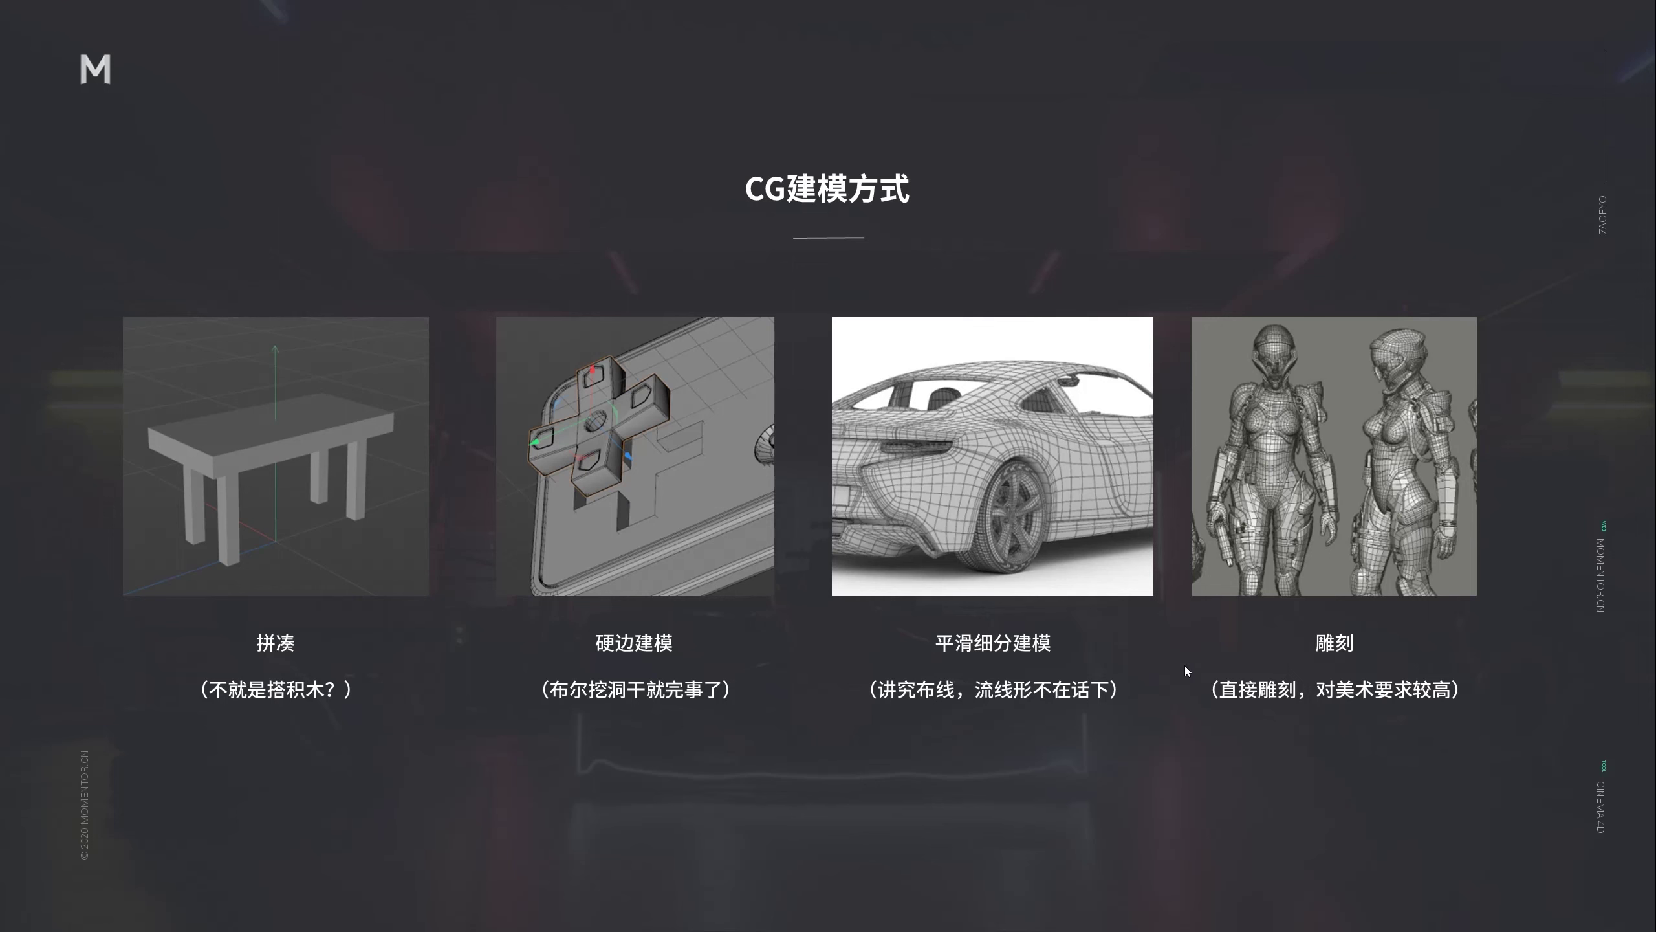
# - Advance past the 'CG建模方式' slide to the next slide
pyautogui.press('Right')
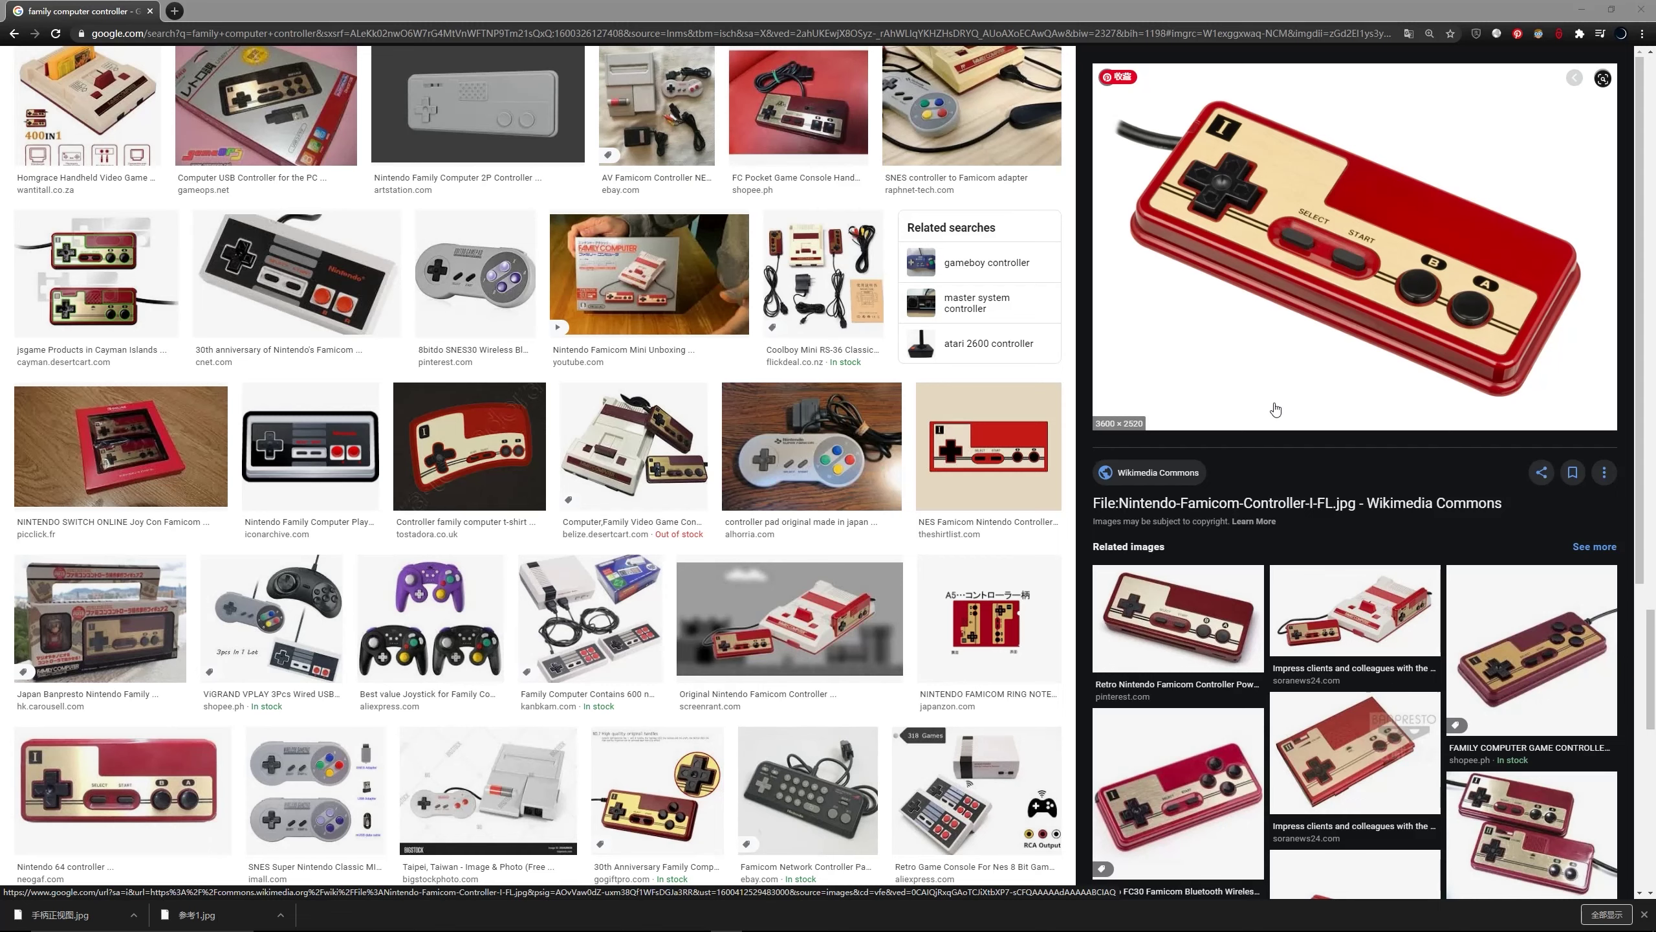
# - Browse the Famicom controller image results and preview the NES Famicom T-shirt image
pyautogui.scroll(1, 1216, 399)
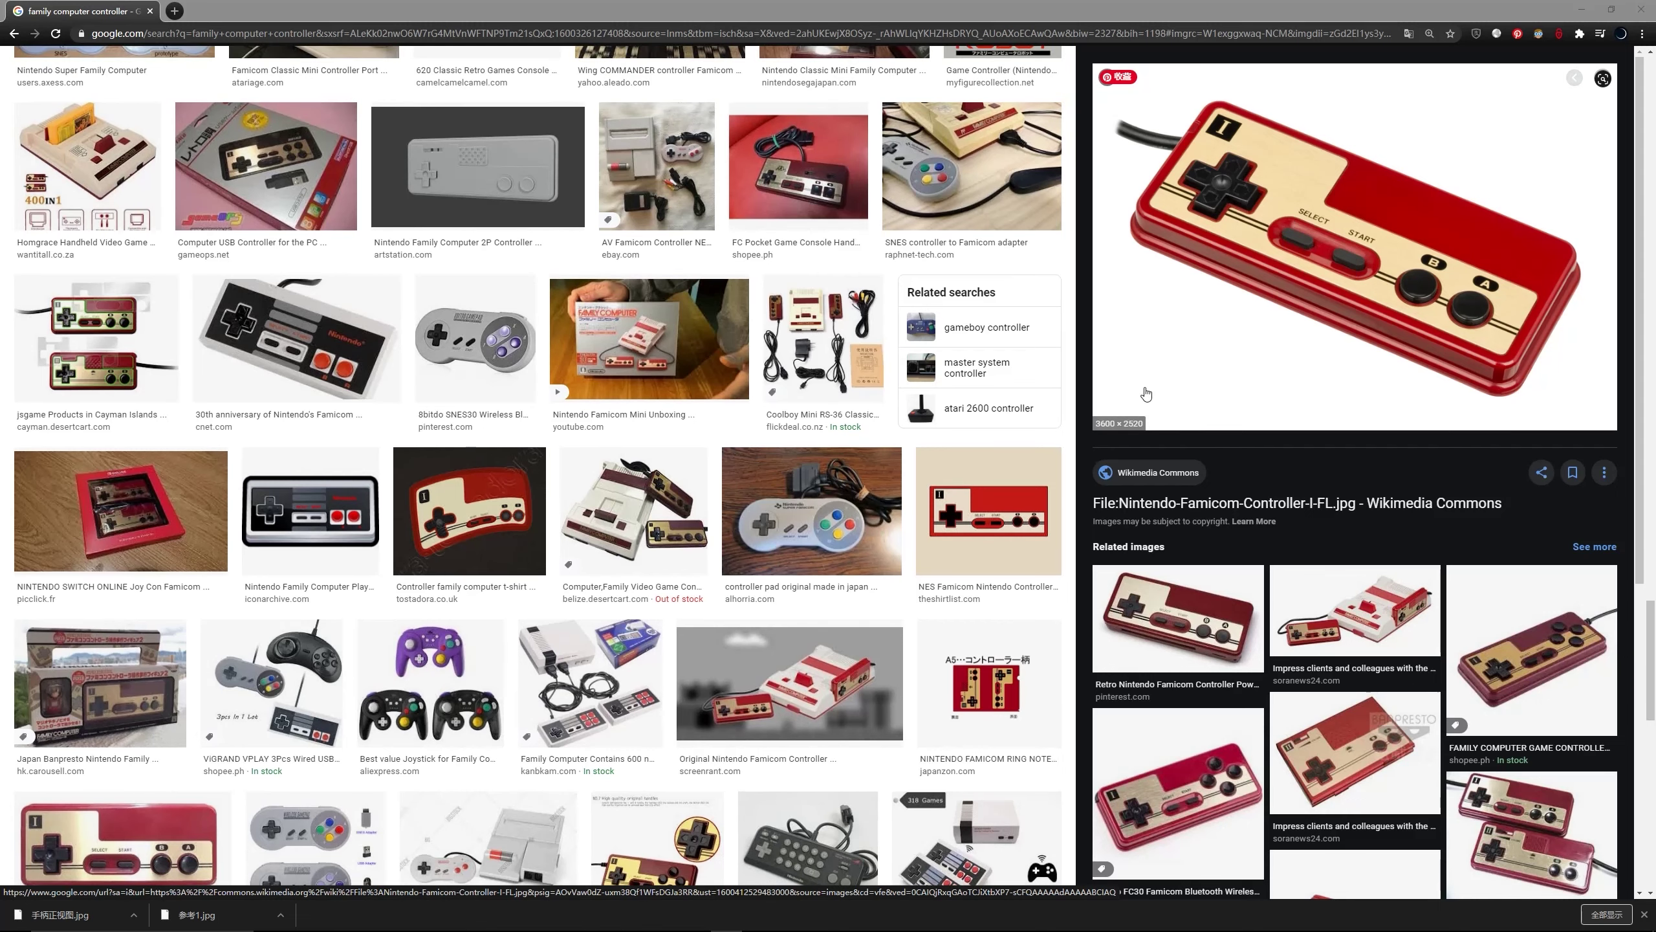
pyautogui.scroll(2, 1072, 390)
pyautogui.scroll(3, 1079, 444)
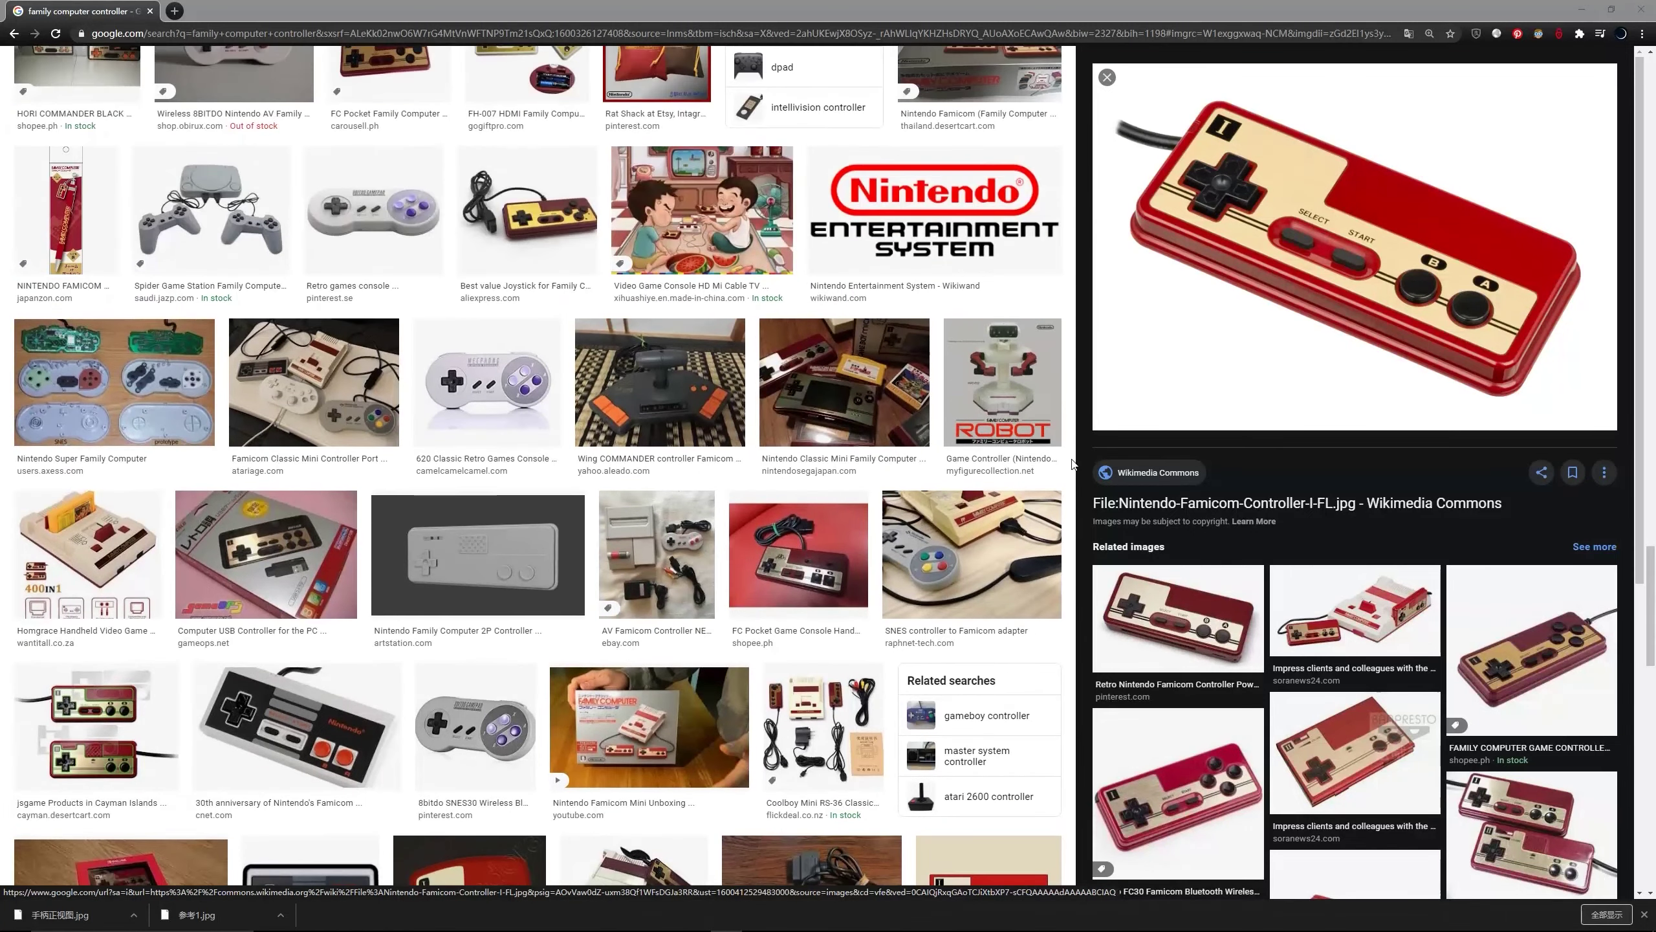
pyautogui.scroll(-6, 1047, 422)
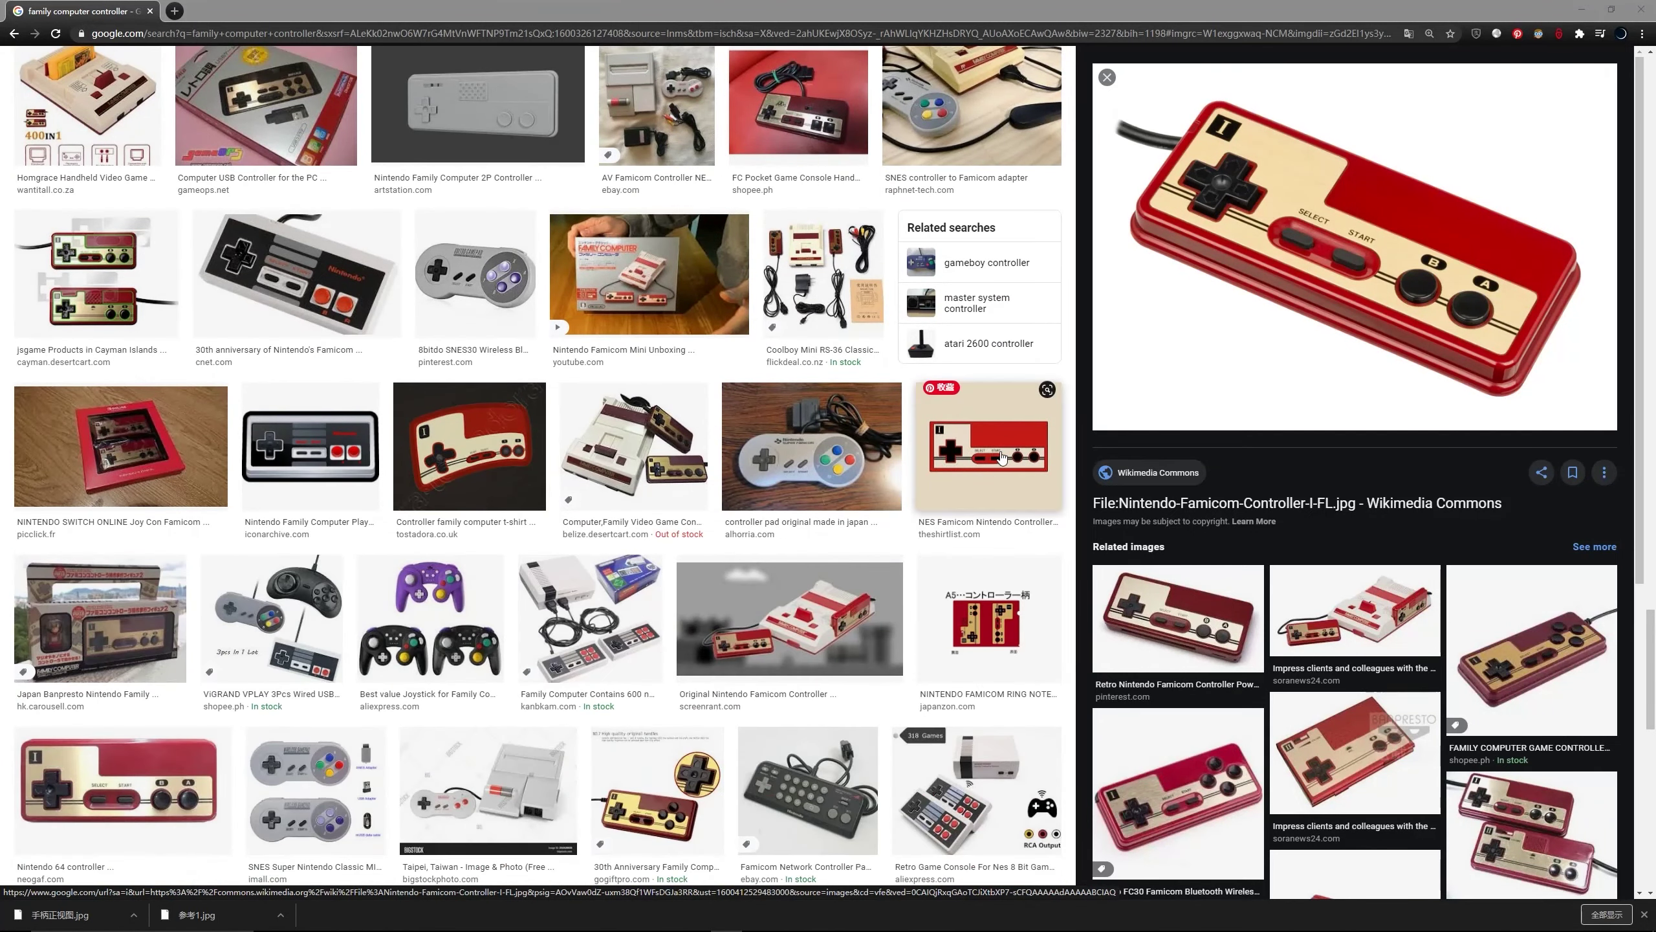
pyautogui.click(1048, 430)
pyautogui.scroll(-2, 1079, 488)
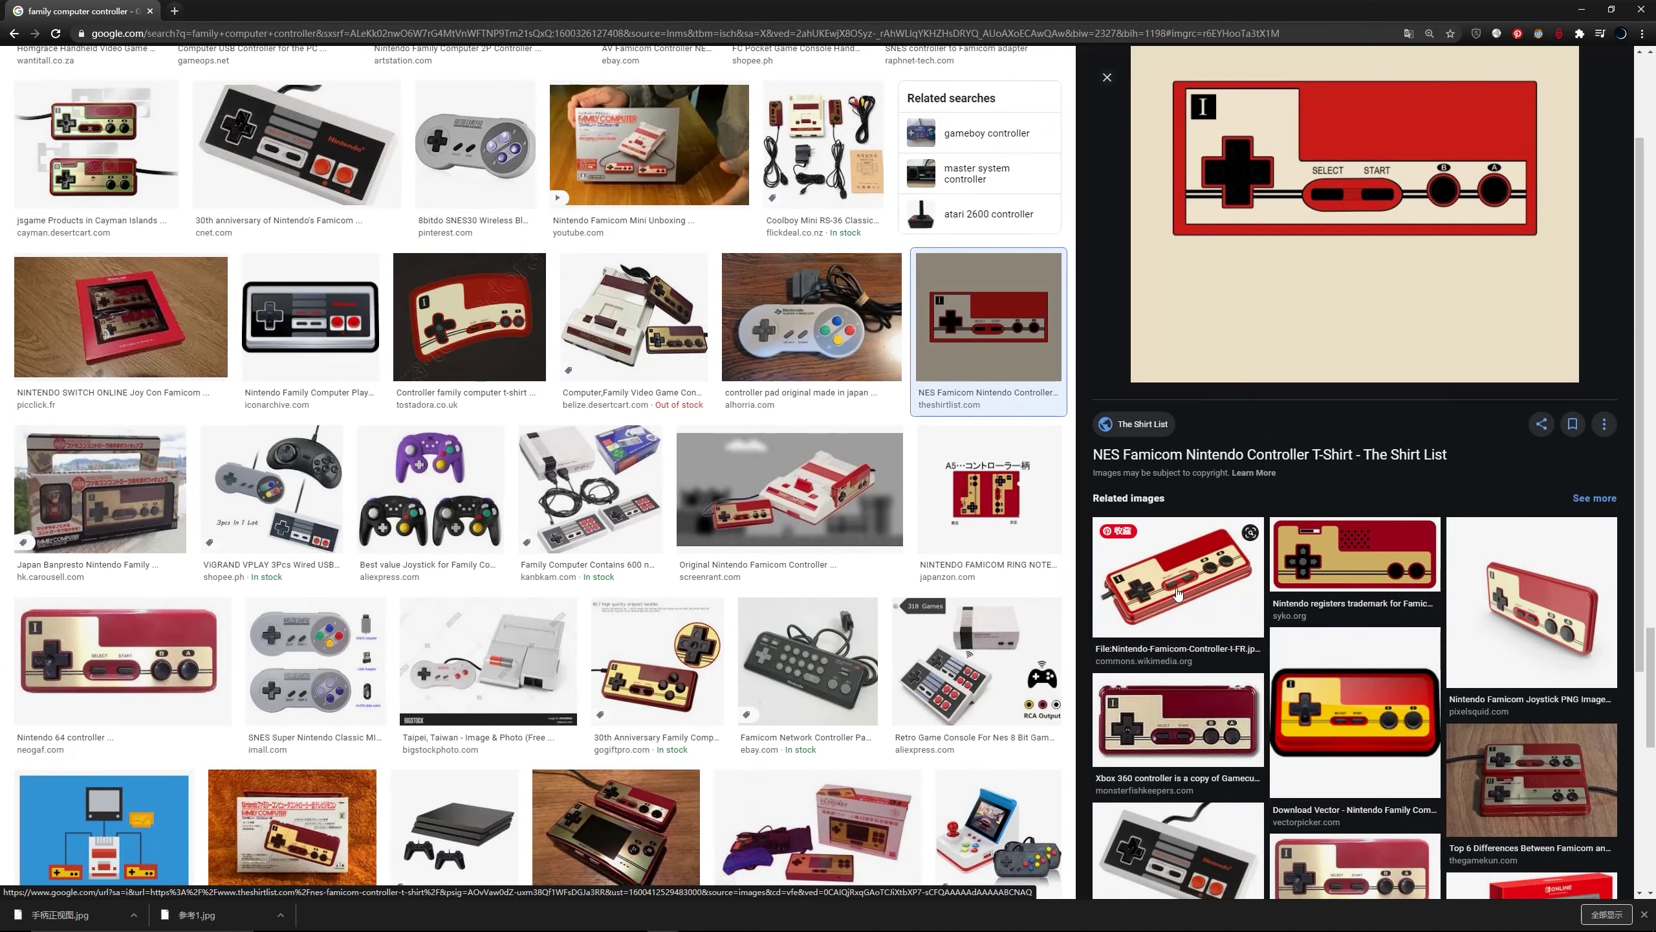
pyautogui.scroll(-3, 1347, 574)
pyautogui.scroll(1, 1347, 574)
# - Page through the saved reference photos to the front view 手柄正视图.jpg
pyautogui.hotkey('alt', 'Tab')
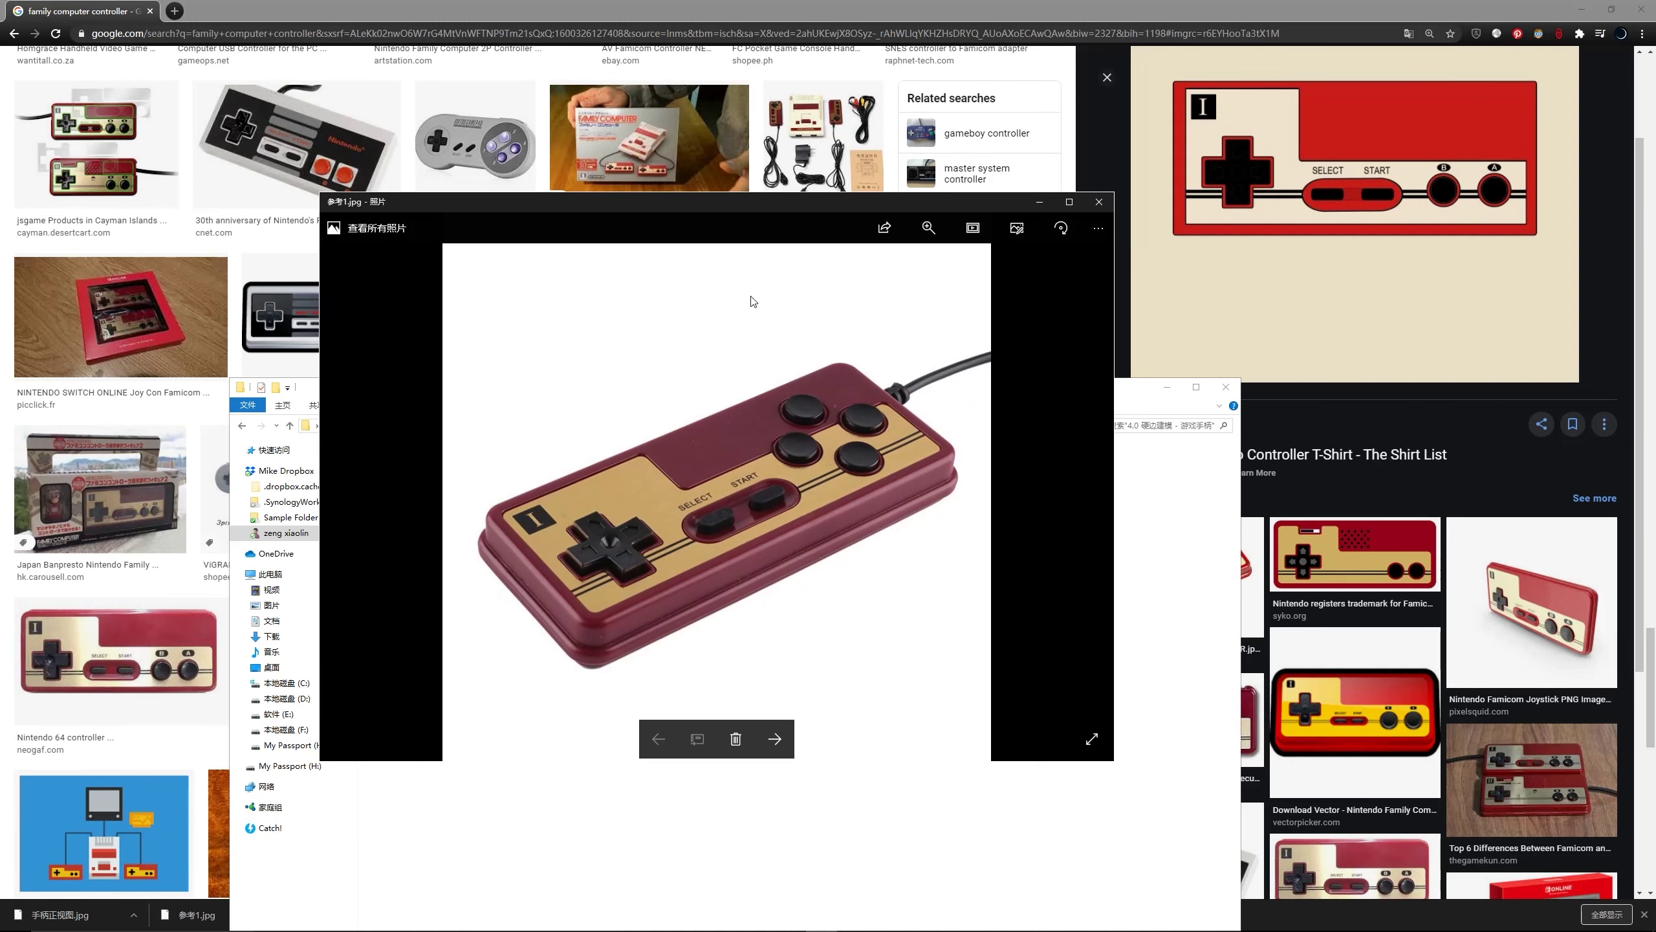
pyautogui.press('Right')
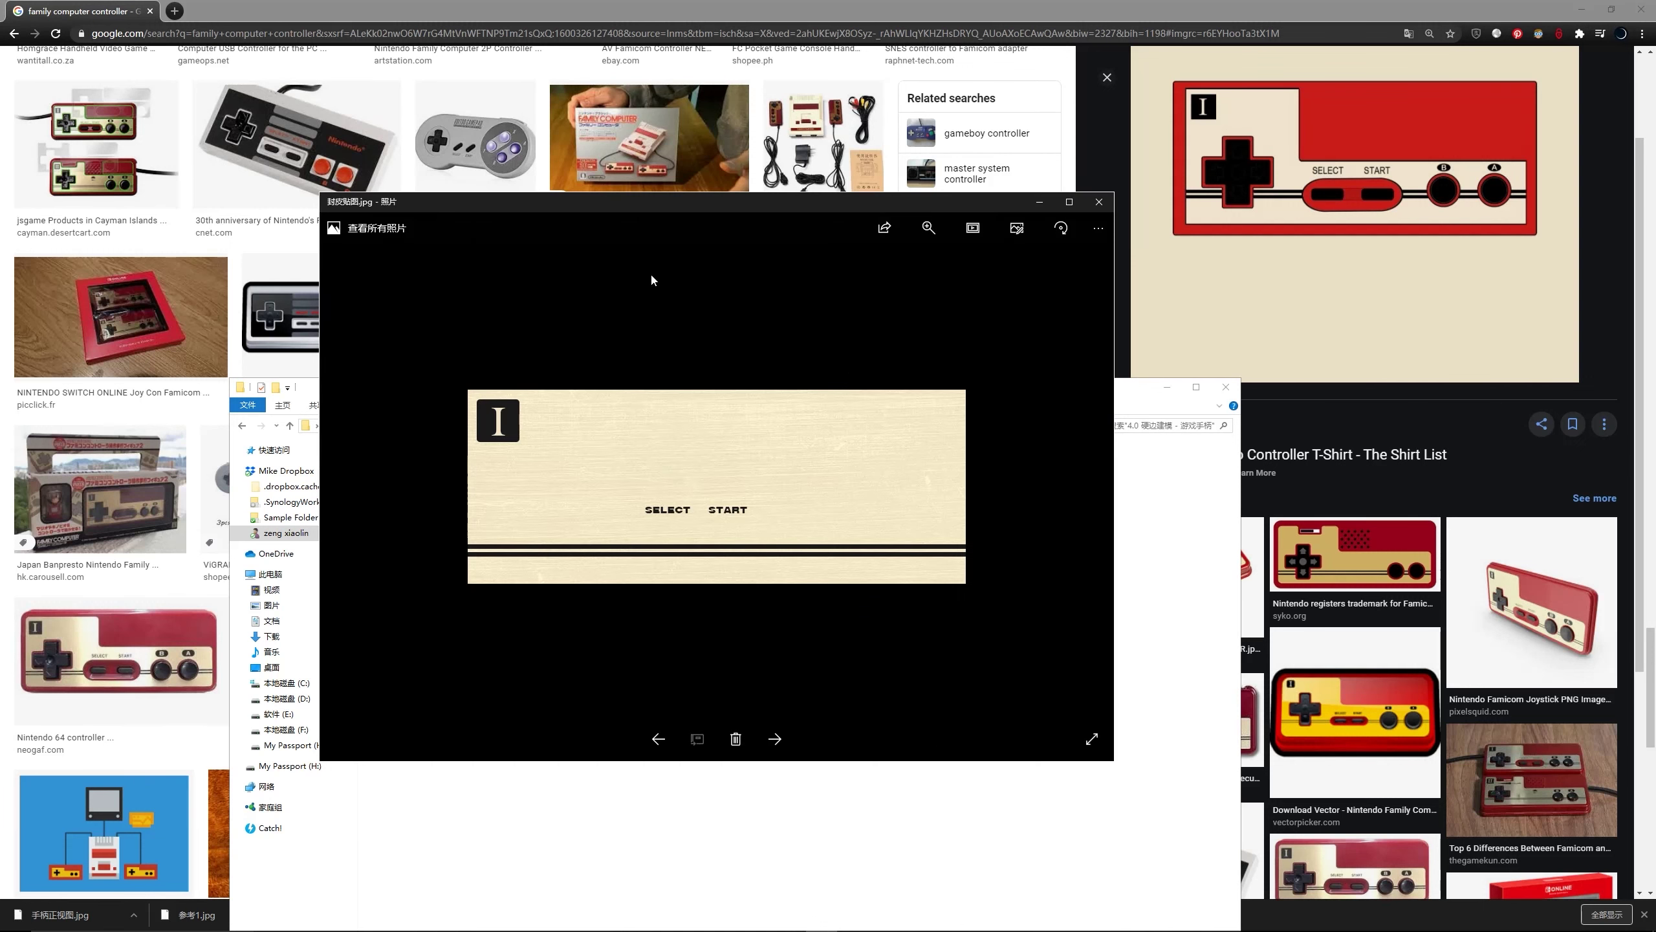
pyautogui.press('Right')
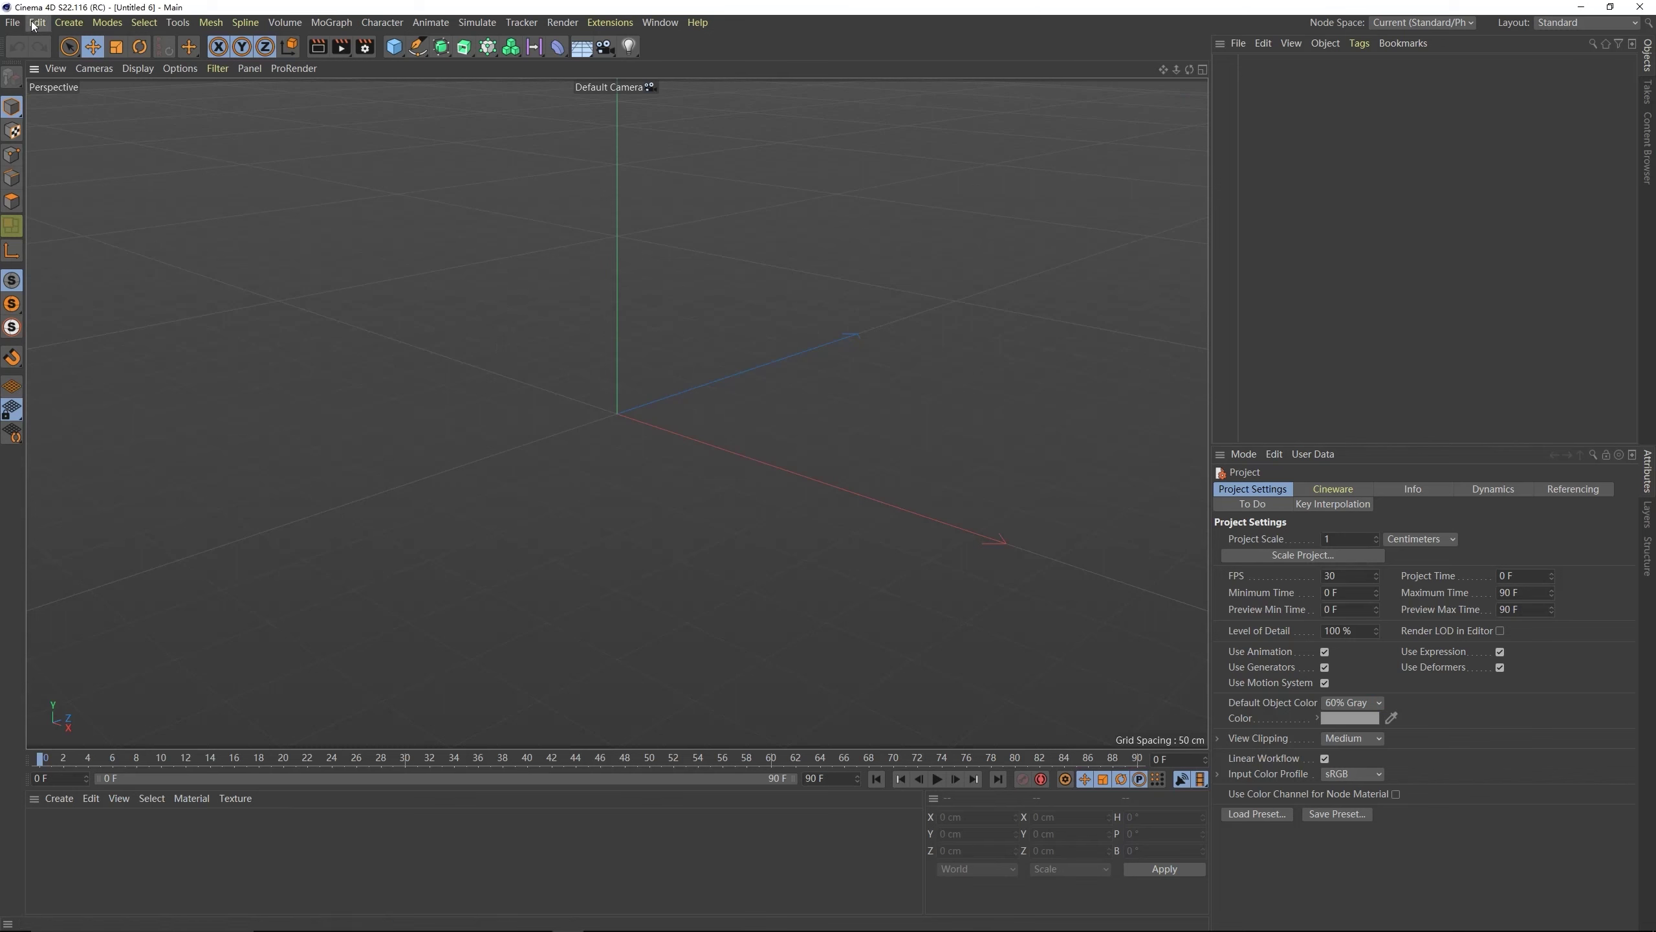
# - From Save Project As, create a new folder named 游戏手柄
pyautogui.click(12, 22)
pyautogui.click(47, 172)
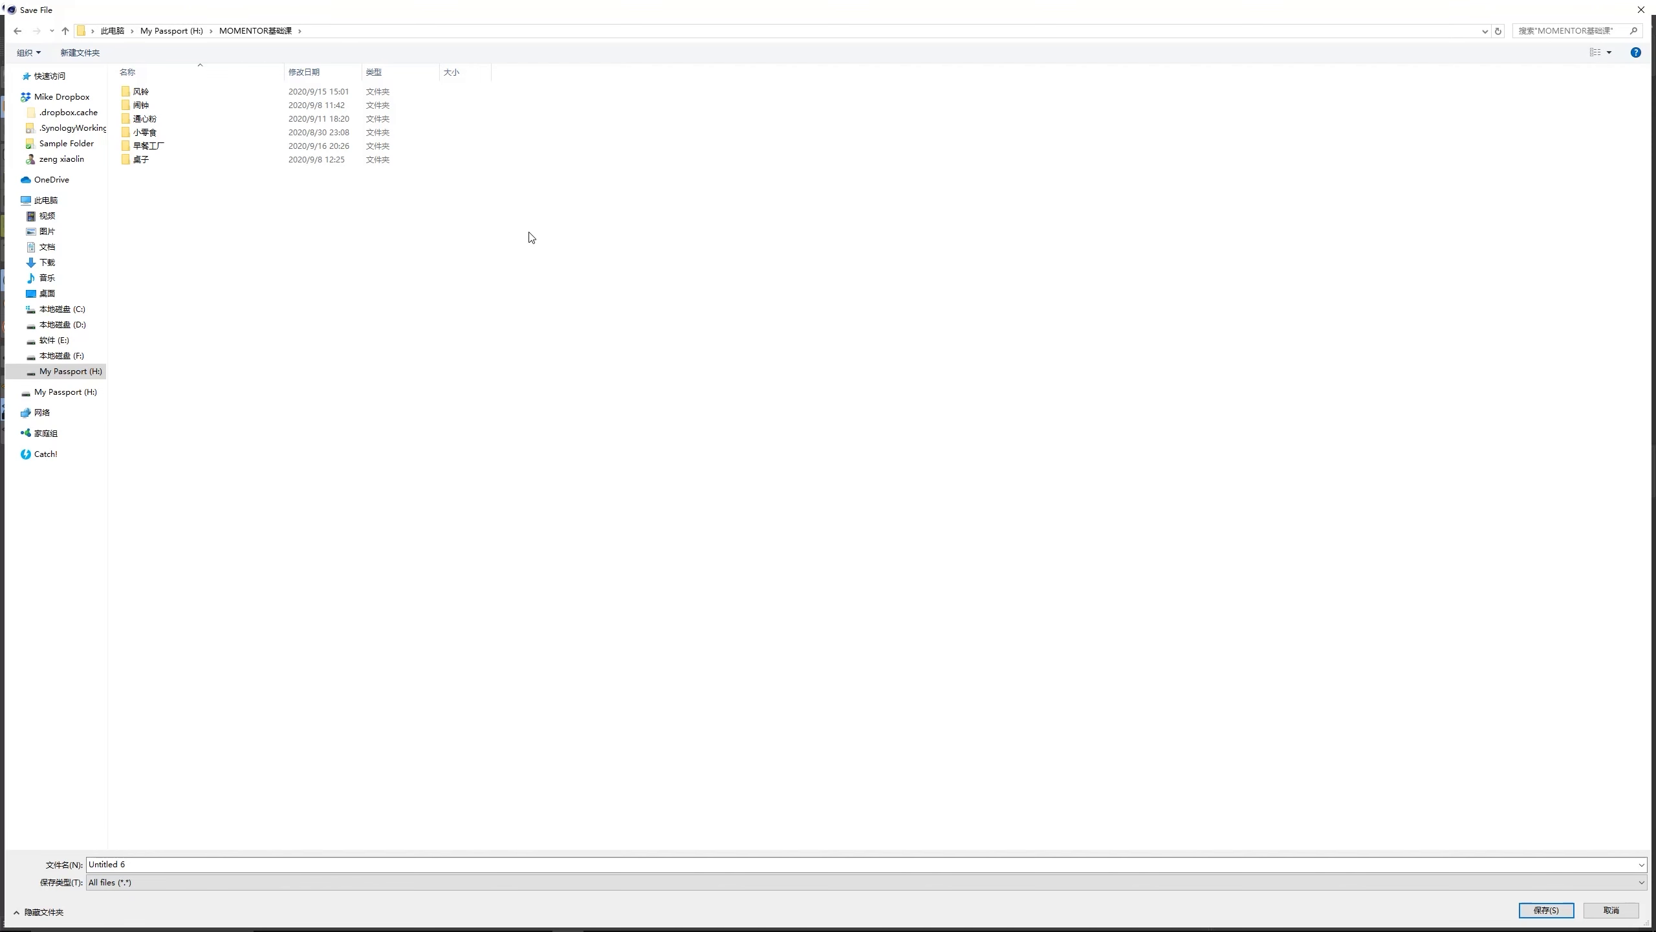
pyautogui.rightClick(448, 253)
pyautogui.moveTo(374, 399)
pyautogui.click(263, 409)
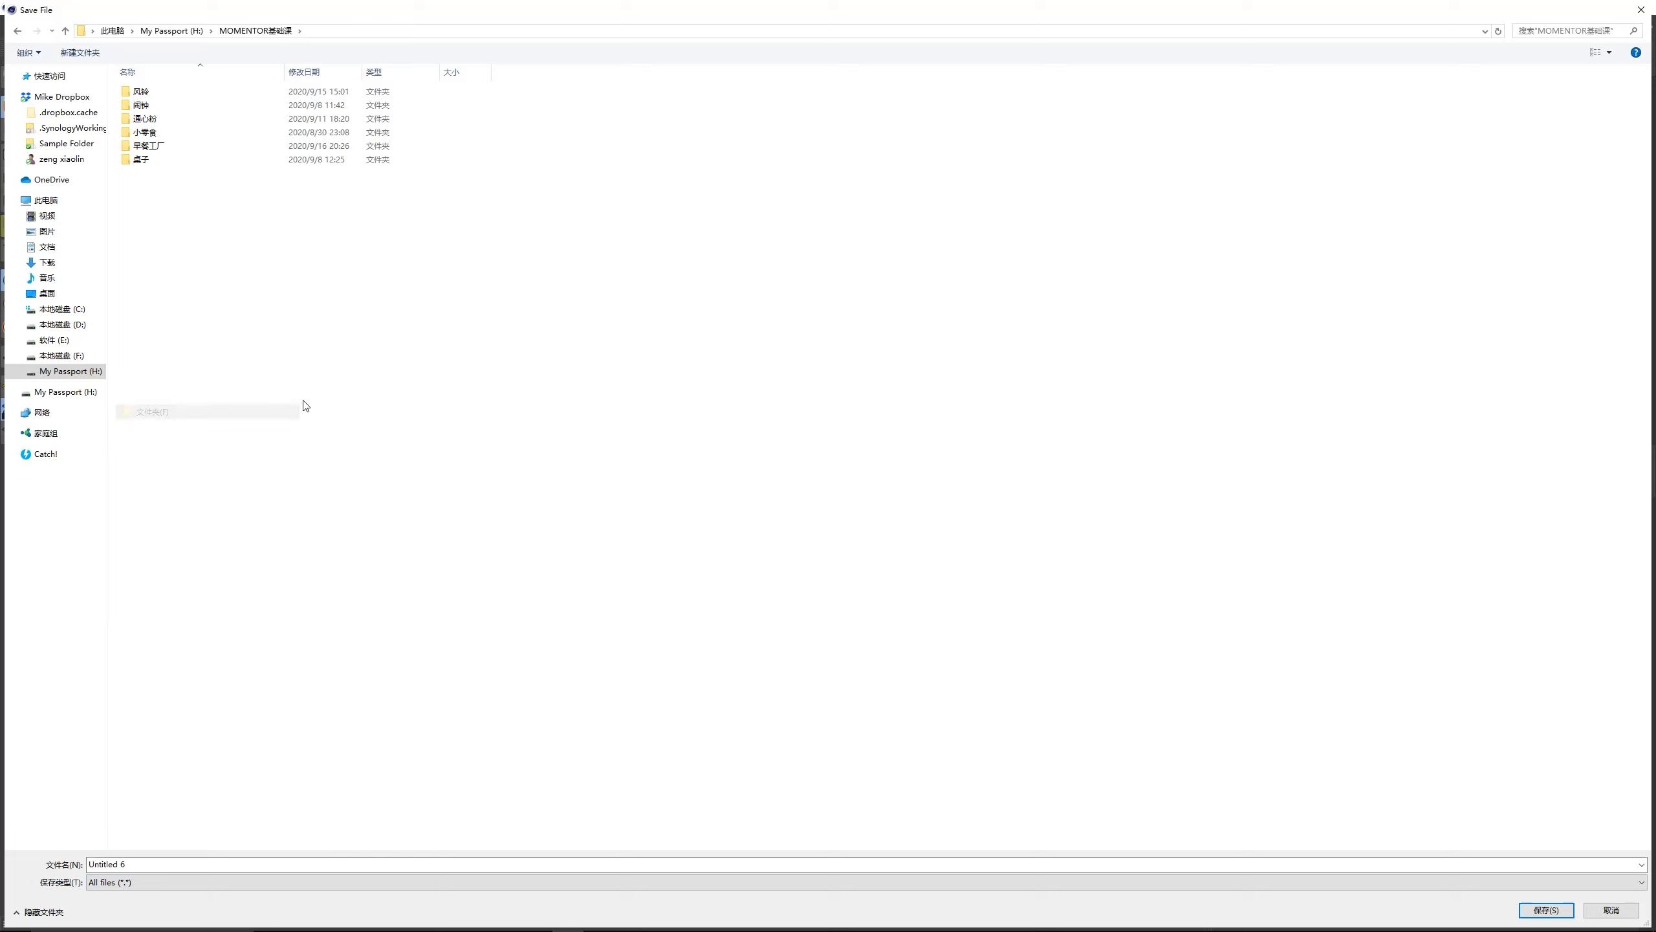
pyautogui.write('游戏手柄')
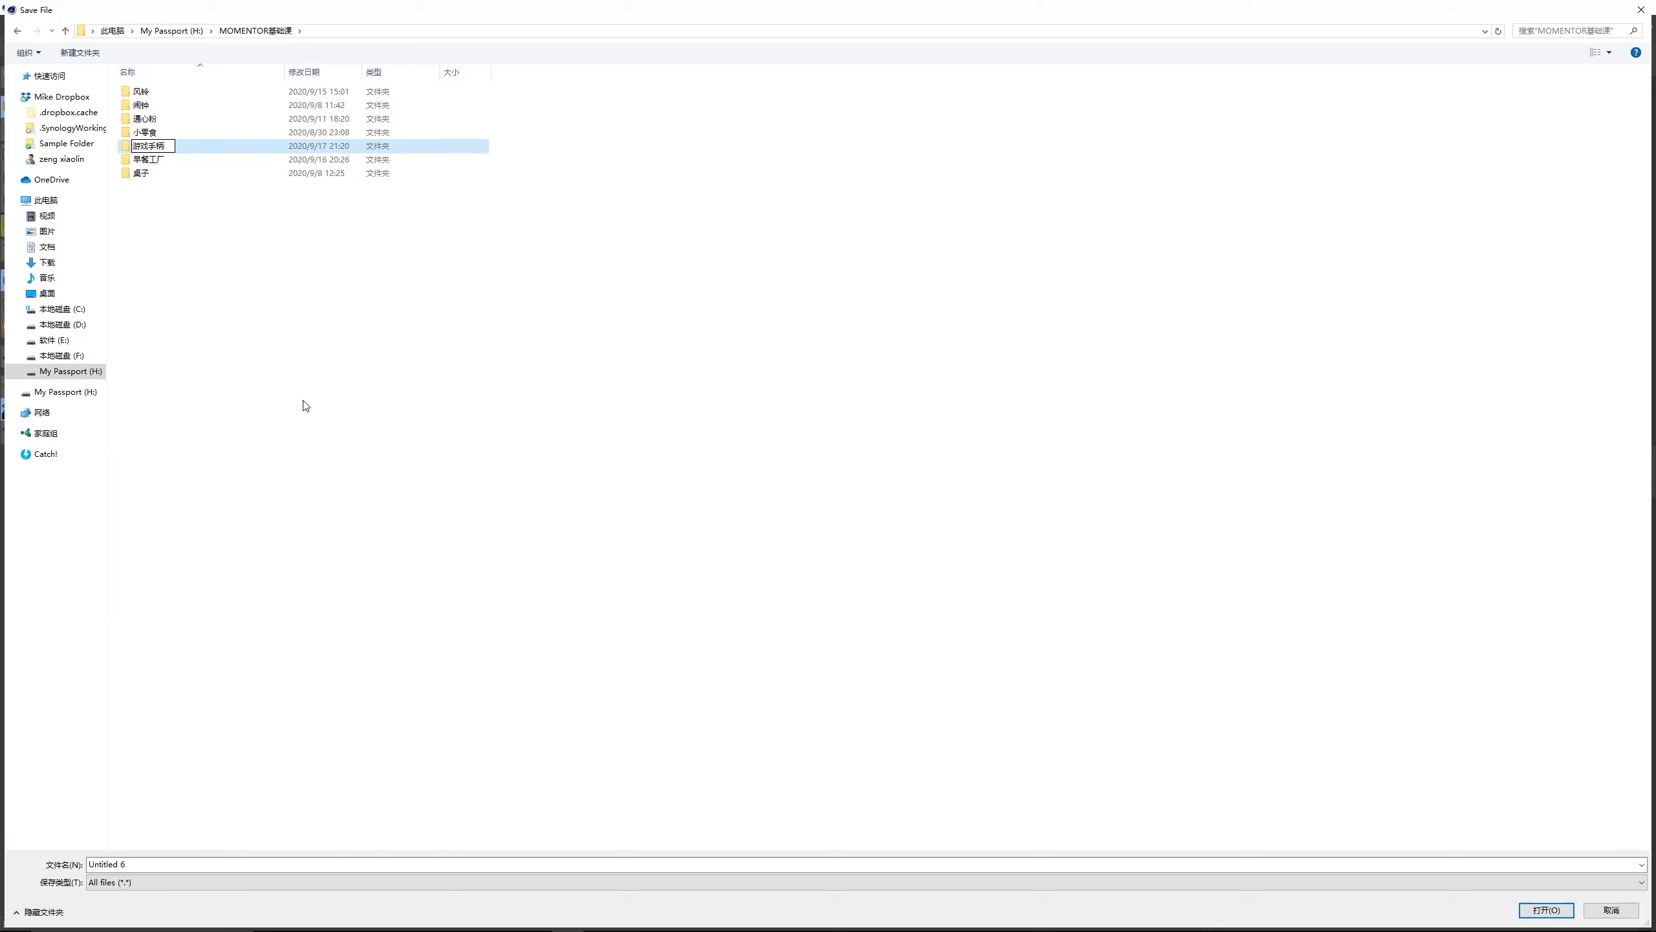
pyautogui.press('Return')
# - Save the project inside the 游戏手柄 folder as 游戏手柄_01.c4d
pyautogui.doubleClick(182, 151)
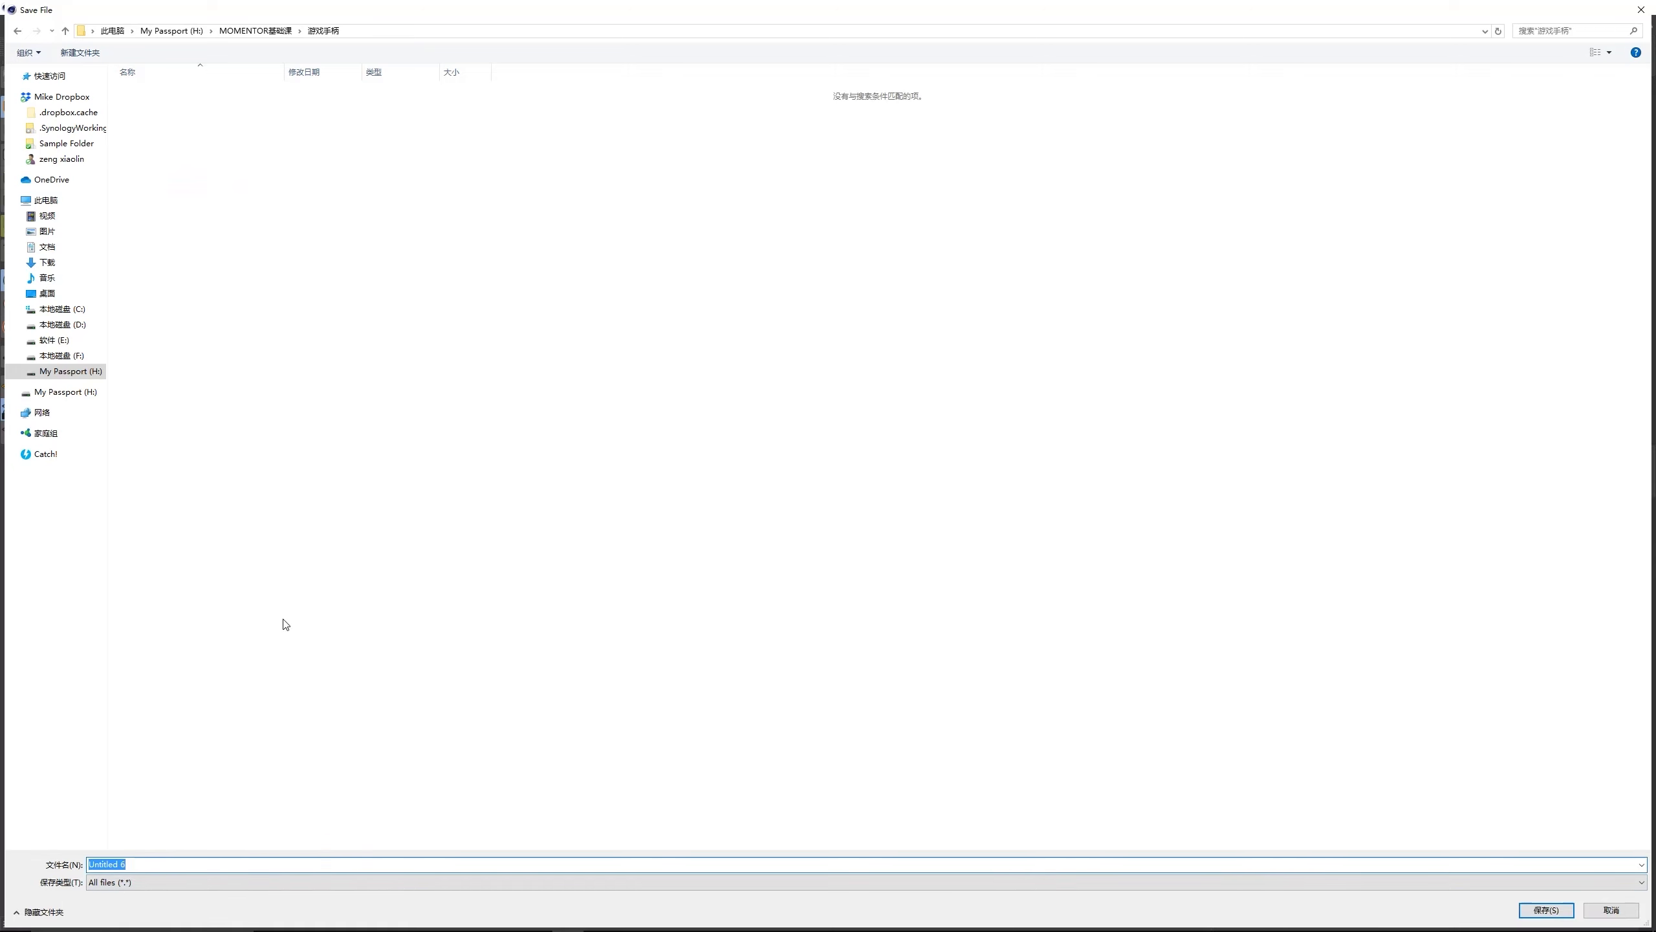
pyautogui.write('游戏手柄_01')
pyautogui.press('Return')
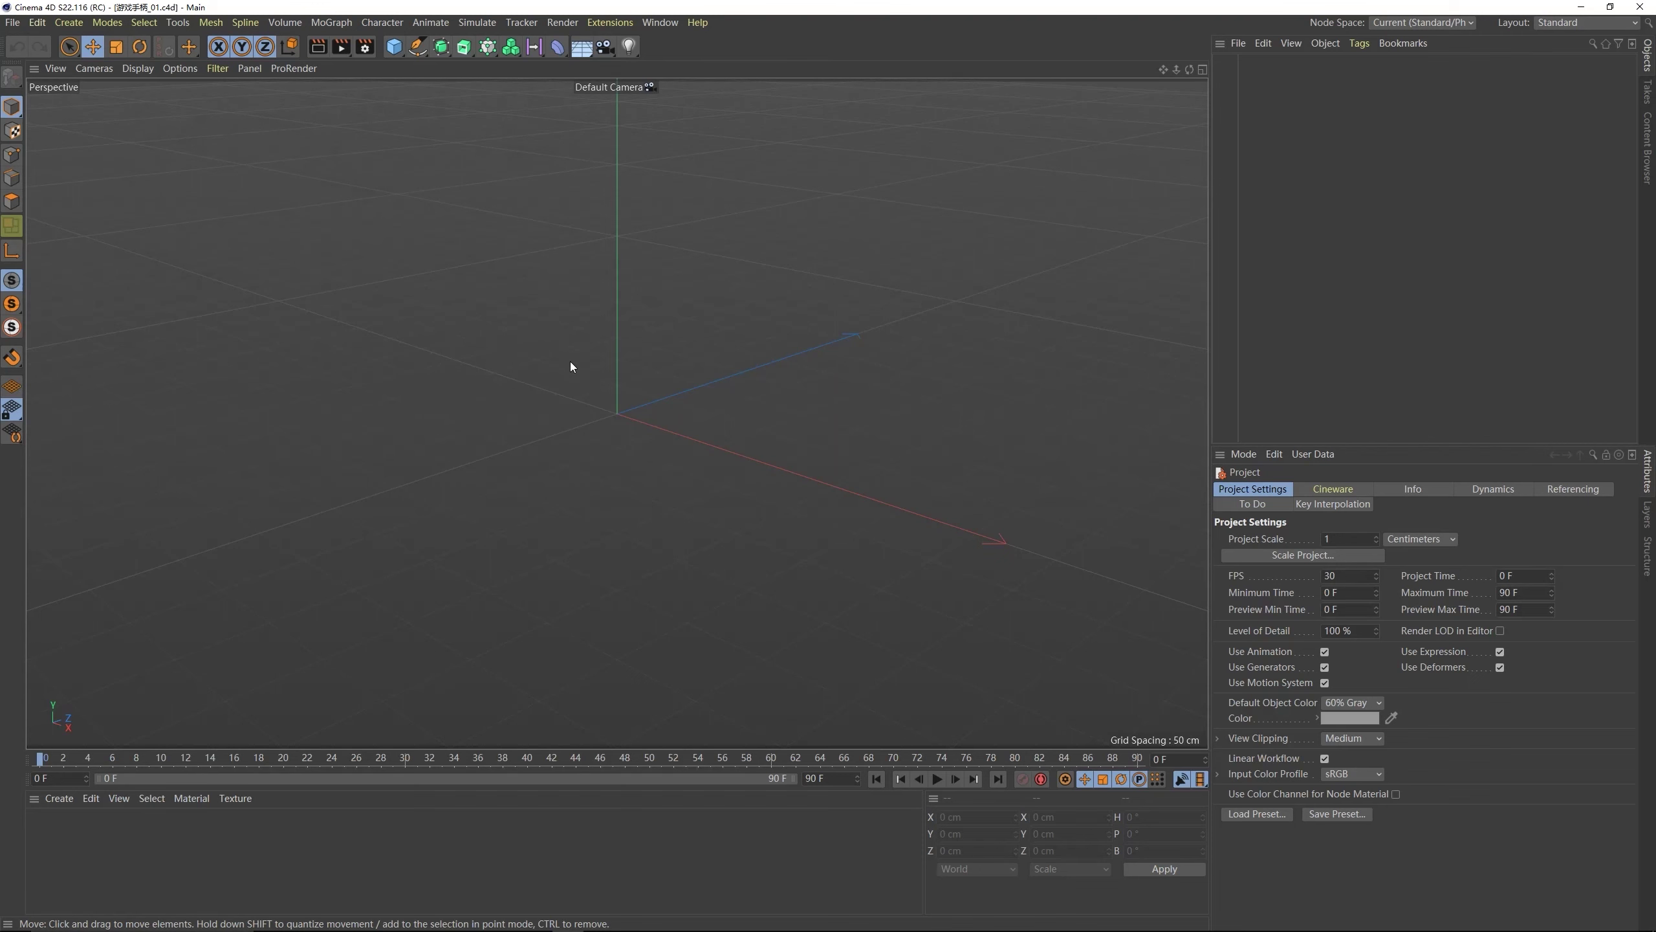
# - Switch to the four-view layout and maximize the Top view
pyautogui.hotkey('shift', 'v')
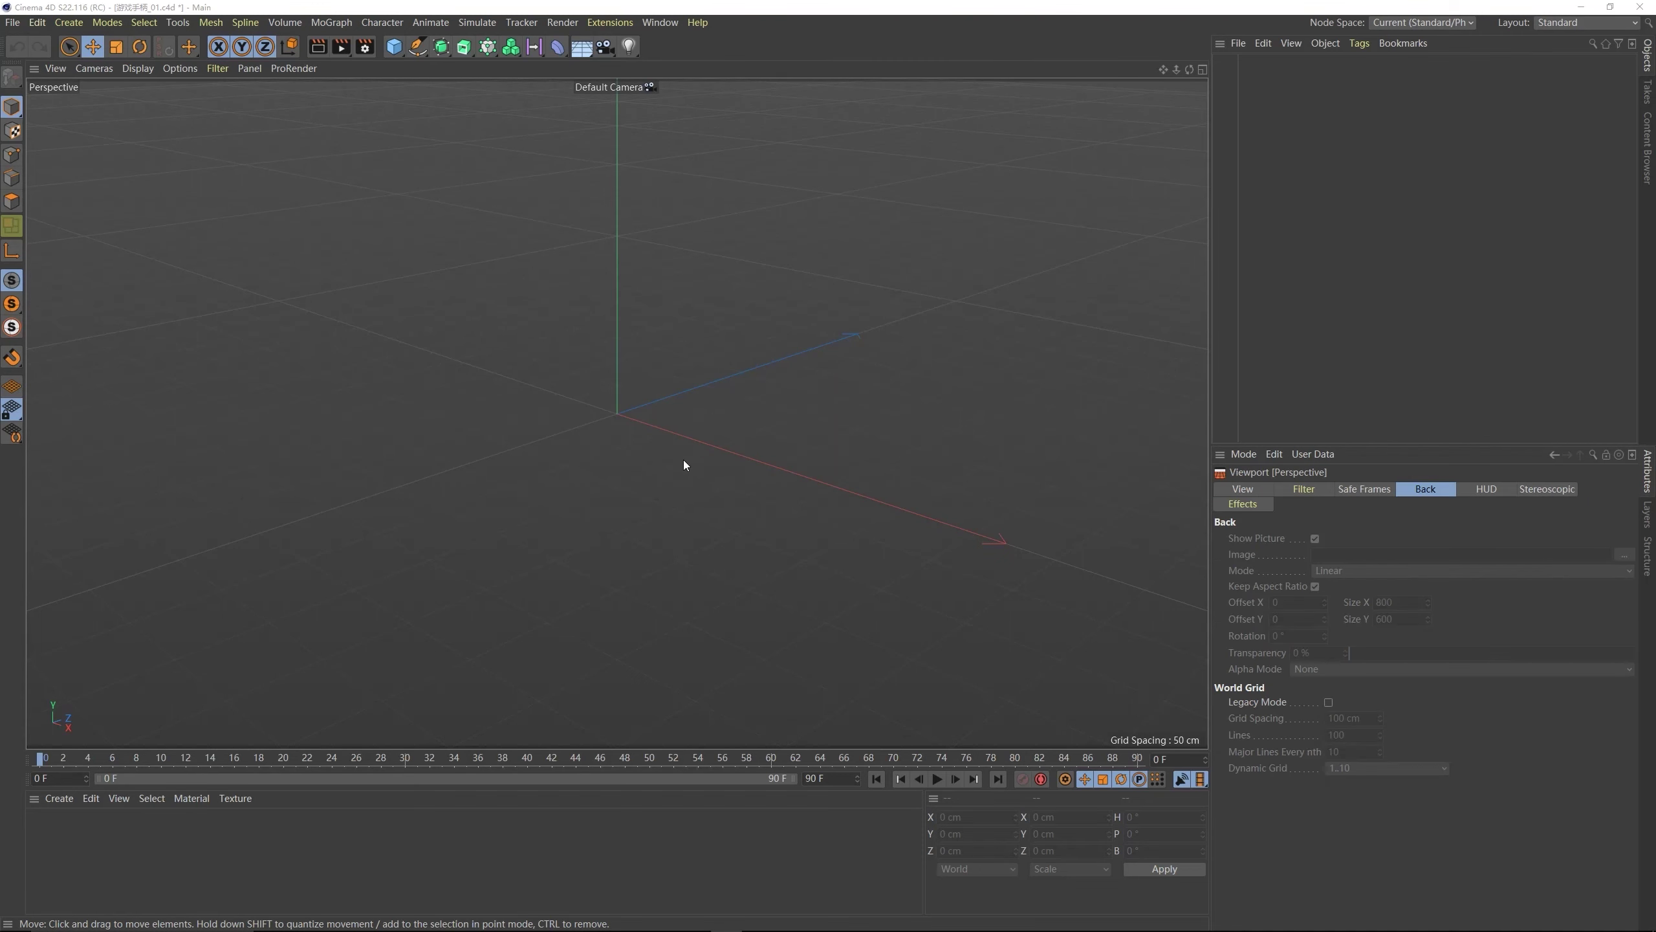
pyautogui.middleClick(627, 408)
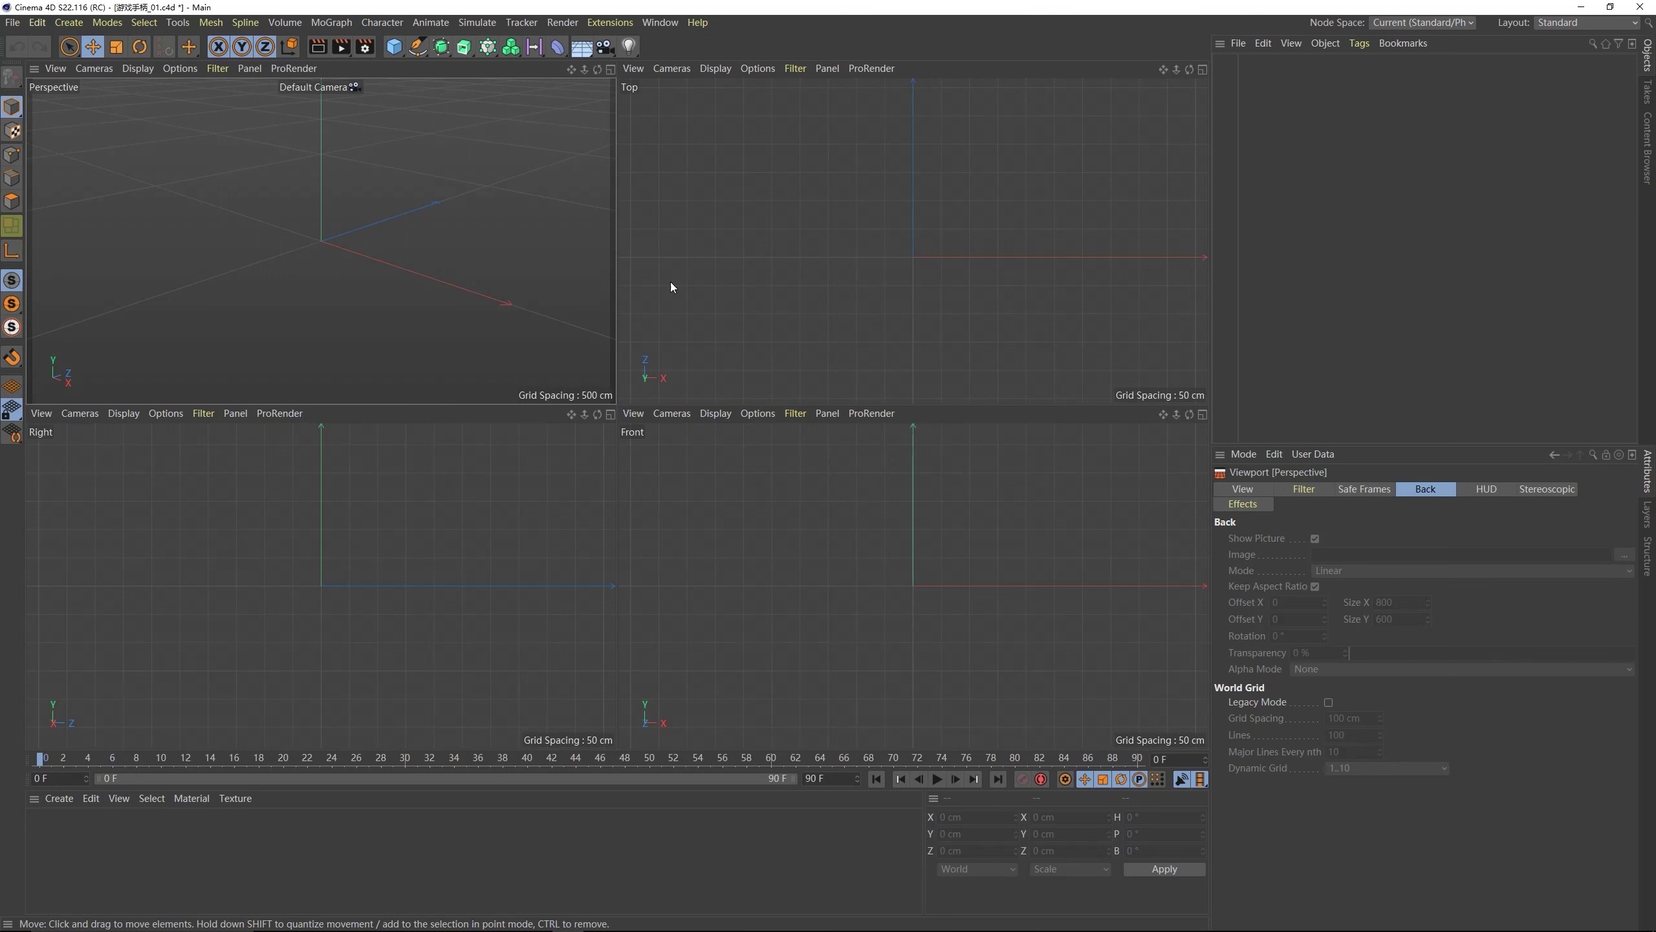
pyautogui.middleClick(918, 237)
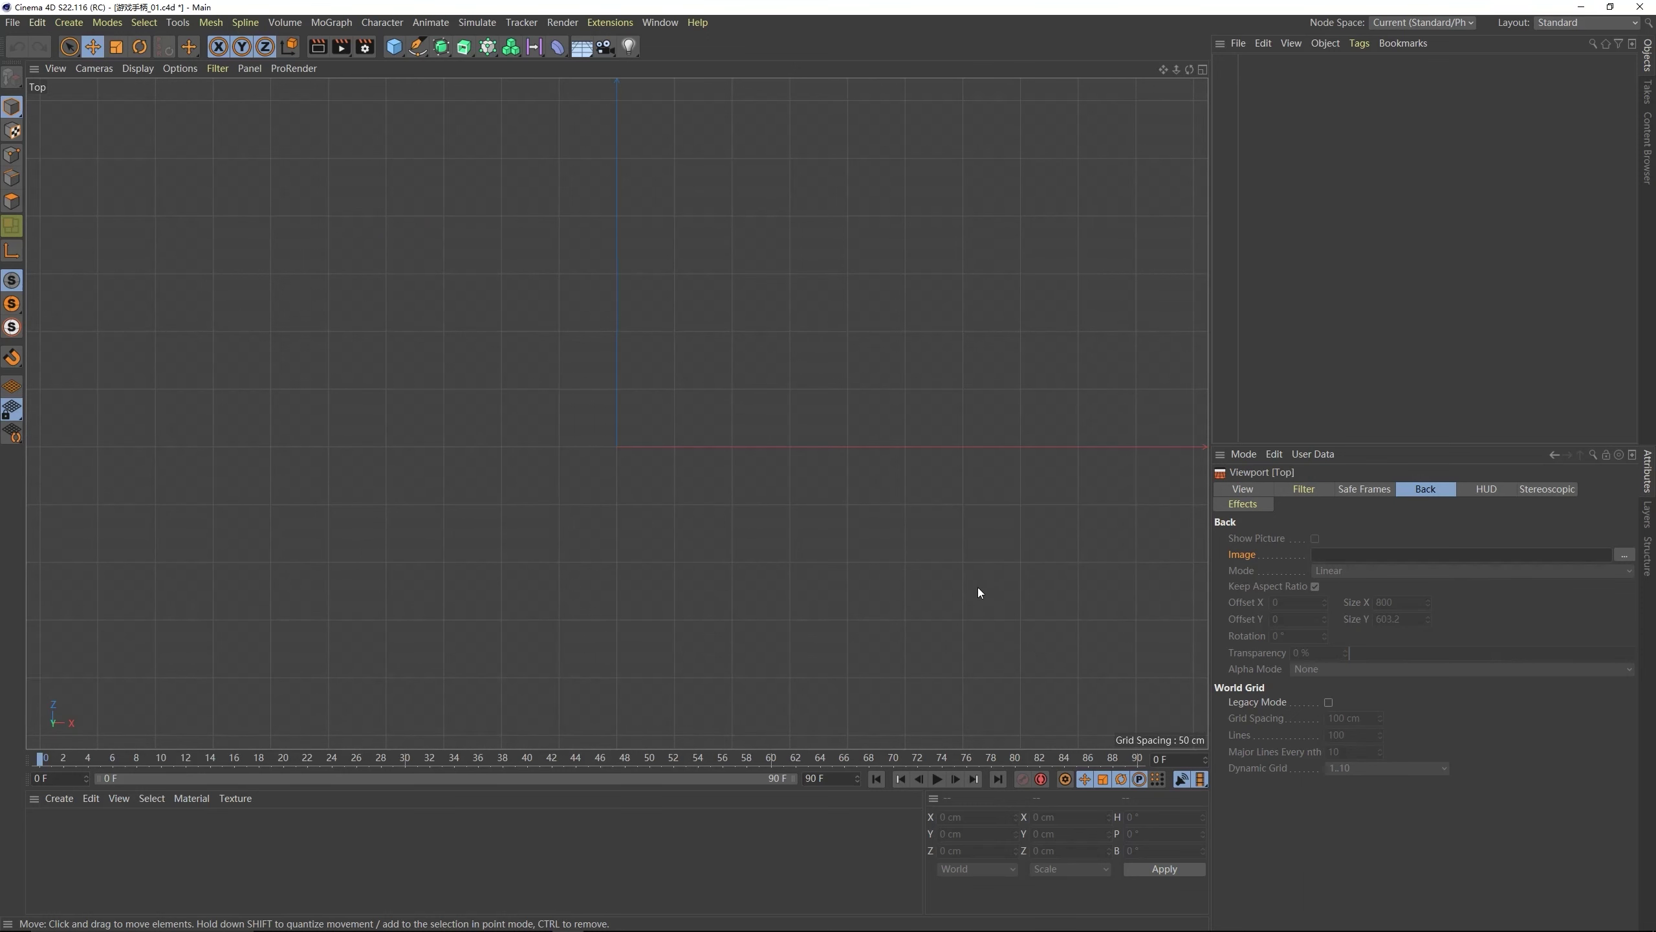
pyautogui.click(515, 402)
# - Load 手柄正视图 as the Top view's background image in its Back settings
pyautogui.click(187, 69)
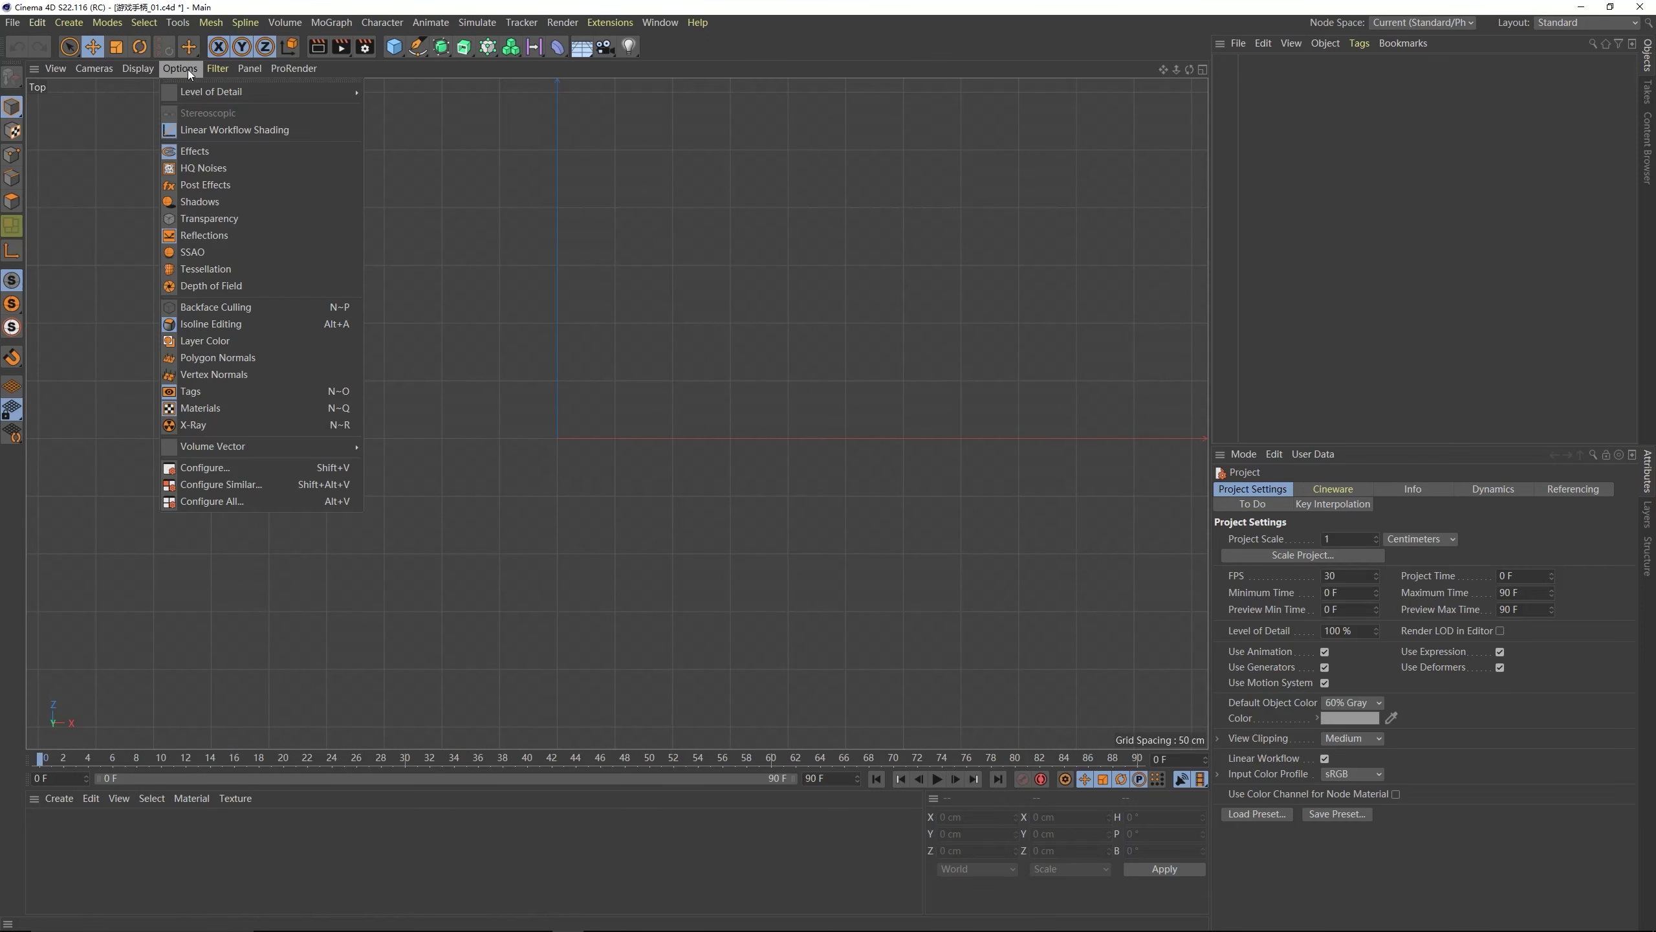
pyautogui.click(225, 468)
pyautogui.click(1428, 489)
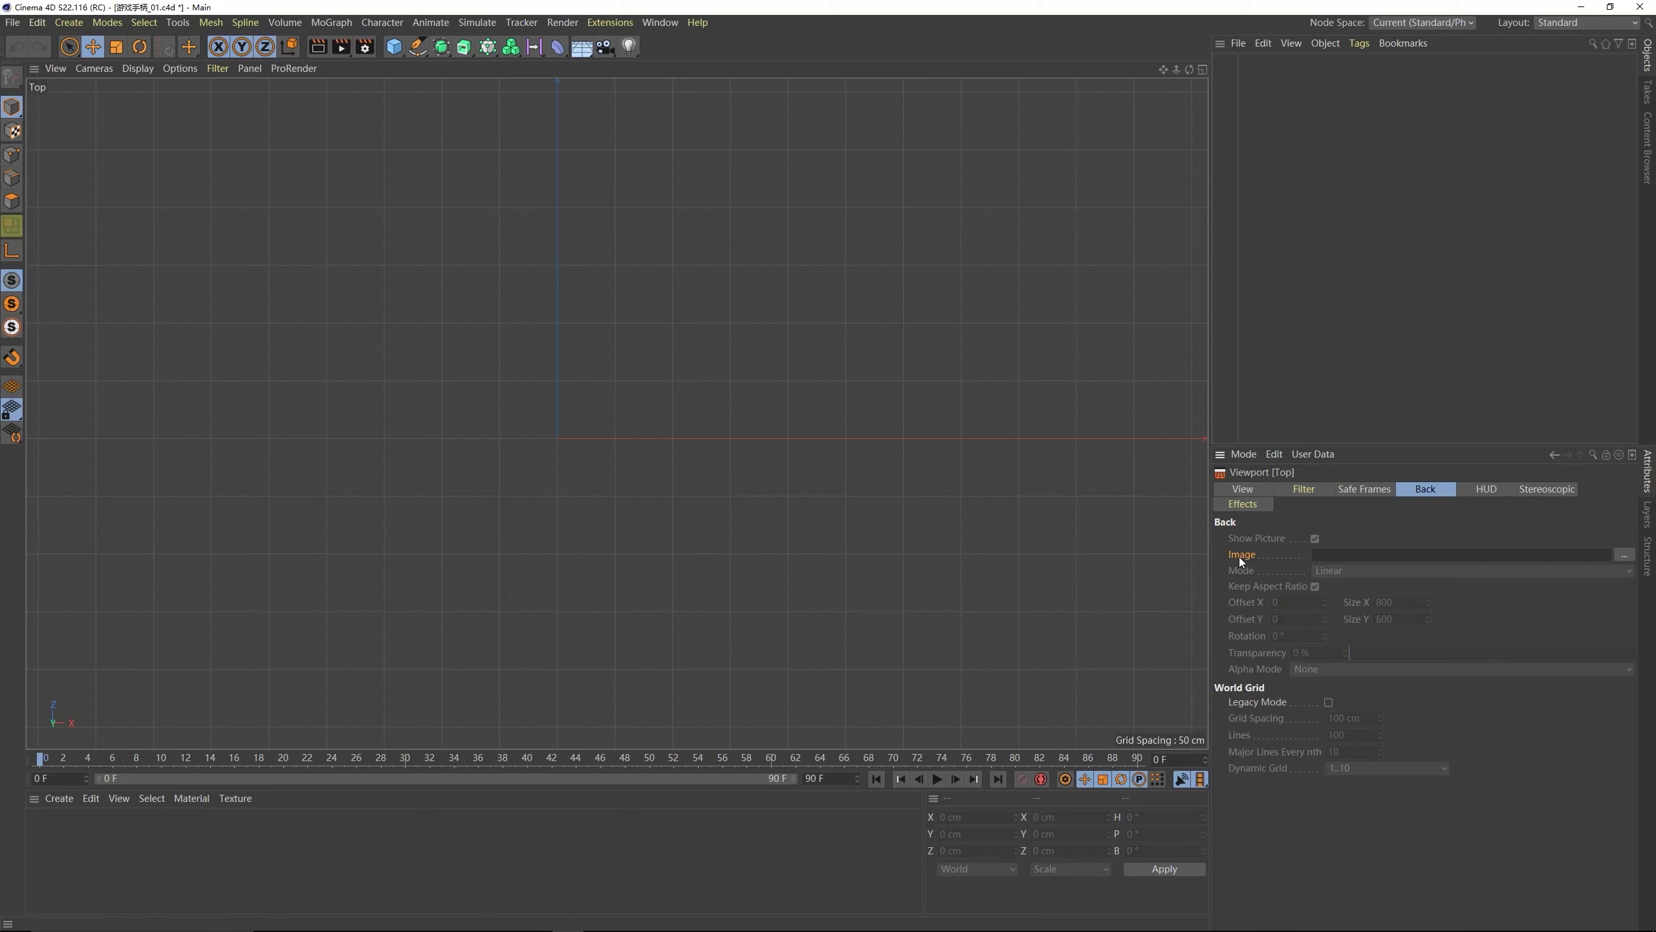
pyautogui.click(1621, 557)
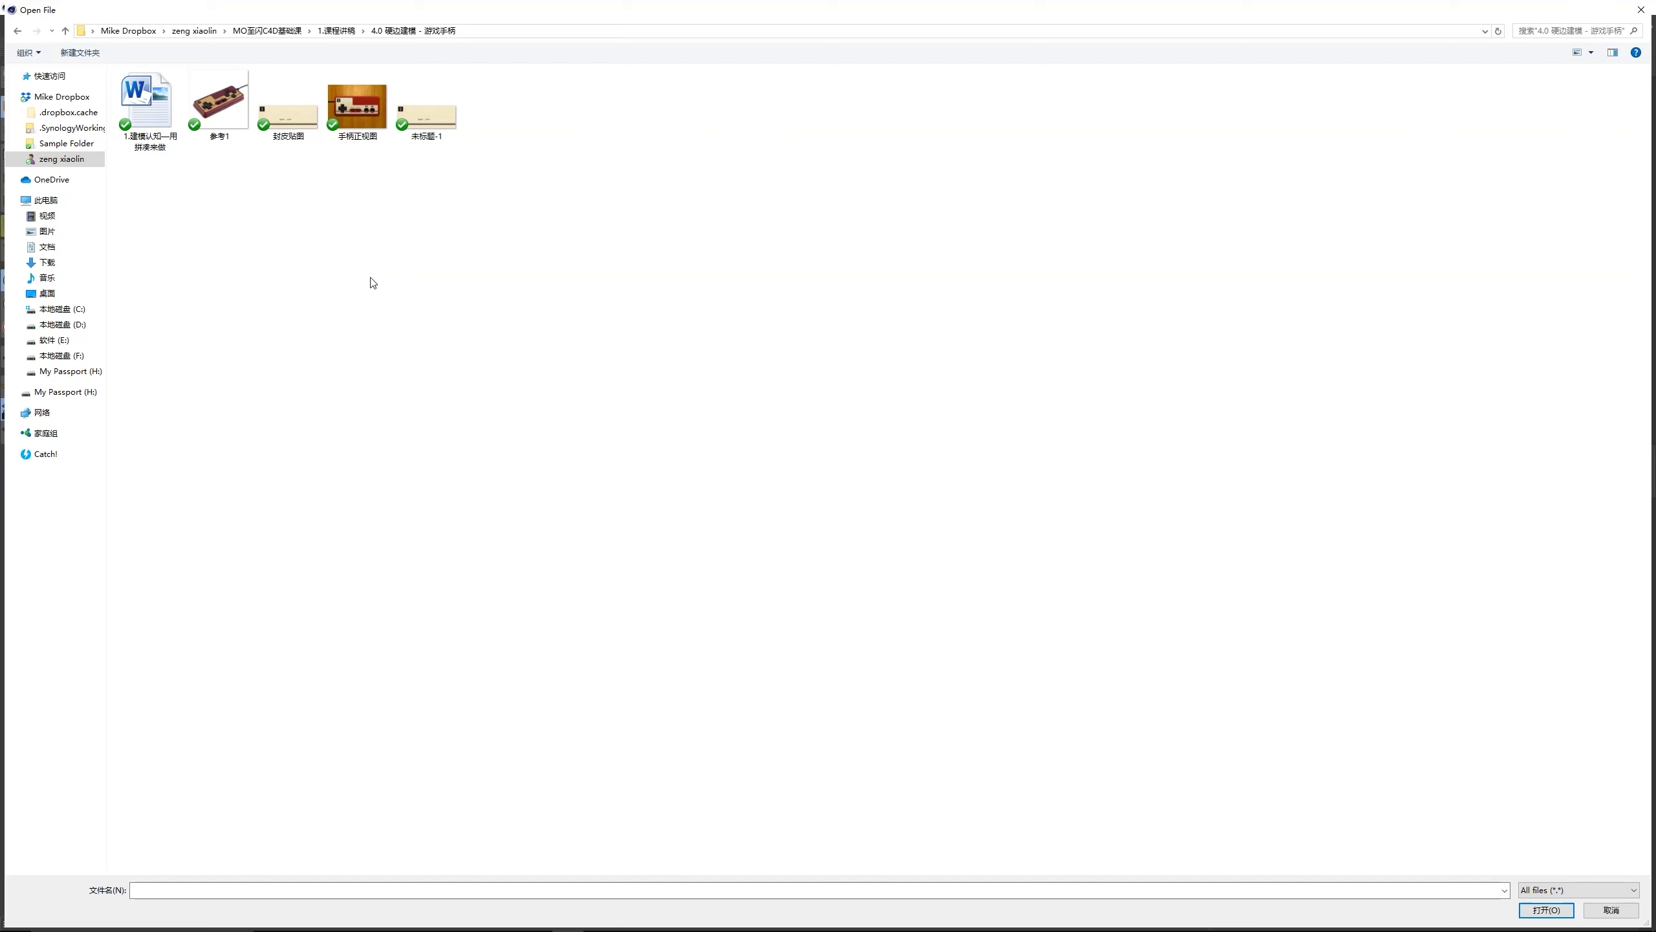
pyautogui.click(361, 140)
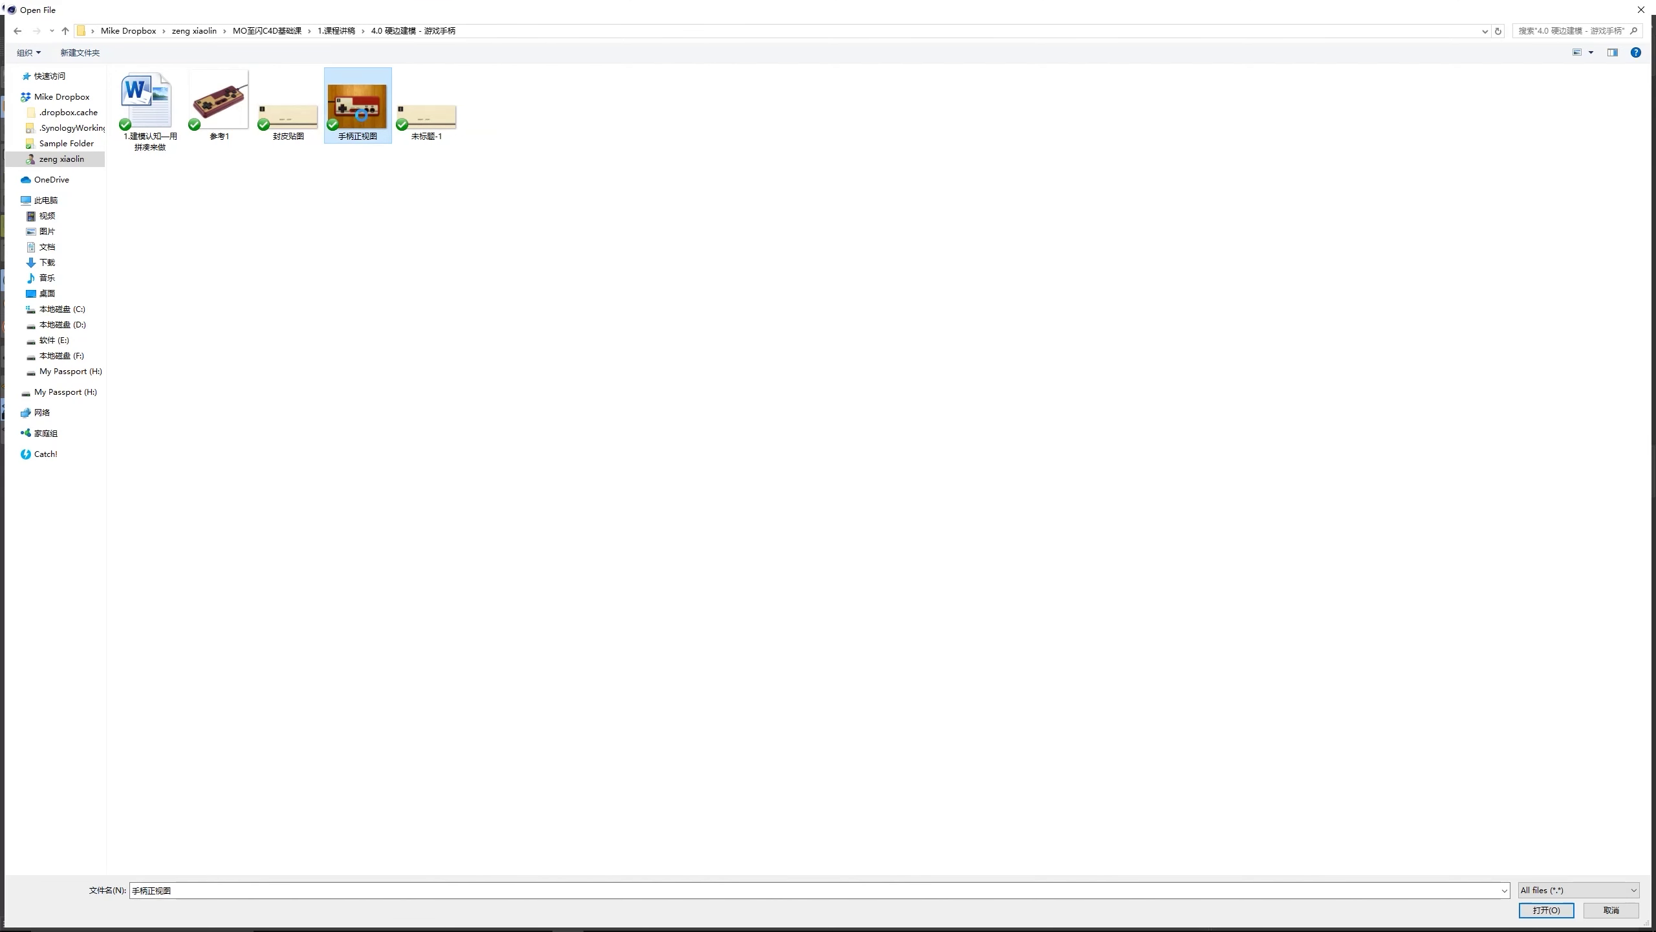
pyautogui.rightClick(339, 145)
pyautogui.click(336, 145)
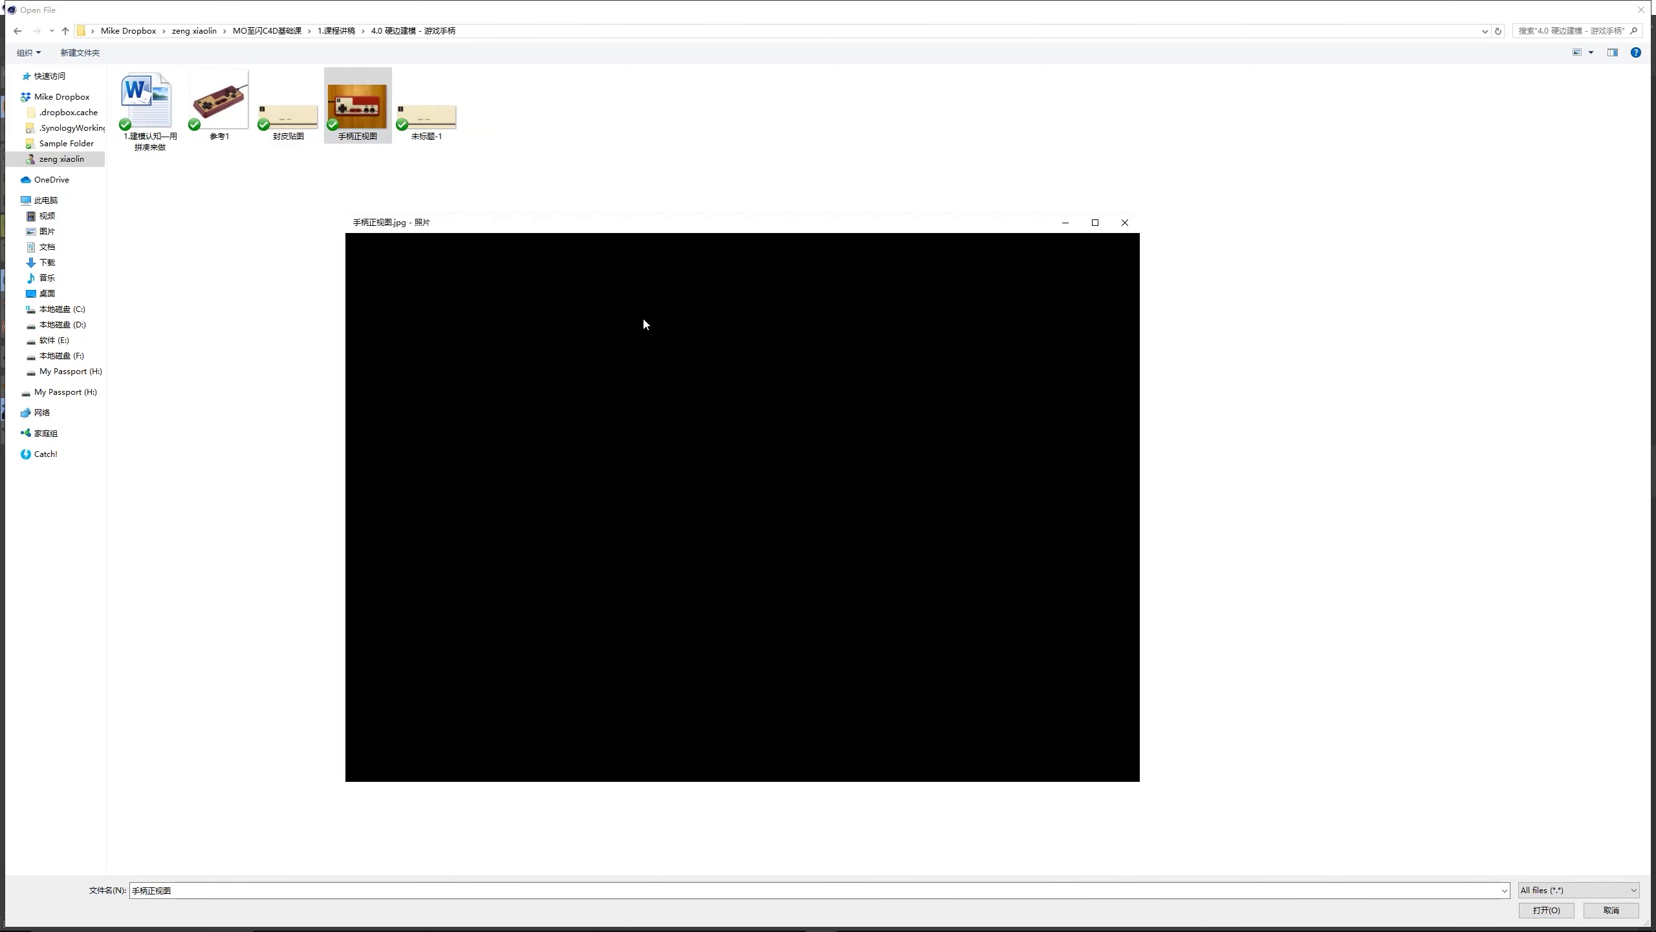
pyautogui.click(1125, 223)
pyautogui.doubleClick(375, 121)
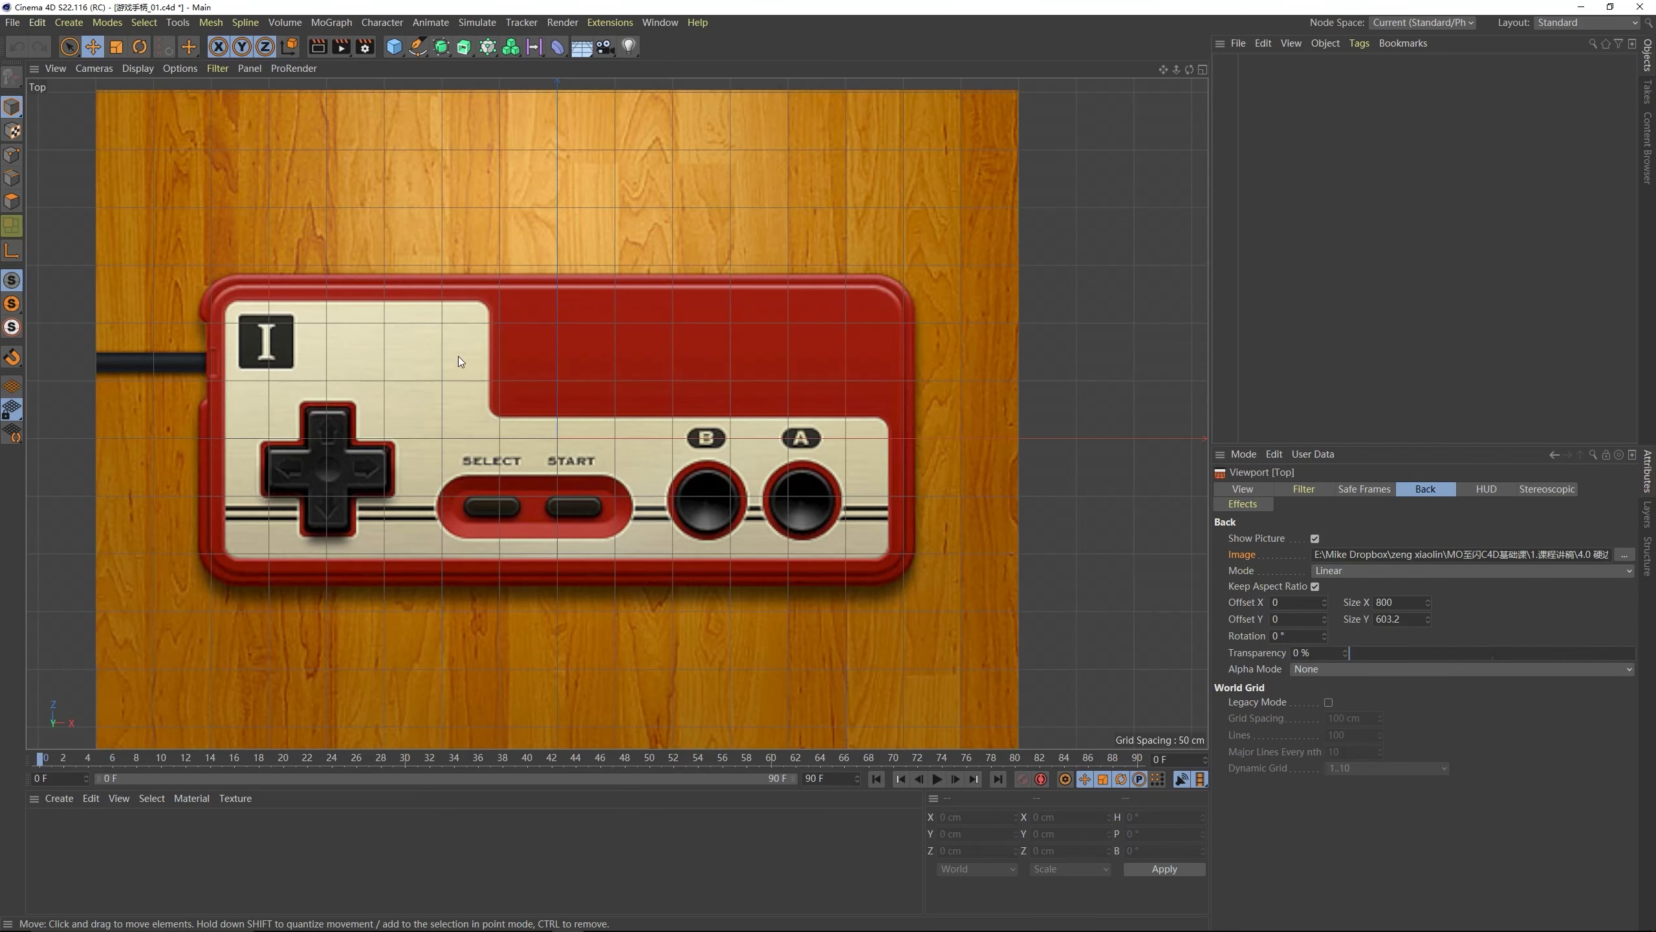
# - Center the controller in the Top view and set the background transparency to 61%
pyautogui.moveTo(556, 388)
pyautogui.keyDown('alt'); pyautogui.mouseDown(button='middle')
pyautogui.moveTo(544, 395)
pyautogui.moveTo(585, 400)
pyautogui.mouseUp(button='middle'); pyautogui.keyUp('alt')
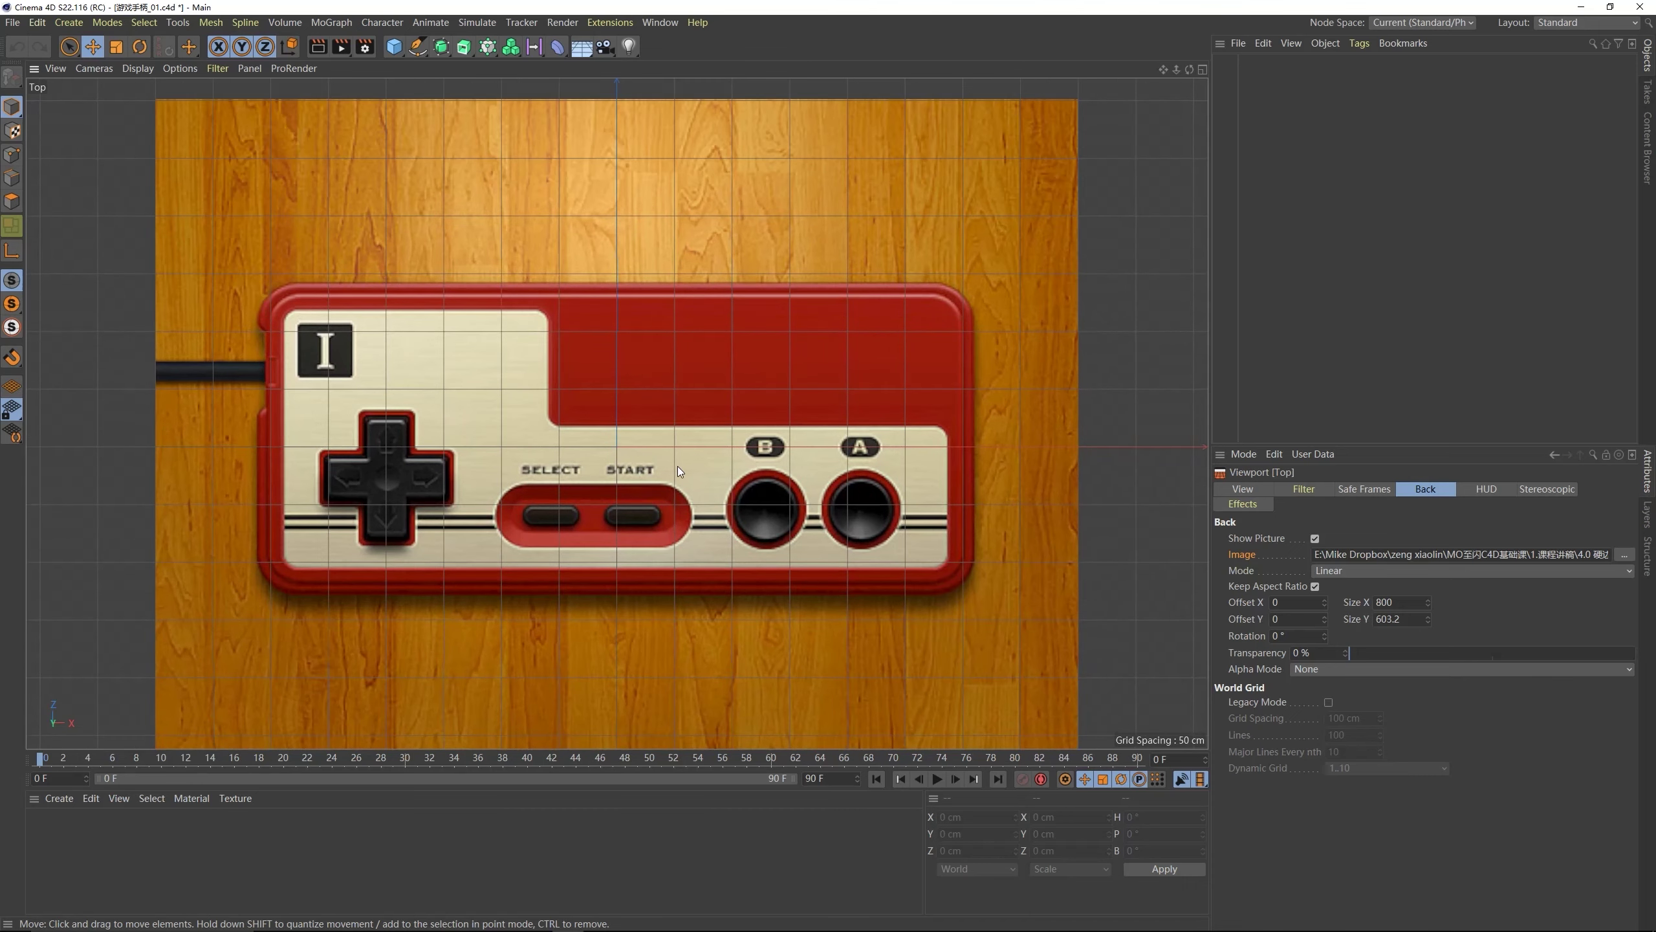
pyautogui.keyDown('alt'); pyautogui.moveTo(277, 437); pyautogui.dragTo(279, 438, button='middle'); pyautogui.keyUp('alt')
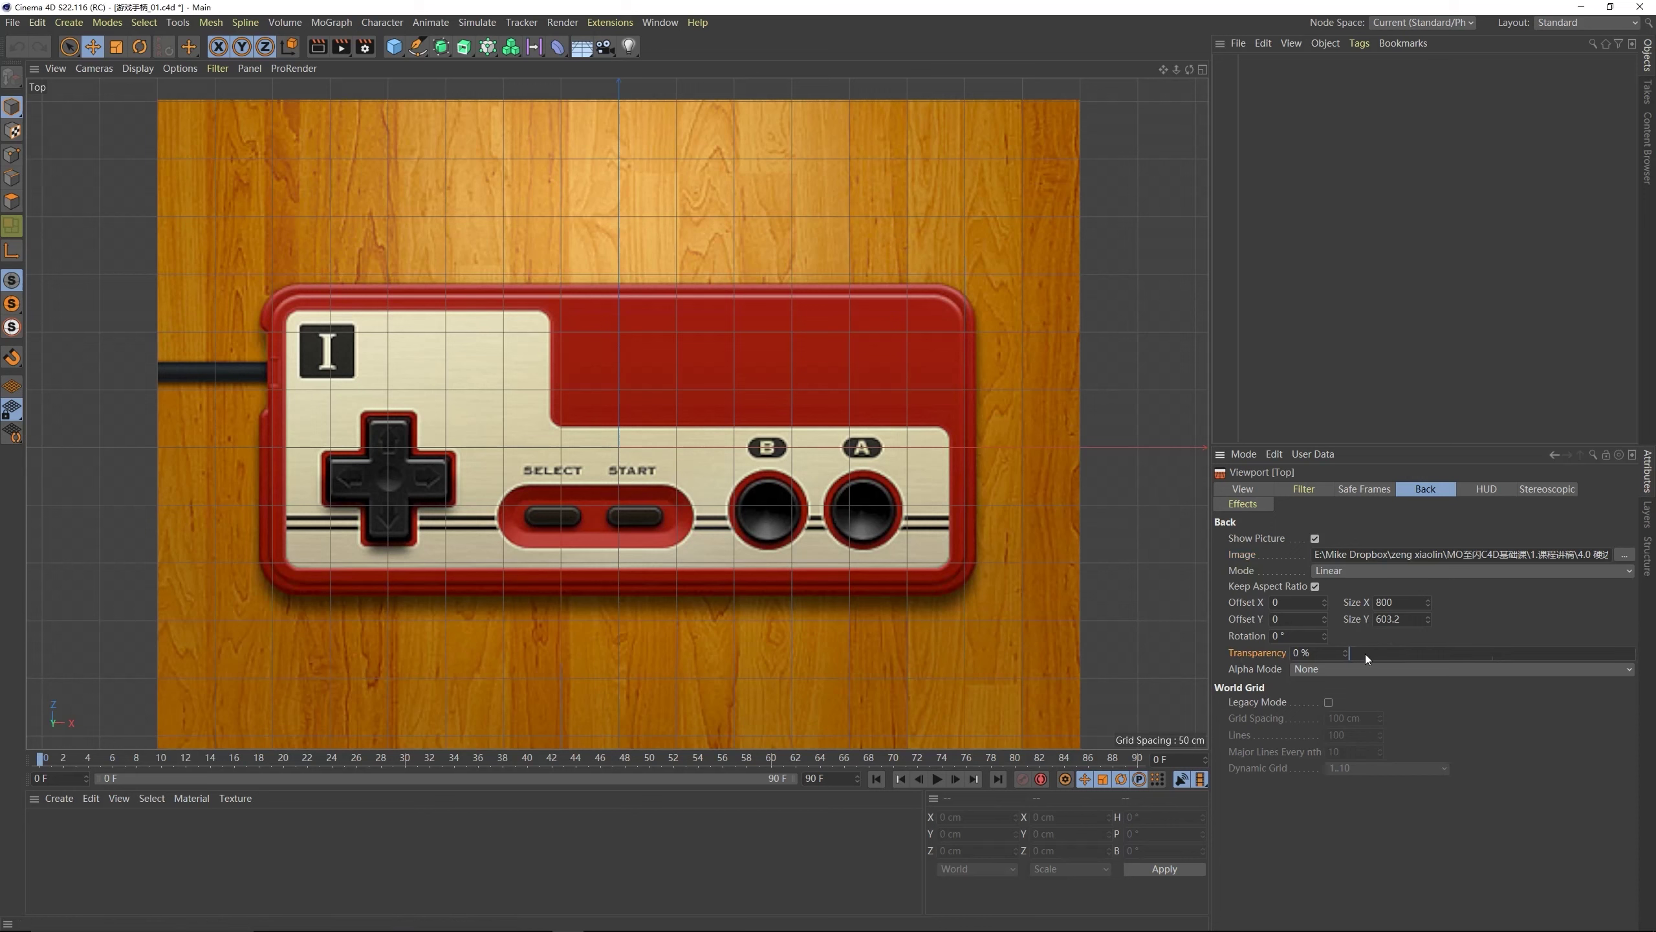
pyautogui.moveTo(1365, 654); pyautogui.dragTo(1496, 657)
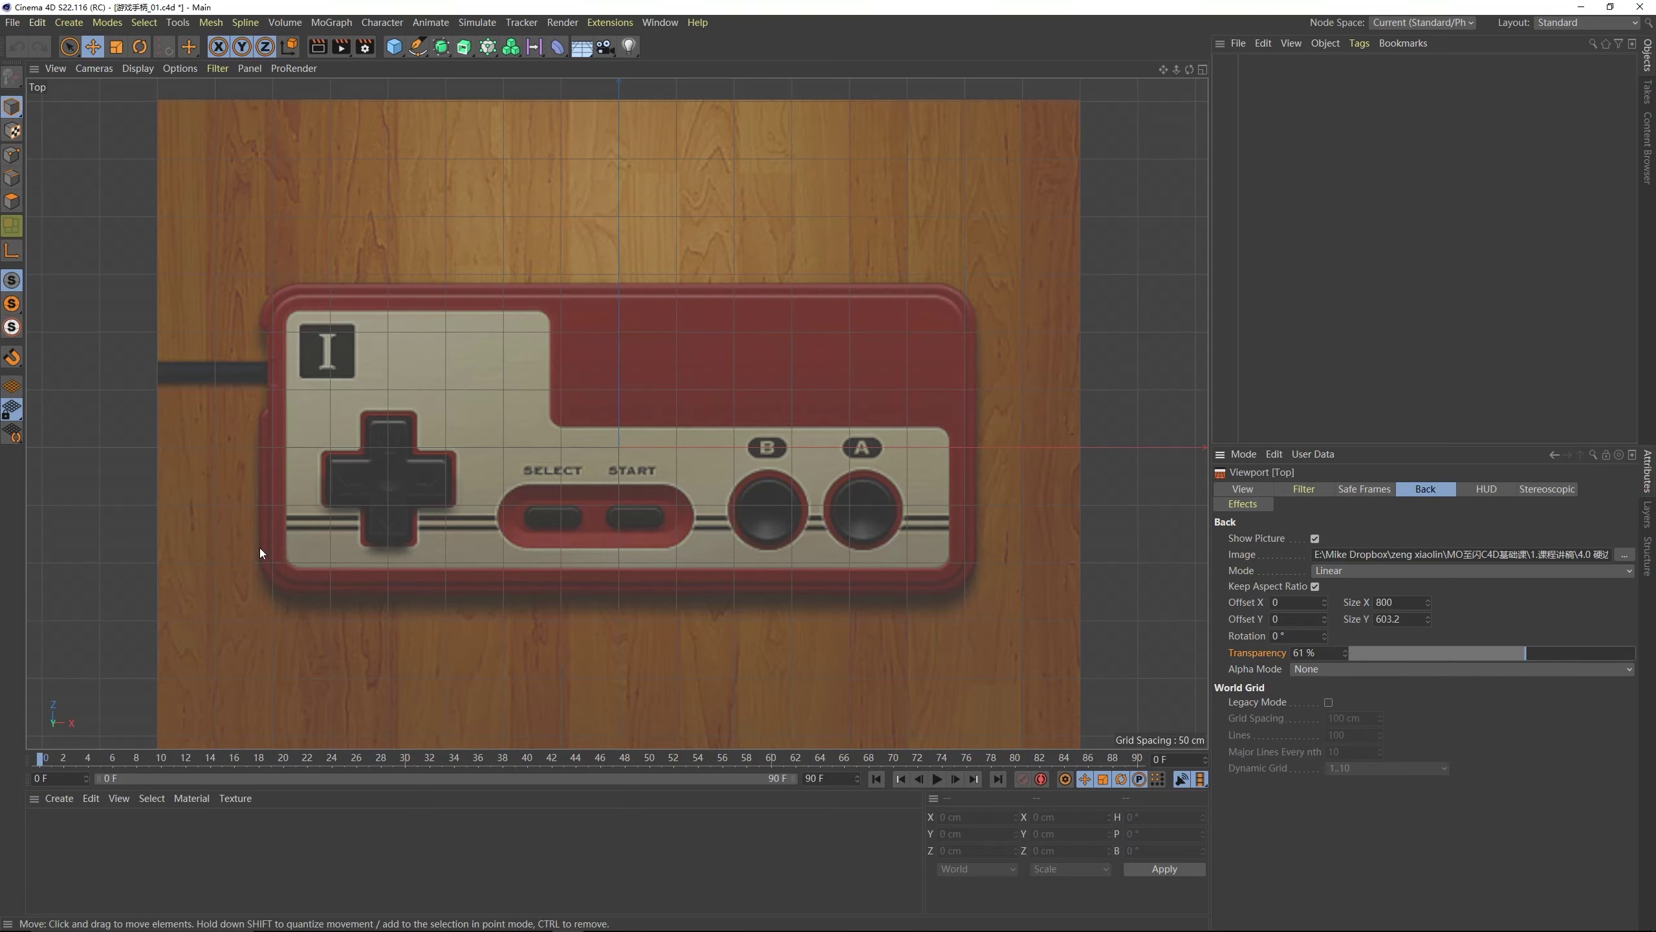
# - Create a 600 × 249 cm Rectangle spline with 27 cm rounding, raised slightly on Y
pyautogui.click(418, 47)
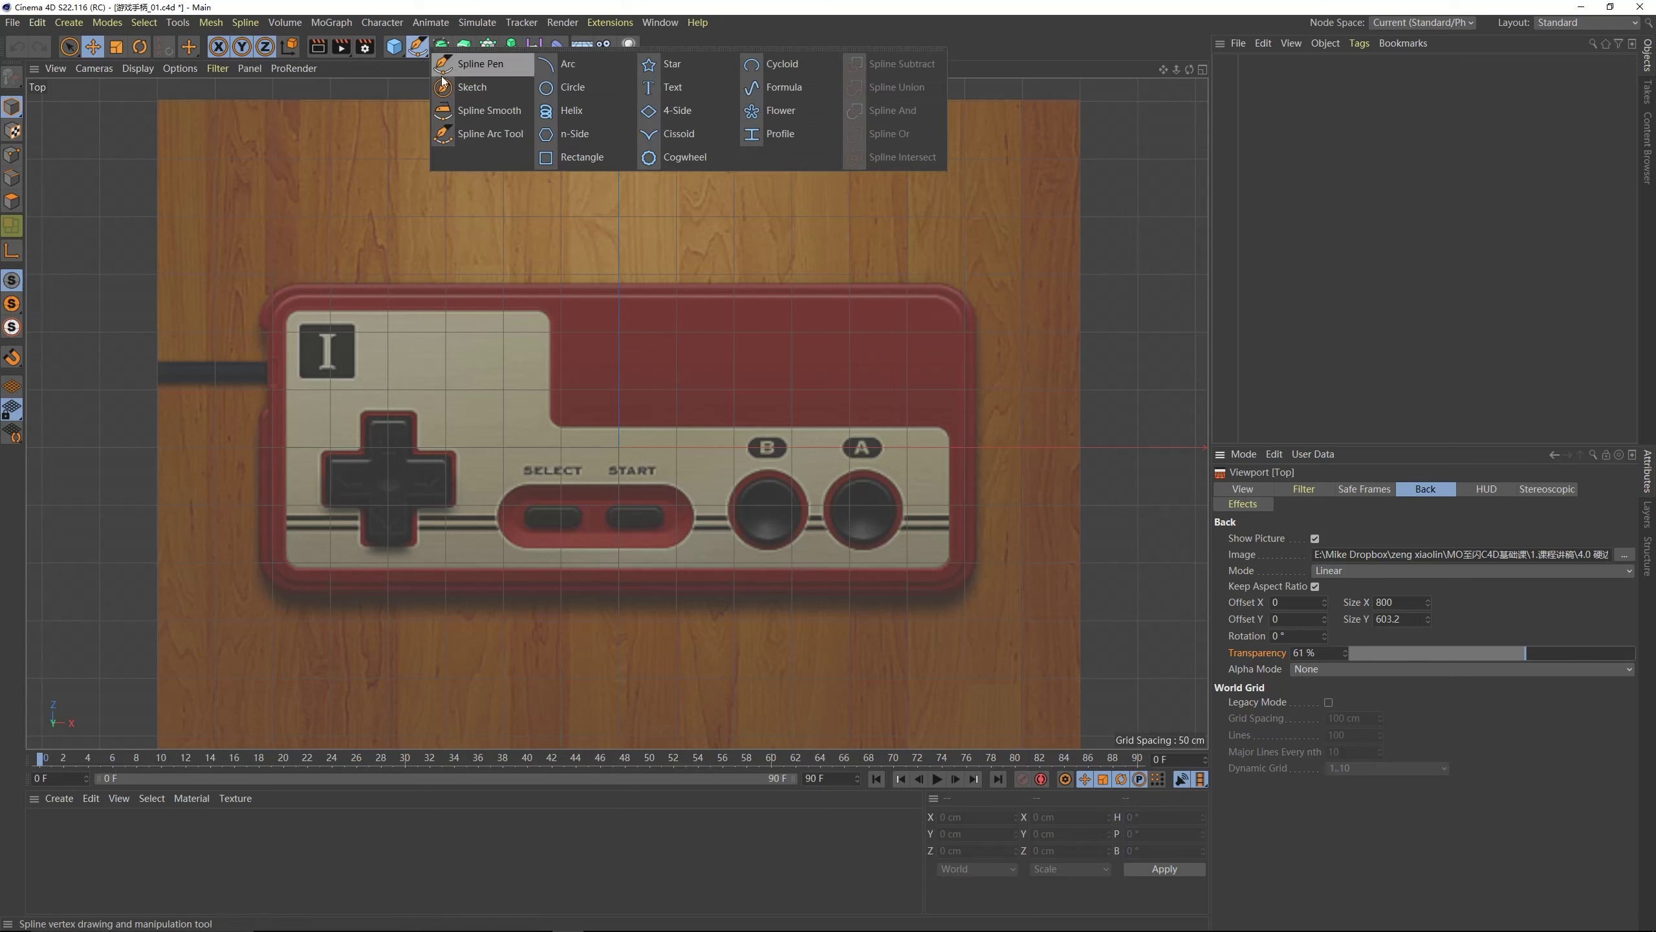
pyautogui.click(564, 160)
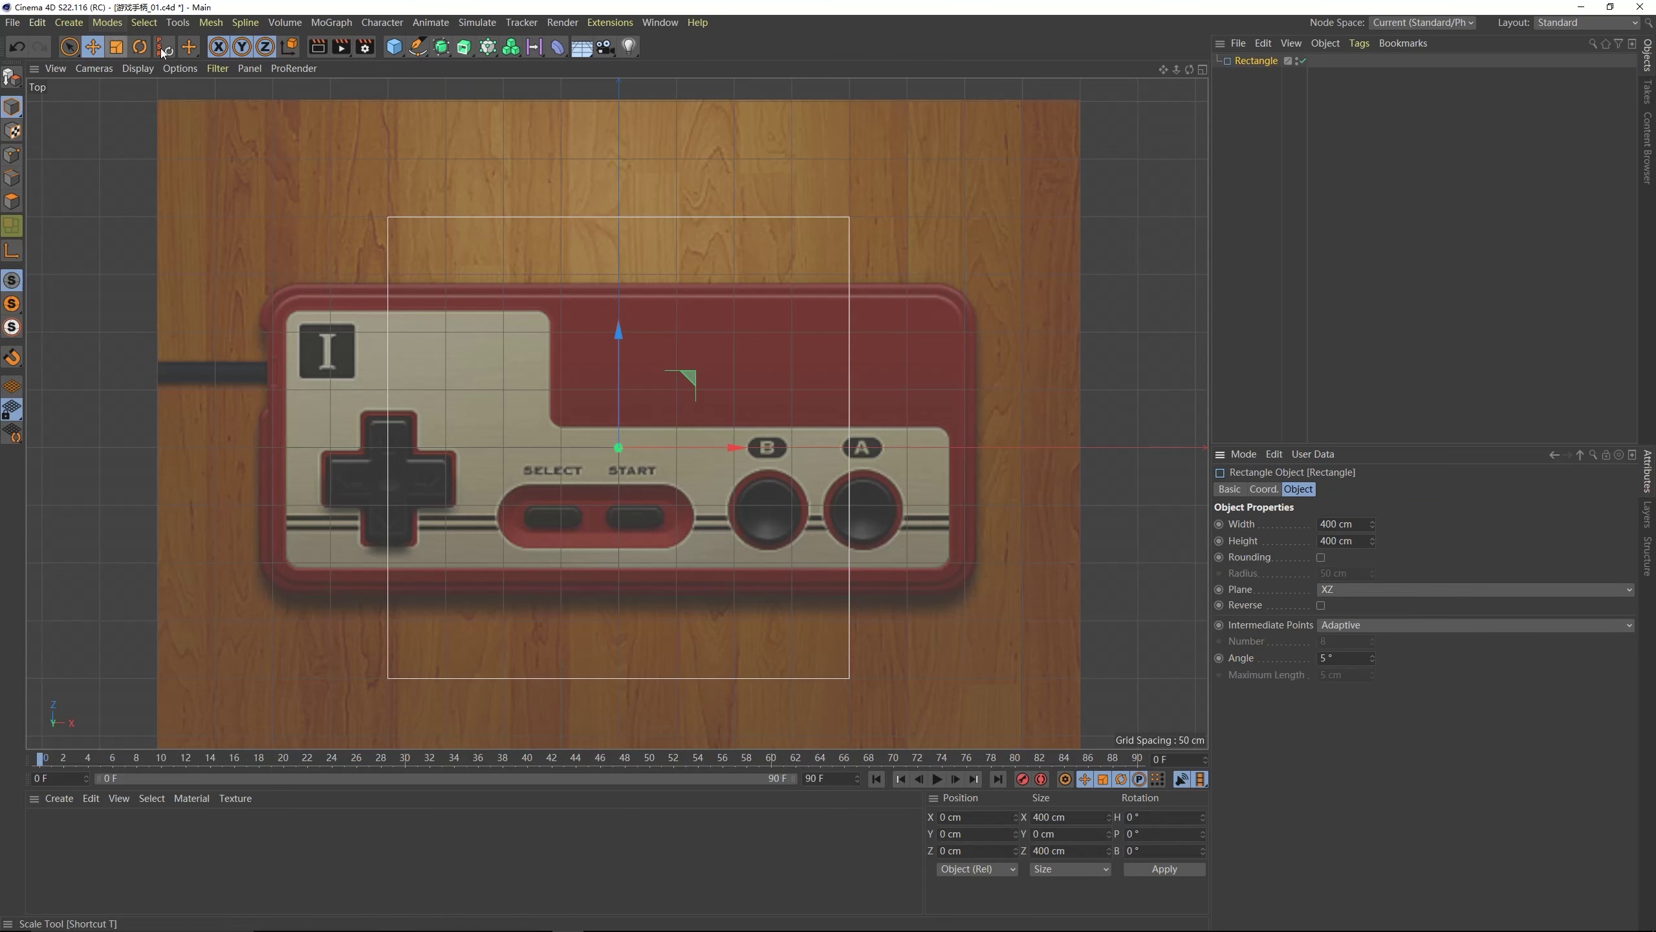
pyautogui.moveTo(1372, 524); pyautogui.dragTo(1372, 456)
pyautogui.moveTo(1372, 540); pyautogui.dragTo(1372, 579)
pyautogui.moveTo(620, 332); pyautogui.dragTo(612, 322)
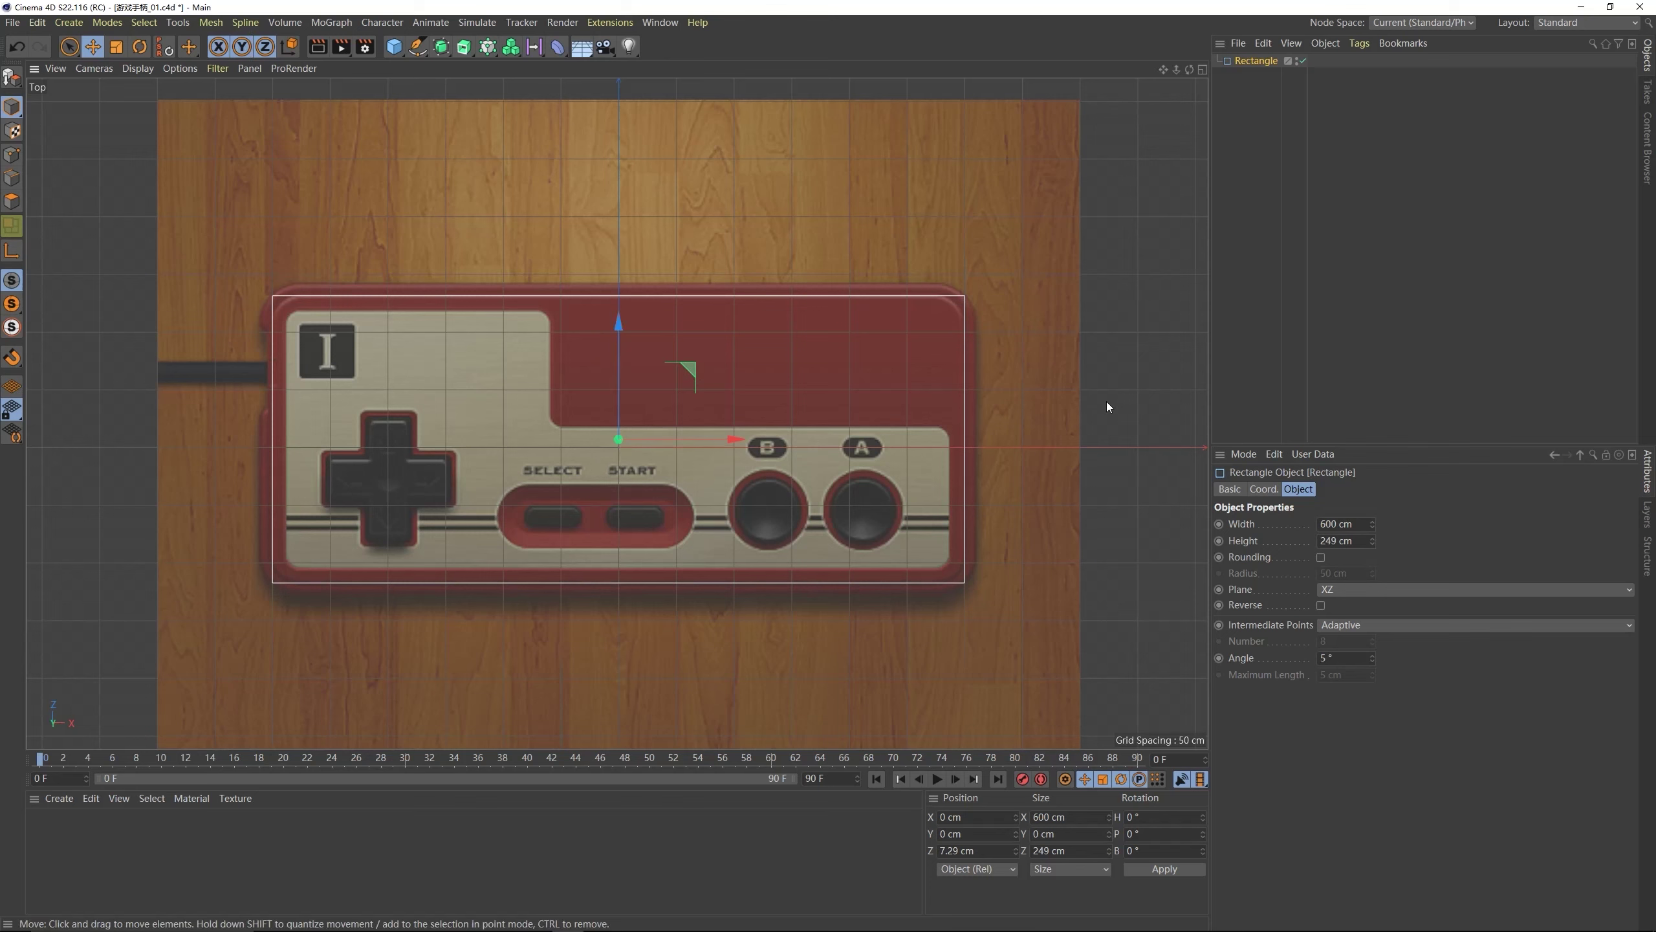
pyautogui.click(1320, 556)
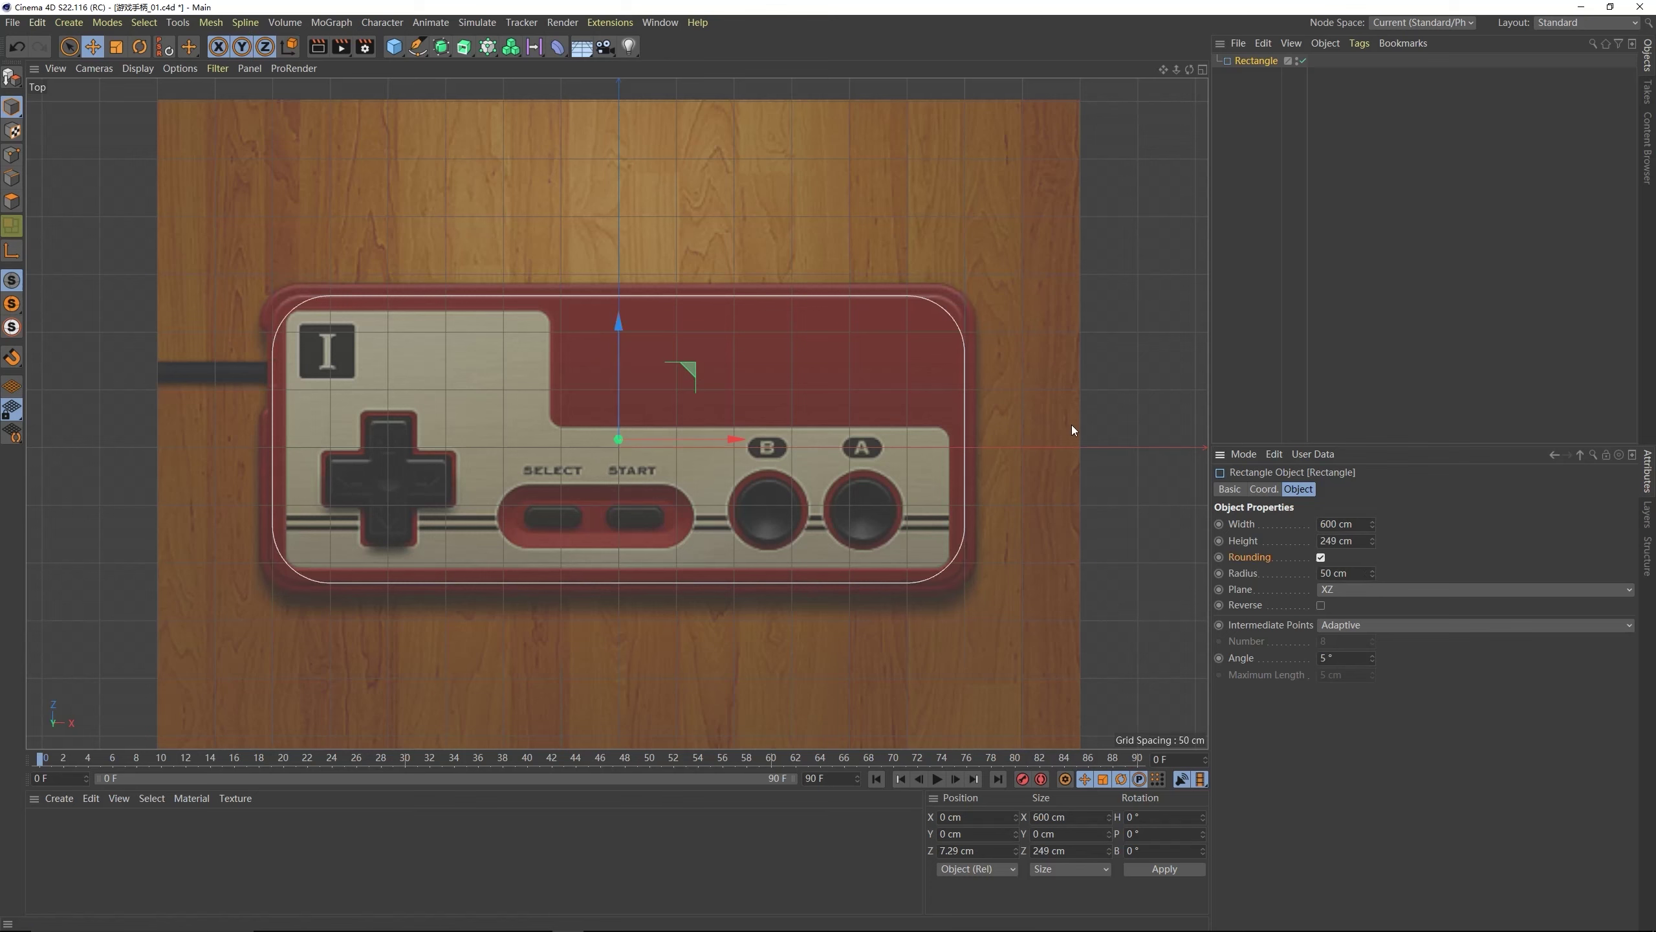
pyautogui.moveTo(1372, 572); pyautogui.dragTo(1372, 604)
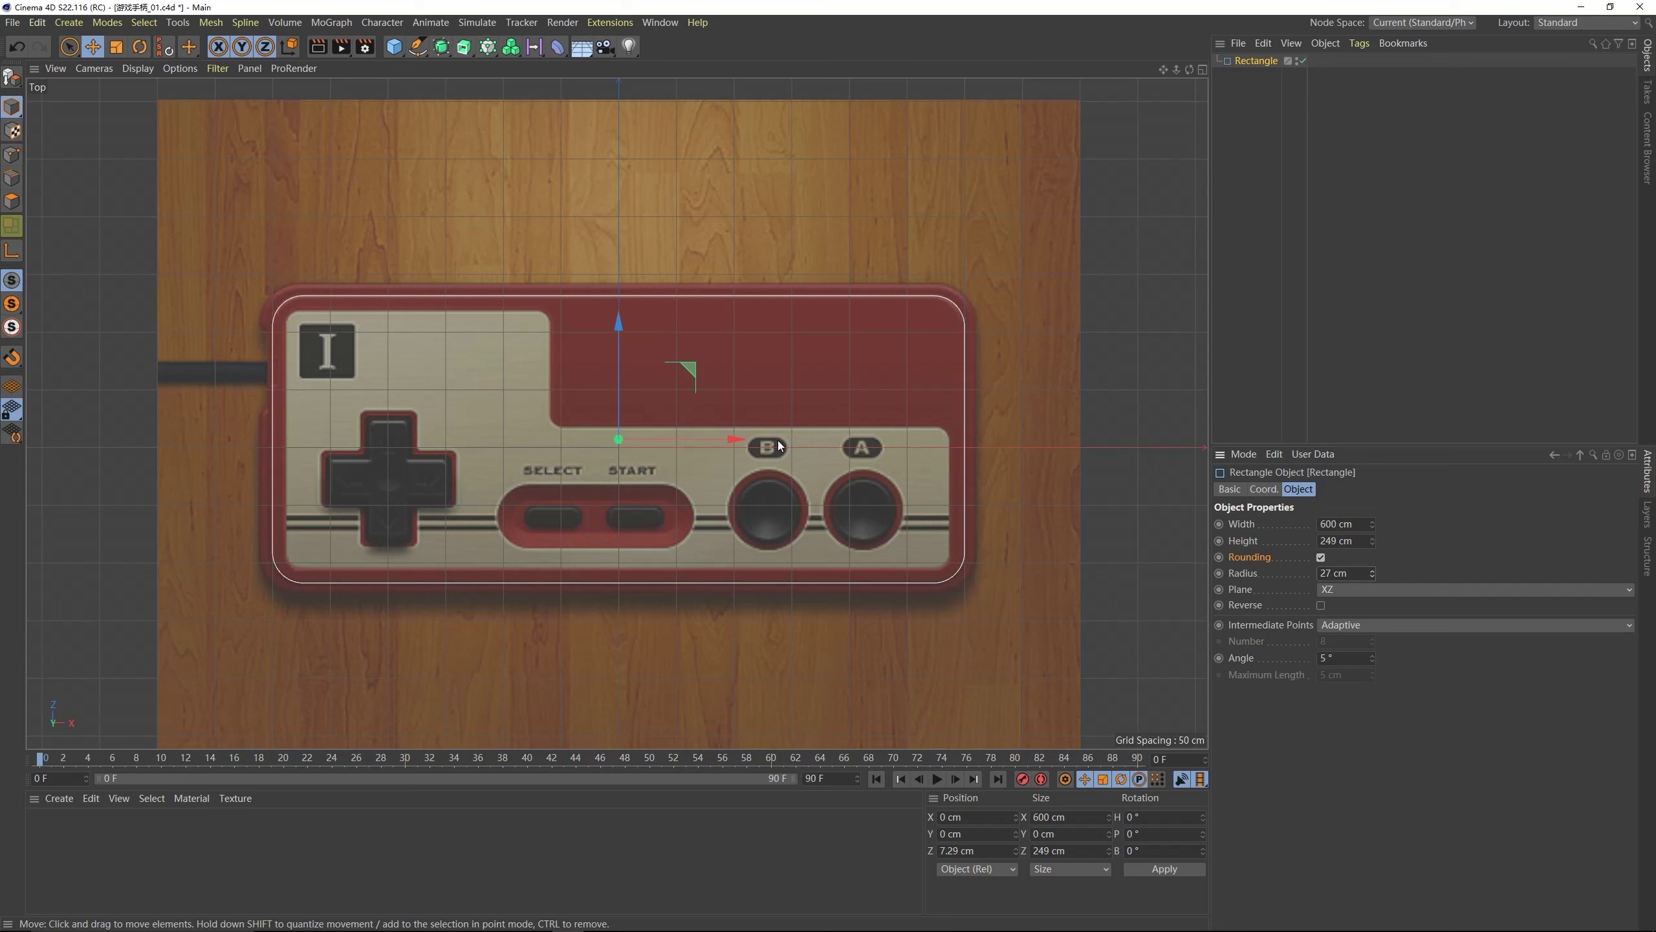
pyautogui.moveTo(618, 439); pyautogui.dragTo(630, 402)
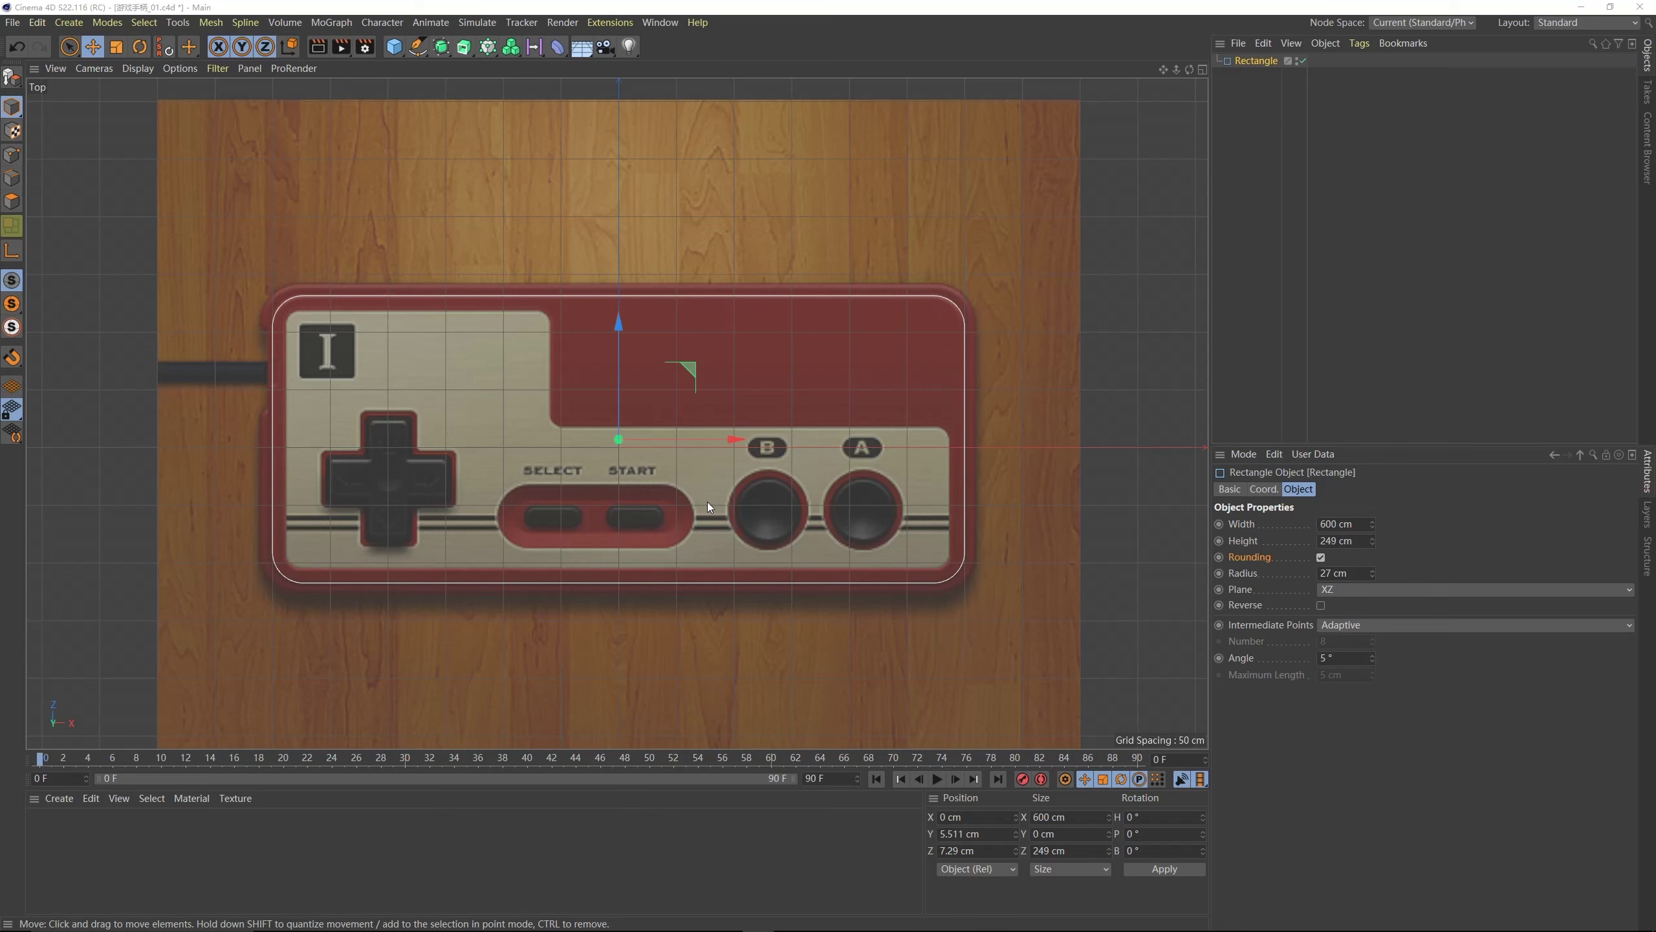
# - Add an Extrude generator with the Rectangle spline as its profile
pyautogui.middleClick(615, 467)
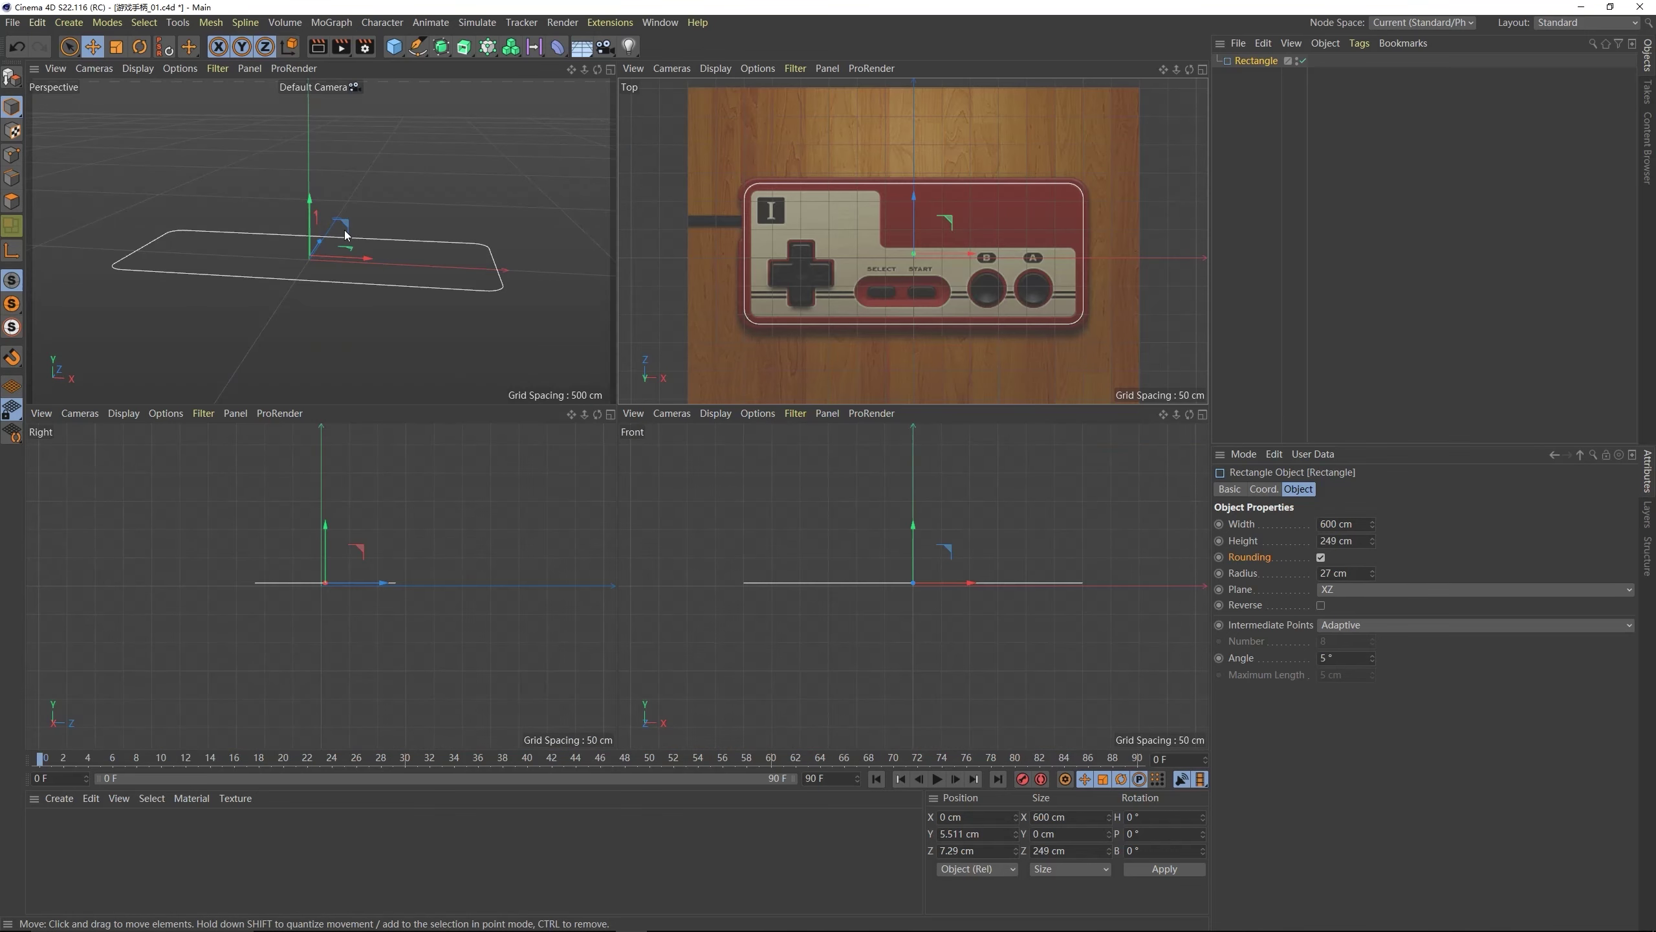
pyautogui.moveTo(346, 235)
pyautogui.keyDown('alt'); pyautogui.mouseDown()
pyautogui.moveTo(229, 192)
pyautogui.moveTo(269, 285)
pyautogui.moveTo(326, 241)
pyautogui.moveTo(281, 191)
pyautogui.moveTo(329, 245)
pyautogui.mouseUp(); pyautogui.keyUp('alt')
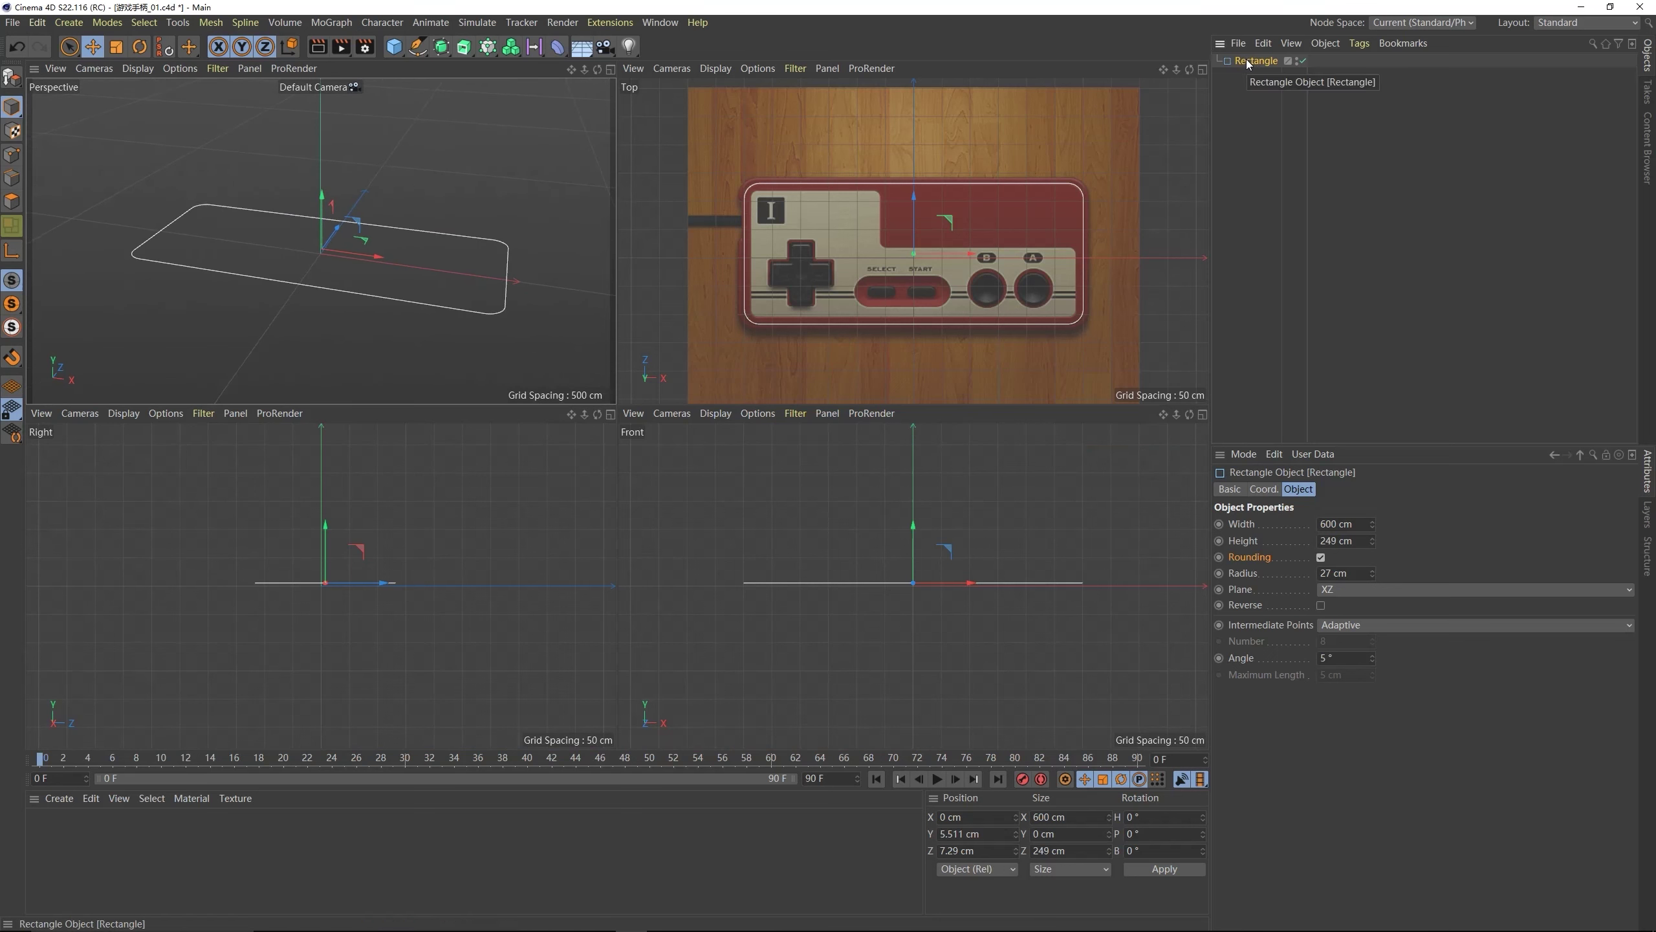
pyautogui.keyDown('alt'); pyautogui.click(465, 47); pyautogui.keyUp('alt')
pyautogui.keyDown('alt'); pyautogui.moveTo(403, 294); pyautogui.dragTo(450, 269); pyautogui.keyUp('alt')
# - Set the Extrude offset to 30 cm, then bring up reference photo 参考1.jpg
pyautogui.moveTo(1405, 542); pyautogui.dragTo(1387, 541)
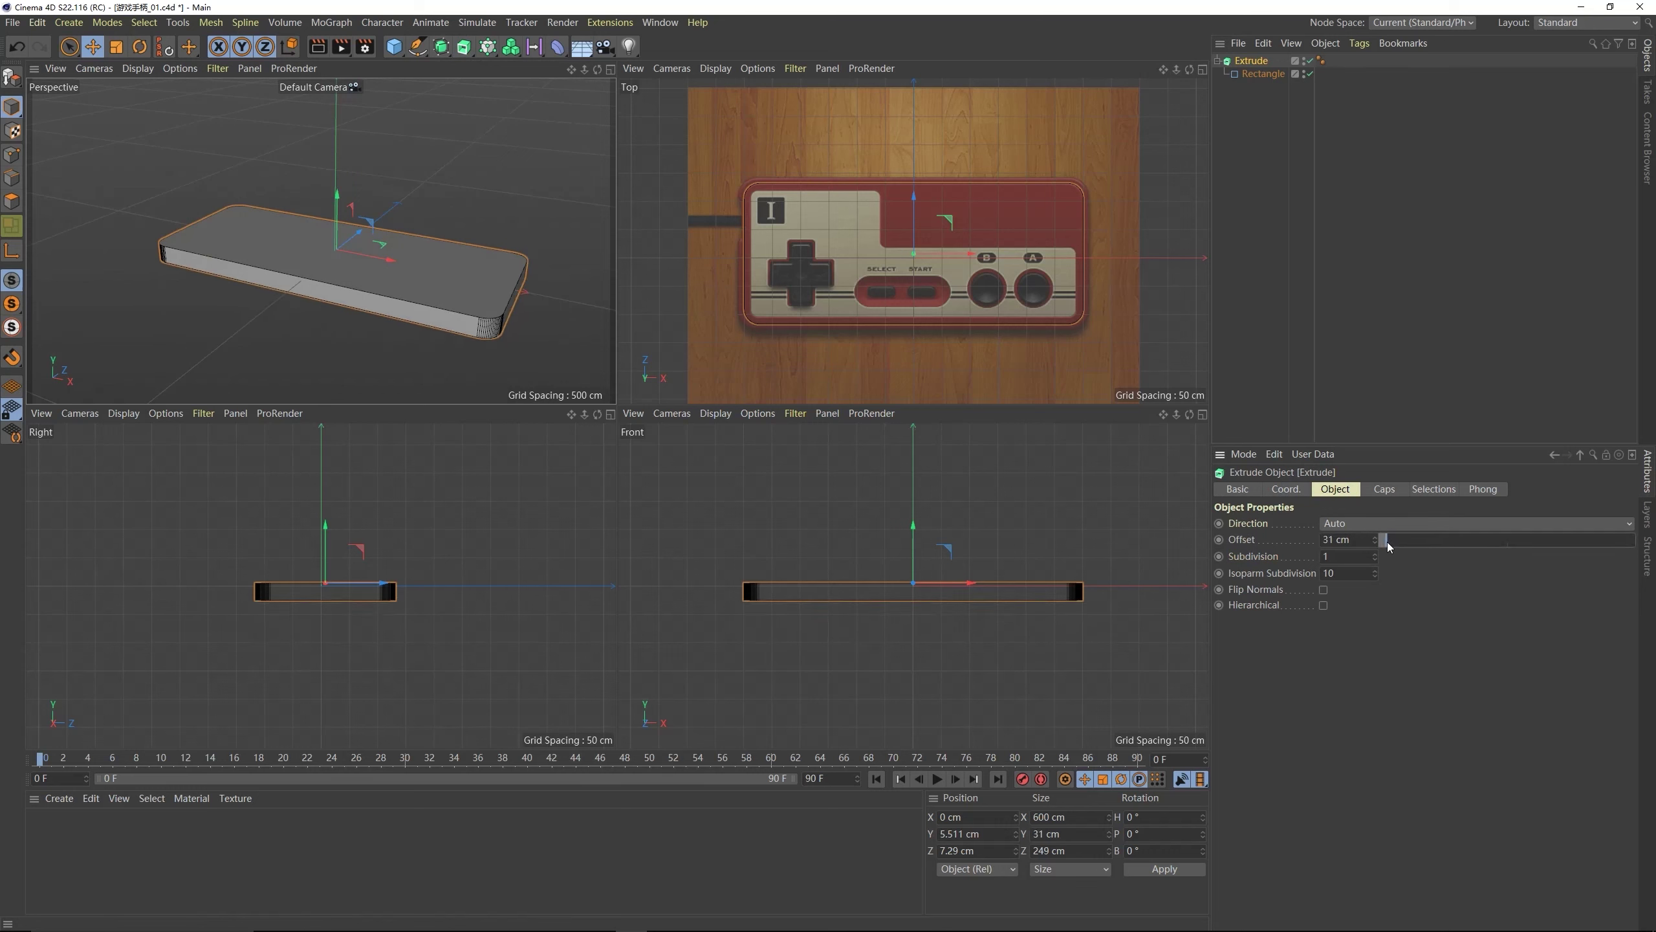
pyautogui.click(1365, 540)
pyautogui.write('30')
pyautogui.press('Return')
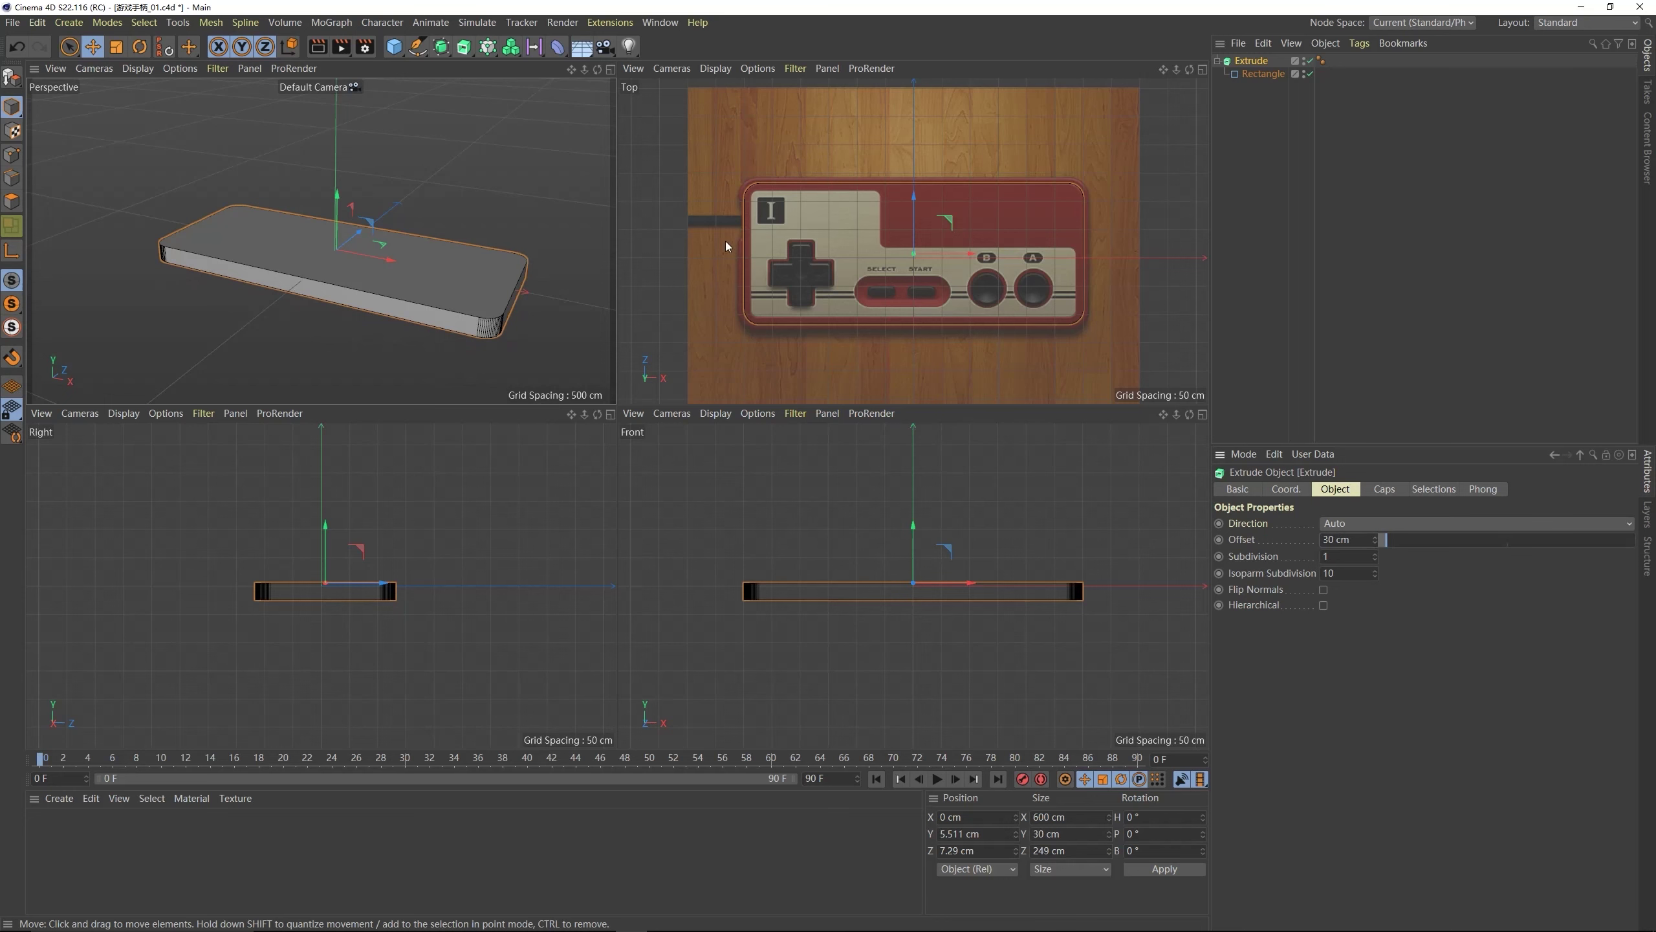
pyautogui.hotkey('alt', 'Tab')
pyautogui.moveTo(1123, 150); pyautogui.dragTo(1061, 149)
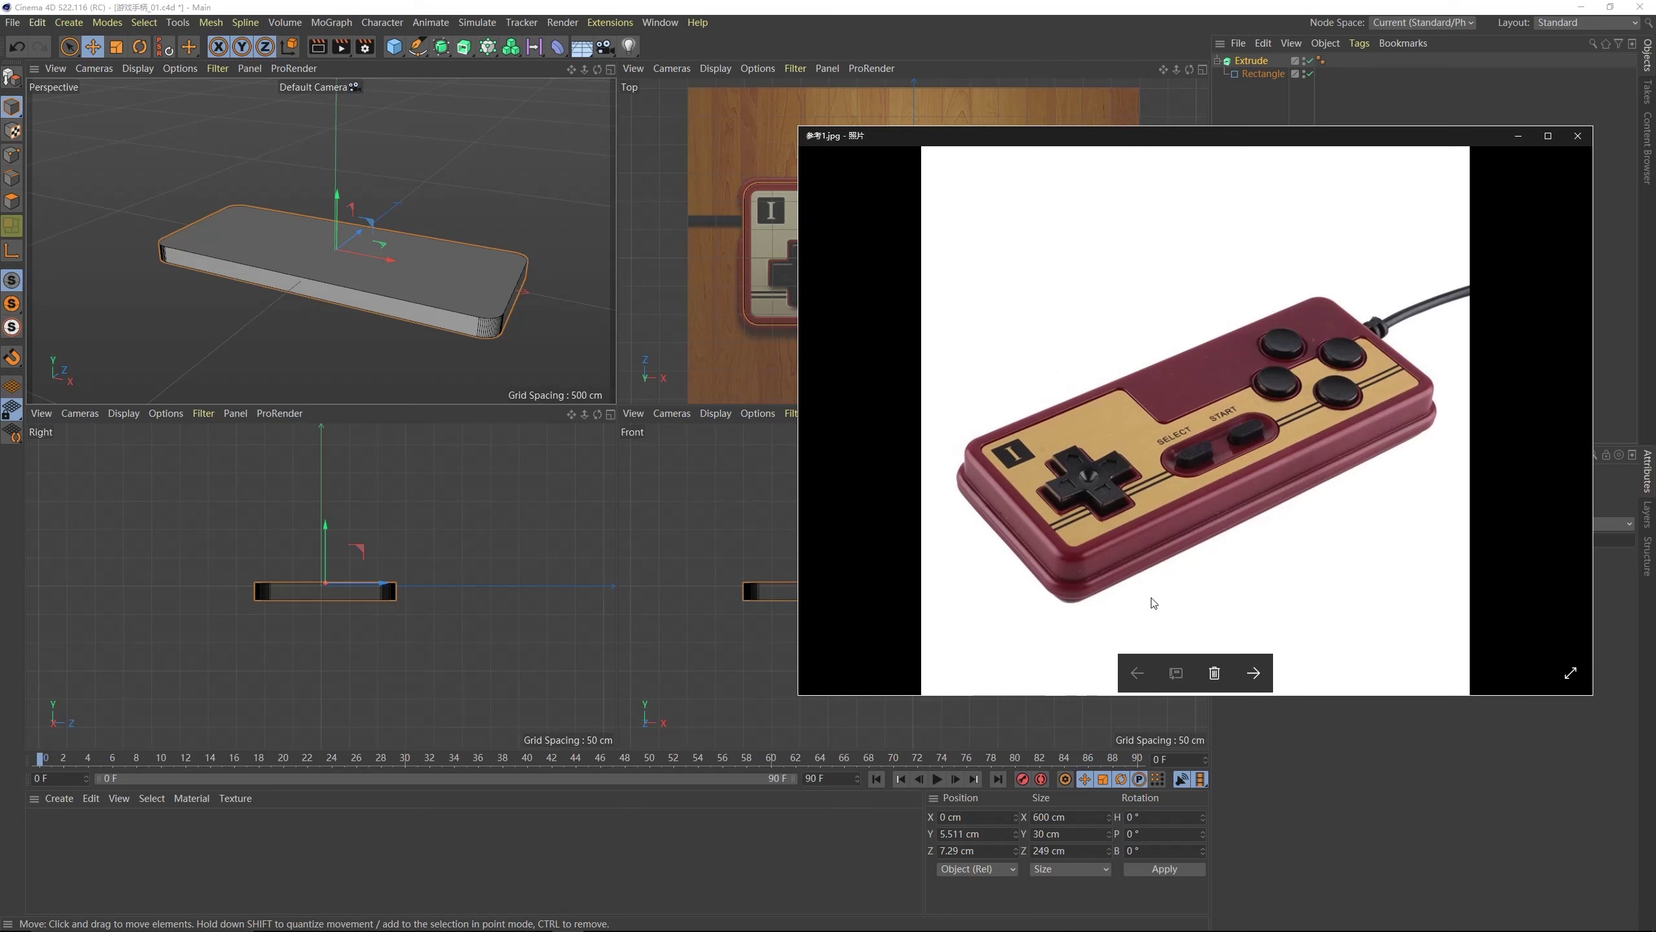
# - Duplicate the Extrude body slab as Extrude.1, undoing the accidental moves
pyautogui.click(1175, 123)
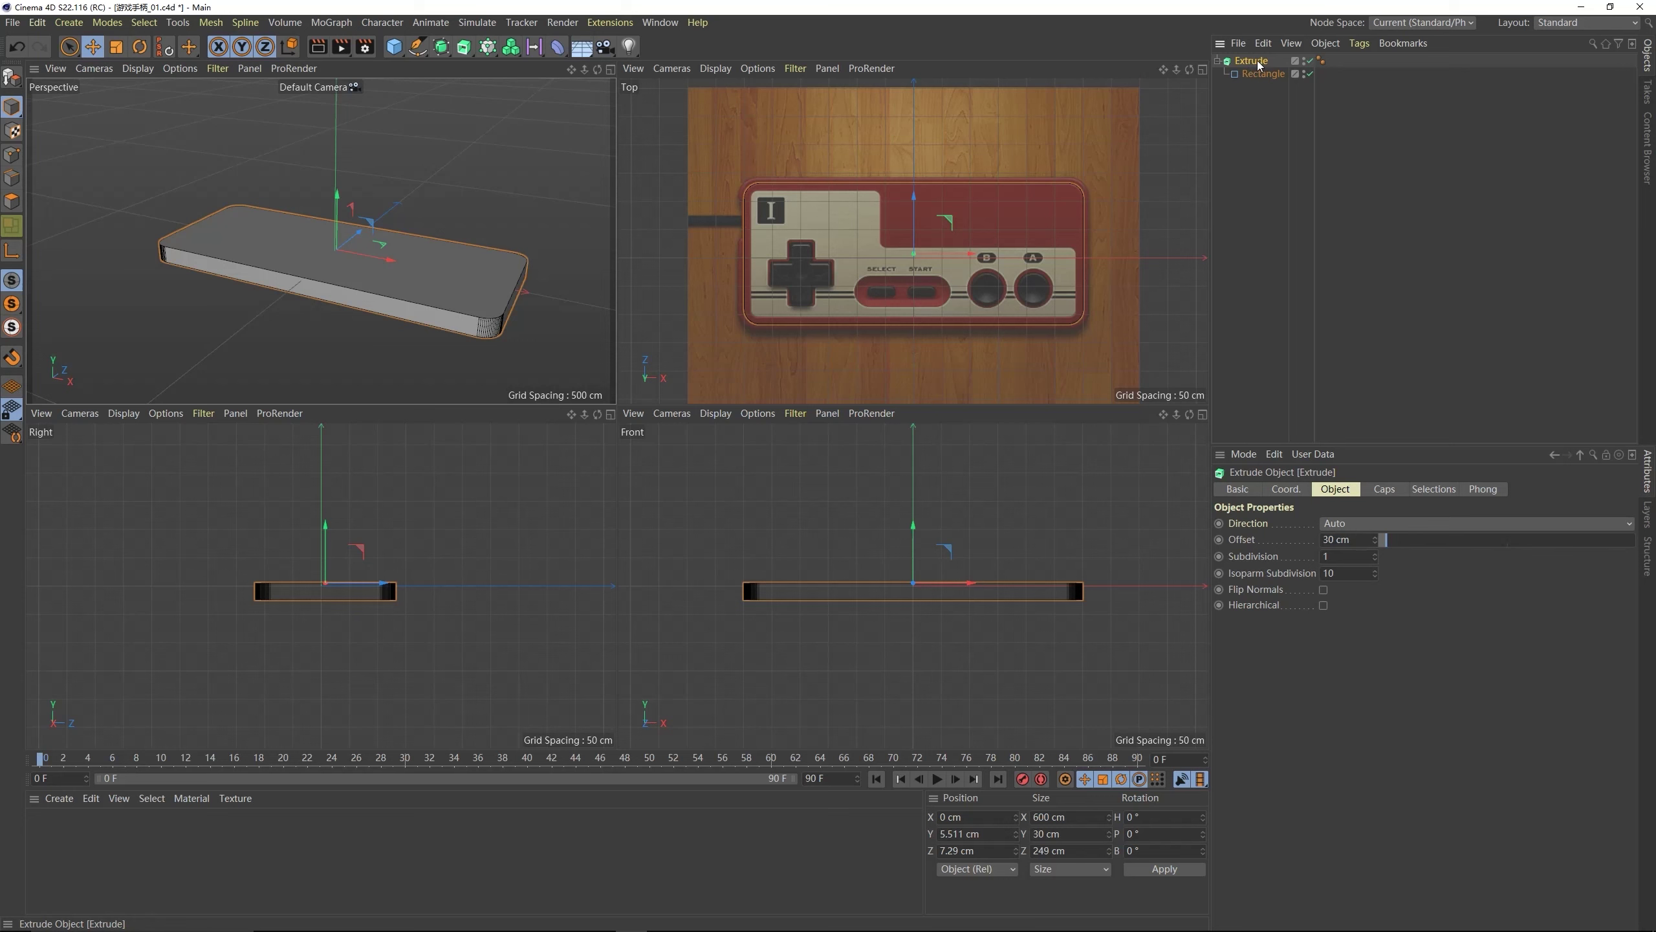
pyautogui.moveTo(1263, 65); pyautogui.dragTo(1252, 60)
pyautogui.moveTo(362, 235); pyautogui.dragTo(424, 179)
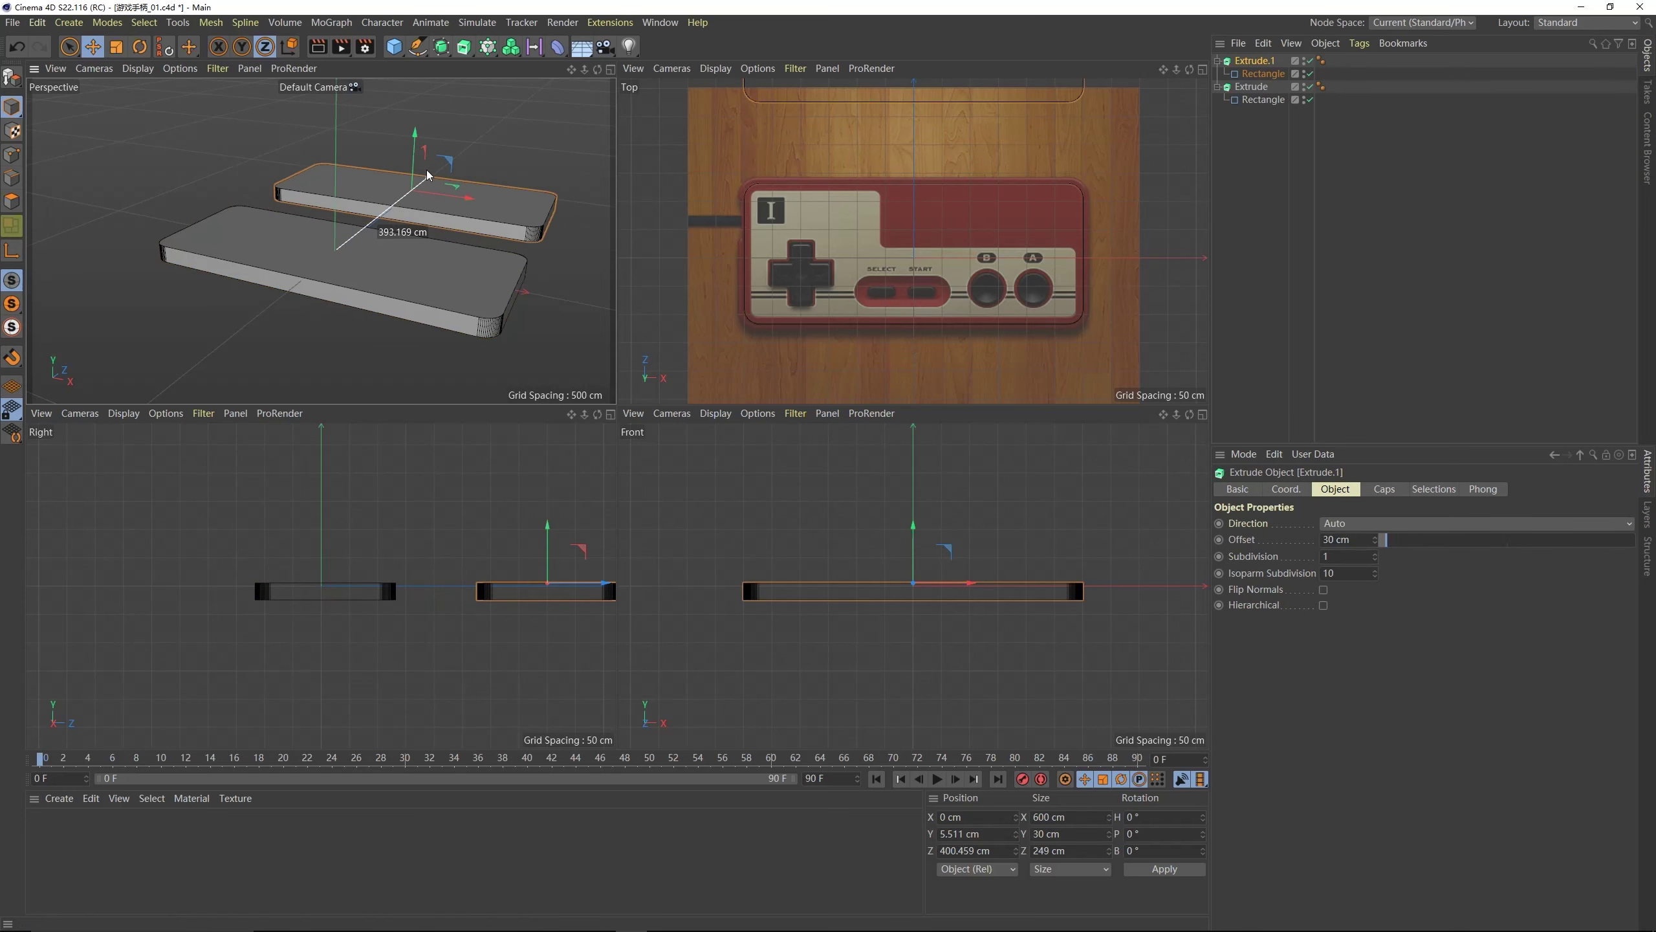
pyautogui.hotkey('ctrl', 'z')
pyautogui.scroll(5, 345, 296)
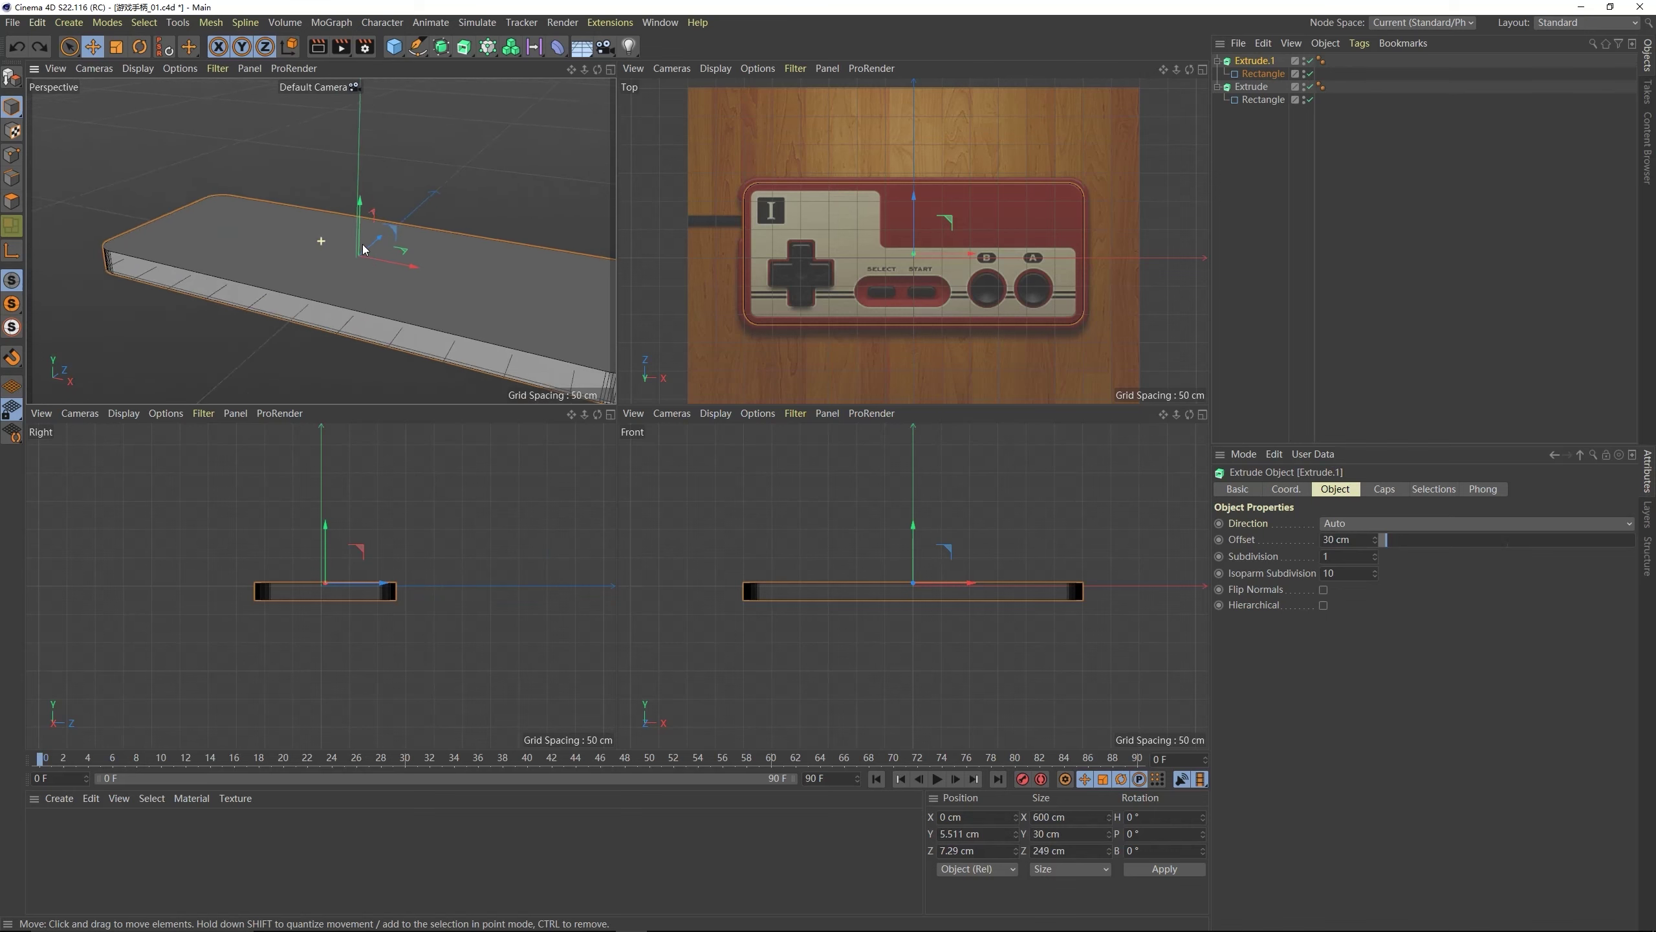
pyautogui.middleClick(401, 300)
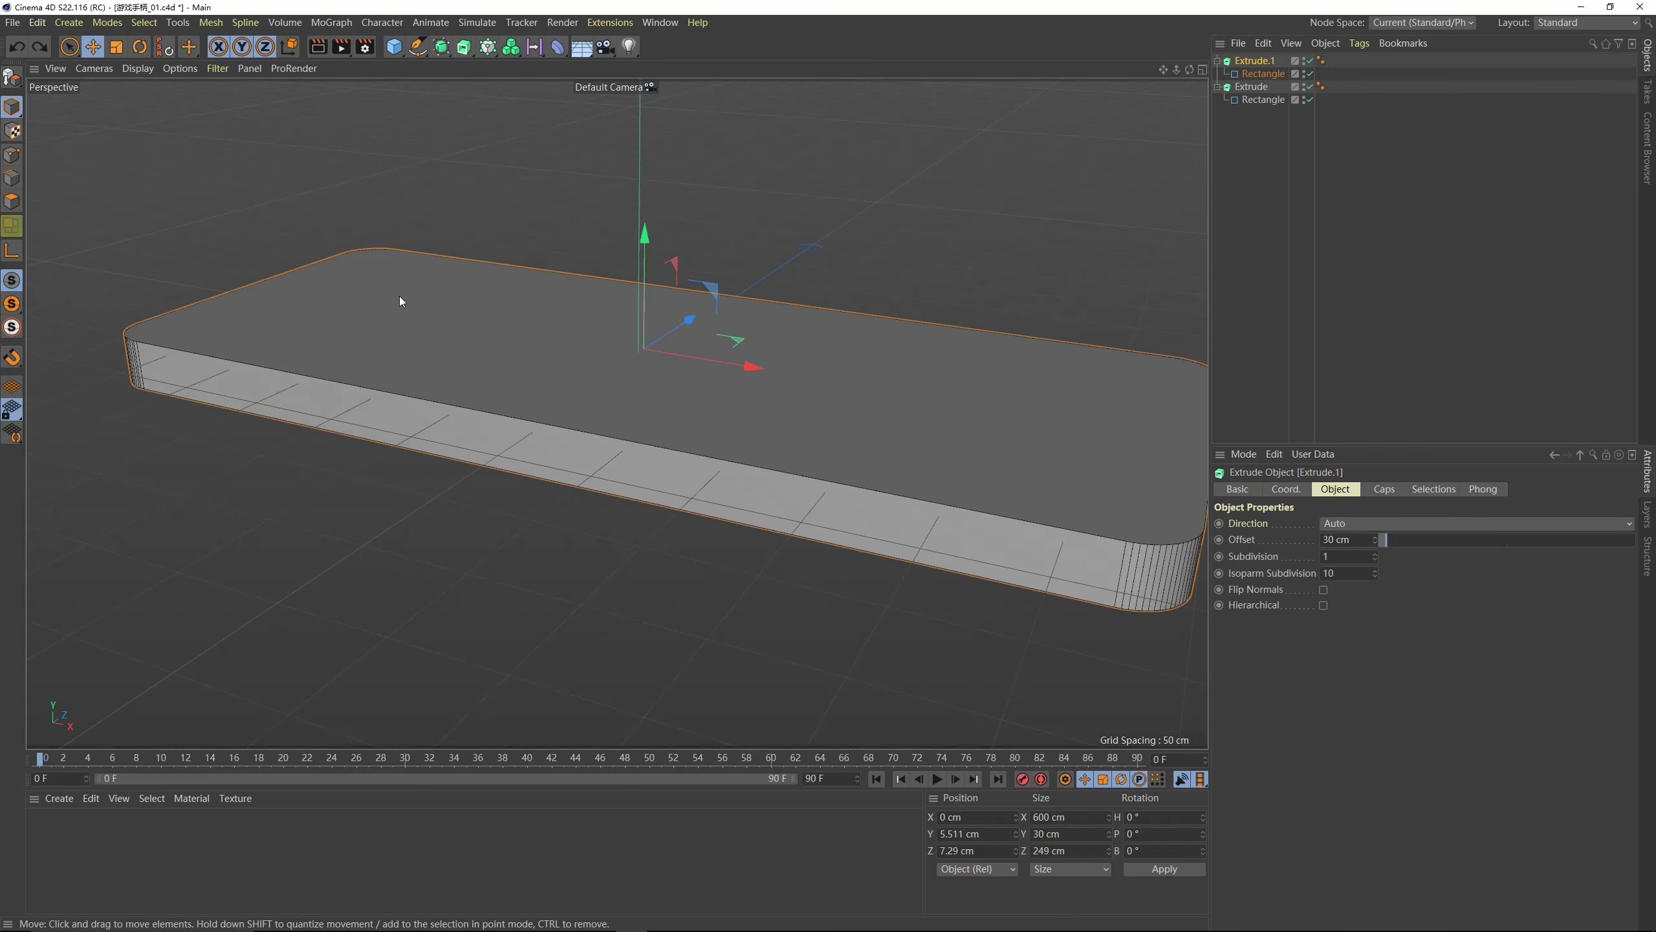
pyautogui.hotkey('ctrl', 'z')
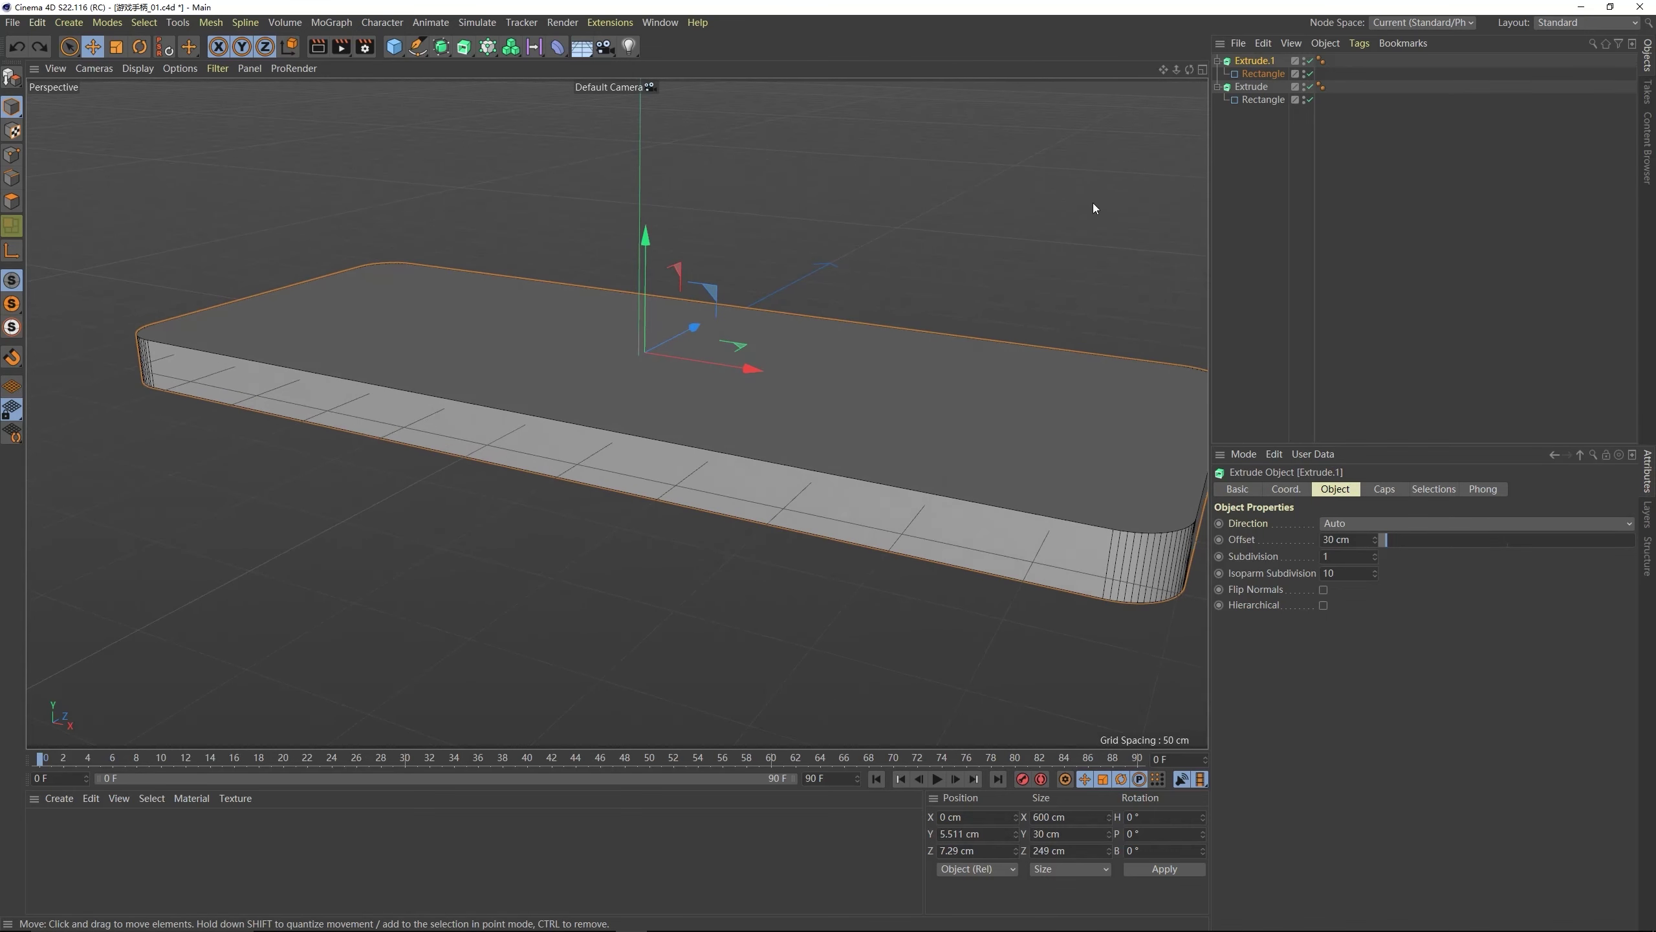
# - Widen the copy's rectangle, move Extrude.1 below the body and thin it
pyautogui.click(1256, 74)
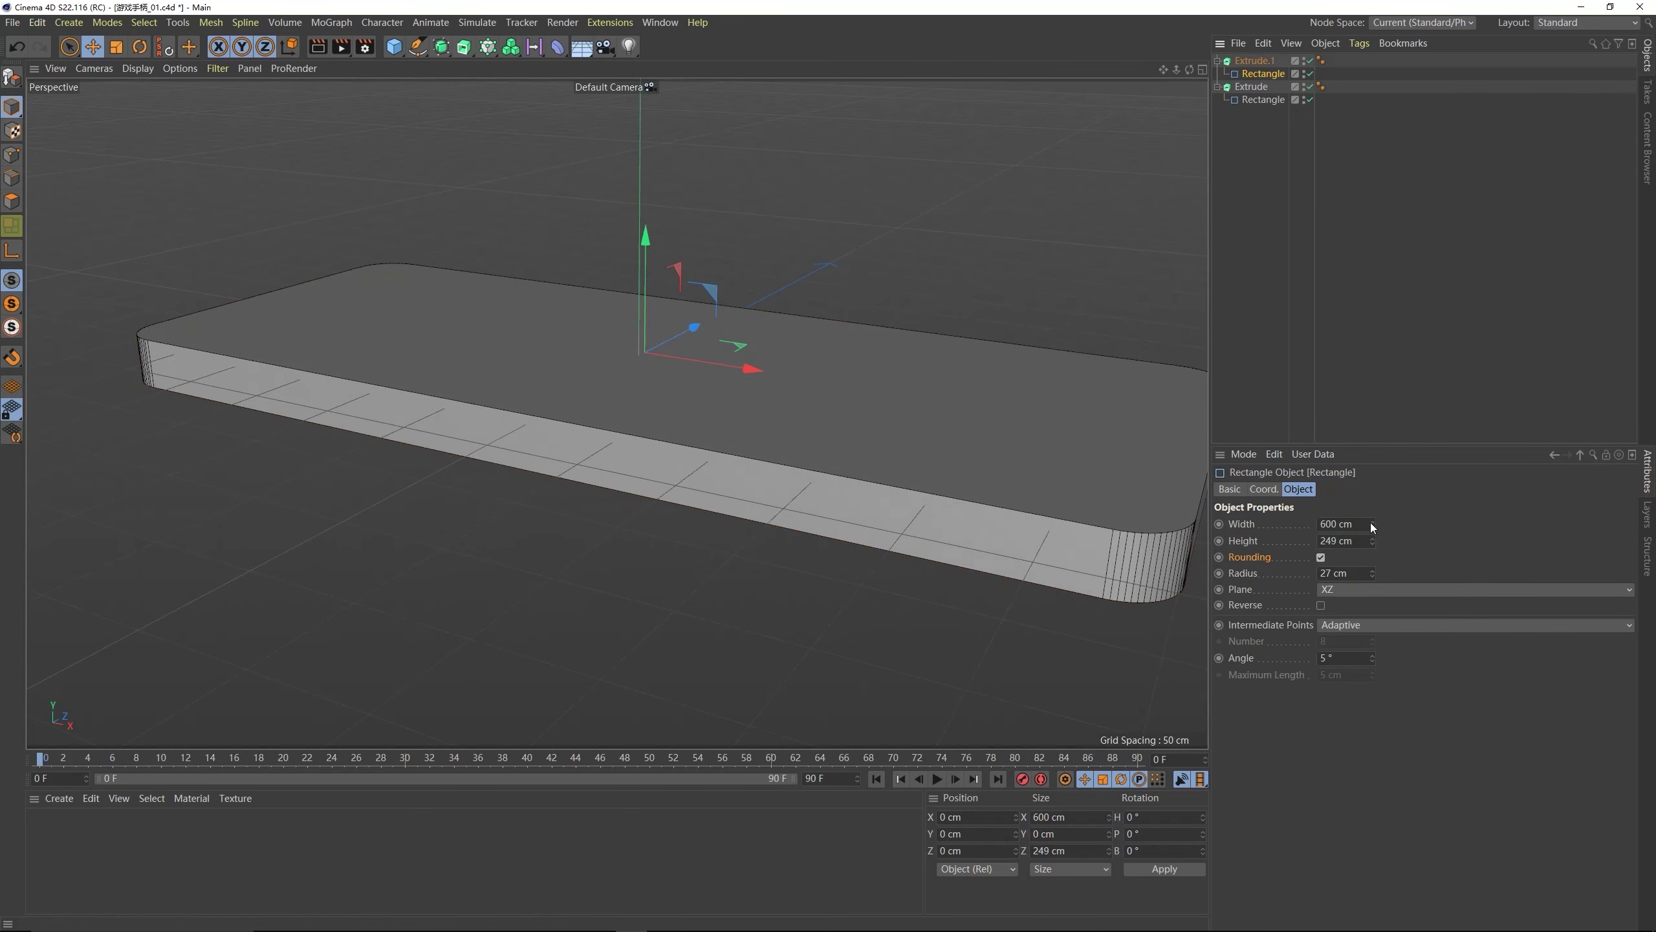
pyautogui.moveTo(1372, 523); pyautogui.dragTo(1374, 525)
pyautogui.click(1255, 60)
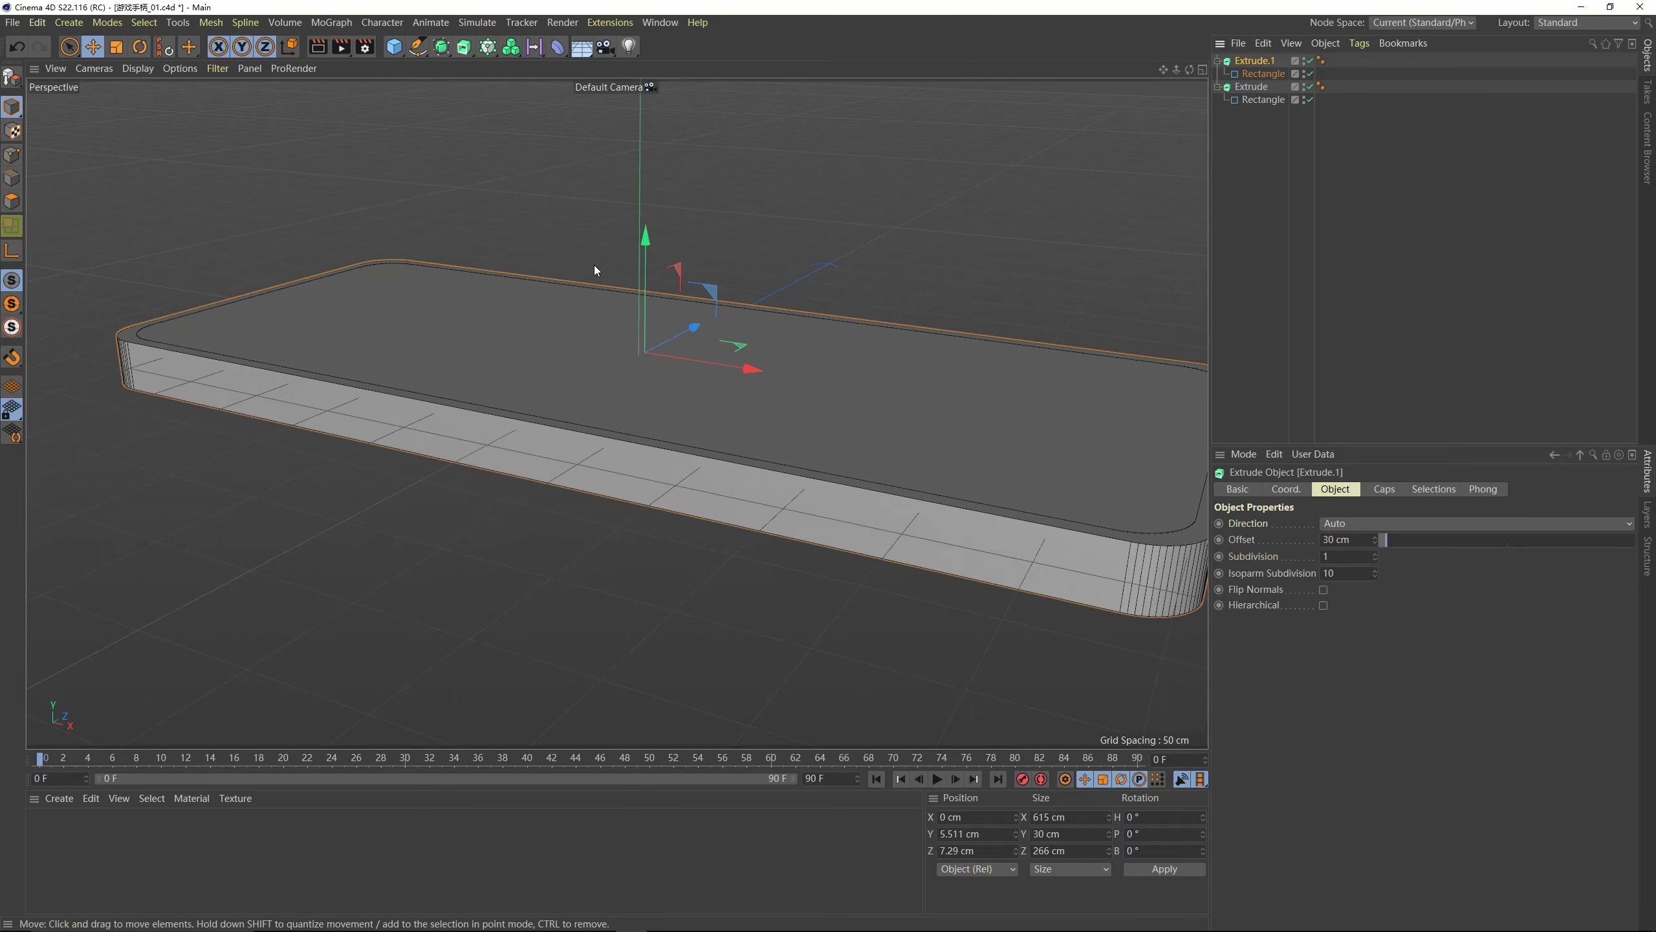
pyautogui.moveTo(651, 240); pyautogui.dragTo(671, 272)
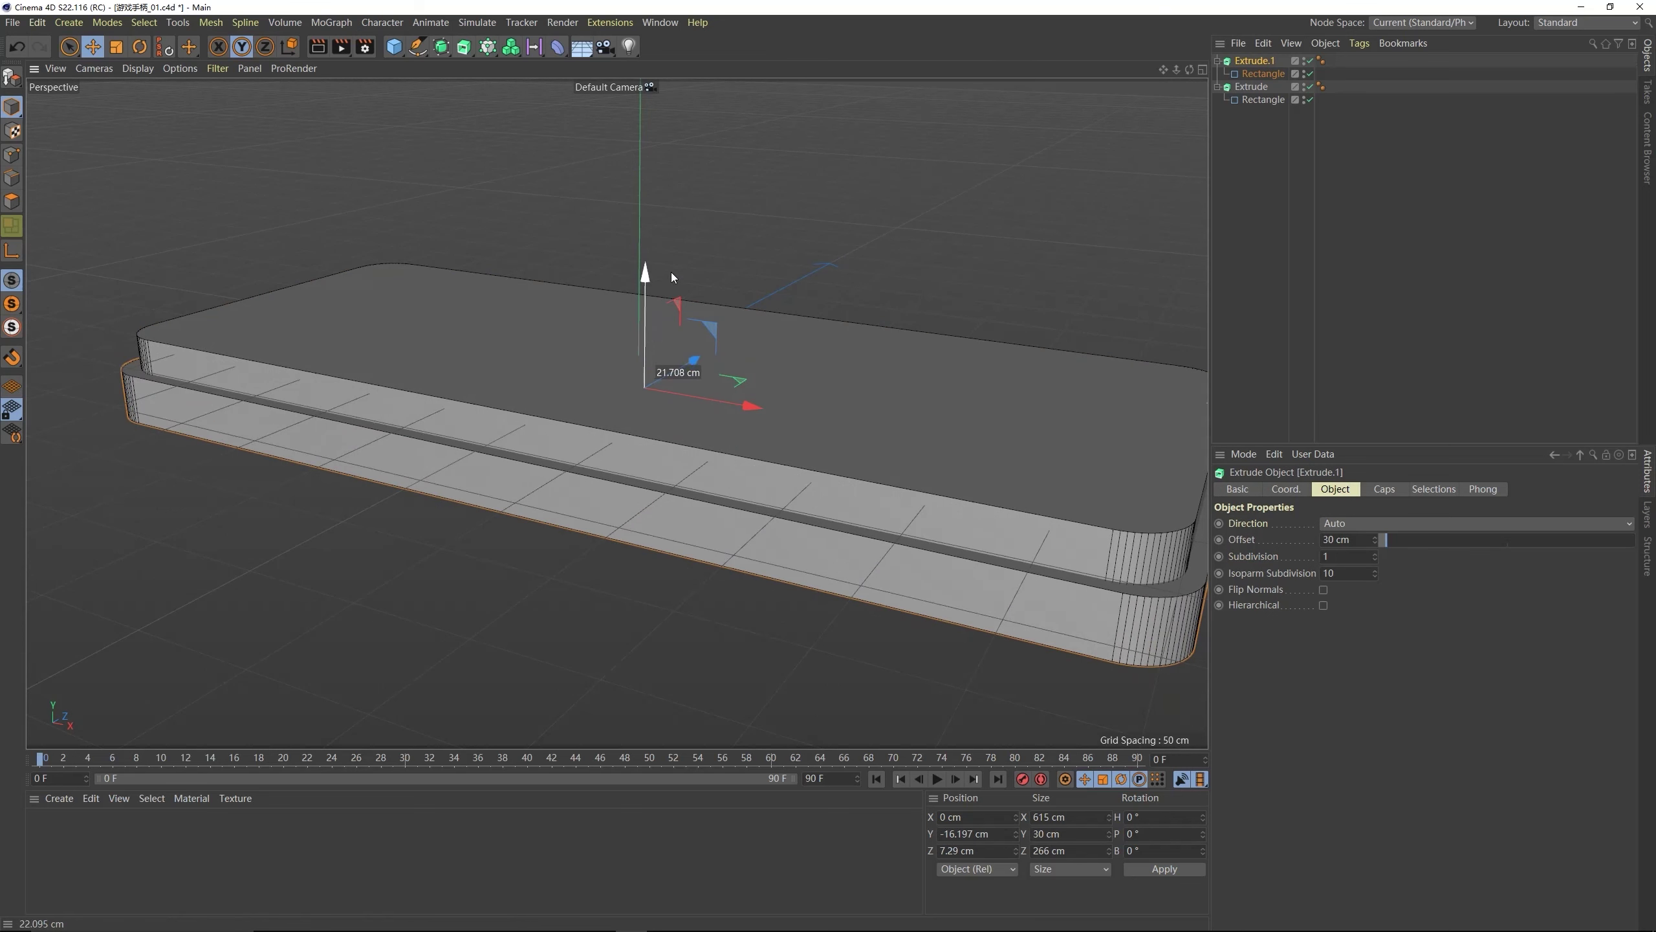
pyautogui.click(1255, 75)
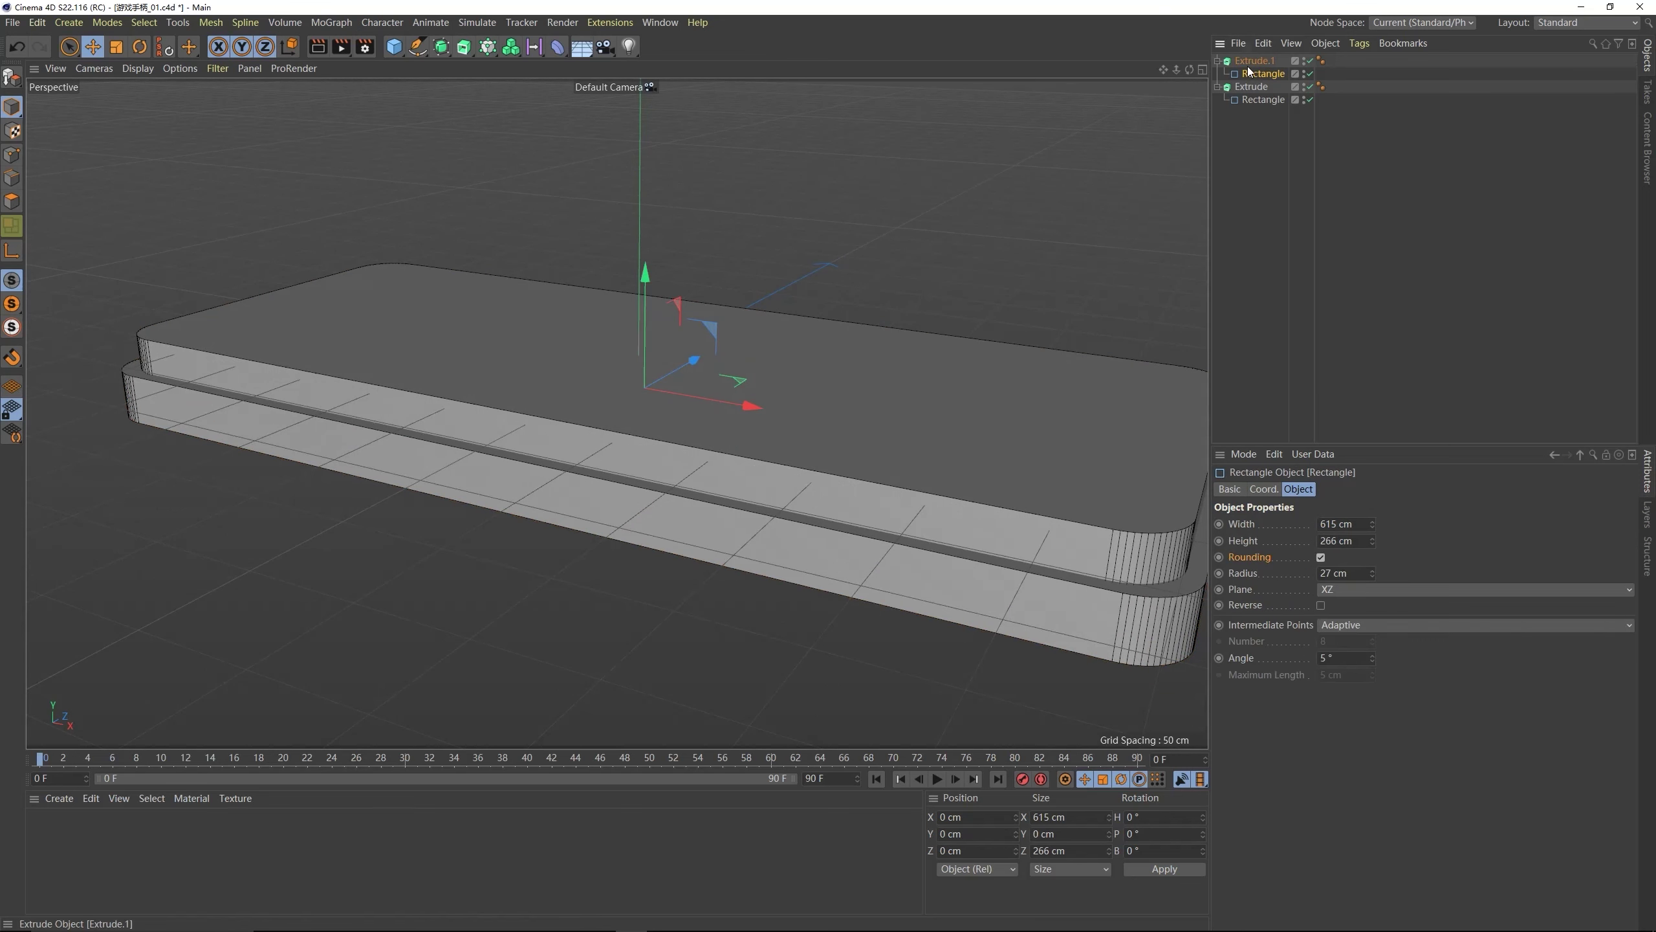
pyautogui.click(1255, 61)
pyautogui.moveTo(1384, 546); pyautogui.dragTo(1382, 543)
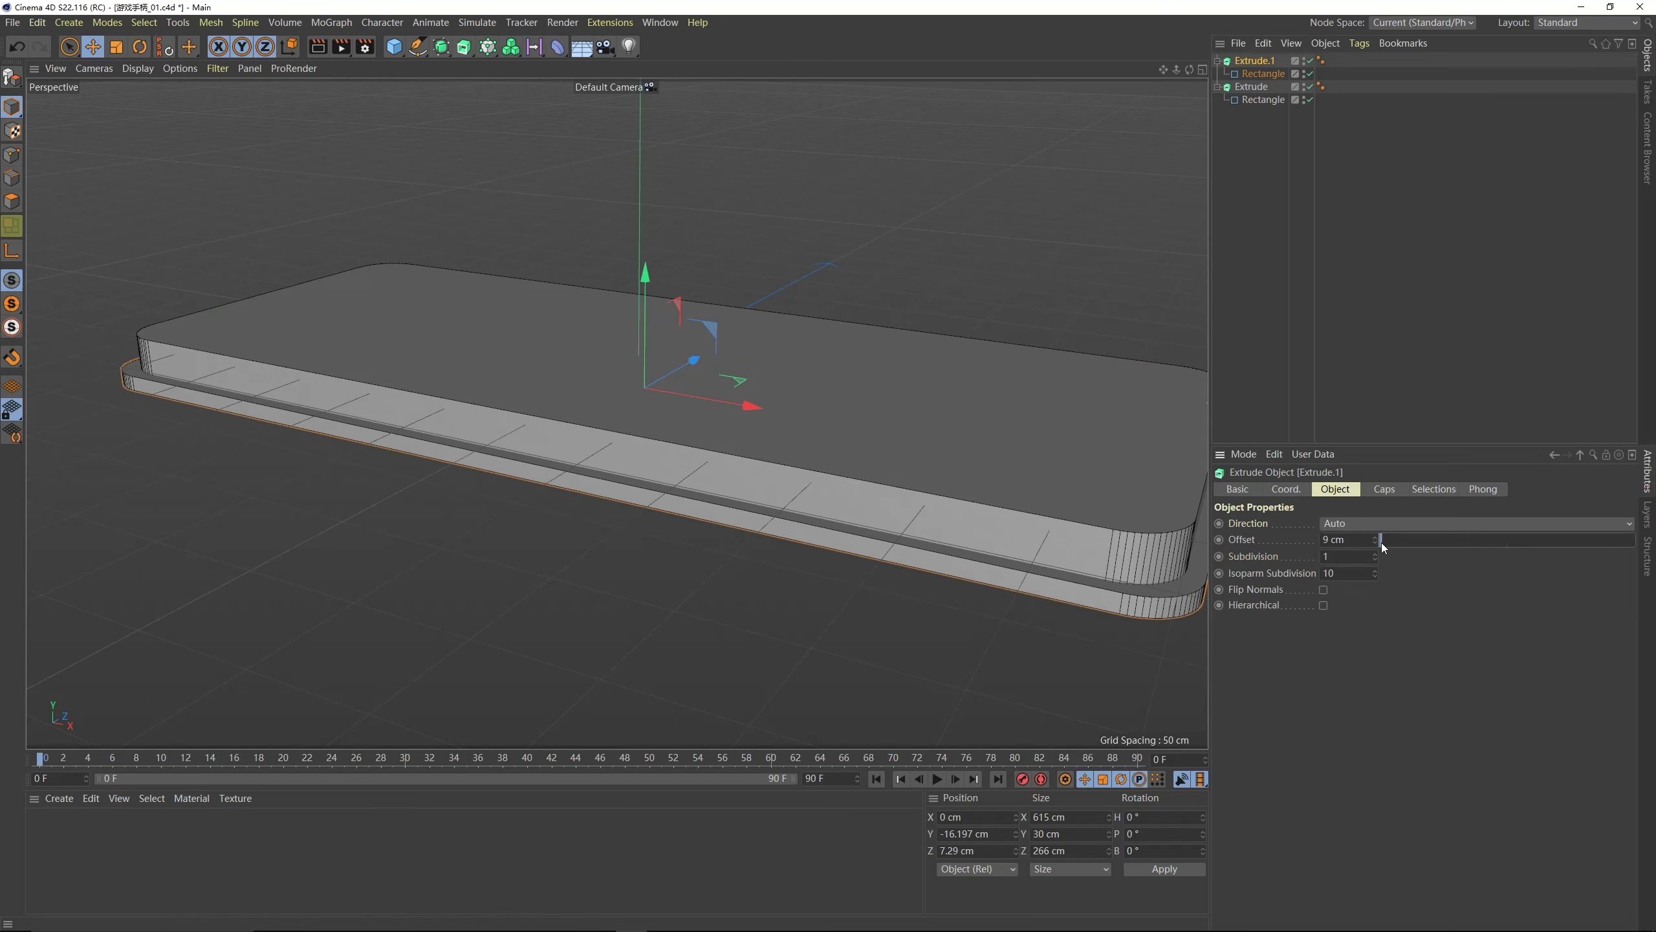
# - Resize the lower slab's rectangle to 618 × 266 cm against the reference
pyautogui.hotkey('alt', 'Tab')
pyautogui.click(570, 425)
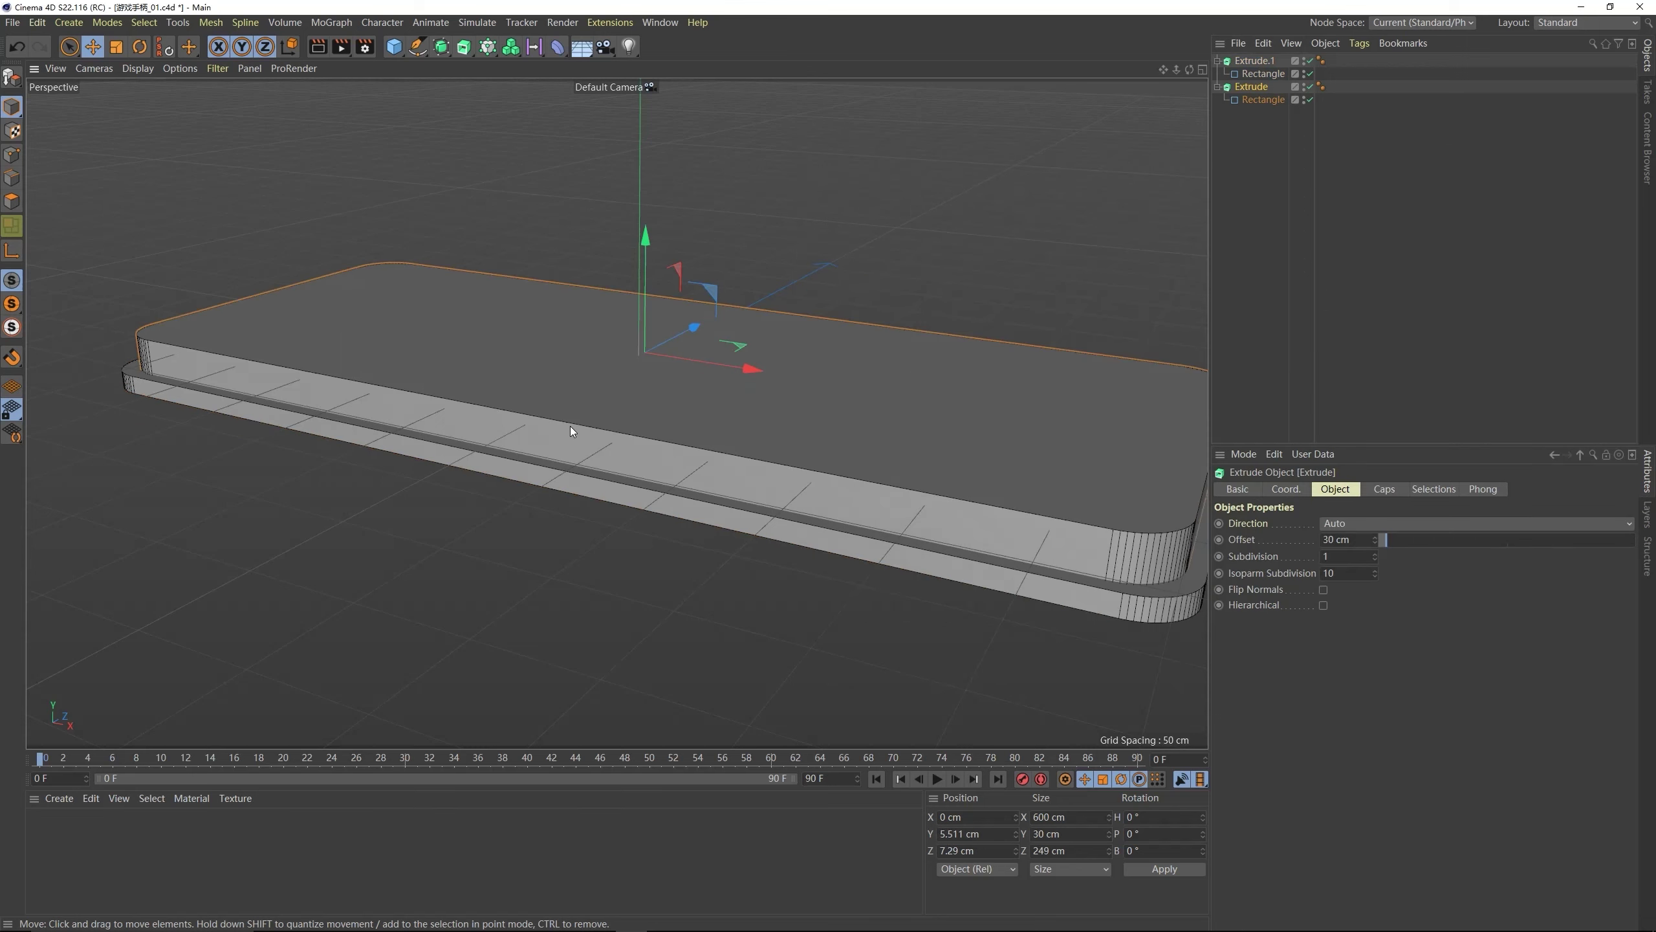
pyautogui.keyDown('alt'); pyautogui.moveTo(569, 426); pyautogui.dragTo(613, 347); pyautogui.keyUp('alt')
pyautogui.scroll(-3, 613, 347)
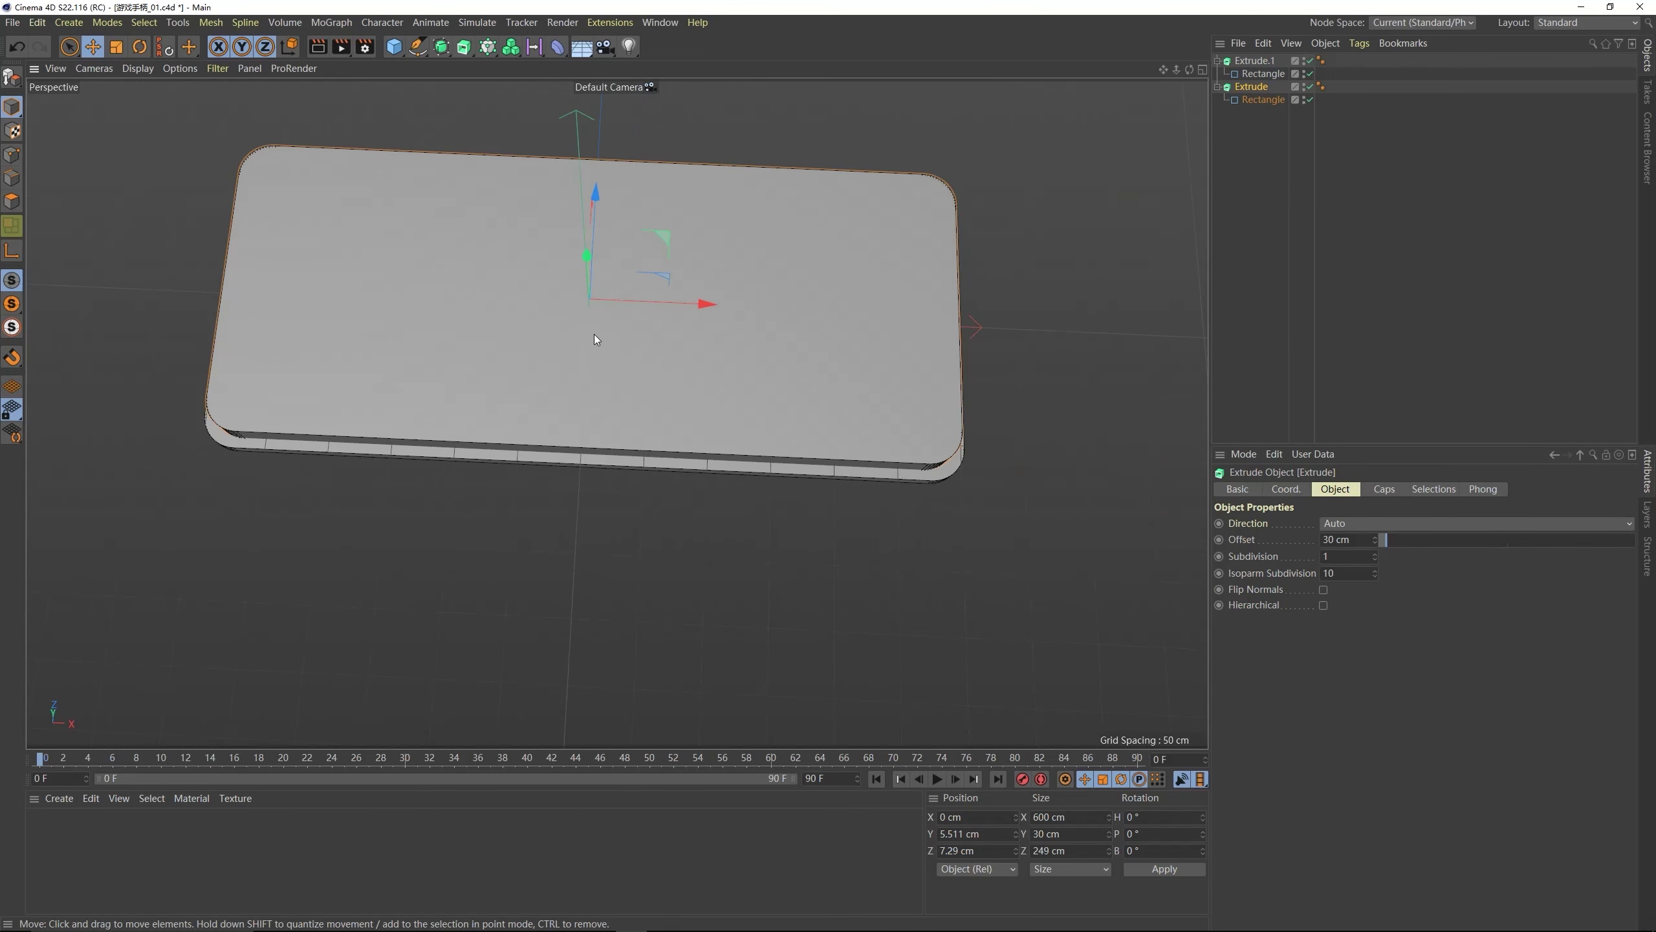
pyautogui.middleClick(529, 269)
pyautogui.middleClick(963, 233)
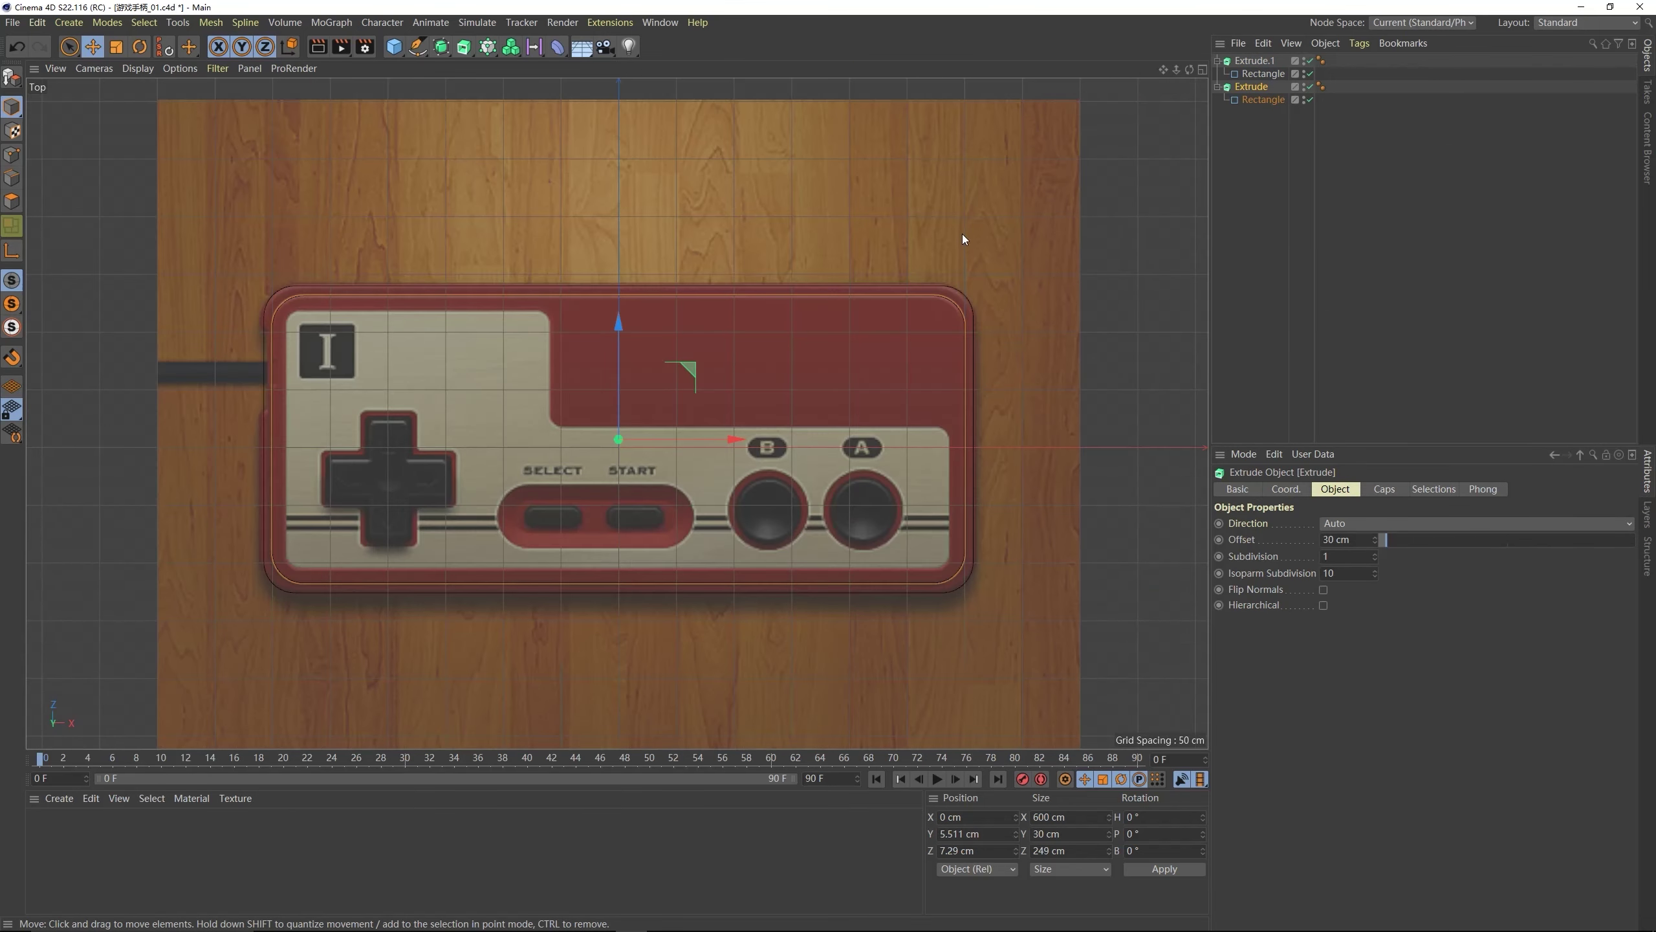
pyautogui.click(1257, 73)
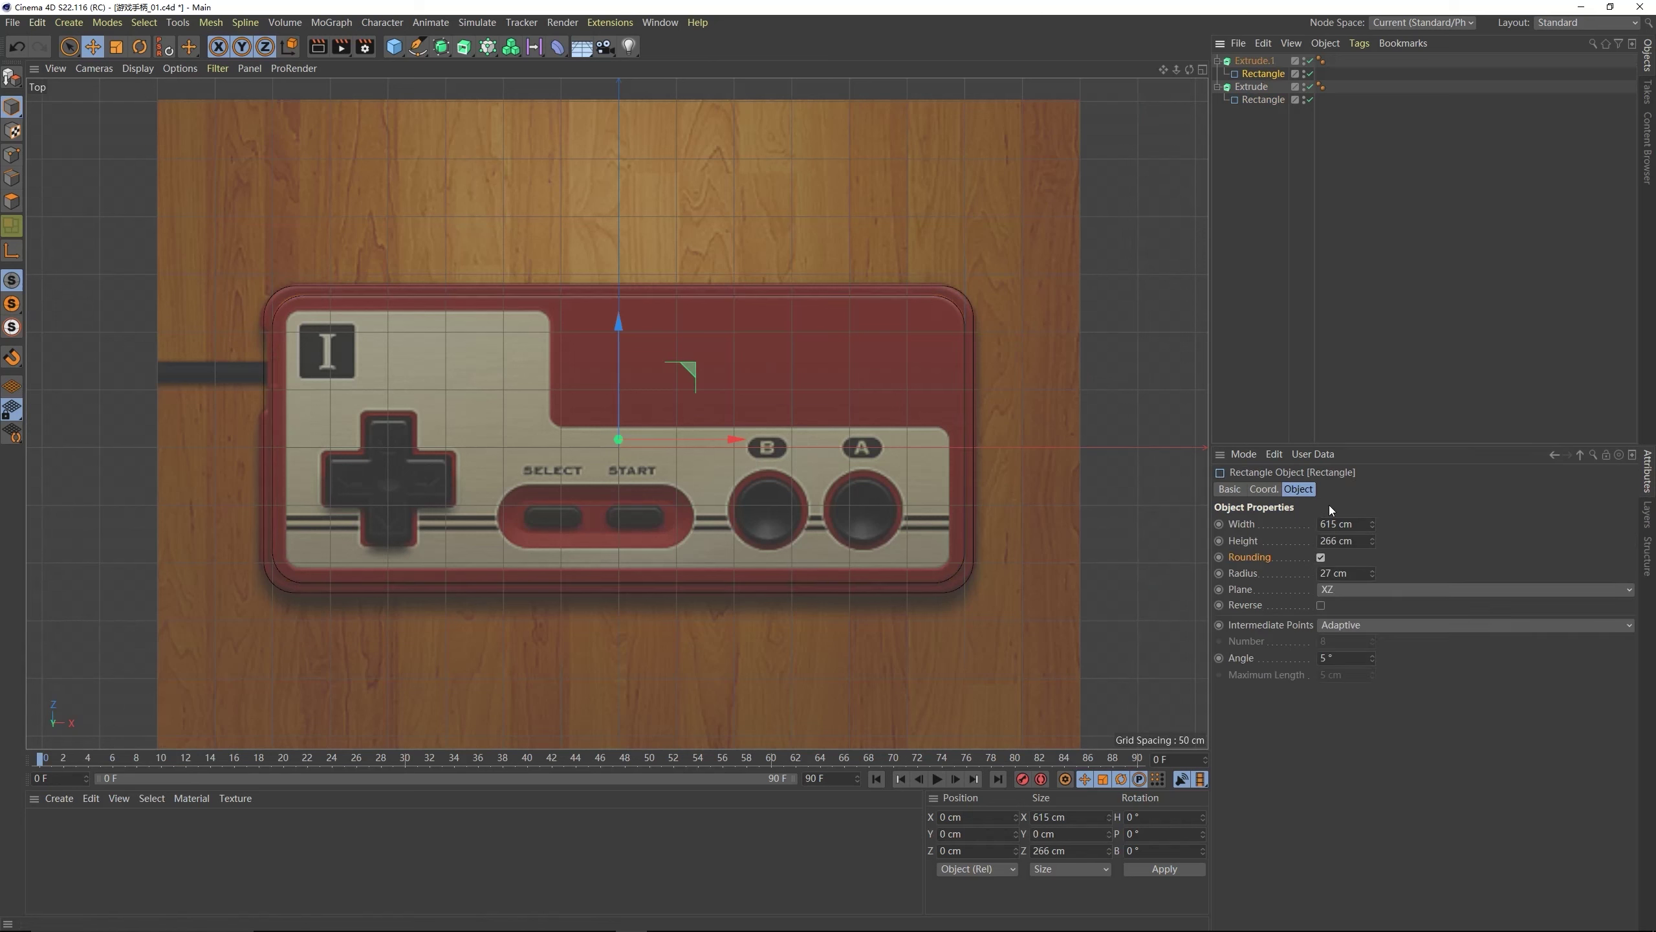
pyautogui.moveTo(1377, 523); pyautogui.dragTo(1372, 539)
# - Set the lower slab's Extrude offset to 12.5 cm
pyautogui.middleClick(673, 434)
pyautogui.middleClick(528, 326)
pyautogui.keyDown('alt'); pyautogui.moveTo(528, 326); pyautogui.dragTo(603, 215); pyautogui.keyUp('alt')
pyautogui.click(853, 401)
pyautogui.click(790, 443)
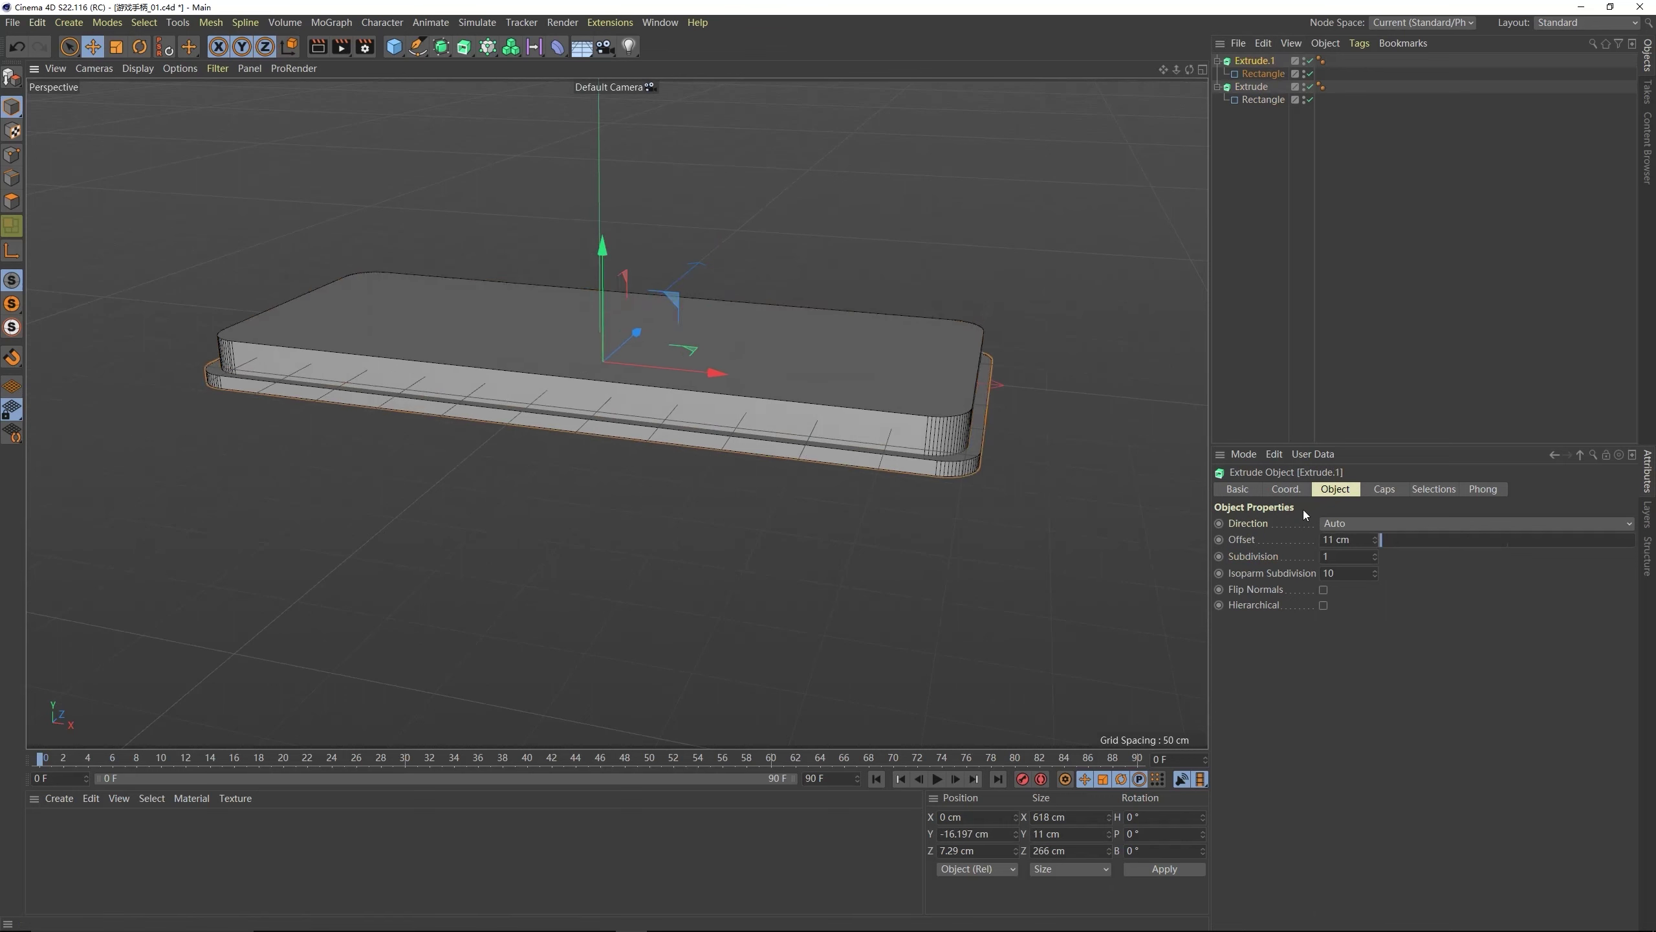
pyautogui.doubleClick(1253, 61)
pyautogui.write('4')
pyautogui.press('Return')
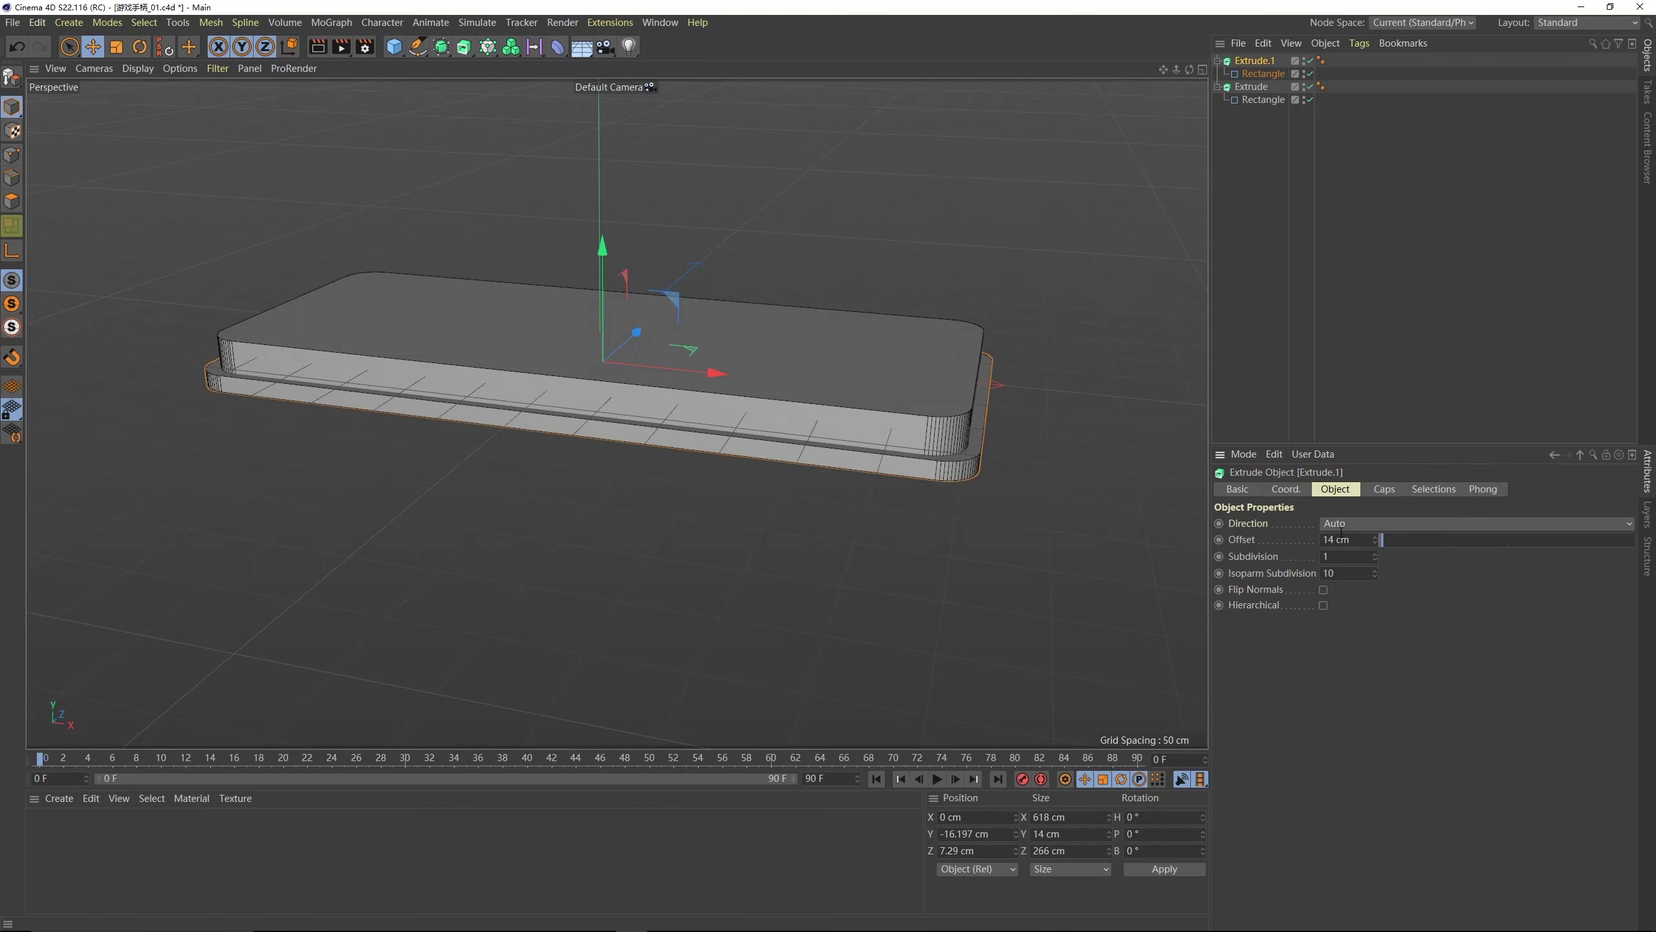
pyautogui.click(1341, 541)
pyautogui.write('12.5')
pyautogui.press('Return')
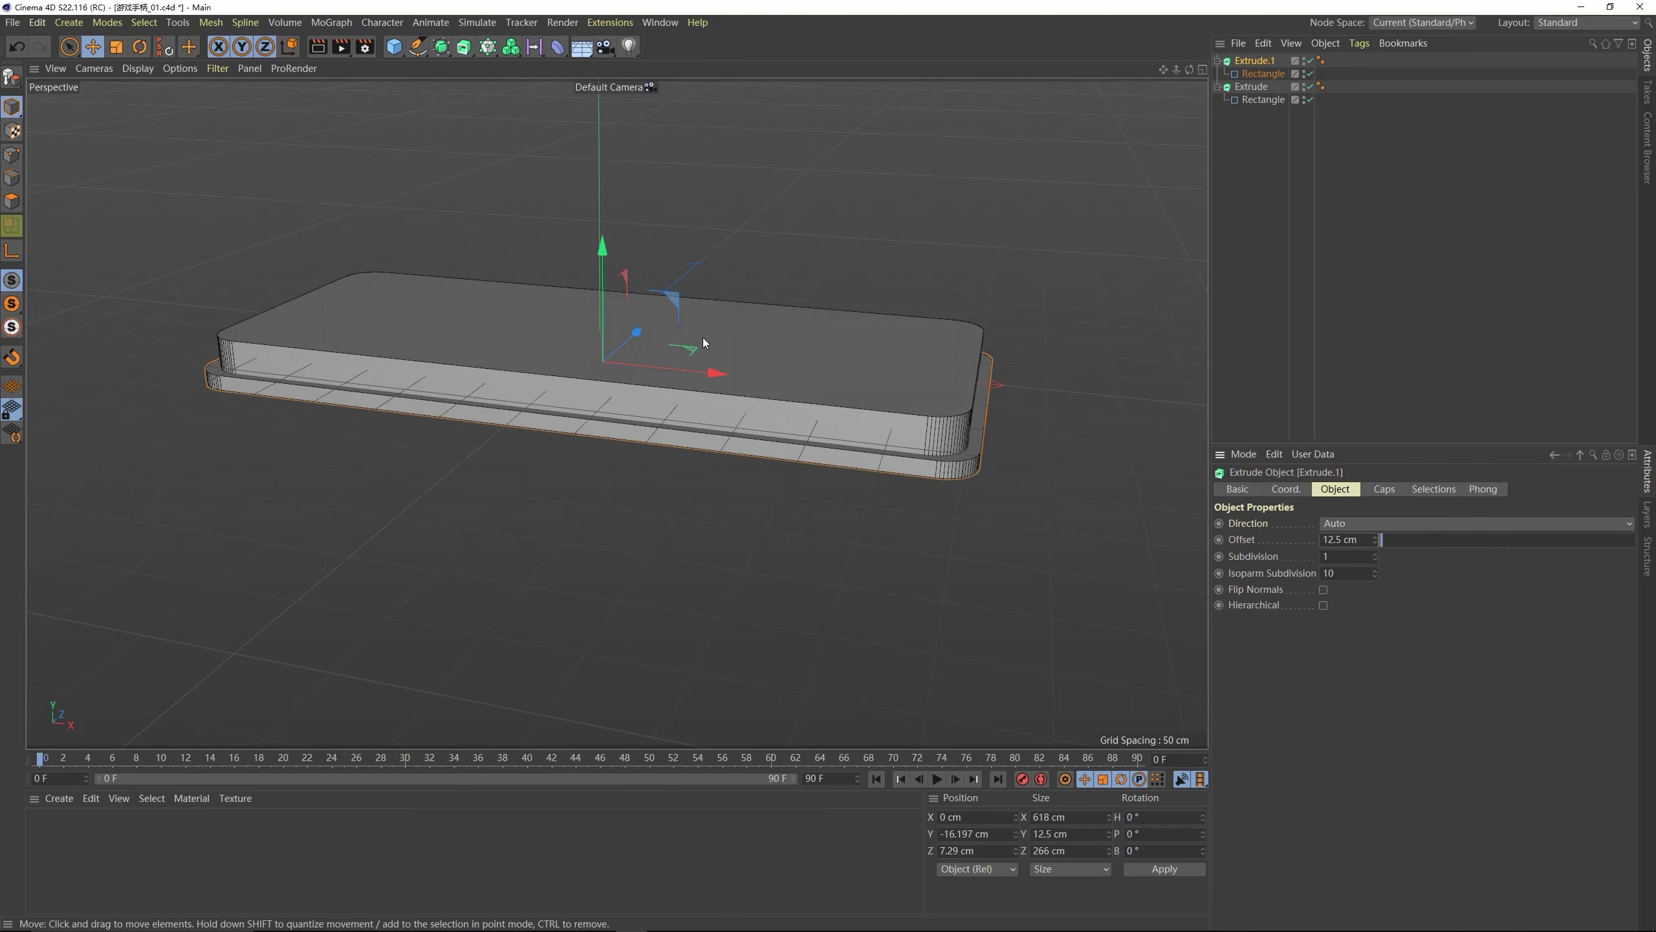
pyautogui.keyDown('alt'); pyautogui.moveTo(702, 336); pyautogui.dragTo(539, 383); pyautogui.keyUp('alt')
pyautogui.middleClick(558, 315)
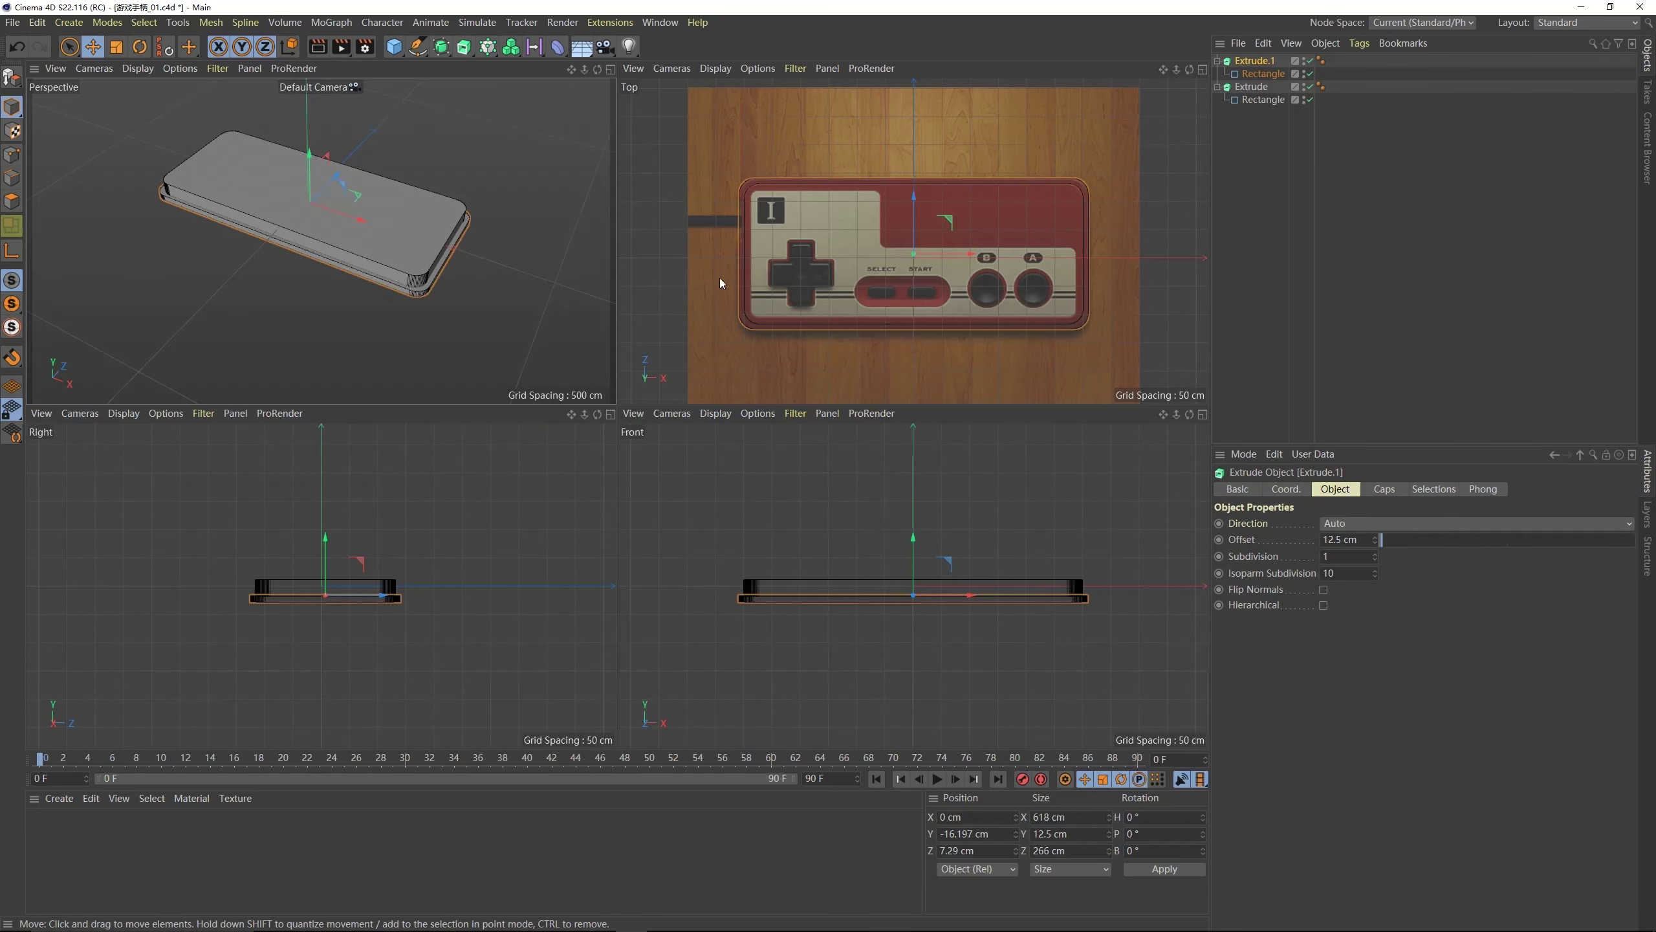
pyautogui.middleClick(719, 277)
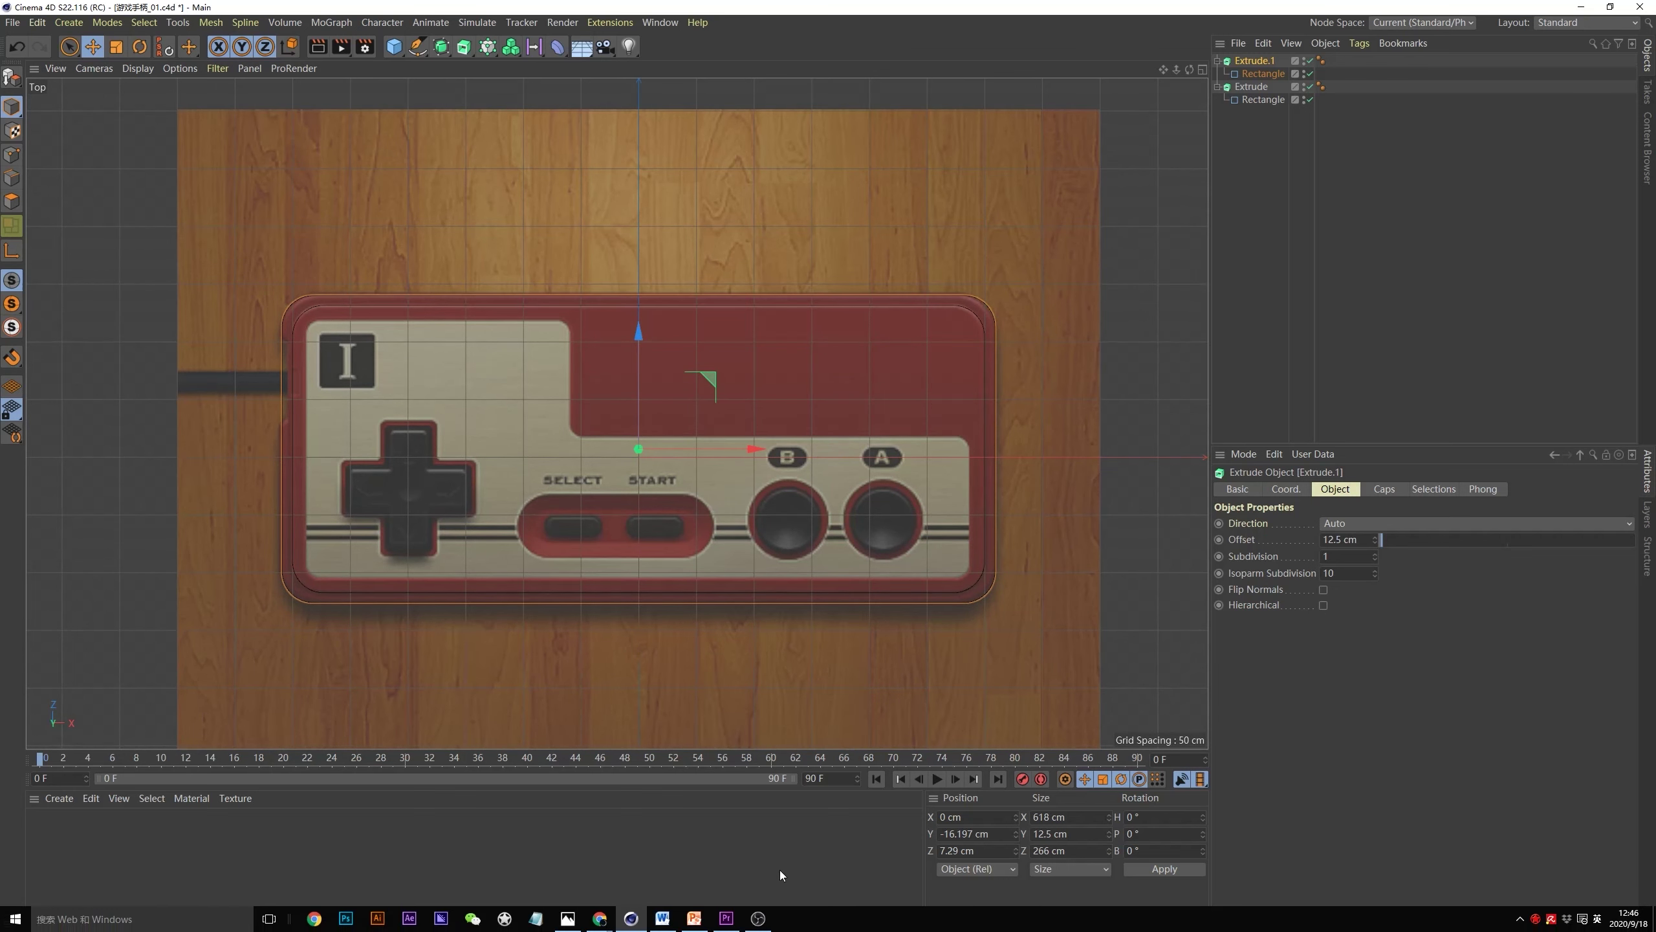
pyautogui.click(460, 861)
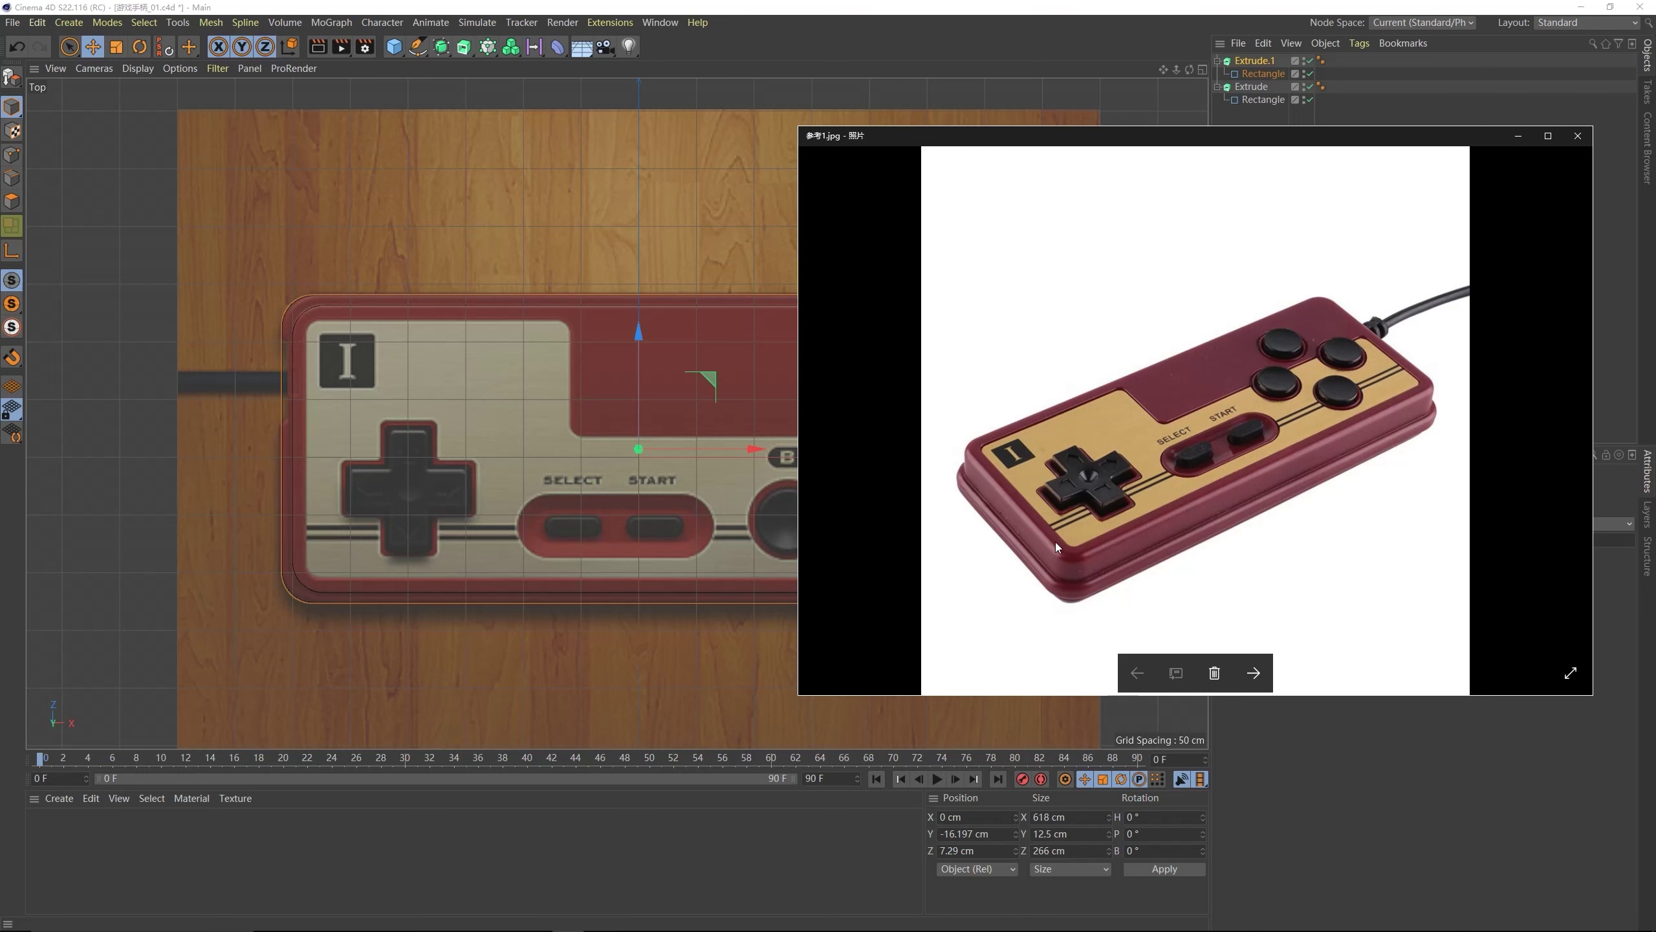
pyautogui.click(487, 365)
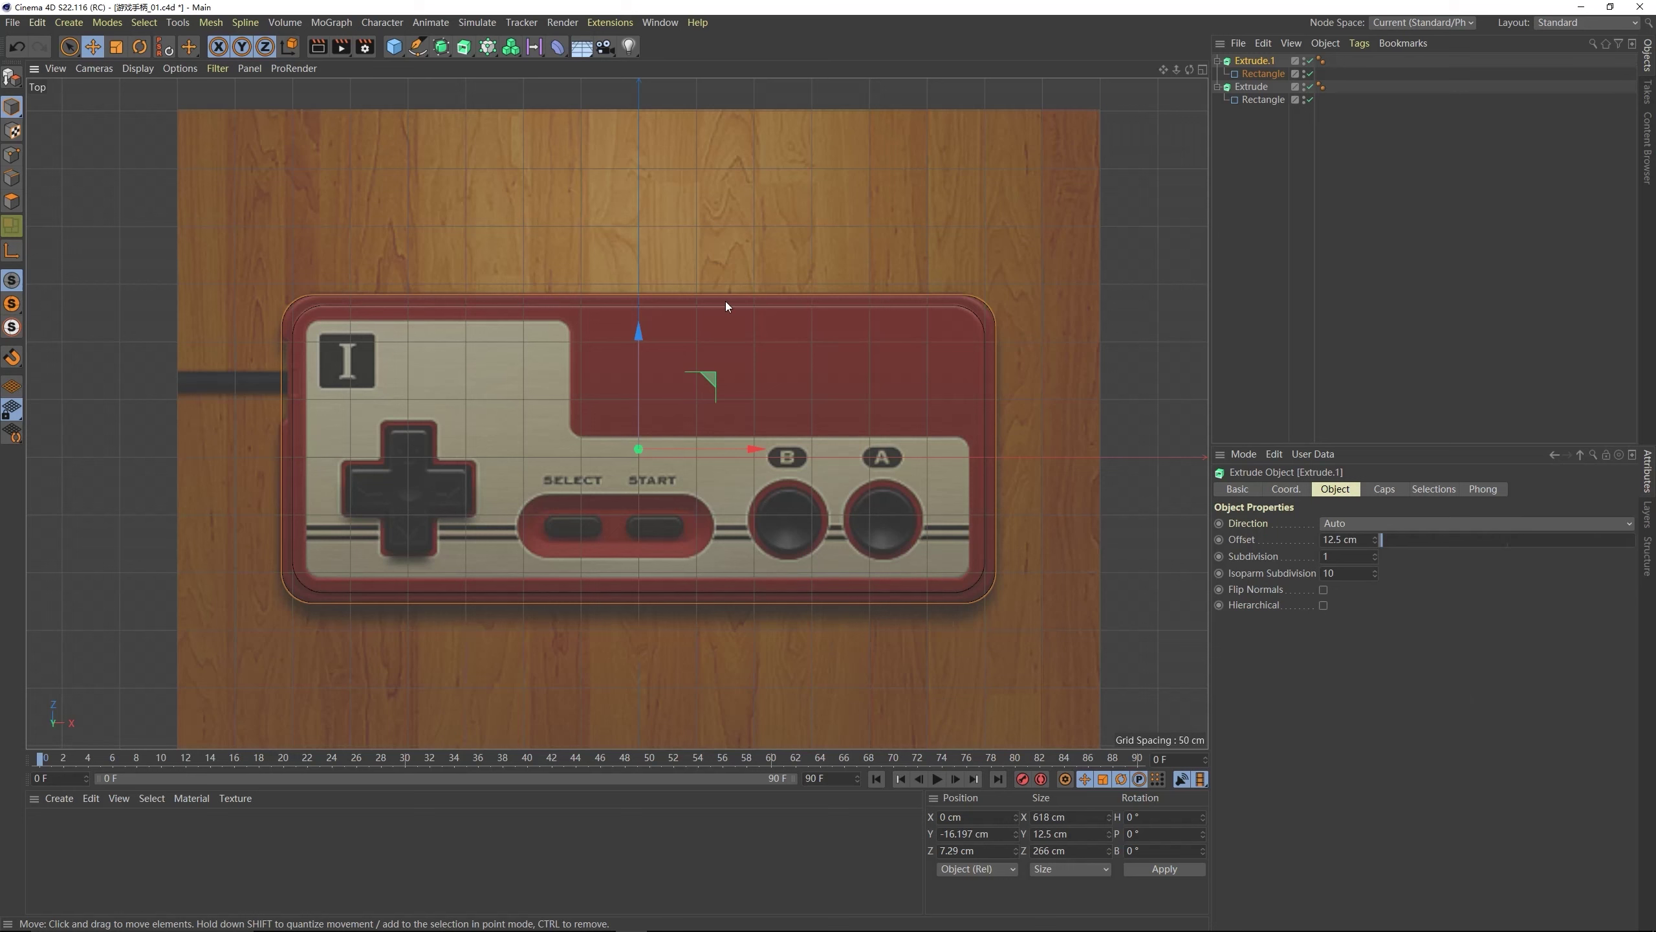
# - Add a 575 × 224 cm Rectangle spline and duplicate it, shifted up and right
pyautogui.click(441, 47)
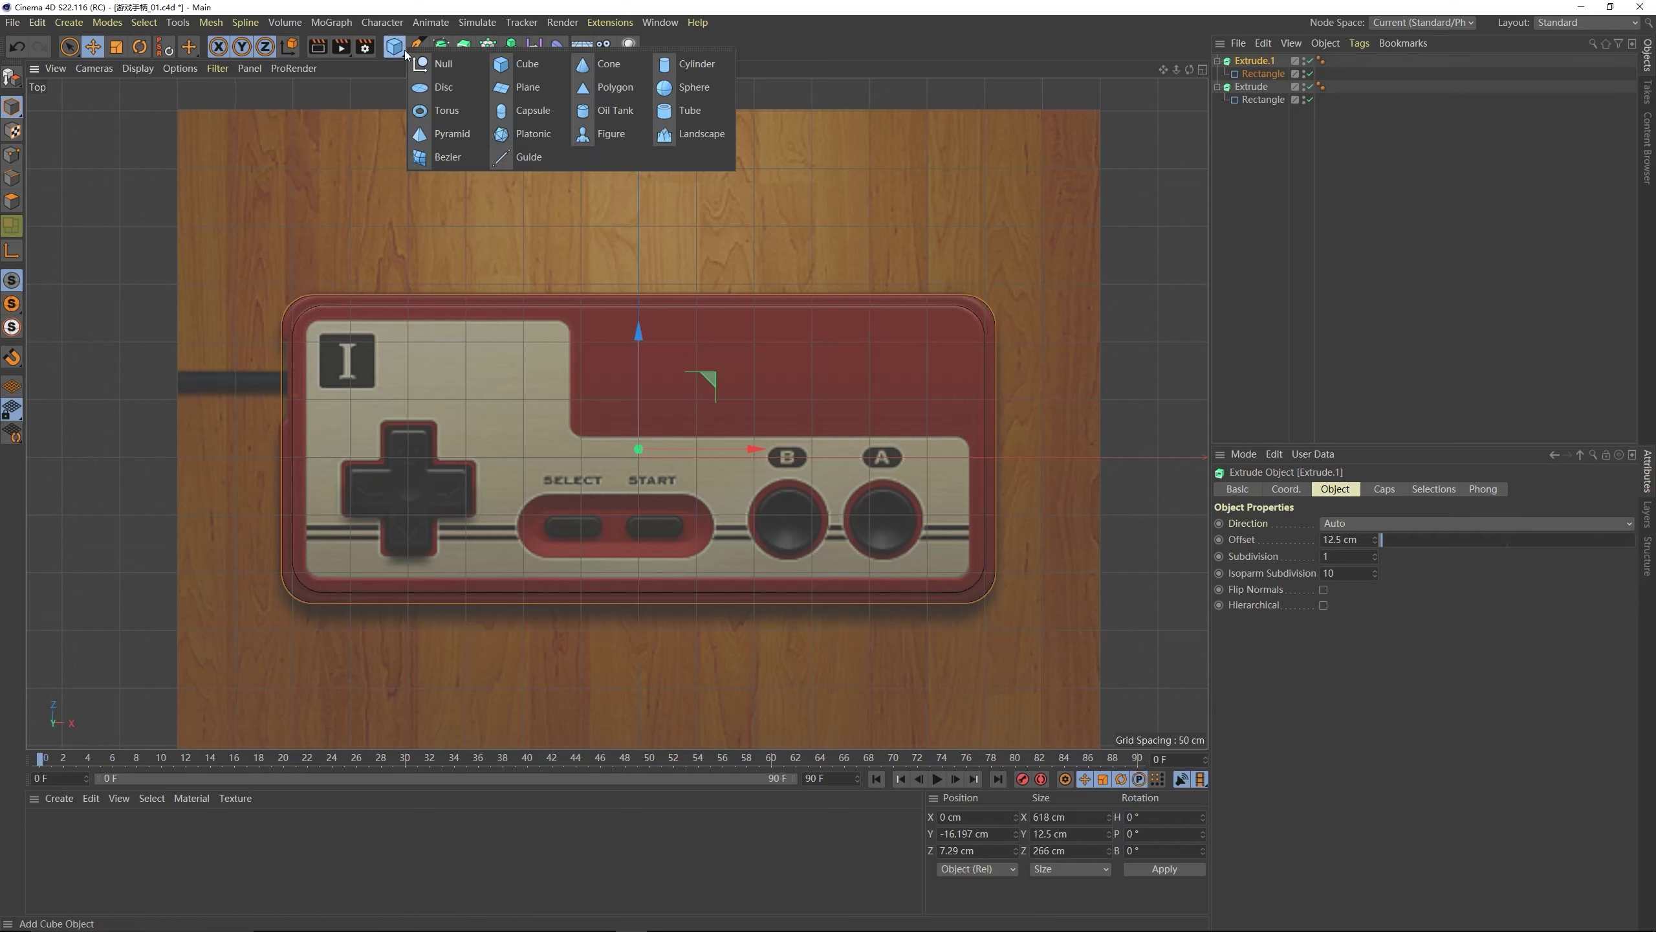
pyautogui.click(438, 55)
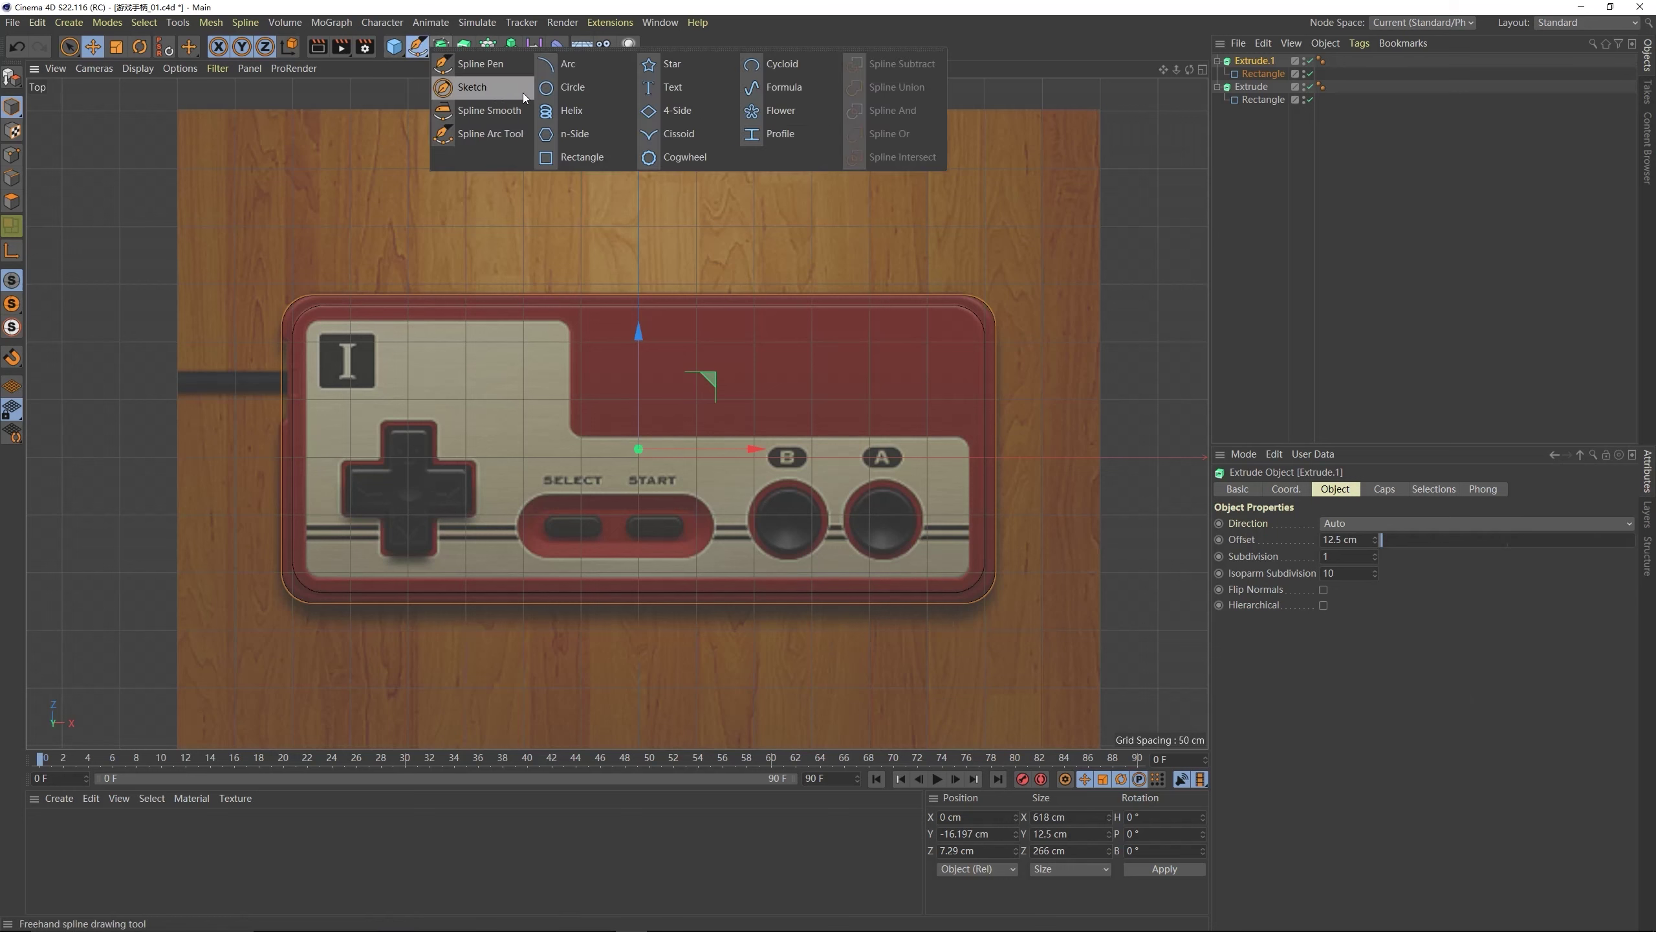
pyautogui.click(590, 158)
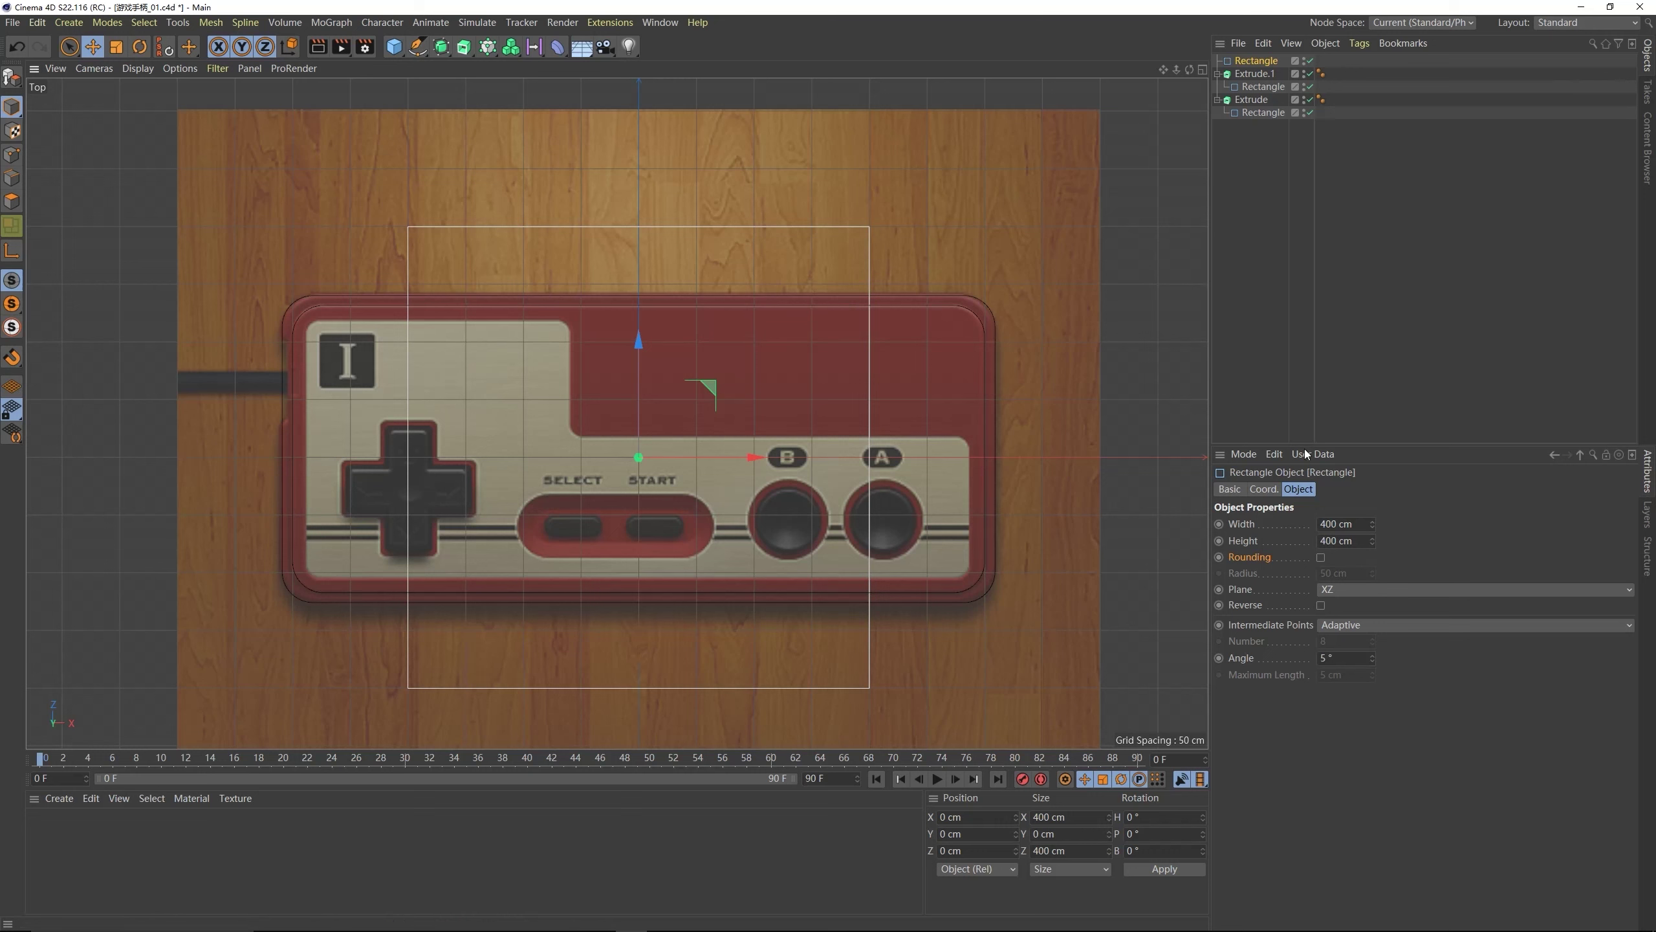
pyautogui.moveTo(1372, 526); pyautogui.dragTo(1239, 541)
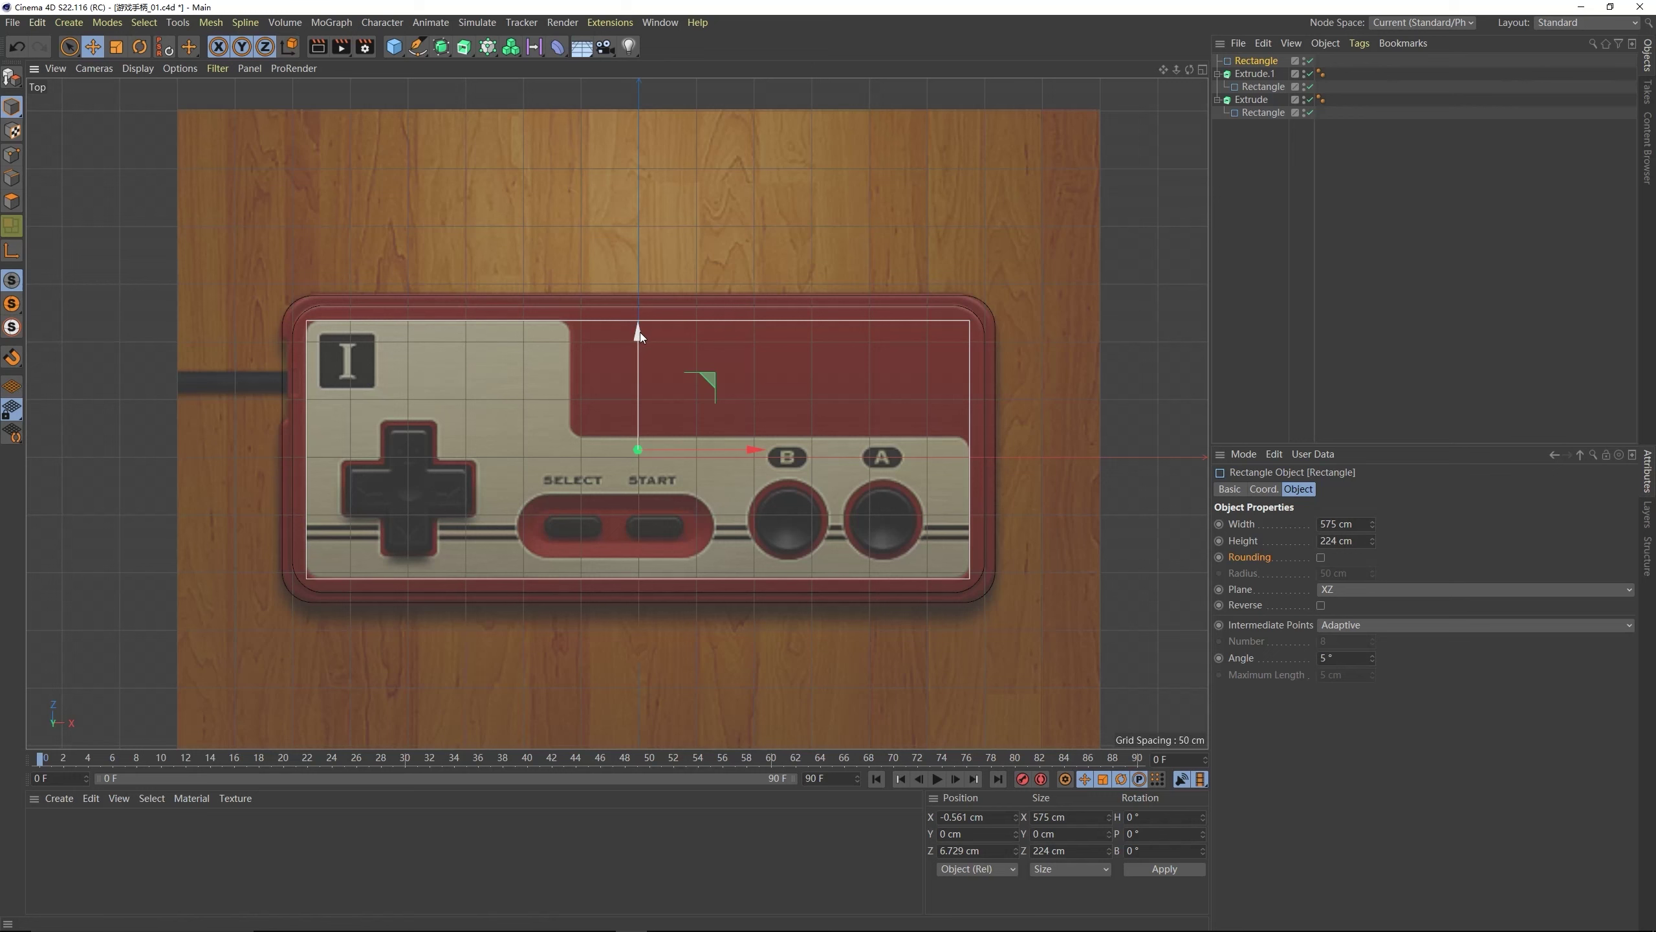
pyautogui.keyDown('ctrl'); pyautogui.moveTo(639, 332); pyautogui.dragTo(643, 166); pyautogui.keyUp('ctrl')
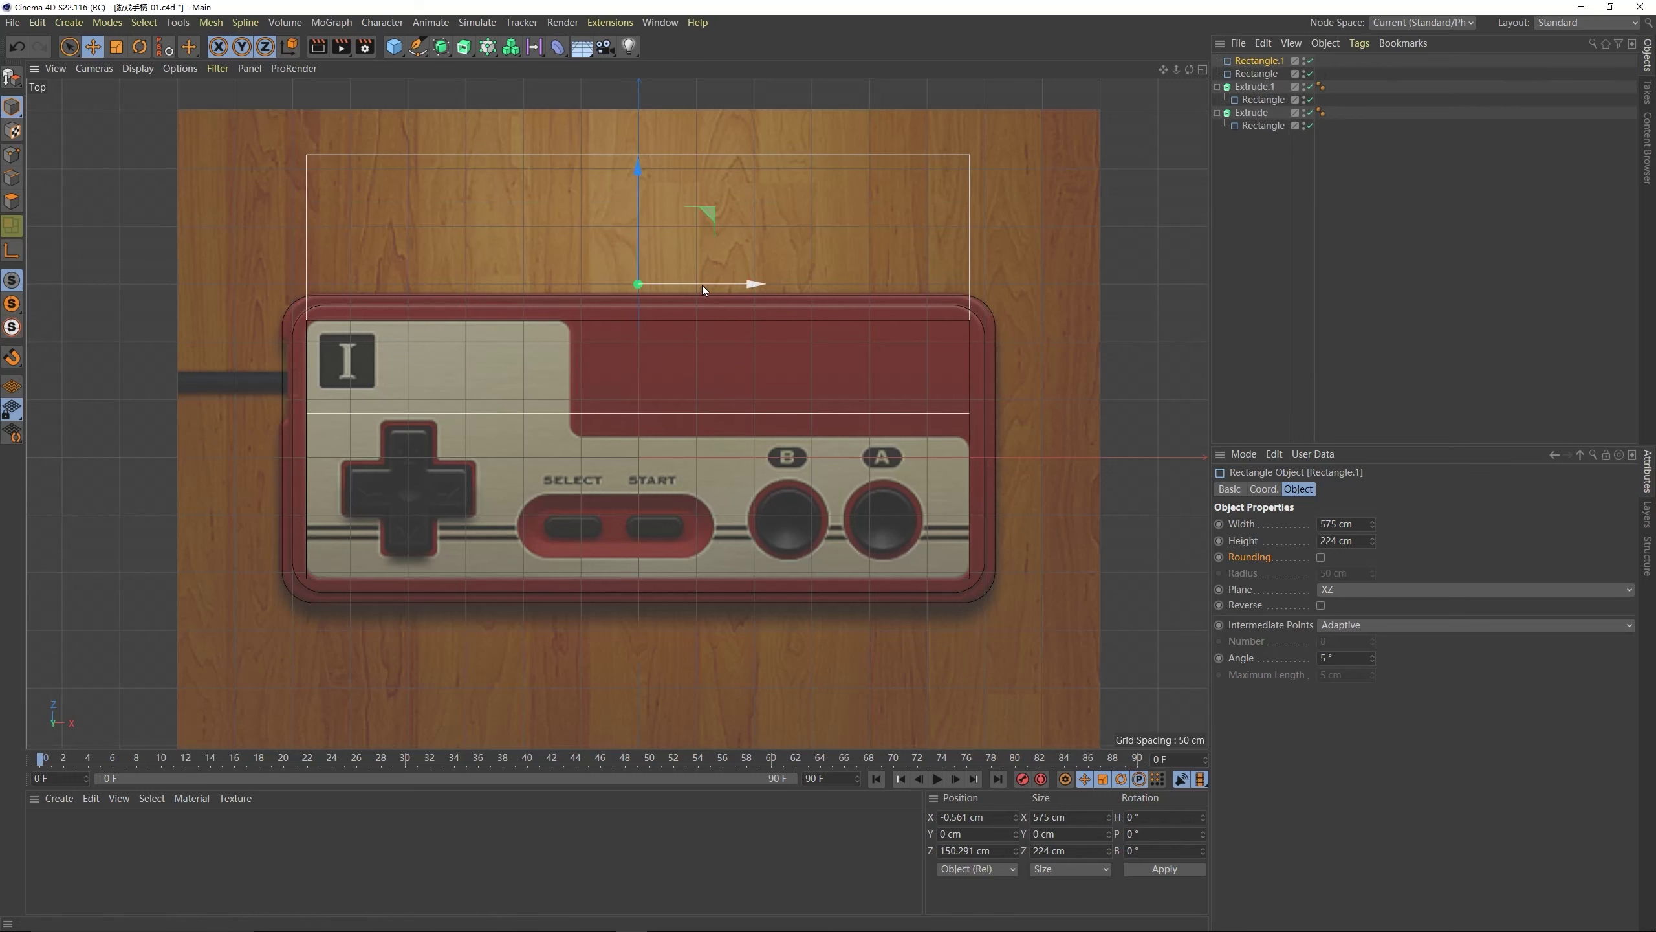
pyautogui.moveTo(700, 283); pyautogui.dragTo(964, 286)
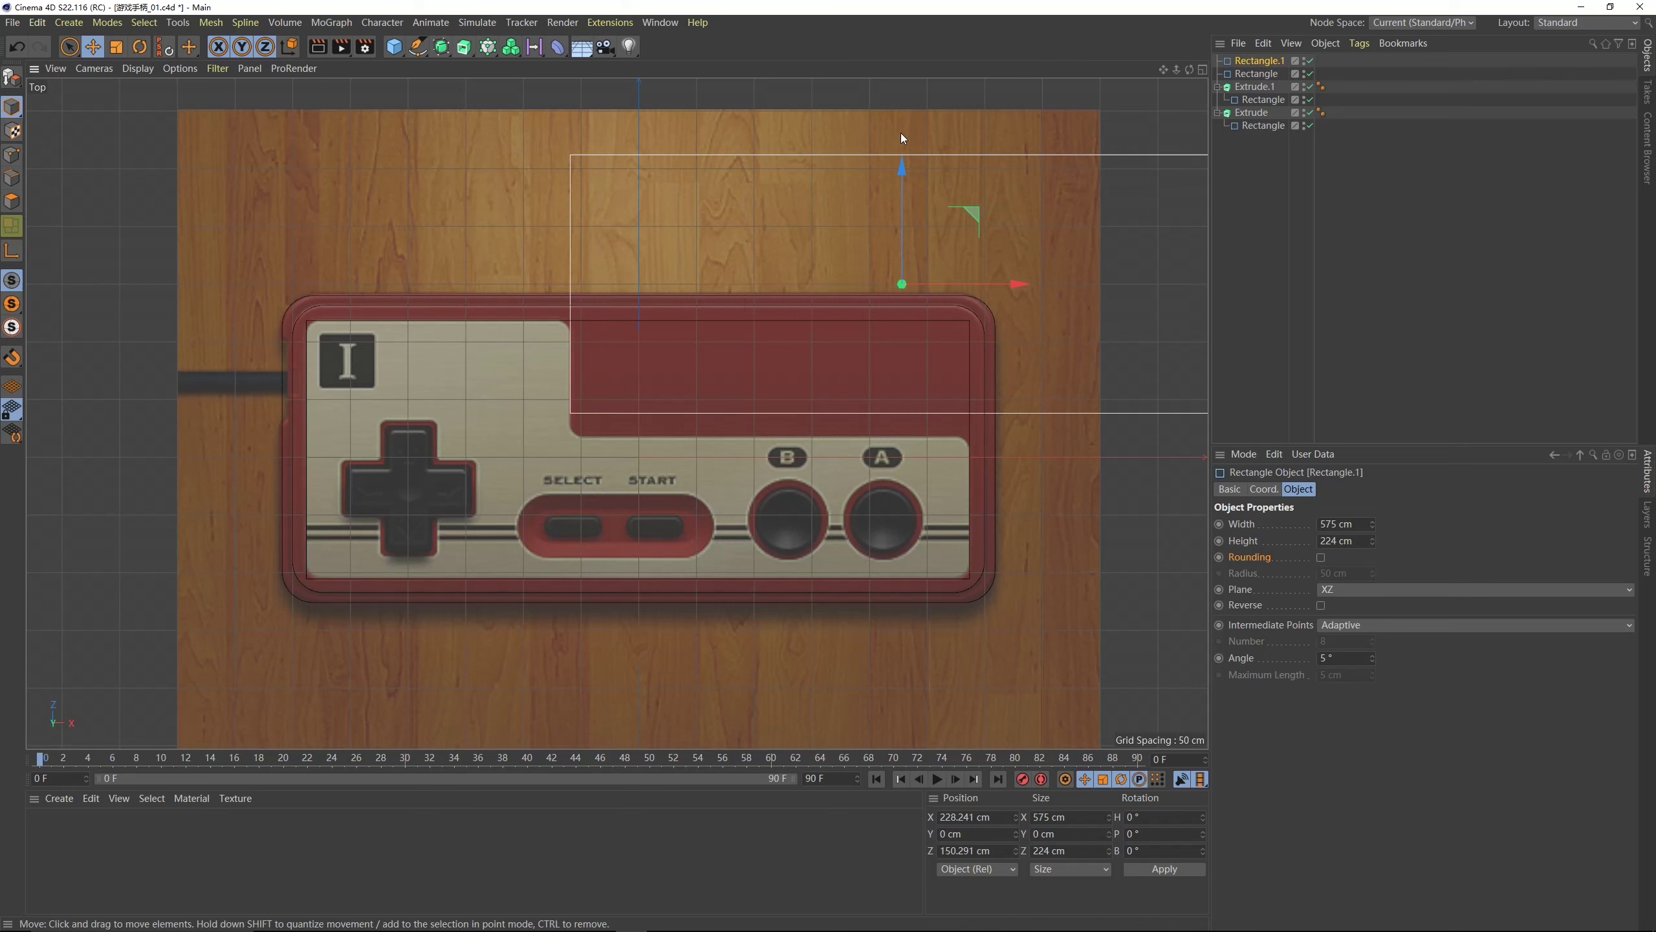
pyautogui.moveTo(902, 166); pyautogui.dragTo(910, 192)
# - Select Rectangle.1 first, then add the original rectangle to the selection
pyautogui.click(1178, 115)
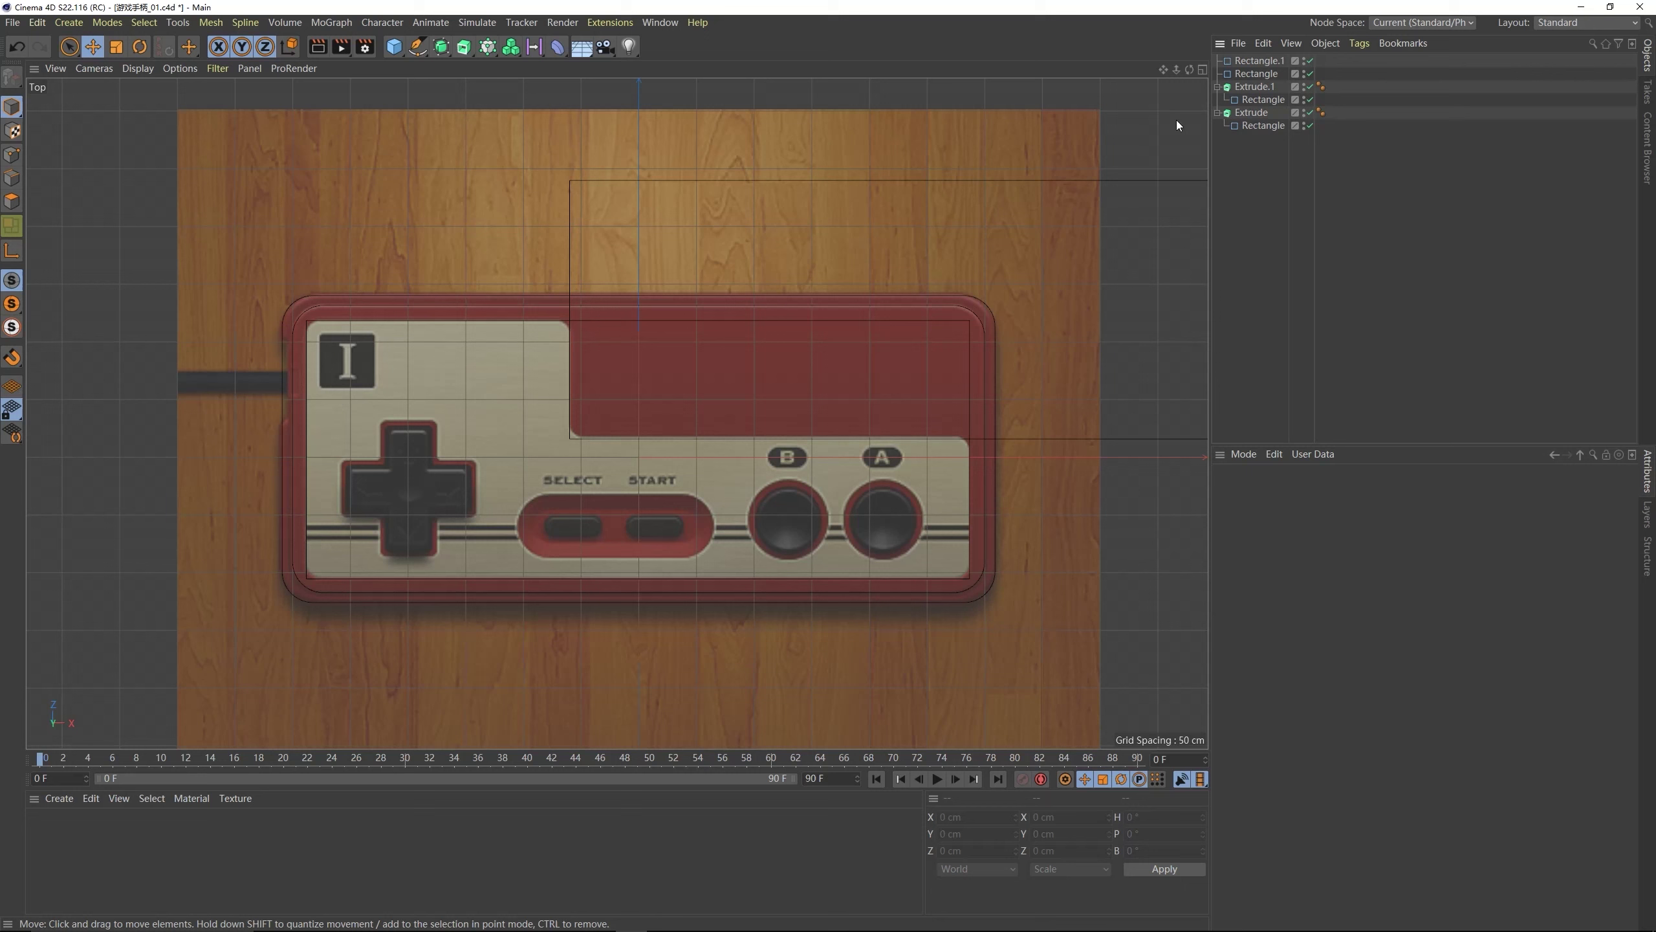
pyautogui.click(1247, 75)
pyautogui.click(1249, 62)
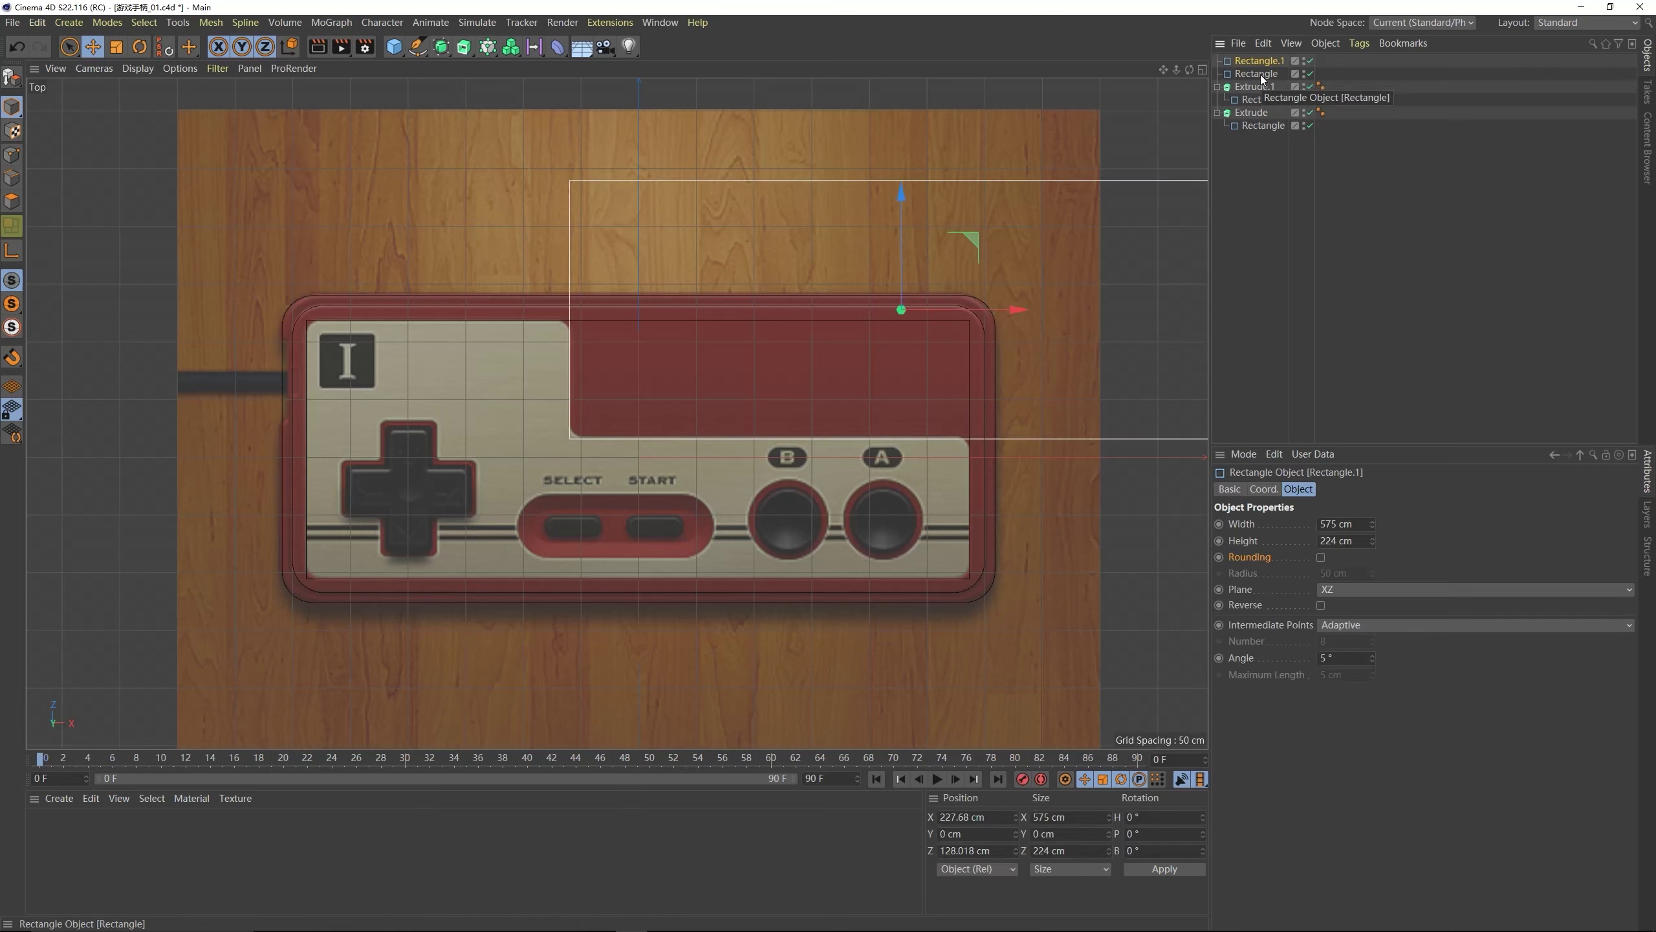
pyautogui.click(1261, 75)
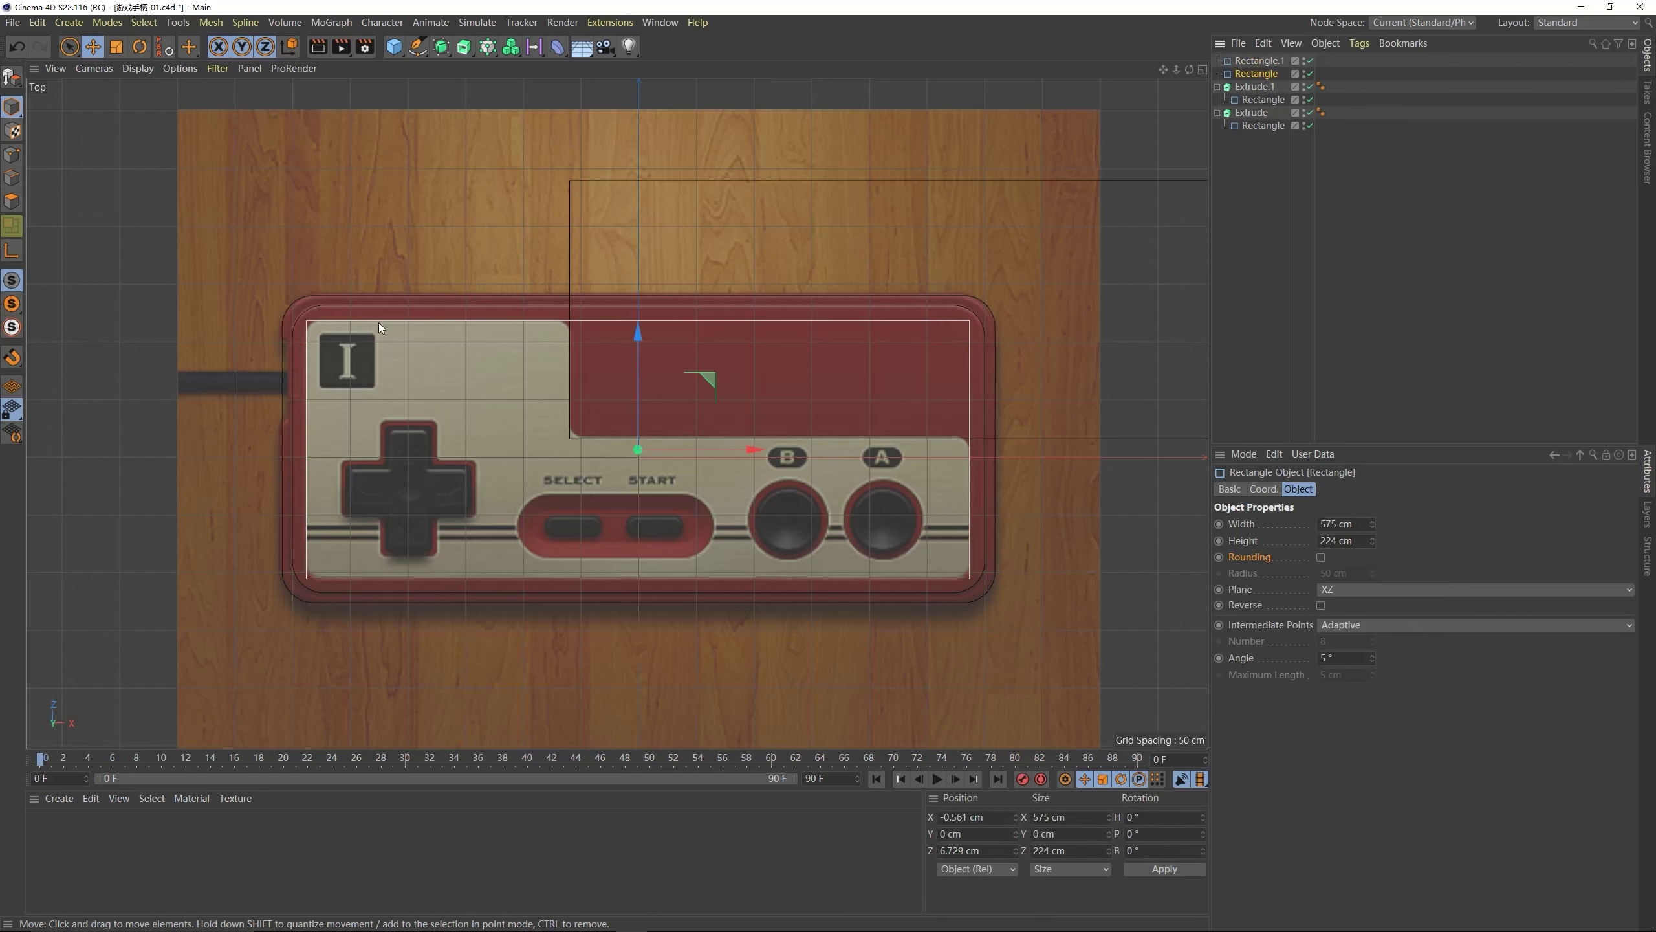
pyautogui.click(1258, 61)
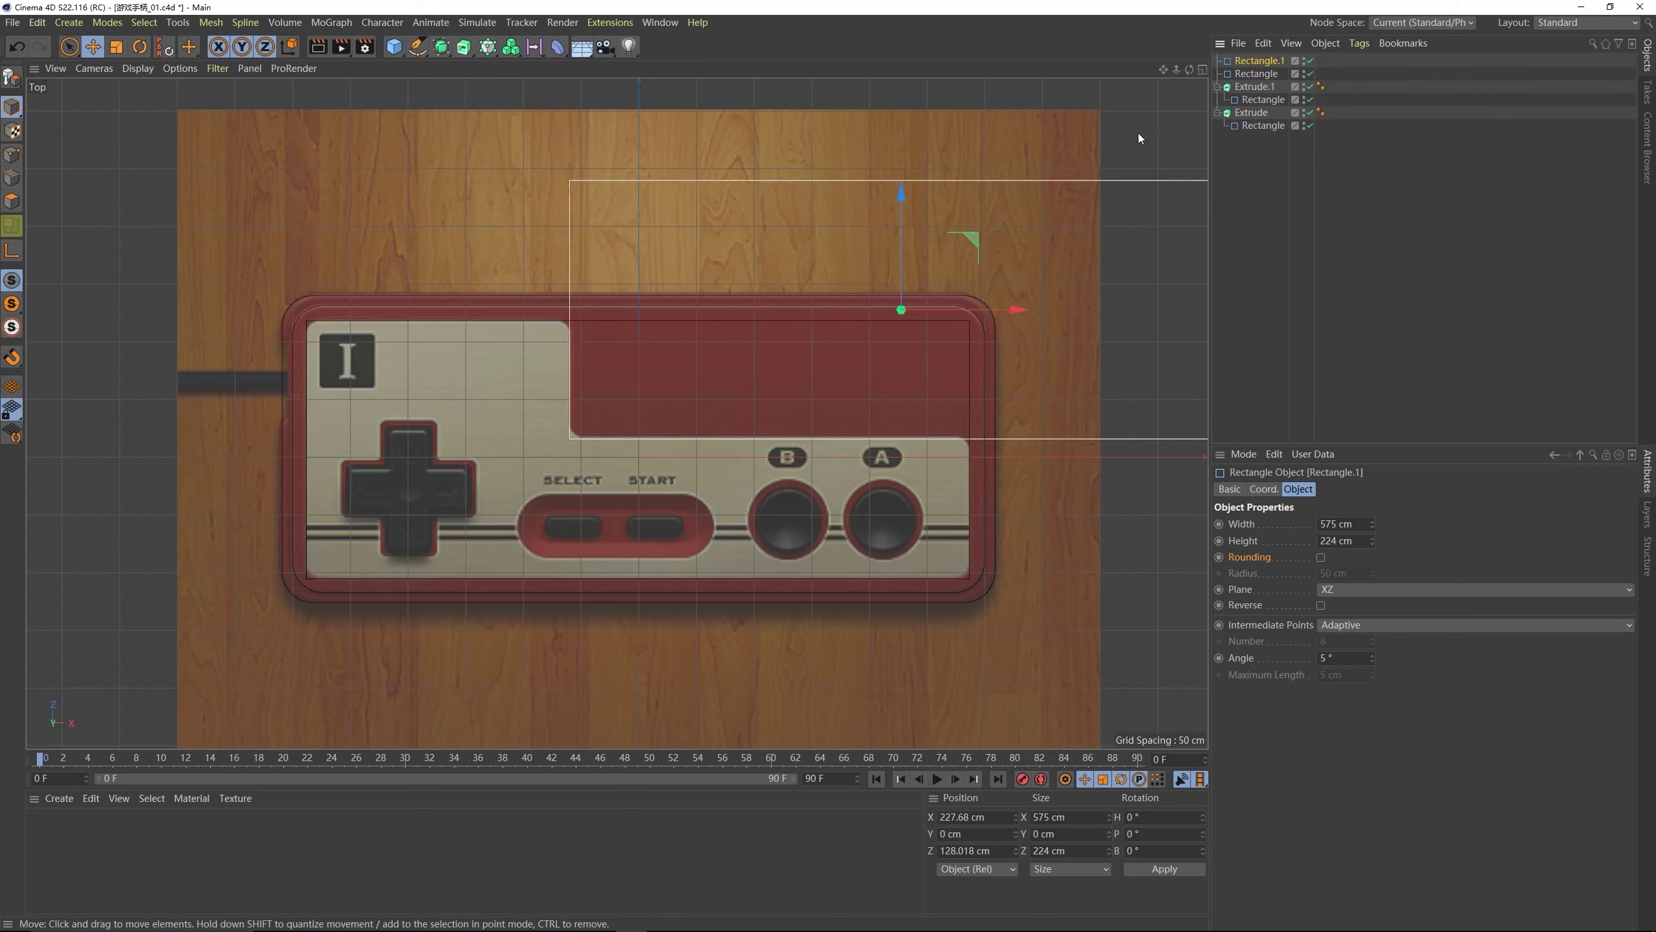
pyautogui.click(1270, 145)
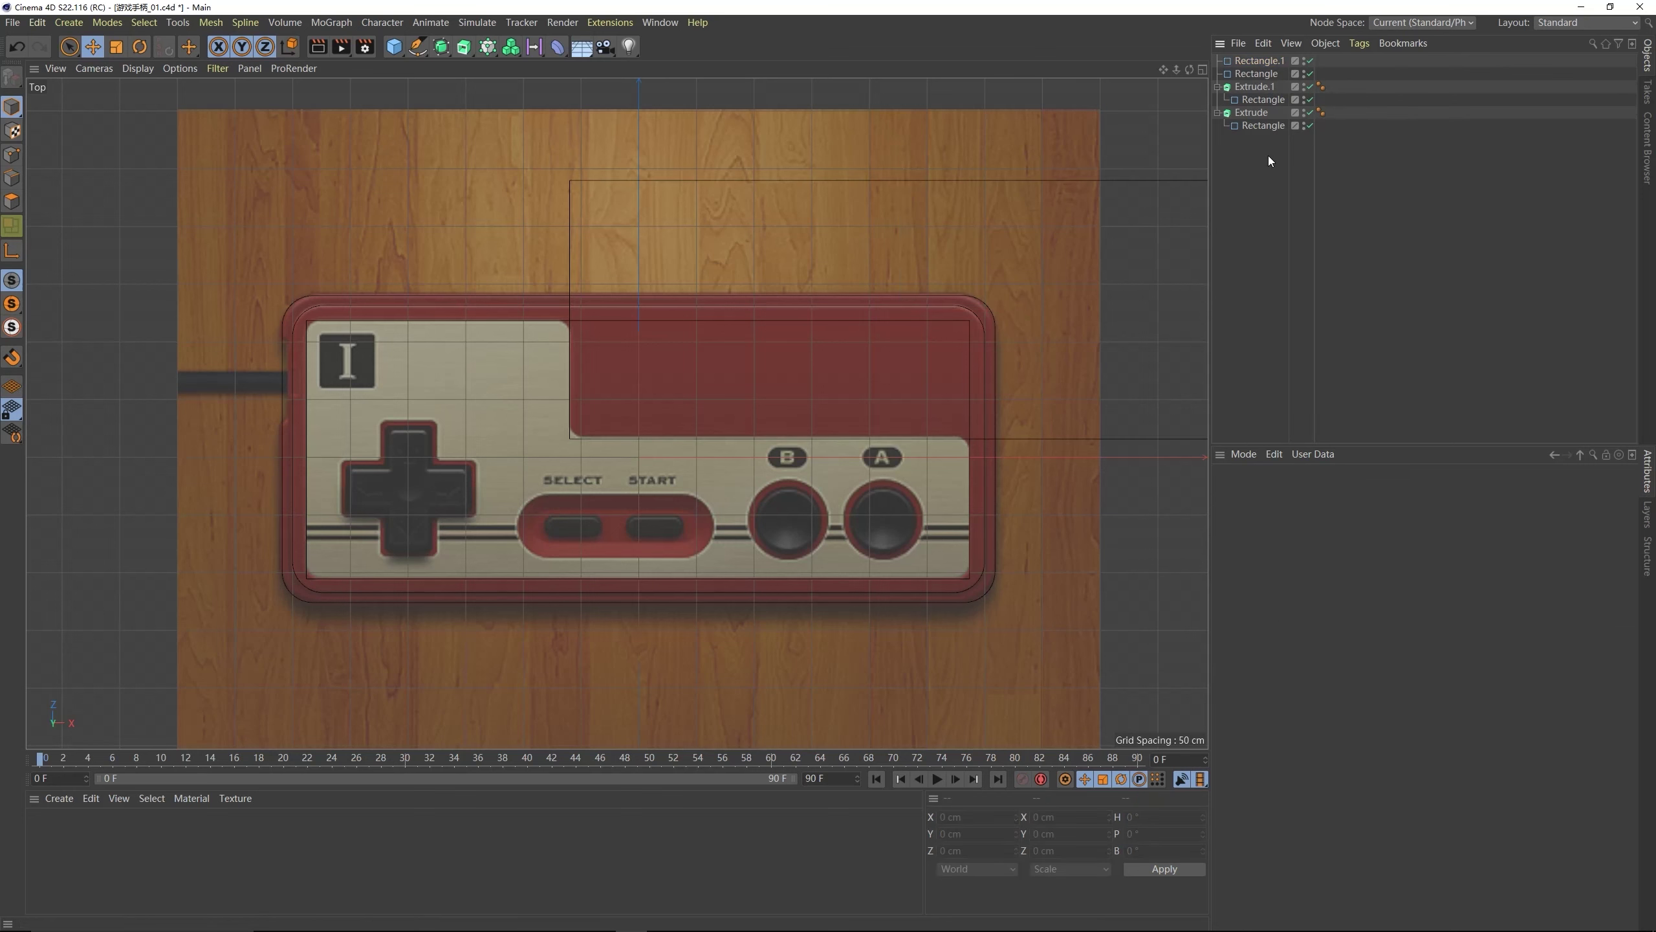
pyautogui.click(1258, 73)
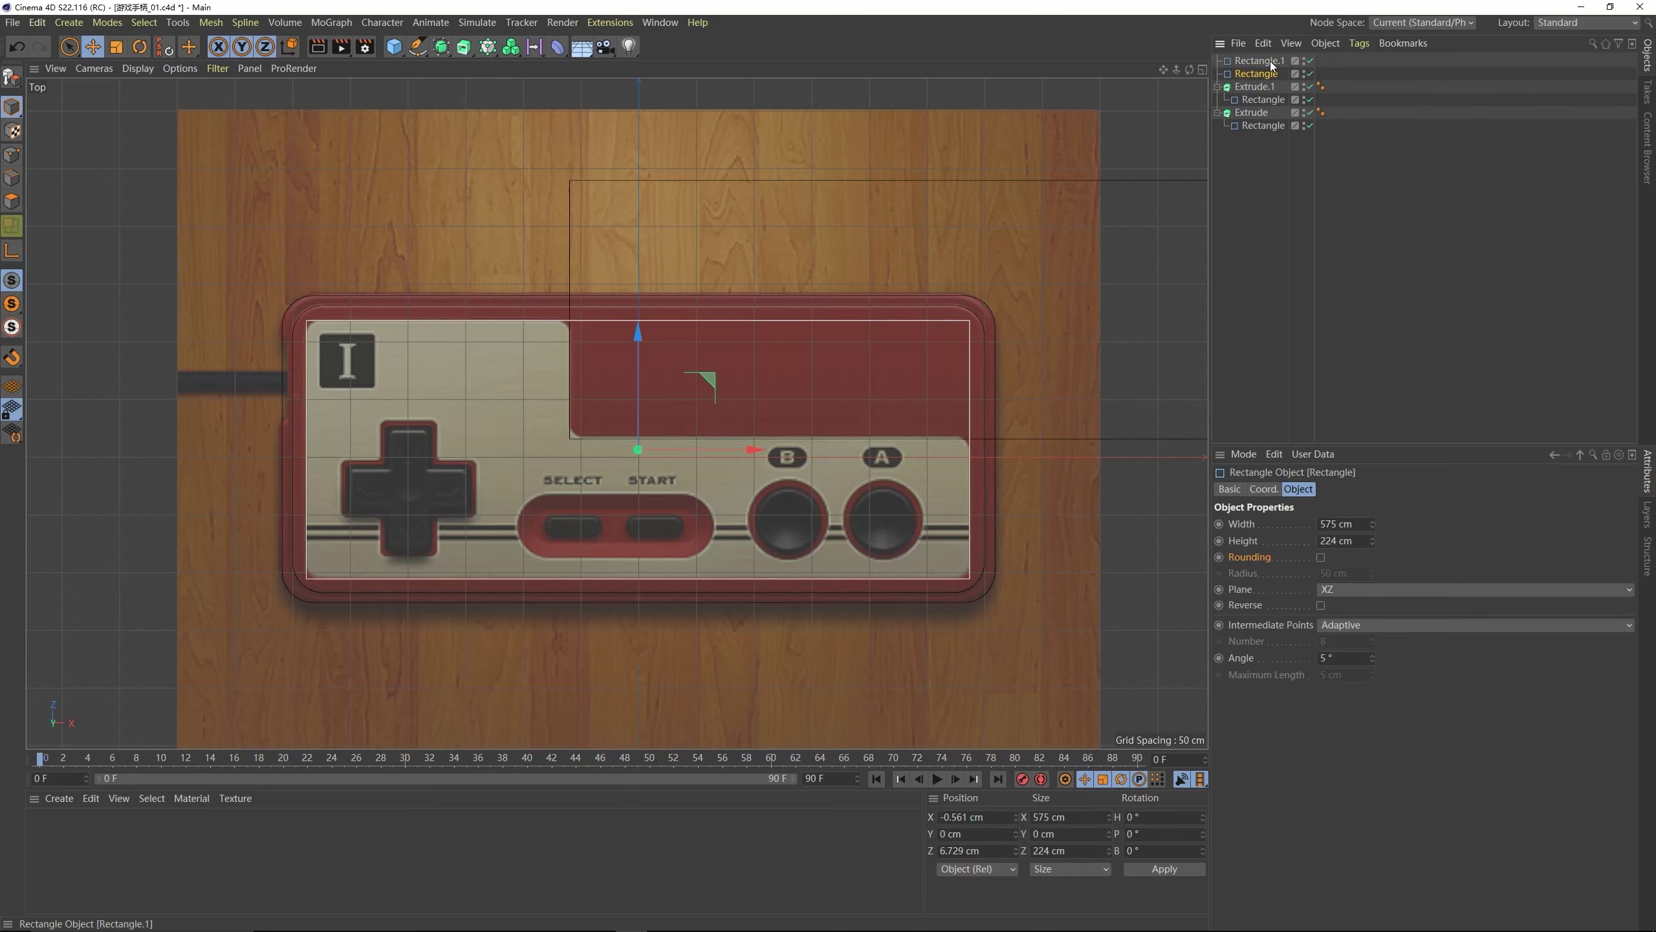
pyautogui.keyDown('ctrl'); pyautogui.click(1259, 61); pyautogui.keyUp('ctrl')
pyautogui.click(1265, 171)
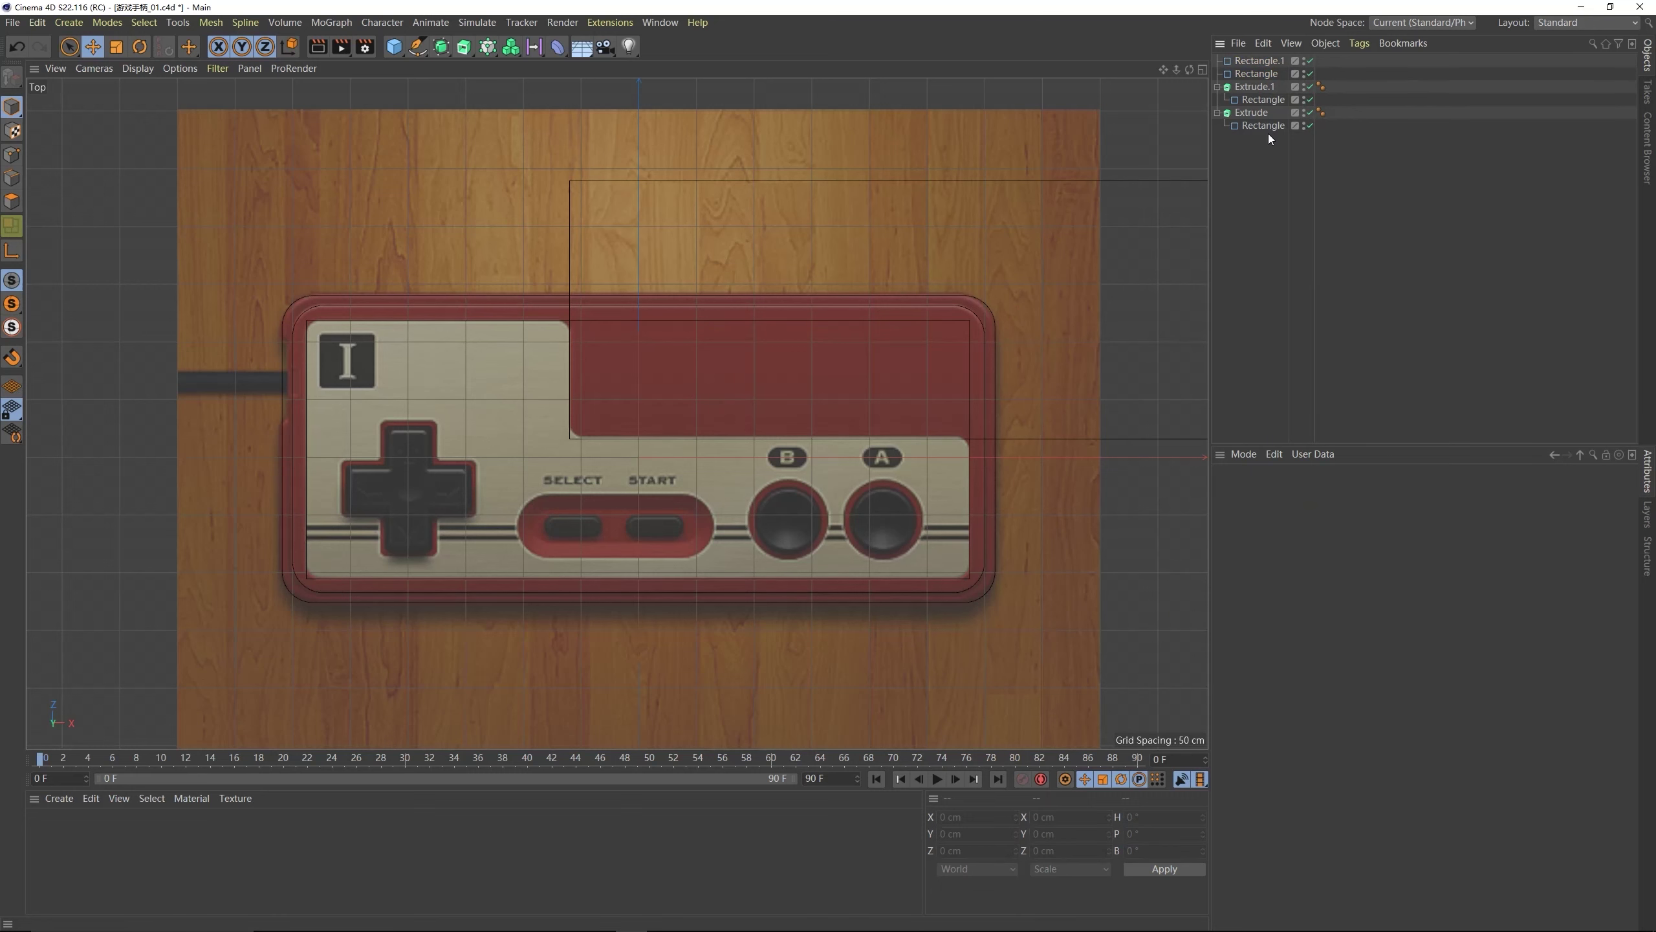
pyautogui.click(1266, 63)
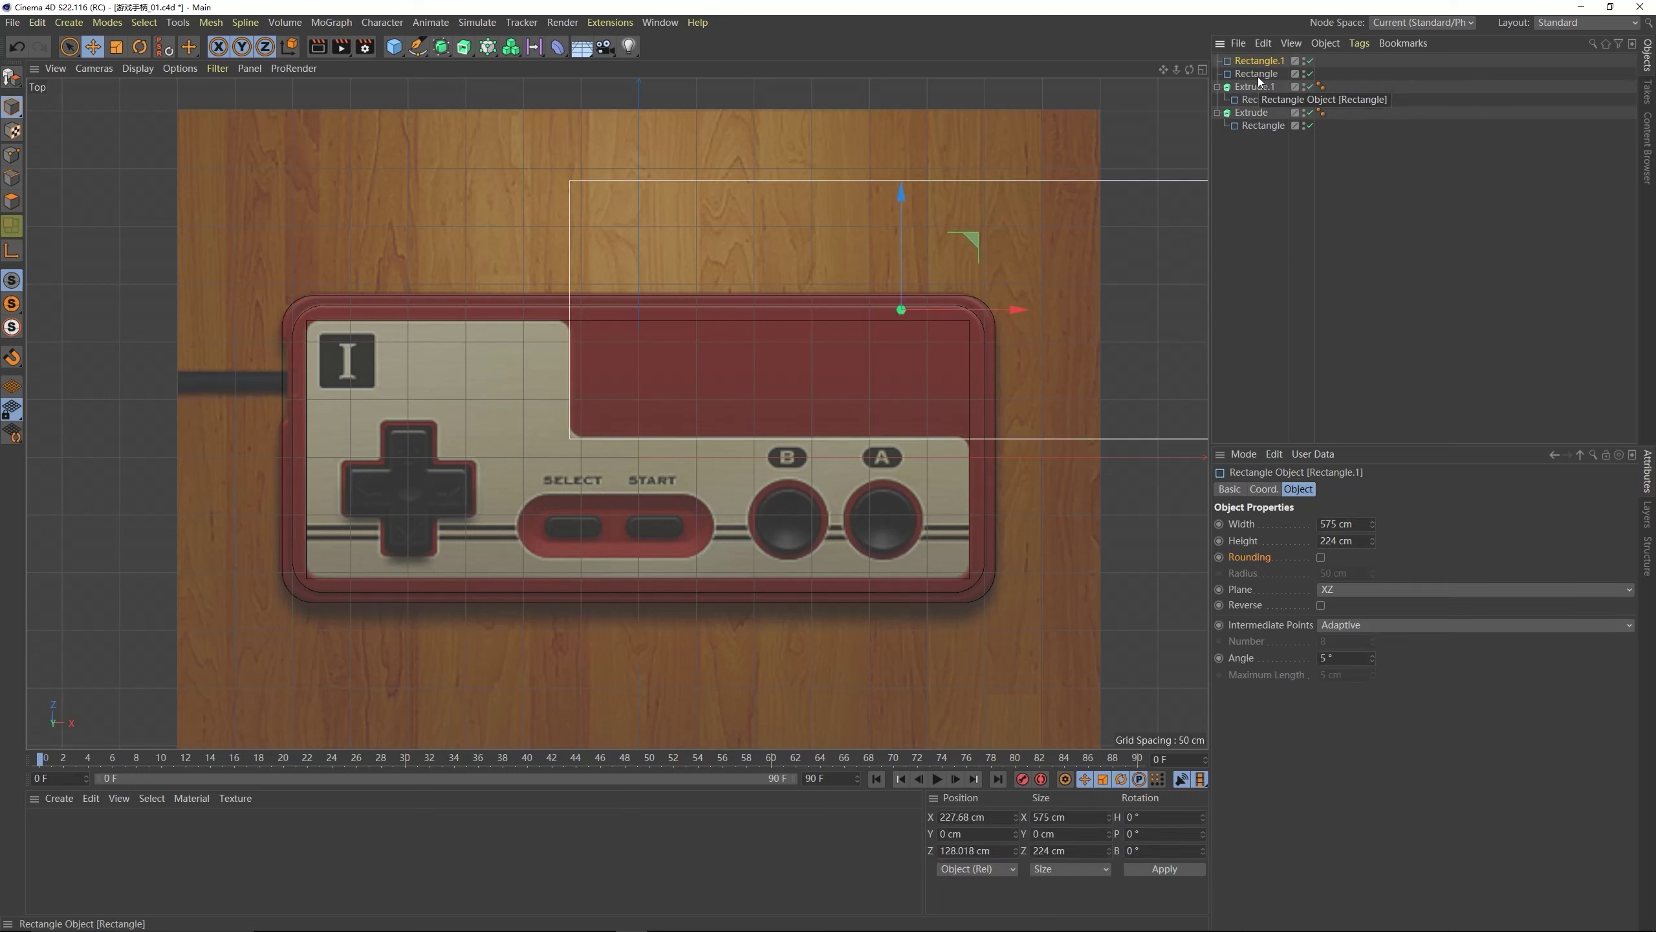
pyautogui.keyDown('ctrl'); pyautogui.click(1255, 73); pyautogui.keyUp('ctrl')
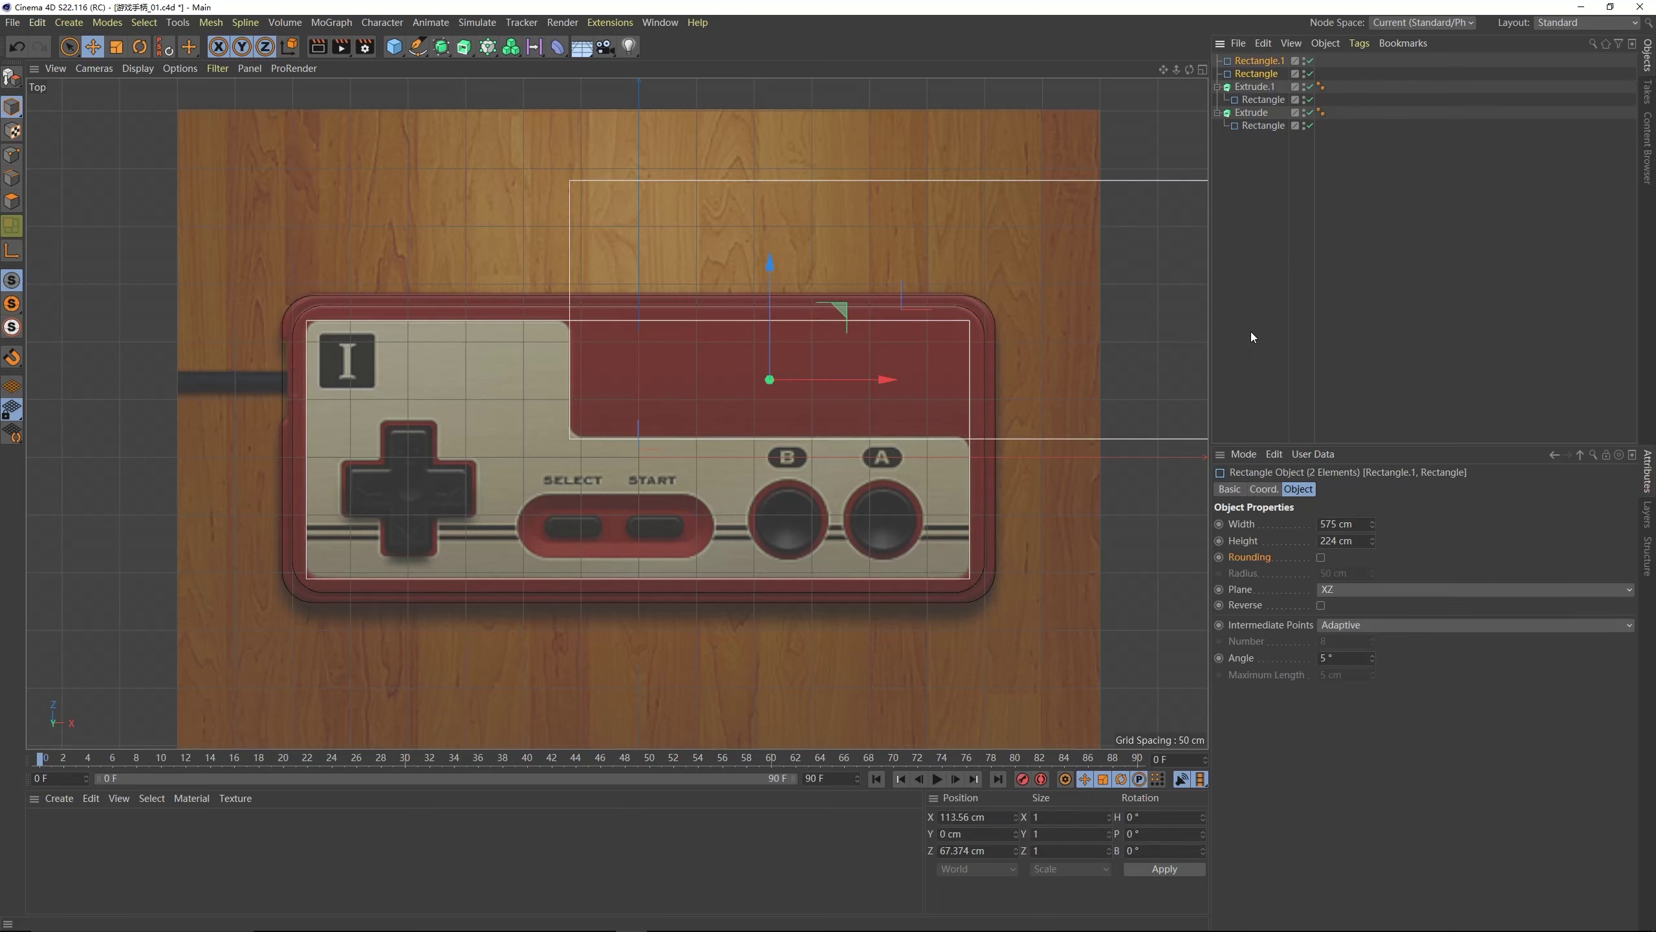
# - Apply Spline Subtract to the rectangles and adjust the notch's two corner points
pyautogui.click(416, 48)
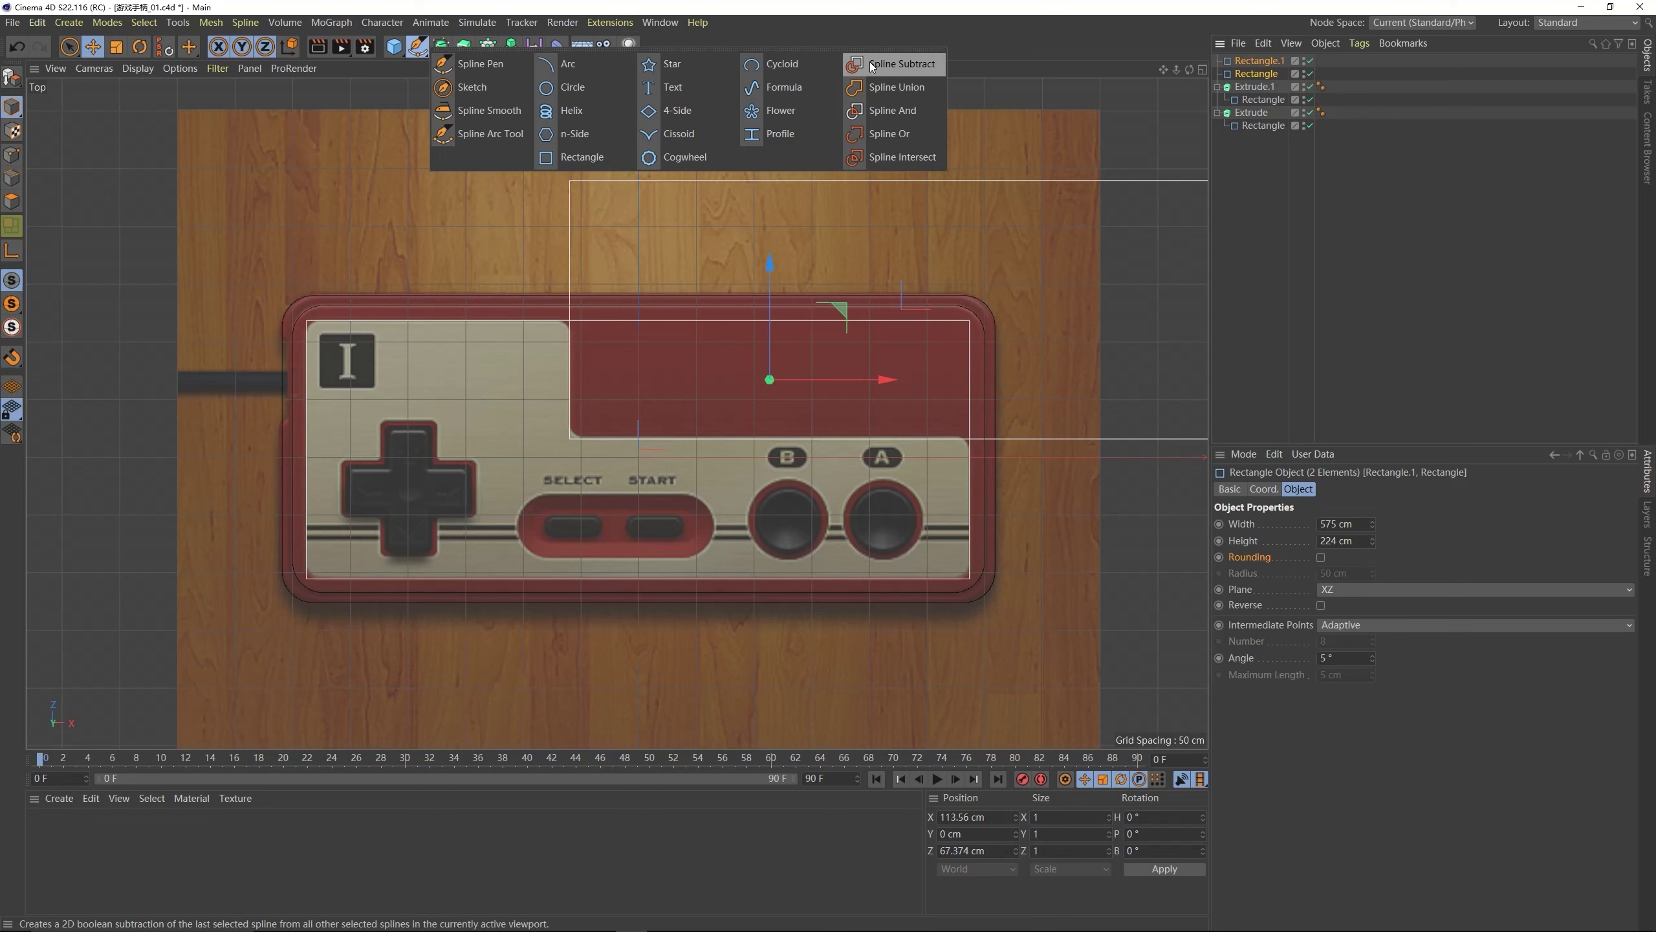
pyautogui.click(890, 66)
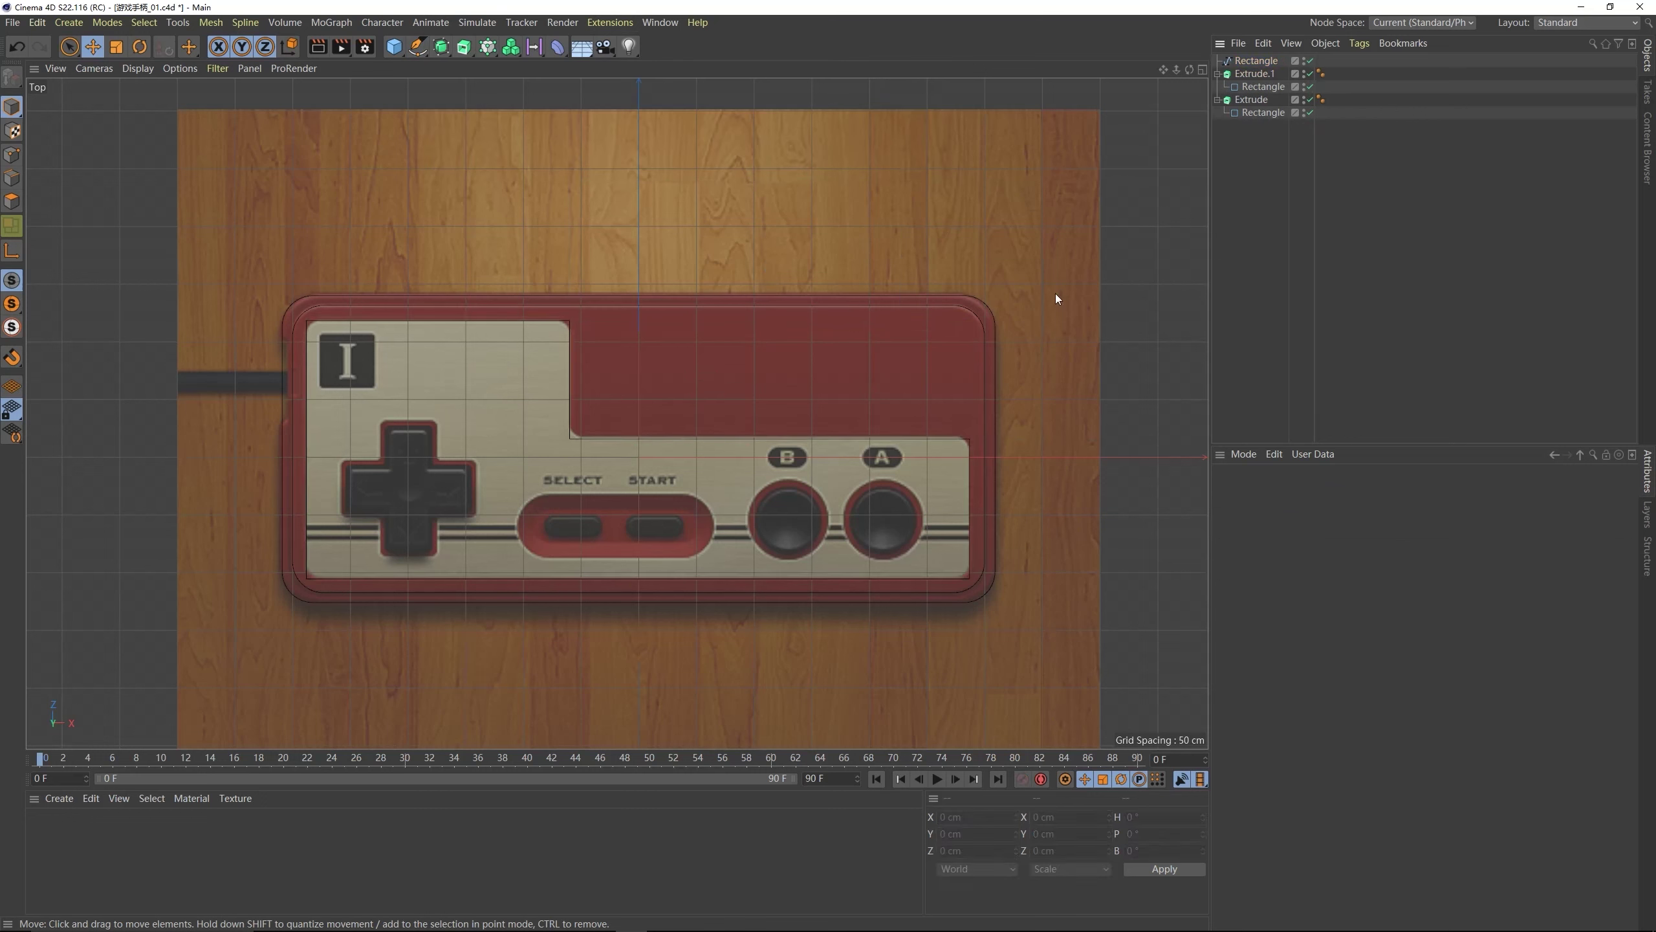
pyautogui.click(350, 325)
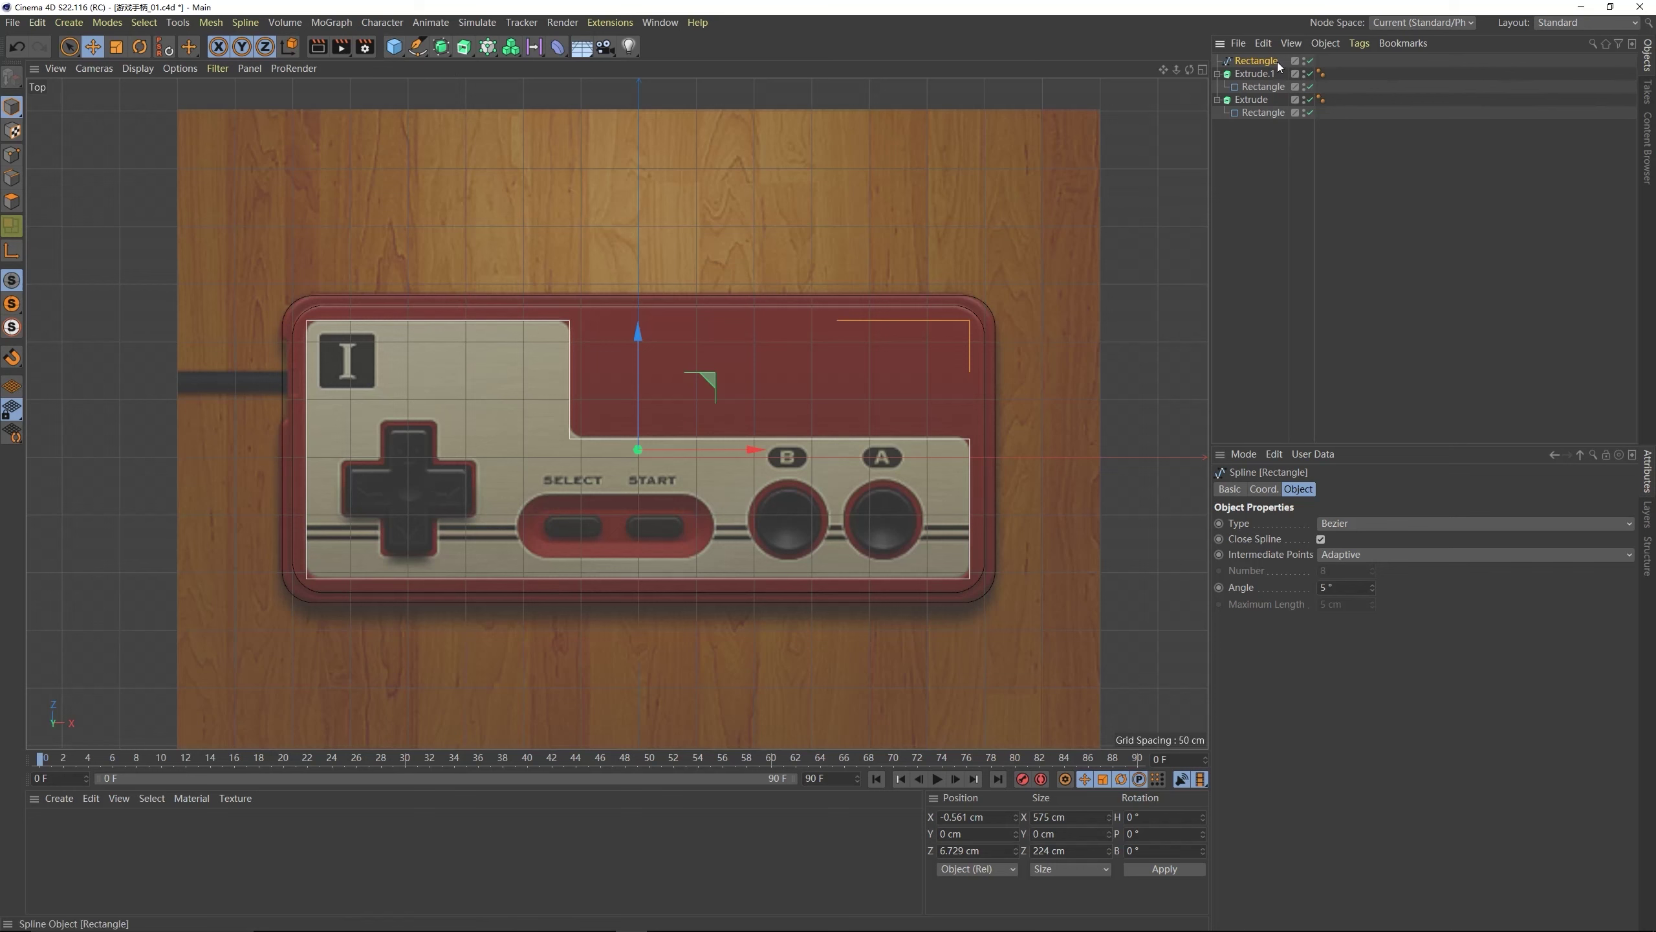
pyautogui.click(12, 154)
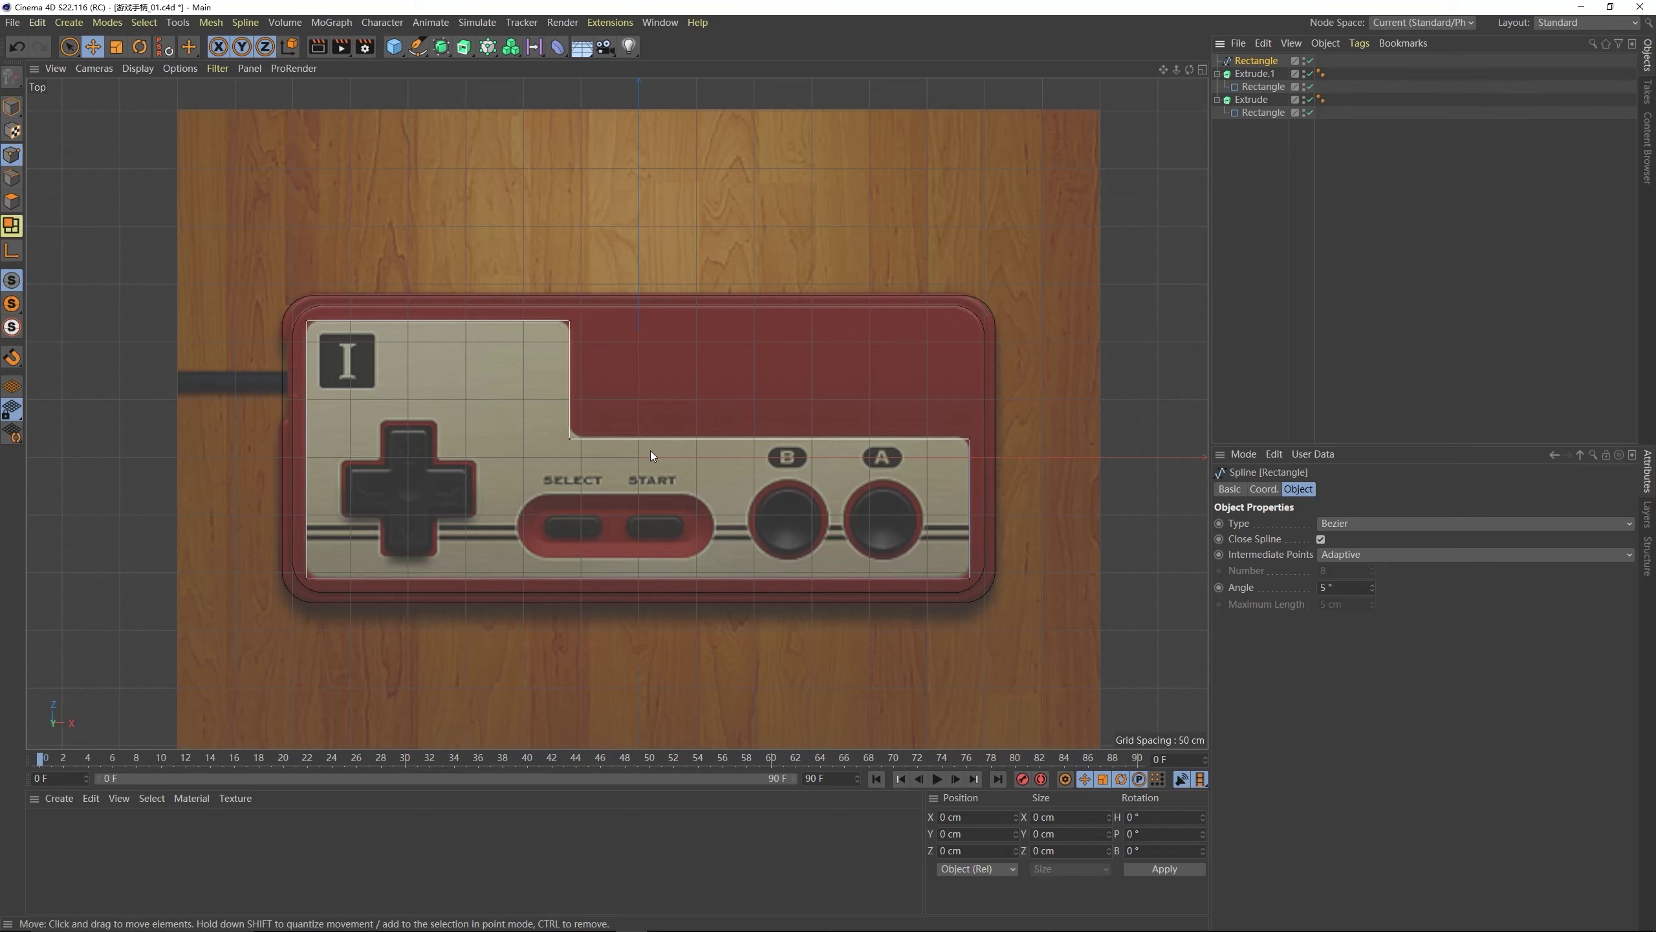
pyautogui.click(568, 439)
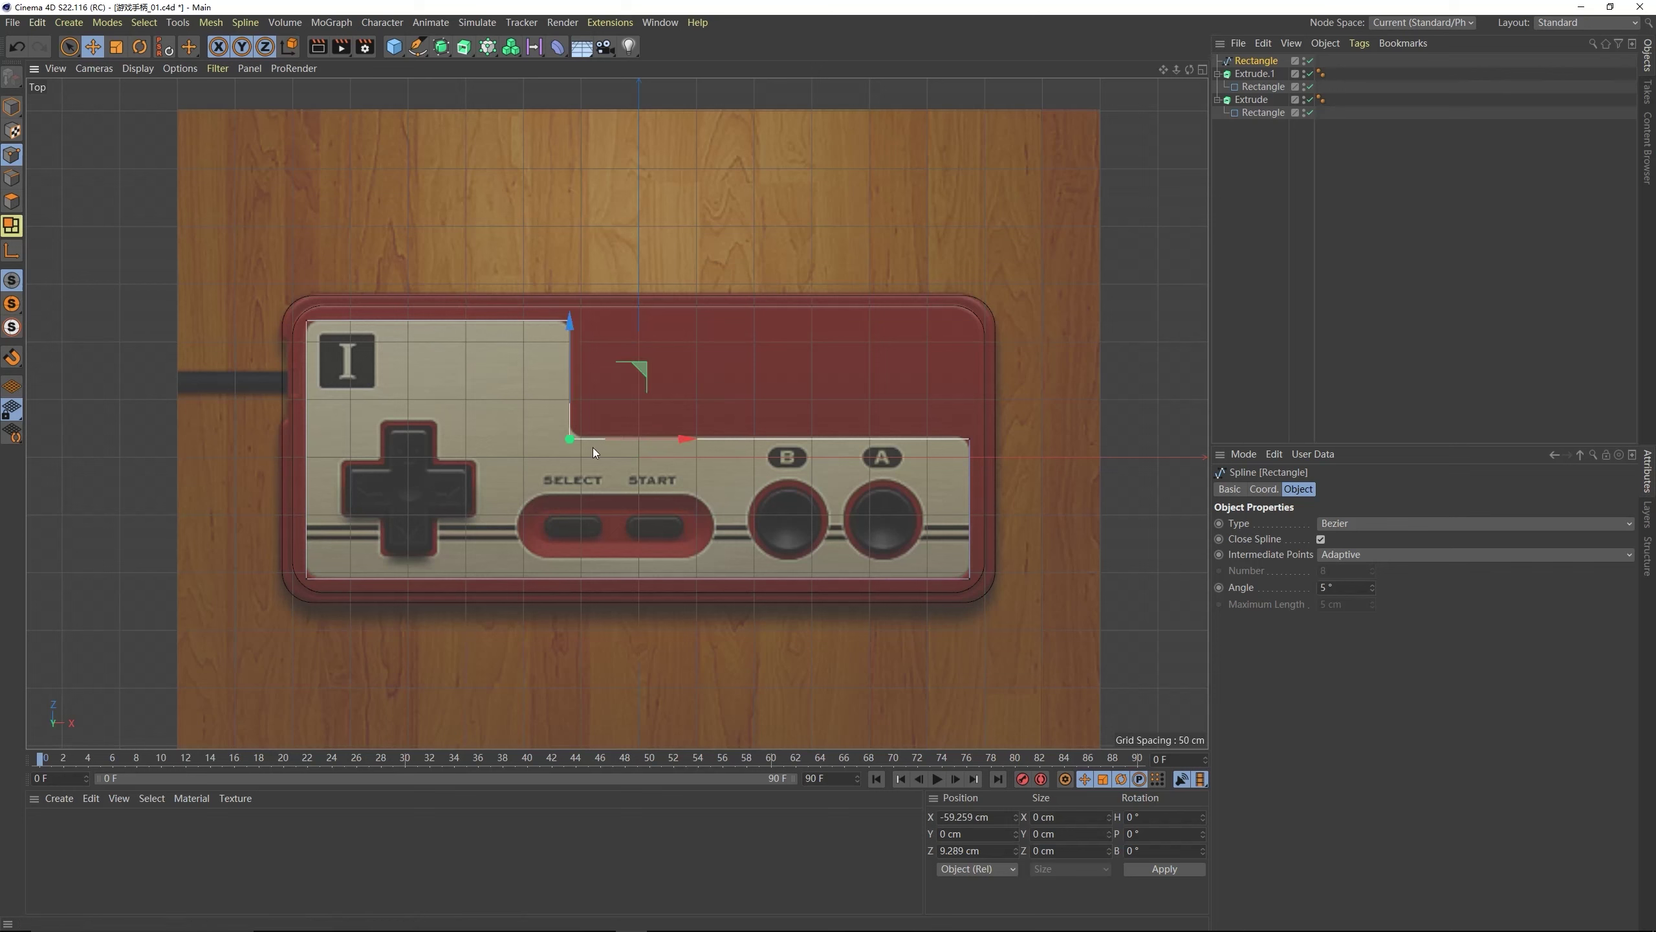
pyautogui.keyDown('shift'); pyautogui.click(970, 439); pyautogui.keyUp('shift')
pyautogui.moveTo(771, 319); pyautogui.dragTo(768, 321)
# - Chamfer all points of the merged spline with a 14 cm radius
pyautogui.click(430, 297)
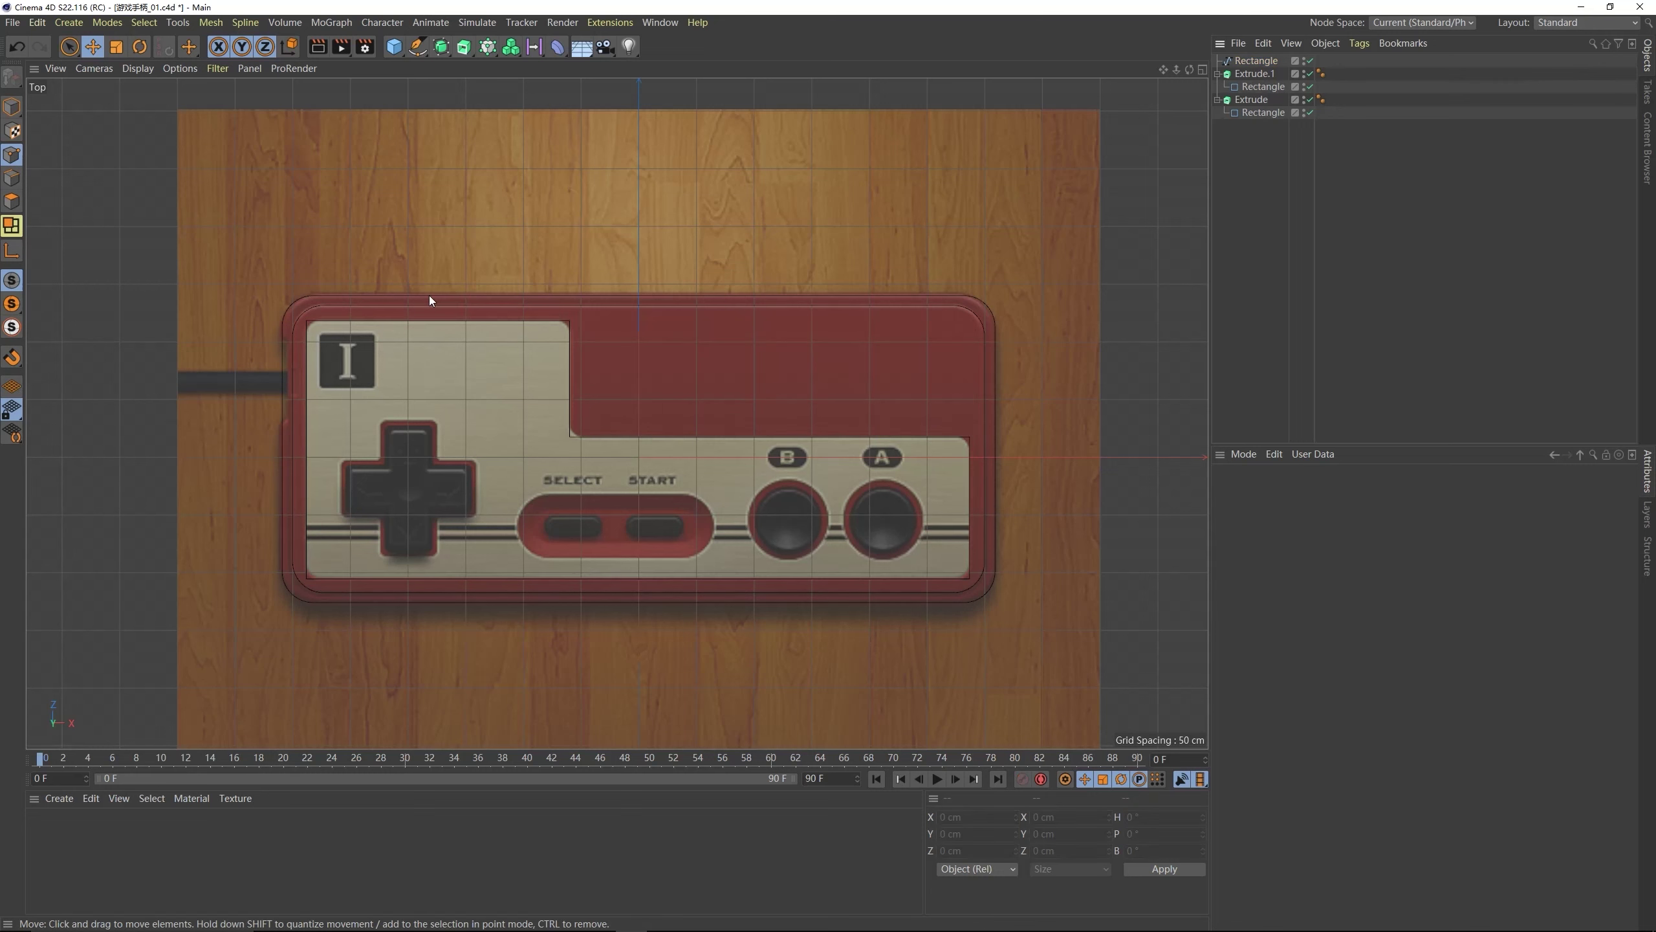
pyautogui.click(306, 316)
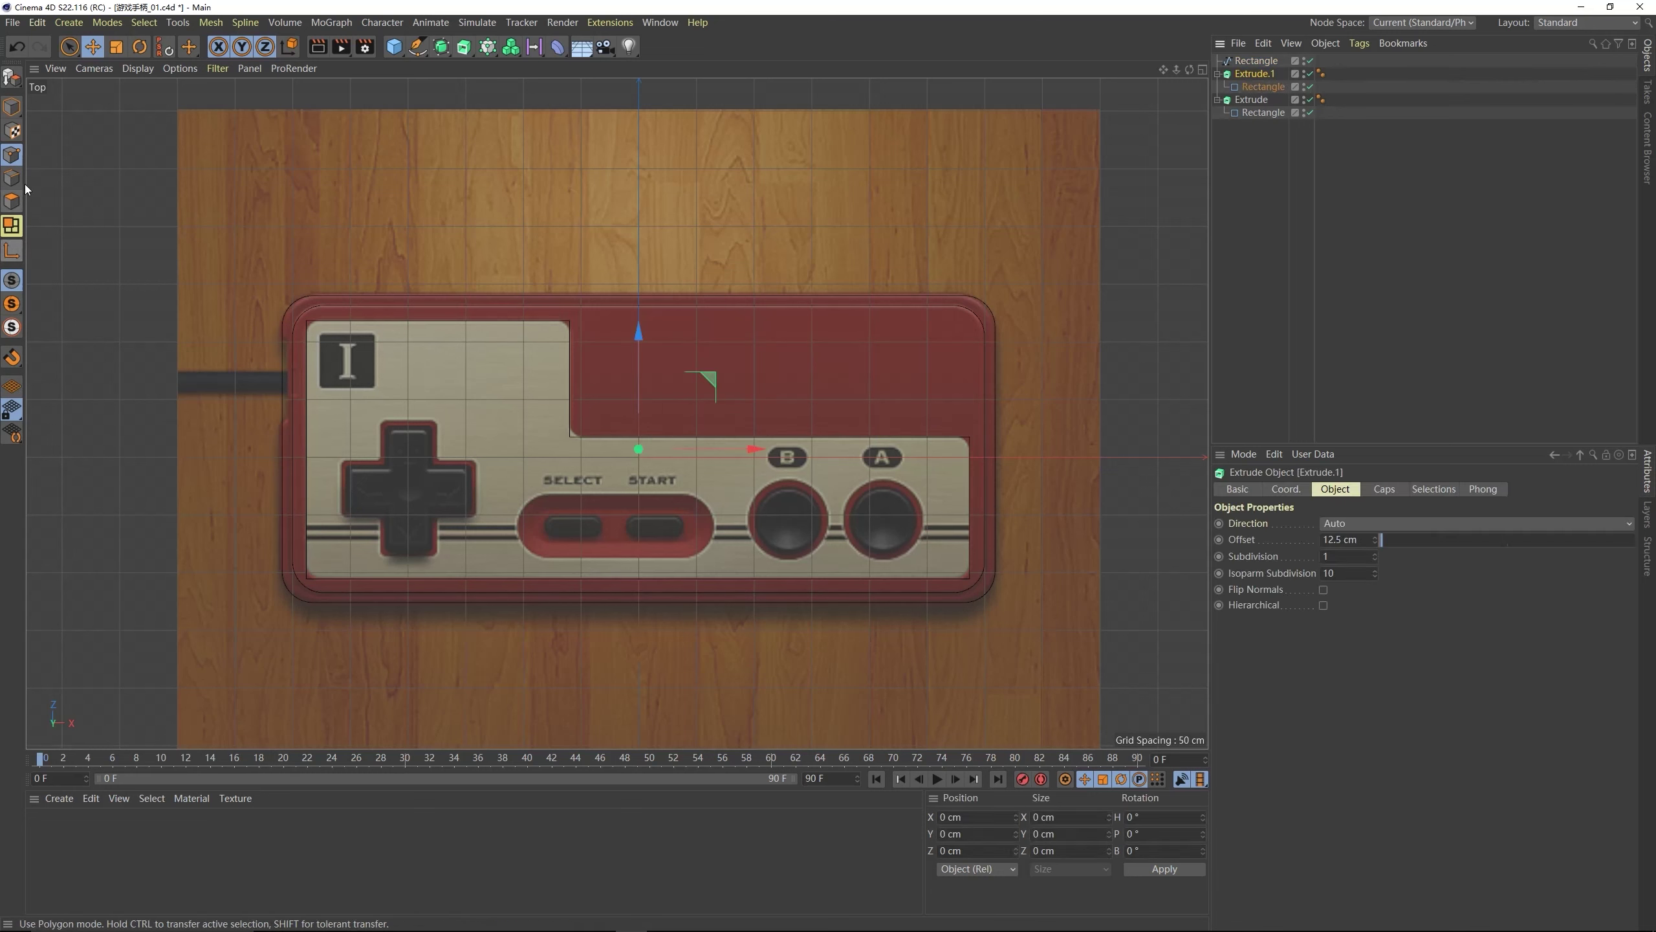
pyautogui.click(1256, 61)
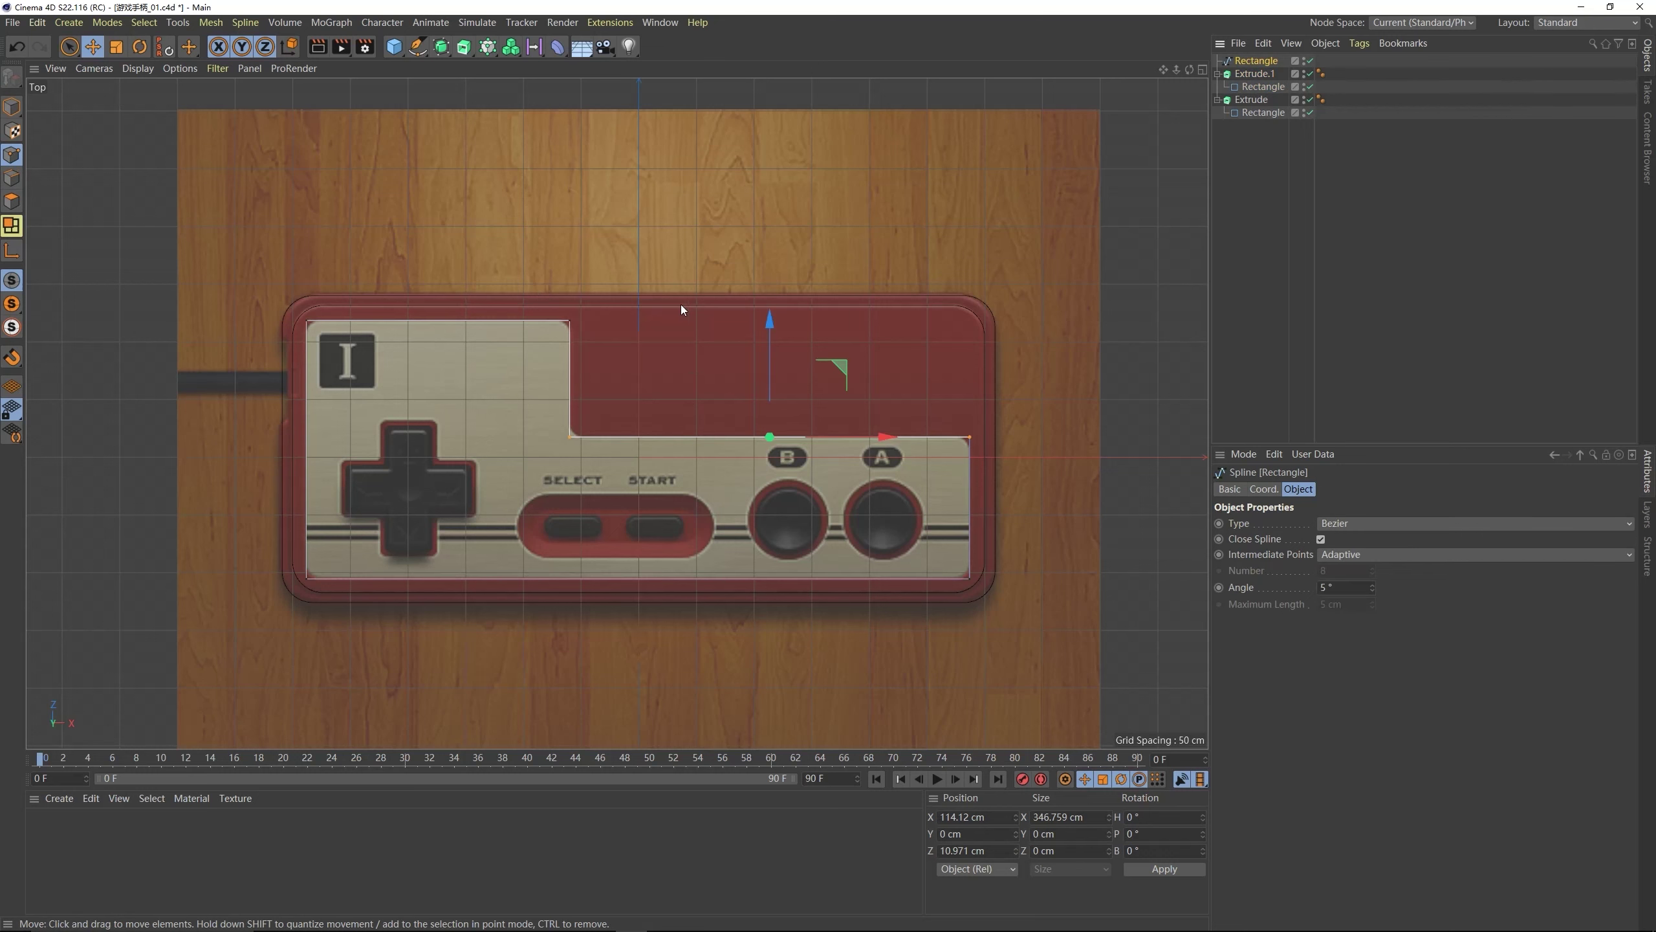
pyautogui.hotkey('ctrl', 'a')
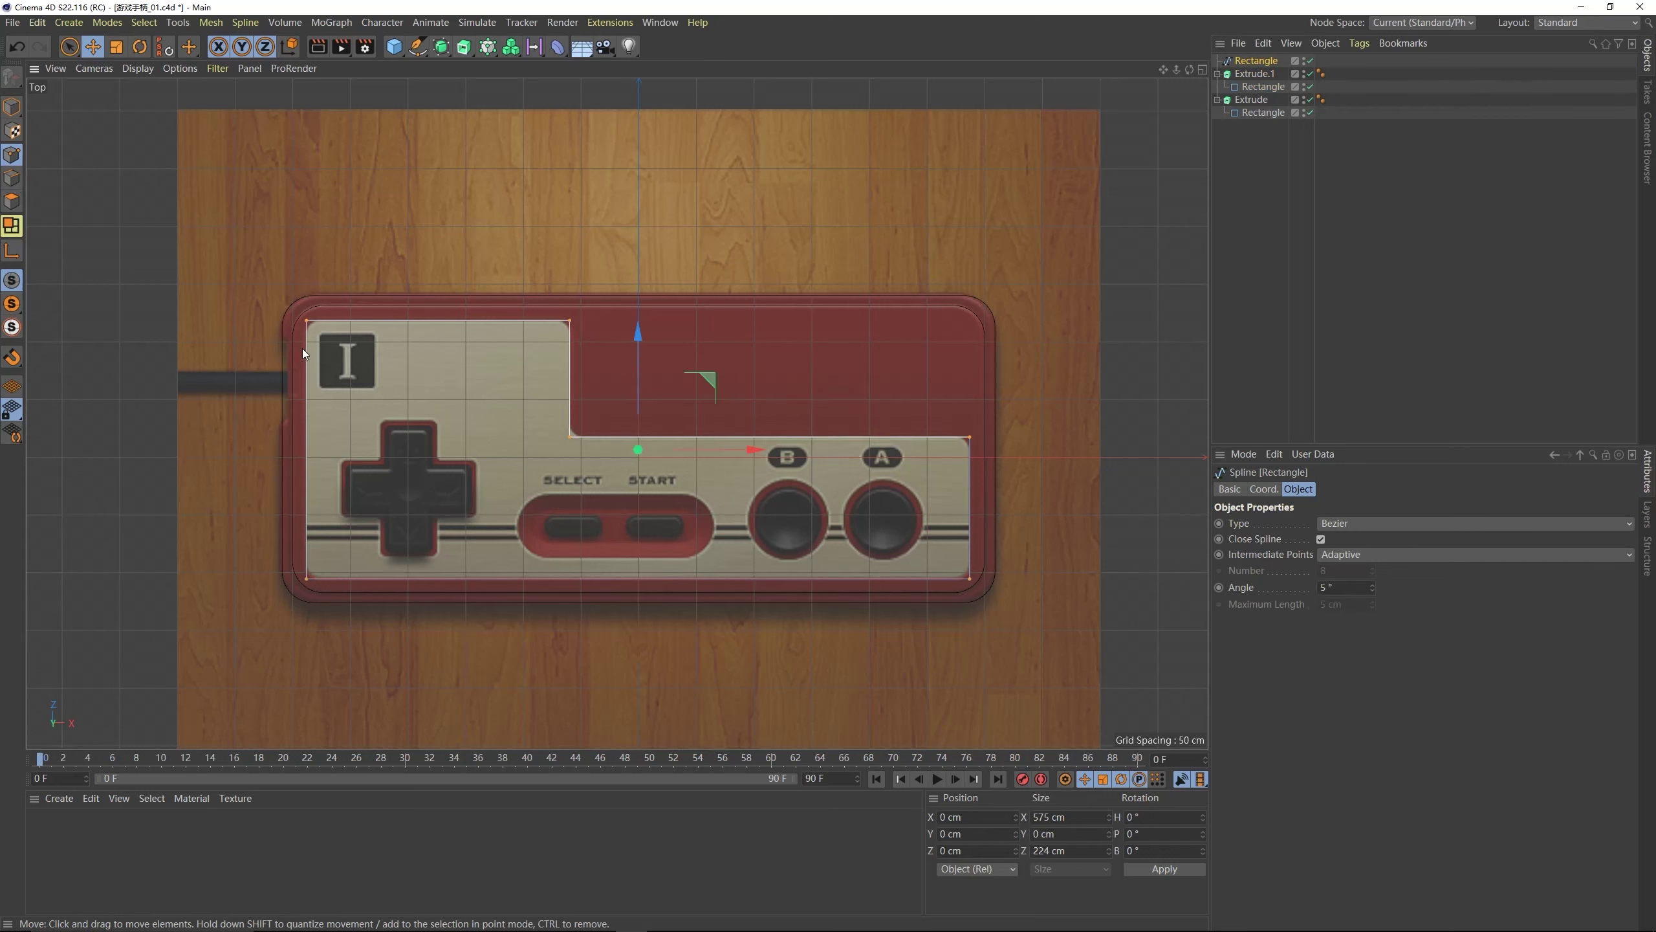
pyautogui.rightClick(520, 347)
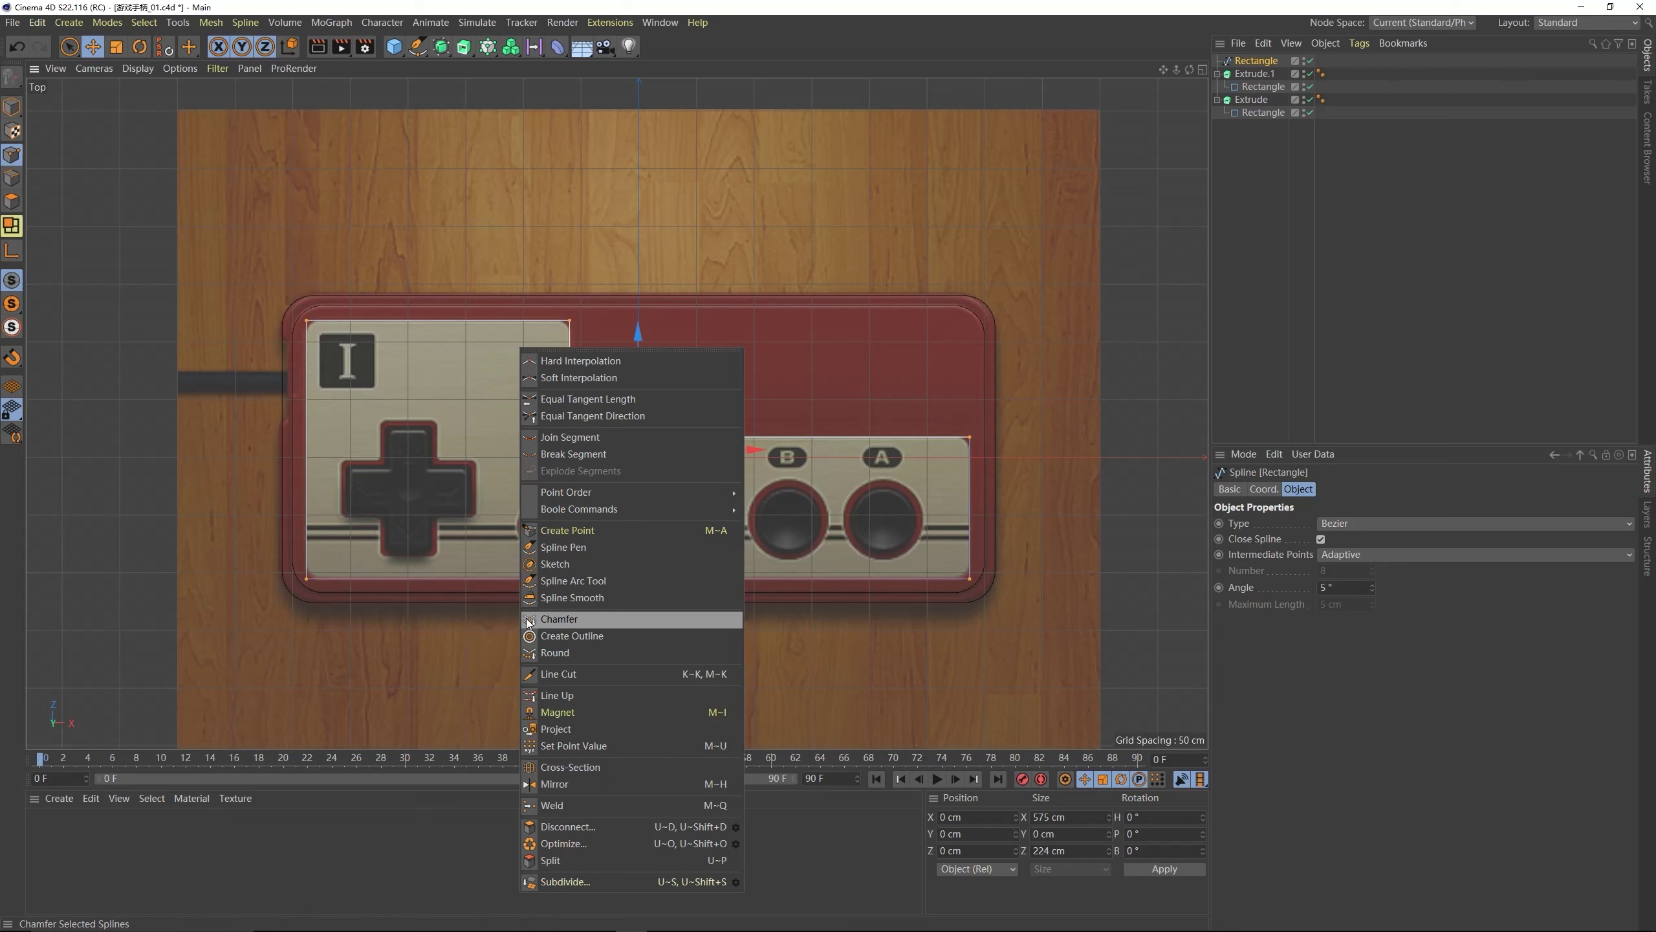
pyautogui.click(585, 620)
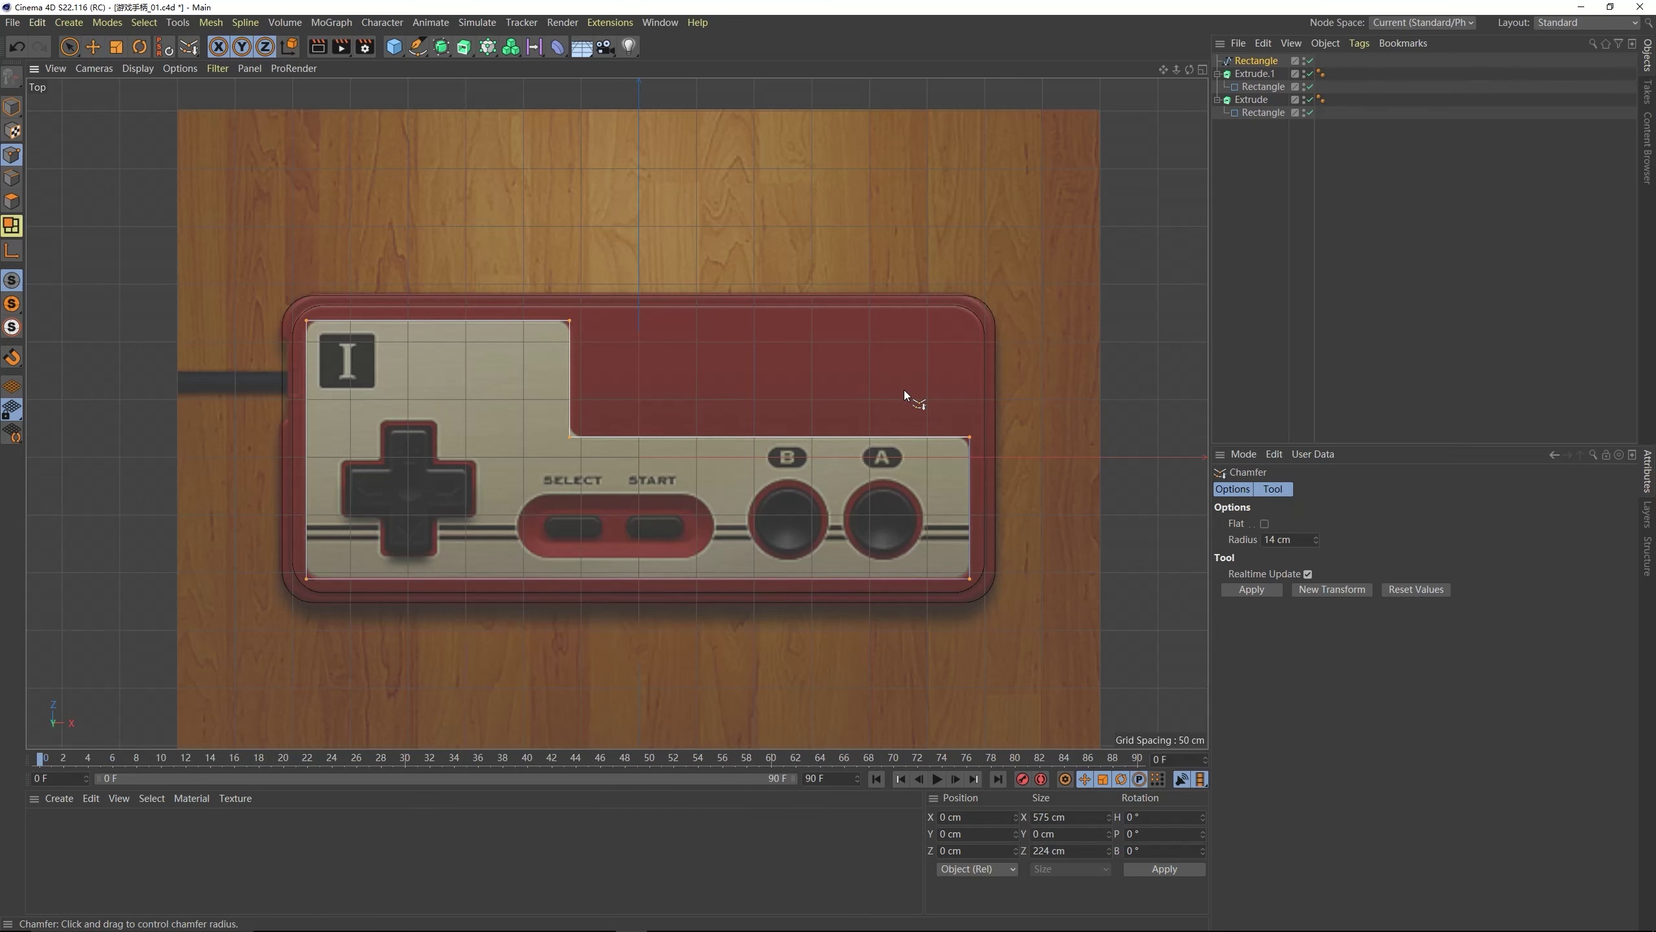
pyautogui.click(1316, 537)
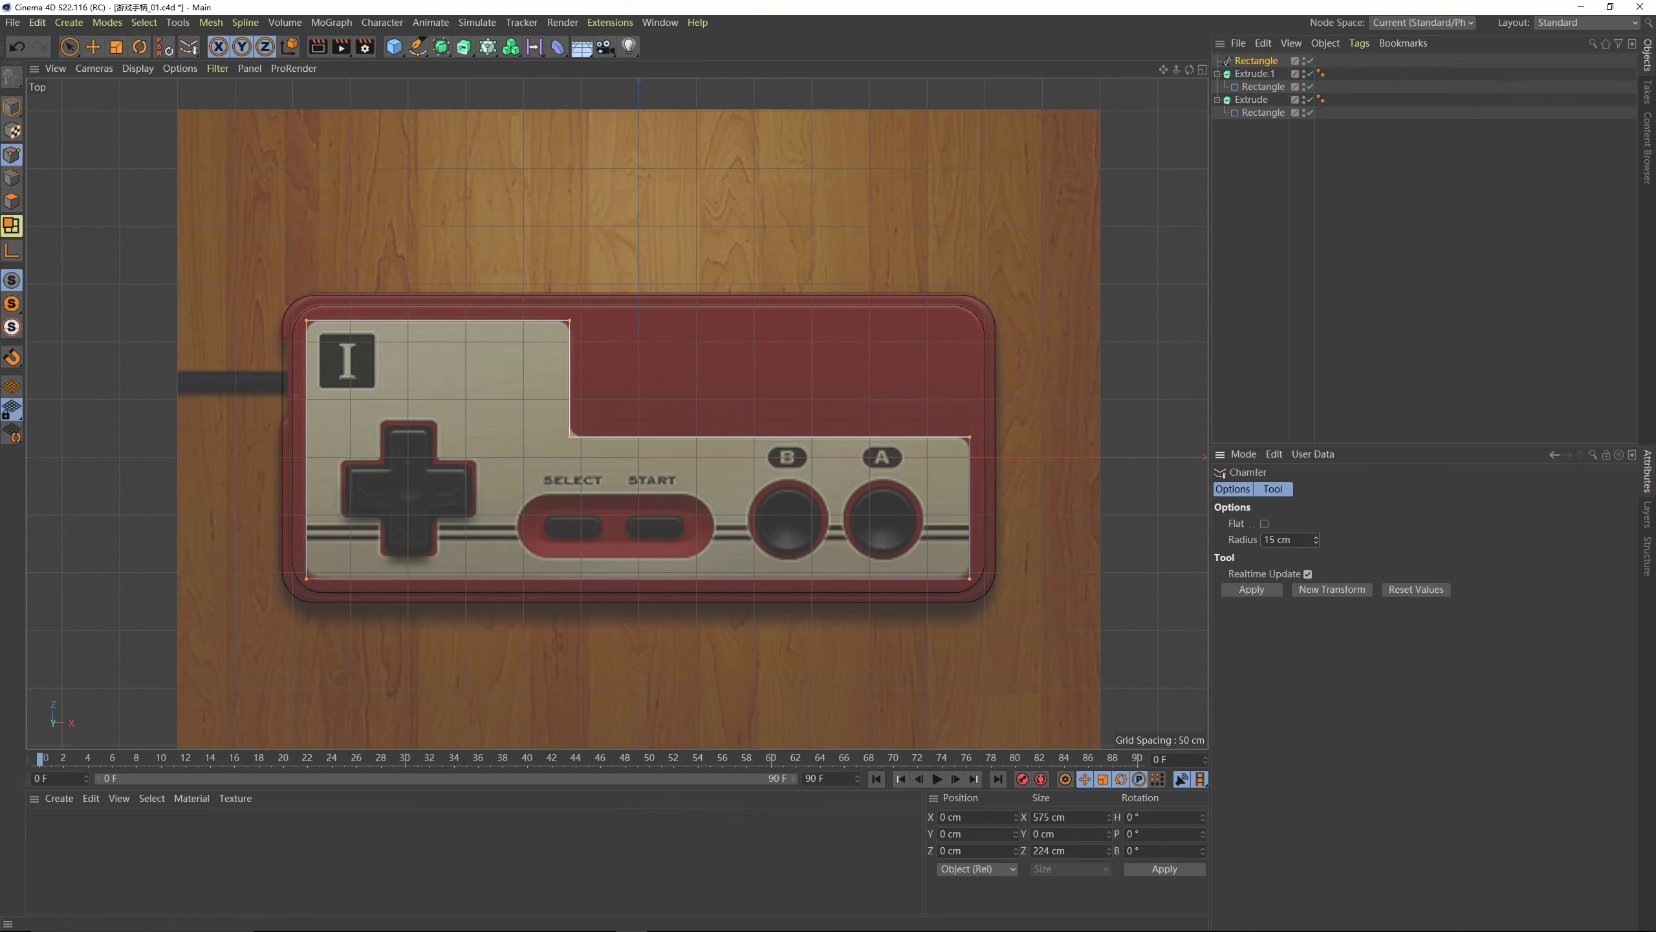
pyautogui.doubleClick(1281, 540)
pyautogui.write('14')
pyautogui.press('Return')
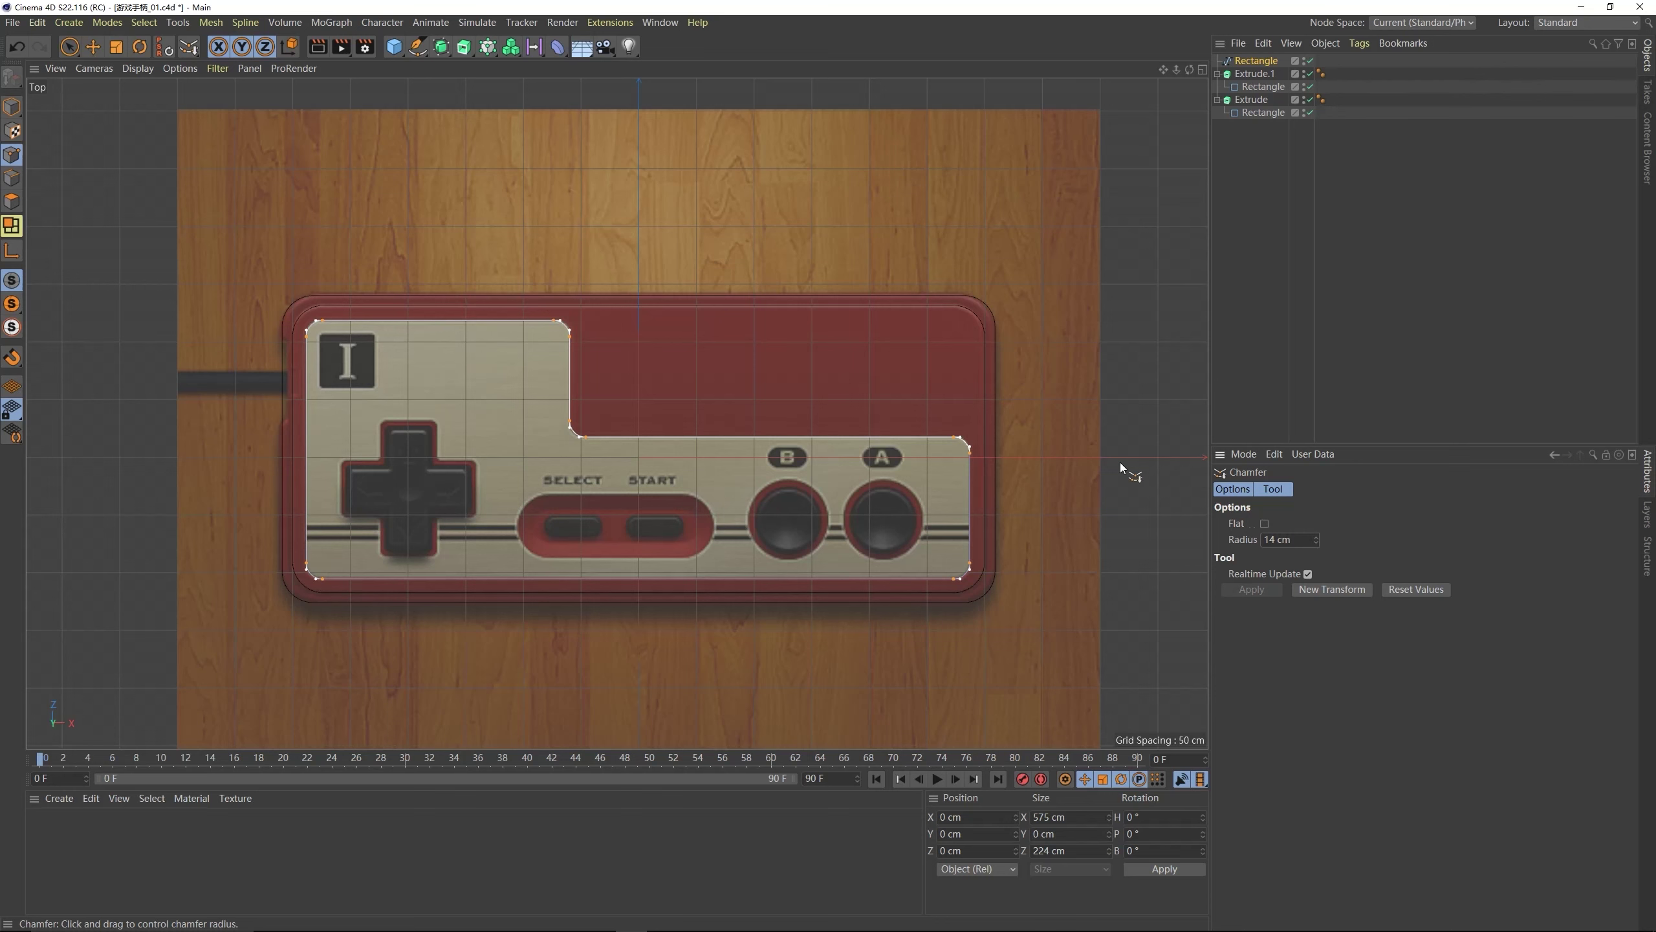
pyautogui.click(1422, 306)
# - Raise the Rectangle outline spline well above the controller body
pyautogui.middleClick(574, 377)
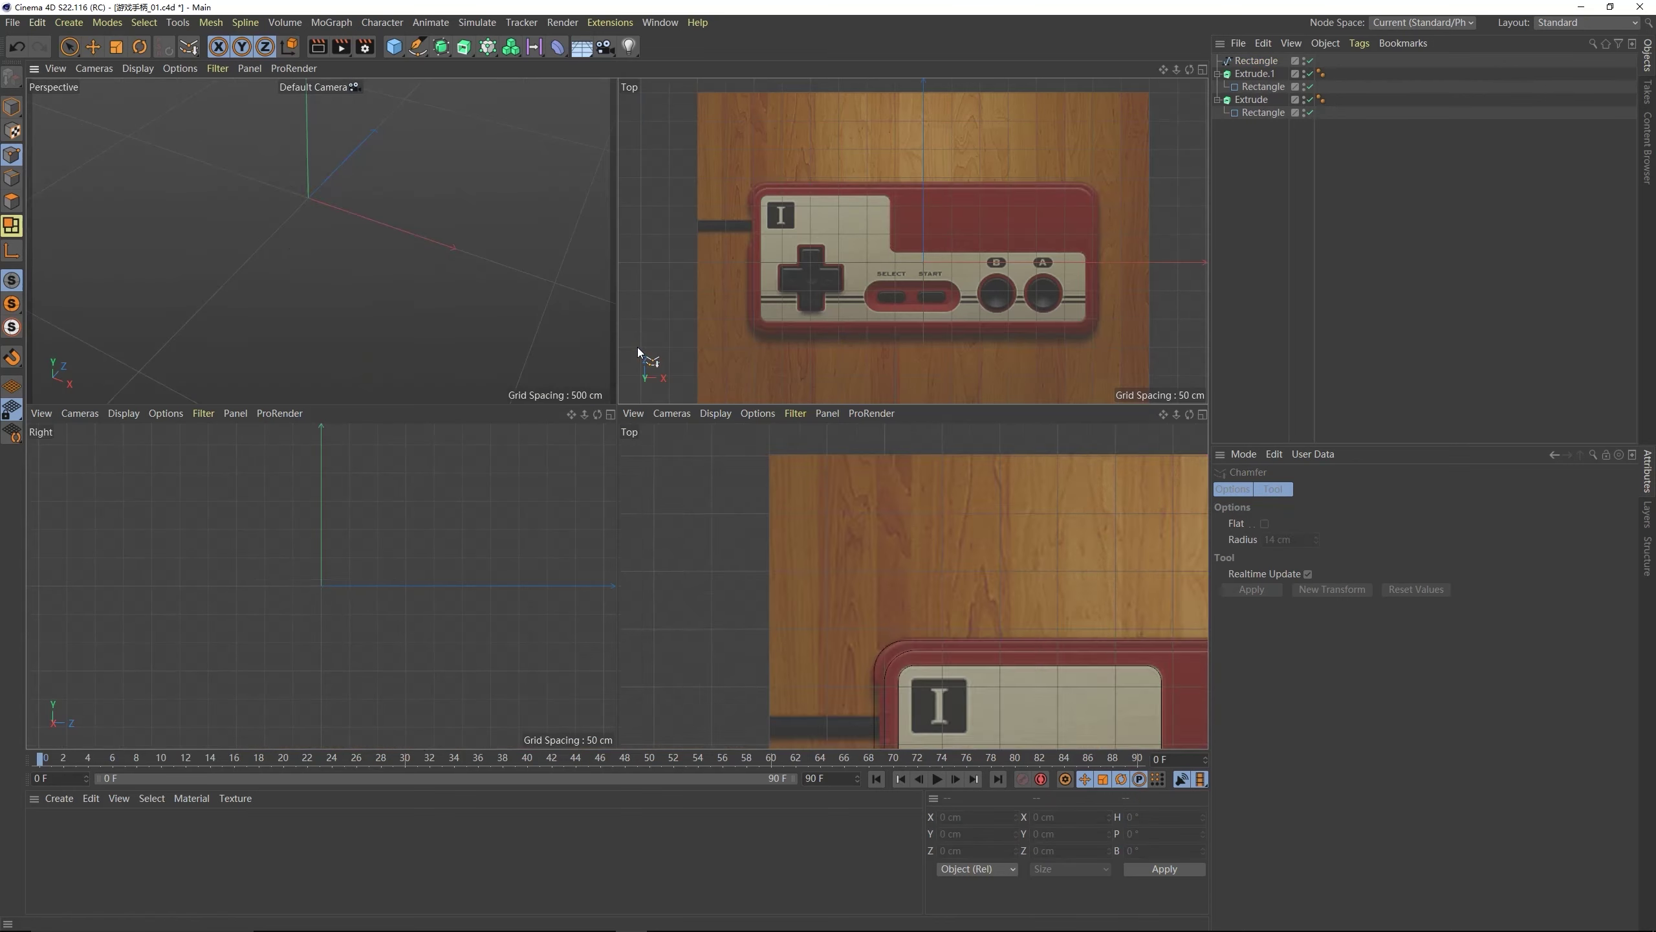
pyautogui.middleClick(281, 216)
pyautogui.keyDown('alt'); pyautogui.moveTo(564, 335); pyautogui.dragTo(594, 365); pyautogui.keyUp('alt')
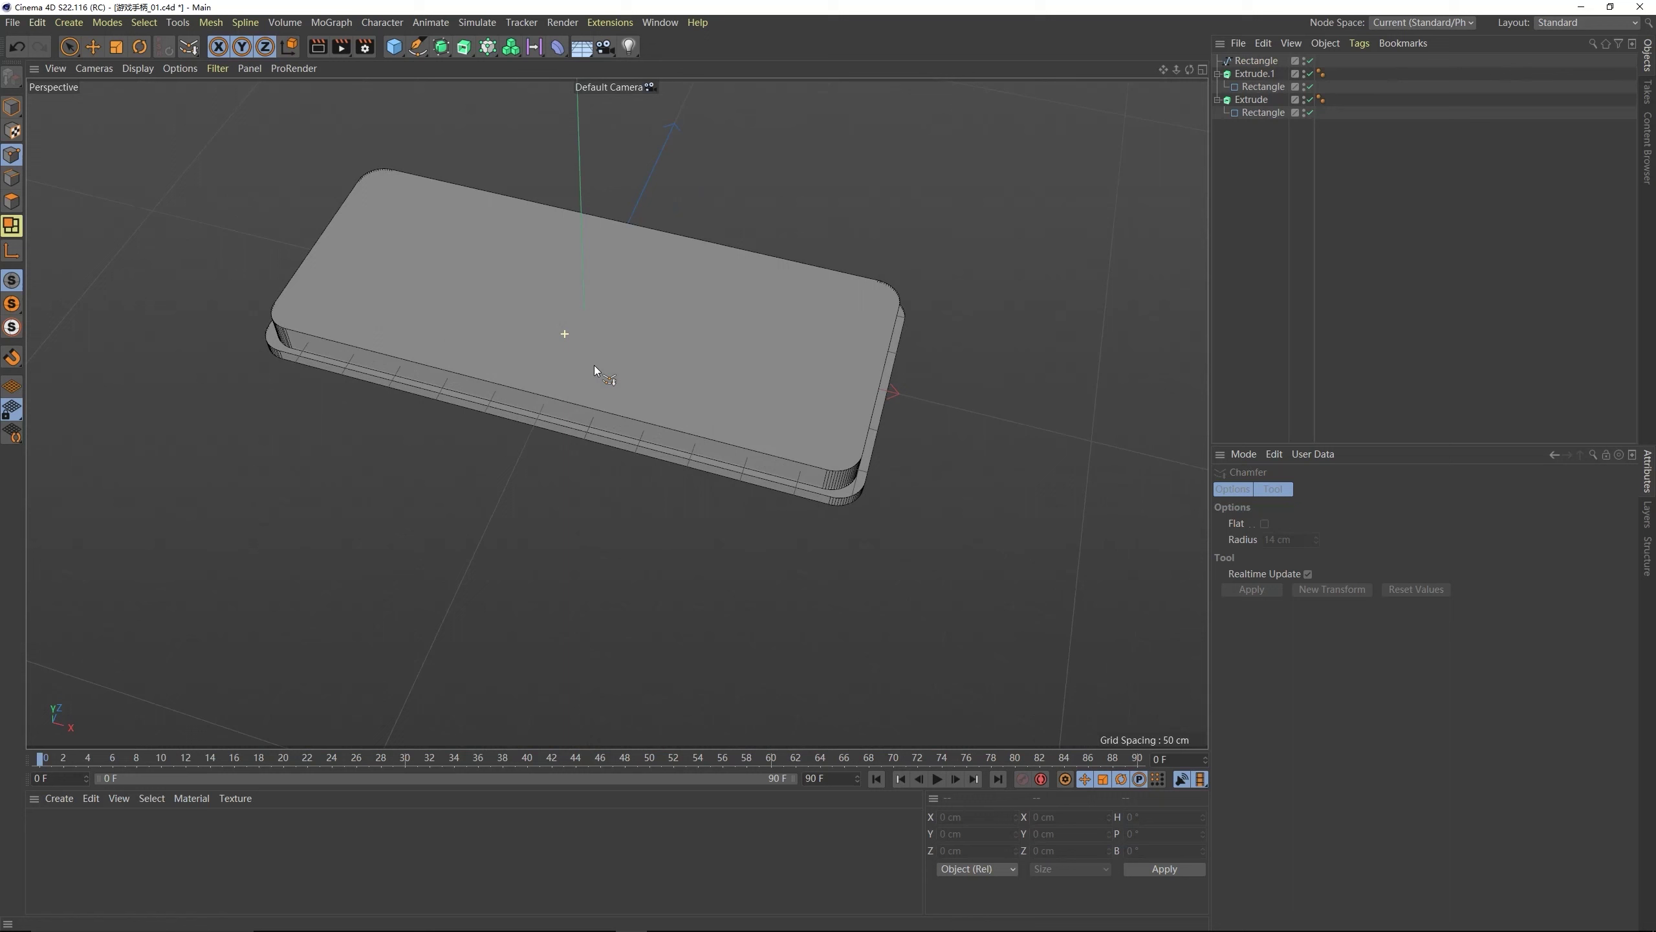
pyautogui.click(1255, 60)
pyautogui.click(12, 106)
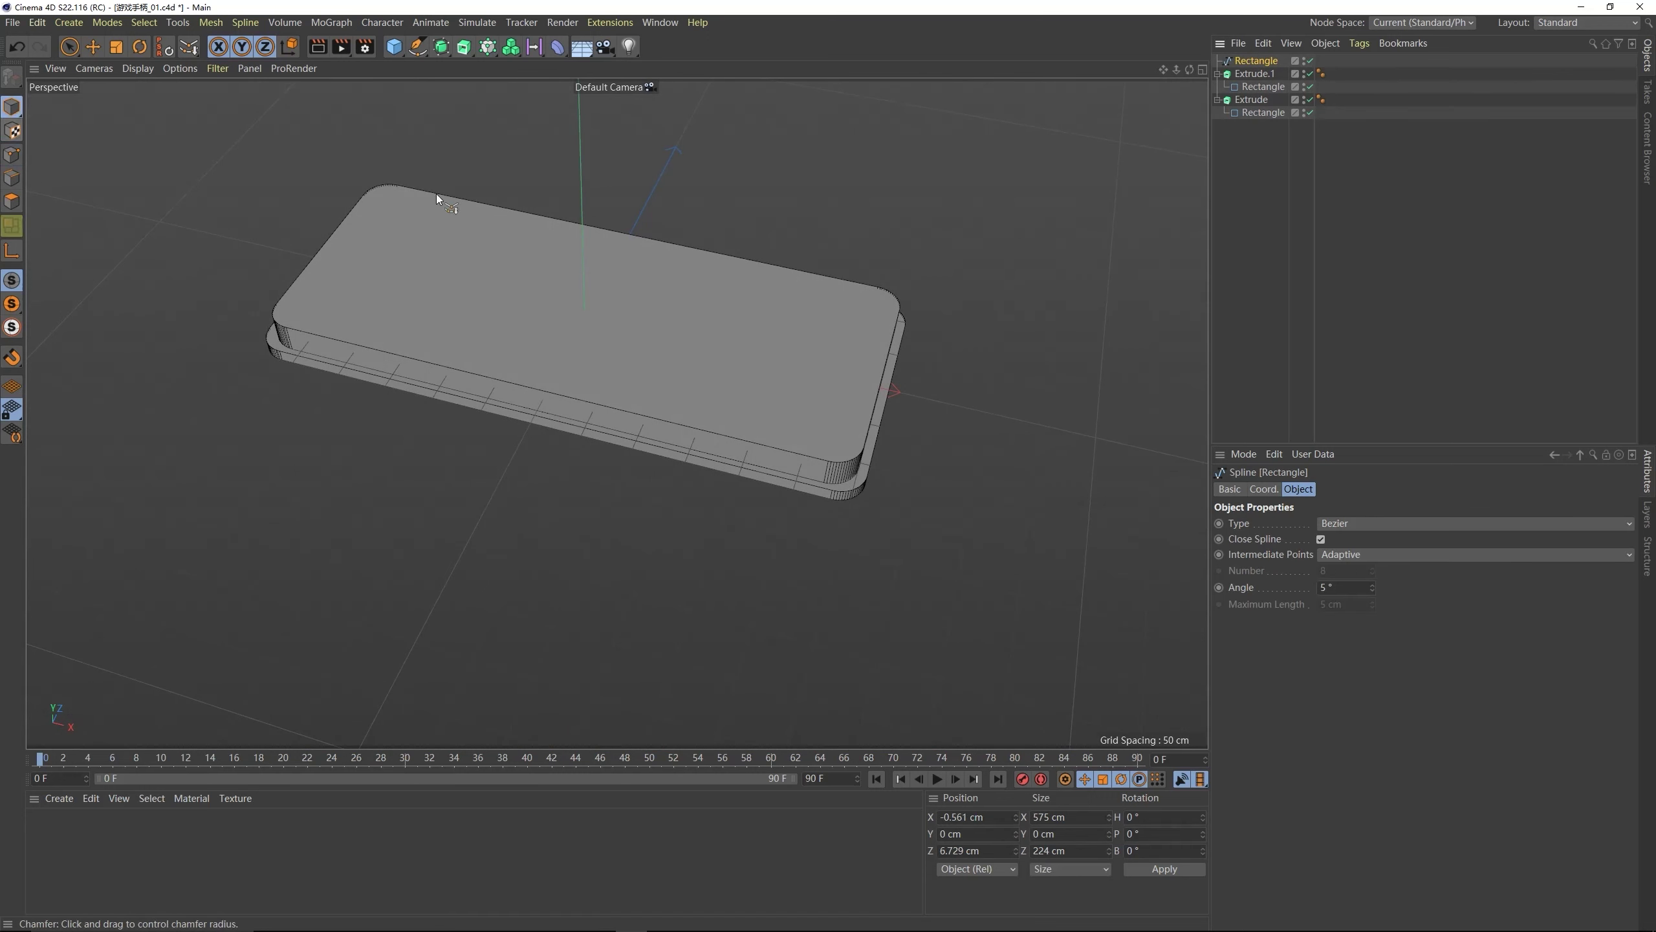
pyautogui.click(93, 48)
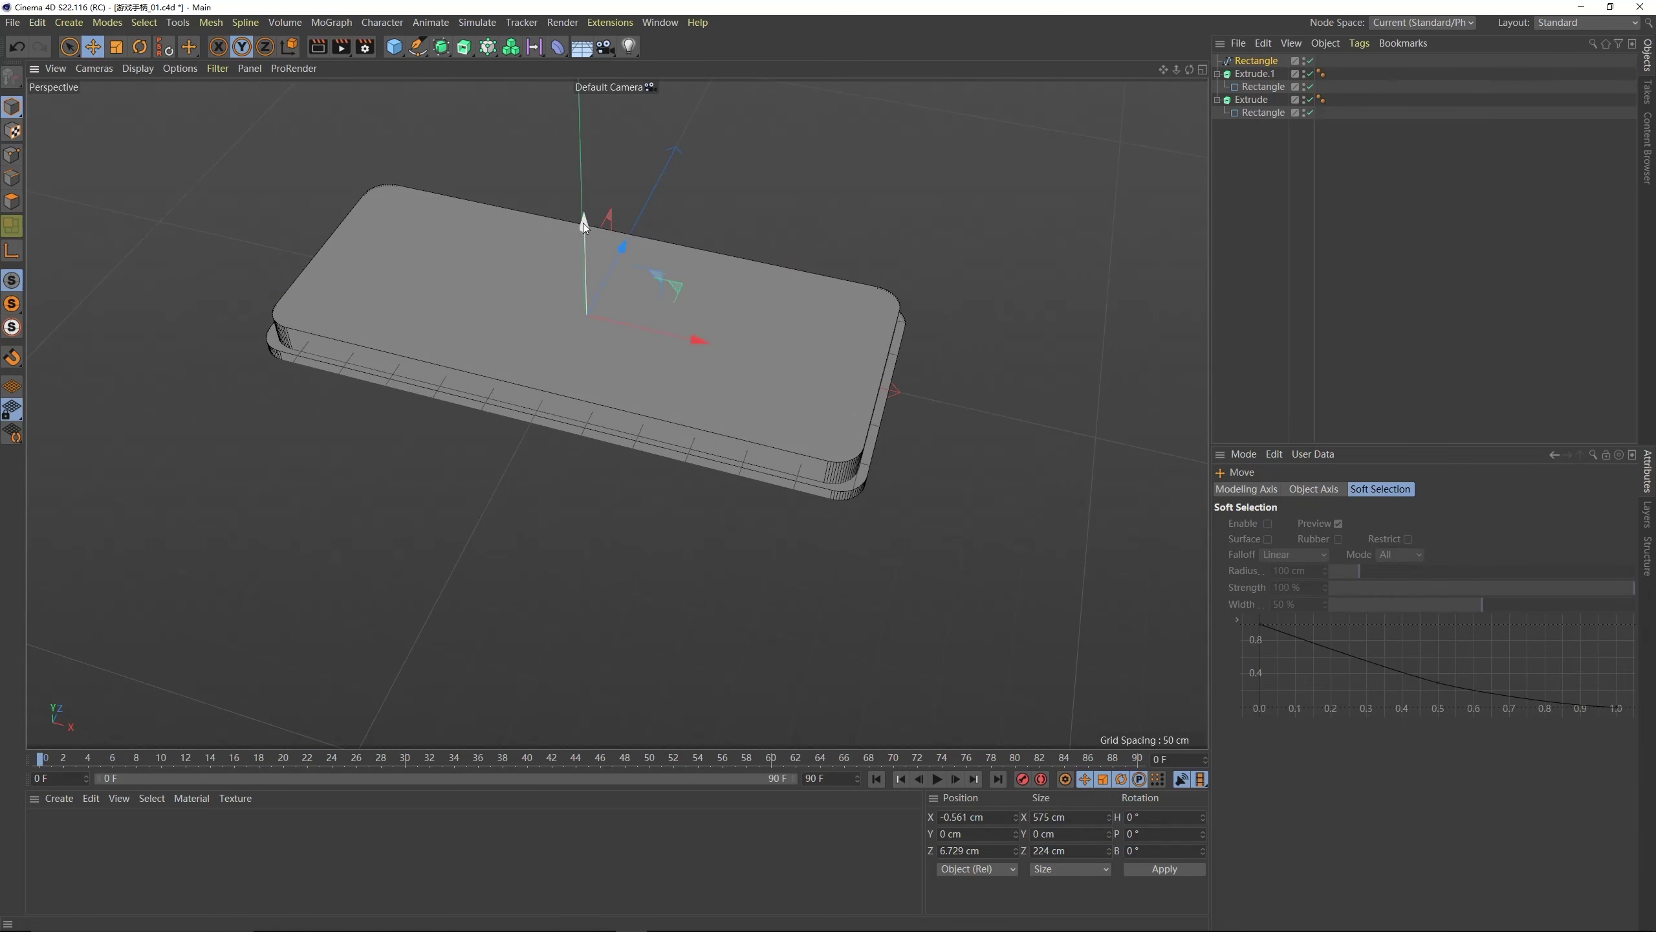
pyautogui.moveTo(582, 223); pyautogui.dragTo(585, 189)
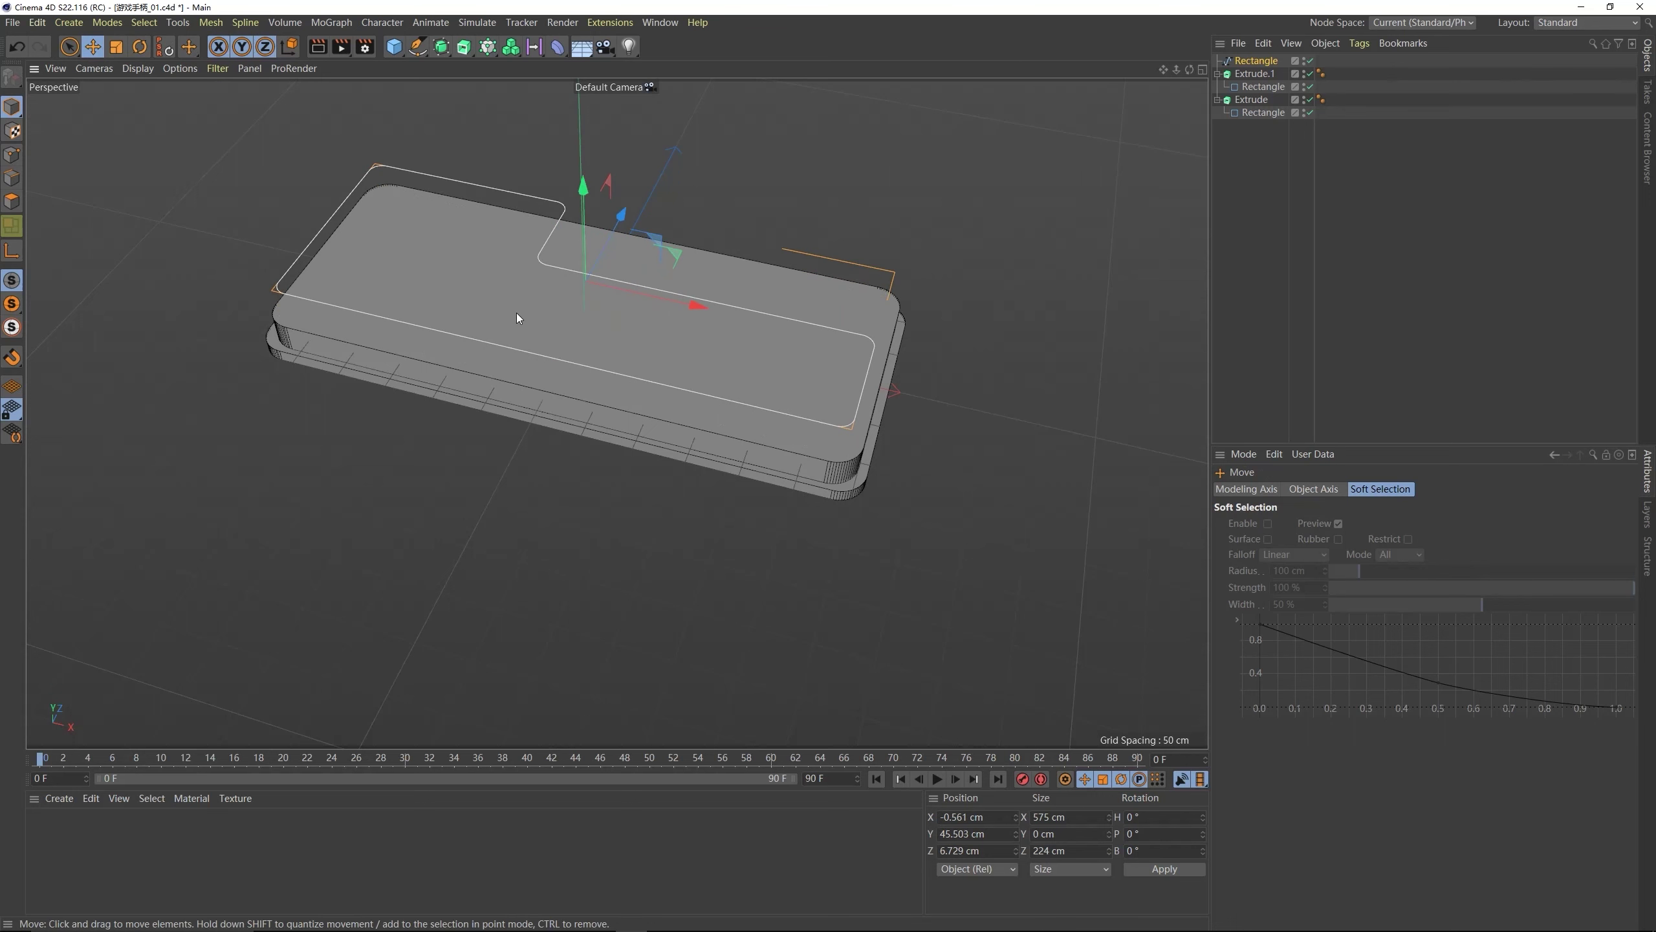
pyautogui.keyDown('alt'); pyautogui.moveTo(516, 313); pyautogui.dragTo(539, 257); pyautogui.keyUp('alt')
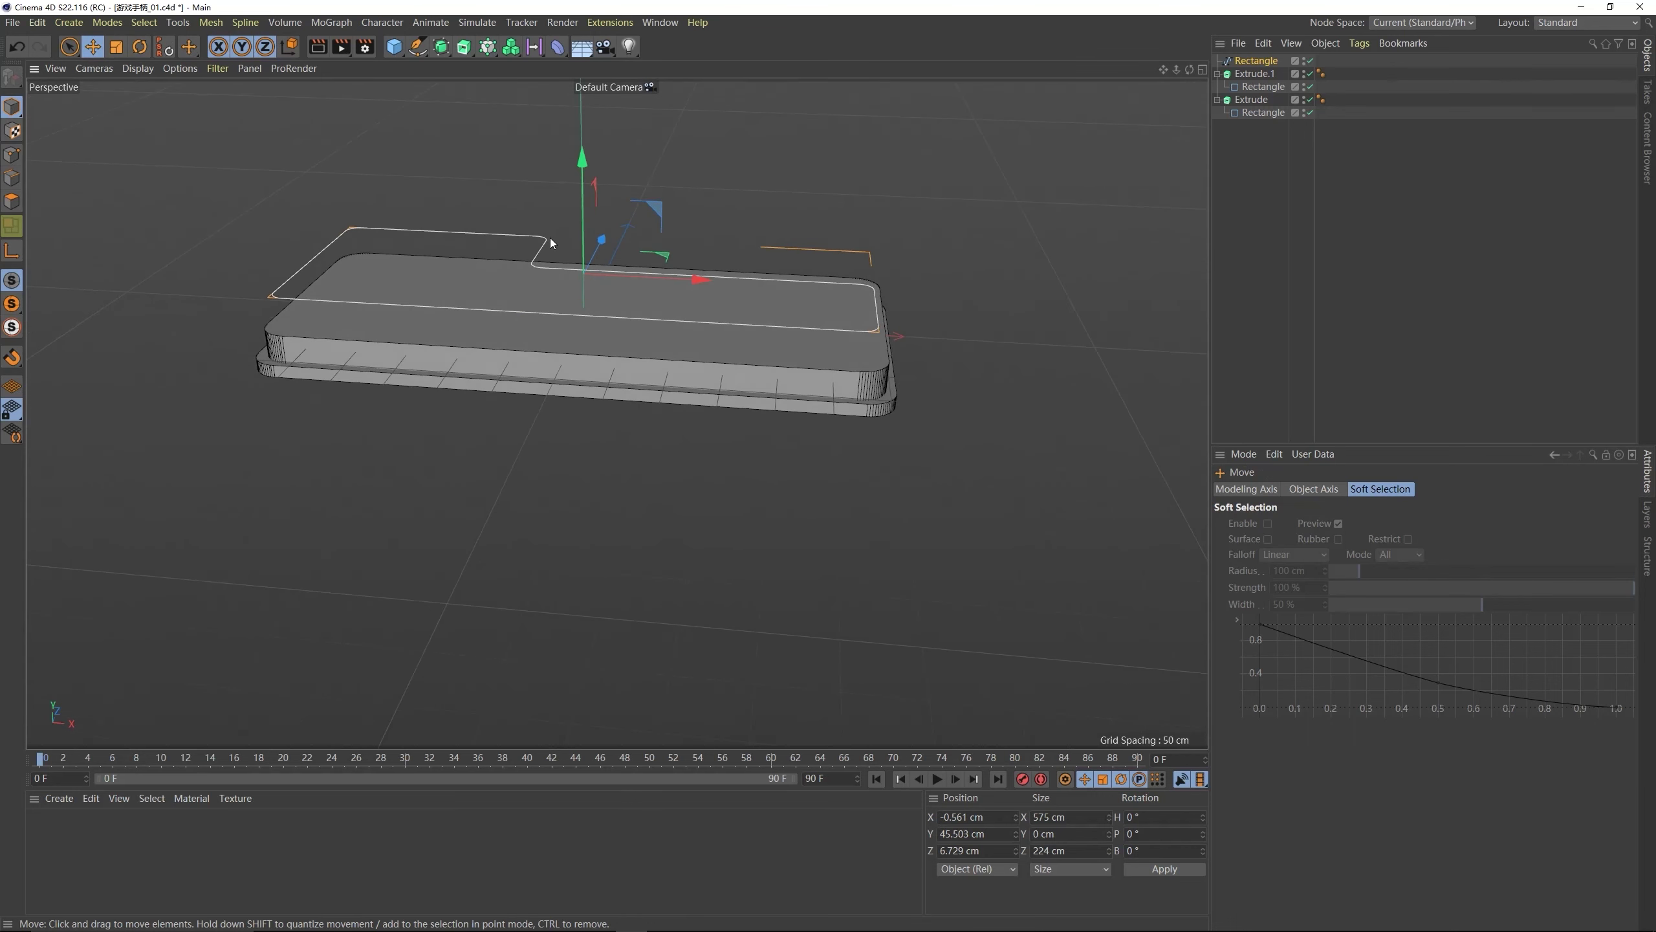
pyautogui.click(463, 329)
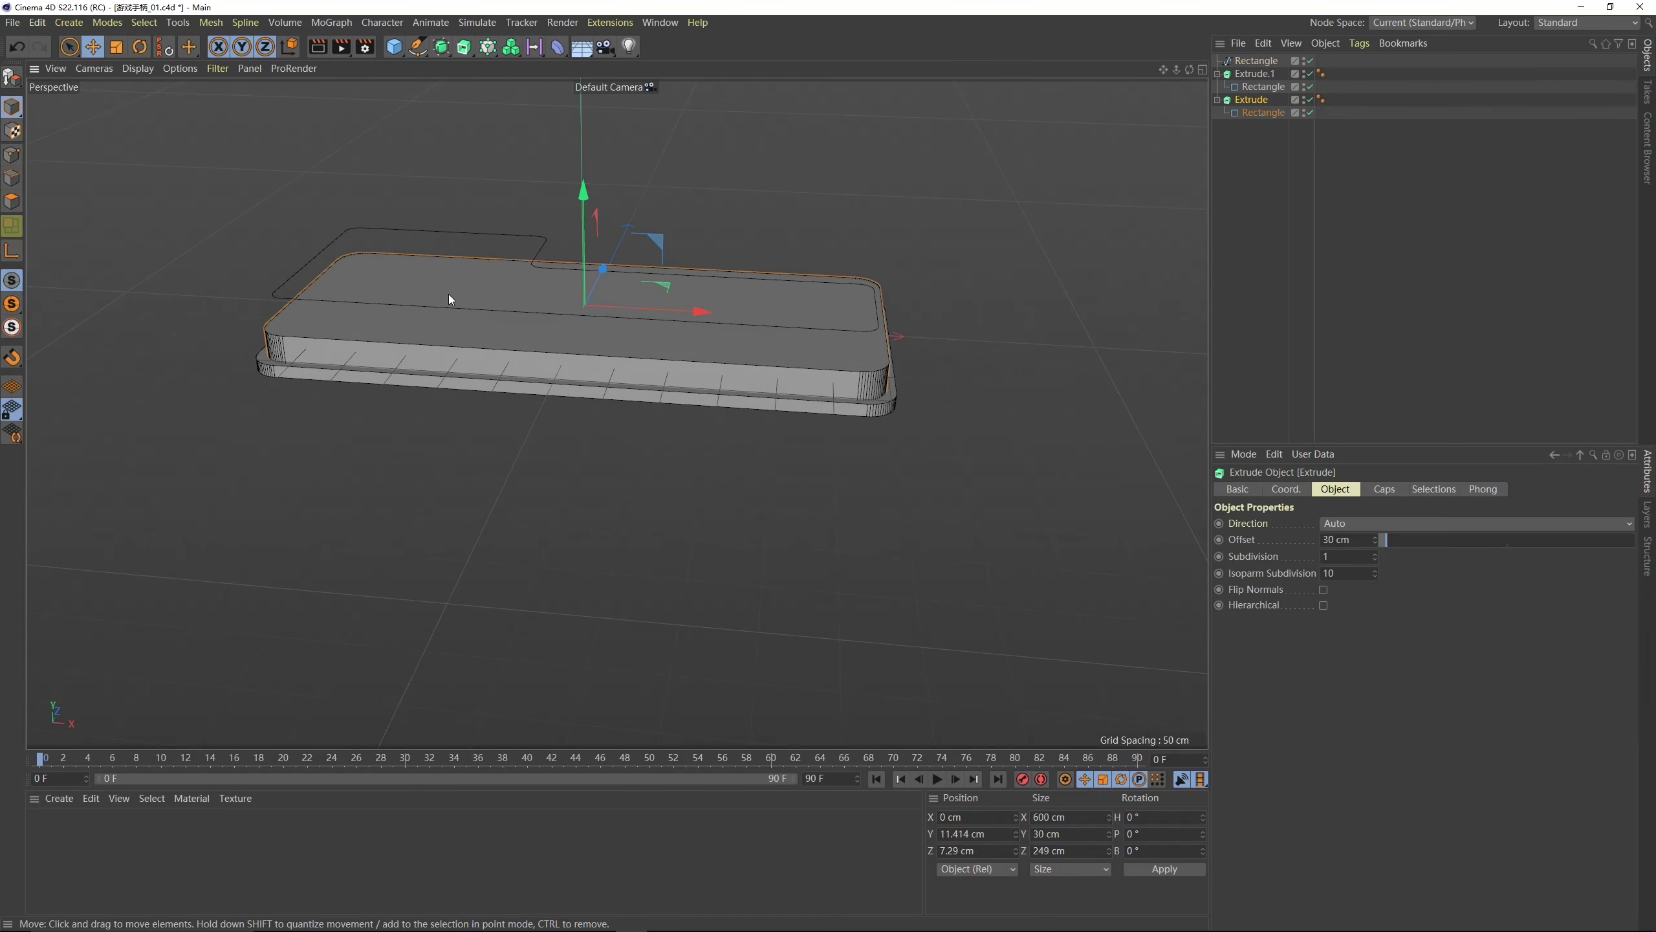
pyautogui.click(1256, 60)
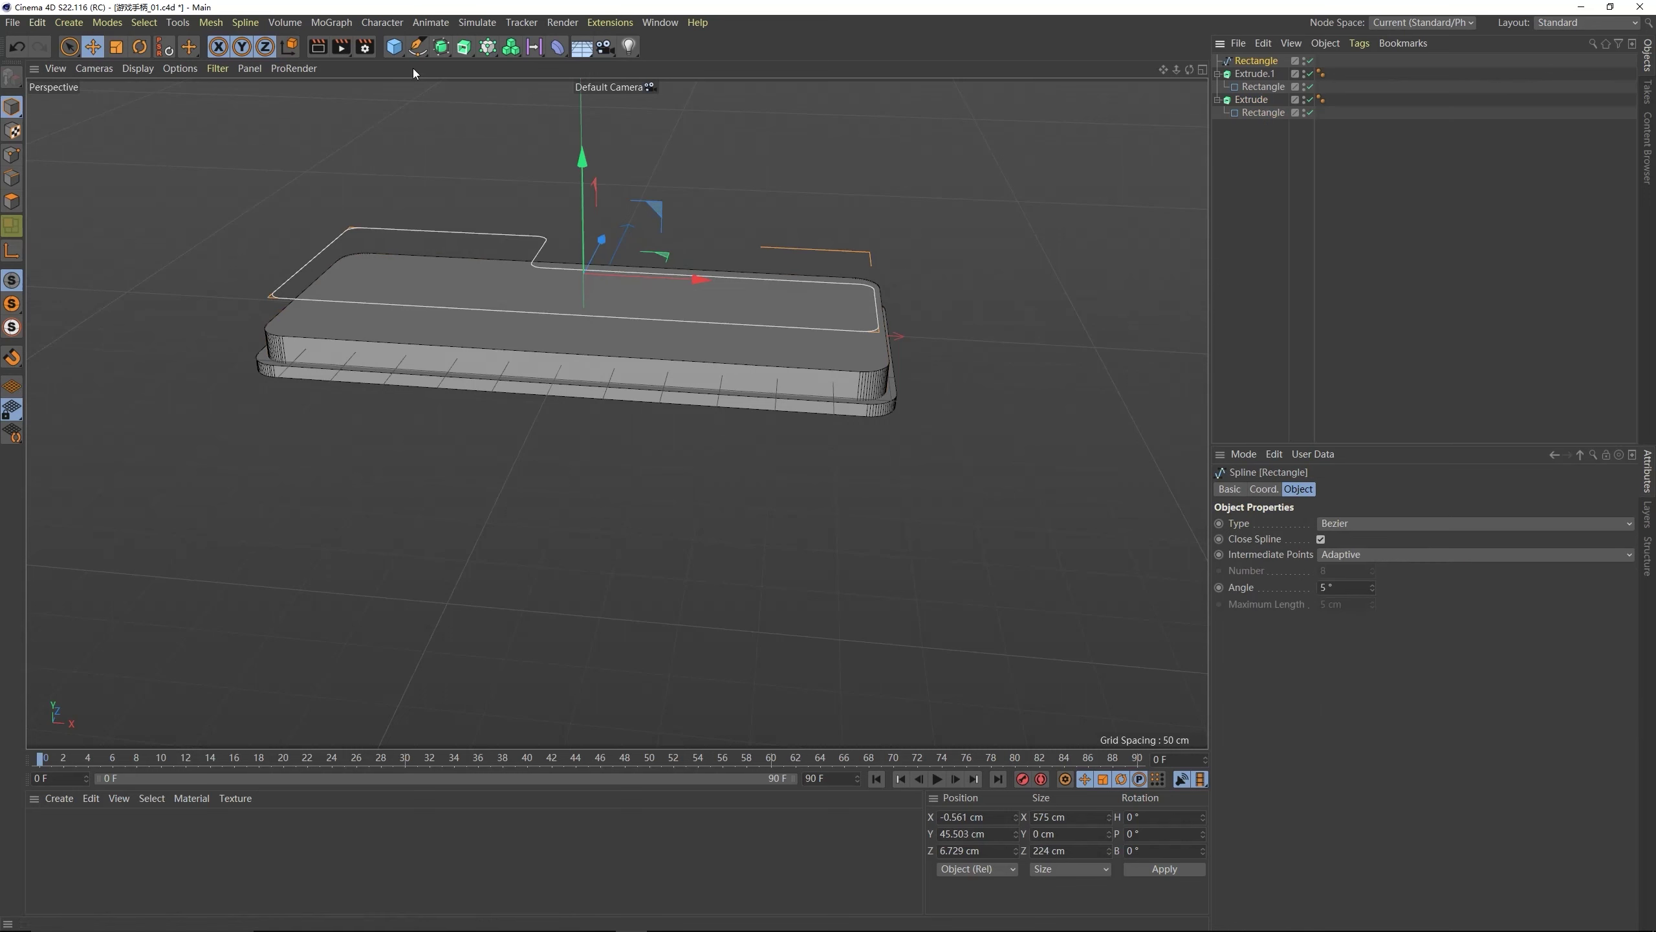
# - Sweep a 4 cm-wide Rectangle profile along the outline spline
pyautogui.click(464, 51)
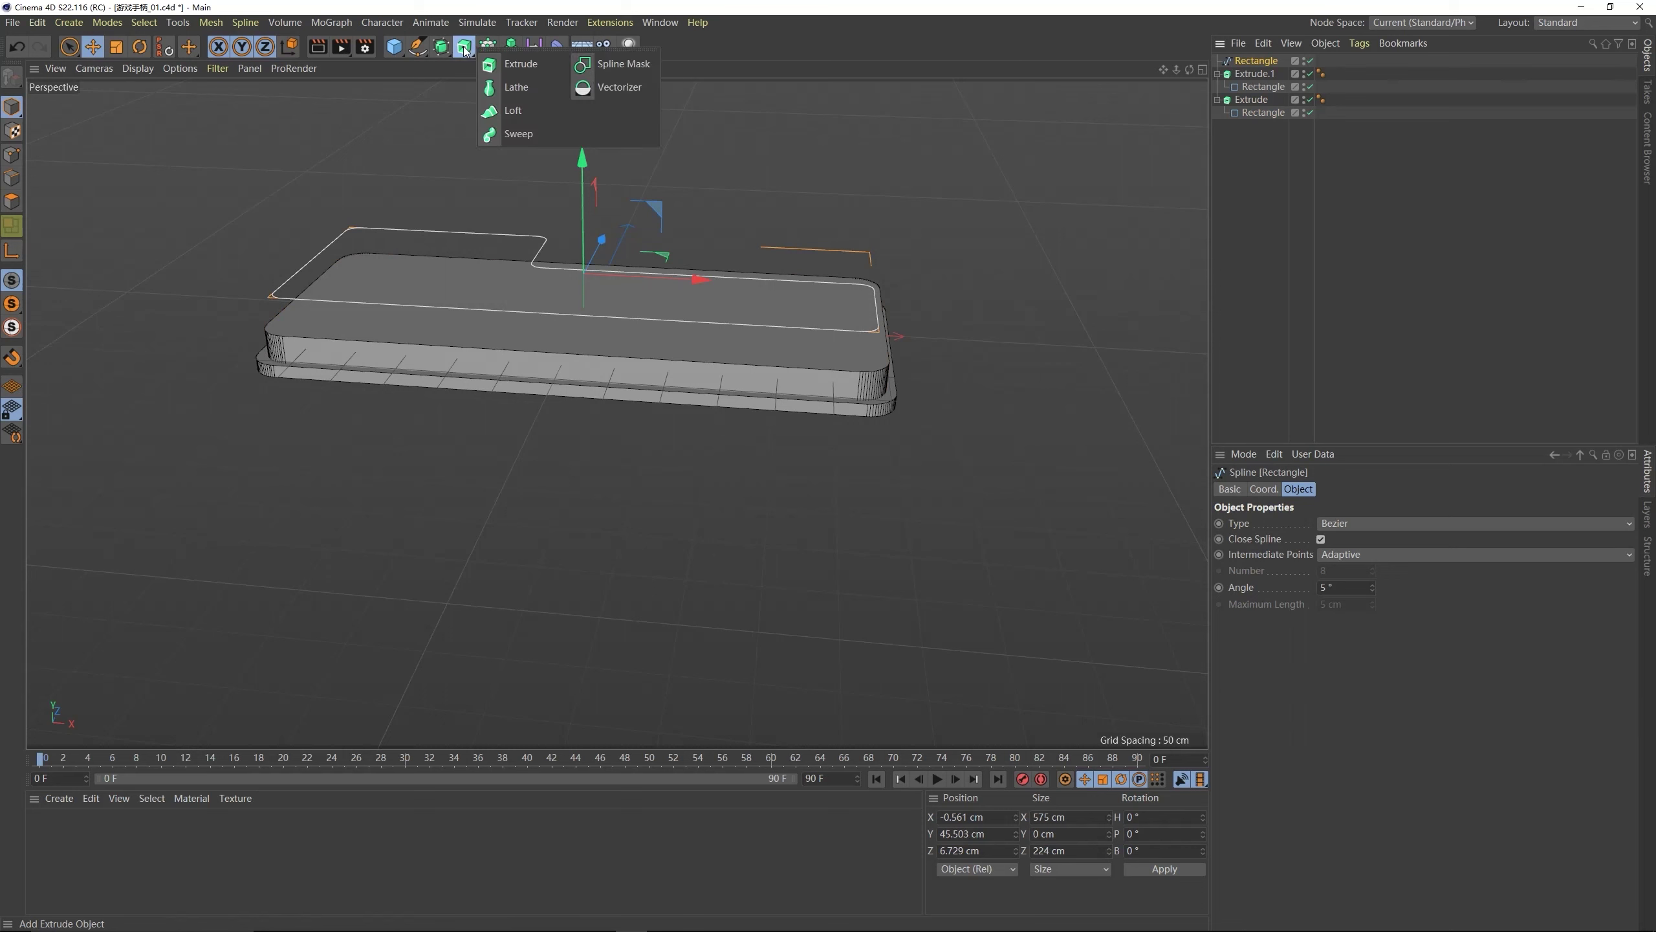
pyautogui.click(519, 133)
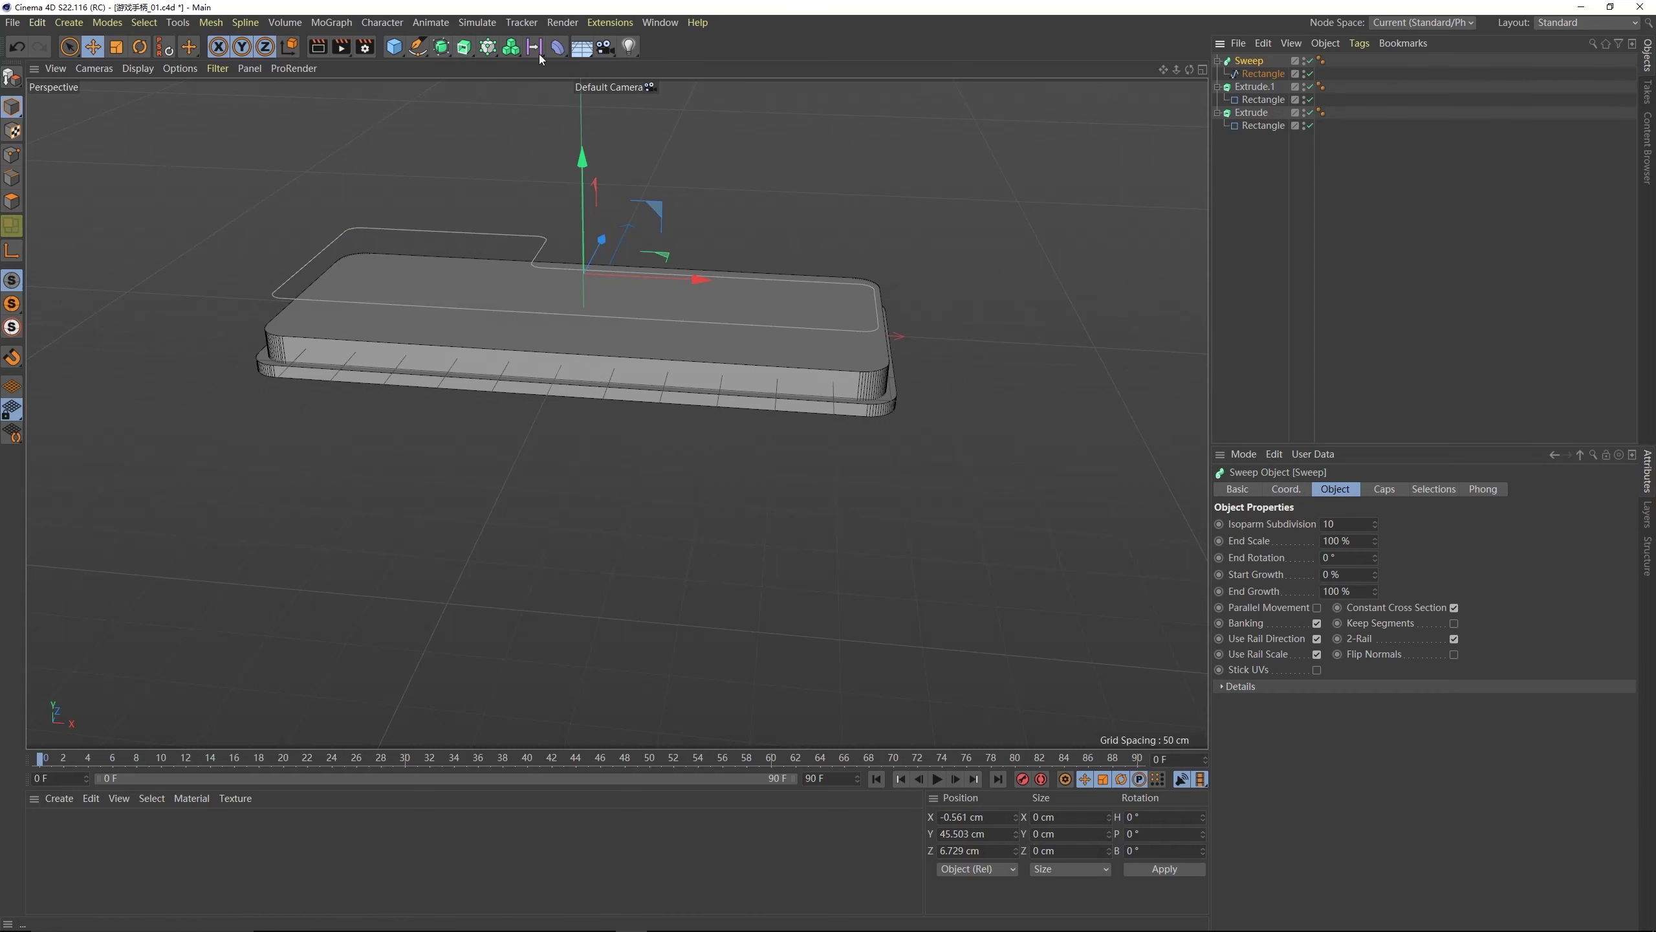
pyautogui.click(418, 47)
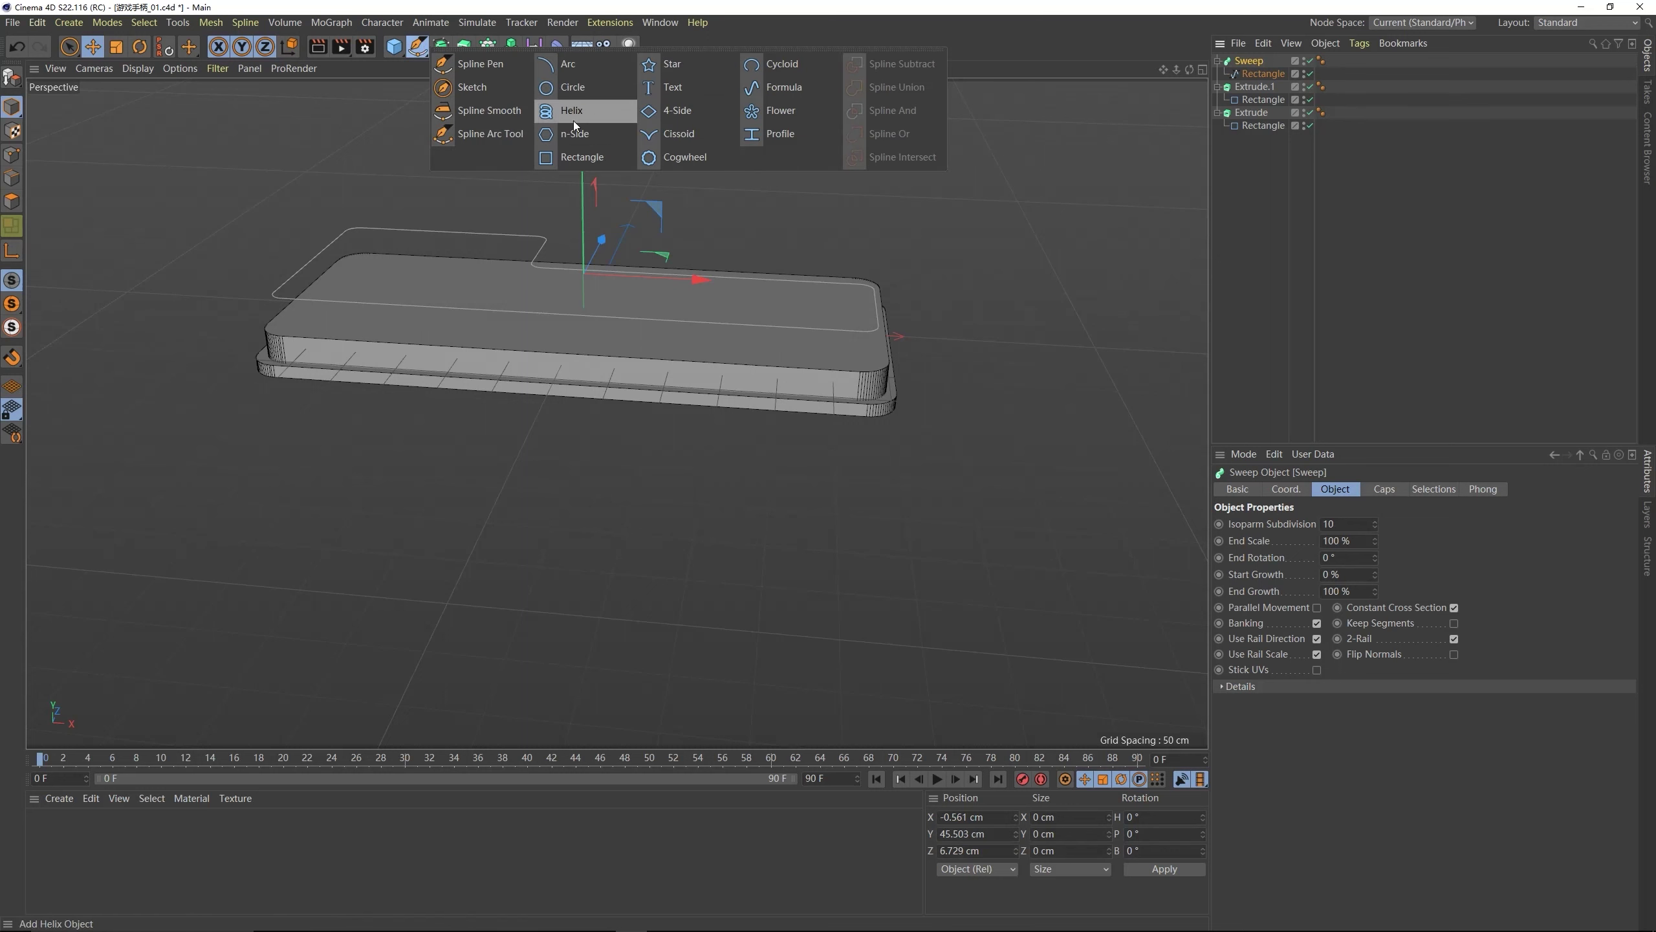
pyautogui.keyDown('shift'); pyautogui.click(572, 160); pyautogui.keyUp('shift')
pyautogui.moveTo(1372, 526)
pyautogui.mouseDown()
pyautogui.moveTo(1372, 555)
pyautogui.moveTo(1372, 535)
pyautogui.mouseUp()
pyautogui.keyDown('alt'); pyautogui.moveTo(918, 419); pyautogui.dragTo(344, 332); pyautogui.keyUp('alt')
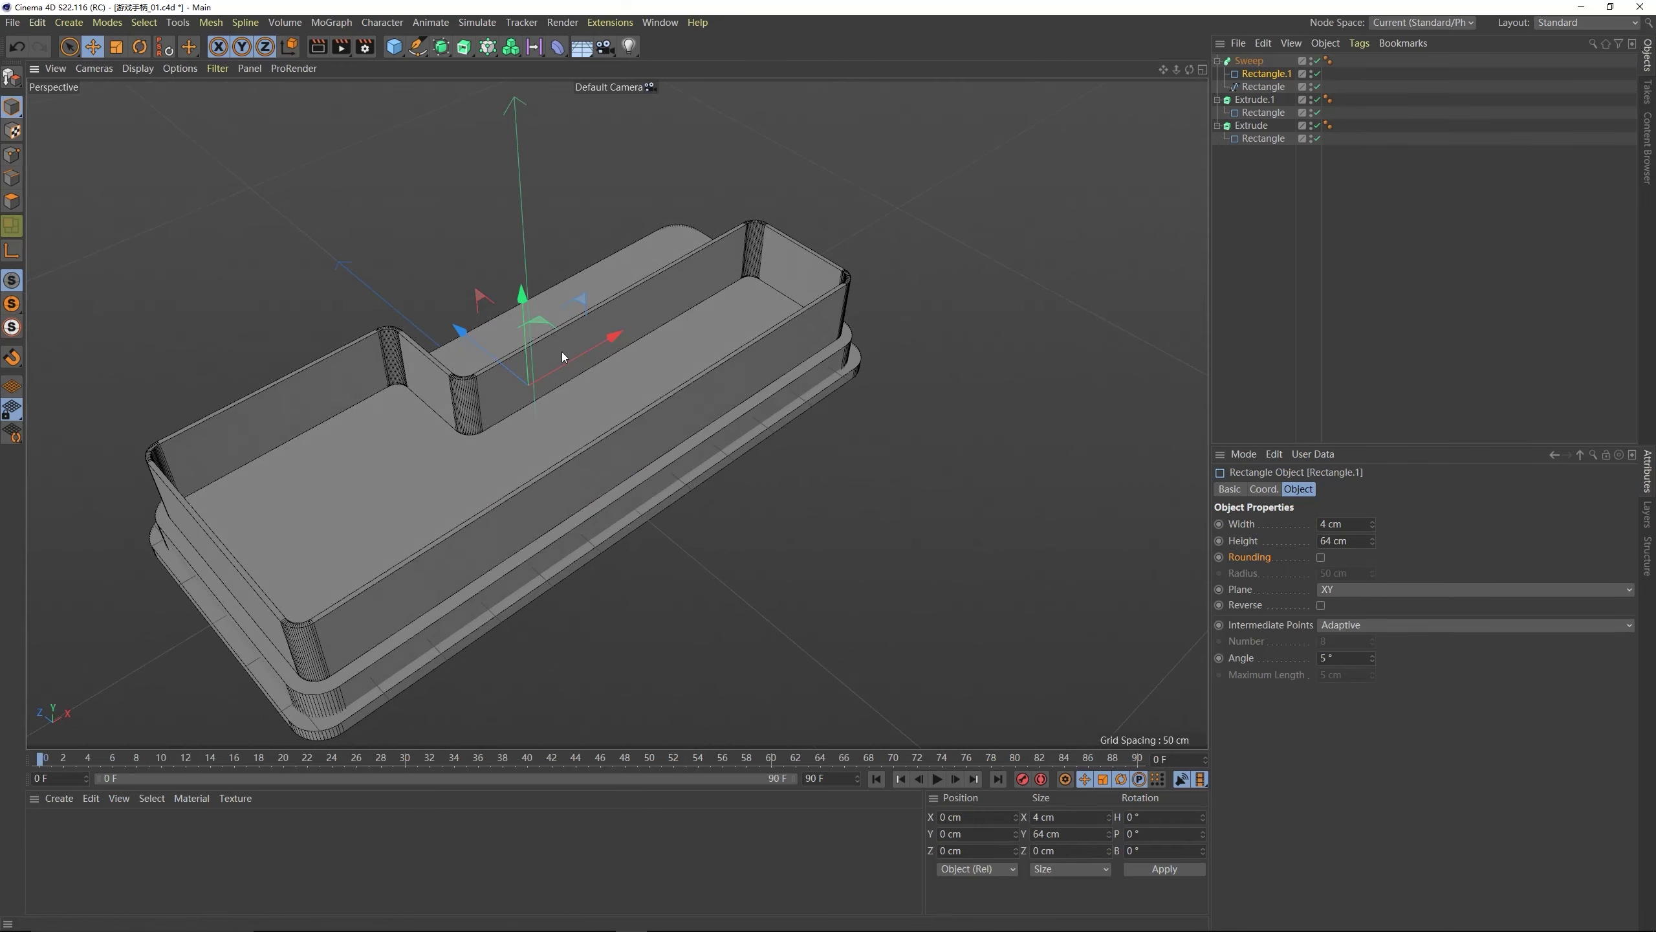
# - Move the Sweep up above the controller body
pyautogui.keyDown('alt'); pyautogui.moveTo(562, 355); pyautogui.dragTo(587, 346); pyautogui.keyUp('alt')
pyautogui.click(1249, 60)
pyautogui.moveTo(519, 278); pyautogui.dragTo(722, 318)
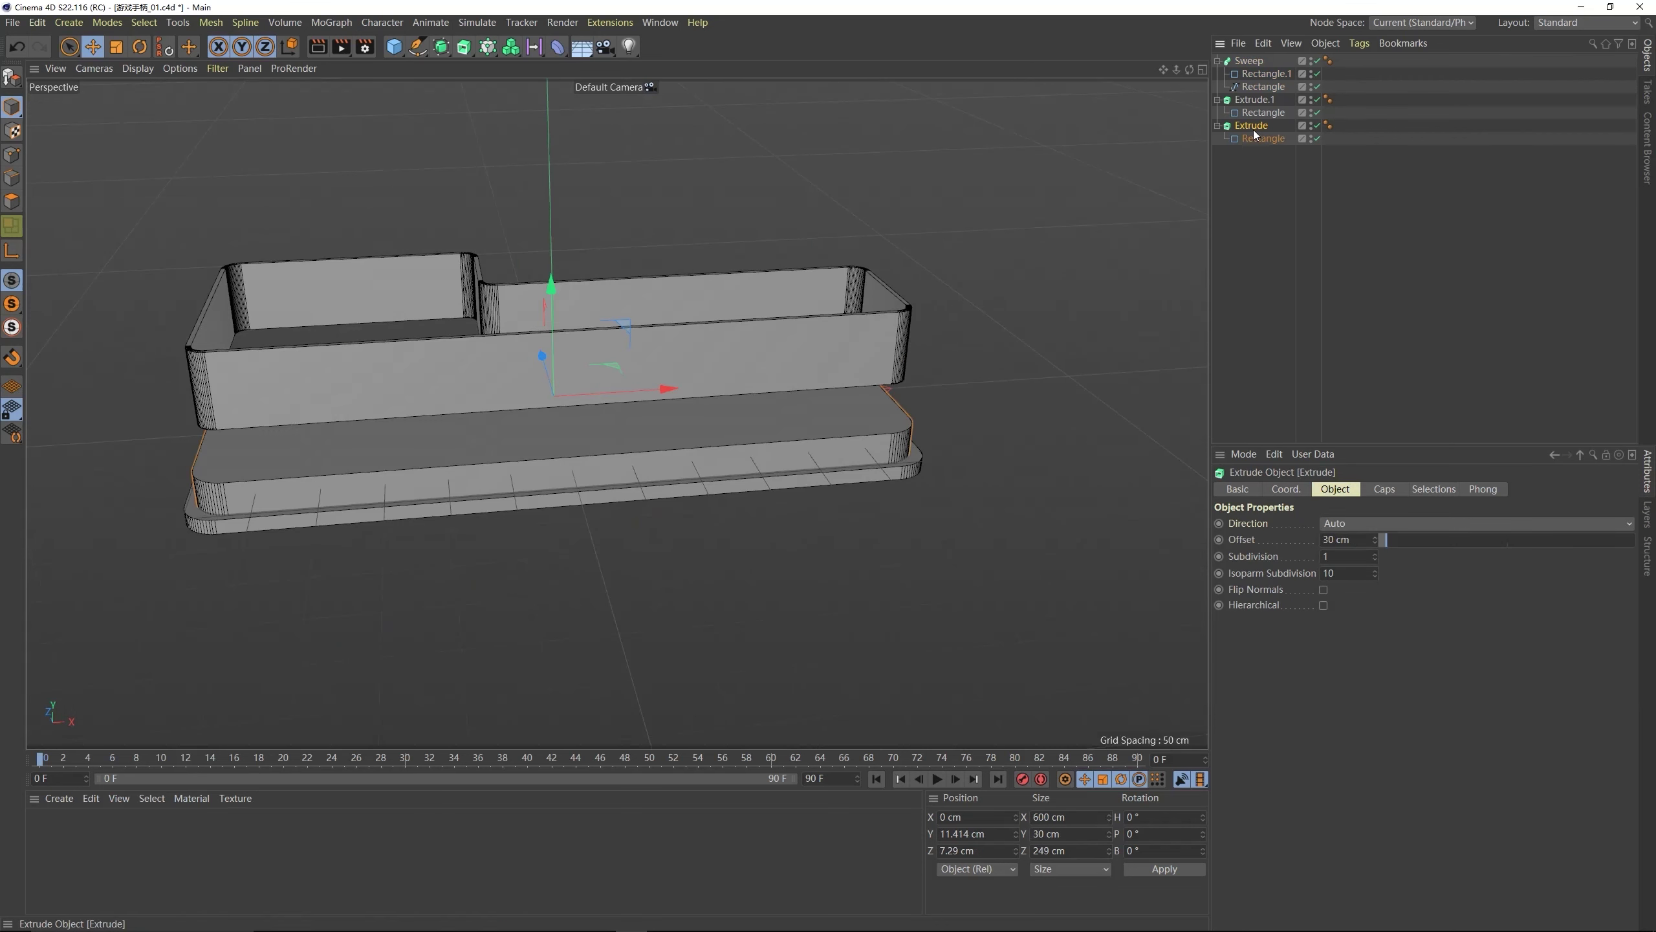
# - Place the Extrude then the Sweep in a Boole, lowering the Sweep into the slab
pyautogui.click(441, 46)
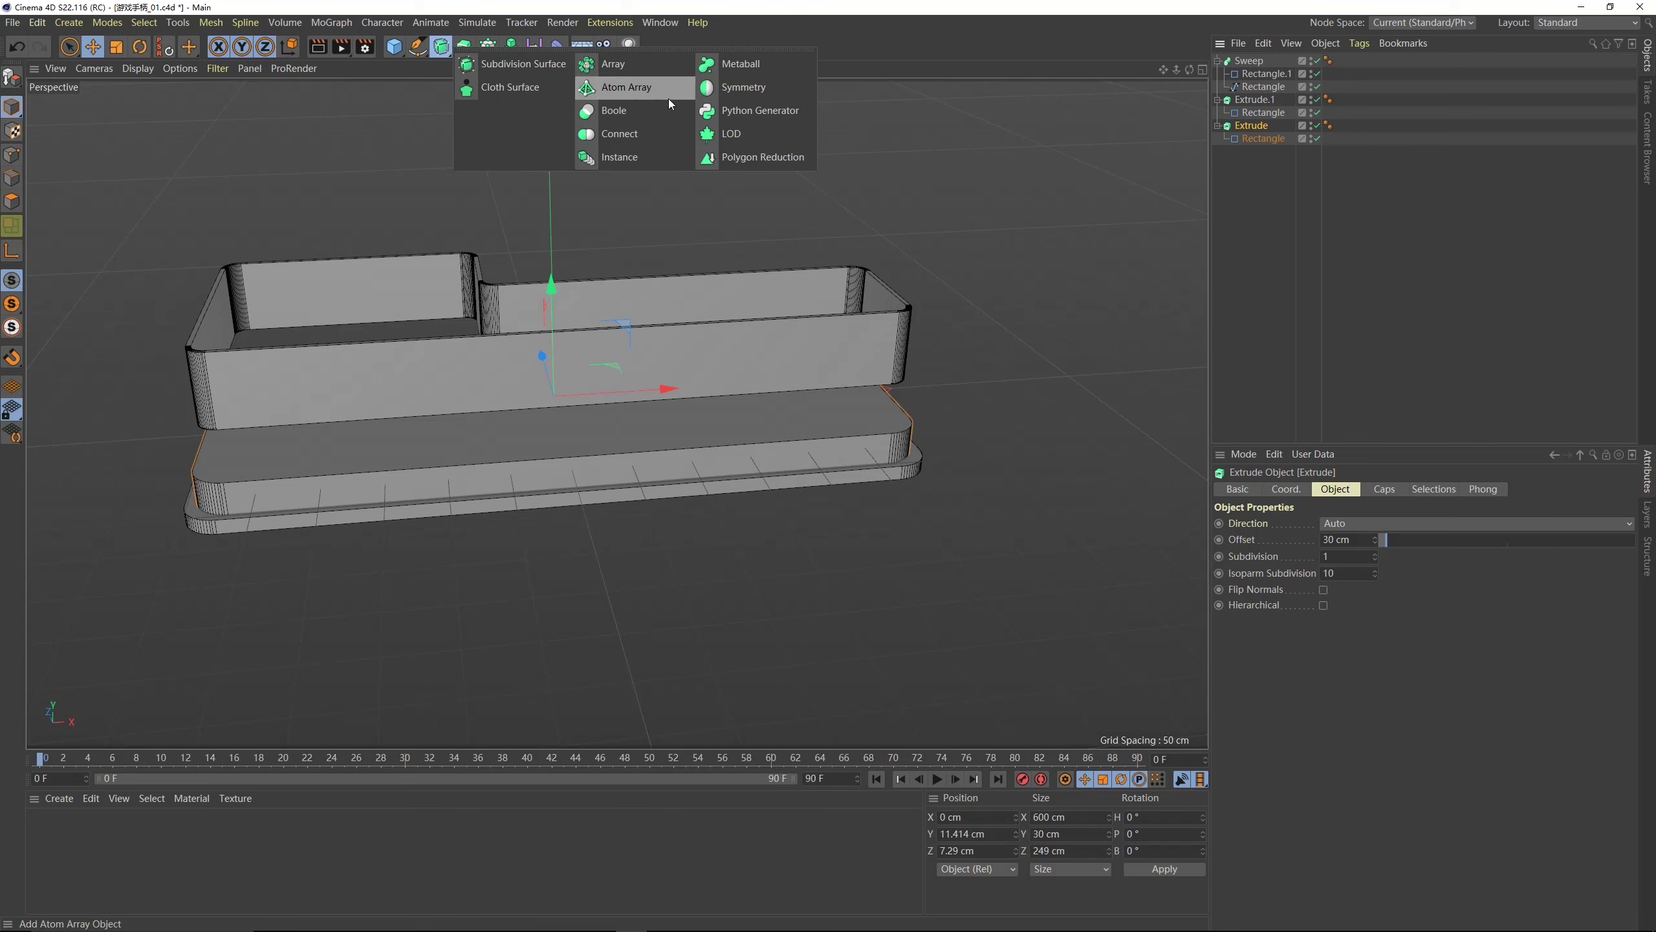
pyautogui.keyDown('alt'); pyautogui.click(614, 110); pyautogui.keyUp('alt')
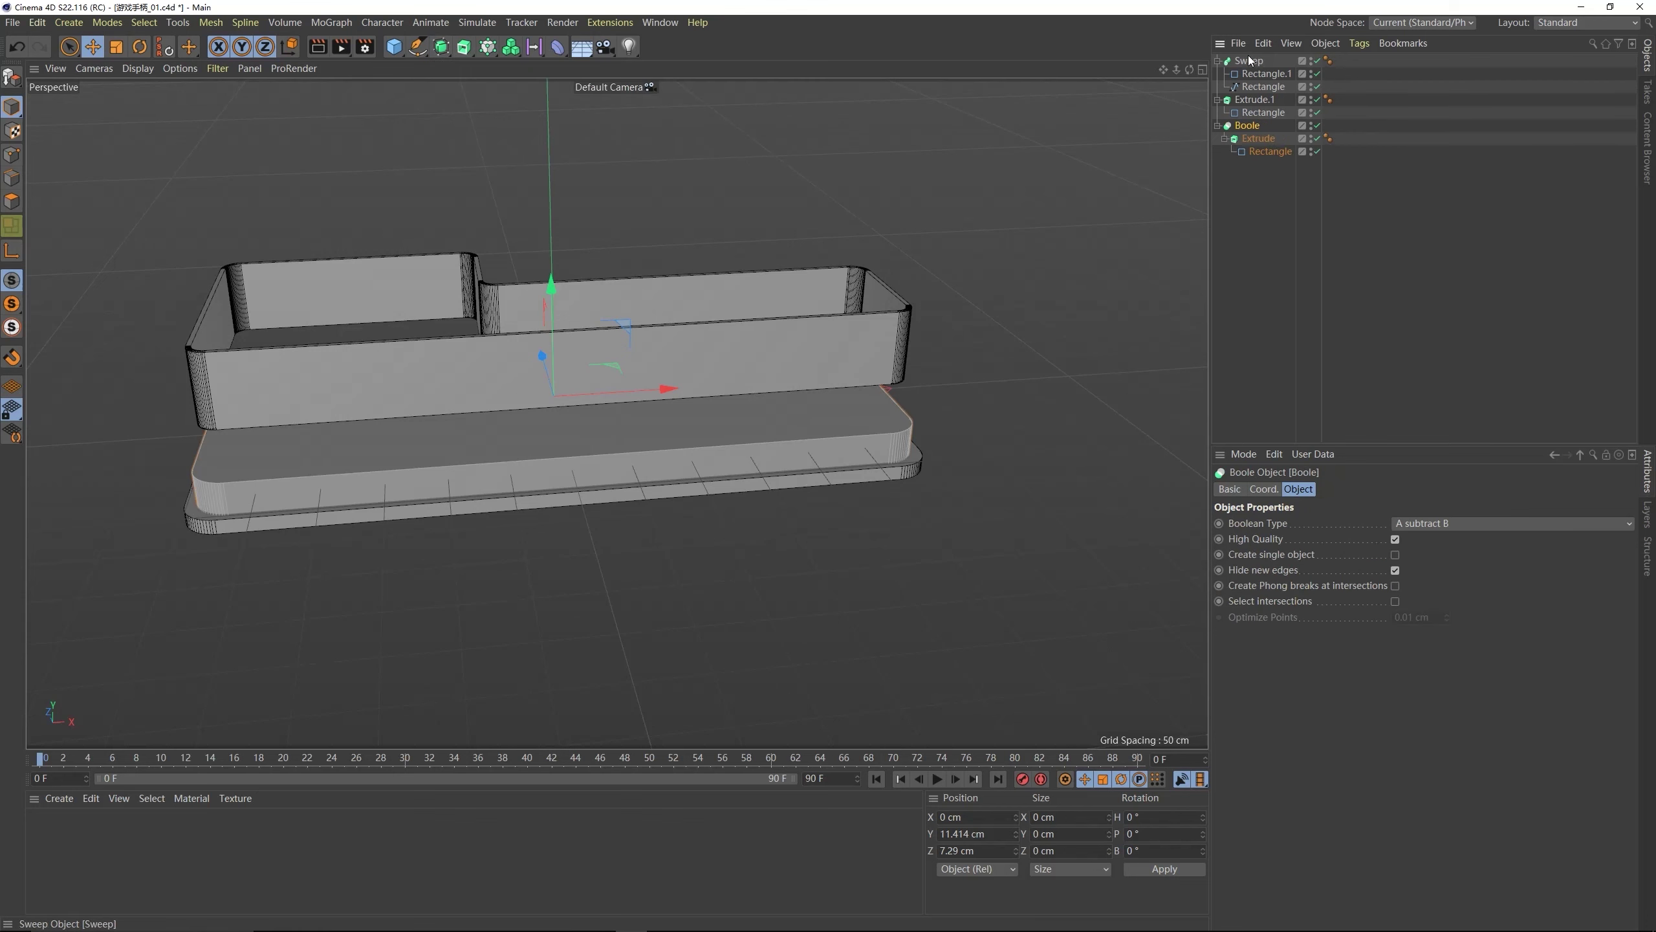
pyautogui.click(1218, 61)
pyautogui.click(1248, 61)
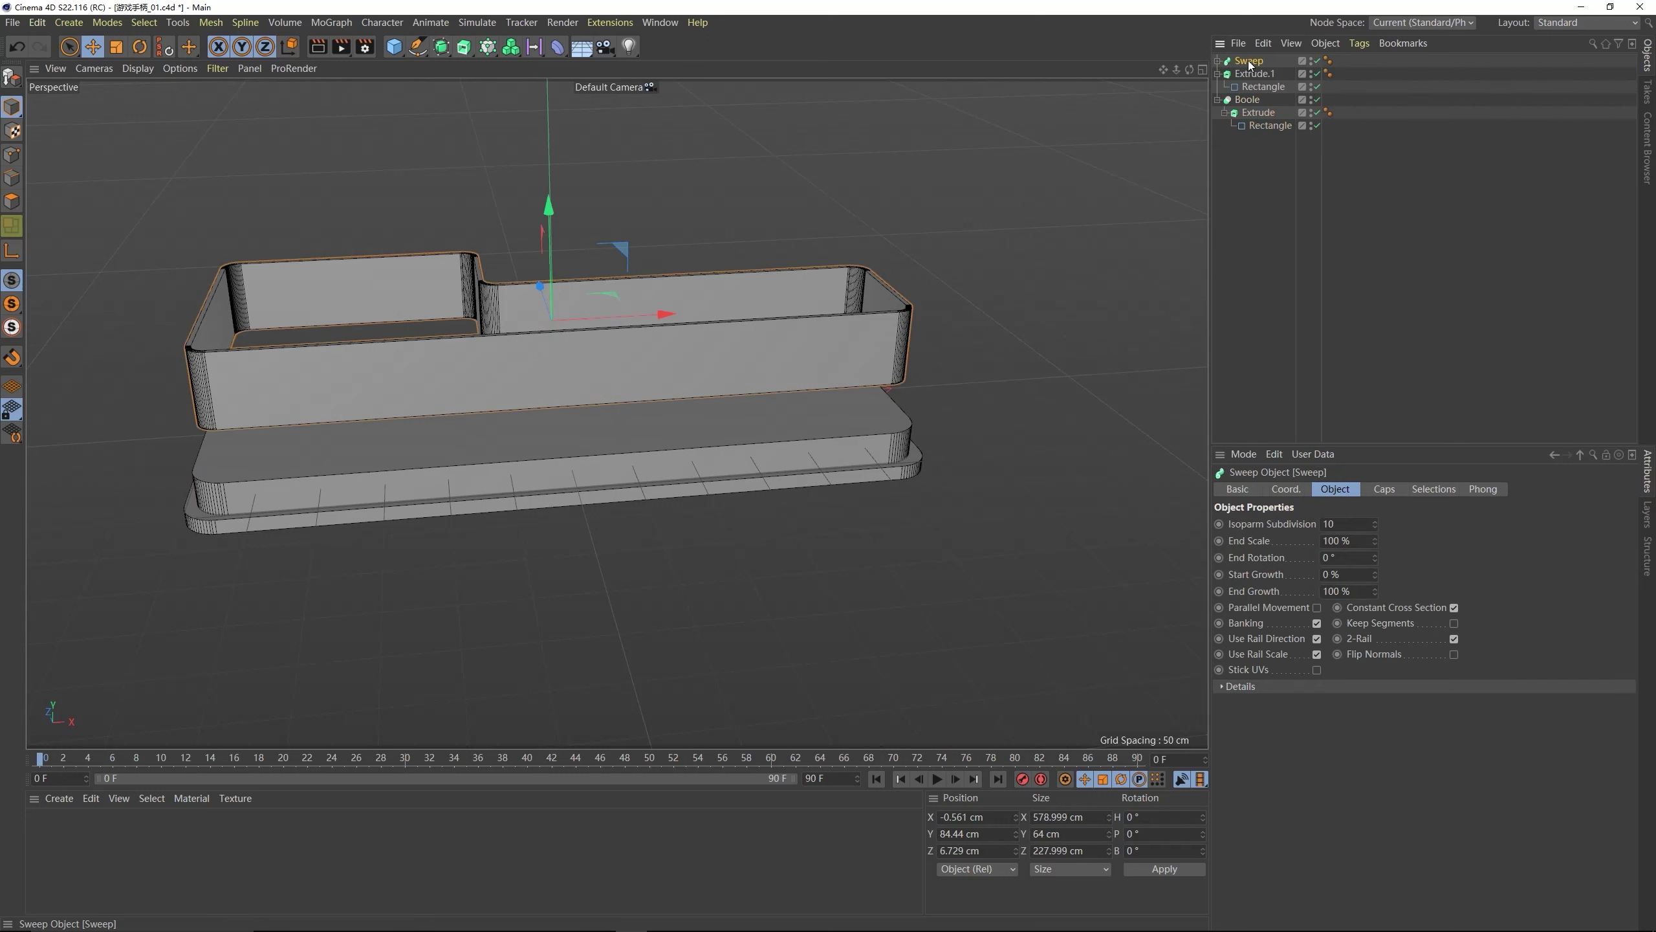
pyautogui.click(1236, 114)
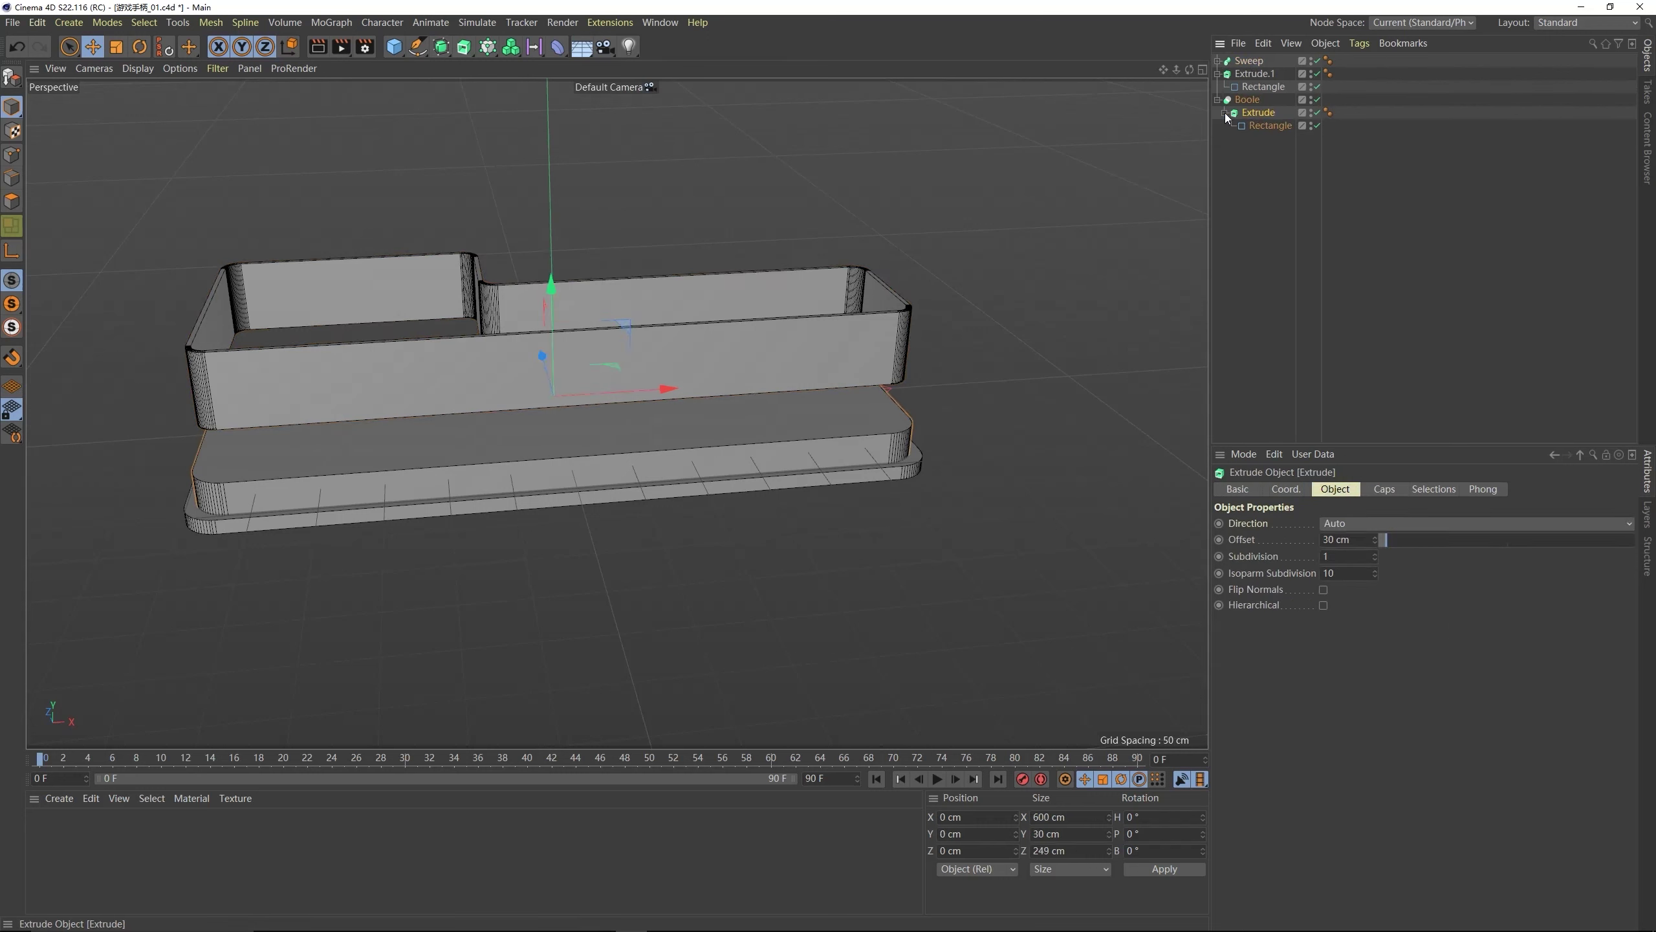
pyautogui.moveTo(1249, 112); pyautogui.dragTo(1249, 98)
pyautogui.click(1251, 112)
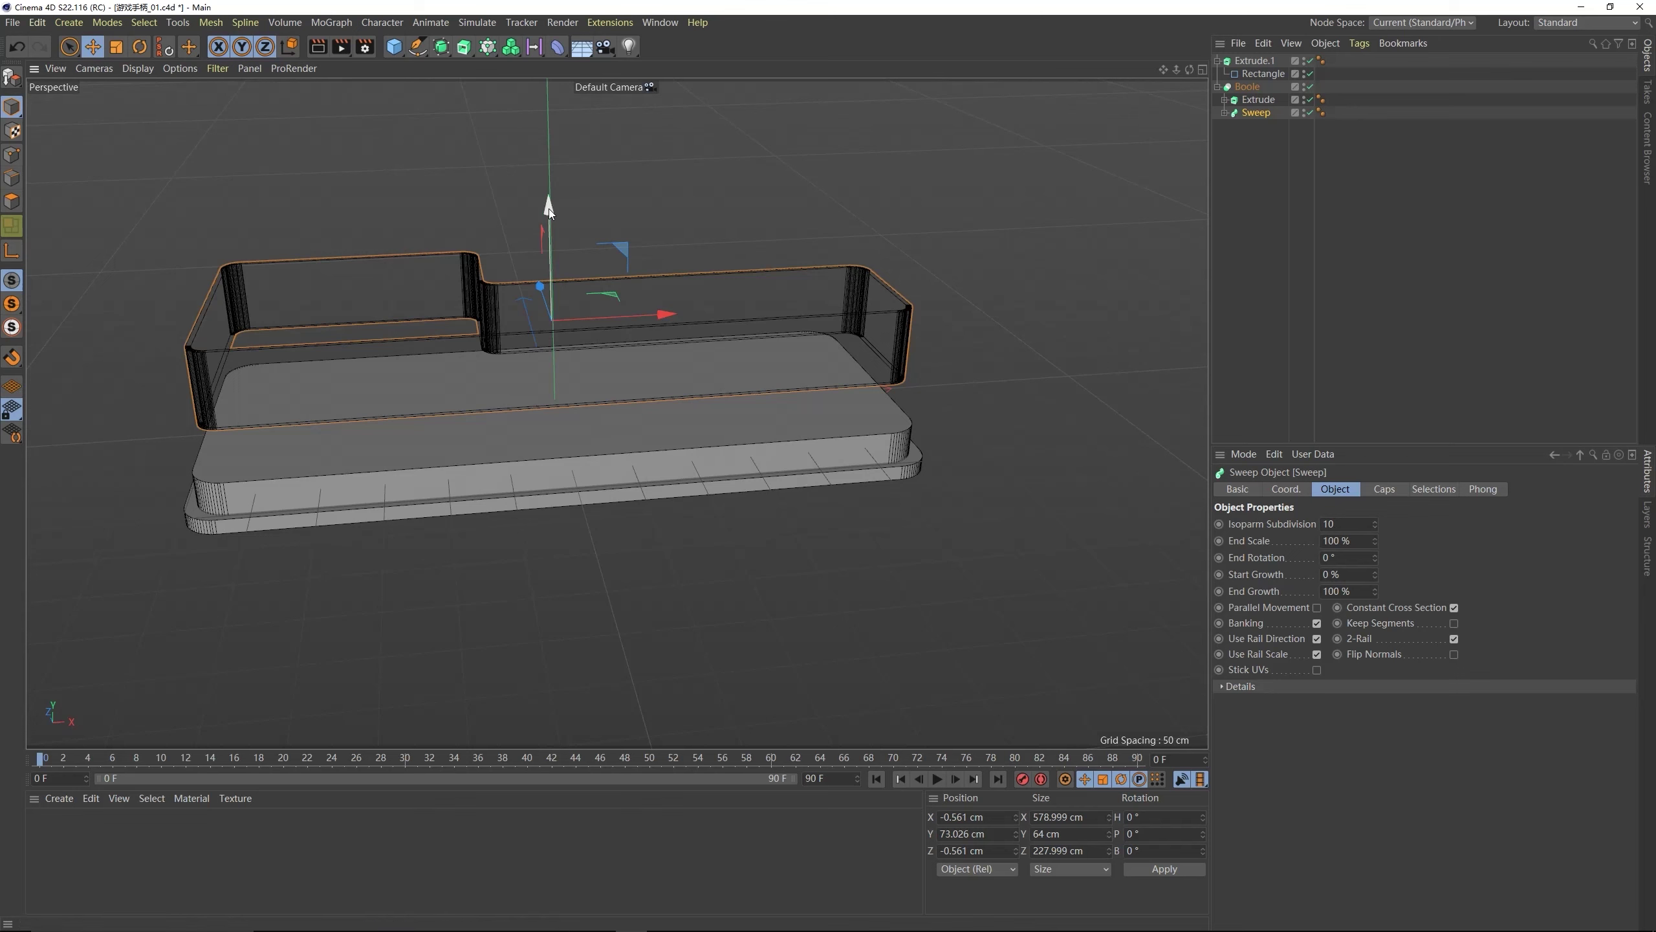
pyautogui.moveTo(548, 209); pyautogui.dragTo(860, 313)
# - Narrow the Sweep's Rectangle.1 profile width to 1 cm
pyautogui.scroll(-5, 754, 304)
pyautogui.click(1222, 113)
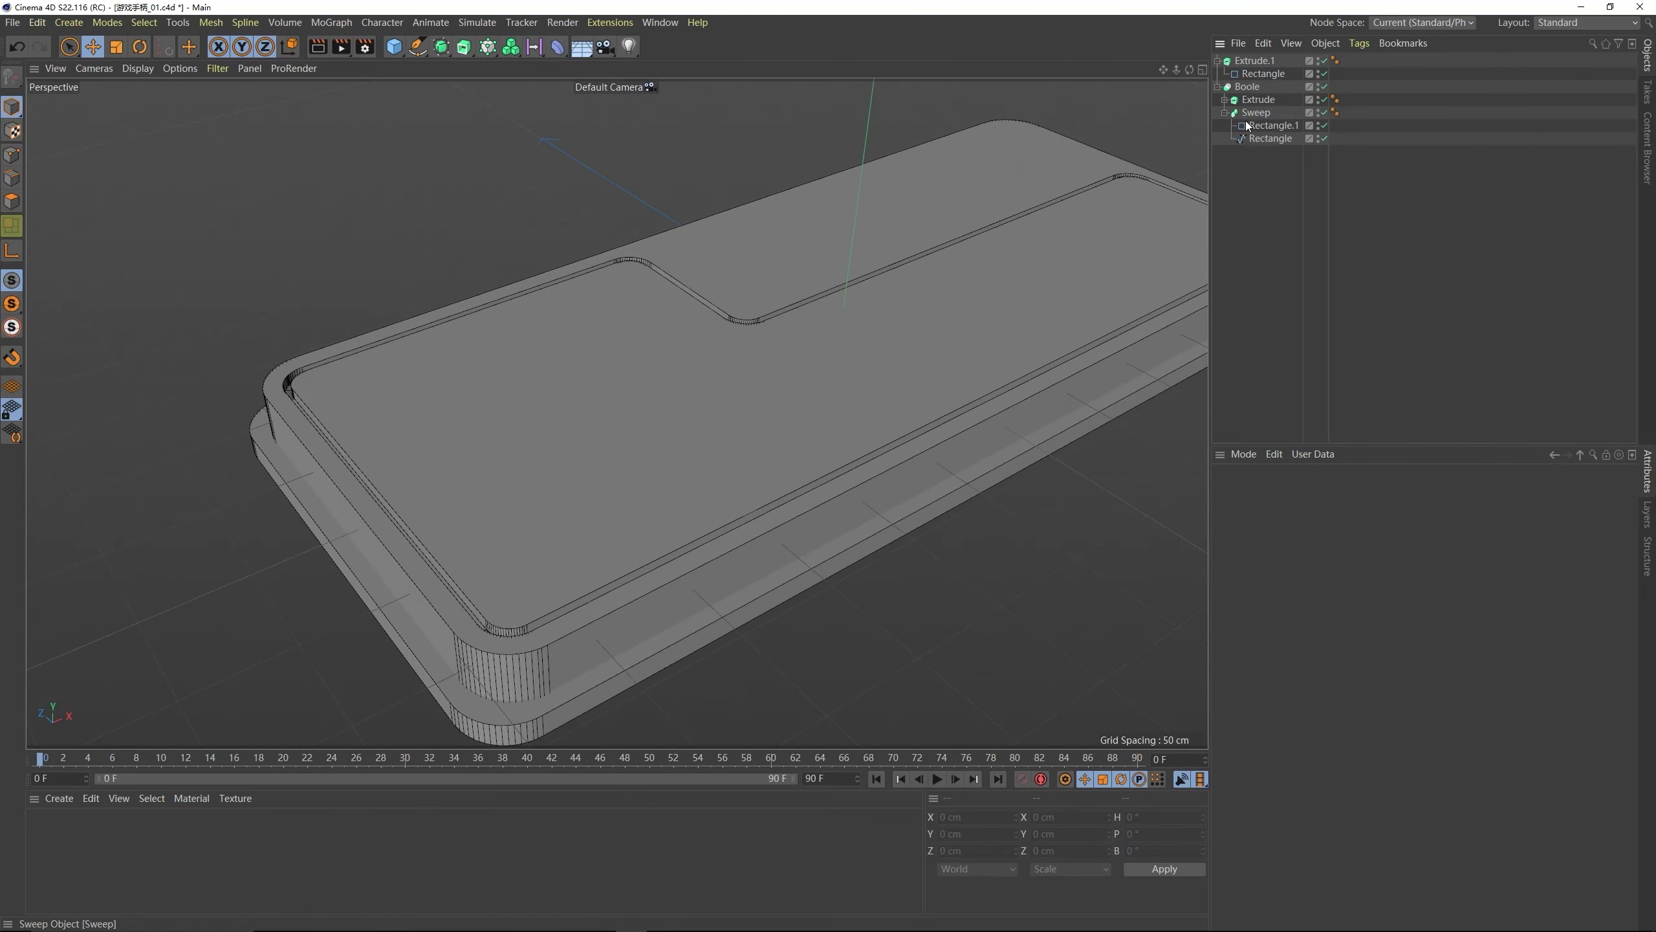
pyautogui.click(1272, 125)
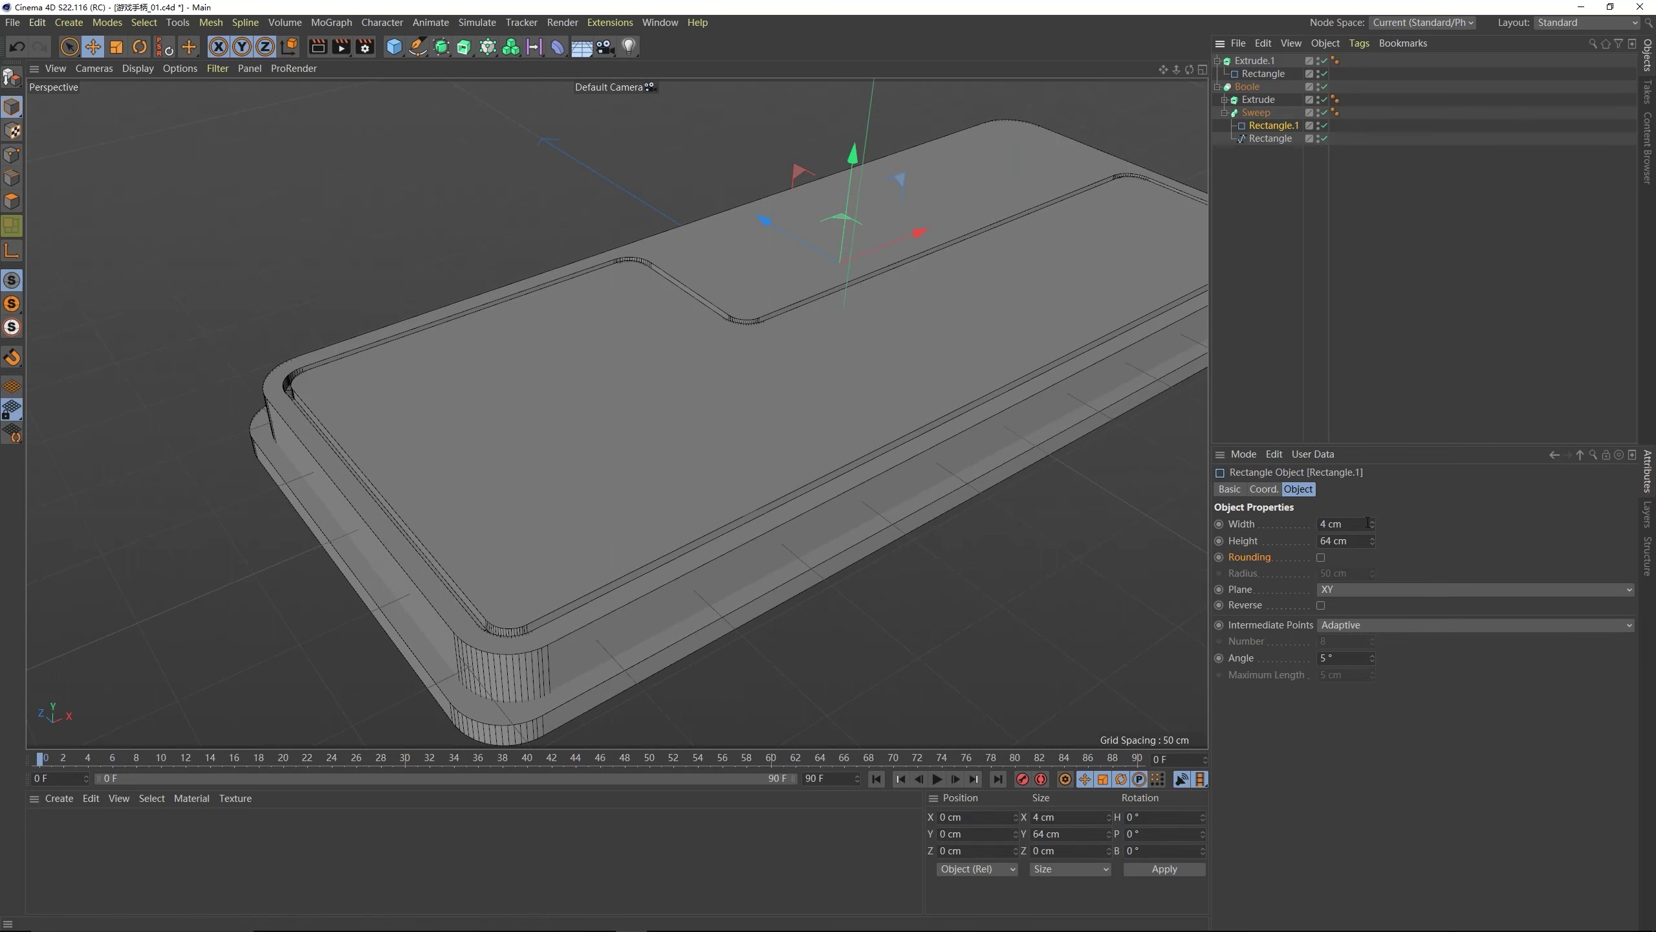
pyautogui.moveTo(1372, 531); pyautogui.dragTo(1373, 521)
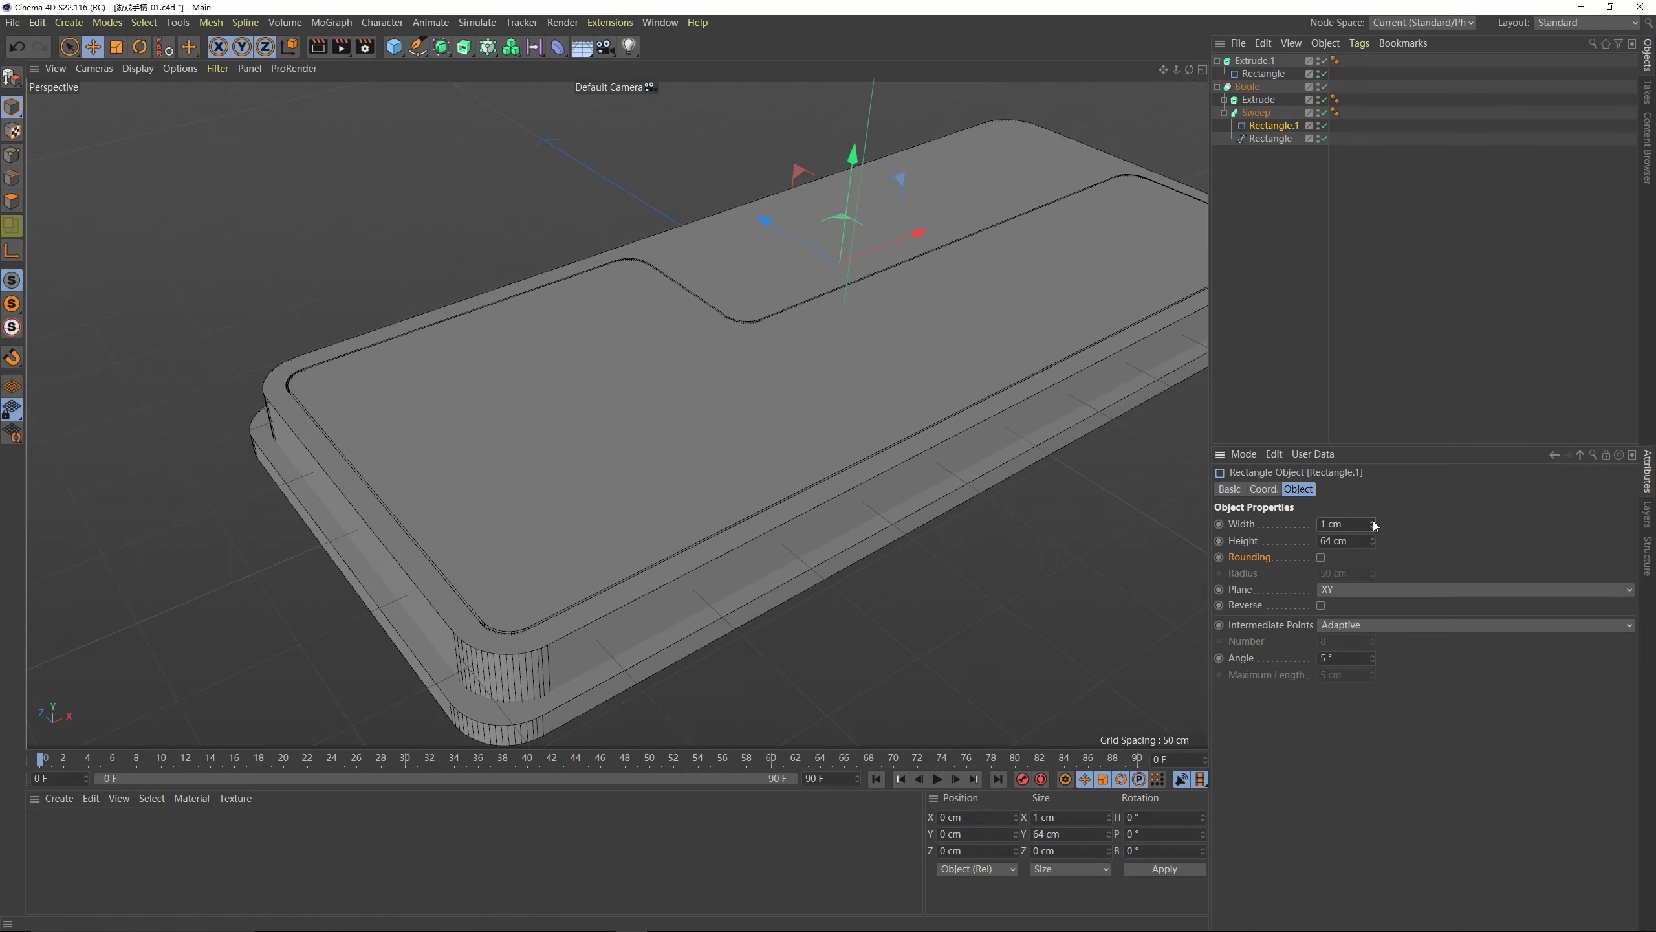
pyautogui.scroll(3, 758, 415)
pyautogui.keyDown('alt'); pyautogui.moveTo(758, 415); pyautogui.dragTo(764, 382); pyautogui.keyUp('alt')
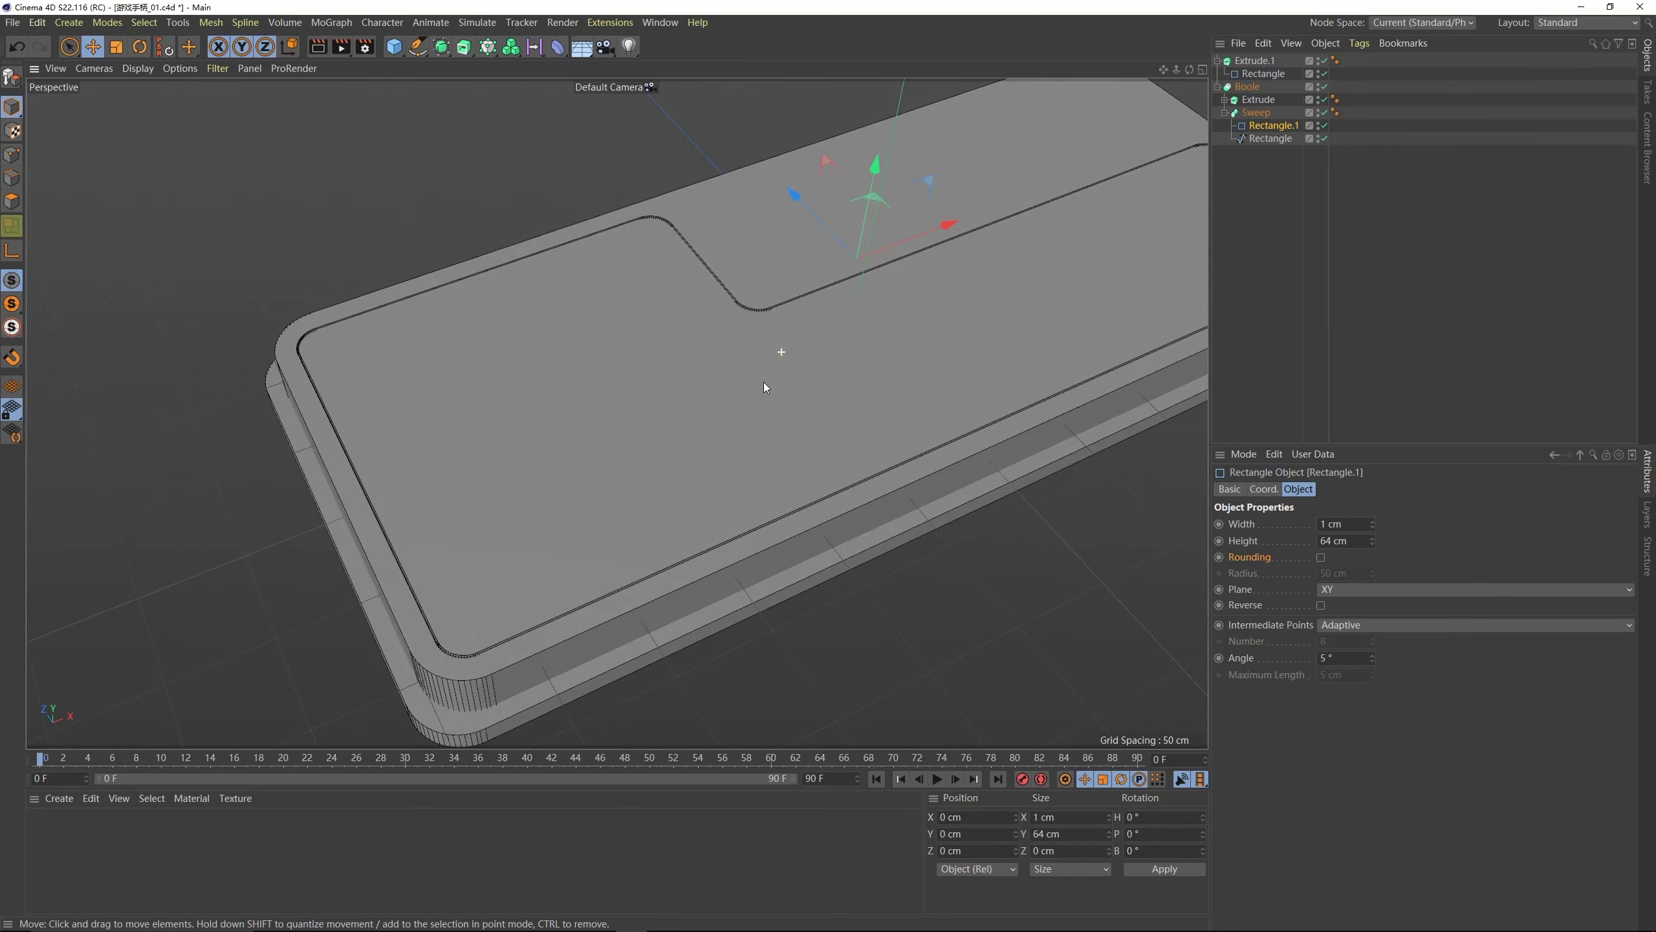
# - After checking the reference photo, set the Rectangle.1 profile width to 1.5 cm
pyautogui.hotkey('alt', 'Tab')
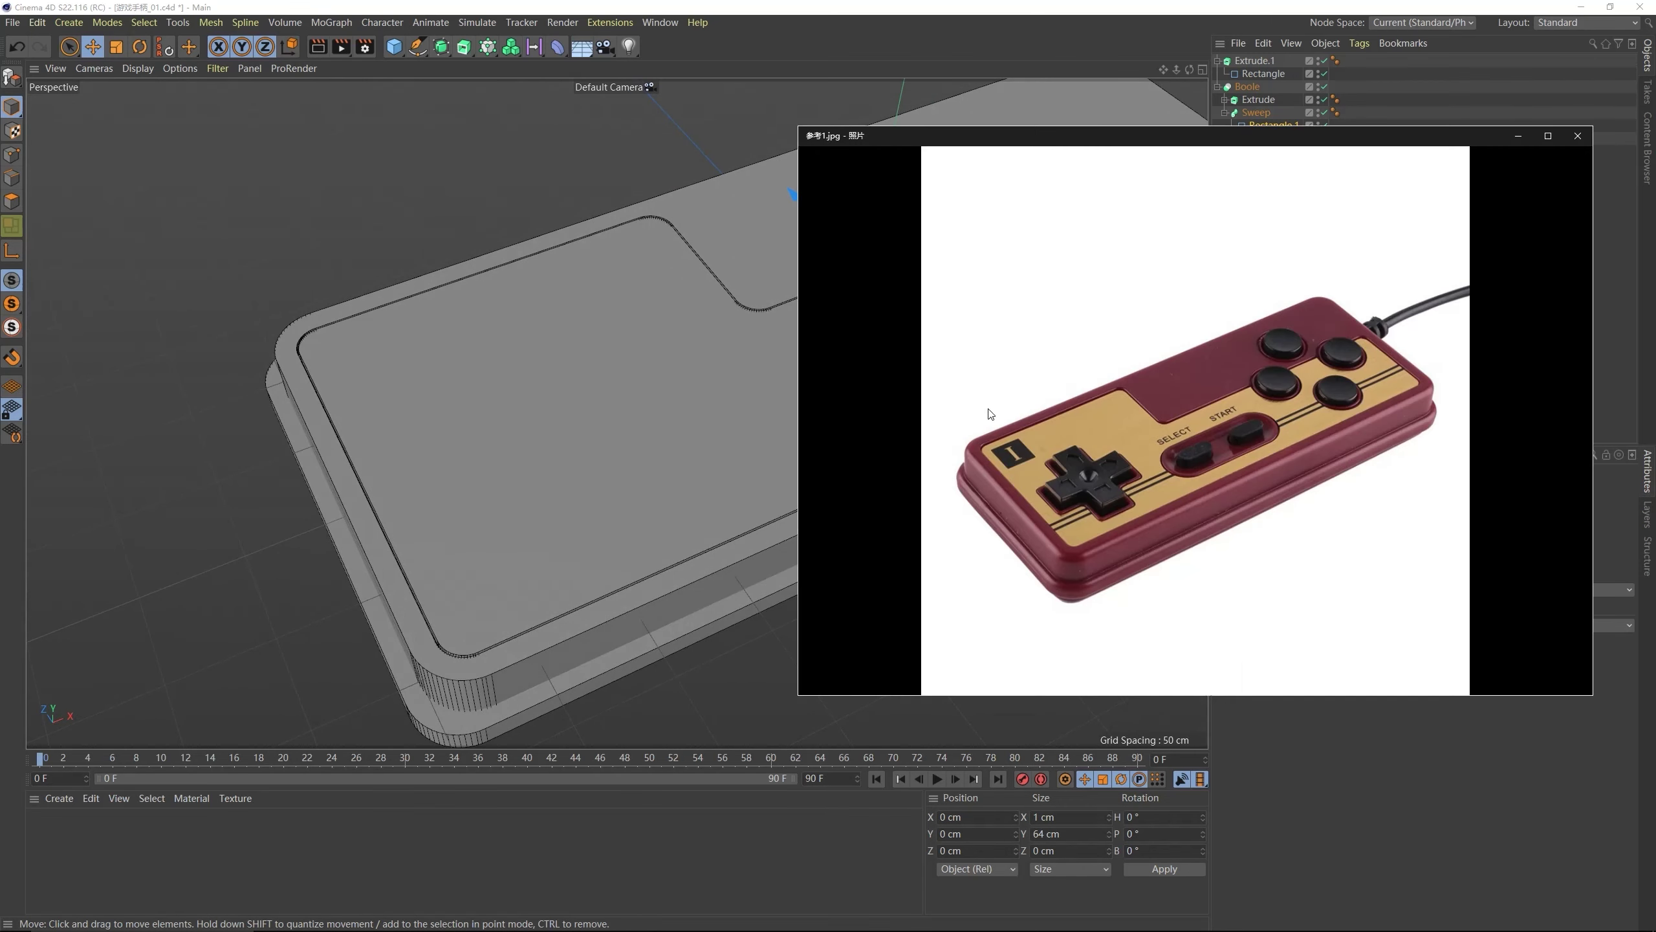
pyautogui.click(851, 106)
pyautogui.keyDown('alt'); pyautogui.moveTo(743, 248); pyautogui.dragTo(782, 274); pyautogui.keyUp('alt')
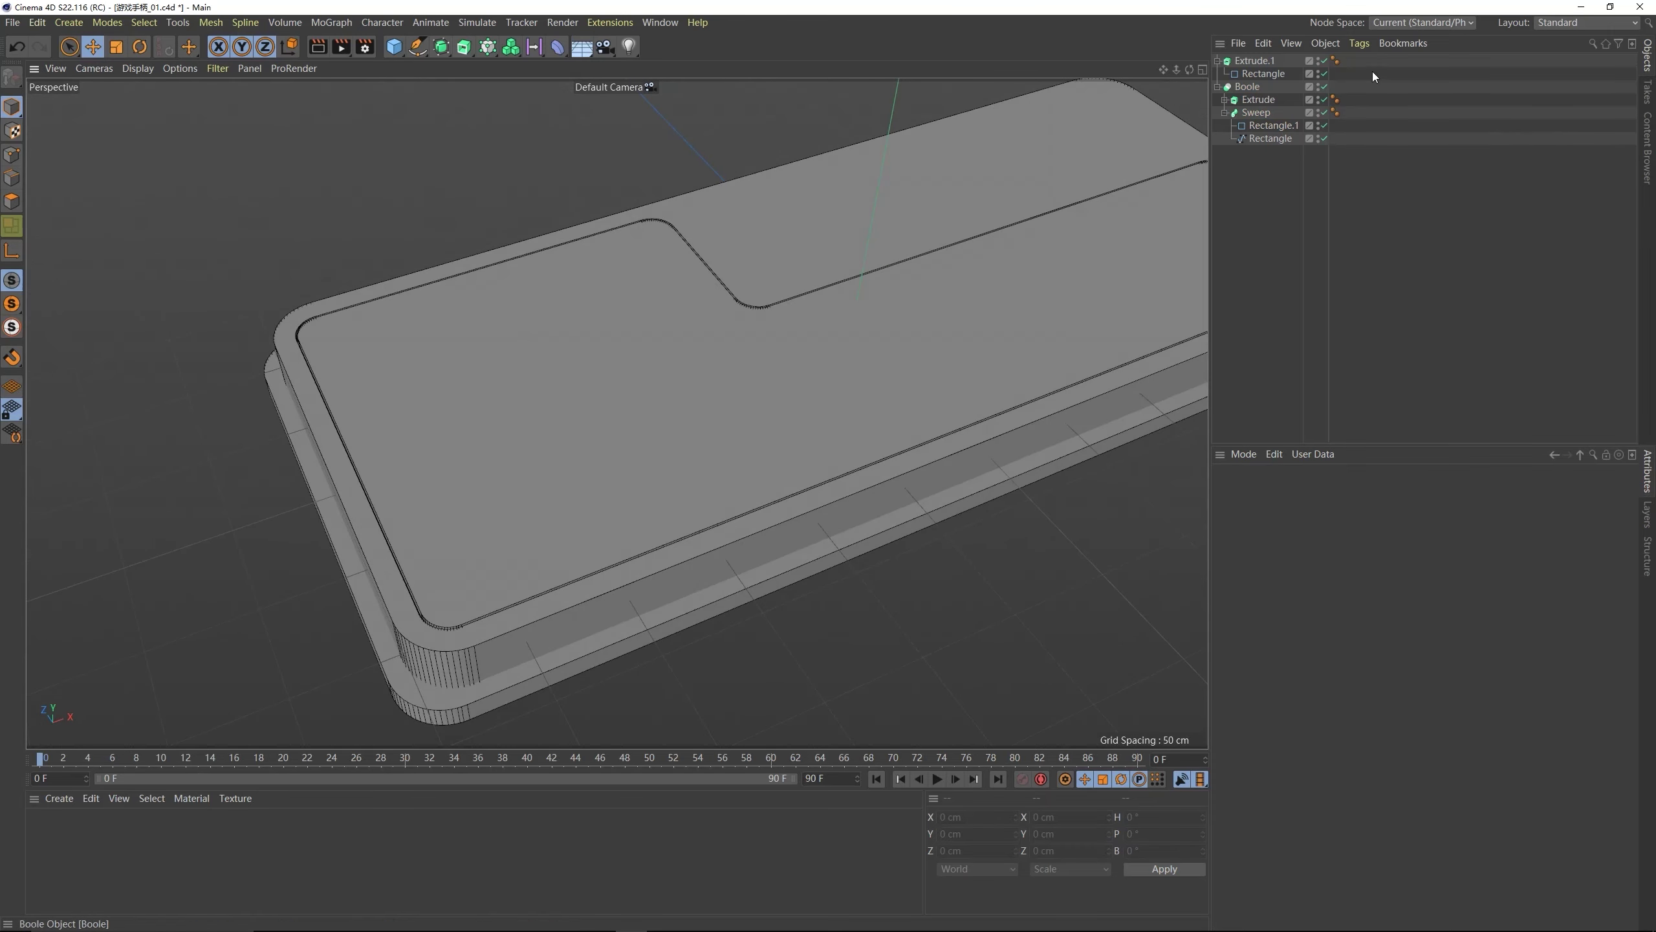
pyautogui.click(1273, 125)
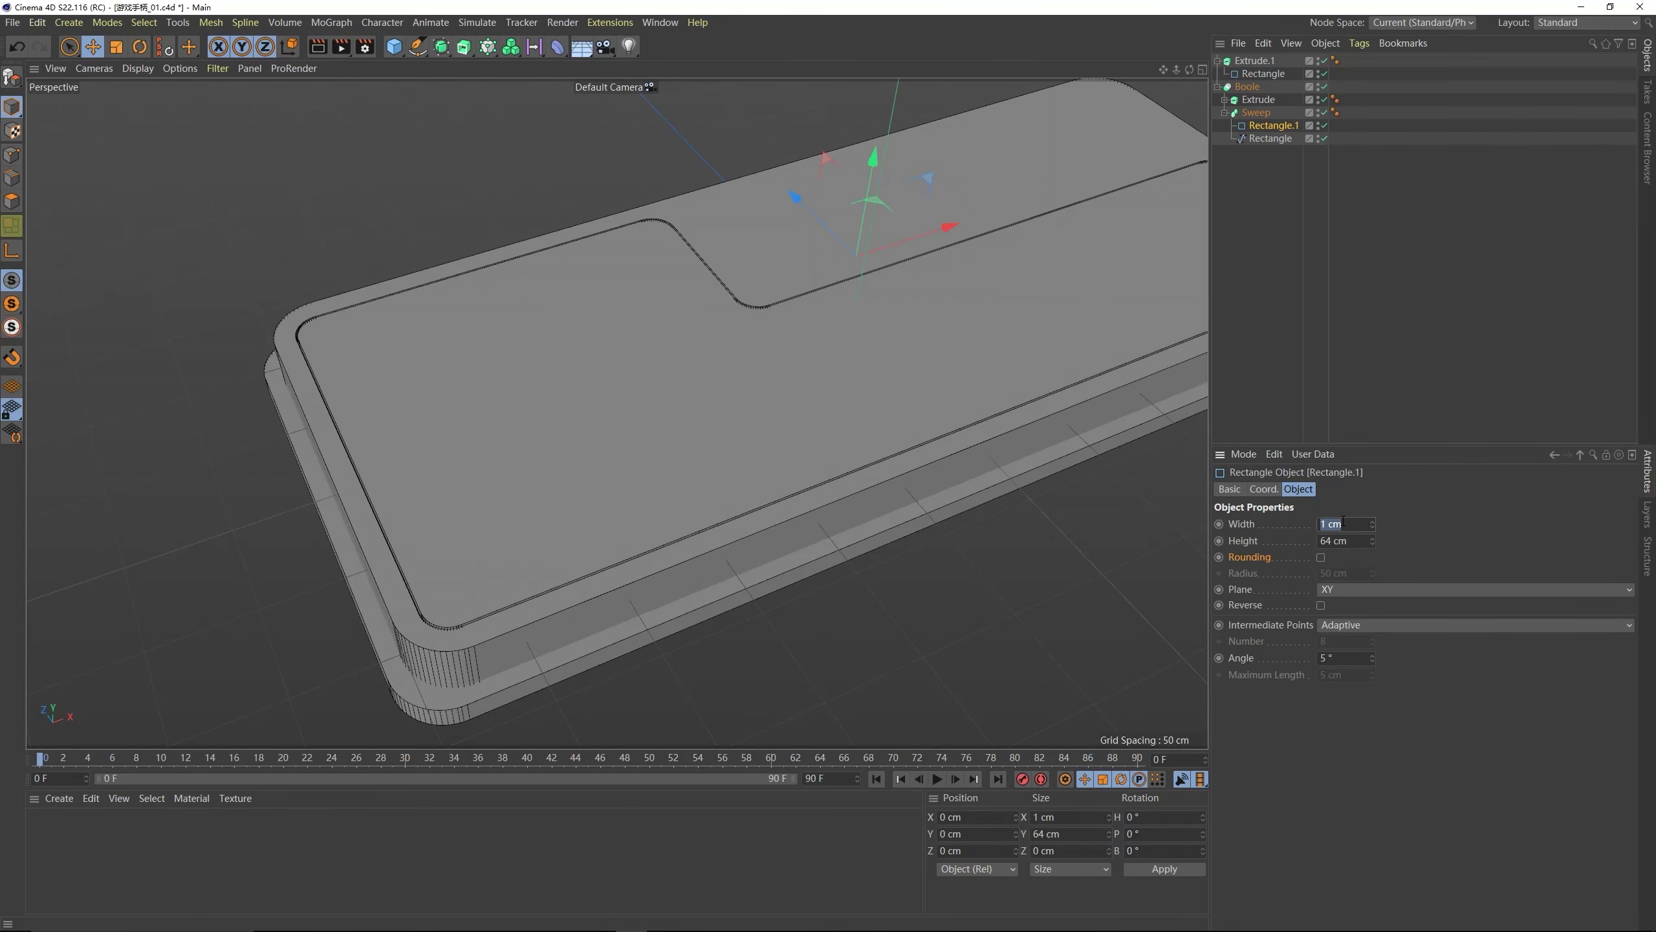
pyautogui.click(1343, 520)
pyautogui.write('1.5')
pyautogui.scroll(-10, 684, 417)
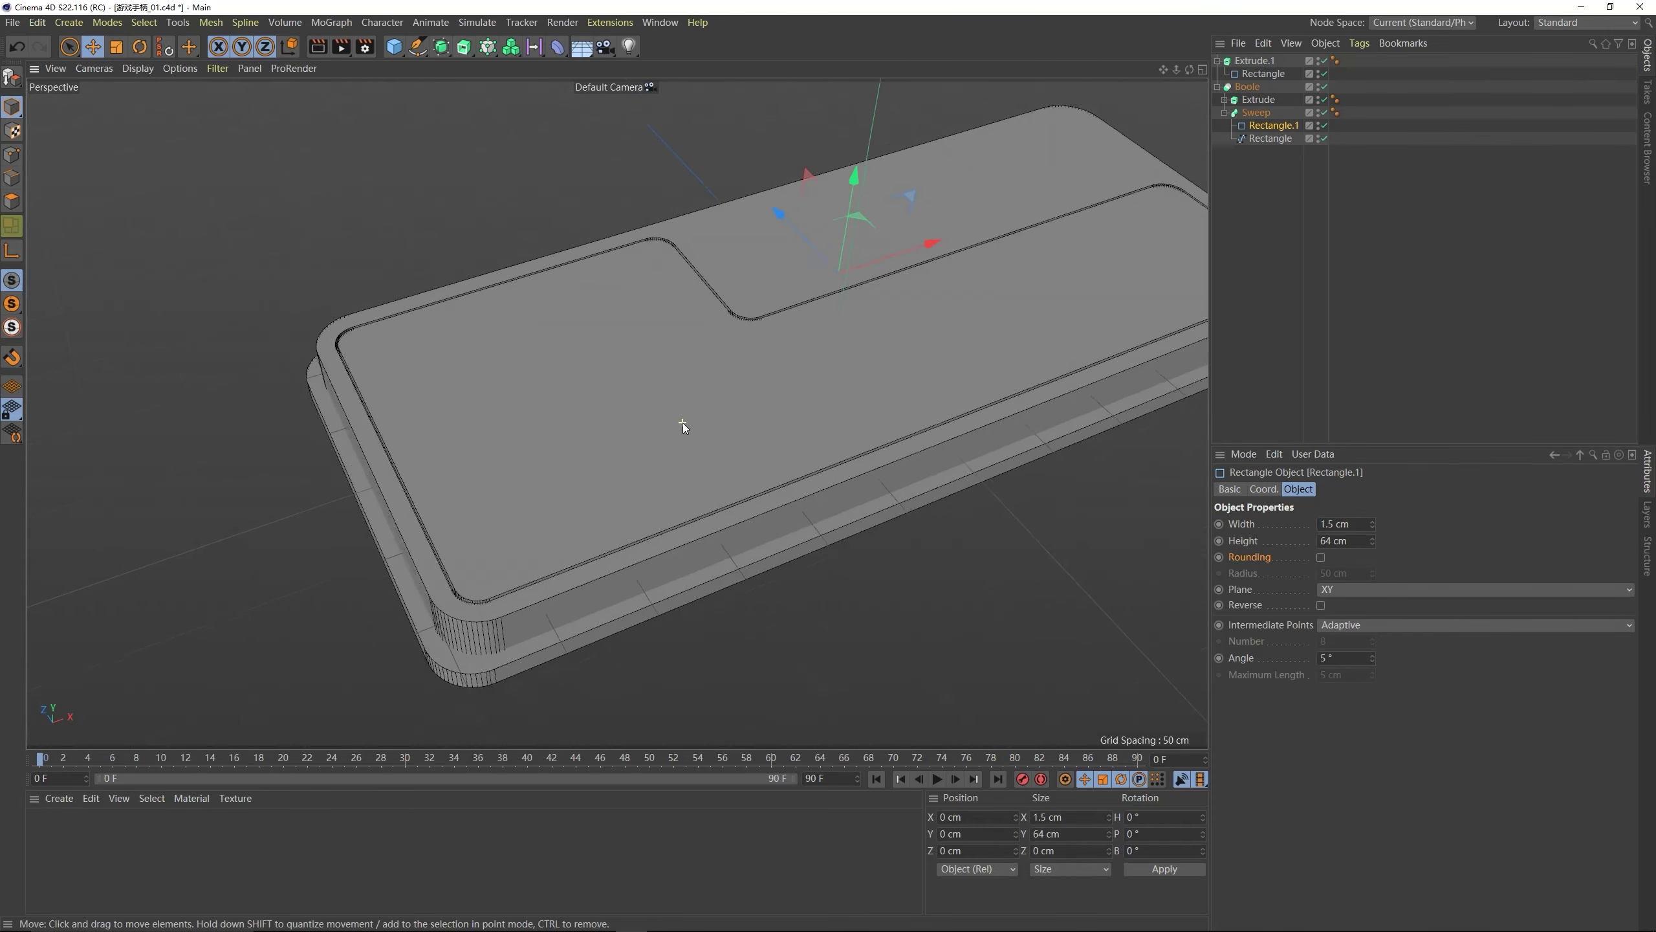
pyautogui.click(855, 384)
# - Collapse the object hierarchy and select the boolean controller body
pyautogui.click(1223, 112)
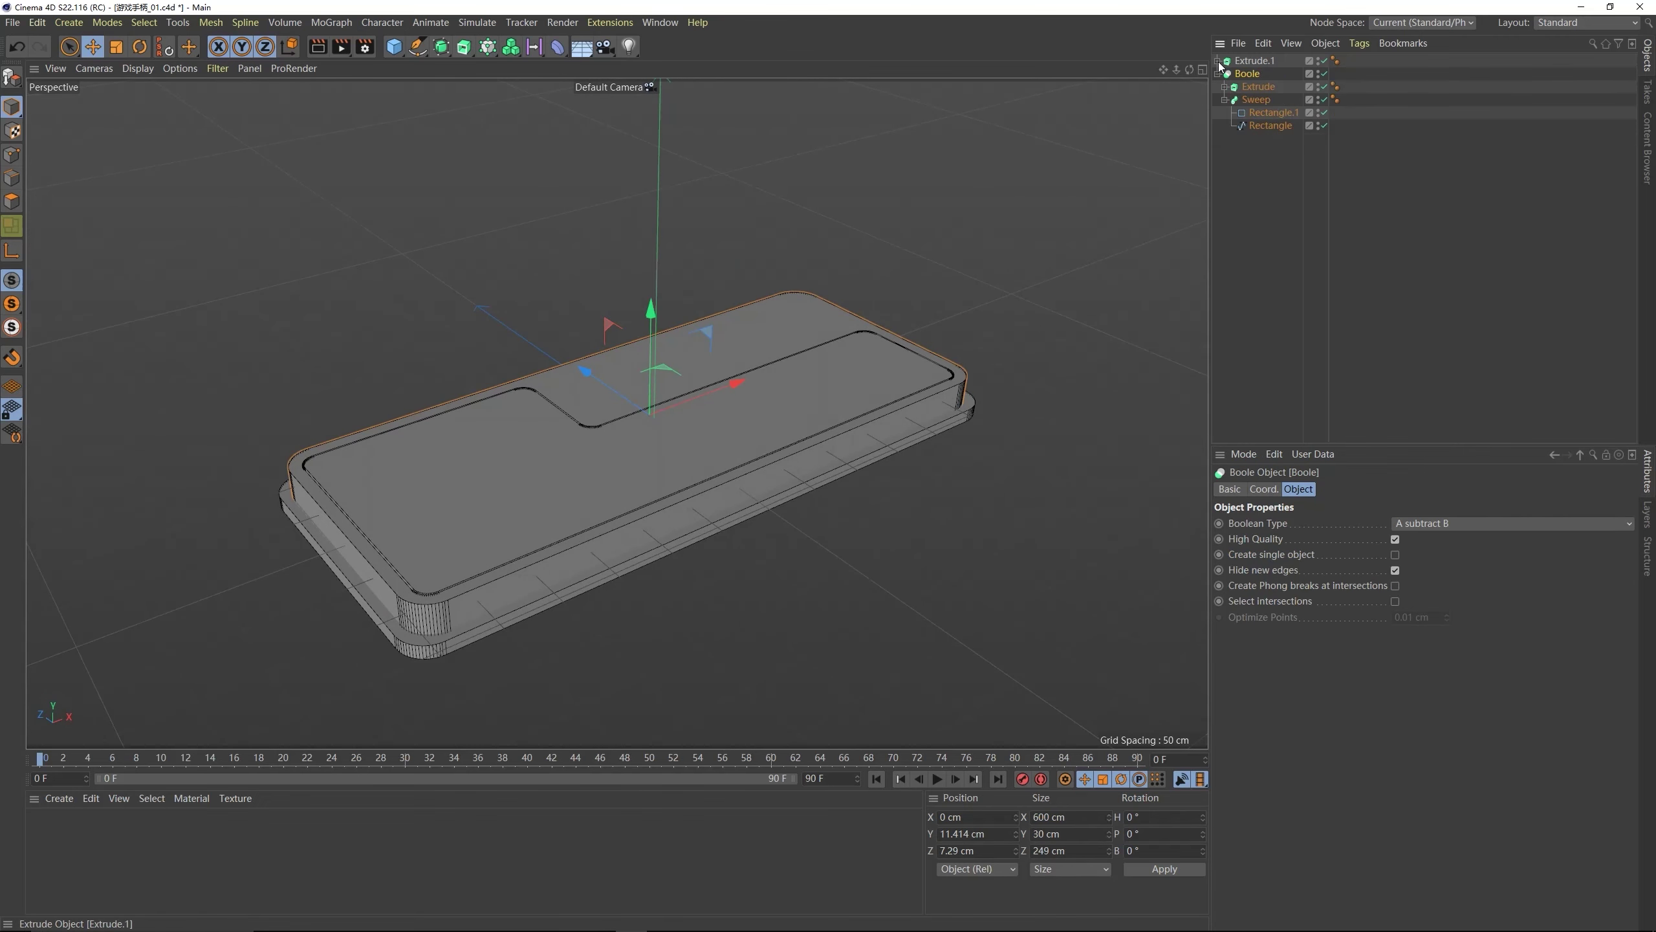
pyautogui.click(1217, 60)
pyautogui.click(1217, 73)
pyautogui.click(1249, 60)
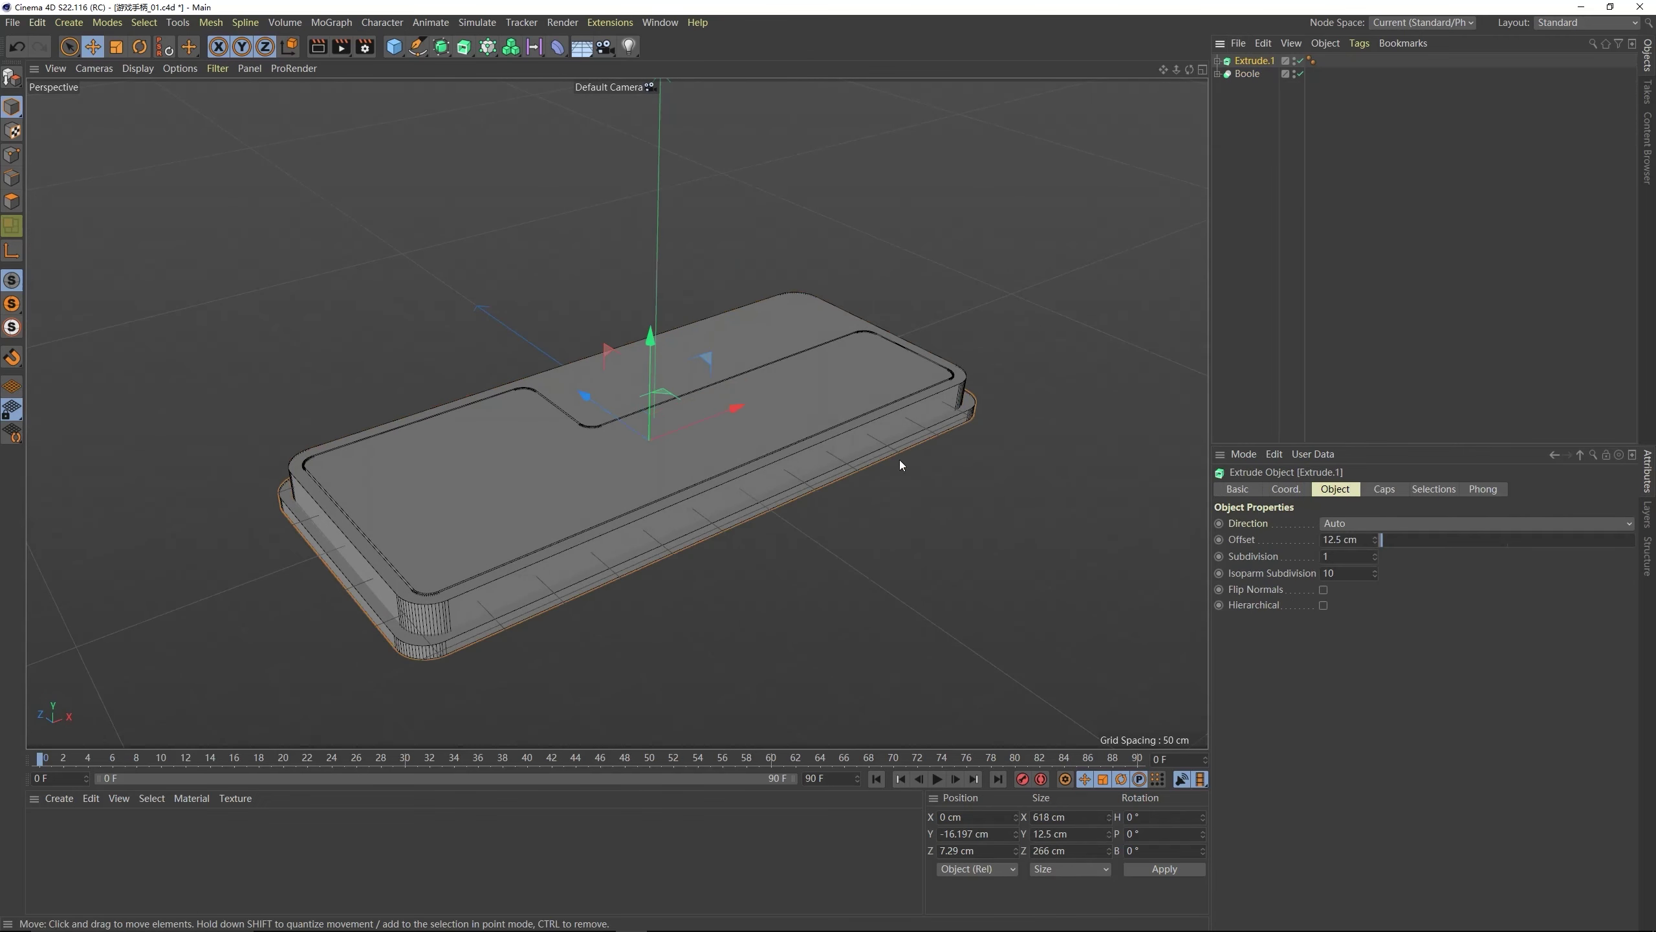
pyautogui.keyDown('alt'); pyautogui.moveTo(899, 459); pyautogui.dragTo(882, 448); pyautogui.keyUp('alt')
pyautogui.keyDown('alt'); pyautogui.moveTo(673, 347); pyautogui.dragTo(497, 501); pyautogui.keyUp('alt')
pyautogui.click(496, 501)
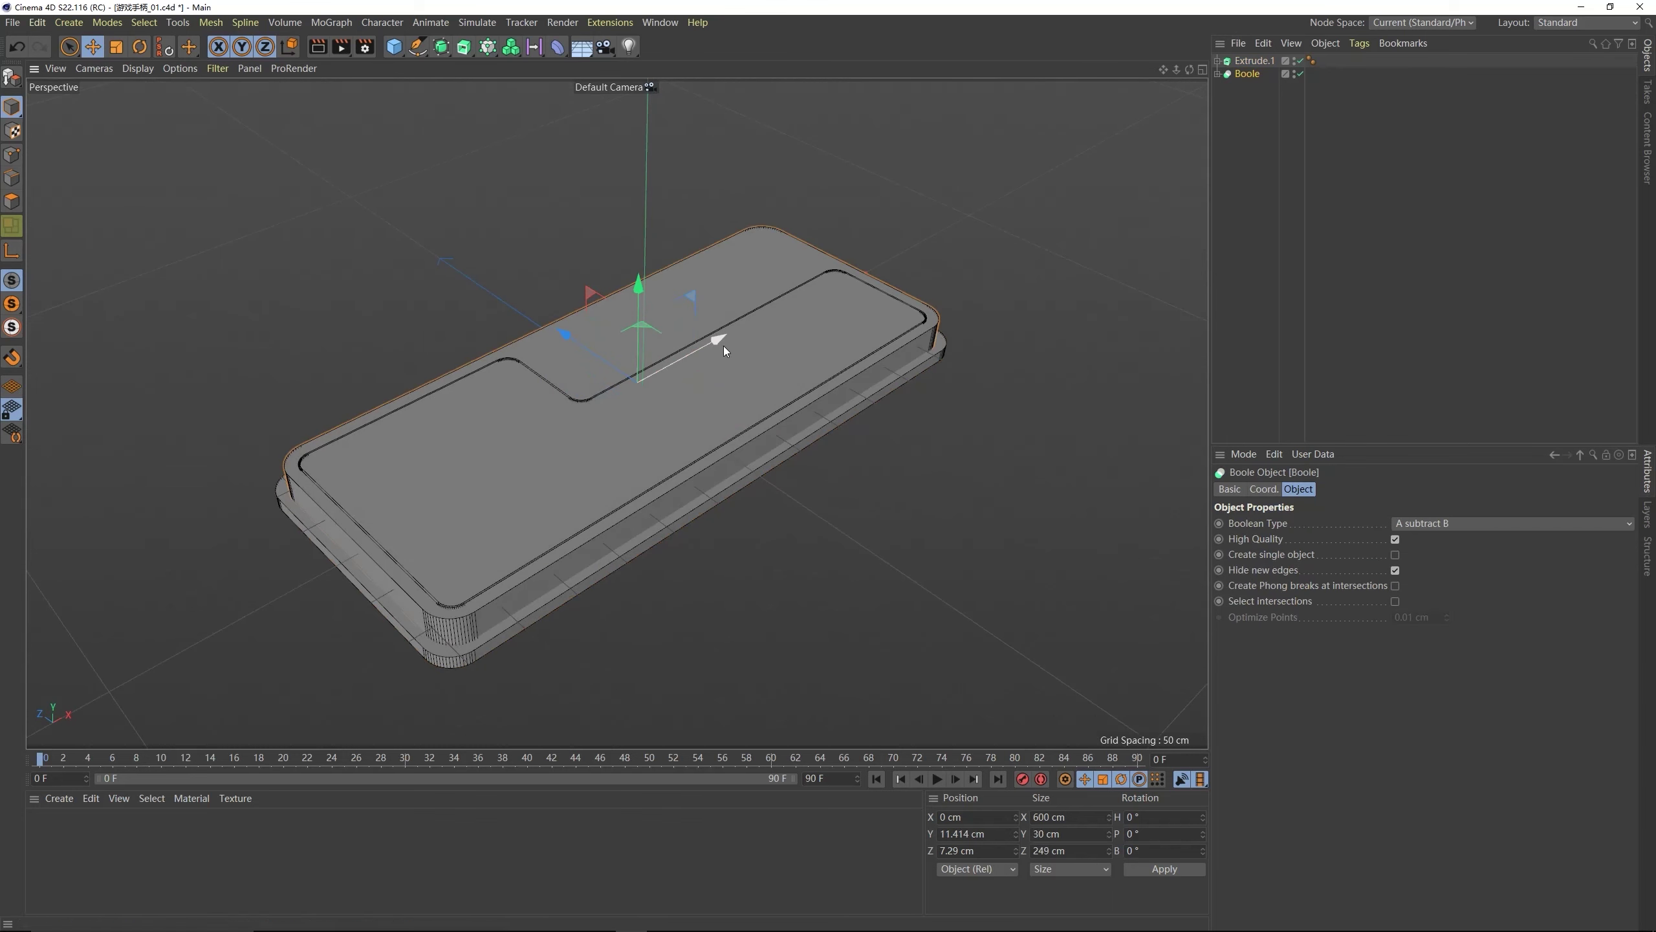
pyautogui.moveTo(723, 346)
pyautogui.keyDown('alt'); pyautogui.mouseDown()
pyautogui.moveTo(734, 333)
pyautogui.moveTo(750, 352)
pyautogui.moveTo(741, 327)
pyautogui.mouseUp(); pyautogui.keyUp('alt')
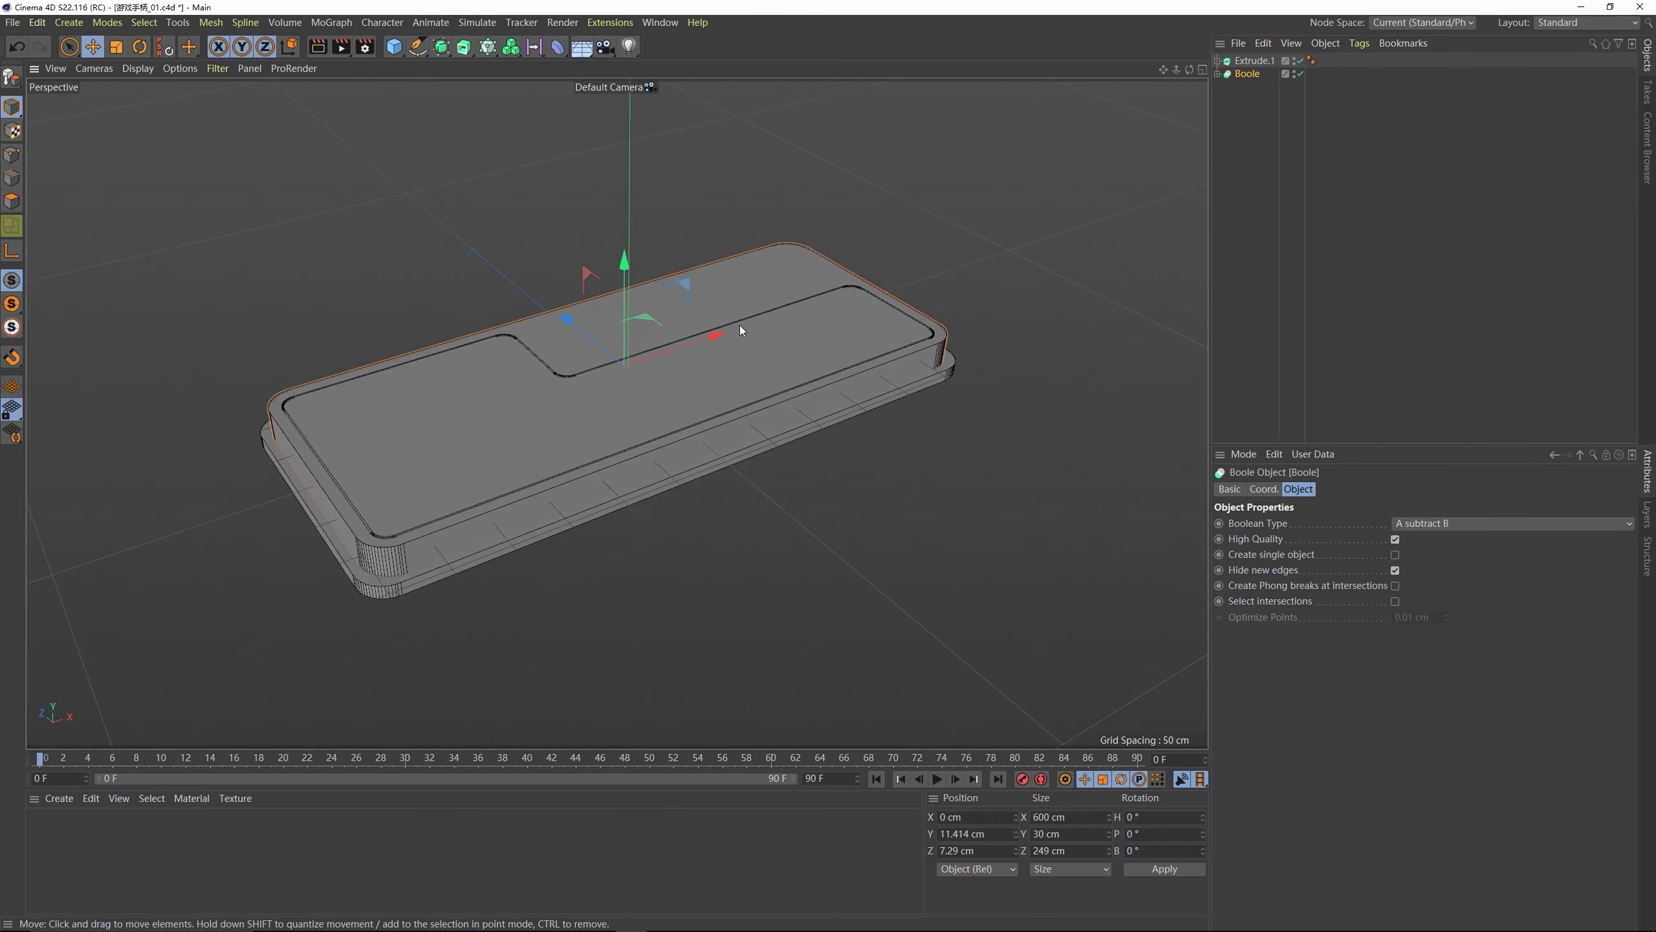
# - Give the top extrusion a round cap bevel of 2.5 cm
pyautogui.click(1219, 75)
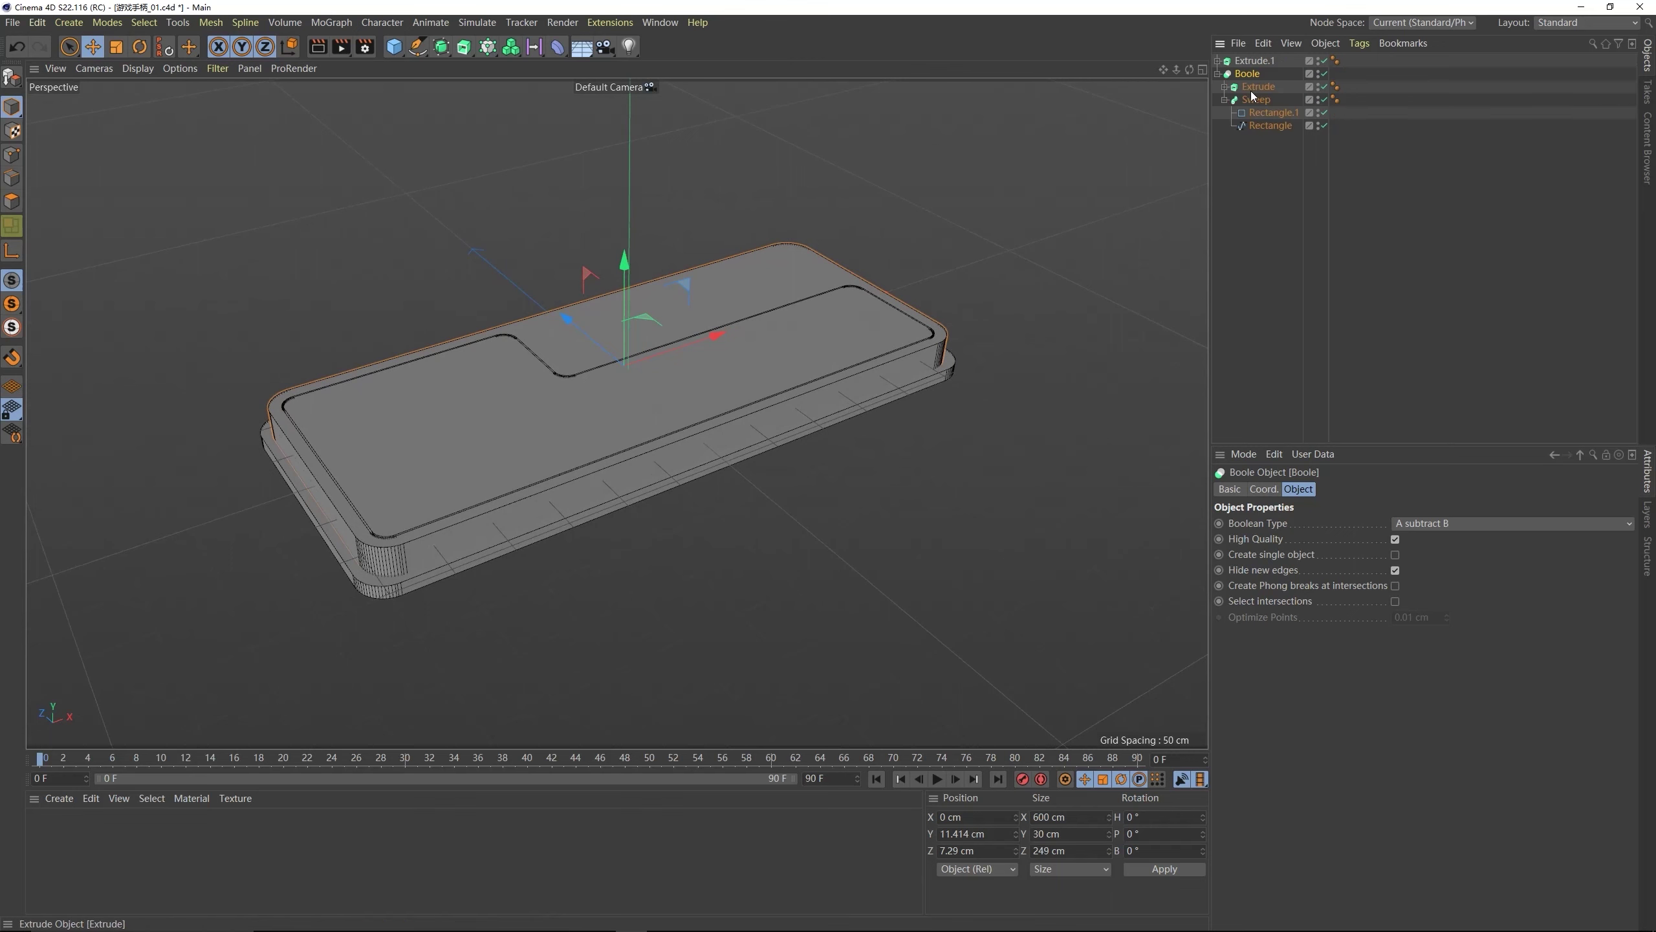
pyautogui.click(1252, 90)
pyautogui.click(1385, 492)
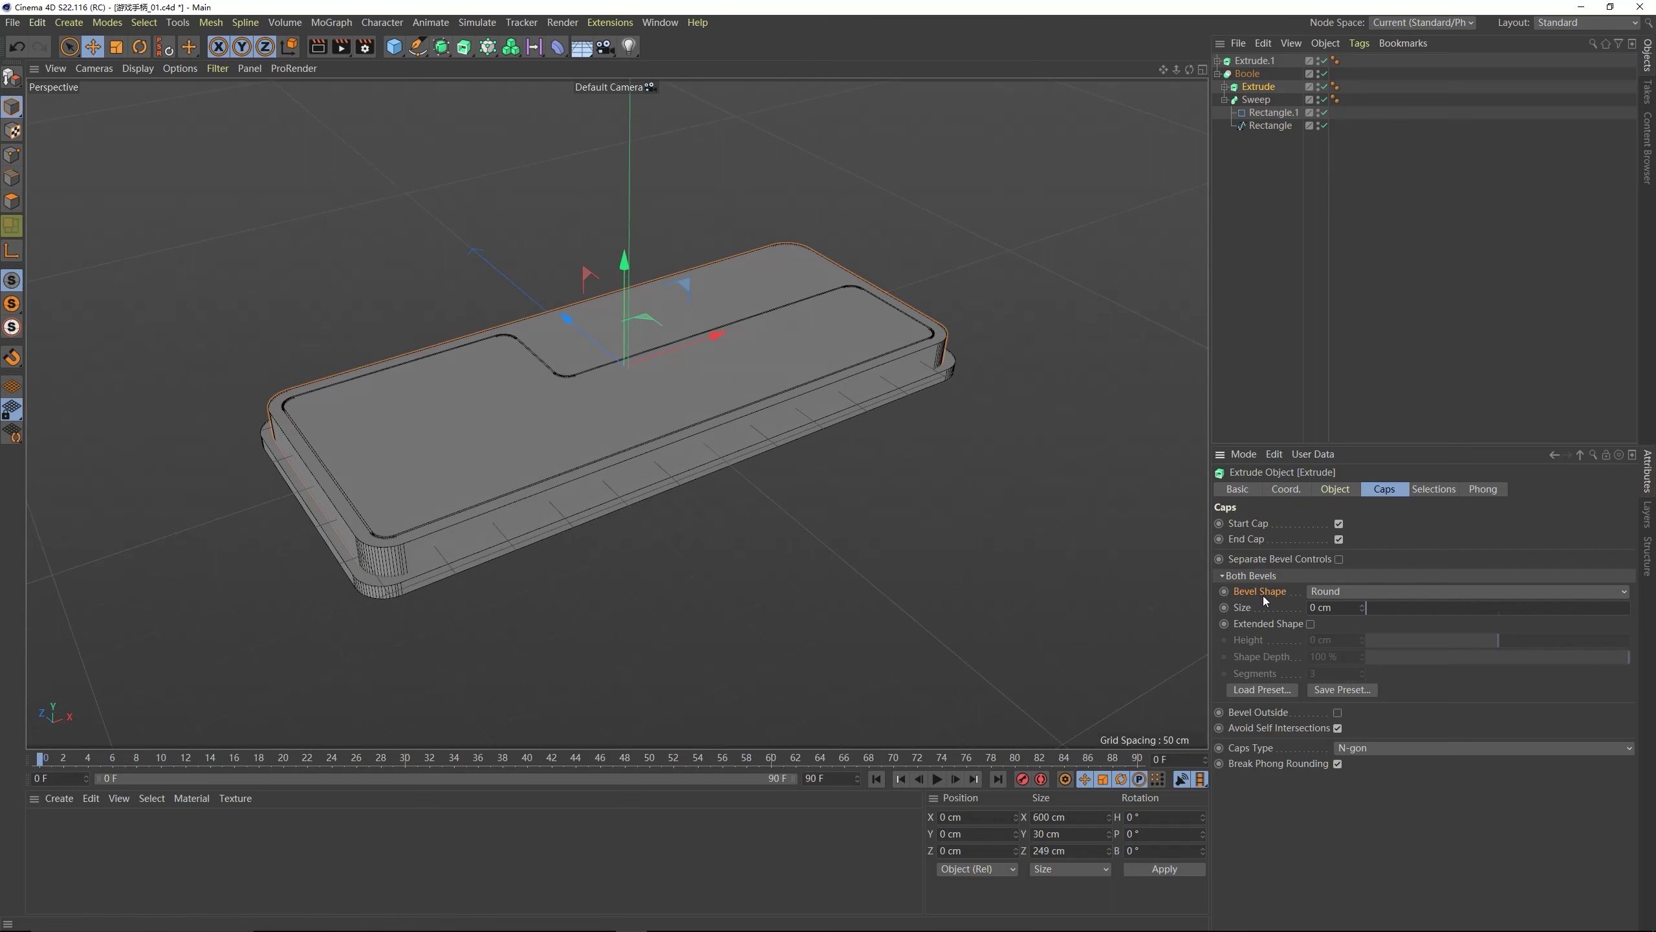
pyautogui.moveTo(1361, 608); pyautogui.dragTo(1372, 608)
pyautogui.doubleClick(1339, 609)
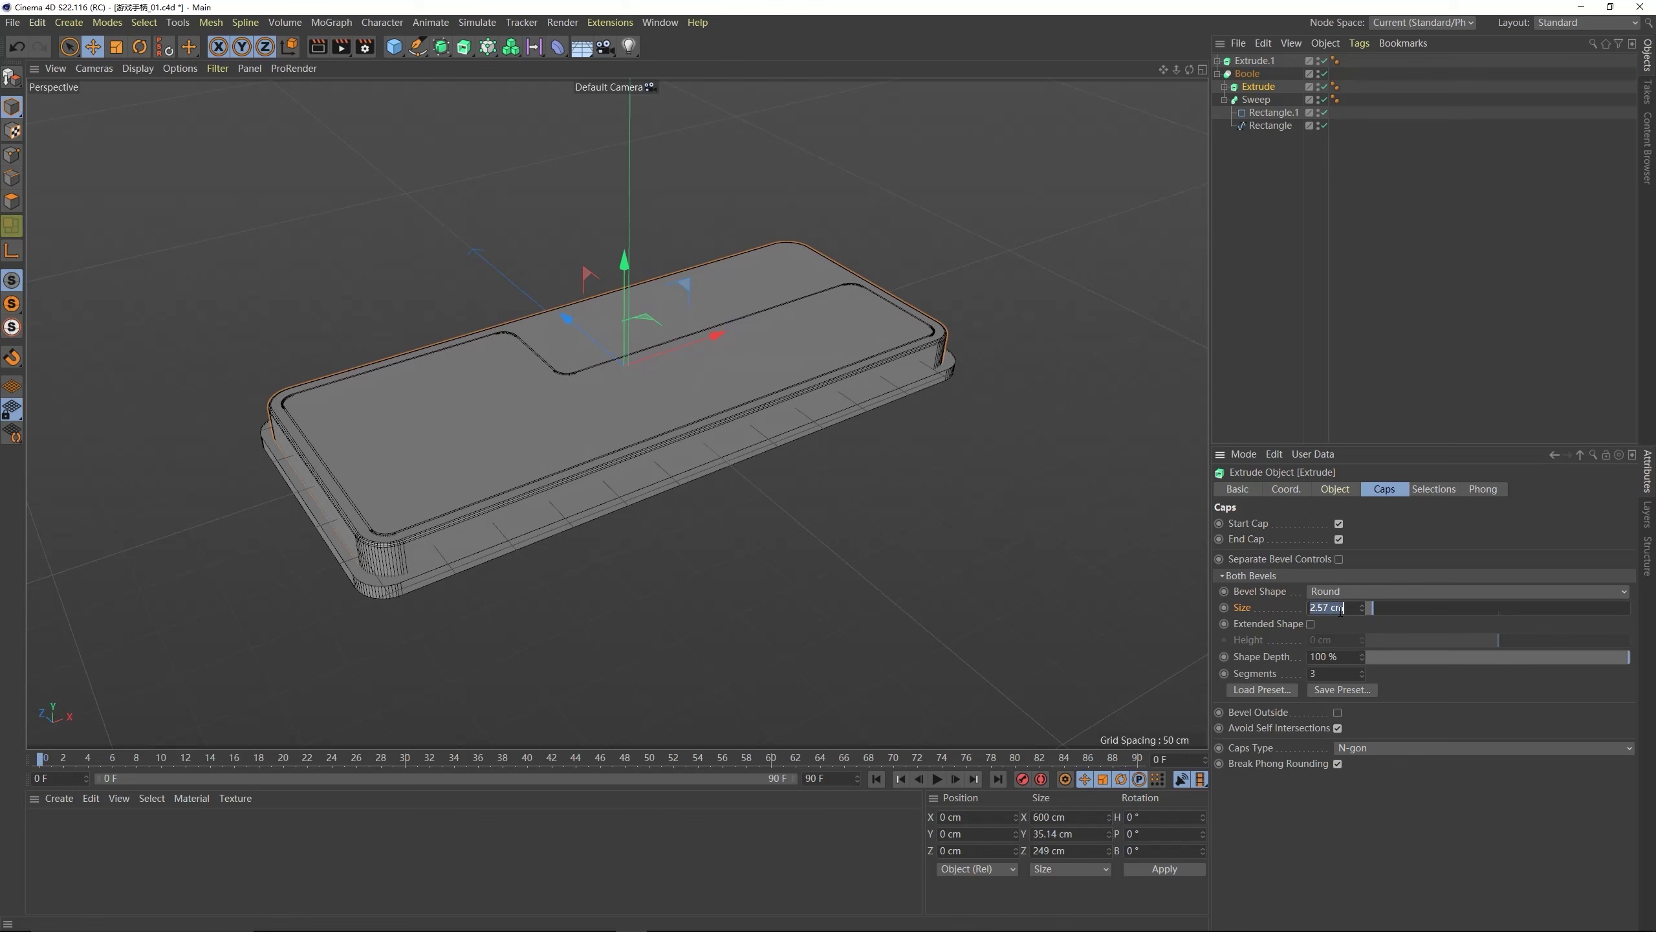
pyautogui.write('2.5')
pyautogui.press('Return')
# - Compare with the reference photo and increase the top bevel to 4 cm
pyautogui.keyDown('alt'); pyautogui.moveTo(408, 284); pyautogui.dragTo(771, 307); pyautogui.keyUp('alt')
pyautogui.hotkey('alt', 'Tab')
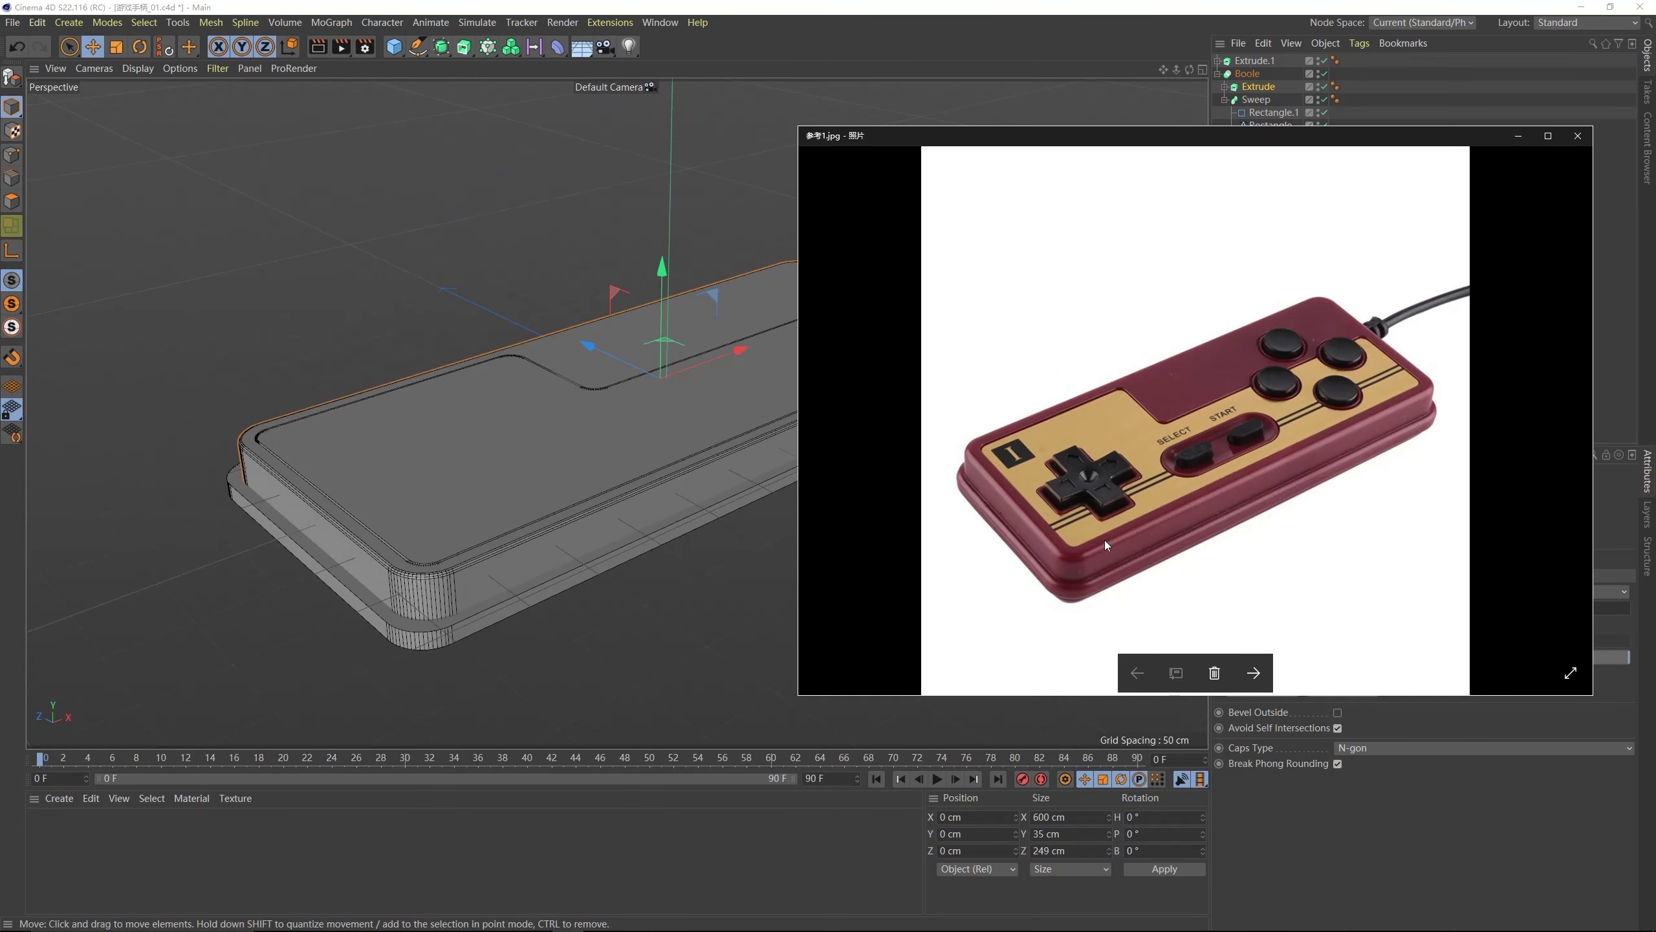
pyautogui.hotkey('alt', 'Tab')
pyautogui.click(1337, 608)
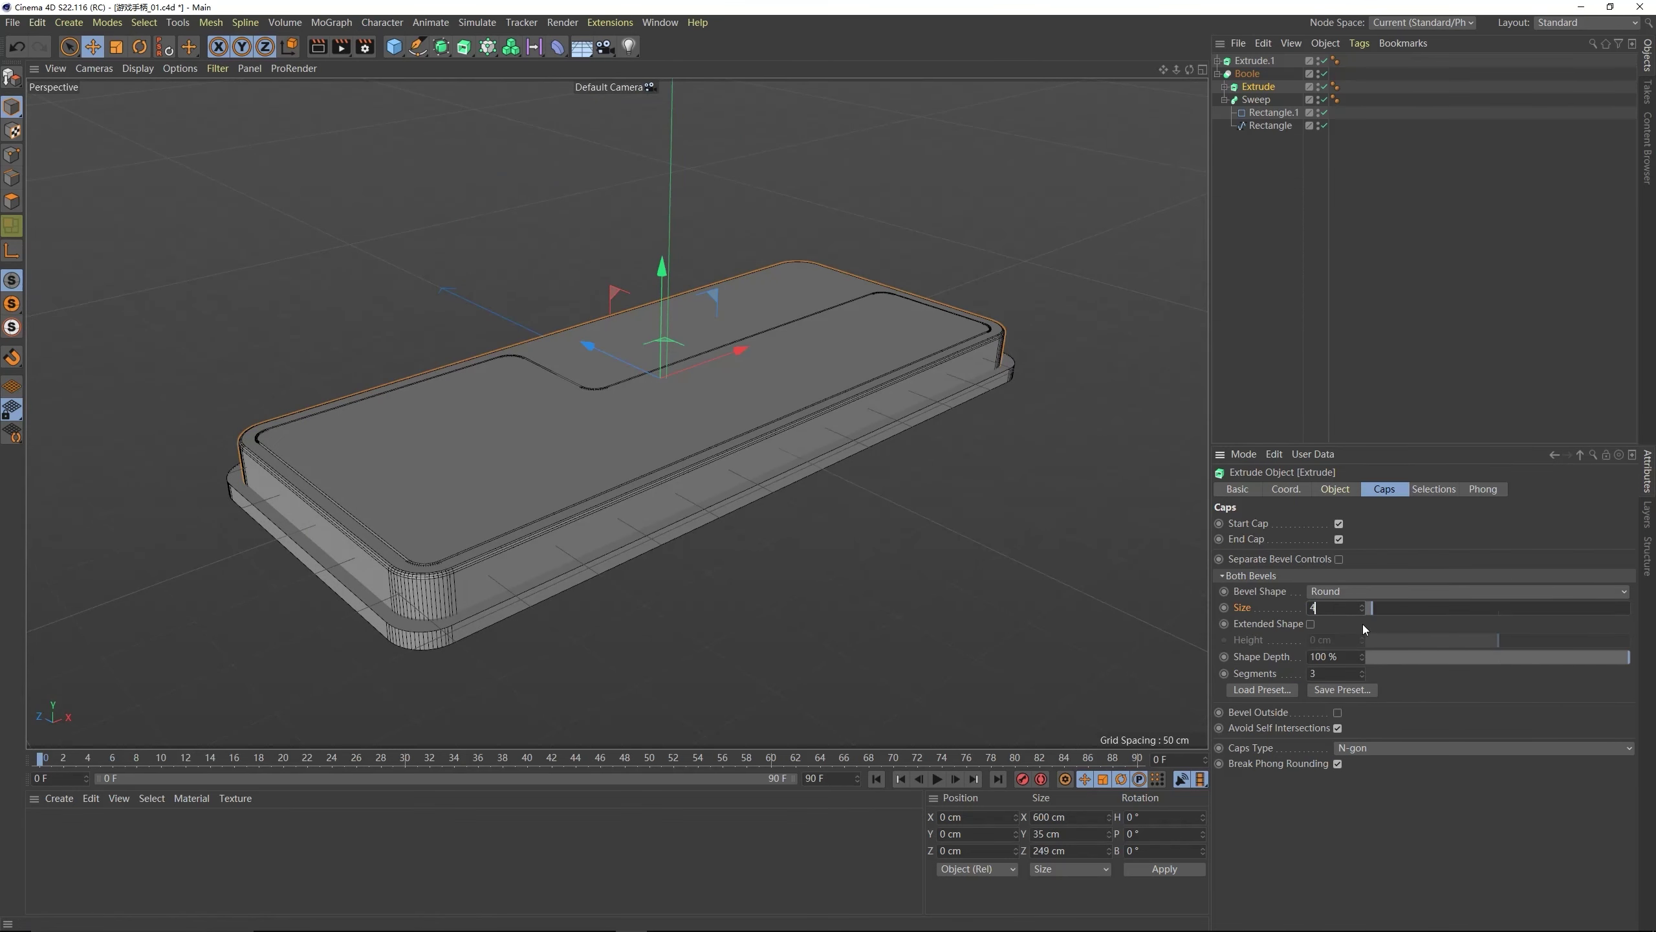
pyautogui.write('4')
pyautogui.press('Return')
pyautogui.keyDown('alt'); pyautogui.moveTo(861, 411); pyautogui.dragTo(682, 405); pyautogui.keyUp('alt')
# - Set the lower base slab's bevel size to 3 cm
pyautogui.click(620, 500)
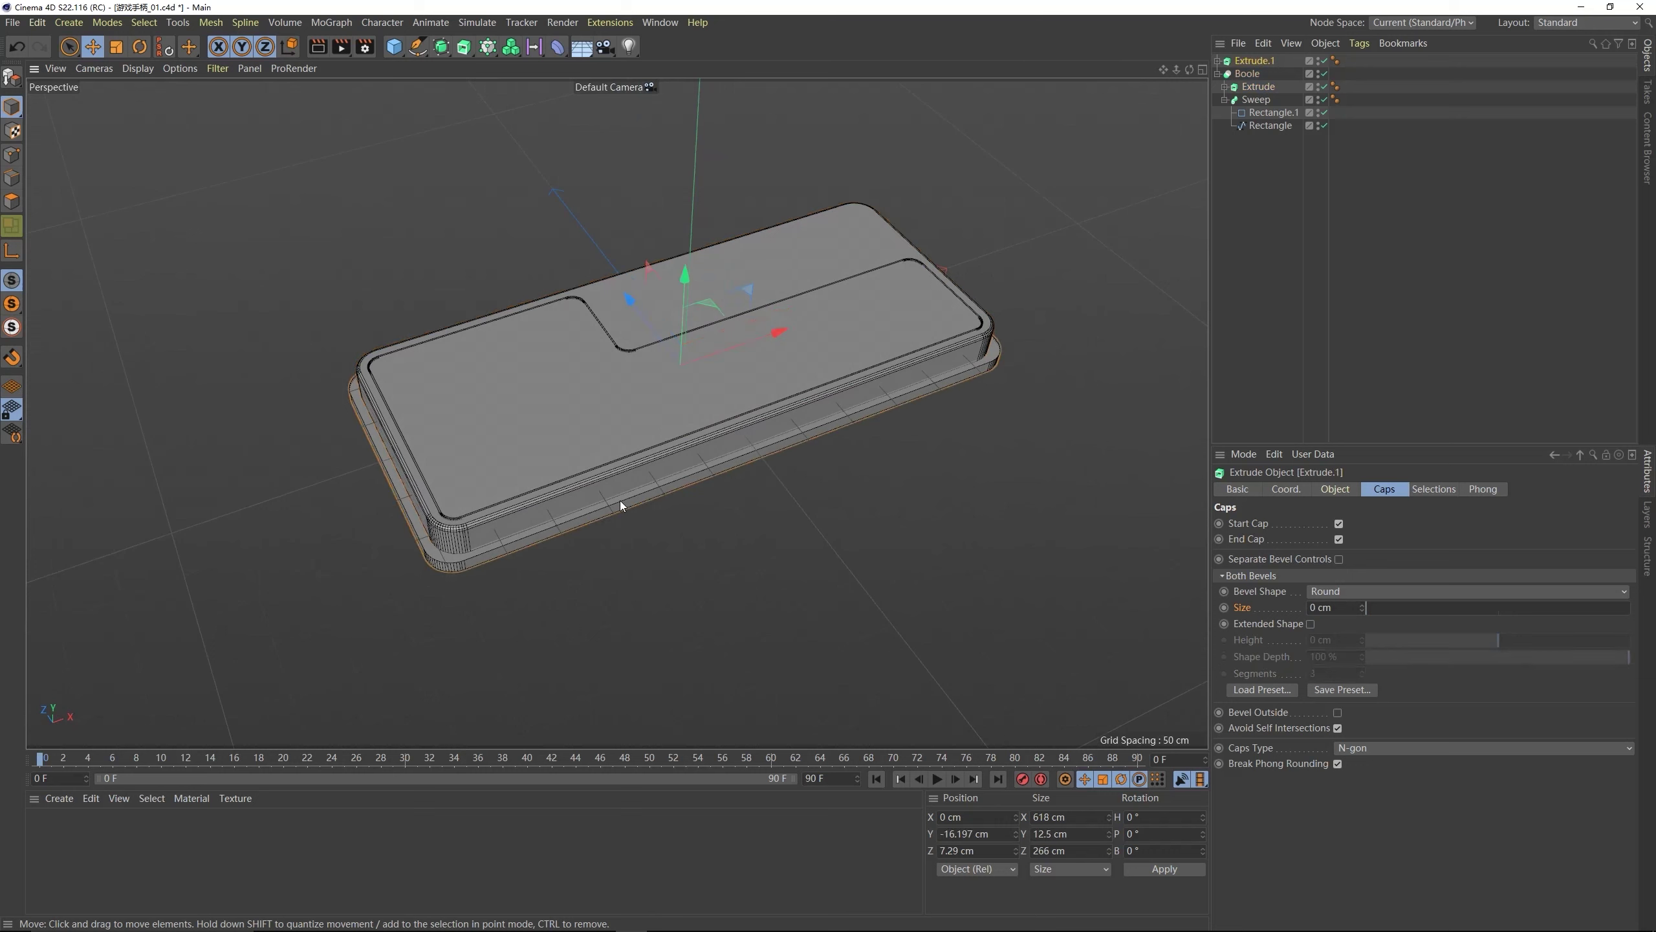
pyautogui.keyDown('alt'); pyautogui.moveTo(620, 499); pyautogui.dragTo(686, 425); pyautogui.keyUp('alt')
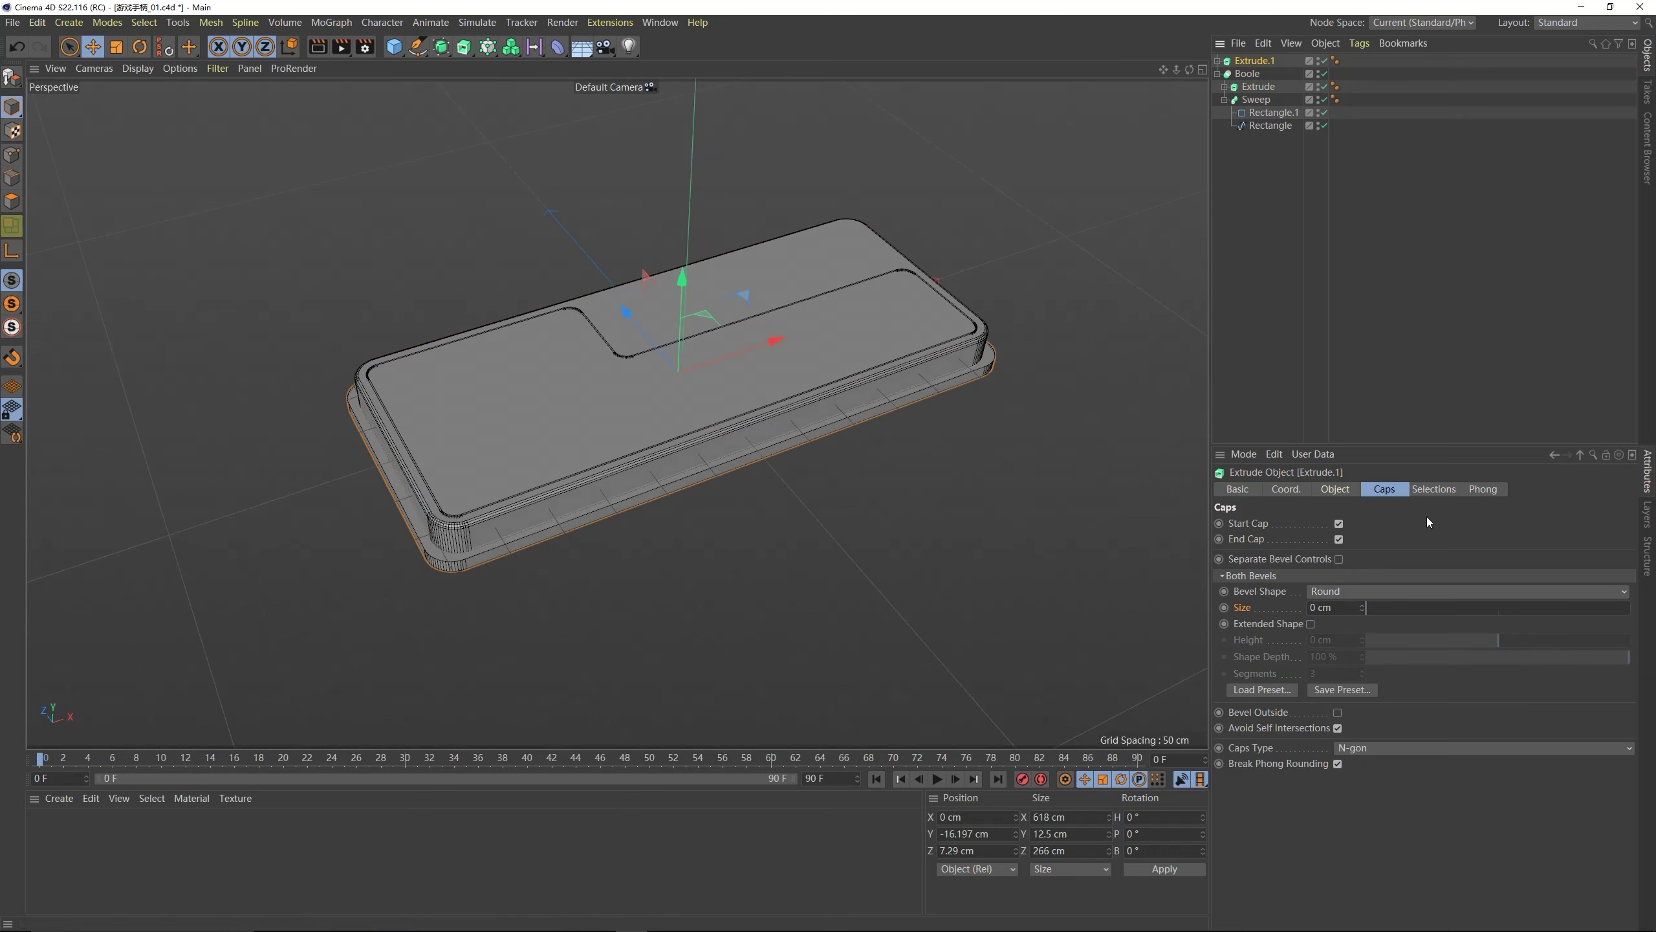
pyautogui.doubleClick(1338, 610)
pyautogui.write('3')
pyautogui.press('Return')
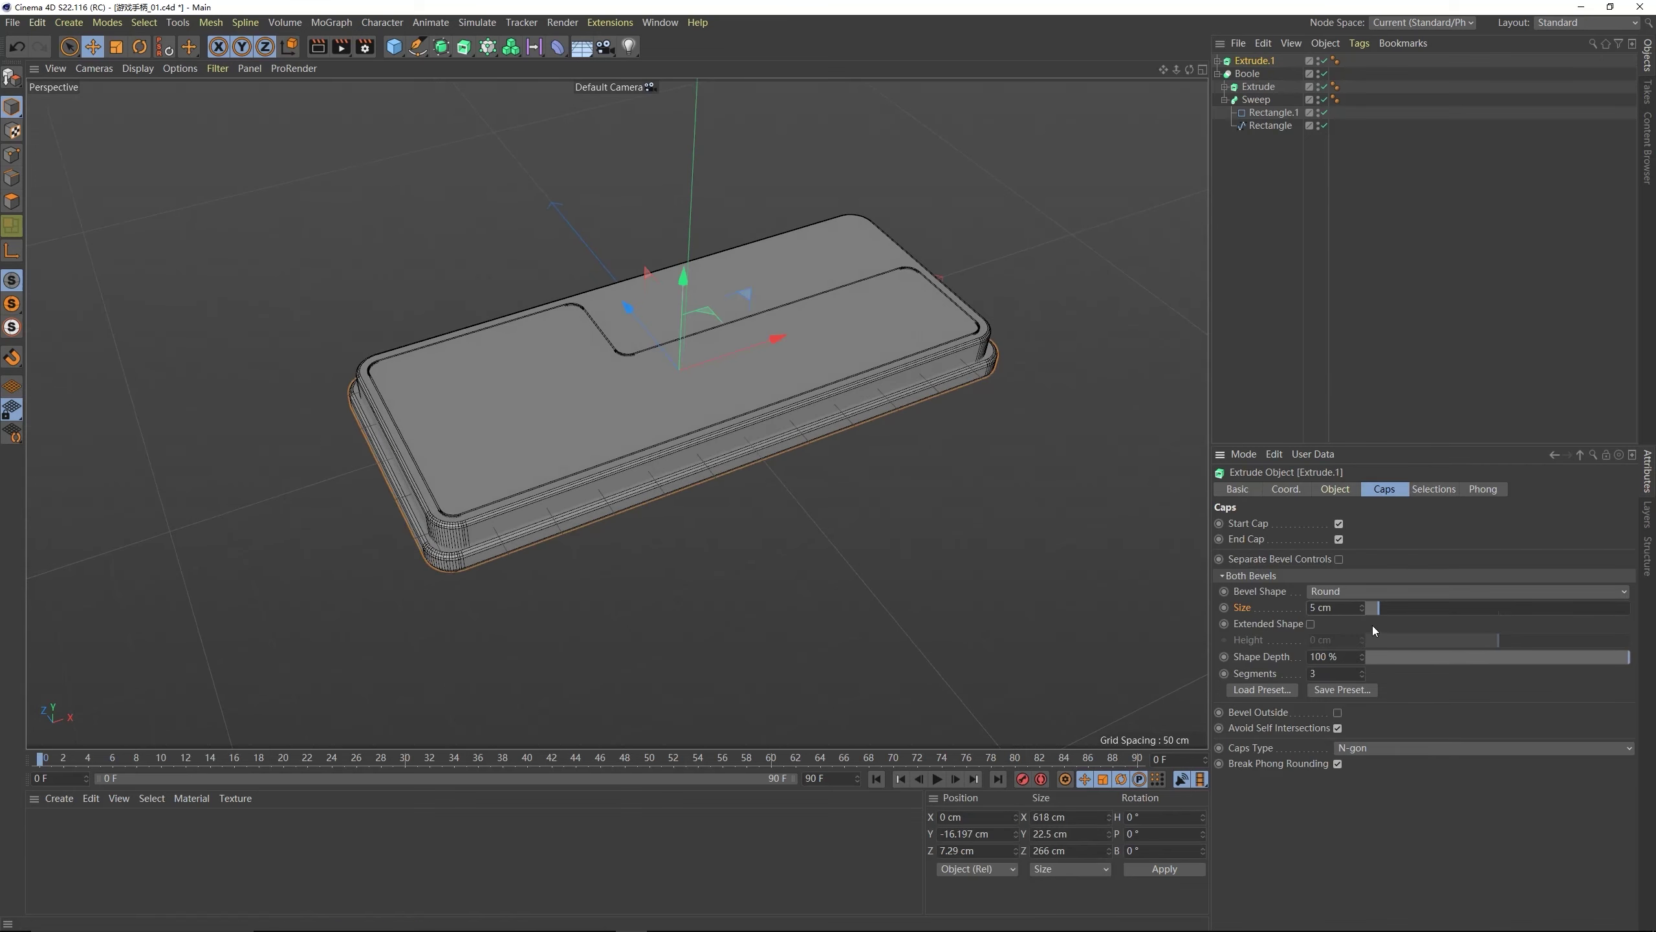
pyautogui.keyDown('alt'); pyautogui.moveTo(756, 418); pyautogui.dragTo(1136, 201); pyautogui.keyUp('alt')
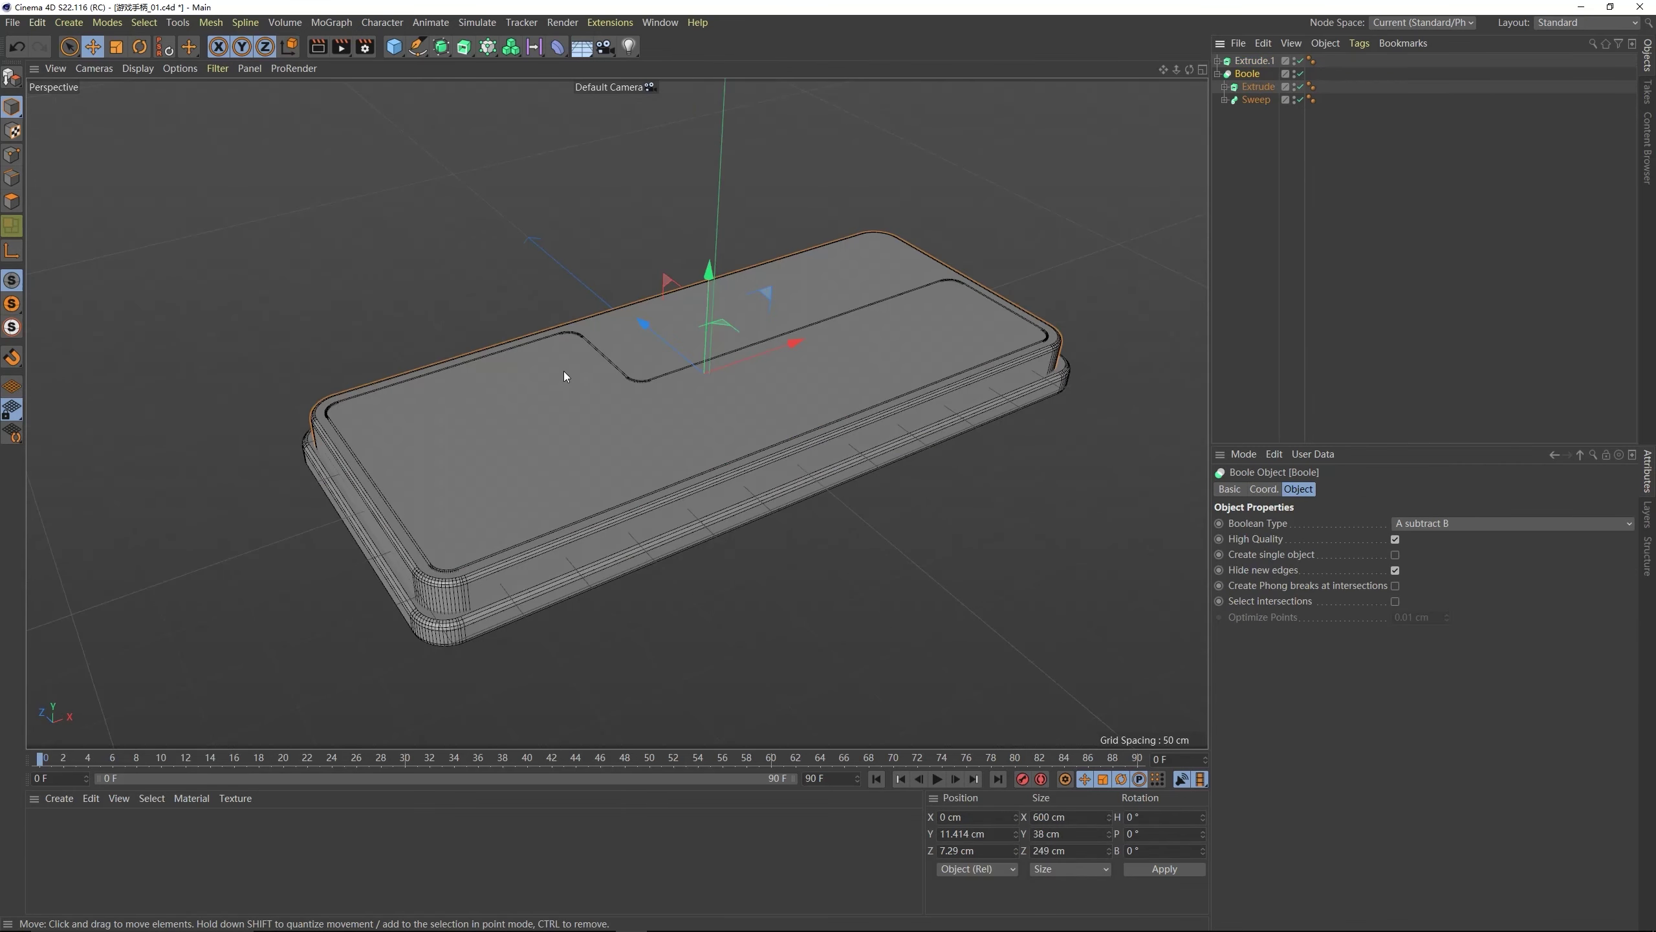
pyautogui.middleClick(723, 346)
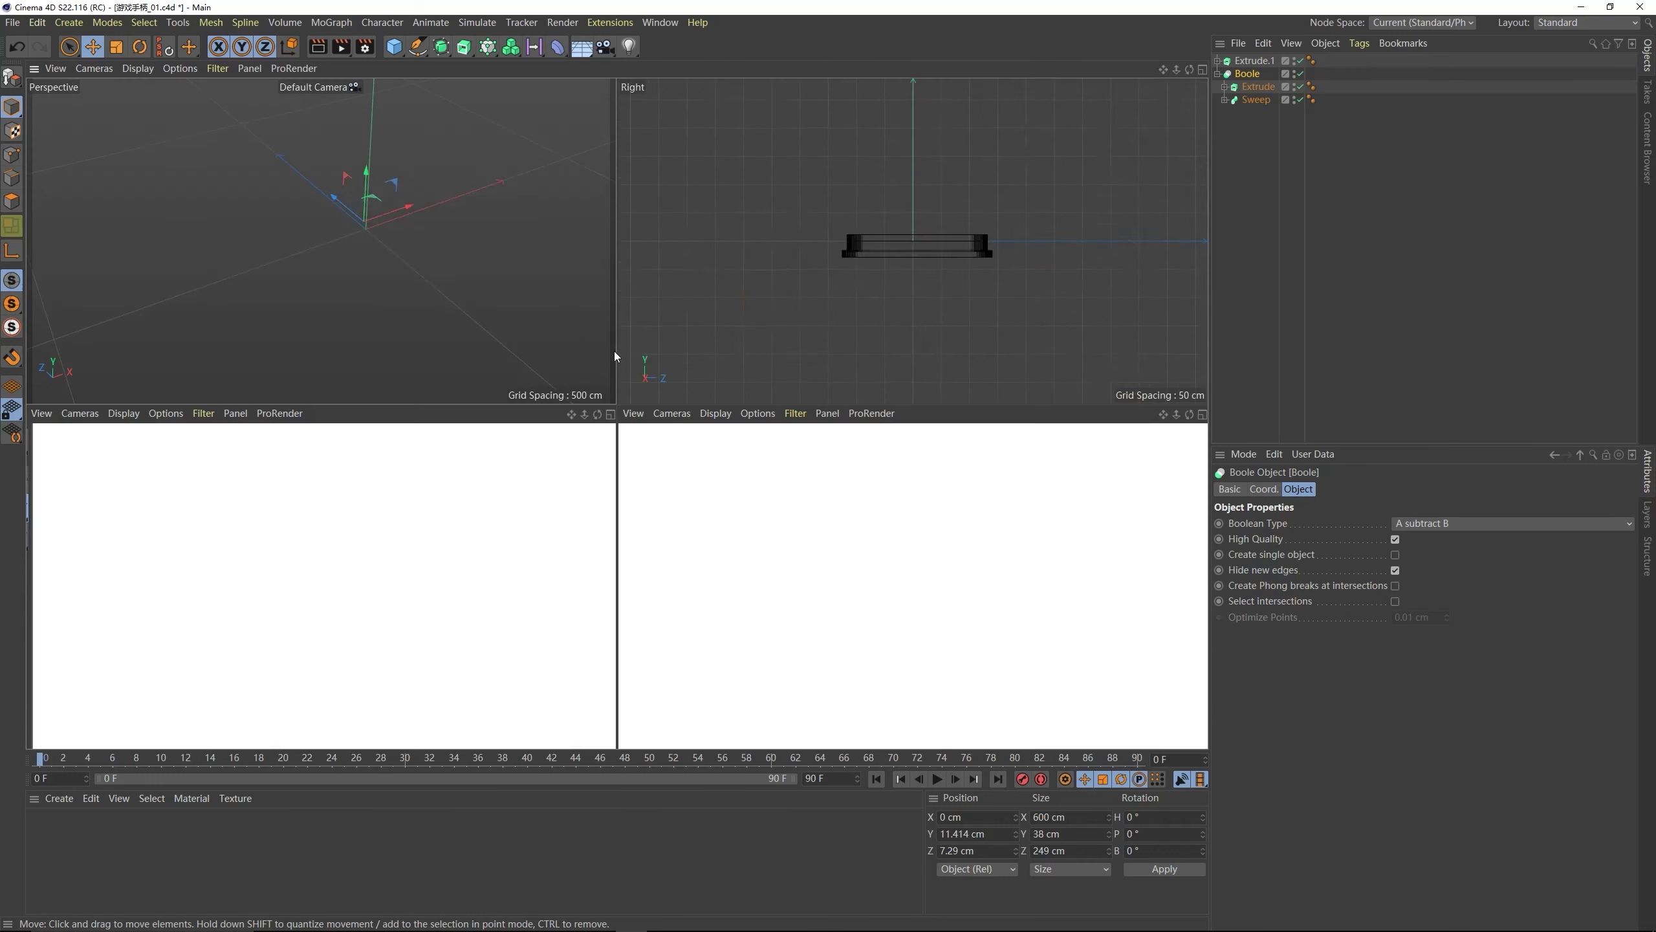
pyautogui.middleClick(642, 355)
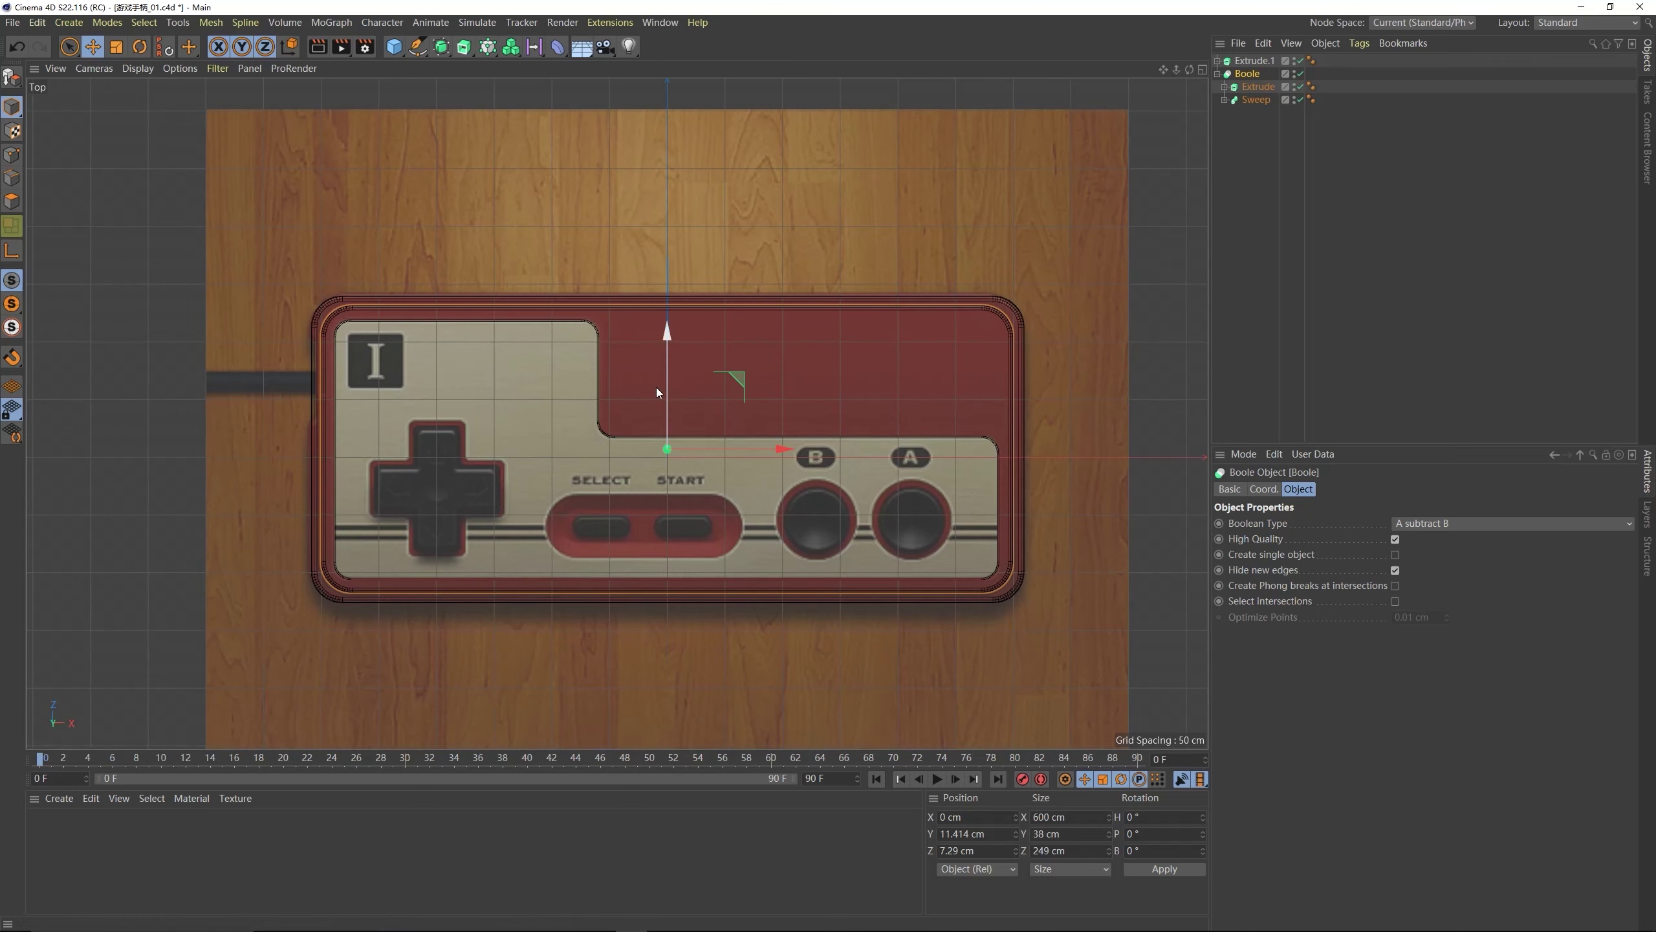
pyautogui.middleClick(639, 387)
pyautogui.middleClick(375, 269)
pyautogui.middleClick(564, 436)
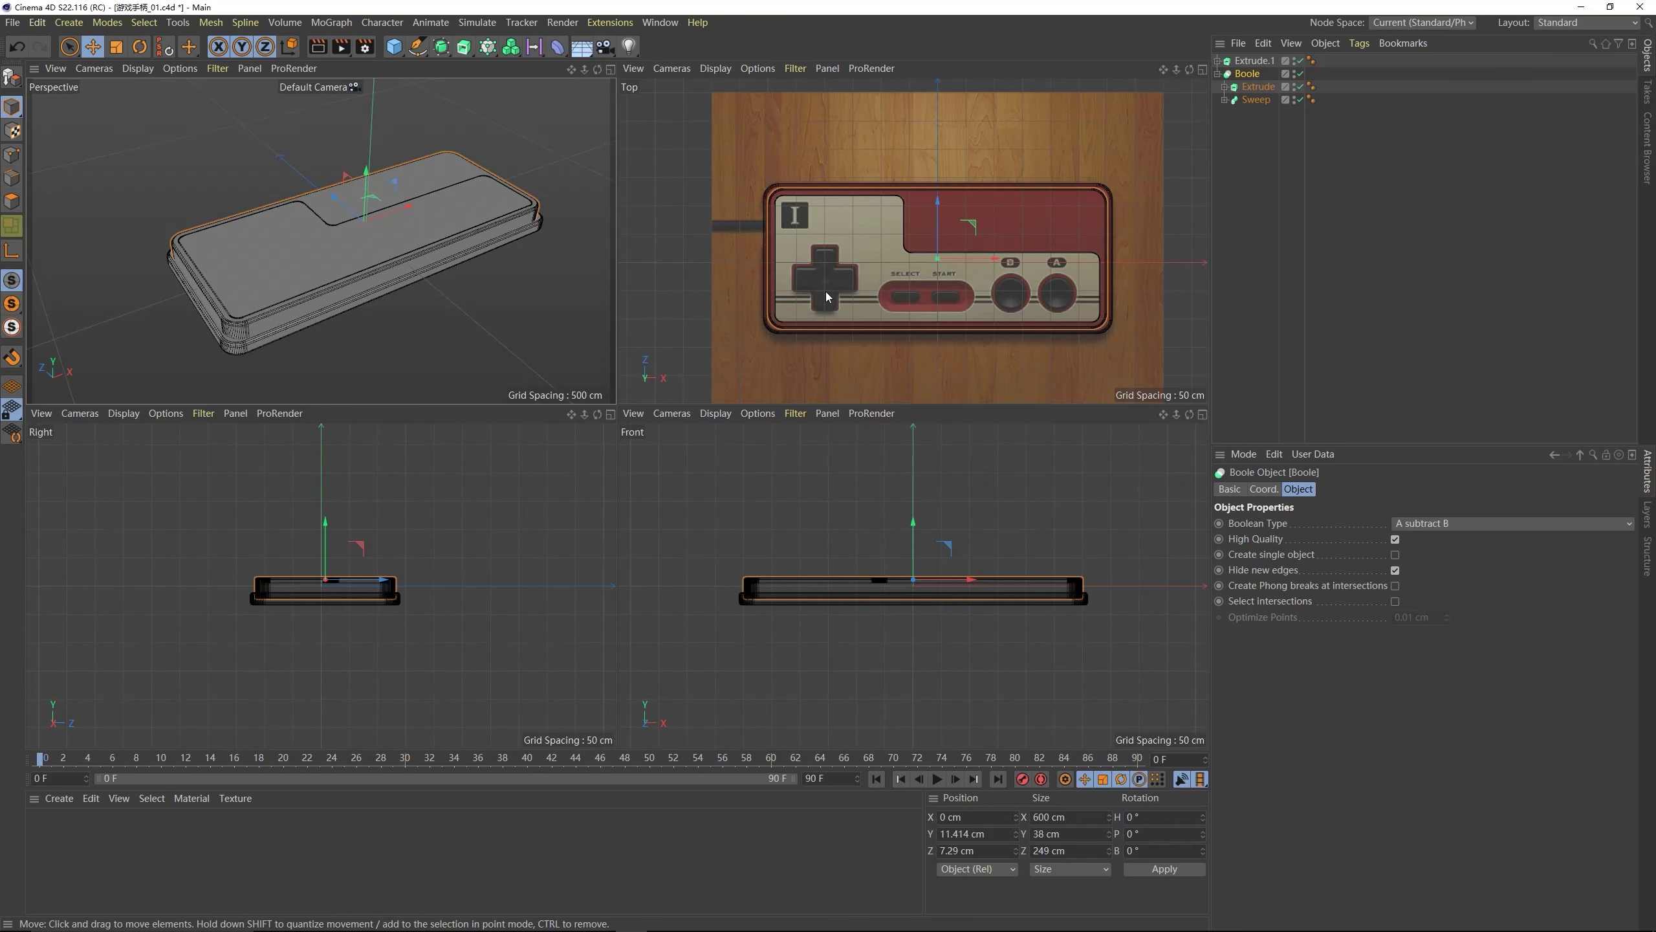
pyautogui.middleClick(652, 353)
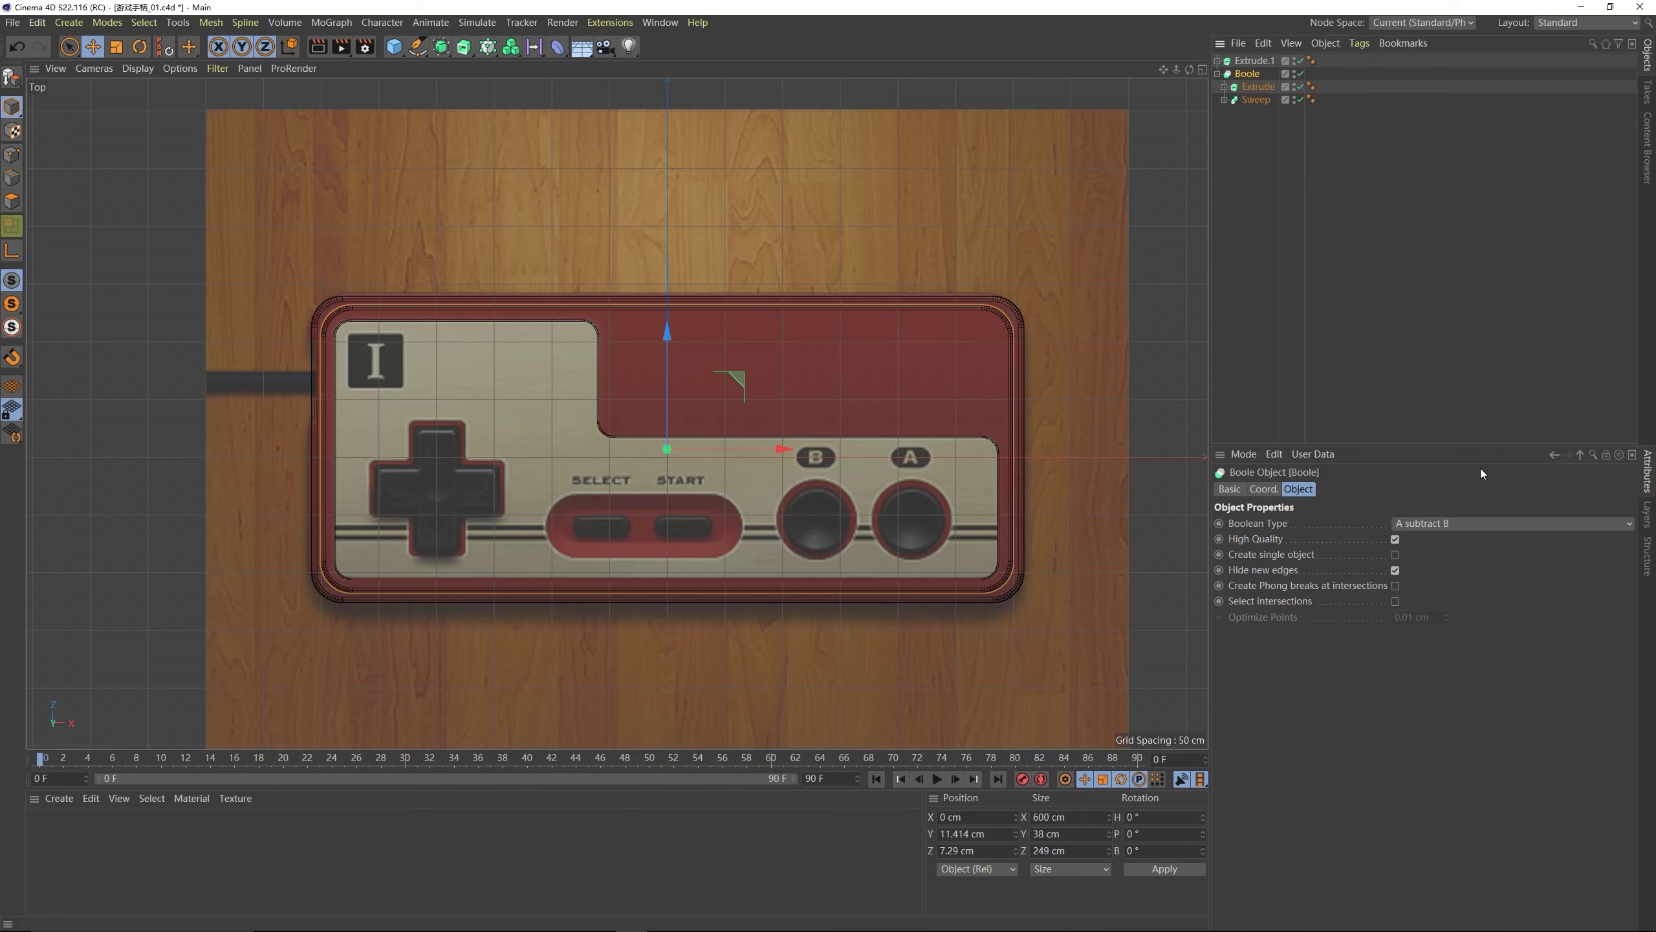
pyautogui.press('F1')
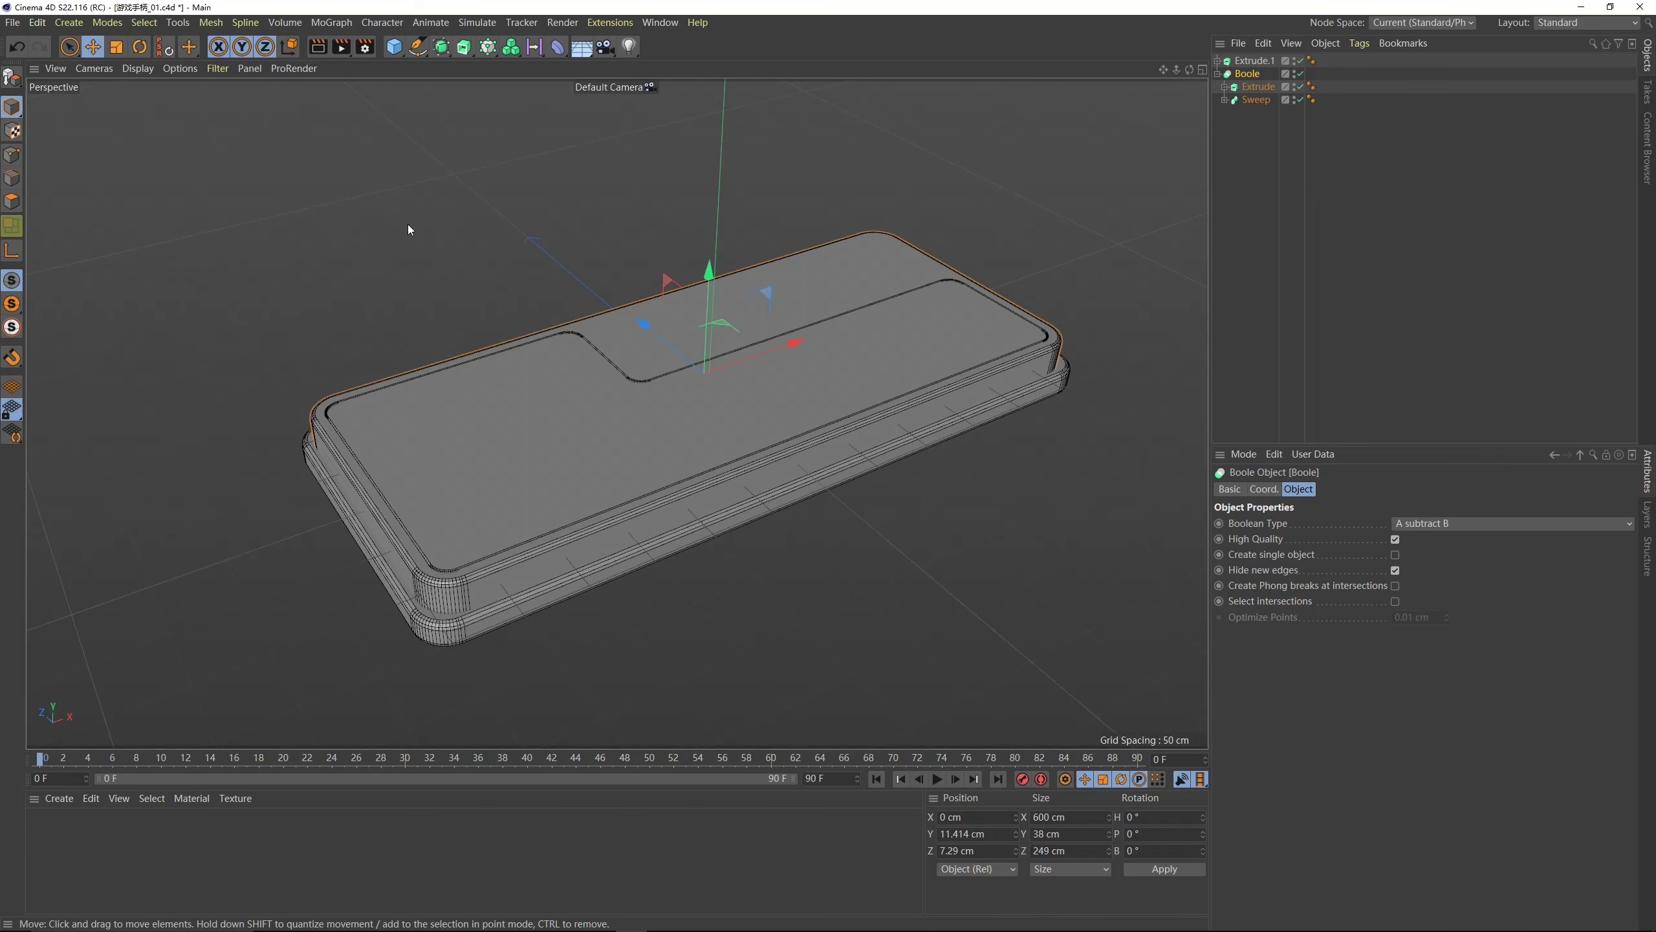
pyautogui.keyDown('alt'); pyautogui.moveTo(407, 224); pyautogui.dragTo(567, 430); pyautogui.keyUp('alt')
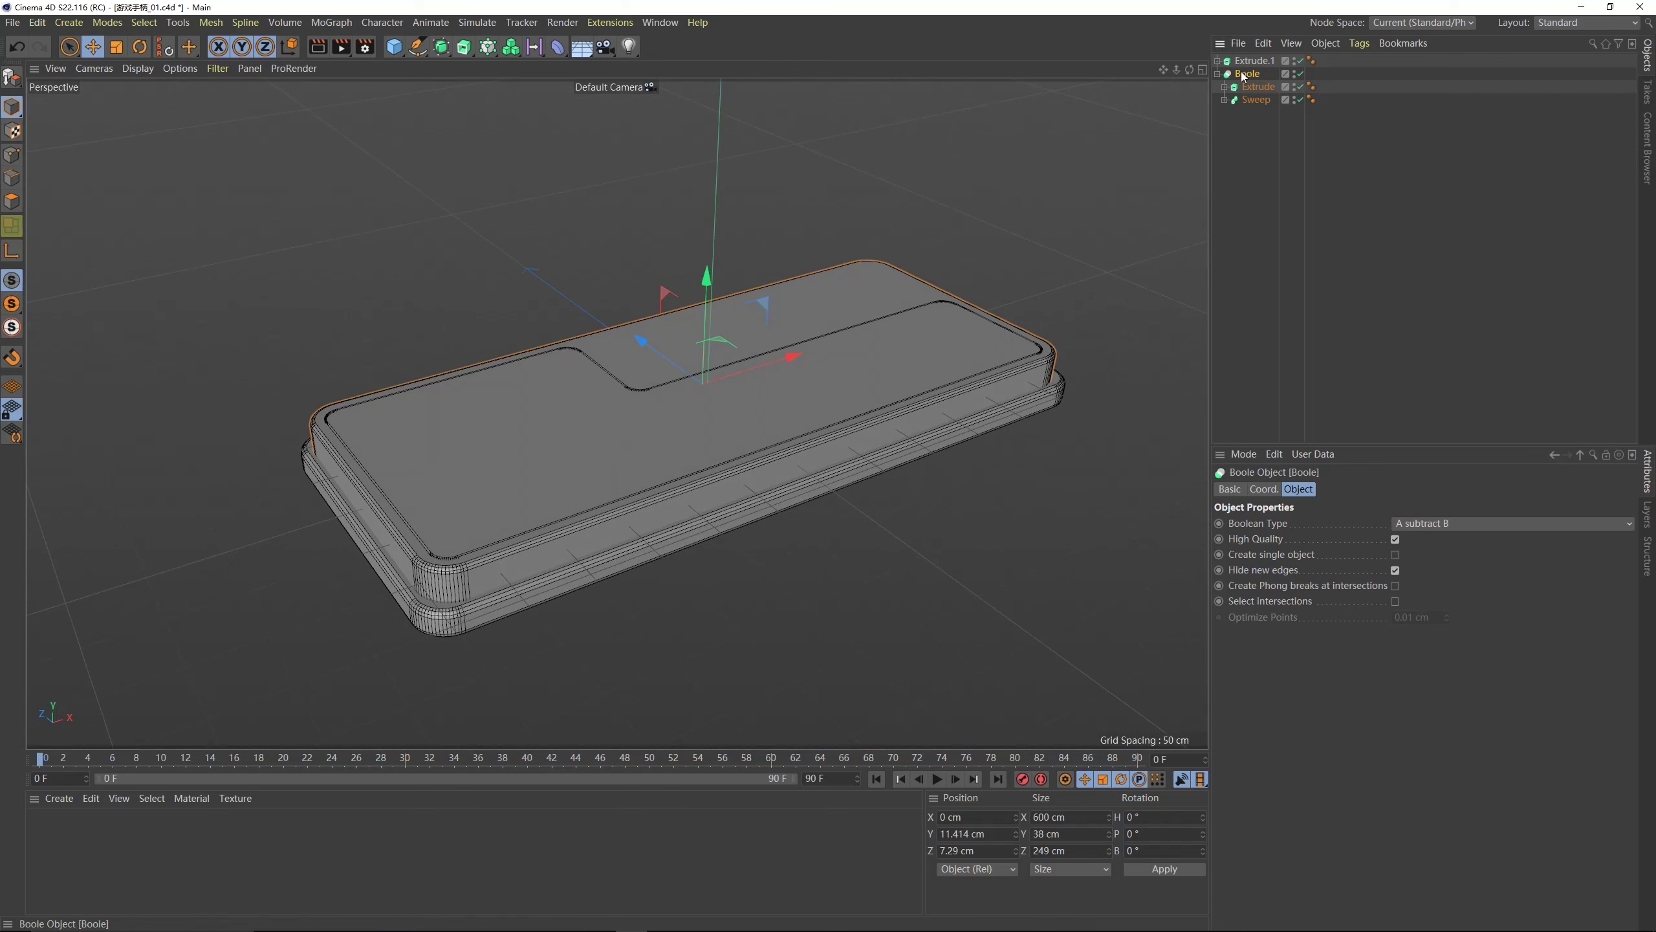
pyautogui.keyDown('alt'); pyautogui.moveTo(819, 316); pyautogui.dragTo(972, 236); pyautogui.keyUp('alt')
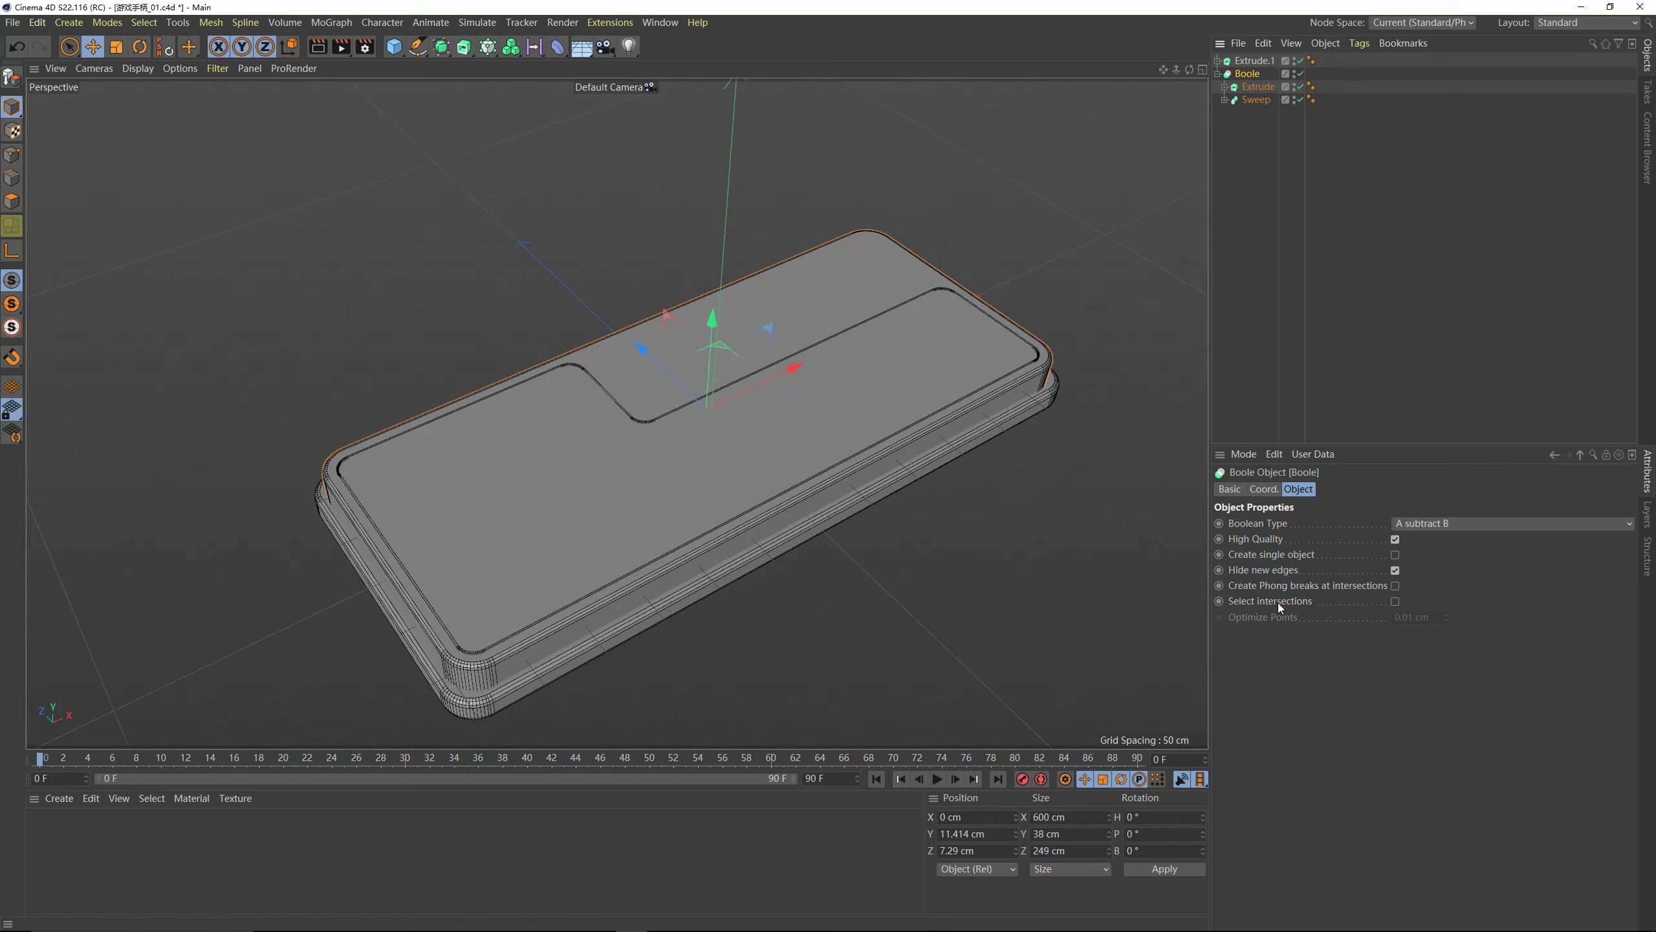
# - Enable Create Single Object on the Boole and convert it to an editable polygon object
pyautogui.click(1395, 555)
pyautogui.press('c')
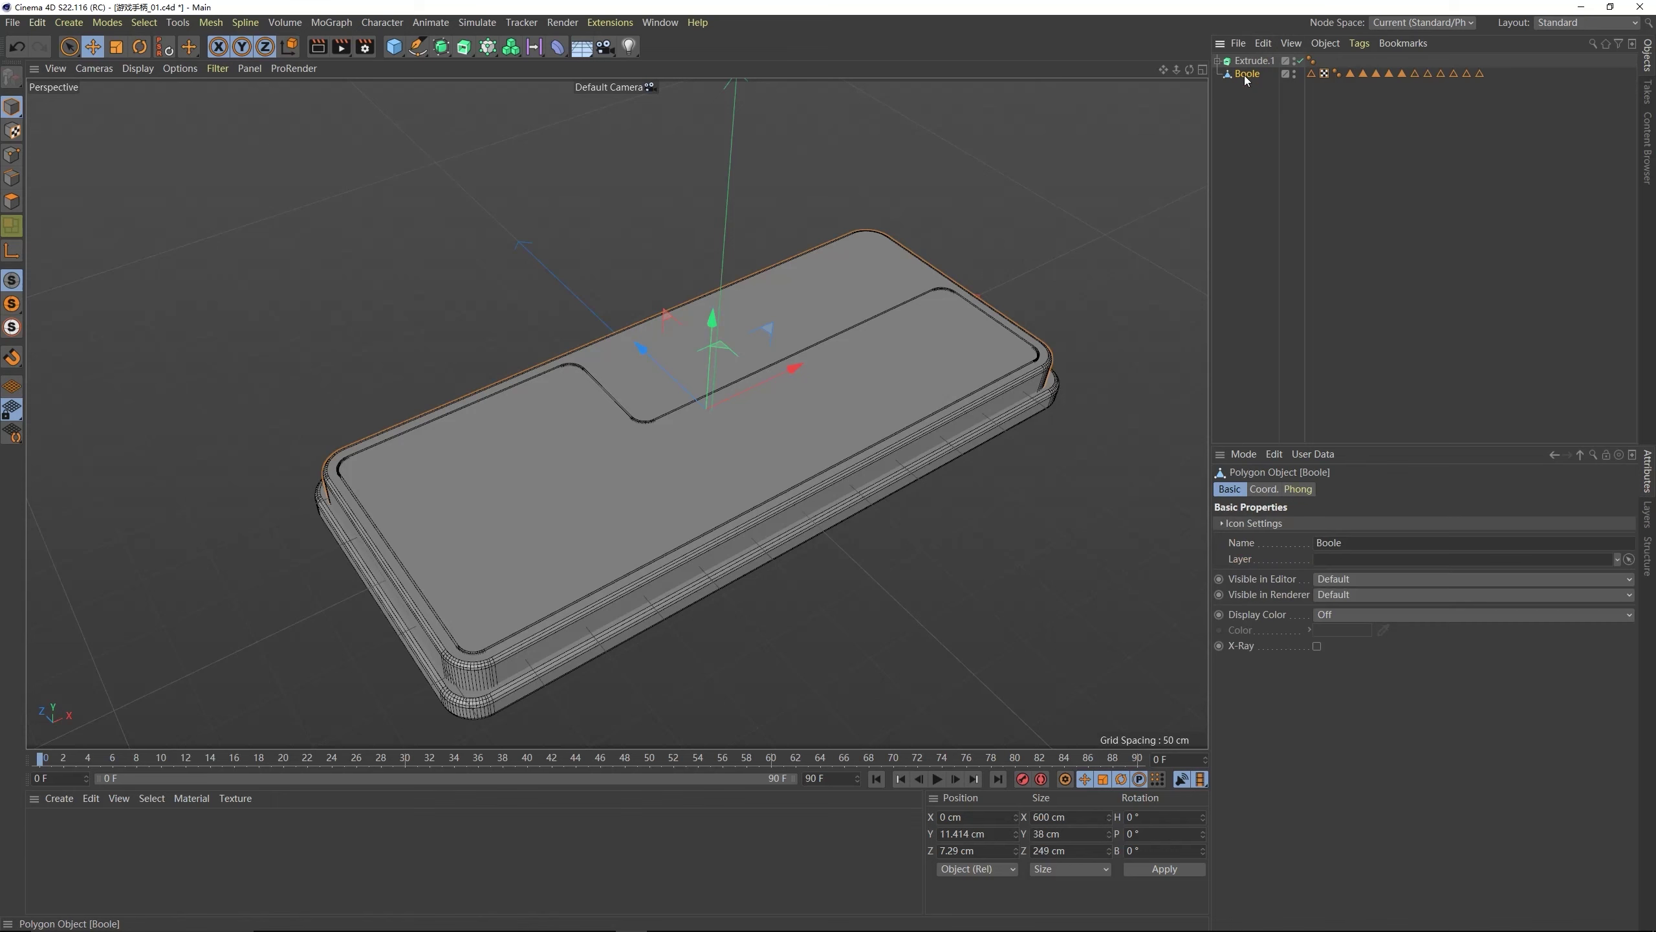
pyautogui.moveTo(712, 323); pyautogui.dragTo(711, 225)
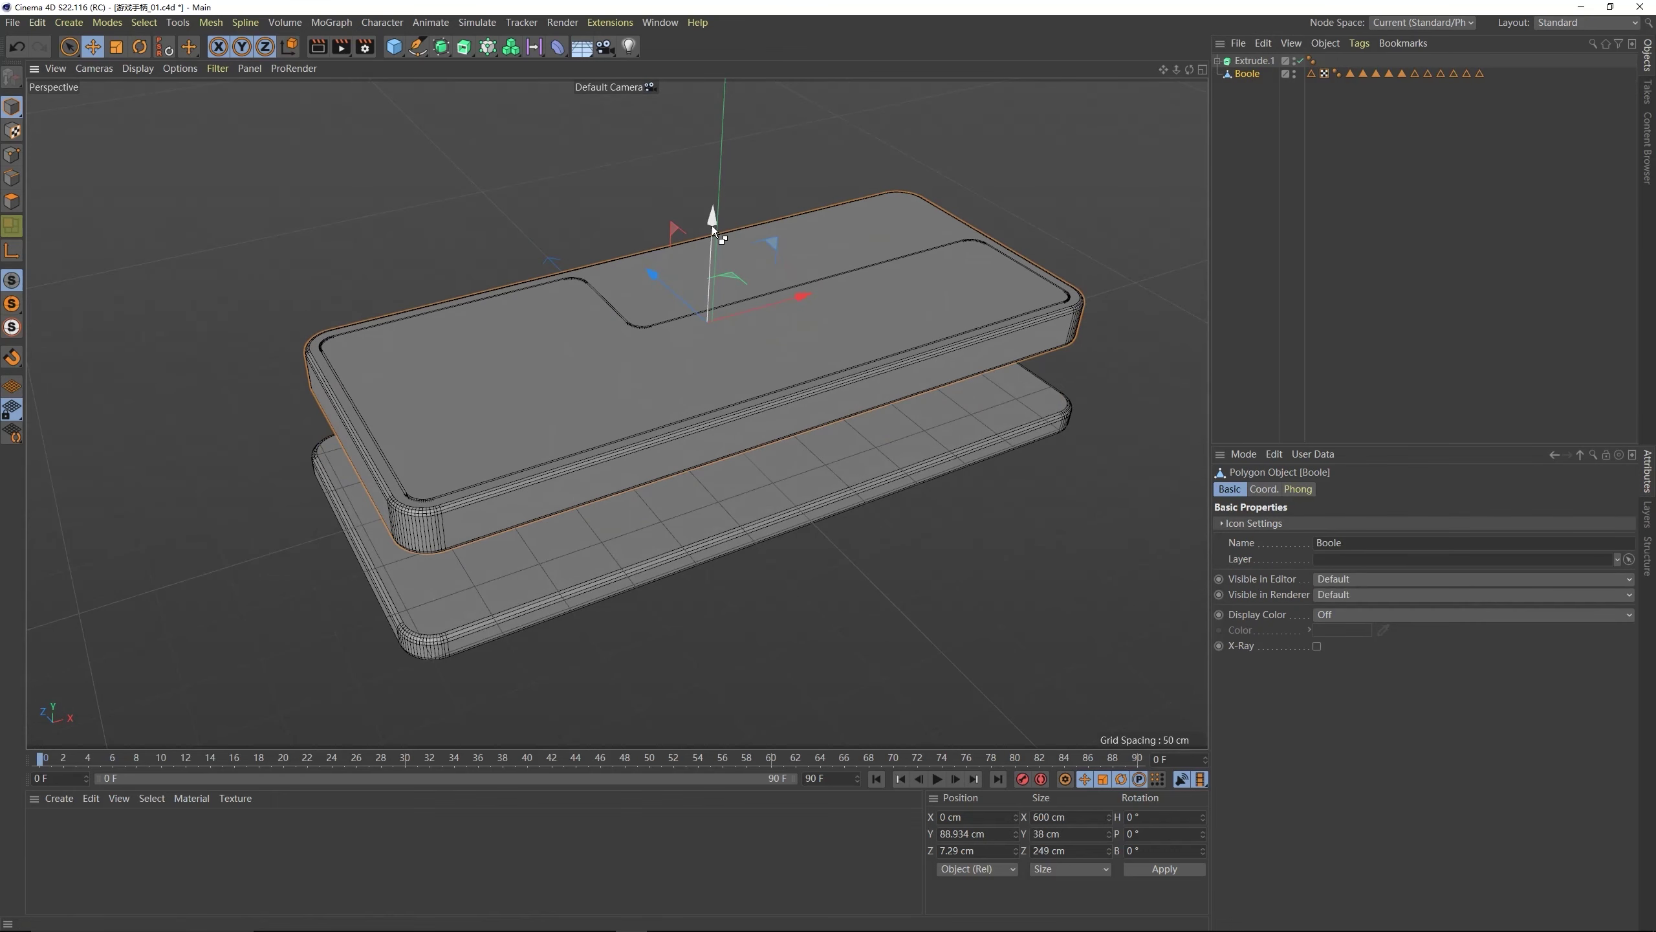
pyautogui.hotkey('ctrl', 'z')
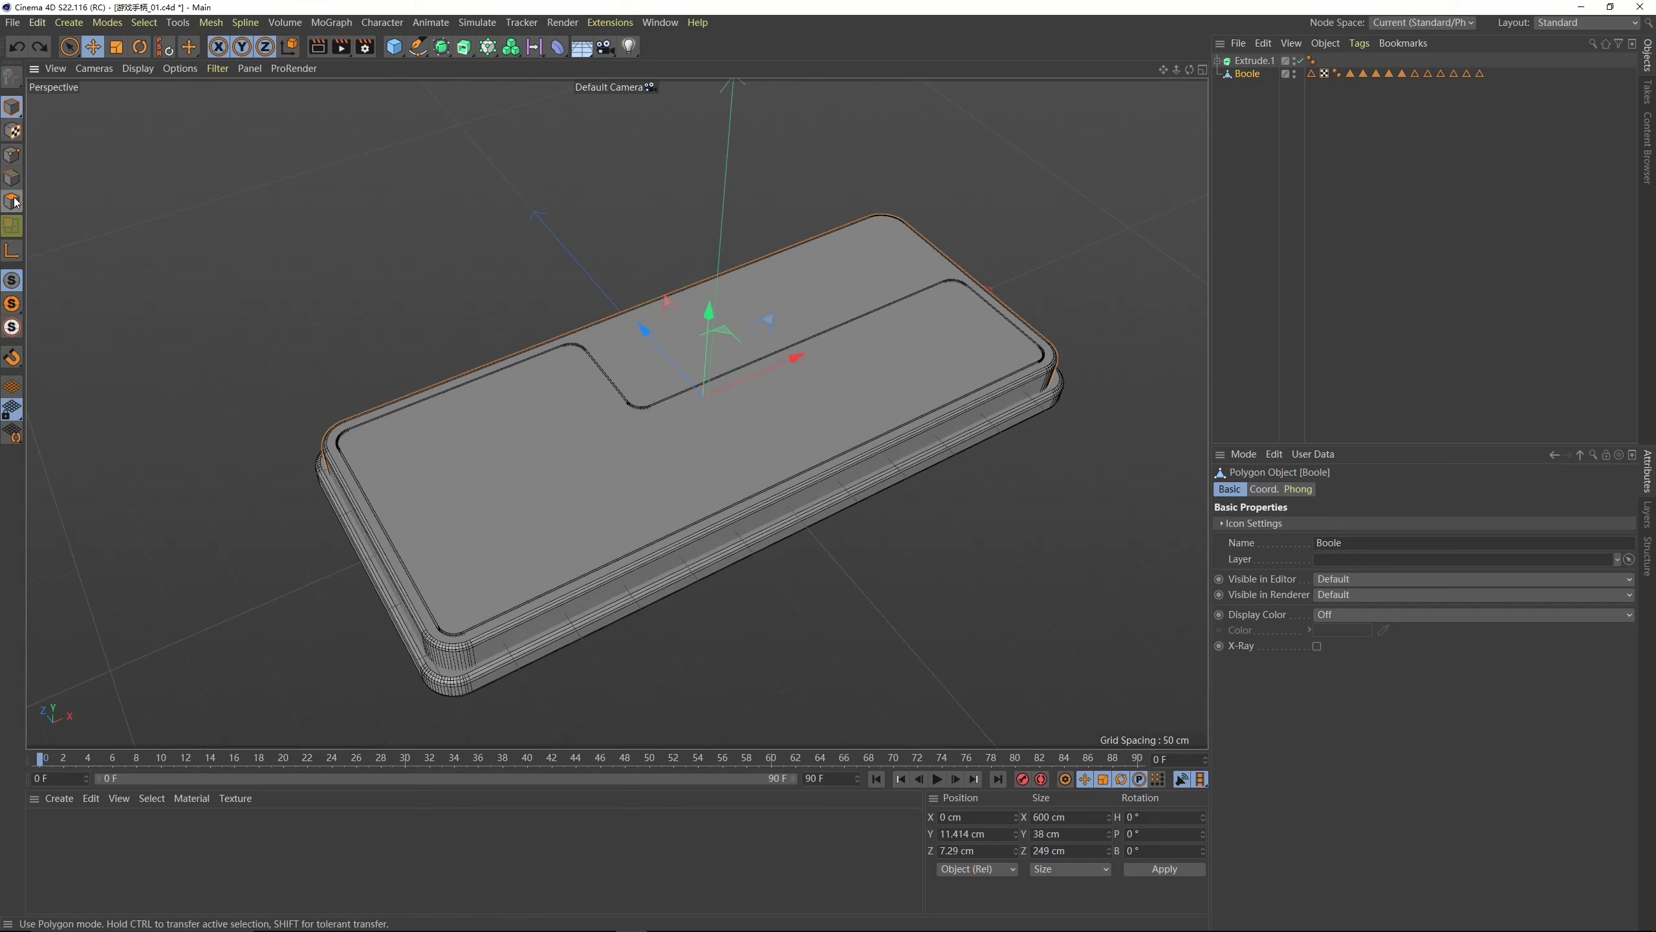
# - Select the inner top face and lower it slightly, checking the reference photo
pyautogui.click(12, 201)
pyautogui.doubleClick(449, 434)
pyautogui.keyDown('alt'); pyautogui.moveTo(747, 161); pyautogui.dragTo(621, 319); pyautogui.keyUp('alt')
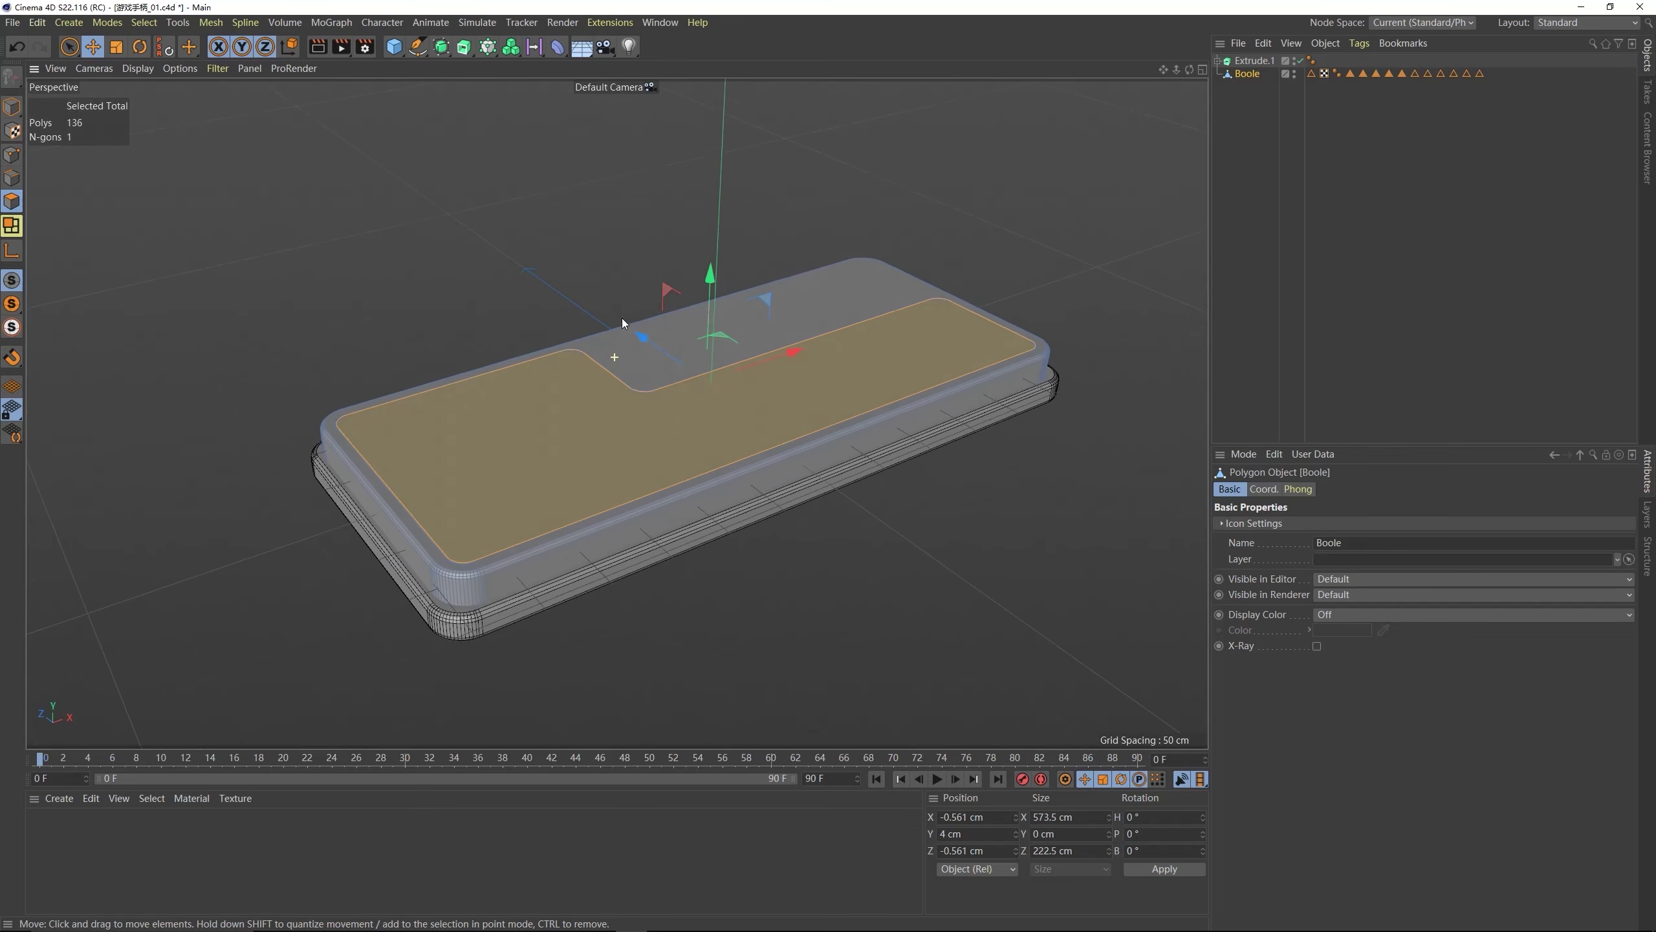
pyautogui.hotkey('alt', 'Tab')
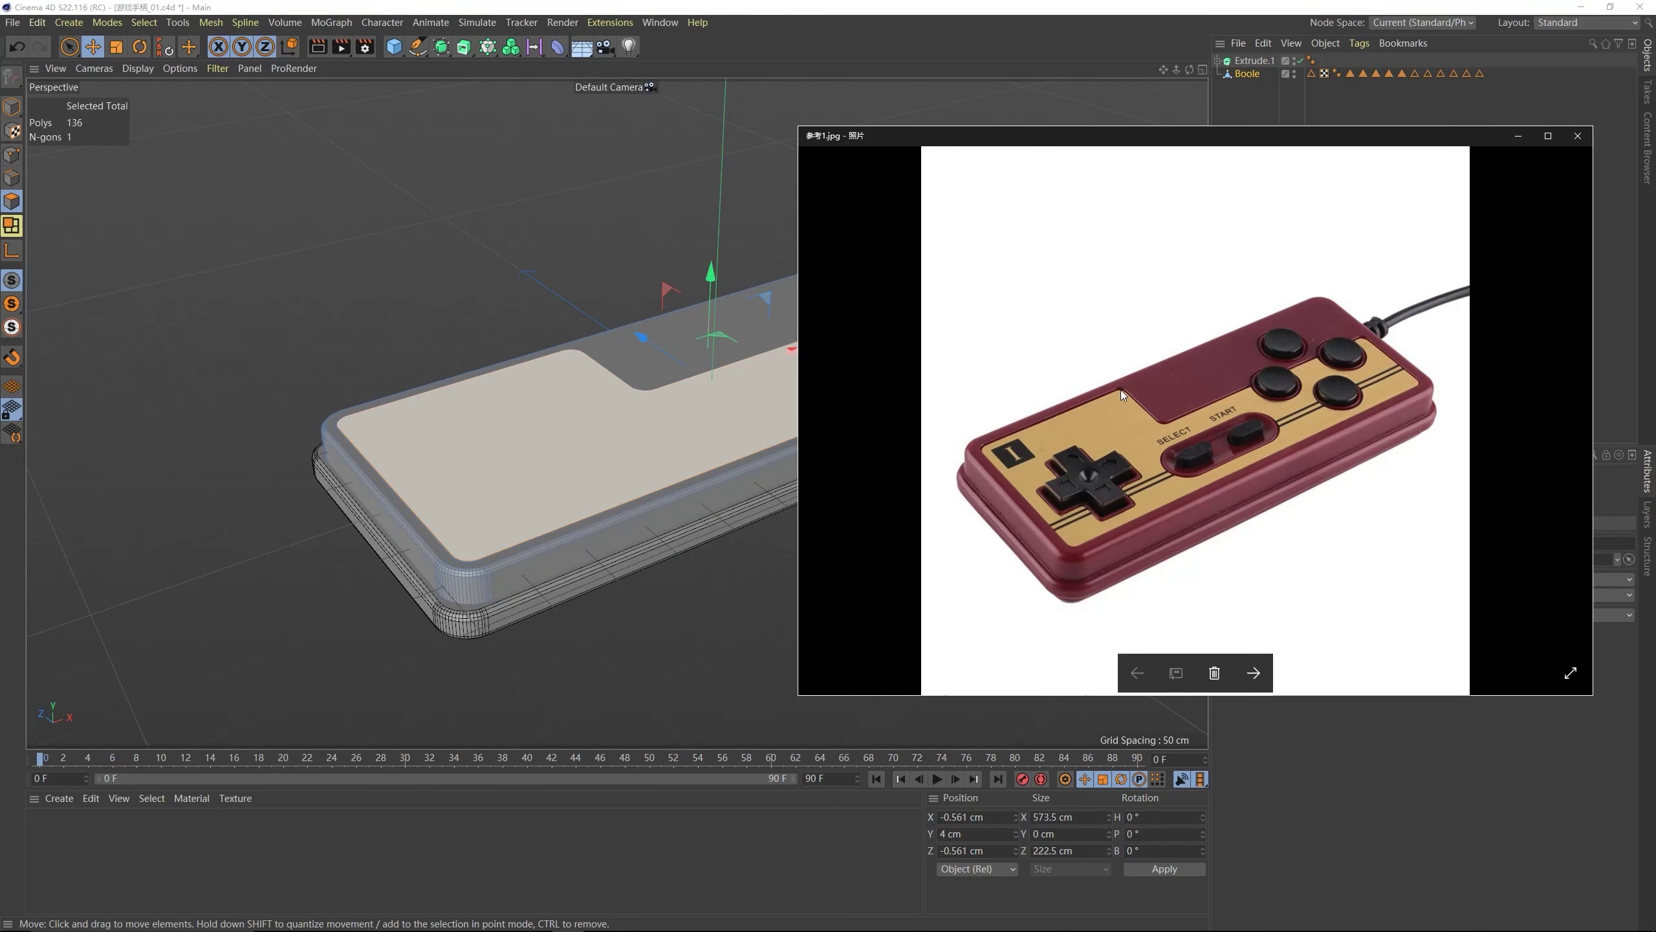
pyautogui.hotkey('alt', 'Tab')
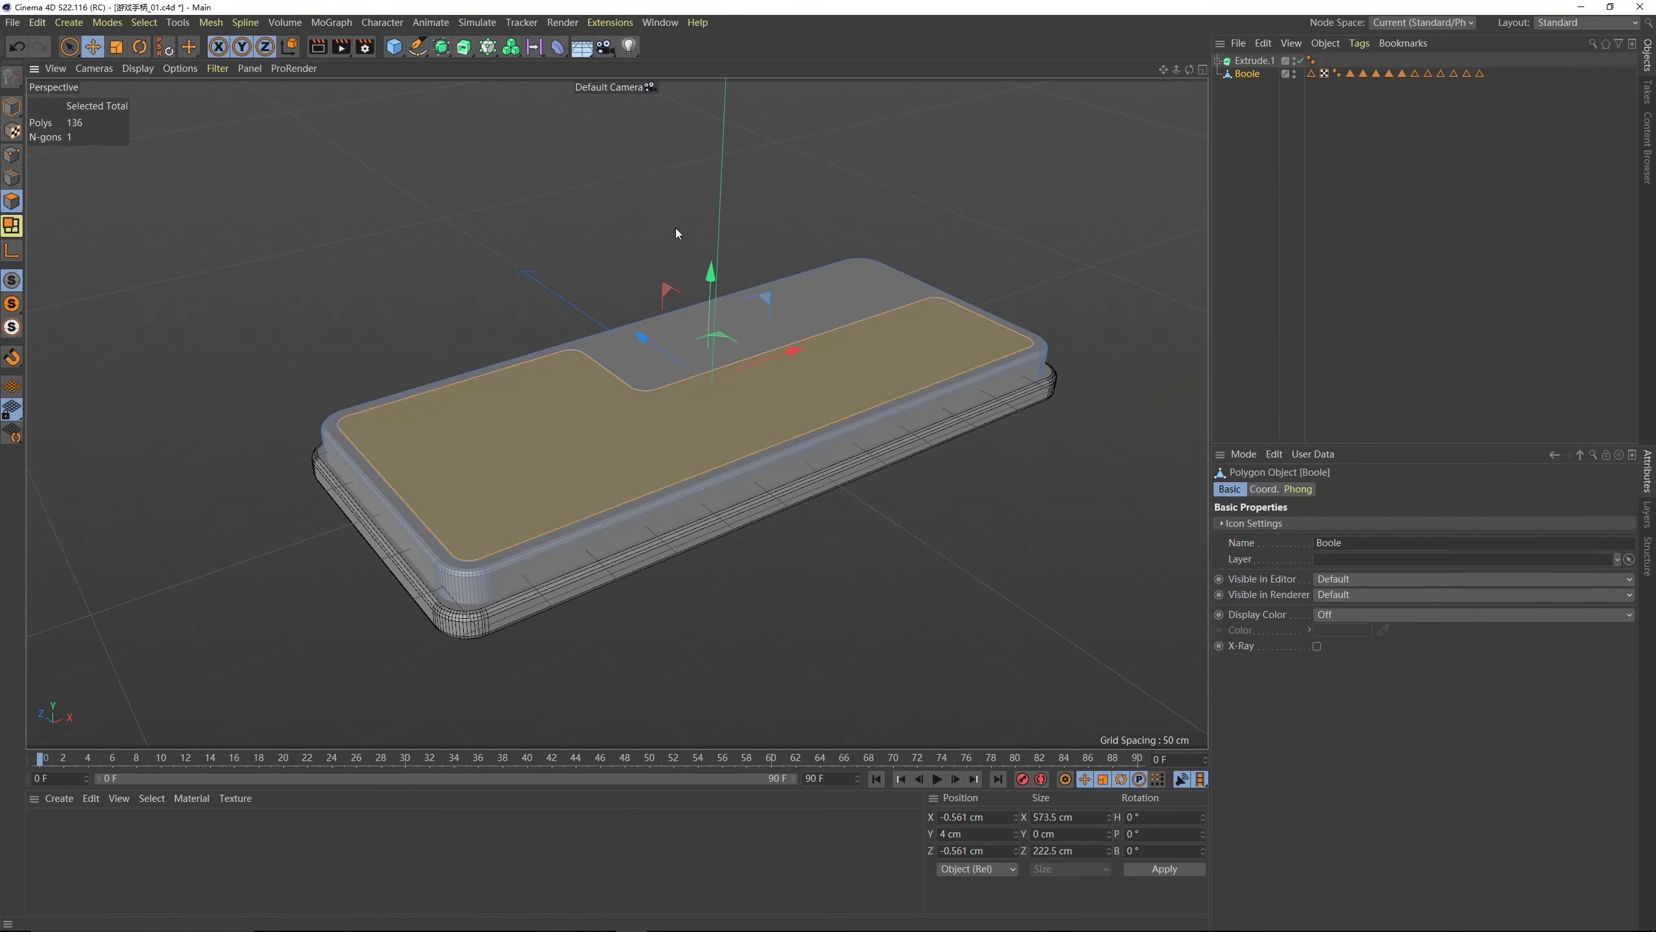
pyautogui.moveTo(711, 279); pyautogui.dragTo(714, 283)
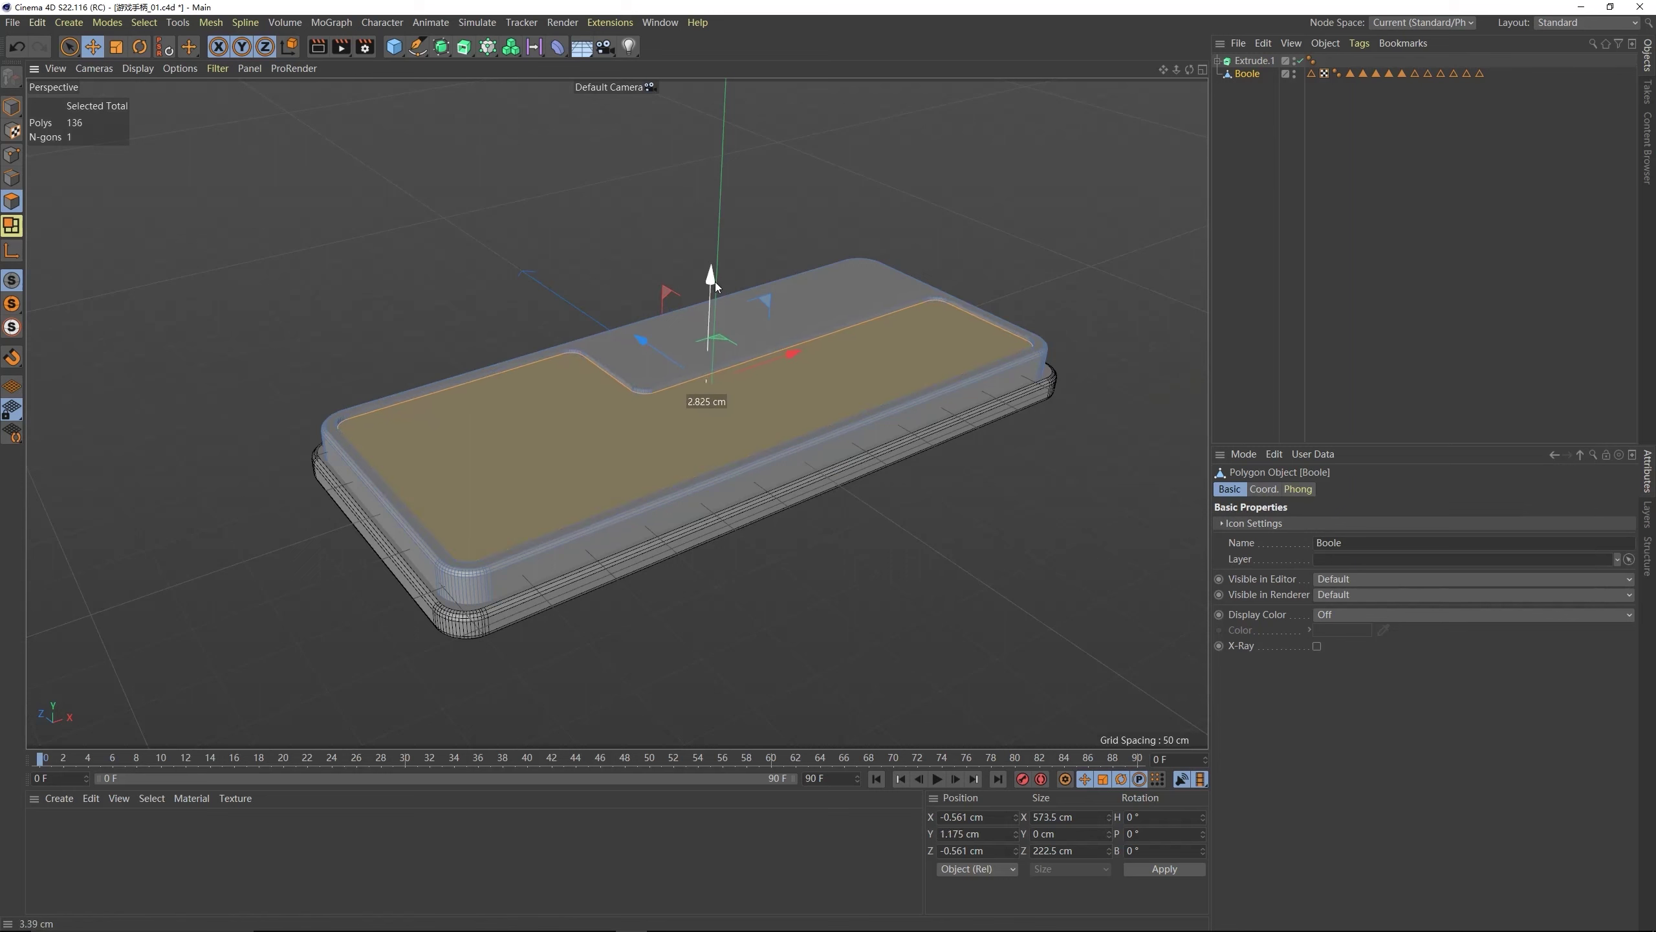
pyautogui.hotkey('ctrl', 'shift', 'a')
pyautogui.click(595, 430)
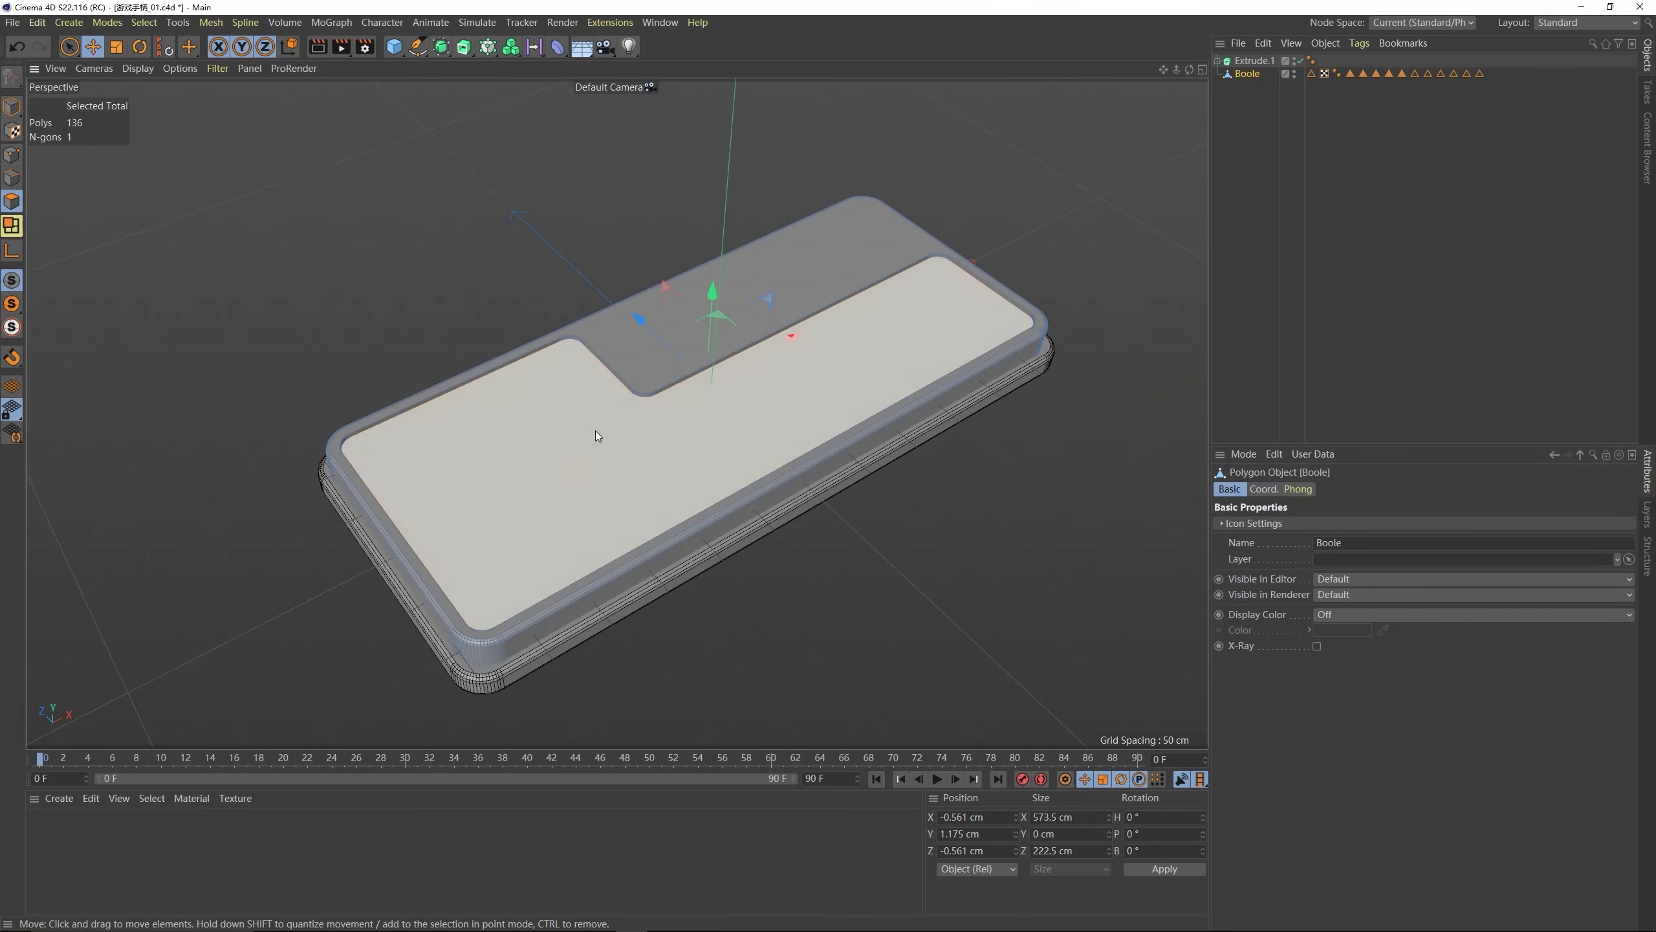
pyautogui.keyDown('alt'); pyautogui.moveTo(595, 431); pyautogui.dragTo(712, 265); pyautogui.keyUp('alt')
# - Deselect, reselect the Boole body and return to object mode to review it
pyautogui.click(1343, 243)
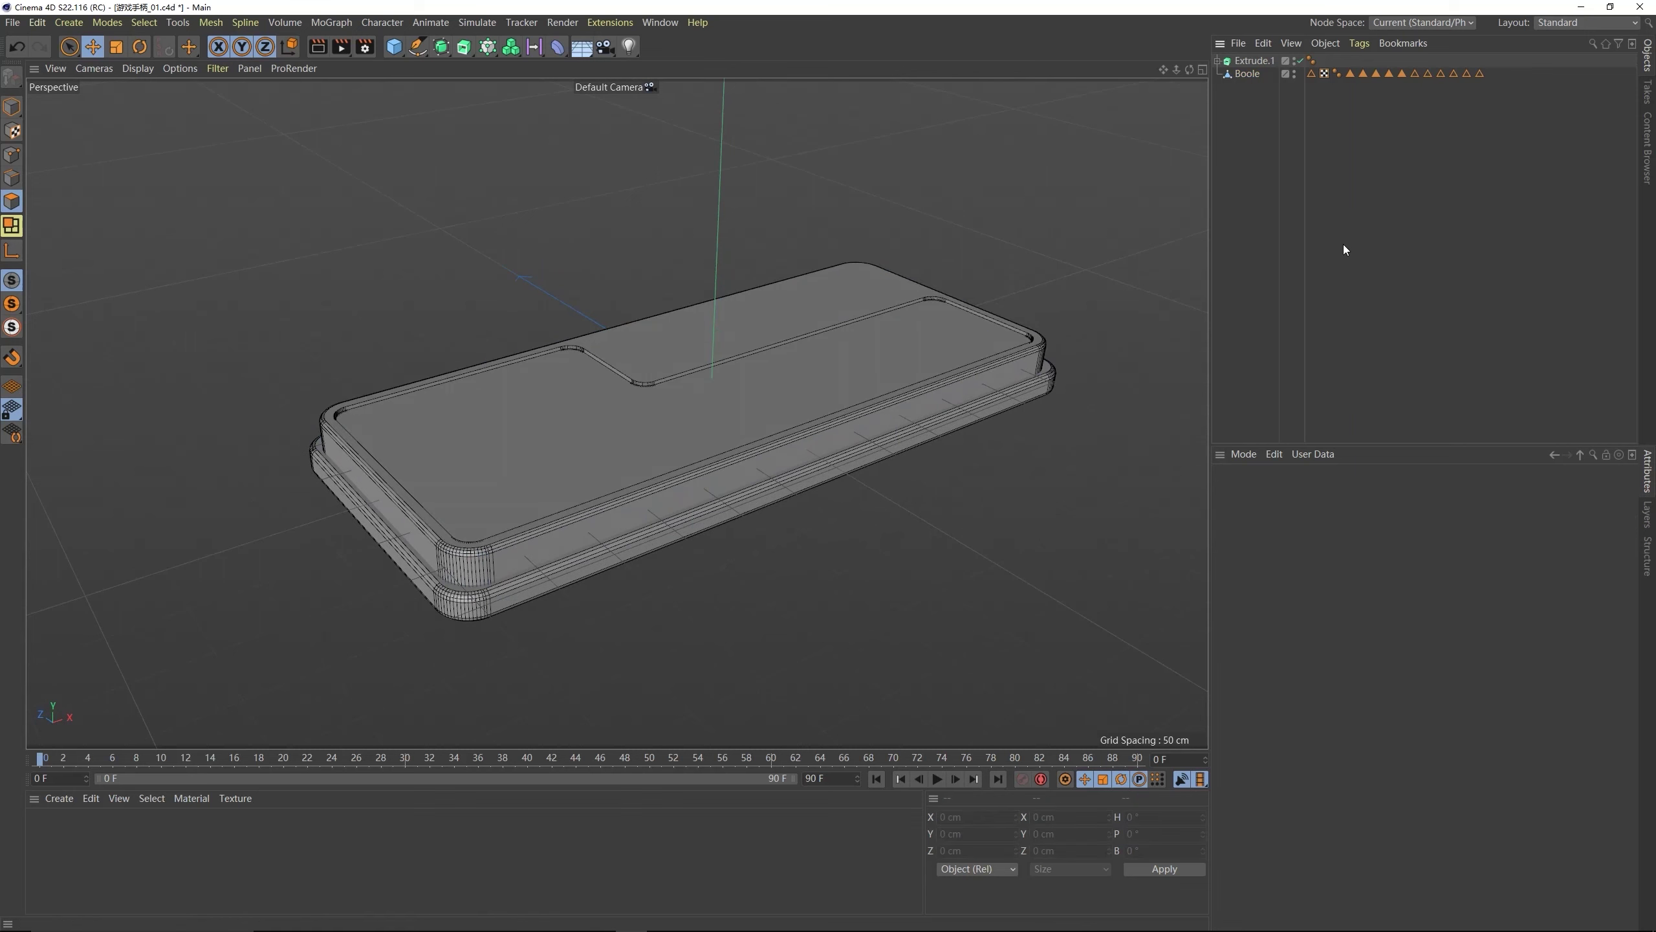
pyautogui.keyDown('alt'); pyautogui.moveTo(618, 373); pyautogui.dragTo(623, 406); pyautogui.keyUp('alt')
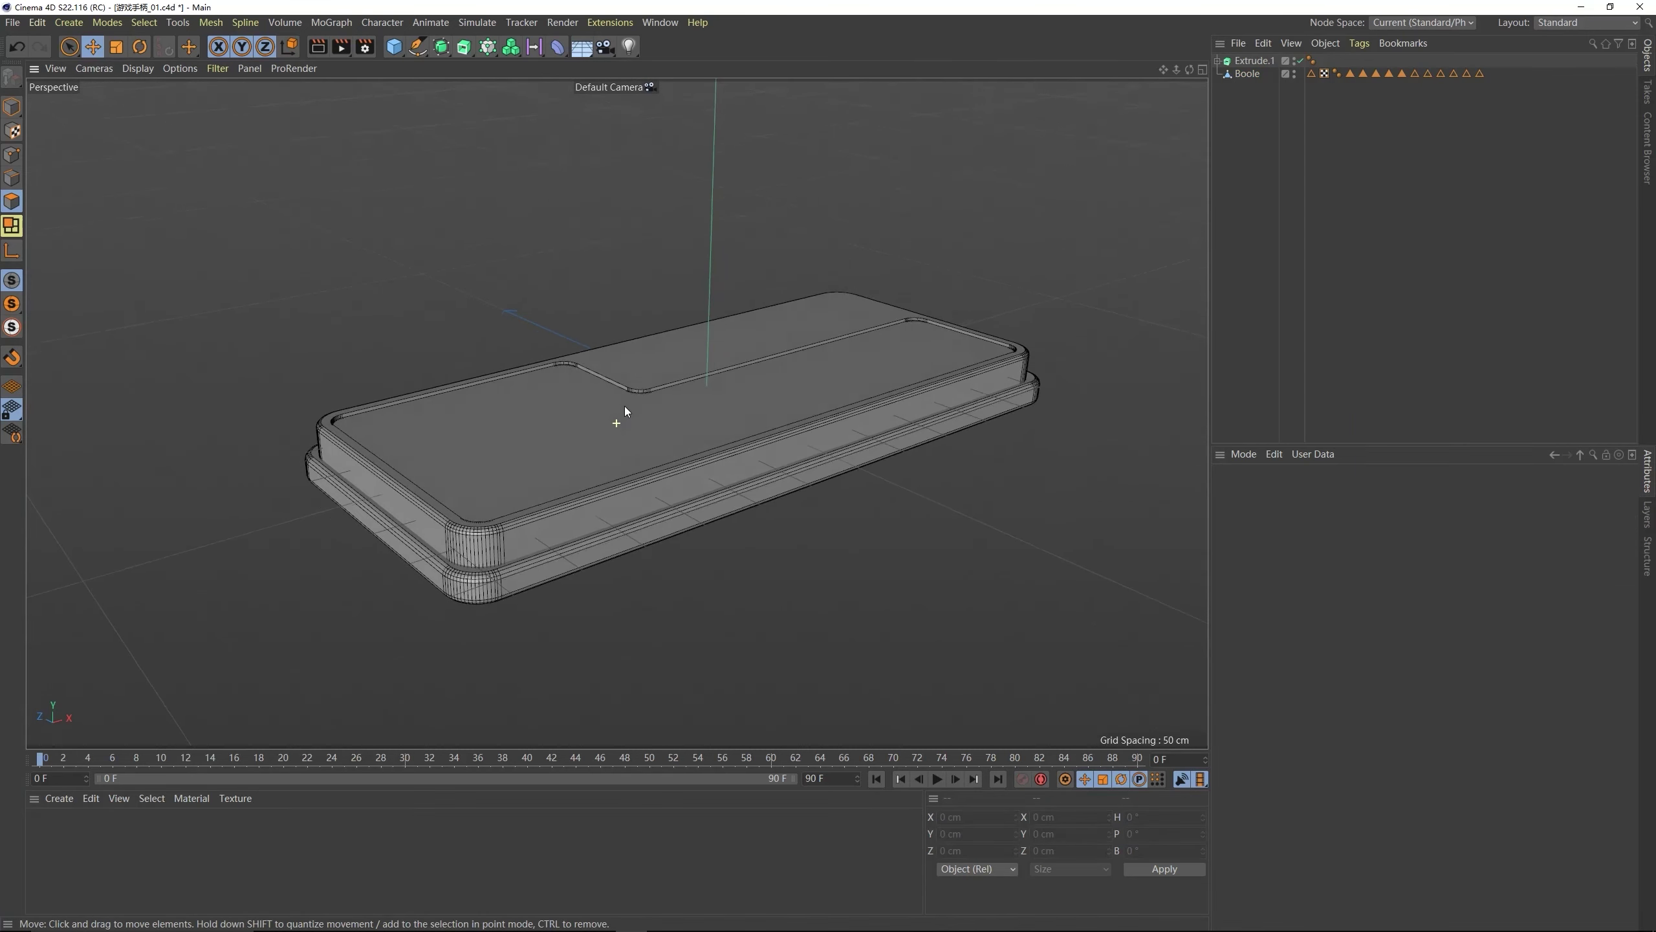
pyautogui.click(1244, 73)
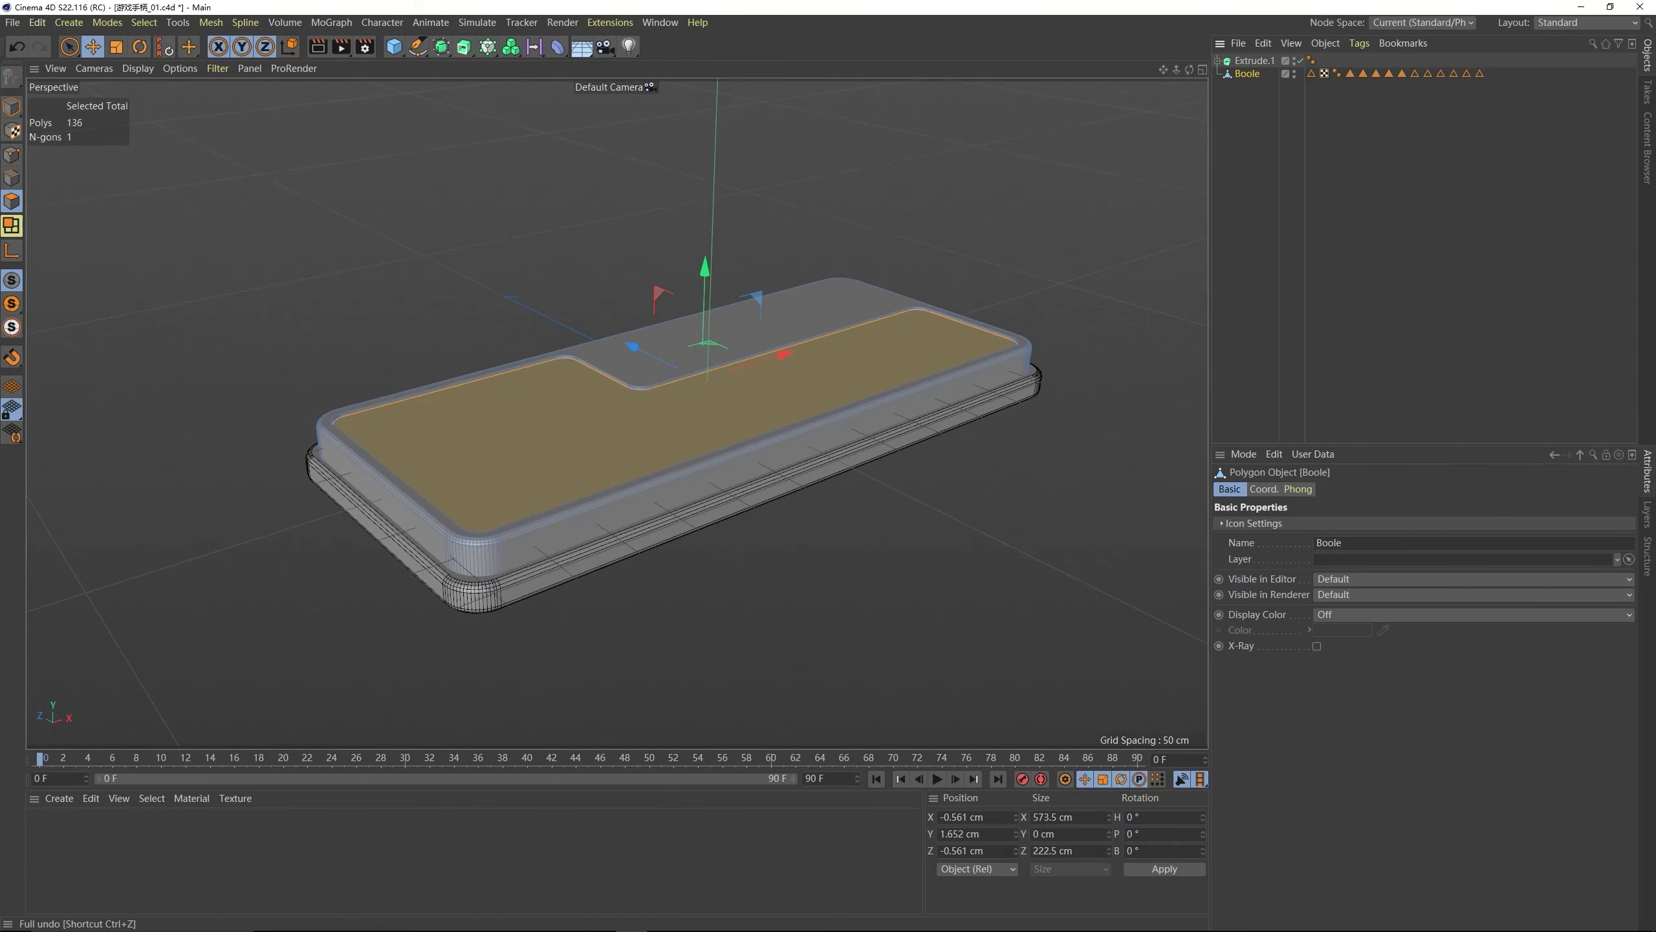
pyautogui.click(11, 106)
pyautogui.keyDown('alt'); pyautogui.moveTo(663, 369); pyautogui.dragTo(574, 479); pyautogui.keyUp('alt')
# - Add a Rectangle spline over the D-pad and resize it to fit one D-pad arm
pyautogui.middleClick(603, 443)
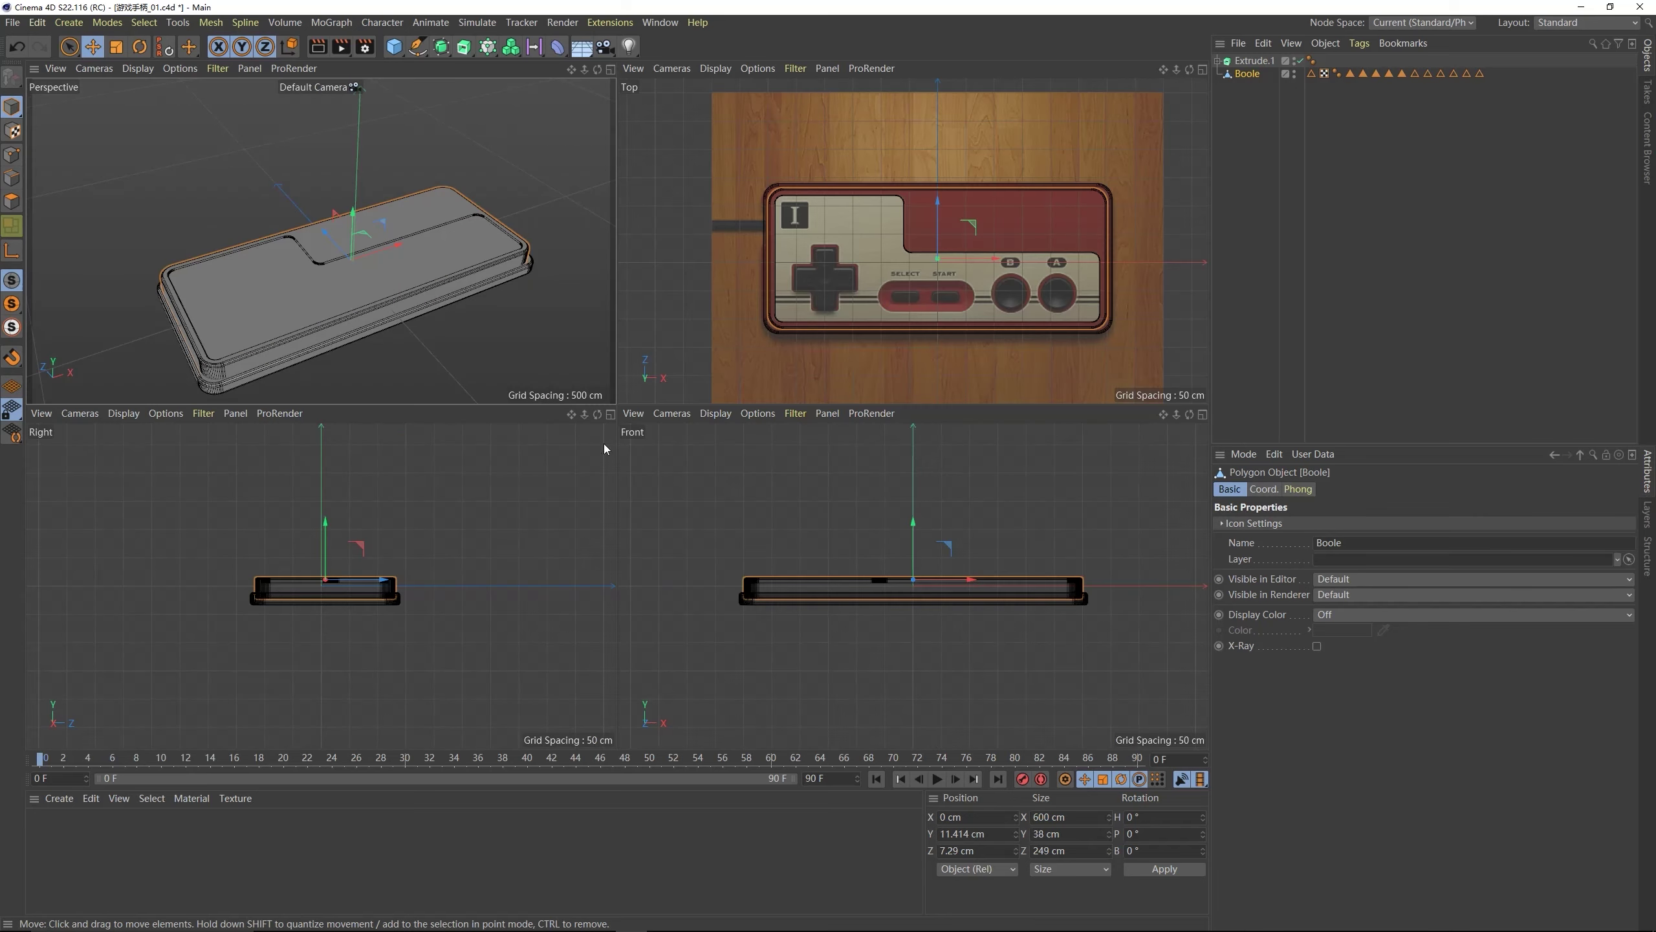
pyautogui.middleClick(841, 334)
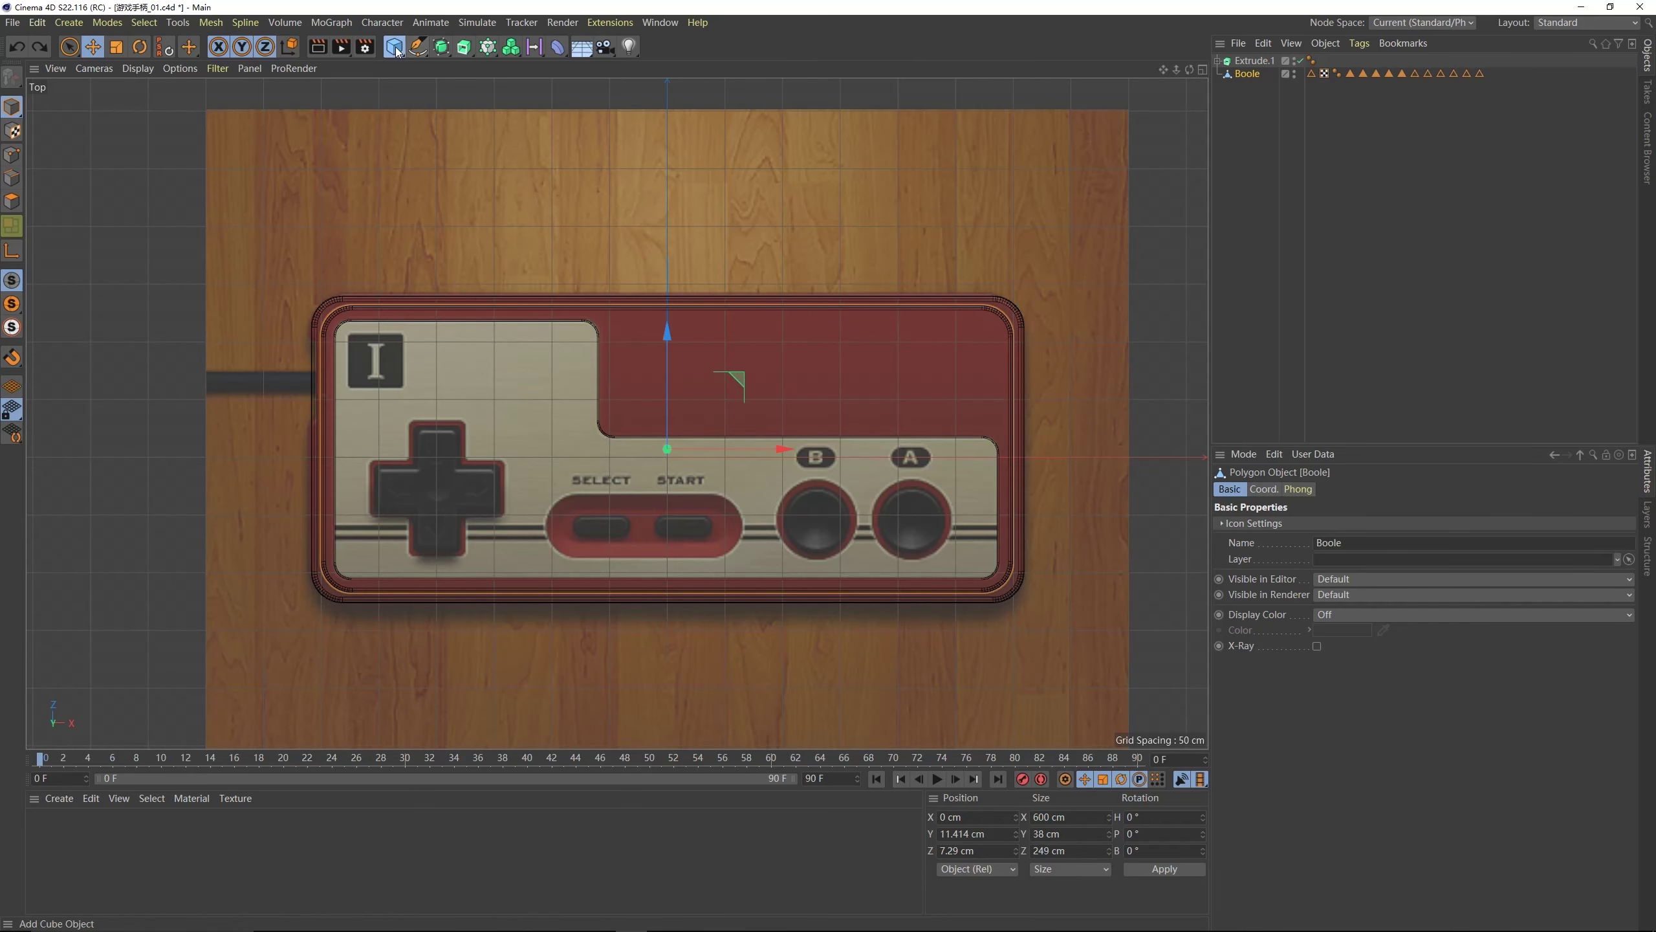
pyautogui.click(419, 48)
pyautogui.click(419, 47)
pyautogui.click(572, 161)
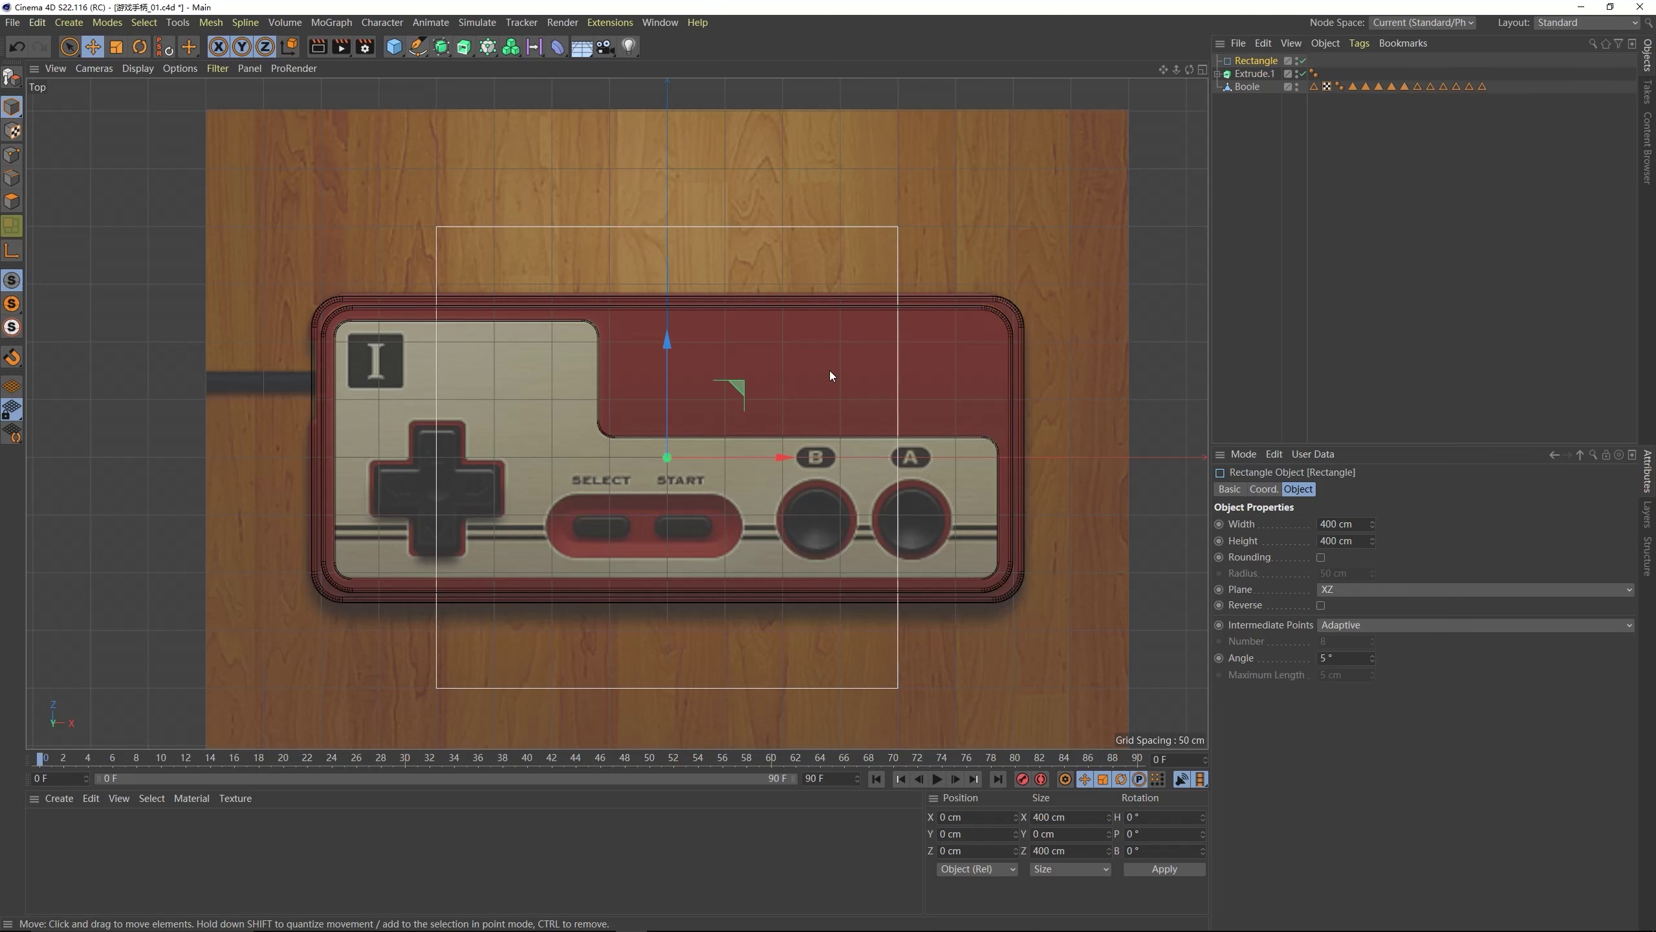
pyautogui.moveTo(720, 455); pyautogui.dragTo(417, 386)
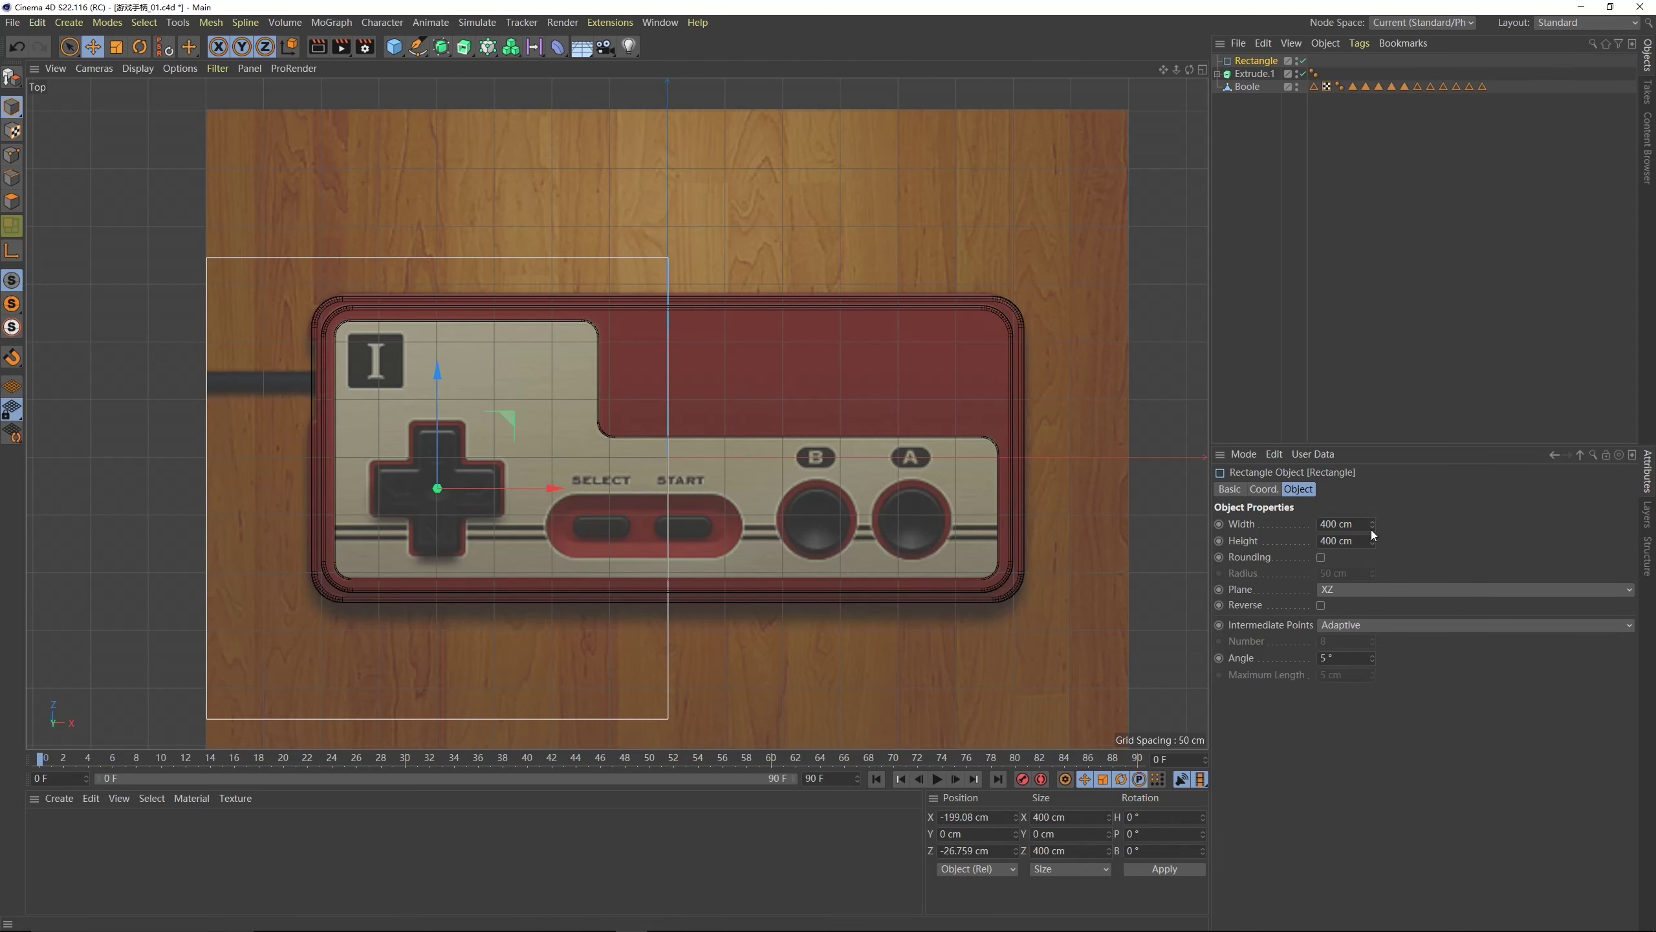
pyautogui.moveTo(1372, 526); pyautogui.dragTo(1372, 764)
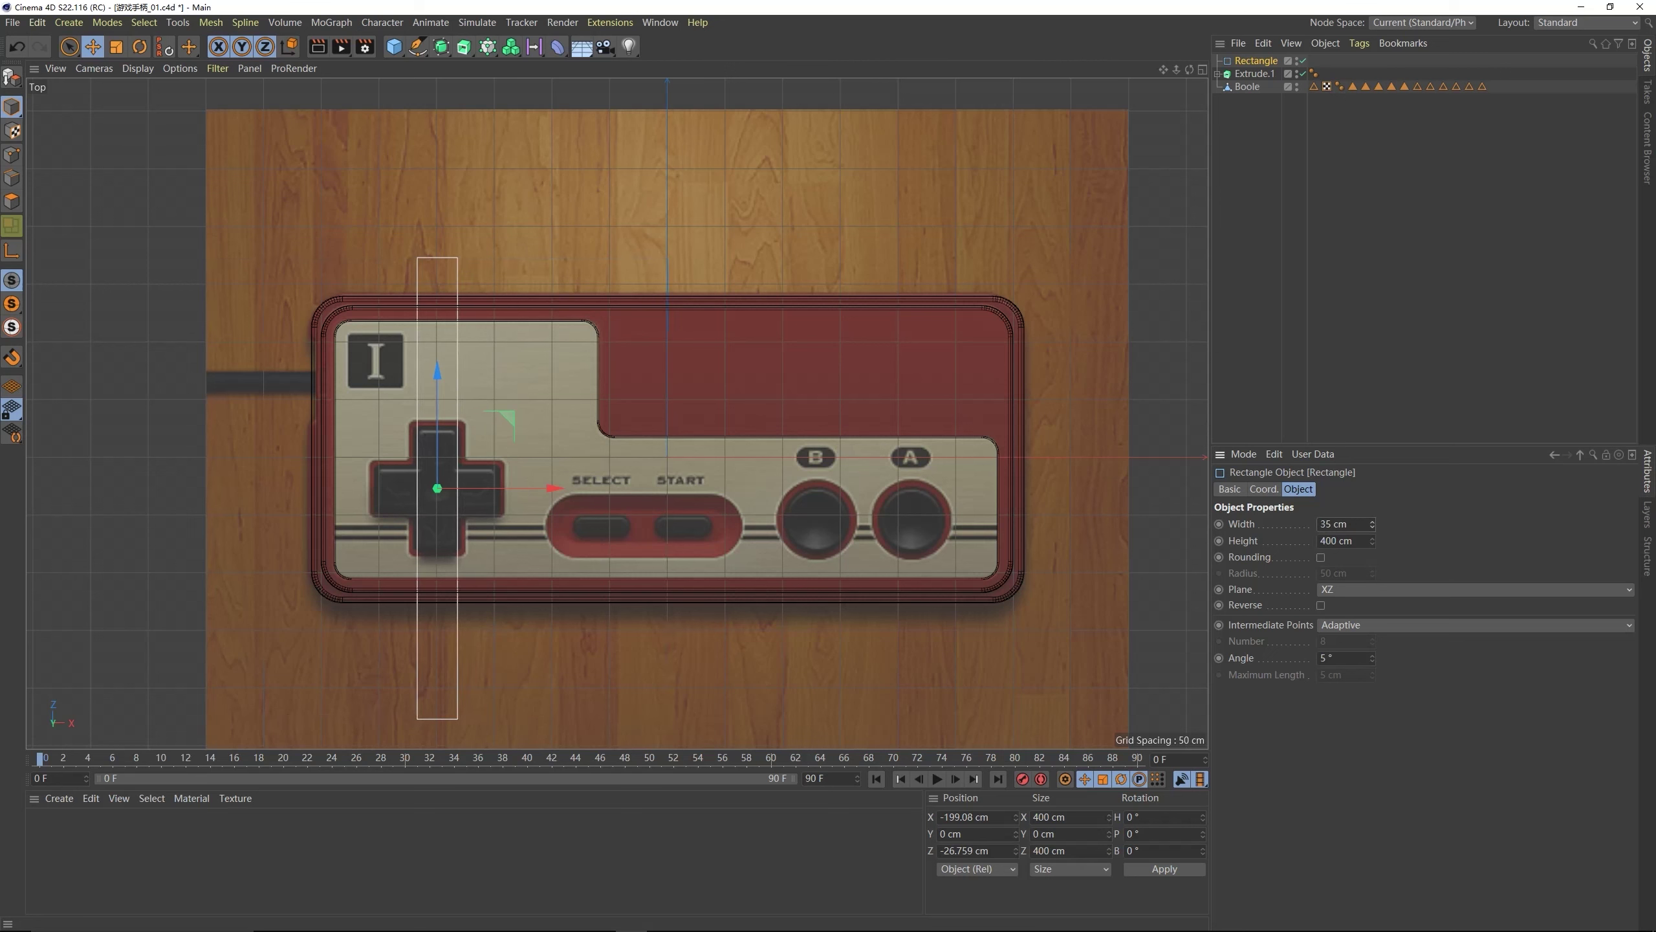
pyautogui.moveTo(1372, 540); pyautogui.dragTo(1372, 730)
pyautogui.moveTo(415, 463); pyautogui.dragTo(415, 465)
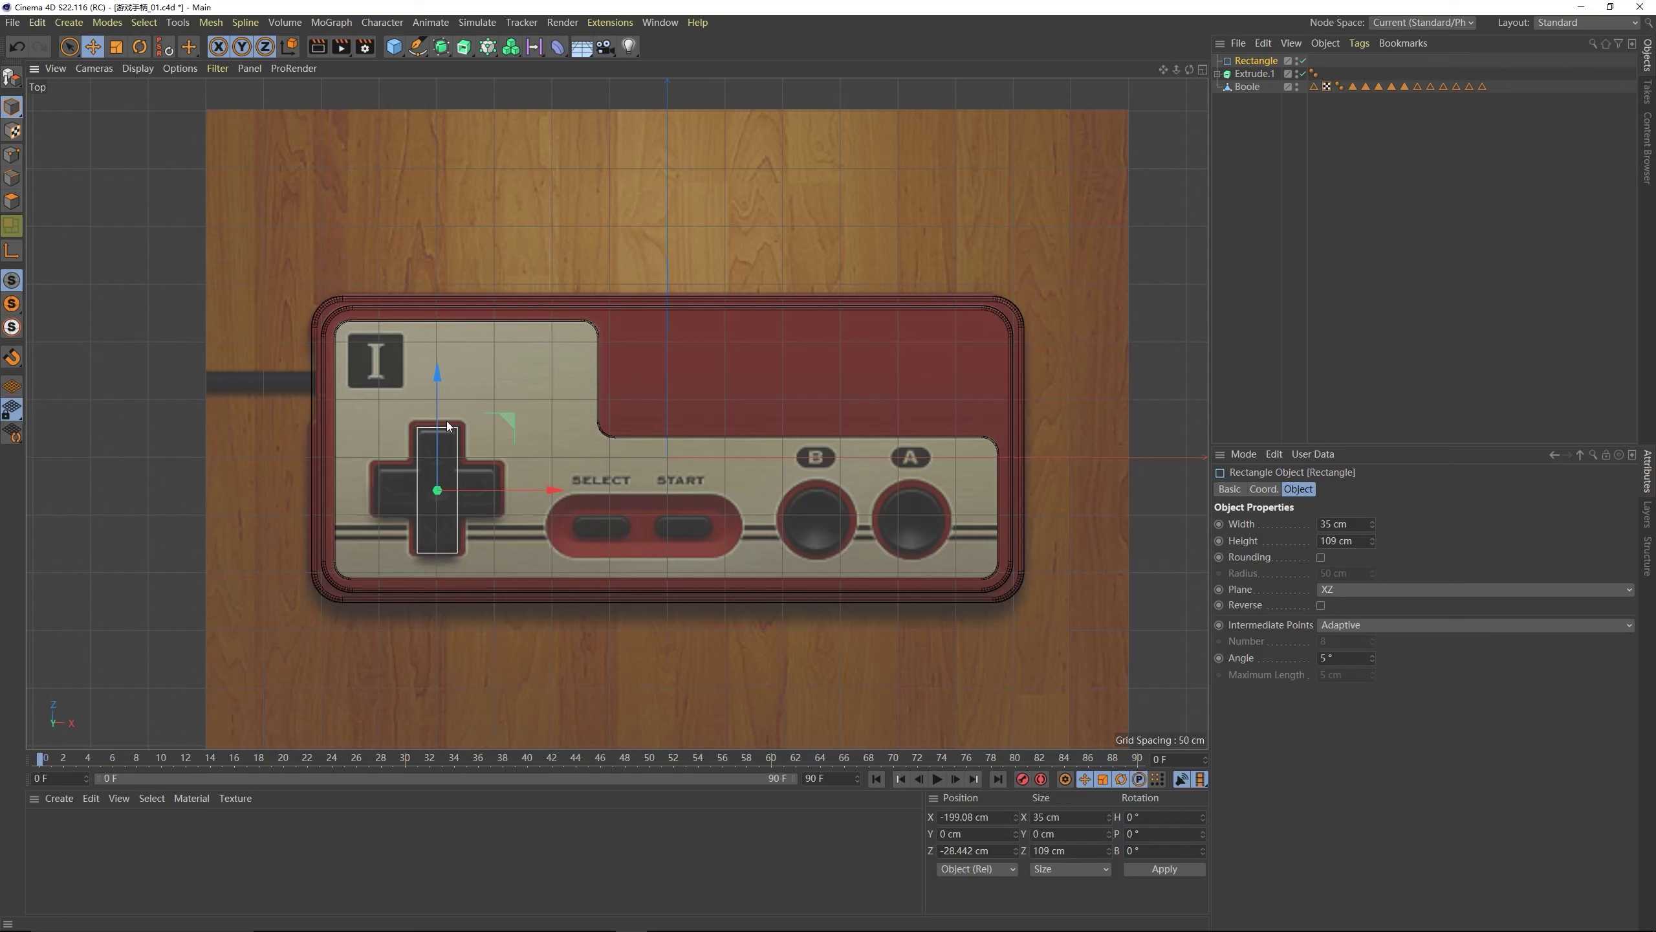
pyautogui.click(1372, 520)
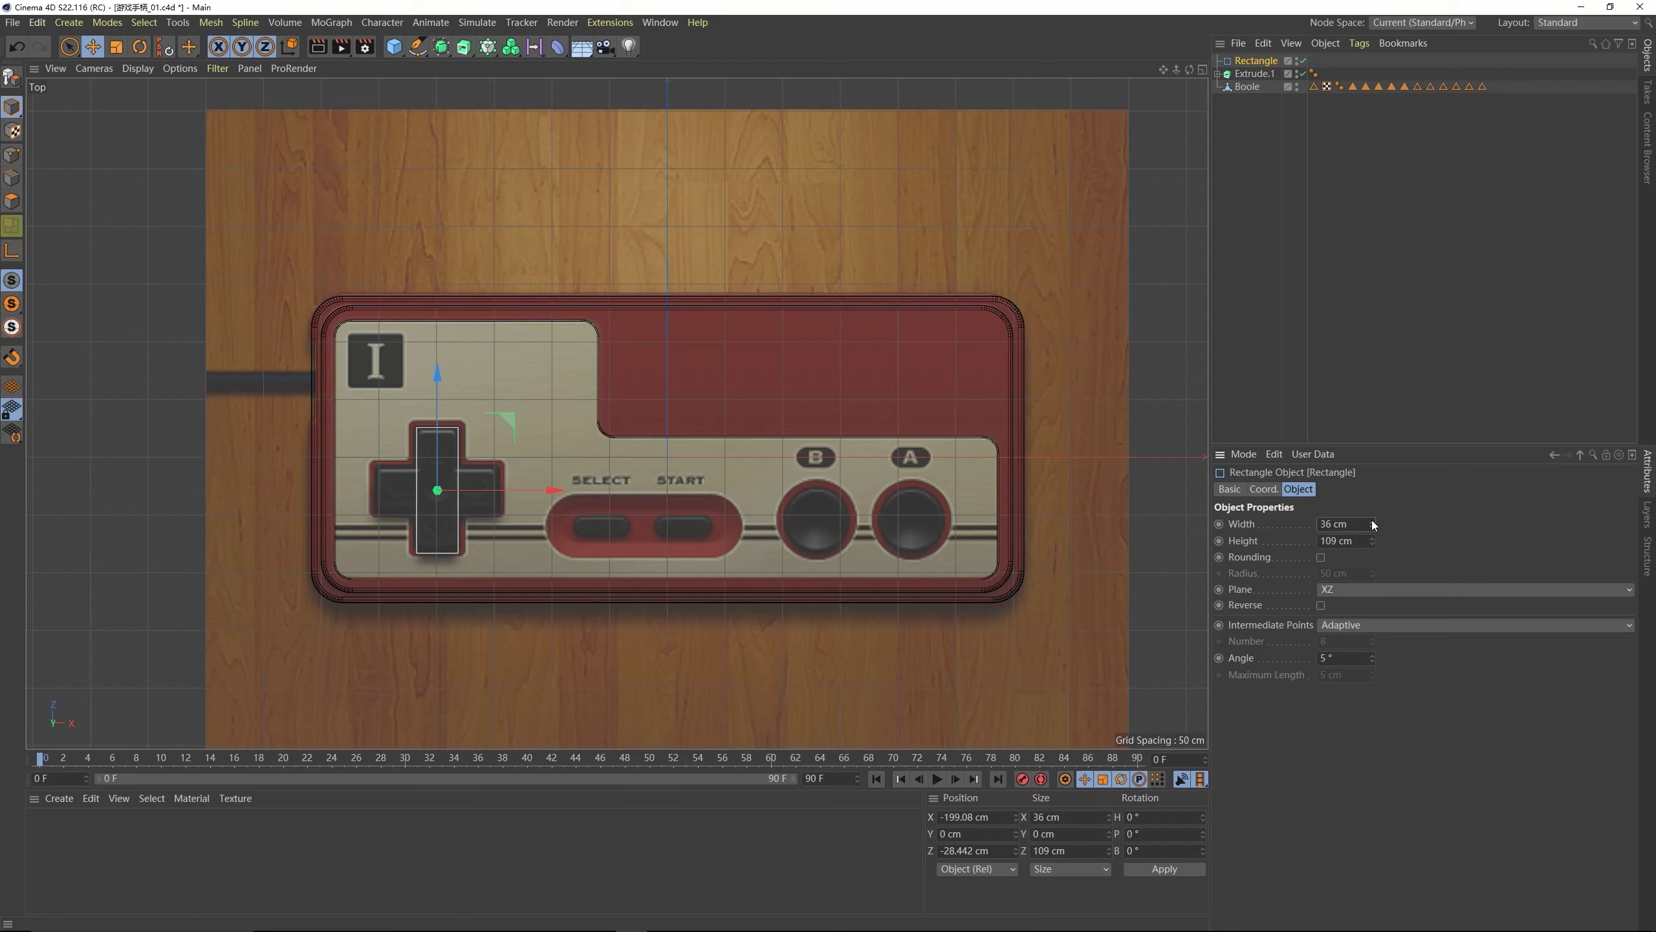
pyautogui.moveTo(1373, 524)
pyautogui.mouseDown()
pyautogui.moveTo(1374, 509)
pyautogui.moveTo(1376, 528)
pyautogui.mouseUp()
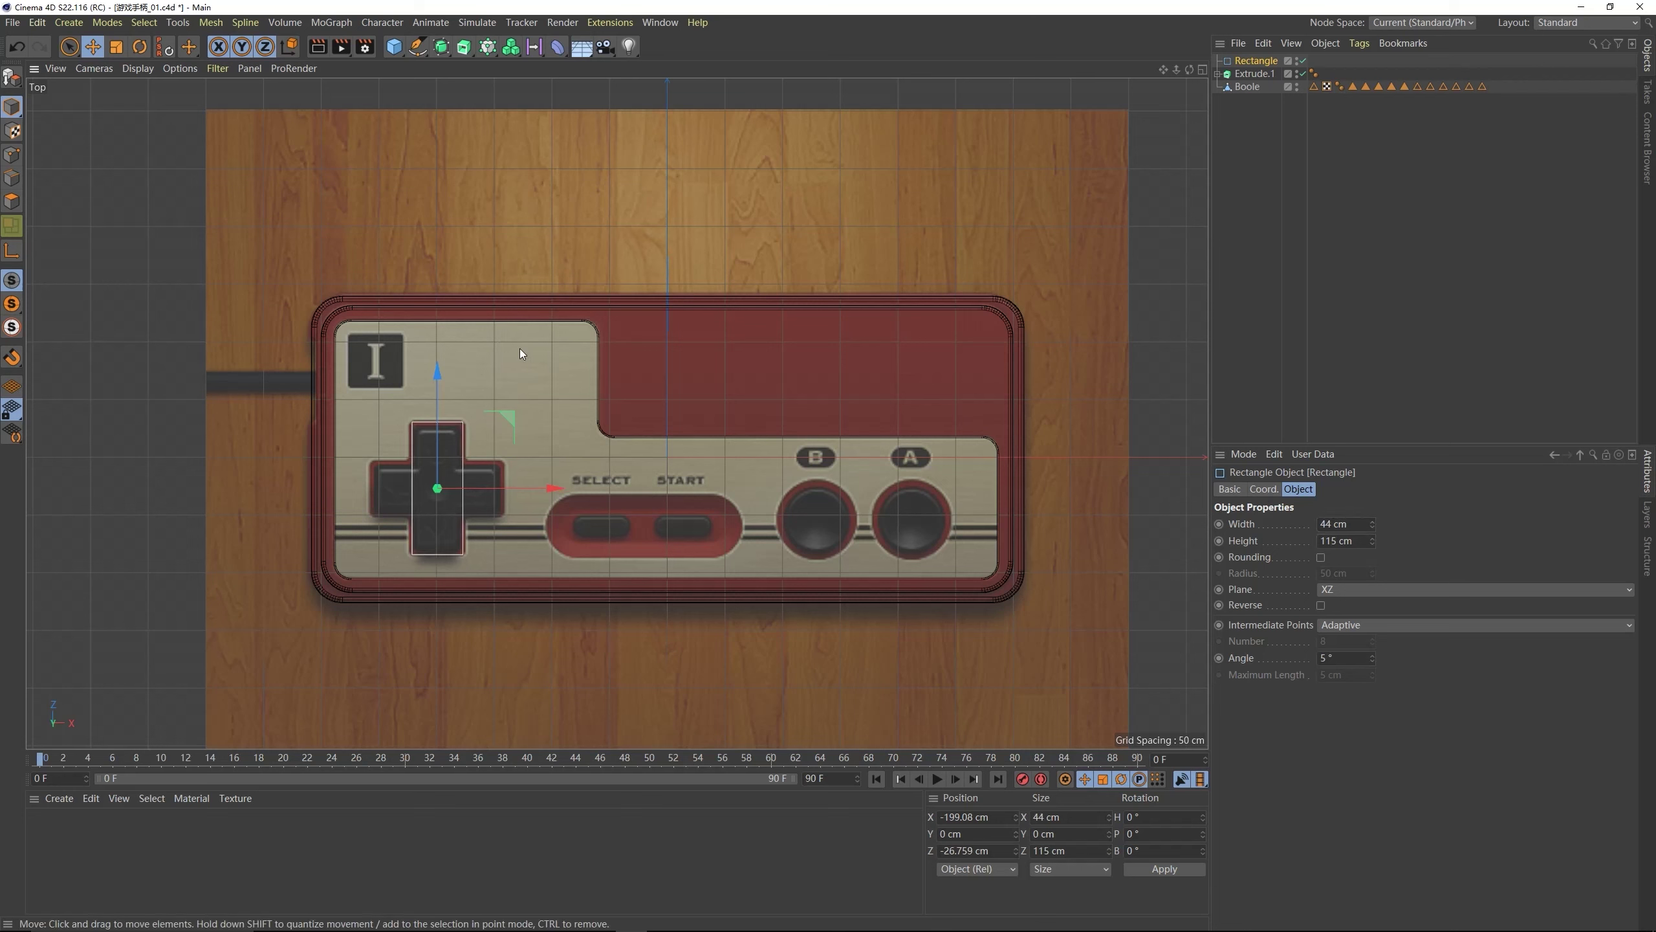
# - Duplicate the rectangle, rotate the copy 90°, and align it to form the cross
pyautogui.keyDown('ctrl'); pyautogui.moveTo(543, 489); pyautogui.dragTo(609, 489); pyautogui.keyUp('ctrl')
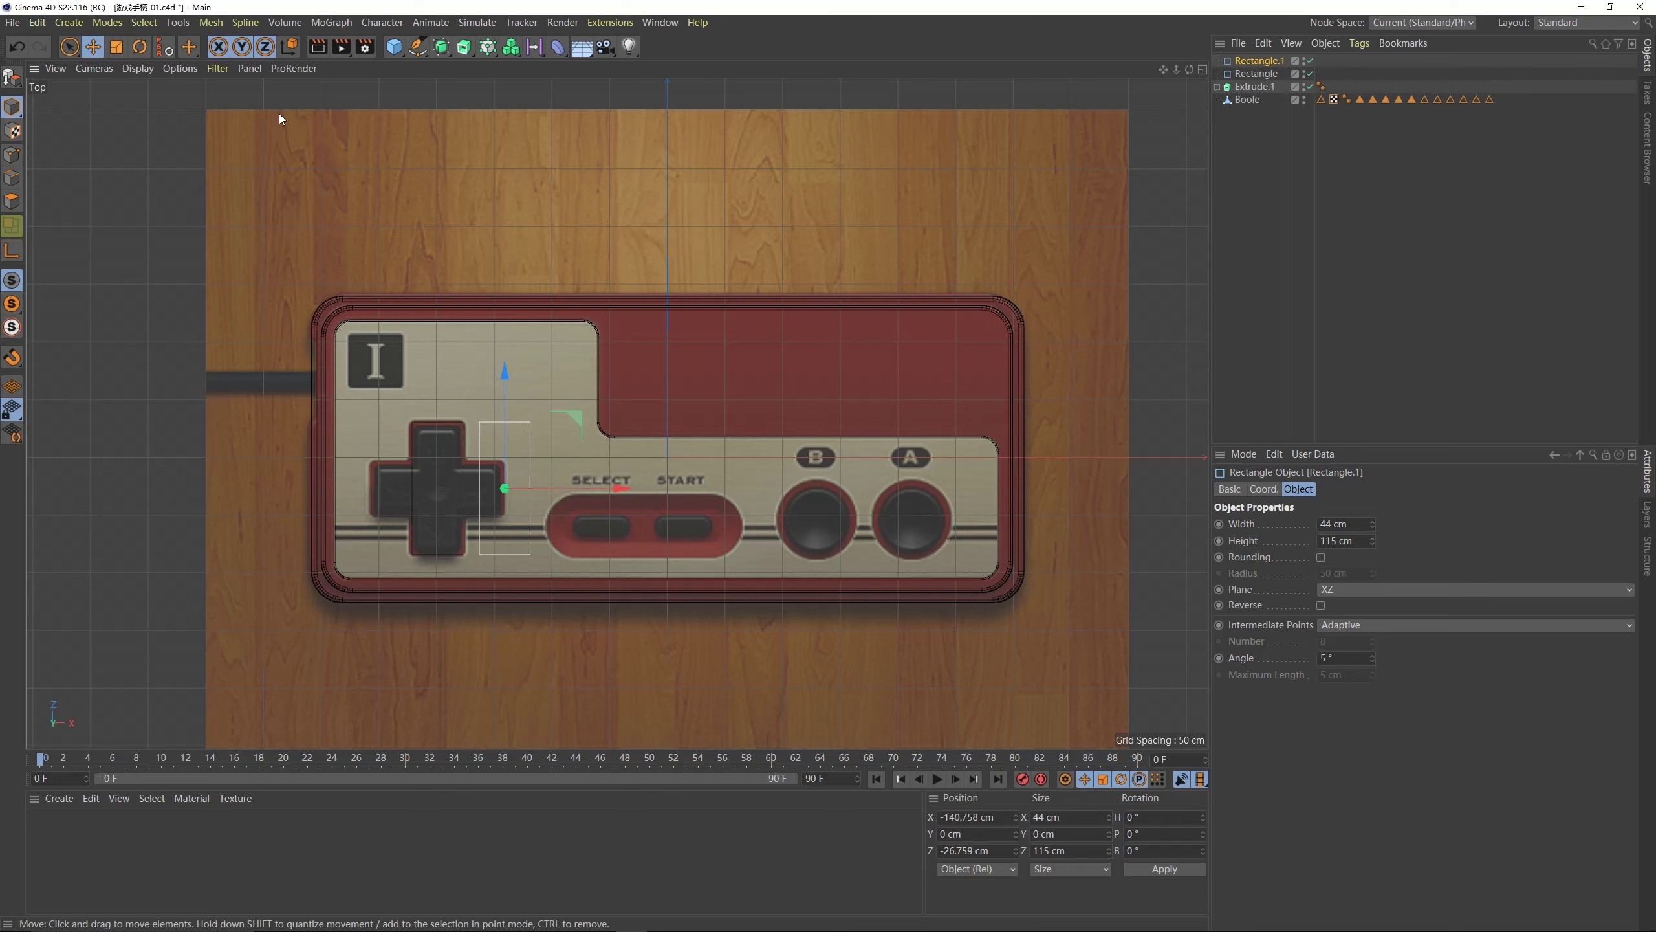
pyautogui.press('r')
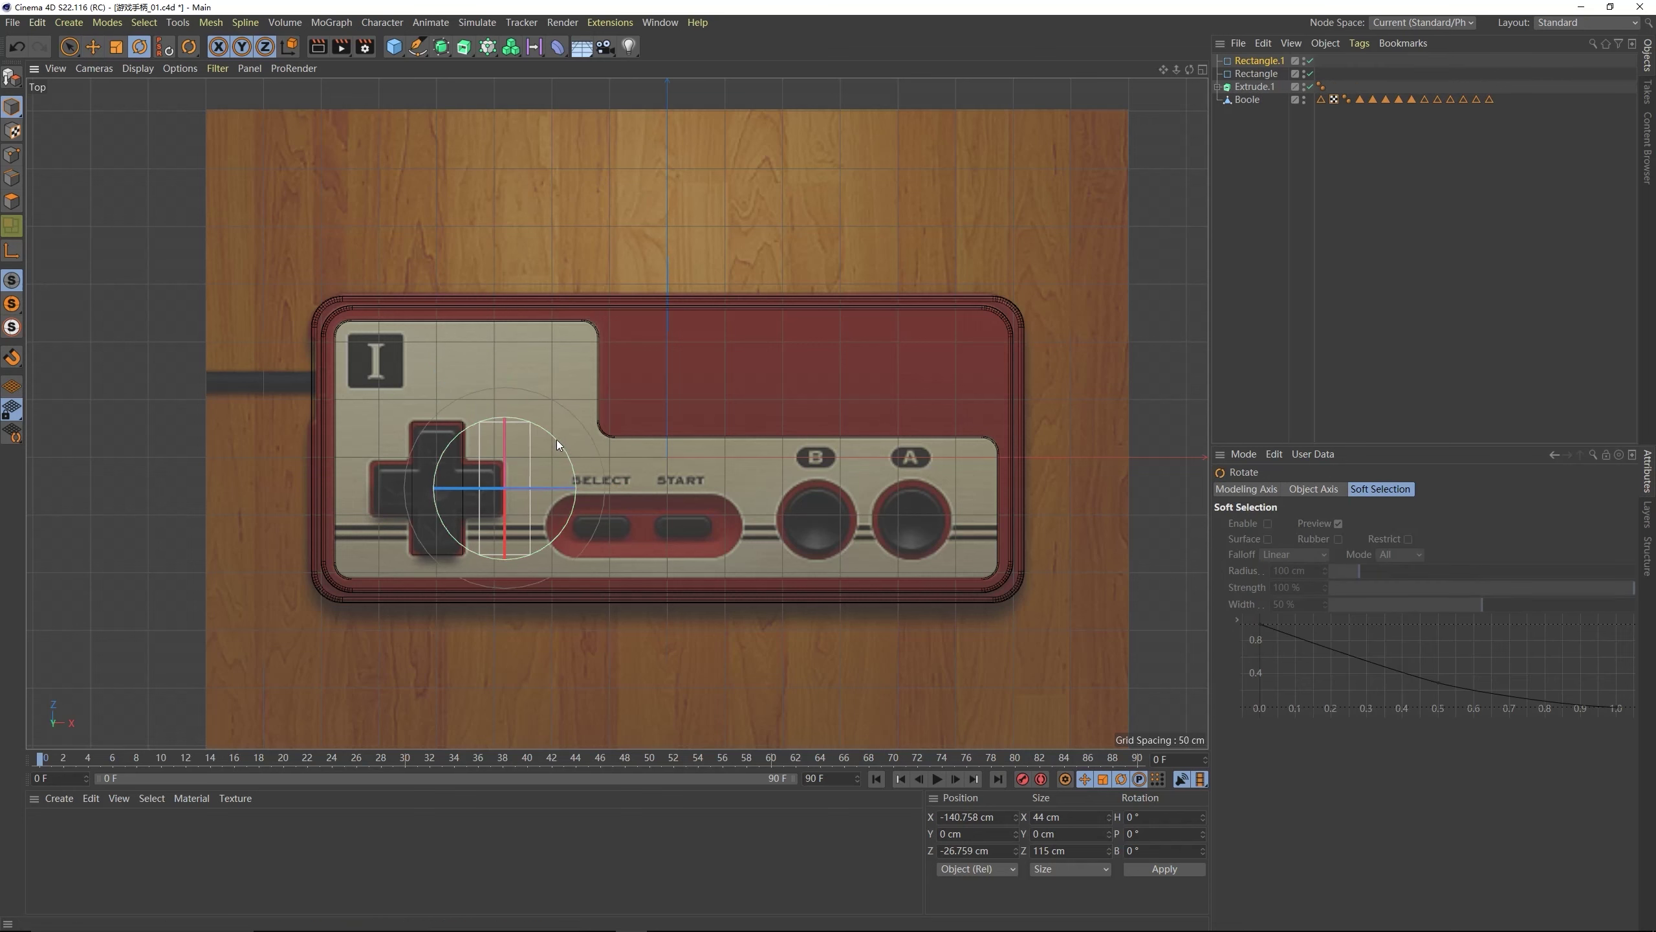
pyautogui.moveTo(556, 441); pyautogui.dragTo(565, 549)
pyautogui.click(94, 46)
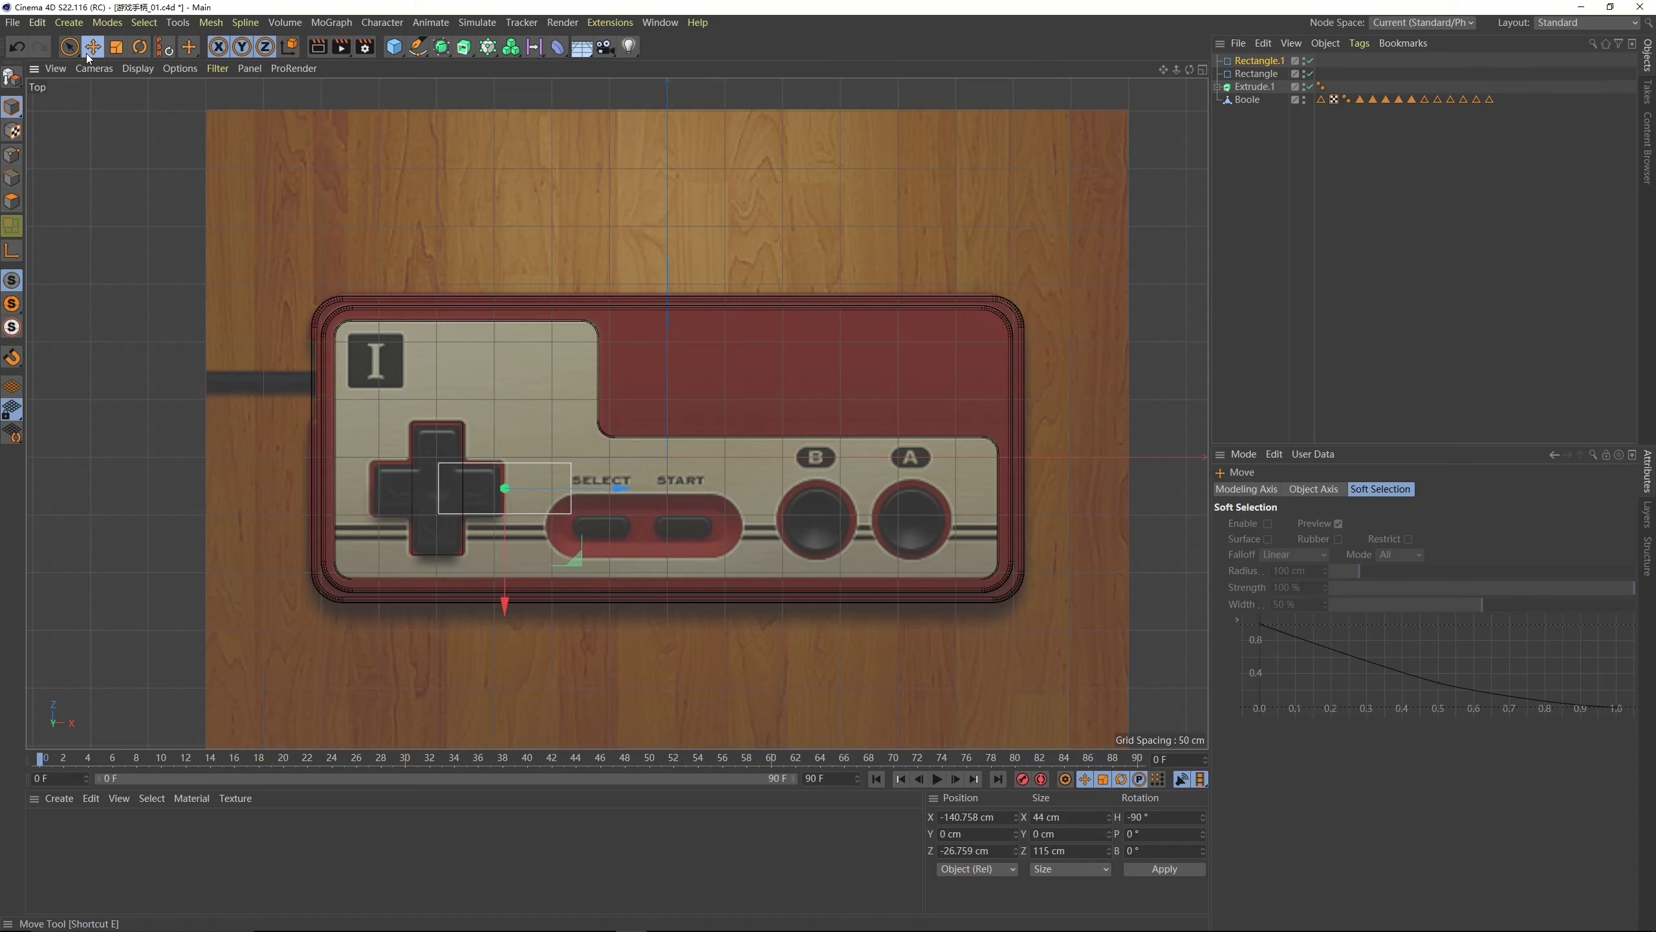
pyautogui.moveTo(558, 490); pyautogui.dragTo(556, 491)
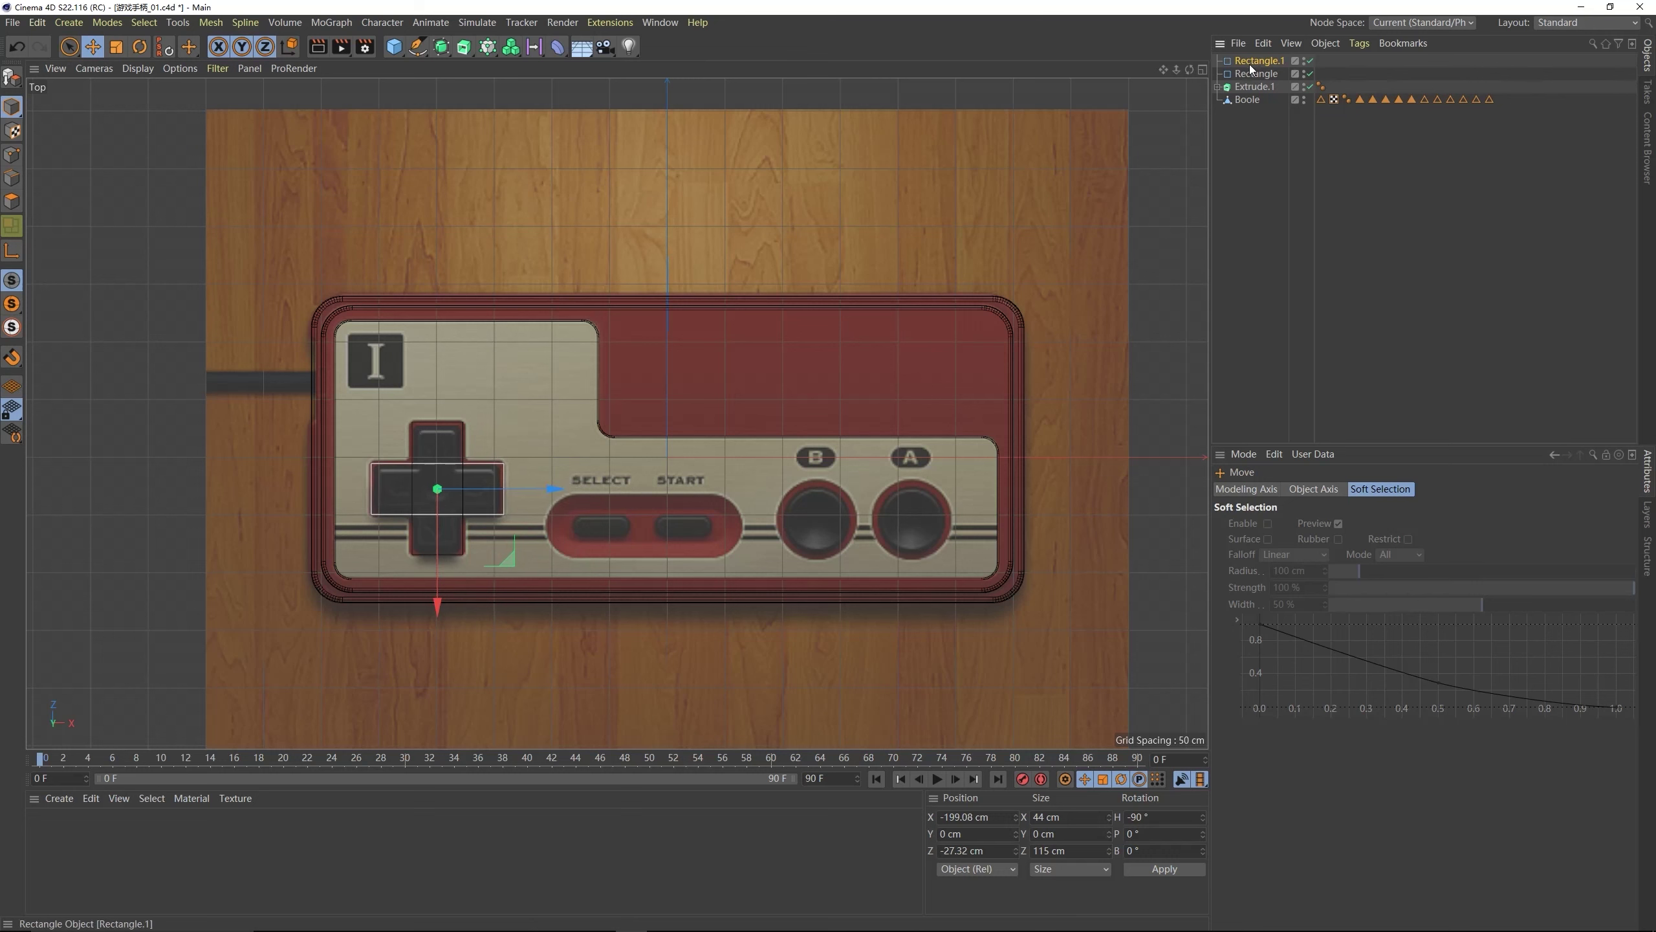
# - Select both rectangles and merge them with Spline Union into one cross
pyautogui.click(1252, 62)
pyautogui.keyDown('ctrl'); pyautogui.click(1256, 74); pyautogui.keyUp('ctrl')
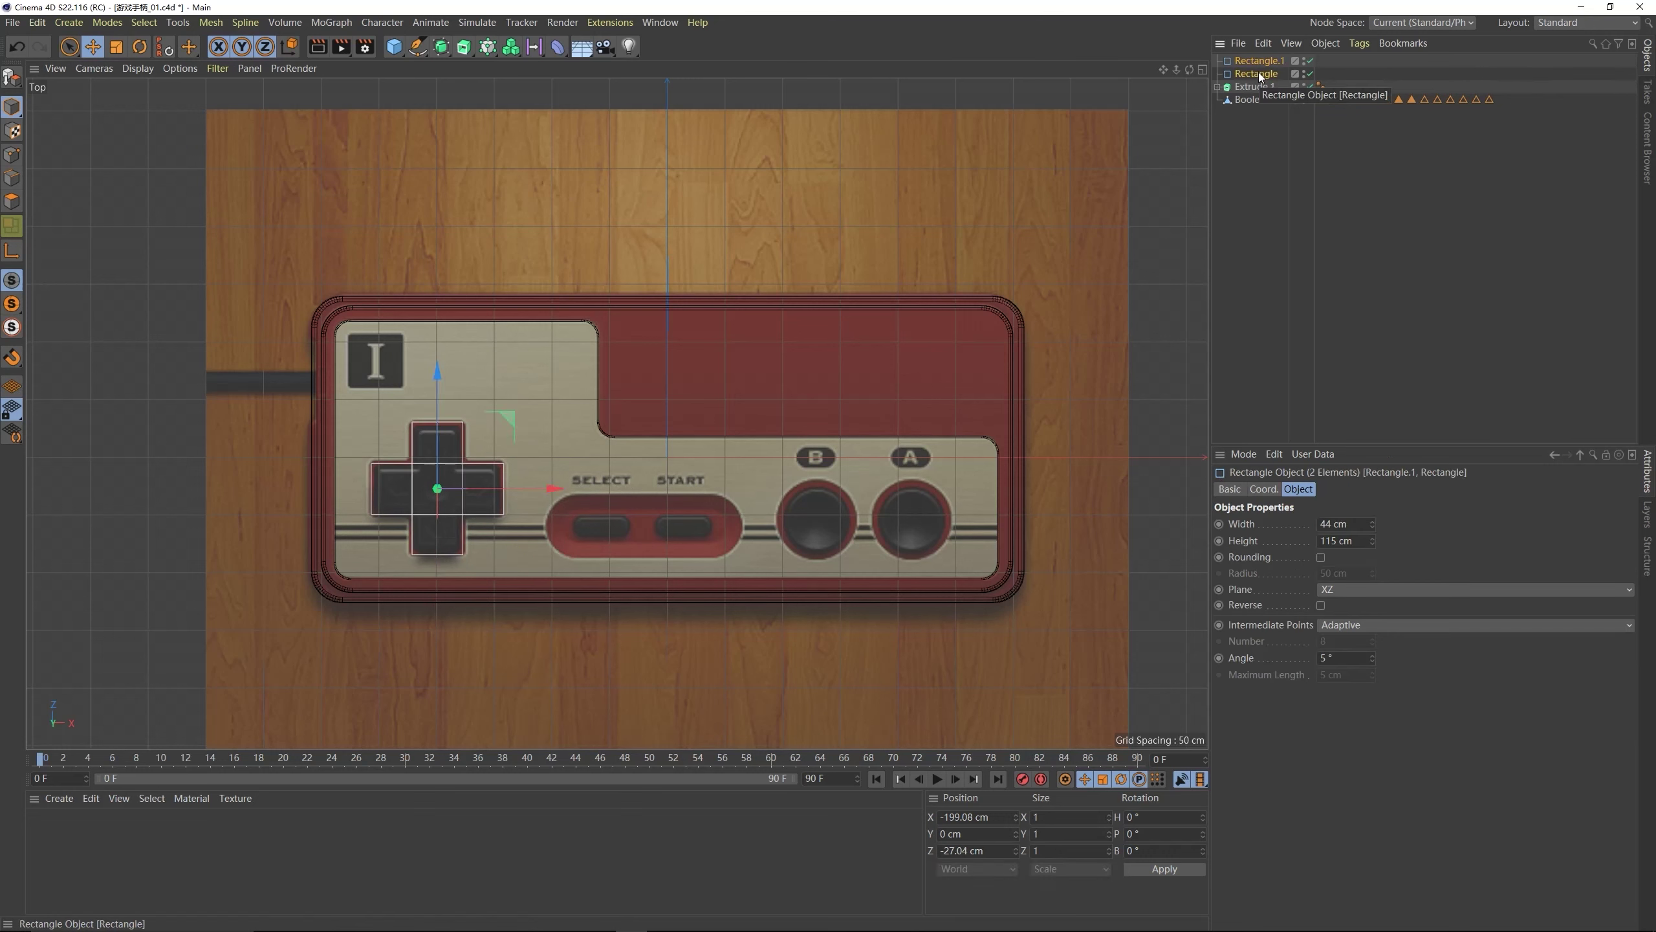
pyautogui.click(417, 47)
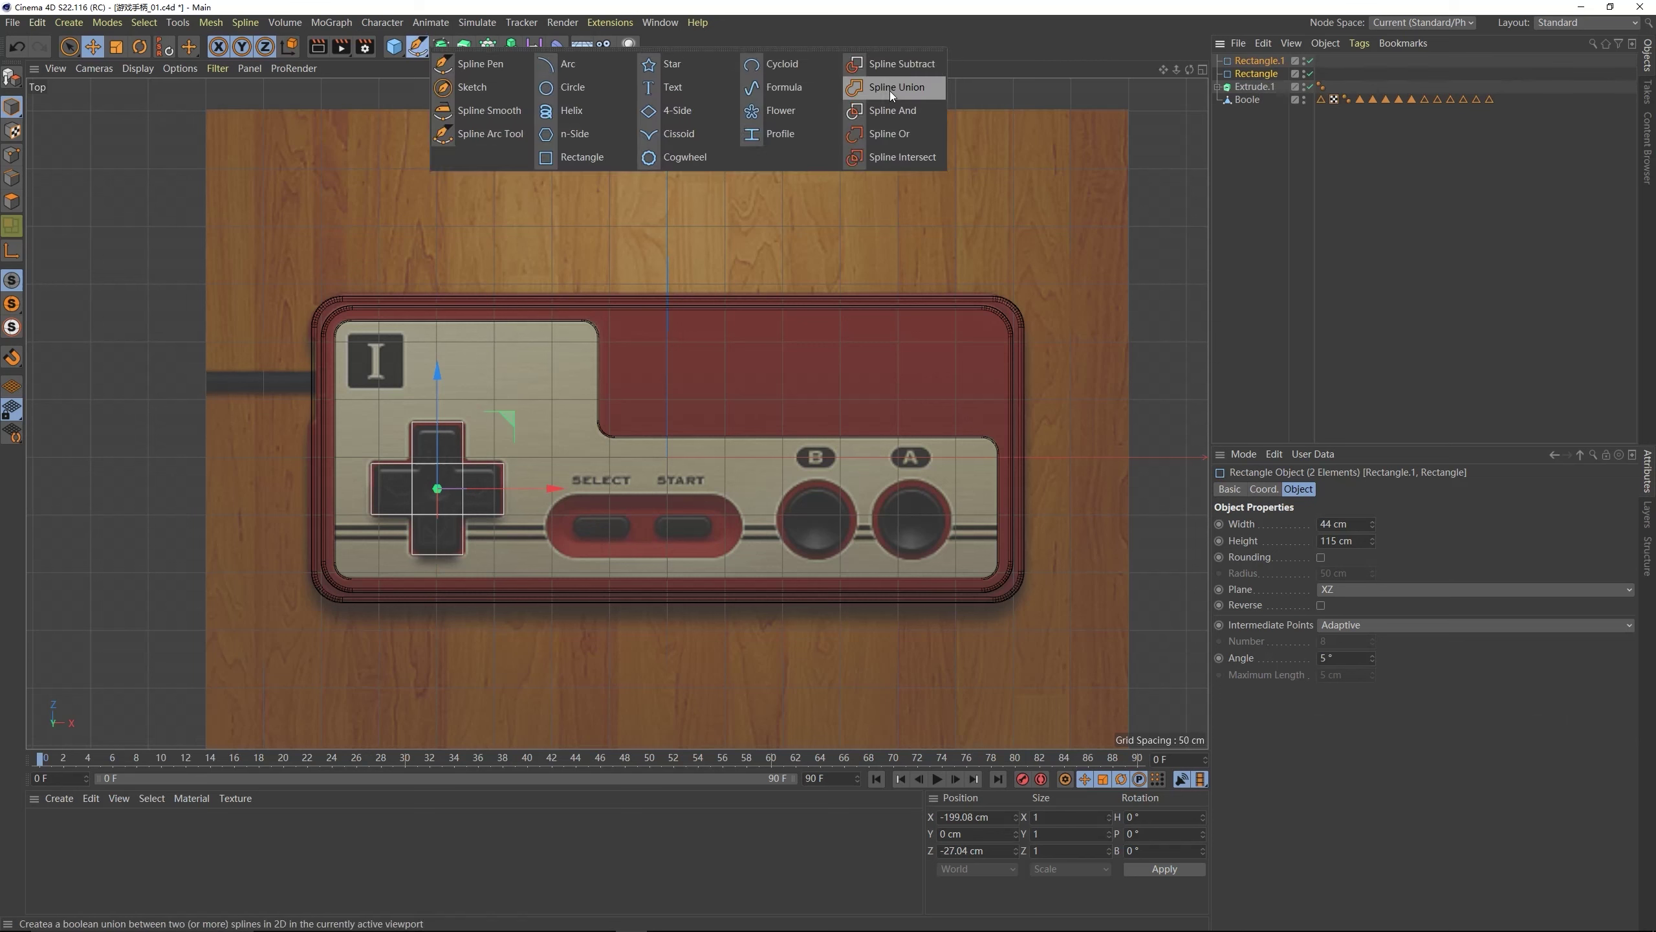
pyautogui.click(912, 90)
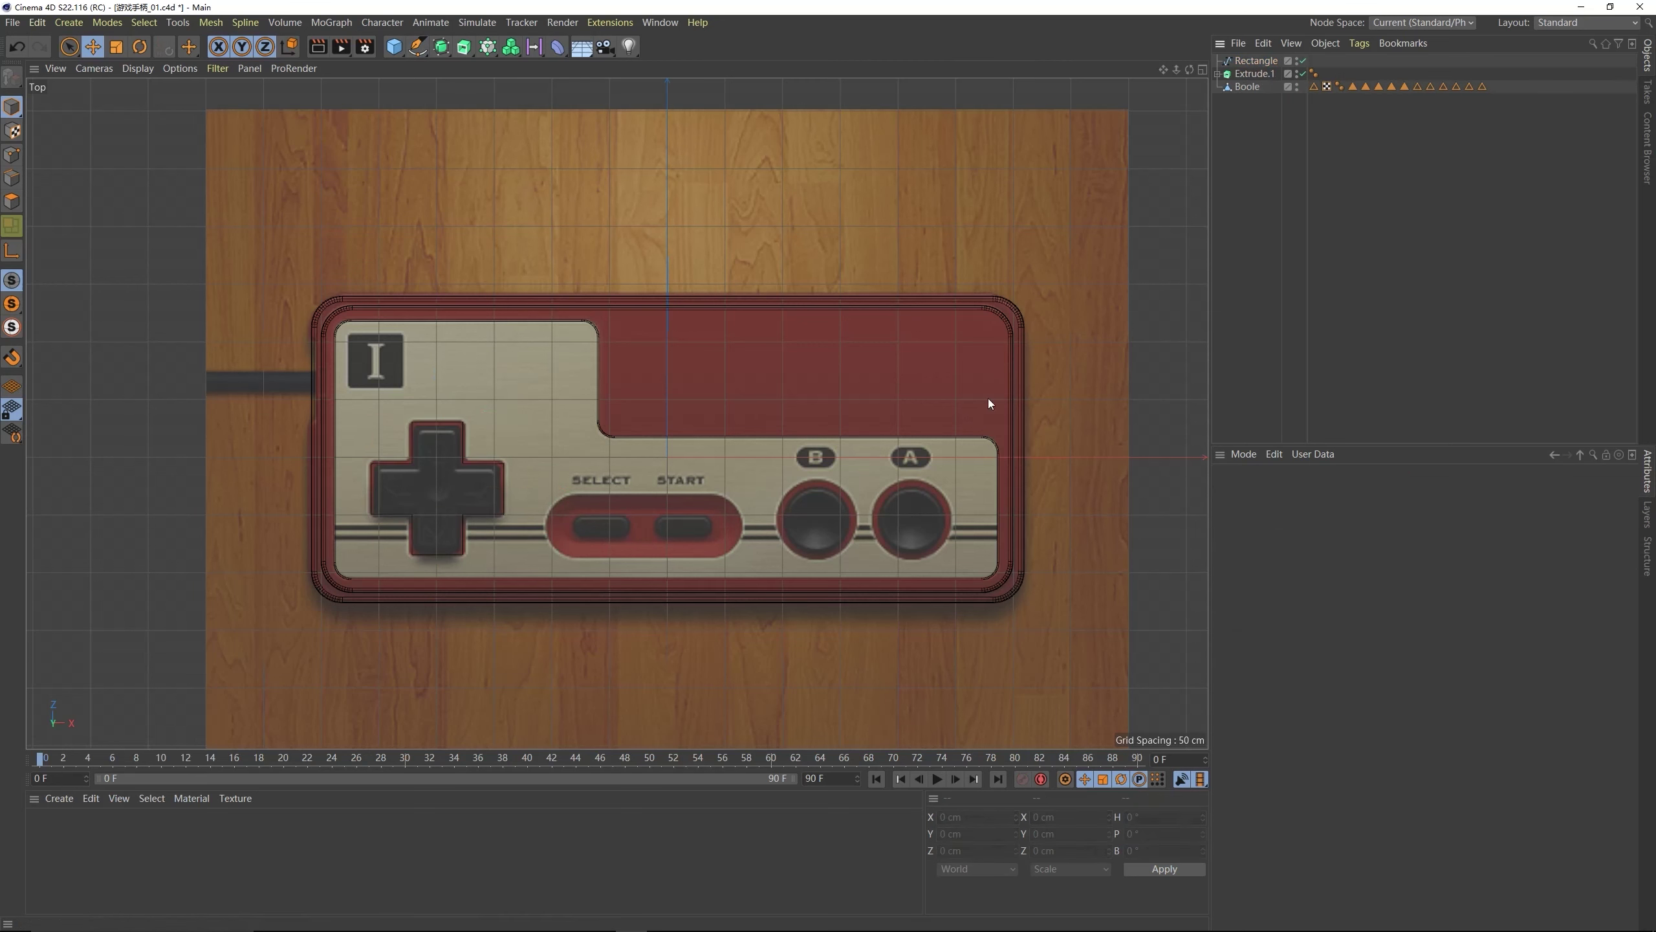
# - Extrude the merged cross spline into a solid
pyautogui.click(1271, 61)
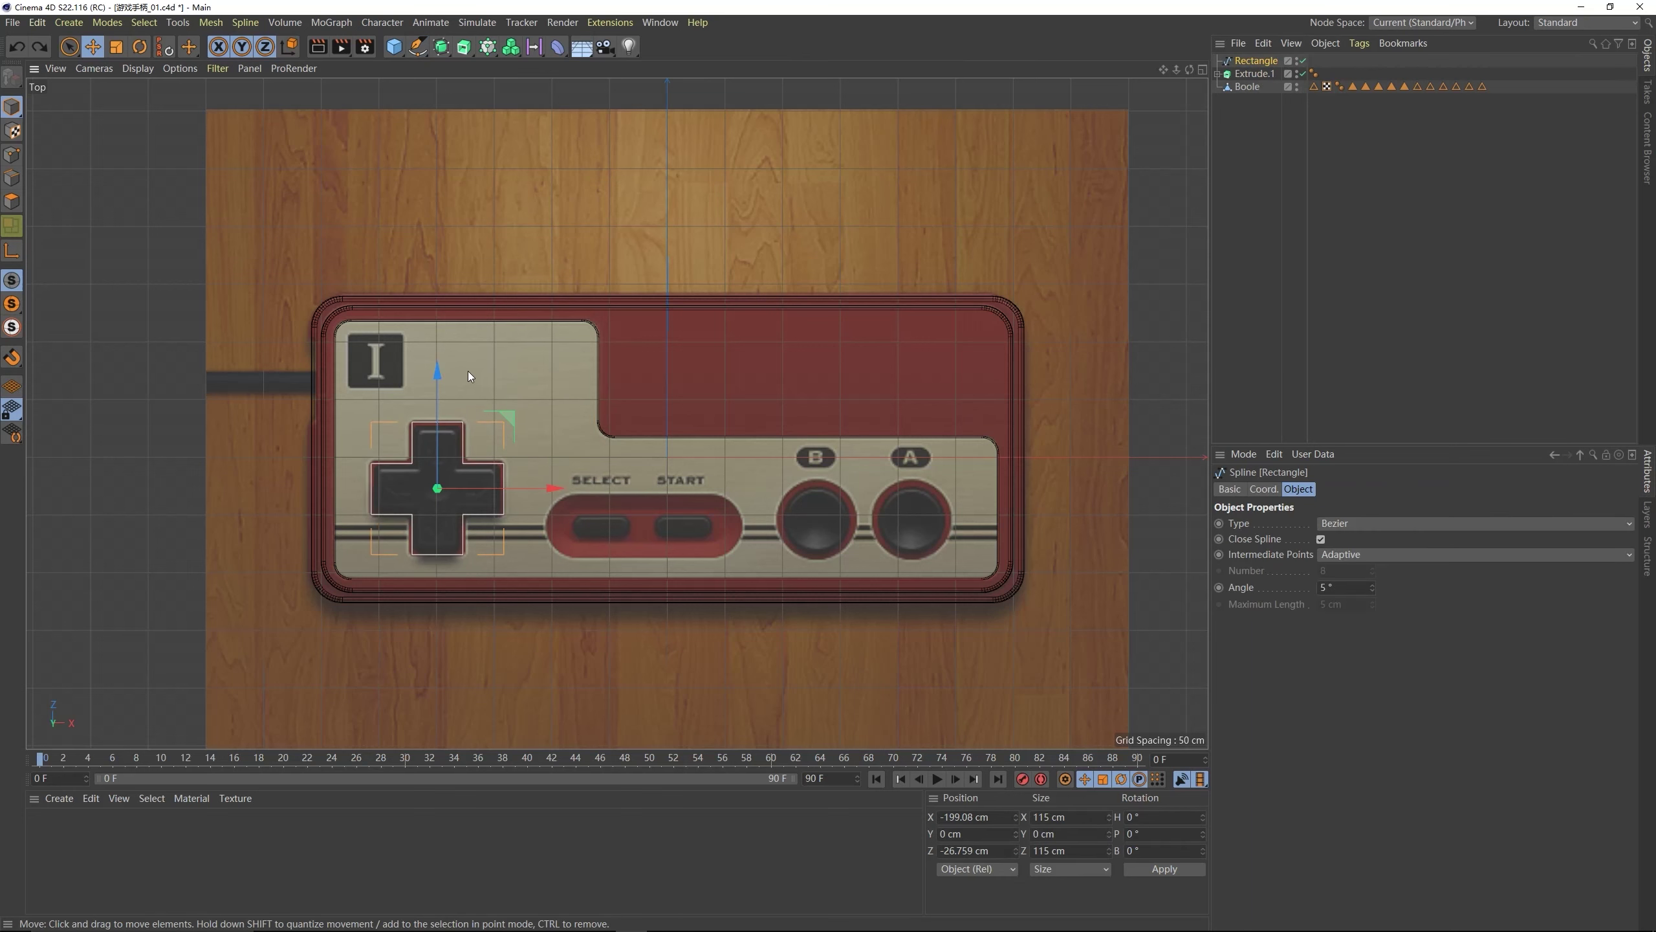
pyautogui.middleClick(479, 415)
pyautogui.middleClick(463, 391)
pyautogui.keyDown('alt'); pyautogui.moveTo(448, 364); pyautogui.dragTo(457, 320); pyautogui.keyUp('alt')
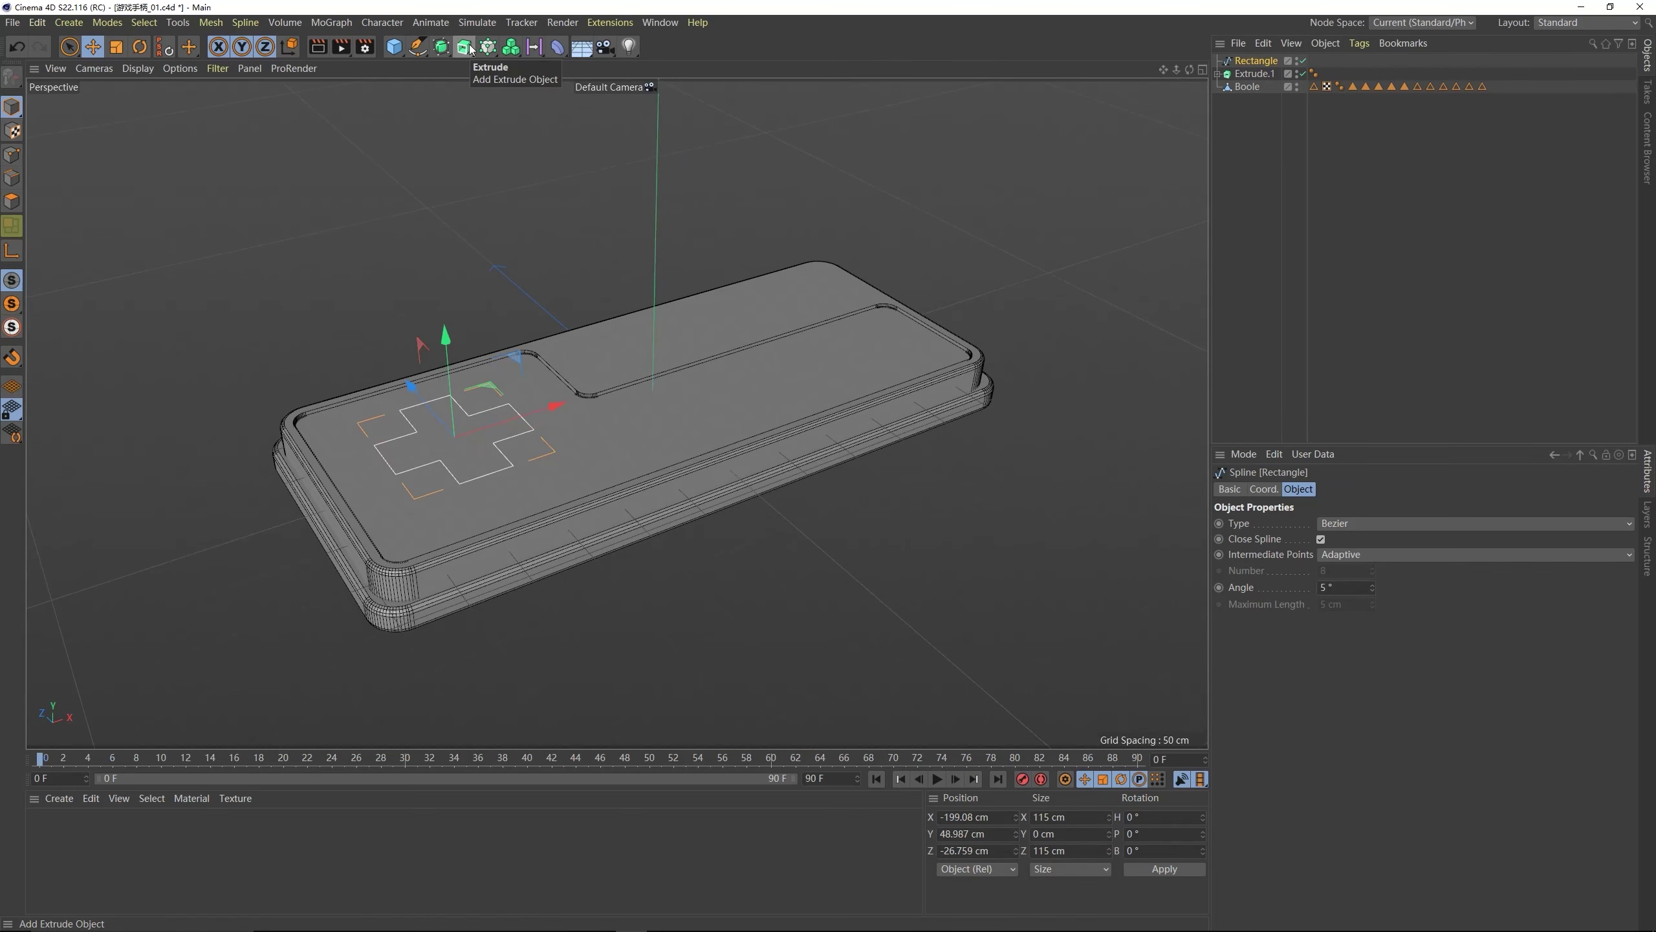
pyautogui.keyDown('alt'); pyautogui.click(471, 50); pyautogui.keyUp('alt')
pyautogui.keyDown('alt'); pyautogui.moveTo(444, 494); pyautogui.dragTo(443, 437); pyautogui.keyUp('alt')
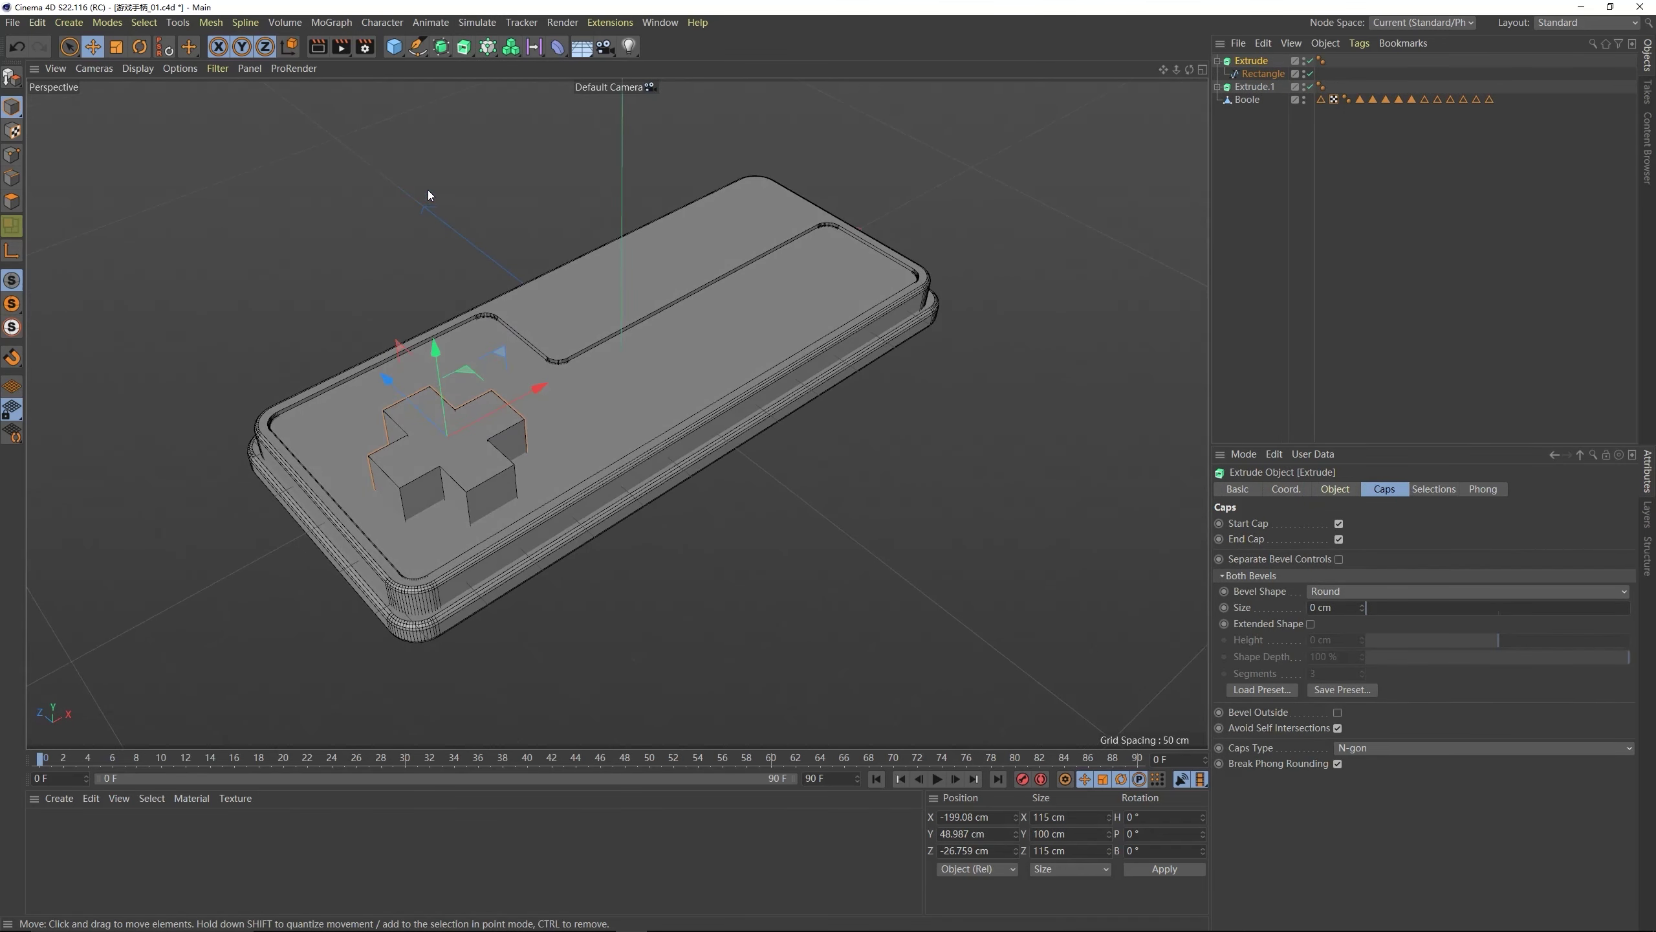
# - Nest the extruded cross and body Boole under a new Boole, then return to Top view
pyautogui.click(447, 50)
pyautogui.click(611, 110)
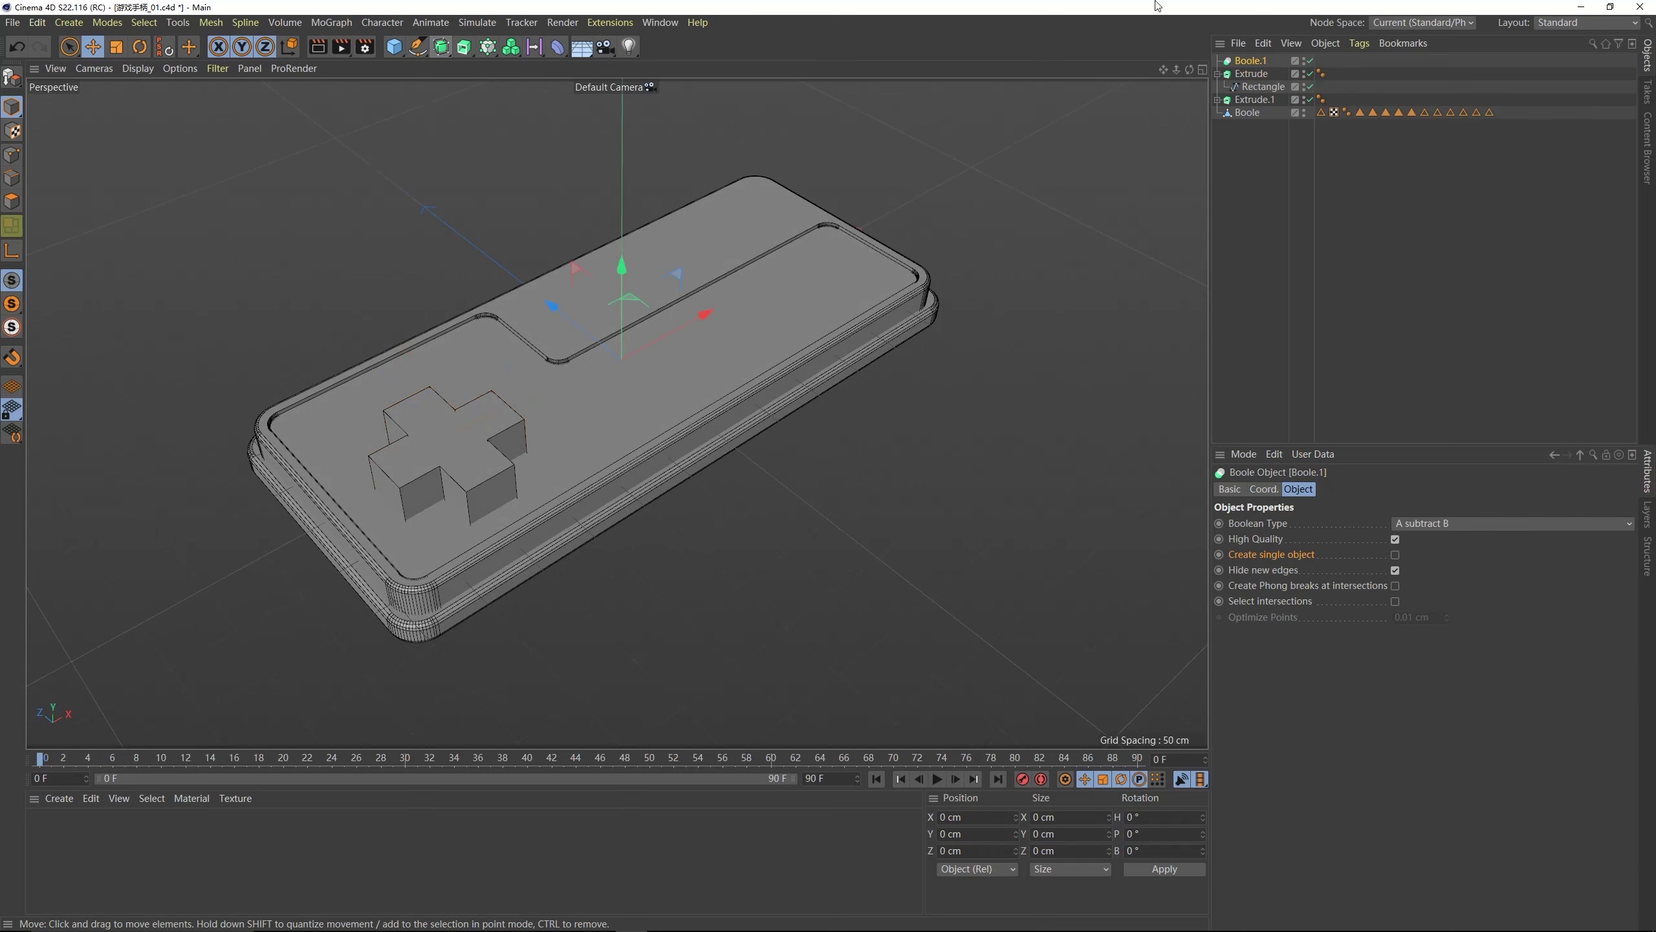
pyautogui.click(1249, 74)
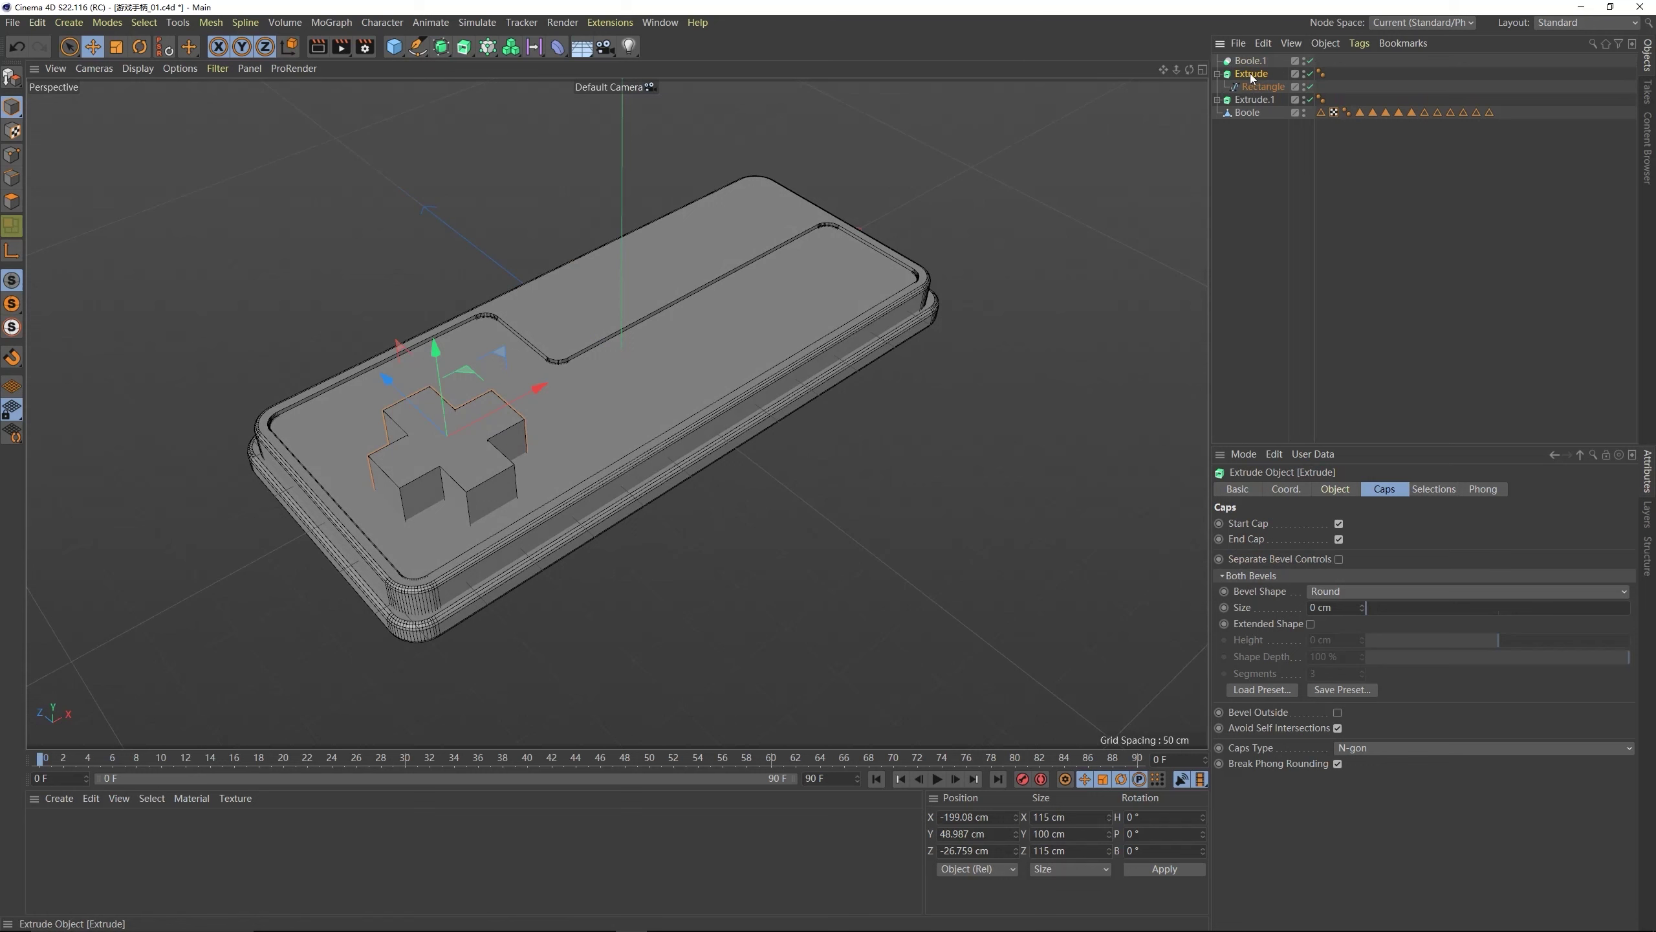
pyautogui.moveTo(1247, 62); pyautogui.dragTo(1247, 64)
pyautogui.click(1246, 114)
pyautogui.click(1249, 61)
pyautogui.keyDown('alt'); pyautogui.moveTo(958, 229); pyautogui.dragTo(485, 428); pyautogui.keyUp('alt')
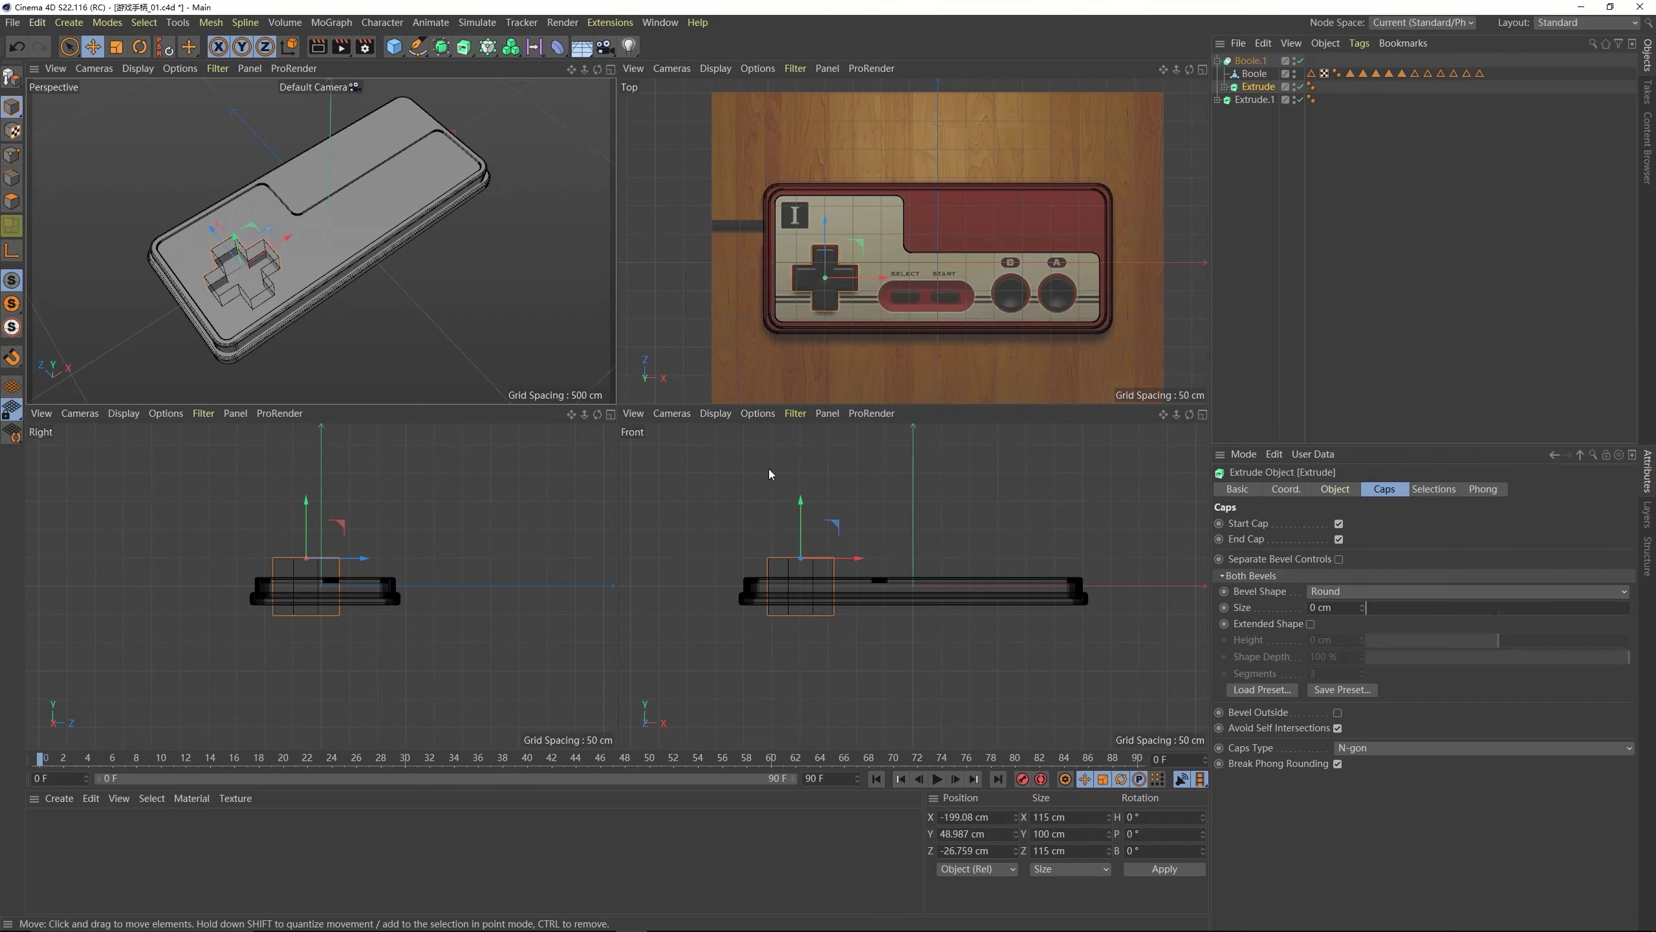
pyautogui.press('F2')
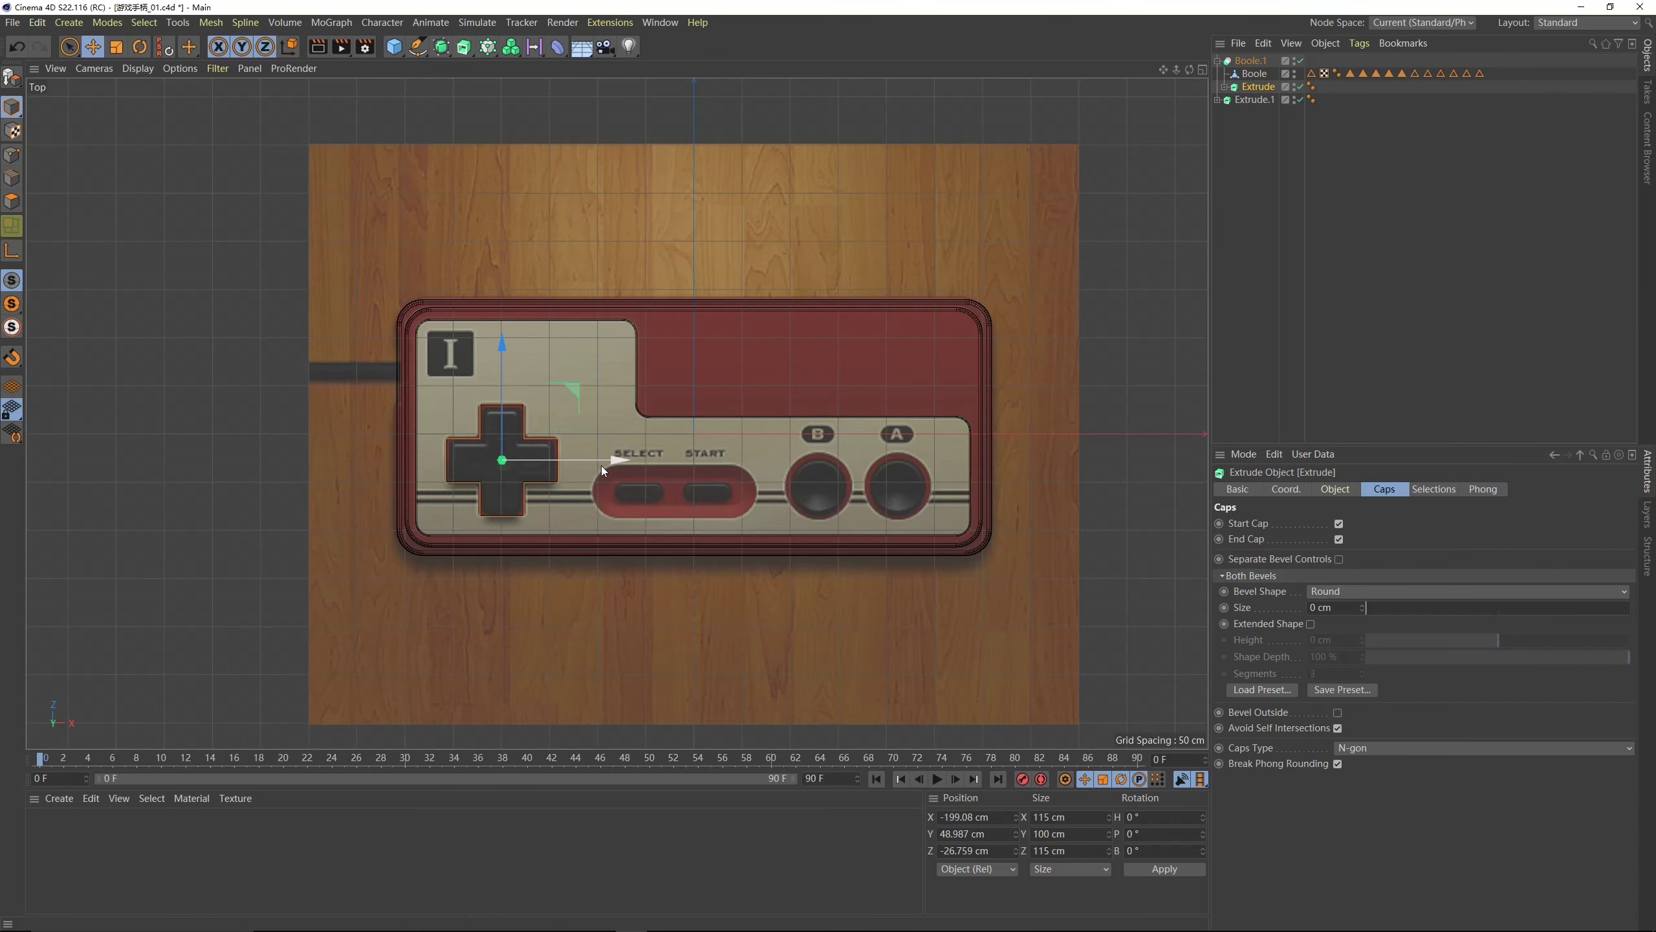
# - Rename the cross extrusion to 十字架按键
pyautogui.doubleClick(1253, 91)
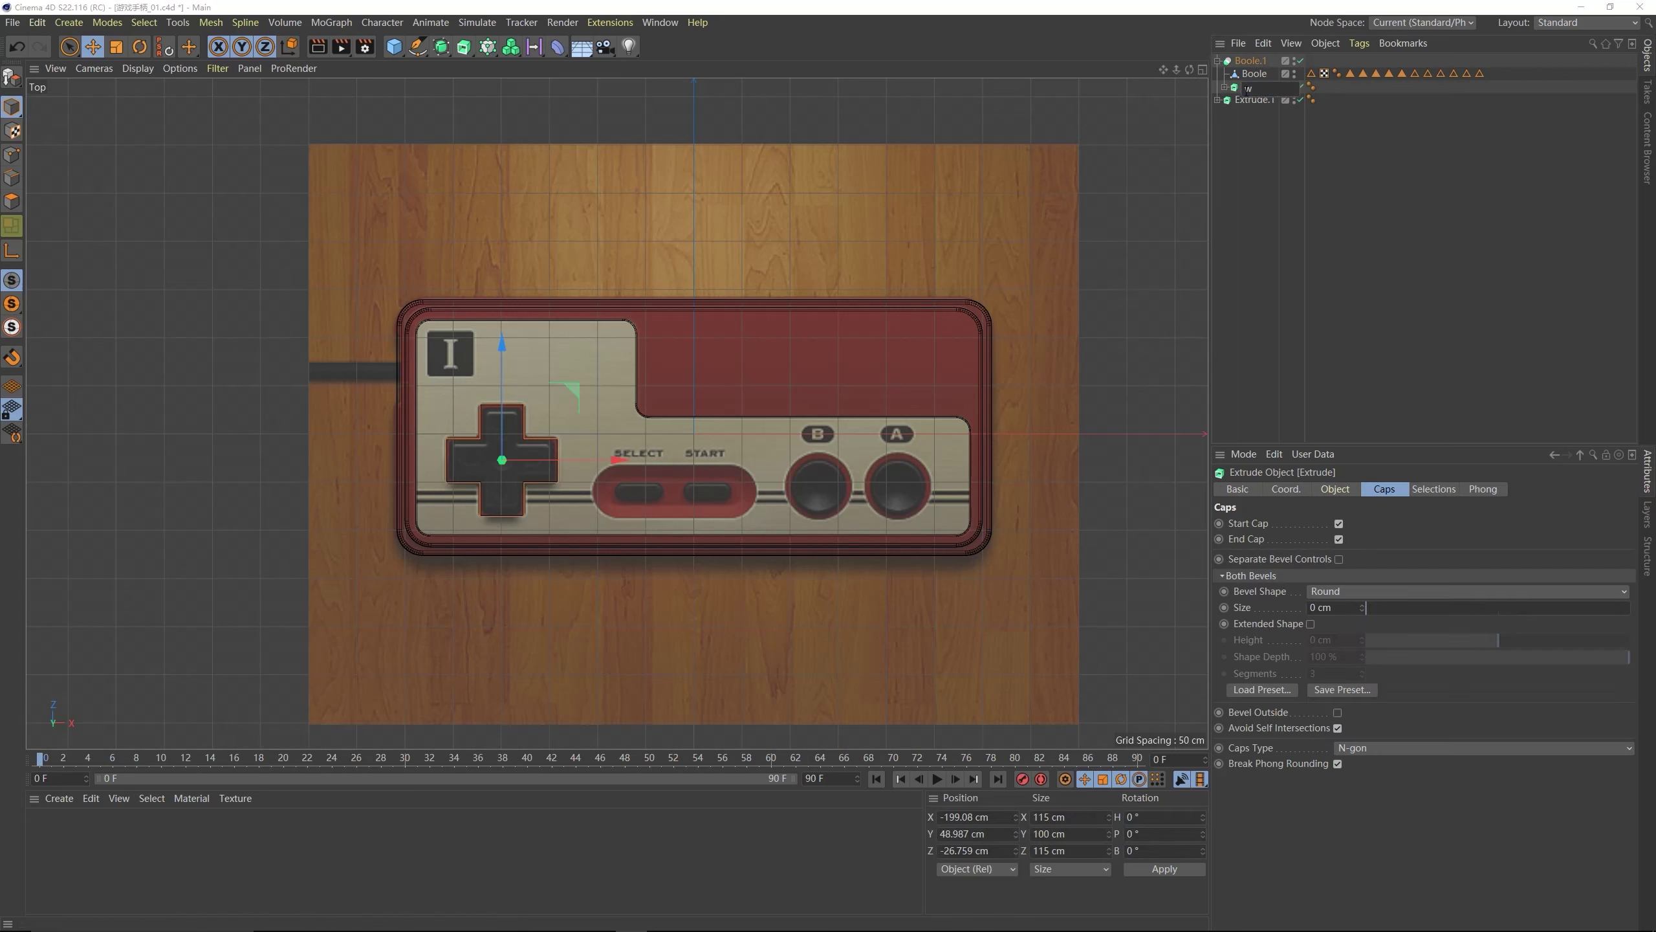
pyautogui.write('十字架按键')
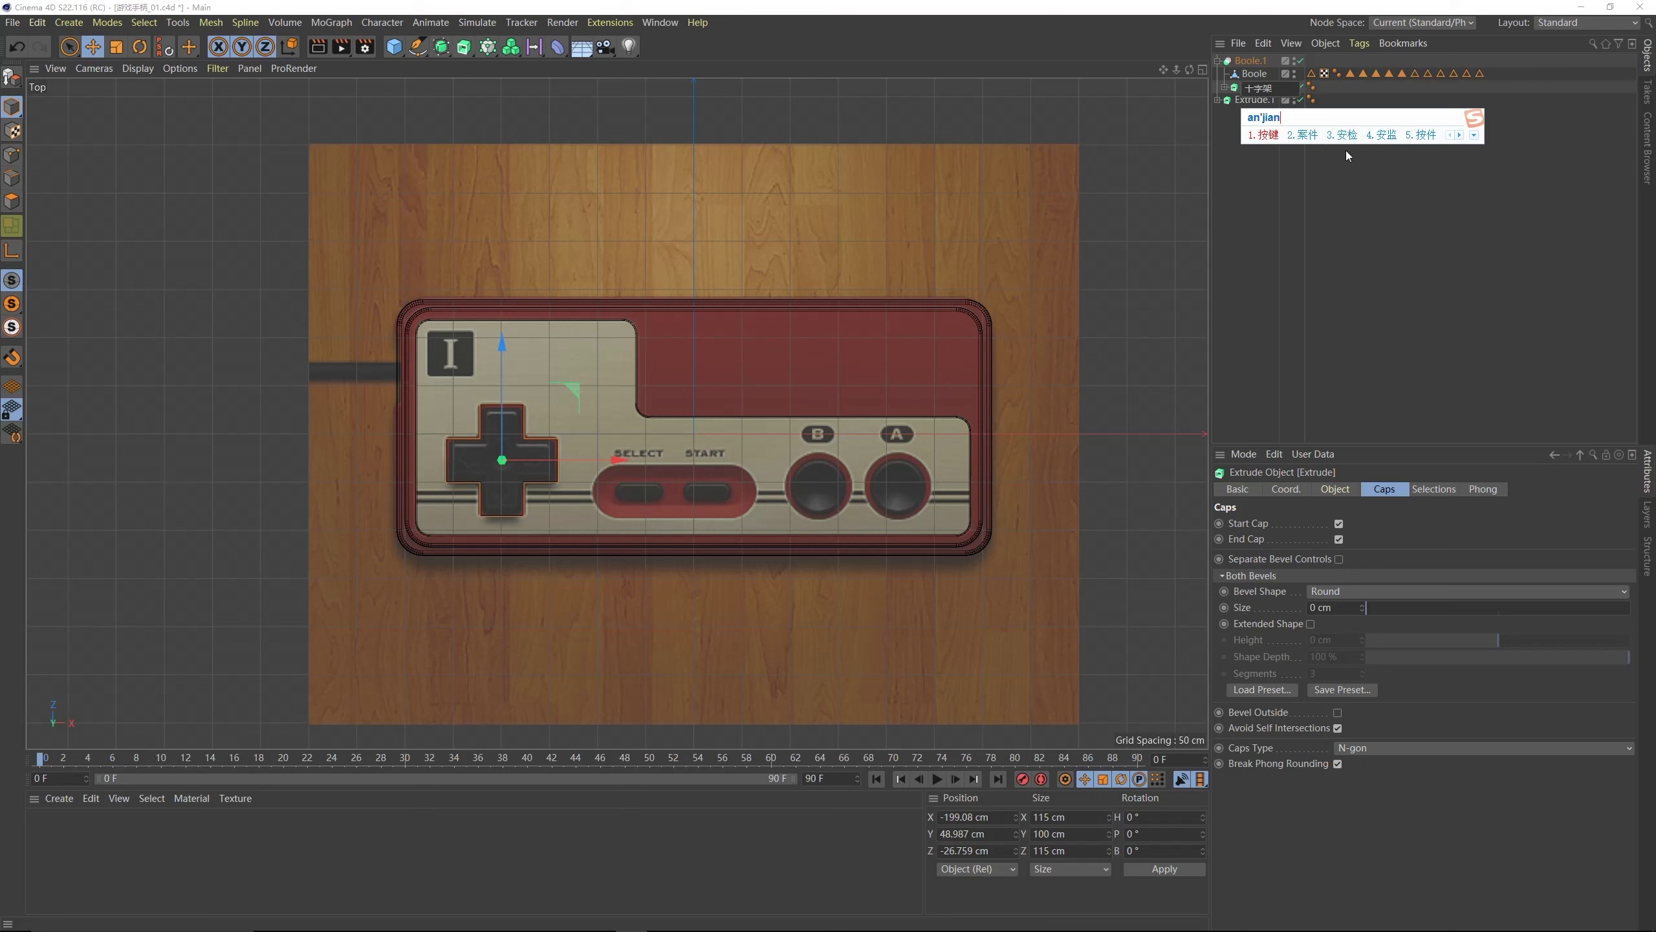
pyautogui.click(1120, 111)
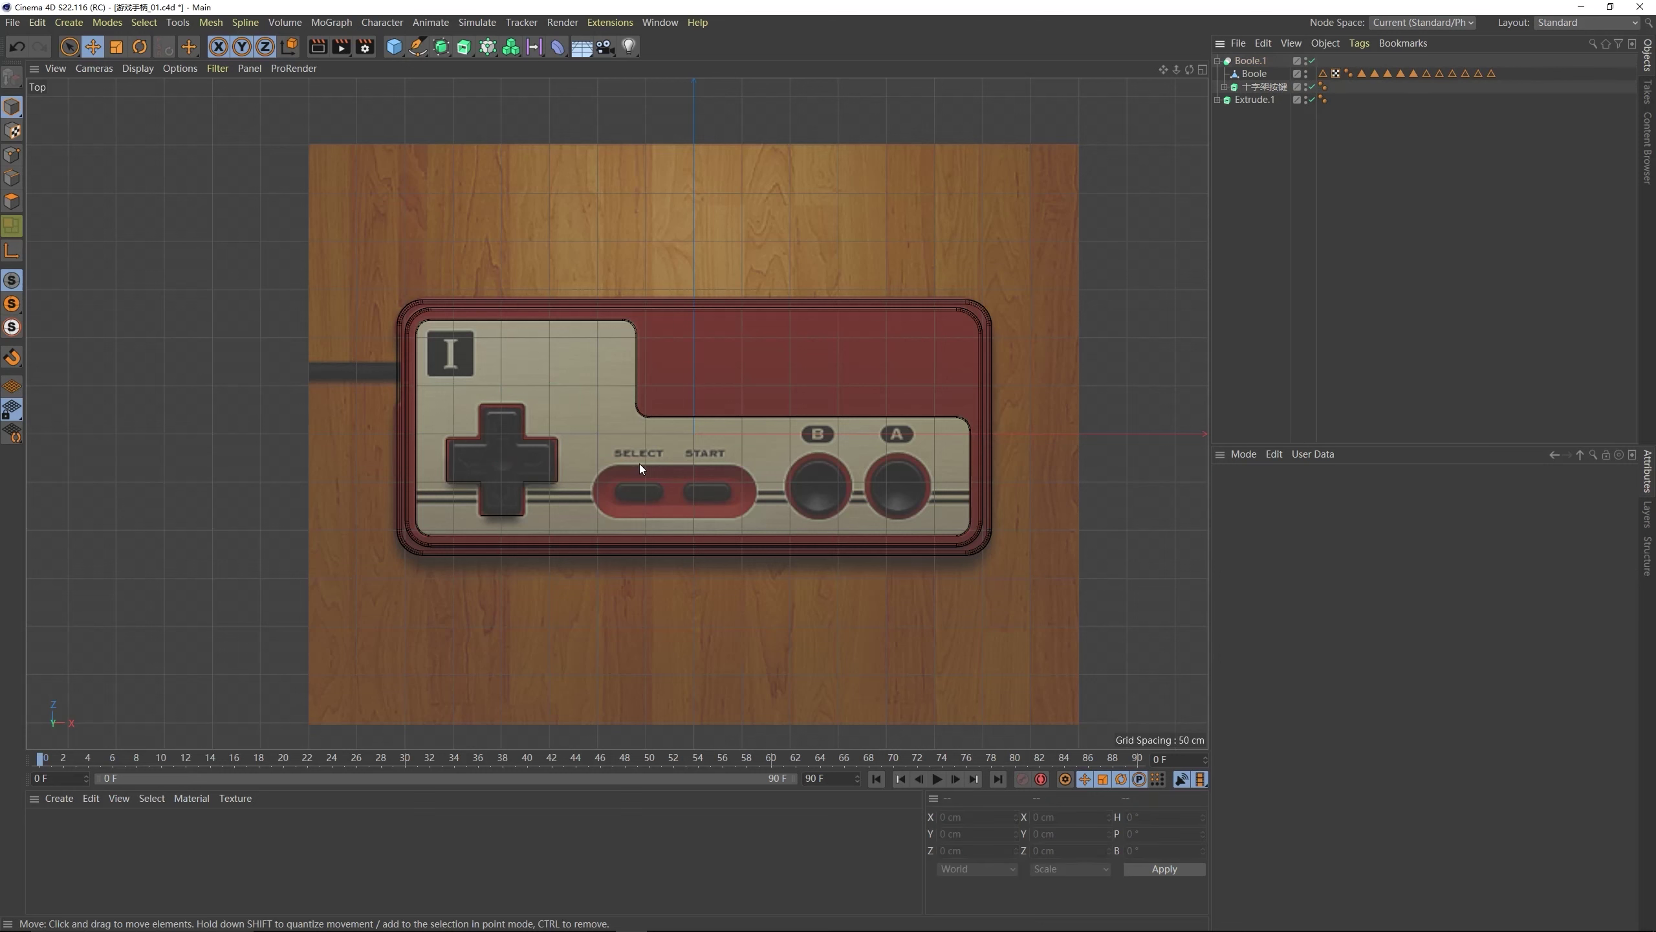
# - Add a rounded 173 × 55 cm Rectangle spline positioned over the Select/Start pill
pyautogui.moveTo(418, 47); pyautogui.dragTo(489, 110)
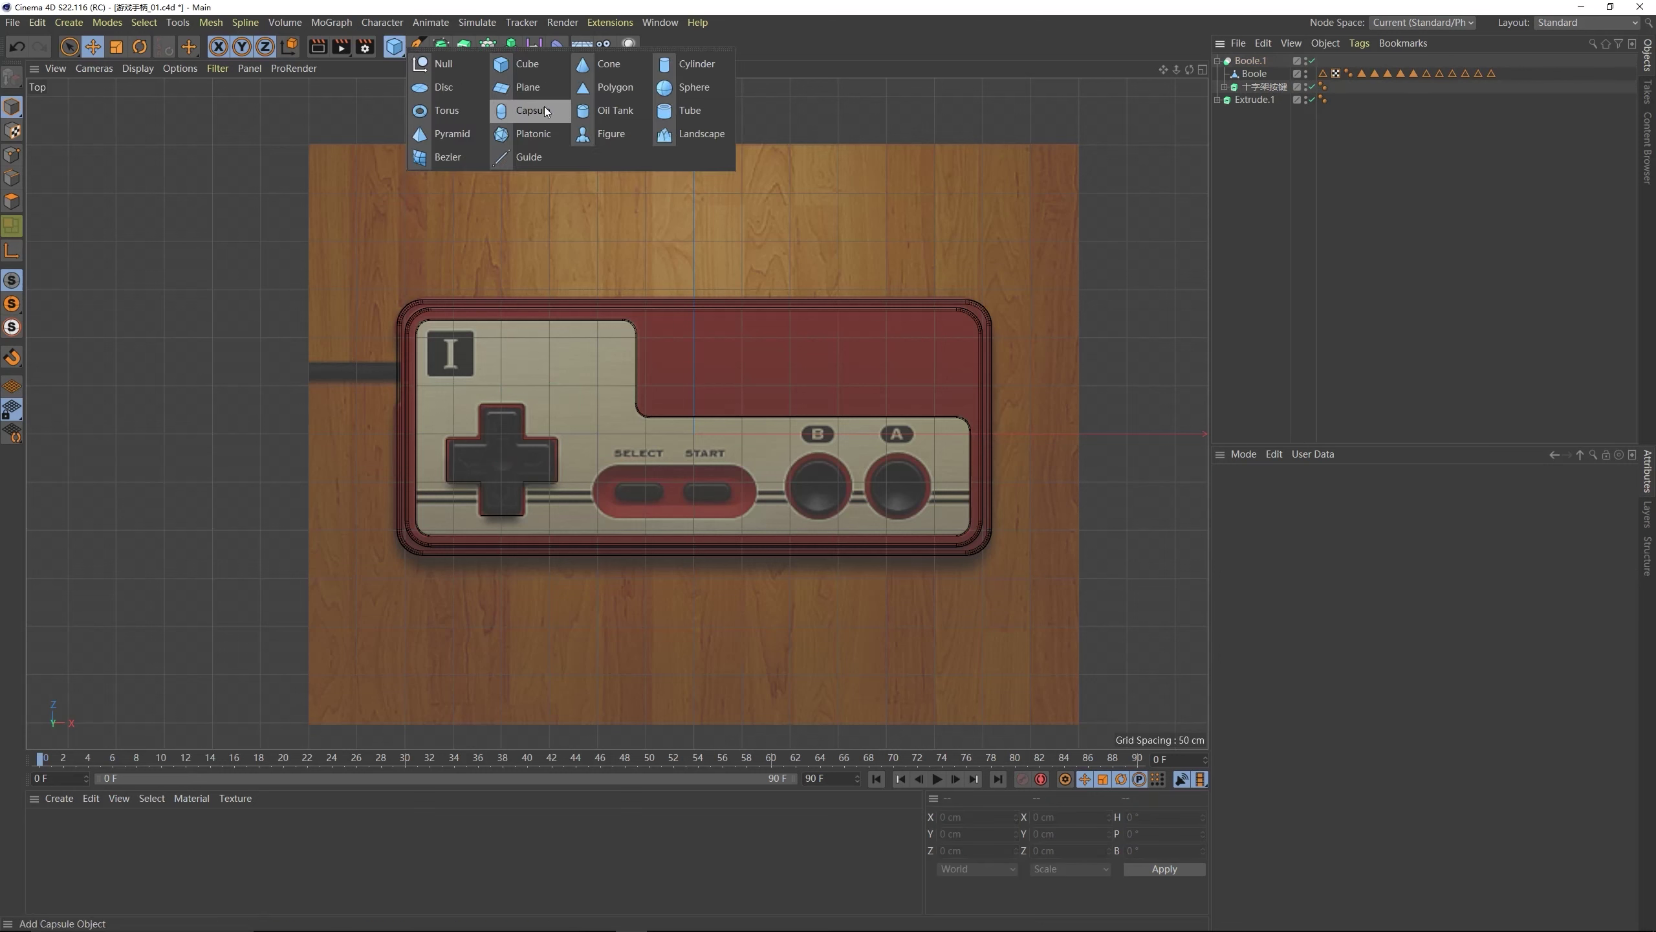
pyautogui.moveTo(417, 47); pyautogui.dragTo(566, 155)
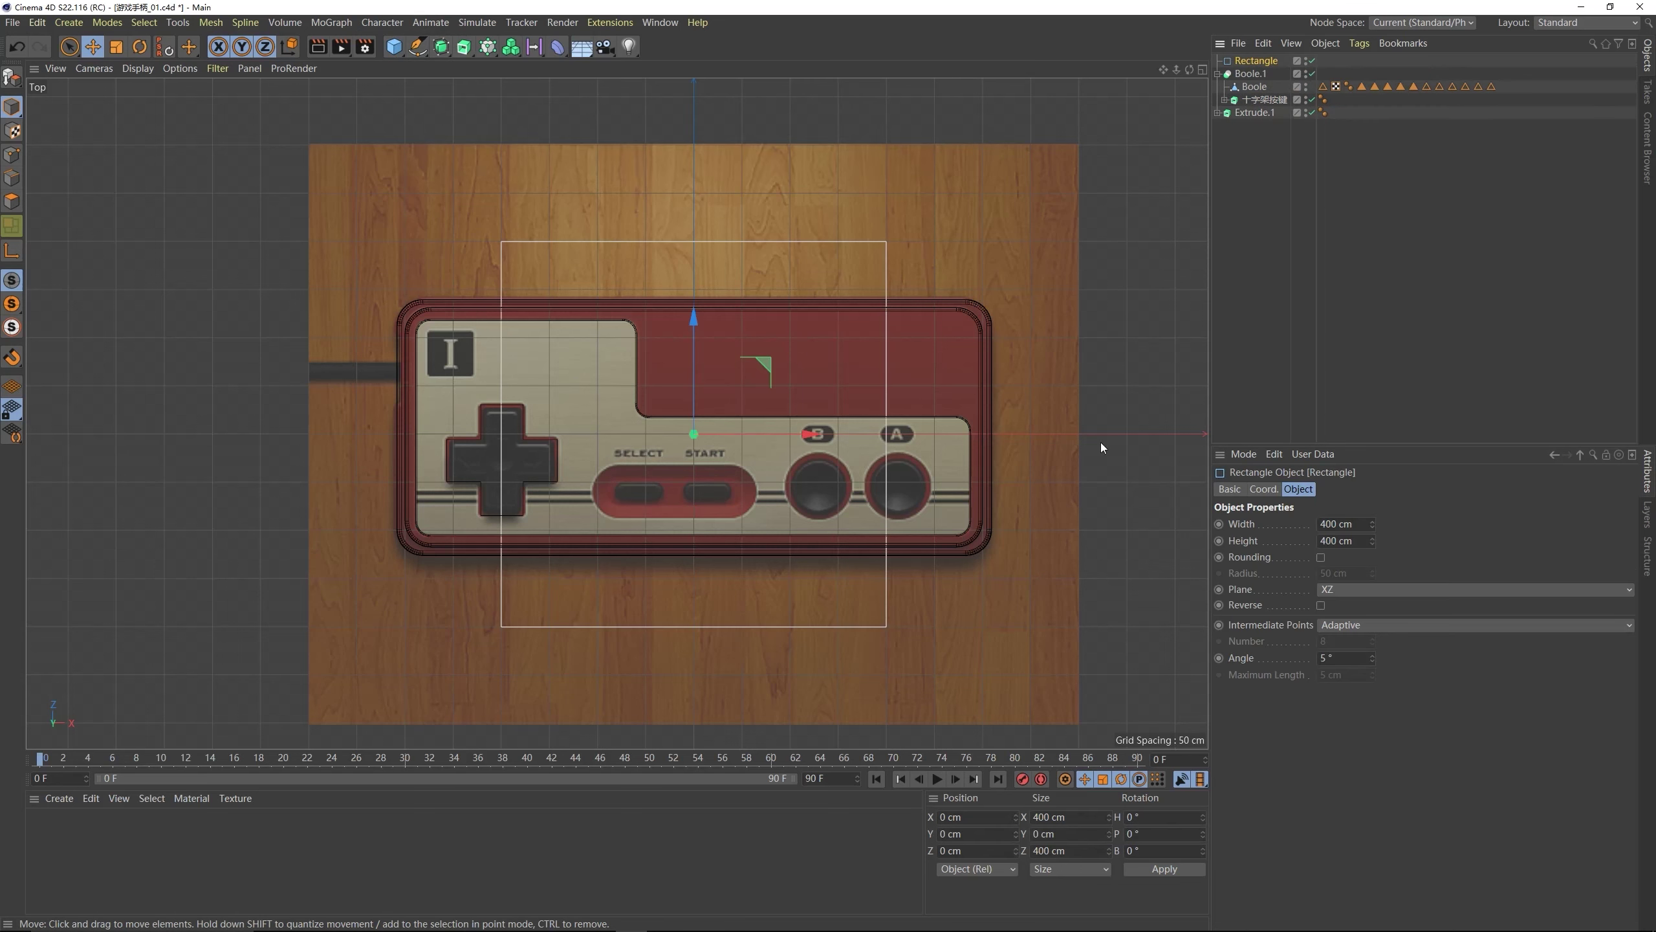
pyautogui.moveTo(701, 311); pyautogui.dragTo(682, 368)
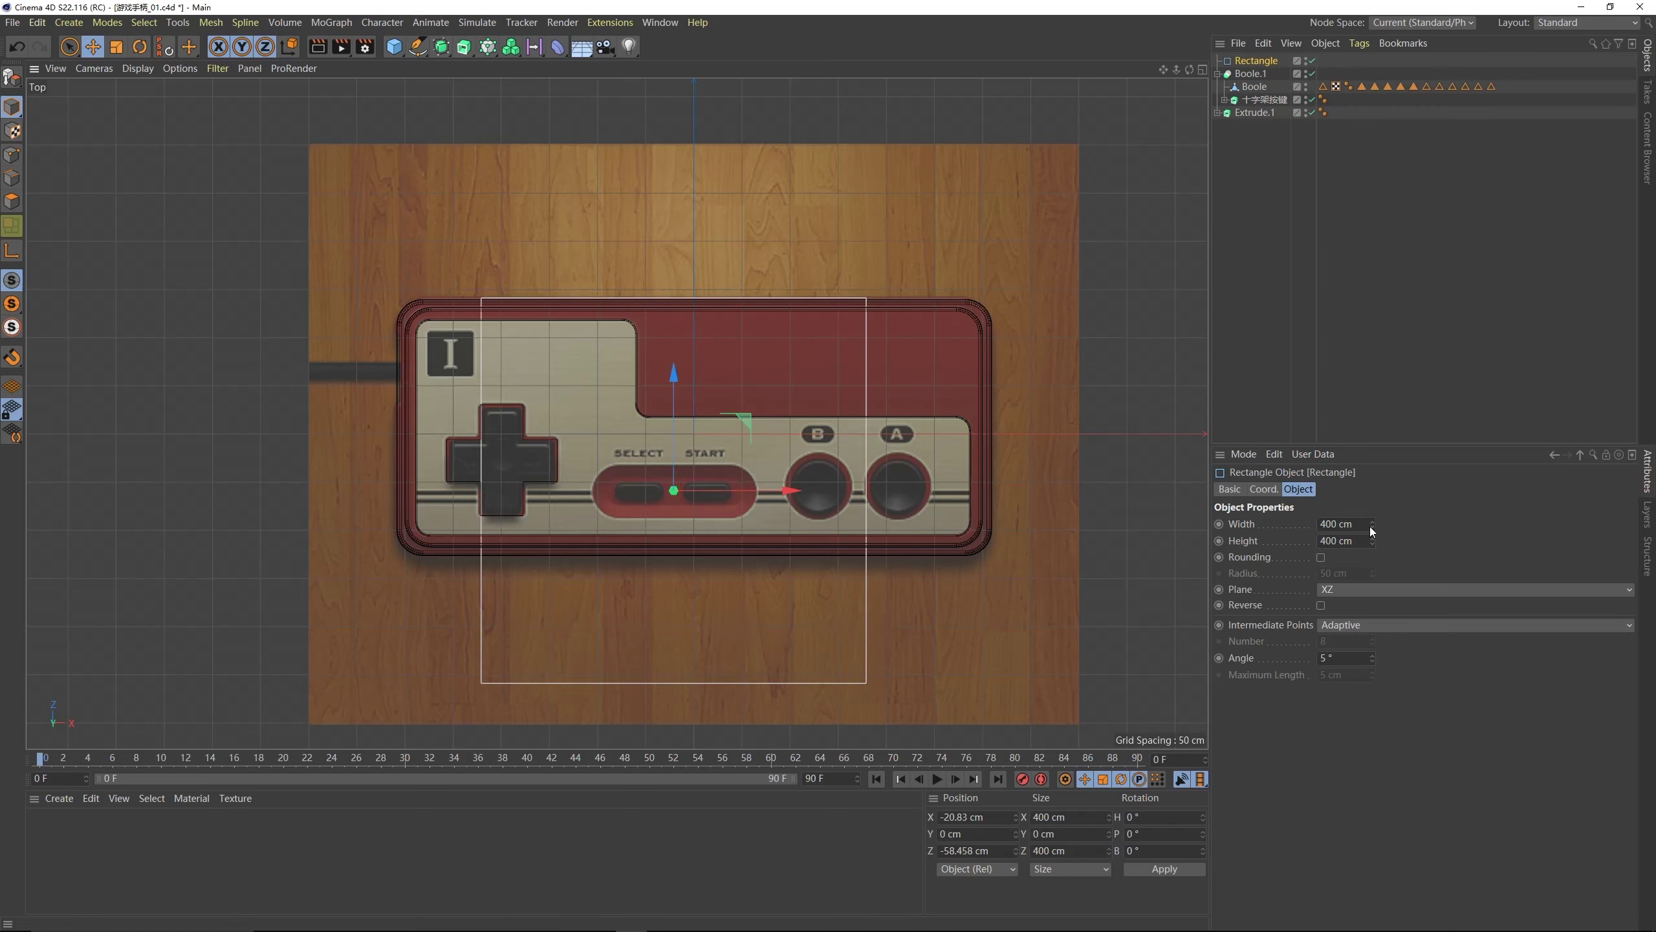
pyautogui.moveTo(1372, 526); pyautogui.dragTo(1327, 541)
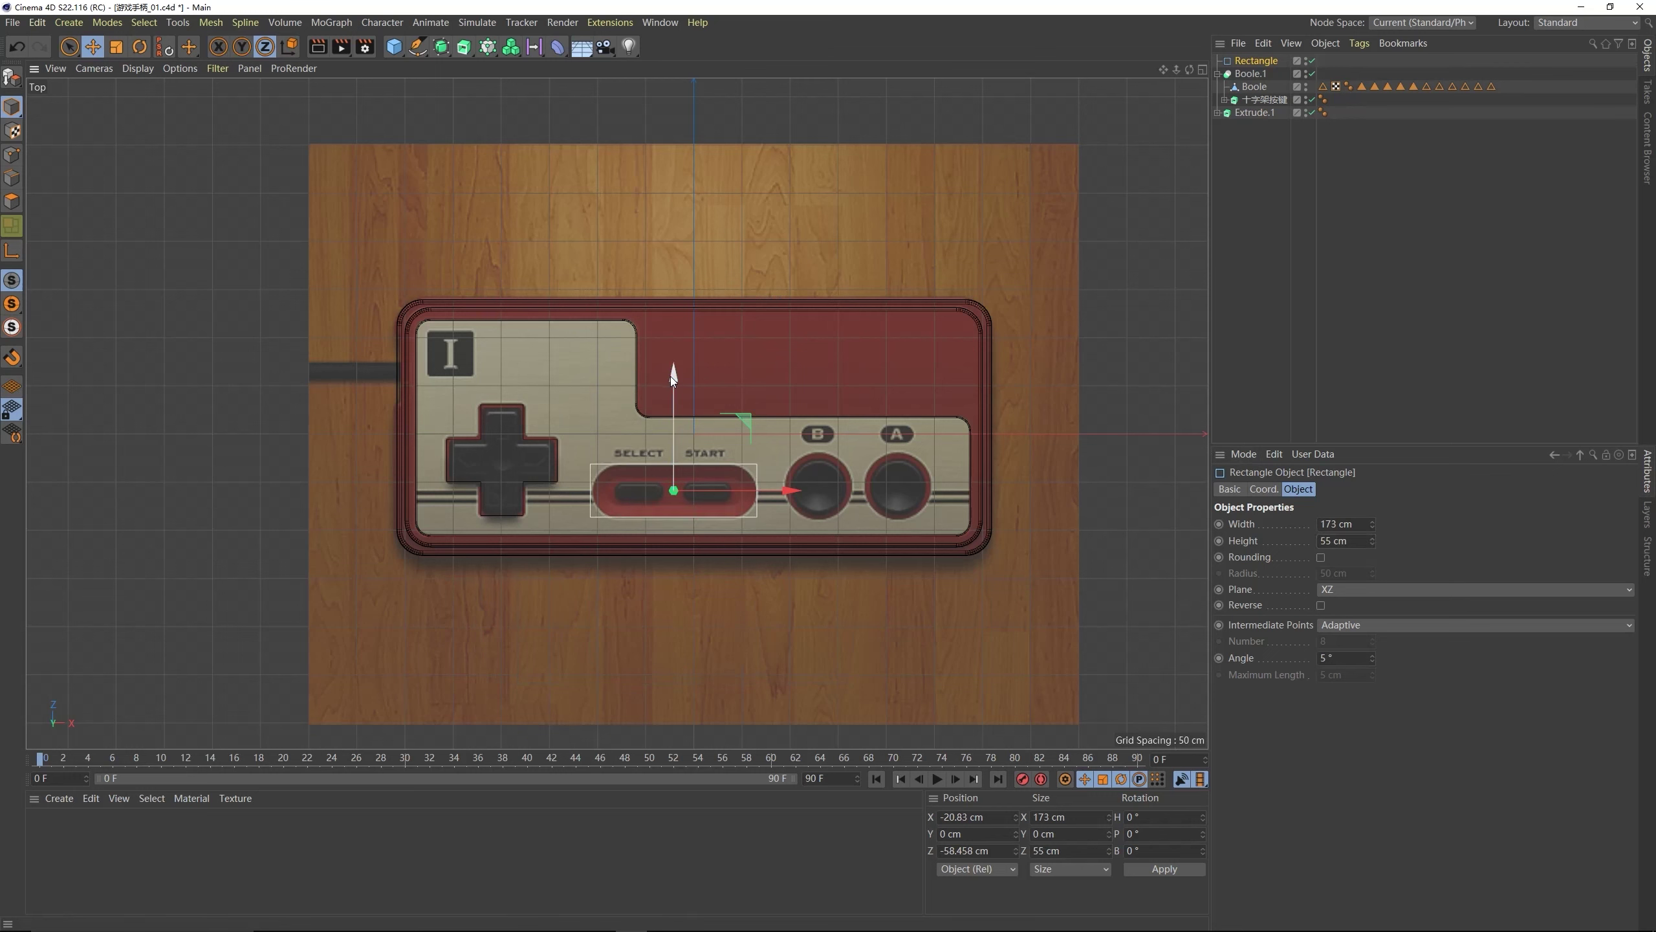
pyautogui.moveTo(670, 375); pyautogui.dragTo(673, 378)
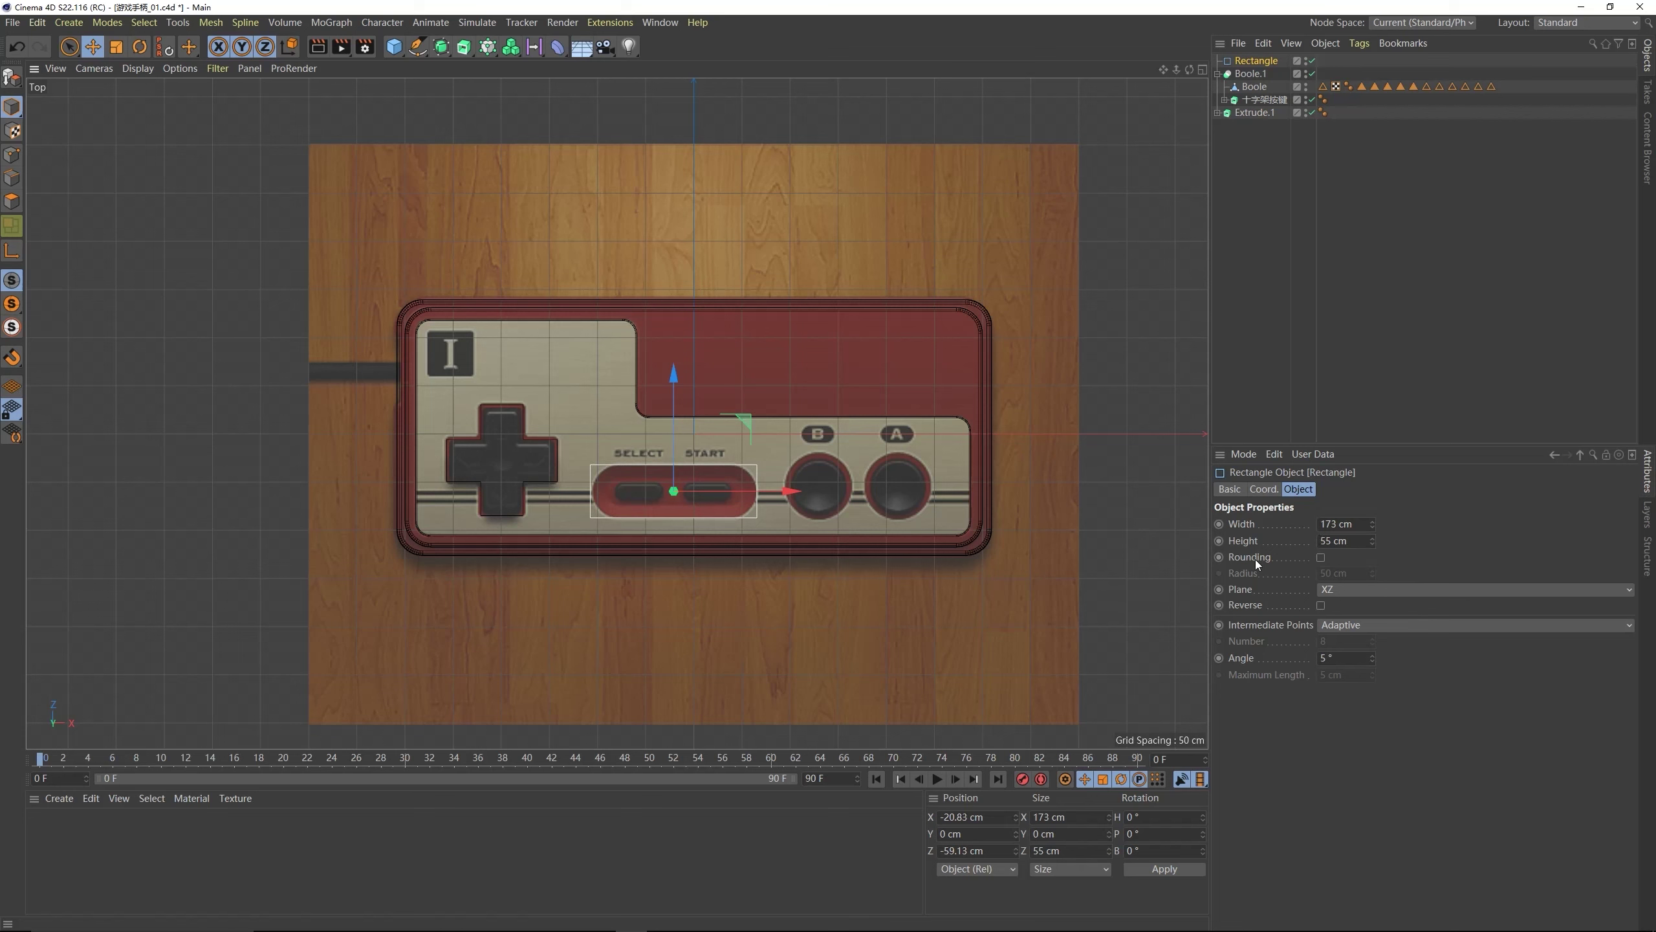
pyautogui.click(1321, 558)
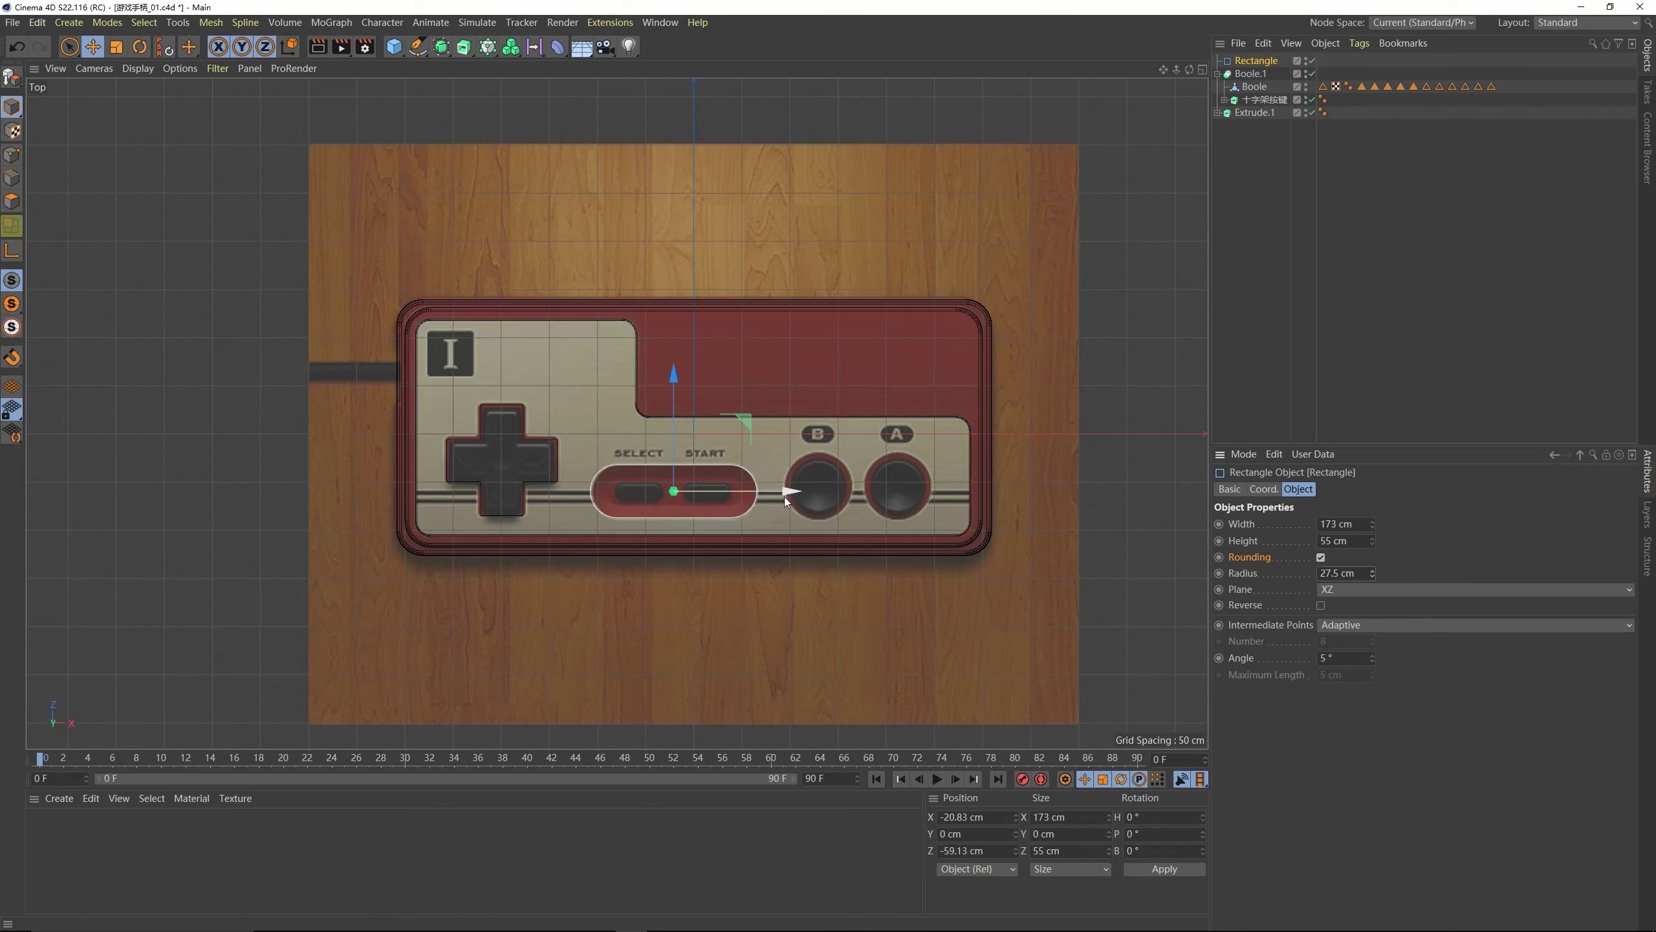
pyautogui.moveTo(781, 494); pyautogui.dragTo(783, 494)
# - Raise the rounded pill rectangle above the body and extrude it into a solid
pyautogui.middleClick(672, 404)
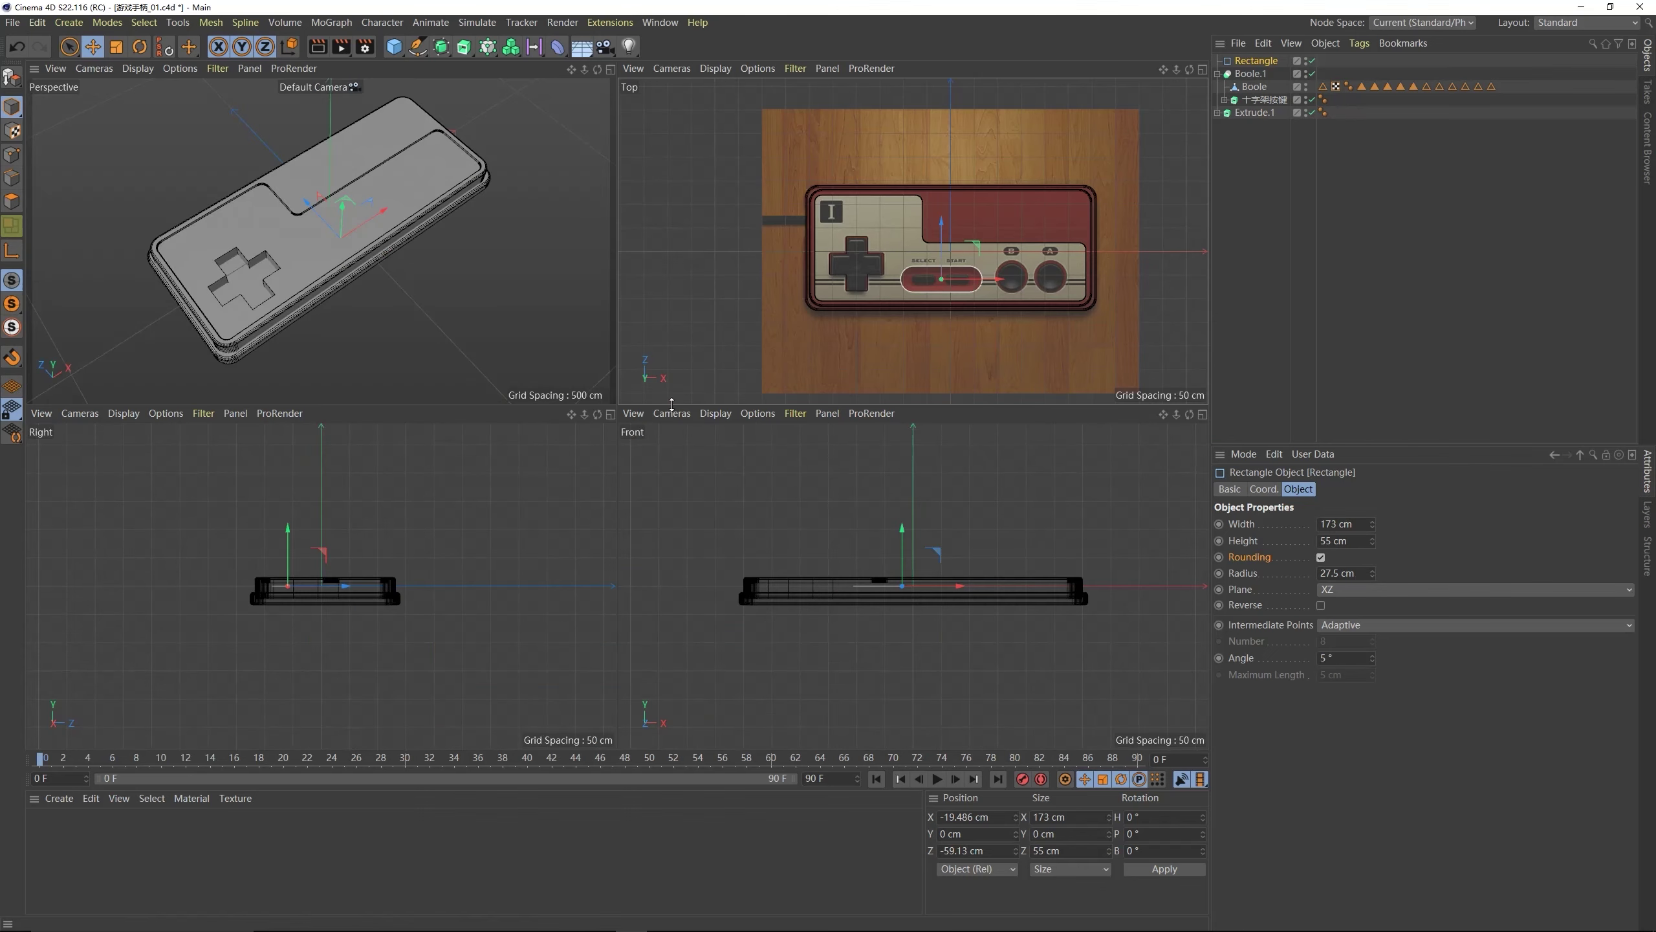
pyautogui.middleClick(634, 431)
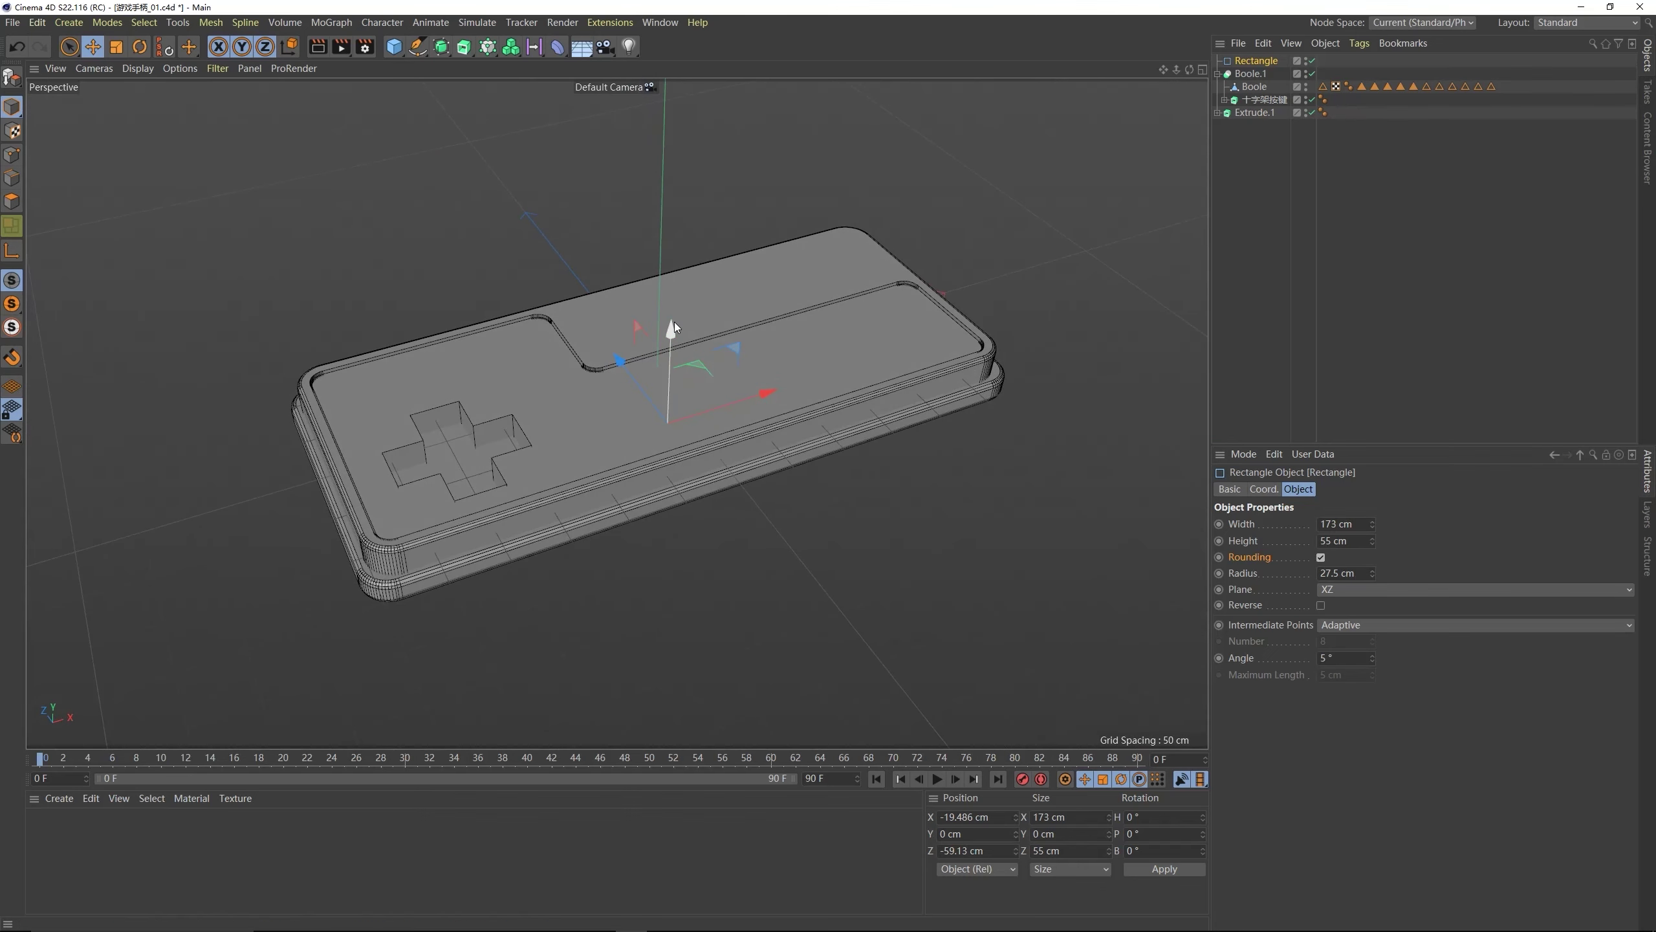
pyautogui.moveTo(674, 321); pyautogui.dragTo(670, 277)
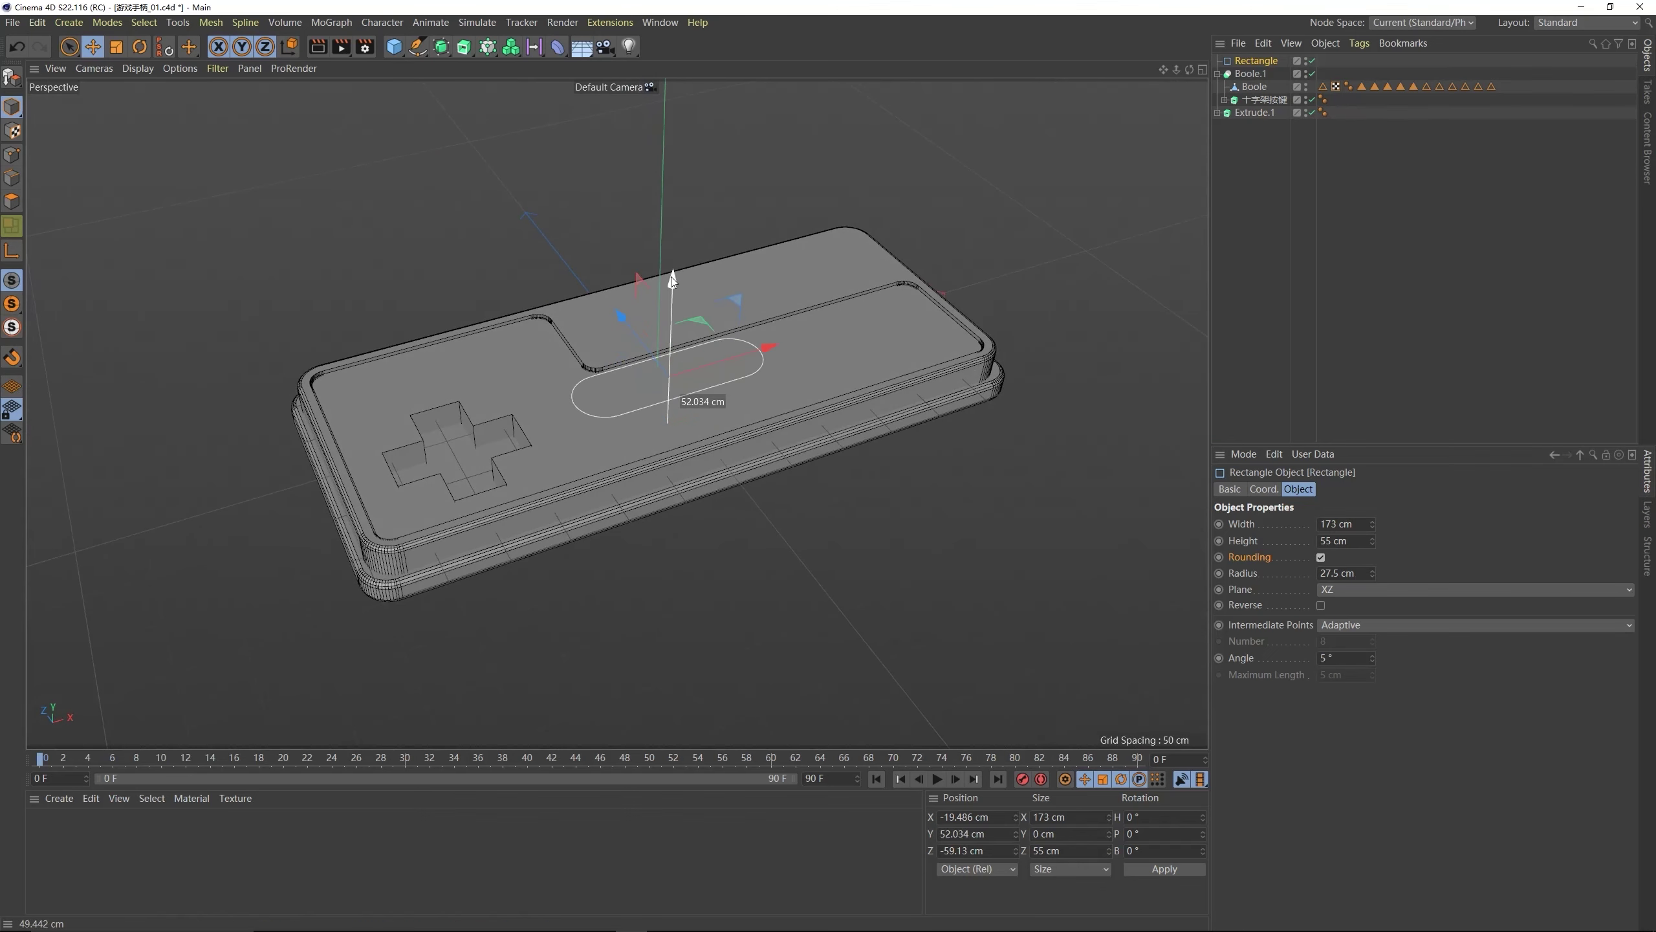
pyautogui.keyDown('alt'); pyautogui.click(467, 48); pyautogui.keyUp('alt')
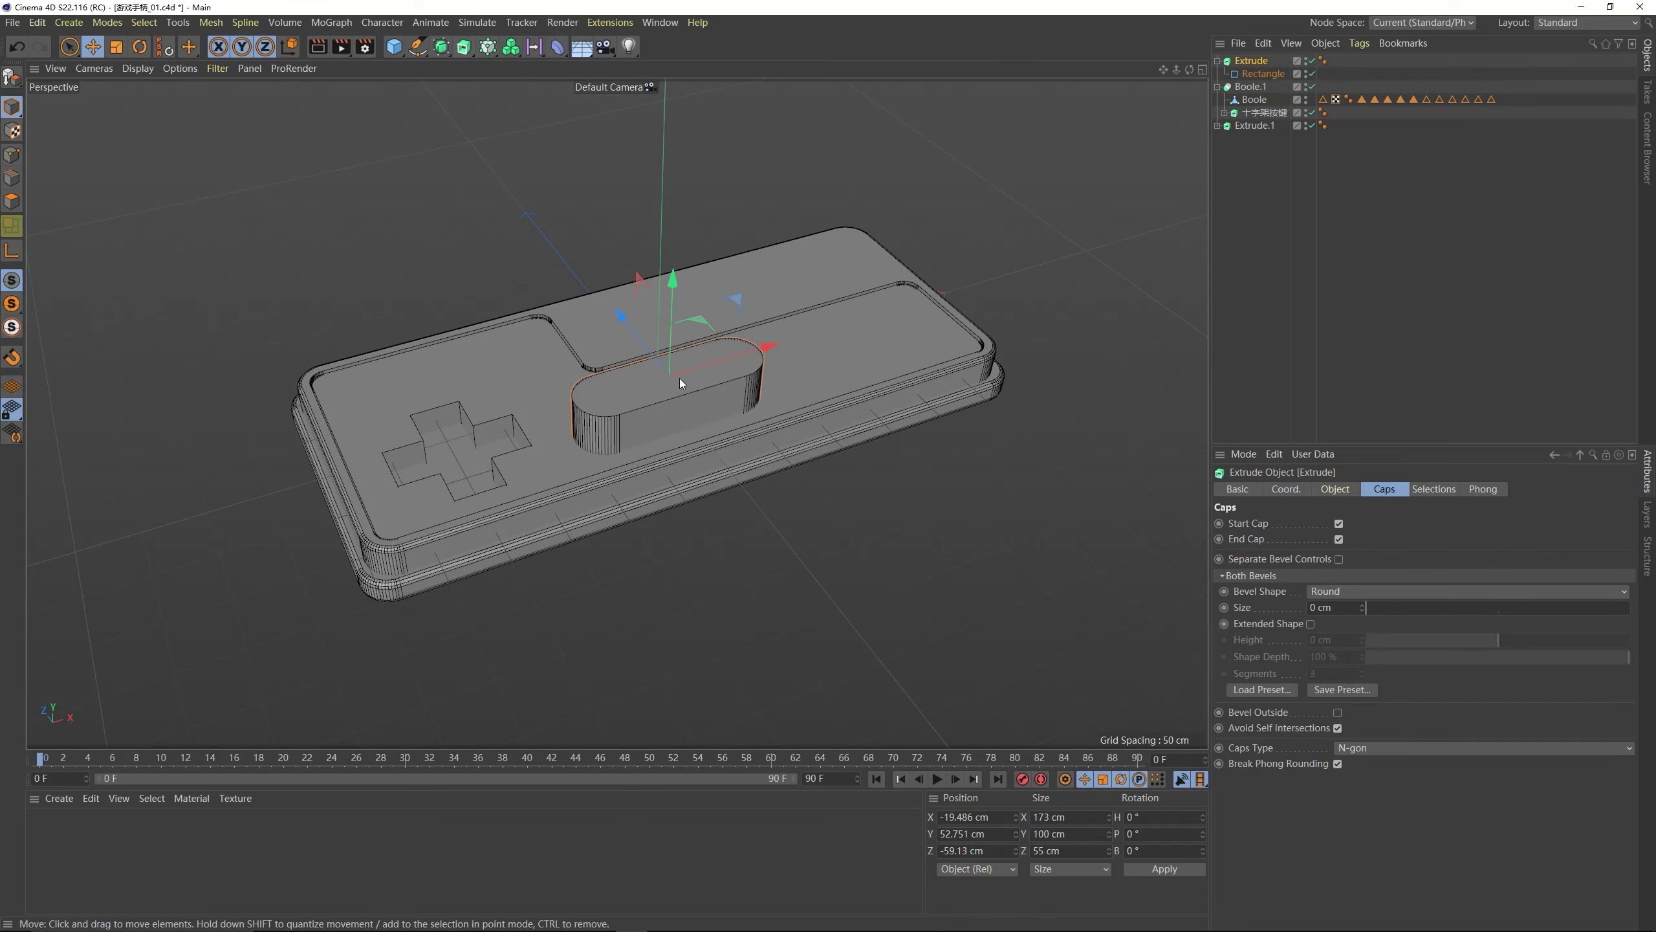
pyautogui.scroll(1, 678, 369)
# - Add a new Boole and nest Boole.1 and the pill extrusion under it
pyautogui.click(1250, 87)
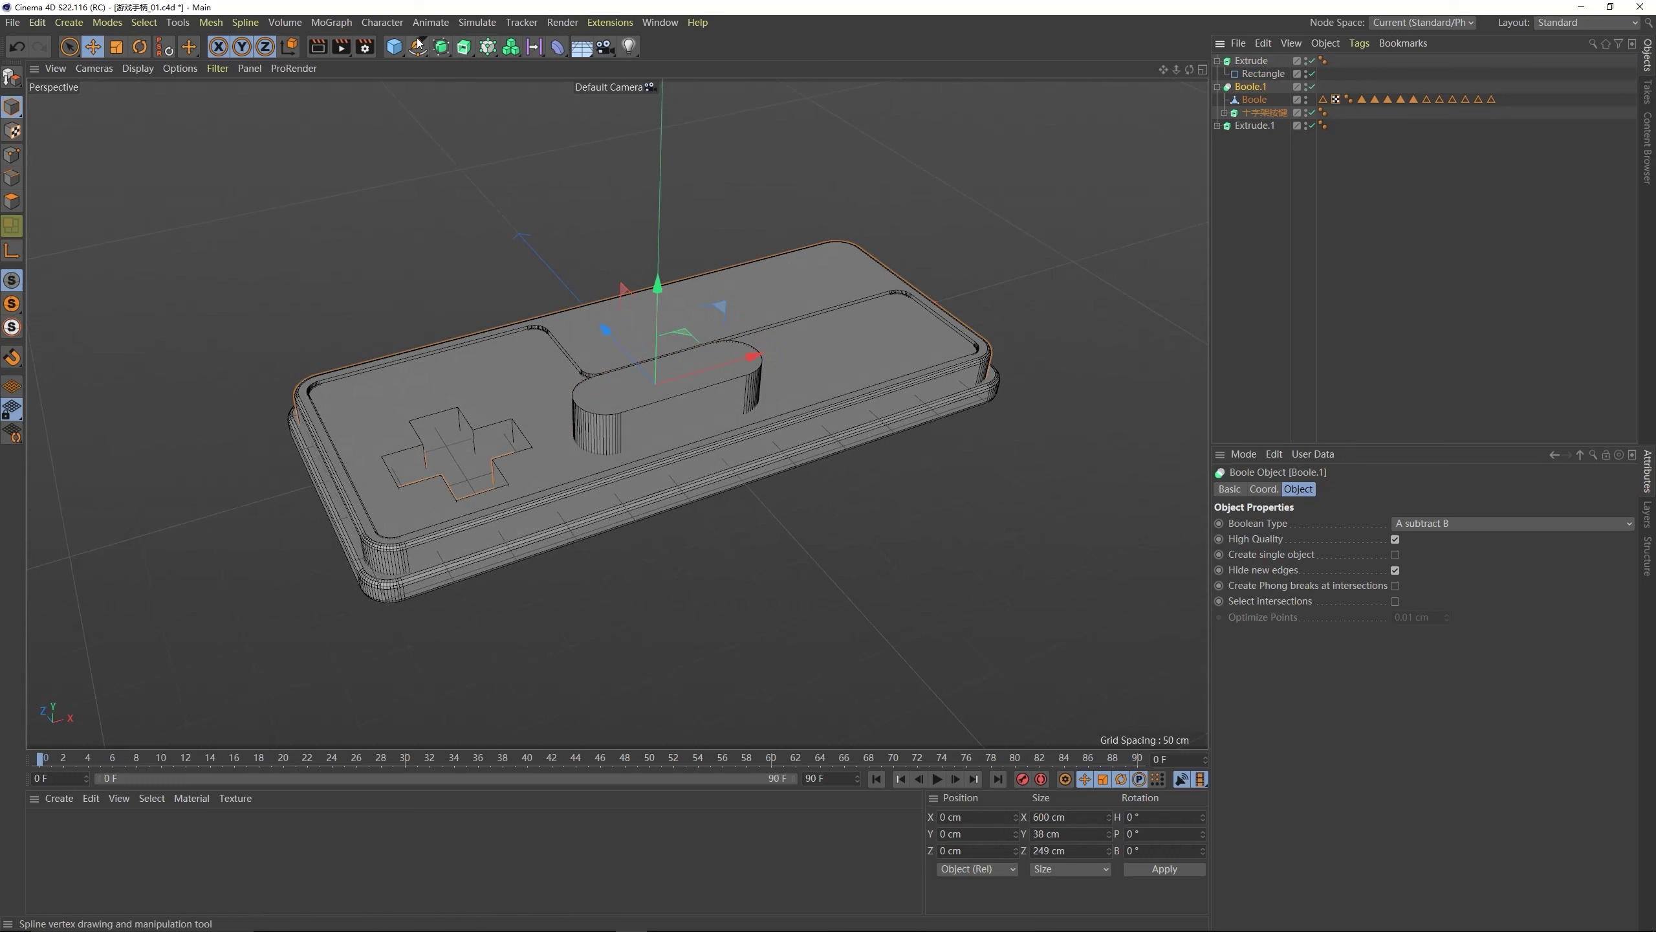
pyautogui.click(444, 47)
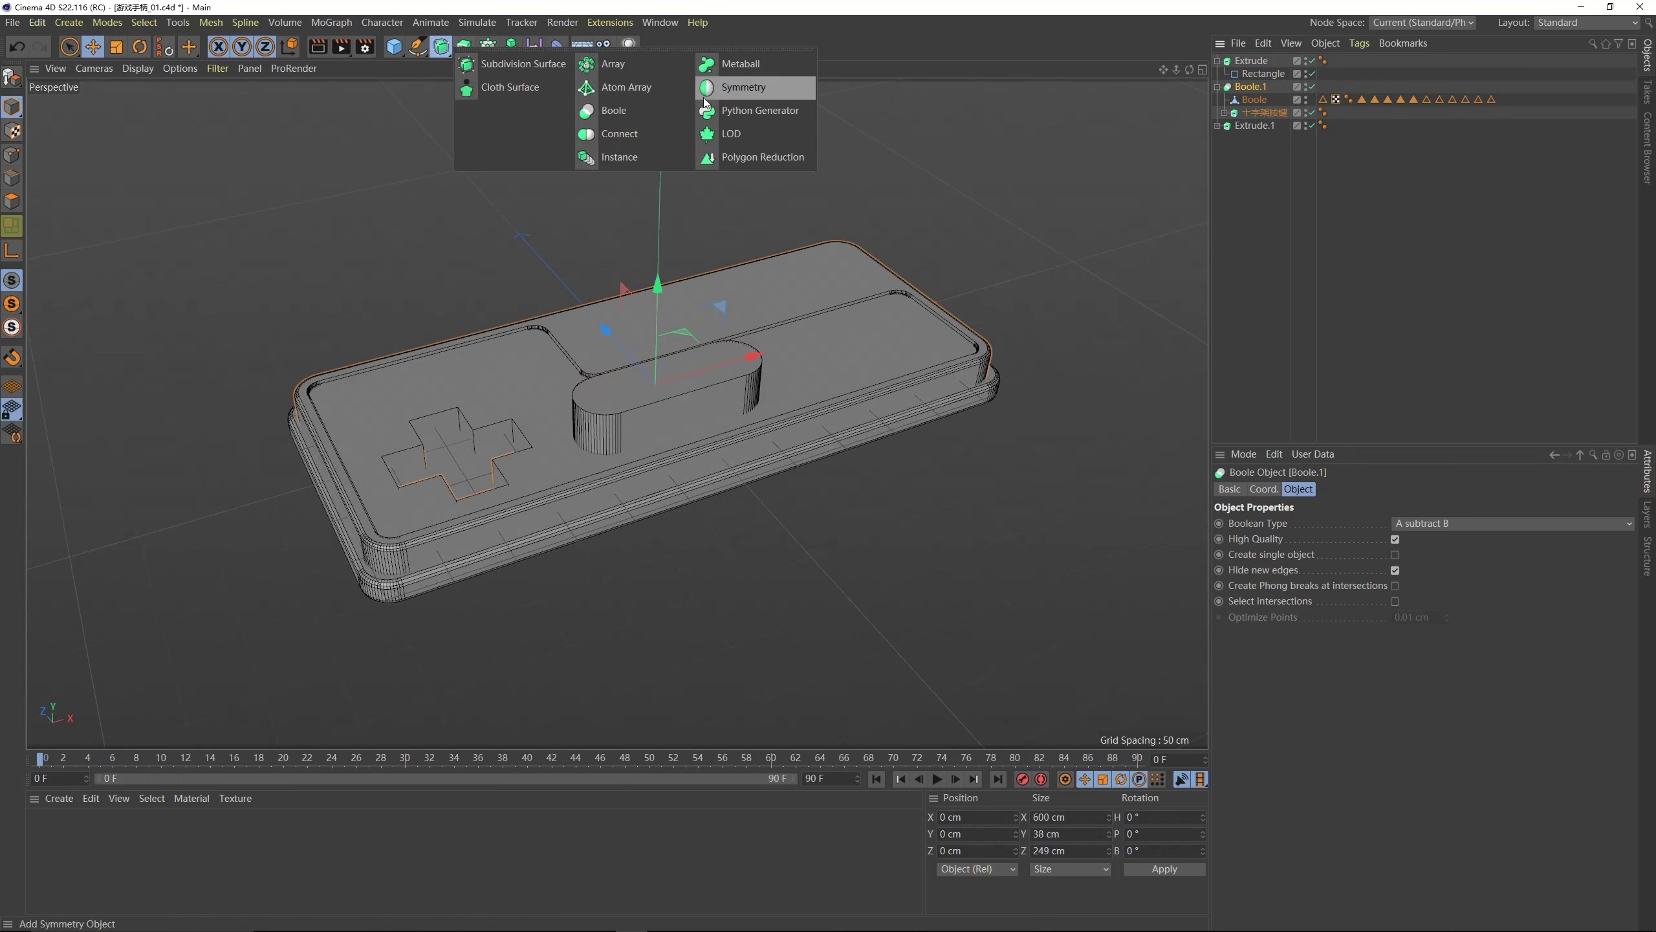
pyautogui.click(610, 112)
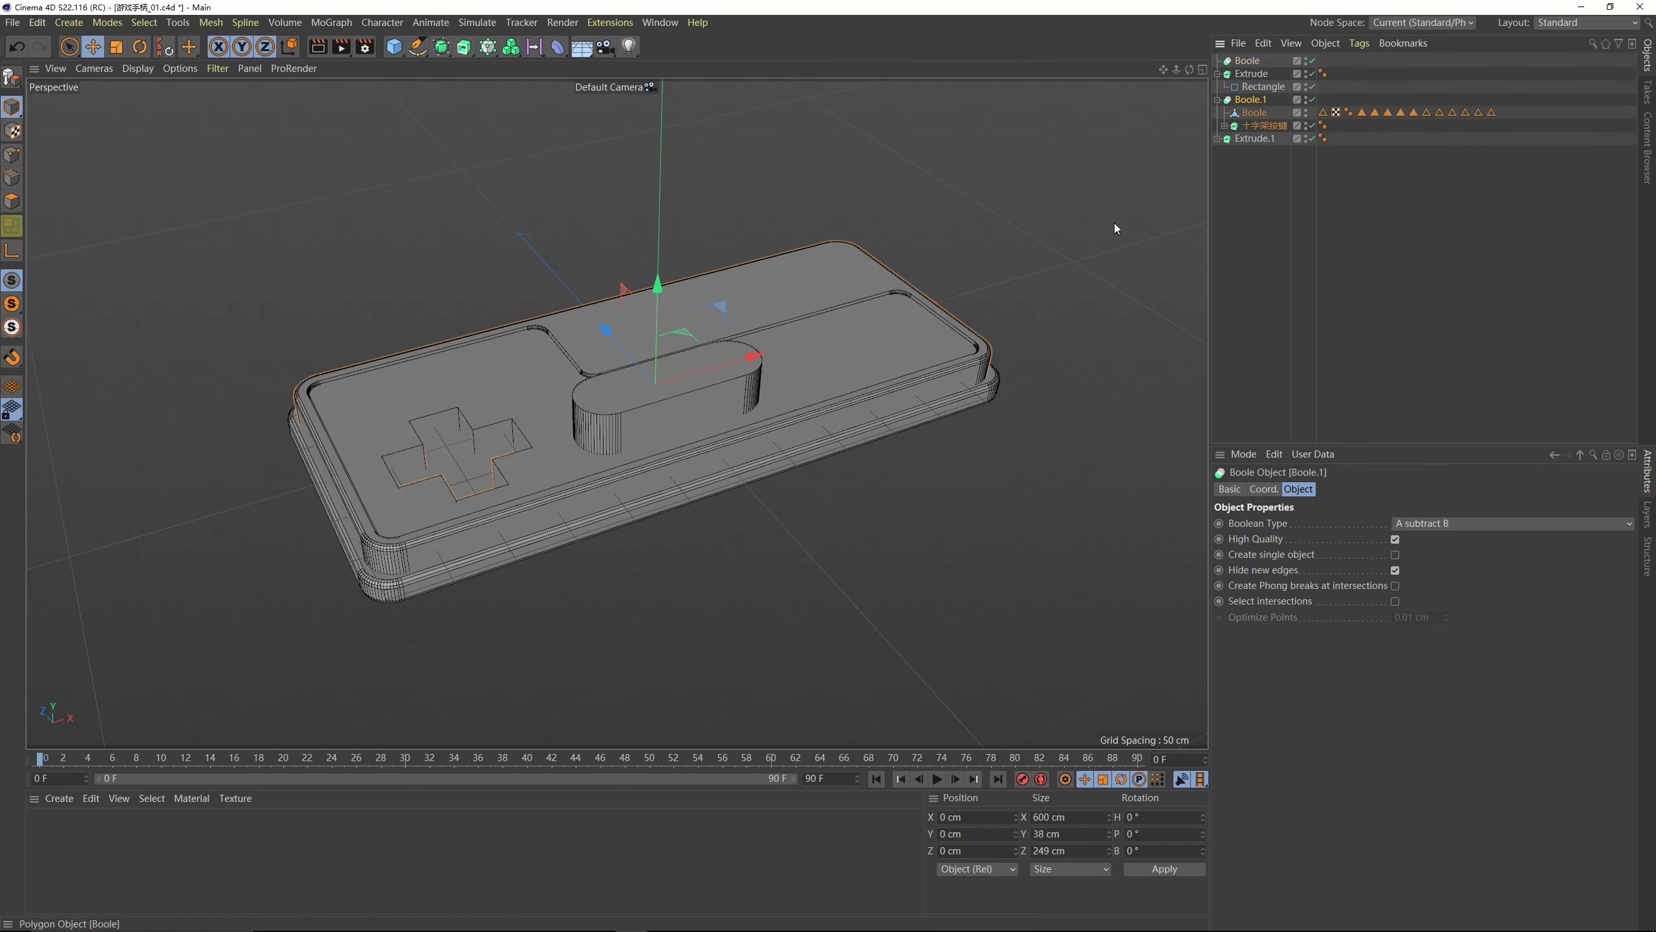
pyautogui.moveTo(1258, 88); pyautogui.dragTo(1244, 60)
pyautogui.click(1217, 113)
pyautogui.click(1252, 114)
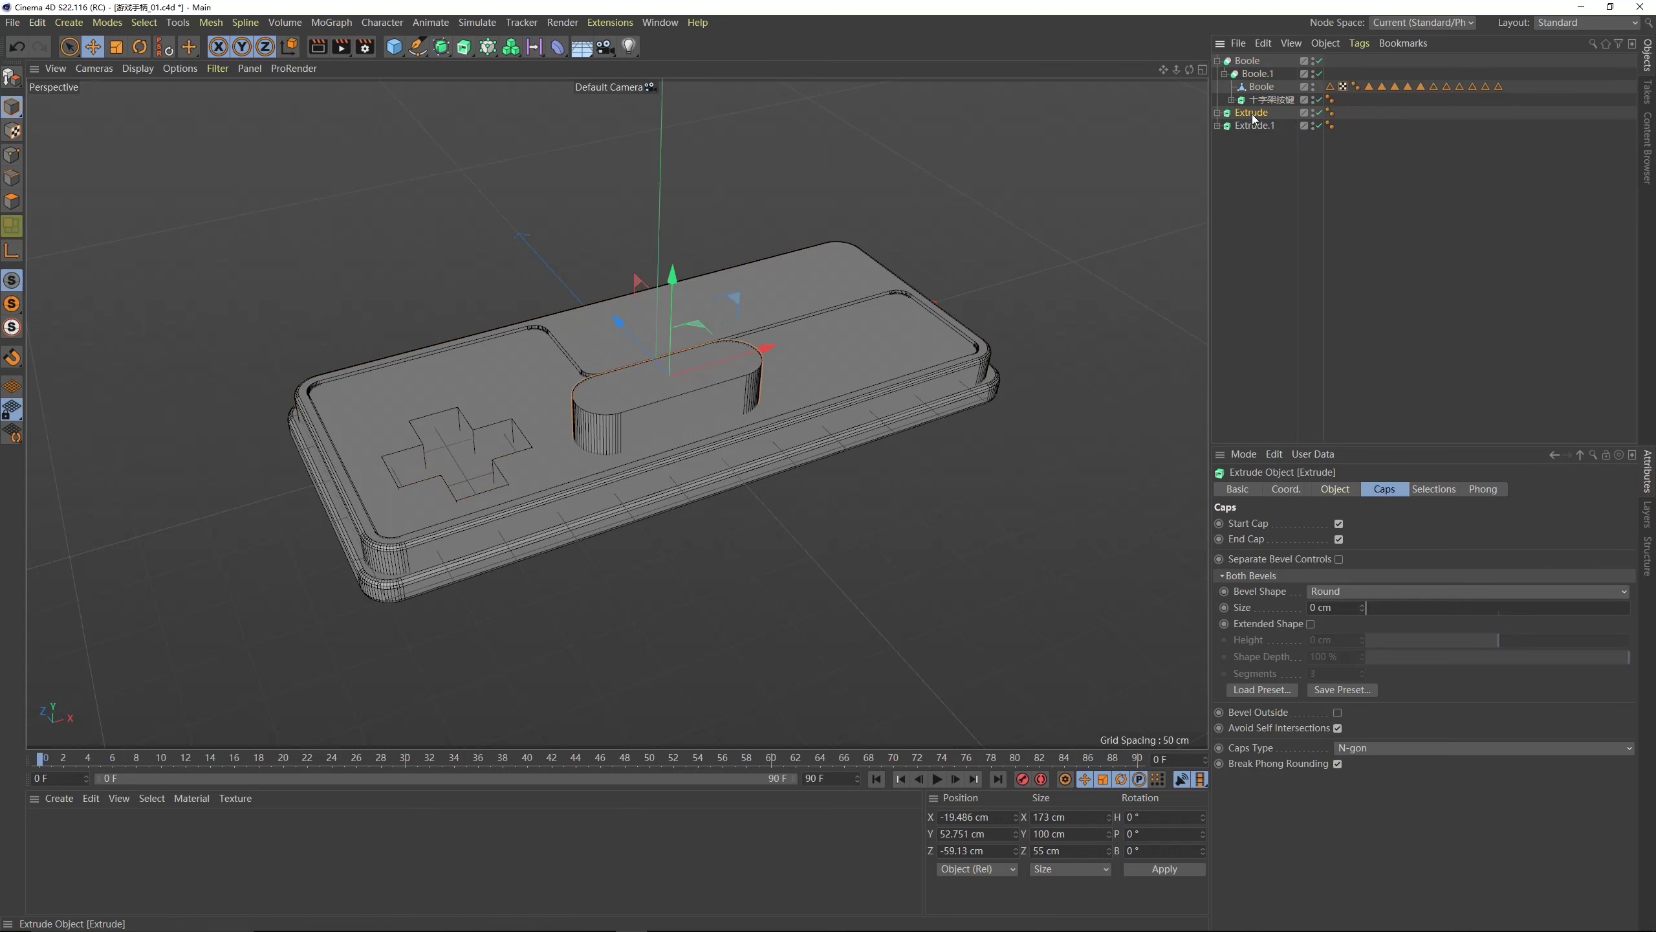
pyautogui.moveTo(1246, 65); pyautogui.dragTo(1253, 119)
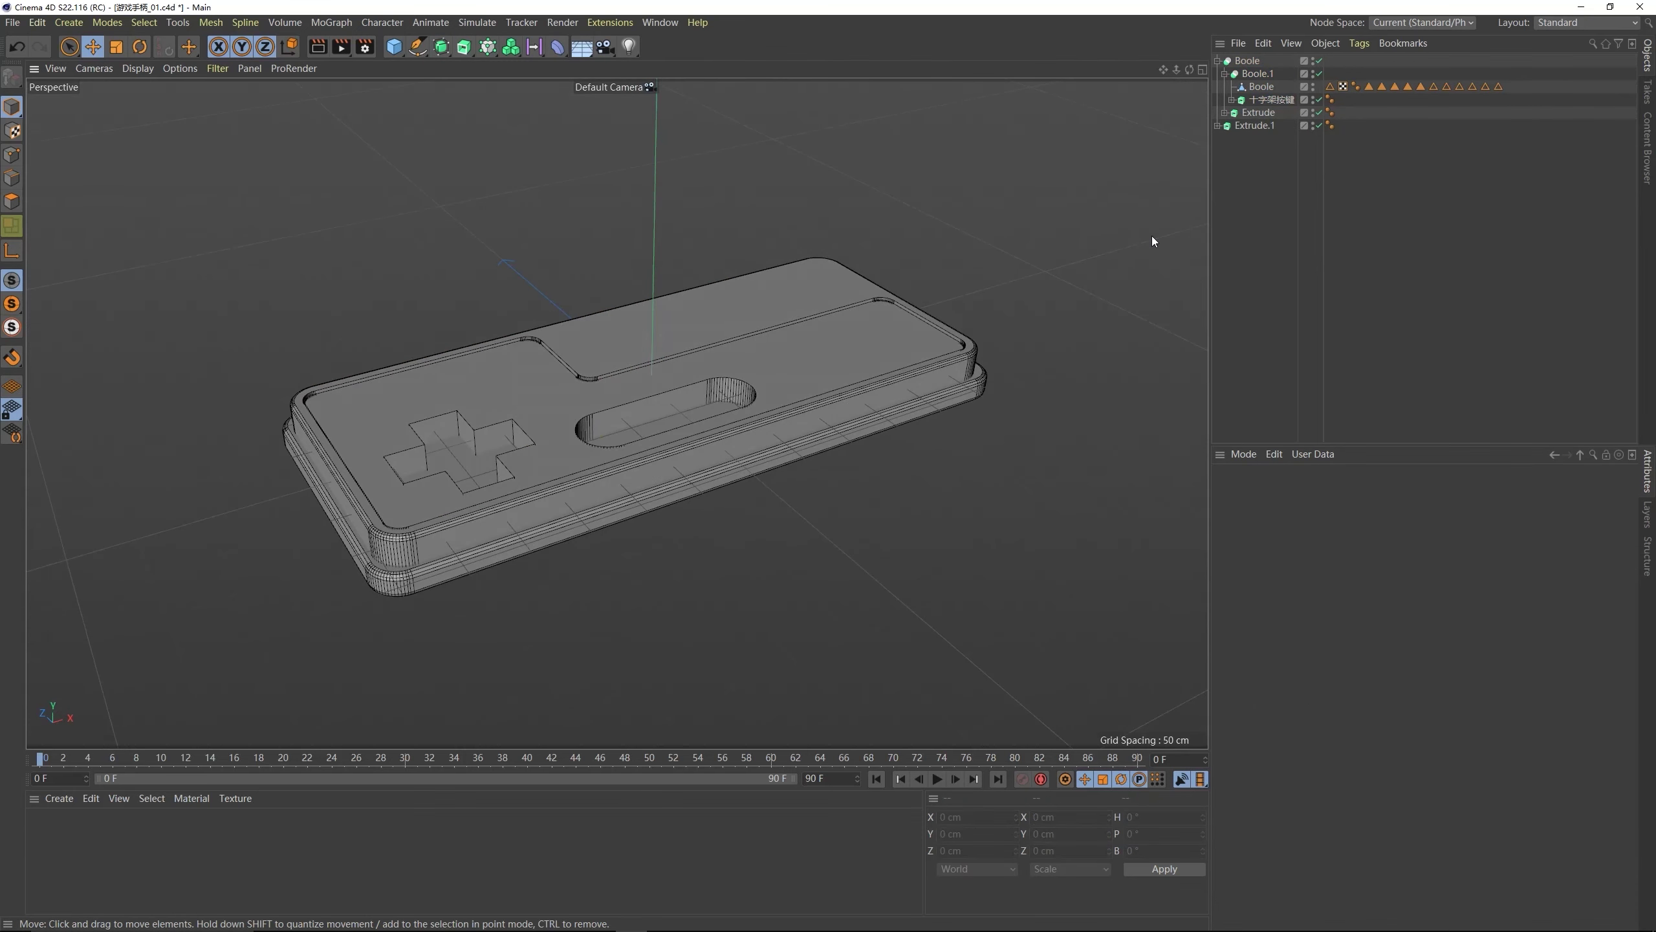
# - Undo the capsule cutter's move and remove the redundant top-level Boole
pyautogui.click(1255, 73)
pyautogui.click(1217, 61)
pyautogui.click(1218, 60)
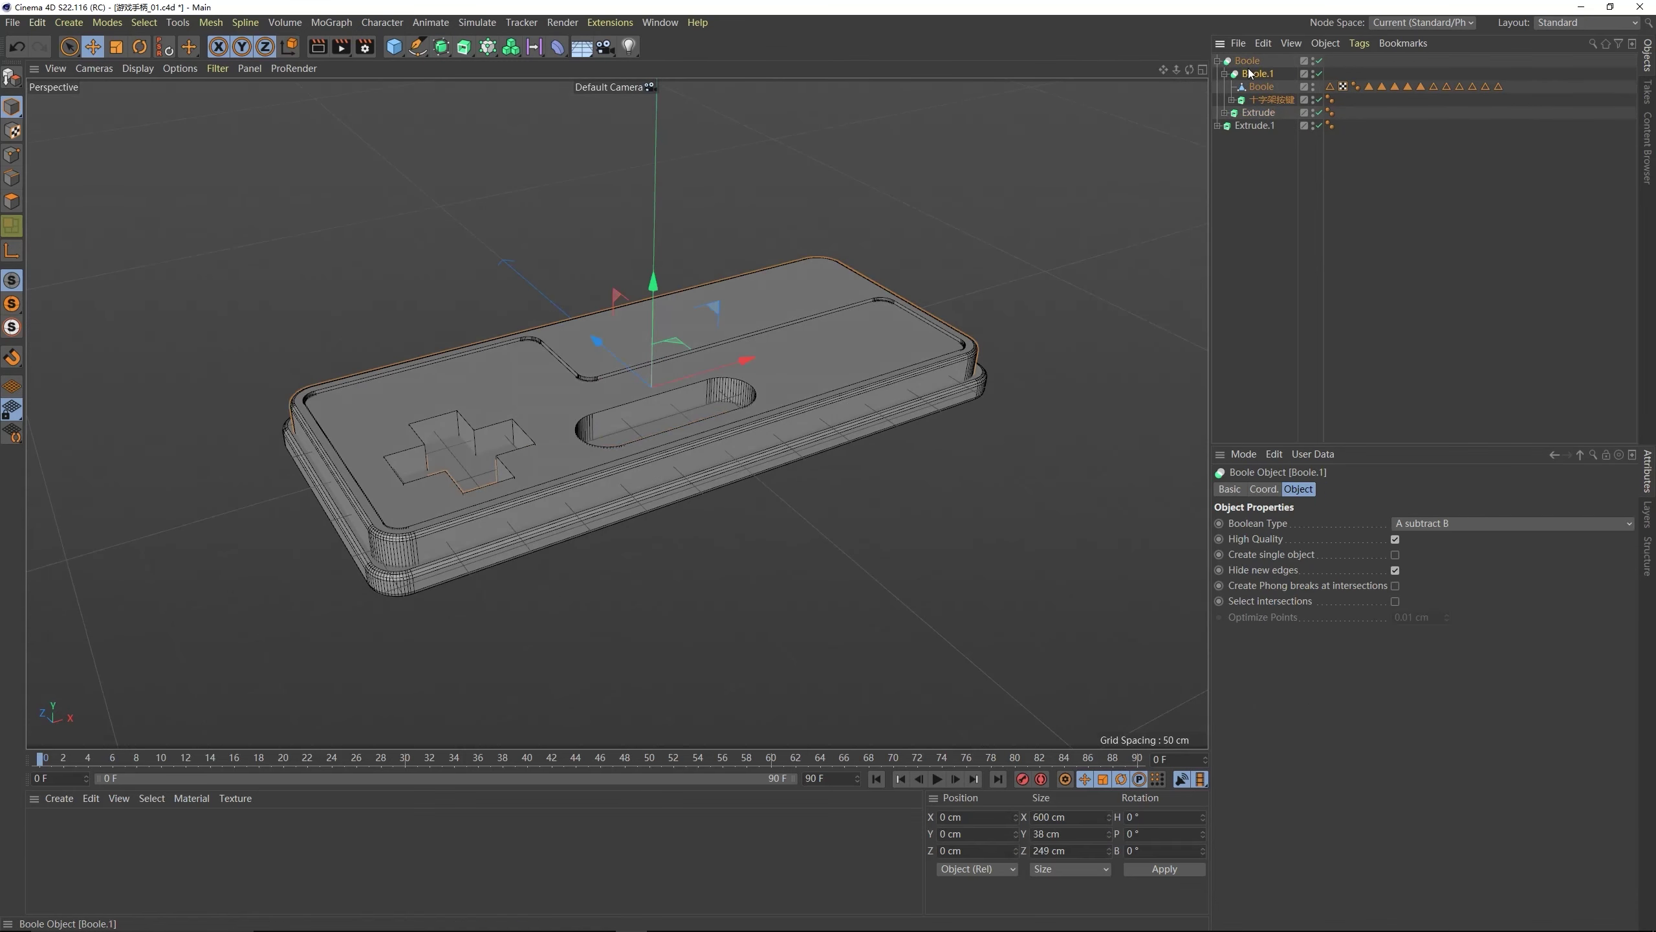
pyautogui.click(1225, 73)
pyautogui.click(1226, 74)
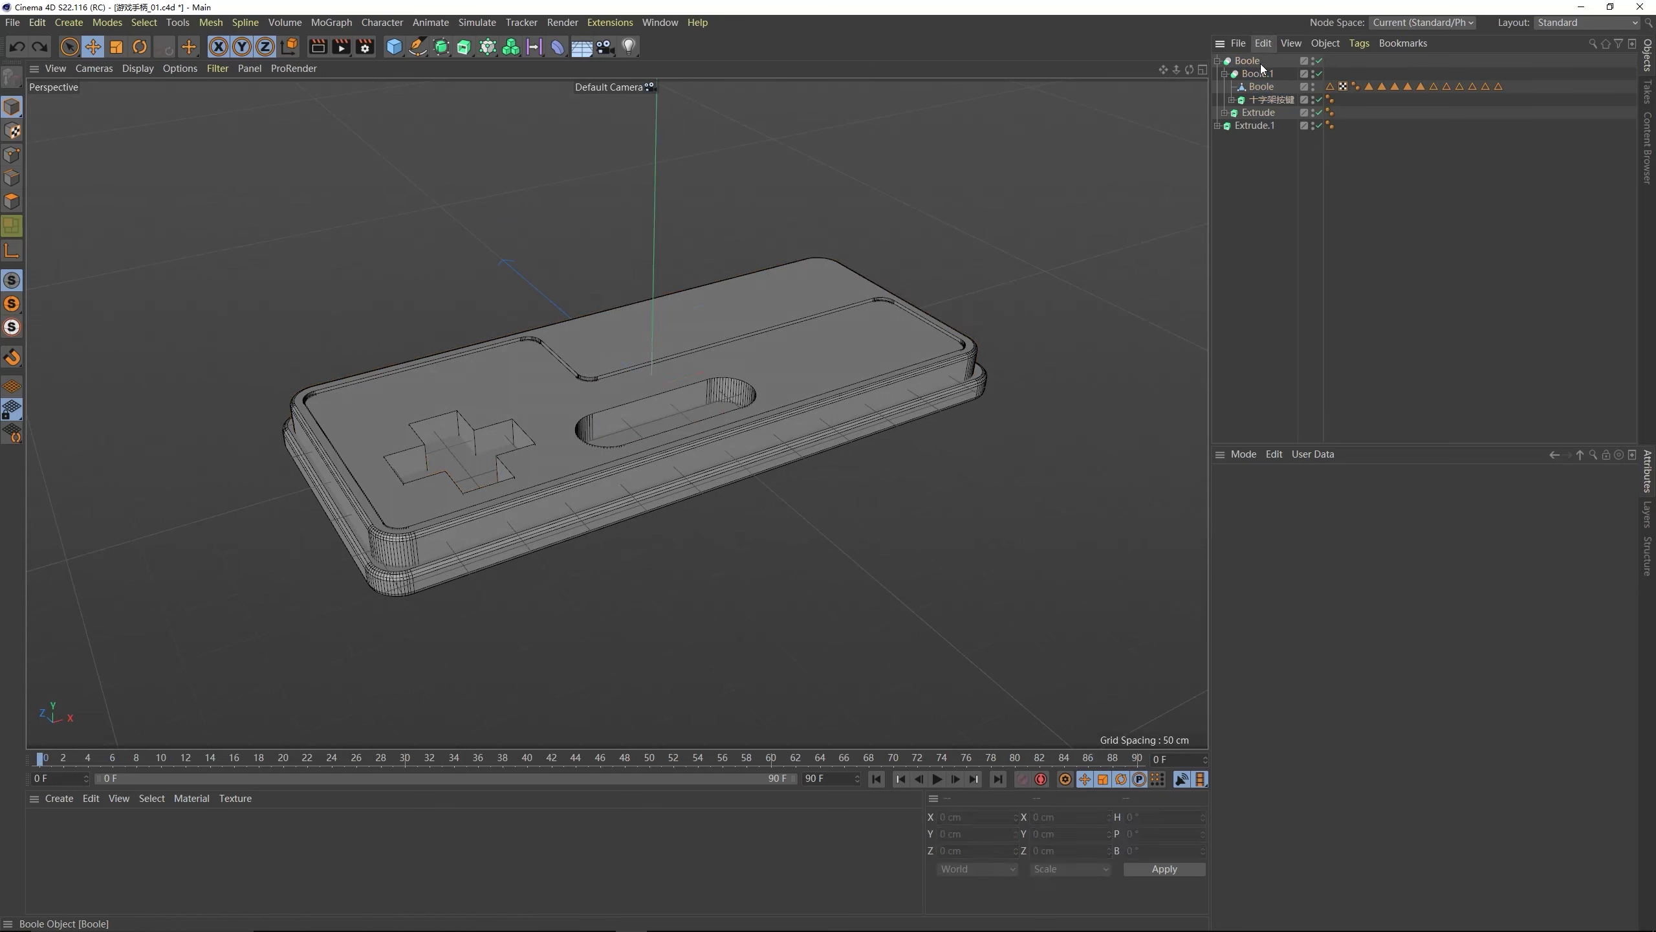
pyautogui.click(1251, 112)
pyautogui.hotkey('ctrl', 'z')
pyautogui.hotkey('ctrl', 'z')
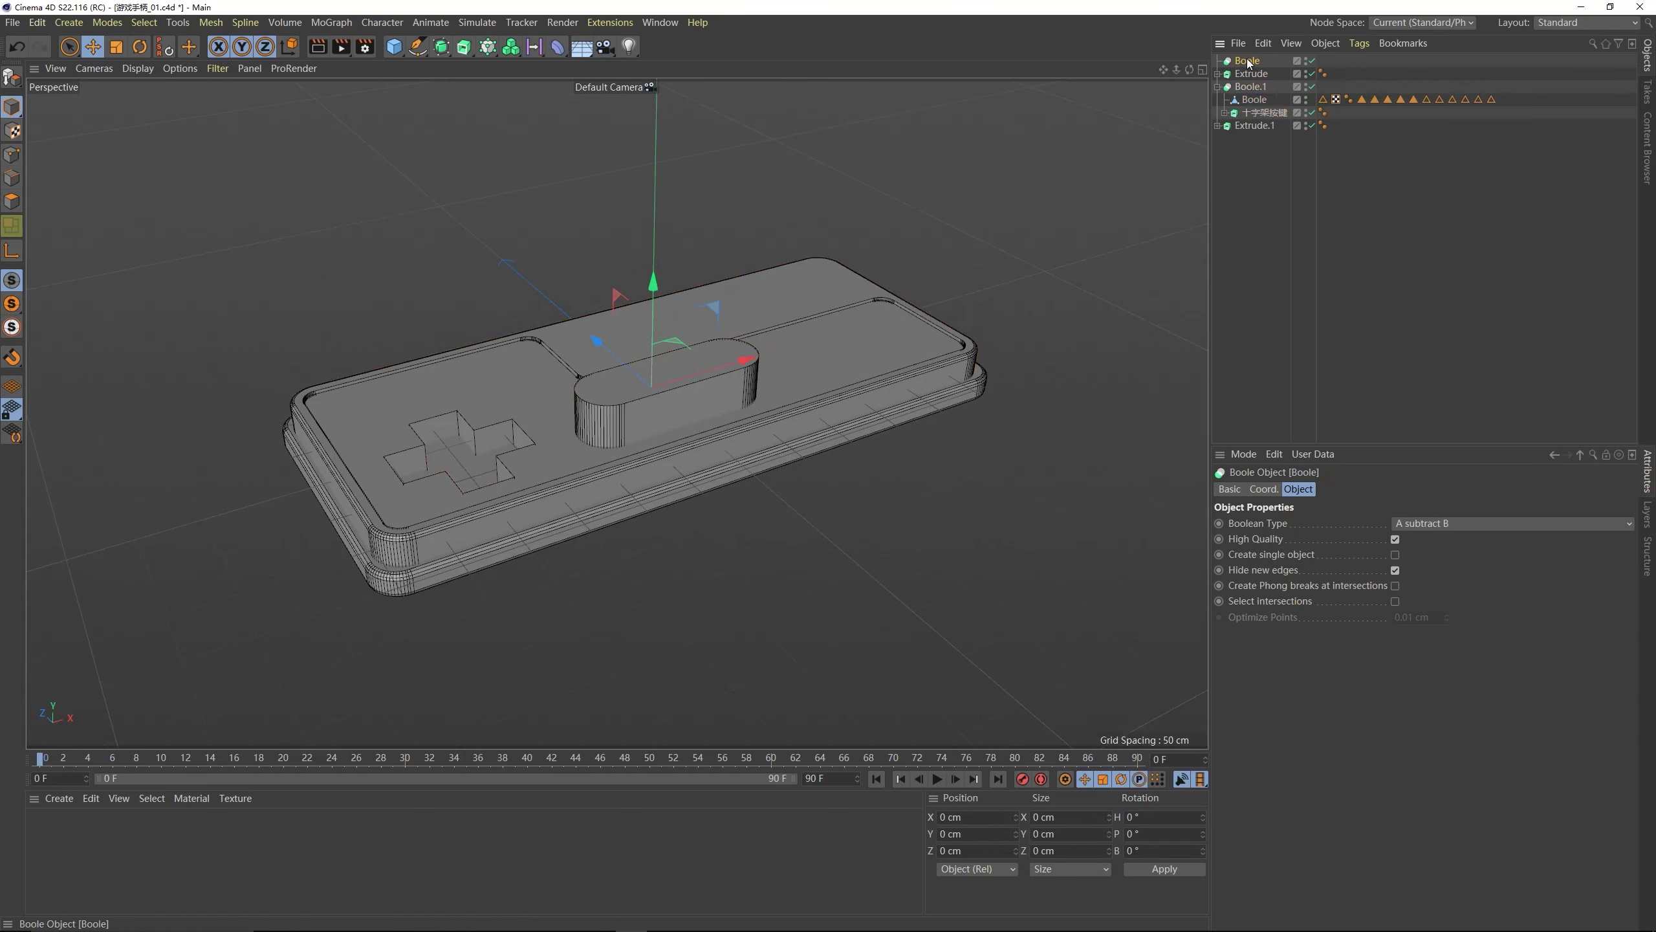
pyautogui.click(1244, 62)
pyautogui.hotkey('ctrl', 'z')
pyautogui.hotkey('ctrl', 'z')
pyautogui.hotkey('ctrl', 'z')
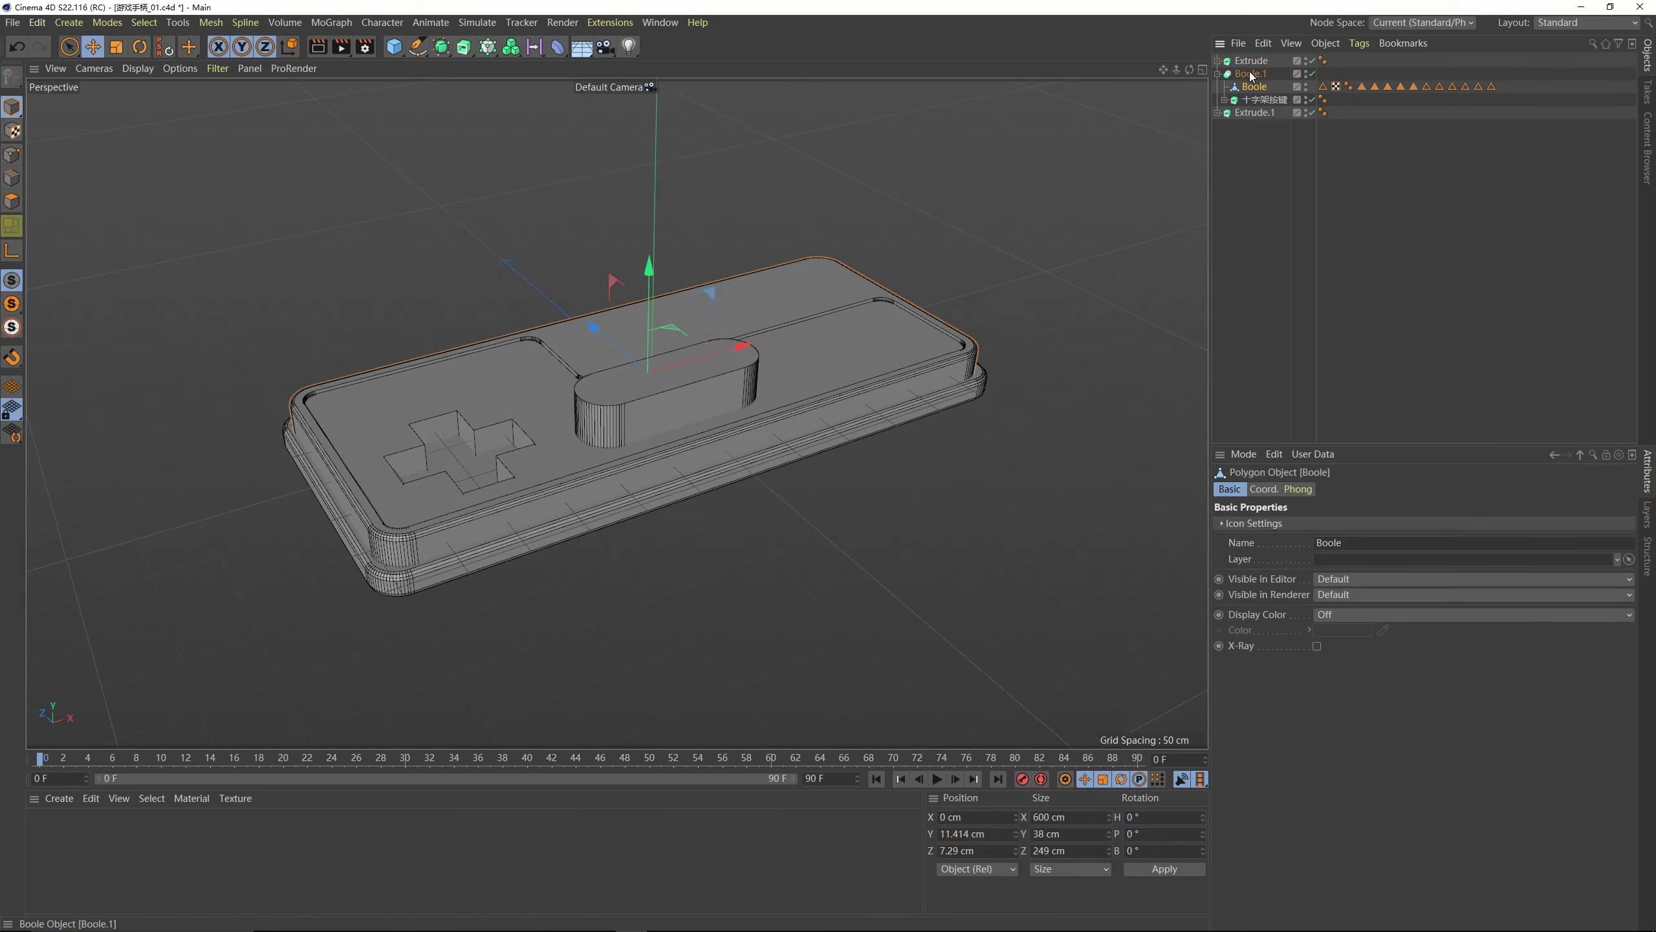
# - Group the cross cutter 十字架按键 into a Null with Alt+G and move the capsule cutter into it
pyautogui.click(1251, 73)
pyautogui.click(1252, 100)
pyautogui.doubleClick(1253, 101)
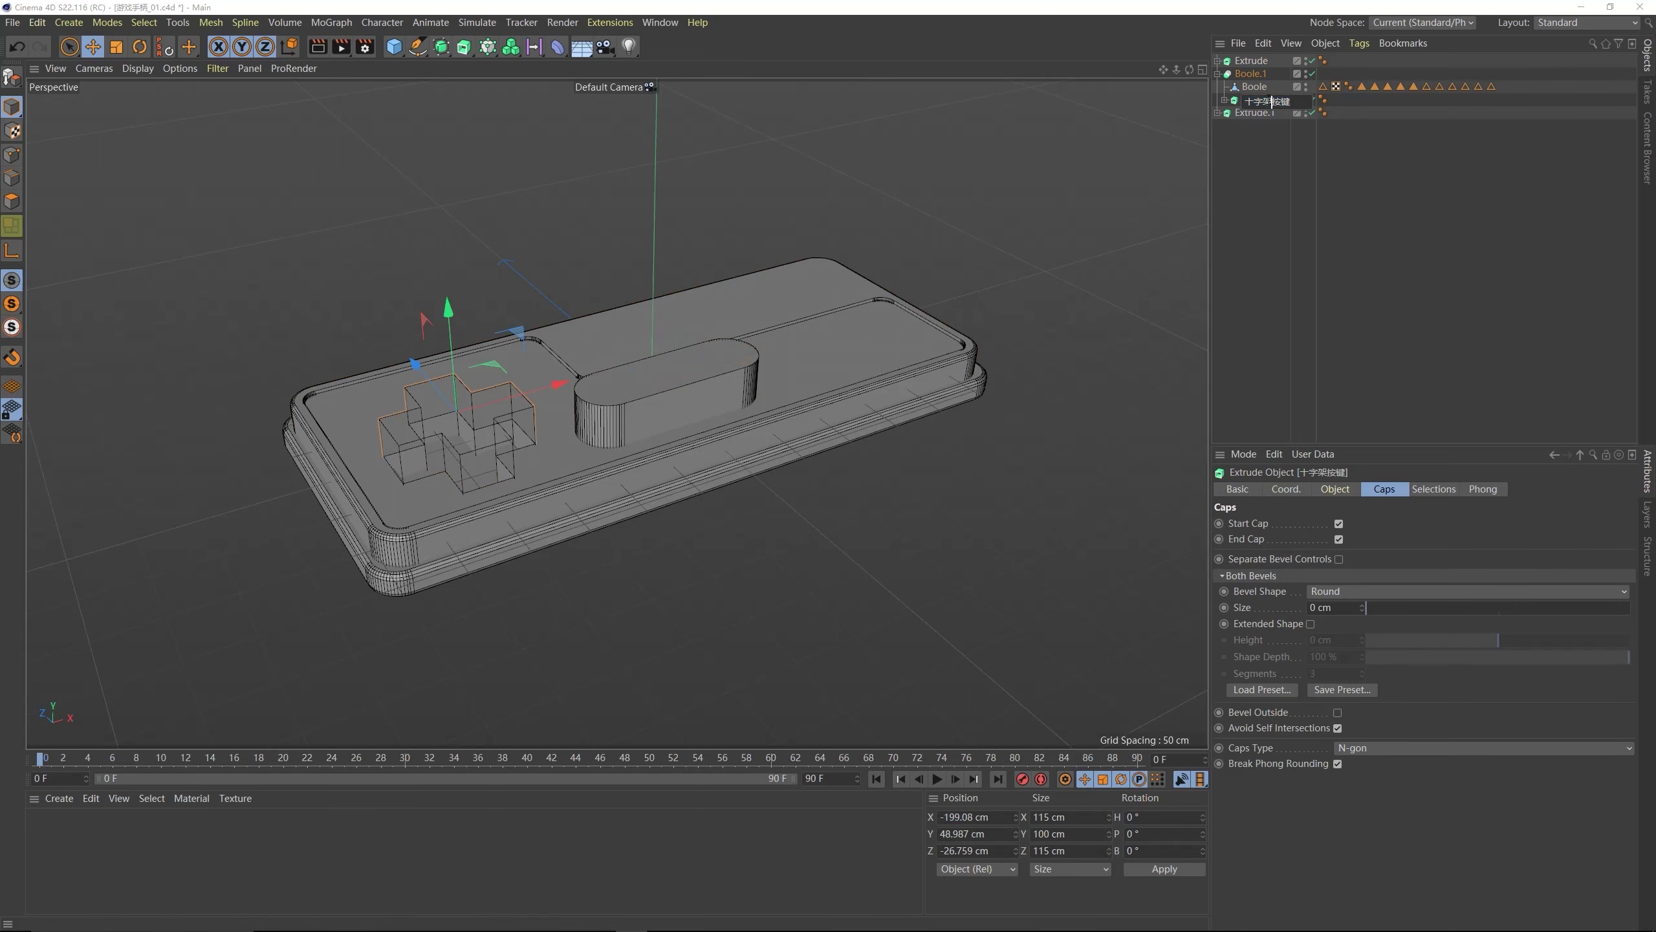
pyautogui.click(1235, 103)
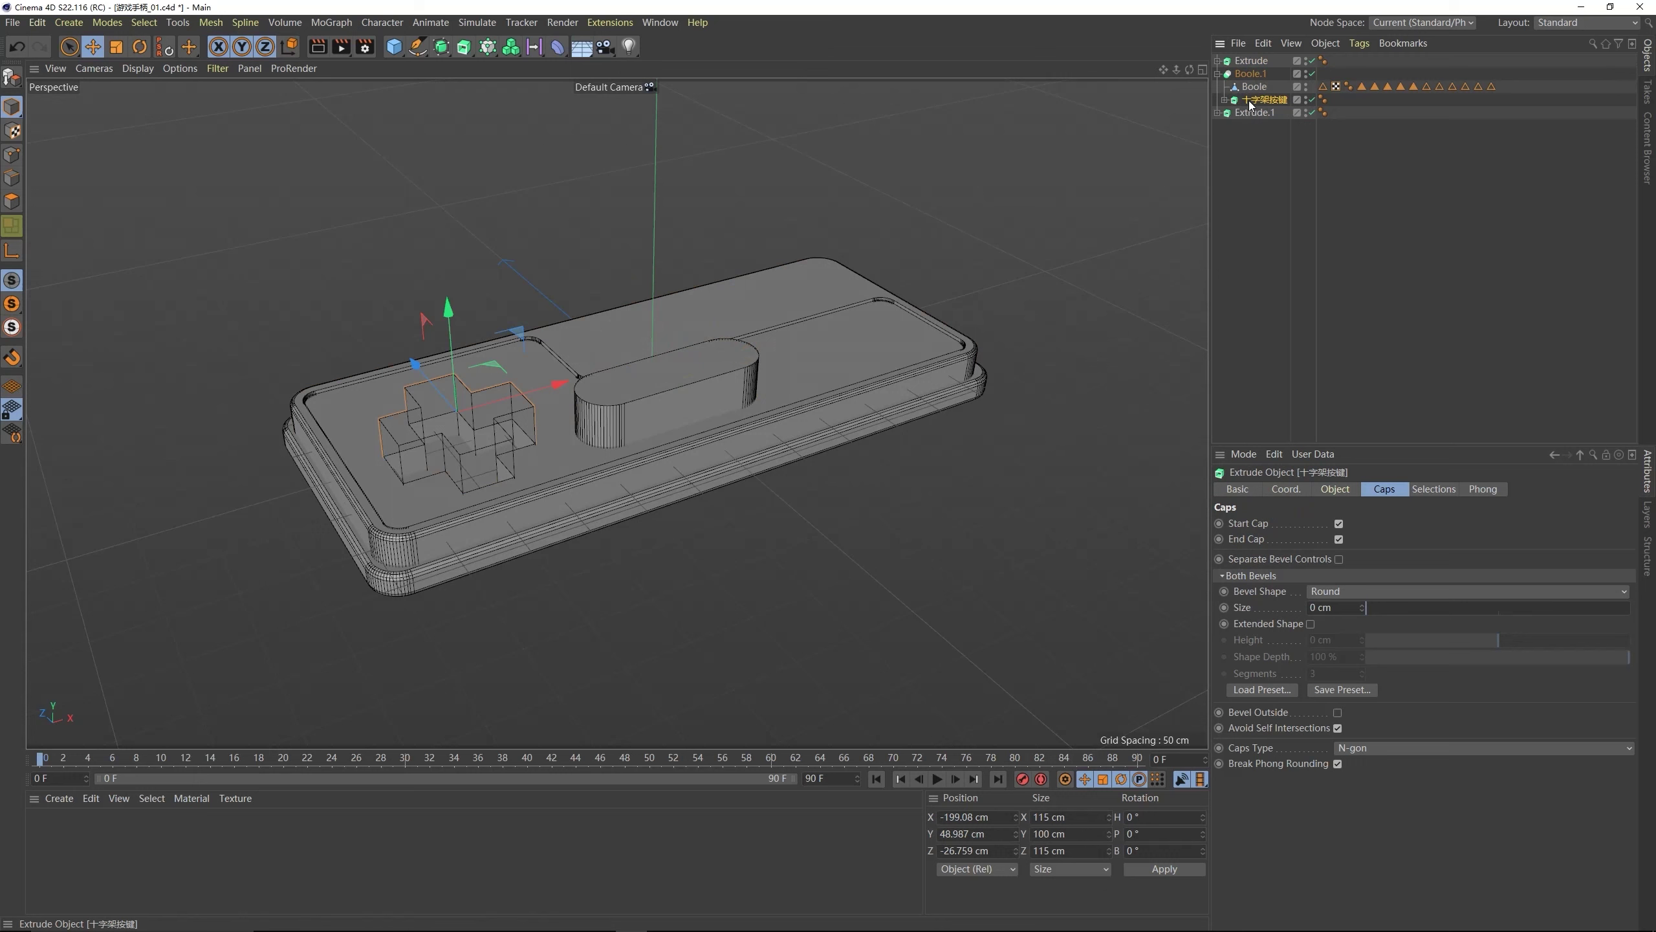
pyautogui.click(645, 411)
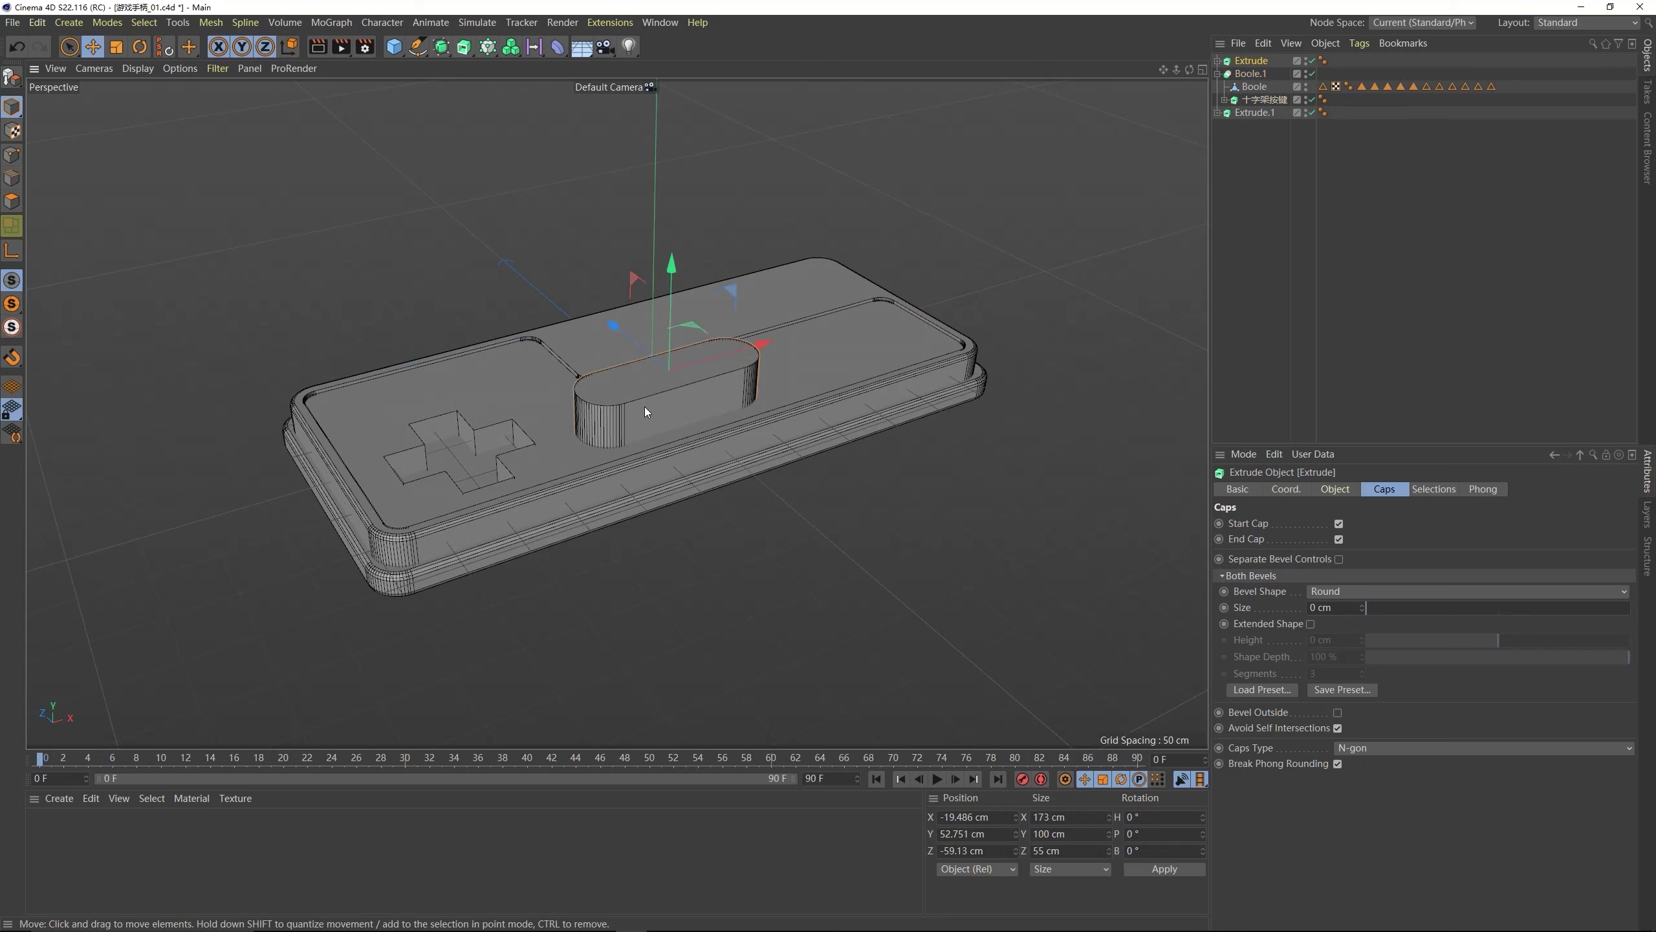
pyautogui.click(892, 310)
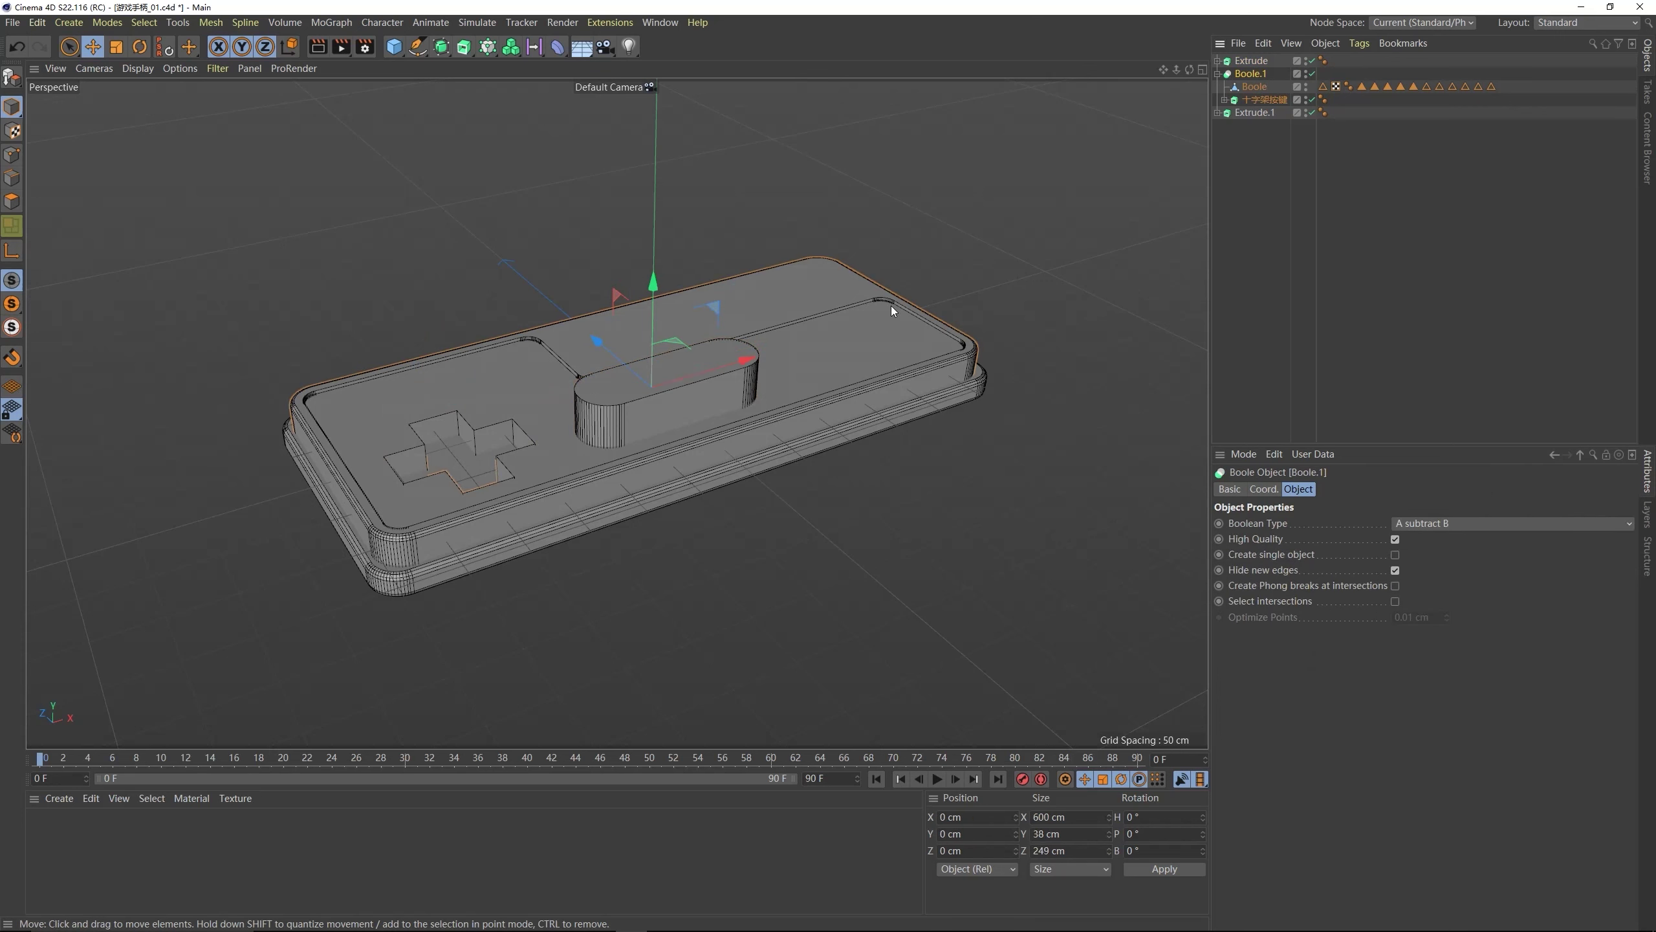
pyautogui.click(609, 403)
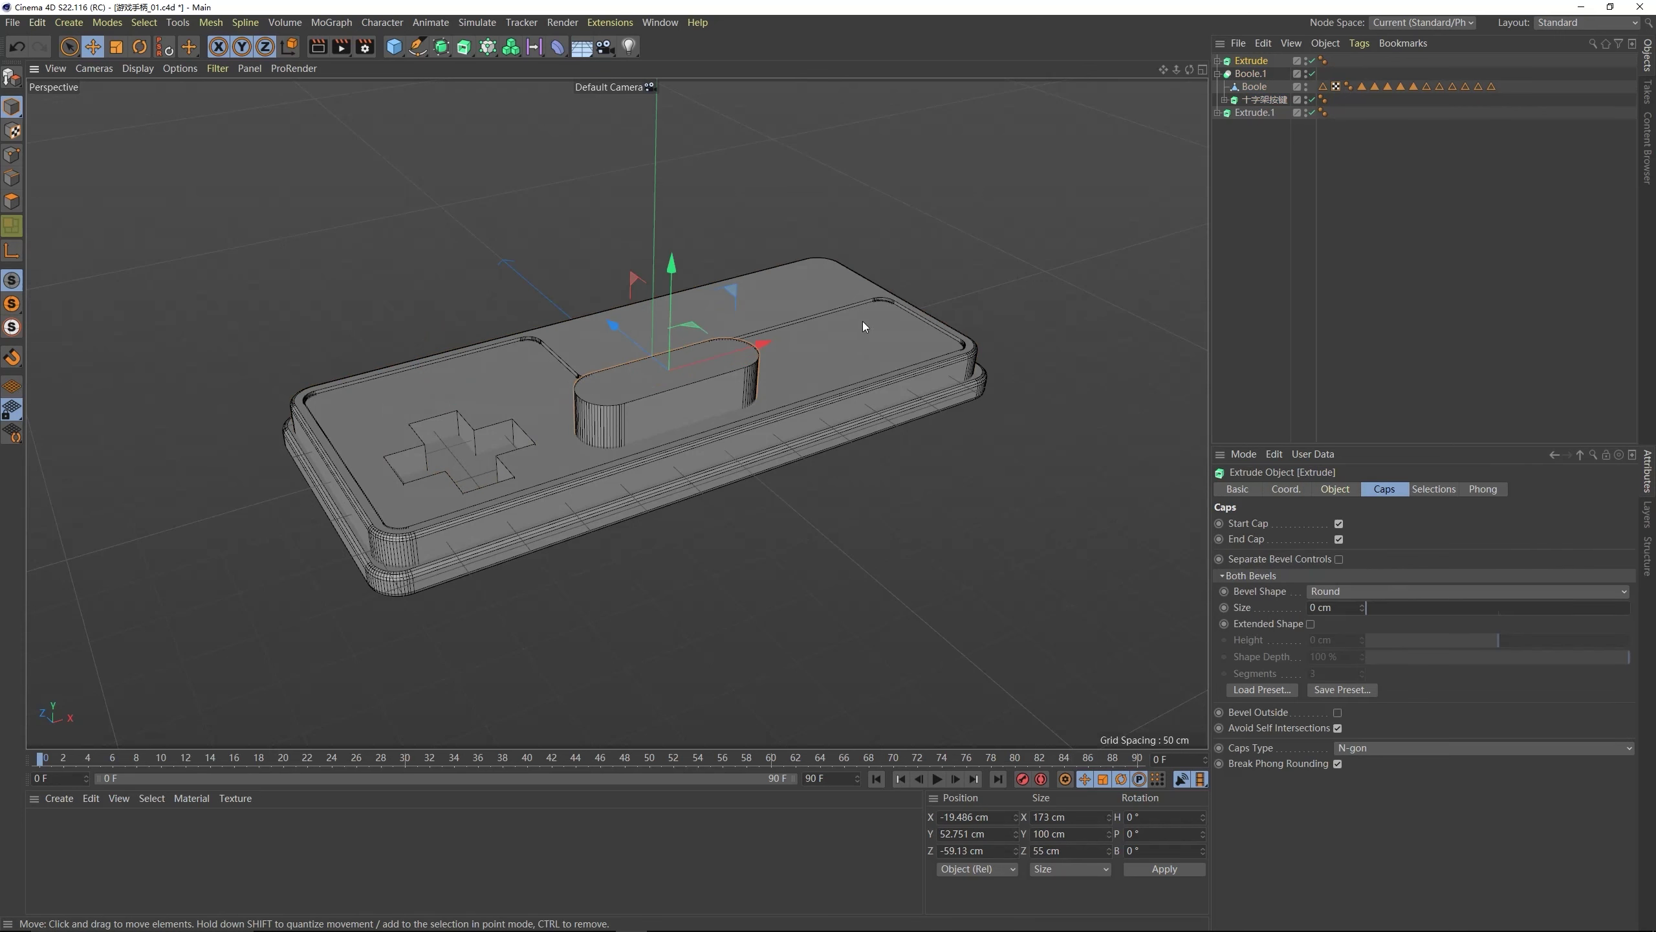
pyautogui.click(1258, 104)
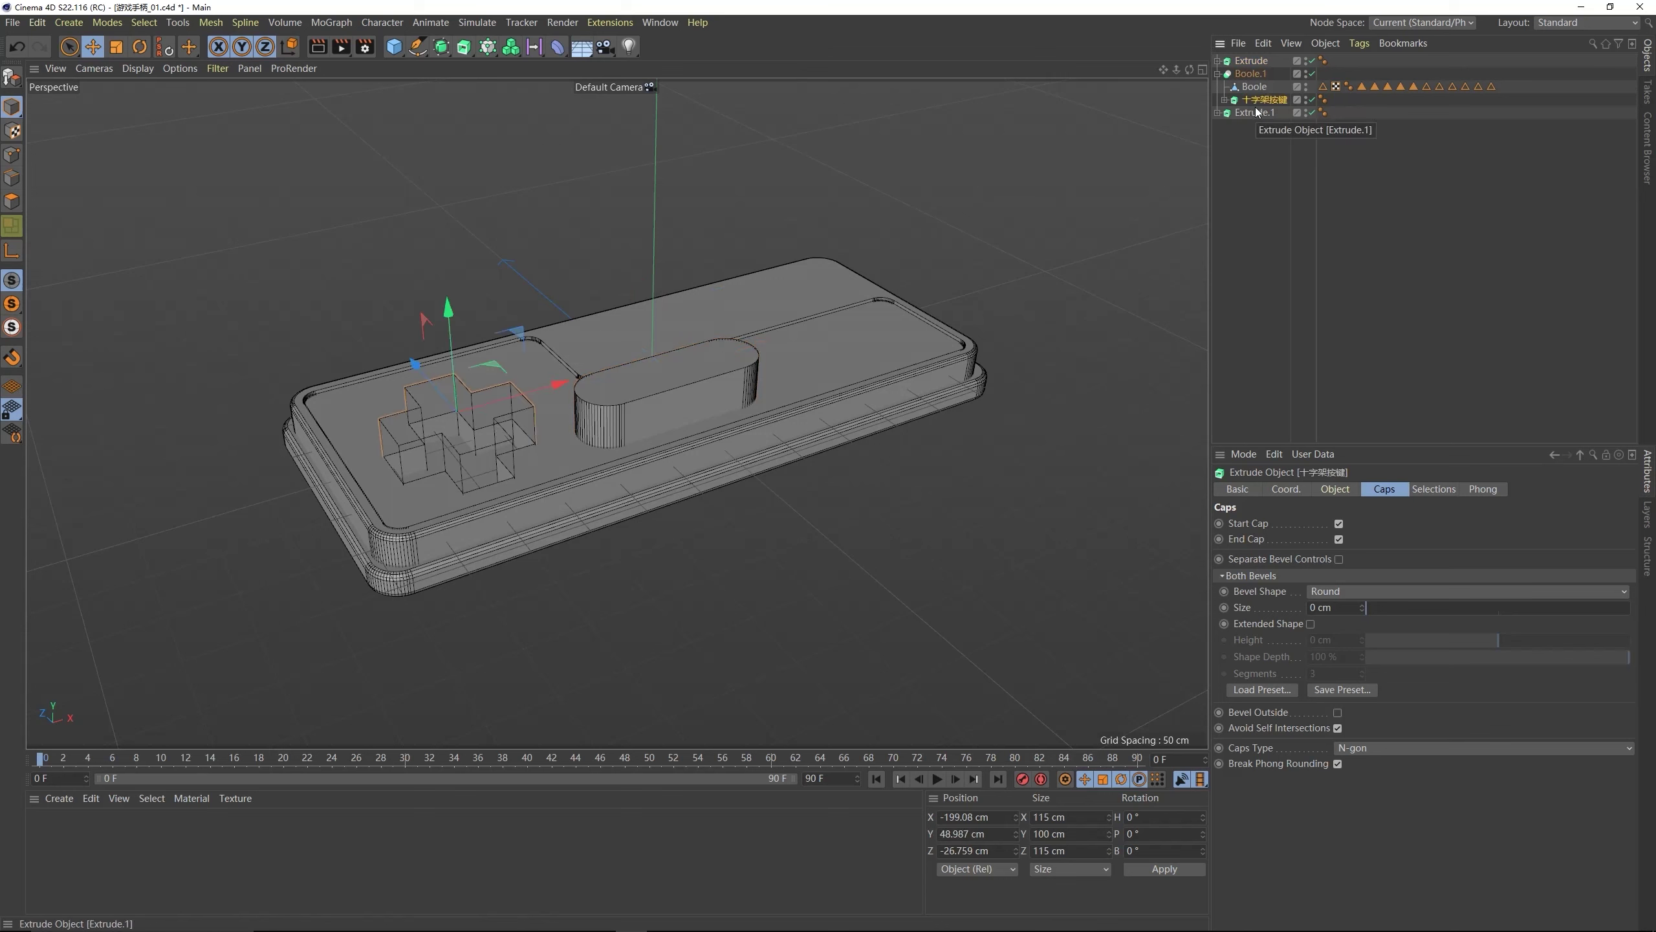
pyautogui.hotkey('alt', 'g')
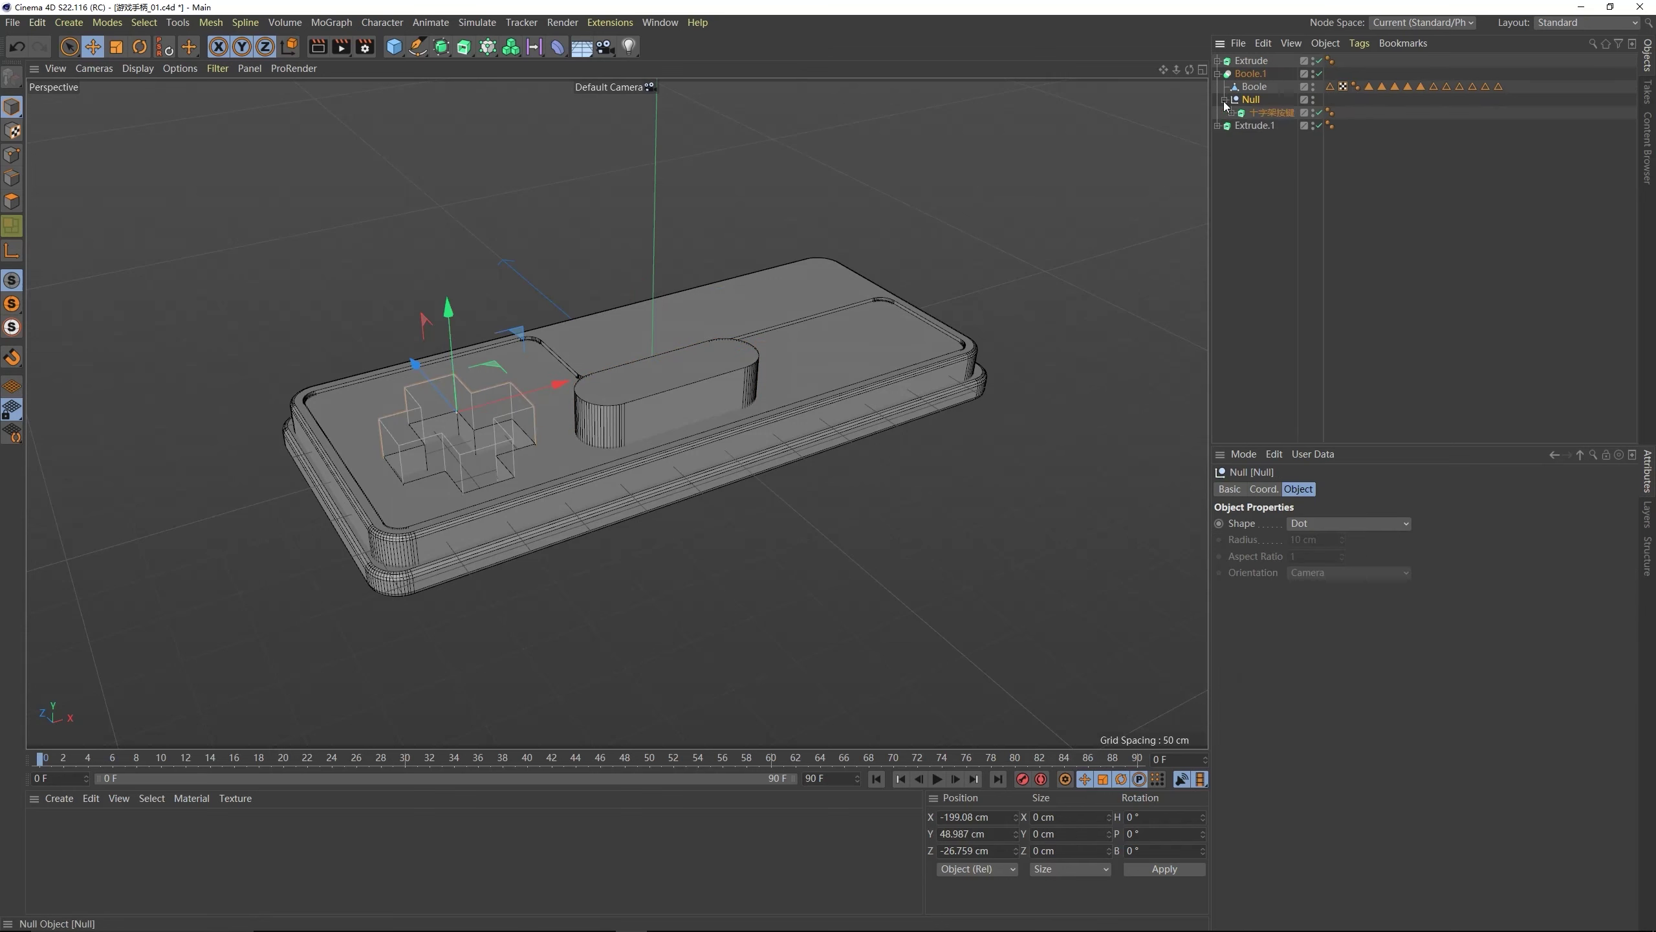
pyautogui.click(674, 385)
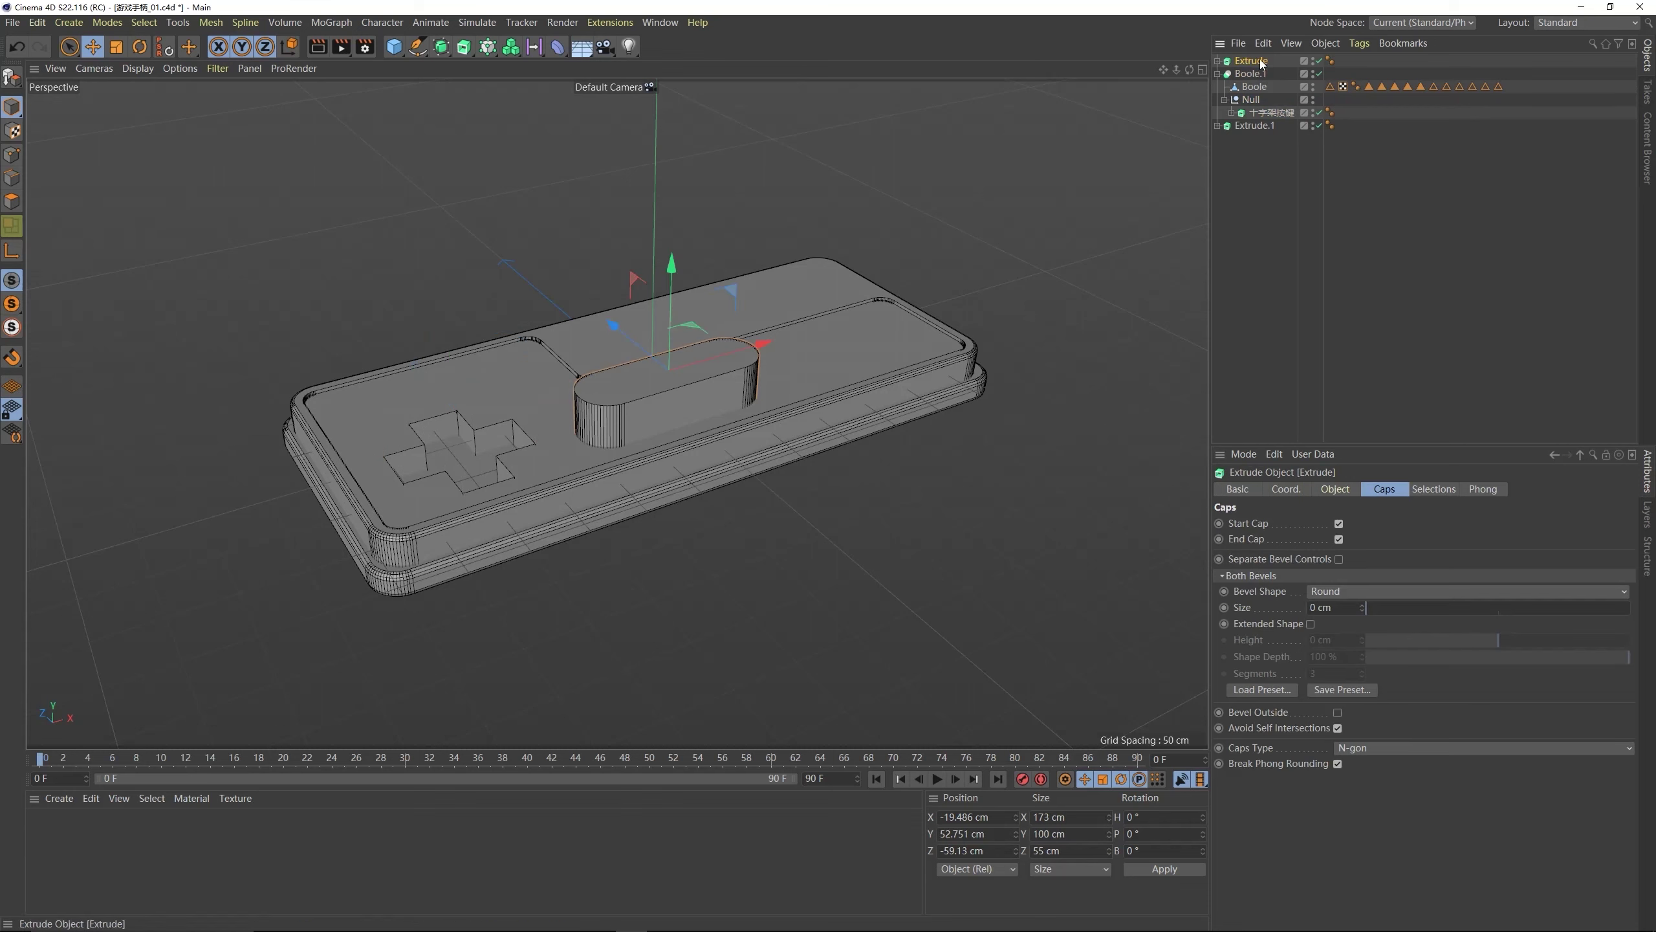
pyautogui.moveTo(1252, 104); pyautogui.dragTo(1252, 99)
# - Orbit to view from above and check both recesses cut into the controller body
pyautogui.click(1127, 340)
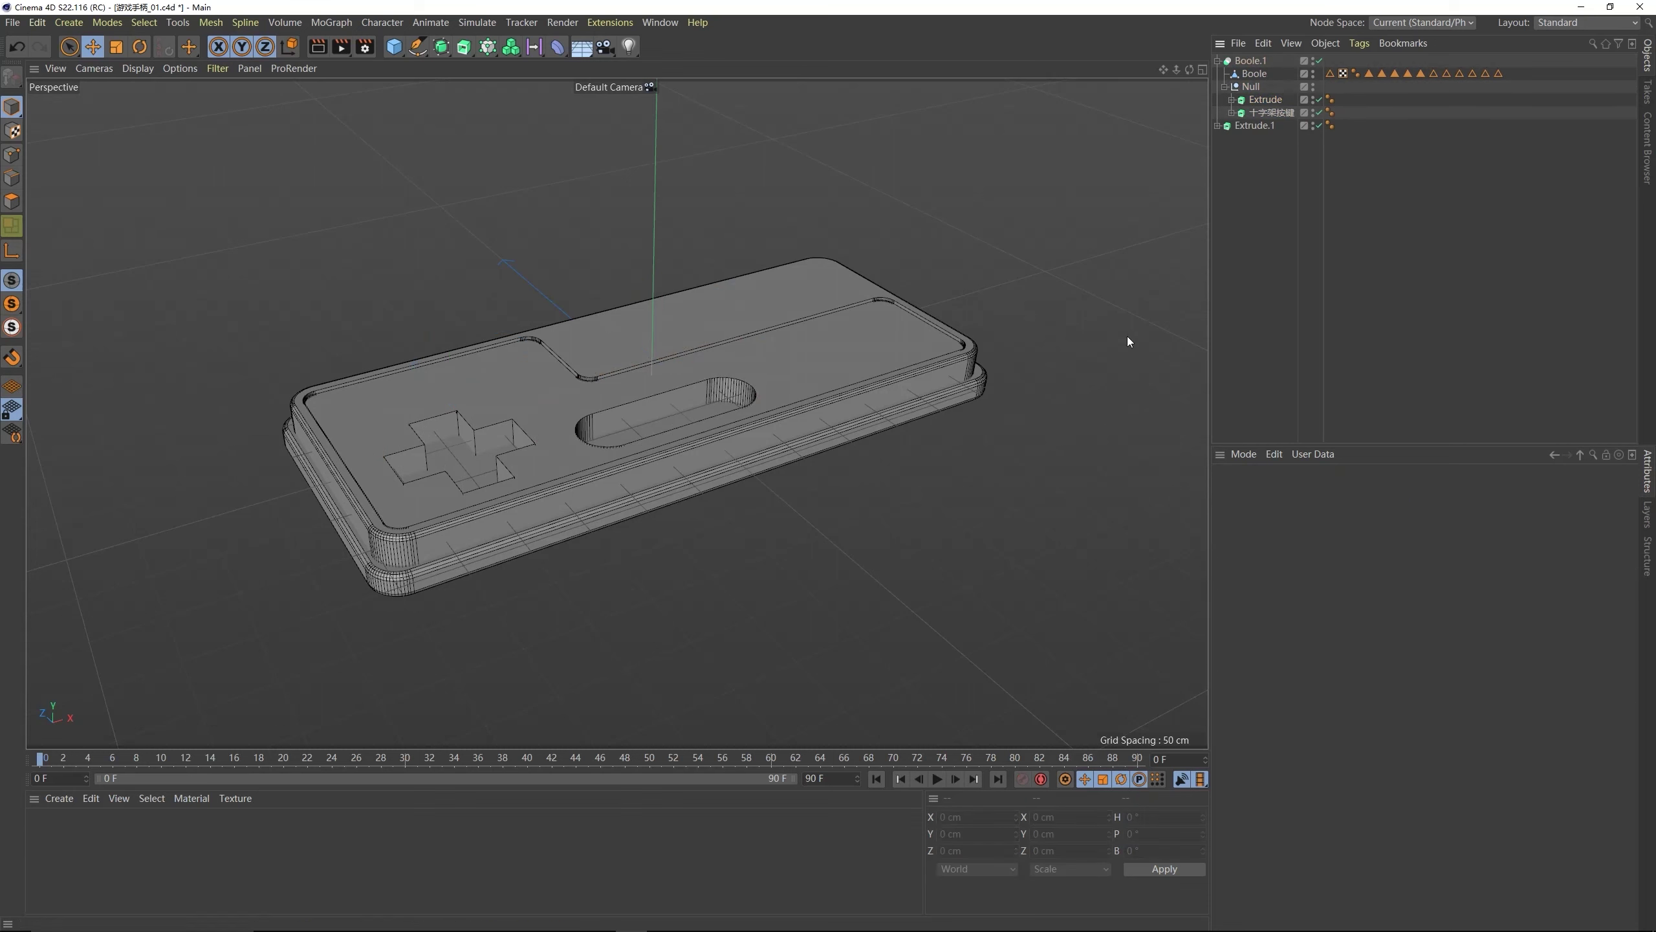
pyautogui.keyDown('alt'); pyautogui.moveTo(1128, 340); pyautogui.dragTo(671, 424); pyautogui.keyUp('alt')
pyautogui.click(1255, 87)
pyautogui.click(1265, 99)
pyautogui.click(1250, 87)
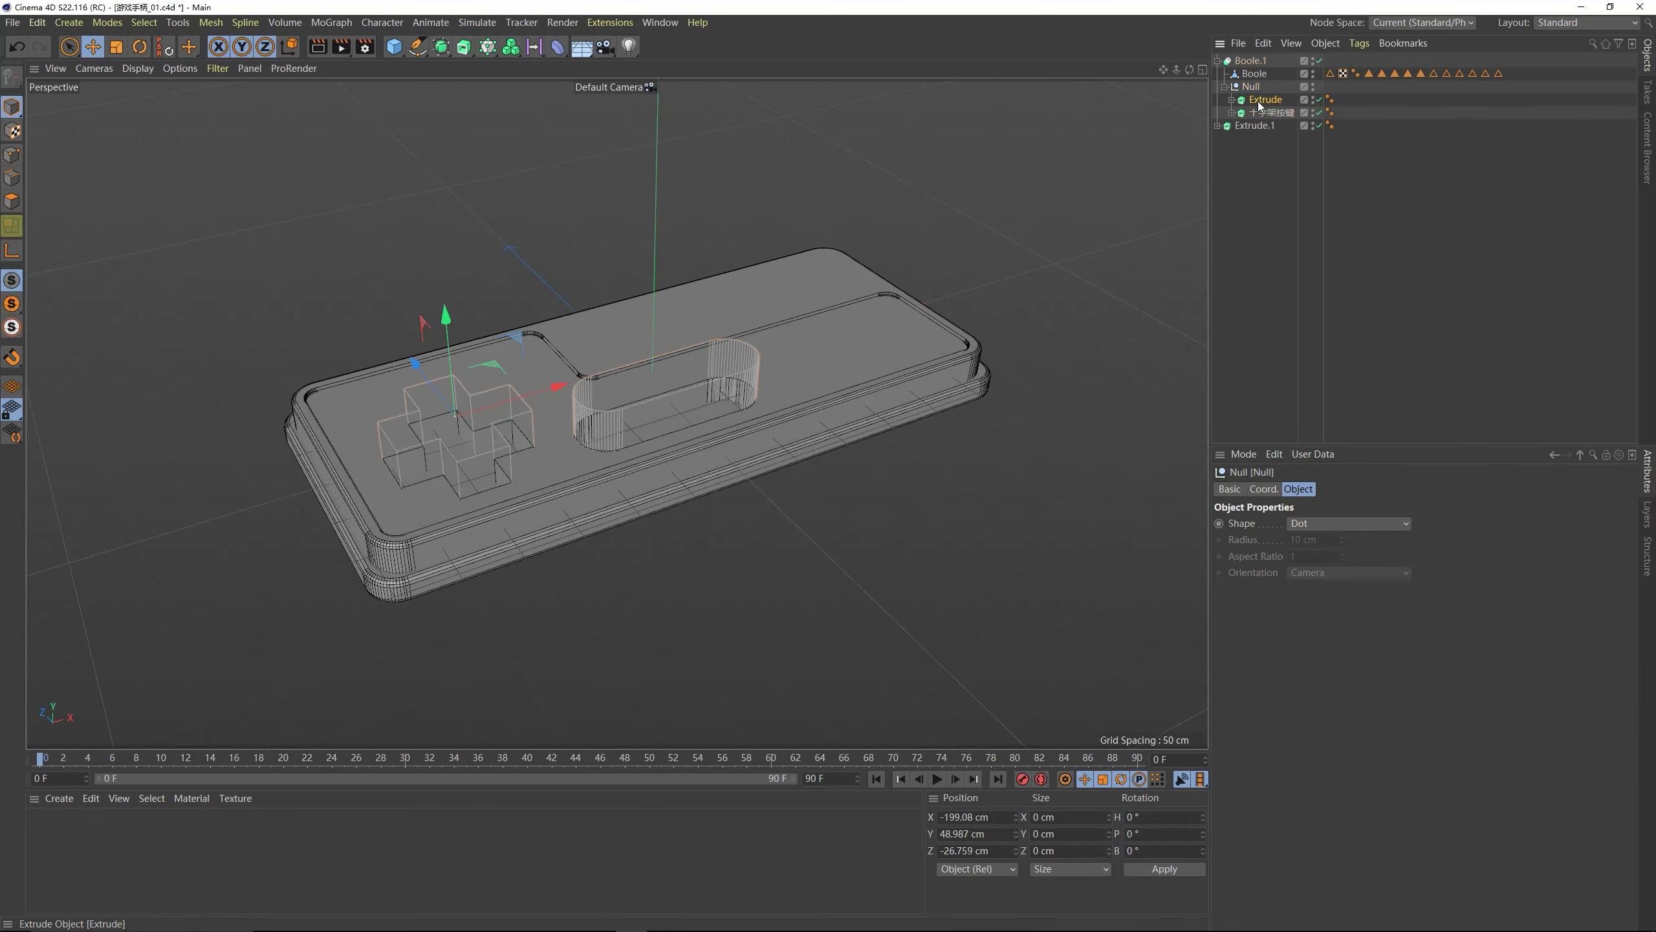
pyautogui.click(1265, 99)
pyautogui.click(1264, 261)
pyautogui.keyDown('alt'); pyautogui.moveTo(701, 409); pyautogui.dragTo(724, 385); pyautogui.keyUp('alt')
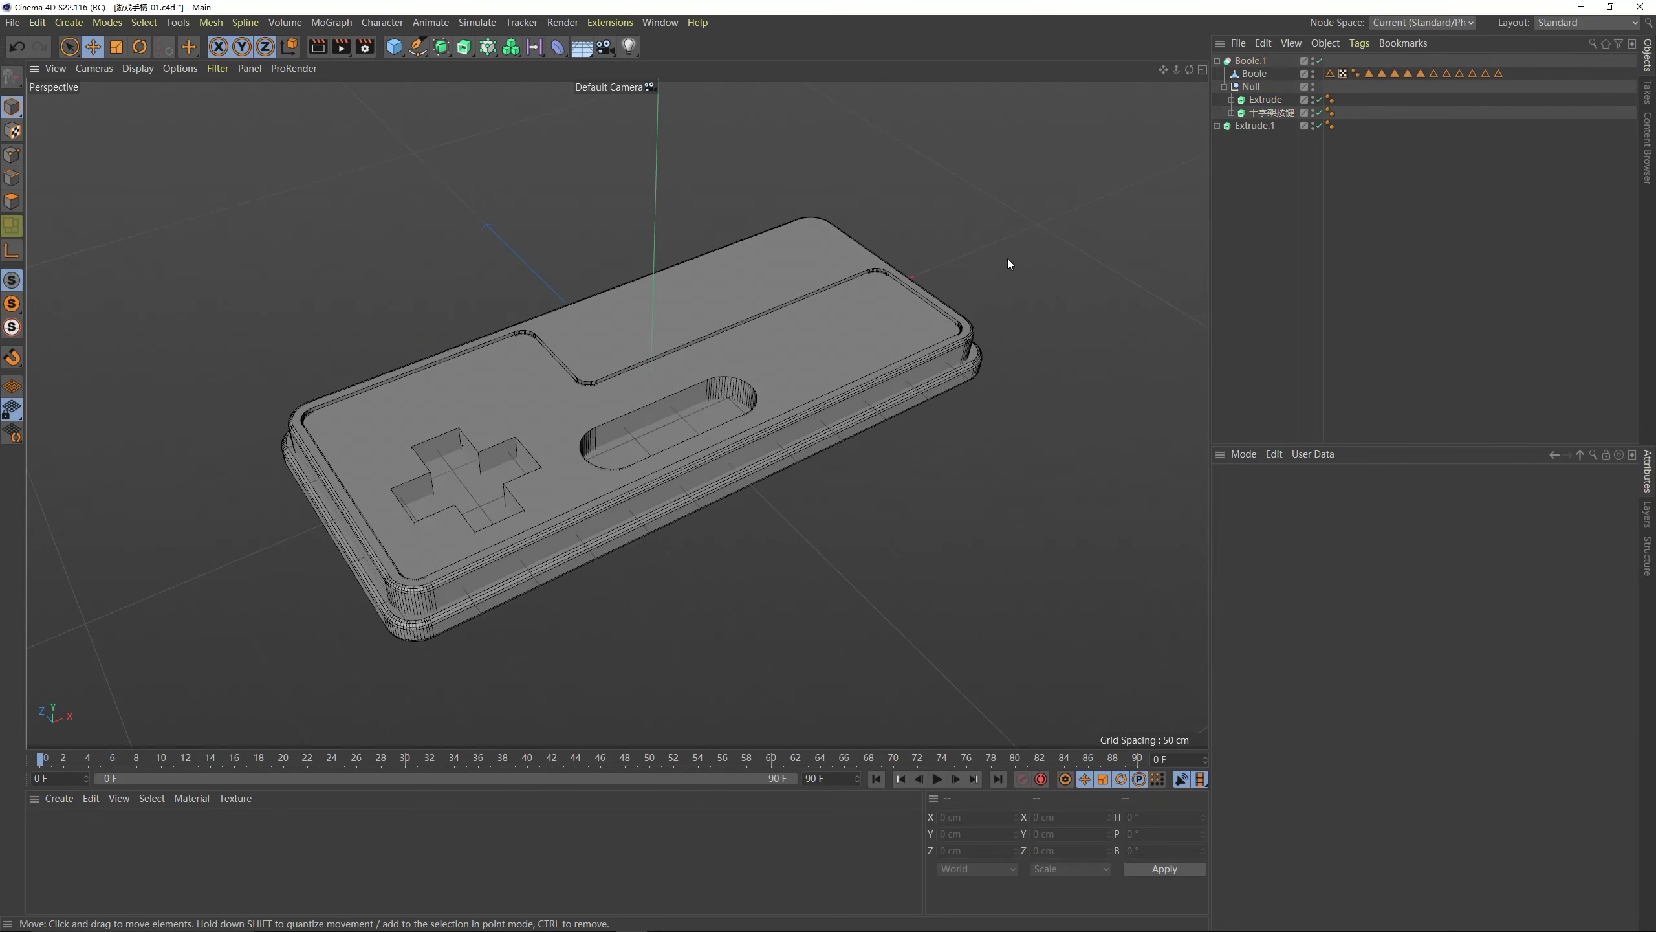
pyautogui.click(1250, 62)
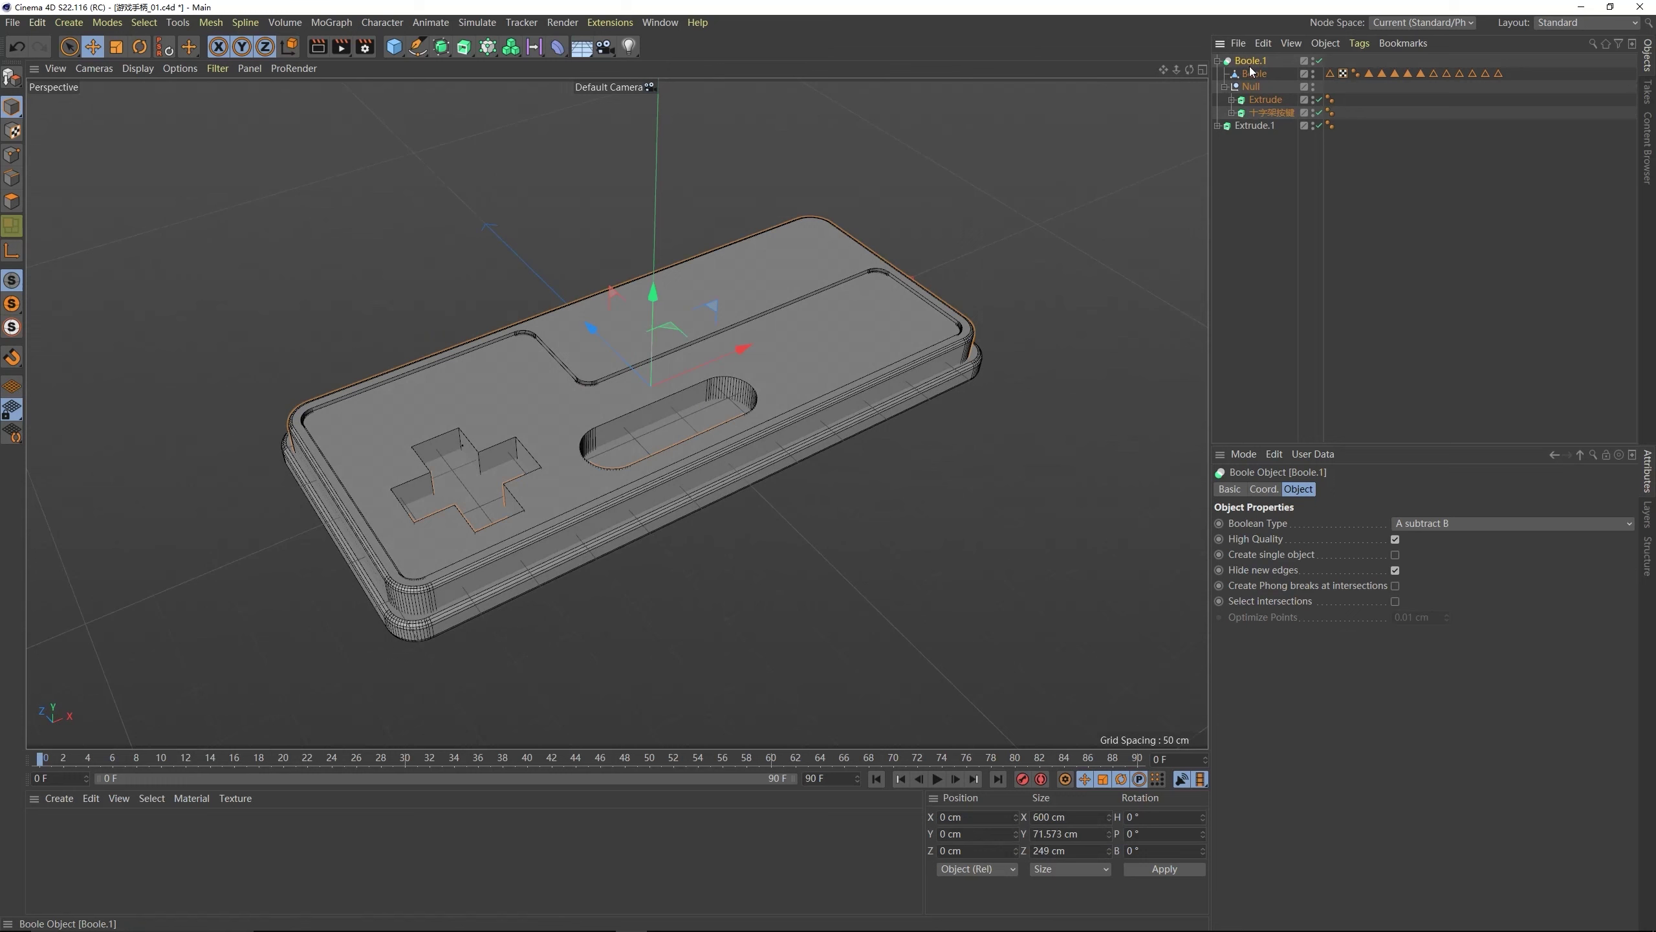
pyautogui.click(1369, 150)
pyautogui.click(1251, 61)
pyautogui.click(1373, 137)
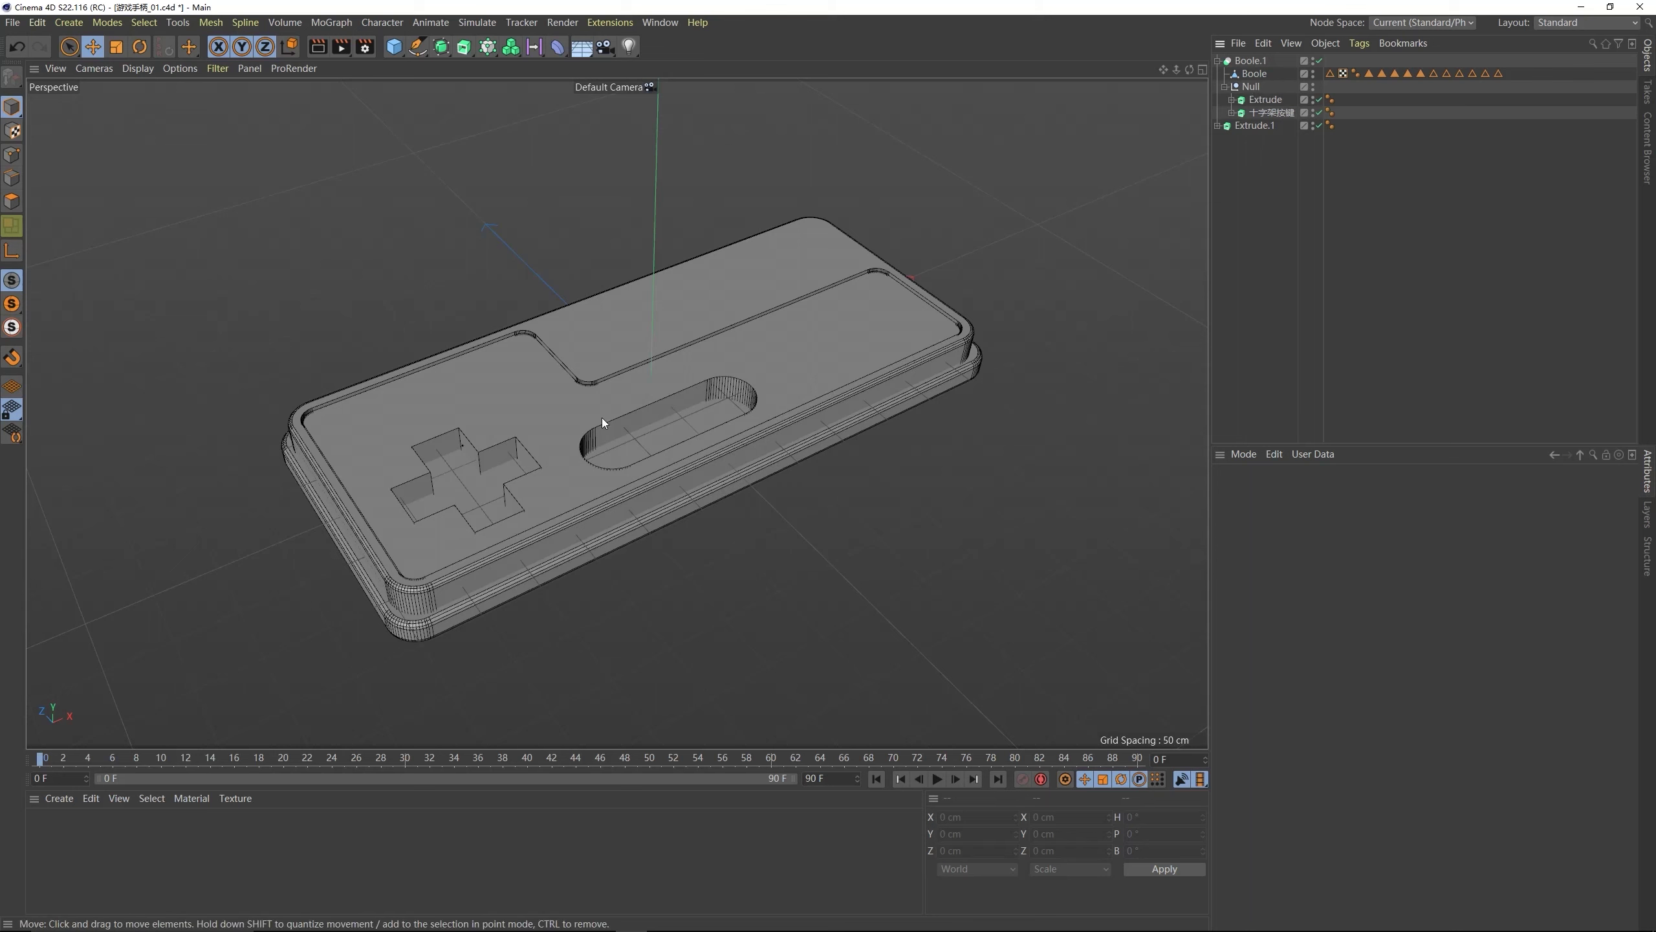
pyautogui.click(626, 427)
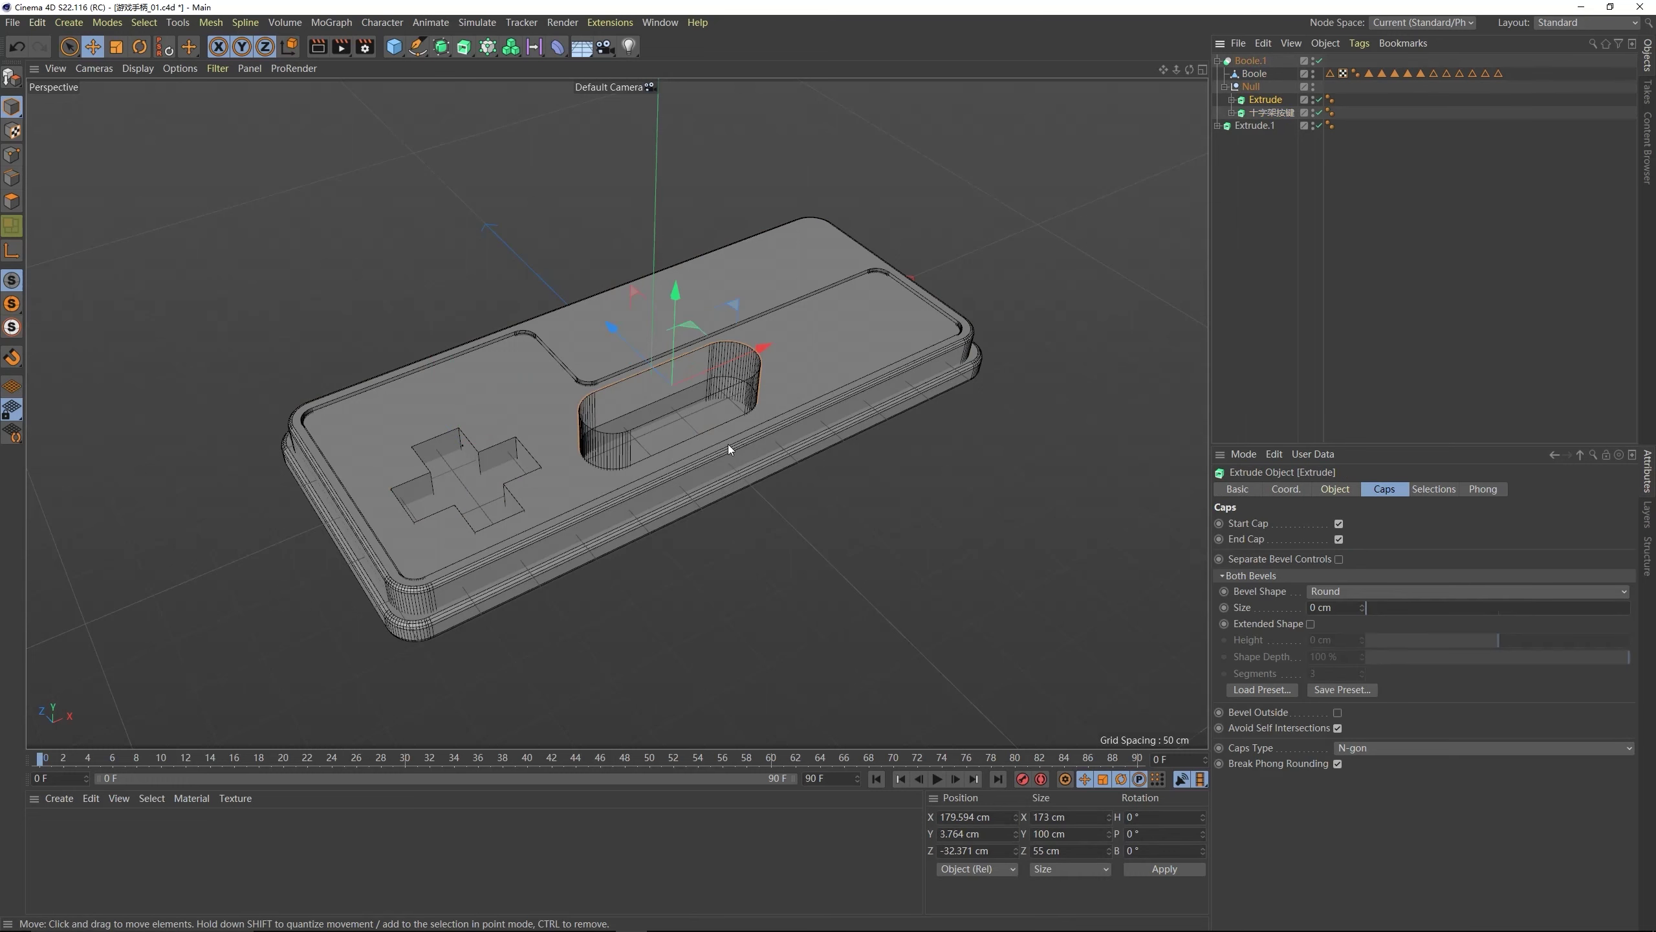
# - Rename the capsule cutter Extrude to 选择按键区
pyautogui.doubleClick(1268, 100)
pyautogui.write('wxua')
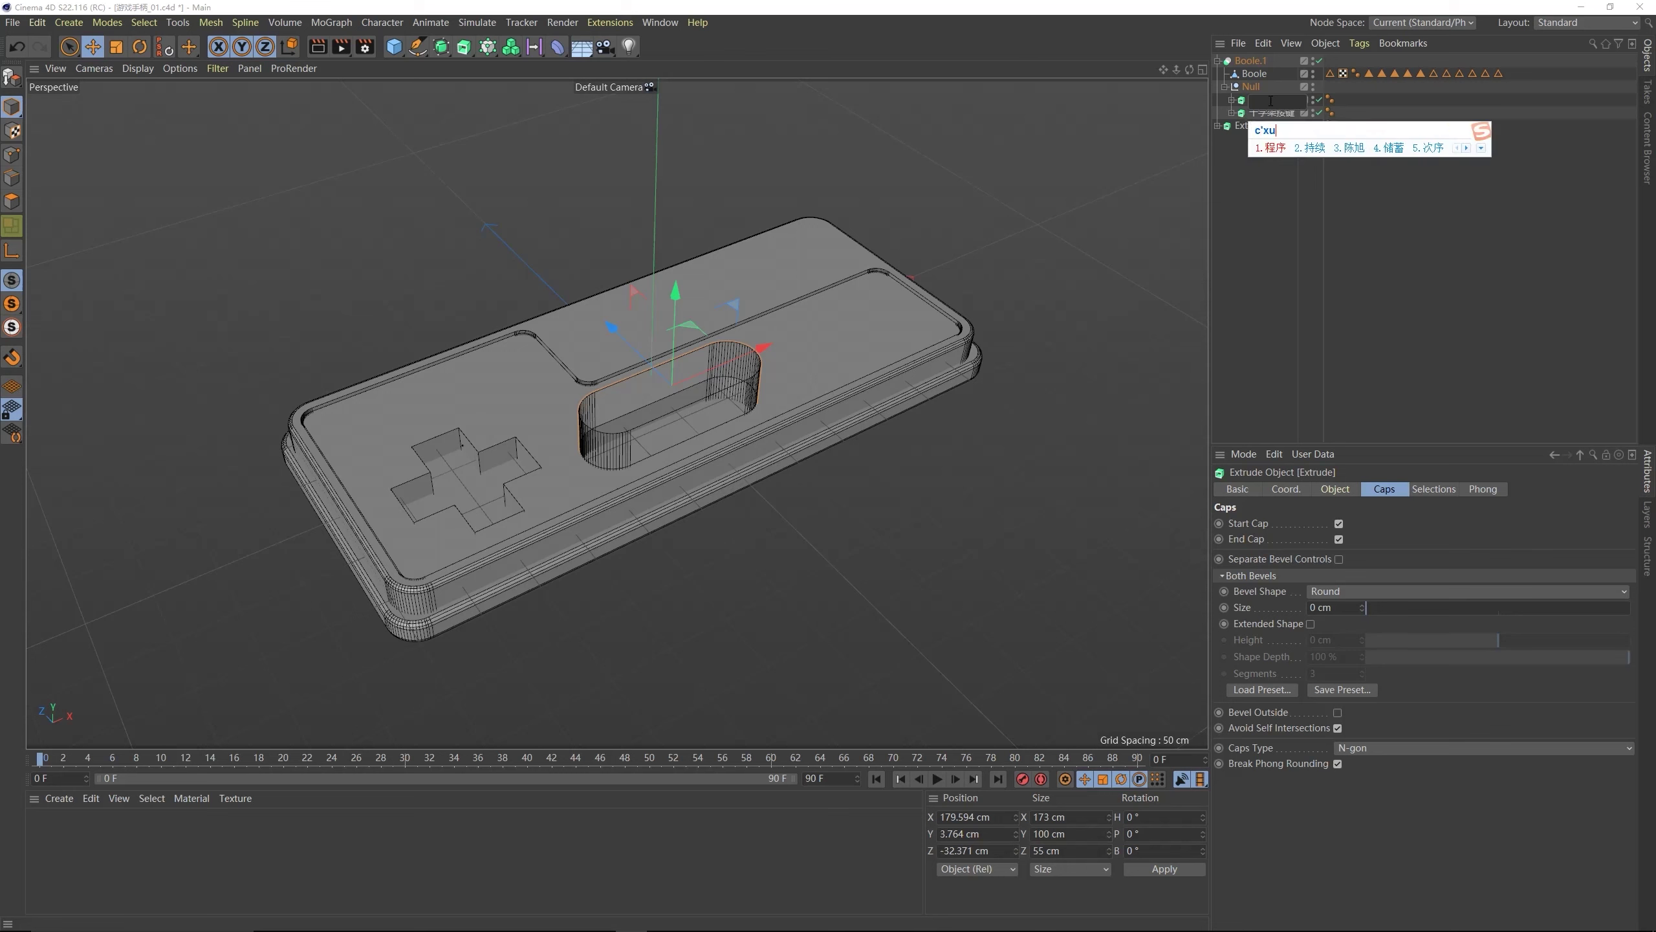
pyautogui.write('nze')
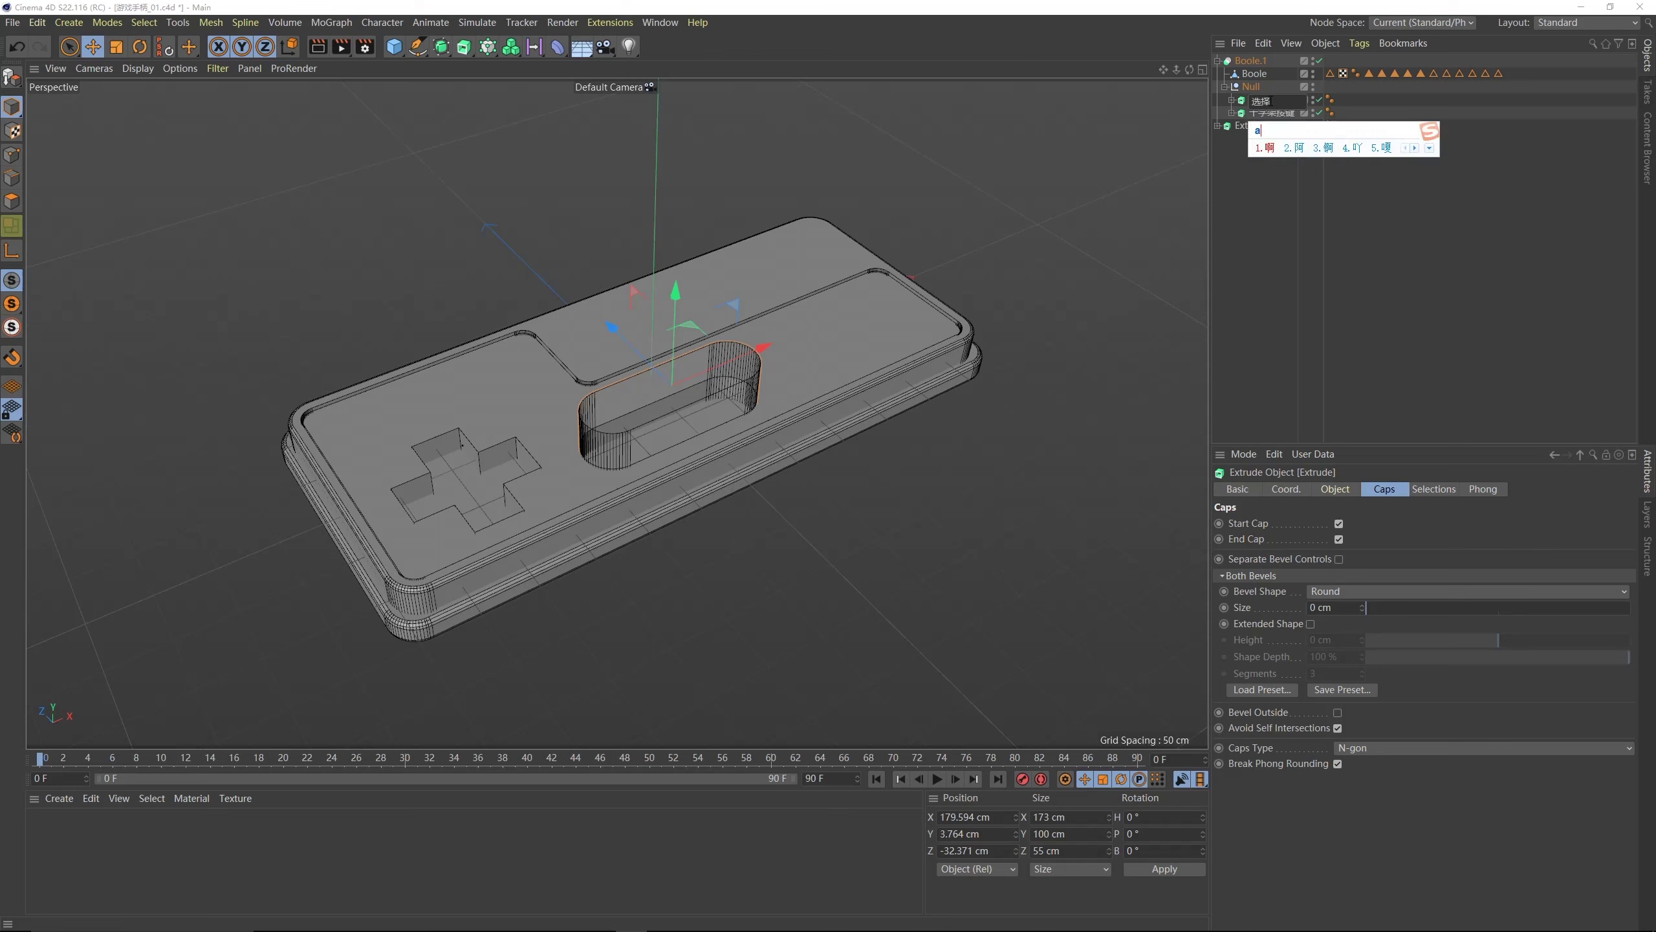
pyautogui.press('space')
pyautogui.write('anjianqu')
pyautogui.press('space')
pyautogui.press('Return')
# - Add a Circle spline and position it over the B button in the Top view
pyautogui.middleClick(682, 253)
pyautogui.middleClick(940, 168)
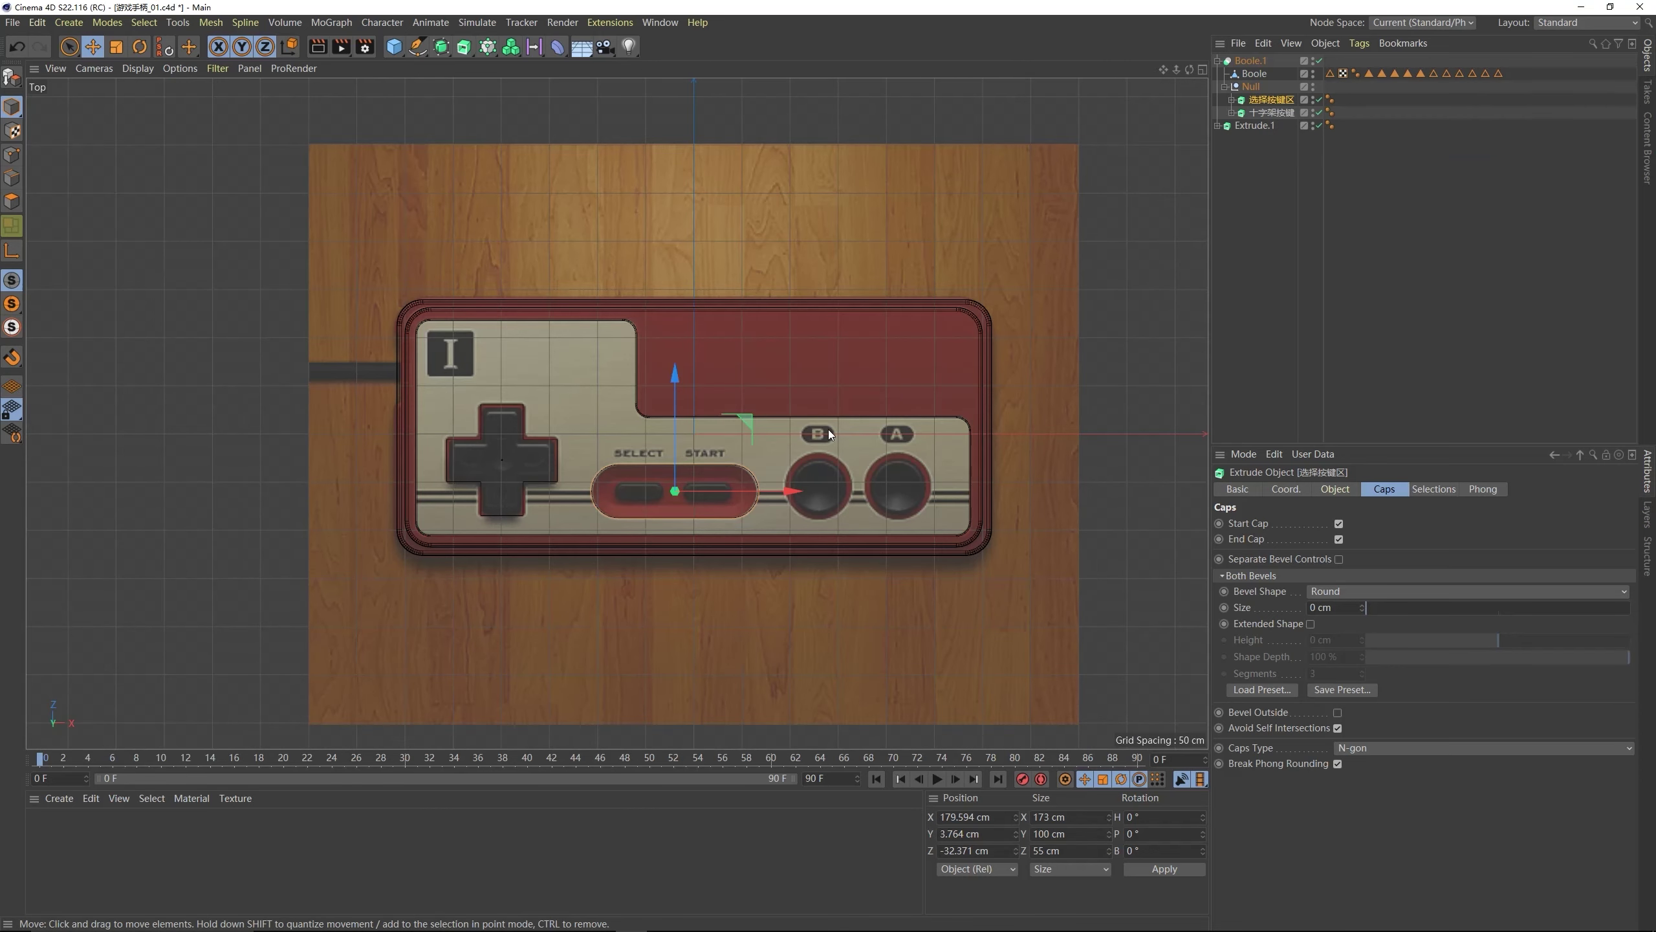
pyautogui.keyDown('alt'); pyautogui.moveTo(828, 430); pyautogui.dragTo(779, 424, button='middle'); pyautogui.keyUp('alt')
pyautogui.click(417, 46)
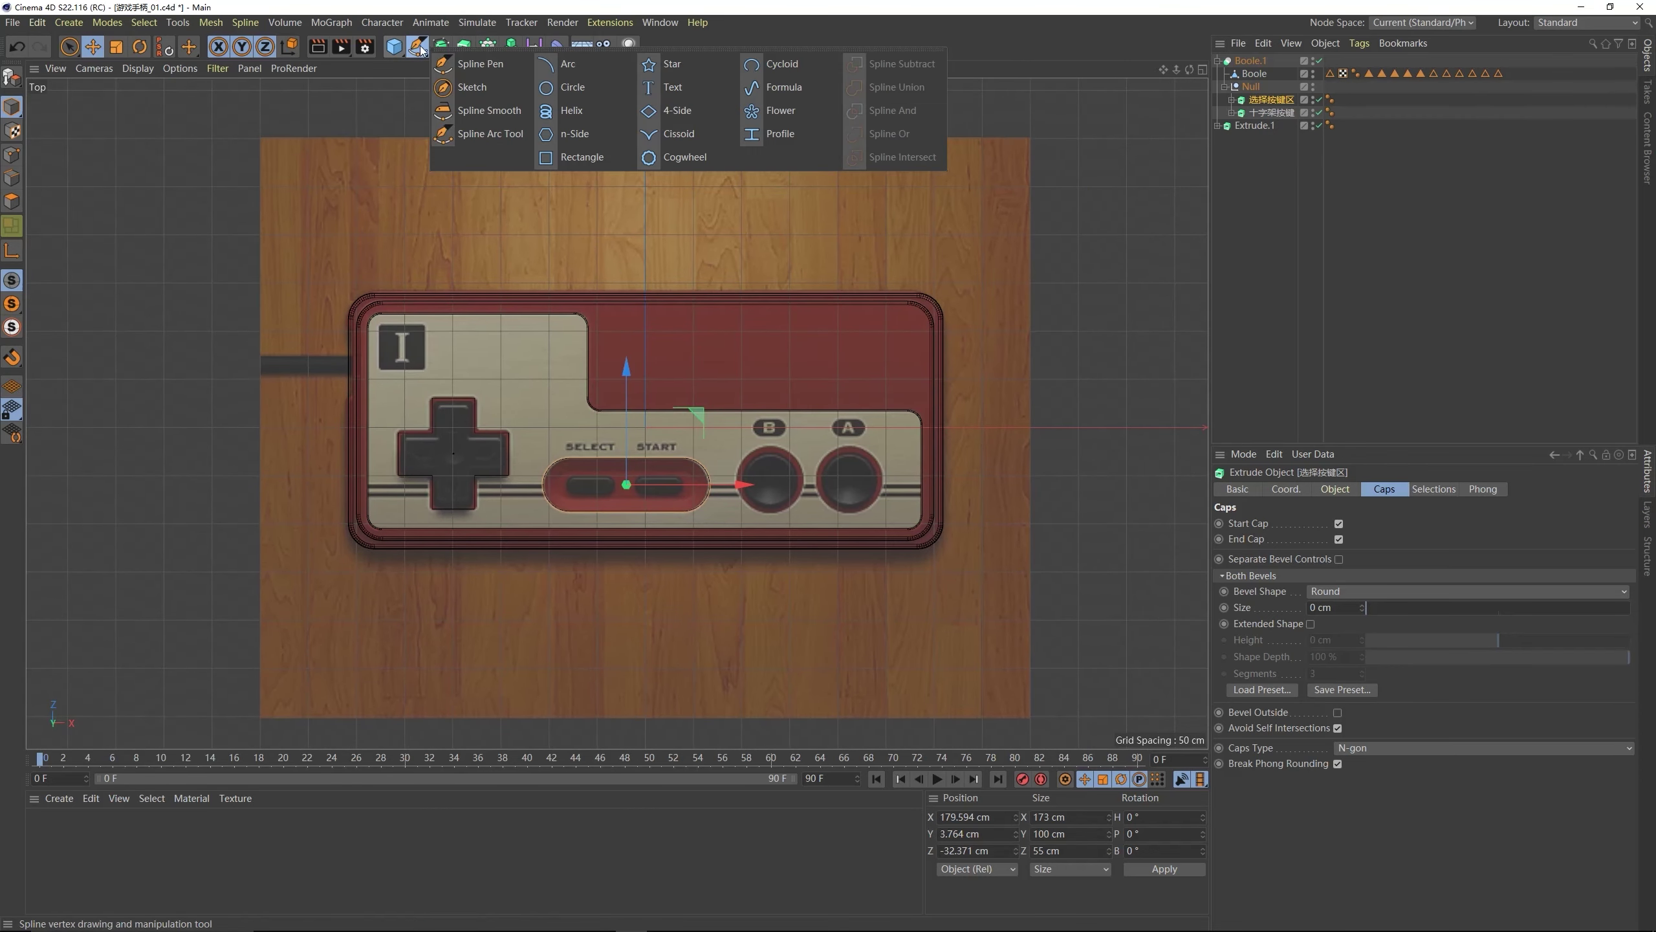
pyautogui.click(567, 86)
pyautogui.moveTo(784, 438); pyautogui.dragTo(871, 429)
pyautogui.moveTo(771, 315); pyautogui.dragTo(776, 357)
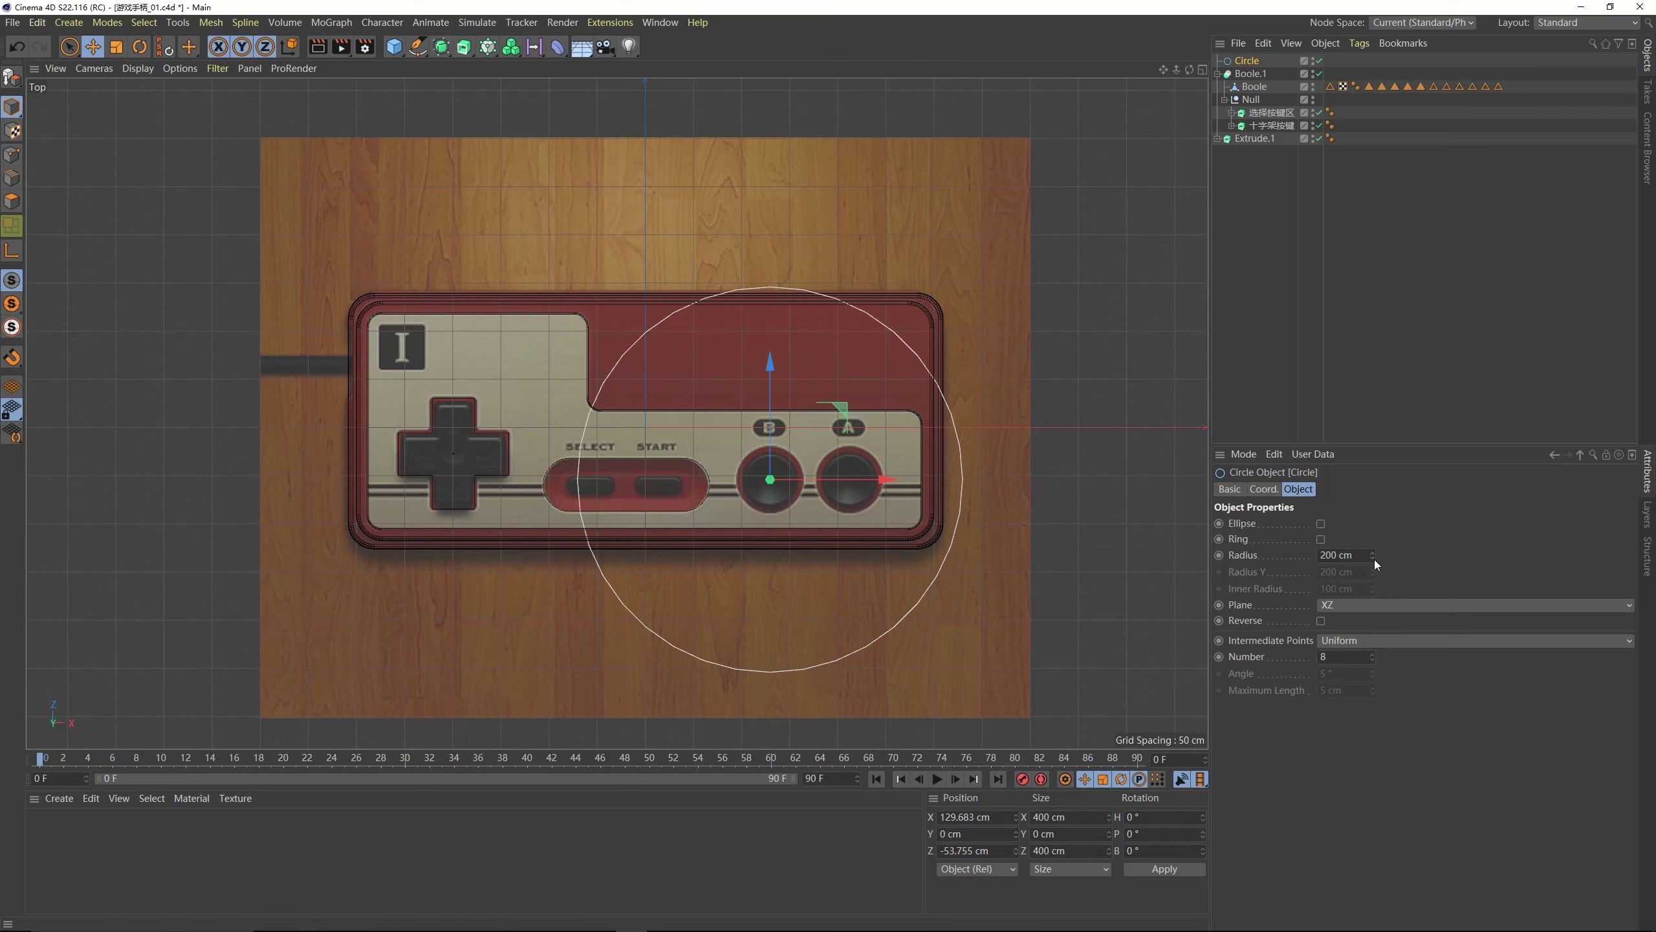
# - Set the circle's radius to 34 cm and raise it 42.74 cm above the body
pyautogui.moveTo(1372, 559); pyautogui.dragTo(1372, 661)
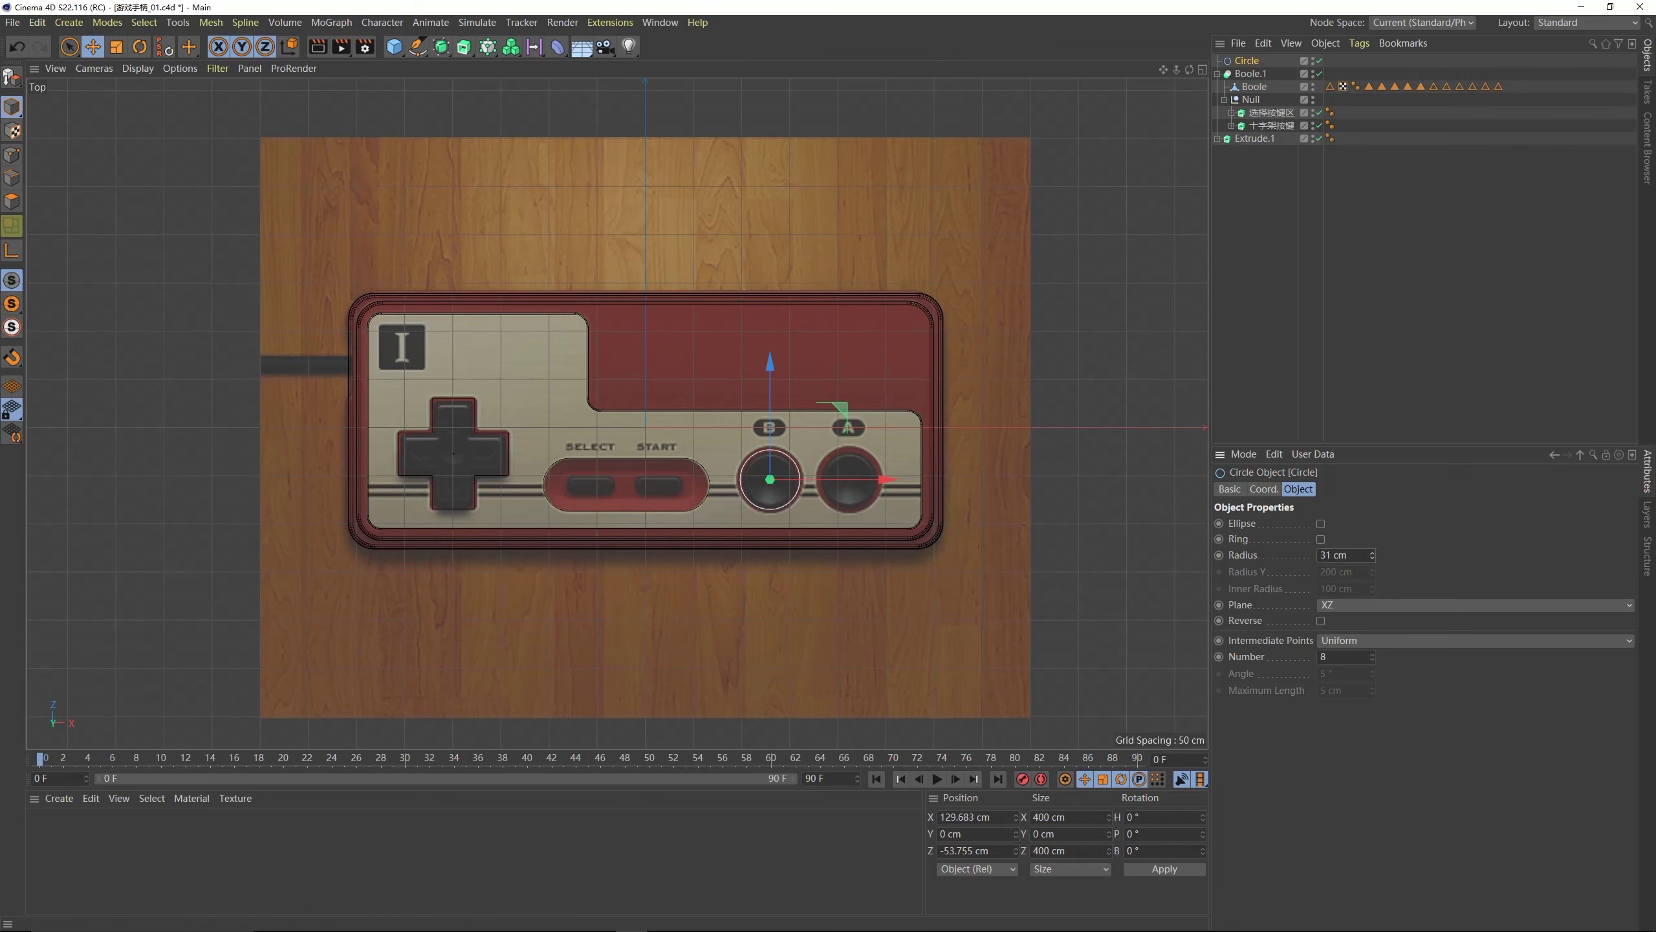
pyautogui.moveTo(1373, 554); pyautogui.dragTo(1372, 550)
pyautogui.middleClick(768, 344)
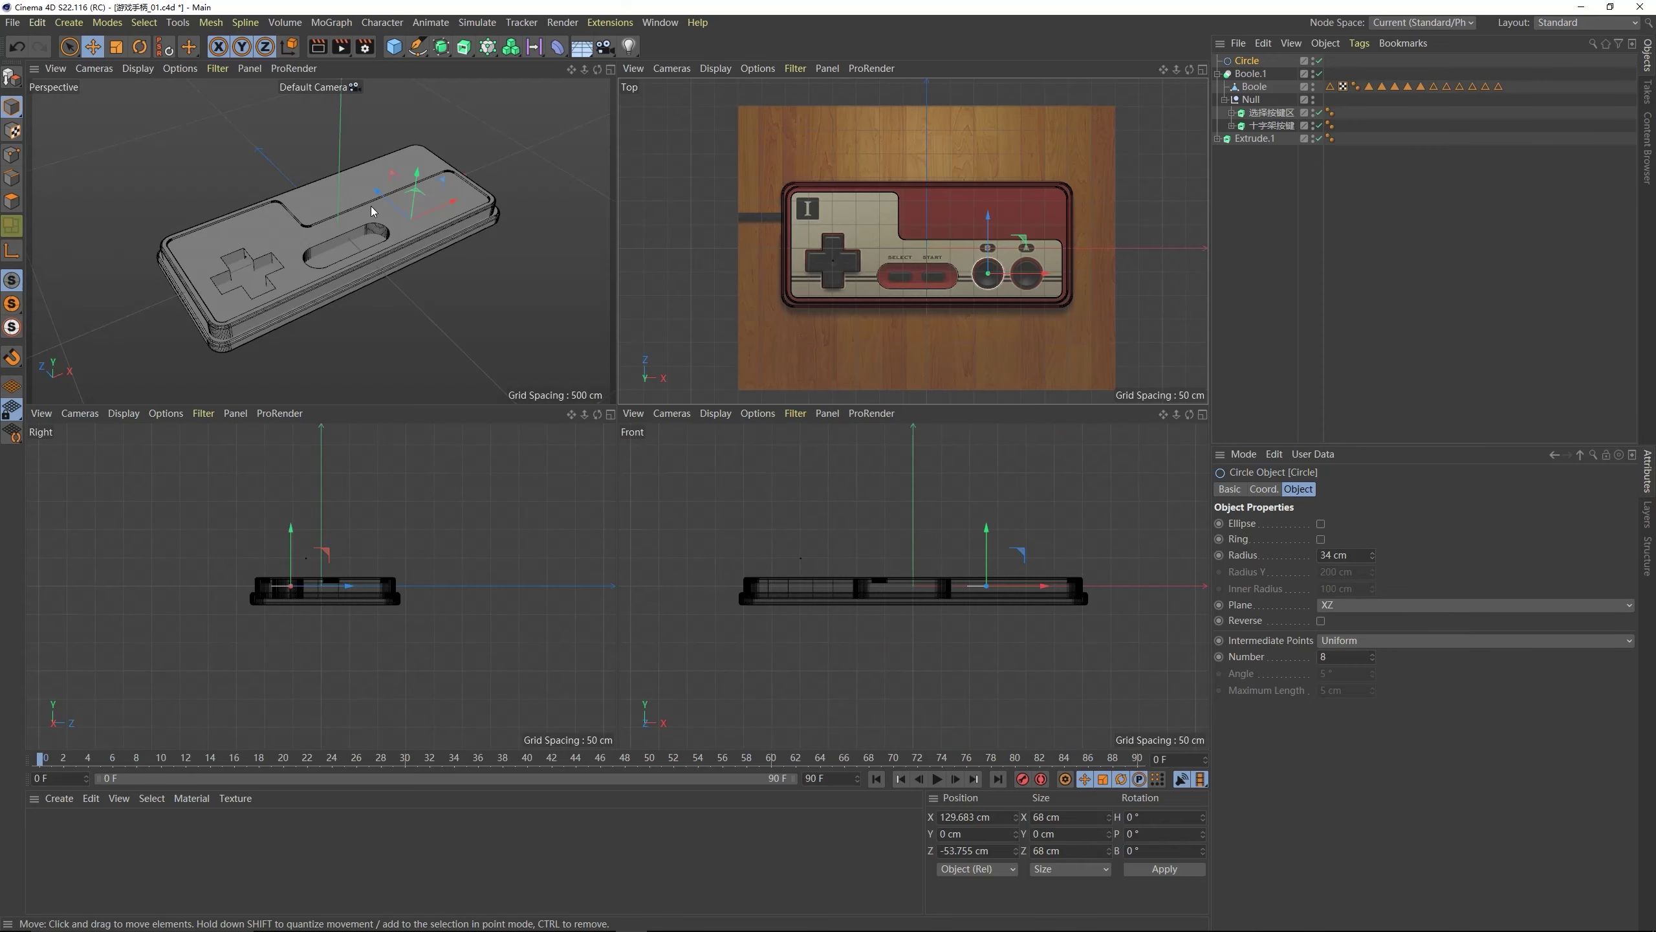
pyautogui.middleClick(370, 209)
pyautogui.moveTo(820, 274); pyautogui.dragTo(818, 233)
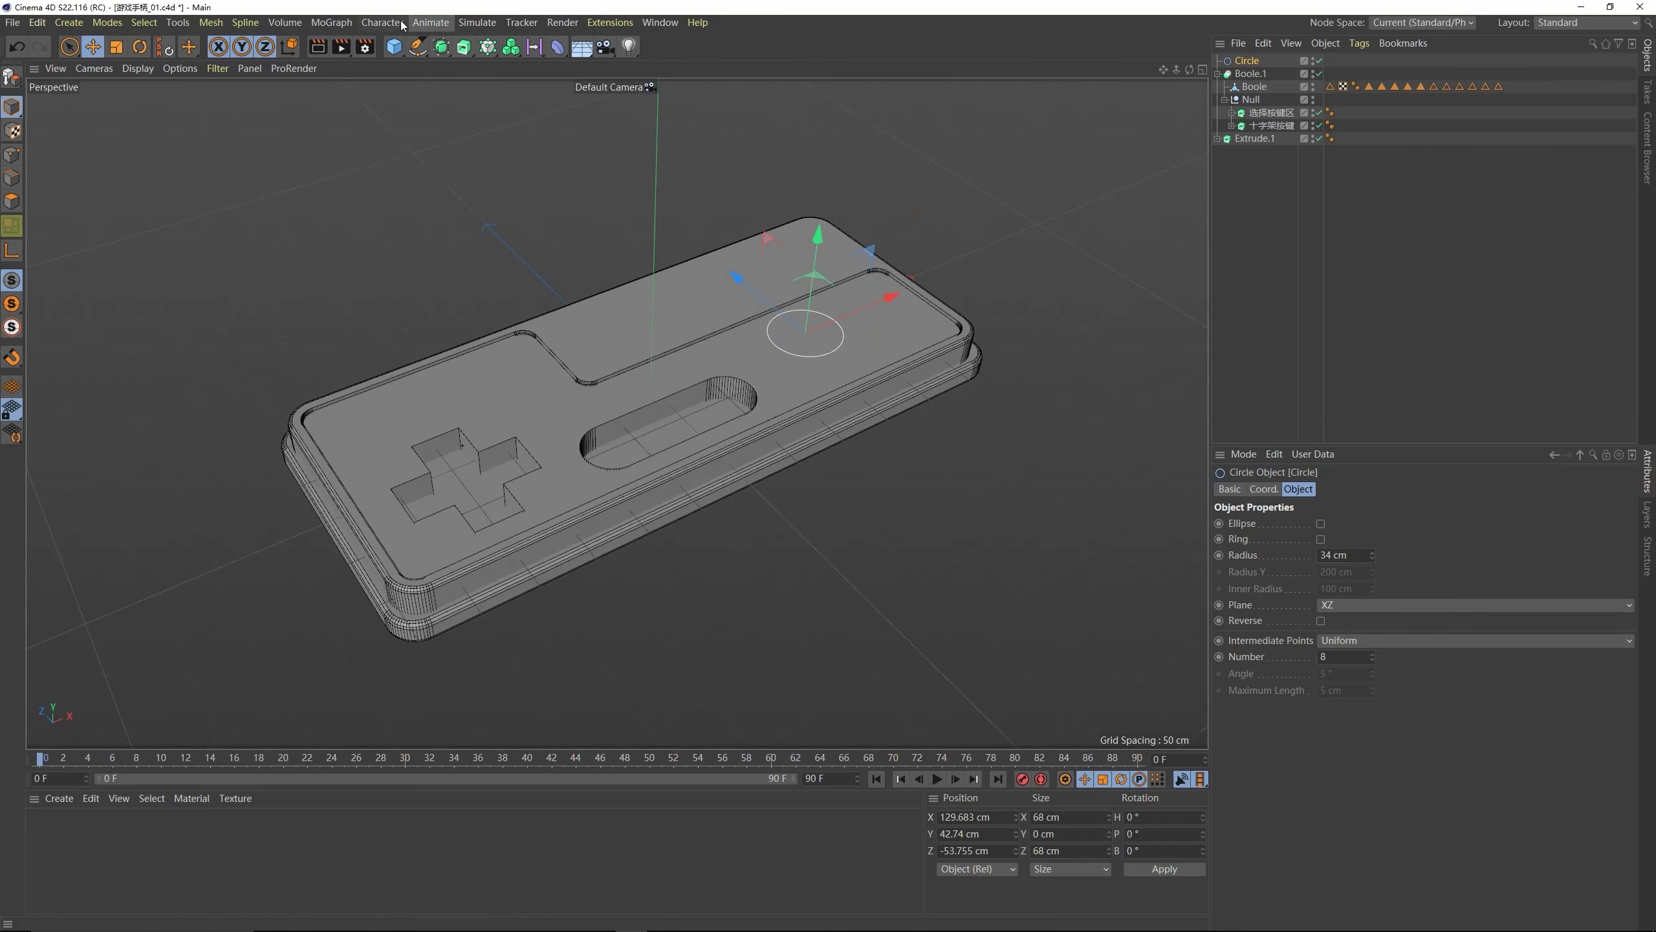
# - Extrude the circle into a cylinder cutter inside the cutter Null and duplicate it
pyautogui.keyDown('alt'); pyautogui.click(469, 51); pyautogui.keyUp('alt')
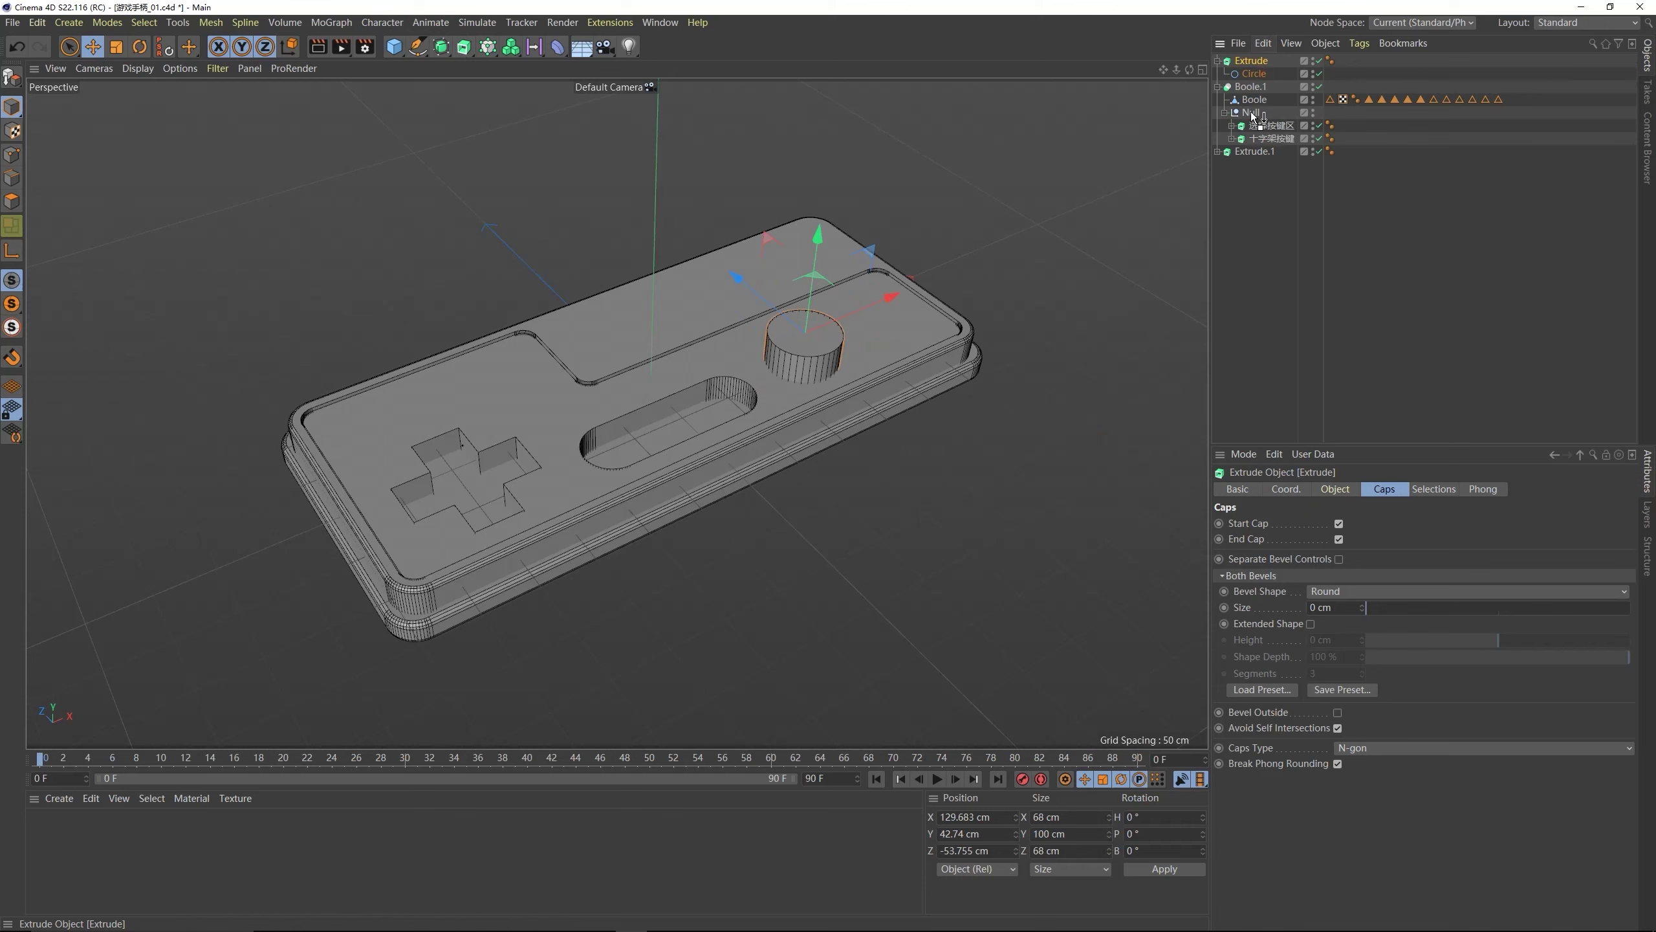
pyautogui.moveTo(1253, 122); pyautogui.dragTo(1251, 112)
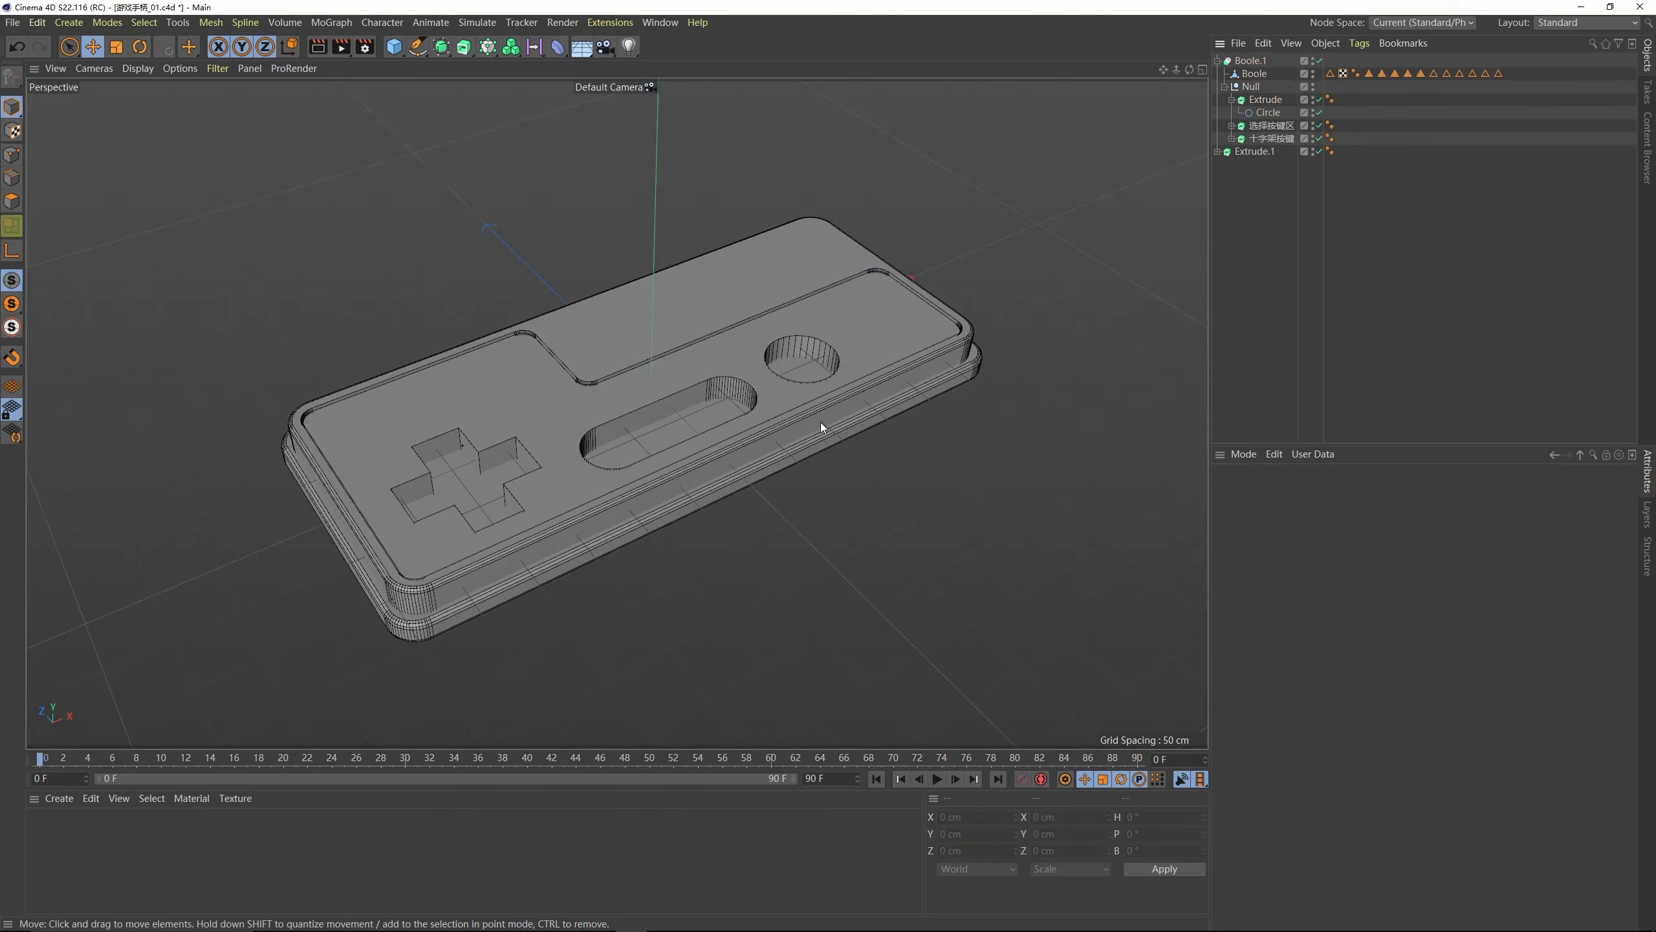
pyautogui.click(1262, 100)
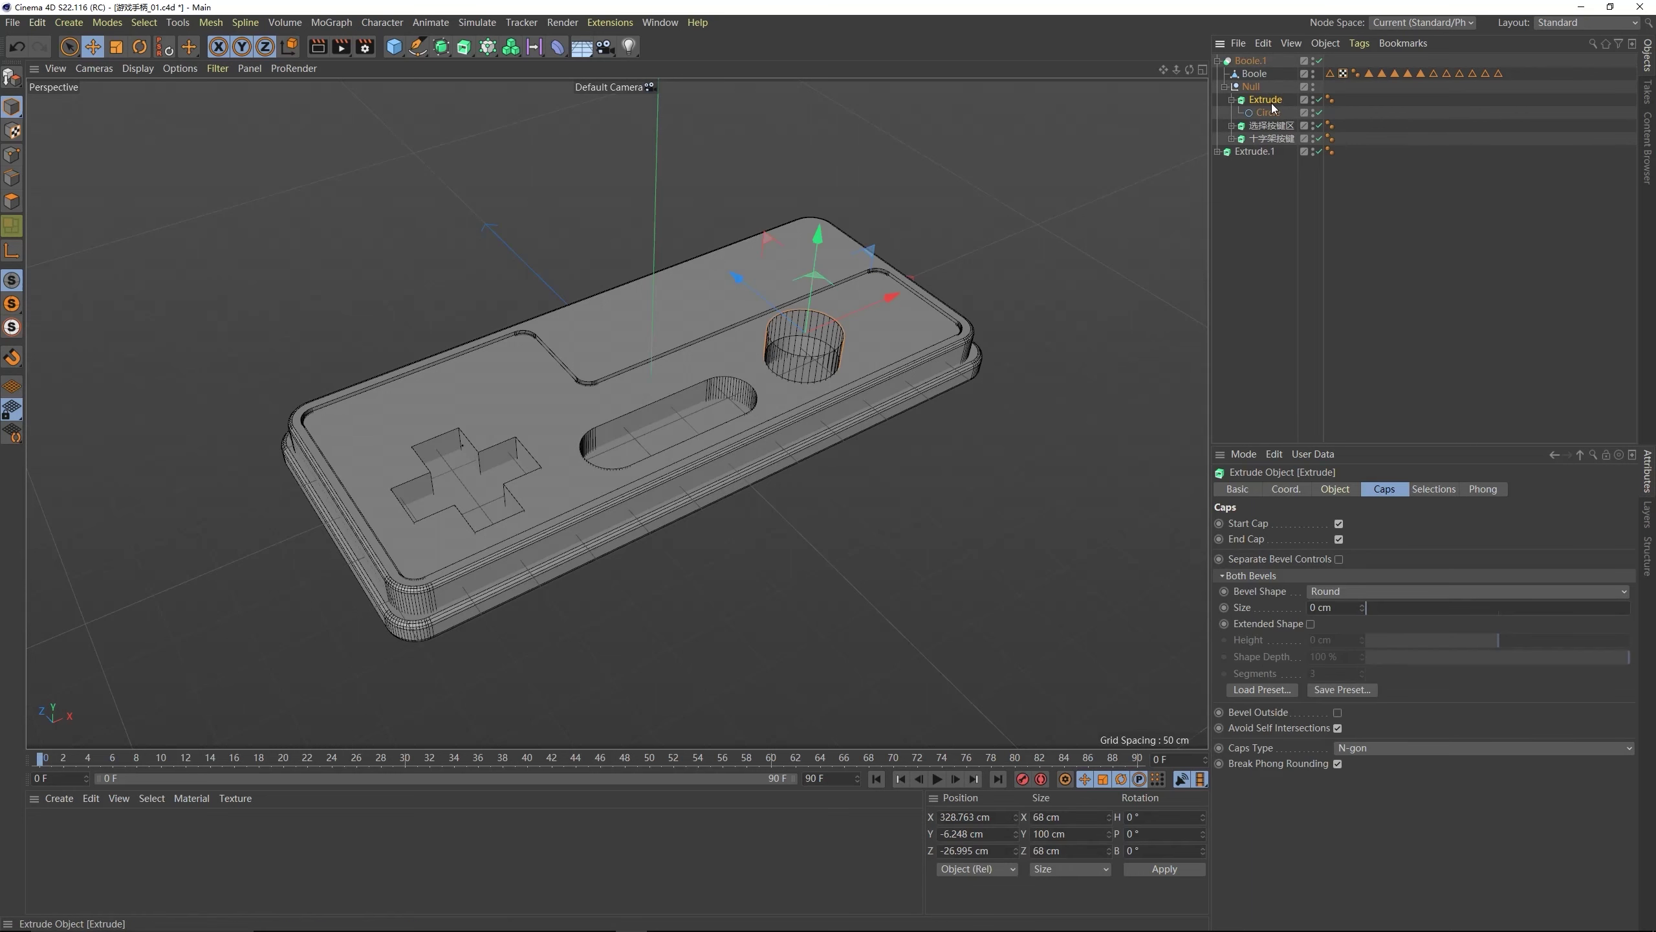
pyautogui.keyDown('ctrl'); pyautogui.moveTo(1262, 99); pyautogui.dragTo(1252, 93); pyautogui.keyUp('ctrl')
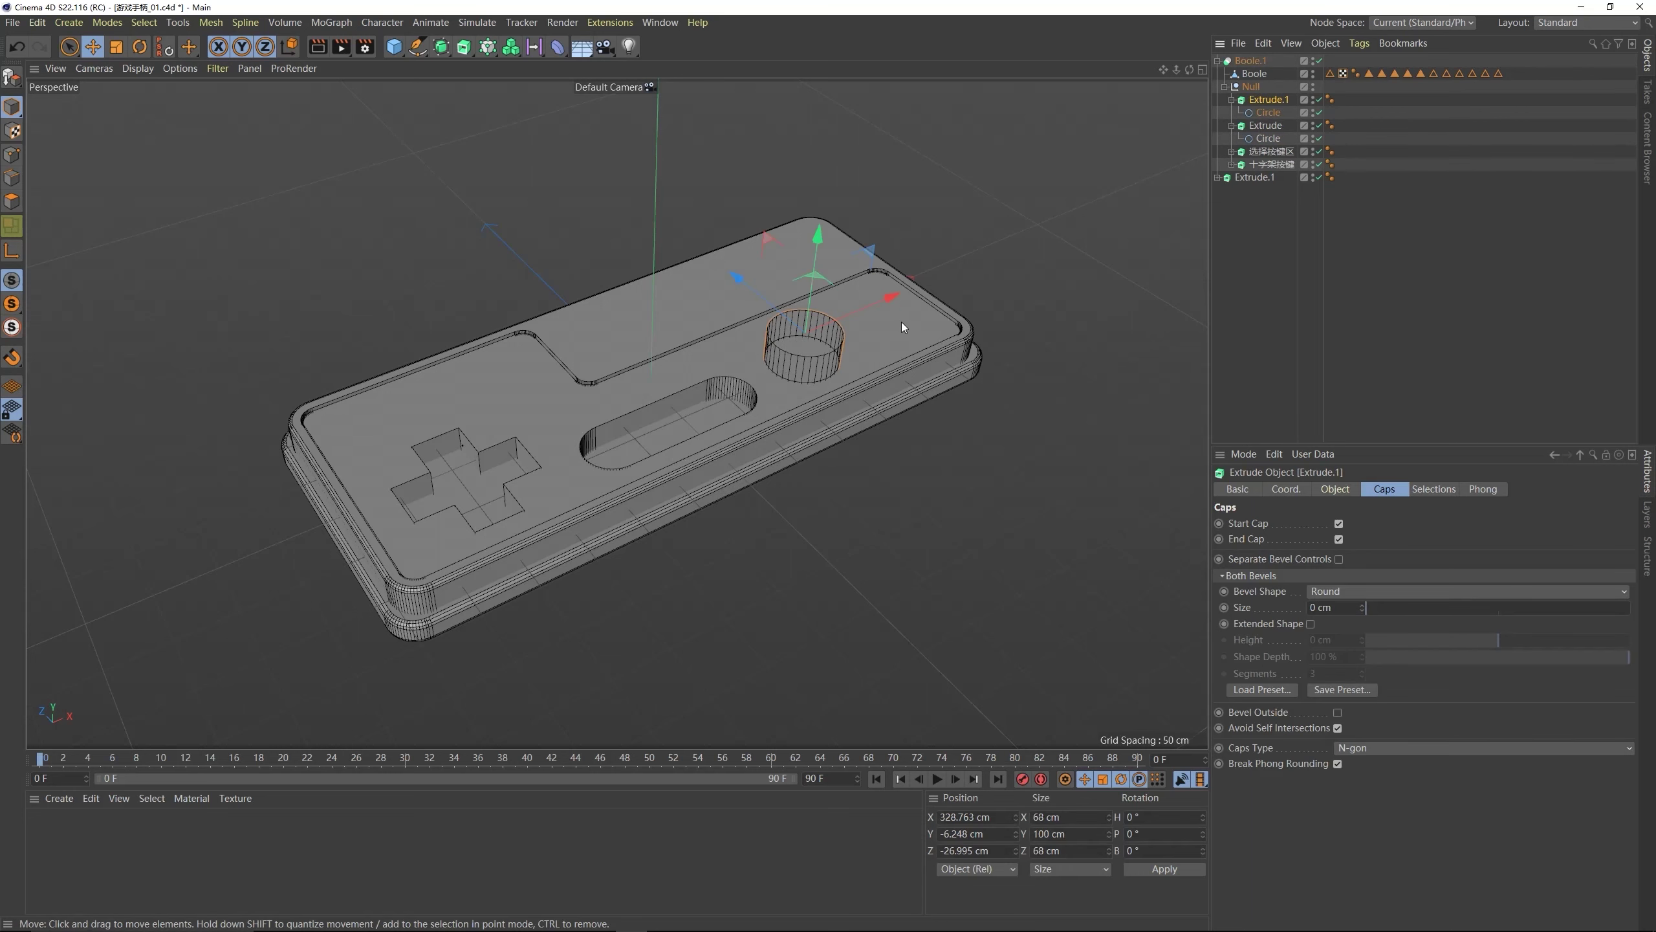
# - Move the copy Extrude.1 along X onto the A button and view from above
pyautogui.middleClick(838, 350)
pyautogui.middleClick(768, 363)
pyautogui.moveTo(841, 481); pyautogui.dragTo(917, 486)
pyautogui.moveTo(919, 486); pyautogui.dragTo(916, 485)
pyautogui.middleClick(893, 469)
pyautogui.middleClick(450, 292)
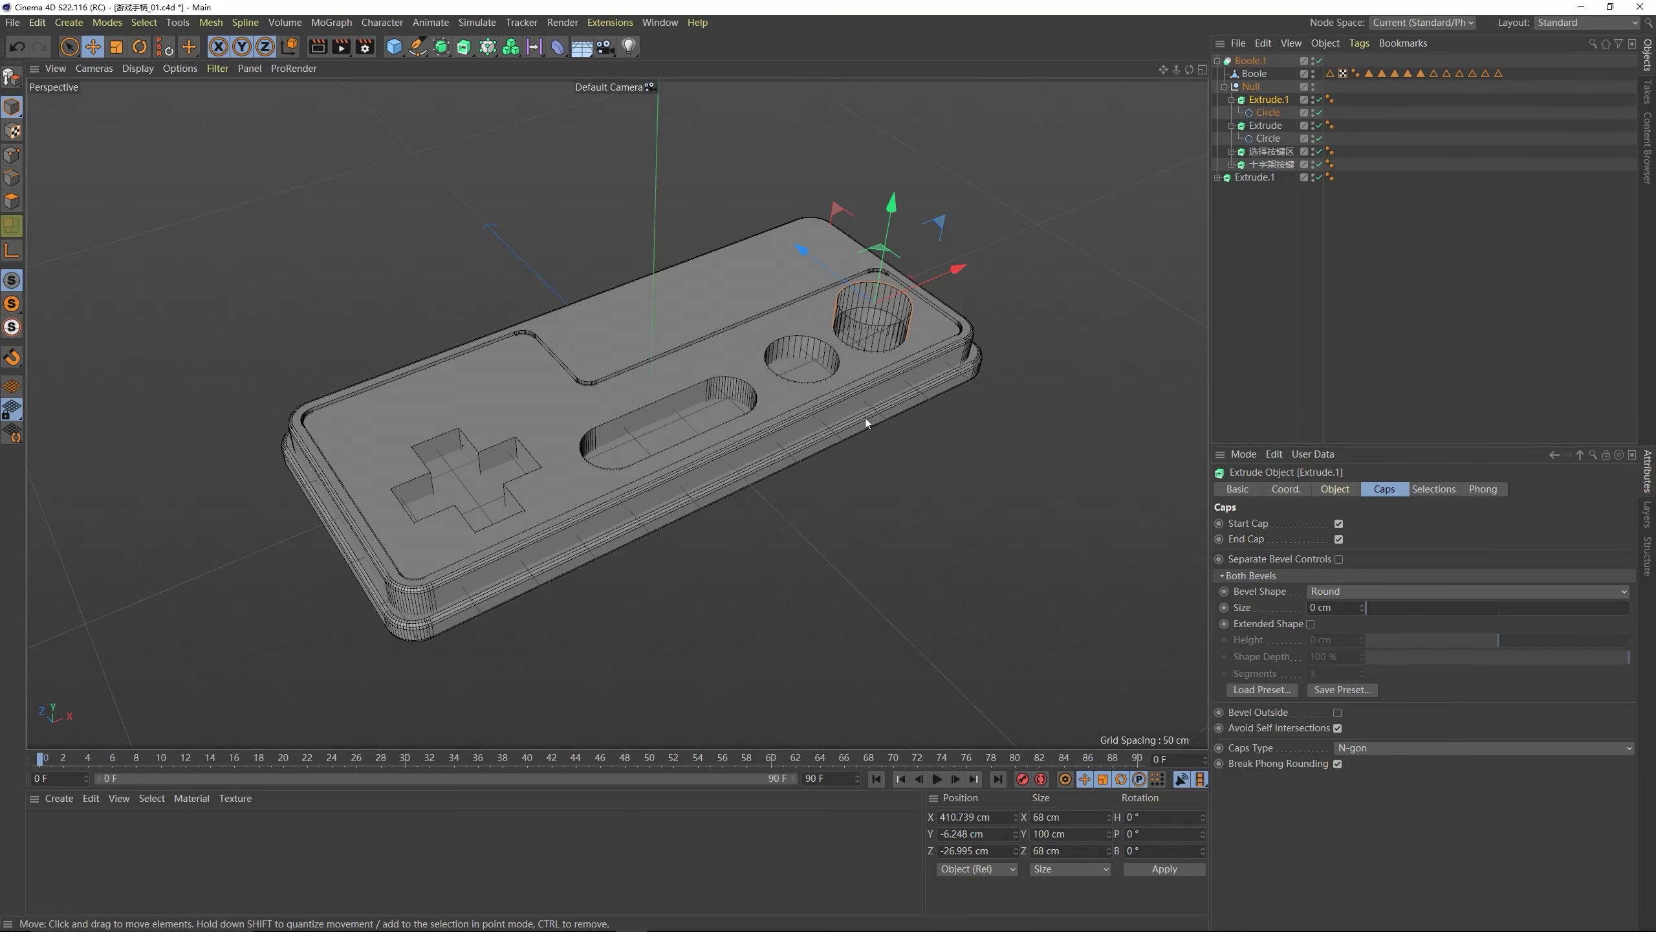
pyautogui.click(824, 305)
pyautogui.moveTo(824, 306)
pyautogui.keyDown('alt'); pyautogui.mouseDown()
pyautogui.moveTo(771, 413)
pyautogui.moveTo(730, 375)
pyautogui.moveTo(719, 280)
pyautogui.moveTo(807, 284)
pyautogui.moveTo(623, 410)
pyautogui.moveTo(751, 378)
pyautogui.moveTo(770, 413)
pyautogui.moveTo(753, 377)
pyautogui.mouseUp(); pyautogui.keyUp('alt')
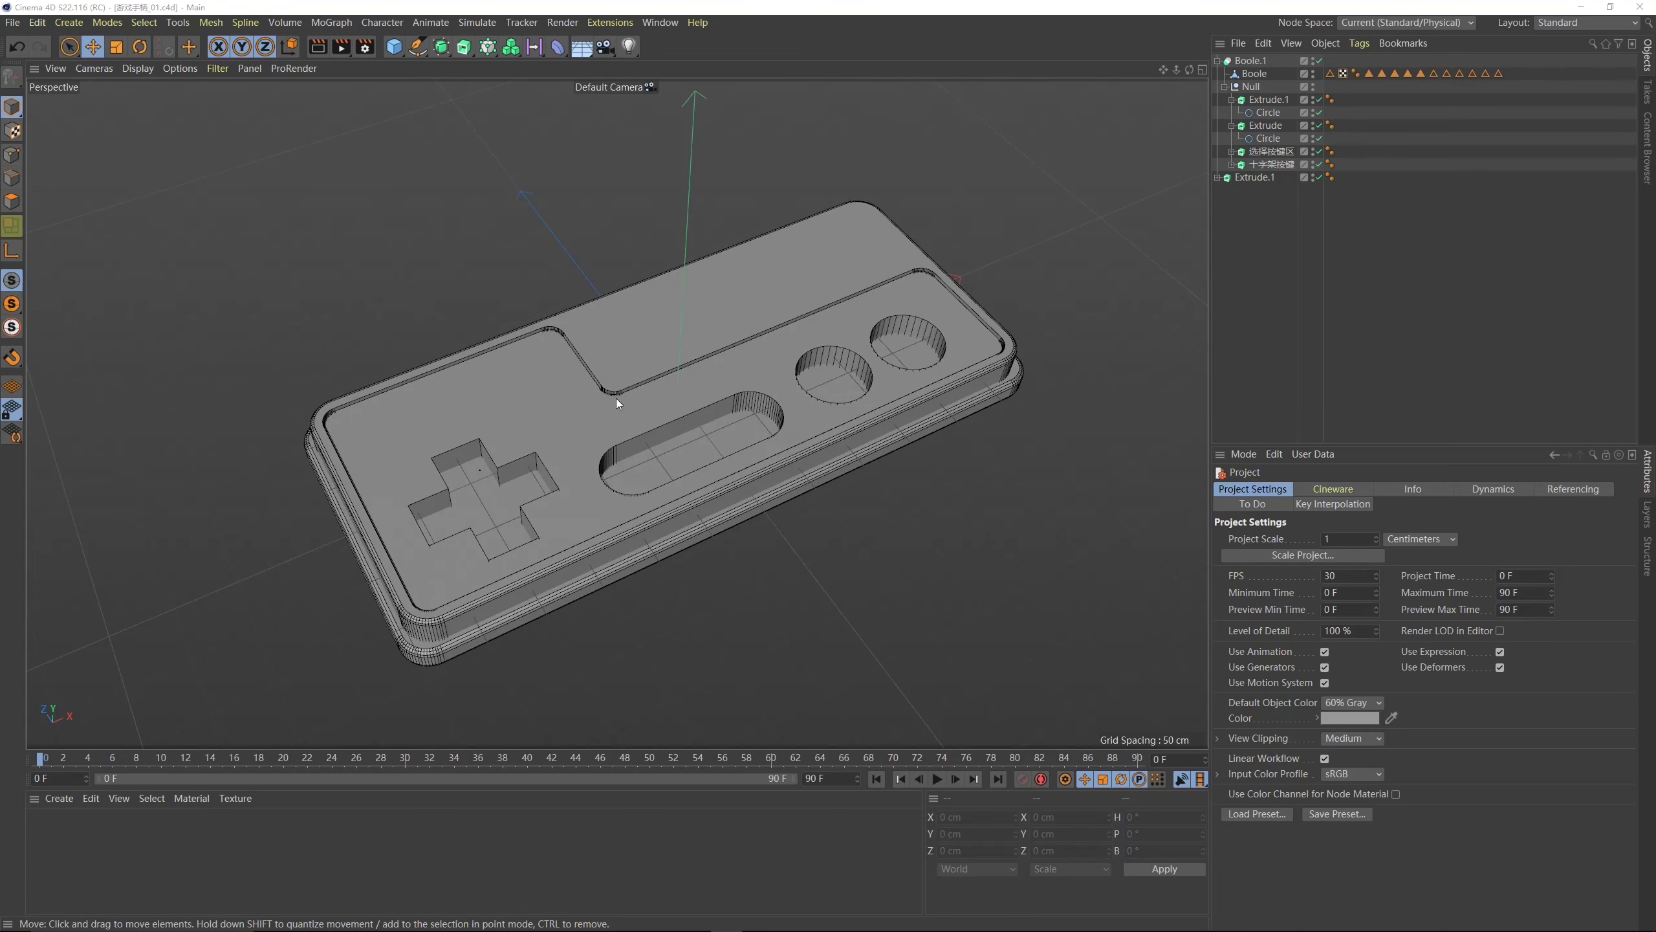
pyautogui.moveTo(616, 399)
pyautogui.keyDown('alt'); pyautogui.mouseDown()
pyautogui.moveTo(613, 362)
pyautogui.moveTo(613, 393)
pyautogui.mouseUp(); pyautogui.keyUp('alt')
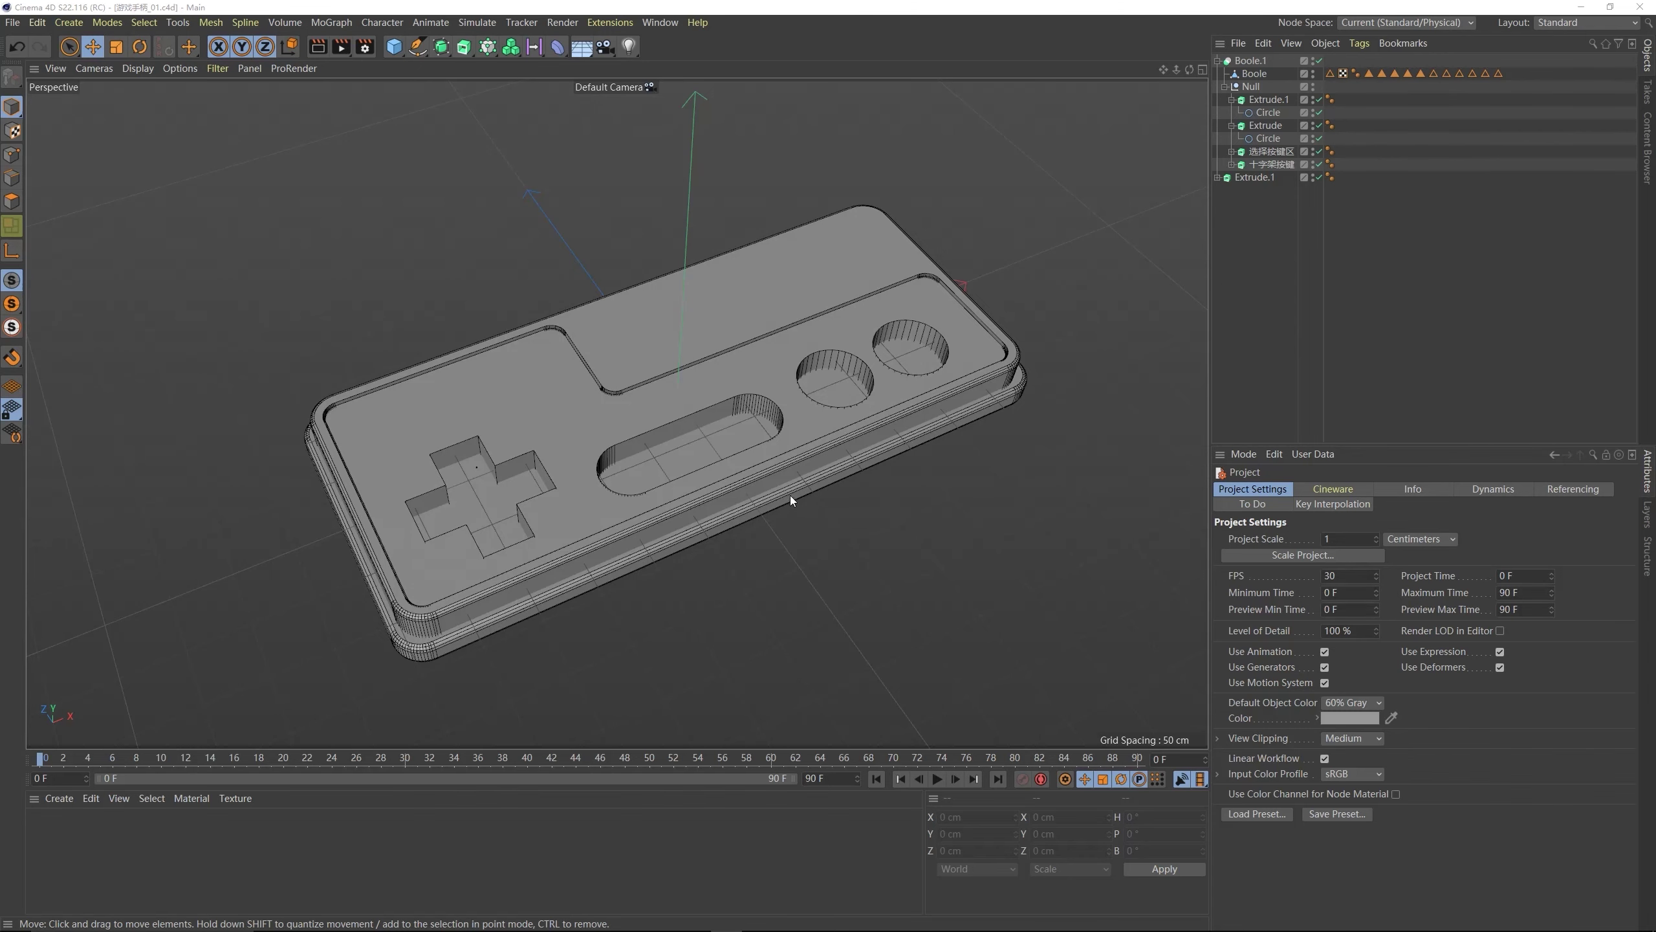
# - Save Incremental to 游戏手柄_02.c4d, then check the Top reference view and return to Perspective
pyautogui.click(11, 22)
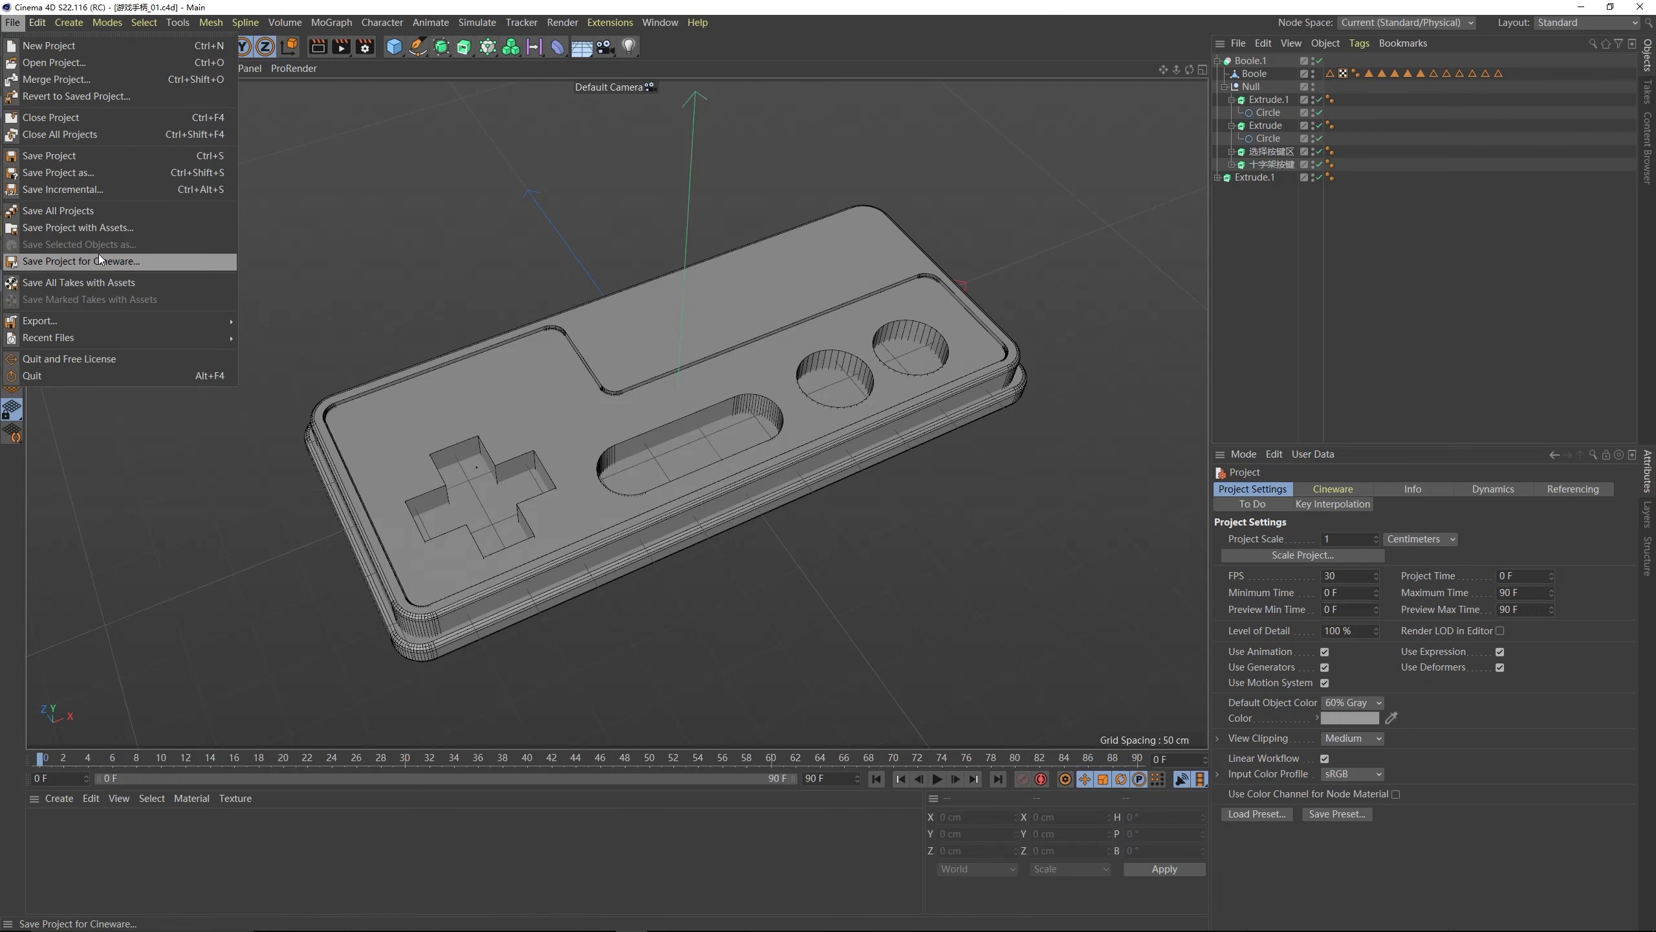
pyautogui.click(74, 190)
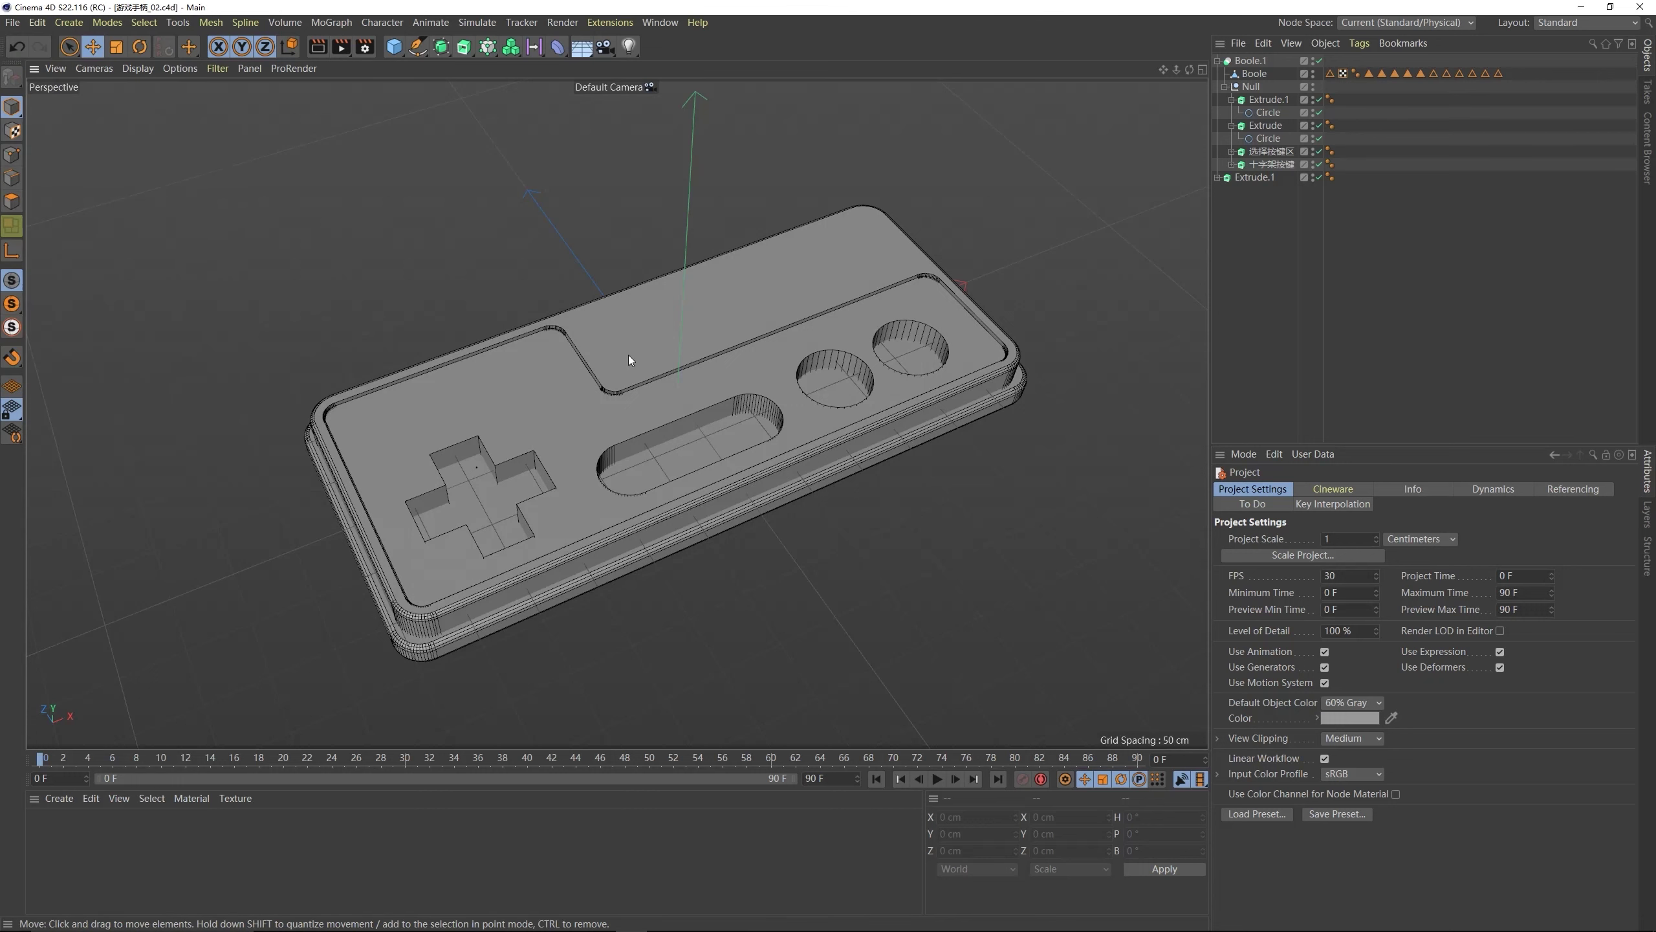
pyautogui.middleClick(554, 377)
pyautogui.middleClick(722, 326)
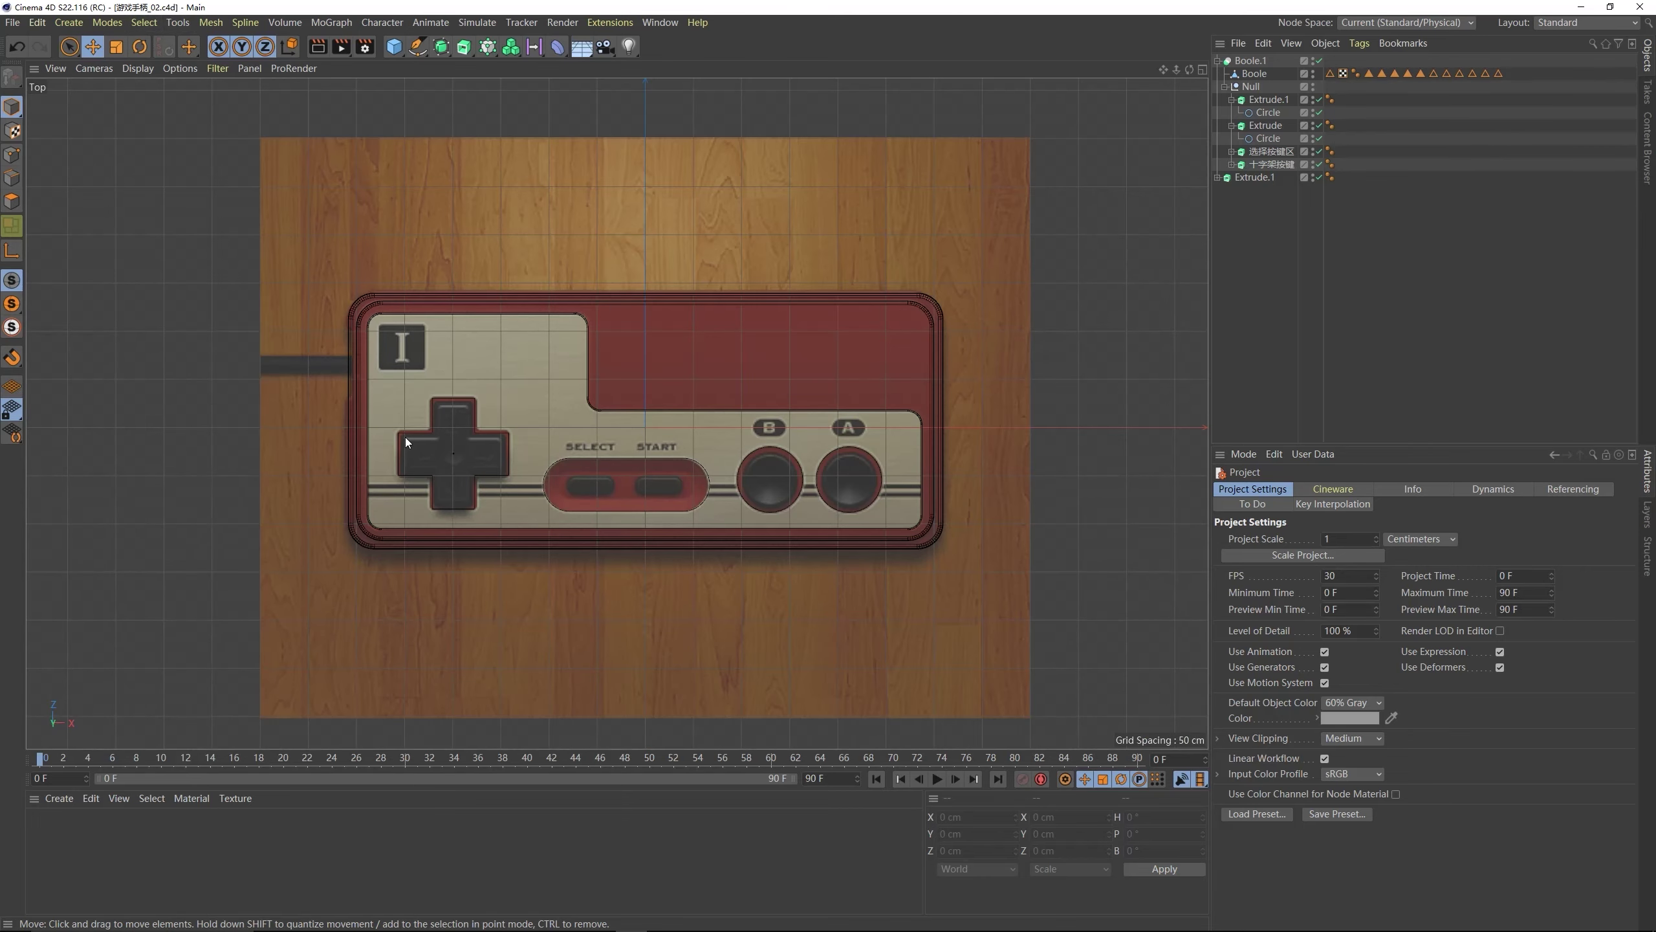
pyautogui.middleClick(447, 425)
pyautogui.middleClick(496, 392)
pyautogui.click(522, 428)
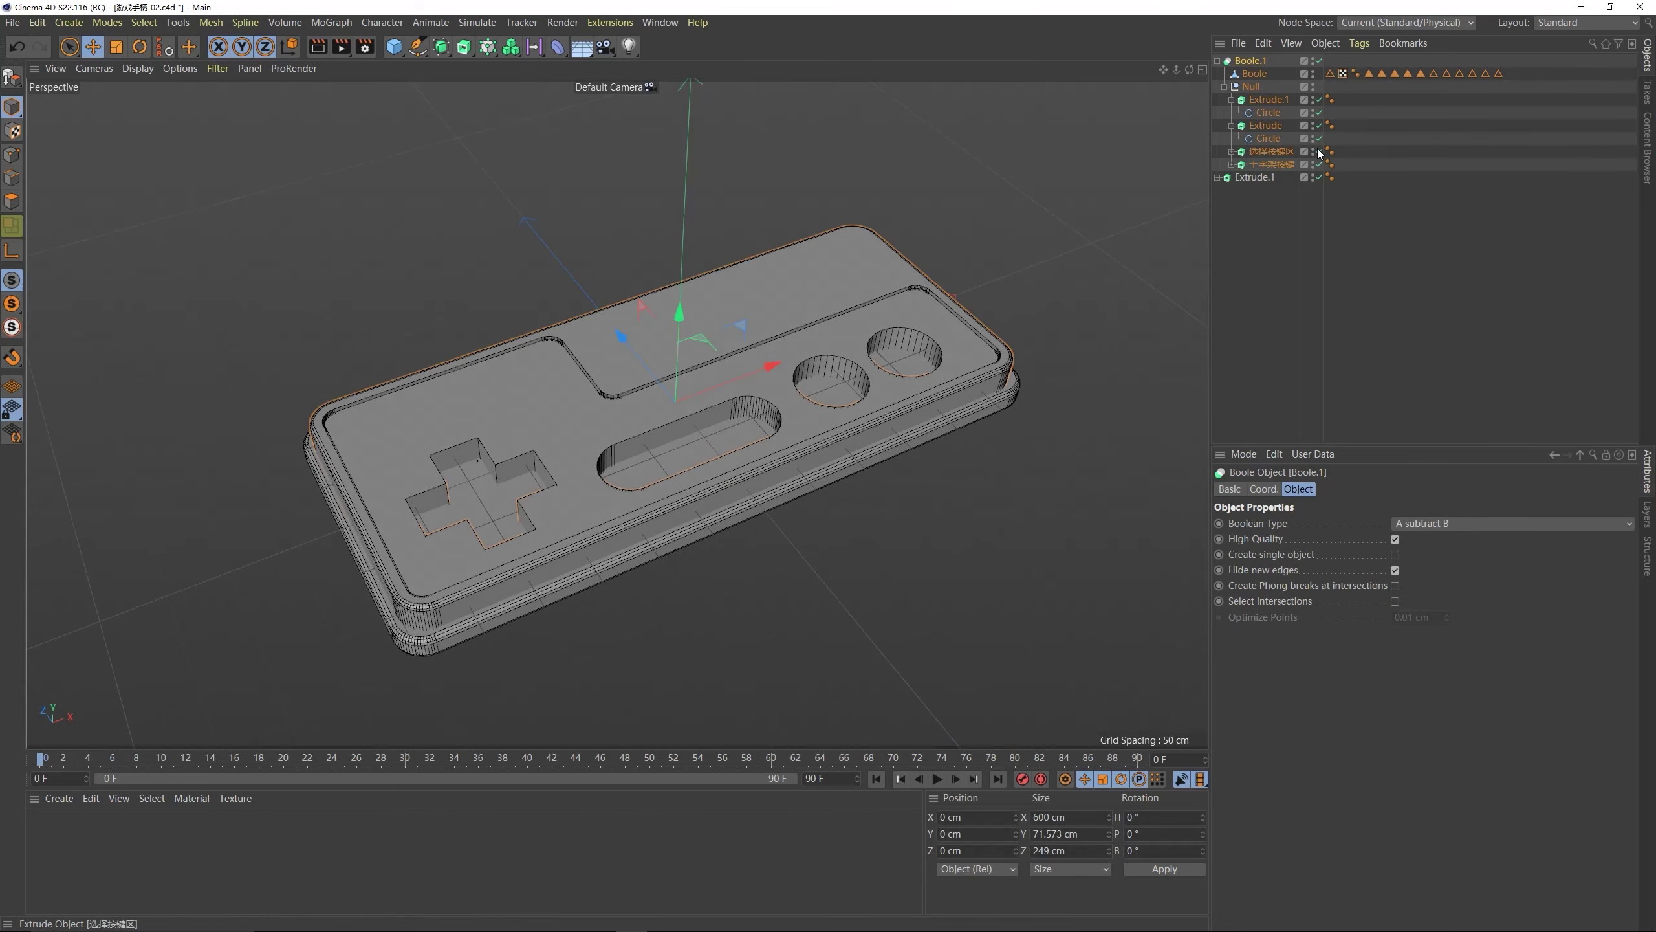
# - Rename the Extrude.1 round button cutter to 圆形按键B
pyautogui.click(1269, 152)
pyautogui.click(1266, 127)
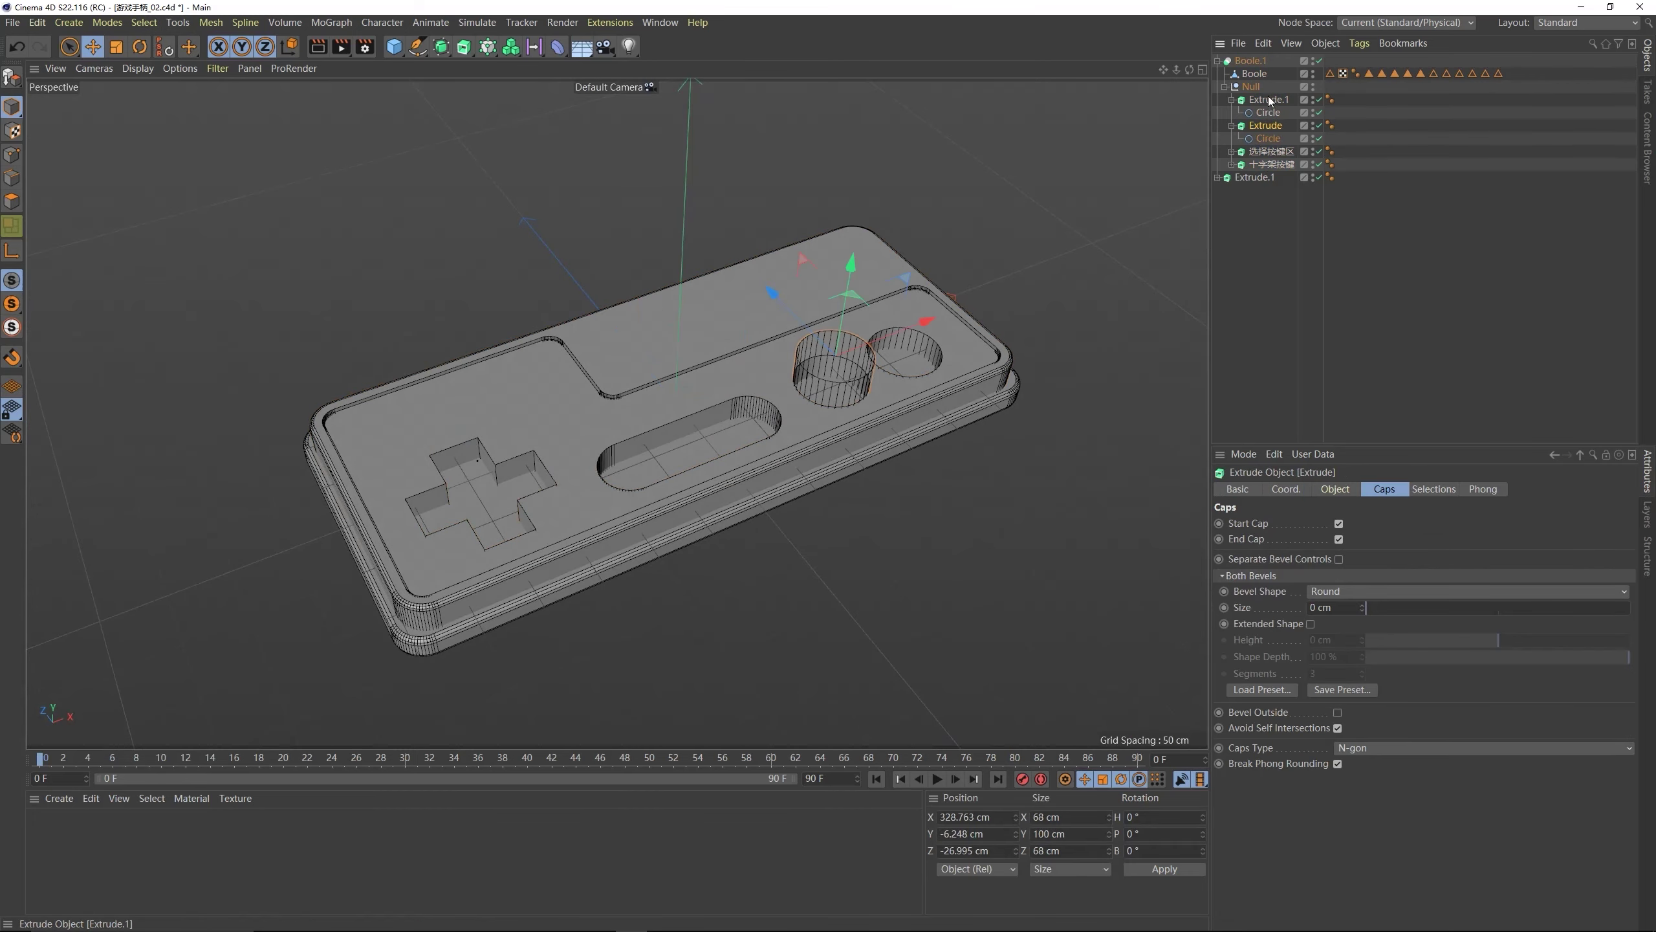
pyautogui.click(1264, 87)
pyautogui.click(1266, 100)
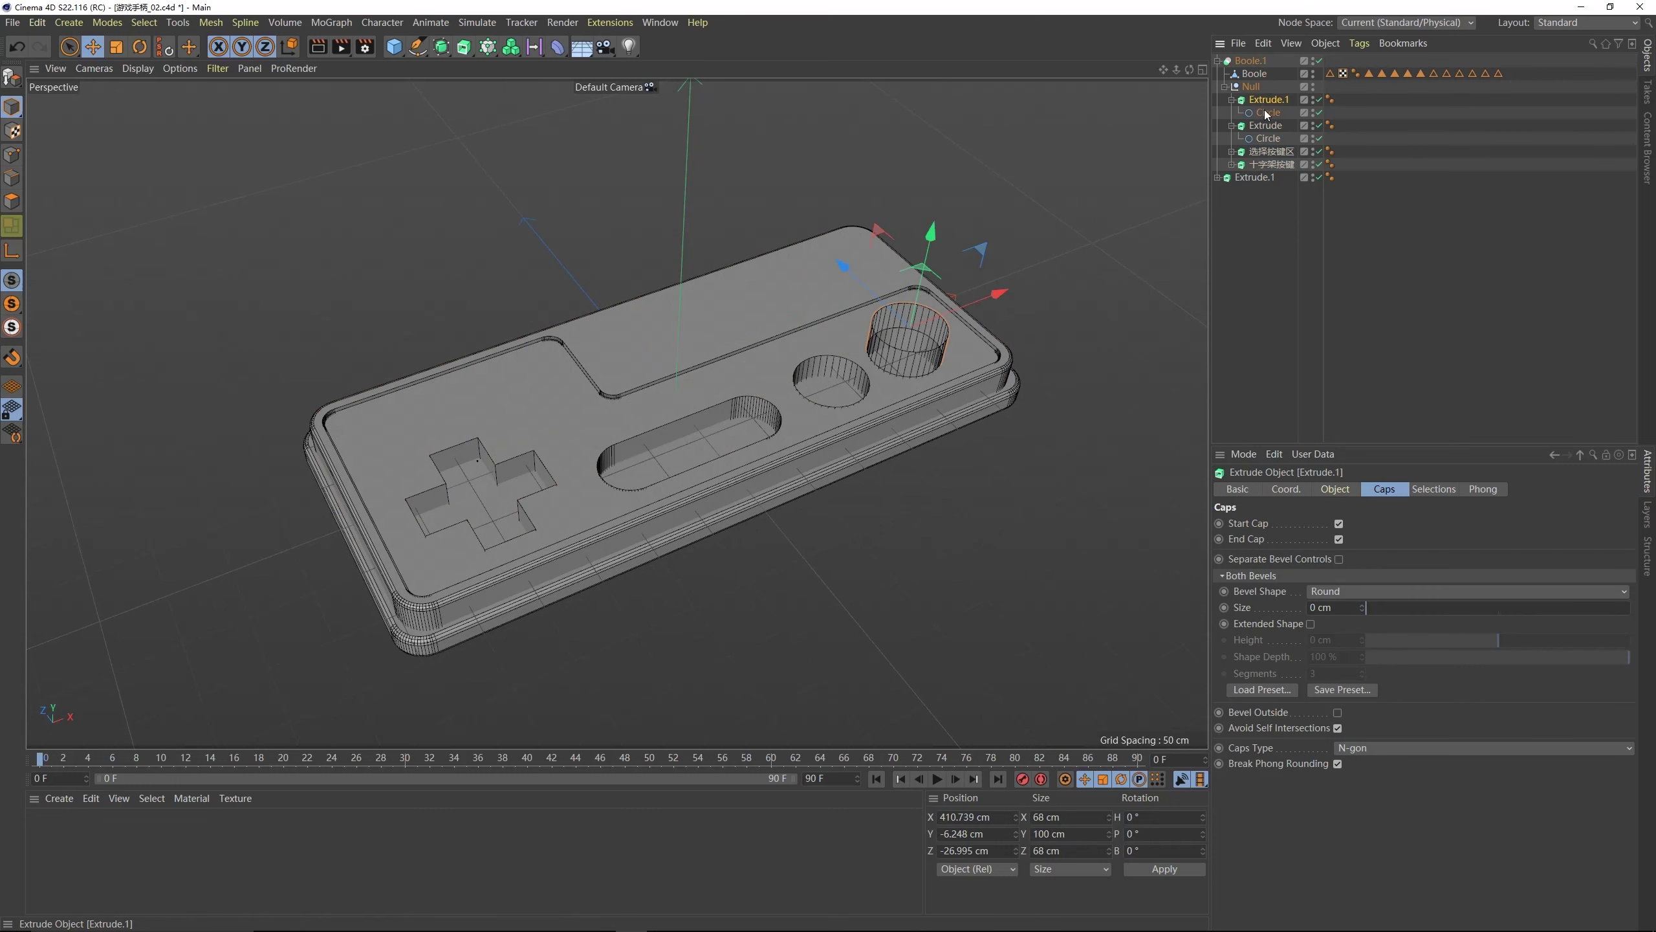
pyautogui.doubleClick(1266, 100)
pyautogui.write('w')
pyautogui.press('BackSpace')
pyautogui.write('原型')
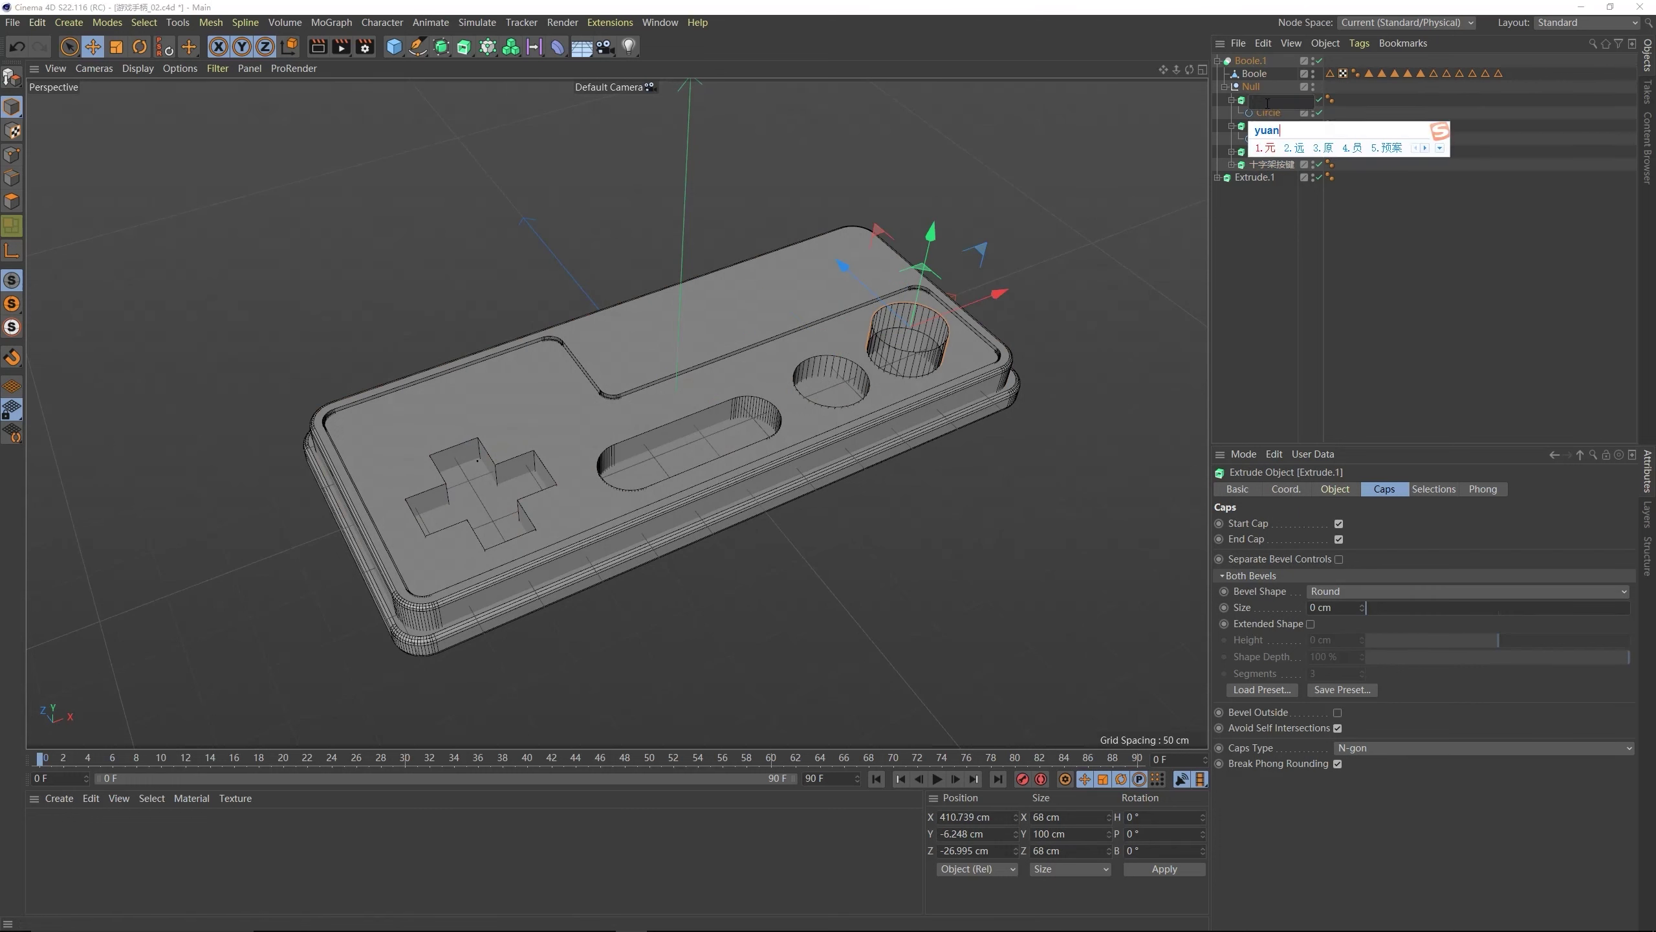
pyautogui.press('BackSpace')
pyautogui.press('BackSpace')
pyautogui.write('圆形')
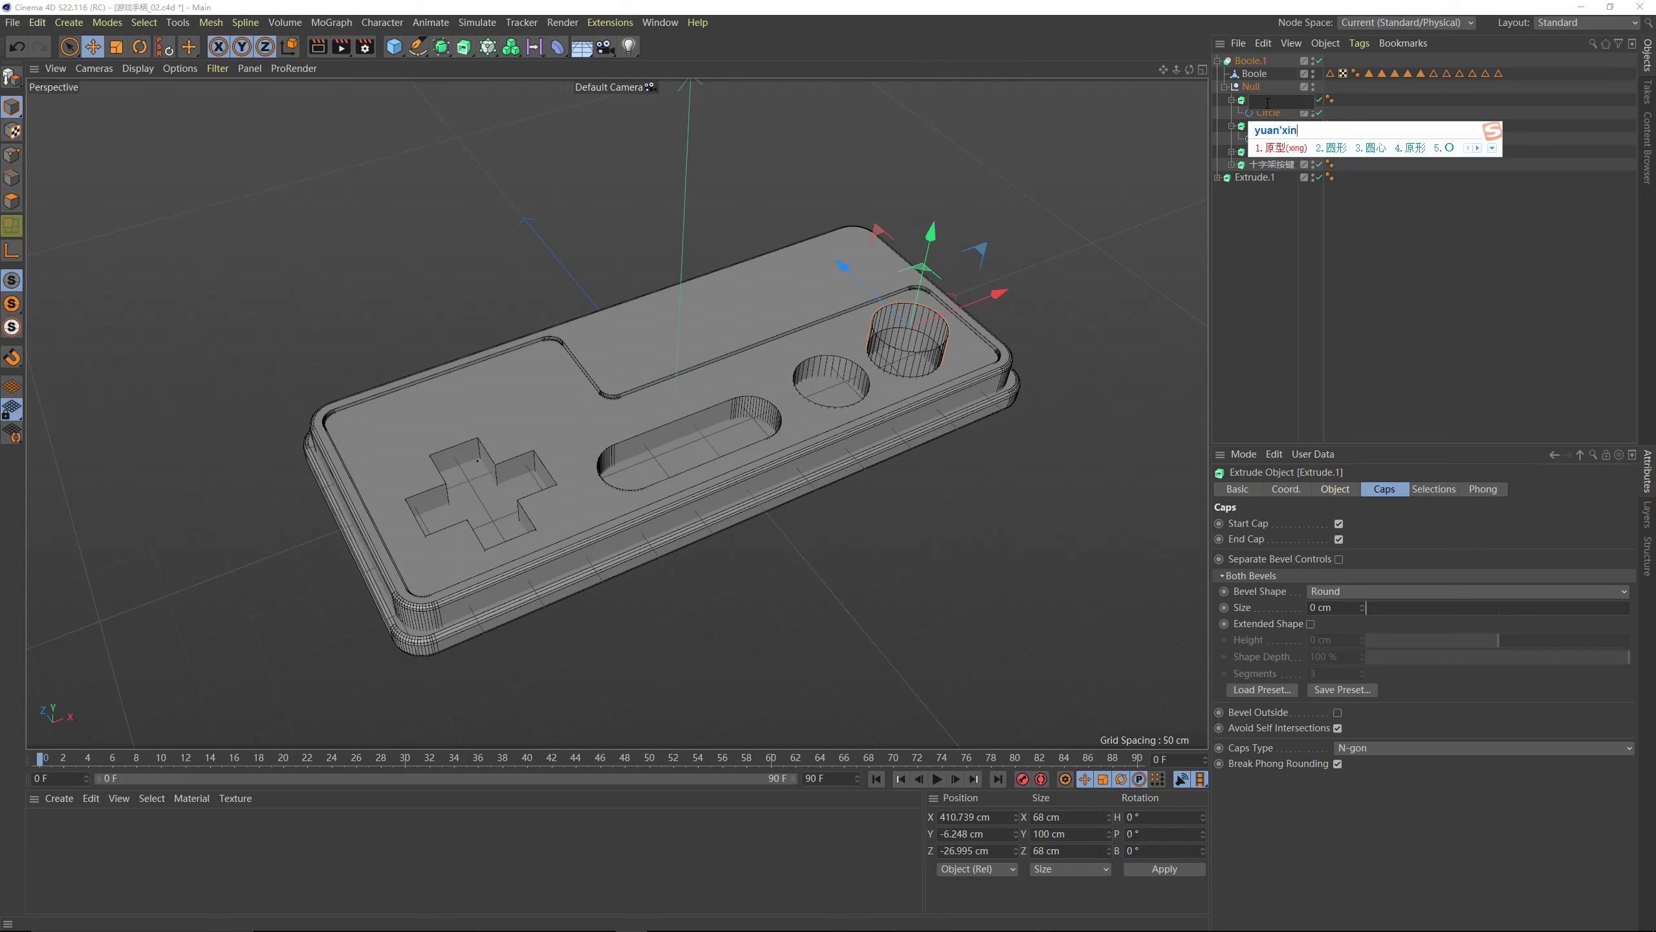
pyautogui.write('anjian')
pyautogui.press('space')
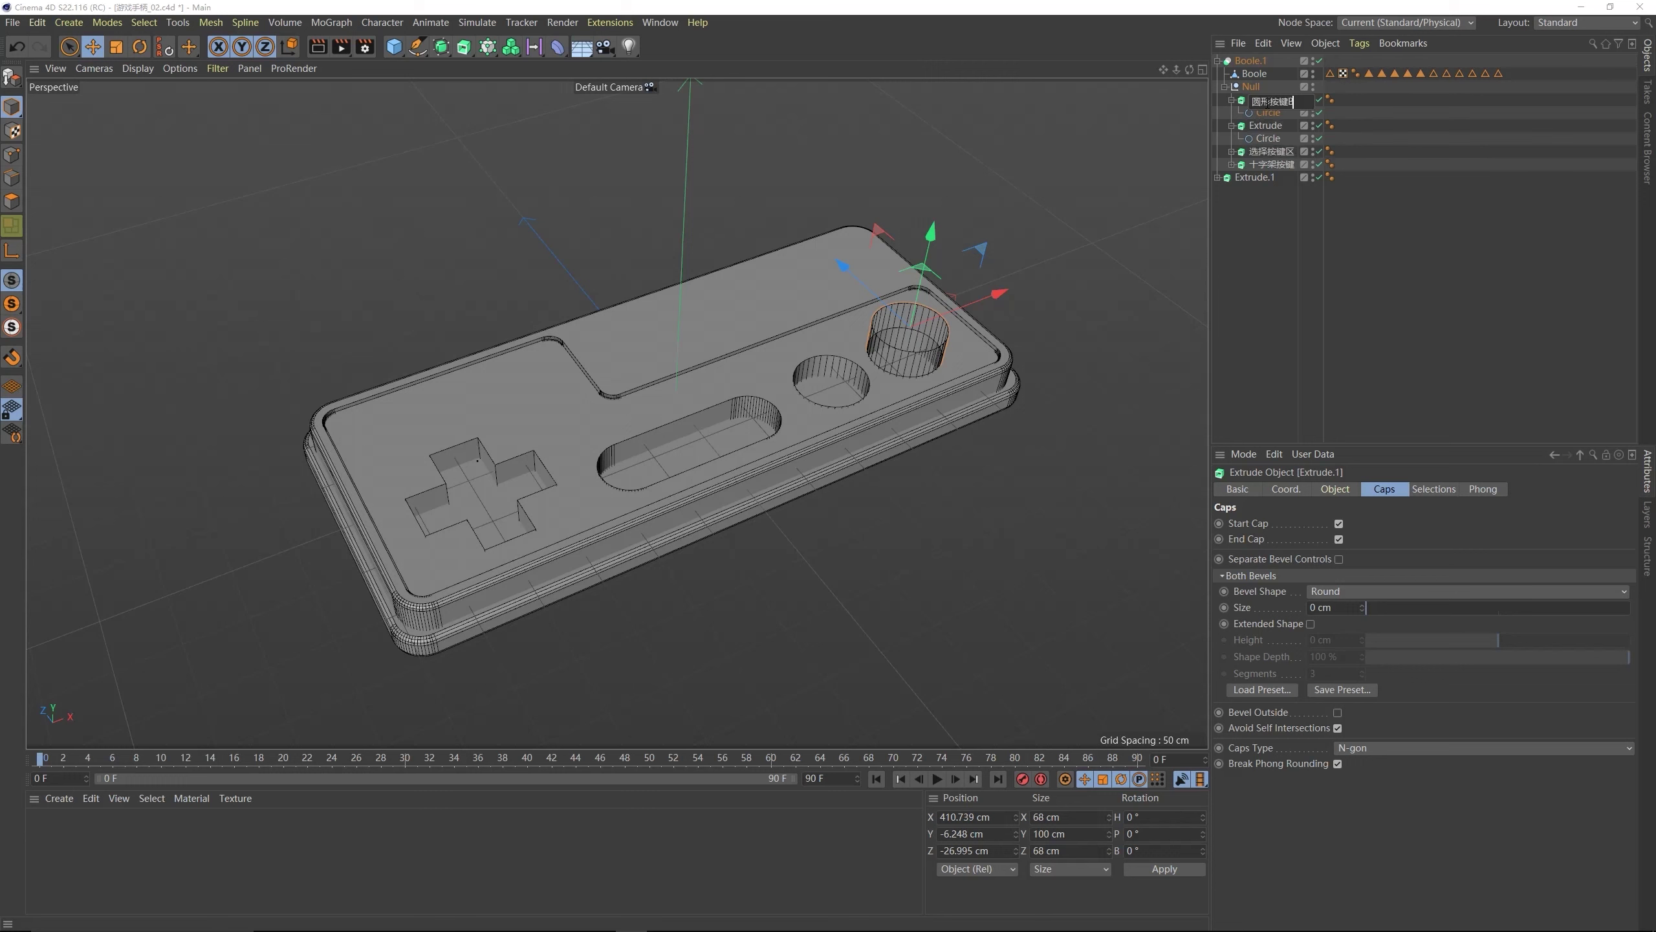
pyautogui.press('Return')
# - Rename the other round cutter Extrude to 圆形按键A
pyautogui.doubleClick(1266, 126)
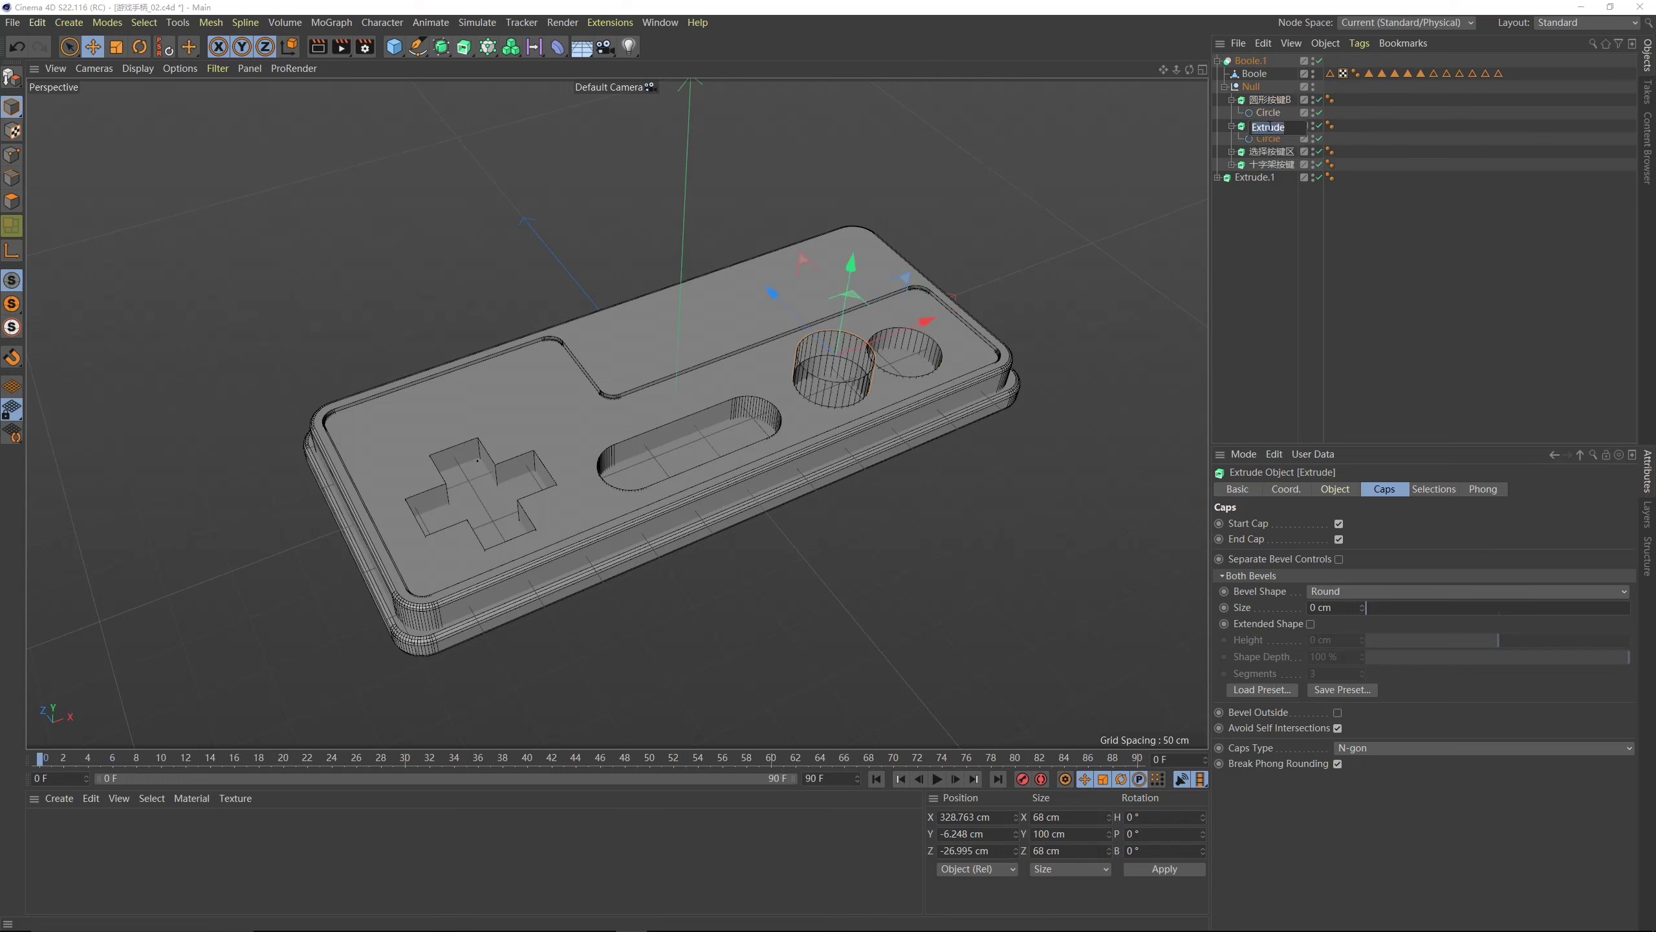
pyautogui.press('BackSpace')
pyautogui.write('yuan')
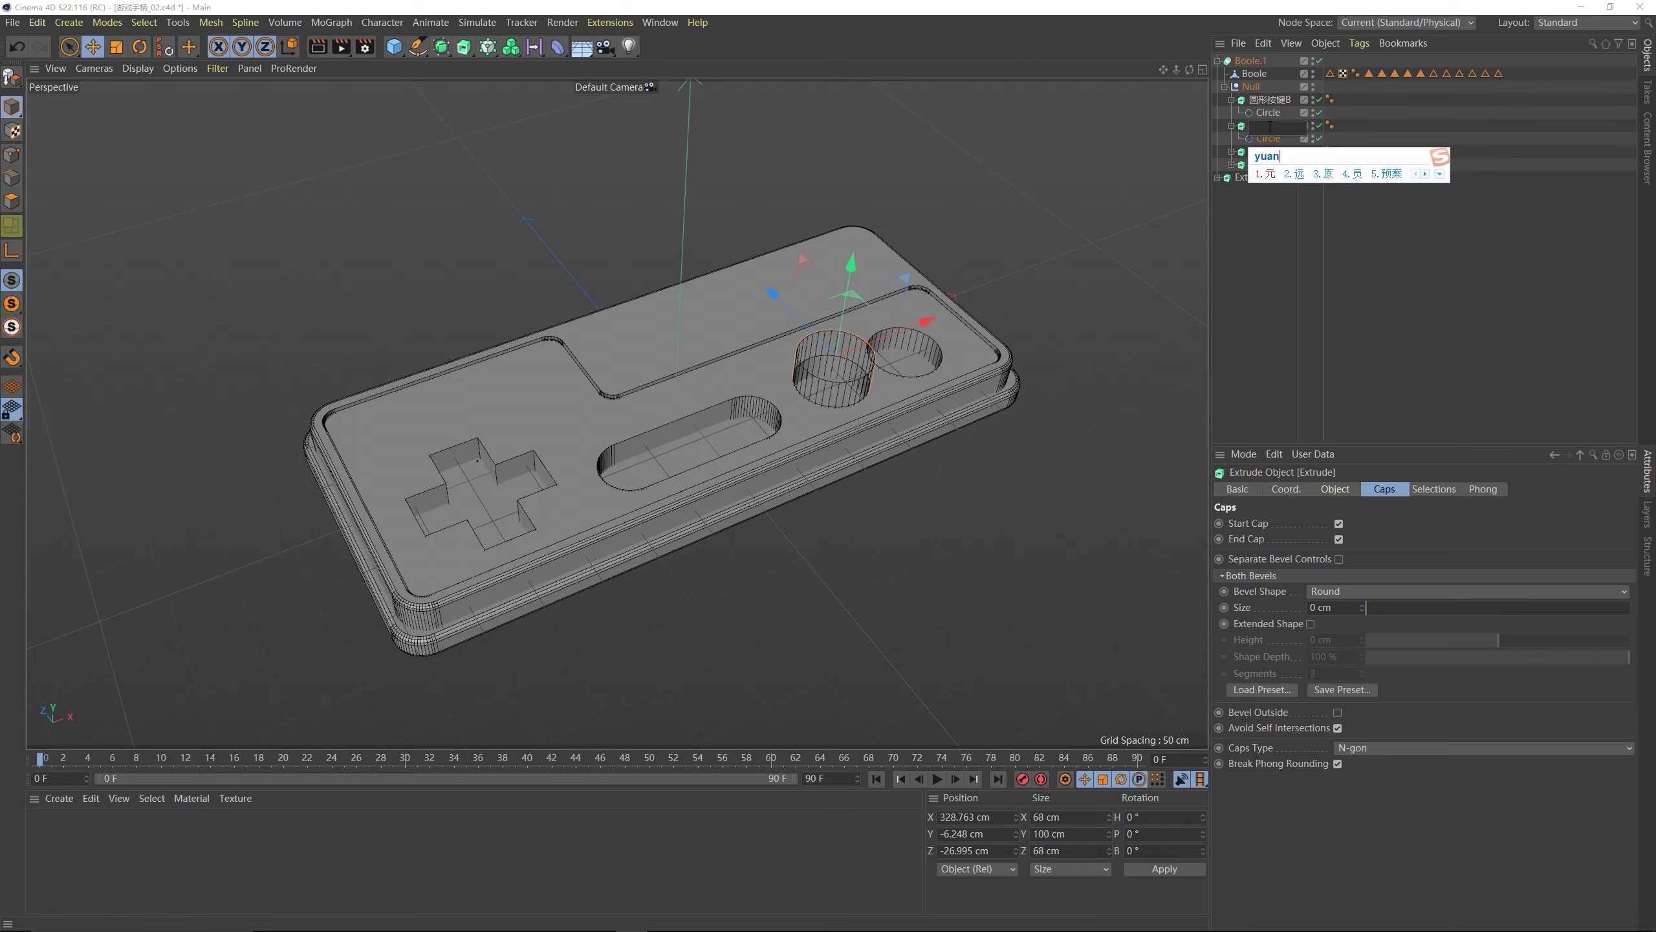
pyautogui.write('xing')
pyautogui.press('space')
pyautogui.write('anjian')
pyautogui.press('space')
pyautogui.write('A')
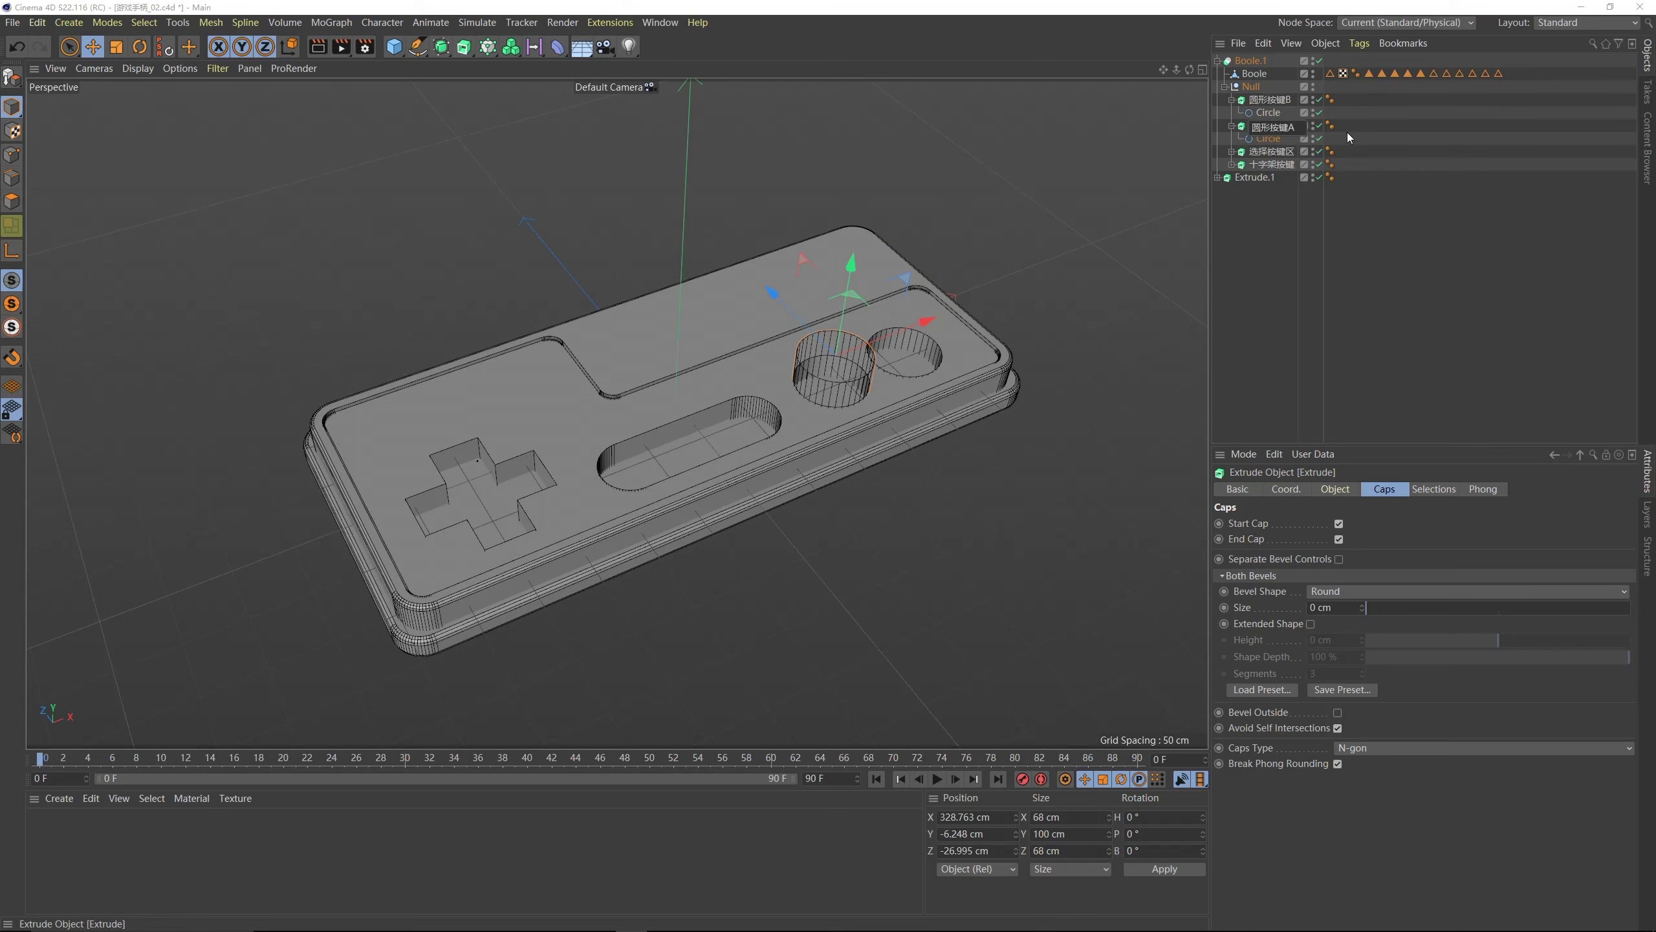
pyautogui.press('Return')
# - Rename the inner Boole body object to 大形
pyautogui.click(1254, 74)
pyautogui.doubleClick(1254, 74)
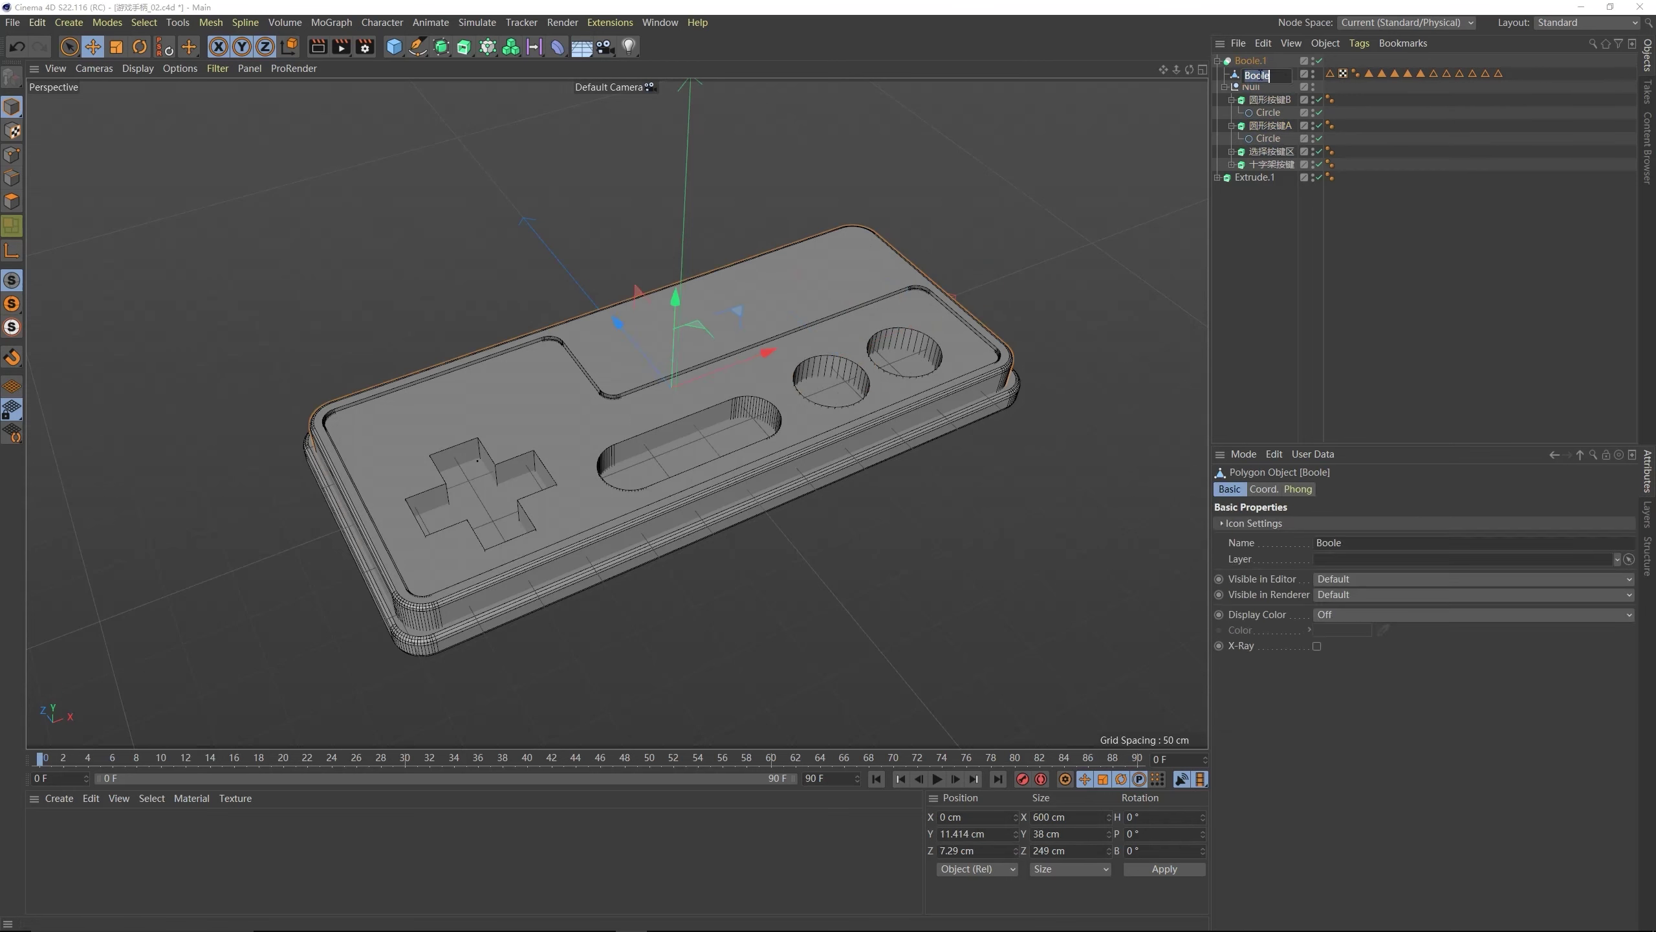
pyautogui.press('BackSpace')
pyautogui.write('daxing')
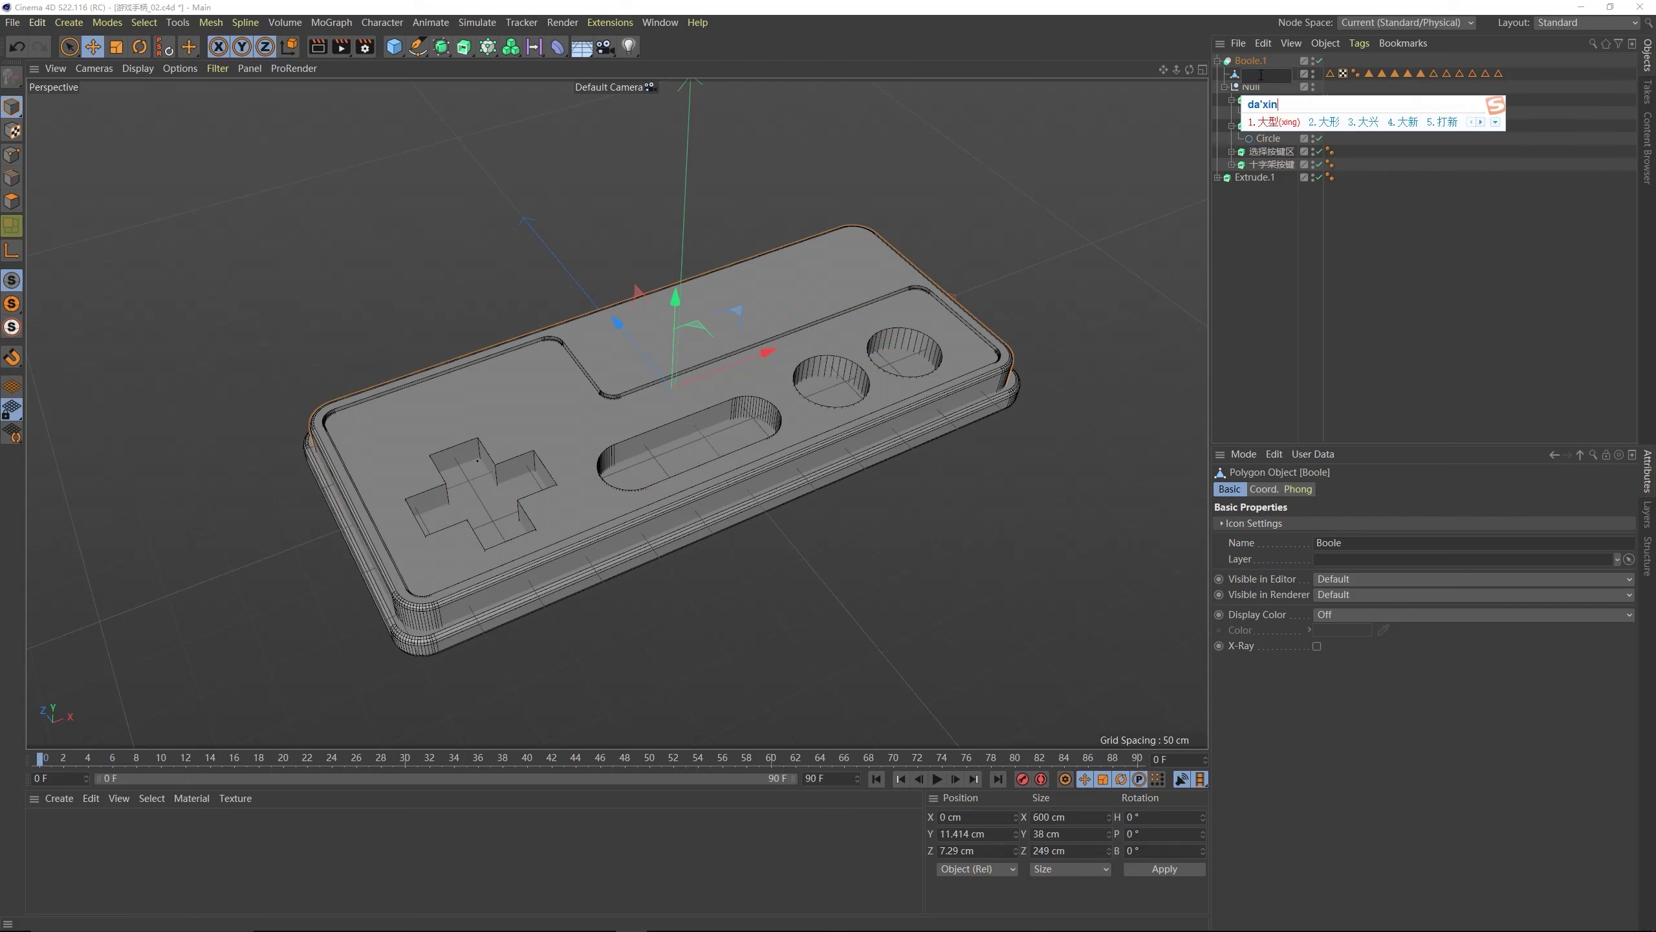
pyautogui.write('2')
pyautogui.press('Return')
pyautogui.click(1271, 163)
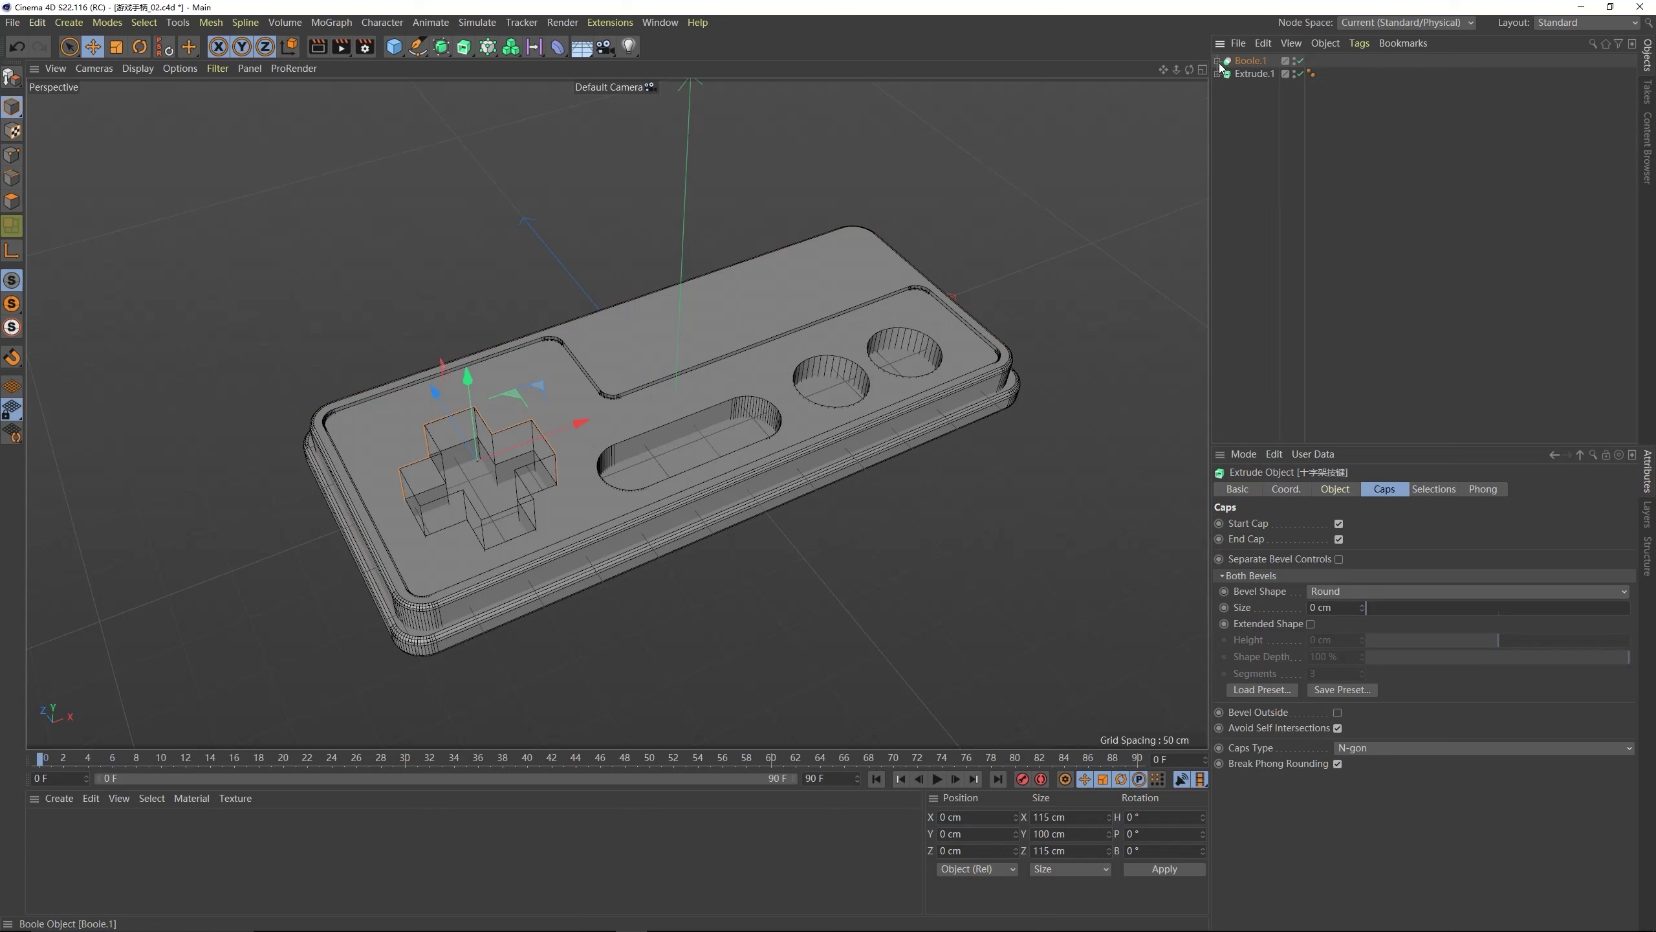
# - Ctrl-drag a copy of the 十字架按键 cross extrusion out to the top level
pyautogui.click(1250, 86)
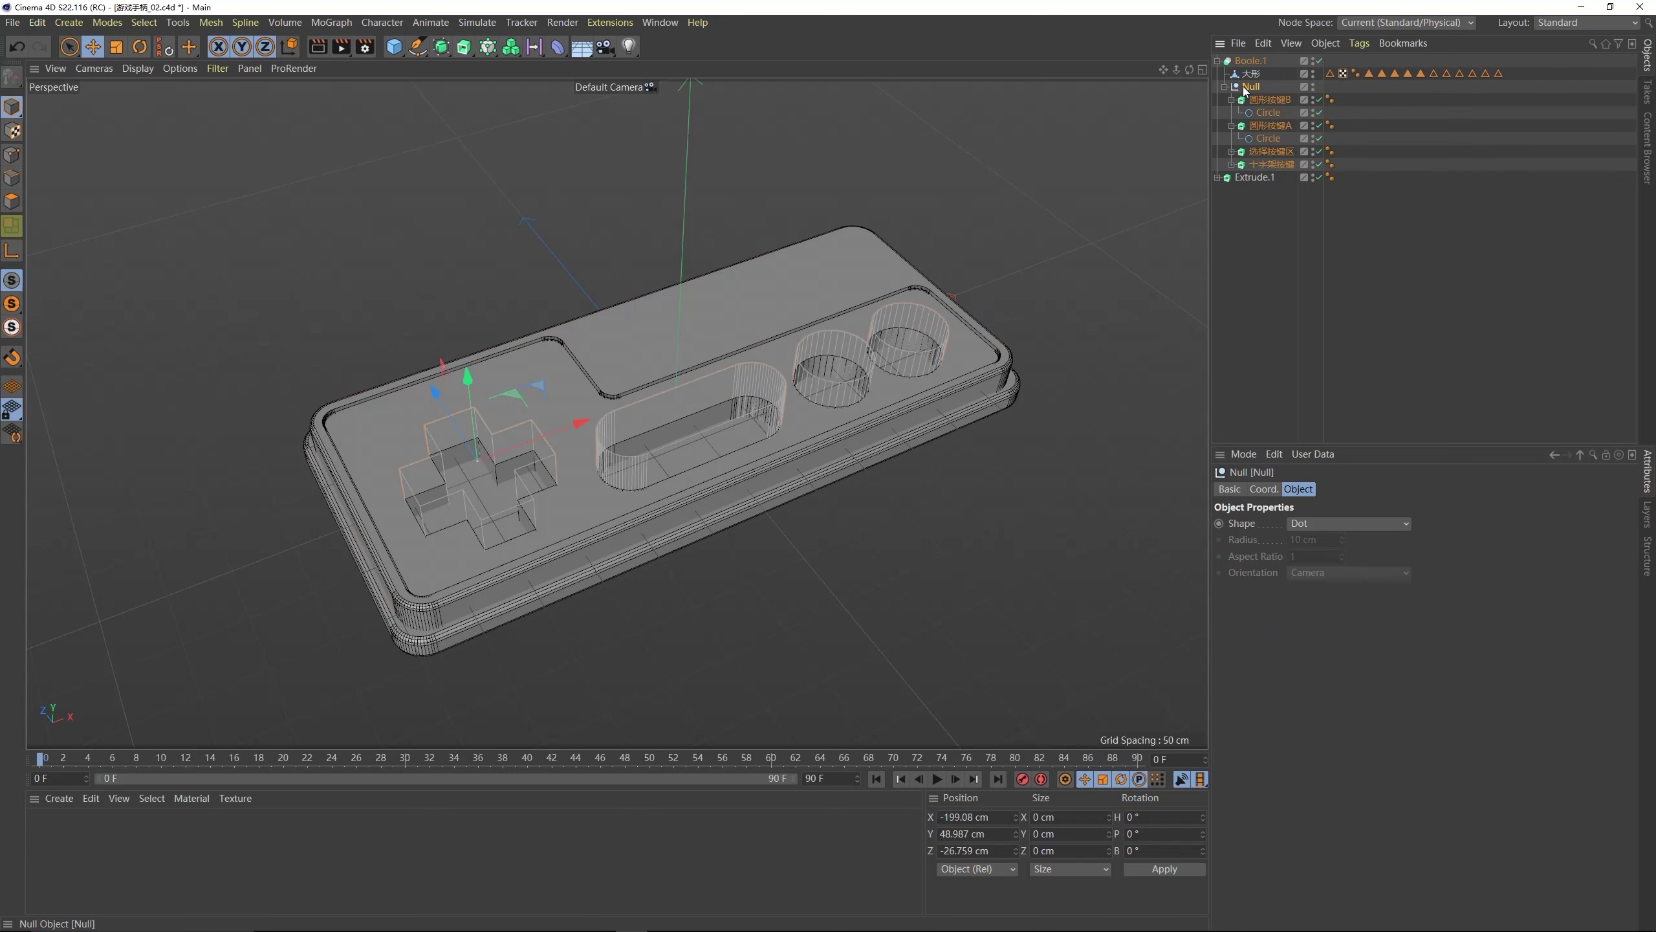
pyautogui.click(1265, 164)
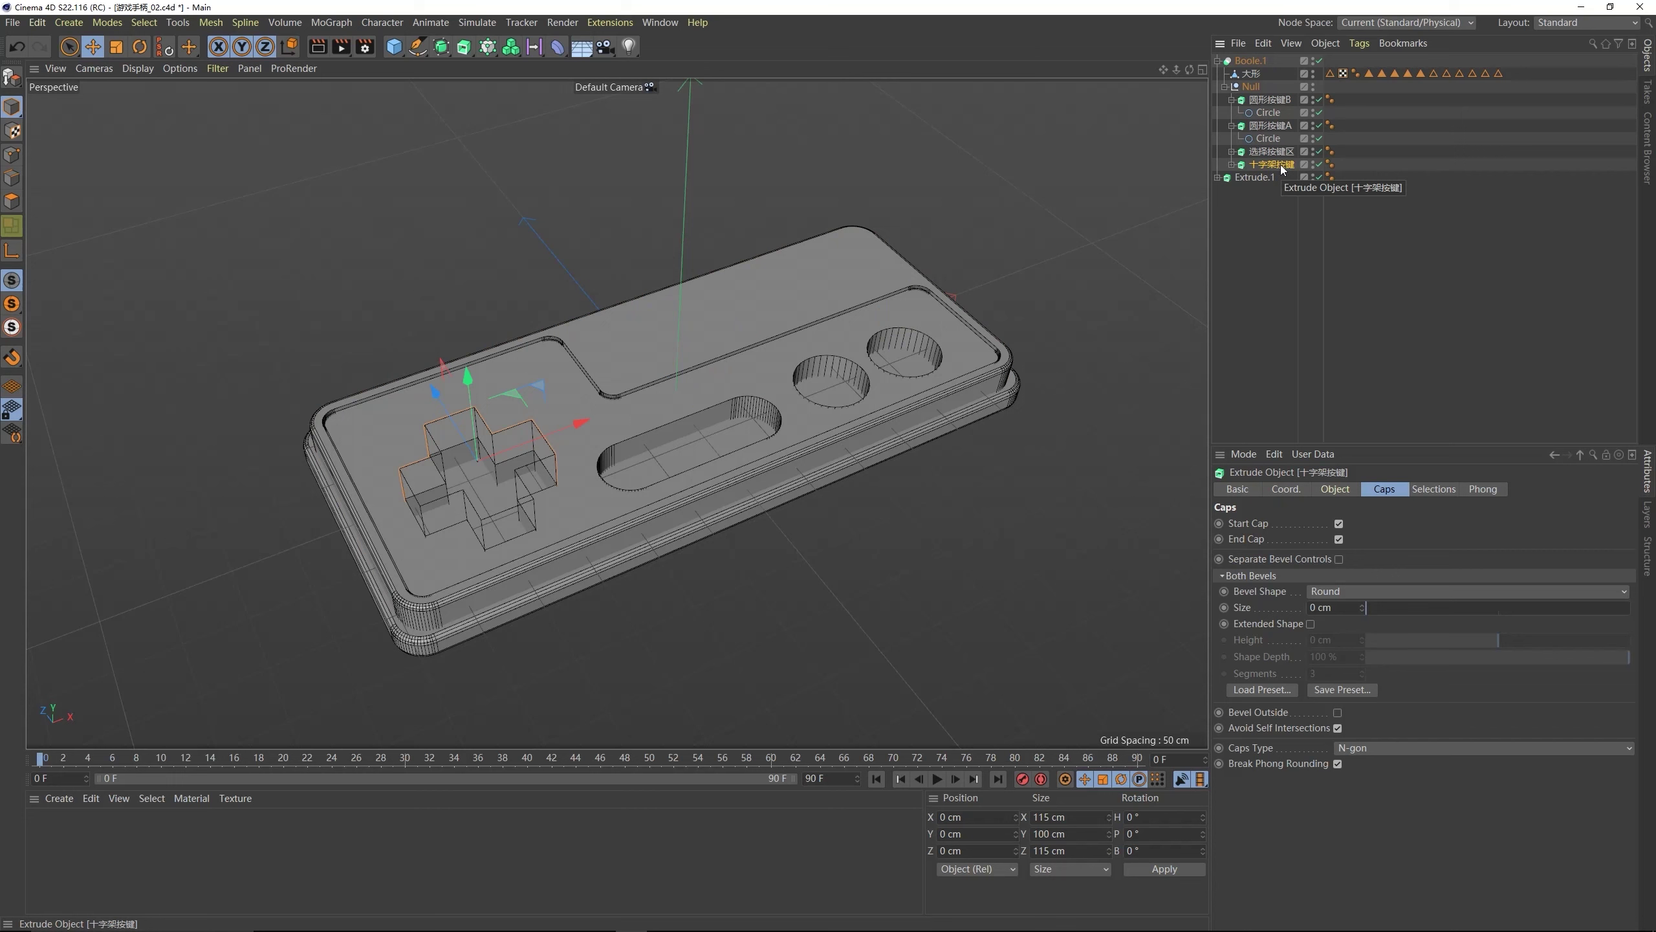
pyautogui.keyDown('ctrl'); pyautogui.moveTo(1281, 169); pyautogui.dragTo(1260, 57); pyautogui.keyUp('ctrl')
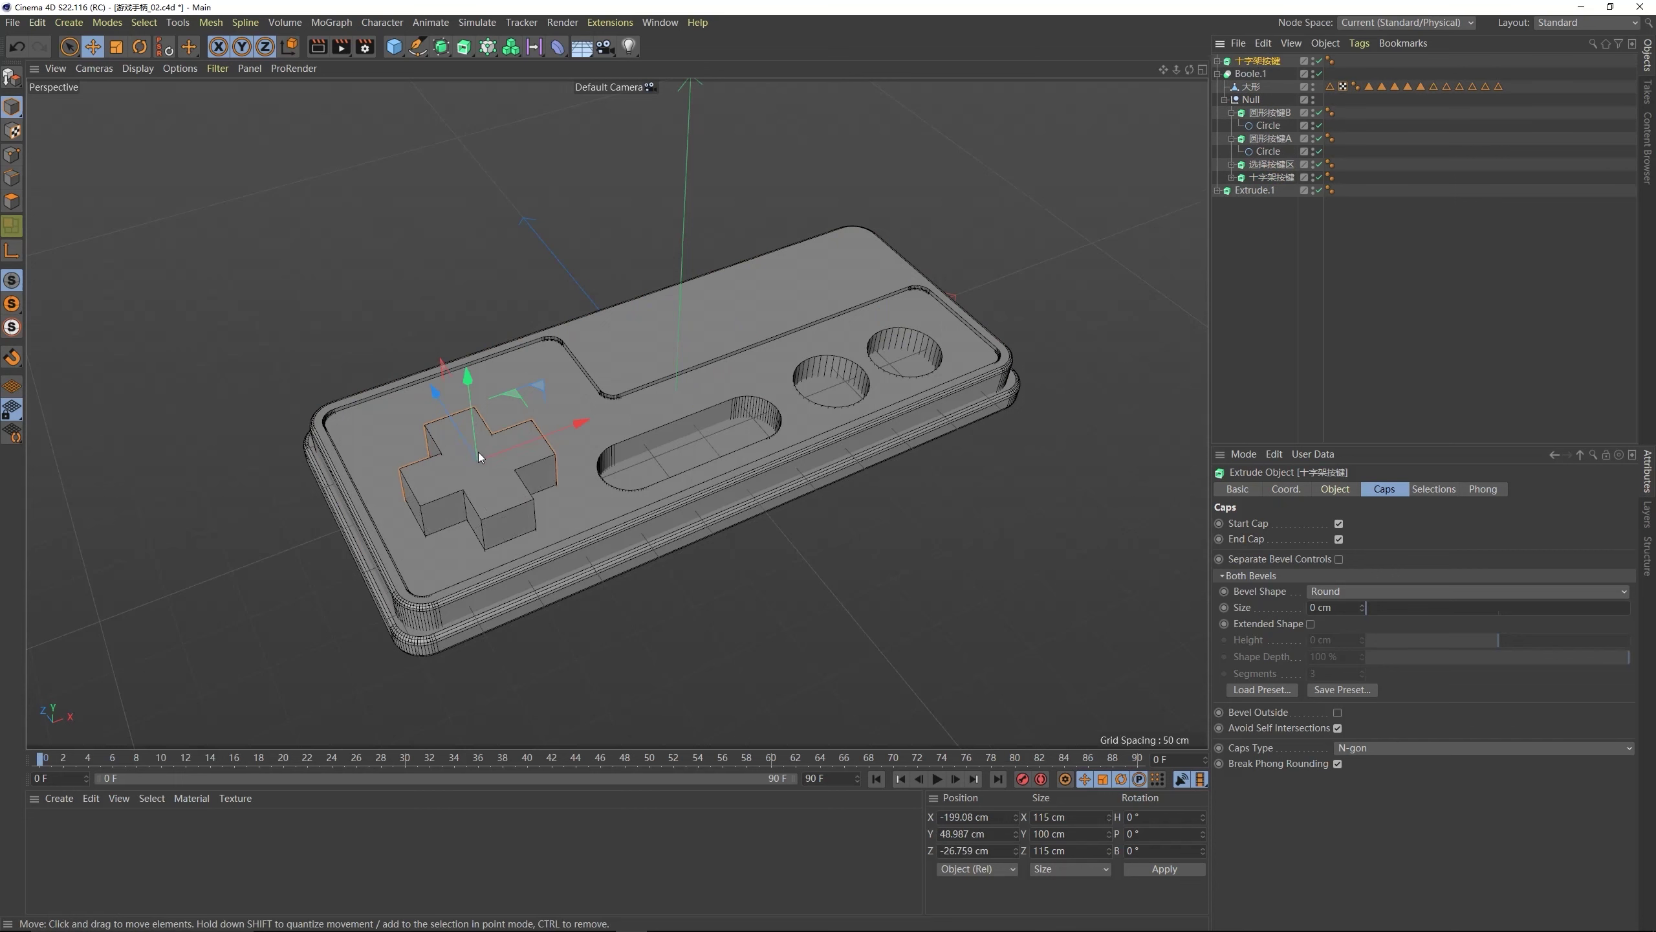
pyautogui.keyDown('alt'); pyautogui.moveTo(478, 452); pyautogui.dragTo(507, 264); pyautogui.keyUp('alt')
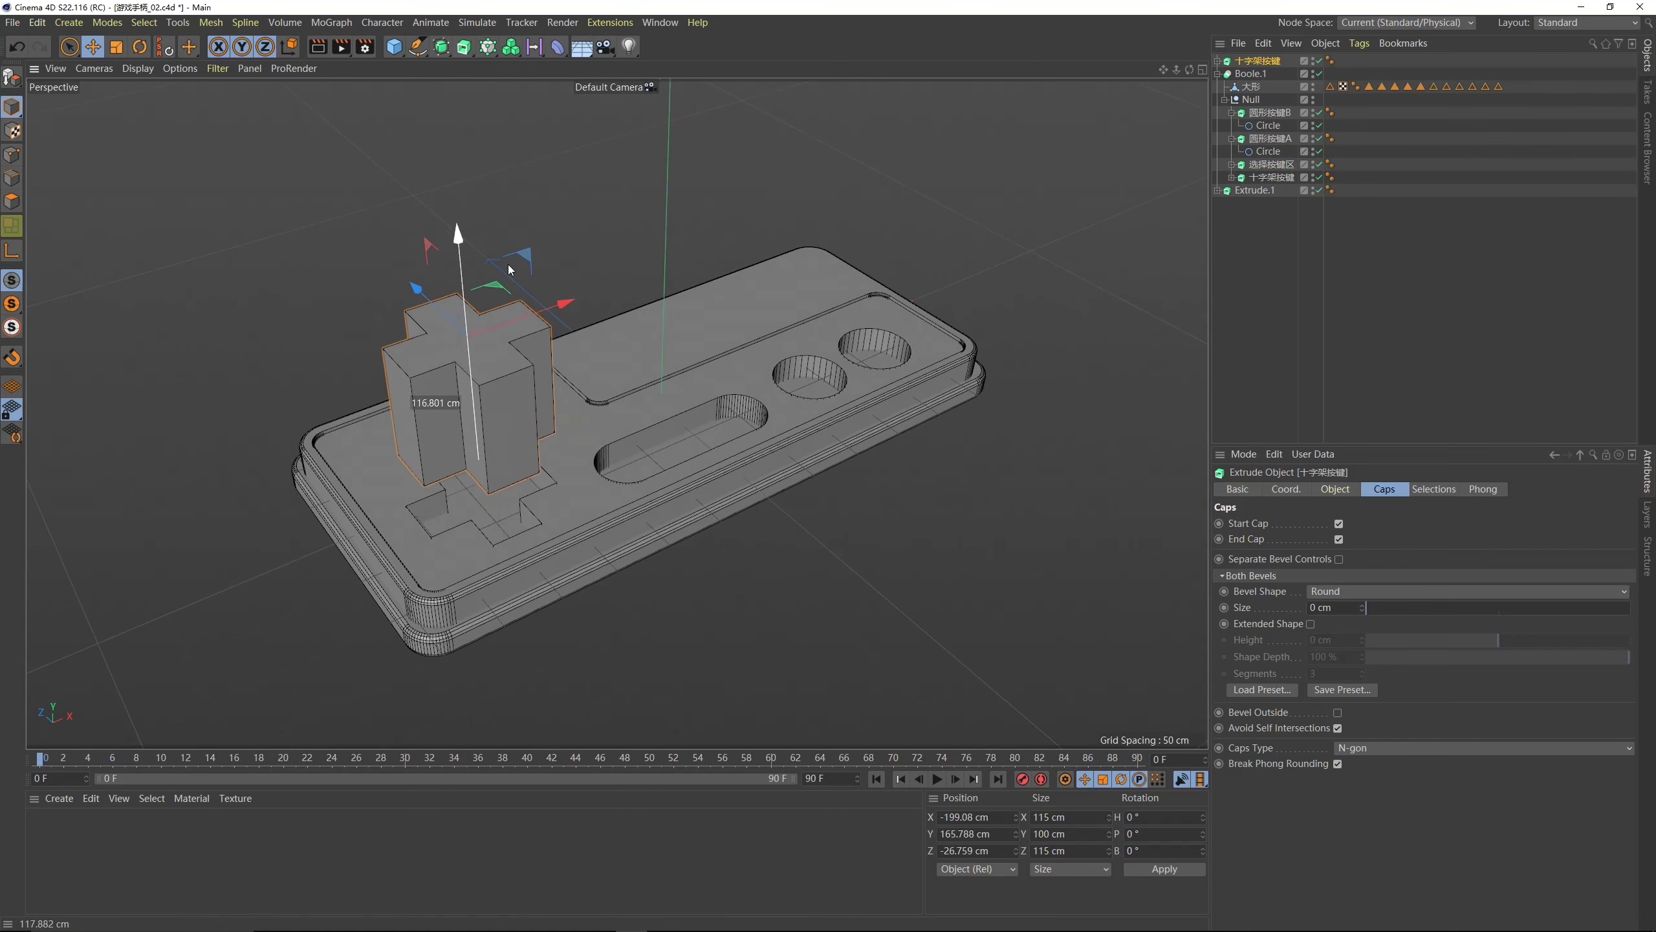
pyautogui.hotkey('ctrl', 'z')
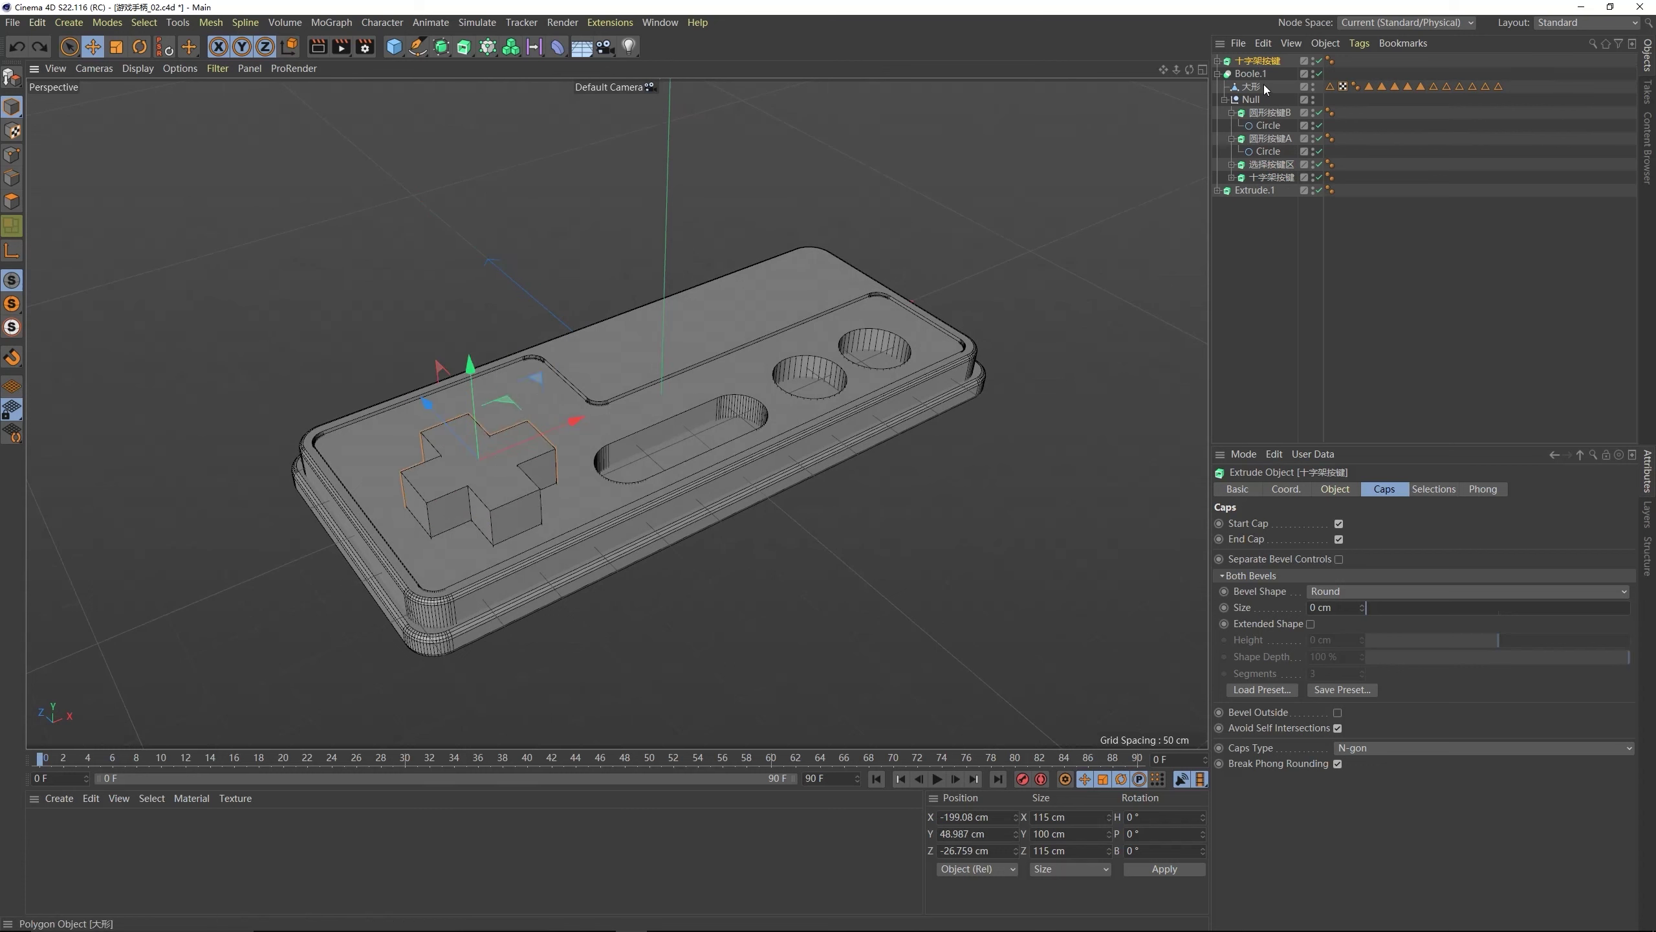
# - Collapse Boole.1 and set the cross copy's extrusion offset to 37 cm
pyautogui.click(1217, 73)
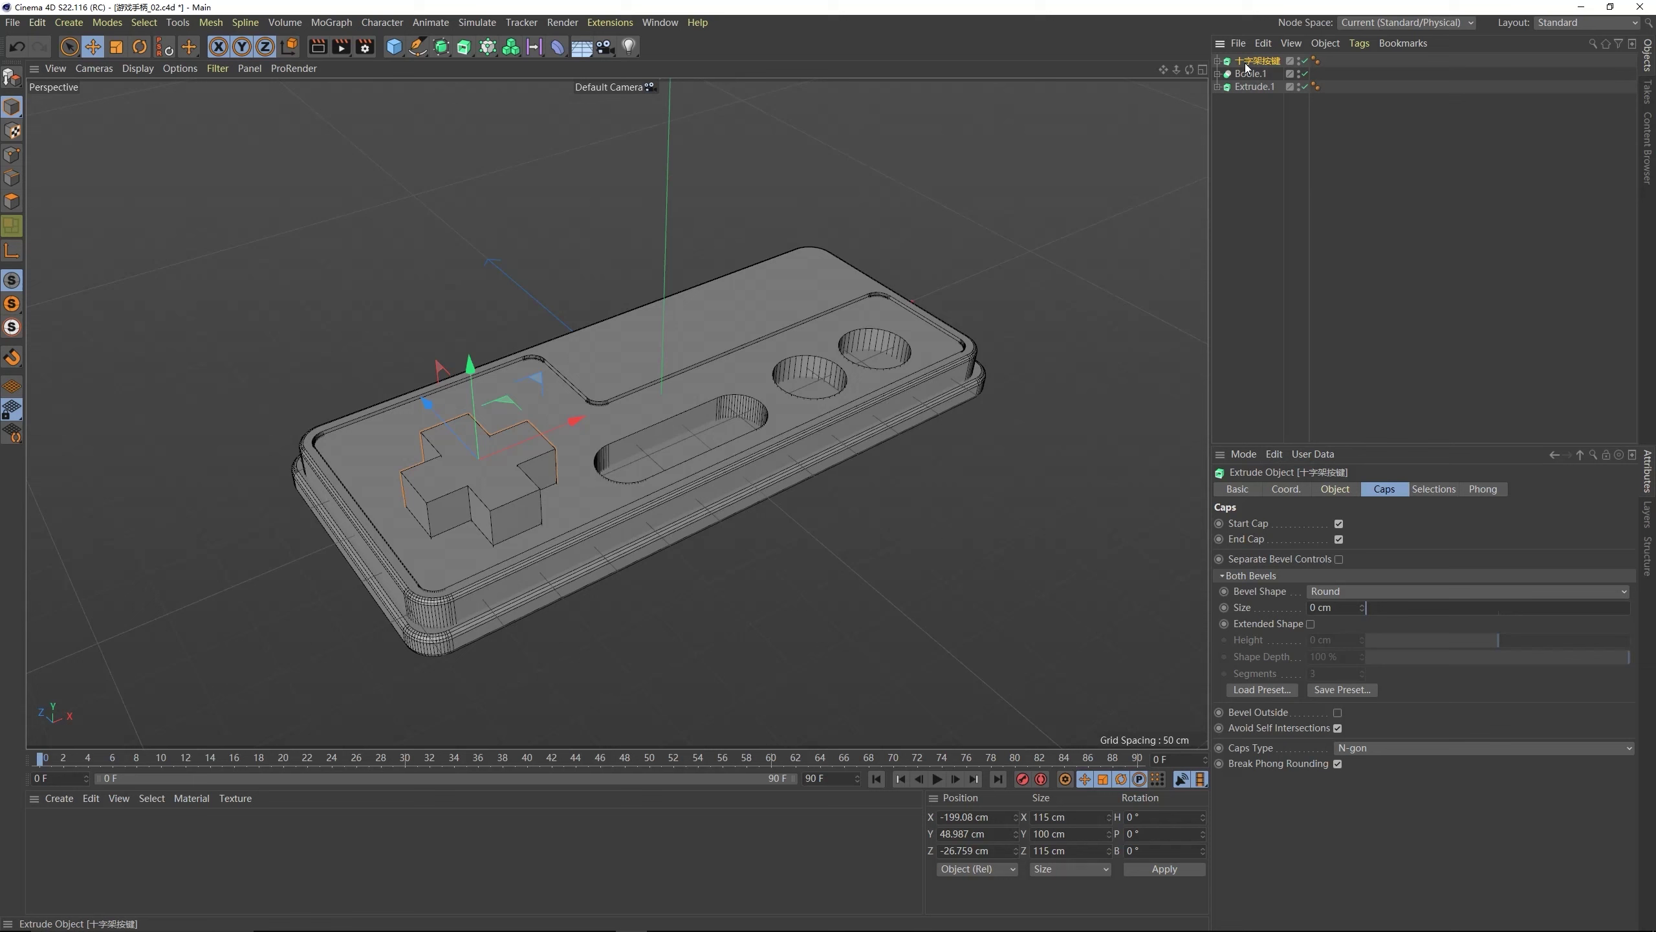
pyautogui.click(1333, 489)
pyautogui.moveTo(1402, 542); pyautogui.dragTo(1389, 545)
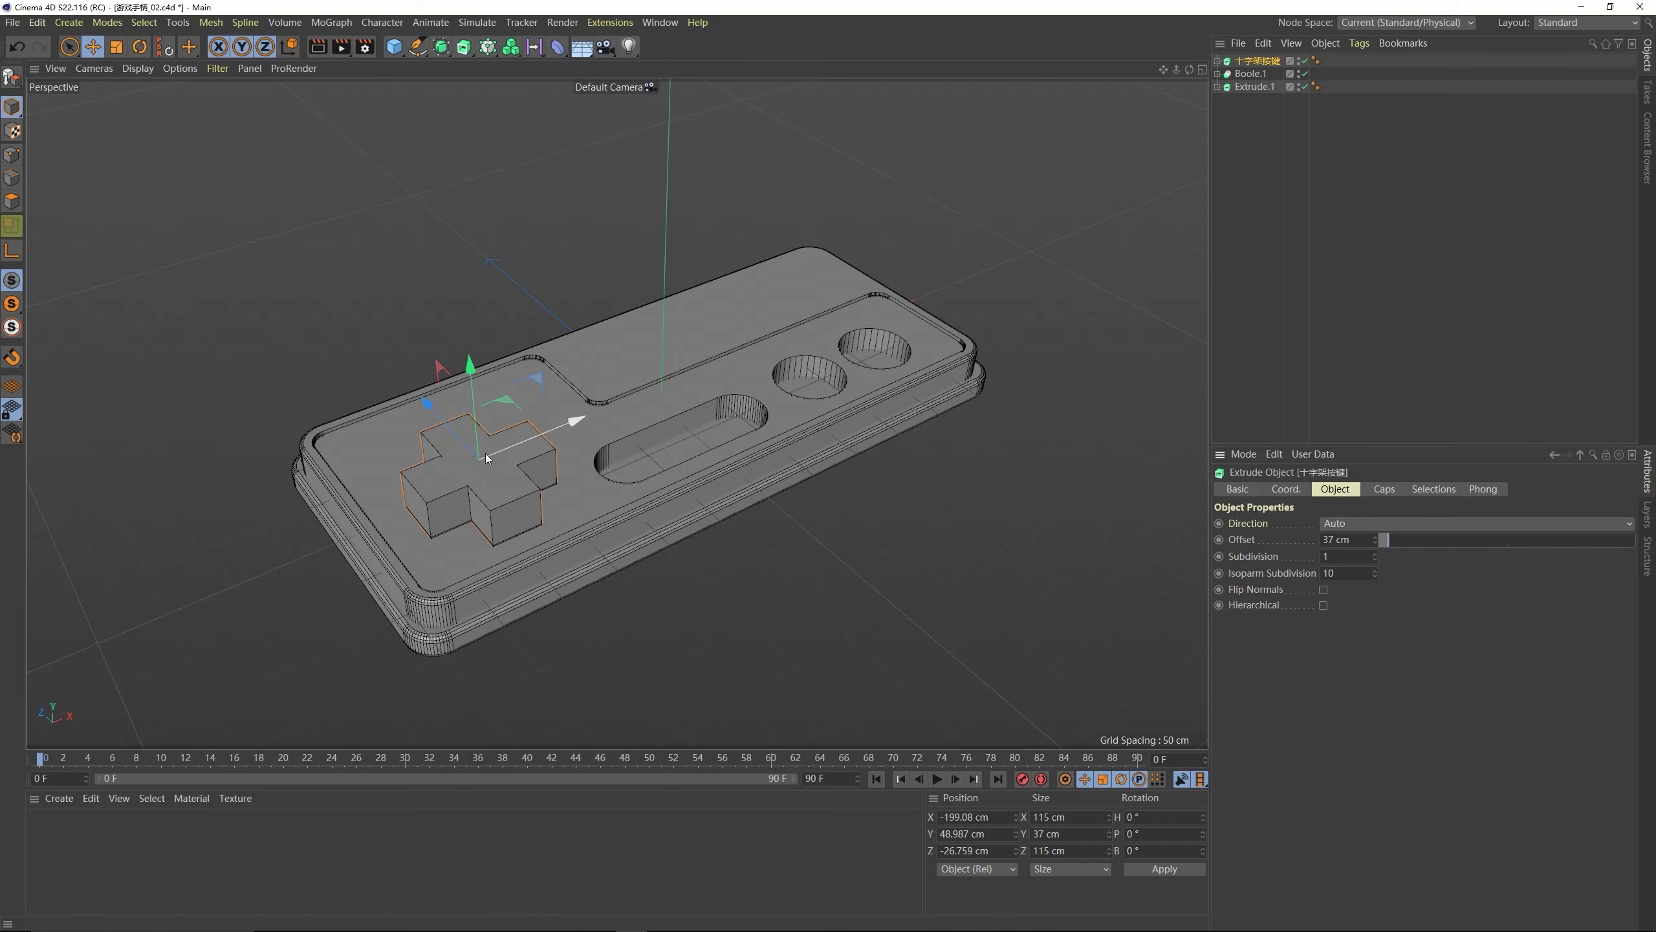
pyautogui.press('F5')
pyautogui.press('F2')
# - Zoom the Top view onto the D-pad, select the copy's Rectangle spline and enter Points mode
pyautogui.scroll(10, 535, 426)
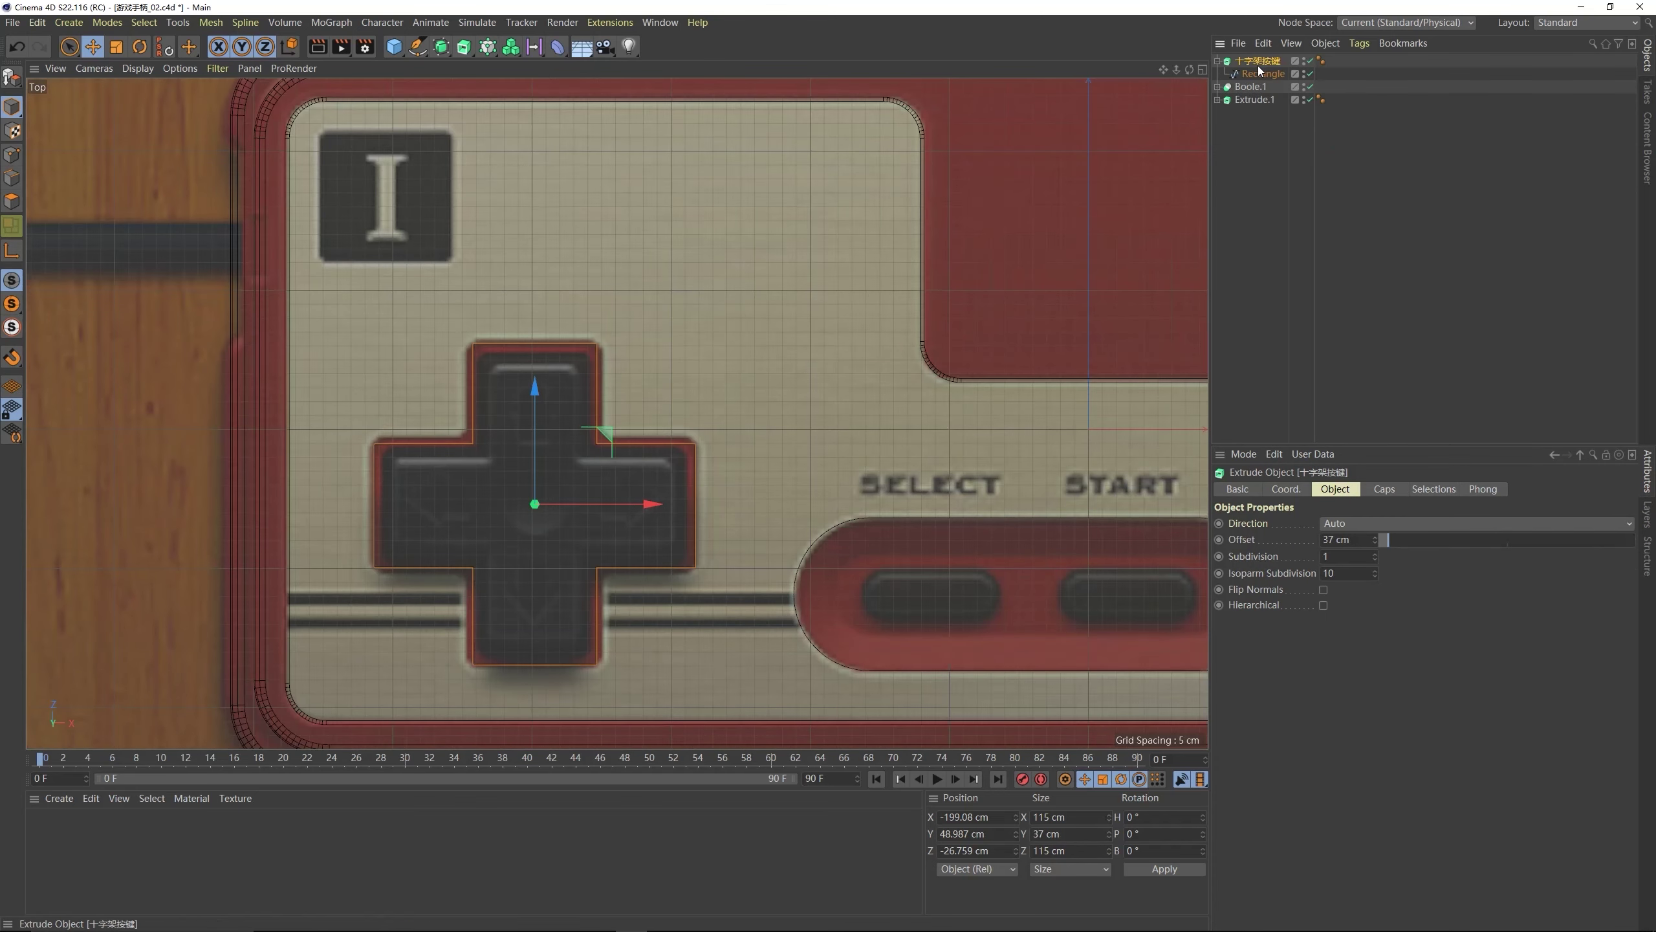
pyautogui.keyDown('alt'); pyautogui.moveTo(417, 46); pyautogui.dragTo(592, 195); pyautogui.keyUp('alt')
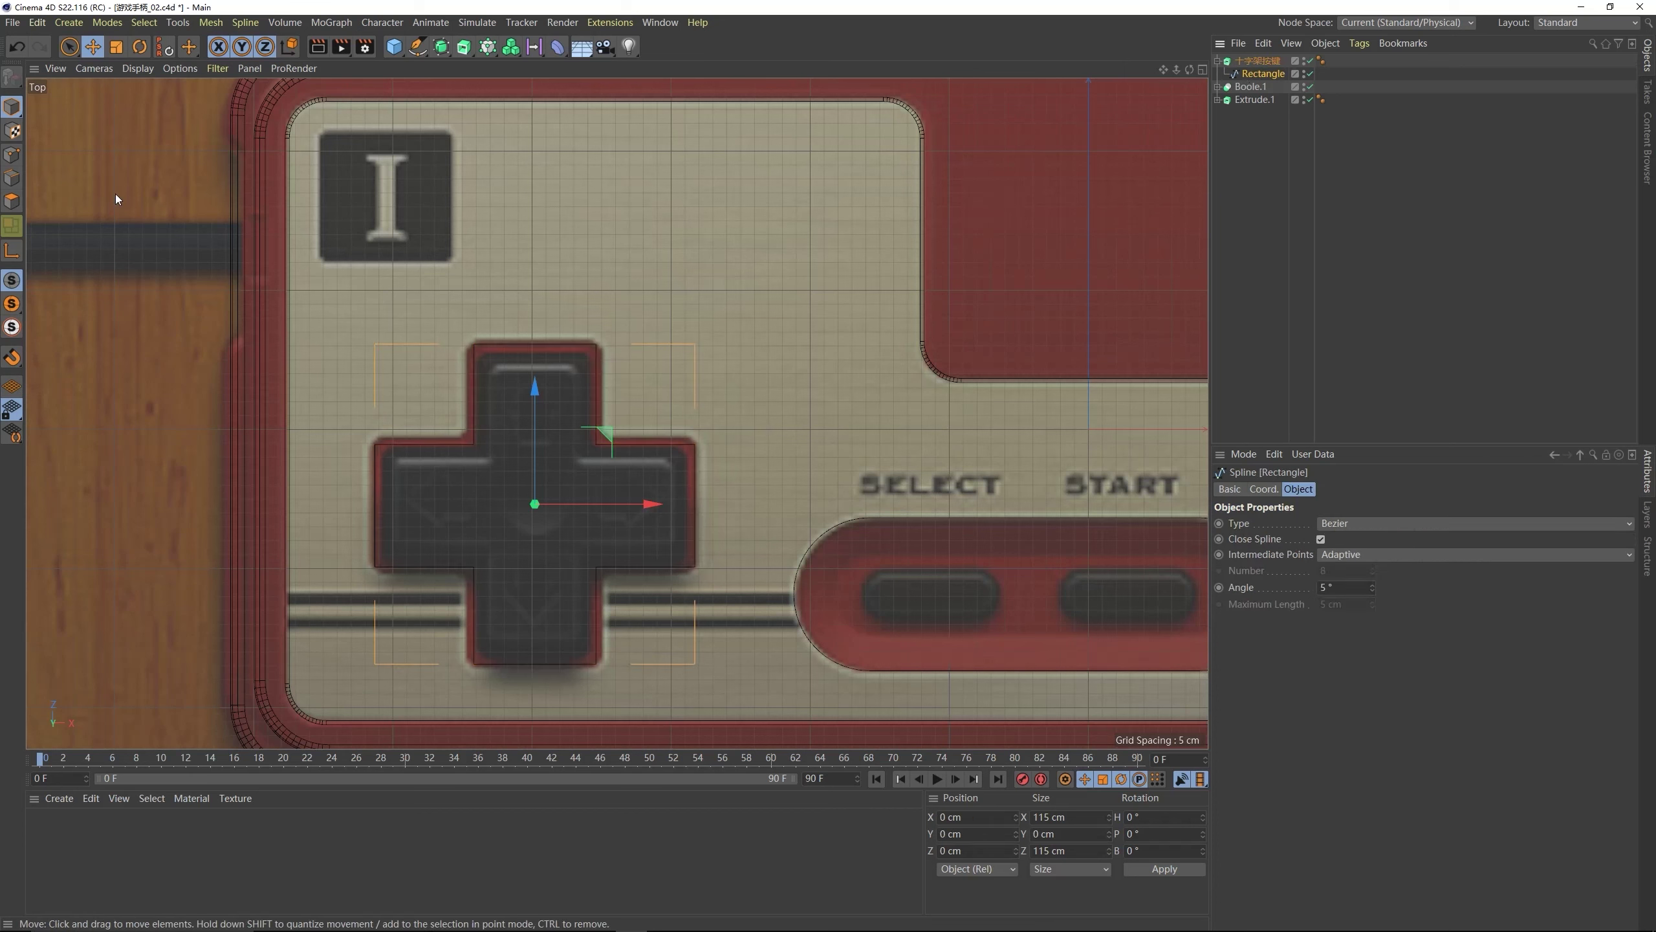
pyautogui.click(12, 156)
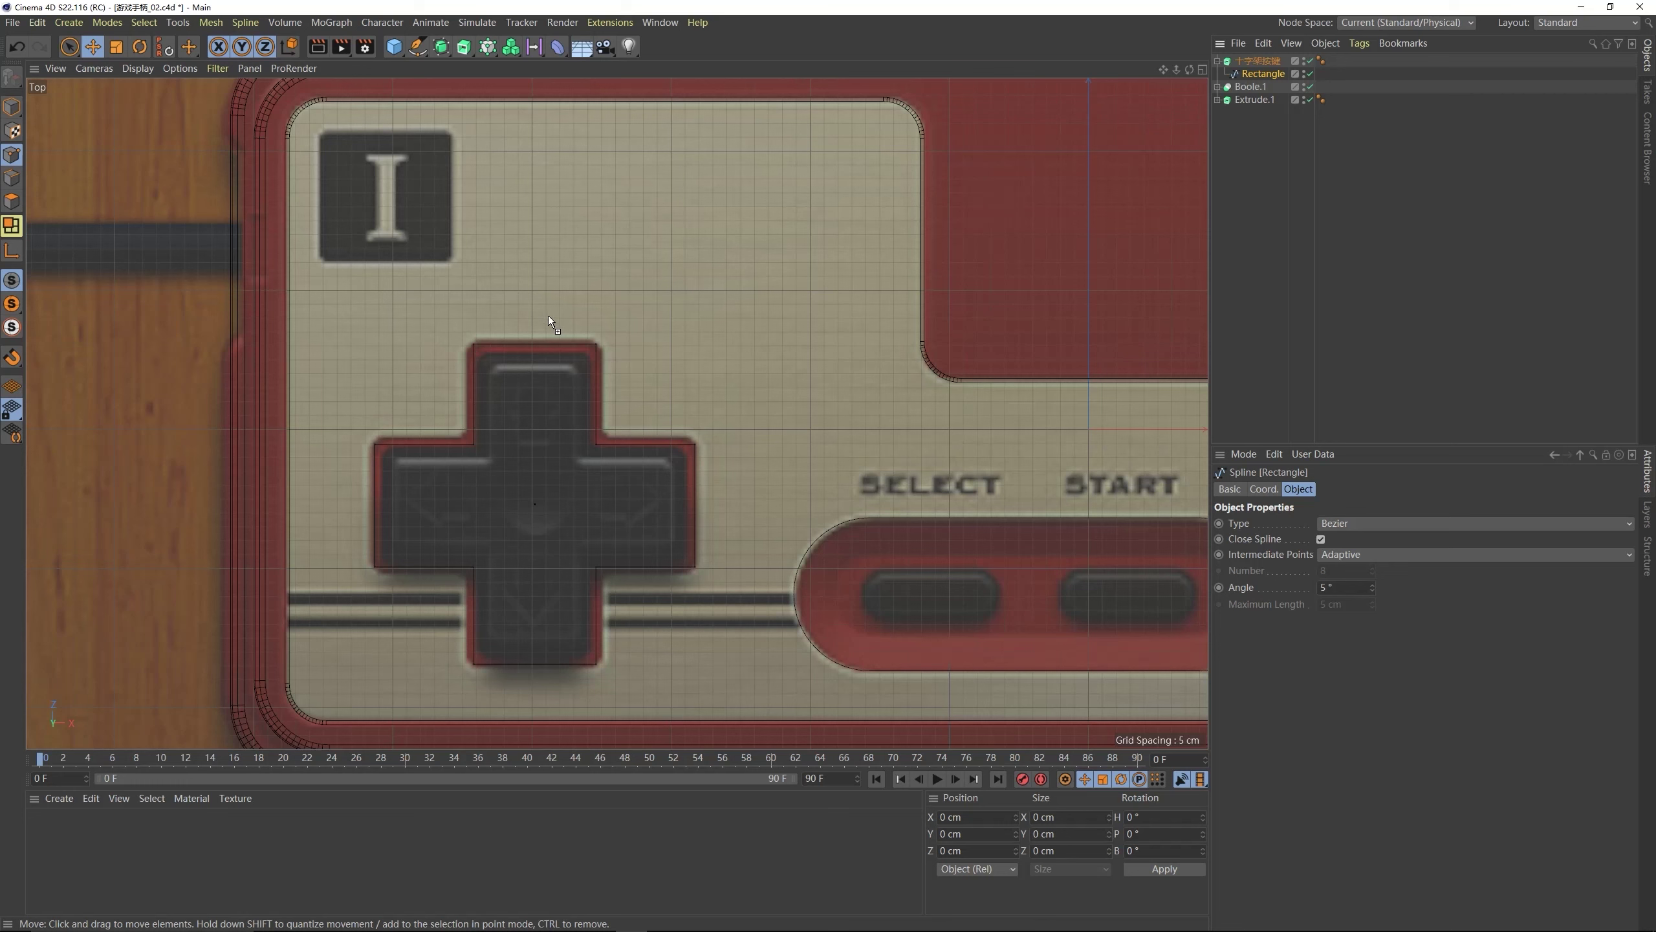
# - Select all cross outline points and scale them down to about 92%
pyautogui.hotkey('ctrl', 'a')
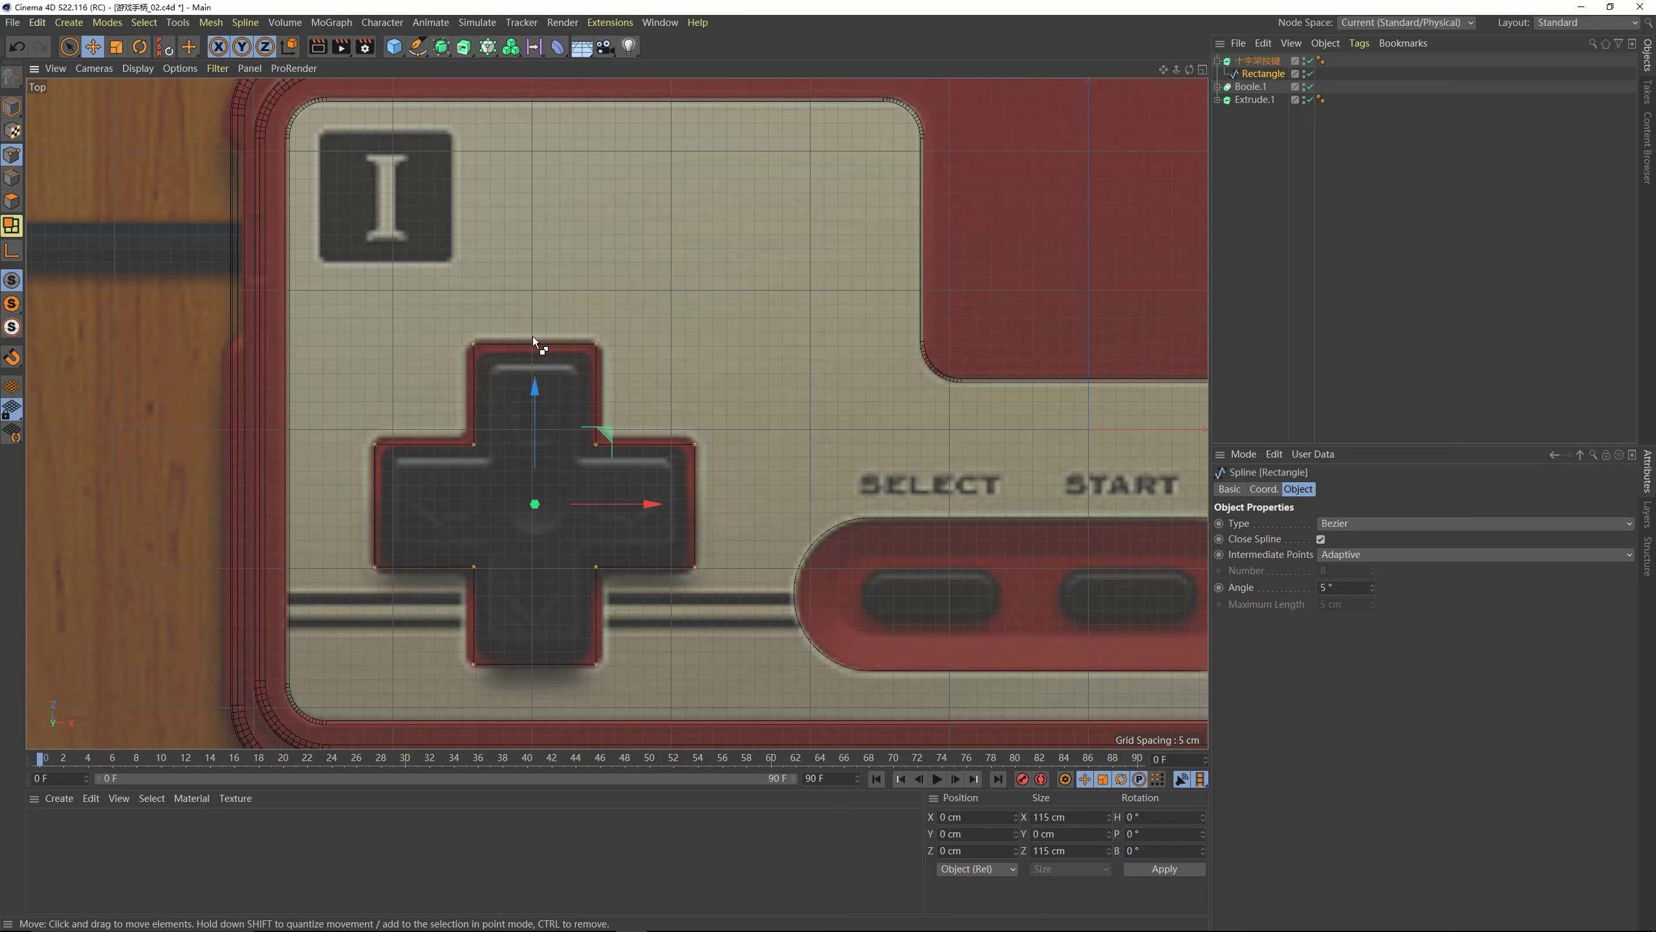
pyautogui.click(115, 48)
pyautogui.moveTo(851, 283); pyautogui.dragTo(808, 318)
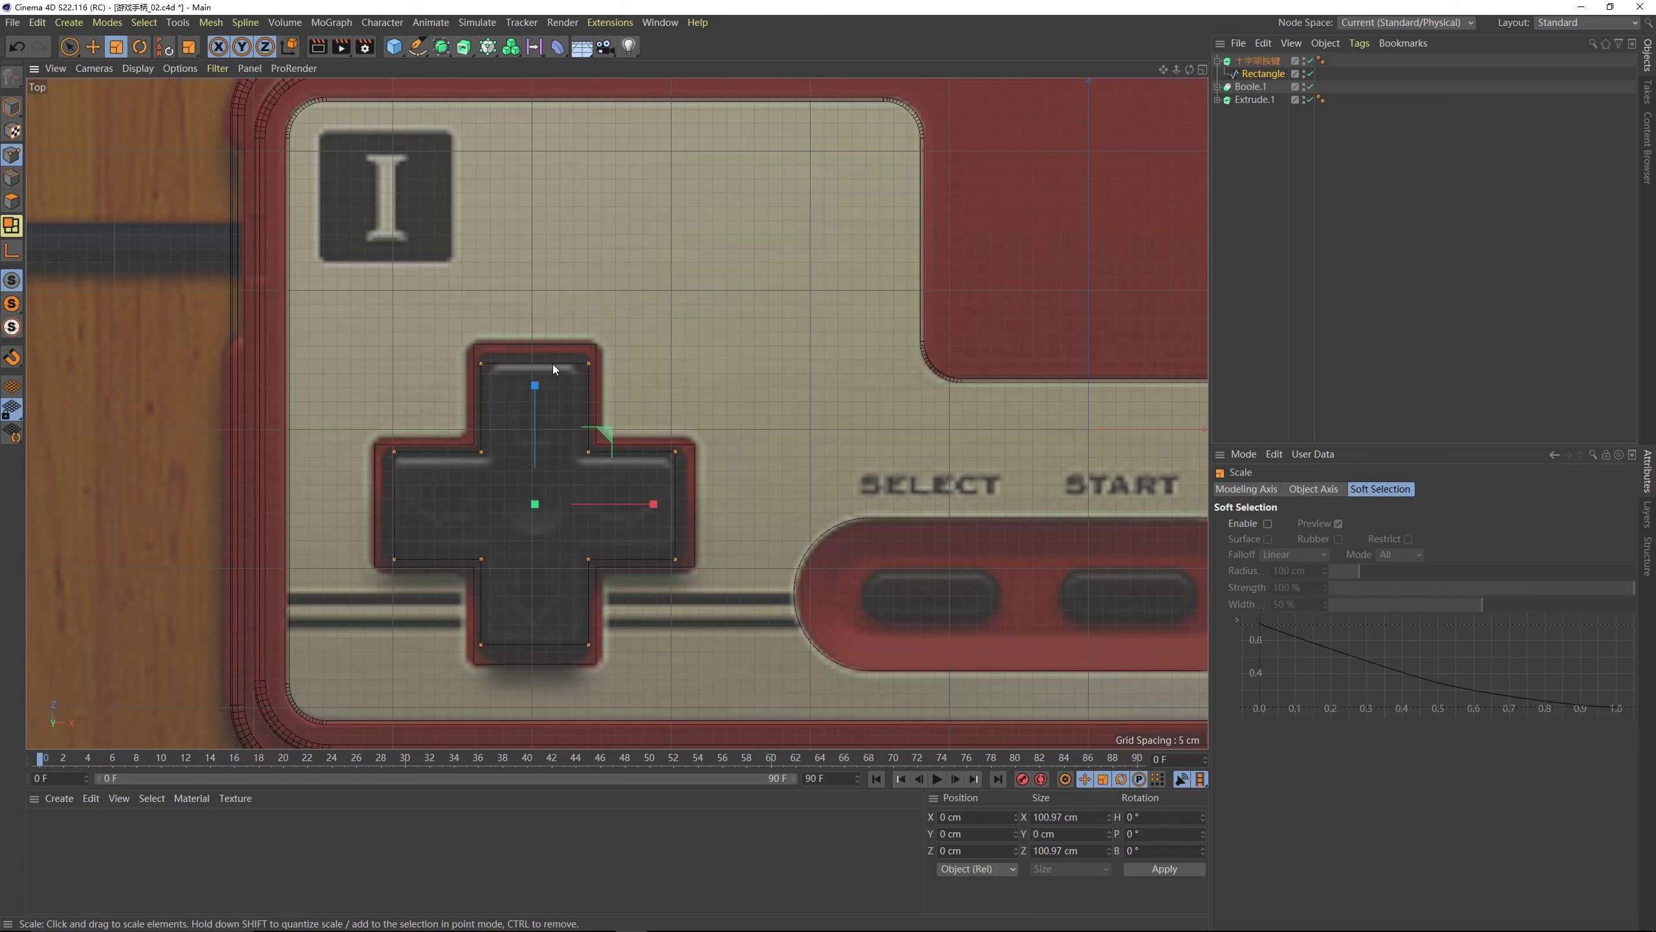
# - Pull the upper arm's side edges inward and tighten the right arm's top and bottom edges
pyautogui.click(481, 364)
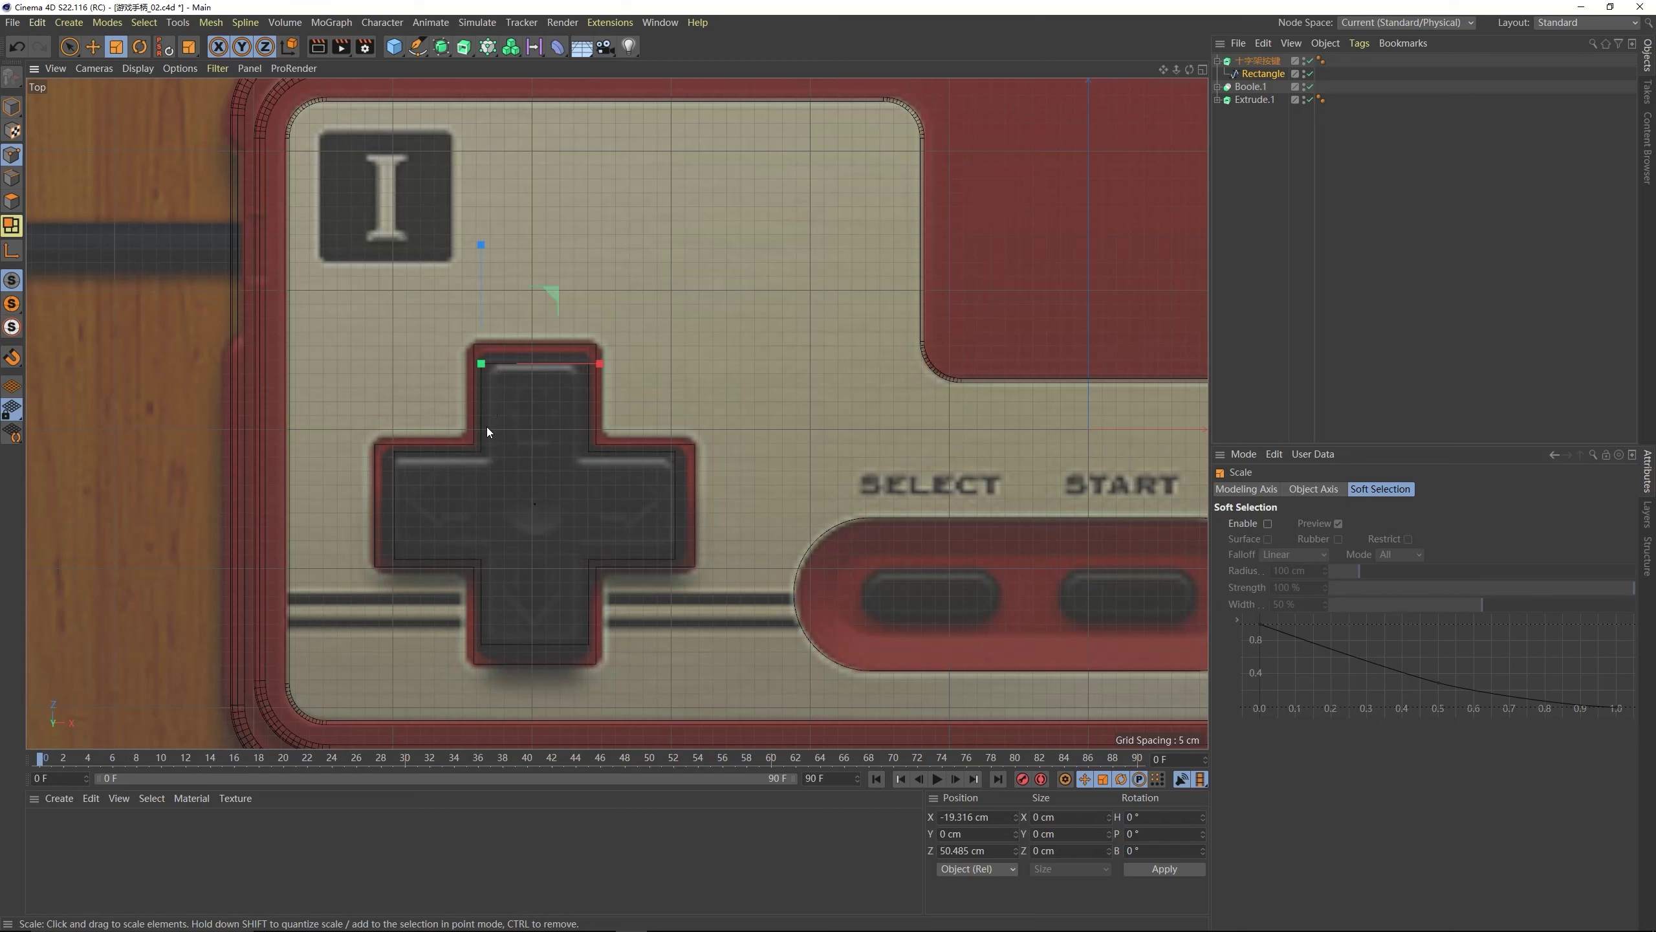
pyautogui.keyDown('shift'); pyautogui.click(480, 452); pyautogui.keyUp('shift')
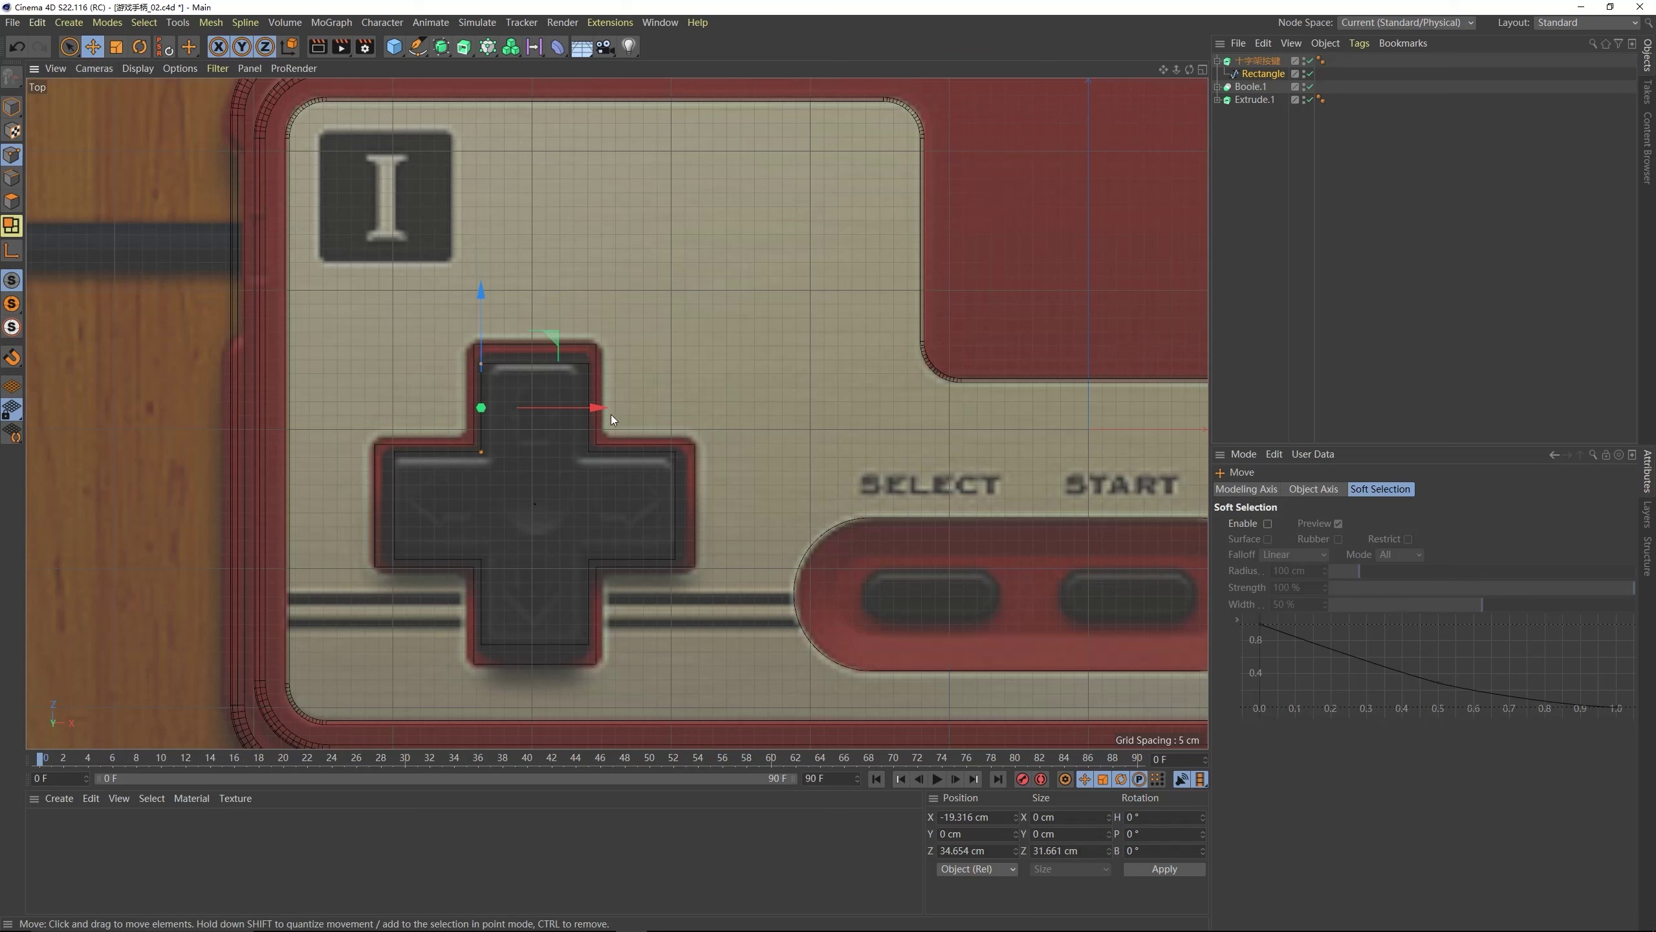
pyautogui.moveTo(594, 406); pyautogui.dragTo(589, 451)
pyautogui.moveTo(654, 406); pyautogui.dragTo(647, 407)
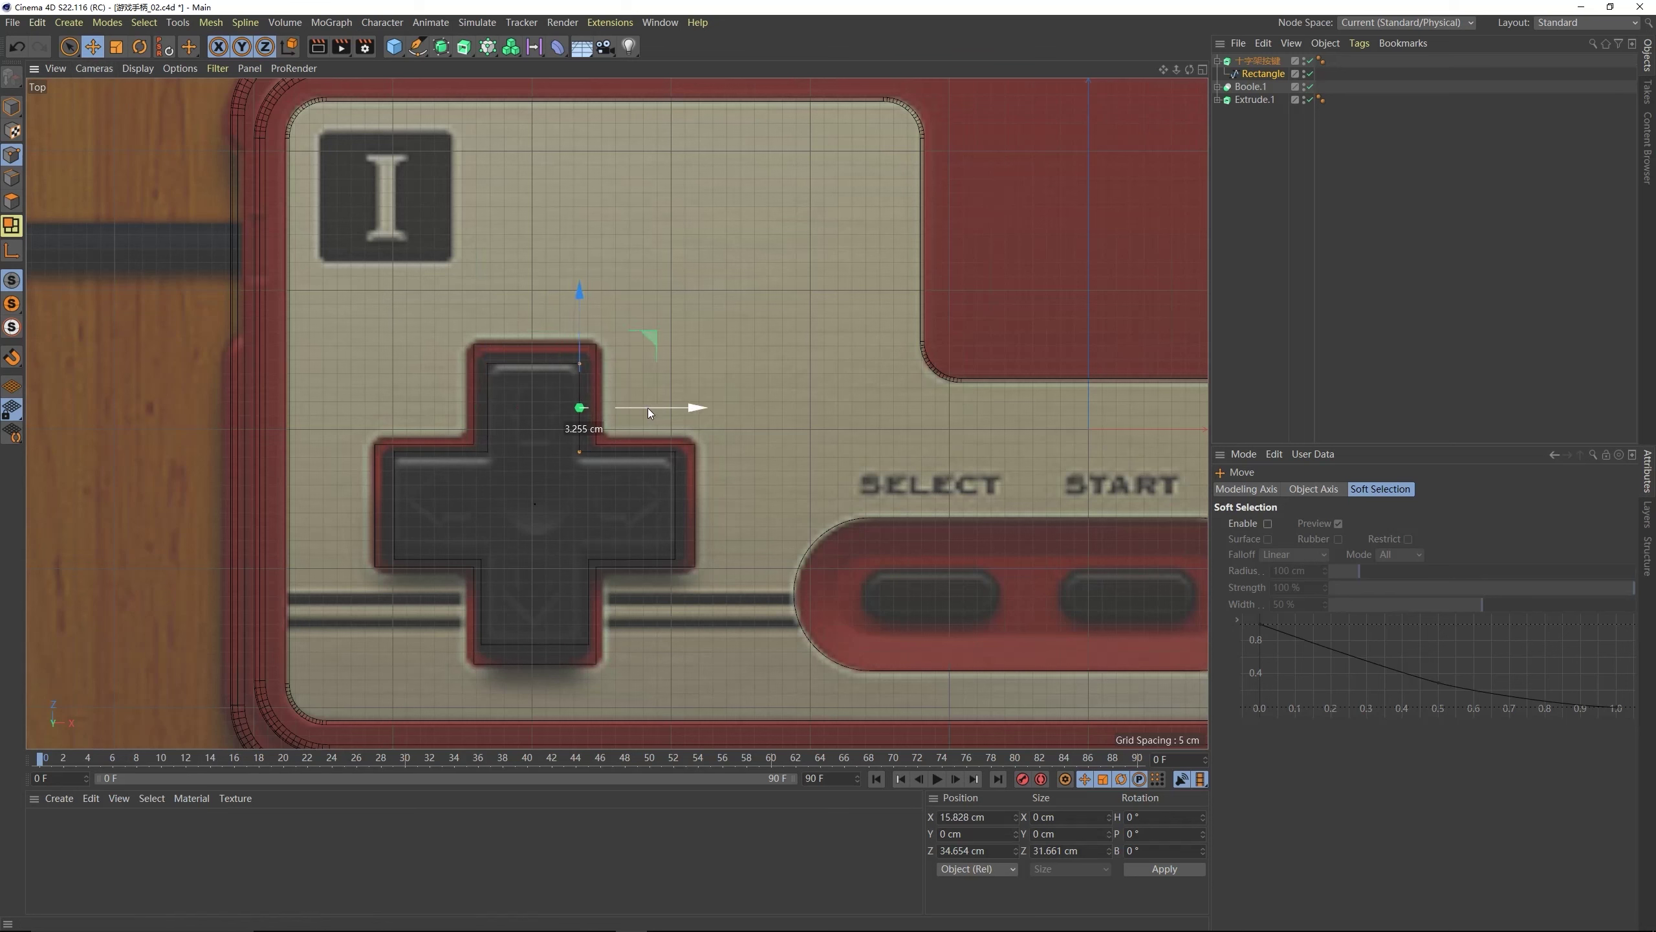
pyautogui.click(674, 450)
pyautogui.keyDown('shift'); pyautogui.click(580, 451); pyautogui.keyUp('shift')
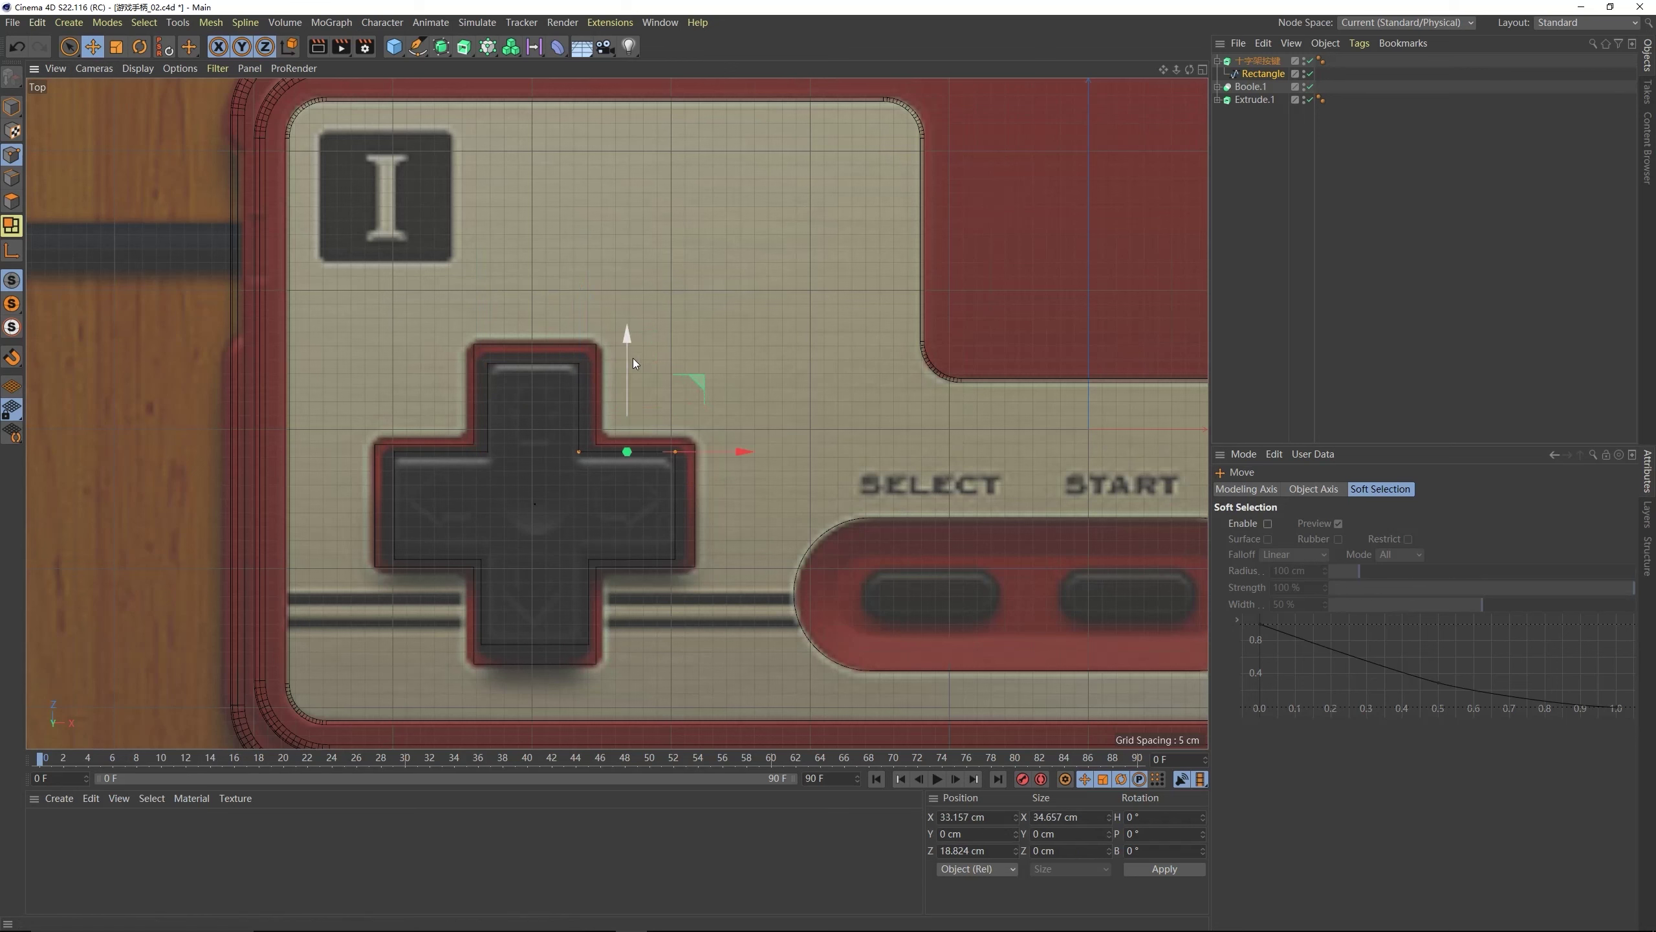
pyautogui.moveTo(627, 336); pyautogui.dragTo(630, 346)
pyautogui.click(674, 558)
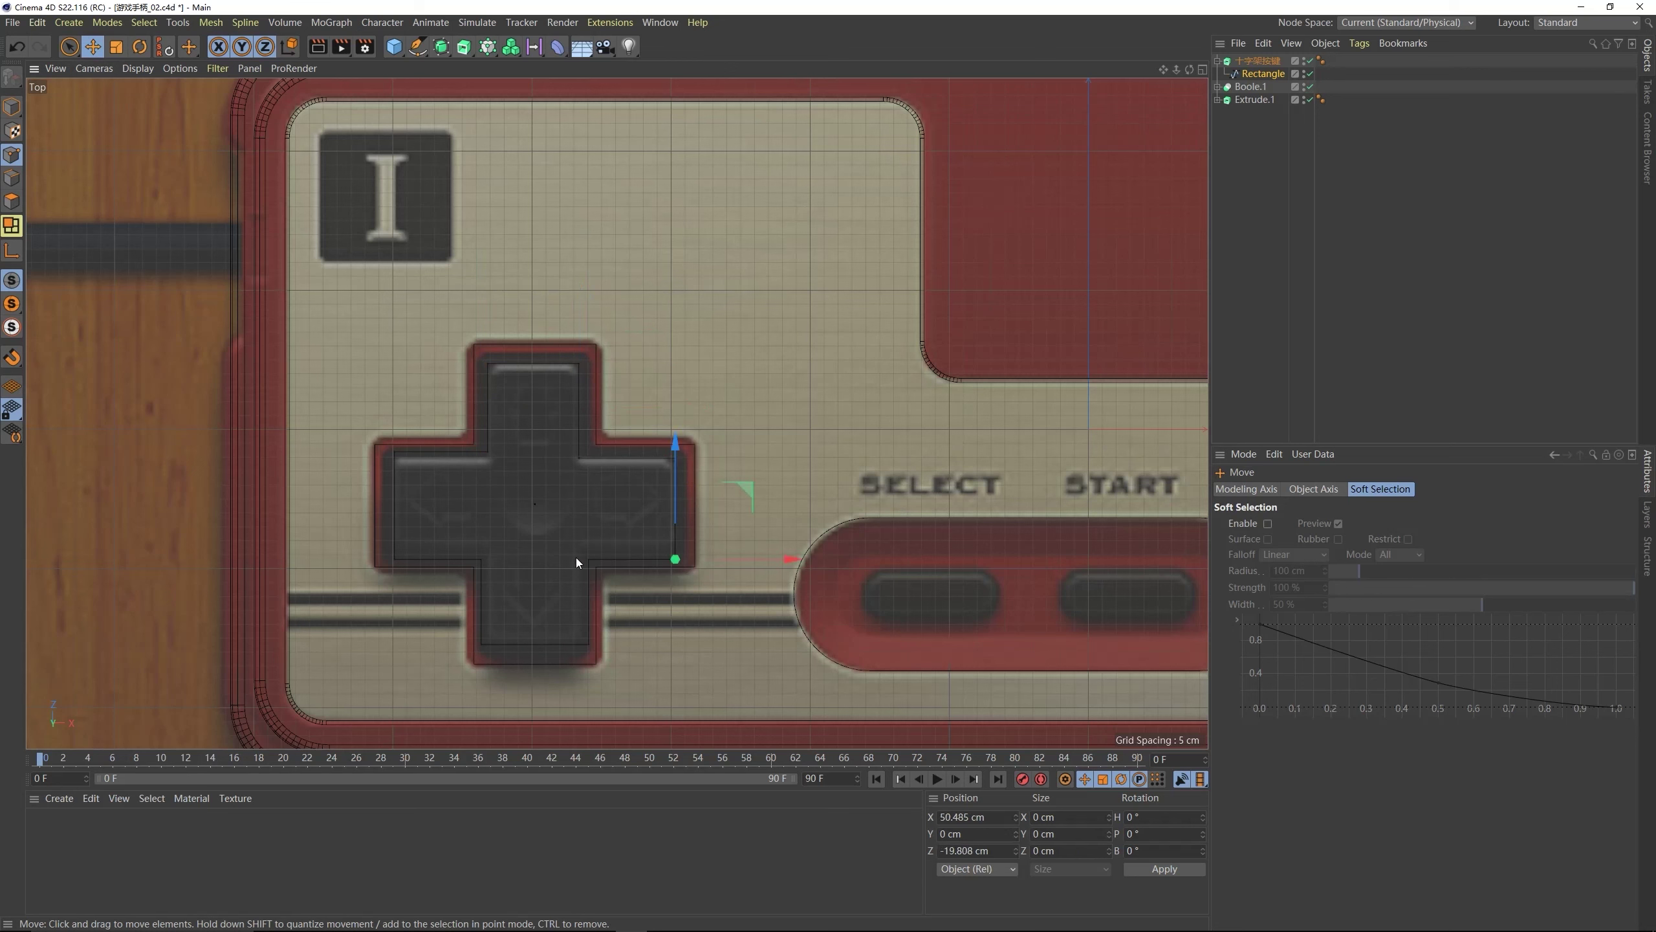
pyautogui.keyDown('shift'); pyautogui.click(587, 556); pyautogui.keyUp('shift')
pyautogui.moveTo(628, 459); pyautogui.dragTo(626, 456)
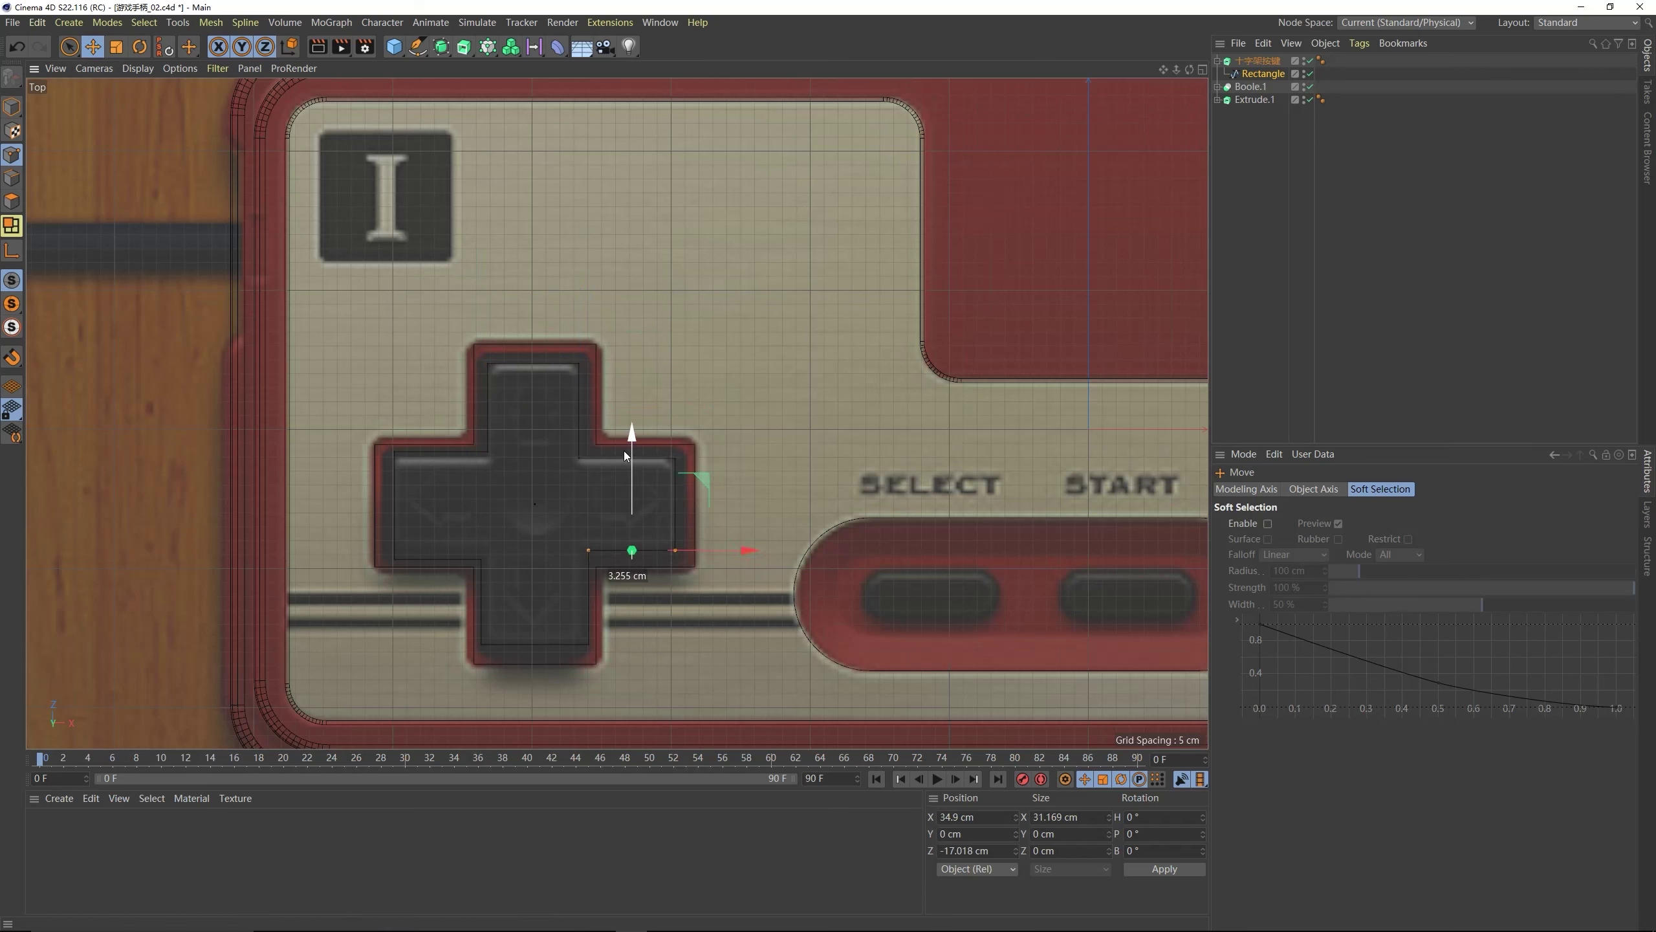
# - Adjust the lower and left arm edge points so the cross fits the reference D-pad
pyautogui.click(588, 644)
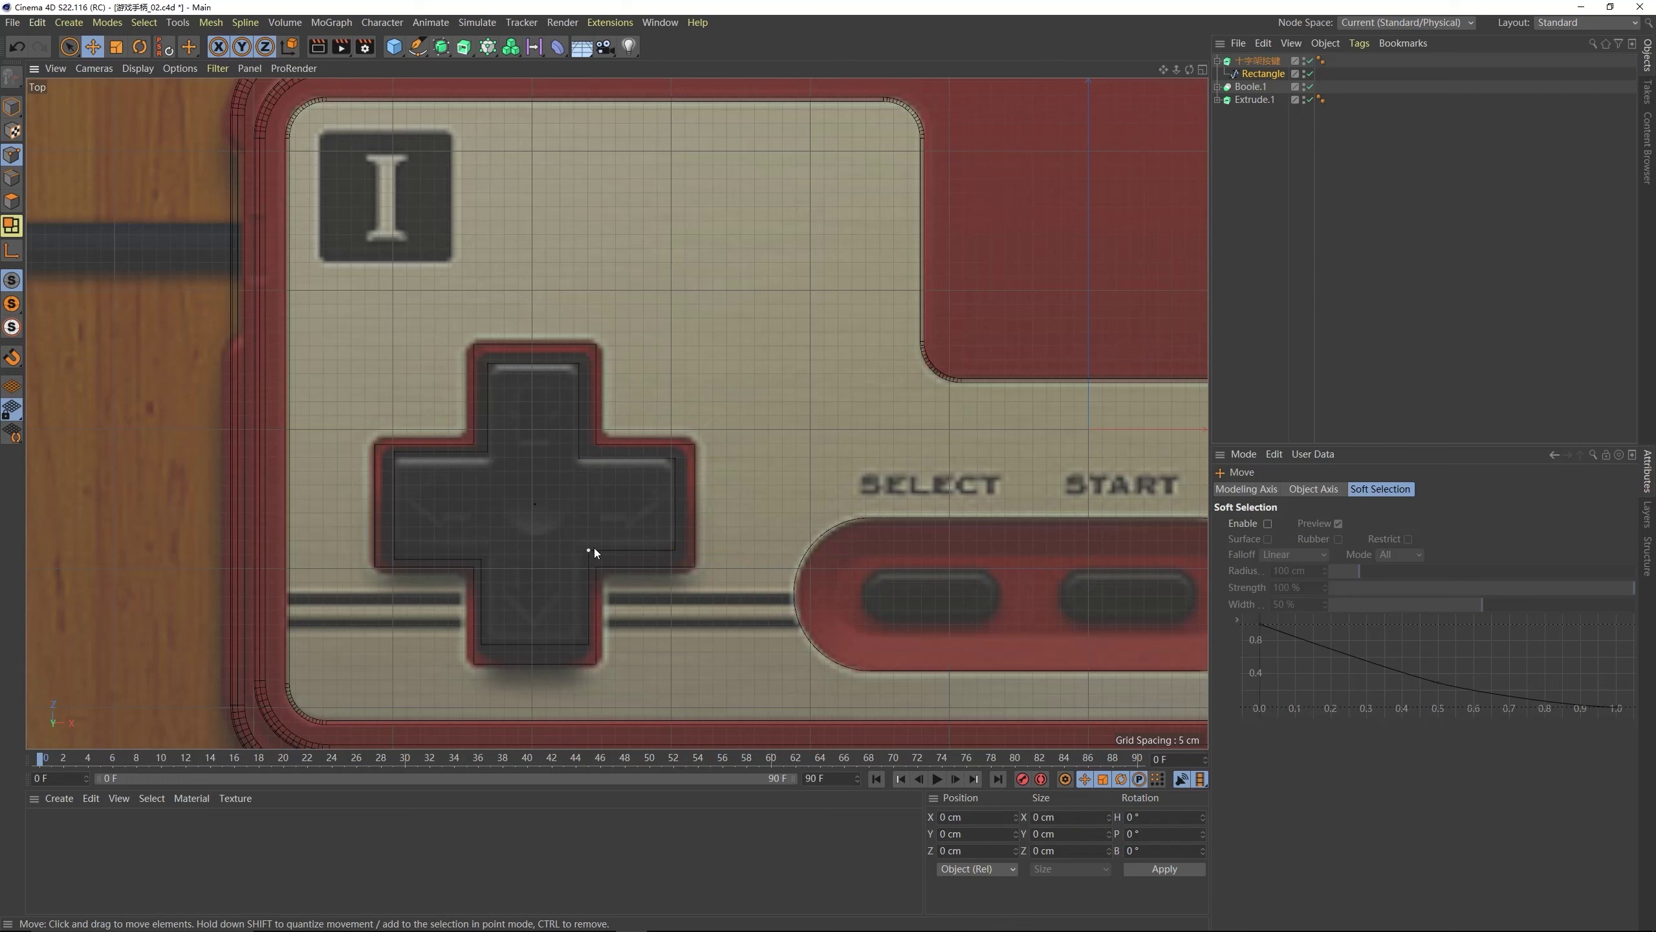
pyautogui.click(588, 550)
pyautogui.keyDown('shift'); pyautogui.click(588, 644); pyautogui.keyUp('shift')
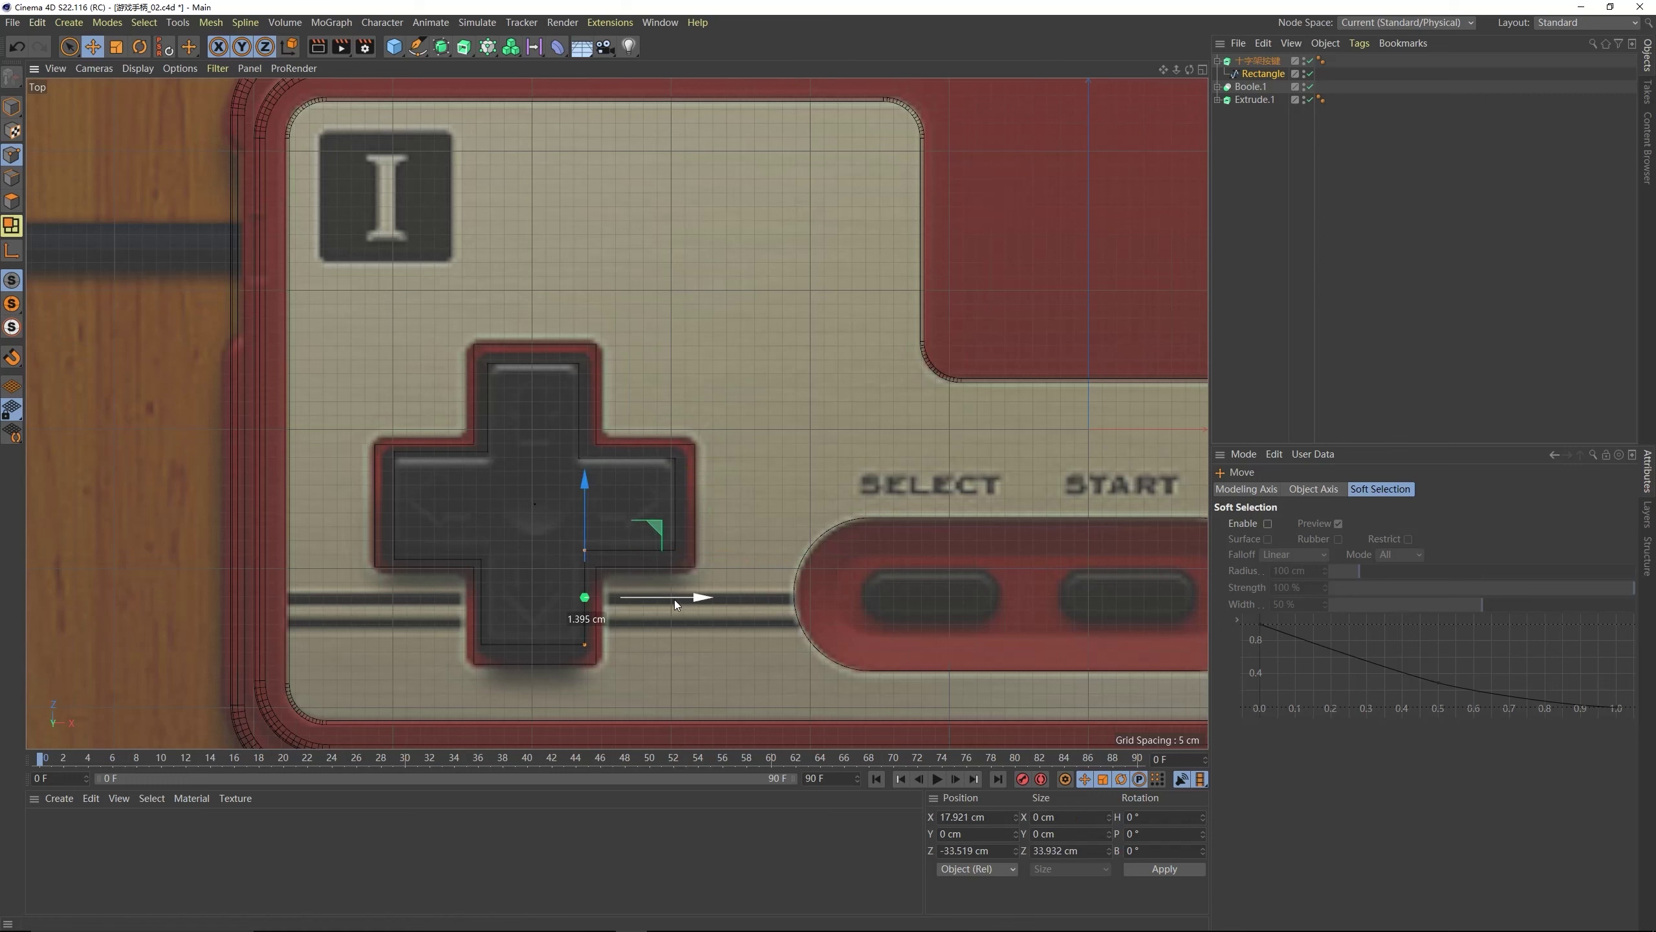
pyautogui.click(486, 559)
pyautogui.keyDown('shift'); pyautogui.click(485, 644); pyautogui.keyUp('shift')
pyautogui.click(485, 453)
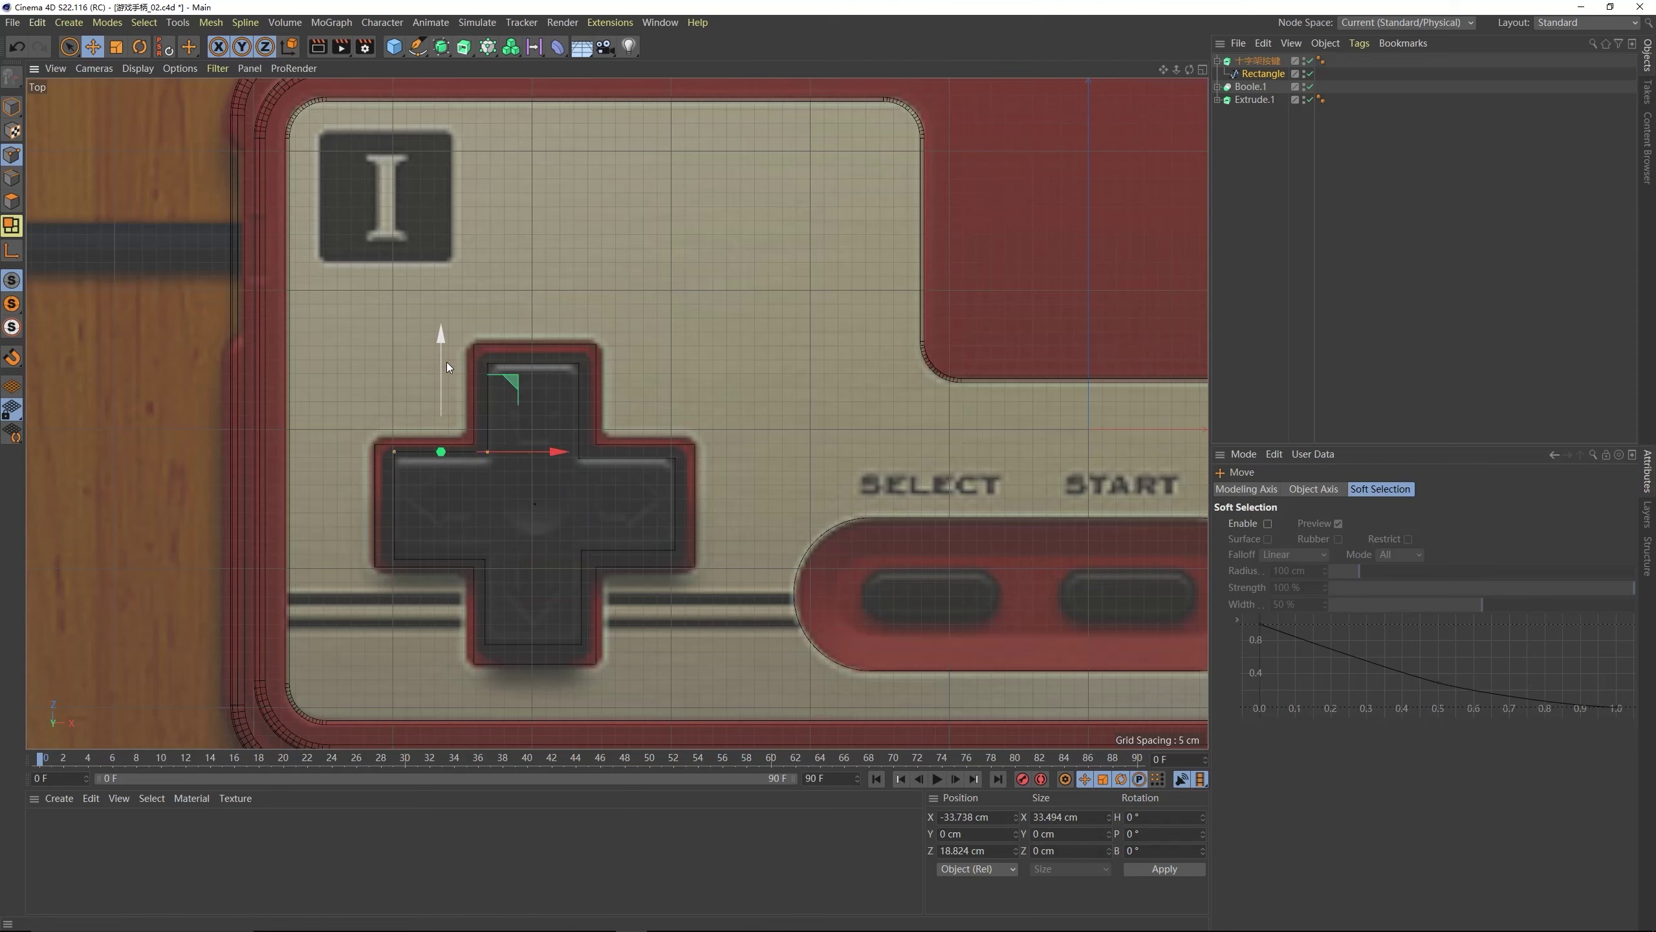
pyautogui.click(394, 559)
pyautogui.keyDown('shift'); pyautogui.click(485, 559); pyautogui.keyUp('shift')
pyautogui.moveTo(445, 489); pyautogui.dragTo(508, 495)
pyautogui.click(491, 577)
pyautogui.middleClick(490, 554)
pyautogui.middleClick(396, 342)
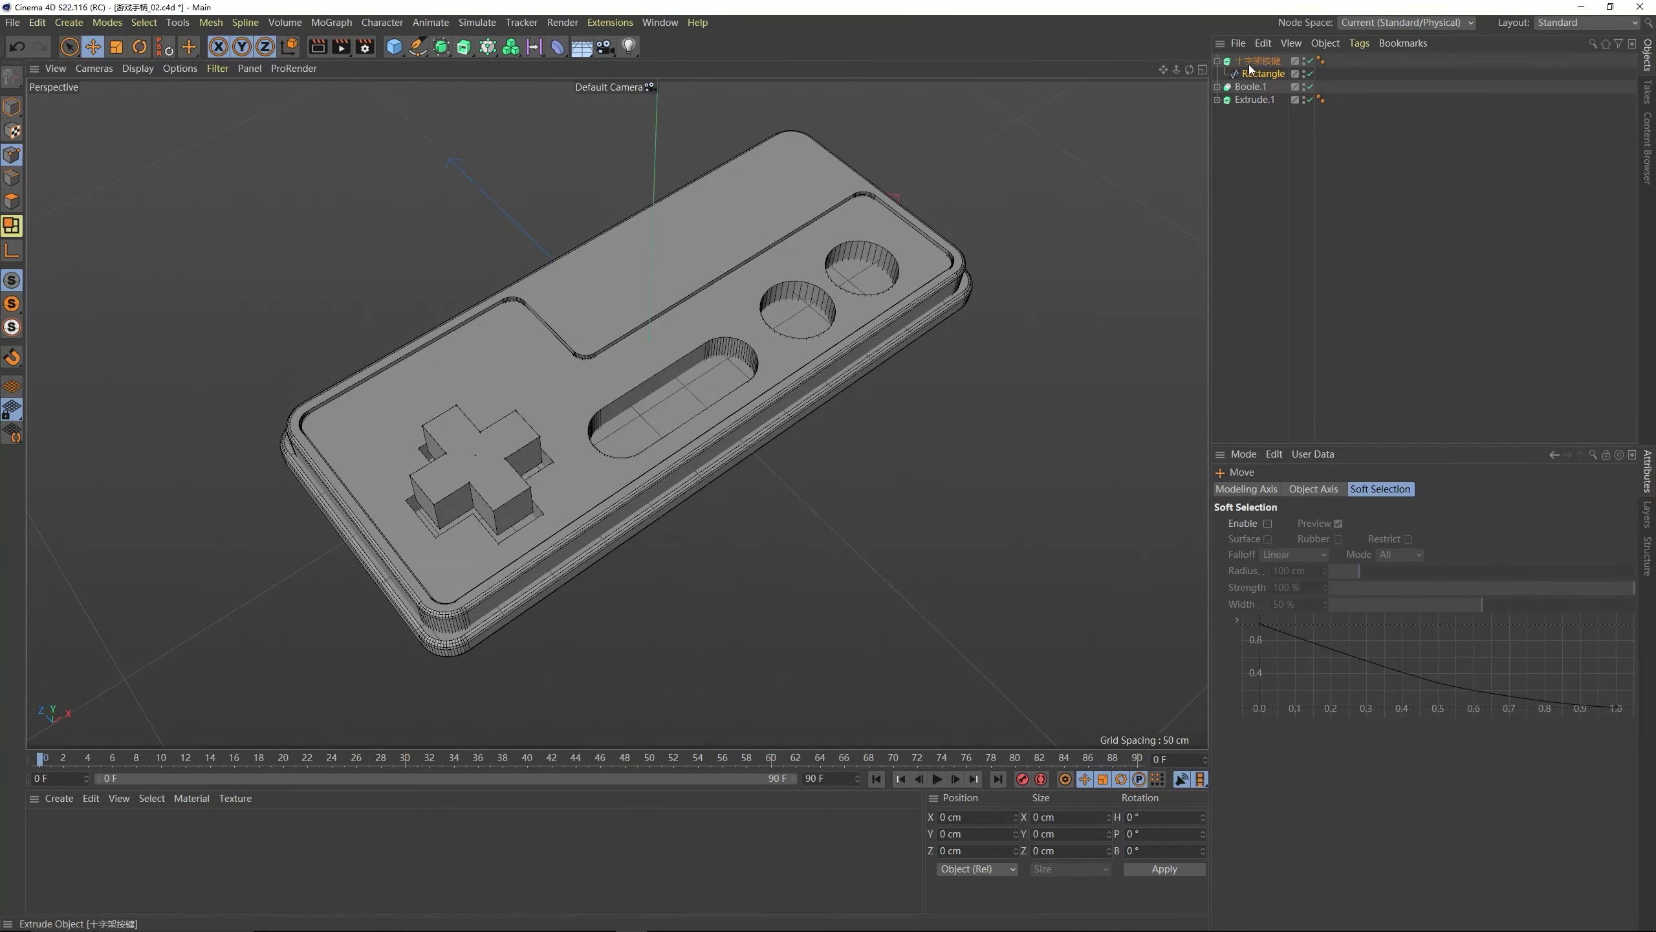
# - Lower the cross Extrude along its Y axis in Model mode
pyautogui.click(16, 47)
pyautogui.click(11, 106)
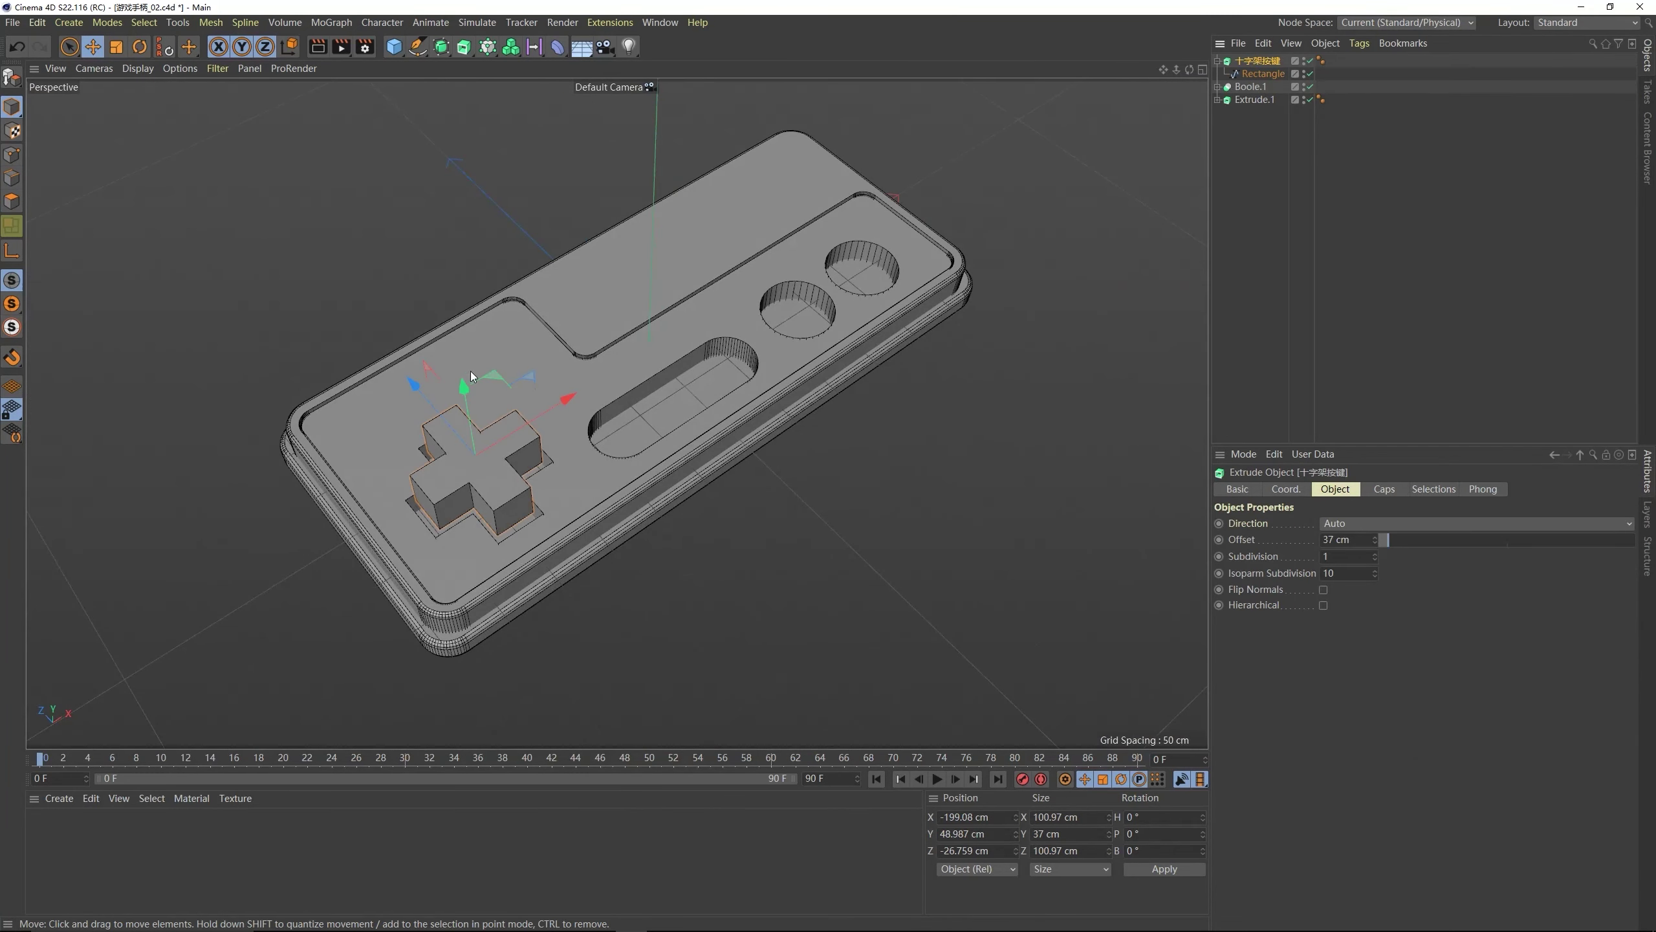
pyautogui.moveTo(465, 388)
pyautogui.mouseDown()
pyautogui.moveTo(476, 427)
pyautogui.moveTo(470, 402)
pyautogui.mouseUp()
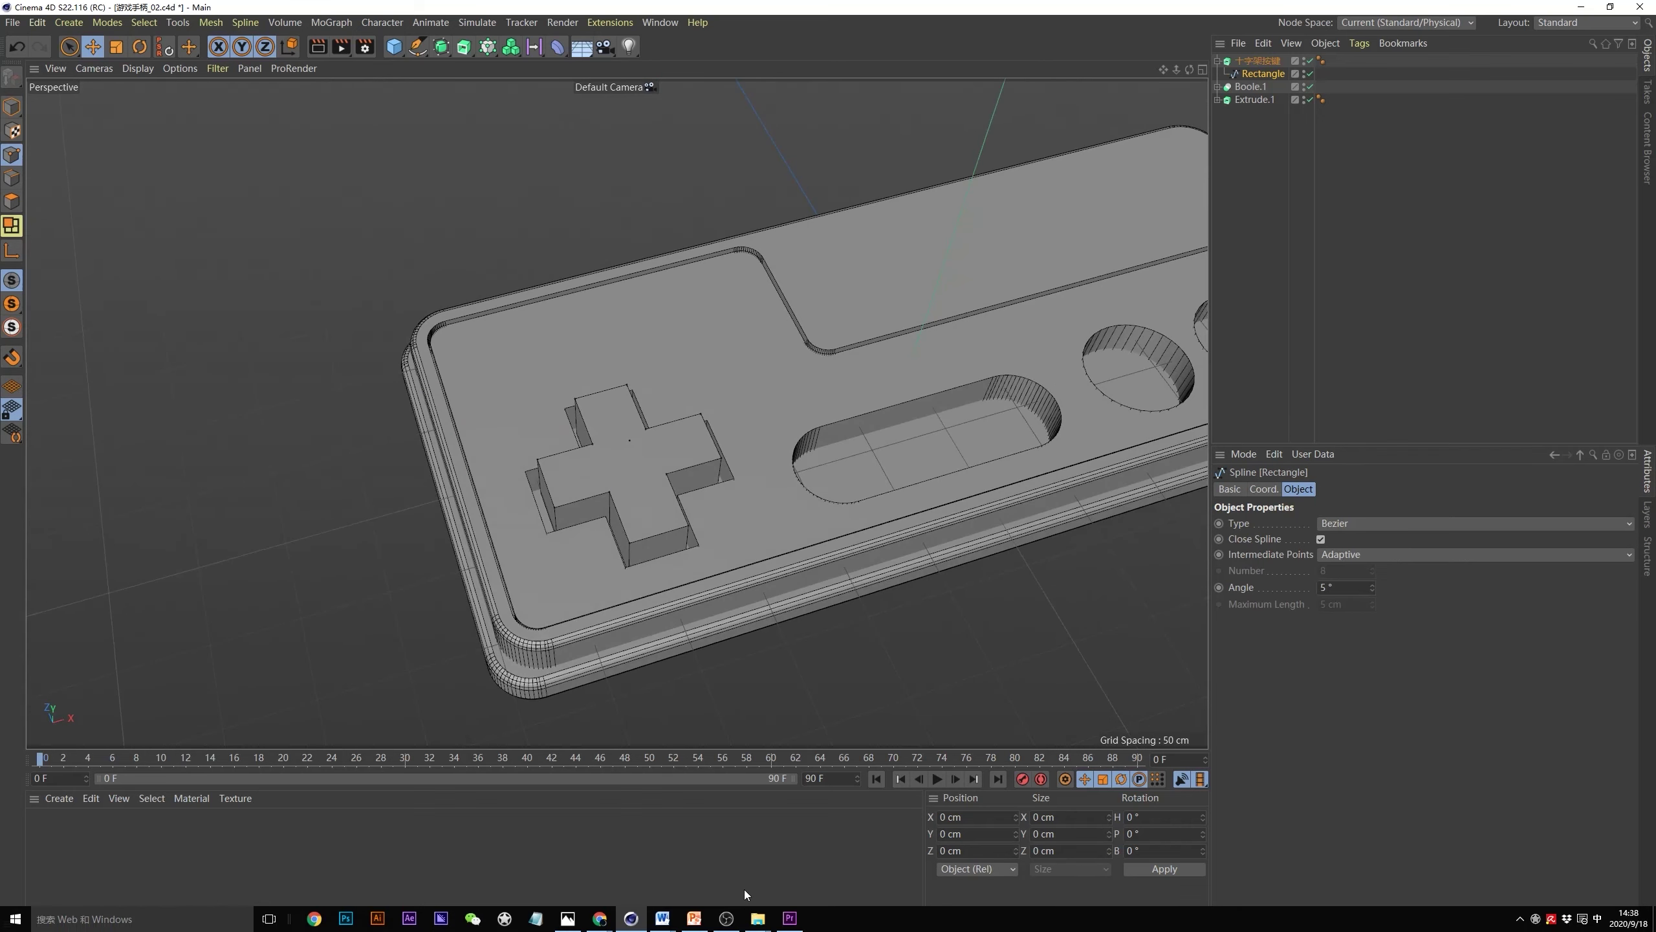
# - Compare the D-pad with the reference controller photo, then maximize the Top viewport
pyautogui.click(741, 917)
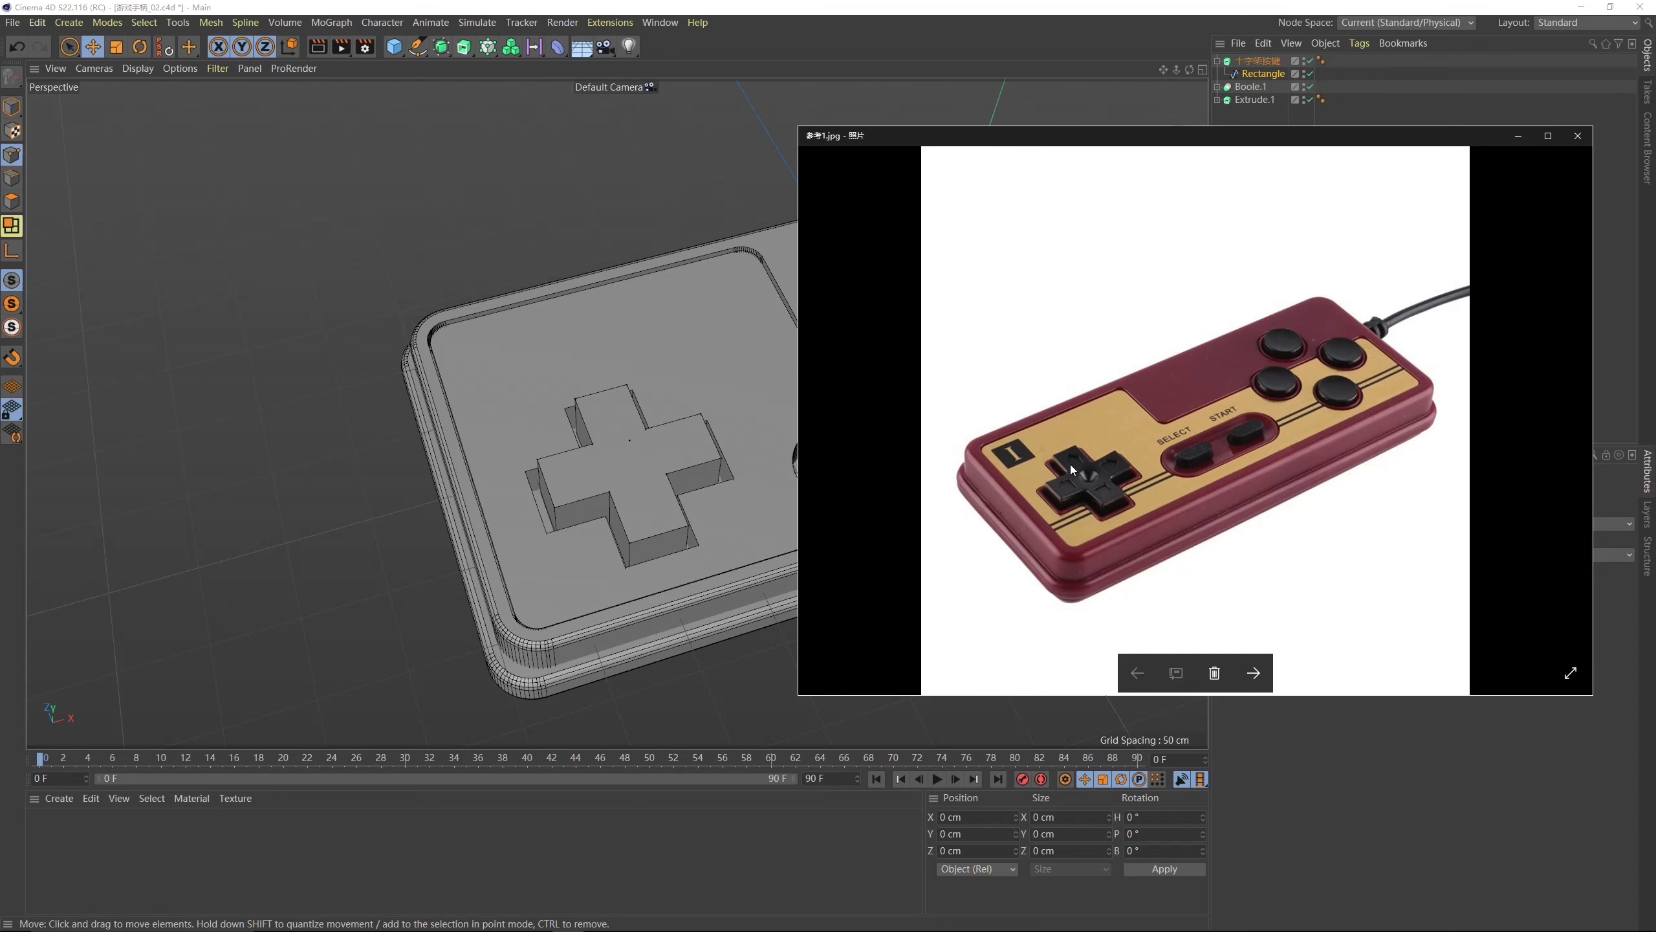
pyautogui.click(621, 436)
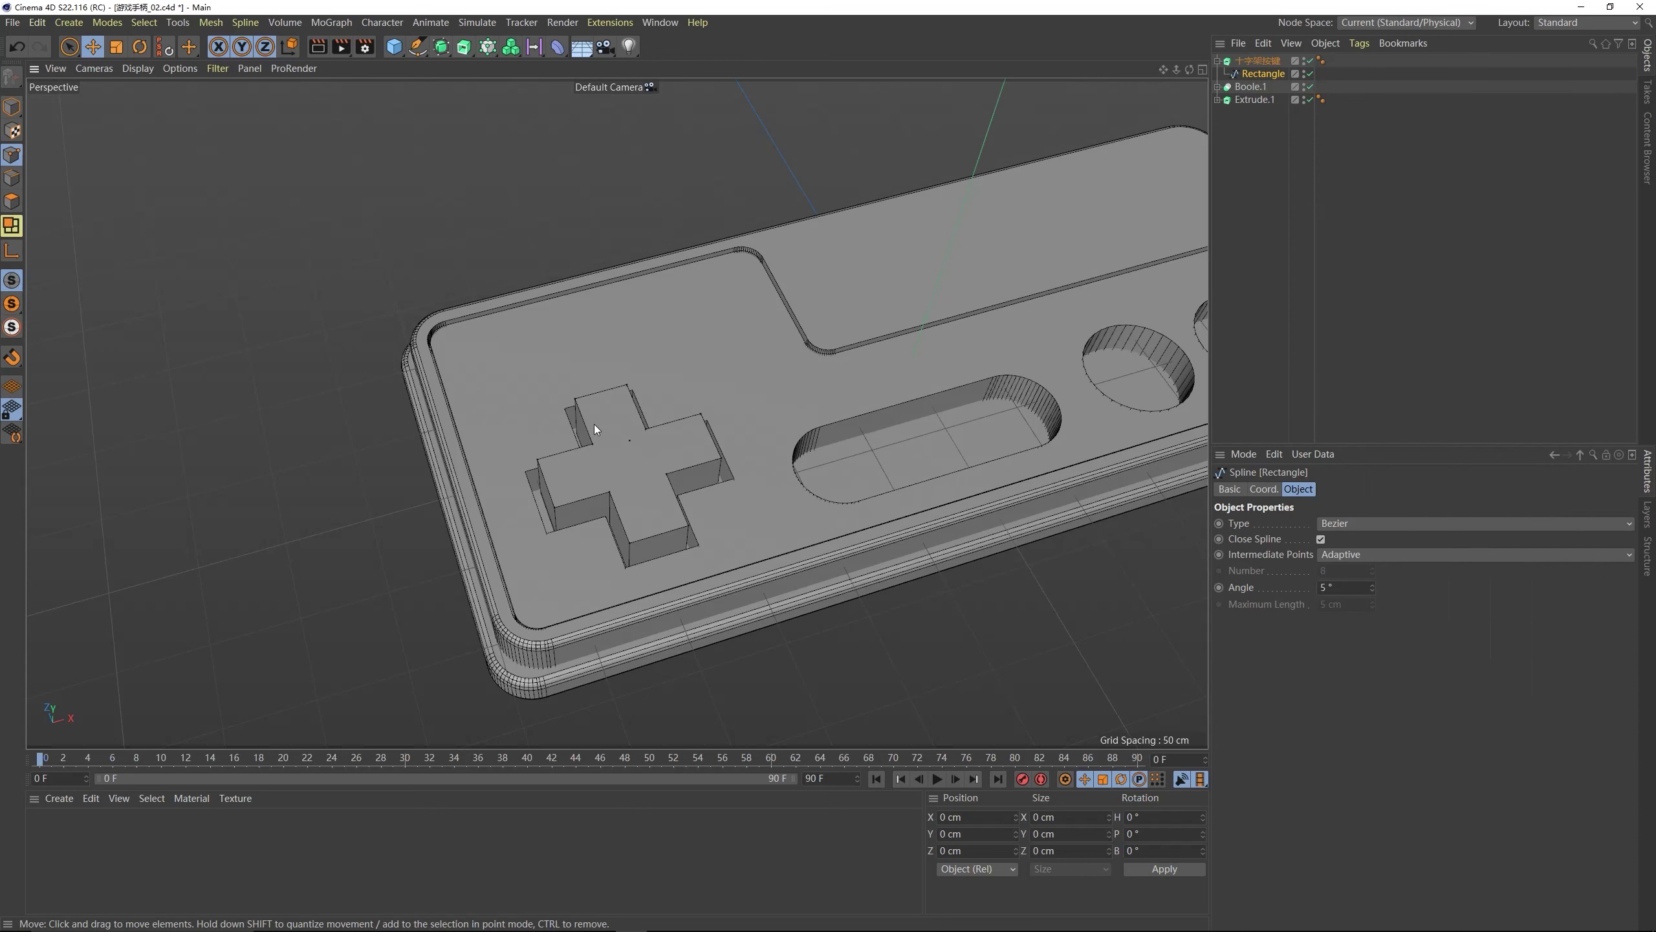
pyautogui.click(594, 424)
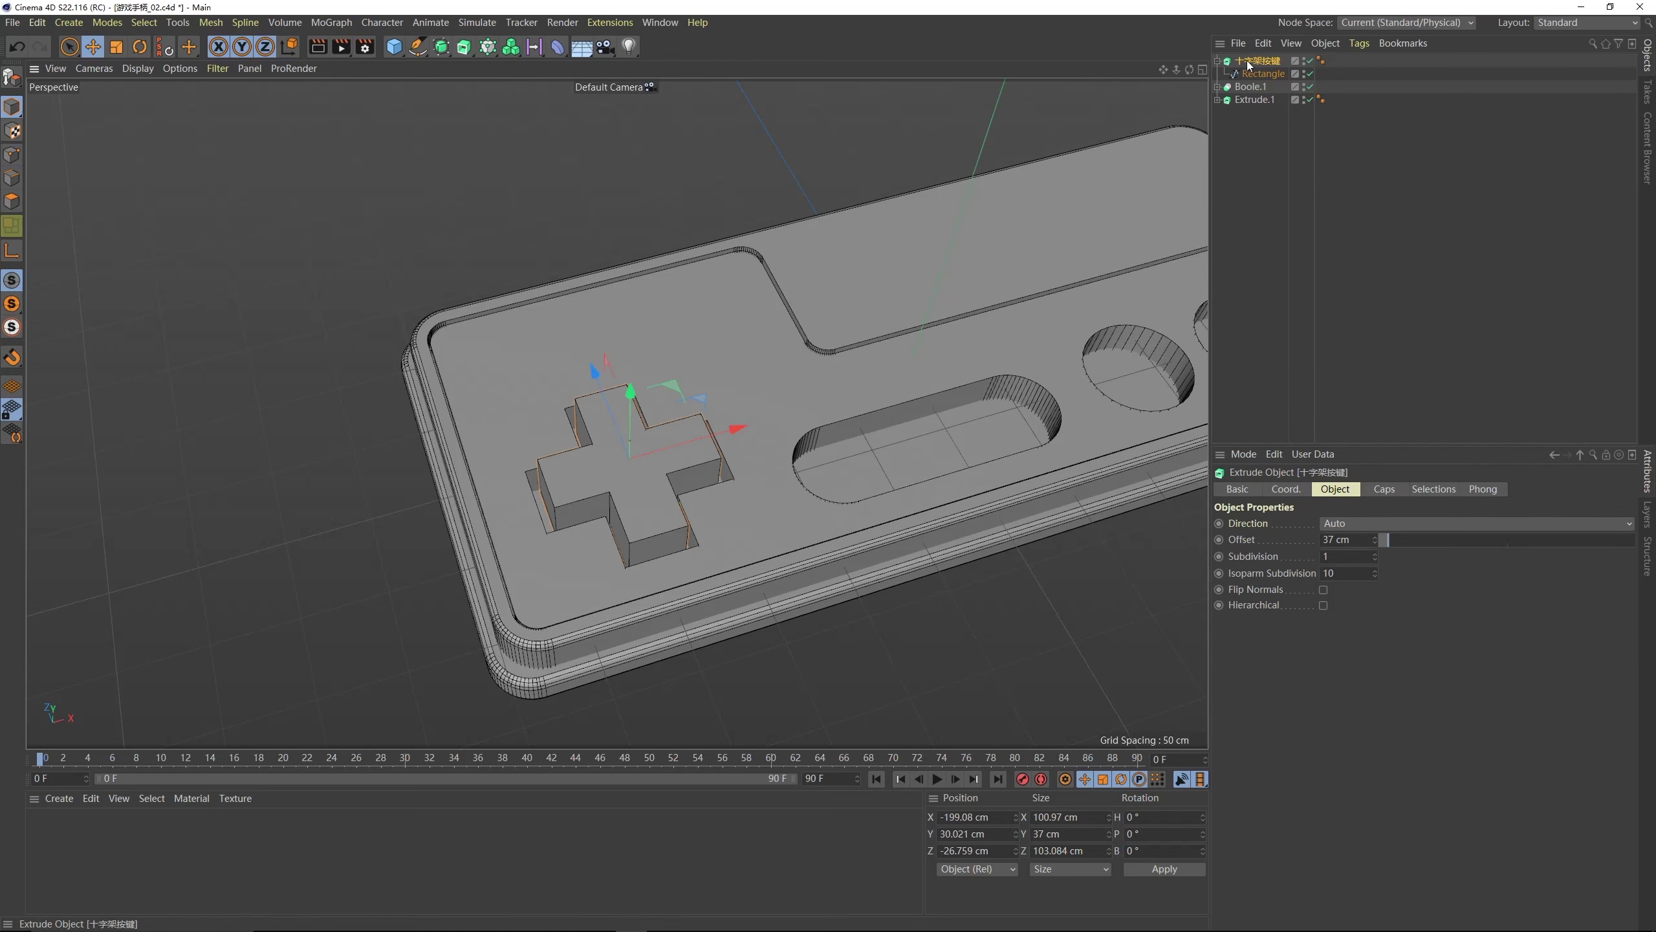
pyautogui.middleClick(619, 336)
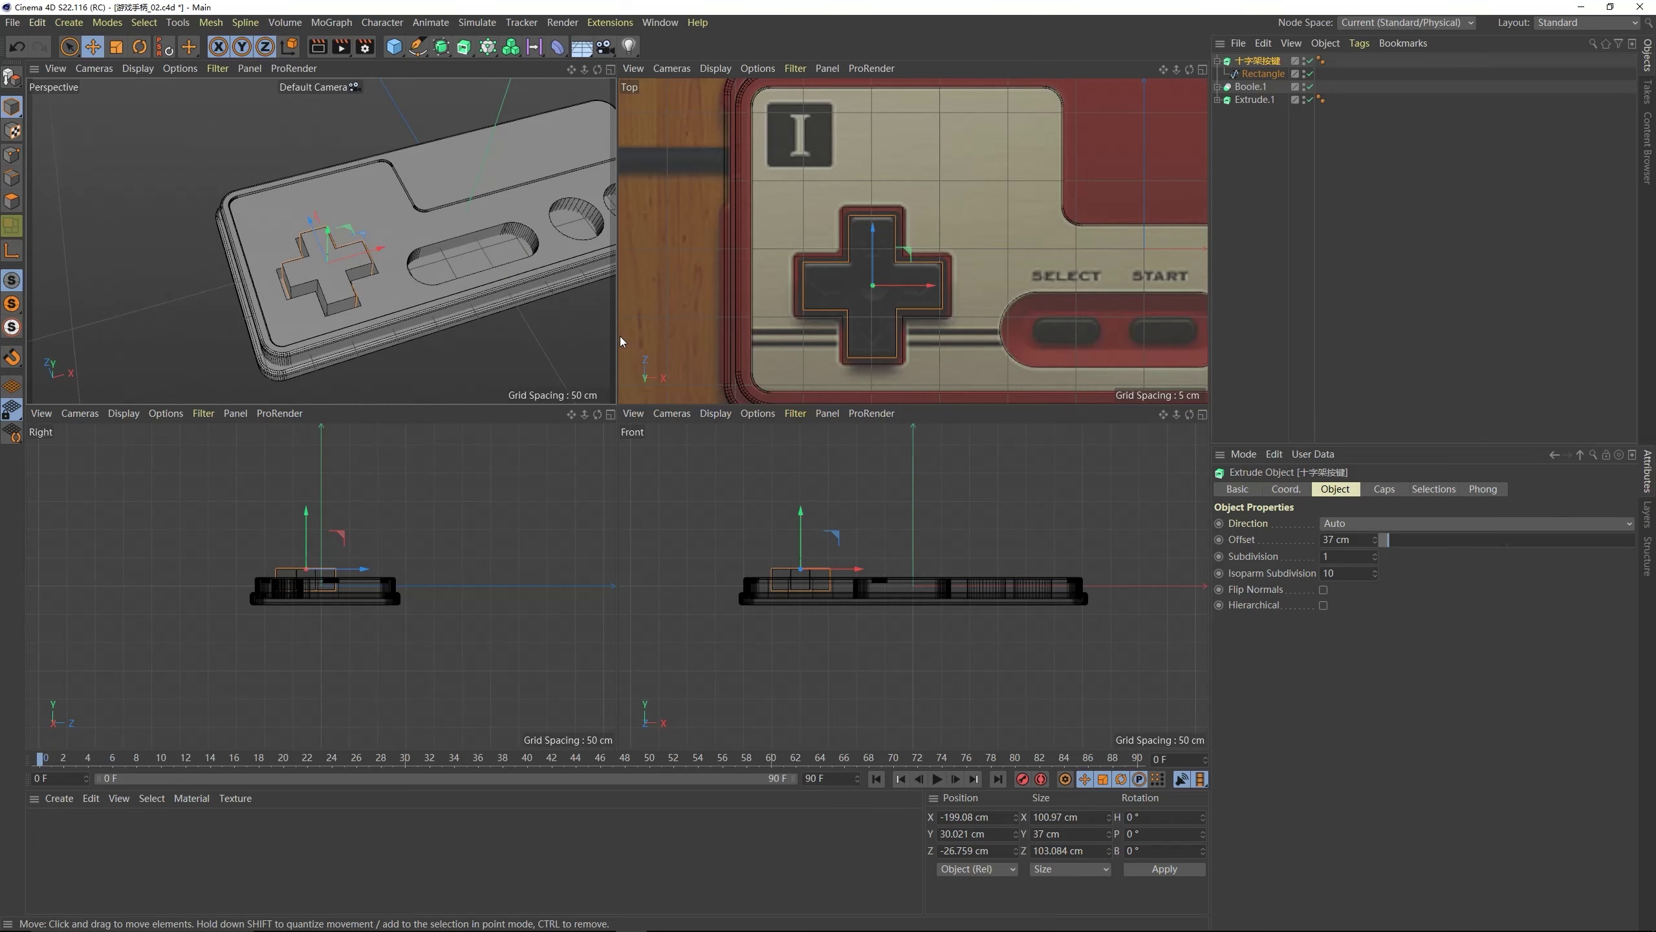
pyautogui.middleClick(864, 239)
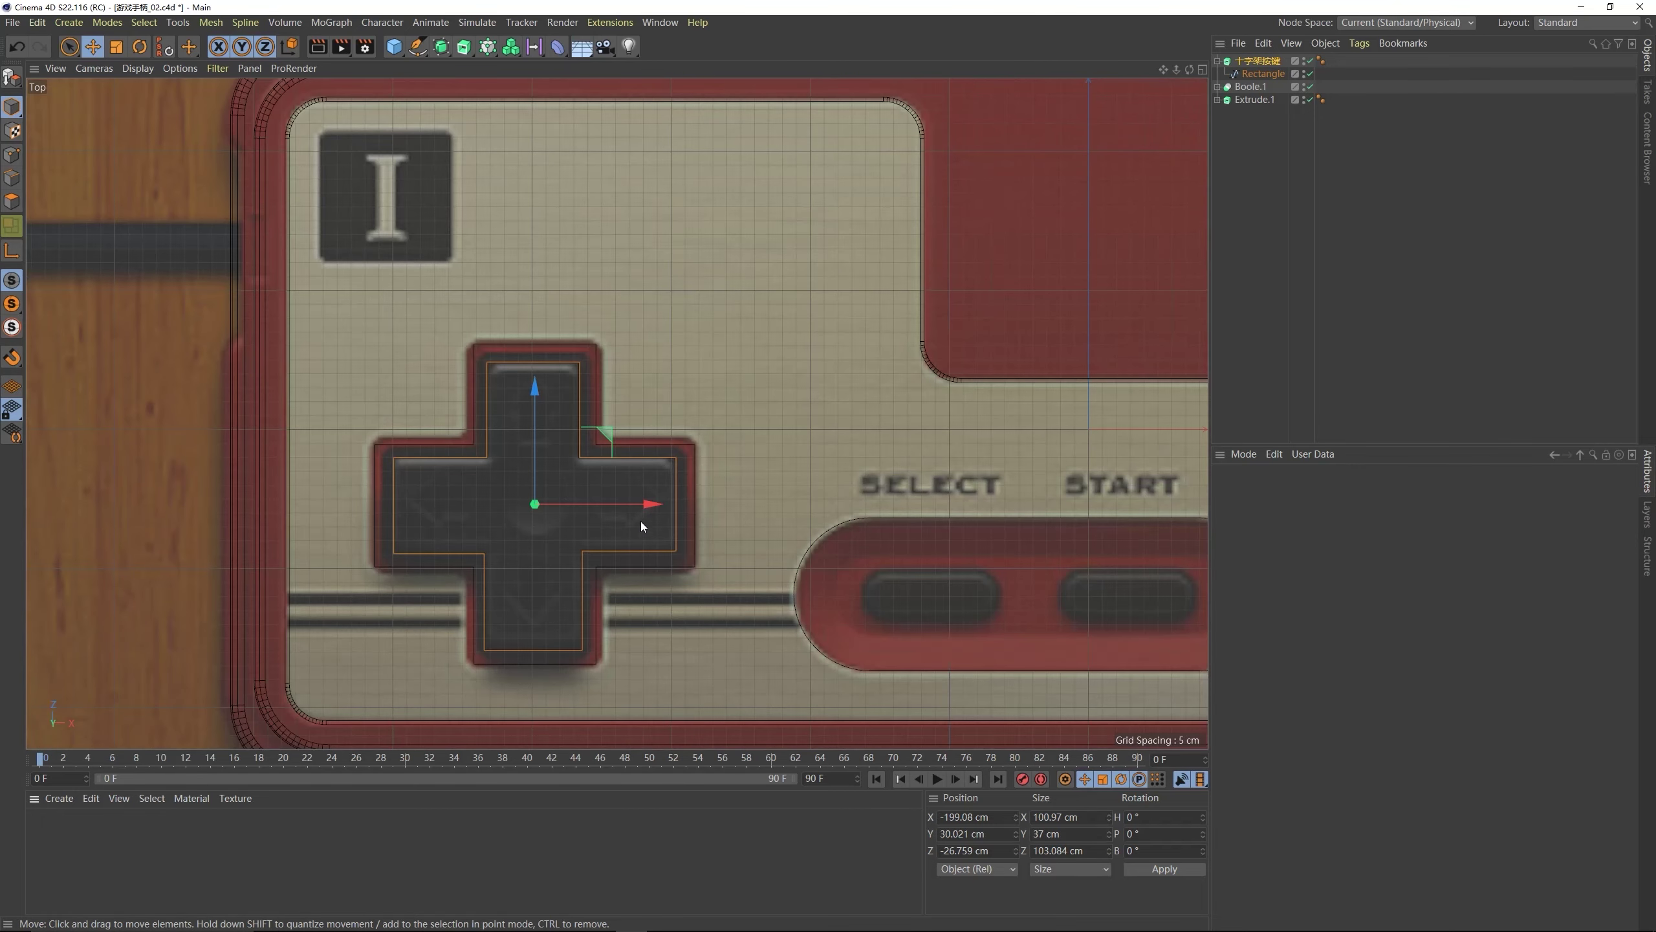
pyautogui.click(673, 128)
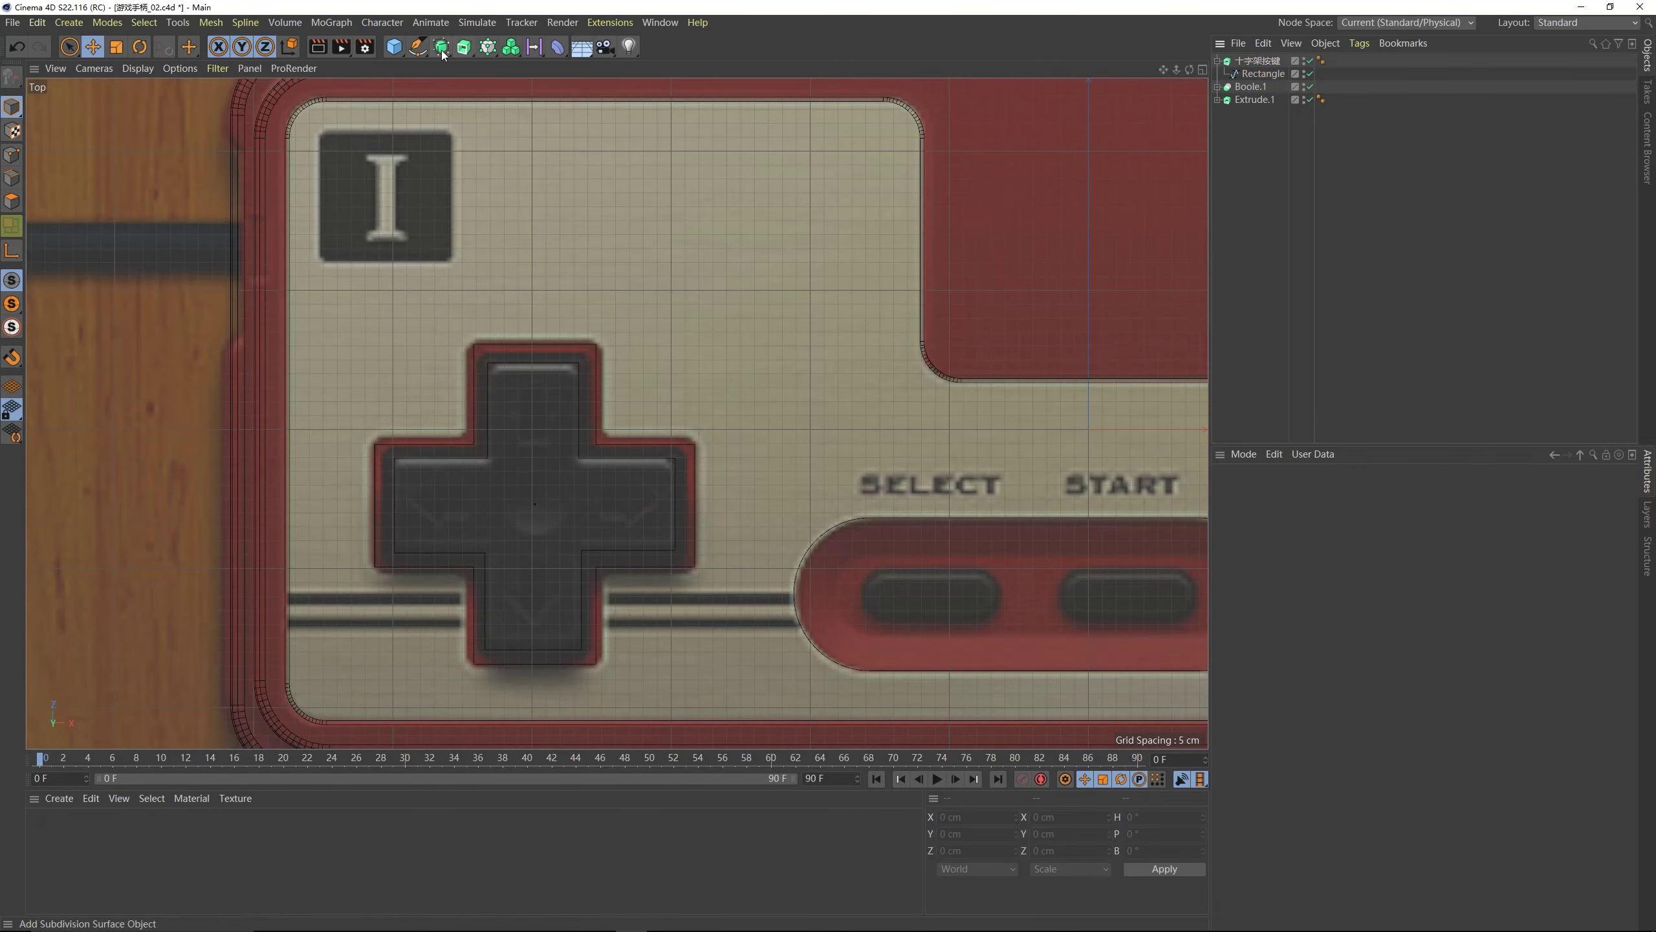
# - Add a Rectangle spline and shrink it to about 14 cm over the D-pad's upper arm
pyautogui.click(409, 49)
pyautogui.click(612, 158)
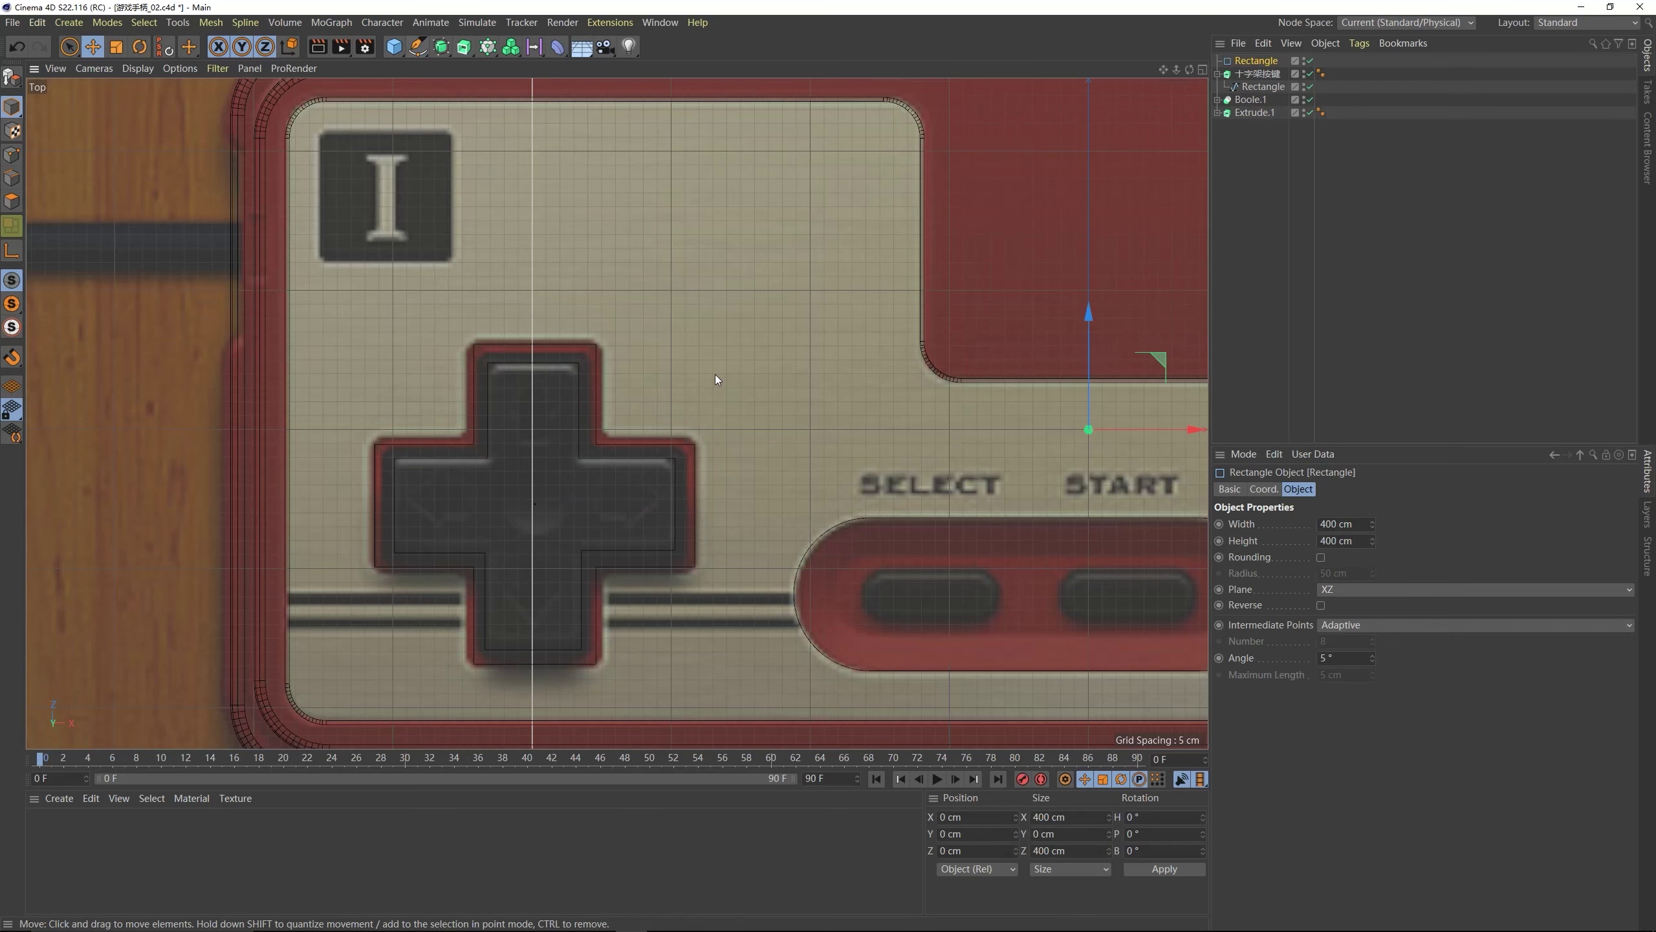
pyautogui.scroll(-5, 714, 374)
pyautogui.moveTo(911, 395); pyautogui.dragTo(720, 388)
pyautogui.click(115, 46)
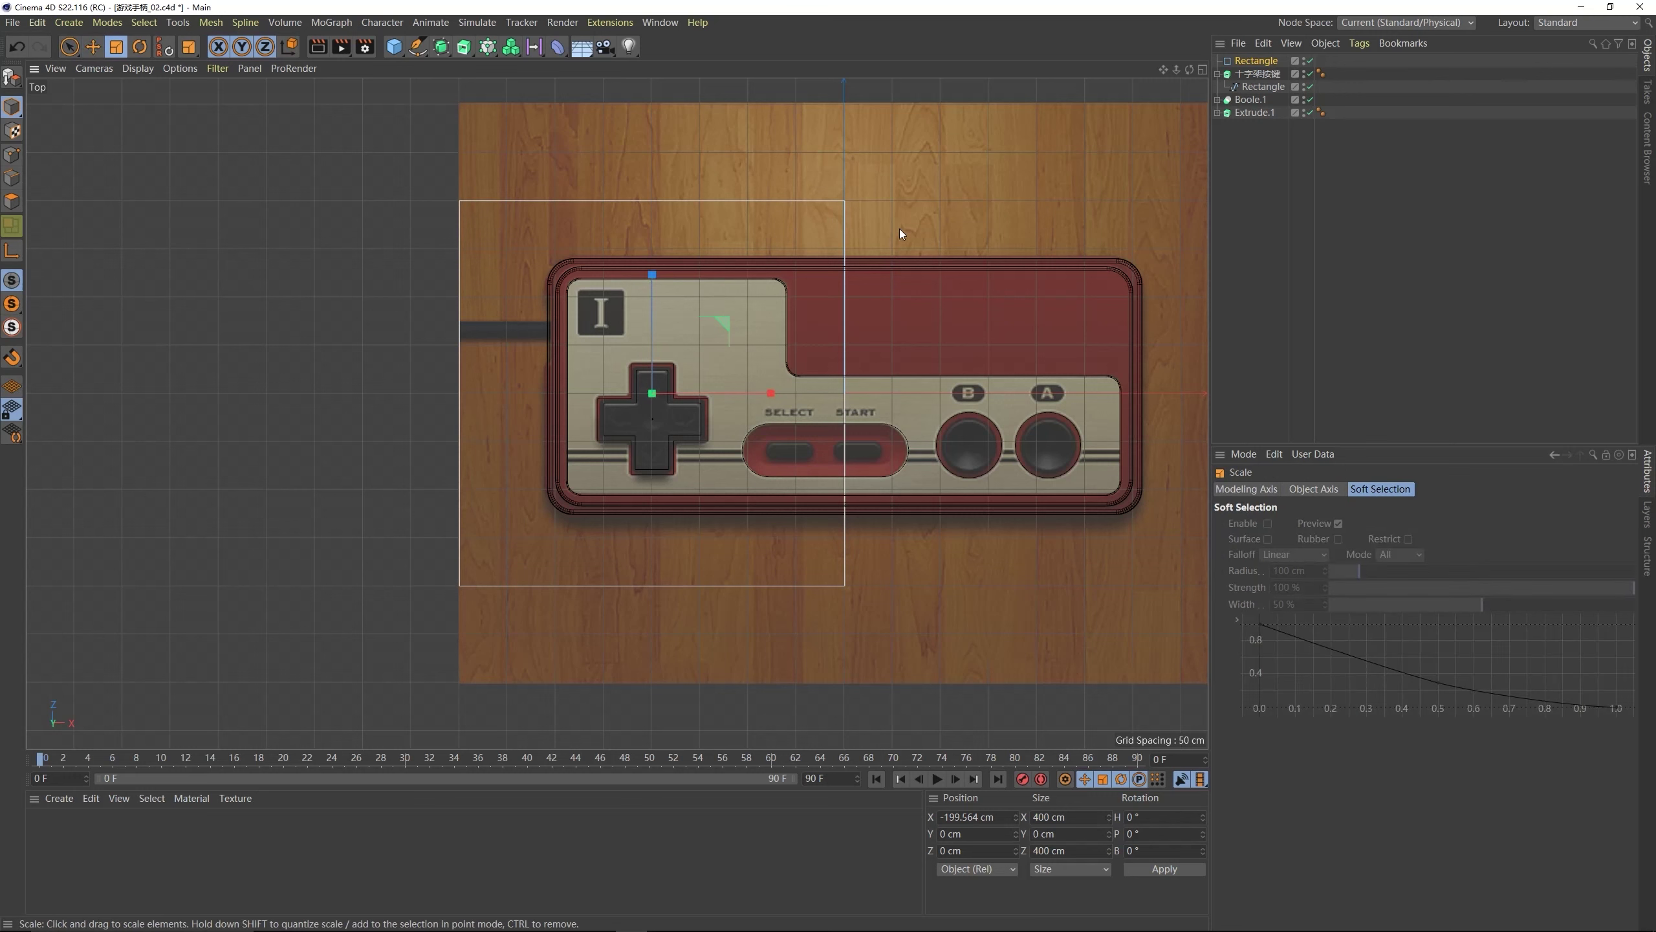
pyautogui.moveTo(899, 228); pyautogui.dragTo(540, 443)
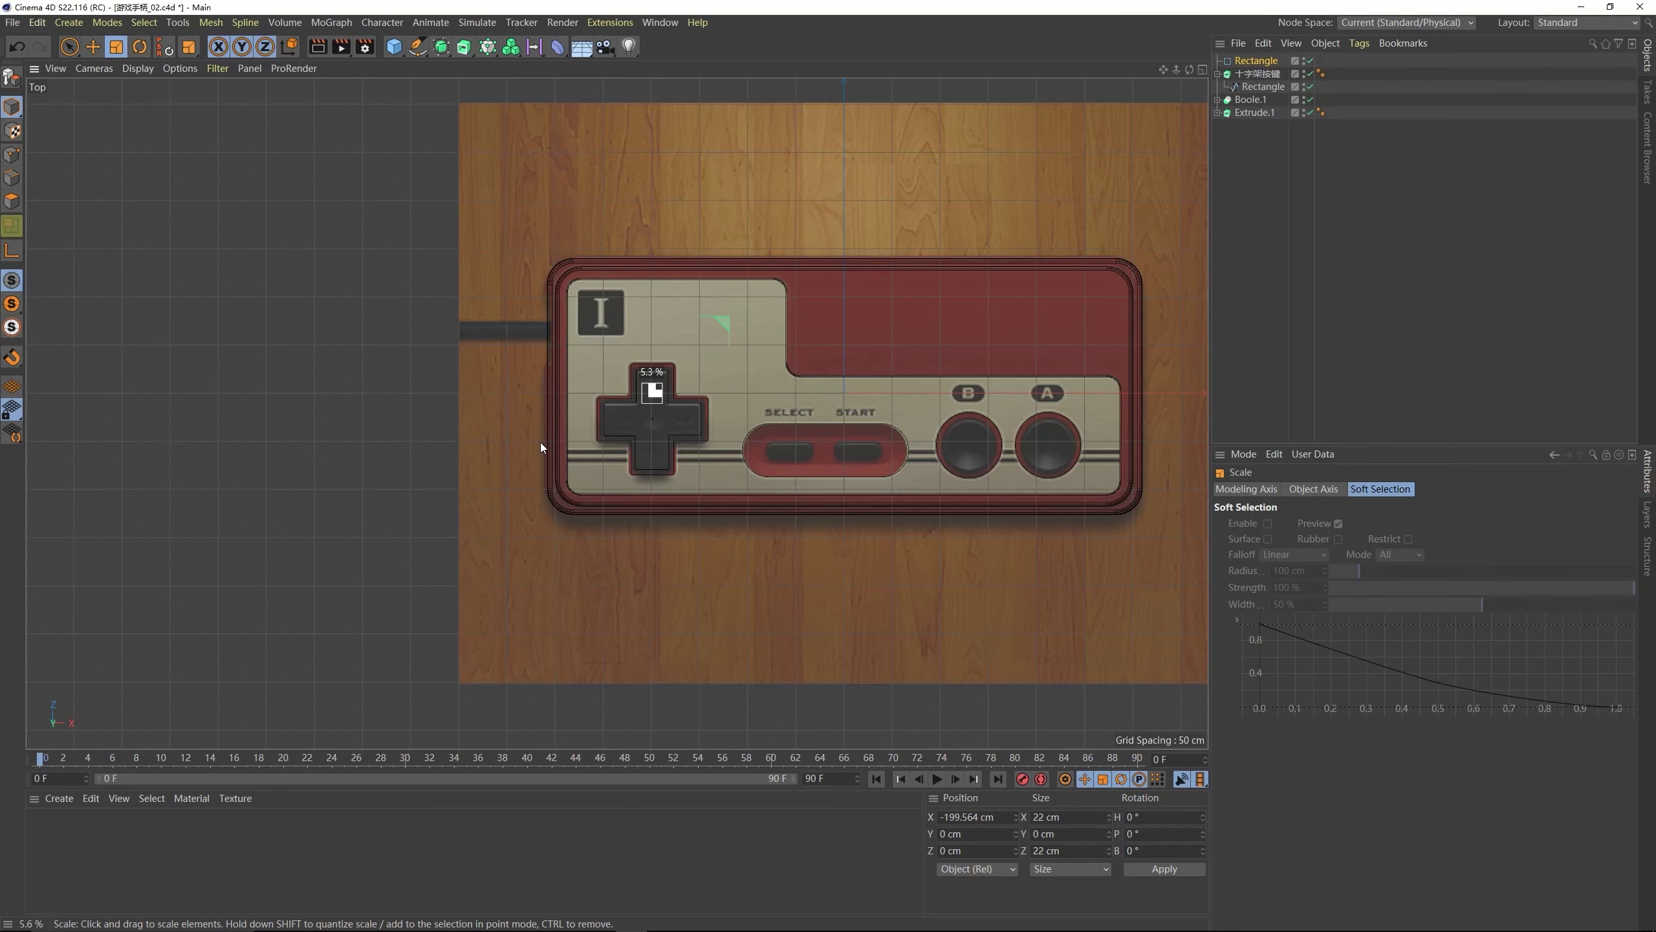
pyautogui.press('e')
pyautogui.scroll(5, 650, 381)
pyautogui.moveTo(659, 334); pyautogui.dragTo(665, 316)
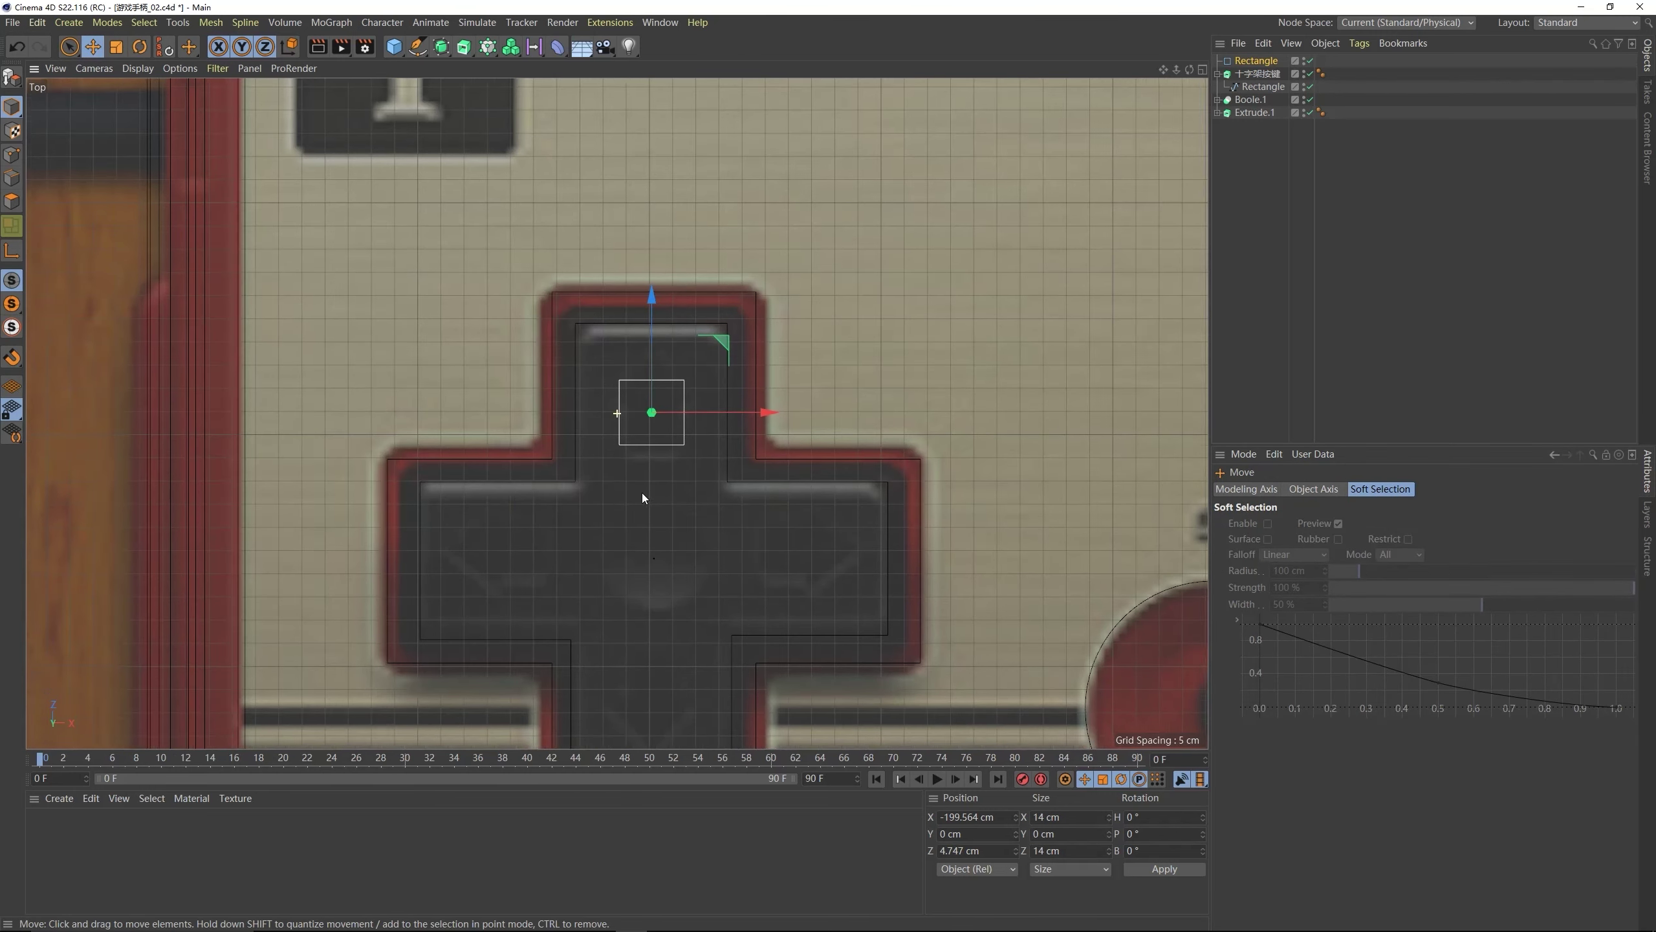
pyautogui.moveTo(642, 492); pyautogui.dragTo(626, 476, button='middle')
pyautogui.moveTo(643, 316); pyautogui.dragTo(646, 330)
# - Make the rectangle editable and raise its top points into a centered peak
pyautogui.press('t')
pyautogui.press('c')
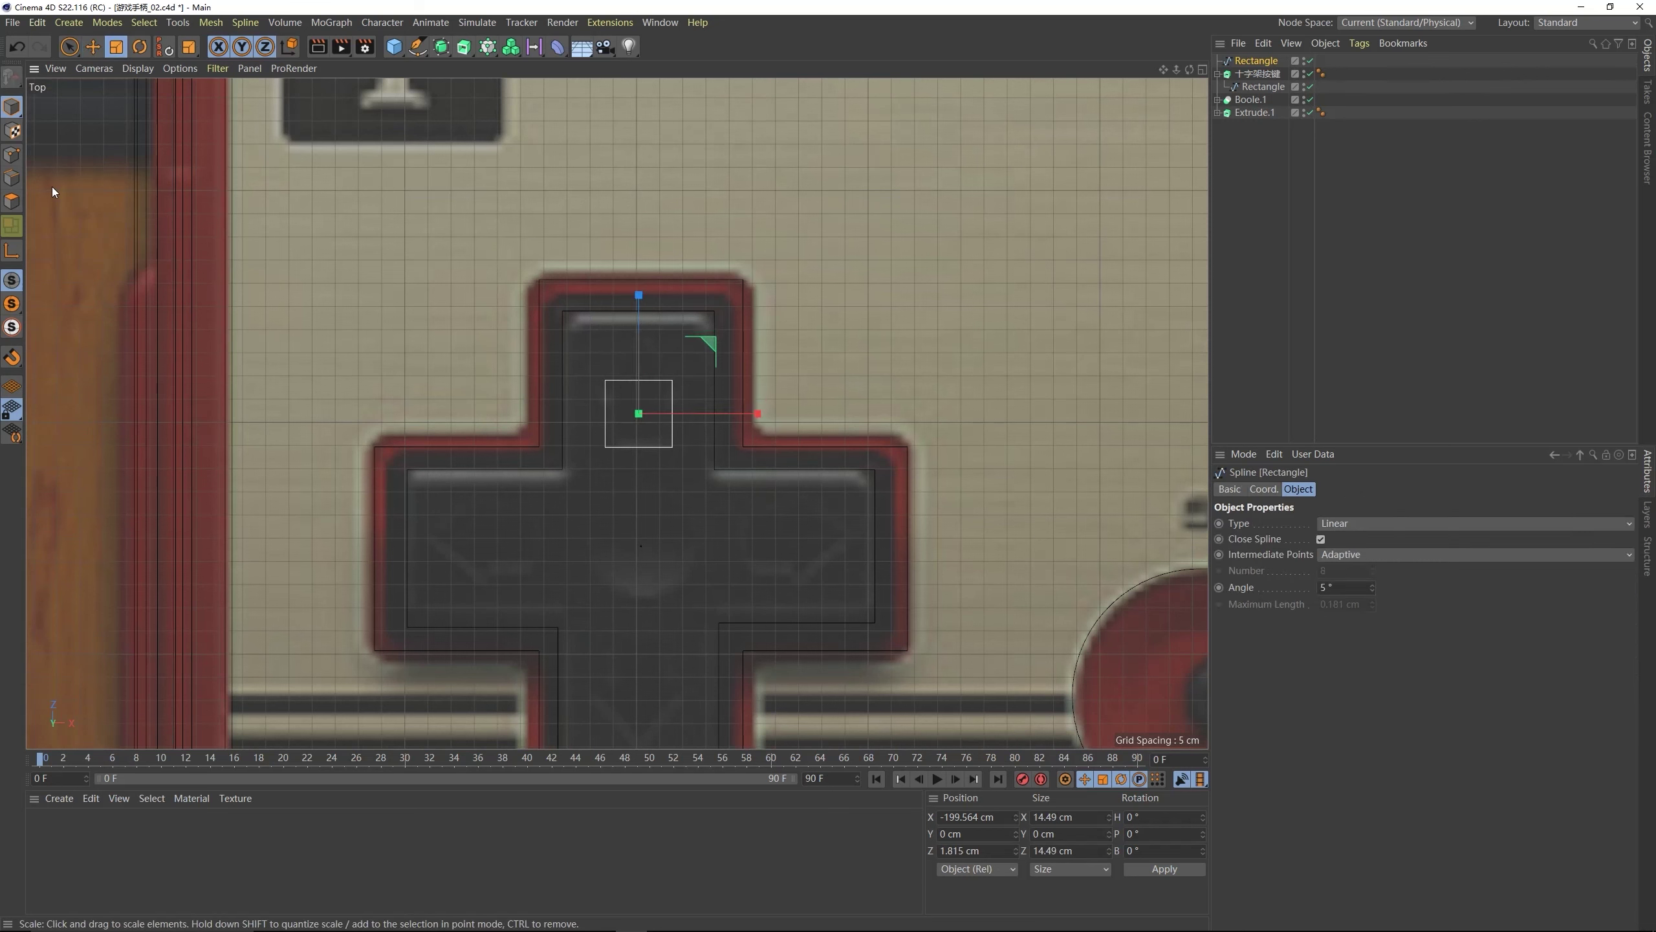
pyautogui.click(11, 155)
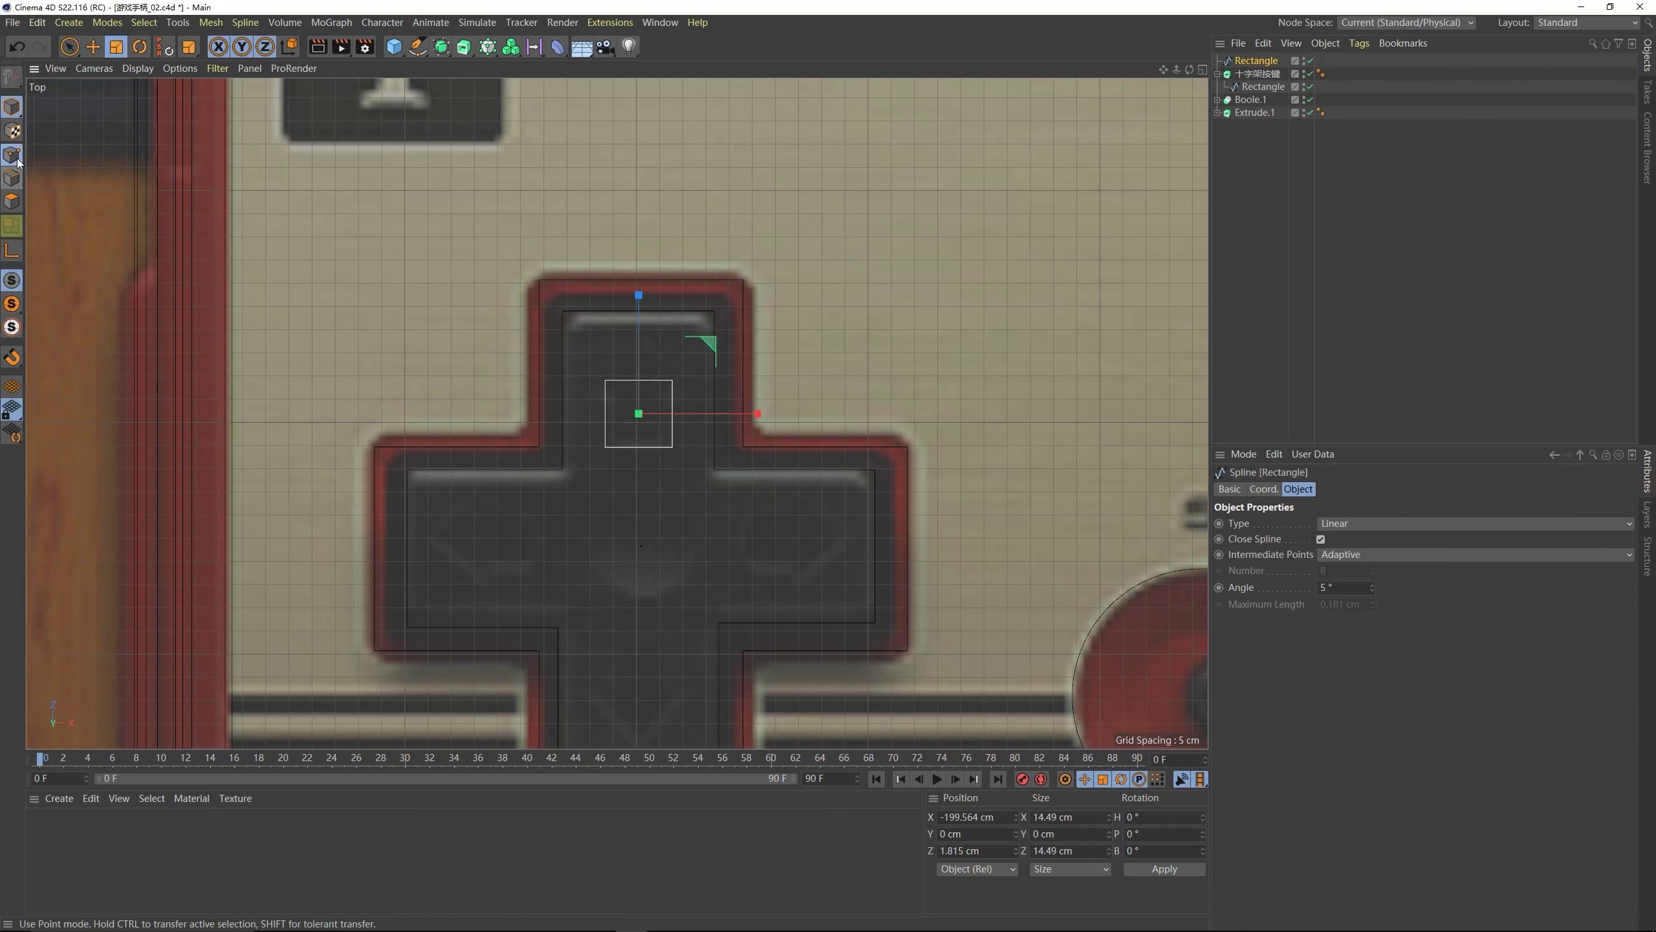
pyautogui.click(637, 380)
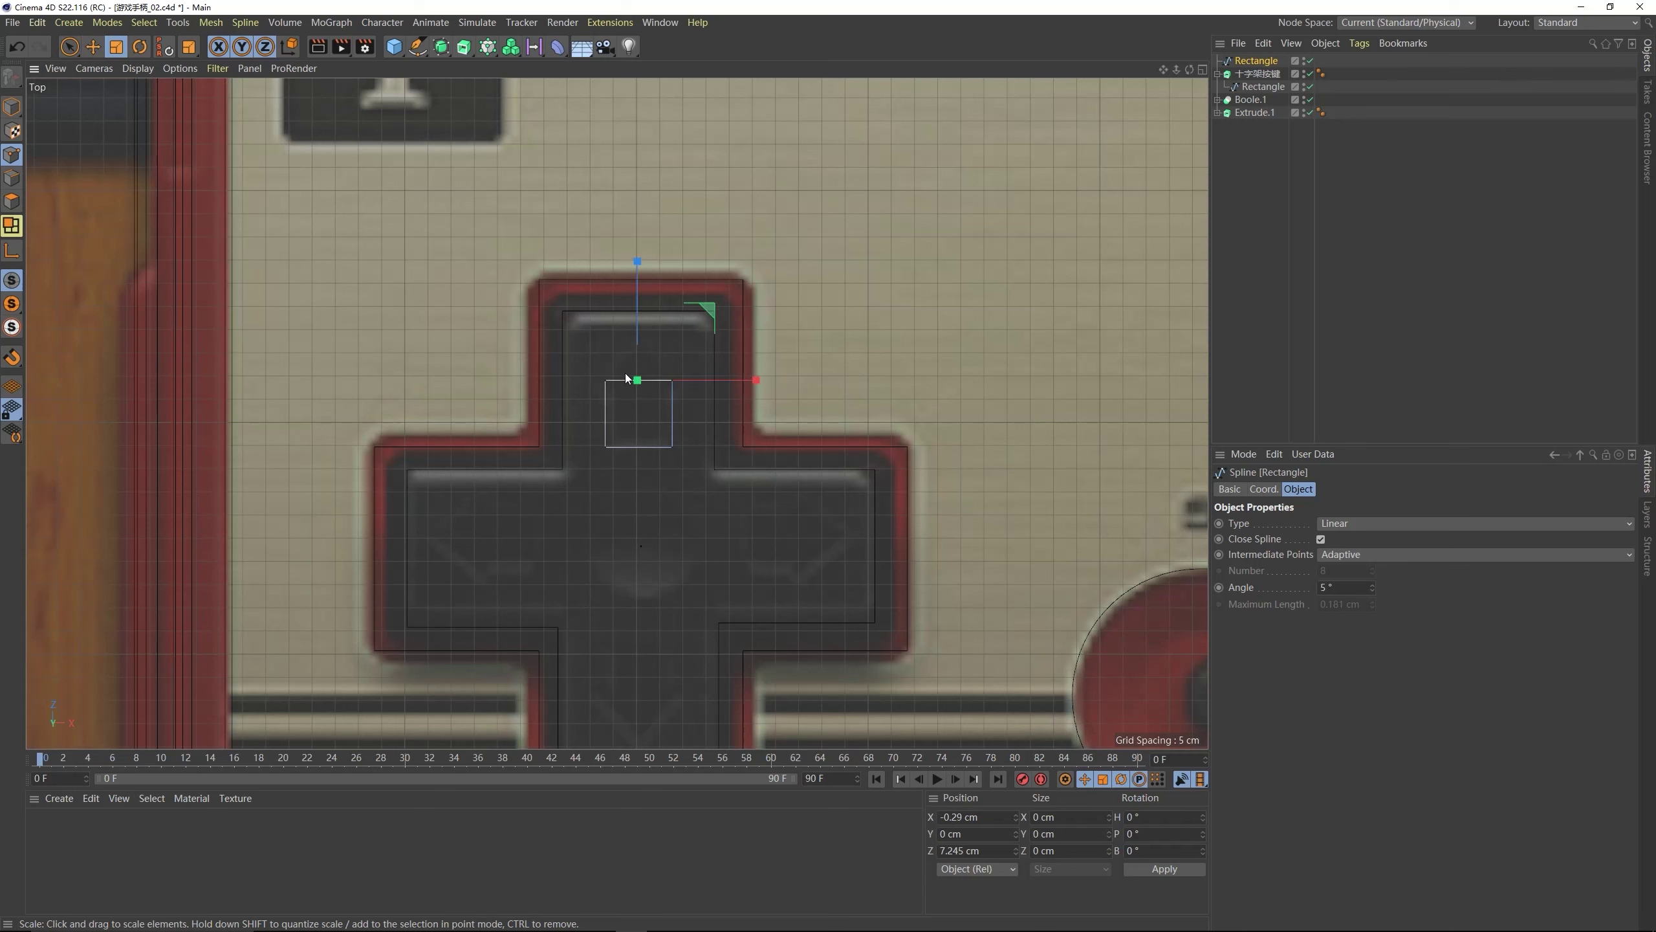
pyautogui.click(93, 48)
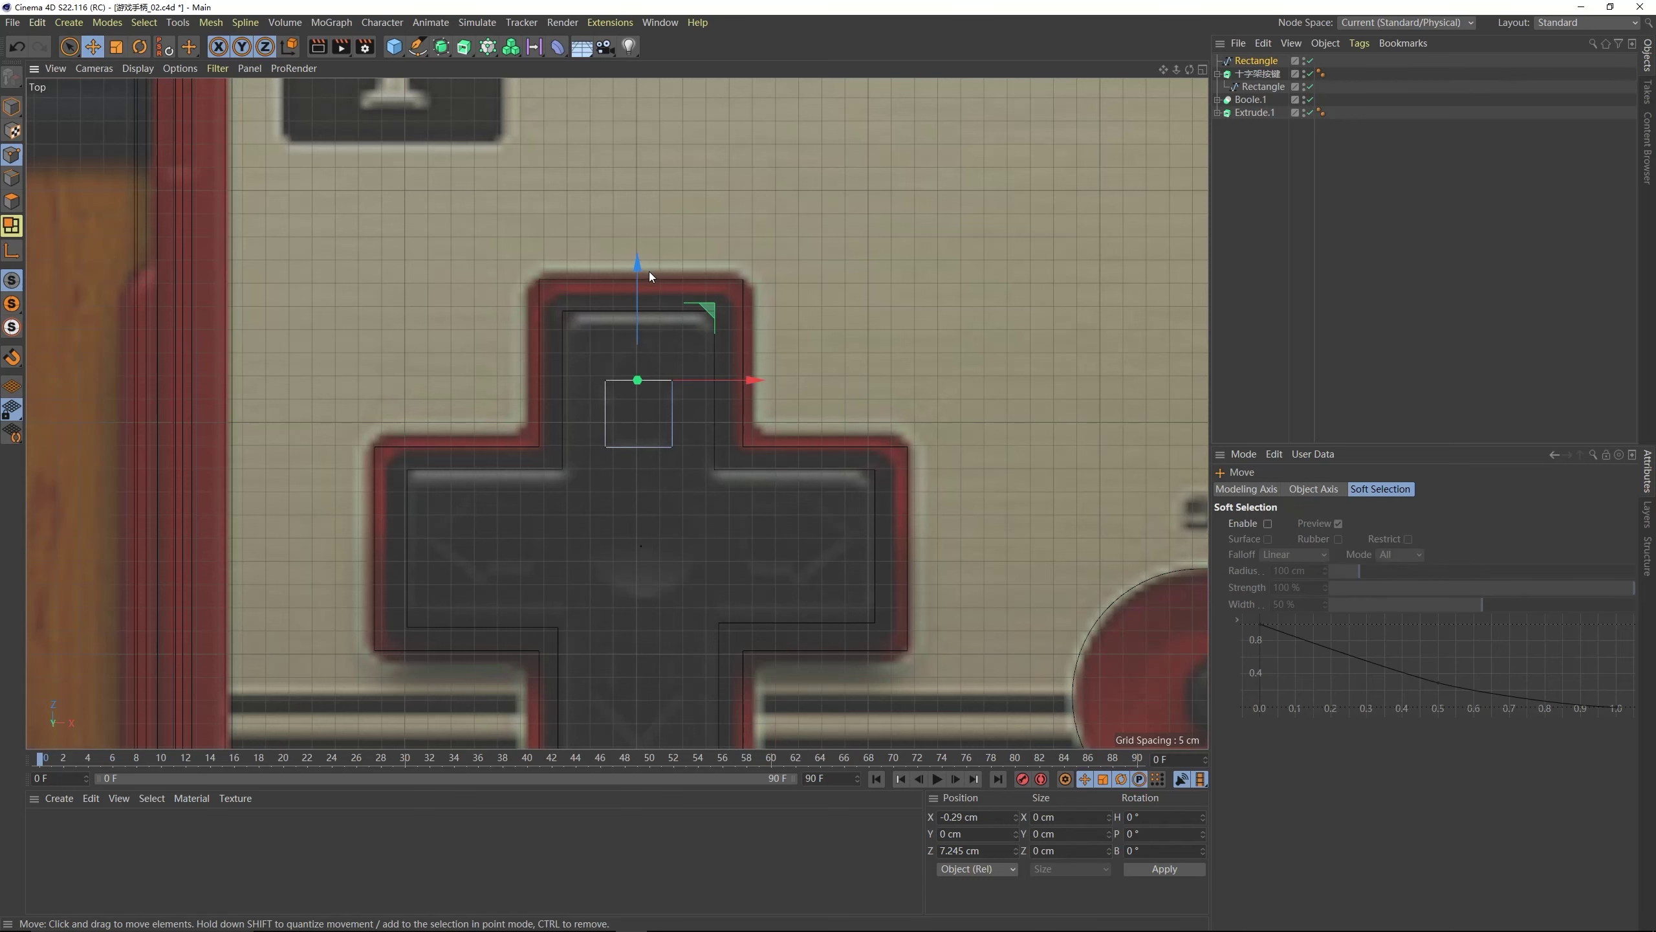
pyautogui.moveTo(638, 263); pyautogui.dragTo(640, 233)
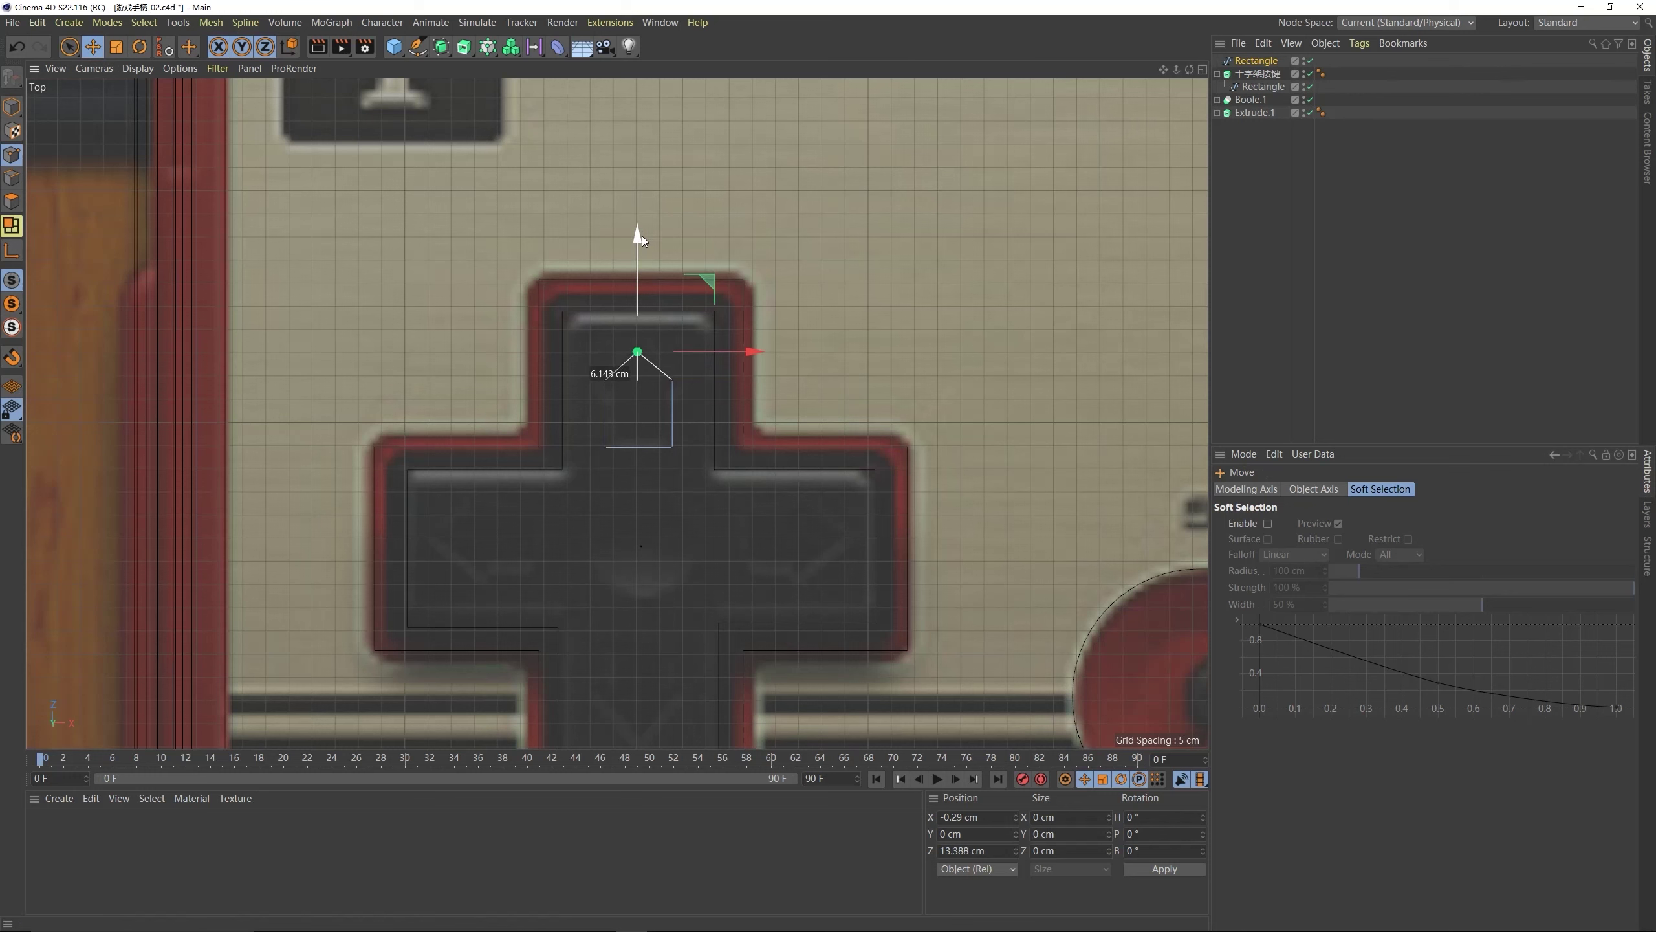
pyautogui.click(637, 363)
pyautogui.click(637, 354)
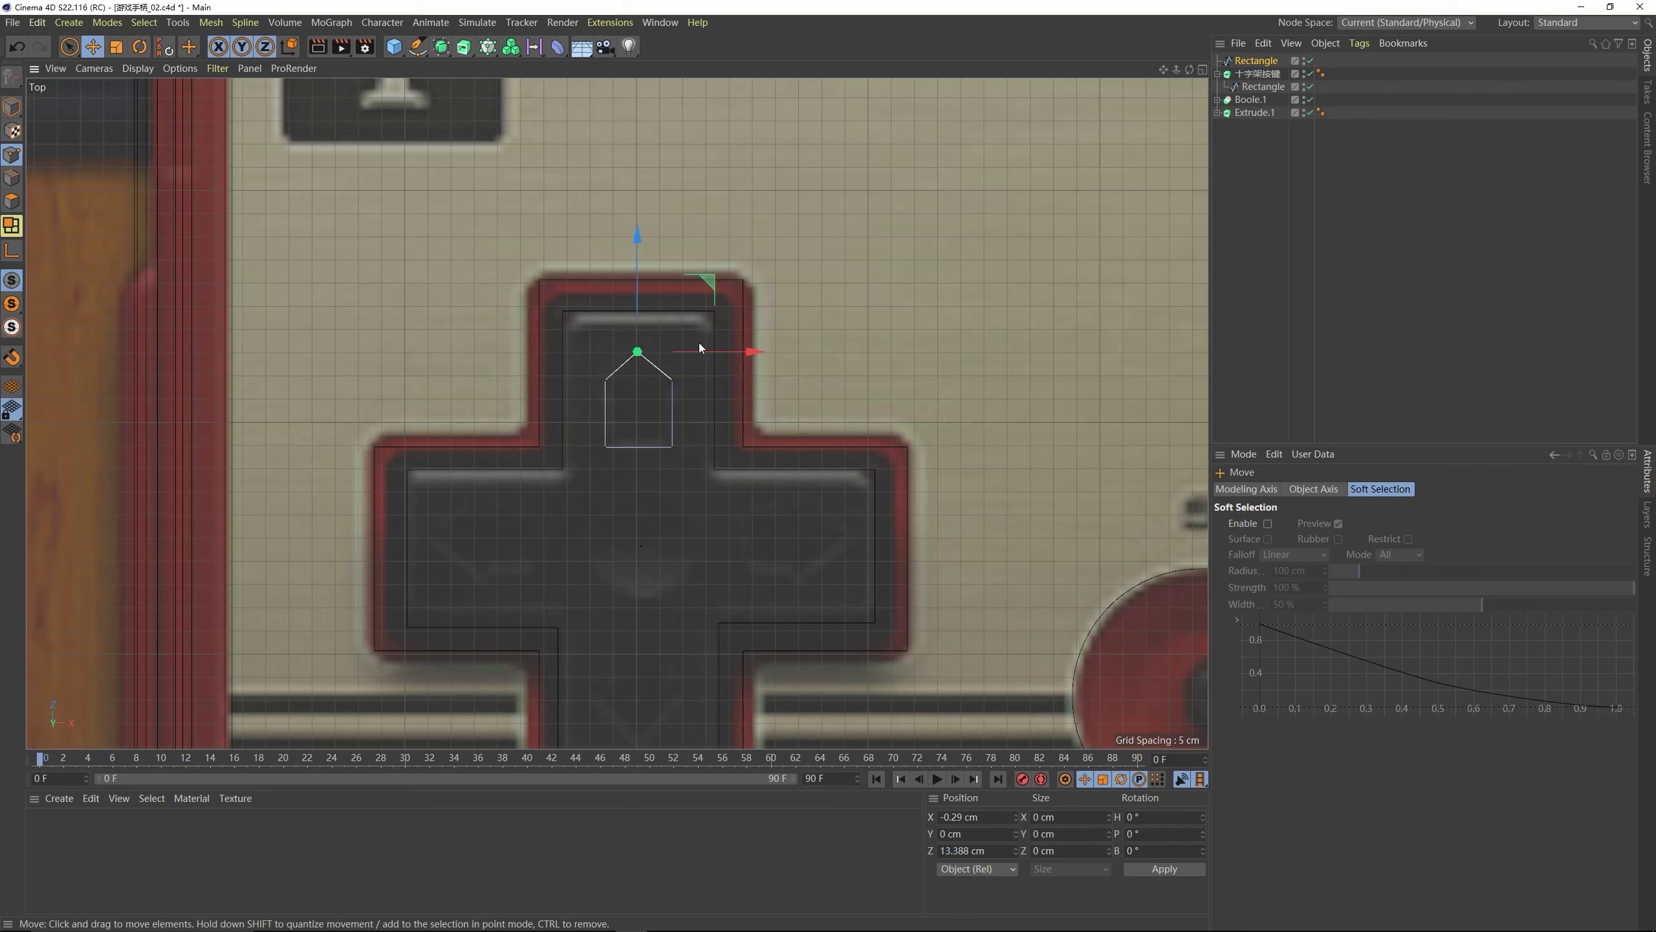
pyautogui.moveTo(695, 356); pyautogui.dragTo(701, 354)
pyautogui.click(660, 427)
pyautogui.scroll(-5, 660, 428)
pyautogui.scroll(6, 661, 428)
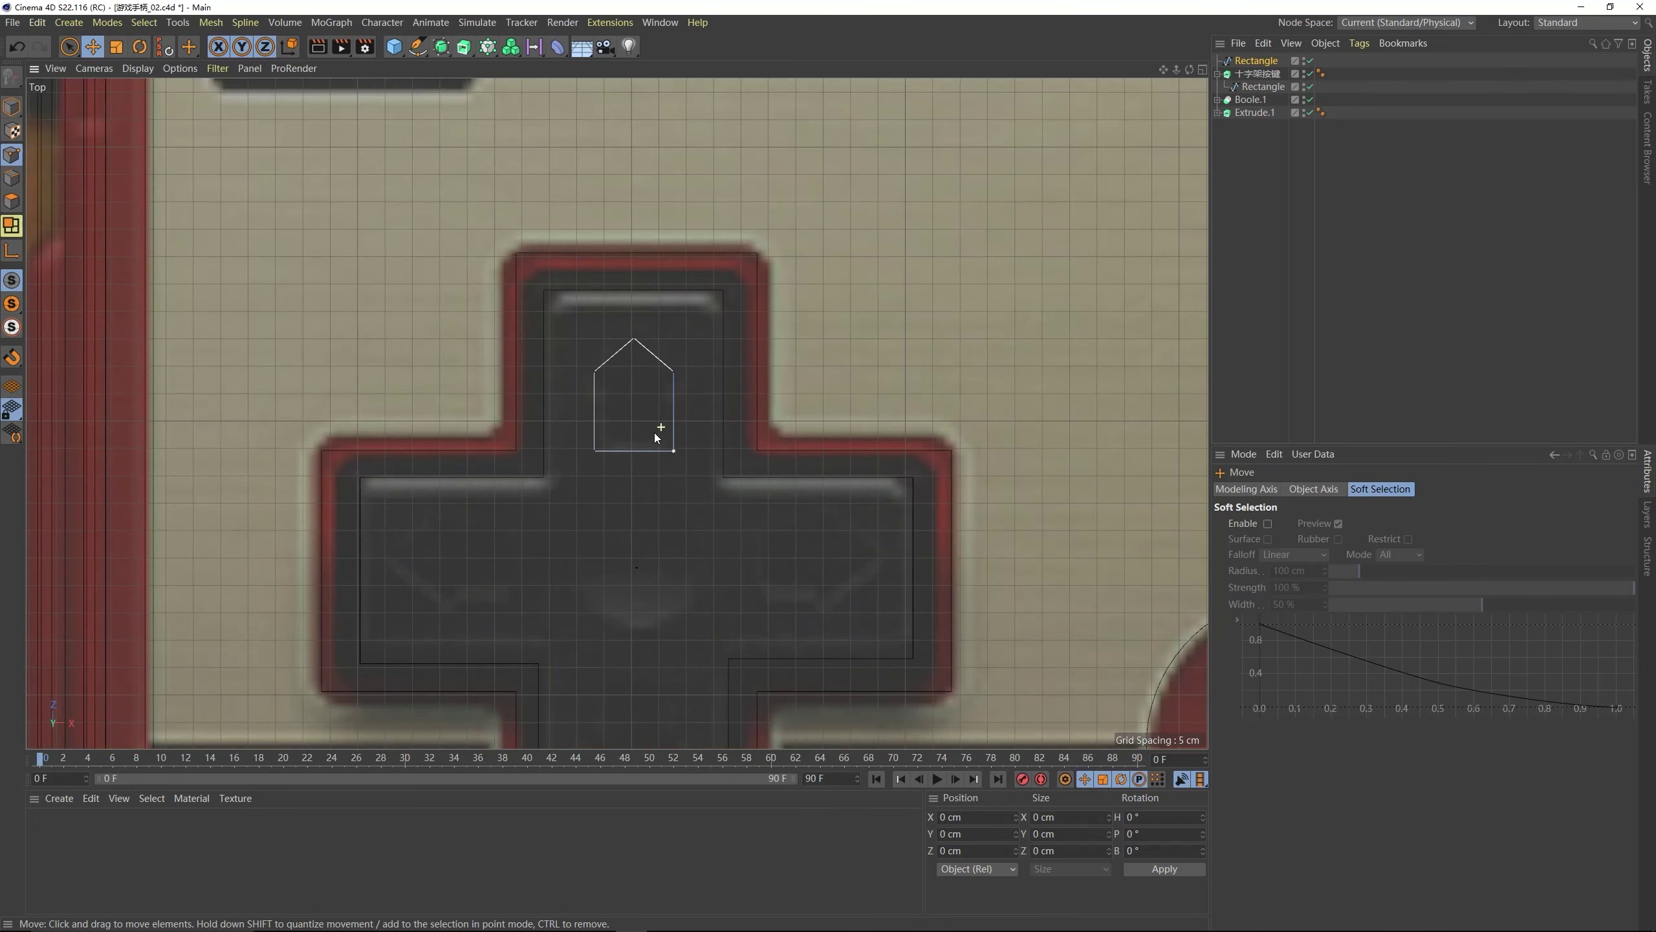
pyautogui.scroll(-6, 763, 309)
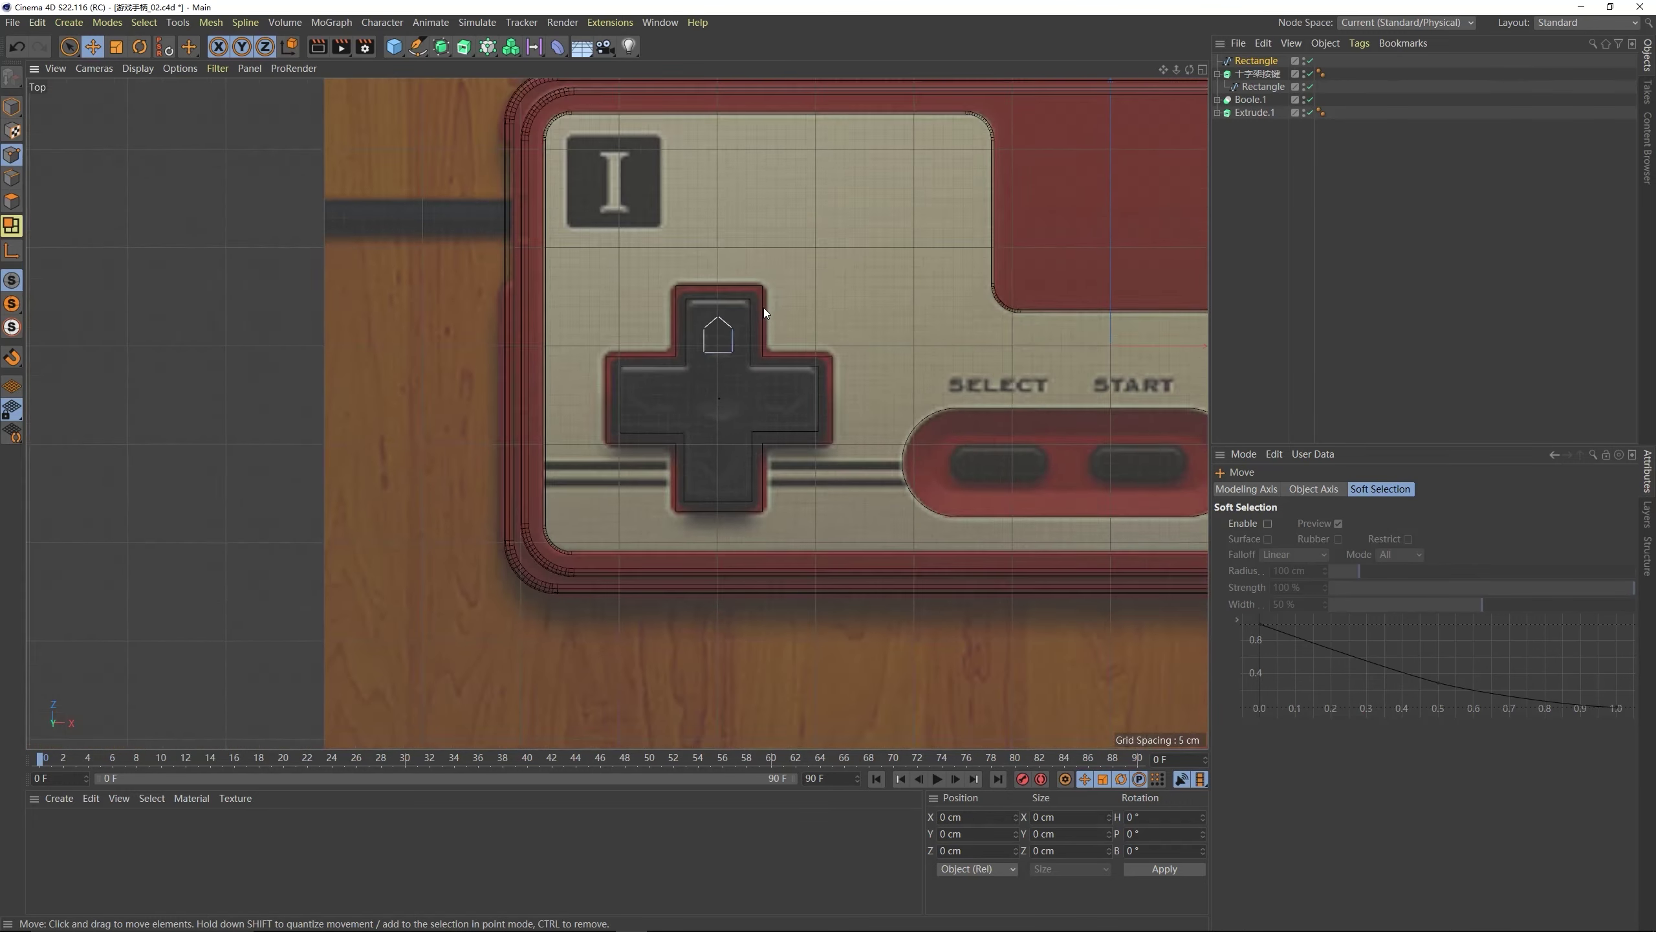
pyautogui.scroll(4, 763, 309)
pyautogui.middleClick(763, 309)
# - Raise the arrow outline above the D-pad and extrude it into a solid
pyautogui.middleClick(375, 298)
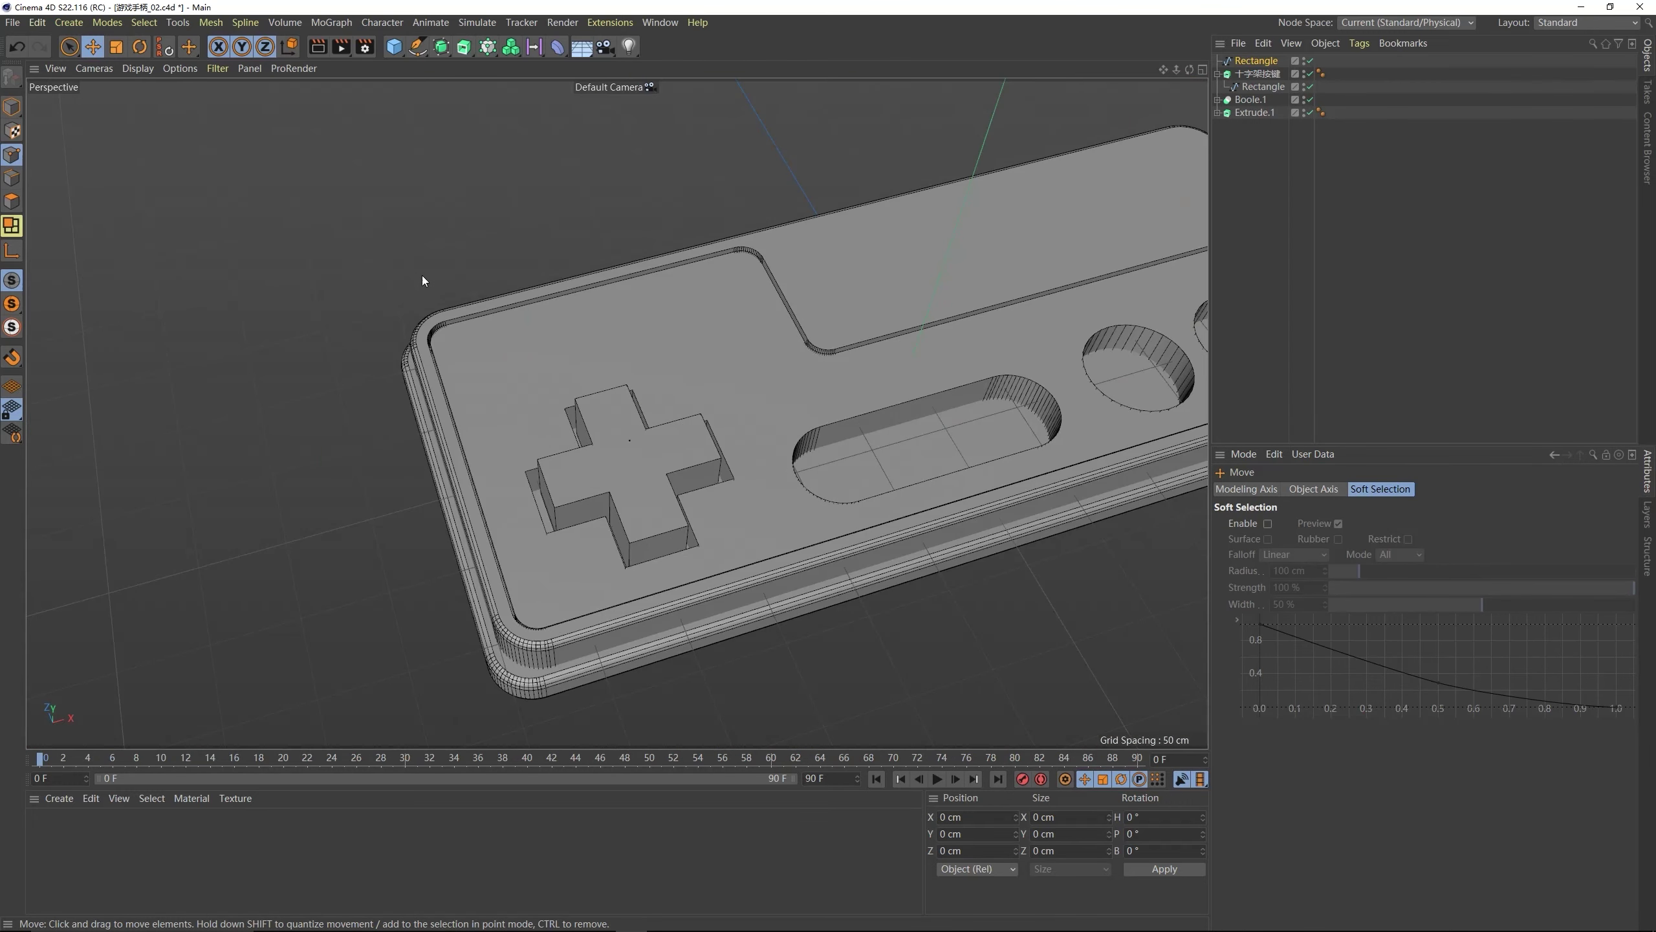
pyautogui.click(1255, 60)
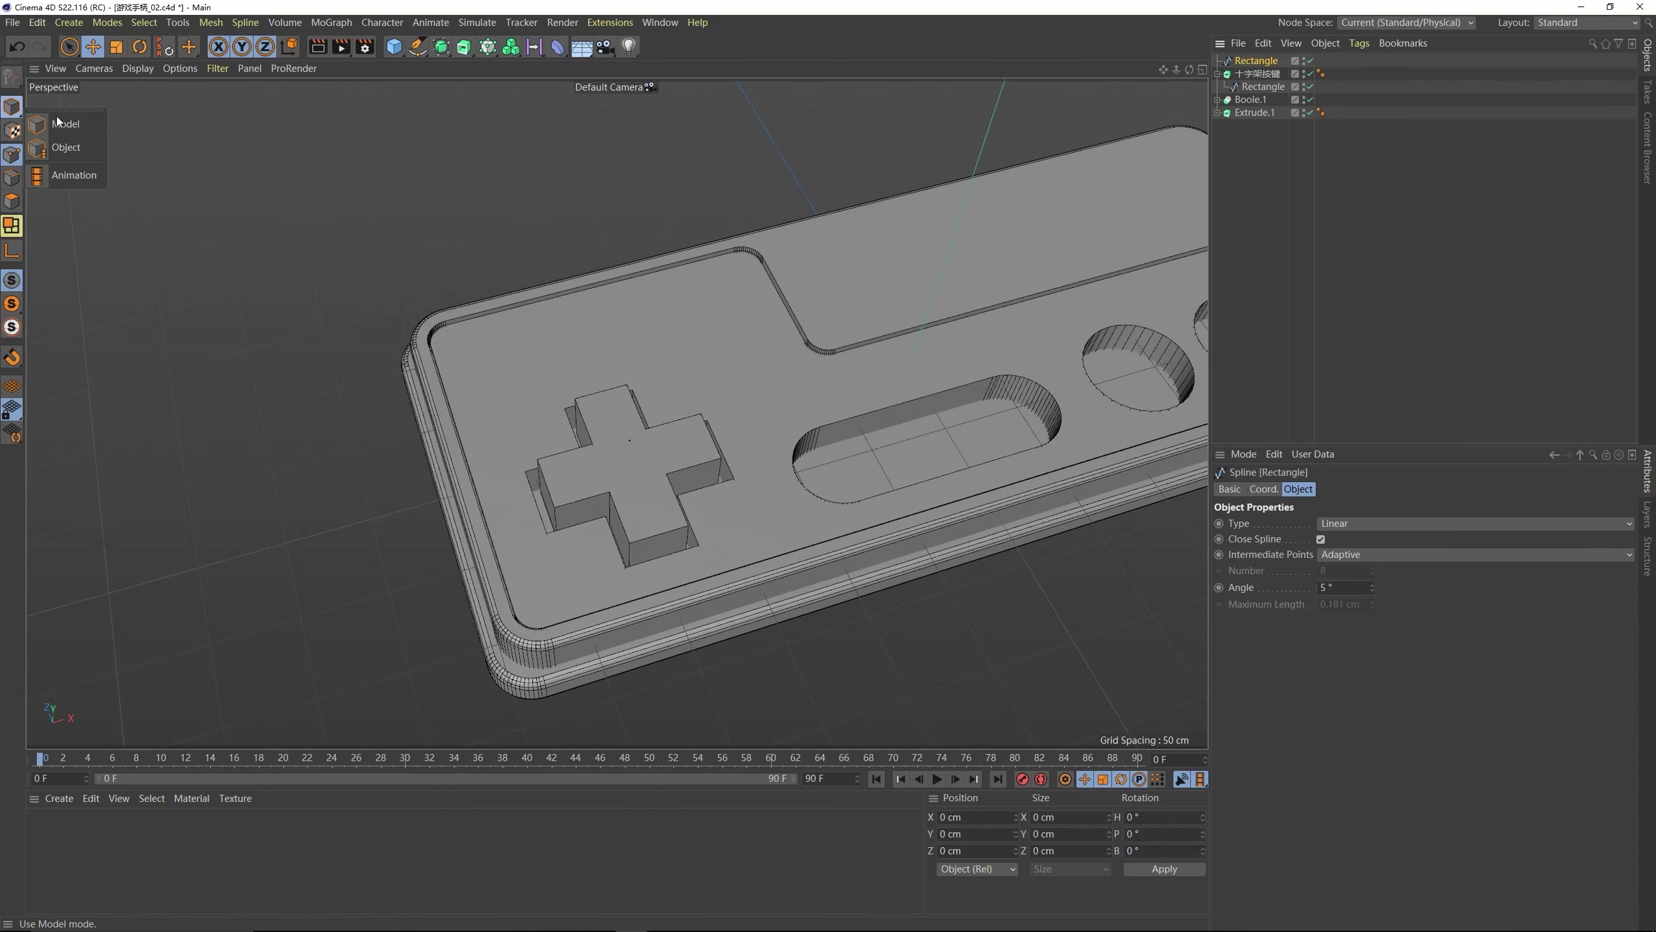
pyautogui.click(11, 106)
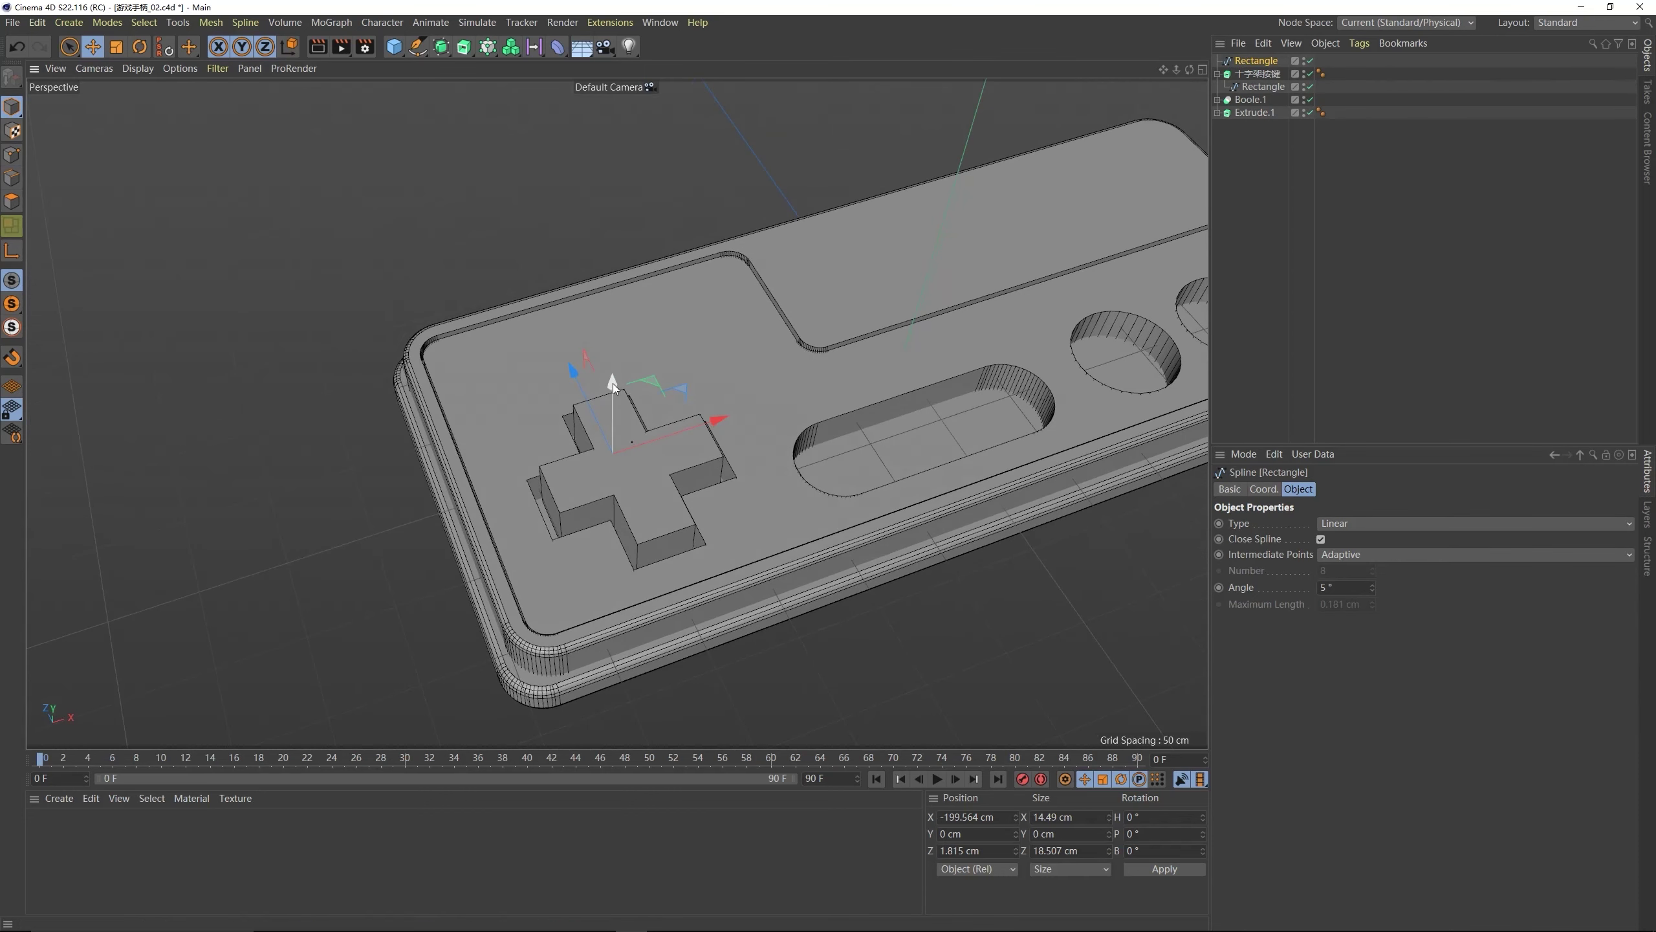
pyautogui.moveTo(613, 383); pyautogui.dragTo(619, 338)
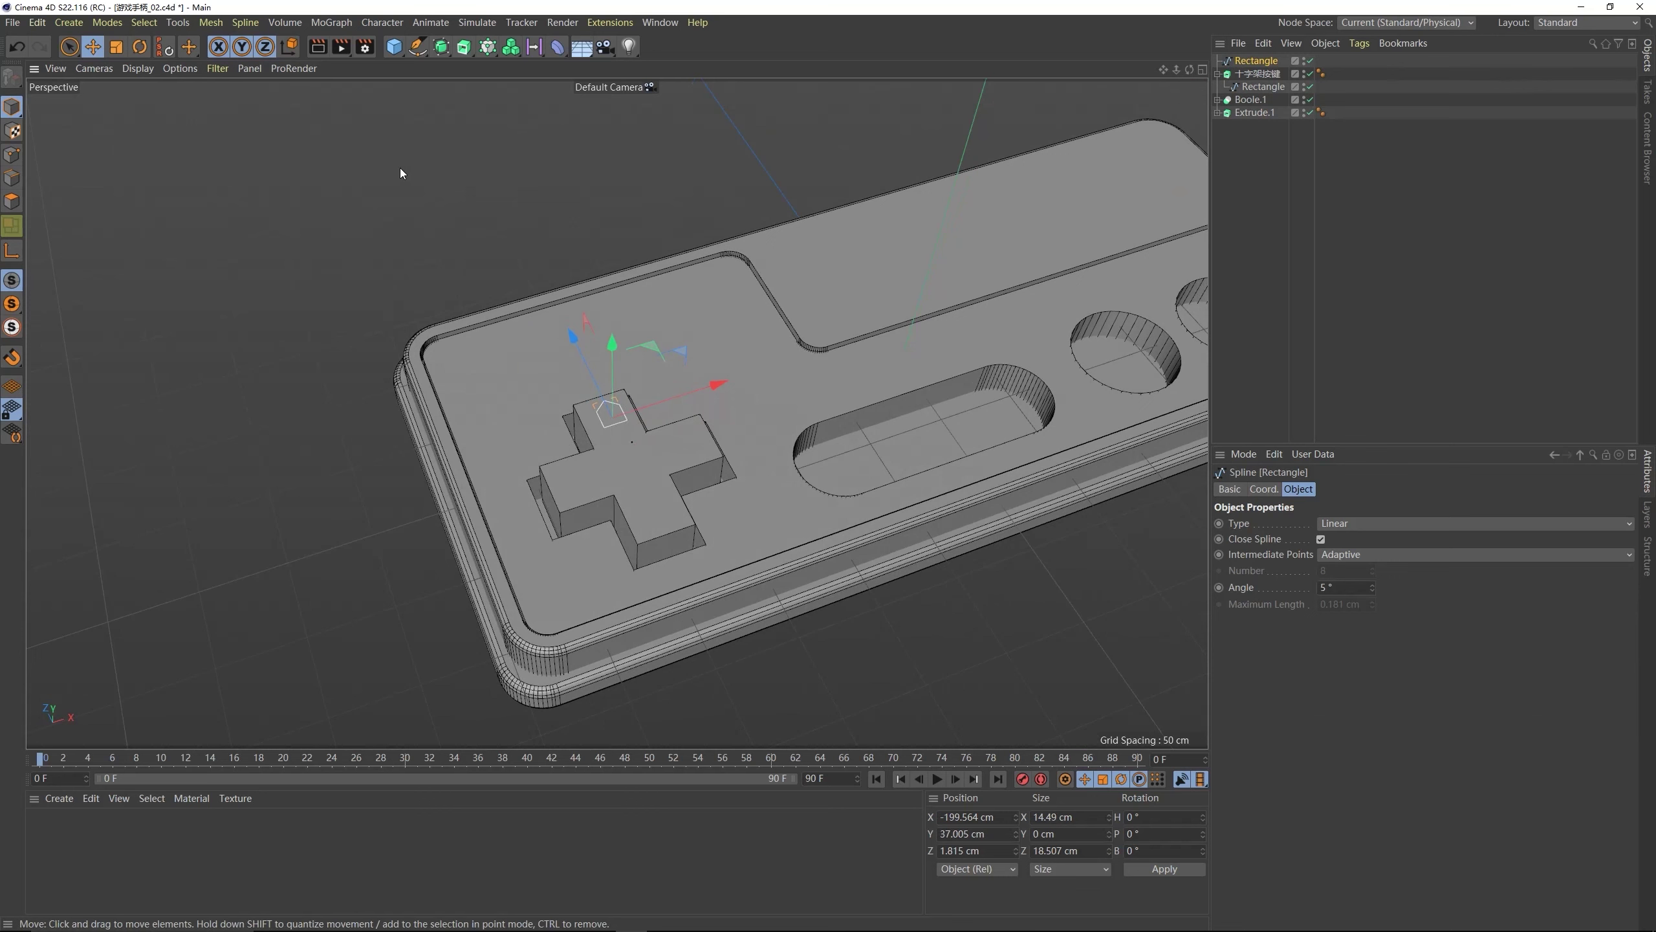
pyautogui.keyDown('alt'); pyautogui.click(467, 50); pyautogui.keyUp('alt')
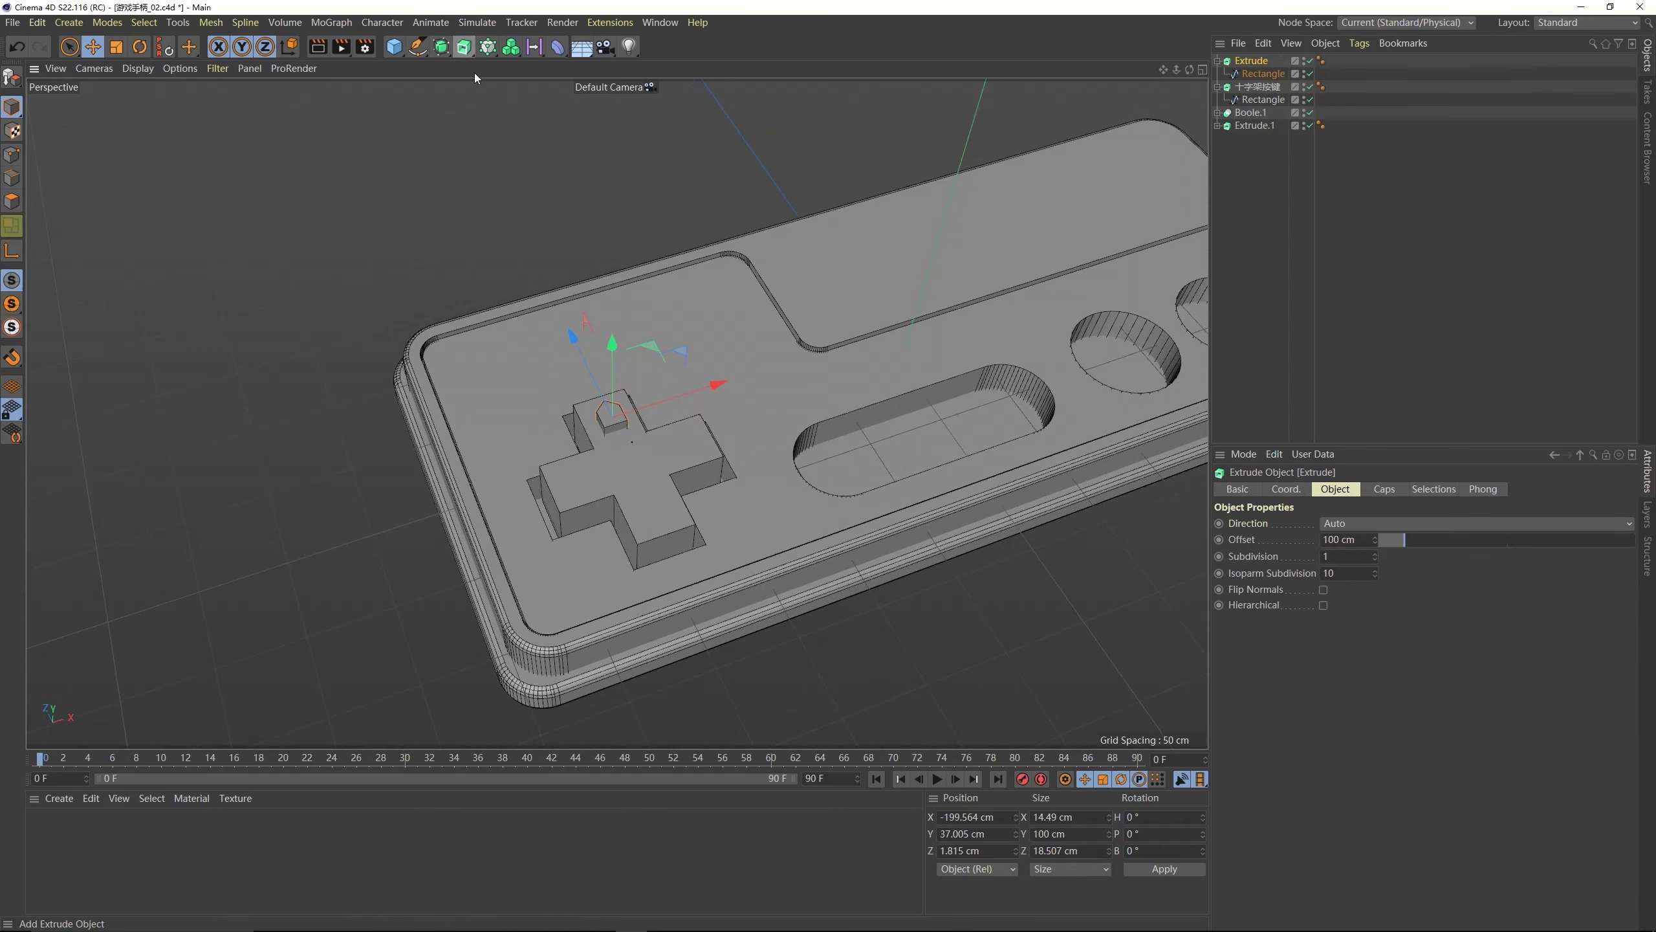
pyautogui.keyDown('alt'); pyautogui.moveTo(606, 392); pyautogui.dragTo(624, 389); pyautogui.keyUp('alt')
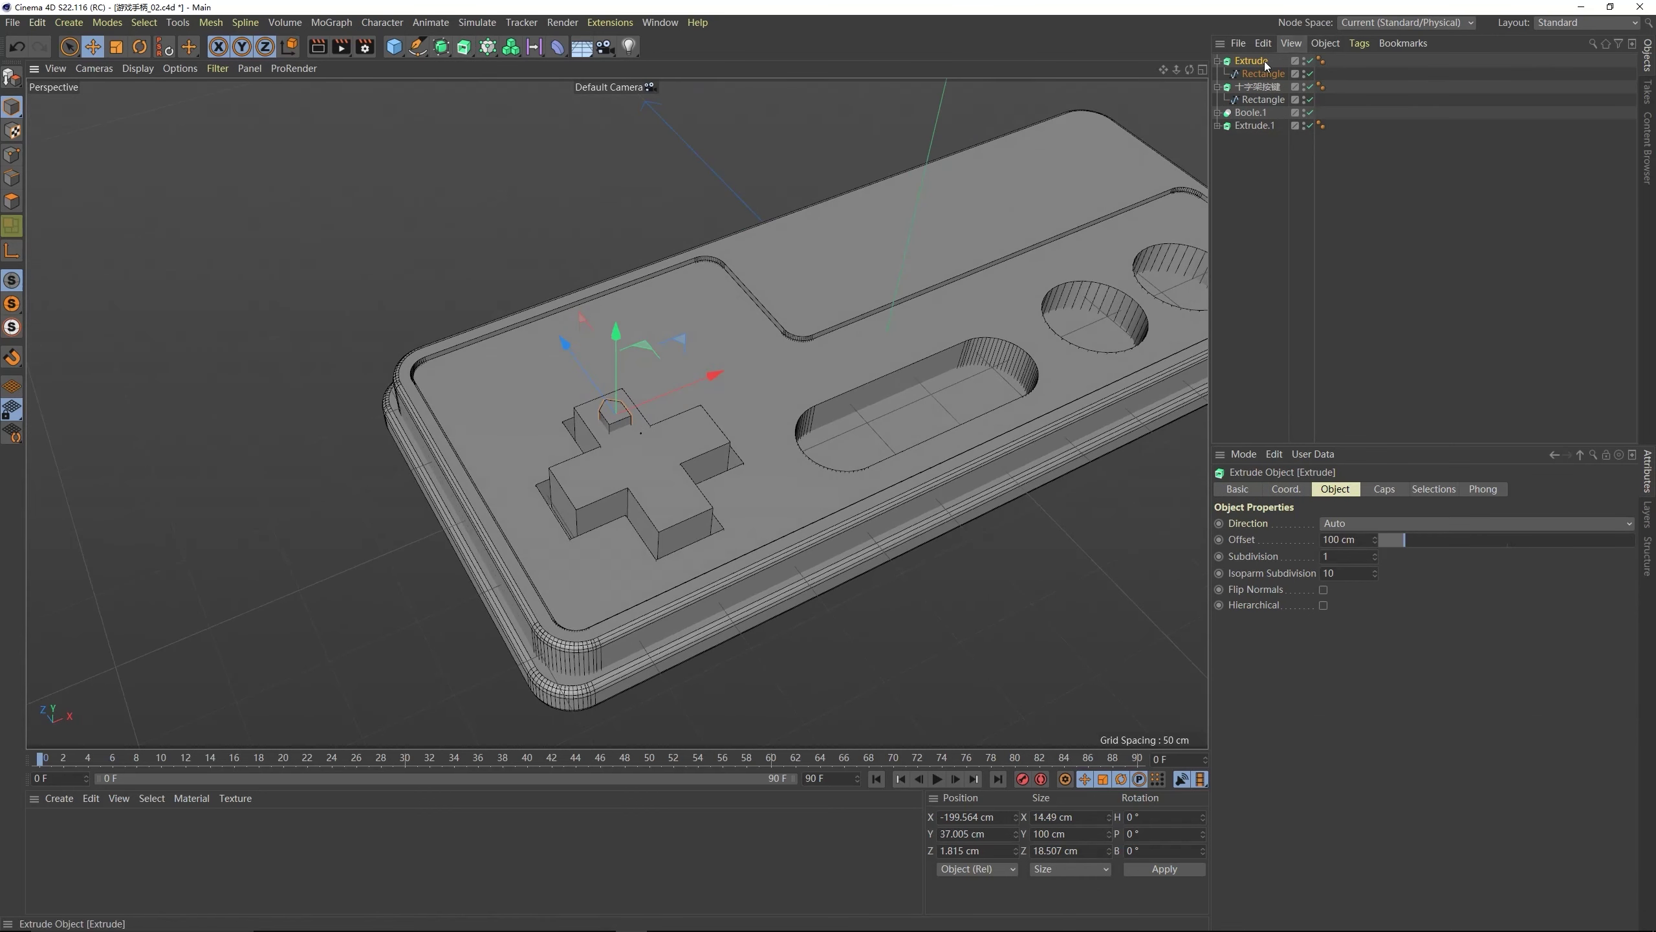
# - Nest 十字架按键 above the arrow Extrude inside a new Boole, then lift the cutter higher
pyautogui.moveTo(454, 50); pyautogui.dragTo(609, 87)
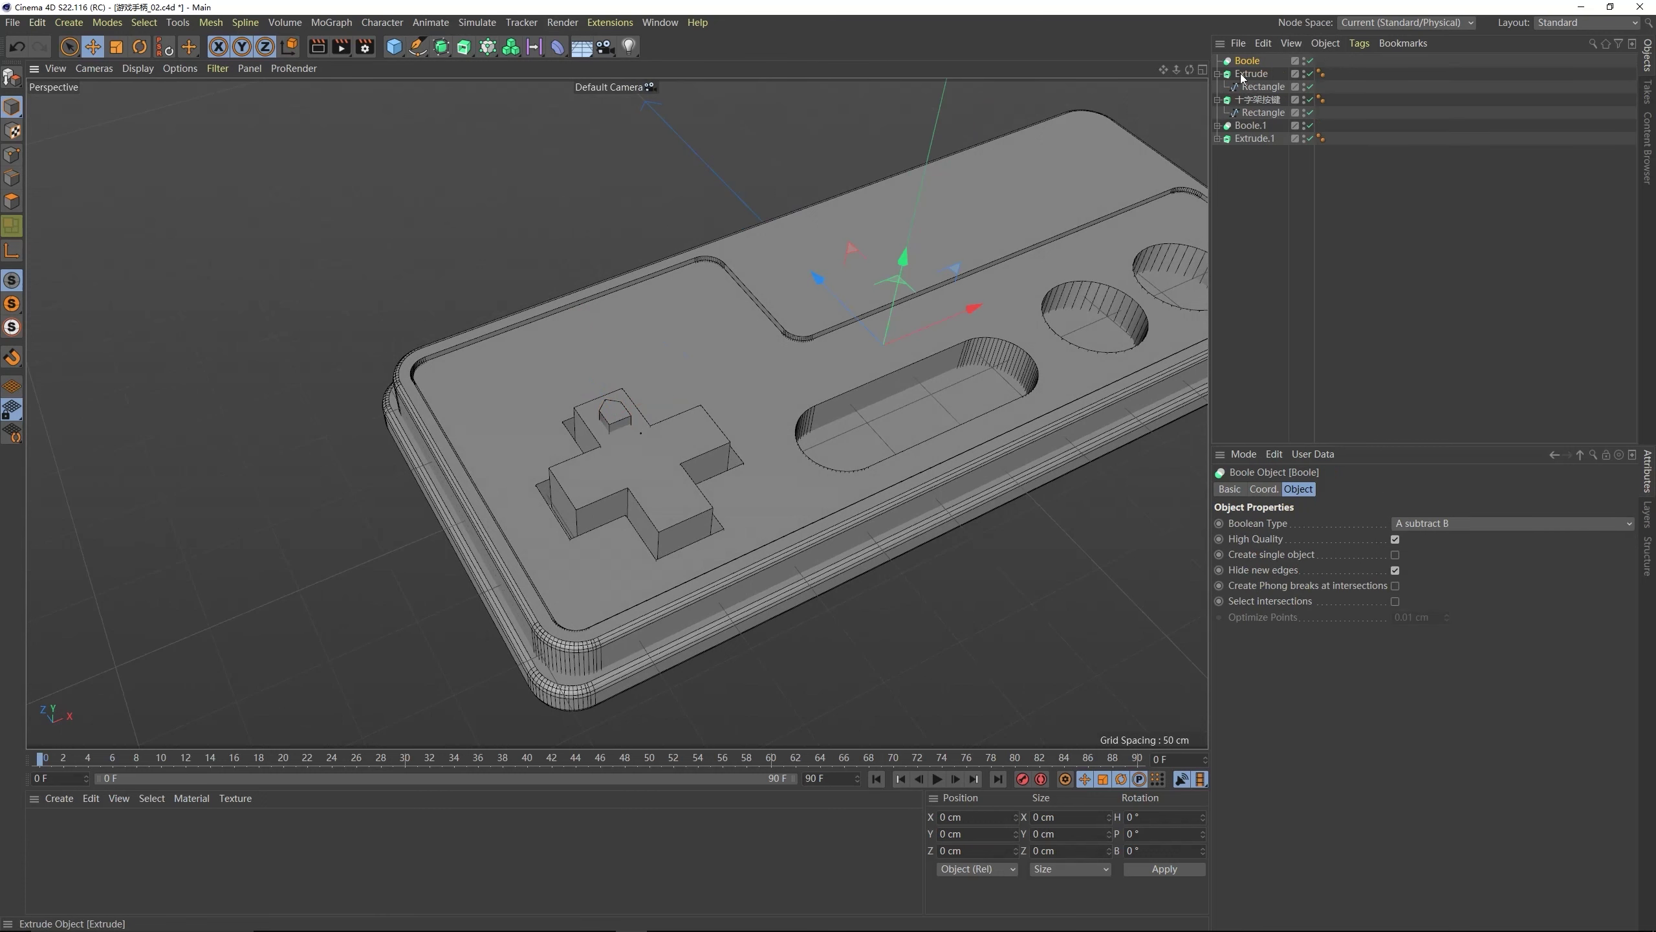
pyautogui.click(1216, 74)
pyautogui.click(1248, 87)
pyautogui.keyDown('ctrl'); pyautogui.click(1250, 74); pyautogui.keyUp('ctrl')
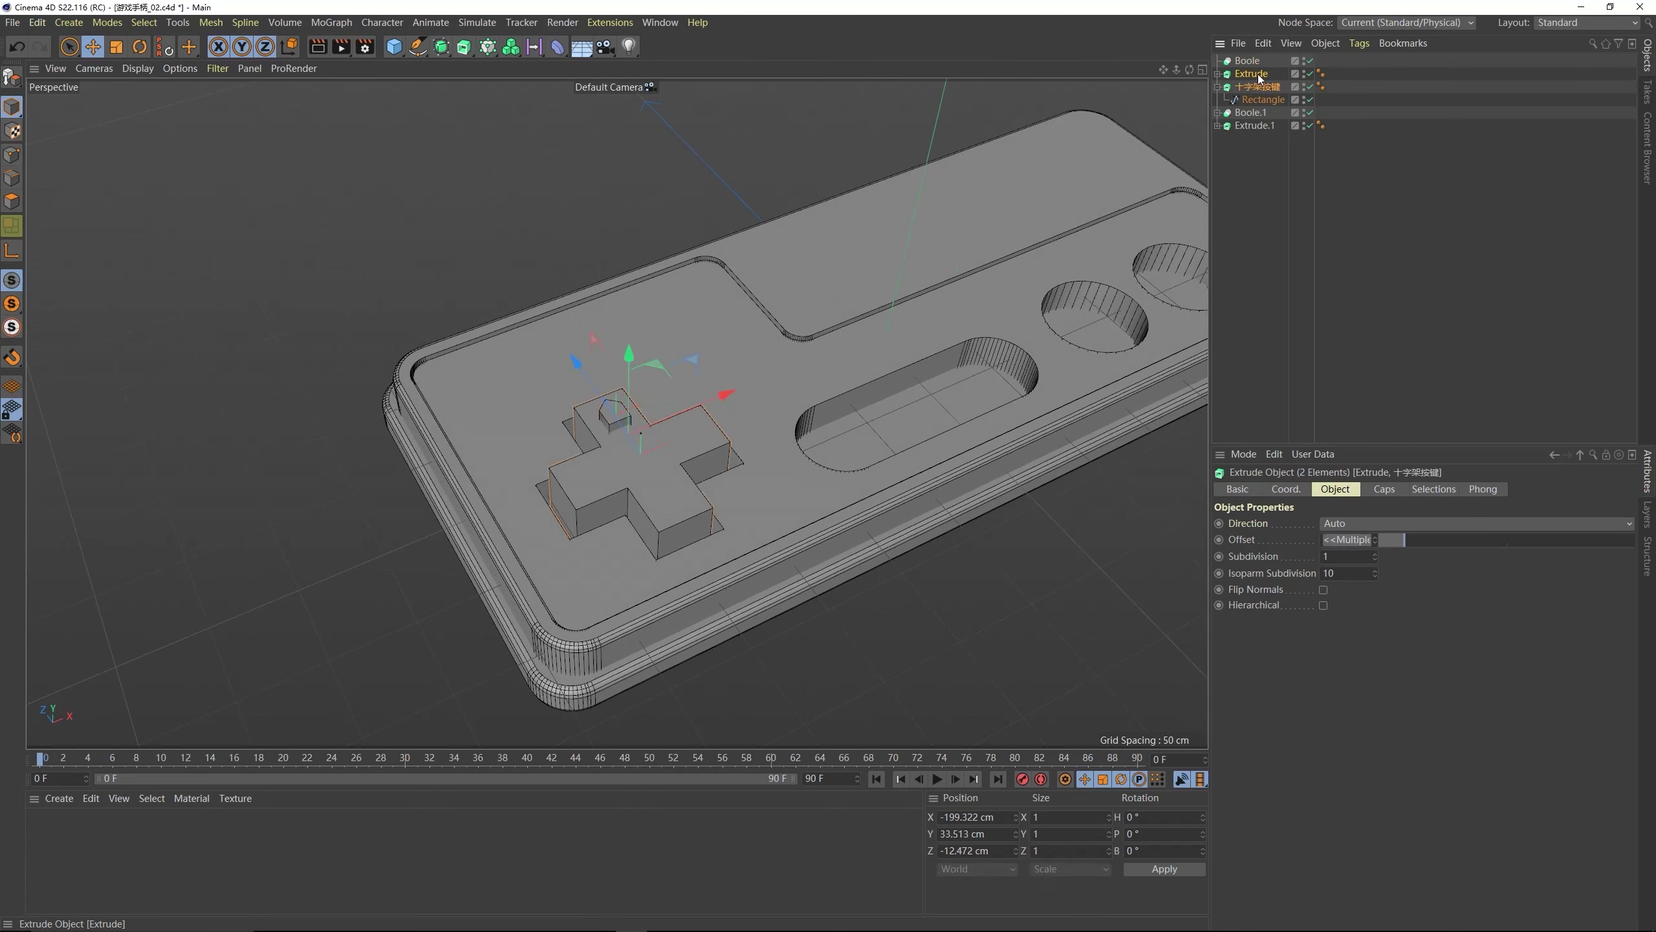
pyautogui.moveTo(1261, 82); pyautogui.dragTo(1258, 68)
pyautogui.click(1247, 61)
pyautogui.click(1270, 87)
pyautogui.click(1252, 209)
pyautogui.moveTo(561, 433)
pyautogui.keyDown('alt'); pyautogui.mouseDown()
pyautogui.moveTo(557, 518)
pyautogui.moveTo(566, 427)
pyautogui.mouseUp(); pyautogui.keyUp('alt')
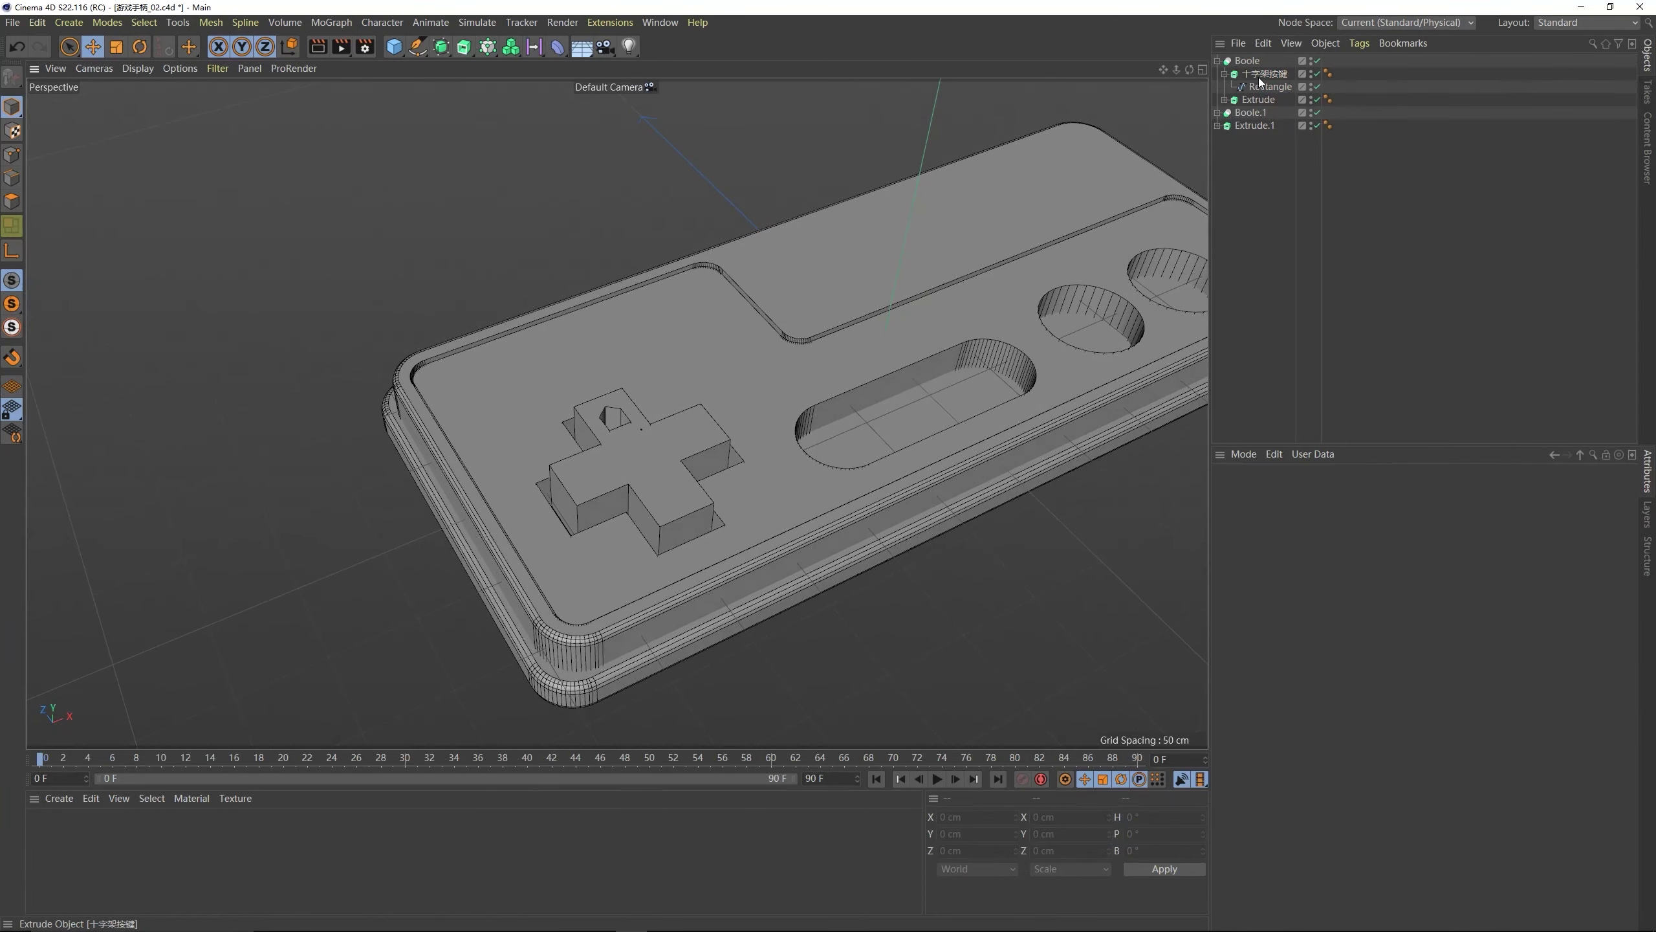
pyautogui.click(1259, 91)
pyautogui.click(1261, 98)
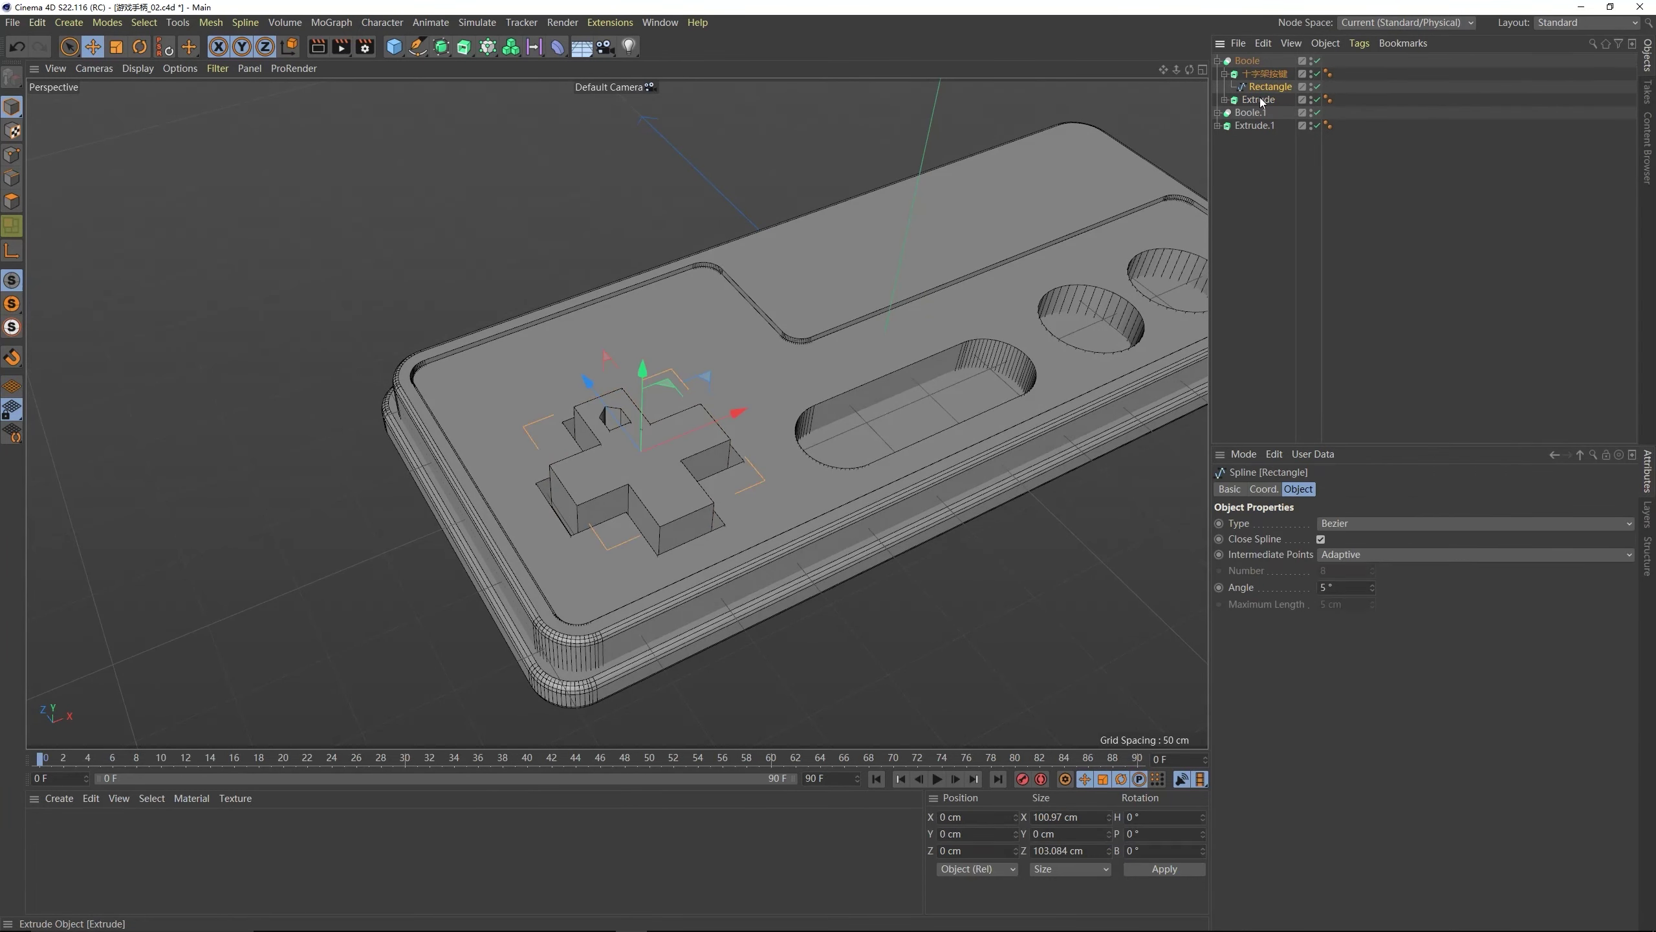
pyautogui.moveTo(614, 331); pyautogui.dragTo(625, 274)
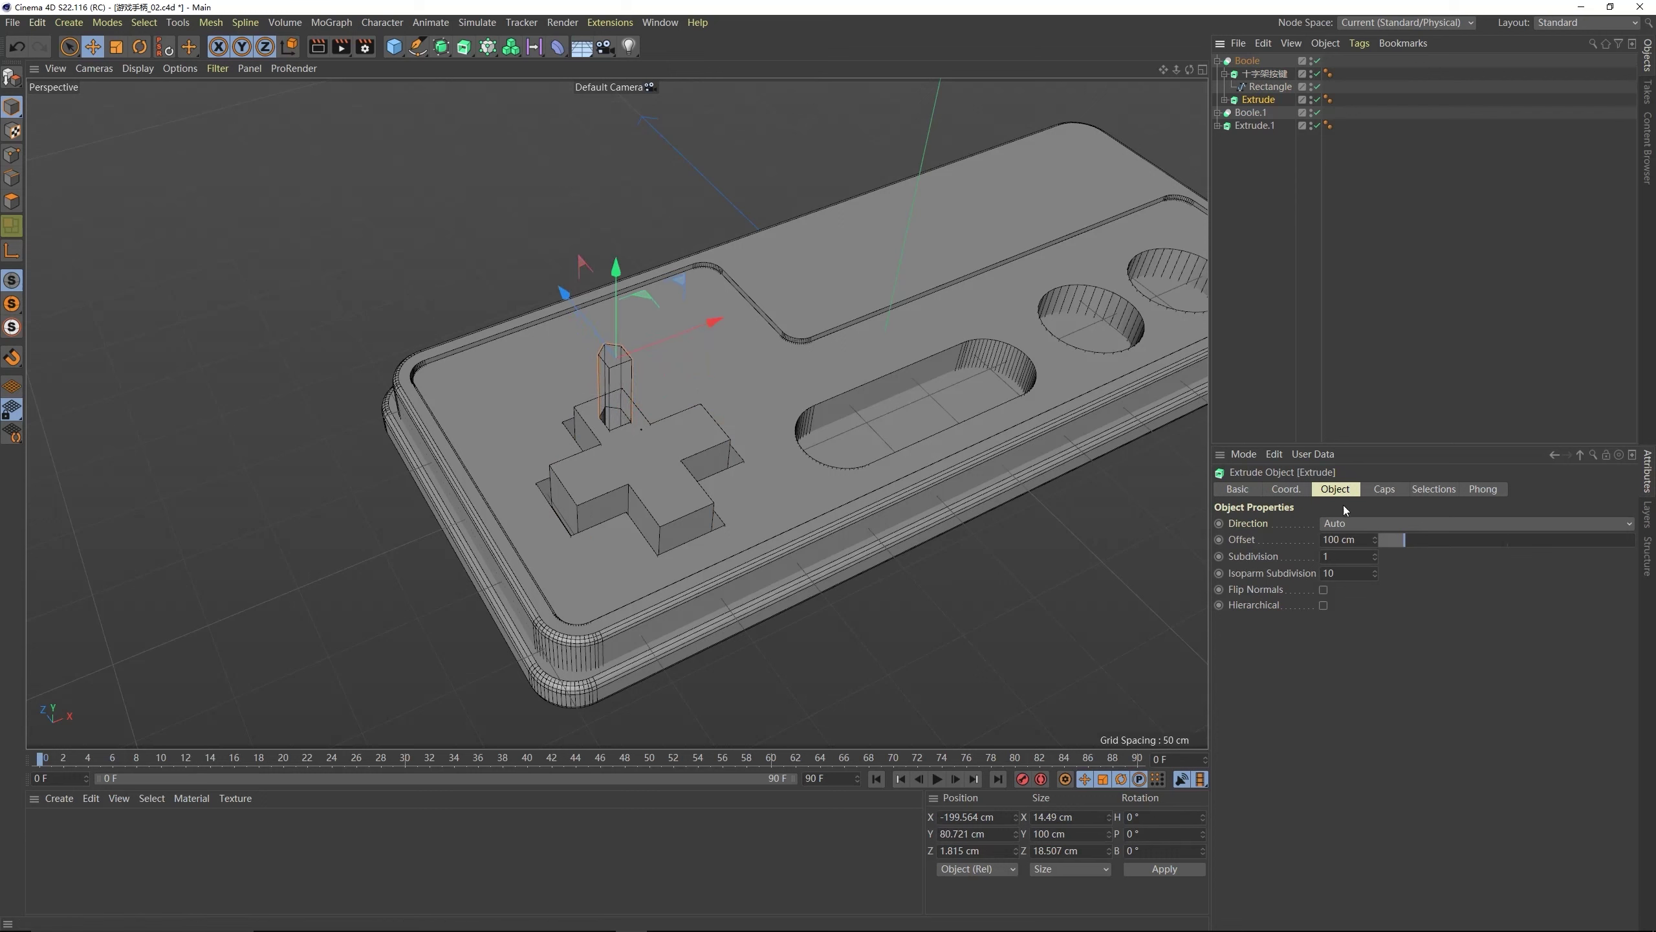
# - Shorten the arrow cutter's extrusion to 11 cm so the Boole carves the upper-arm recess
pyautogui.click(619, 412)
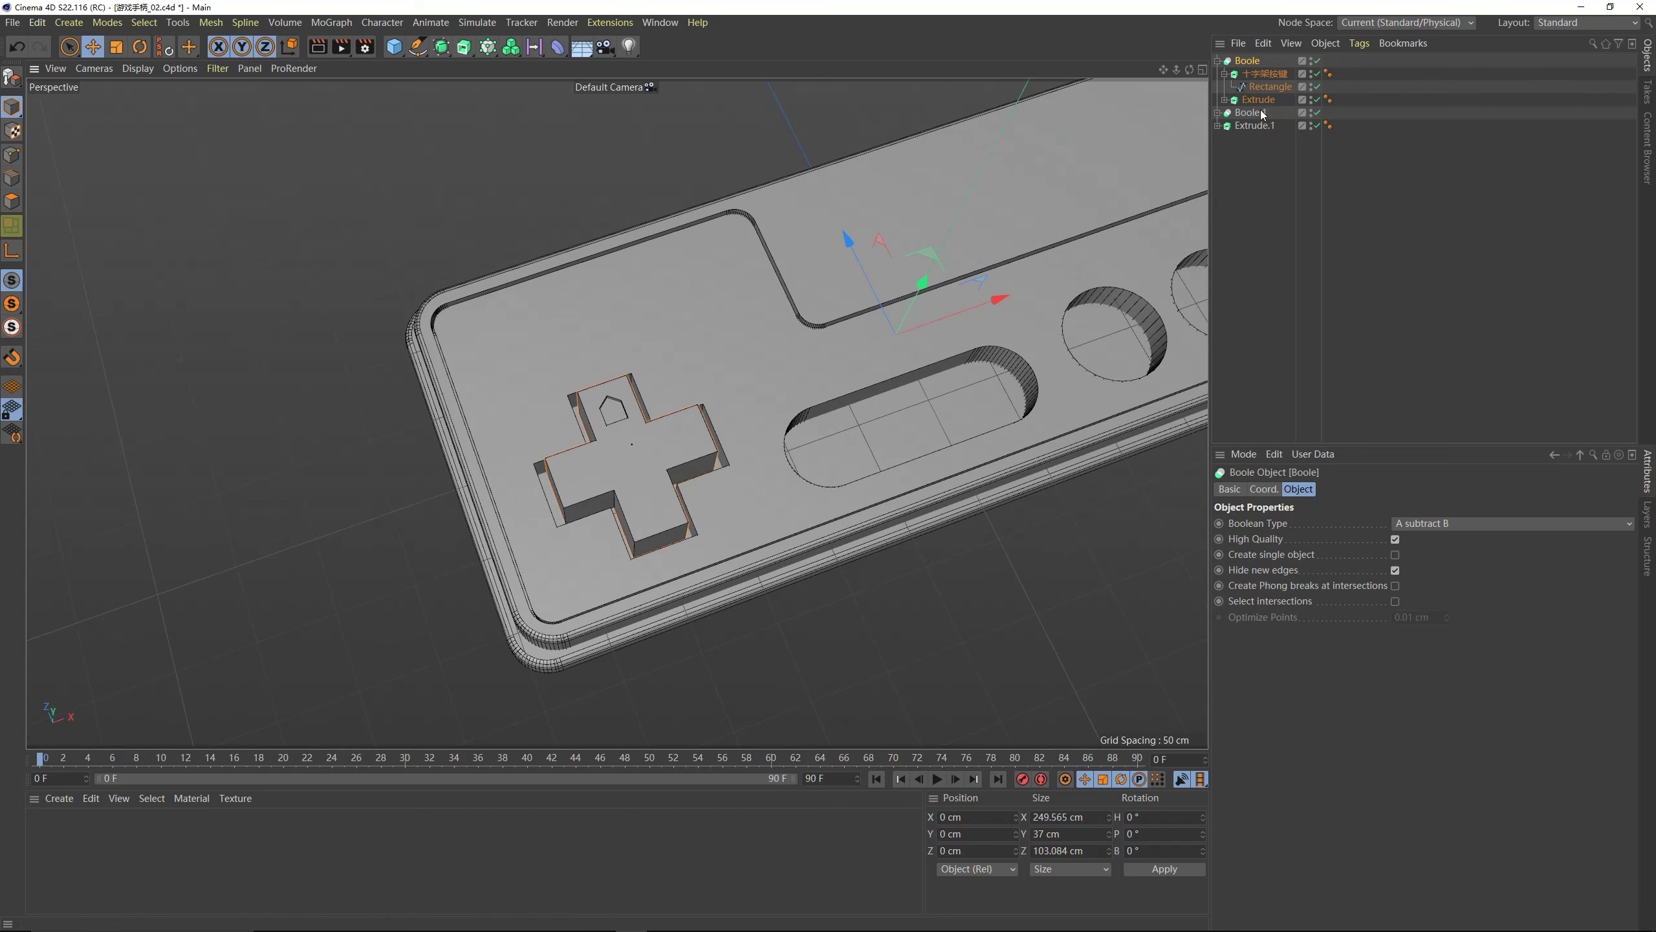
pyautogui.click(1225, 73)
# - Group the arrow cutter in a Null and place a flipped copy on the lower arm
pyautogui.click(1255, 88)
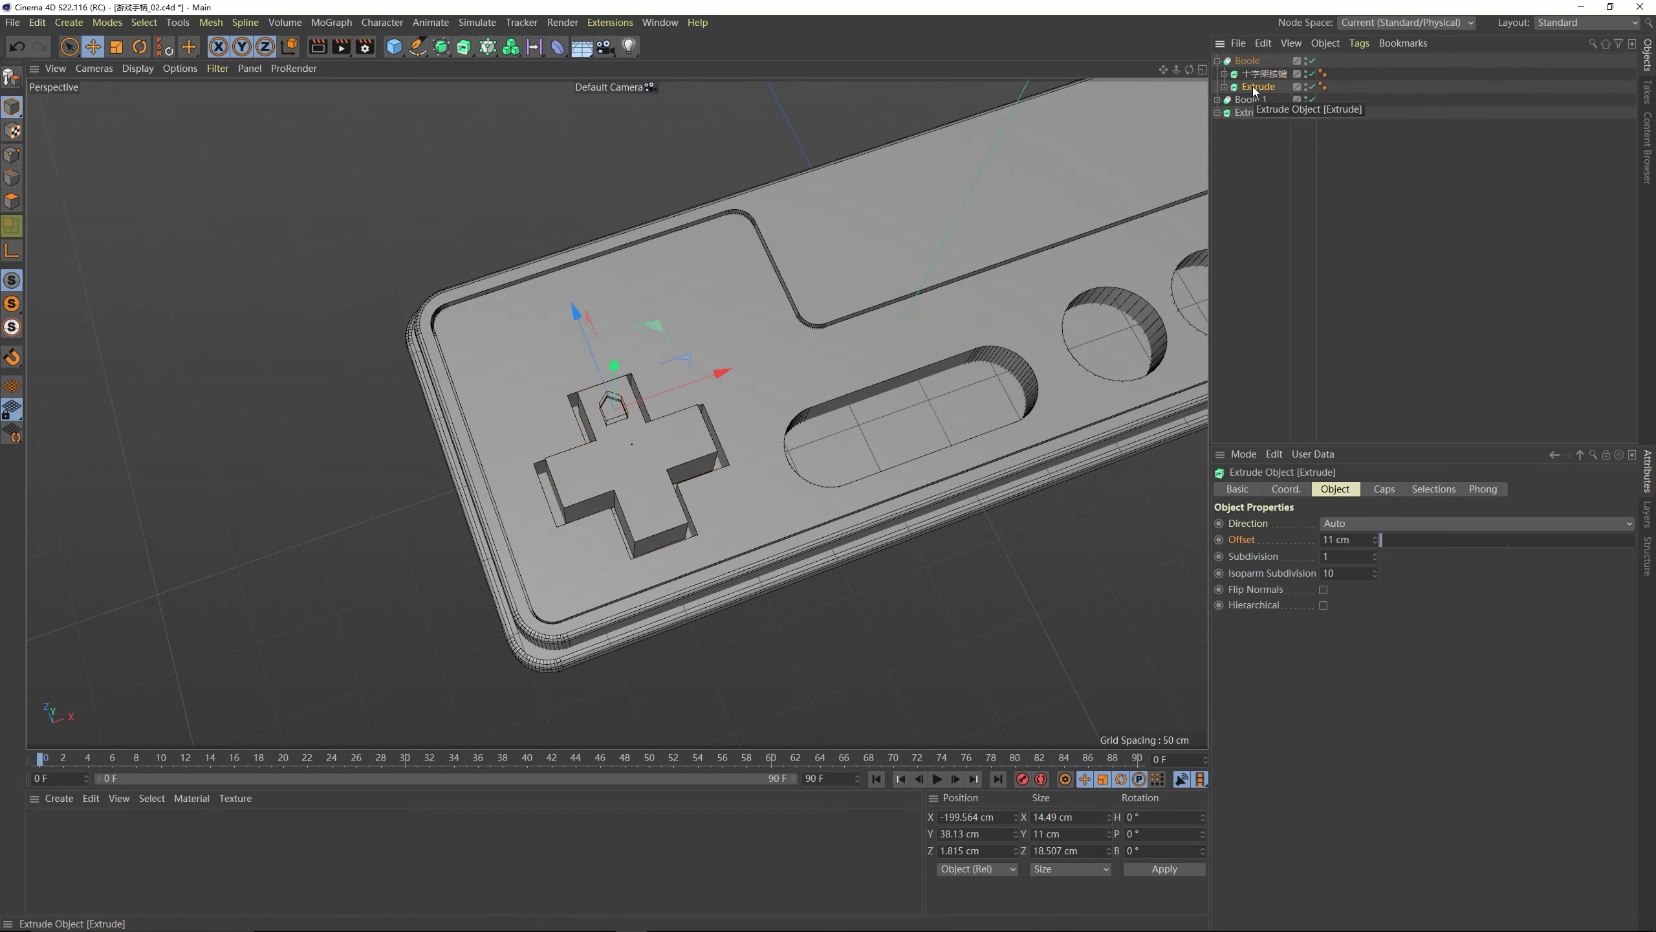
pyautogui.hotkey('alt', 'g')
pyautogui.hotkey('ctrl', 'c')
pyautogui.hotkey('ctrl', 'v')
pyautogui.press('r')
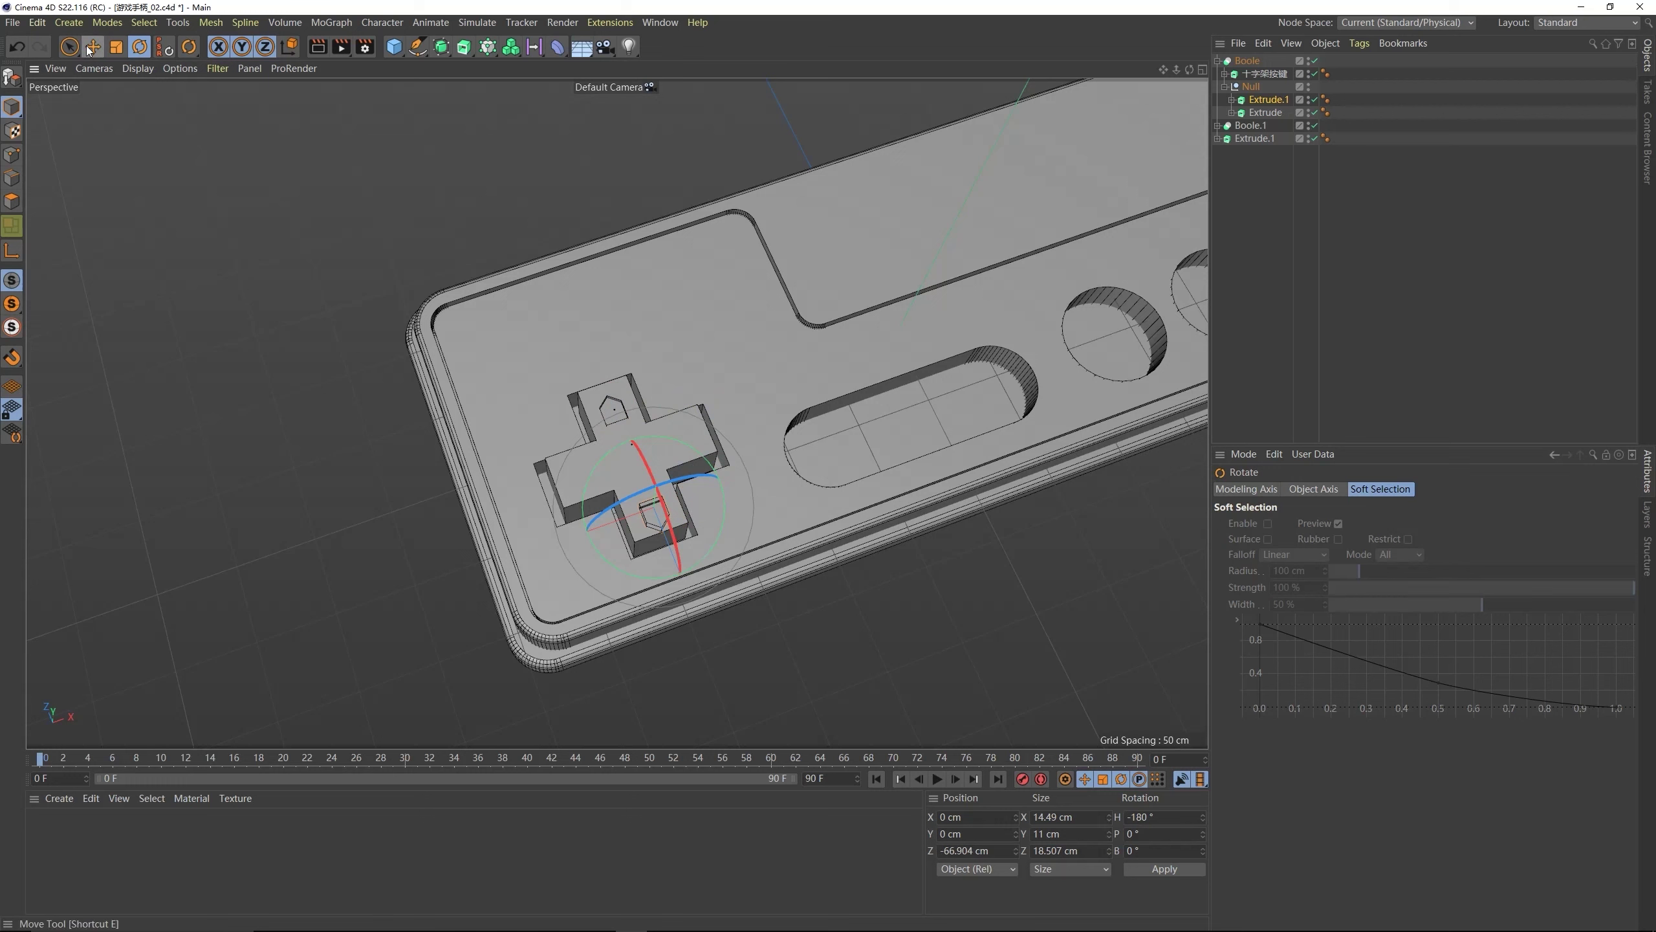
pyautogui.press('e')
pyautogui.moveTo(667, 557); pyautogui.dragTo(653, 503)
# - Duplicate the cutter, rotate it 90°, and center it on the left arm in Top view
pyautogui.hotkey('ctrl', 'c')
pyautogui.hotkey('ctrl', 'v')
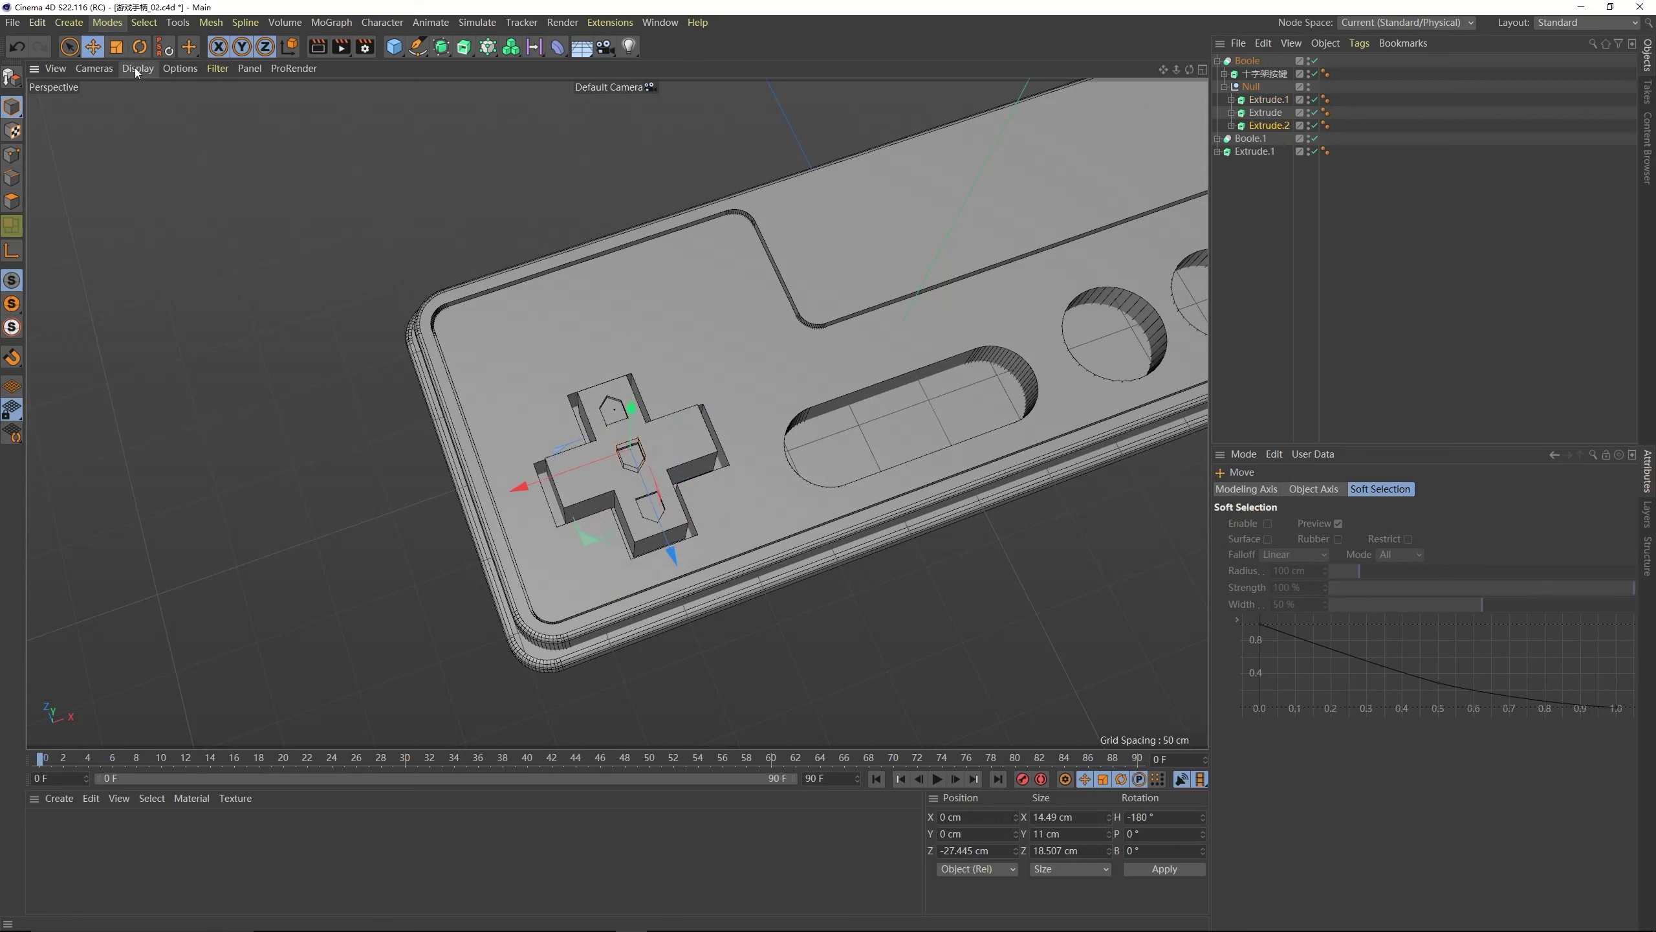
pyautogui.click(139, 47)
pyautogui.moveTo(701, 453); pyautogui.dragTo(622, 551)
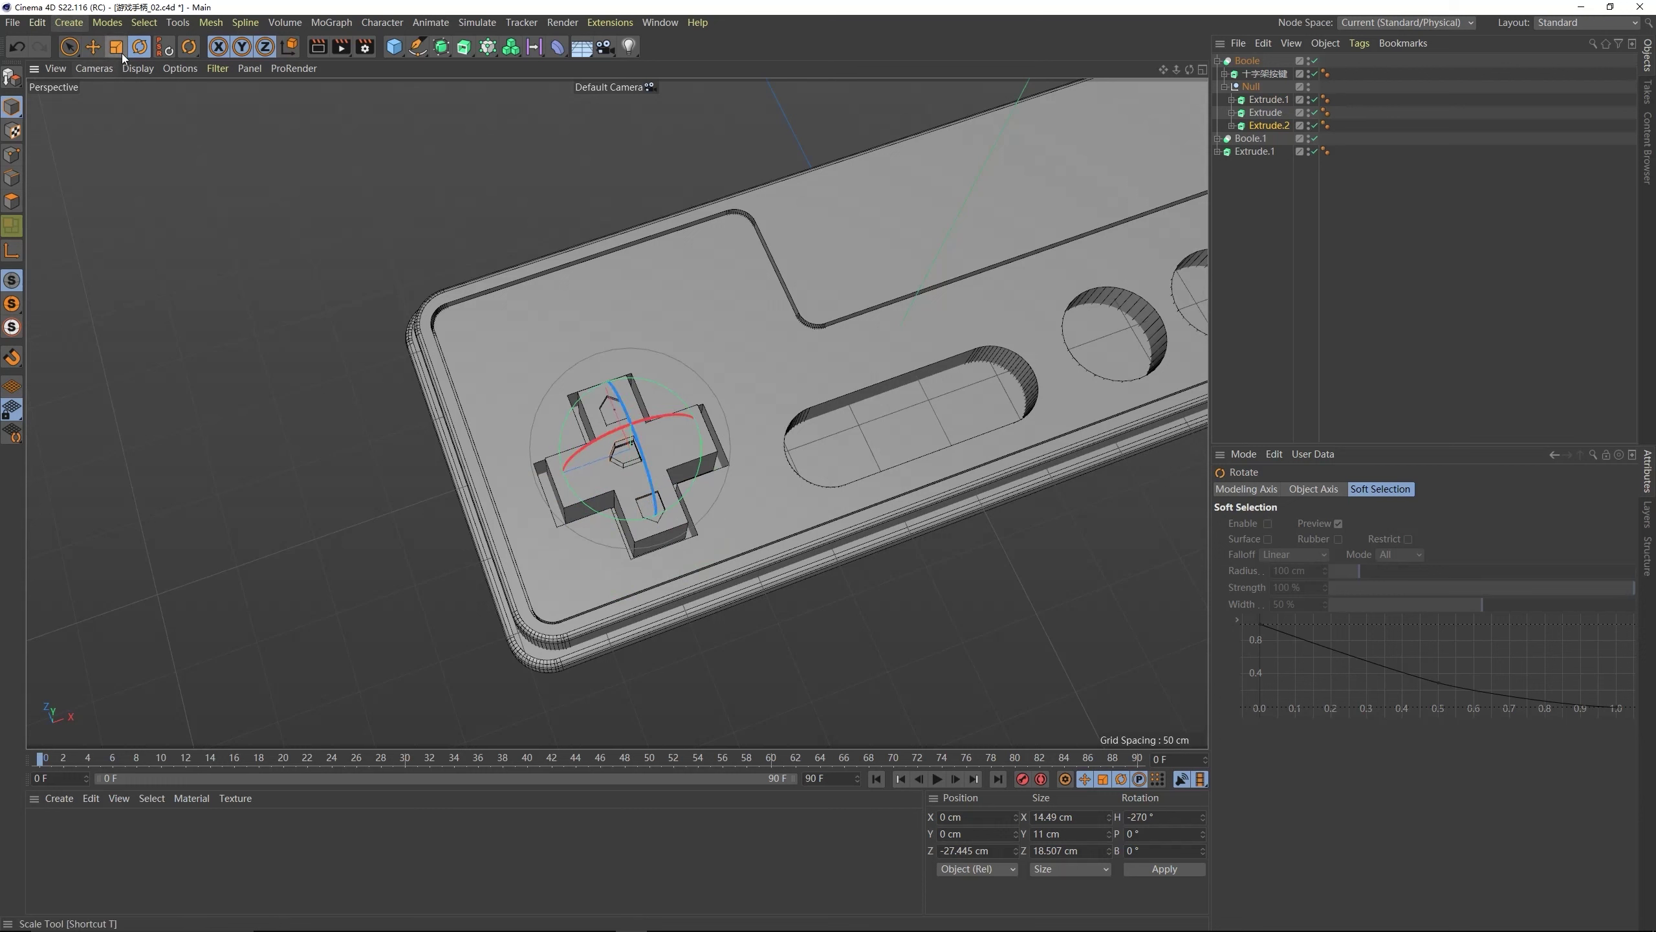
pyautogui.click(93, 46)
pyautogui.moveTo(566, 480); pyautogui.dragTo(516, 501)
pyautogui.middleClick(632, 412)
pyautogui.middleClick(926, 247)
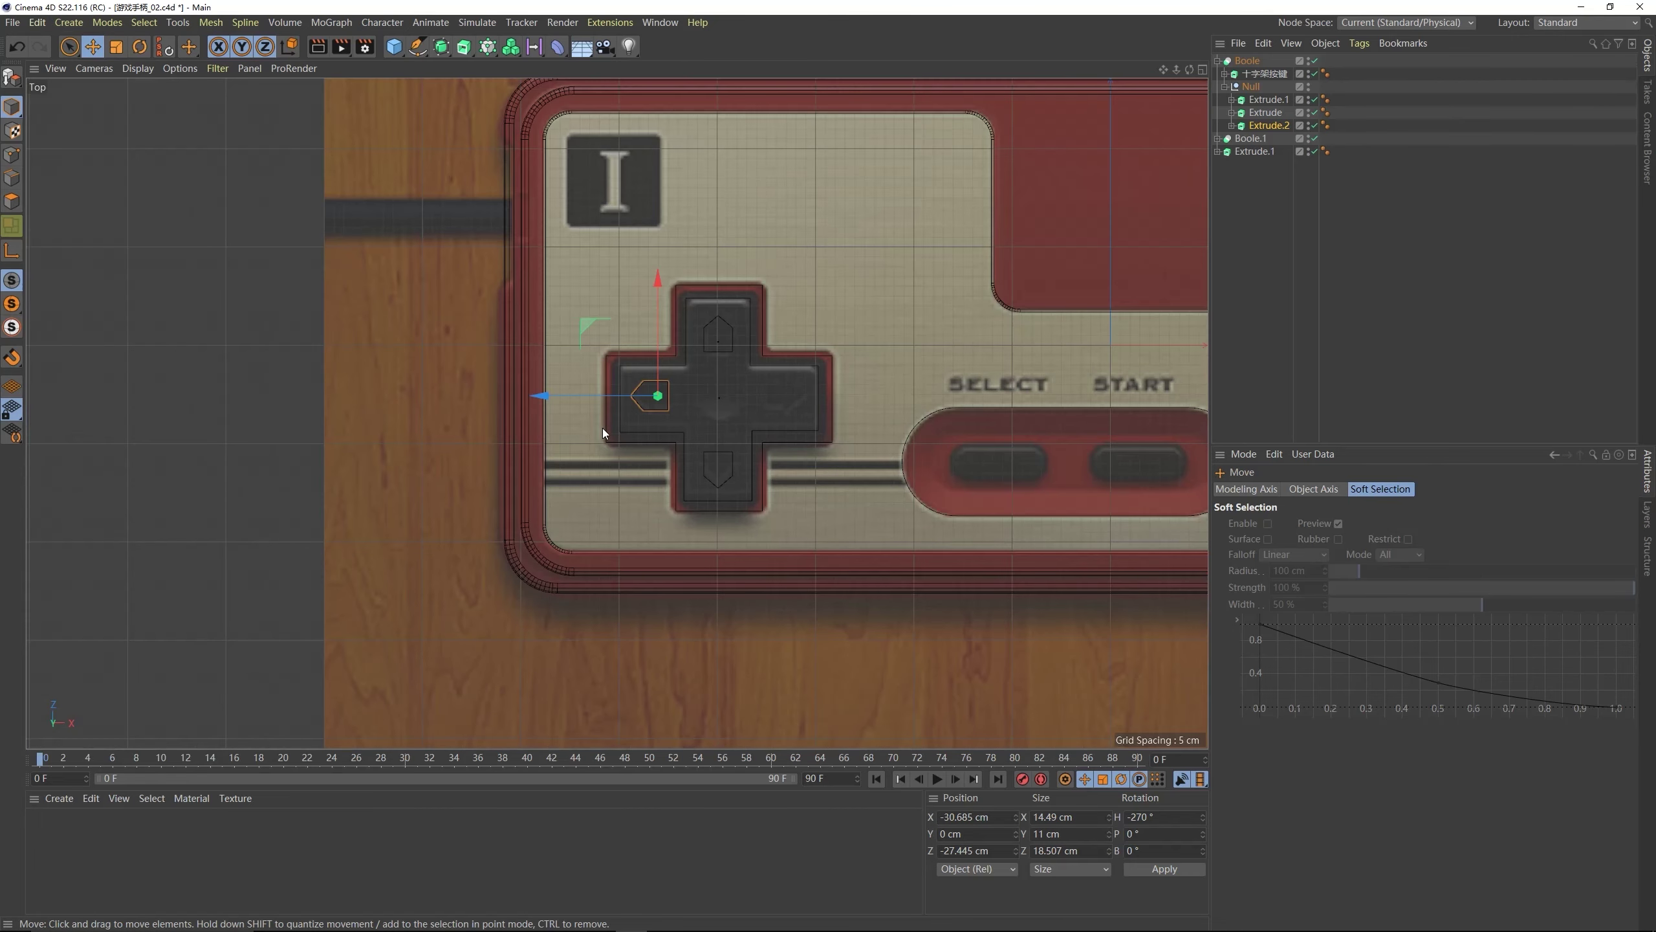
pyautogui.scroll(6, 662, 300)
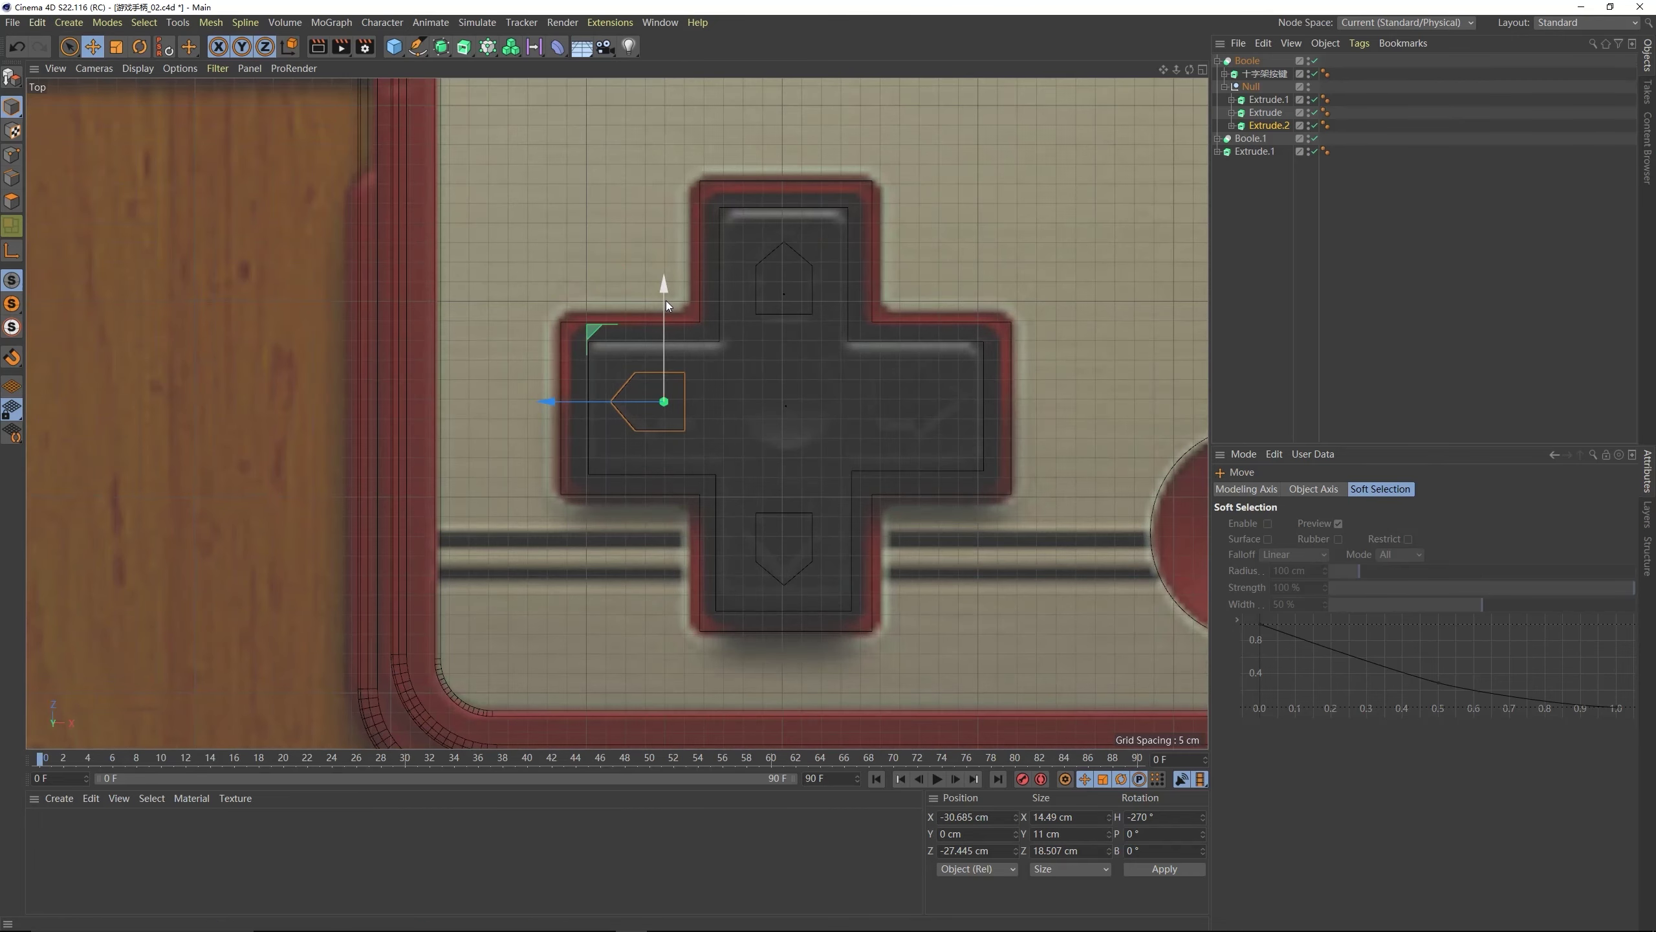
pyautogui.moveTo(609, 402); pyautogui.dragTo(859, 431)
# - Rotate another arrow copy 180° onto the right arm, then return to the perspective view
pyautogui.click(139, 48)
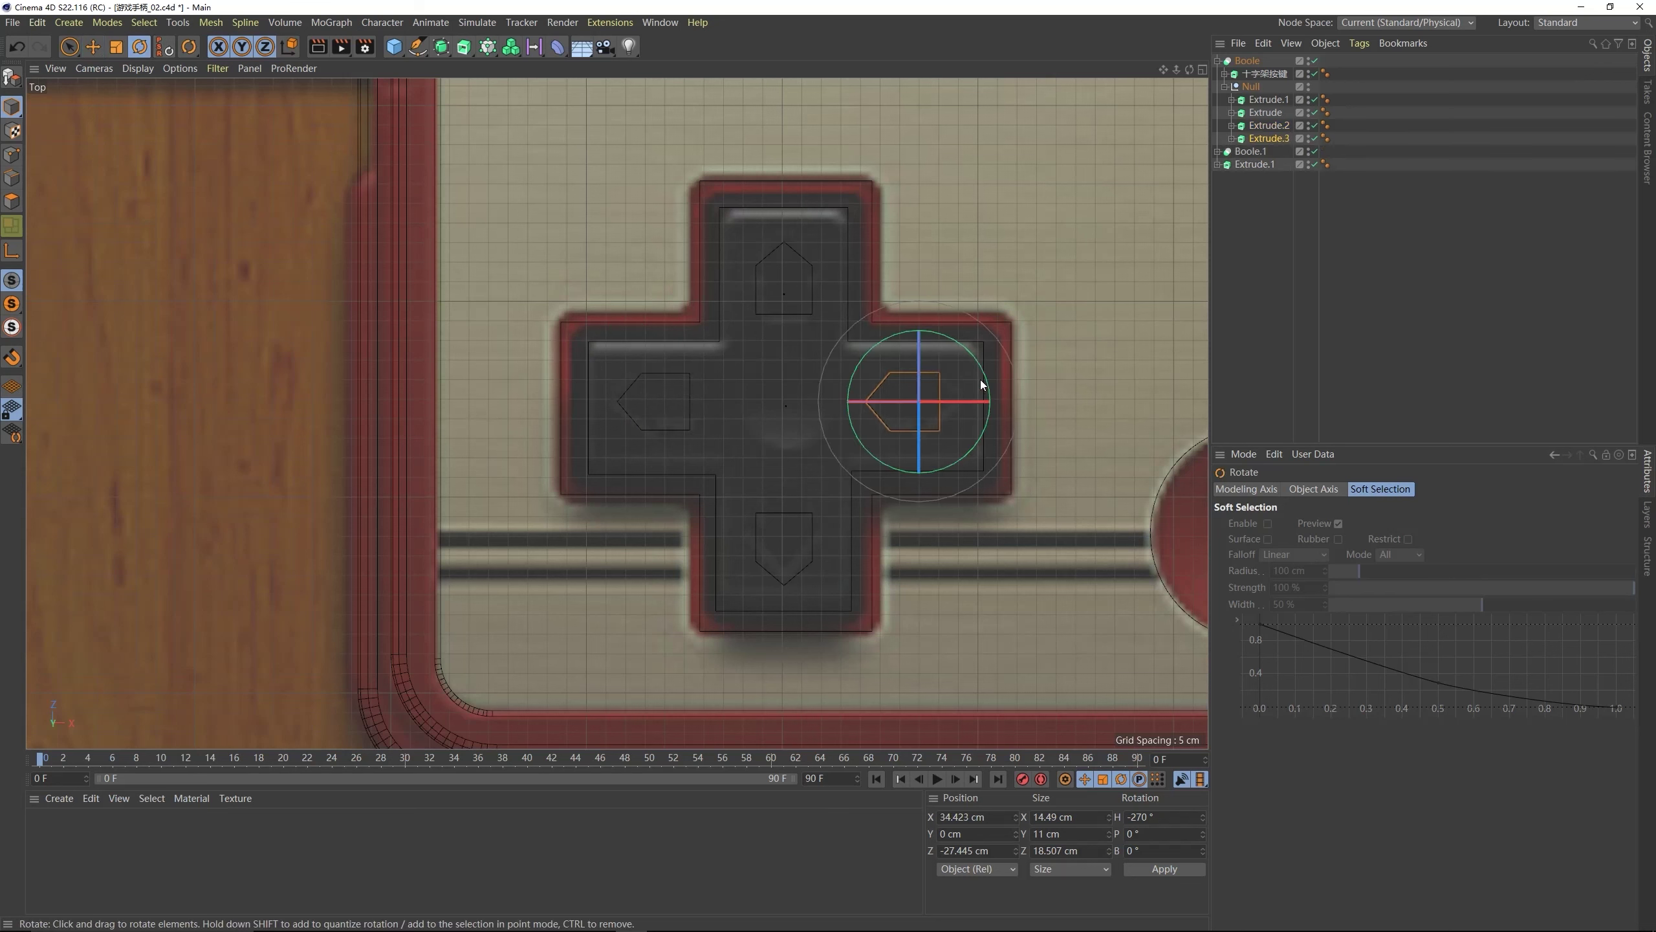
pyautogui.moveTo(985, 377); pyautogui.dragTo(849, 433)
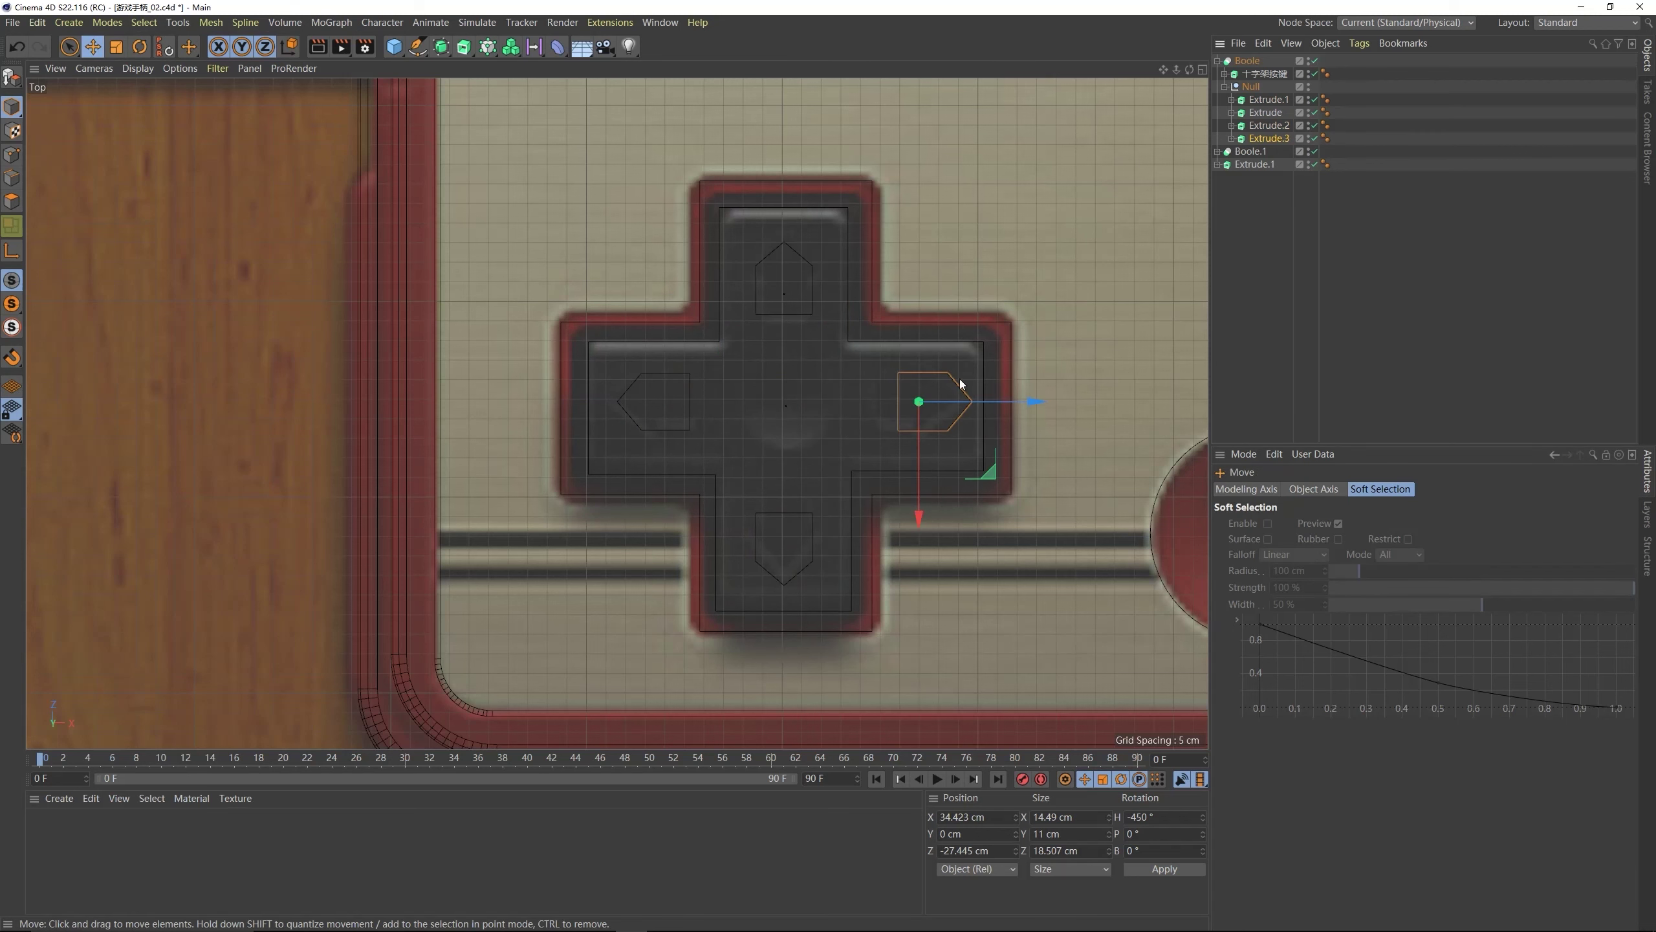
pyautogui.press('e')
pyautogui.moveTo(1027, 399); pyautogui.dragTo(1001, 403)
pyautogui.click(782, 548)
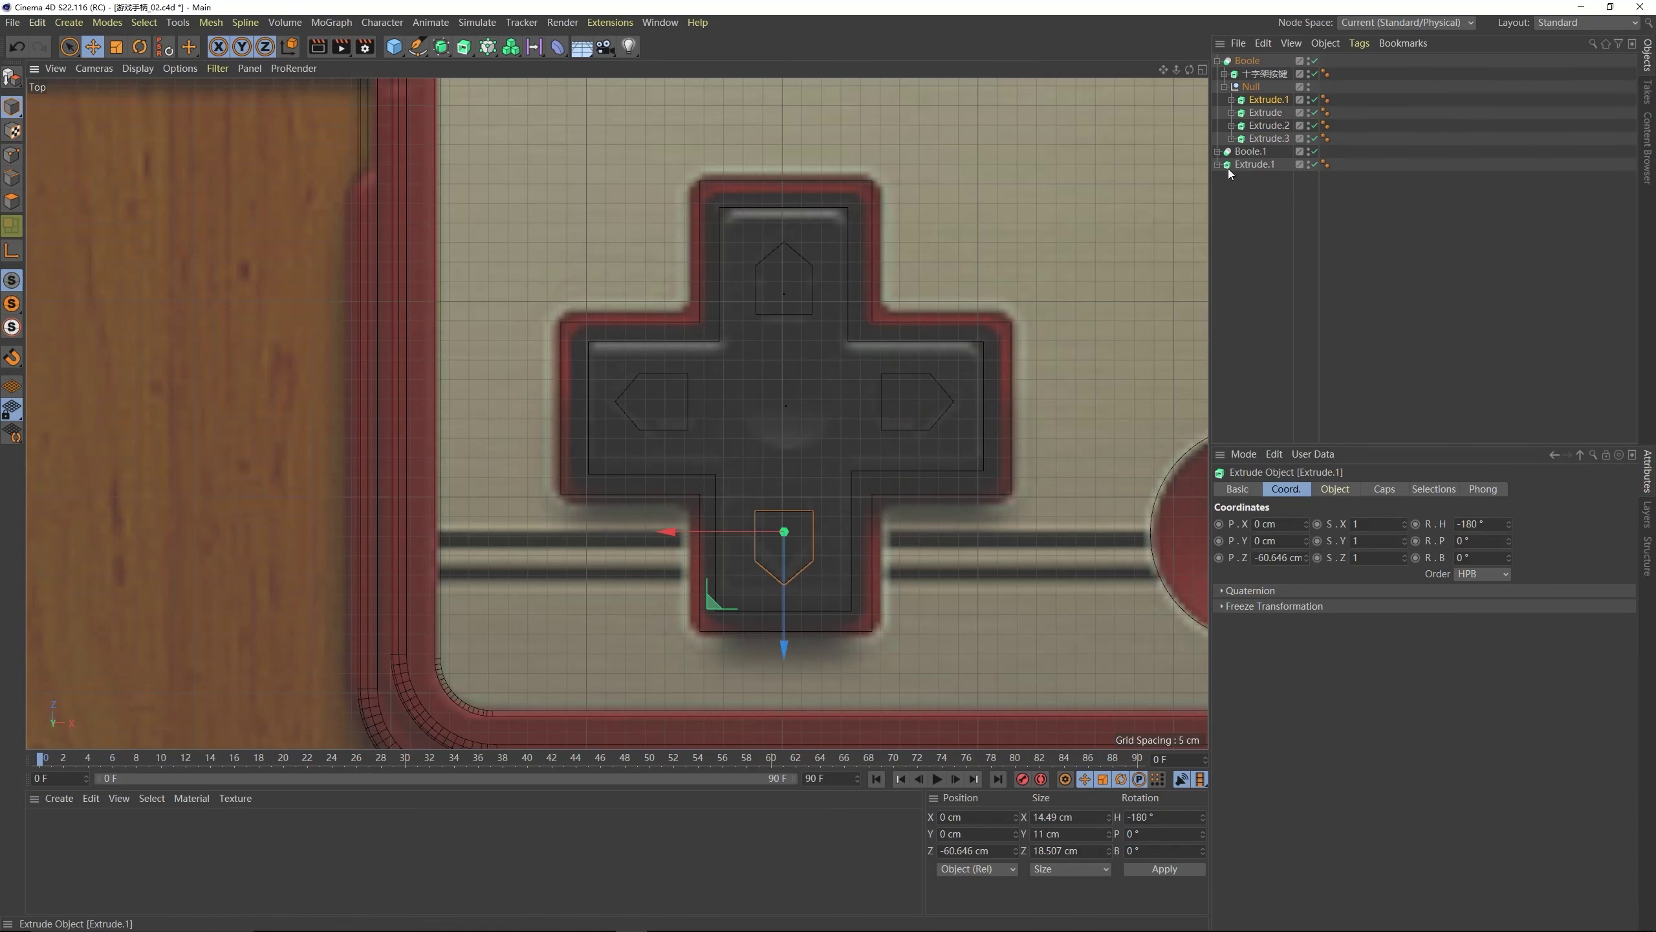
pyautogui.click(920, 401)
pyautogui.keyDown('shift'); pyautogui.click(652, 401); pyautogui.keyUp('shift')
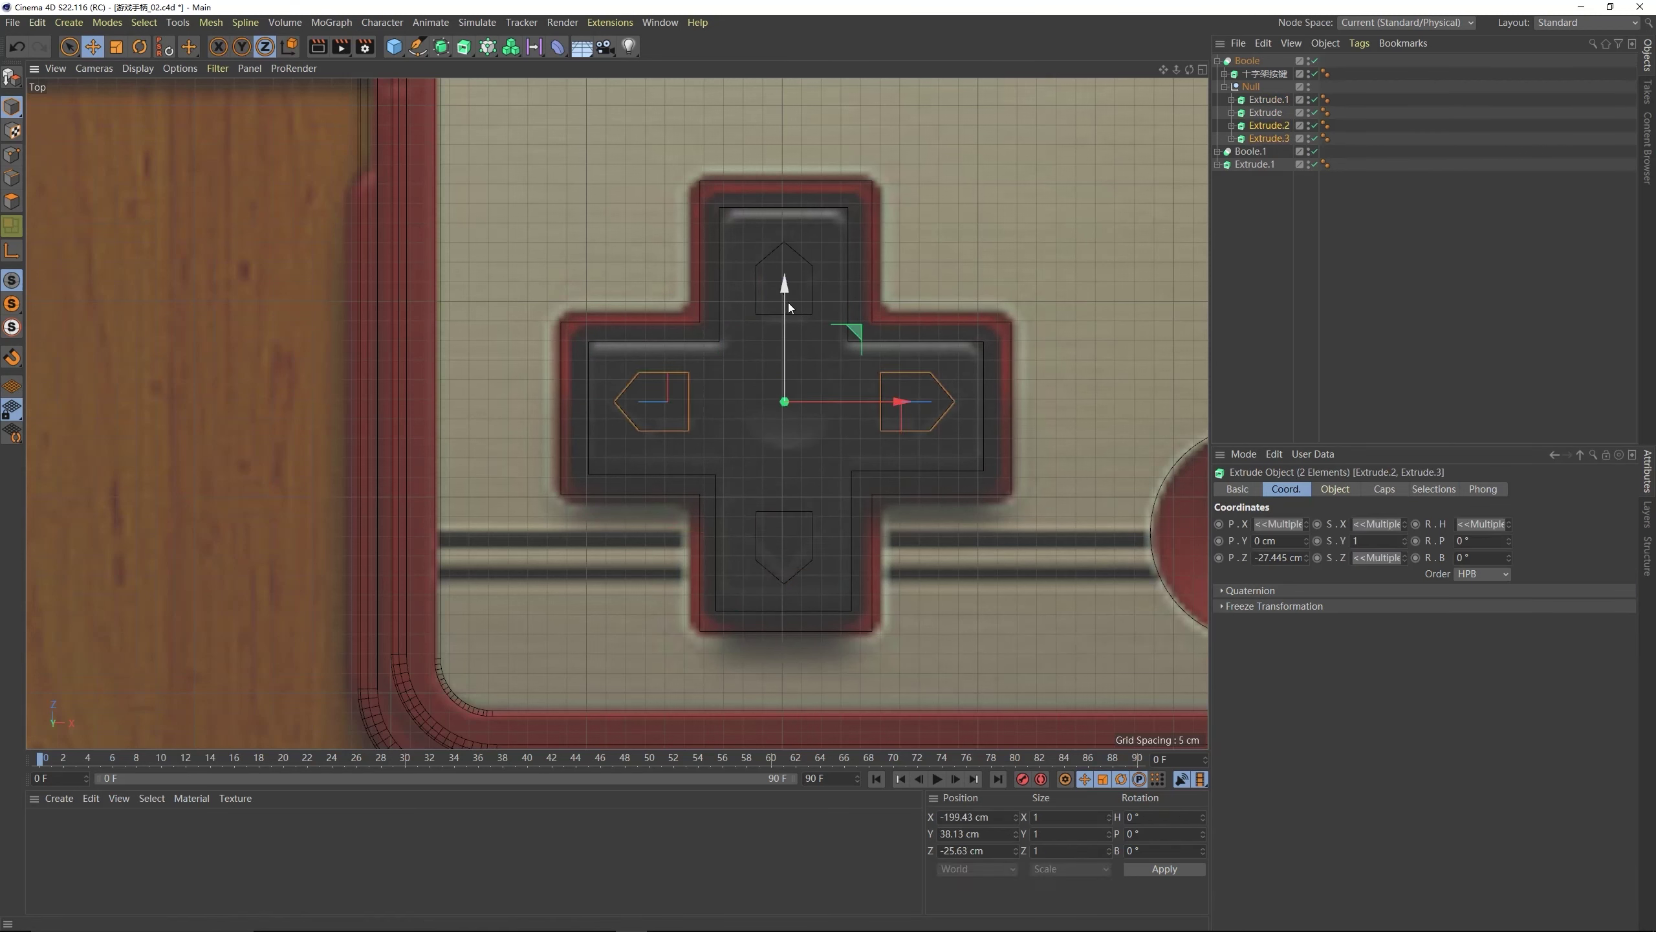
pyautogui.press('F1')
pyautogui.click(1246, 60)
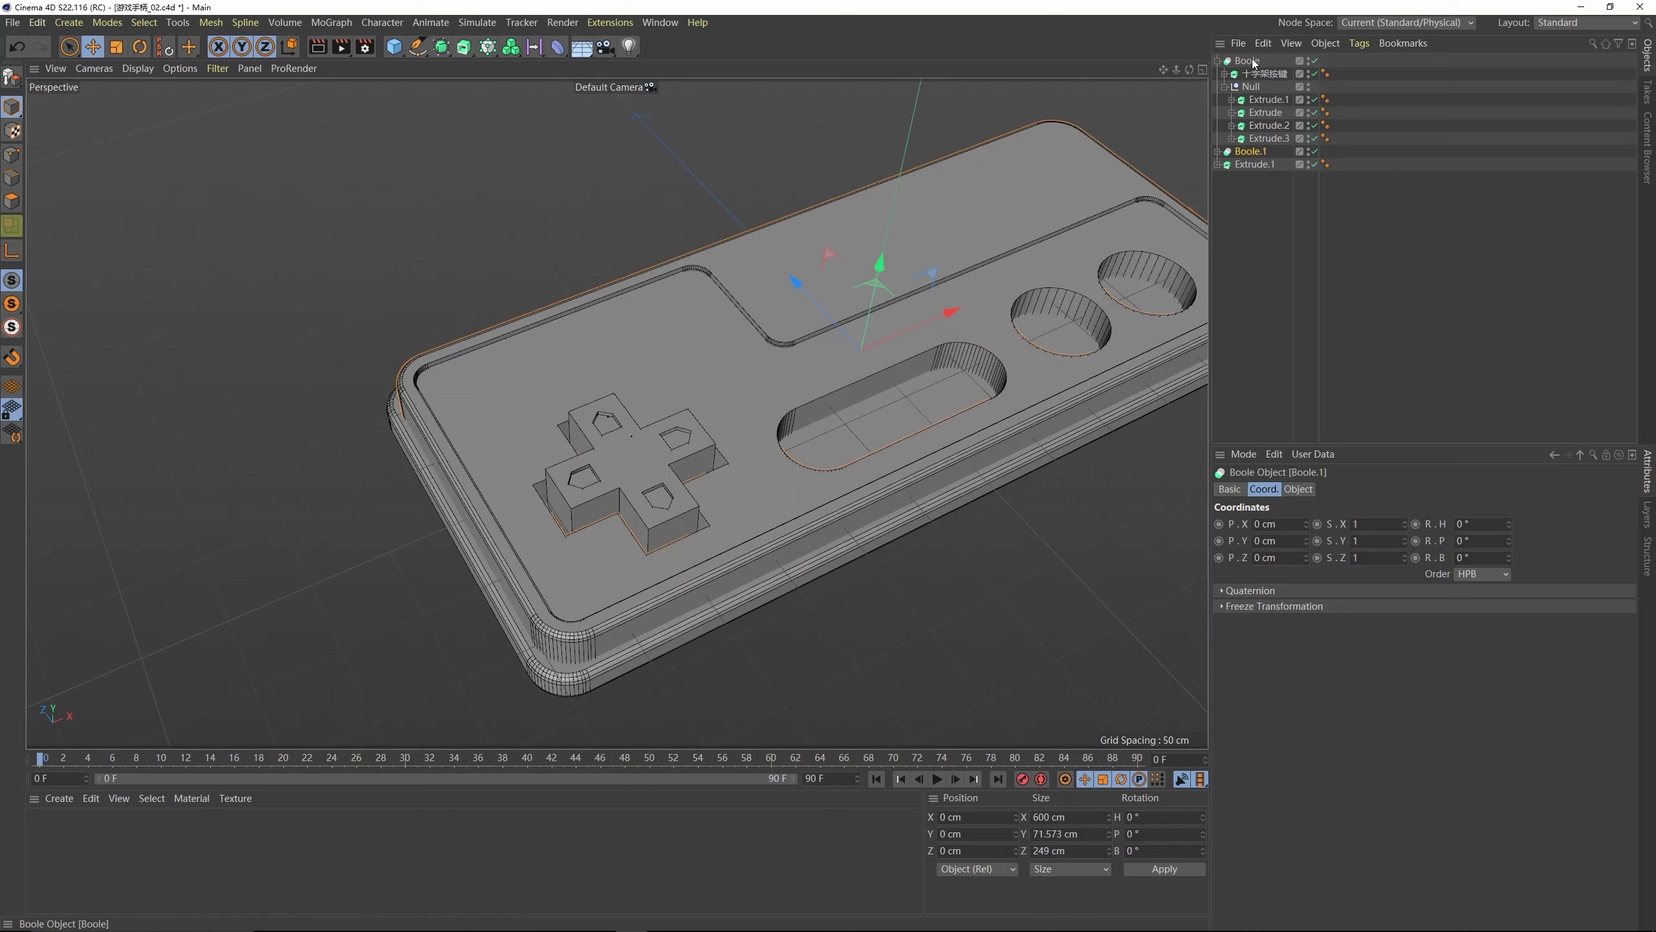
# - Rename the arrow cutters' Null group to 小箭头
pyautogui.click(1268, 99)
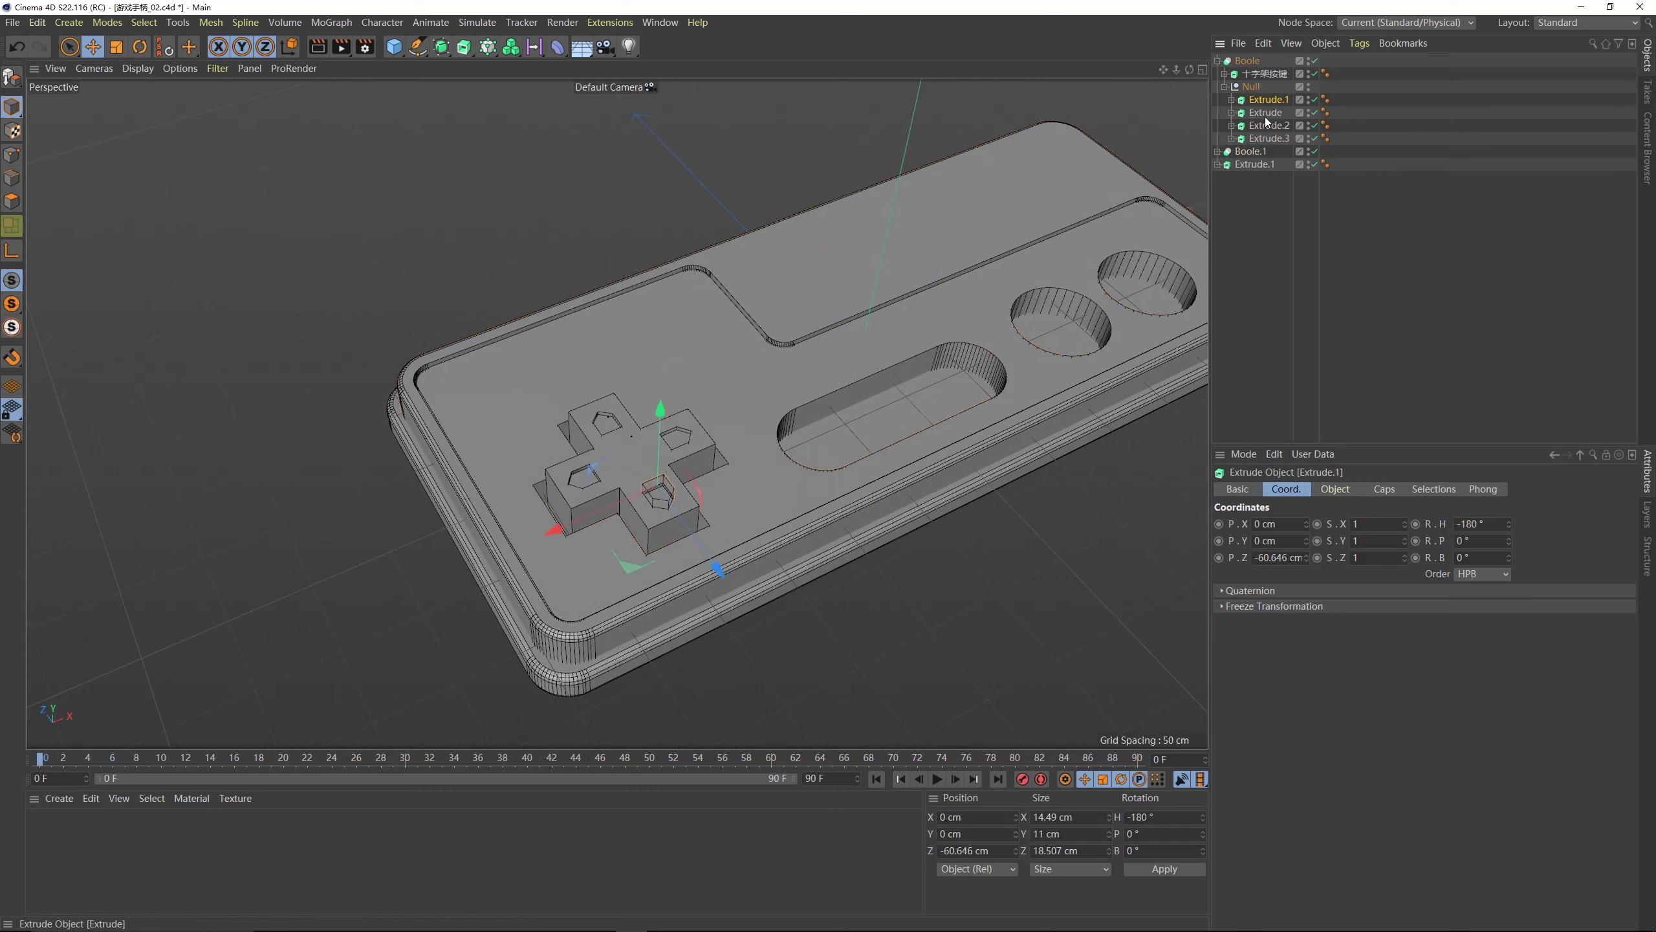
pyautogui.click(1264, 112)
pyautogui.click(1268, 125)
pyautogui.click(1265, 260)
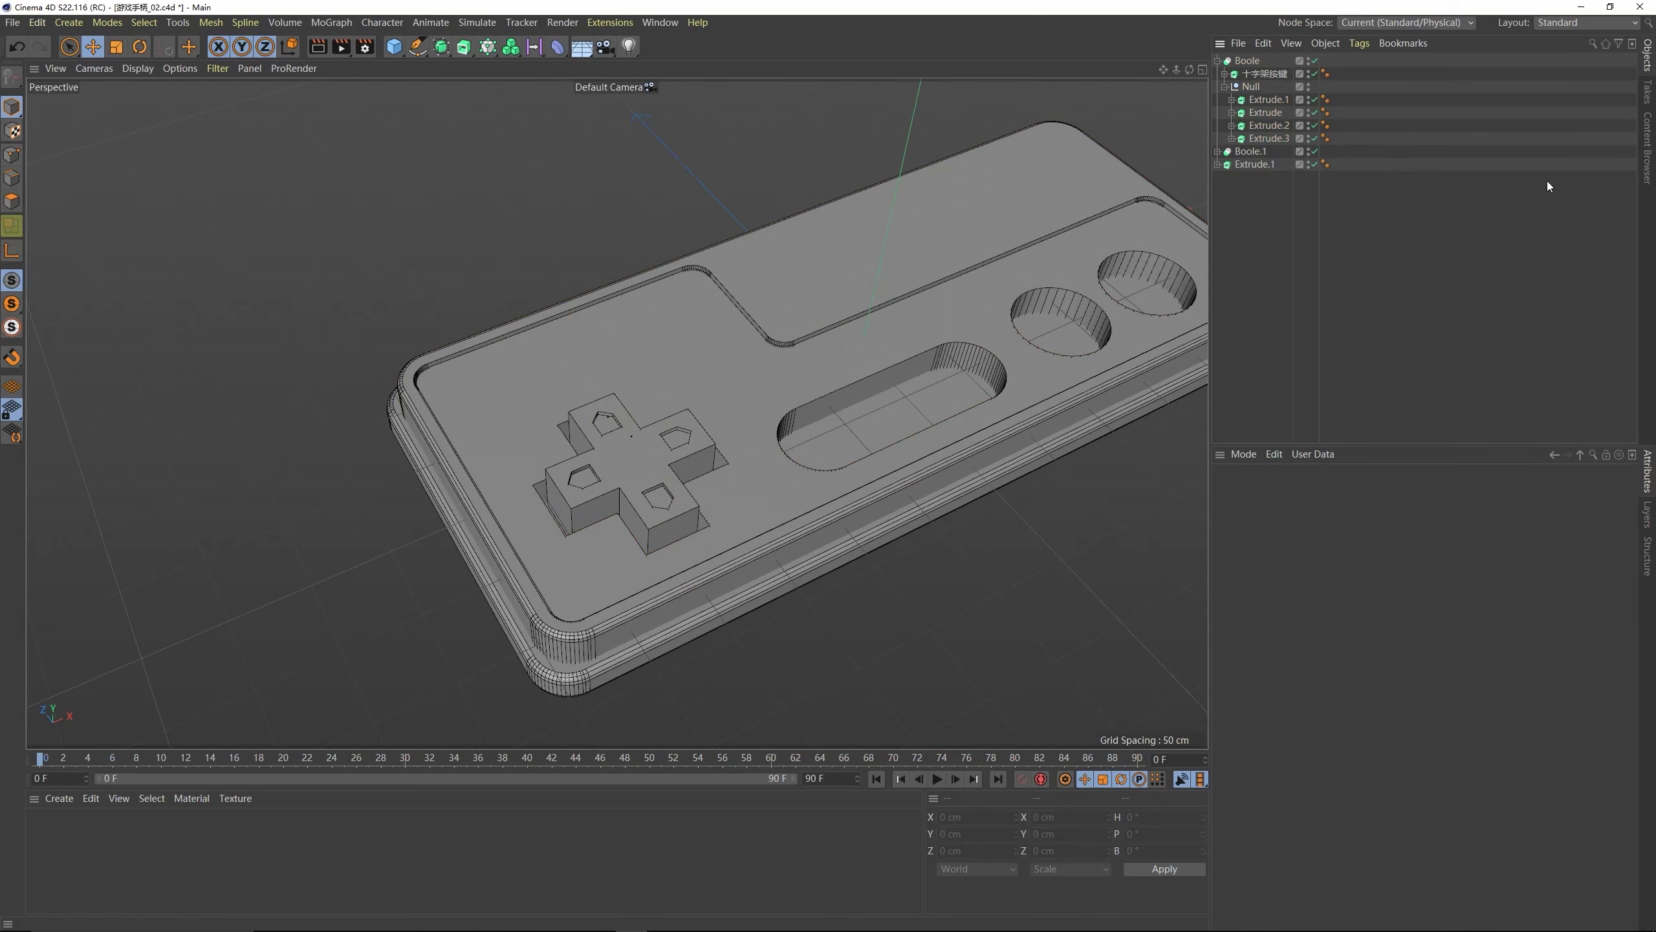
pyautogui.click(1225, 86)
pyautogui.click(1250, 86)
pyautogui.click(1423, 310)
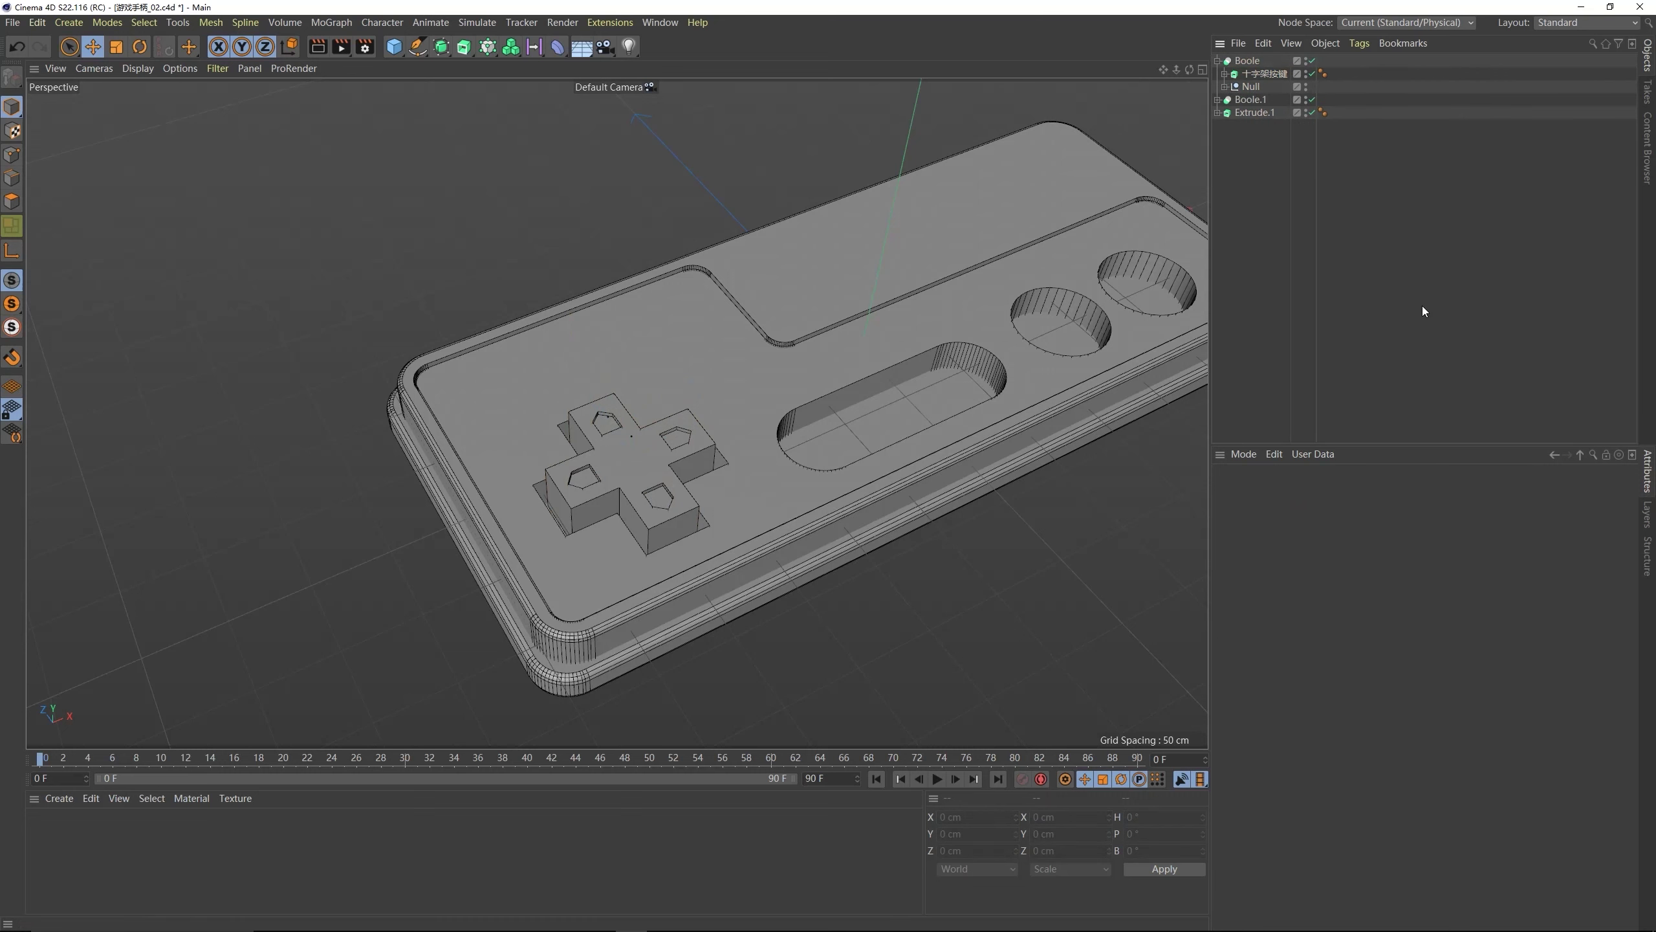
pyautogui.doubleClick(1250, 86)
pyautogui.write('w')
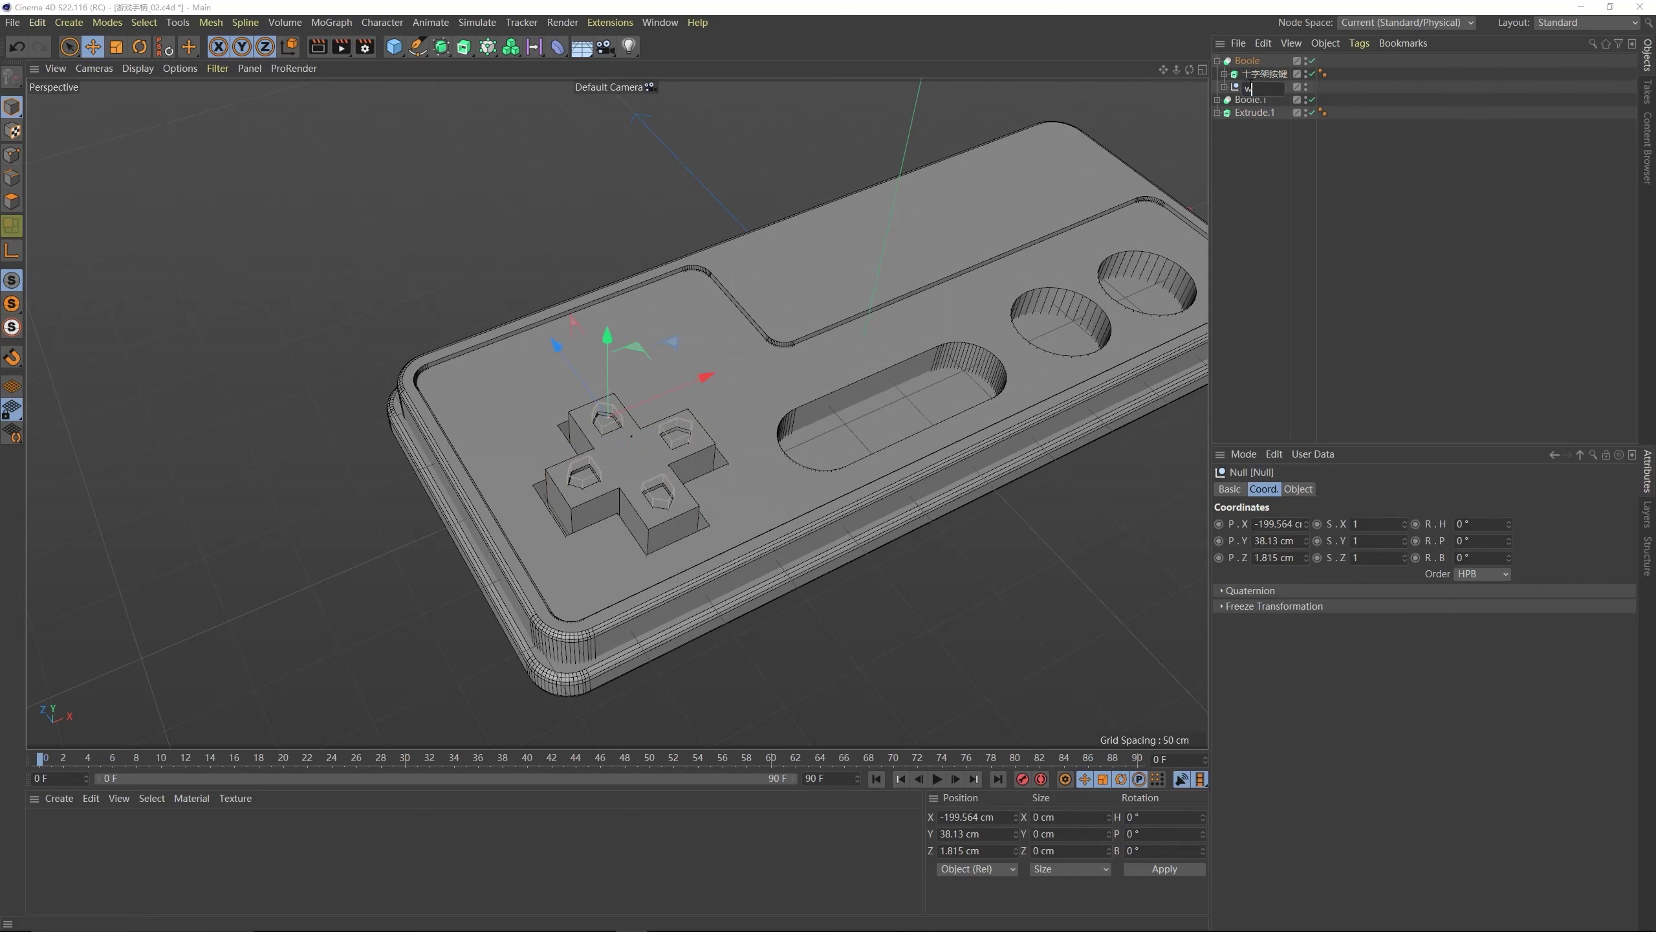
pyautogui.write('小箭头')
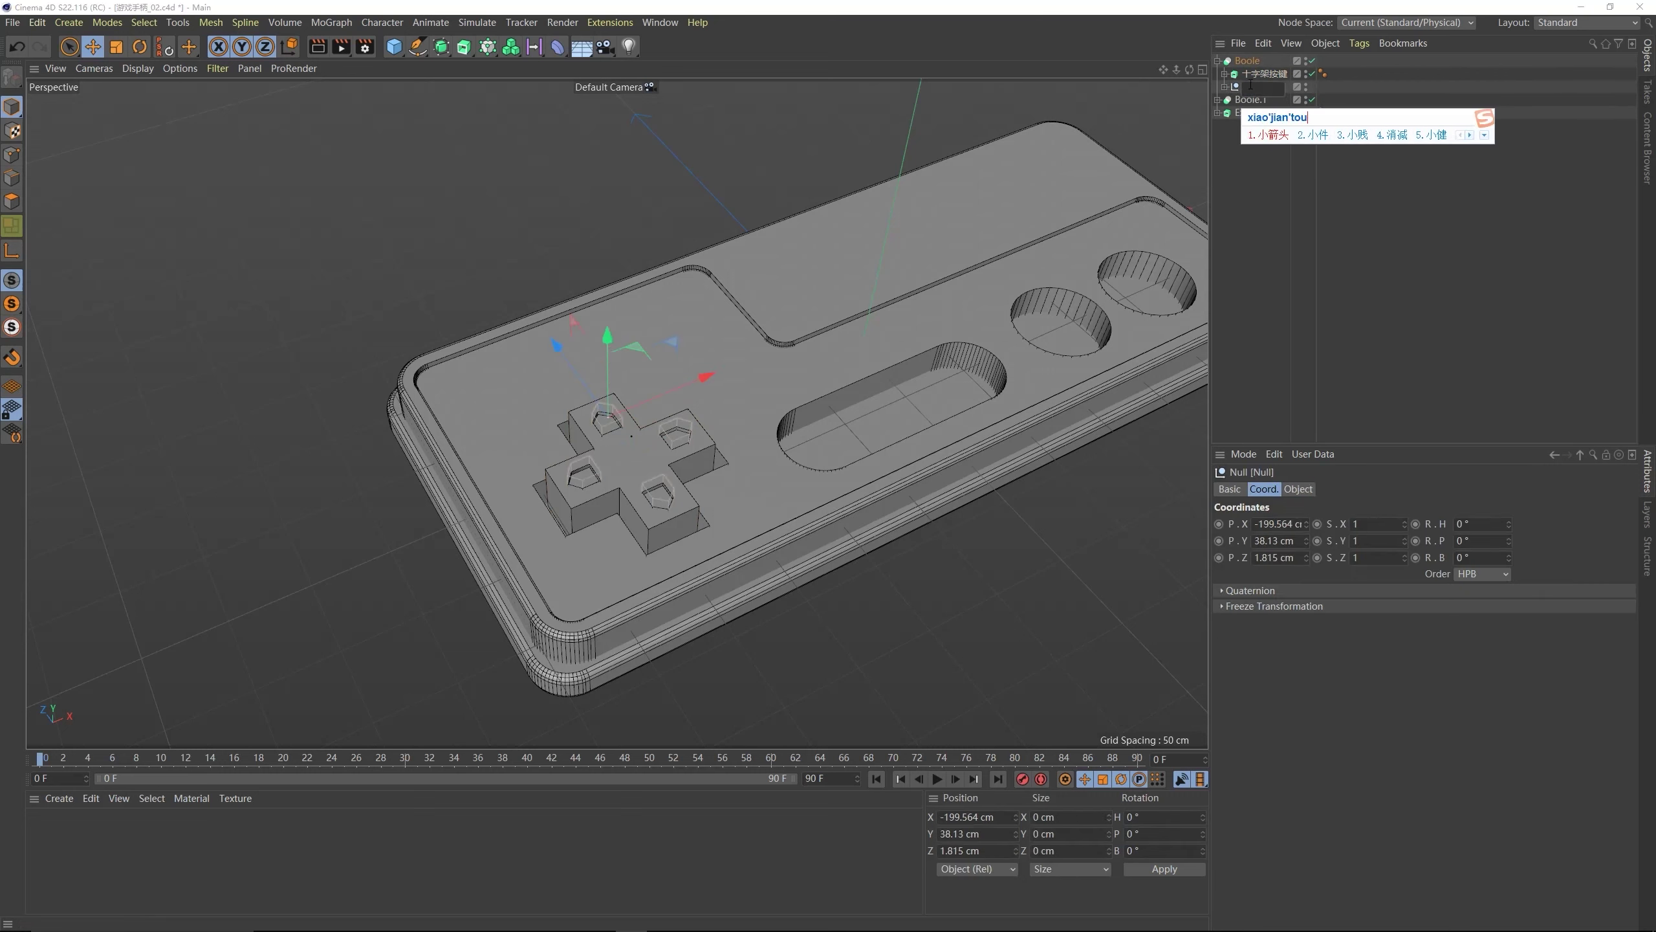
pyautogui.press('Return')
pyautogui.click(1225, 86)
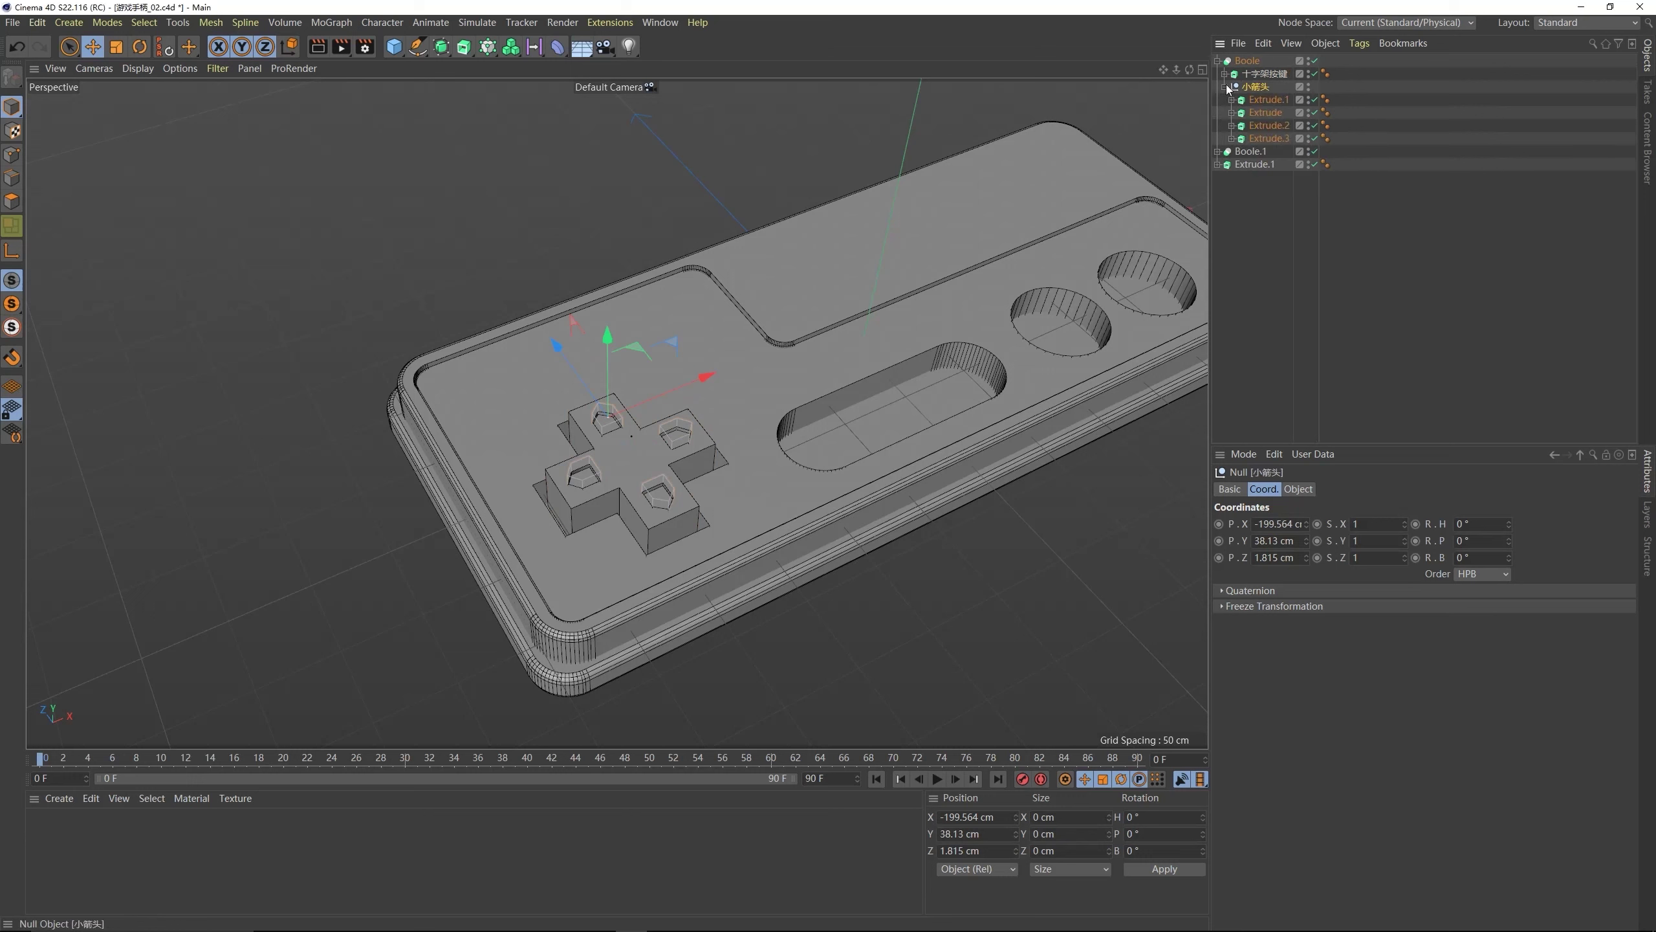
pyautogui.click(1225, 87)
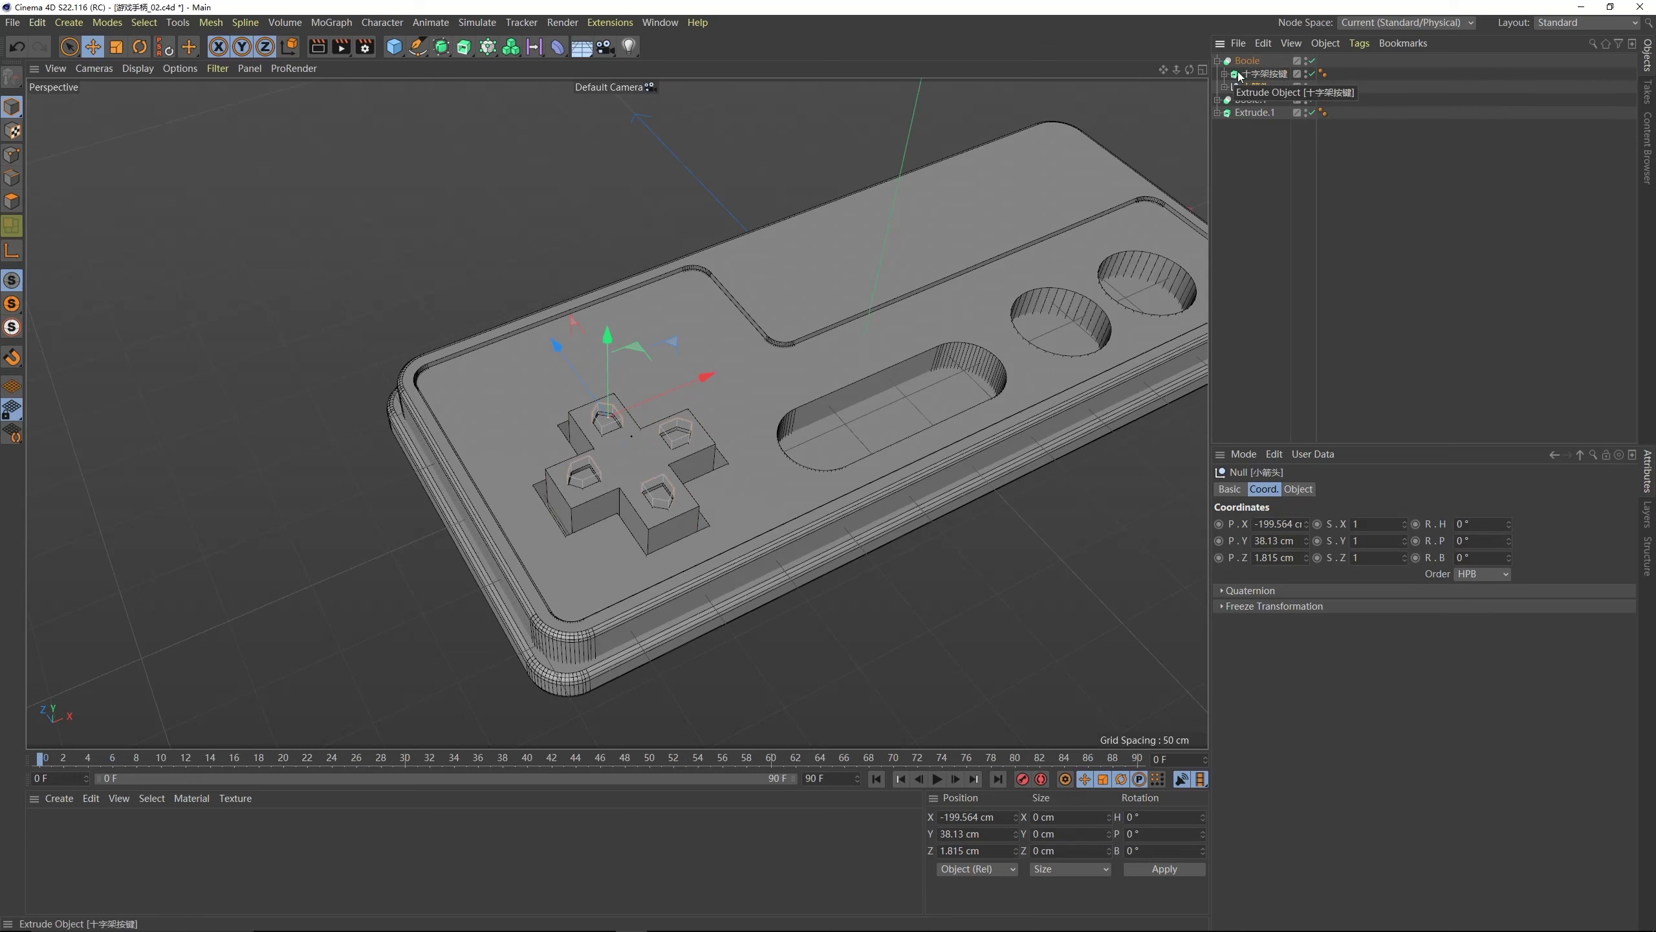
# - Rename the Boole object to 十字架按键整体
pyautogui.click(1258, 62)
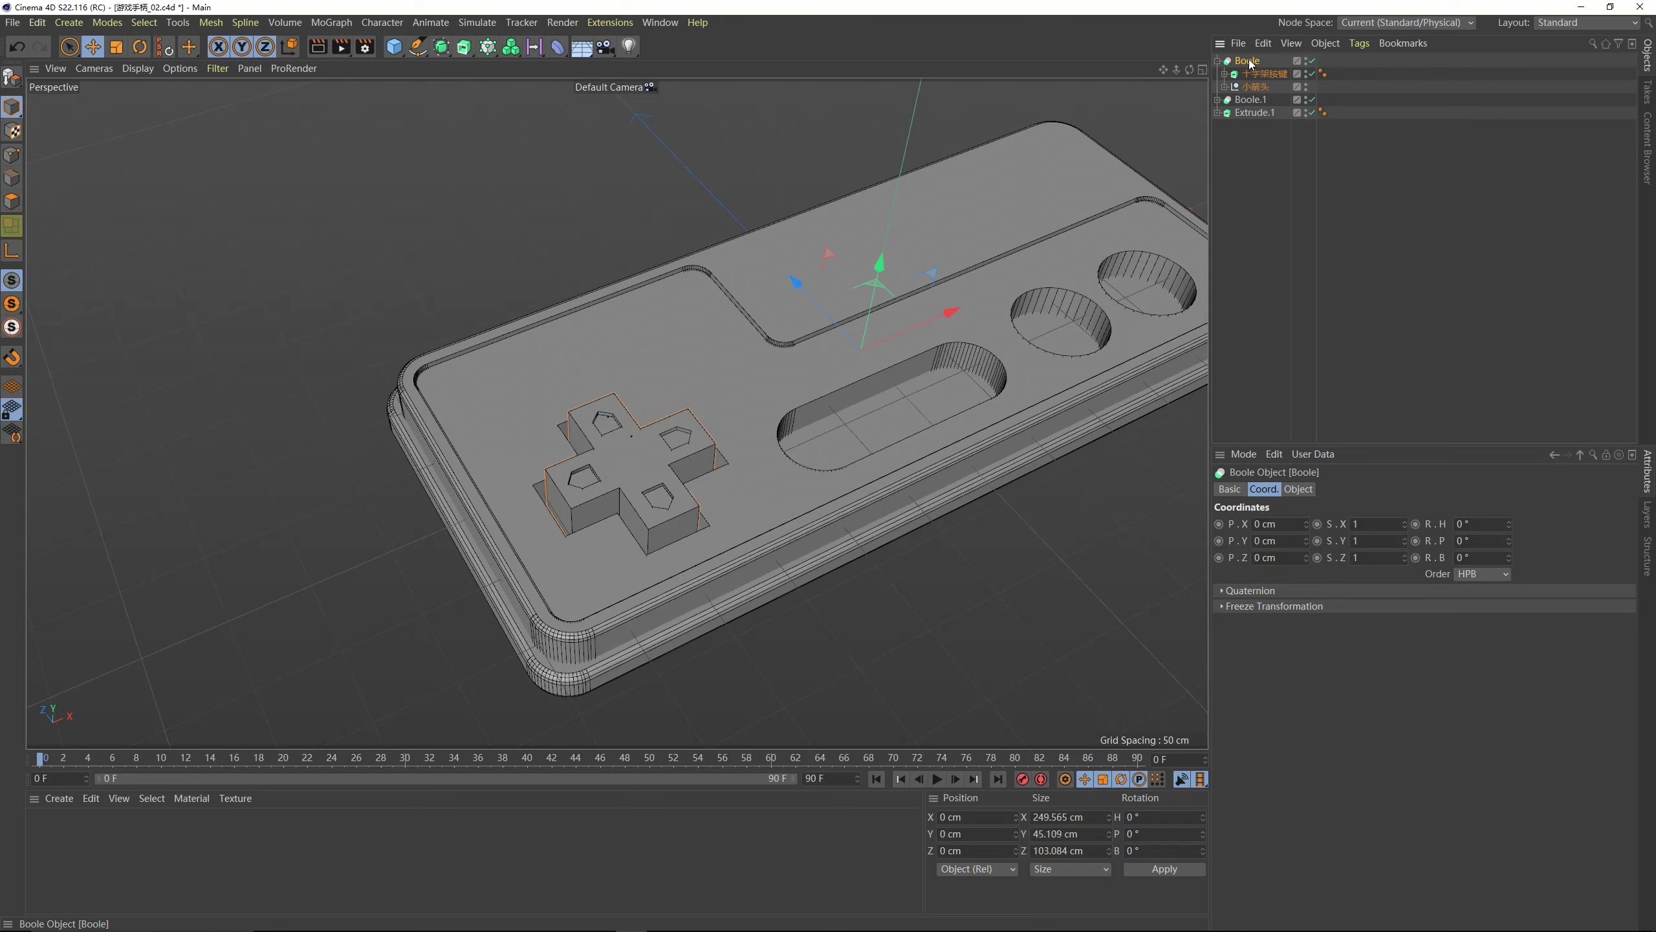
pyautogui.doubleClick(1247, 61)
pyautogui.write('w')
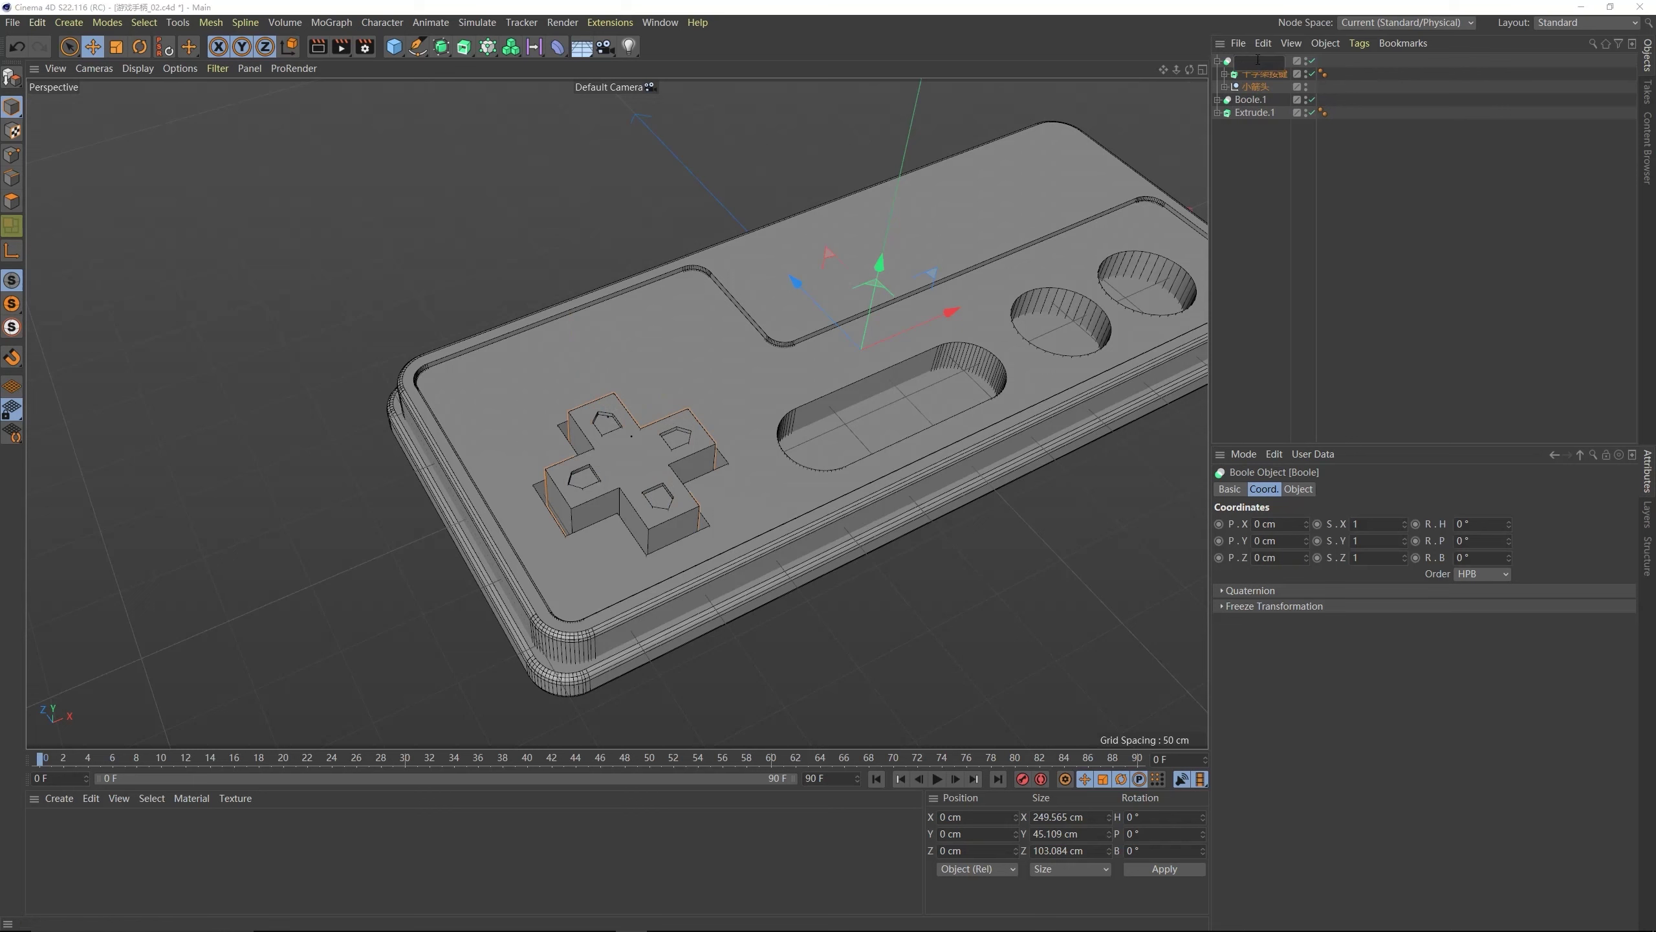
pyautogui.write('shiziliang')
pyautogui.press('space')
pyautogui.write('anji')
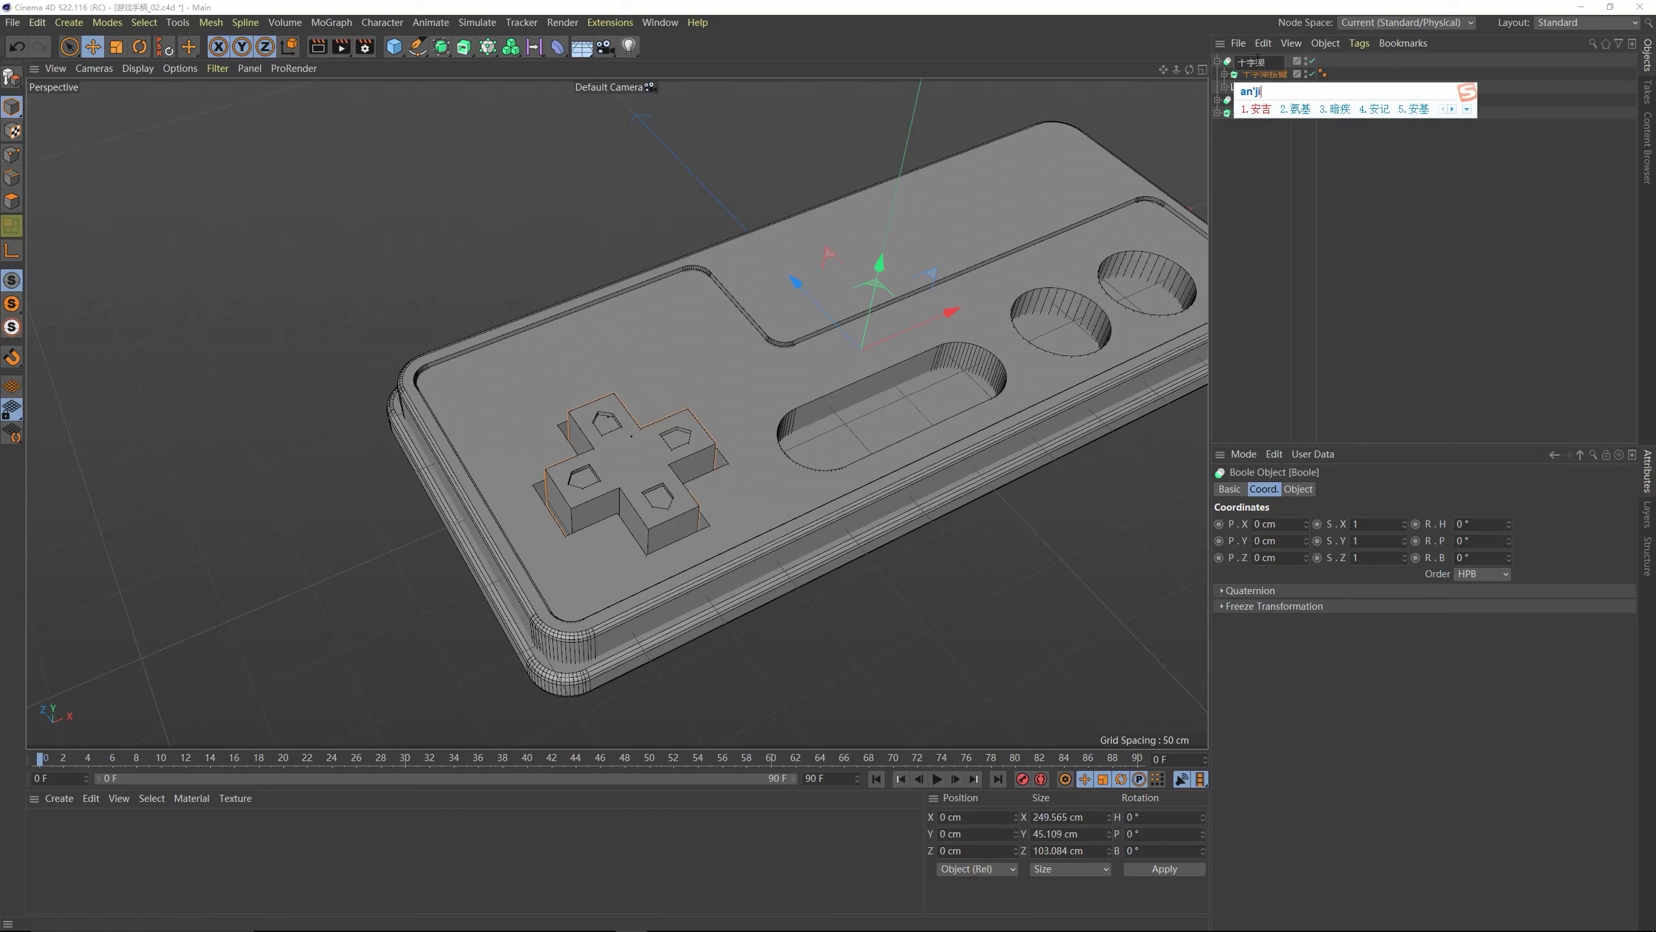
pyautogui.write('an')
pyautogui.press('space')
pyautogui.write('zhengti')
pyautogui.press('space')
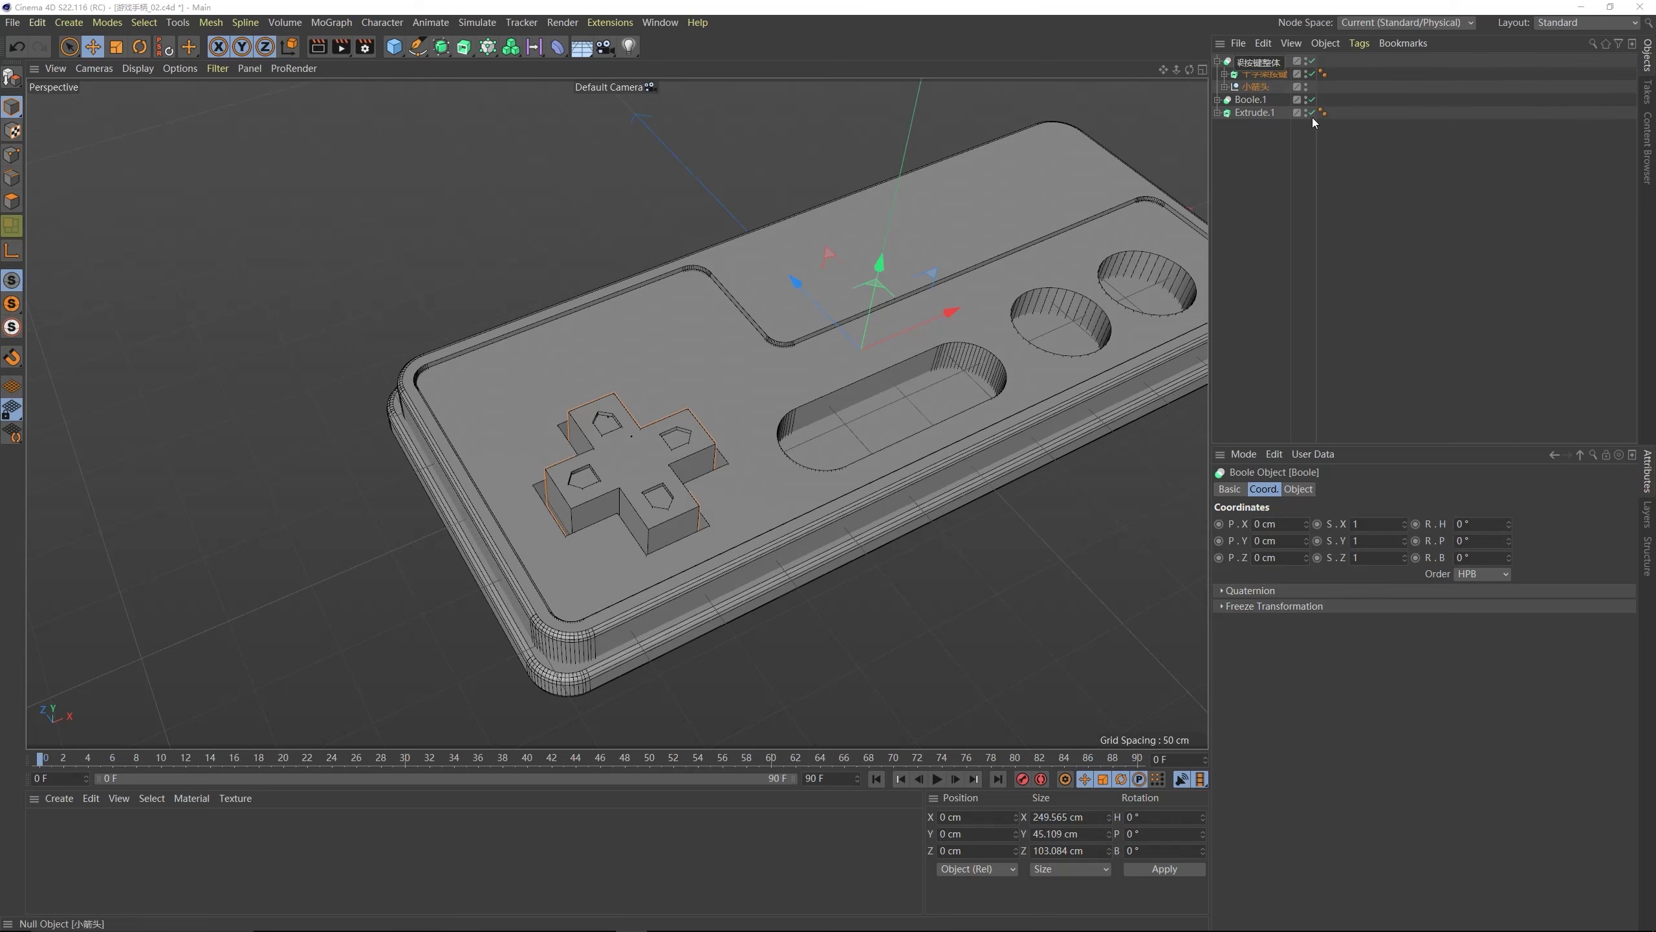
pyautogui.press('Return')
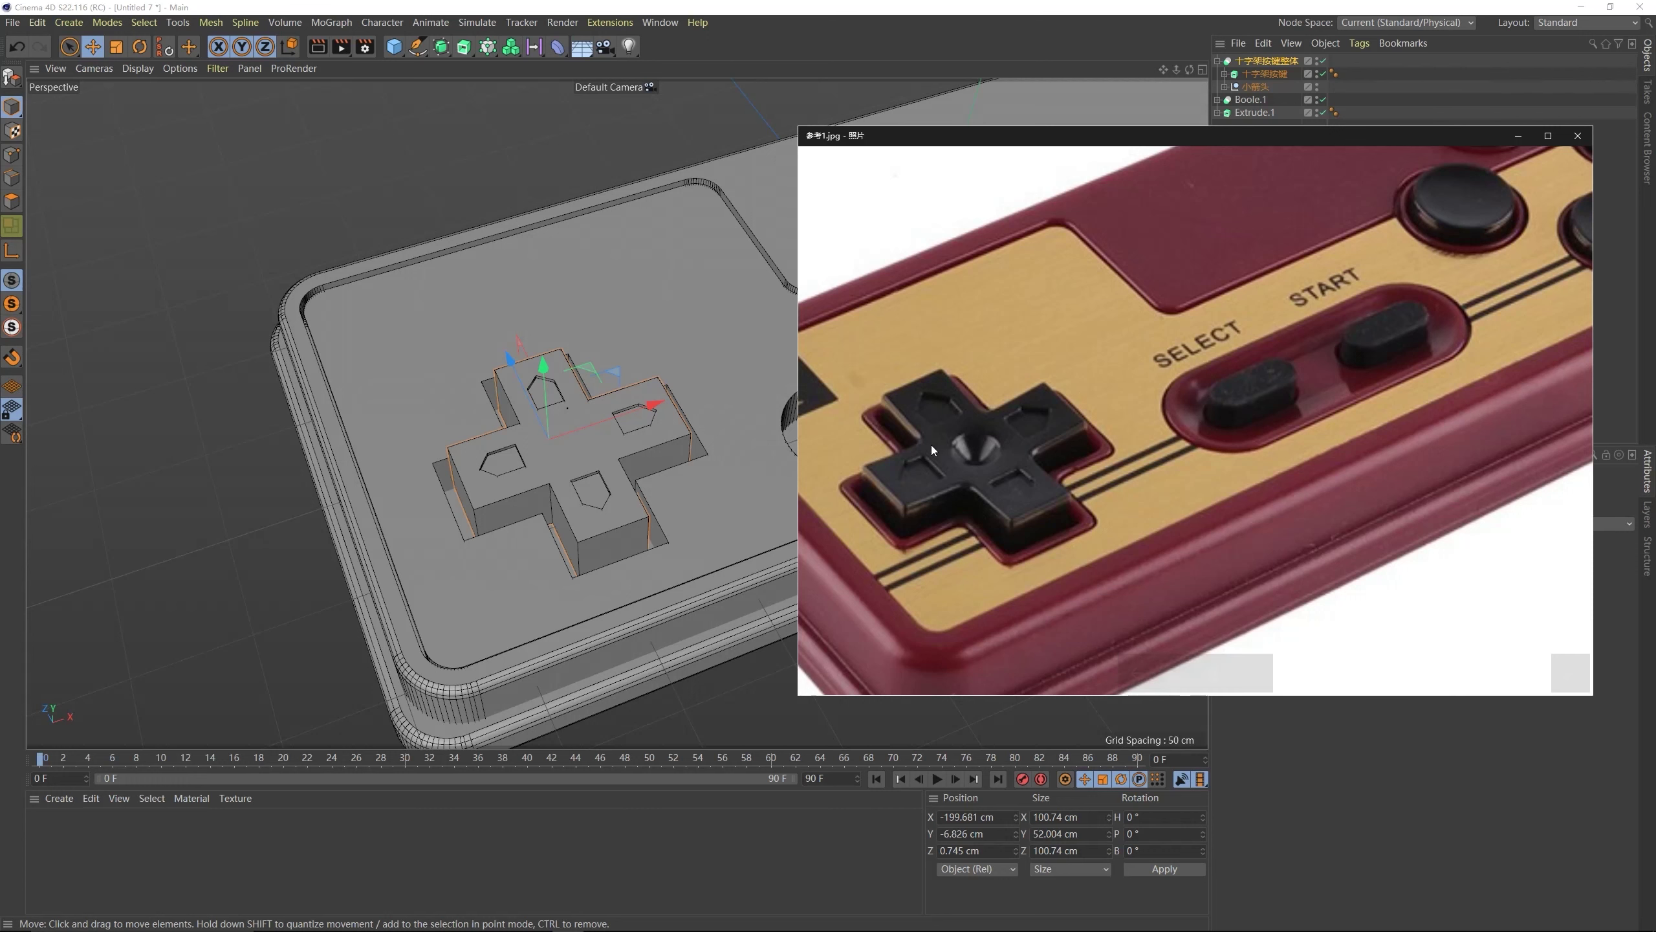
# - Close the reference photo and make the Boole 十字架按键整体 editable with C
pyautogui.click(589, 463)
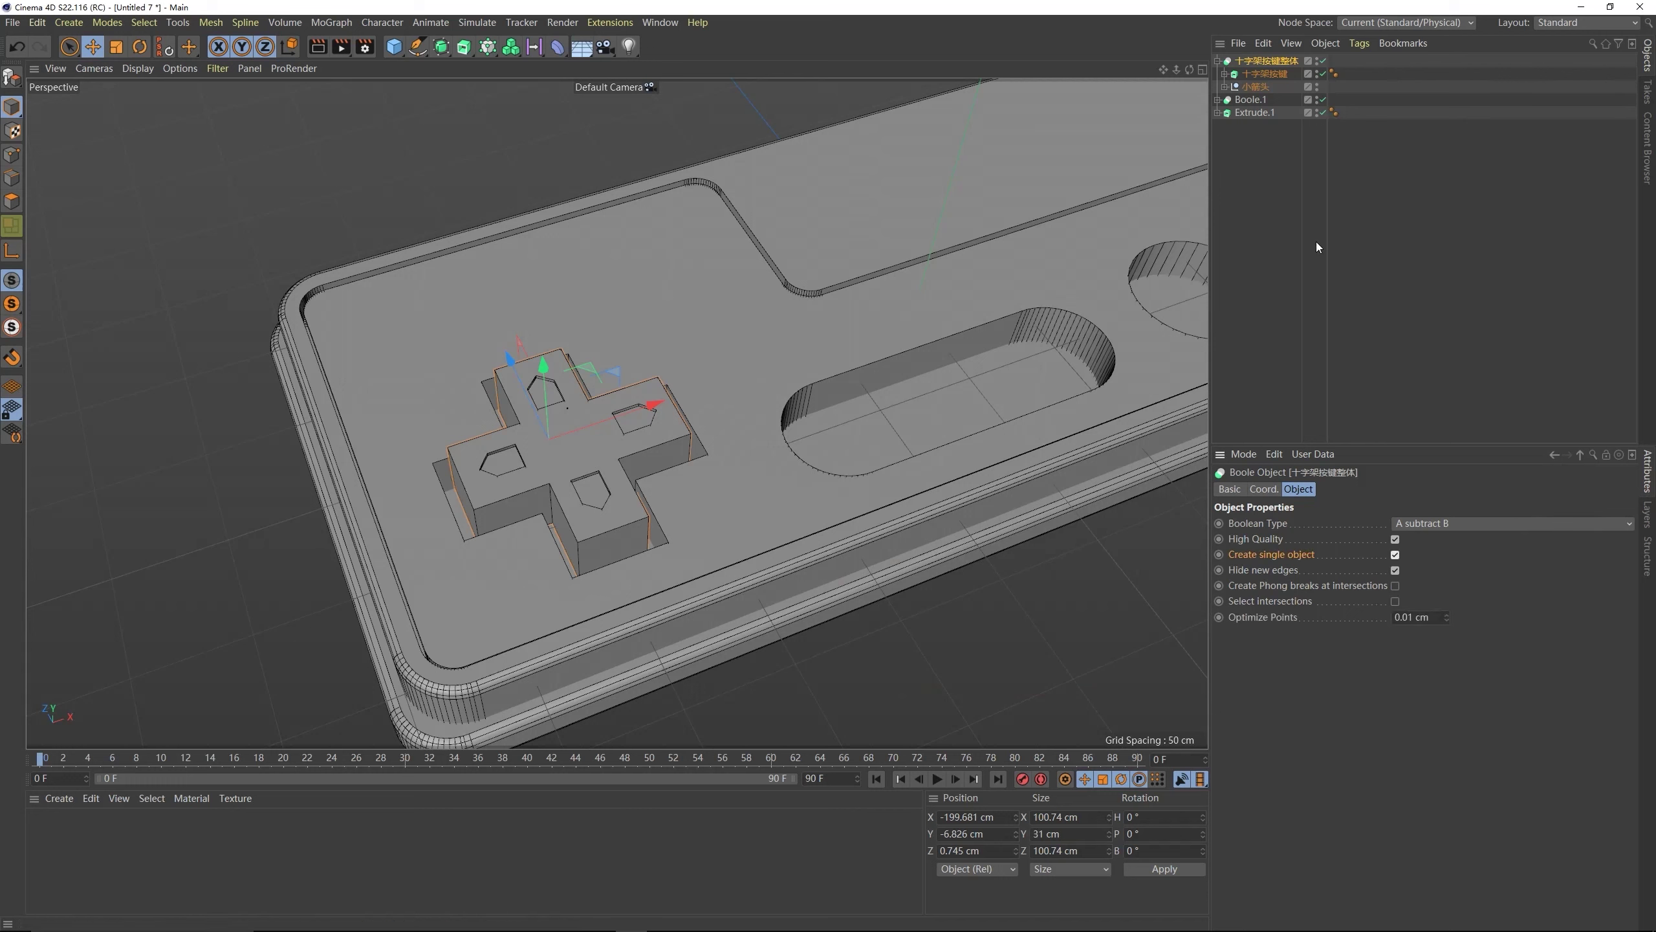
pyautogui.press('c')
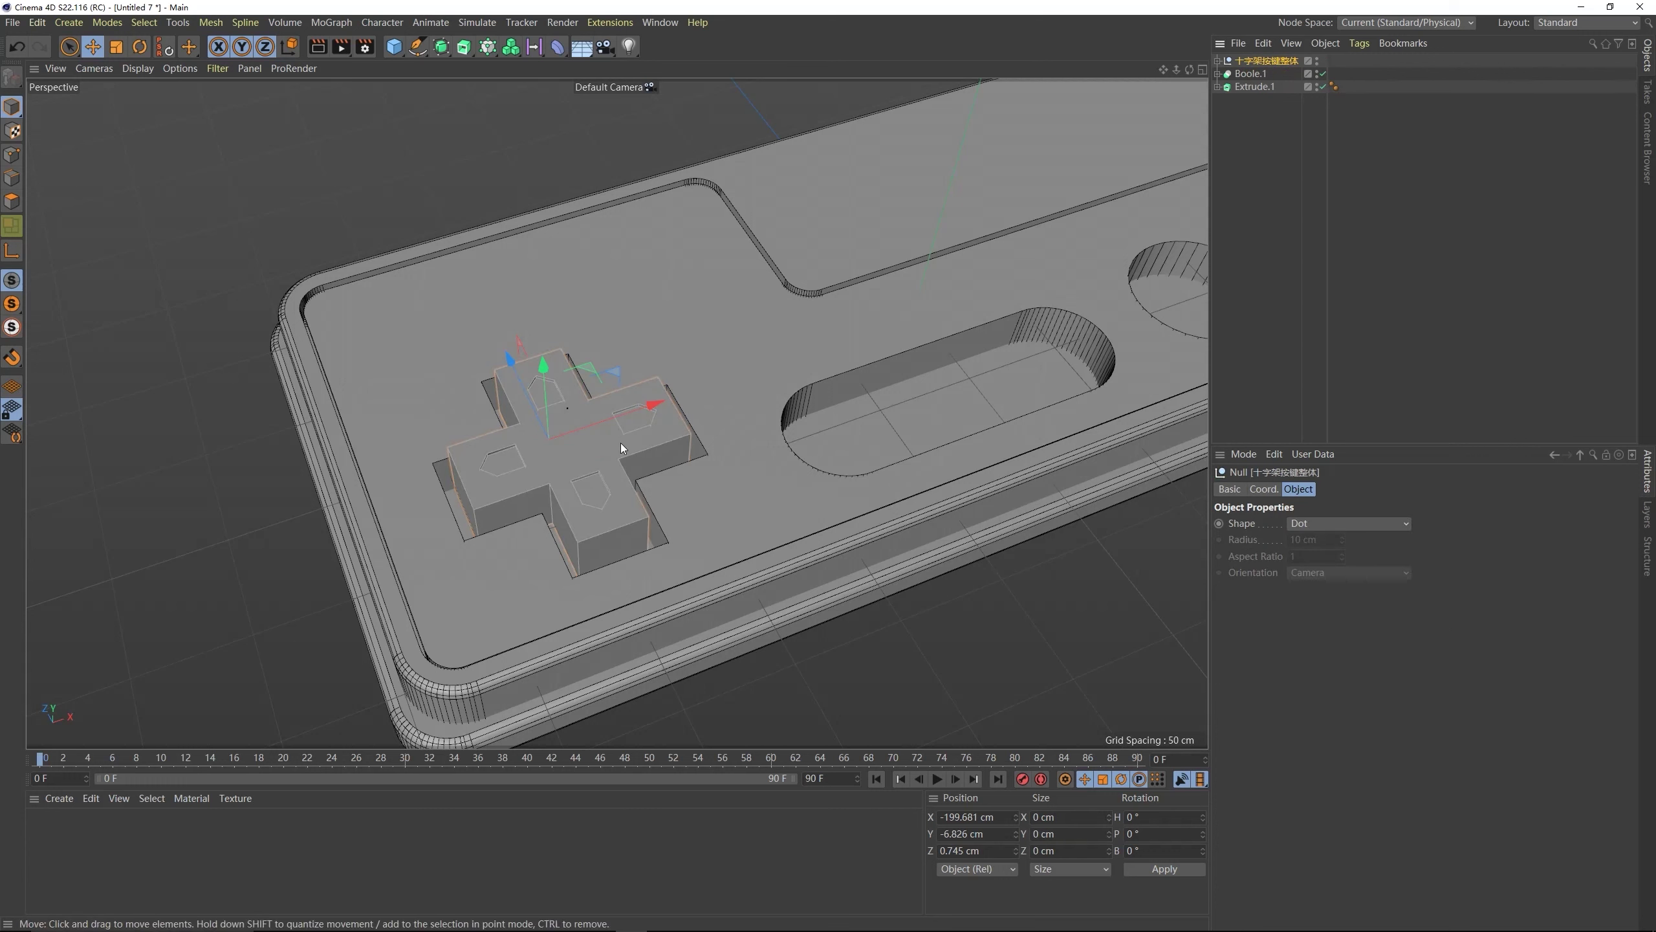
# - Move the cross mesh out of its null to the top level and delete the empty null
pyautogui.click(1218, 60)
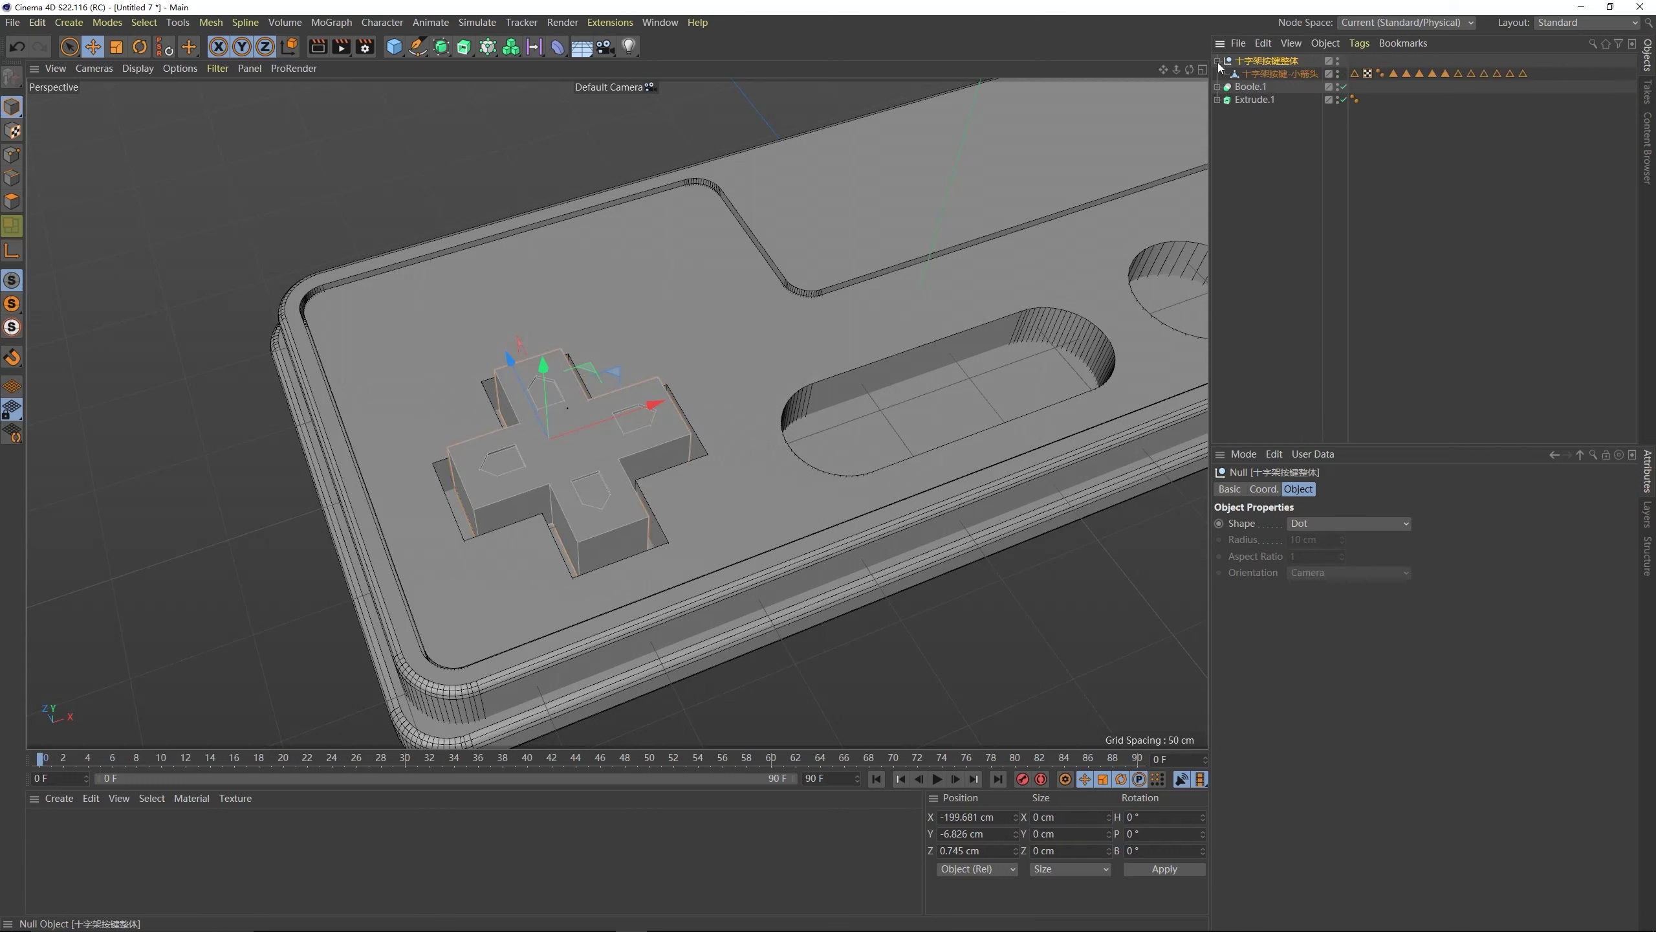
pyautogui.moveTo(1263, 75); pyautogui.dragTo(1269, 56)
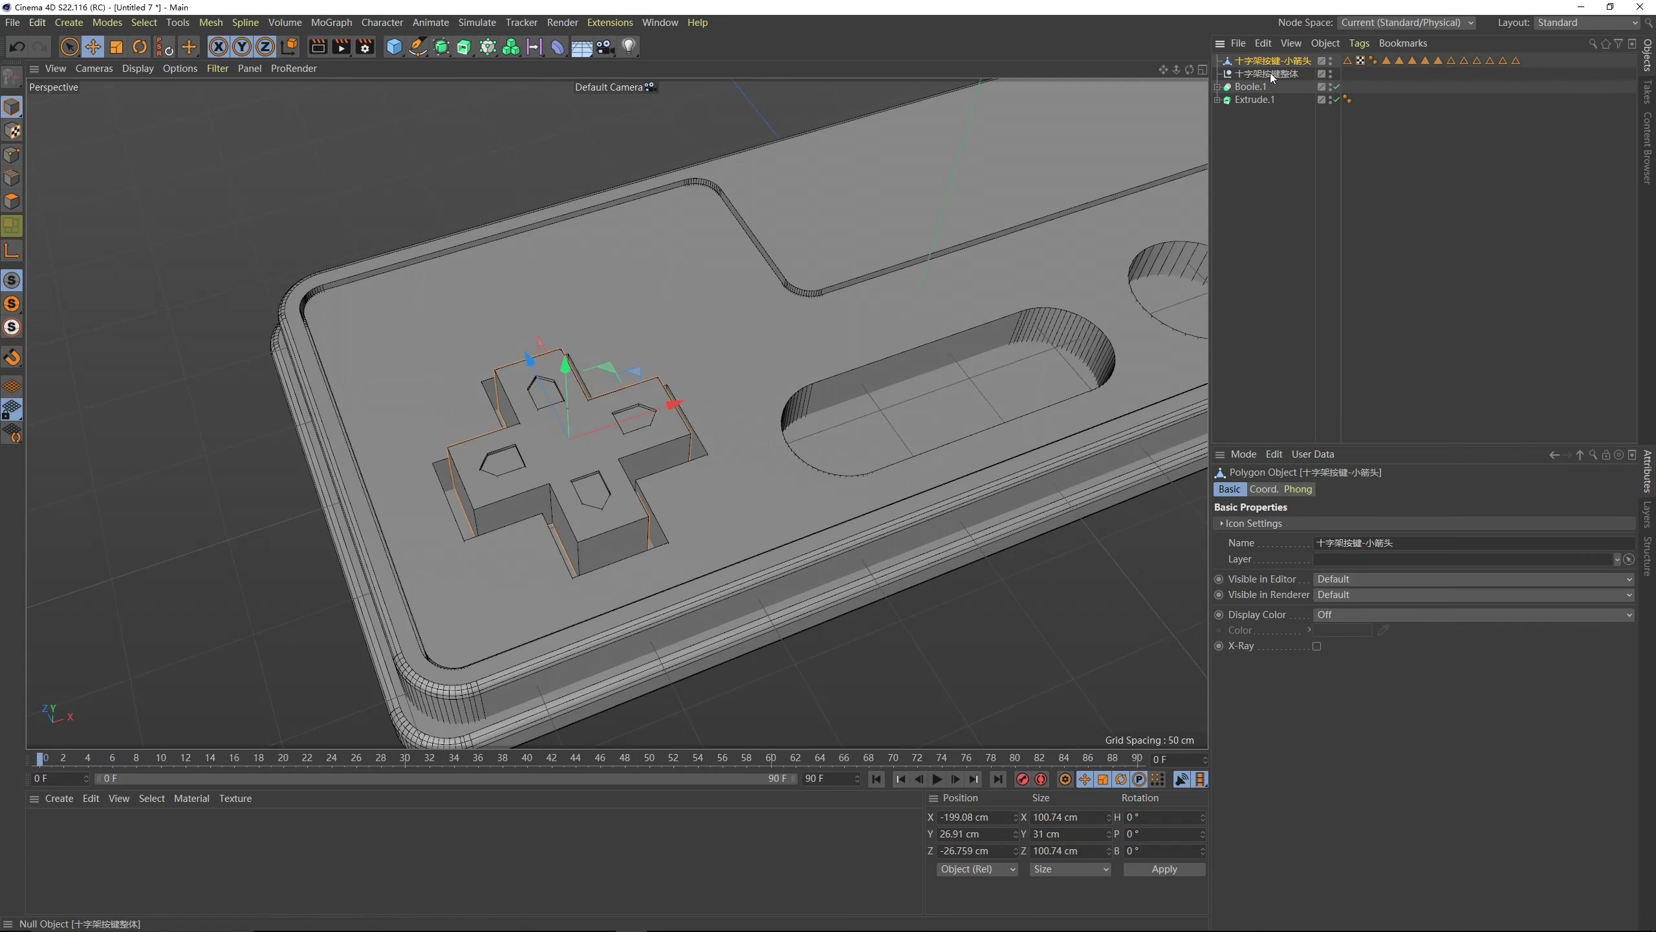
pyautogui.click(1270, 72)
pyautogui.press('Delete')
pyautogui.click(1271, 60)
# - Select the points around the upper arrow inset in Points mode
pyautogui.click(12, 155)
pyautogui.keyDown('alt'); pyautogui.moveTo(718, 326); pyautogui.dragTo(880, 233); pyautogui.keyUp('alt')
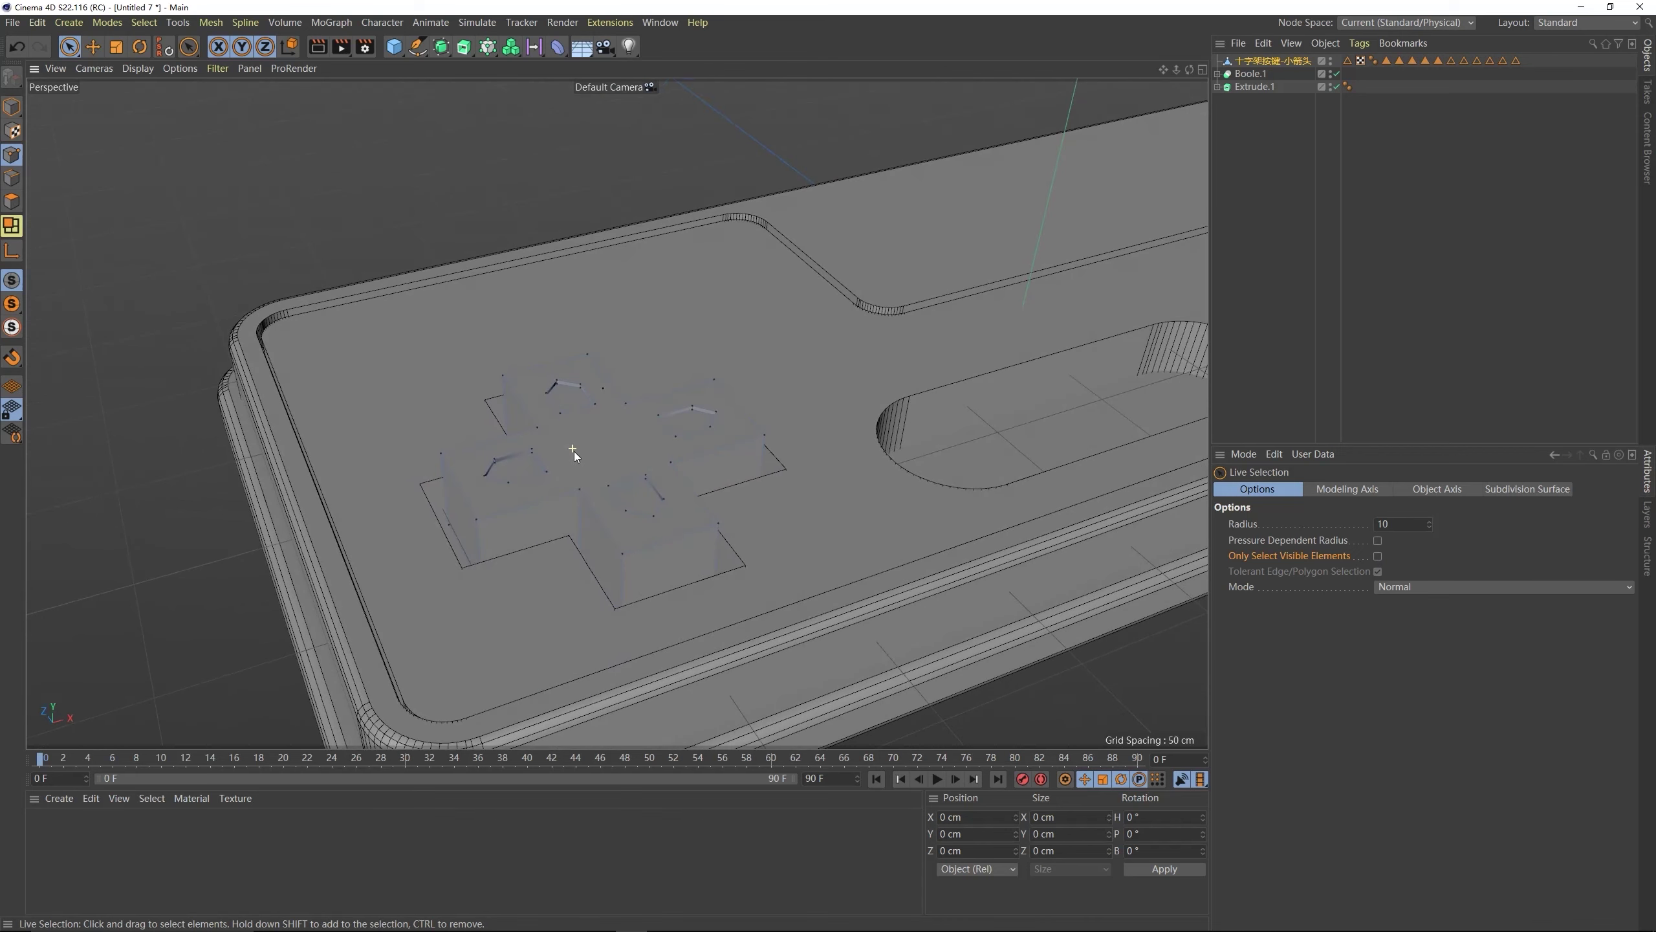
pyautogui.click(537, 430)
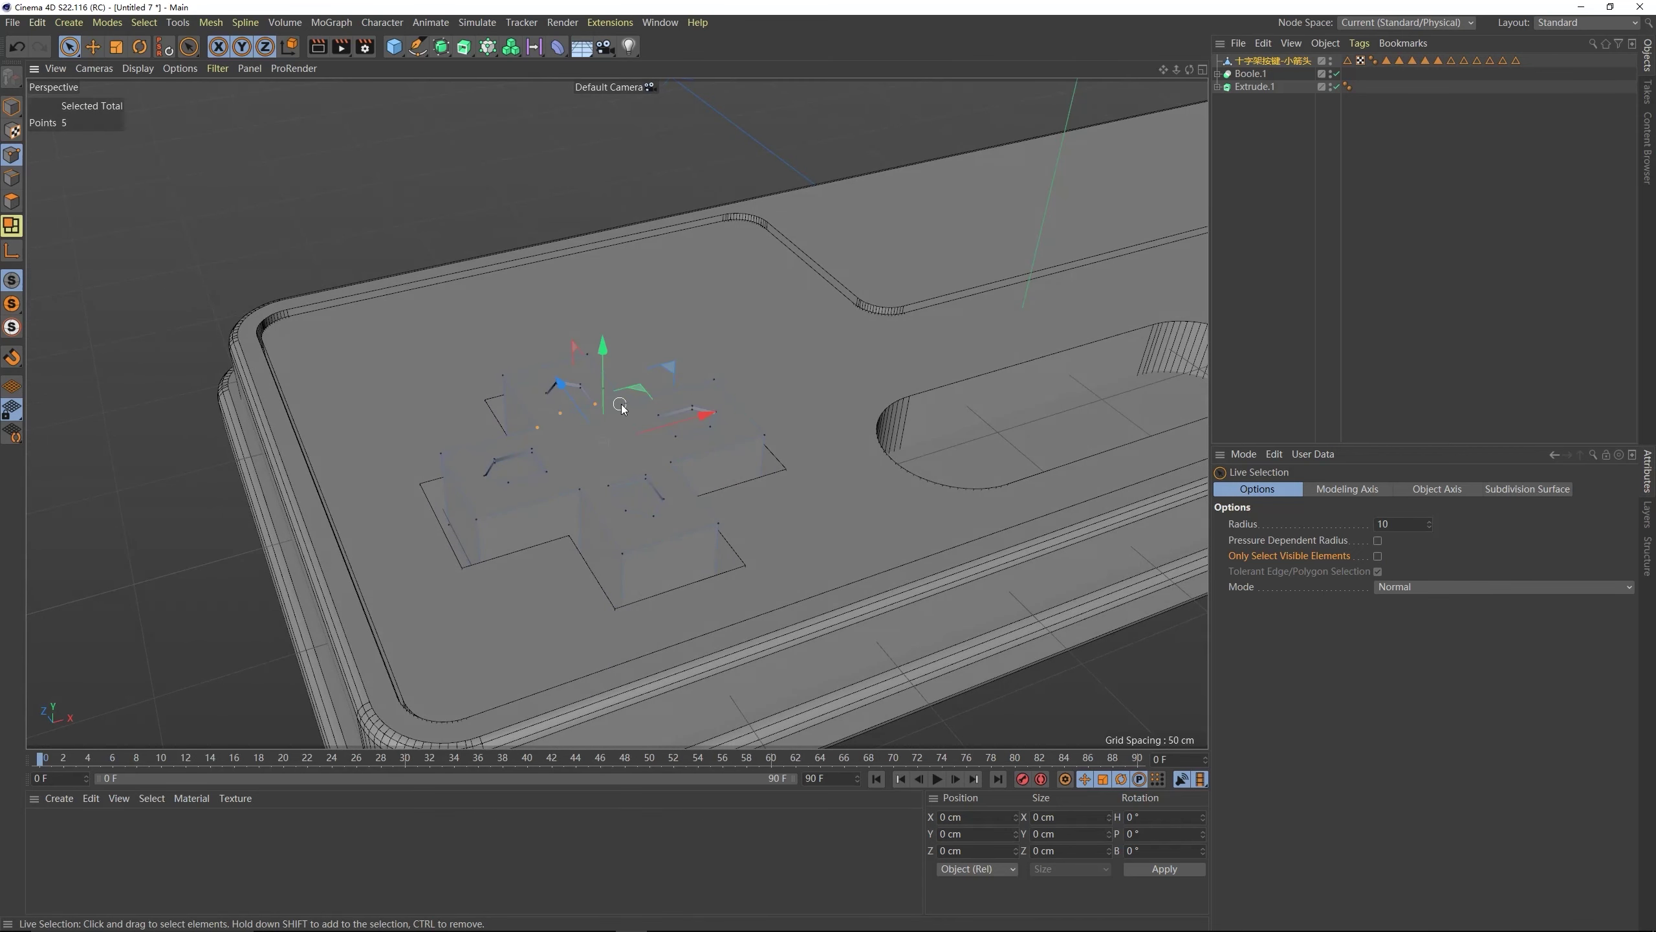
pyautogui.moveTo(654, 415)
pyautogui.mouseDown()
pyautogui.moveTo(676, 434)
pyautogui.moveTo(657, 473)
pyautogui.moveTo(561, 486)
pyautogui.moveTo(521, 447)
pyautogui.moveTo(608, 337)
pyautogui.moveTo(604, 370)
pyautogui.moveTo(459, 377)
pyautogui.moveTo(493, 408)
pyautogui.moveTo(511, 395)
pyautogui.moveTo(688, 421)
pyautogui.mouseUp()
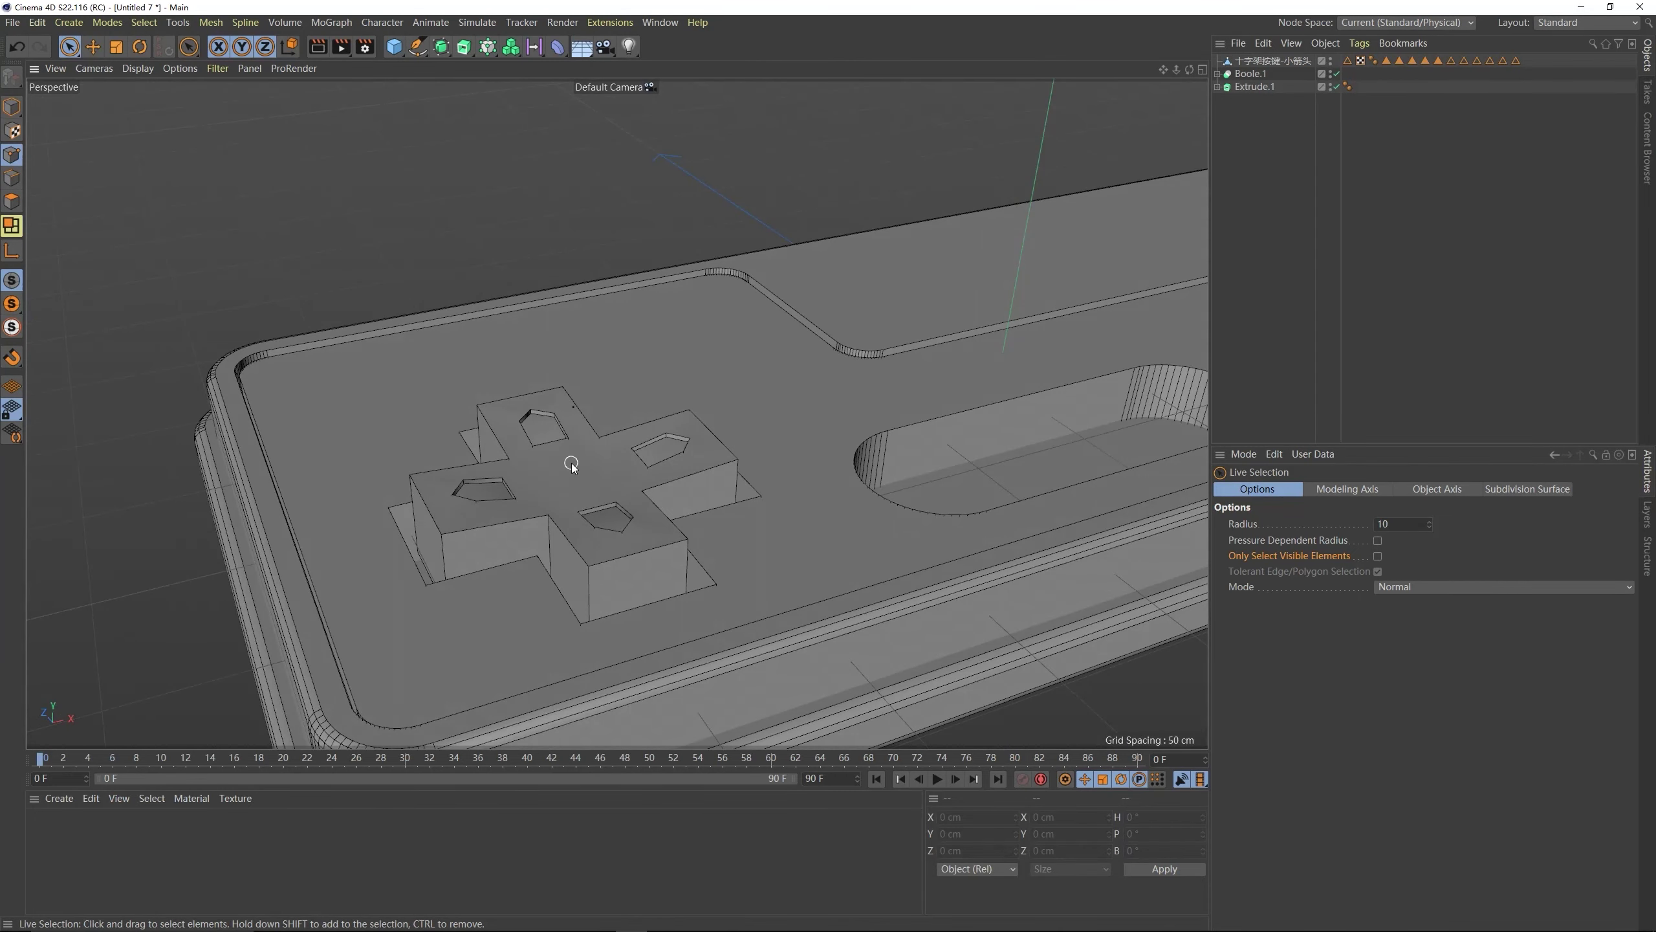
pyautogui.scroll(-2, 580, 467)
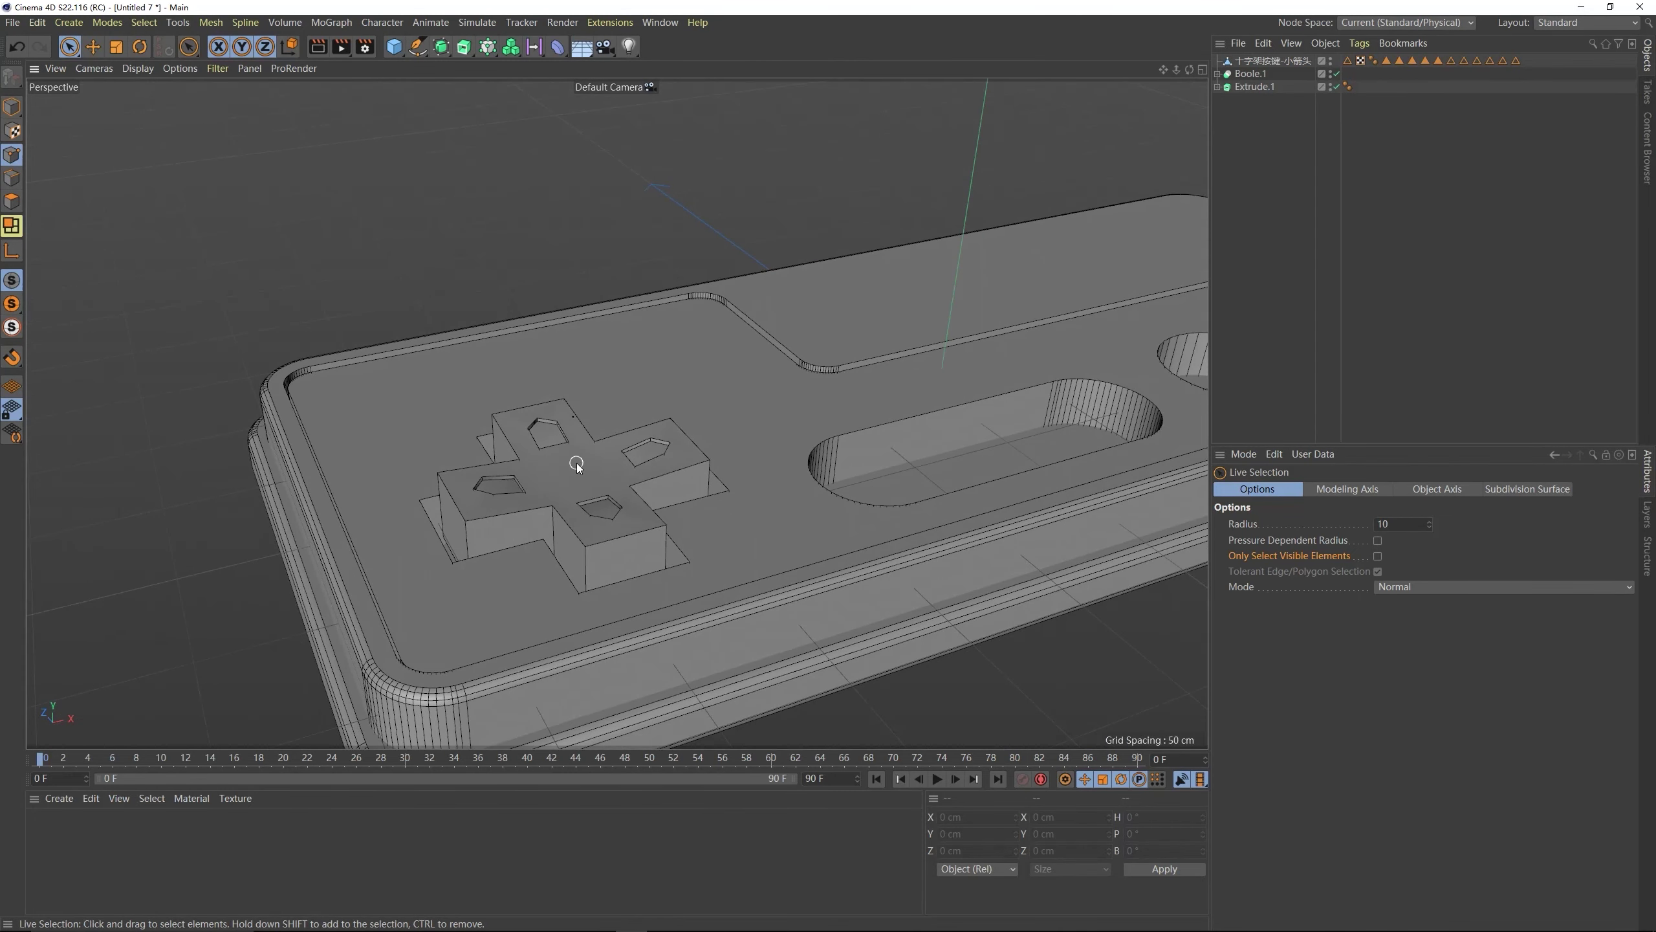
# - Add a cylinder, centre it on the D-pad in Top view and shrink its radius to 11.116 cm
pyautogui.click(395, 47)
pyautogui.click(696, 63)
pyautogui.press('F2')
pyautogui.press('e')
pyautogui.moveTo(613, 331); pyautogui.dragTo(616, 368)
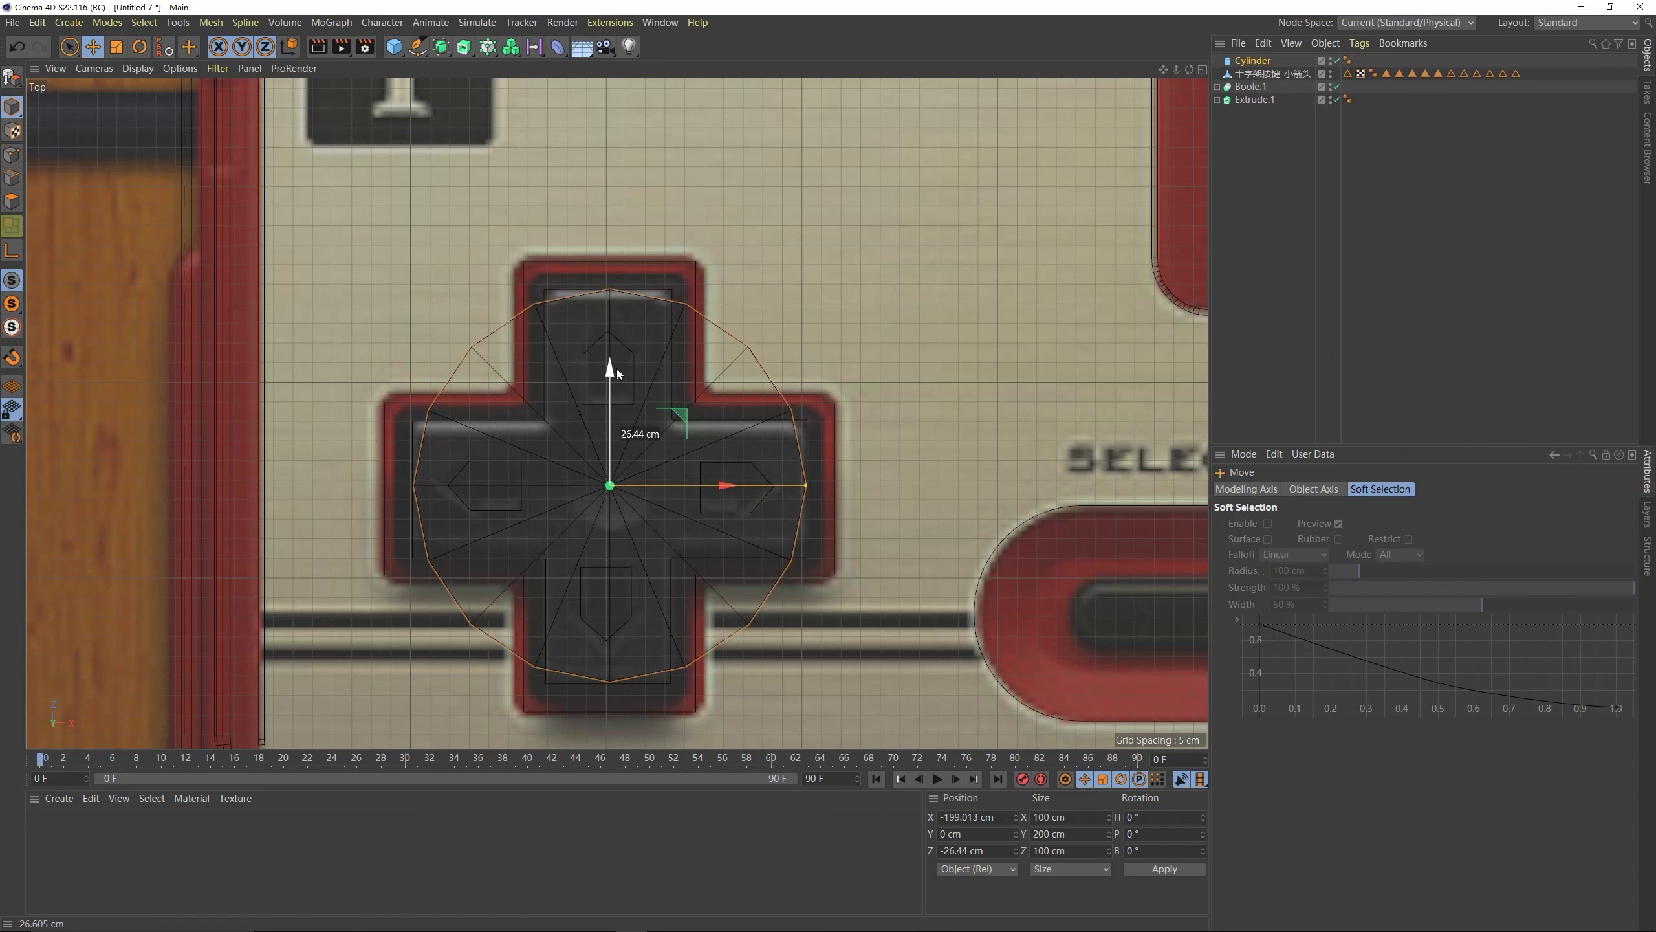
pyautogui.moveTo(806, 486); pyautogui.dragTo(682, 481)
# - Set the cylinder to 38.074 cm tall with 1 height segment and adjust its Y position
pyautogui.middleClick(678, 479)
pyautogui.middleClick(444, 362)
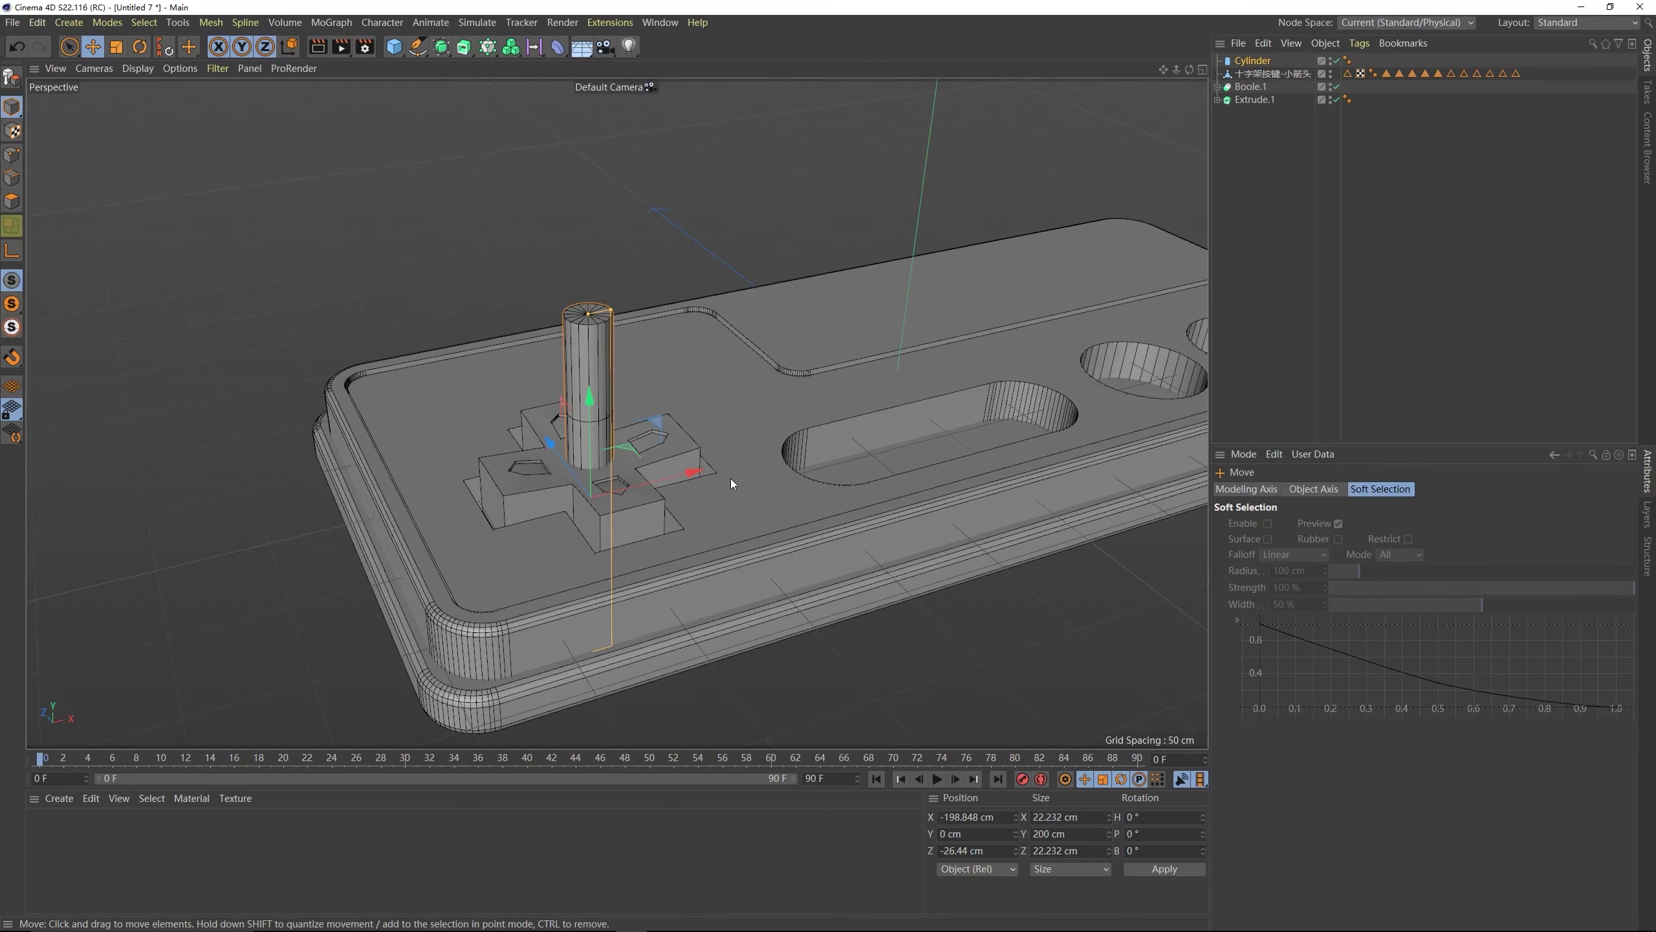
pyautogui.moveTo(600, 305); pyautogui.dragTo(590, 385)
pyautogui.click(1252, 60)
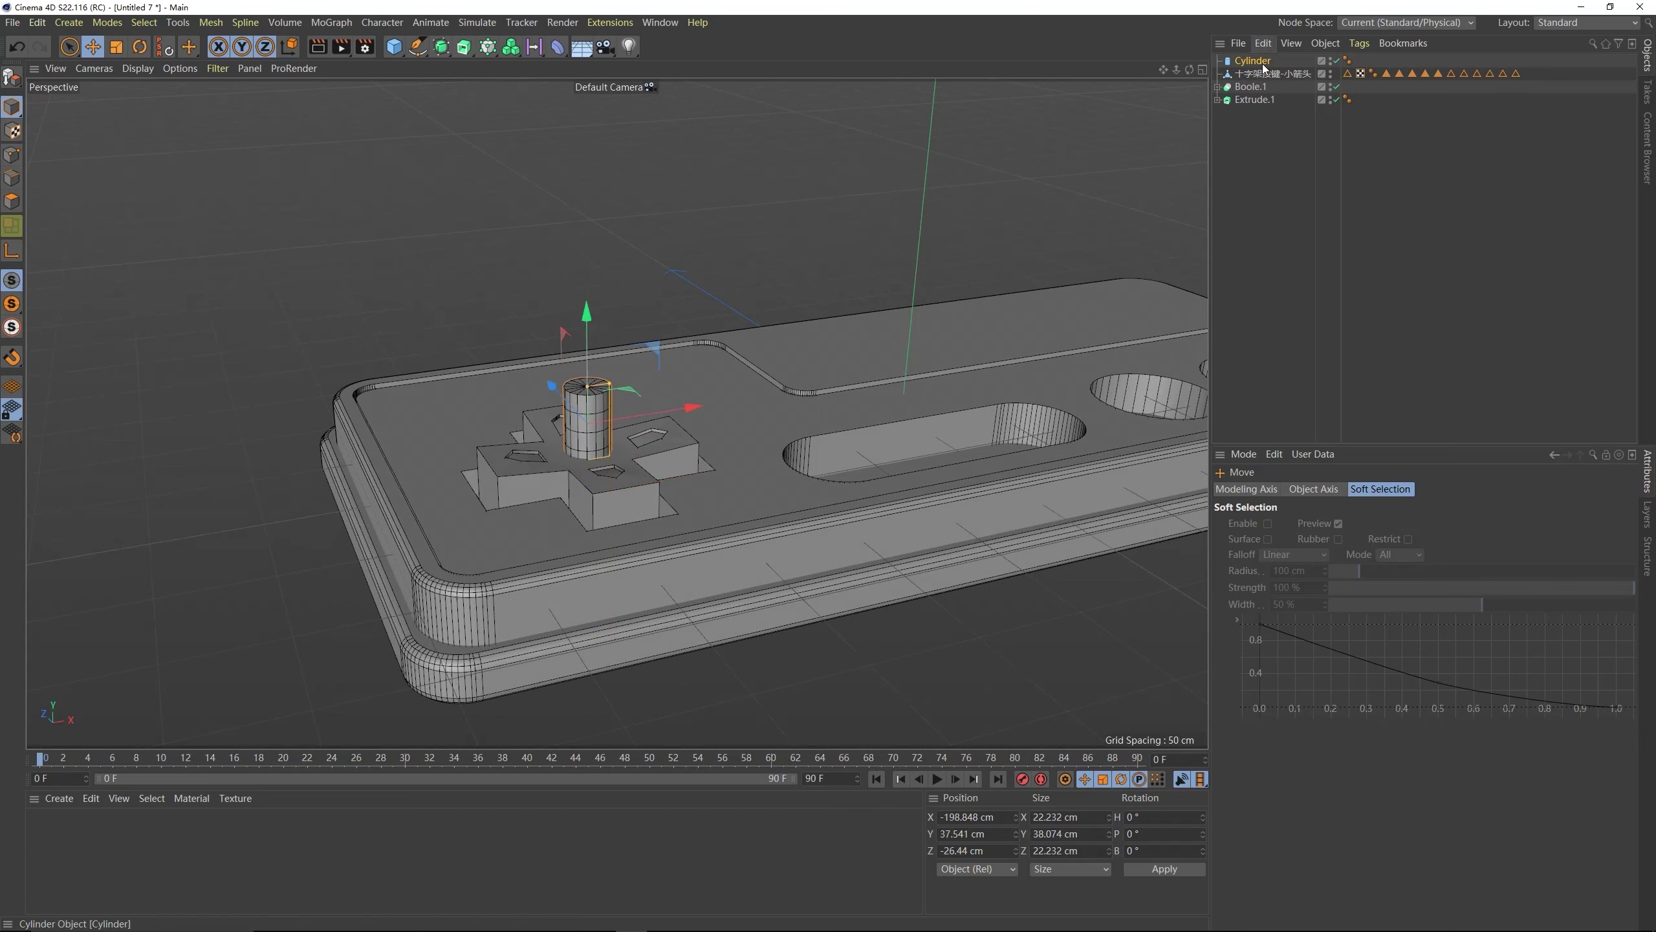
pyautogui.click(1267, 558)
pyautogui.write('1')
pyautogui.press('Return')
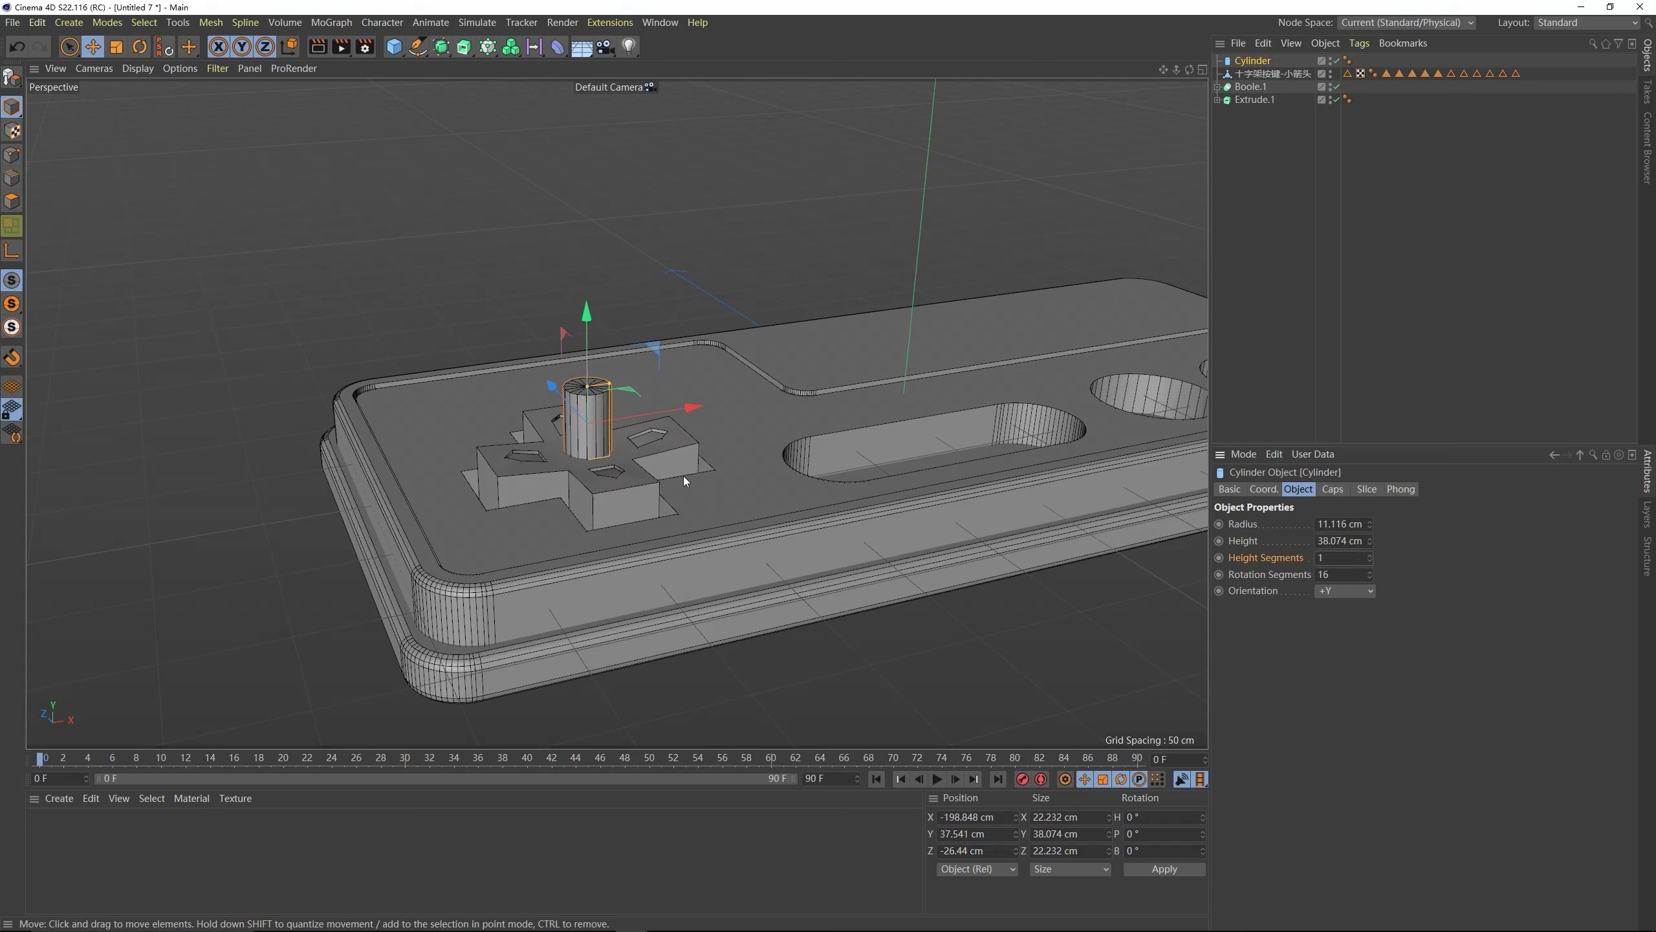
pyautogui.moveTo(587, 345); pyautogui.dragTo(598, 329)
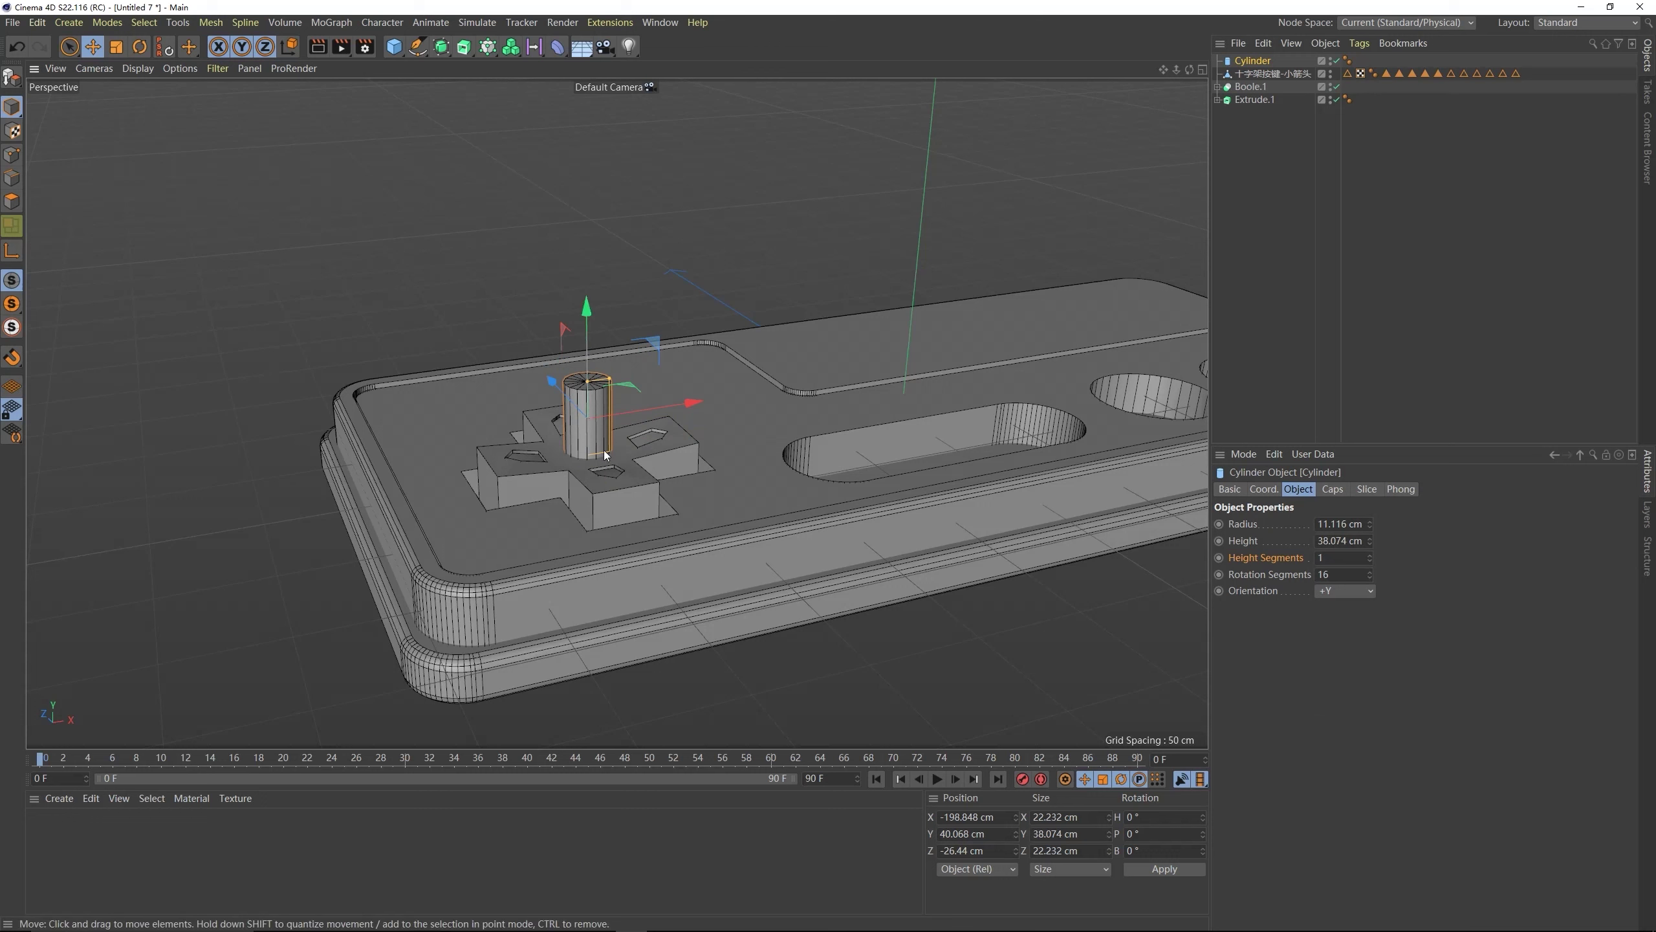
pyautogui.moveTo(591, 358); pyautogui.dragTo(595, 366)
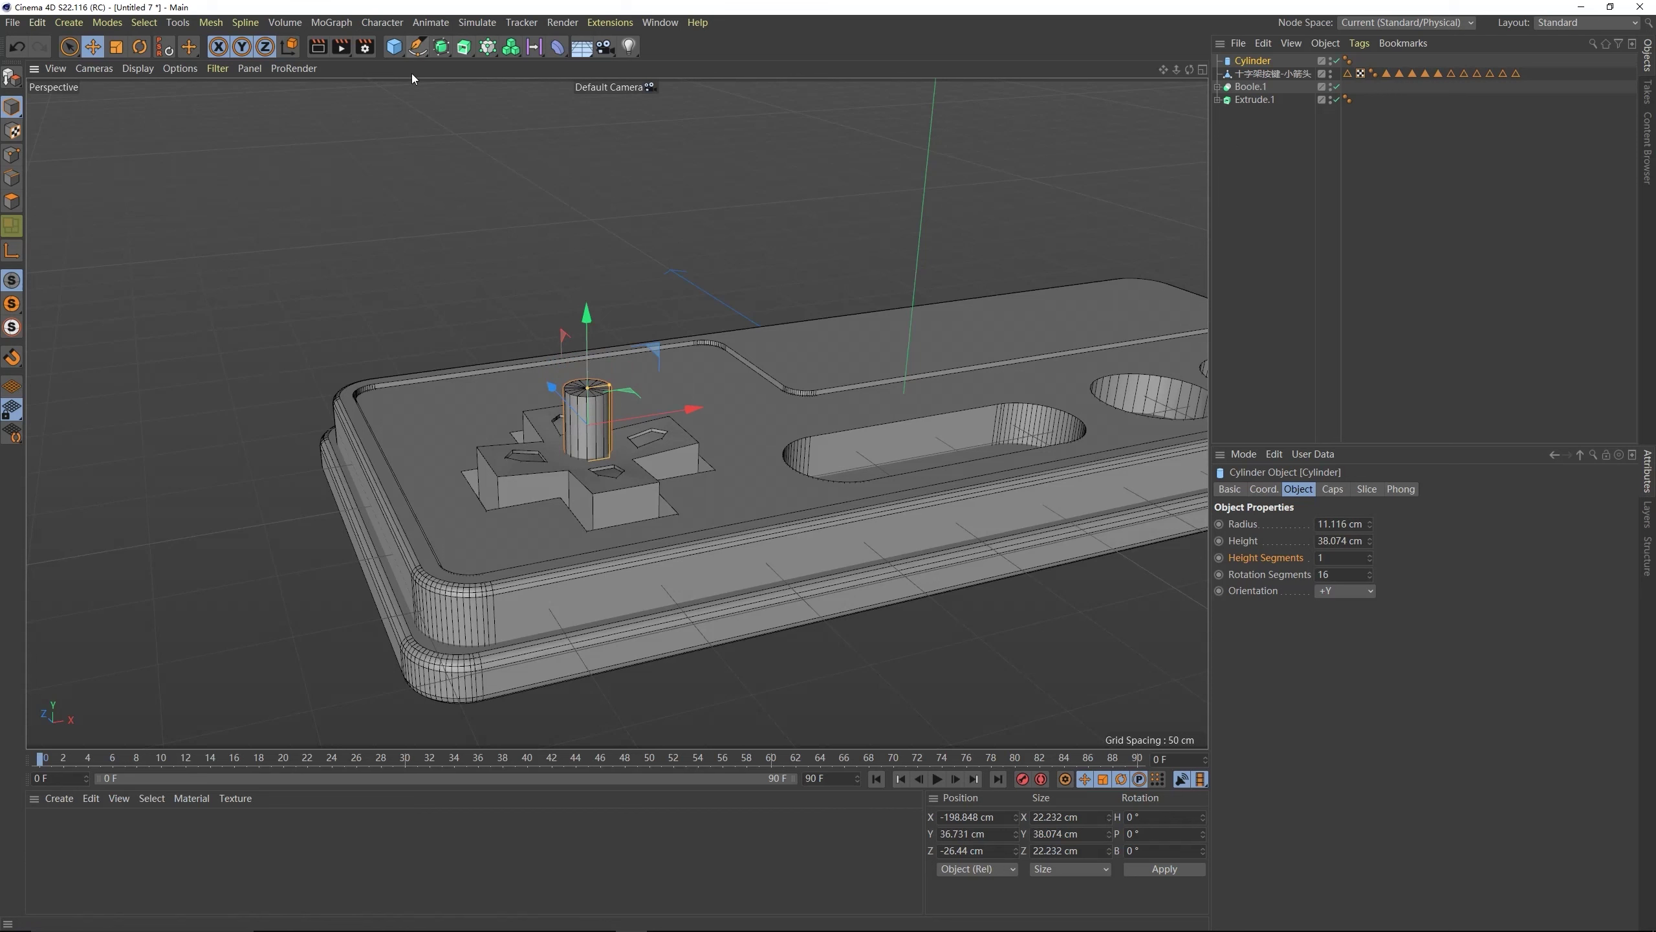
pyautogui.click(441, 52)
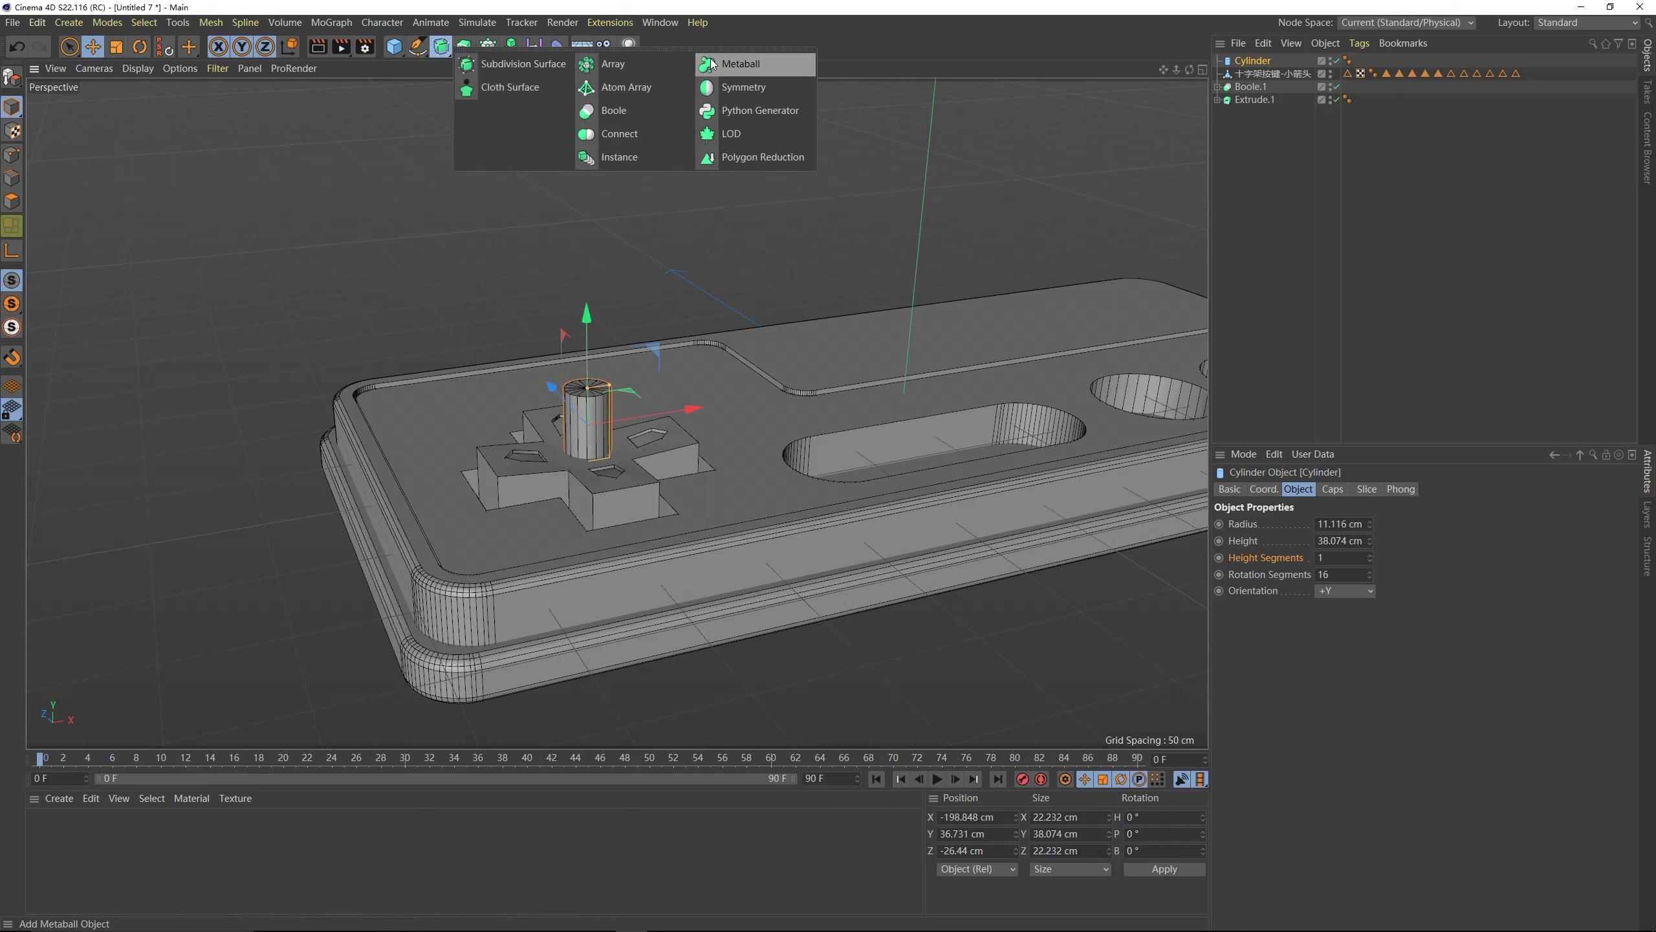
# - Nest the cross mesh and the cylinder under a new Boole, with the cylinder below
pyautogui.click(636, 136)
pyautogui.click(1252, 73)
pyautogui.keyDown('ctrl'); pyautogui.click(1271, 86); pyautogui.keyUp('ctrl')
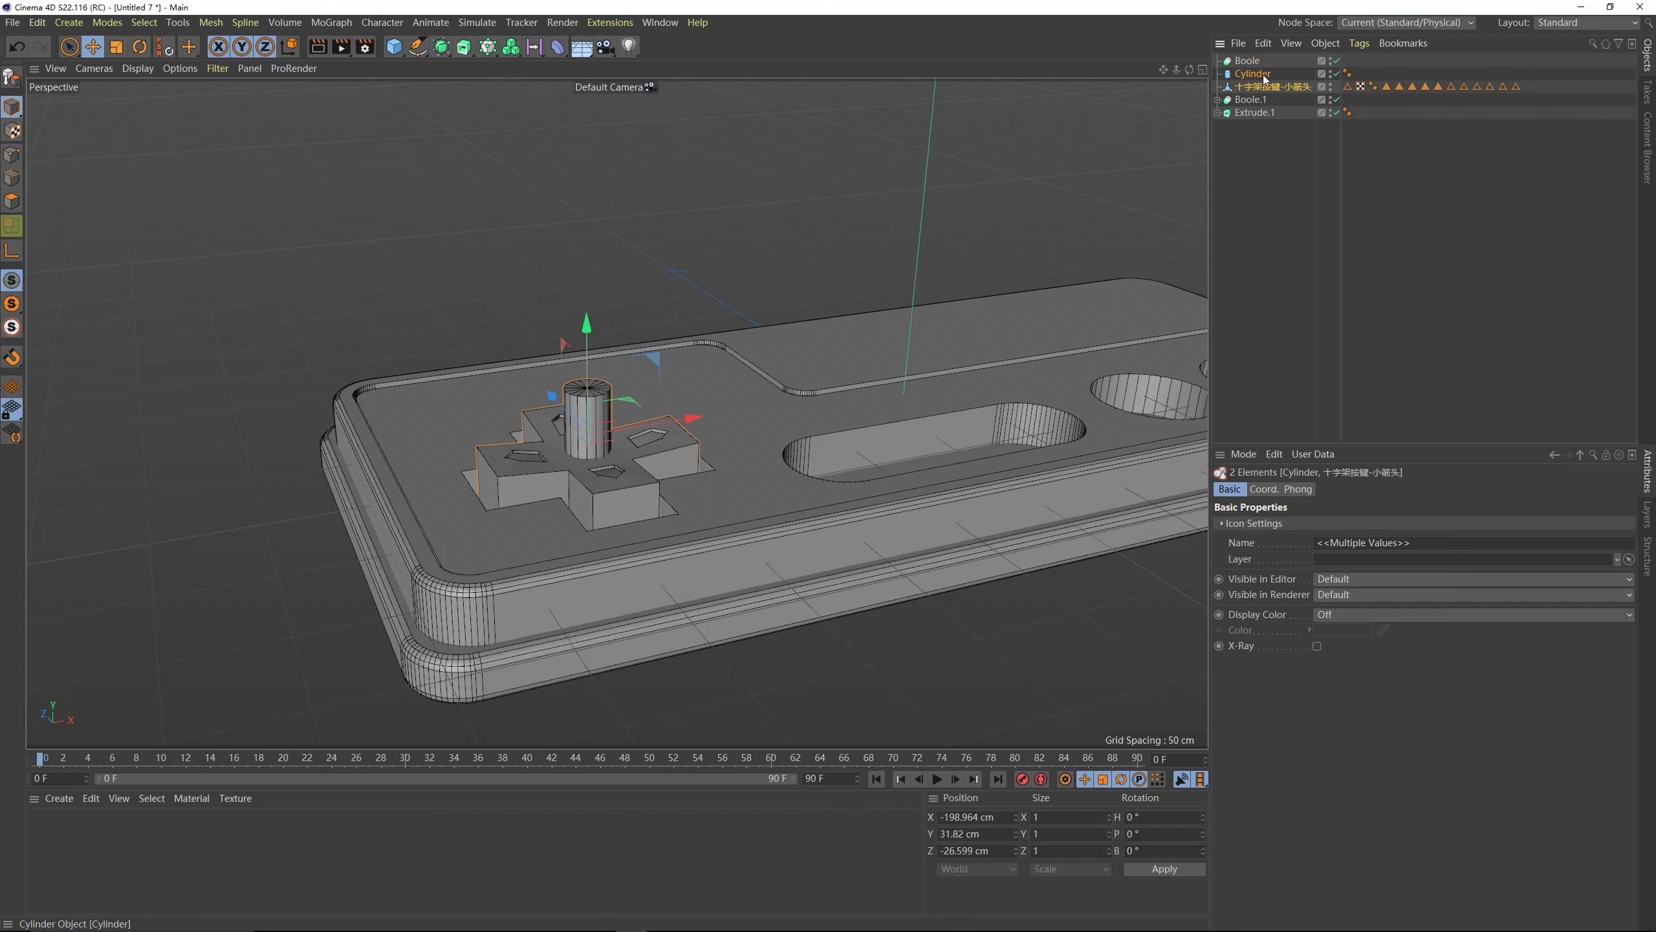
pyautogui.moveTo(1249, 64); pyautogui.dragTo(1258, 91)
pyautogui.keyDown('alt'); pyautogui.moveTo(602, 385); pyautogui.dragTo(631, 413); pyautogui.keyUp('alt')
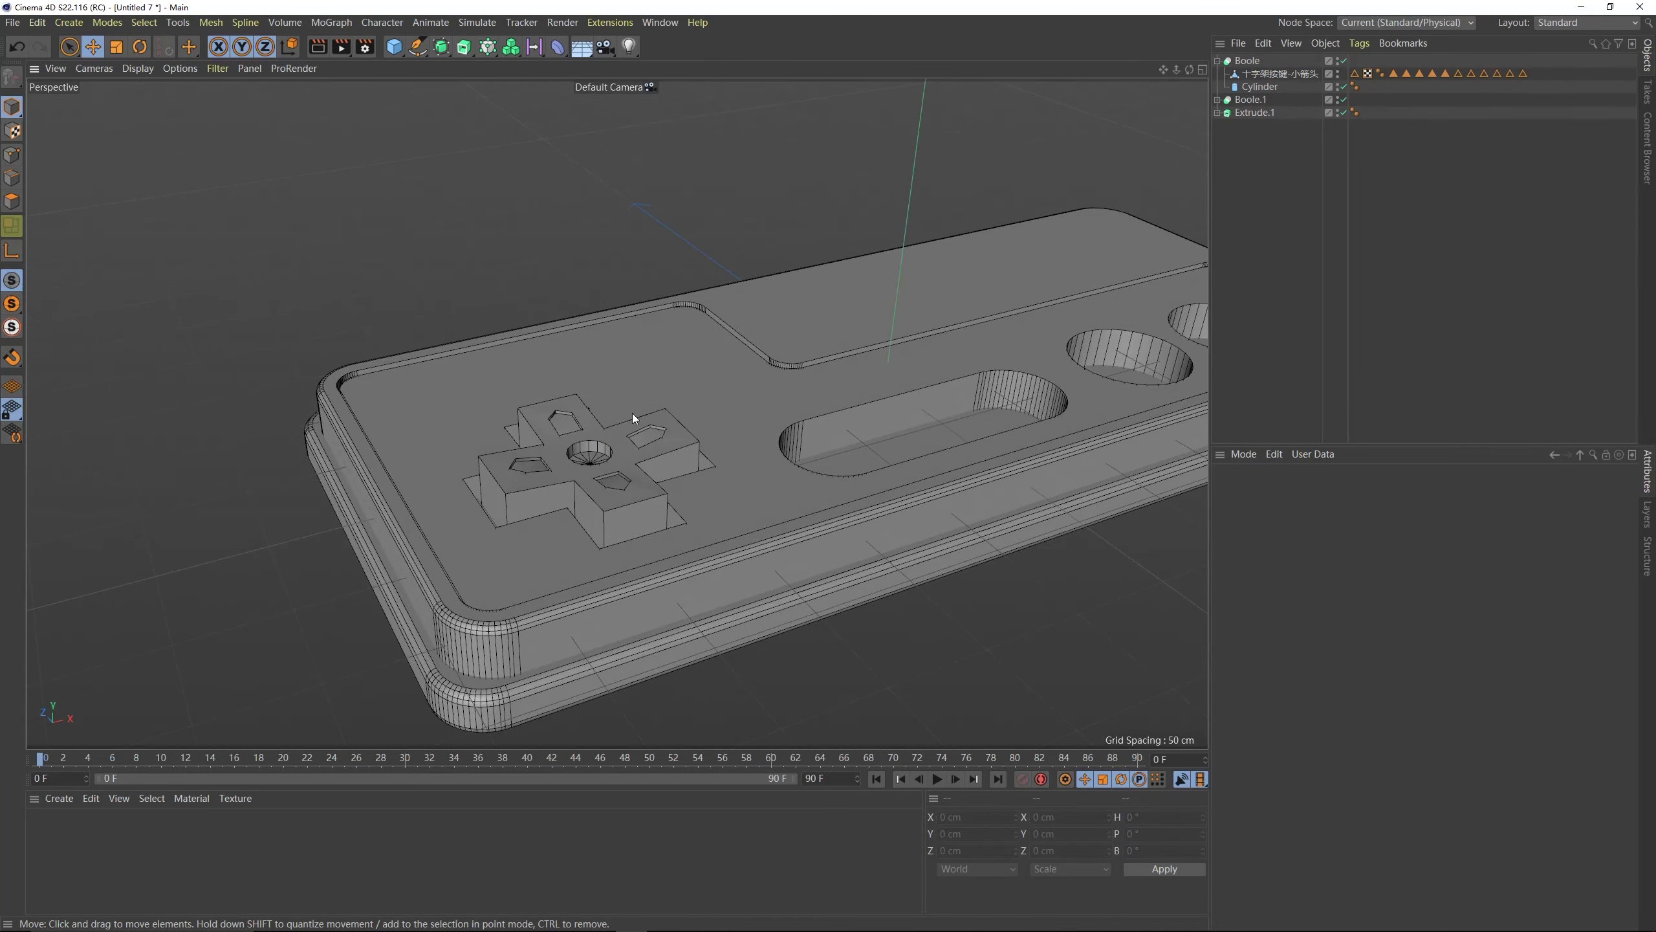
# - Enable Create single object, make the Boole editable, keep the merged mesh and delete the null
pyautogui.click(1248, 61)
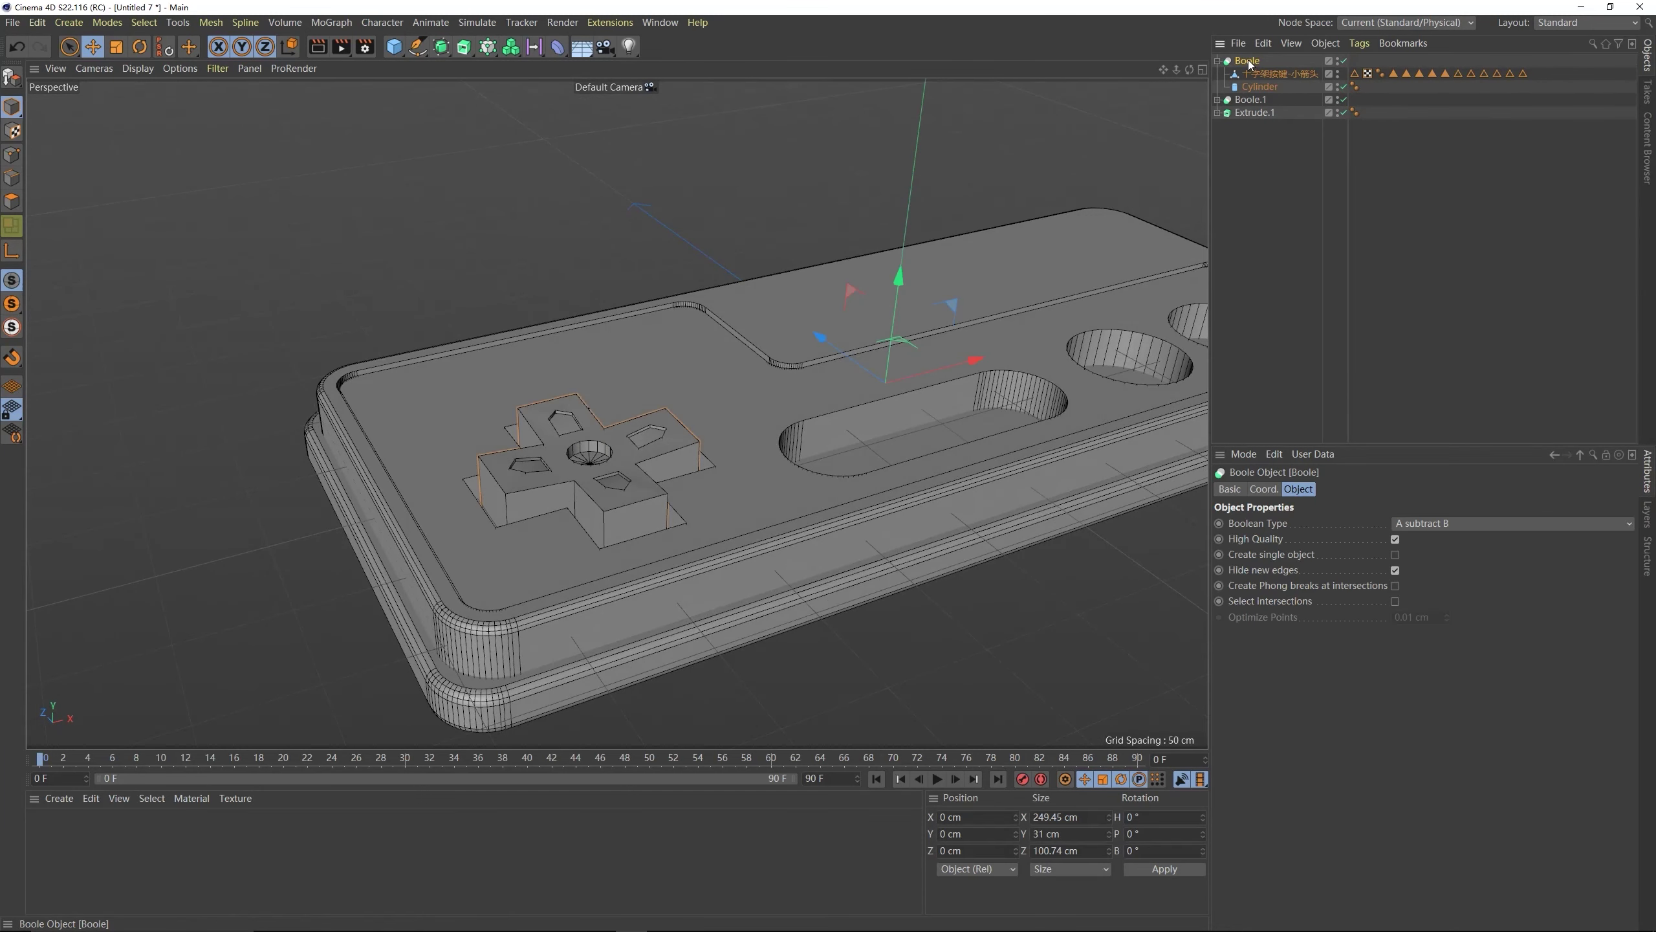
pyautogui.click(1395, 554)
pyautogui.press('c')
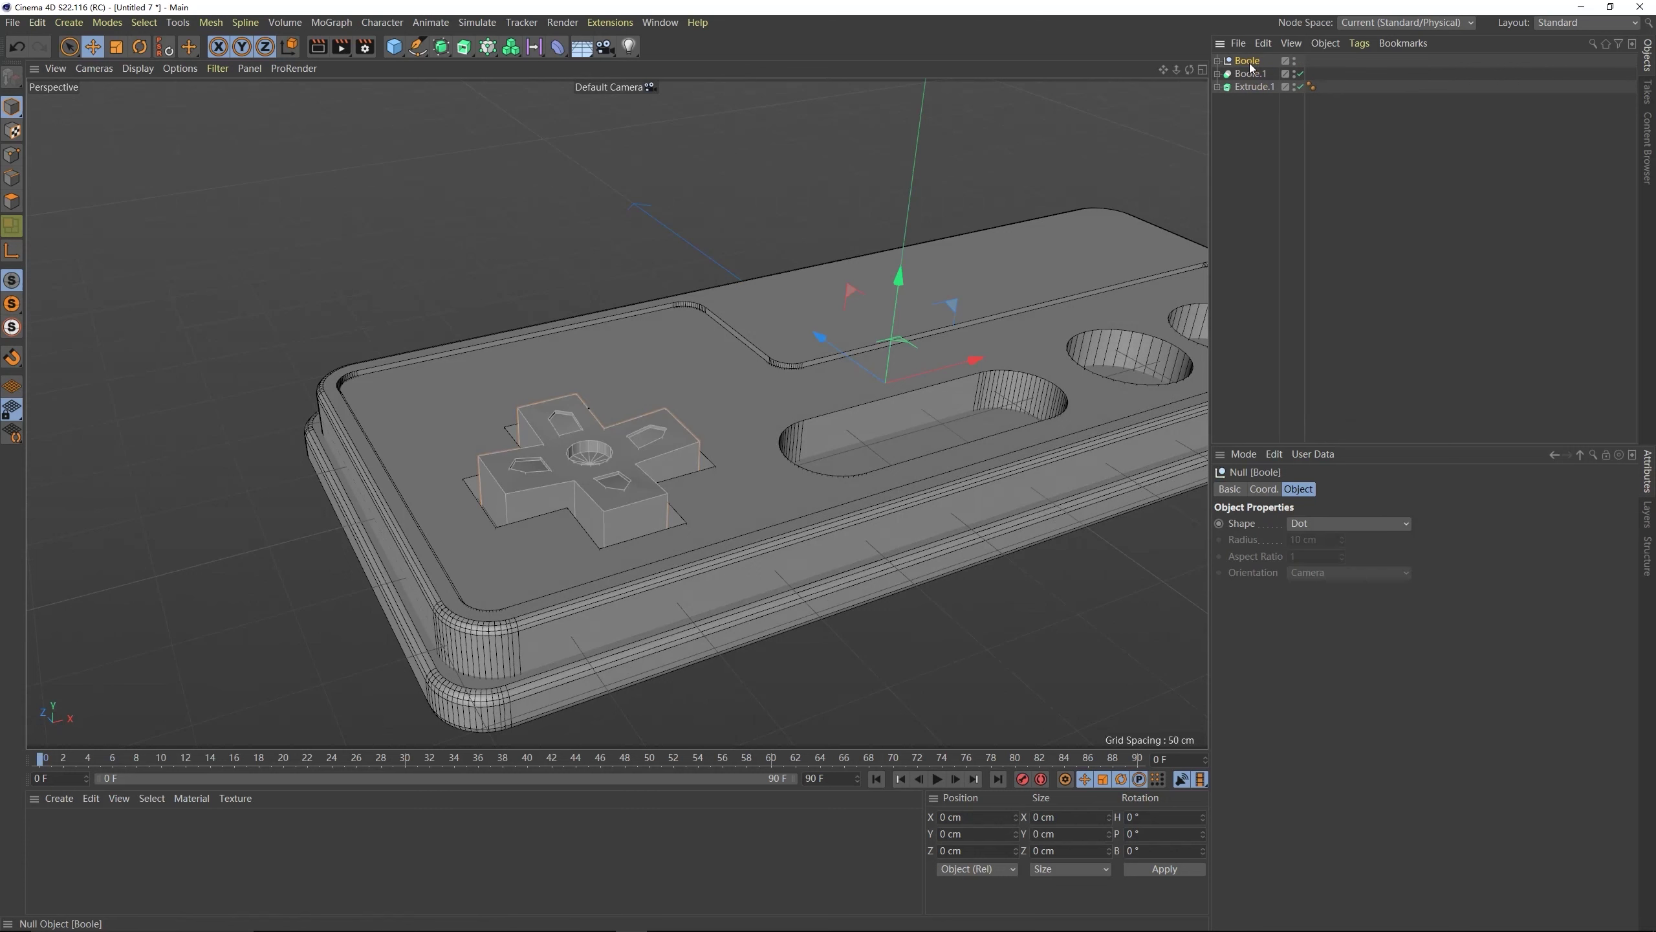
pyautogui.click(1218, 61)
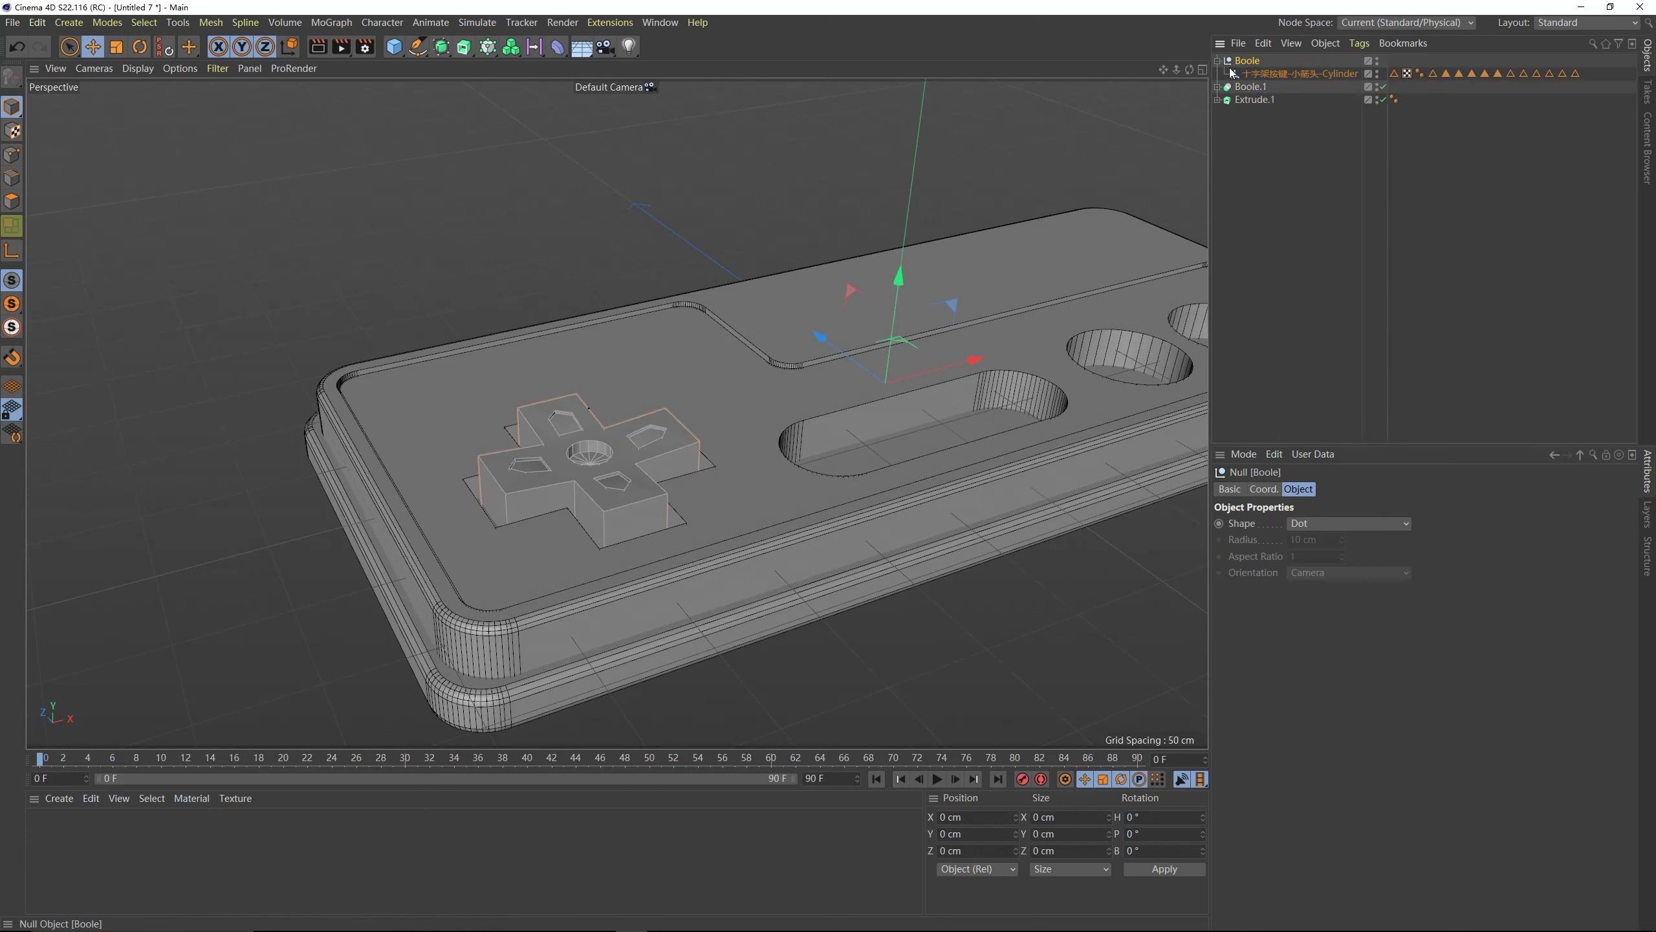
pyautogui.moveTo(1230, 72)
pyautogui.mouseDown()
pyautogui.moveTo(1294, 83)
pyautogui.moveTo(1258, 59)
pyautogui.moveTo(1252, 79)
pyautogui.mouseUp()
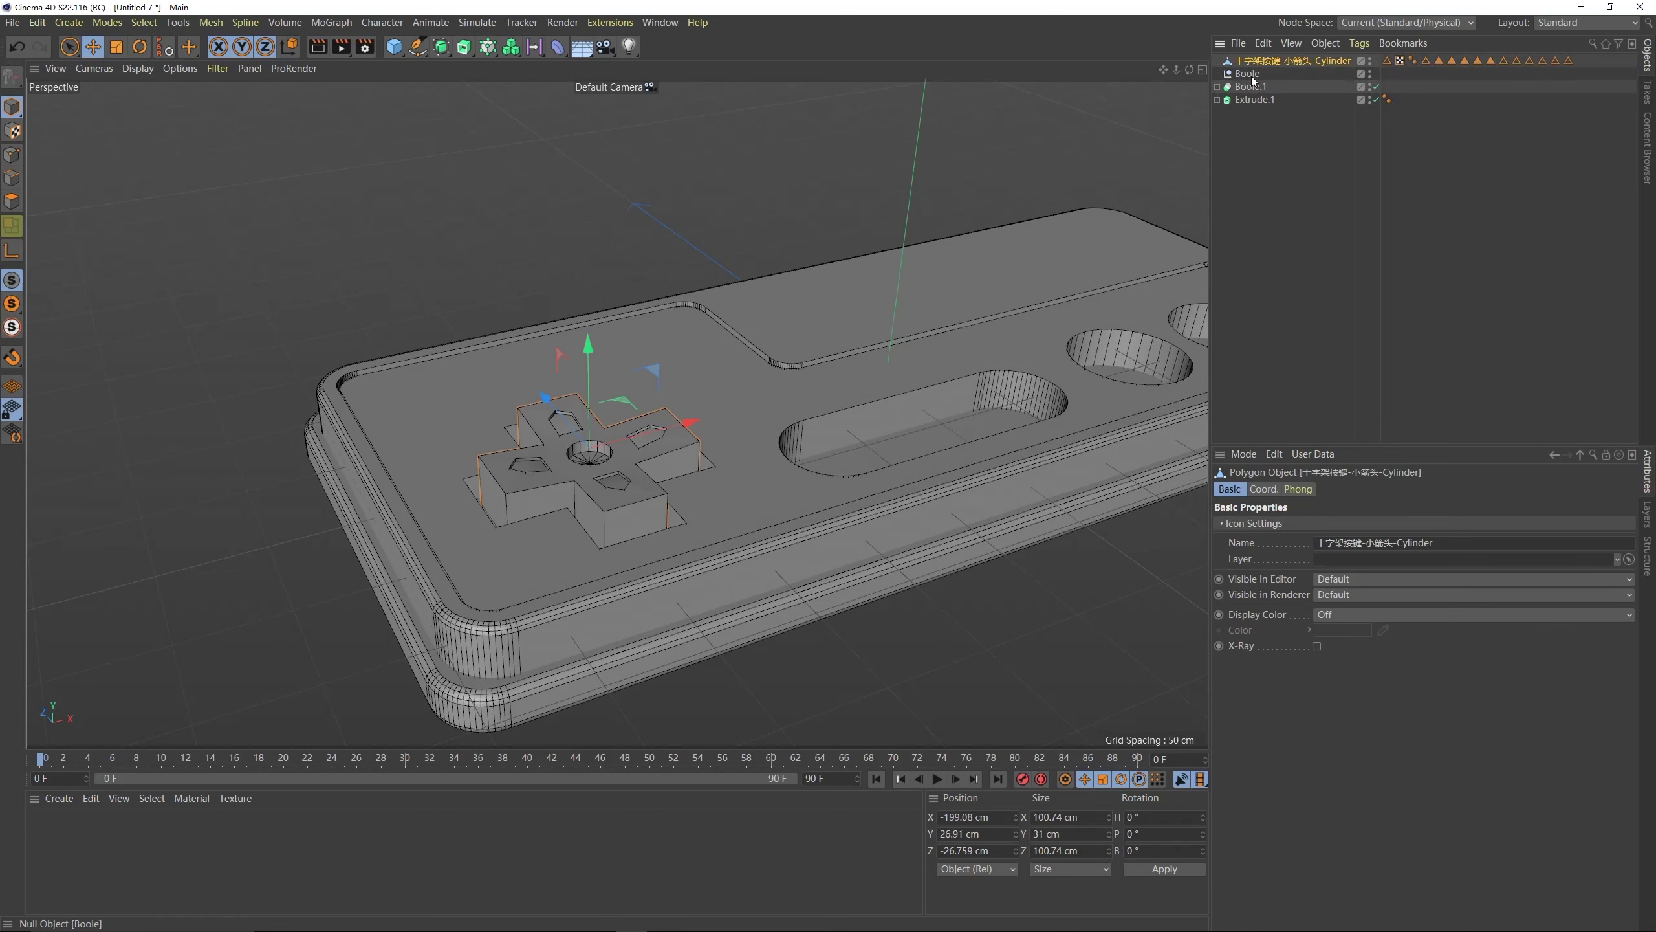
pyautogui.click(1247, 74)
pyautogui.press('Delete')
# - Select the 十字架按键-小箭头-Cylinder mesh in polygon mode
pyautogui.click(1281, 60)
pyautogui.scroll(1, 569, 460)
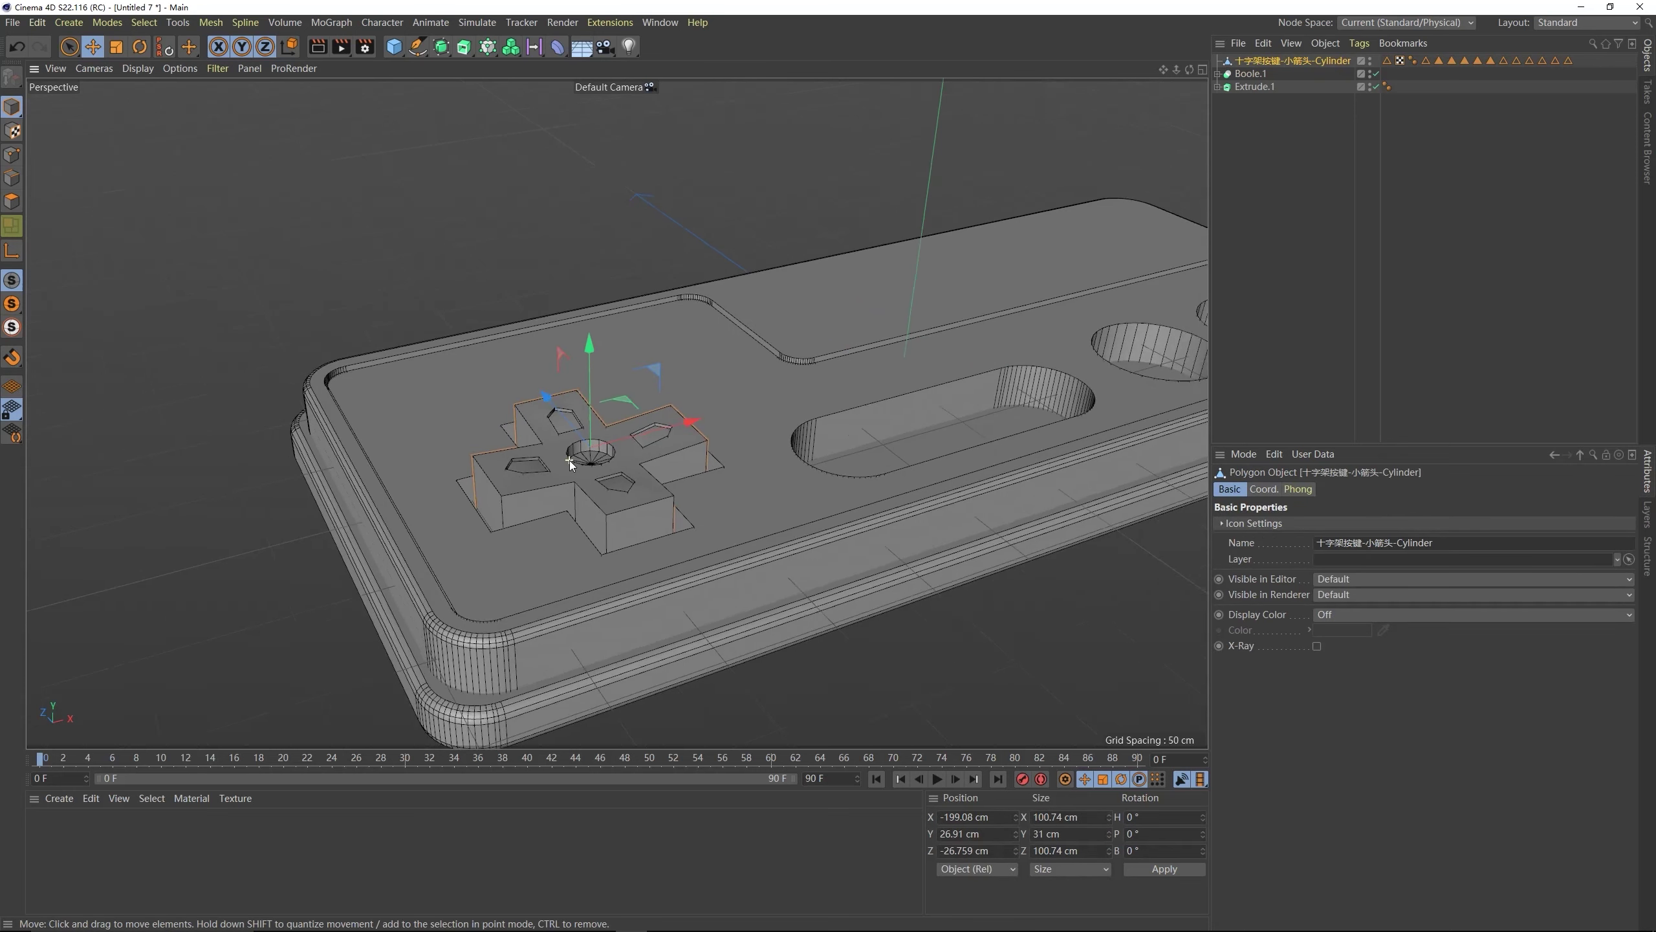
pyautogui.scroll(3, 569, 461)
pyautogui.click(12, 201)
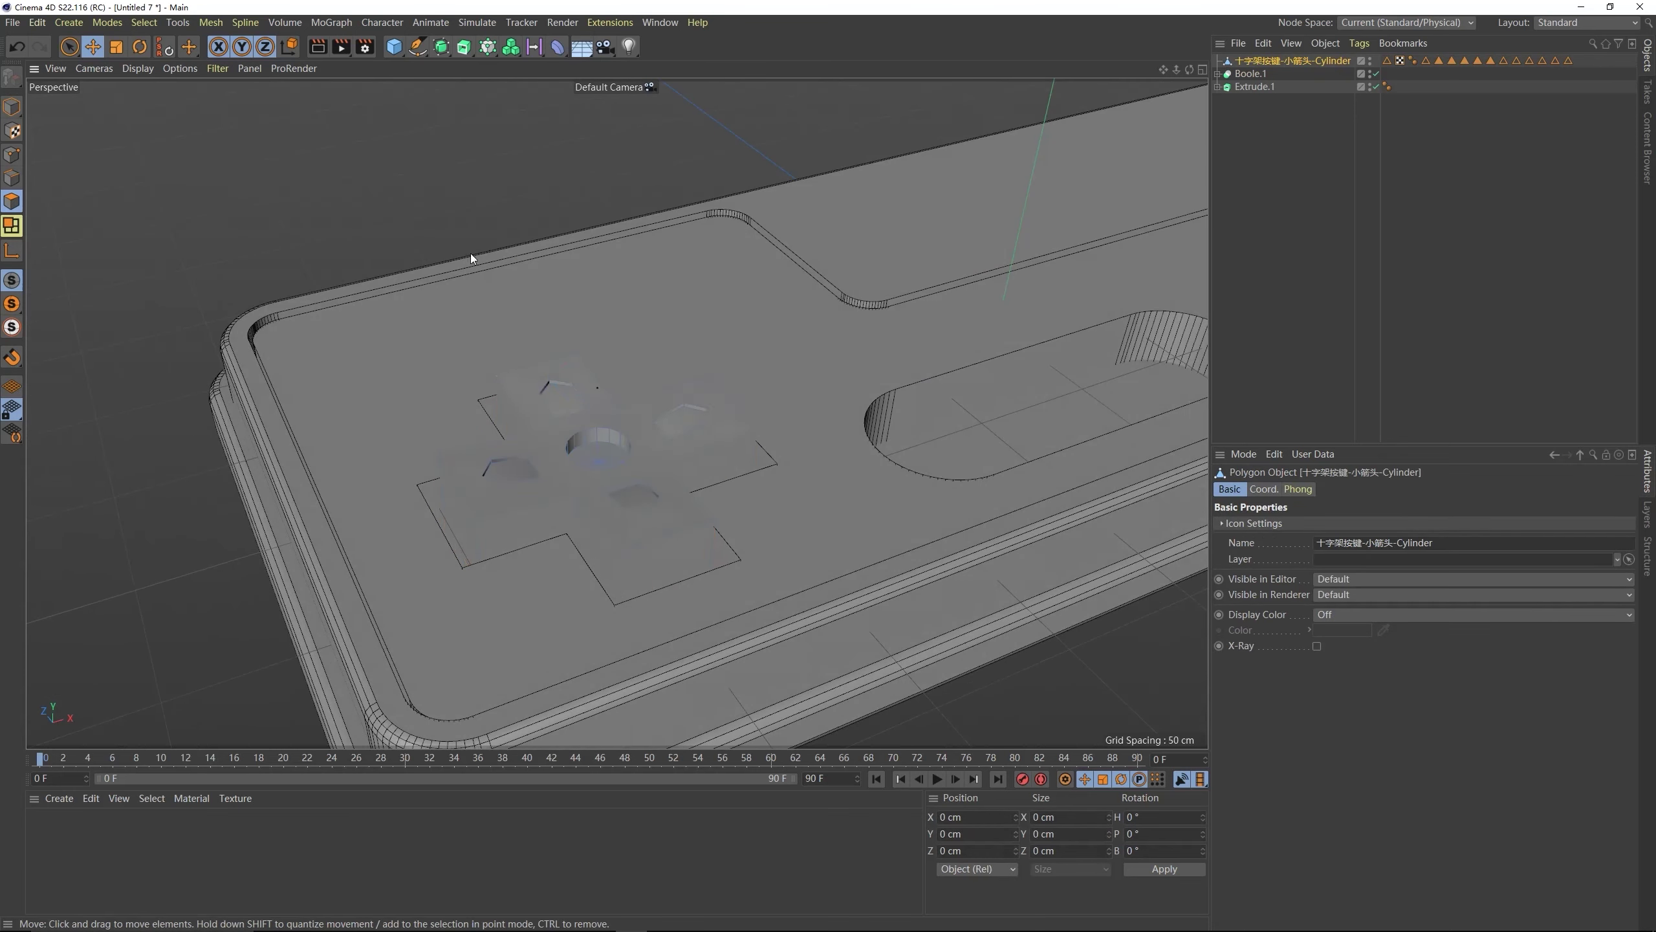
# - With Live Selection limited to visible elements, select the D-pad's centre cap polygons
pyautogui.scroll(2, 619, 456)
pyautogui.scroll(2, 588, 473)
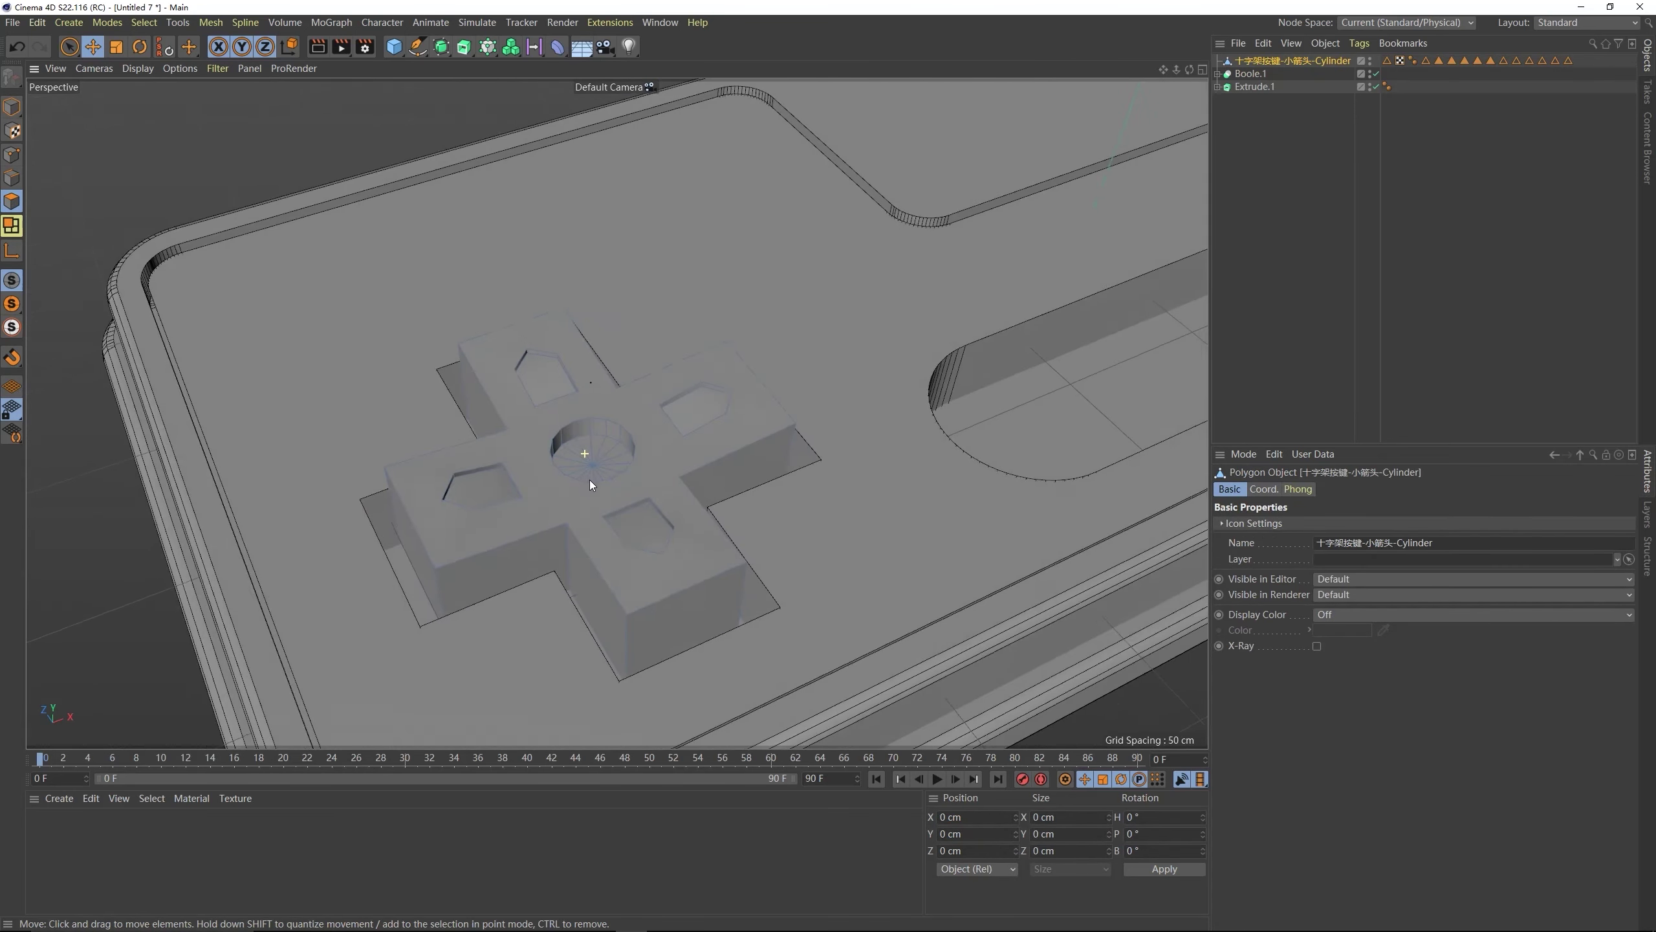
pyautogui.scroll(-1, 590, 482)
pyautogui.click(69, 47)
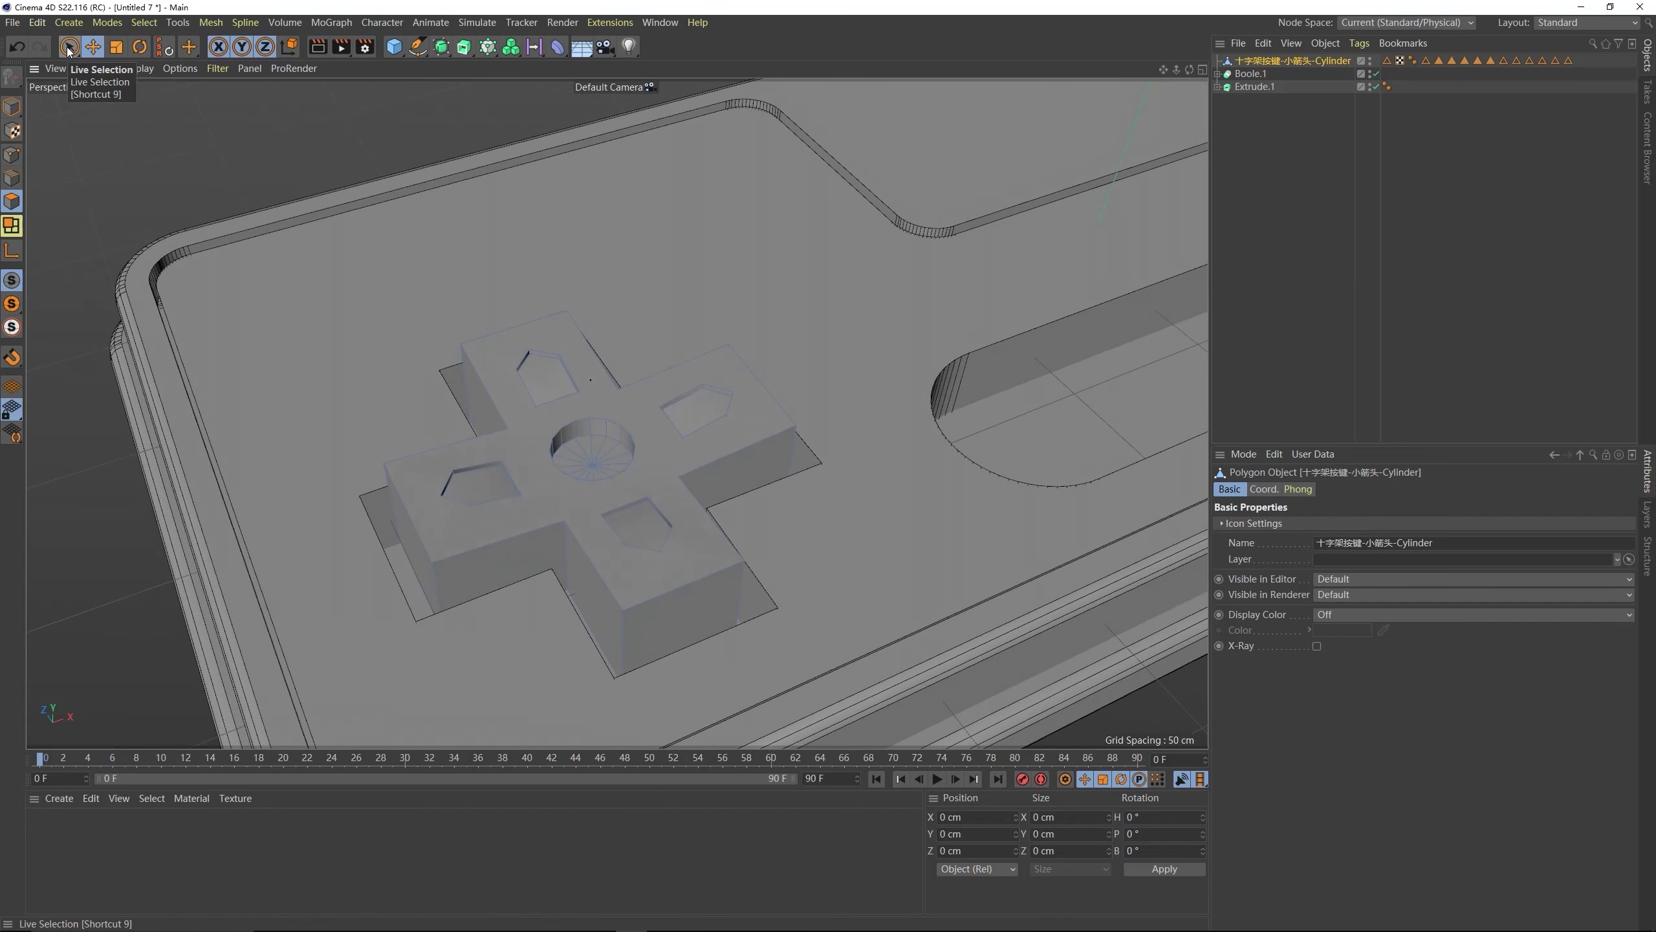
pyautogui.click(69, 48)
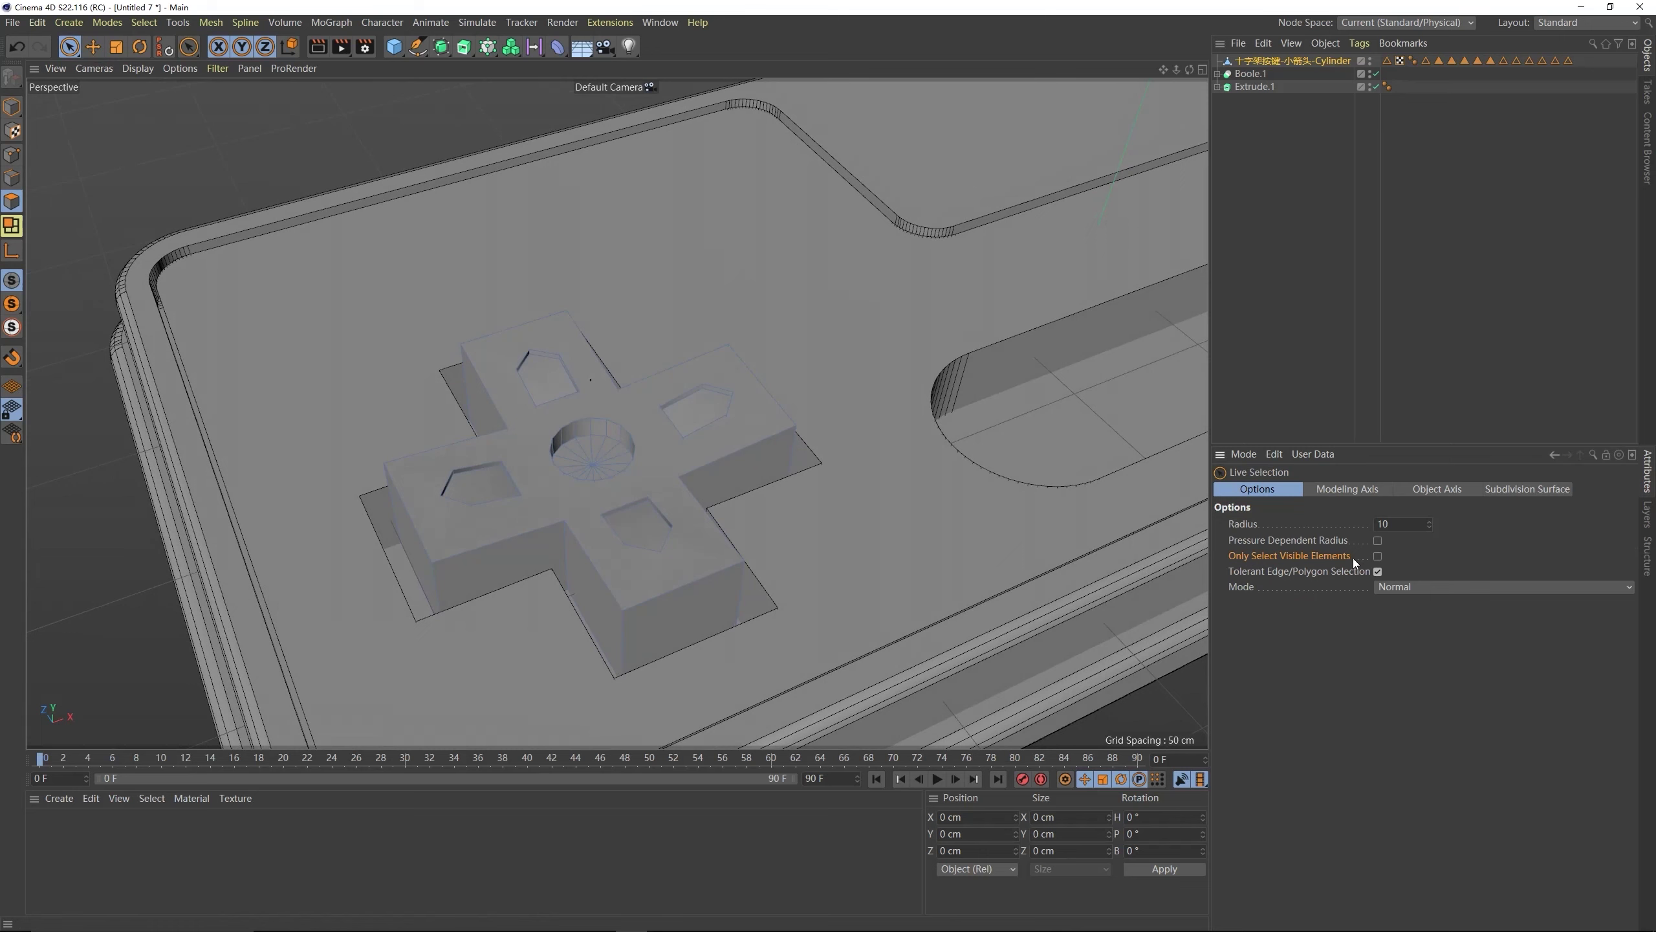
pyautogui.click(1377, 556)
pyautogui.keyDown('alt'); pyautogui.moveTo(611, 497); pyautogui.dragTo(601, 454); pyautogui.keyUp('alt')
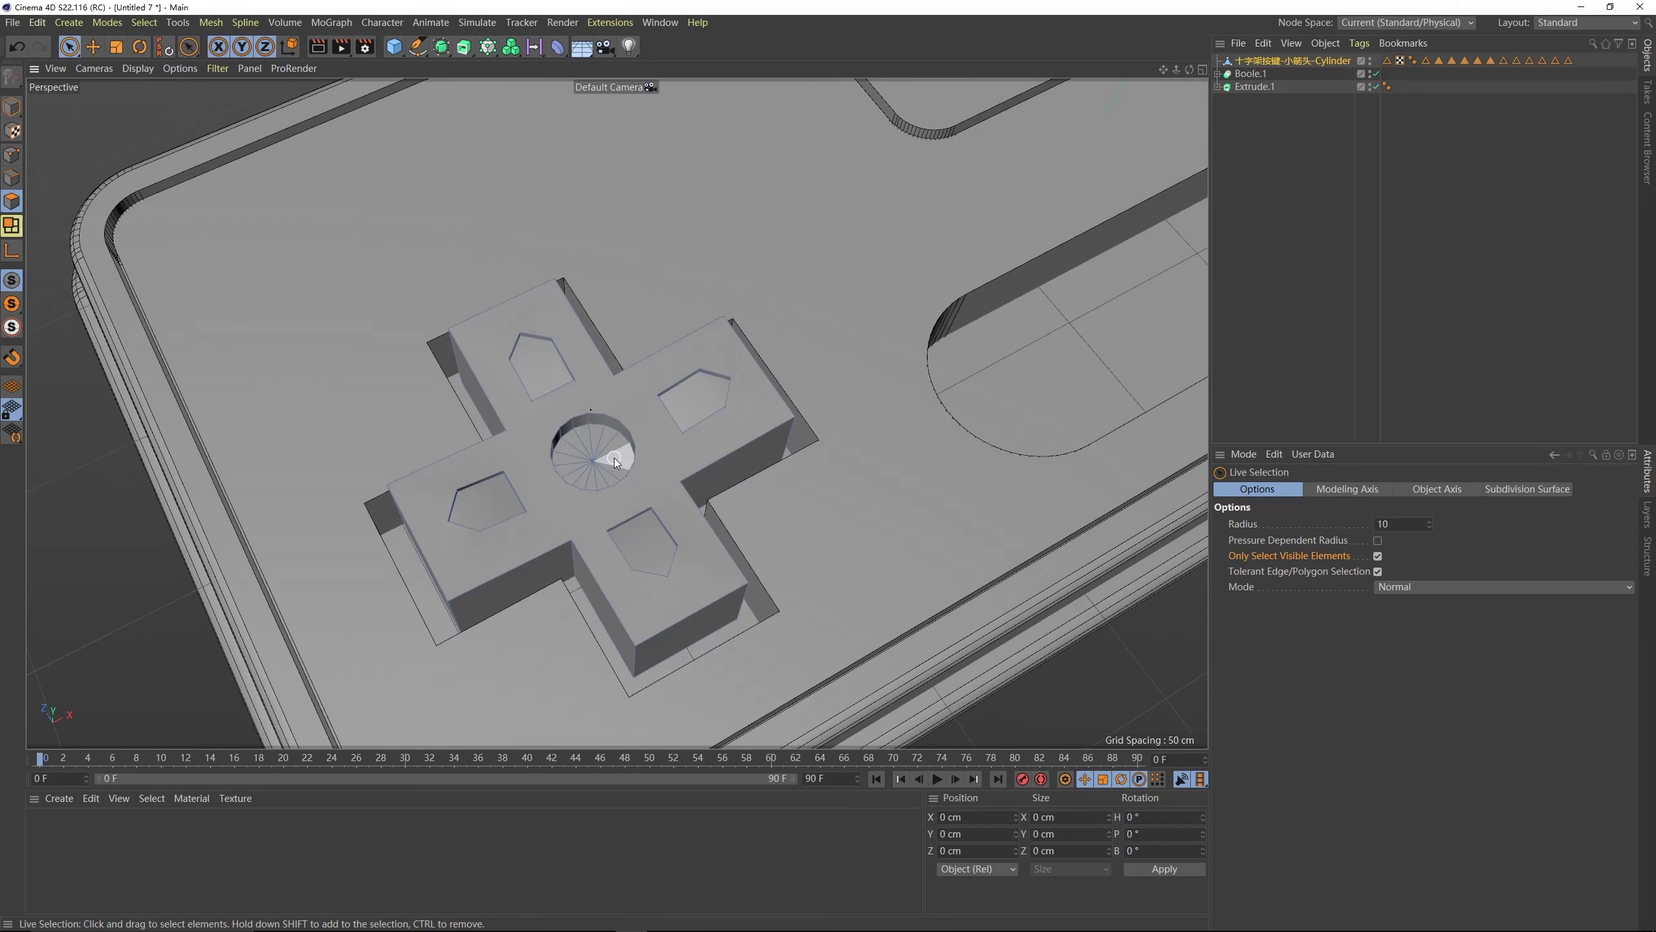
pyautogui.click(615, 455)
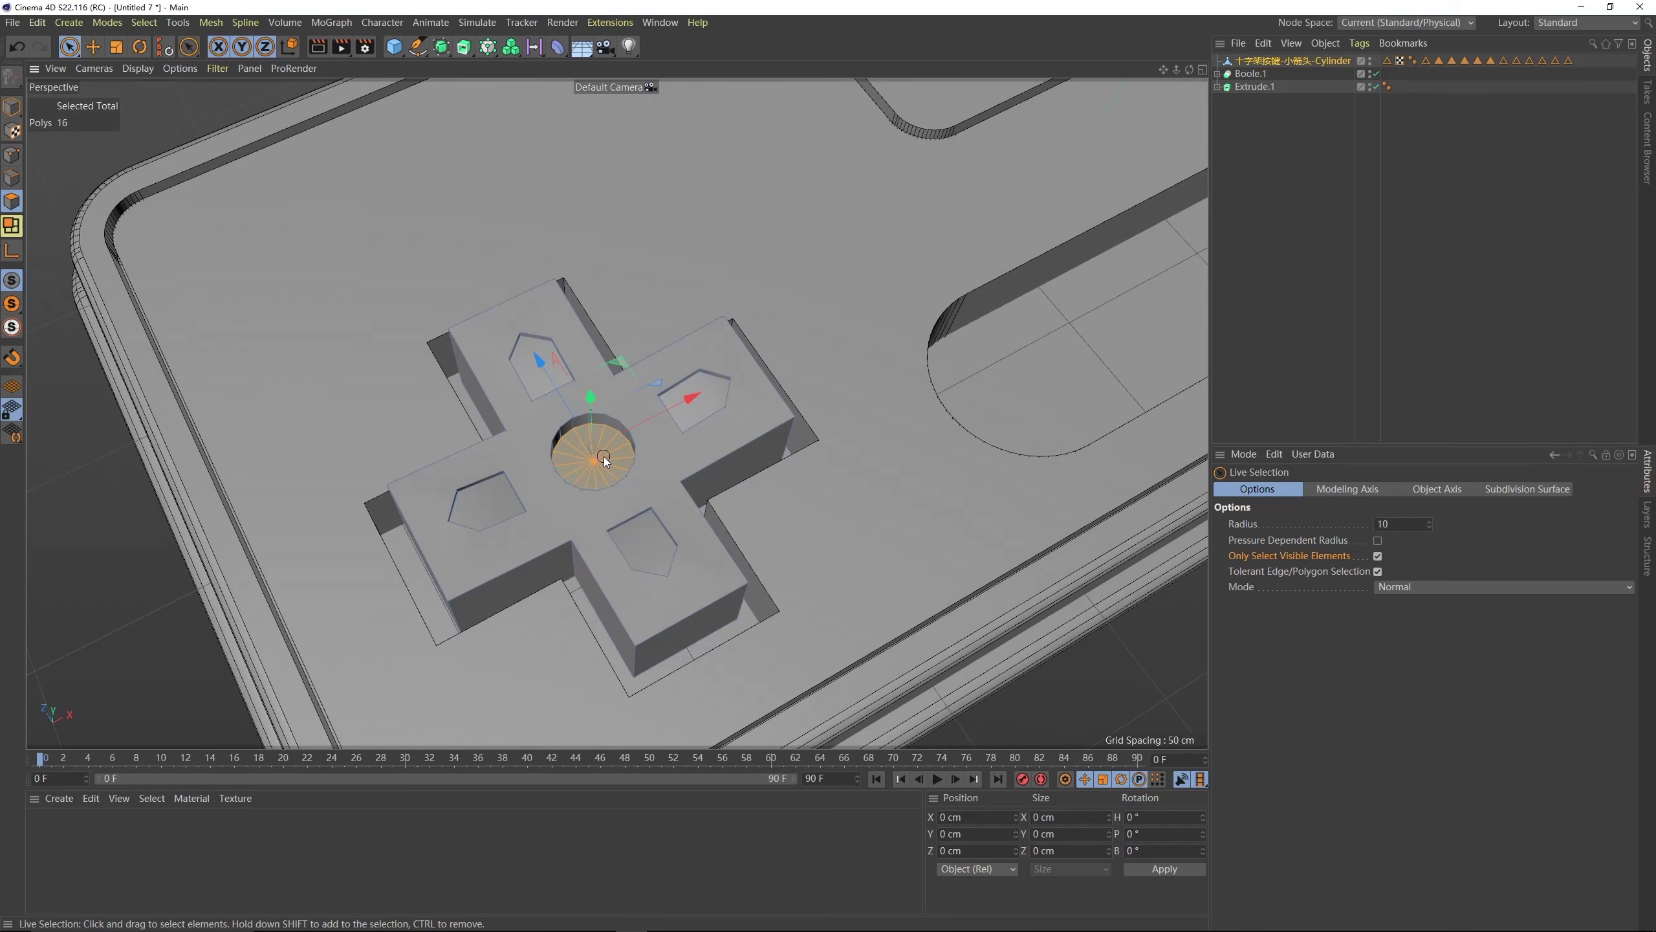
# - Scale the centre cap polygons down to about 66.7%
pyautogui.keyDown('alt'); pyautogui.moveTo(603, 455); pyautogui.dragTo(212, 196); pyautogui.keyUp('alt')
pyautogui.click(116, 46)
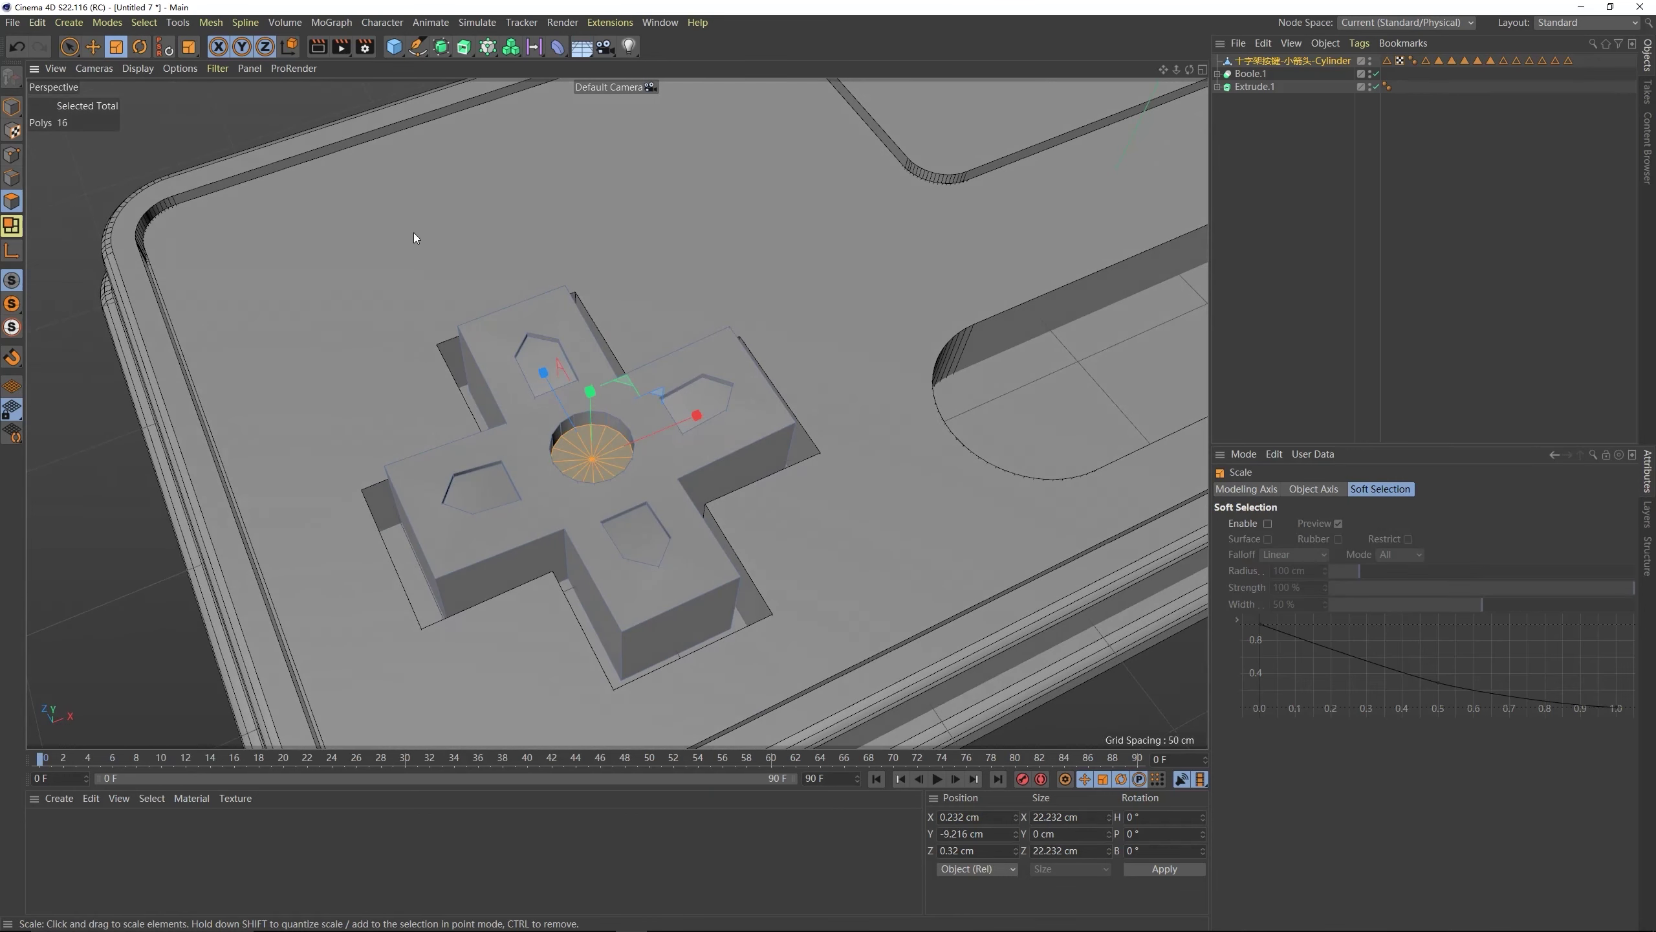
pyautogui.keyDown('alt'); pyautogui.moveTo(414, 233); pyautogui.dragTo(605, 322); pyautogui.keyUp('alt')
pyautogui.moveTo(783, 233); pyautogui.dragTo(650, 389)
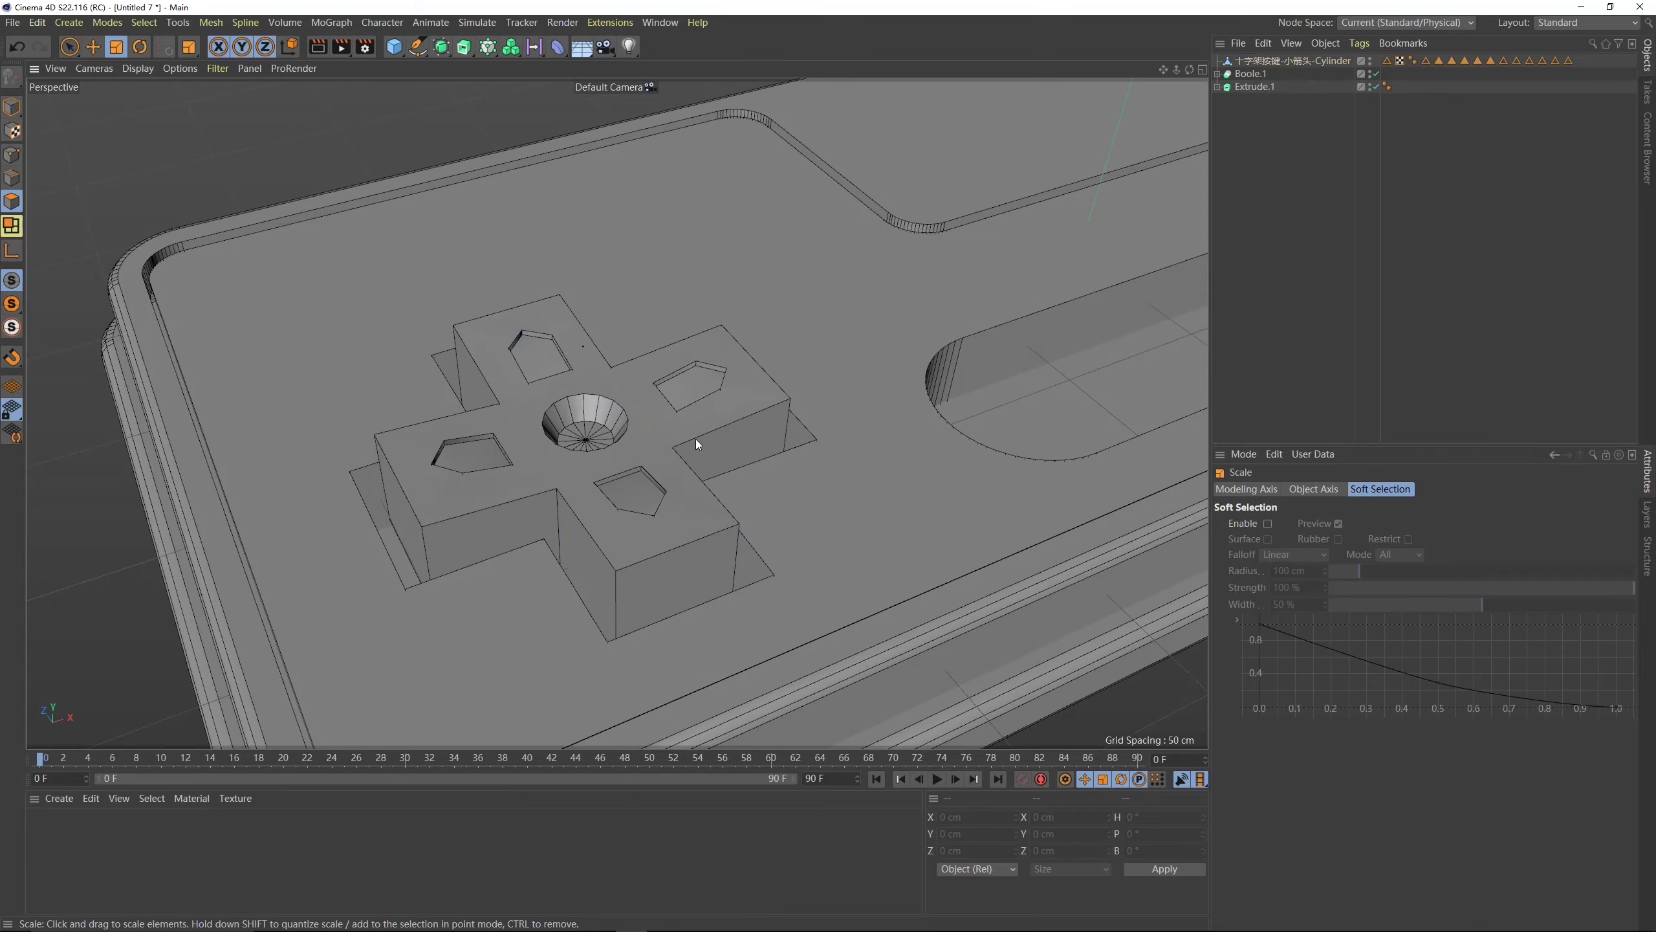
pyautogui.keyDown('alt'); pyautogui.moveTo(696, 440); pyautogui.dragTo(603, 452); pyautogui.keyUp('alt')
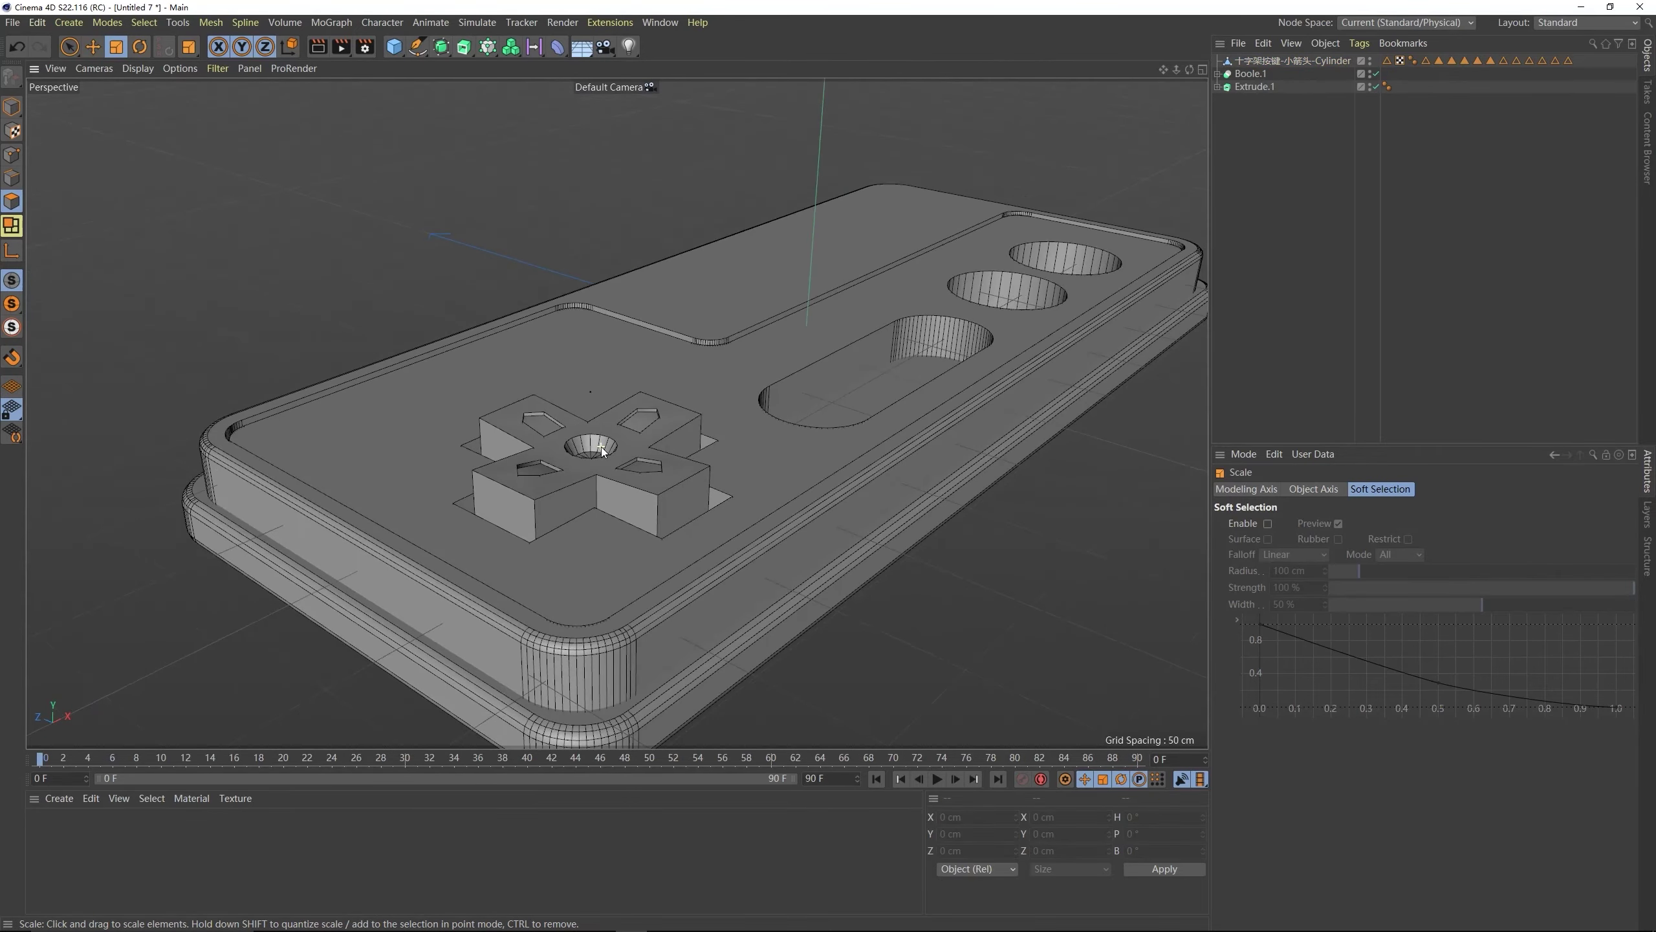
pyautogui.keyDown('alt'); pyautogui.moveTo(646, 378); pyautogui.dragTo(611, 468); pyautogui.keyUp('alt')
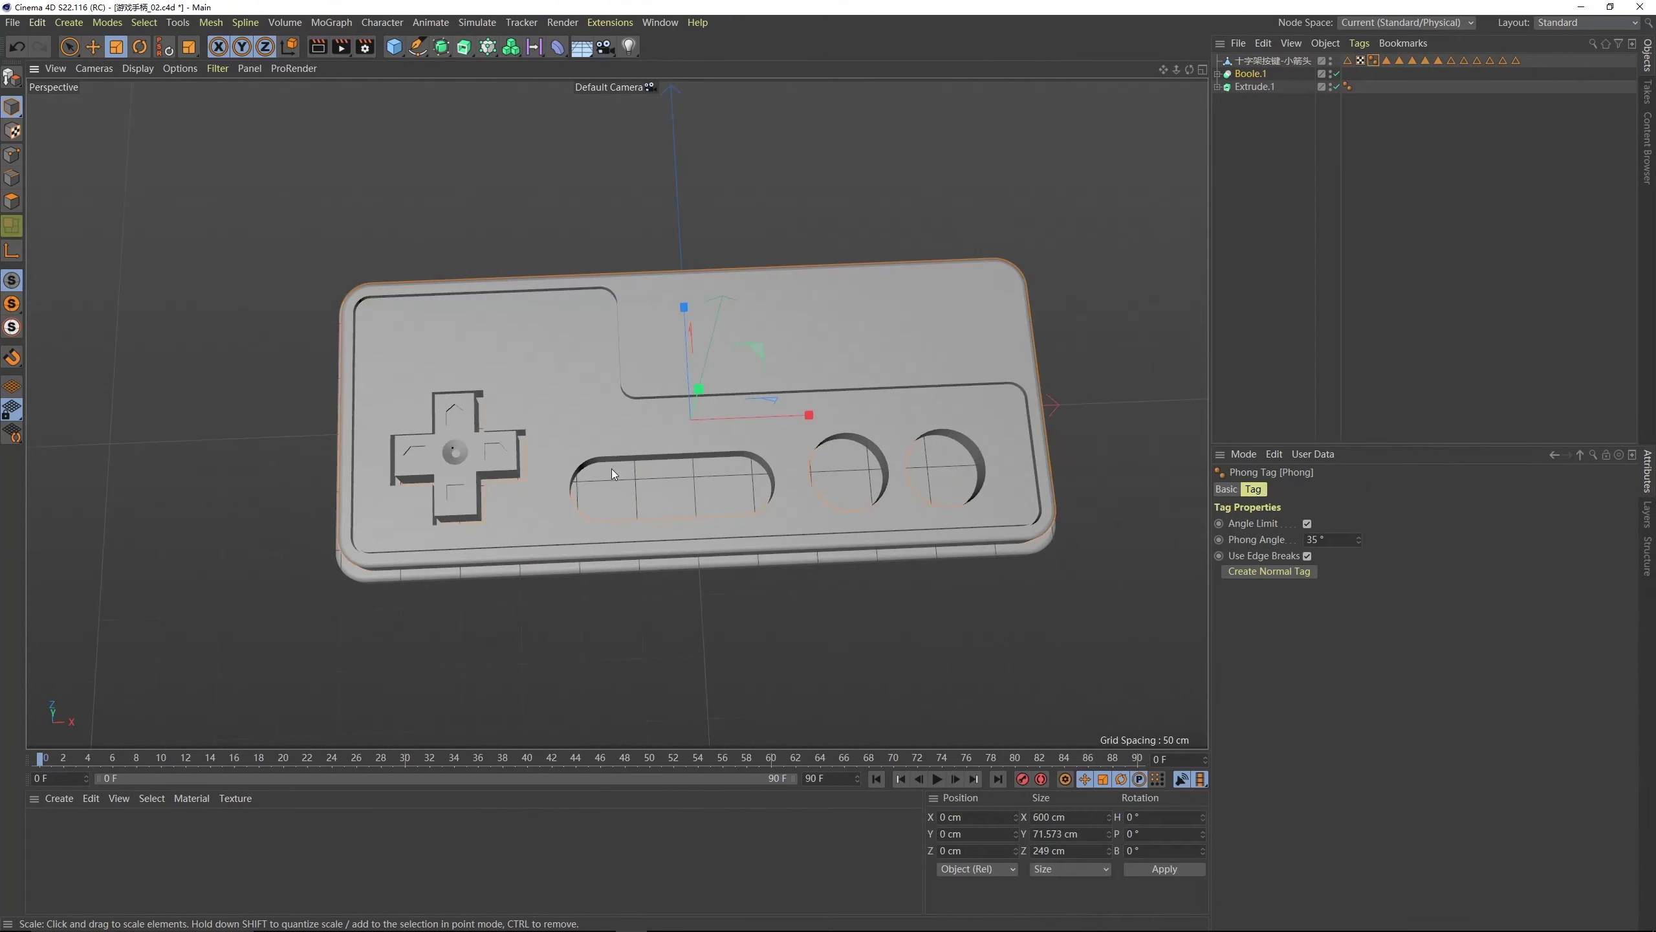
# - Set the viewport display to Gouraud Shading (Lines)
pyautogui.middleClick(572, 446)
pyautogui.keyDown('alt'); pyautogui.moveTo(1070, 288); pyautogui.dragTo(1264, 255, button='middle'); pyautogui.keyUp('alt')
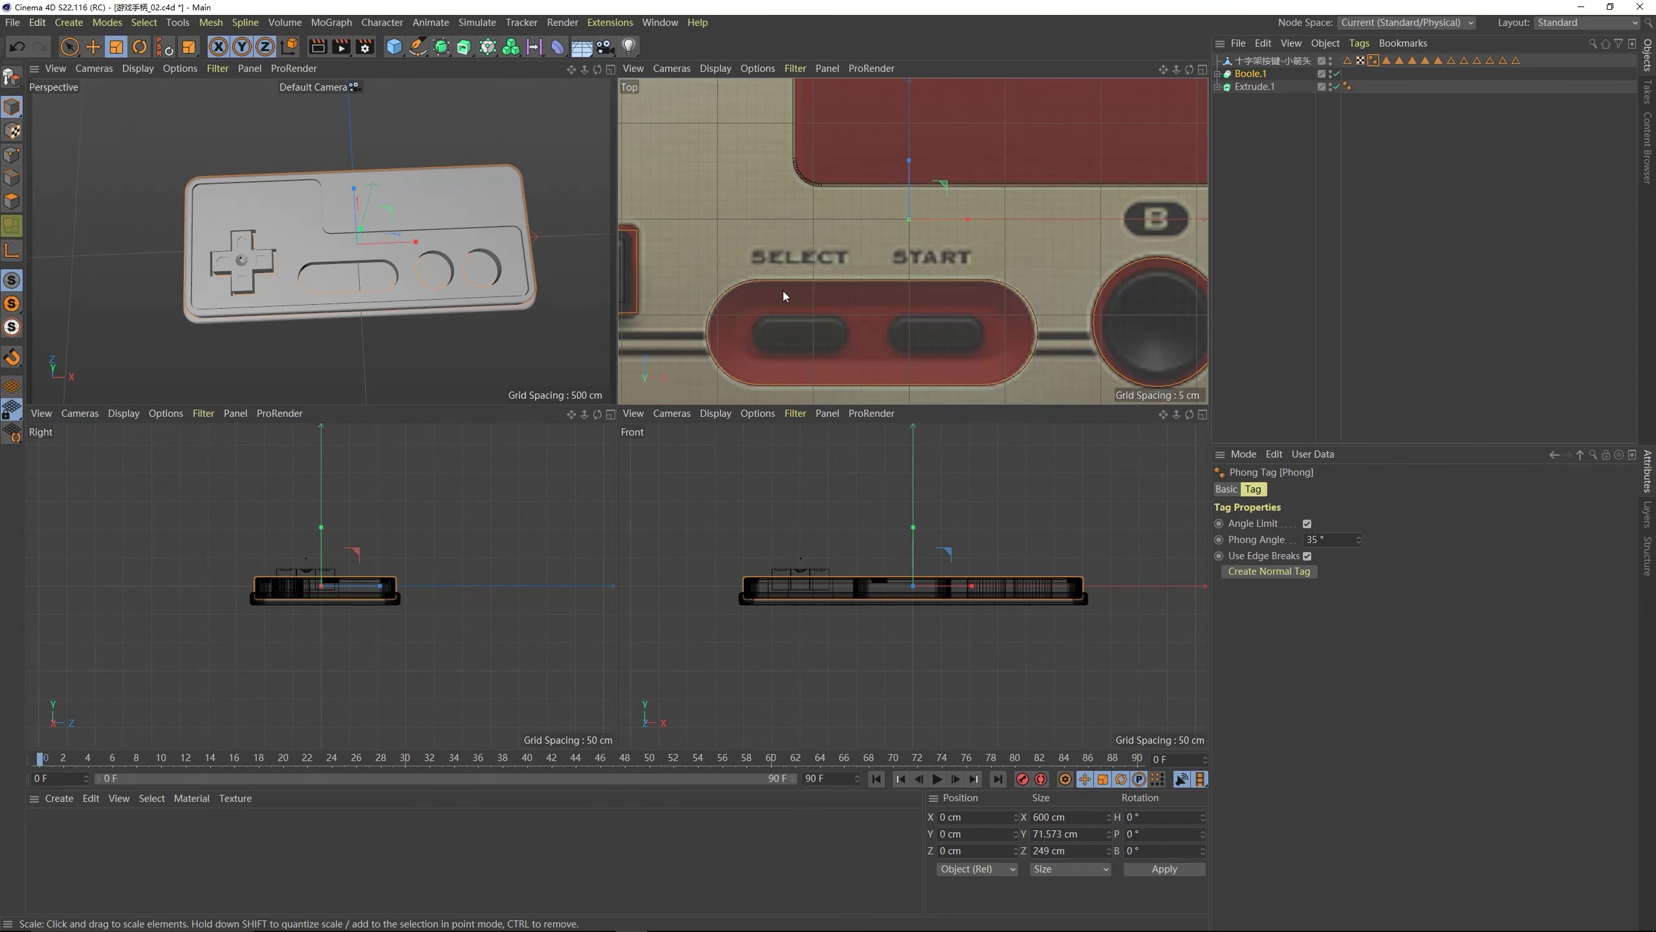
pyautogui.middleClick(396, 248)
pyautogui.keyDown('alt'); pyautogui.moveTo(857, 460); pyautogui.dragTo(760, 359); pyautogui.keyUp('alt')
pyautogui.click(137, 68)
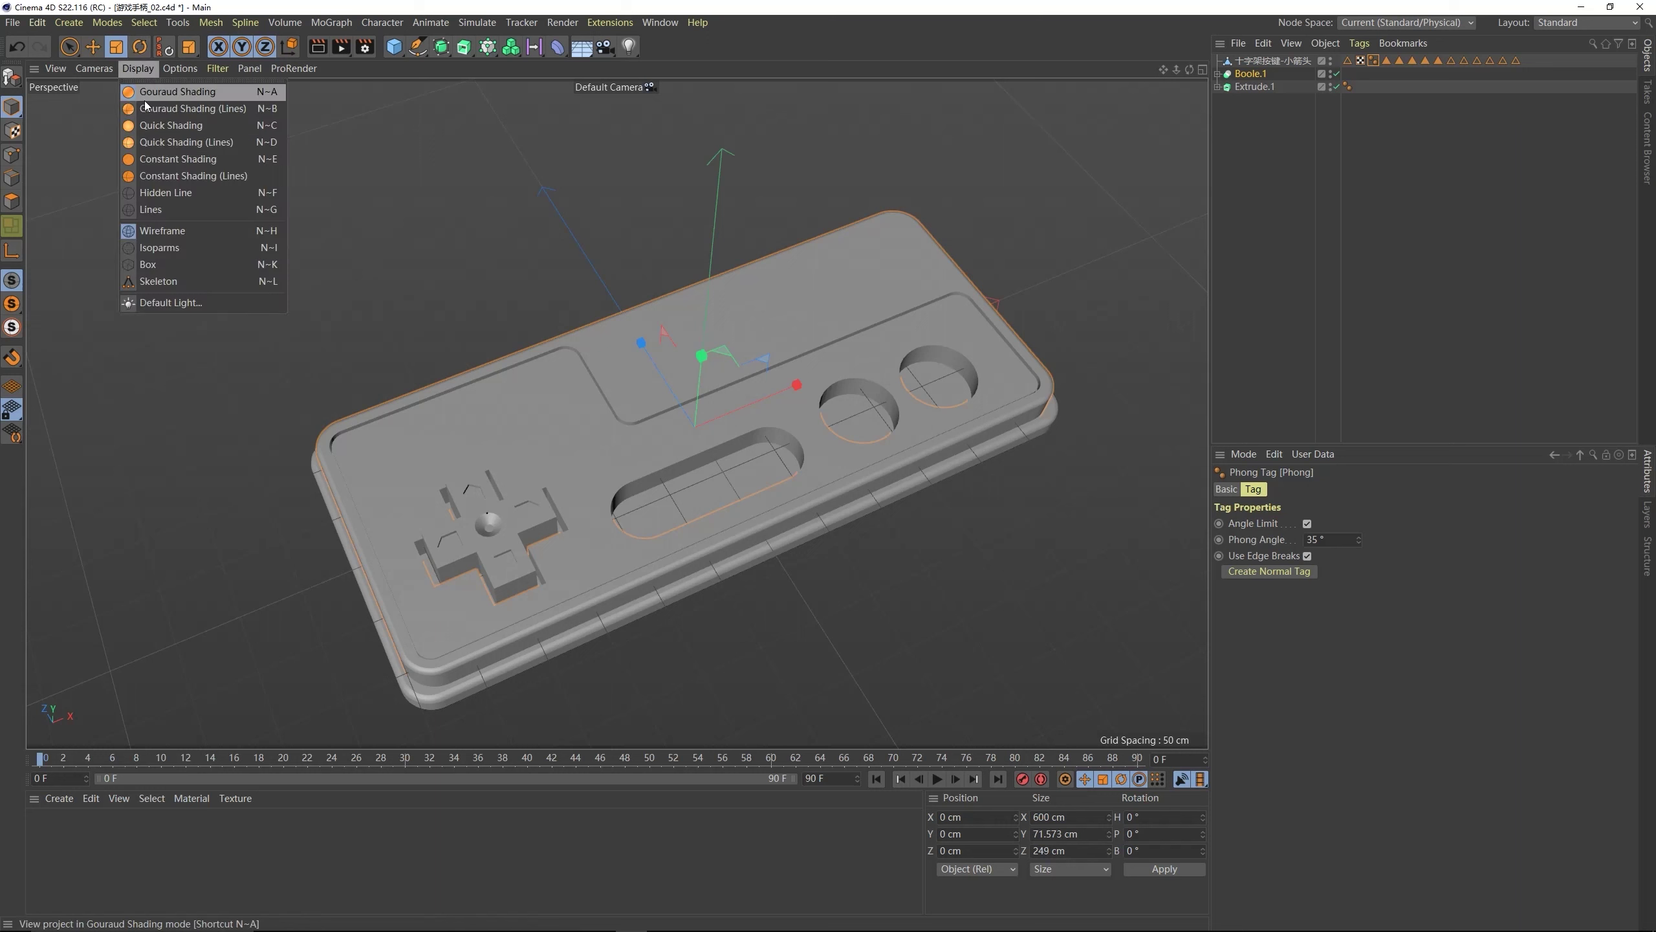
pyautogui.click(171, 105)
pyautogui.keyDown('alt'); pyautogui.moveTo(624, 375); pyautogui.dragTo(785, 343); pyautogui.keyUp('alt')
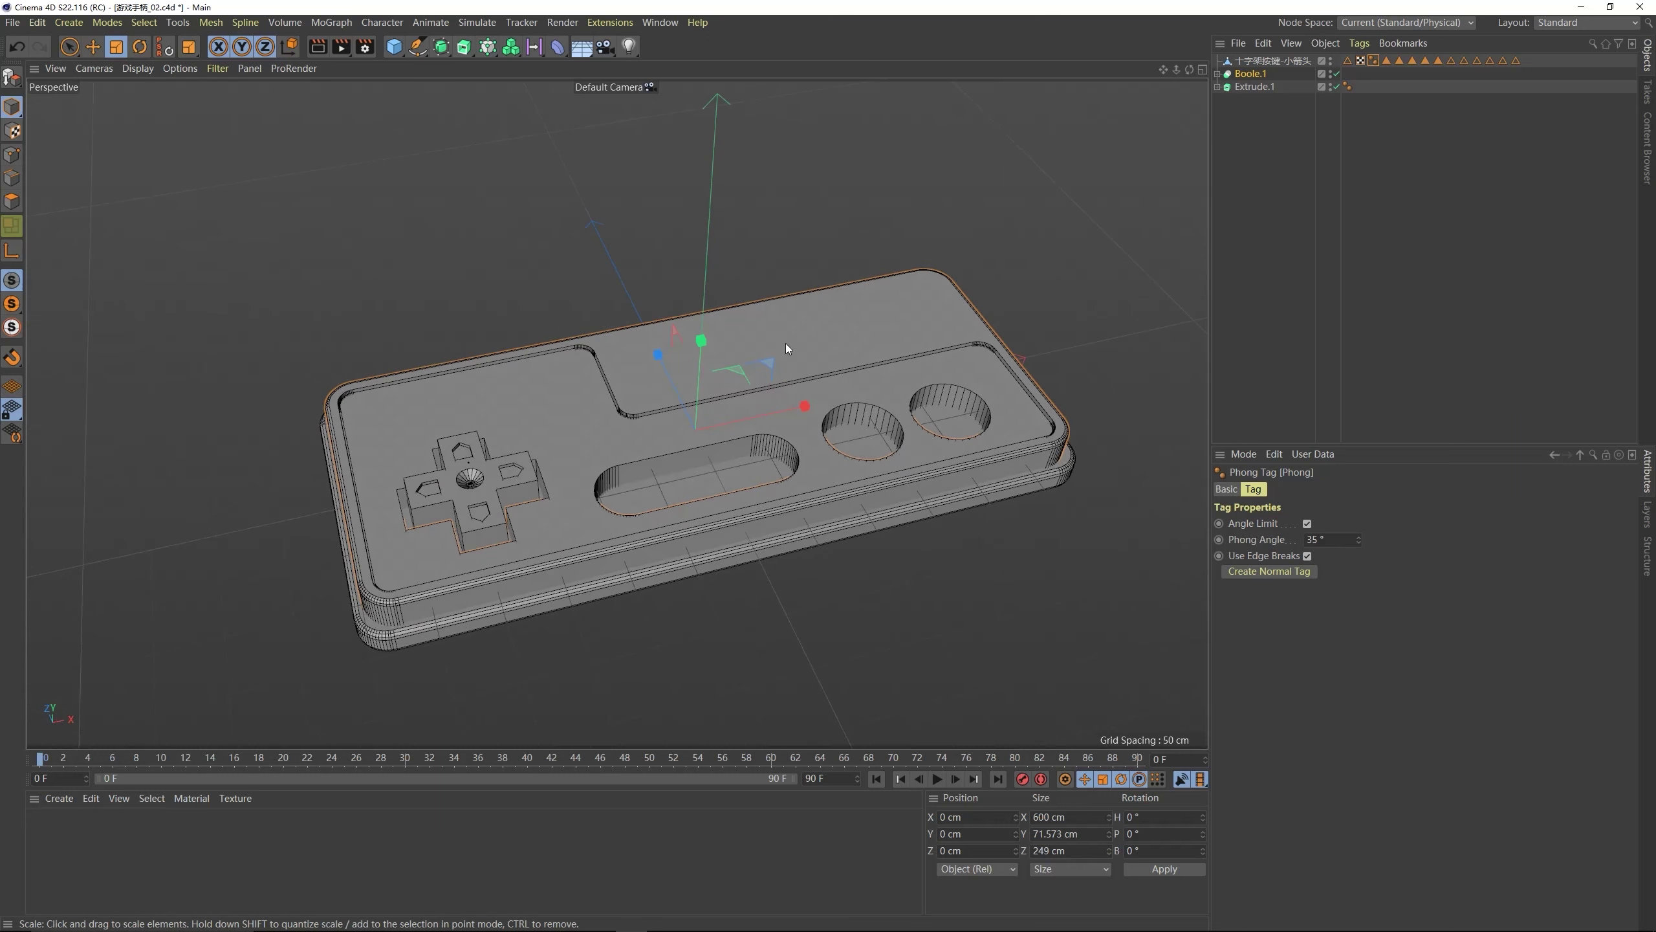
# - Move the 选择按键区 extrusion out of Boole.1 to the top level
pyautogui.click(1217, 74)
pyautogui.click(1250, 74)
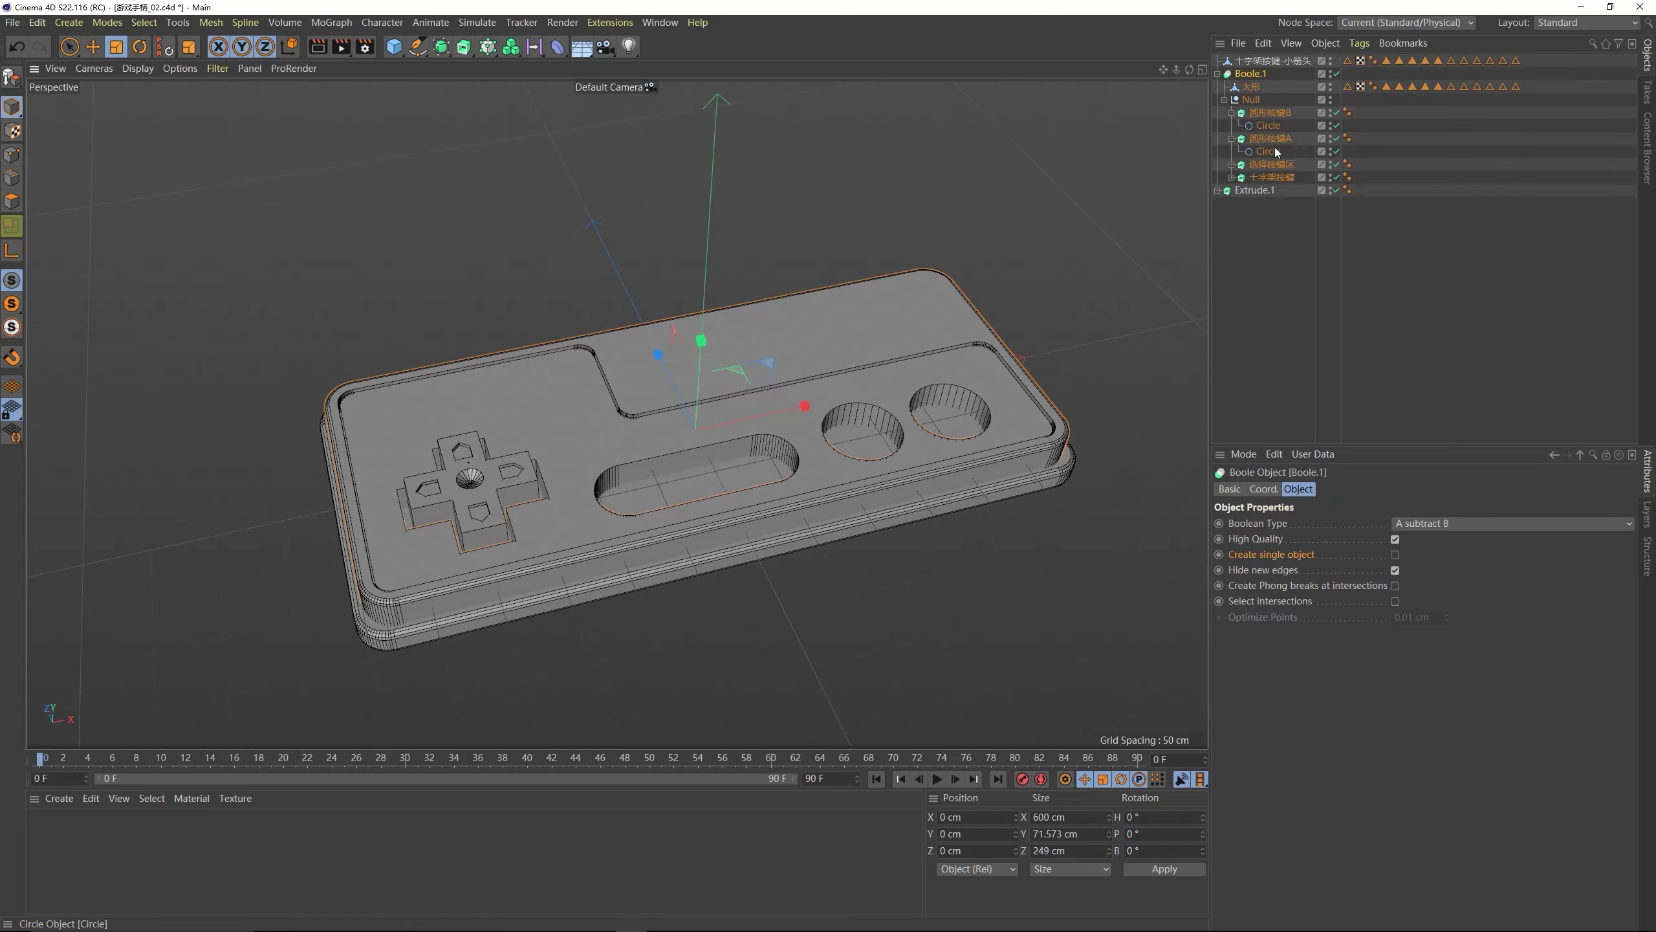
pyautogui.click(1261, 166)
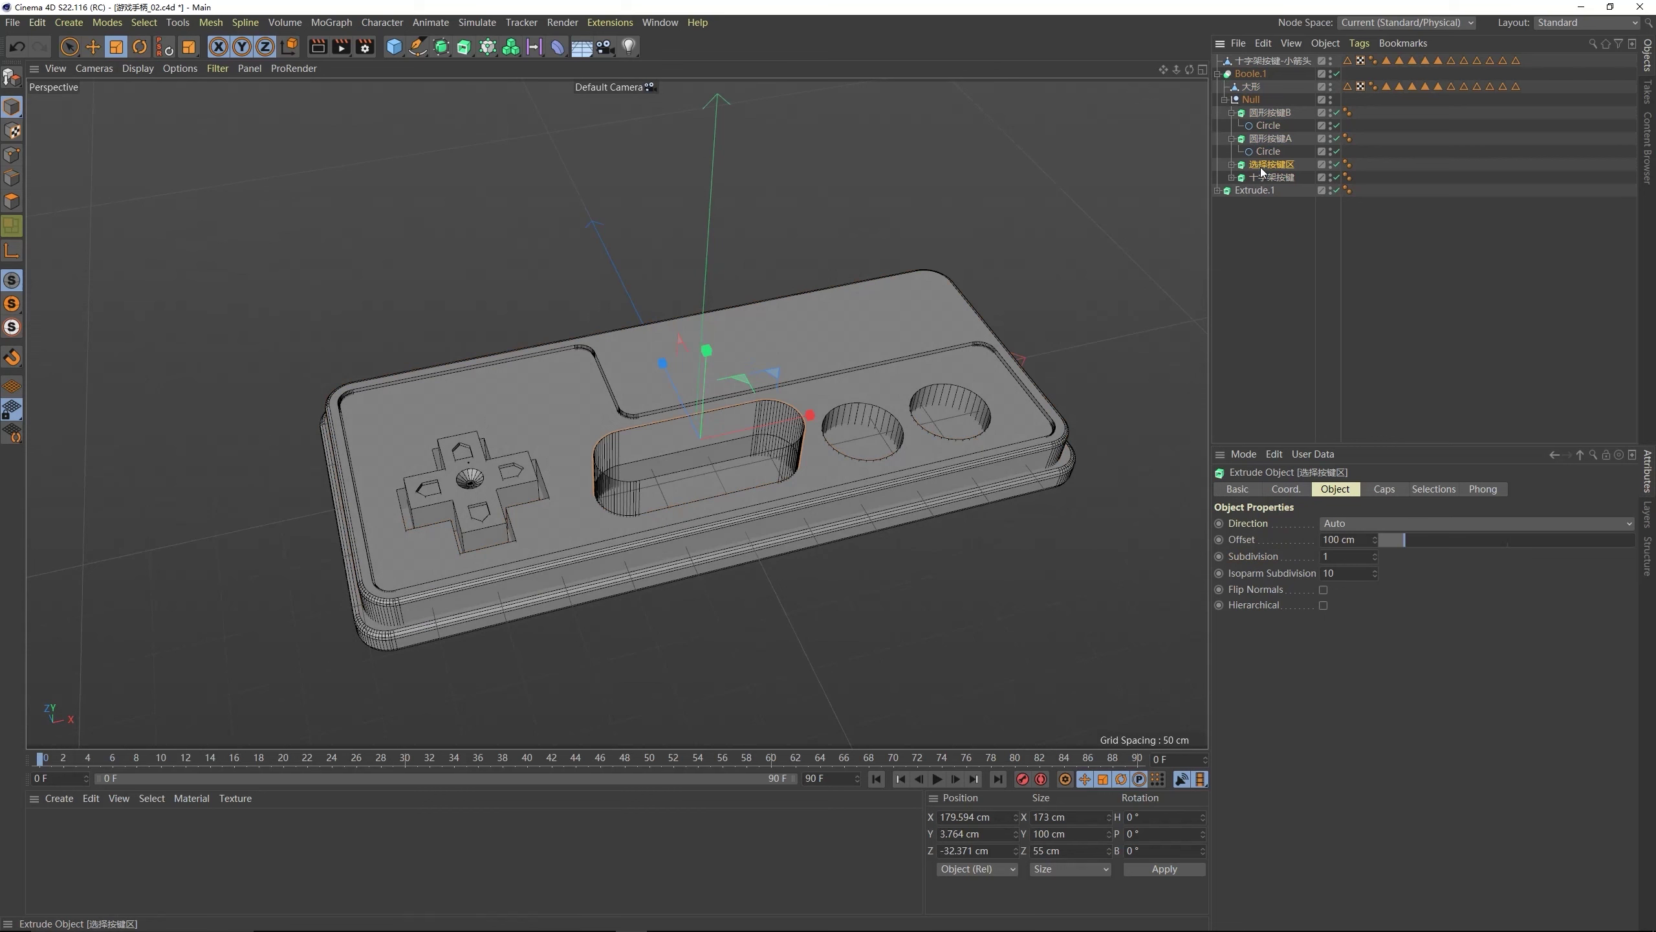
pyautogui.moveTo(1261, 171); pyautogui.dragTo(1268, 59)
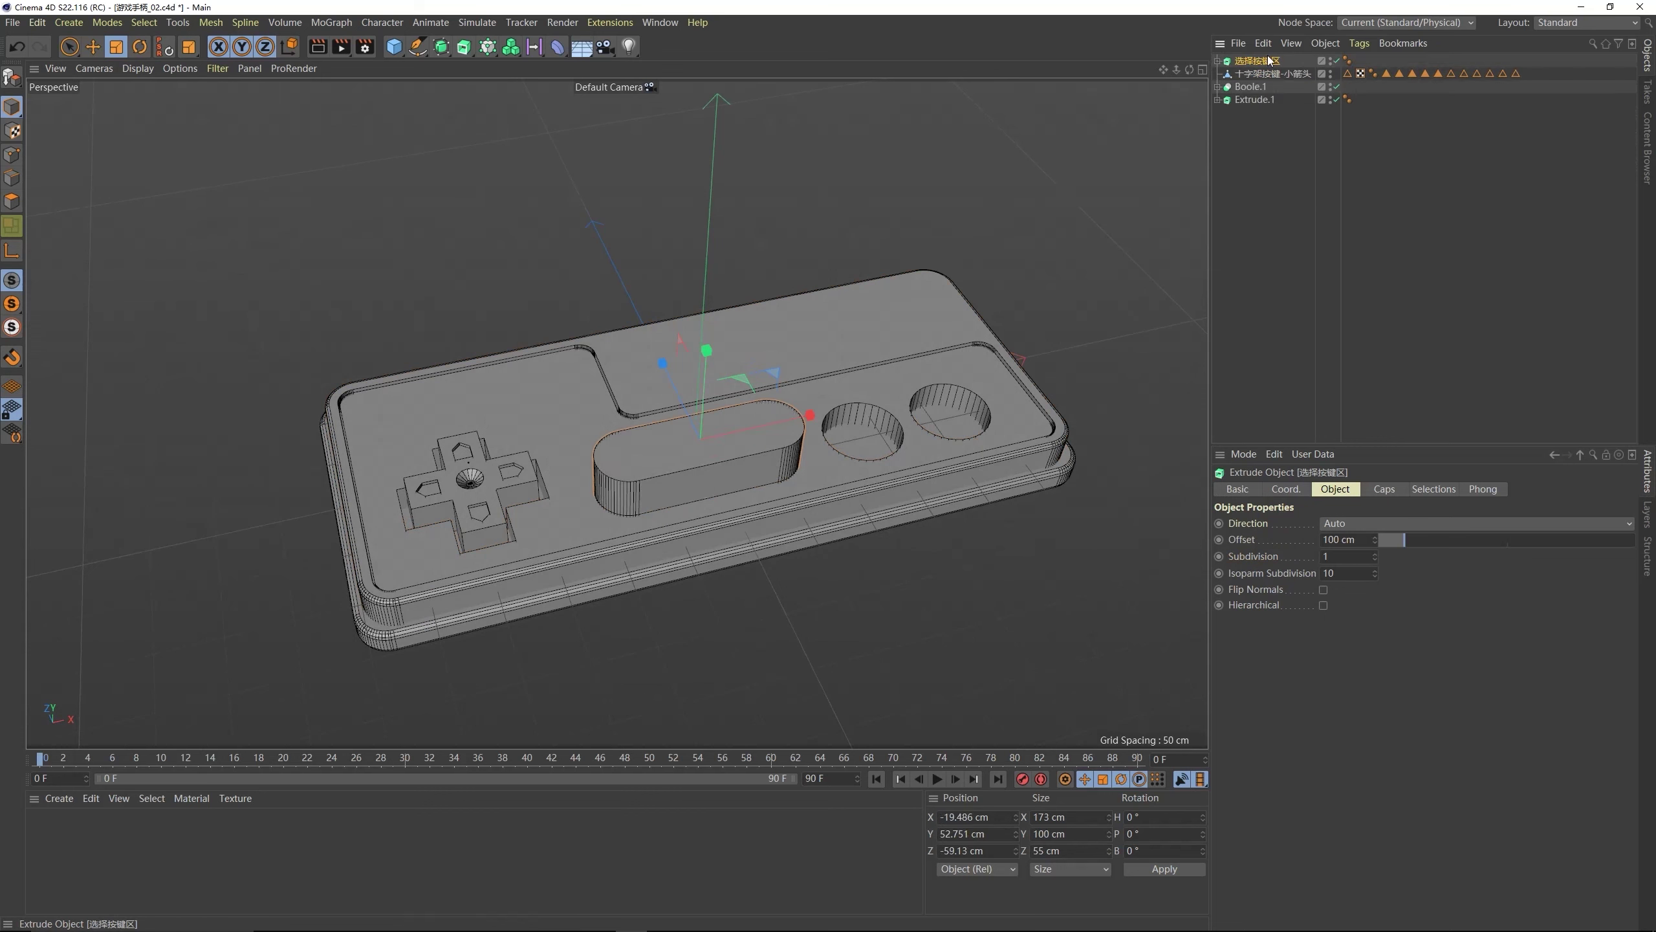
pyautogui.middleClick(691, 371)
# - Select the Rectangle spline under 选择按键区 and frame the Select/Start area
pyautogui.middleClick(916, 364)
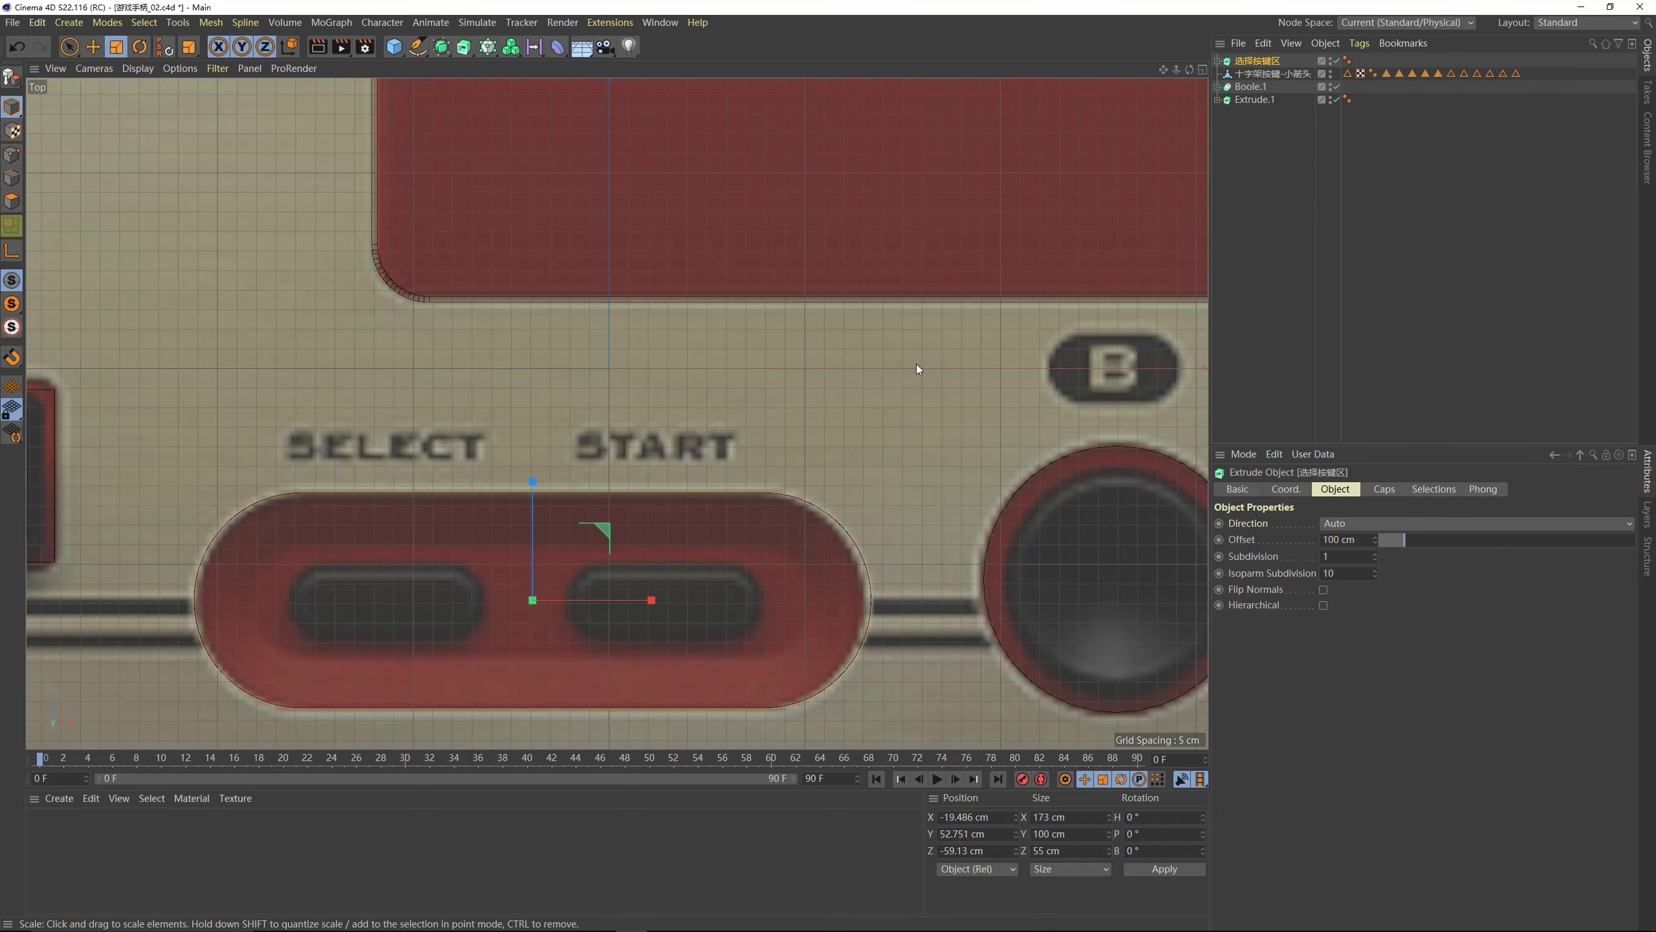
pyautogui.click(1218, 61)
pyautogui.click(1251, 74)
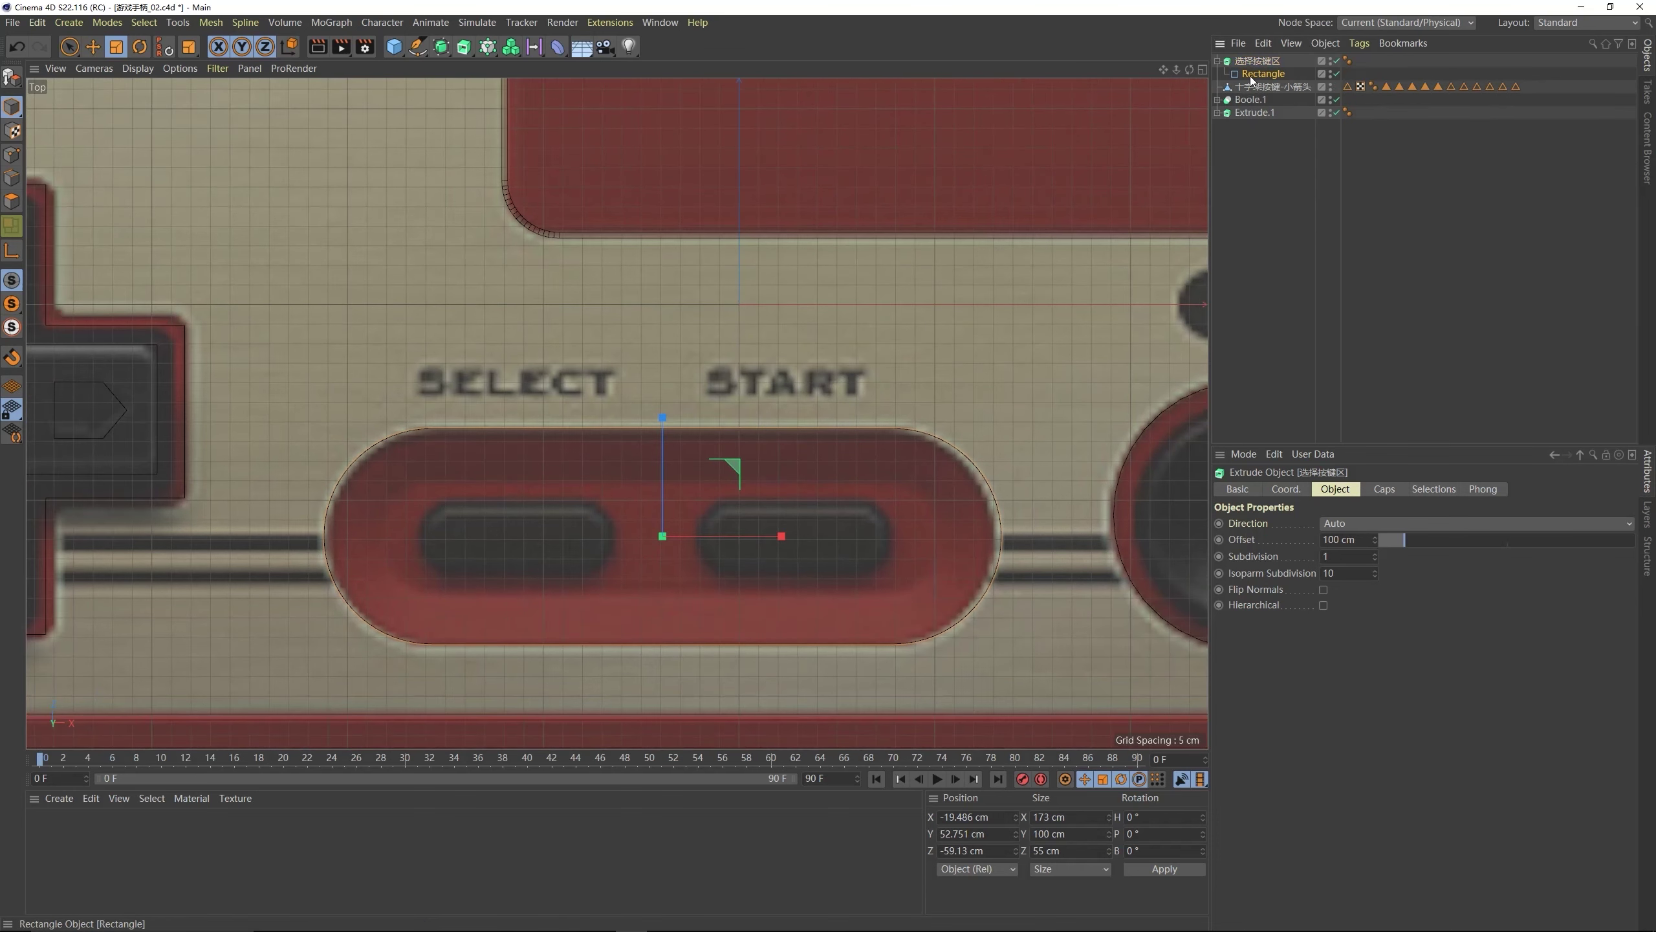
pyautogui.keyDown('alt'); pyautogui.moveTo(770, 360); pyautogui.dragTo(815, 335, button='middle'); pyautogui.keyUp('alt')
pyautogui.middleClick(758, 371)
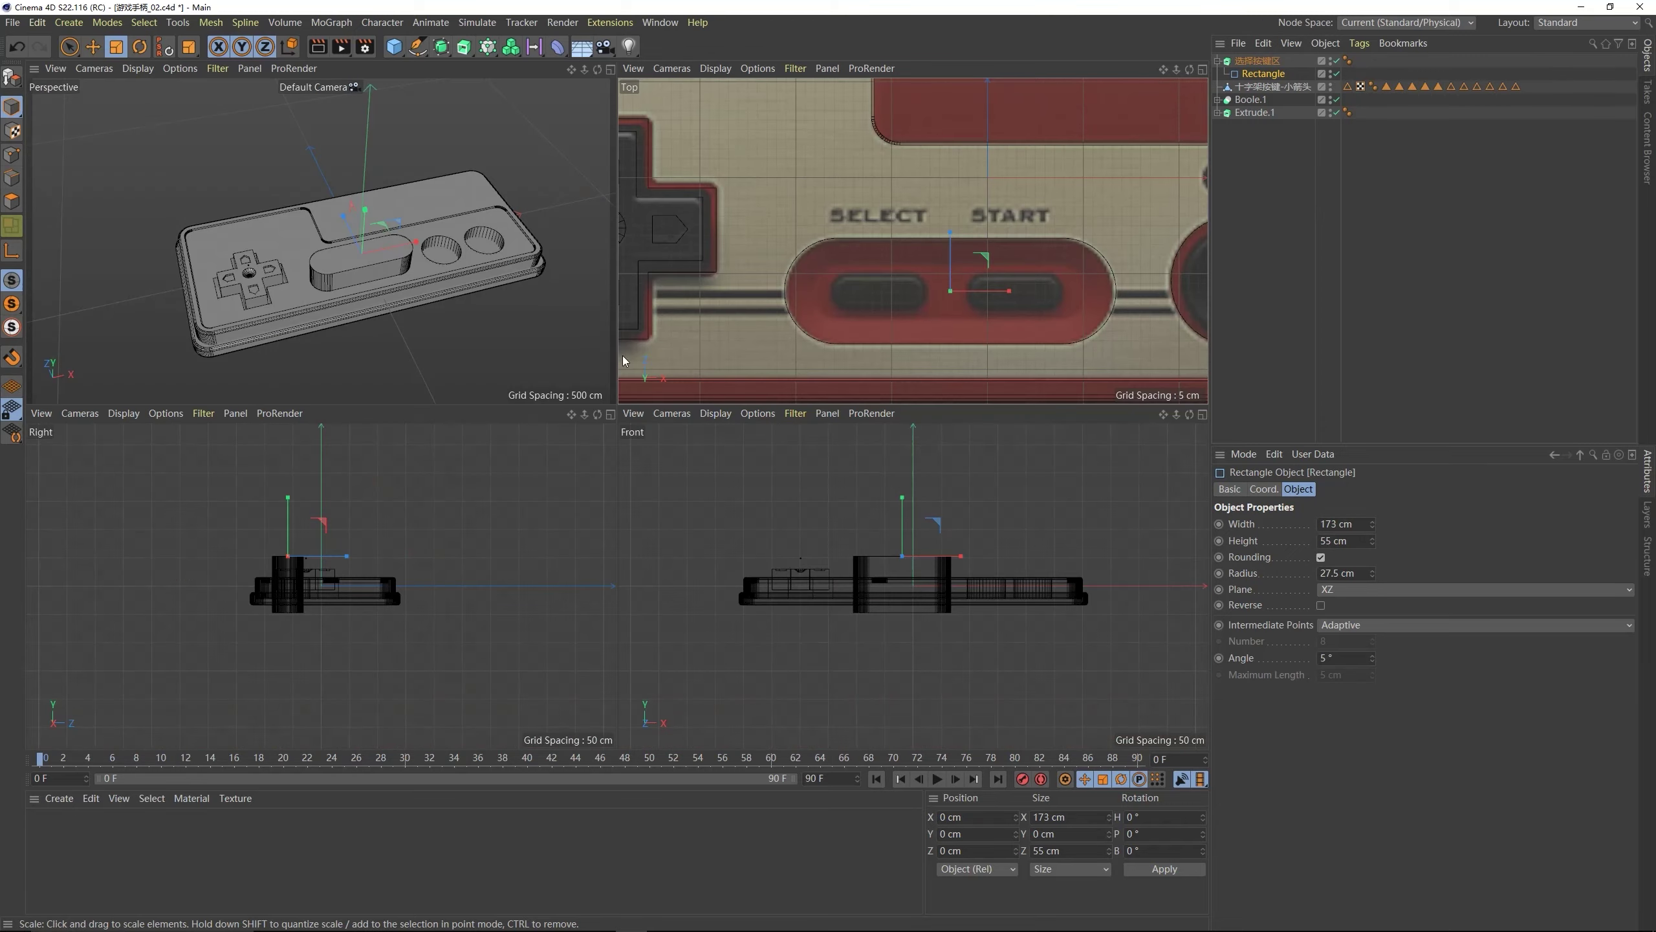
pyautogui.press('F1')
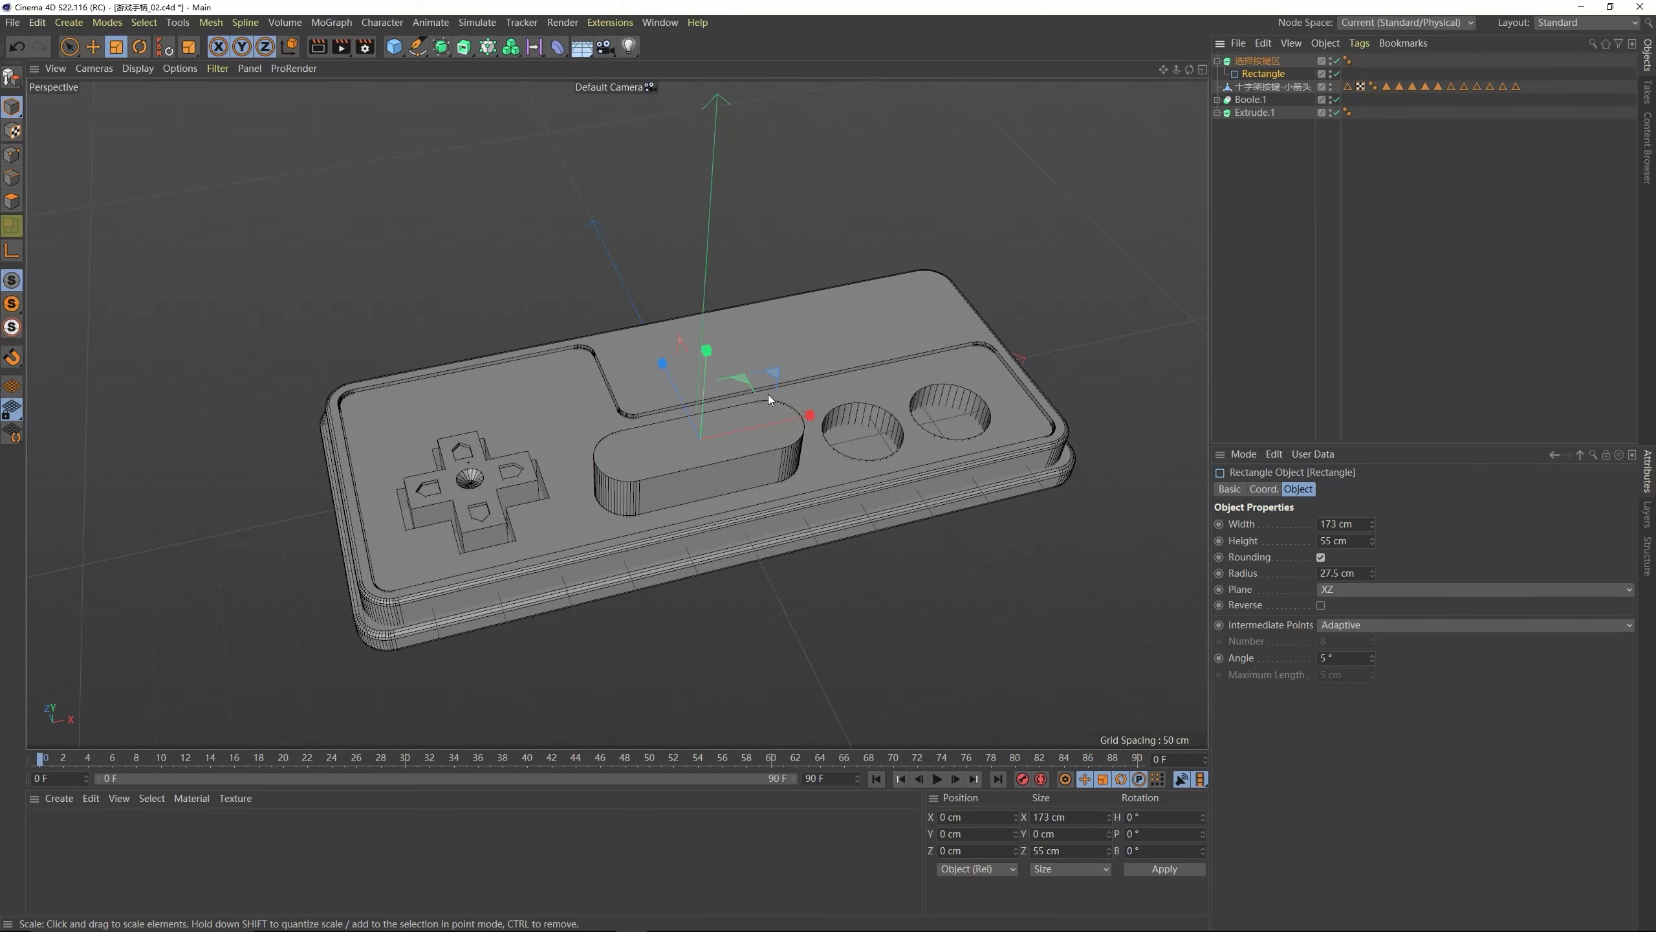
# - Check the Select/Start buttons in the reference photo, then reselect the capsule's Rectangle
pyautogui.hotkey('alt', 'Tab')
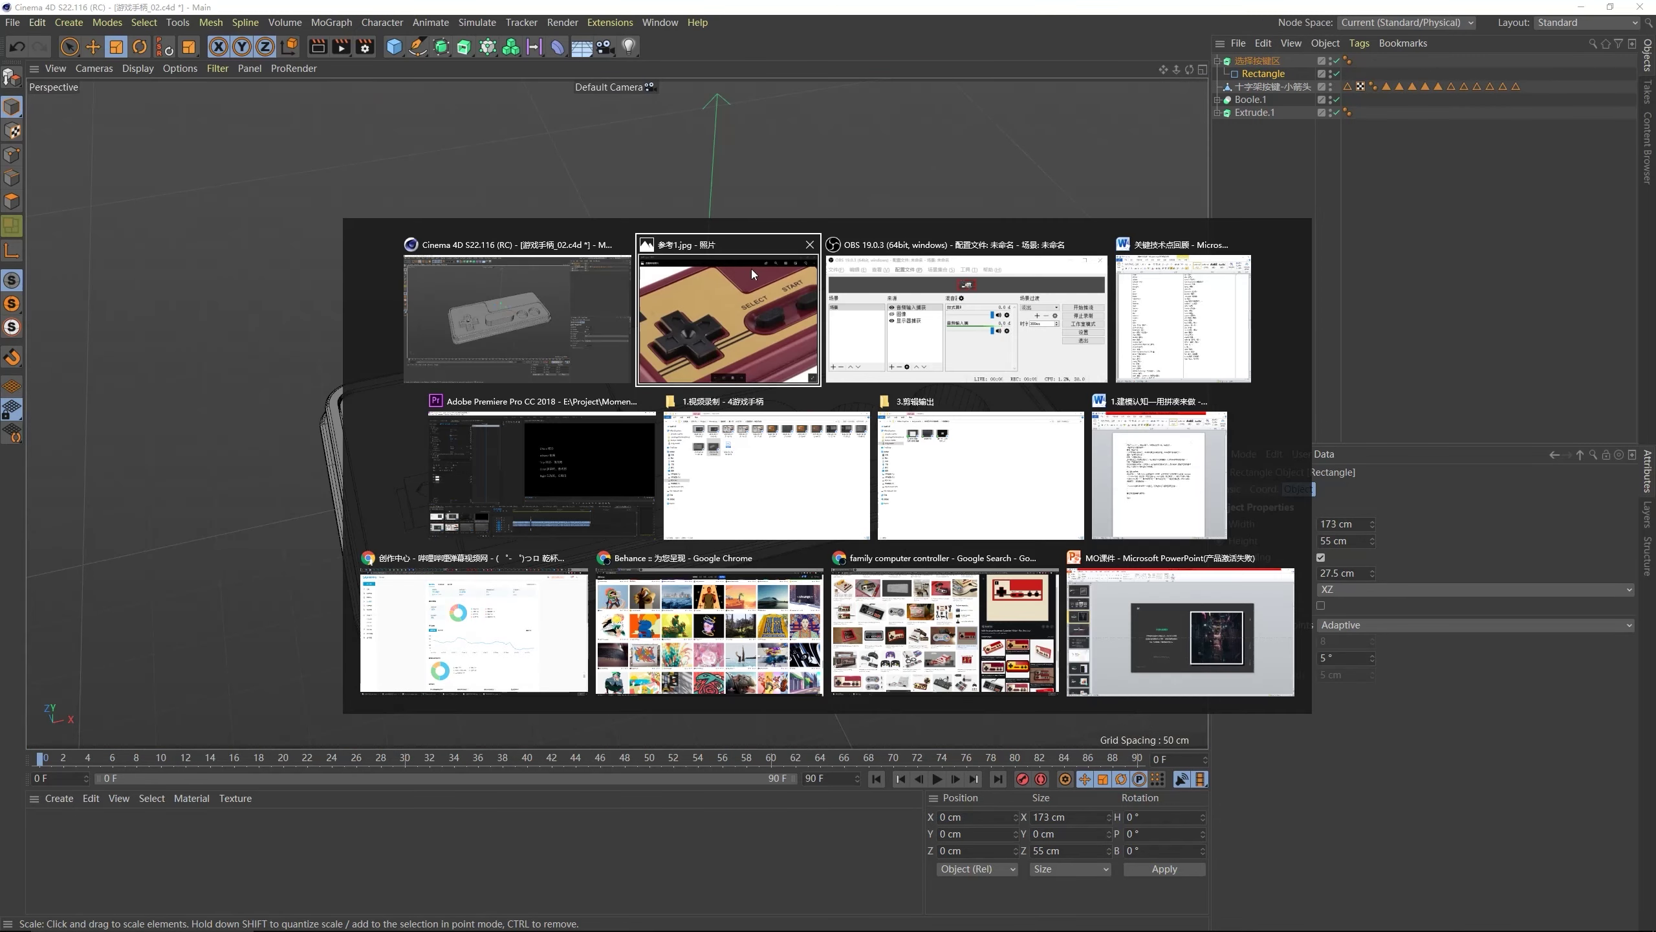
pyautogui.moveTo(1101, 405); pyautogui.dragTo(1051, 408)
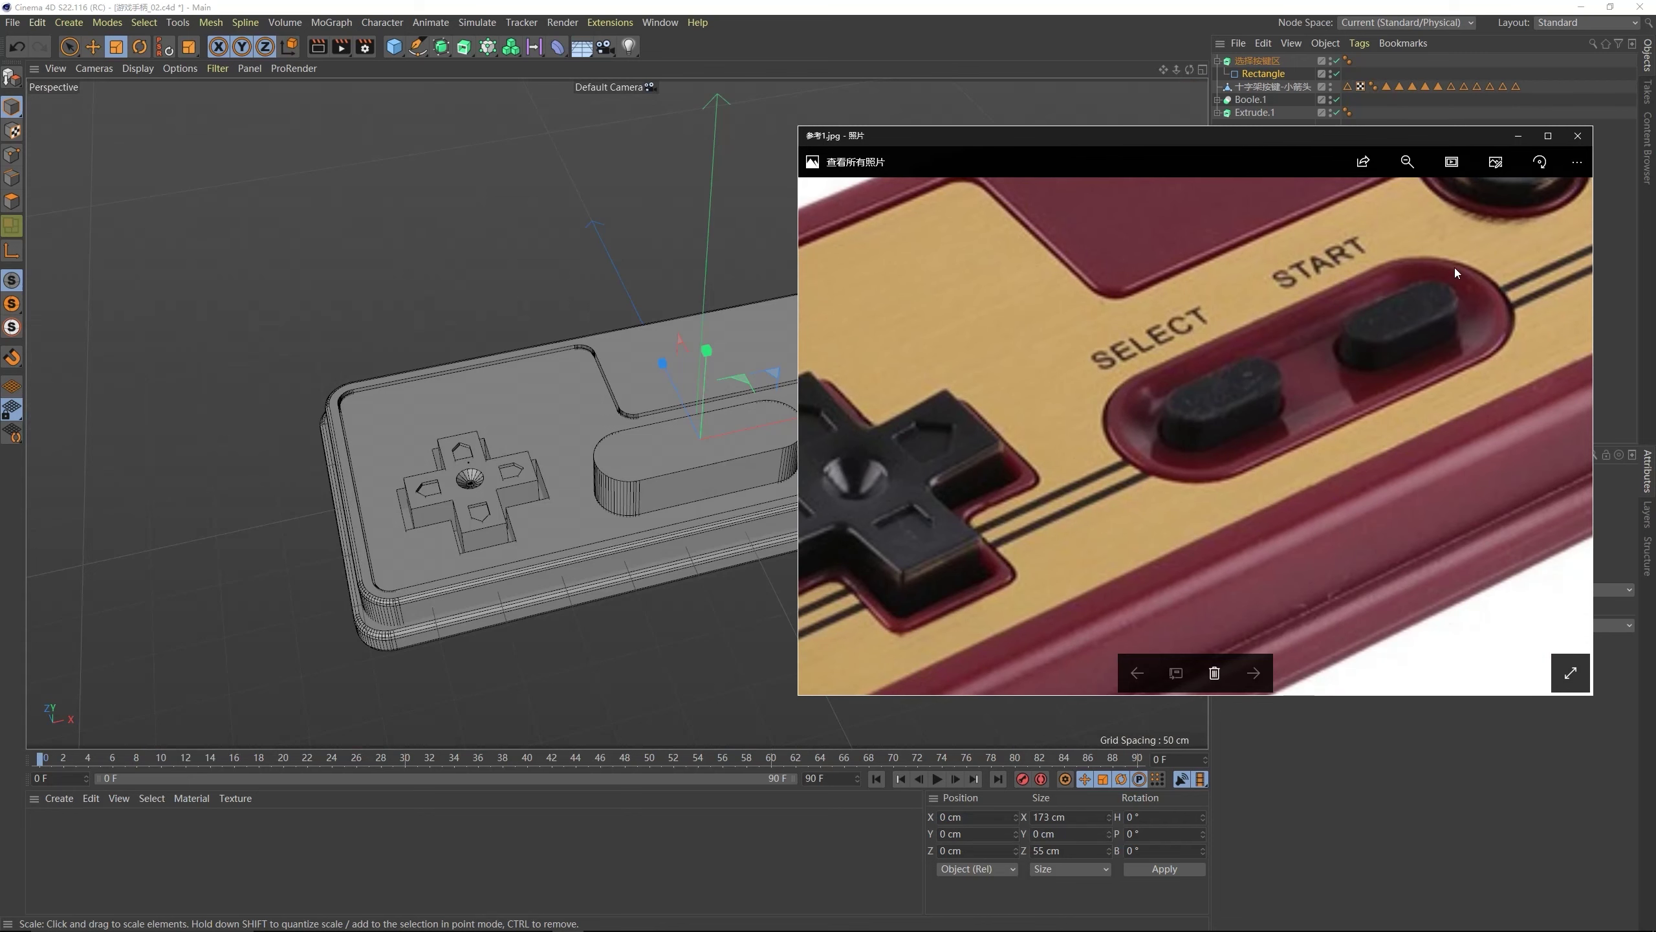
pyautogui.moveTo(1454, 267); pyautogui.dragTo(1485, 310)
pyautogui.click(493, 345)
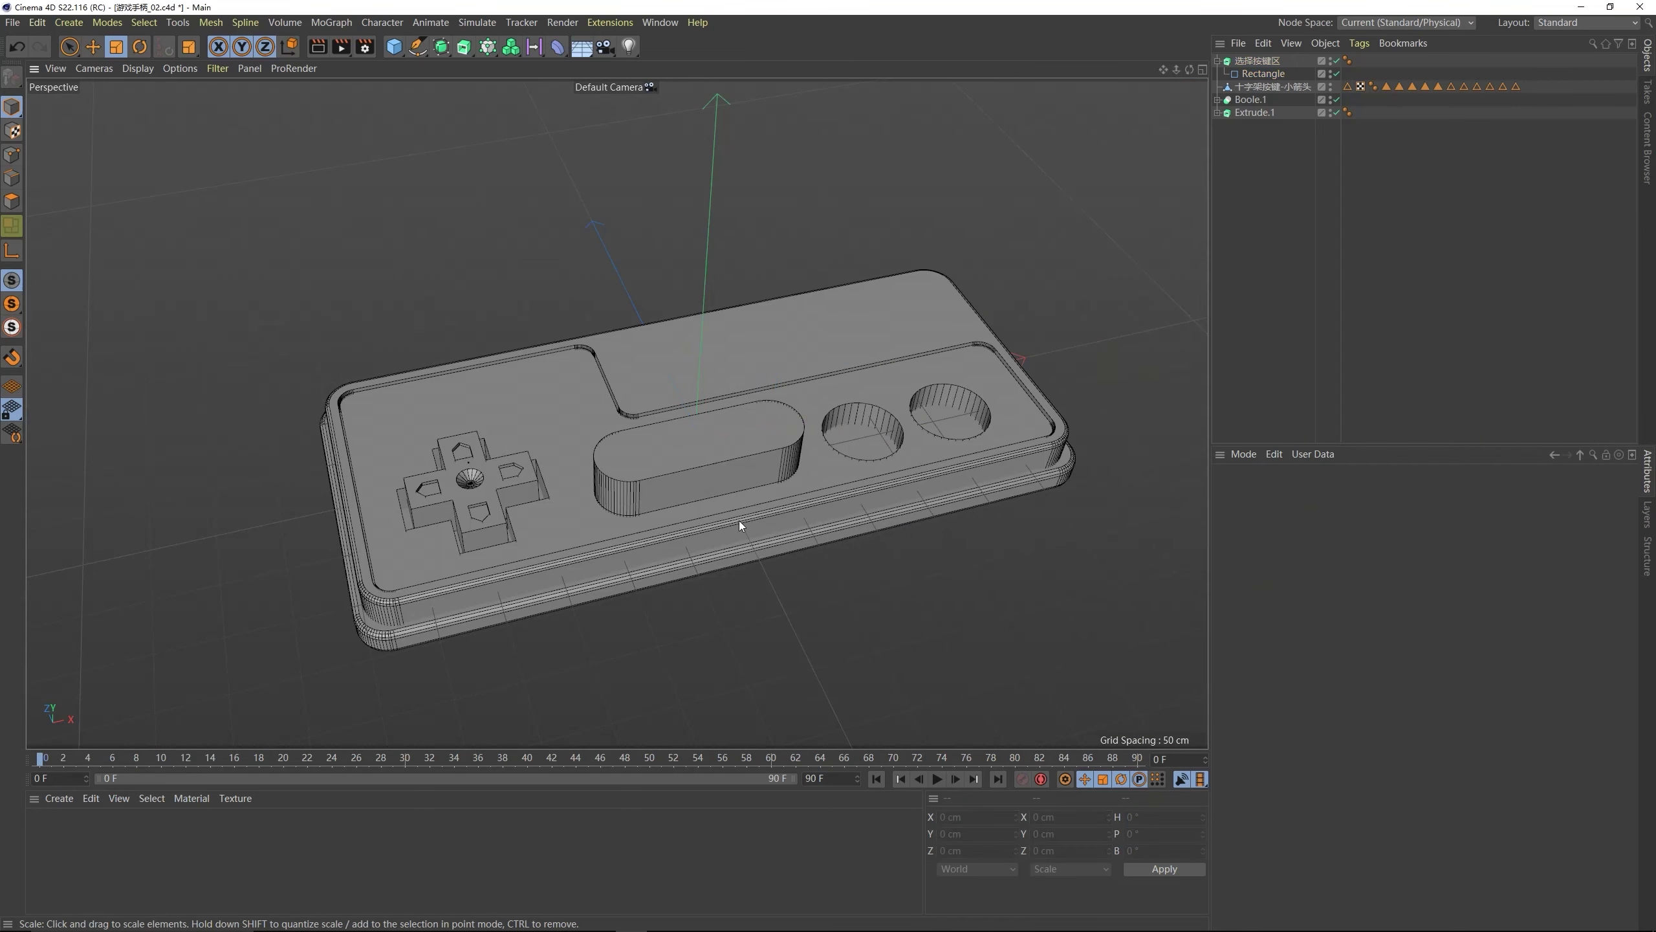
pyautogui.click(672, 472)
pyautogui.click(661, 443)
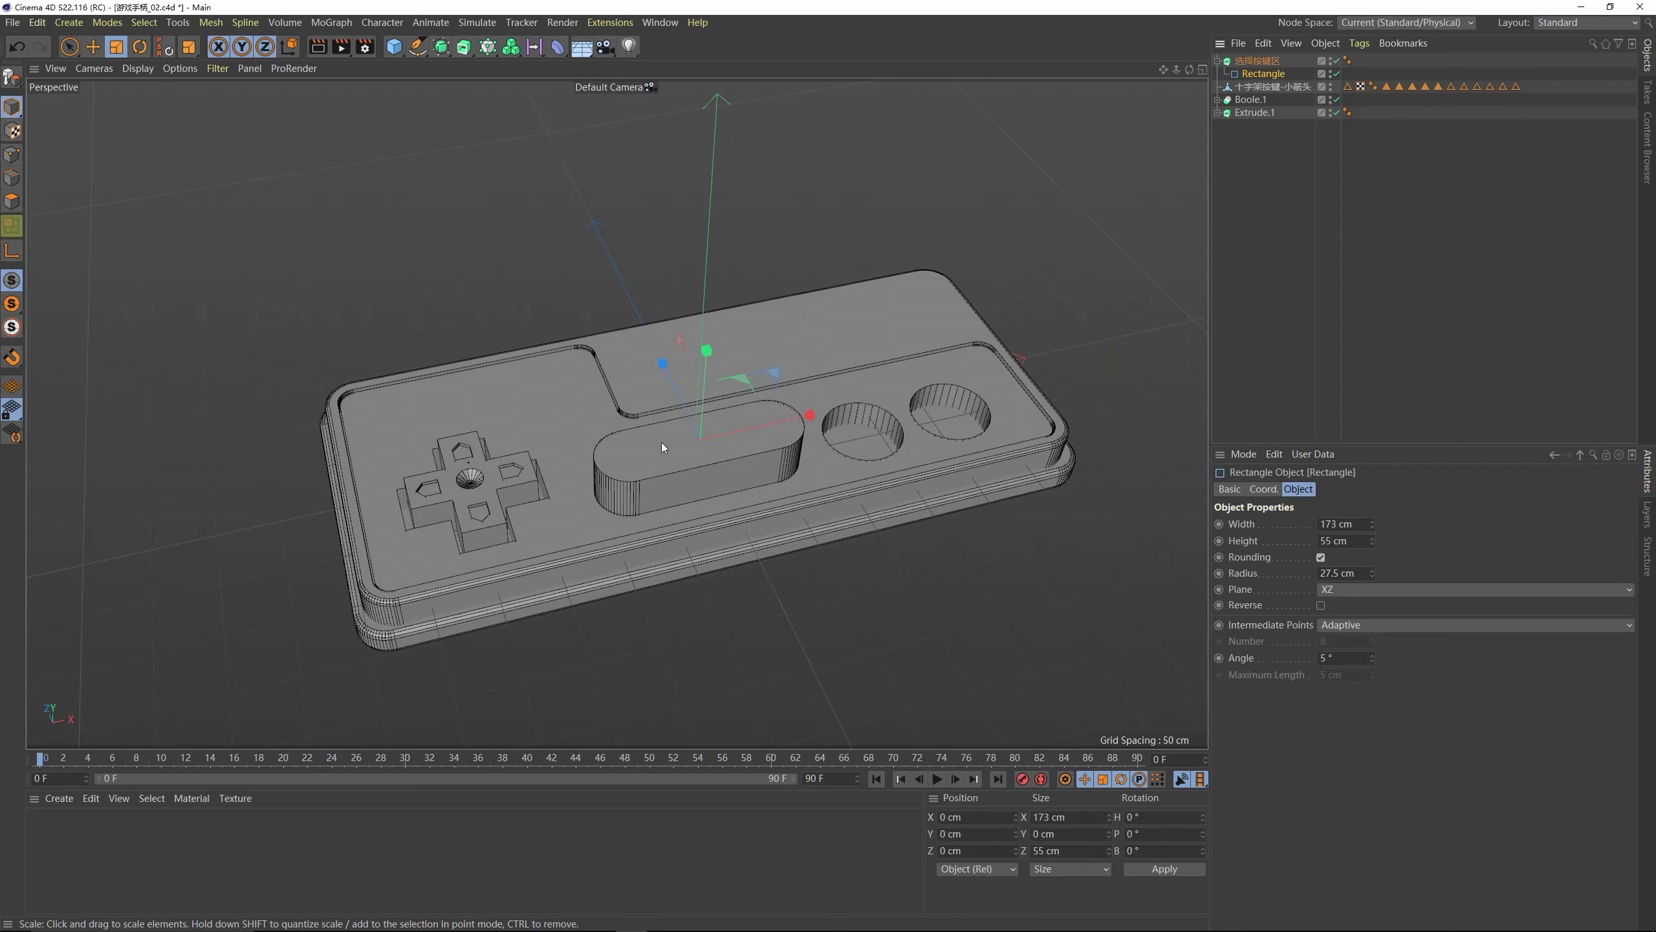
pyautogui.click(1257, 60)
pyautogui.click(1258, 73)
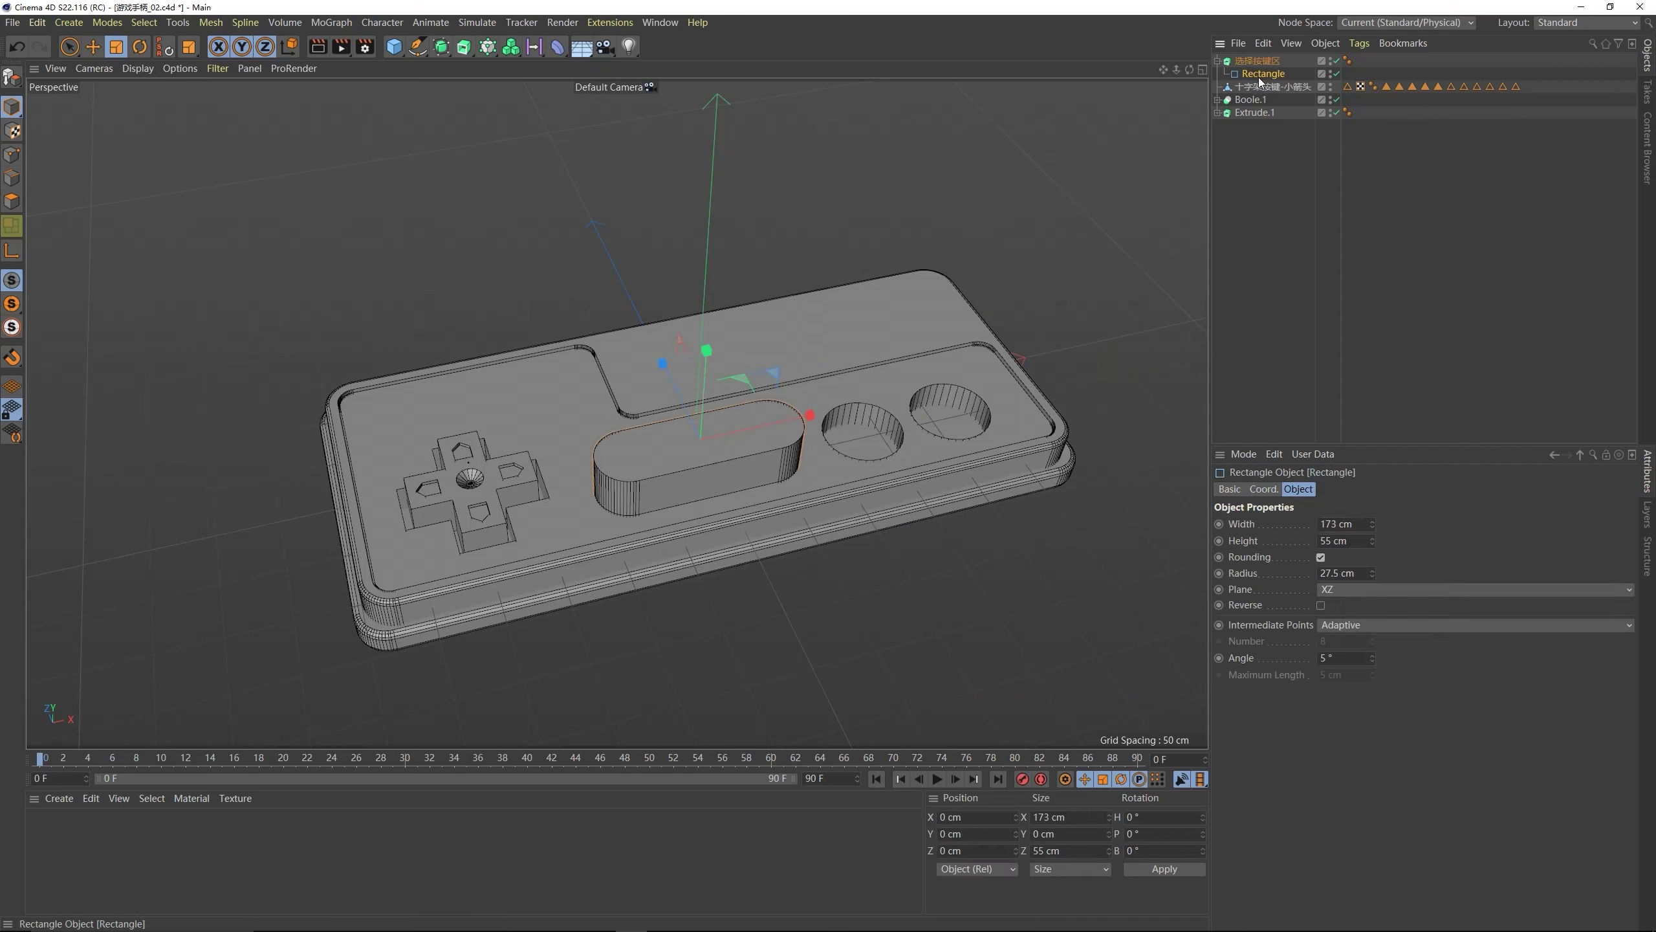
# - Set the rectangle to Width 170 cm, Height 52 cm and Radius 26 cm
pyautogui.click(1372, 529)
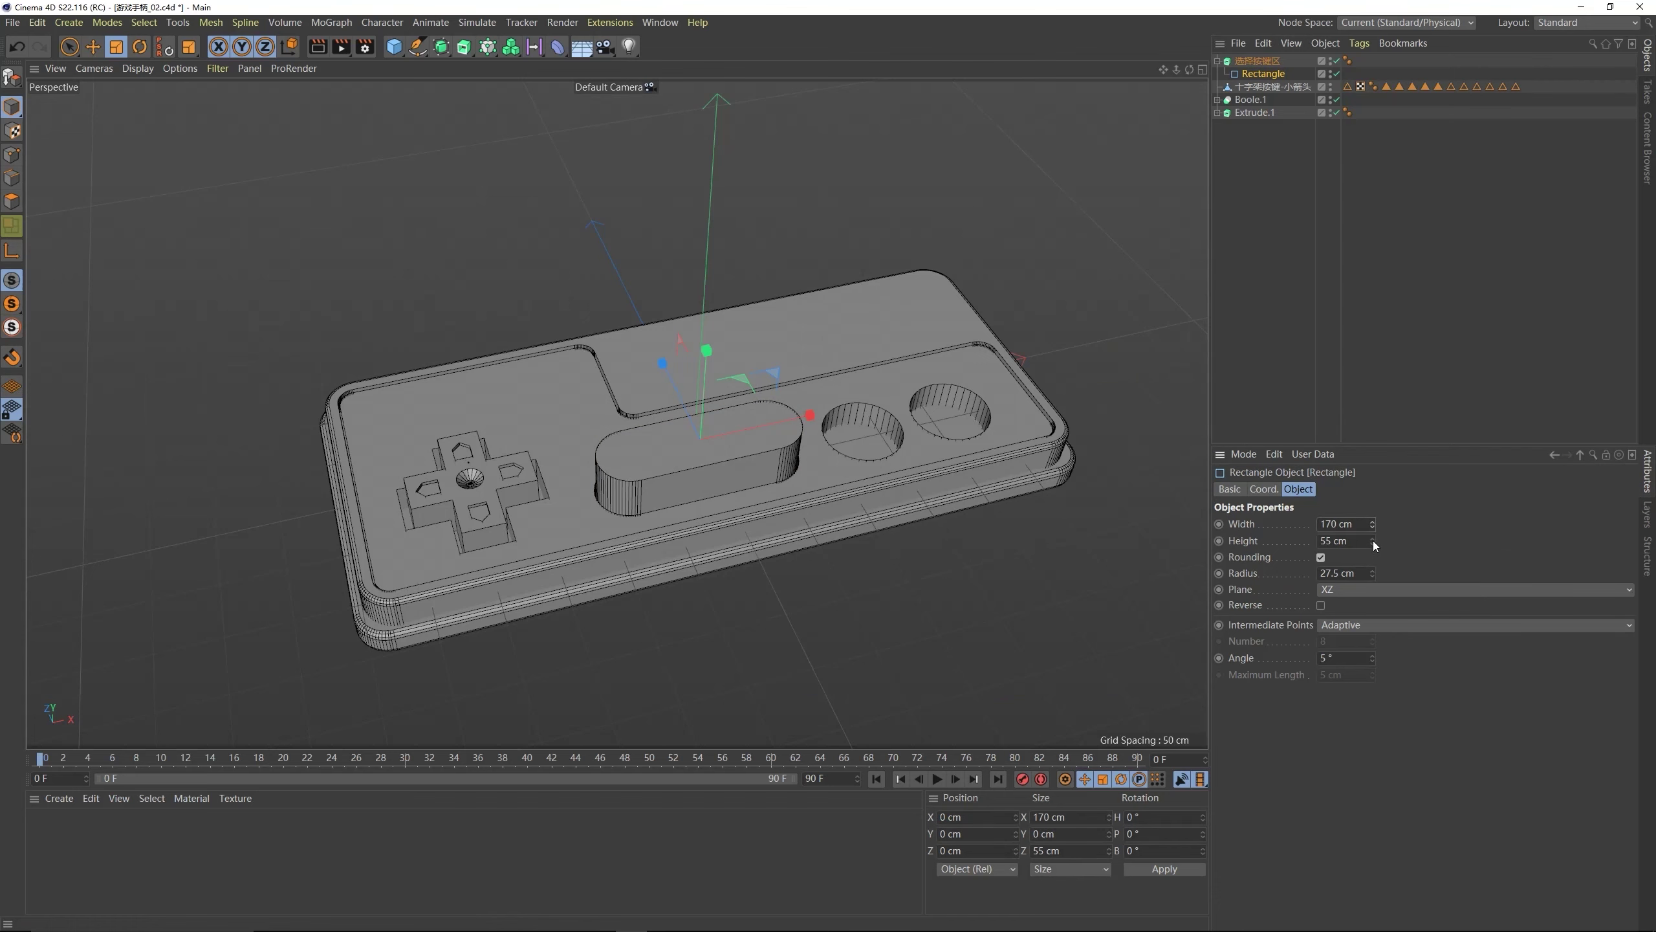
pyautogui.keyDown('alt'); pyautogui.moveTo(737, 548); pyautogui.dragTo(720, 441); pyautogui.keyUp('alt')
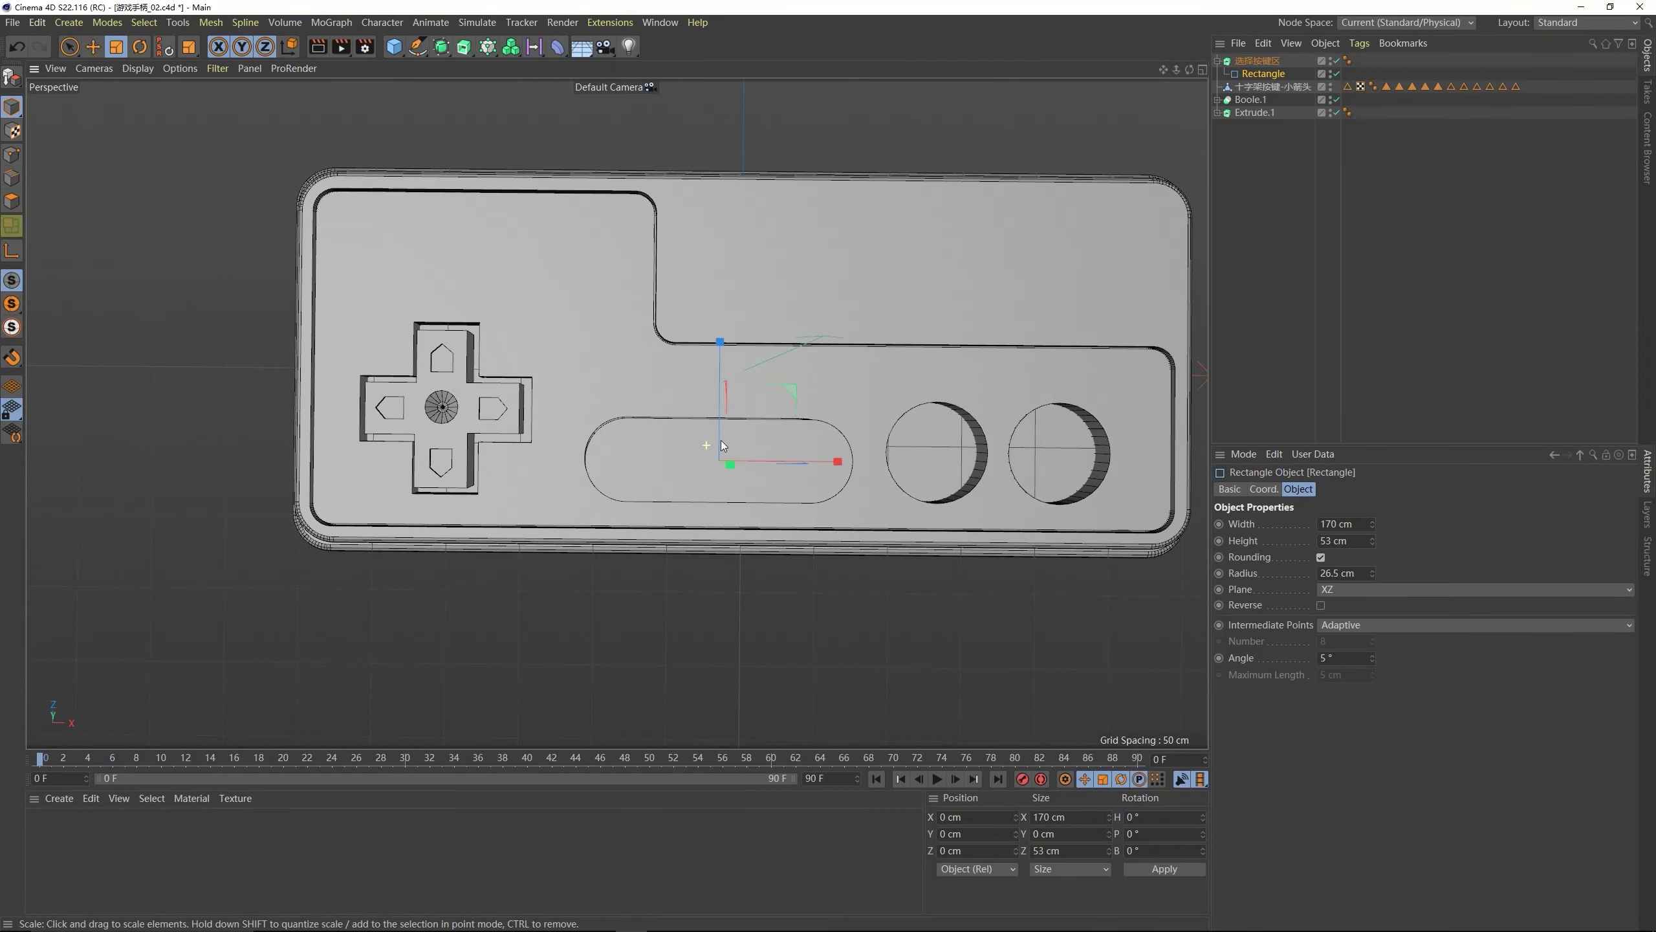
pyautogui.click(1372, 544)
pyautogui.keyDown('alt'); pyautogui.moveTo(724, 498); pyautogui.dragTo(668, 428); pyautogui.keyUp('alt')
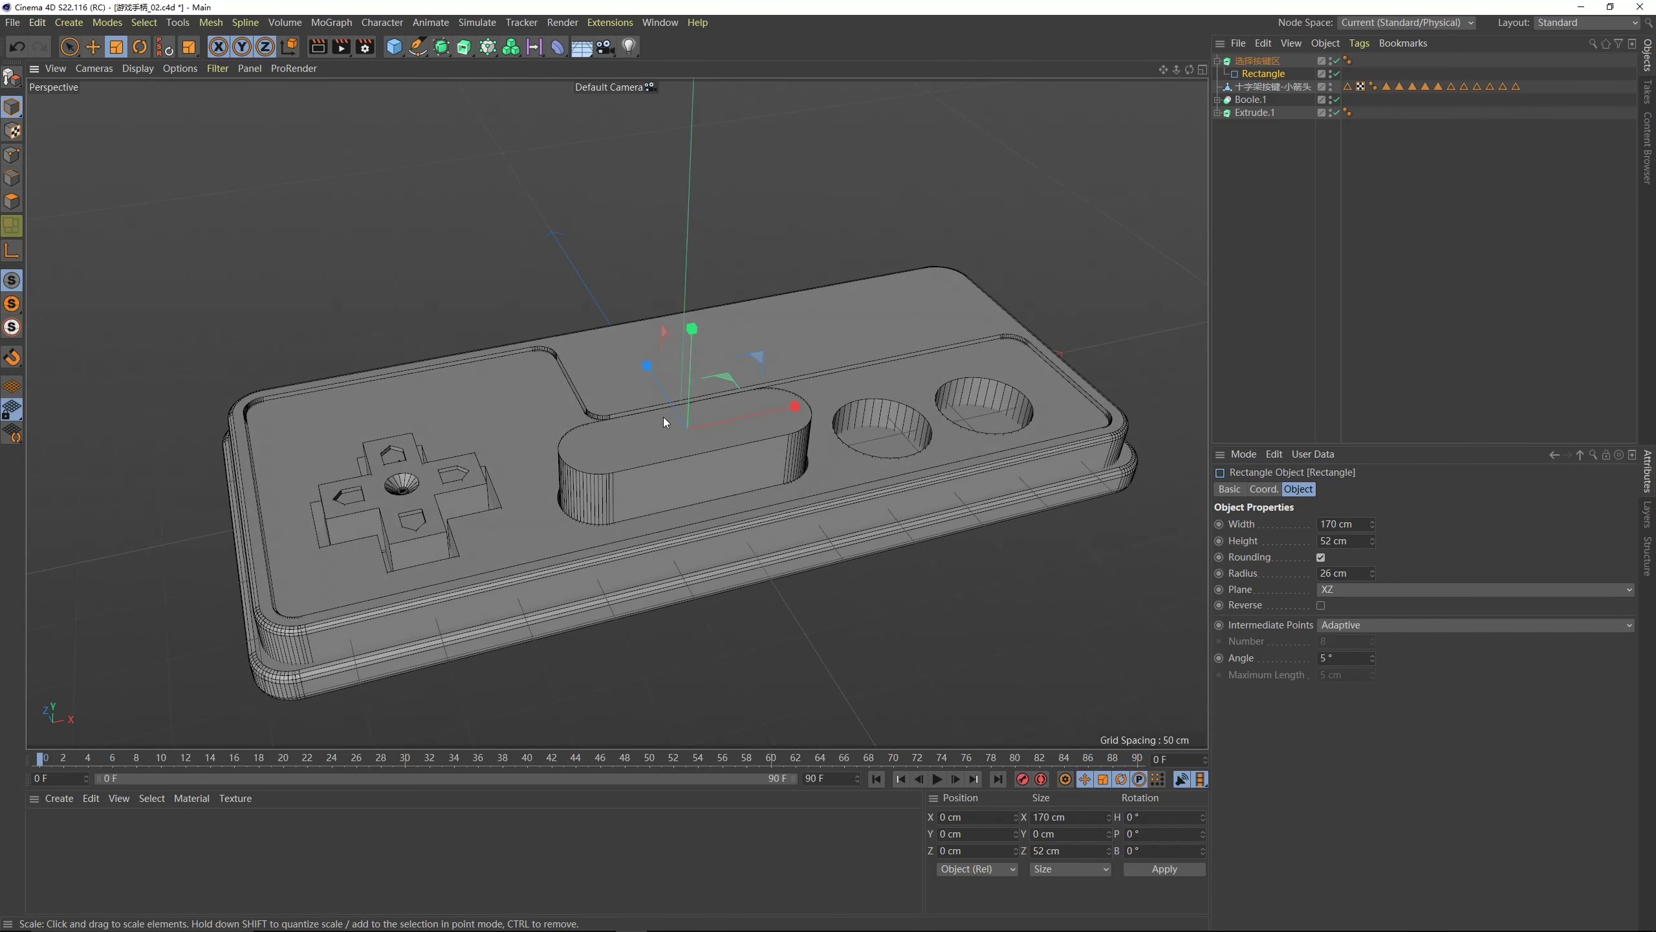
pyautogui.click(1257, 60)
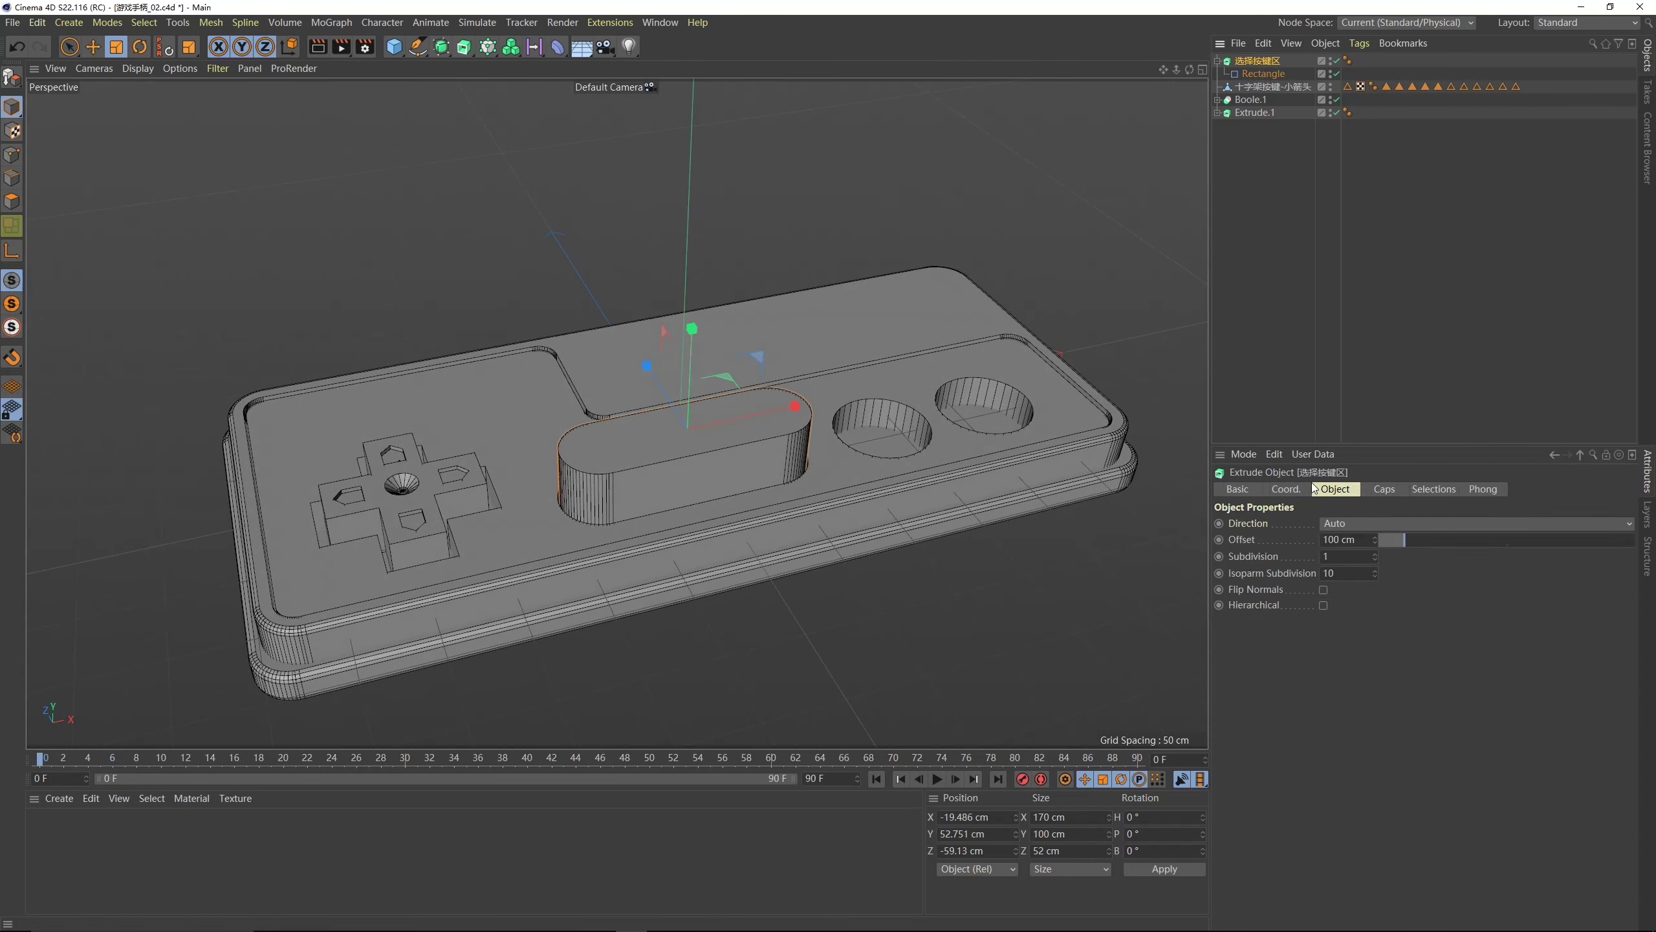
# - Set the capsule's extrude offset to 24 cm, lower it into the slot and make it editable
pyautogui.moveTo(1404, 554); pyautogui.dragTo(1387, 550)
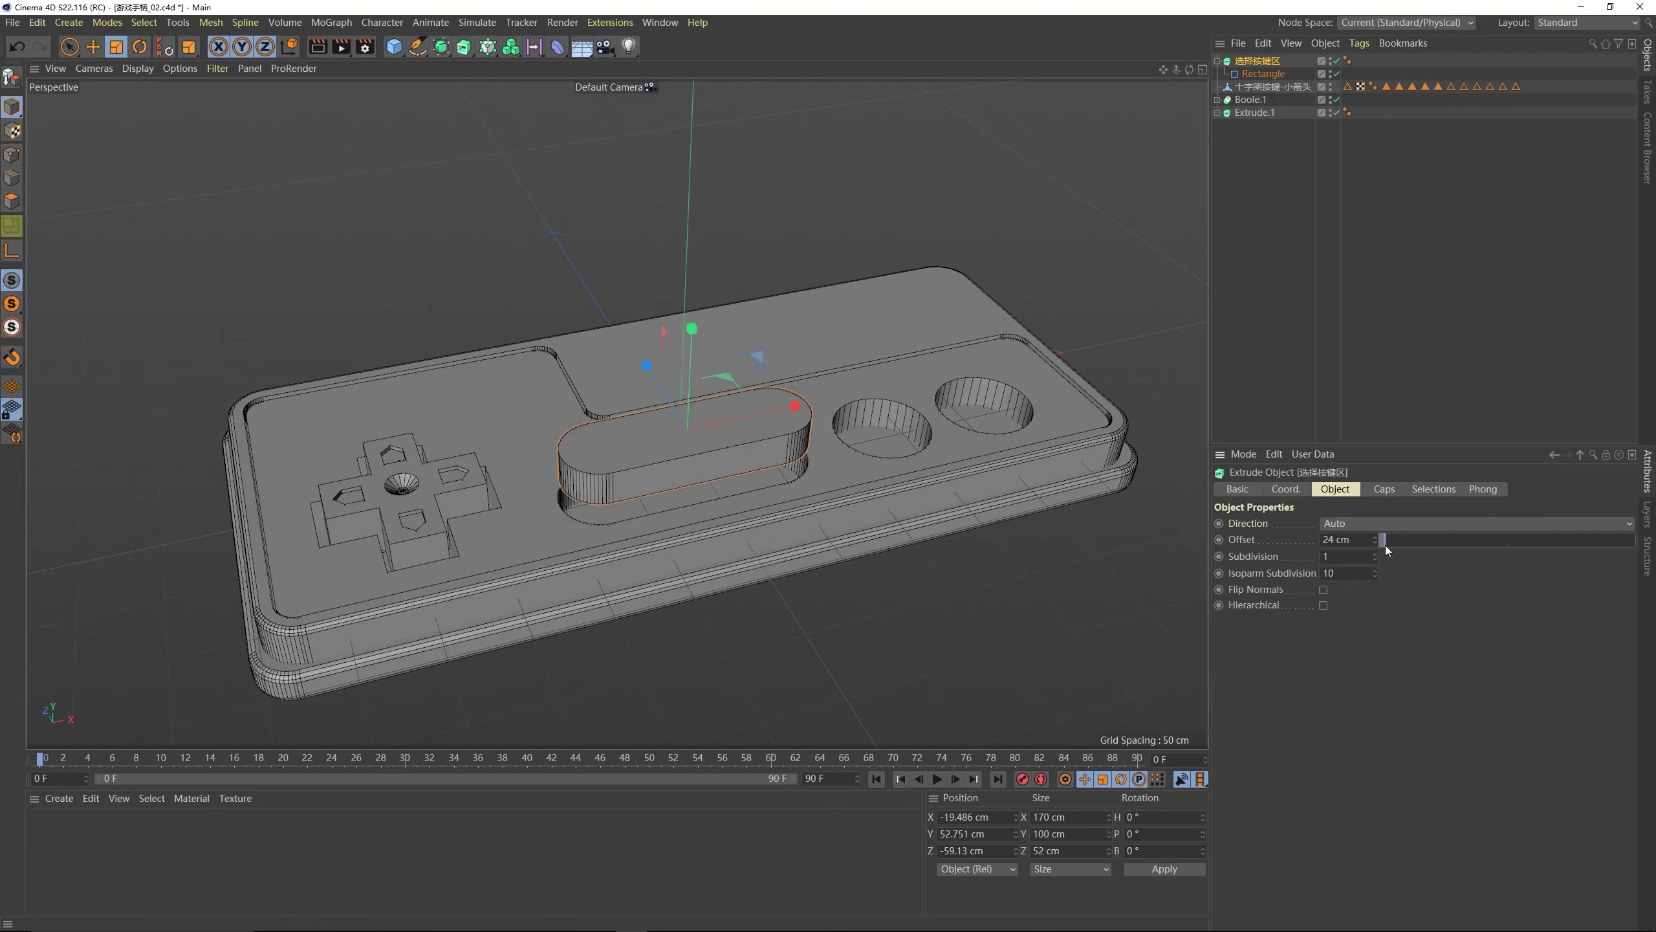
pyautogui.click(93, 47)
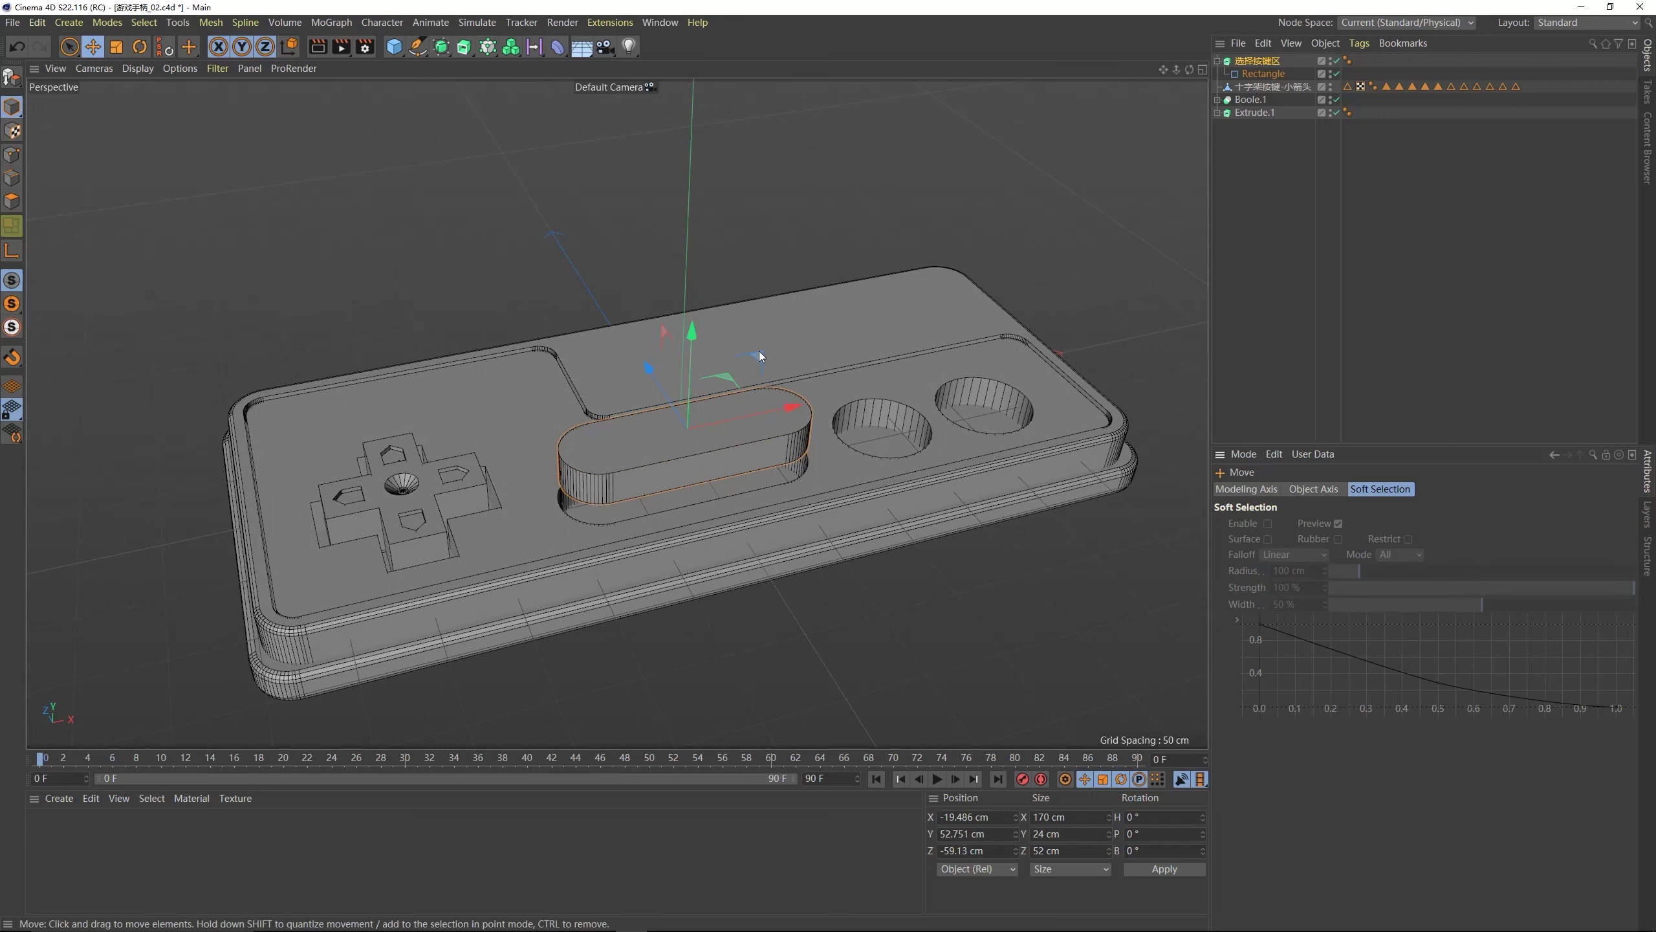
pyautogui.moveTo(688, 333); pyautogui.dragTo(696, 383)
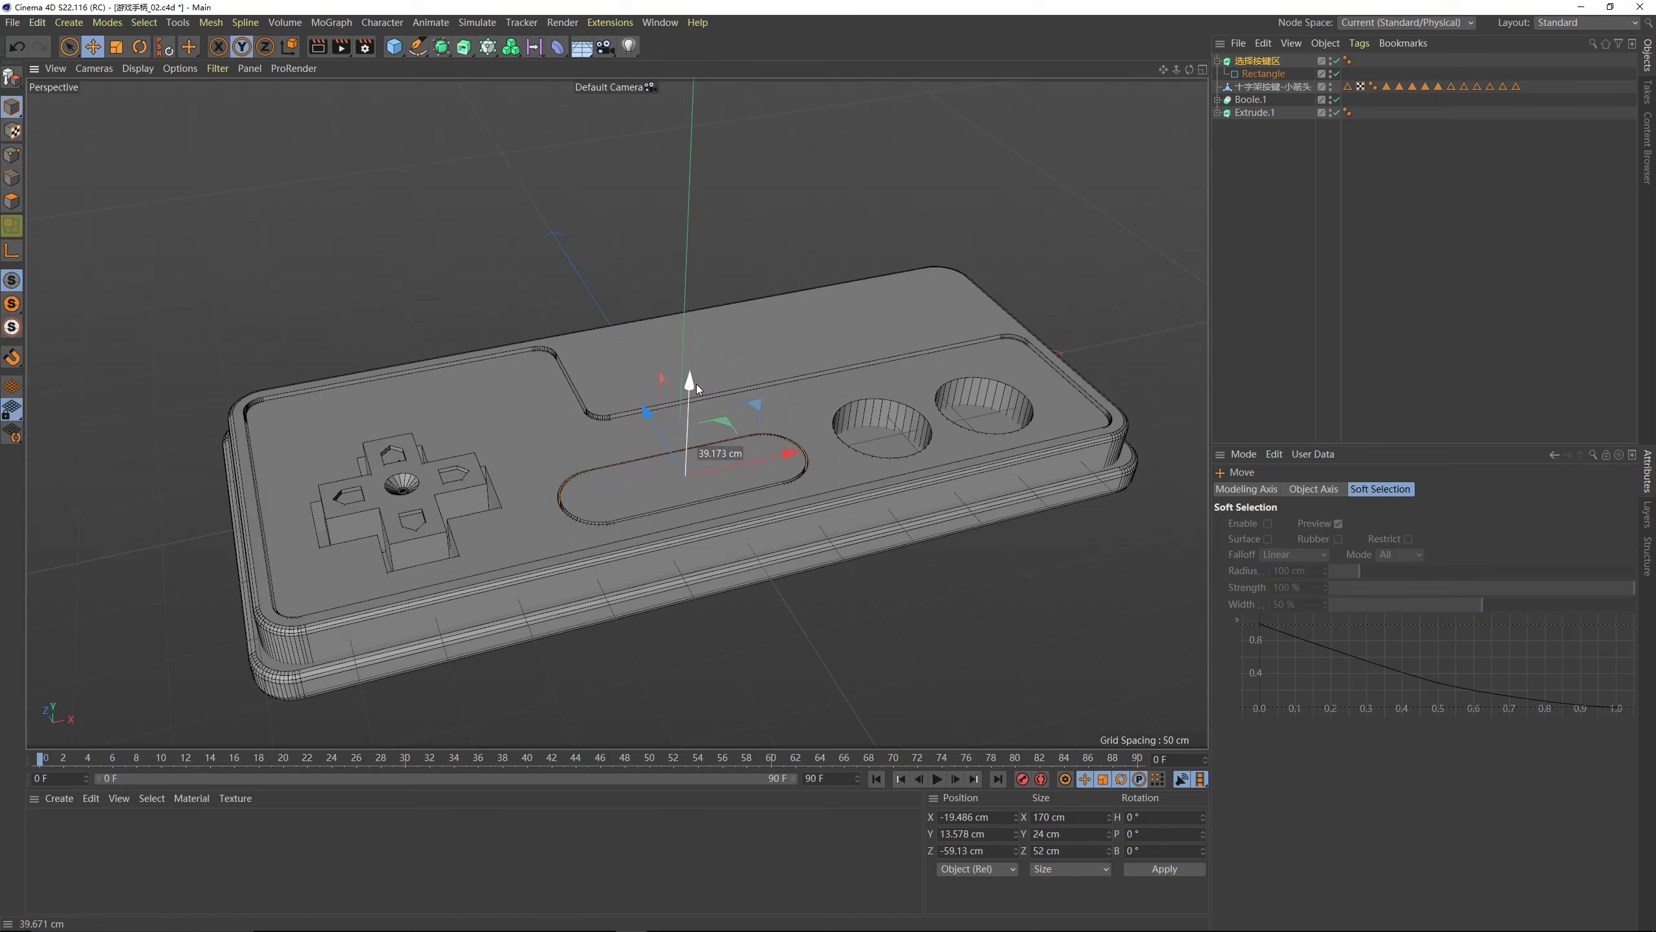
pyautogui.moveTo(658, 493)
pyautogui.keyDown('alt'); pyautogui.mouseDown()
pyautogui.moveTo(620, 603)
pyautogui.moveTo(647, 547)
pyautogui.moveTo(648, 401)
pyautogui.moveTo(650, 484)
pyautogui.mouseUp(); pyautogui.keyUp('alt')
pyautogui.keyDown('alt'); pyautogui.moveTo(649, 483); pyautogui.dragTo(748, 449, button='right'); pyautogui.keyUp('alt')
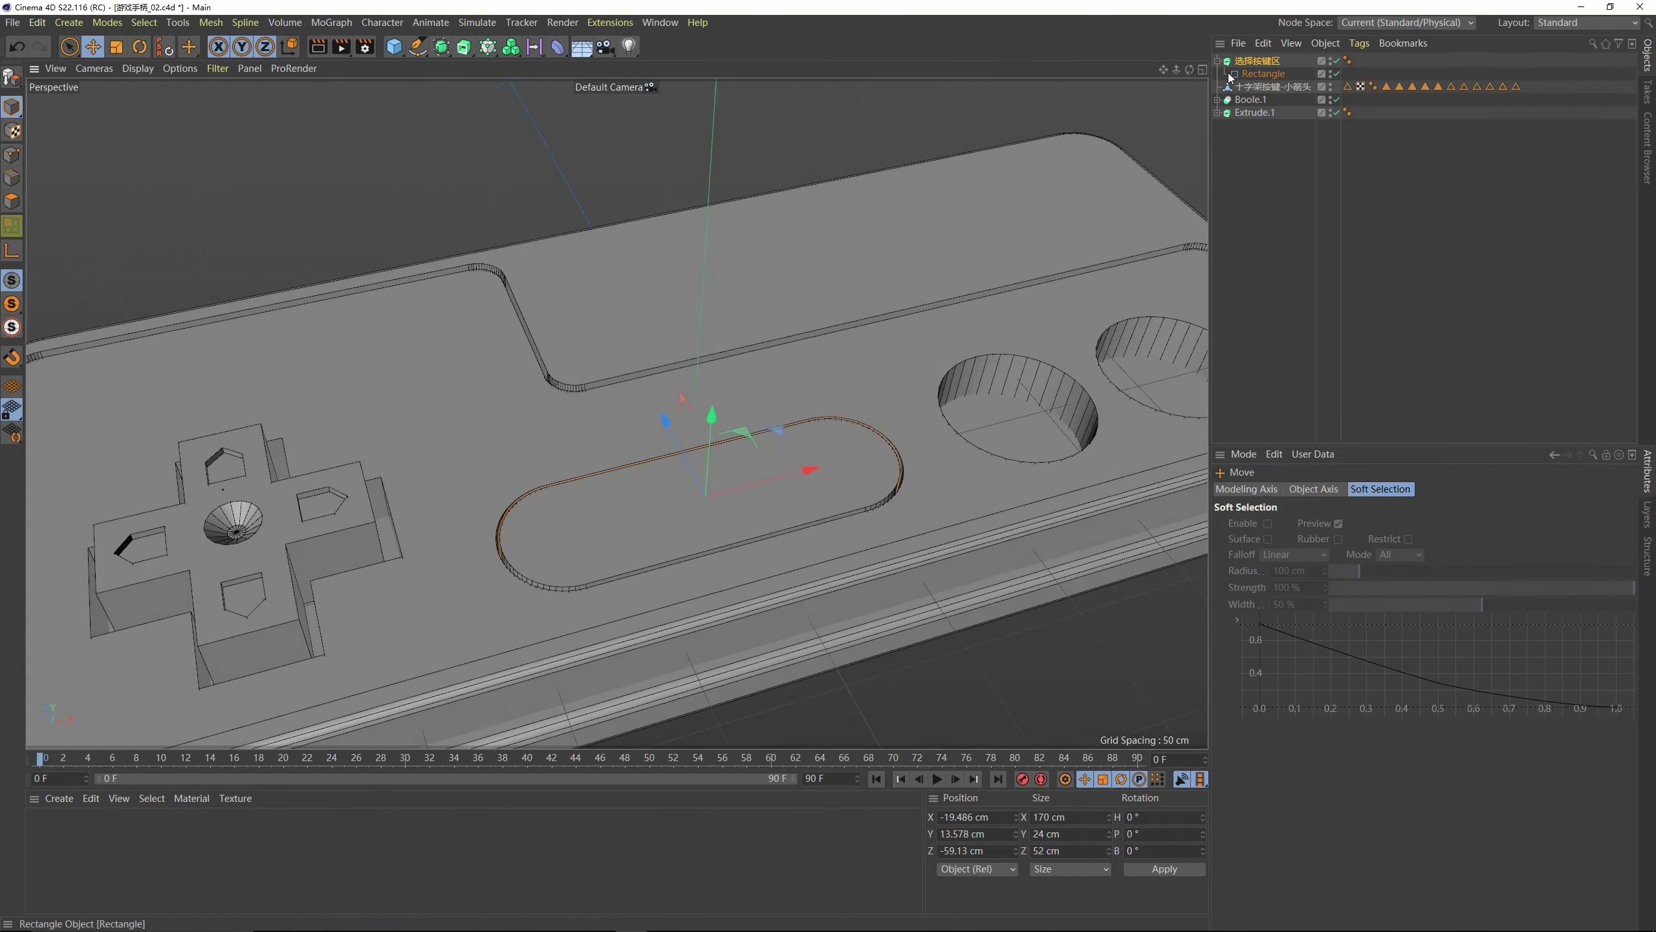
pyautogui.click(1246, 61)
pyautogui.click(12, 77)
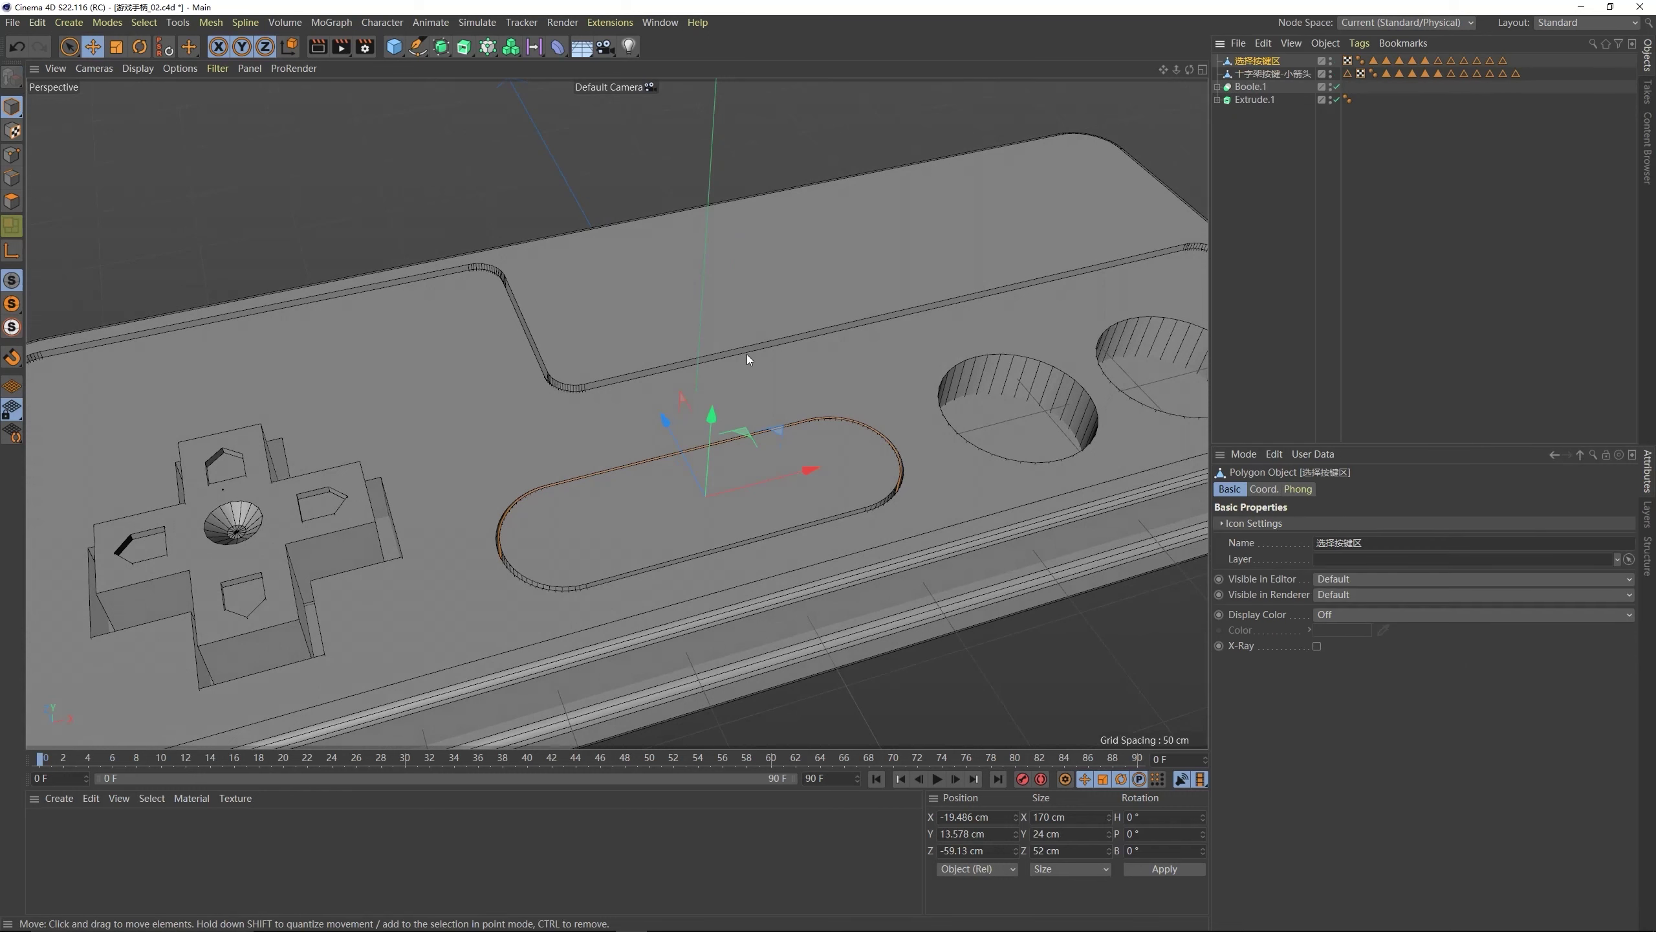
pyautogui.click(11, 201)
# - Inset the capsule's top face by about 8.2 cm with Extrude Inner
pyautogui.click(693, 471)
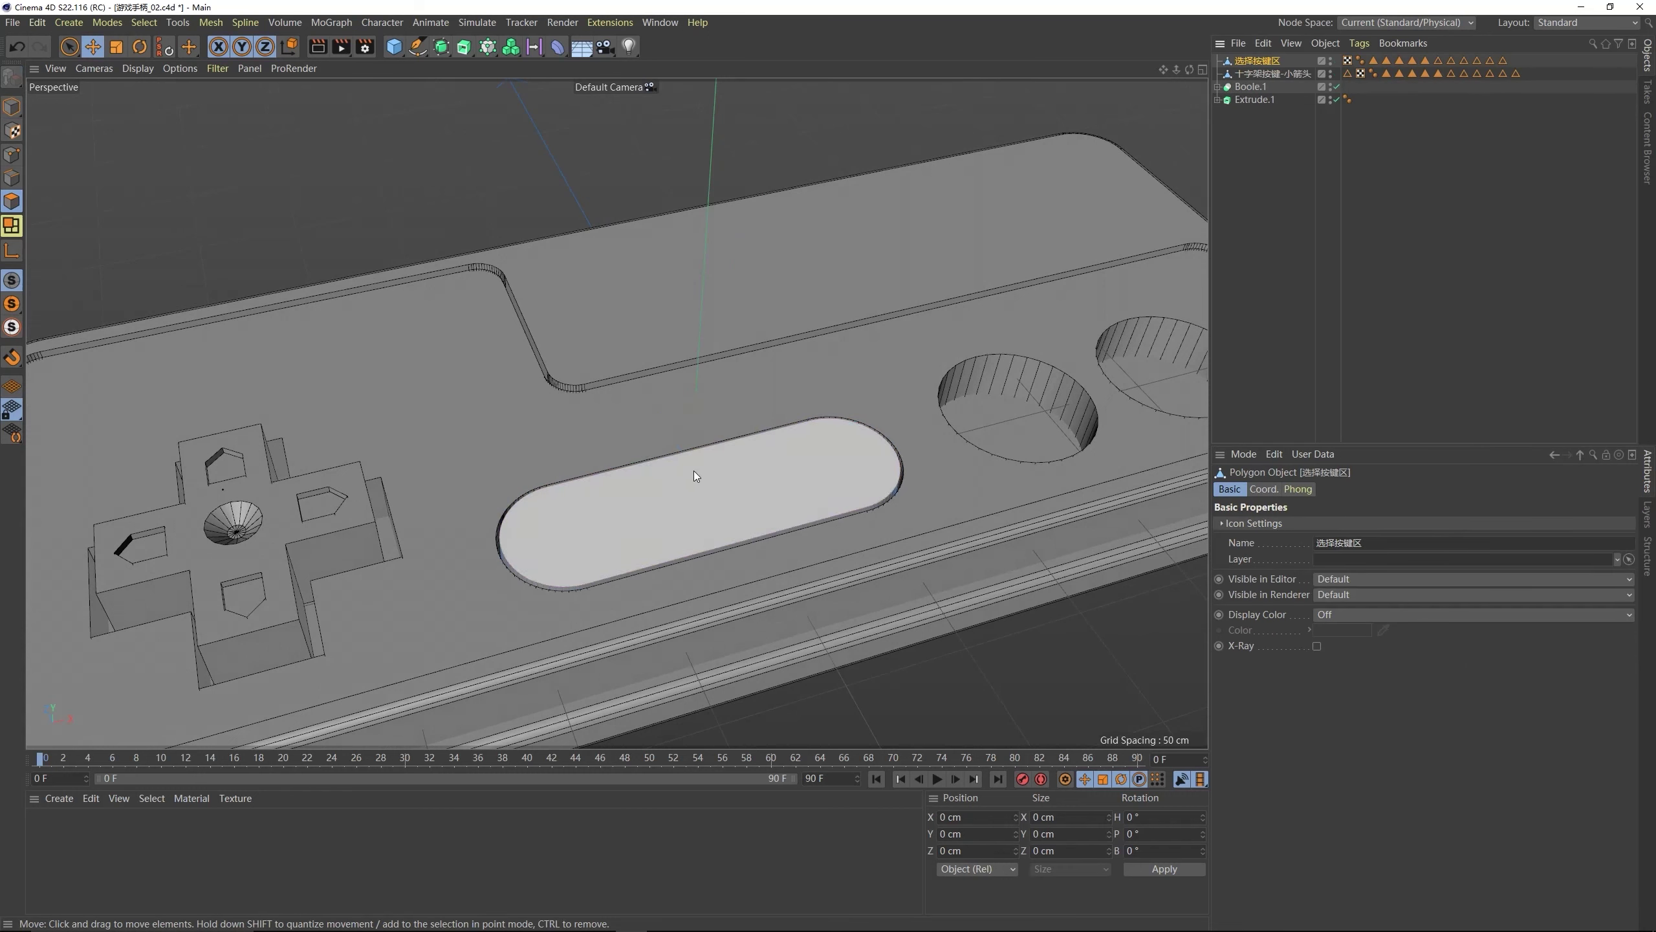
pyautogui.scroll(-1, 612, 398)
pyautogui.rightClick(668, 460)
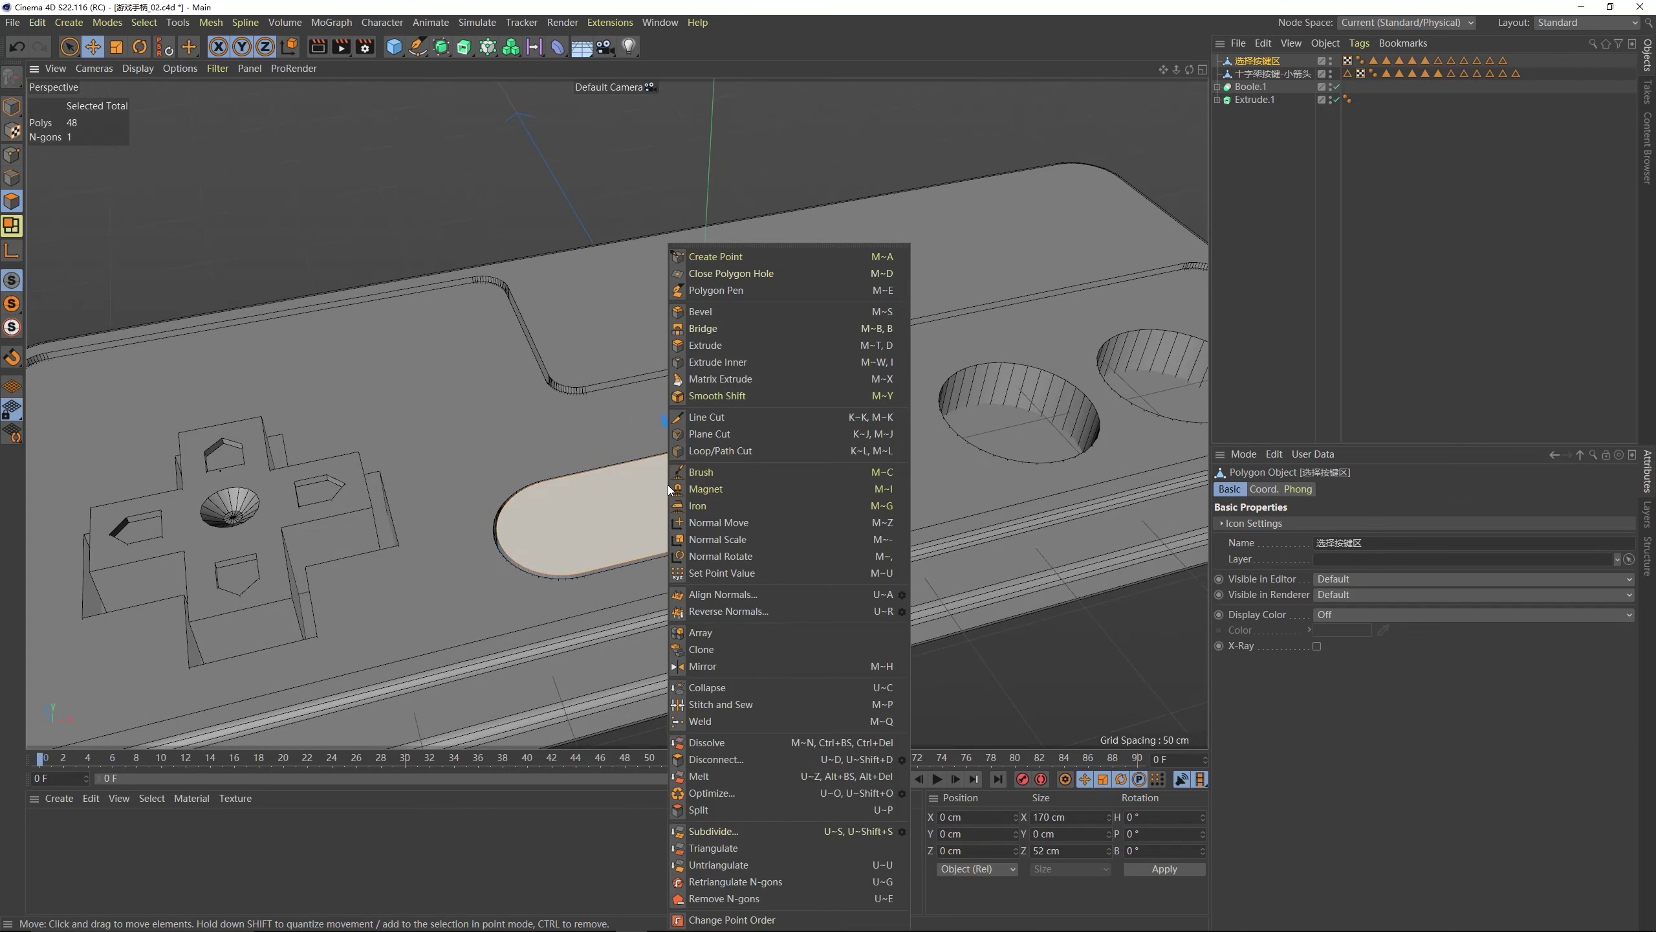
pyautogui.click(715, 363)
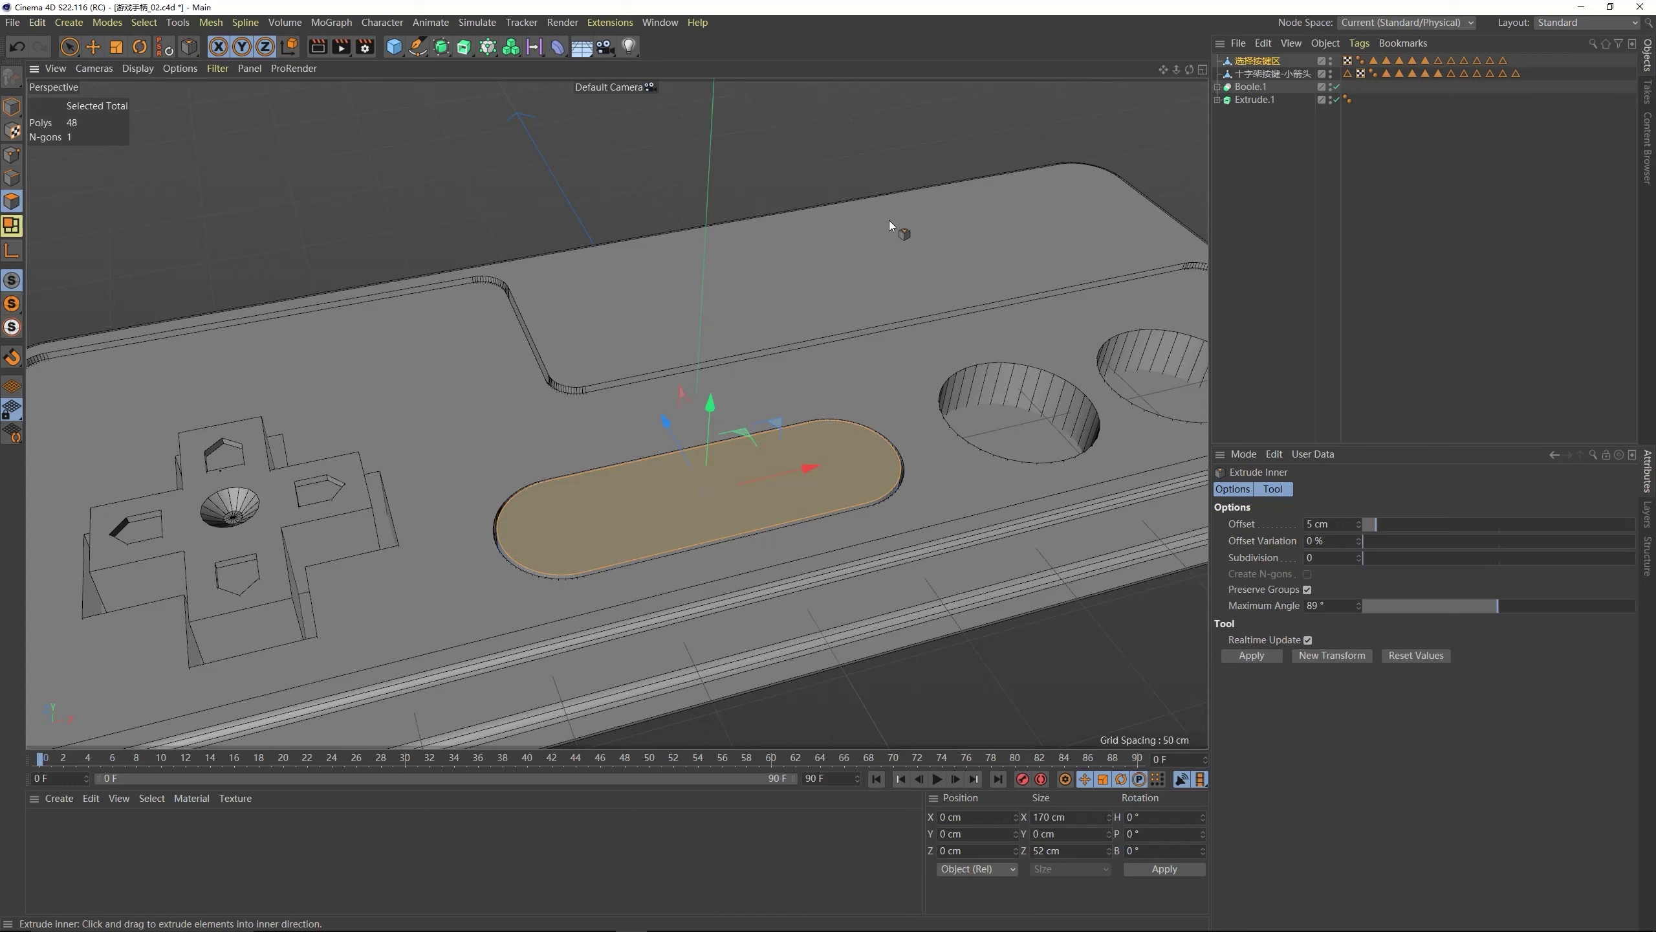
pyautogui.moveTo(889, 220); pyautogui.dragTo(1000, 222)
# - Push the inset slot face down into the controller body
pyautogui.middleClick(765, 423)
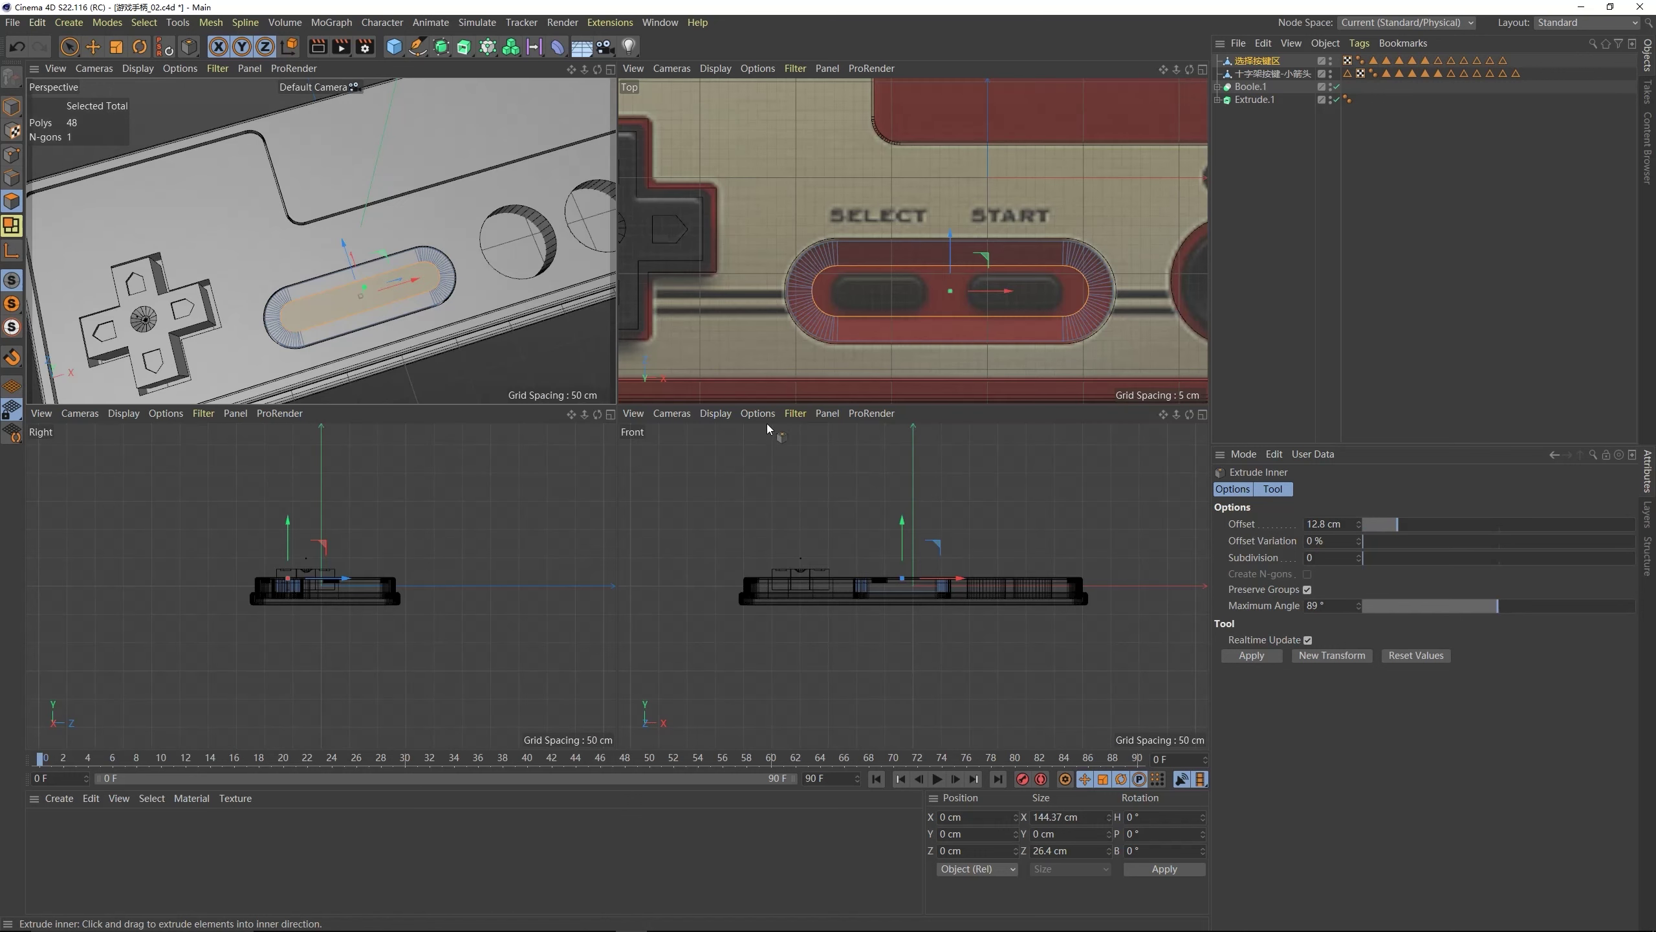
pyautogui.middleClick(841, 241)
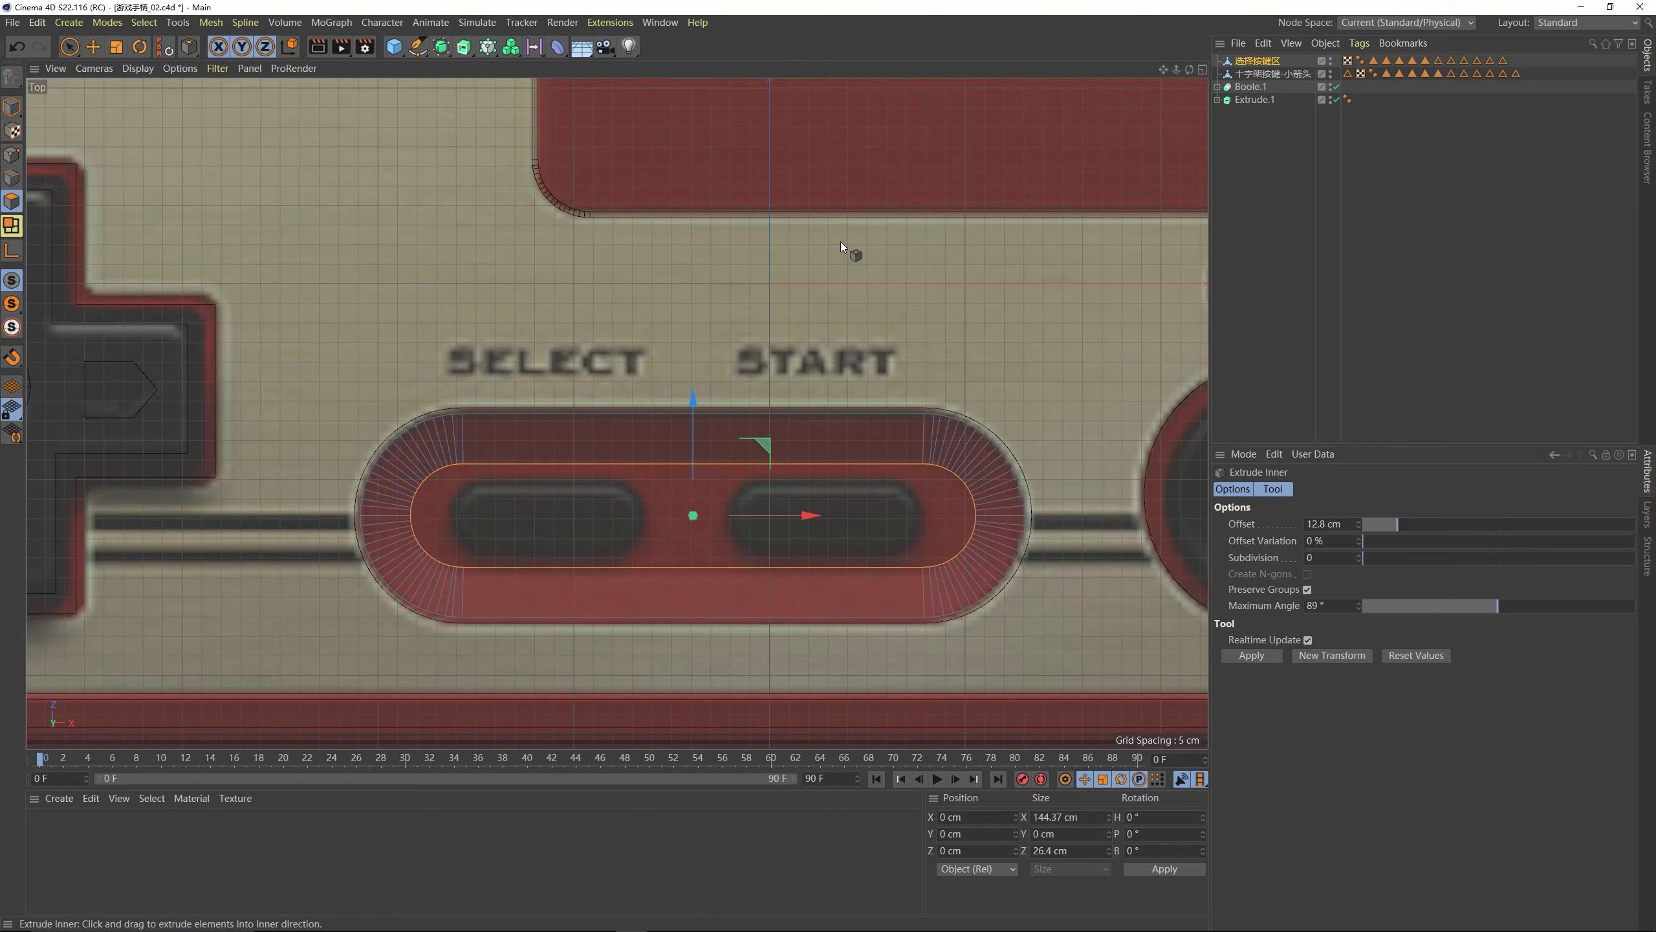
pyautogui.middleClick(409, 518)
pyautogui.middleClick(596, 261)
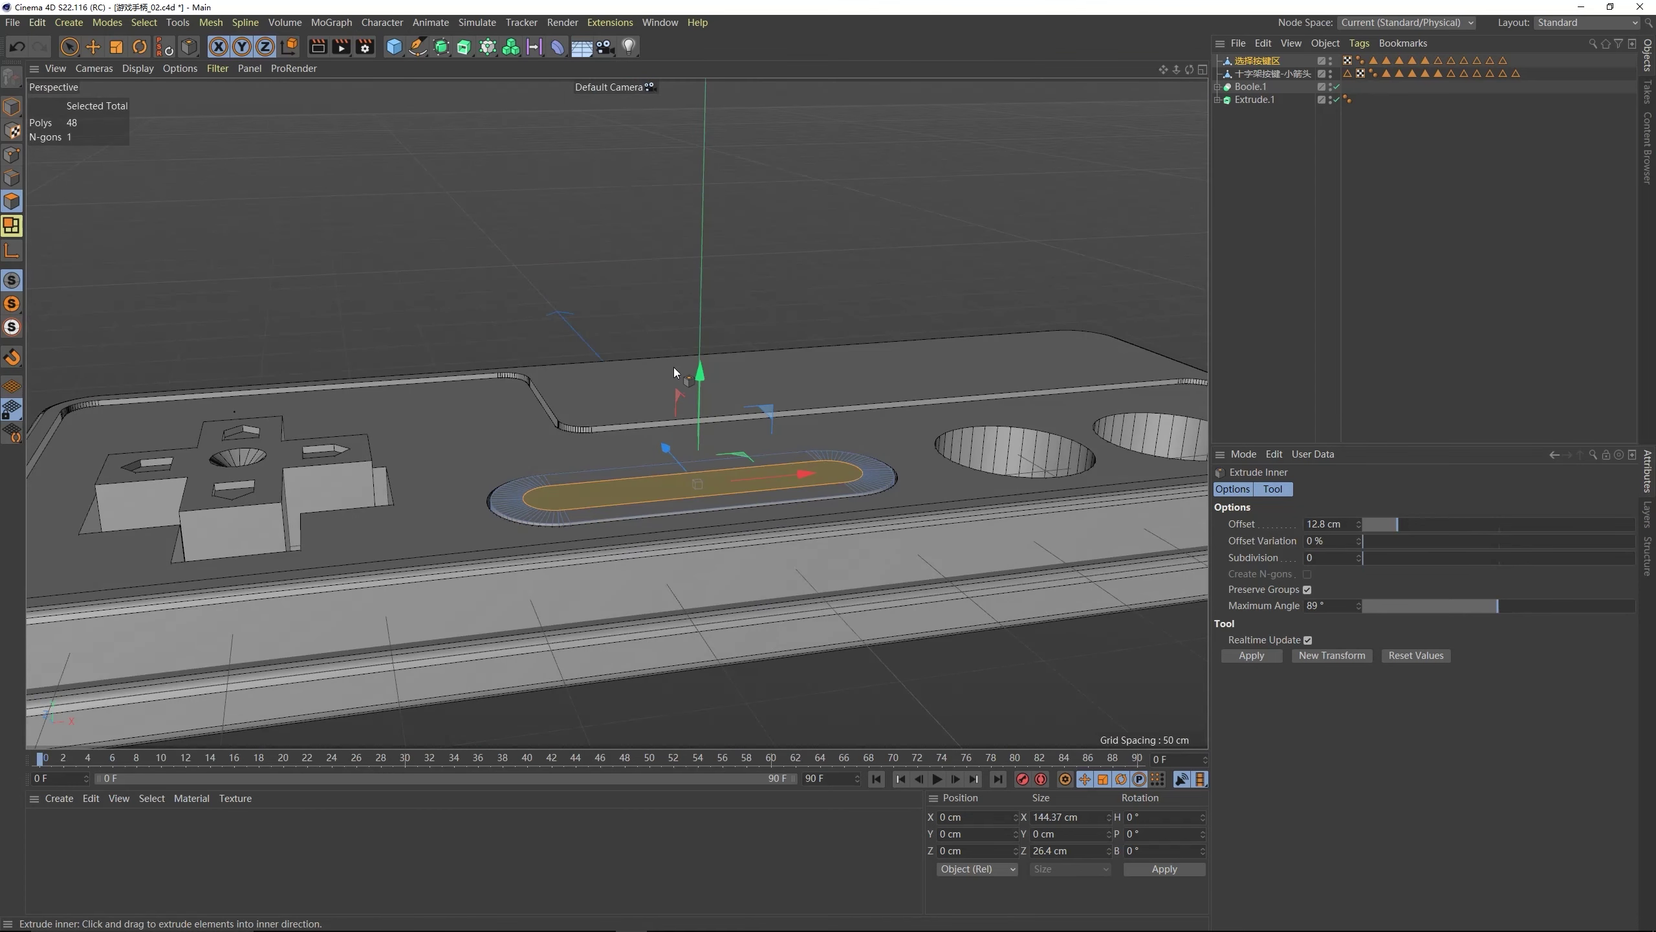
pyautogui.moveTo(705, 378); pyautogui.dragTo(764, 450)
# - Compare with the reference photo and inset the slot face again by about 1.4 cm
pyautogui.hotkey('alt', 'Tab')
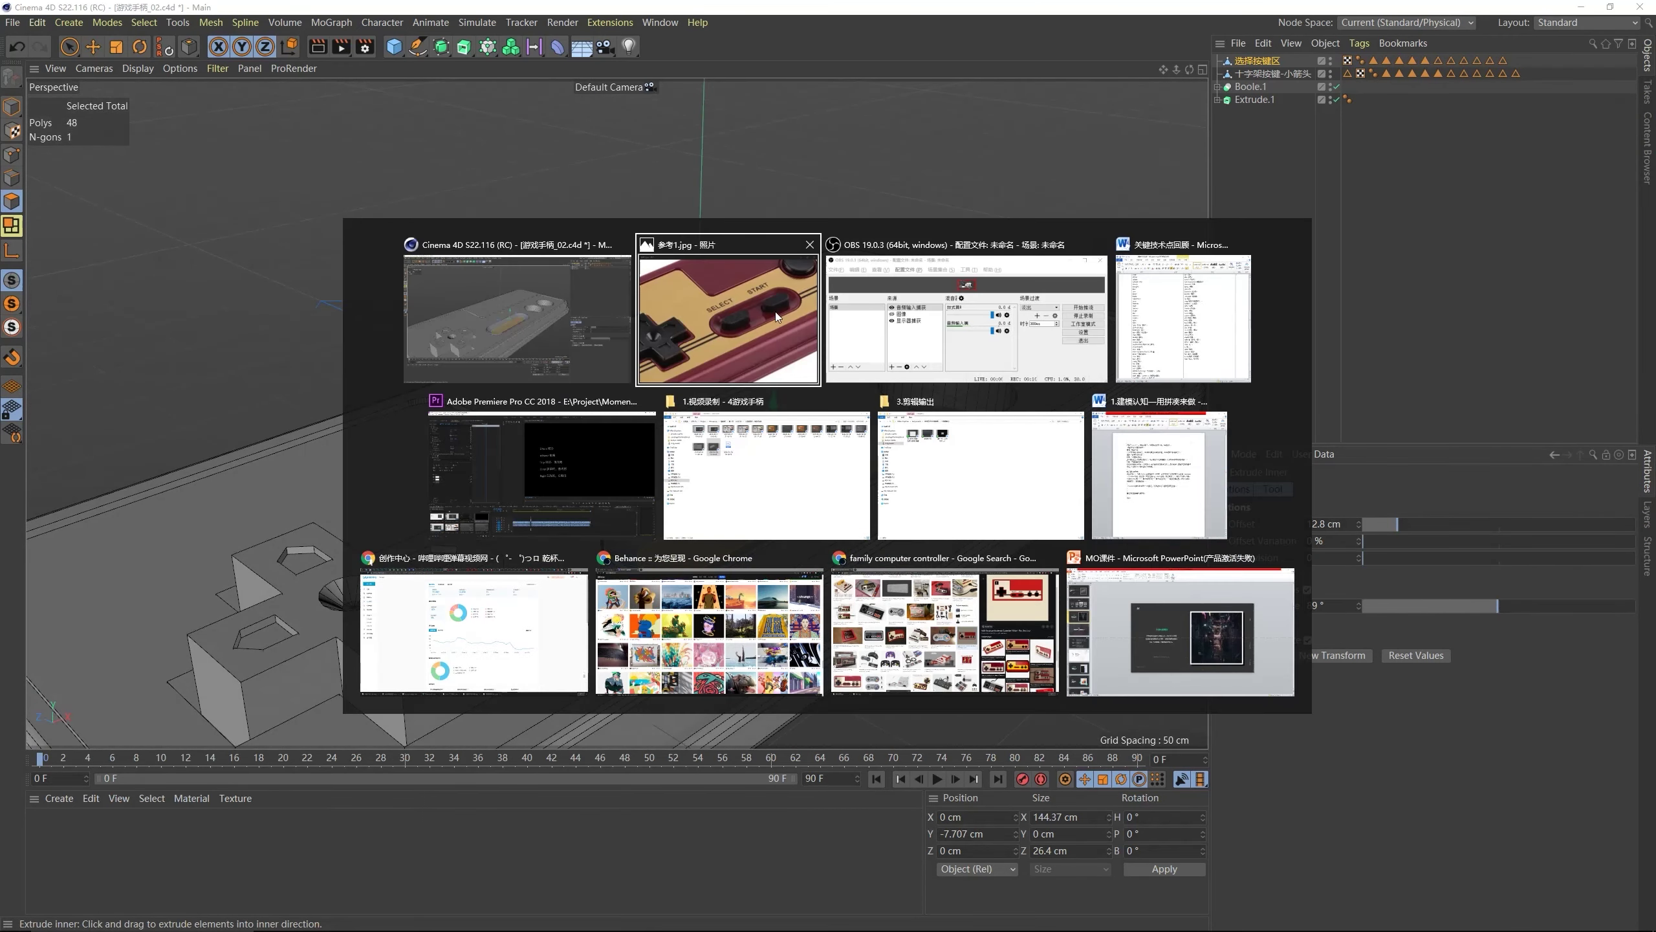
pyautogui.click(775, 311)
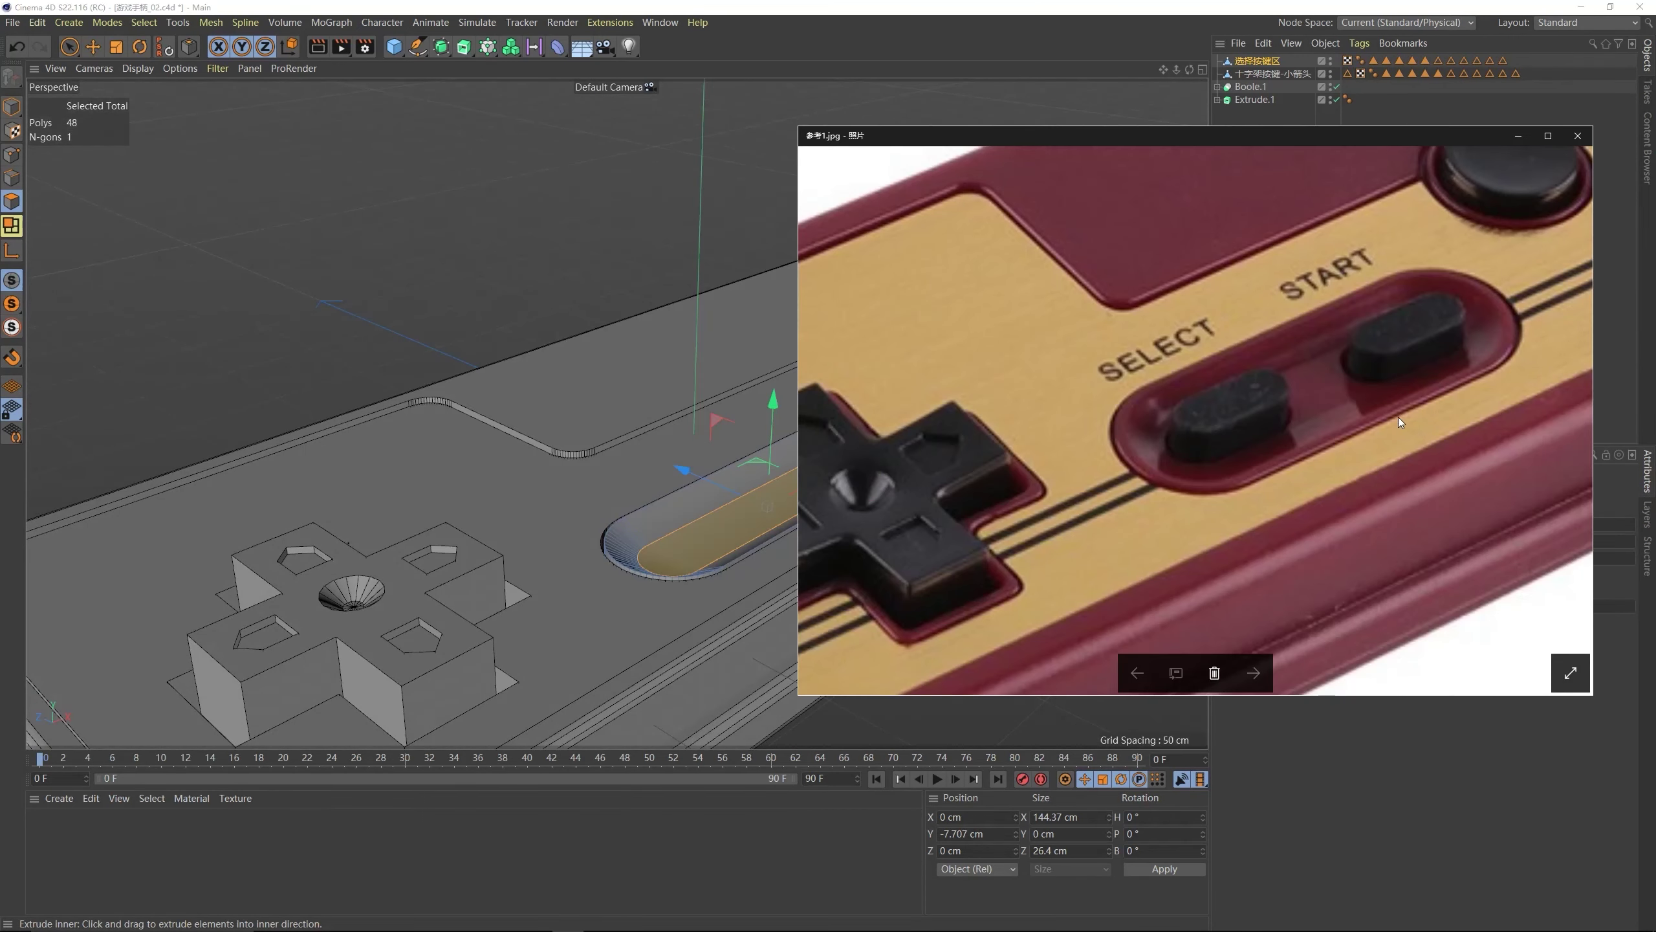
pyautogui.hotkey('alt', 'Tab')
pyautogui.moveTo(791, 439); pyautogui.dragTo(776, 403)
pyautogui.click(1470, 233)
pyautogui.keyDown('alt'); pyautogui.moveTo(861, 453); pyautogui.dragTo(790, 381); pyautogui.keyUp('alt')
# - Lower the 选择按键区 object slightly with the Move tool
pyautogui.press('e')
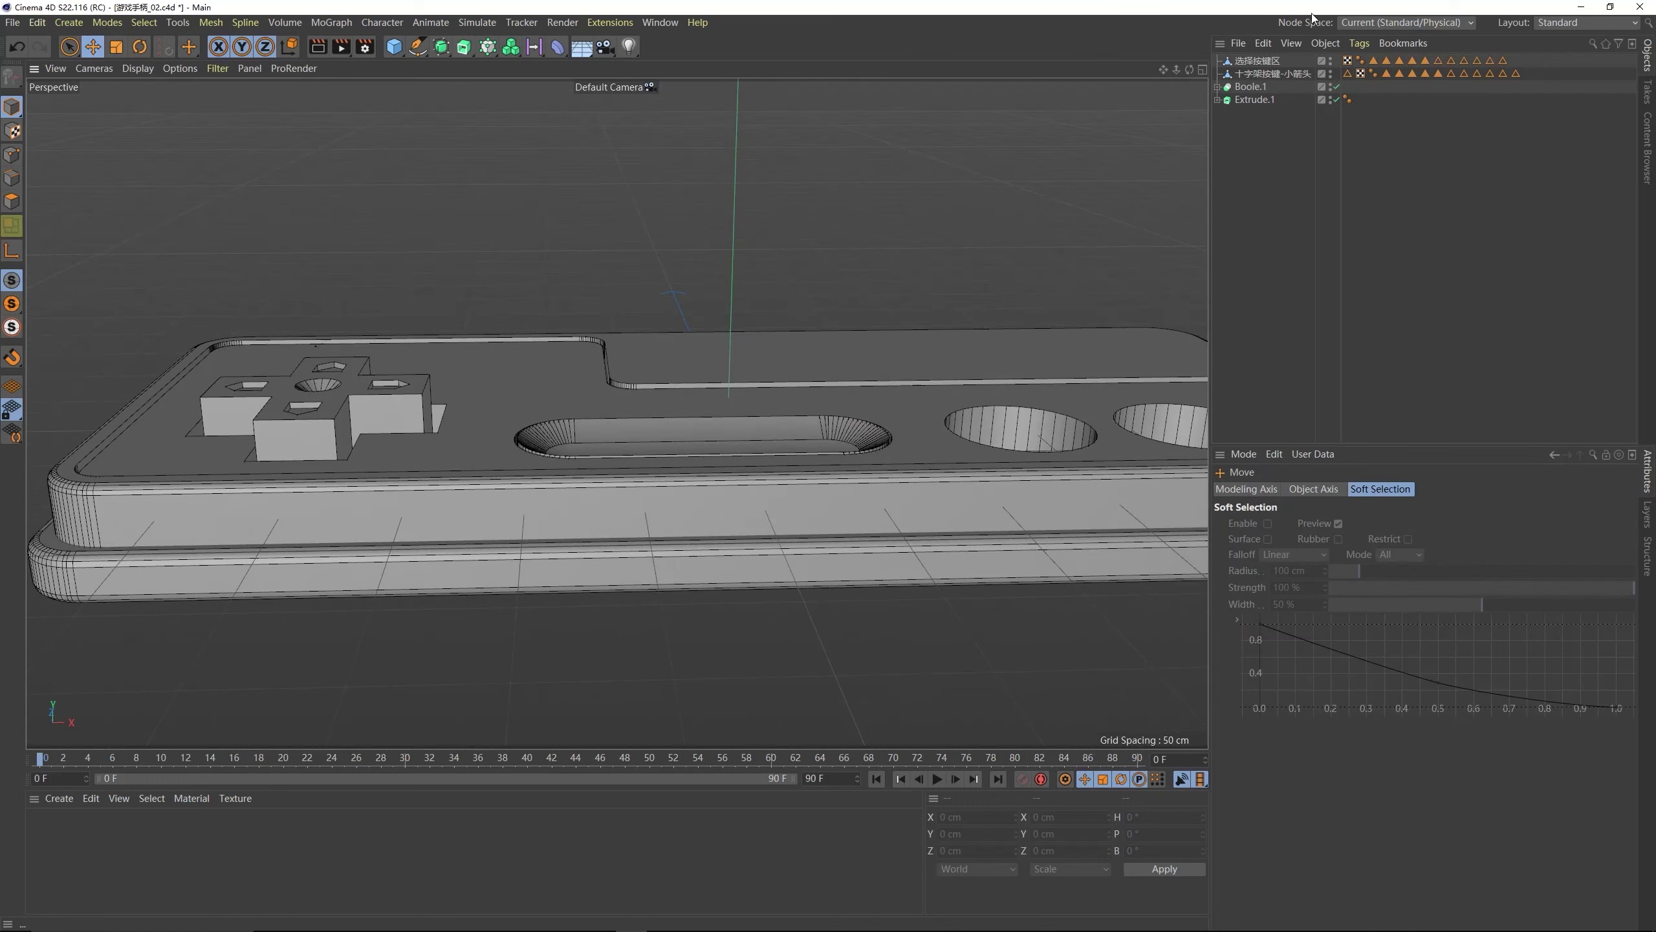
pyautogui.click(1258, 60)
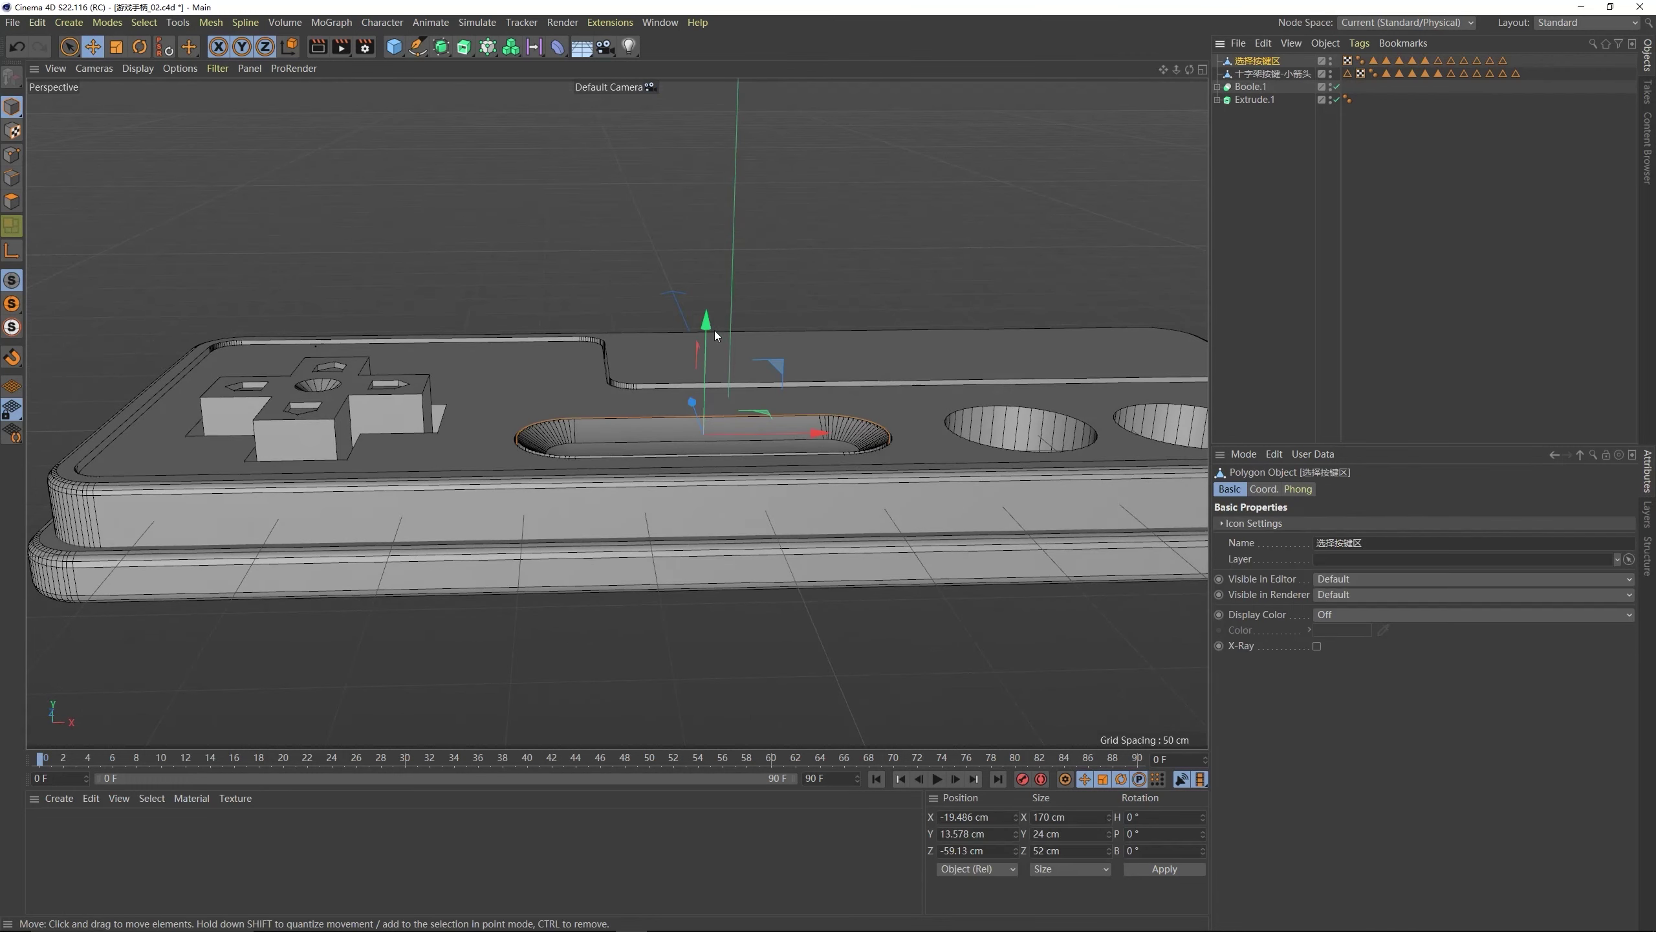
pyautogui.moveTo(706, 321); pyautogui.dragTo(709, 322)
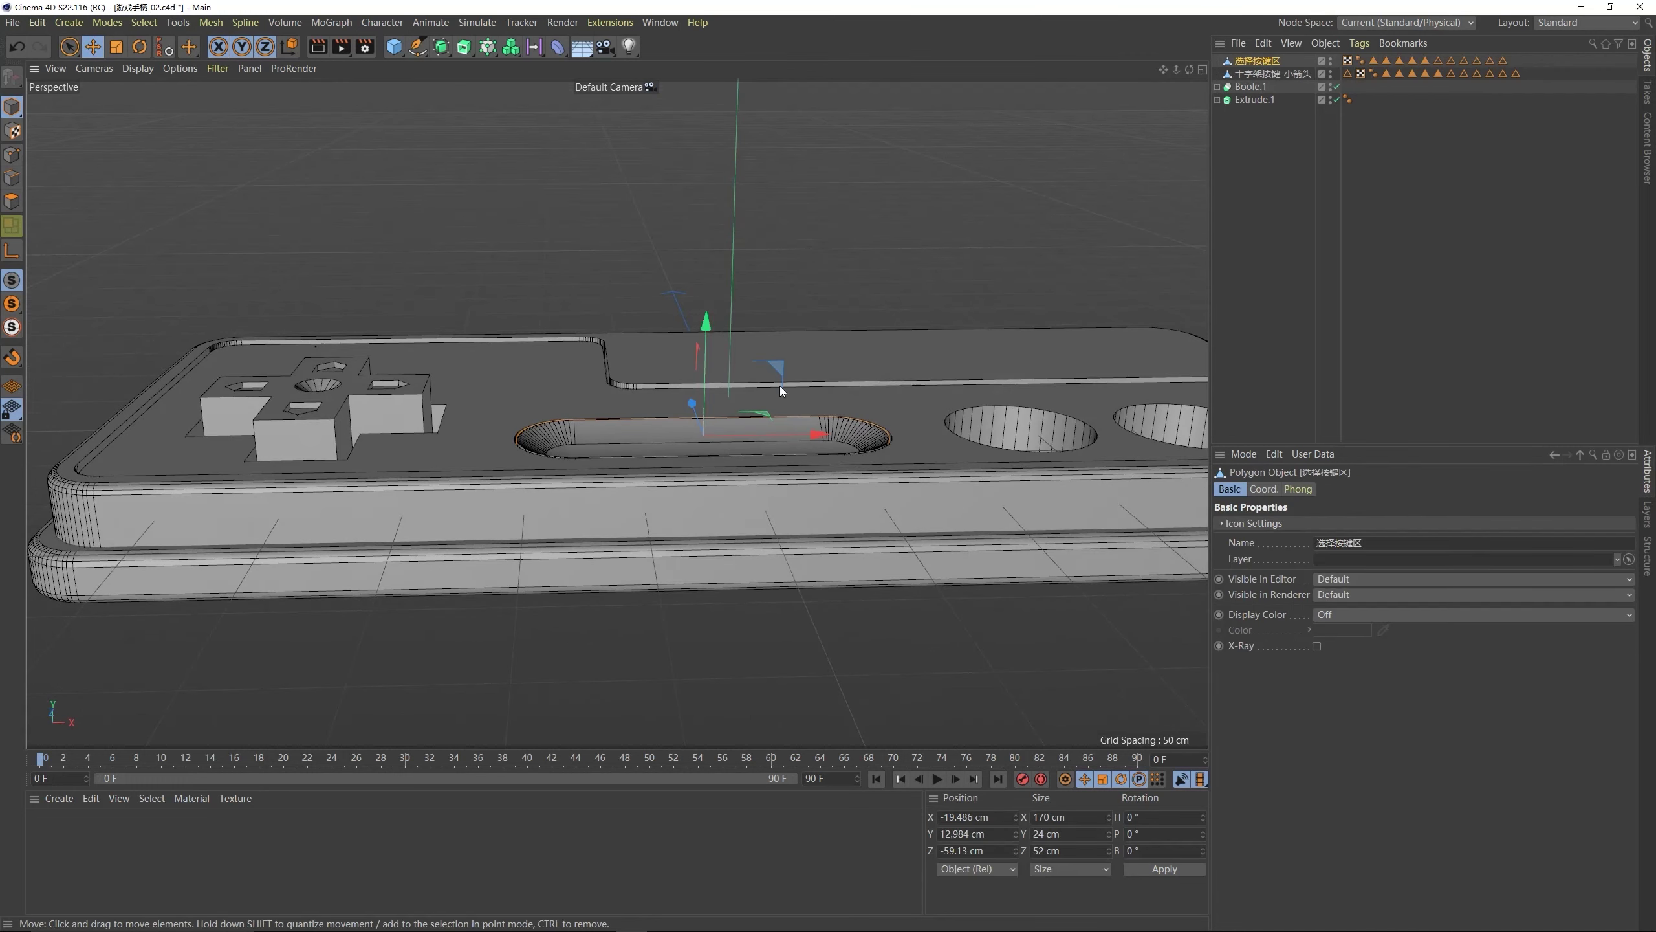
pyautogui.keyDown('alt'); pyautogui.moveTo(779, 386); pyautogui.dragTo(712, 455); pyautogui.keyUp('alt')
pyautogui.click(749, 466)
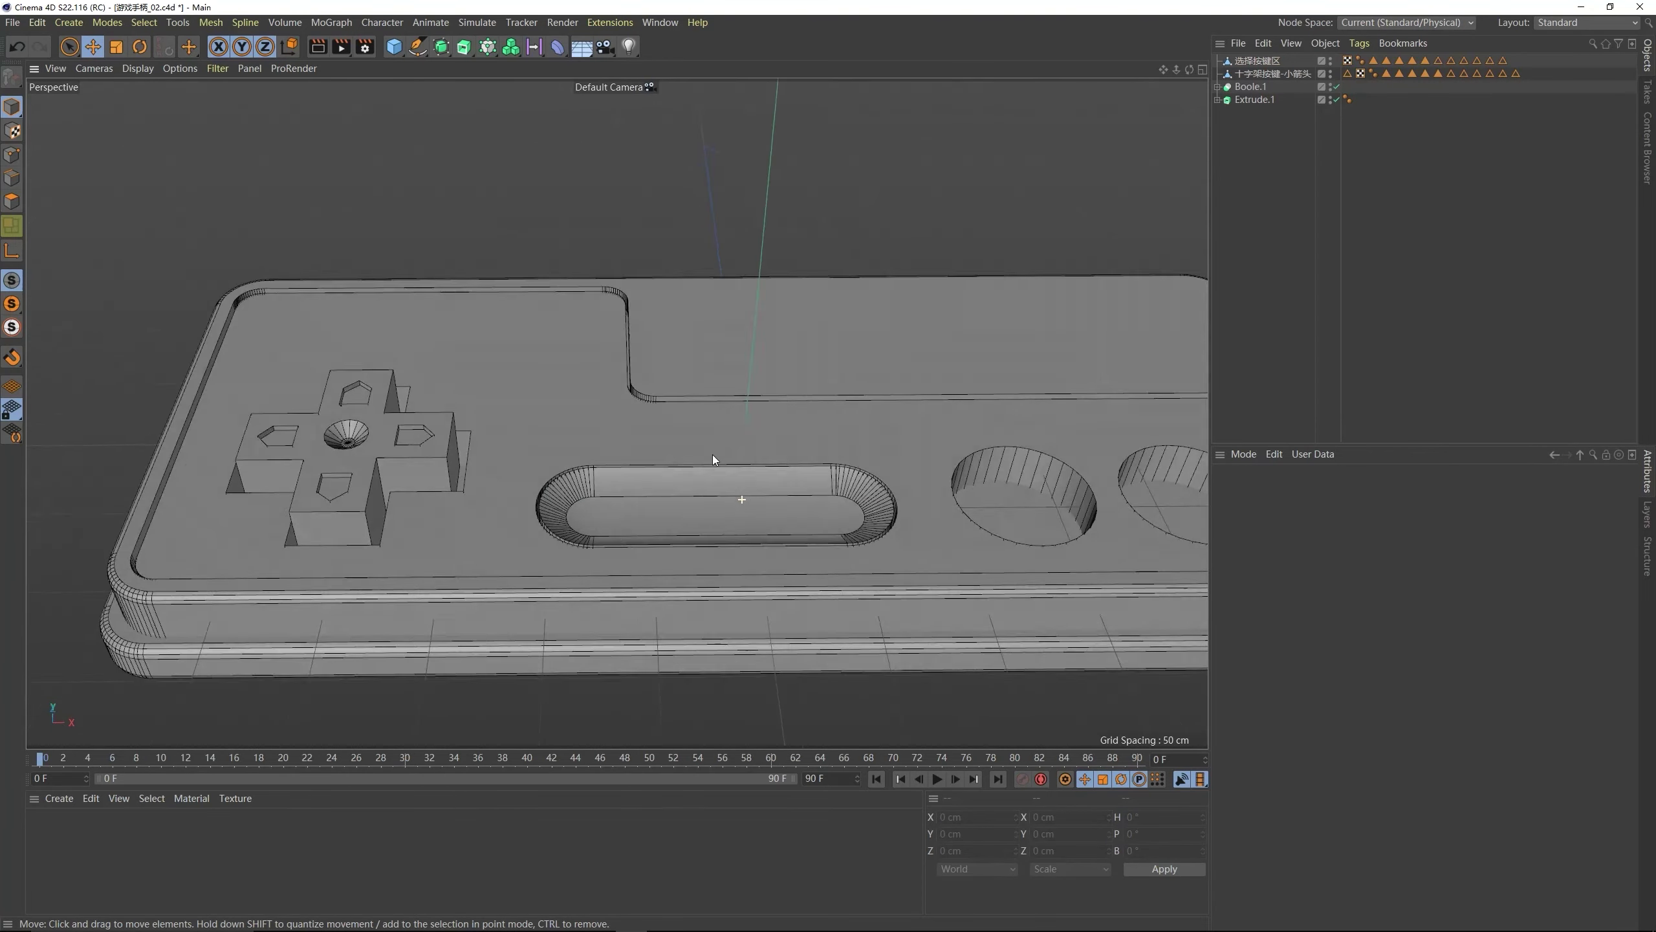
pyautogui.press('F5')
pyautogui.press('F2')
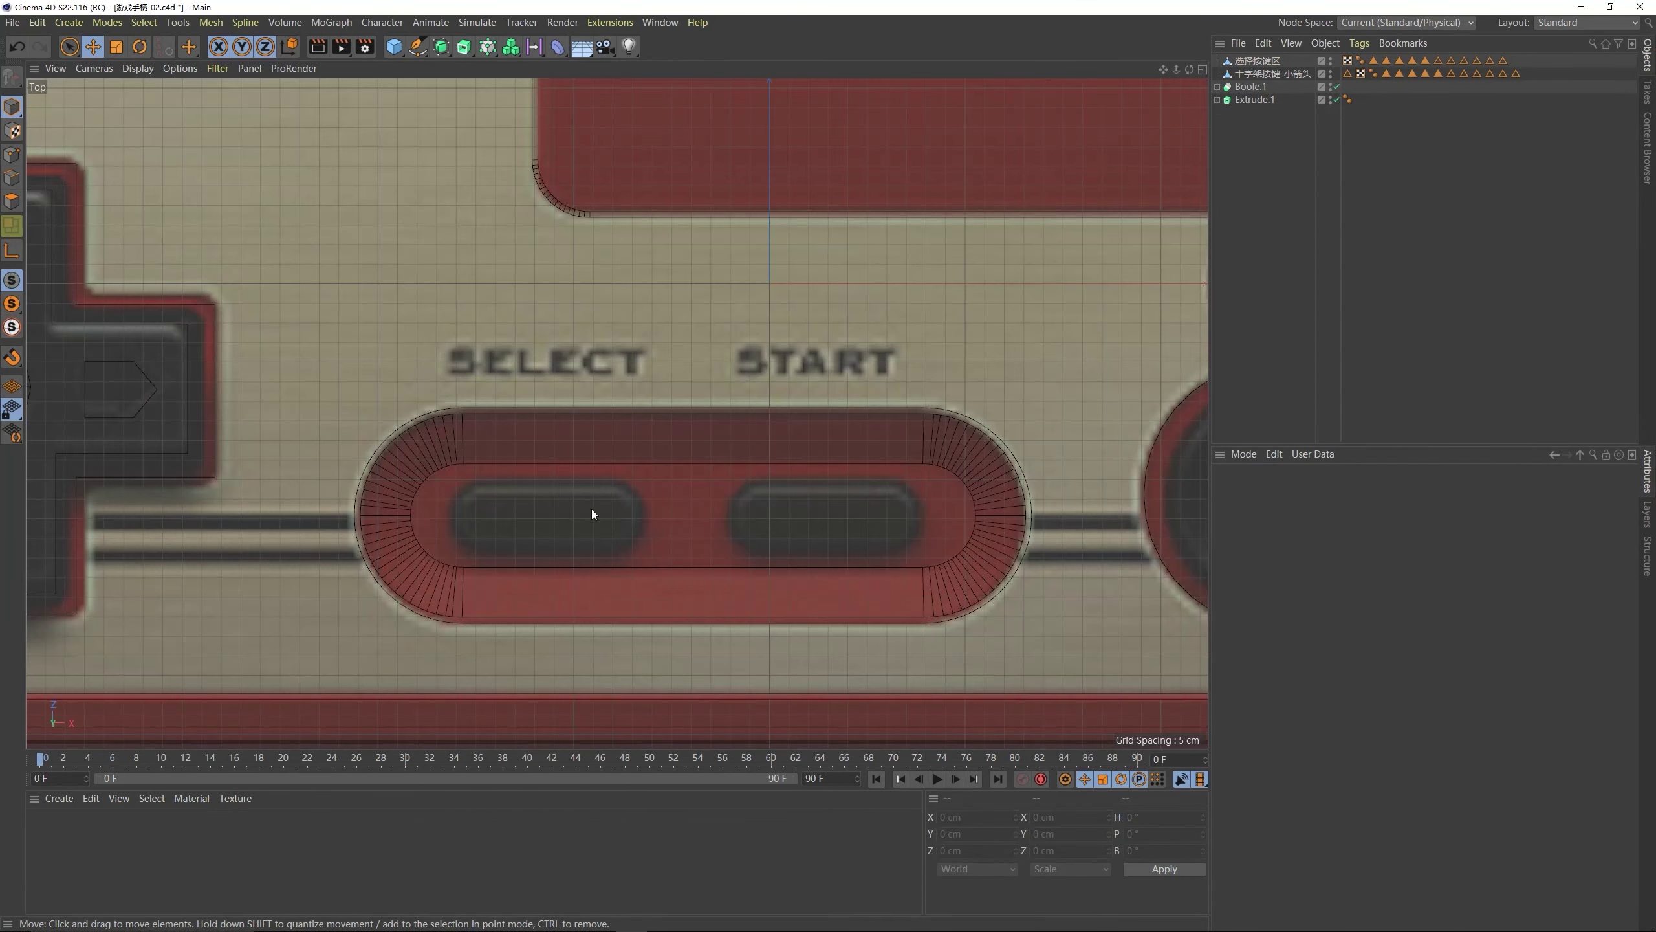
# - Add a Rectangle spline and size it 49×17 cm to fit the SELECT button
pyautogui.scroll(-5, 568, 461)
pyautogui.keyDown('alt'); pyautogui.moveTo(568, 460); pyautogui.dragTo(615, 481, button='middle'); pyautogui.keyUp('alt')
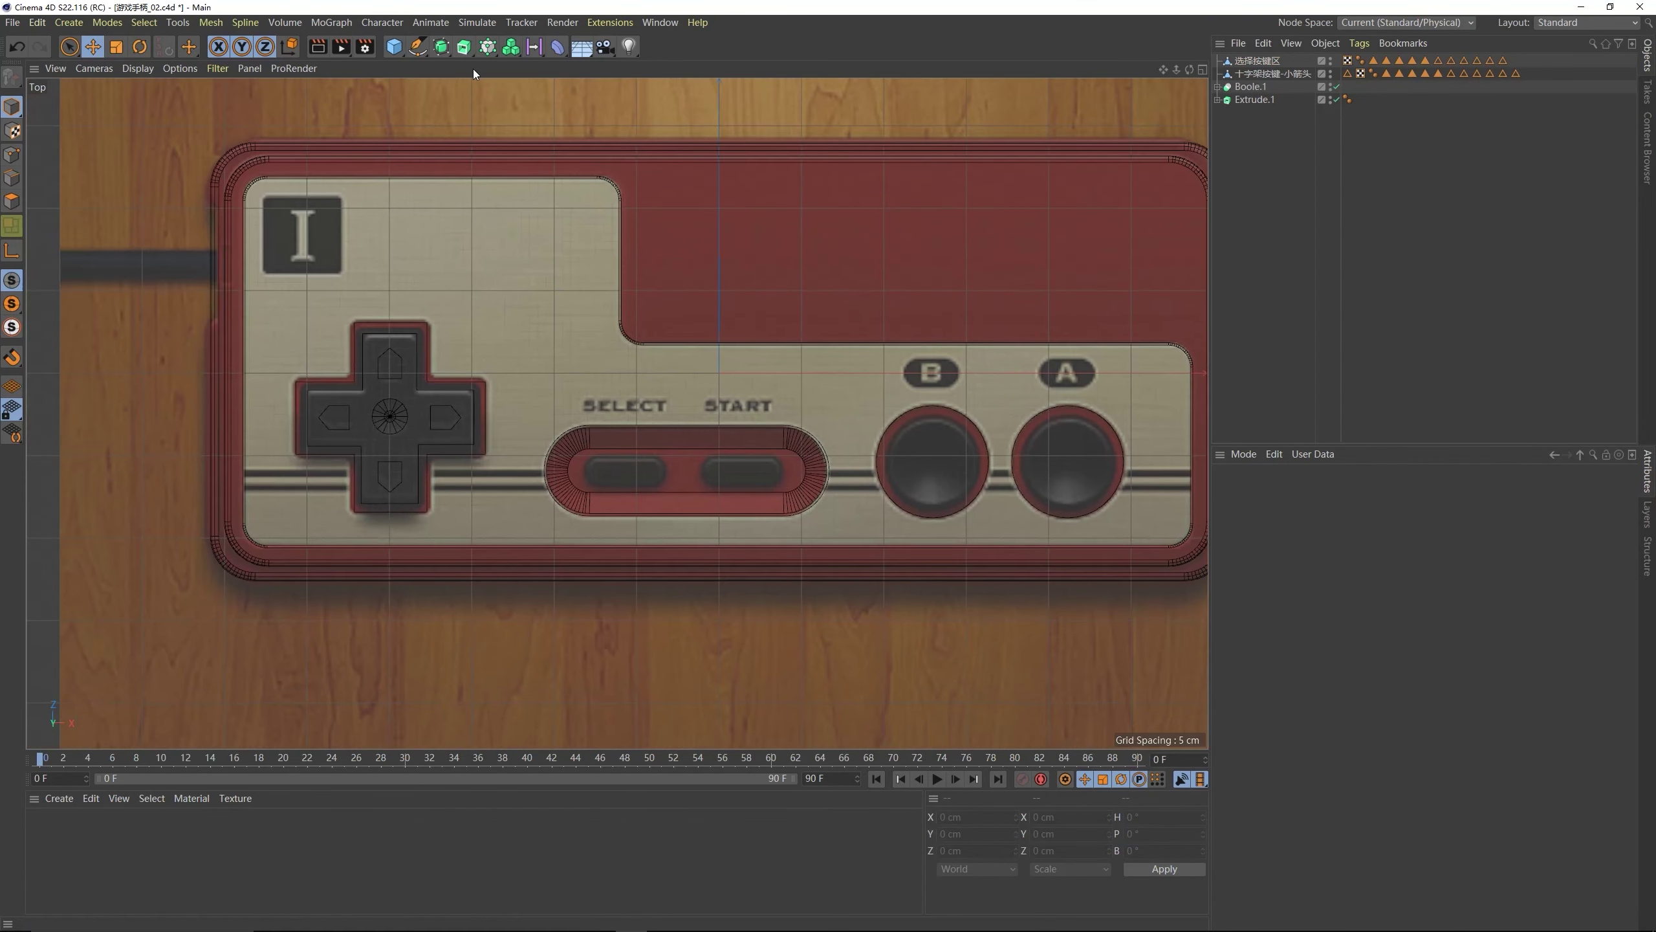
pyautogui.click(418, 49)
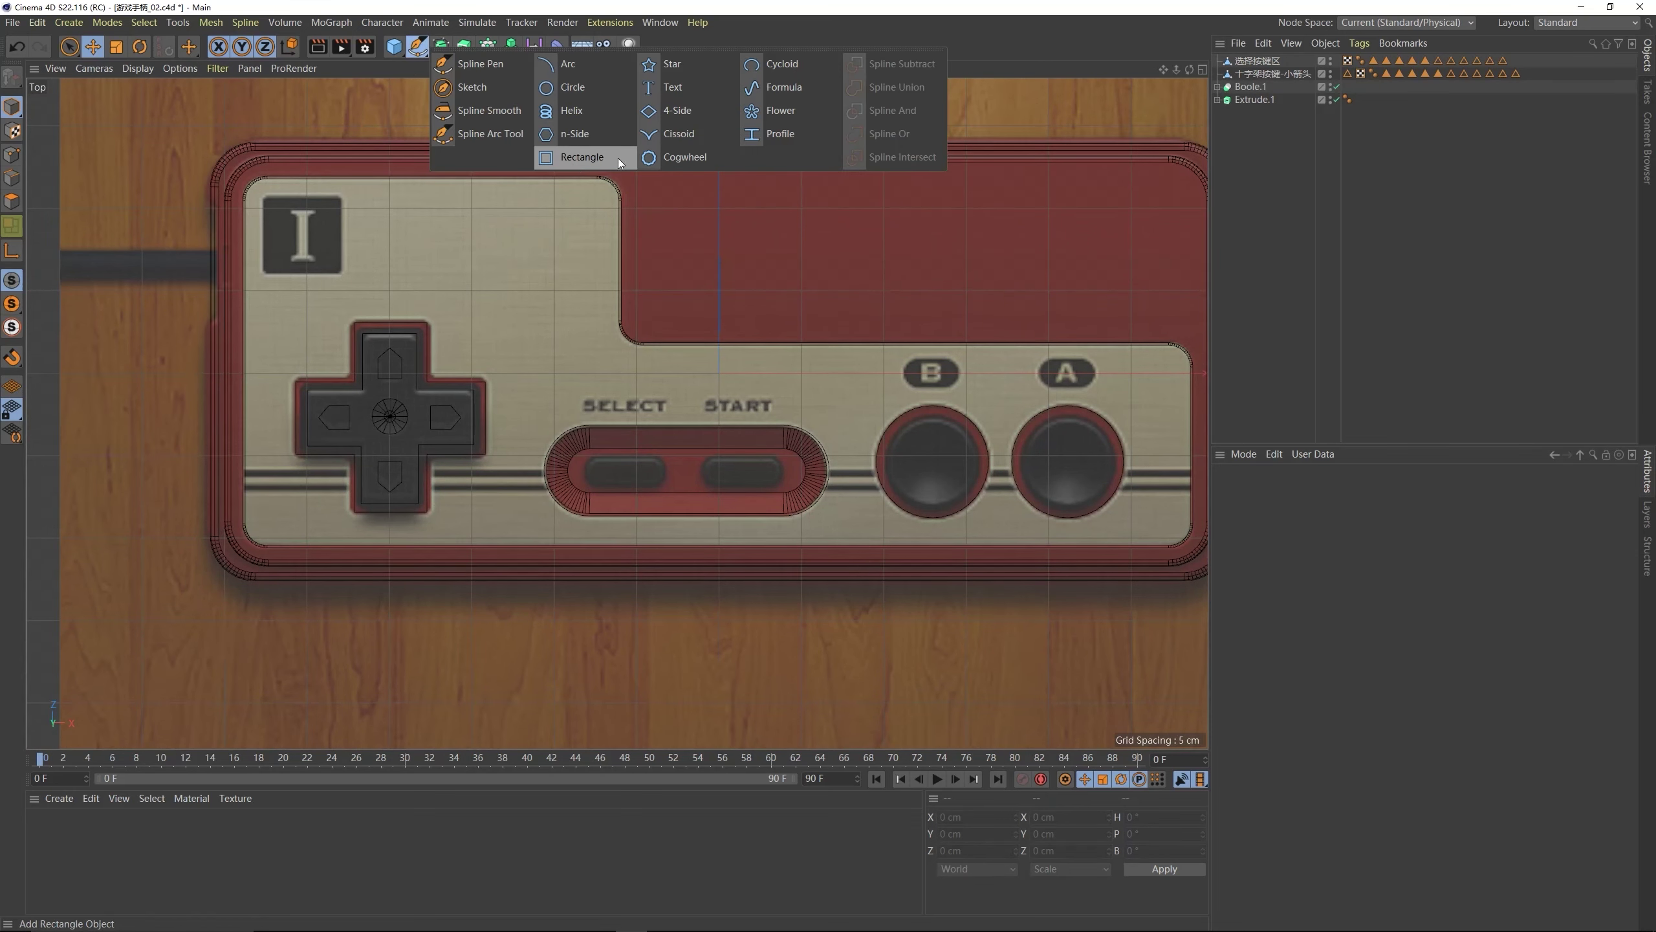
pyautogui.click(587, 157)
pyautogui.scroll(-5, 652, 261)
pyautogui.moveTo(709, 244); pyautogui.dragTo(719, 289)
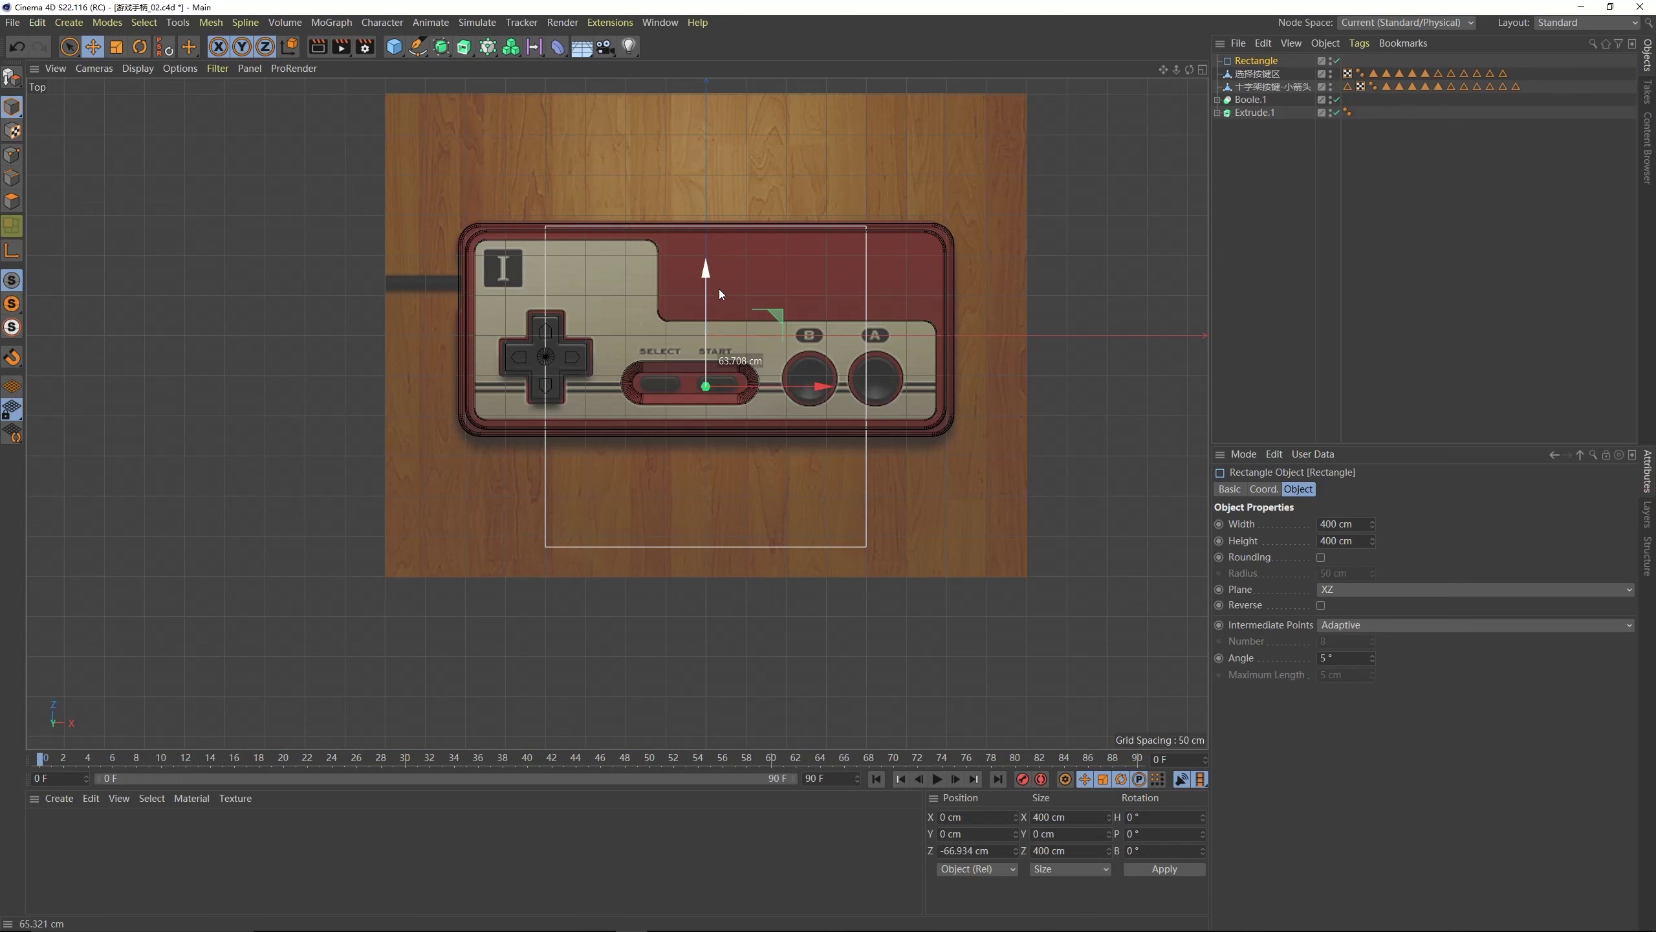
pyautogui.press('t')
pyautogui.moveTo(926, 225); pyautogui.dragTo(652, 375)
pyautogui.scroll(5, 668, 371)
pyautogui.press('e')
pyautogui.click(1256, 60)
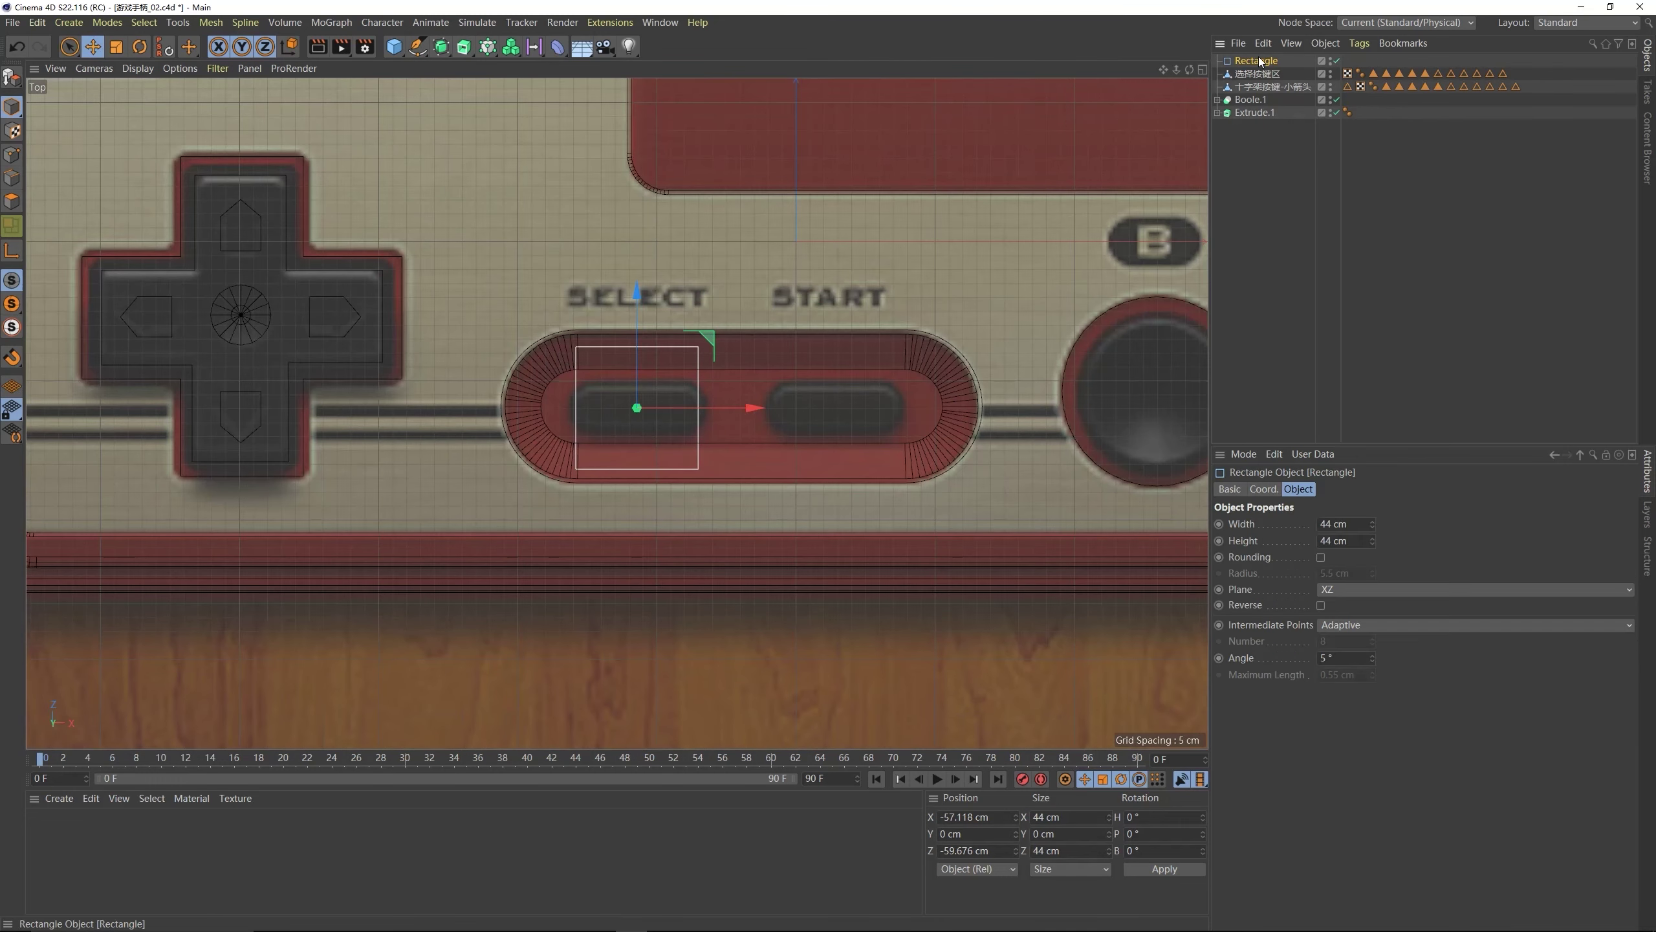
pyautogui.moveTo(1372, 544)
pyautogui.mouseDown()
pyautogui.moveTo(1372, 561)
pyautogui.moveTo(1372, 519)
pyautogui.mouseUp()
# - Raise the rectangle above the slot and extrude it into a solid piece
pyautogui.middleClick(632, 331)
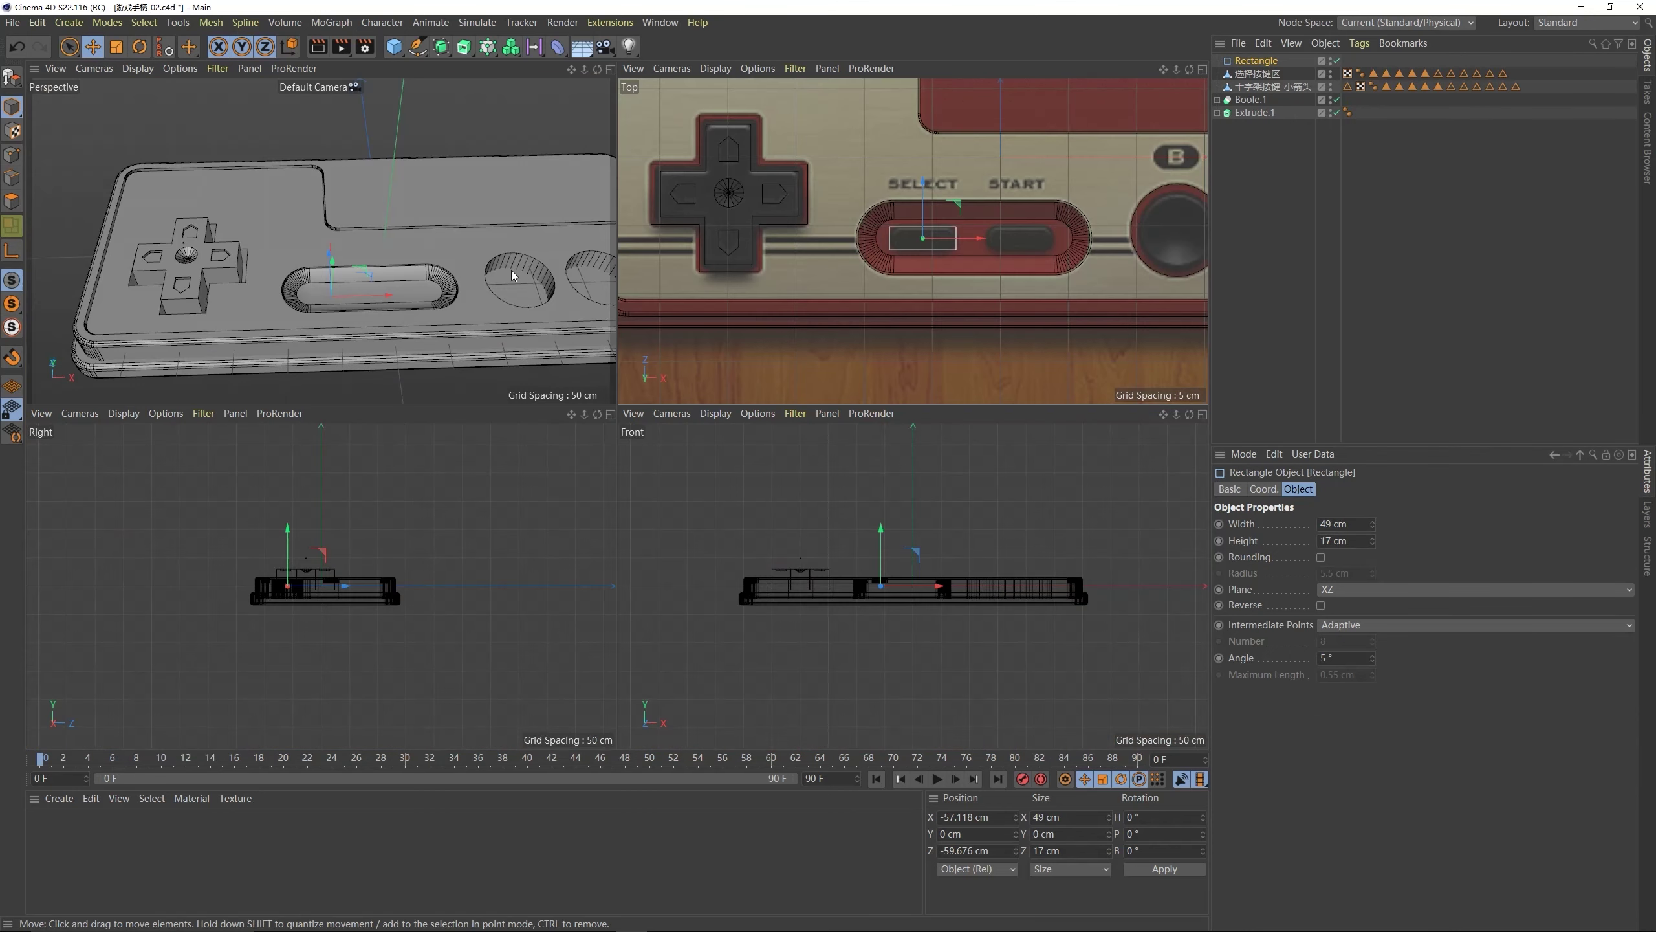
pyautogui.middleClick(512, 273)
pyautogui.keyDown('alt'); pyautogui.moveTo(620, 505); pyautogui.dragTo(649, 386); pyautogui.keyUp('alt')
pyautogui.keyDown('alt'); pyautogui.click(467, 48); pyautogui.keyUp('alt')
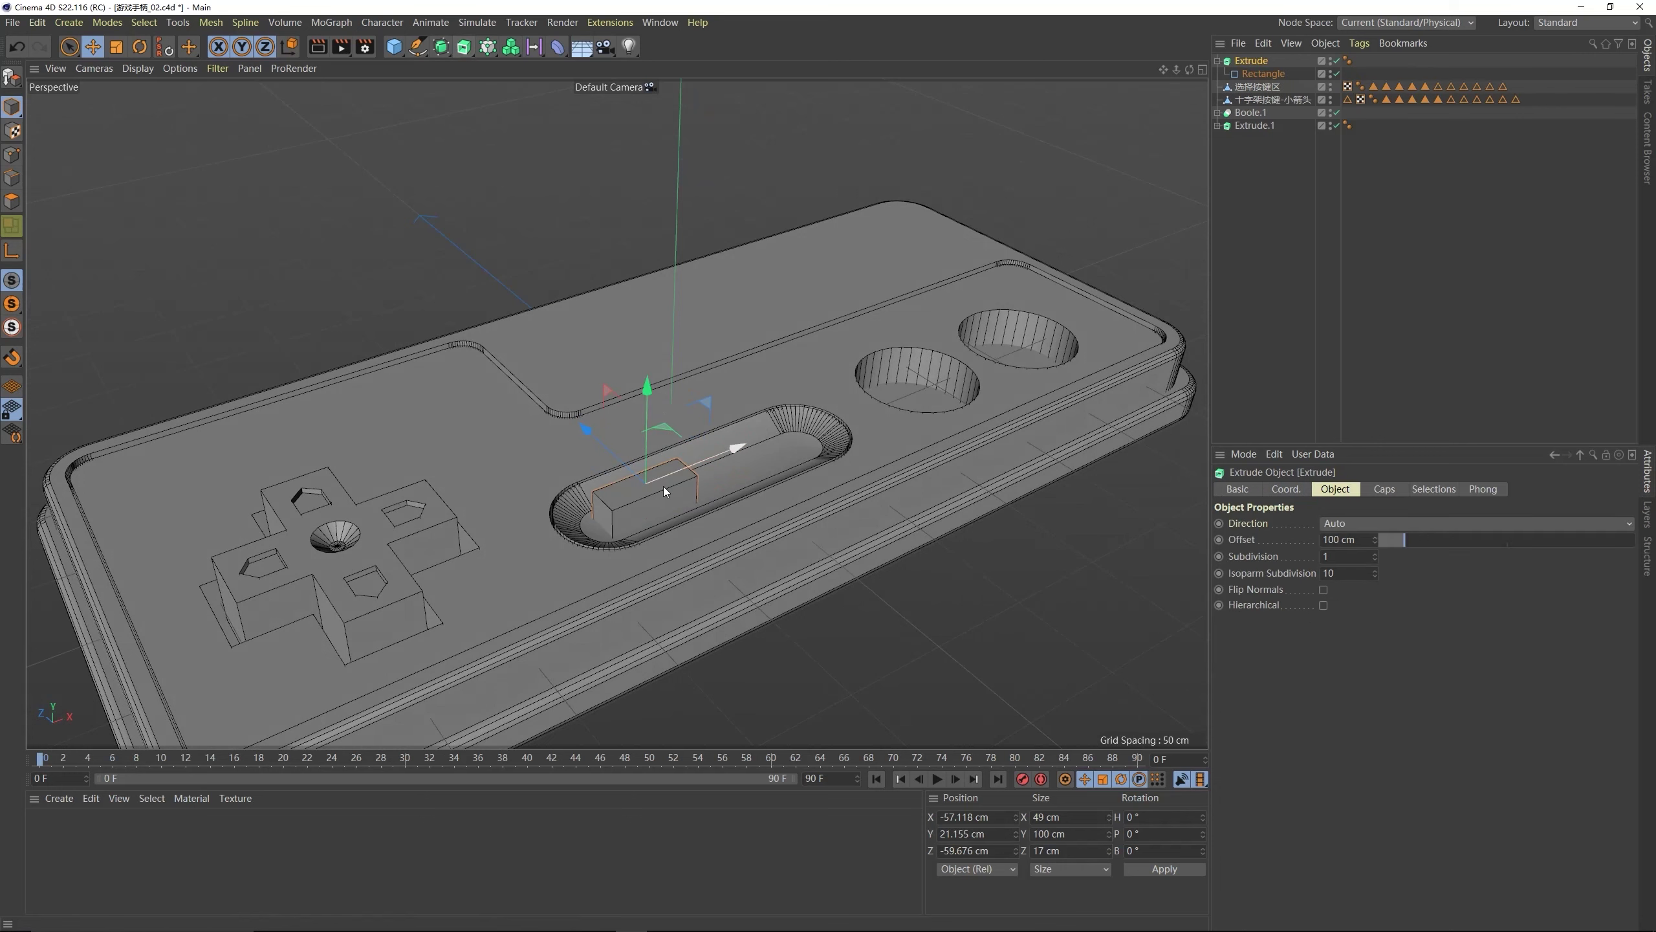
pyautogui.keyDown('alt'); pyautogui.moveTo(663, 486); pyautogui.dragTo(641, 506); pyautogui.keyUp('alt')
# - Turn on Rounding for the rectangle with an 8.5 cm radius
pyautogui.click(1271, 75)
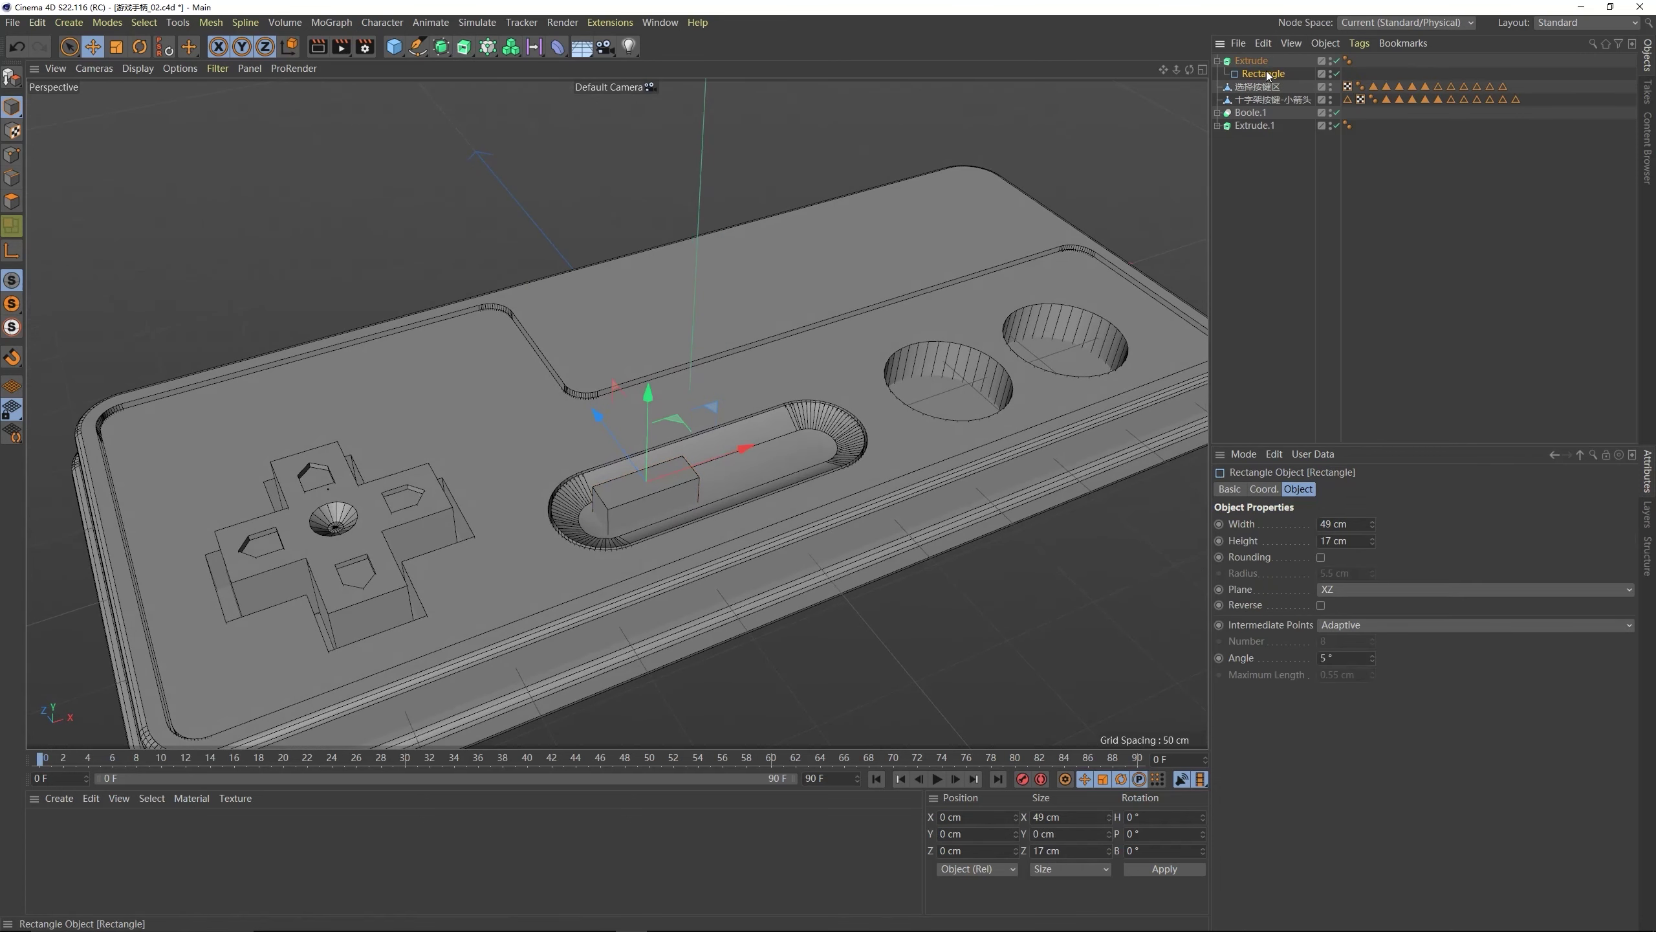
pyautogui.click(1320, 557)
pyautogui.scroll(3, 657, 493)
pyautogui.middleClick(642, 494)
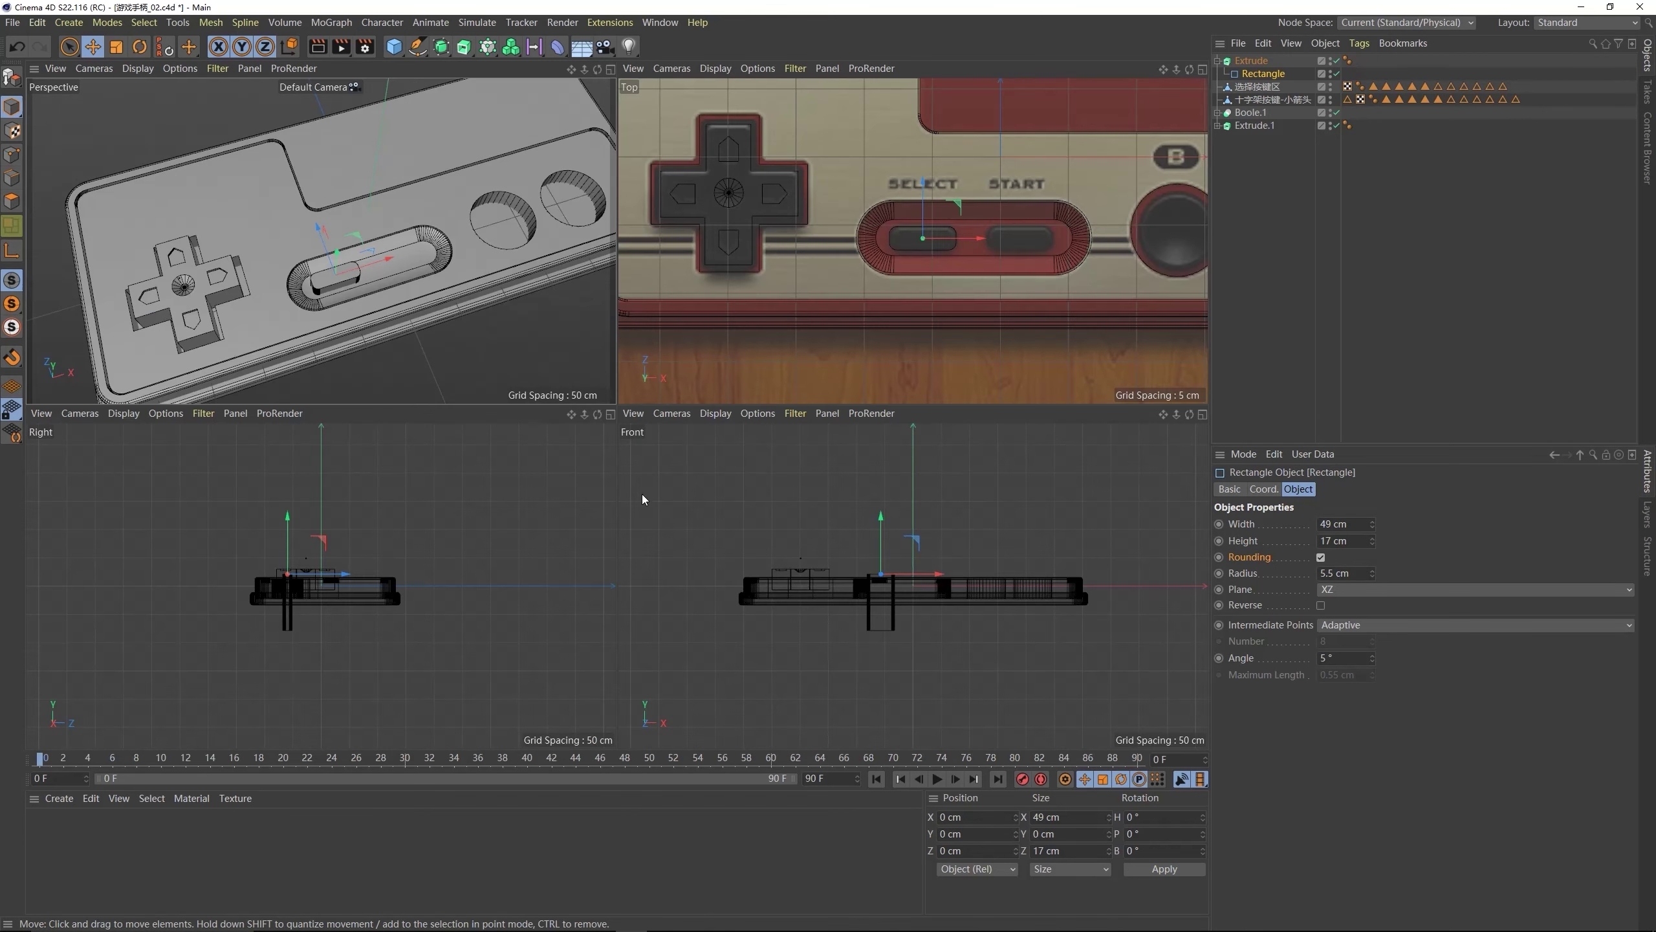
pyautogui.middleClick(838, 306)
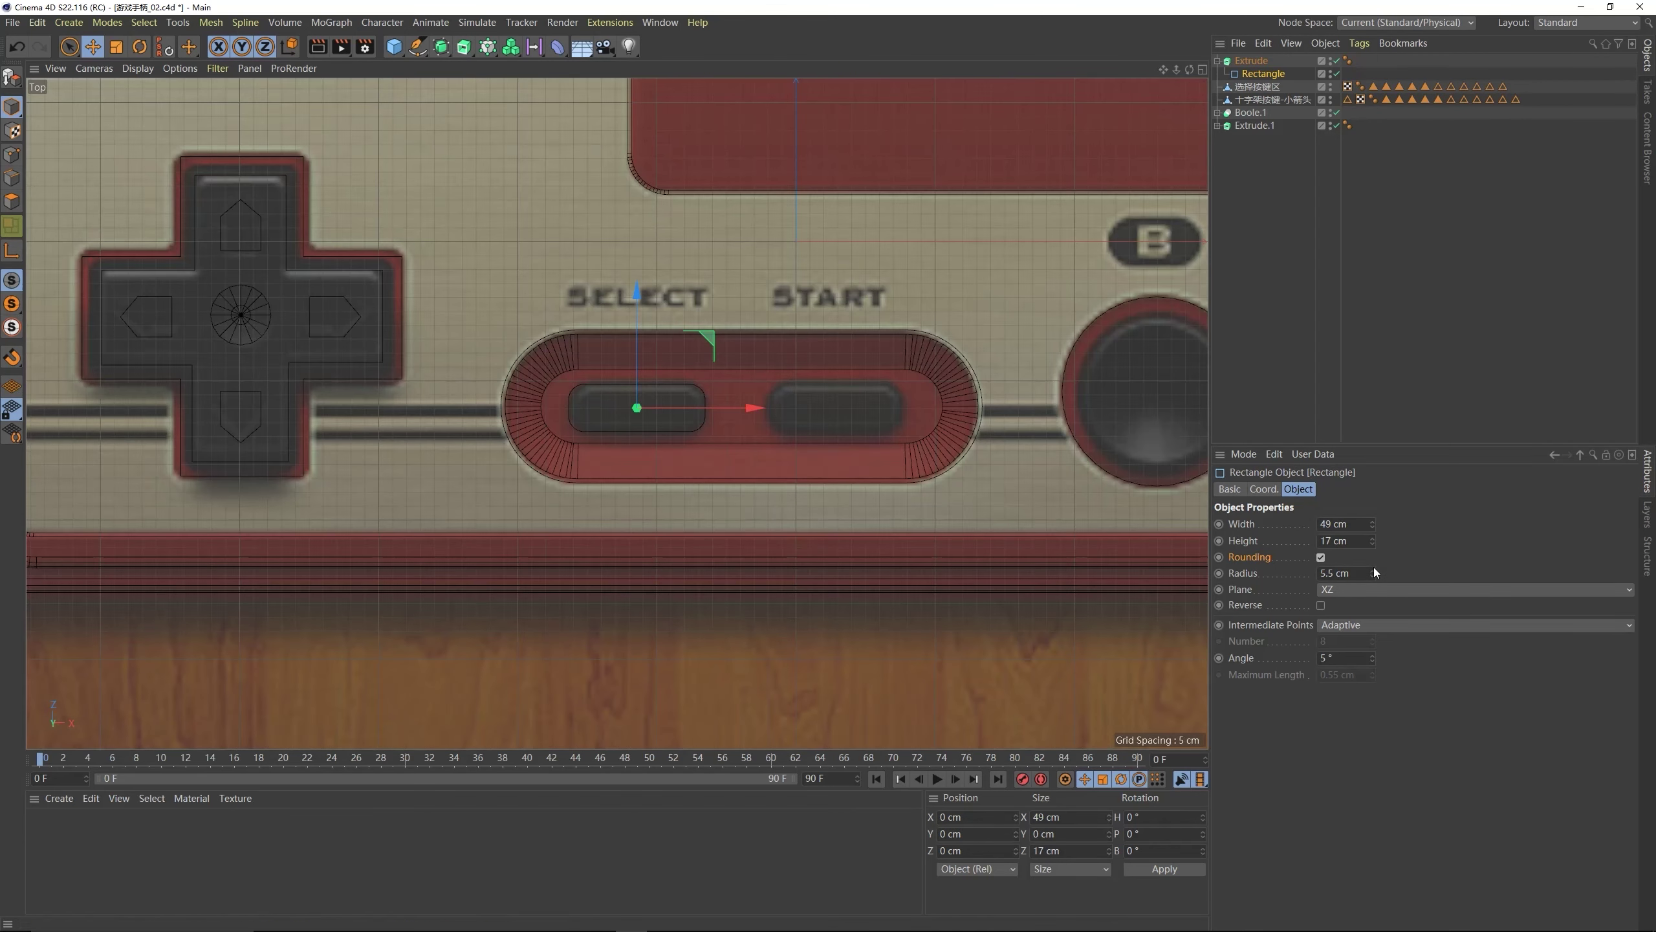
pyautogui.moveTo(1373, 572); pyautogui.dragTo(1372, 554)
pyautogui.middleClick(714, 461)
pyautogui.middleClick(471, 254)
pyautogui.keyDown('alt'); pyautogui.moveTo(507, 364); pyautogui.dragTo(516, 313); pyautogui.keyUp('alt')
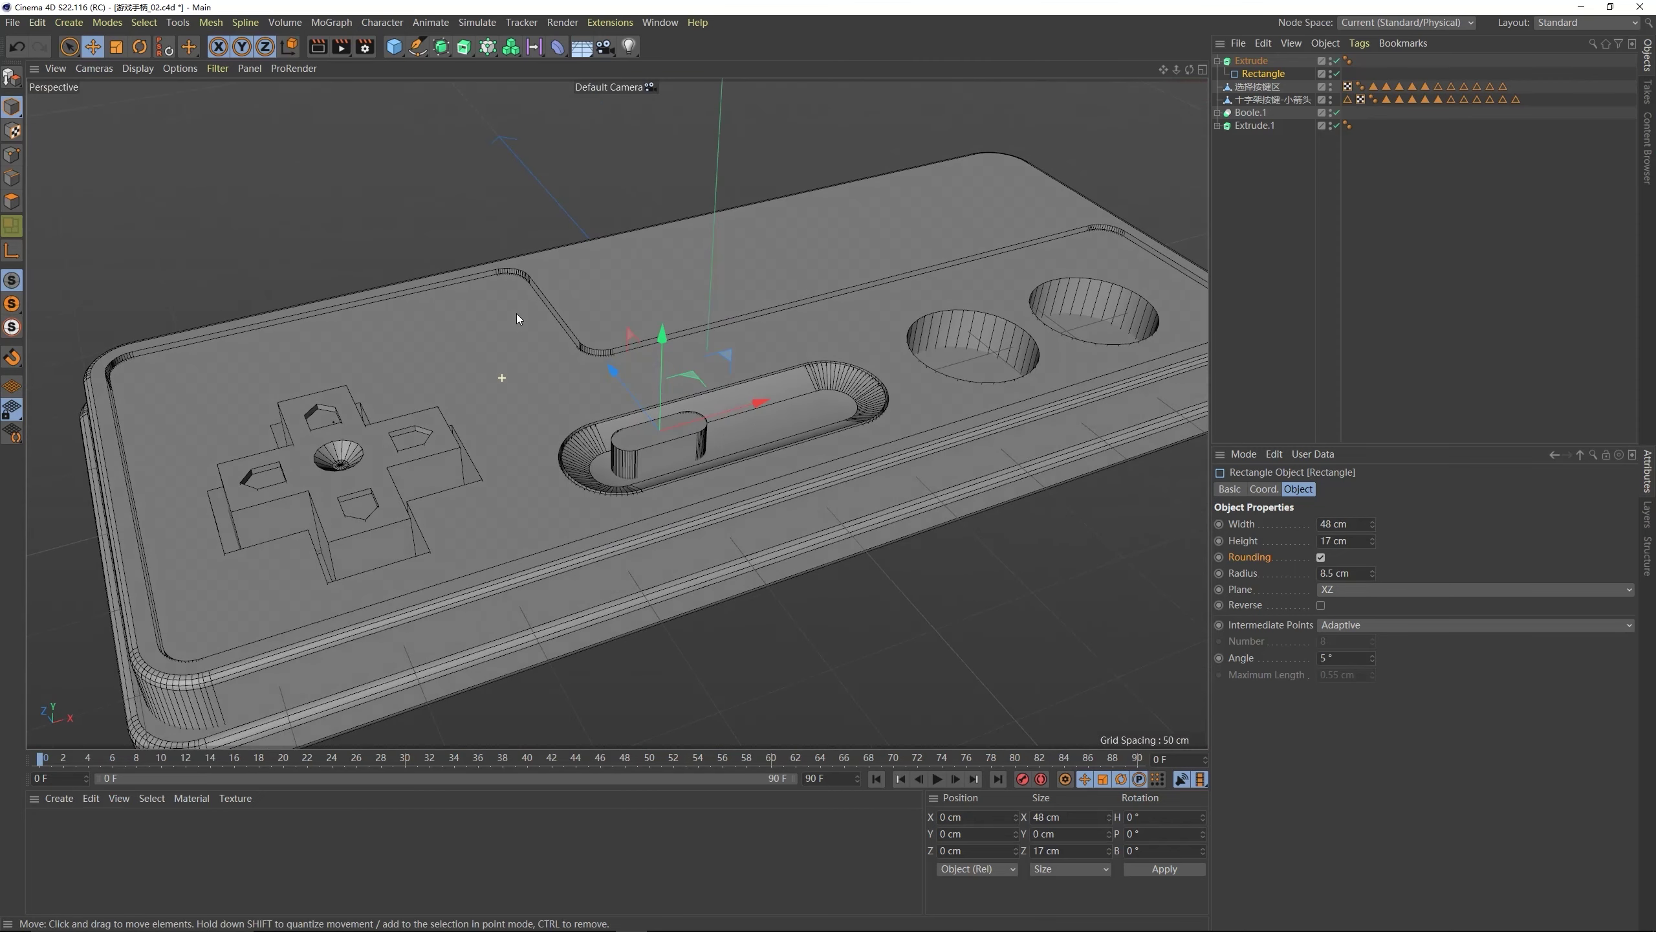
# - Set the button's Extrude offset to 14 cm and lower it into the slot
pyautogui.click(1251, 60)
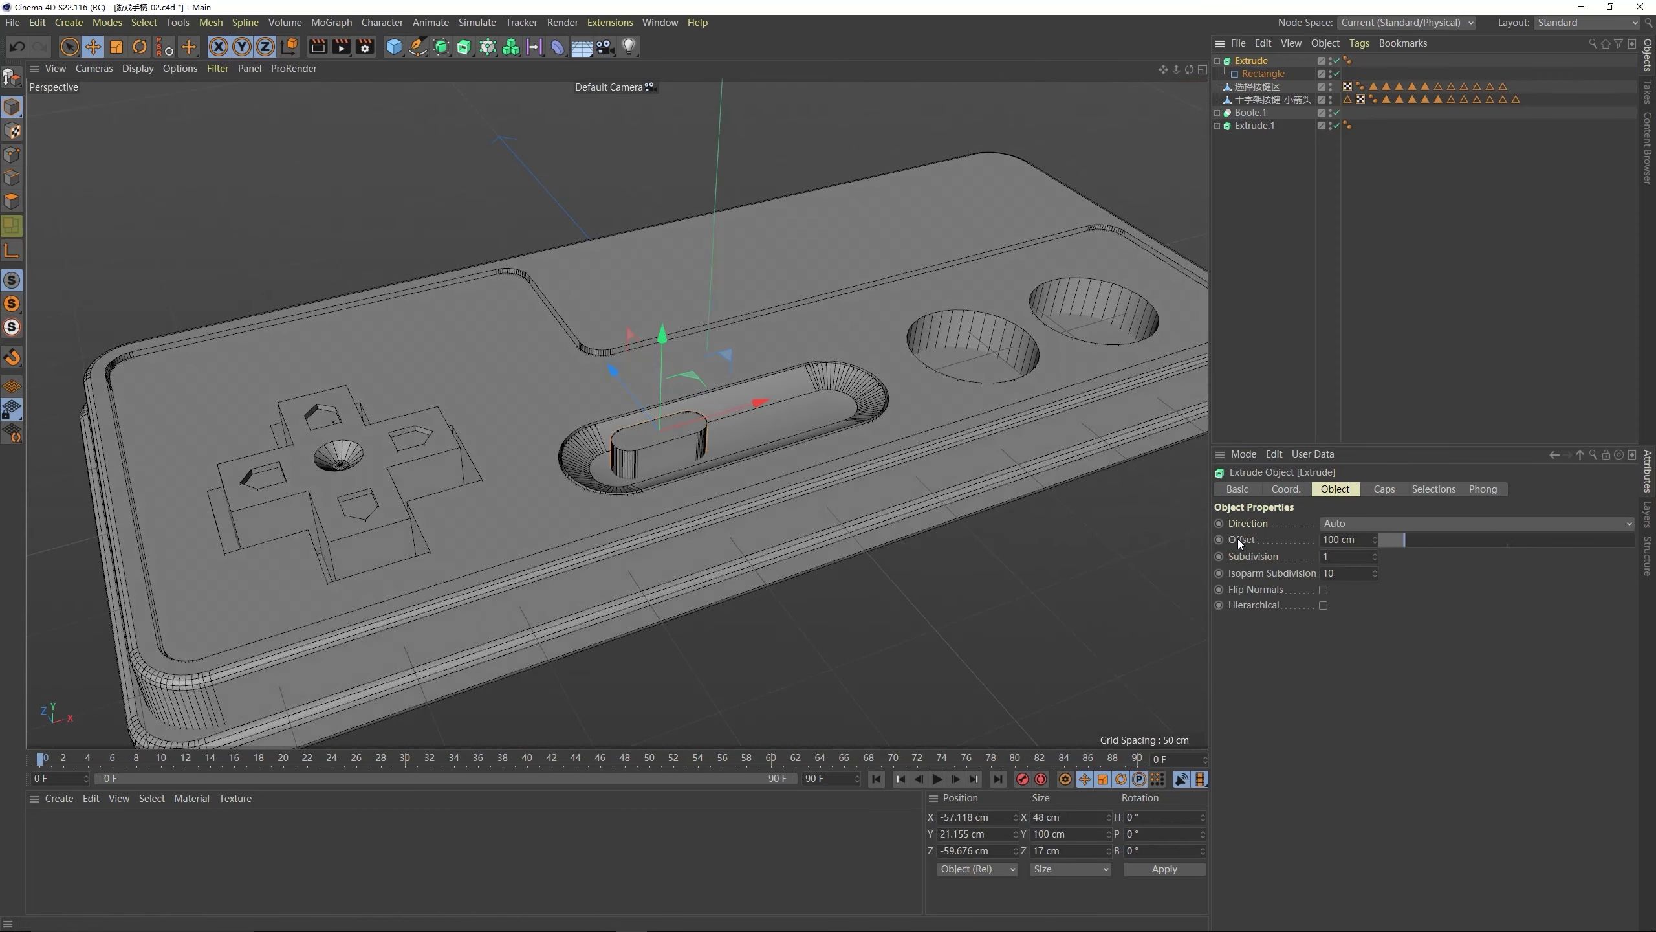
pyautogui.moveTo(1405, 539); pyautogui.dragTo(1384, 544)
pyautogui.moveTo(660, 335); pyautogui.dragTo(723, 344)
pyautogui.hotkey('alt', 'Tab')
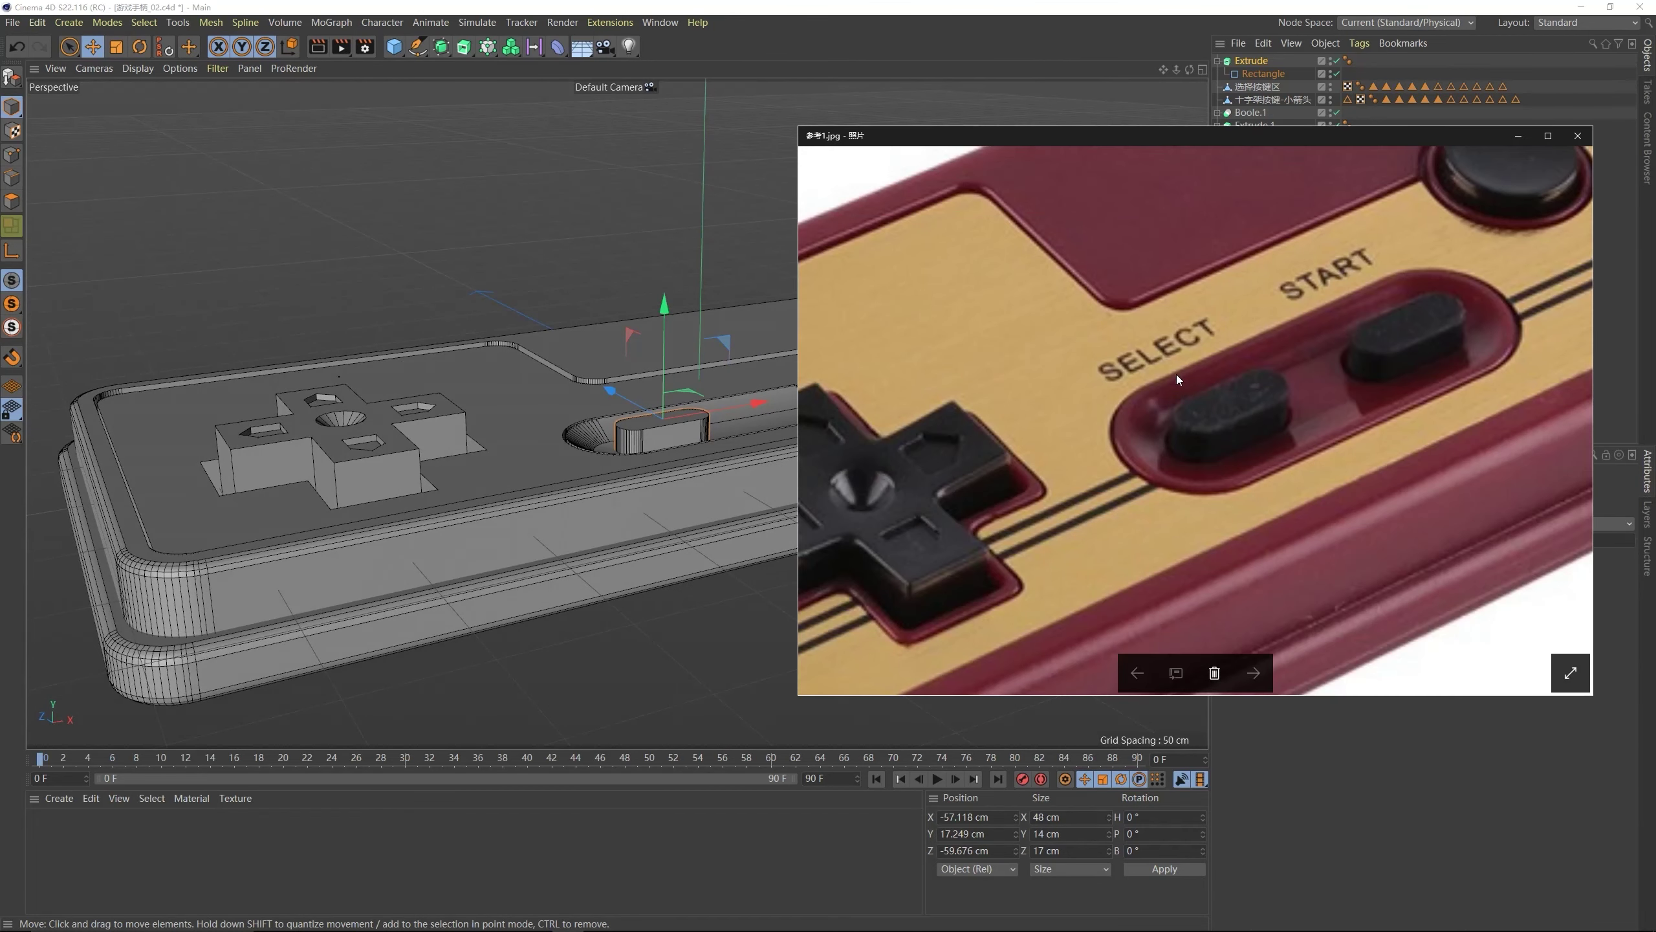
pyautogui.hotkey('alt', 'Tab')
pyautogui.keyDown('alt'); pyautogui.moveTo(587, 339); pyautogui.dragTo(559, 366); pyautogui.keyUp('alt')
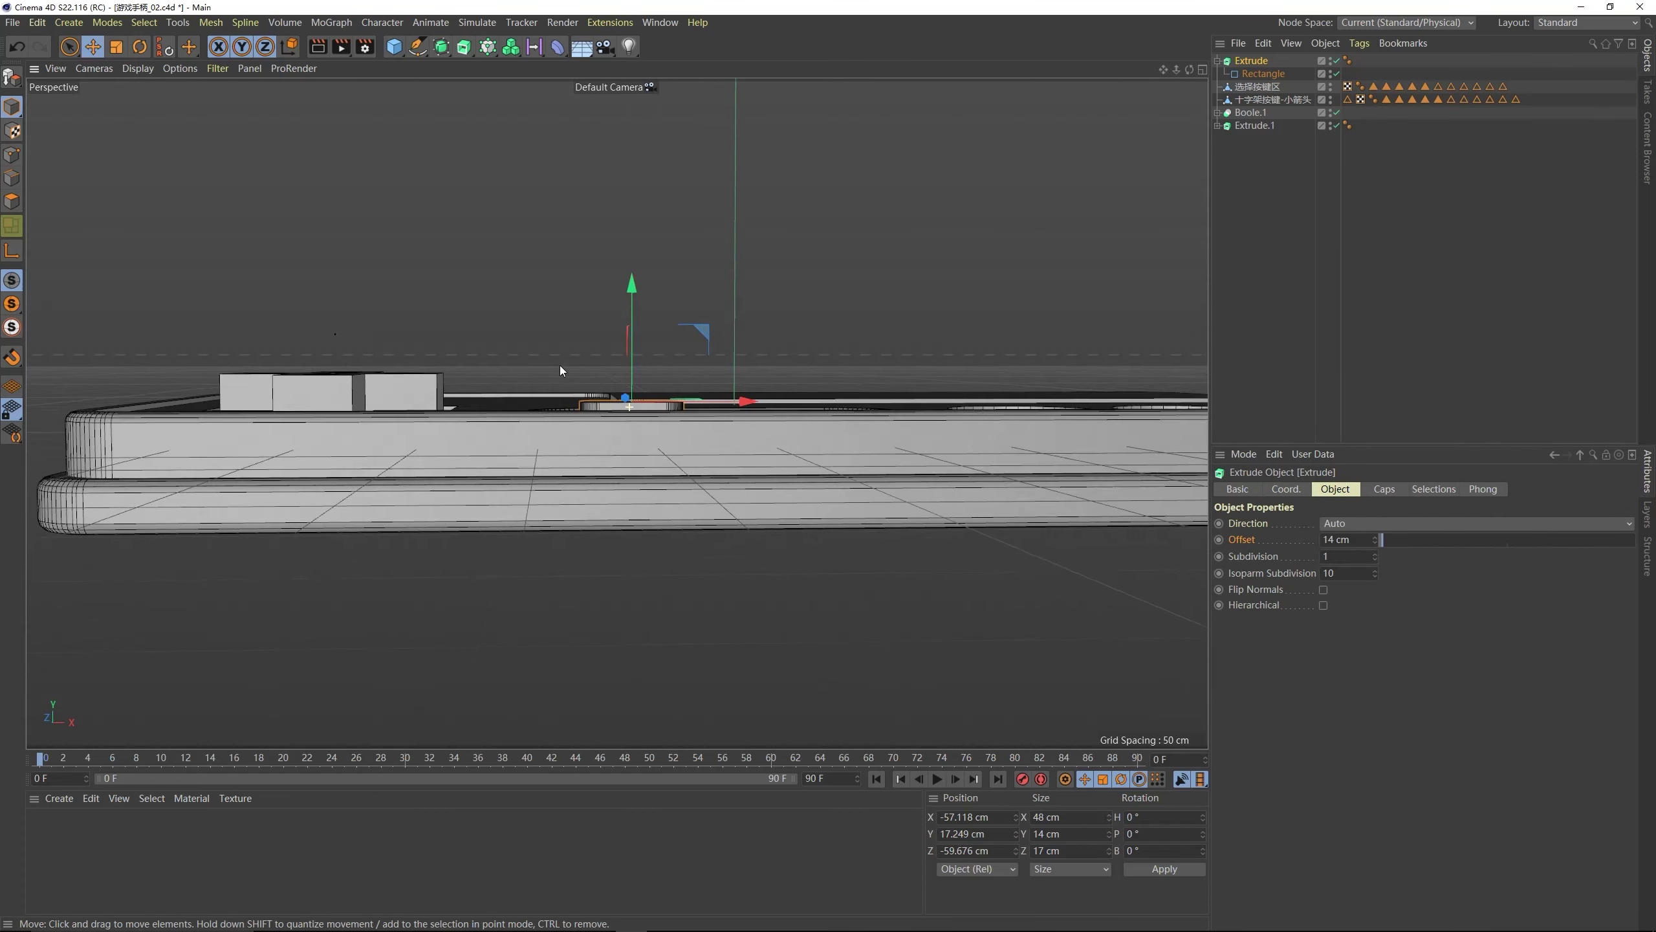
pyautogui.keyDown('alt'); pyautogui.moveTo(629, 322); pyautogui.dragTo(618, 496); pyautogui.keyUp('alt')
# - Ctrl-drag a copy of the button to the right to make START
pyautogui.middleClick(610, 476)
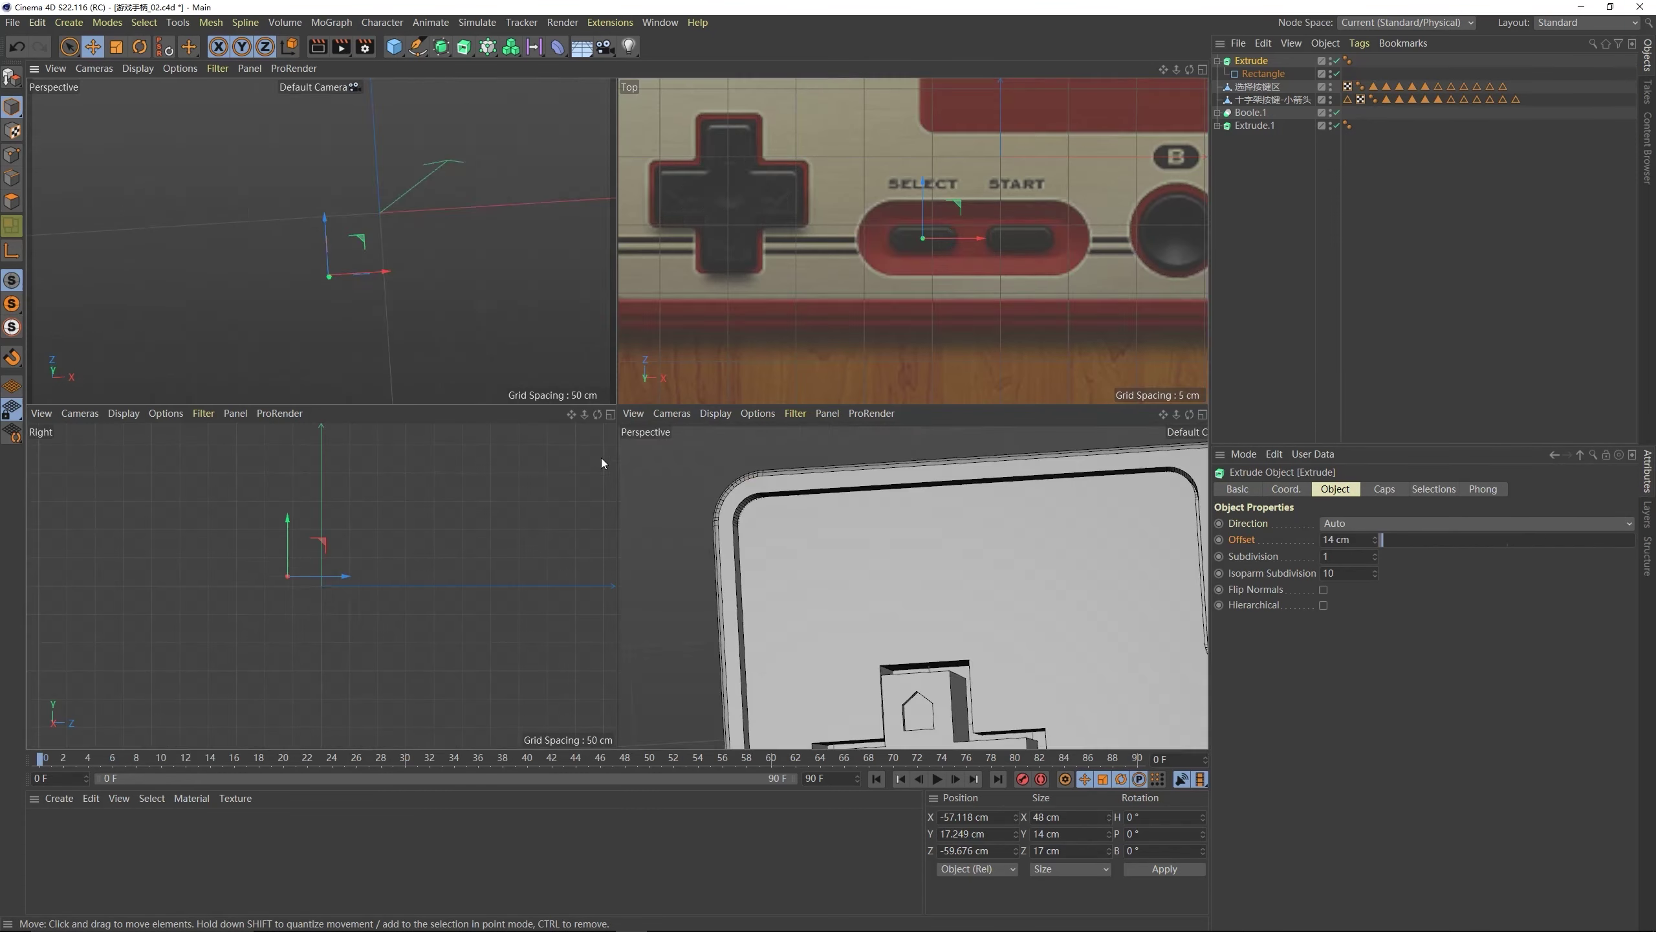
pyautogui.middleClick(774, 222)
pyautogui.keyDown('ctrl'); pyautogui.moveTo(720, 408); pyautogui.dragTo(919, 423); pyautogui.keyUp('ctrl')
pyautogui.middleClick(810, 368)
pyautogui.middleClick(590, 385)
pyautogui.keyDown('alt'); pyautogui.moveTo(585, 414); pyautogui.dragTo(687, 417); pyautogui.keyUp('alt')
# - Parent both button extrusions under 选择按键区
pyautogui.click(1218, 60)
pyautogui.click(1217, 73)
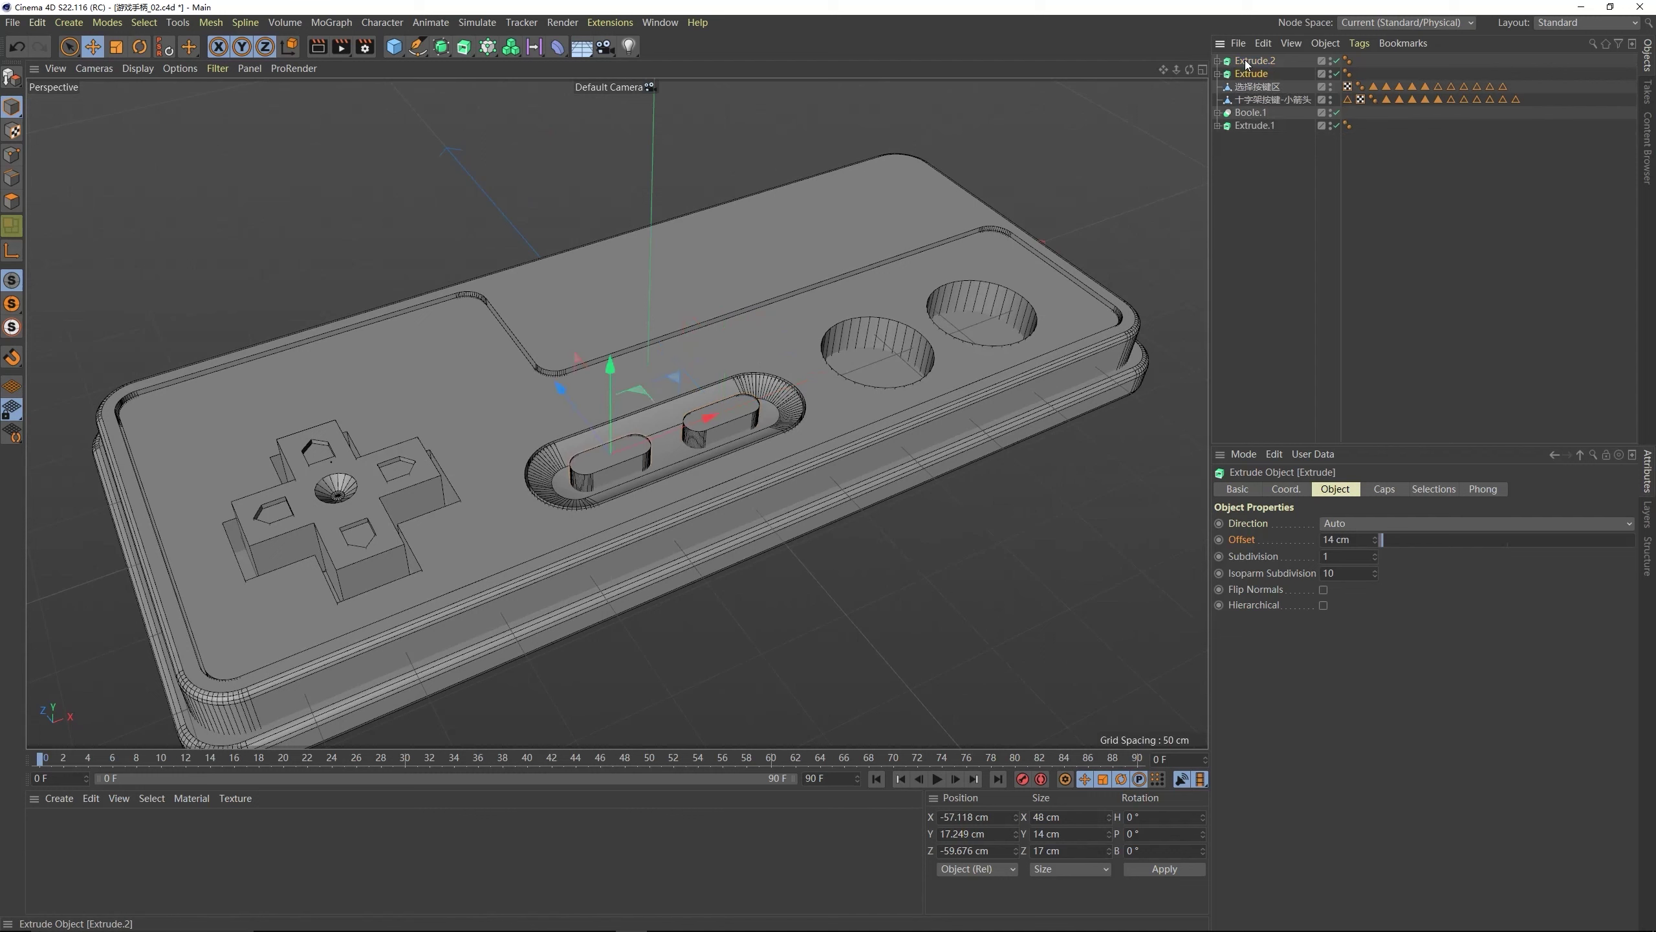
pyautogui.click(1260, 87)
pyautogui.moveTo(1263, 61); pyautogui.dragTo(1260, 88)
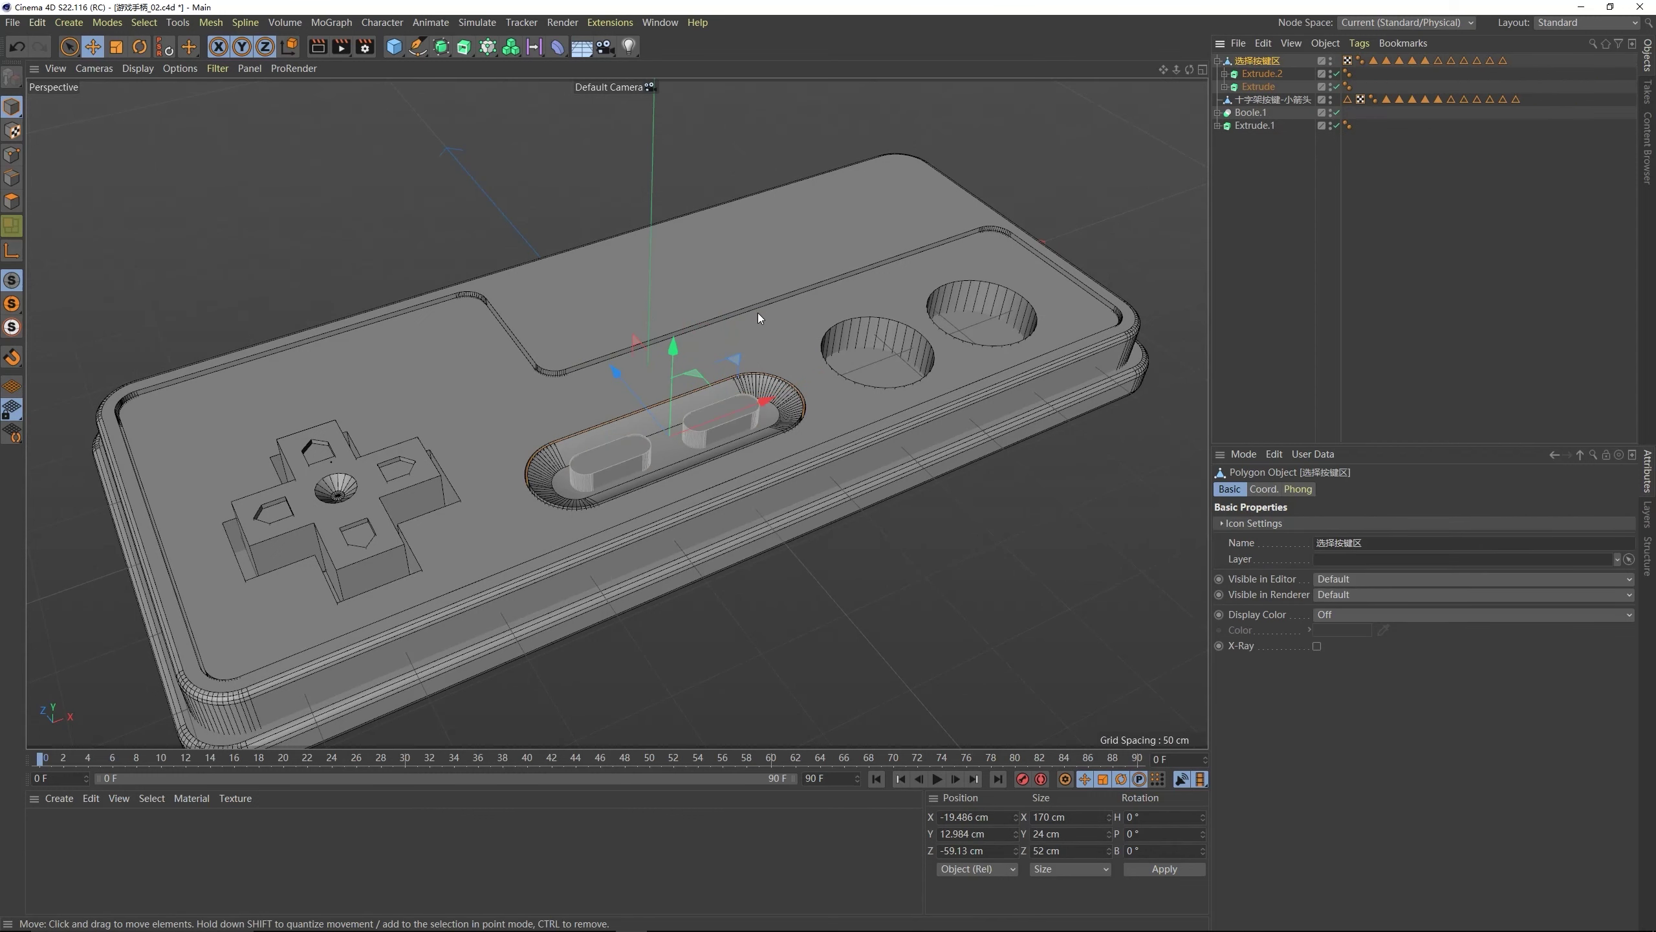
pyautogui.moveTo(672, 350); pyautogui.dragTo(712, 225)
pyautogui.hotkey('ctrl', 'z')
pyautogui.click(1404, 163)
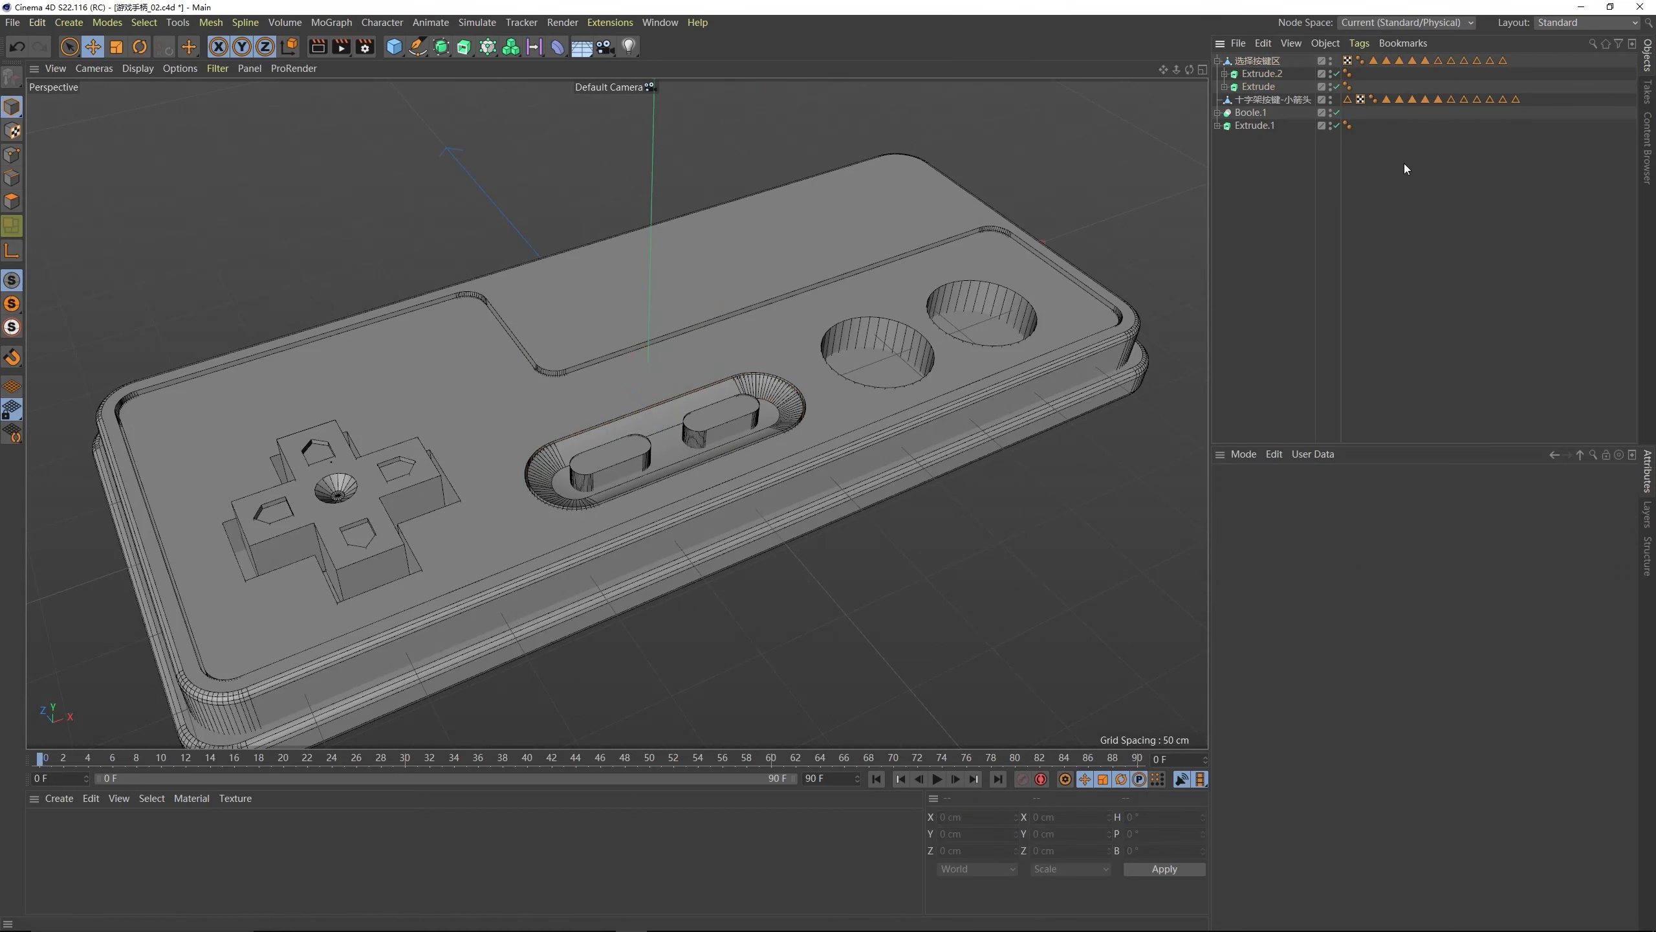
# - Drag 圆形按键A out of Boole.1 as a standalone object
pyautogui.click(1268, 72)
pyautogui.hotkey('ctrl', 'z')
pyautogui.middleClick(893, 331)
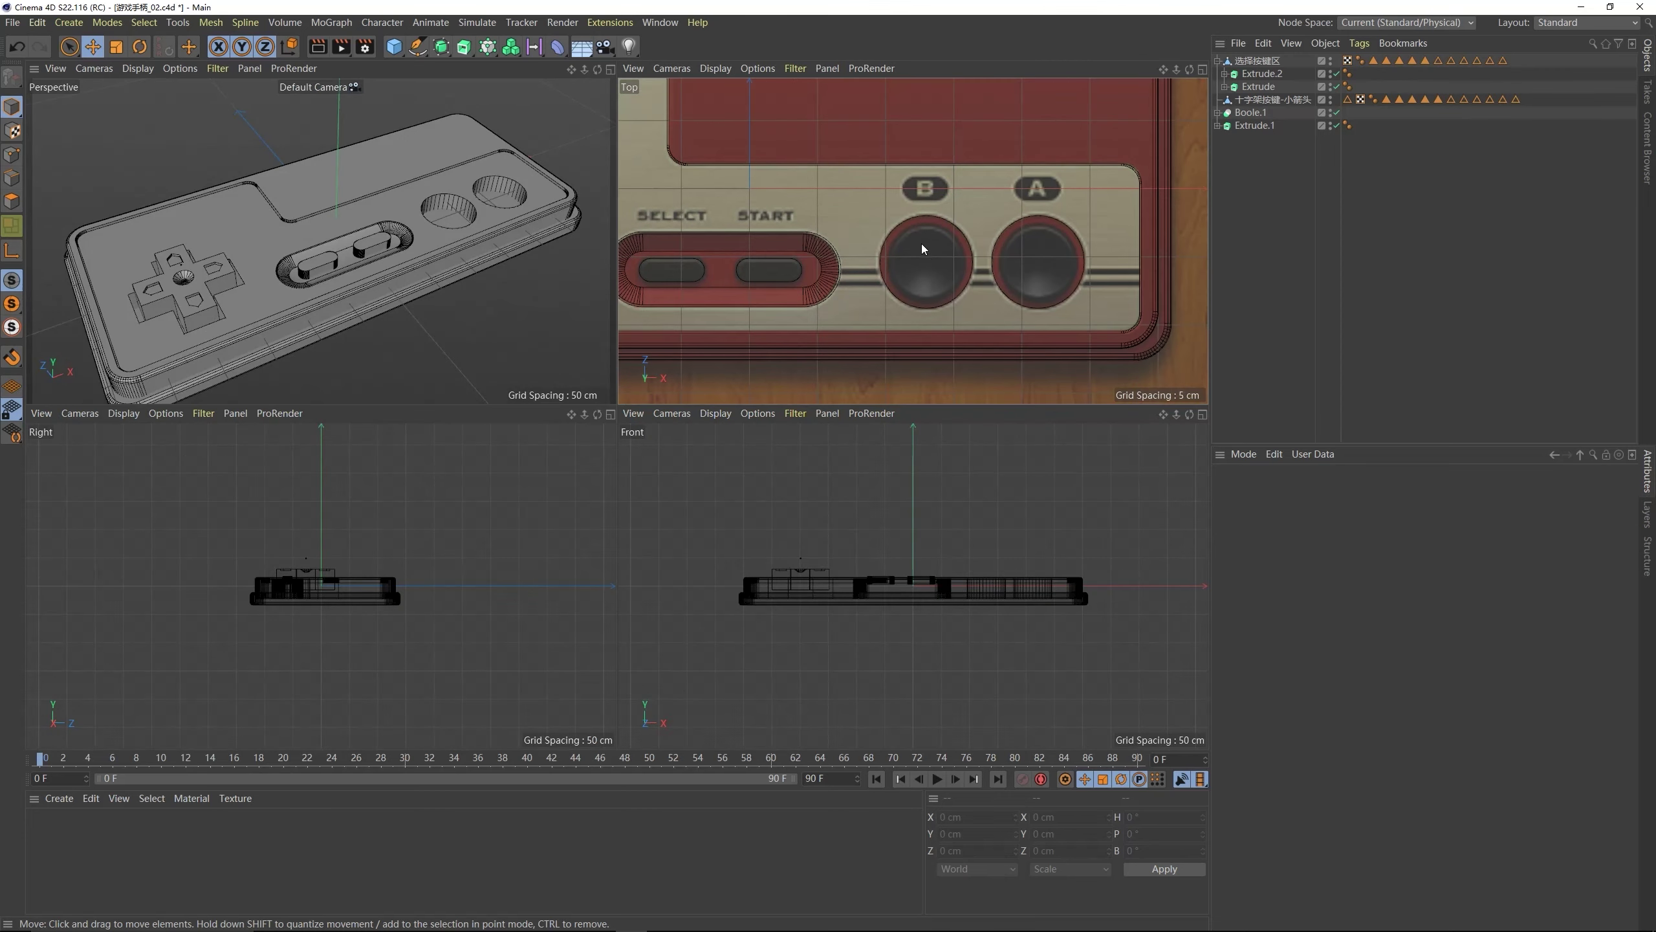
pyautogui.moveTo(922, 243); pyautogui.dragTo(844, 262, button='middle')
pyautogui.middleClick(509, 268)
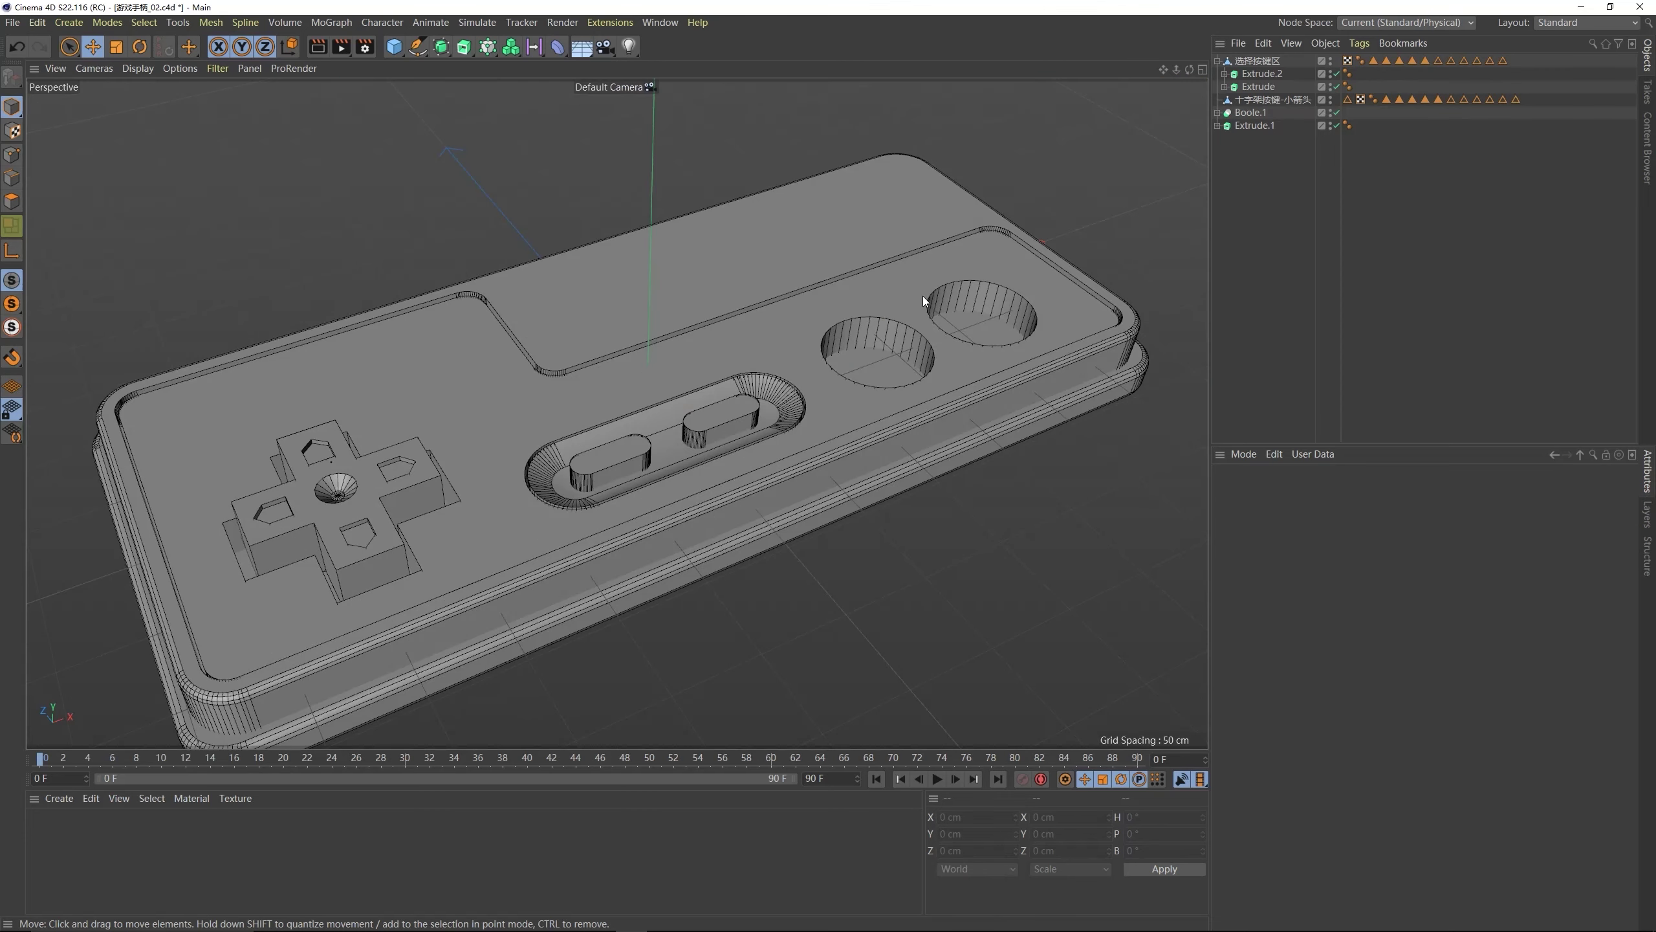
pyautogui.click(968, 365)
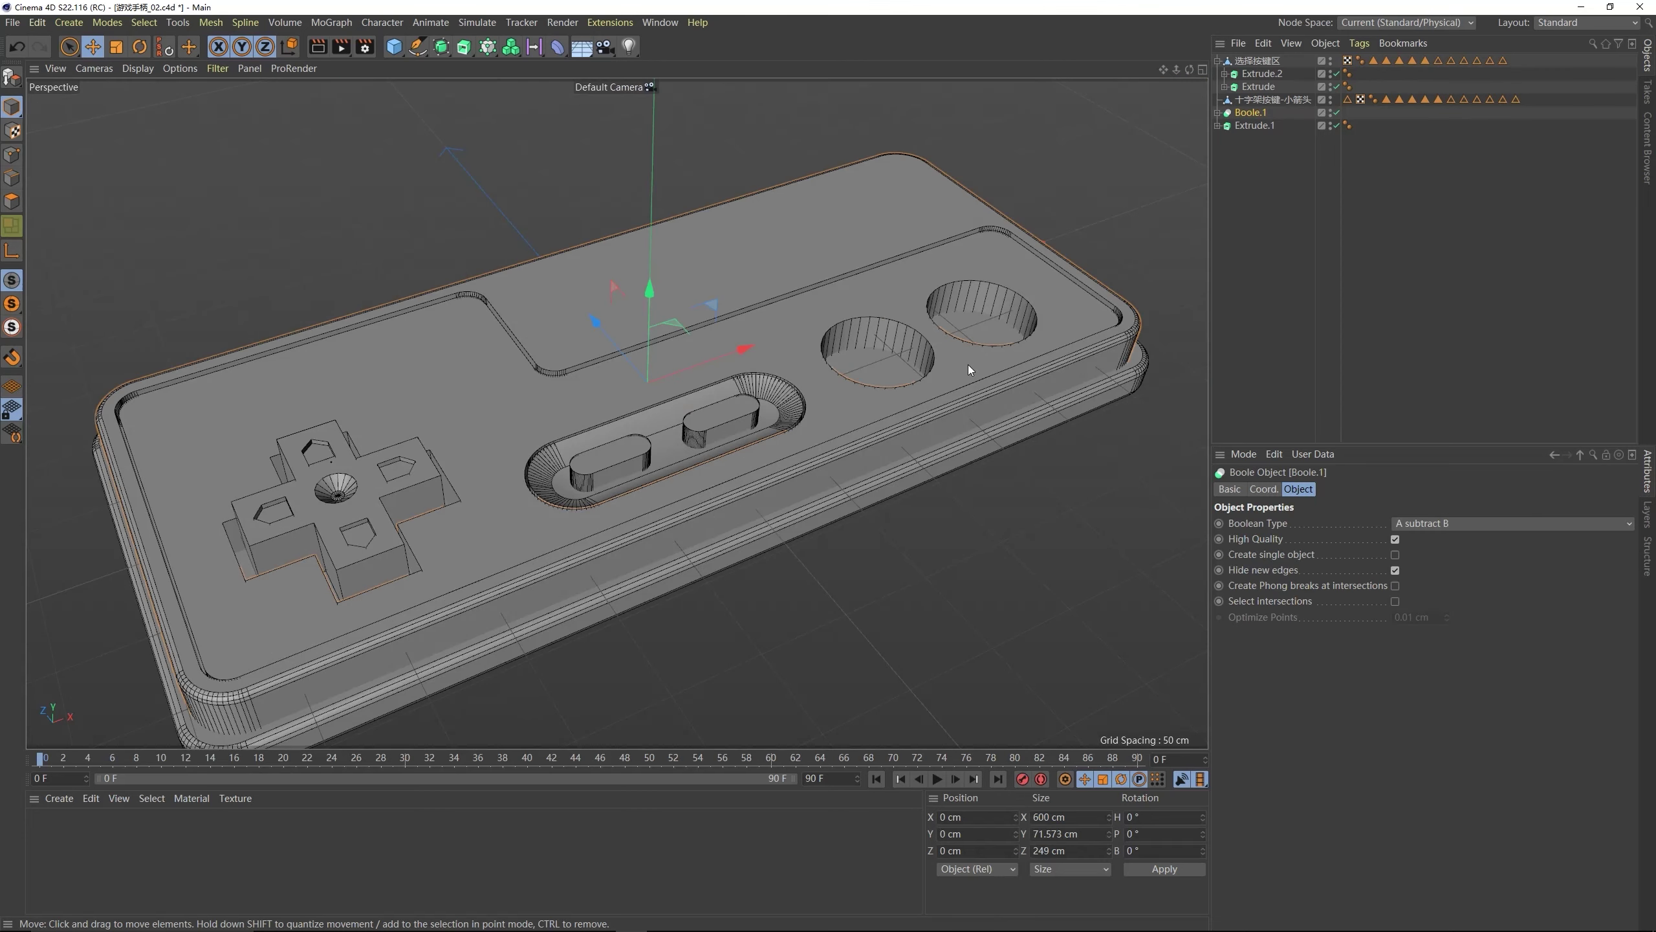
pyautogui.click(1219, 112)
pyautogui.click(1271, 152)
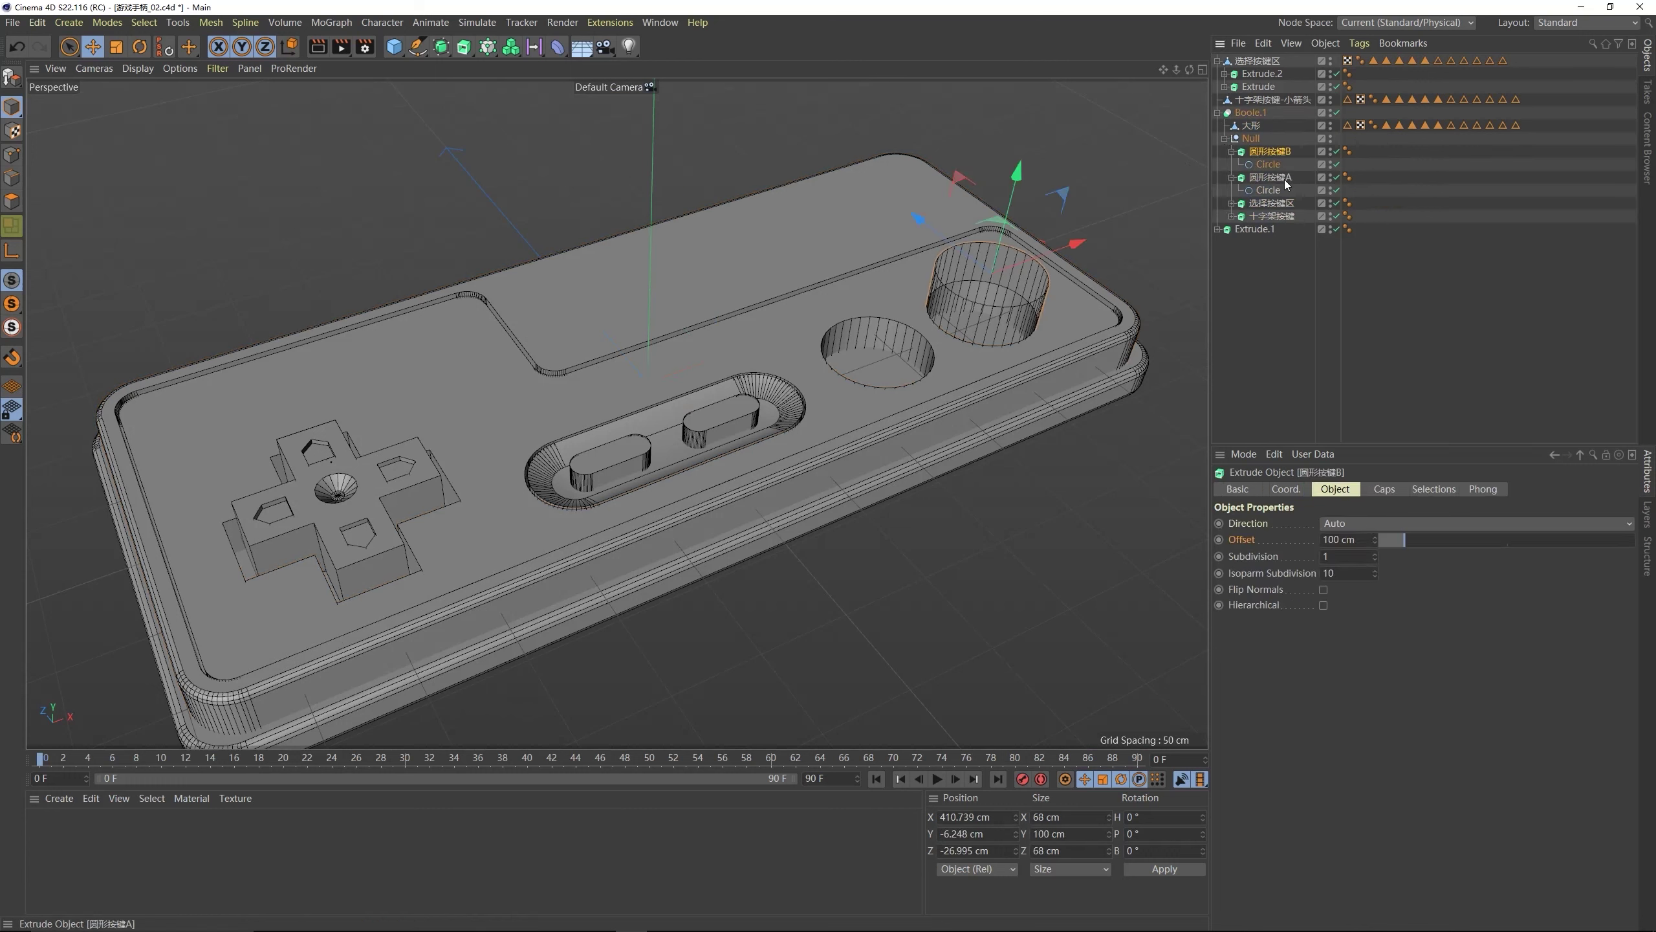
pyautogui.click(1277, 181)
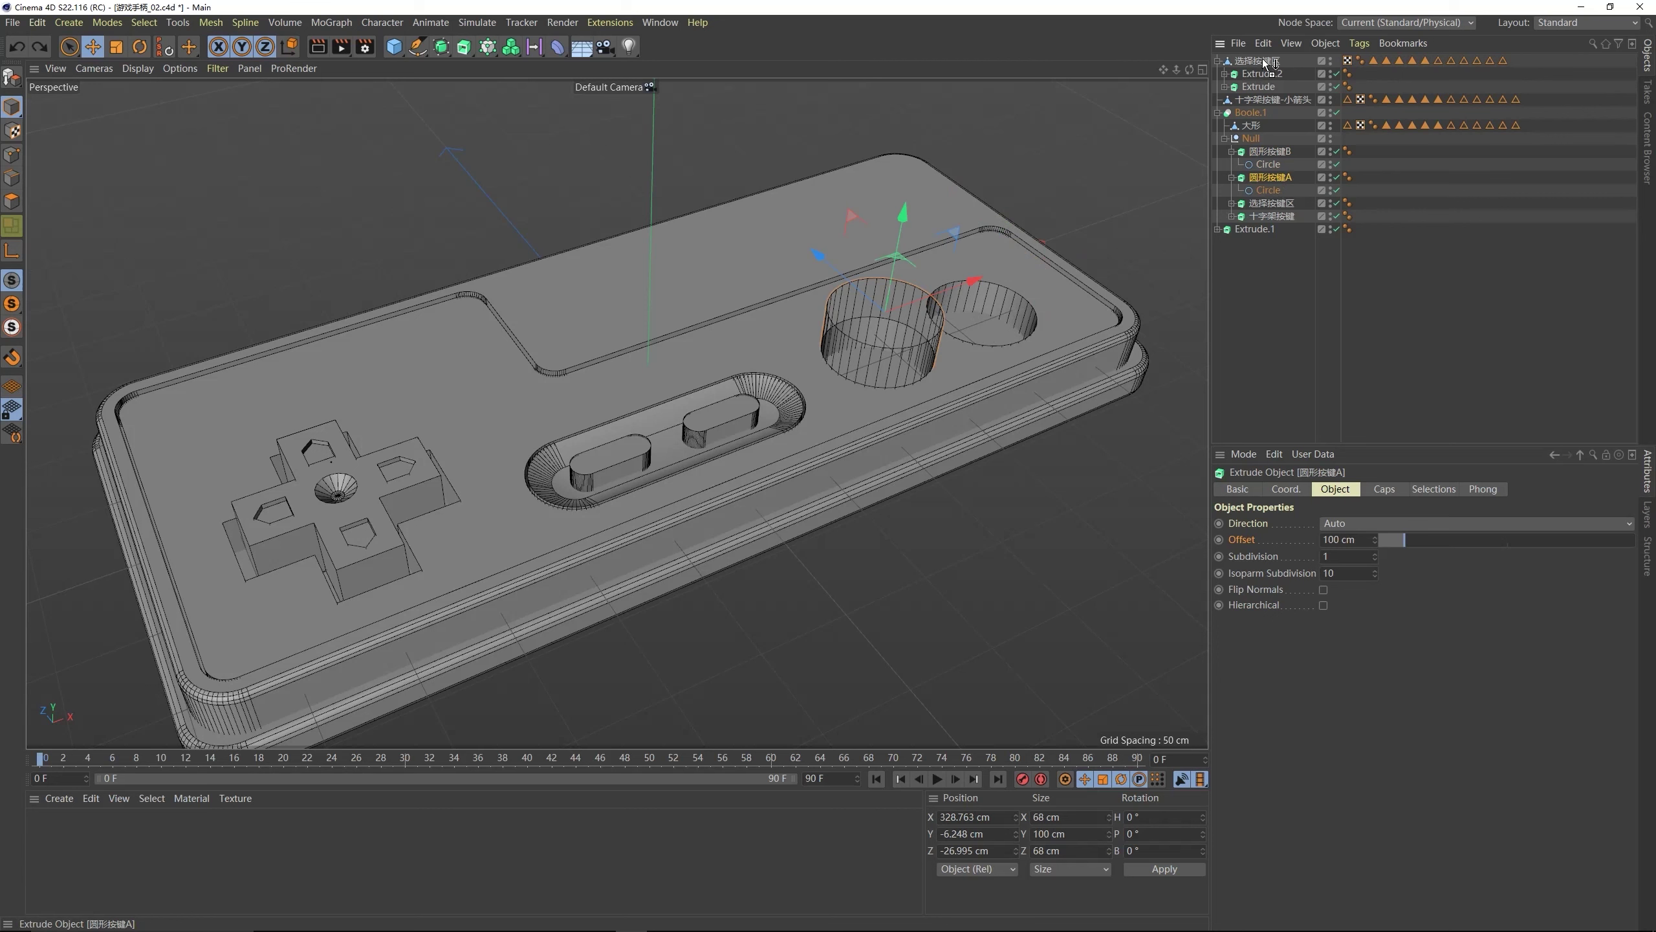
pyautogui.moveTo(1265, 64); pyautogui.dragTo(1264, 64)
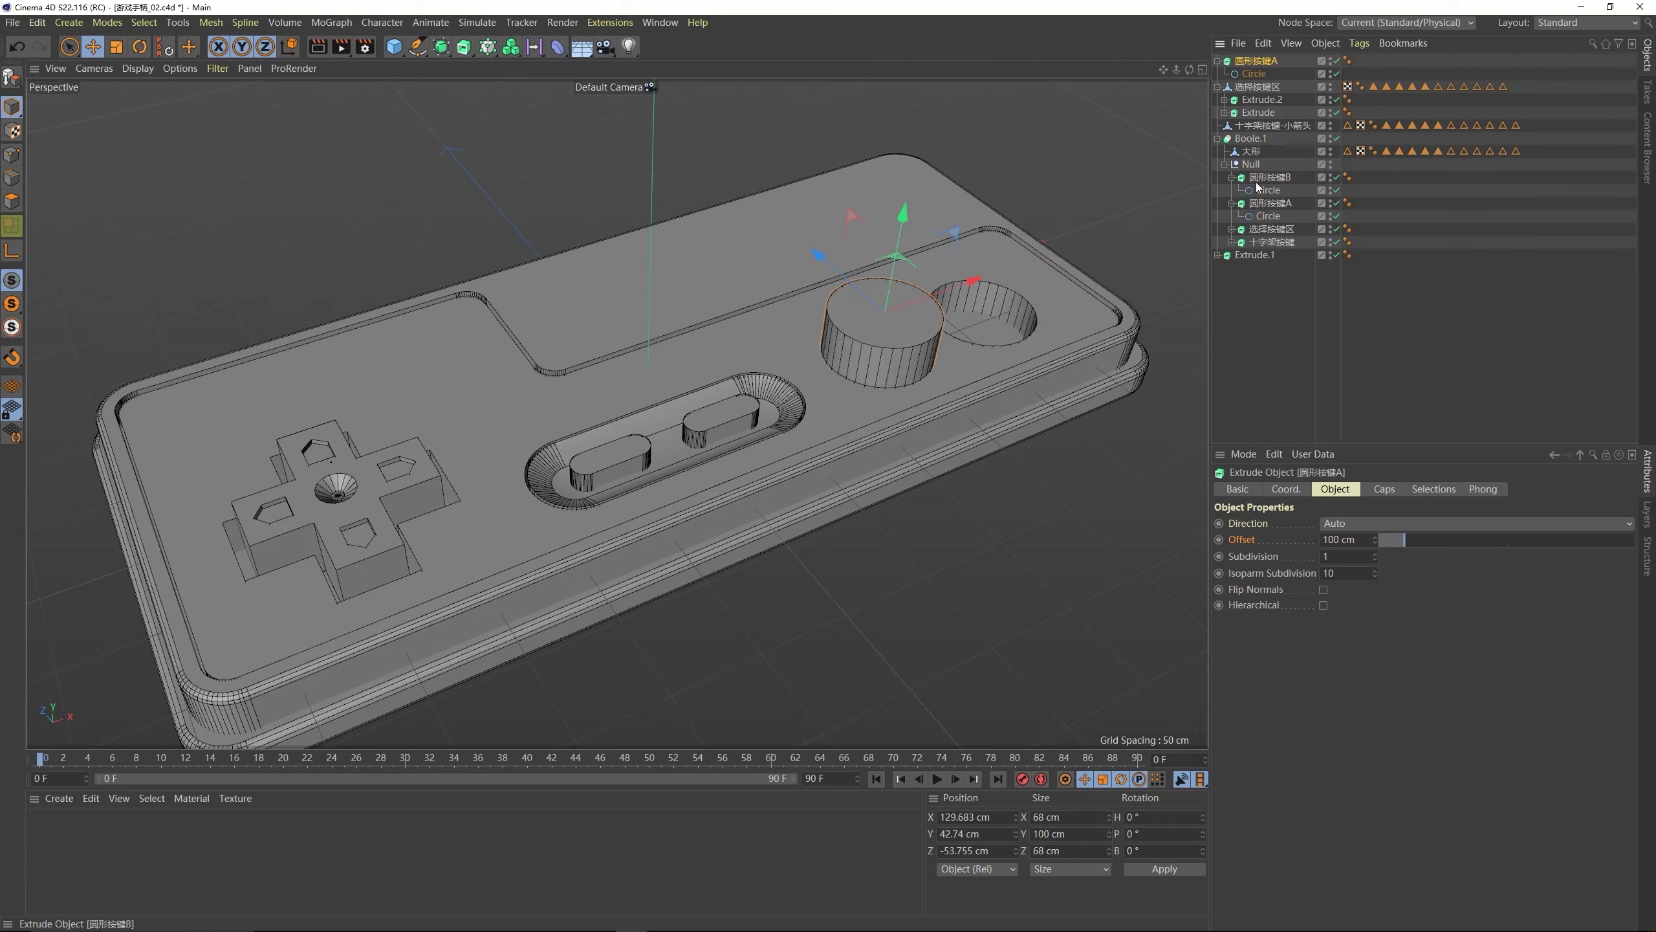
# - Shrink button A's Circle radius to 29 cm
pyautogui.click(1266, 74)
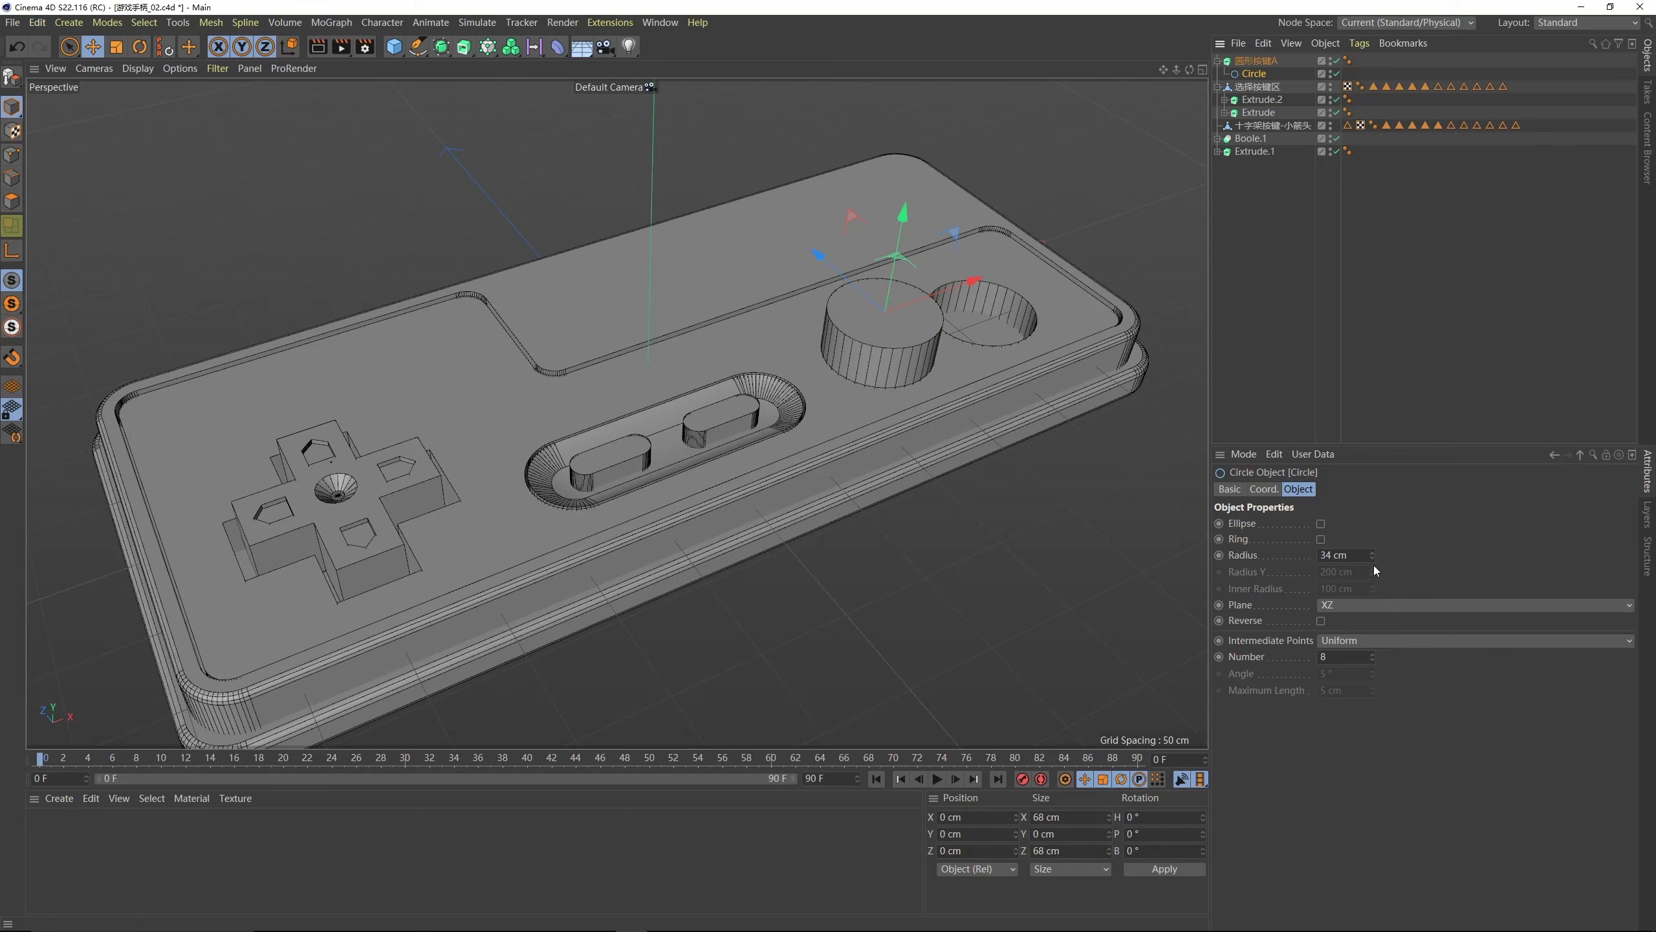
pyautogui.click(1373, 559)
pyautogui.click(1373, 558)
pyautogui.click(1373, 559)
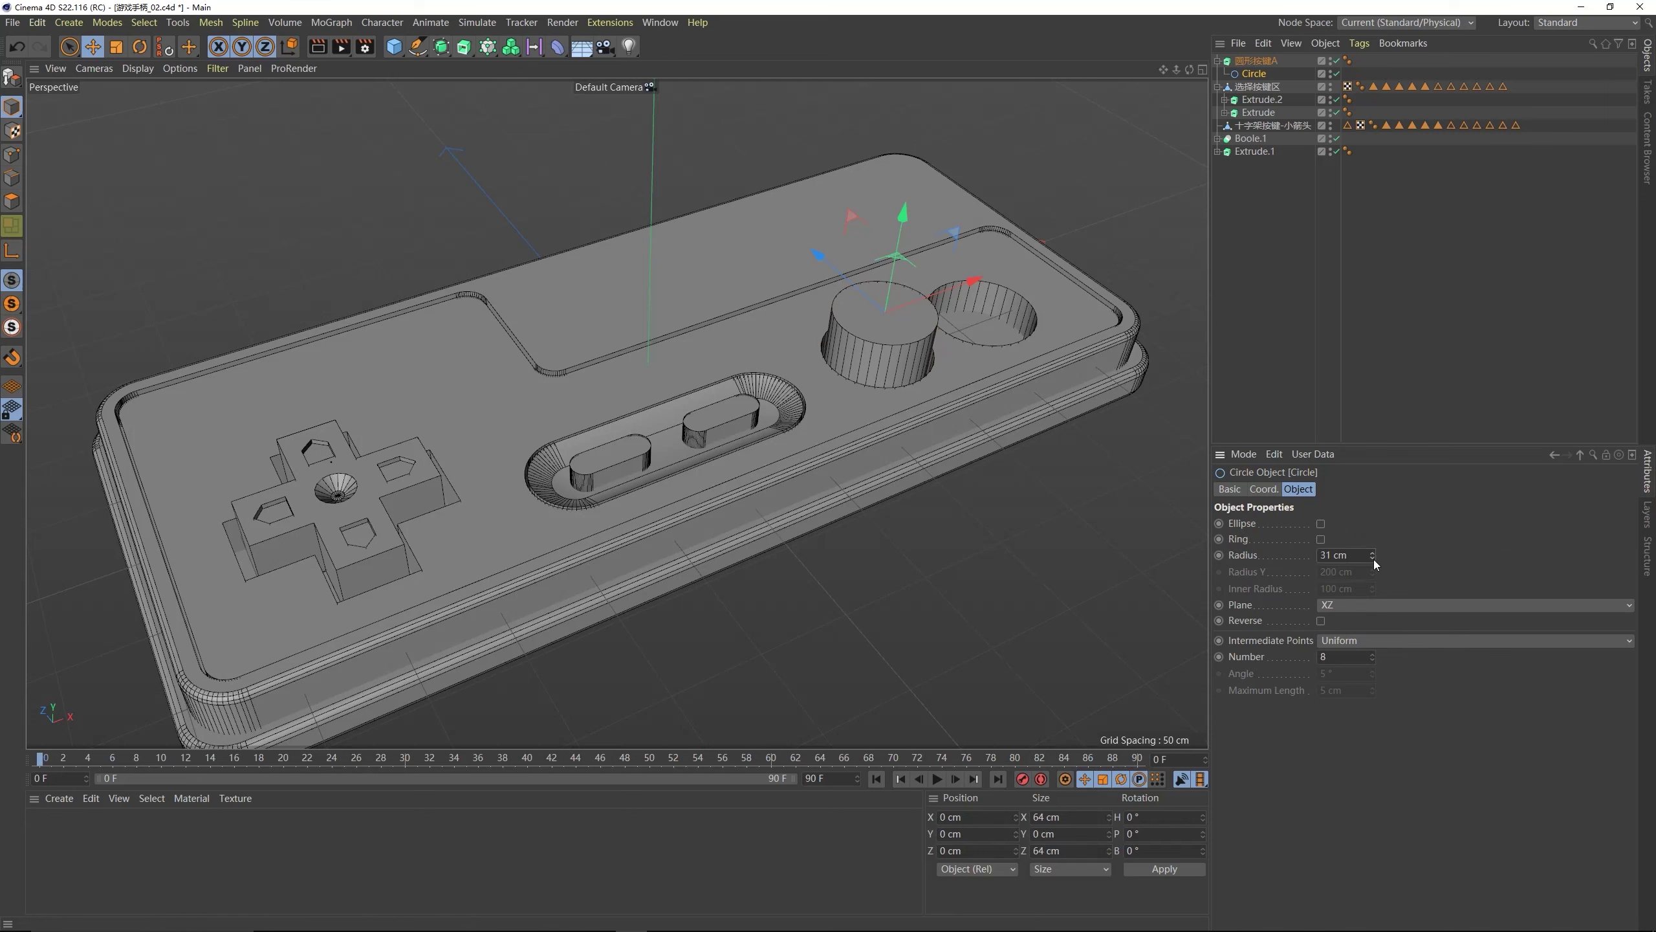
pyautogui.click(1373, 558)
pyautogui.keyDown('alt'); pyautogui.moveTo(846, 275); pyautogui.dragTo(837, 371); pyautogui.keyUp('alt')
pyautogui.middleClick(837, 371)
pyautogui.middleClick(866, 350)
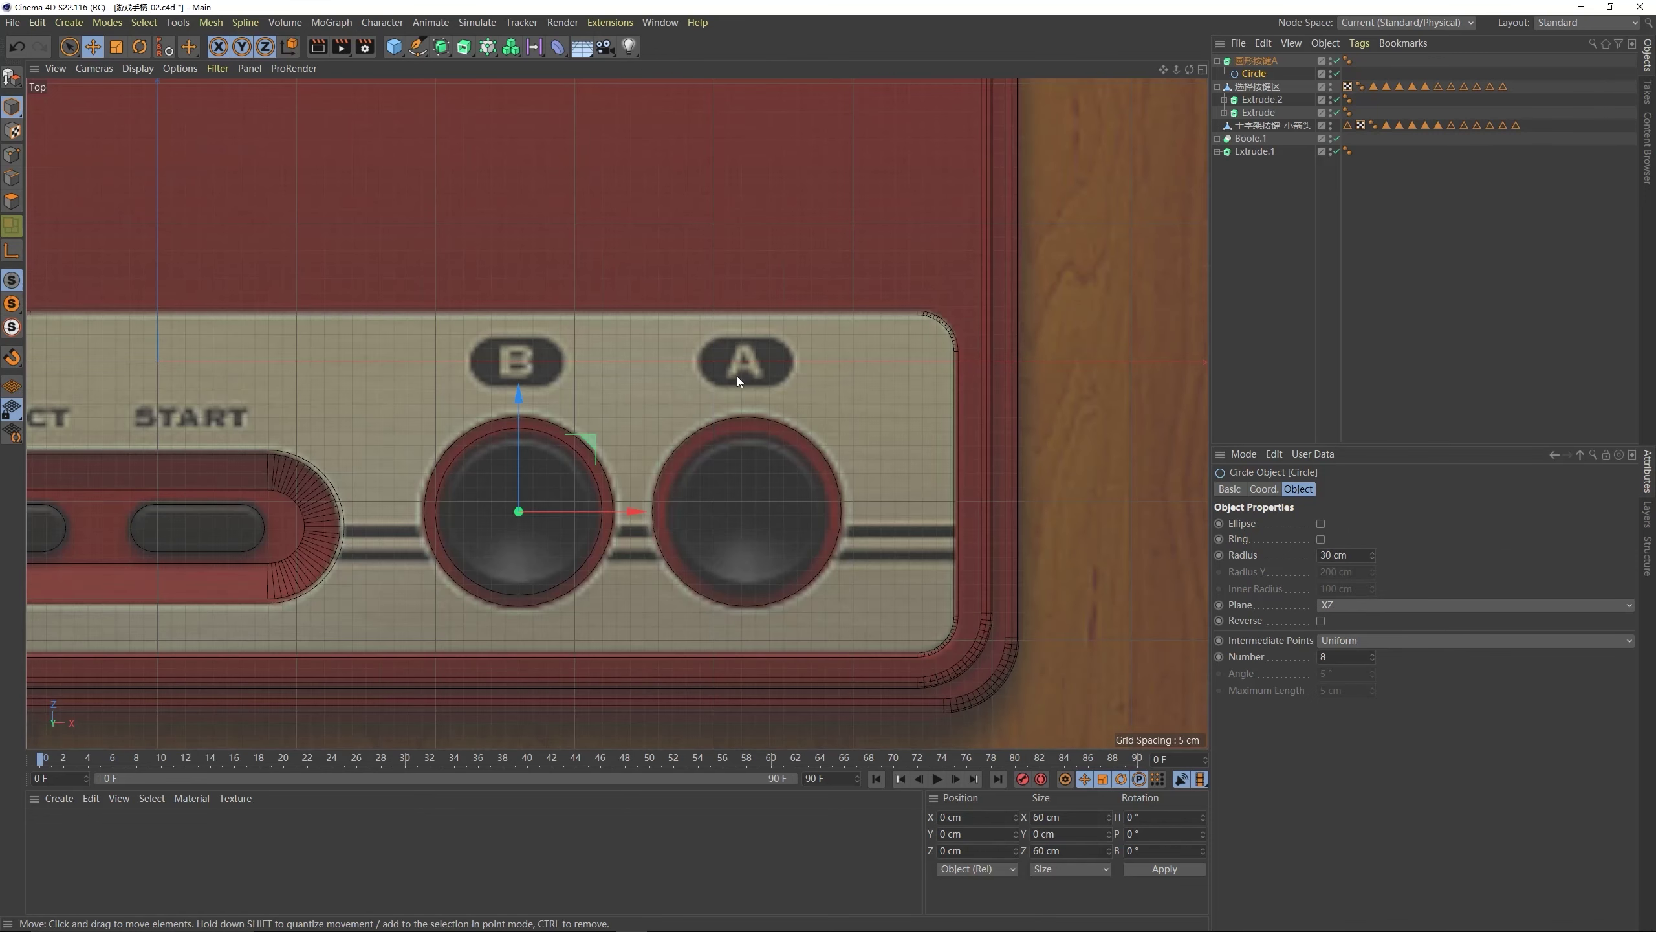
pyautogui.keyDown('alt'); pyautogui.moveTo(546, 456); pyautogui.dragTo(585, 428, button='middle'); pyautogui.keyUp('alt')
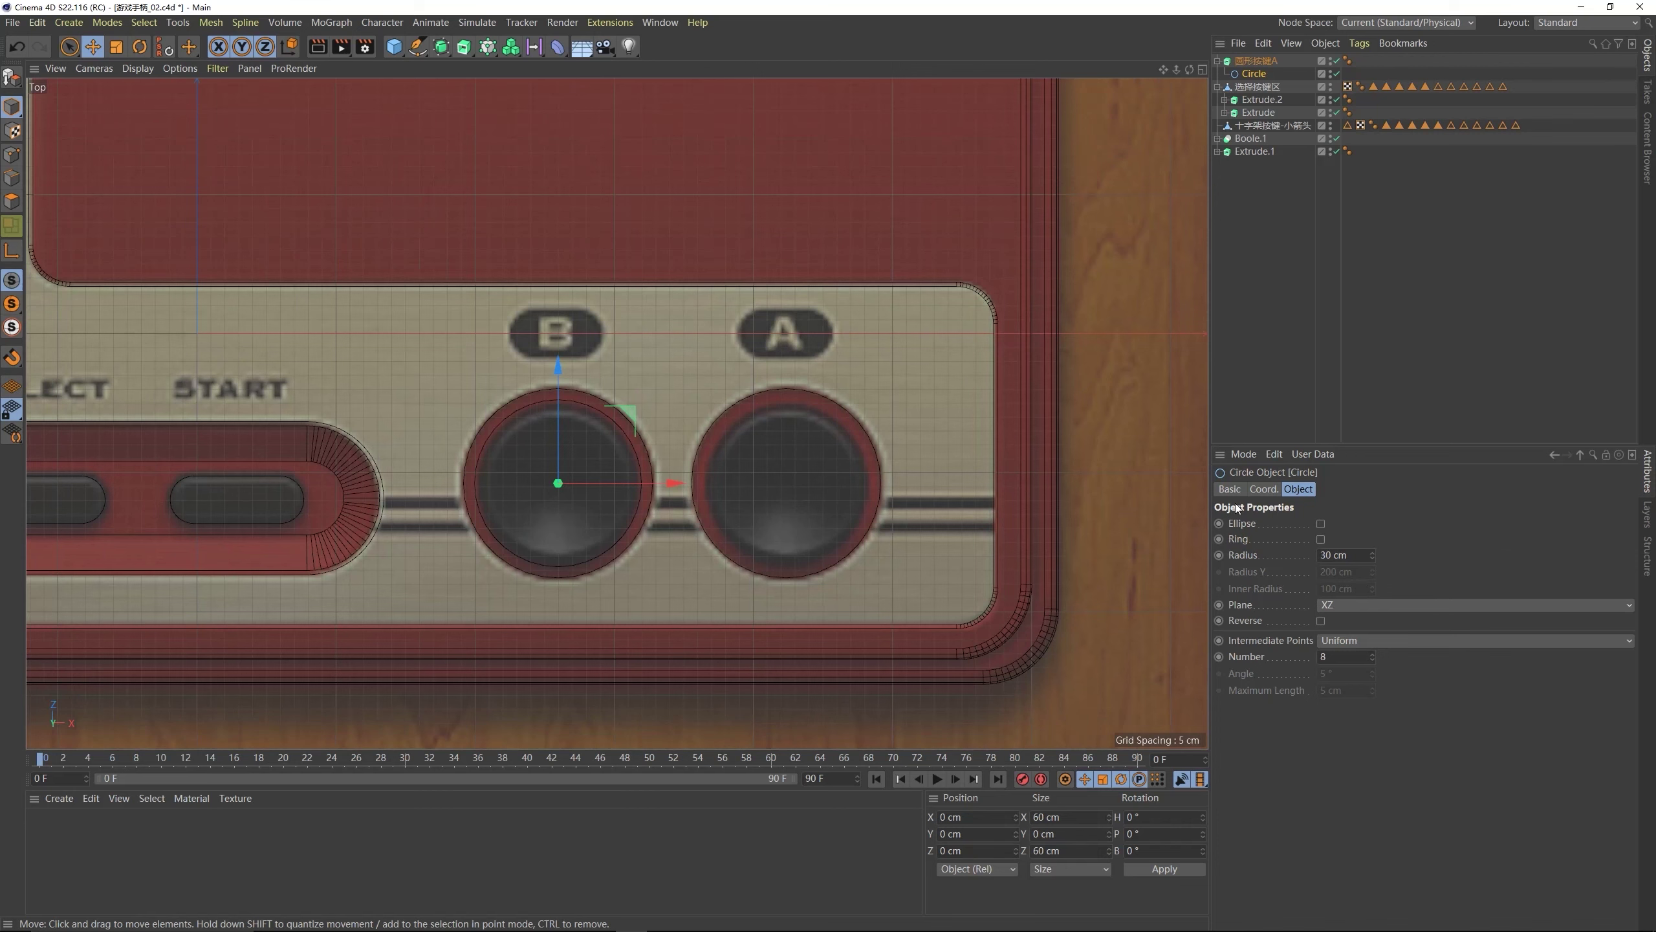
pyautogui.click(1372, 559)
pyautogui.middleClick(609, 437)
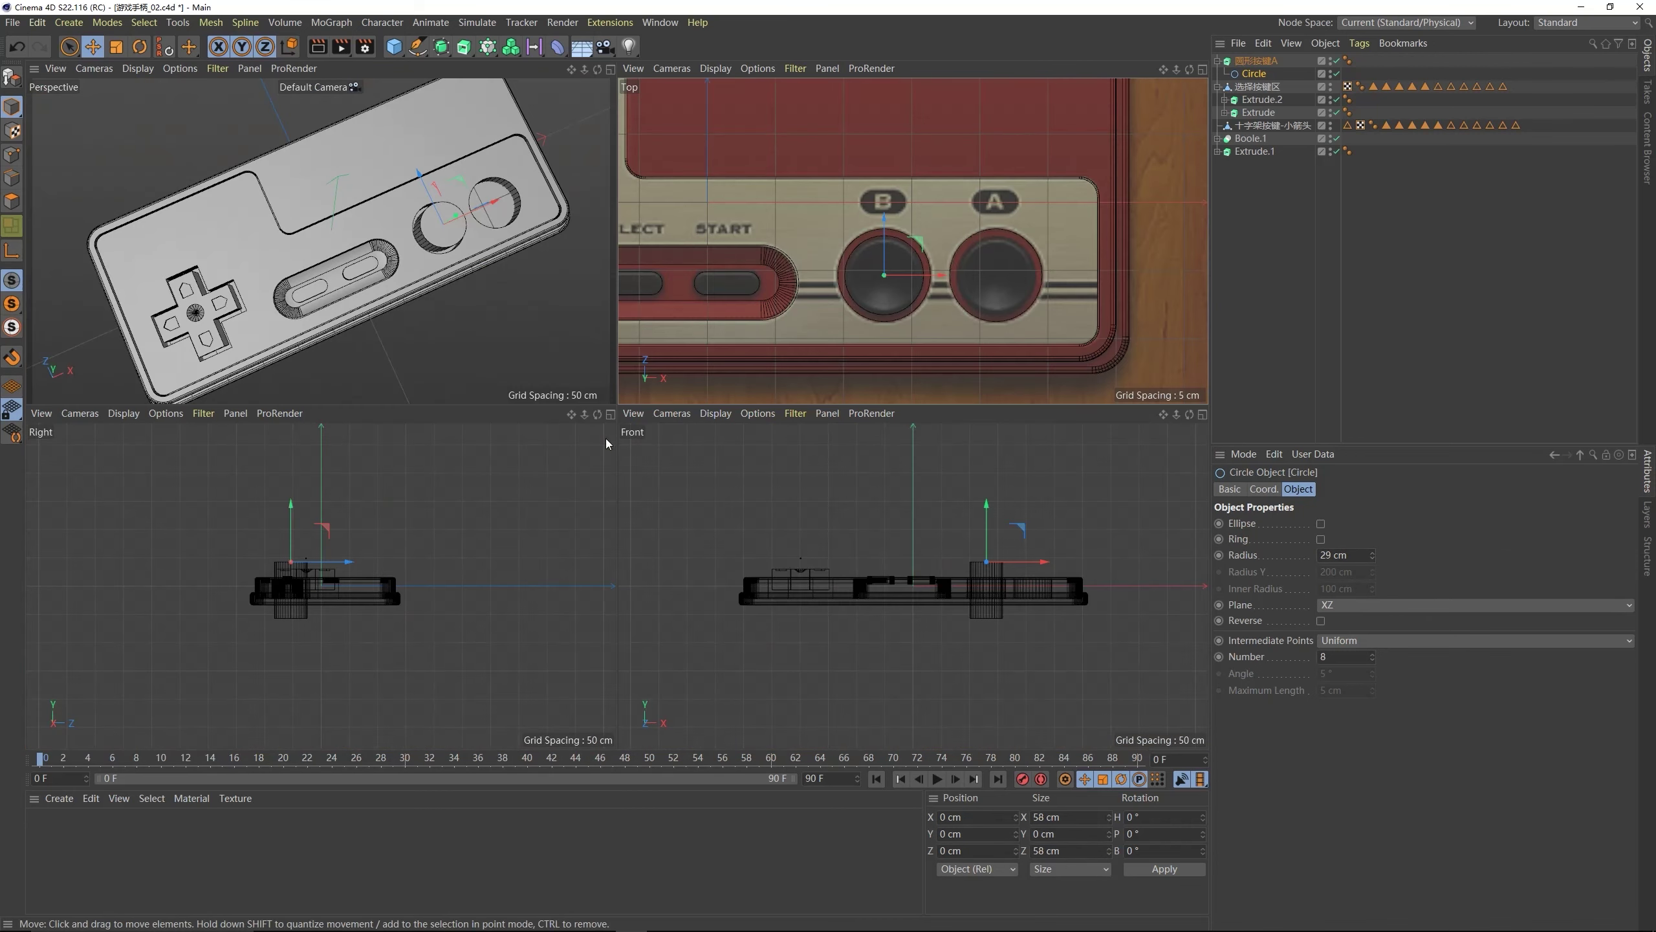
pyautogui.middleClick(575, 284)
pyautogui.keyDown('alt'); pyautogui.moveTo(575, 284); pyautogui.dragTo(770, 287); pyautogui.keyUp('alt')
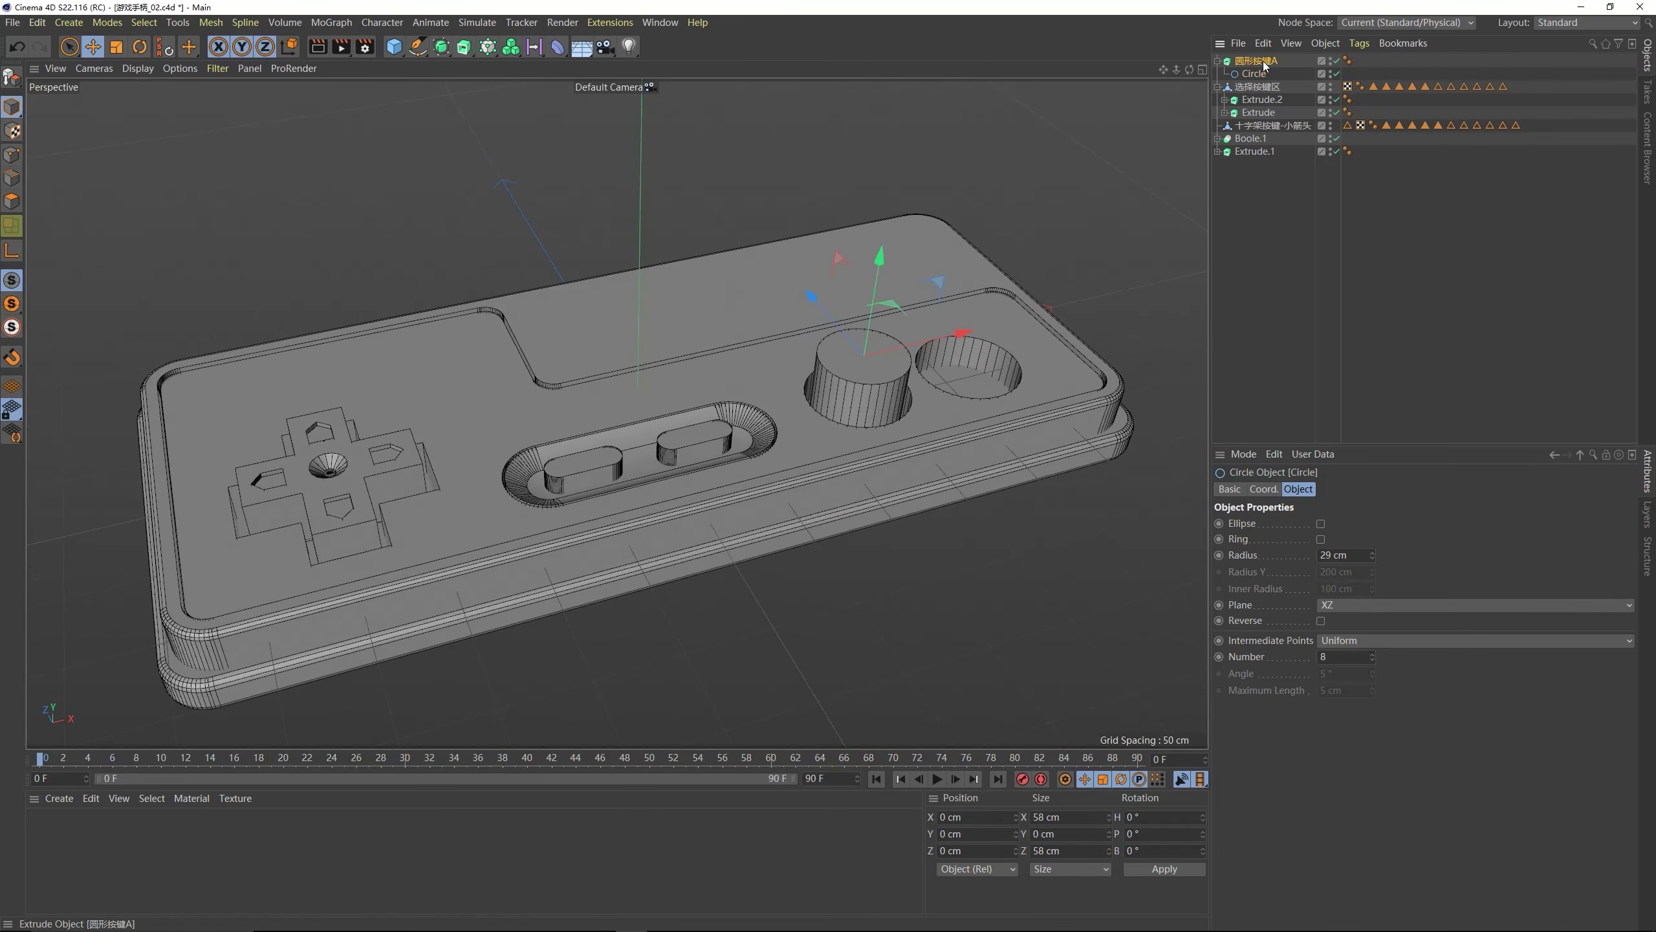
# - Lower button A's Extrude offset to 29 cm, checking it against the reference photo
pyautogui.click(1258, 61)
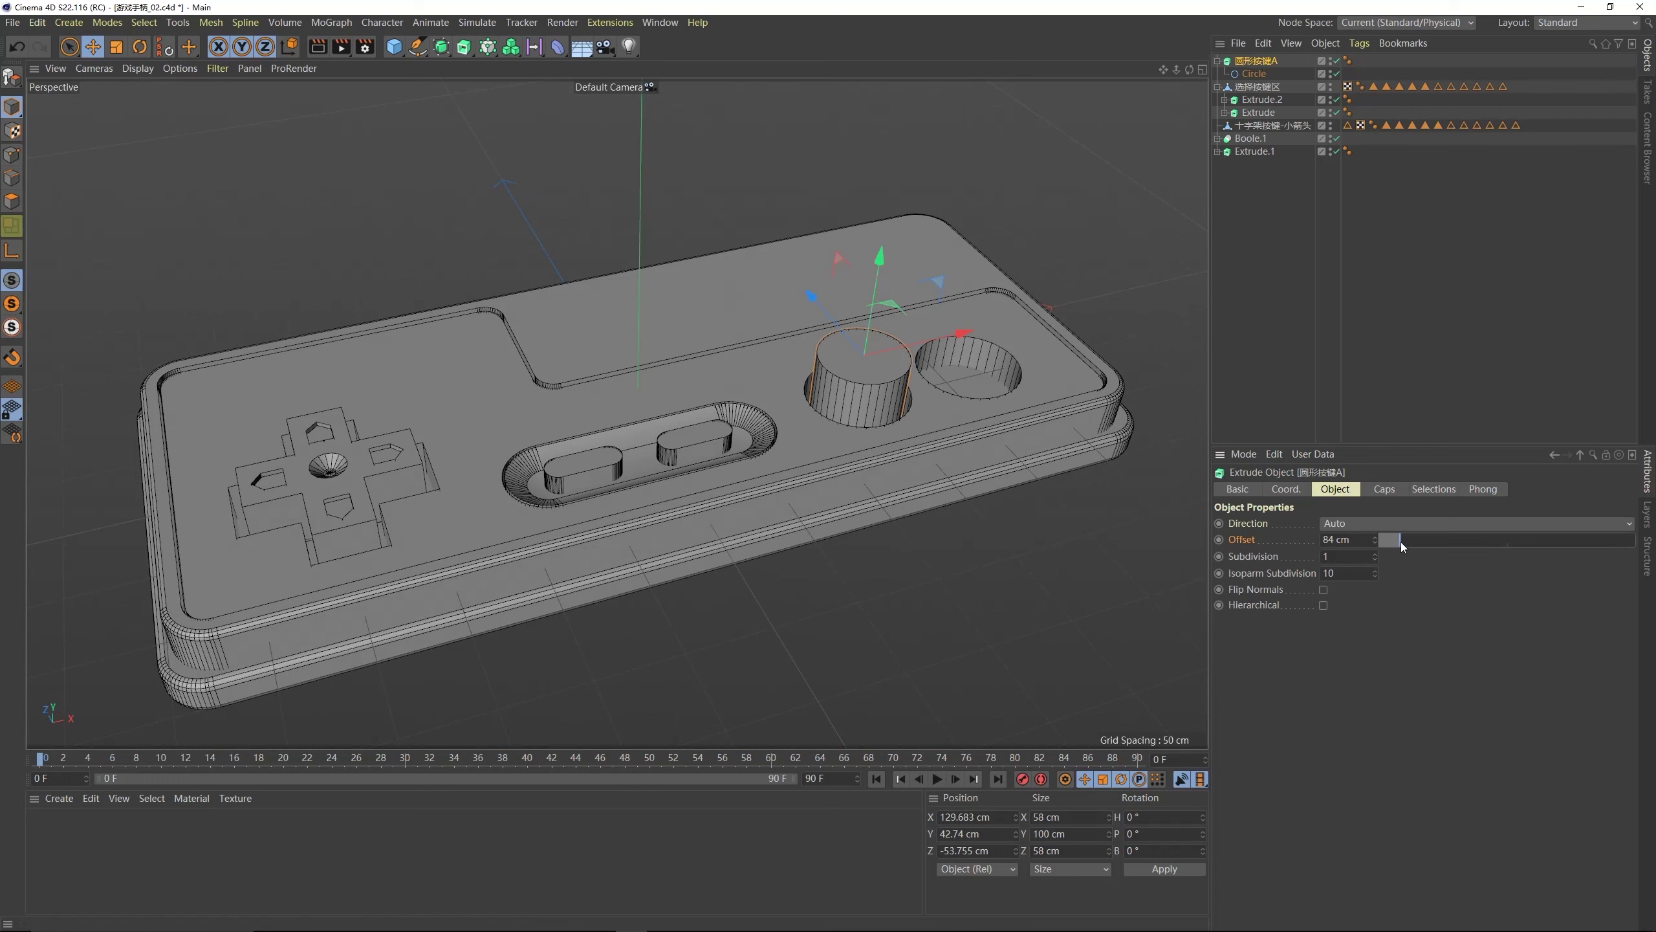
pyautogui.moveTo(1403, 547); pyautogui.dragTo(1386, 546)
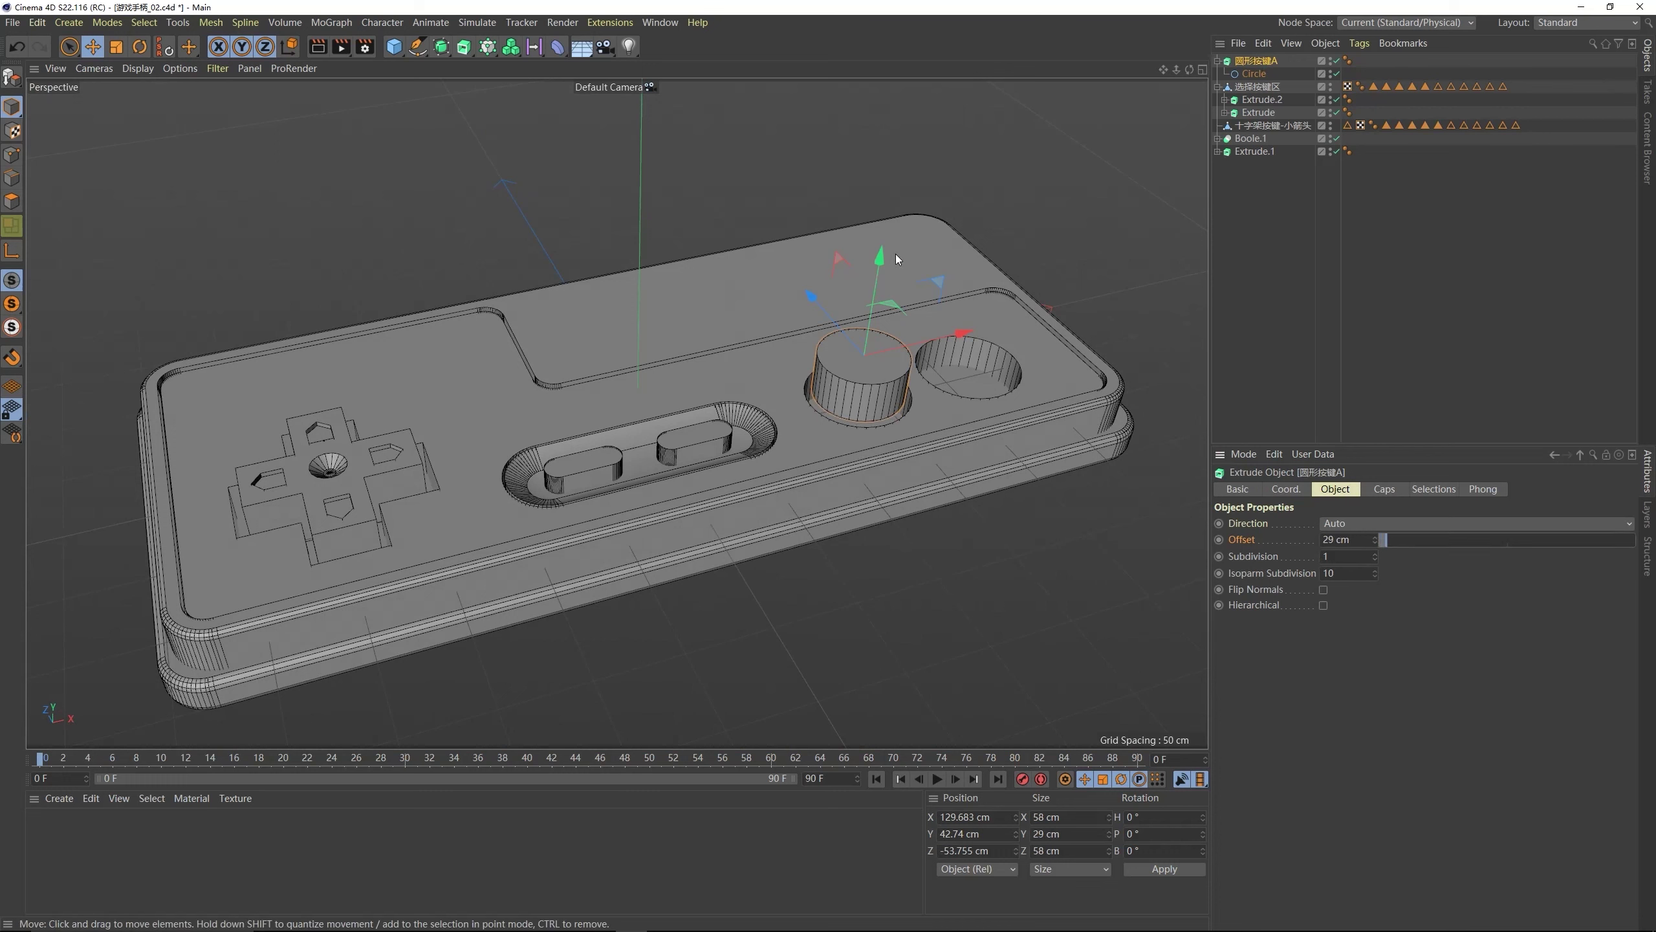
pyautogui.moveTo(880, 255); pyautogui.dragTo(883, 269)
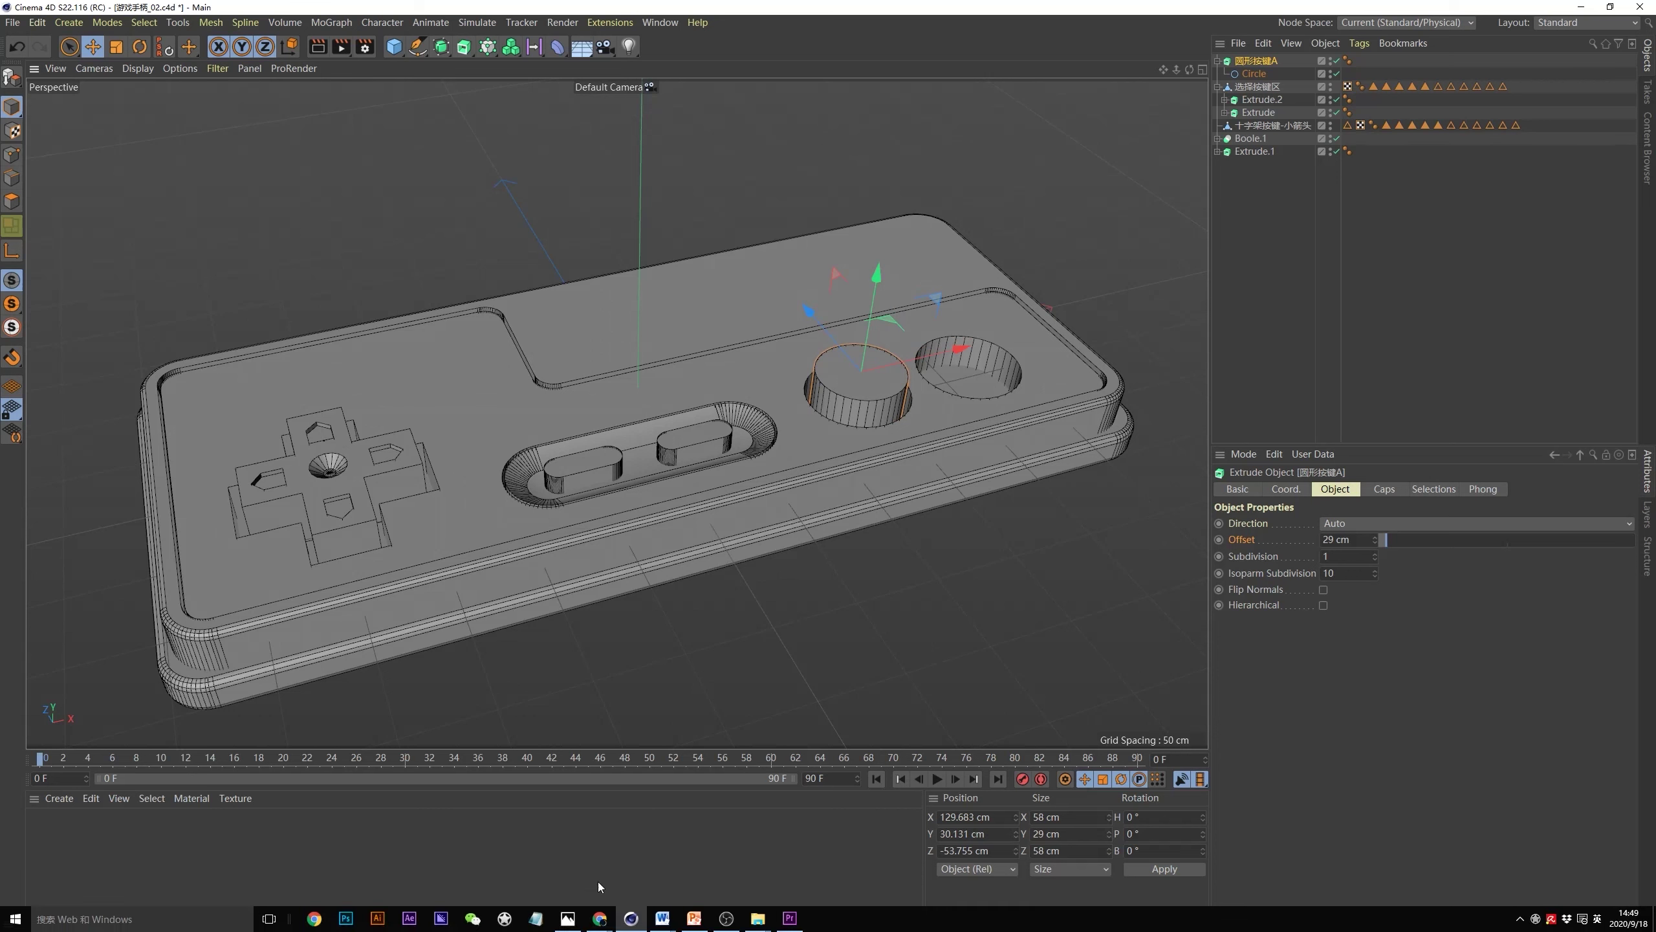
pyautogui.hotkey('alt', 'Tab')
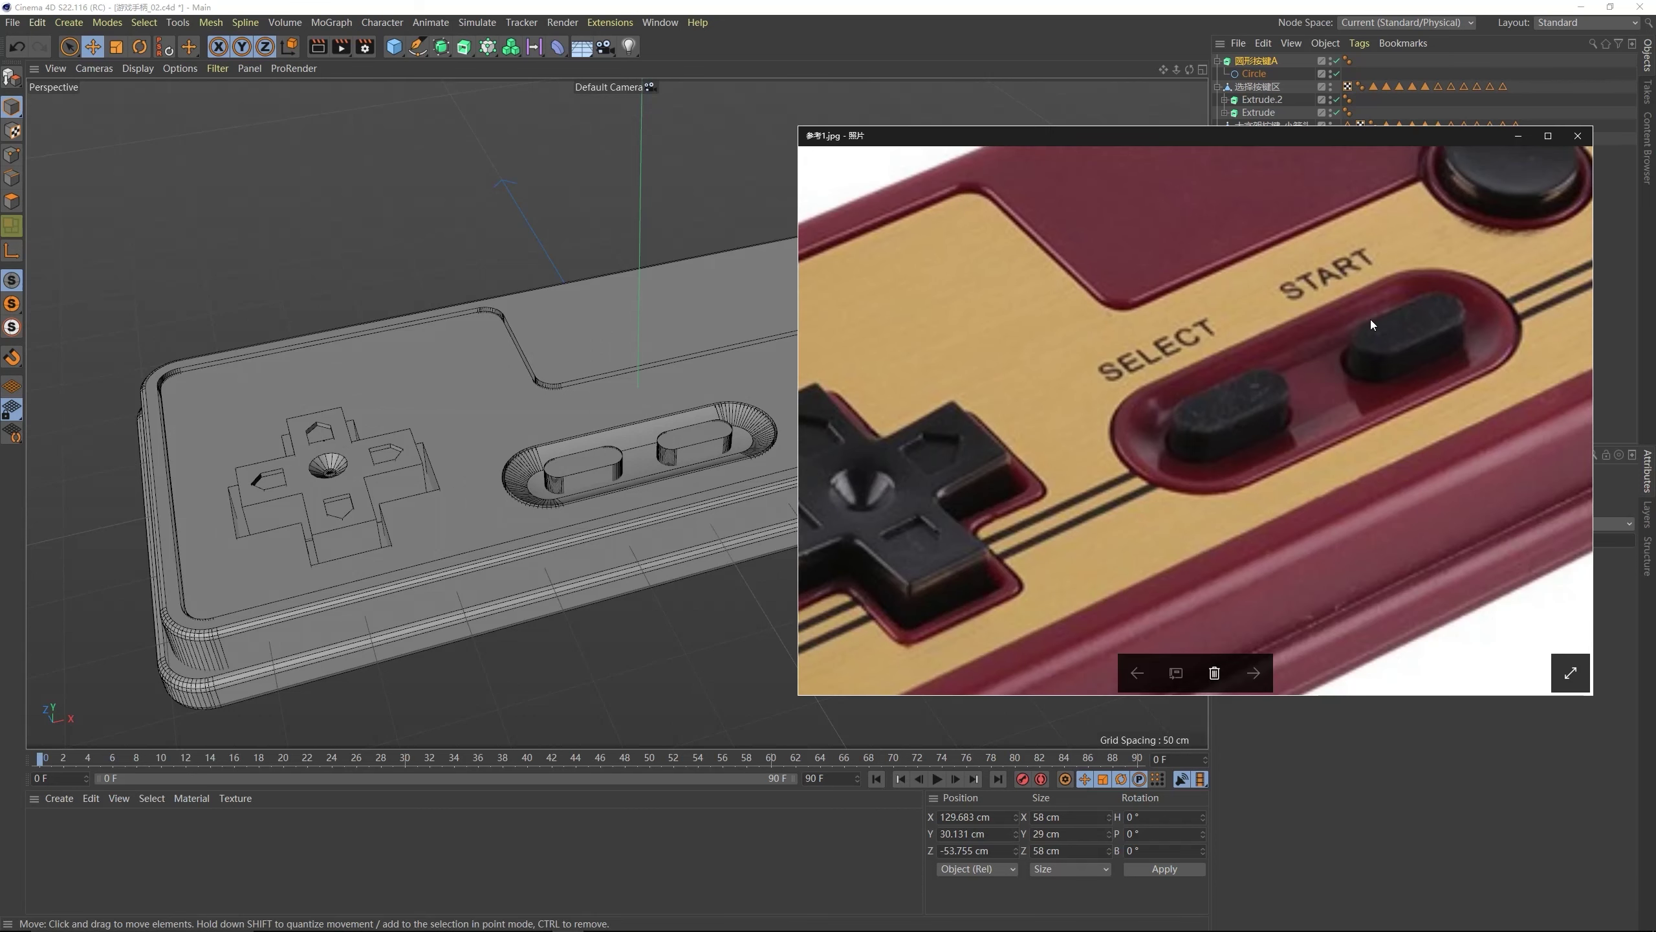
pyautogui.moveTo(1370, 319); pyautogui.dragTo(1239, 412)
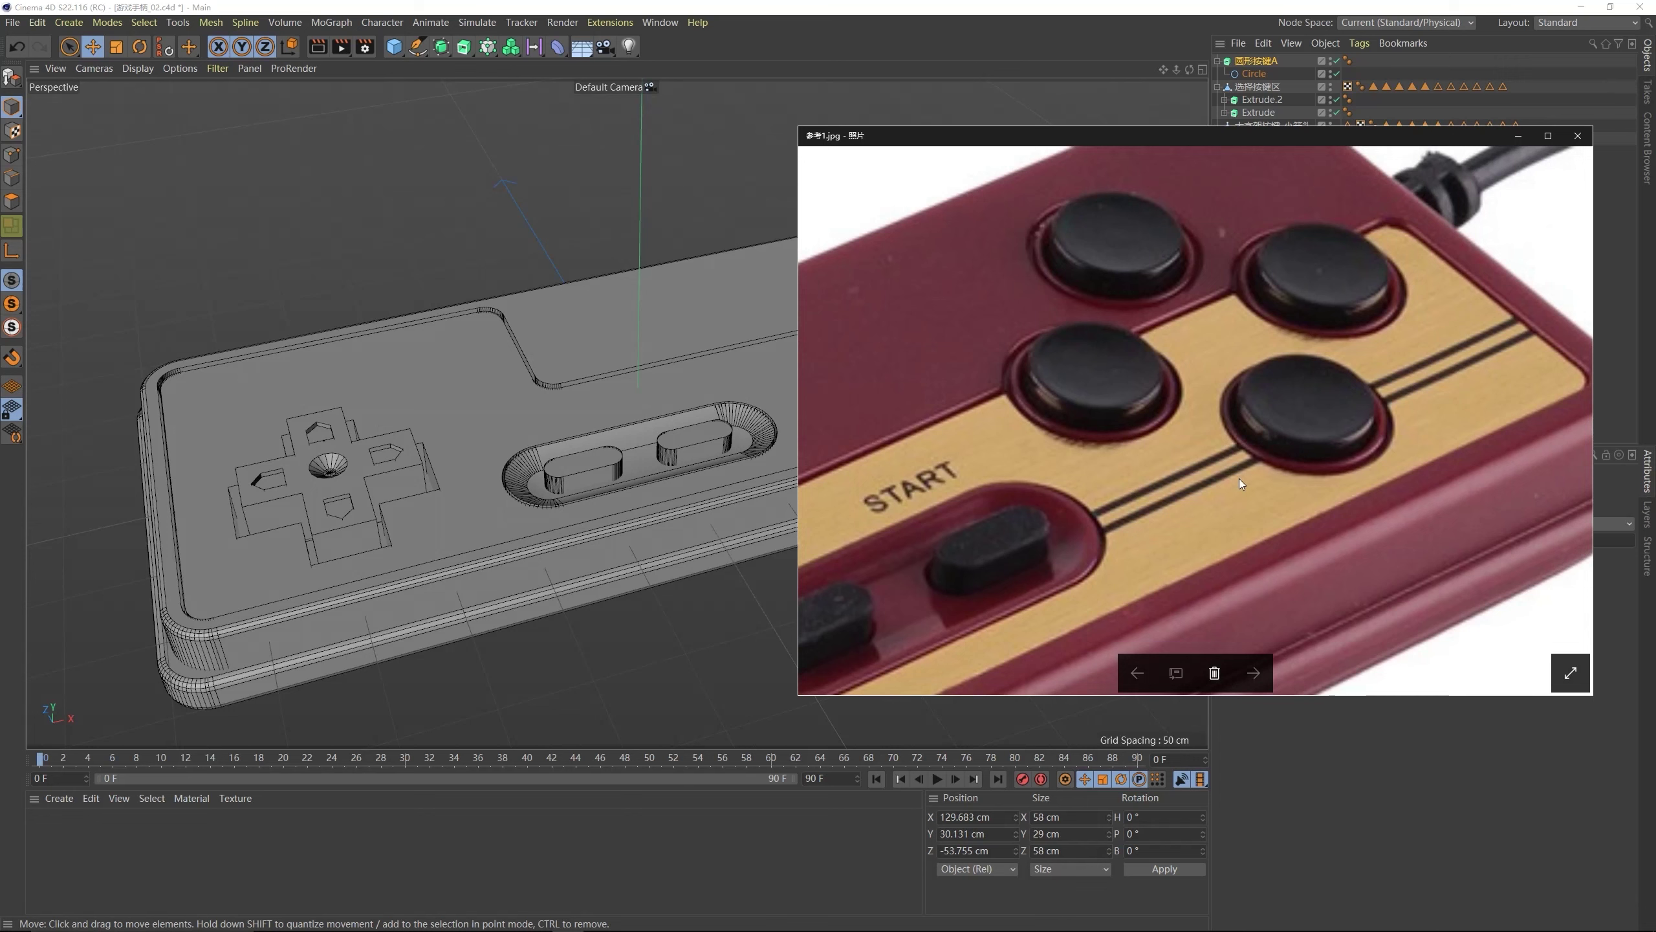
pyautogui.hotkey('alt', 'Tab')
# - Move button A down on Y so it sits in its hole
pyautogui.moveTo(876, 304); pyautogui.dragTo(880, 297)
pyautogui.keyDown('alt'); pyautogui.moveTo(445, 400); pyautogui.dragTo(459, 401); pyautogui.keyUp('alt')
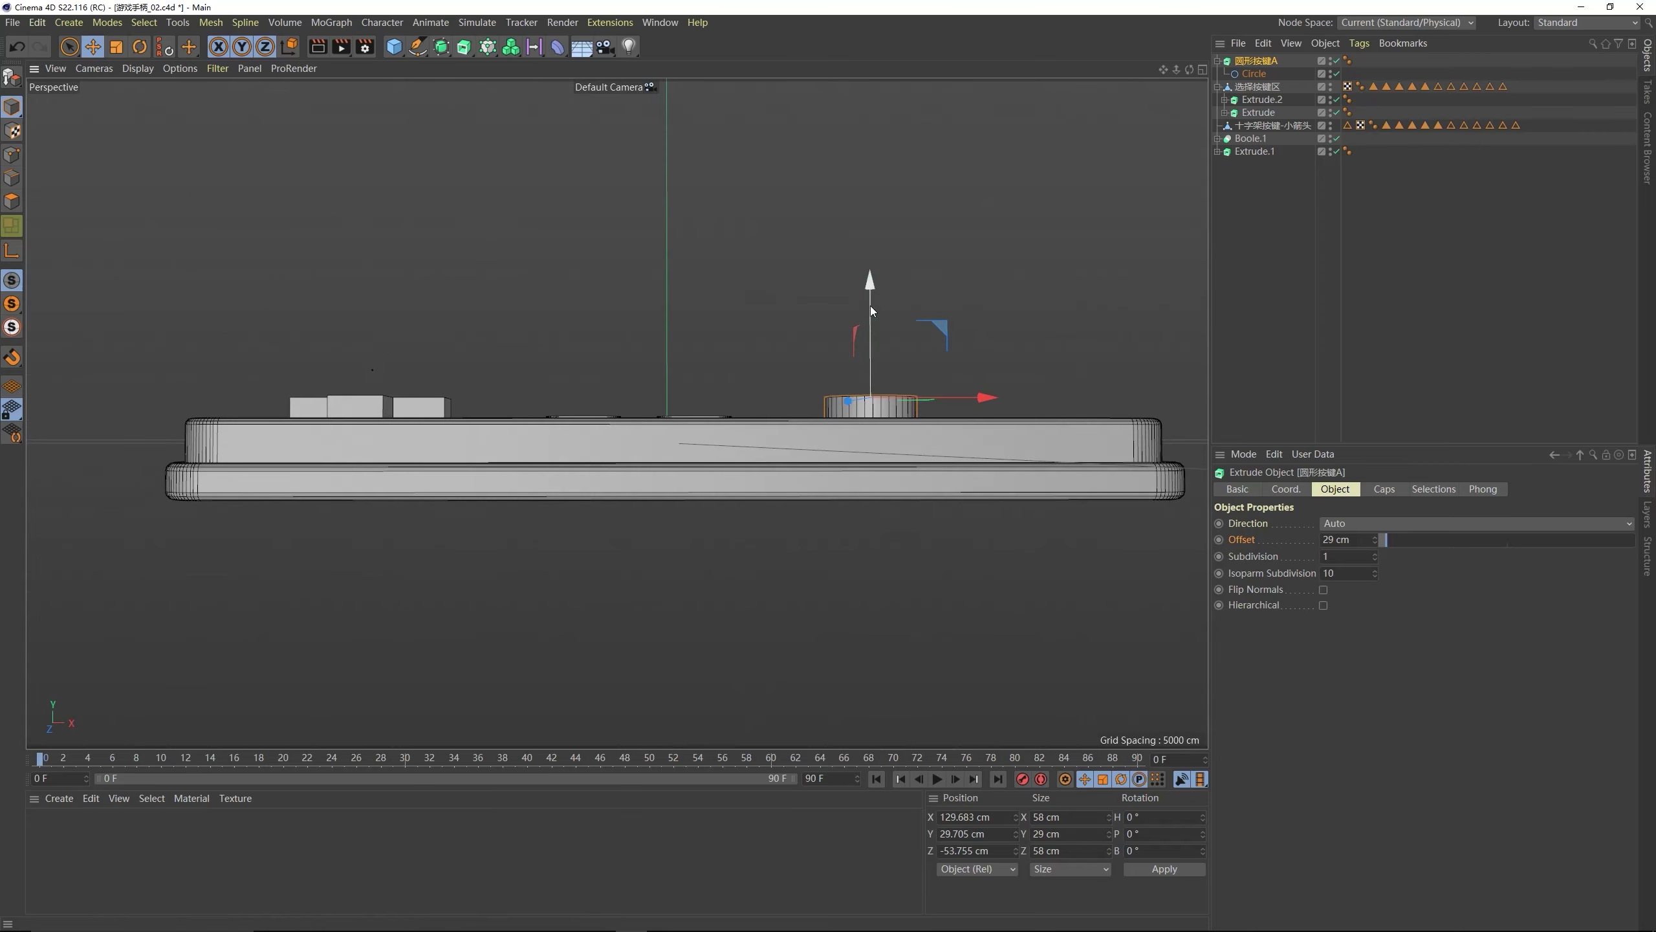
pyautogui.keyDown('alt'); pyautogui.moveTo(870, 305); pyautogui.dragTo(862, 455); pyautogui.keyUp('alt')
pyautogui.scroll(5, 750, 433)
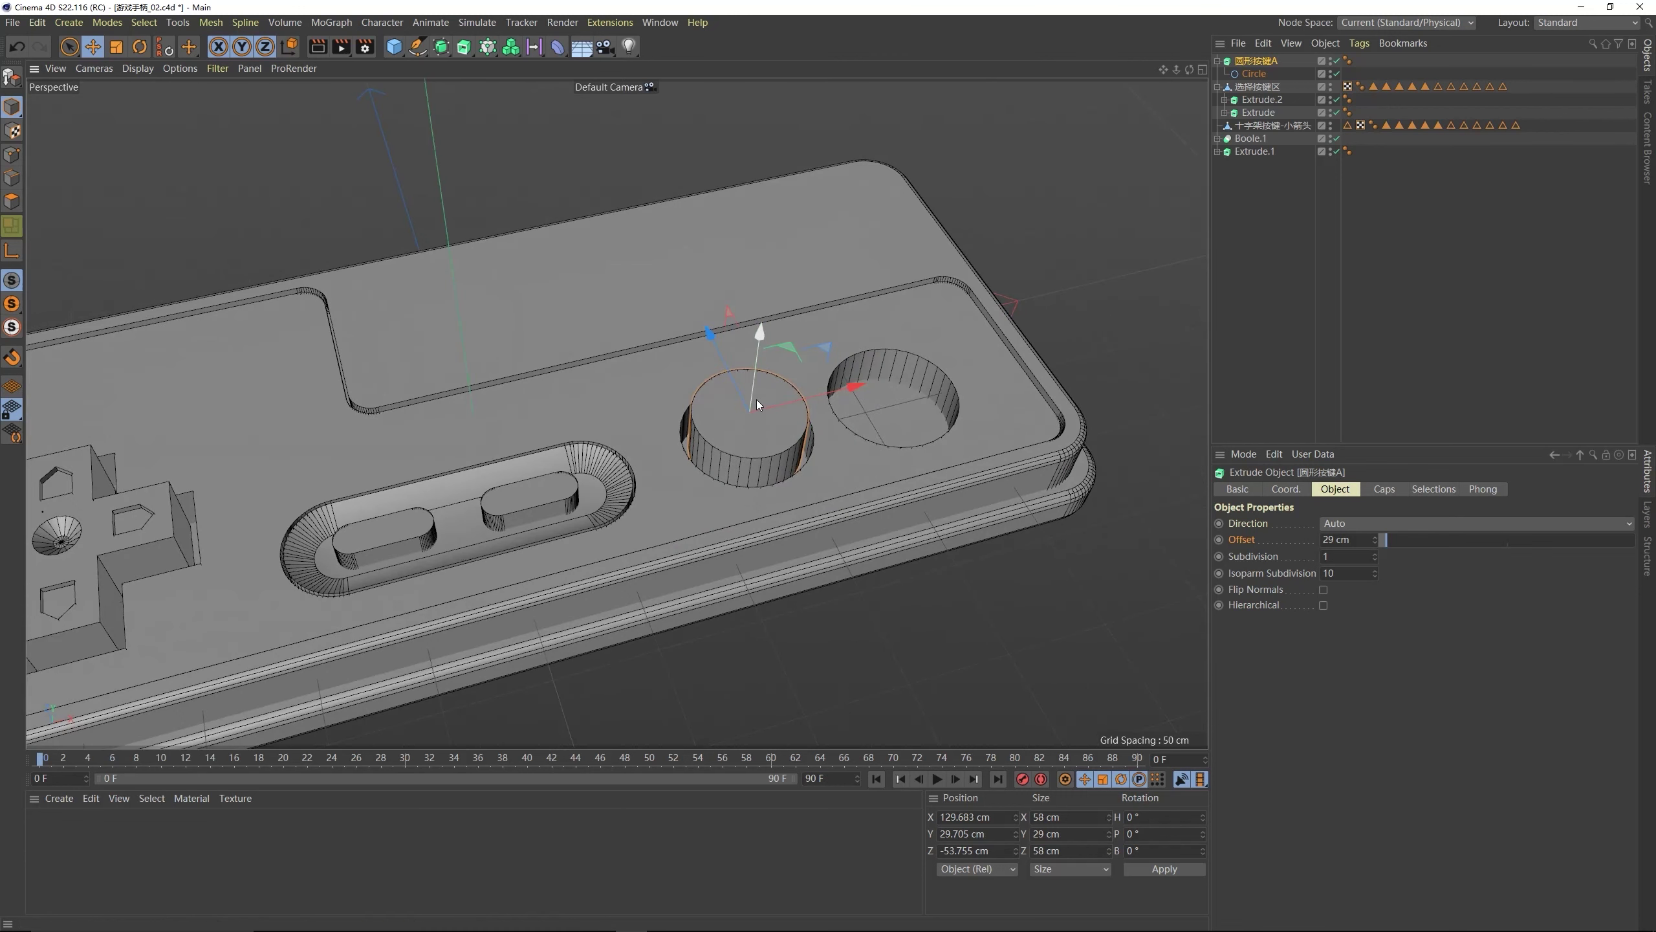
pyautogui.hotkey('alt', 'Tab')
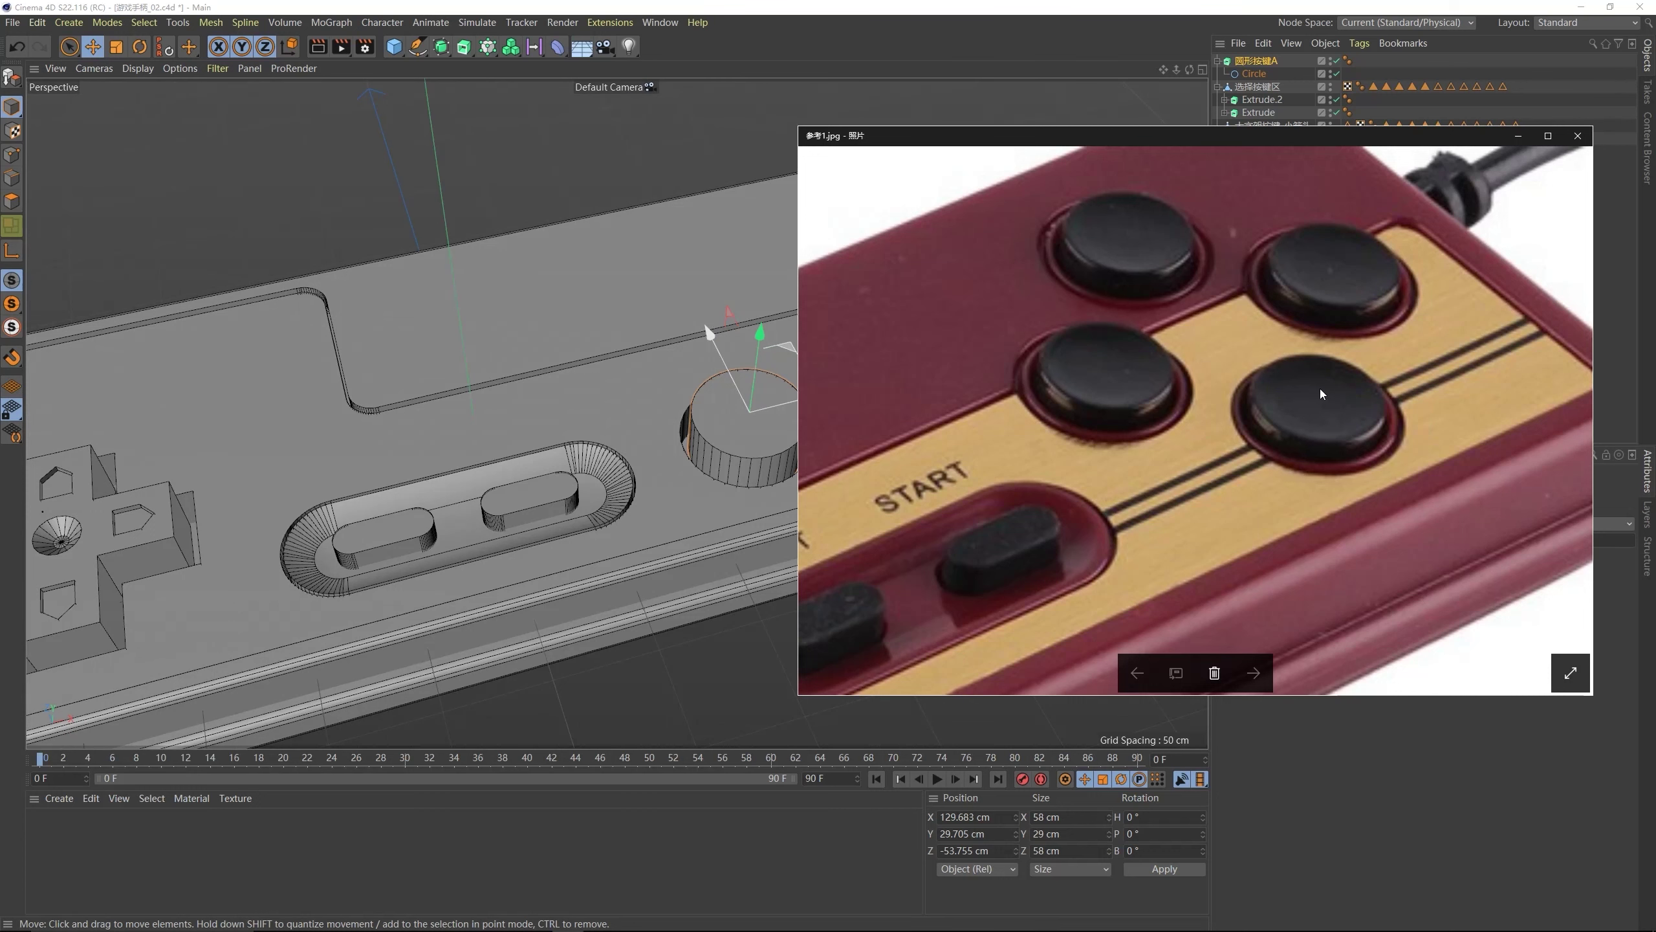
pyautogui.hotkey('alt', 'Tab')
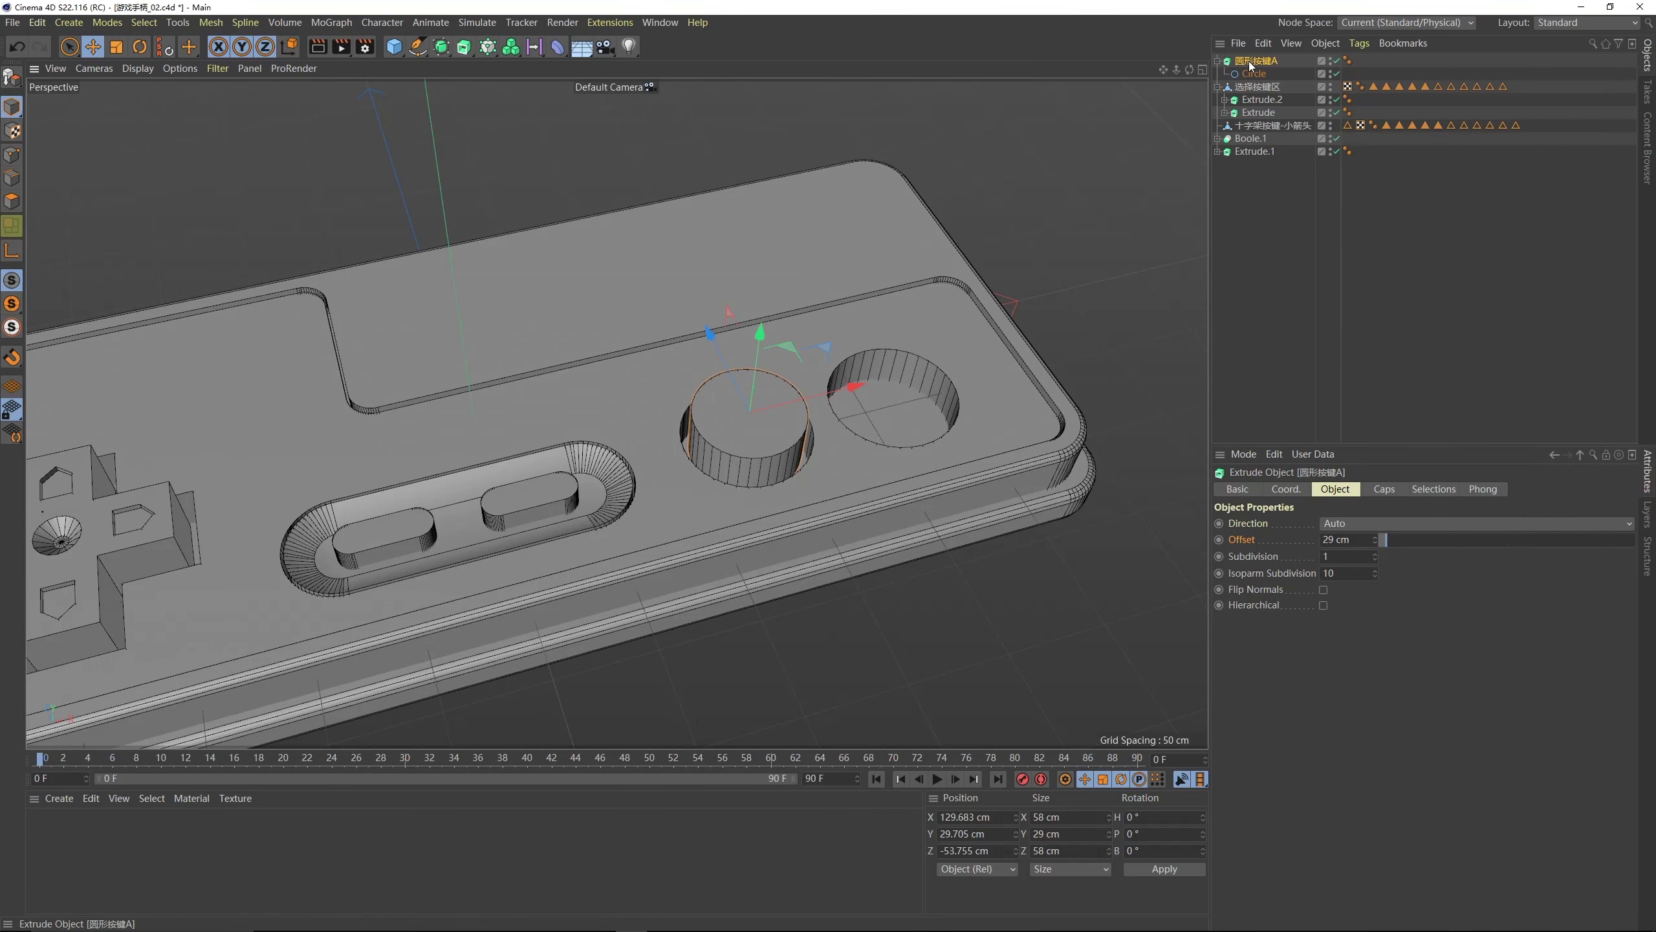
# - Make button A editable and inset its top face by 5.6 cm, pushed down
pyautogui.click(11, 77)
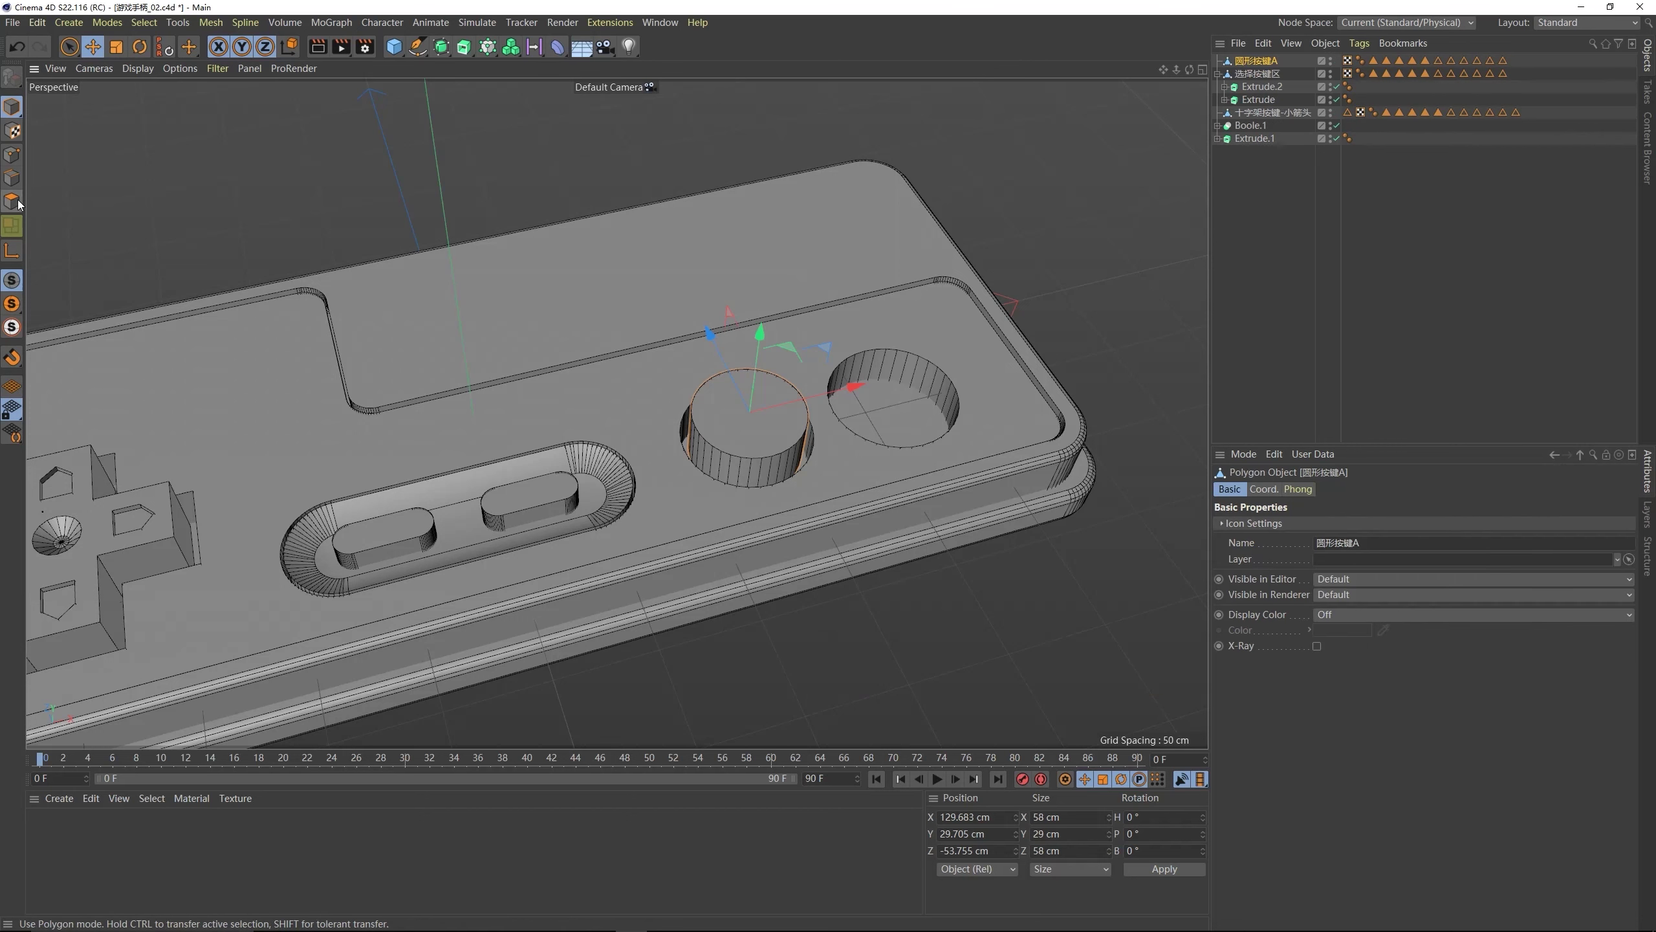
pyautogui.click(13, 203)
pyautogui.click(740, 440)
pyautogui.rightClick(740, 441)
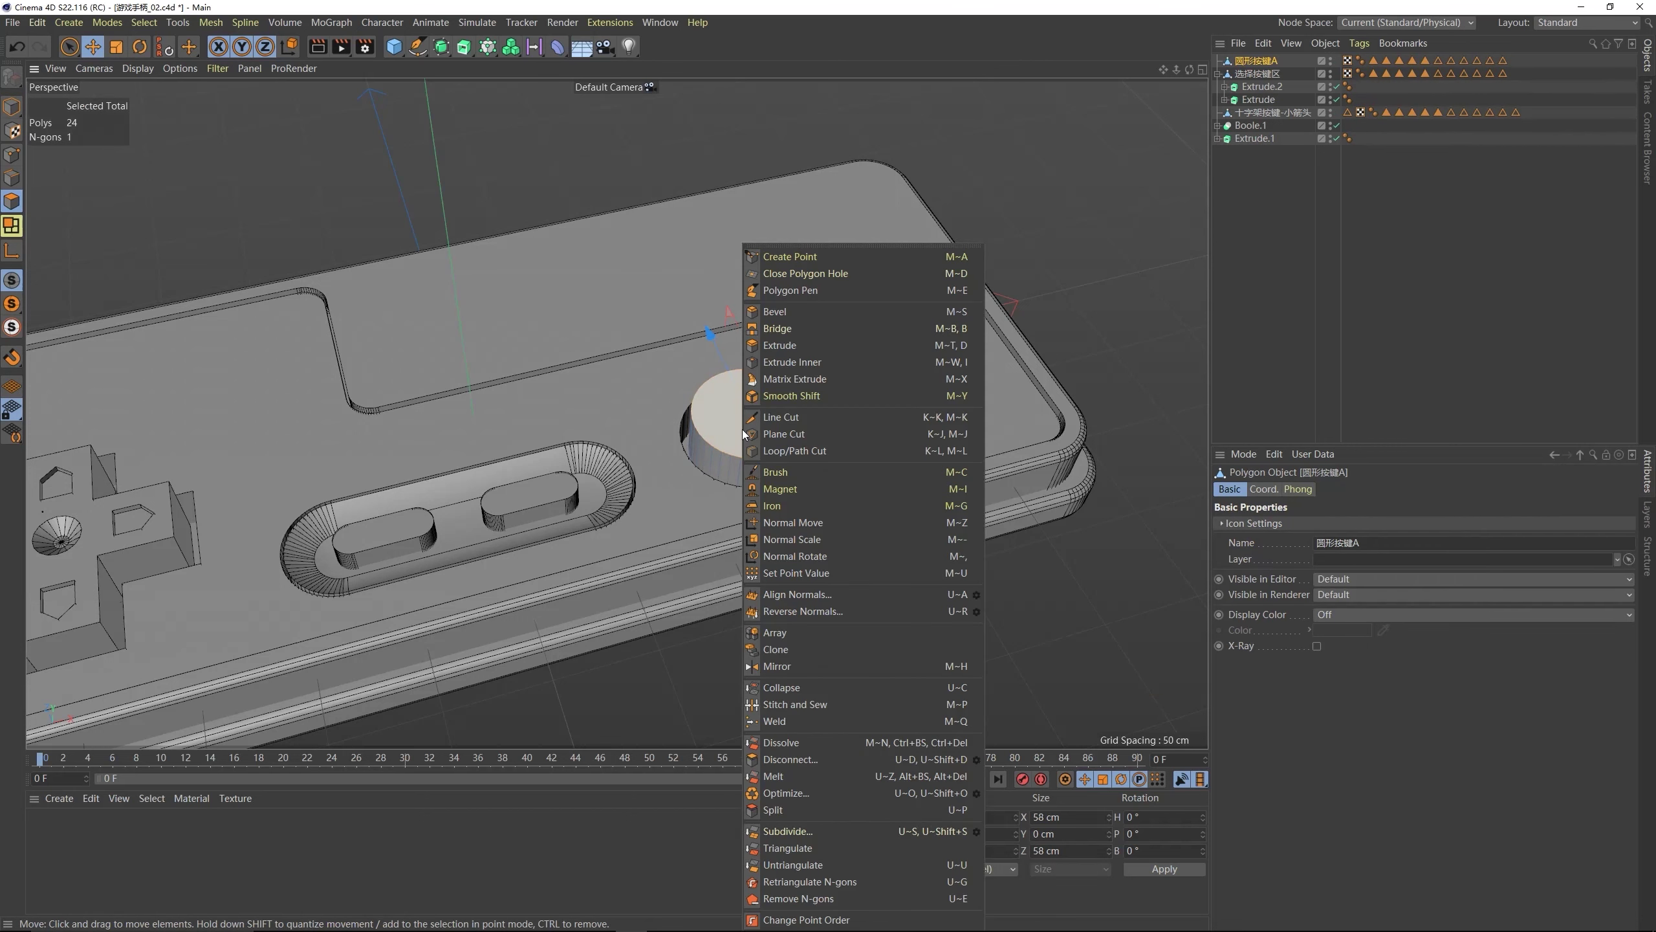
pyautogui.click(790, 363)
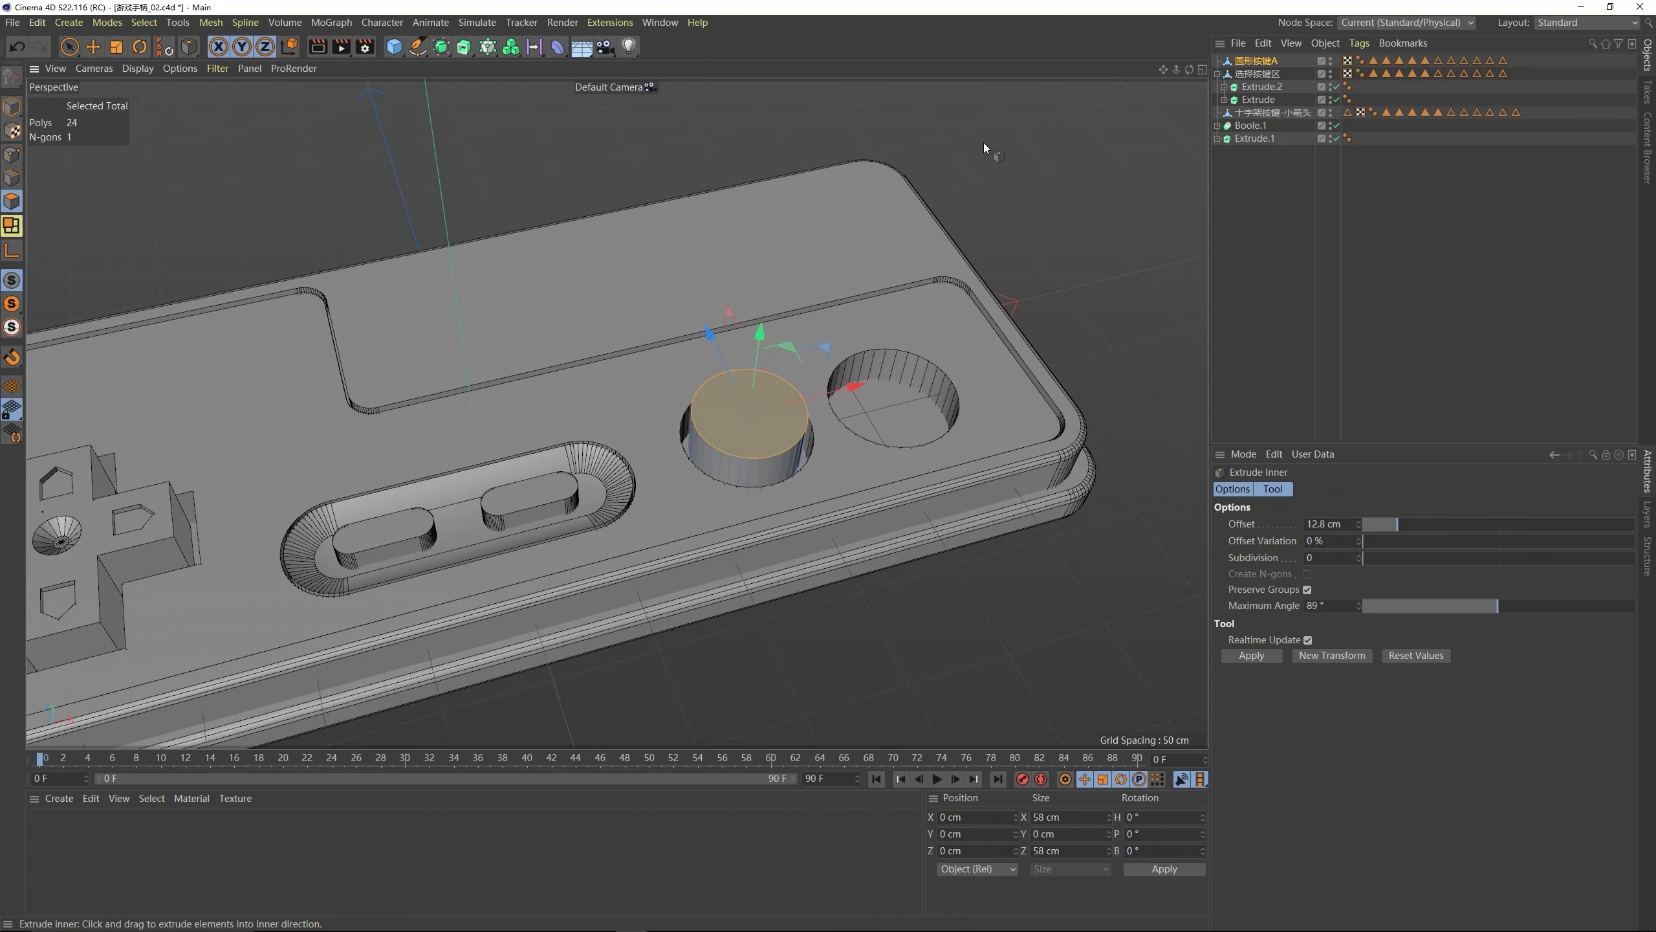
pyautogui.moveTo(983, 142); pyautogui.dragTo(945, 144)
pyautogui.keyDown('alt'); pyautogui.moveTo(802, 292); pyautogui.dragTo(763, 319); pyautogui.keyUp('alt')
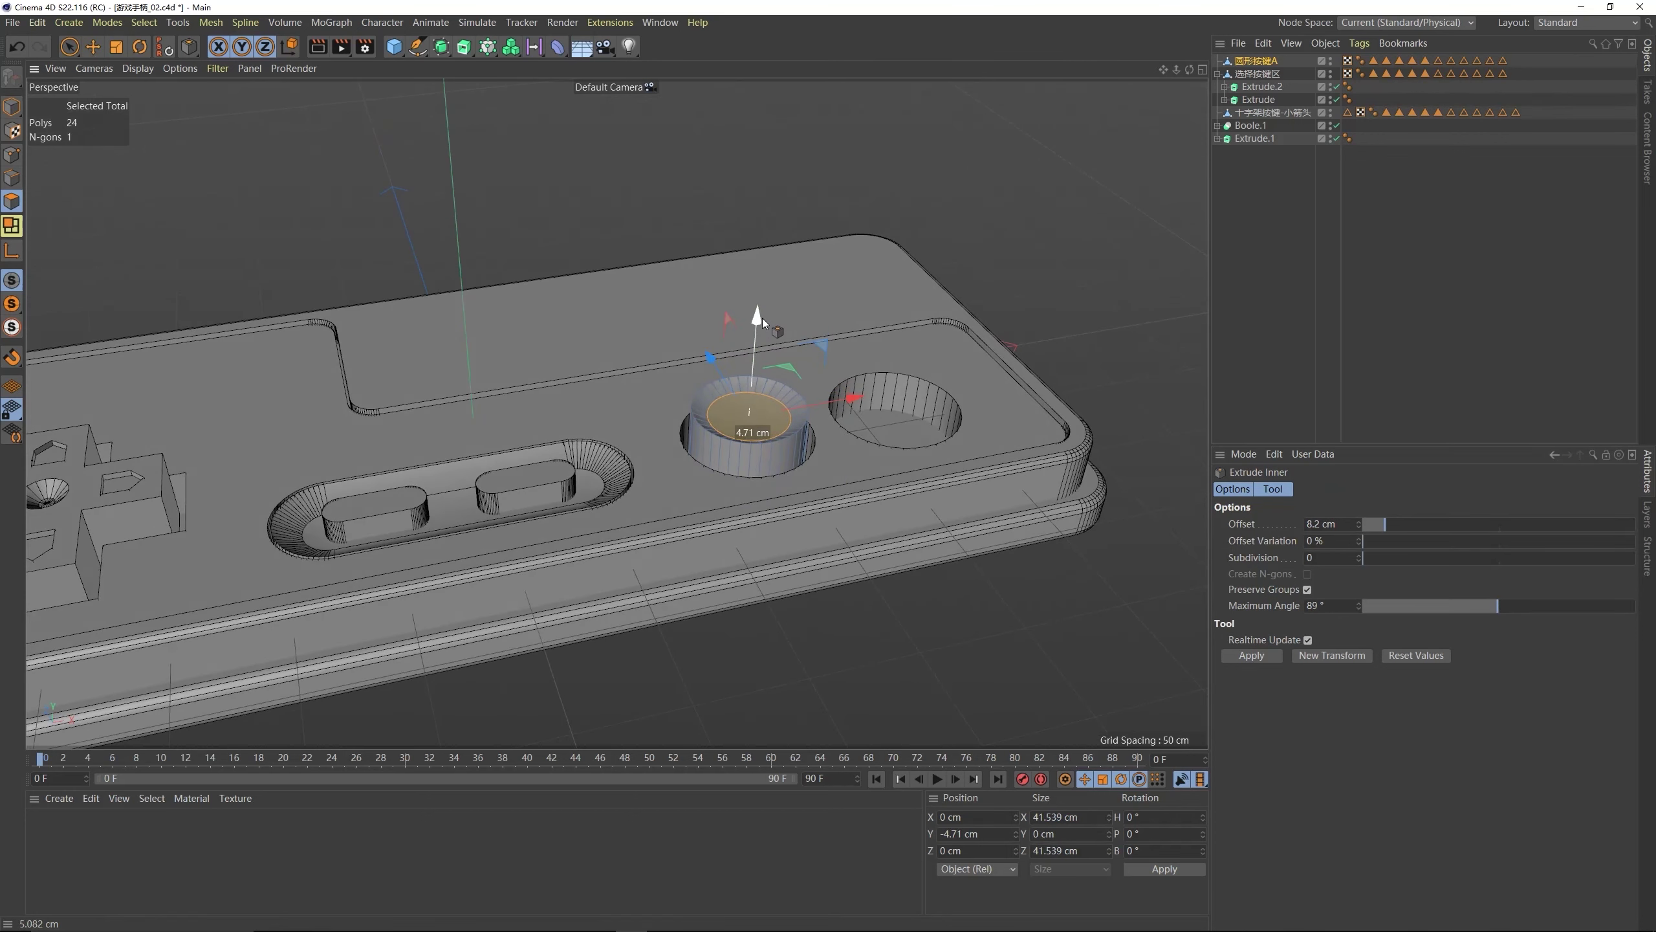
pyautogui.click(1022, 282)
pyautogui.keyDown('alt'); pyautogui.moveTo(775, 433); pyautogui.dragTo(751, 482); pyautogui.keyUp('alt')
pyautogui.press('e')
# - Duplicate button A, rename the copy 圆形按键B, and move it right
pyautogui.click(1253, 62)
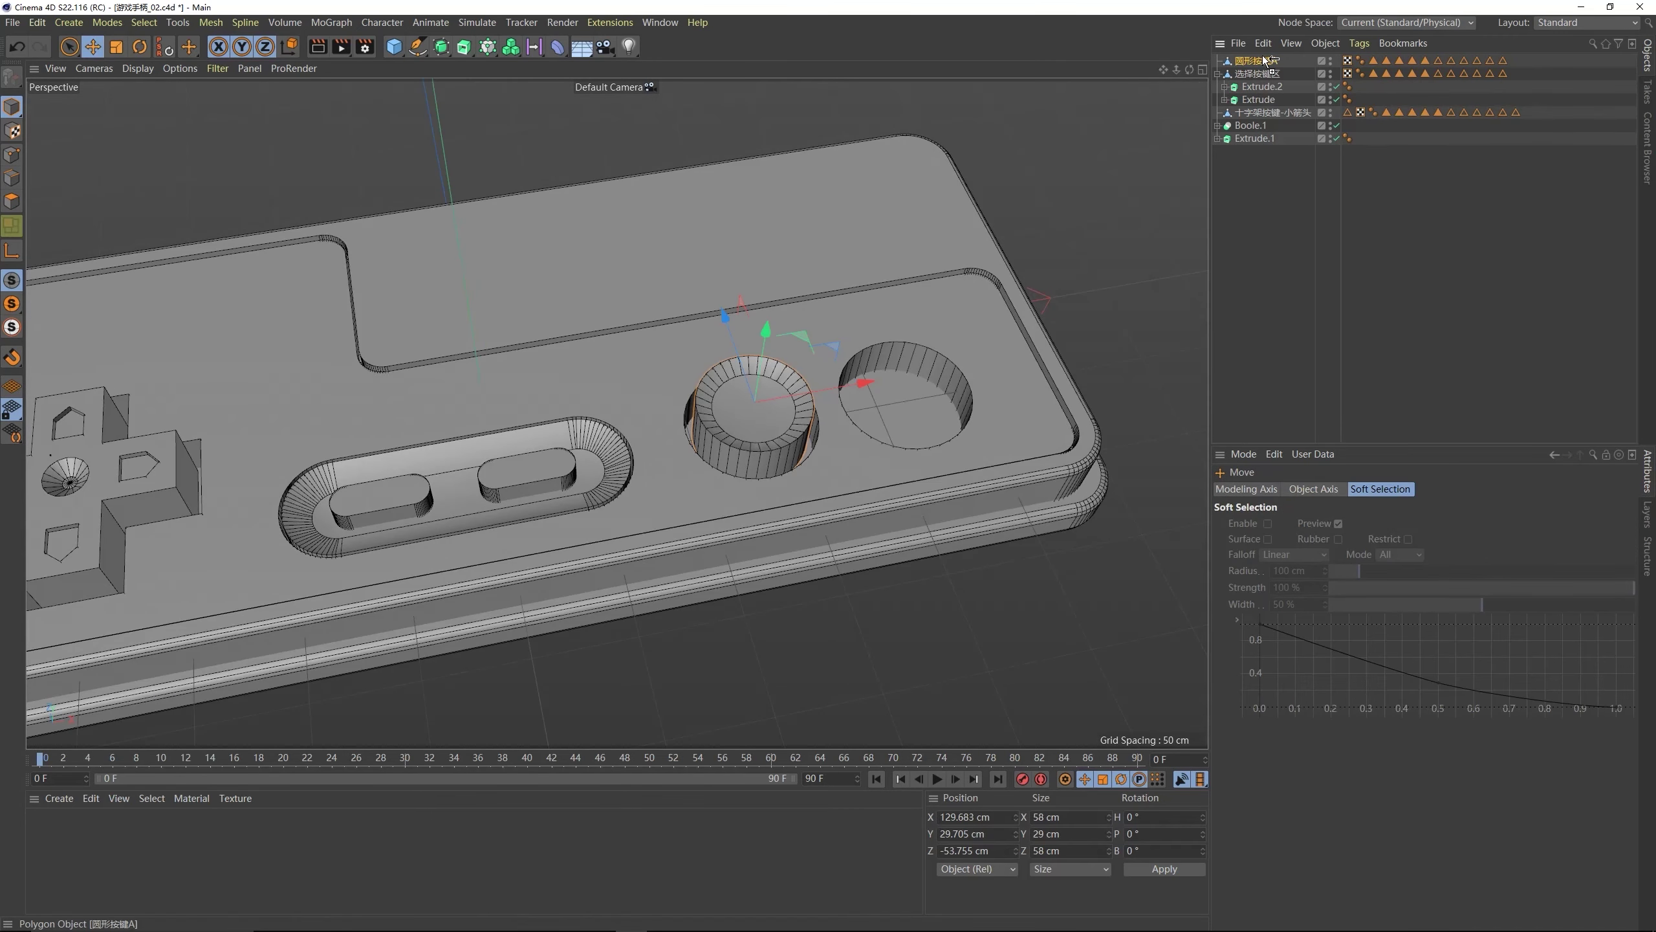
pyautogui.click(1264, 61)
pyautogui.hotkey('ctrl', 'c')
pyautogui.hotkey('ctrl', 'v')
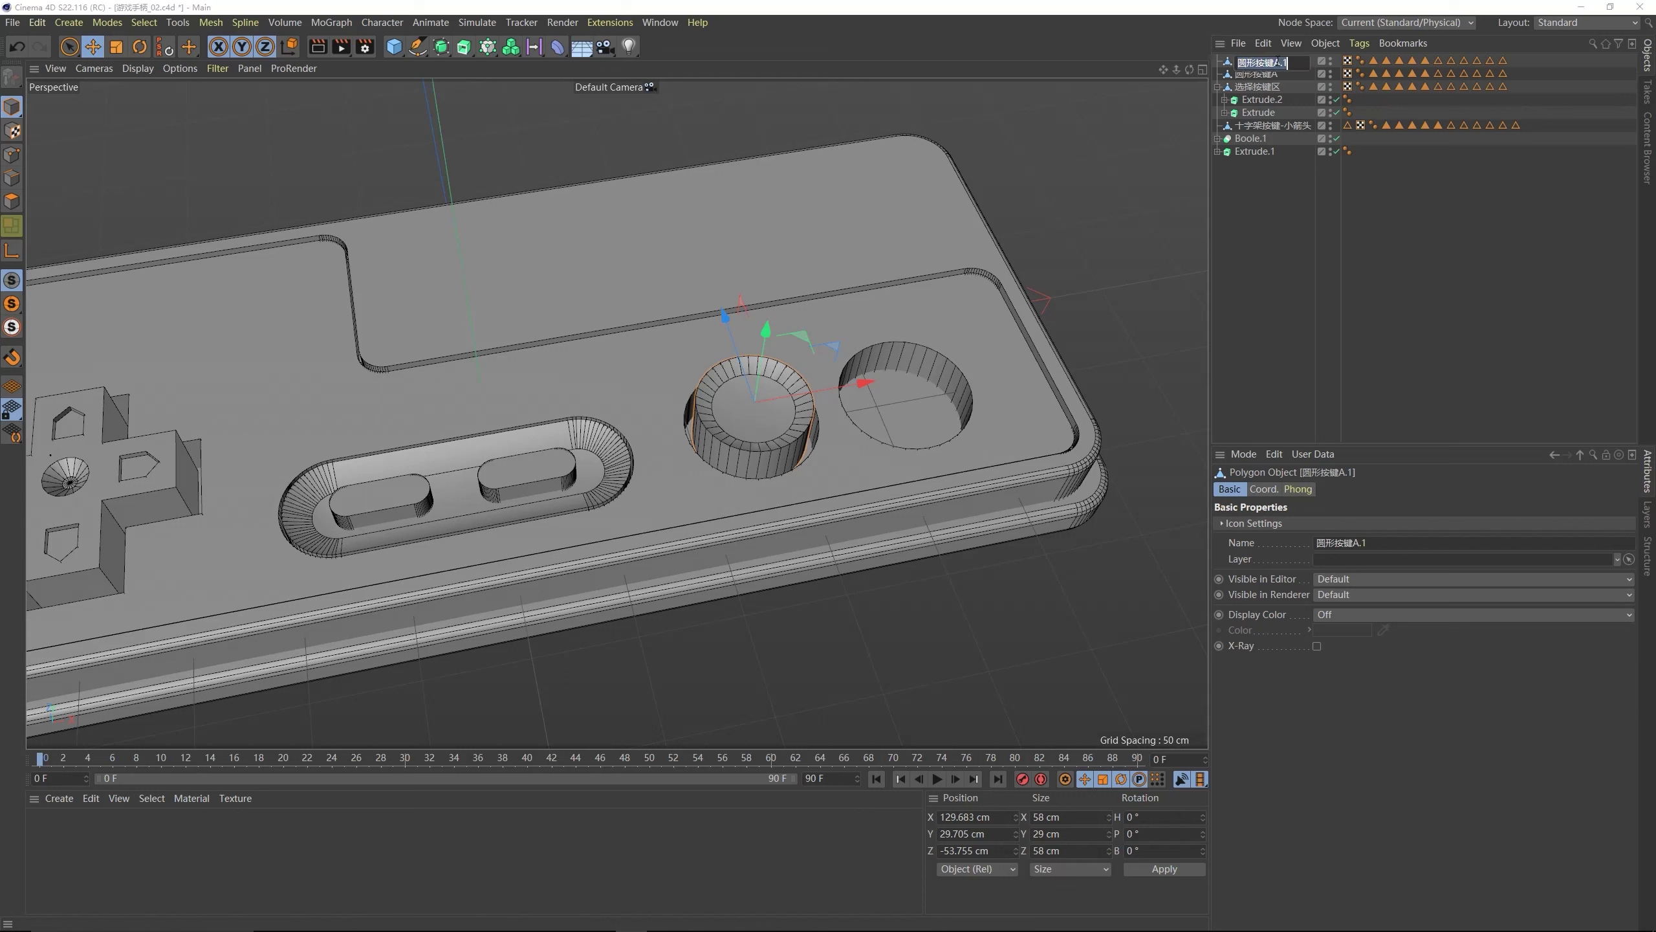
pyautogui.doubleClick(1273, 63)
pyautogui.press('Return')
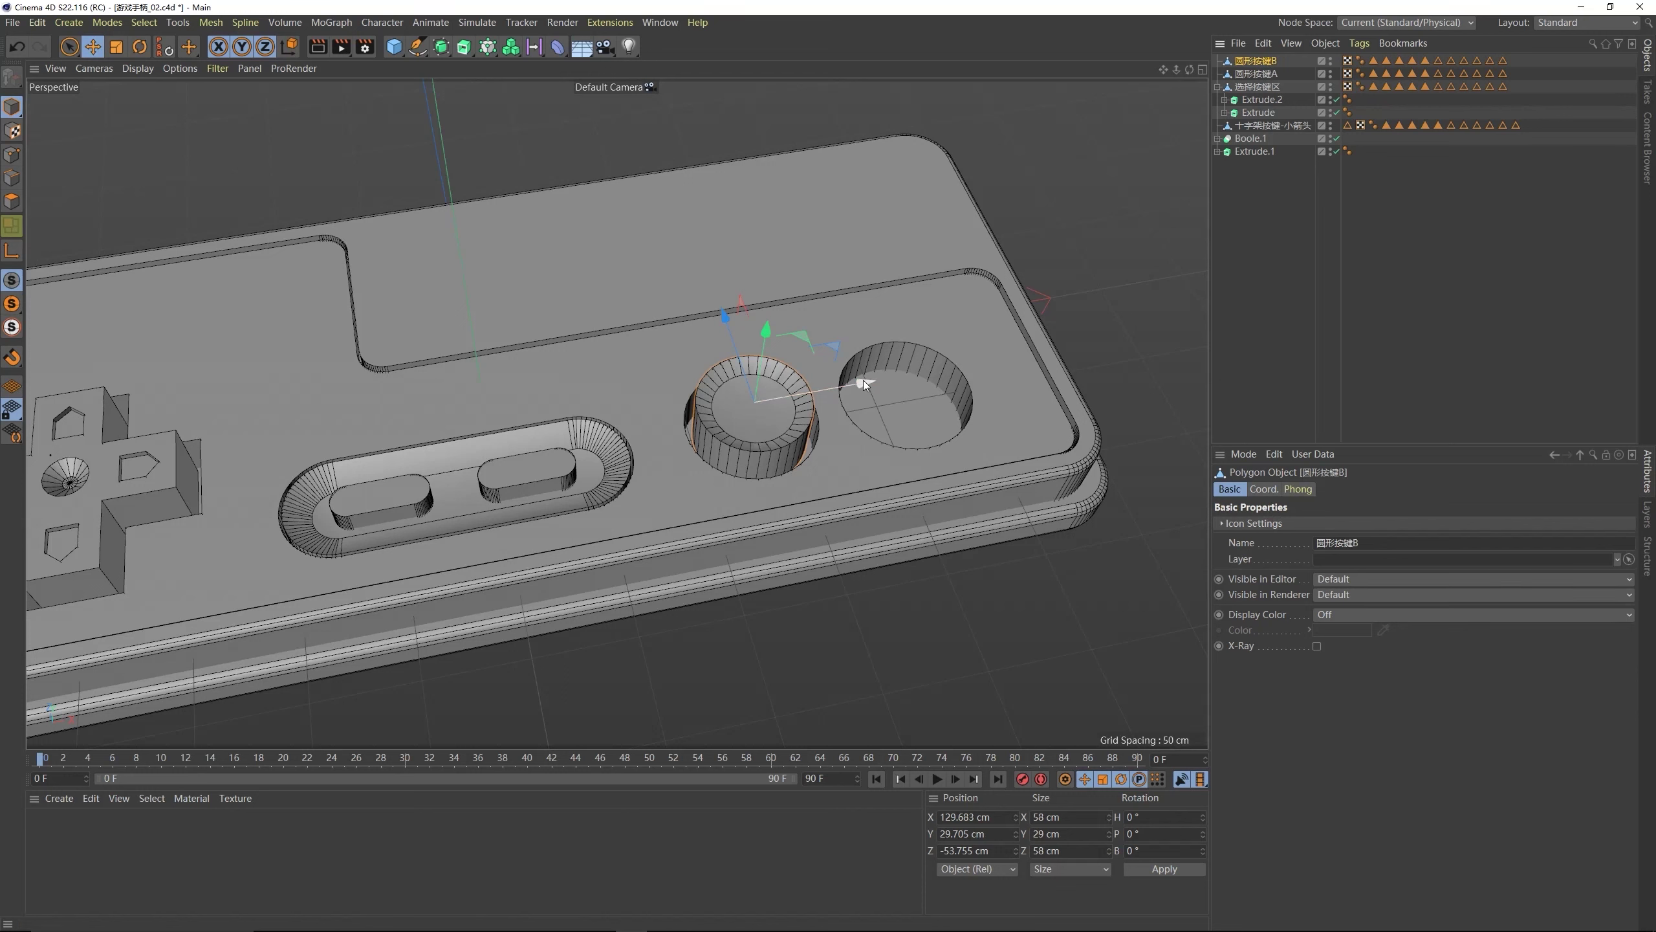
pyautogui.moveTo(863, 380); pyautogui.dragTo(975, 369)
# - Center 圆形按键B in the right-hand round hole using the top view and reference photo
pyautogui.middleClick(971, 368)
pyautogui.middleClick(867, 233)
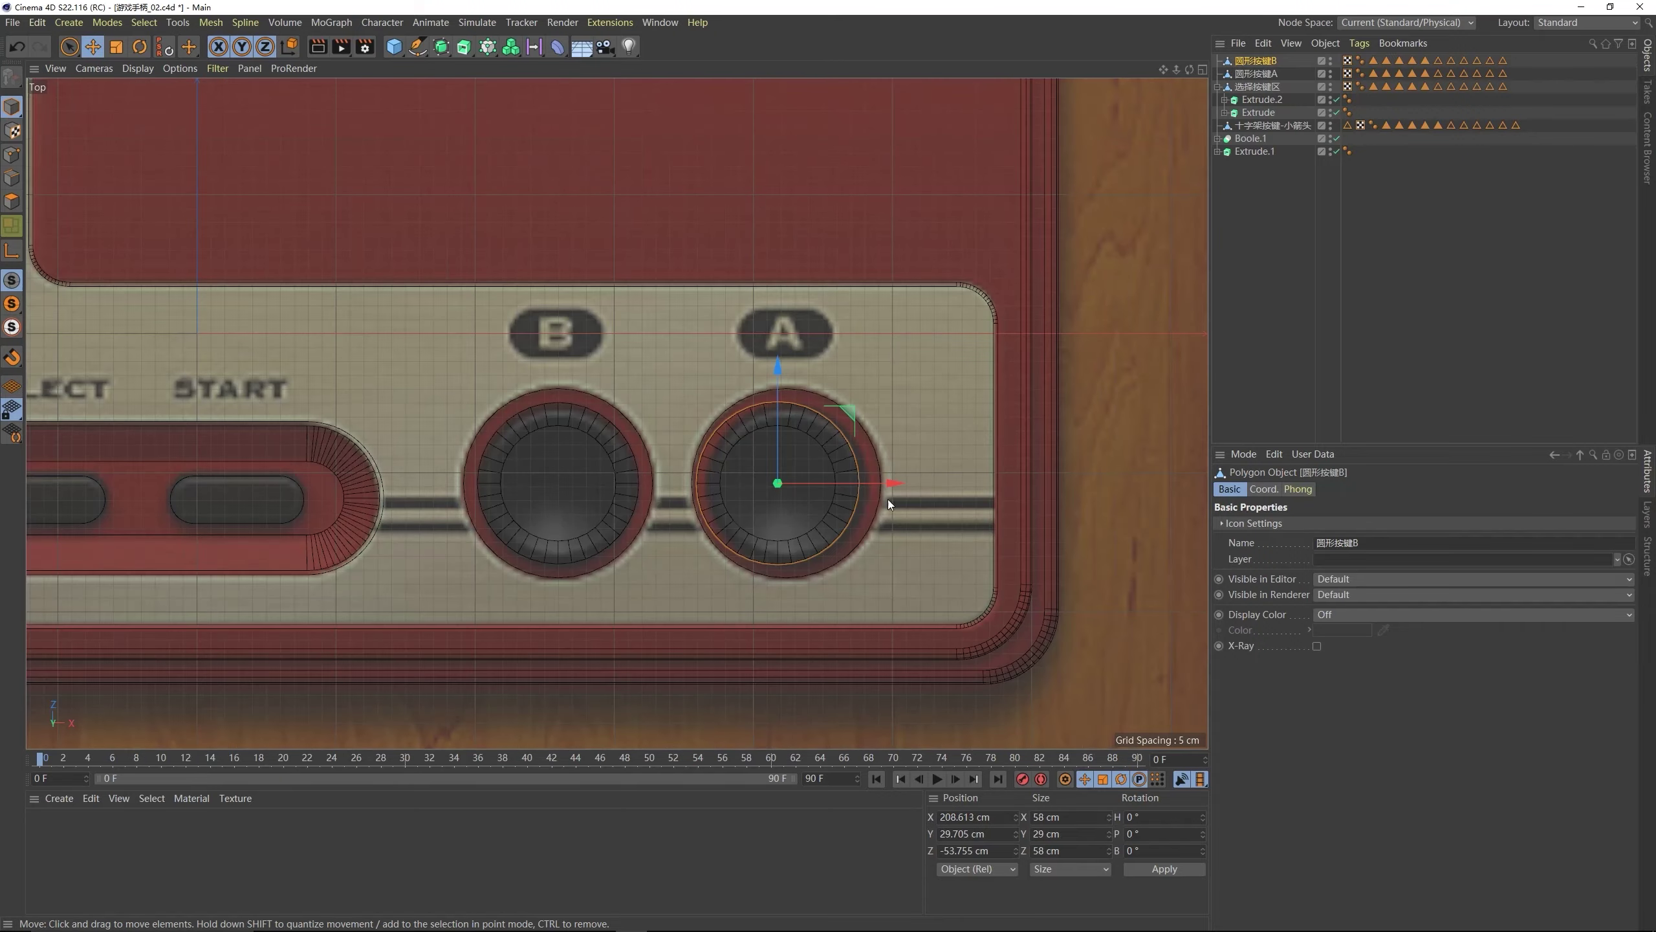
pyautogui.moveTo(875, 484); pyautogui.dragTo(884, 484)
pyautogui.middleClick(810, 443)
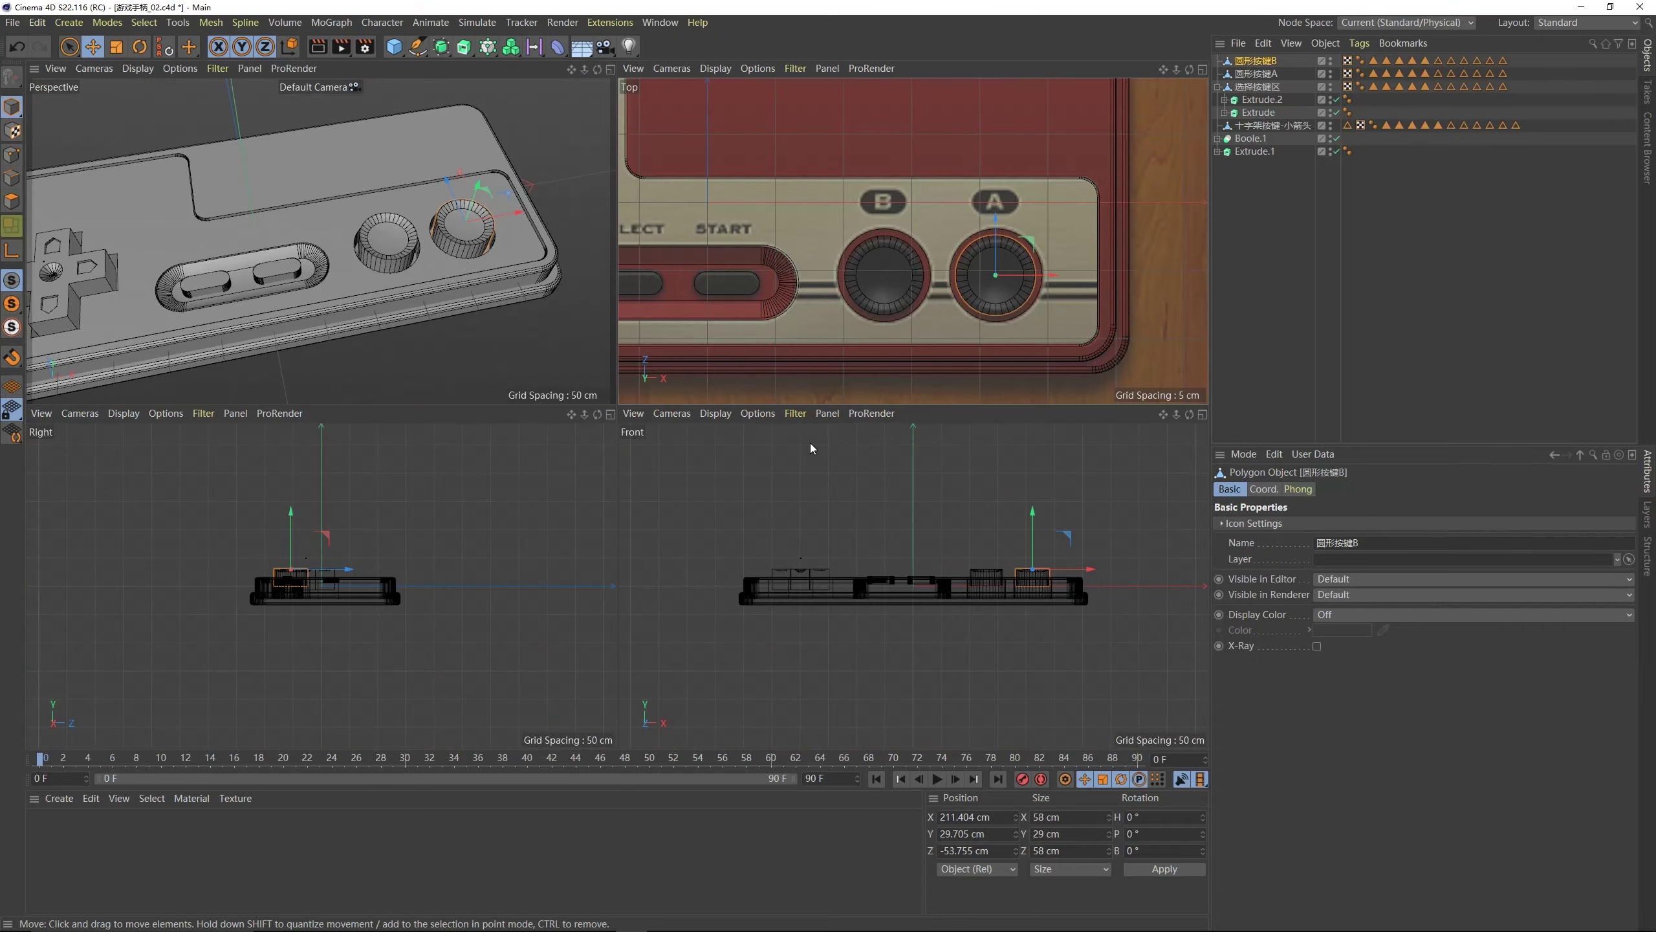
pyautogui.middleClick(603, 363)
pyautogui.keyDown('alt'); pyautogui.moveTo(603, 363); pyautogui.dragTo(670, 450); pyautogui.keyUp('alt')
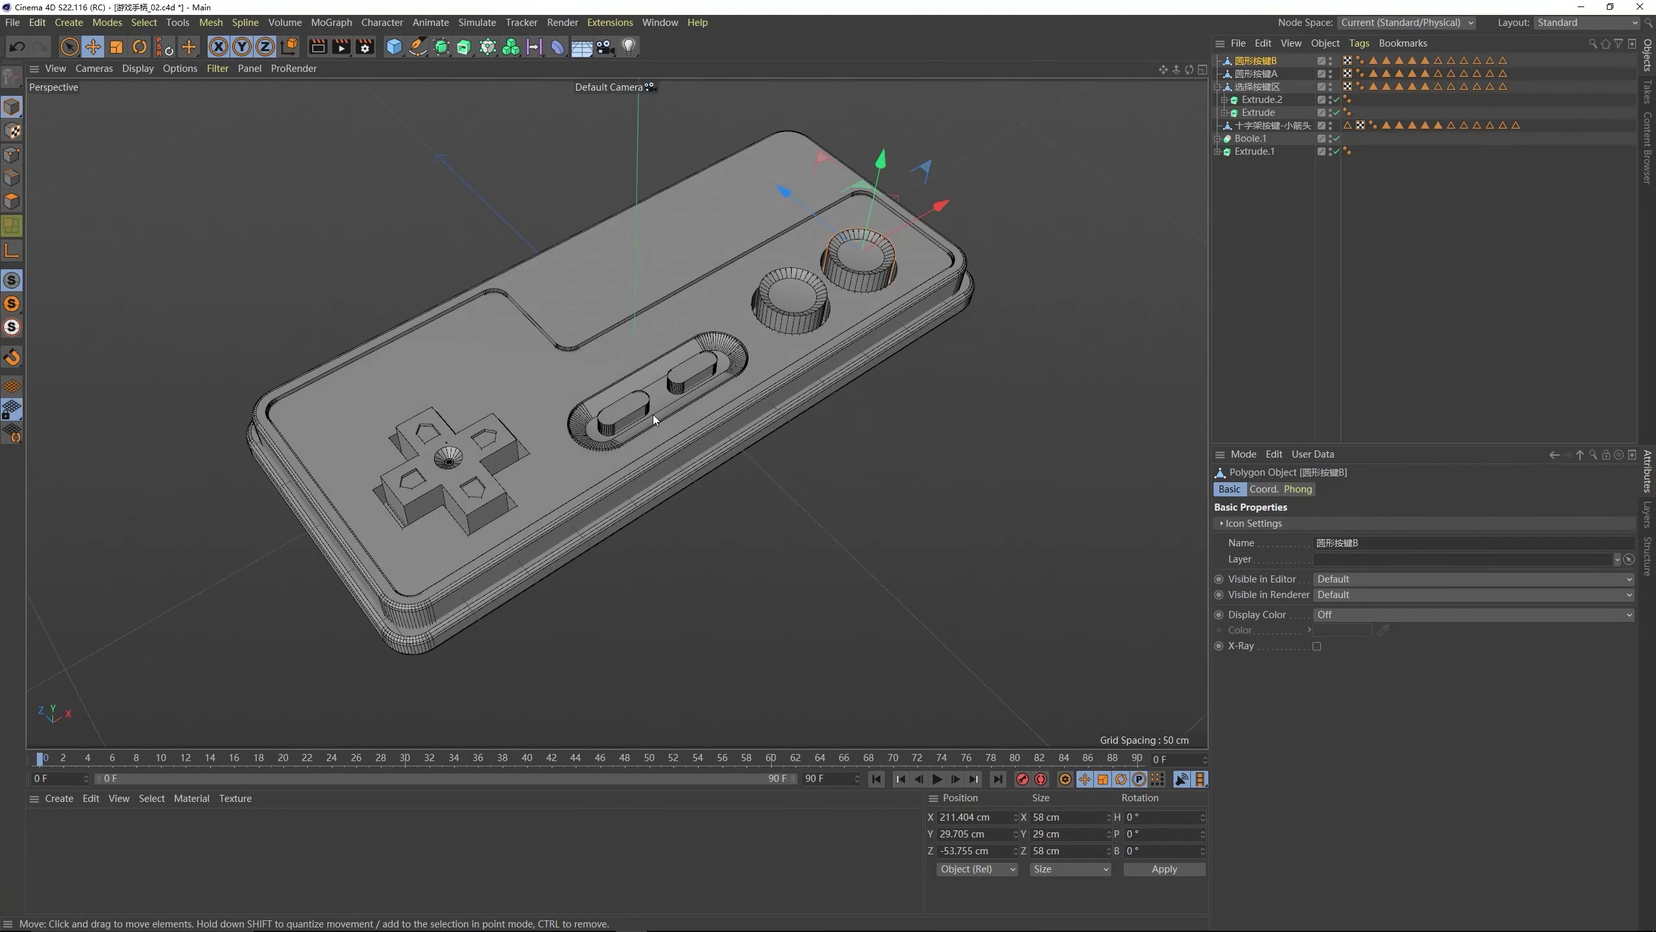
pyautogui.press('F2')
pyautogui.keyDown('alt'); pyautogui.moveTo(737, 415); pyautogui.dragTo(911, 431, button='middle'); pyautogui.keyUp('alt')
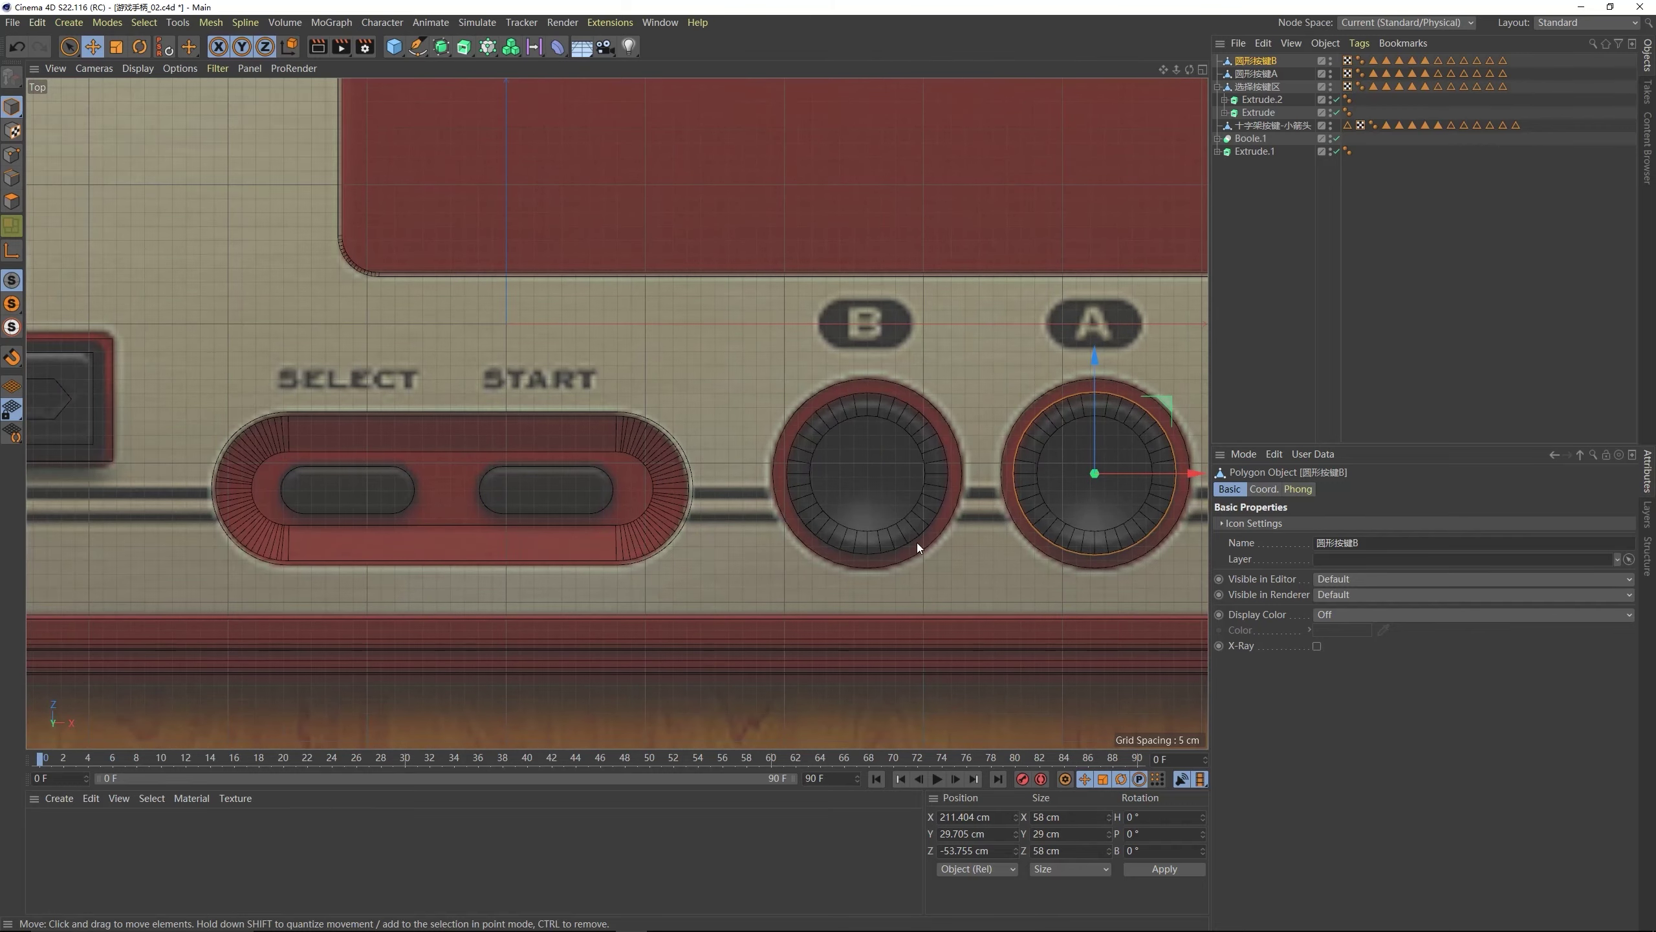
pyautogui.hotkey('alt', 'Tab')
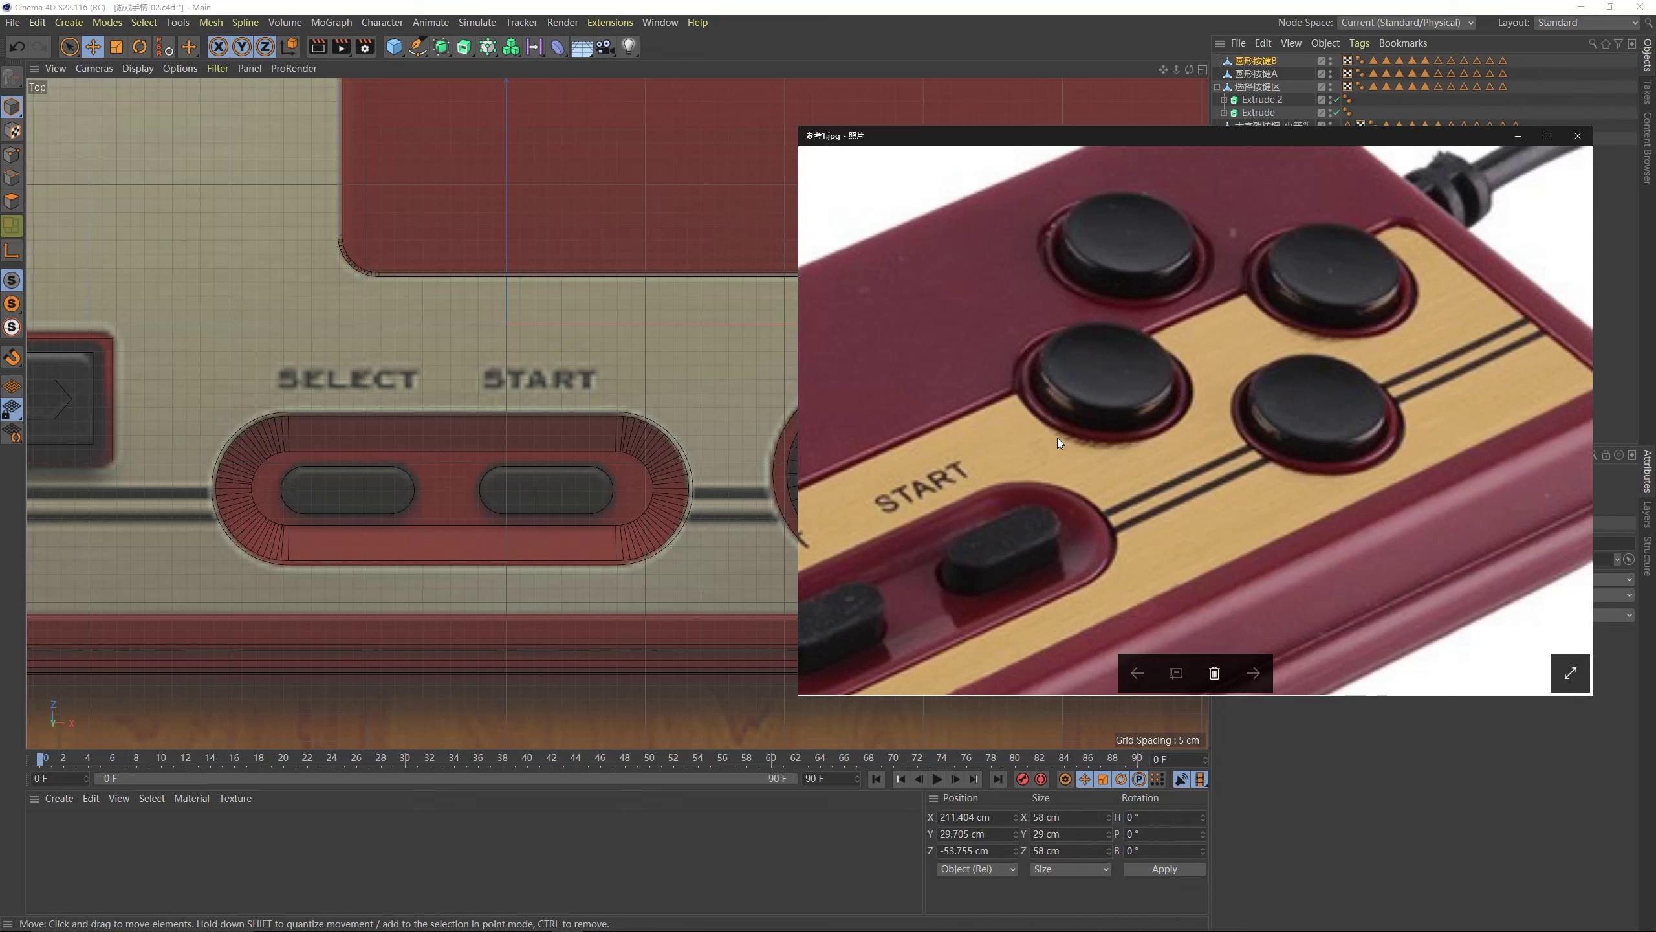
pyautogui.click(763, 312)
# - Ctrl-drag the Circle under 圆形按键A to the top of the Object Manager
pyautogui.hotkey('alt', 'Tab')
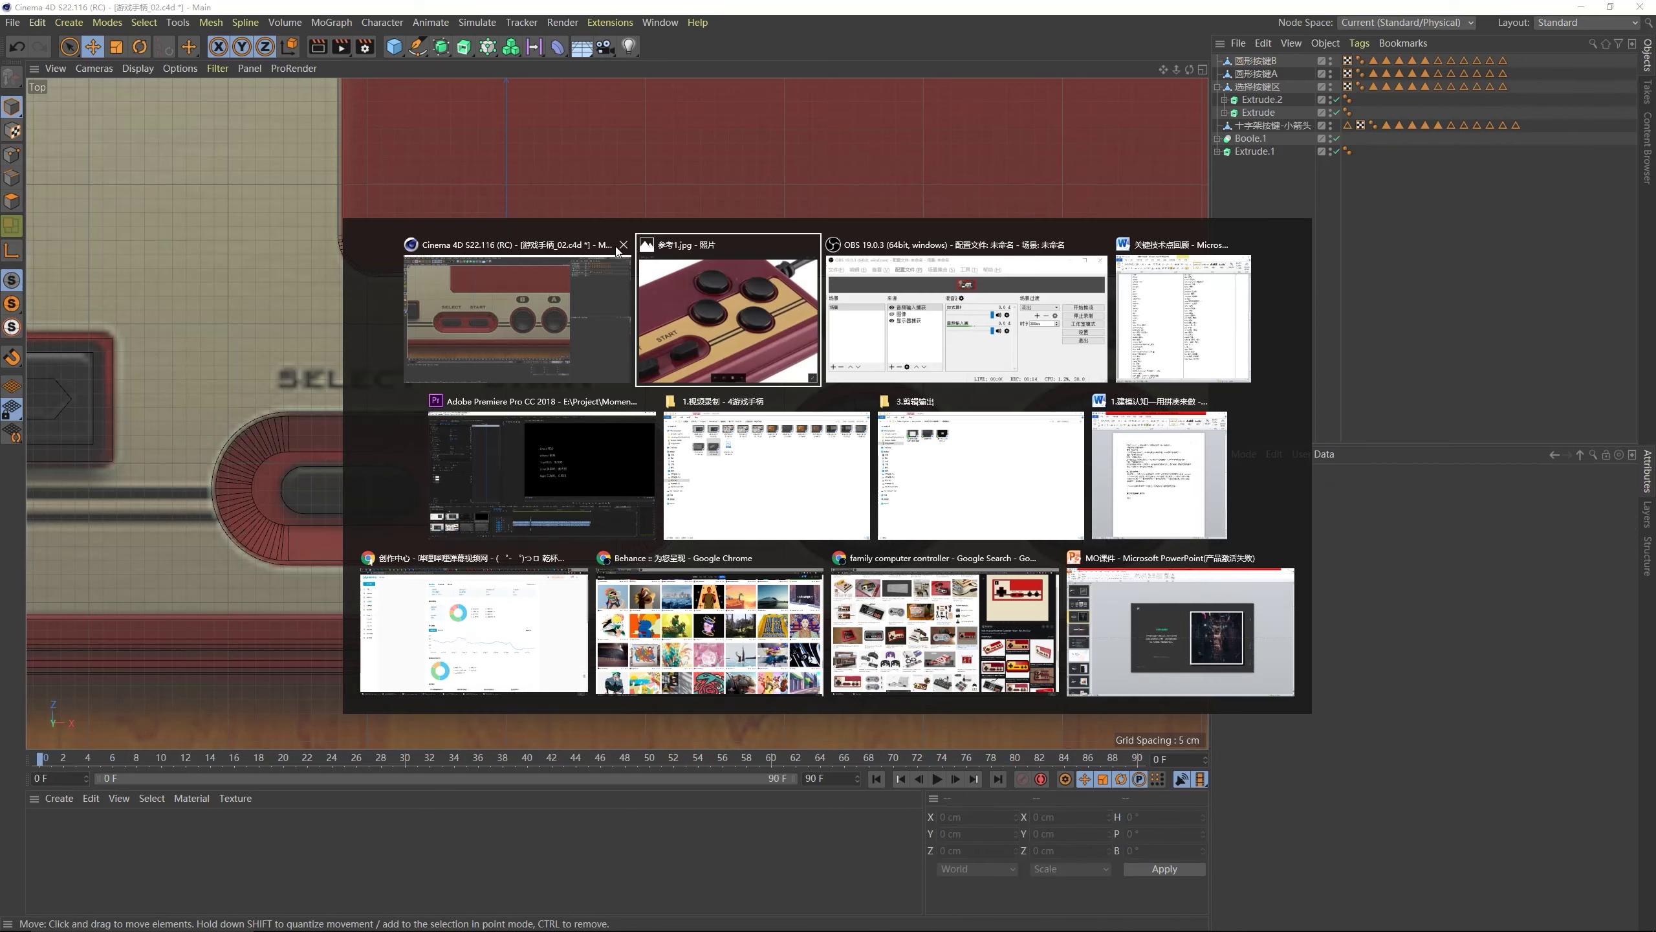
pyautogui.click(619, 307)
pyautogui.press('F5')
pyautogui.press('F1')
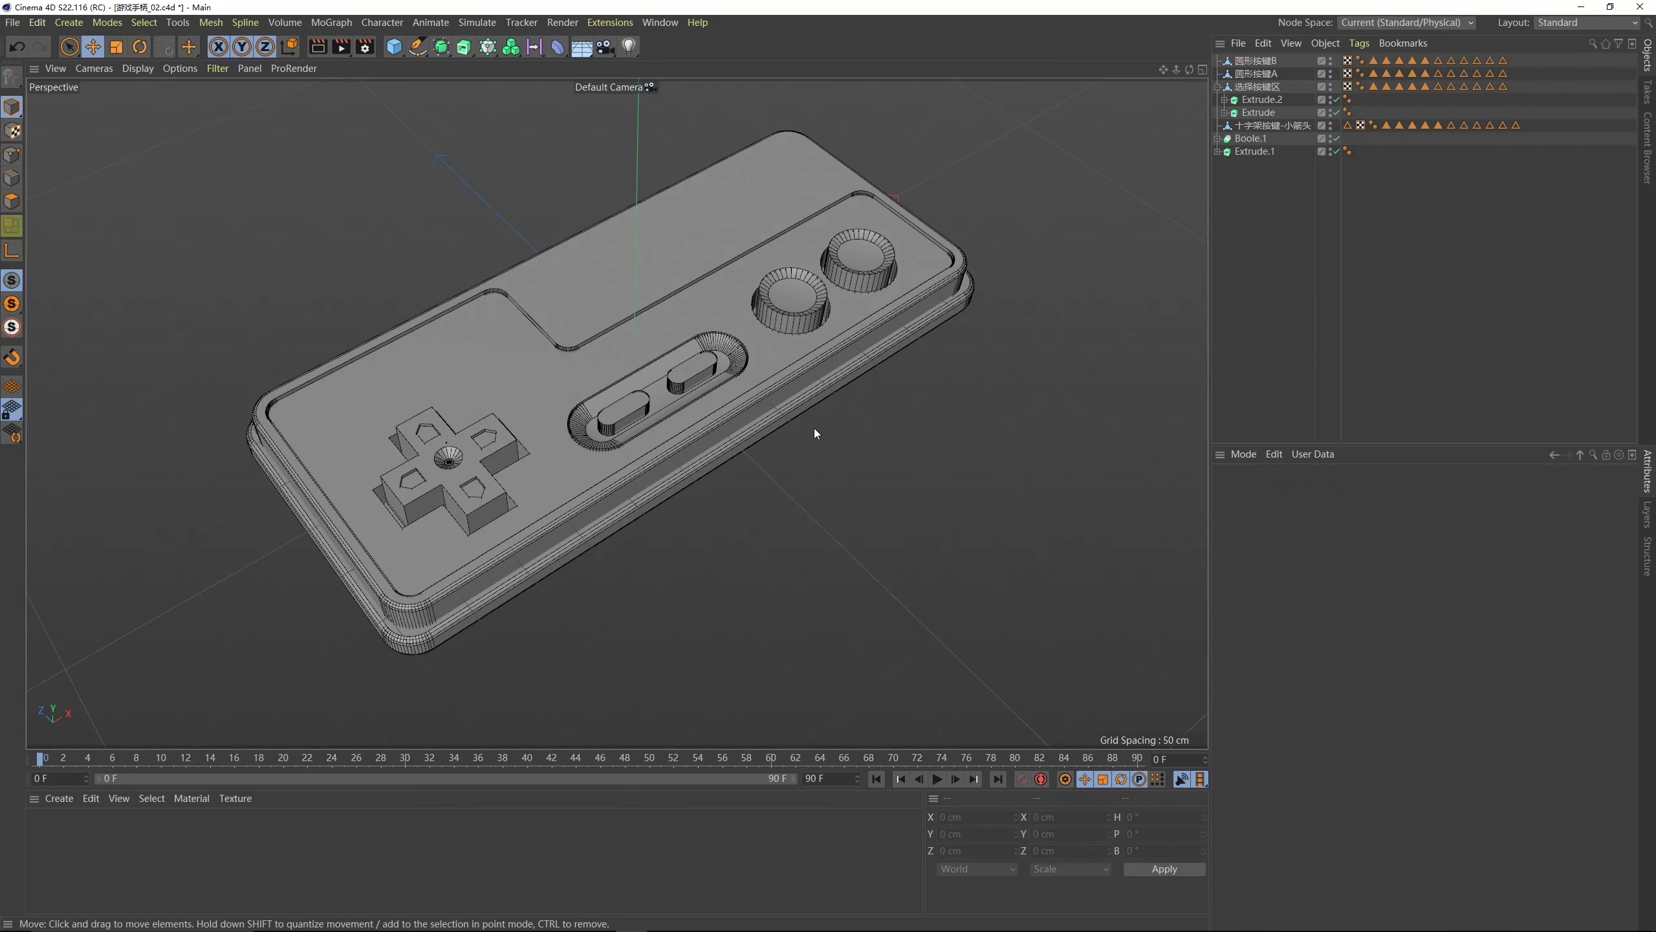
pyautogui.scroll(5, 764, 361)
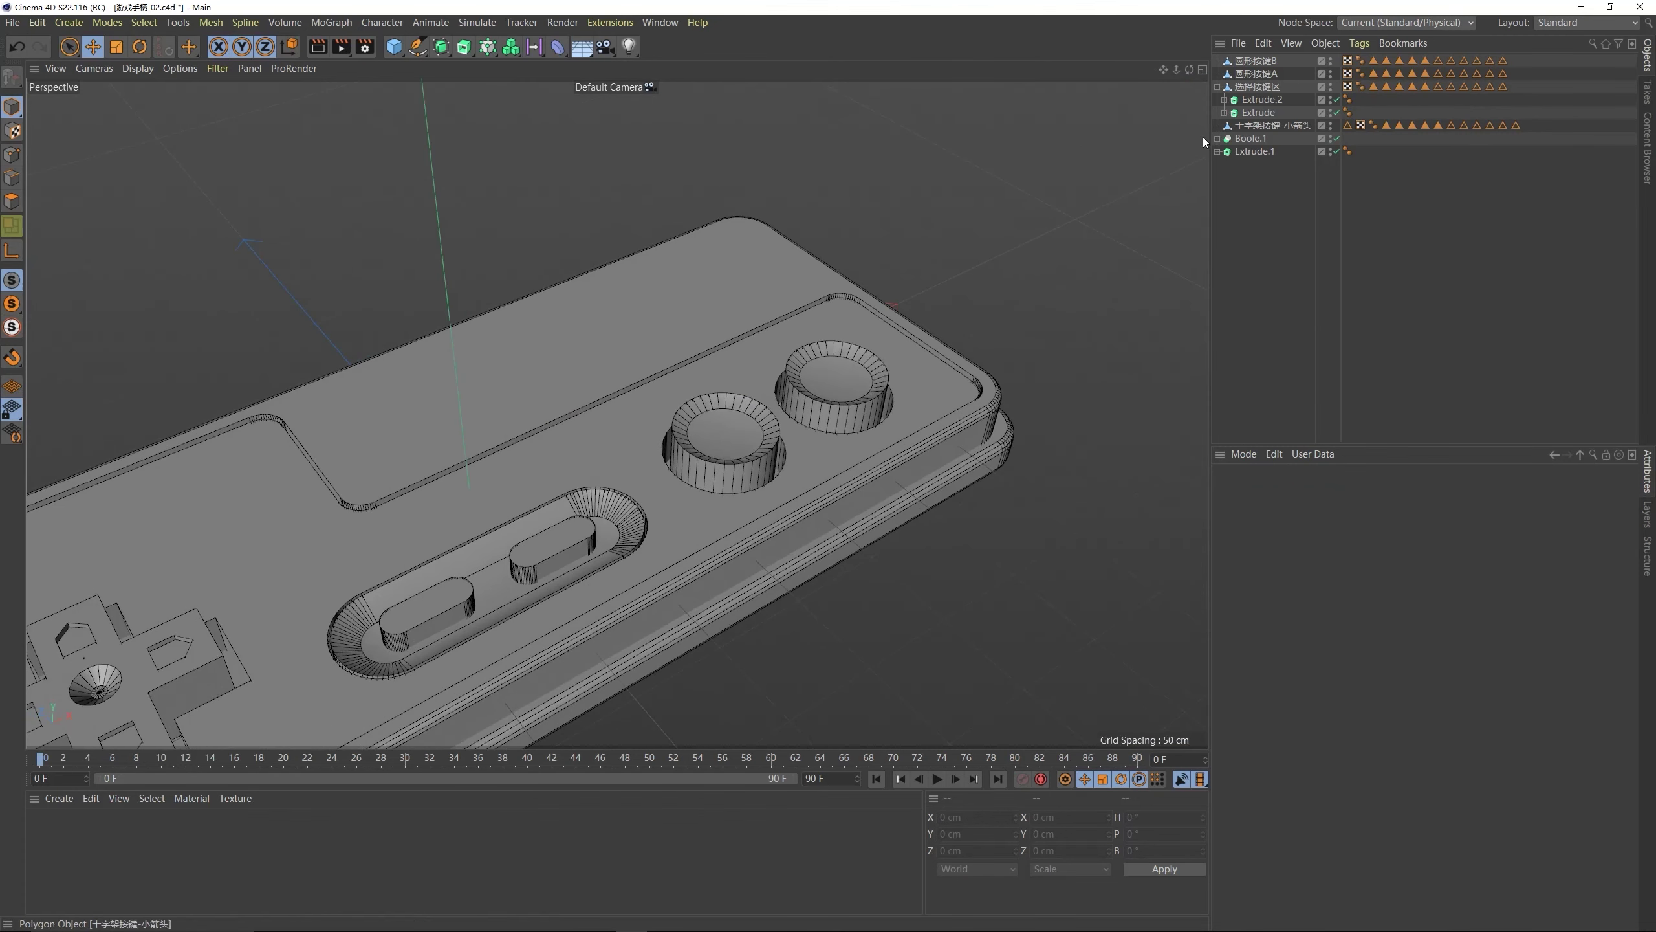
pyautogui.click(1217, 139)
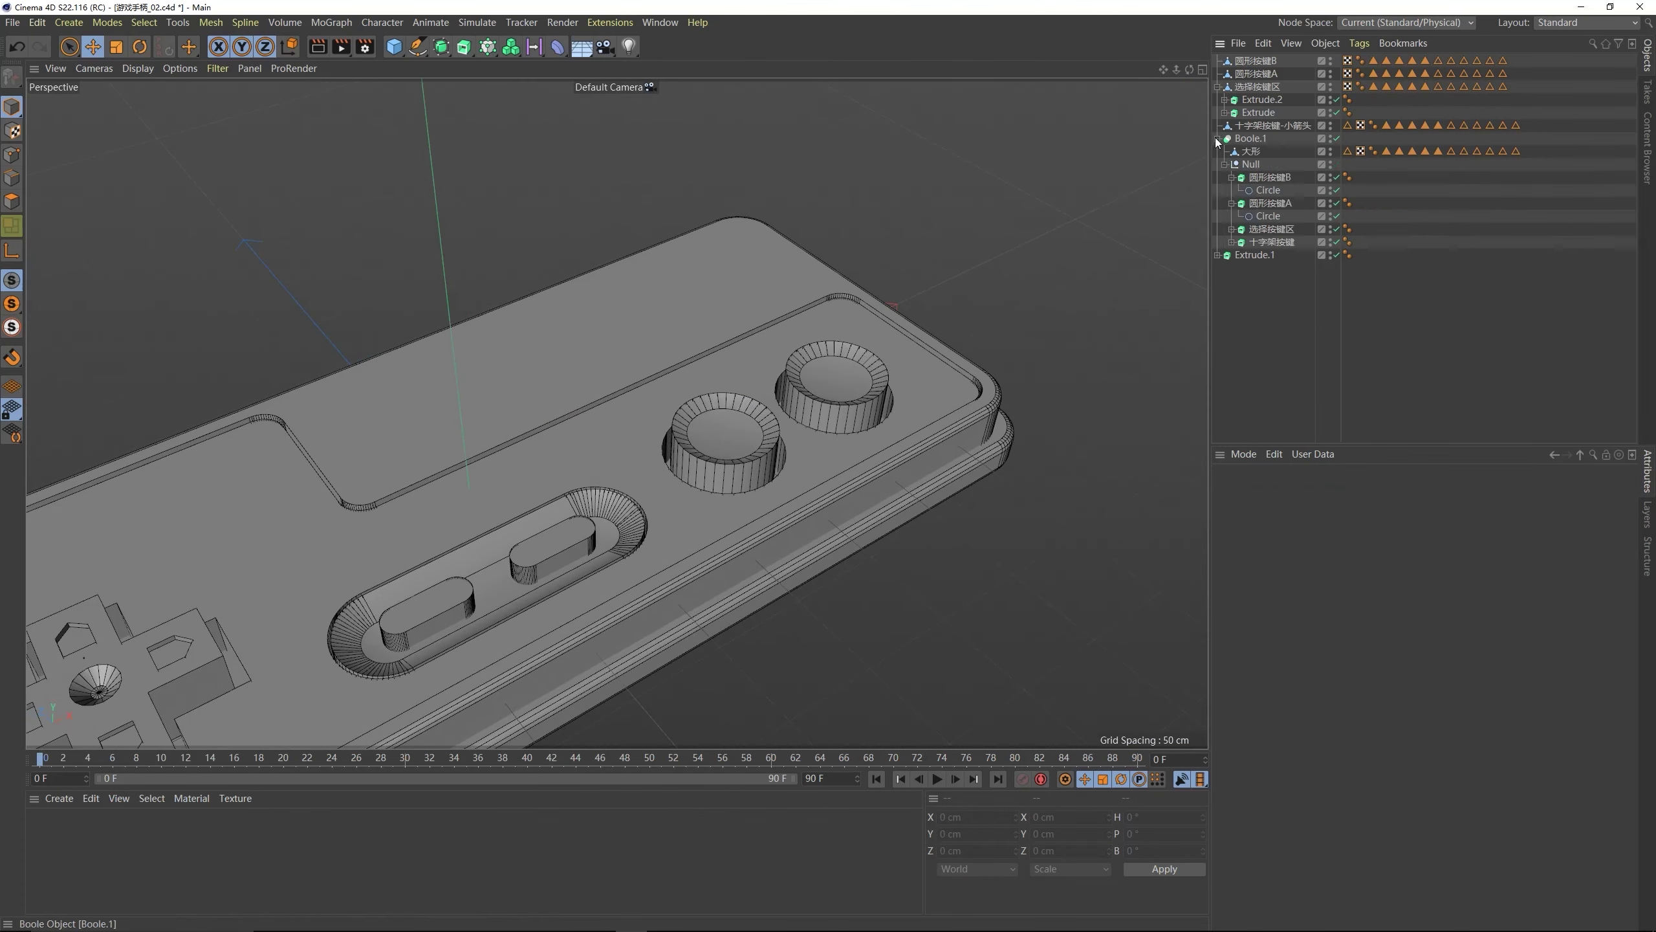
pyautogui.click(1246, 140)
pyautogui.click(1270, 203)
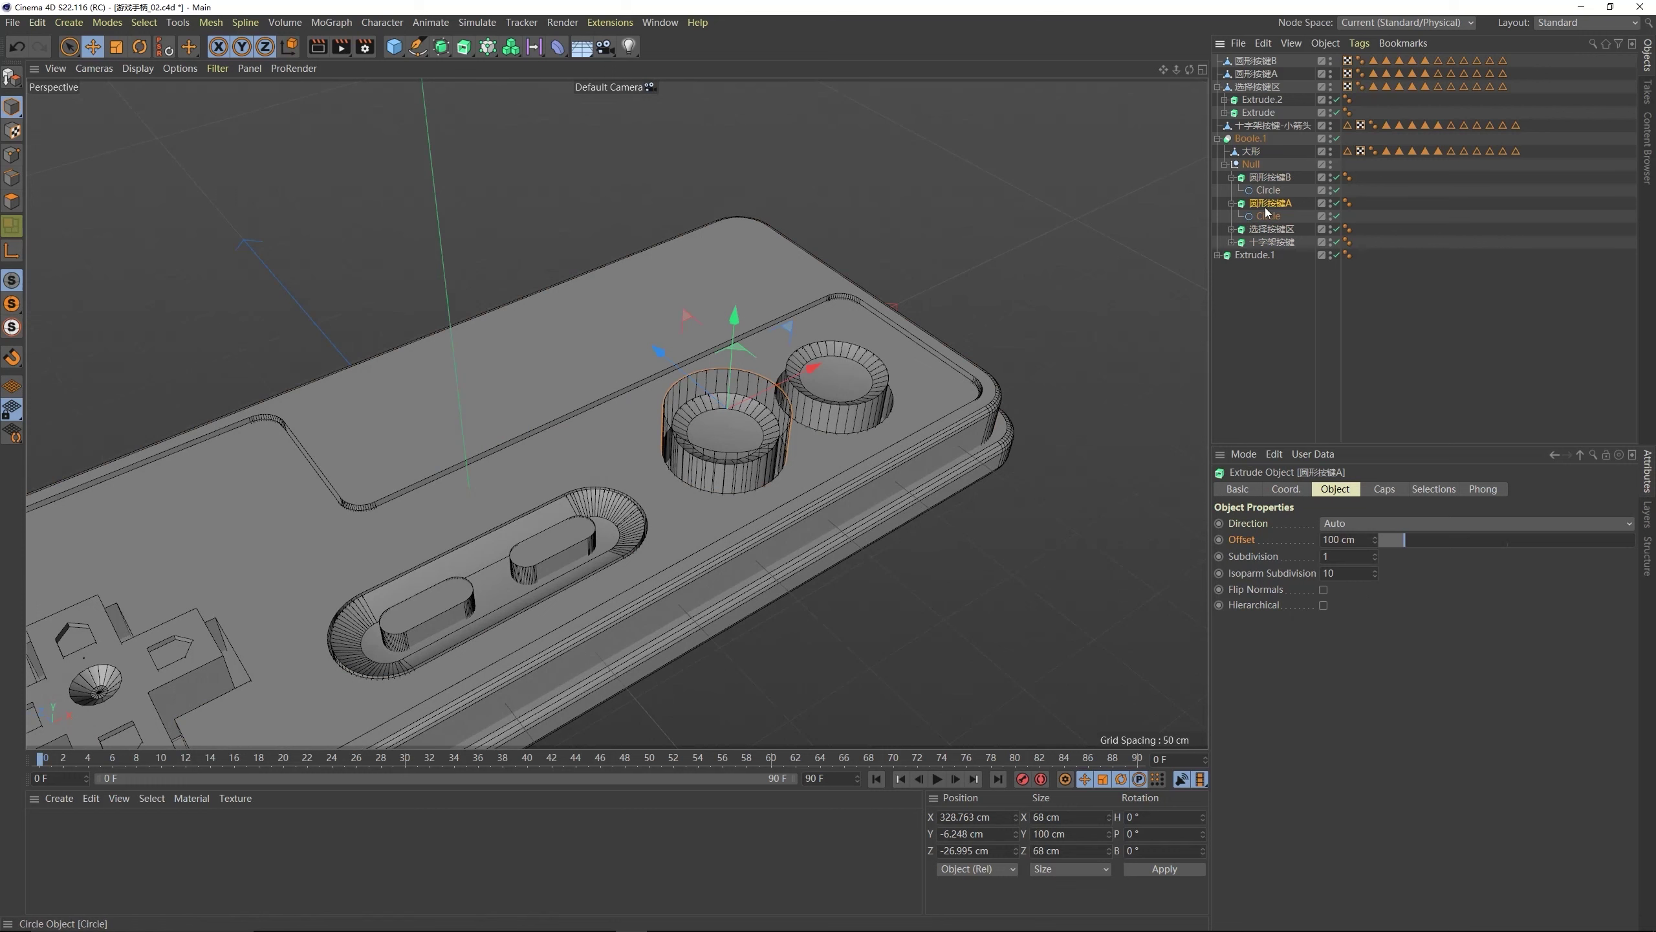
pyautogui.click(1269, 216)
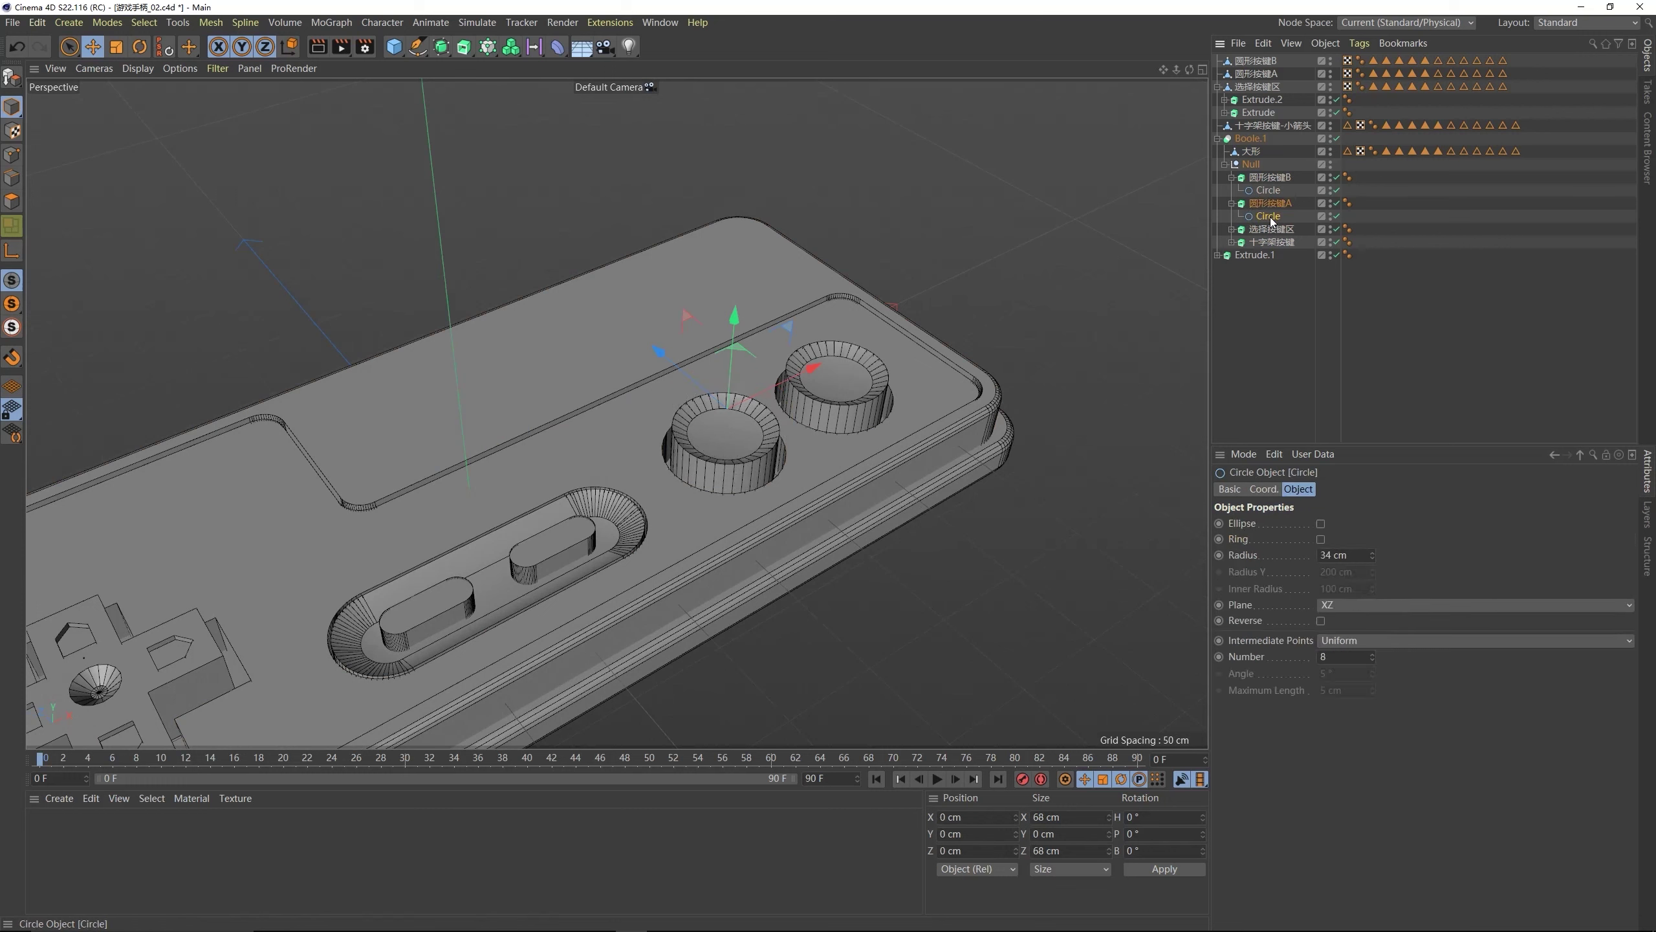
pyautogui.keyDown('ctrl'); pyautogui.moveTo(1261, 194); pyautogui.dragTo(1271, 59); pyautogui.keyUp('ctrl')
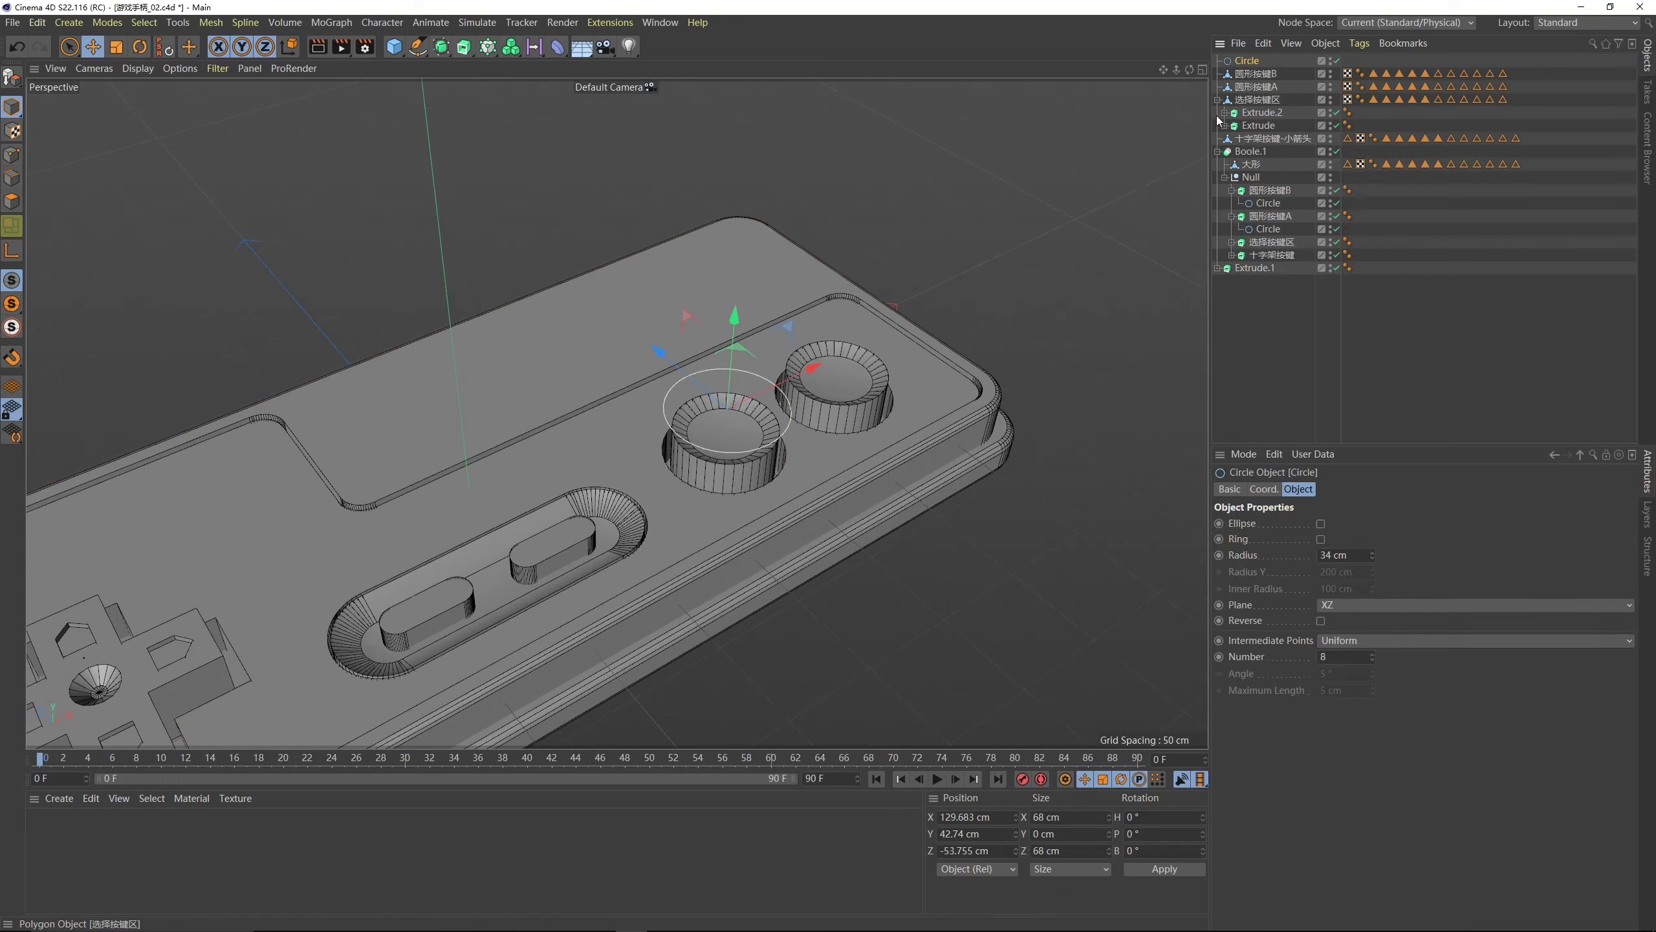
# - Set the copied circle's radius to 32 cm
pyautogui.click(1217, 151)
pyautogui.keyDown('alt'); pyautogui.moveTo(678, 392); pyautogui.dragTo(683, 496); pyautogui.keyUp('alt')
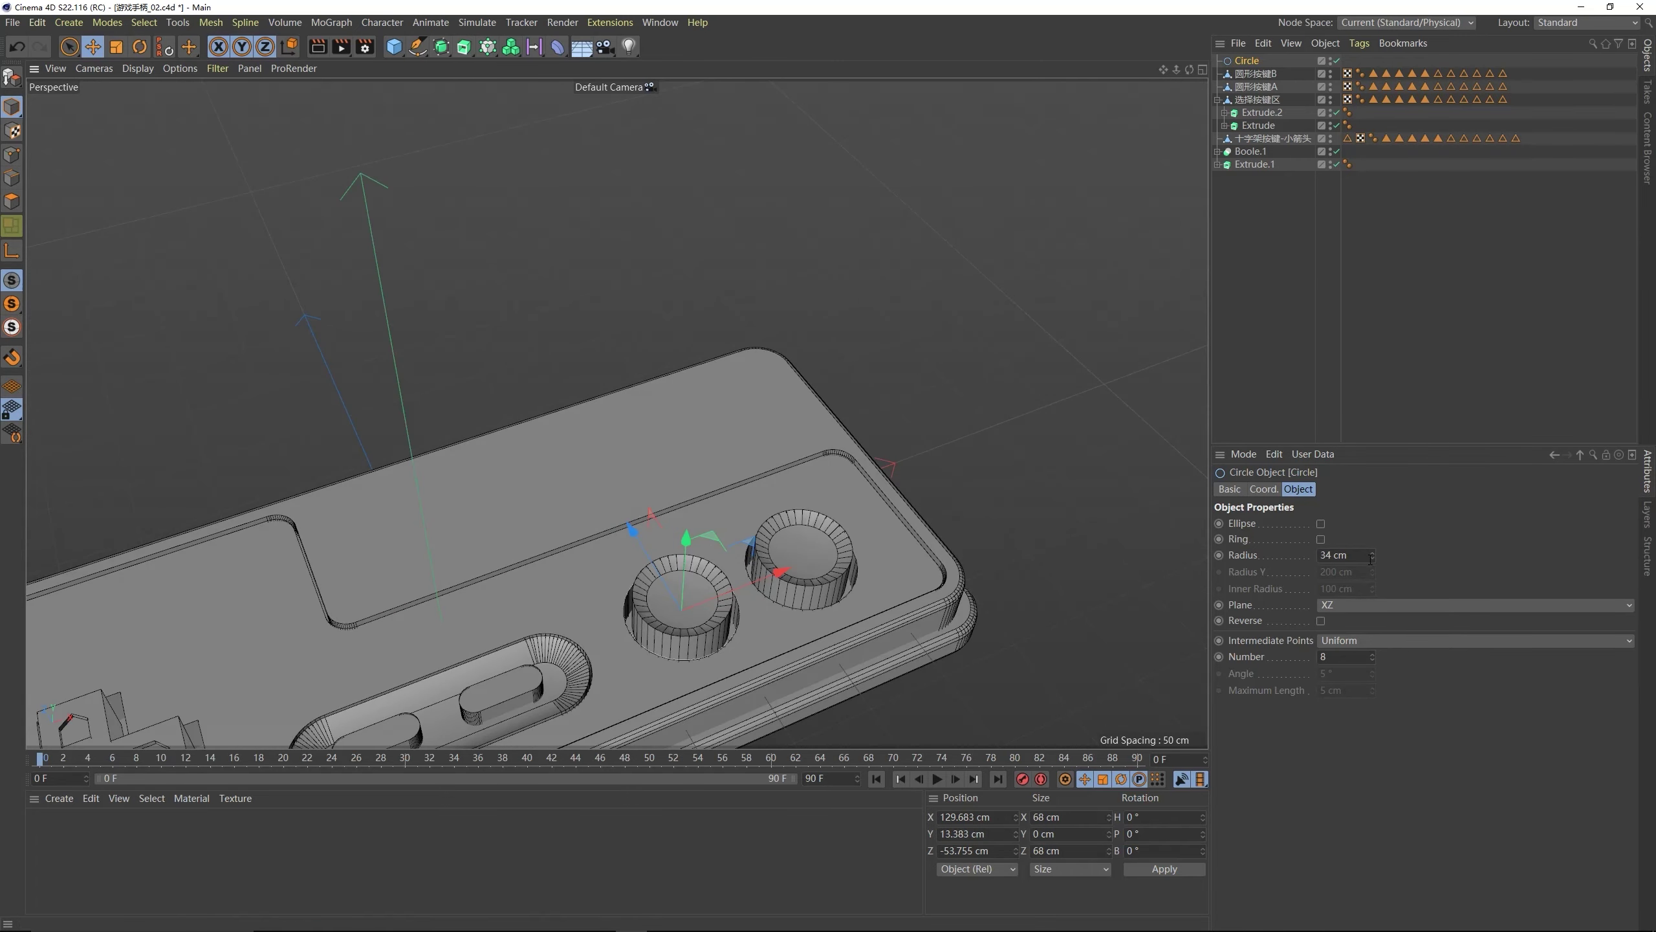
pyautogui.moveTo(1372, 557); pyautogui.dragTo(1372, 559)
# - Wrap the circle in a new Sweep and add an n-Side spline as its profile
pyautogui.click(464, 47)
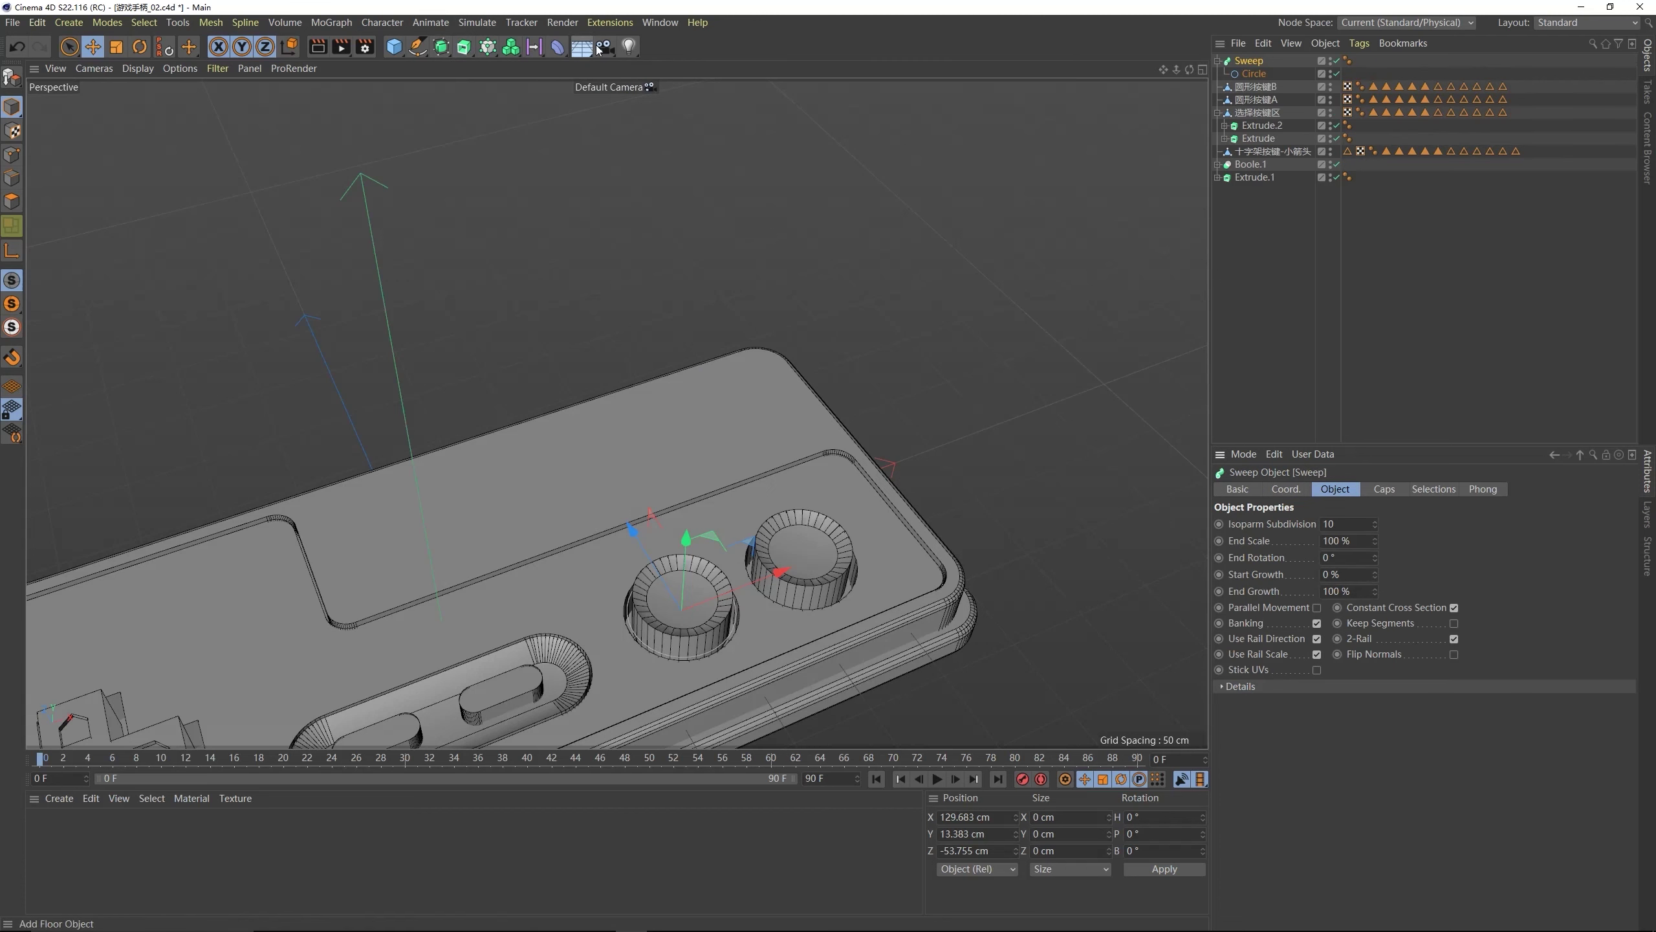
pyautogui.click(1249, 61)
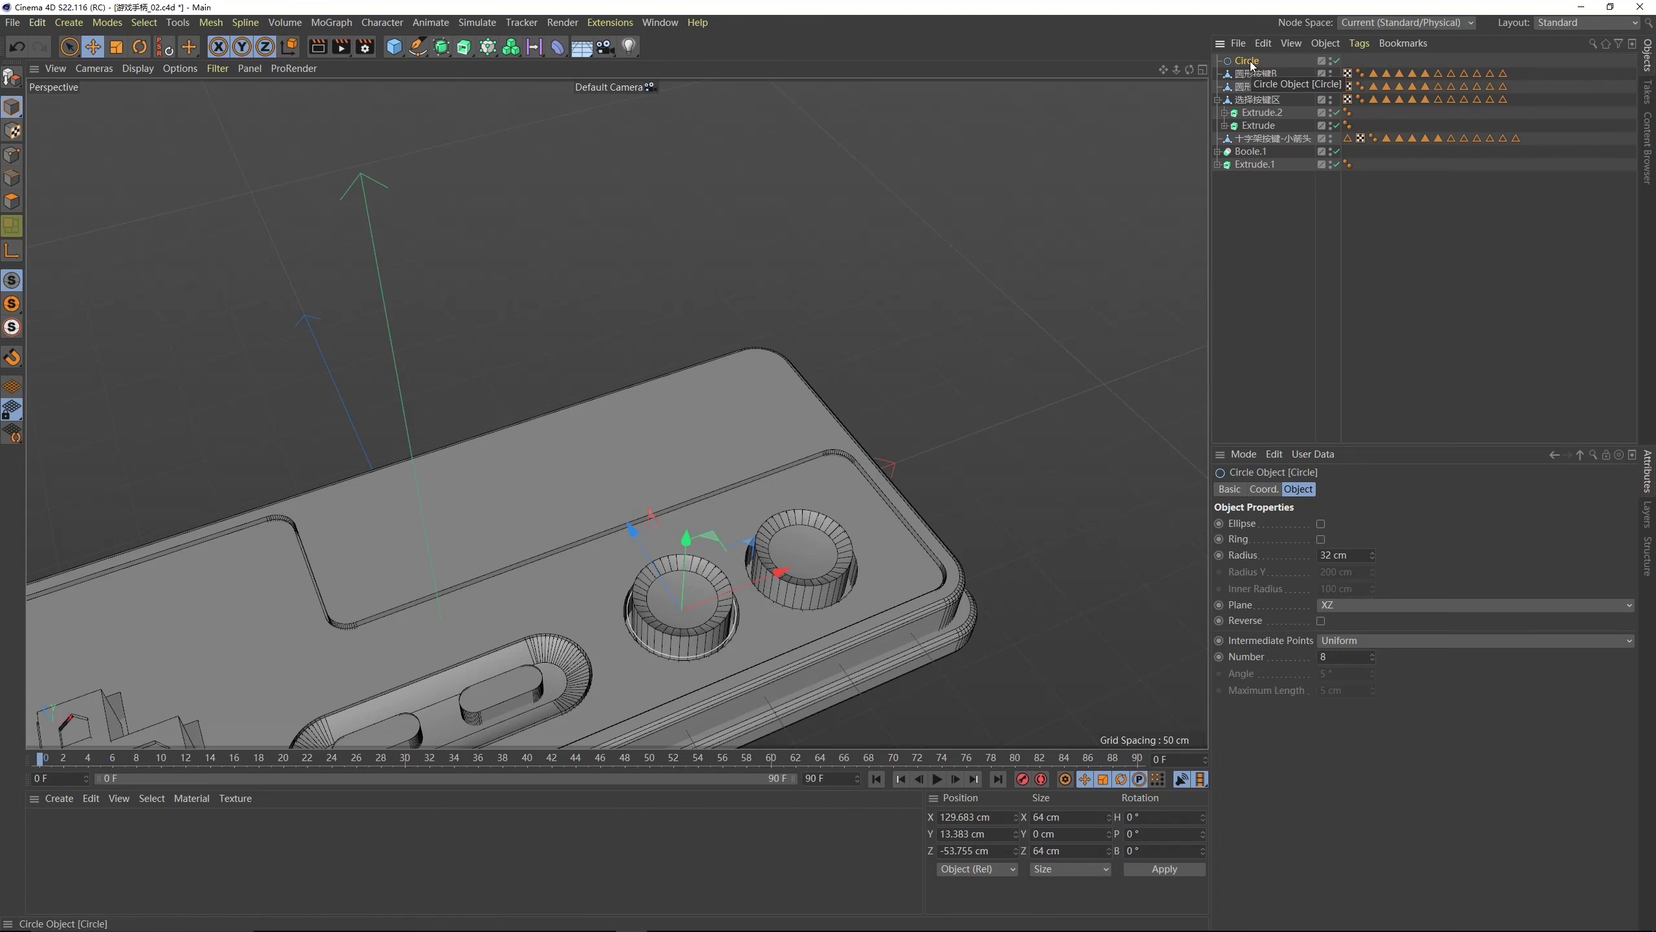
pyautogui.click(464, 46)
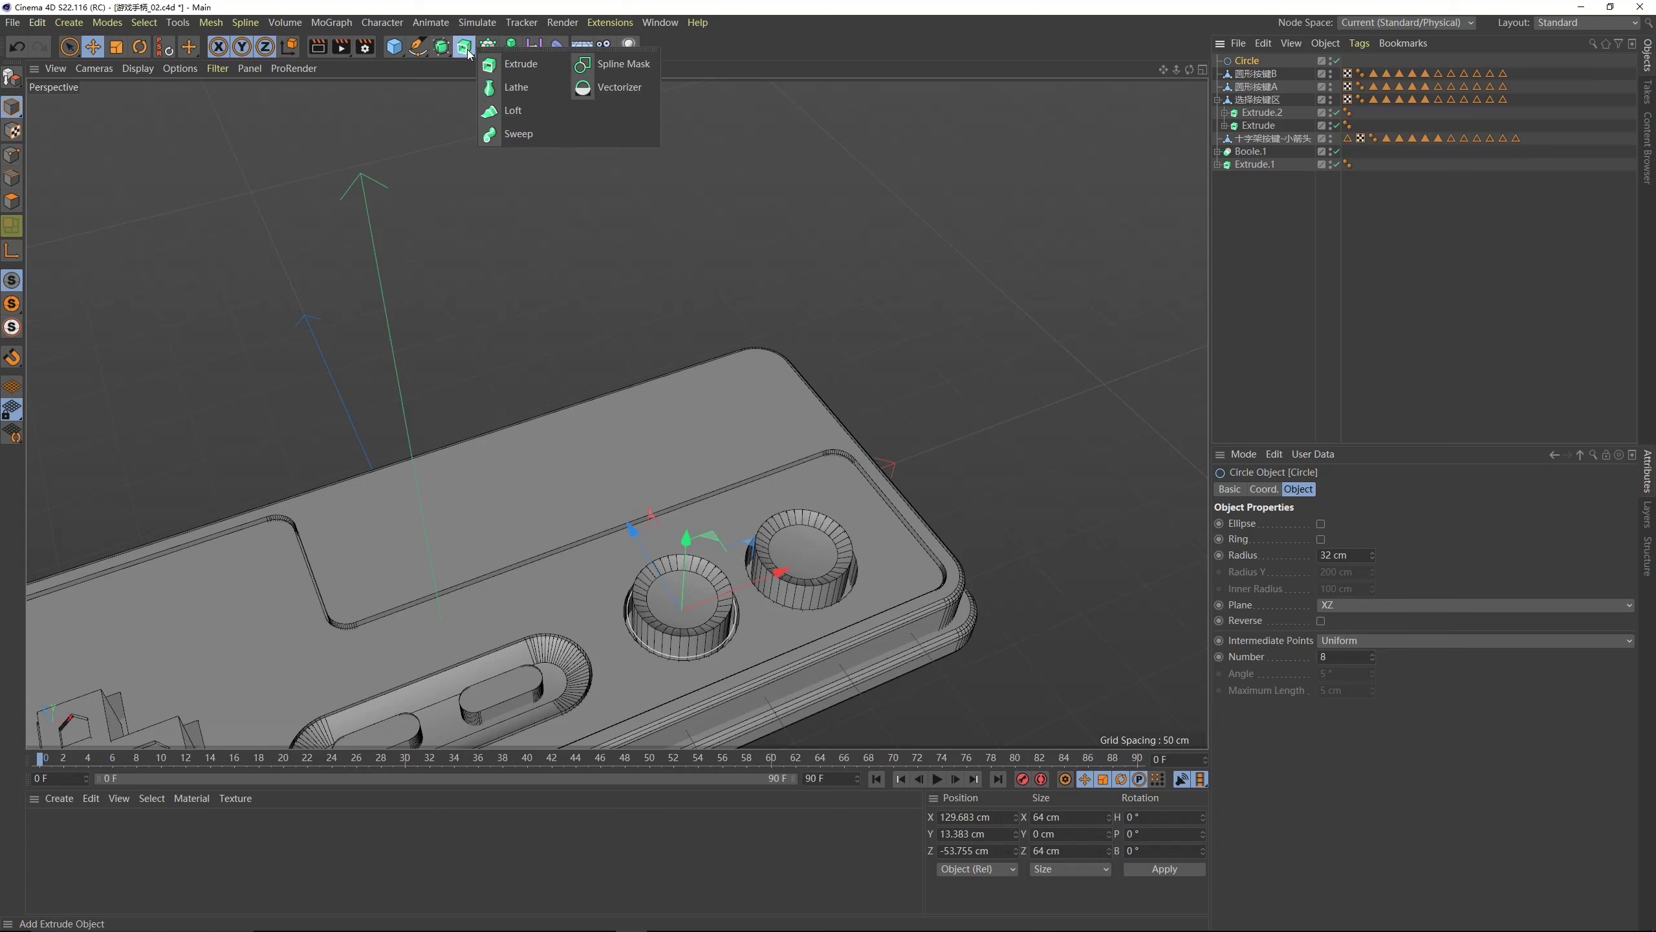
pyautogui.keyDown('alt'); pyautogui.click(515, 139); pyautogui.keyUp('alt')
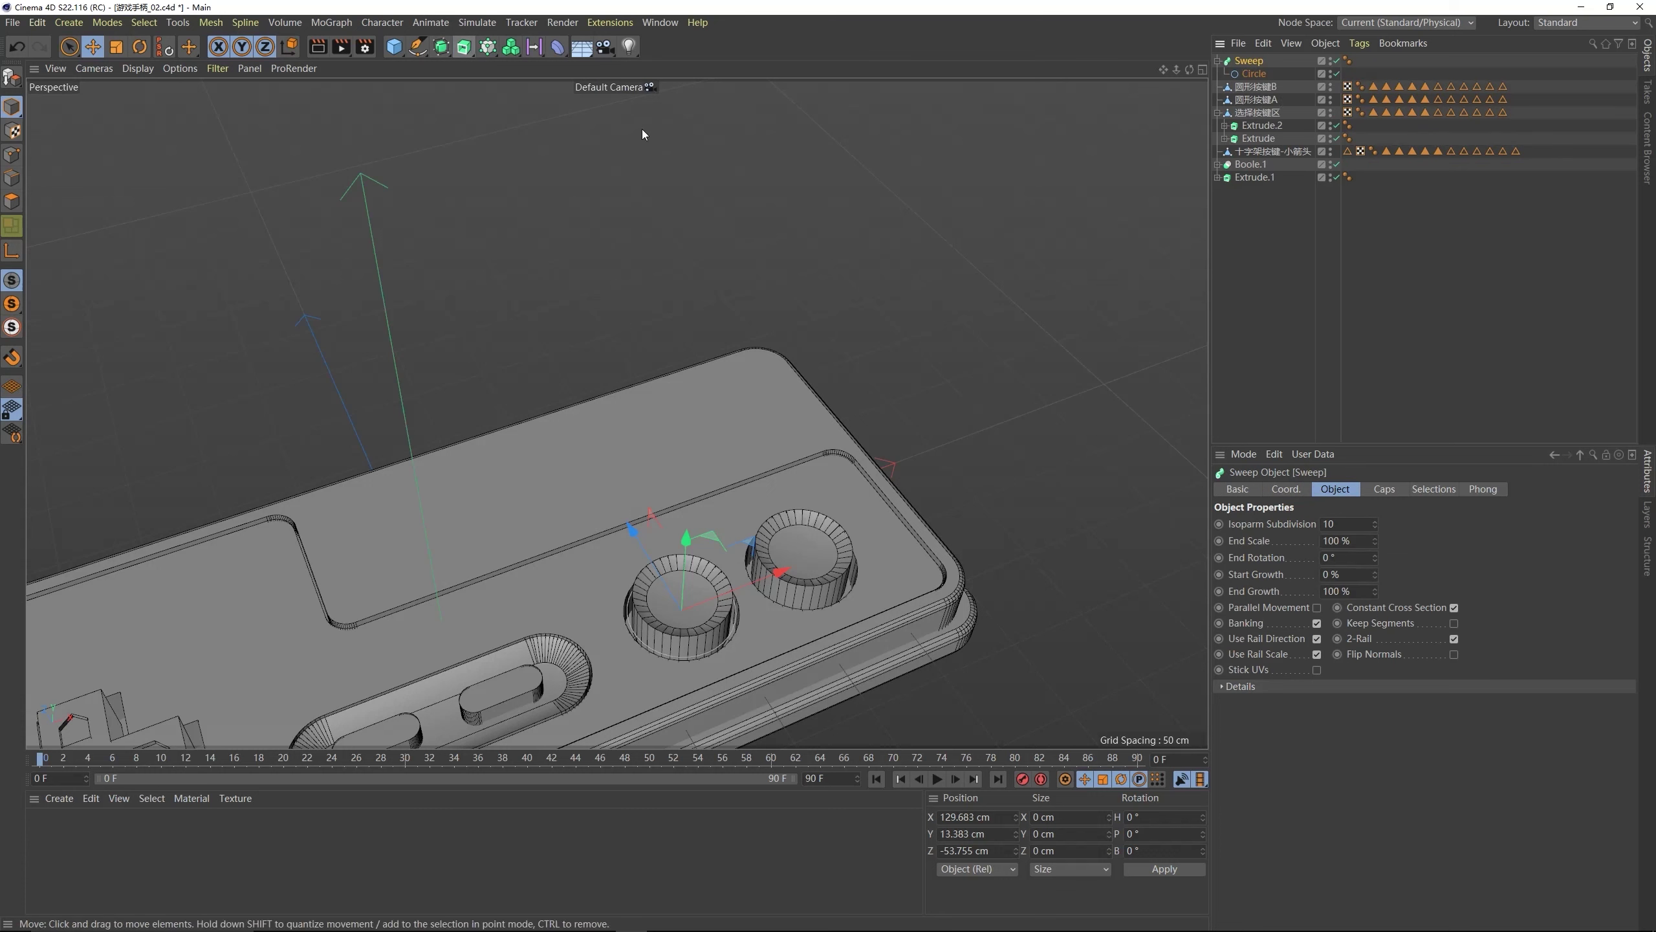
pyautogui.click(417, 49)
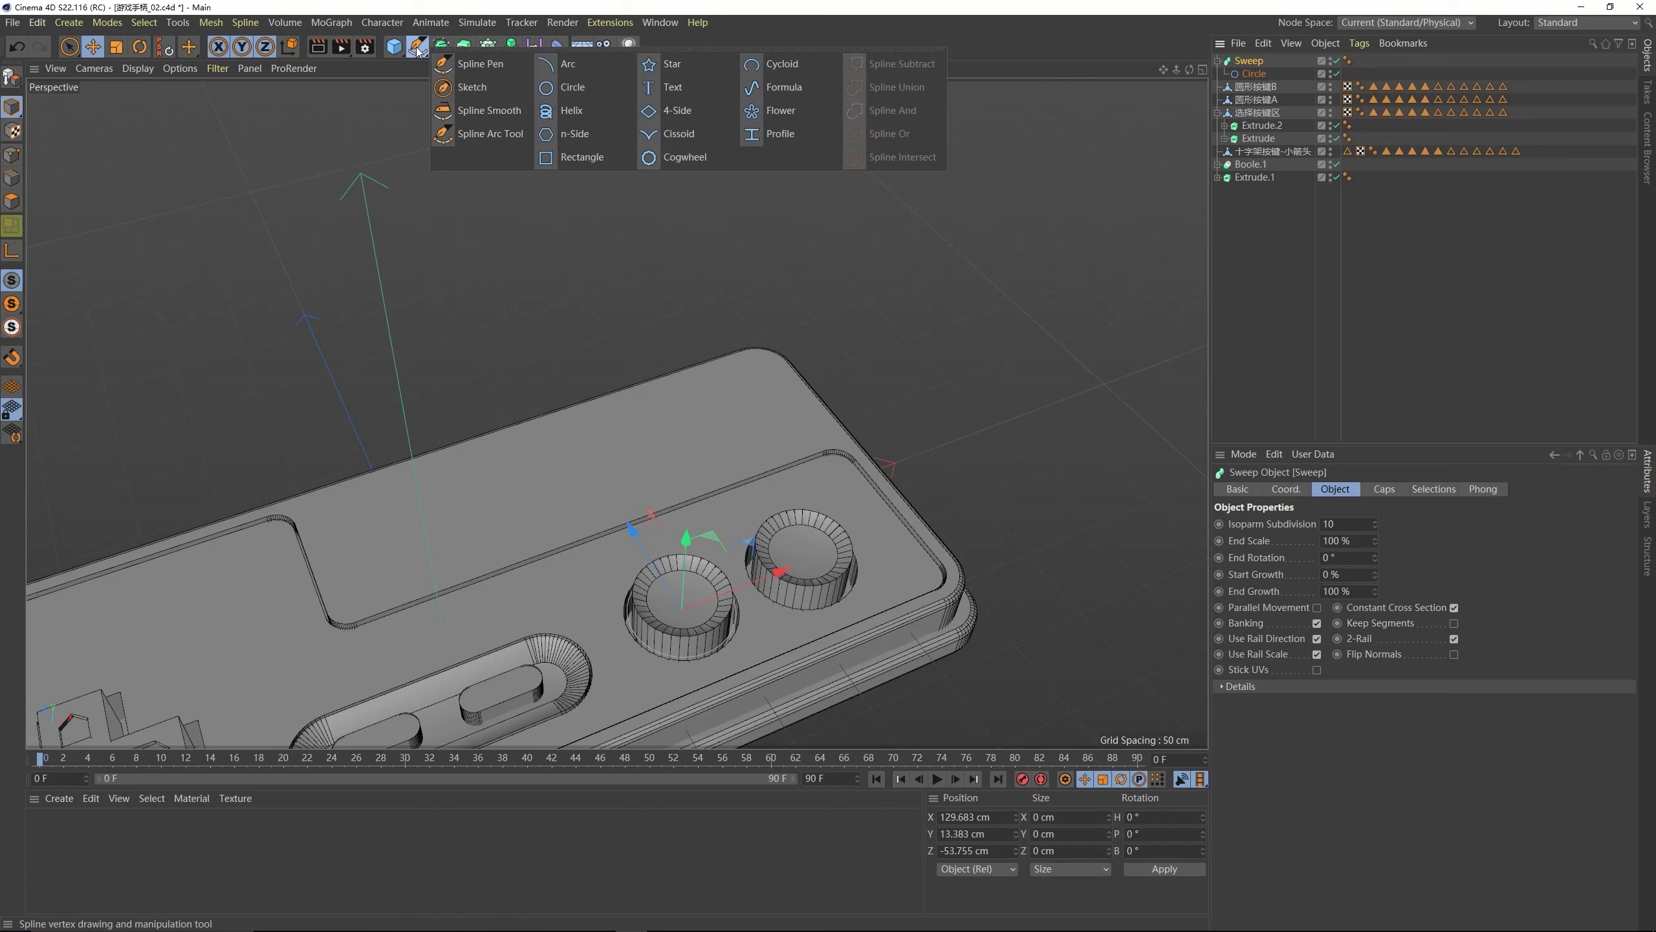
pyautogui.keyDown('shift'); pyautogui.click(570, 135); pyautogui.keyUp('shift')
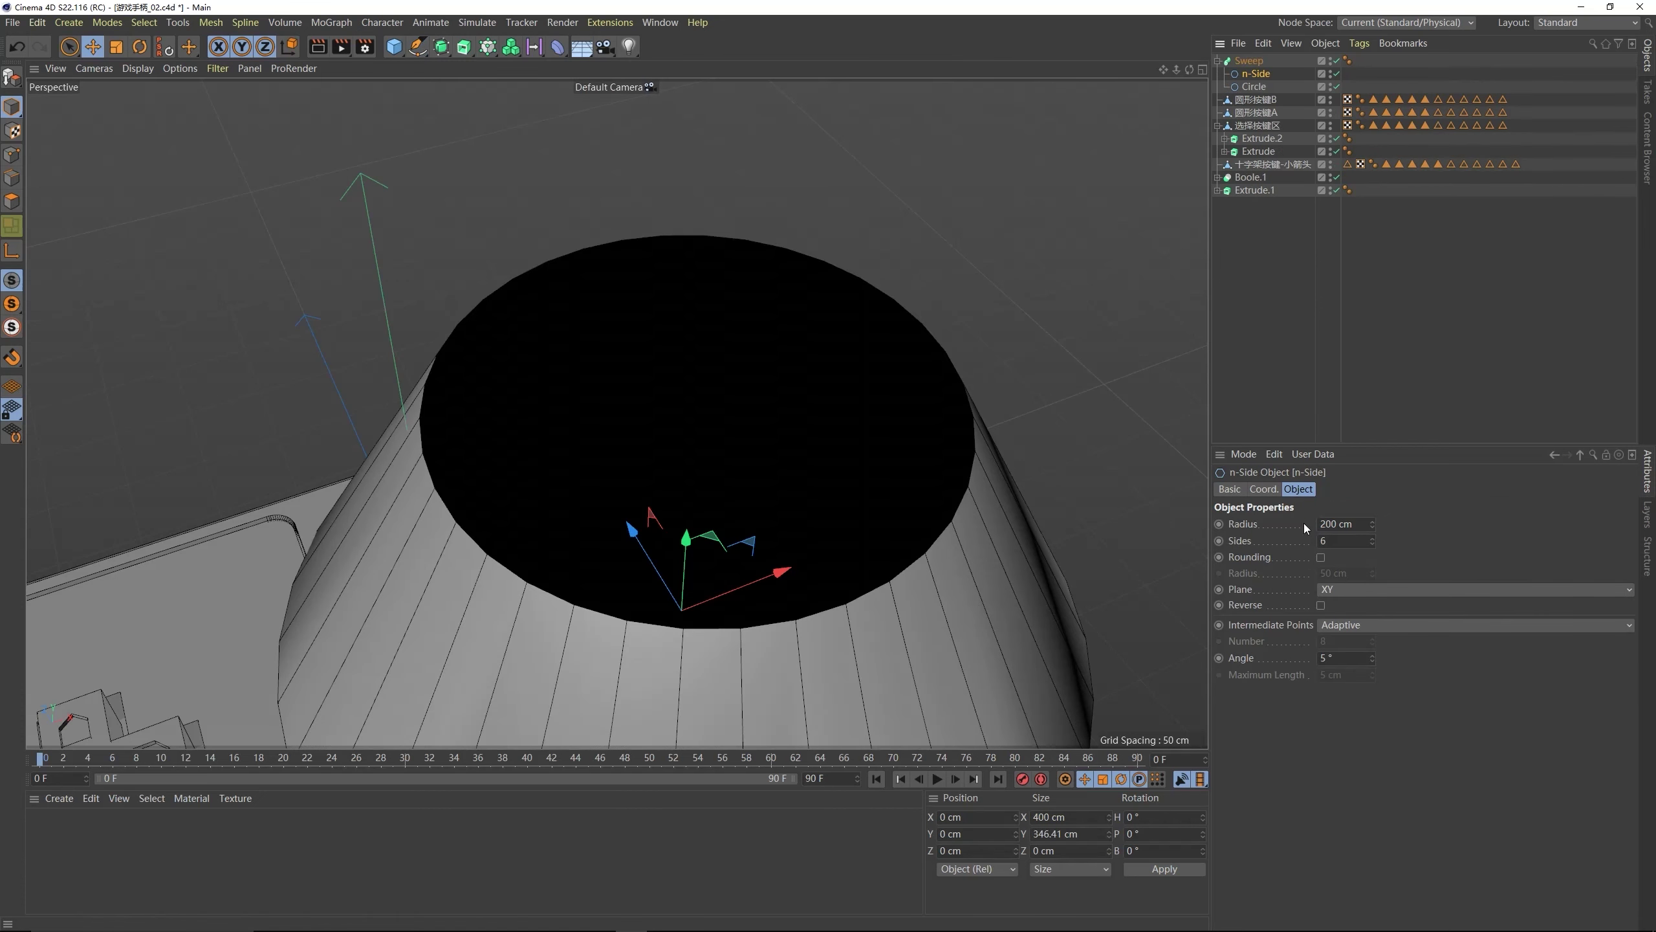
# - Set the n-Side profile radius to 2 cm and compare it against the reference photo
pyautogui.click(1343, 523)
pyautogui.write('2')
pyautogui.press('Return')
pyautogui.scroll(-2, 650, 614)
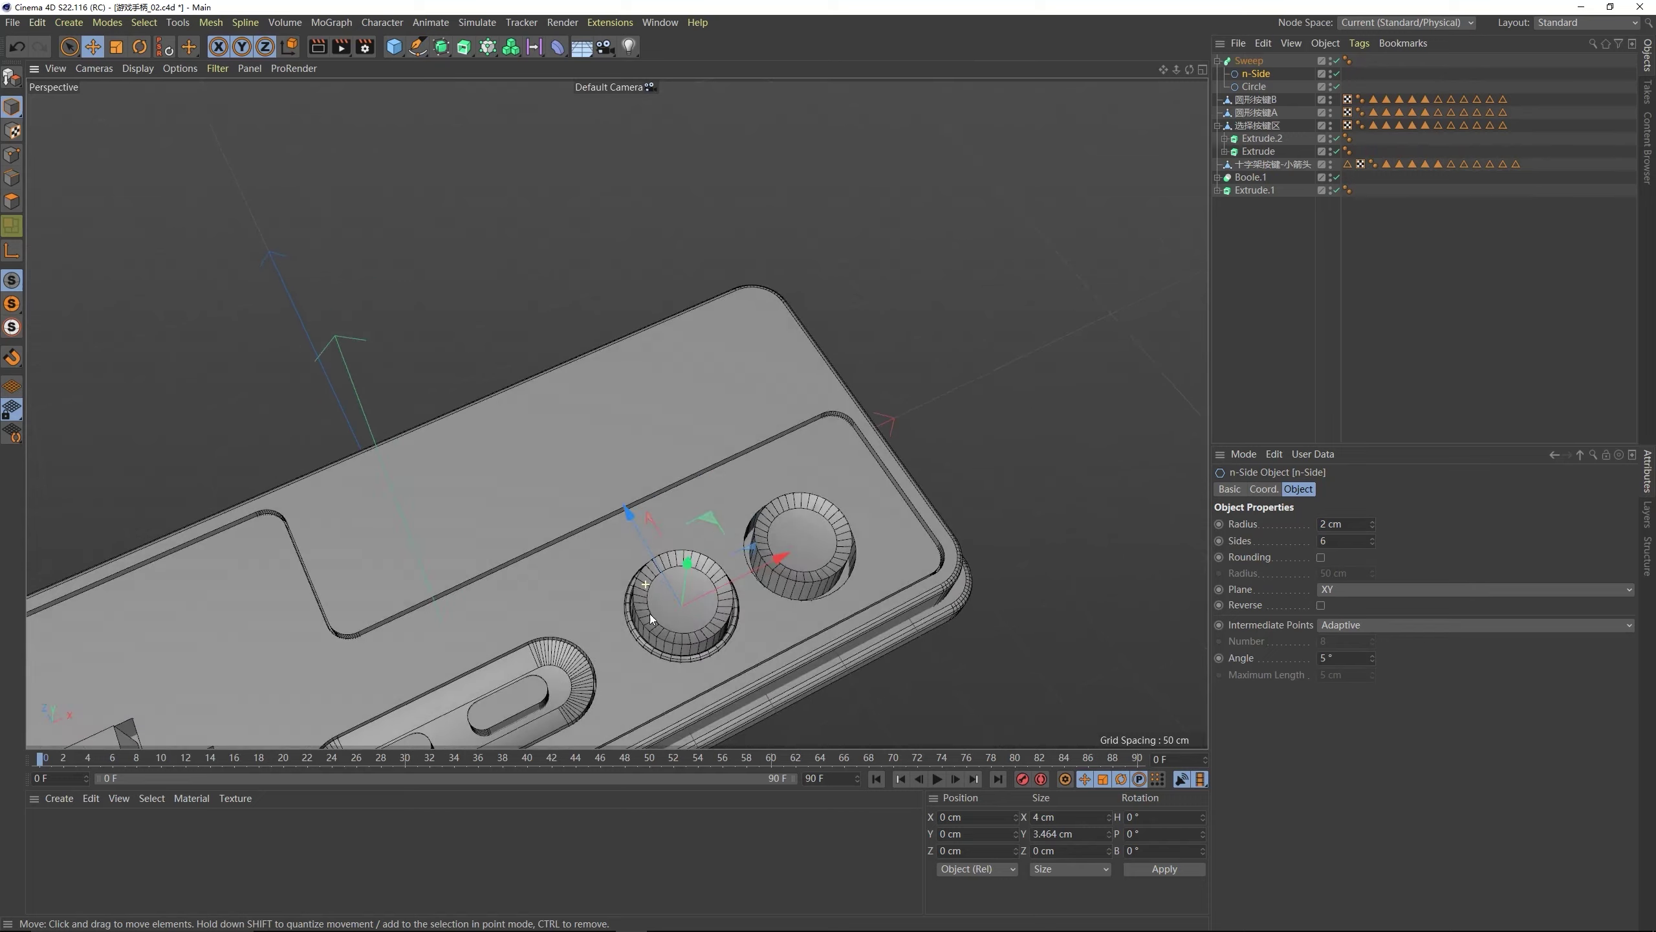
pyautogui.keyDown('alt'); pyautogui.moveTo(644, 590); pyautogui.dragTo(642, 539); pyautogui.keyUp('alt')
pyautogui.hotkey('alt', 'Tab')
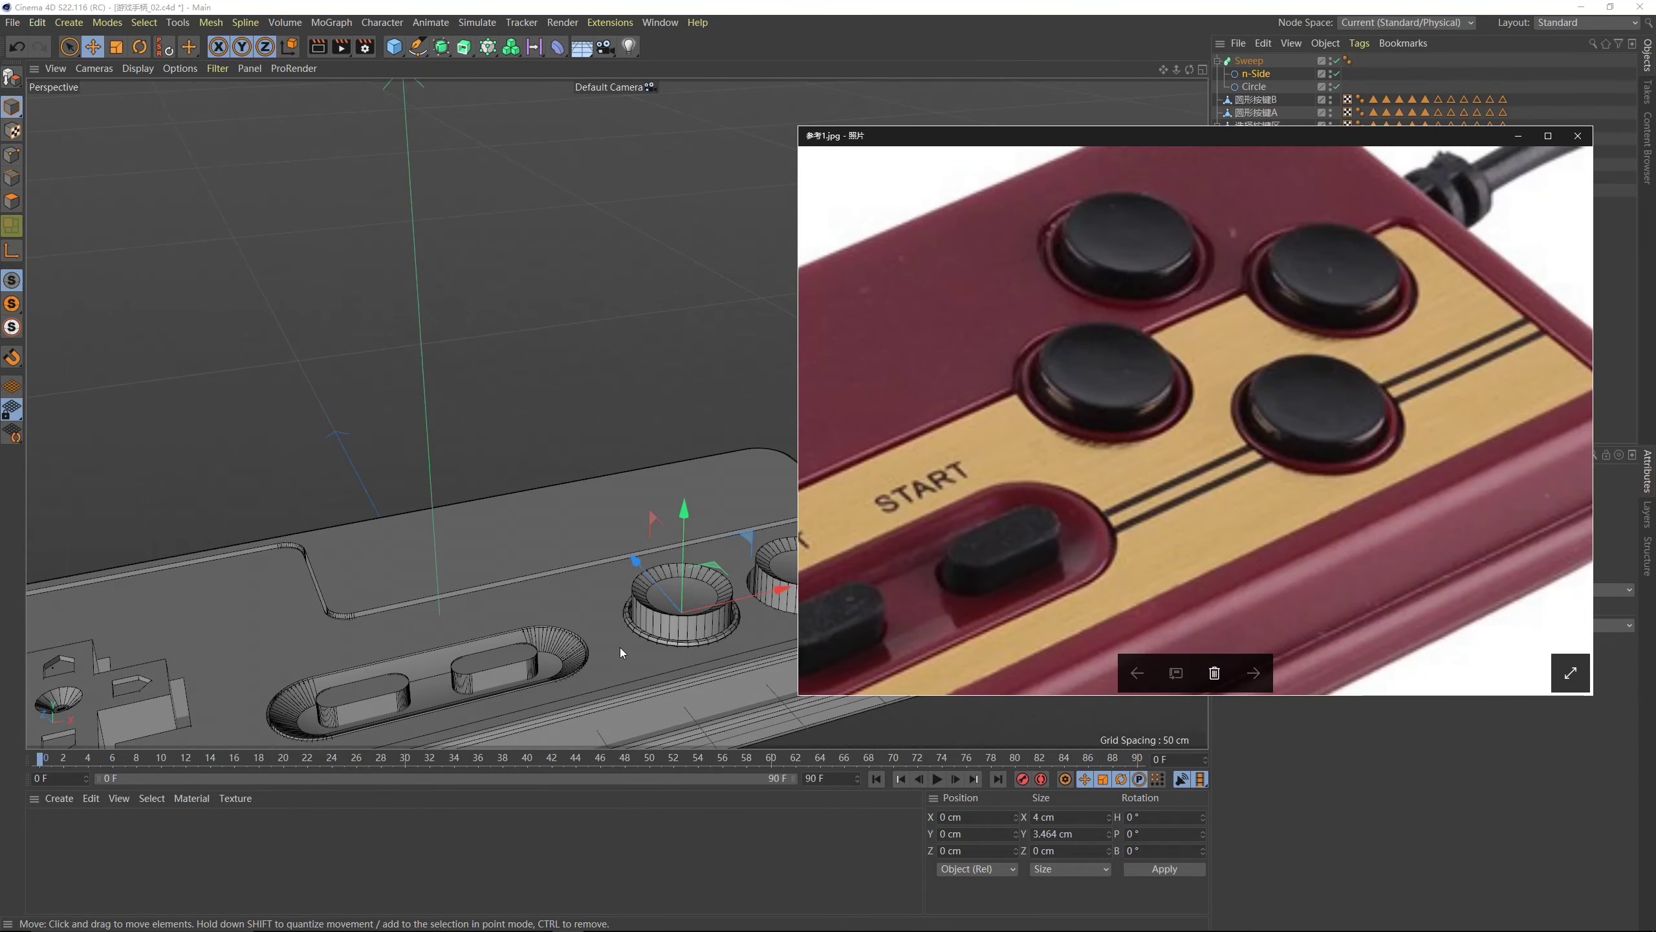
pyautogui.click(676, 391)
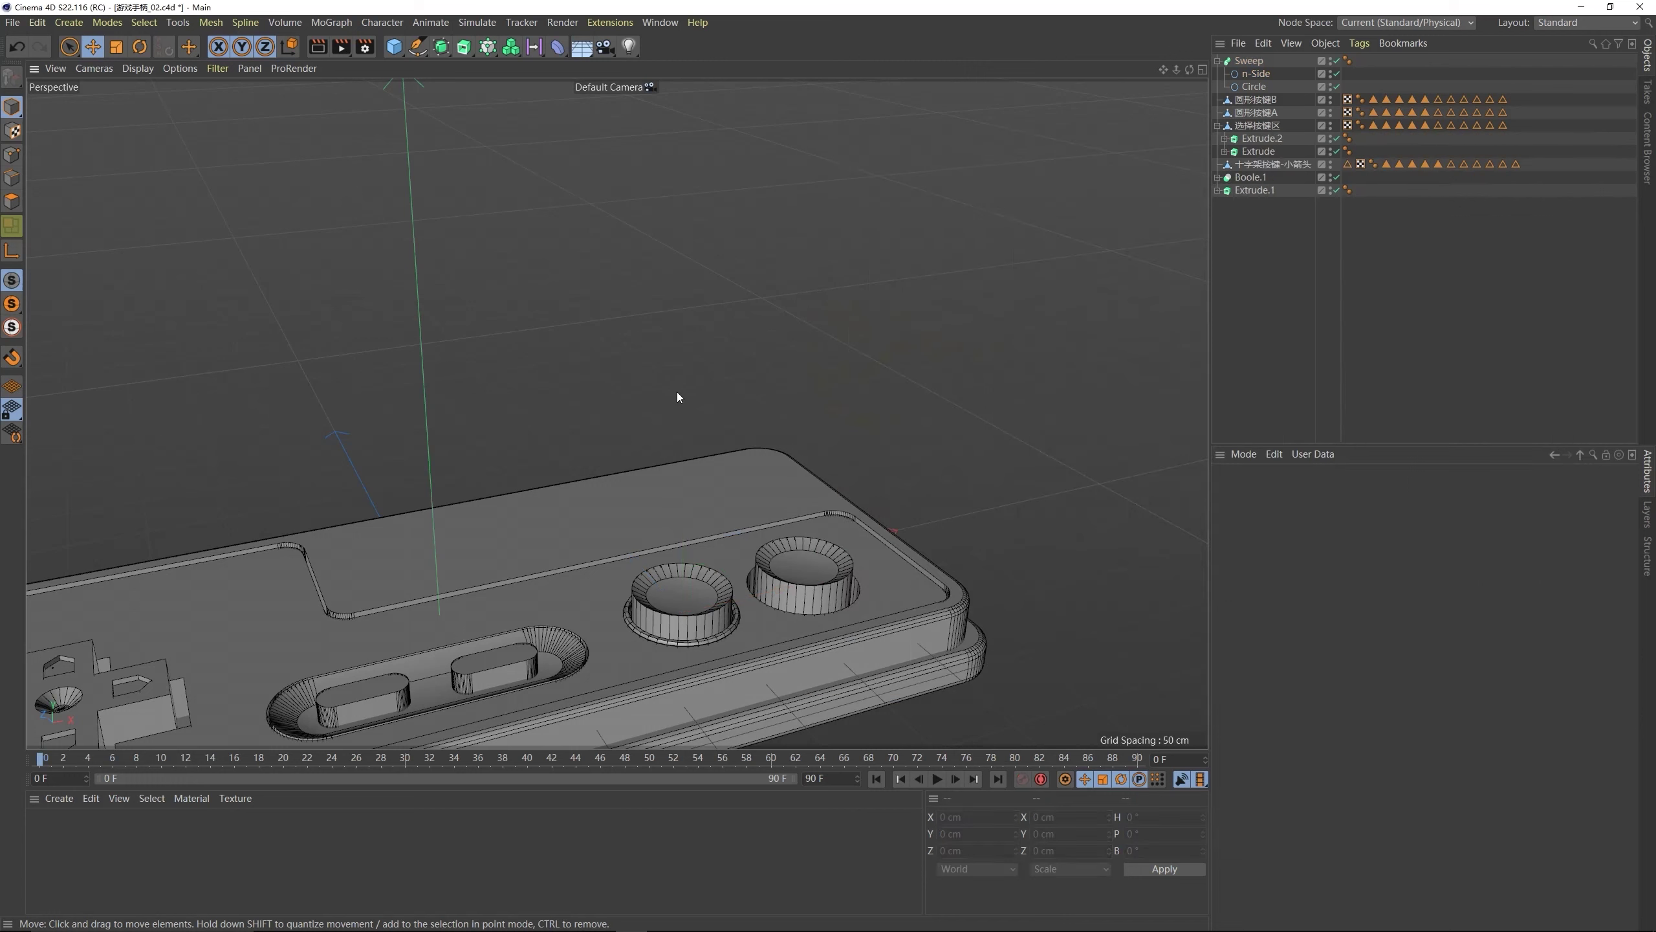
# - Give the n-Side profile 12 sides and reduce its radius to 1.5 cm
pyautogui.click(1255, 74)
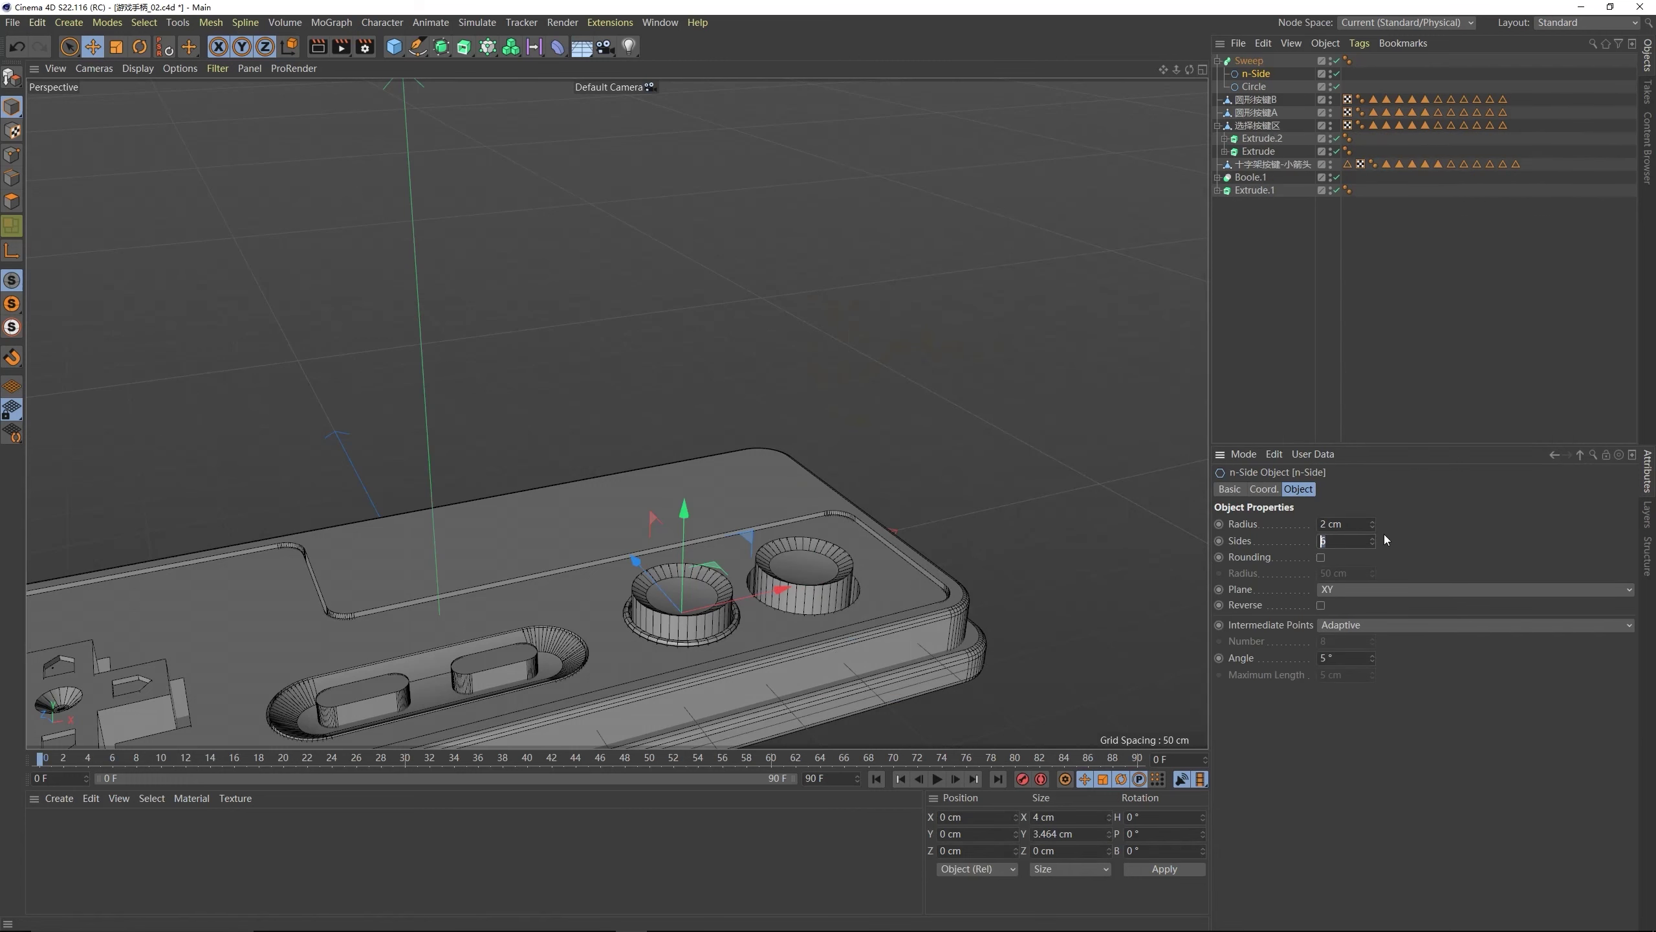
pyautogui.write('12')
pyautogui.press('Return')
pyautogui.keyDown('alt'); pyautogui.moveTo(725, 603); pyautogui.dragTo(719, 657); pyautogui.keyUp('alt')
pyautogui.click(1330, 524)
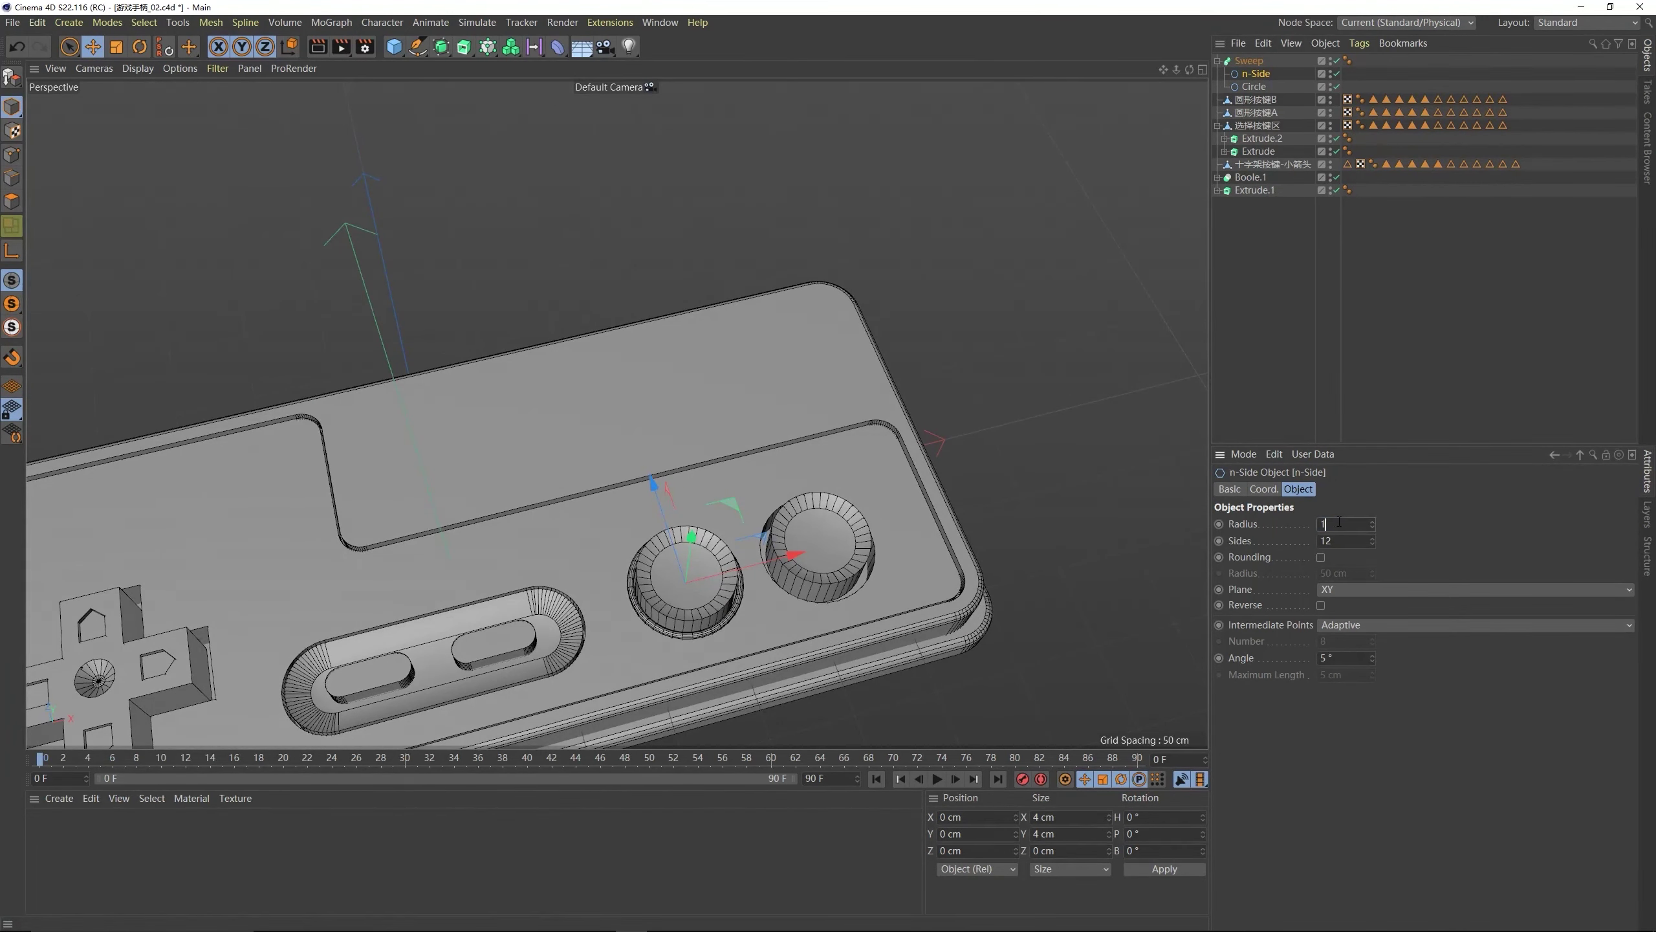
pyautogui.write('1.5')
pyautogui.press('Return')
pyautogui.keyDown('alt'); pyautogui.moveTo(872, 541); pyautogui.dragTo(650, 605); pyautogui.keyUp('alt')
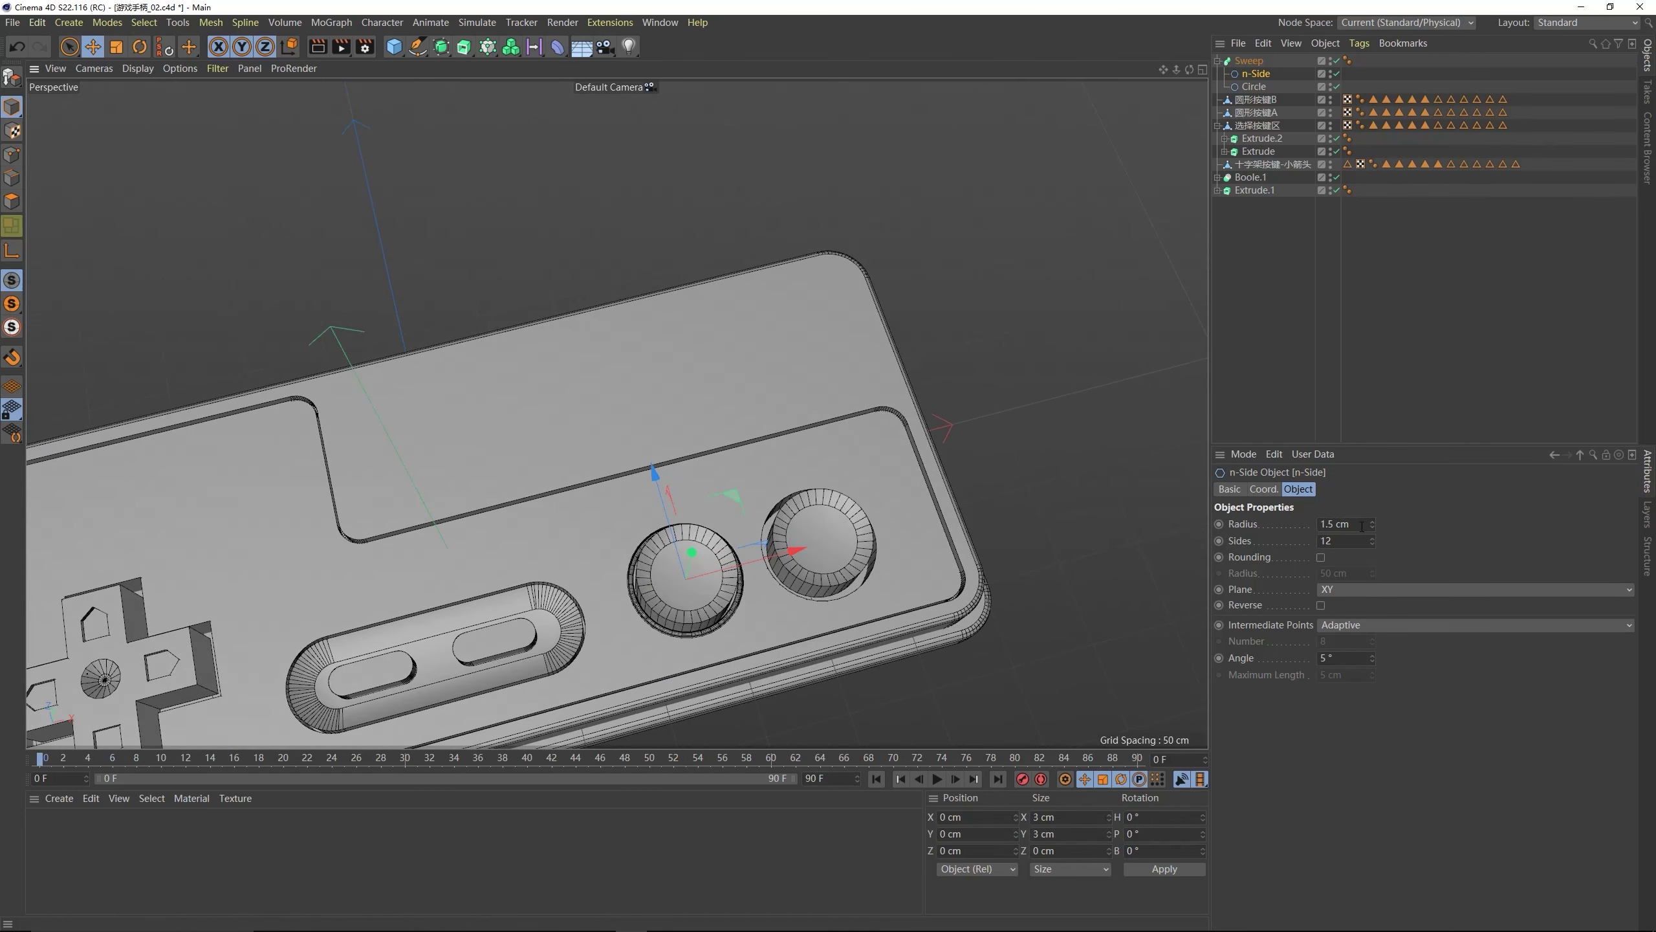
pyautogui.click(1337, 524)
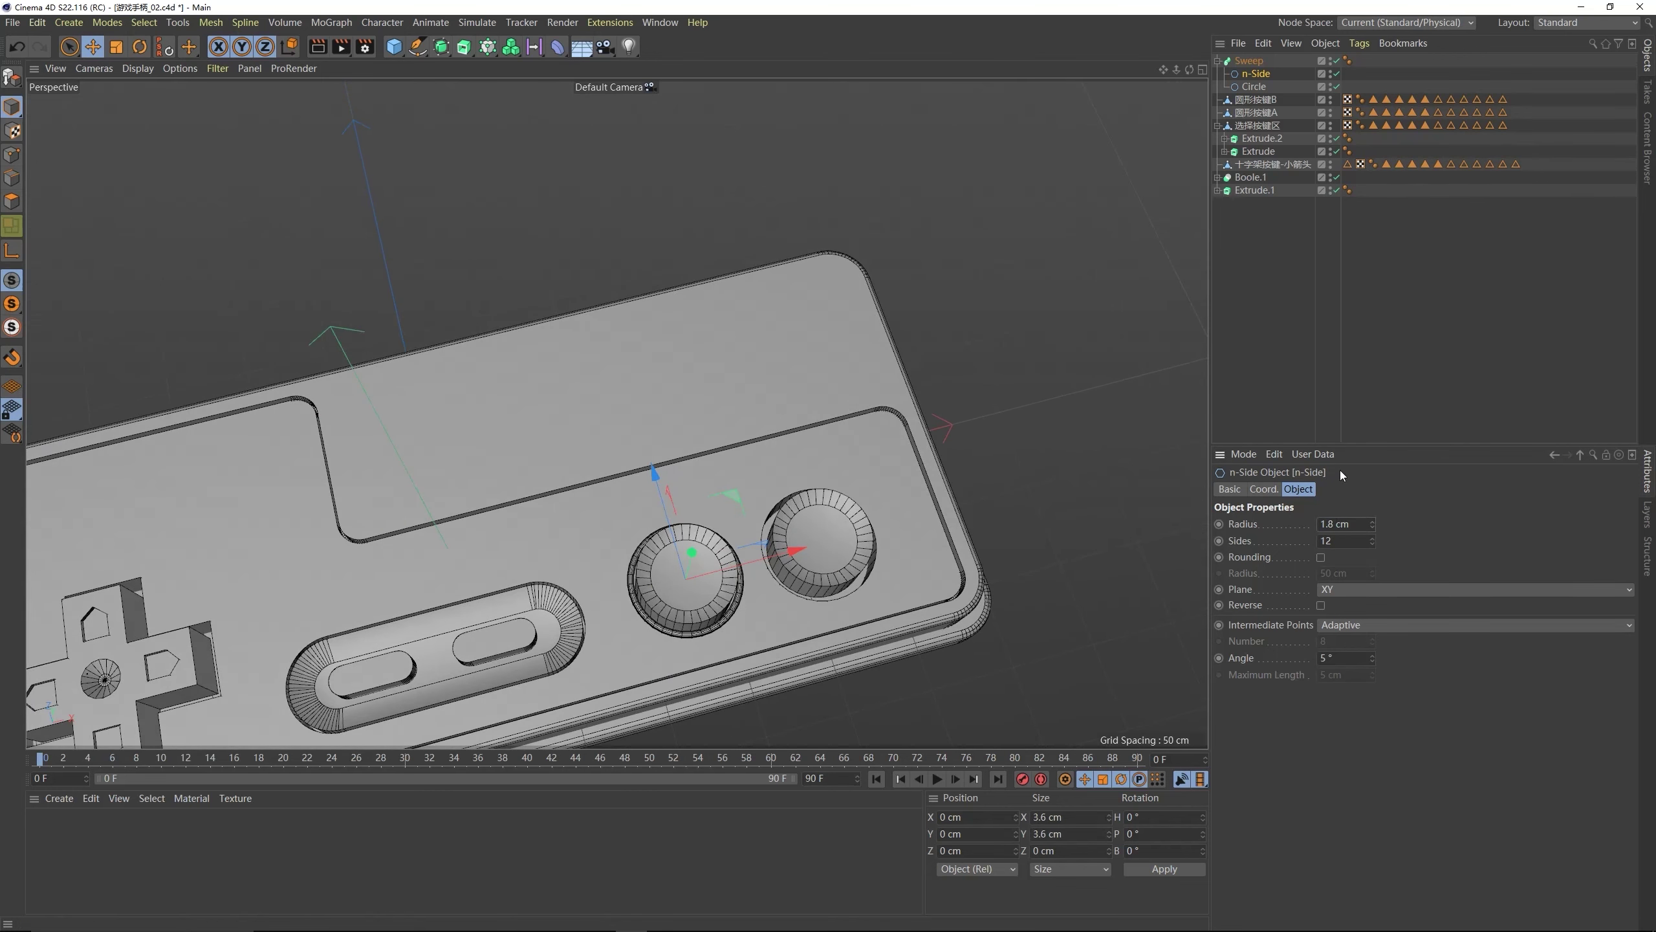
# - Set the circle path radius to 31.5 cm, then select the Sweep ring
pyautogui.press('Down')
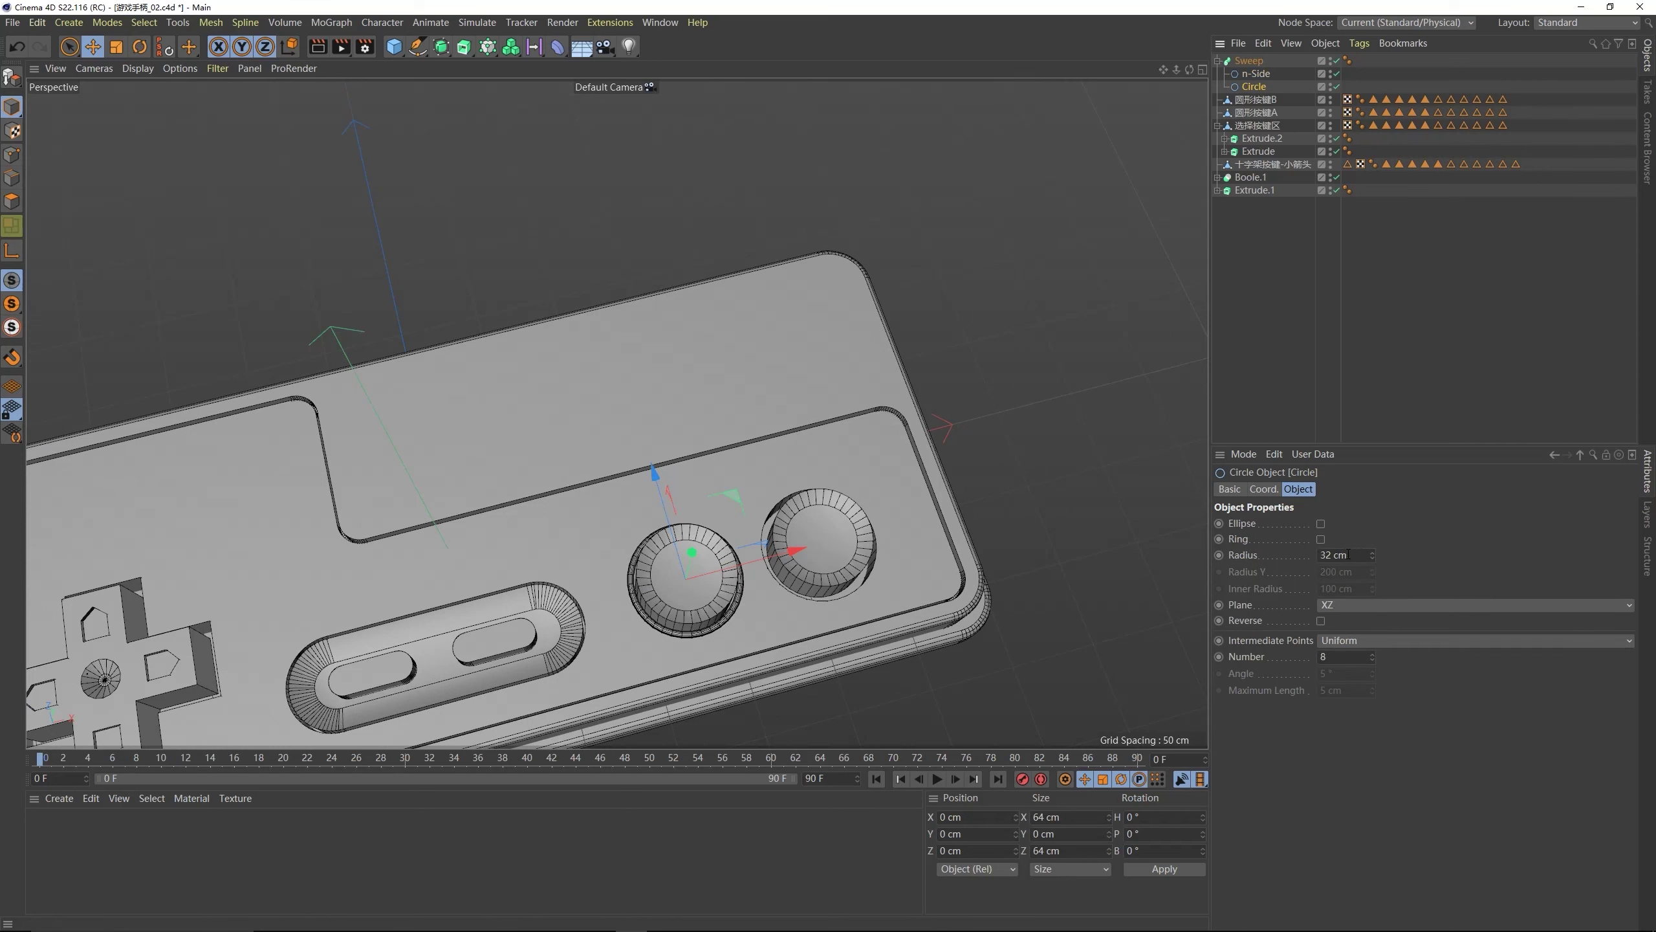
pyautogui.click(1347, 555)
pyautogui.write('31.5')
pyautogui.press('Return')
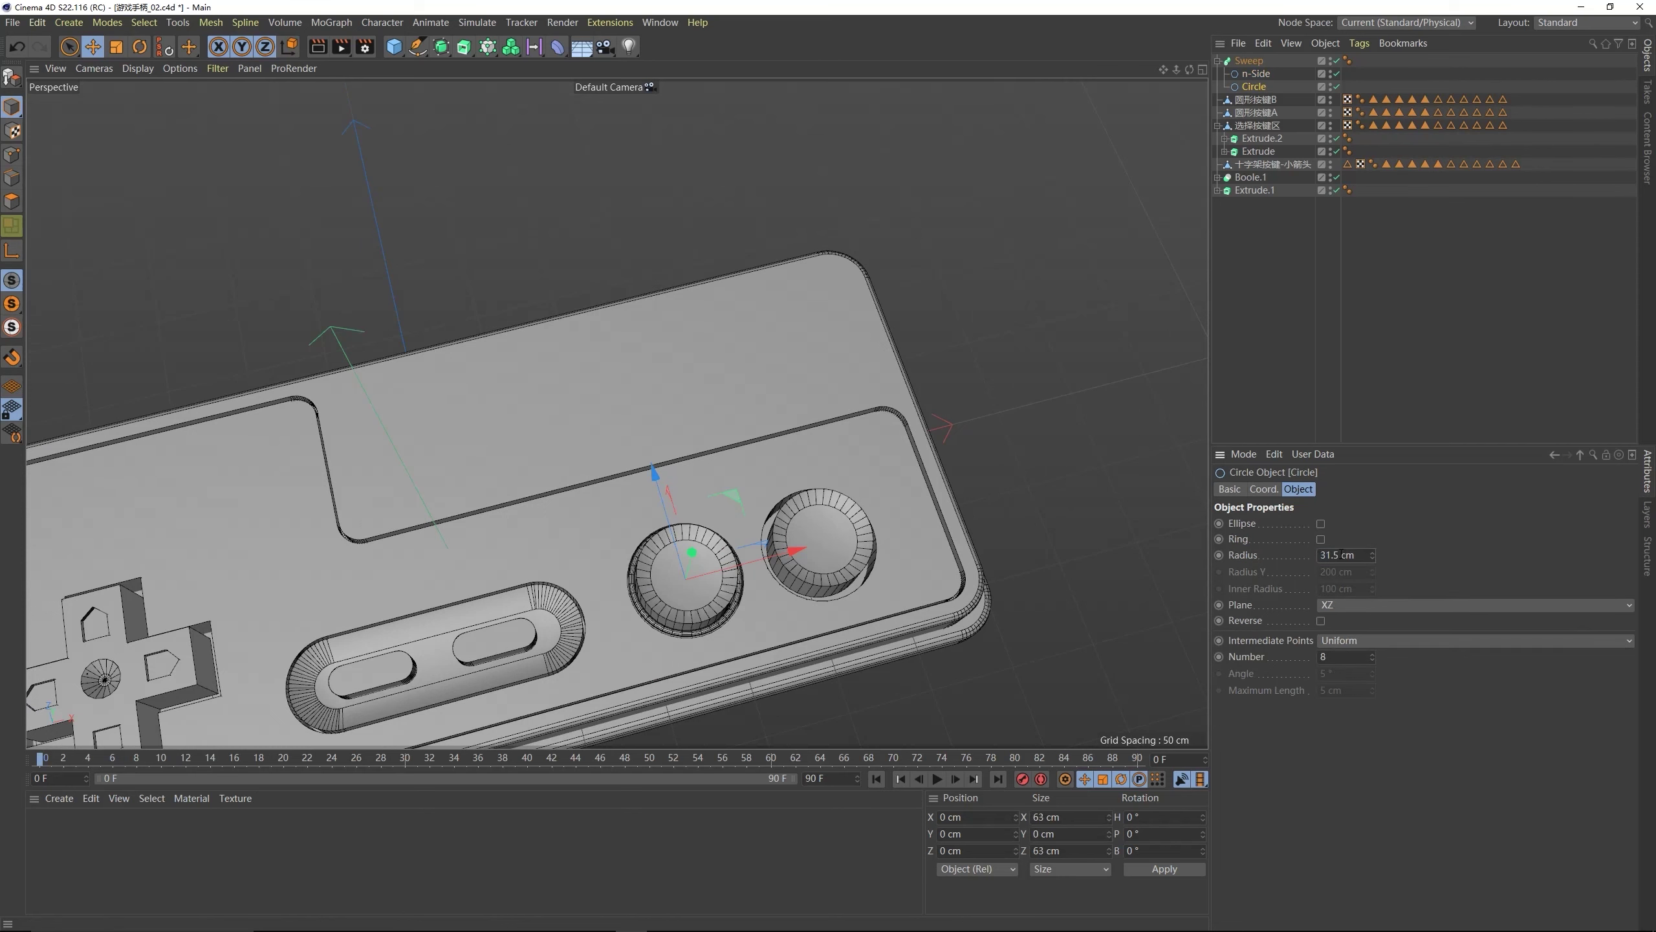
pyautogui.keyDown('alt'); pyautogui.moveTo(590, 562); pyautogui.dragTo(658, 470); pyautogui.keyUp('alt')
pyautogui.click(1249, 61)
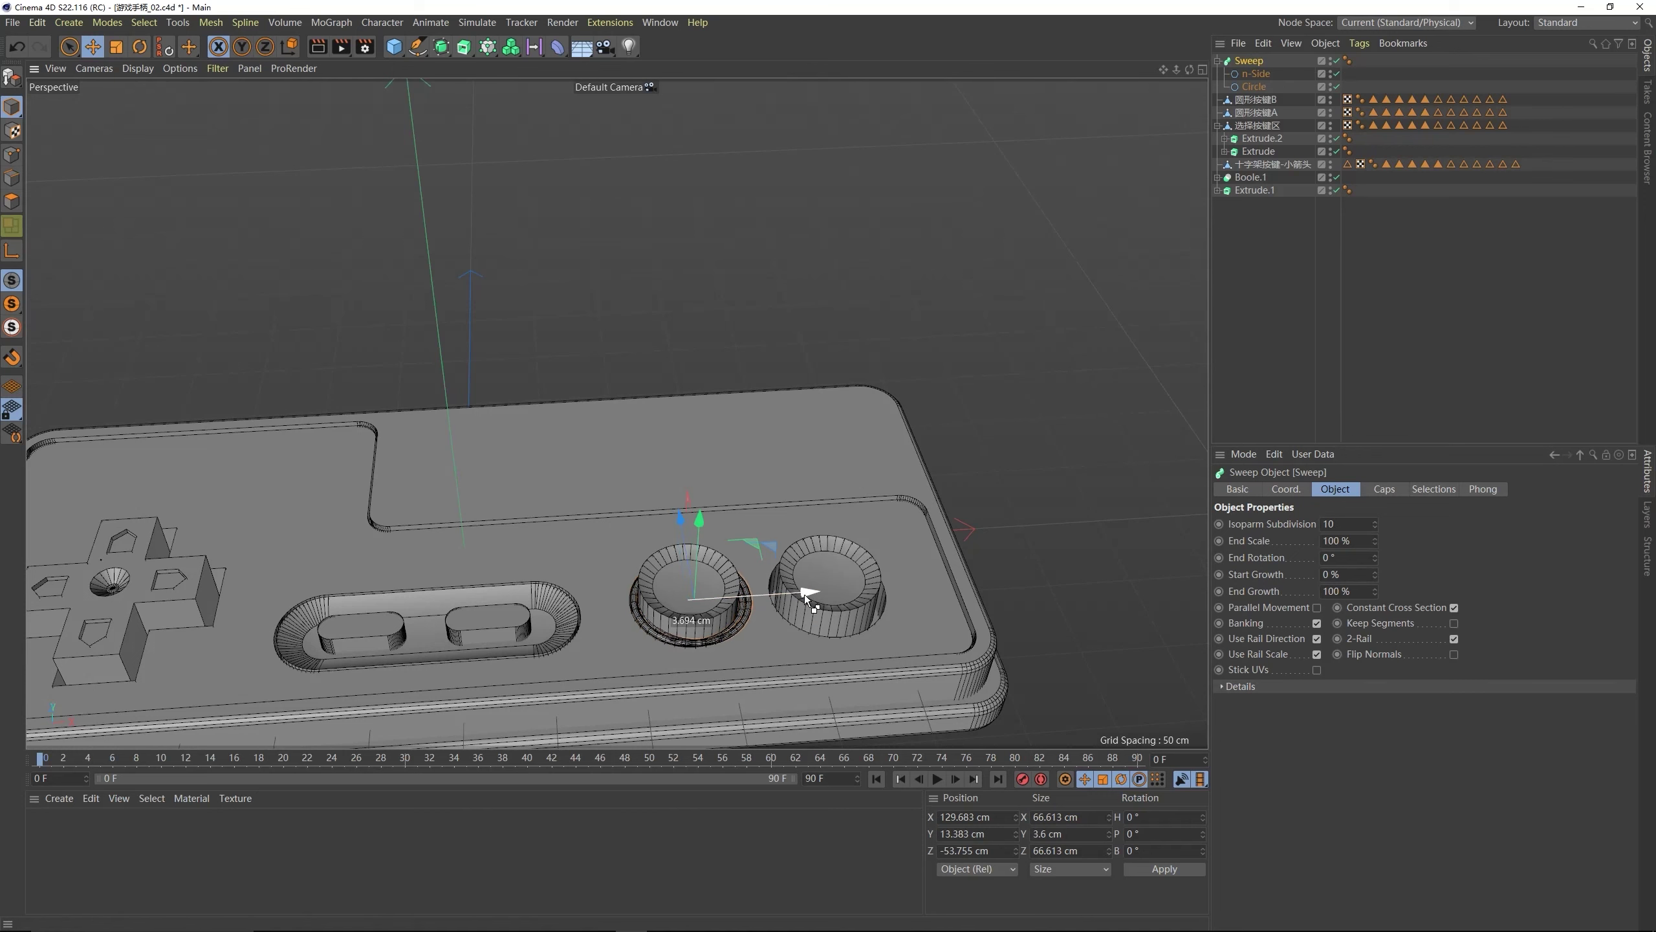
# - Ctrl-drag a copy of the Sweep ring onto the right round button and center it in Top view
pyautogui.keyDown('ctrl'); pyautogui.moveTo(804, 594); pyautogui.dragTo(927, 599); pyautogui.keyUp('ctrl')
pyautogui.middleClick(945, 417)
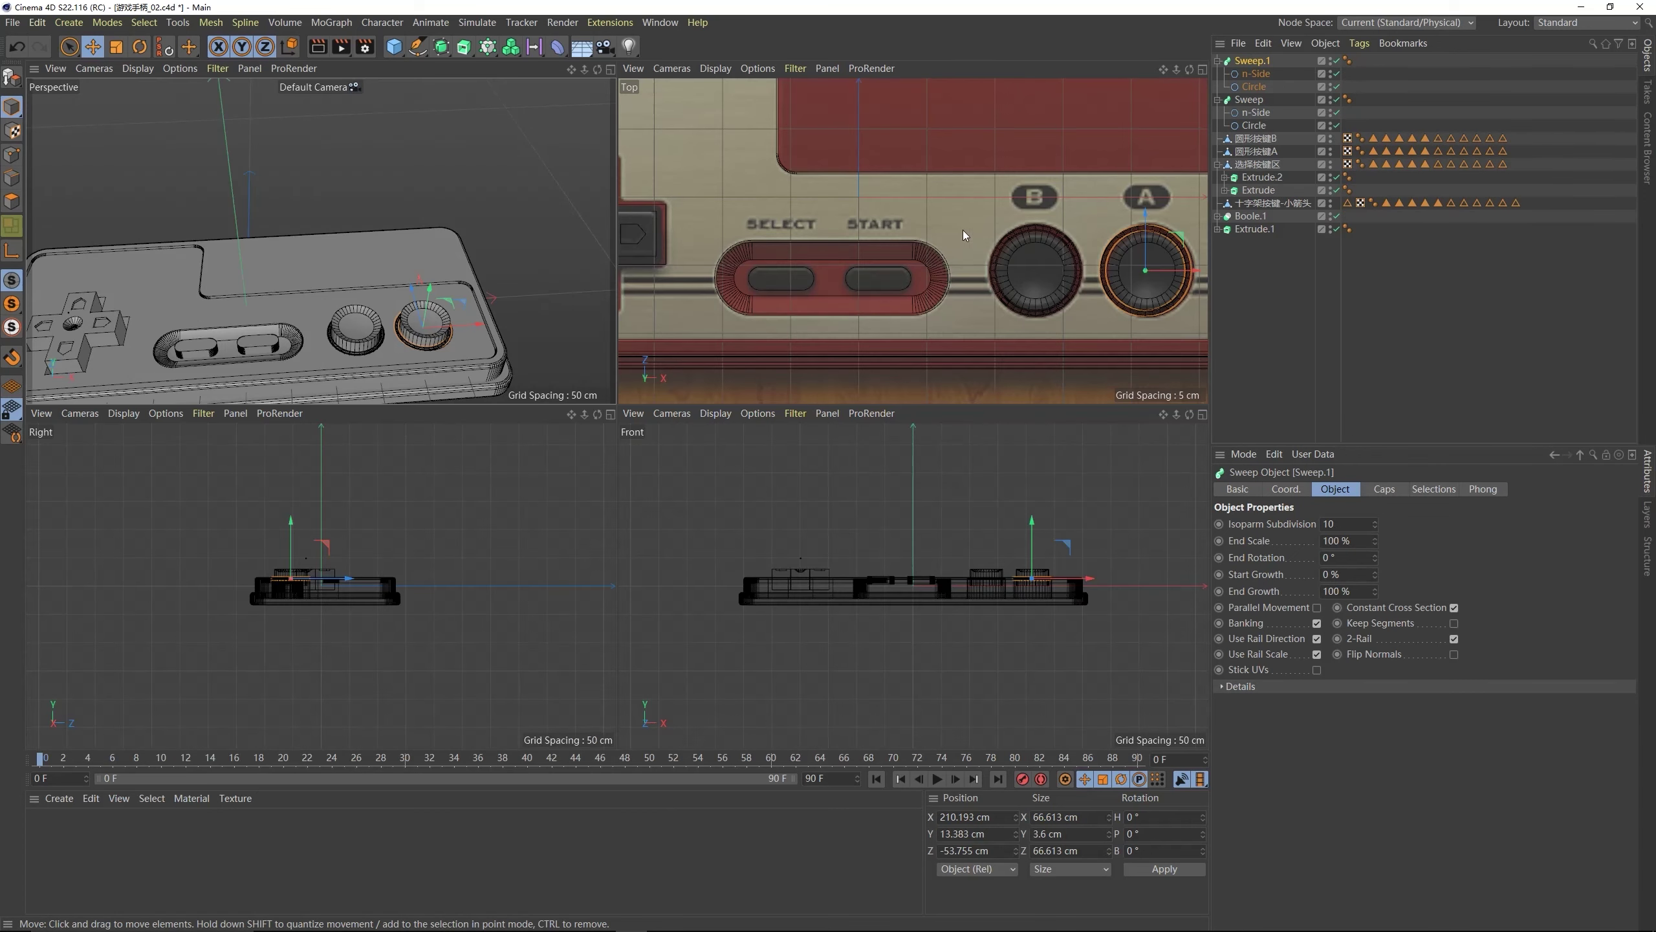
pyautogui.middleClick(963, 230)
pyautogui.moveTo(771, 483); pyautogui.dragTo(775, 482)
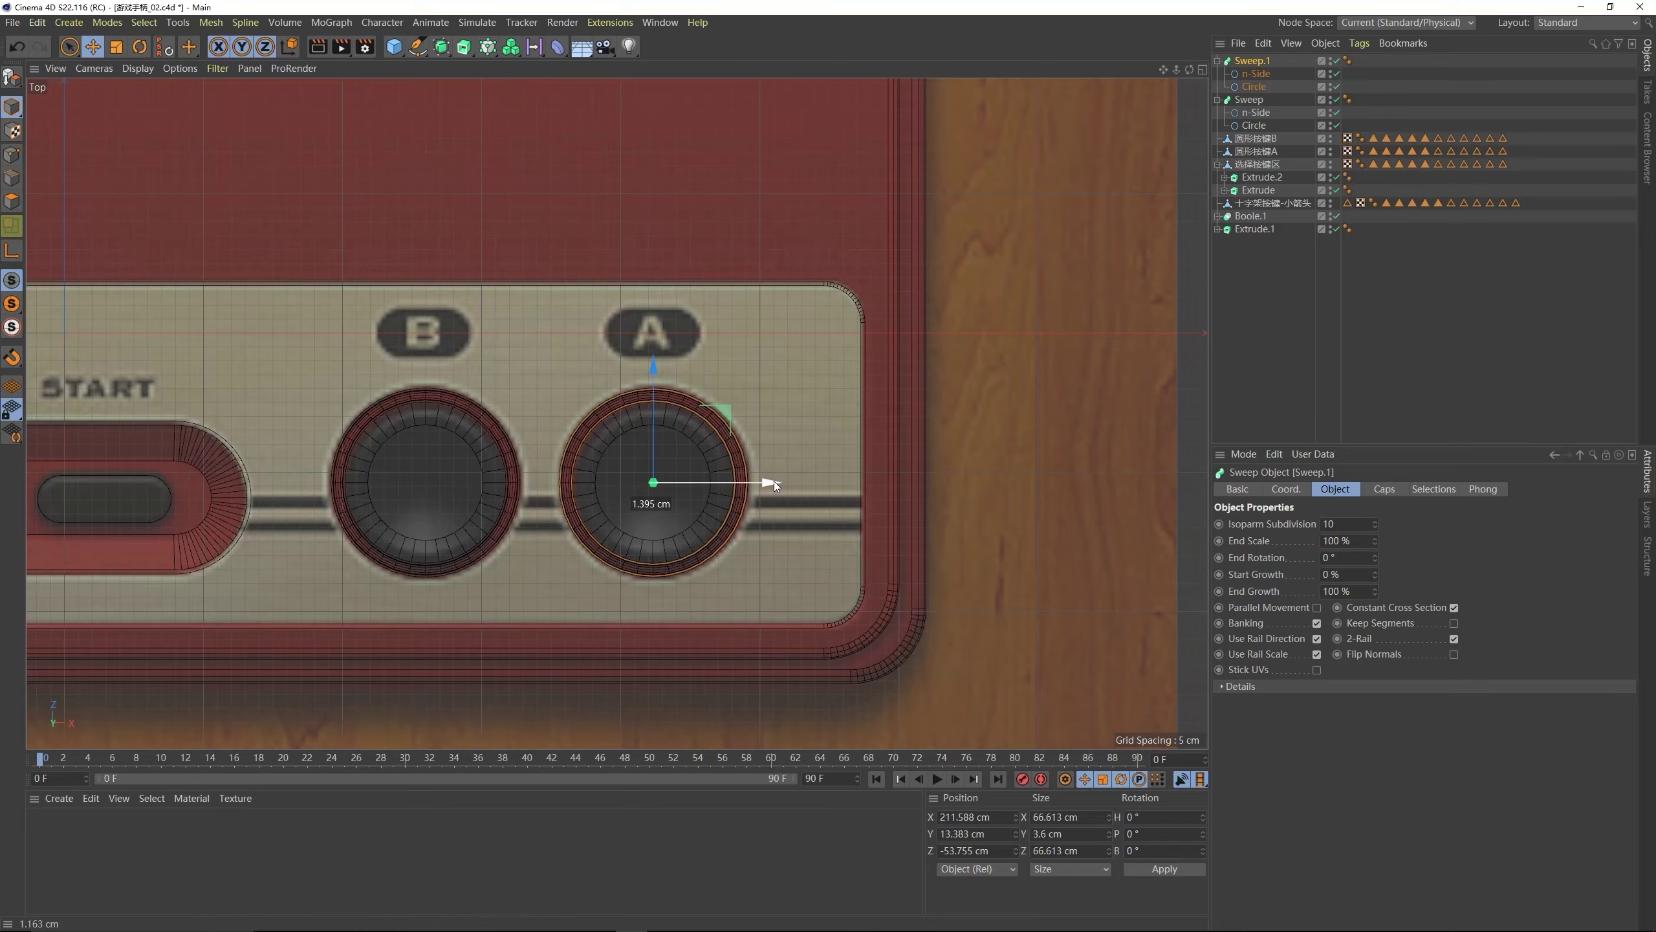
pyautogui.middleClick(678, 448)
pyautogui.middleClick(599, 391)
pyautogui.click(1041, 458)
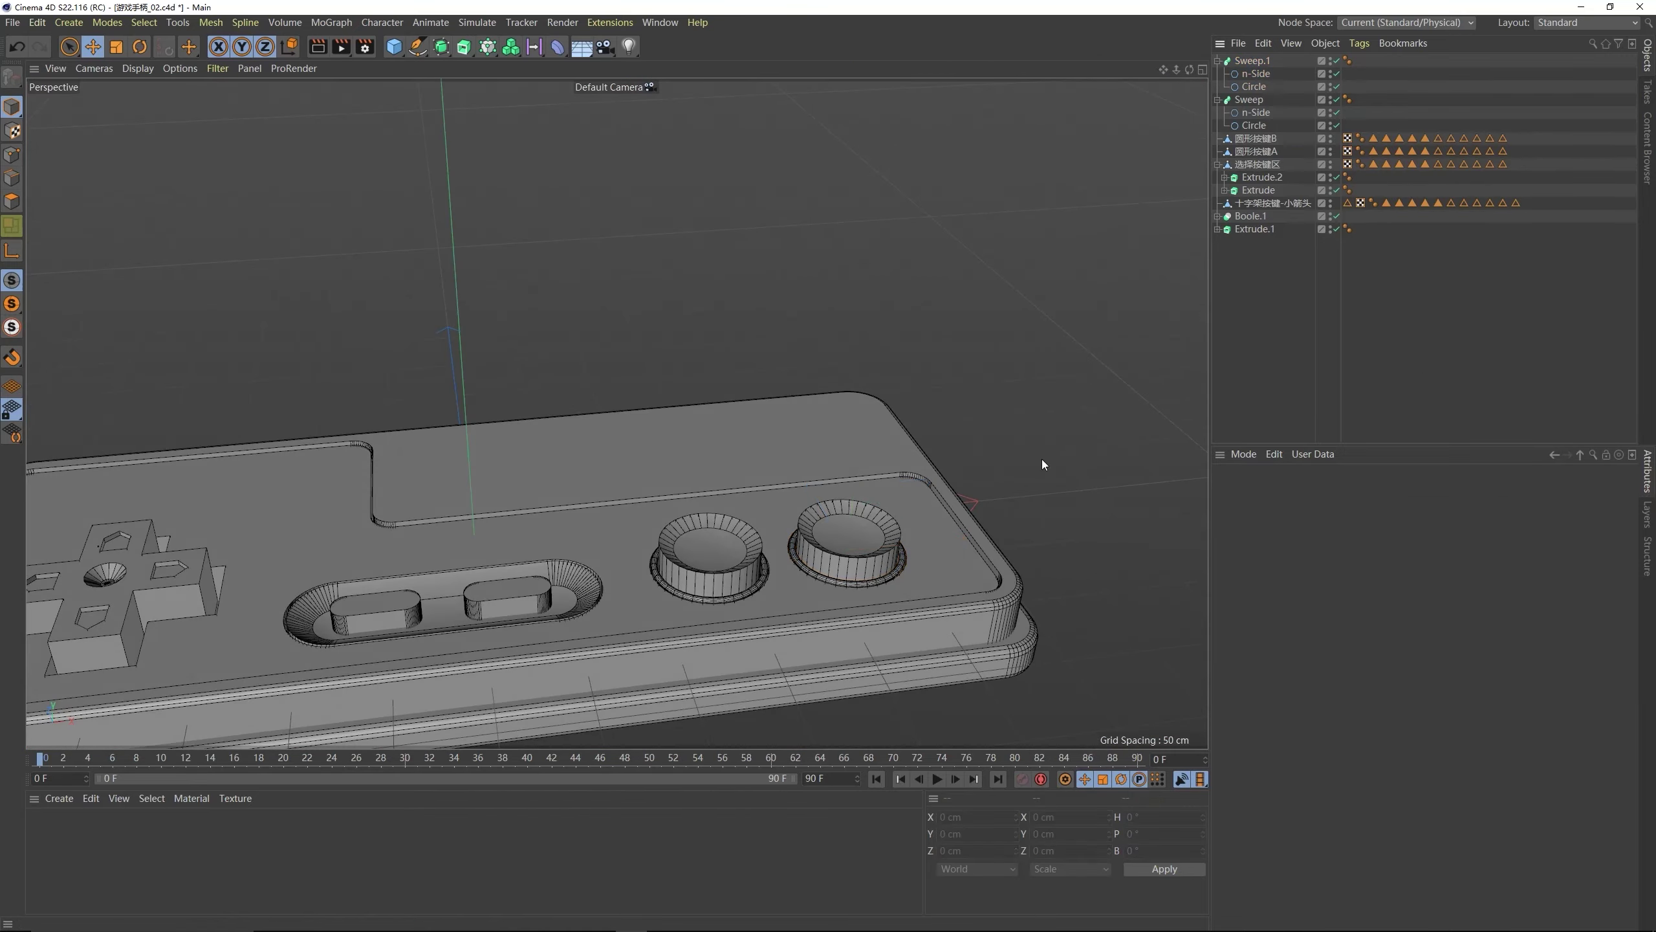
pyautogui.keyDown('alt'); pyautogui.moveTo(1042, 458); pyautogui.dragTo(624, 476); pyautogui.keyUp('alt')
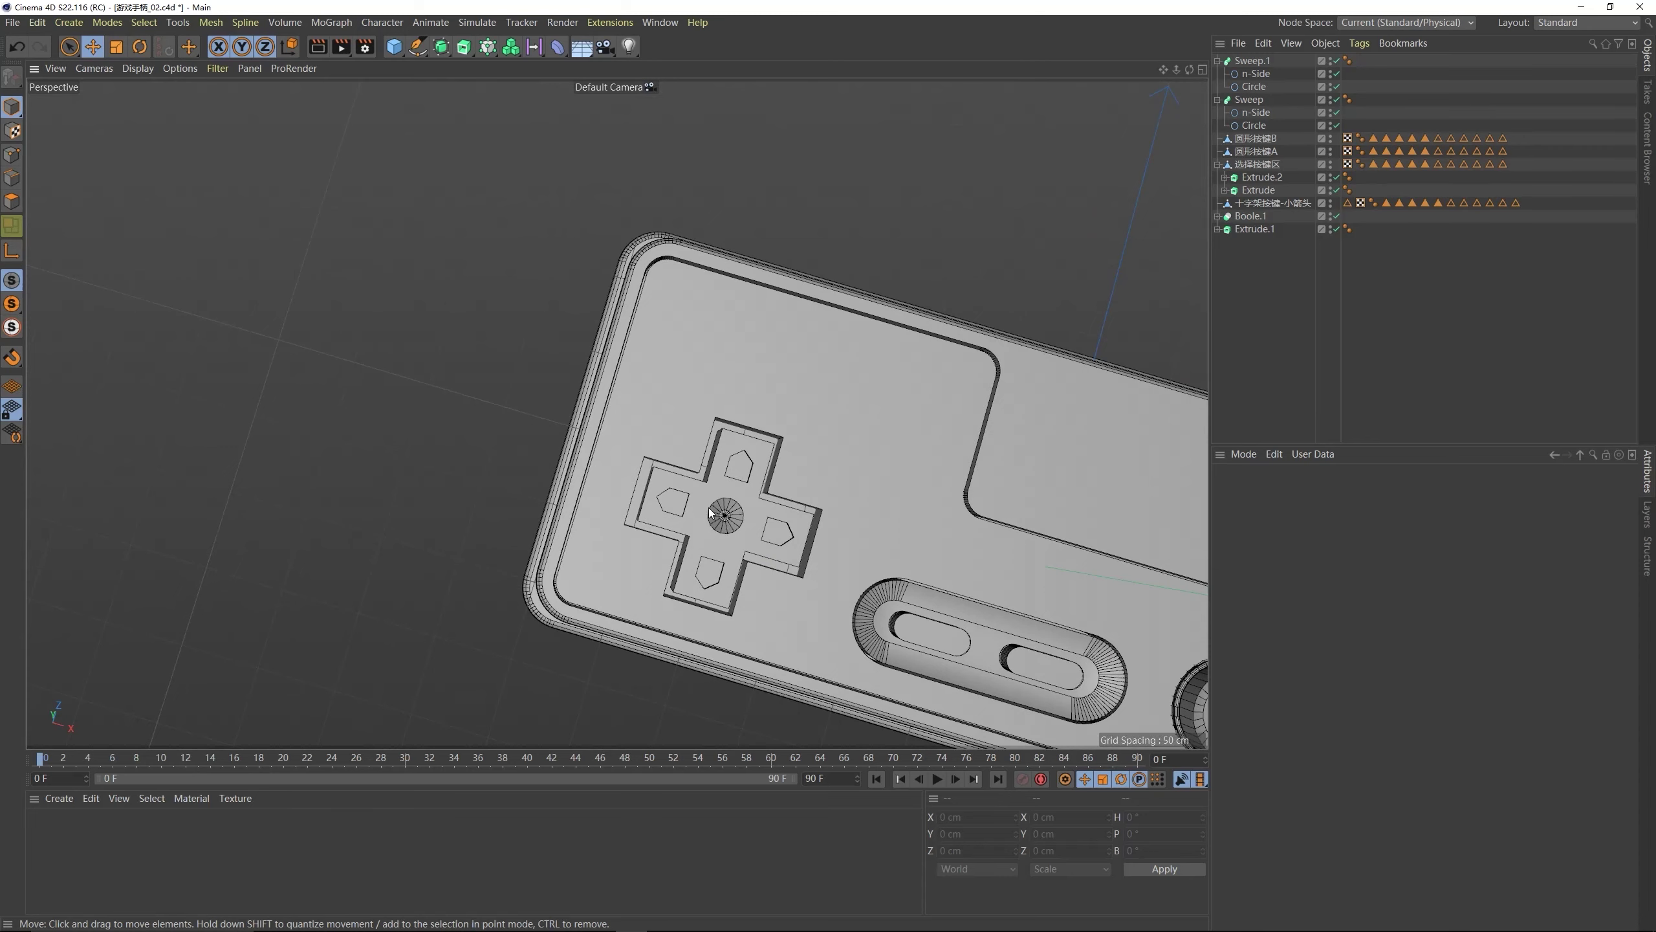
pyautogui.keyDown('alt'); pyautogui.moveTo(718, 447); pyautogui.dragTo(656, 380); pyautogui.keyUp('alt')
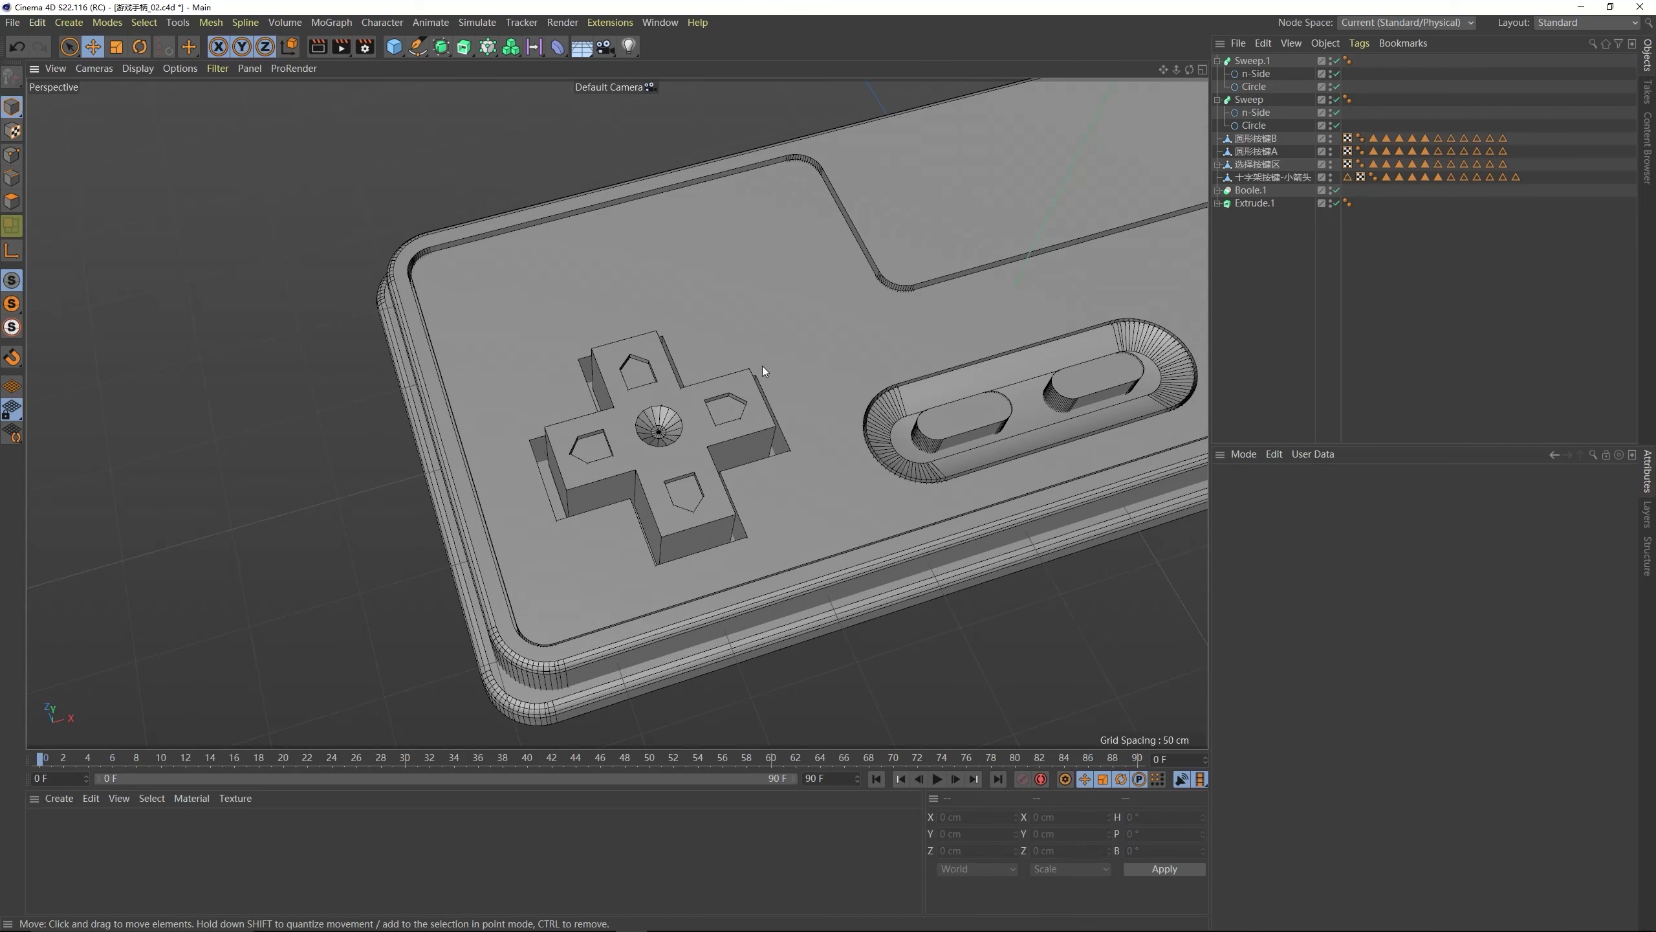
# - Copy the D-pad's Rectangle outline out of Boole.1 and wrap it in a new Sweep
pyautogui.click(1217, 190)
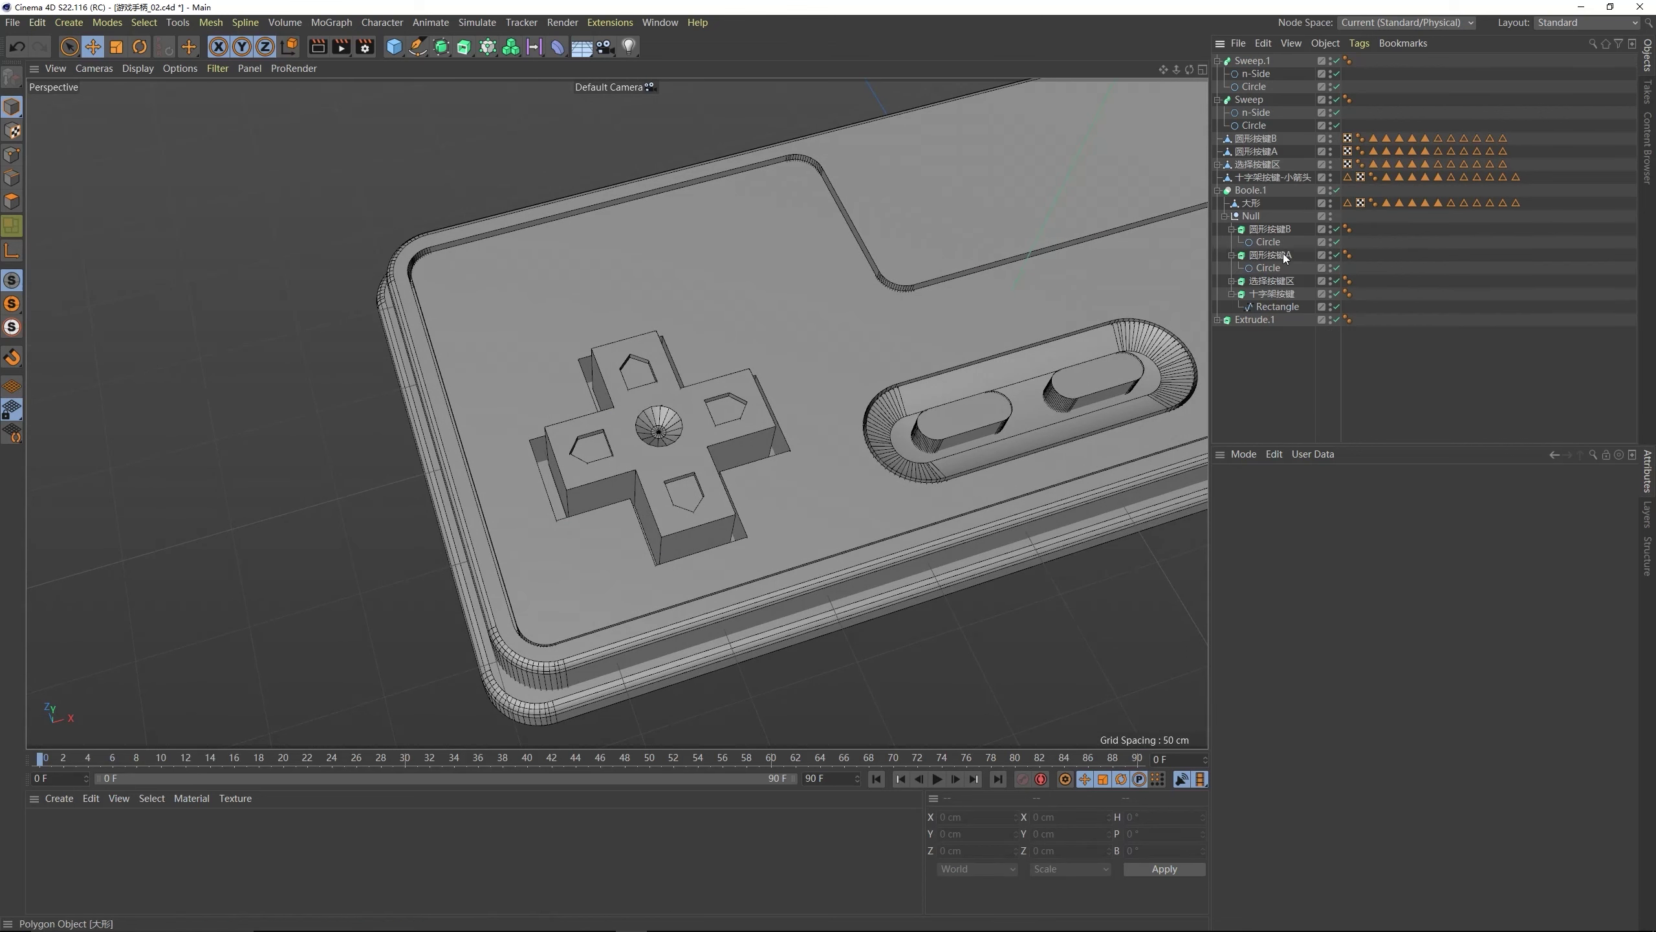
pyautogui.click(1269, 297)
pyautogui.click(1275, 308)
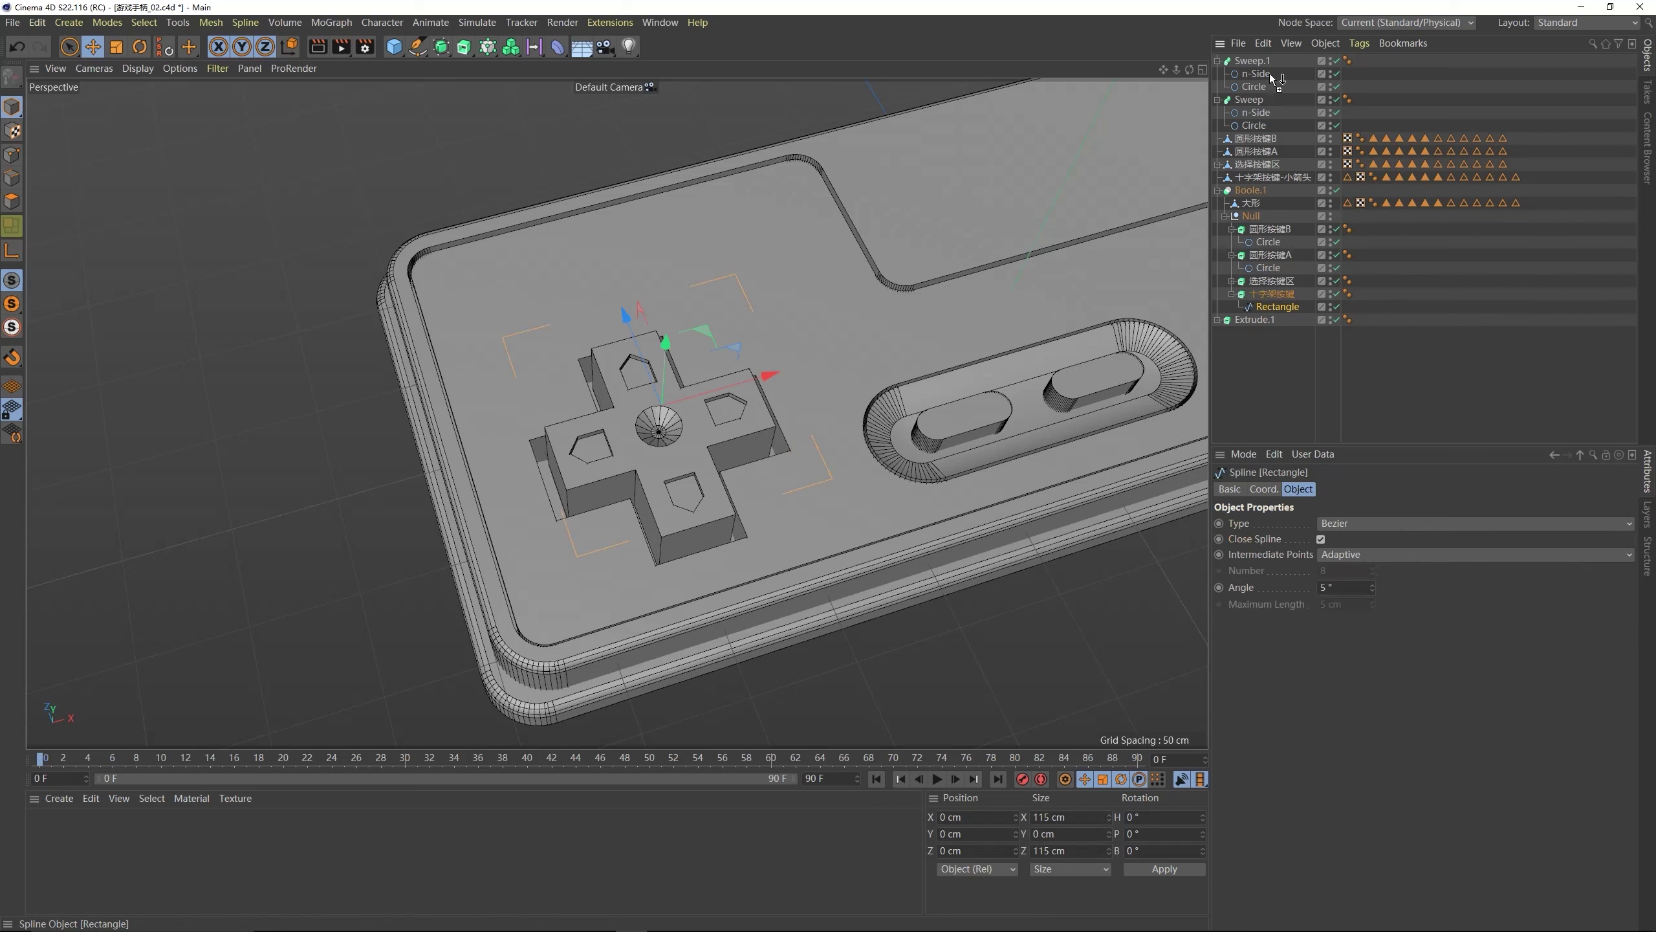
pyautogui.keyDown('ctrl'); pyautogui.moveTo(1264, 60); pyautogui.dragTo(1265, 61); pyautogui.keyUp('ctrl')
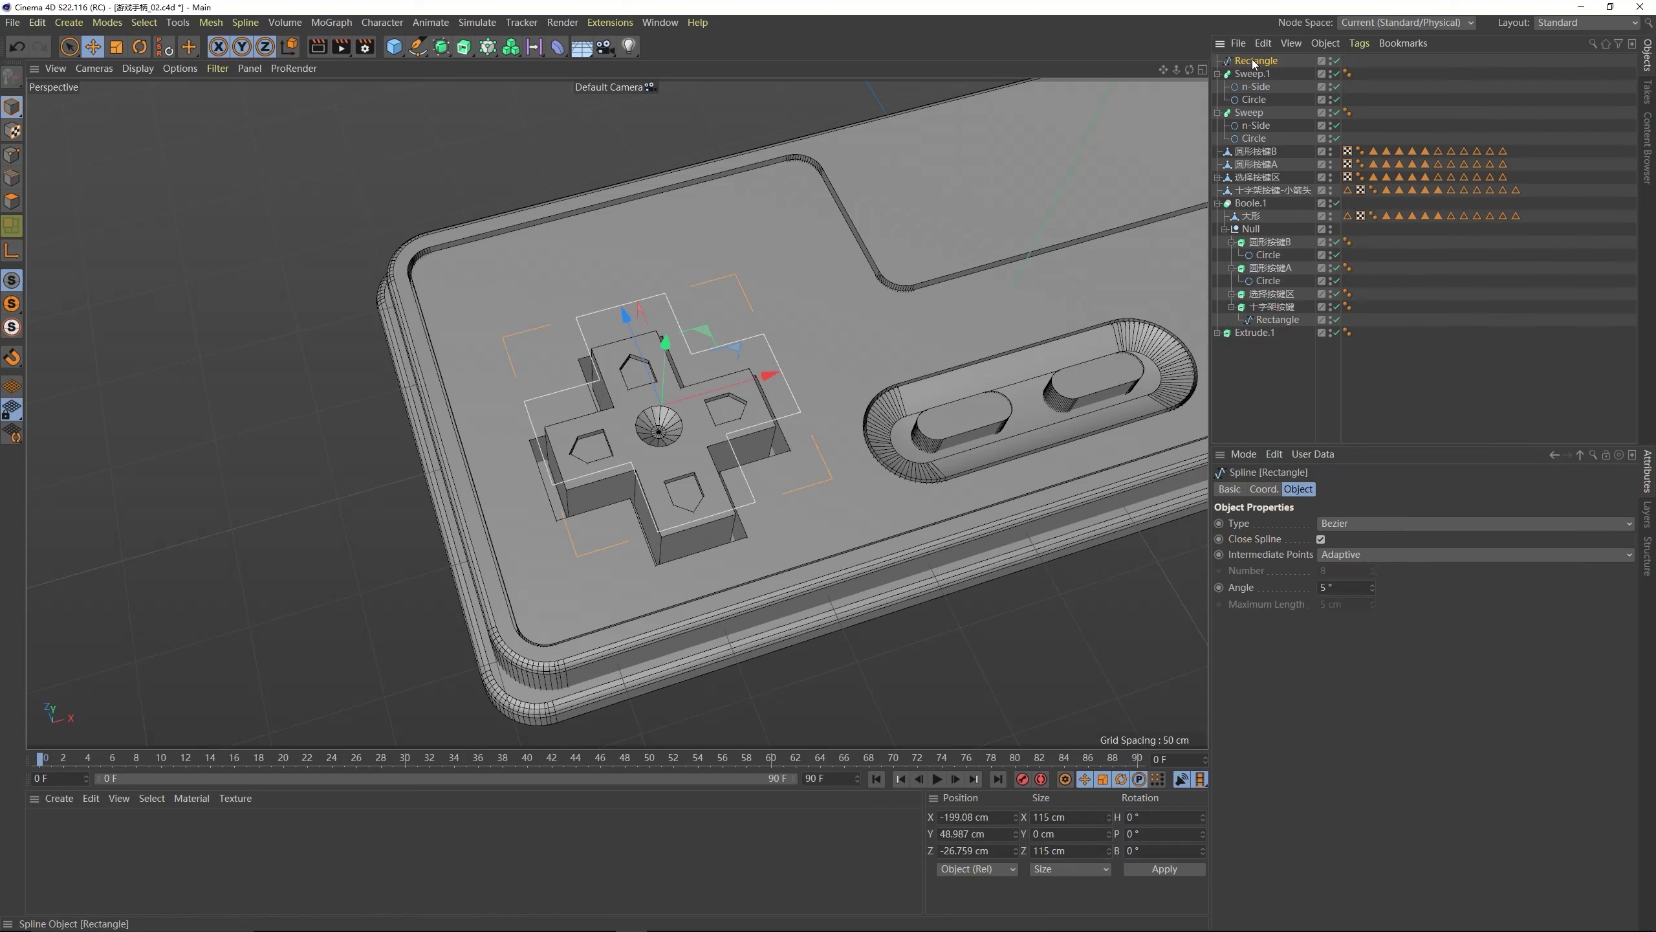
pyautogui.click(469, 51)
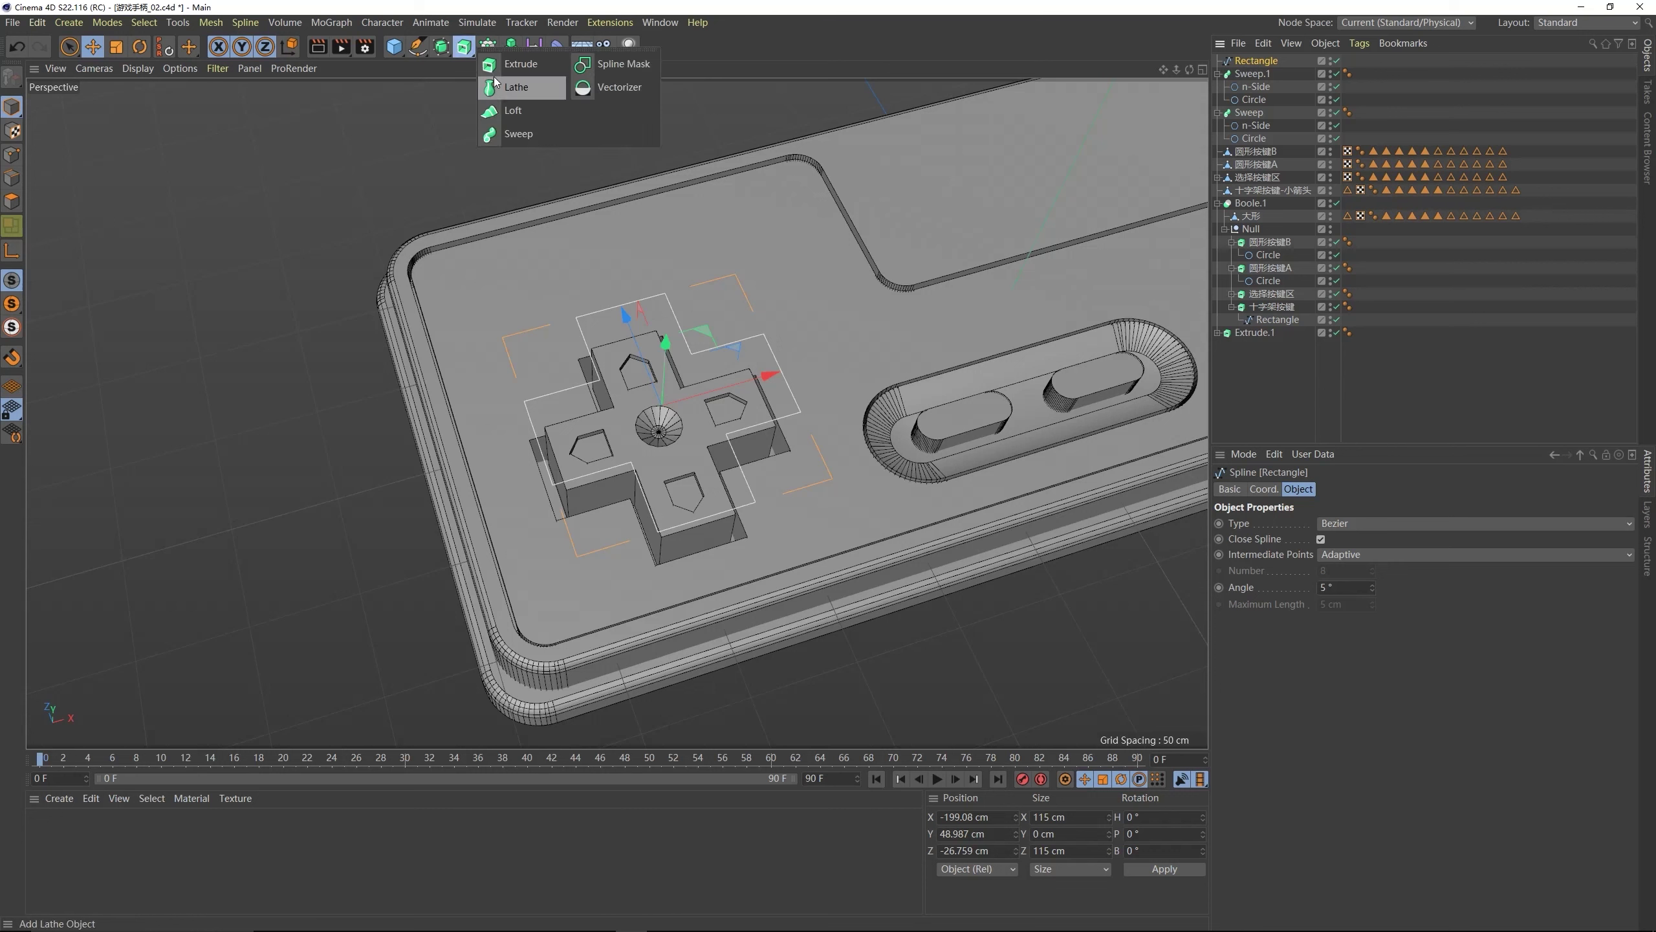
pyautogui.keyDown('alt'); pyautogui.click(518, 134); pyautogui.keyUp('alt')
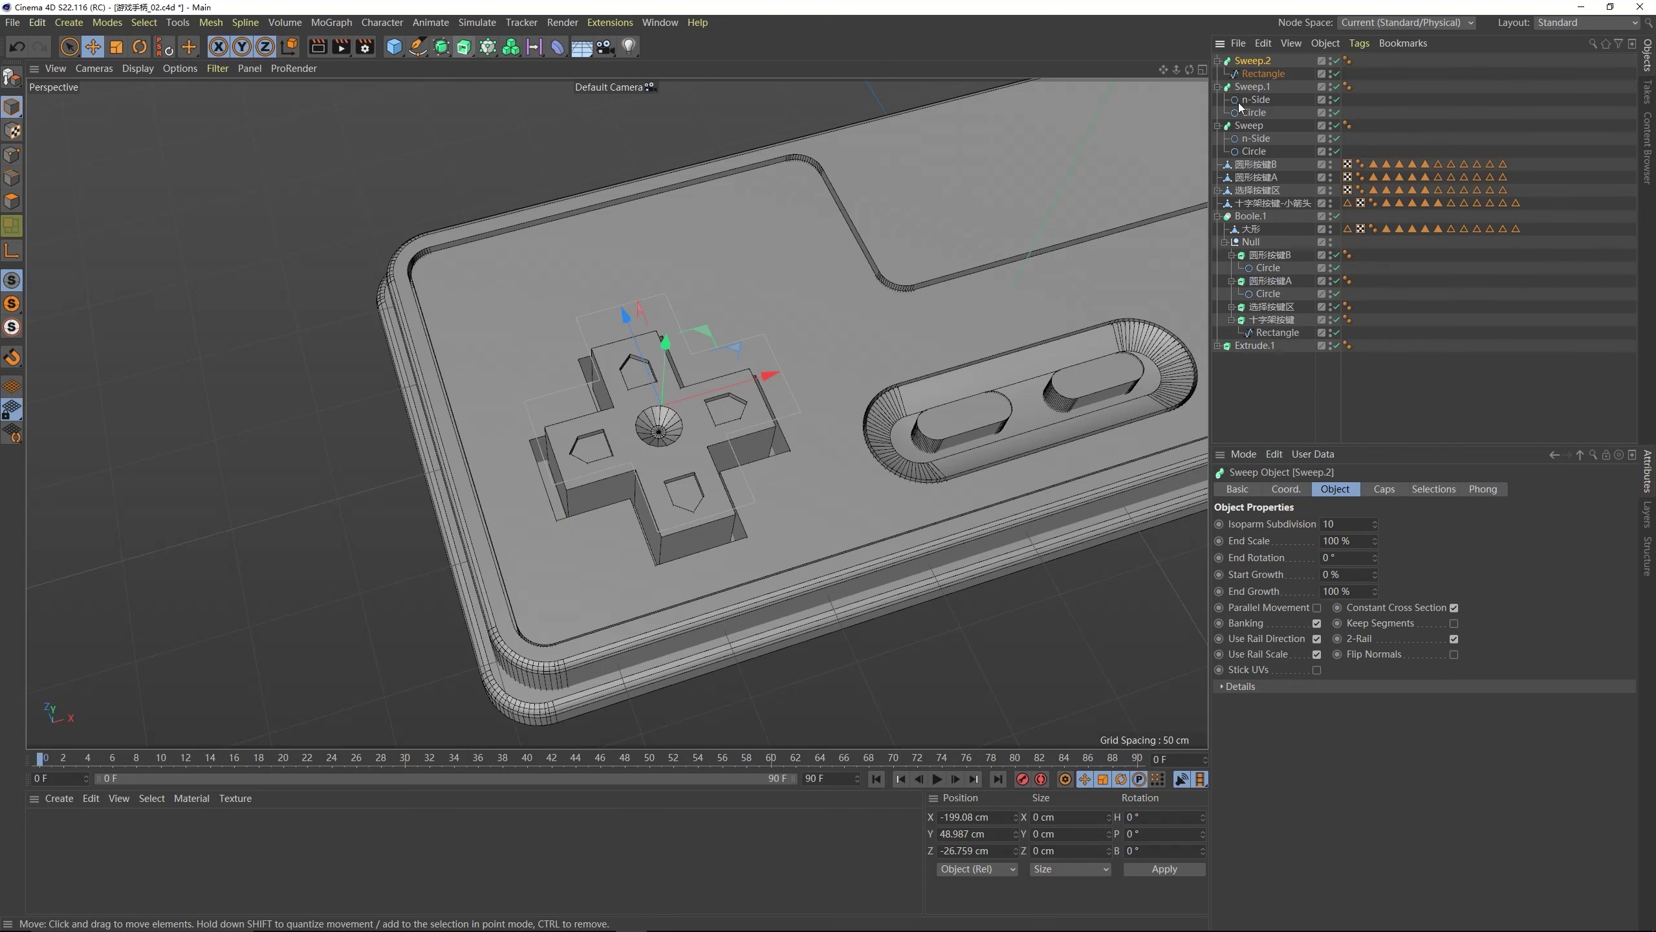
# - Add a 1 × 1 cm Rectangle profile to the D-pad sweep
pyautogui.click(417, 49)
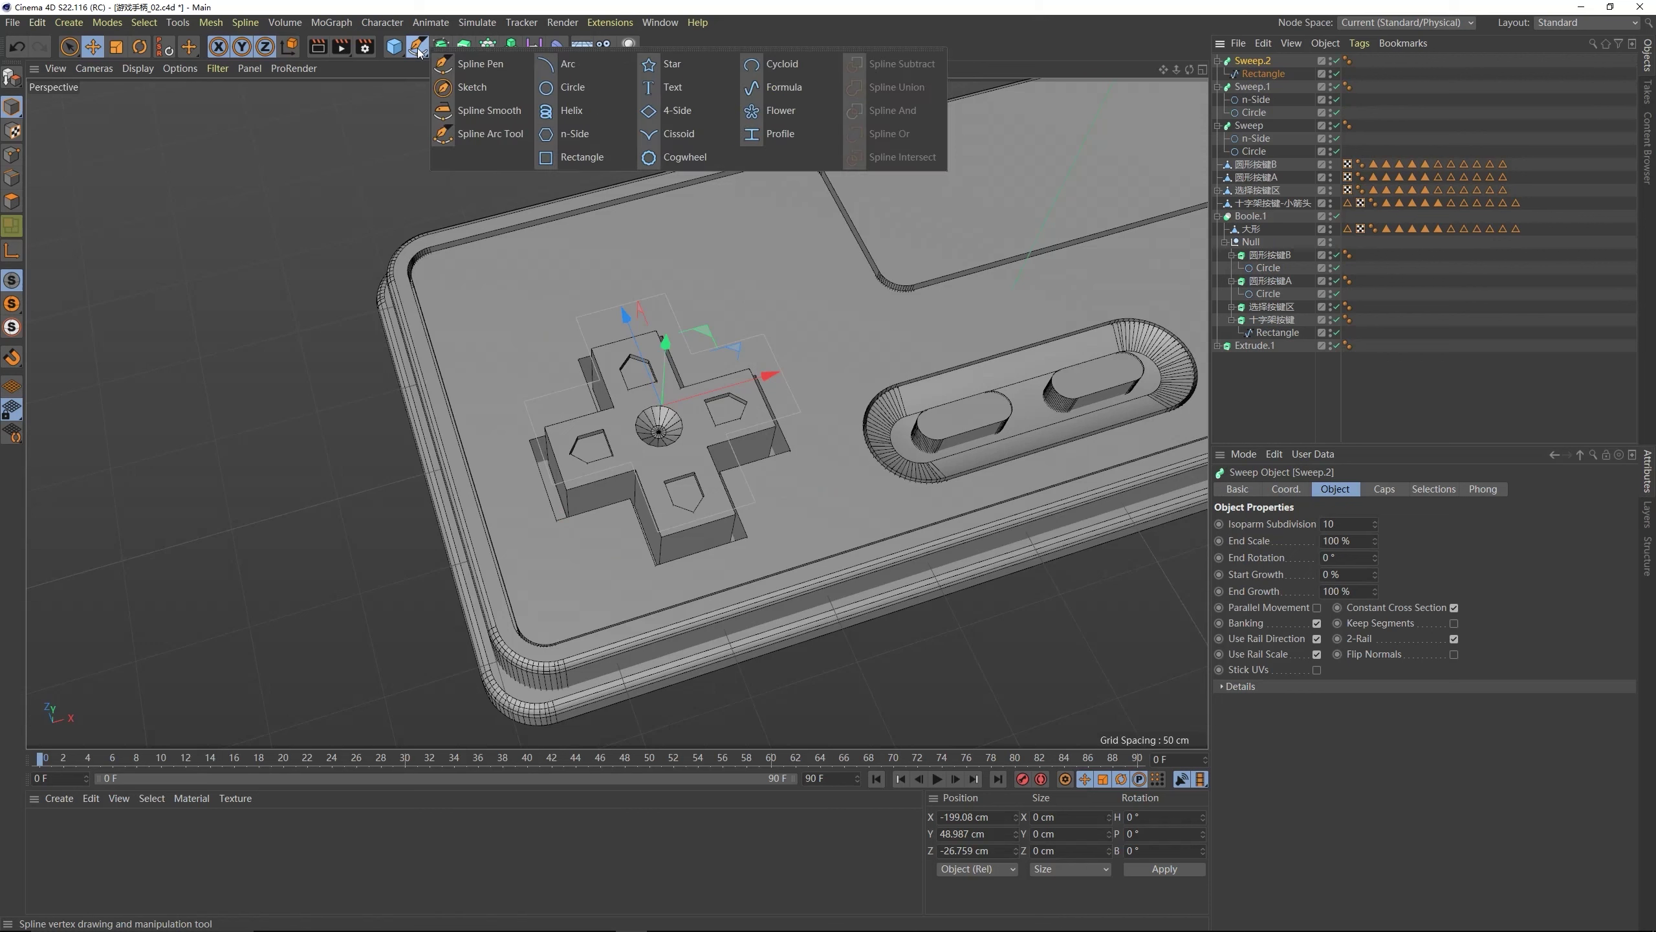
pyautogui.keyDown('shift'); pyautogui.click(582, 158); pyautogui.keyUp('shift')
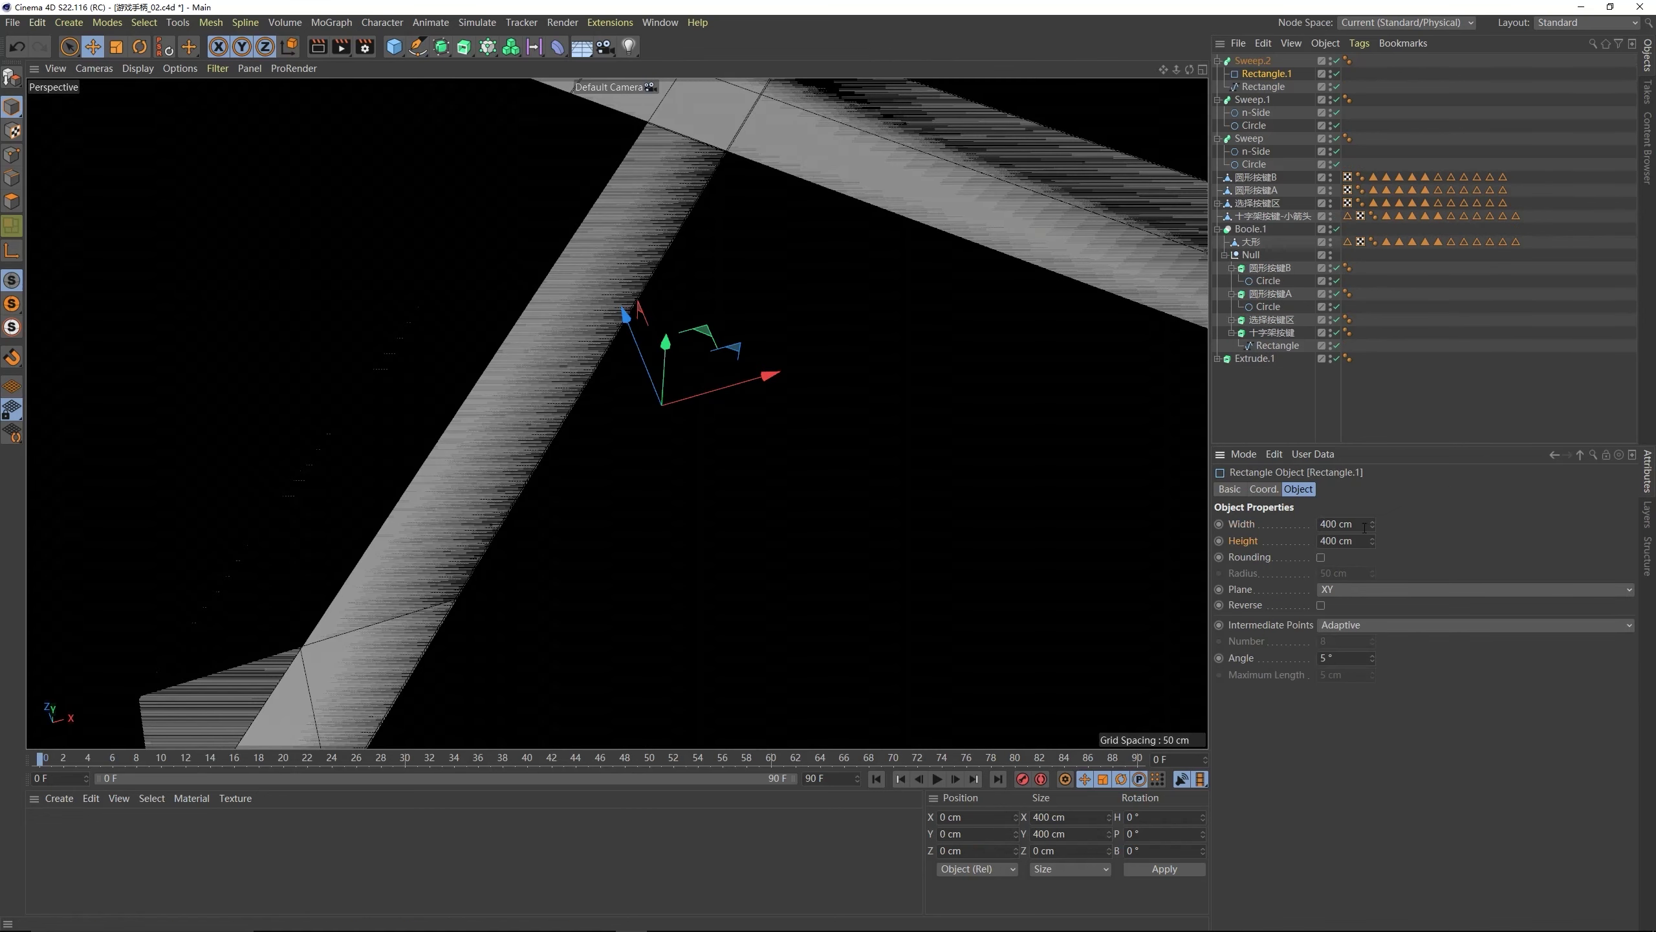
pyautogui.write('1')
pyautogui.press('Tab')
pyautogui.write('1')
pyautogui.press('Return')
pyautogui.keyDown('alt'); pyautogui.moveTo(639, 378); pyautogui.dragTo(659, 417); pyautogui.keyUp('alt')
# - Lower Sweep.2 along its Y axis
pyautogui.click(1302, 62)
pyautogui.moveTo(669, 307); pyautogui.dragTo(620, 518)
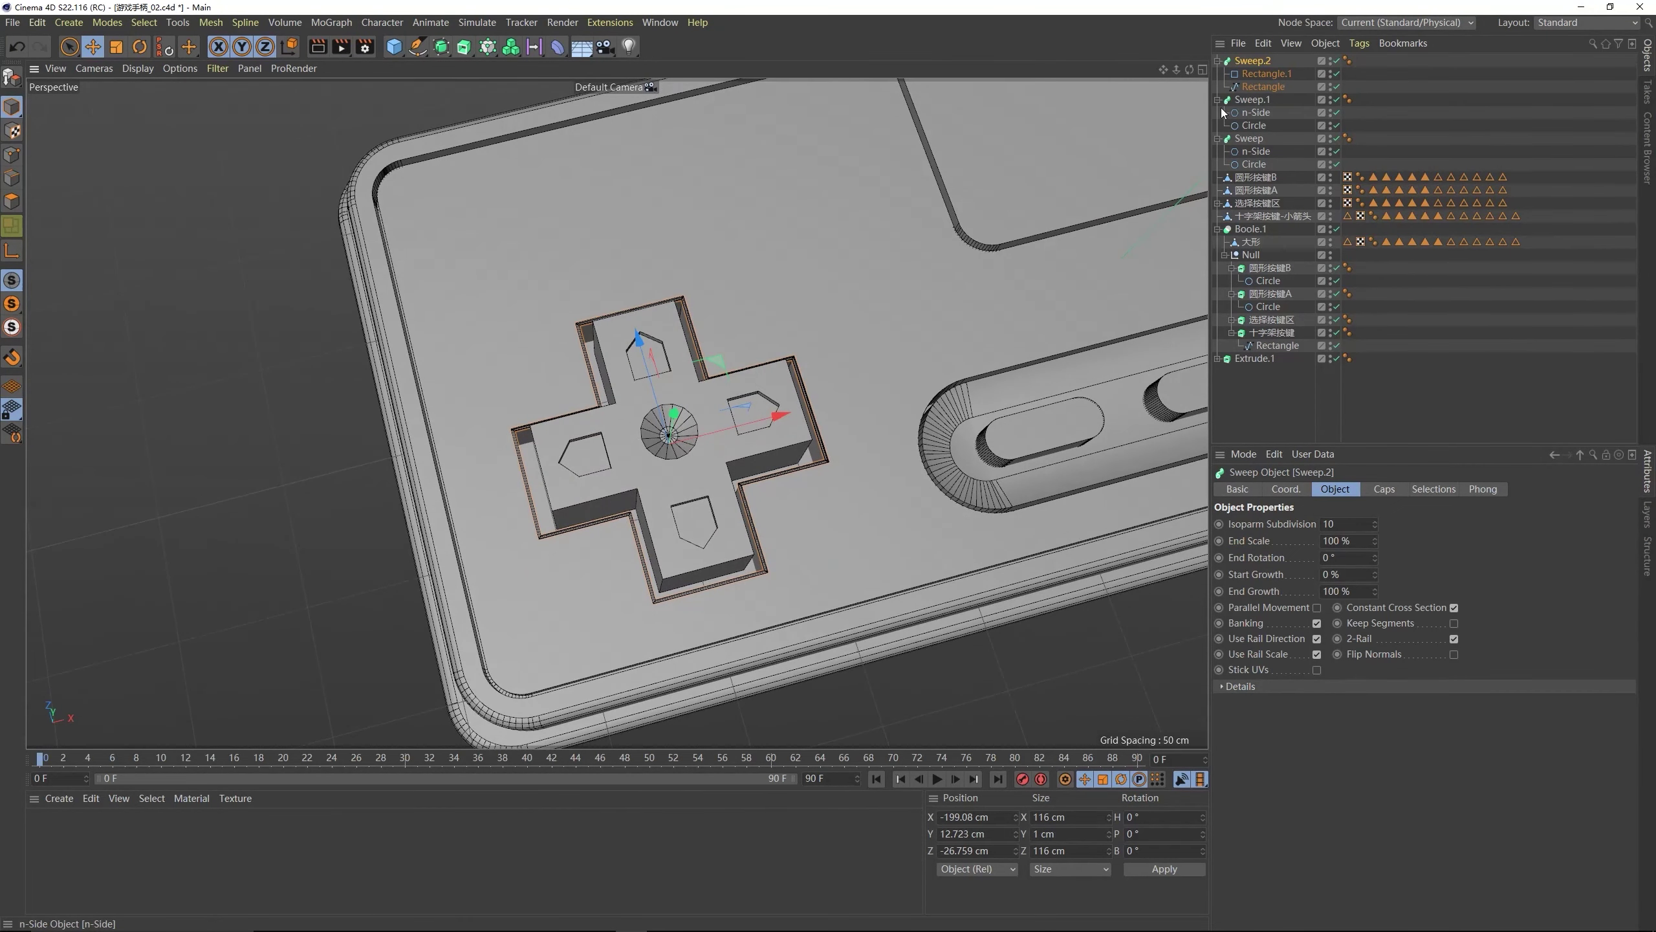
pyautogui.click(1261, 88)
# - Scale the cross-pad outline rectangle down slightly to about 107 cm
pyautogui.click(116, 47)
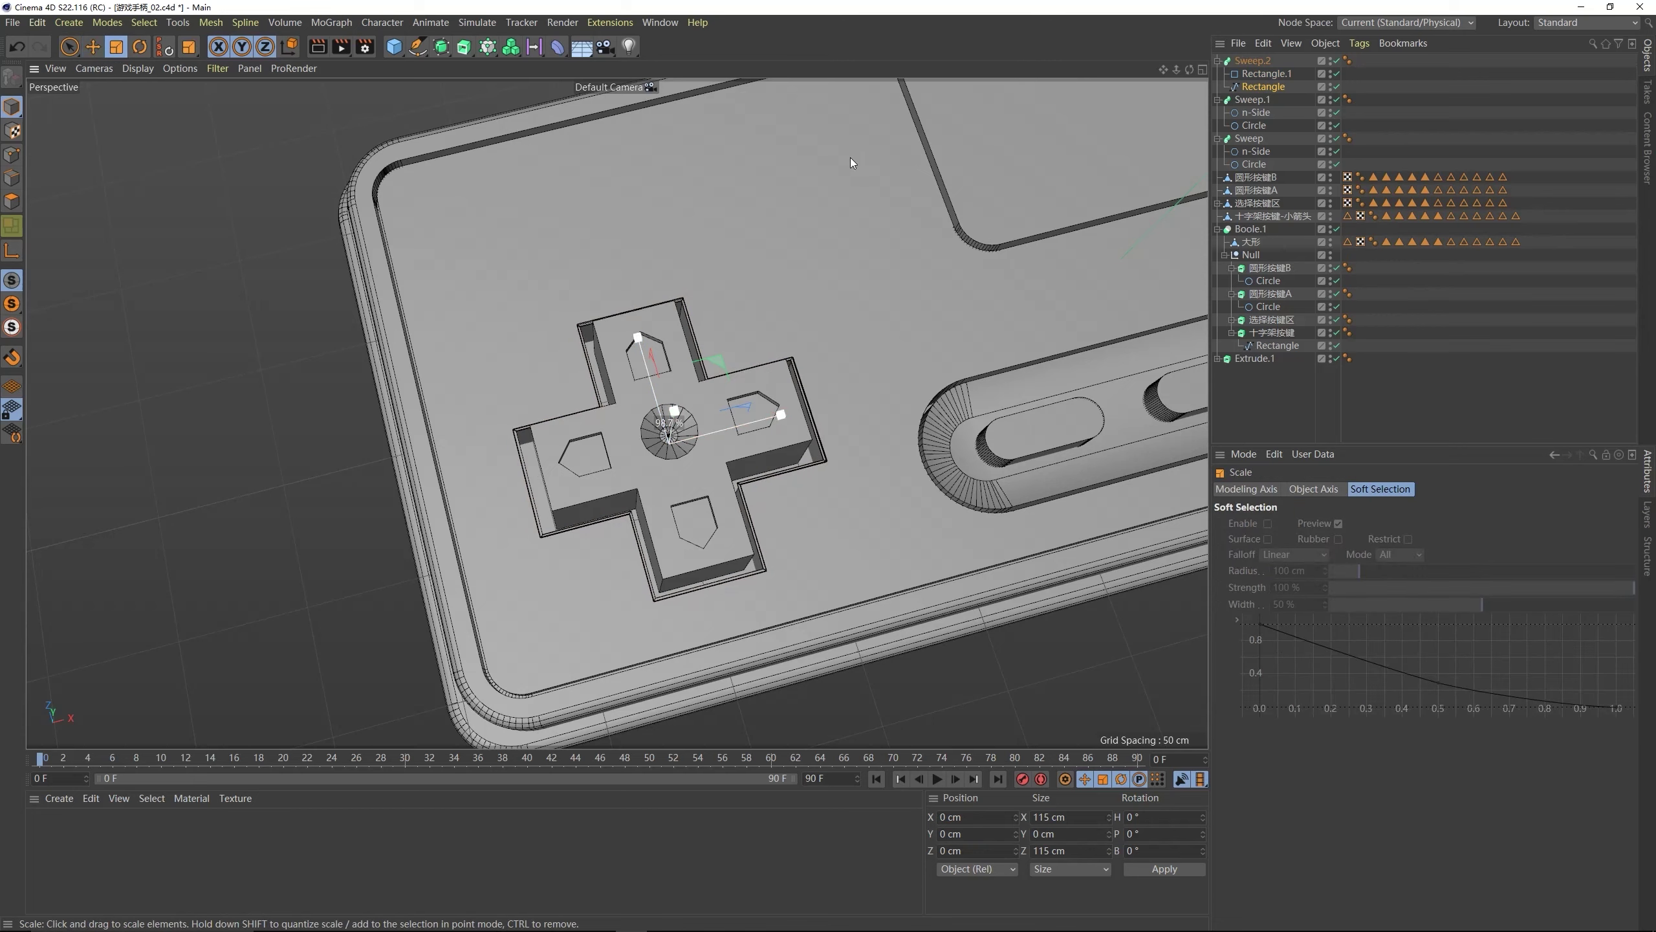
pyautogui.moveTo(850, 158); pyautogui.dragTo(826, 168)
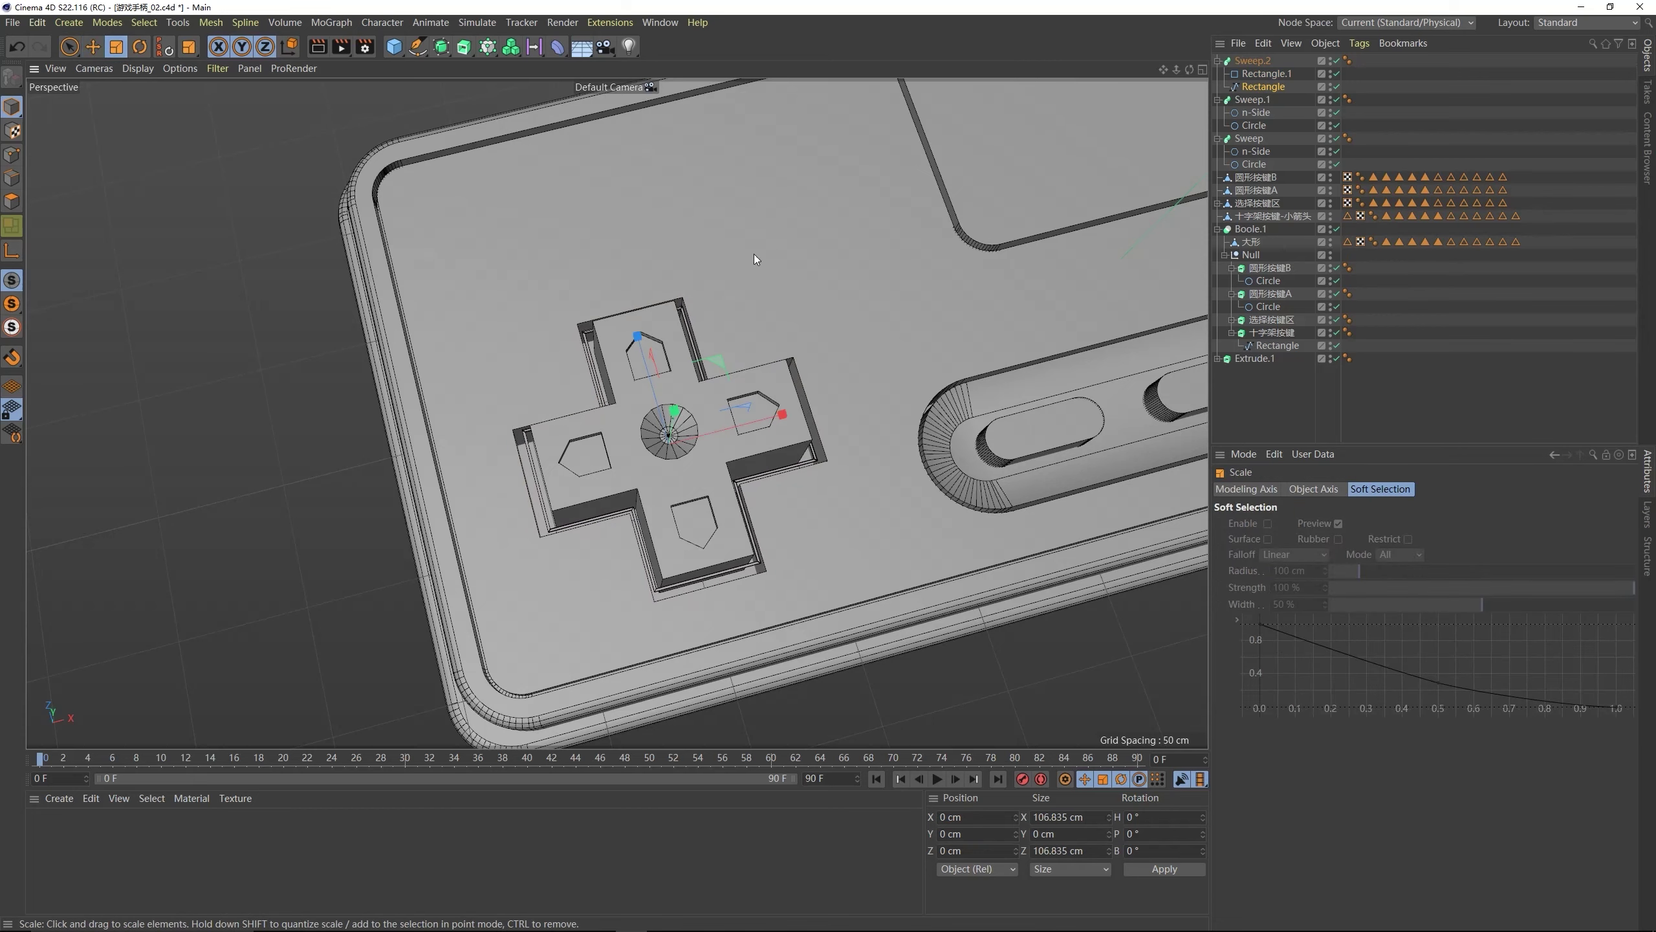
pyautogui.moveTo(753, 254)
pyautogui.keyDown('alt'); pyautogui.mouseDown()
pyautogui.moveTo(705, 407)
pyautogui.moveTo(735, 295)
pyautogui.moveTo(775, 277)
pyautogui.mouseUp(); pyautogui.keyUp('alt')
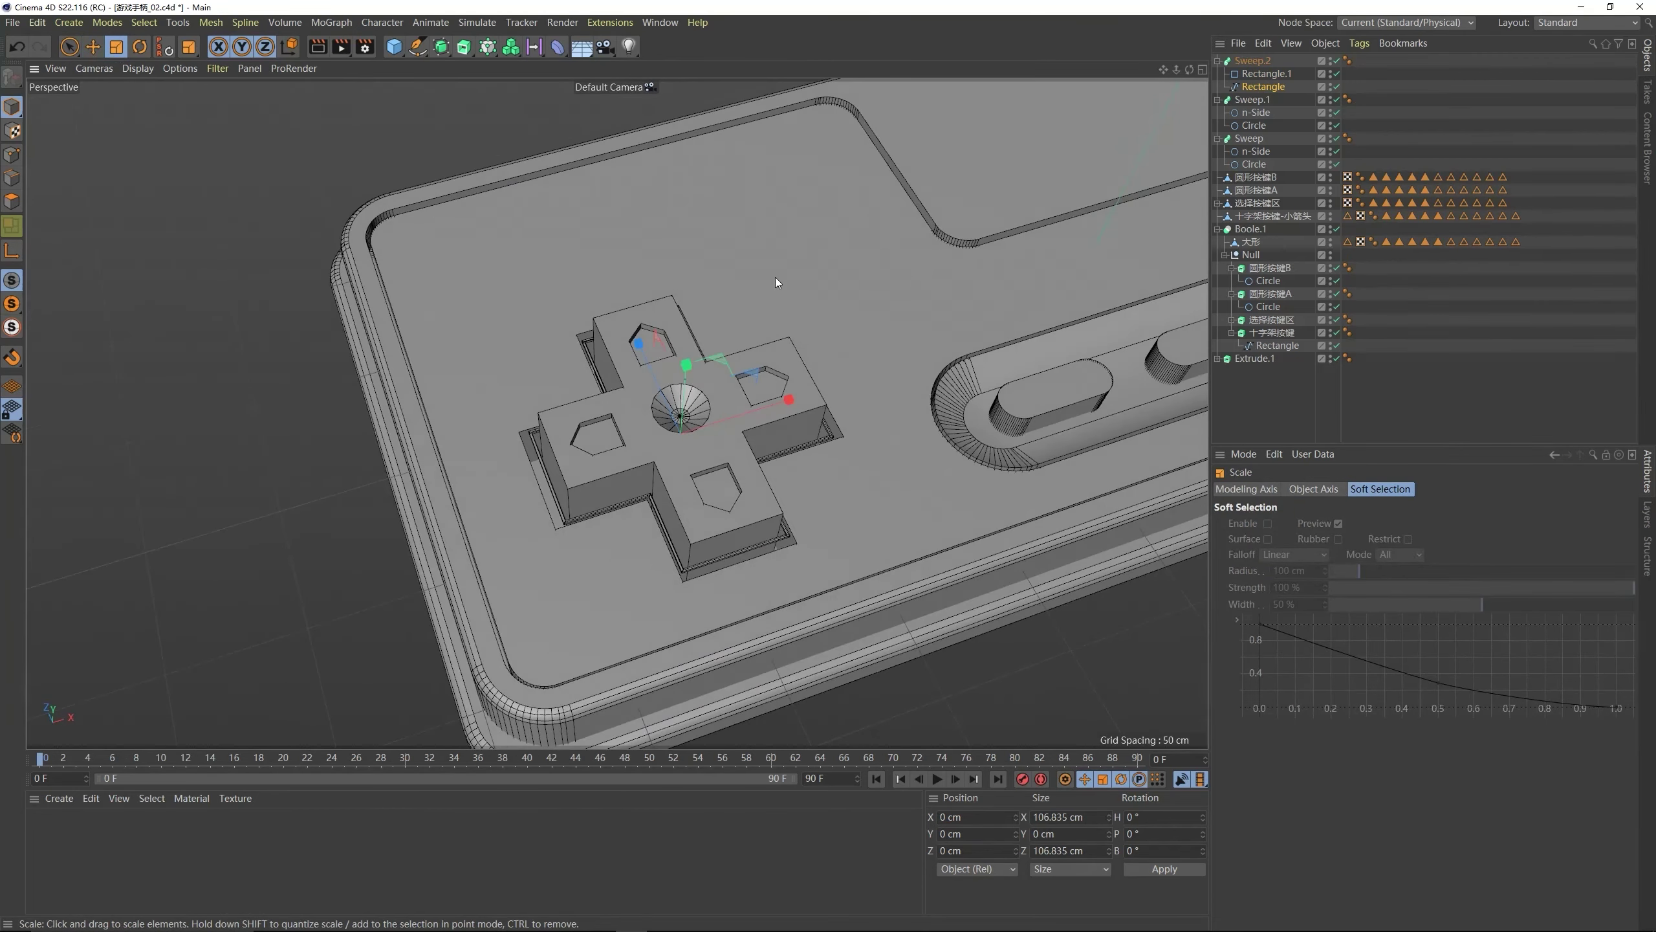
# - Adjust the Rectangle.1 profile width, settling on 12 cm
pyautogui.click(1265, 74)
pyautogui.moveTo(1371, 522); pyautogui.dragTo(1372, 517)
pyautogui.keyDown('alt'); pyautogui.moveTo(769, 470); pyautogui.dragTo(802, 495); pyautogui.keyUp('alt')
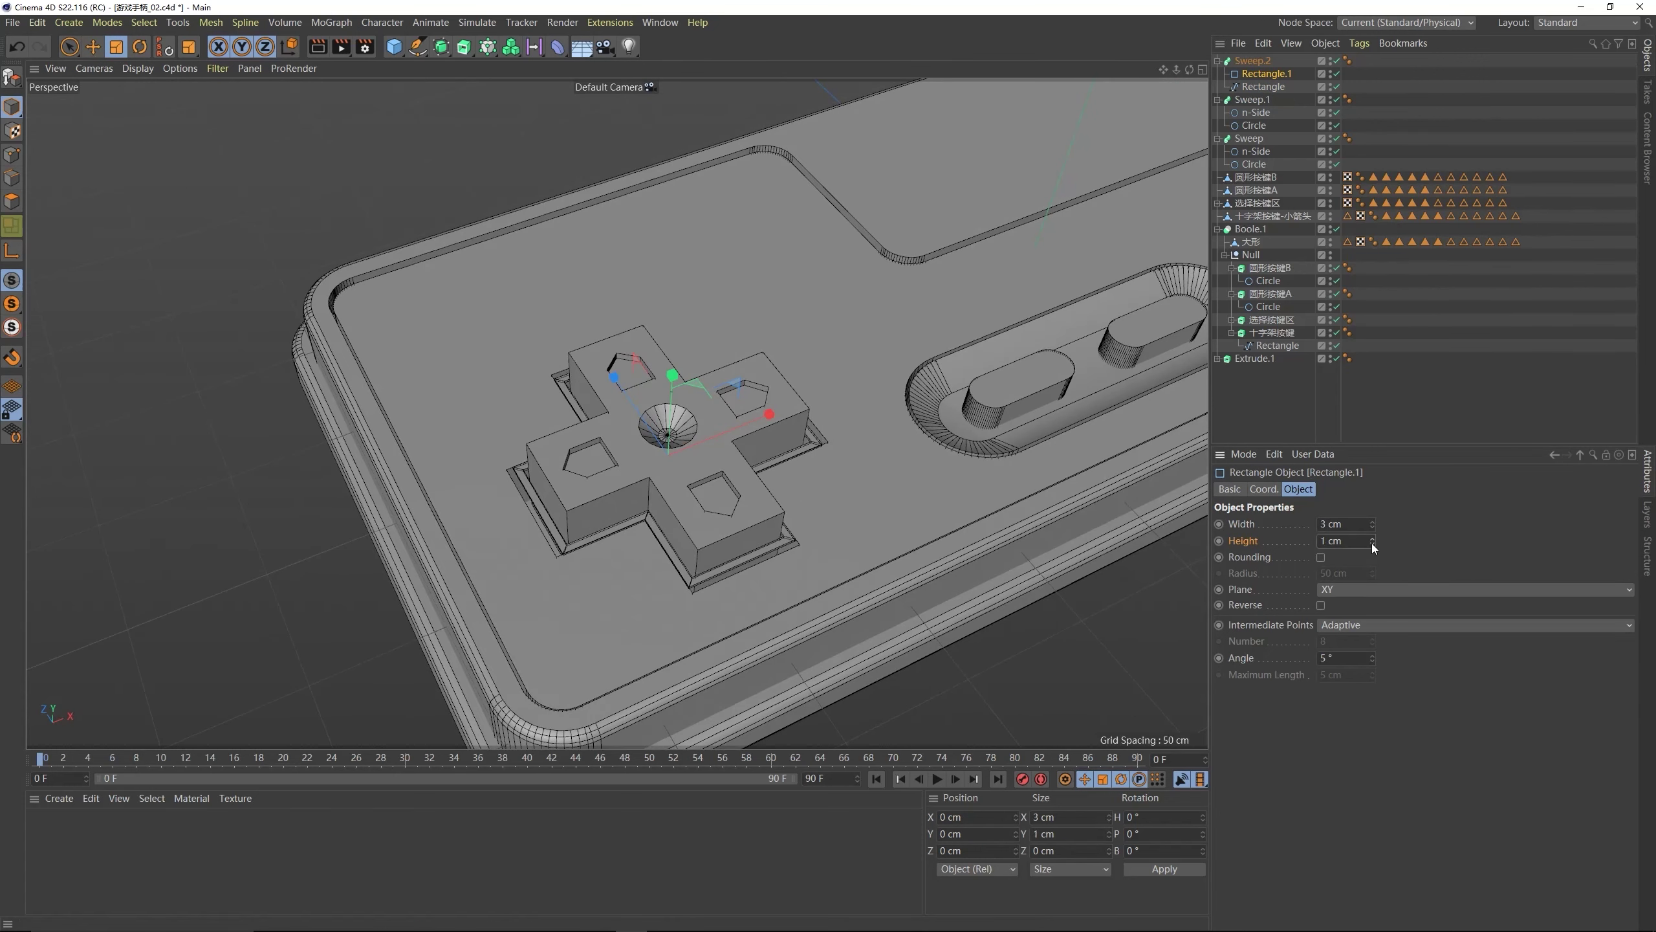
pyautogui.moveTo(1372, 525); pyautogui.dragTo(1372, 521)
pyautogui.moveTo(1372, 524); pyautogui.dragTo(1372, 516)
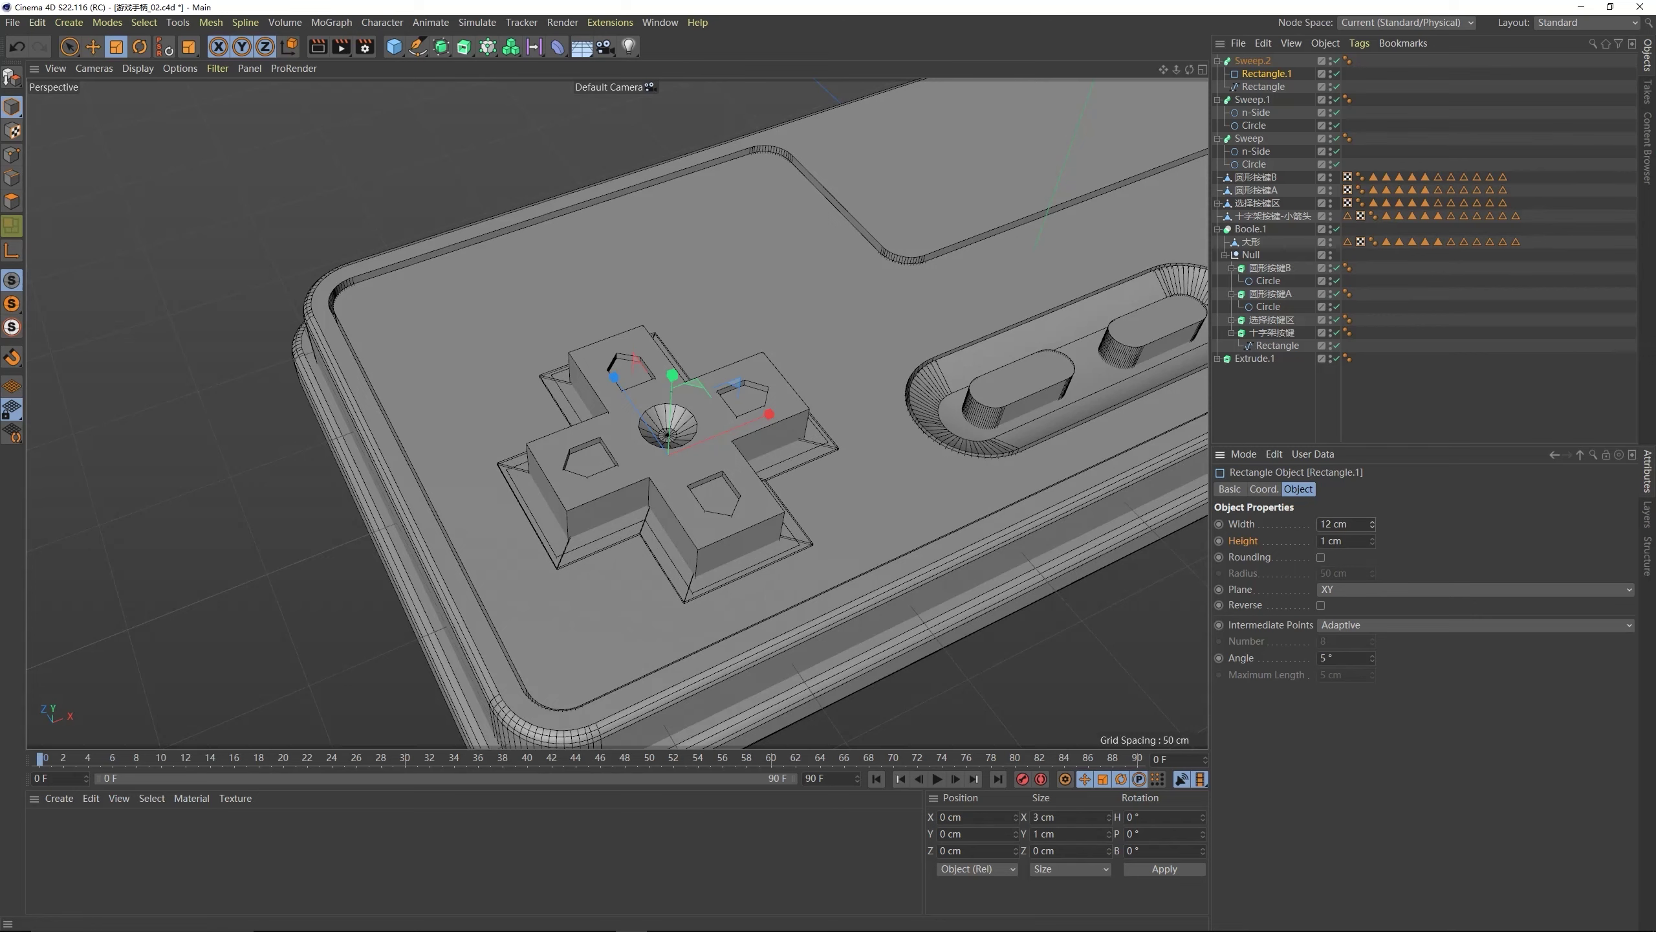
pyautogui.keyDown('alt'); pyautogui.moveTo(715, 466); pyautogui.dragTo(692, 412); pyautogui.keyUp('alt')
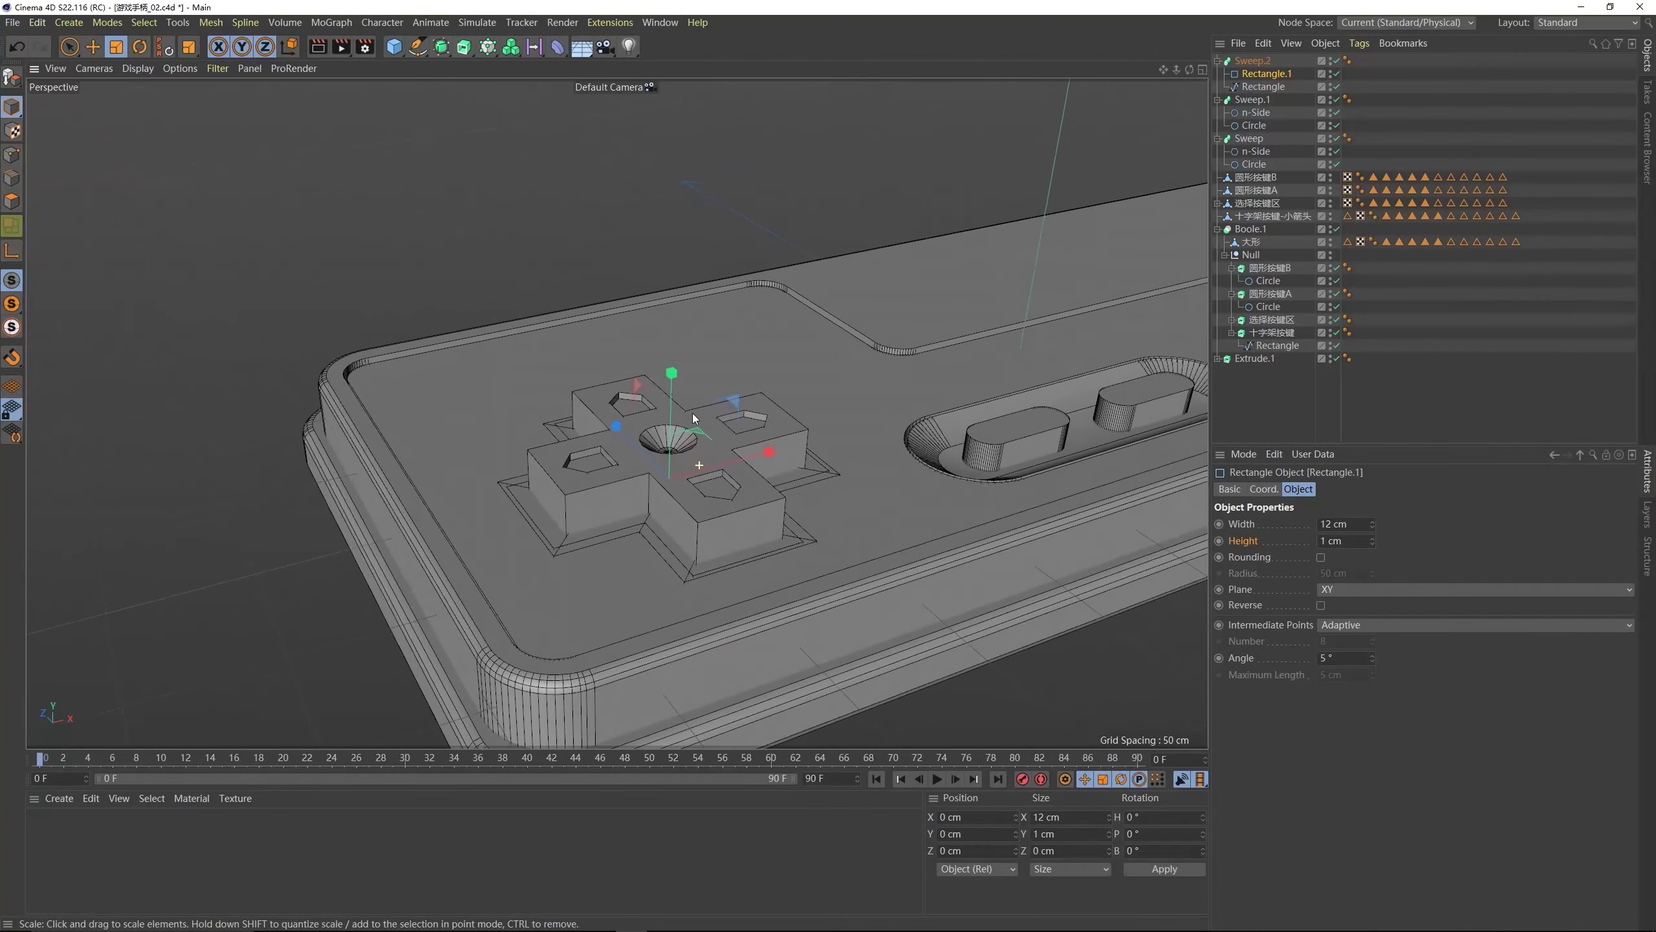
# - Move Sweep.2 down to a height of 11.084 cm
pyautogui.click(1251, 60)
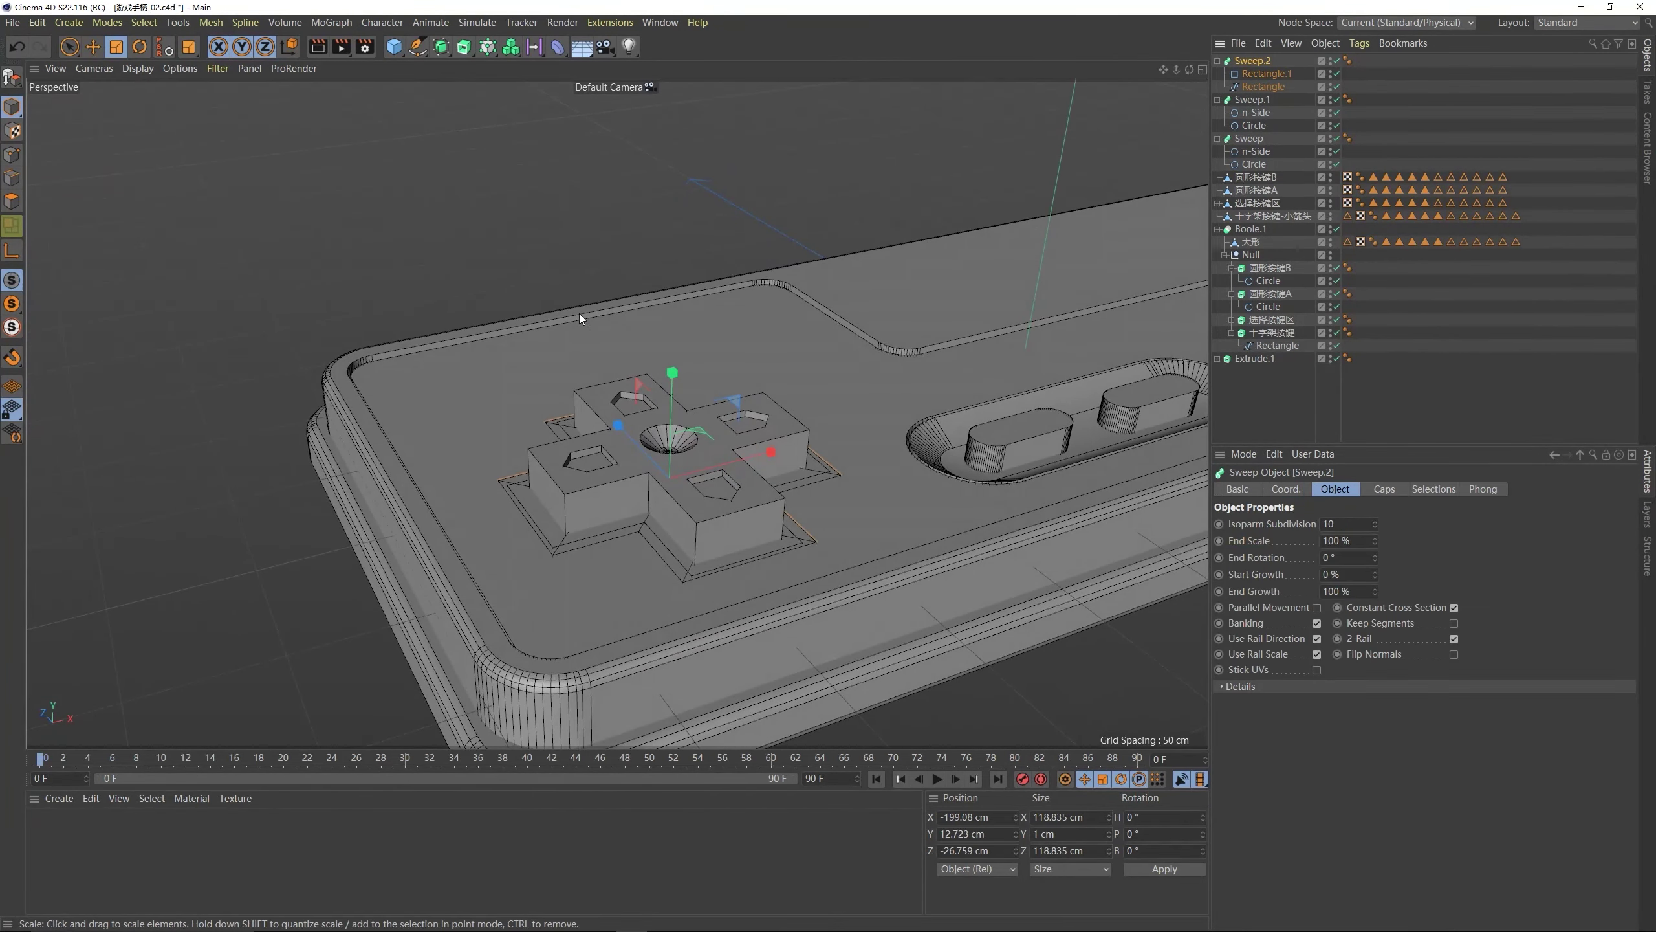
pyautogui.press('e')
pyautogui.moveTo(673, 377); pyautogui.dragTo(408, 321)
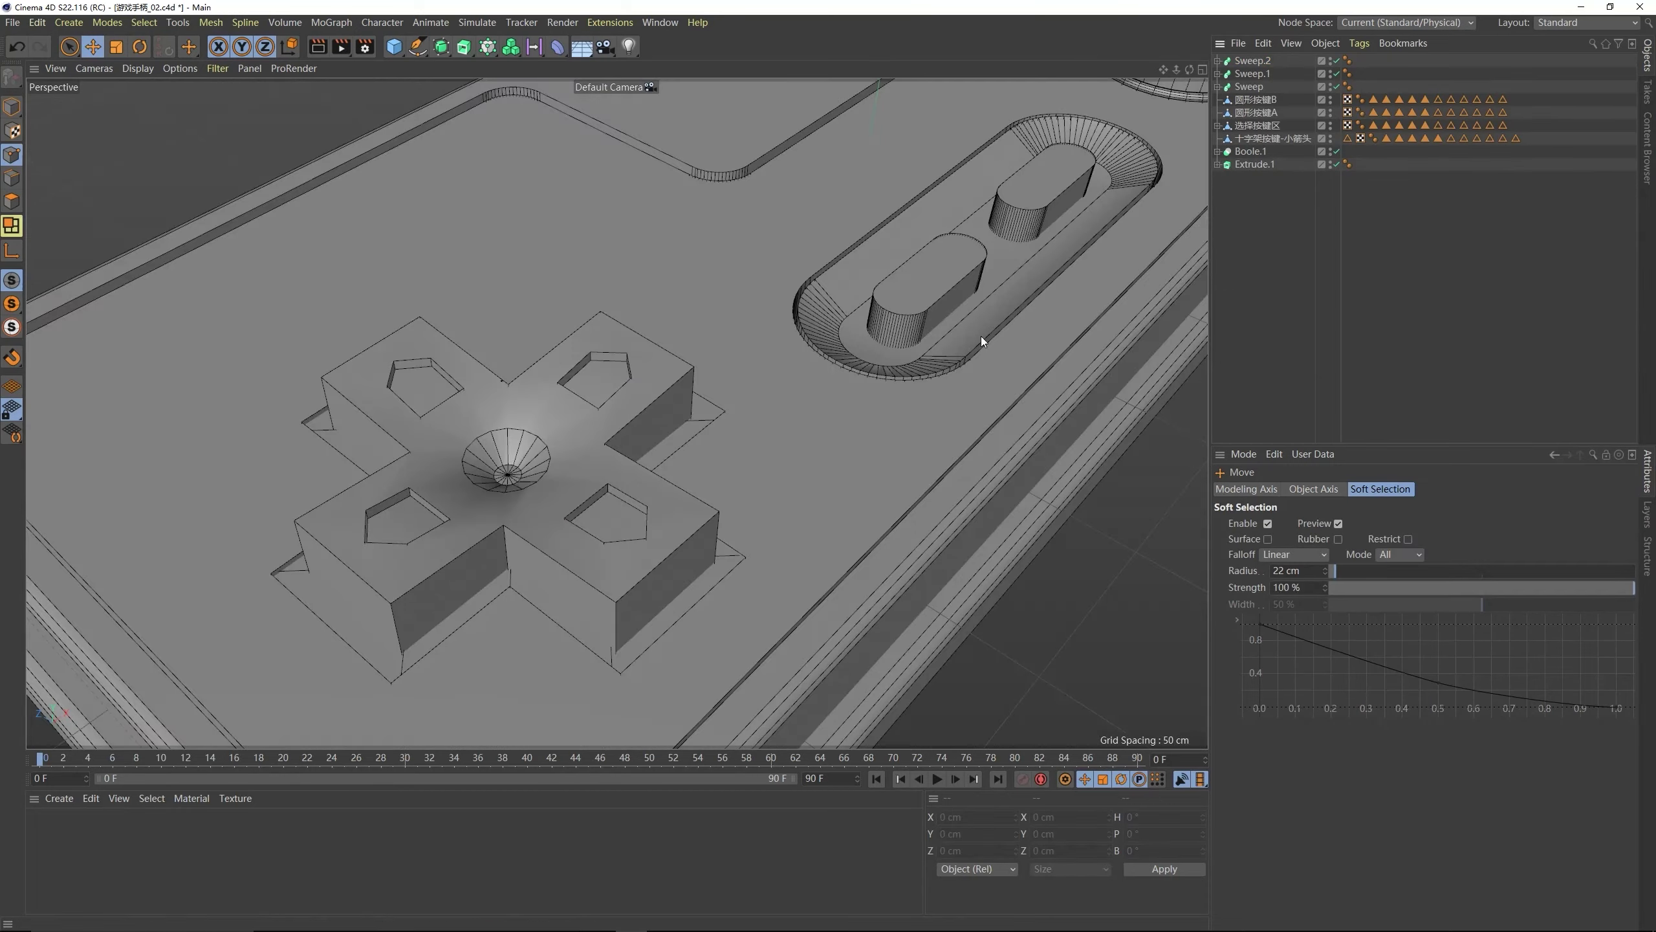
pyautogui.keyDown('alt'); pyautogui.moveTo(980, 340); pyautogui.dragTo(396, 383); pyautogui.keyUp('alt')
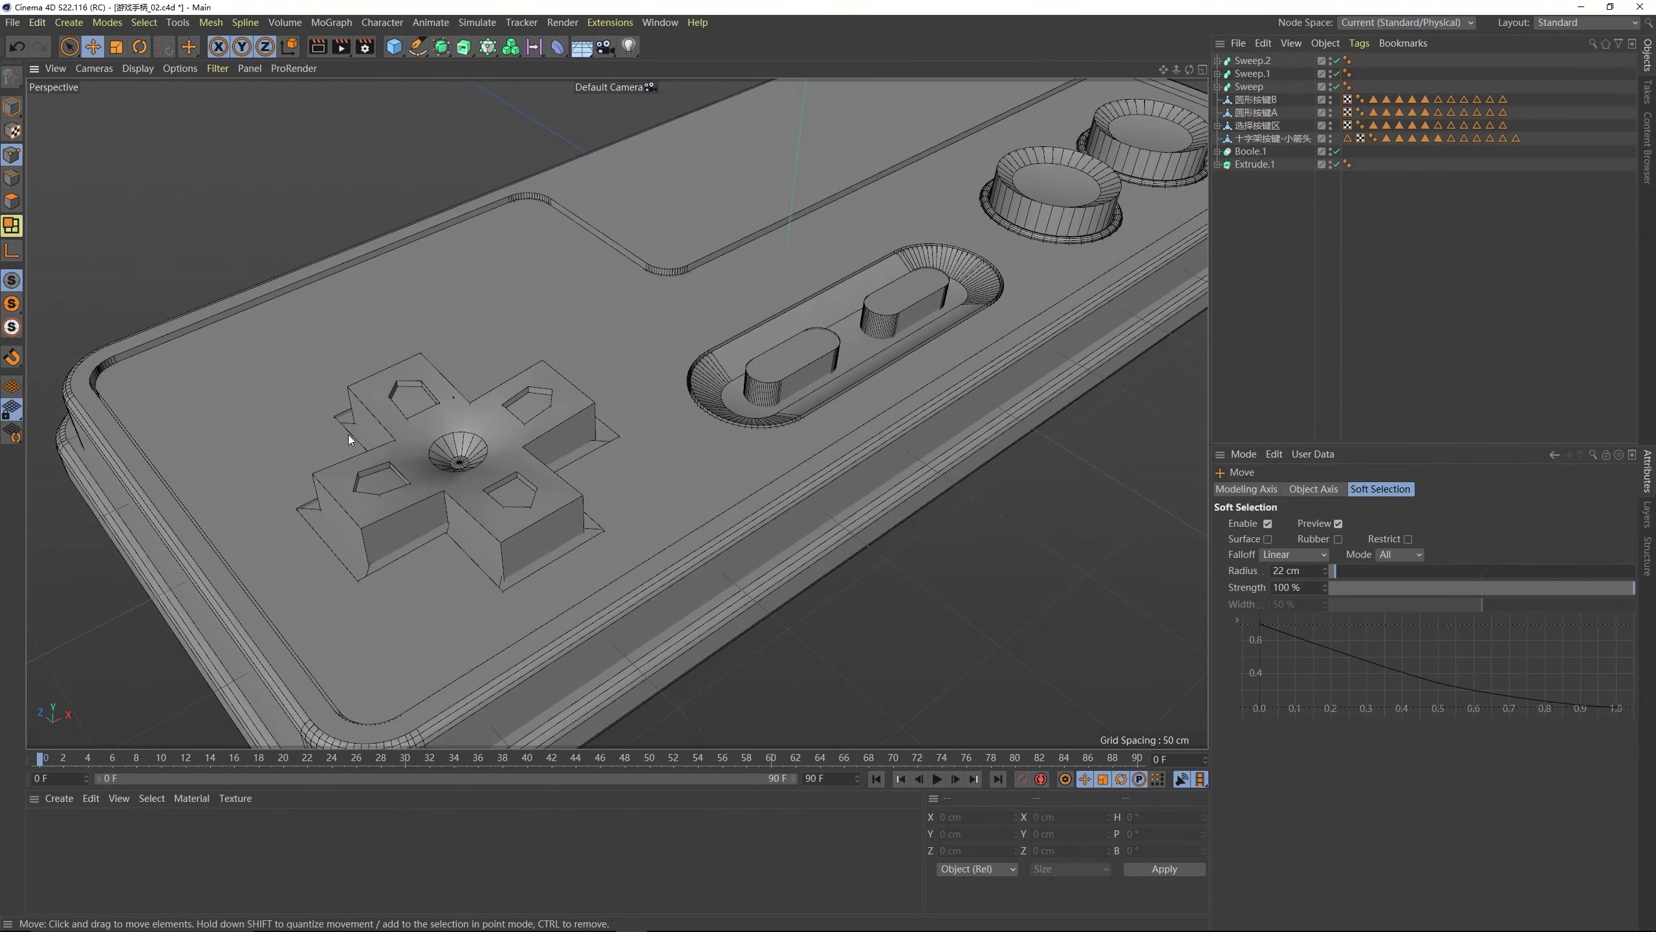
pyautogui.moveTo(592, 468)
pyautogui.keyDown('alt'); pyautogui.mouseDown()
pyautogui.moveTo(494, 458)
pyautogui.moveTo(571, 414)
pyautogui.moveTo(579, 431)
pyautogui.moveTo(592, 311)
pyautogui.moveTo(481, 476)
pyautogui.moveTo(611, 443)
pyautogui.mouseUp(); pyautogui.keyUp('alt')
# - Add a Bevel deformer to the left round button 圆形按键A
pyautogui.click(611, 443)
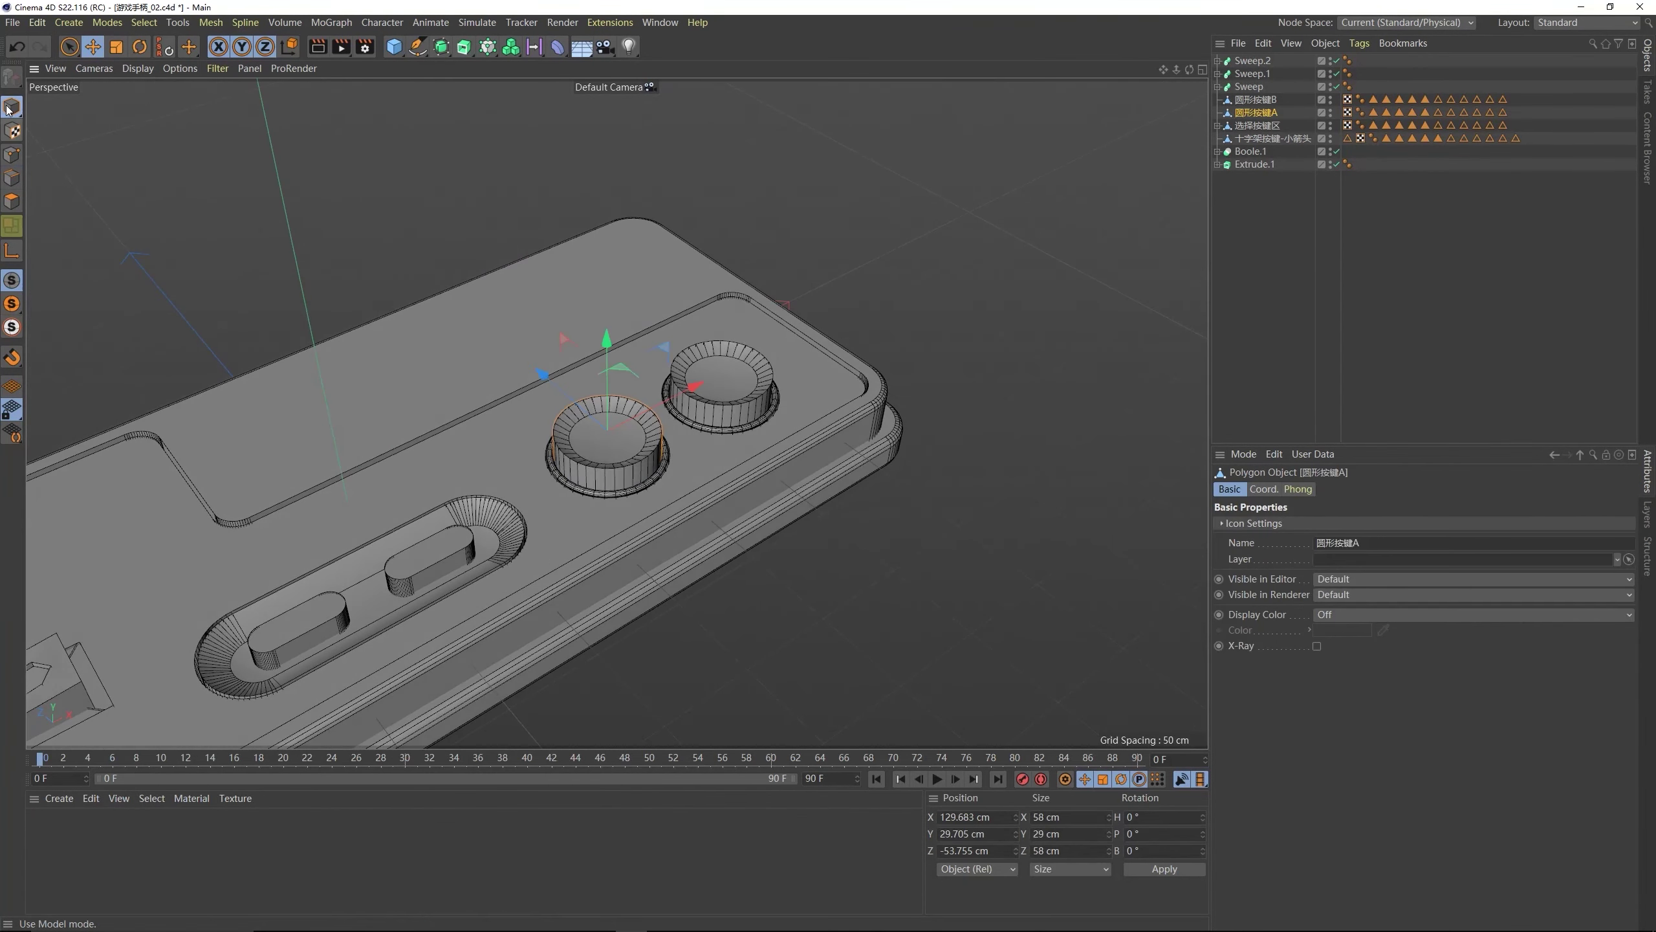
pyautogui.click(808, 294)
pyautogui.click(624, 442)
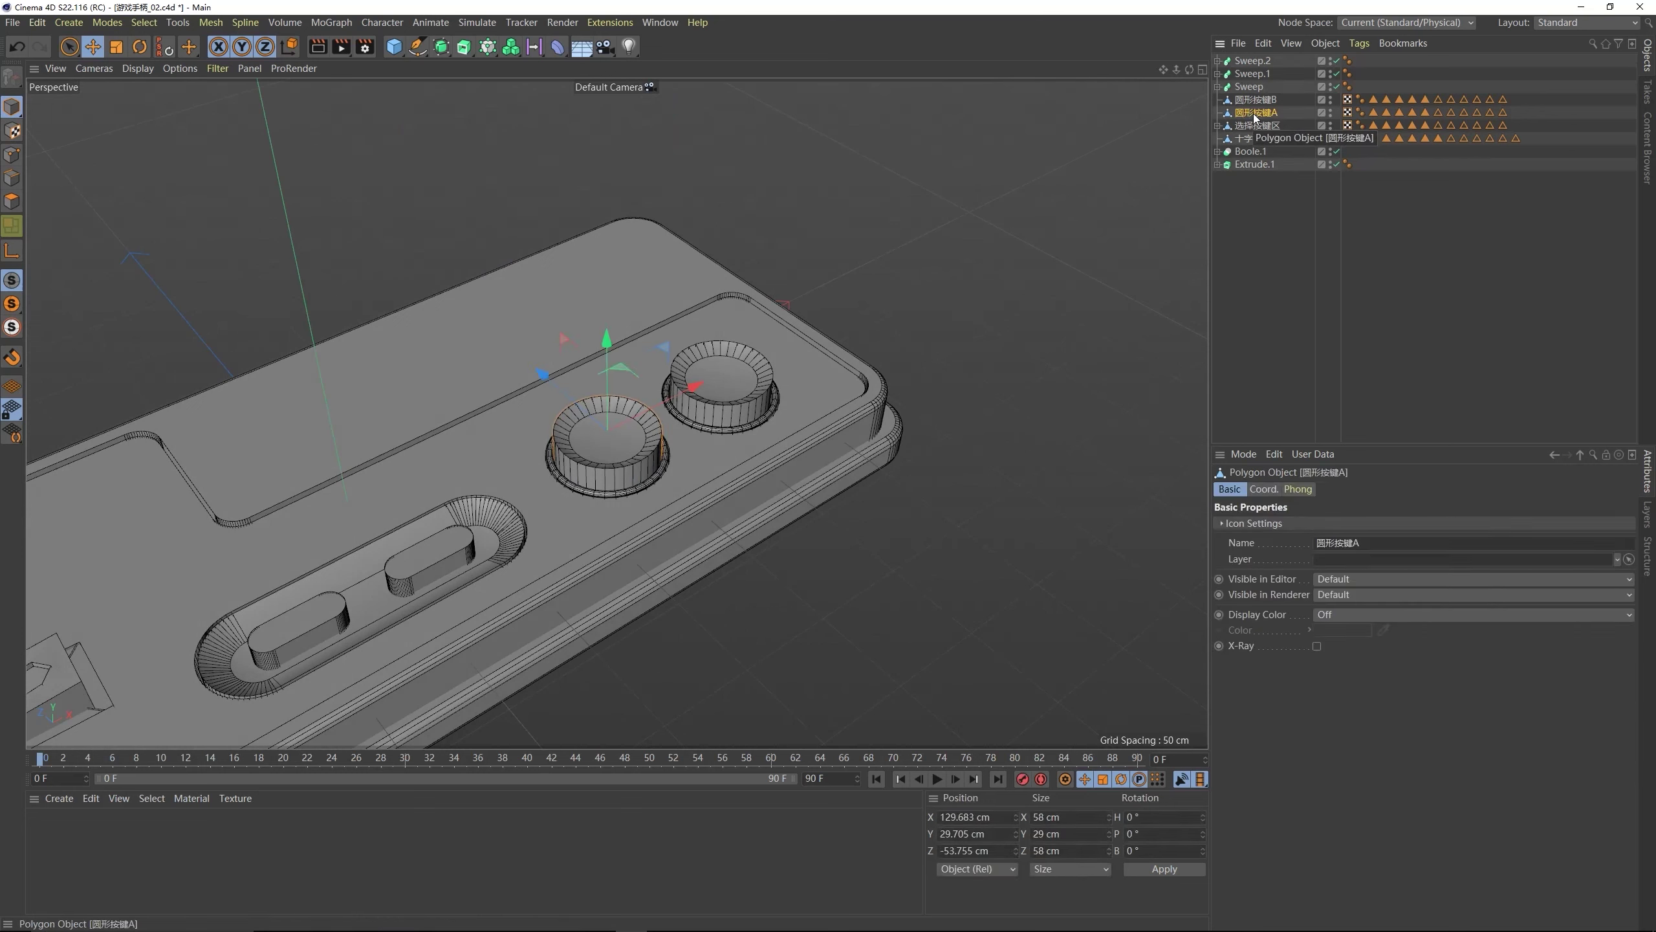
pyautogui.click(558, 51)
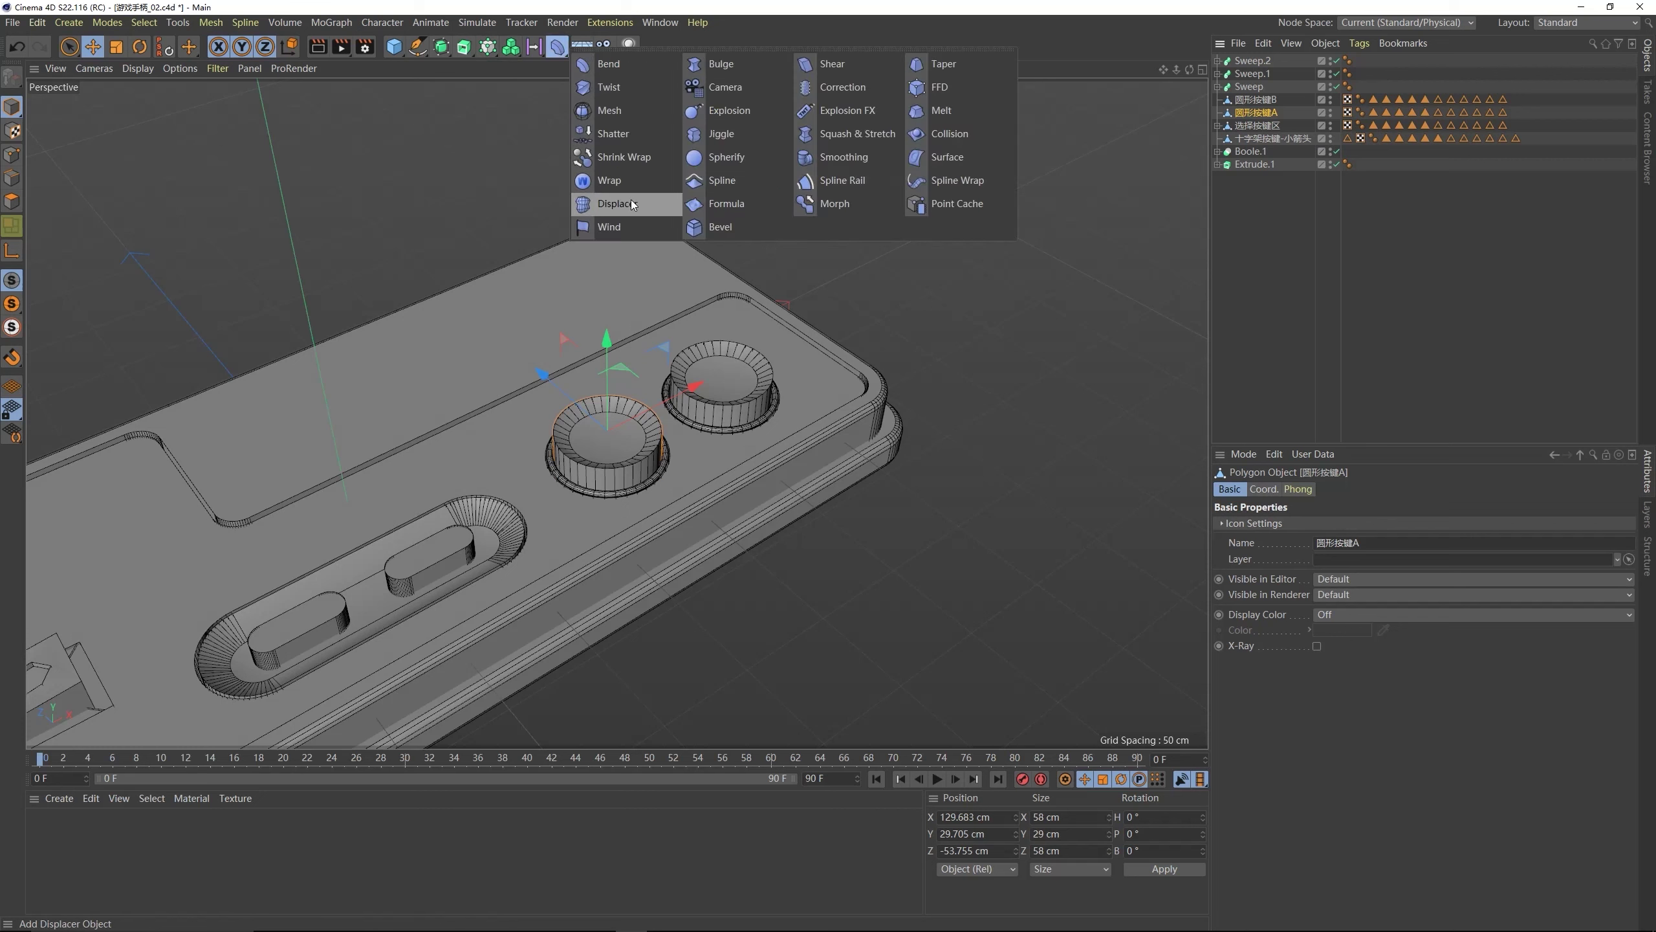
pyautogui.keyDown('shift'); pyautogui.click(717, 227); pyautogui.keyUp('shift')
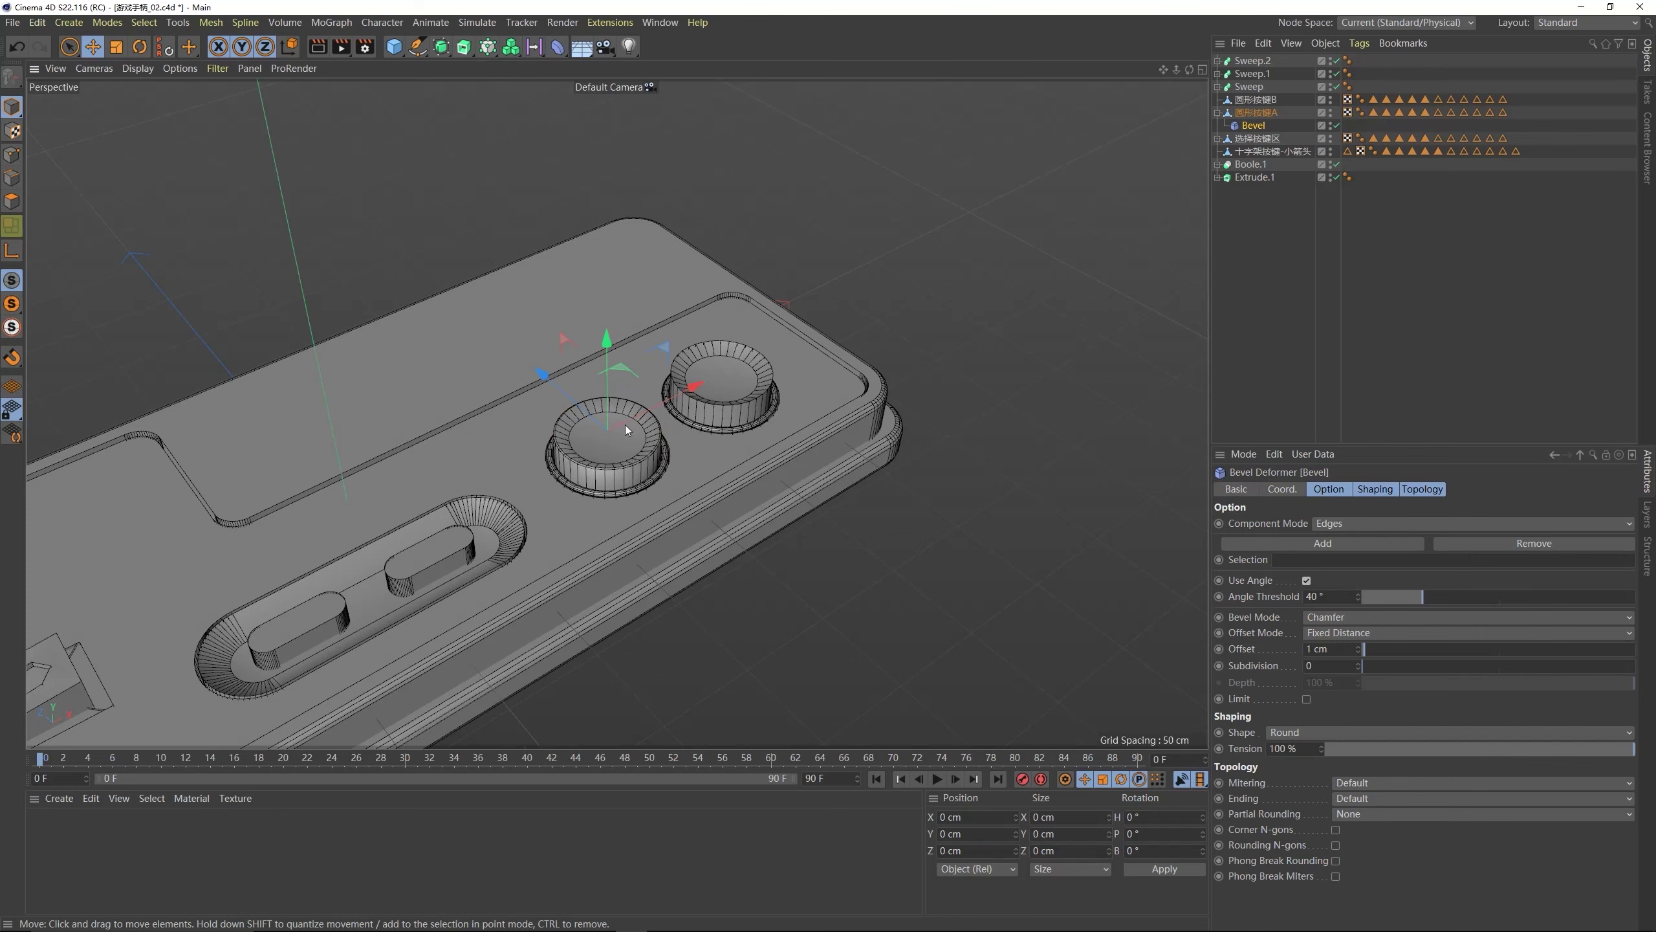
pyautogui.keyDown('alt'); pyautogui.moveTo(559, 329); pyautogui.dragTo(561, 454); pyautogui.keyUp('alt')
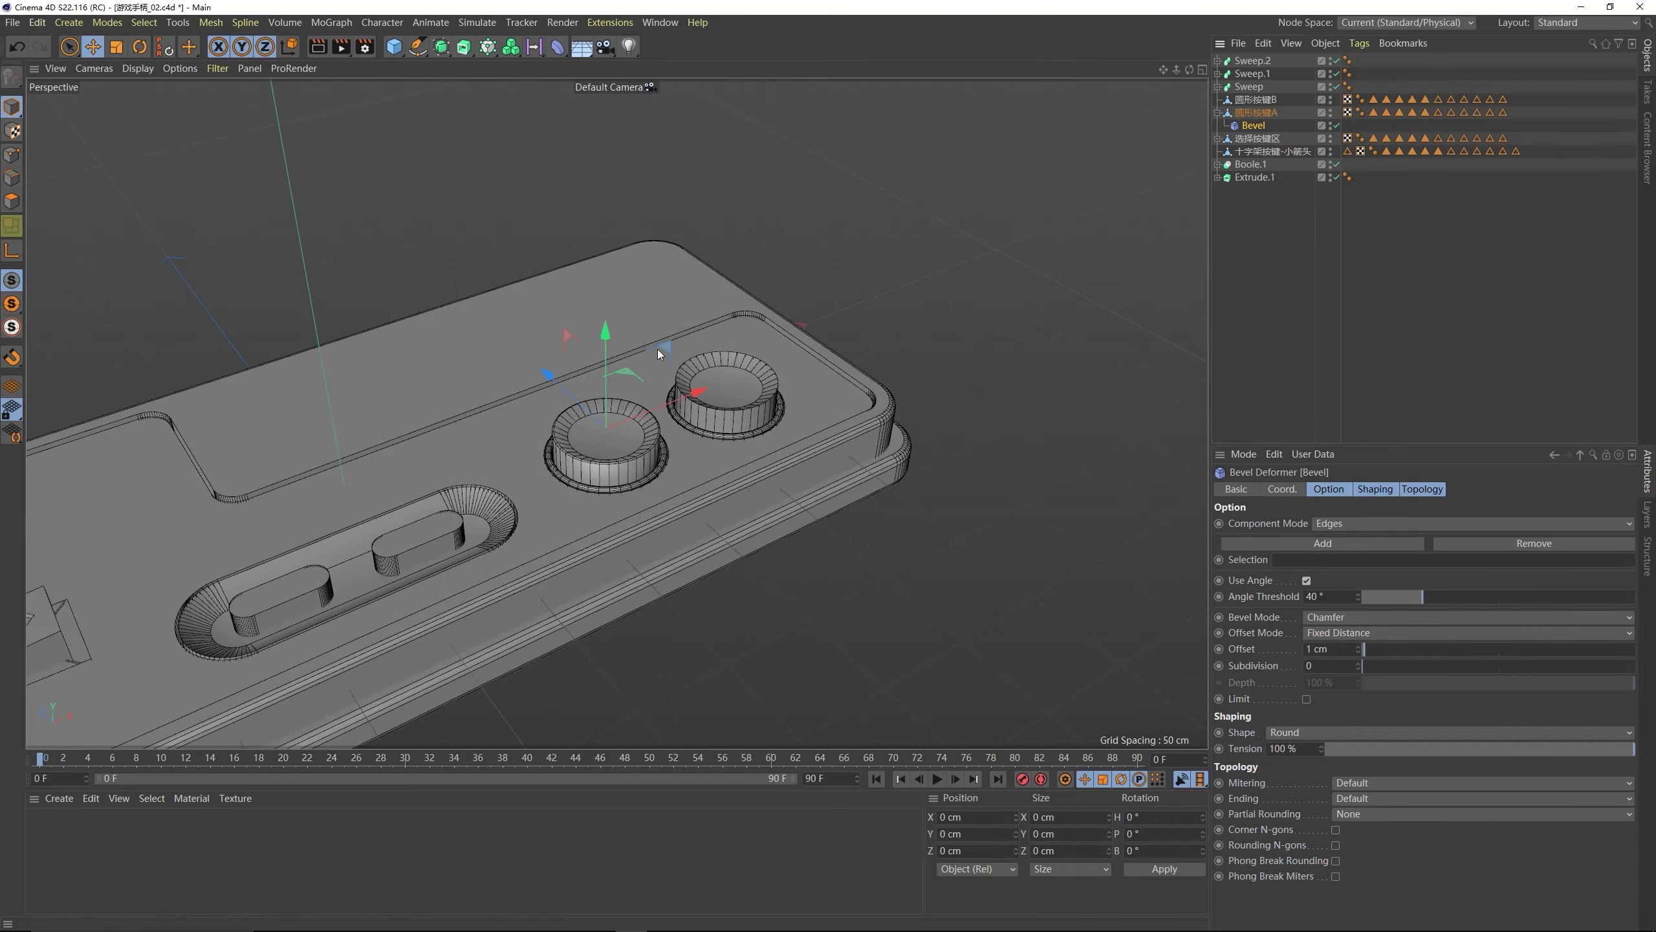
pyautogui.scroll(2, 655, 356)
pyautogui.keyDown('alt'); pyautogui.moveTo(650, 375); pyautogui.dragTo(599, 509); pyautogui.keyUp('alt')
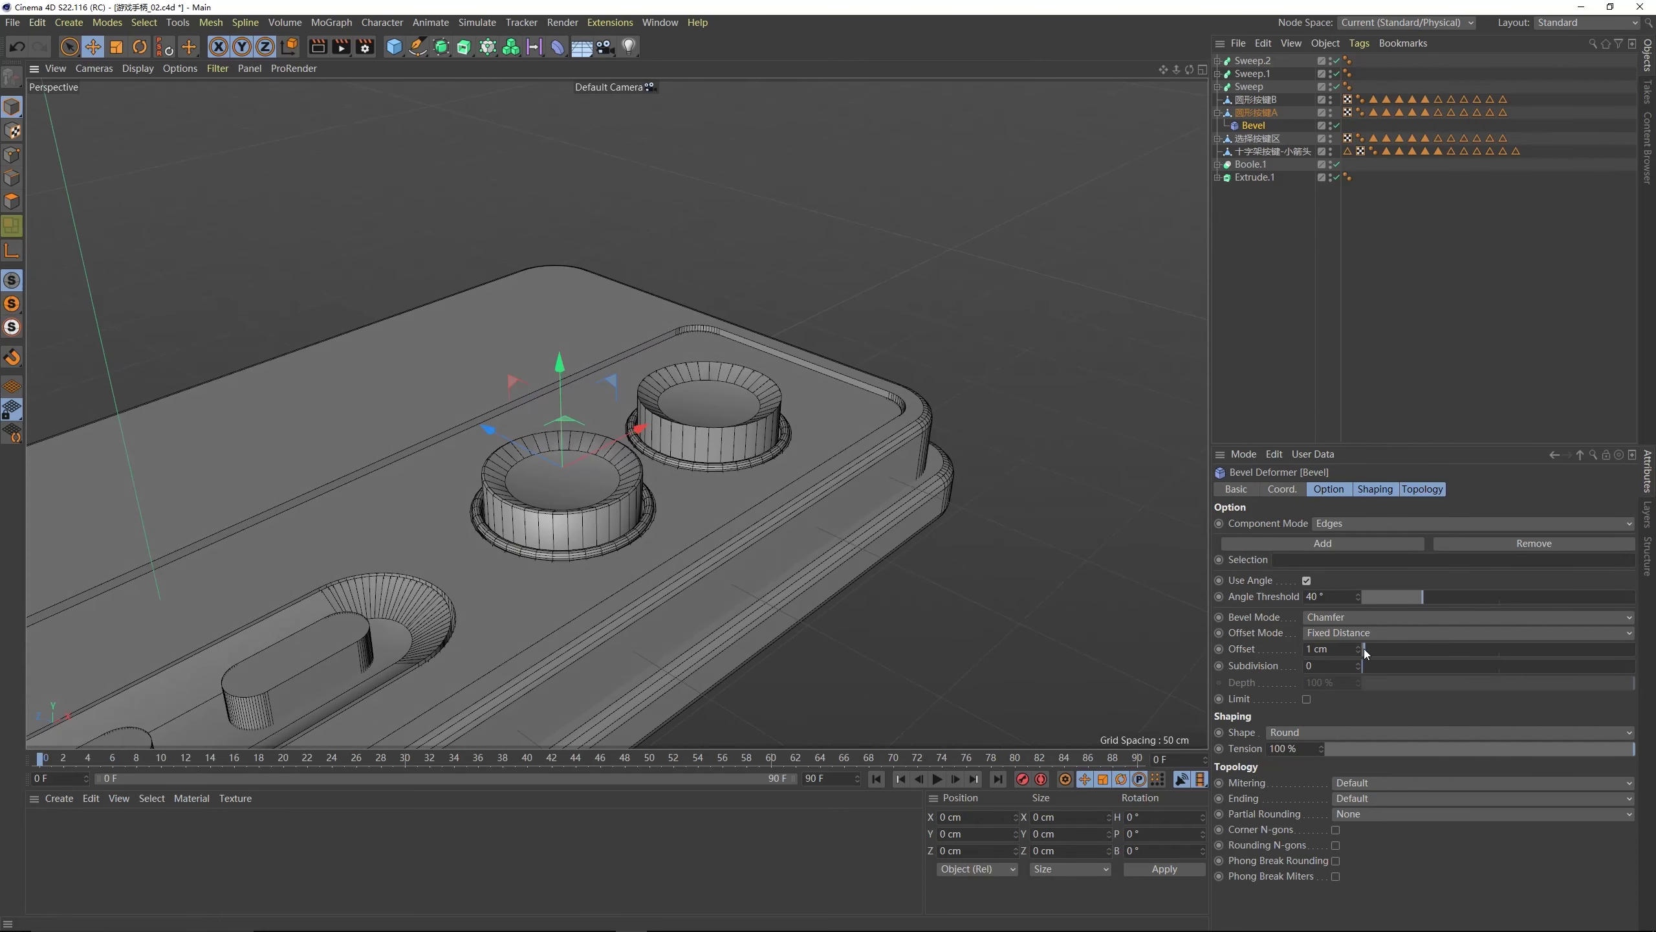
# - Set the Bevel to 1 cm offset and 1 subdivision, and copy it to 圆形按键B
pyautogui.moveTo(1372, 647)
pyautogui.mouseDown()
pyautogui.moveTo(1387, 652)
pyautogui.moveTo(1371, 650)
pyautogui.mouseUp()
pyautogui.write('1')
pyautogui.press('Return')
pyautogui.keyDown('alt'); pyautogui.moveTo(622, 539); pyautogui.dragTo(447, 478); pyautogui.keyUp('alt')
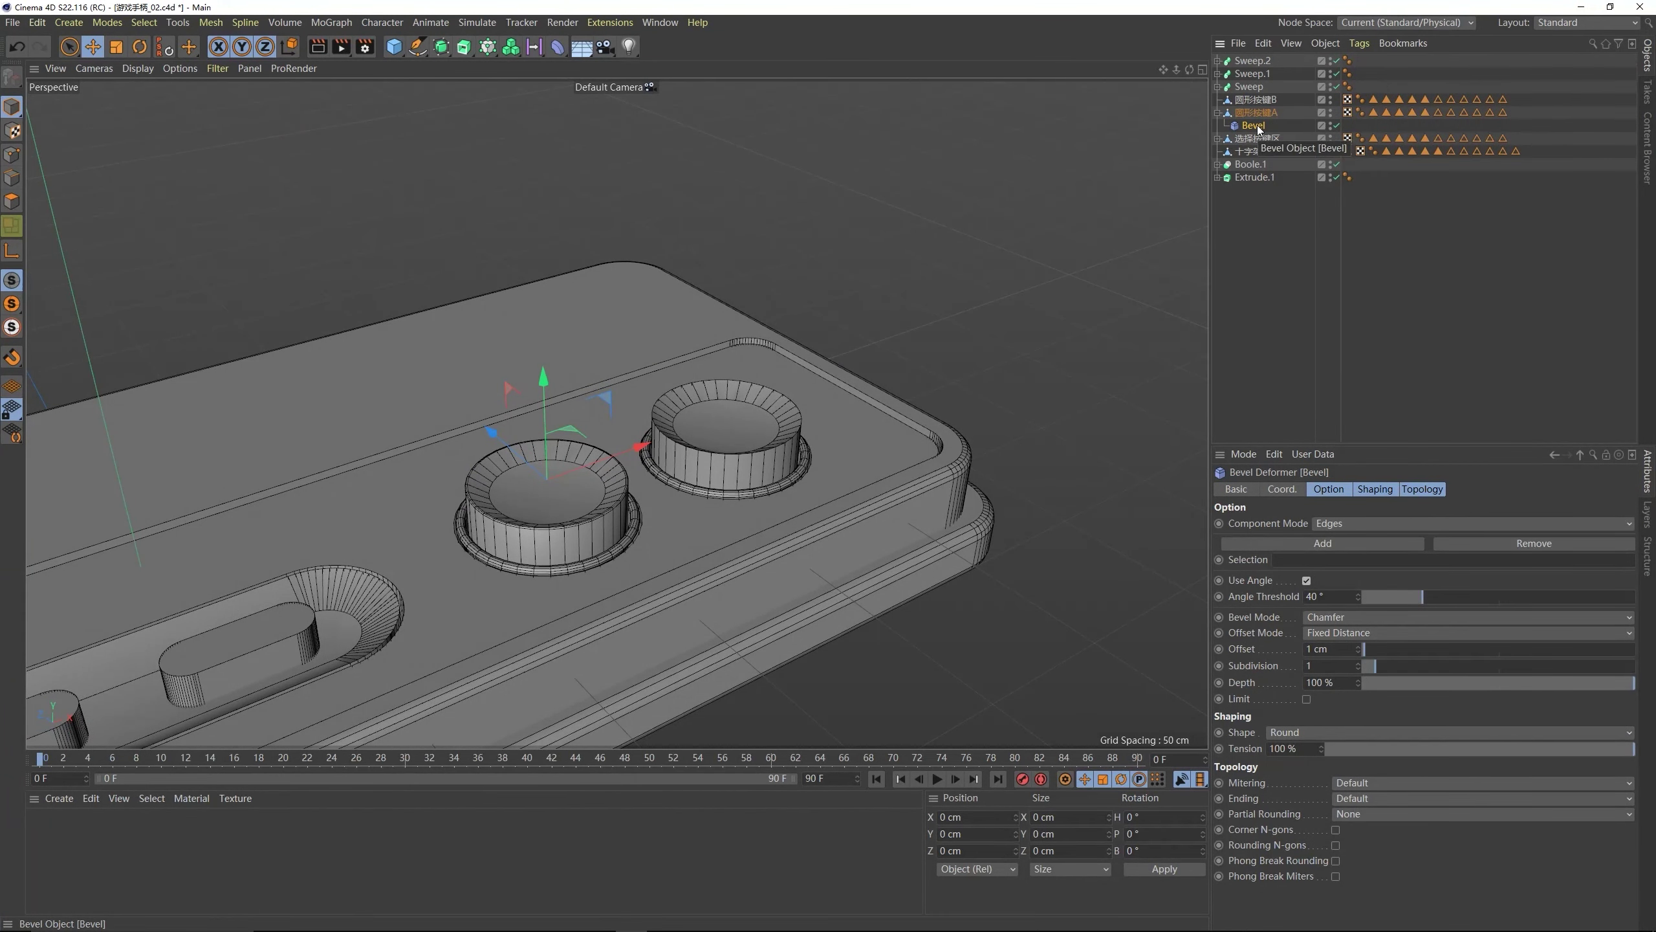
pyautogui.moveTo(1263, 129); pyautogui.dragTo(1258, 102)
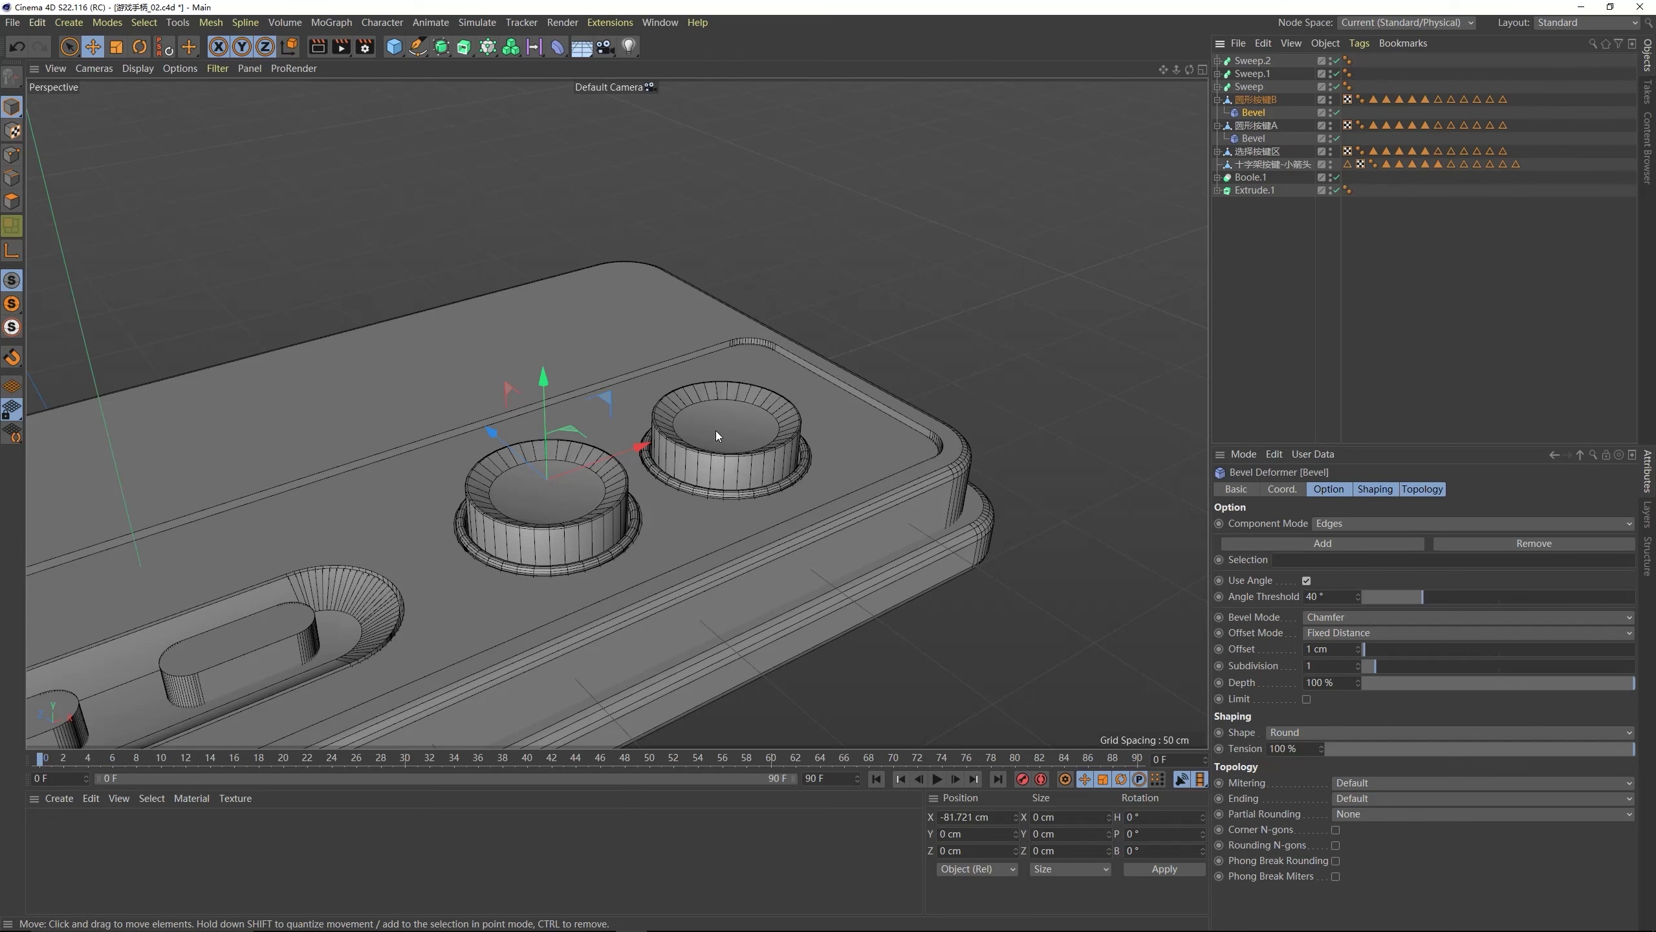
pyautogui.keyDown('alt'); pyautogui.moveTo(716, 430); pyautogui.dragTo(753, 350); pyautogui.keyUp('alt')
# - Give the right select/start pill Extrude.2 a 1 cm cap bevel
pyautogui.click(561, 511)
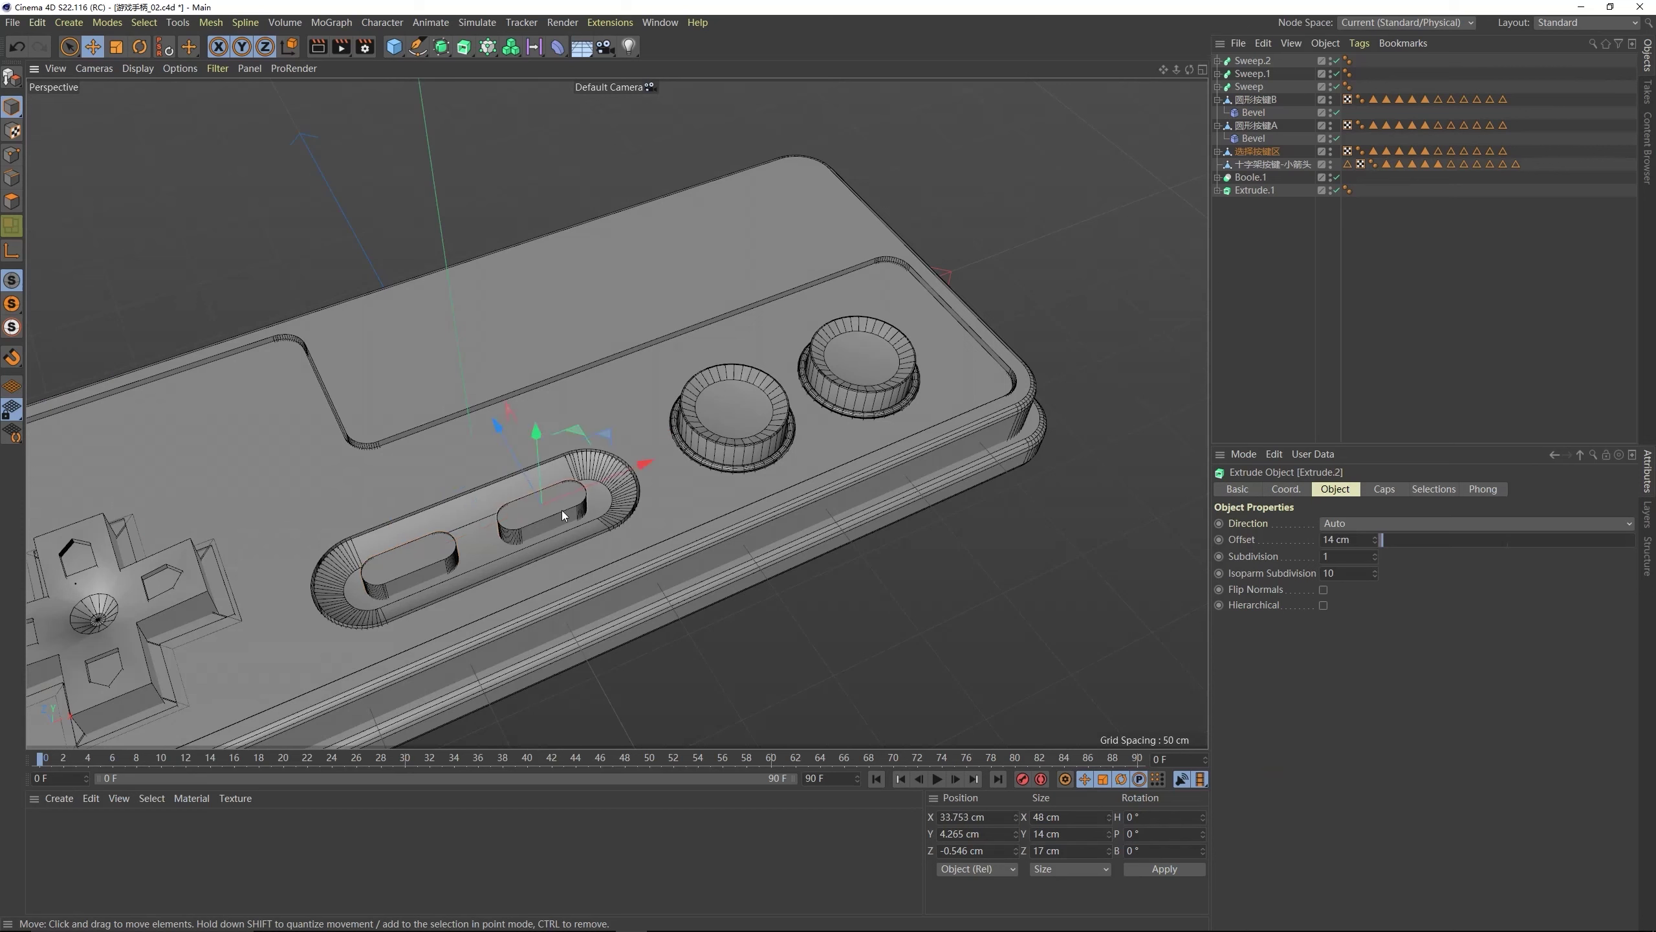
pyautogui.click(461, 548)
pyautogui.click(559, 517)
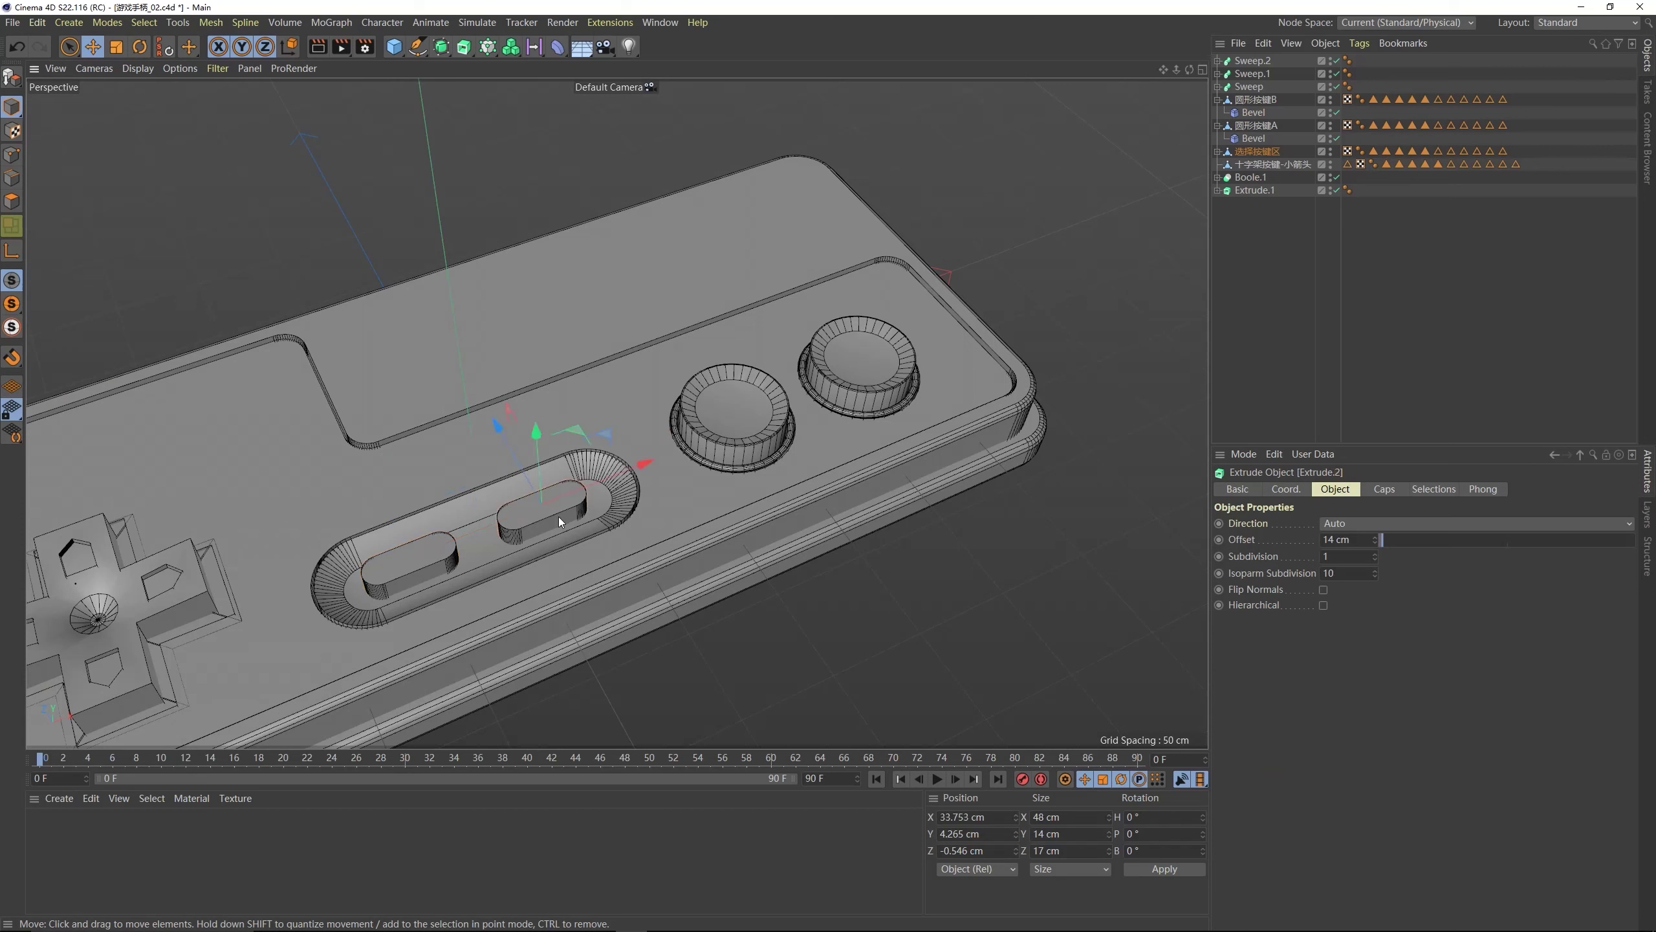
pyautogui.click(1217, 151)
pyautogui.click(1263, 165)
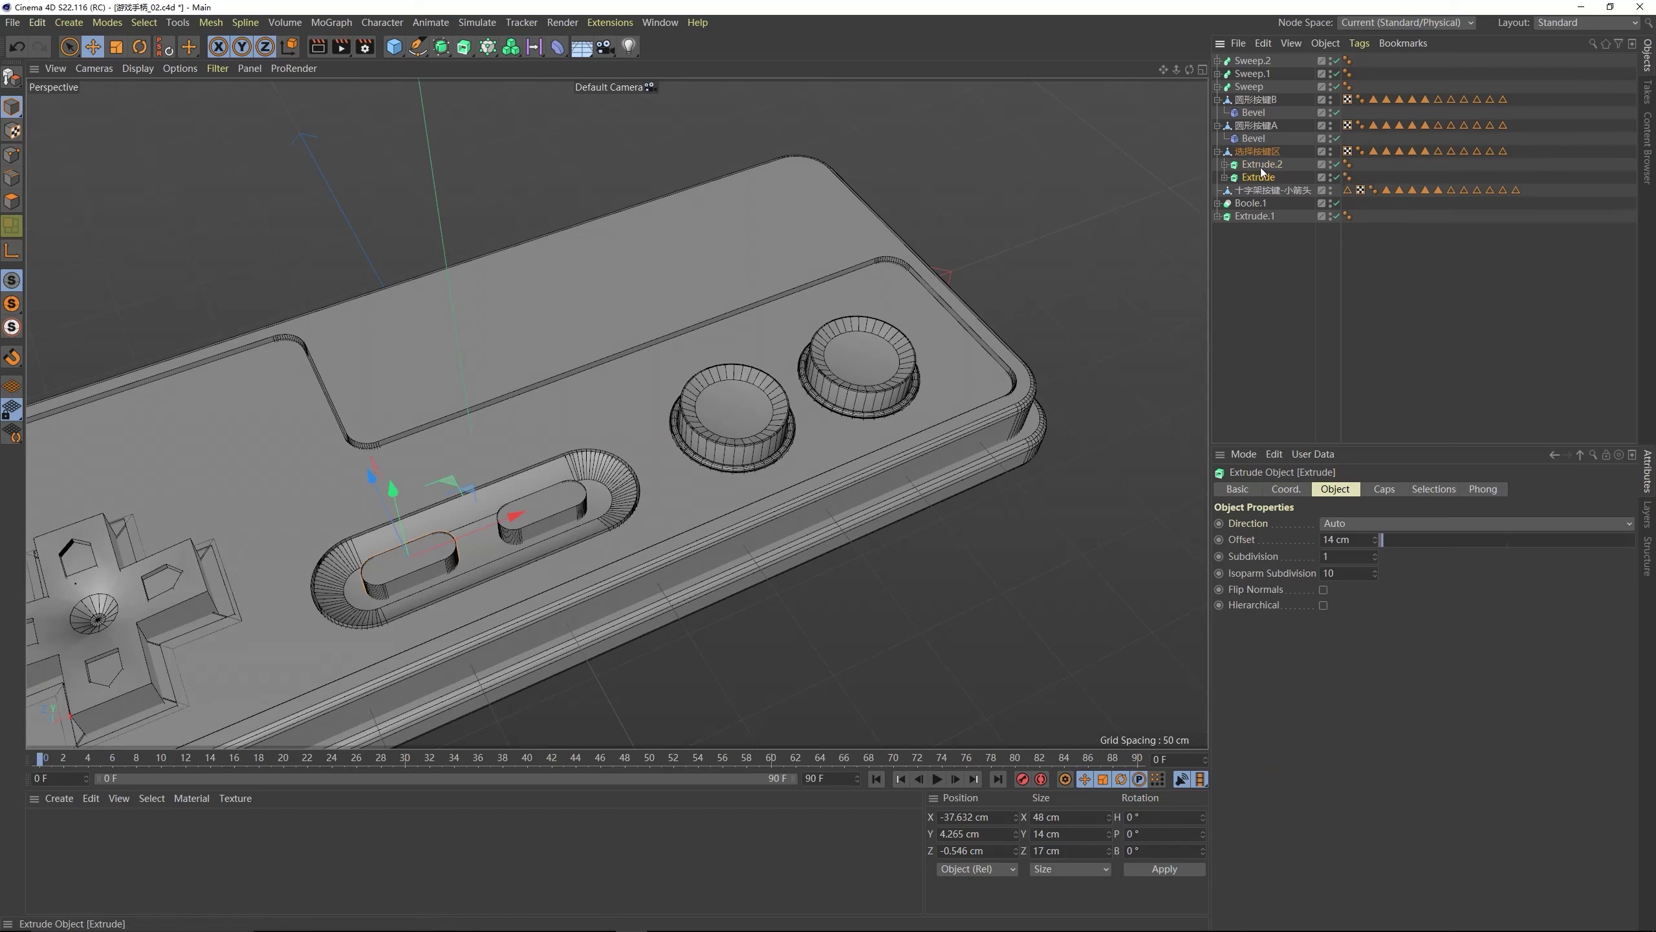
pyautogui.click(1258, 165)
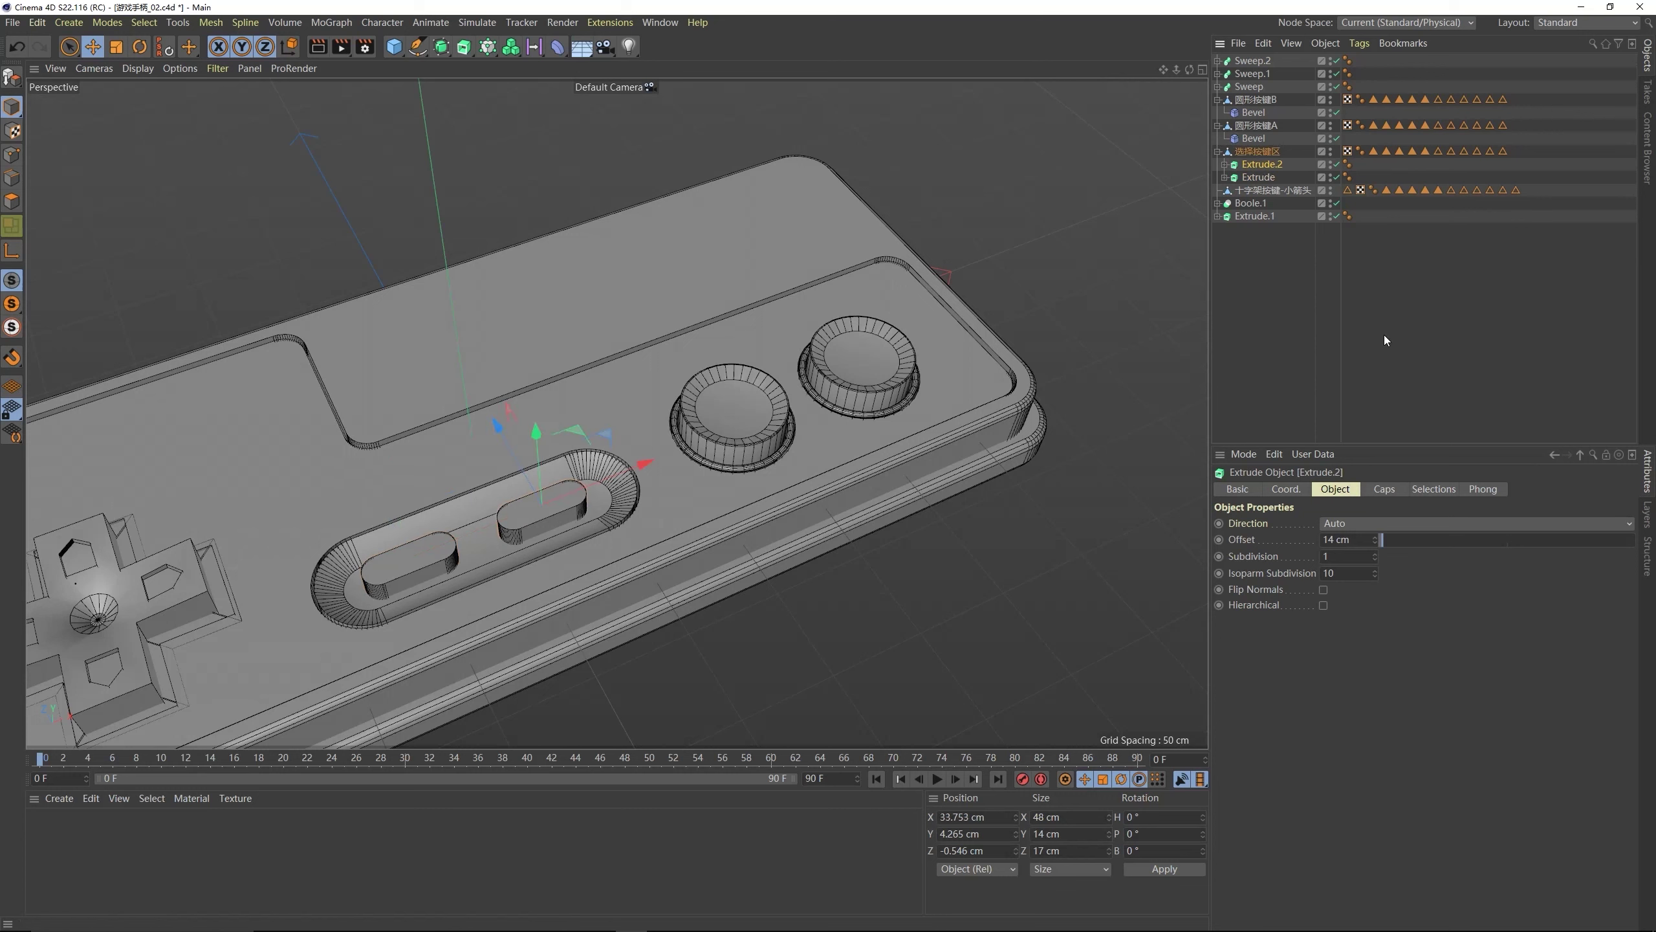
pyautogui.click(1383, 491)
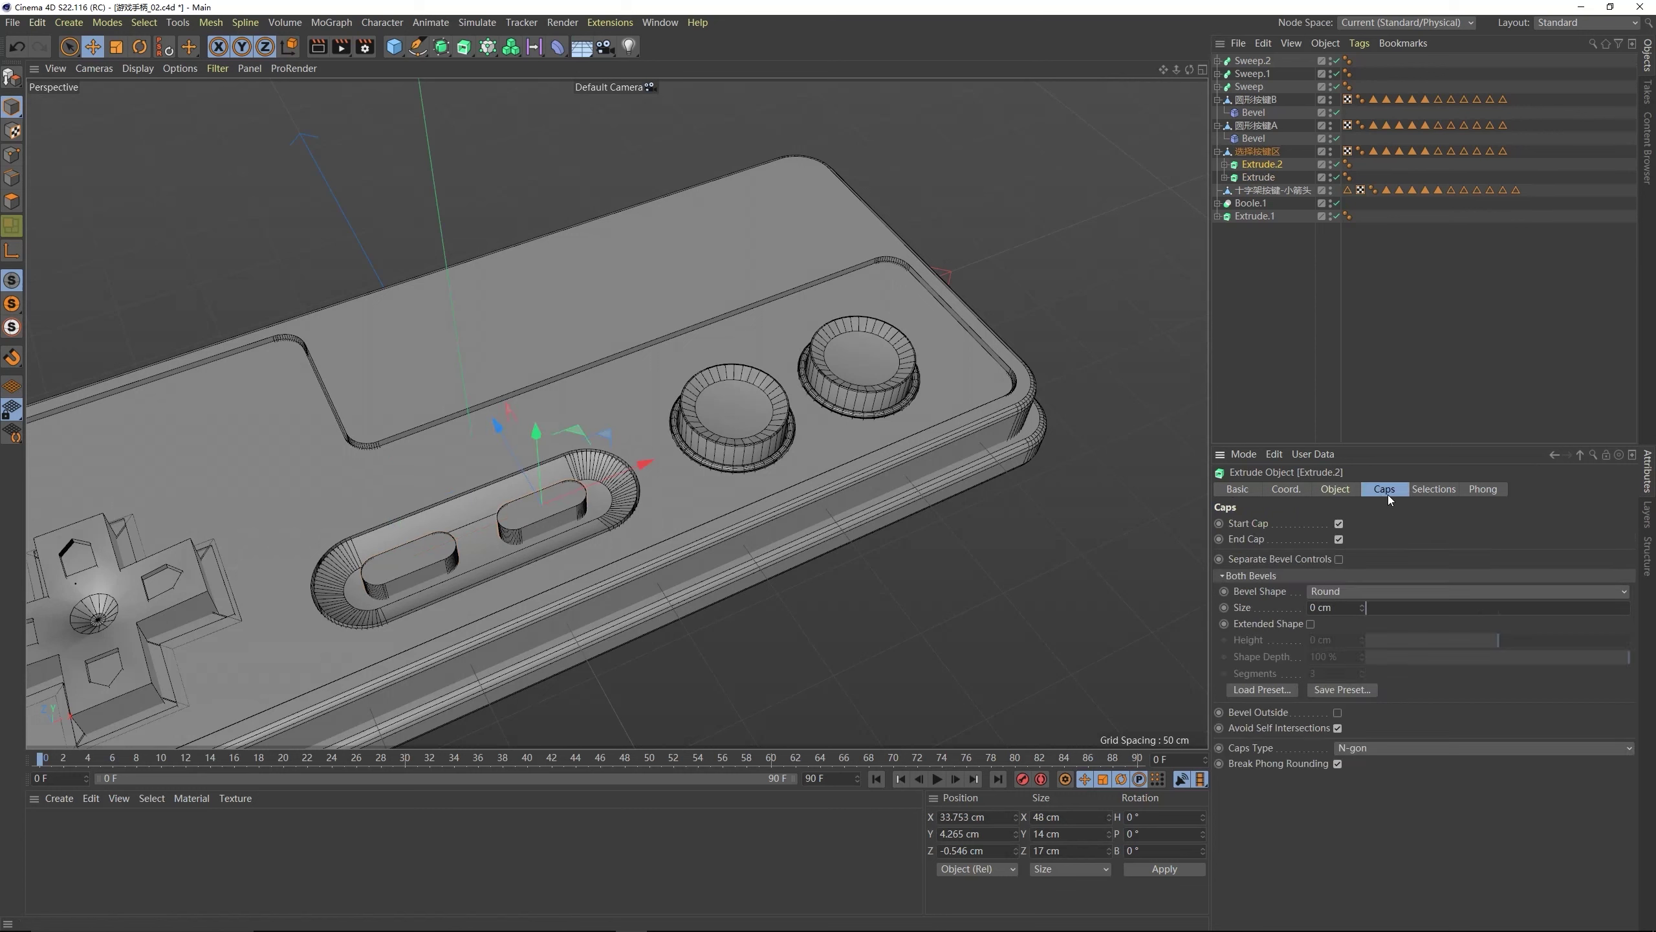
pyautogui.click(1343, 607)
pyautogui.write('1')
pyautogui.press('Return')
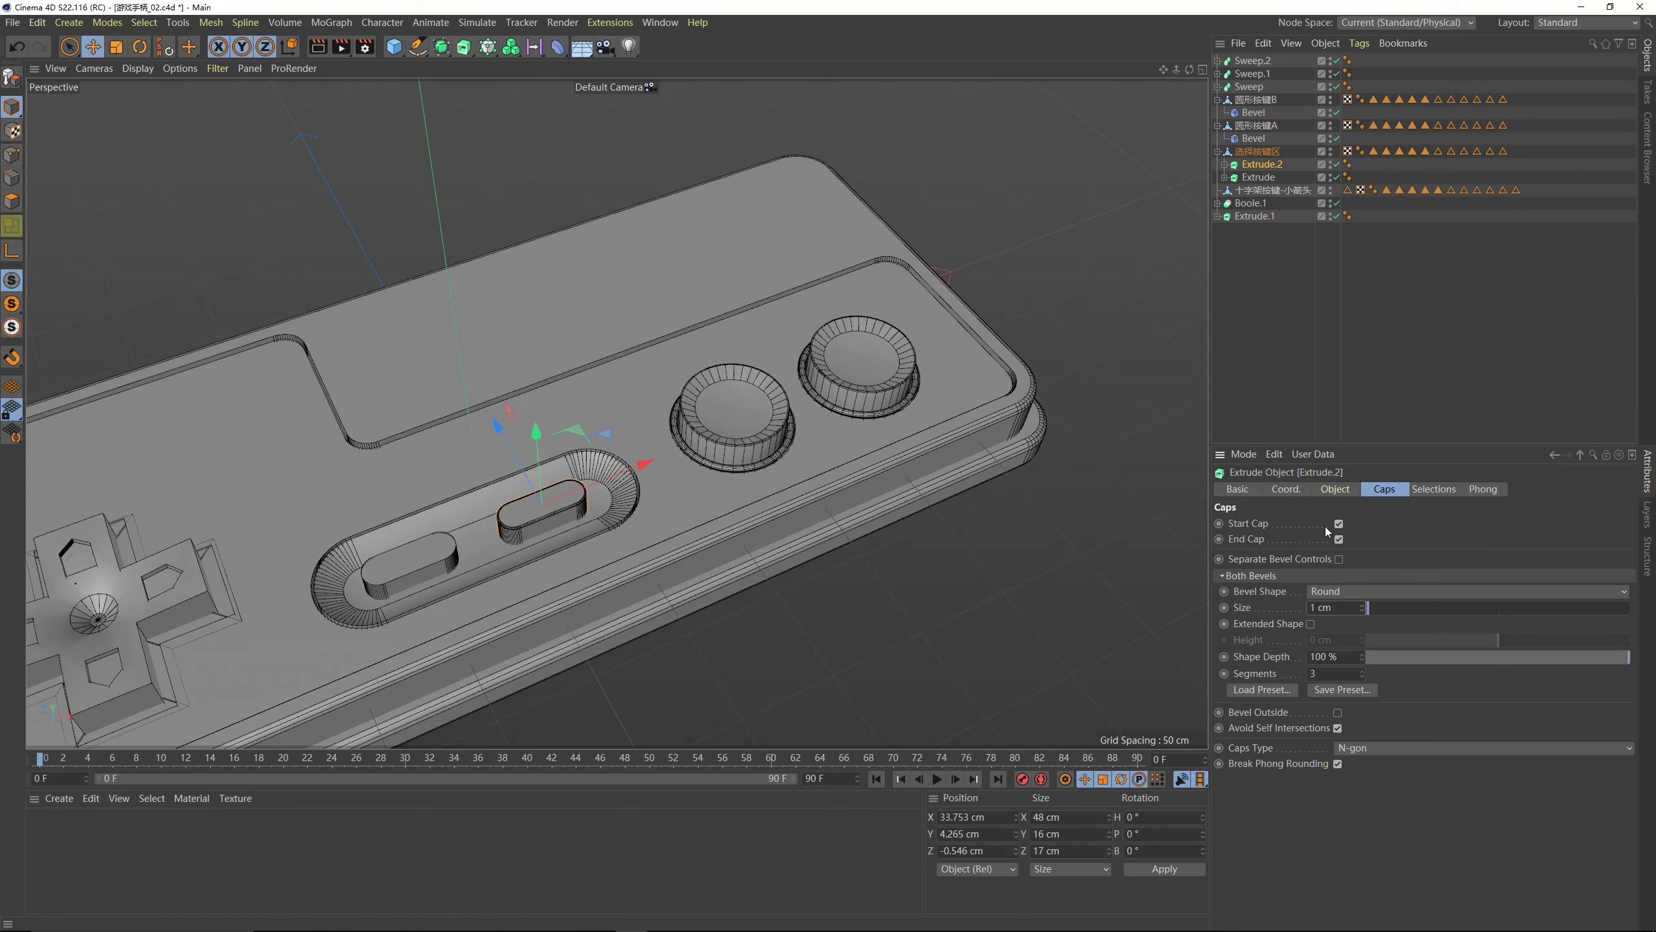
# - Give the left pill Extrude a 1 cm cap bevel as well
pyautogui.click(1255, 177)
pyautogui.click(1321, 607)
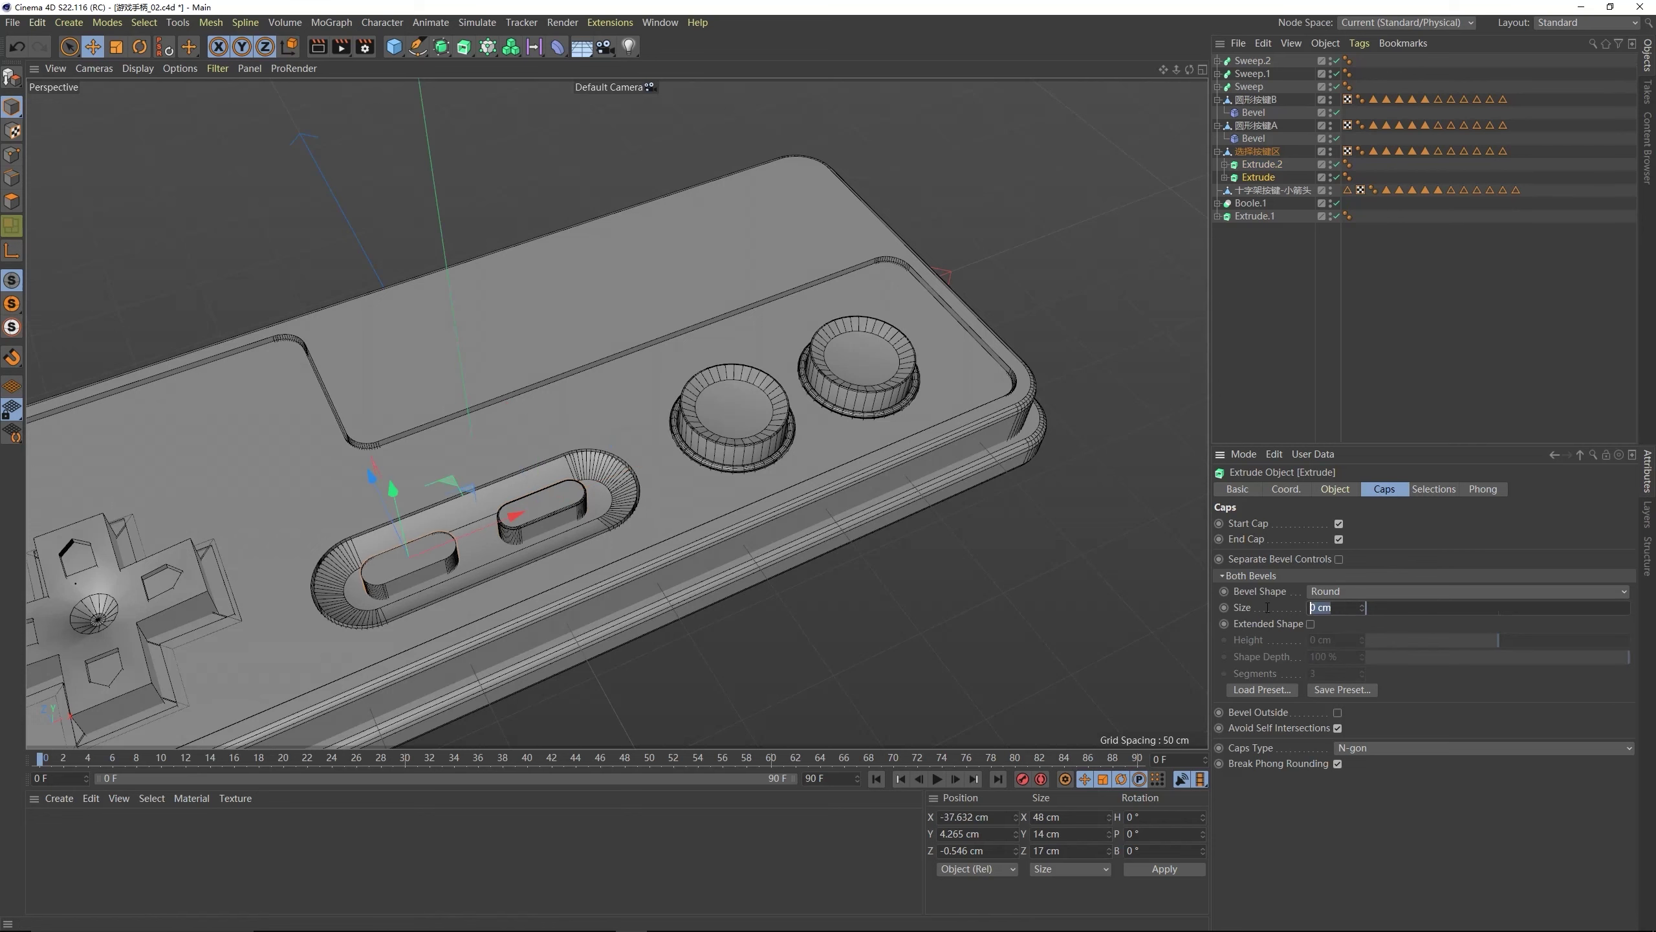
pyautogui.write('1')
pyautogui.press('Return')
pyautogui.keyDown('alt'); pyautogui.moveTo(457, 476); pyautogui.dragTo(482, 506); pyautogui.keyUp('alt')
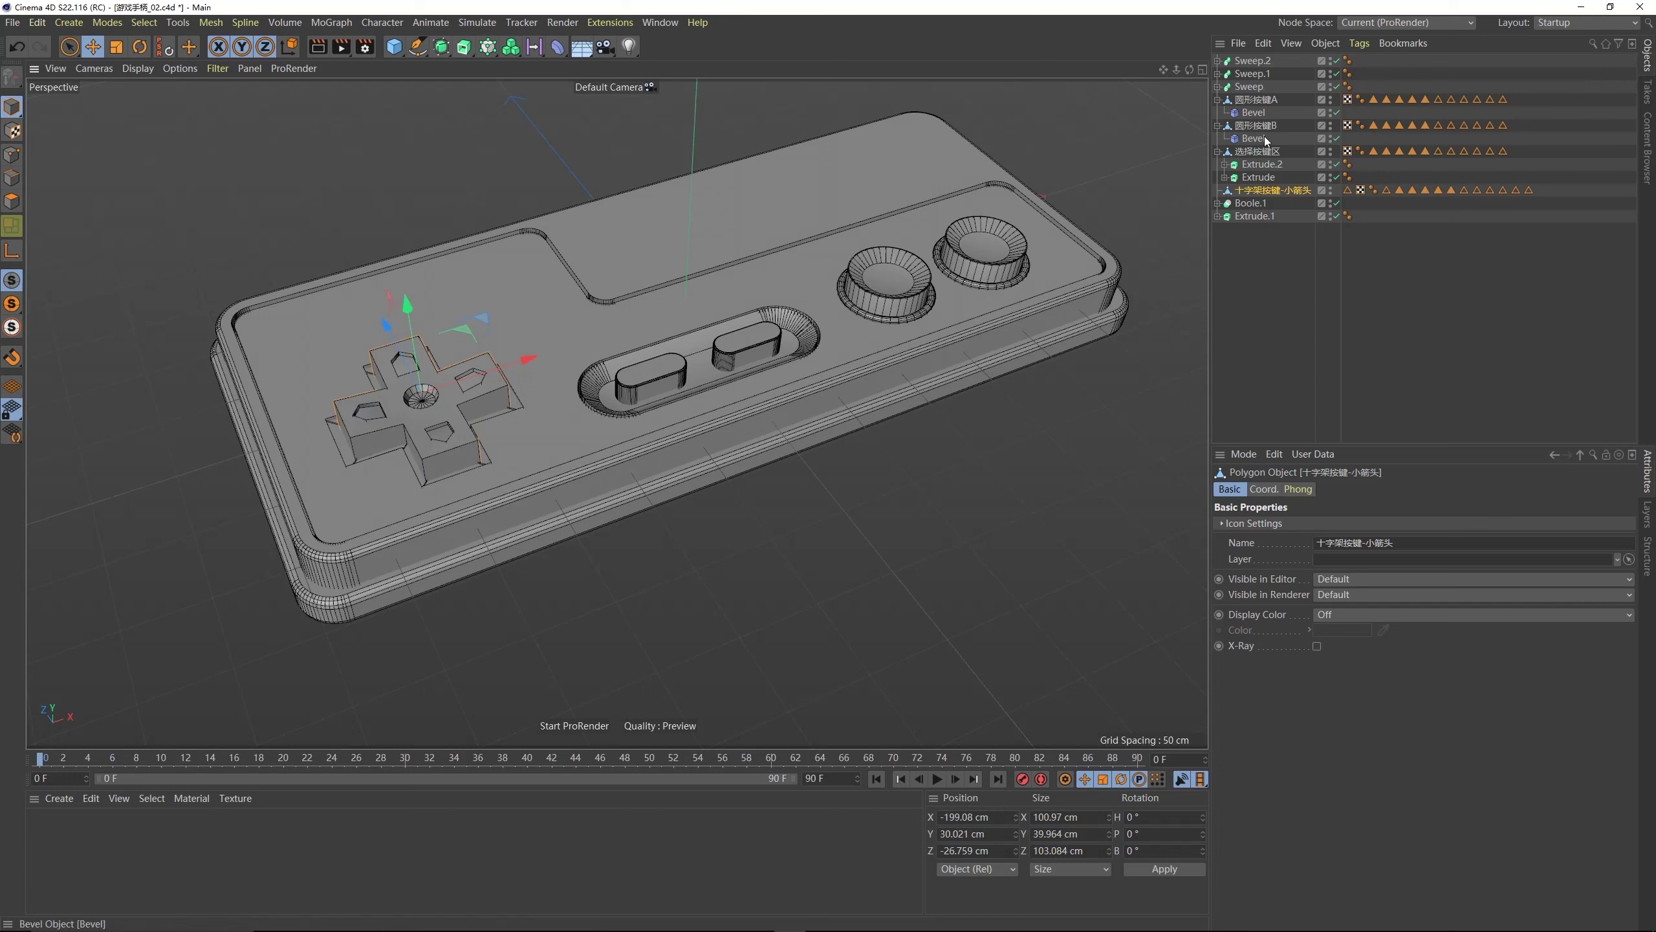
# - Copy the Bevel deformer onto the D-pad mesh 十字架按键-小箭头
pyautogui.keyDown('ctrl'); pyautogui.moveTo(1261, 144); pyautogui.dragTo(1288, 193); pyautogui.keyUp('ctrl')
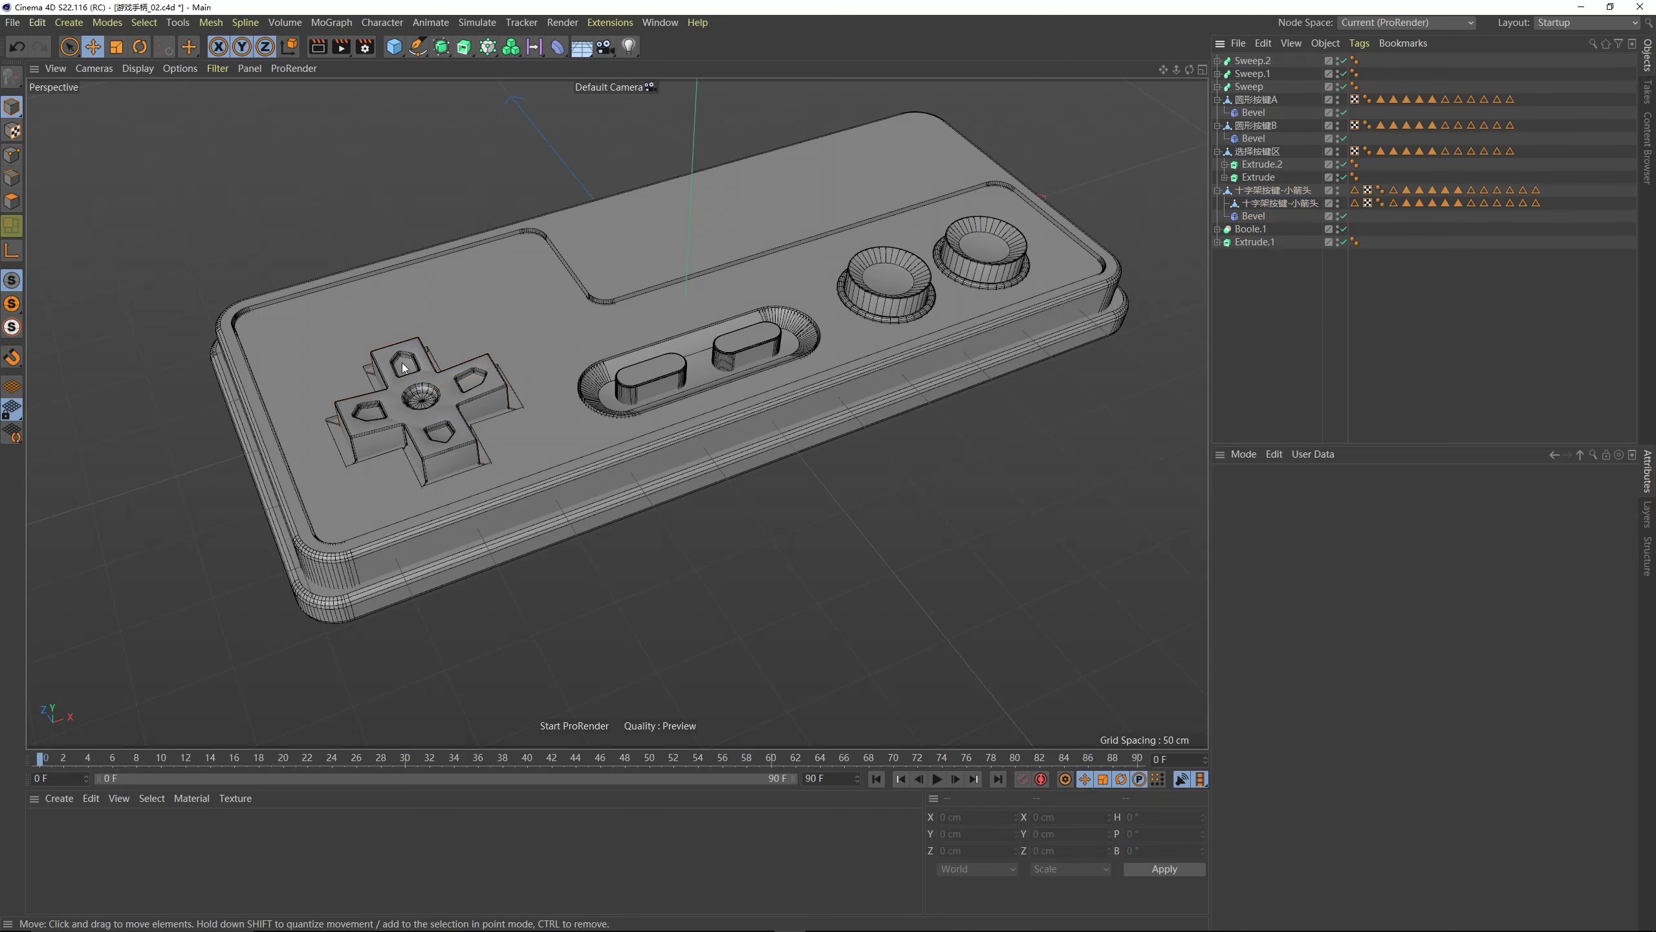
pyautogui.scroll(6, 352, 351)
pyautogui.scroll(3, 403, 385)
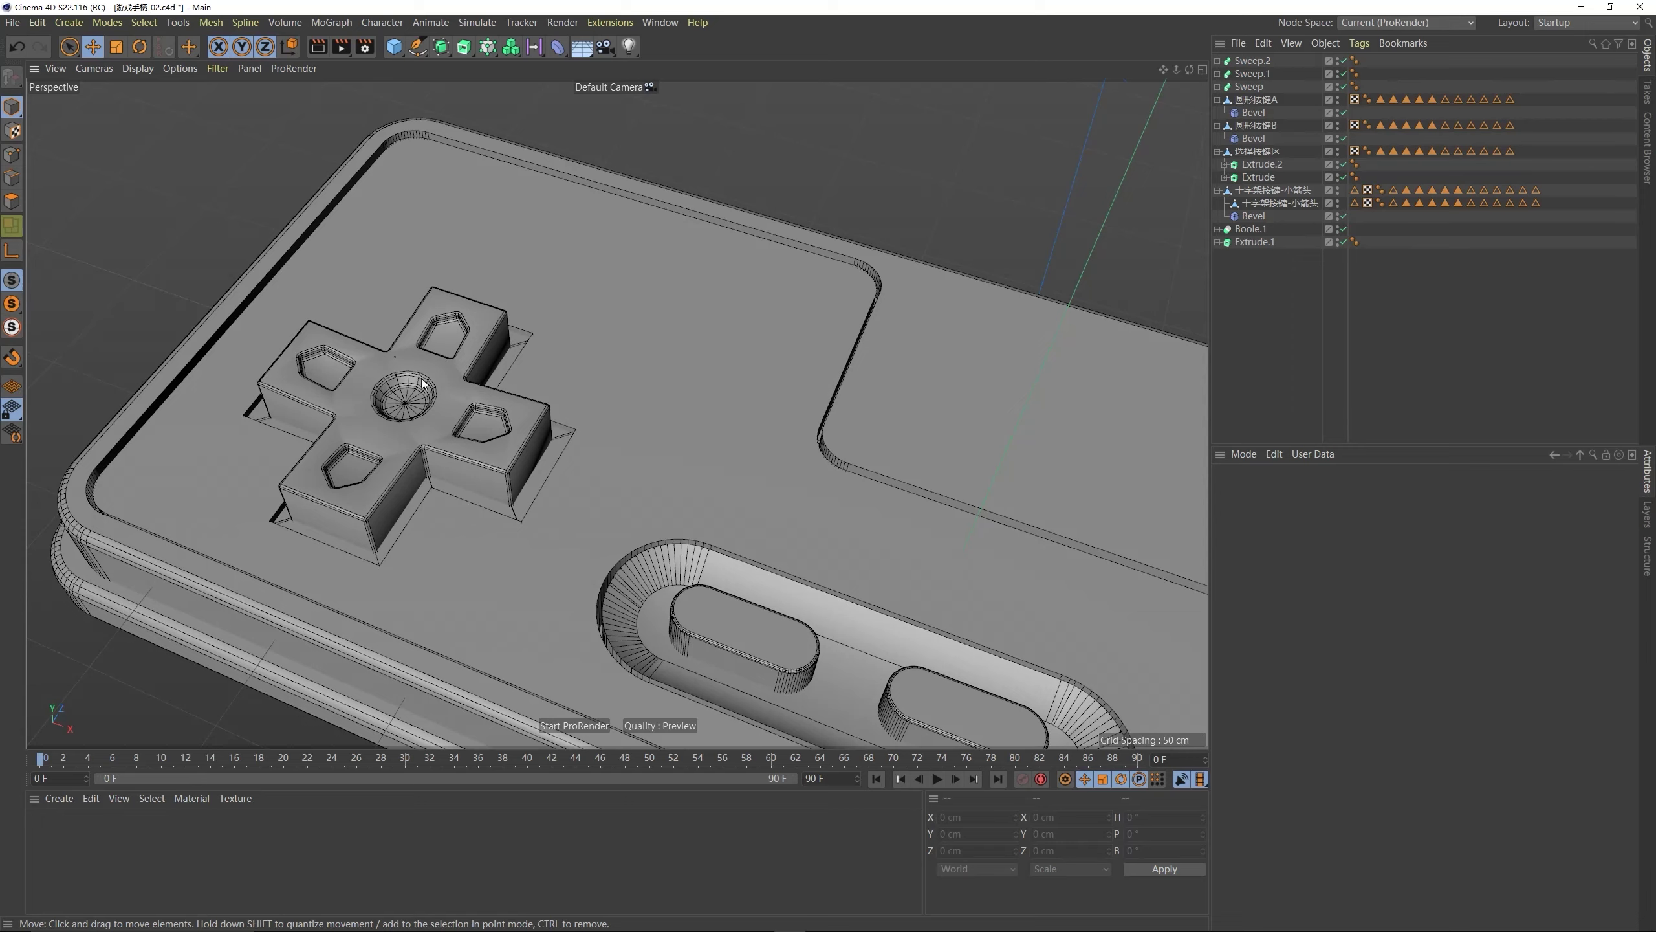
pyautogui.scroll(-5, 429, 358)
pyautogui.keyDown('alt'); pyautogui.moveTo(486, 395); pyautogui.dragTo(453, 393); pyautogui.keyUp('alt')
pyautogui.scroll(-5, 453, 393)
pyautogui.keyDown('alt'); pyautogui.moveTo(484, 457); pyautogui.dragTo(331, 451); pyautogui.keyUp('alt')
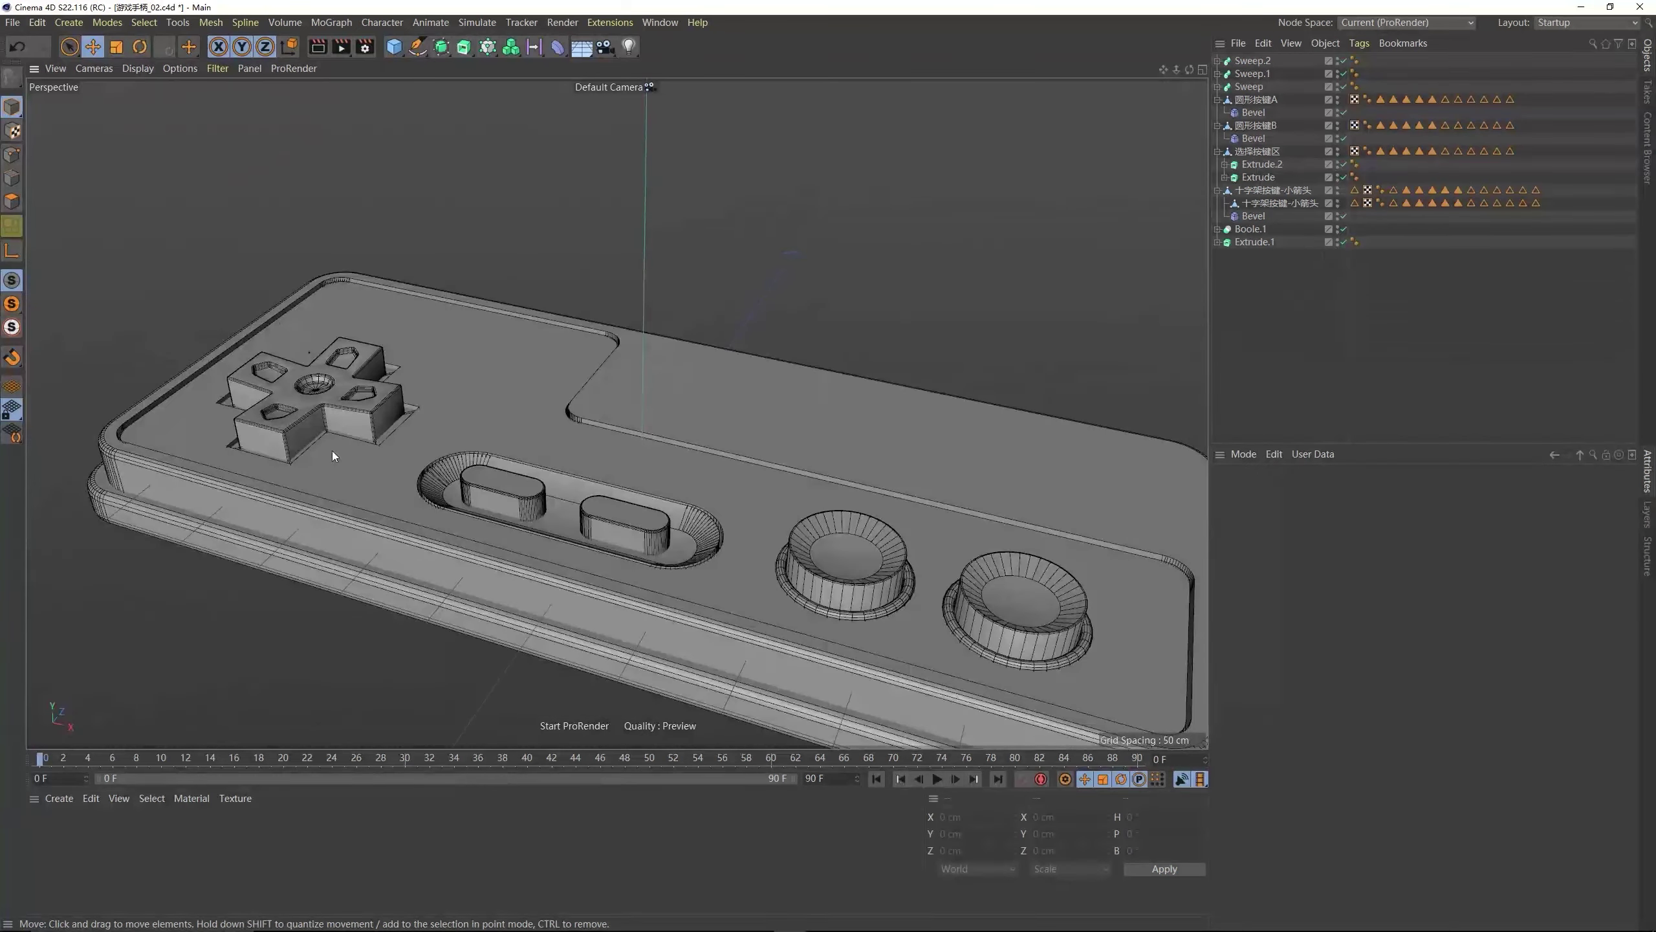
pyautogui.scroll(5, 513, 430)
pyautogui.click(365, 46)
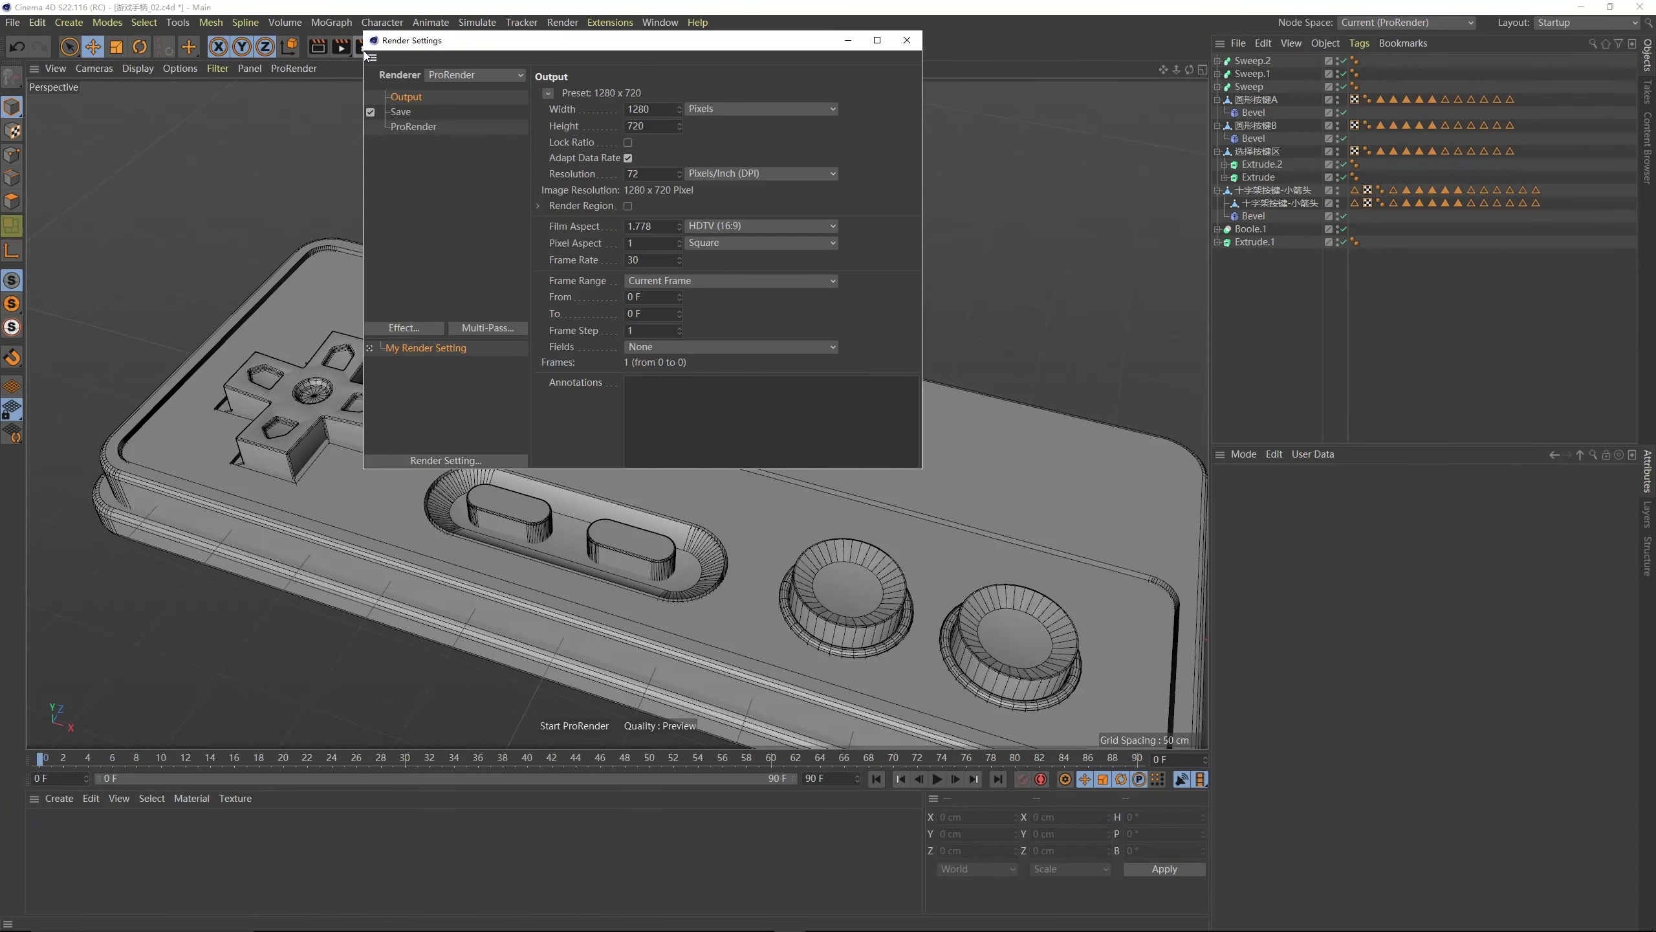
pyautogui.click(454, 76)
pyautogui.click(449, 142)
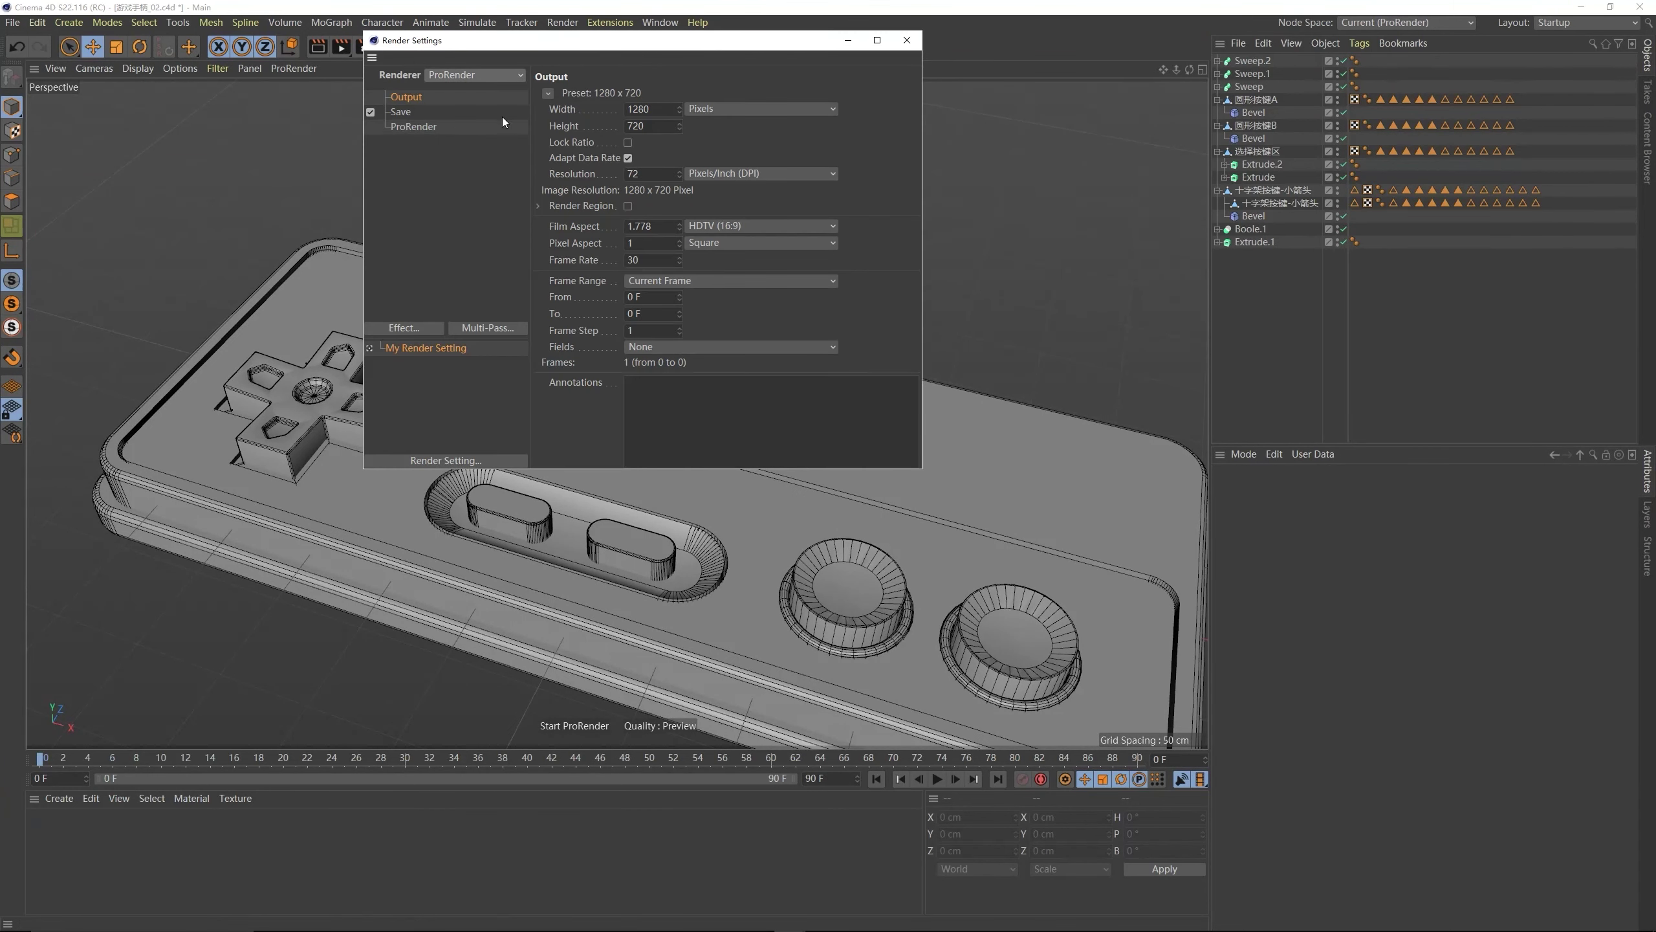
pyautogui.click(906, 40)
pyautogui.click(300, 69)
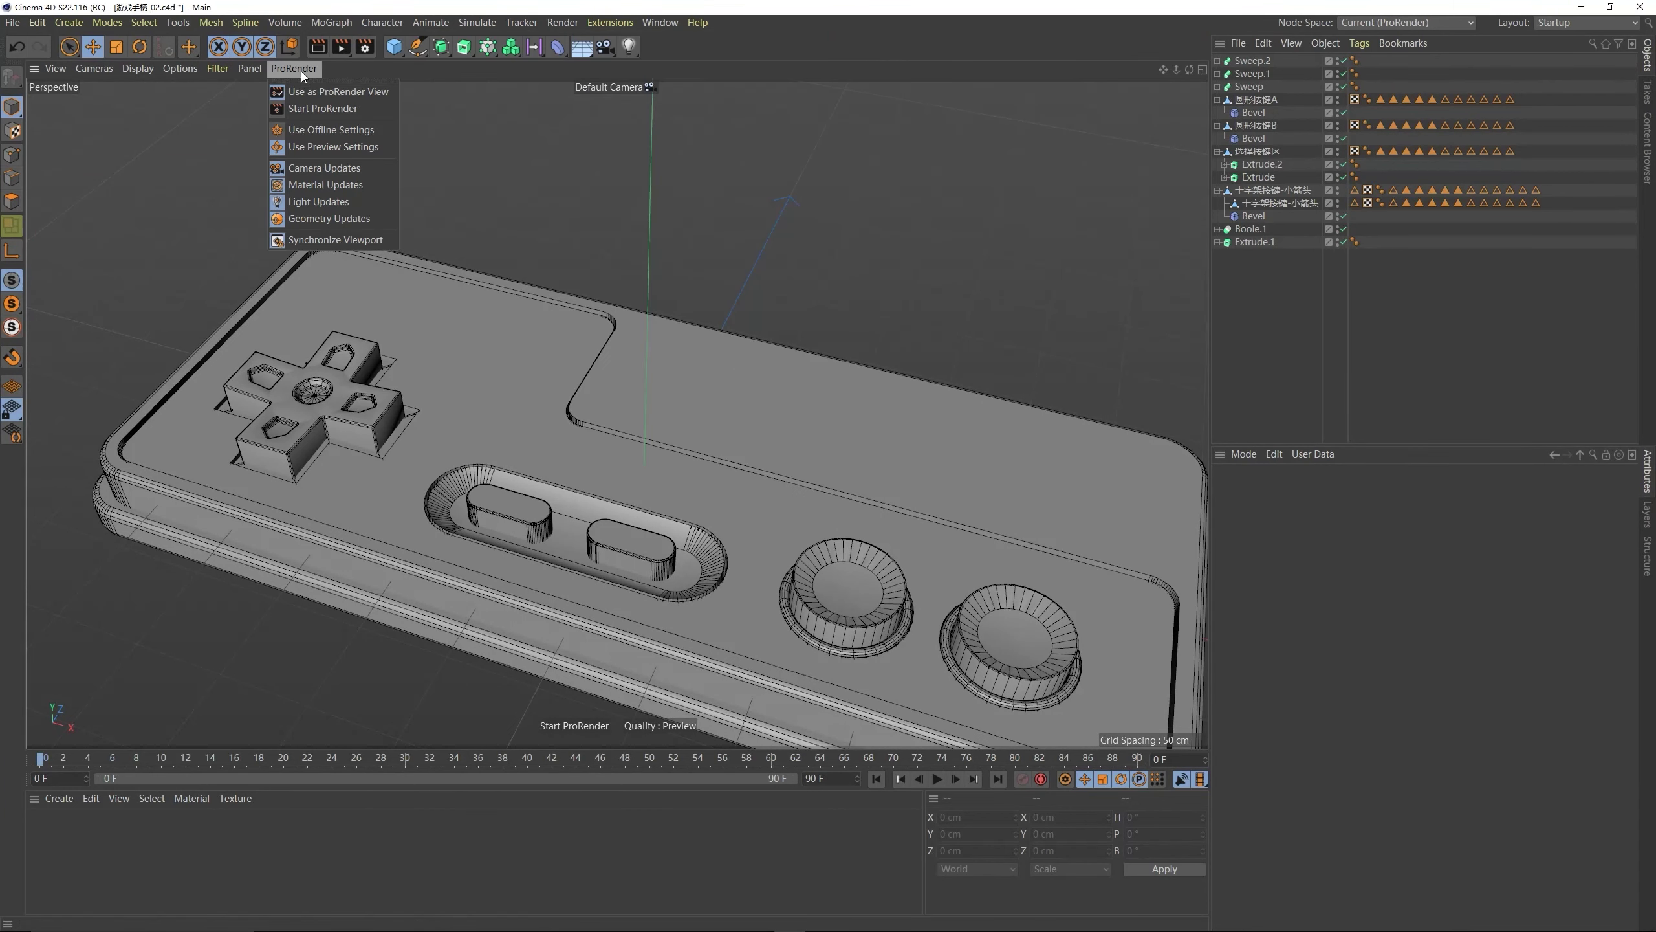
pyautogui.click(317, 106)
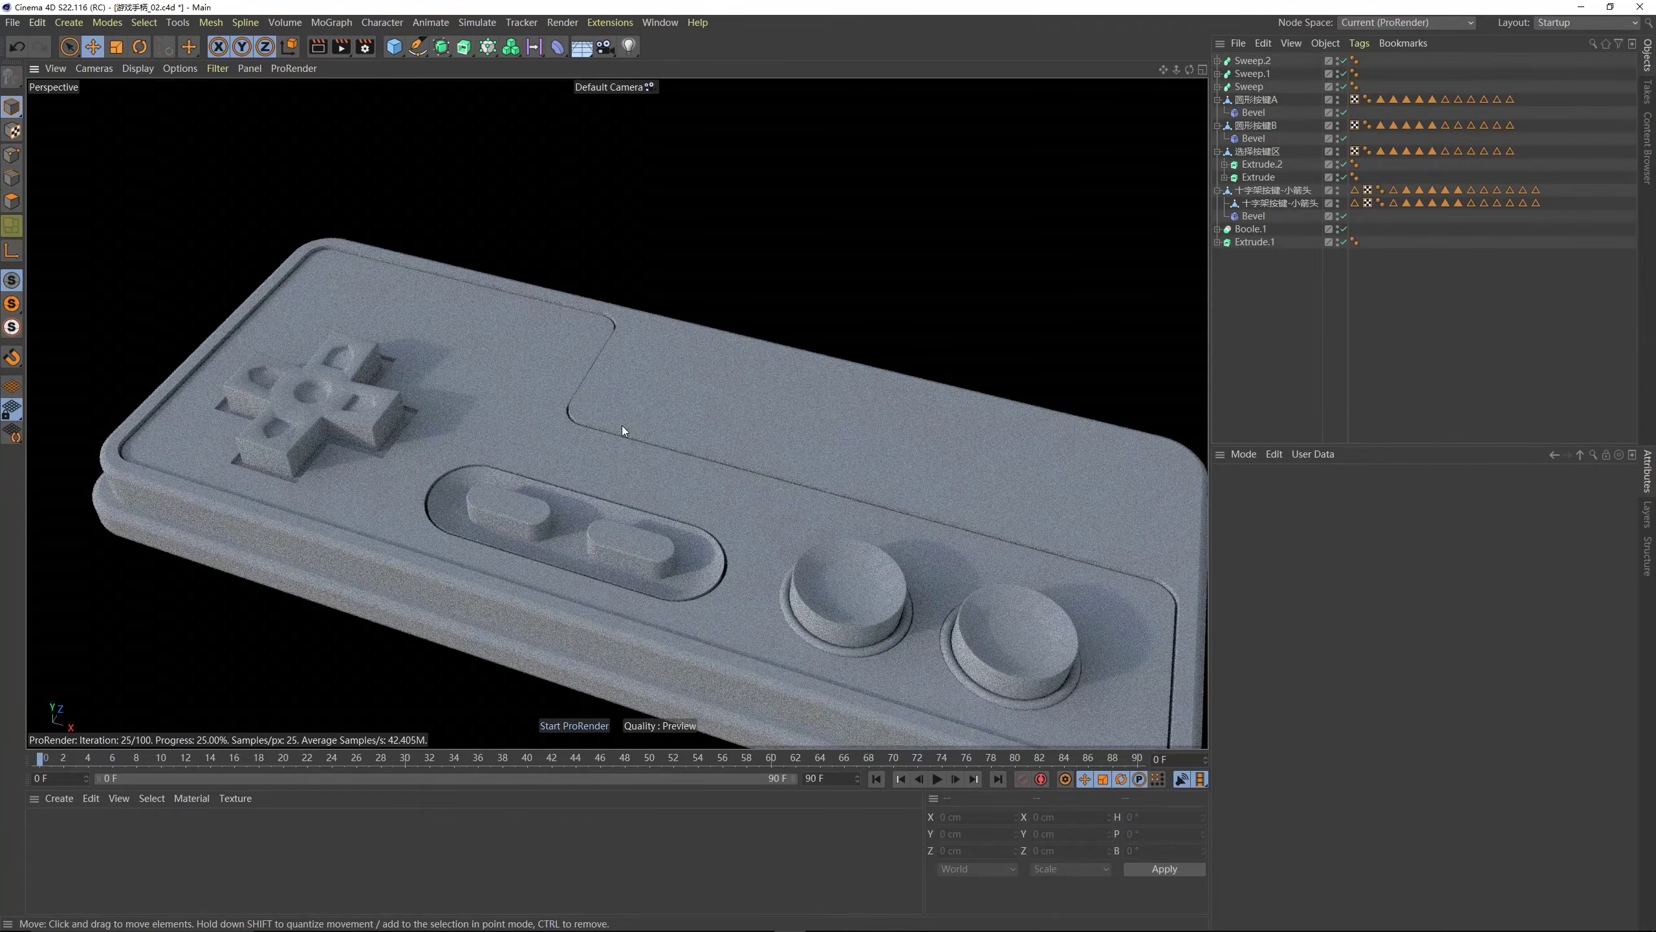
pyautogui.keyDown('alt'); pyautogui.moveTo(672, 438); pyautogui.dragTo(616, 393); pyautogui.keyUp('alt')
pyautogui.scroll(5, 705, 486)
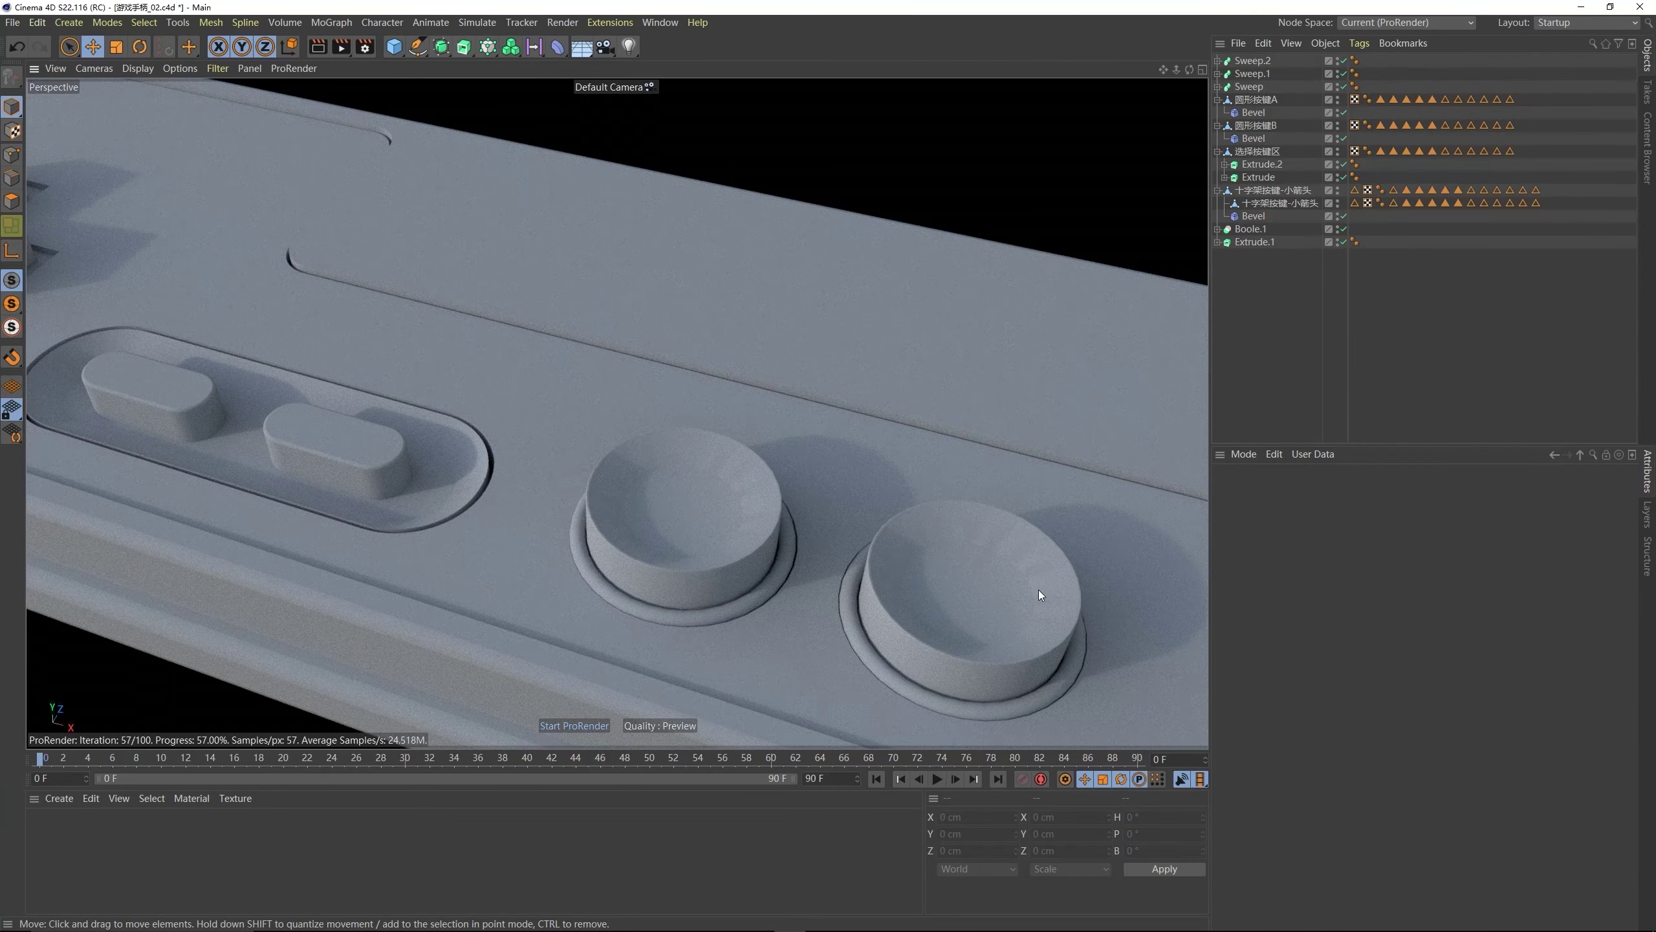
pyautogui.keyDown('alt'); pyautogui.moveTo(275, 398); pyautogui.dragTo(411, 329); pyautogui.keyUp('alt')
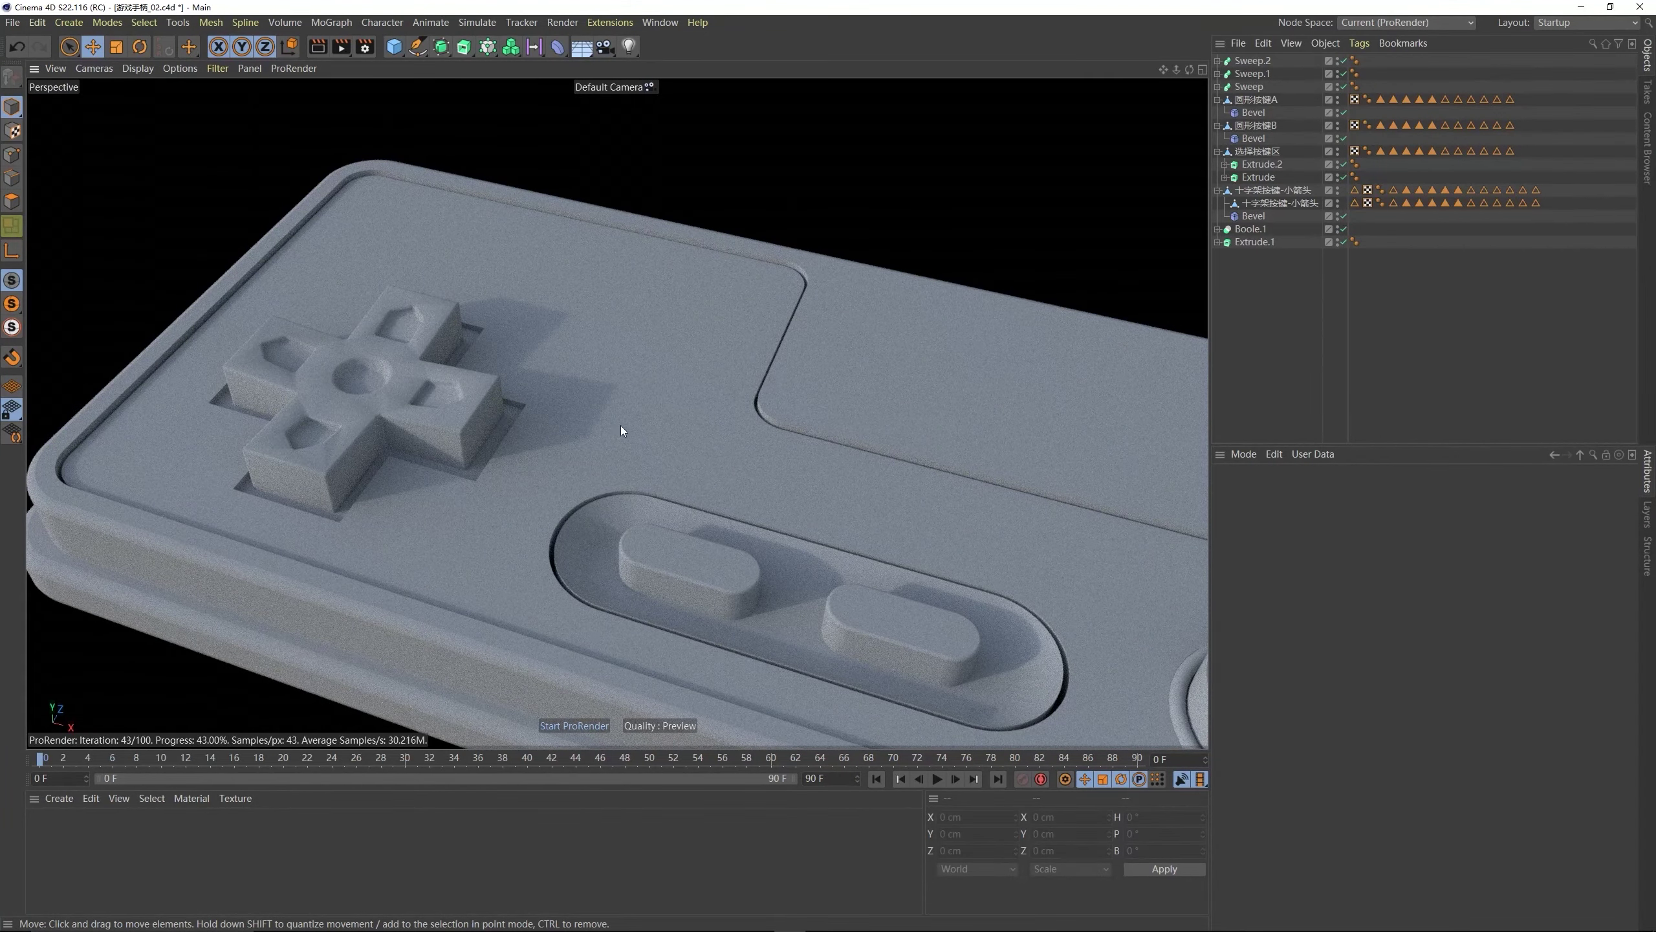
pyautogui.keyDown('alt'); pyautogui.moveTo(857, 491); pyautogui.dragTo(895, 450); pyautogui.keyUp('alt')
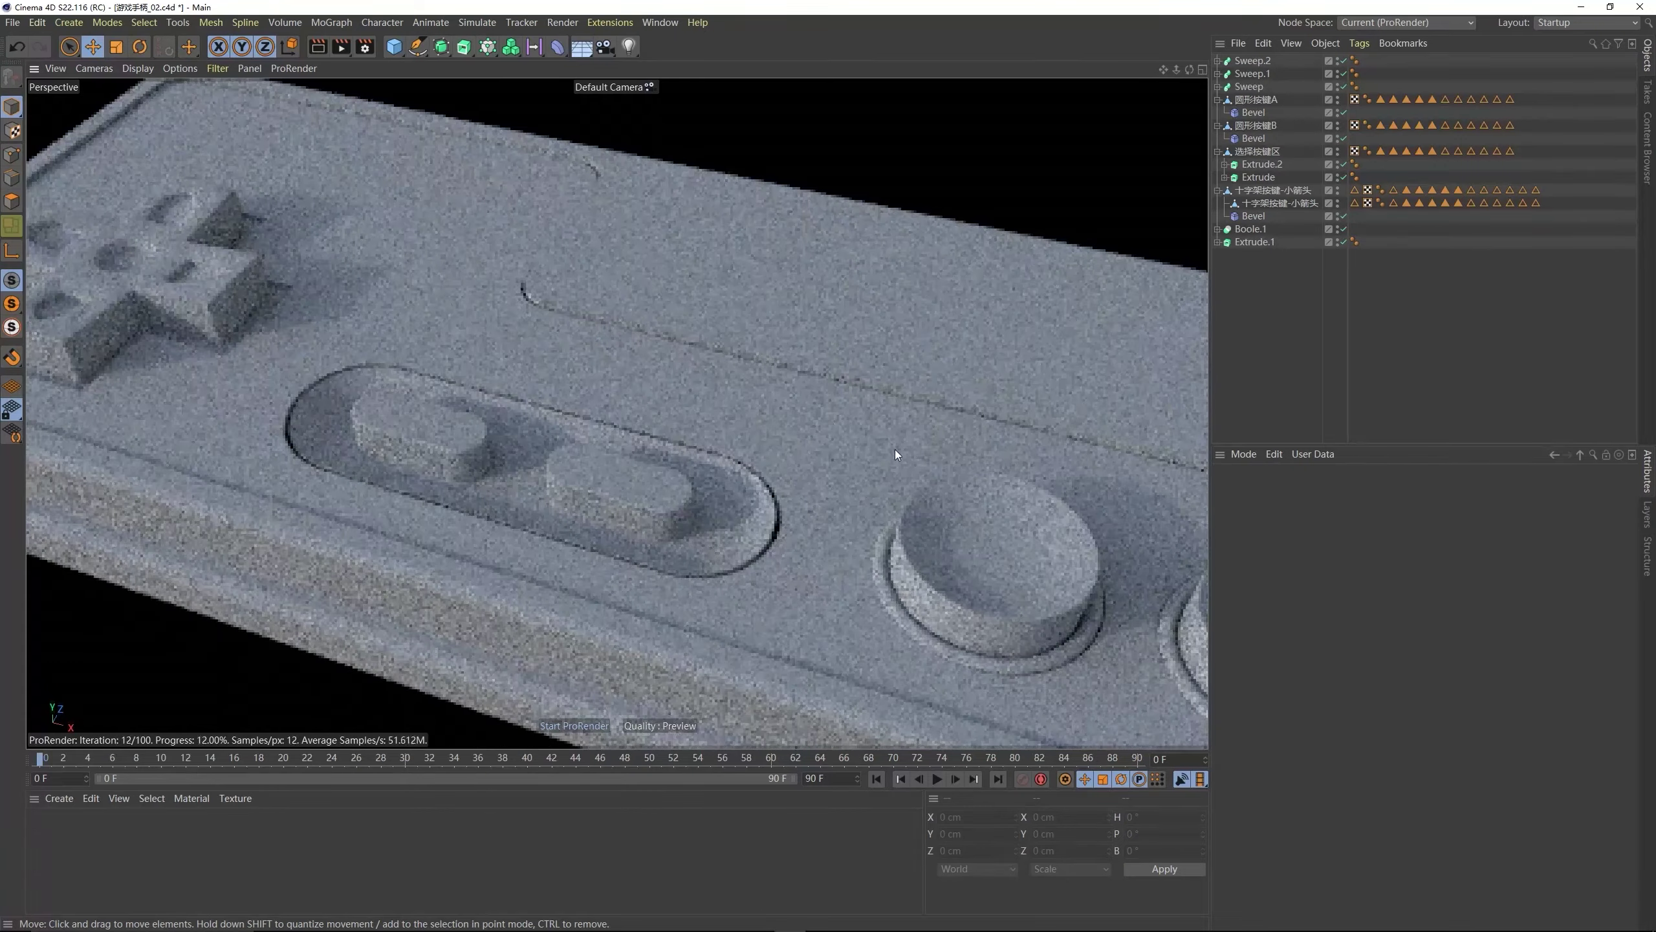
pyautogui.click(302, 68)
# - Stop the ProRender preview and switch to Gouraud shading in Polygon mode
pyautogui.click(334, 107)
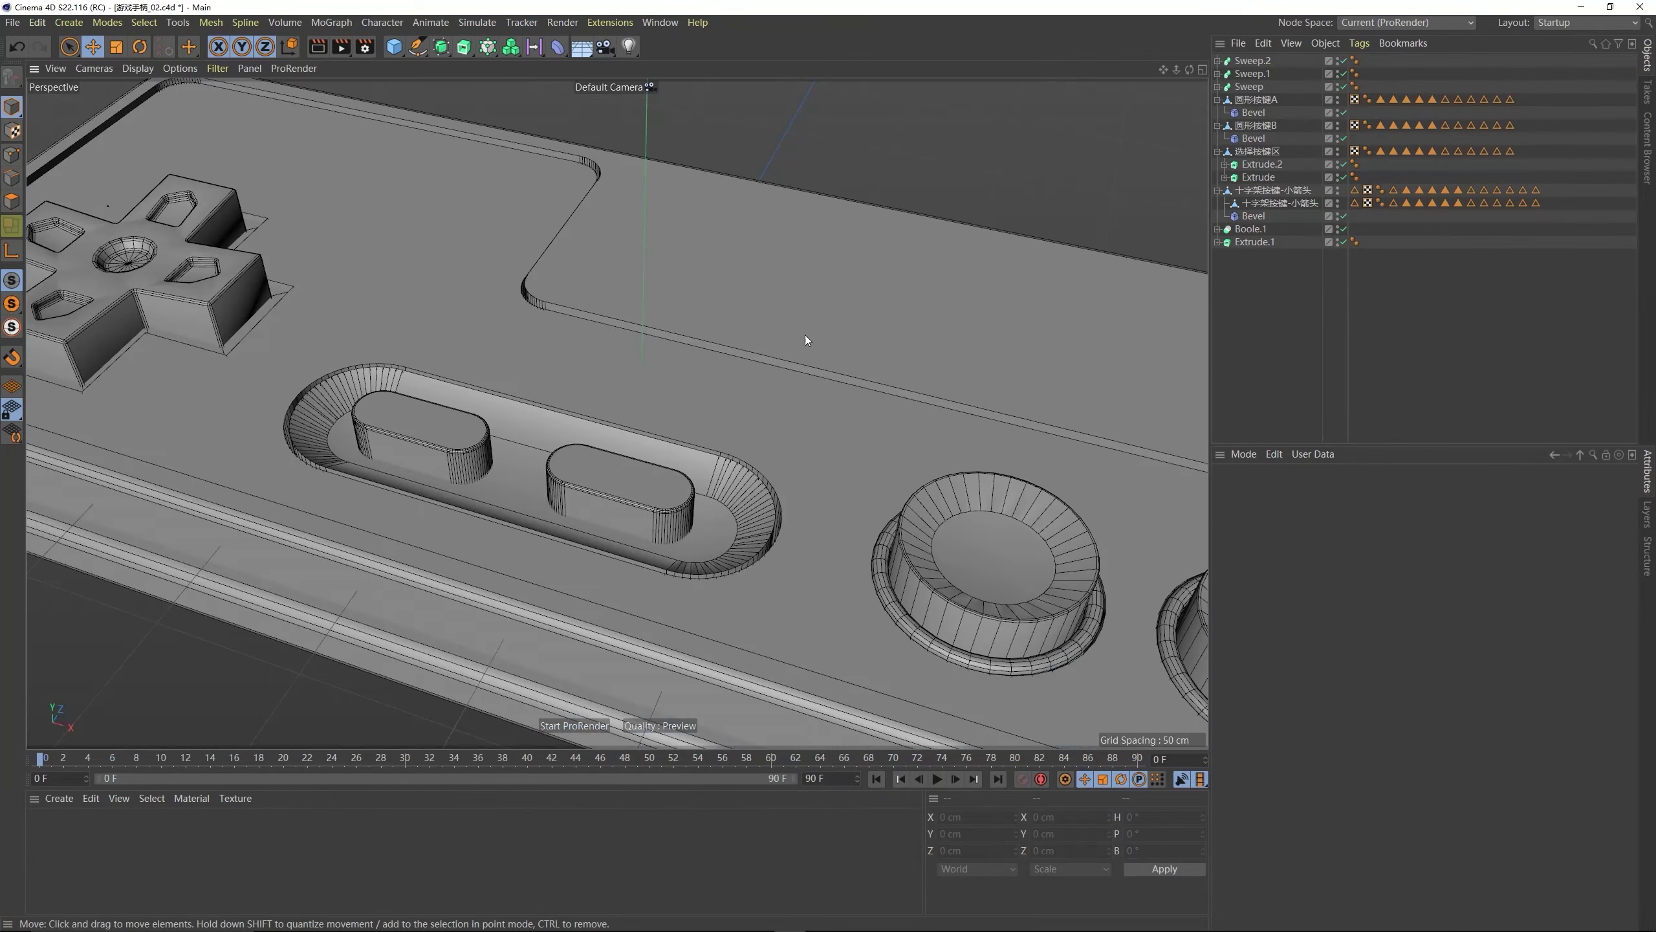
pyautogui.keyDown('alt'); pyautogui.moveTo(804, 334); pyautogui.dragTo(635, 360); pyautogui.keyUp('alt')
pyautogui.click(695, 393)
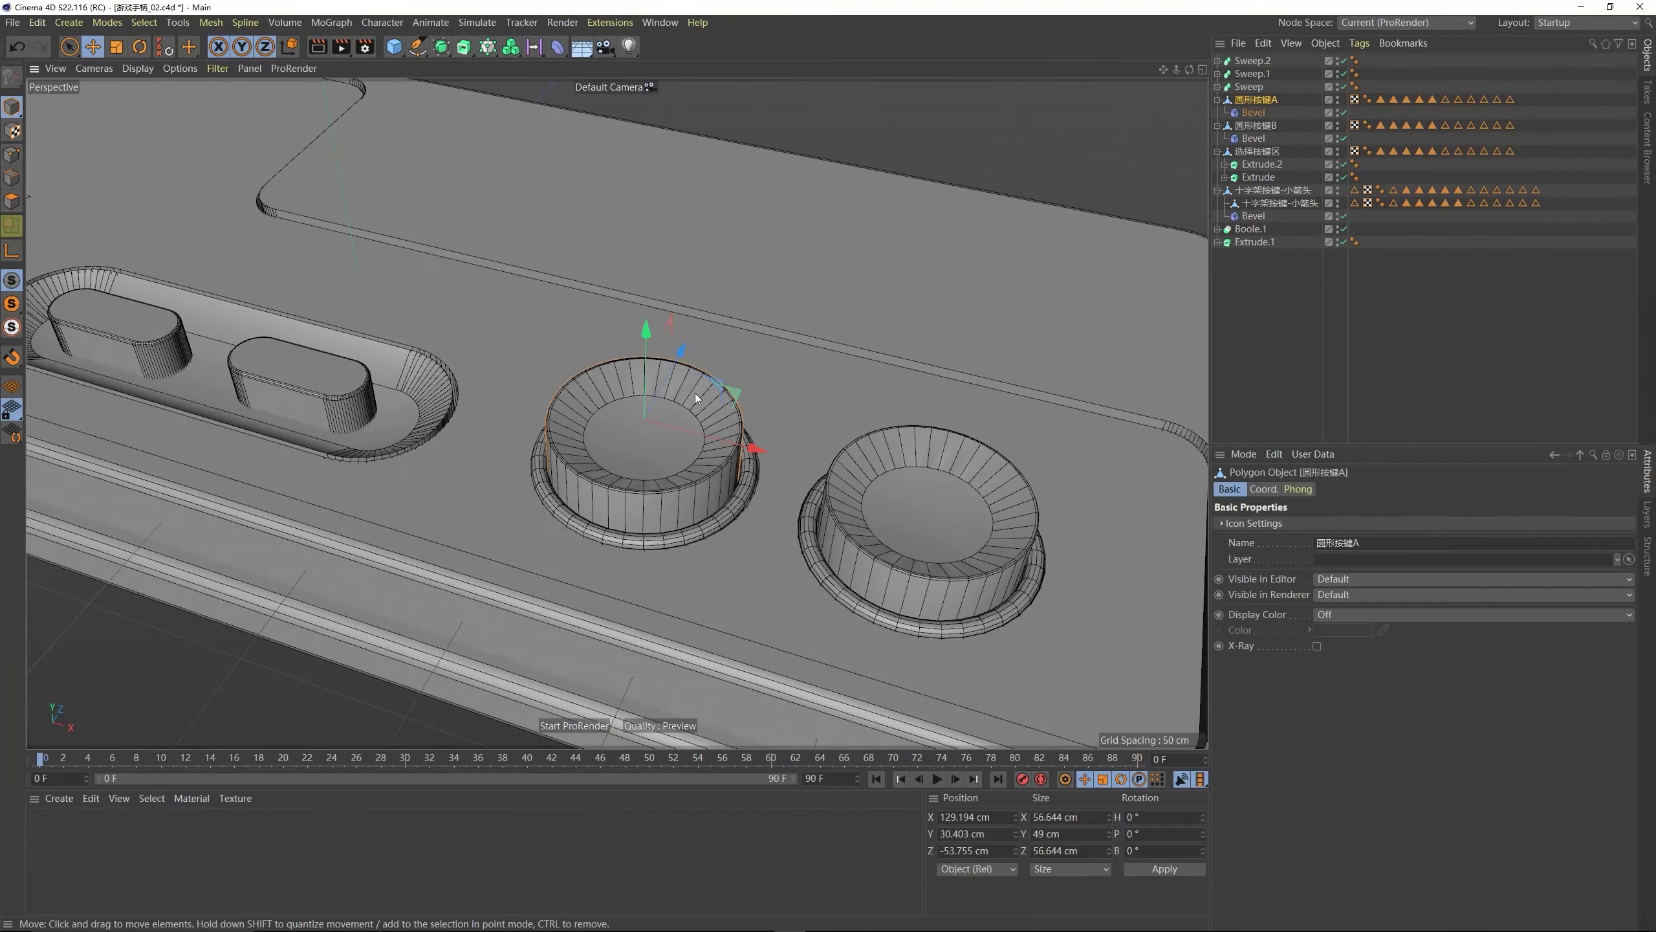
pyautogui.click(135, 68)
pyautogui.click(142, 92)
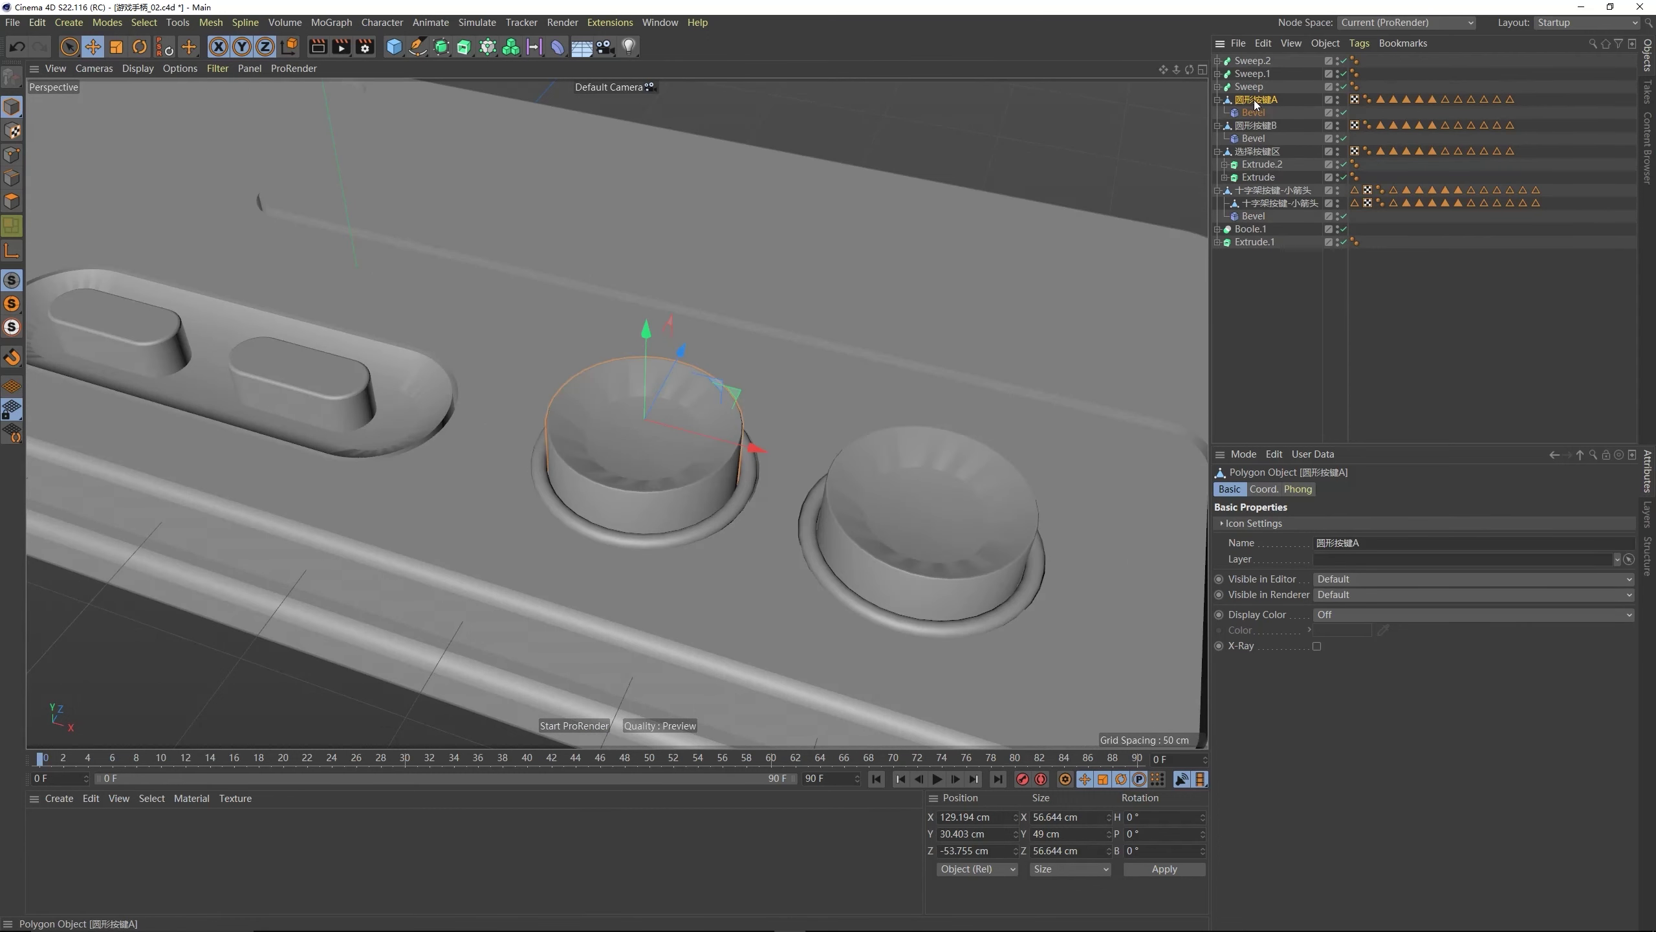
pyautogui.click(11, 202)
# - Inset the left round button's top face with Extrude Inner
pyautogui.click(642, 397)
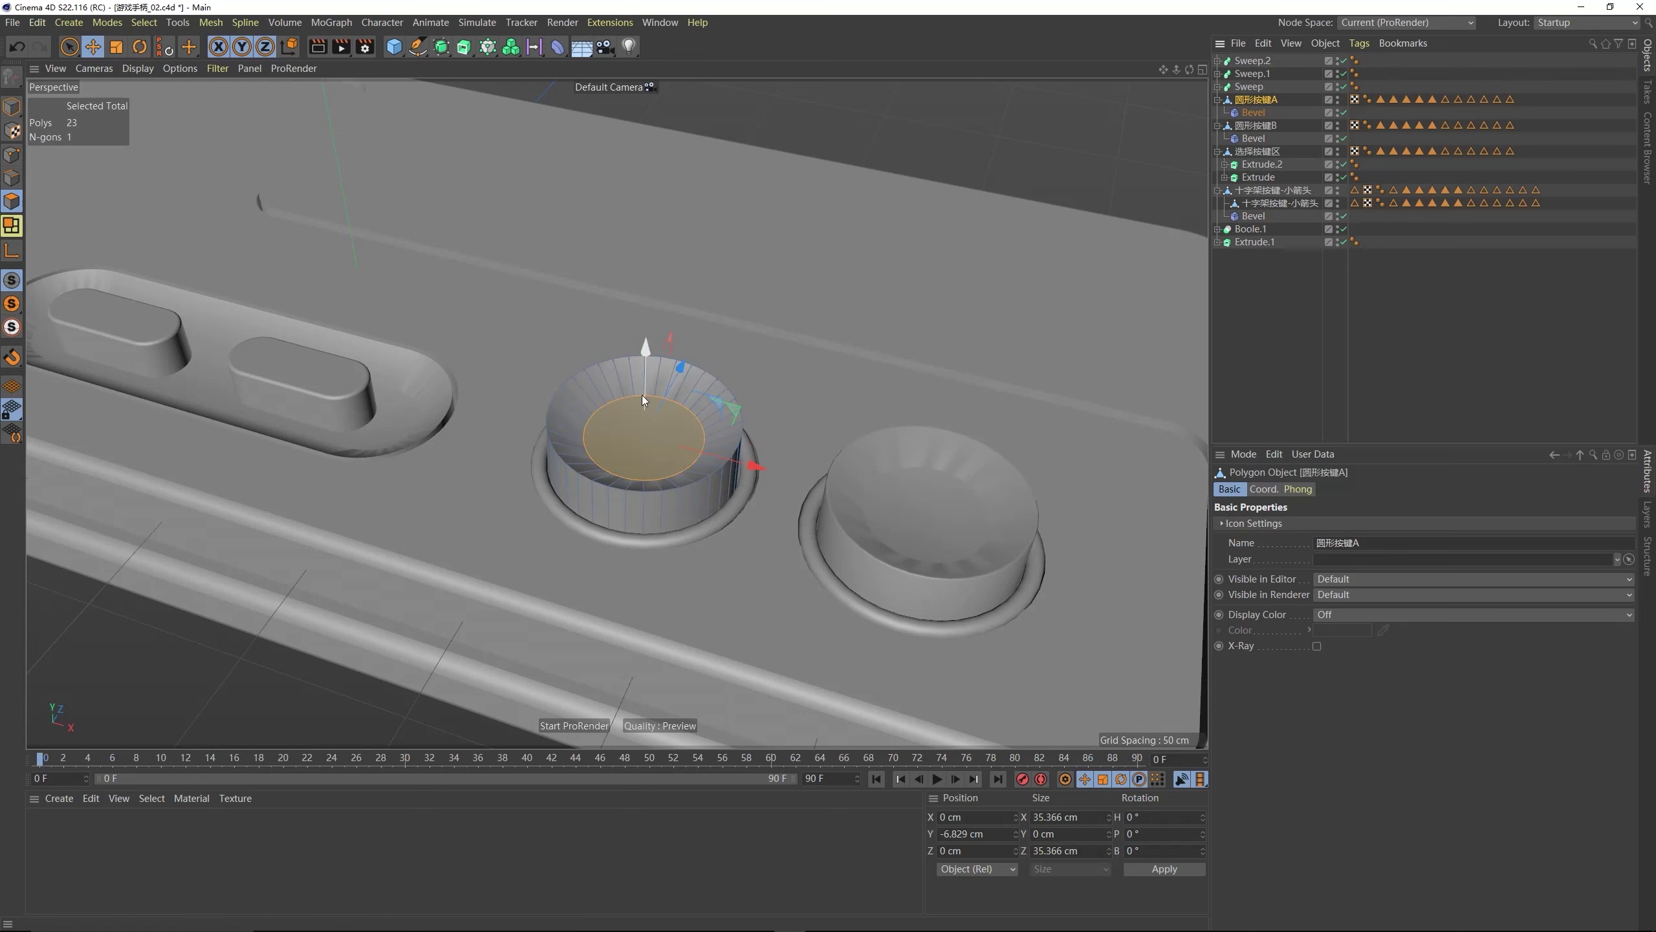
pyautogui.rightClick(623, 428)
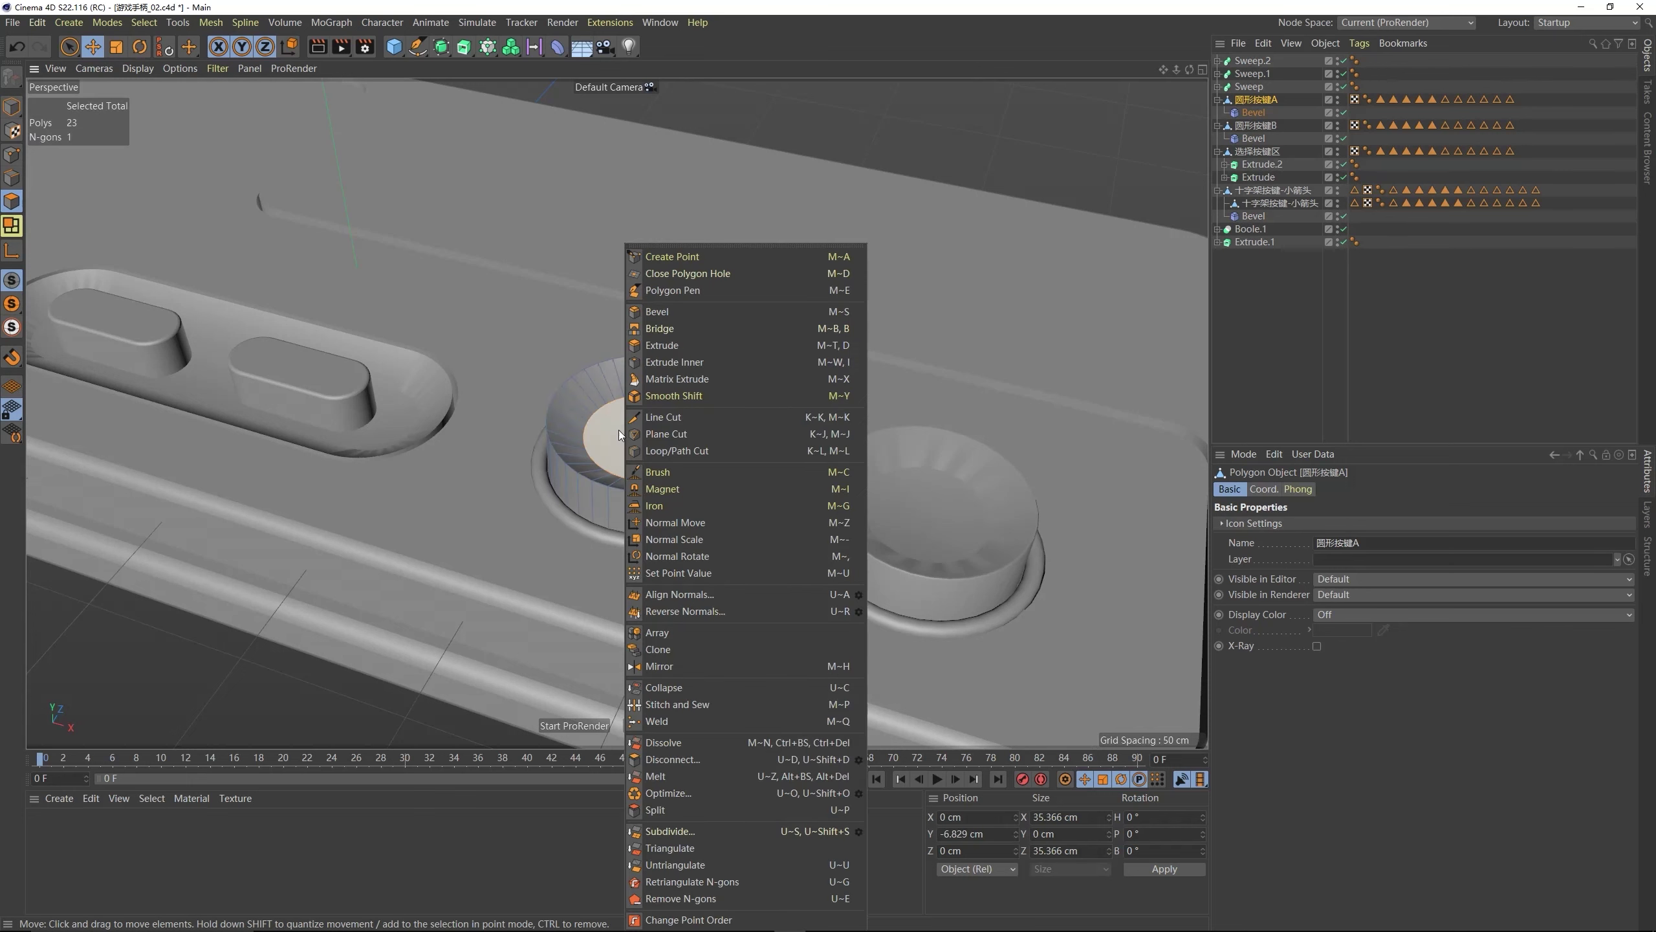
pyautogui.click(668, 363)
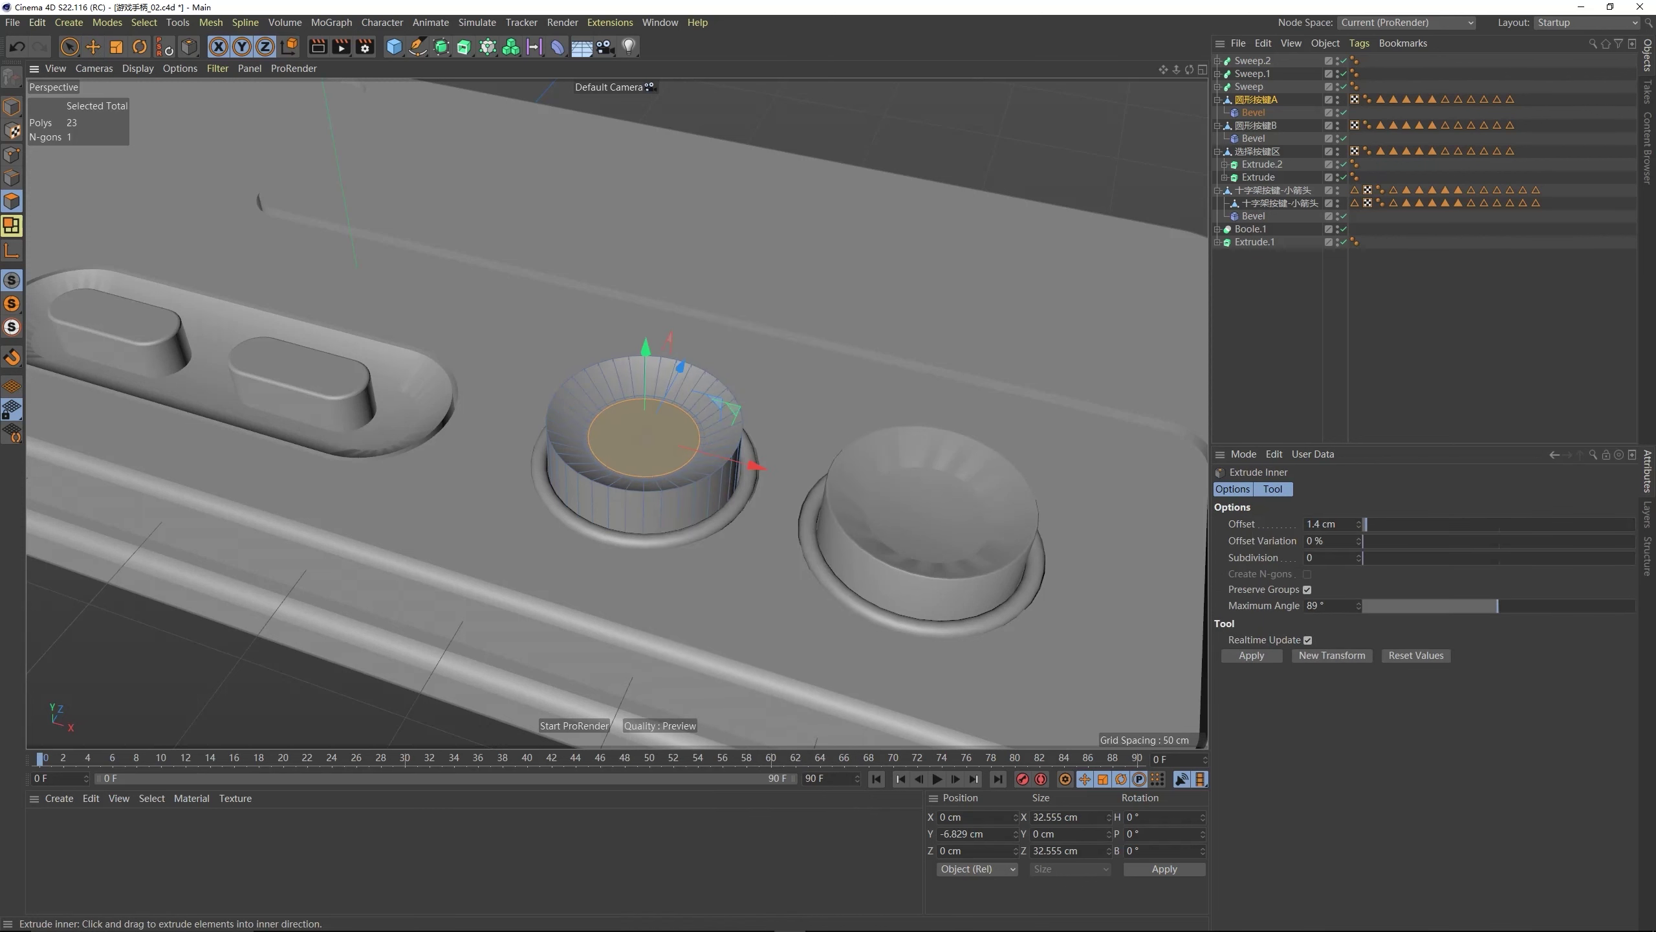
pyautogui.click(1353, 323)
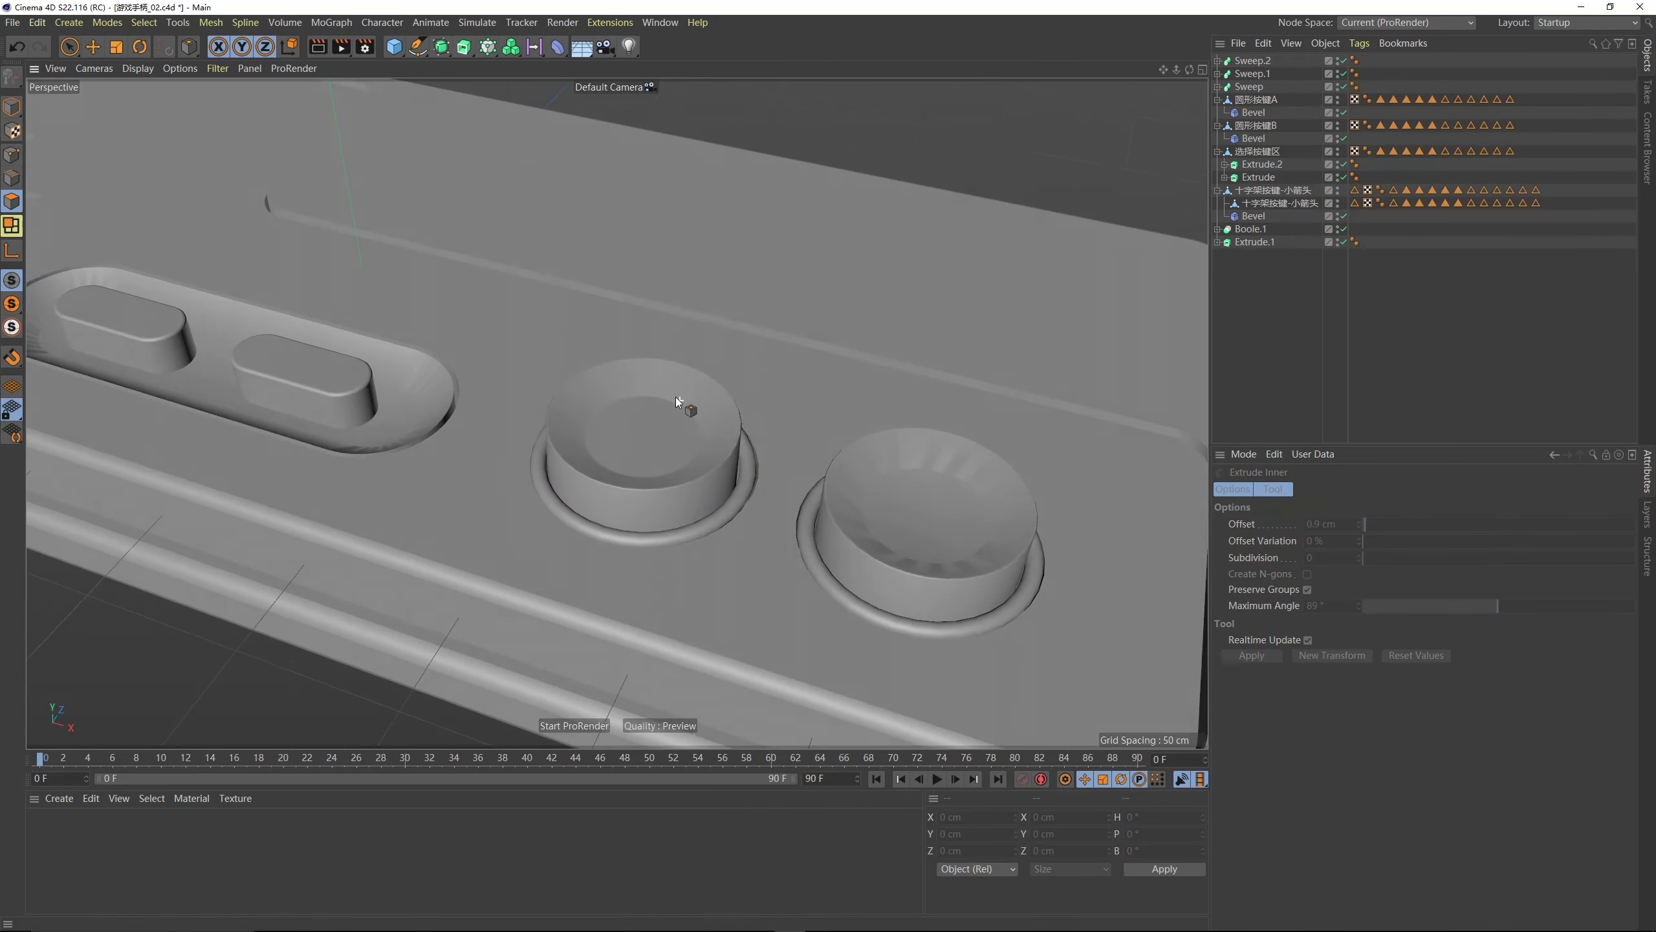
pyautogui.keyDown('alt'); pyautogui.moveTo(675, 396); pyautogui.dragTo(681, 395); pyautogui.keyUp('alt')
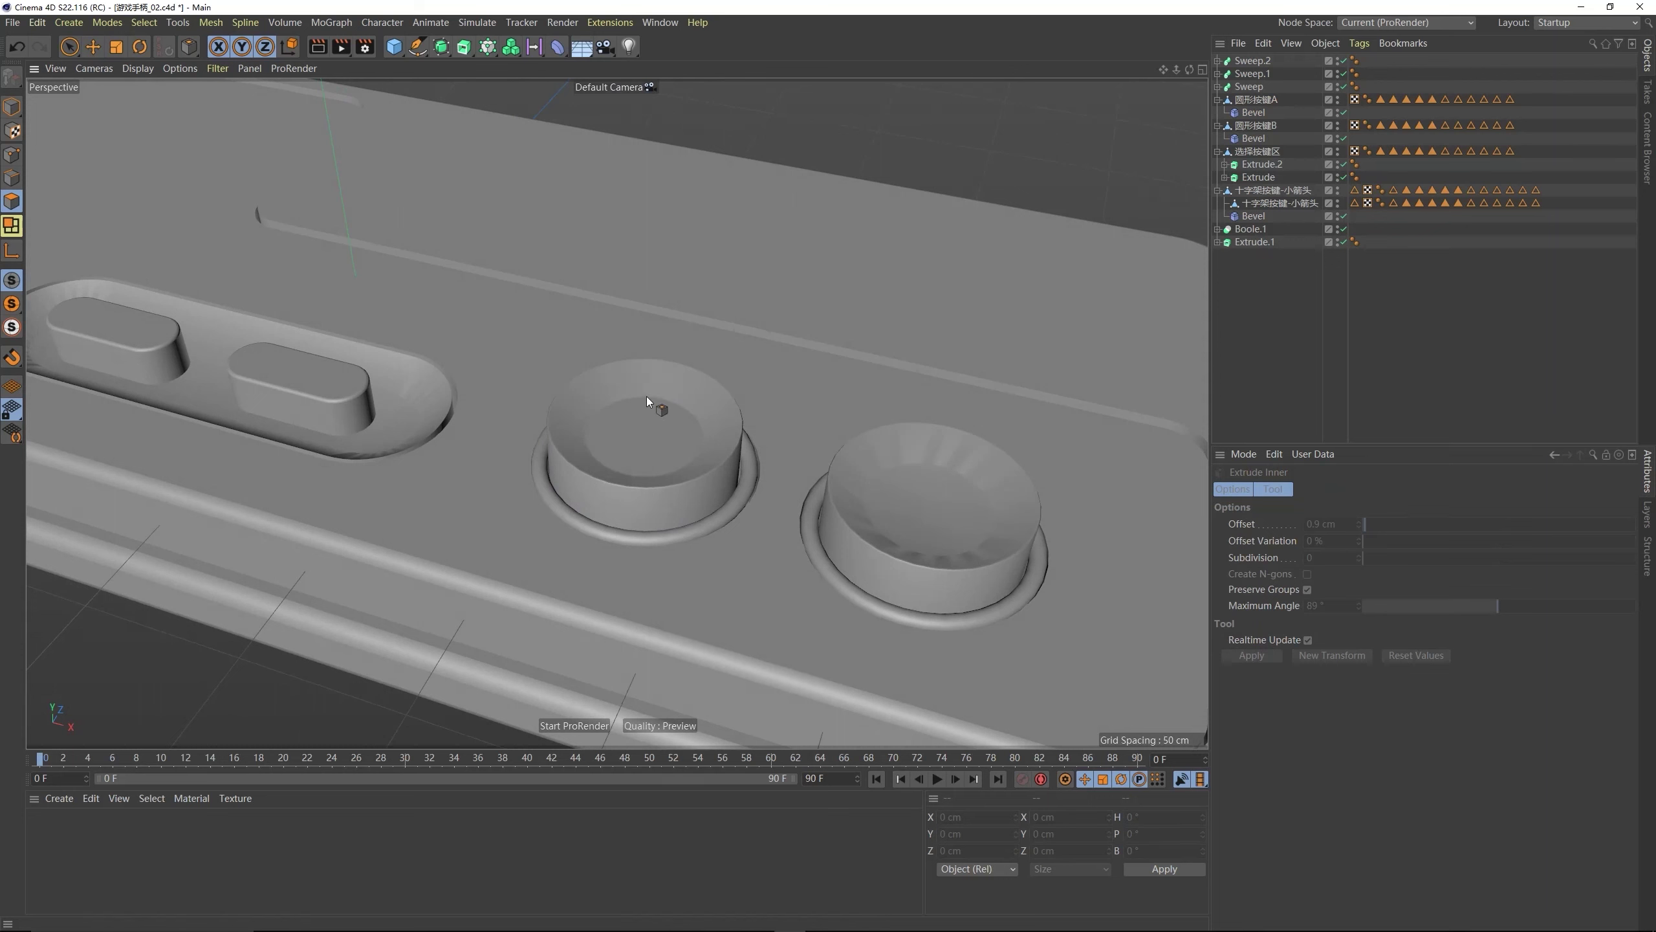
# - Inset the right round button's top face the same way
pyautogui.click(926, 506)
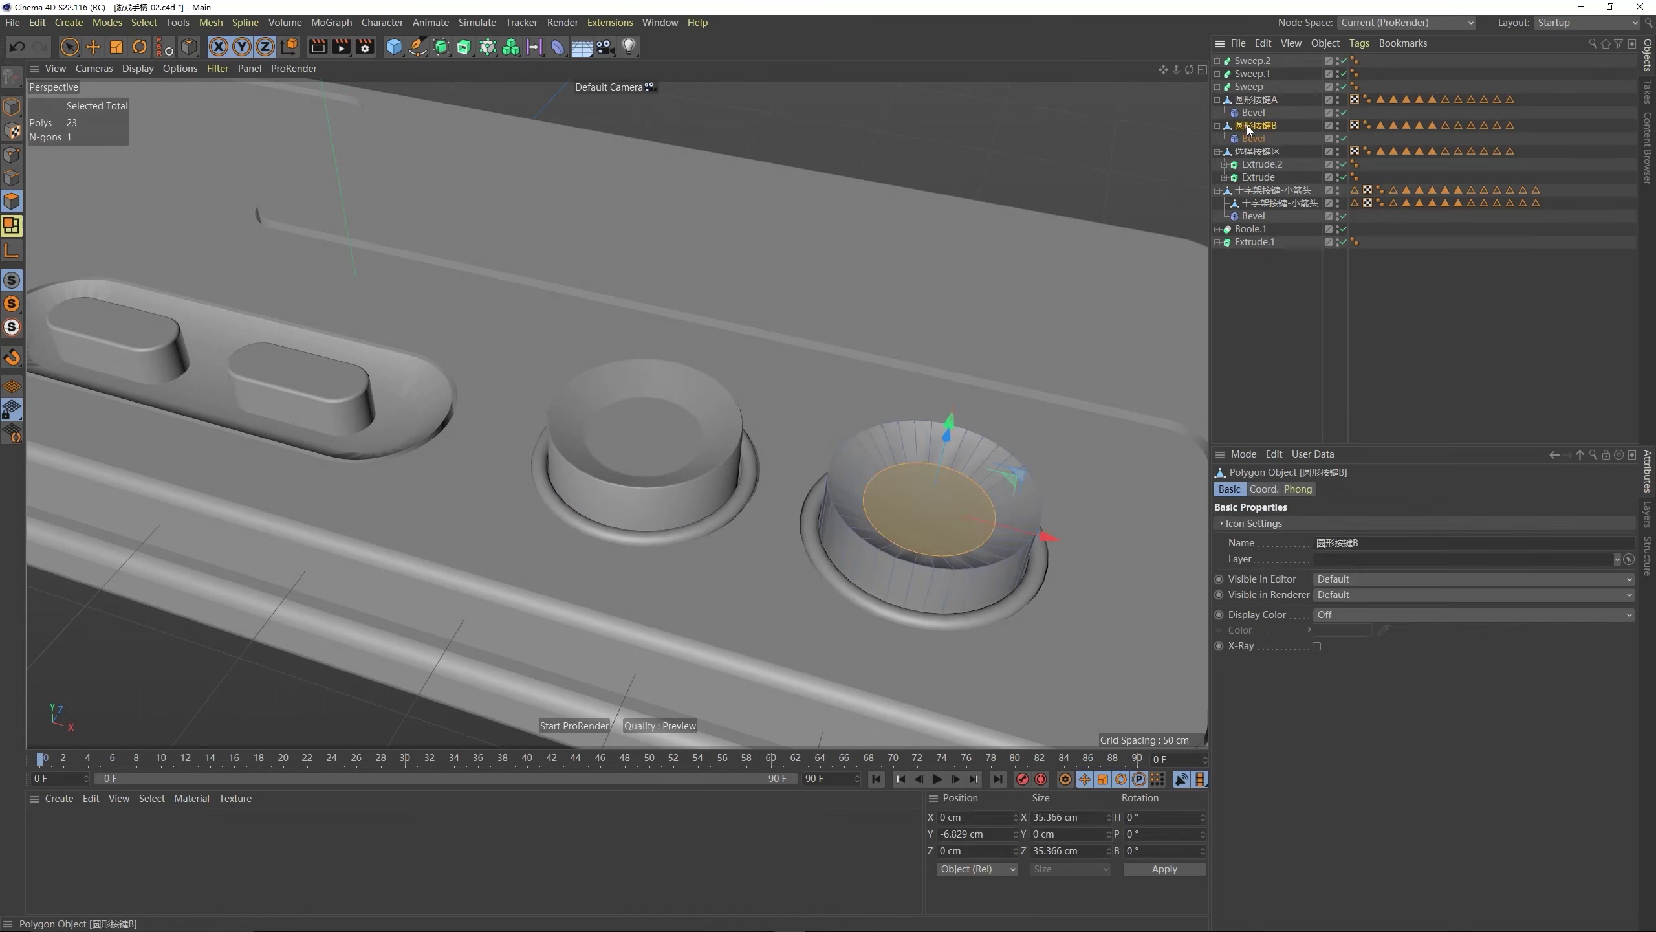
pyautogui.moveTo(912, 494); pyautogui.dragTo(1069, 355)
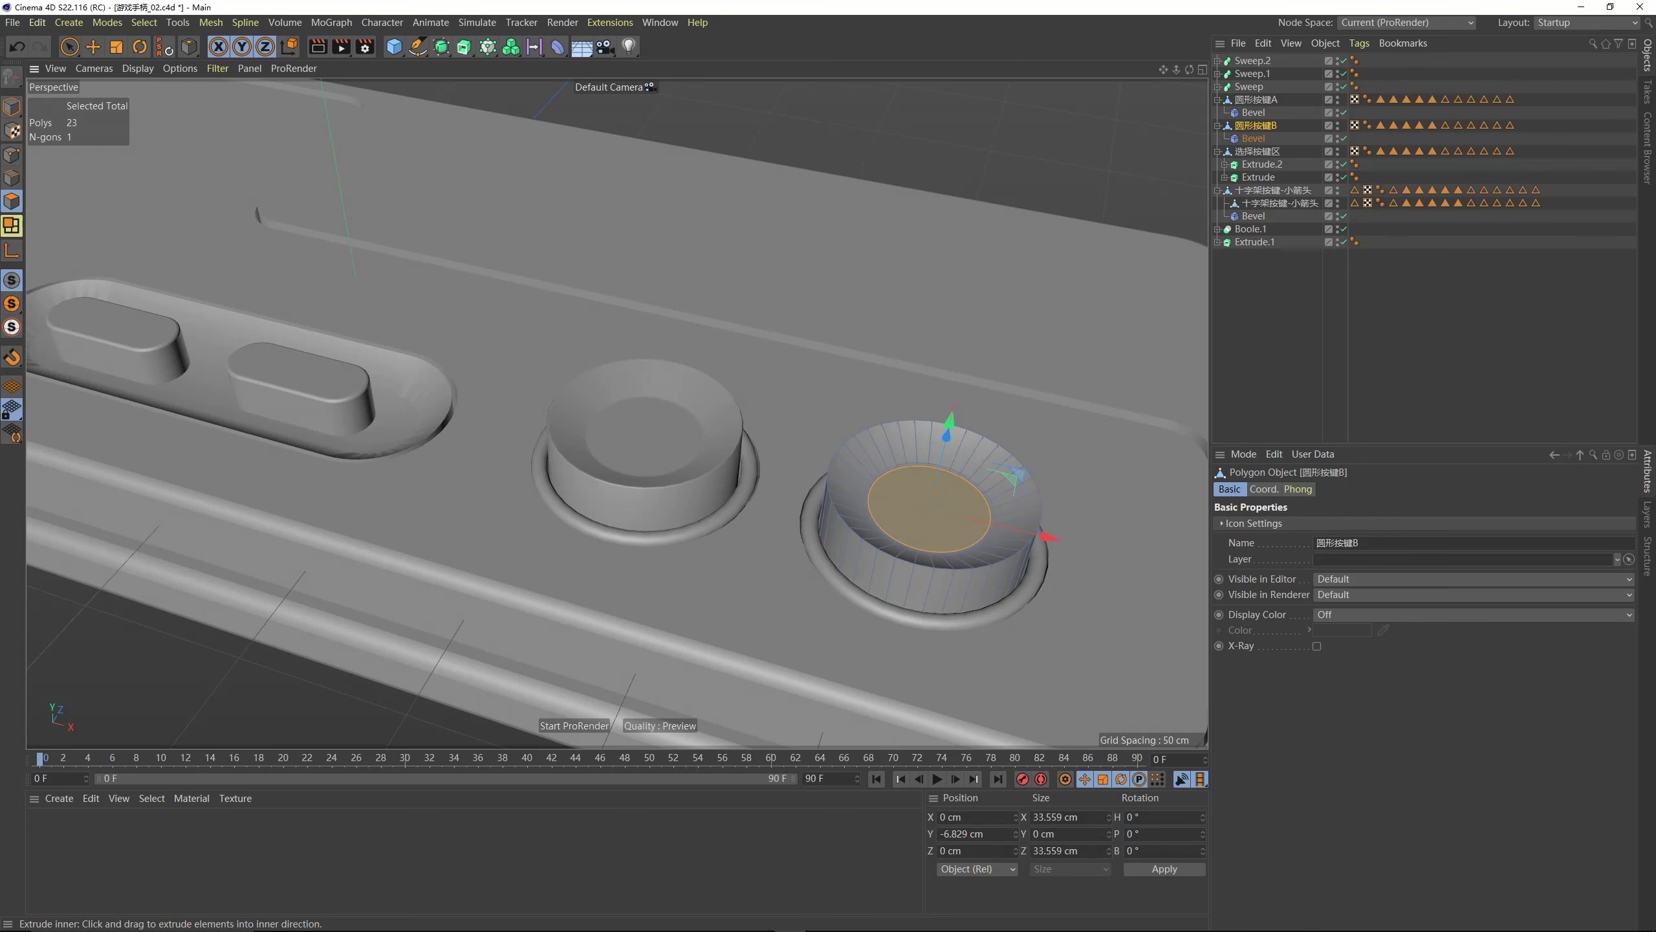
pyautogui.click(1071, 339)
pyautogui.keyDown('alt'); pyautogui.moveTo(1019, 484); pyautogui.dragTo(926, 458); pyautogui.keyUp('alt')
pyautogui.keyDown('alt'); pyautogui.moveTo(821, 494); pyautogui.dragTo(583, 457); pyautogui.keyUp('alt')
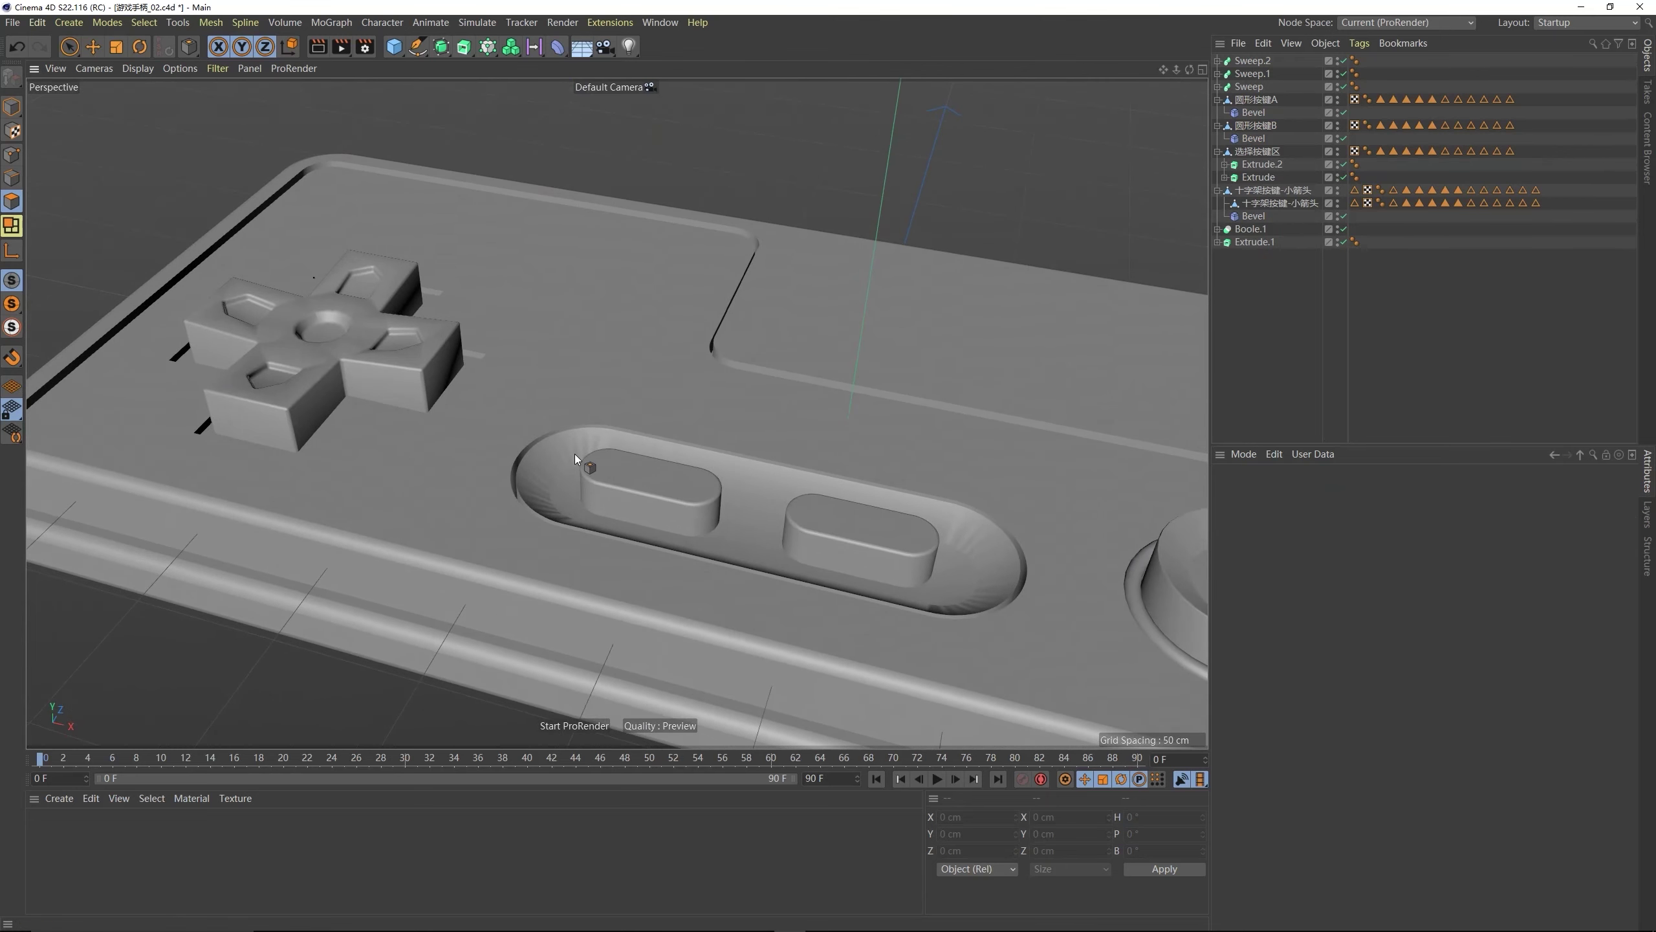
# - Inset the select/start recess floor by 0.2 cm with Extrude Inner
pyautogui.click(584, 488)
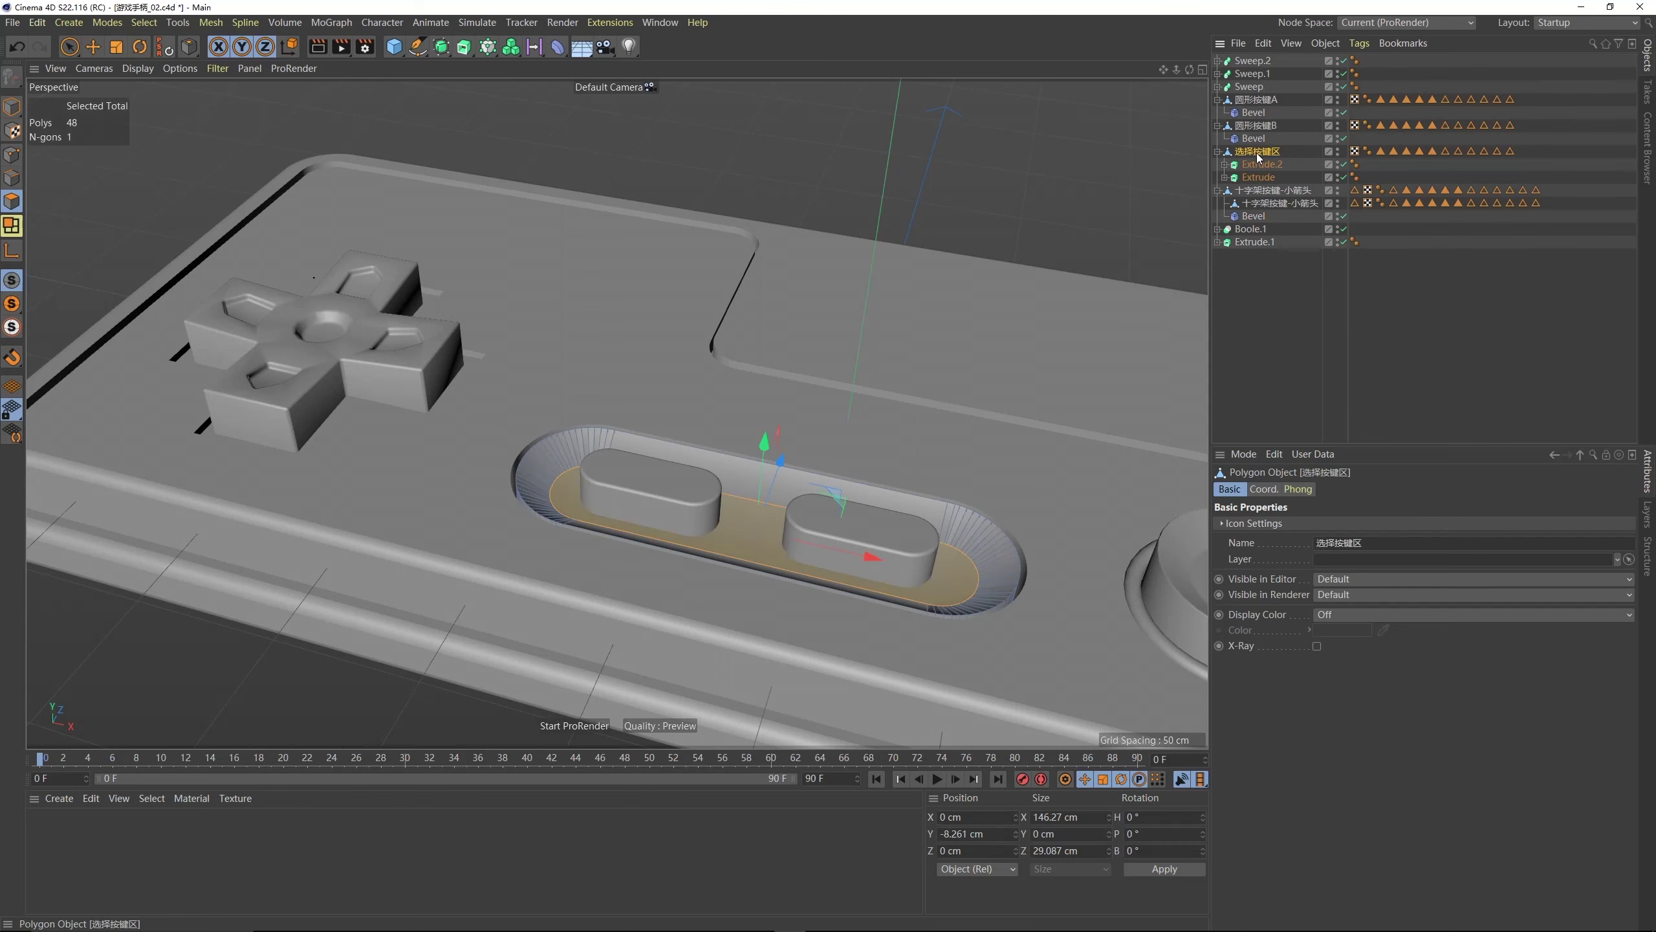
pyautogui.scroll(2, 584, 491)
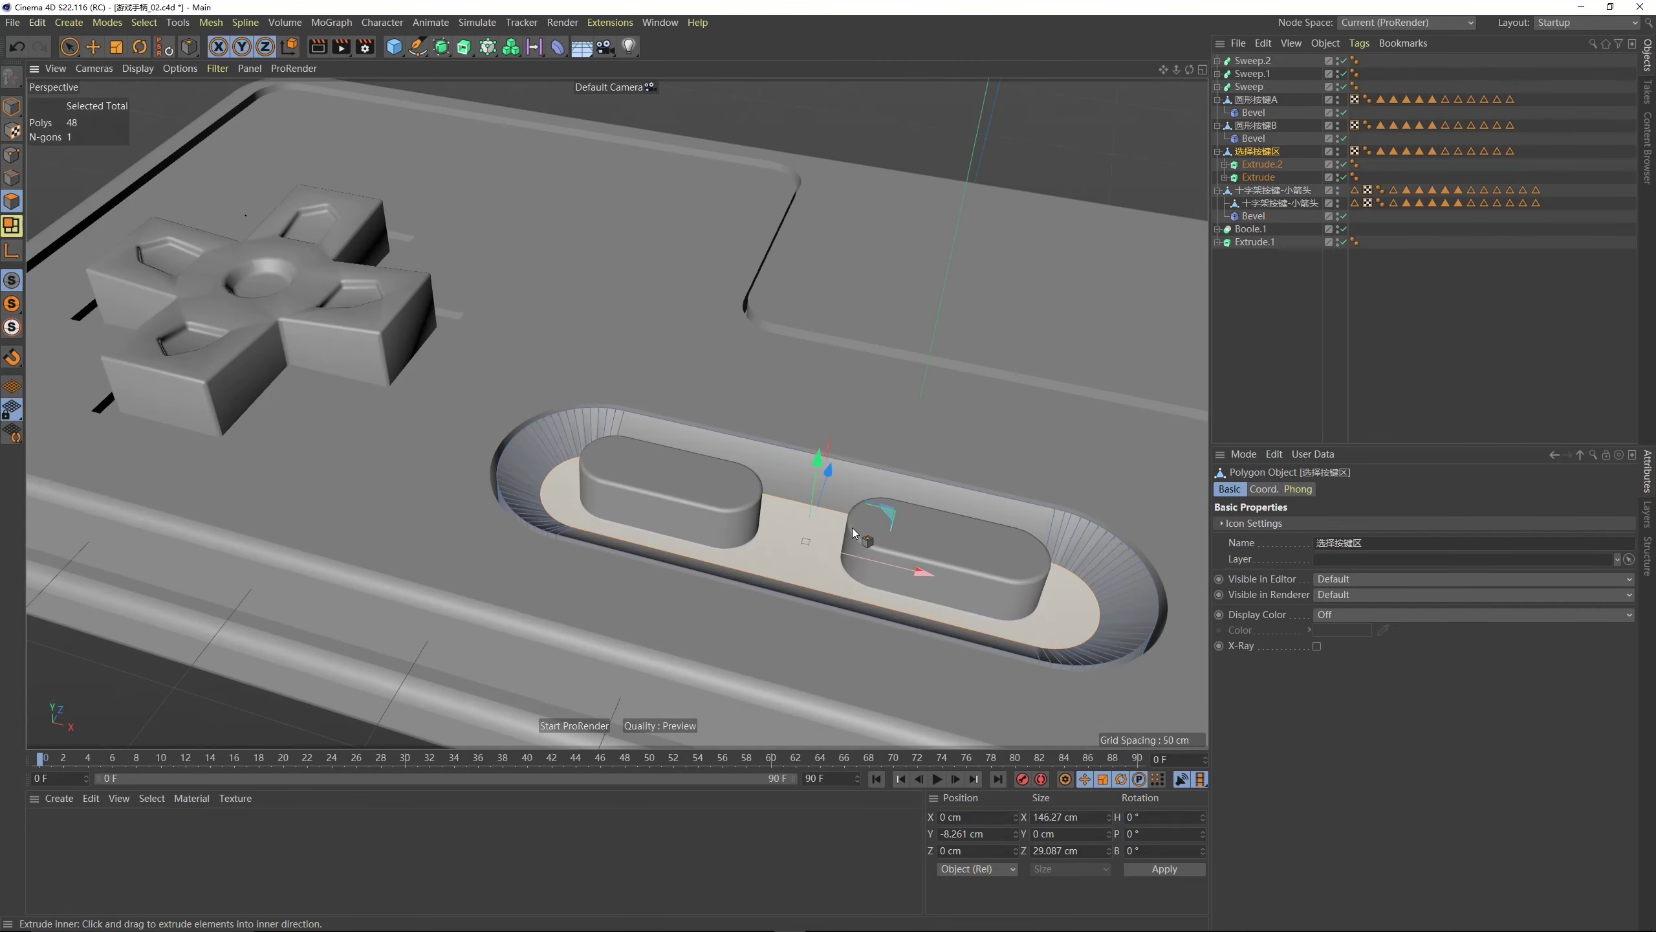
pyautogui.rightClick(785, 531)
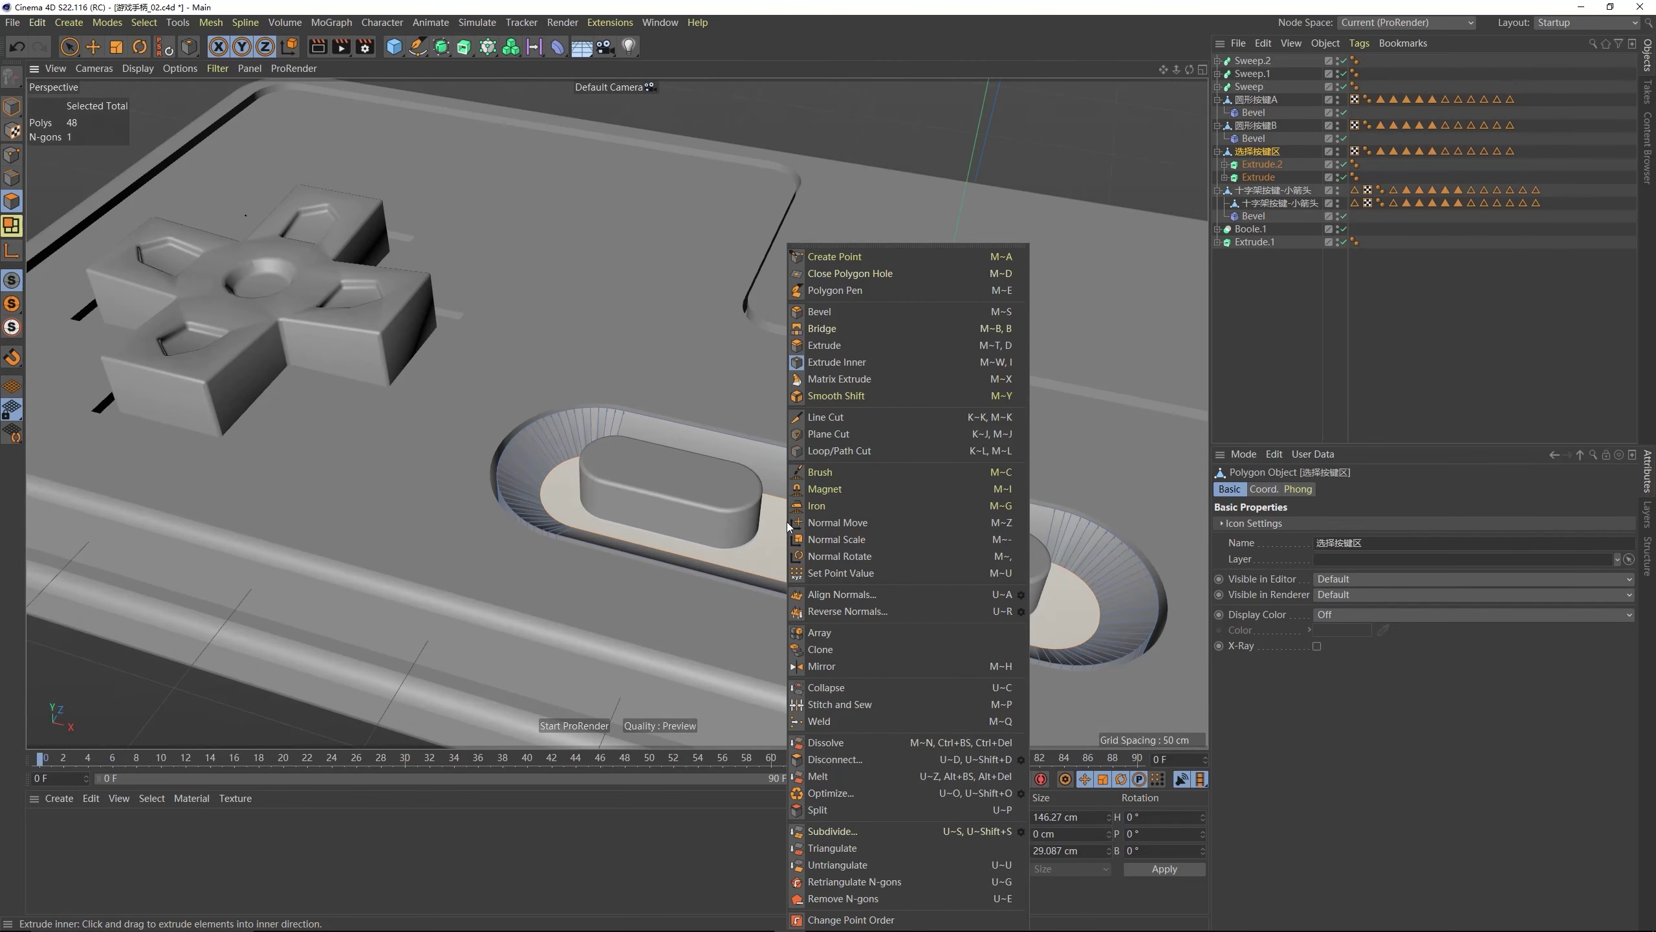
pyautogui.click(839, 362)
pyautogui.moveTo(797, 519); pyautogui.dragTo(805, 519)
pyautogui.hotkey('ctrl', 'shift', 'a')
pyautogui.scroll(-1, 739, 452)
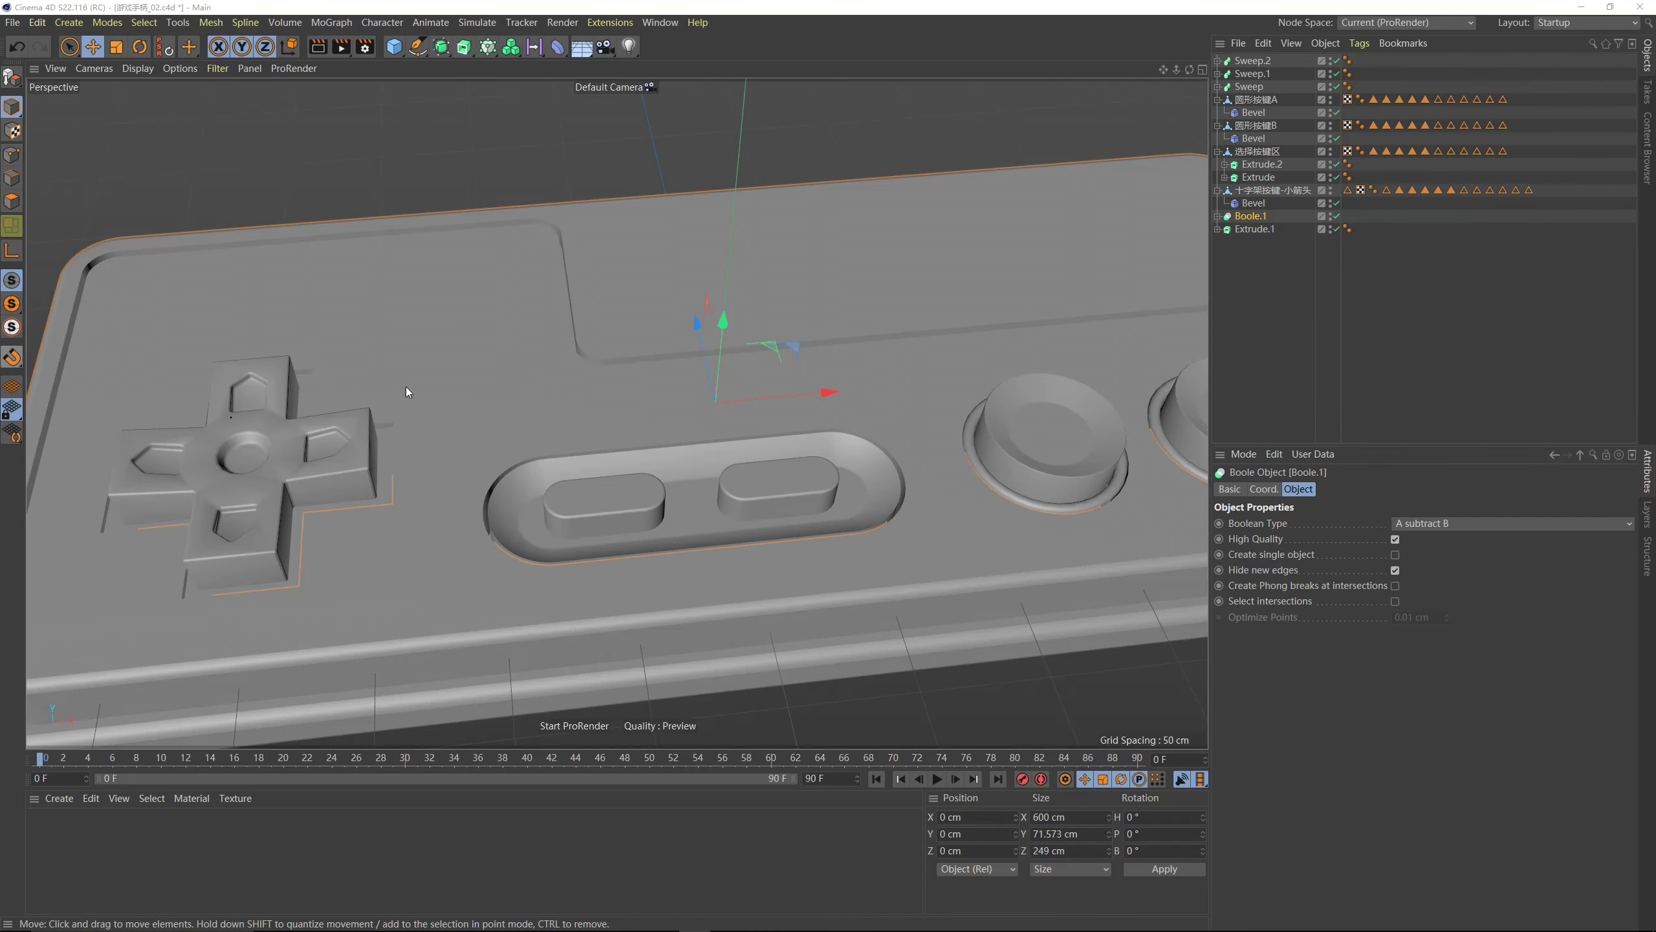
pyautogui.scroll(-3, 494, 336)
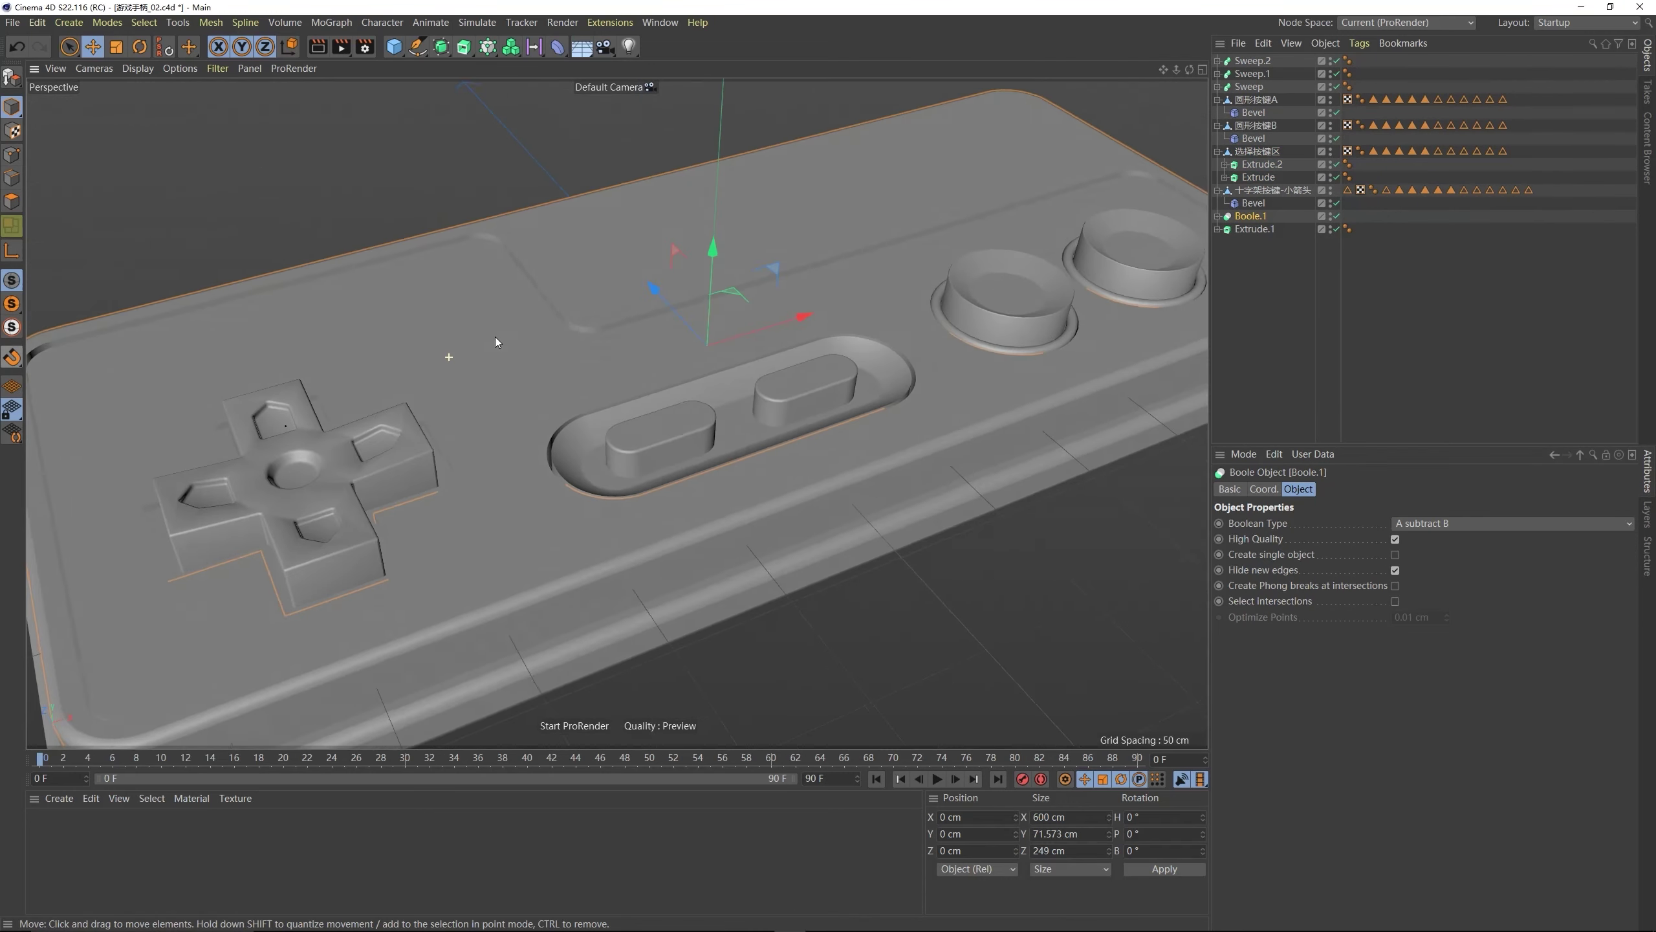
pyautogui.keyDown('alt'); pyautogui.moveTo(494, 337); pyautogui.dragTo(583, 342); pyautogui.keyUp('alt')
pyautogui.scroll(6, 585, 305)
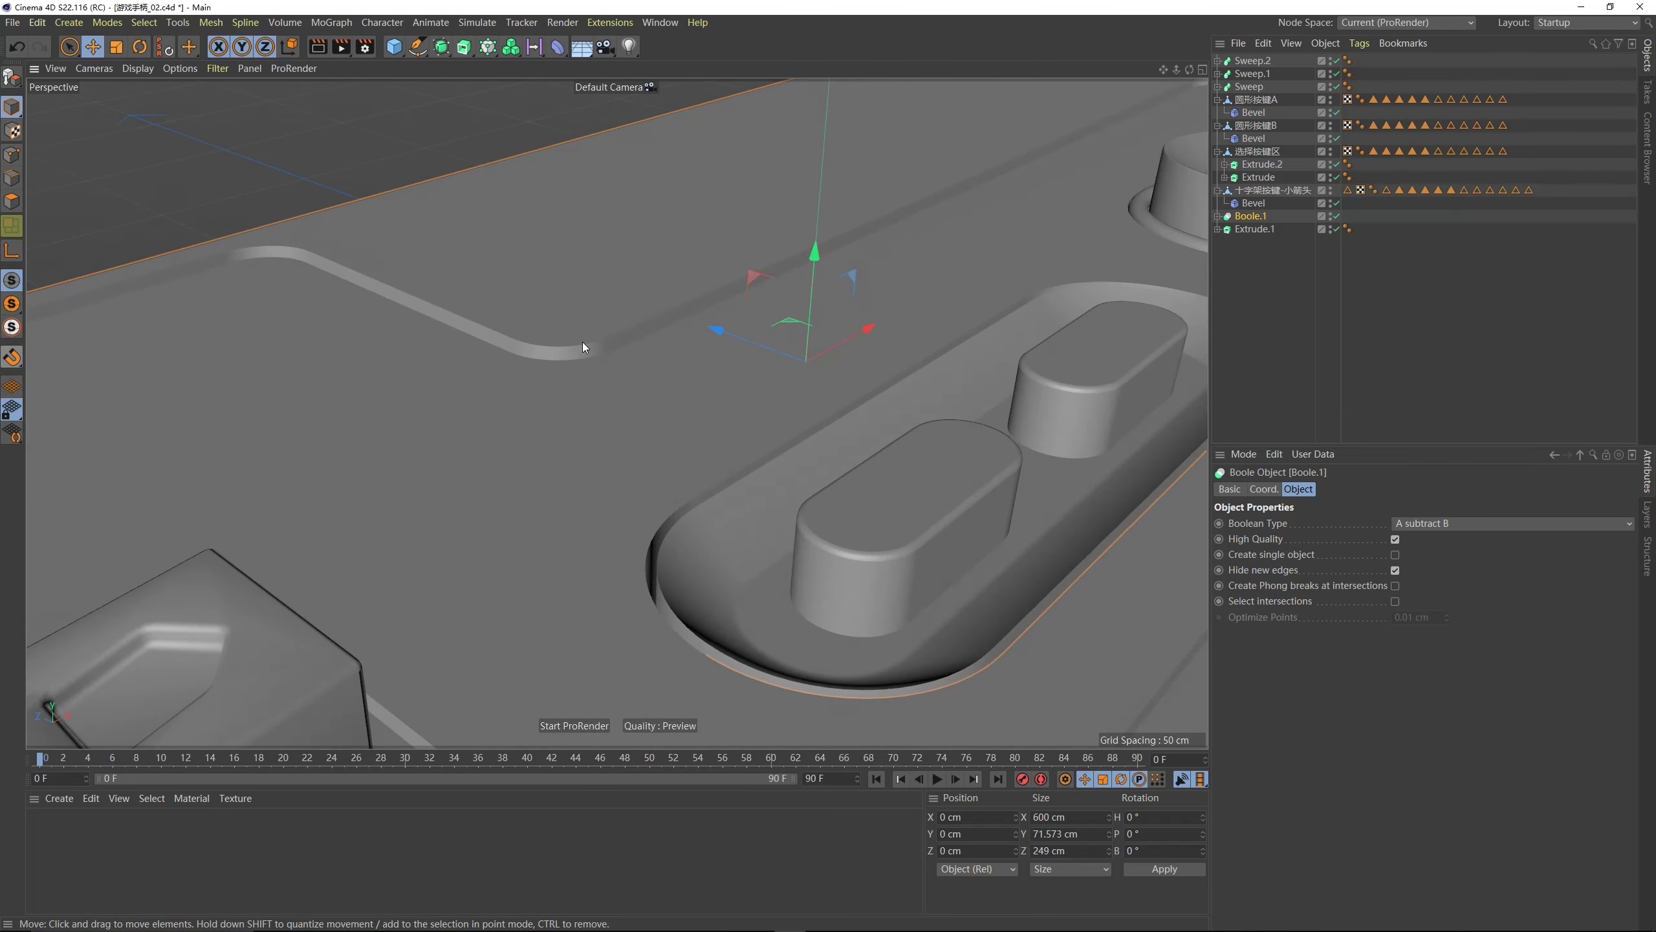
pyautogui.keyDown('alt'); pyautogui.moveTo(682, 306); pyautogui.dragTo(507, 322); pyautogui.keyUp('alt')
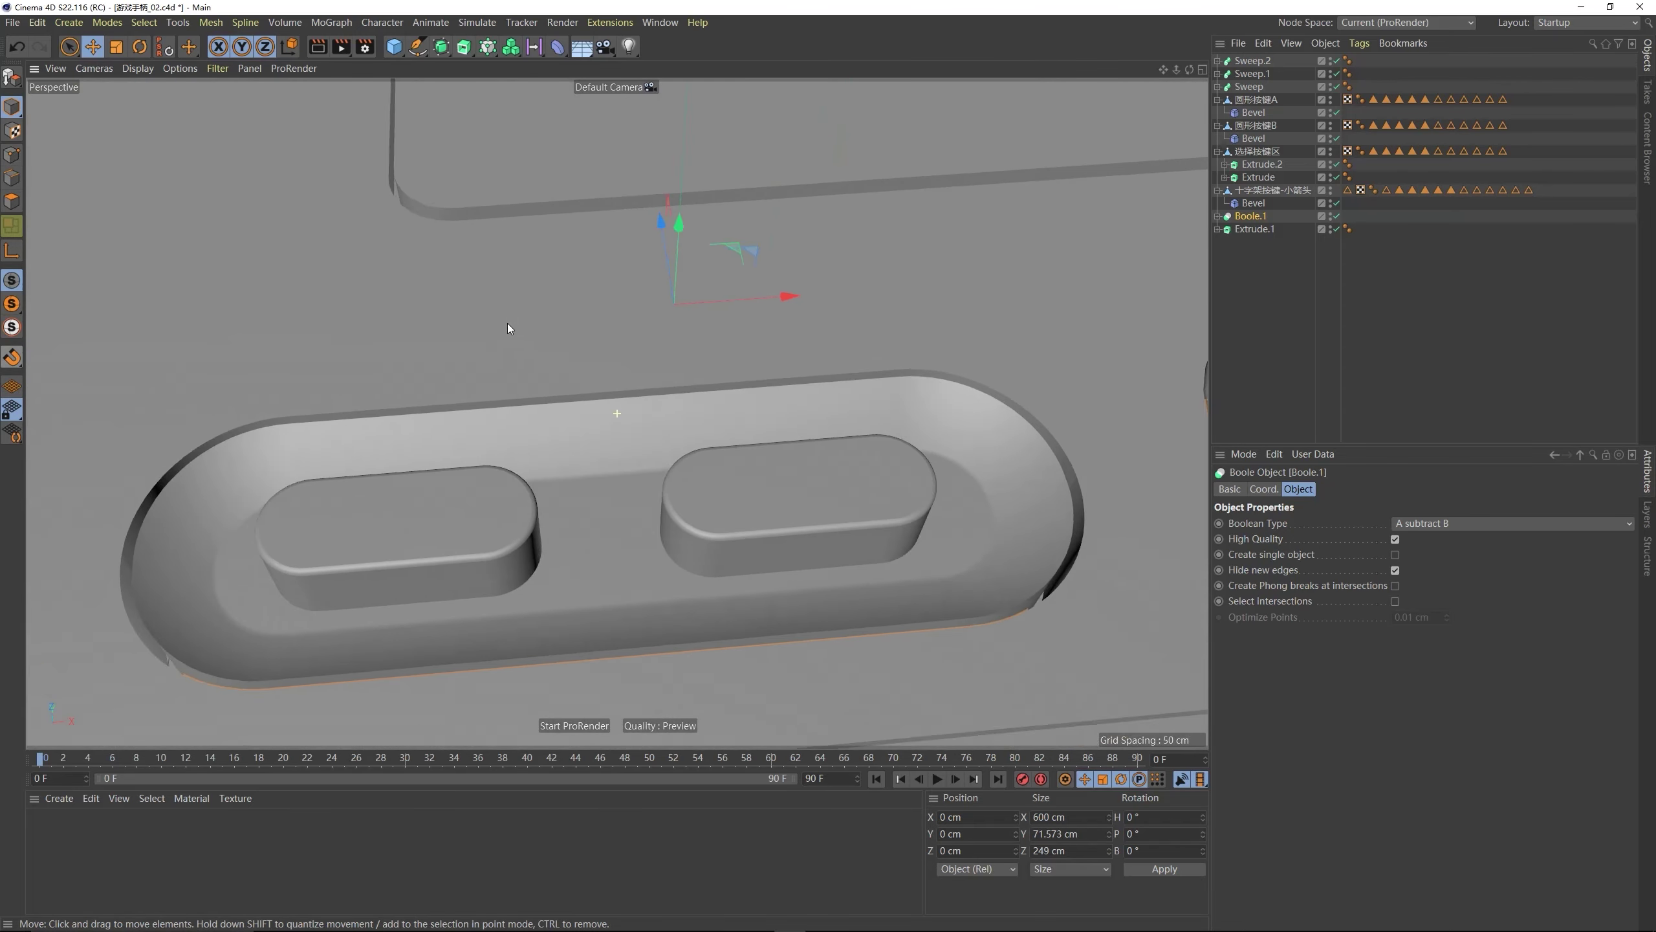
pyautogui.scroll(4, 923, 382)
pyautogui.keyDown('alt'); pyautogui.moveTo(921, 380); pyautogui.dragTo(904, 380); pyautogui.keyUp('alt')
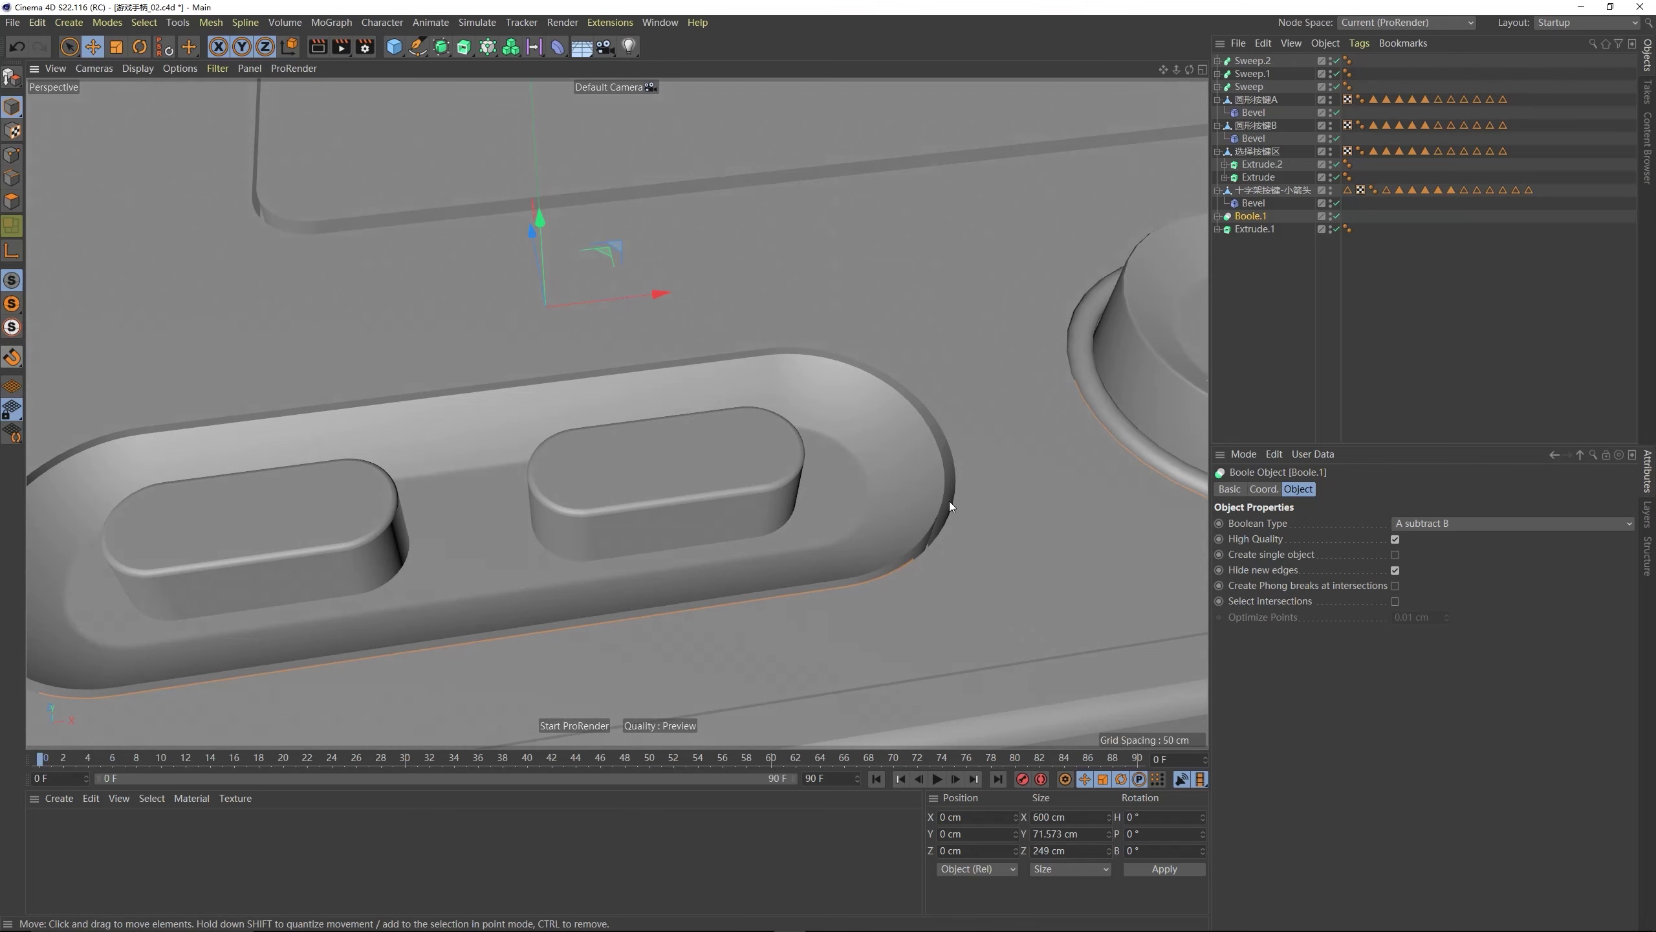
pyautogui.scroll(-4, 909, 304)
pyautogui.keyDown('alt'); pyautogui.moveTo(901, 303); pyautogui.dragTo(822, 344); pyautogui.keyUp('alt')
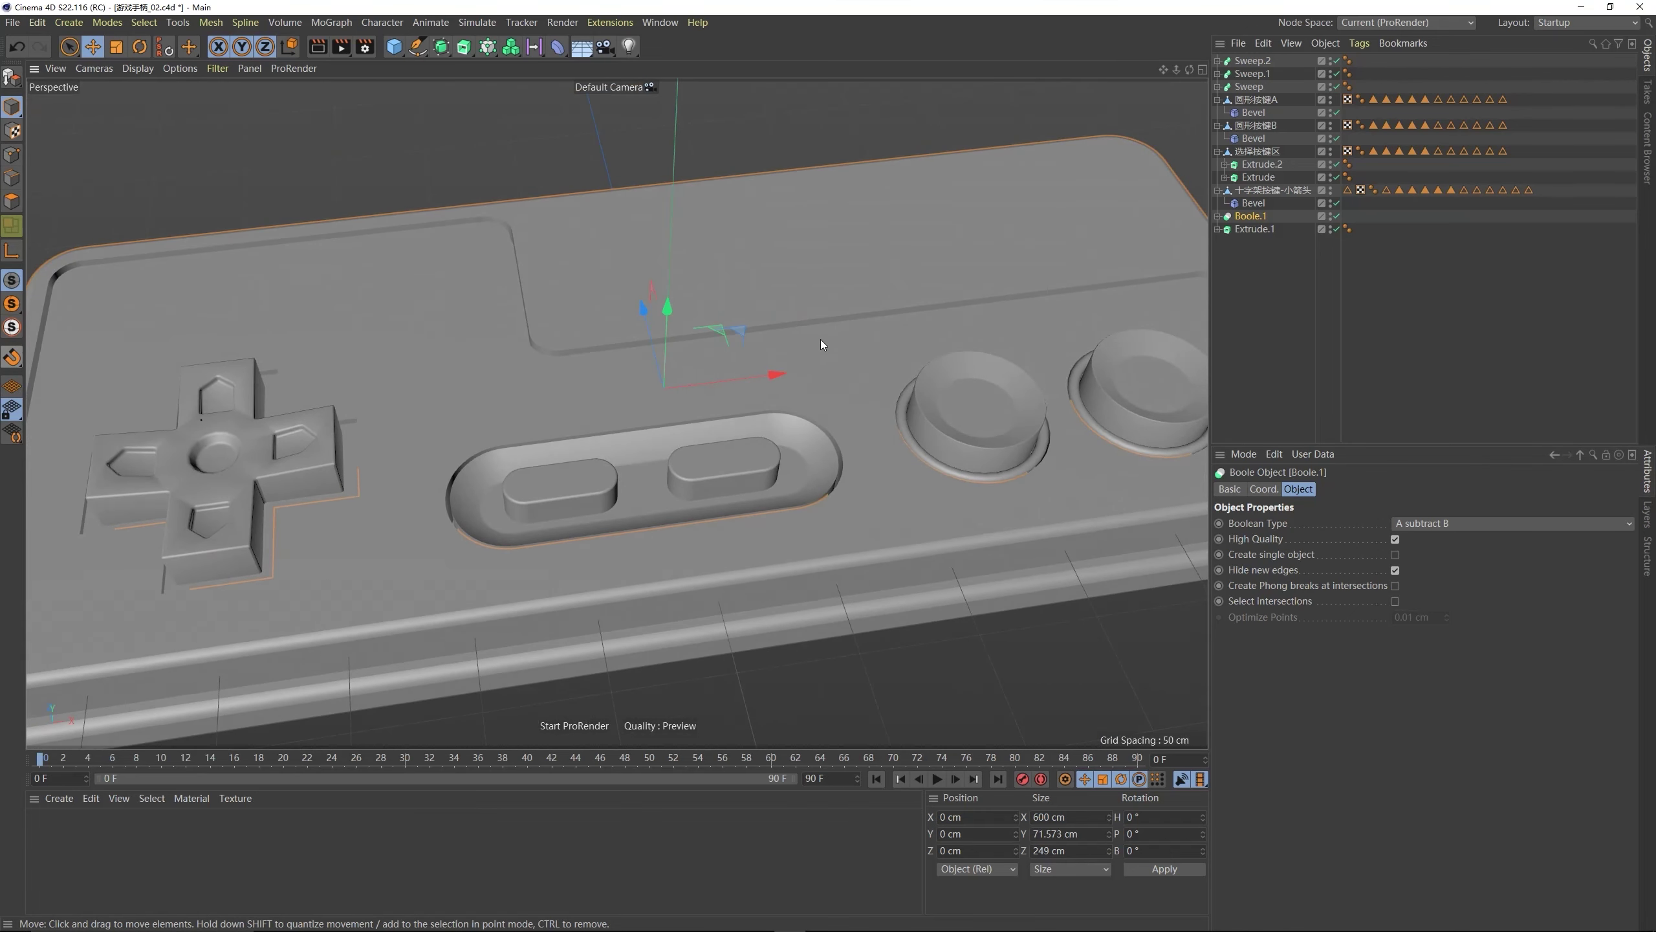
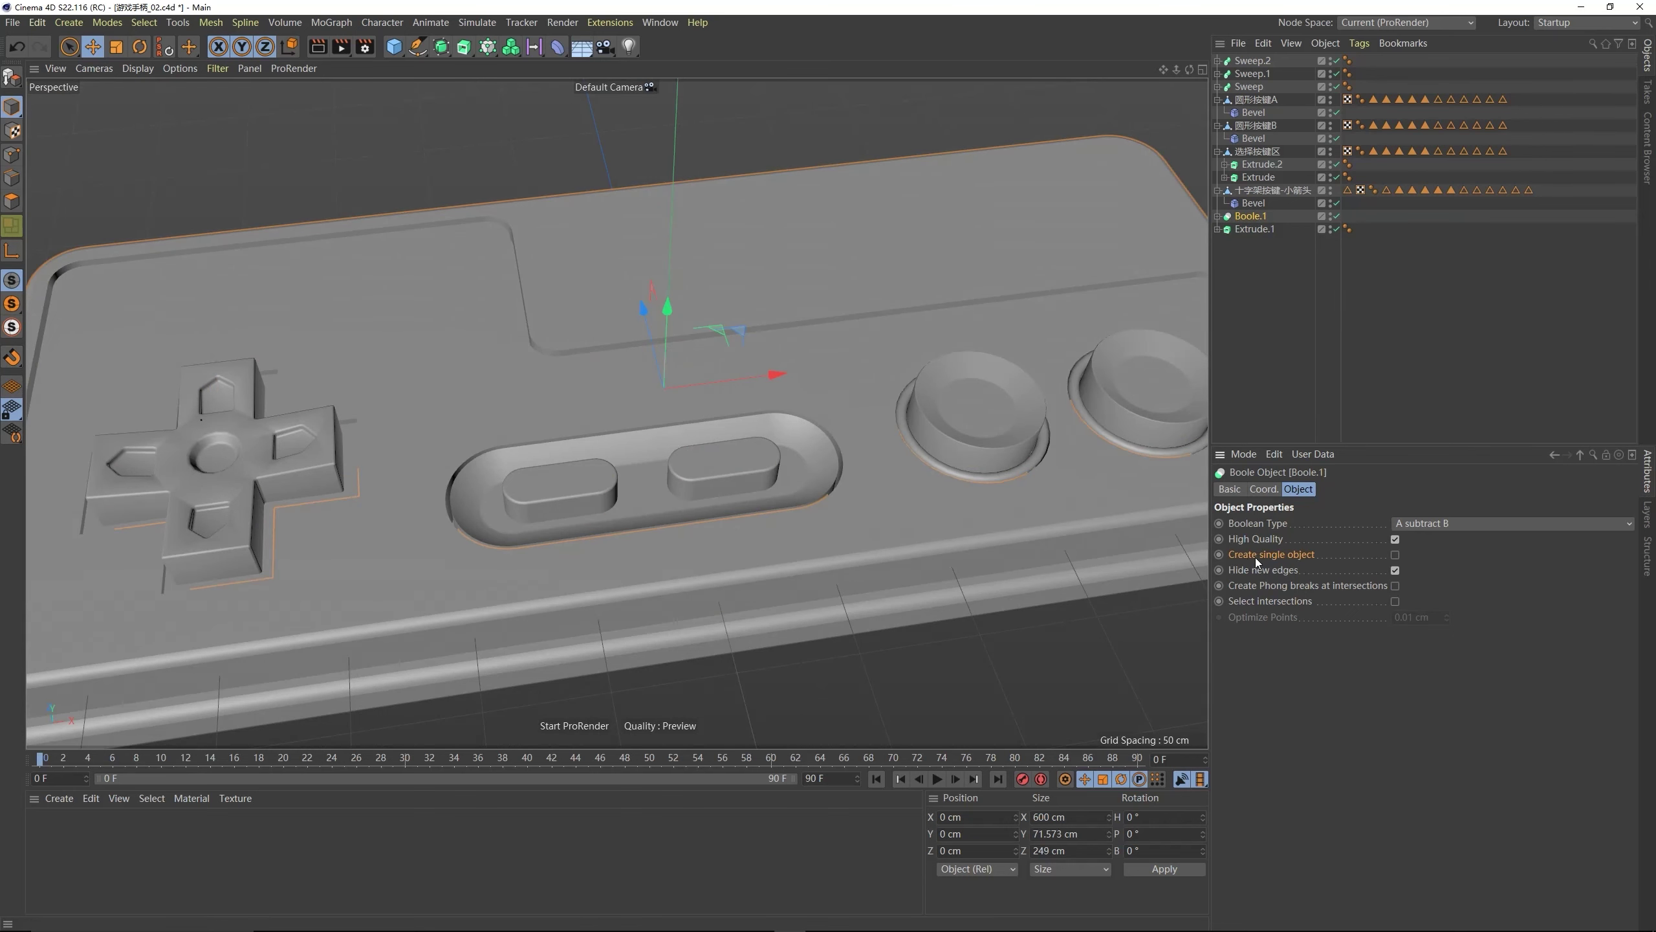
# - Make Boole.1 editable, move 大形-Null out of it, and delete the empty Boole.1 null
pyautogui.press('c')
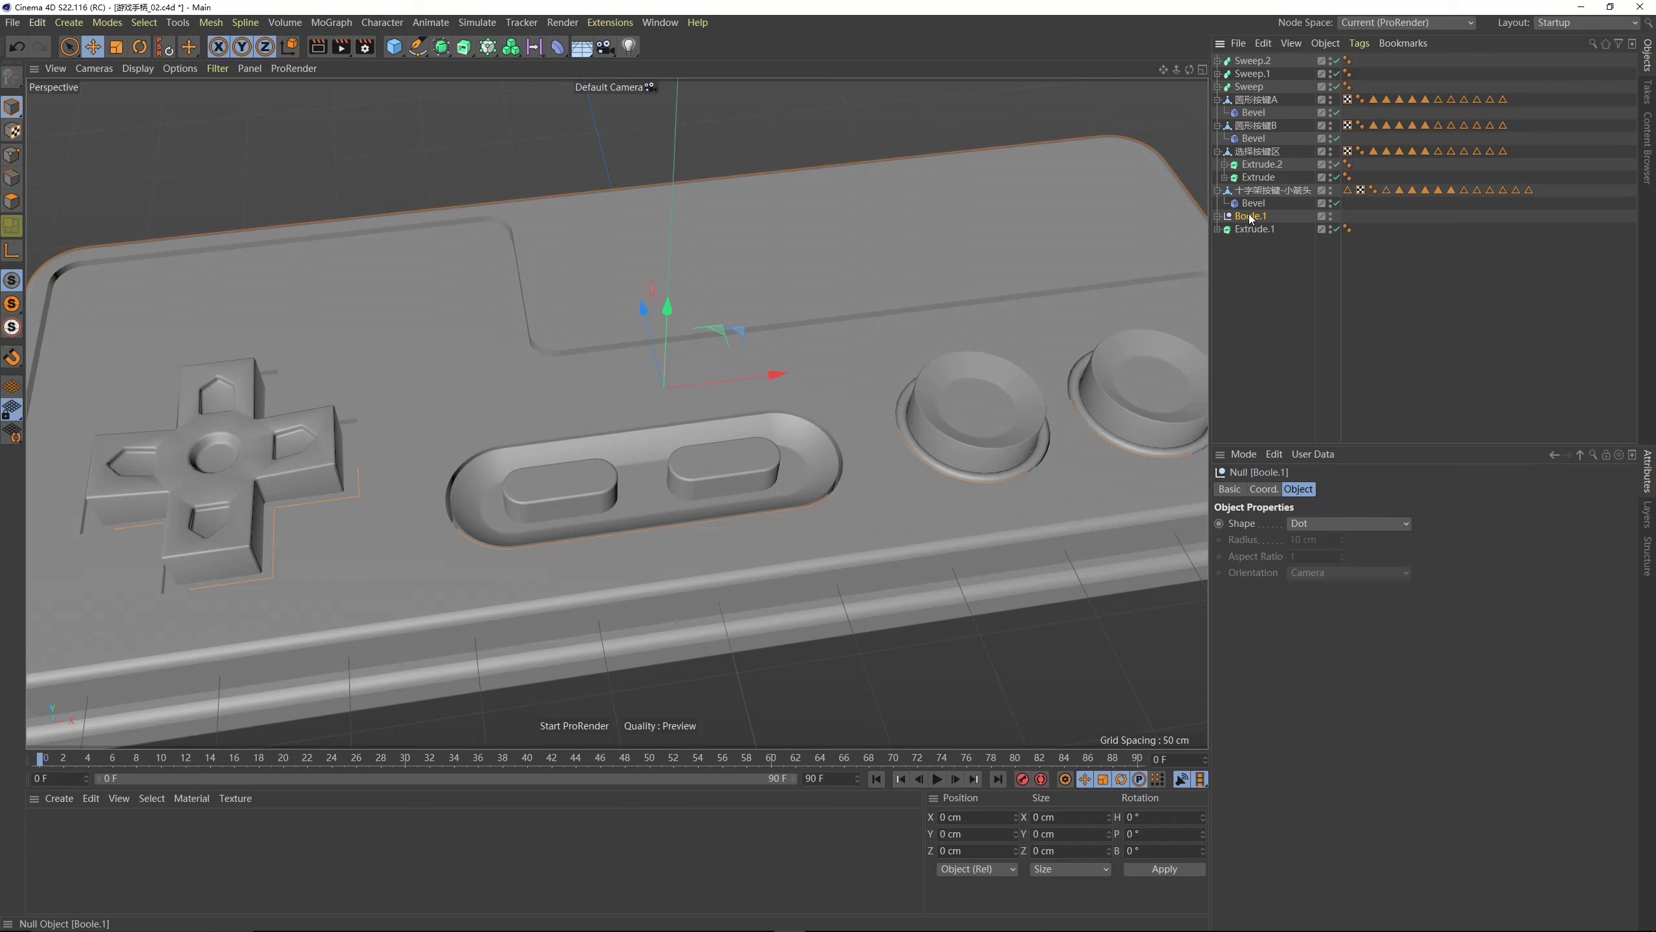
pyautogui.click(1217, 216)
pyautogui.moveTo(1250, 229); pyautogui.dragTo(1244, 225)
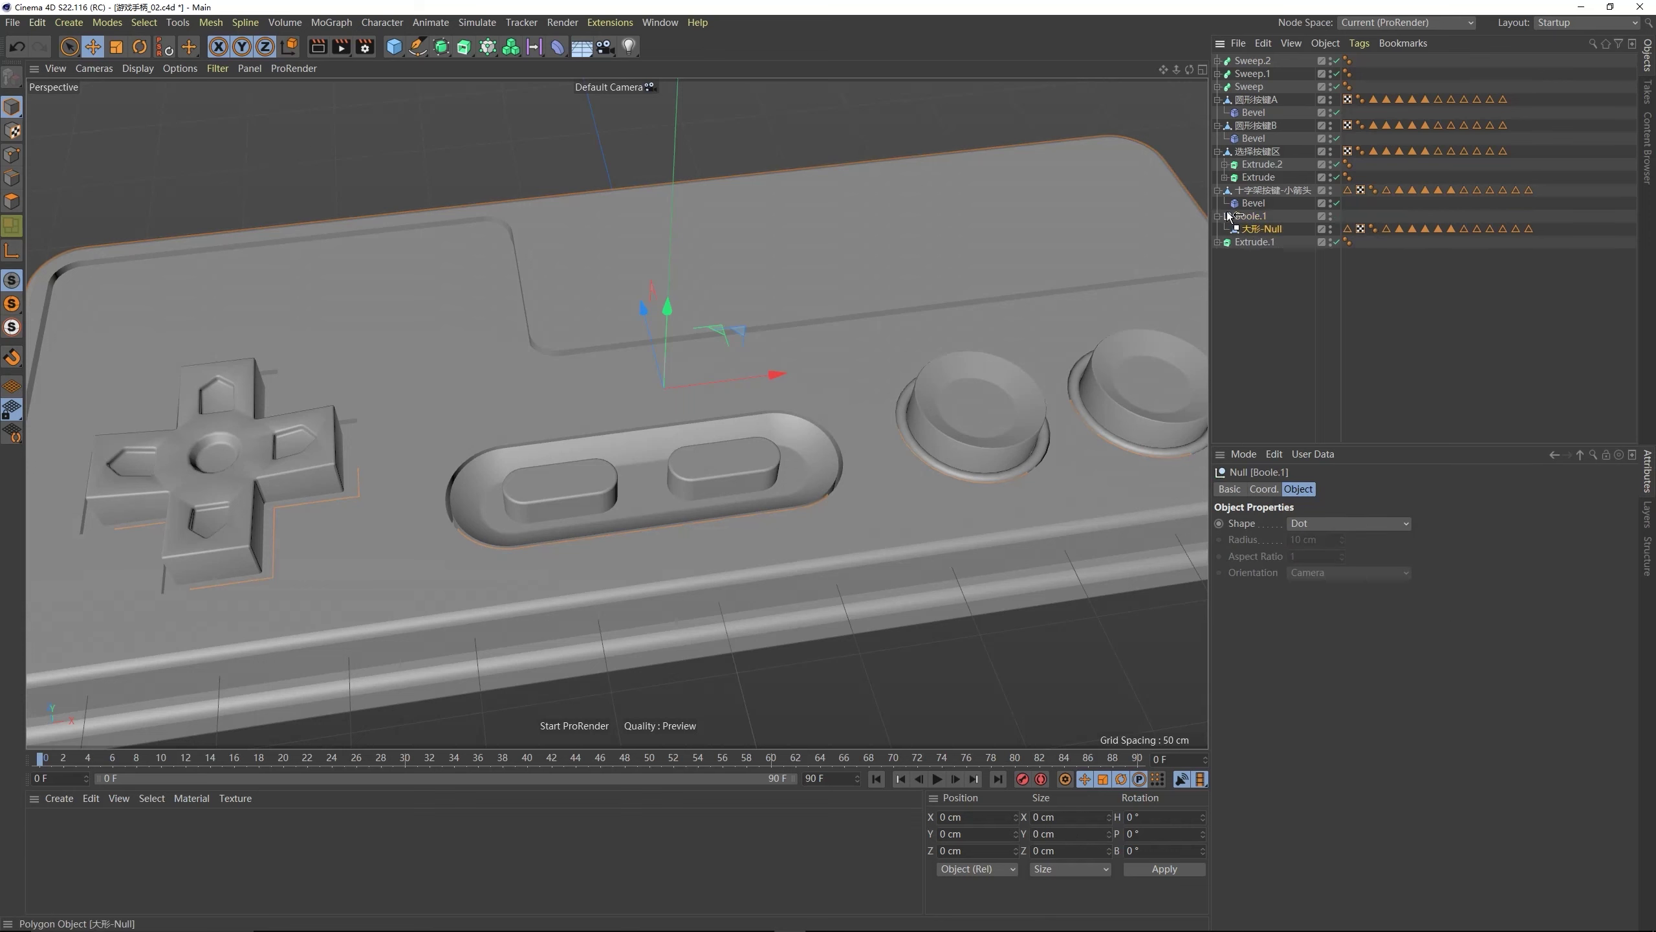
pyautogui.click(1245, 228)
pyautogui.press('Delete')
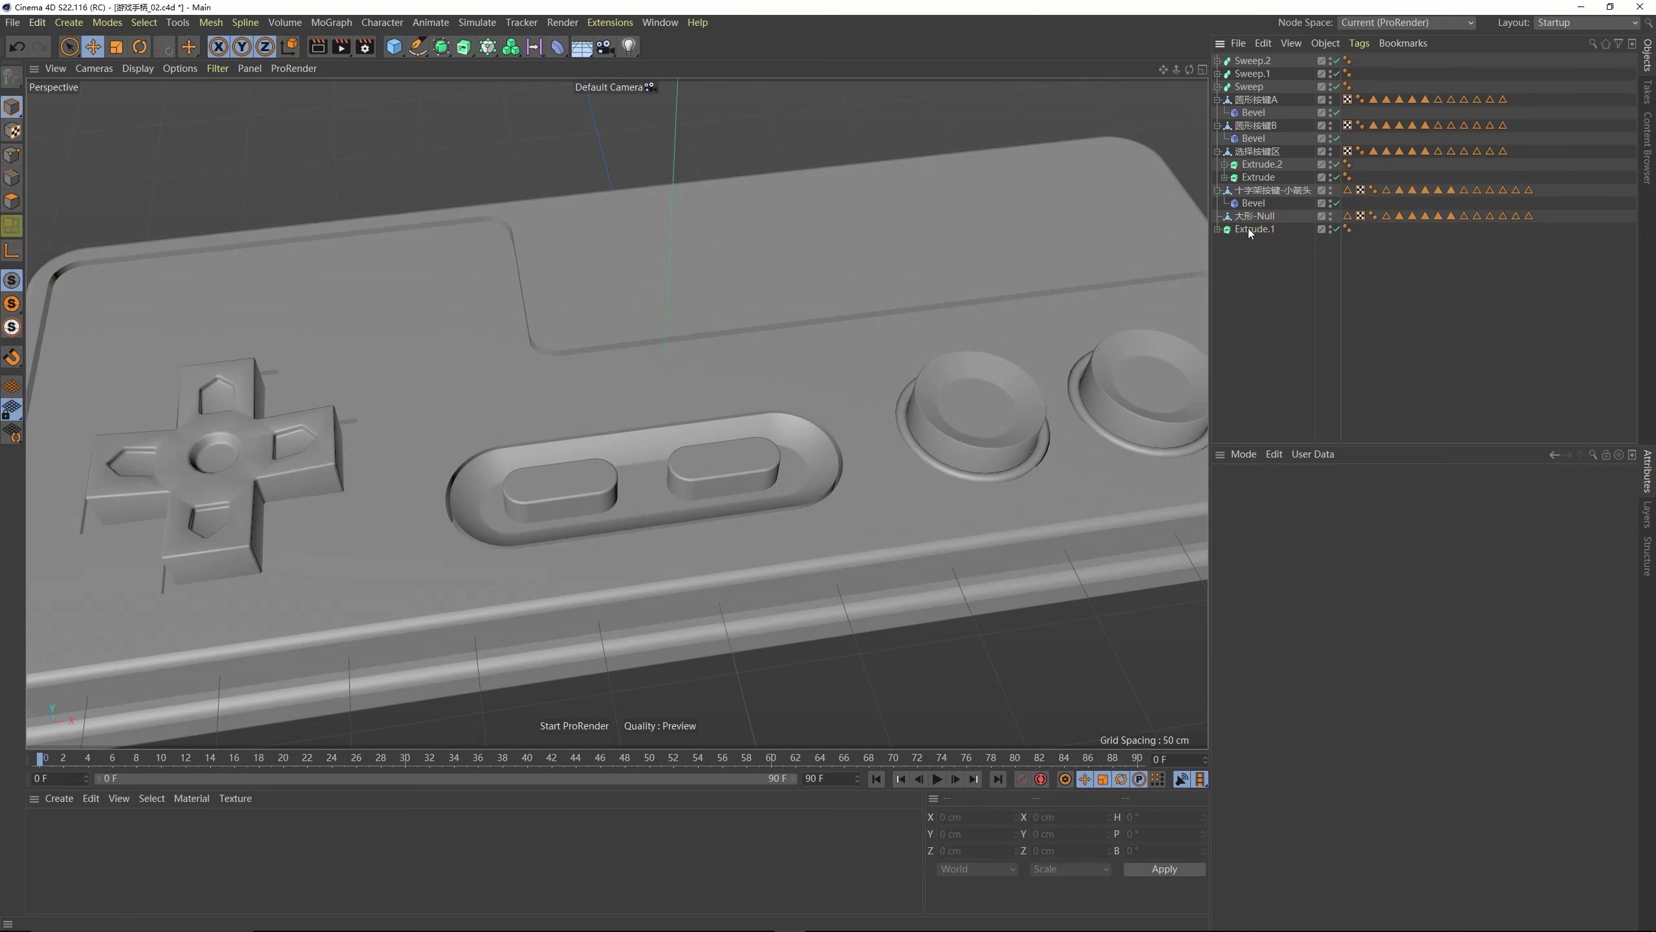
# - Select 大形-Null in Edge mode and orbit to face the faceplate panel
pyautogui.click(1255, 216)
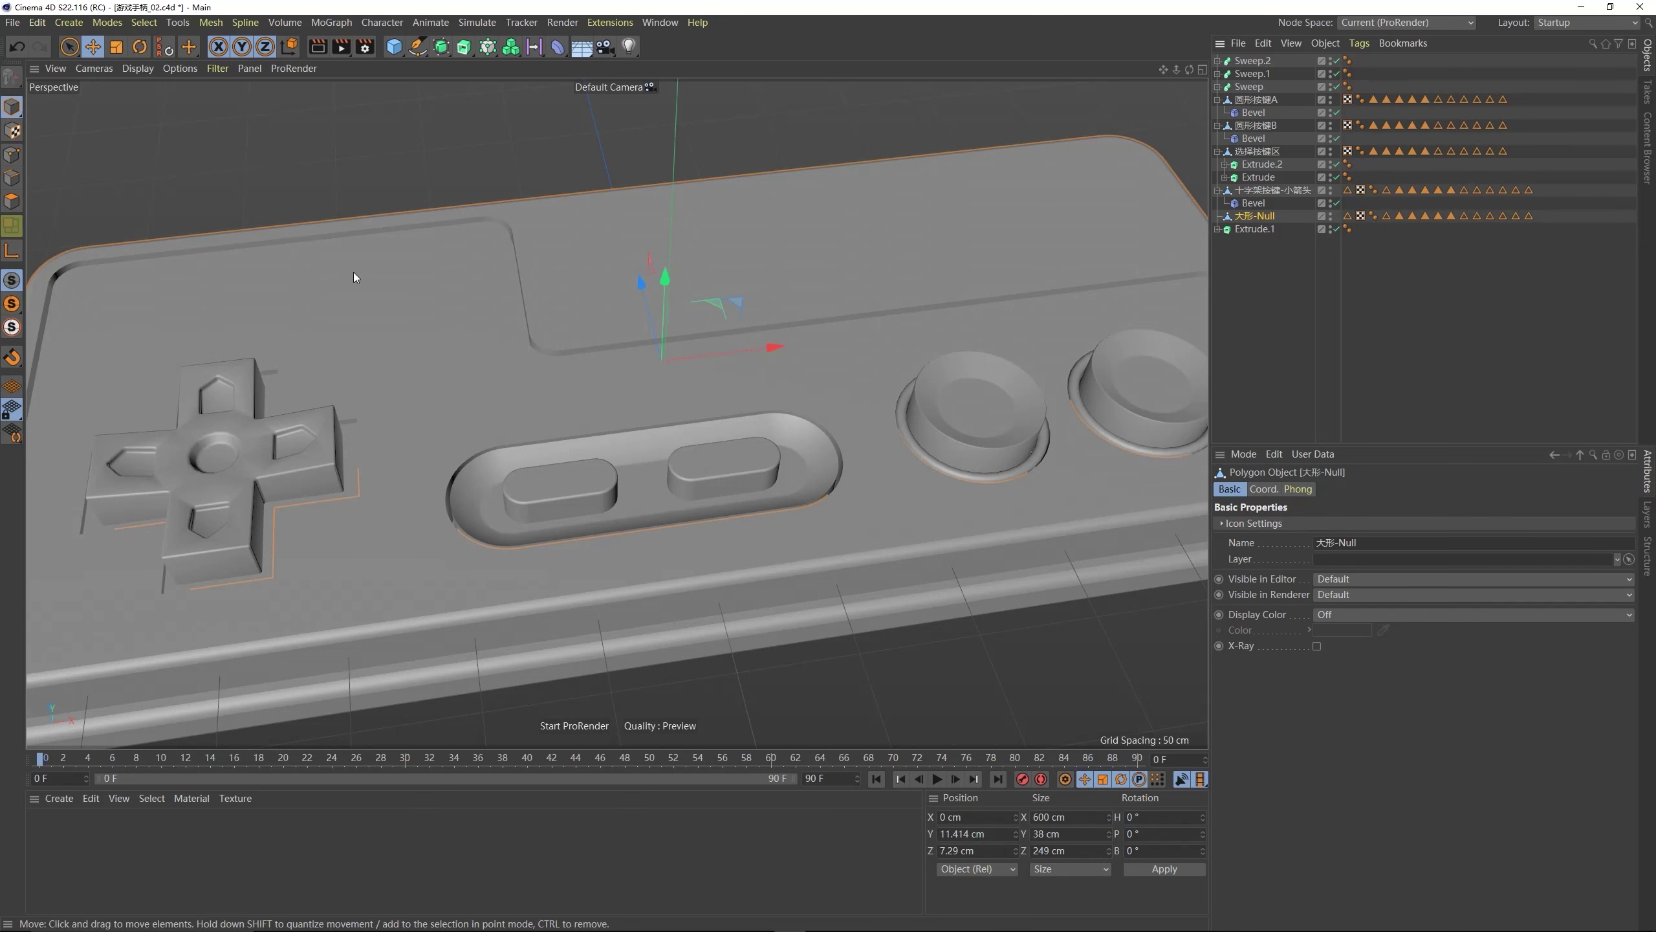
pyautogui.click(11, 178)
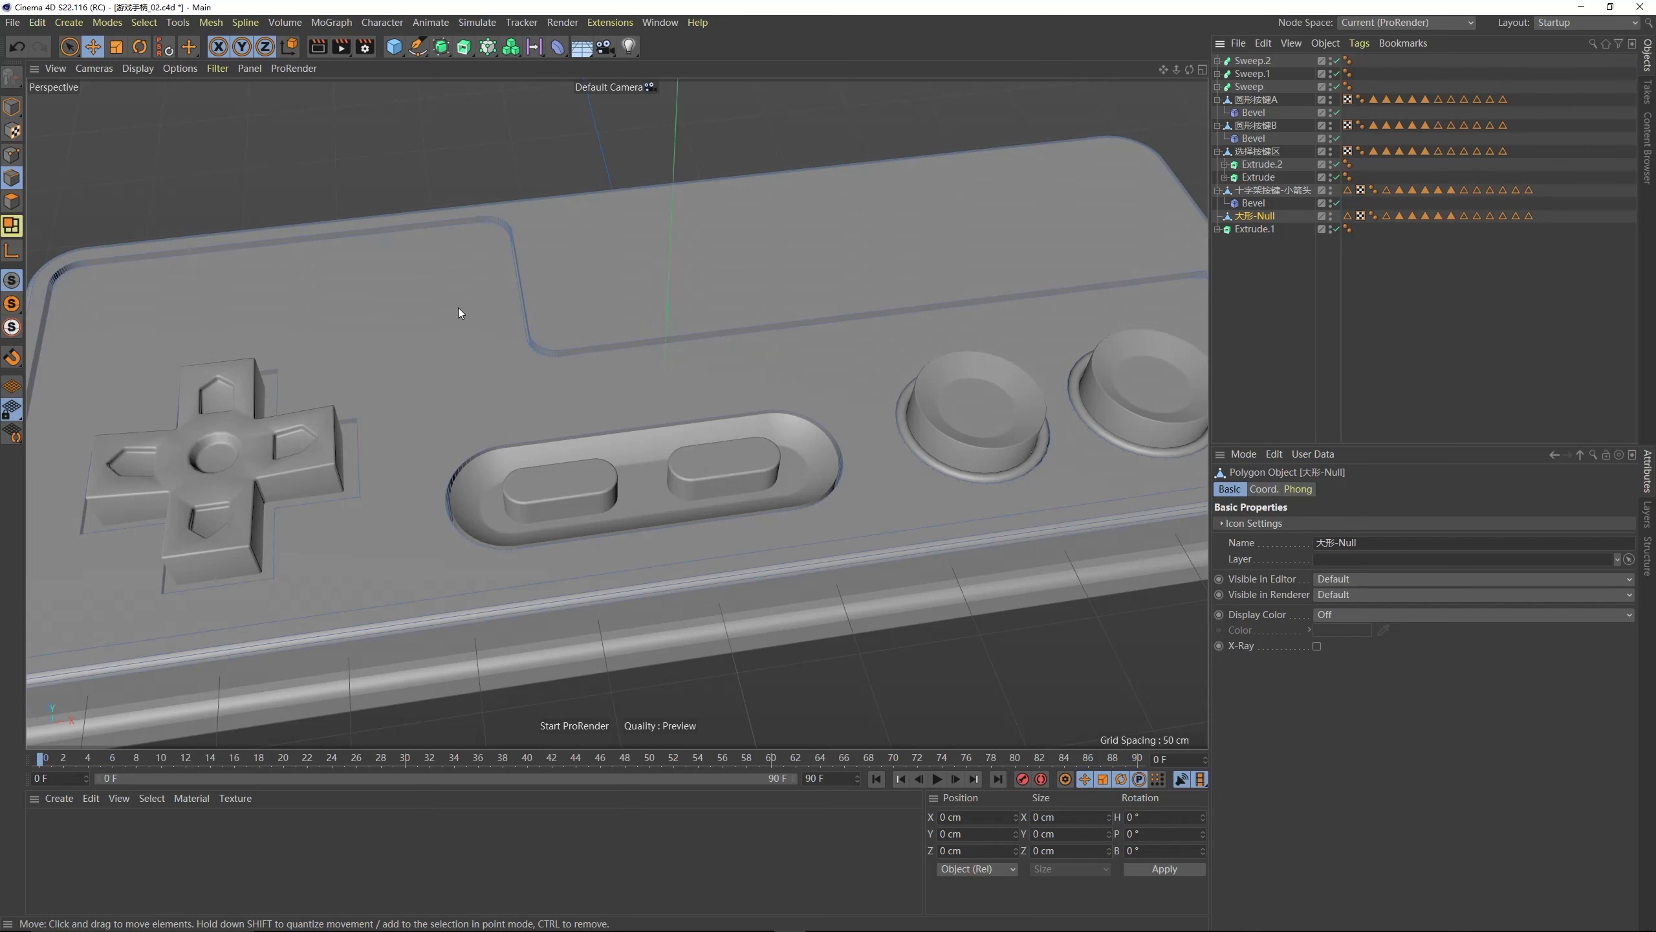
pyautogui.keyDown('alt'); pyautogui.moveTo(458, 308); pyautogui.dragTo(610, 302); pyautogui.keyUp('alt')
# - Loop-select the faceplate panel edges, the oval recess rim and the D-pad base loop
pyautogui.press('u')
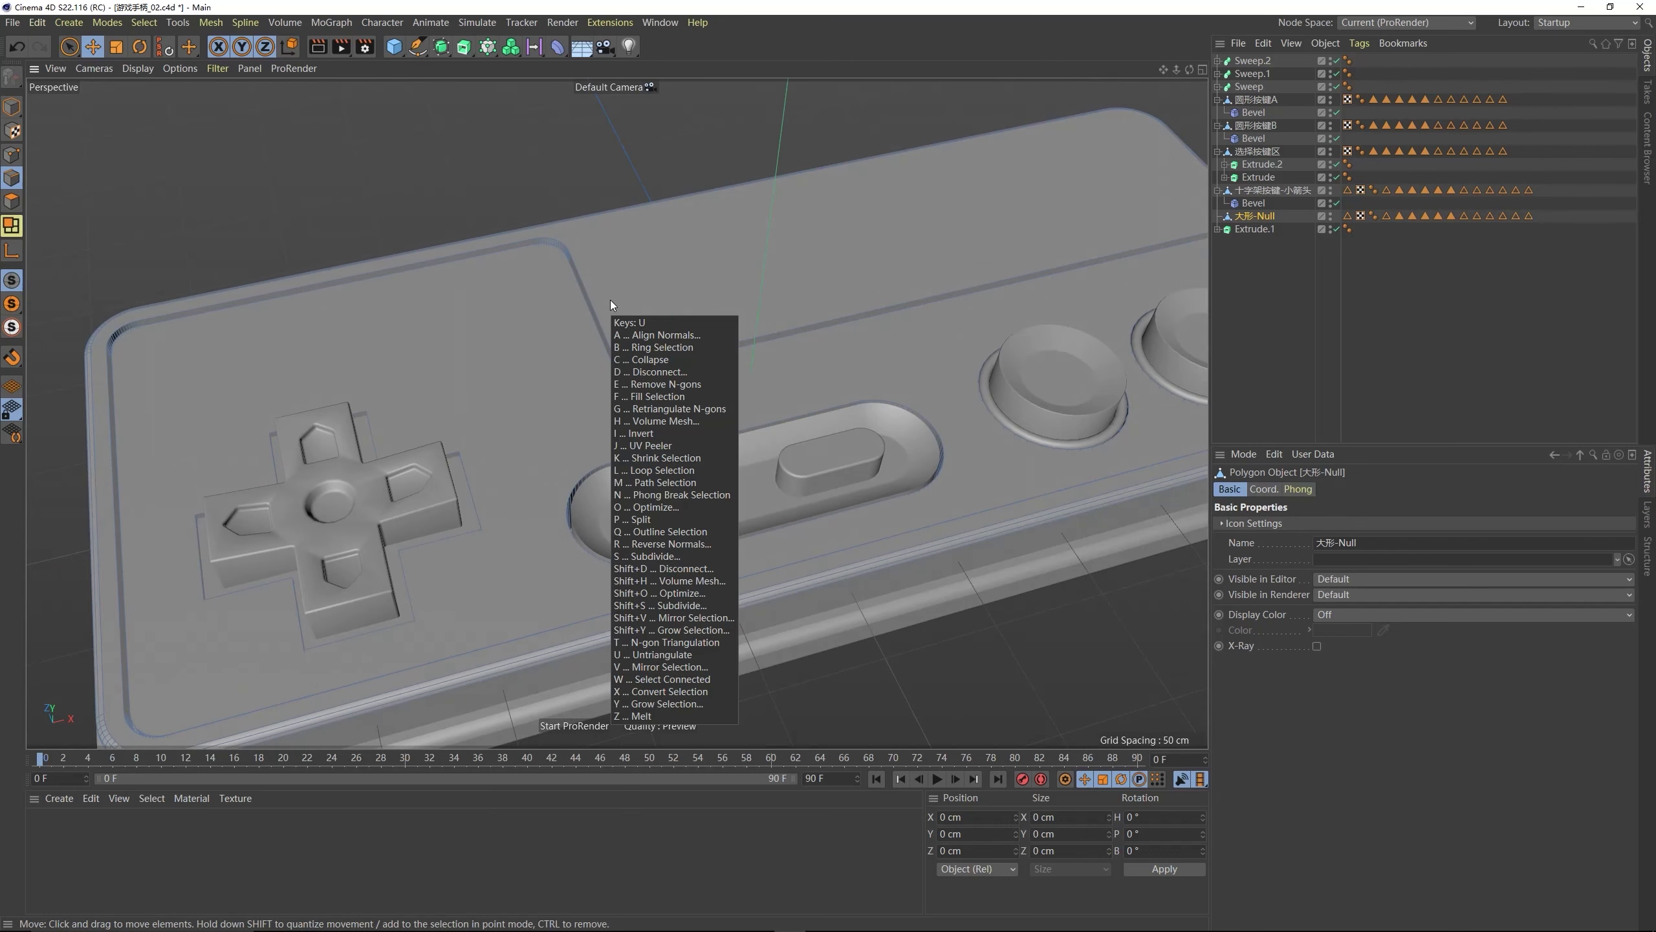
pyautogui.press('l')
pyautogui.click(592, 300)
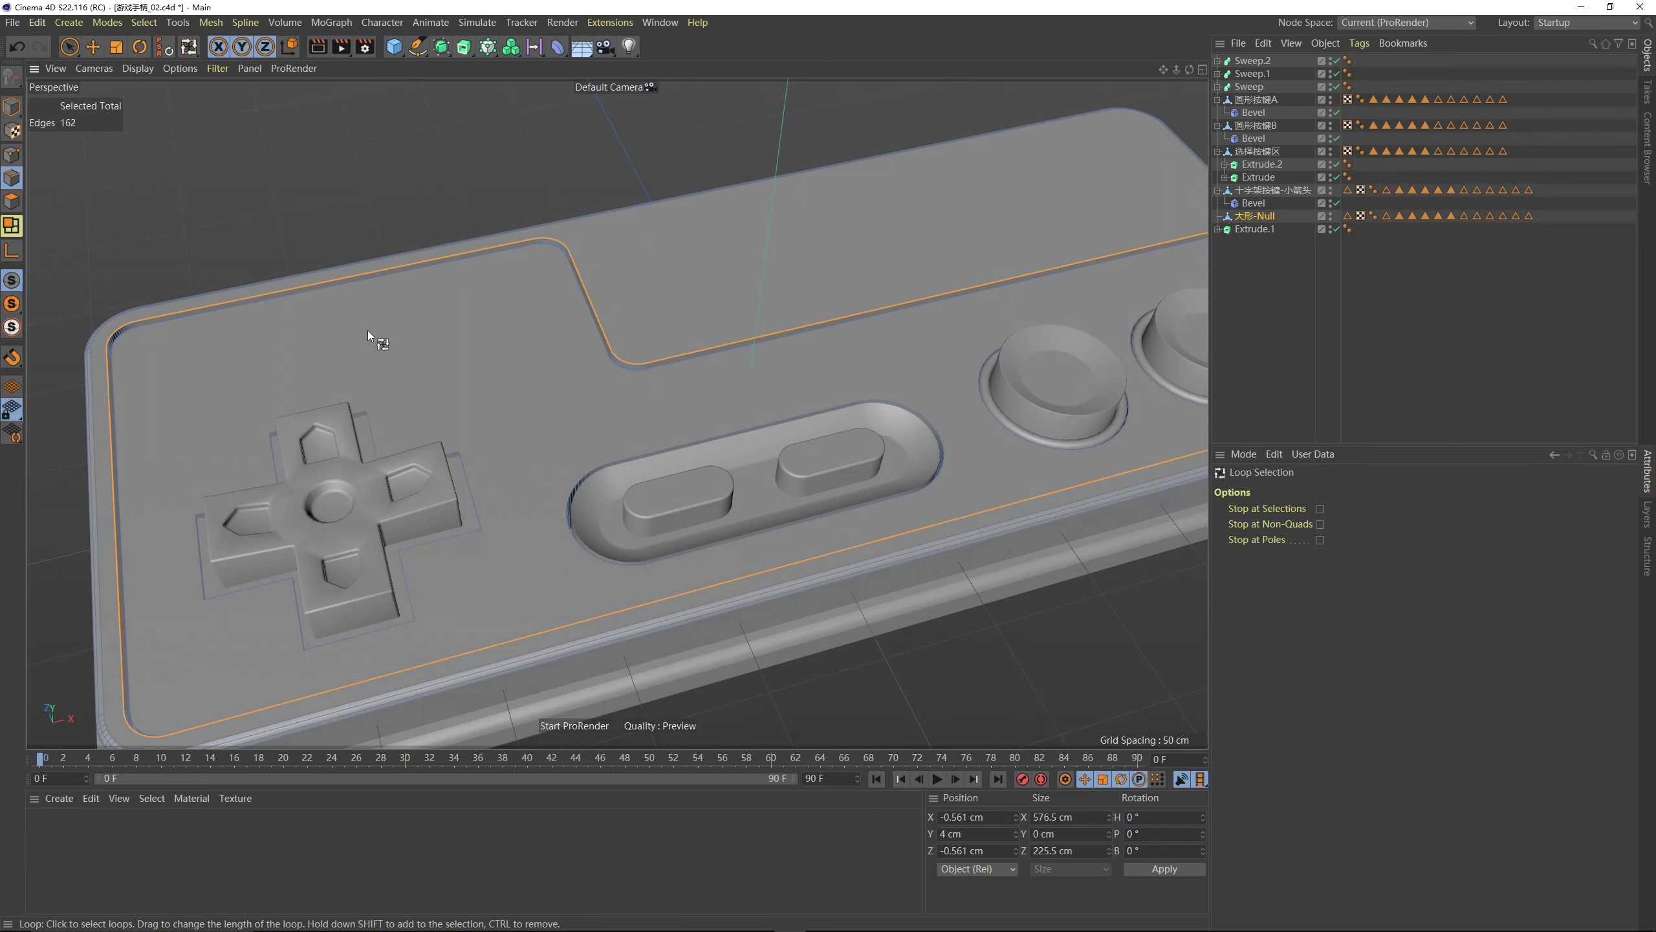
pyautogui.keyDown('shift'); pyautogui.click(592, 320); pyautogui.keyUp('shift')
pyautogui.scroll(-2, 698, 401)
pyautogui.scroll(4, 769, 401)
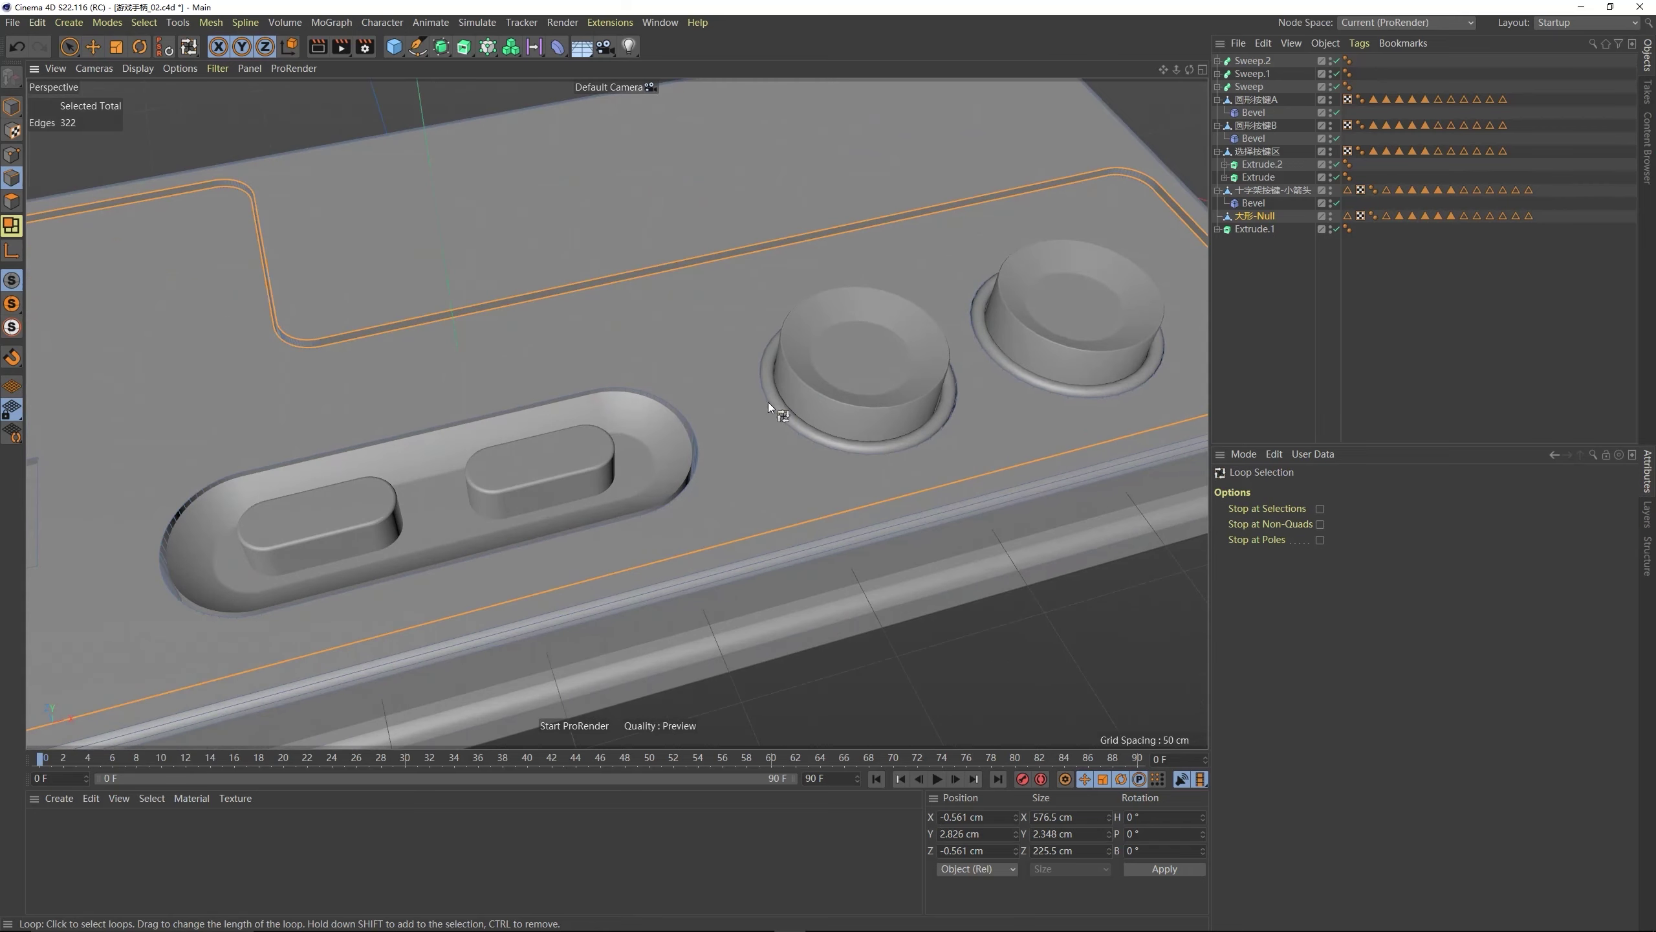
pyautogui.keyDown('shift'); pyautogui.click(696, 435); pyautogui.keyUp('shift')
pyautogui.keyDown('alt'); pyautogui.moveTo(689, 355); pyautogui.dragTo(604, 322, button='middle'); pyautogui.keyUp('alt')
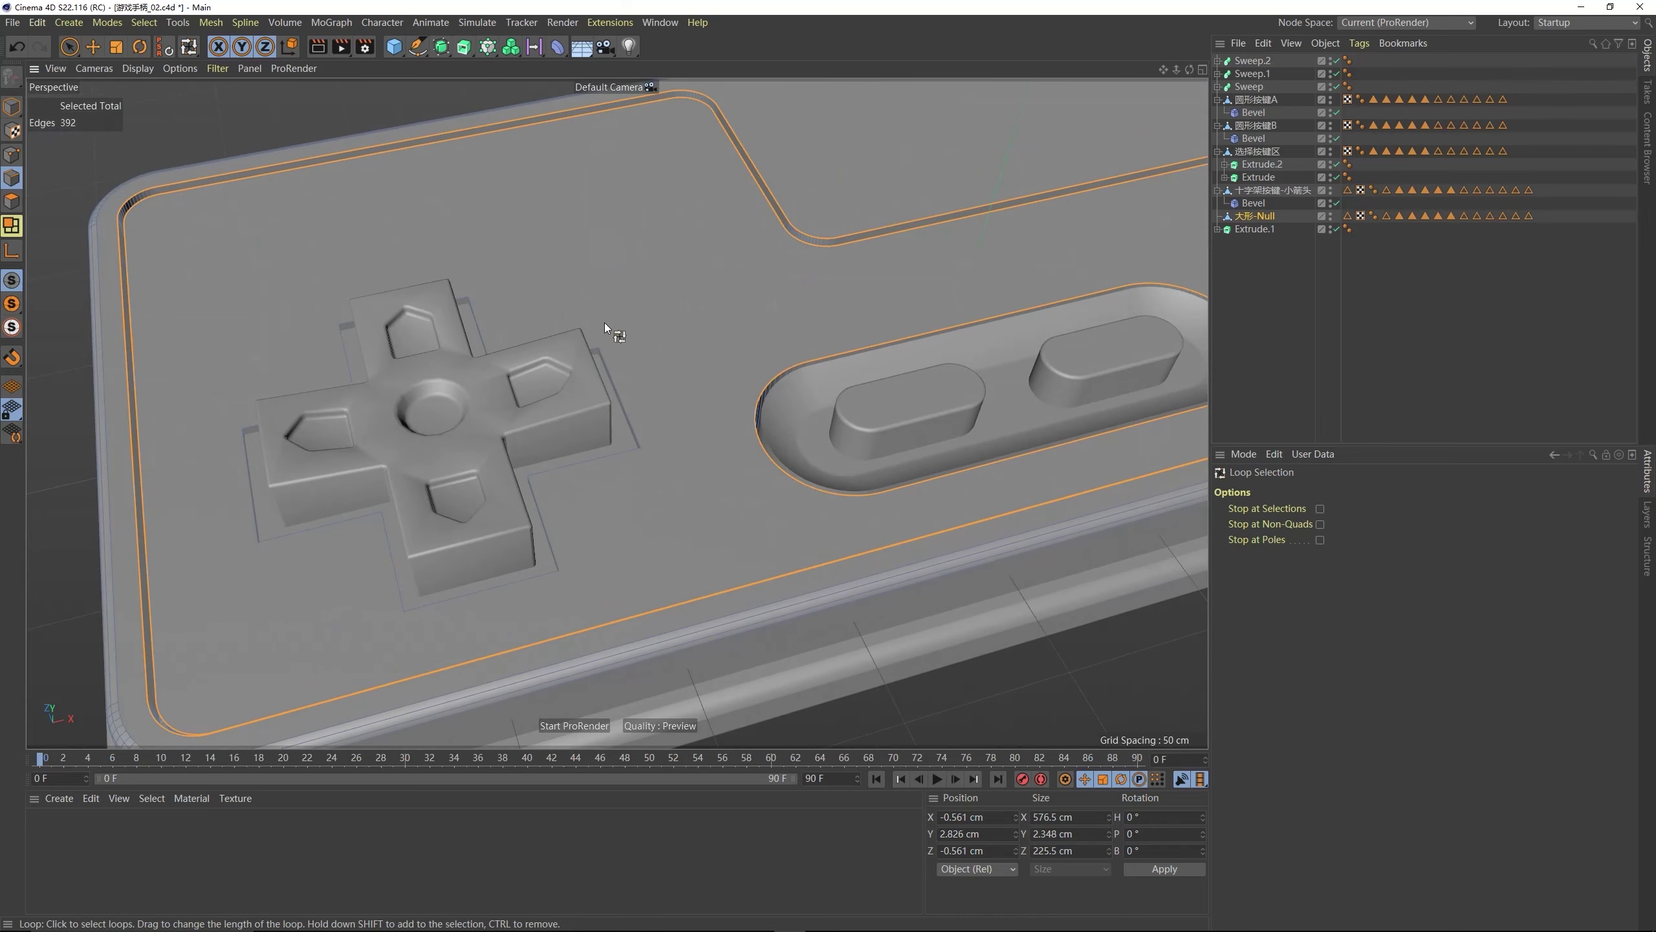
pyautogui.keyDown('shift'); pyautogui.click(631, 428); pyautogui.keyUp('shift')
# - Store the 604 selected loop edges as an Edge Selection tag on 大形-Null
pyautogui.keyDown('alt'); pyautogui.moveTo(619, 238); pyautogui.dragTo(737, 290); pyautogui.keyUp('alt')
pyautogui.keyDown('alt'); pyautogui.moveTo(737, 290); pyautogui.dragTo(487, 431, button='middle'); pyautogui.keyUp('alt')
pyautogui.scroll(2, 672, 326)
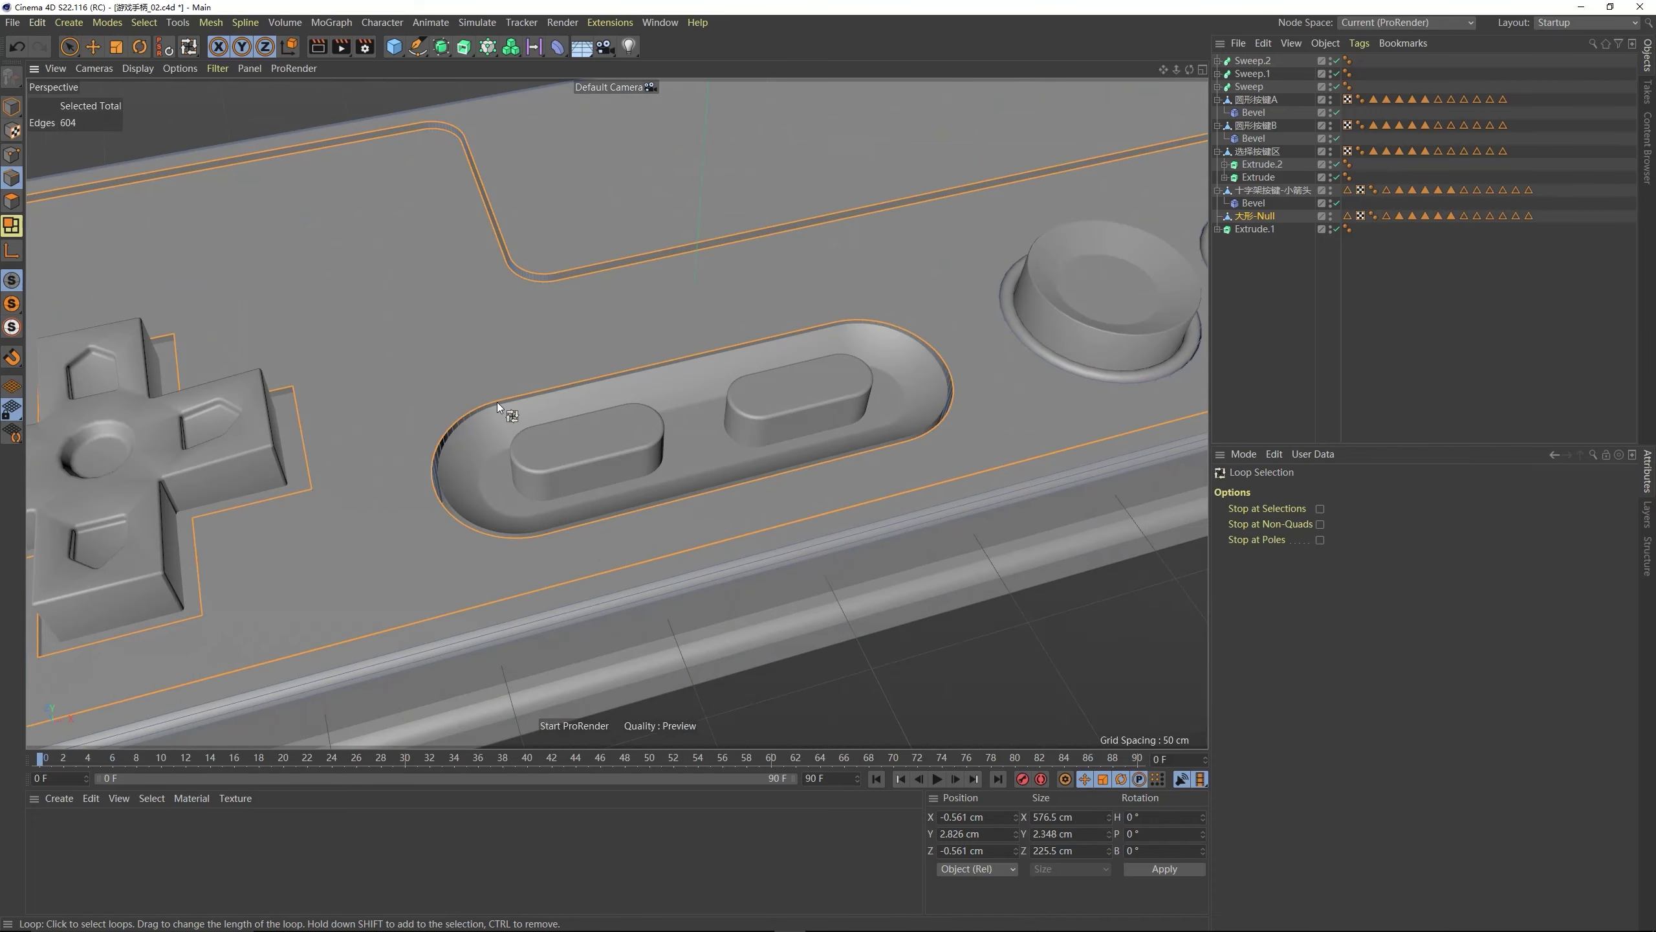
pyautogui.scroll(-2, 457, 372)
pyautogui.keyDown('alt'); pyautogui.moveTo(408, 339); pyautogui.dragTo(358, 183); pyautogui.keyUp('alt')
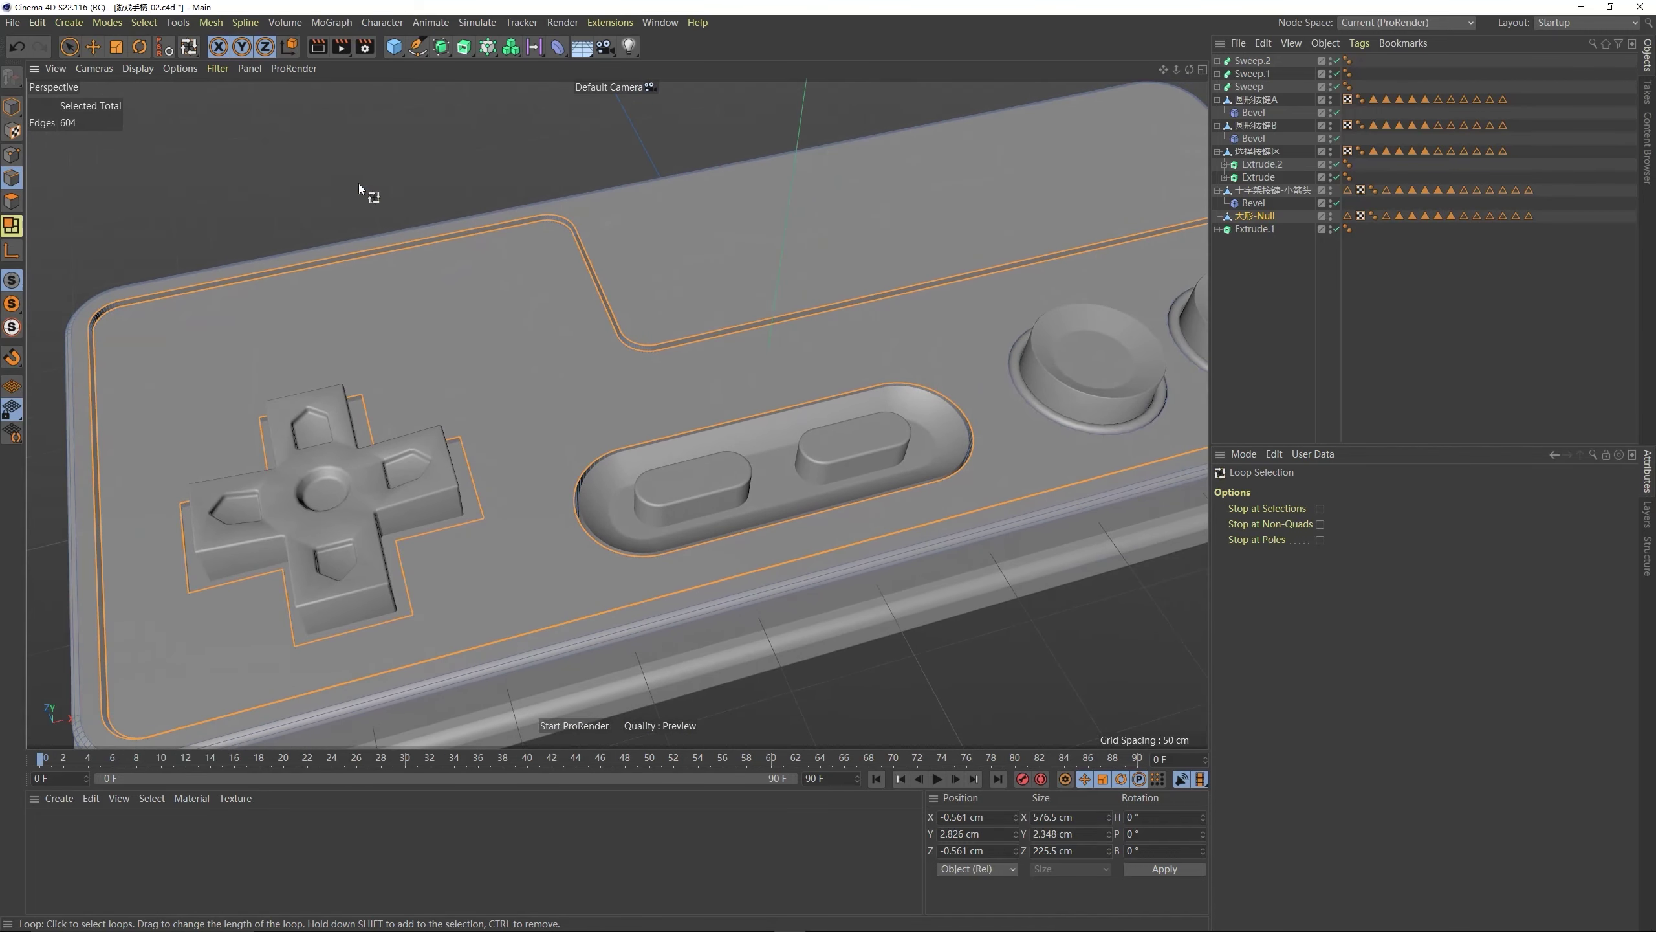
pyautogui.click(143, 22)
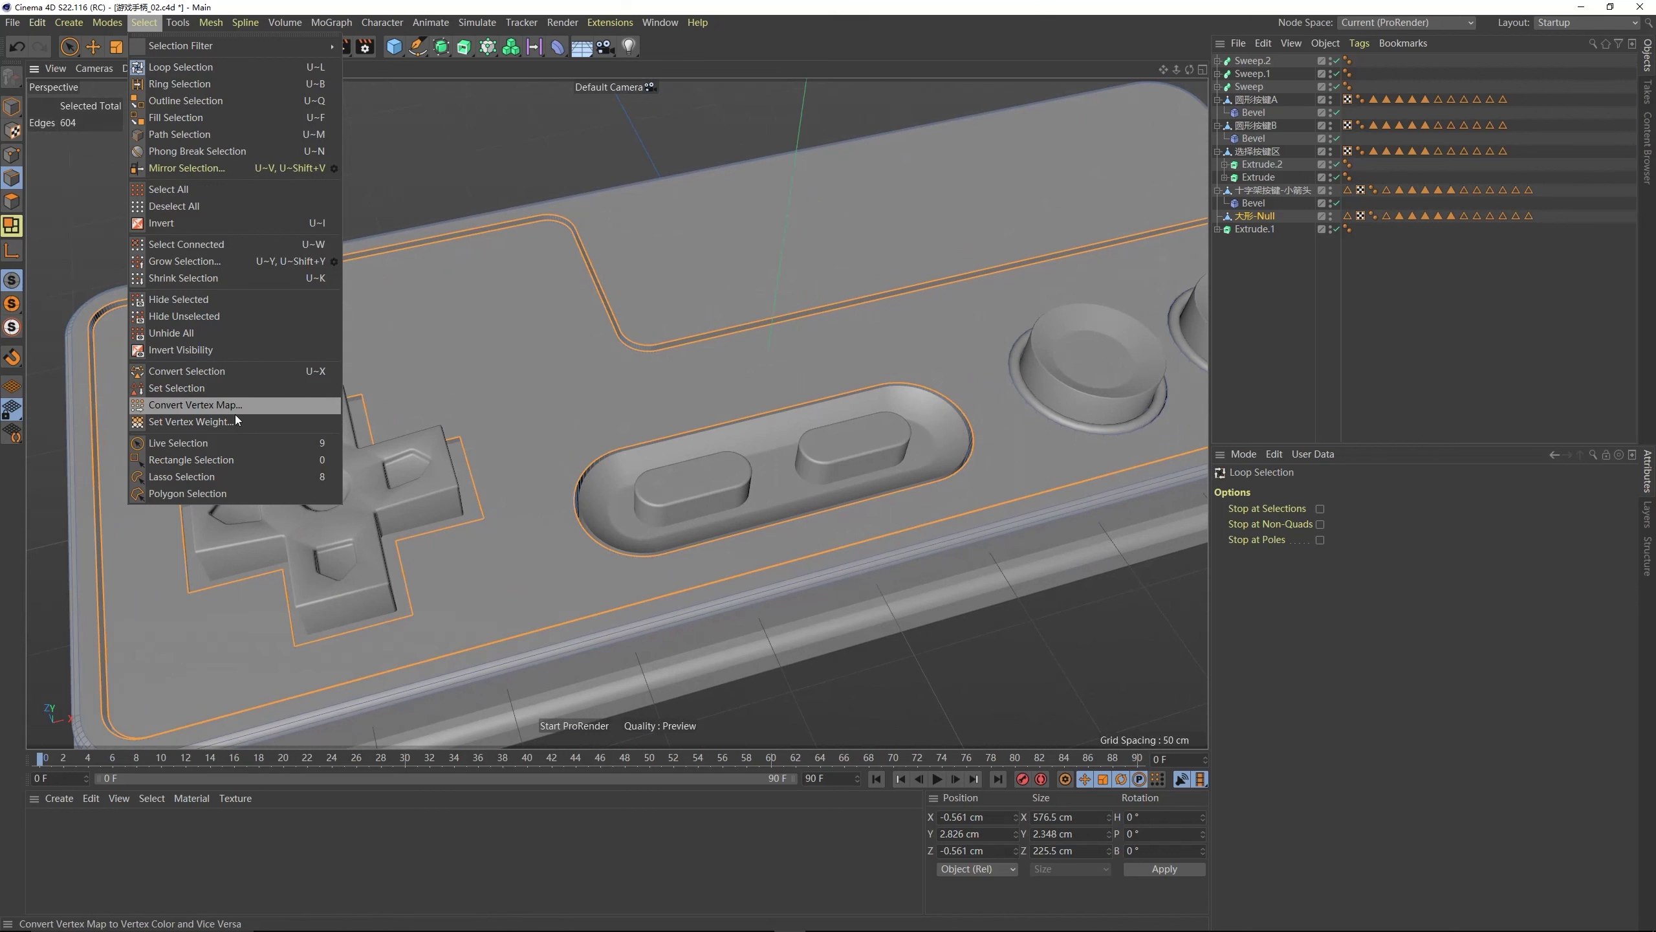
pyautogui.click(199, 386)
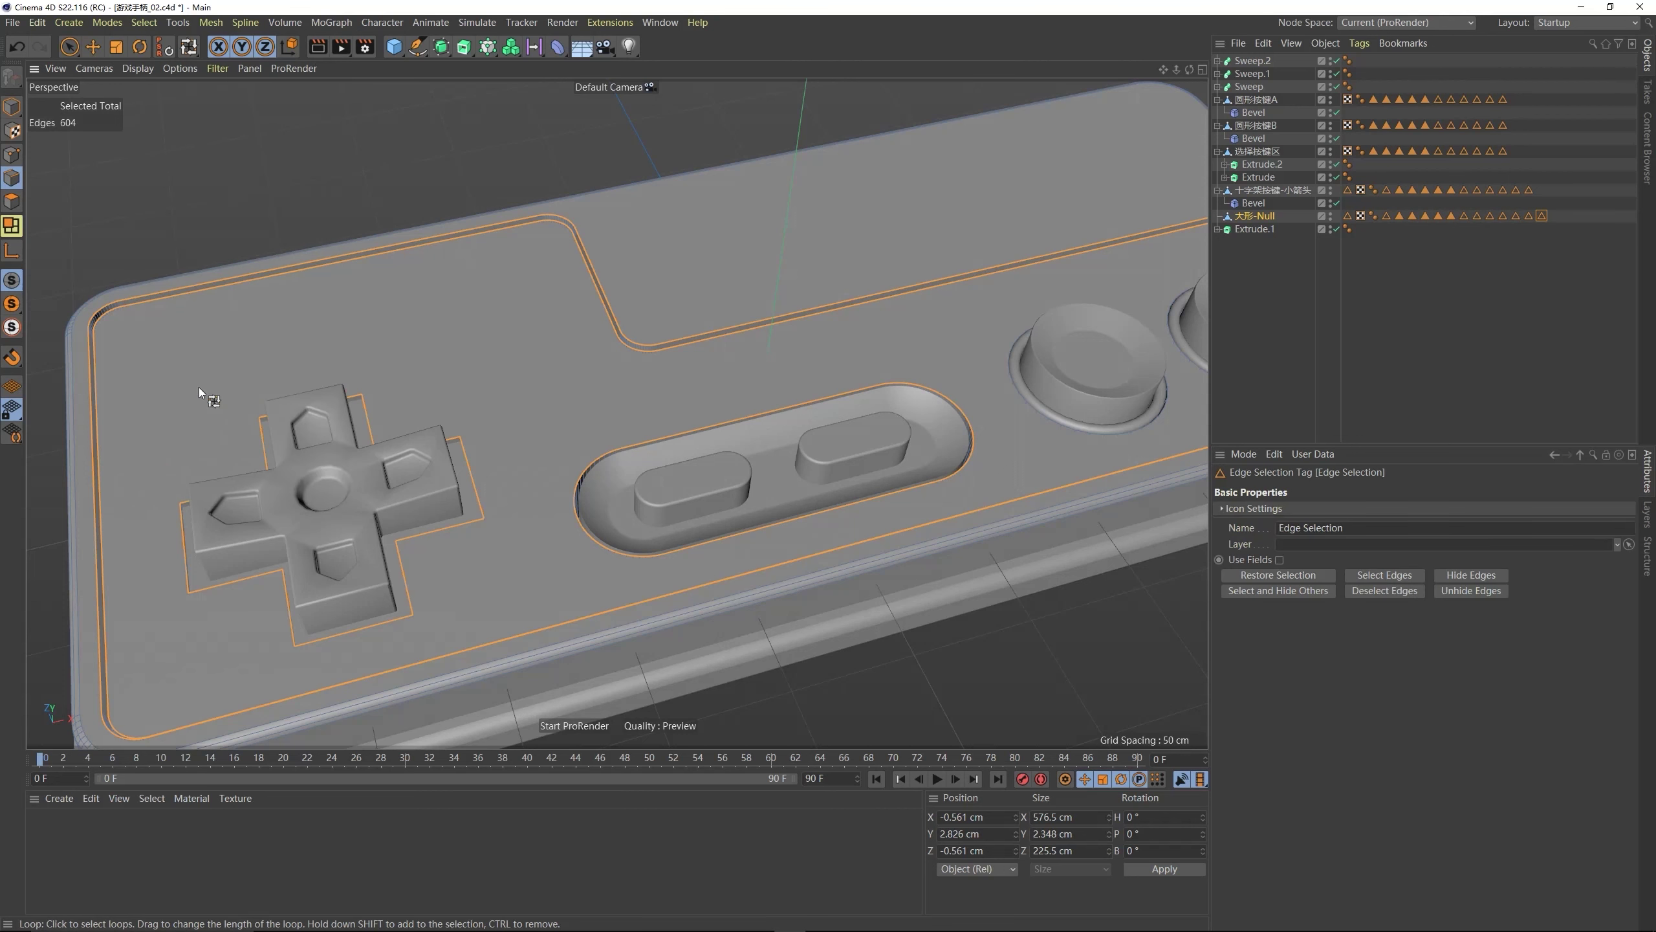
# - Delete the twelve old selection tags and keep the new Edge Selection tag selected
pyautogui.click(1529, 215)
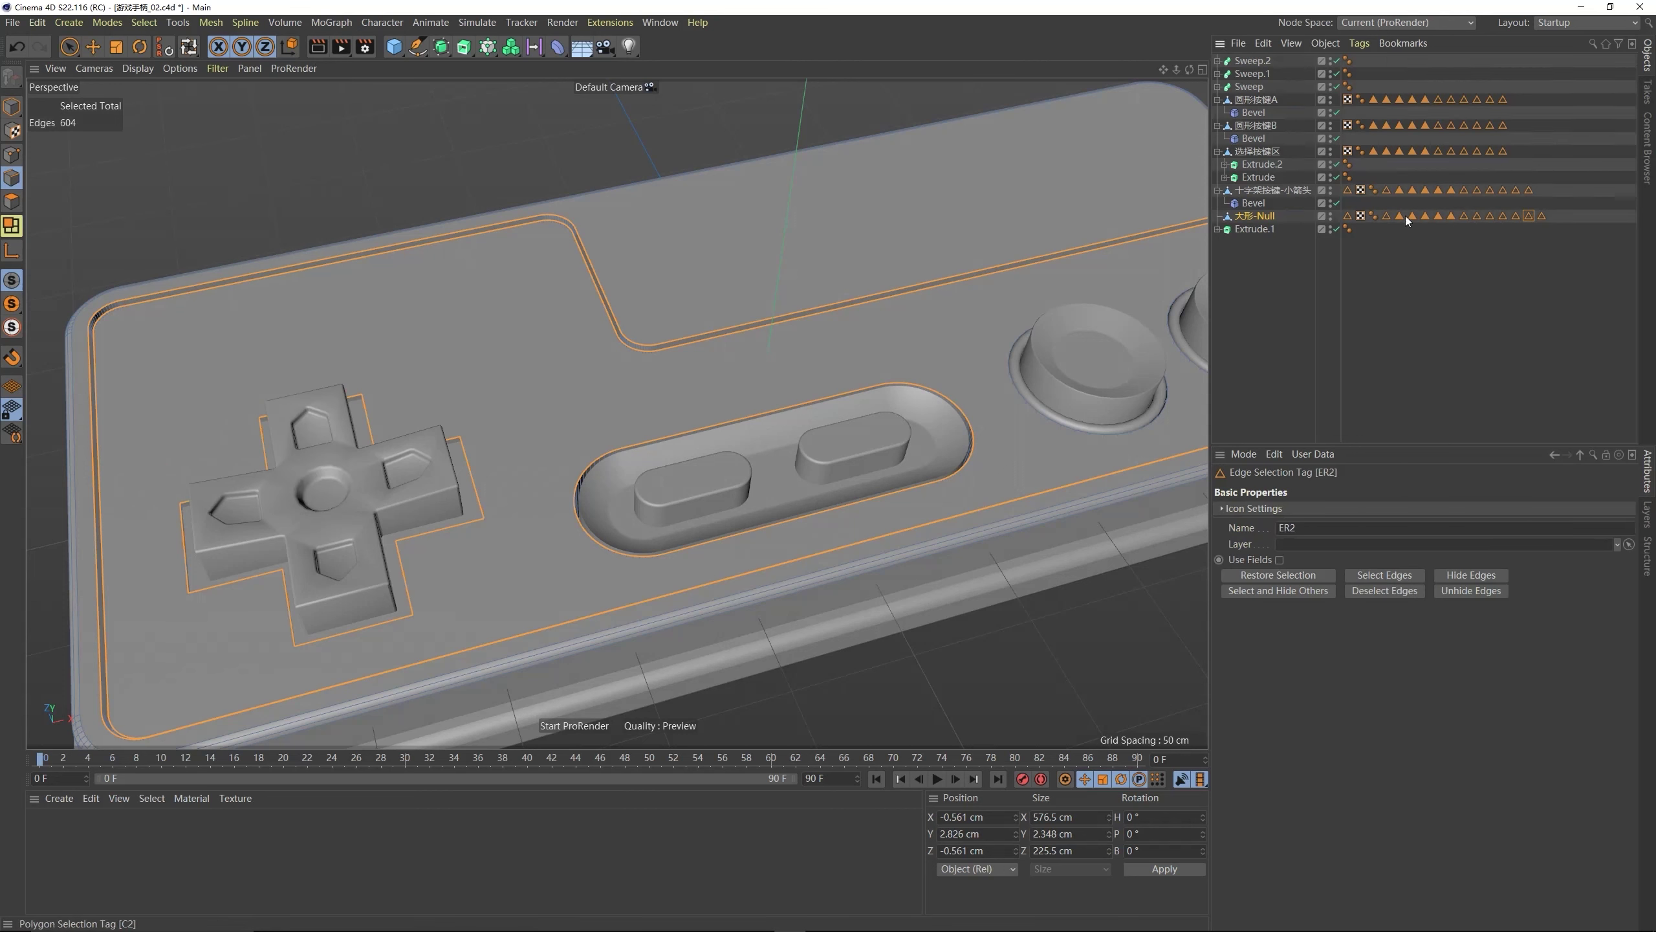
pyautogui.keyDown('shift'); pyautogui.click(1387, 215); pyautogui.keyUp('shift')
pyautogui.press('Delete')
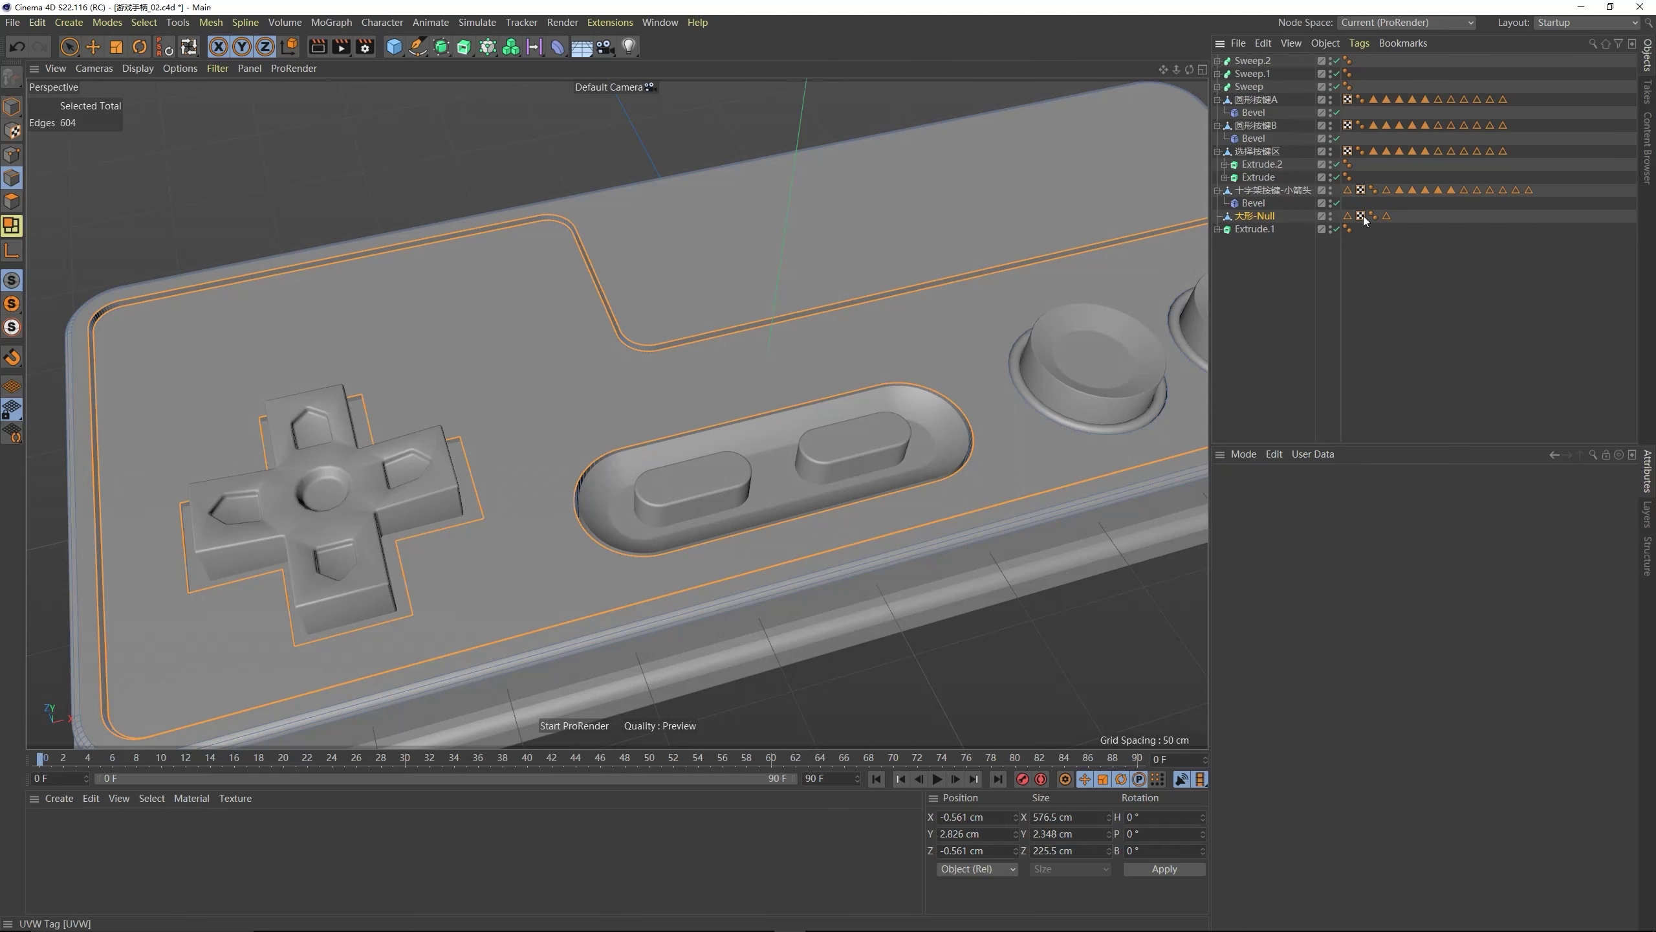
pyautogui.click(1373, 216)
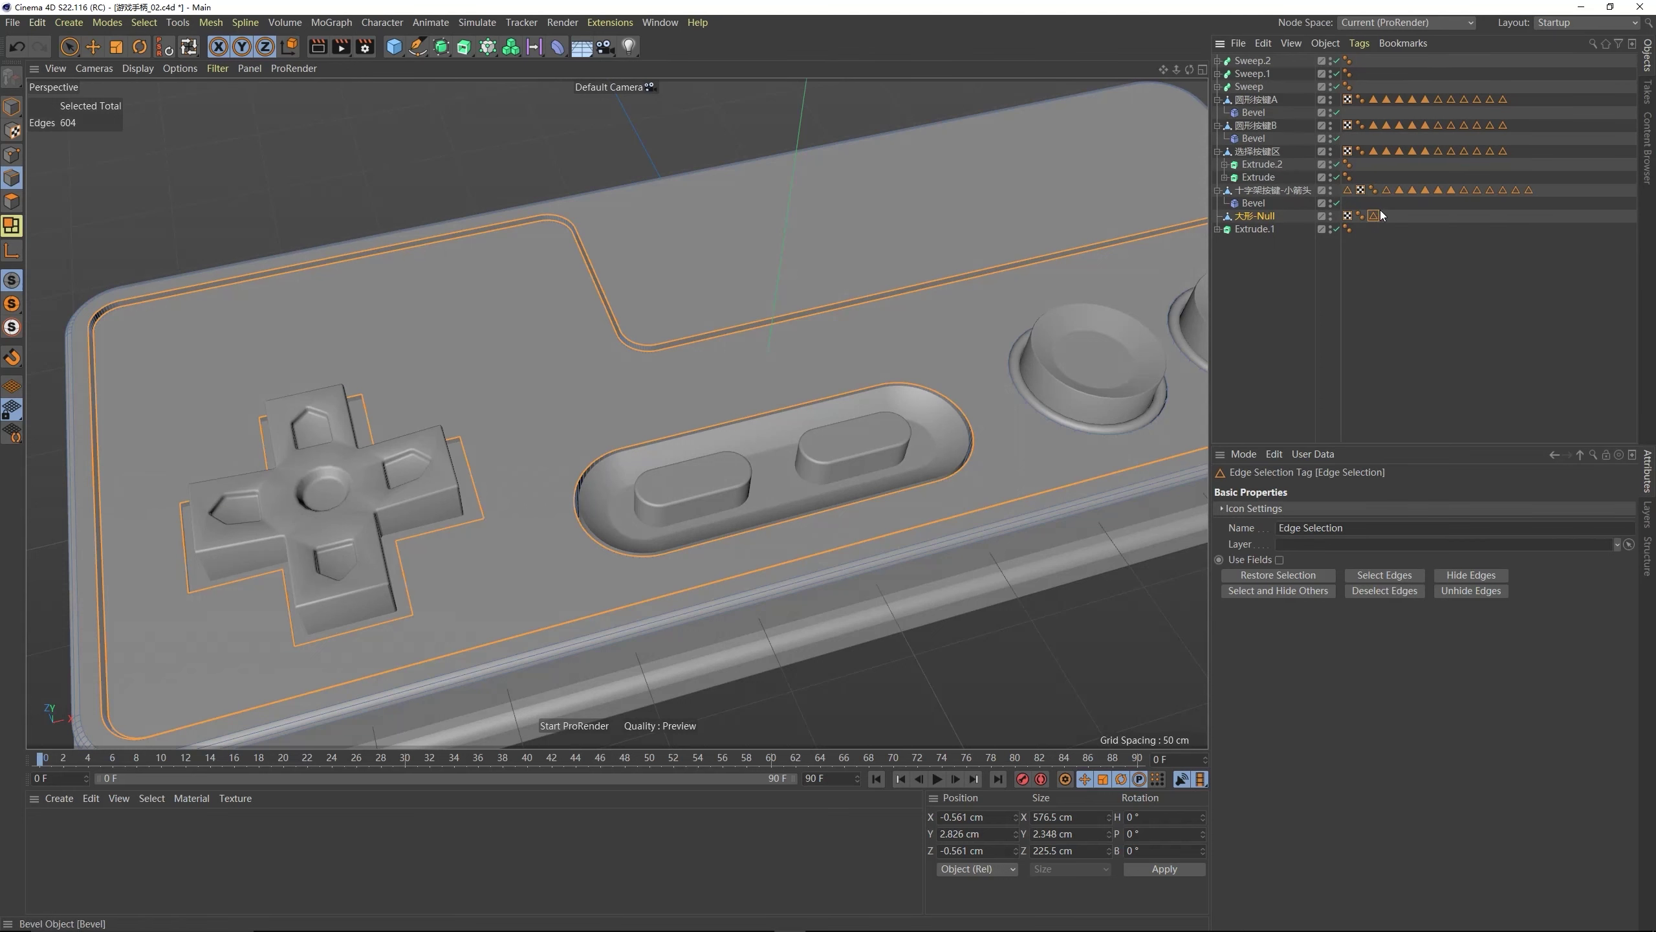
# - Copy the Bevel deformer under 大形-Null, limited to the stored Edge Selection tag
pyautogui.moveTo(975, 288); pyautogui.dragTo(836, 304, button='middle')
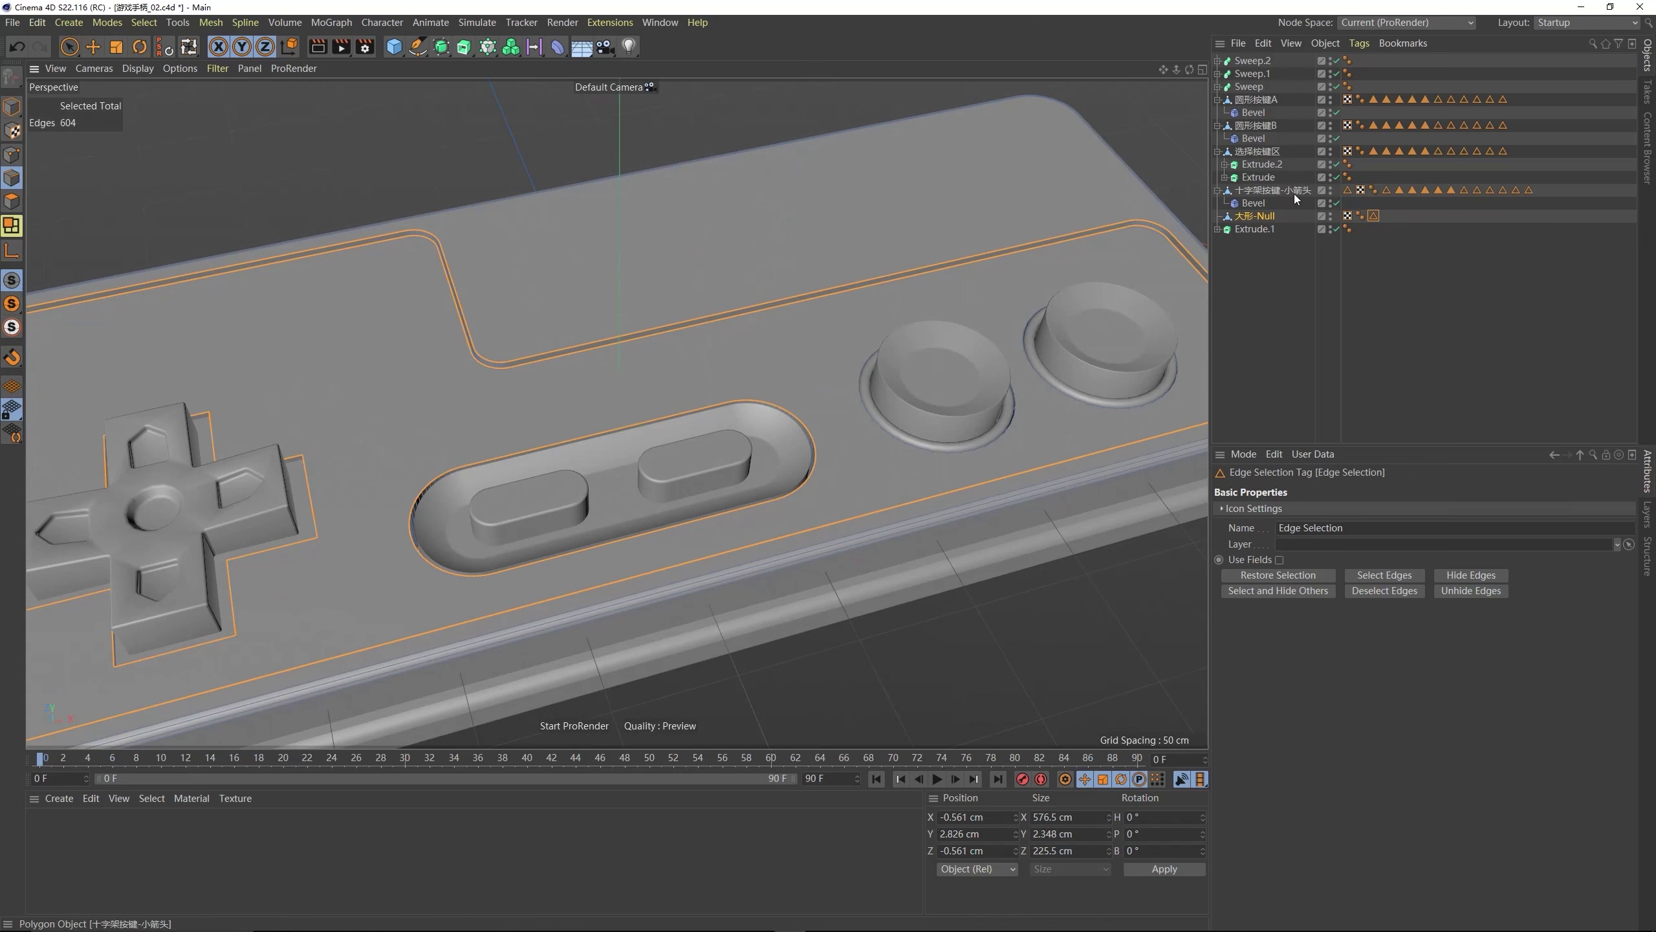
pyautogui.click(1265, 205)
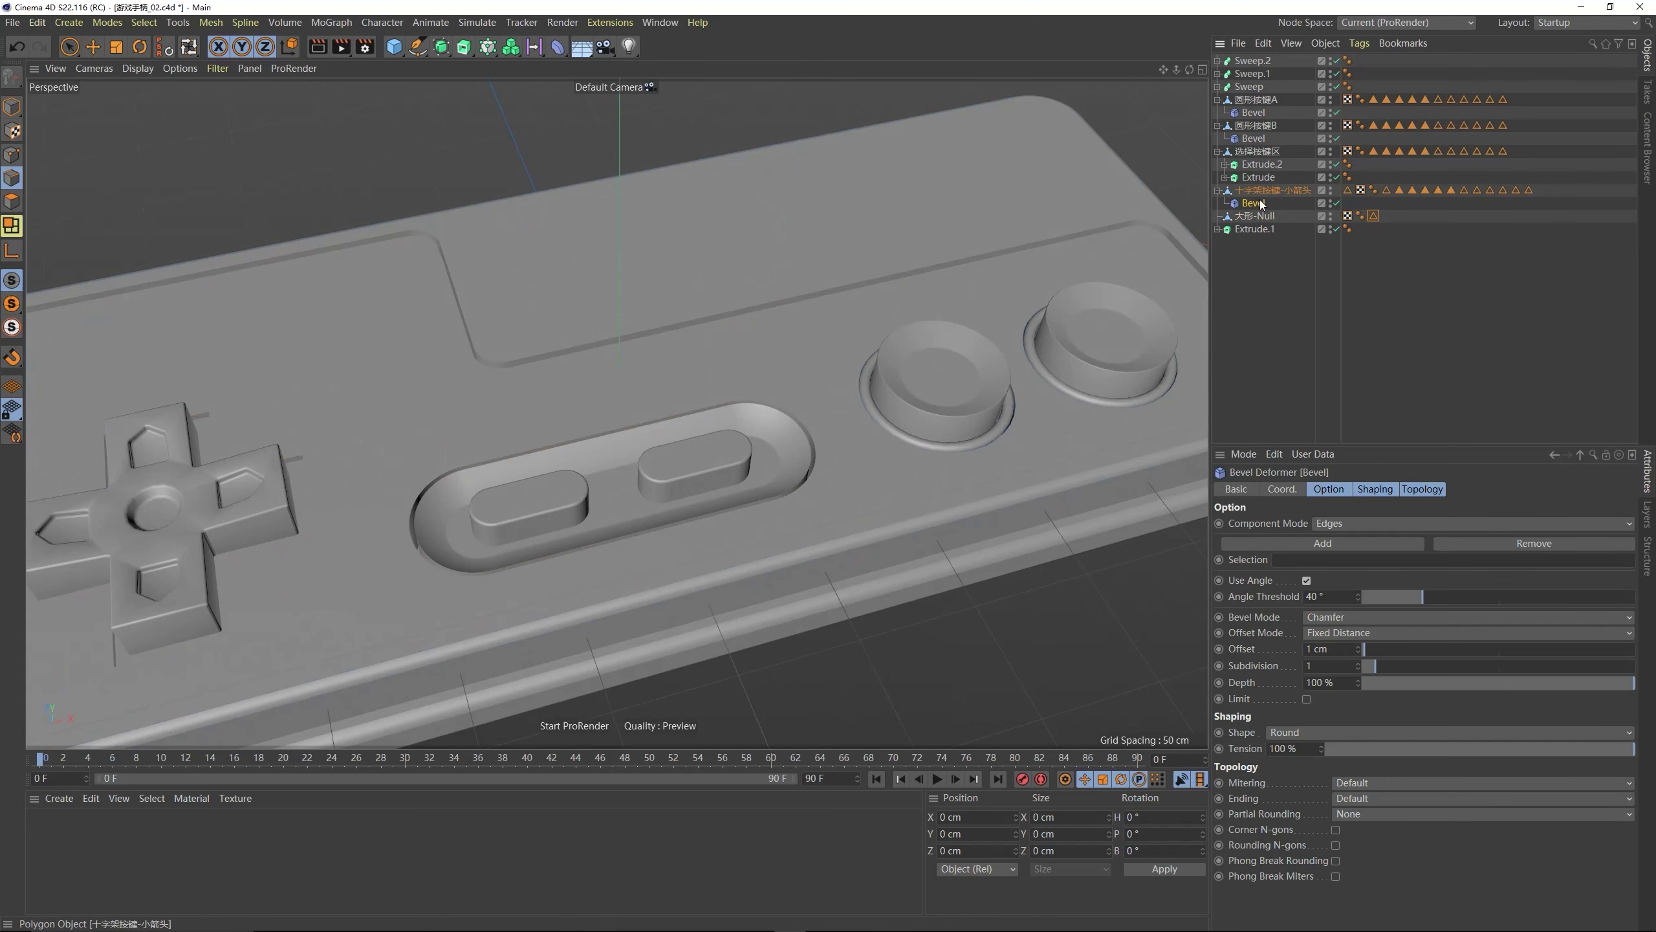
pyautogui.keyDown('ctrl'); pyautogui.moveTo(1262, 215); pyautogui.dragTo(1263, 217); pyautogui.keyUp('ctrl')
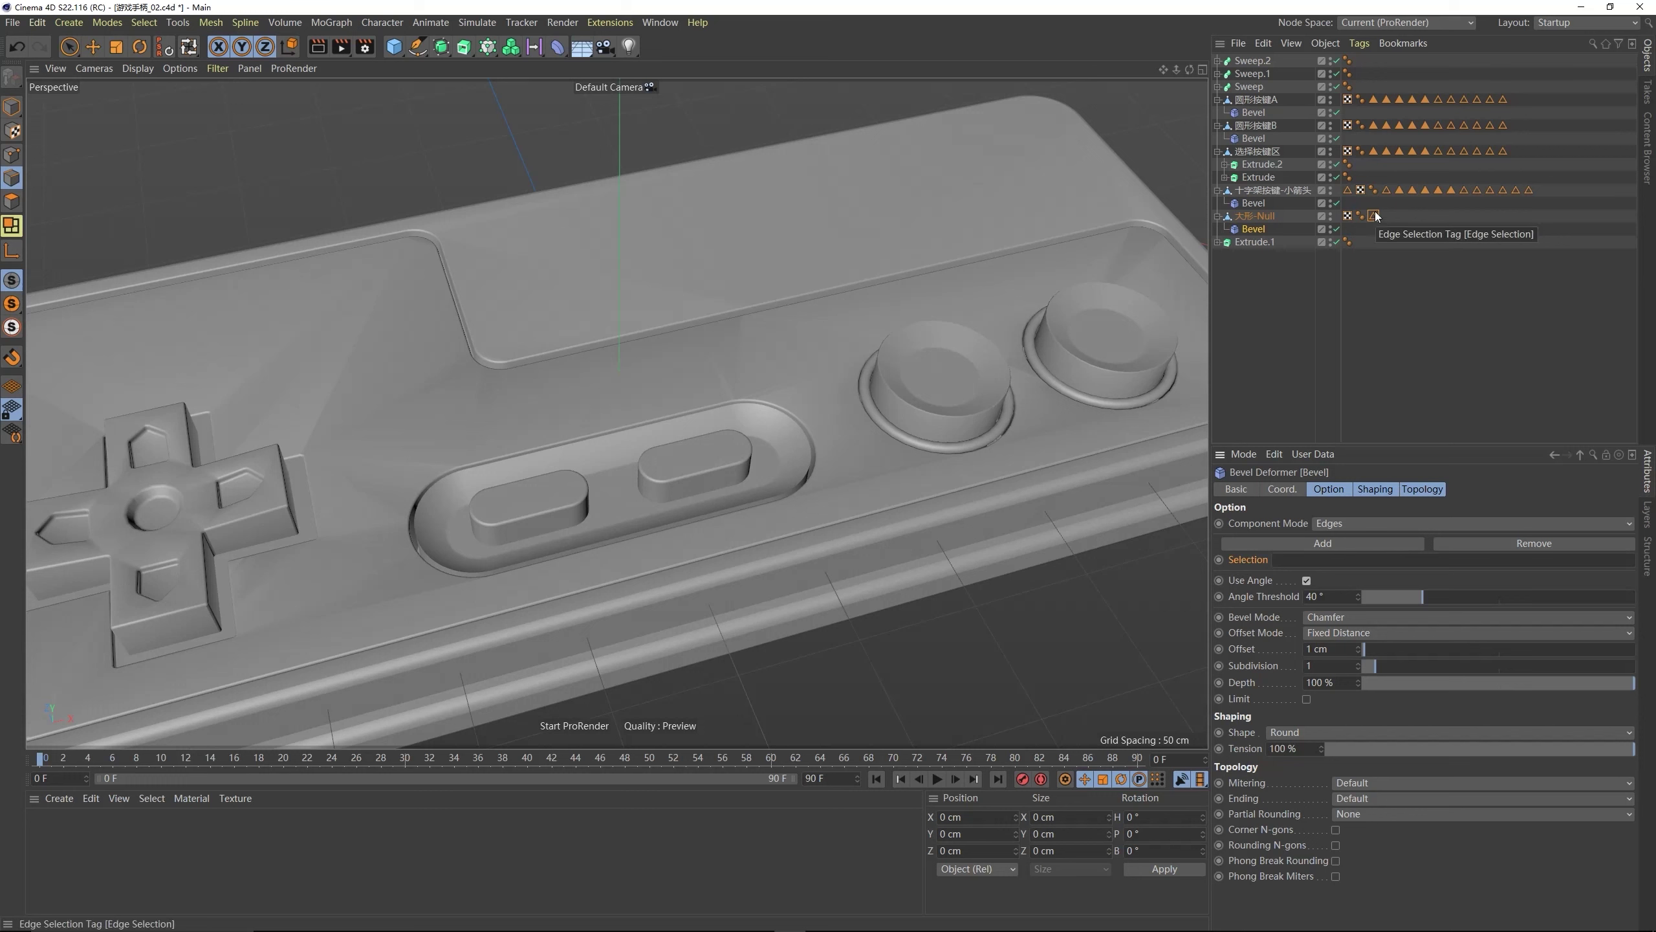
pyautogui.moveTo(1287, 531); pyautogui.dragTo(1288, 562)
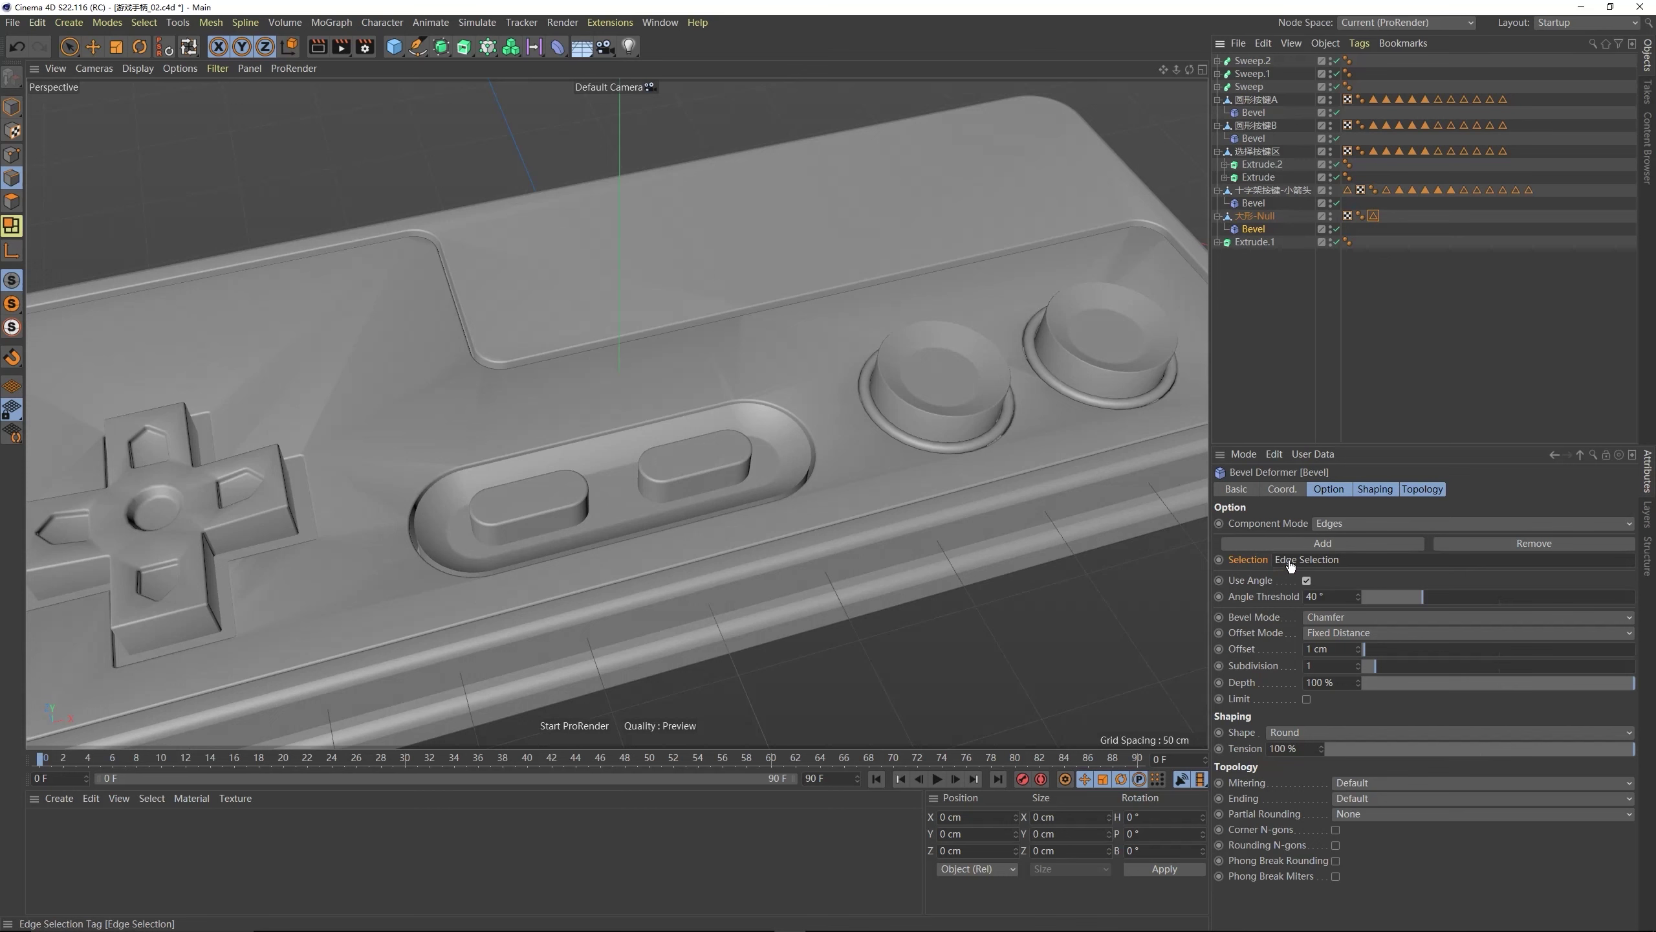
pyautogui.keyDown('alt'); pyautogui.moveTo(885, 311); pyautogui.dragTo(585, 305); pyautogui.keyUp('alt')
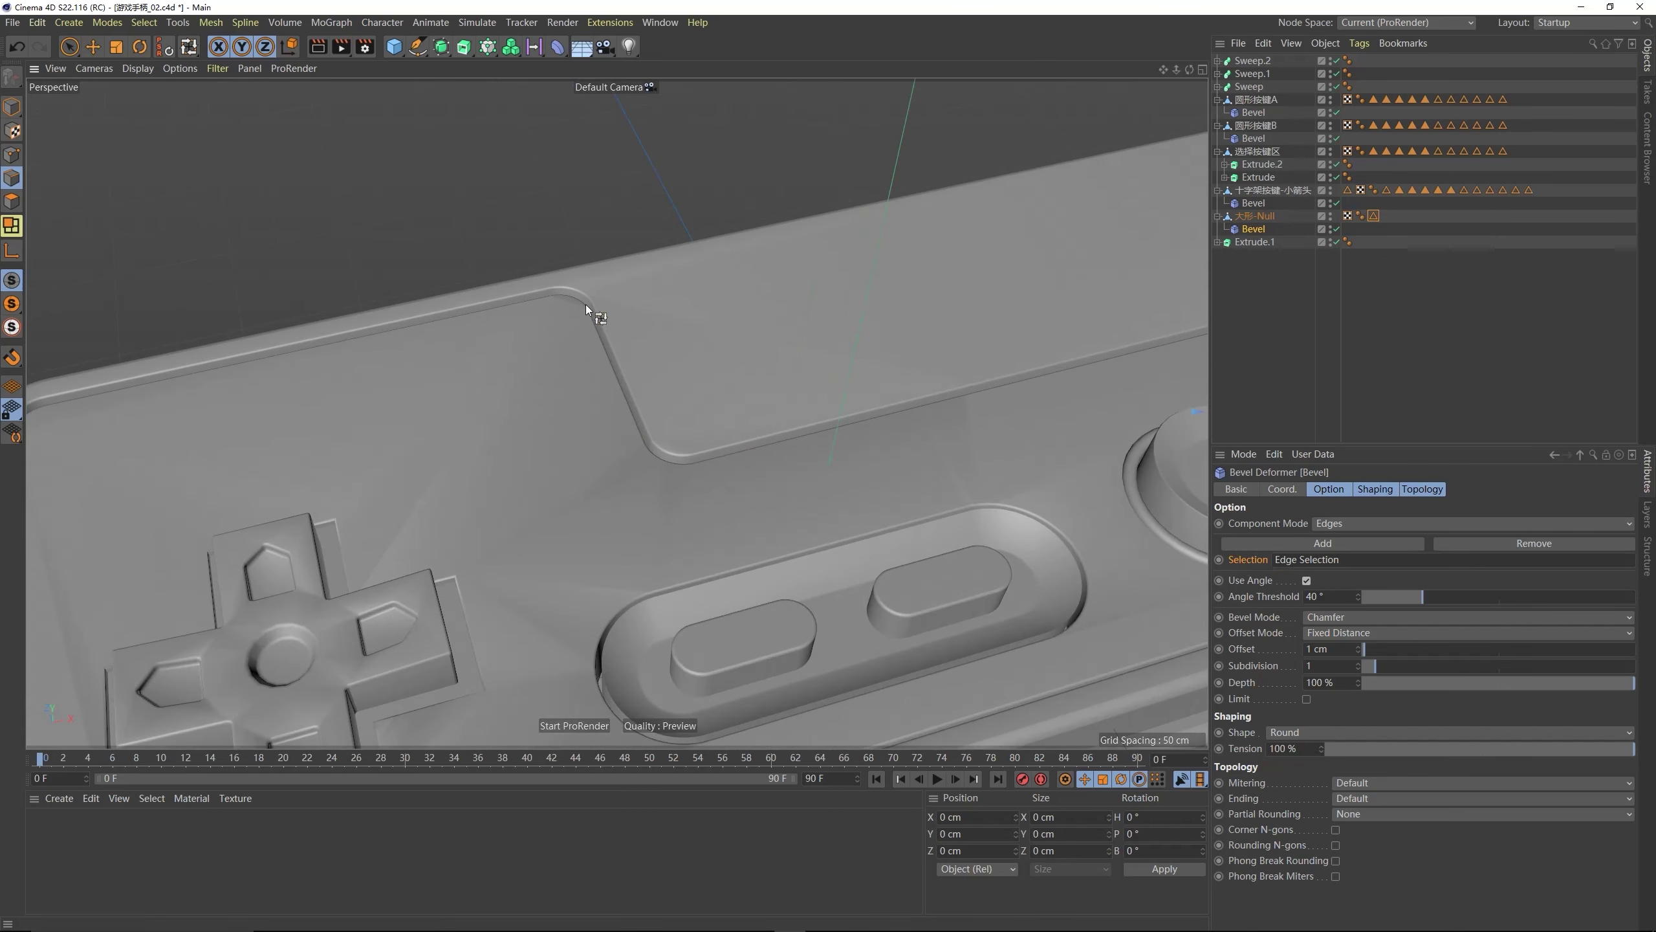
pyautogui.keyDown('alt'); pyautogui.moveTo(724, 461); pyautogui.dragTo(950, 245); pyautogui.keyUp('alt')
pyautogui.keyDown('alt'); pyautogui.moveTo(1102, 388); pyautogui.dragTo(903, 441); pyautogui.keyUp('alt')
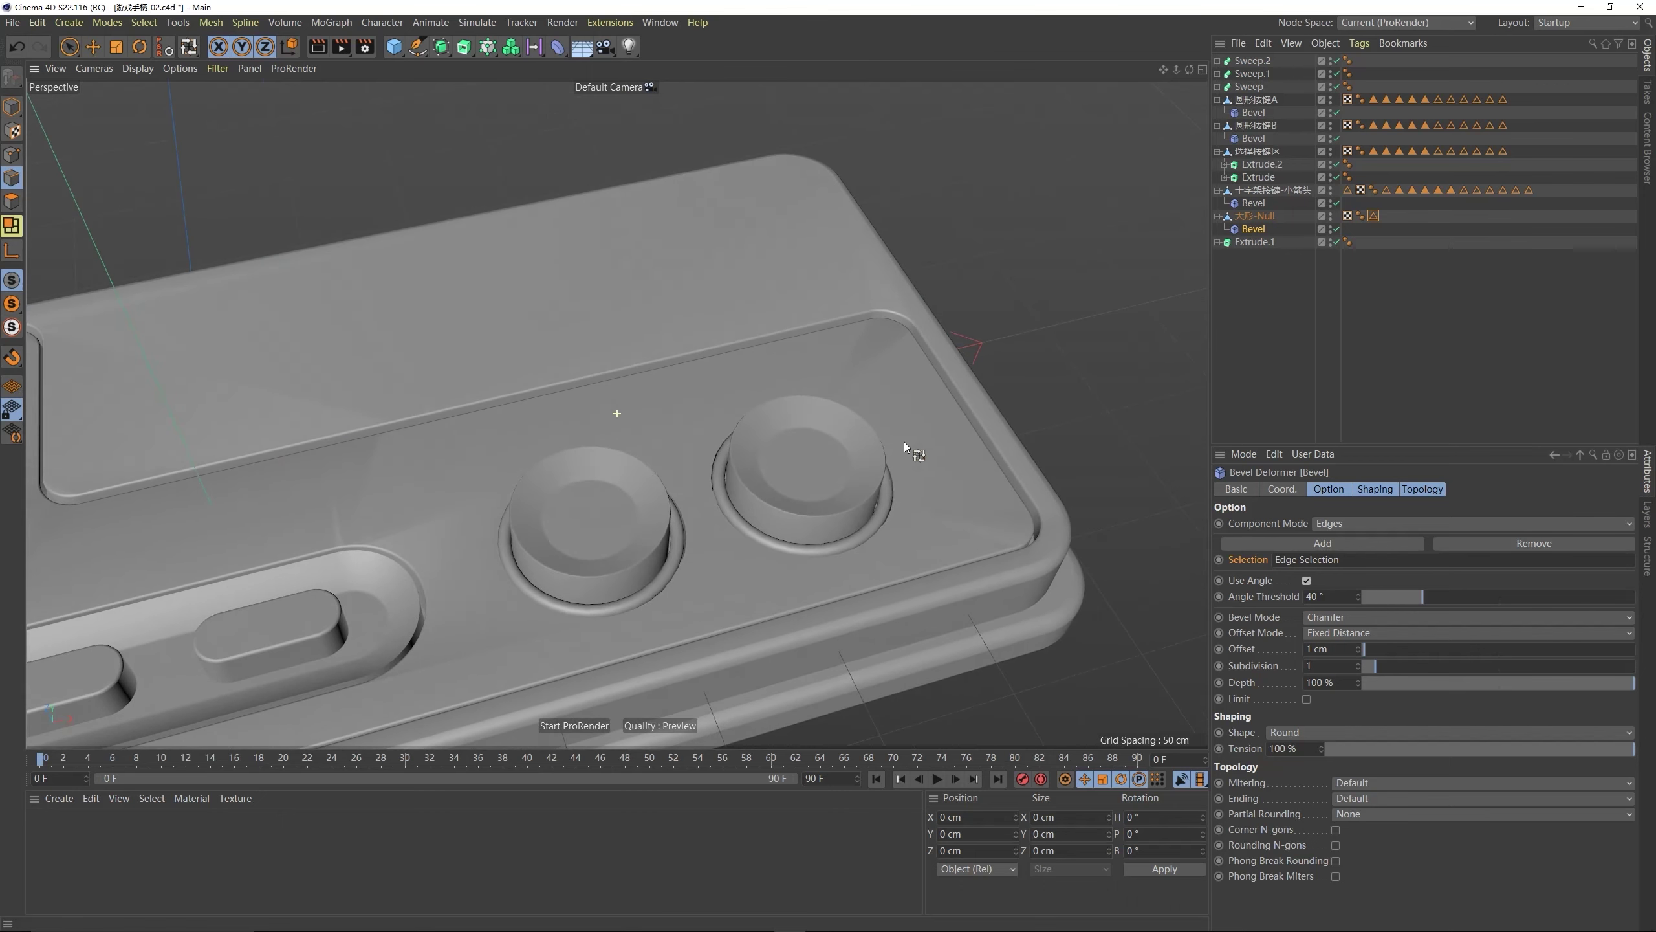
pyautogui.keyDown('alt'); pyautogui.moveTo(865, 339); pyautogui.dragTo(424, 361); pyautogui.keyUp('alt')
# - Lower 大形-Null's Phong smoothing angle to 21°
pyautogui.click(1360, 215)
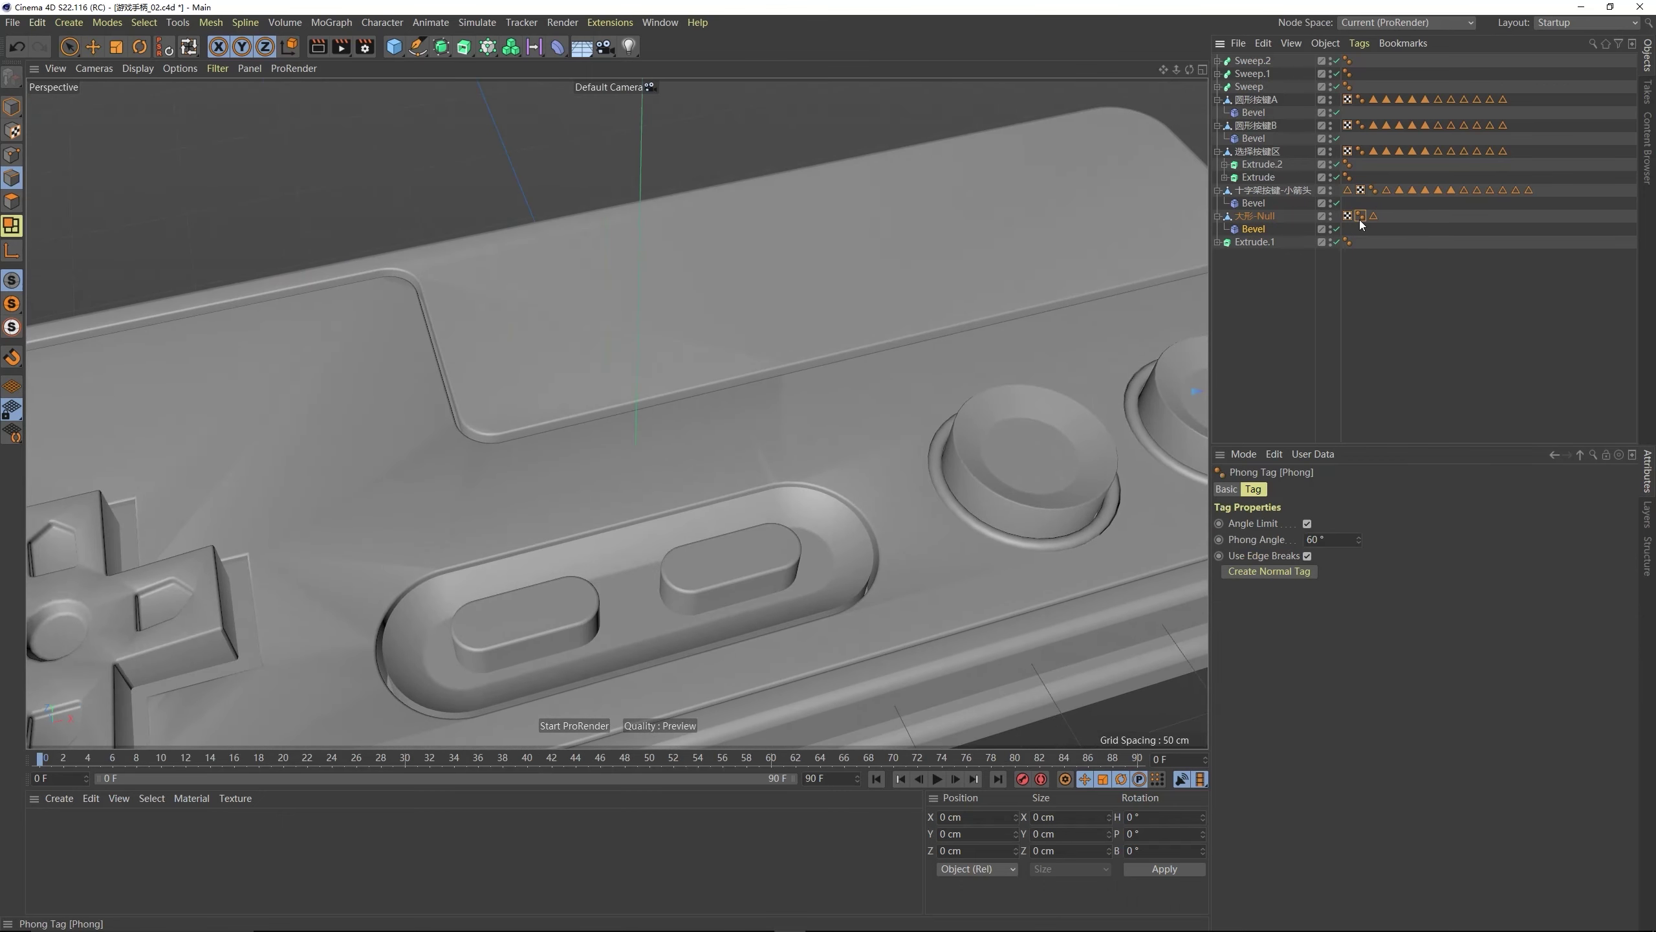
pyautogui.moveTo(1358, 542); pyautogui.dragTo(1357, 543)
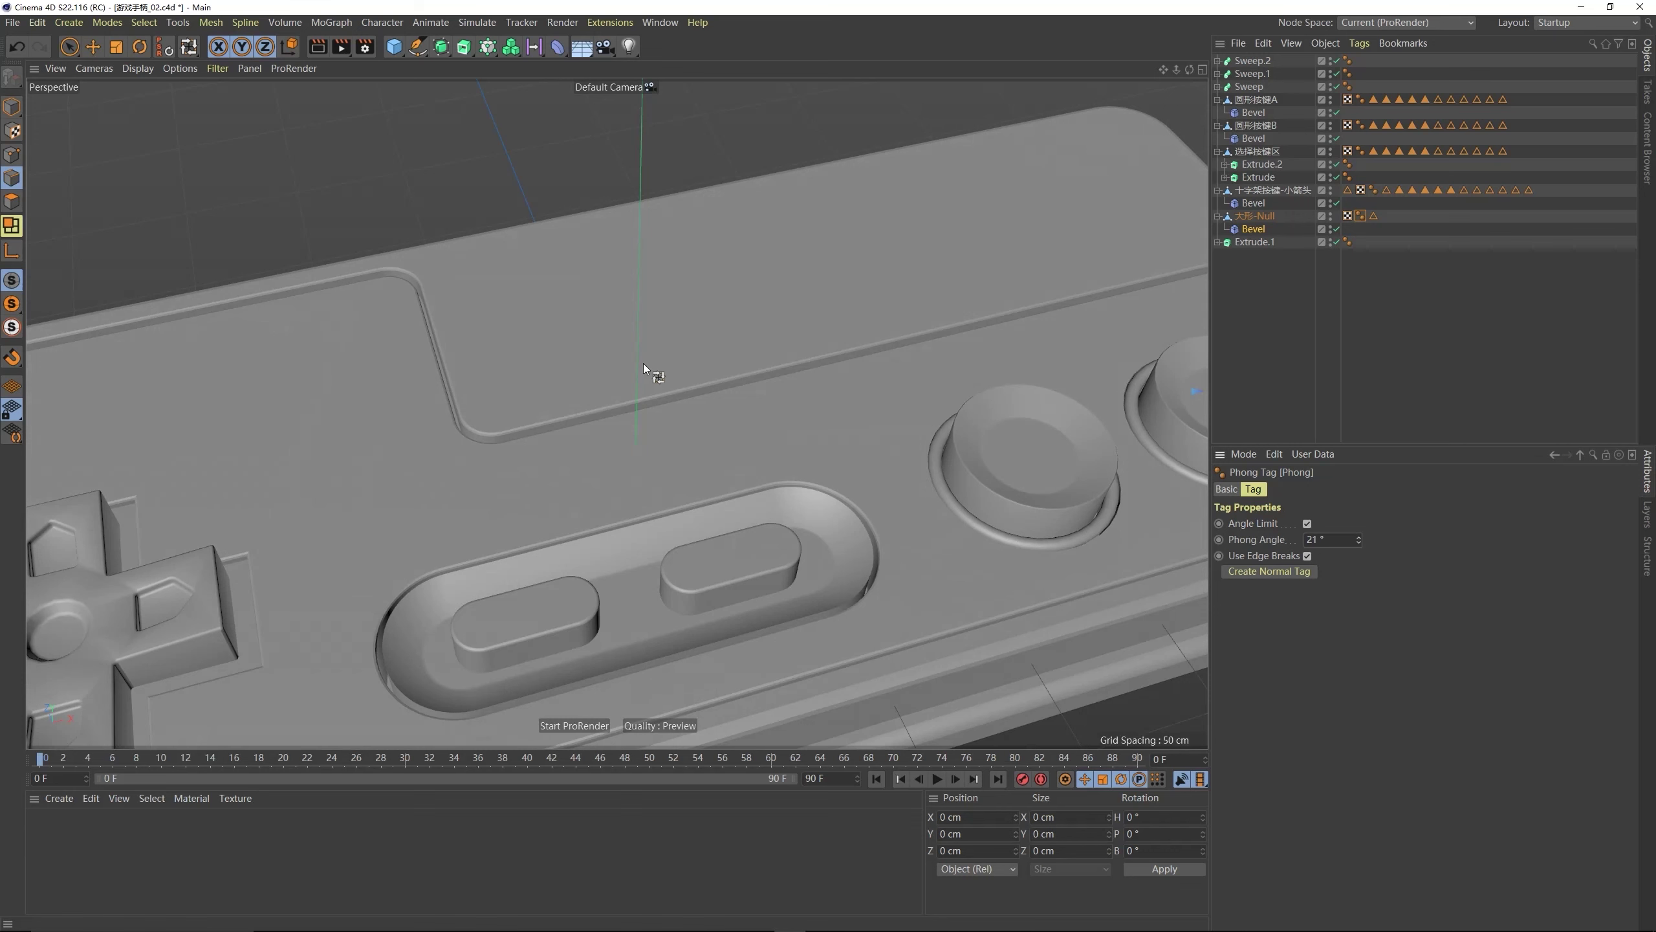
pyautogui.keyDown('alt'); pyautogui.moveTo(643, 362); pyautogui.dragTo(455, 529); pyautogui.keyUp('alt')
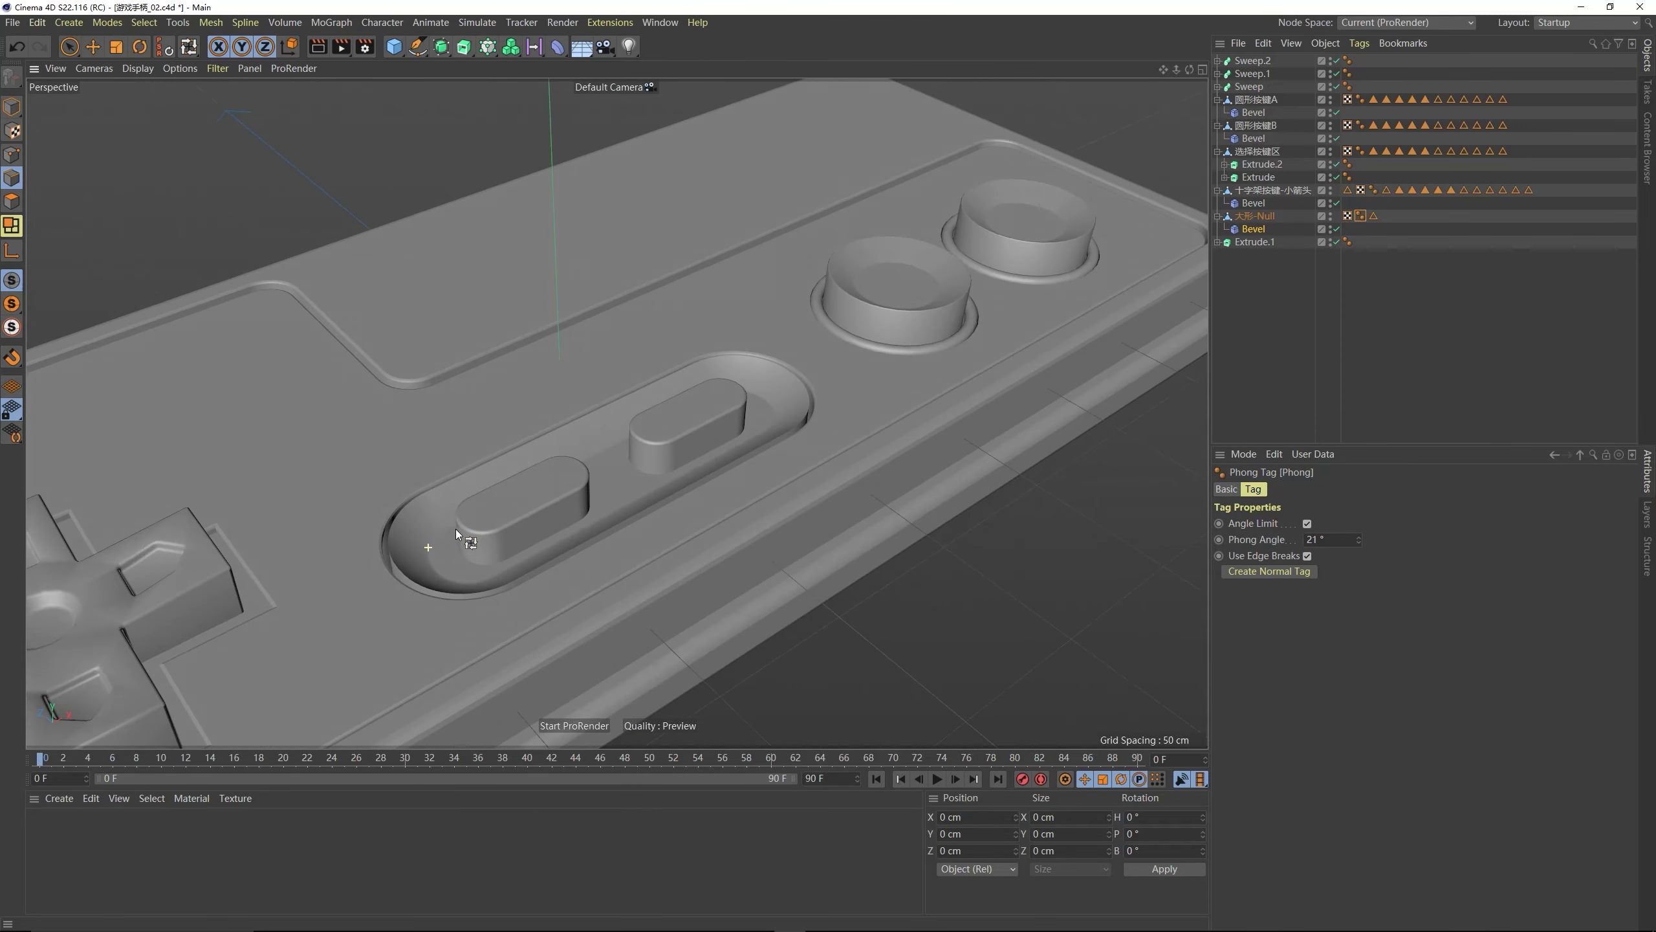
# - Loop-select the oval recess rim on 选择按键区 and store it as a selection tag
pyautogui.click(11, 106)
pyautogui.press('e')
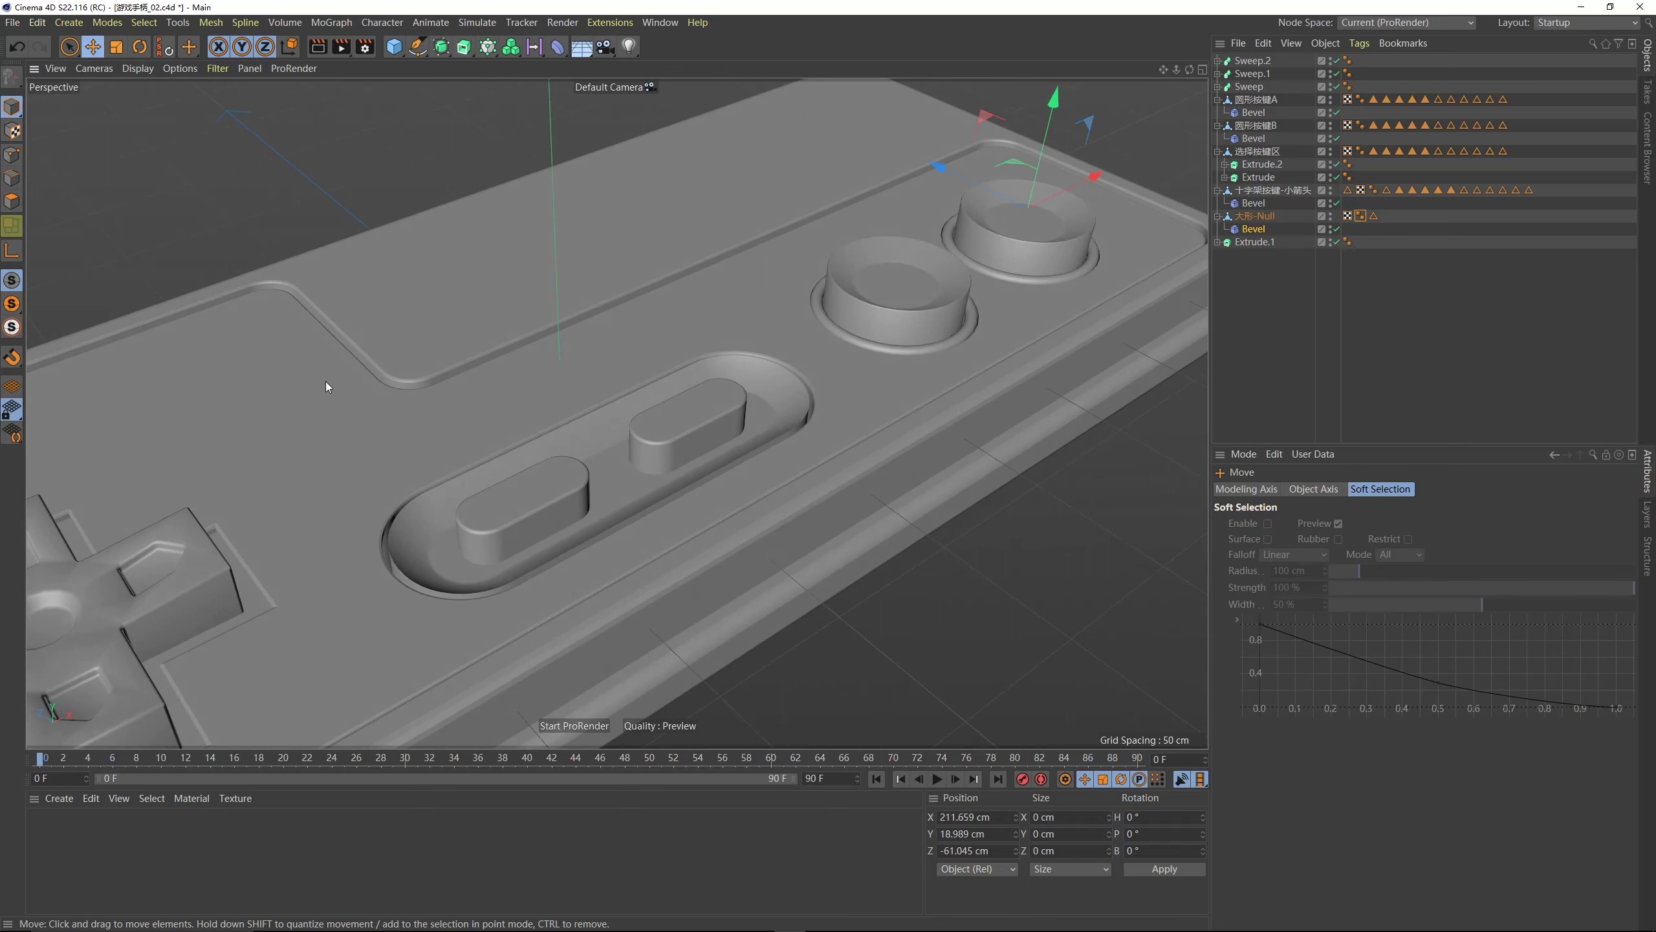
pyautogui.click(434, 524)
pyautogui.keyDown('alt'); pyautogui.moveTo(437, 524); pyautogui.dragTo(476, 525); pyautogui.keyUp('alt')
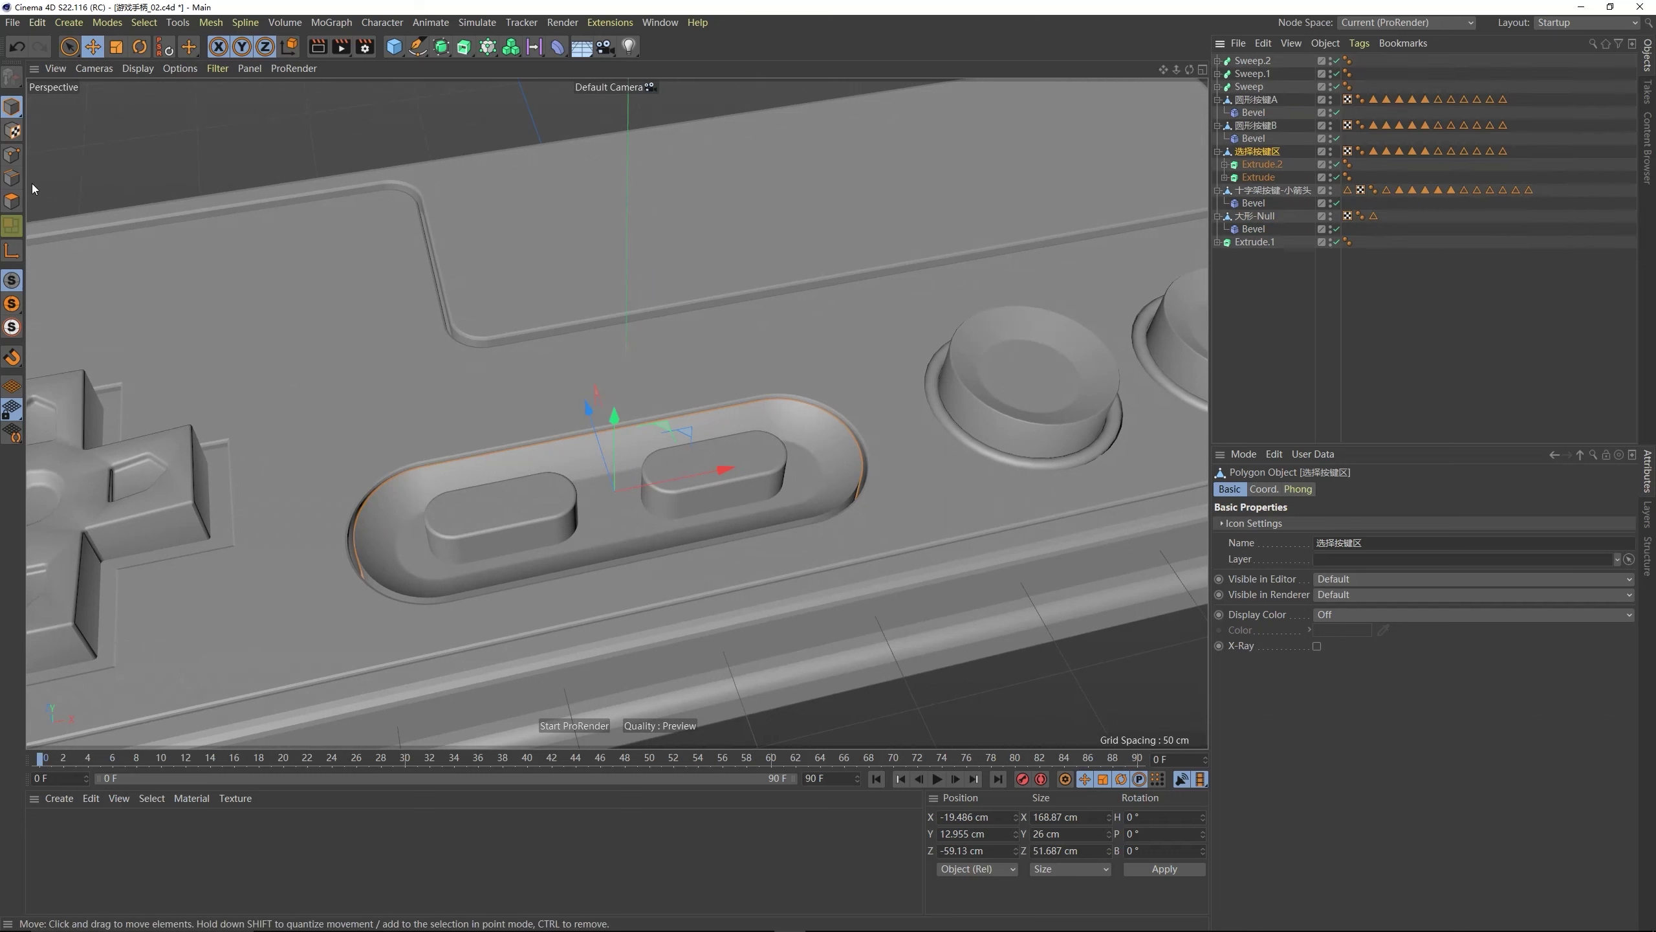
pyautogui.click(11, 177)
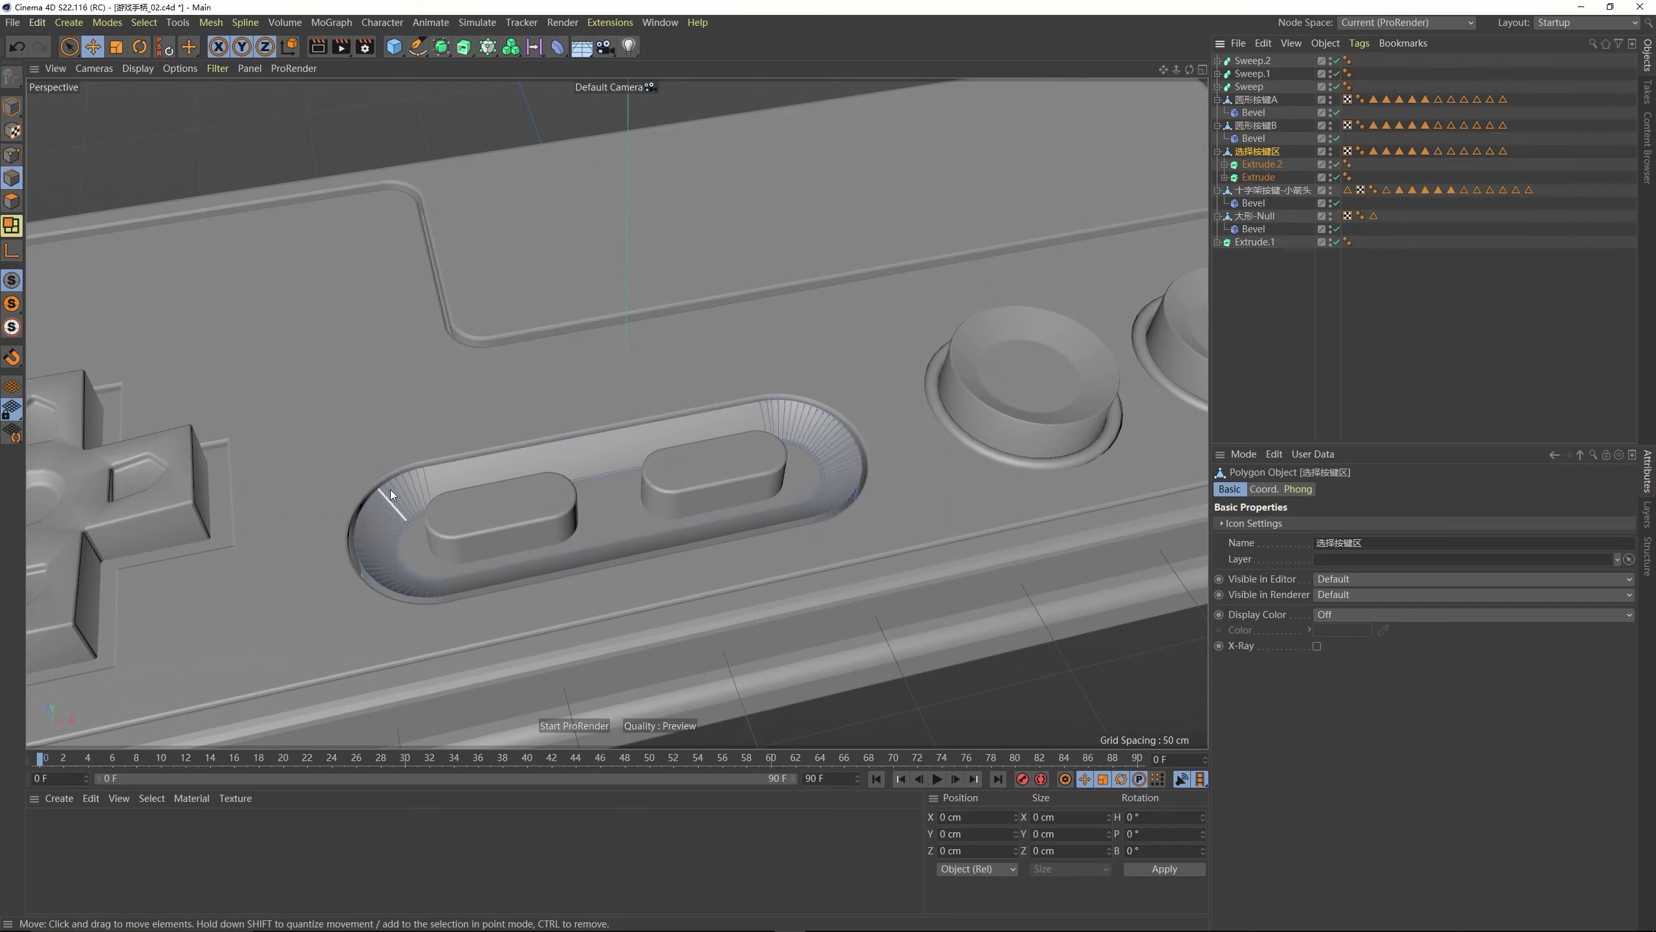
pyautogui.press('u')
pyautogui.press('l')
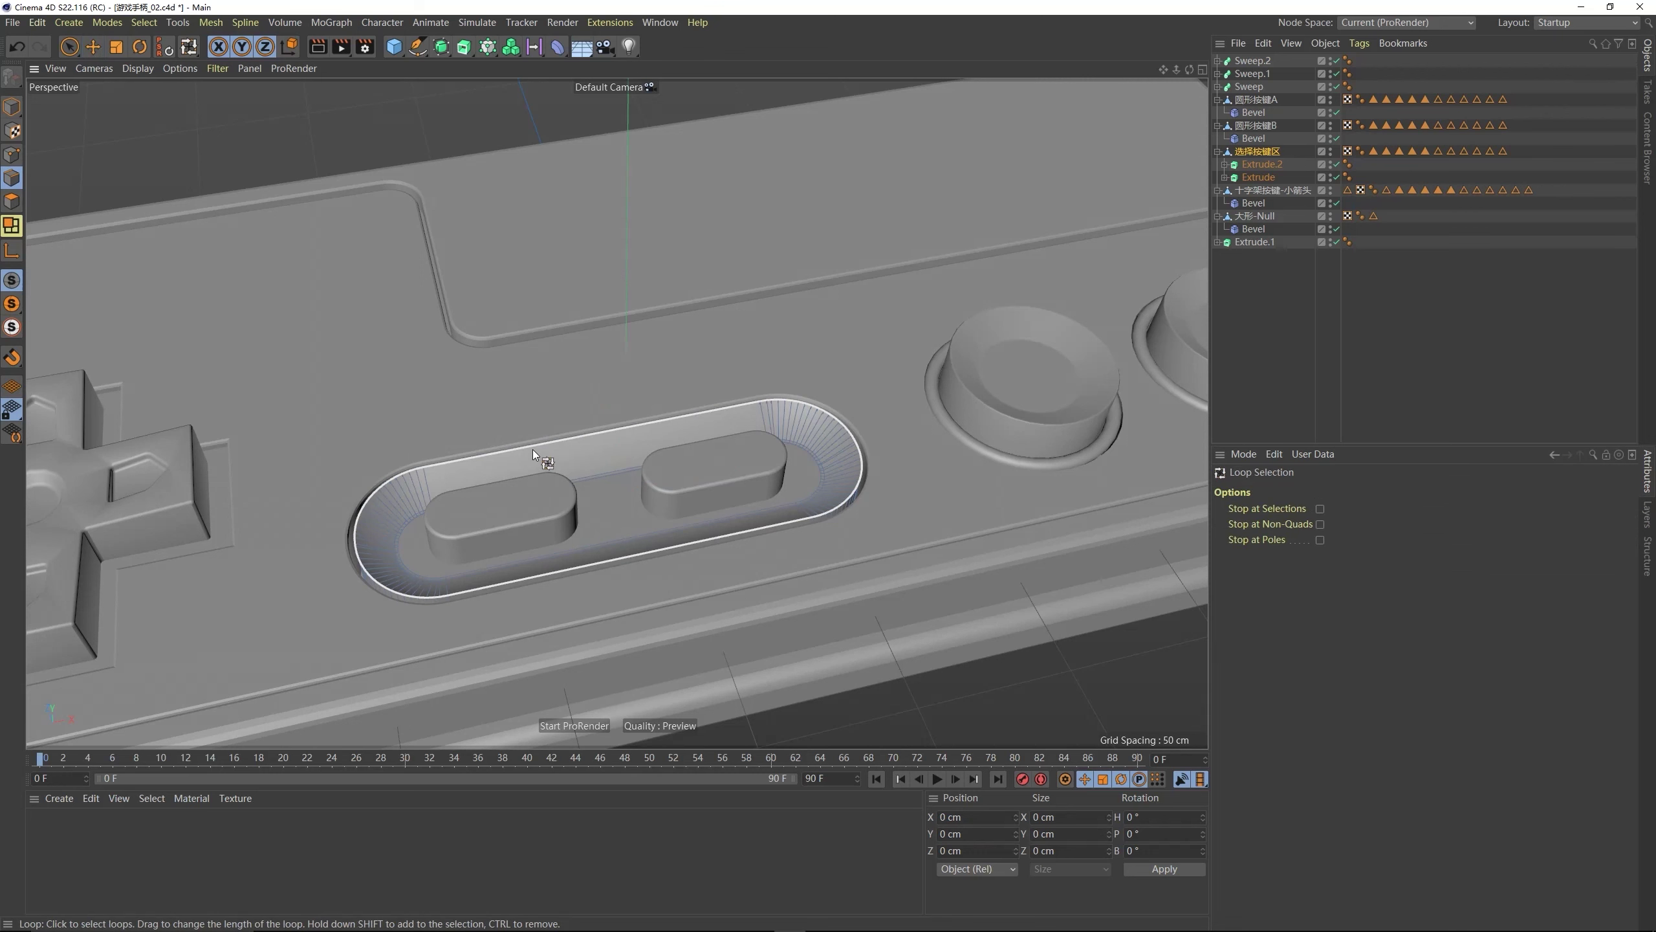
pyautogui.click(534, 449)
pyautogui.click(144, 22)
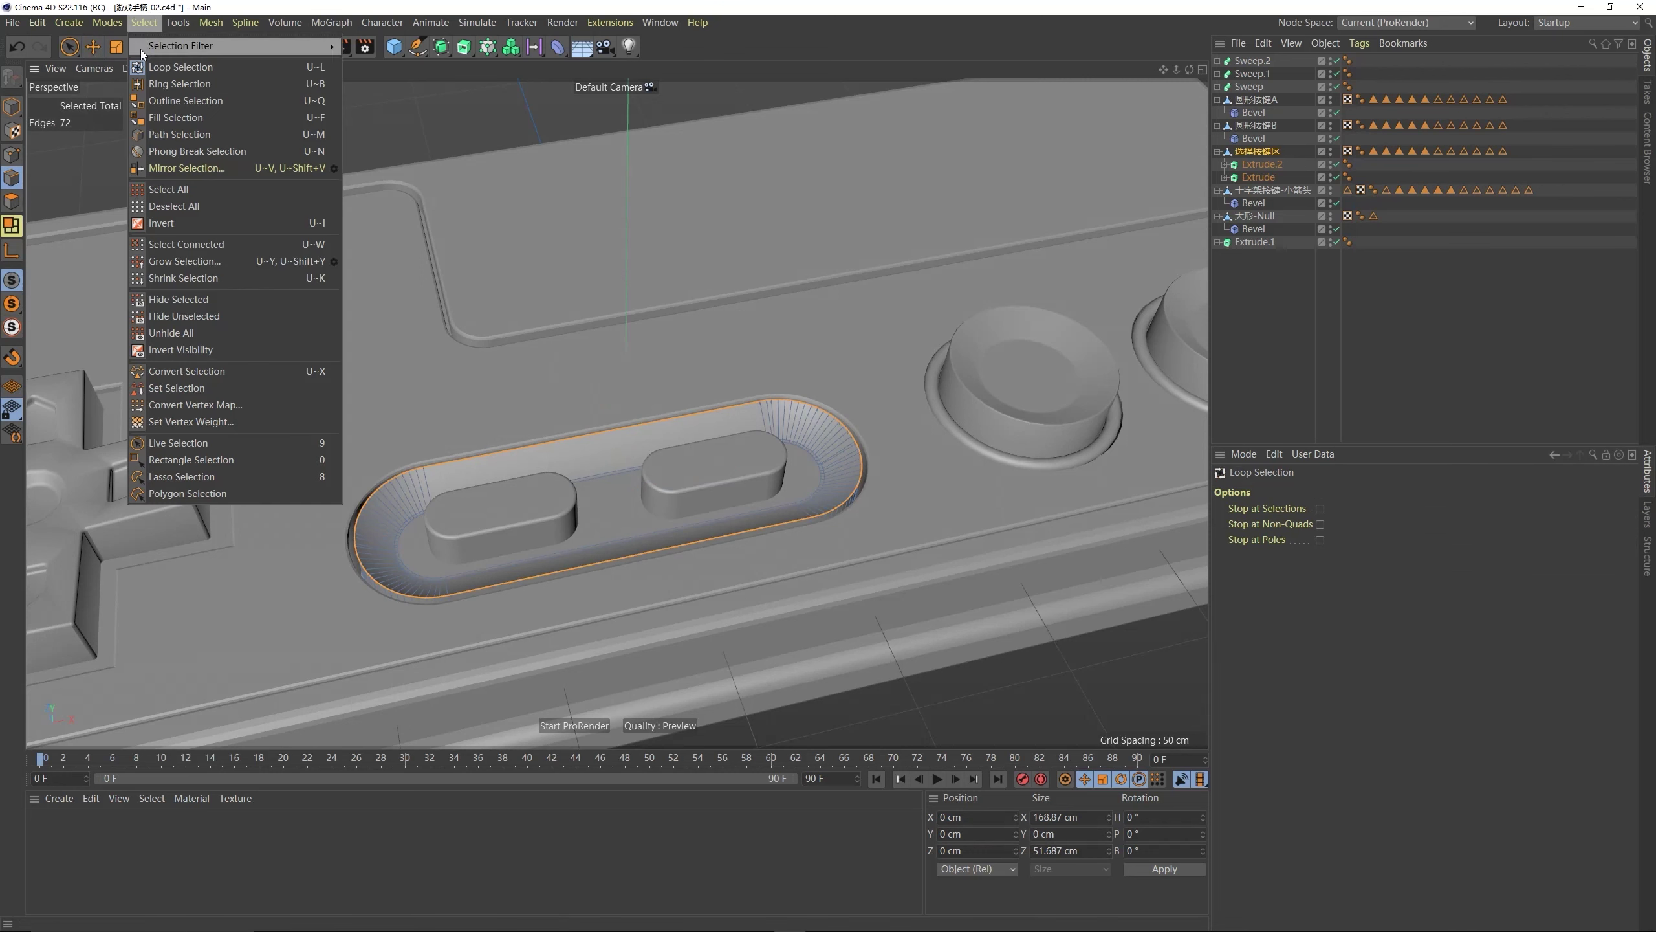
pyautogui.click(200, 387)
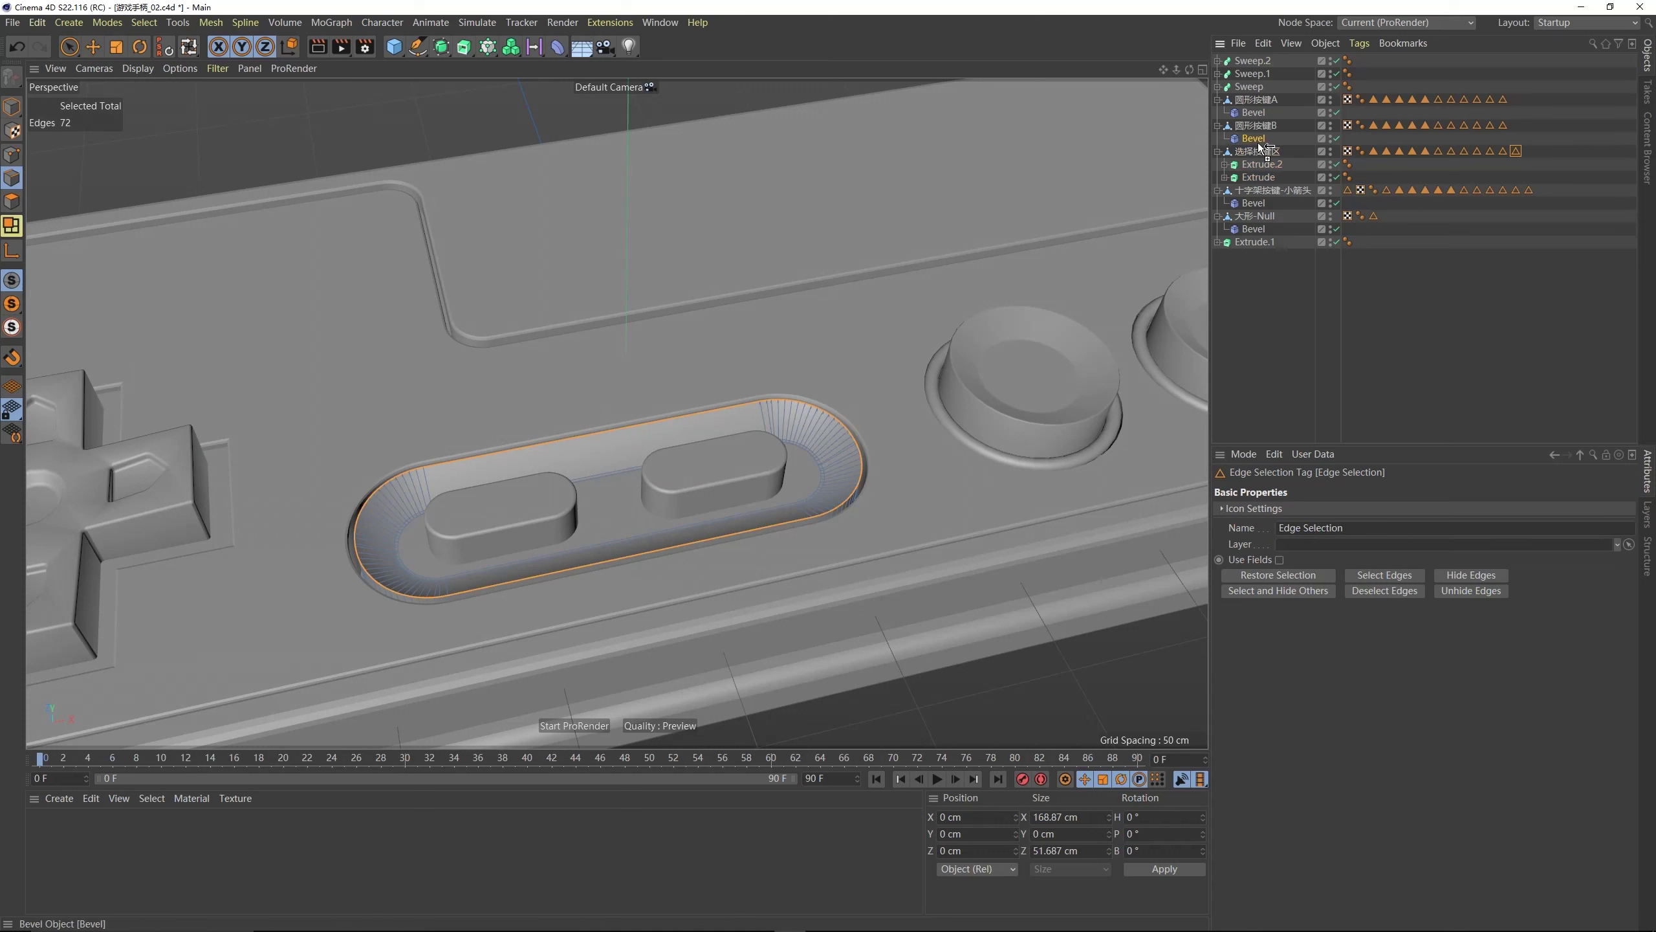
# - Add a Bevel under 选择按键区 limited to that selection, with a 2 cm offset
pyautogui.keyDown('ctrl'); pyautogui.moveTo(1264, 157); pyautogui.dragTo(1268, 160); pyautogui.keyUp('ctrl')
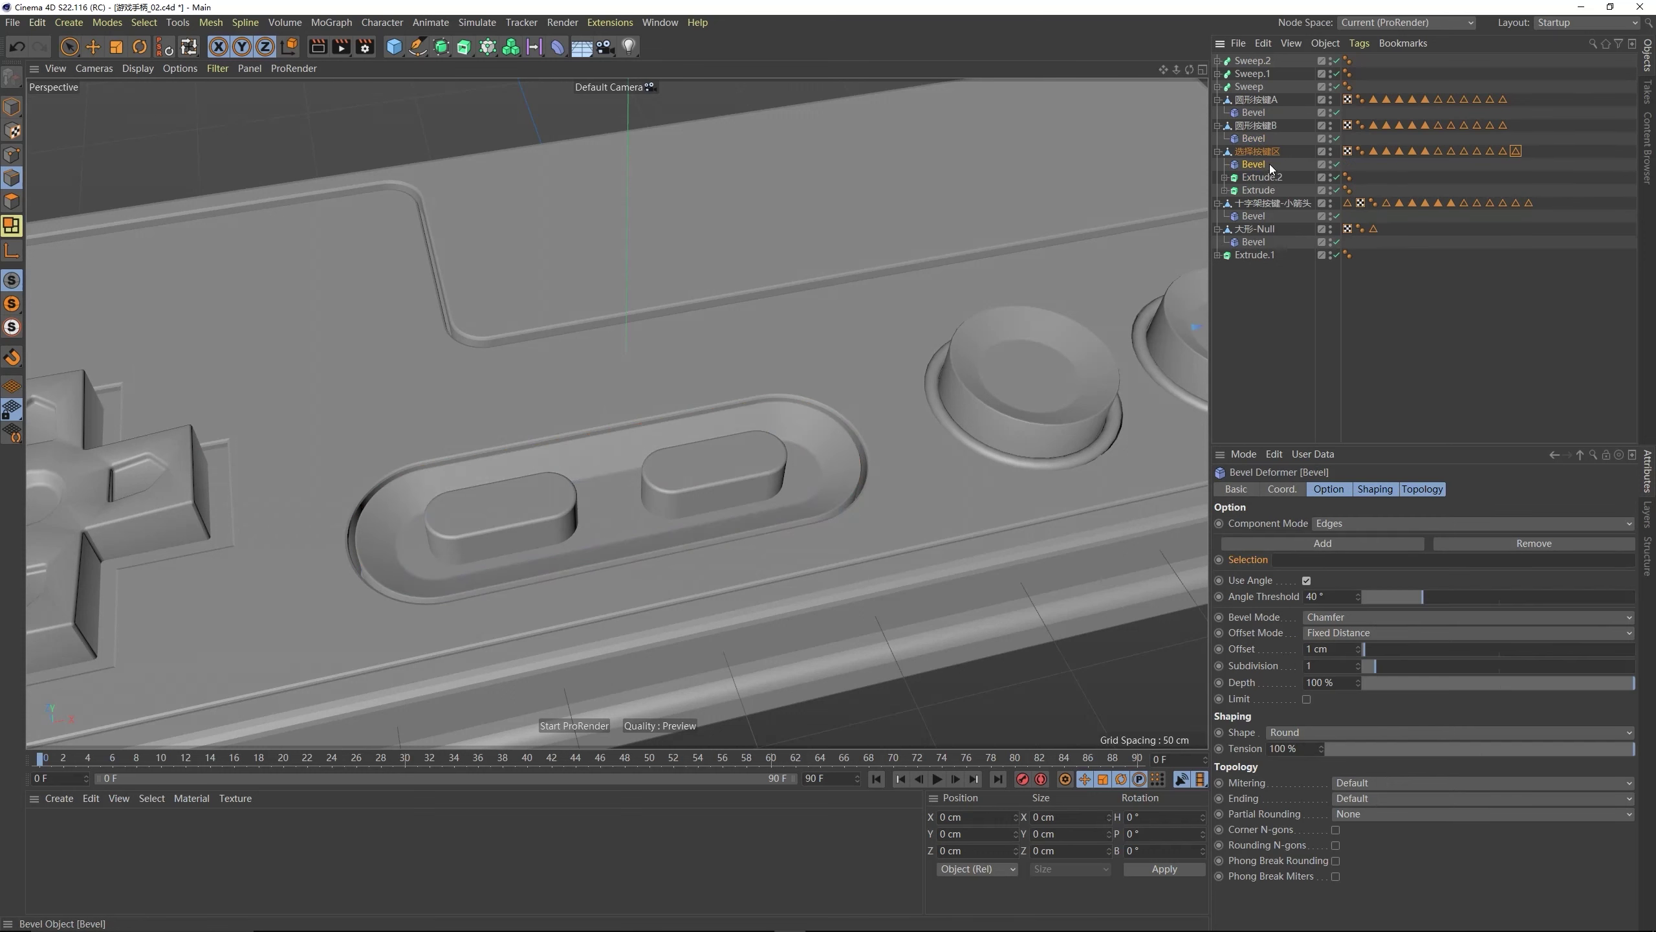
pyautogui.moveTo(1244, 476); pyautogui.dragTo(1264, 560)
pyautogui.scroll(5, 828, 449)
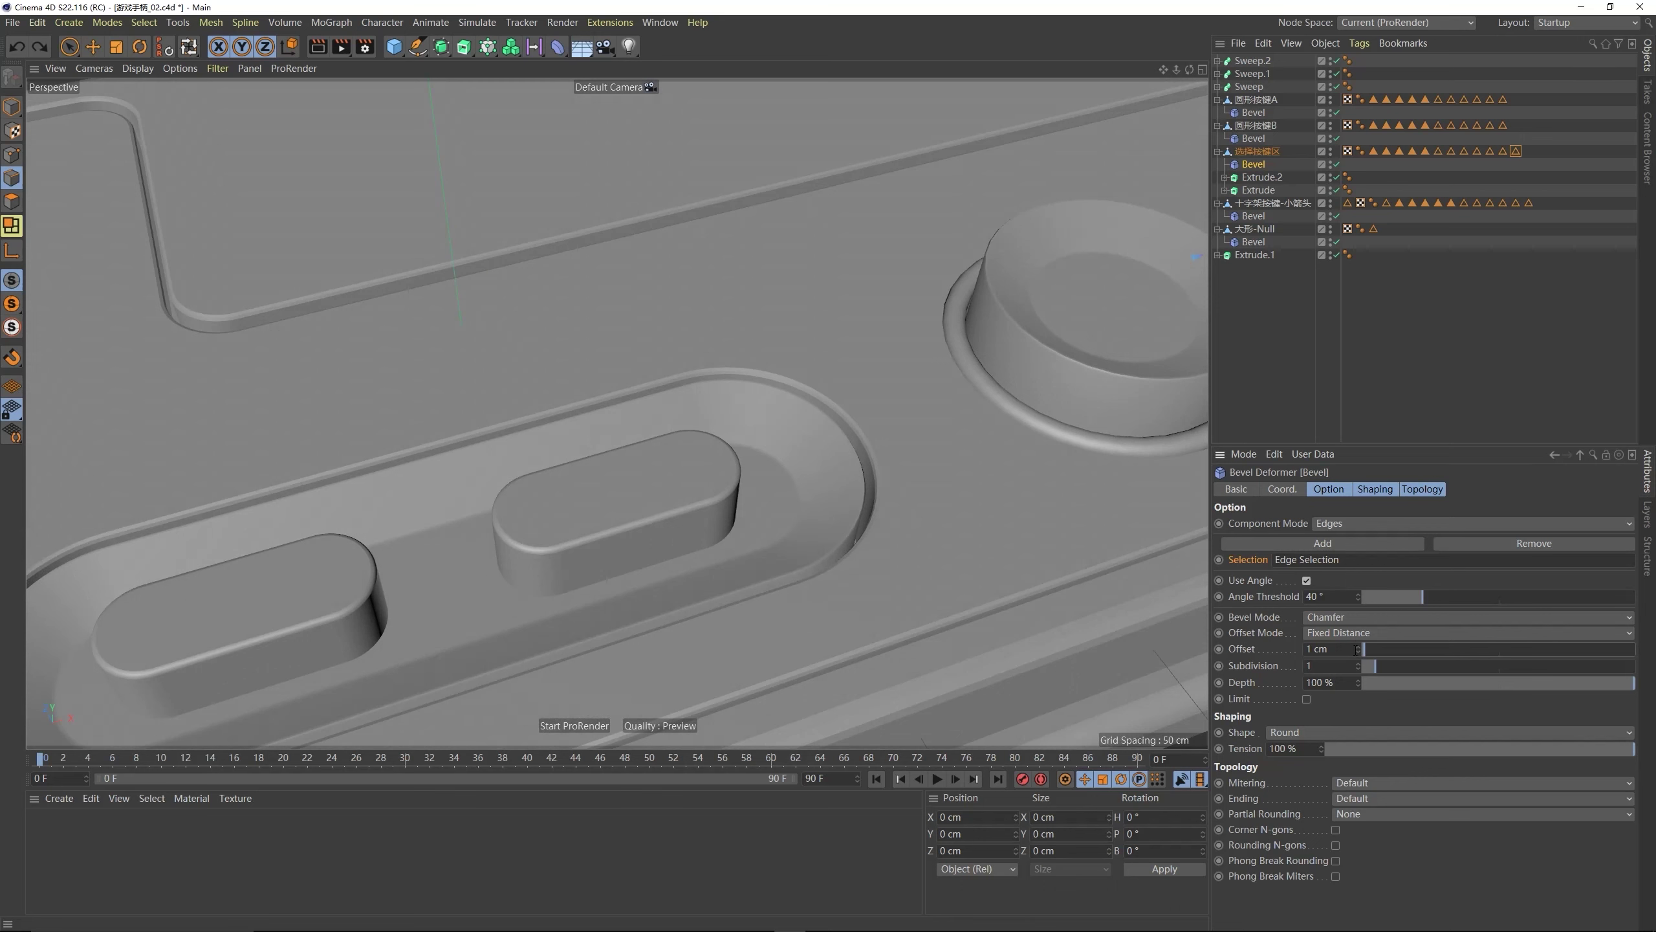
pyautogui.press('Return')
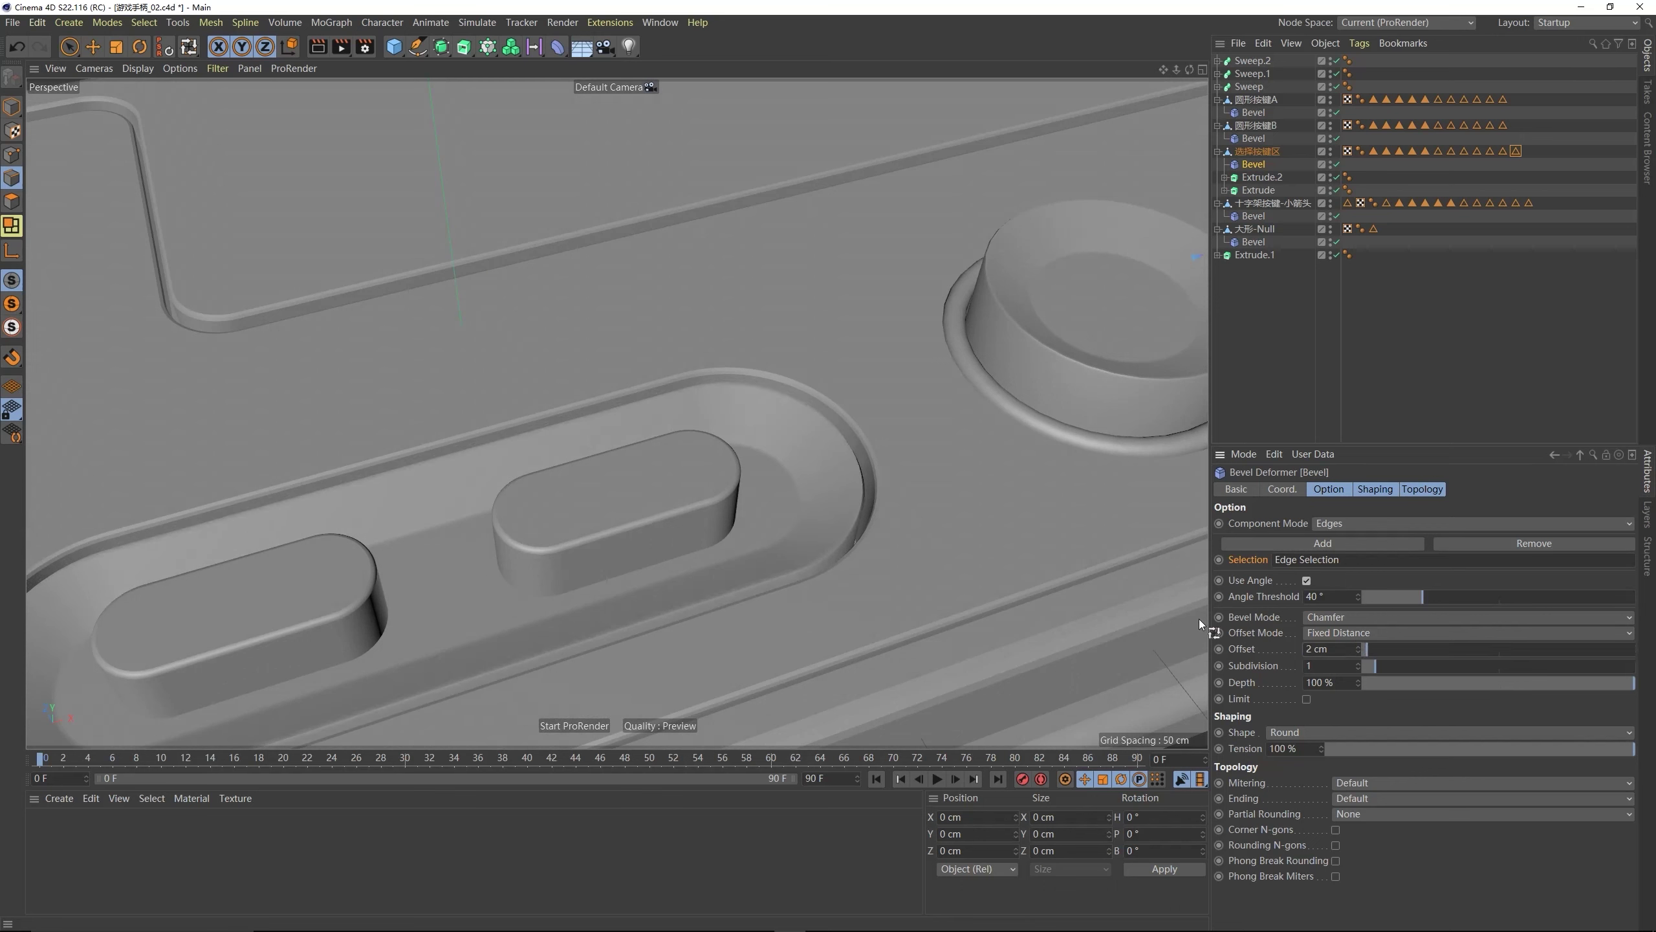
pyautogui.scroll(-3, 725, 443)
pyautogui.keyDown('alt'); pyautogui.moveTo(735, 440); pyautogui.dragTo(574, 404); pyautogui.keyUp('alt')
pyautogui.scroll(-3, 594, 572)
# - Check the red controller reference photo, then select the controller's base plate
pyautogui.hotkey('alt', 'Tab')
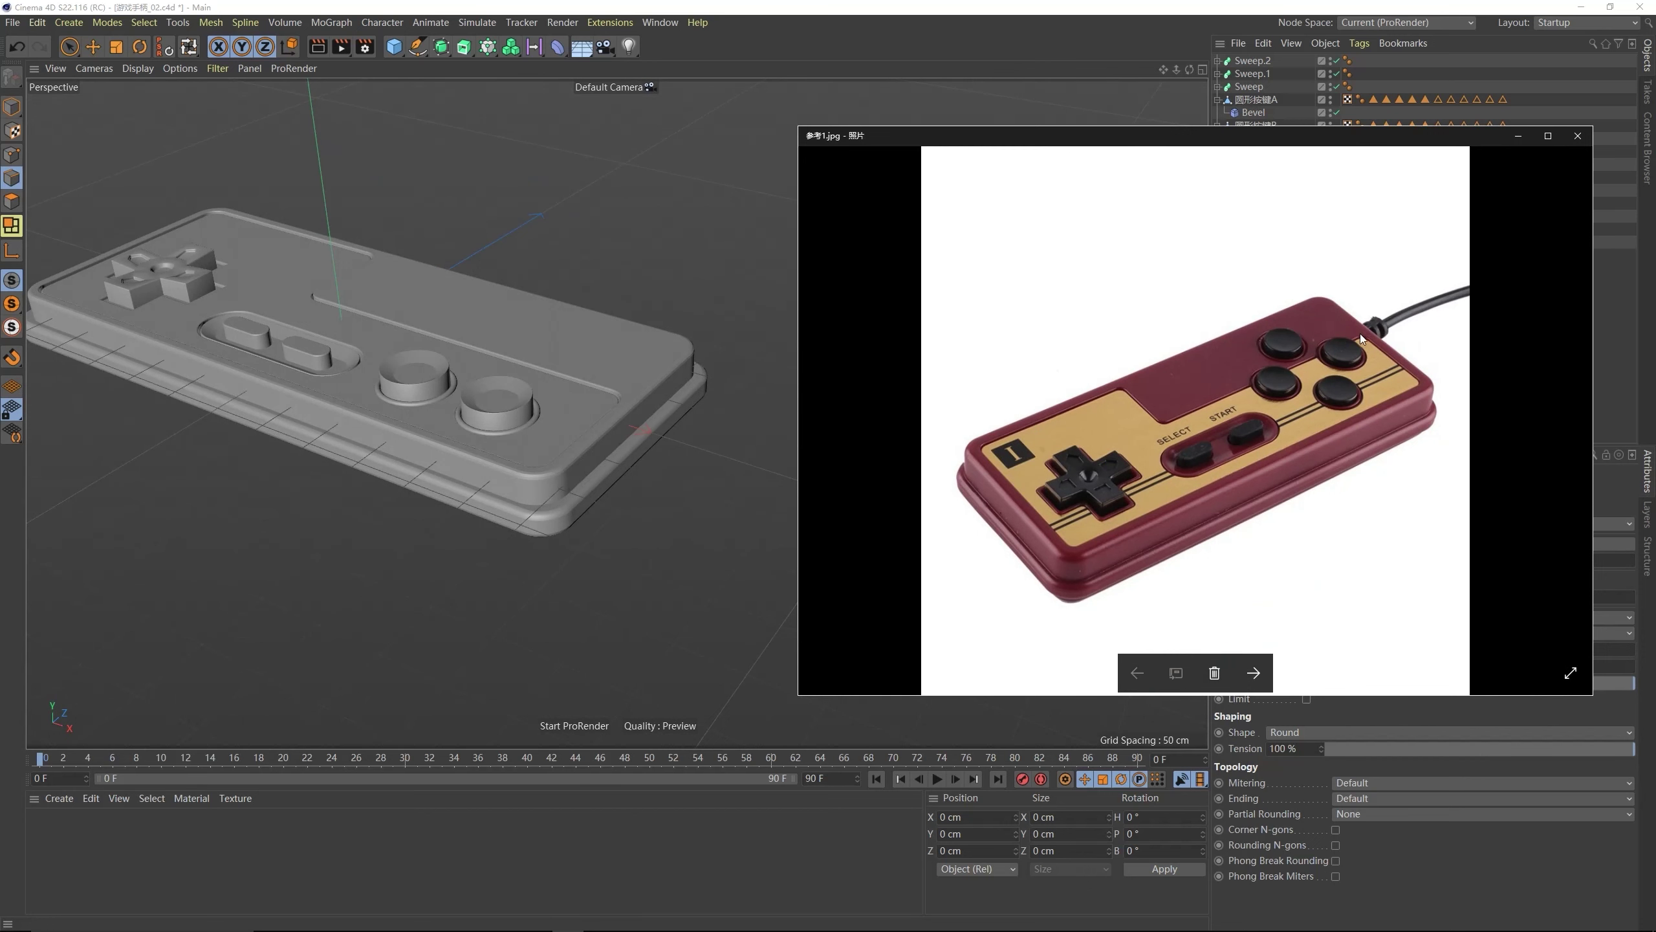
pyautogui.click(978, 5)
pyautogui.keyDown('alt'); pyautogui.moveTo(539, 374); pyautogui.dragTo(701, 505); pyautogui.keyUp('alt')
pyautogui.click(12, 106)
pyautogui.press('e')
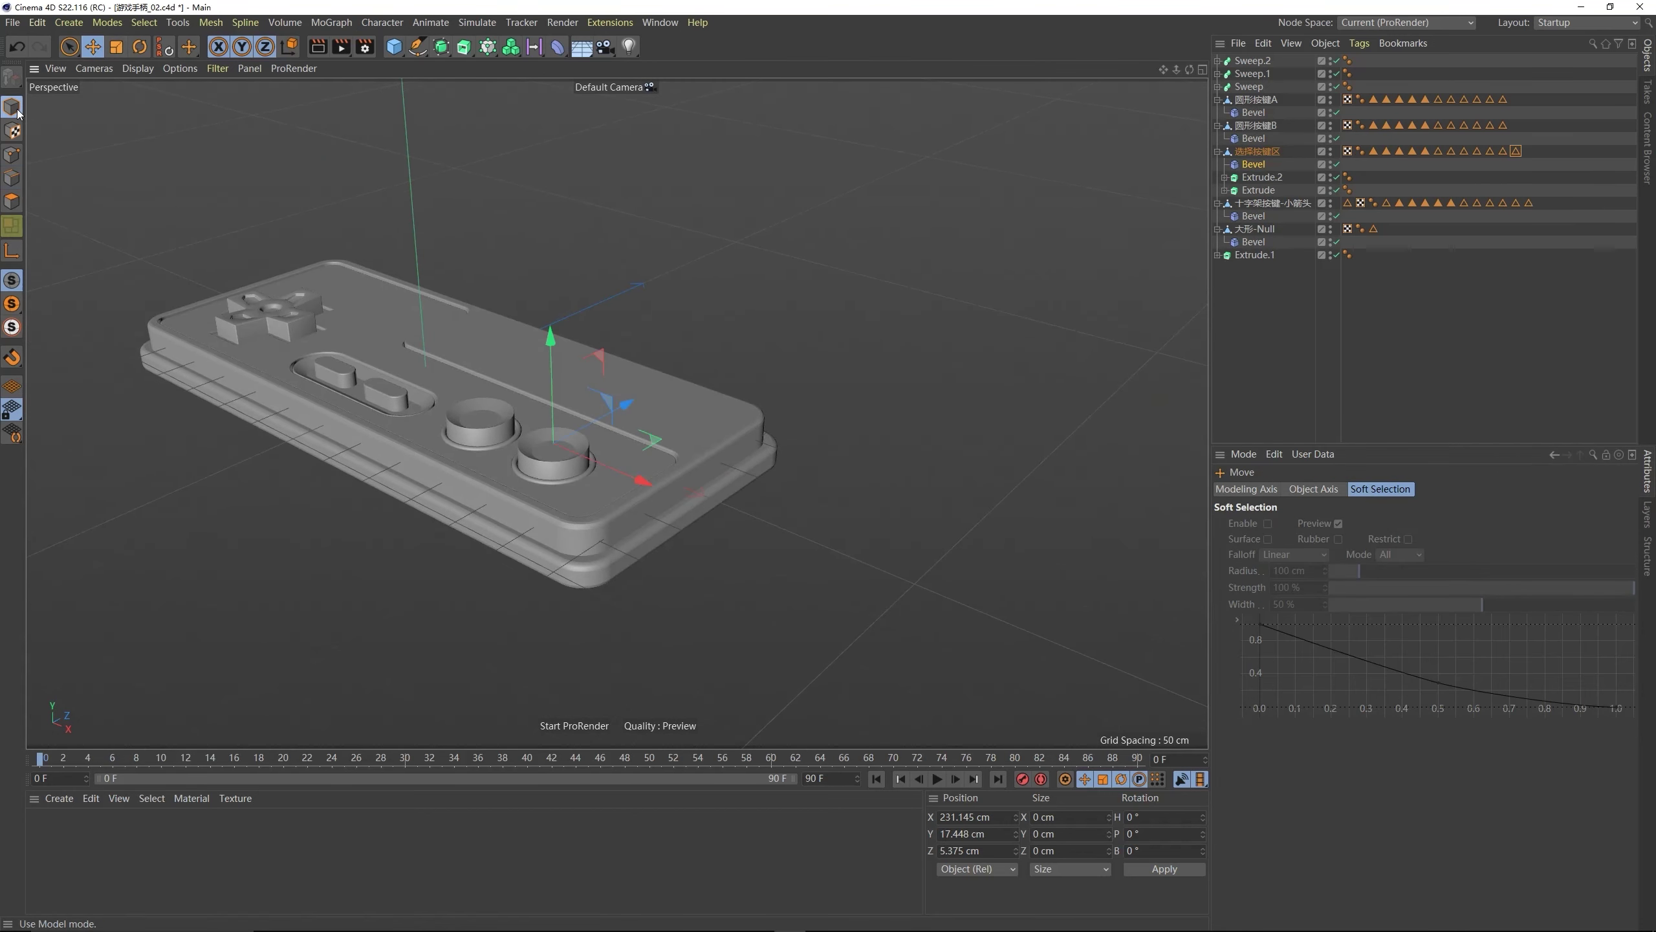
pyautogui.click(748, 469)
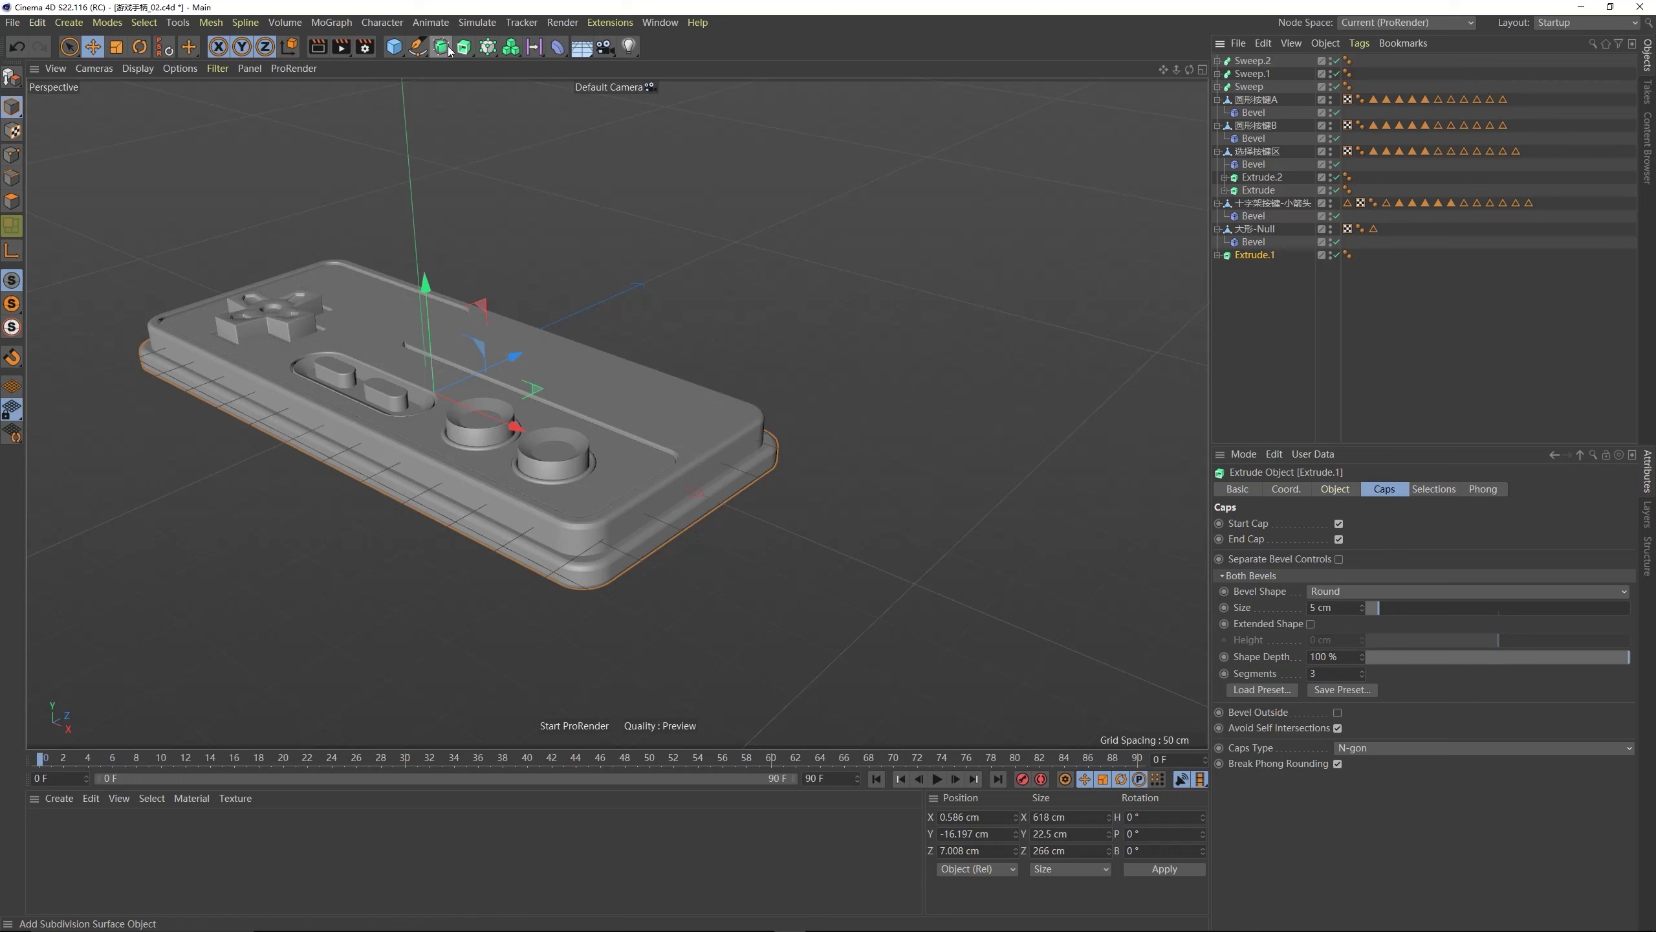
# - Add a Cube and a Boole generator to the scene
pyautogui.click(394, 47)
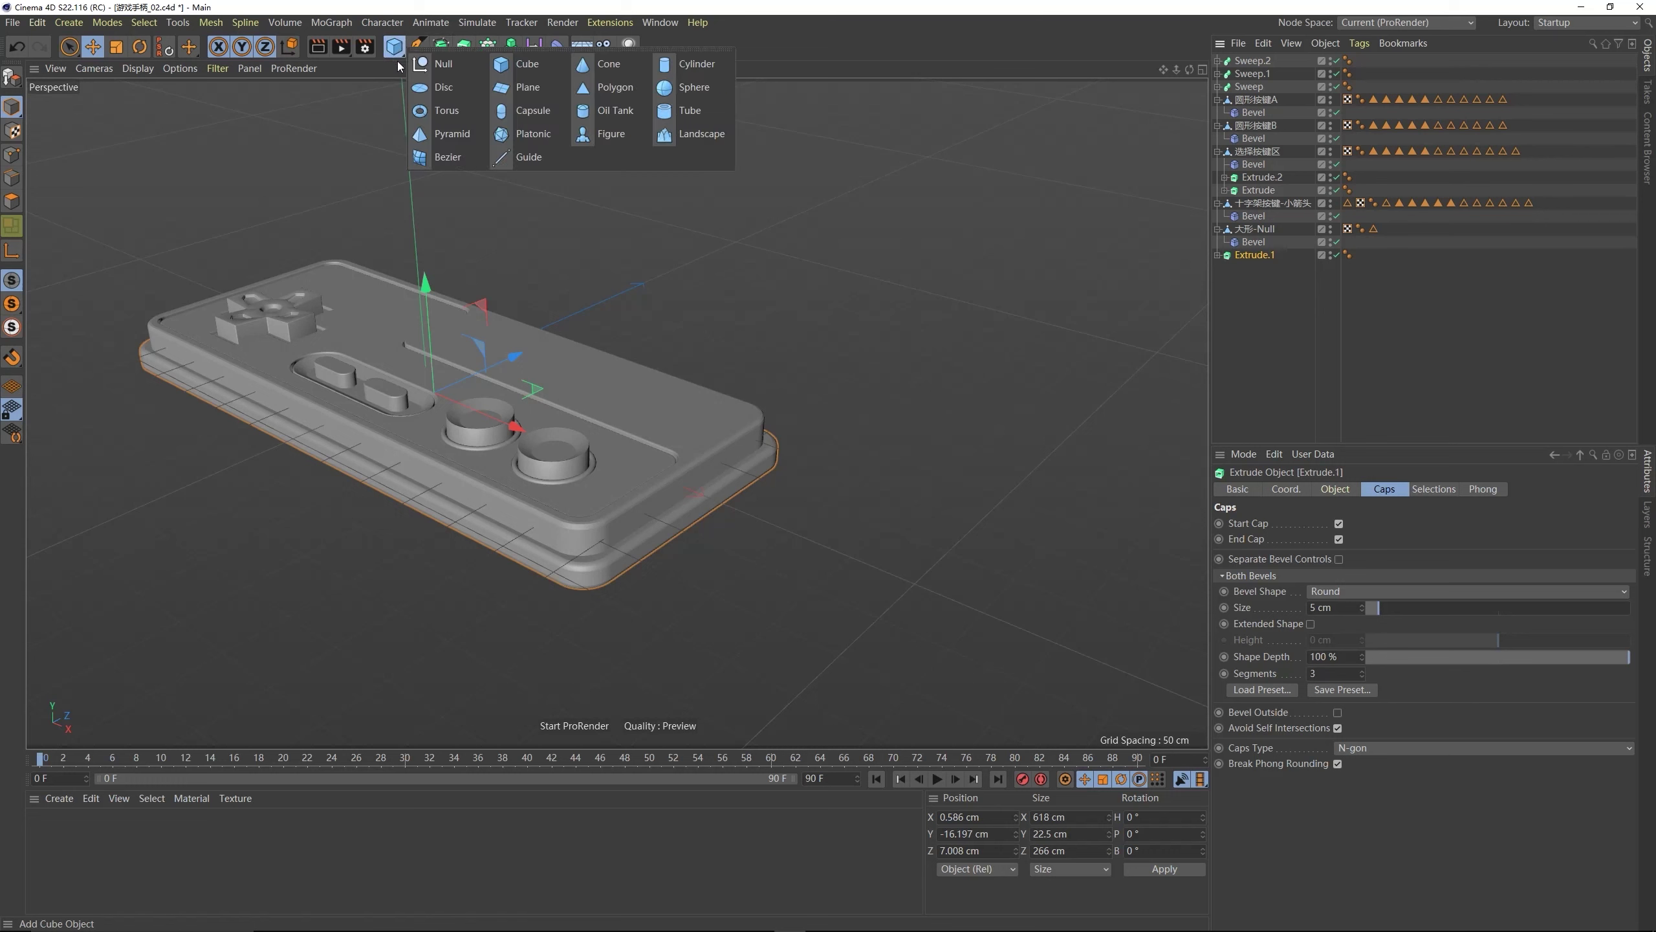
pyautogui.click(526, 63)
pyautogui.keyDown('alt'); pyautogui.moveTo(668, 326); pyautogui.dragTo(746, 485); pyautogui.keyUp('alt')
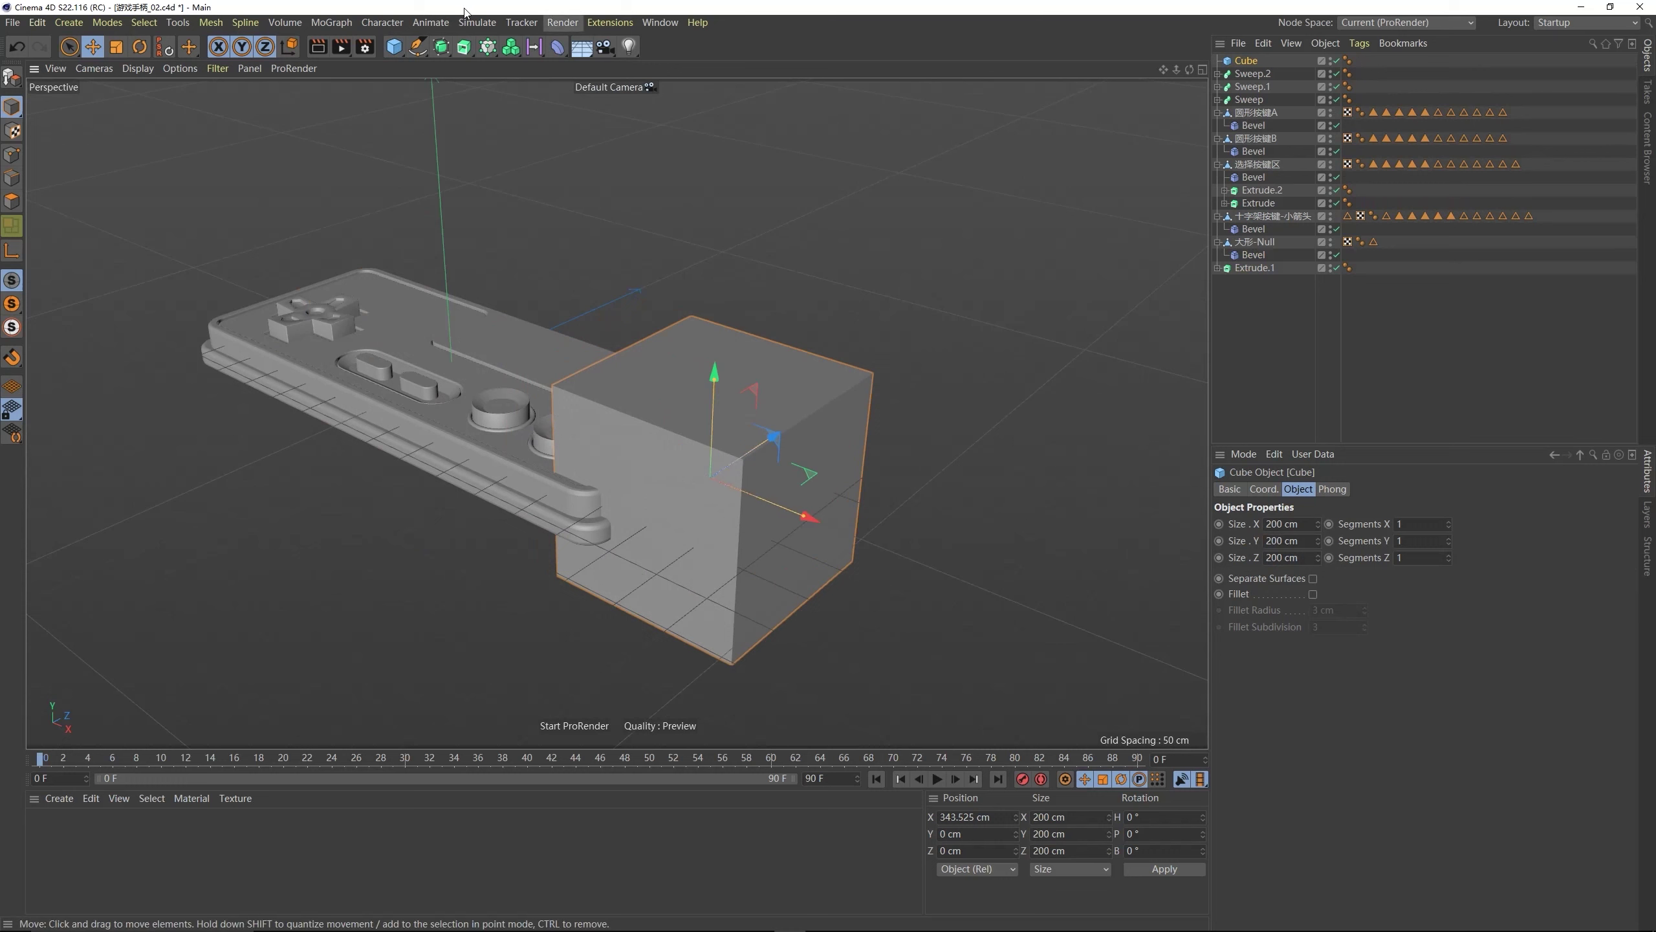
pyautogui.click(441, 47)
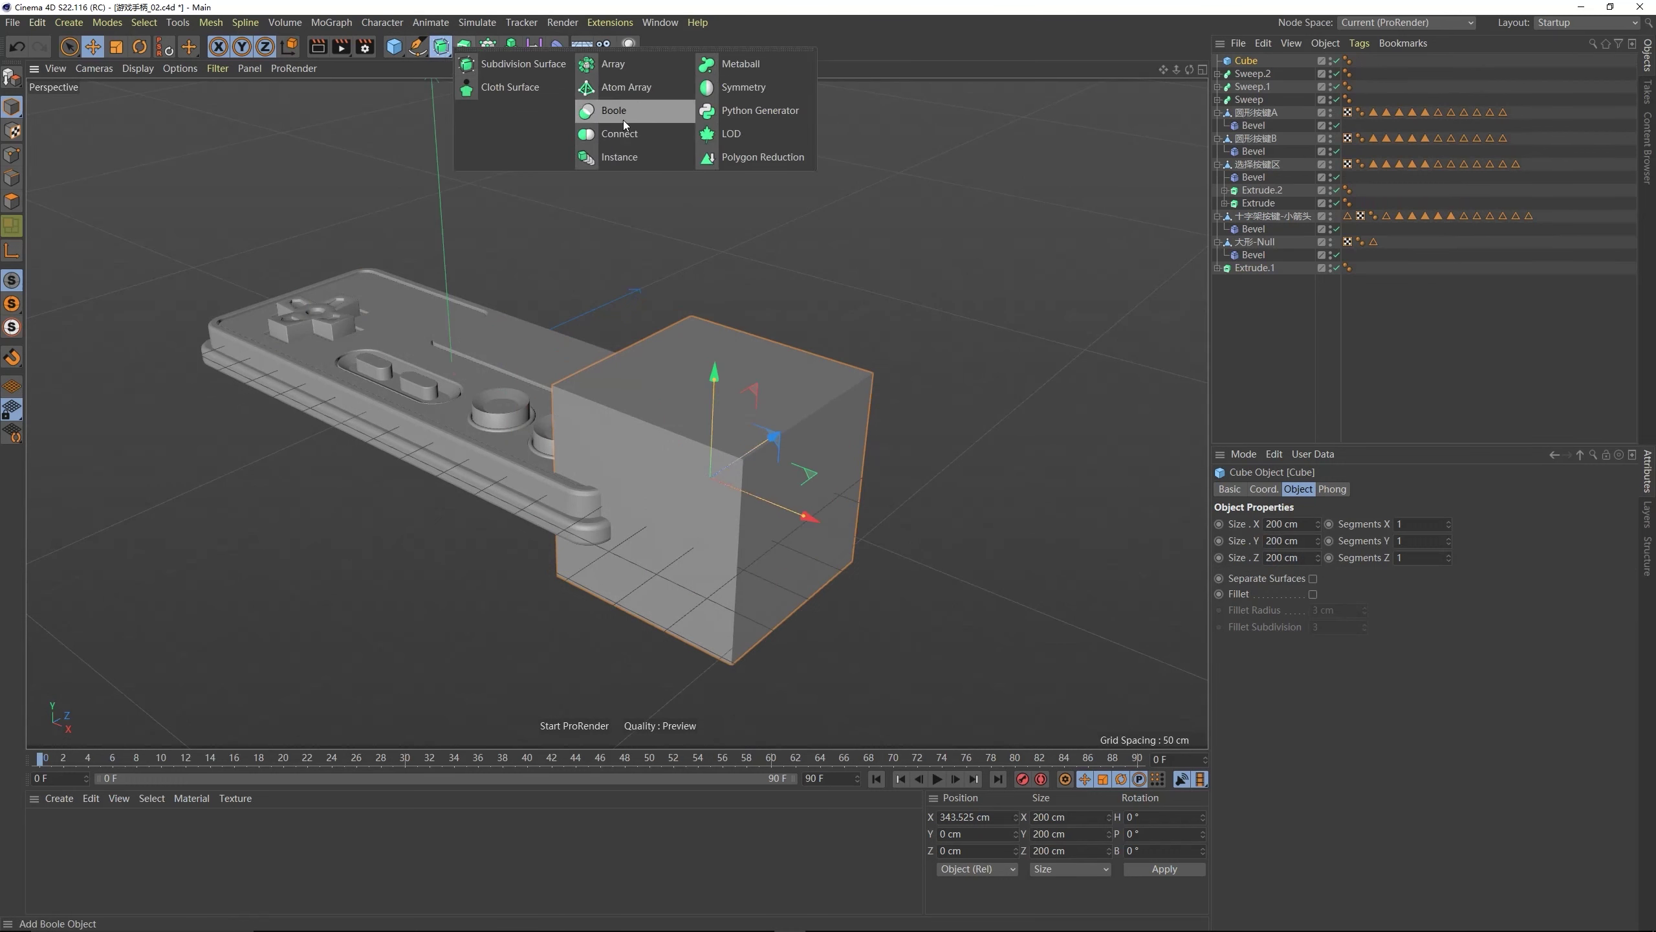
pyautogui.click(660, 112)
# - Nest Extrude.1 above the Cube inside the Boole so the cube cuts the base plate
pyautogui.moveTo(1250, 73); pyautogui.dragTo(1253, 63)
pyautogui.click(575, 451)
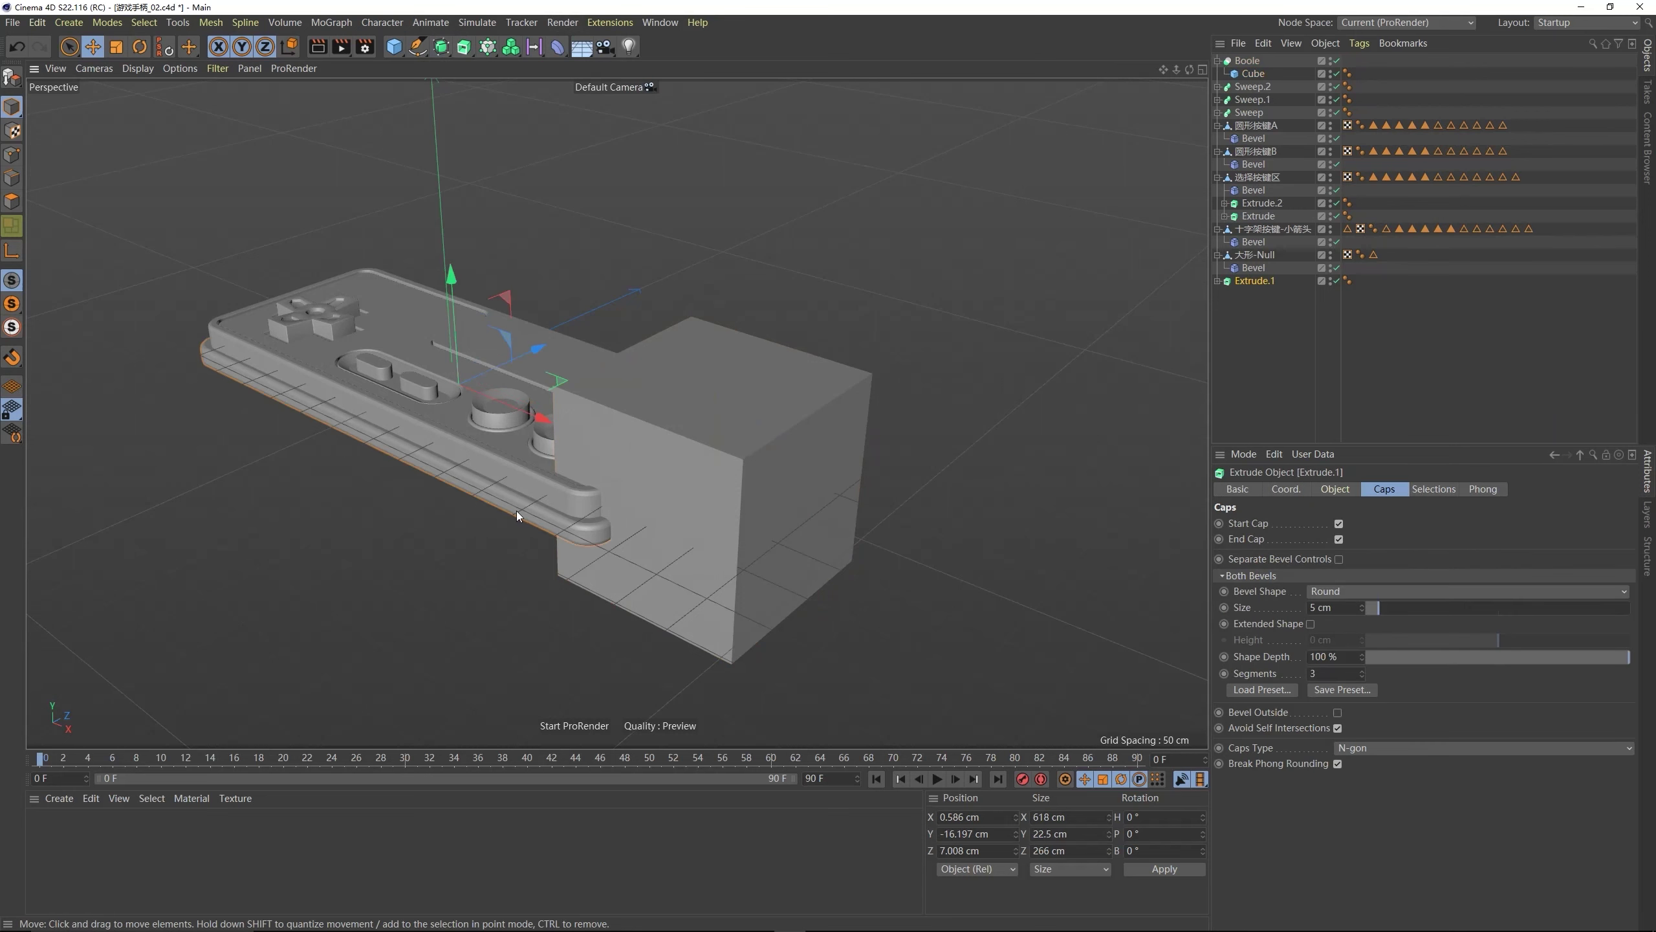
pyautogui.moveTo(1255, 282); pyautogui.dragTo(1250, 66)
pyautogui.click(1247, 61)
pyautogui.keyDown('alt'); pyautogui.moveTo(623, 468); pyautogui.dragTo(647, 492); pyautogui.keyUp('alt')
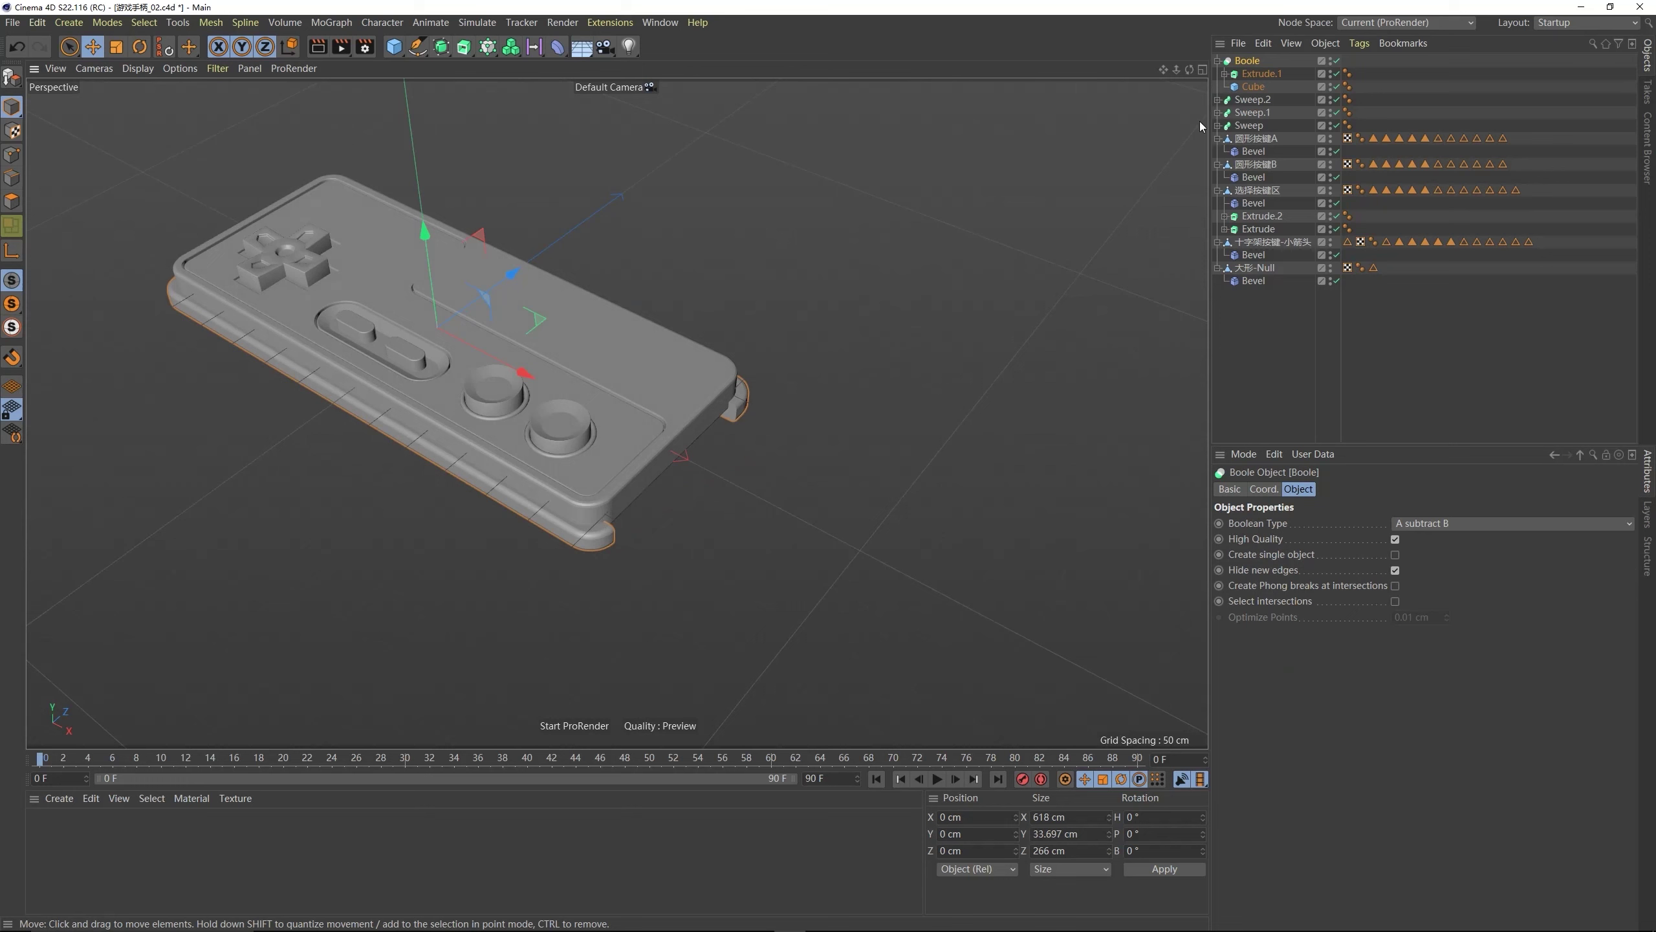
pyautogui.click(1253, 86)
pyautogui.keyDown('alt'); pyautogui.moveTo(717, 415); pyautogui.dragTo(667, 430); pyautogui.keyUp('alt')
# - Add a Cylinder at the controller's right end and rotate it 90° to lie horizontal
pyautogui.click(1037, 291)
pyautogui.click(676, 414)
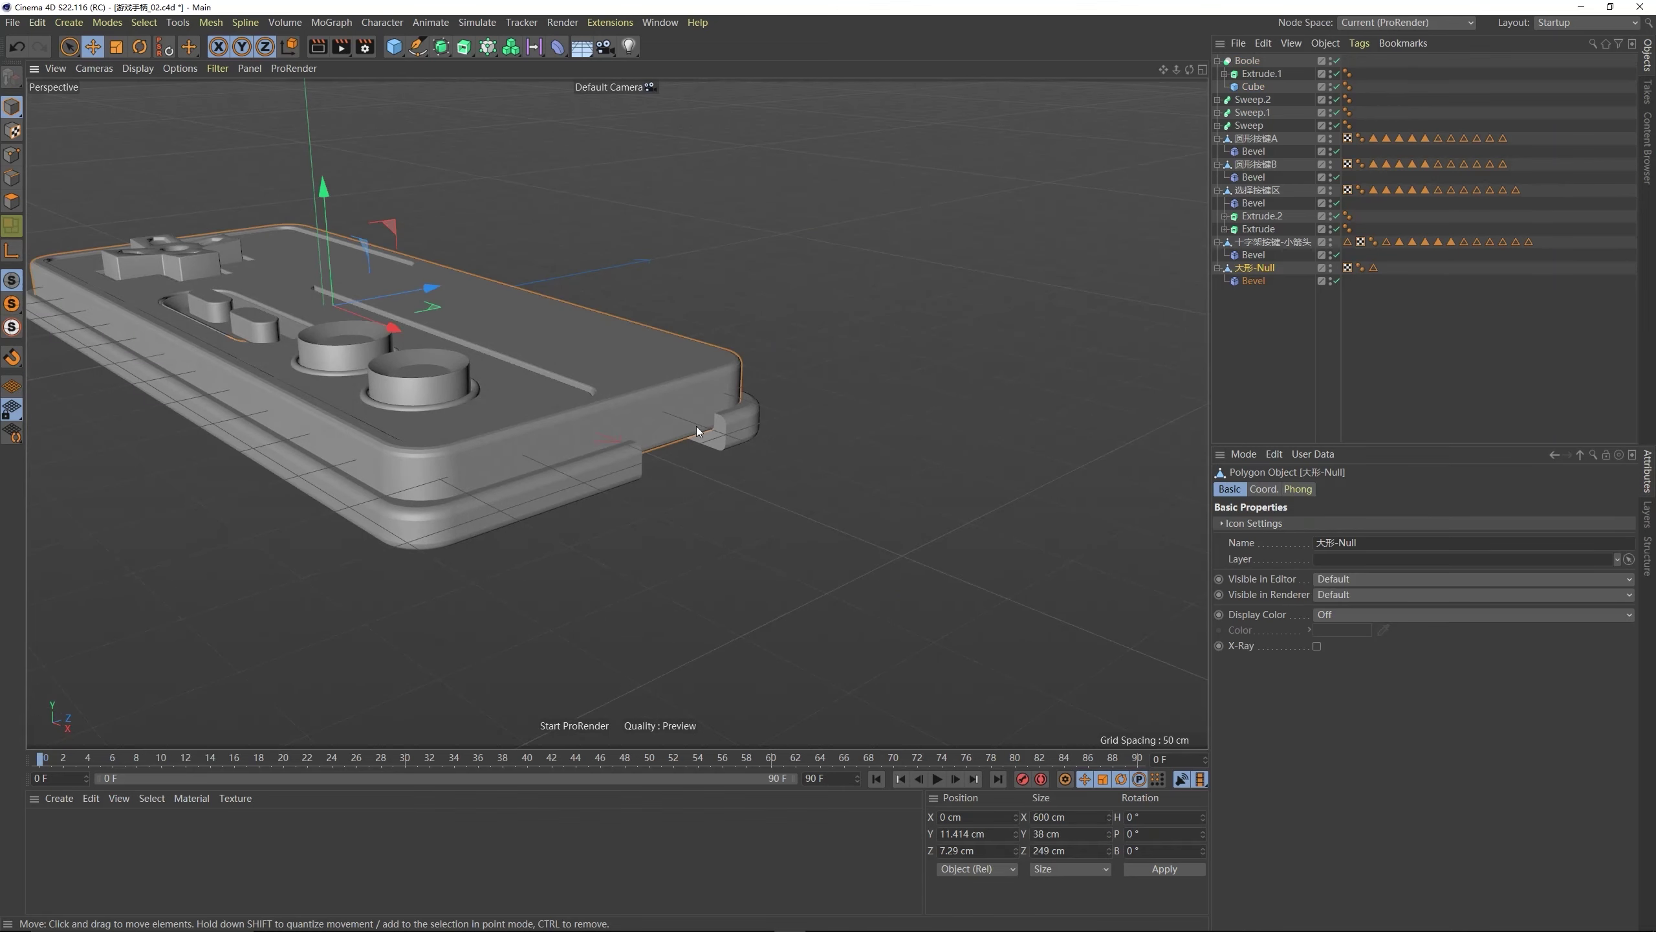
pyautogui.scroll(2, 685, 413)
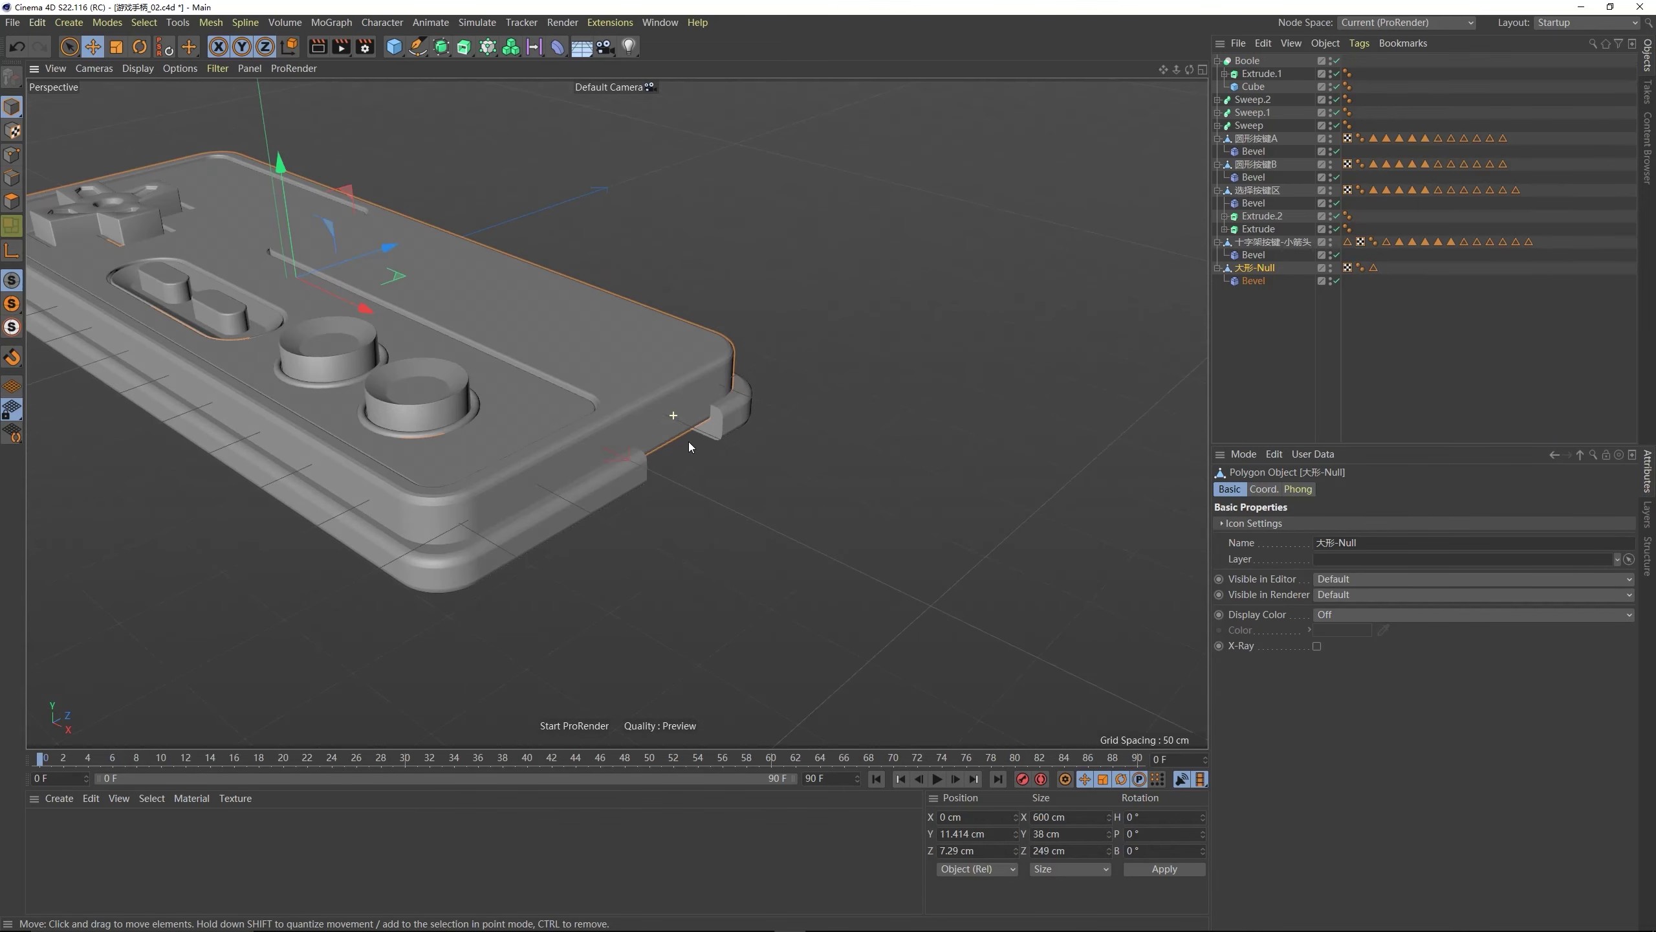
pyautogui.moveTo(395, 46); pyautogui.dragTo(676, 74)
pyautogui.moveTo(356, 326); pyautogui.dragTo(708, 486)
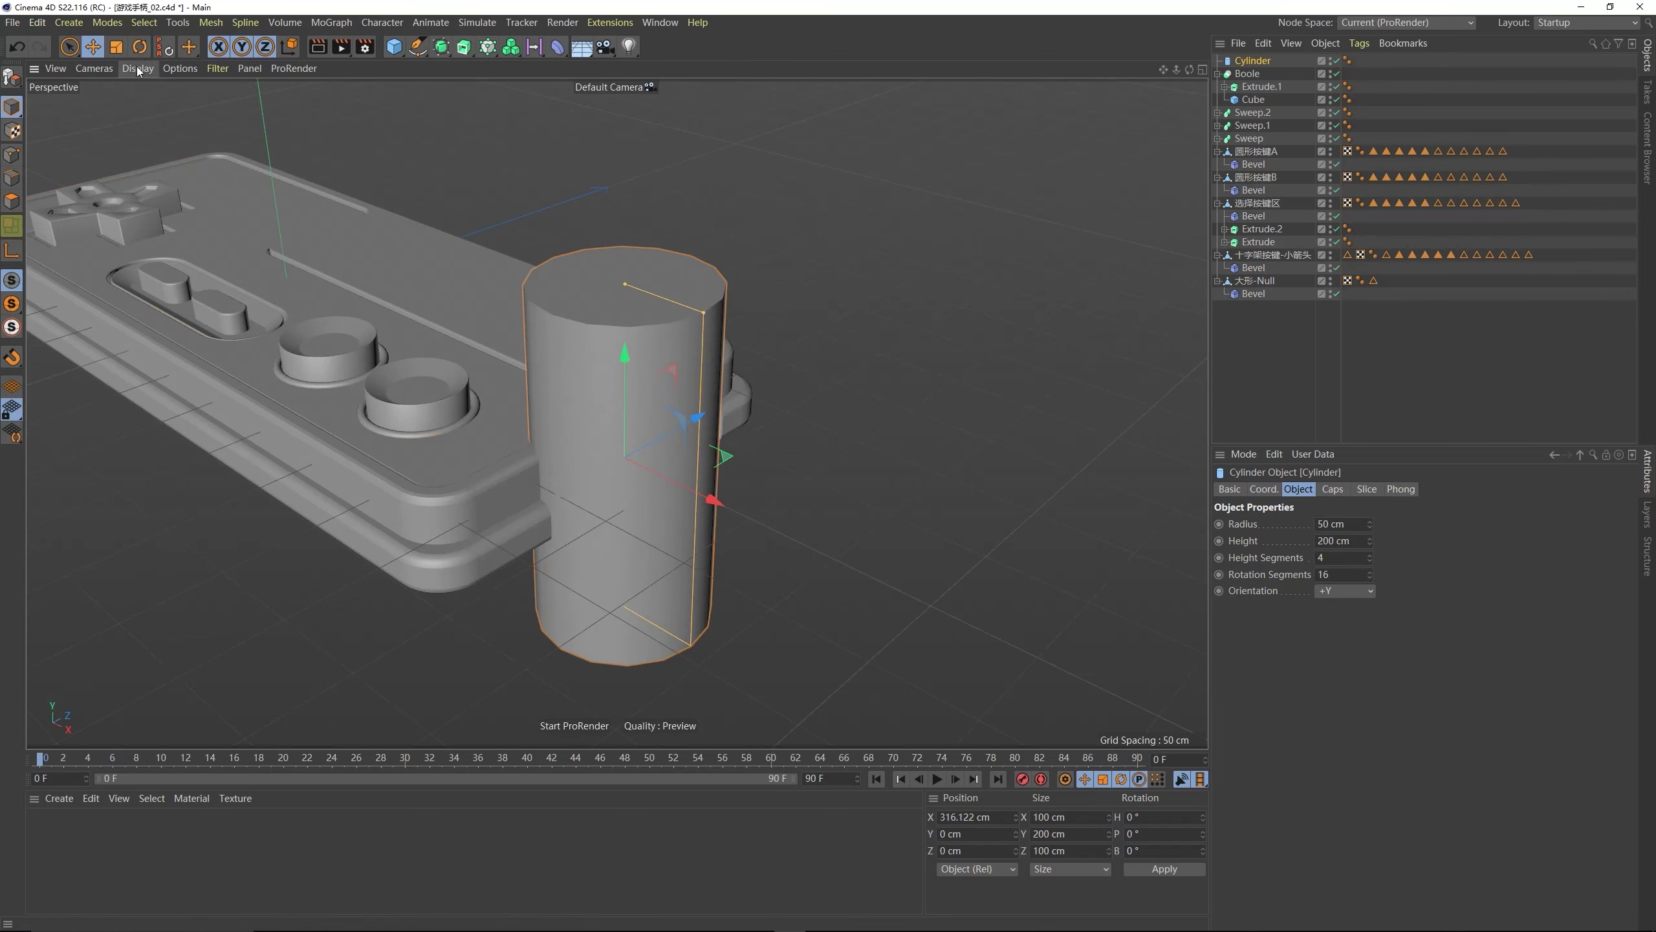
pyautogui.press('r')
pyautogui.keyDown('shift'); pyautogui.moveTo(644, 423); pyautogui.dragTo(658, 476); pyautogui.keyUp('shift')
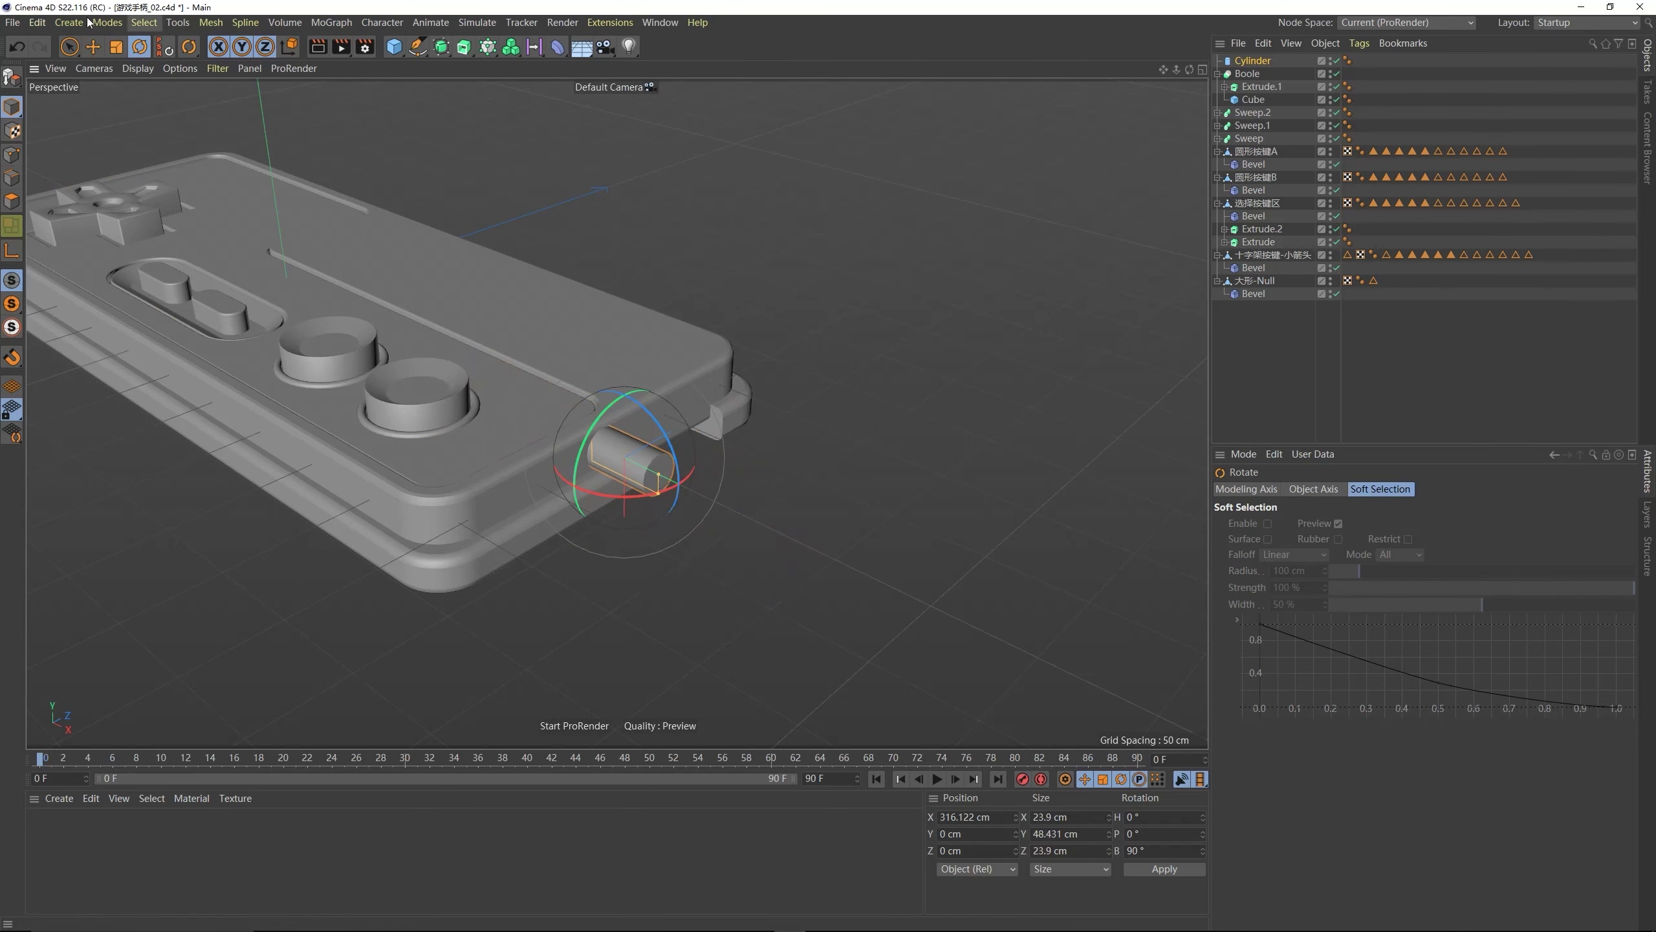
# - Shrink the cylinder and set it on the body's edge at mid-height
pyautogui.press('e')
pyautogui.keyDown('alt'); pyautogui.moveTo(587, 365); pyautogui.dragTo(512, 303); pyautogui.keyUp('alt')
pyautogui.moveTo(640, 396); pyautogui.dragTo(705, 383)
pyautogui.moveTo(615, 438); pyautogui.dragTo(600, 424)
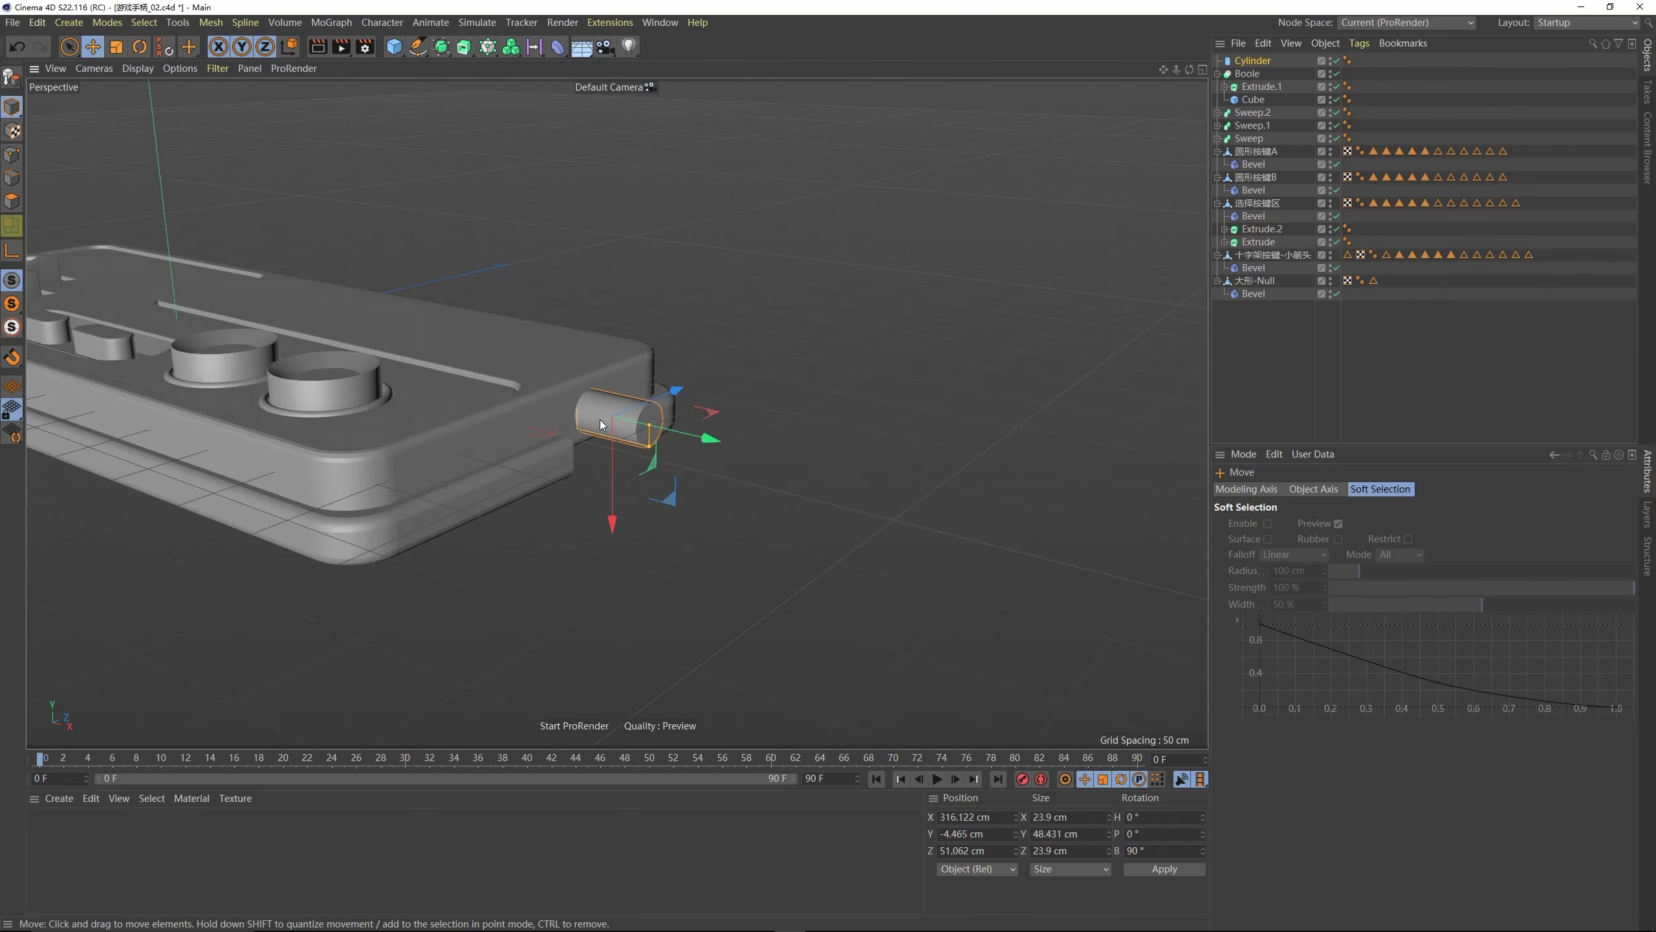
pyautogui.click(530, 401)
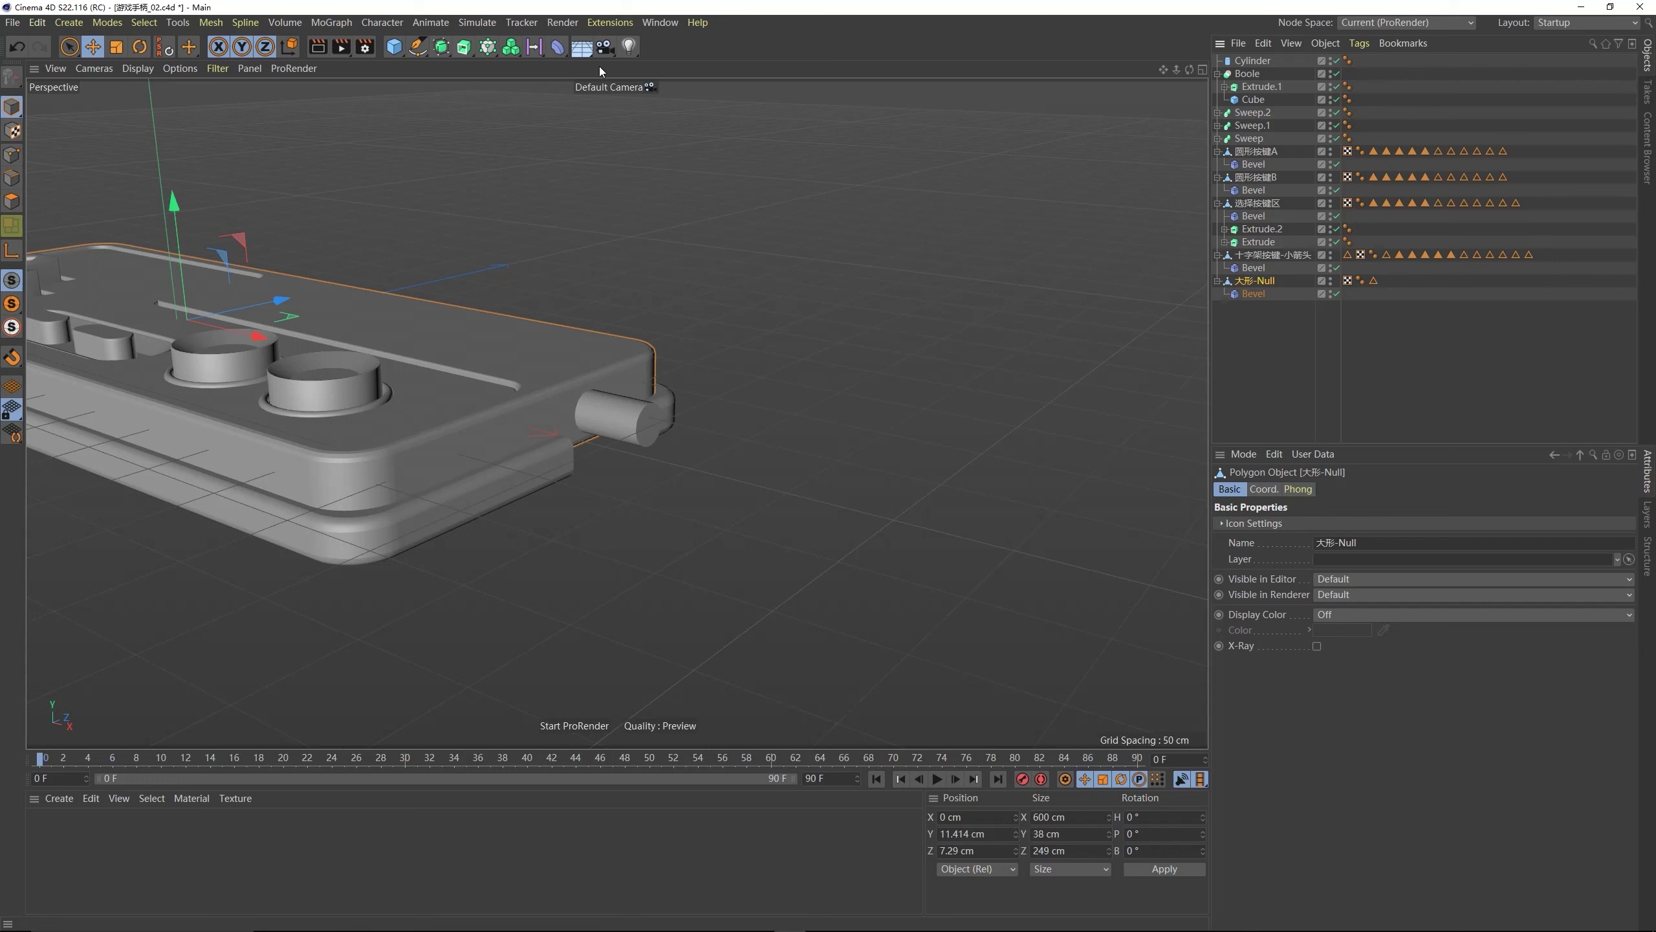
# - Create Boole.1 with 大形-Null above the Cylinder so the cylinder cuts the body
pyautogui.click(446, 51)
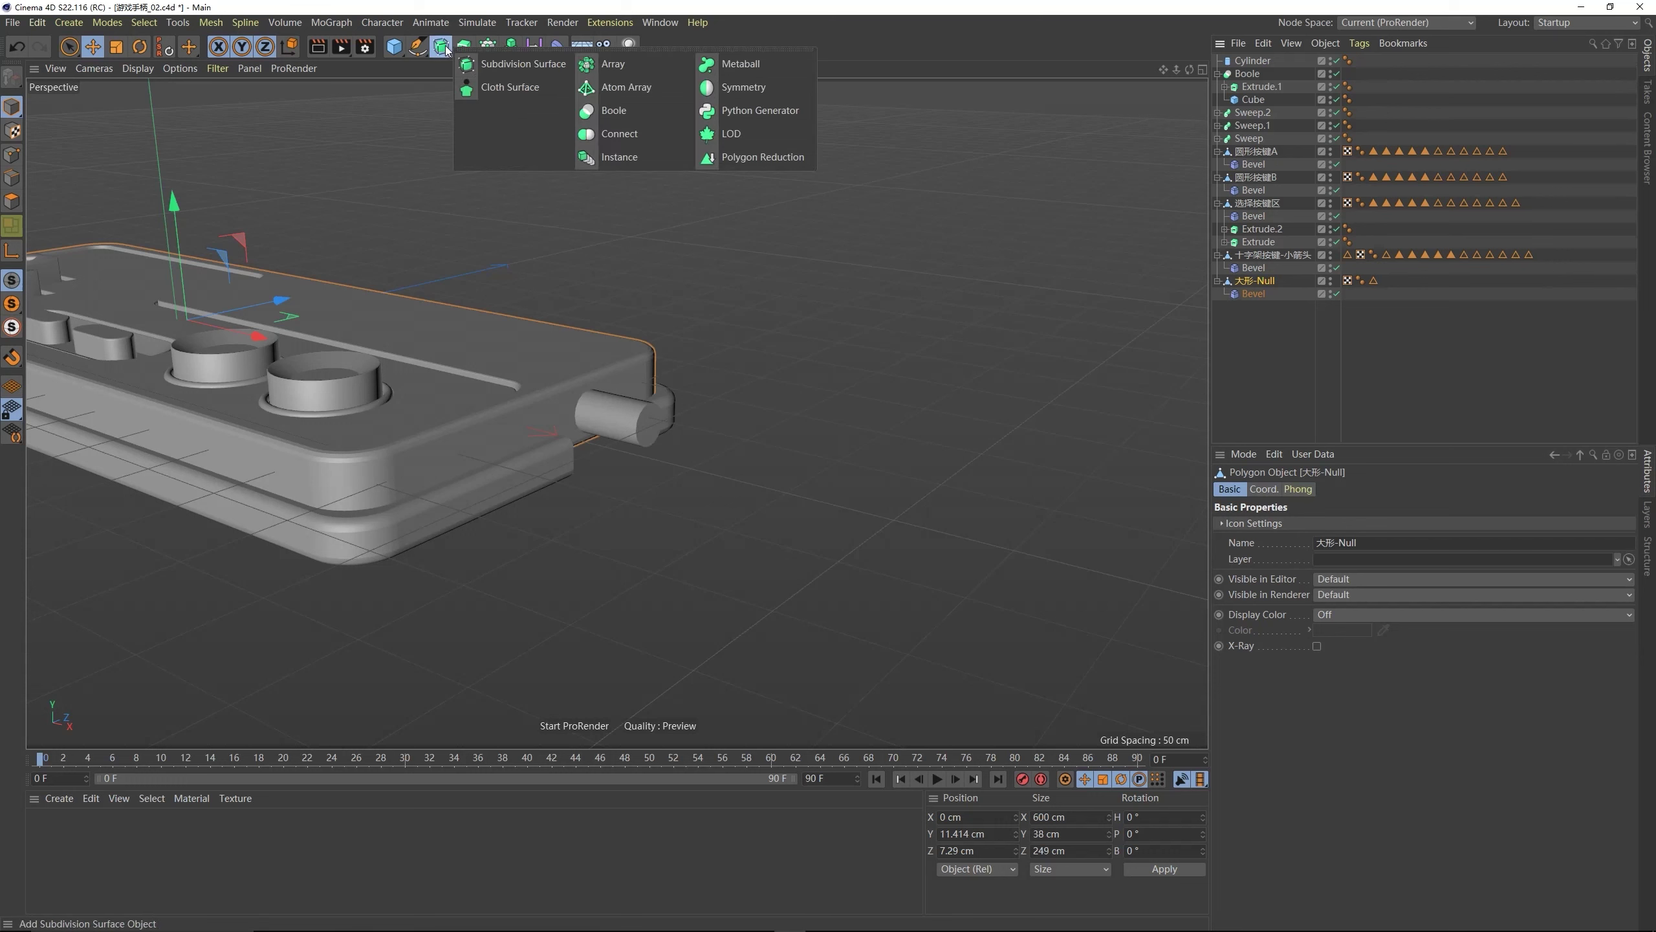
pyautogui.keyDown('alt'); pyautogui.click(629, 117); pyautogui.keyUp('alt')
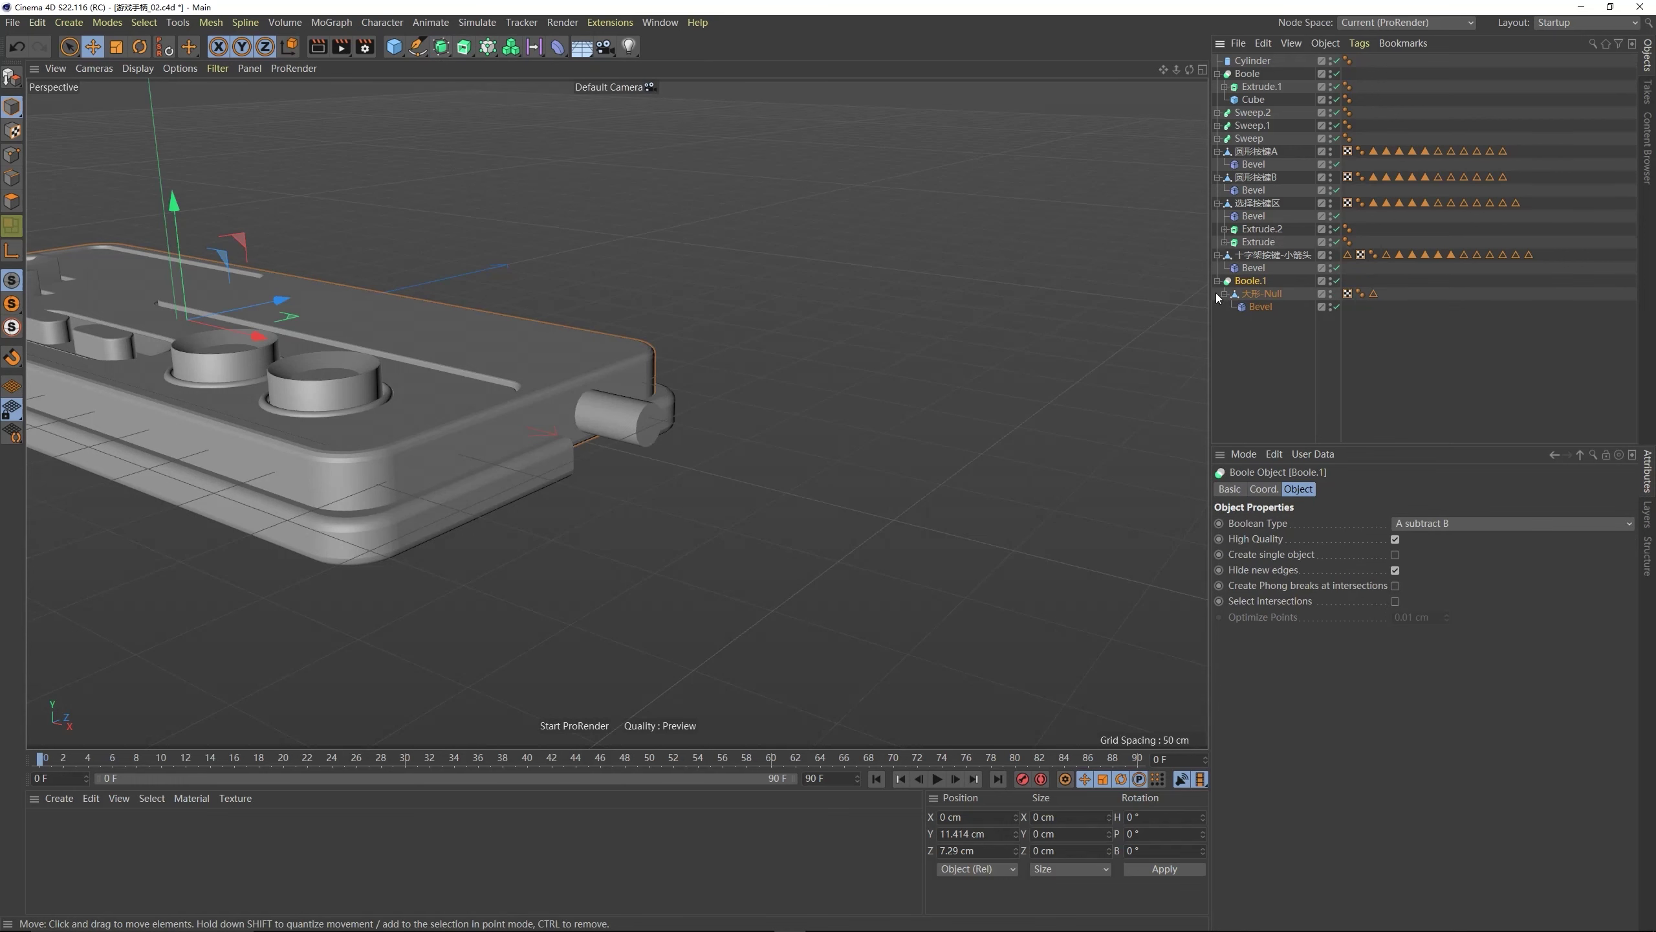
pyautogui.click(613, 414)
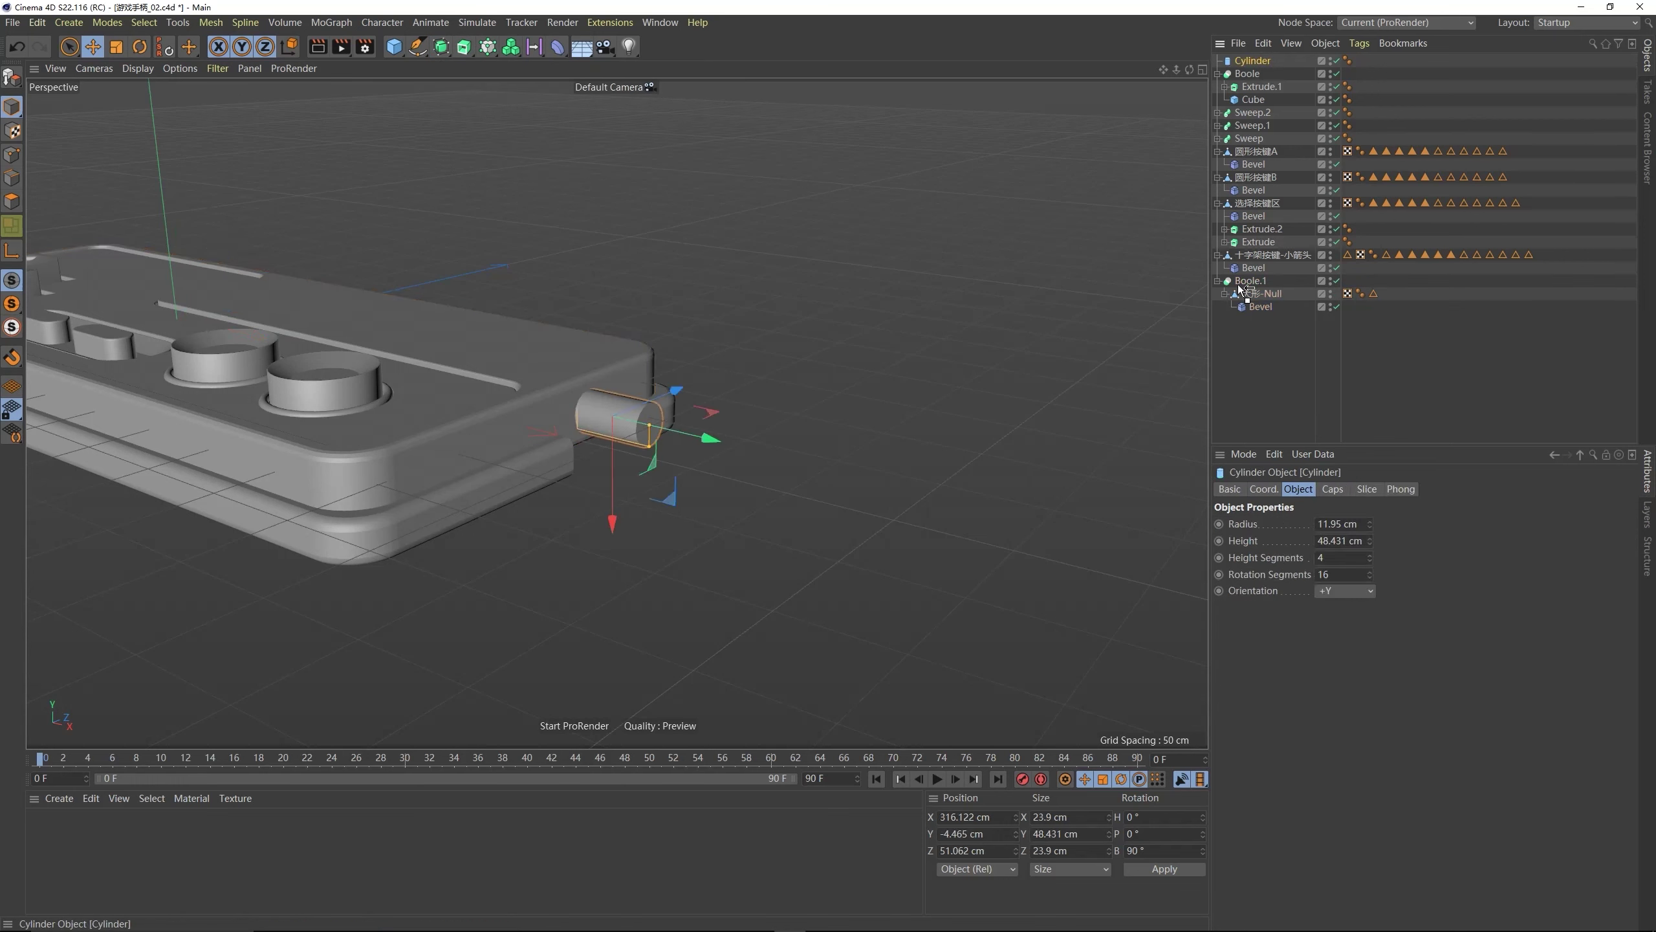
pyautogui.moveTo(1239, 288); pyautogui.dragTo(1255, 275)
pyautogui.click(1261, 295)
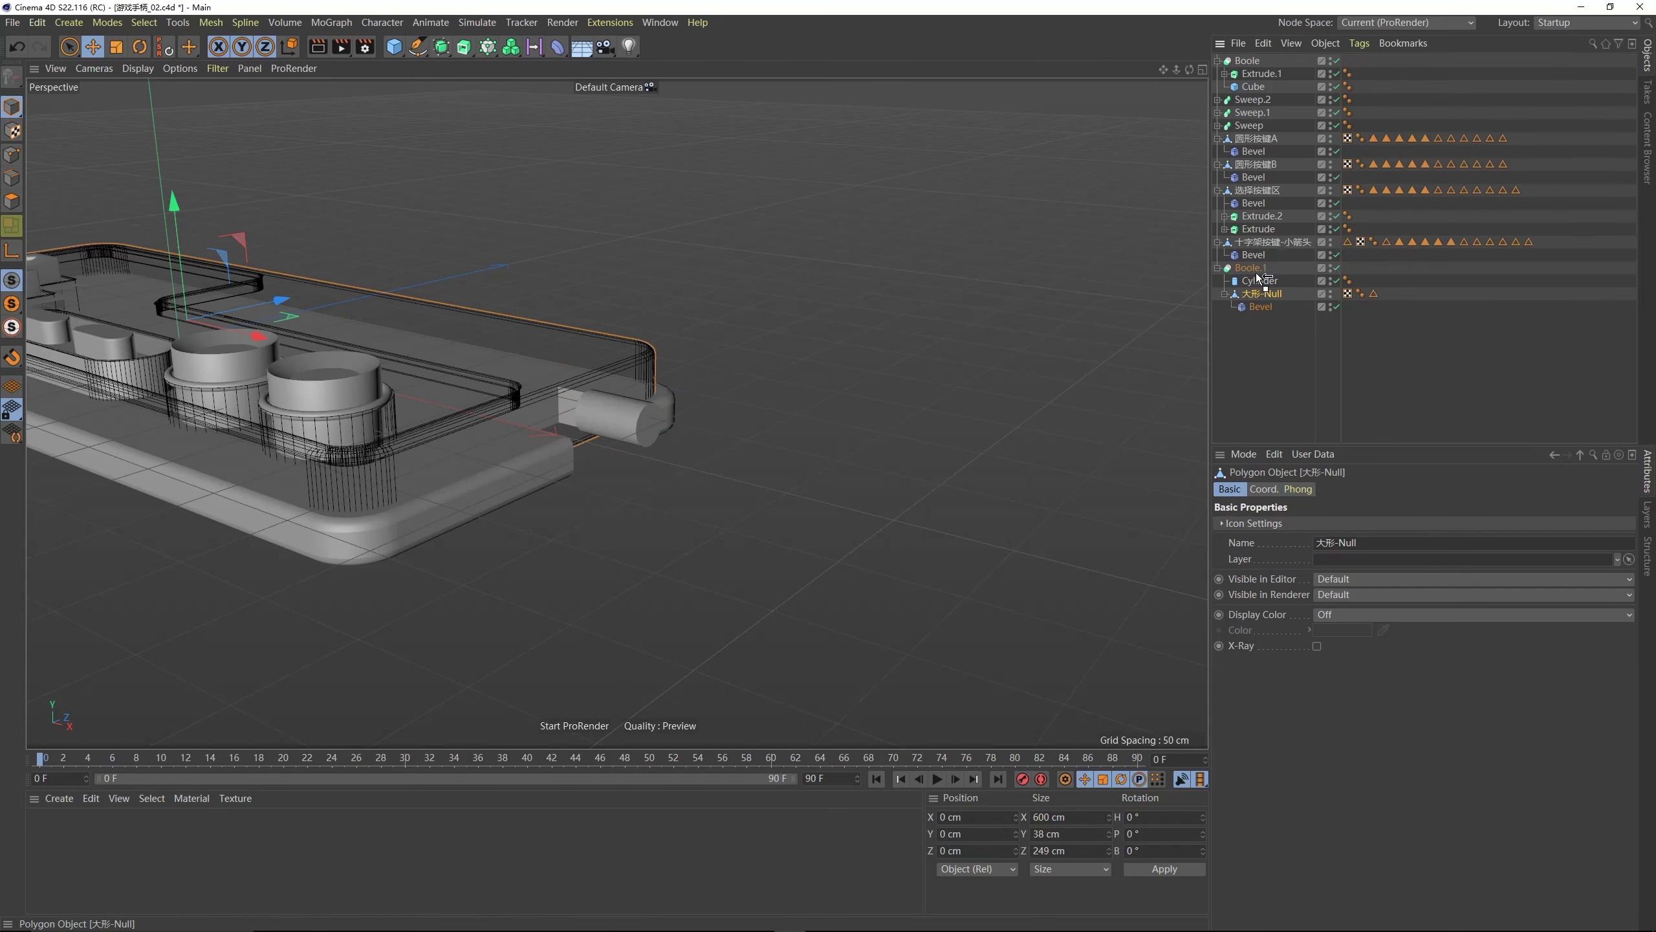
pyautogui.moveTo(608, 376)
pyautogui.keyDown('alt'); pyautogui.mouseDown()
pyautogui.moveTo(526, 346)
pyautogui.moveTo(599, 396)
pyautogui.mouseUp(); pyautogui.keyUp('alt')
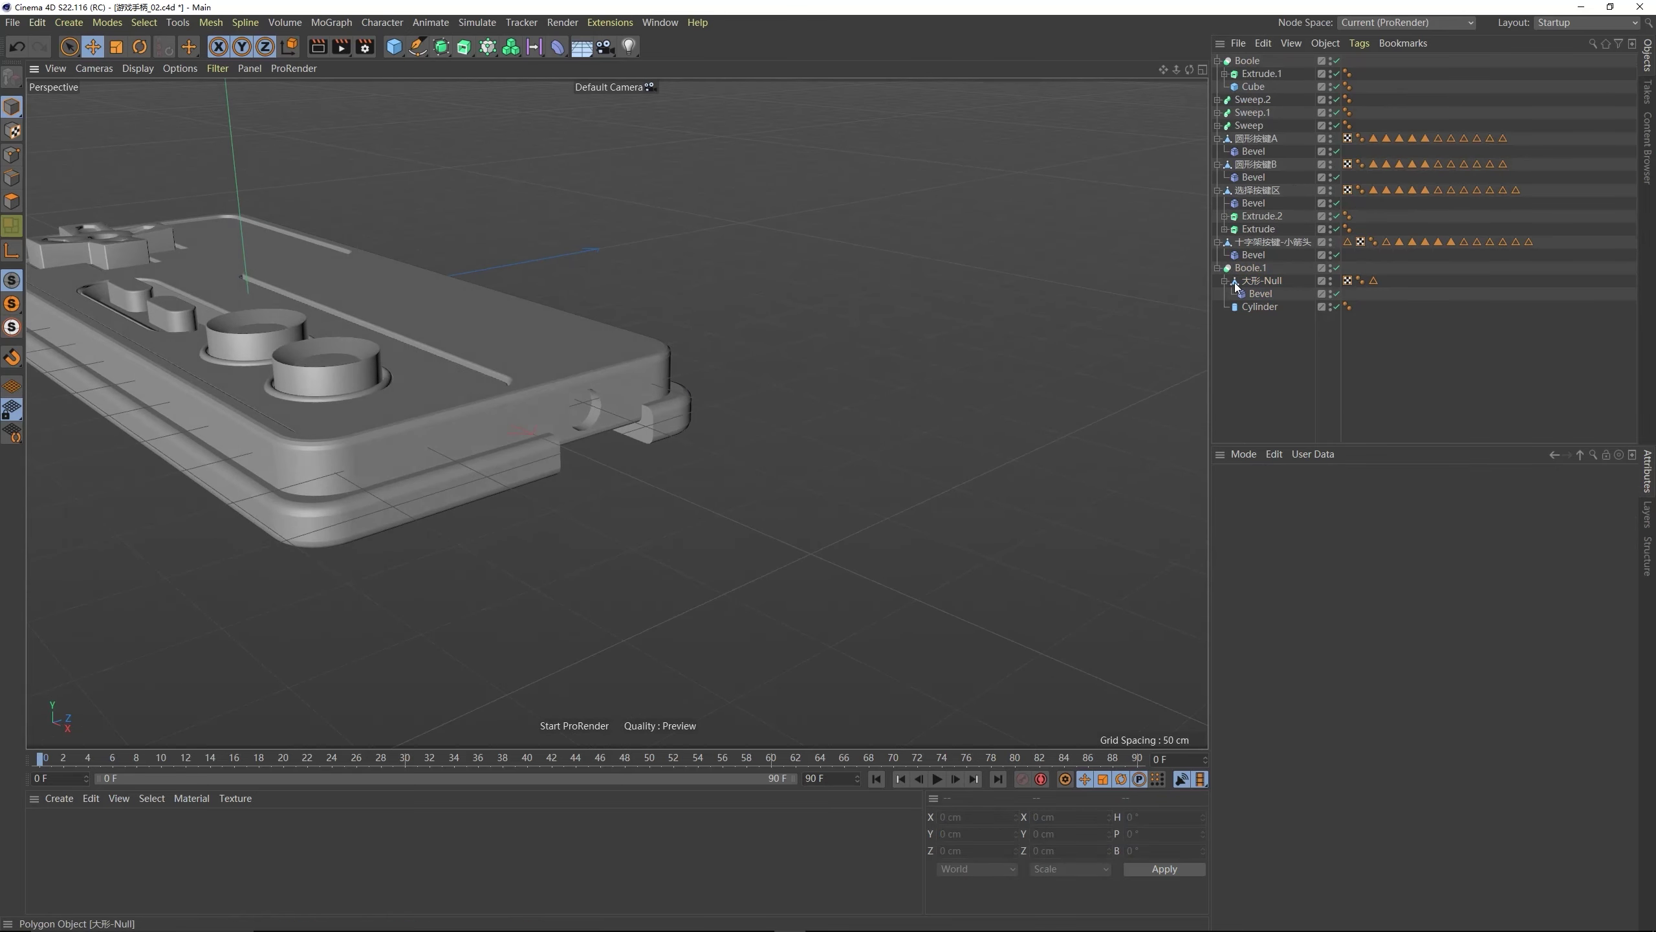
# - Position the cylinder cutter to drill the round hole, then make a separate copy of it
pyautogui.click(1251, 306)
pyautogui.moveTo(684, 448); pyautogui.dragTo(567, 437)
pyautogui.scroll(2, 567, 437)
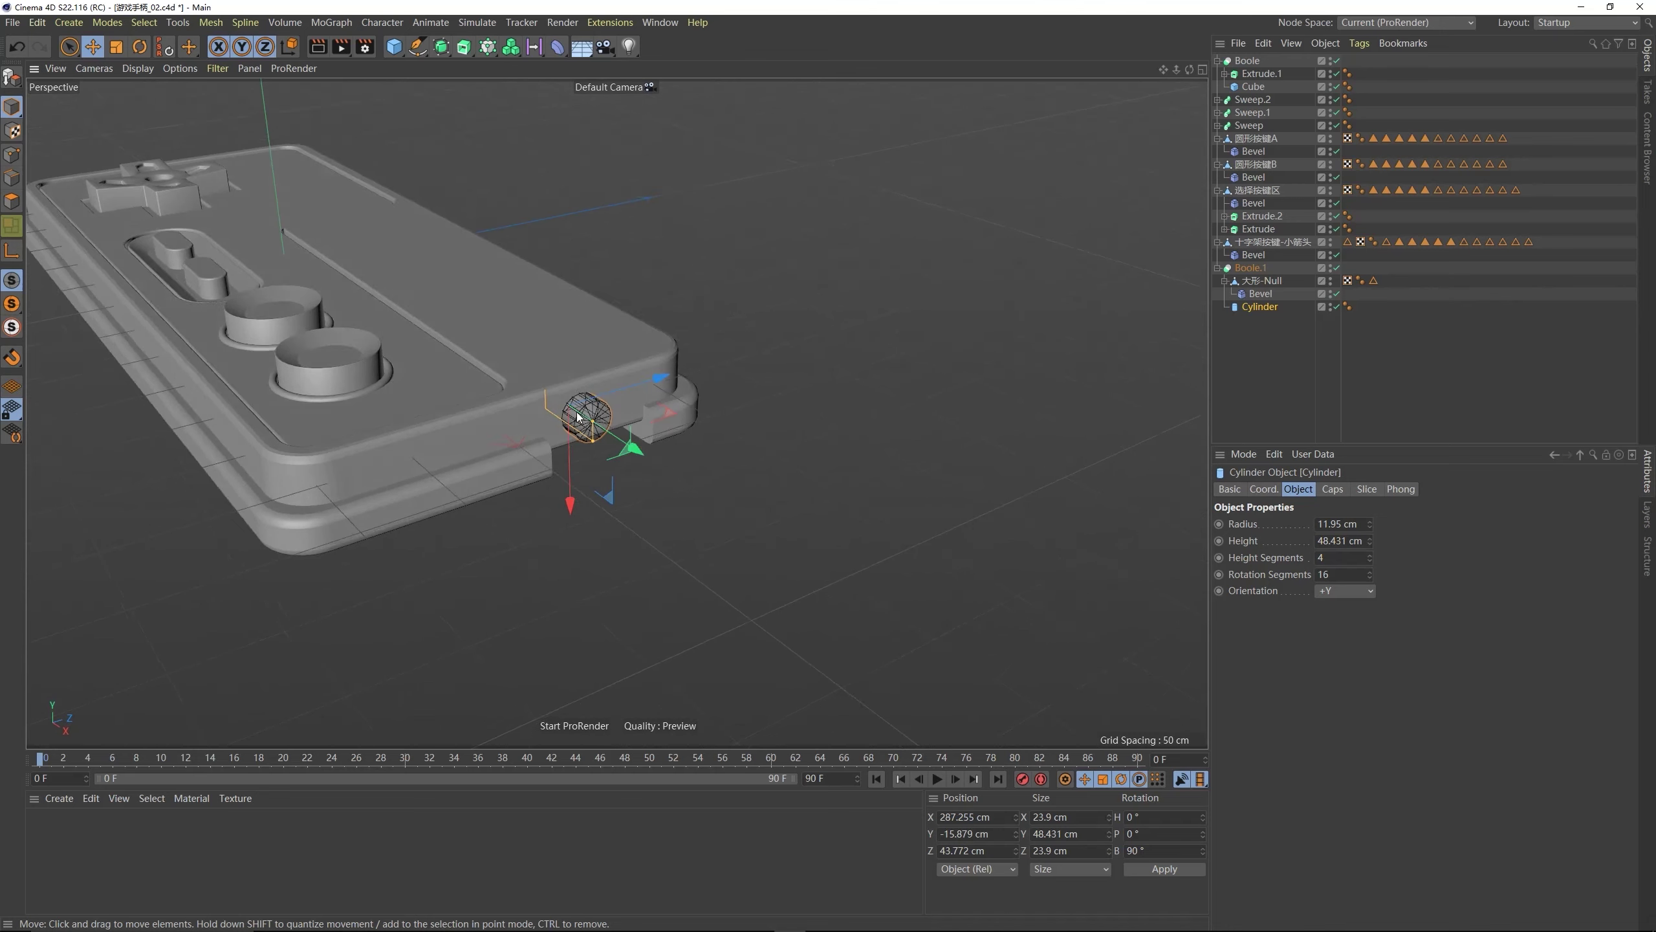
pyautogui.moveTo(634, 375)
pyautogui.mouseDown()
pyautogui.moveTo(668, 347)
pyautogui.moveTo(605, 308)
pyautogui.moveTo(658, 353)
pyautogui.moveTo(494, 419)
pyautogui.moveTo(630, 391)
pyautogui.mouseUp()
pyautogui.click(1361, 326)
pyautogui.click(1260, 306)
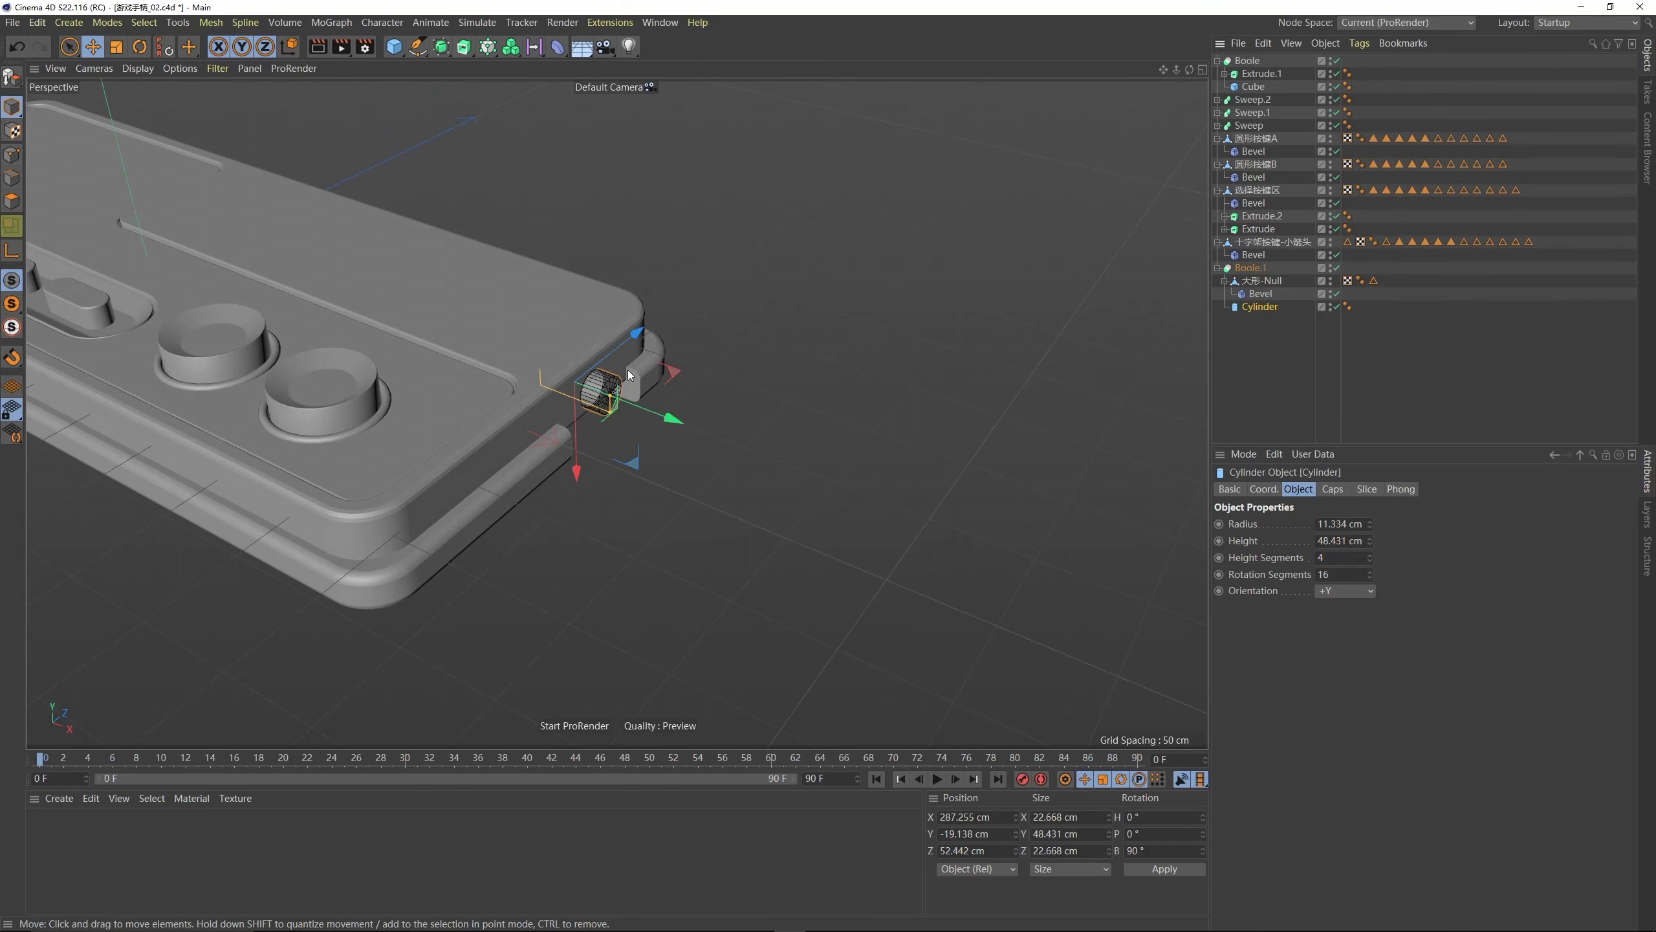
pyautogui.click(1290, 370)
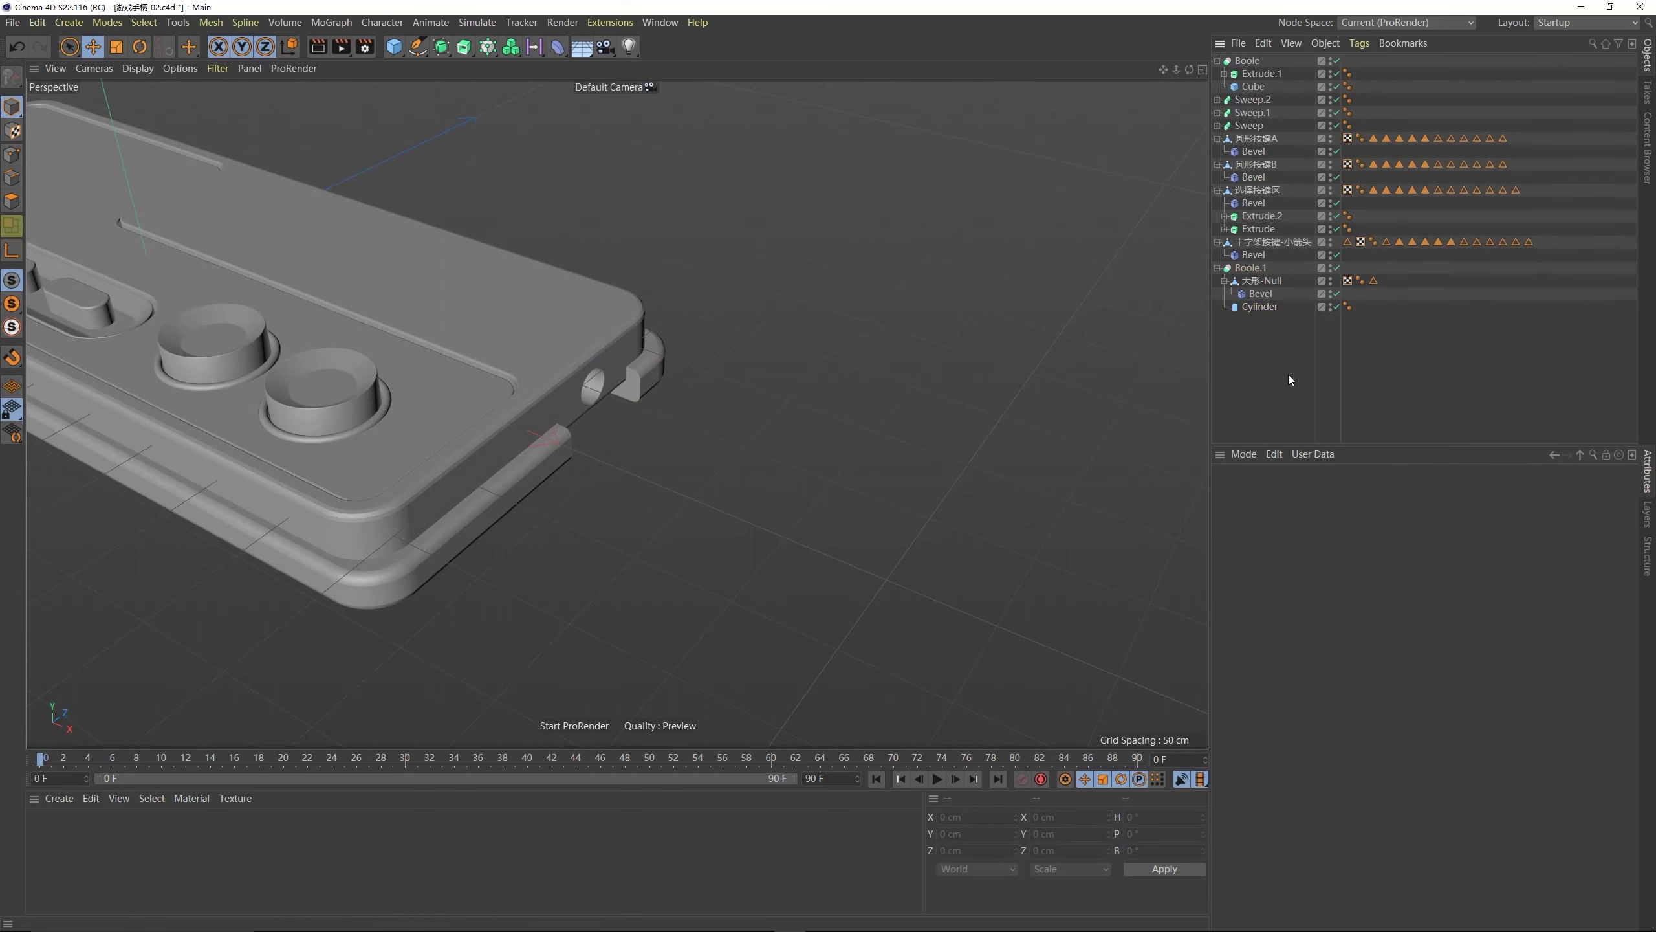
pyautogui.keyDown('alt'); pyautogui.moveTo(652, 365); pyautogui.dragTo(540, 339); pyautogui.keyUp('alt')
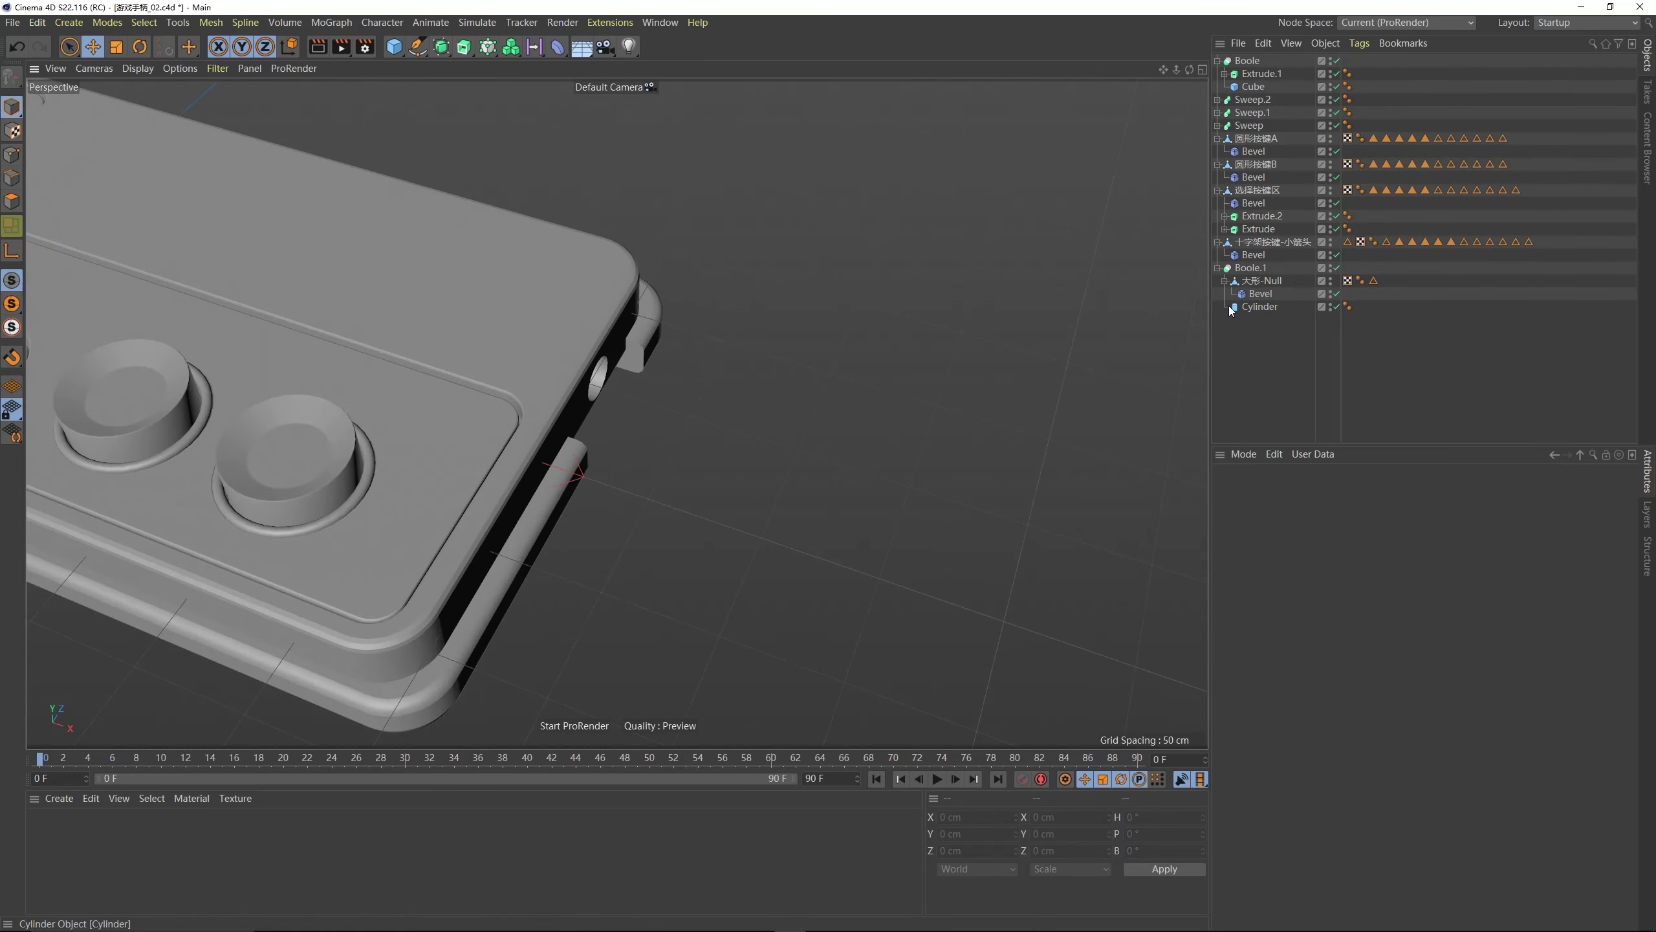
pyautogui.click(1270, 307)
pyautogui.keyDown('ctrl'); pyautogui.moveTo(1271, 307); pyautogui.dragTo(1258, 62); pyautogui.keyUp('ctrl')
# - Switch the viewport to Gouraud Shading (Lines) and pull the copied cylinder out along X
pyautogui.moveTo(656, 400); pyautogui.dragTo(663, 403)
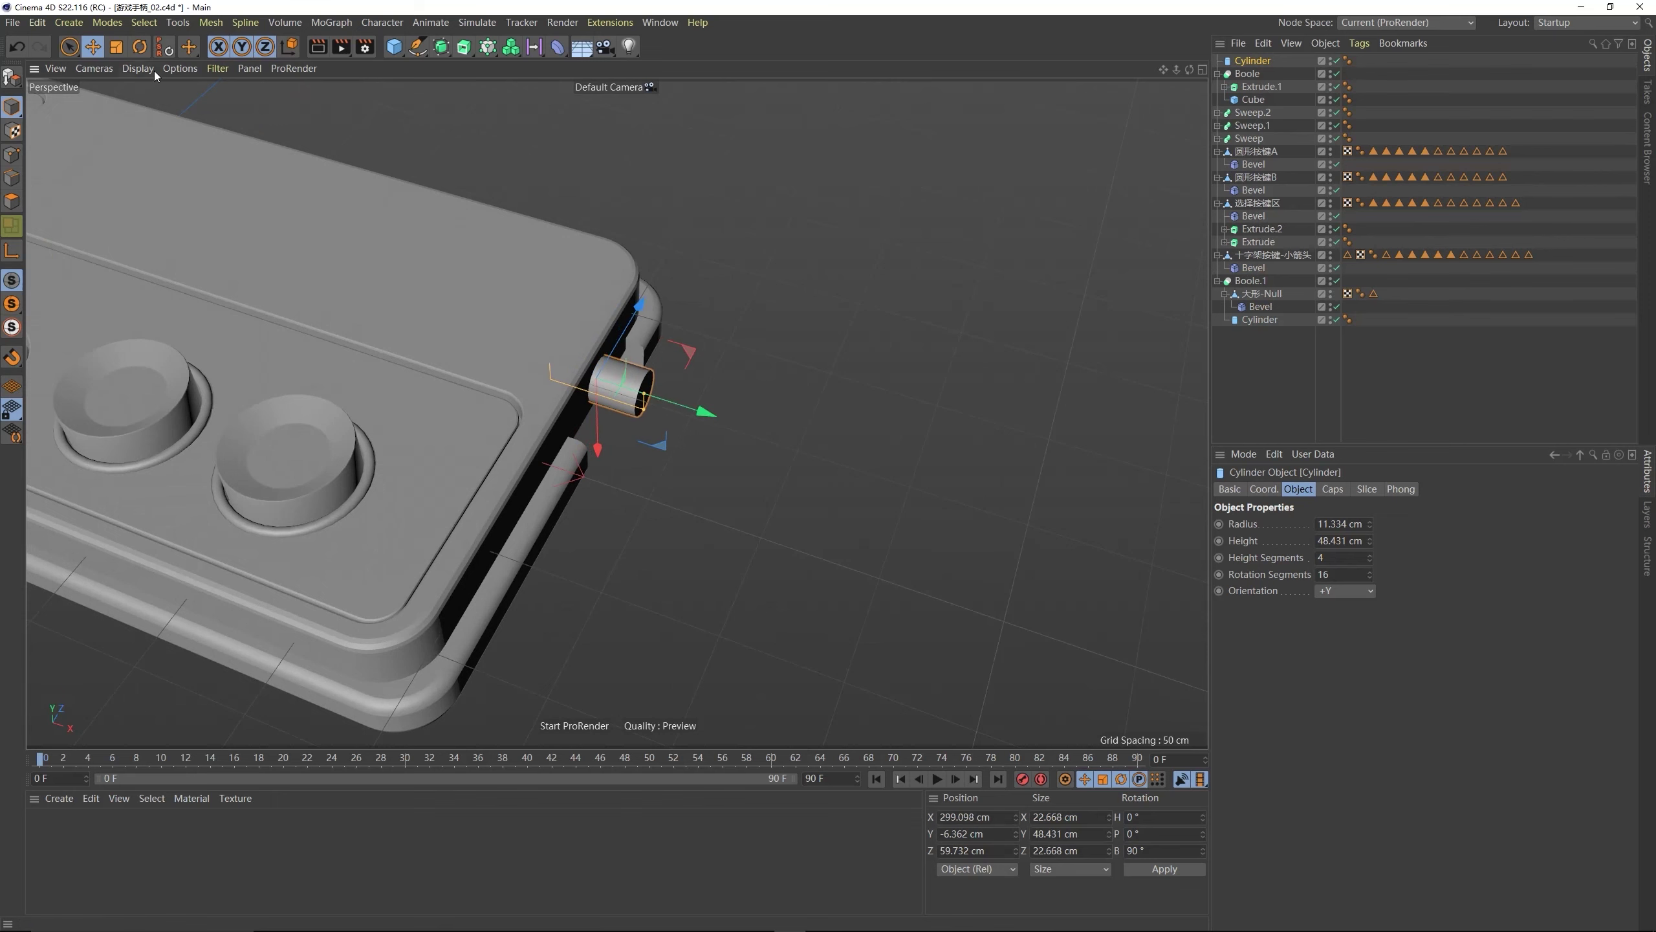
pyautogui.click(138, 68)
pyautogui.click(143, 109)
pyautogui.keyDown('alt'); pyautogui.moveTo(709, 462); pyautogui.dragTo(734, 424); pyautogui.keyUp('alt')
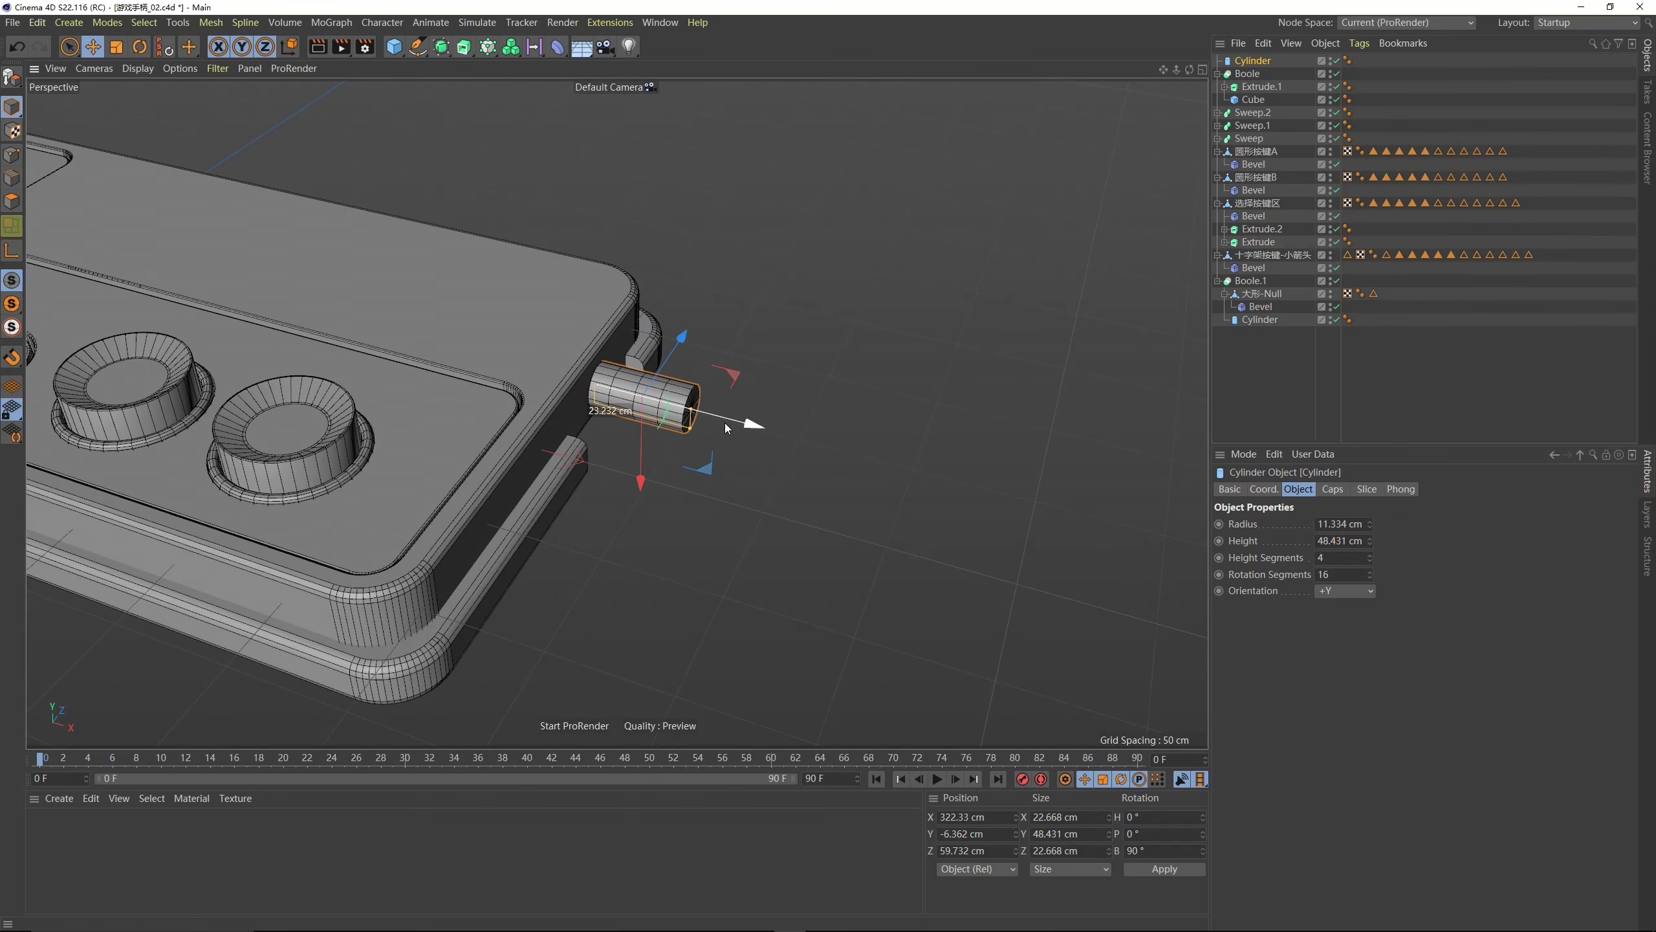
pyautogui.scroll(5, 636, 398)
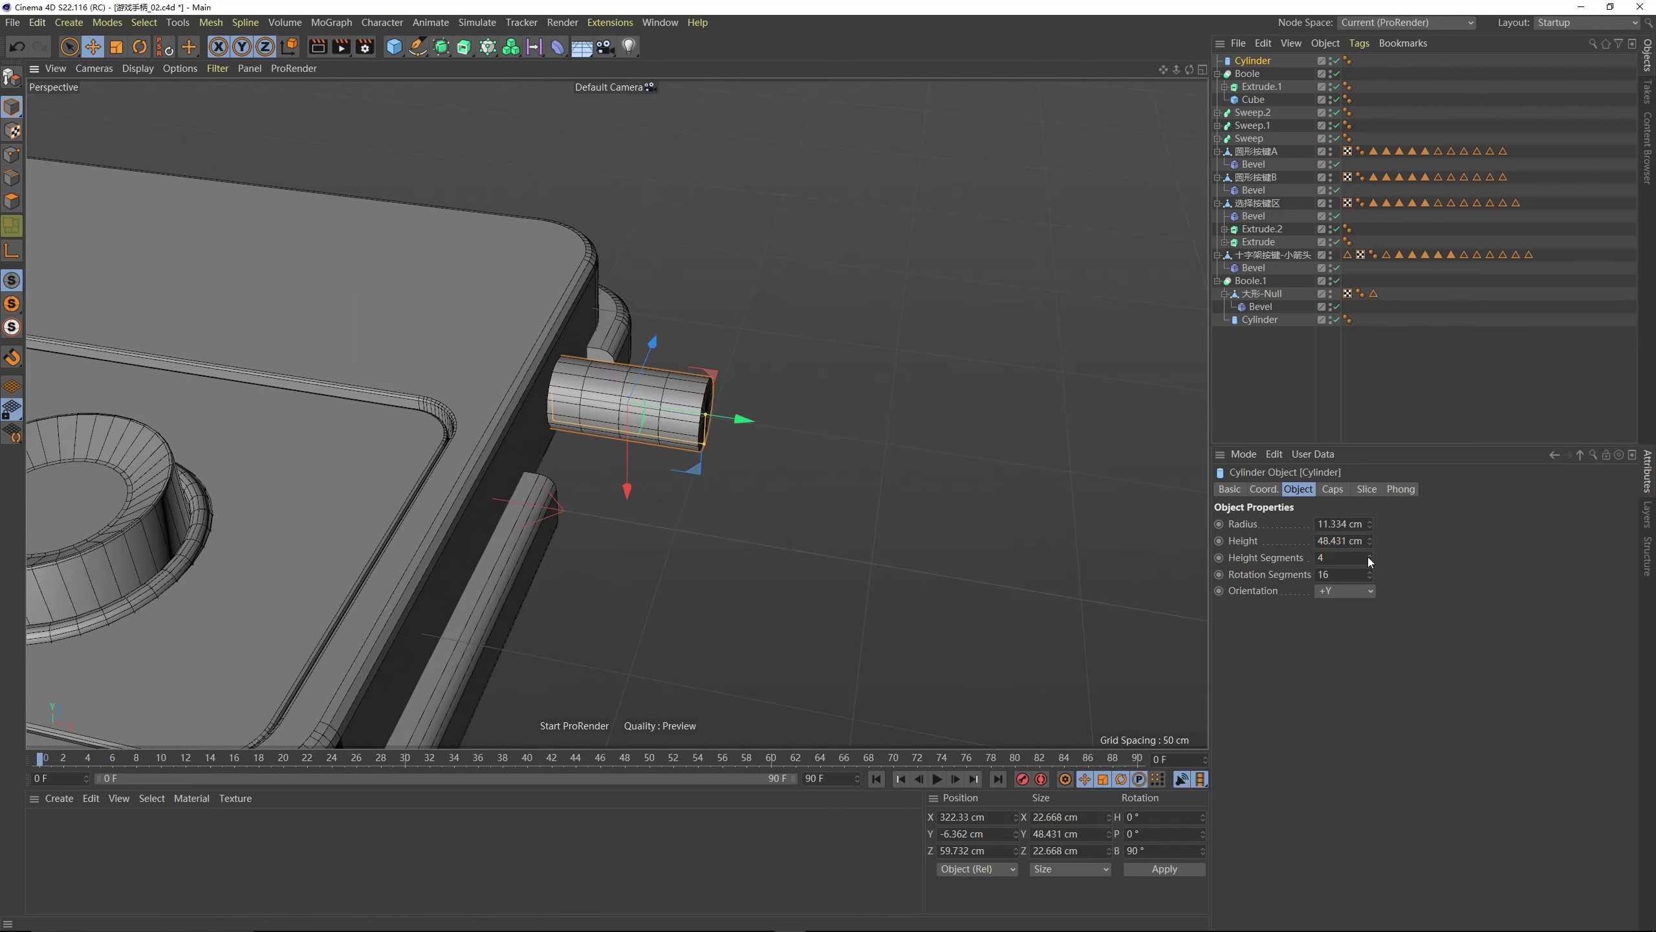
# - Give the cylinder 7 height segments, make it editable, and enter Points mode
pyautogui.click(1370, 555)
pyautogui.click(1369, 555)
pyautogui.click(1370, 560)
pyautogui.click(1369, 555)
pyautogui.click(1370, 556)
pyautogui.keyDown('alt'); pyautogui.moveTo(913, 457); pyautogui.dragTo(821, 496); pyautogui.keyUp('alt')
pyautogui.click(13, 77)
pyautogui.moveTo(613, 342)
pyautogui.keyDown('alt'); pyautogui.mouseDown()
pyautogui.moveTo(678, 340)
pyautogui.moveTo(621, 373)
pyautogui.moveTo(670, 357)
pyautogui.moveTo(657, 376)
pyautogui.moveTo(628, 368)
pyautogui.mouseUp(); pyautogui.keyUp('alt')
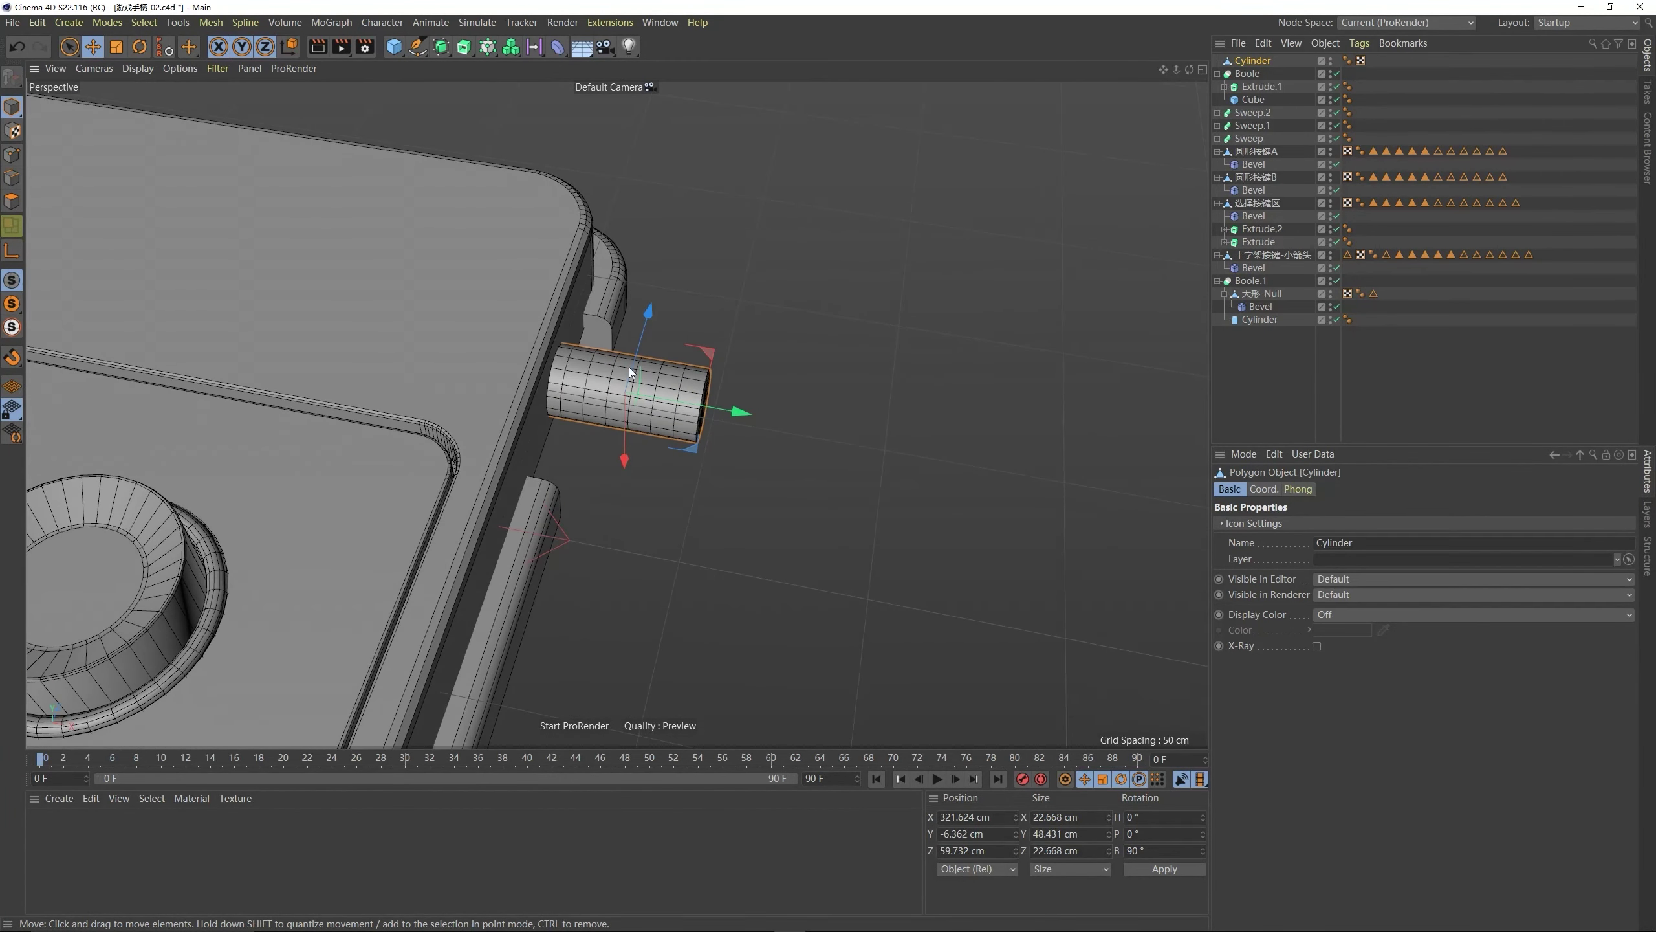
pyautogui.click(12, 154)
# - Select the end-cap polygons of the connector cylinder in polygon mode
pyautogui.keyDown('alt'); pyautogui.moveTo(532, 293); pyautogui.dragTo(675, 313); pyautogui.keyUp('alt')
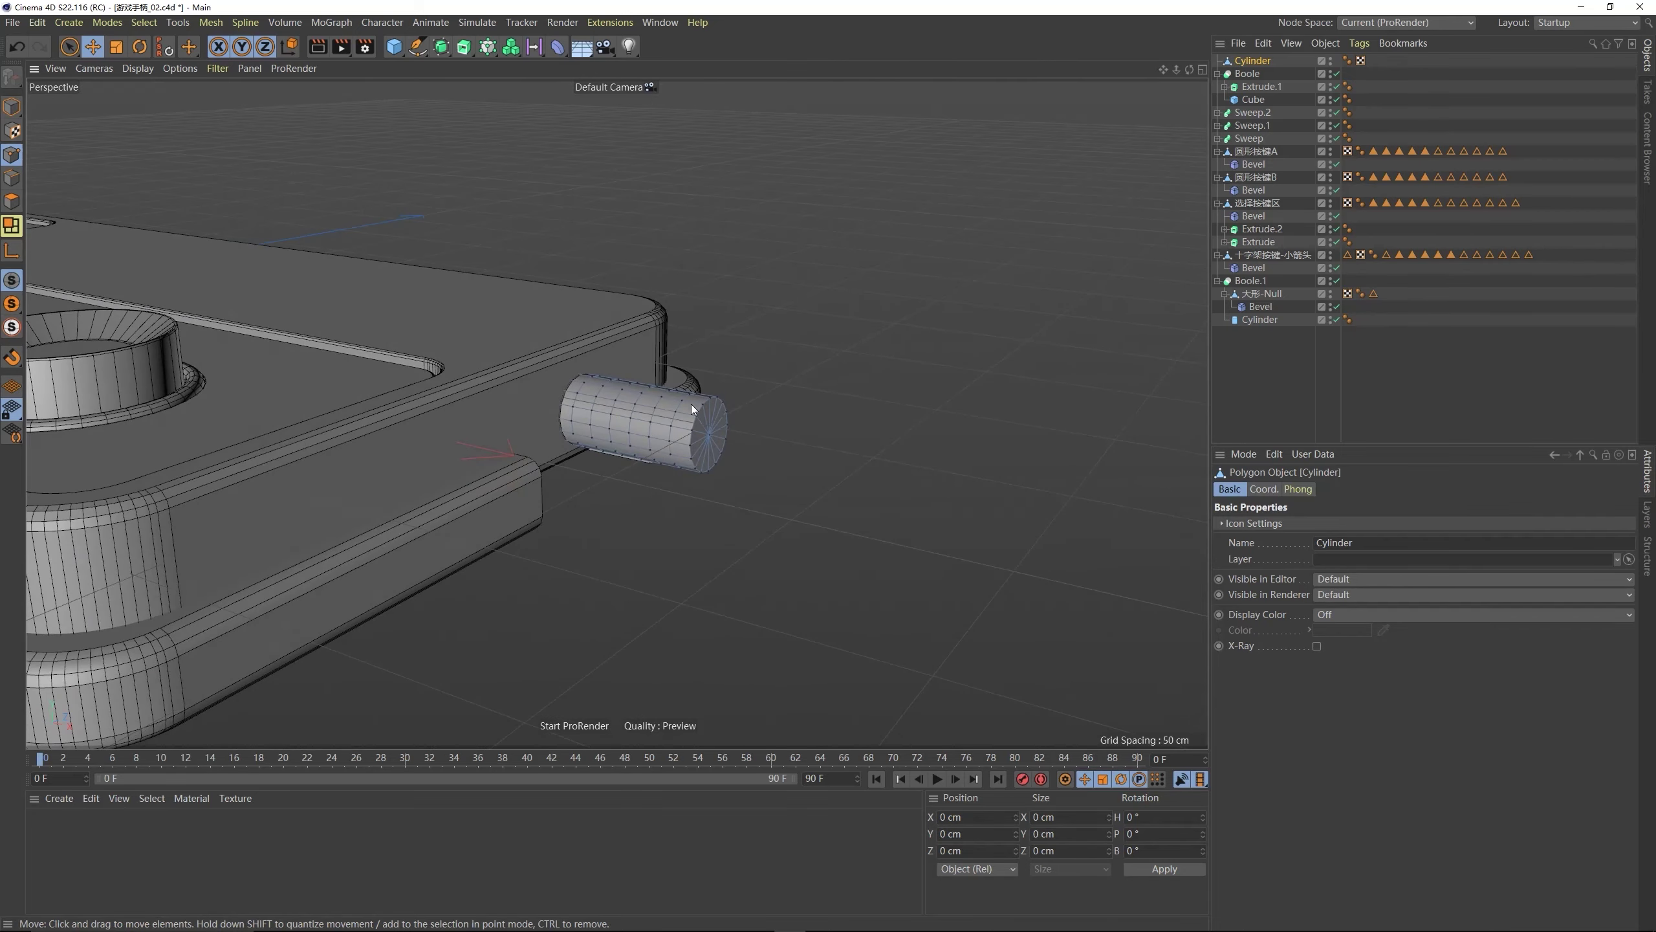
pyautogui.click(69, 47)
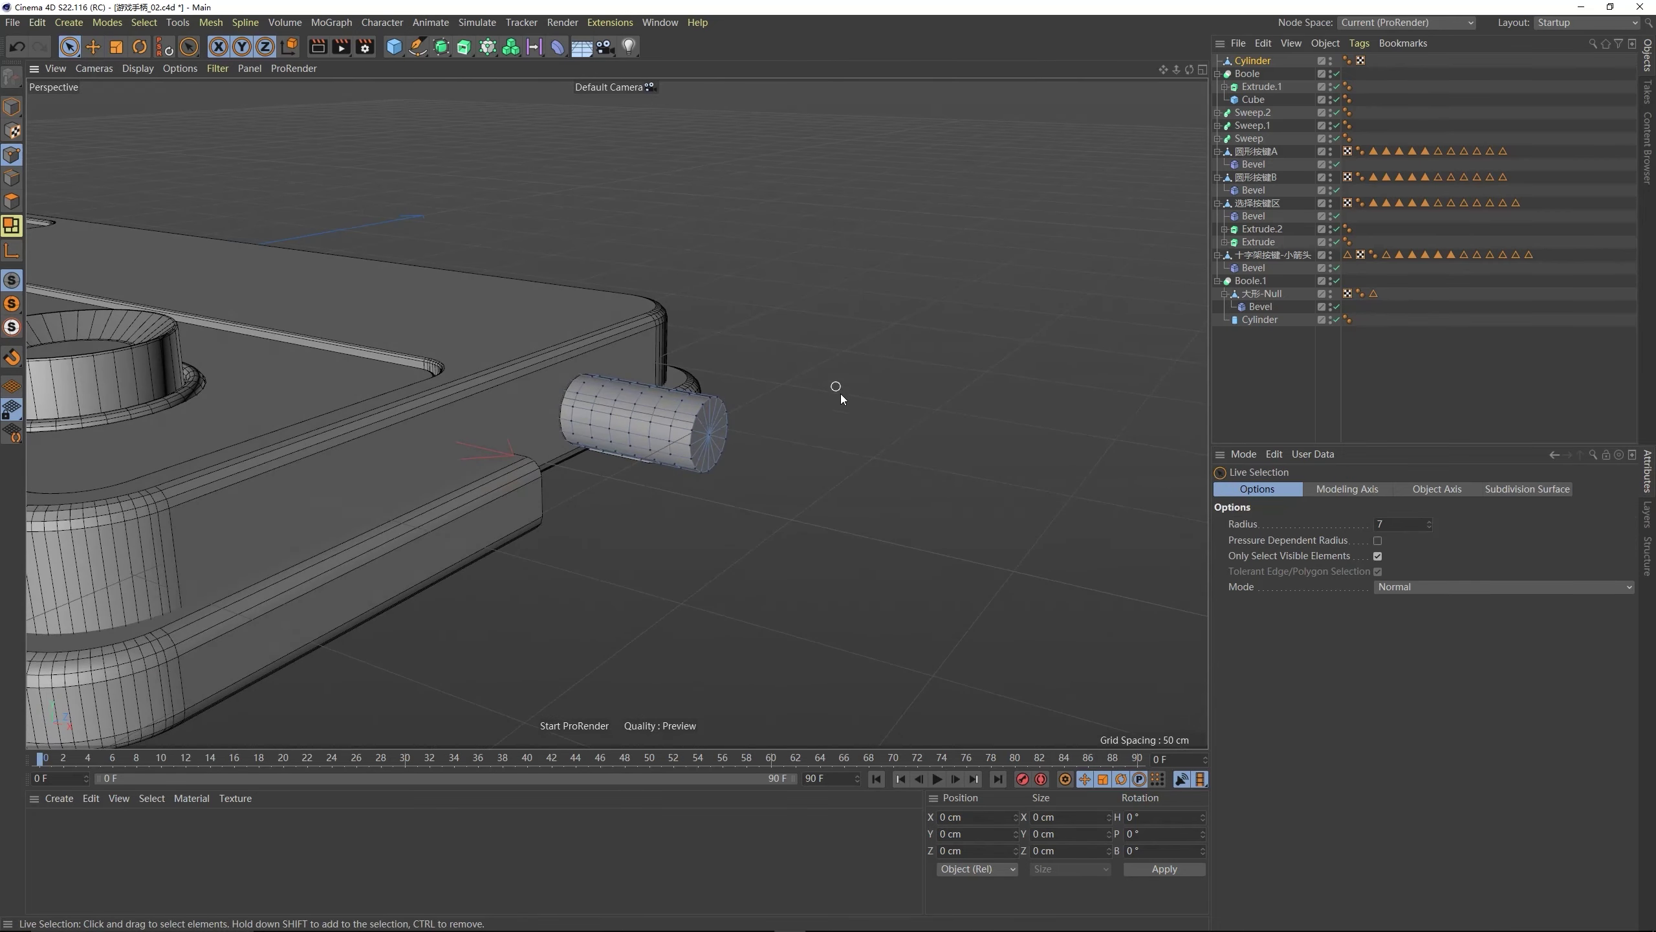
pyautogui.moveTo(714, 404); pyautogui.dragTo(732, 399, button='middle')
pyautogui.keyDown('alt'); pyautogui.moveTo(732, 399); pyautogui.dragTo(715, 397); pyautogui.keyUp('alt')
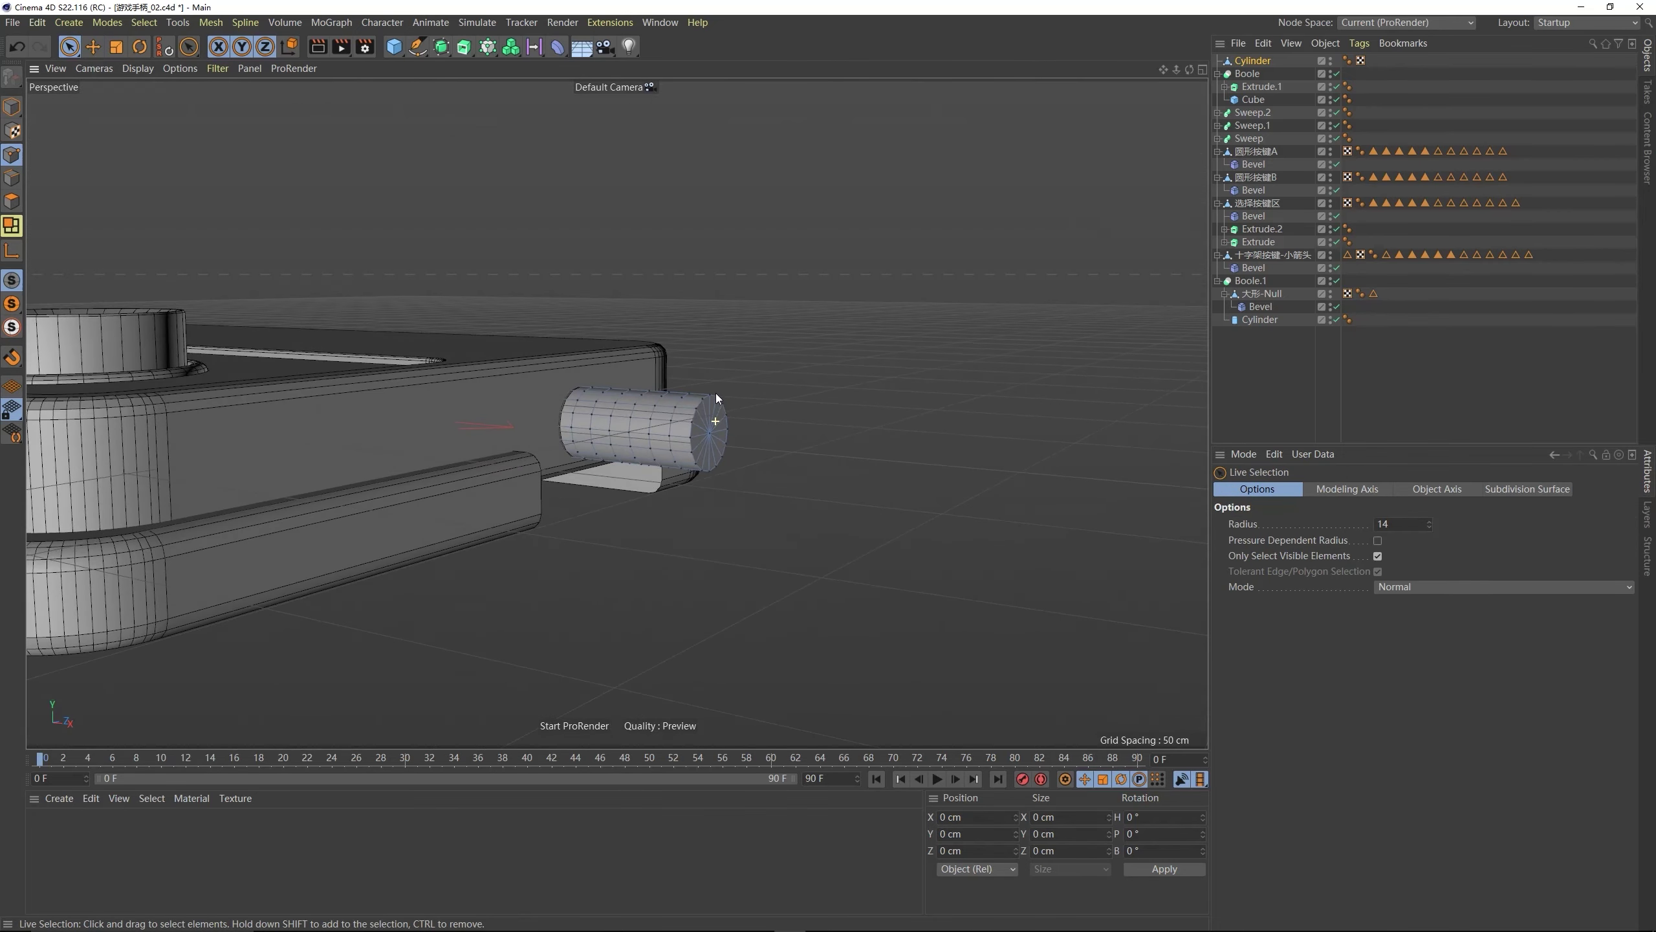
pyautogui.click(12, 201)
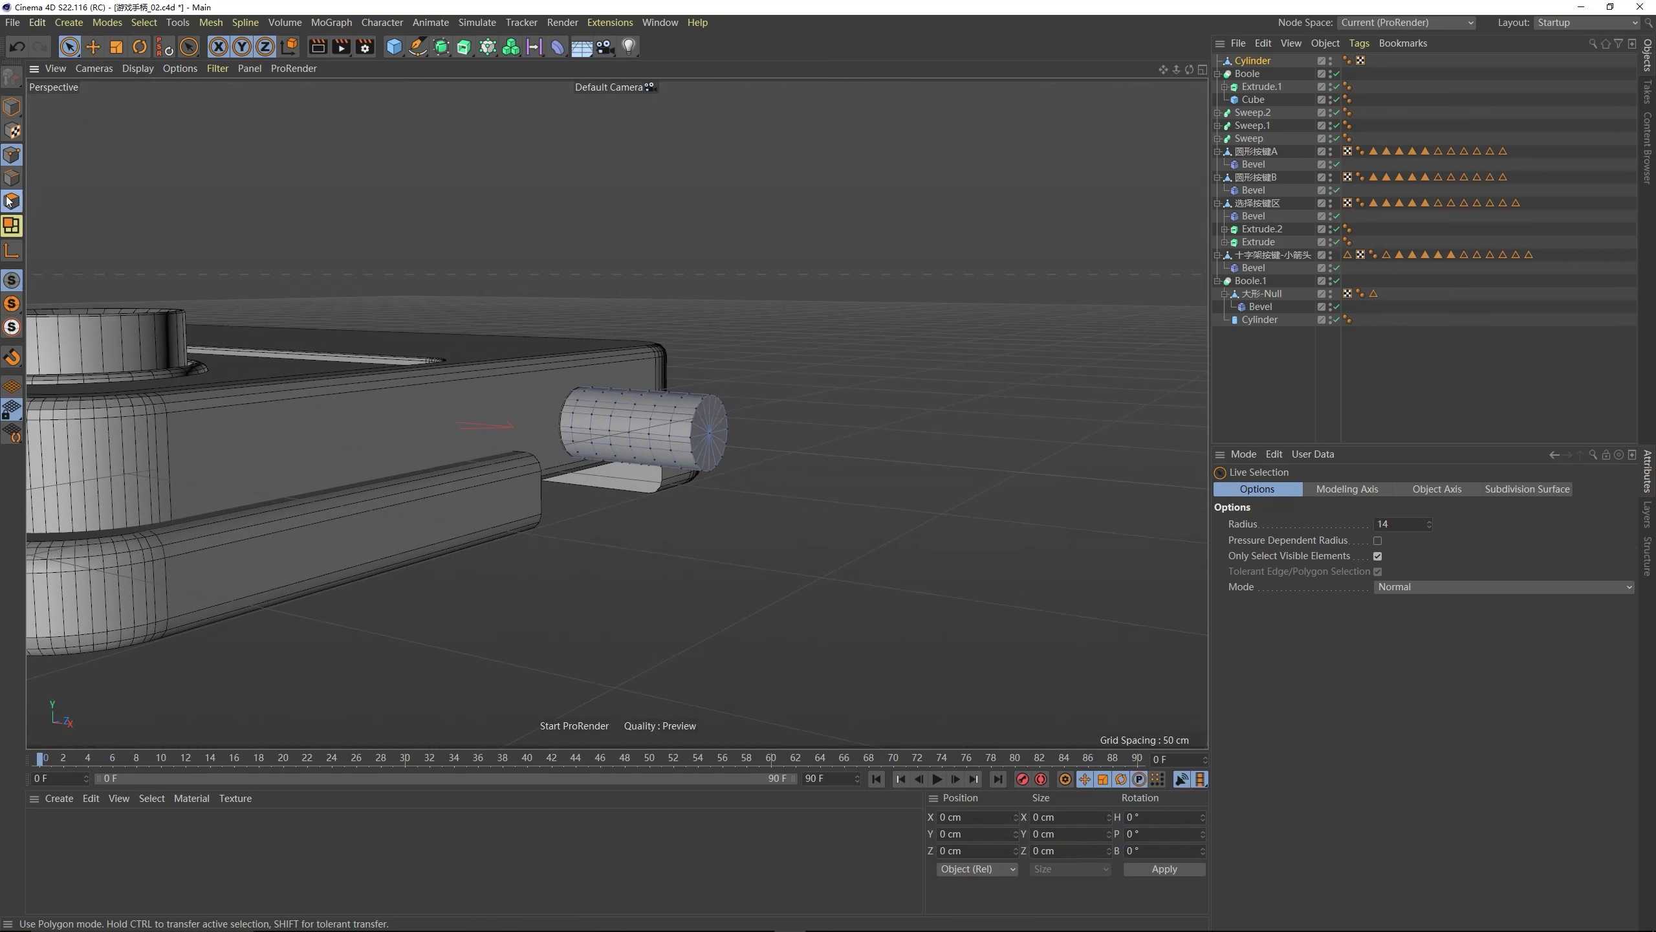
pyautogui.click(709, 429)
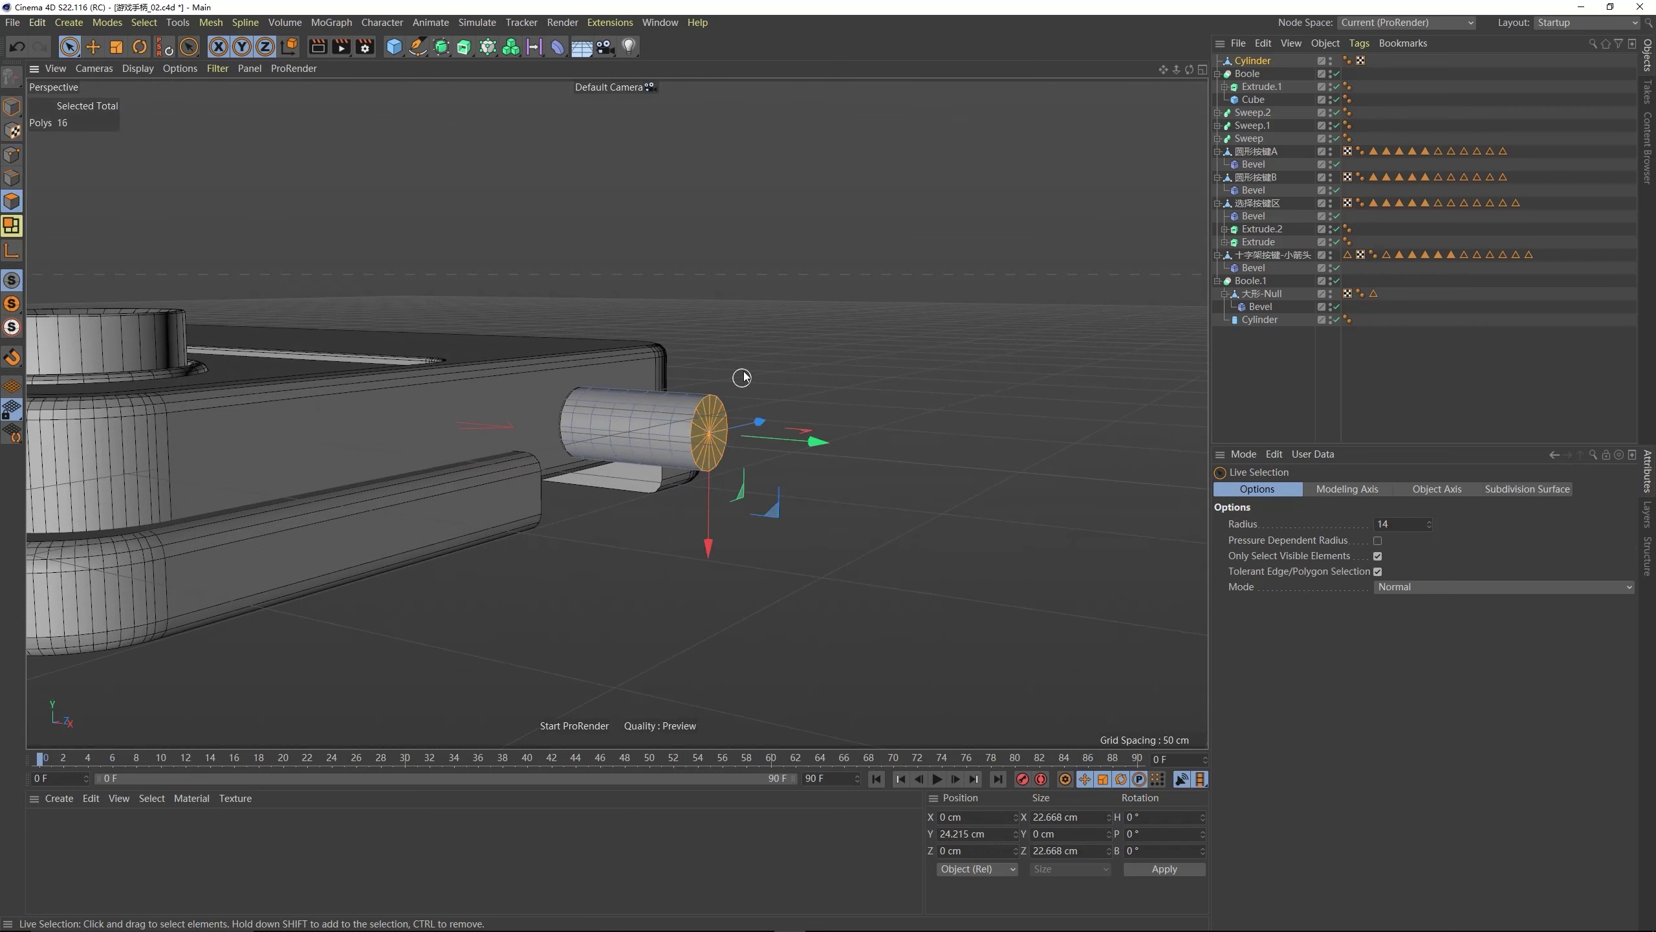
# - Taper the cylinder's end by scaling the cap down with a tight Soft Selection falloff
pyautogui.click(93, 47)
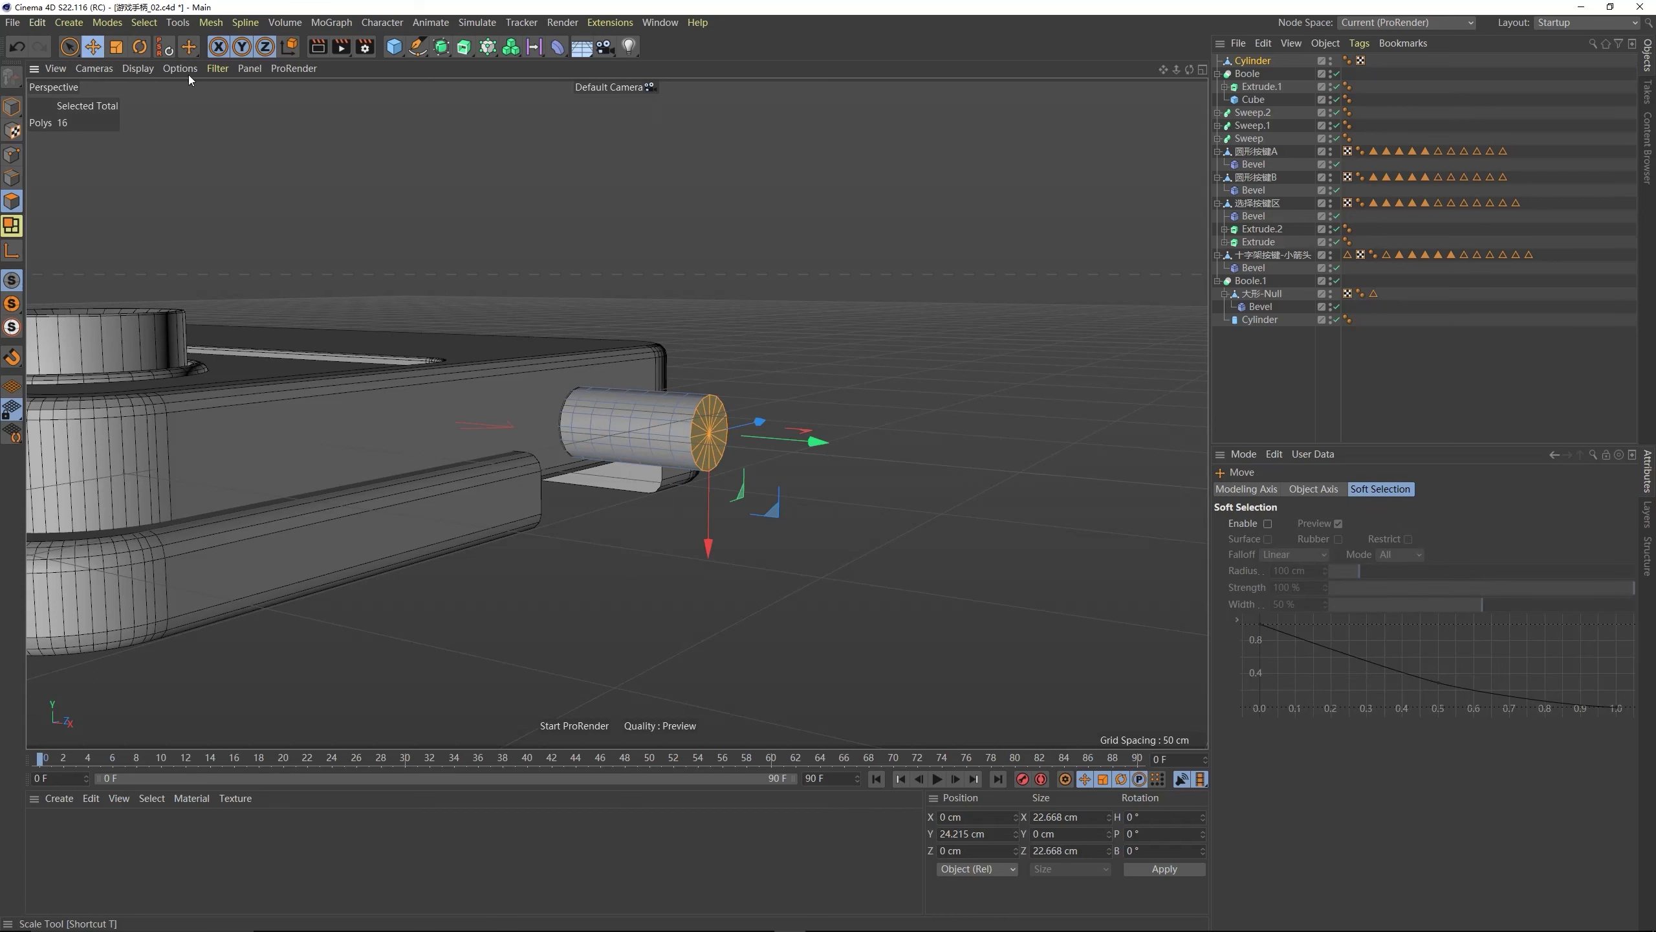
pyautogui.click(1265, 524)
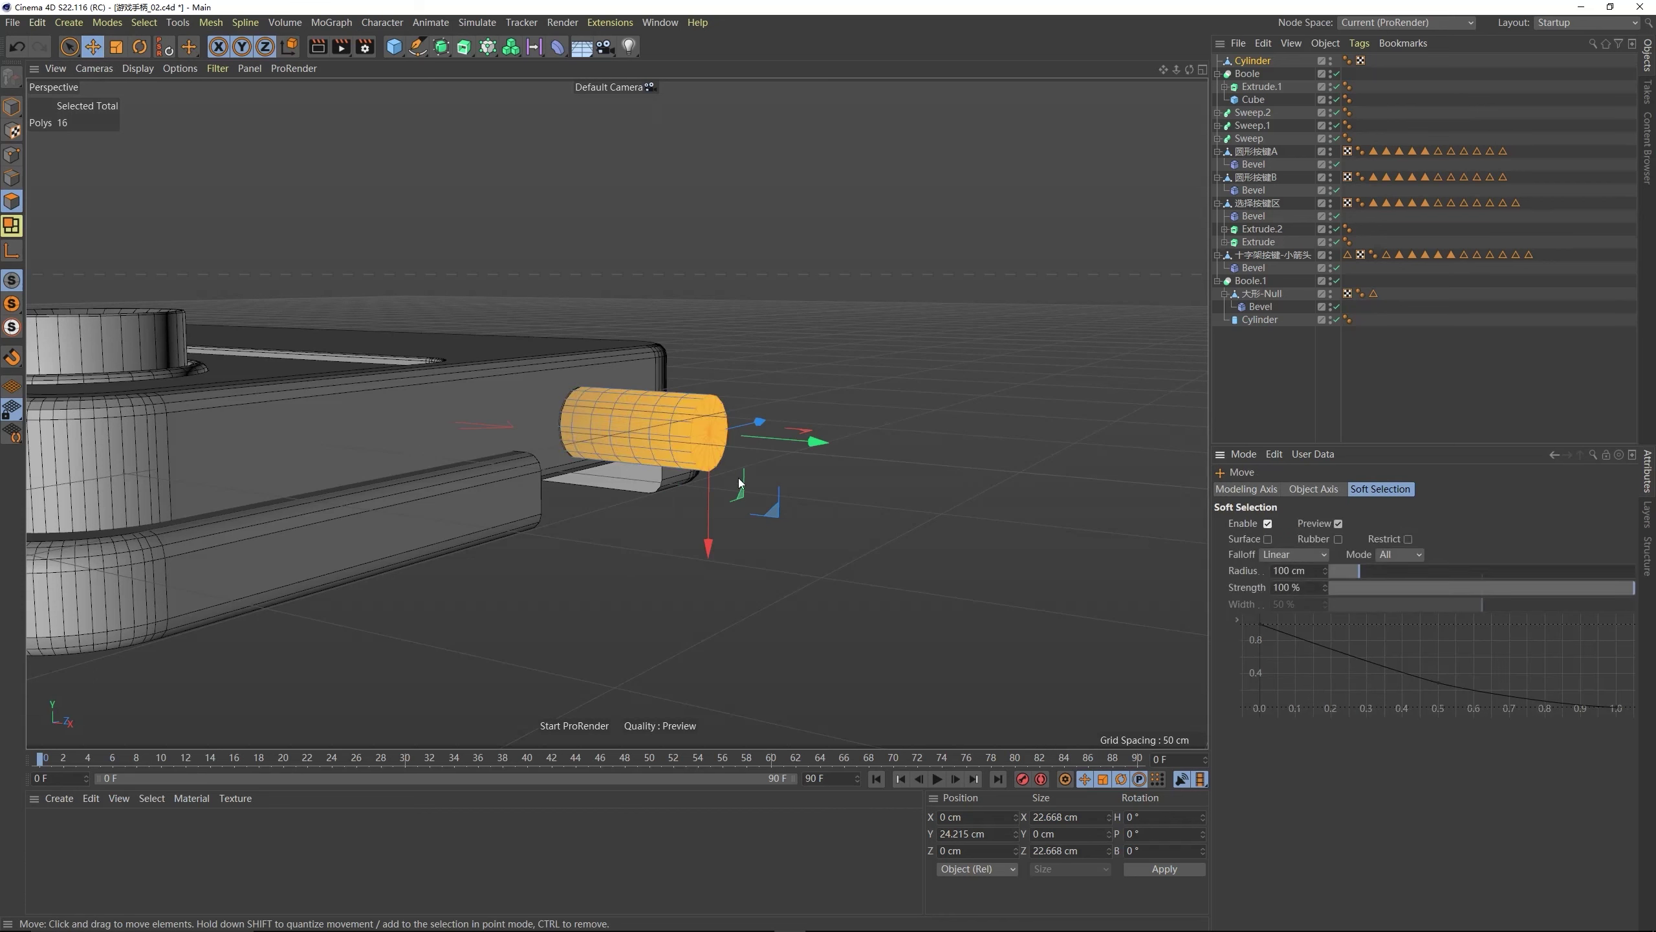
pyautogui.moveTo(1334, 572); pyautogui.dragTo(1343, 574)
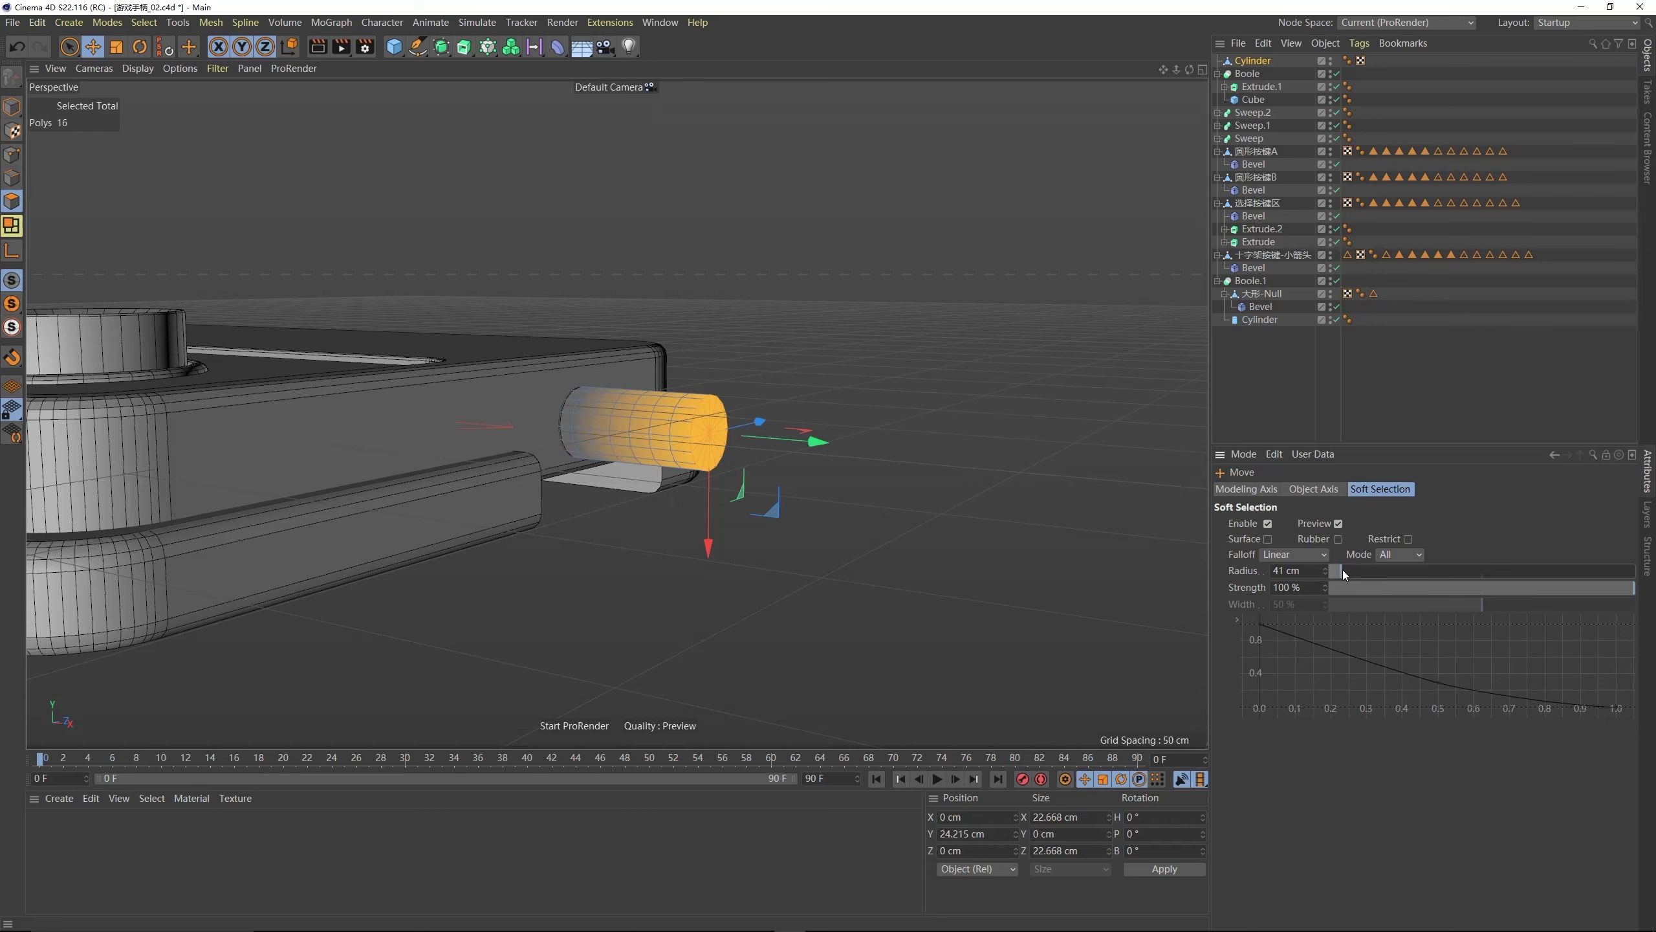
pyautogui.click(116, 47)
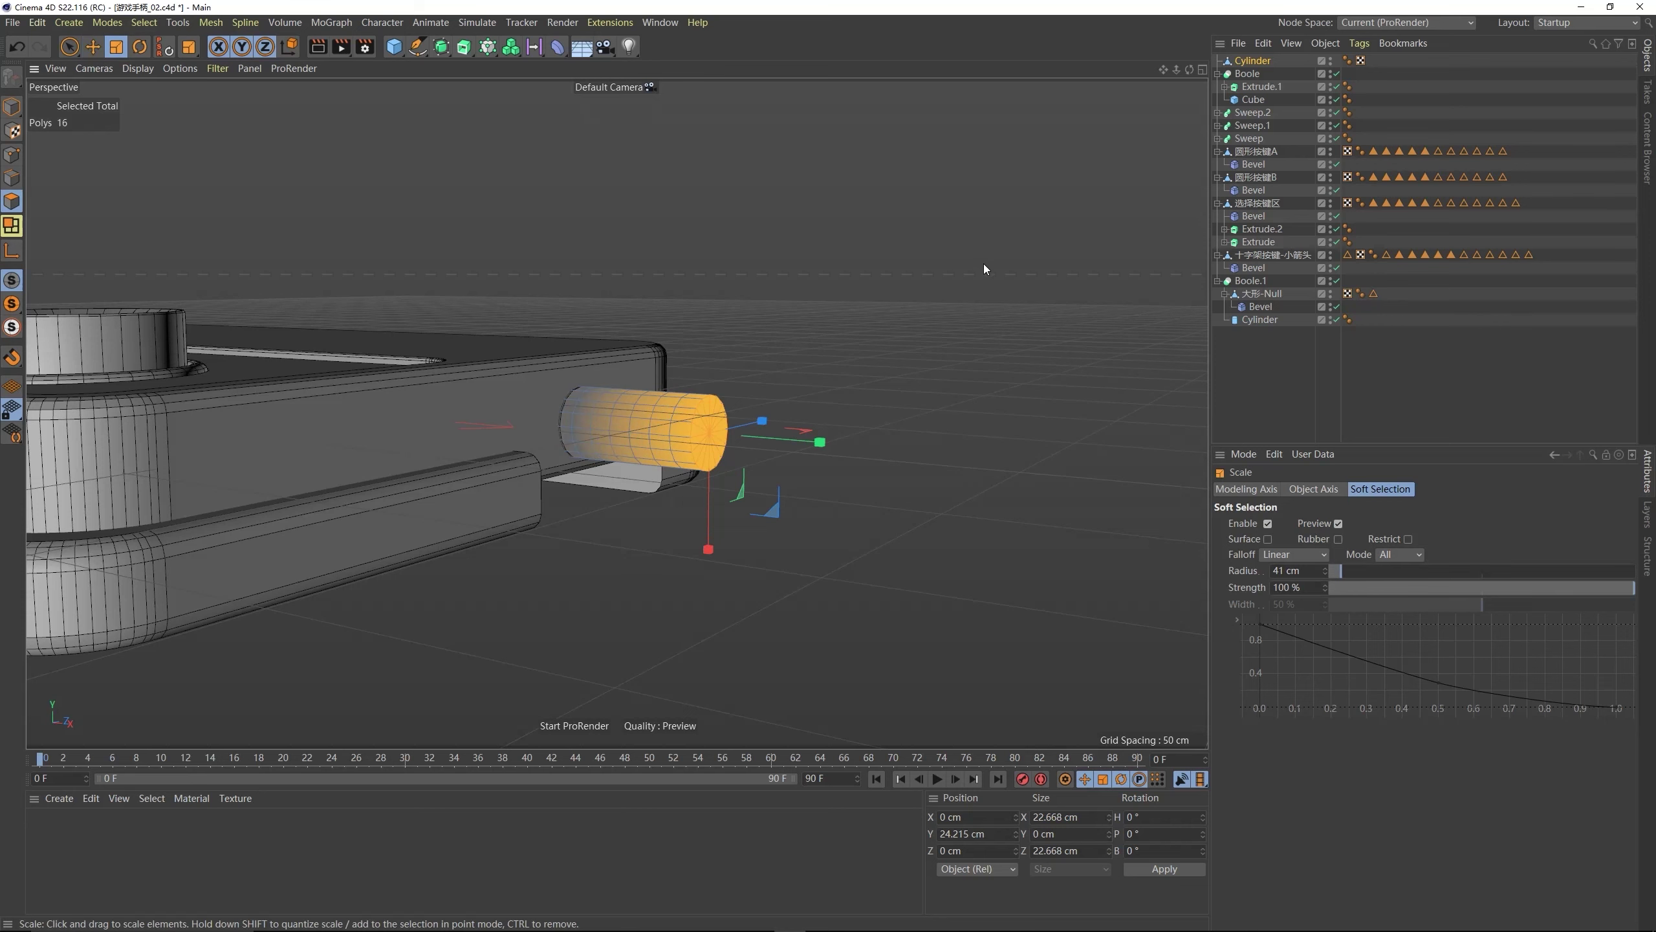
pyautogui.moveTo(983, 268); pyautogui.dragTo(650, 521)
pyautogui.moveTo(872, 276); pyautogui.dragTo(866, 283)
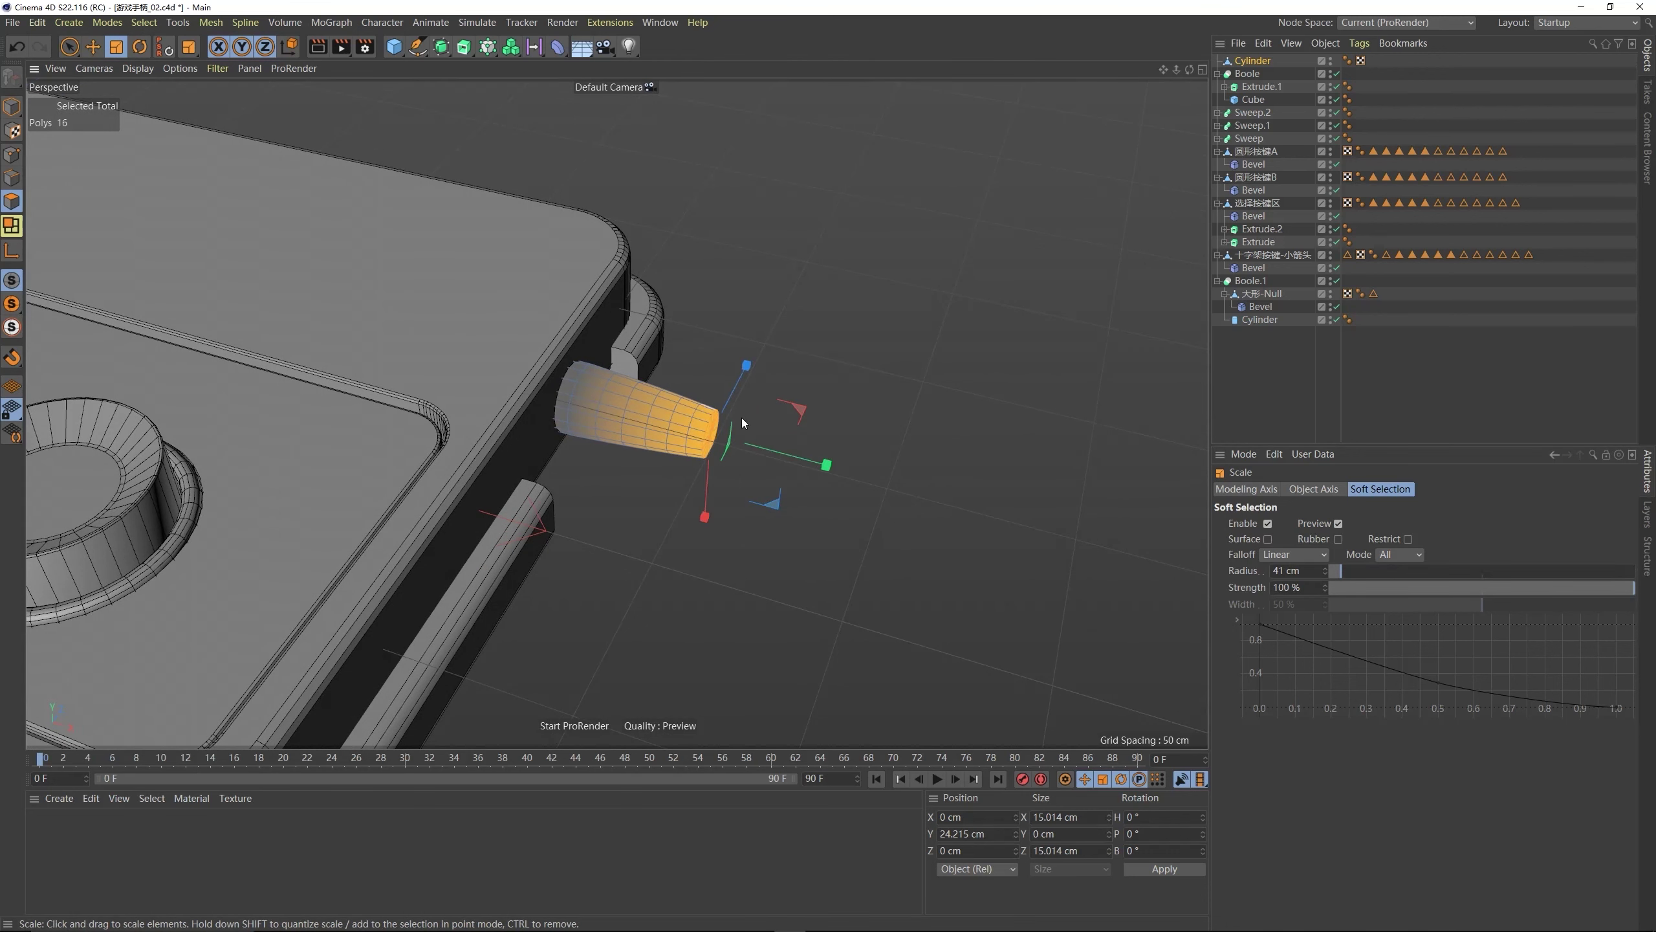
pyautogui.click(92, 47)
pyautogui.click(1264, 524)
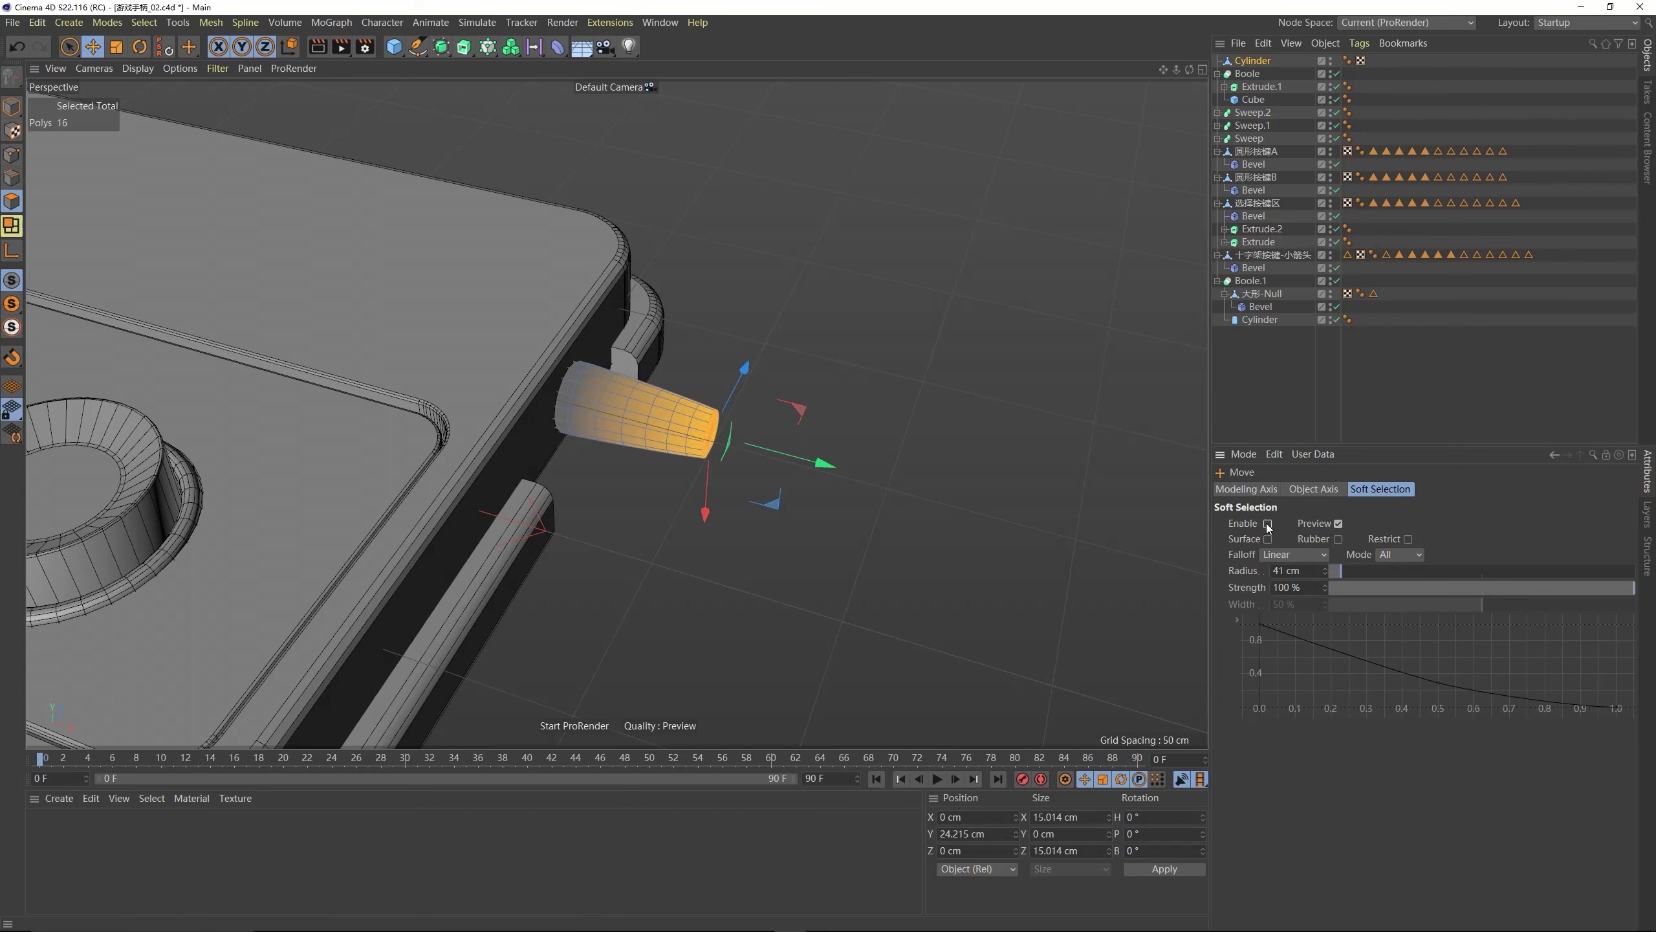
# - Loop Select three polygon rings near the connector's tip
pyautogui.keyDown('alt'); pyautogui.moveTo(408, 308); pyautogui.dragTo(396, 298); pyautogui.keyUp('alt')
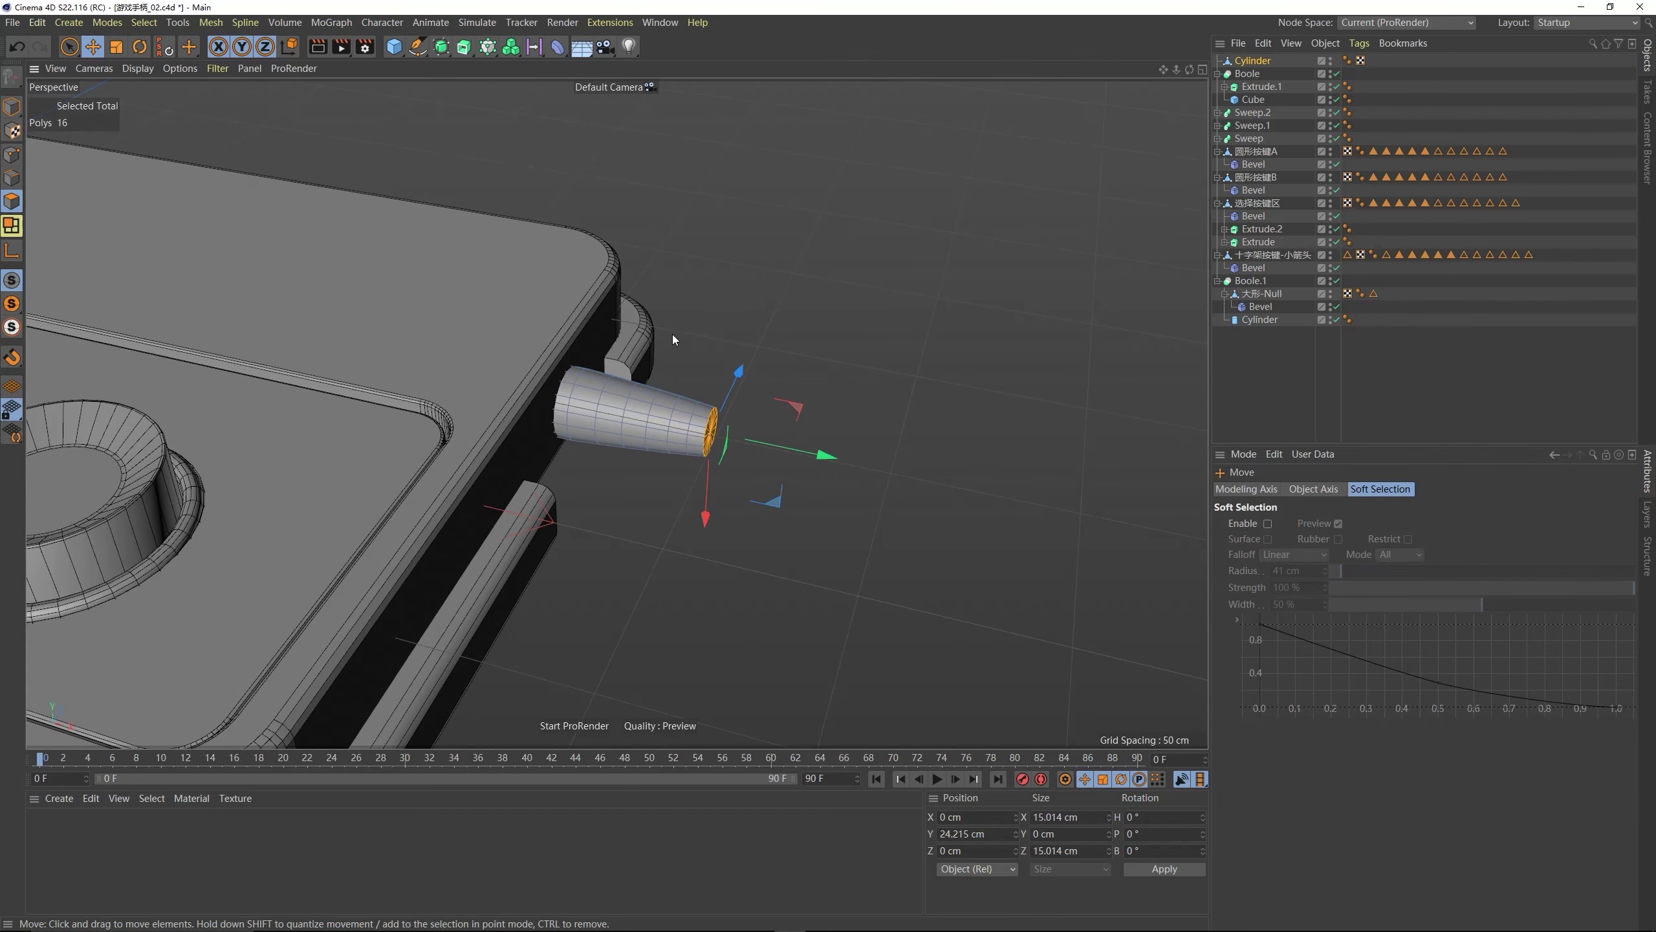
pyautogui.press('u')
pyautogui.press('l')
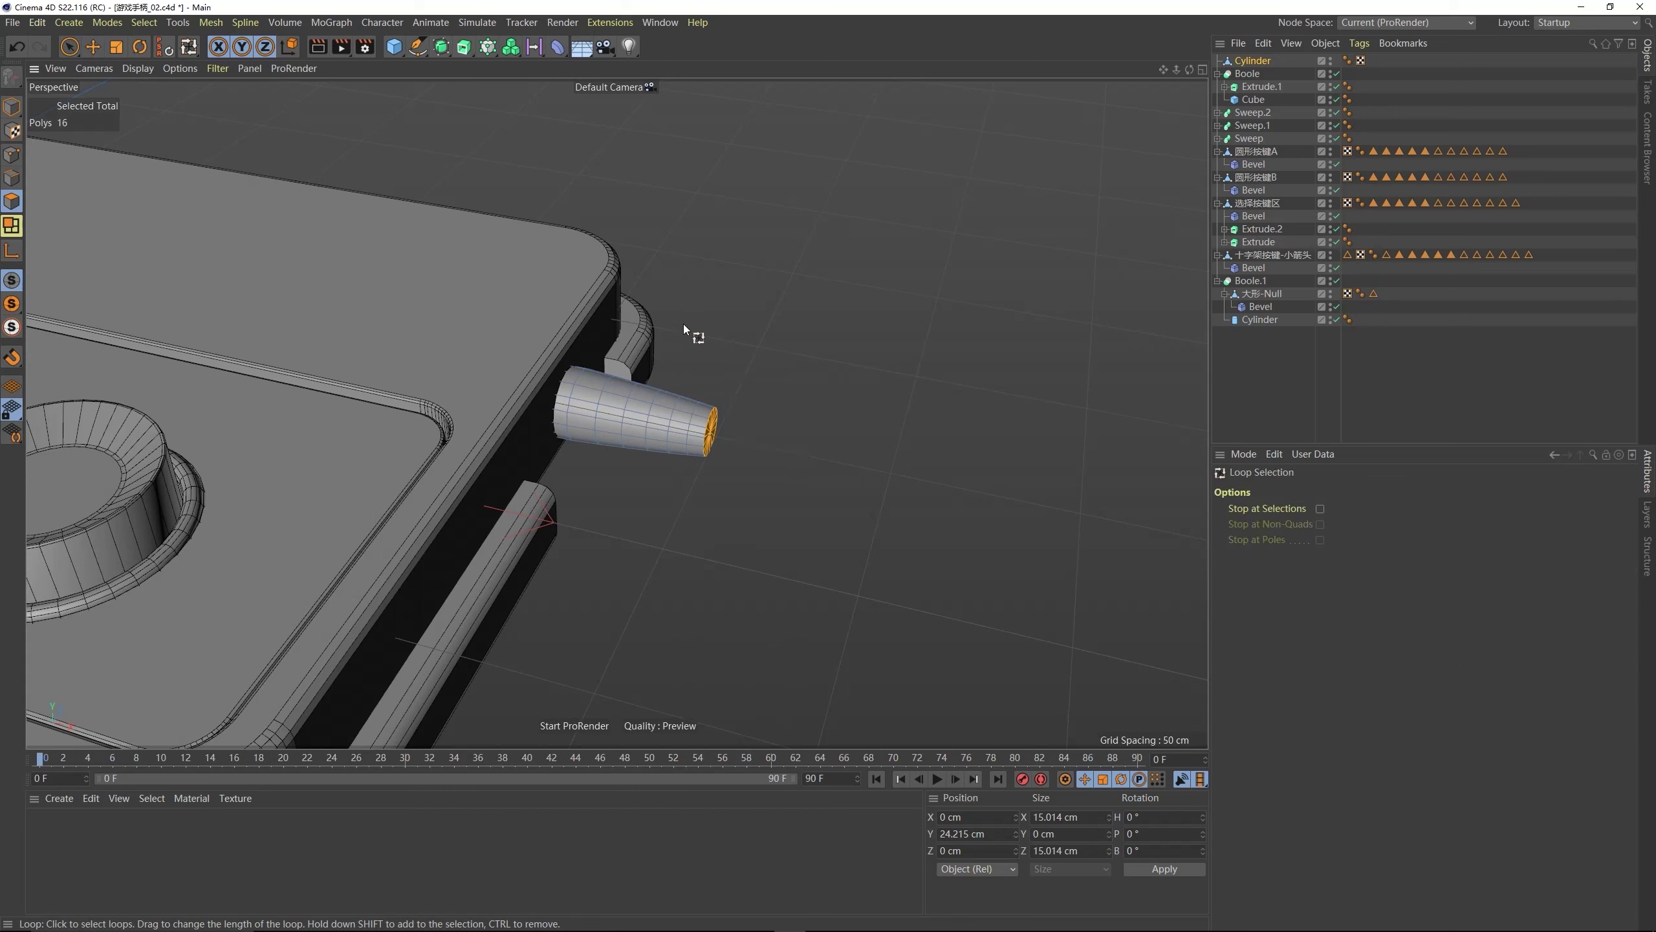
pyautogui.click(689, 417)
pyautogui.keyDown('shift'); pyautogui.click(637, 385); pyautogui.keyUp('shift')
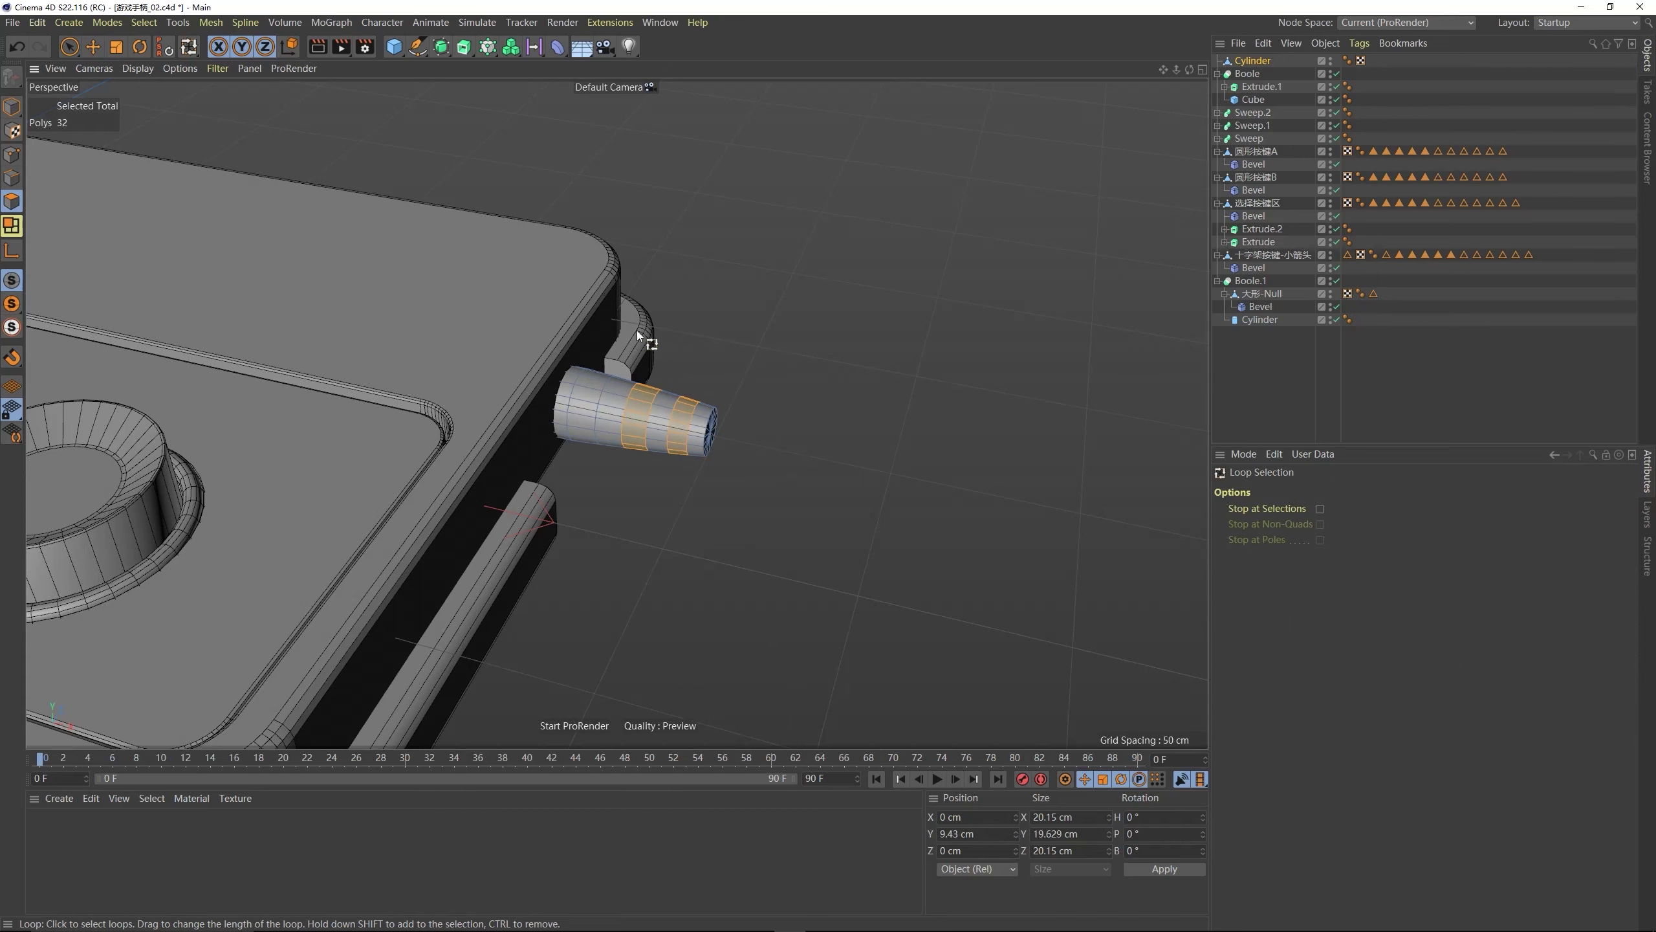
pyautogui.keyDown('shift'); pyautogui.click(589, 386); pyautogui.keyUp('shift')
pyautogui.keyDown('alt'); pyautogui.moveTo(662, 383); pyautogui.dragTo(671, 391); pyautogui.keyUp('alt')
# - Extrude the three rings inward with a -1.6 cm offset to form grooves
pyautogui.press('m')
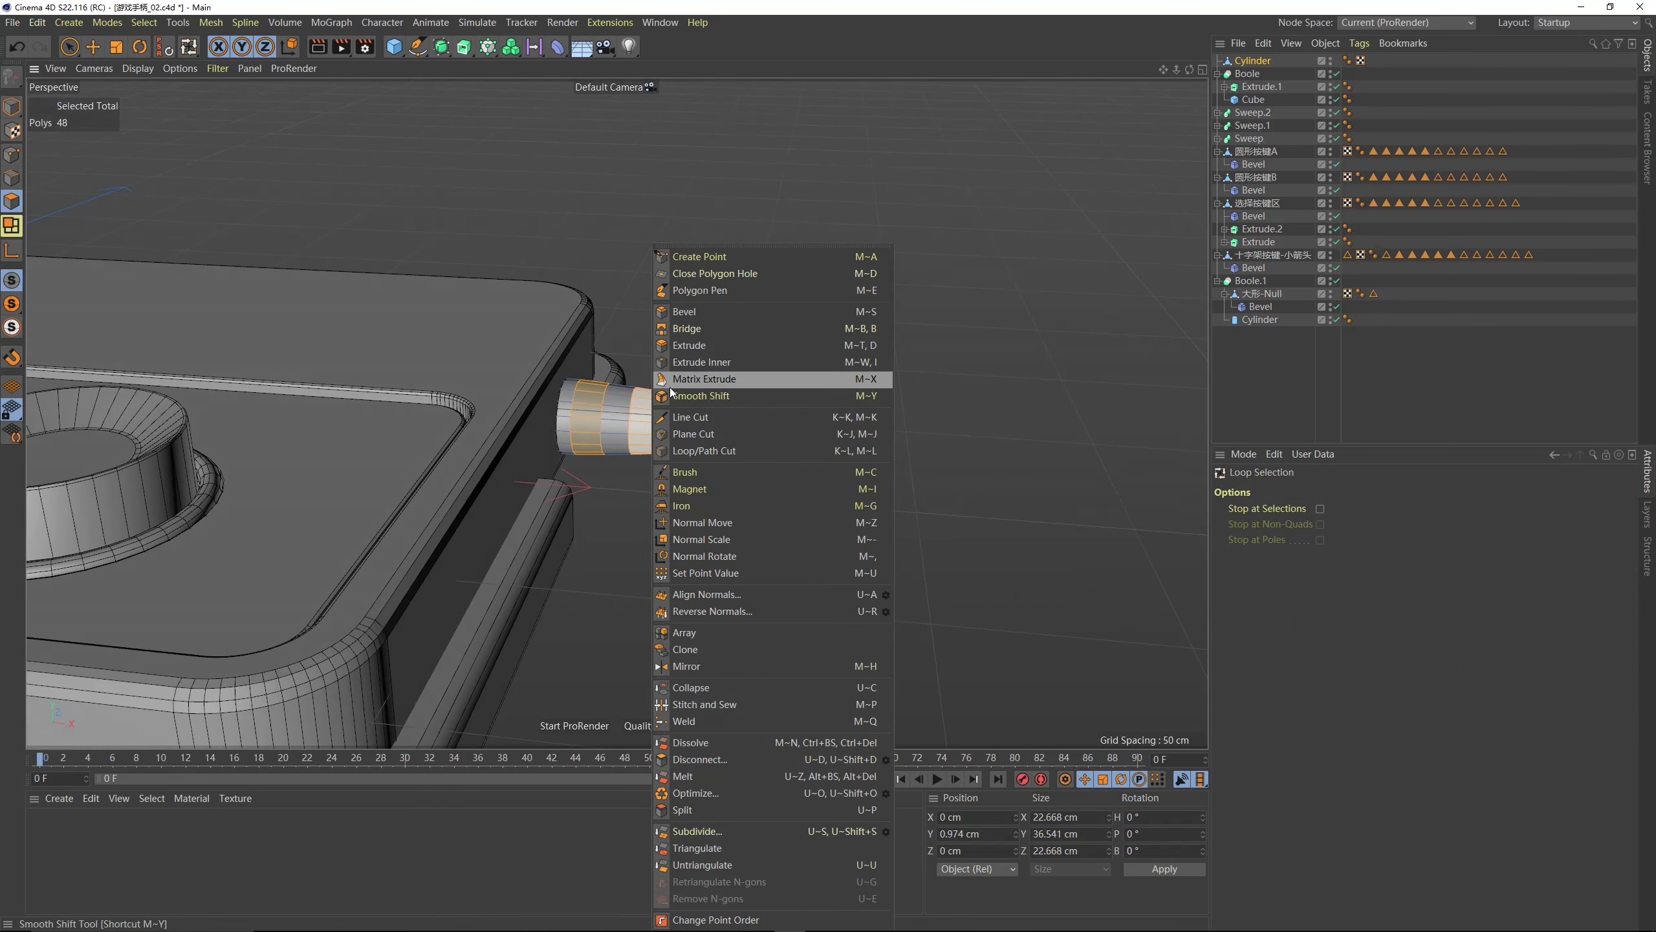
pyautogui.click(694, 352)
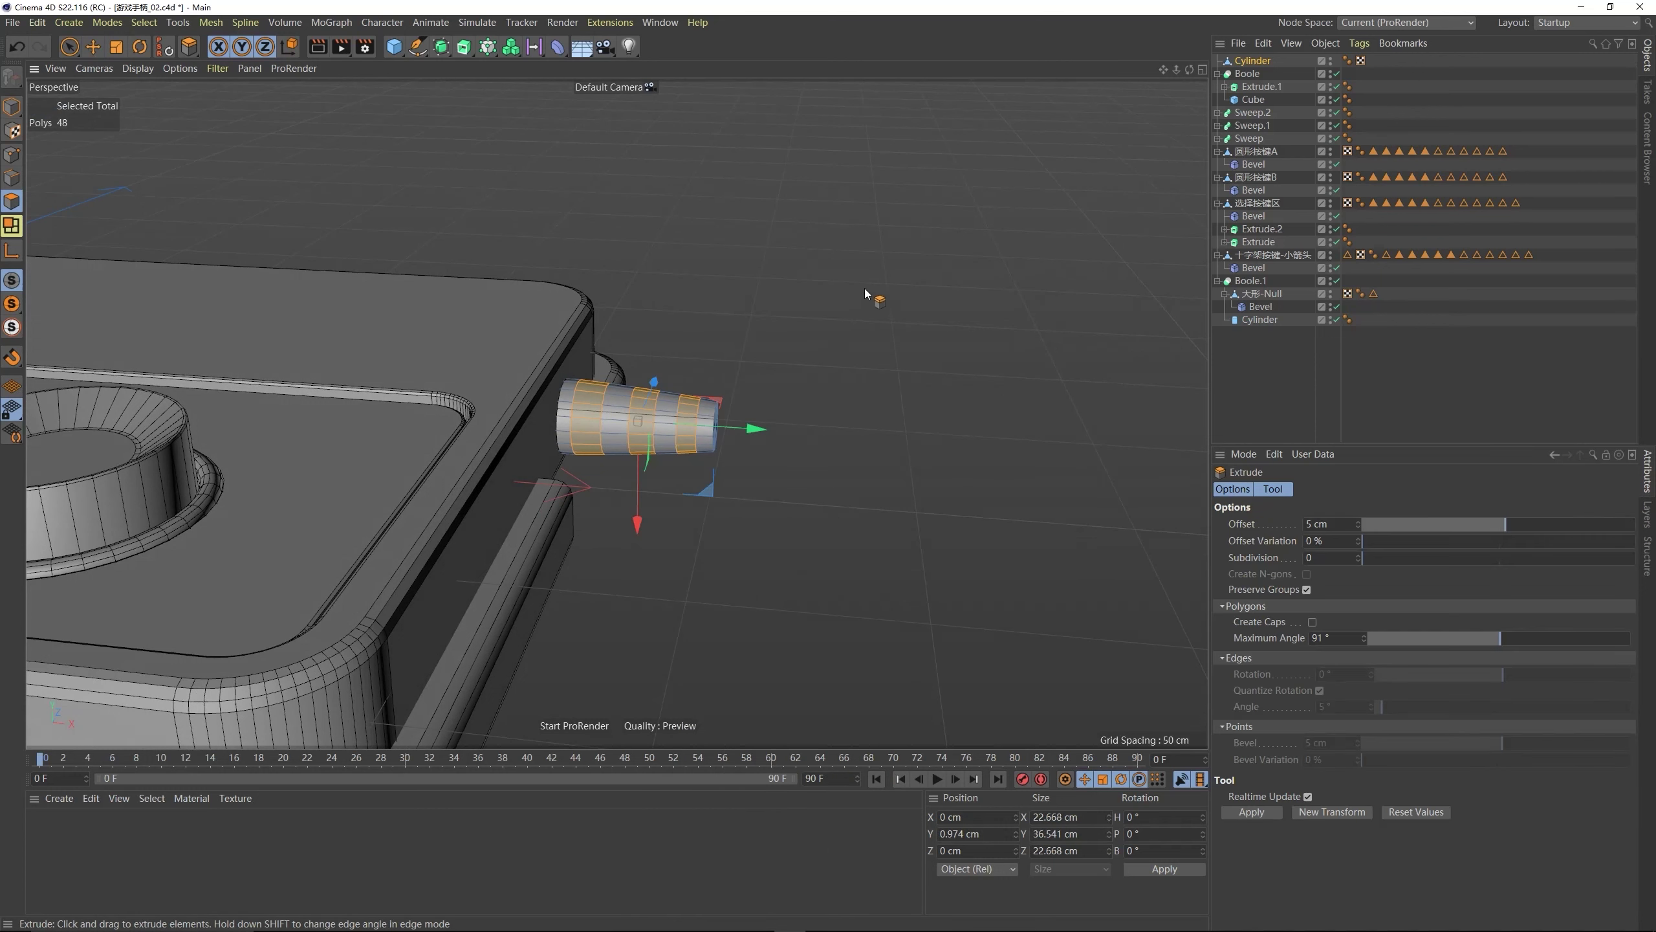
pyautogui.moveTo(869, 291); pyautogui.dragTo(847, 292)
pyautogui.keyDown('alt'); pyautogui.moveTo(733, 355); pyautogui.dragTo(645, 434); pyautogui.keyUp('alt')
pyautogui.scroll(-3, 690, 399)
pyautogui.click(1108, 388)
pyautogui.scroll(-8, 678, 391)
# - Maximize the Top view and pick the Spline Pen
pyautogui.scroll(-5, 646, 434)
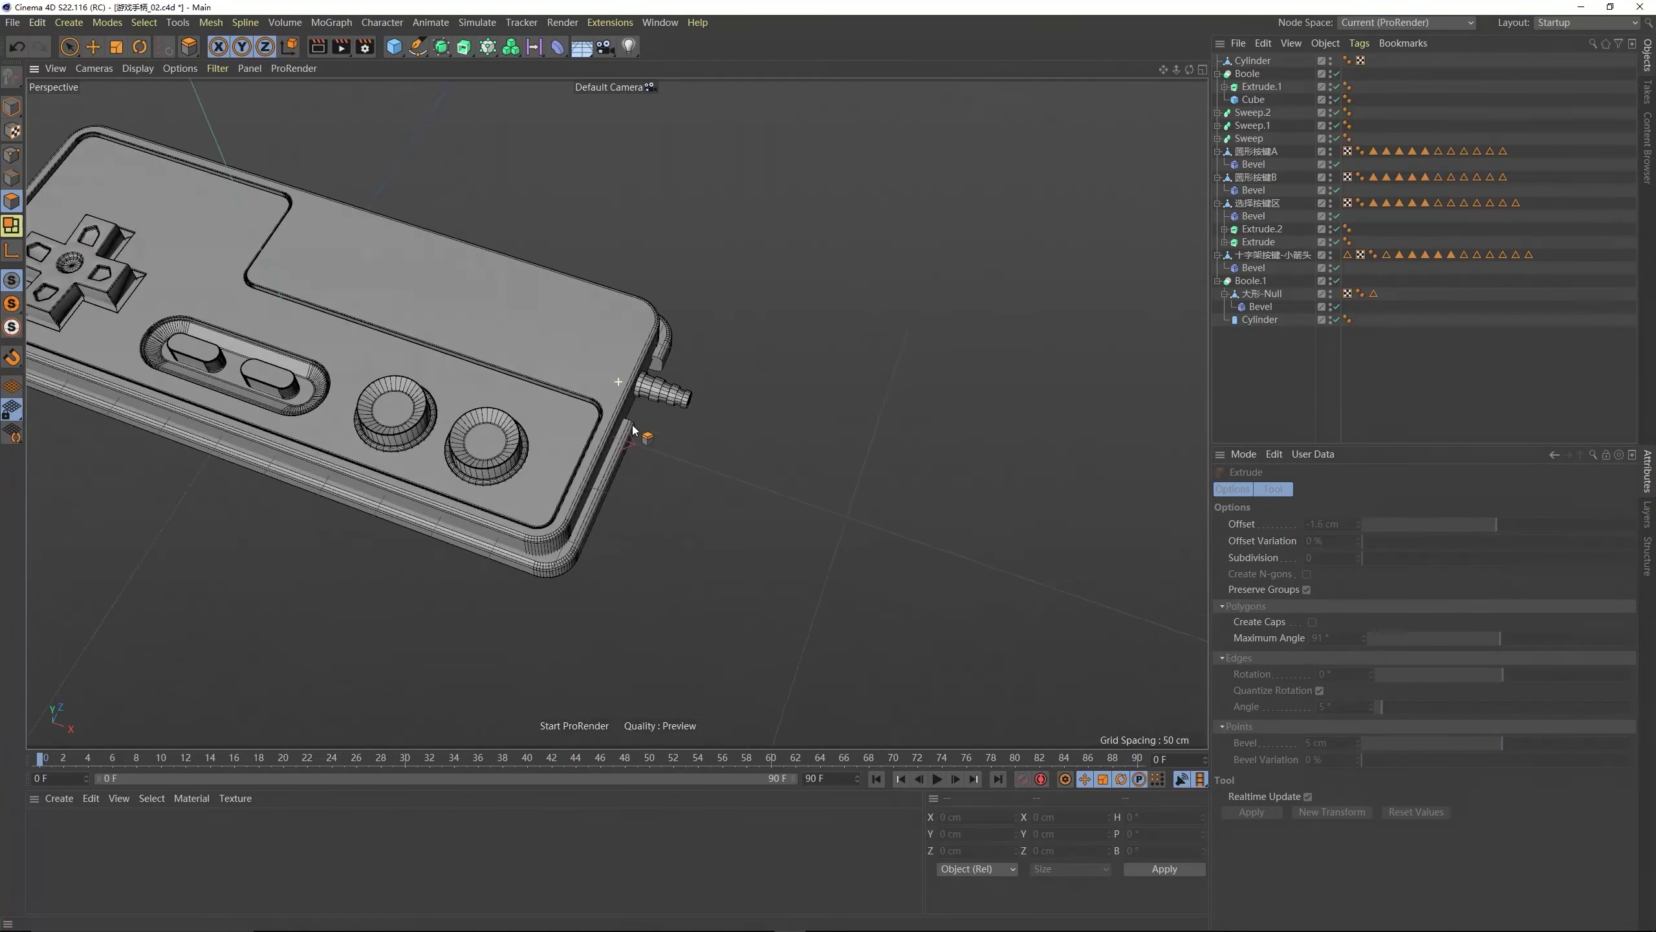
pyautogui.keyDown('alt'); pyautogui.moveTo(552, 384); pyautogui.dragTo(649, 390); pyautogui.keyUp('alt')
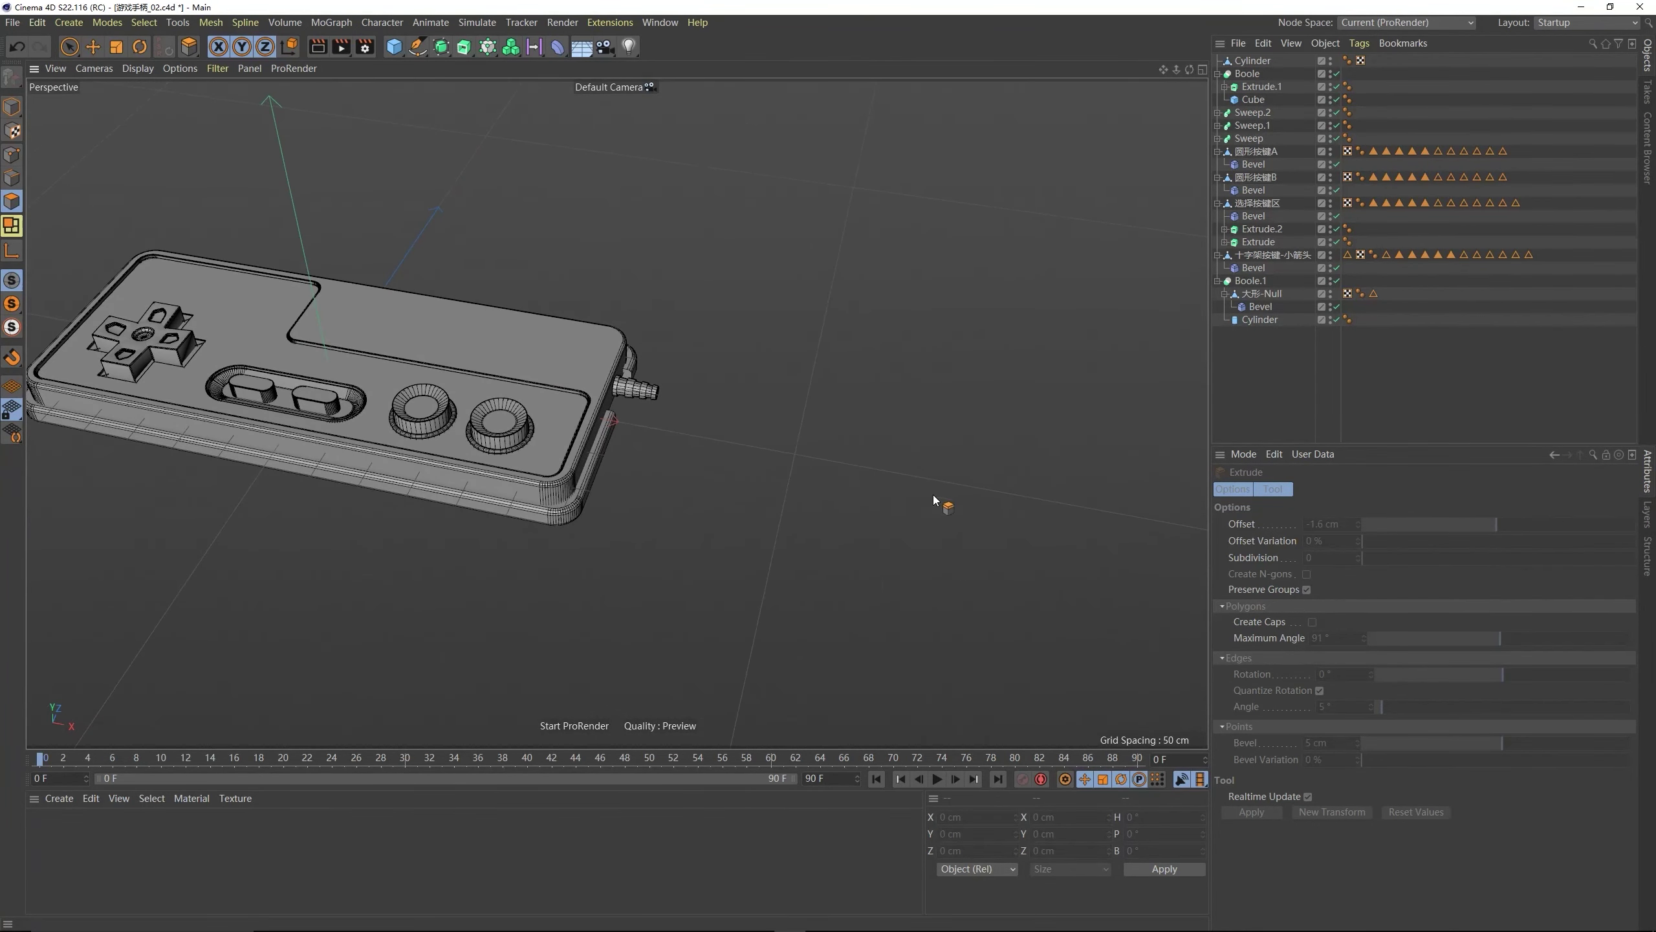
pyautogui.middleClick(409, 316)
pyautogui.middleClick(926, 233)
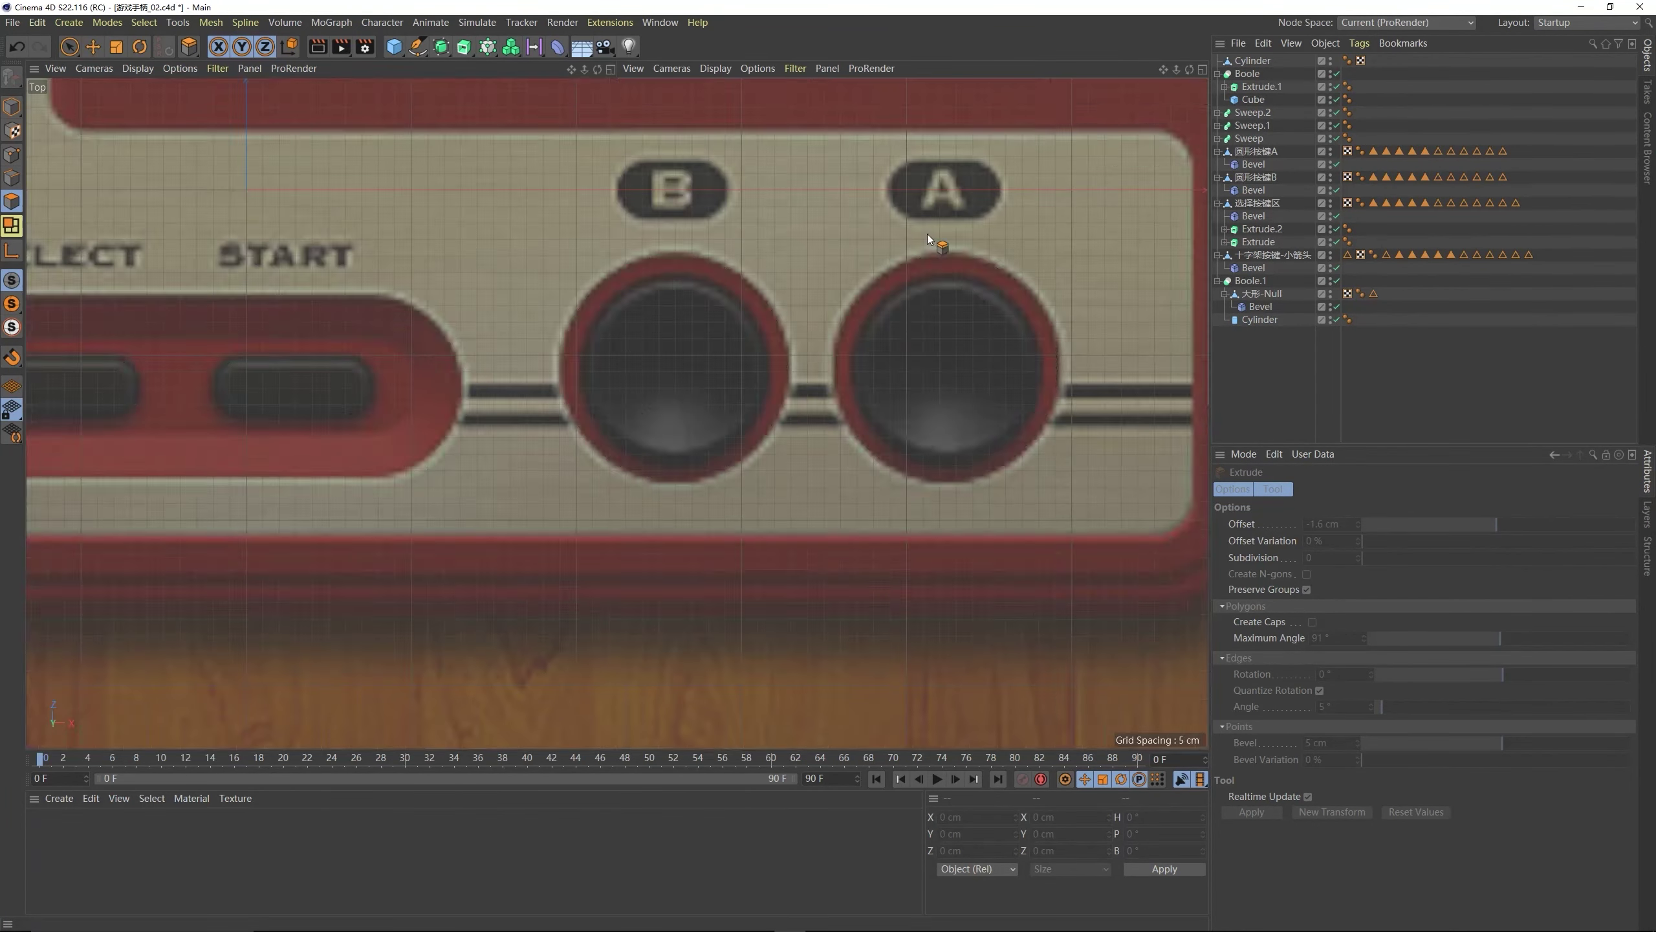
pyautogui.scroll(-10, 623, 358)
pyautogui.scroll(4, 628, 363)
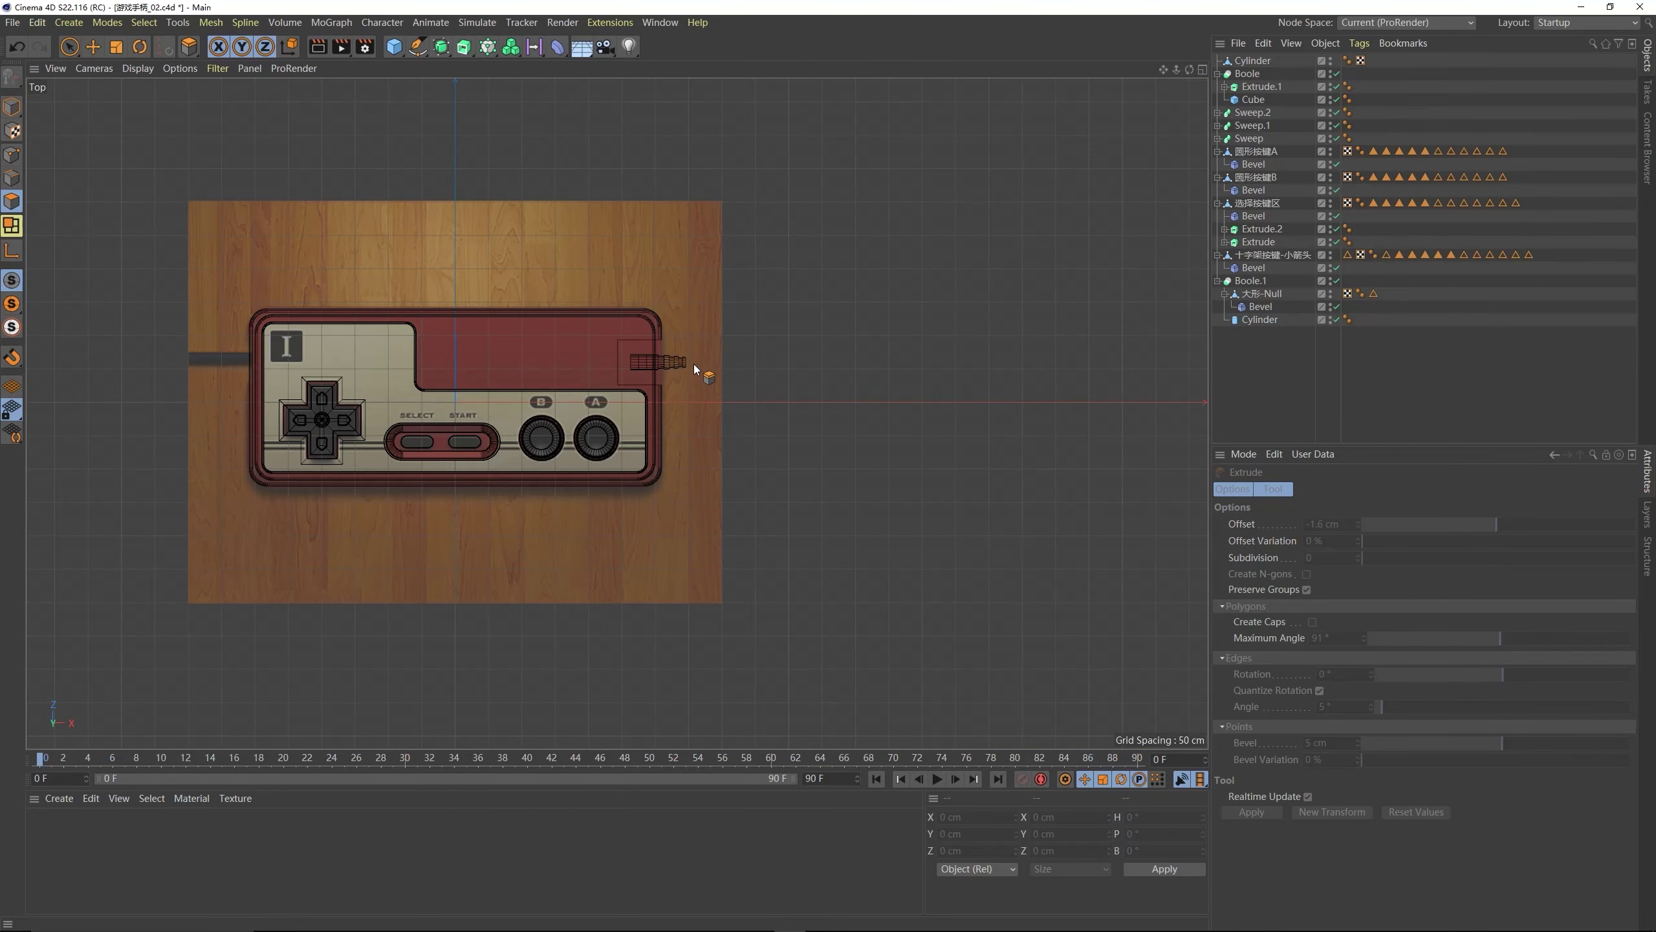
pyautogui.click(418, 47)
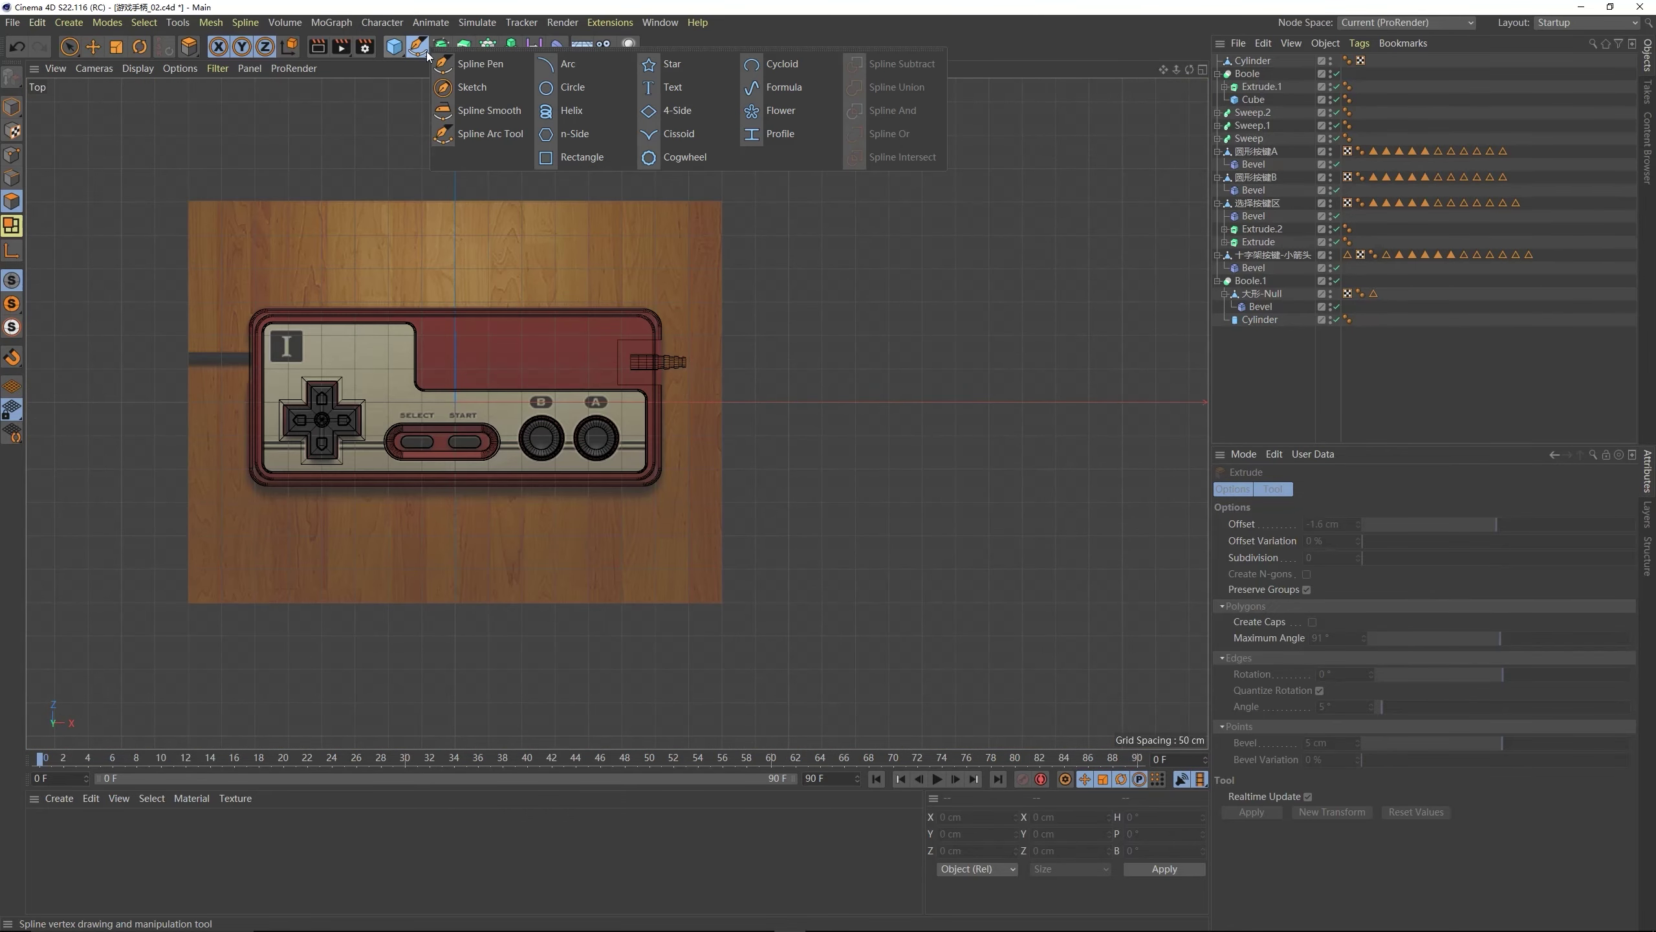
pyautogui.click(466, 66)
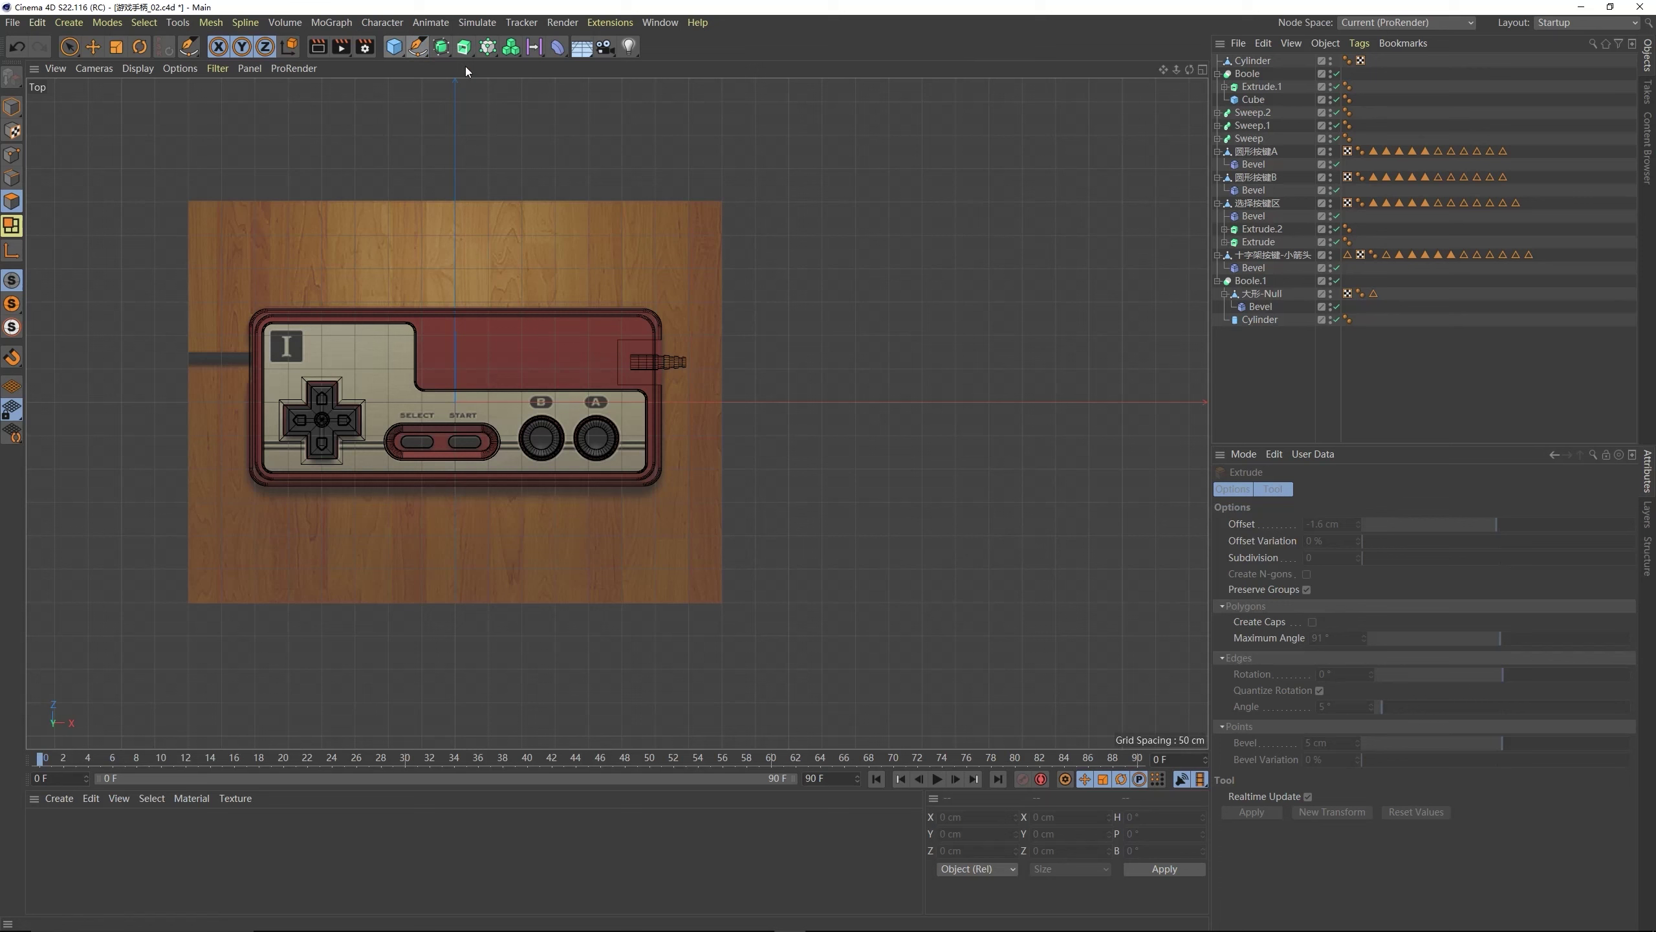
# - Draw the cable path from the connector's end with three curving Bezier points outward
pyautogui.click(686, 362)
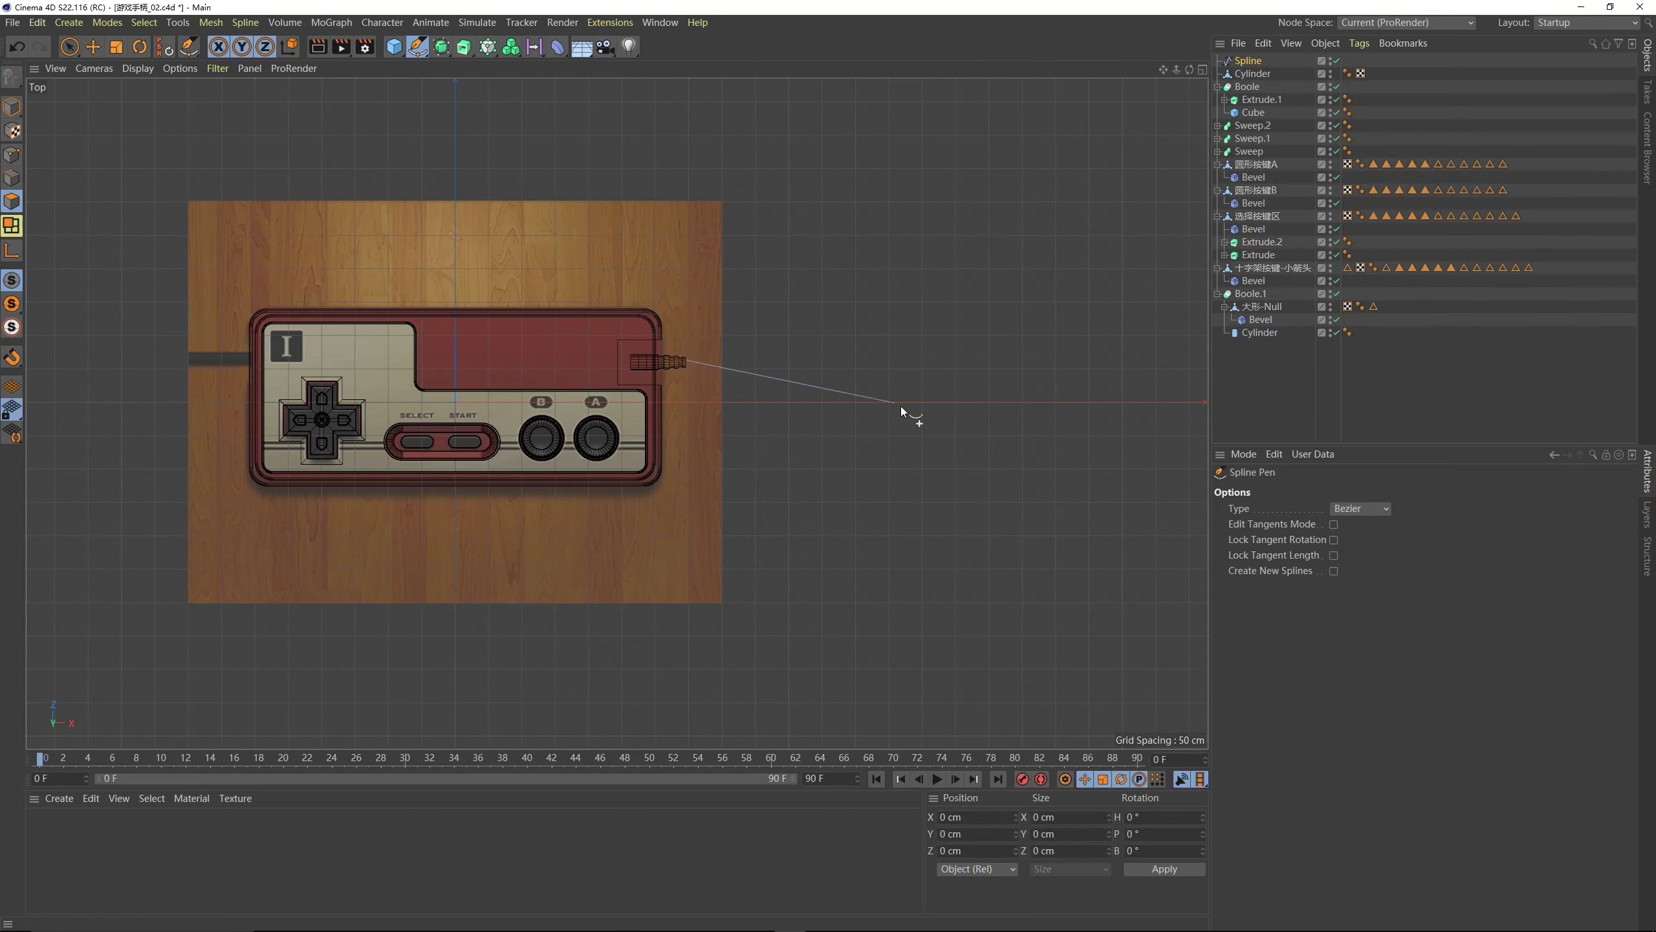
pyautogui.moveTo(955, 449); pyautogui.dragTo(989, 523)
pyautogui.keyDown('alt'); pyautogui.moveTo(951, 521); pyautogui.dragTo(910, 330, button='middle'); pyautogui.keyUp('alt')
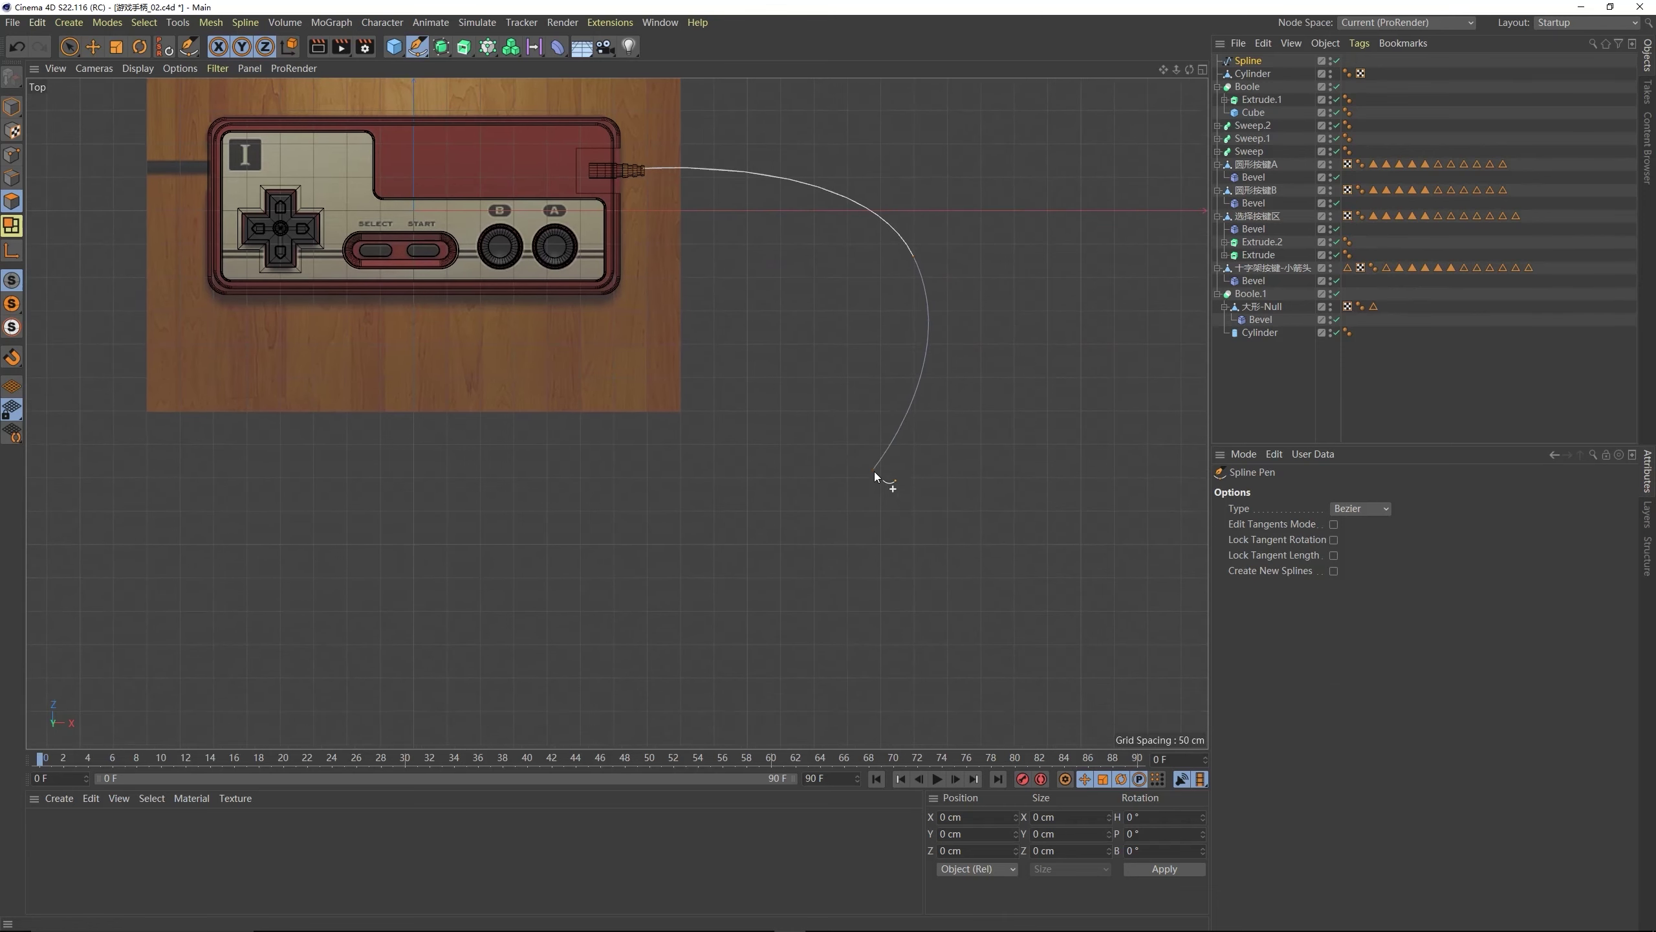
pyautogui.moveTo(894, 522); pyautogui.dragTo(859, 588)
pyautogui.keyDown('alt'); pyautogui.moveTo(909, 541); pyautogui.dragTo(765, 463, button='middle'); pyautogui.keyUp('alt')
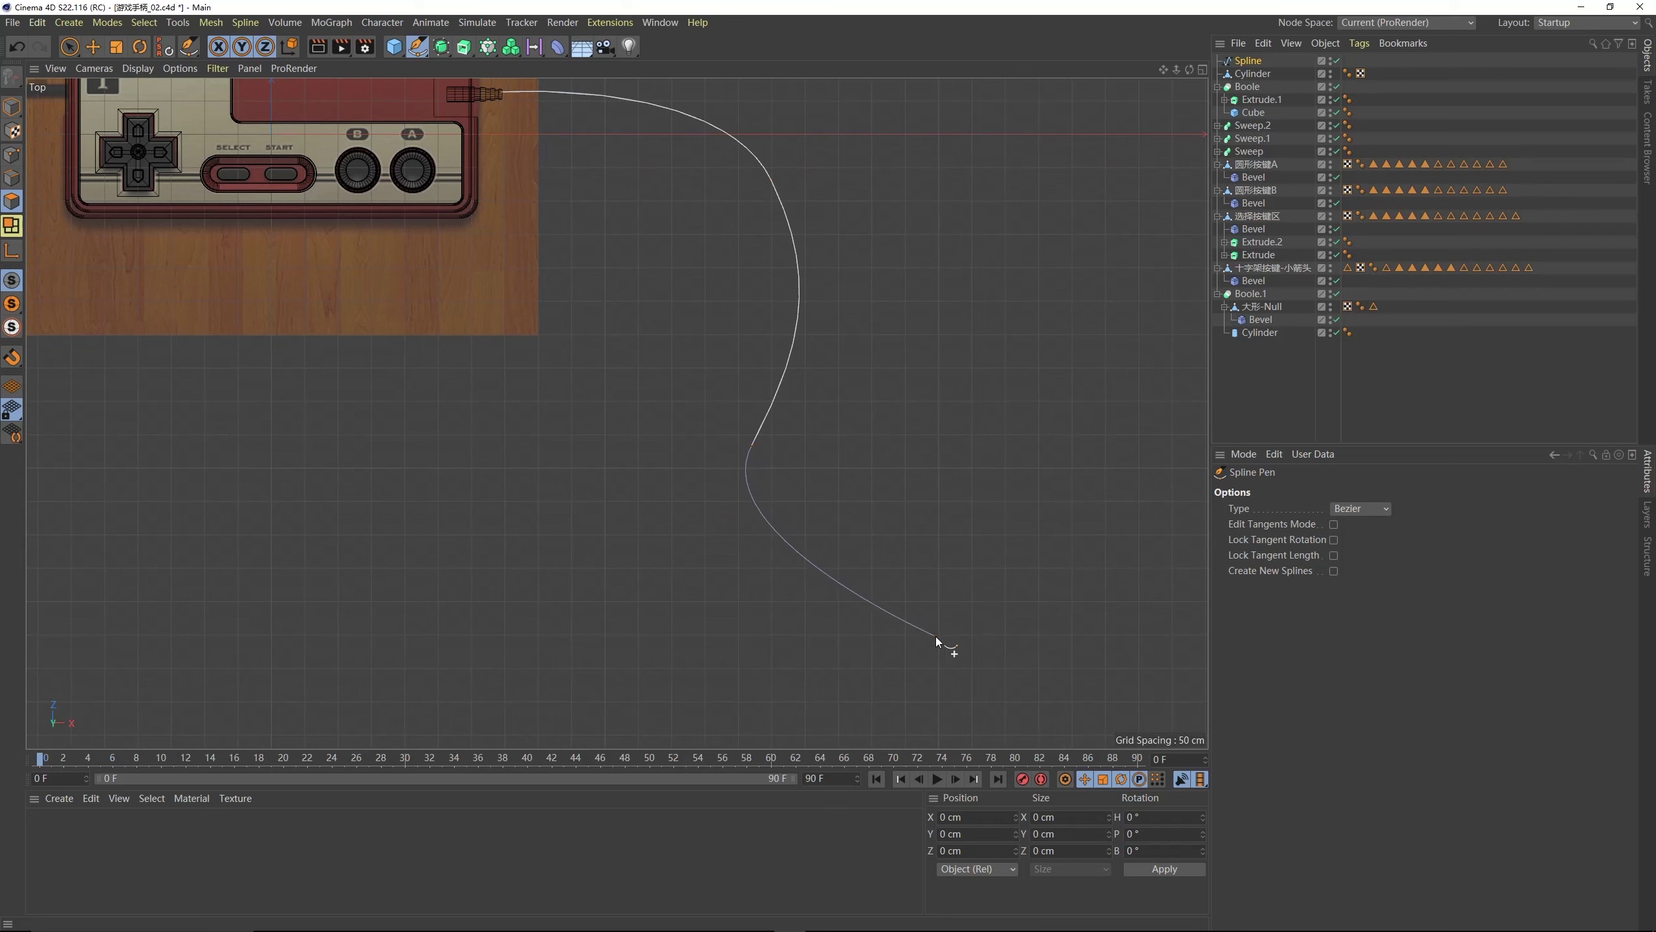
pyautogui.moveTo(937, 636); pyautogui.dragTo(1034, 634)
pyautogui.keyDown('alt'); pyautogui.moveTo(750, 300); pyautogui.dragTo(706, 326, button='middle'); pyautogui.keyUp('alt')
# - Return to the Perspective view in object mode and inspect the cable curve
pyautogui.middleClick(658, 267)
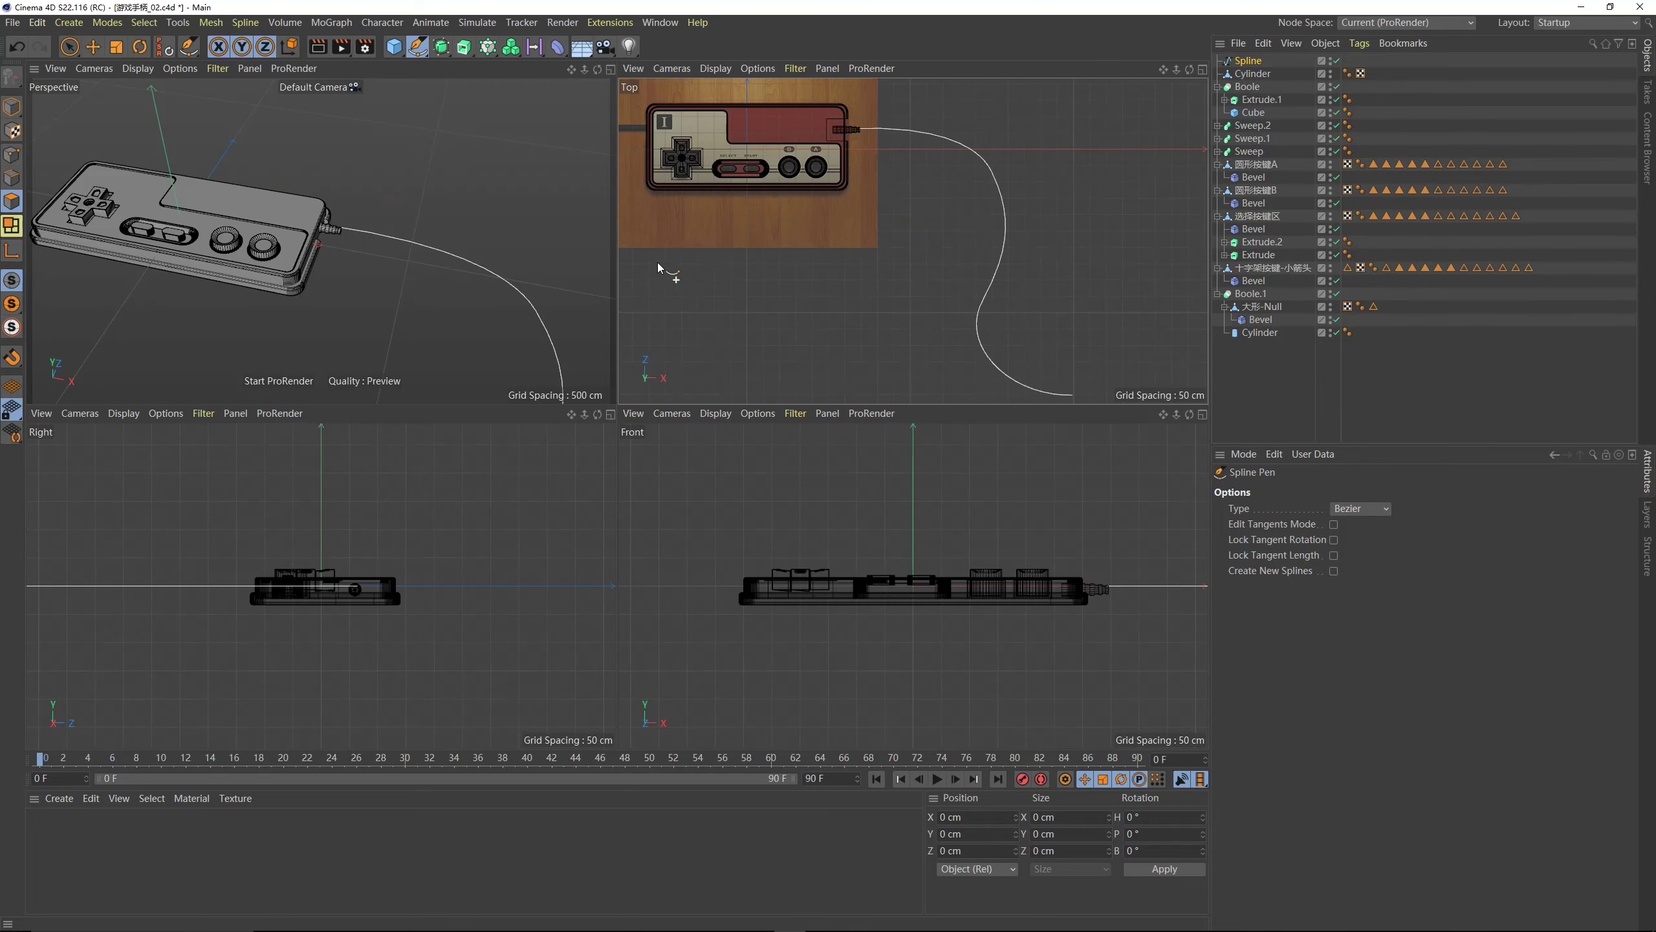
pyautogui.middleClick(531, 344)
pyautogui.keyDown('alt'); pyautogui.moveTo(778, 443); pyautogui.dragTo(548, 278); pyautogui.keyUp('alt')
pyautogui.click(94, 47)
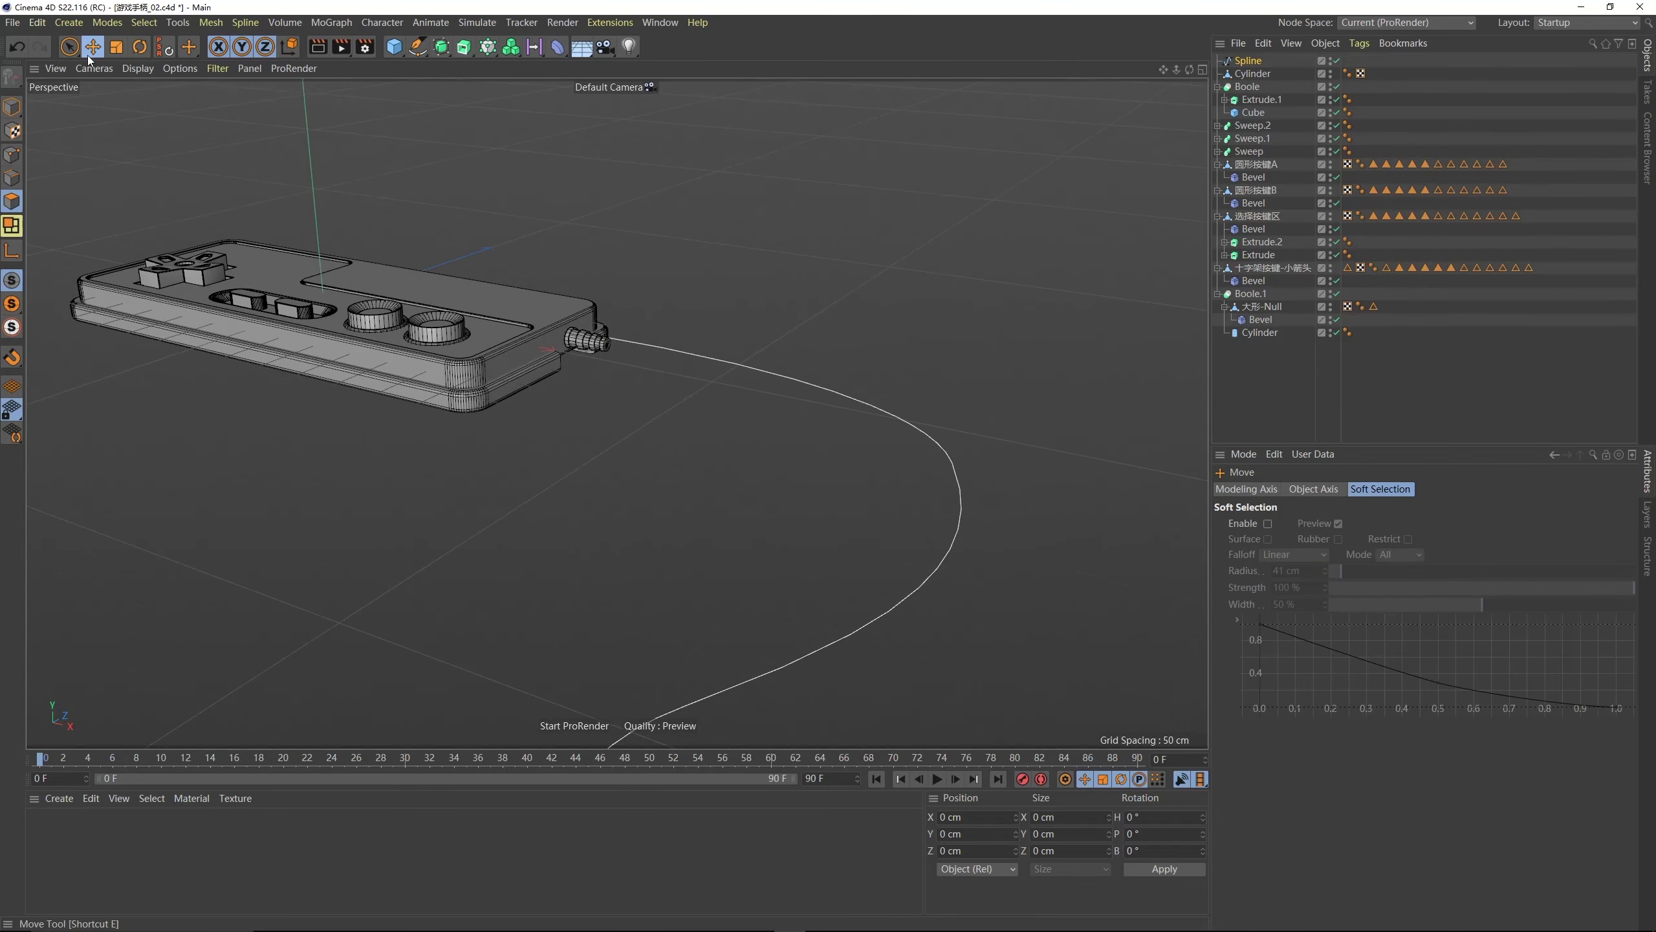
pyautogui.click(11, 106)
pyautogui.keyDown('alt'); pyautogui.moveTo(730, 435); pyautogui.dragTo(426, 440); pyautogui.keyUp('alt')
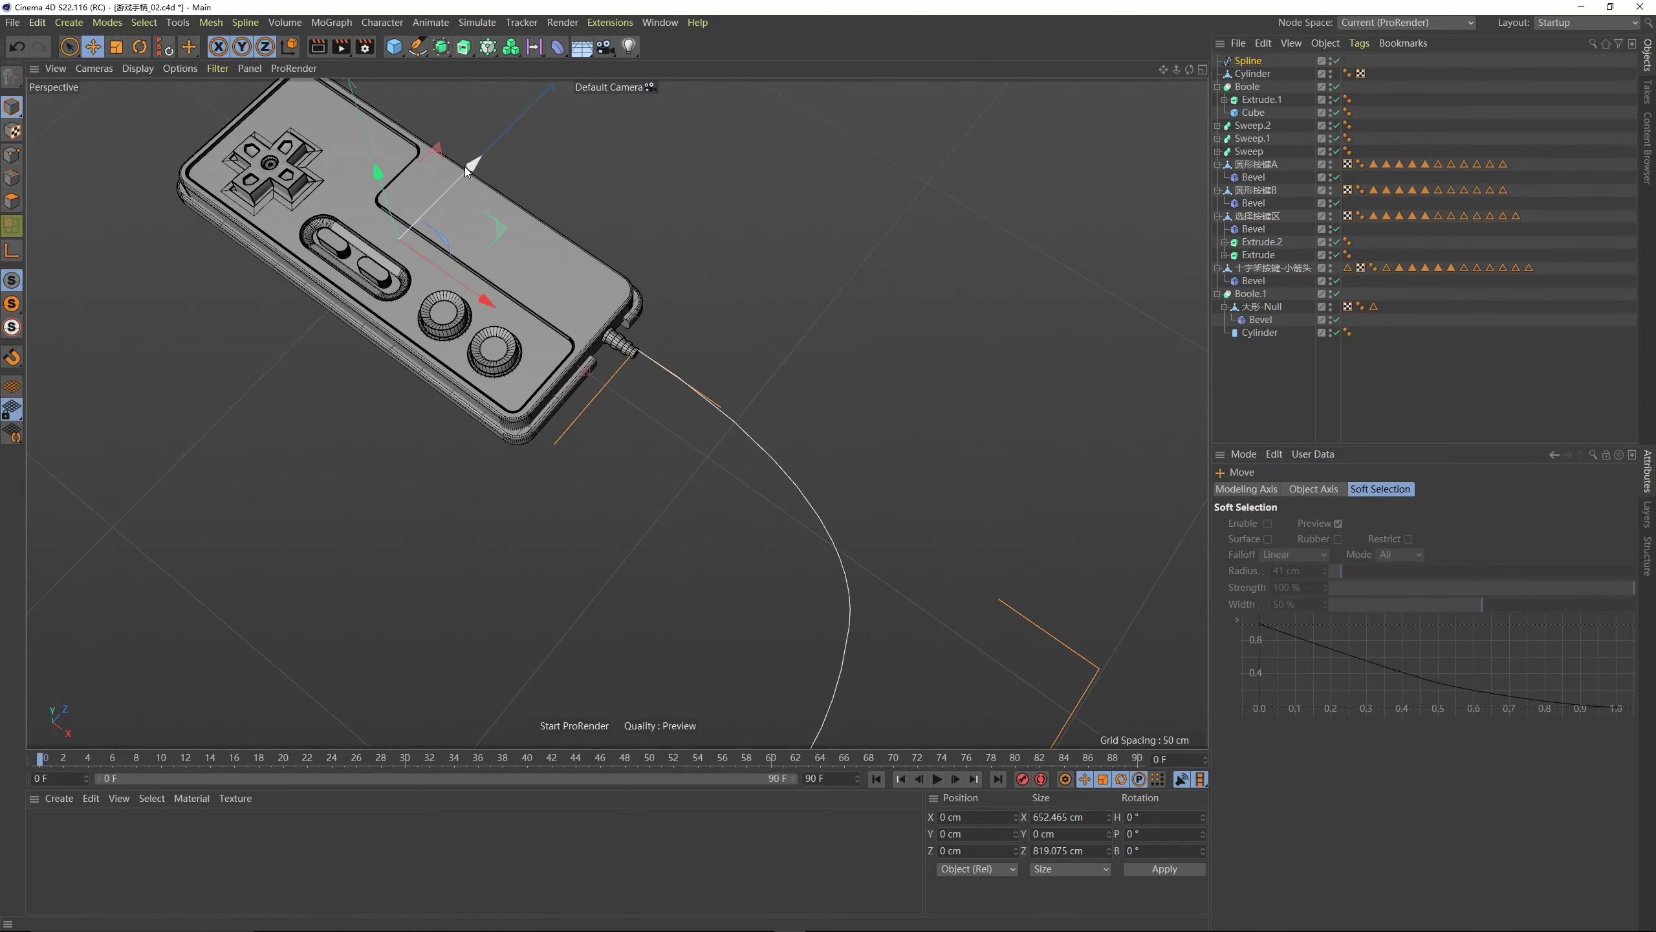
pyautogui.moveTo(450, 168); pyautogui.dragTo(463, 163)
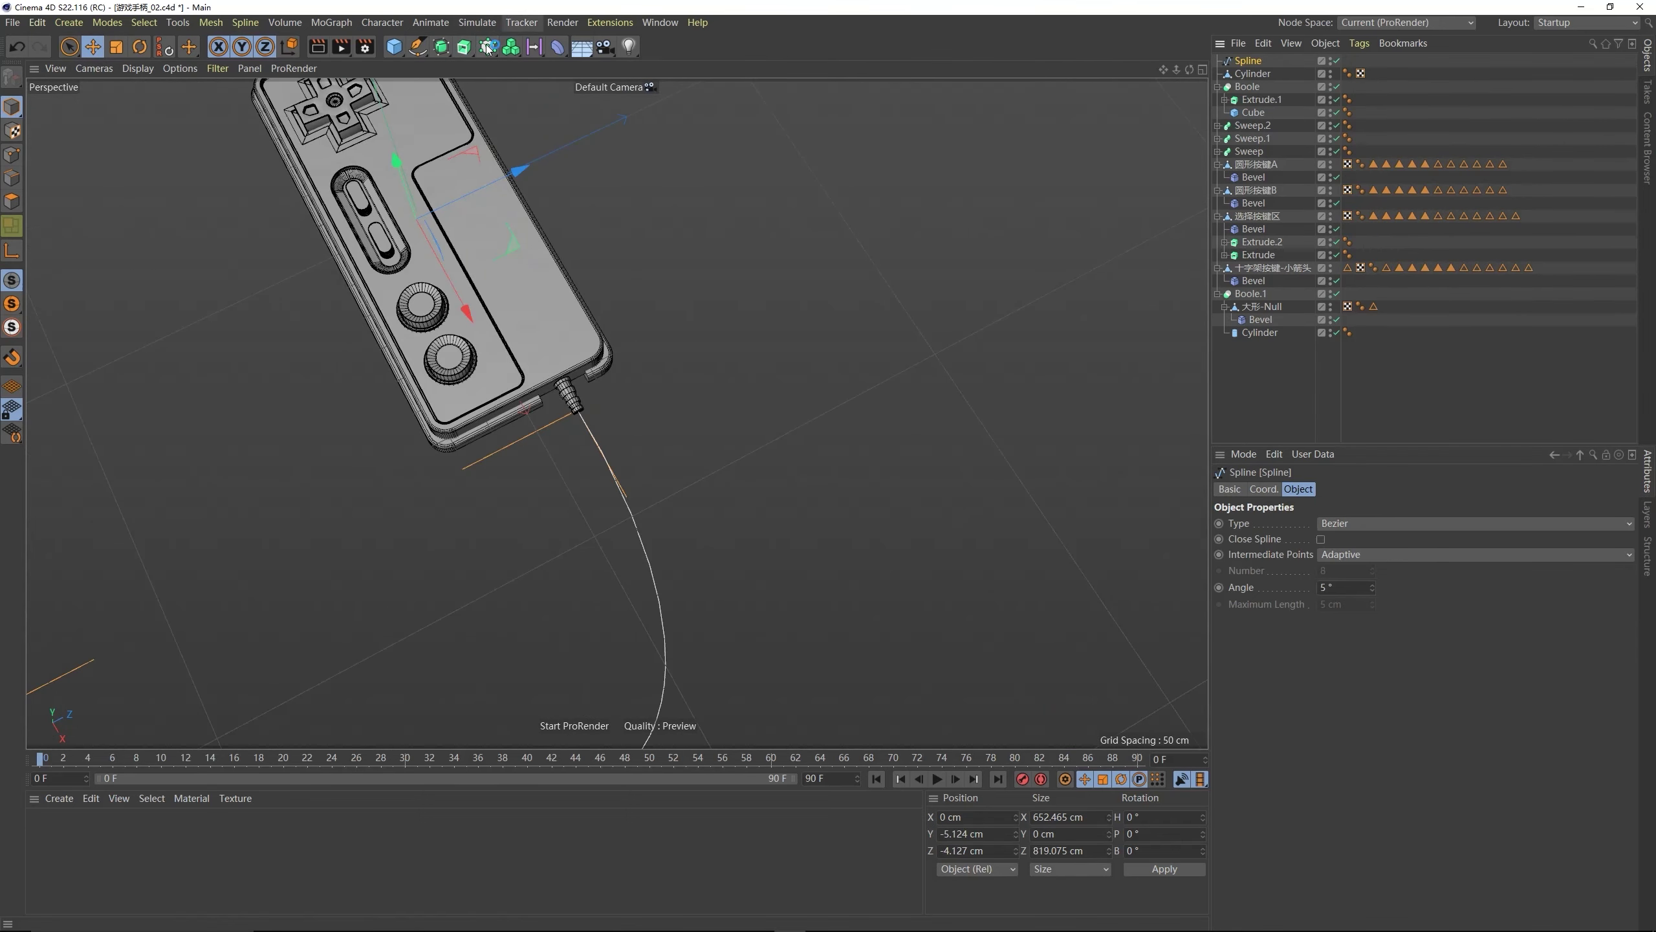
# - Add a Sweep and place the cable spline inside it as the path
pyautogui.click(464, 48)
pyautogui.click(518, 133)
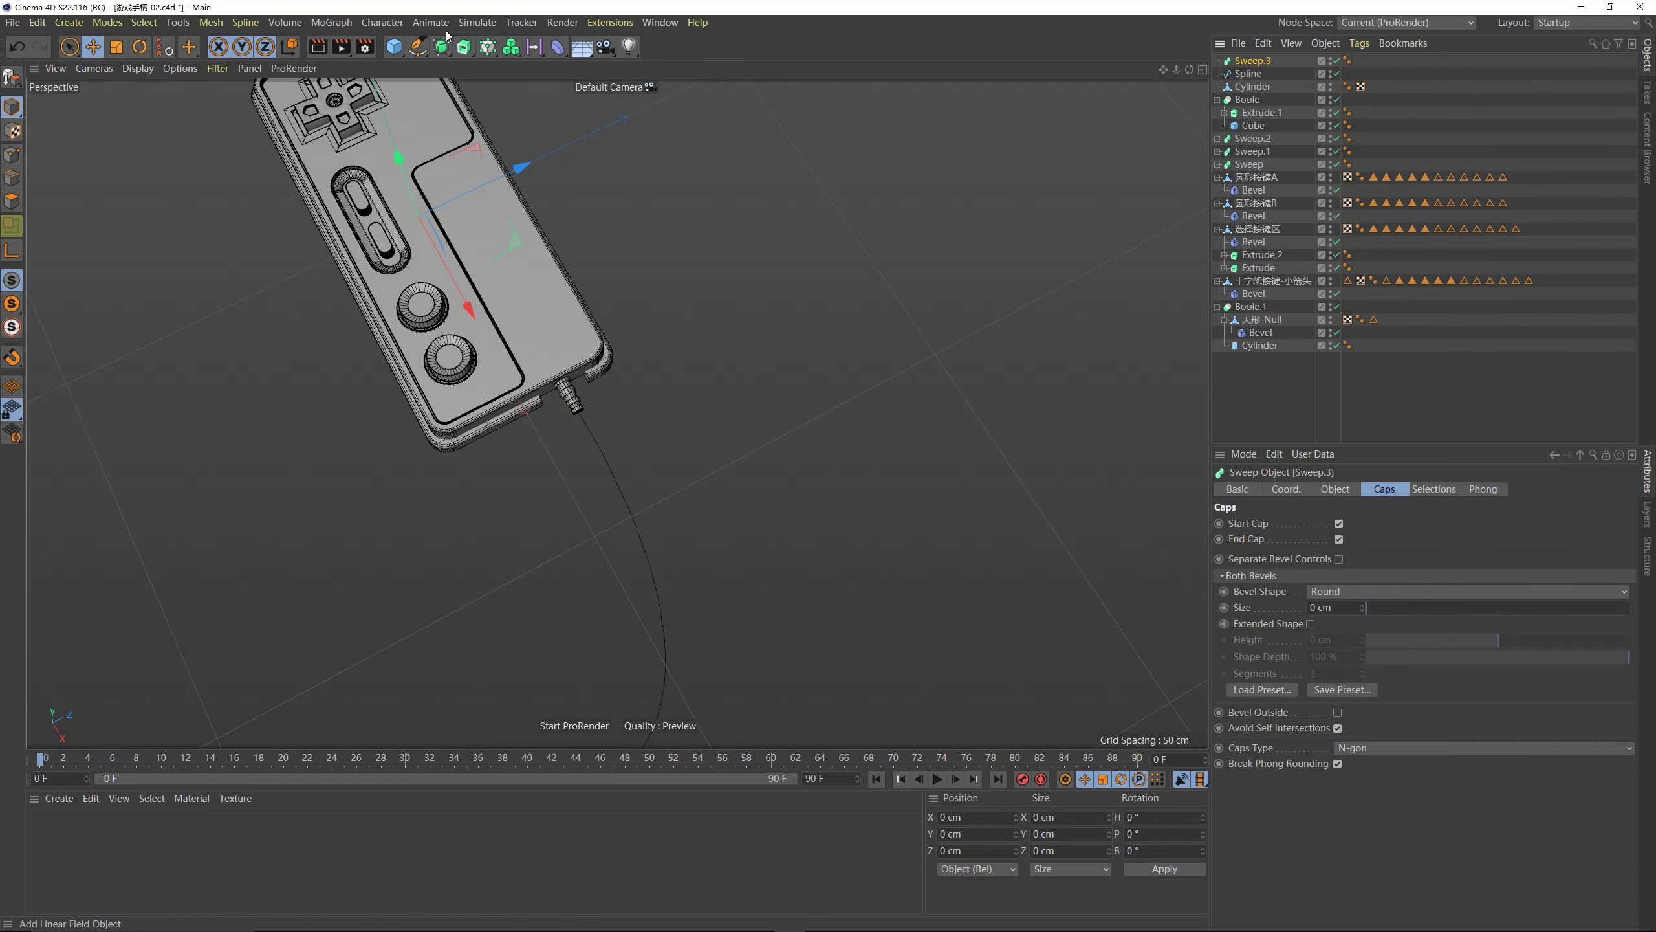
pyautogui.moveTo(1257, 70); pyautogui.dragTo(1254, 66)
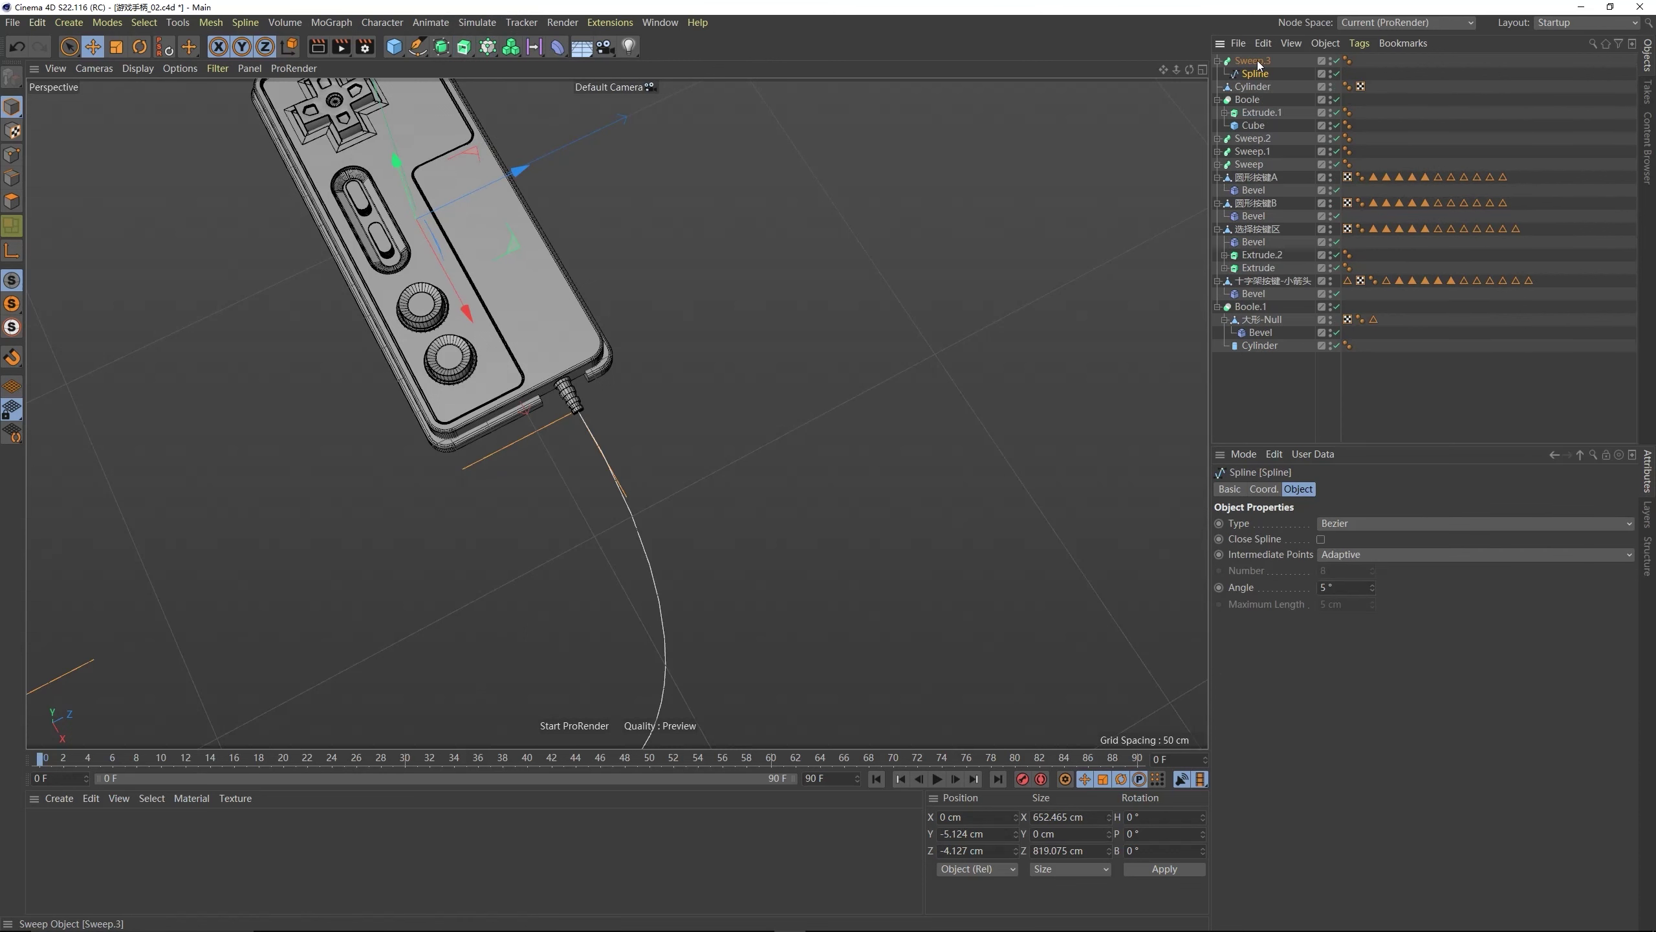
# - Add an n-Side profile to the Sweep with a 4 cm radius and 12 sides
pyautogui.click(418, 48)
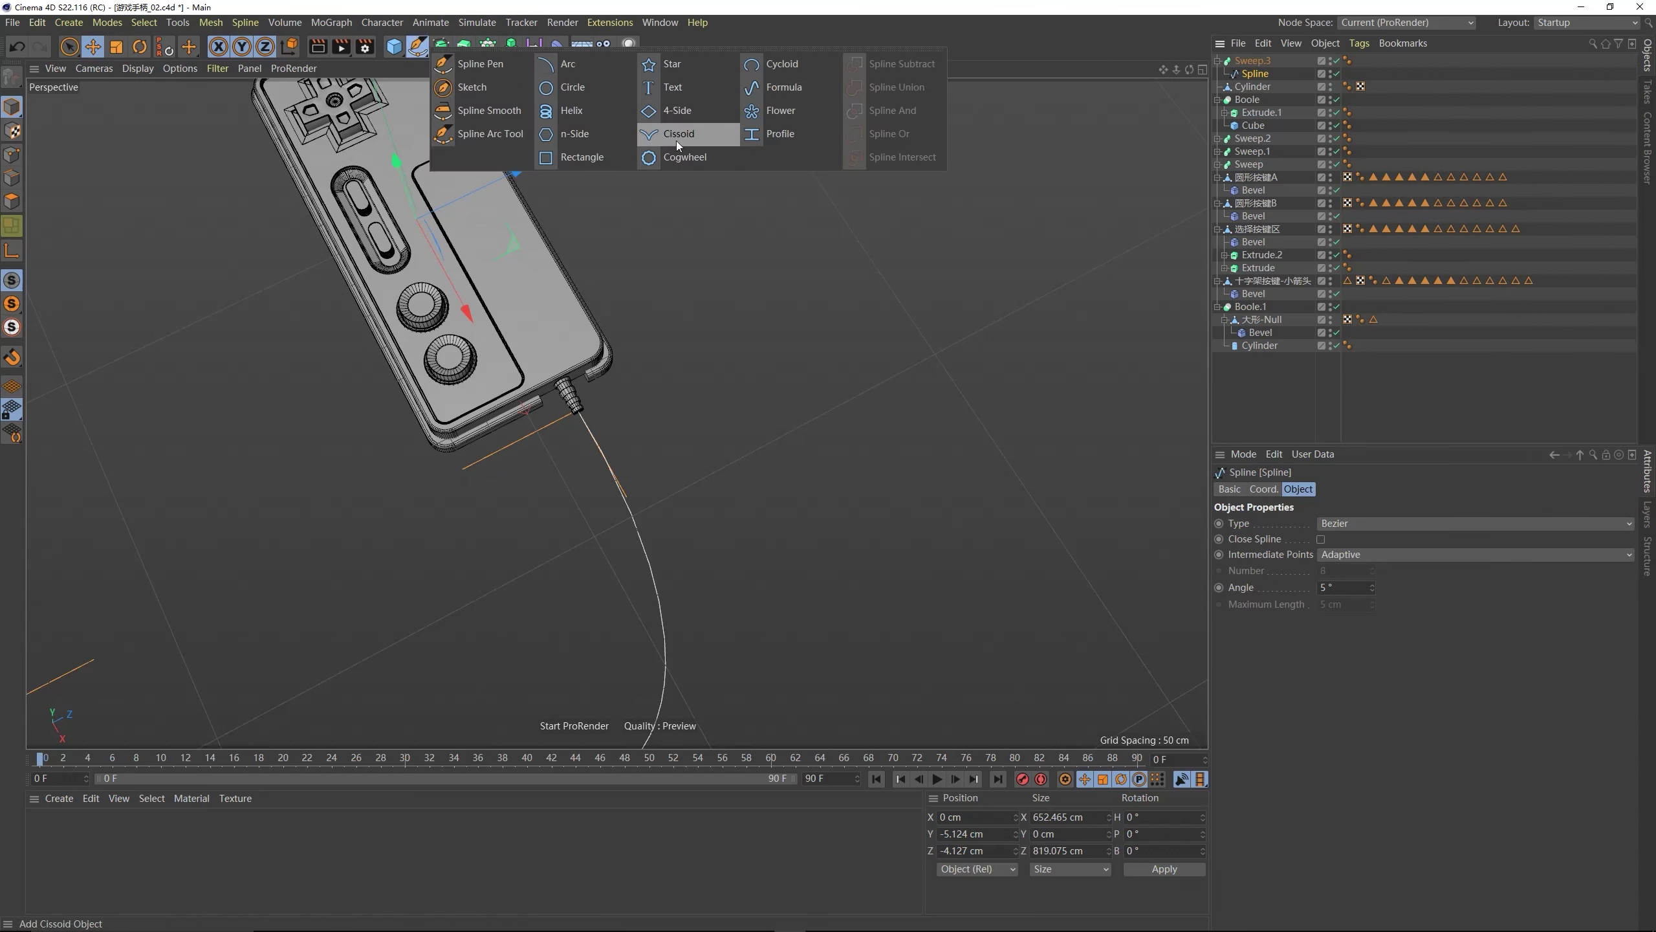
pyautogui.click(573, 134)
pyautogui.moveTo(1257, 61); pyautogui.dragTo(1253, 86)
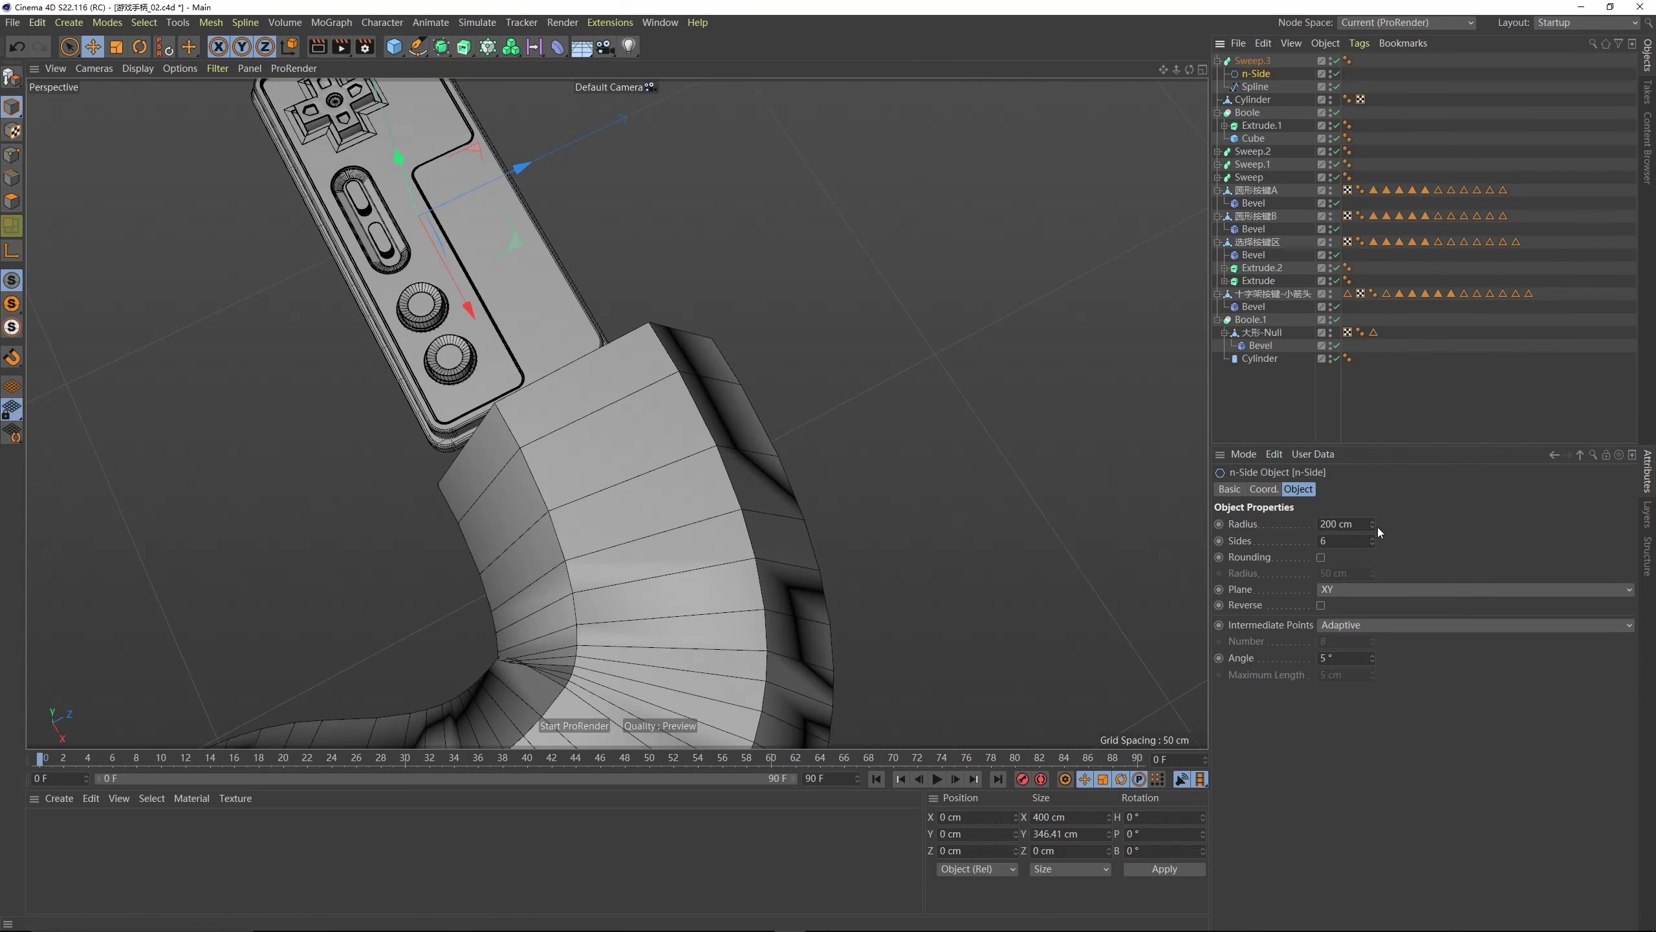
pyautogui.moveTo(1373, 527); pyautogui.dragTo(1373, 574)
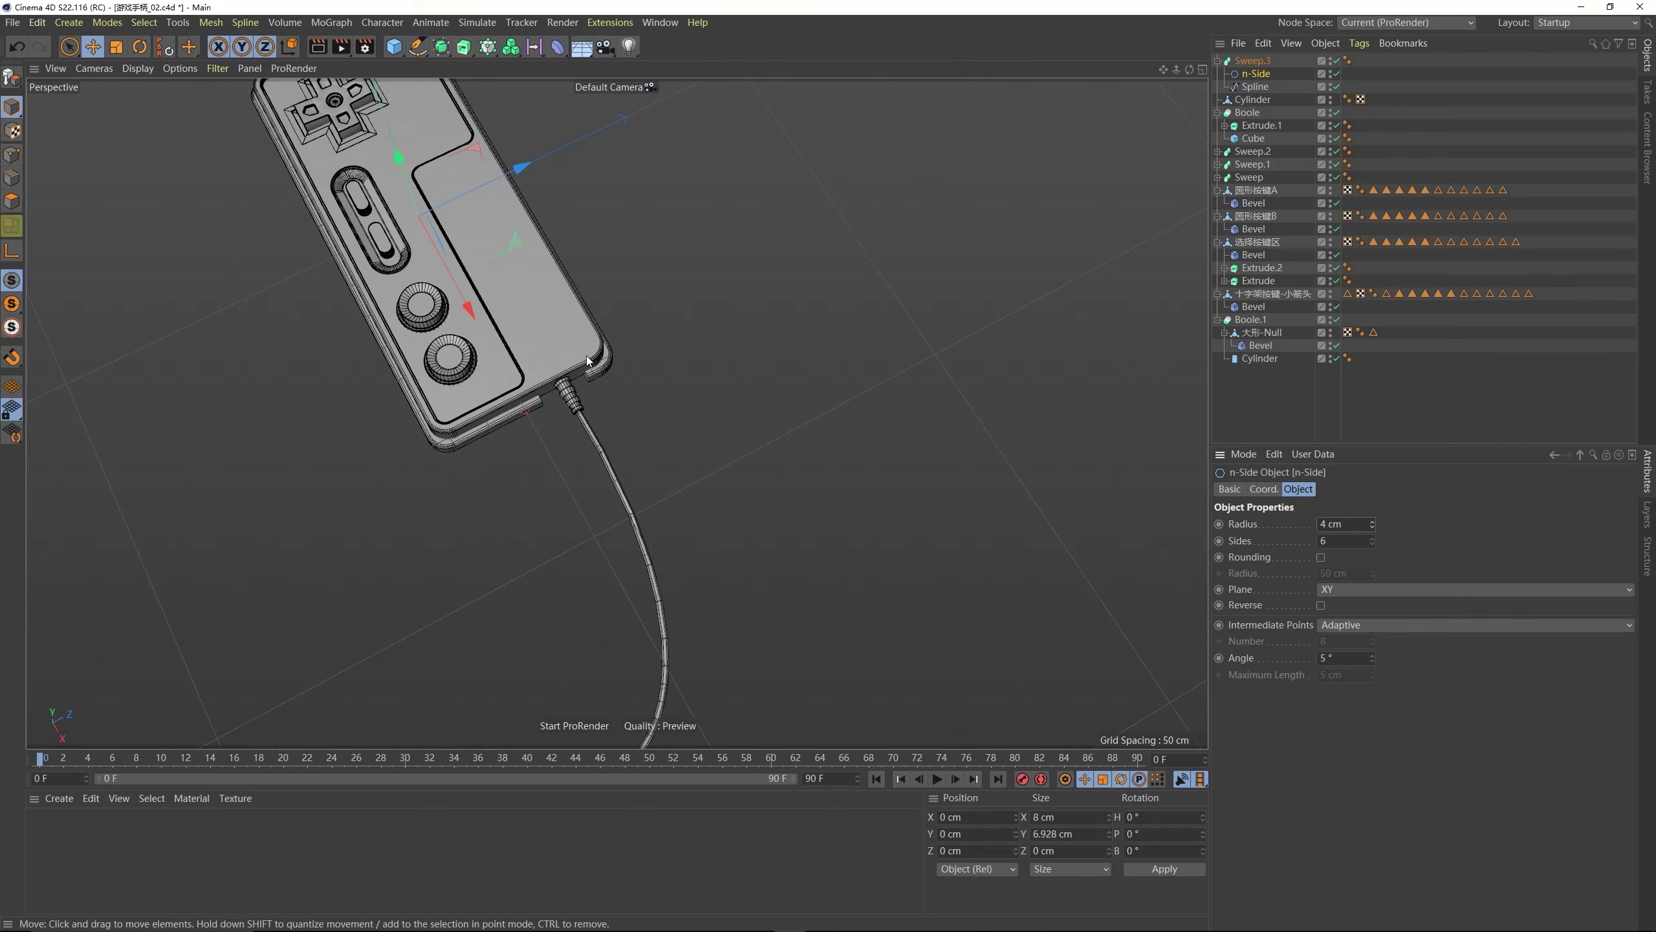
pyautogui.keyDown('alt'); pyautogui.moveTo(486, 363); pyautogui.dragTo(495, 280); pyautogui.keyUp('alt')
pyautogui.write('12')
pyautogui.press('Return')
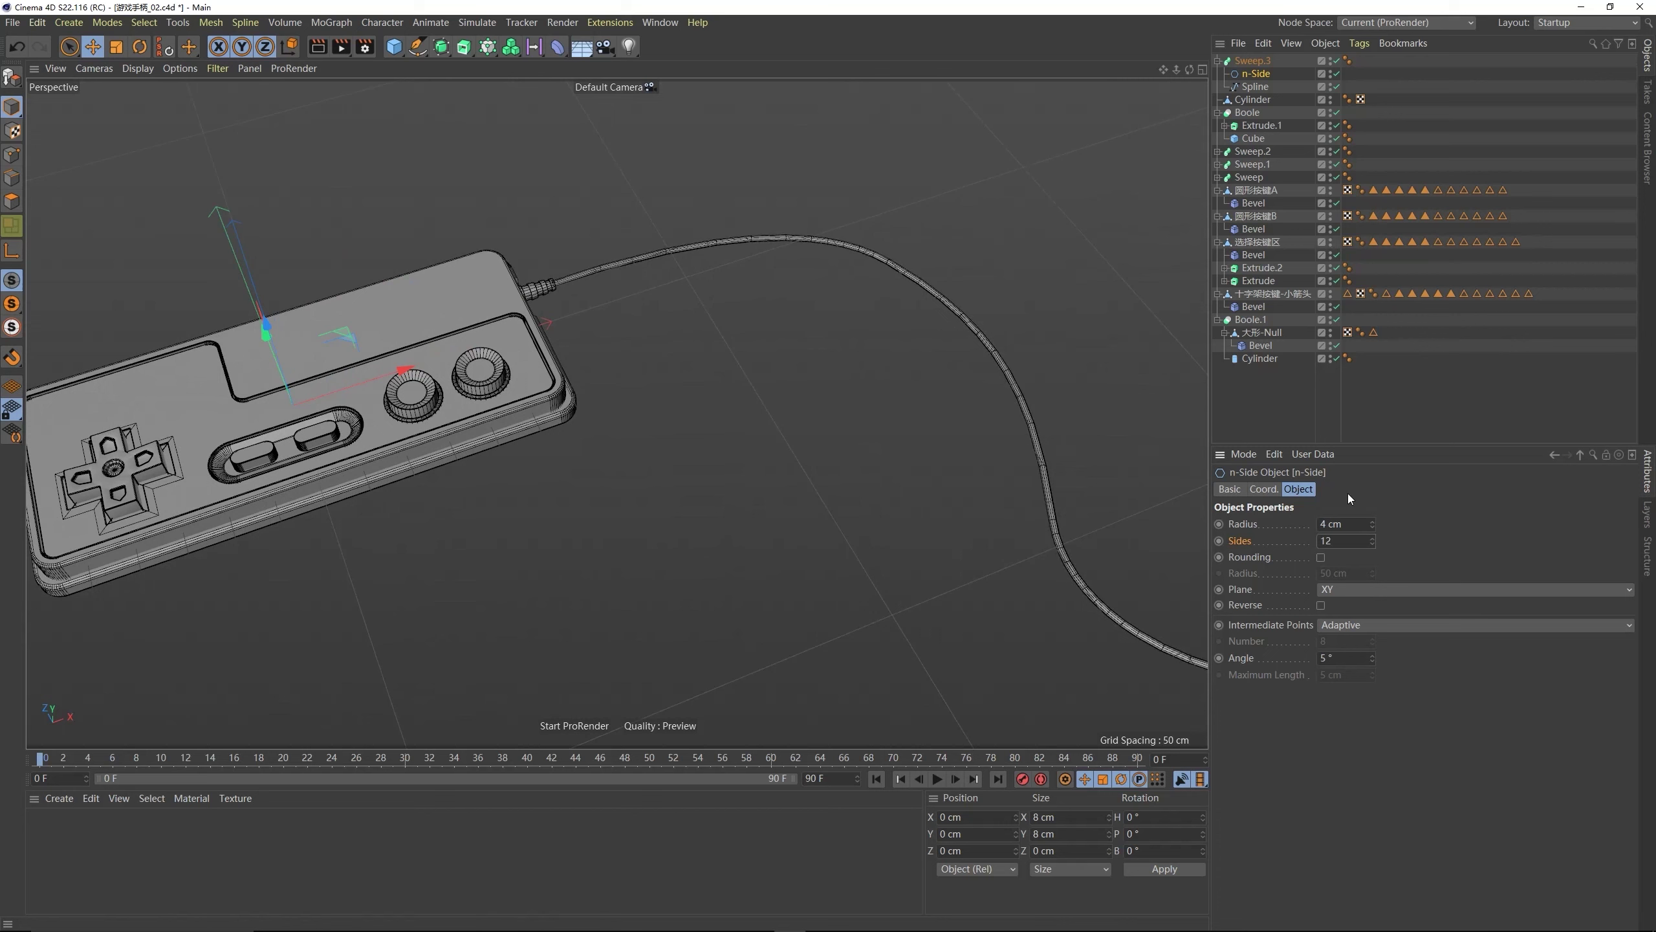
pyautogui.keyDown('alt'); pyautogui.moveTo(401, 256); pyautogui.dragTo(430, 274); pyautogui.keyUp('alt')
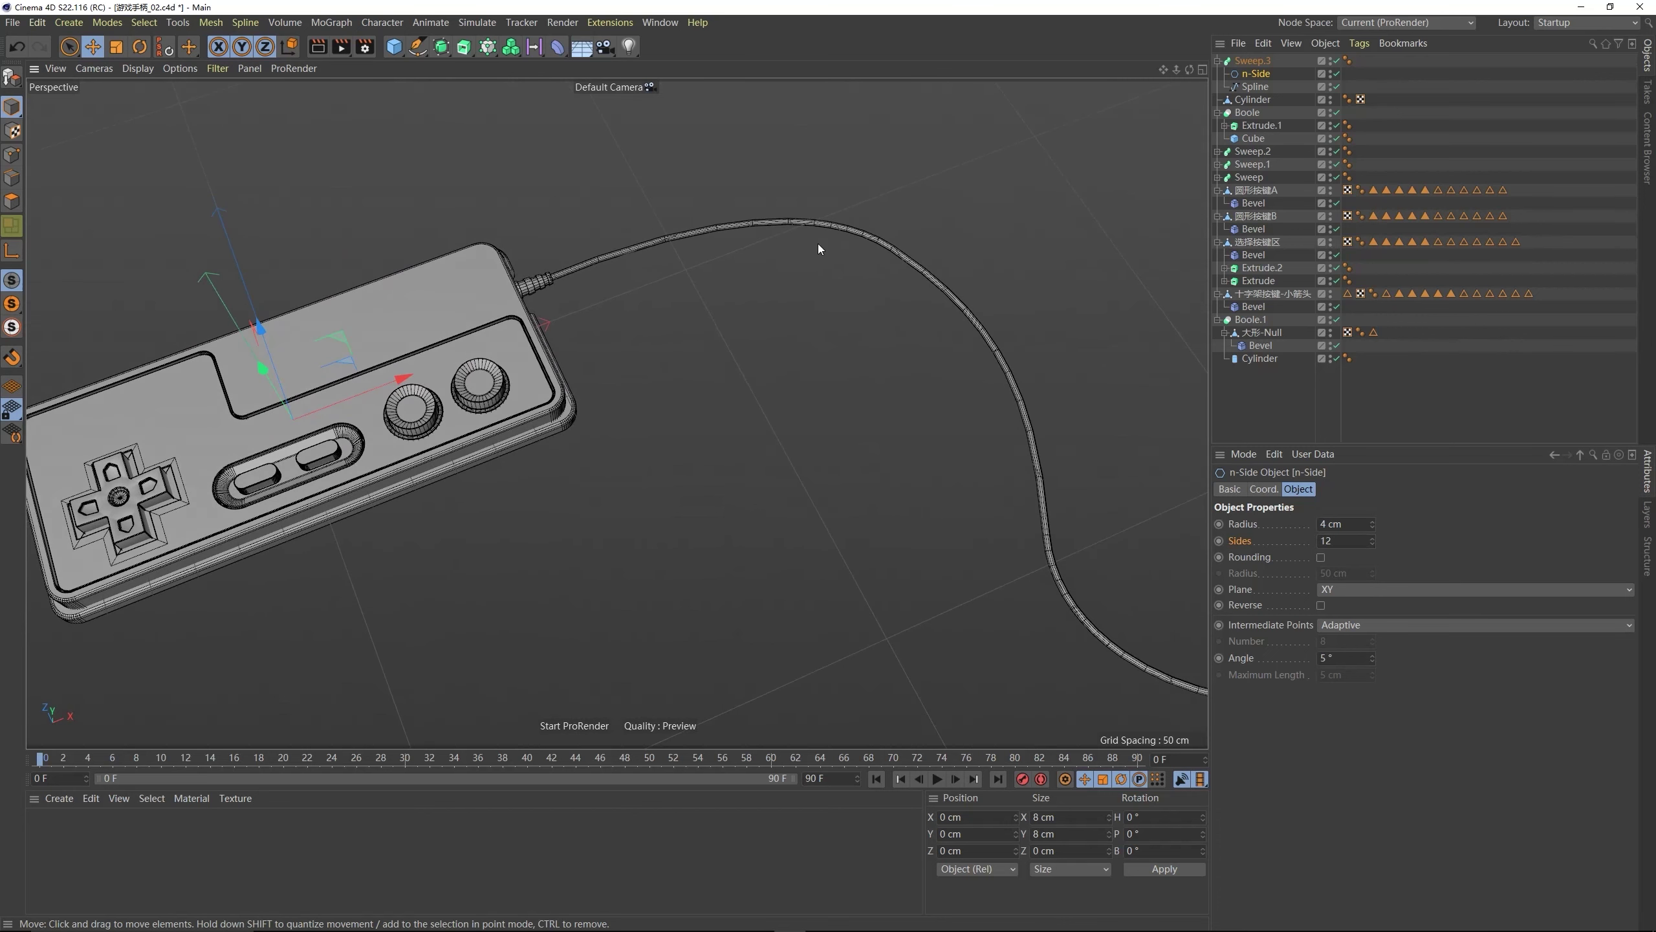
pyautogui.keyDown('alt'); pyautogui.moveTo(632, 244); pyautogui.dragTo(630, 261); pyautogui.keyUp('alt')
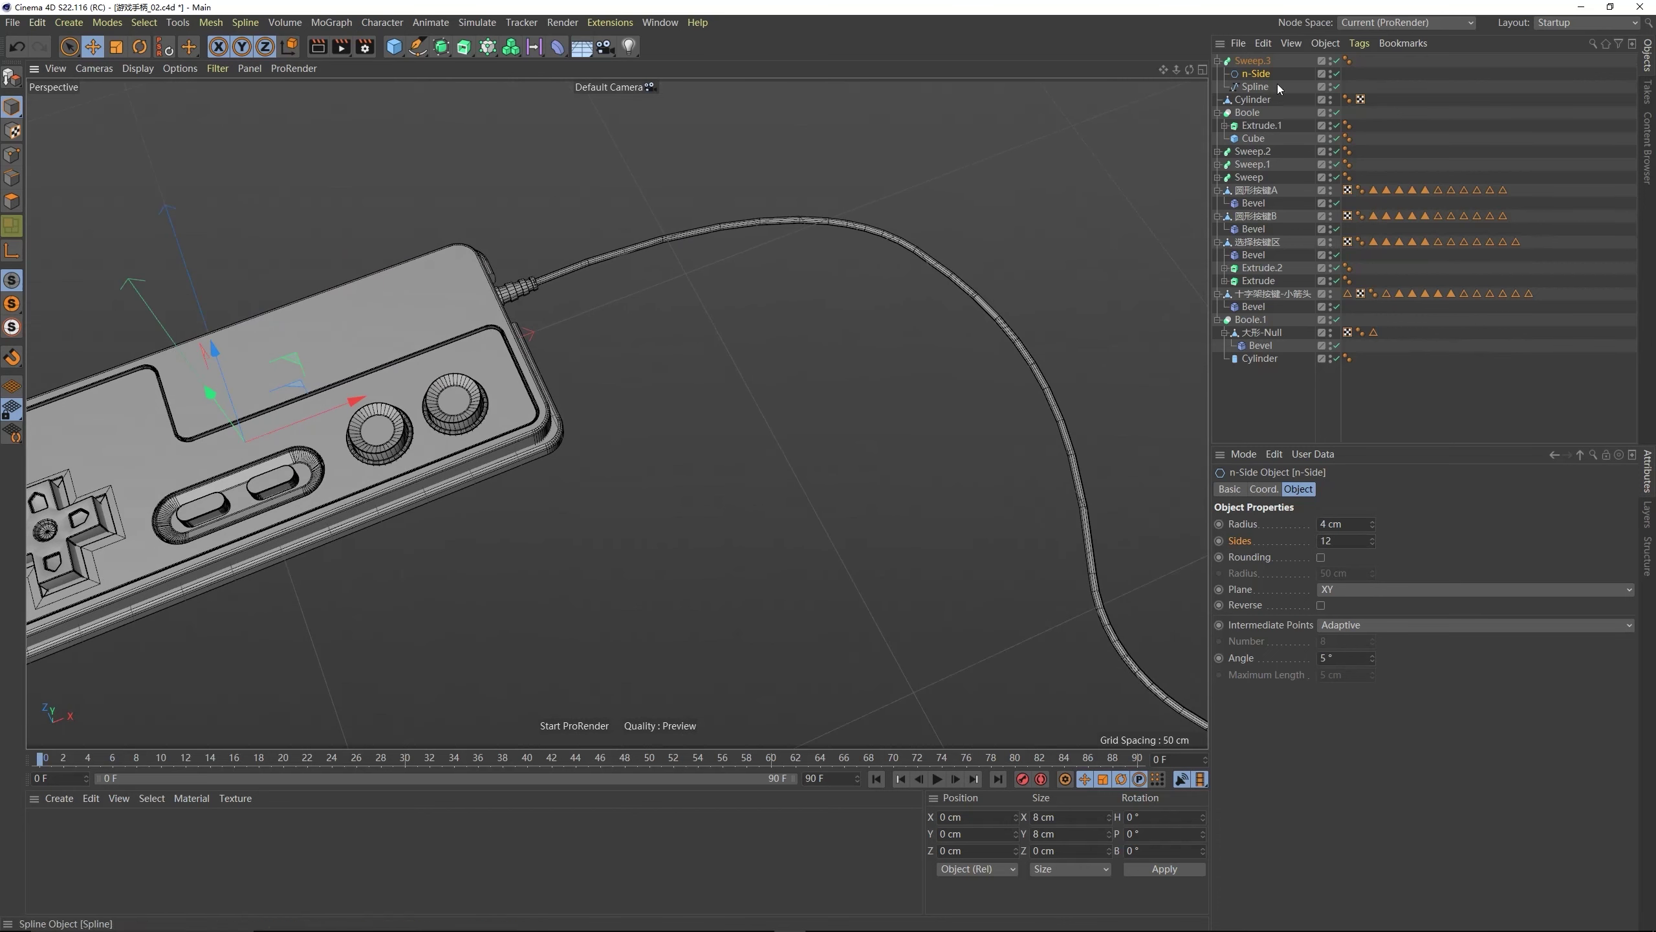
# - Set the cable spline's interpolation angle to 1° and start a ProRender viewport preview
pyautogui.click(1259, 88)
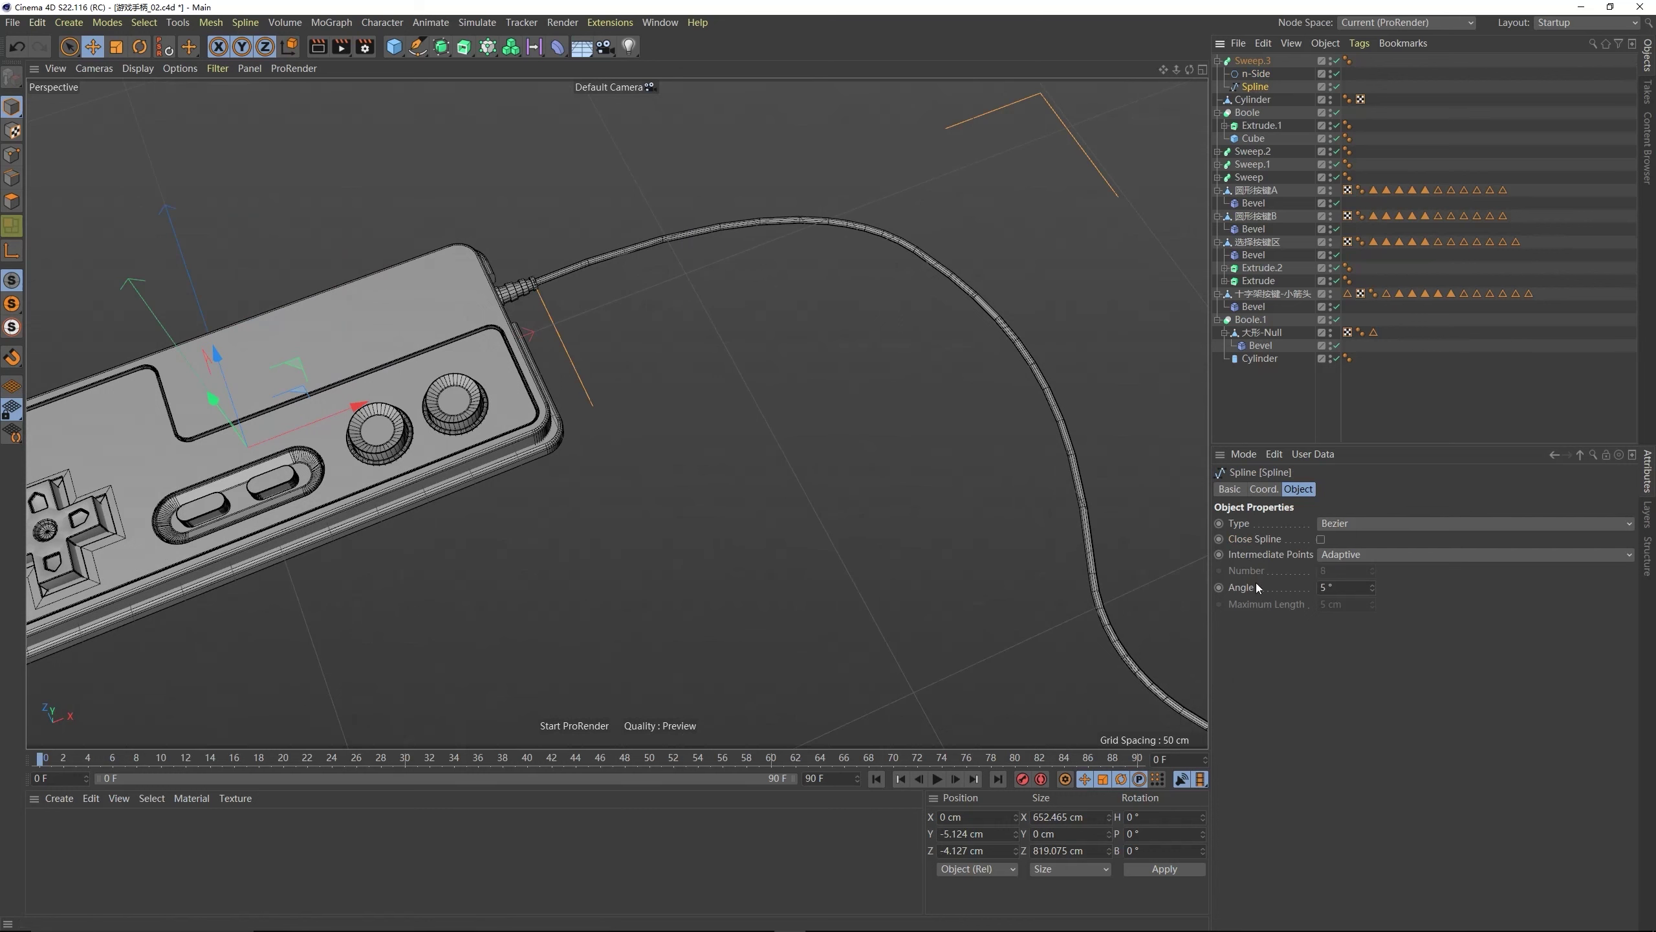
pyautogui.click(1374, 593)
pyautogui.click(1373, 593)
pyautogui.keyDown('alt'); pyautogui.moveTo(1108, 489); pyautogui.dragTo(522, 304); pyautogui.keyUp('alt')
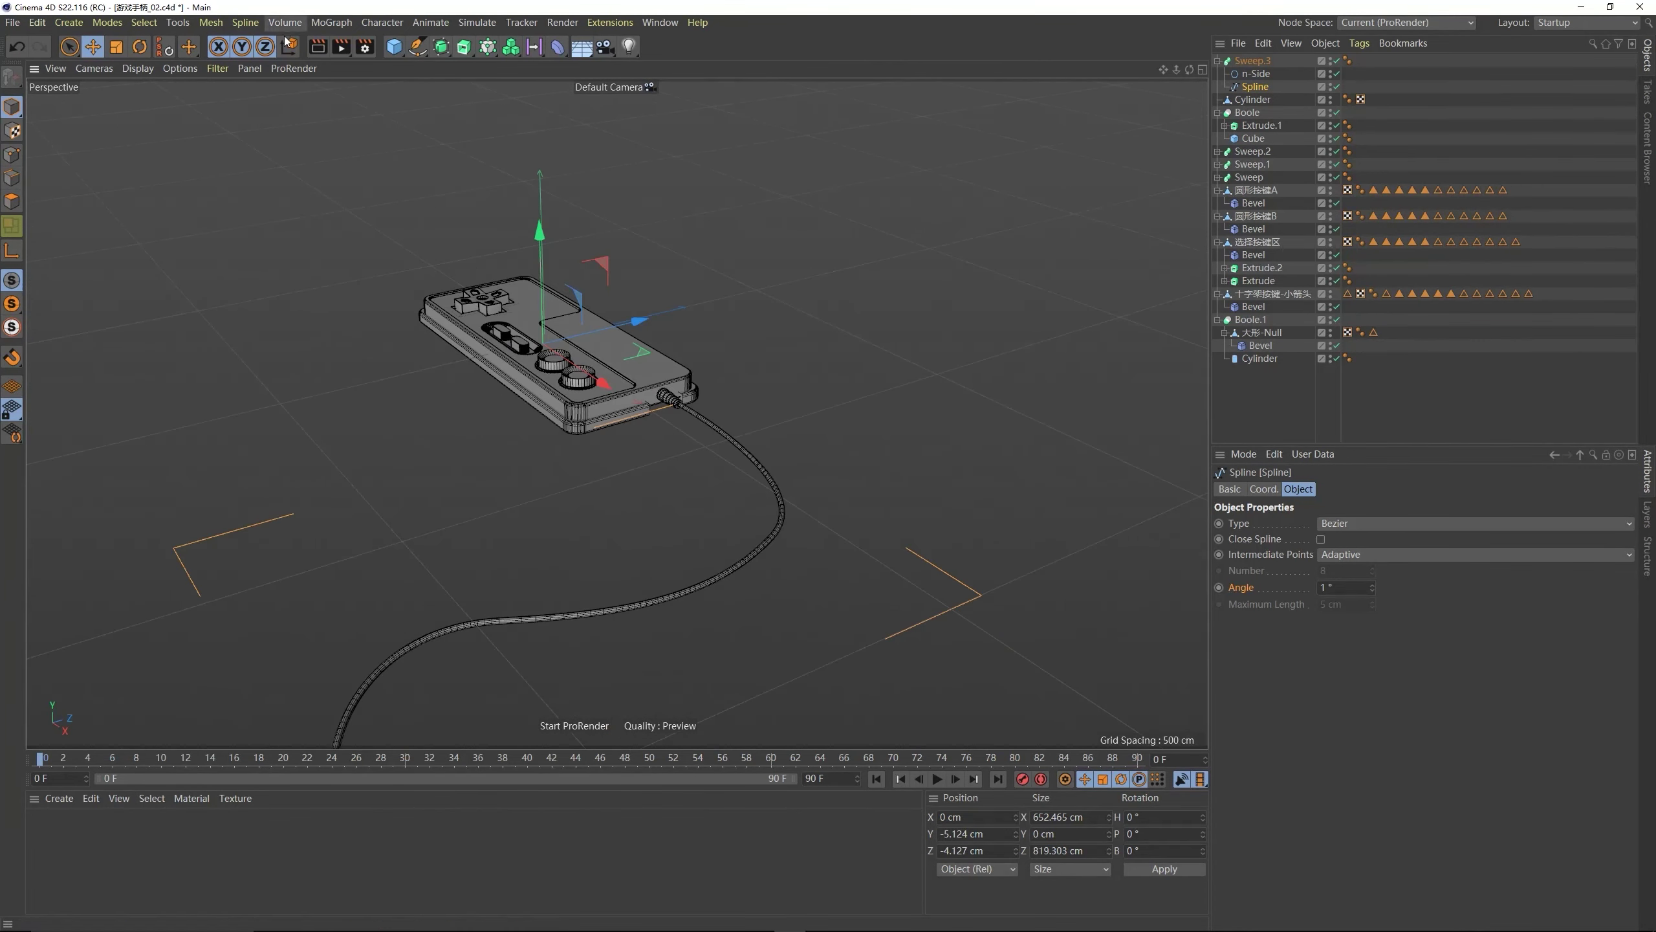
pyautogui.click(294, 68)
pyautogui.click(312, 113)
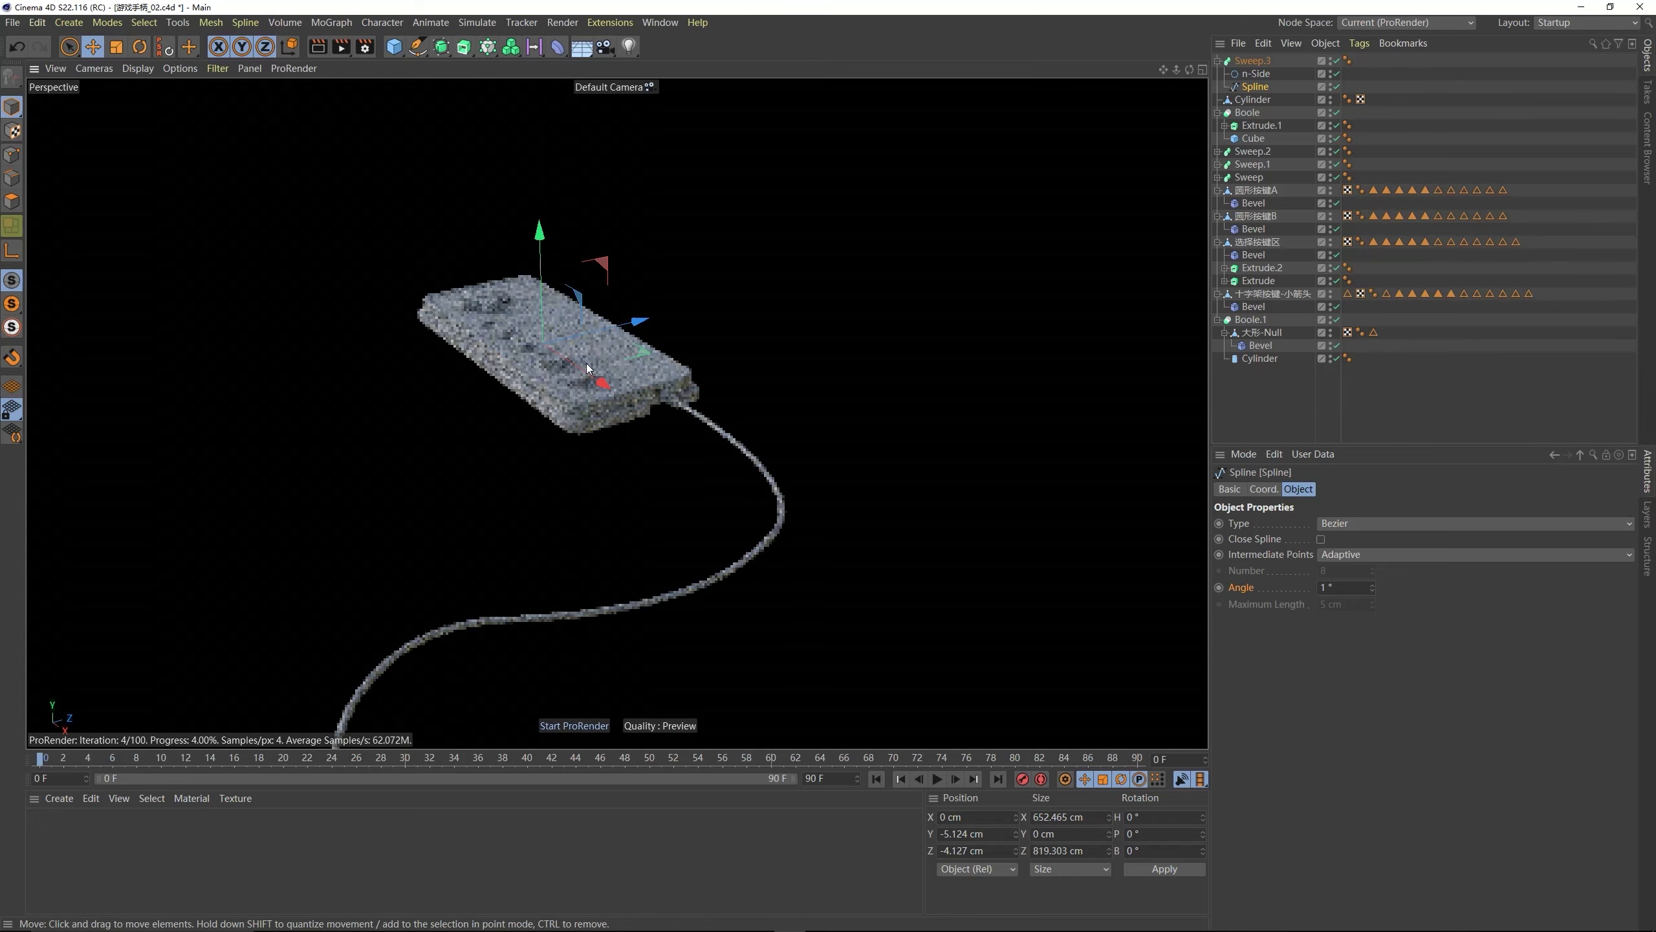
pyautogui.moveTo(587, 369)
pyautogui.keyDown('alt'); pyautogui.mouseDown()
pyautogui.moveTo(566, 406)
pyautogui.moveTo(545, 366)
pyautogui.moveTo(636, 396)
pyautogui.moveTo(735, 471)
pyautogui.moveTo(804, 426)
pyautogui.moveTo(740, 472)
pyautogui.moveTo(612, 362)
pyautogui.mouseUp(); pyautogui.keyUp('alt')
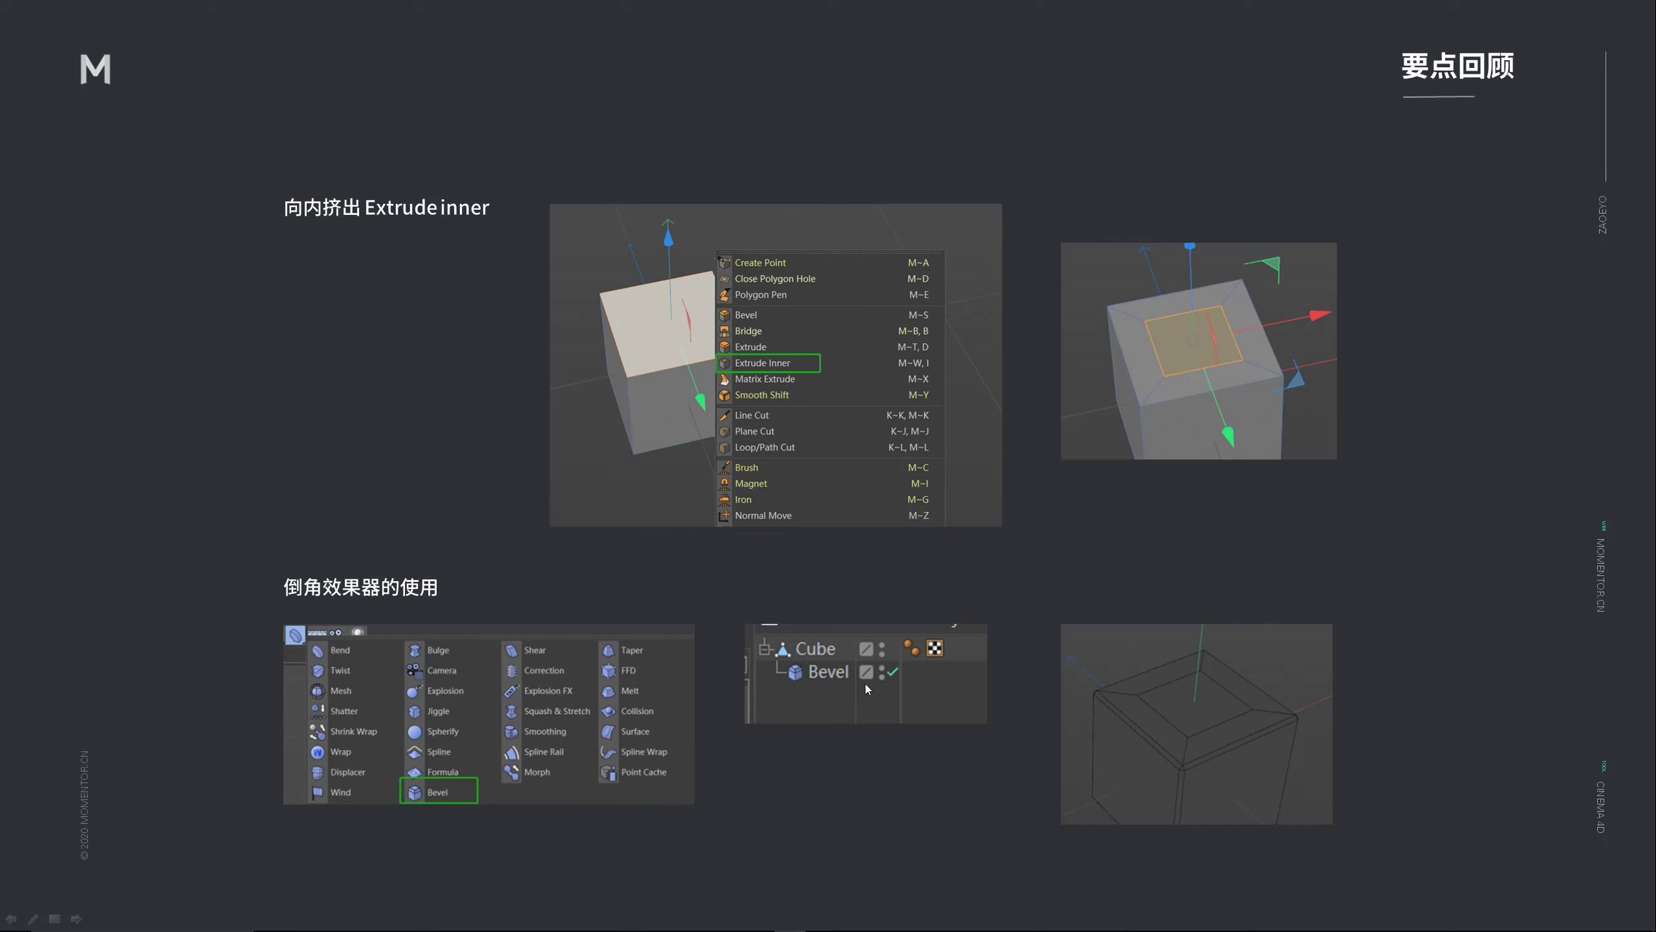
# - Advance from the Extrude Inner and Bevel recap to the Selection/Smoothing tag recap slide
pyautogui.press('Right')
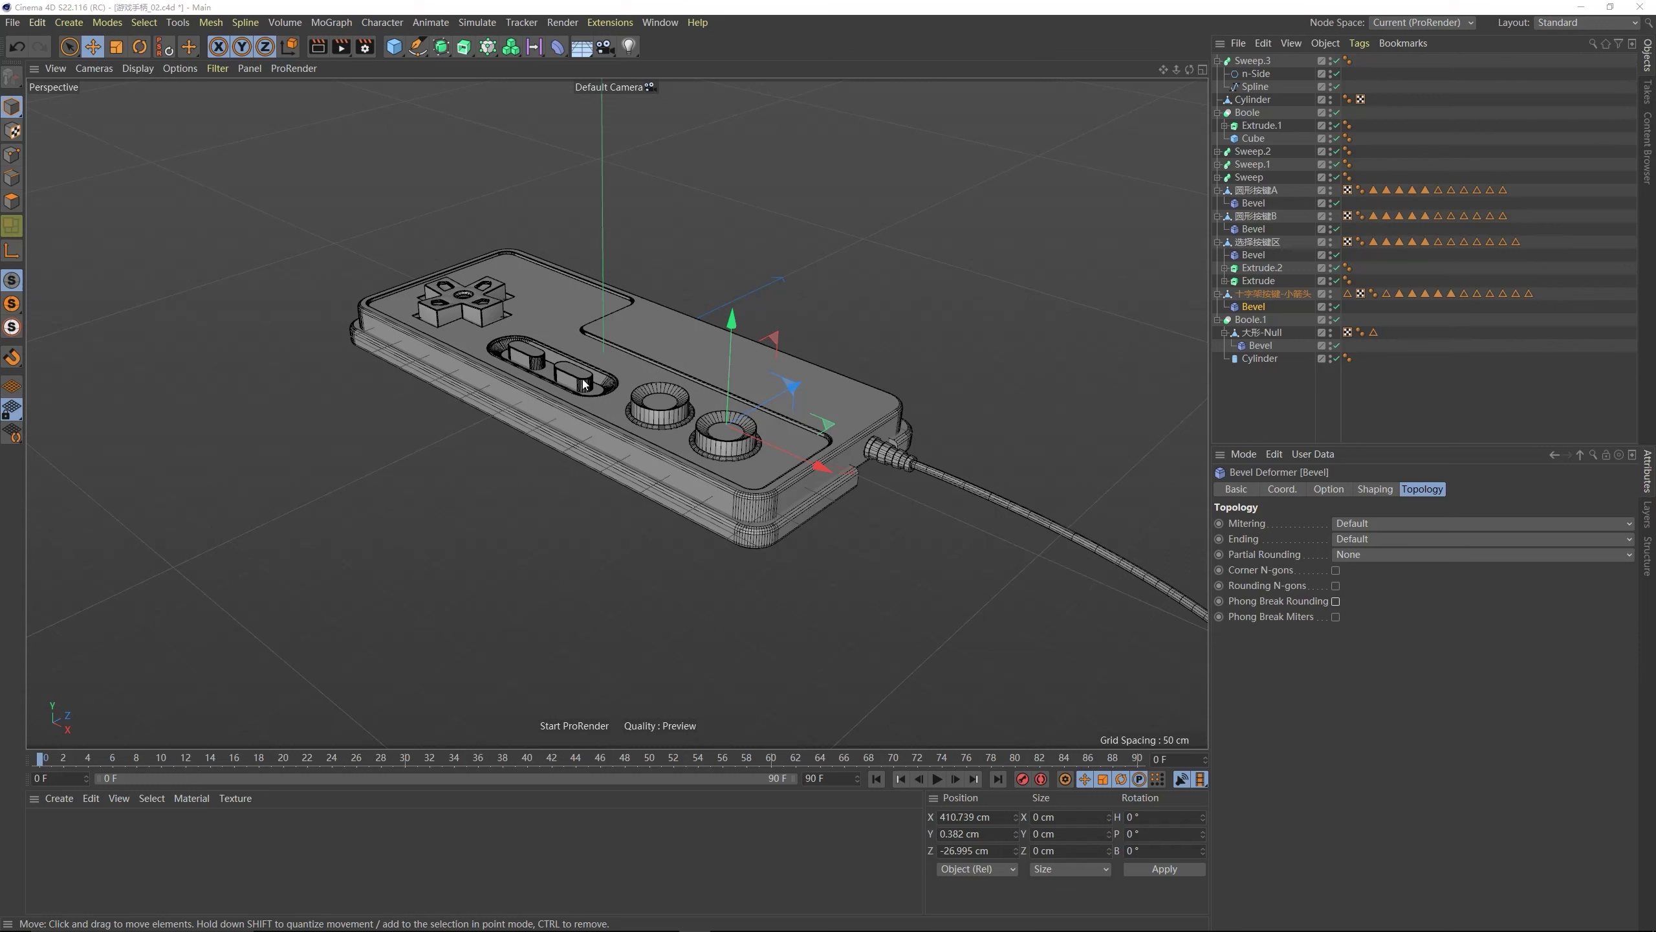
# - Save the project as 游戏手柄_03_渲染 in the 游戏手柄 folder
pyautogui.click(12, 22)
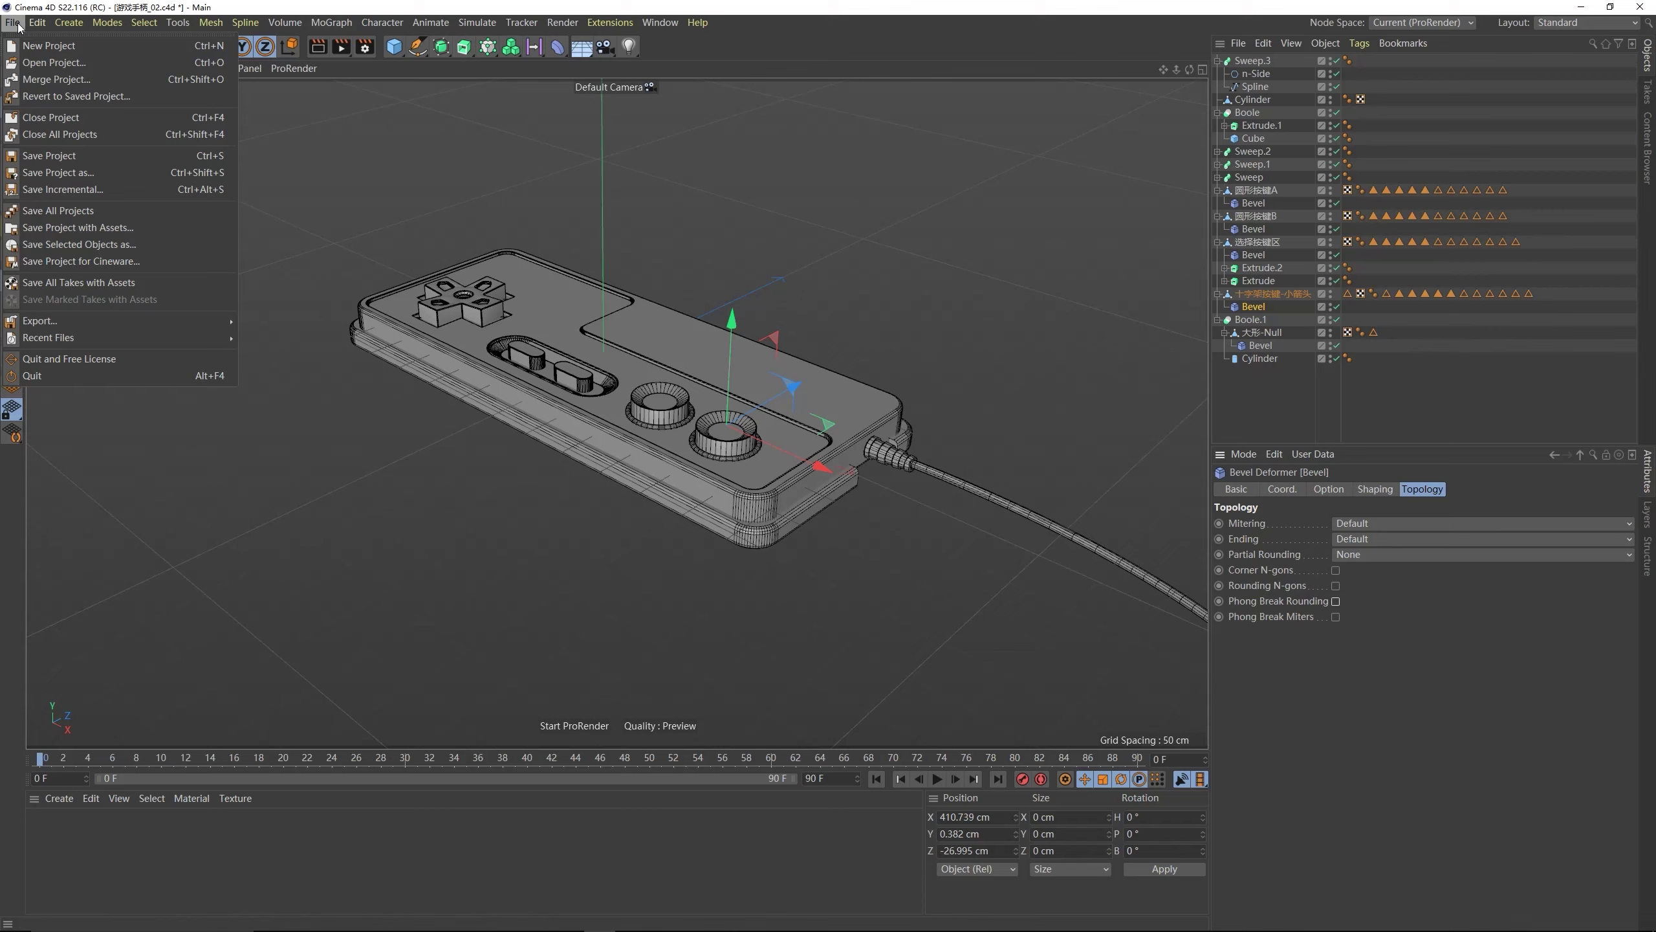
pyautogui.click(57, 176)
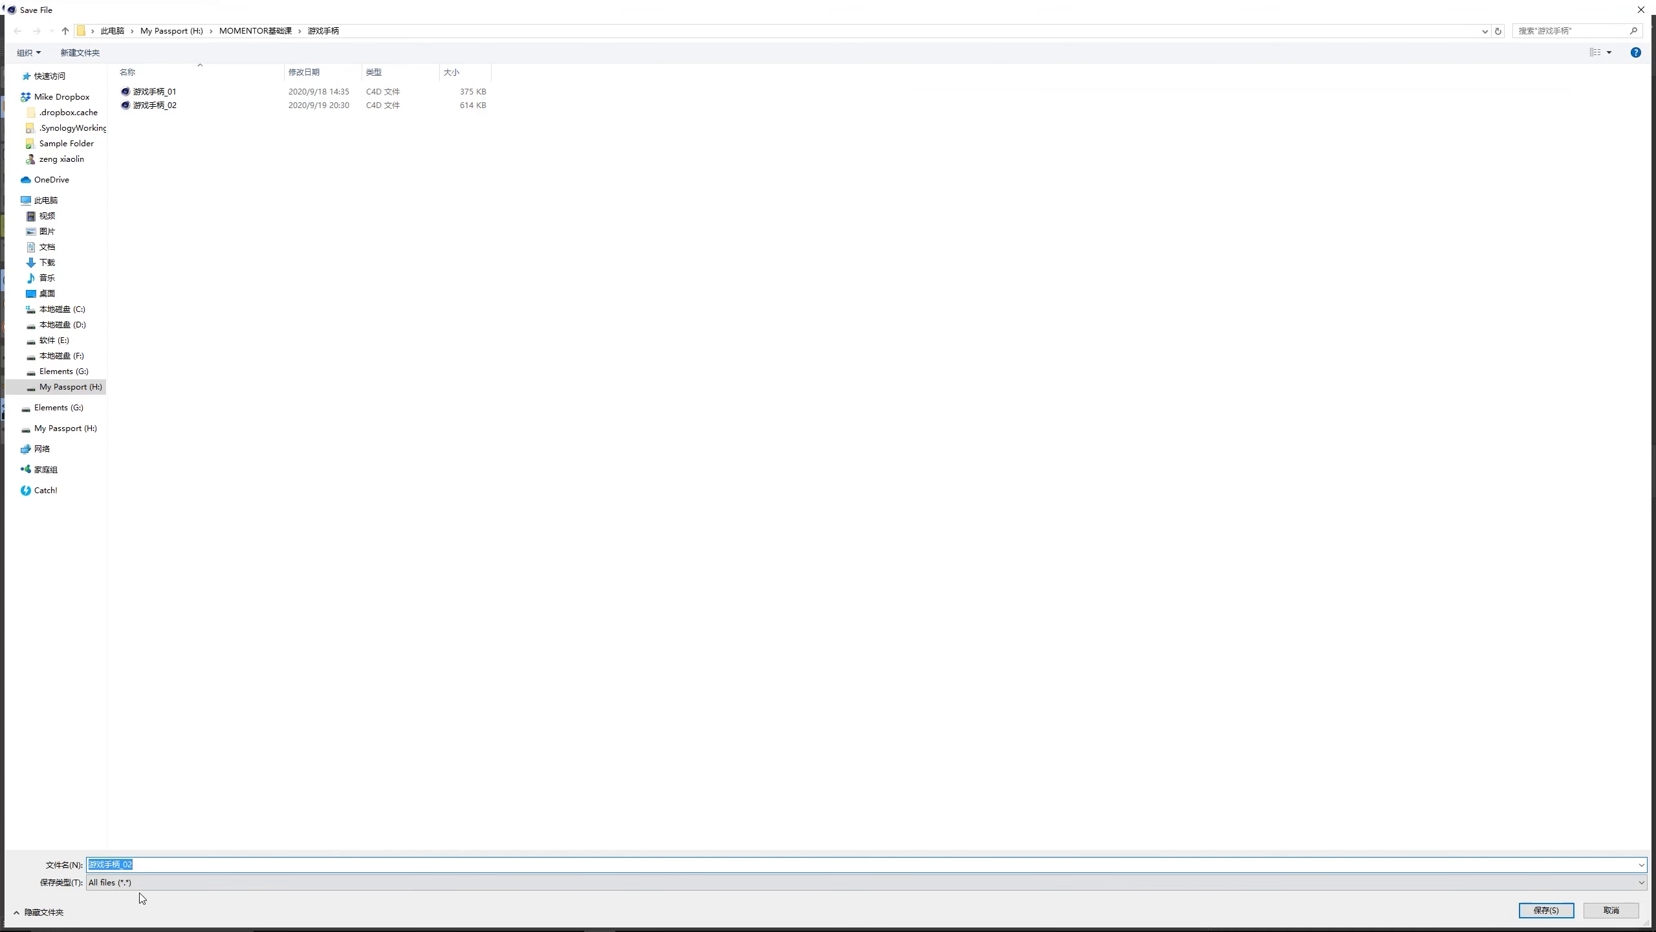
pyautogui.click(133, 863)
pyautogui.press('BackSpace')
pyautogui.write('3_渲染')
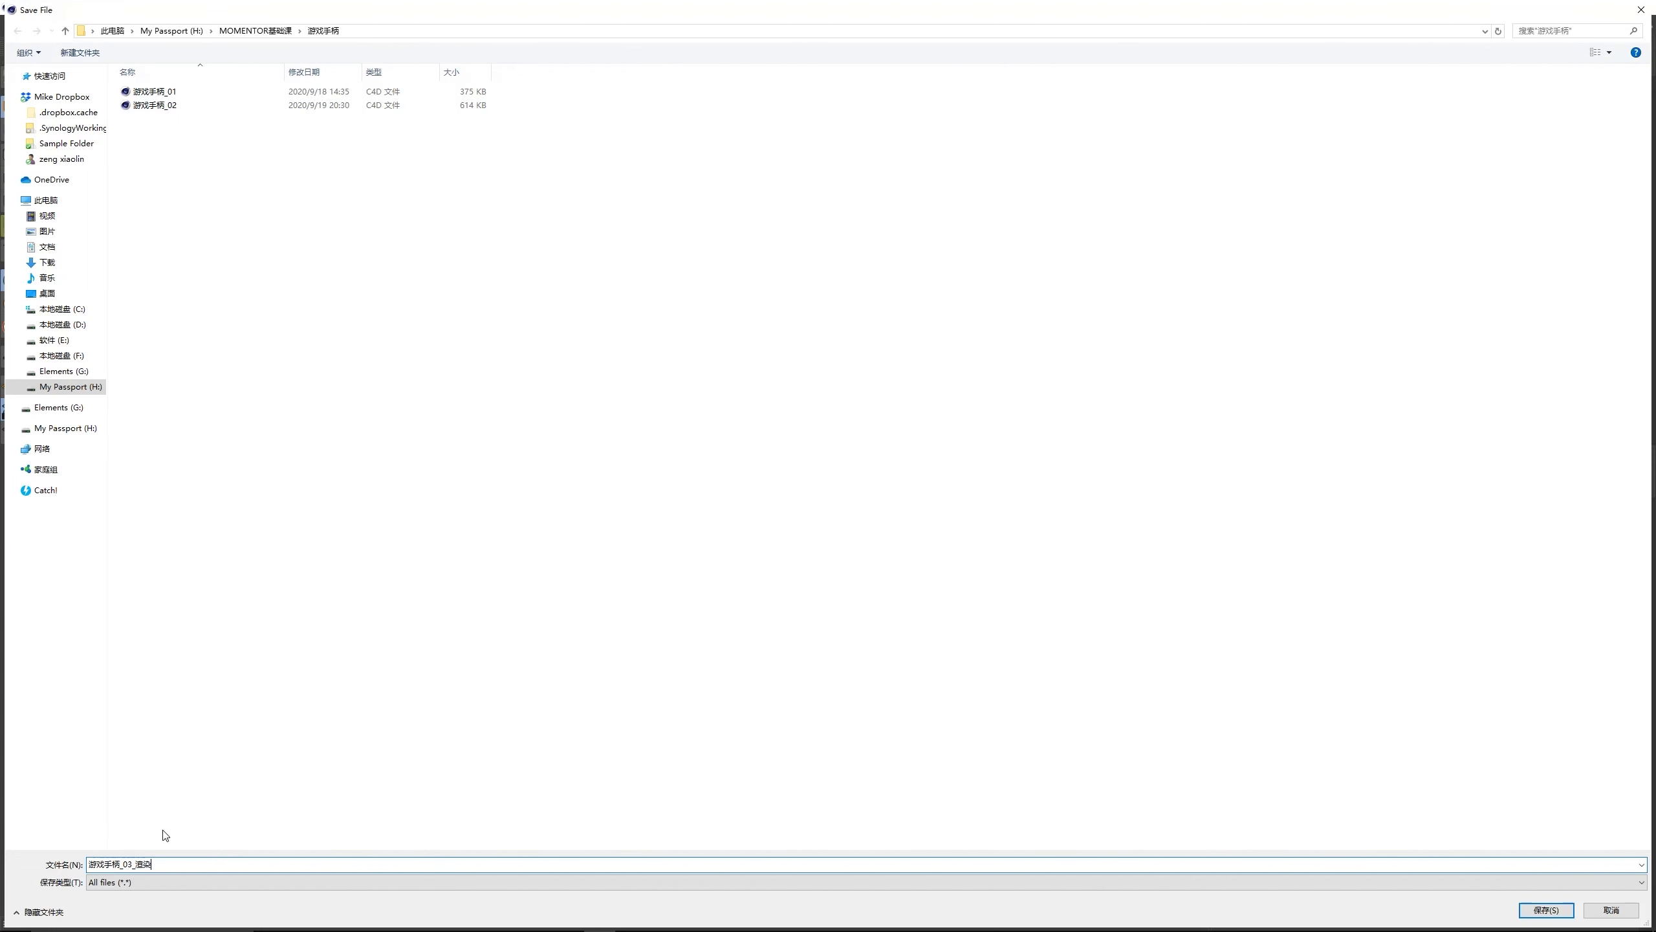
pyautogui.press('Return')
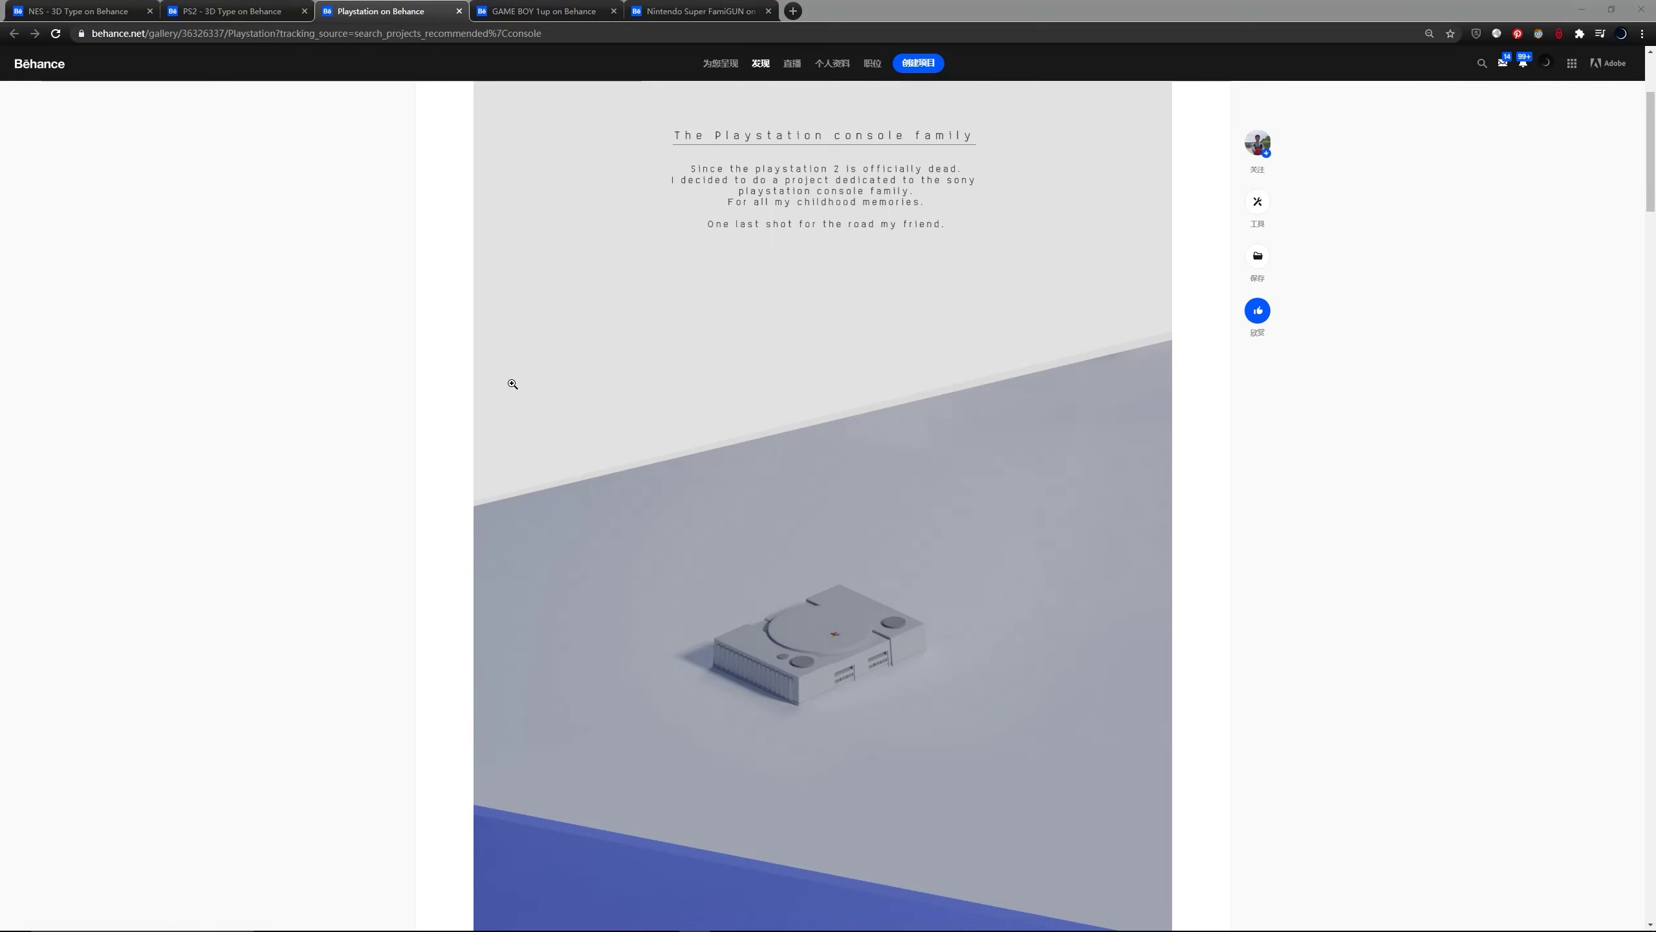
# - Scroll through the Behance PlayStation console family reference page
pyautogui.scroll(3, 480, 376)
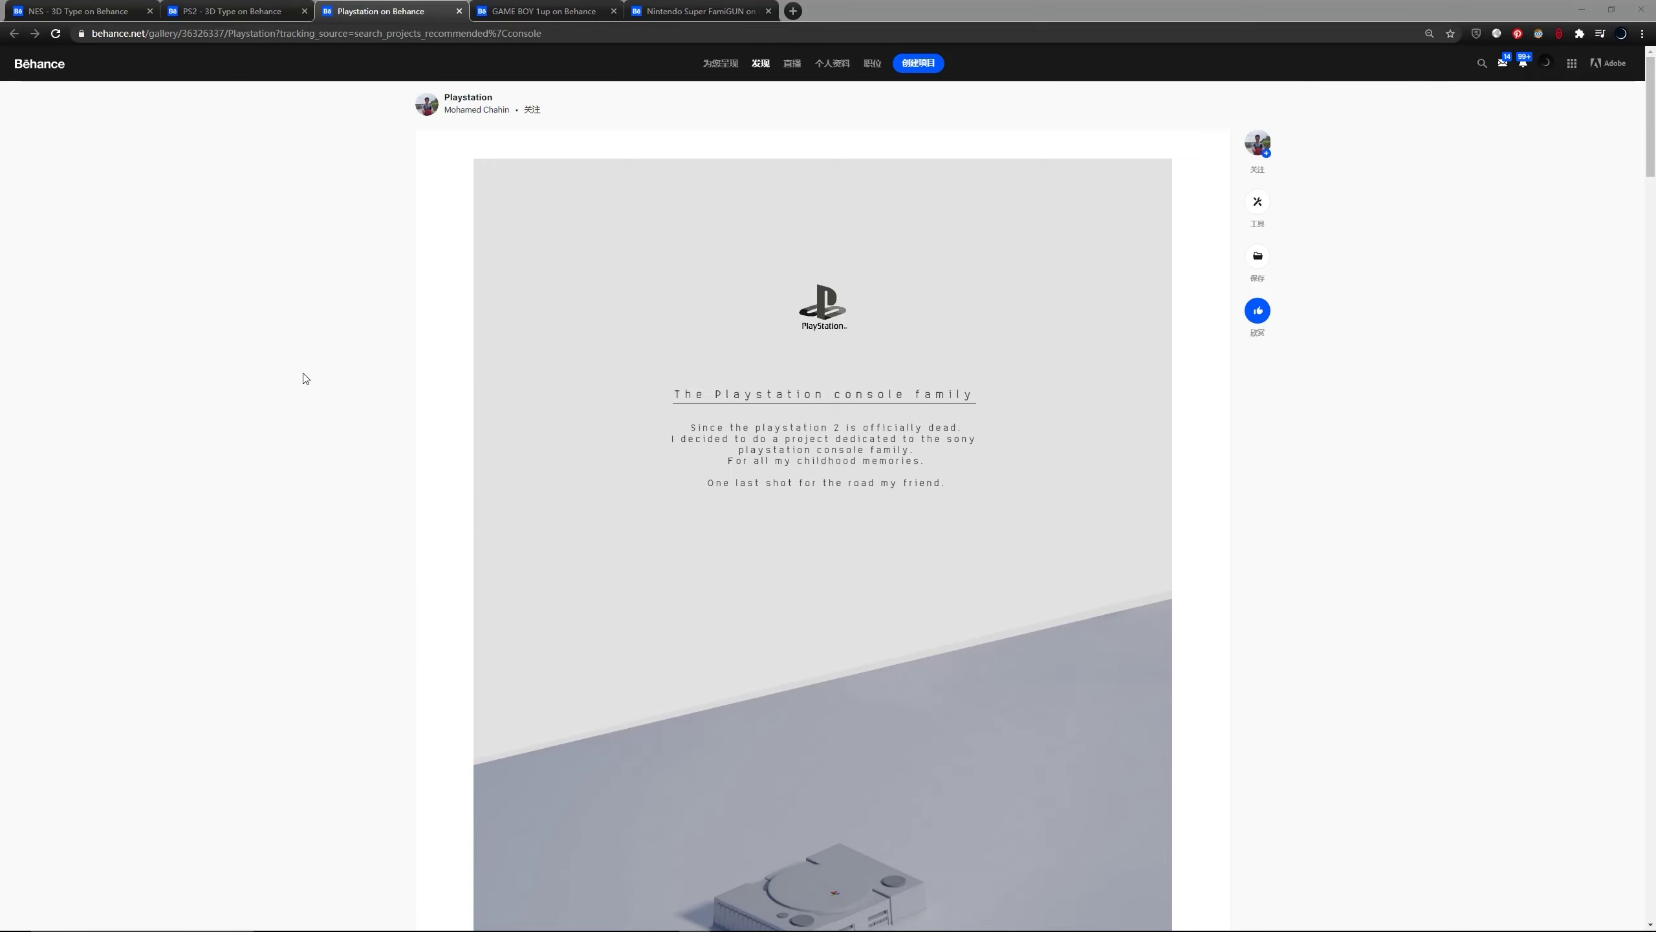
pyautogui.scroll(-10, 474, 455)
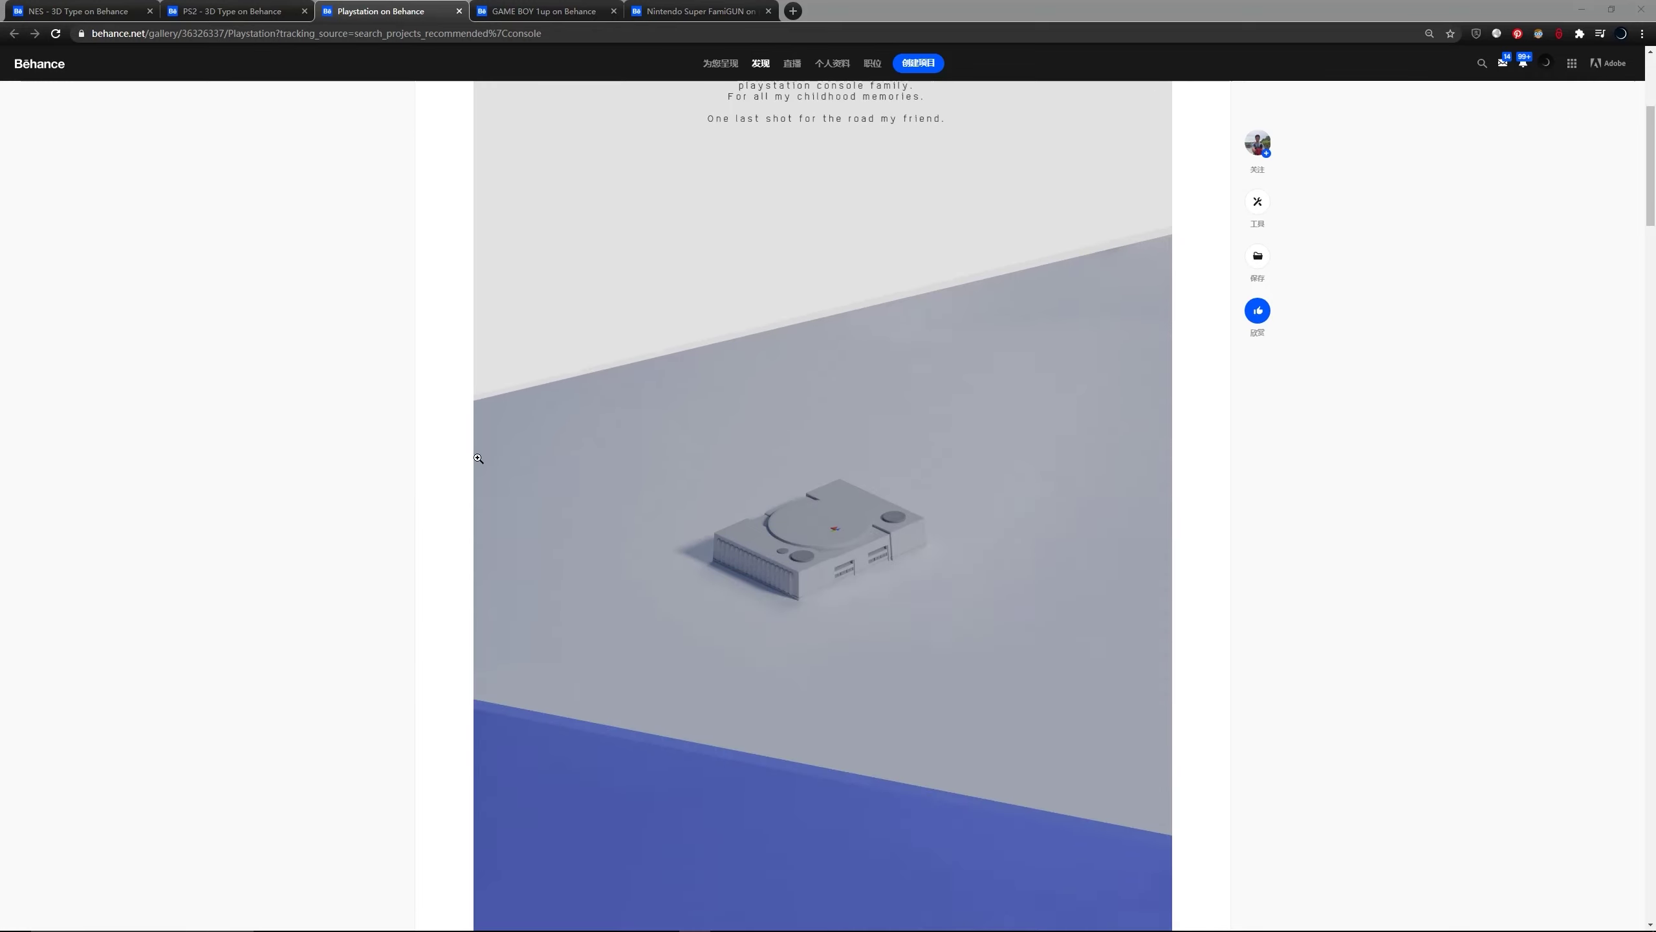
pyautogui.scroll(4, 817, 407)
pyautogui.scroll(-5, 828, 452)
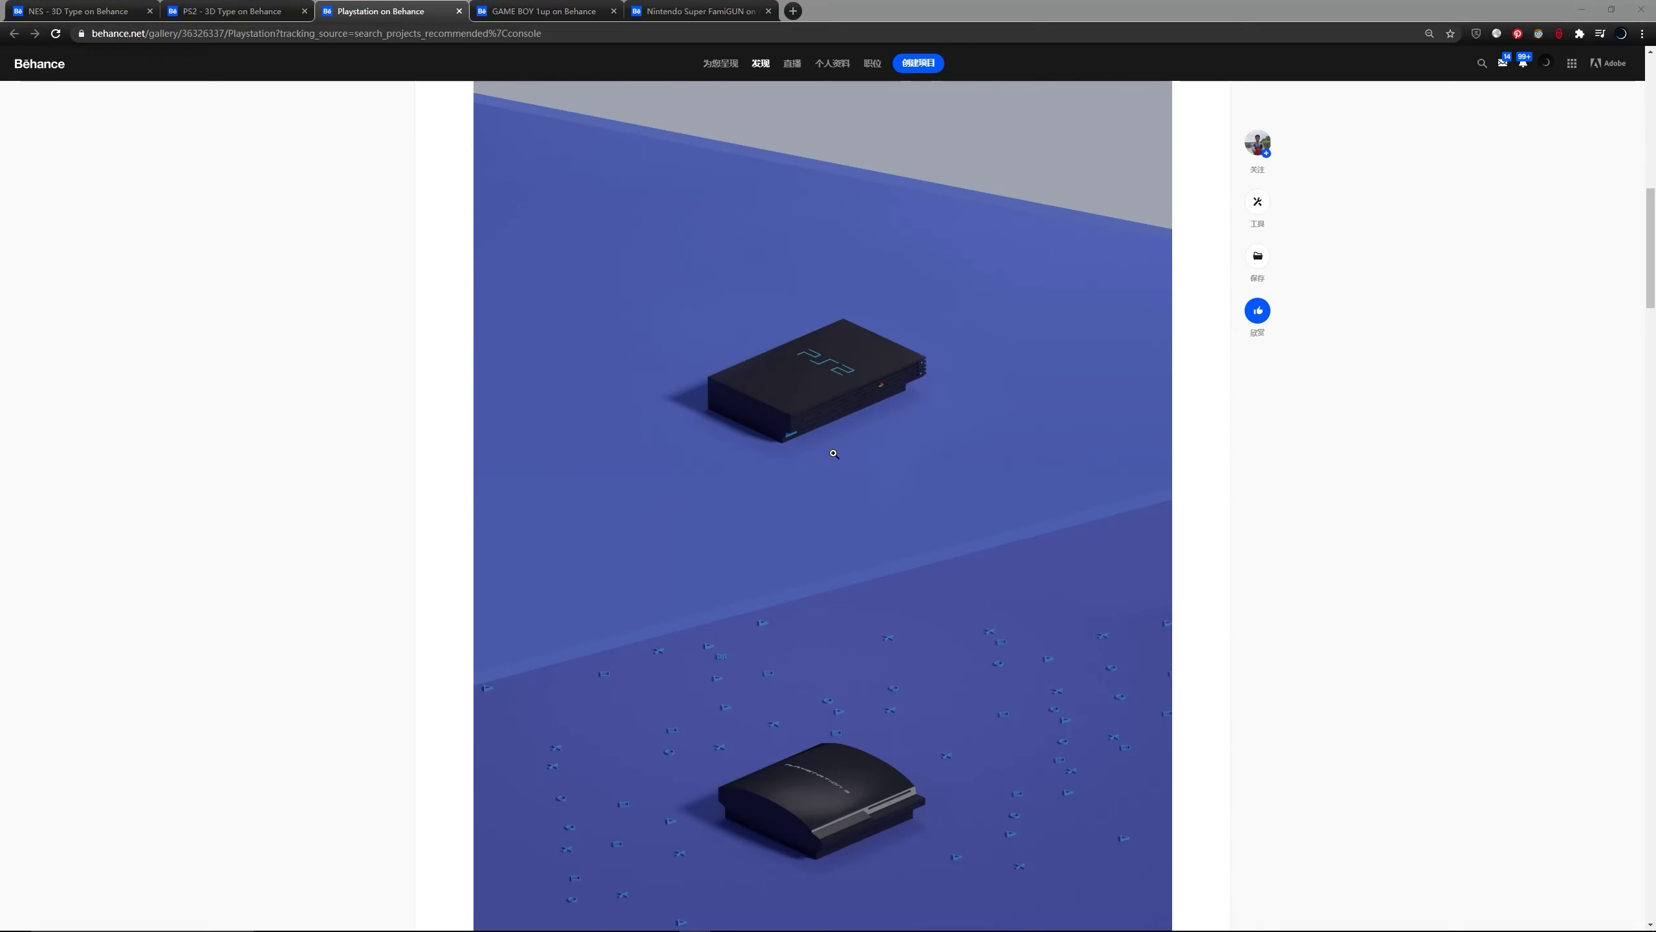
pyautogui.scroll(-11, 833, 454)
pyautogui.scroll(9, 826, 453)
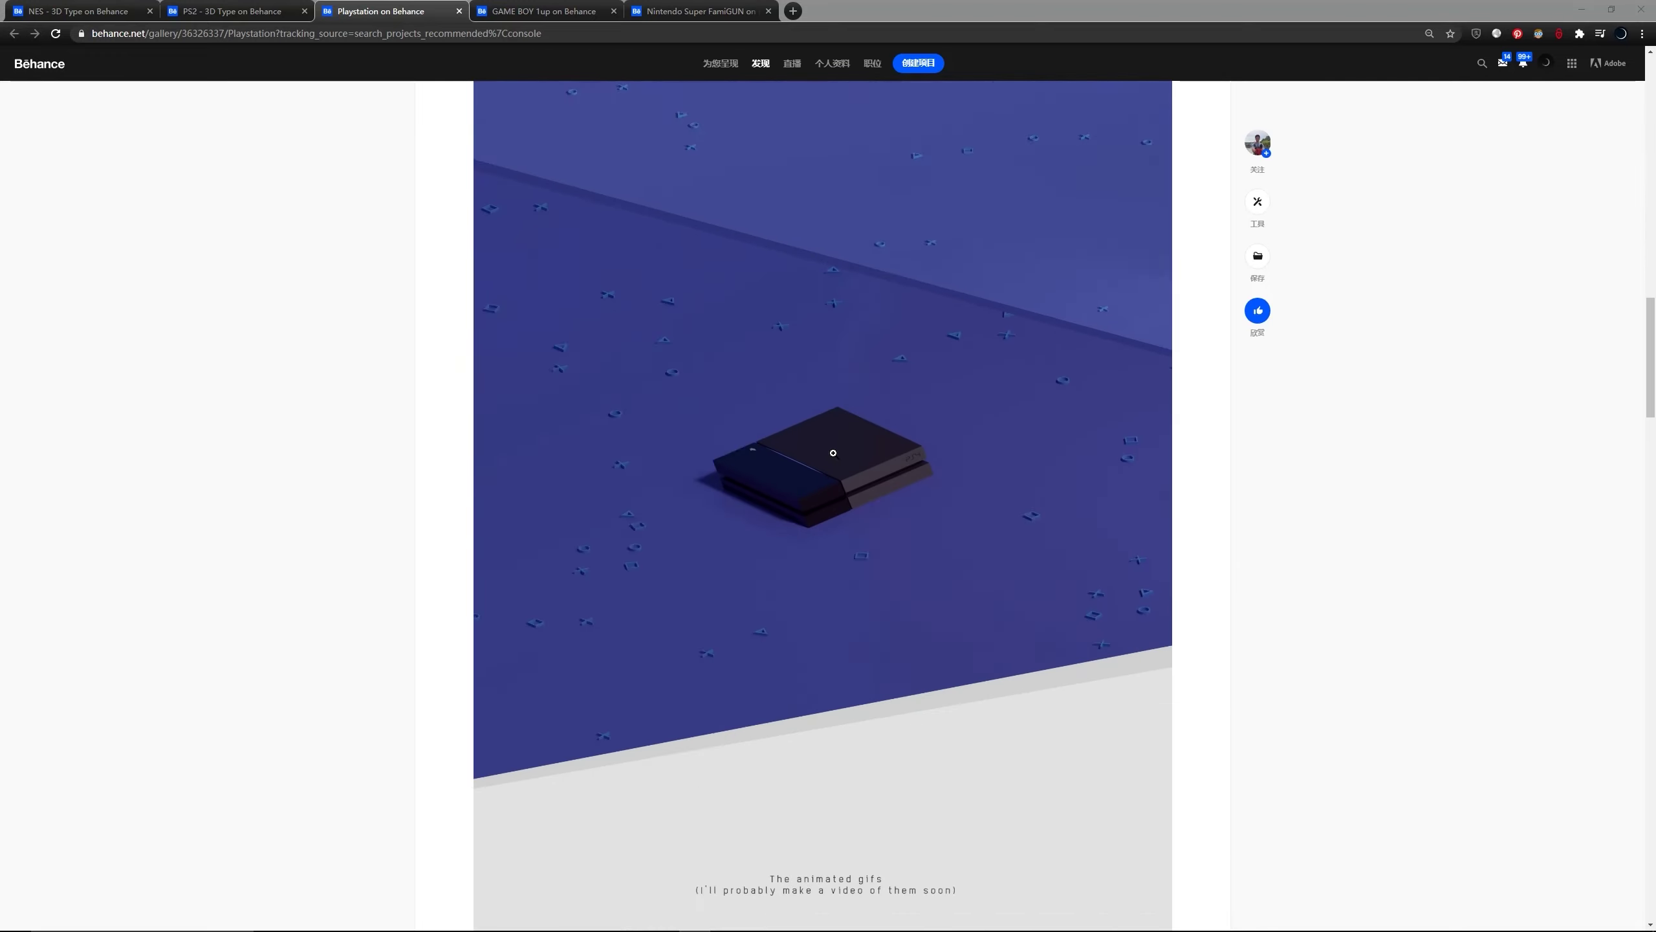
# - Browse the PS2 - 3D Type project, then move to the NES - 3D Type page
pyautogui.click(267, 11)
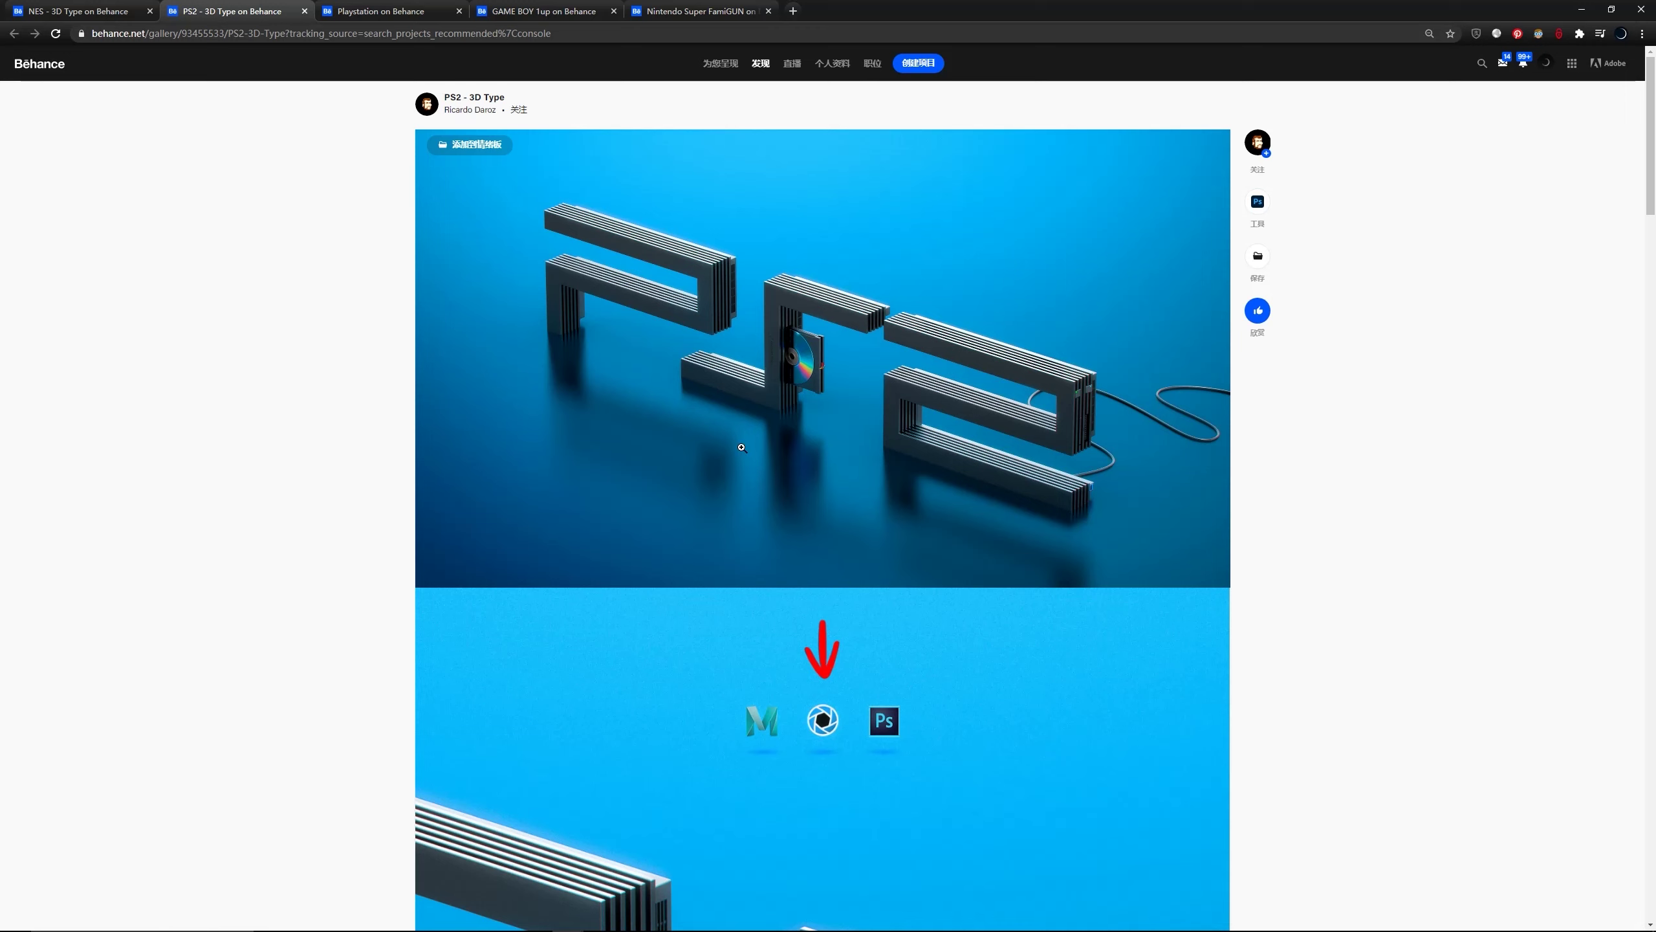
pyautogui.scroll(-15, 910, 356)
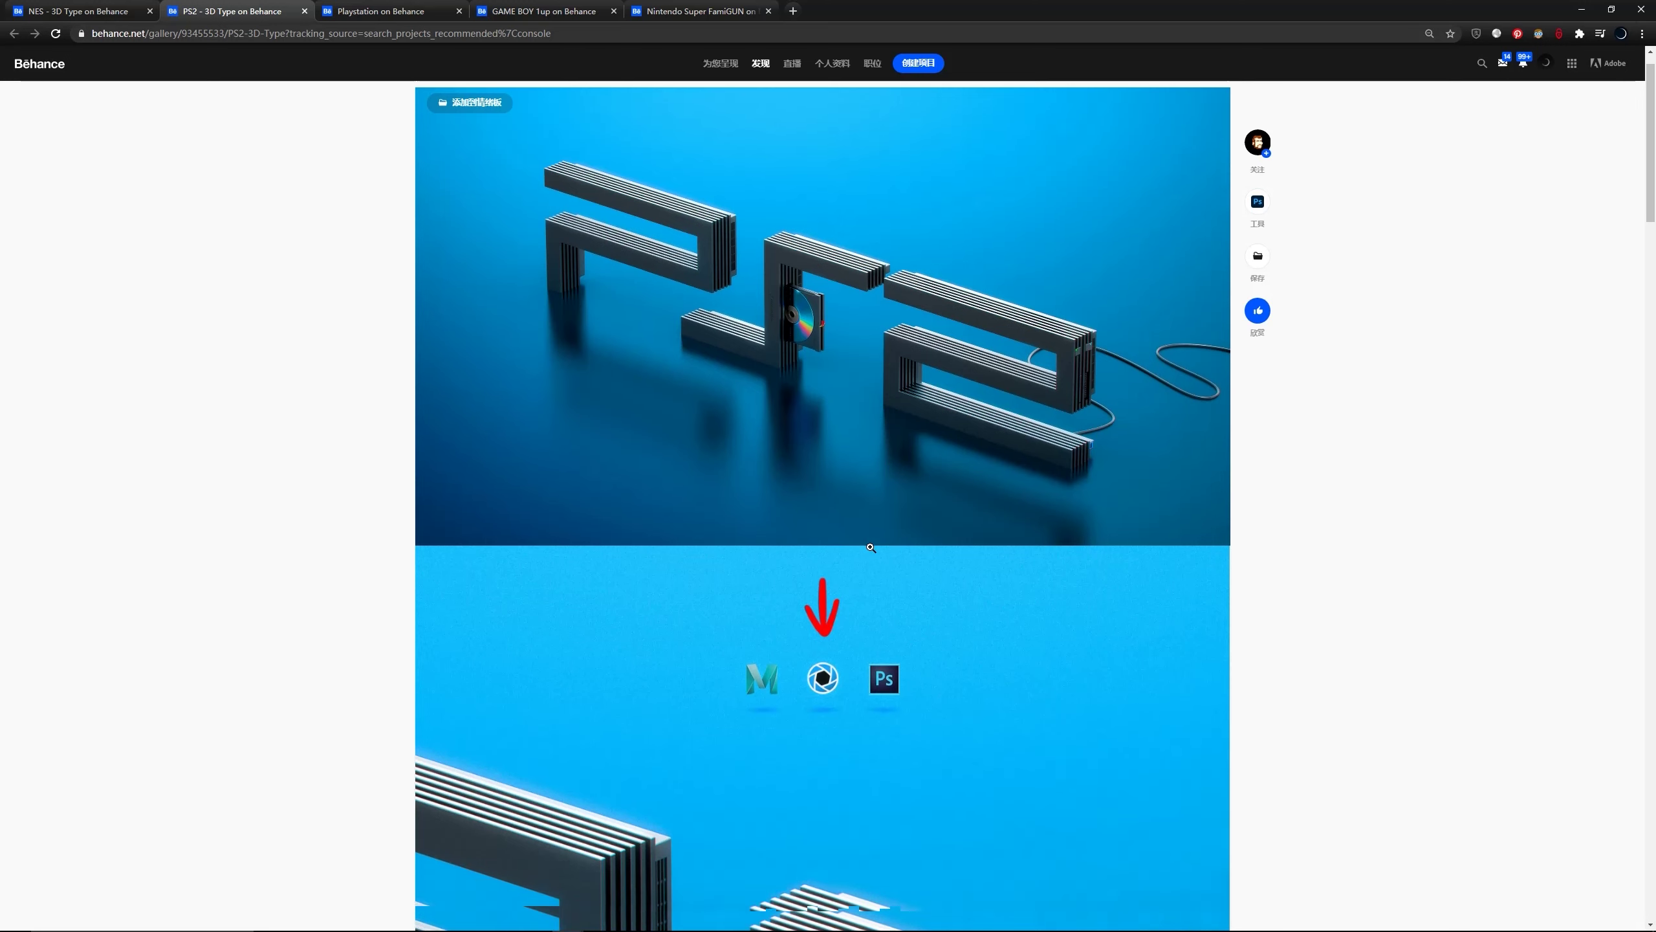
pyautogui.scroll(-12, 871, 546)
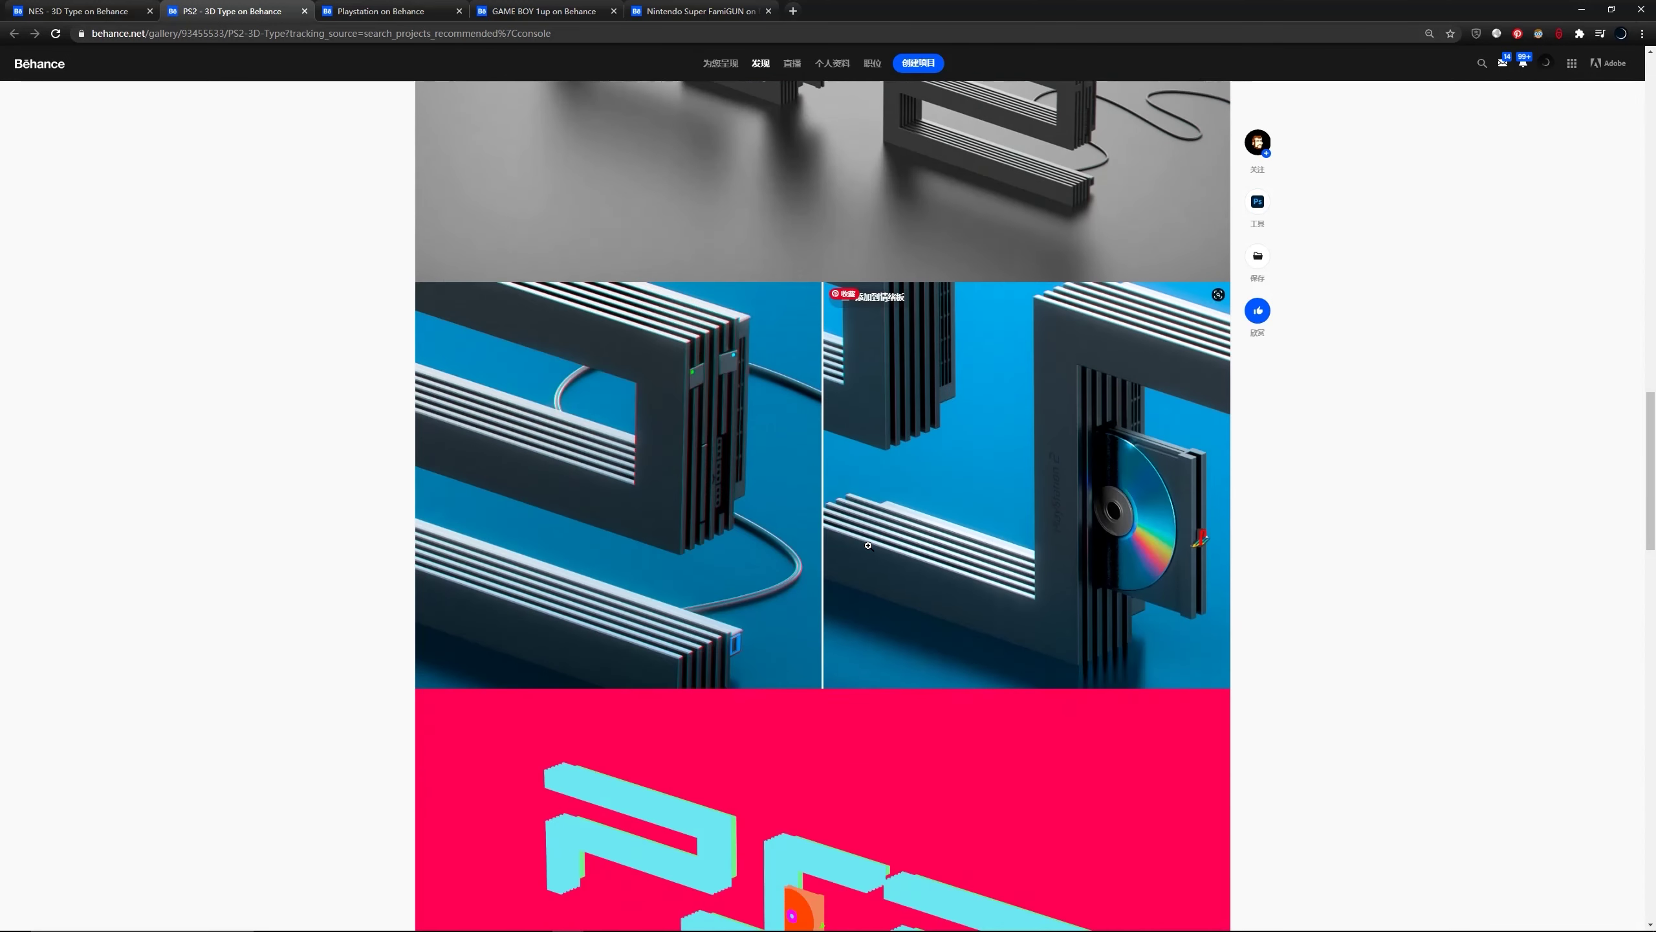
pyautogui.hotkey('ctrl', 'pageup')
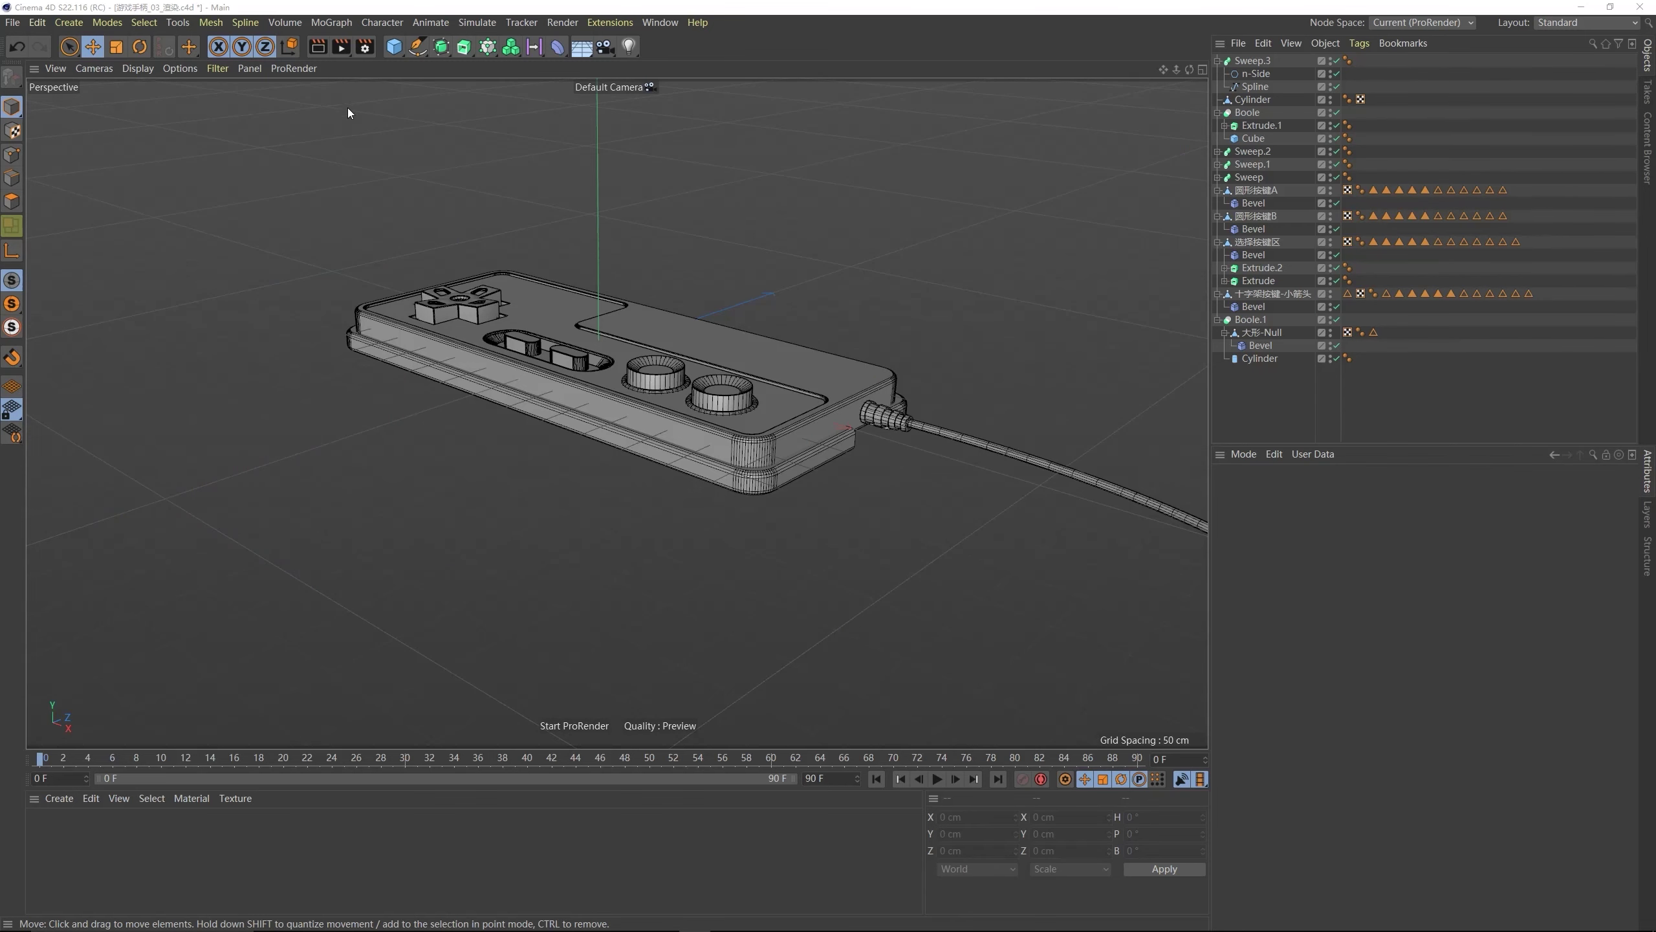
# - Keep ProRender as renderer and set the output size to 1920 × 1920 pixels
pyautogui.click(365, 47)
pyautogui.moveTo(417, 40); pyautogui.dragTo(701, 181)
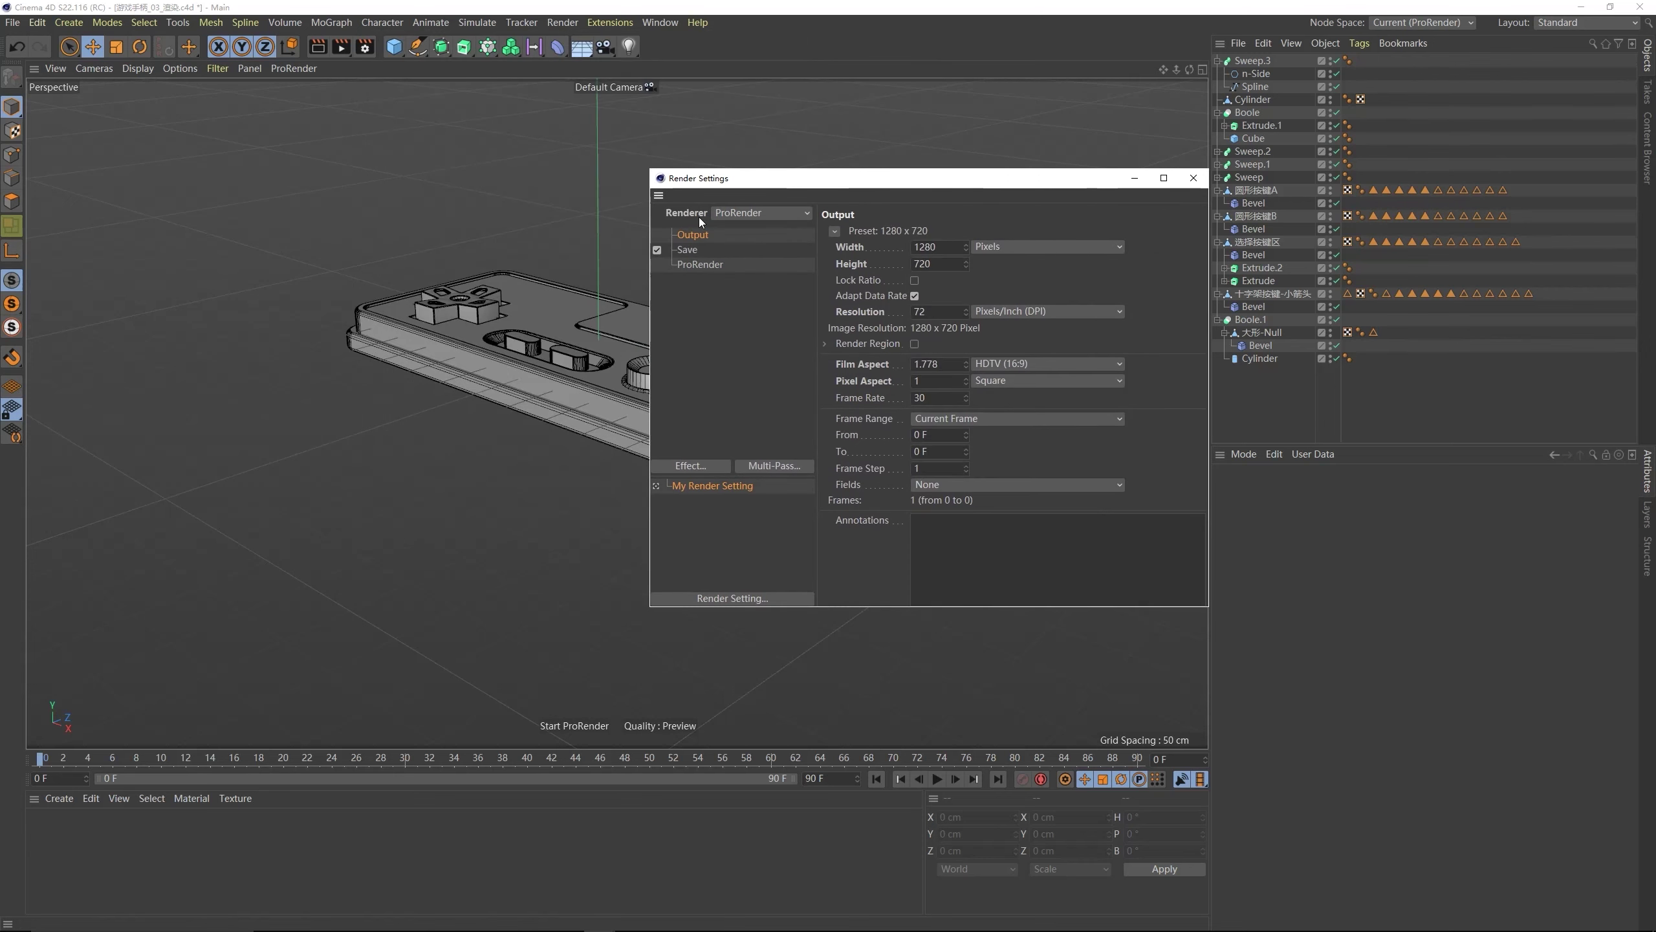
pyautogui.click(714, 212)
pyautogui.click(740, 280)
pyautogui.doubleClick(956, 247)
pyautogui.write('1920')
pyautogui.press('Return')
pyautogui.press('Tab')
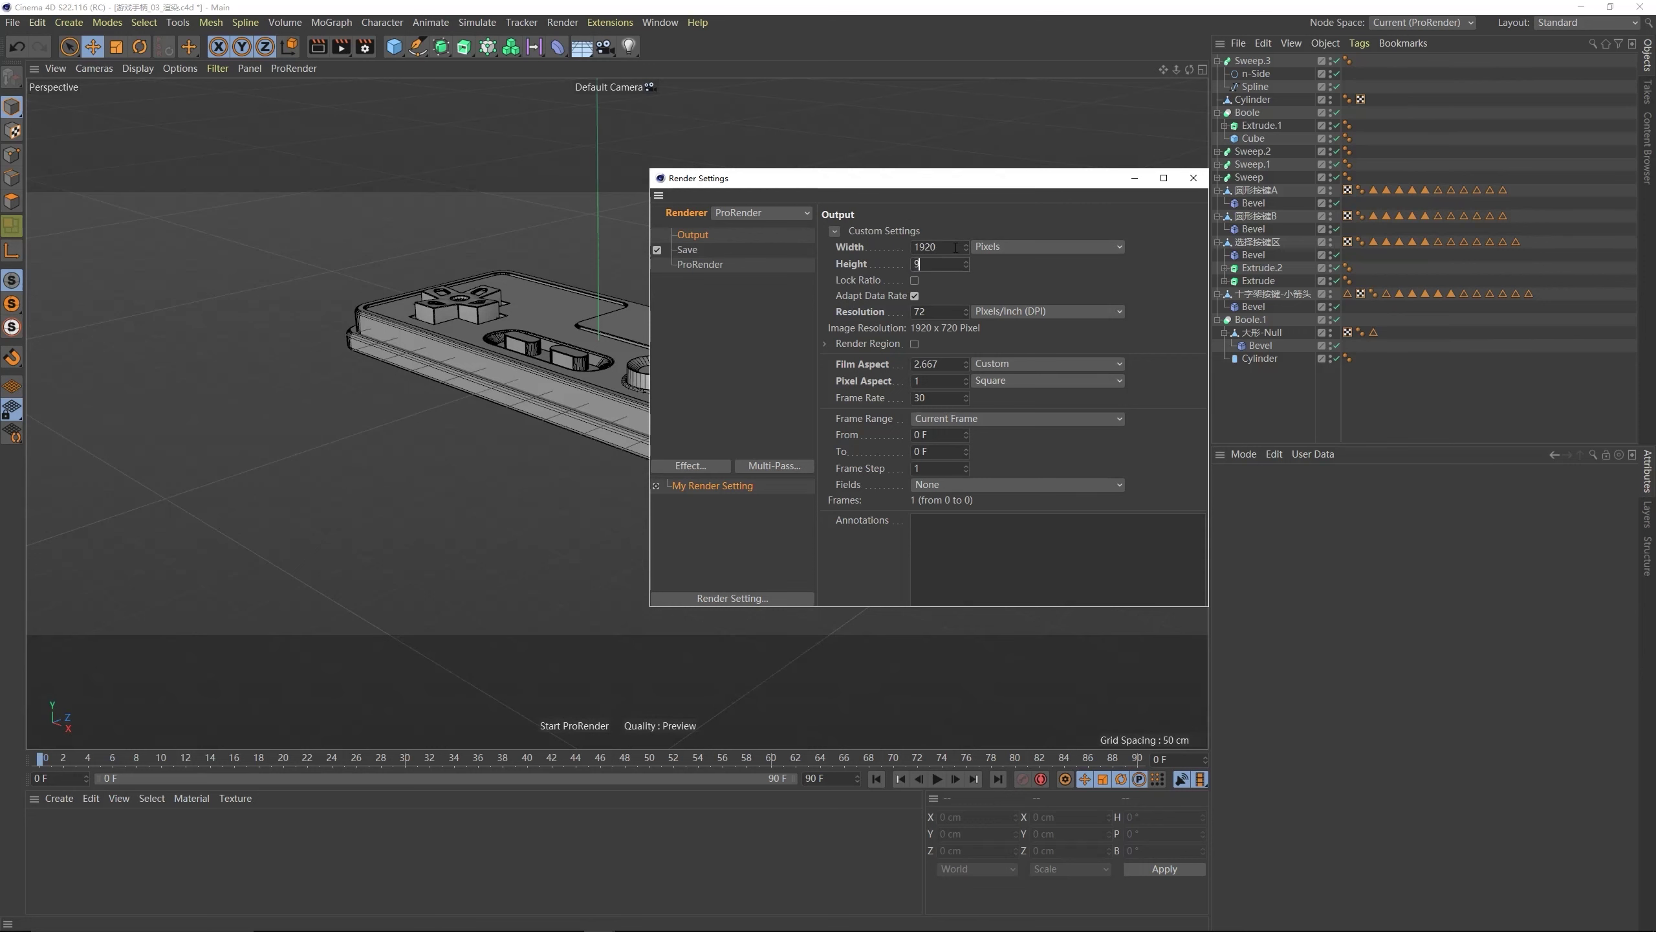
pyautogui.write('1920')
pyautogui.press('Return')
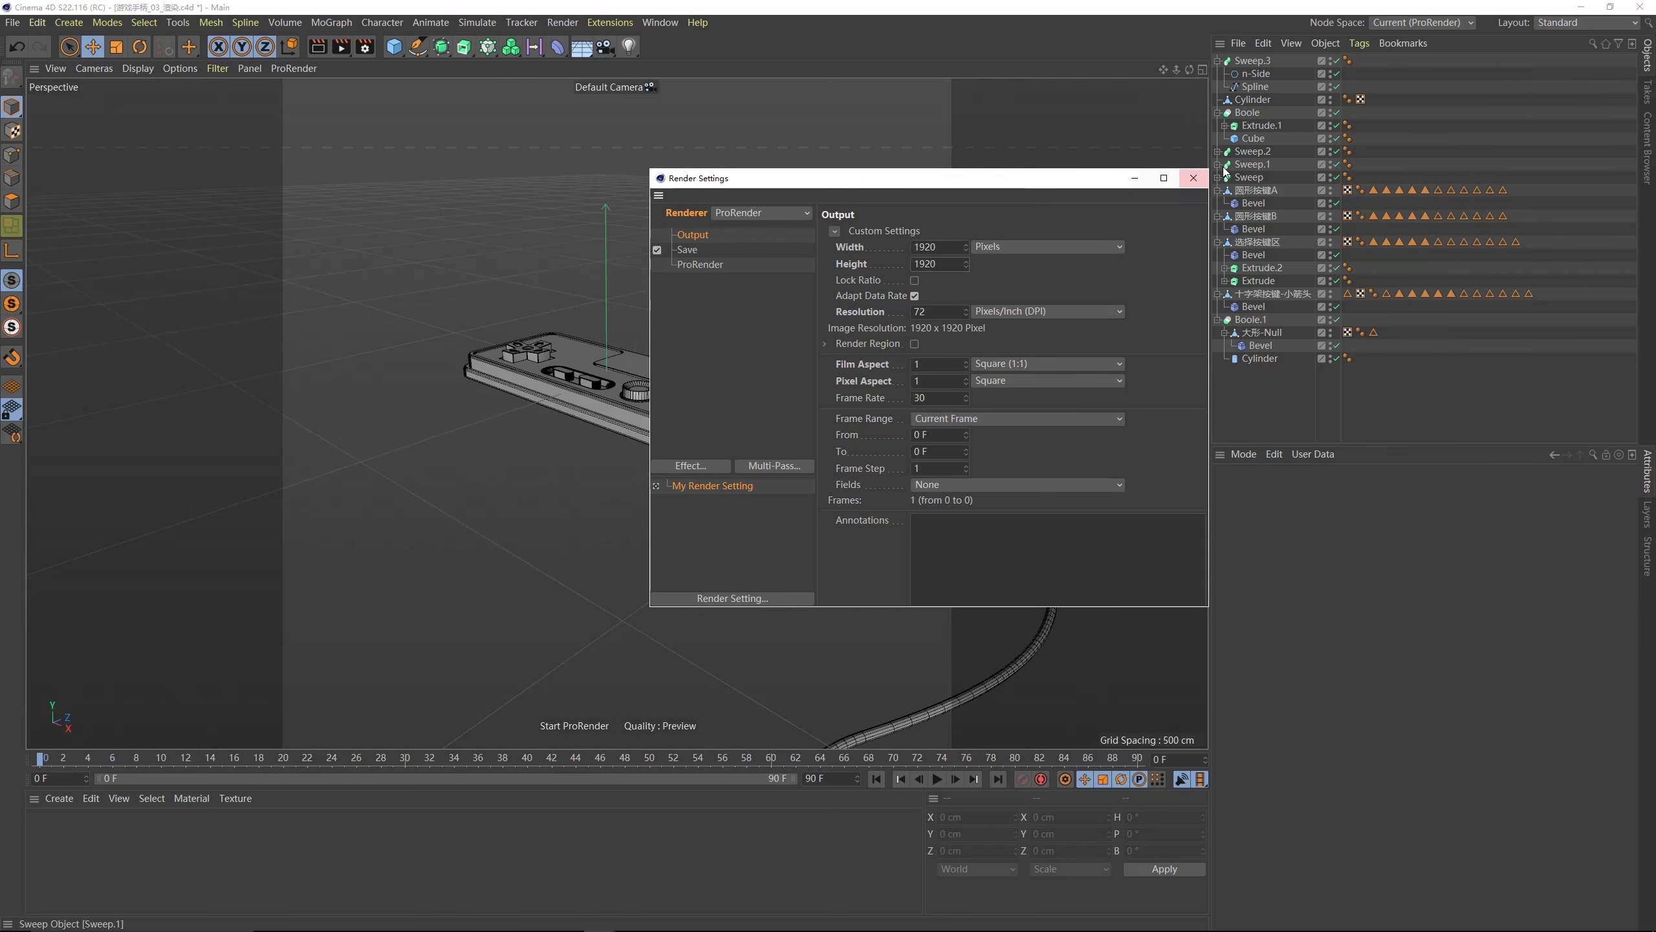
pyautogui.click(1193, 177)
# - Add a 6000 × 6000 cm Plane and lower it beneath the controller
pyautogui.click(401, 54)
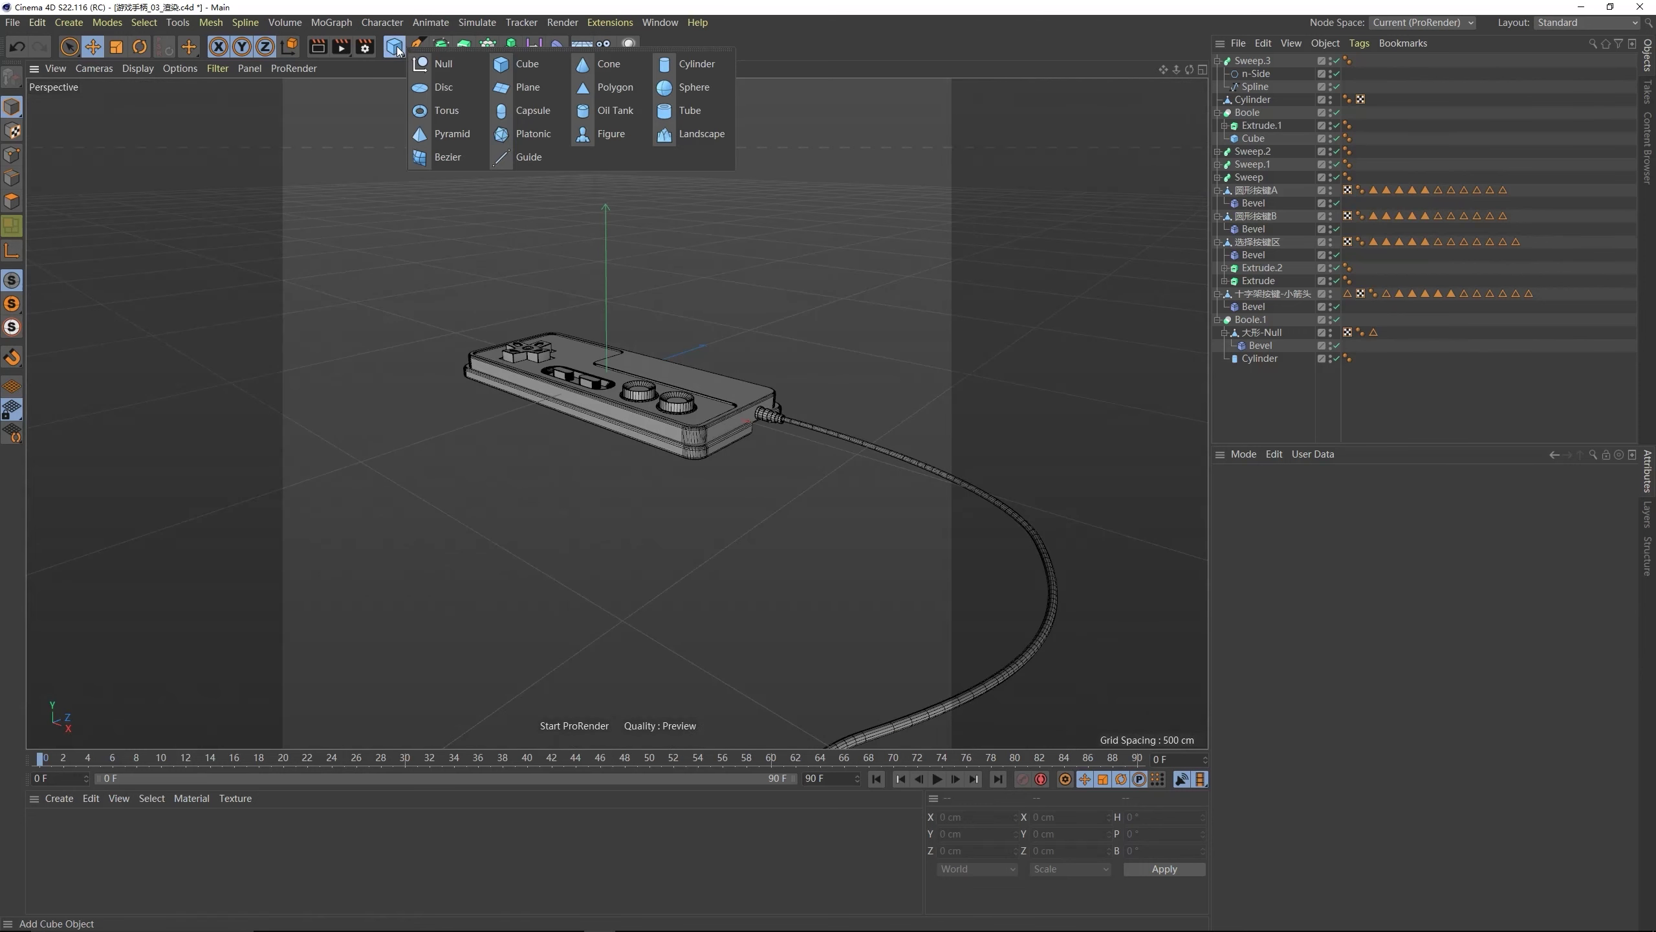
pyautogui.click(527, 93)
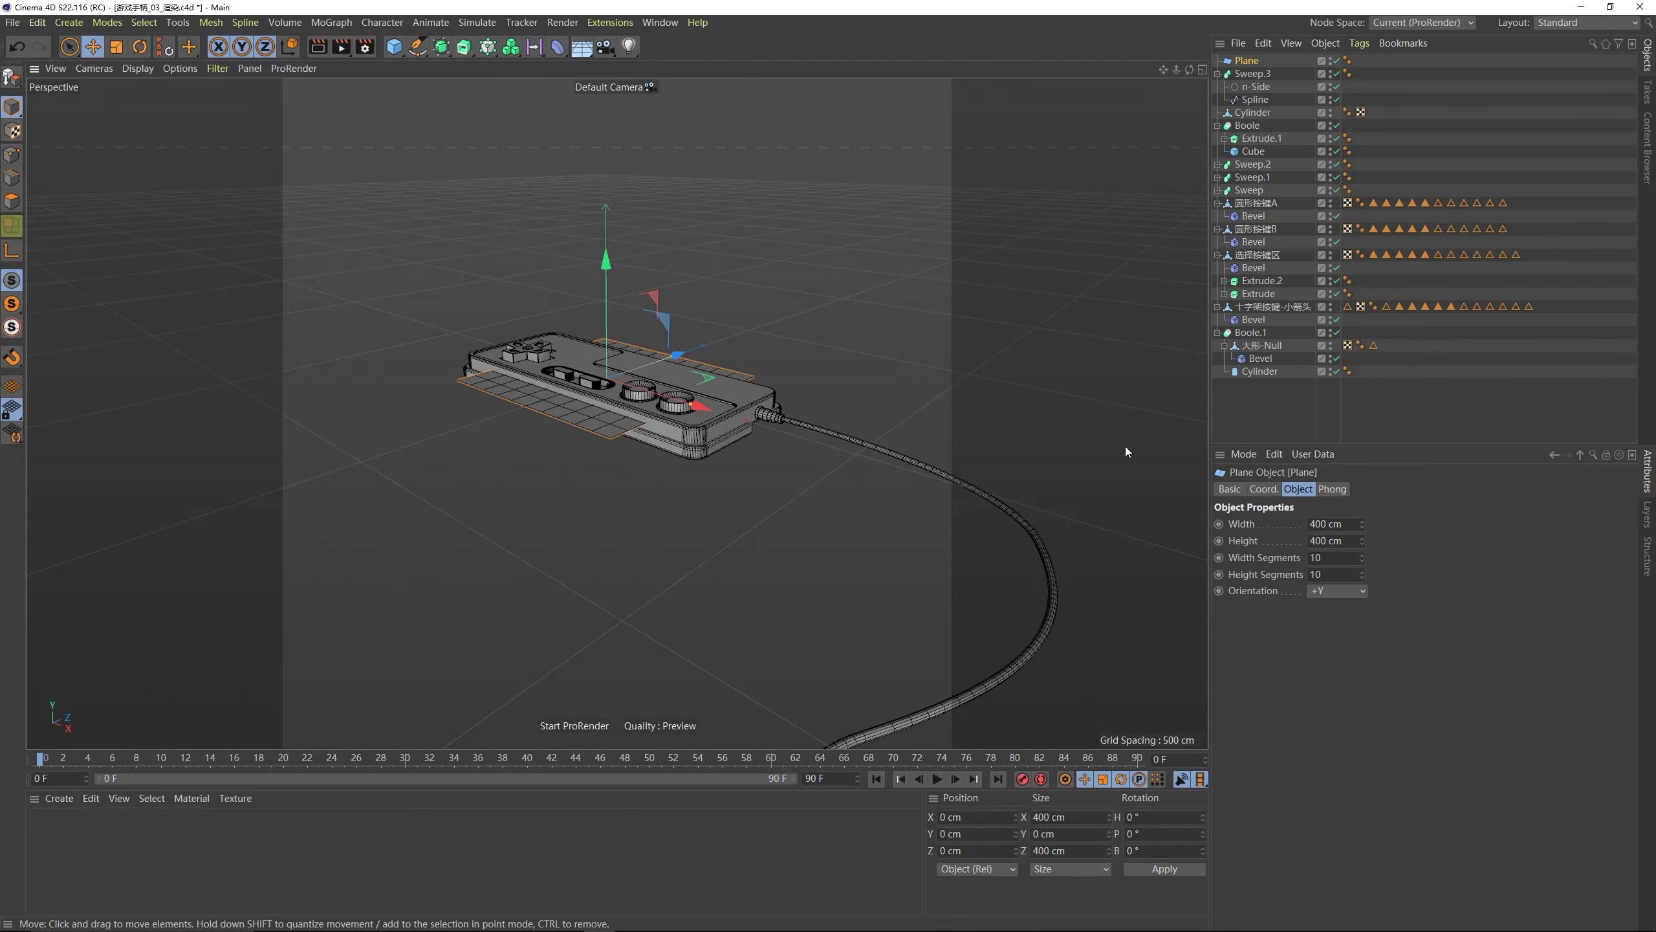
pyautogui.click(1317, 523)
pyautogui.write('6000')
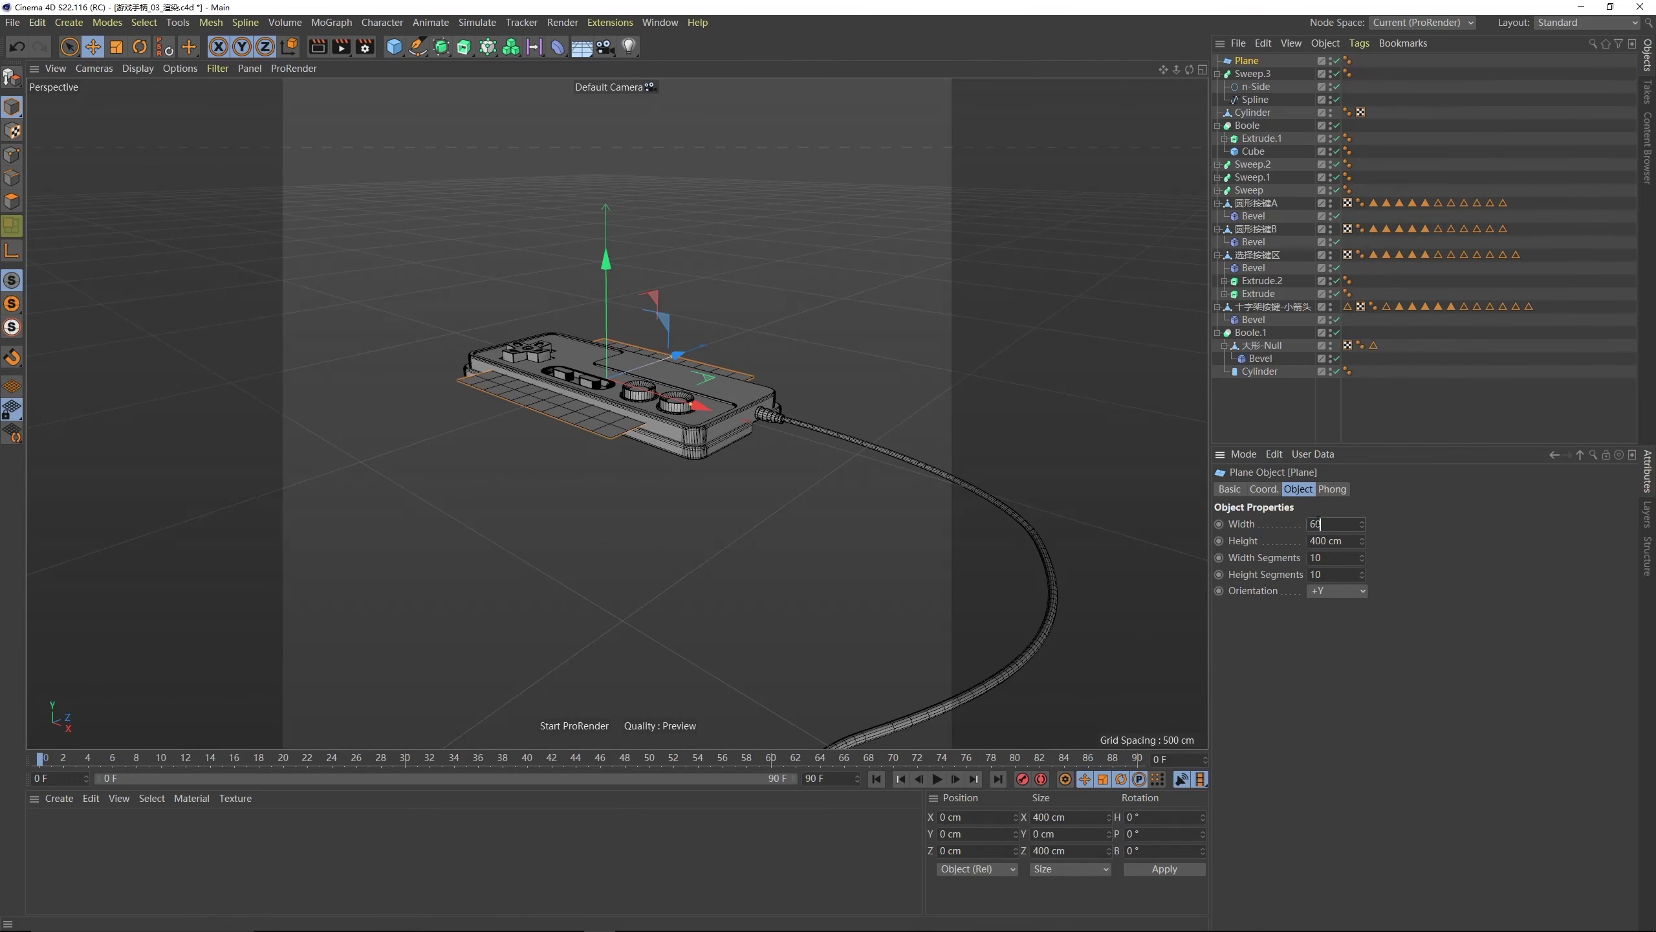
pyautogui.press('Tab')
pyautogui.write('6000')
pyautogui.press('Return')
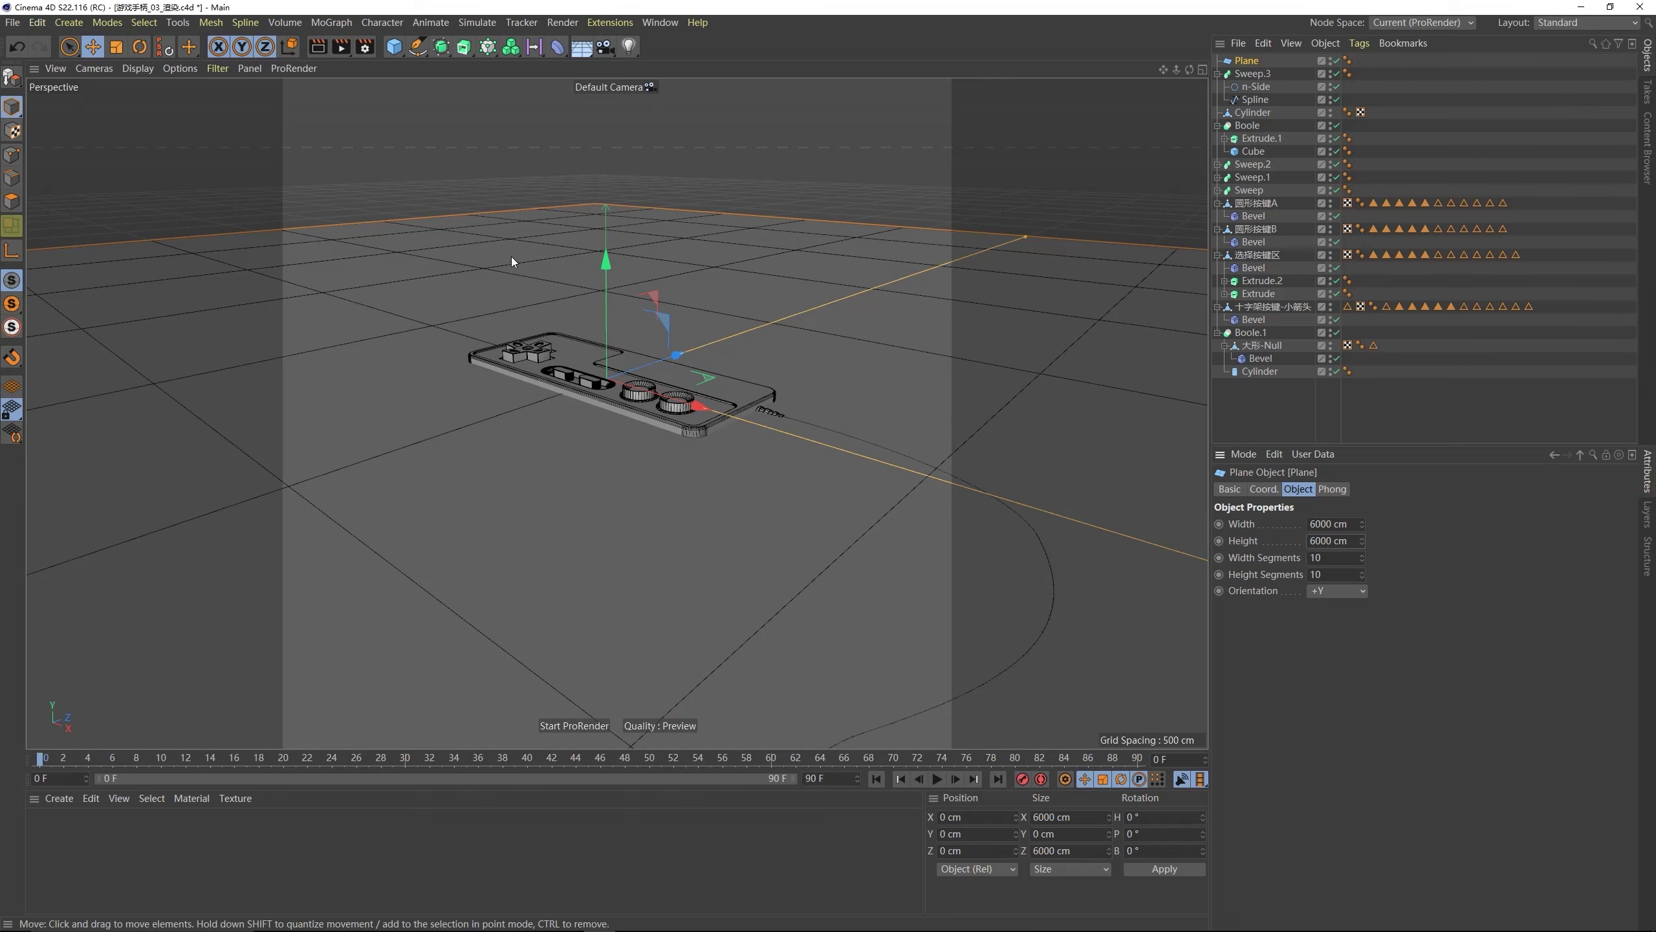
pyautogui.moveTo(597, 267); pyautogui.dragTo(618, 277)
# - Add a Camera, look through it, and aim it down at the controller
pyautogui.click(605, 47)
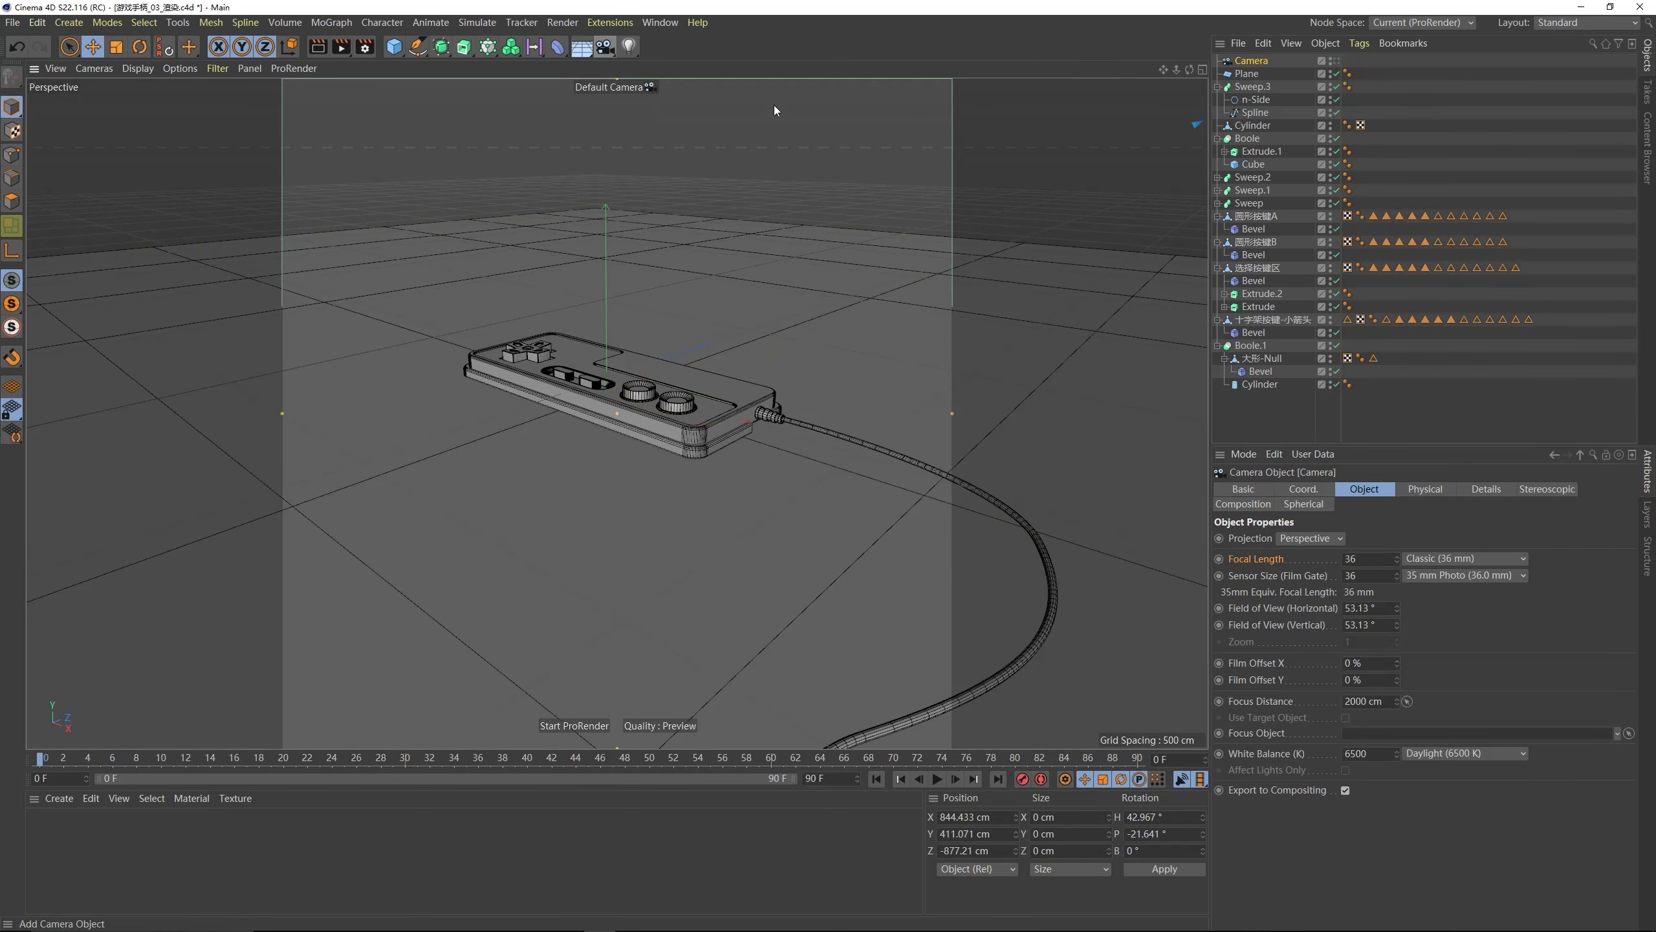
pyautogui.click(1334, 61)
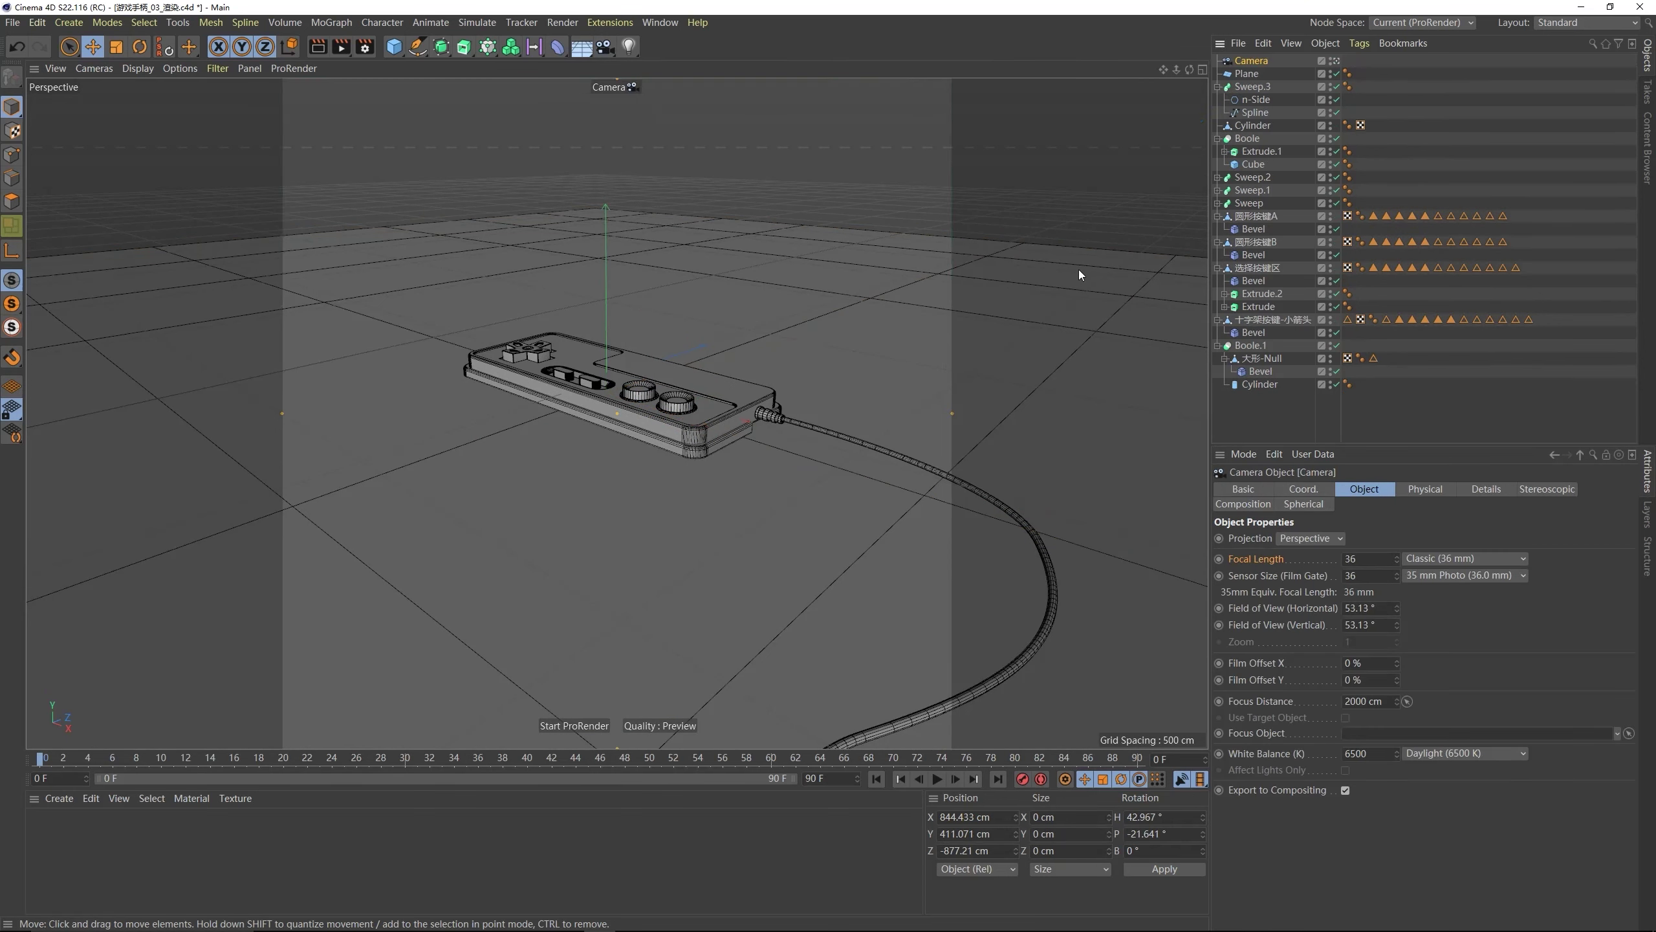
pyautogui.moveTo(670, 387)
pyautogui.keyDown('alt'); pyautogui.mouseDown()
pyautogui.moveTo(612, 393)
pyautogui.moveTo(639, 378)
pyautogui.mouseUp(); pyautogui.keyUp('alt')
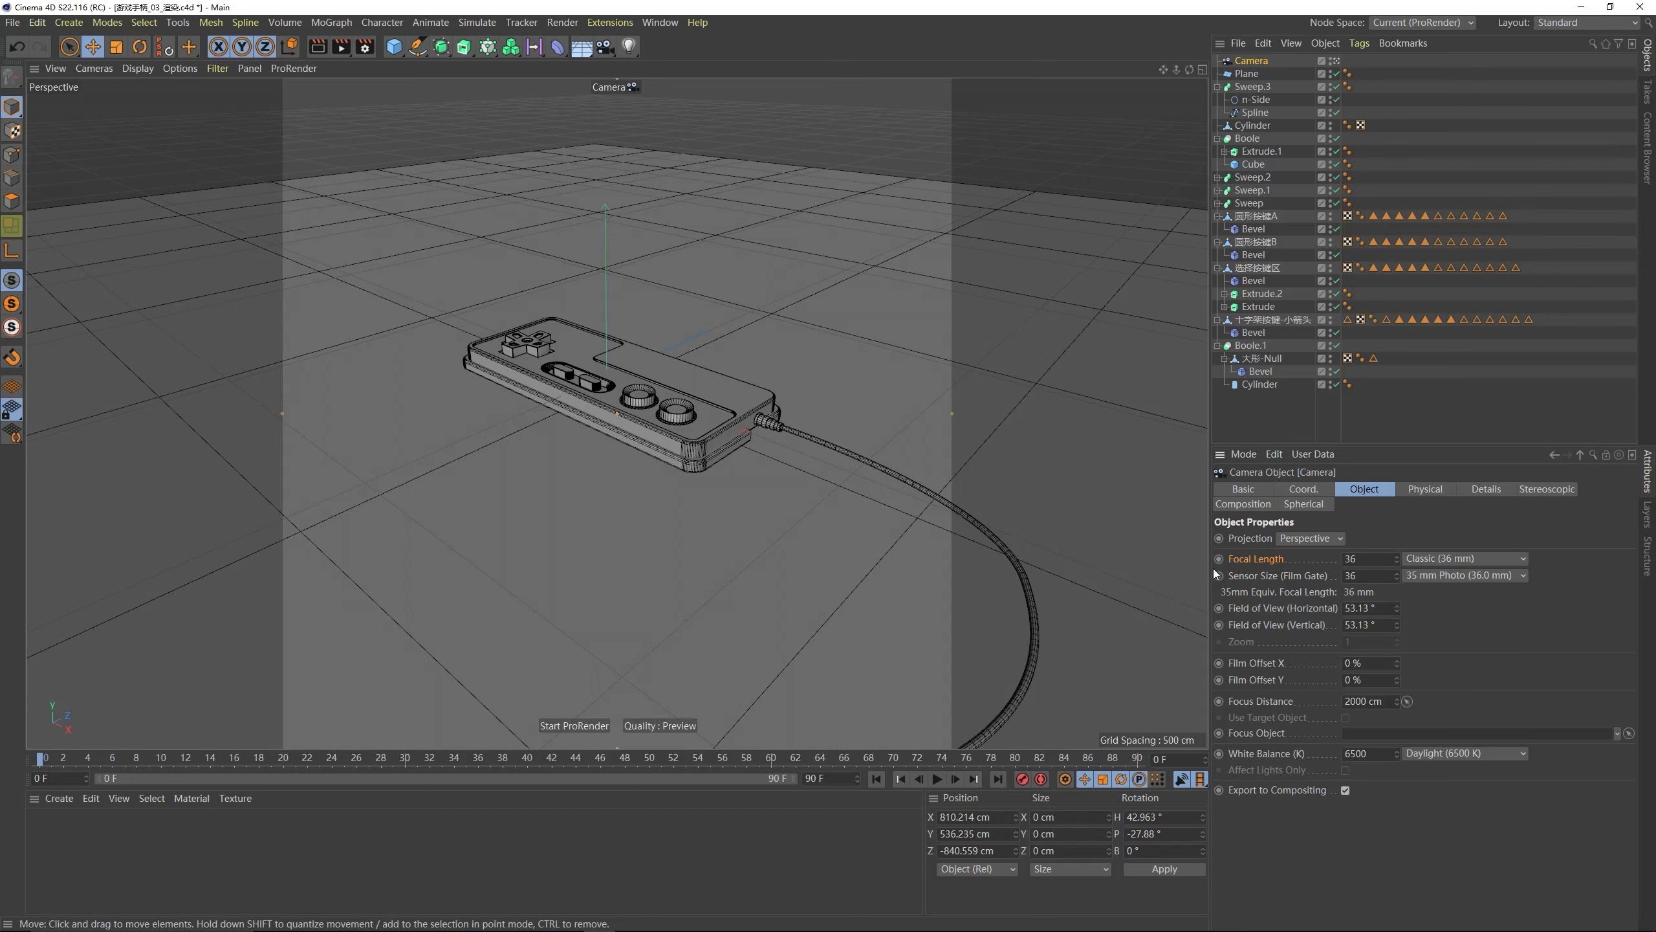
# - Set the camera's focal length to 15 mm and tilt the framing slightly
pyautogui.doubleClick(1353, 559)
pyautogui.write('15')
pyautogui.press('Return')
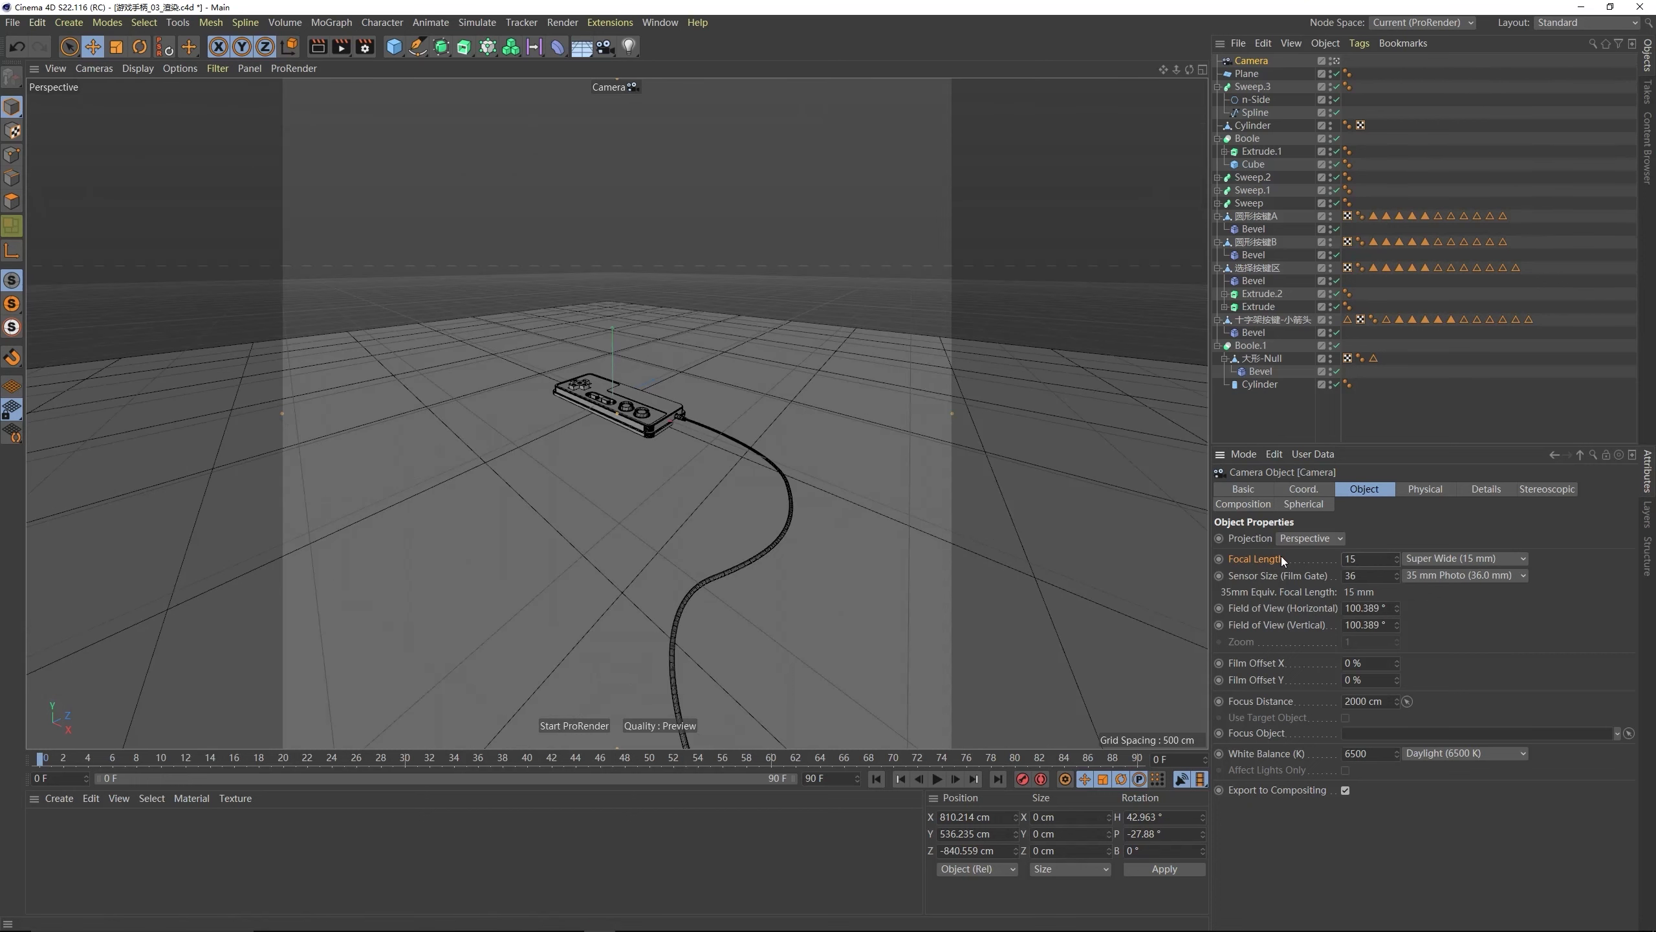
pyautogui.scroll(5, 496, 368)
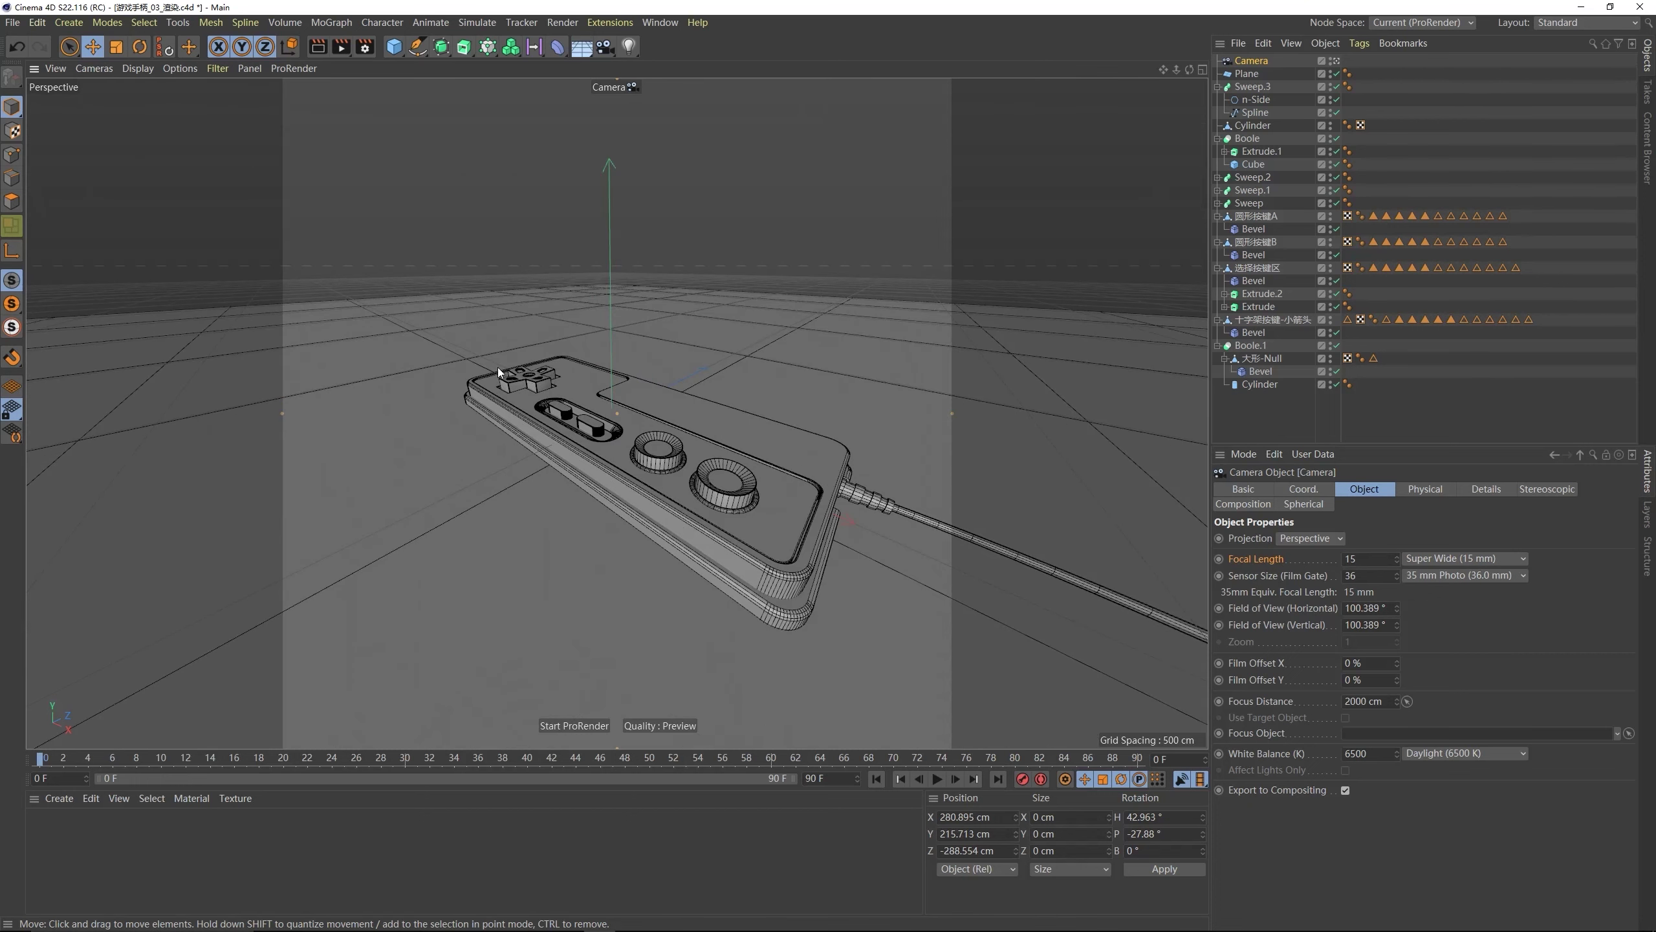
pyautogui.keyDown('alt'); pyautogui.moveTo(716, 536); pyautogui.dragTo(696, 507); pyautogui.keyUp('alt')
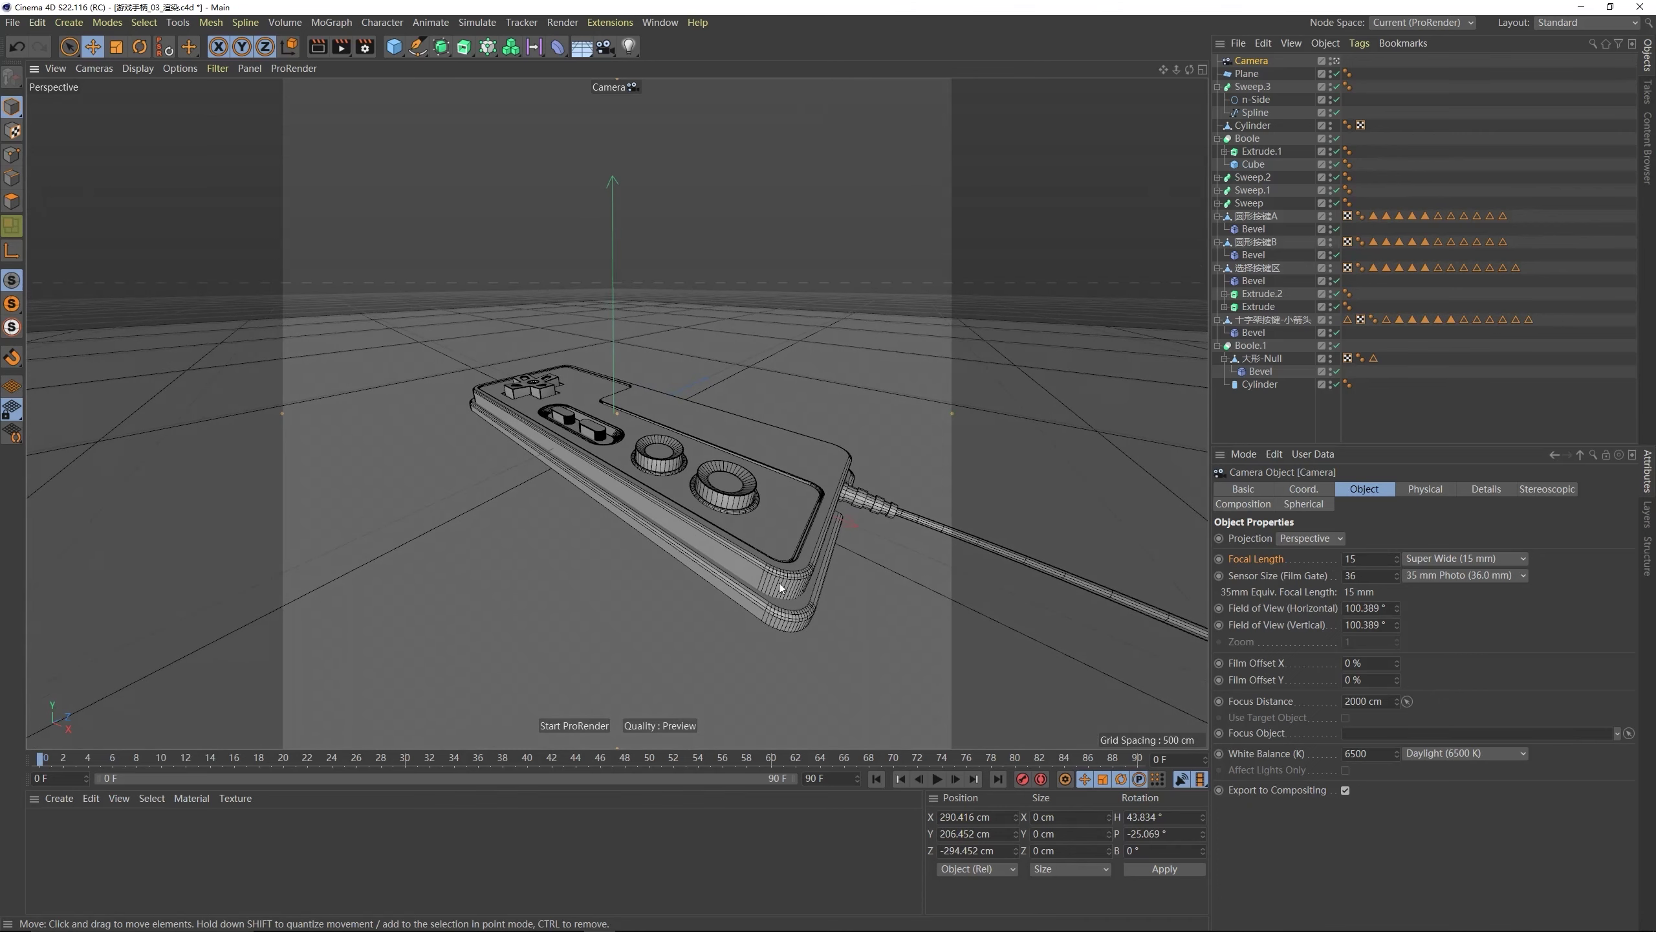
pyautogui.scroll(-3, 815, 540)
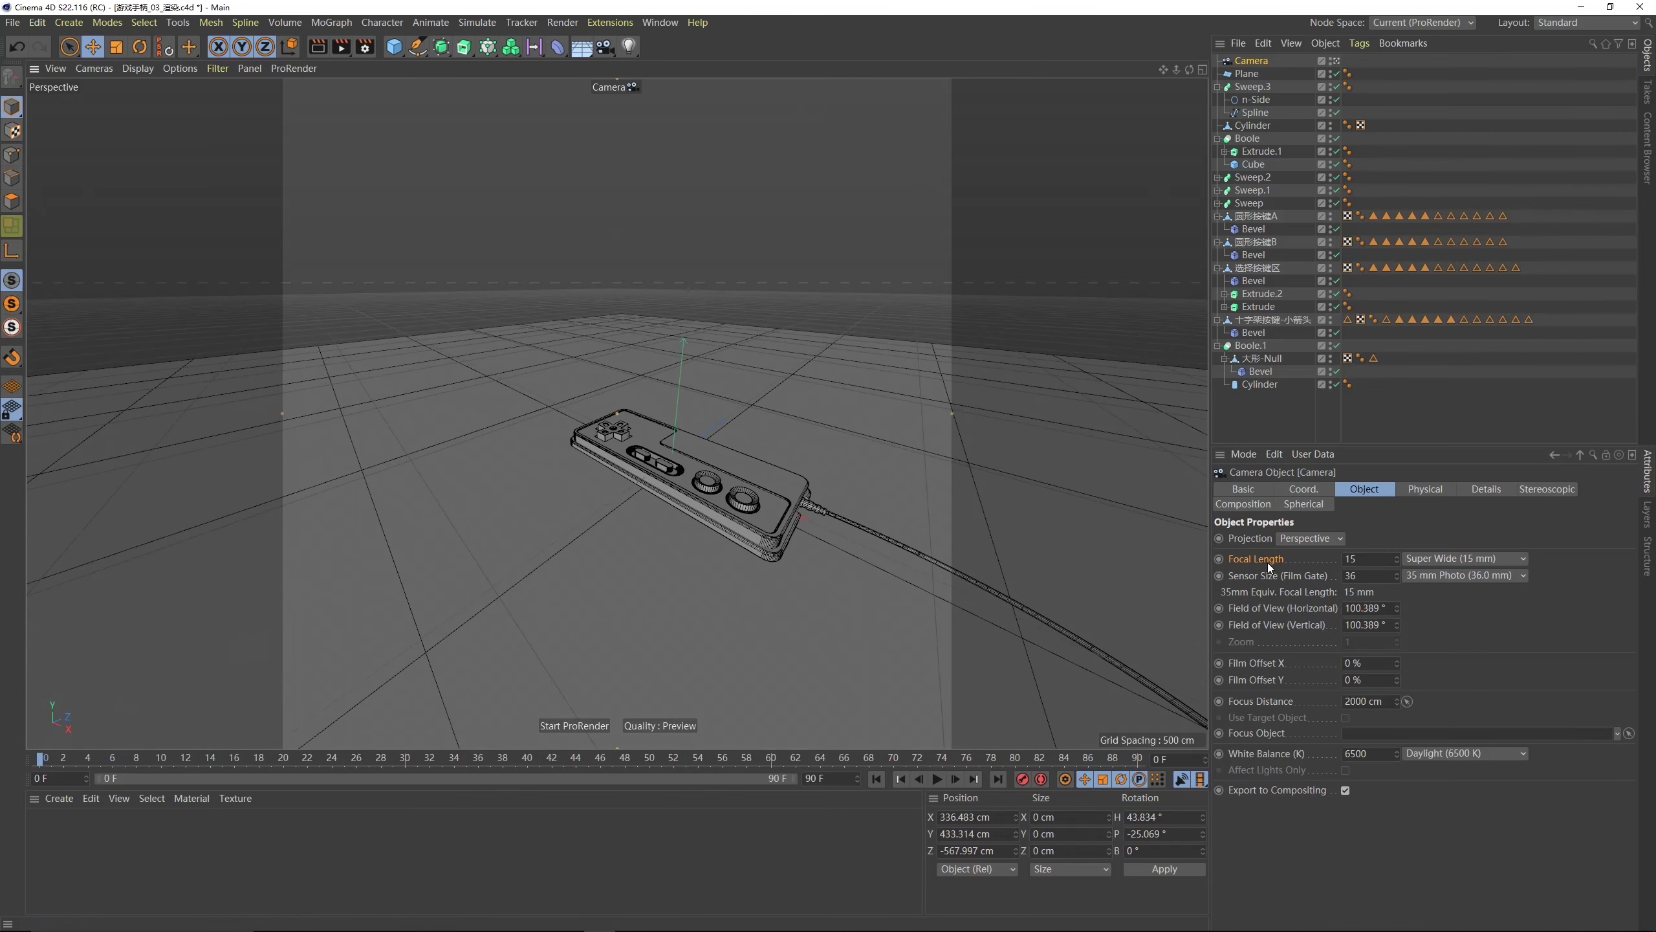
pyautogui.click(1359, 559)
# - Switch the camera to the Super Tele 300 mm lens and zoom the view far out
pyautogui.click(1454, 559)
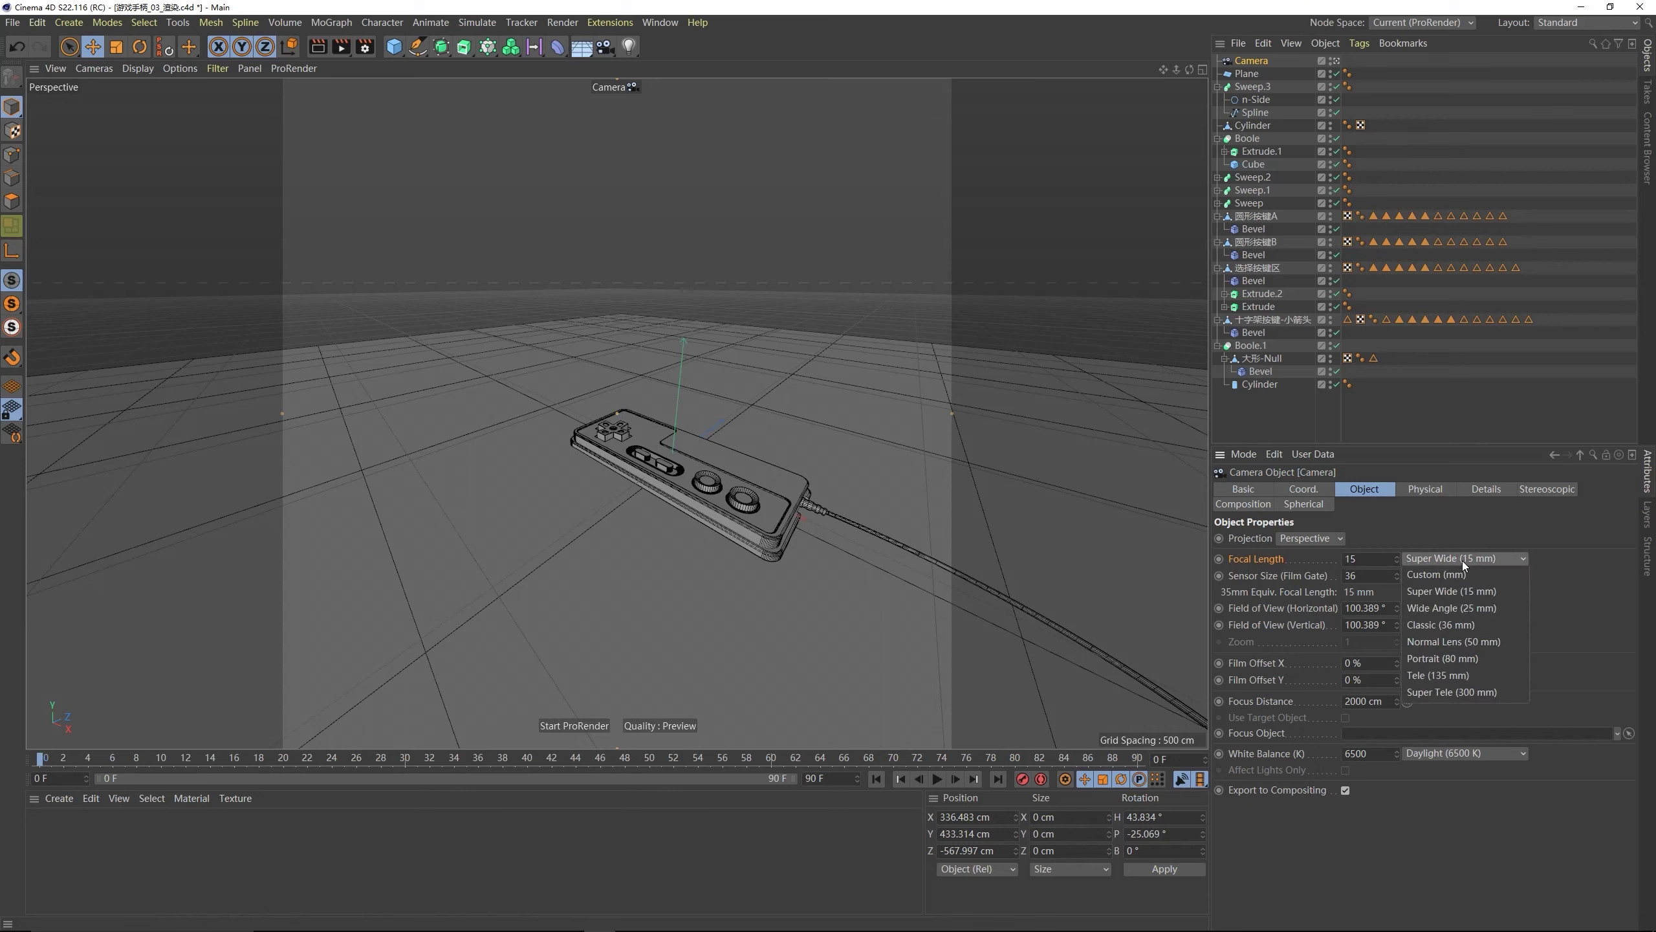
pyautogui.click(1461, 692)
pyautogui.scroll(-3, 695, 501)
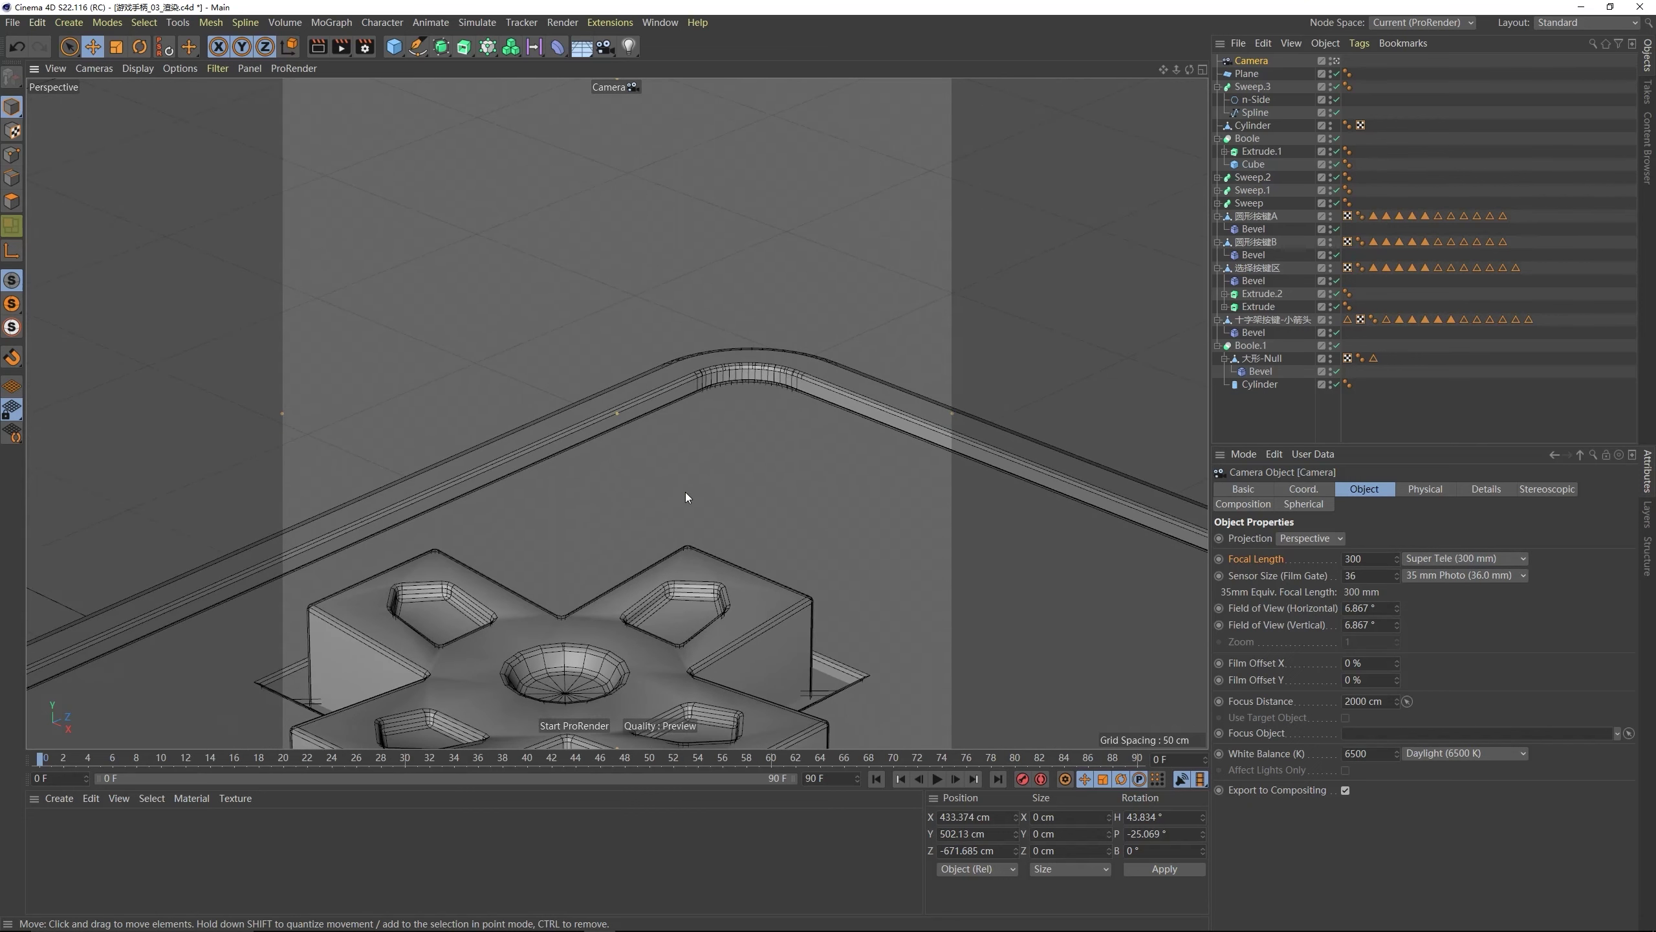
pyautogui.scroll(-4, 685, 493)
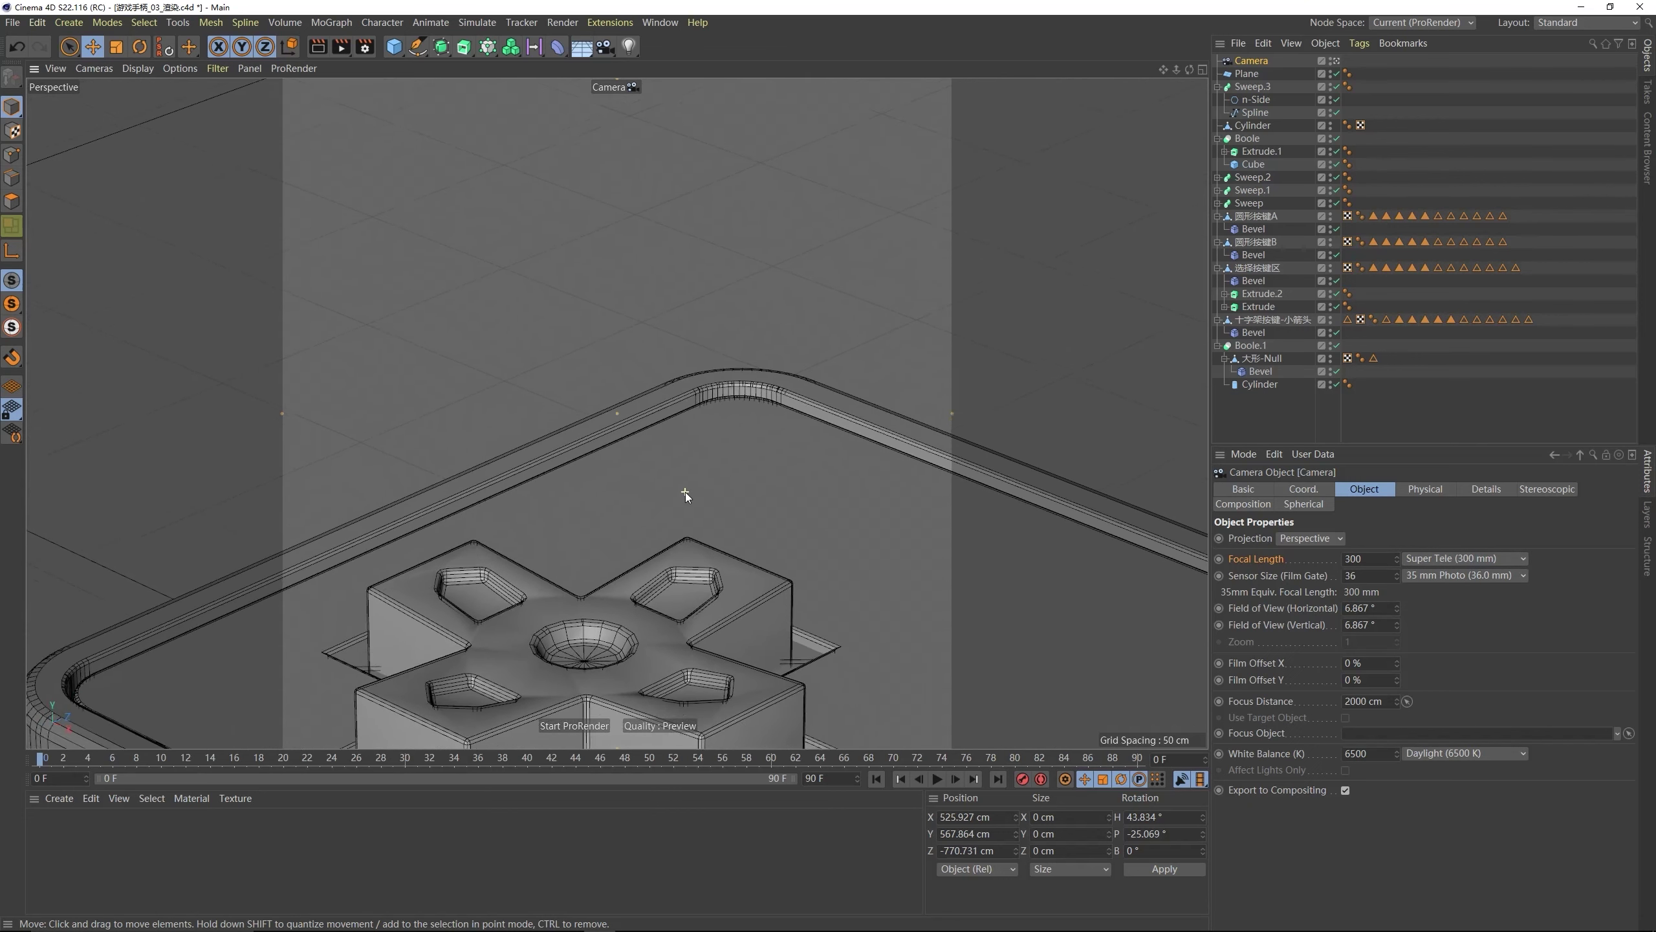
pyautogui.scroll(-5, 686, 494)
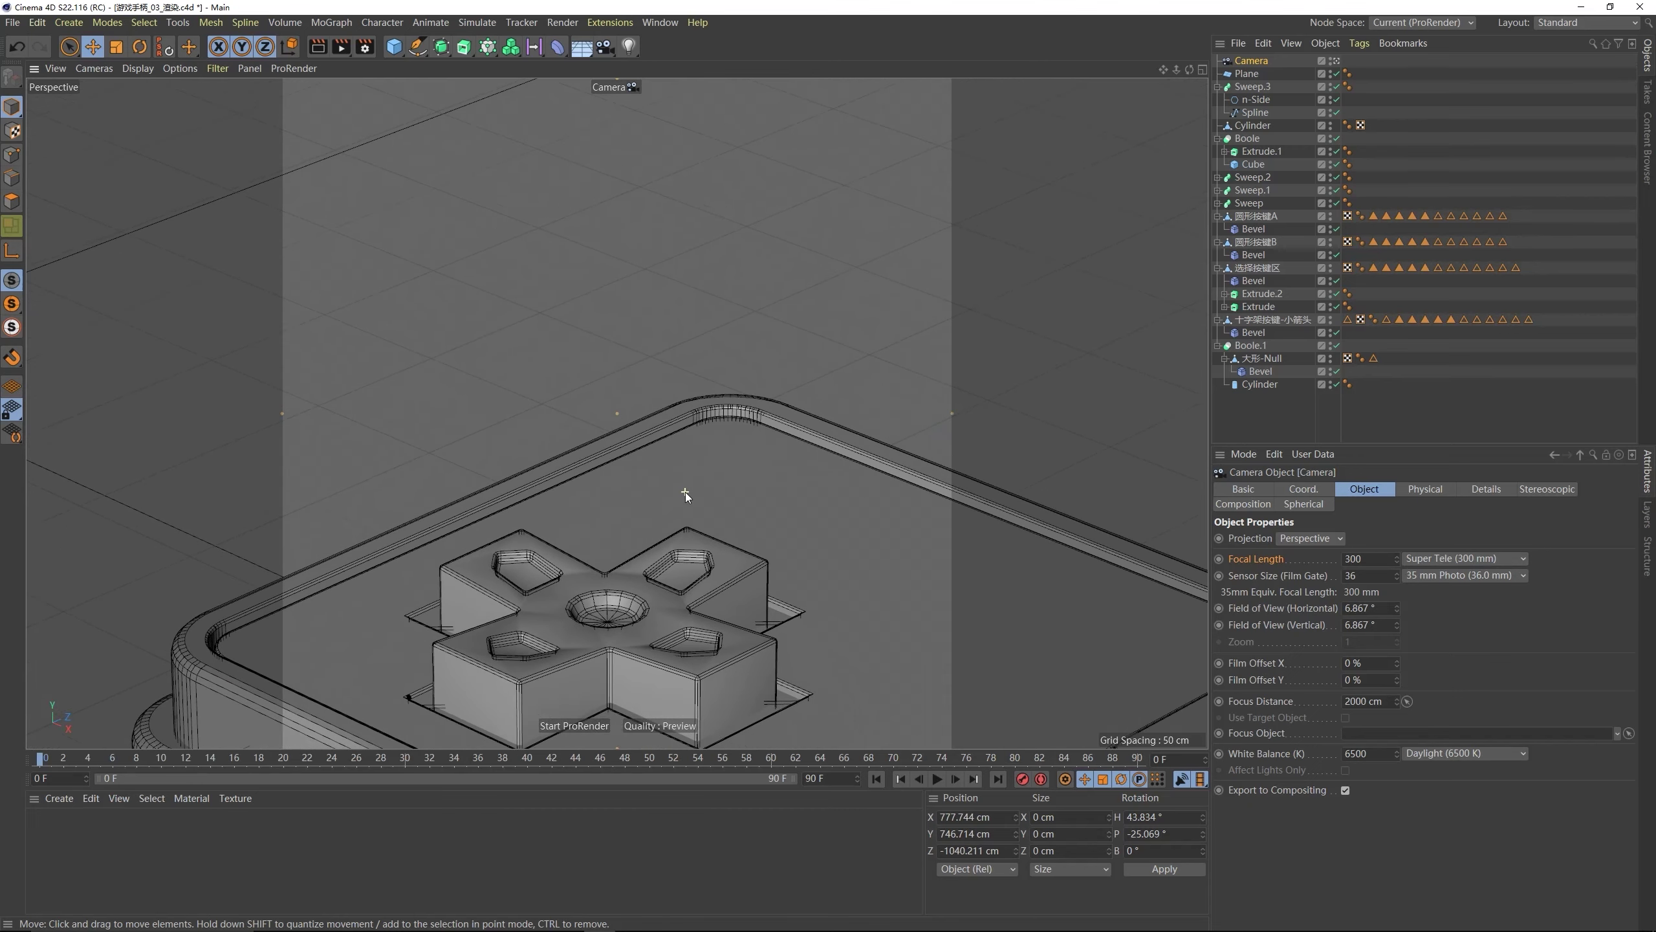
pyautogui.scroll(-7, 686, 494)
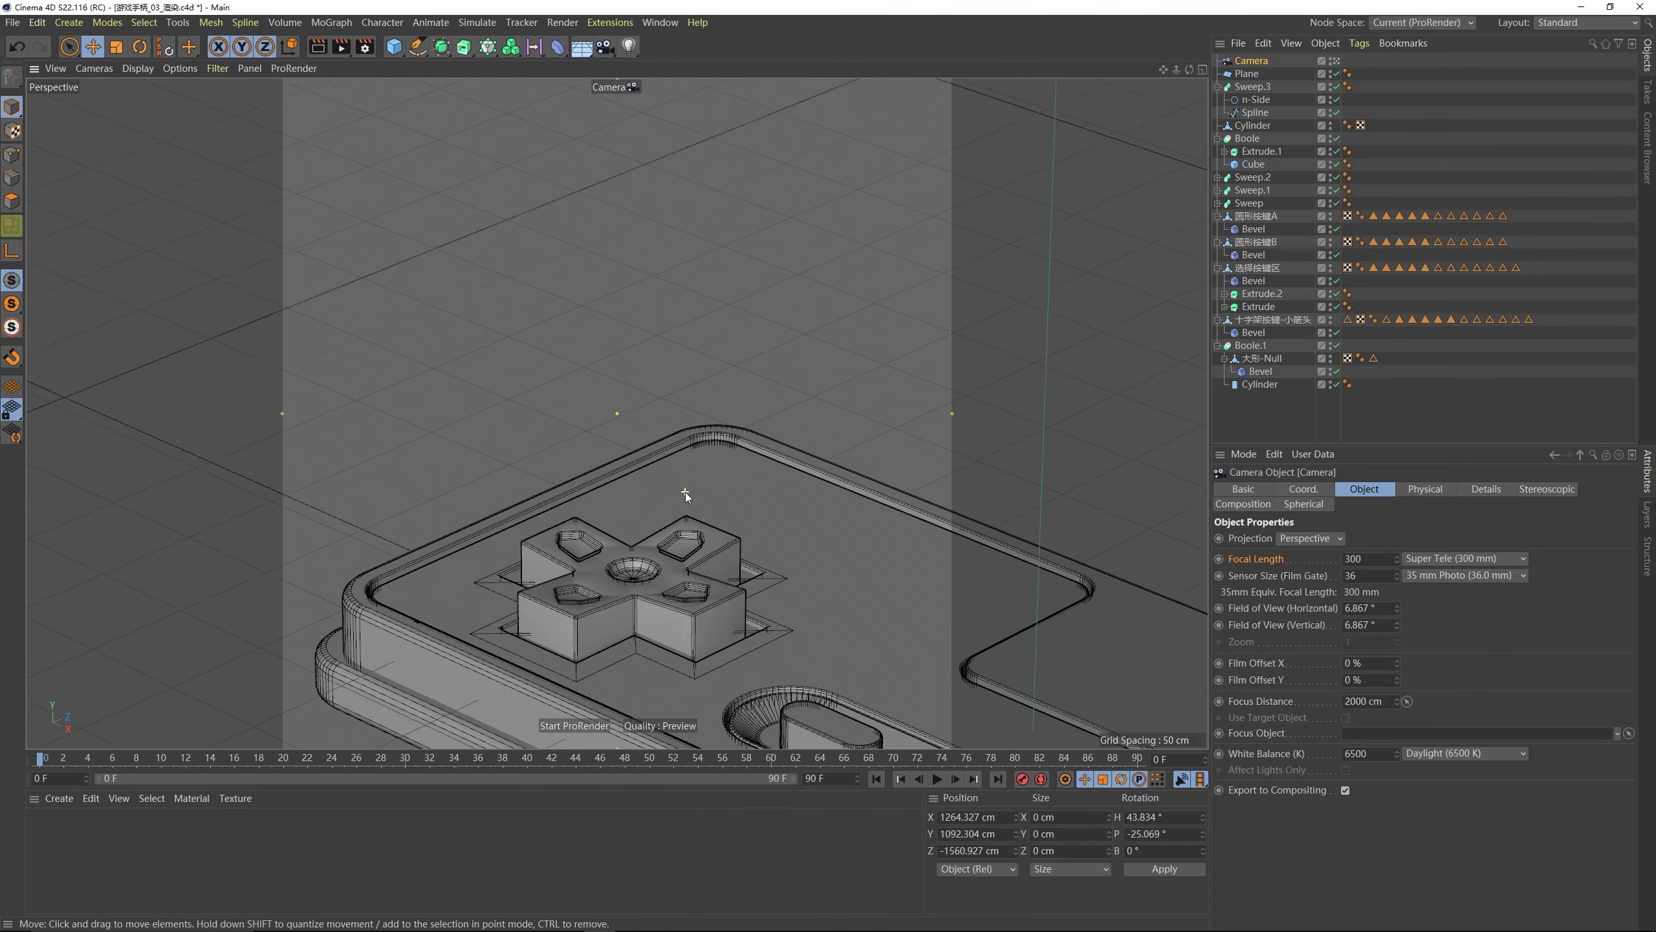
pyautogui.scroll(-2, 686, 493)
pyautogui.scroll(-5, 625, 349)
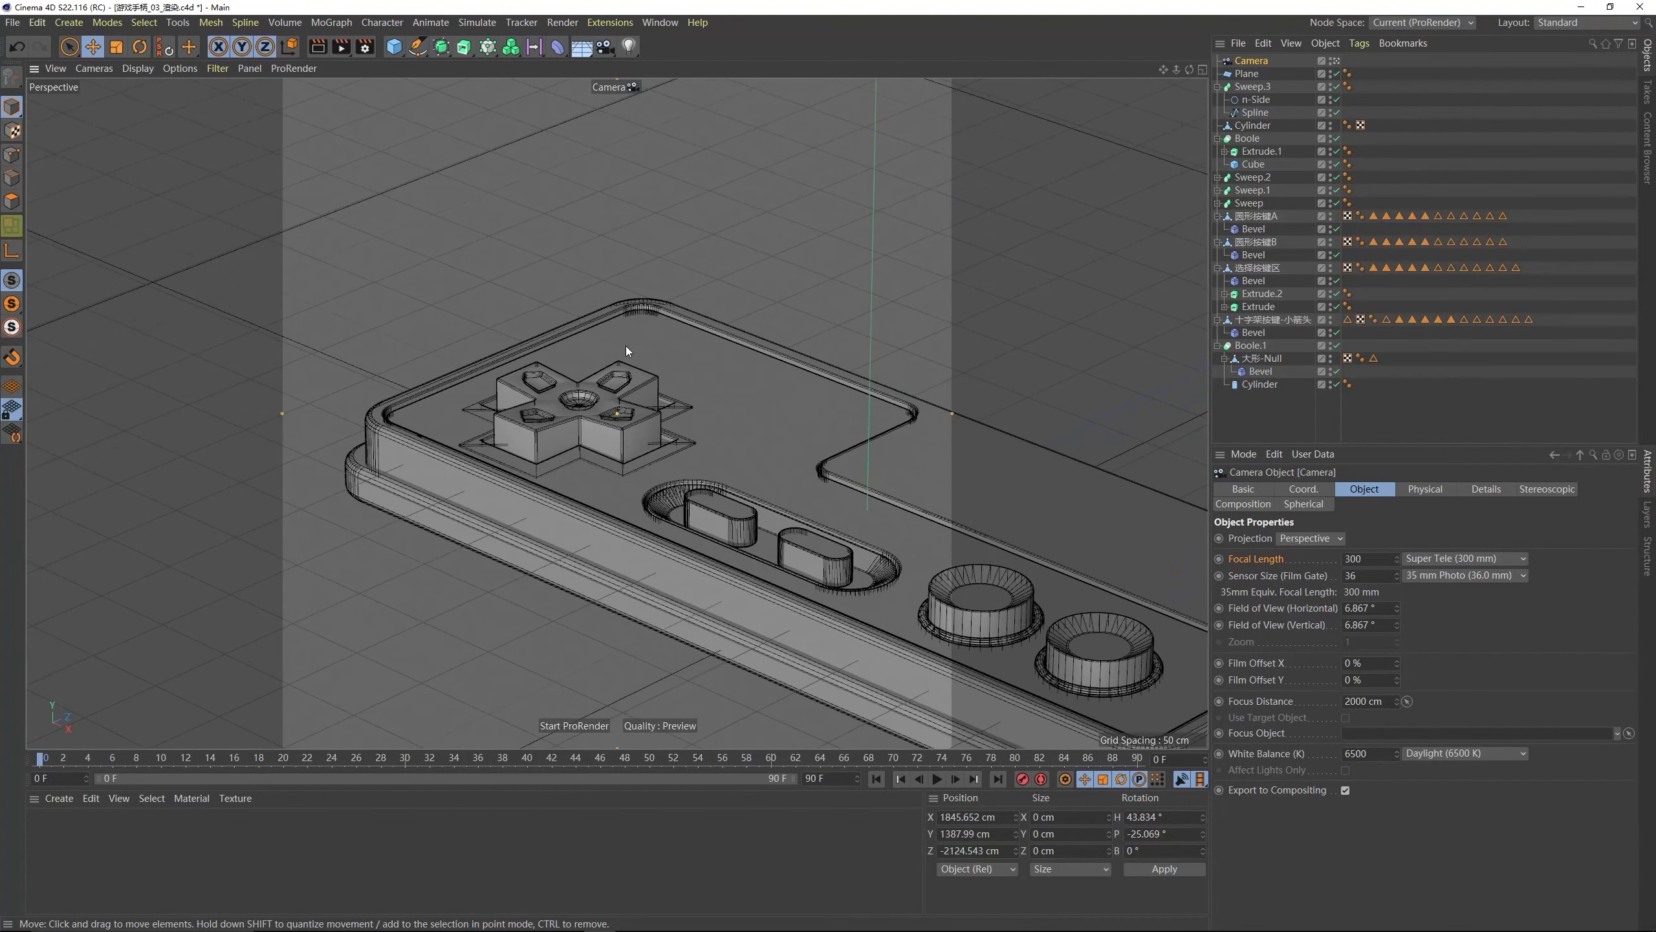
# - Frame the scene with H and fine-tune the scene camera's framing of the controller
pyautogui.click(717, 380)
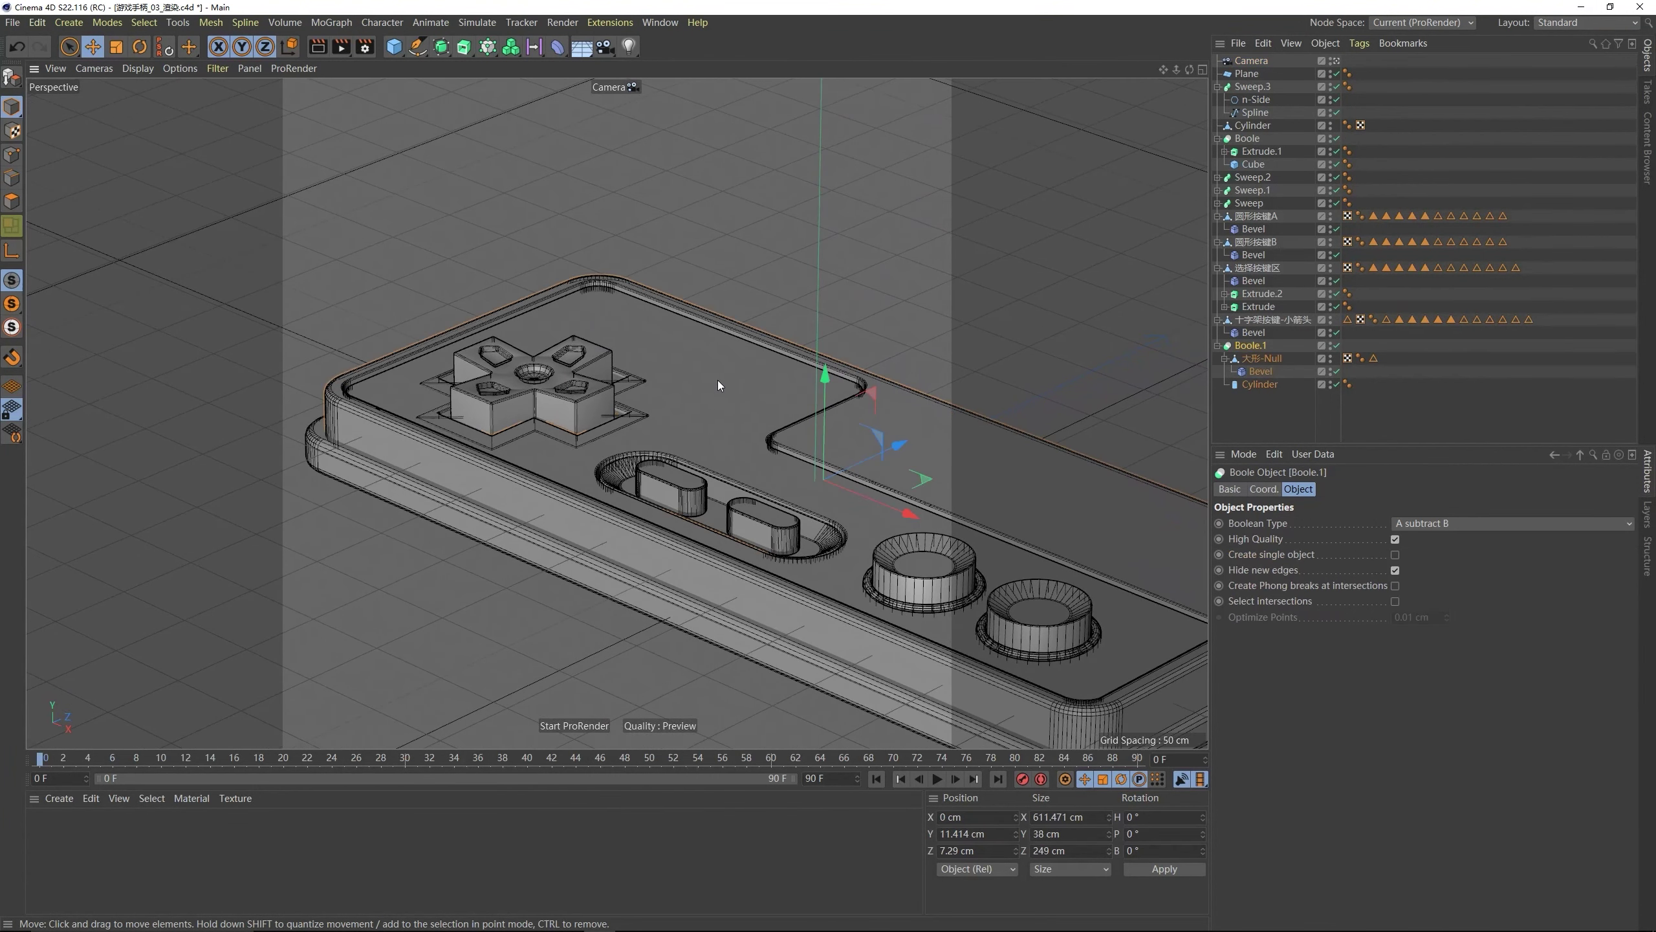
pyautogui.press('h')
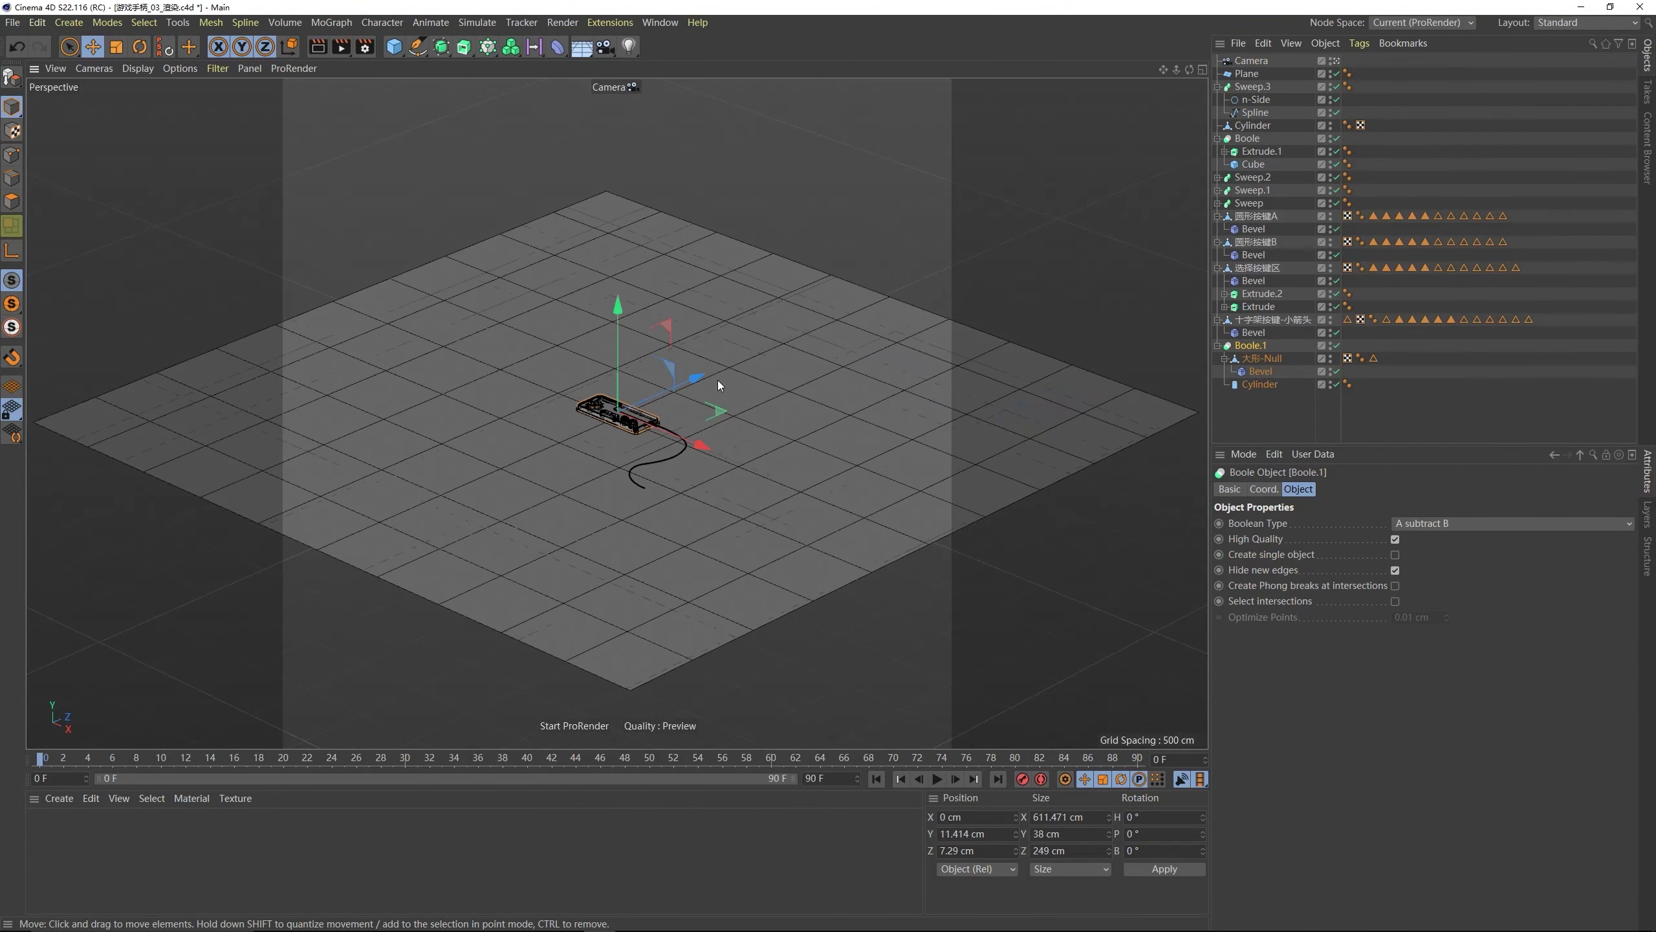
pyautogui.scroll(3, 618, 407)
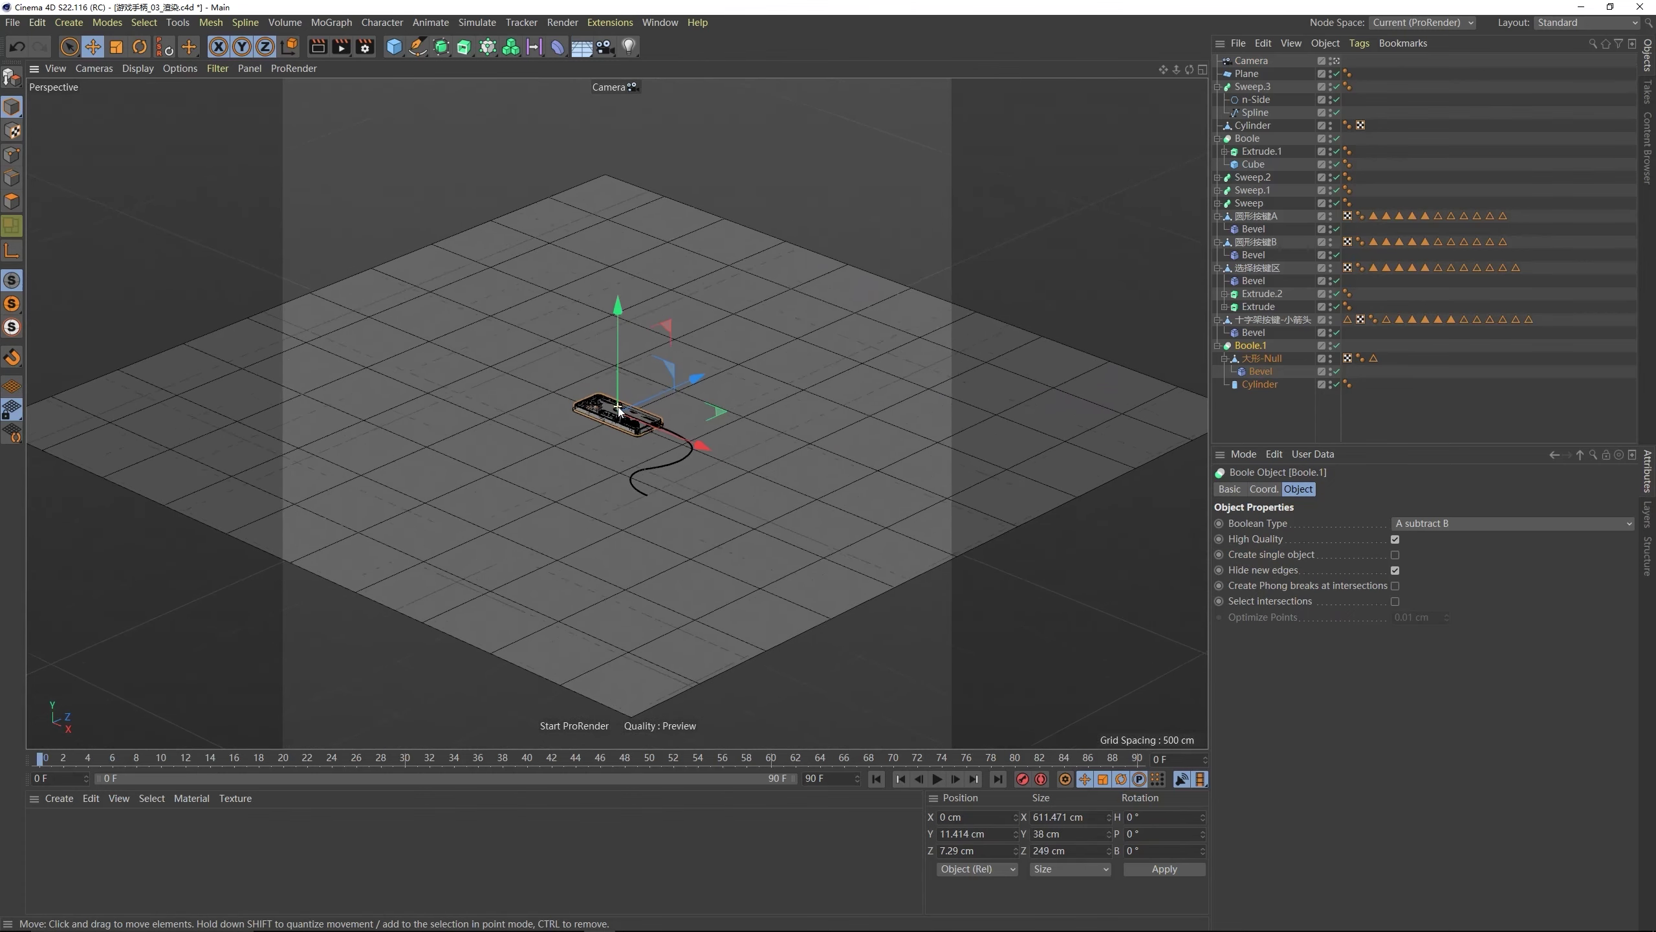
pyautogui.scroll(5, 618, 407)
pyautogui.click(619, 407)
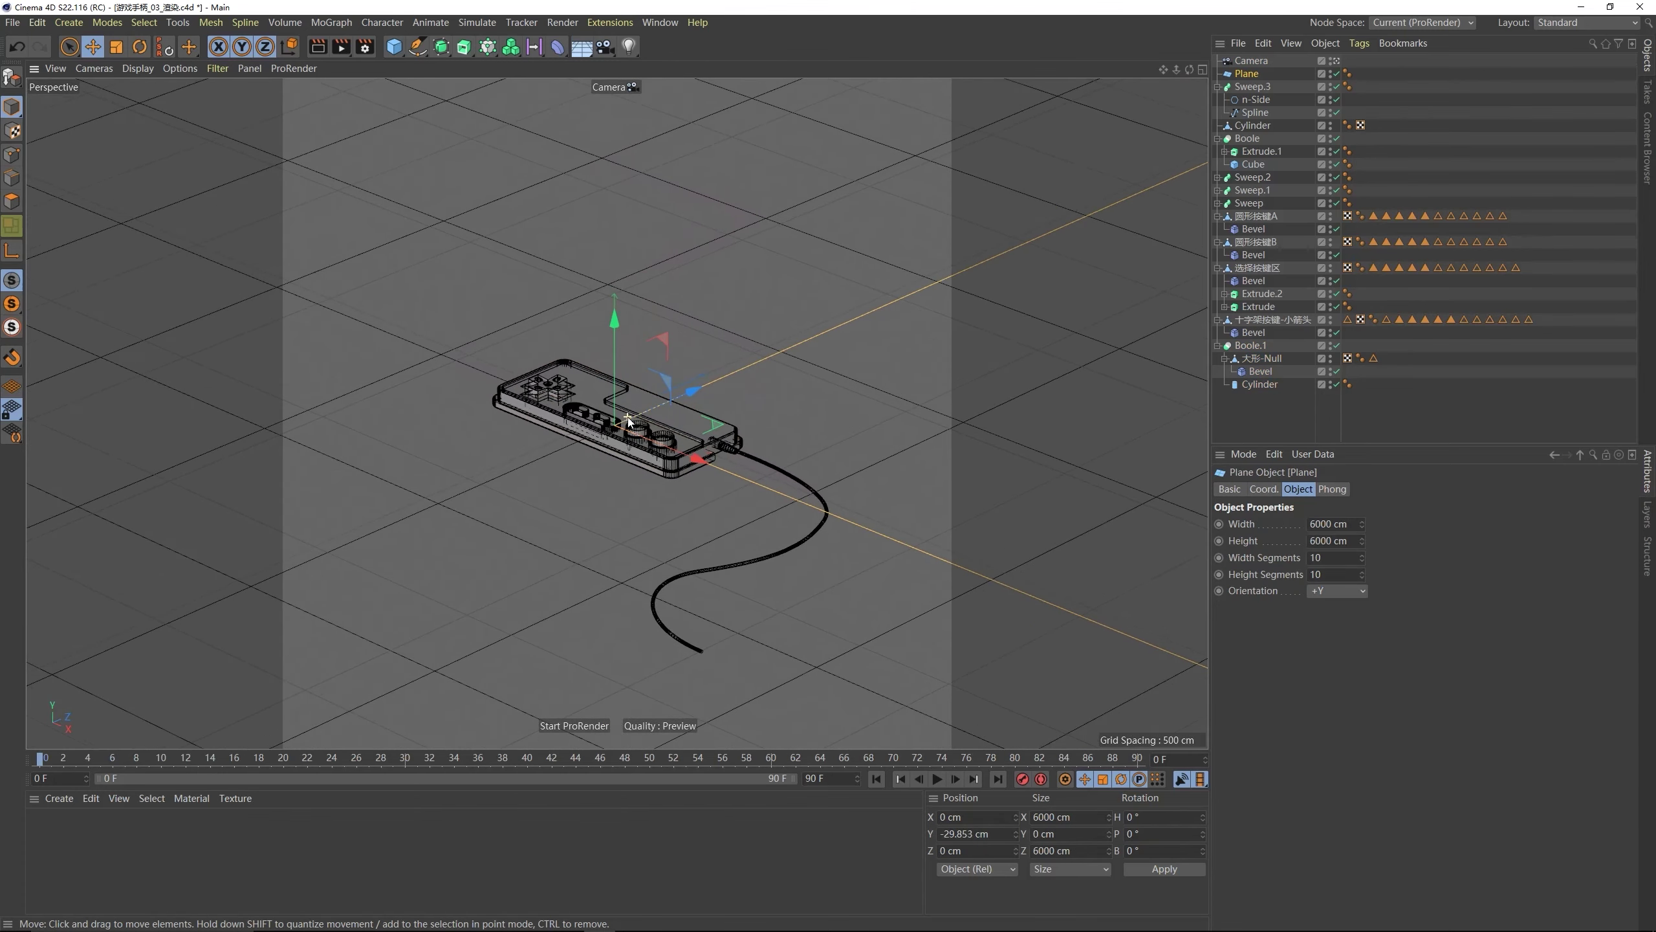
pyautogui.scroll(5, 621, 405)
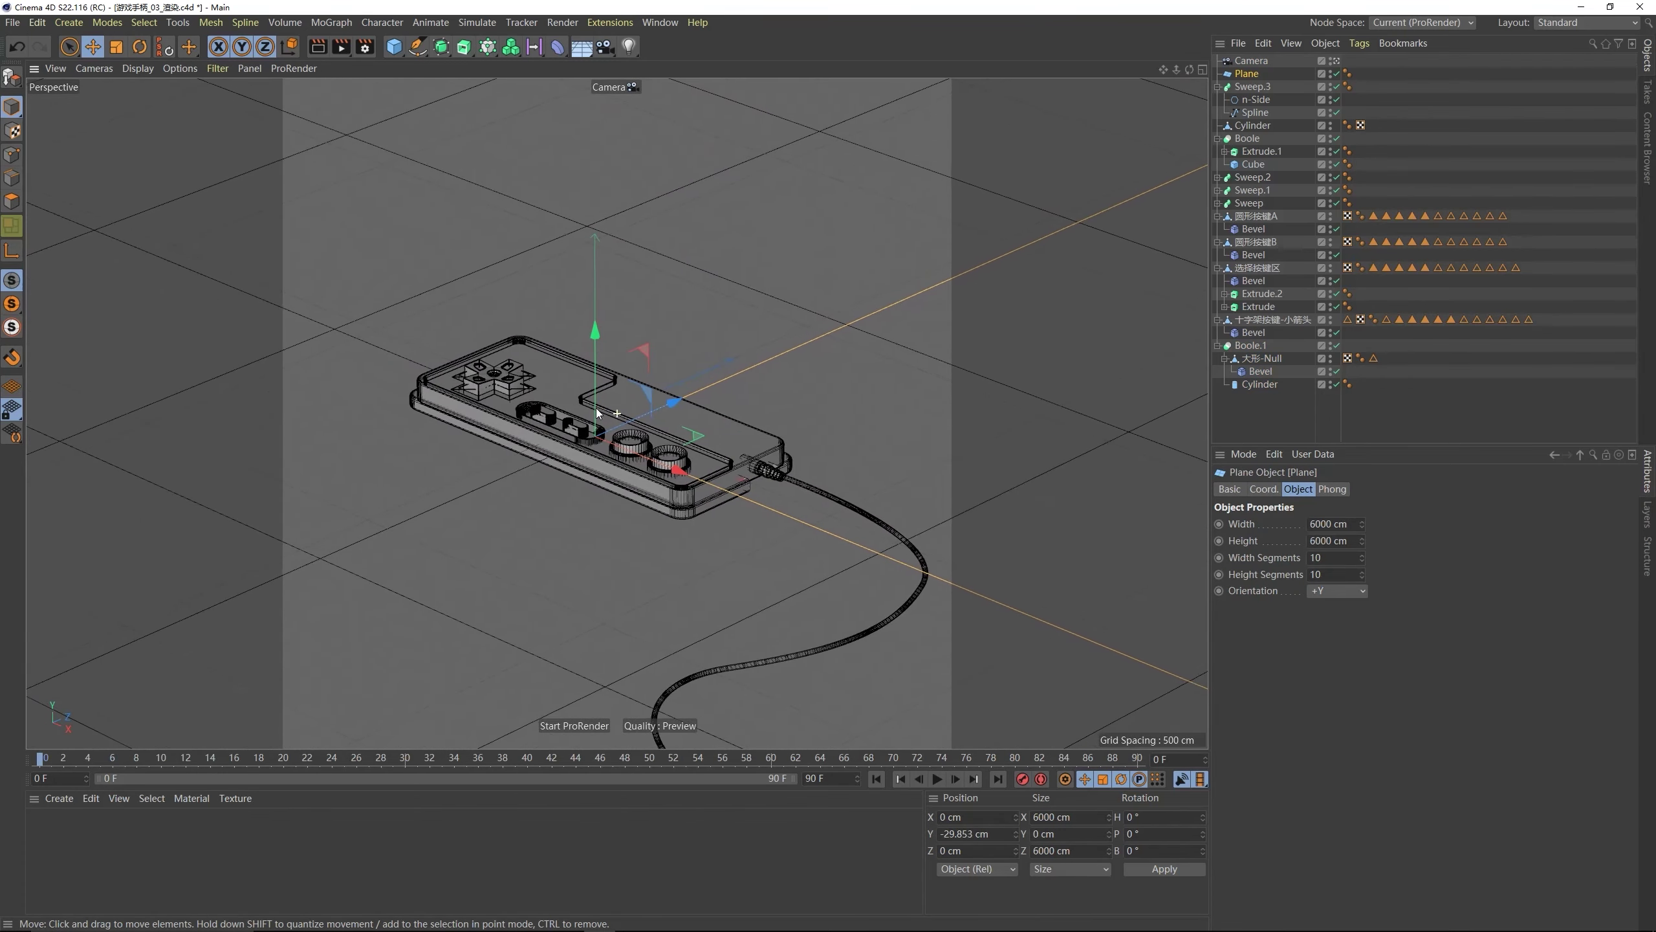
pyautogui.scroll(2, 600, 408)
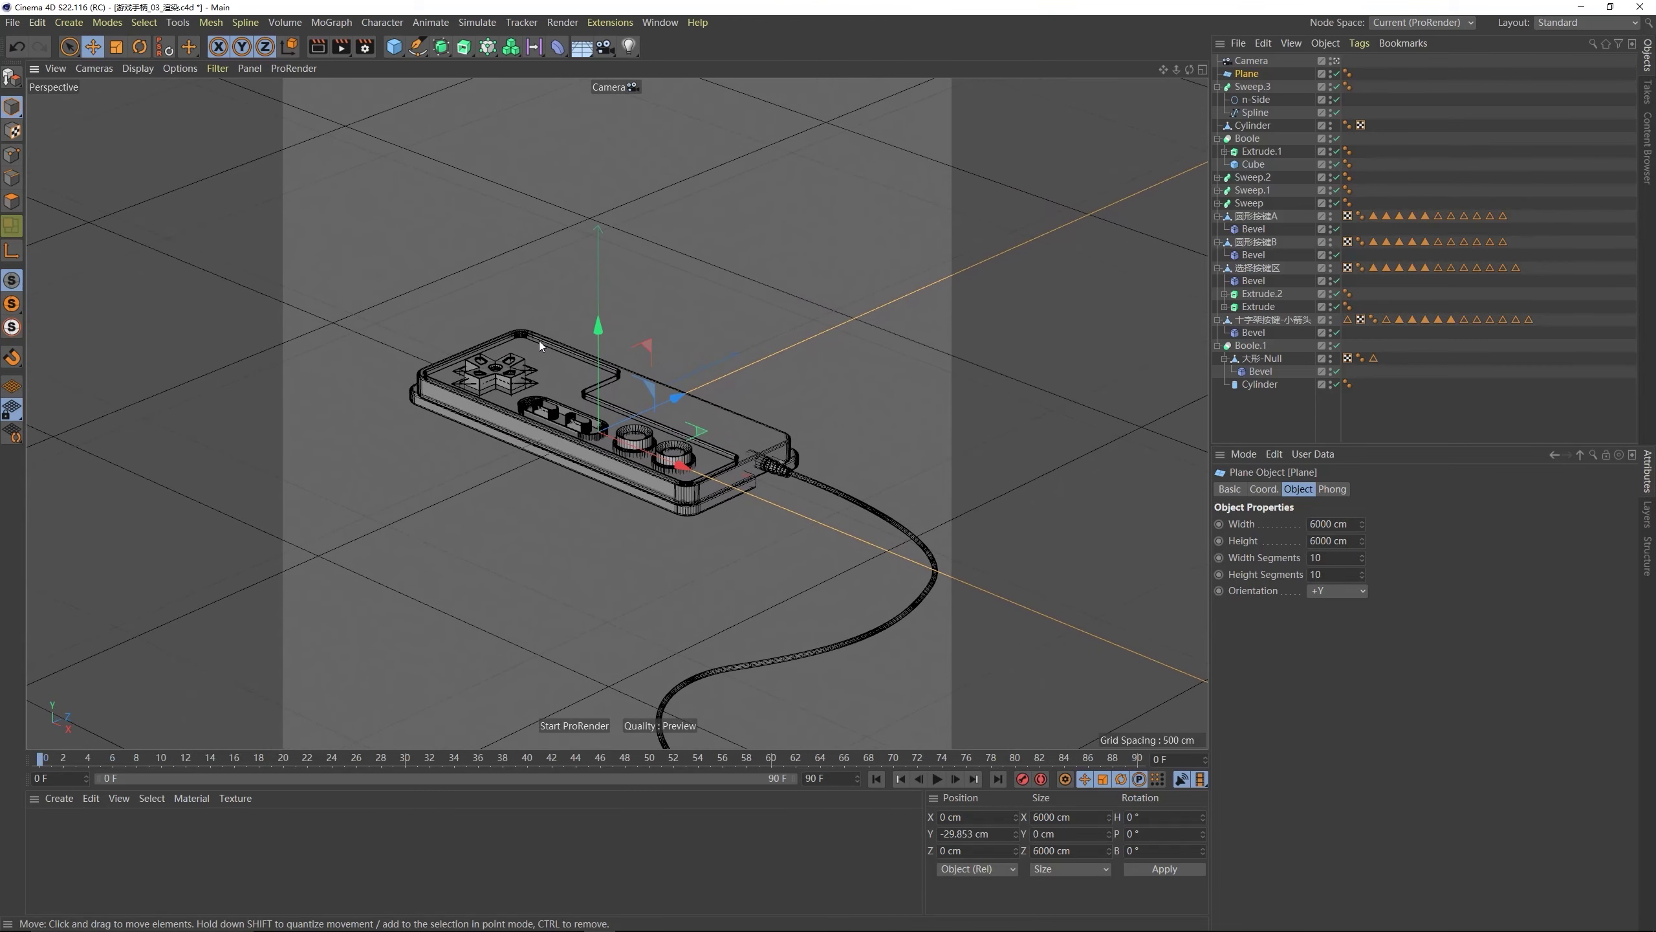
pyautogui.click(1250, 60)
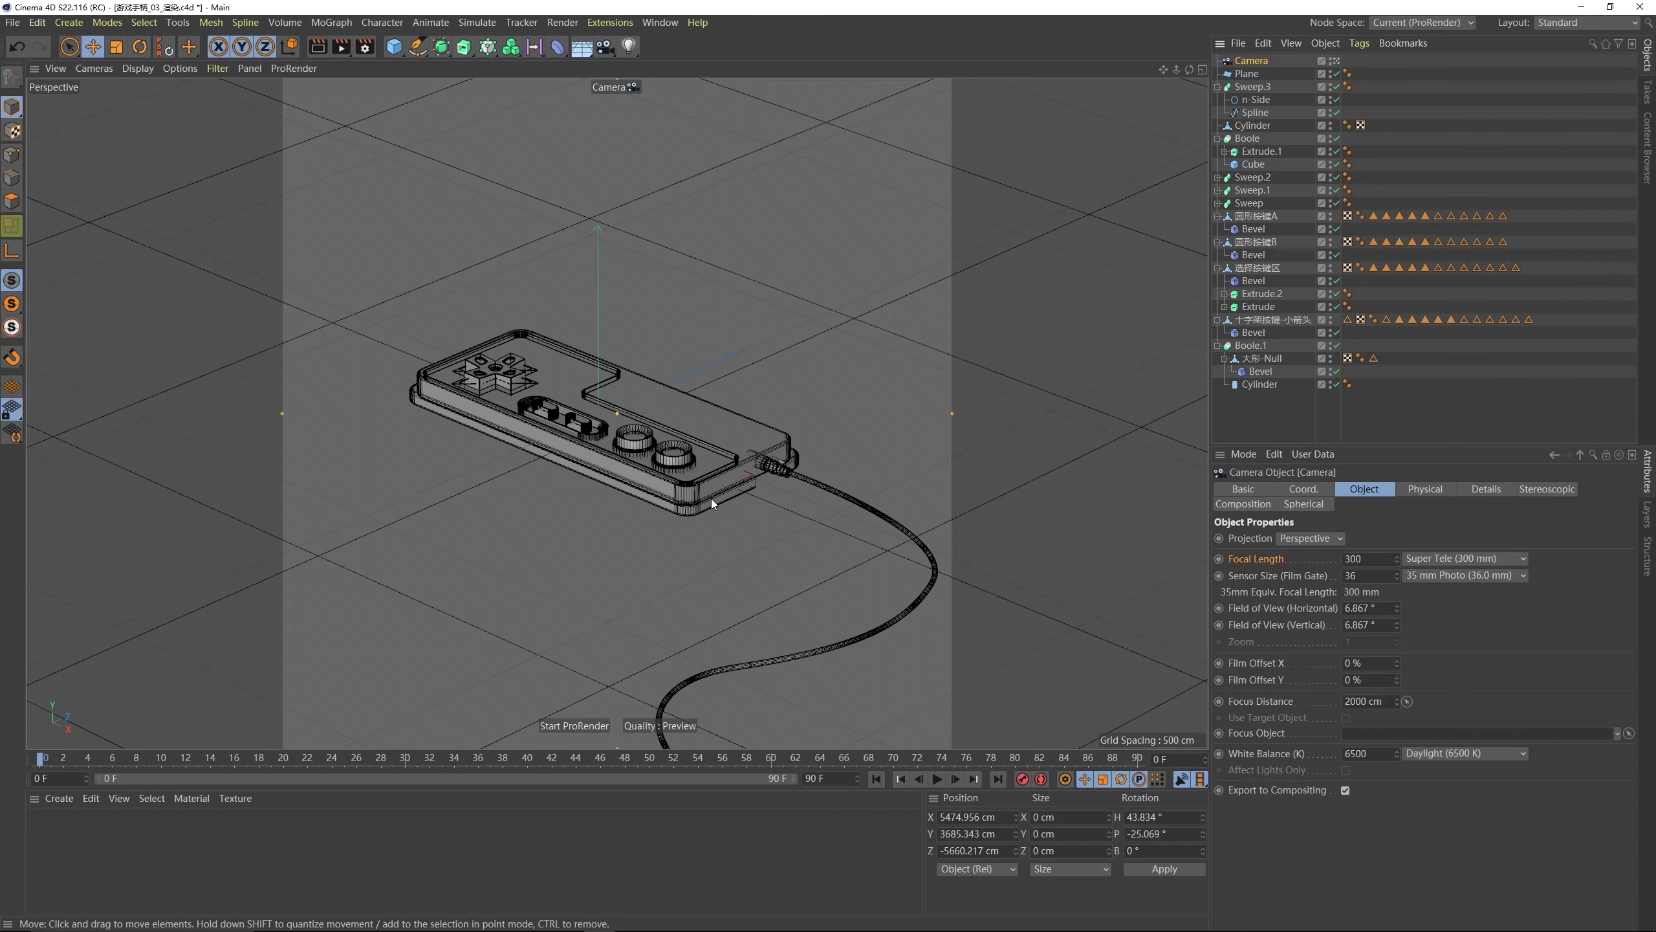
pyautogui.keyDown('alt'); pyautogui.moveTo(653, 443); pyautogui.dragTo(660, 453, button='middle'); pyautogui.keyUp('alt')
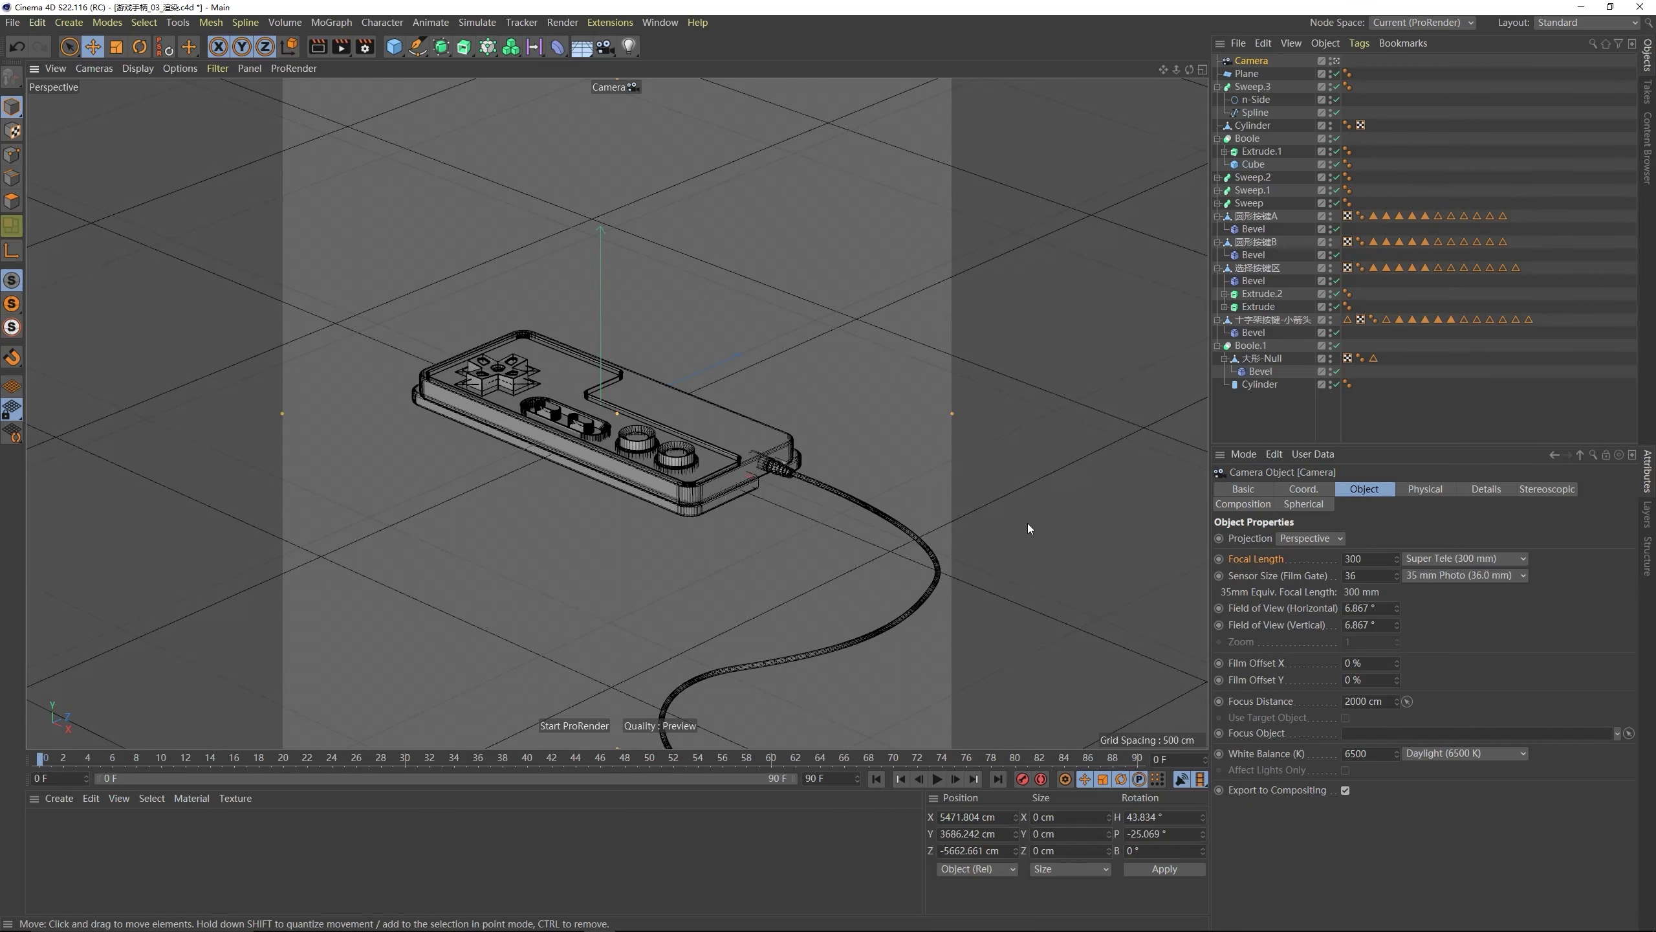
pyautogui.click(1557, 24)
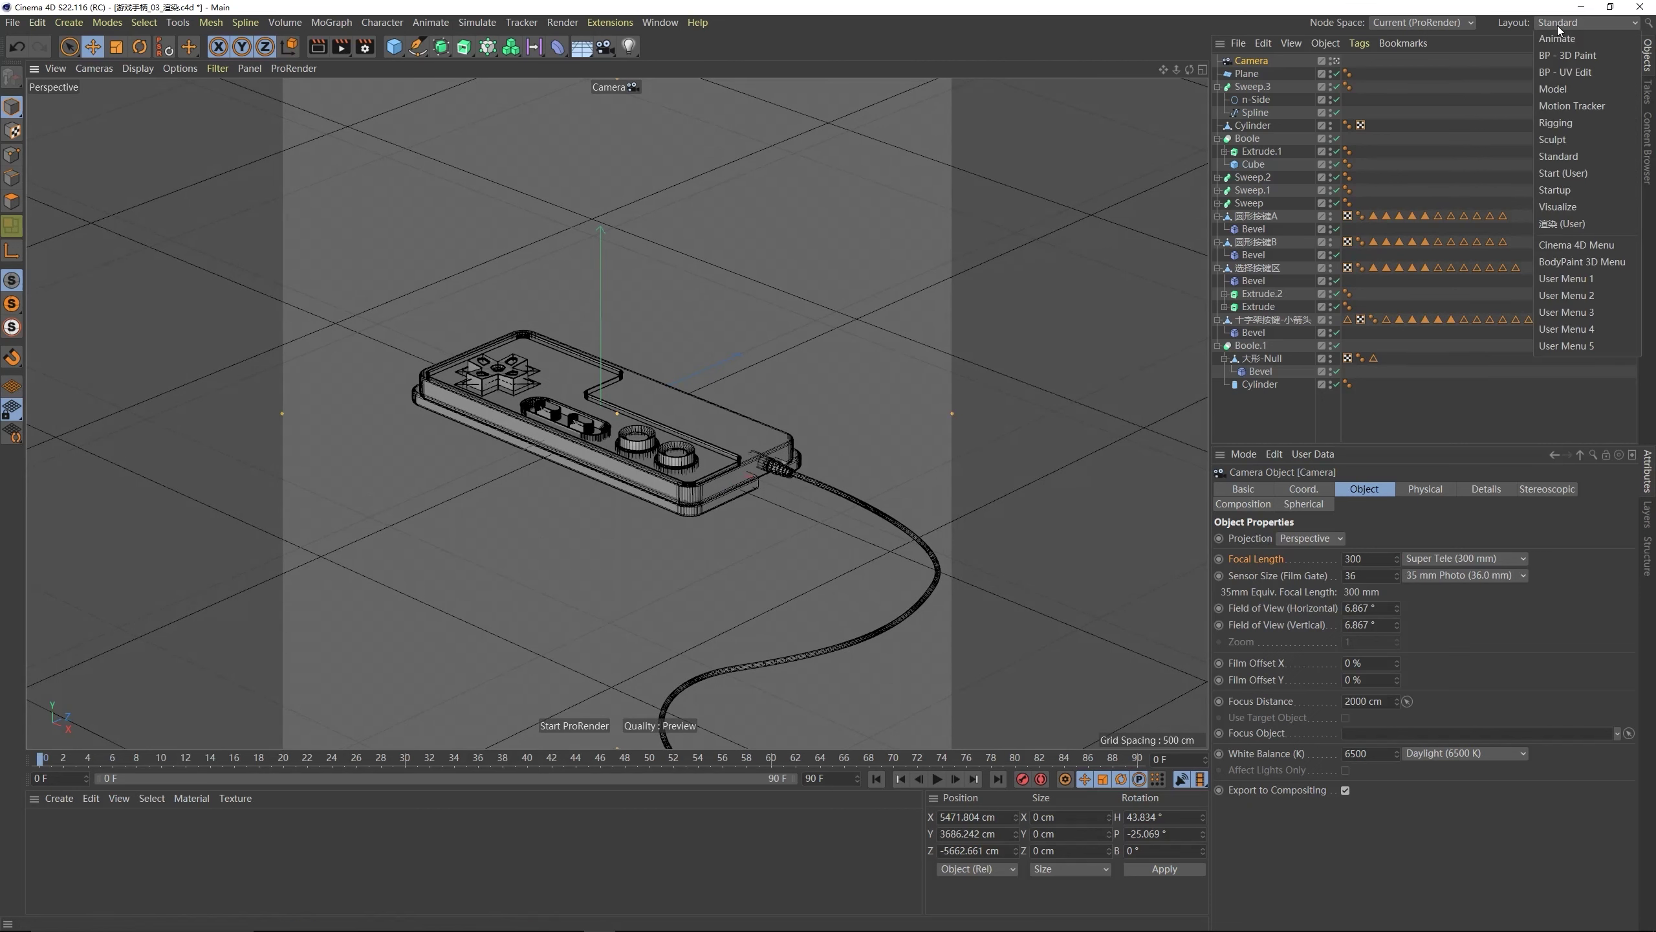
# - Switch to the two-view render layout and orbit the right view around the controller
pyautogui.click(1565, 225)
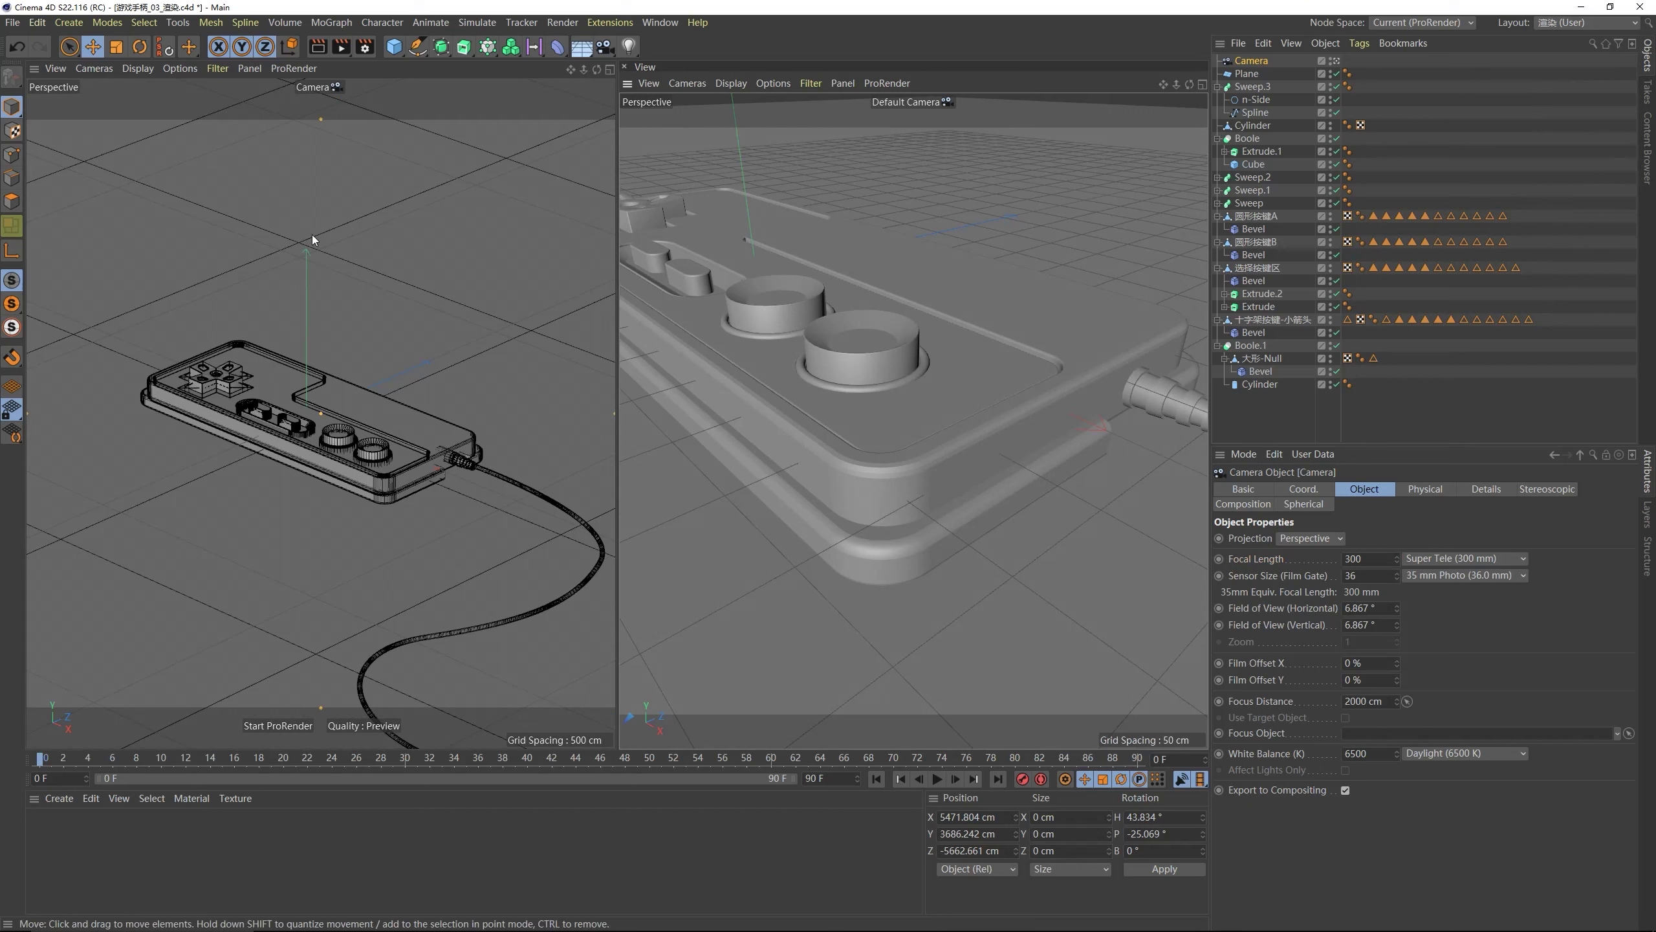
pyautogui.keyDown('alt'); pyautogui.moveTo(898, 385); pyautogui.dragTo(852, 407); pyautogui.keyUp('alt')
pyautogui.scroll(-3, 860, 392)
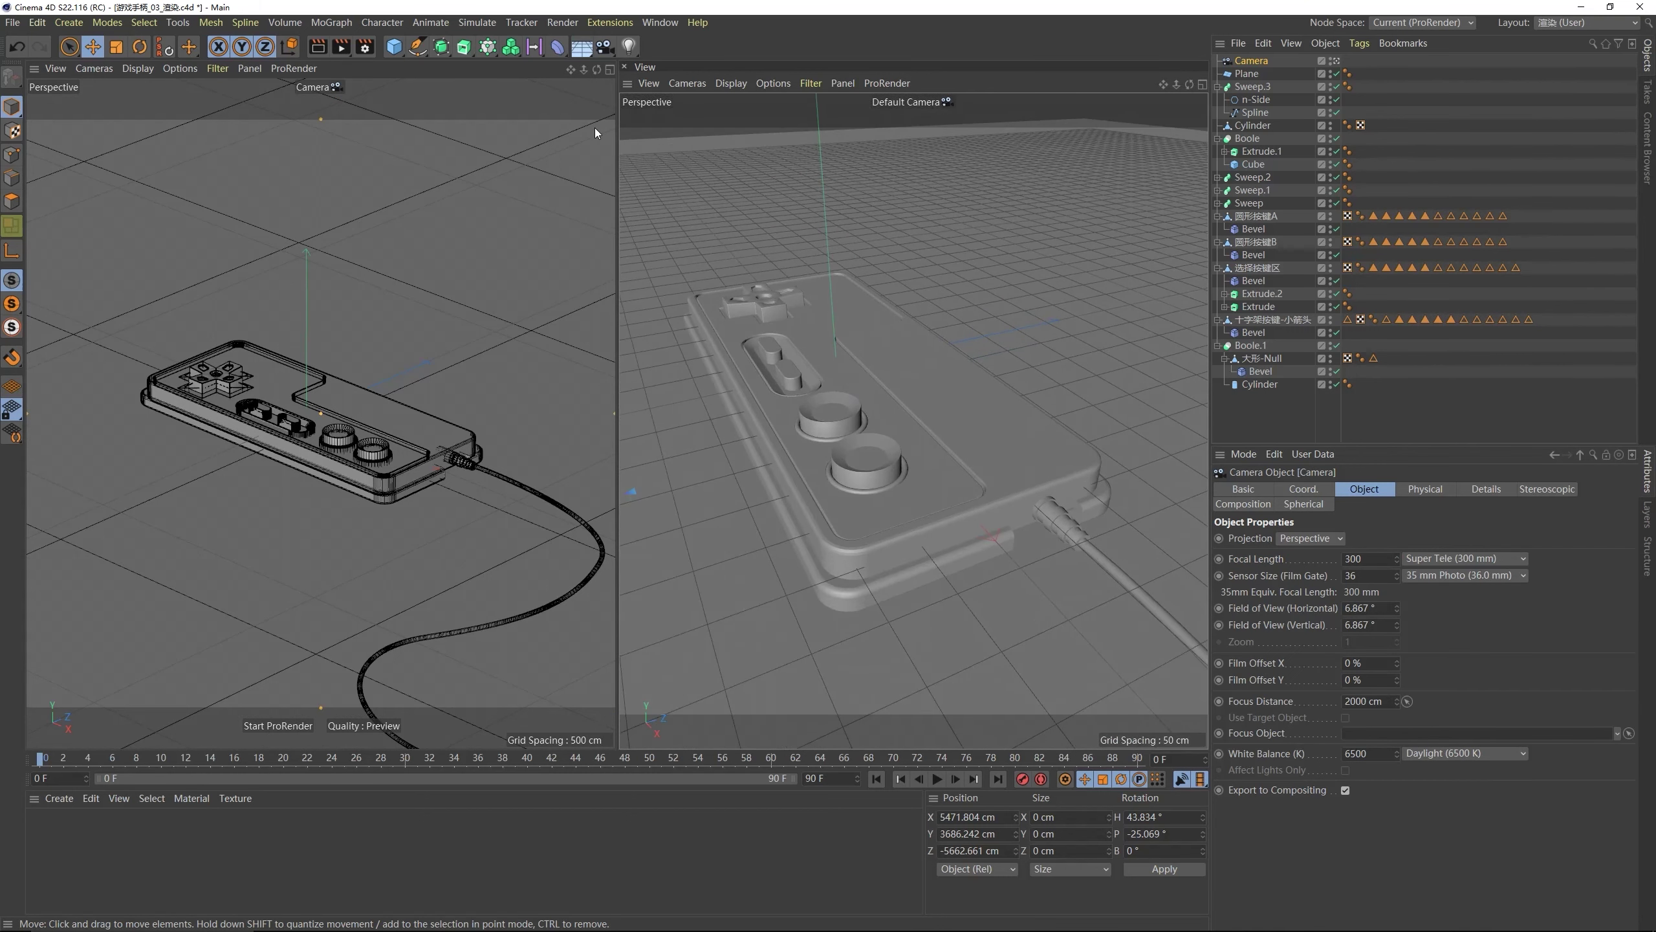
# - Add a Sky object and apply a new PBR material to it
pyautogui.click(582, 48)
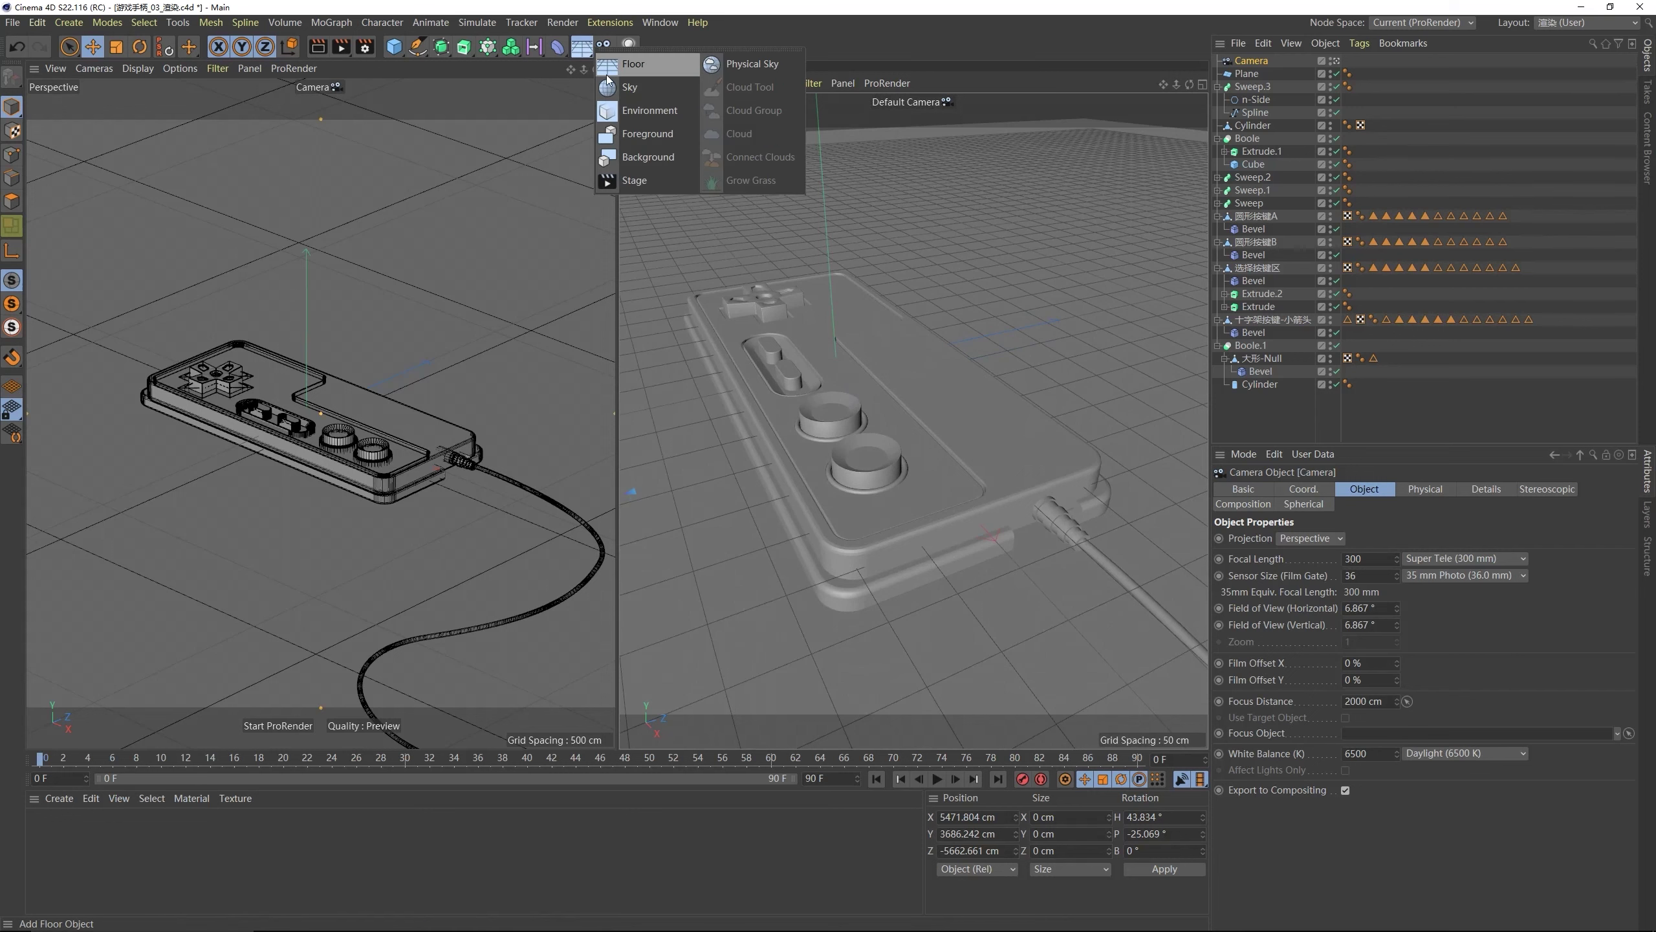
pyautogui.click(630, 87)
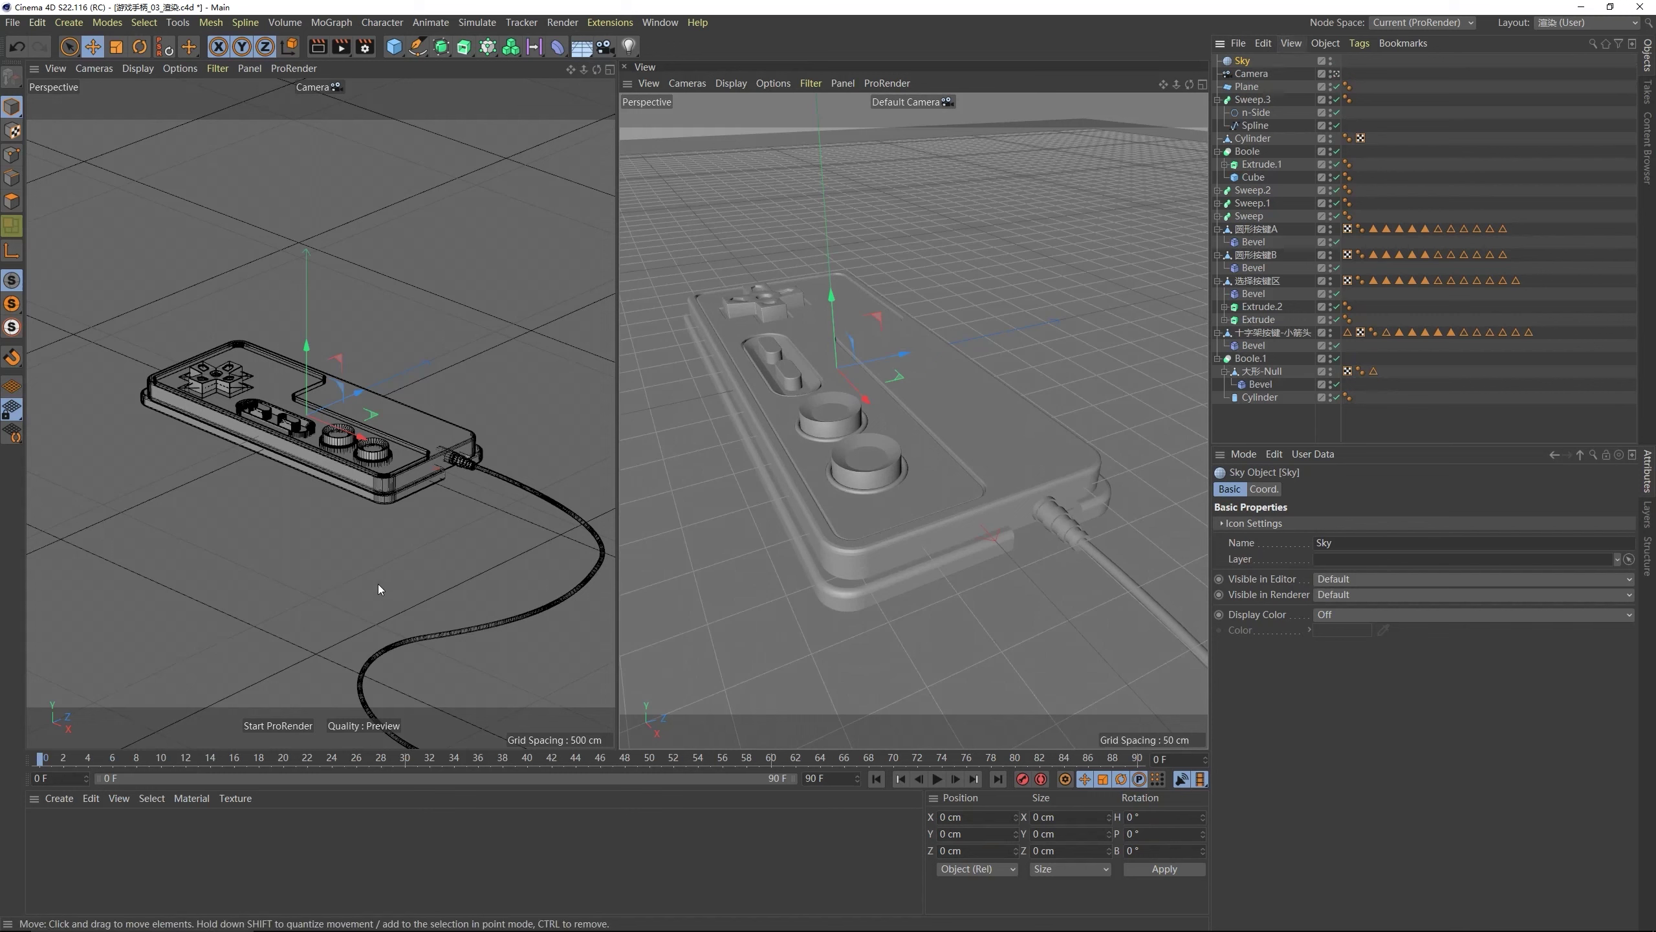
pyautogui.click(69, 798)
pyautogui.moveTo(123, 649)
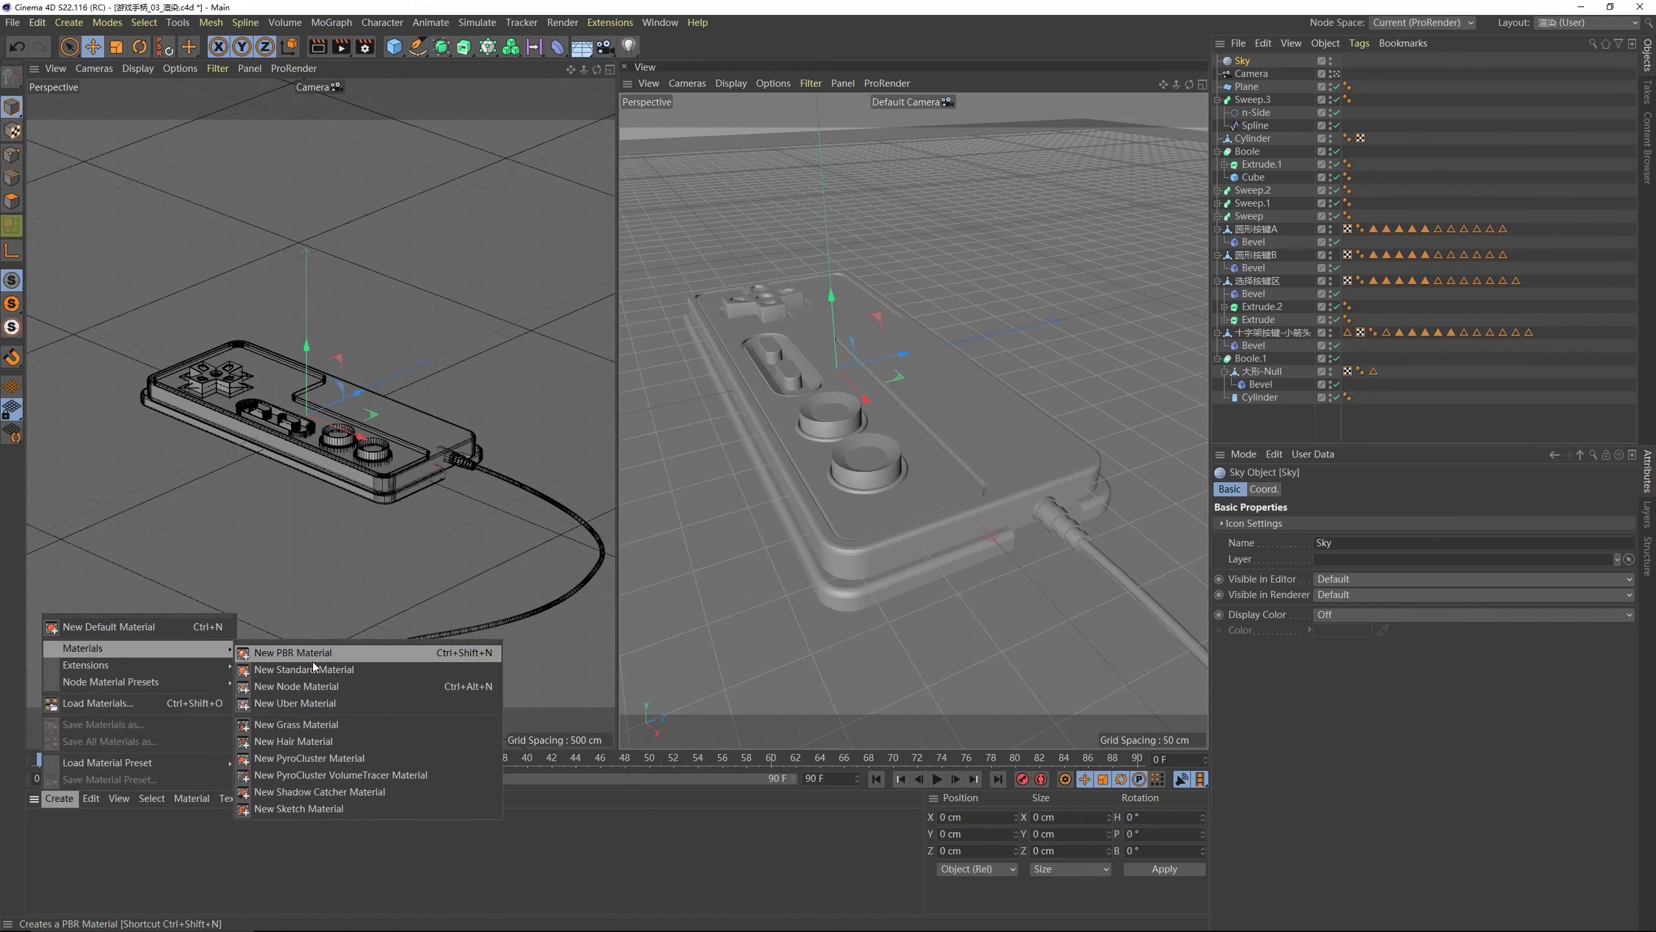
pyautogui.click(298, 652)
pyautogui.moveTo(55, 816); pyautogui.dragTo(1236, 62)
# - Disable reflectance on the sky material and use BackLight_4K_01 as its luminance texture
pyautogui.doubleClick(40, 826)
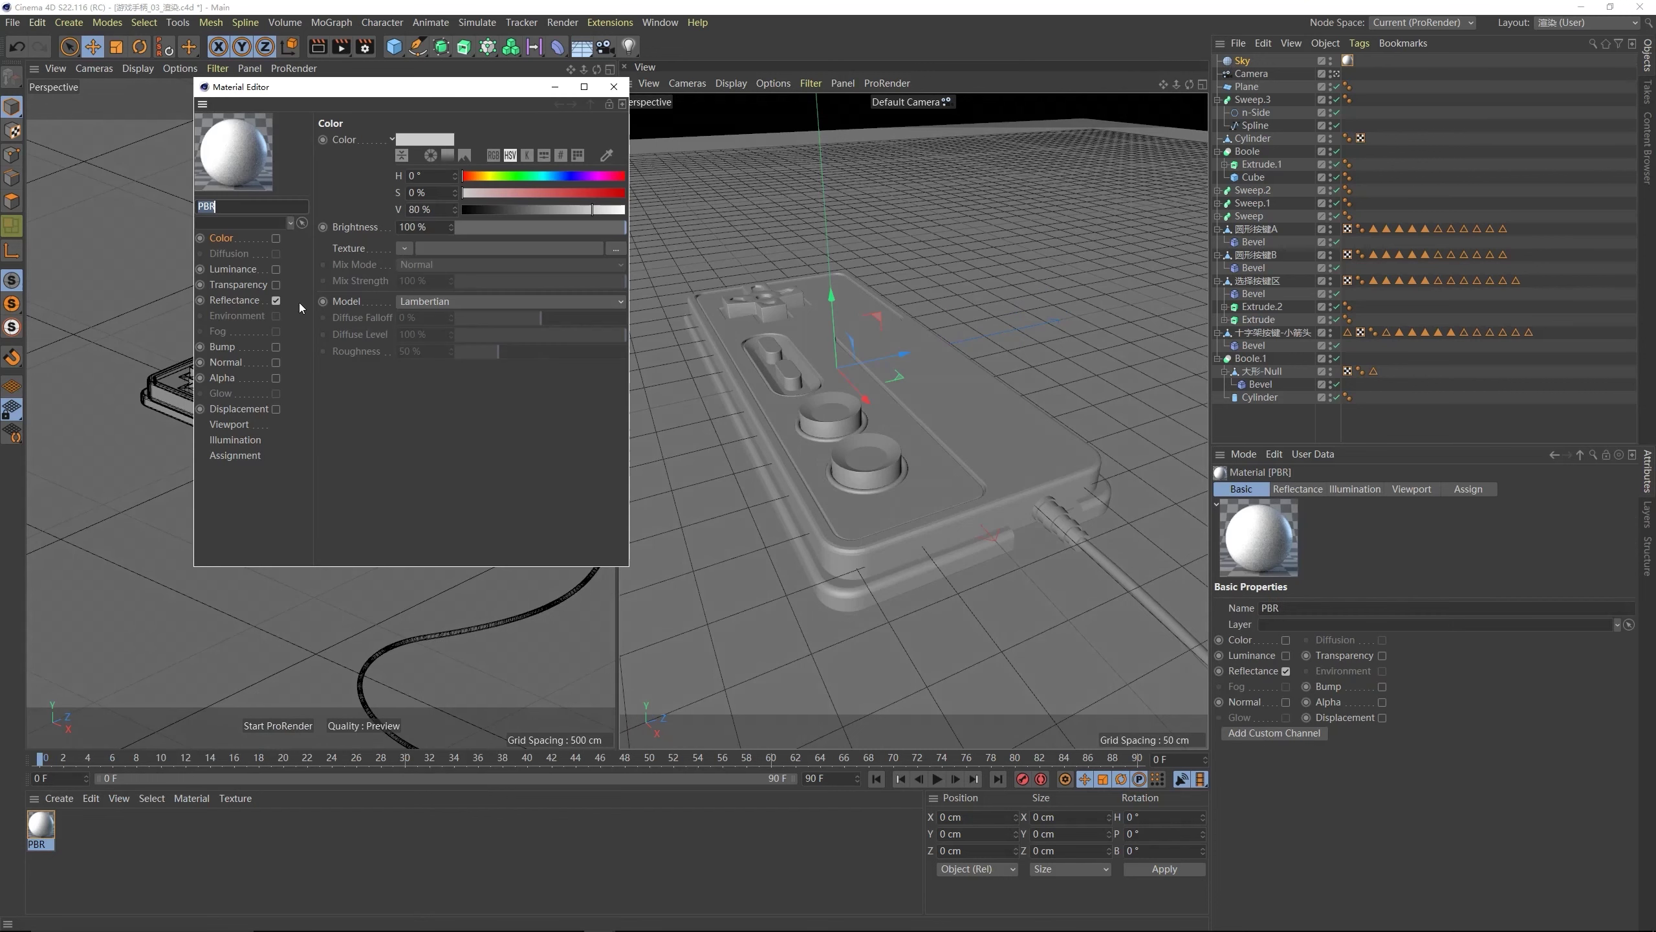
pyautogui.click(235, 301)
pyautogui.click(274, 301)
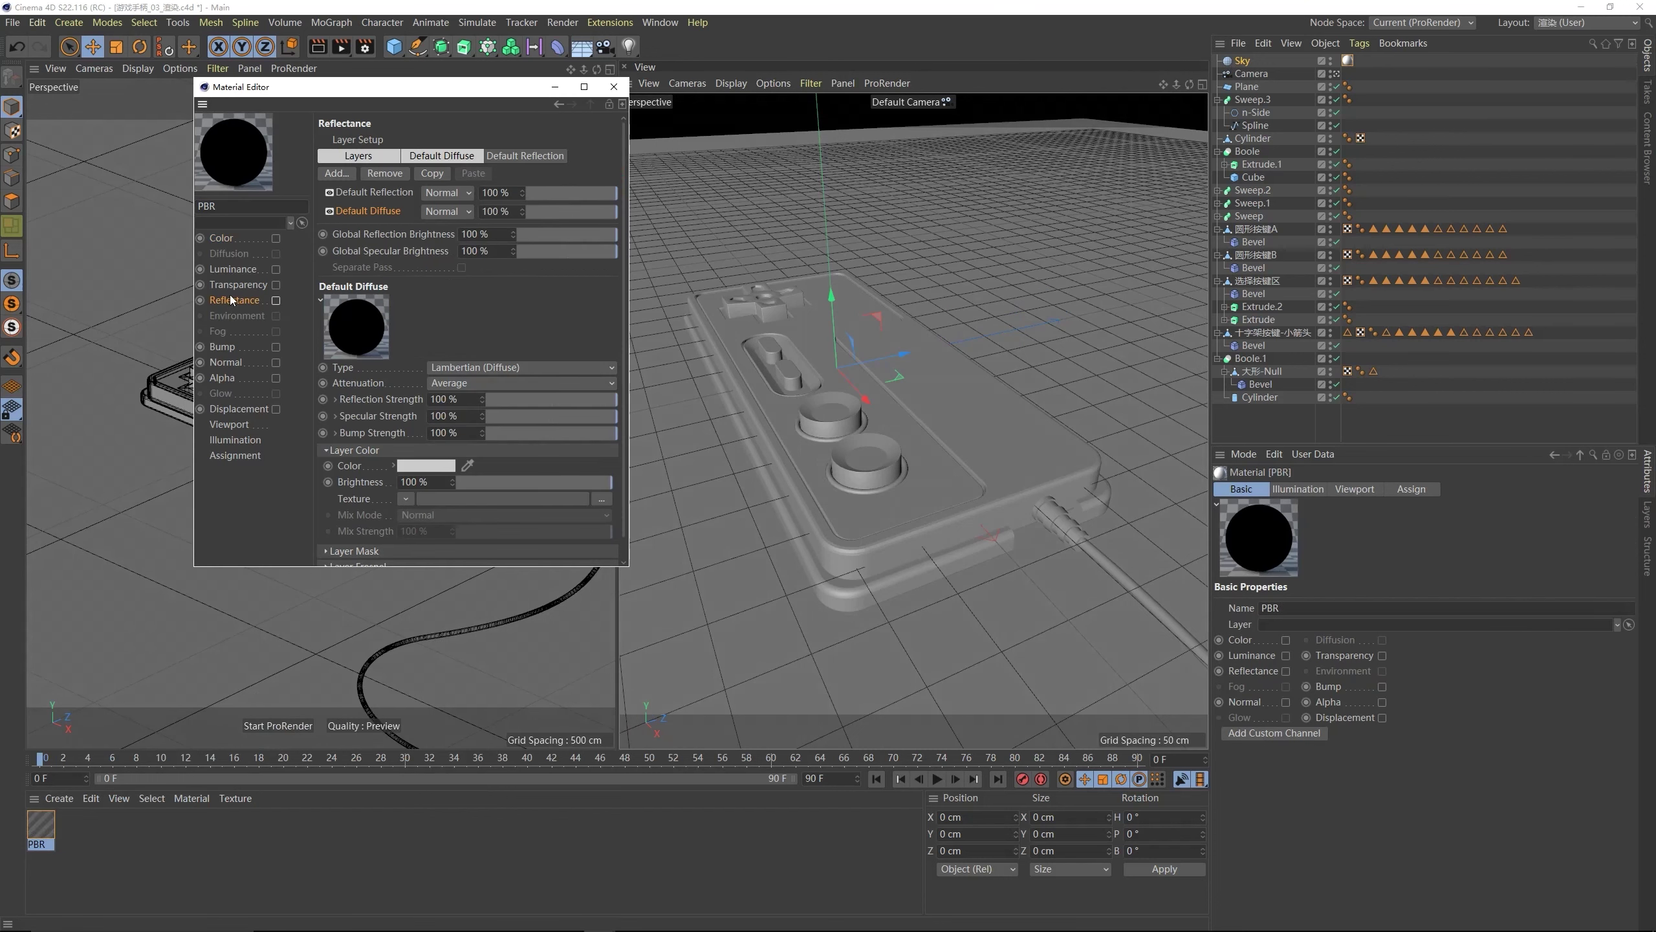
pyautogui.click(275, 268)
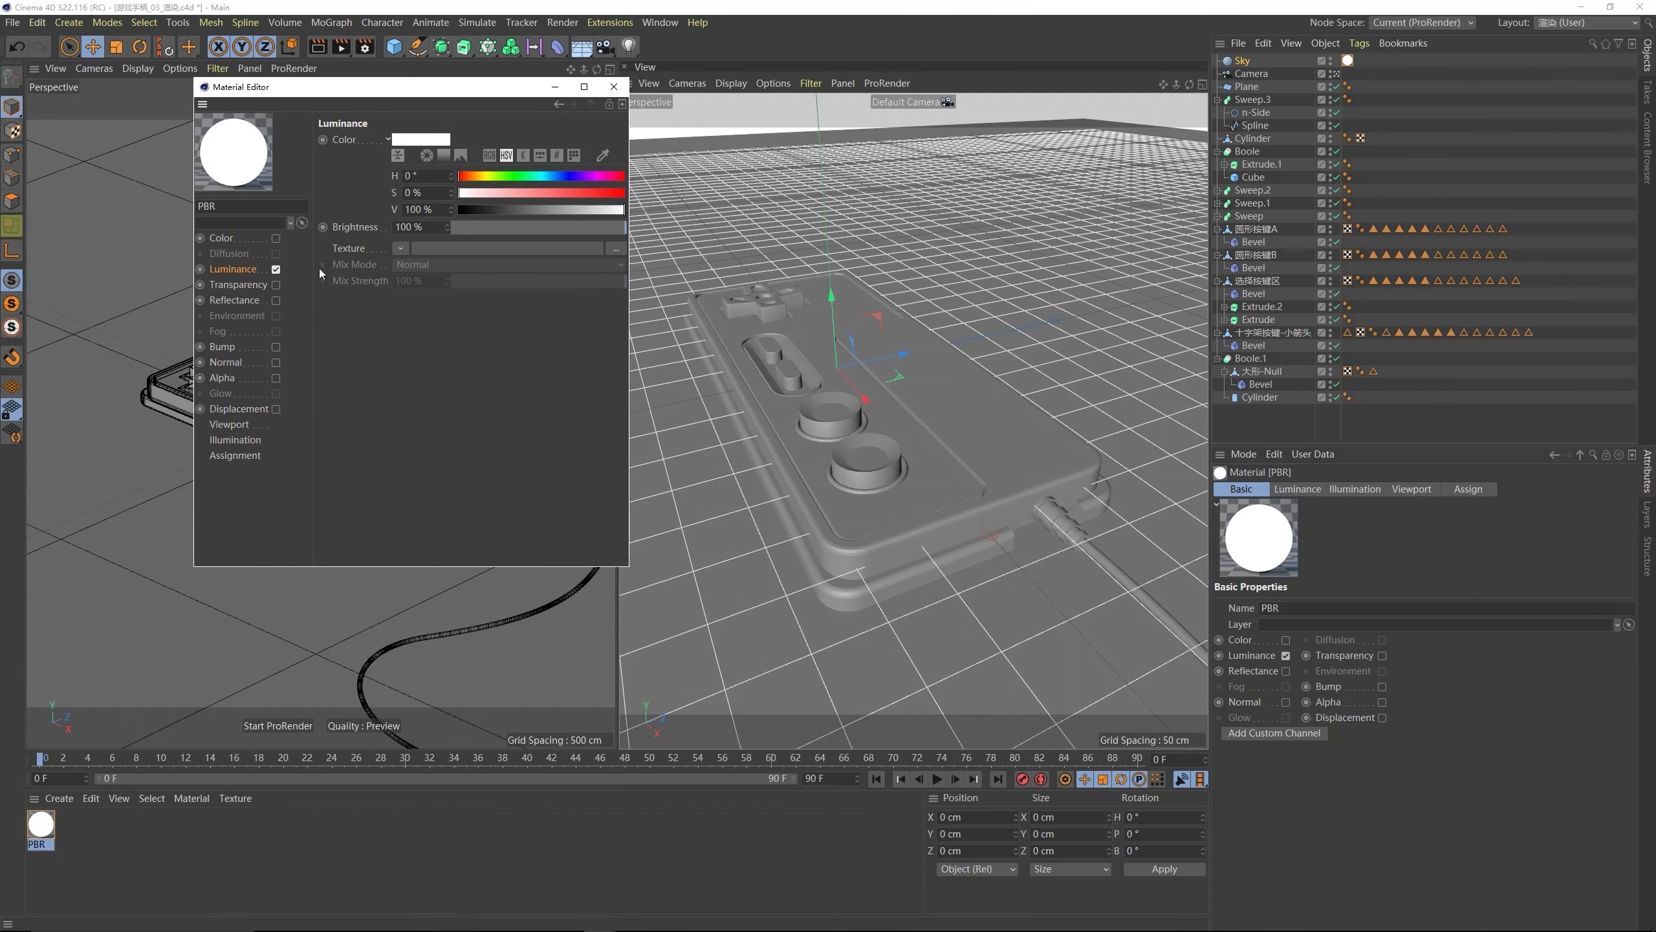
pyautogui.click(613, 248)
pyautogui.click(150, 97)
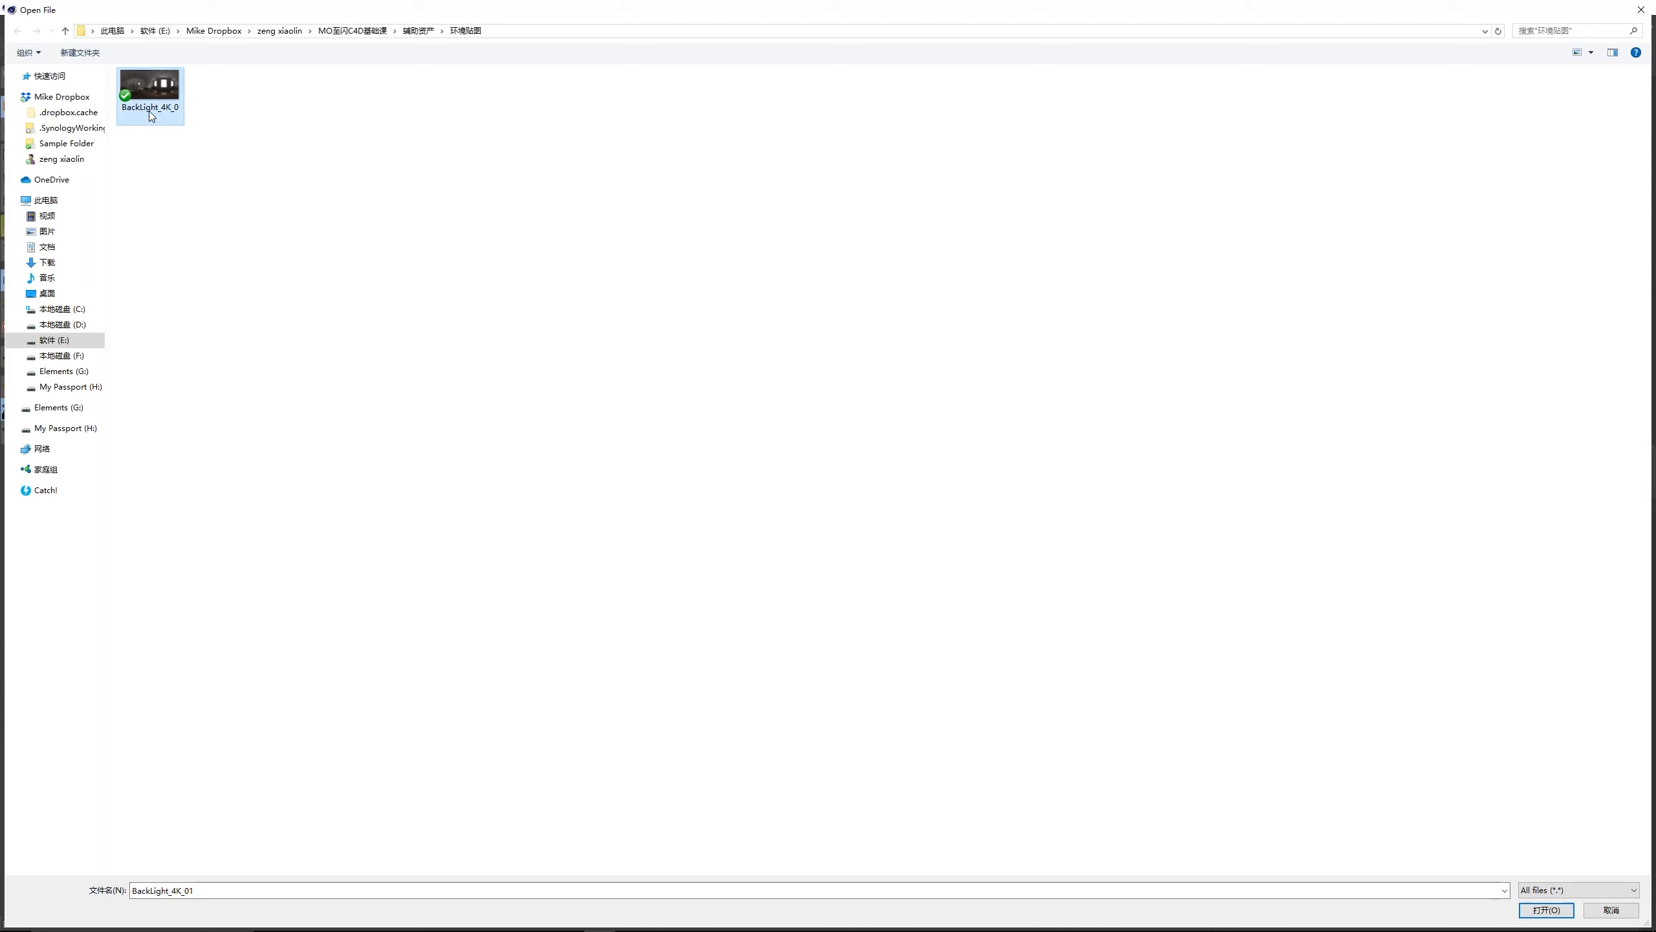
pyautogui.doubleClick(152, 113)
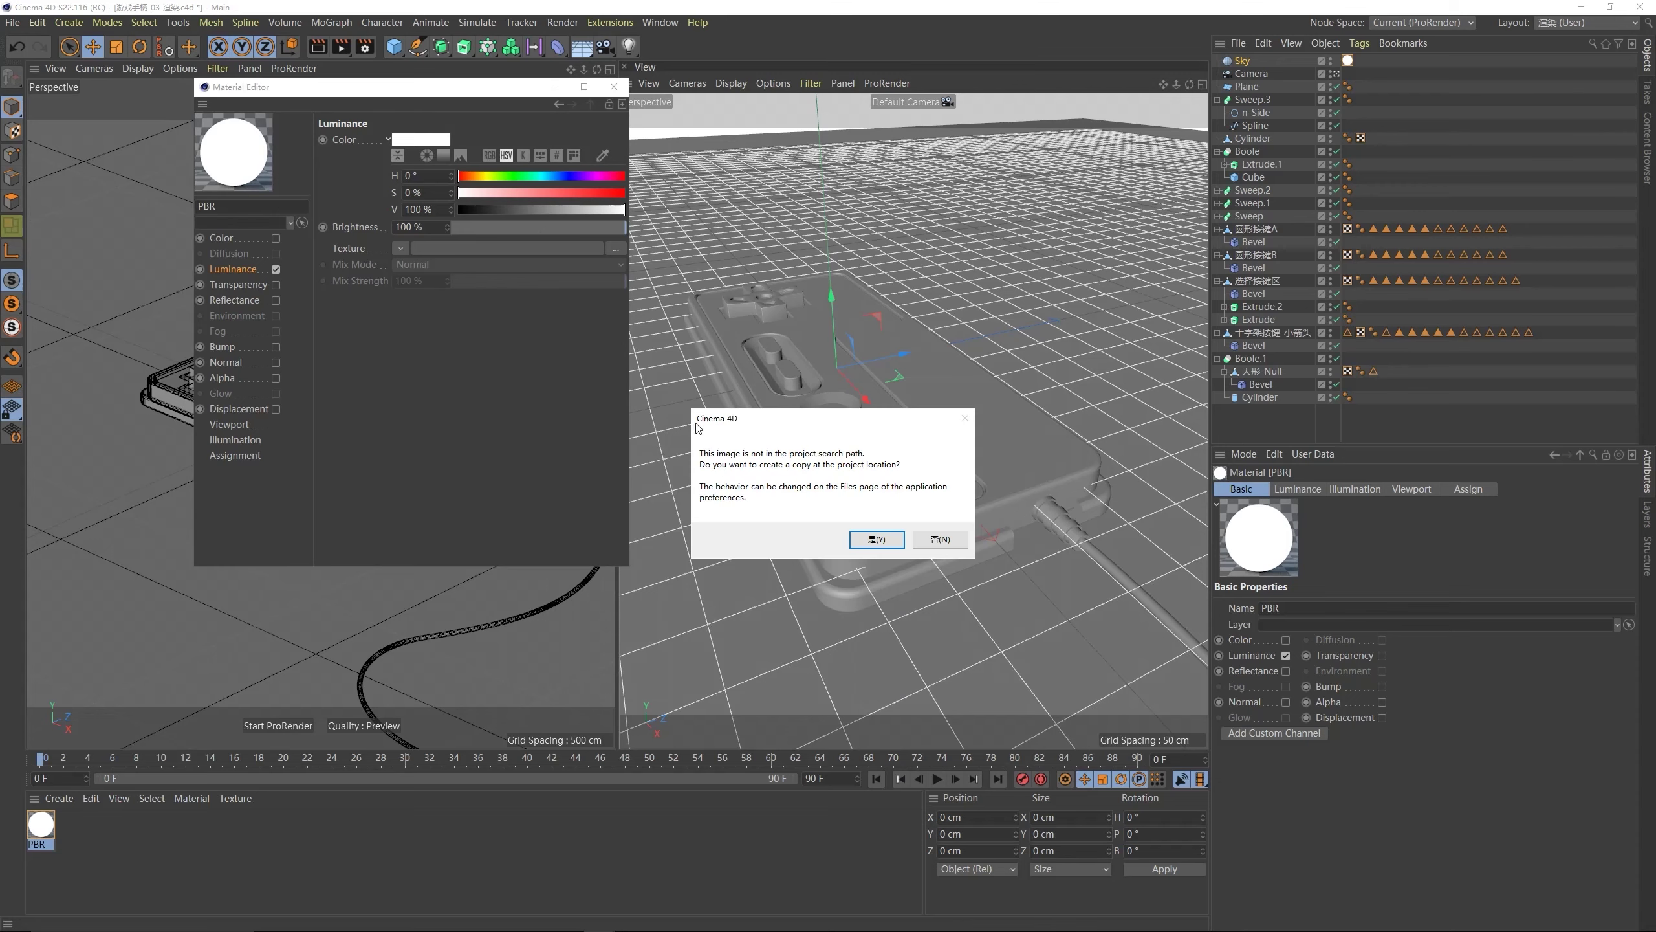
pyautogui.click(874, 542)
# - Close the material settings and start a ProRender preview in the left viewport
pyautogui.moveTo(430, 87); pyautogui.dragTo(654, 263)
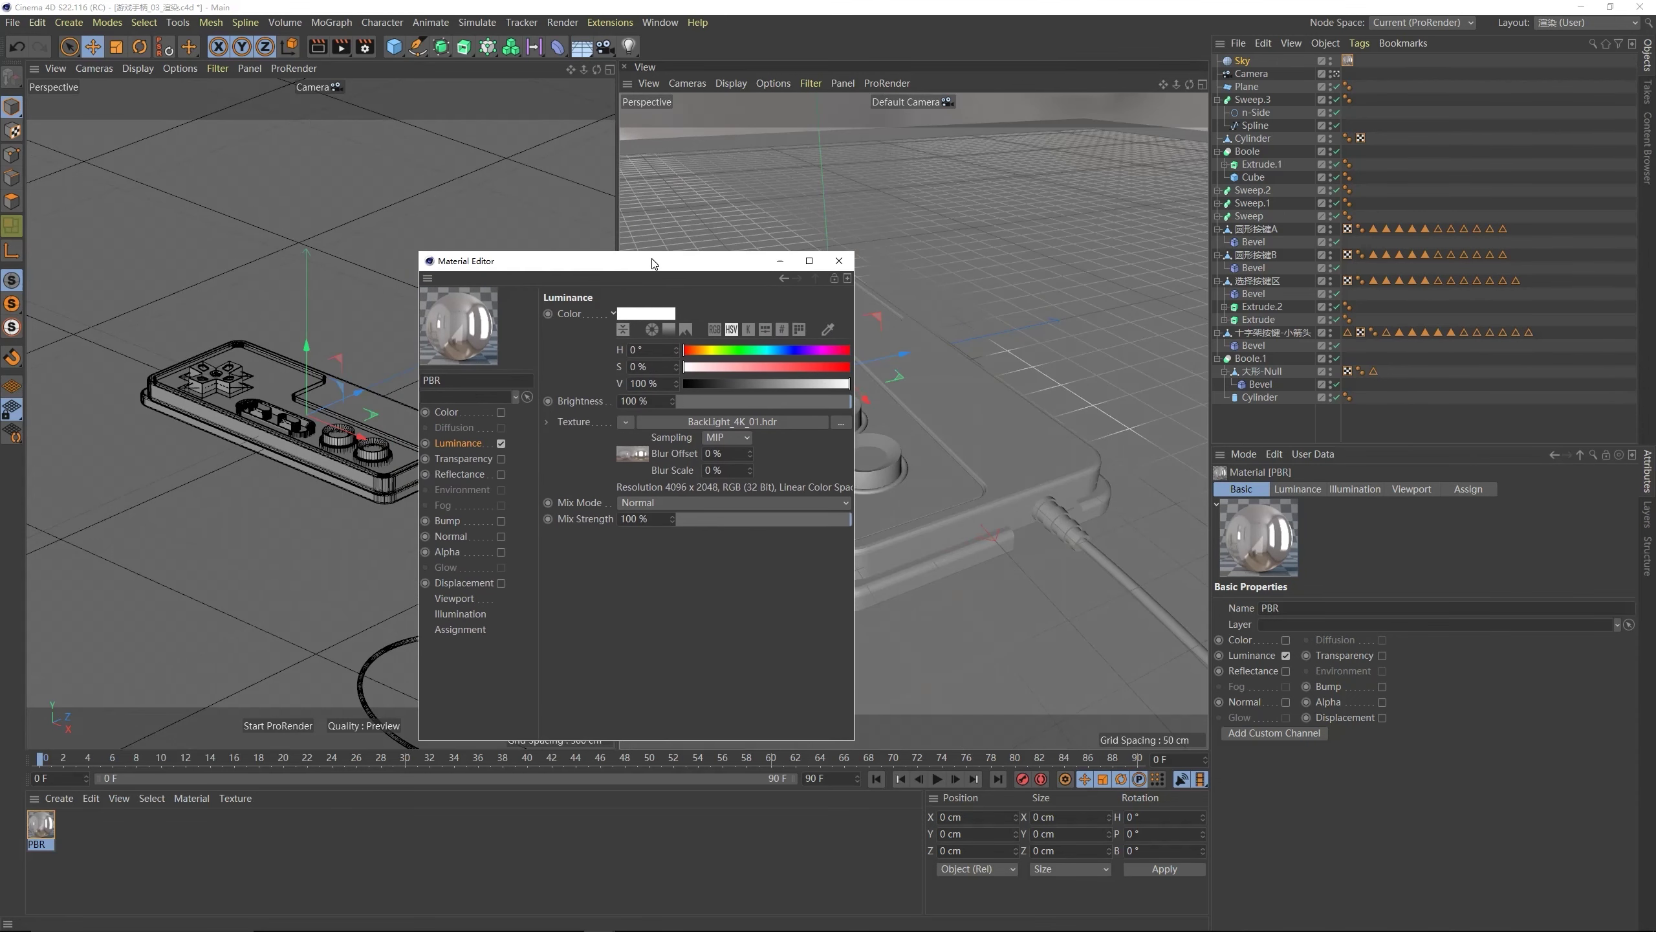
pyautogui.click(837, 263)
pyautogui.click(295, 68)
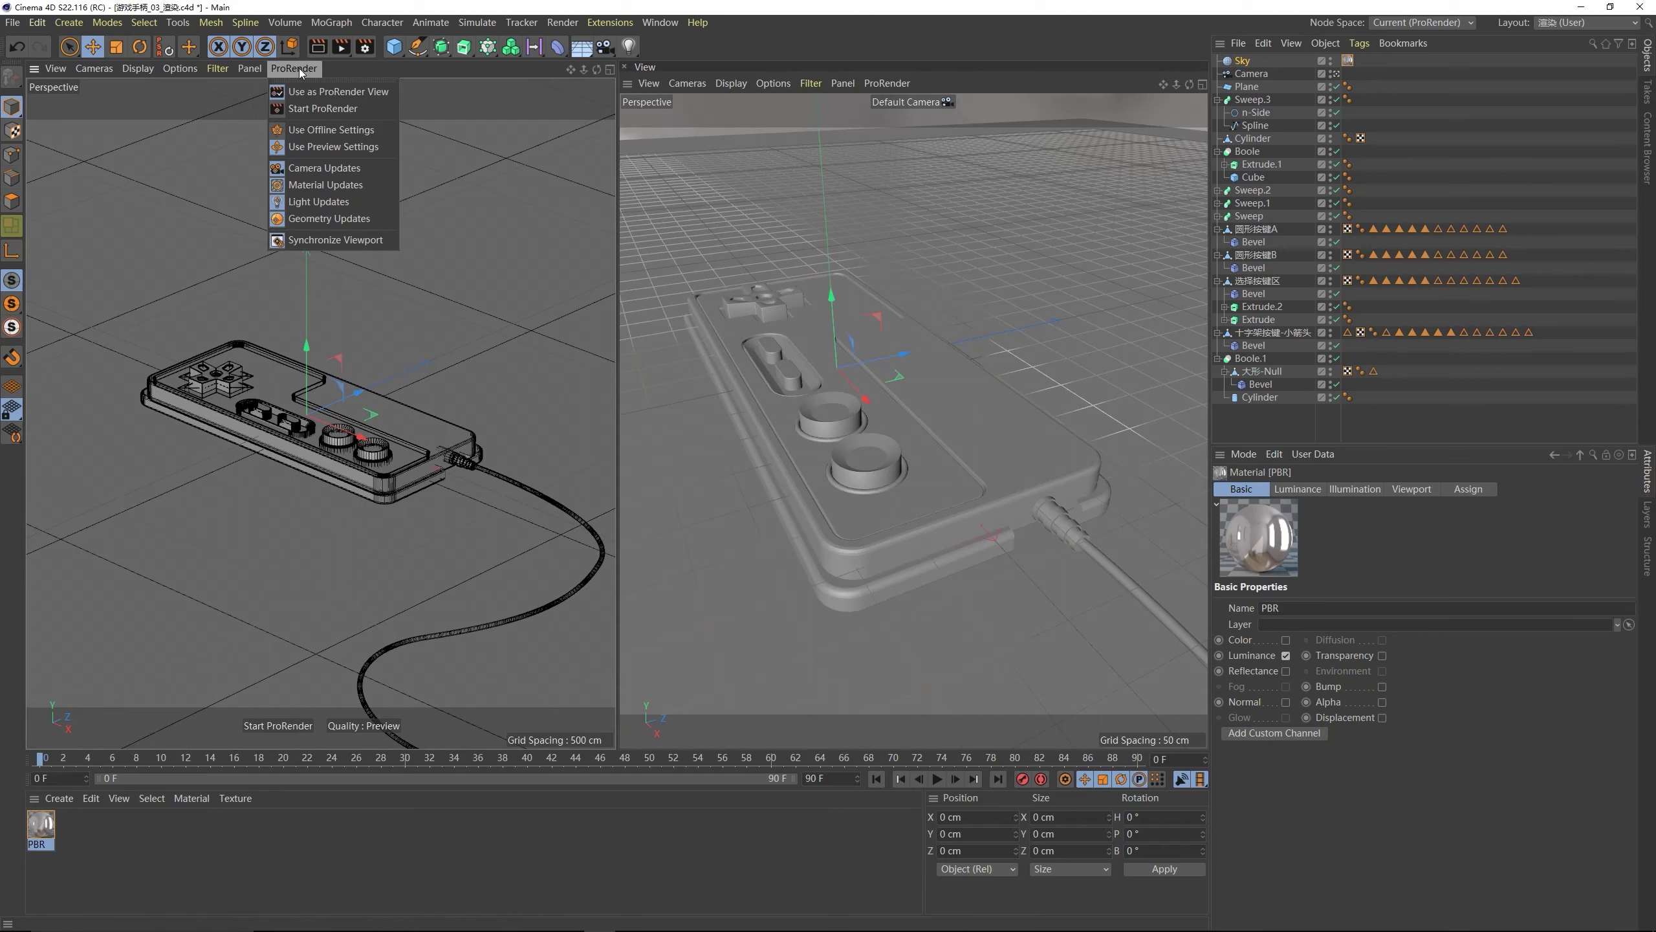
pyautogui.click(303, 109)
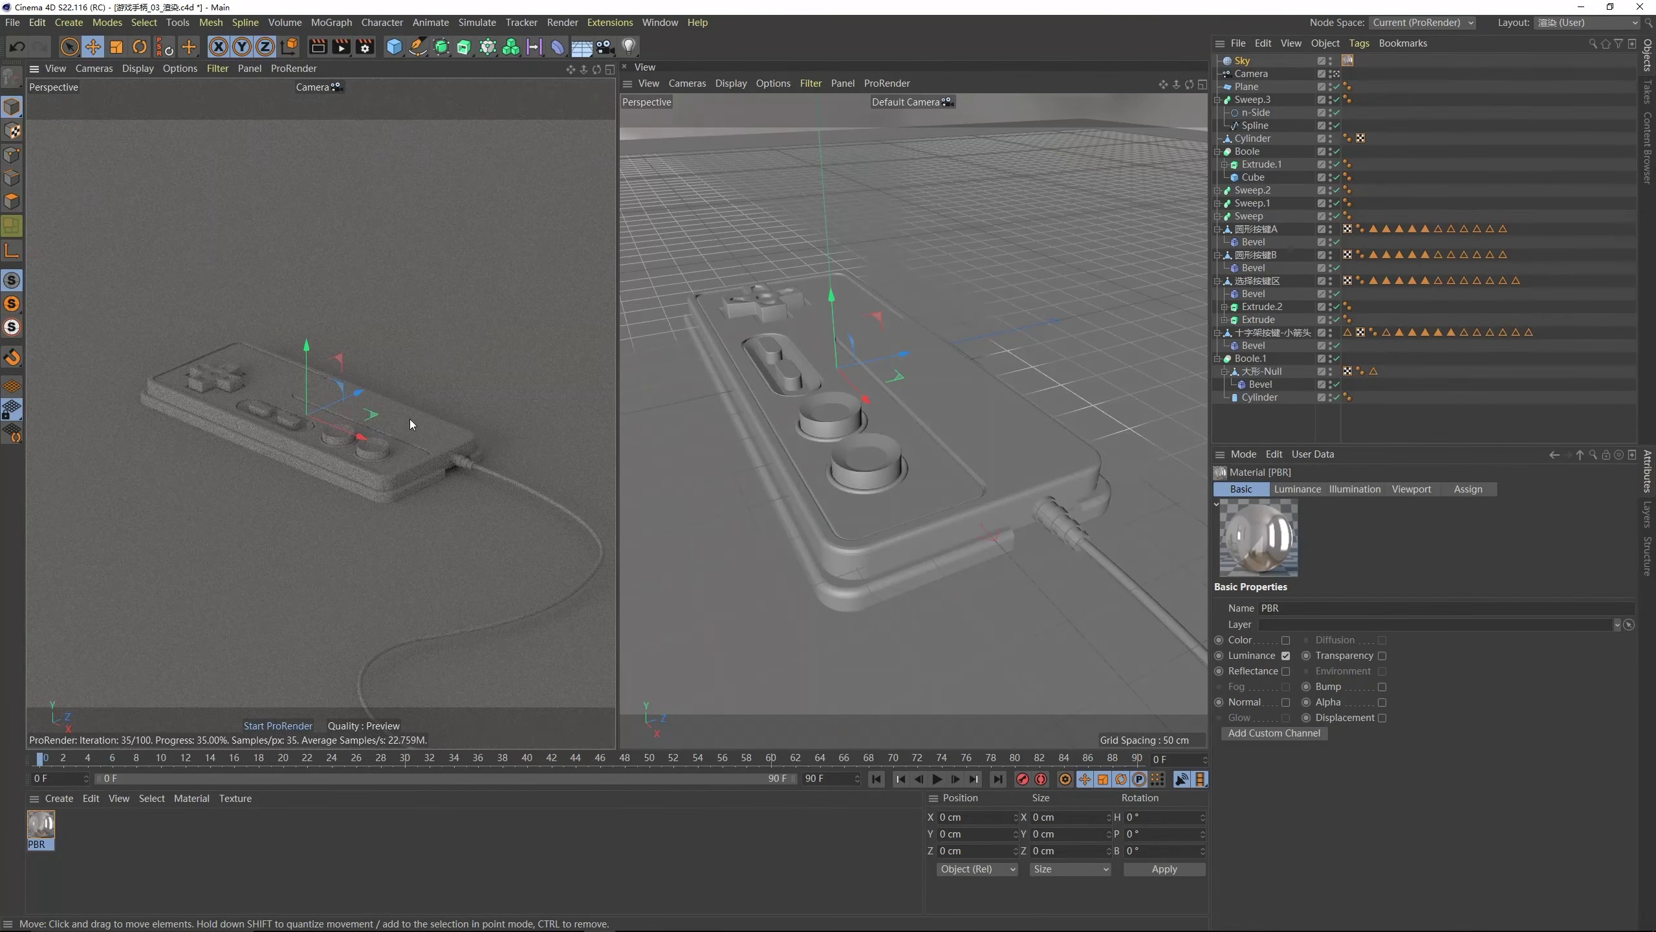
pyautogui.click(465, 872)
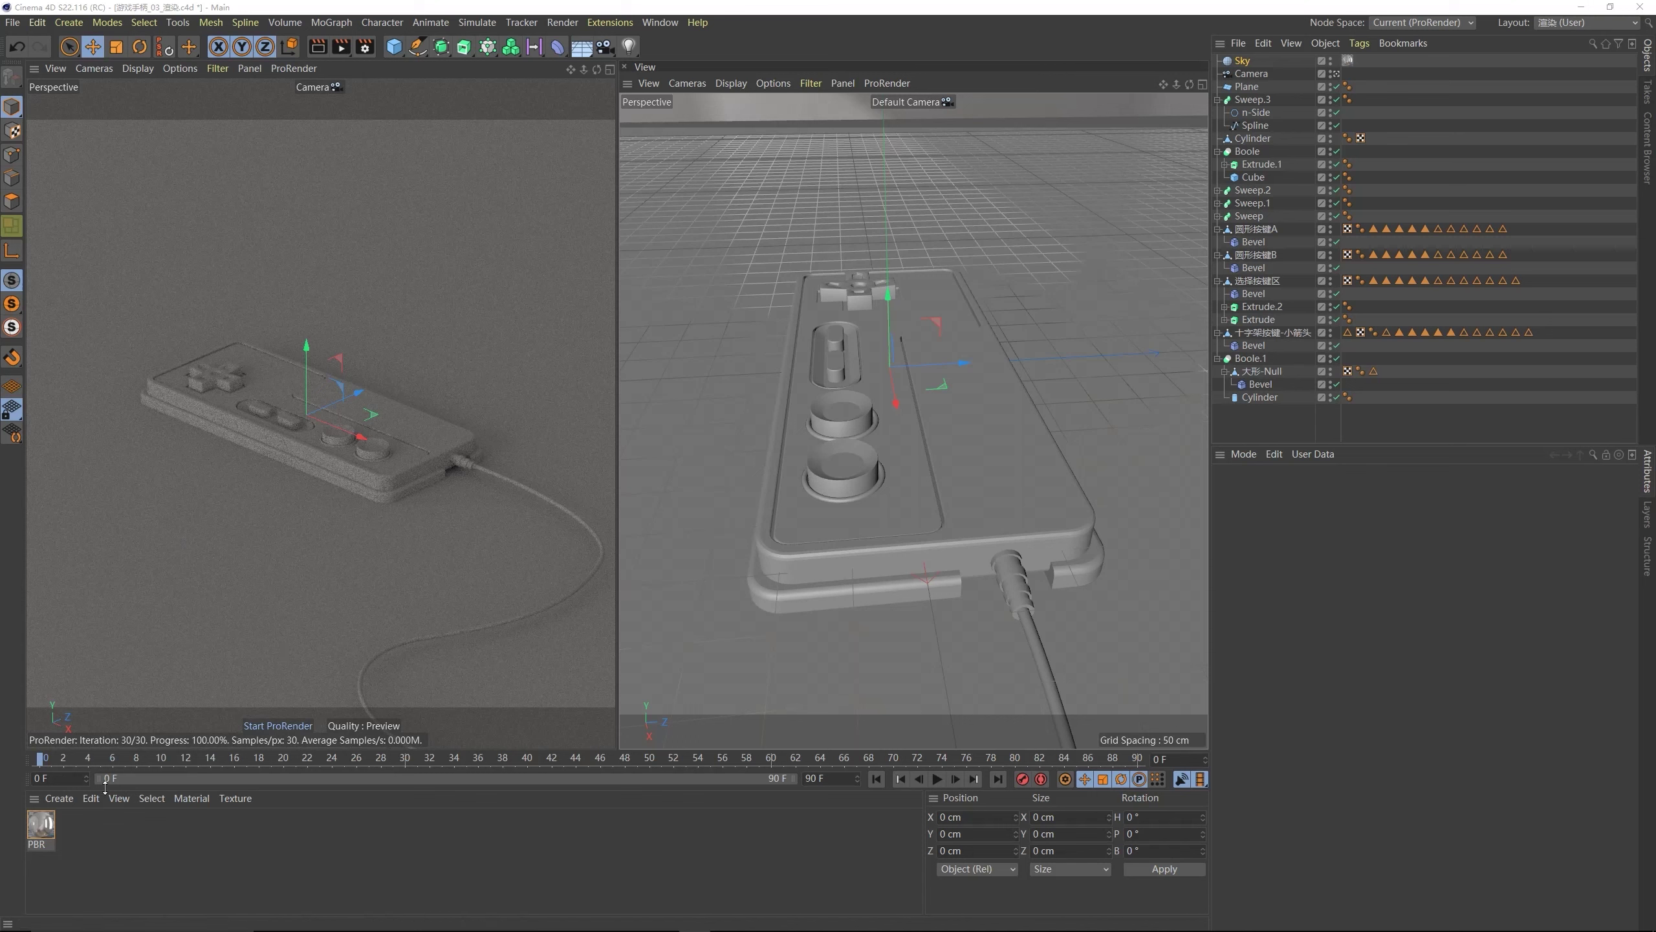
pyautogui.click(59, 797)
# - Create a new node material, apply it to the floor Plane, and open its Node Editor
pyautogui.moveTo(183, 647)
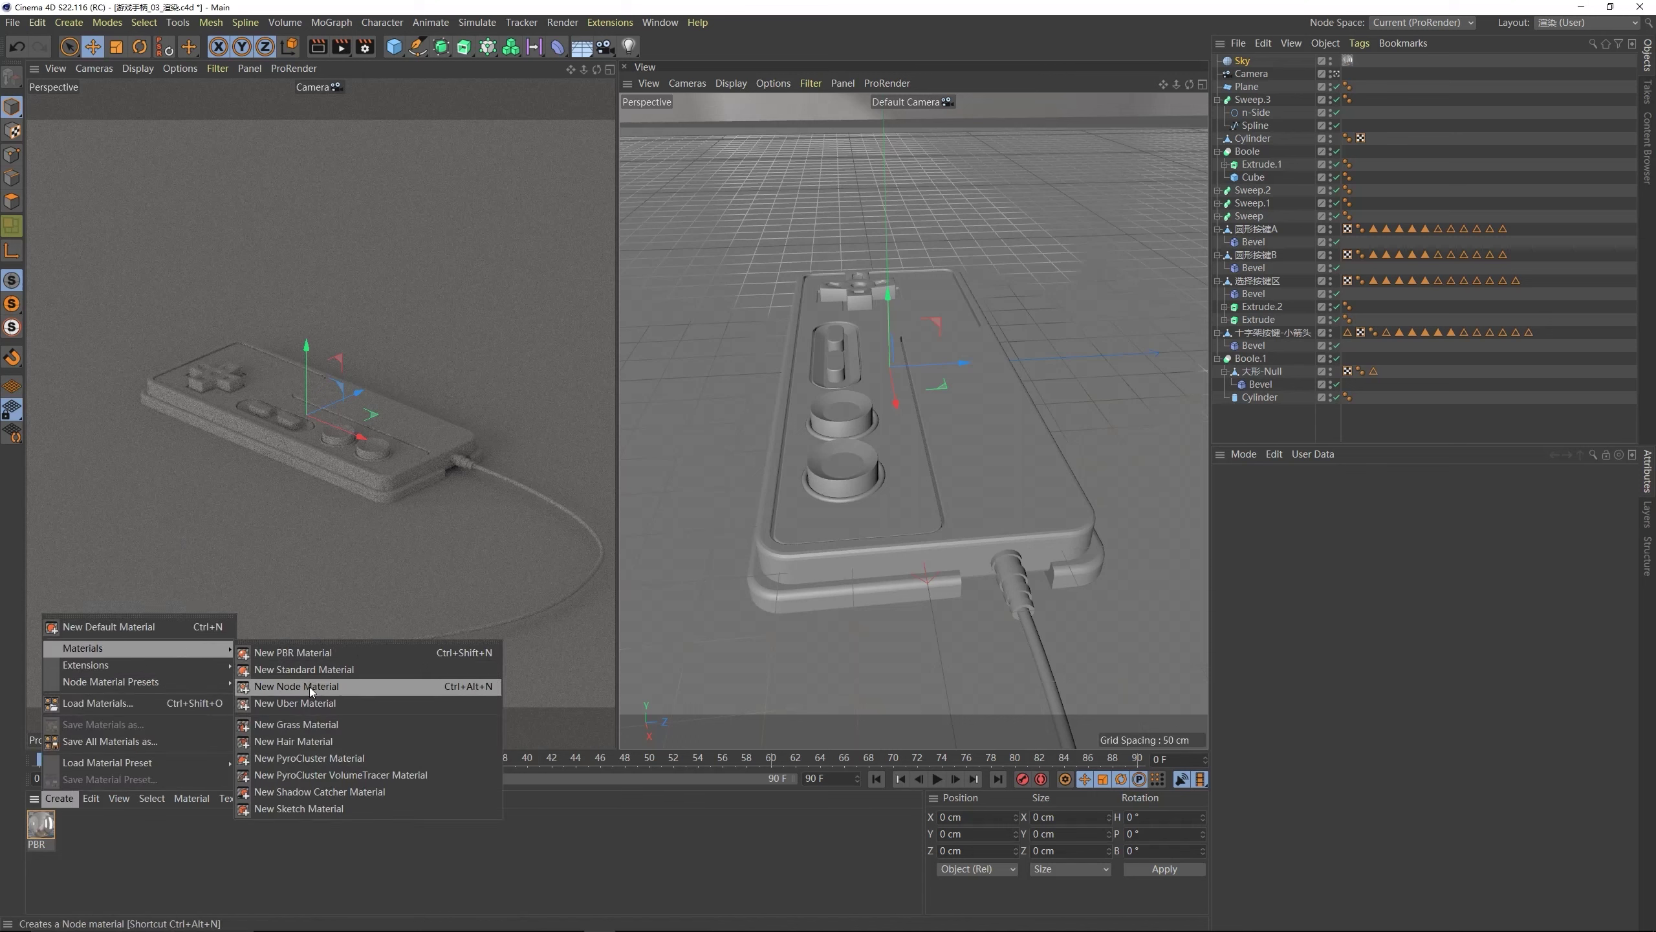
pyautogui.click(300, 688)
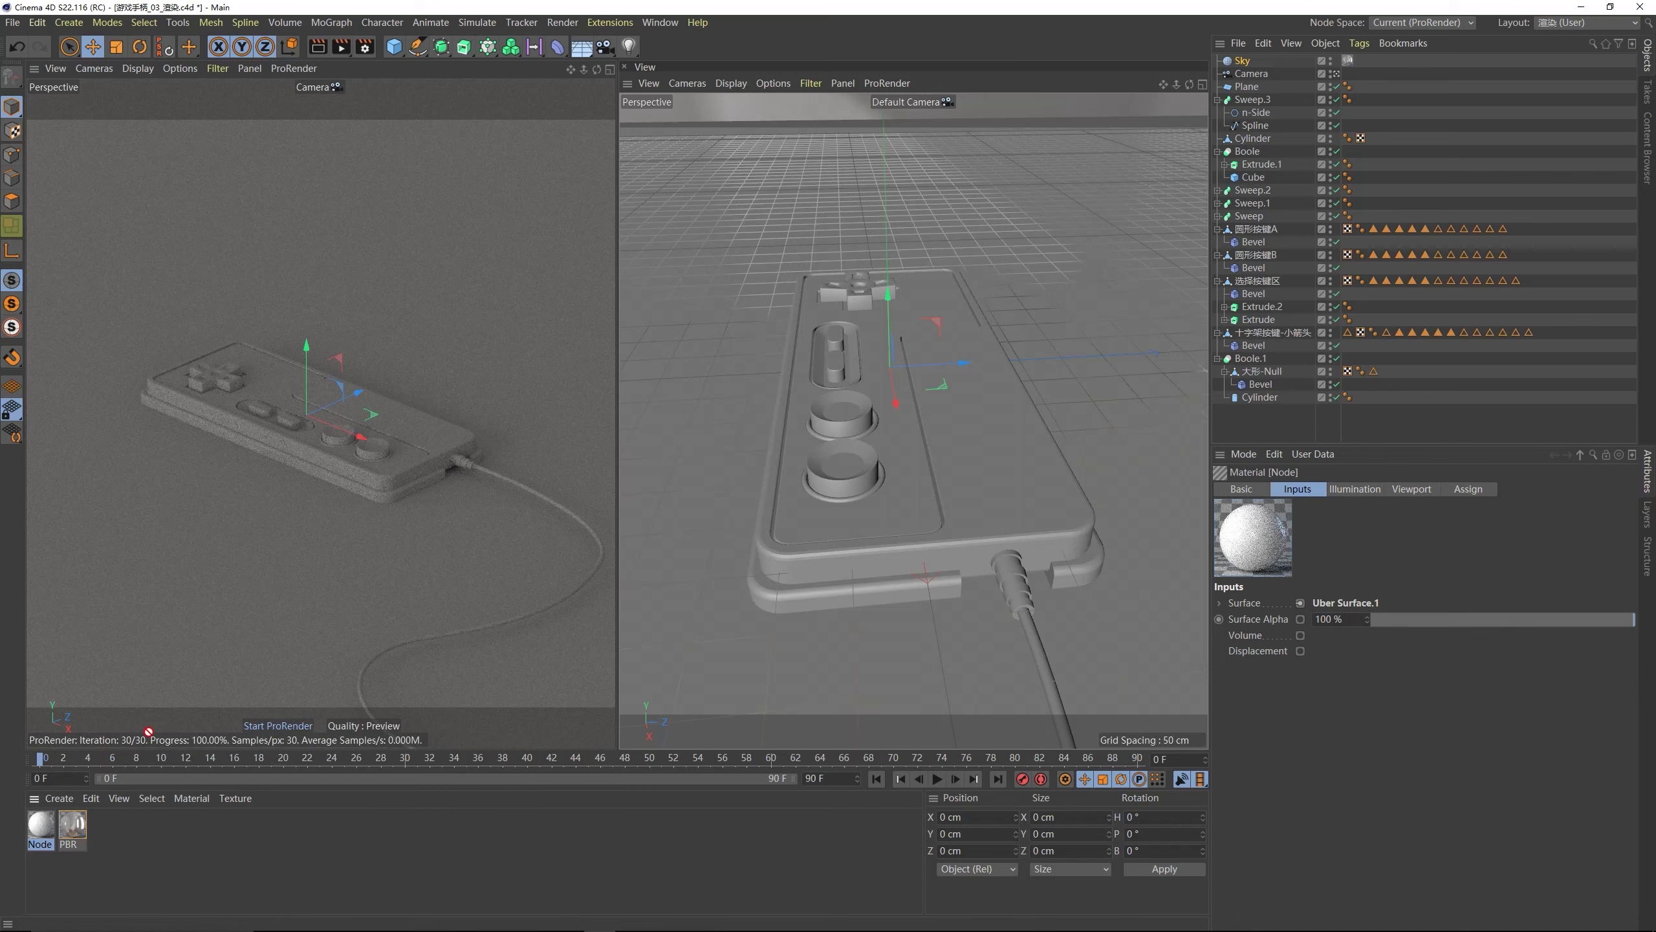
pyautogui.moveTo(40, 825); pyautogui.dragTo(168, 617)
pyautogui.doubleClick(40, 826)
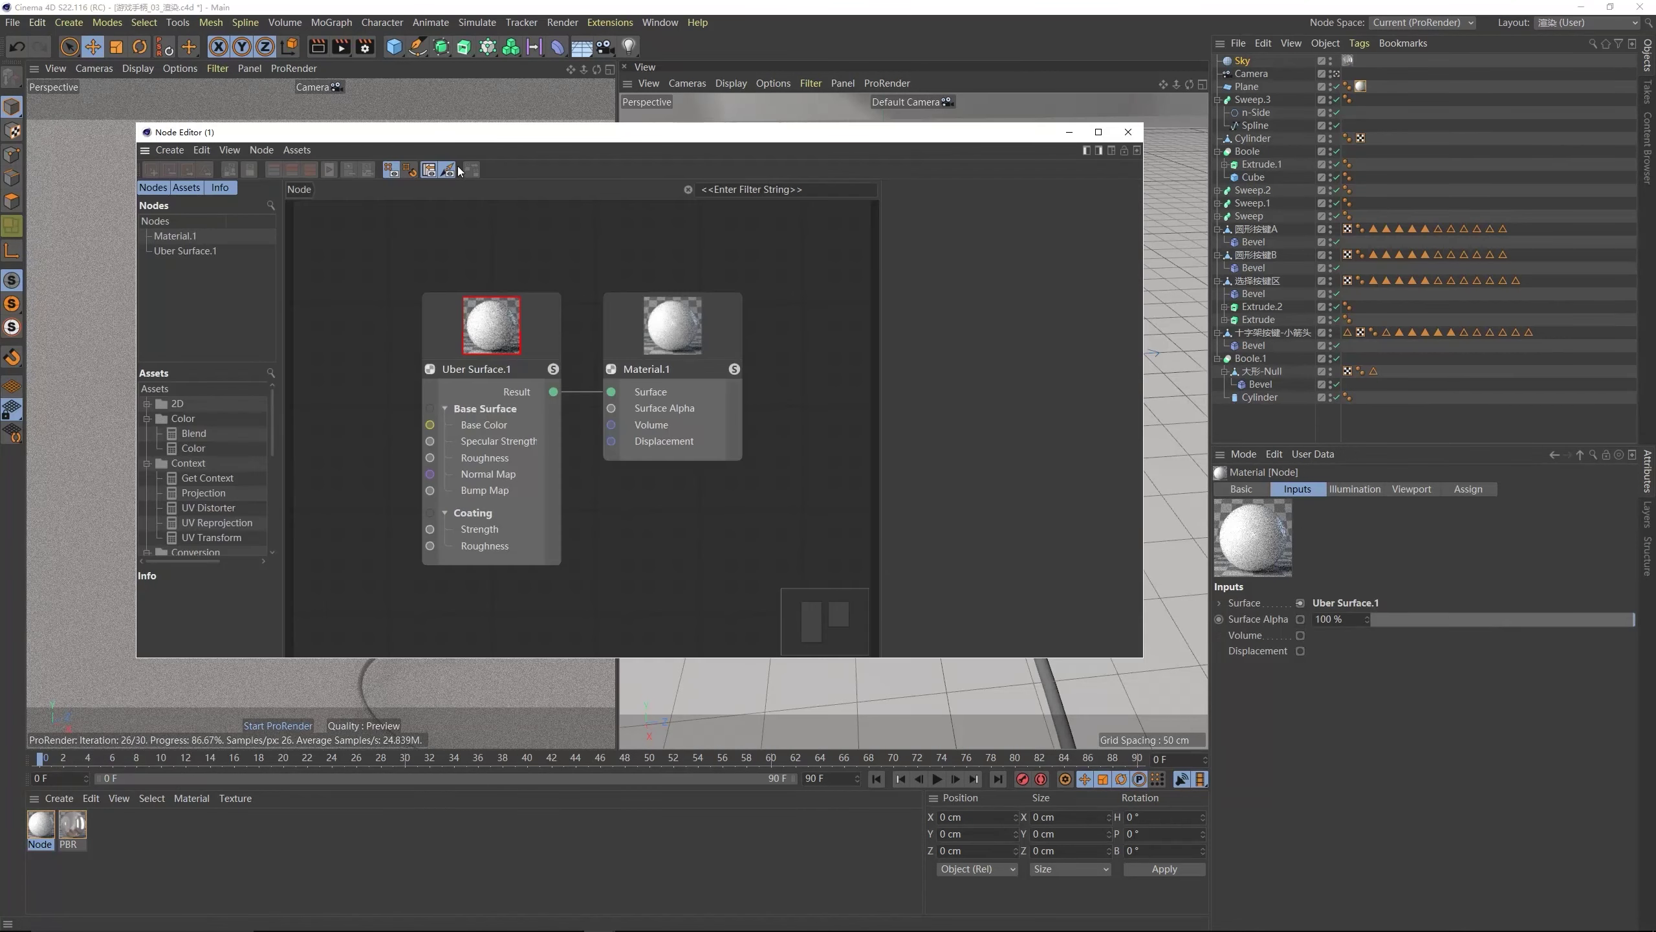
pyautogui.moveTo(472, 127); pyautogui.dragTo(1015, 131)
# - Set the Uber Surface.1 base colour to blue
pyautogui.click(1032, 353)
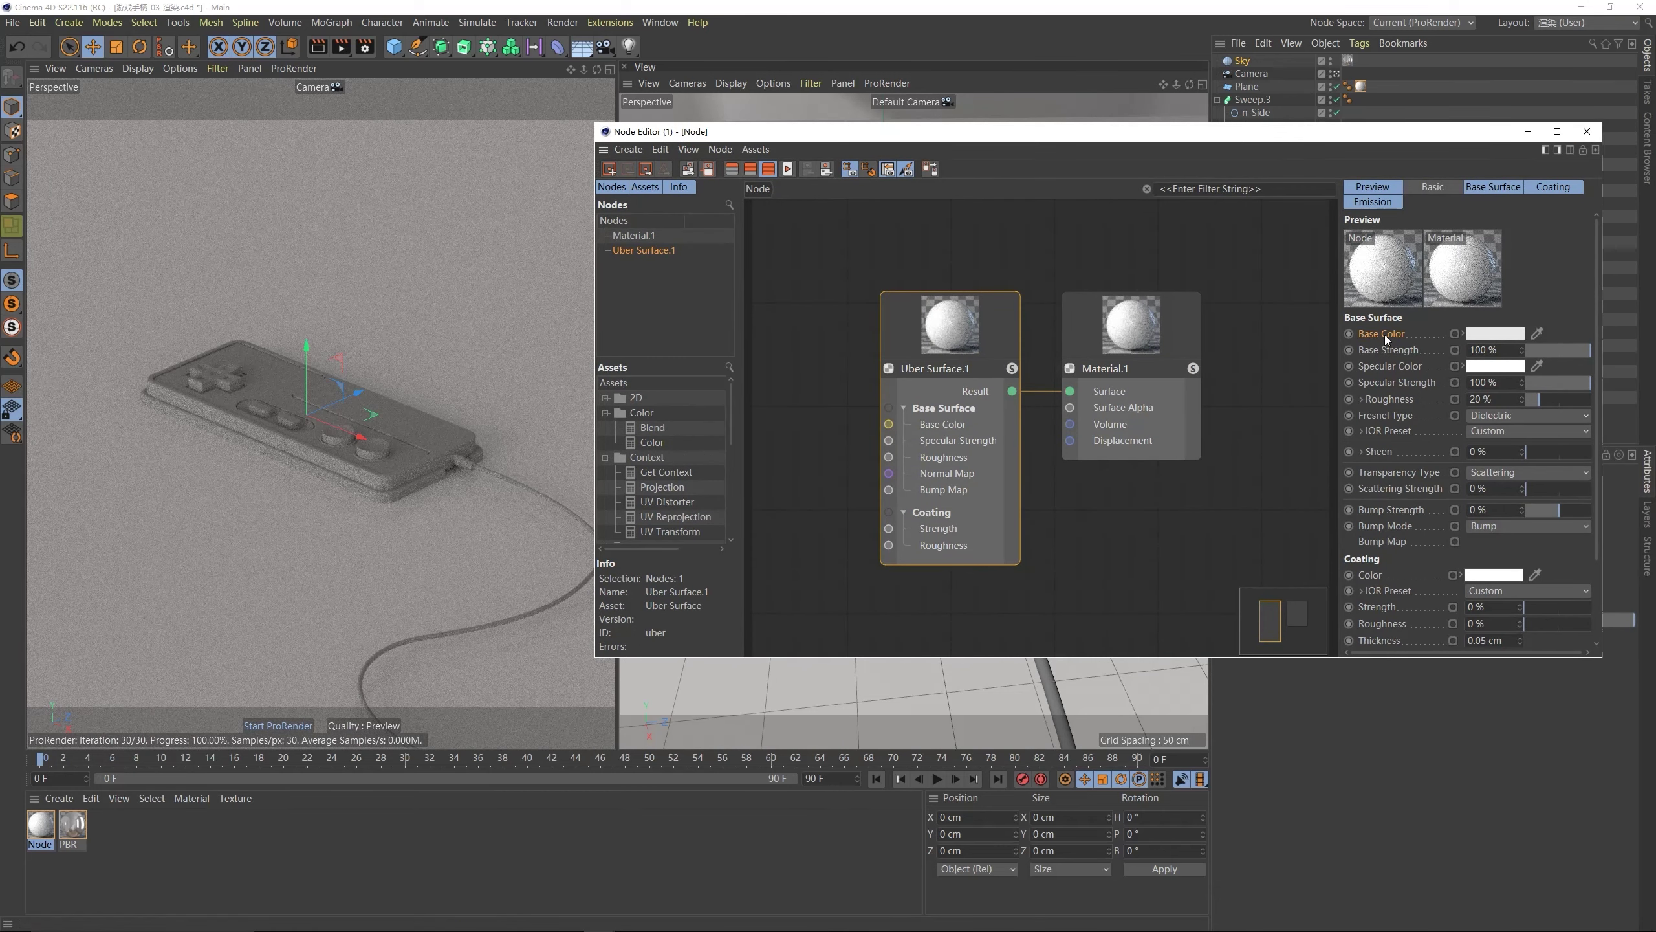
pyautogui.click(1473, 332)
pyautogui.click(1514, 322)
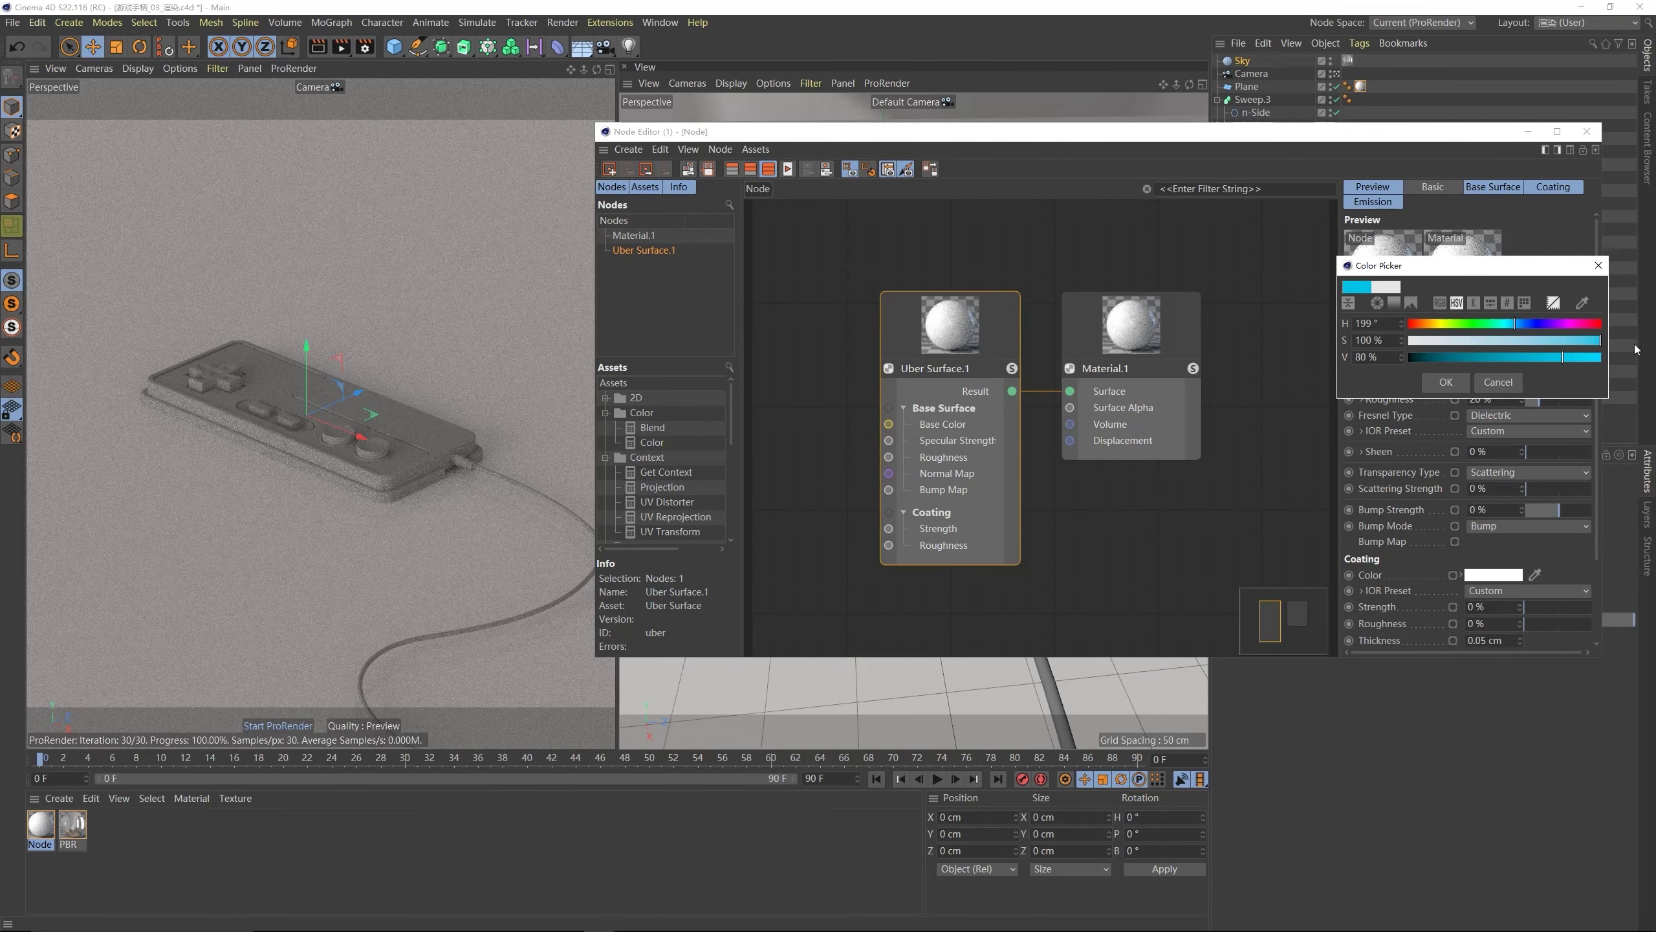
pyautogui.moveTo(1513, 323); pyautogui.dragTo(1521, 323)
pyautogui.click(1448, 382)
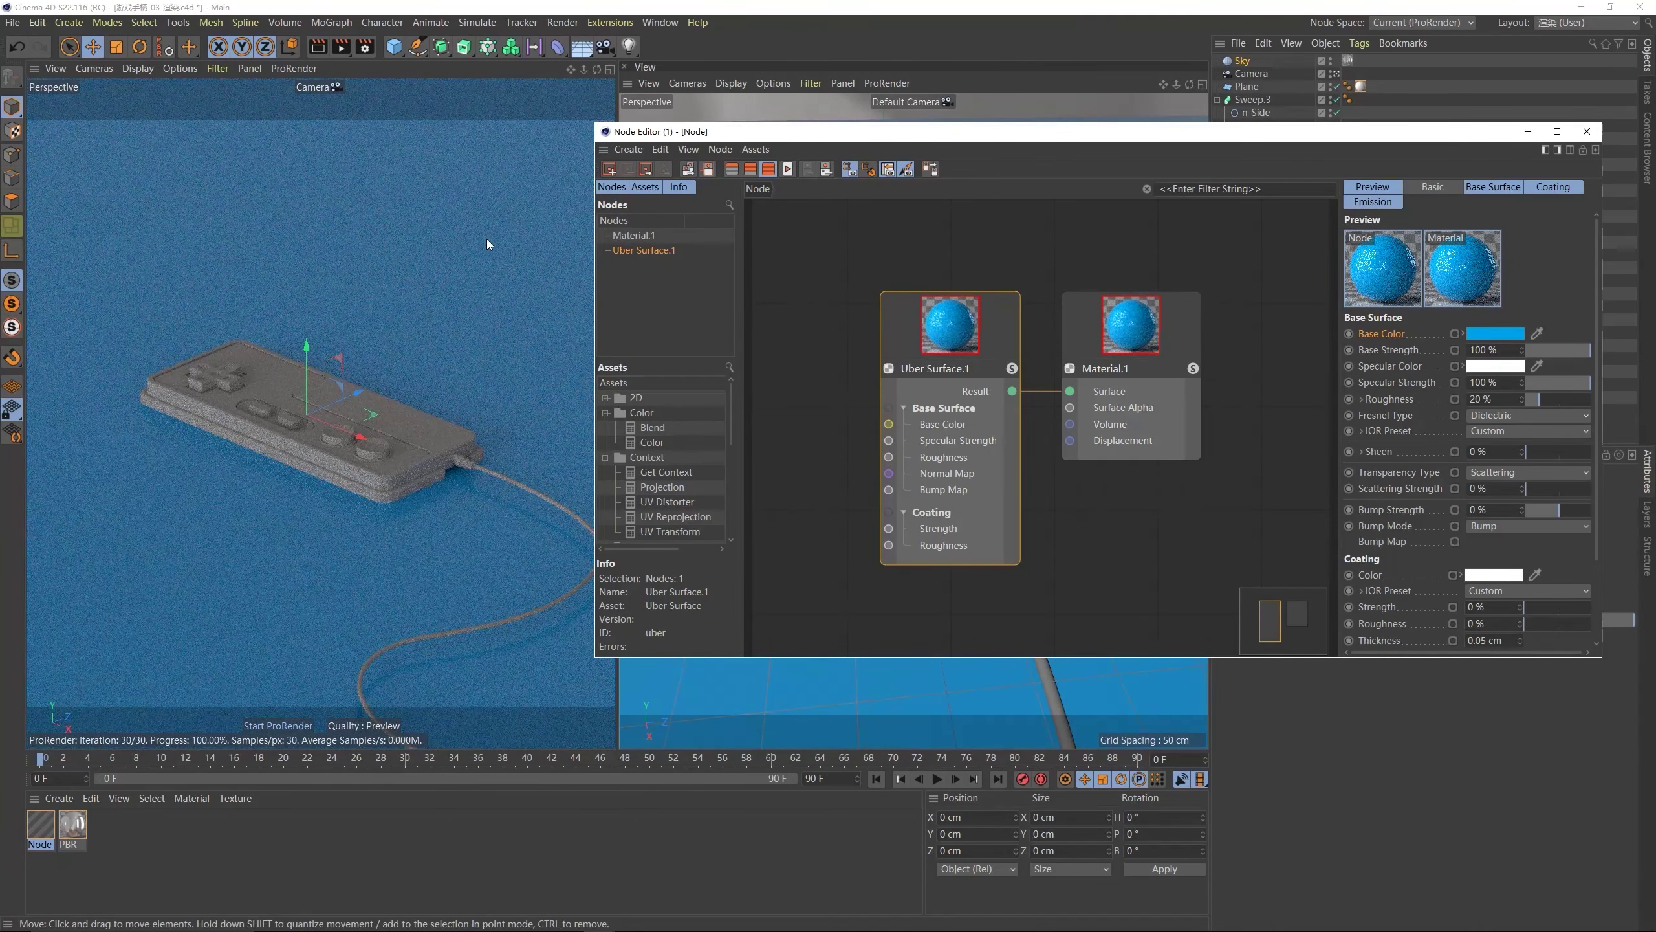
pyautogui.moveTo(925, 131); pyautogui.dragTo(562, 547)
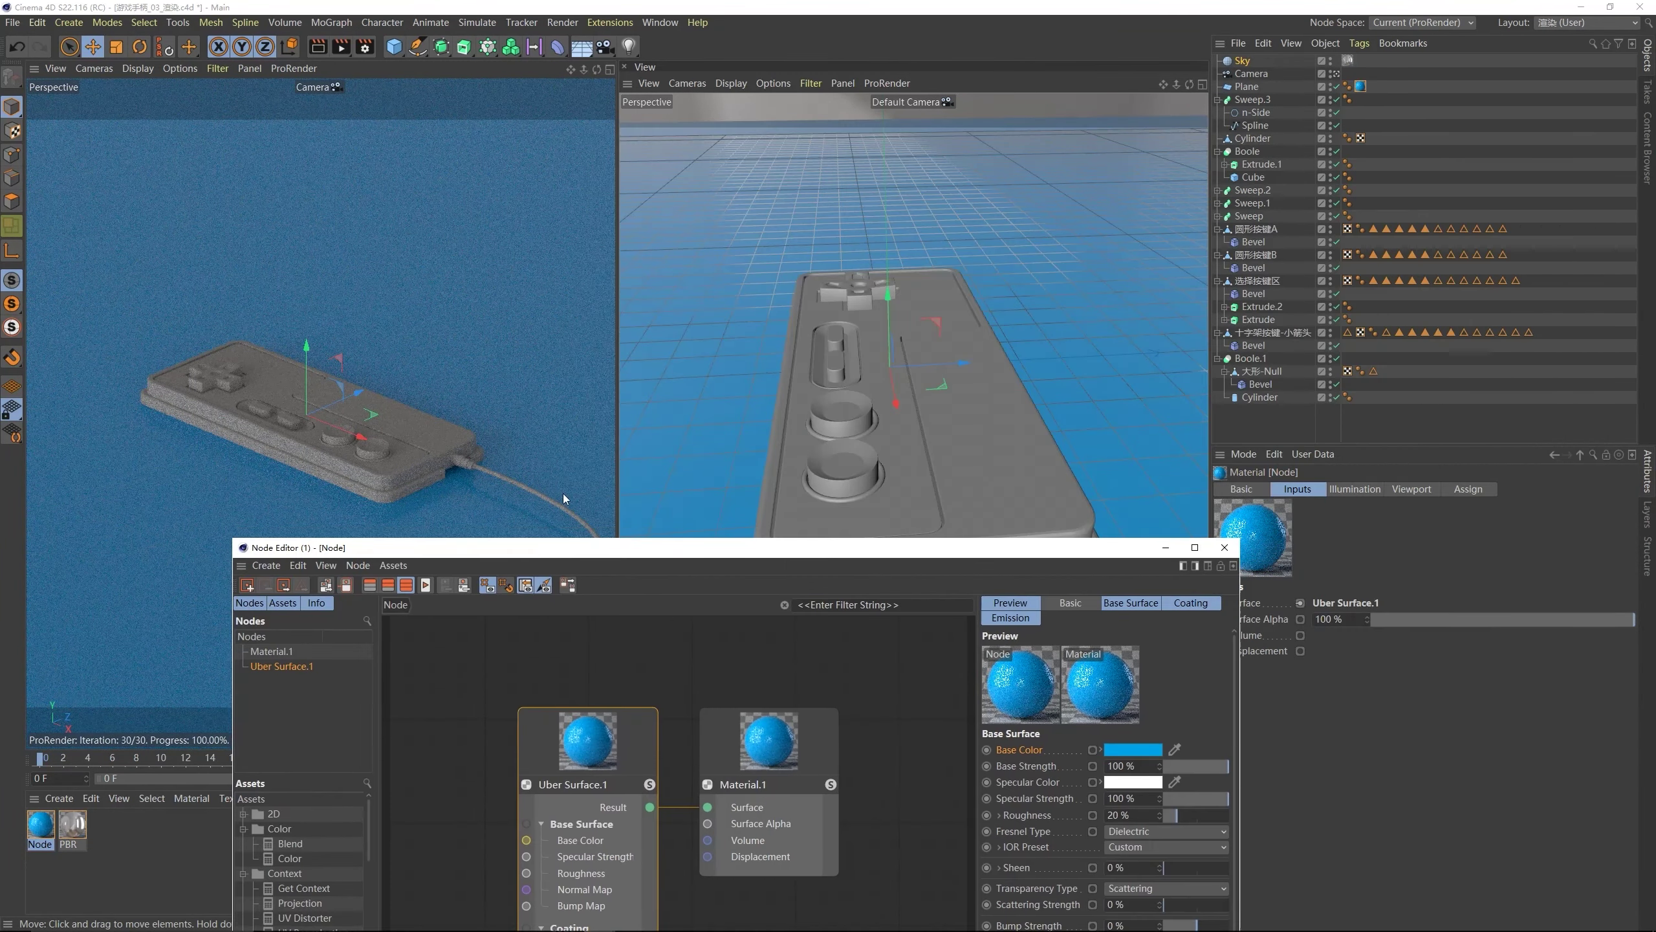
# - Rotate the Sky object to change the lighting direction
pyautogui.click(1242, 61)
pyautogui.moveTo(1508, 541); pyautogui.dragTo(1508, 541)
pyautogui.moveTo(412, 548); pyautogui.dragTo(744, 214)
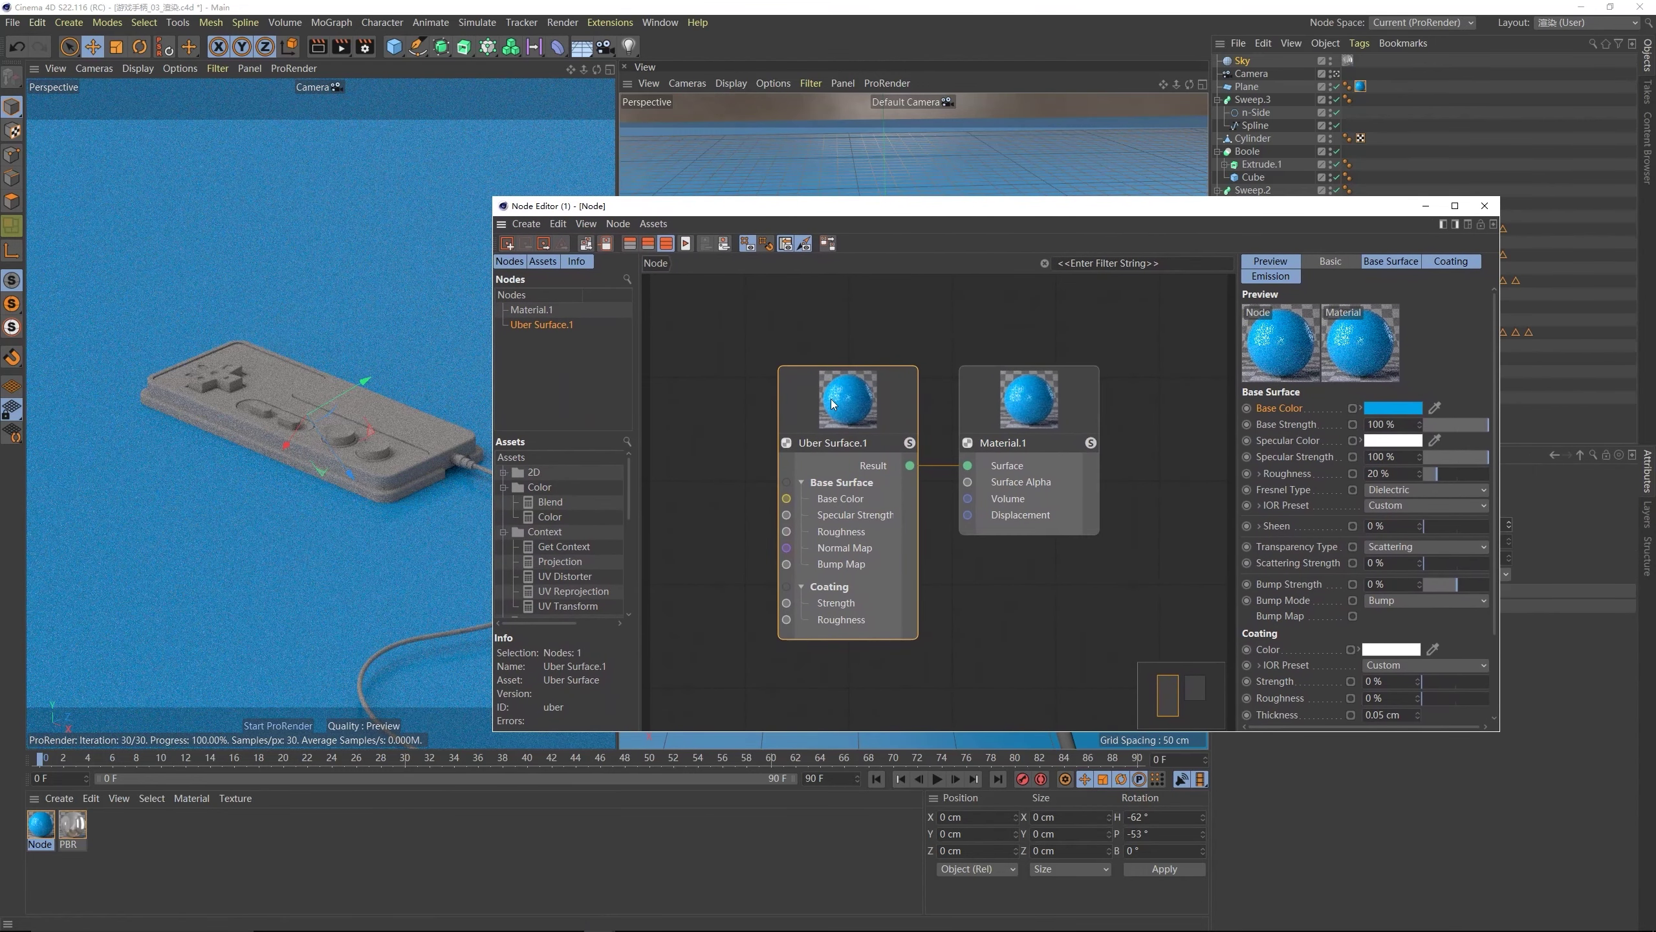
# - Change the Uber Surface base colour to white, then to black
pyautogui.click(1384, 408)
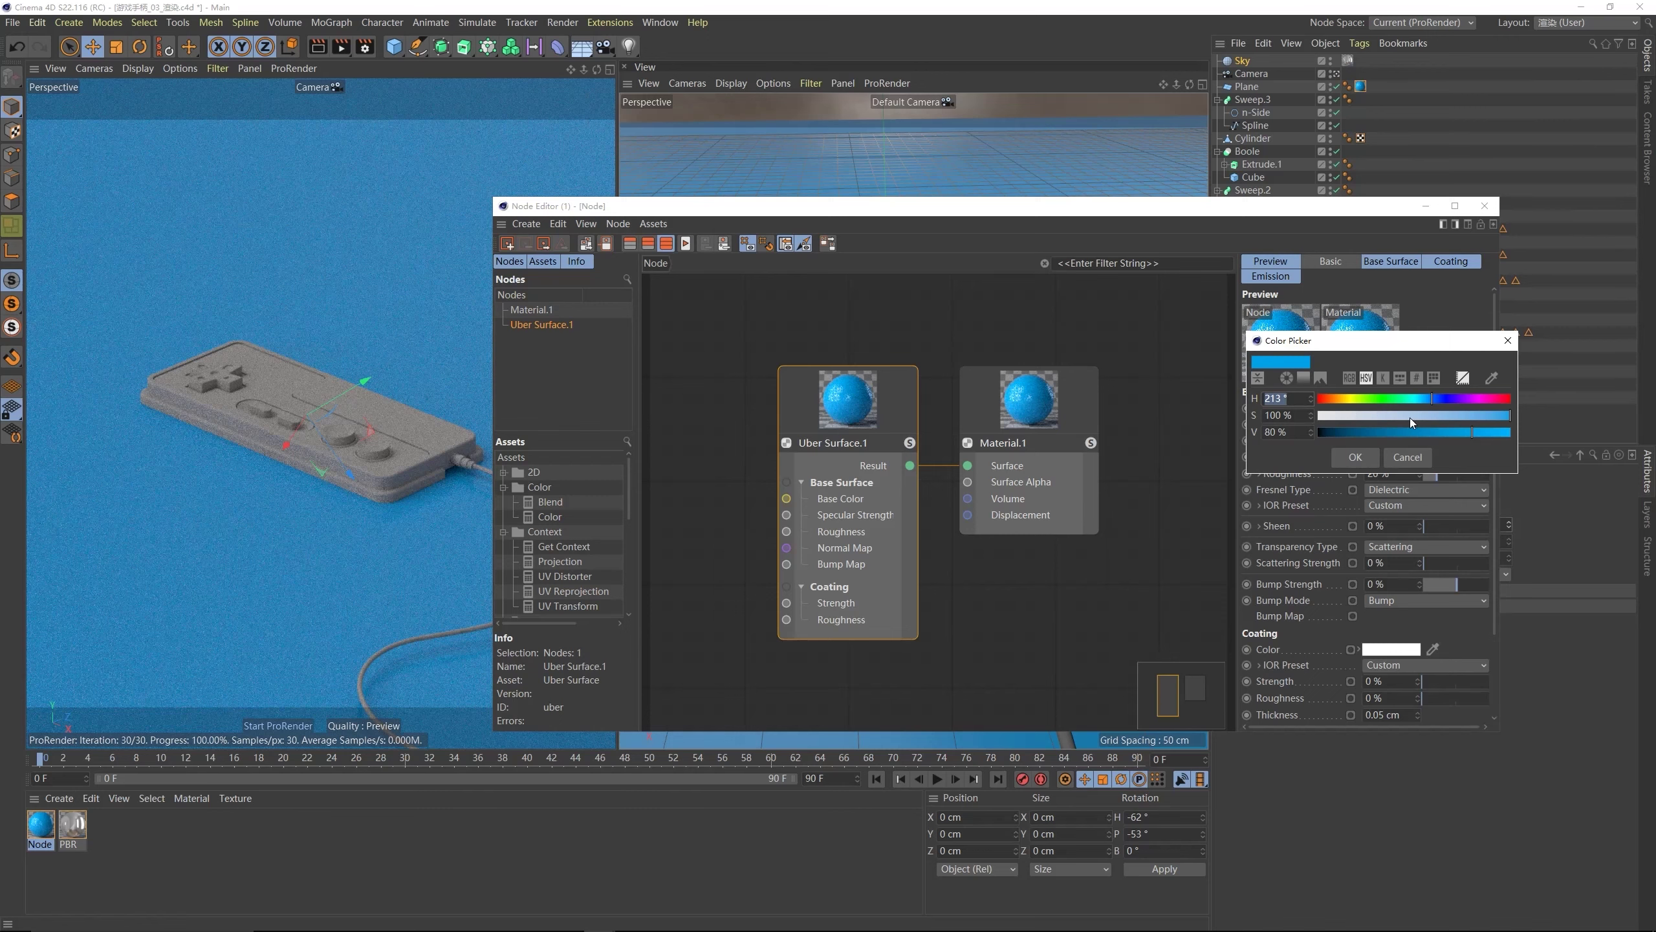
pyautogui.moveTo(1410, 417); pyautogui.dragTo(1321, 416)
pyautogui.click(1364, 460)
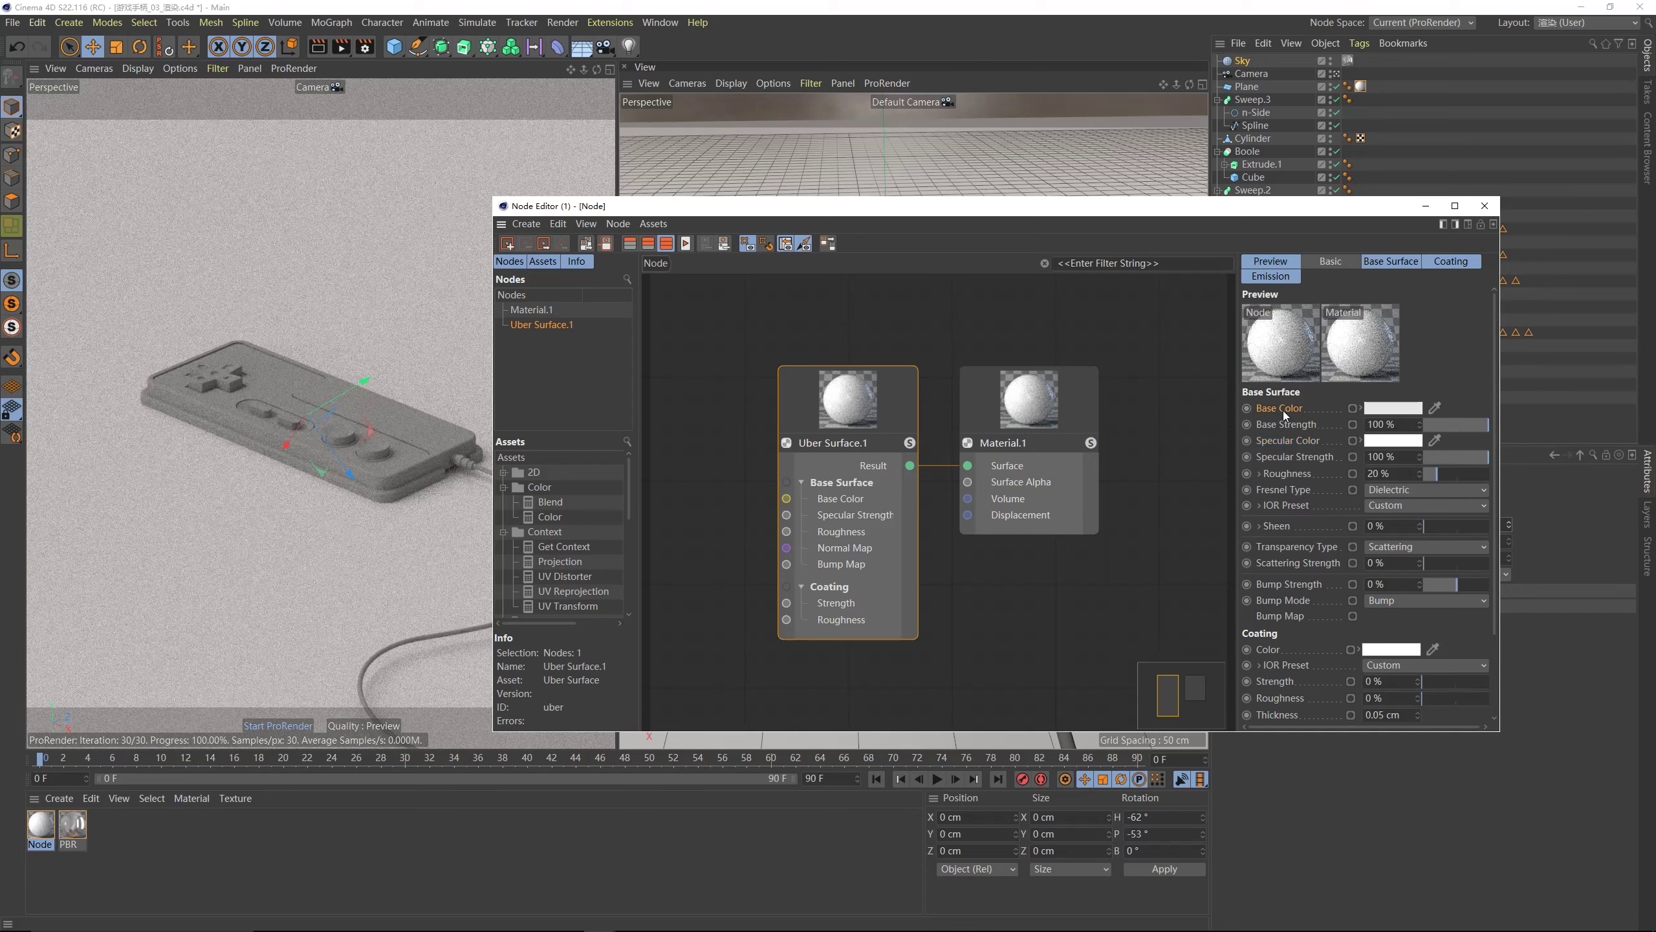
pyautogui.click(1381, 410)
pyautogui.moveTo(1493, 436); pyautogui.dragTo(1318, 436)
pyautogui.click(1343, 461)
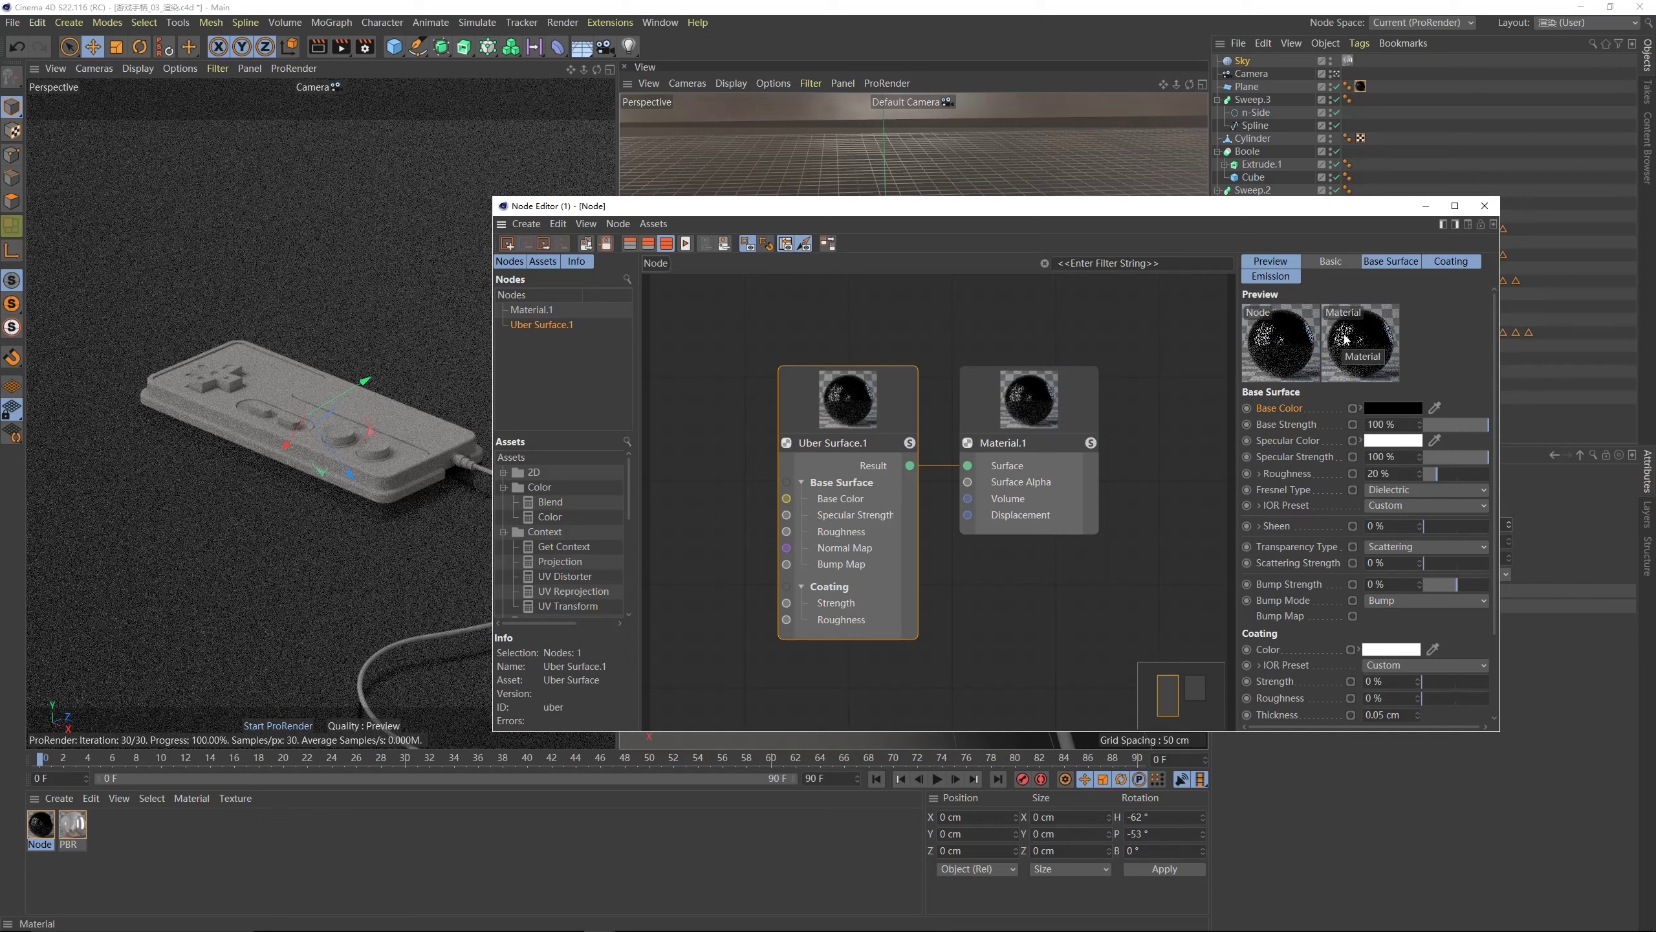
# - Expand the IOR preset and set the IOR Value from 1.5 to 5
pyautogui.click(1258, 506)
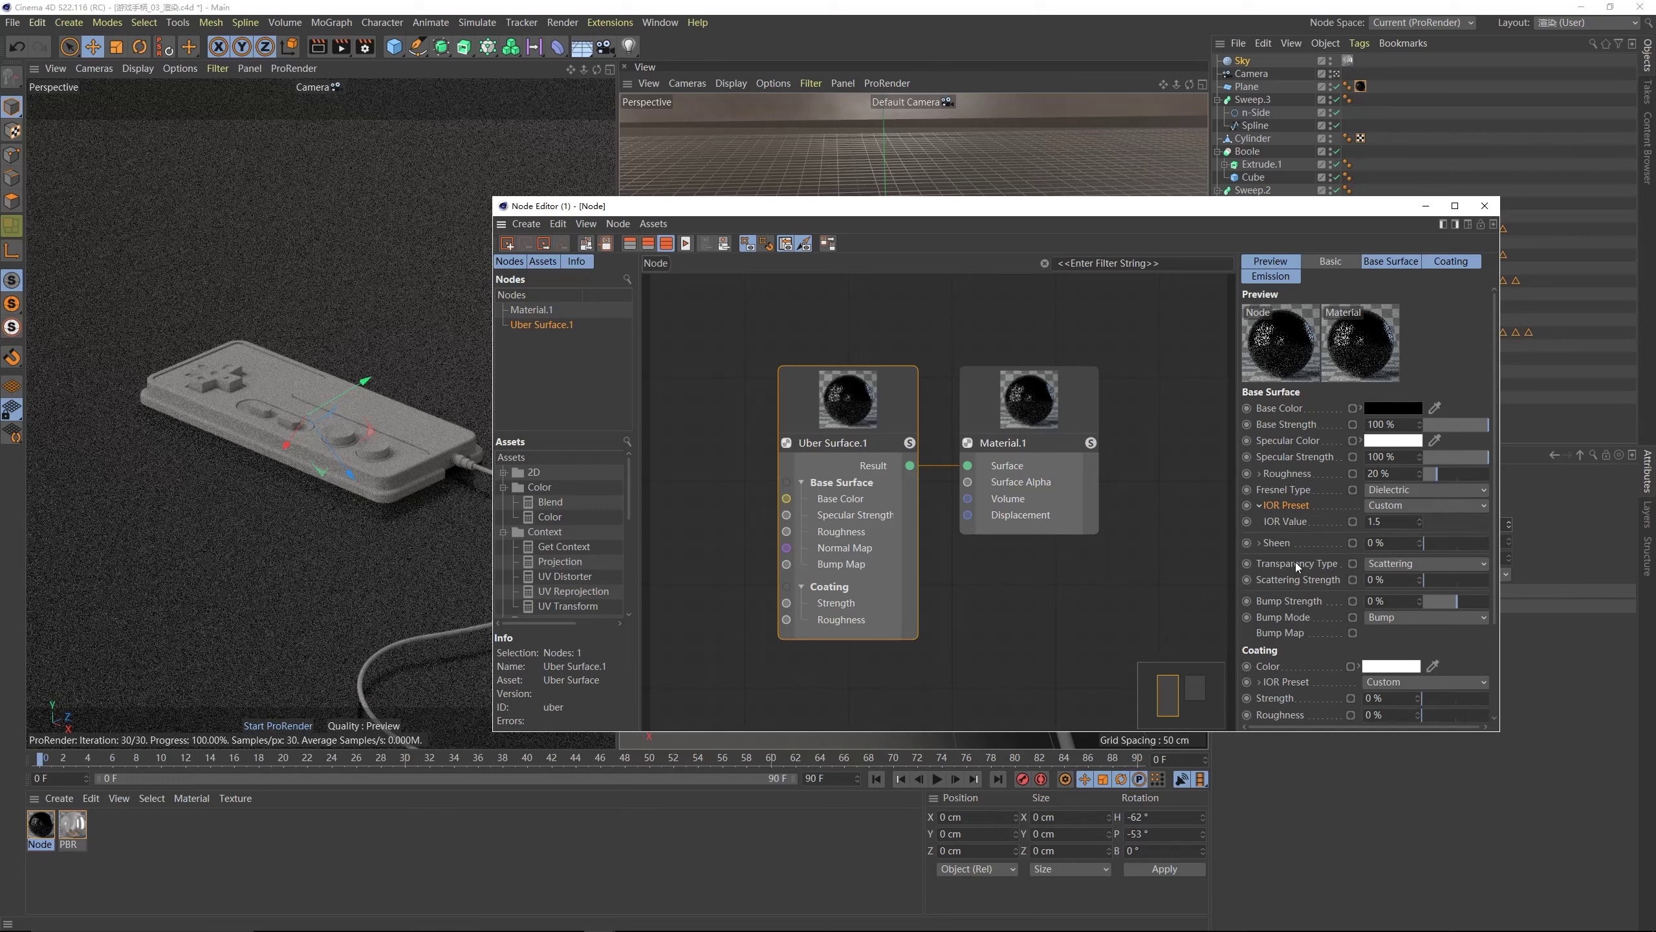
pyautogui.doubleClick(1394, 522)
pyautogui.press('Return')
pyautogui.click(1282, 520)
pyautogui.write('5')
pyautogui.press('Return')
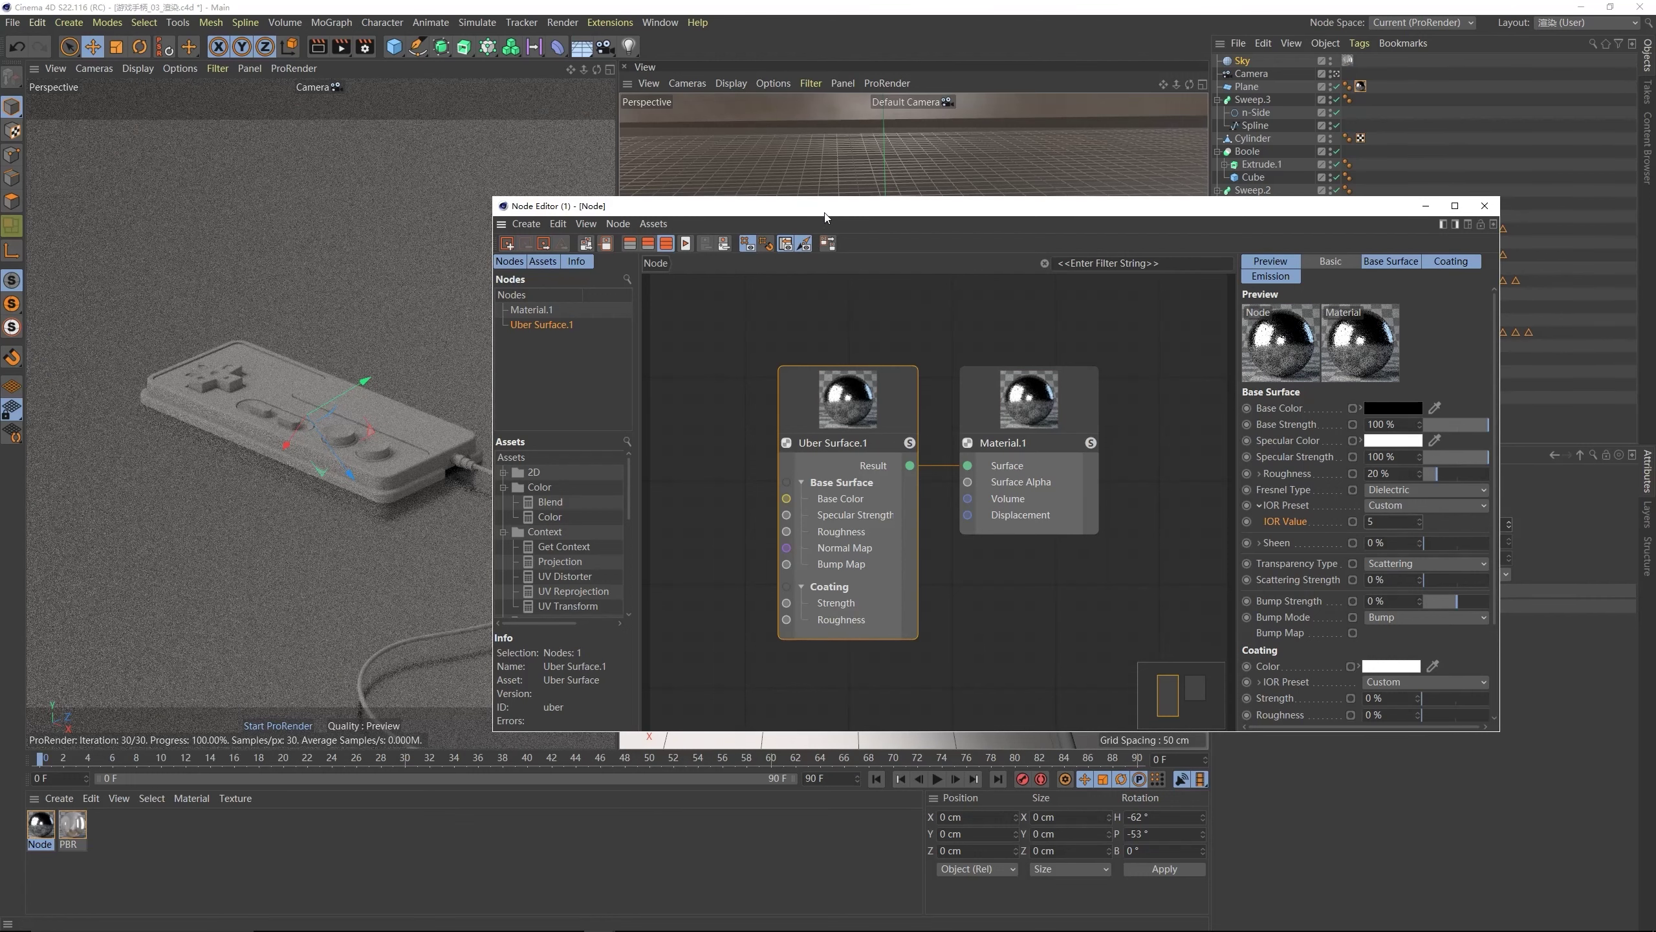
pyautogui.moveTo(825, 212); pyautogui.dragTo(796, 203)
# - Set the Specular Color to H 223°, S 97%, V 80%
pyautogui.click(1246, 432)
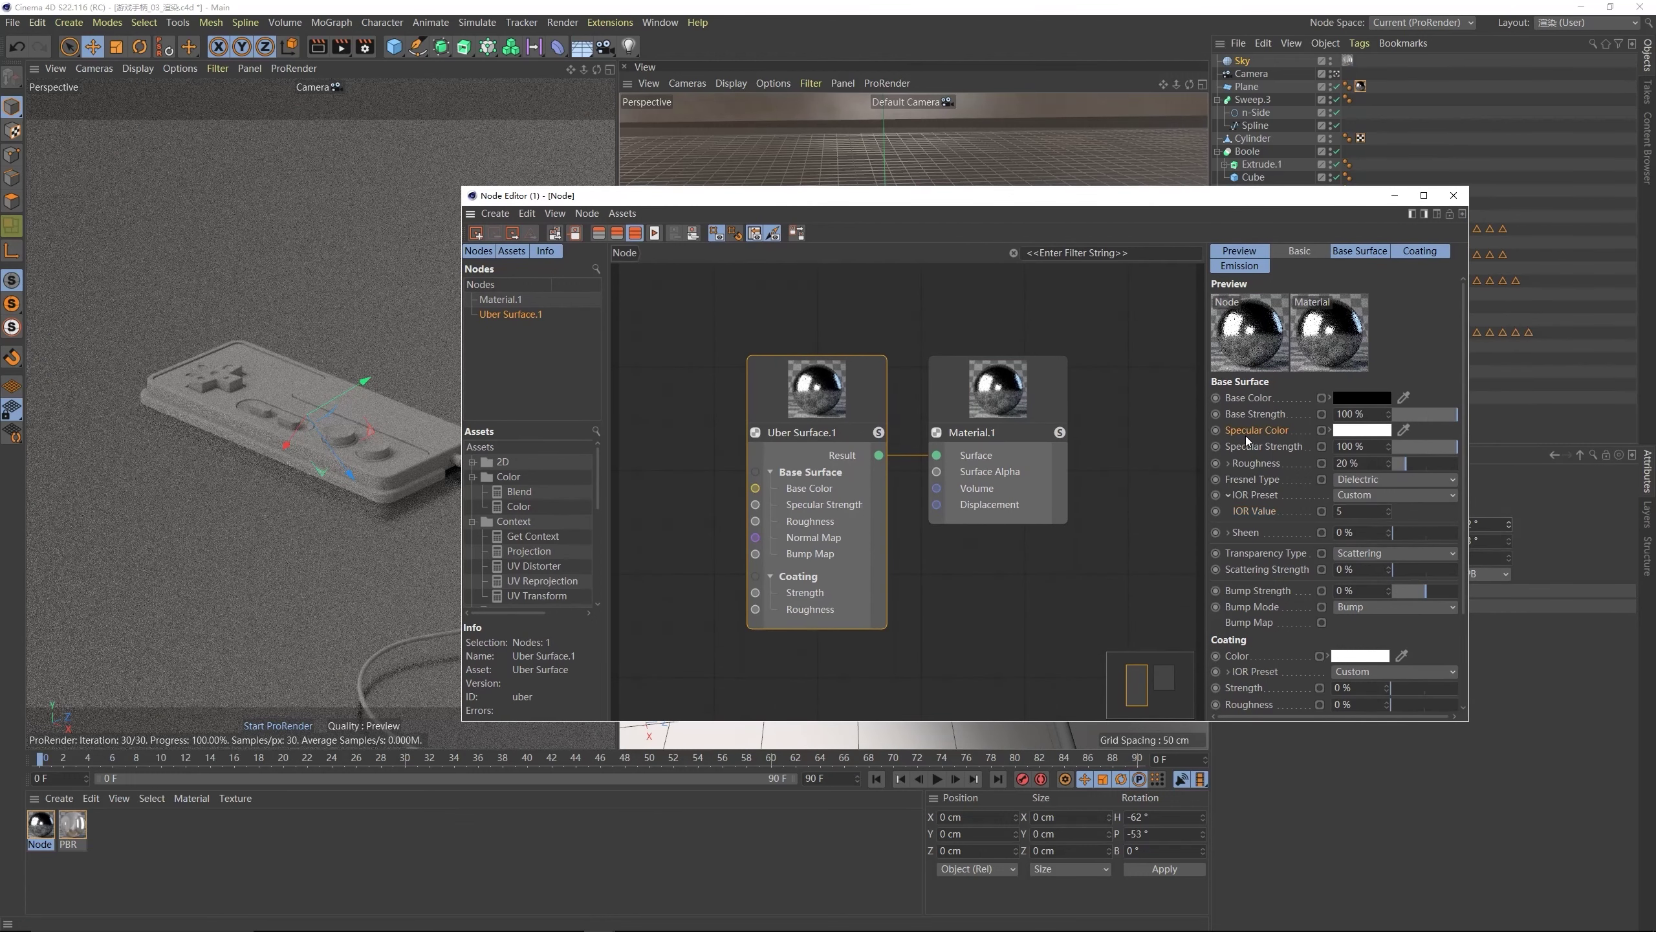
pyautogui.click(1337, 432)
pyautogui.moveTo(1337, 373); pyautogui.dragTo(980, 443)
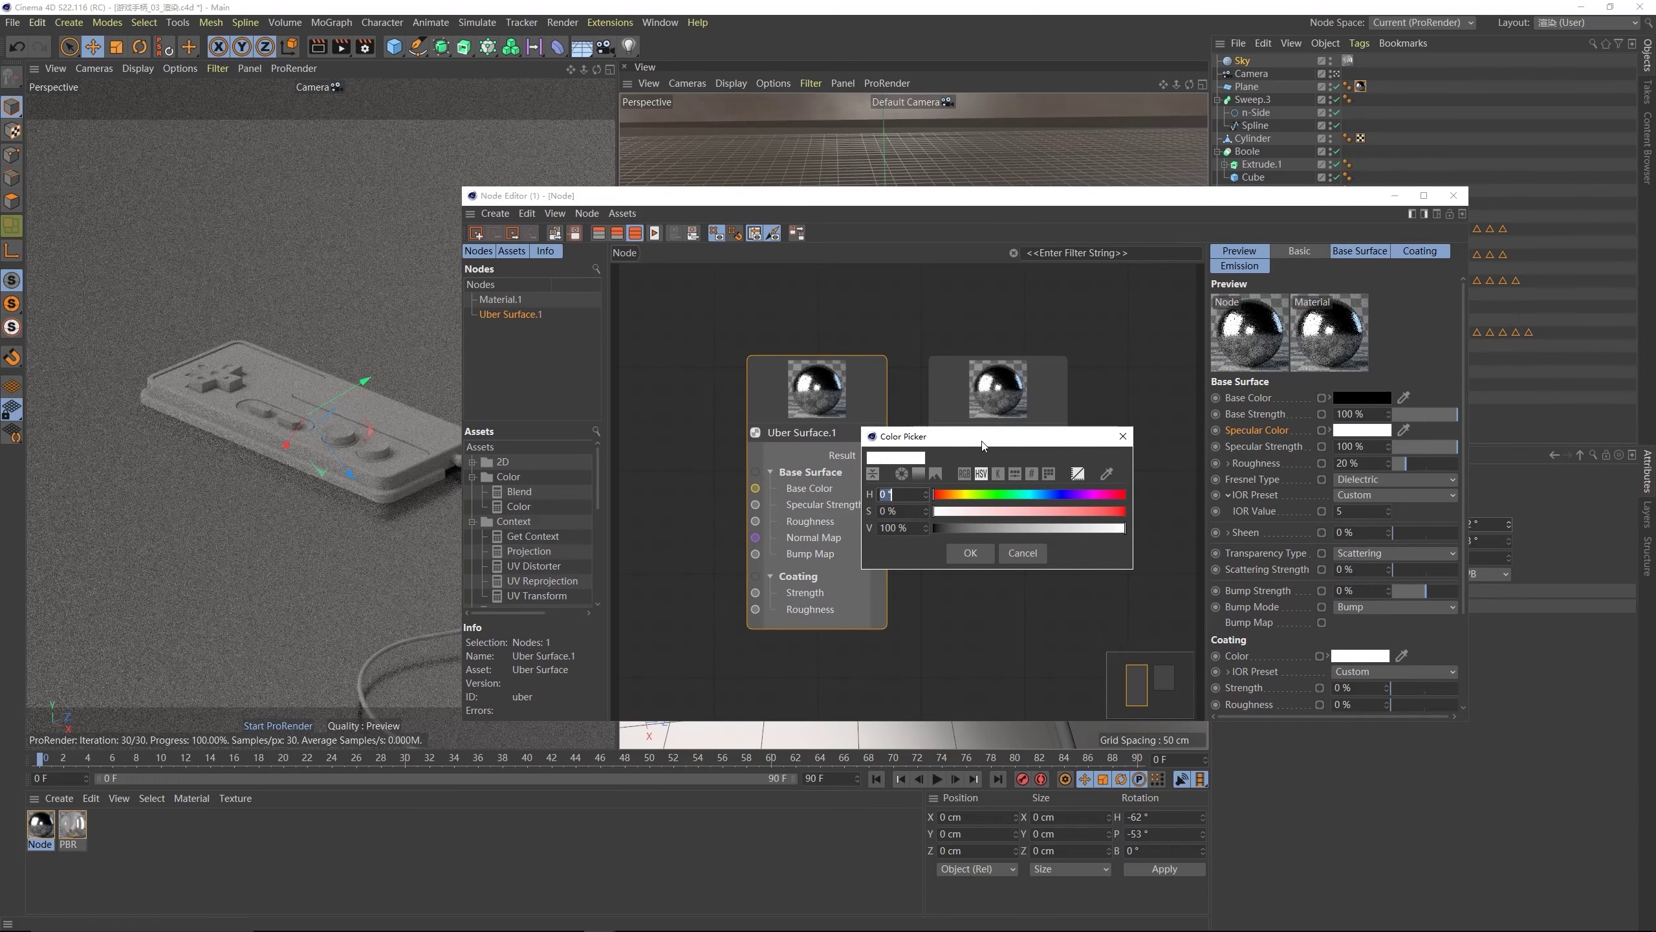
pyautogui.click(1054, 496)
pyautogui.moveTo(1058, 510); pyautogui.dragTo(1086, 527)
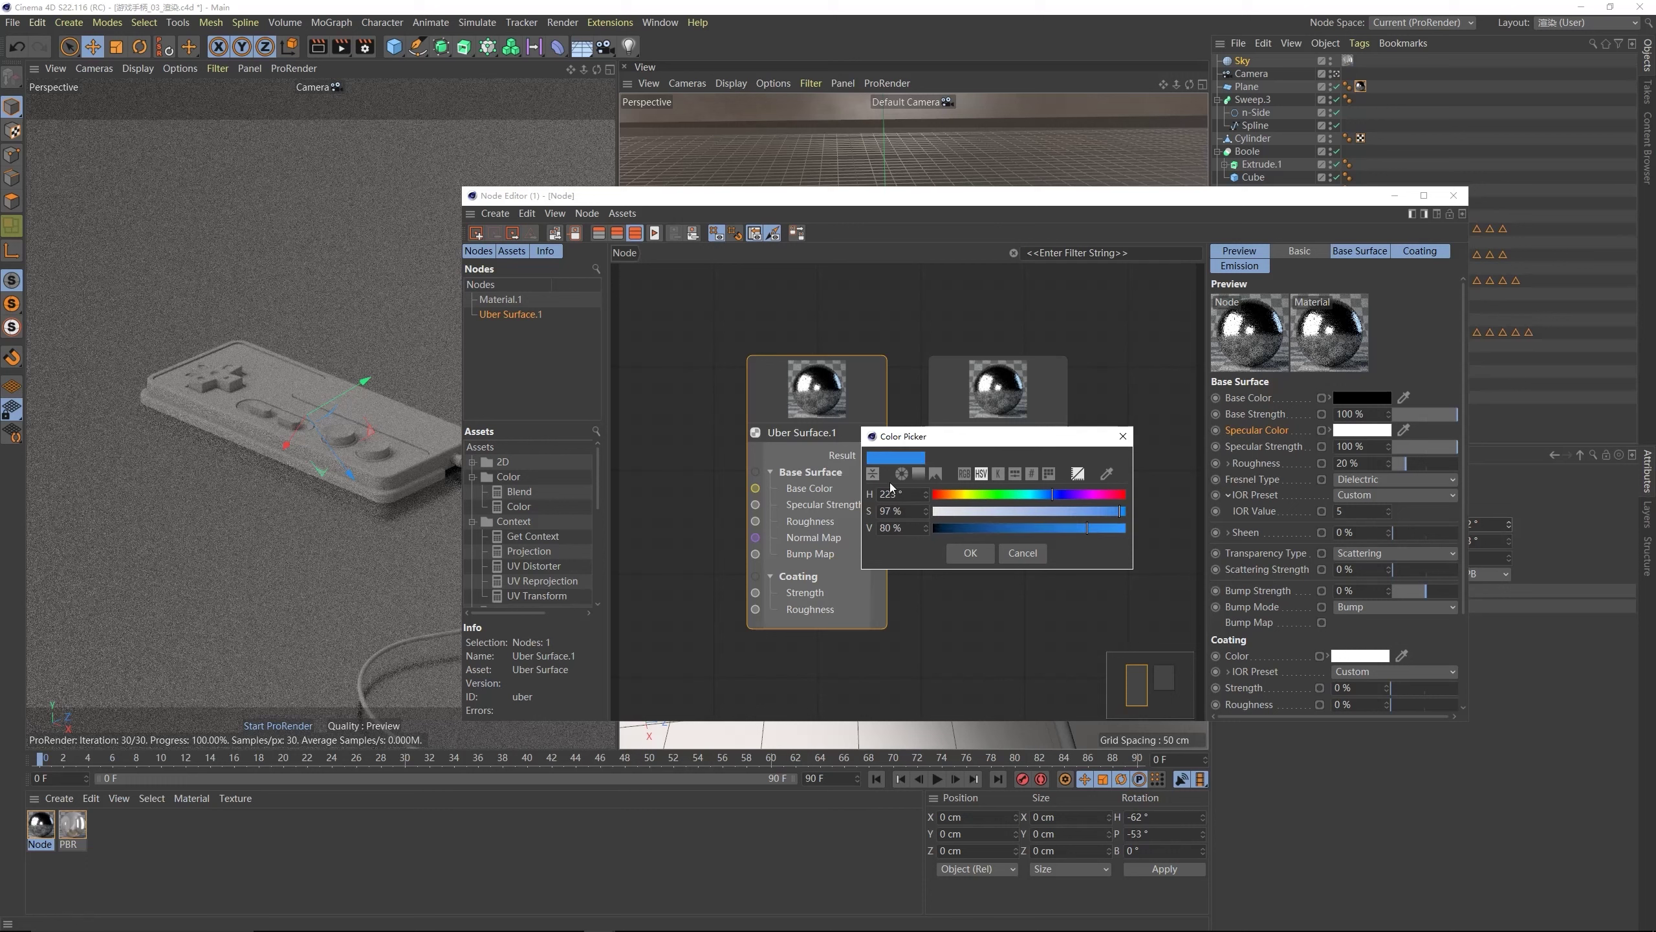
pyautogui.moveTo(951, 441); pyautogui.dragTo(969, 460)
pyautogui.click(989, 574)
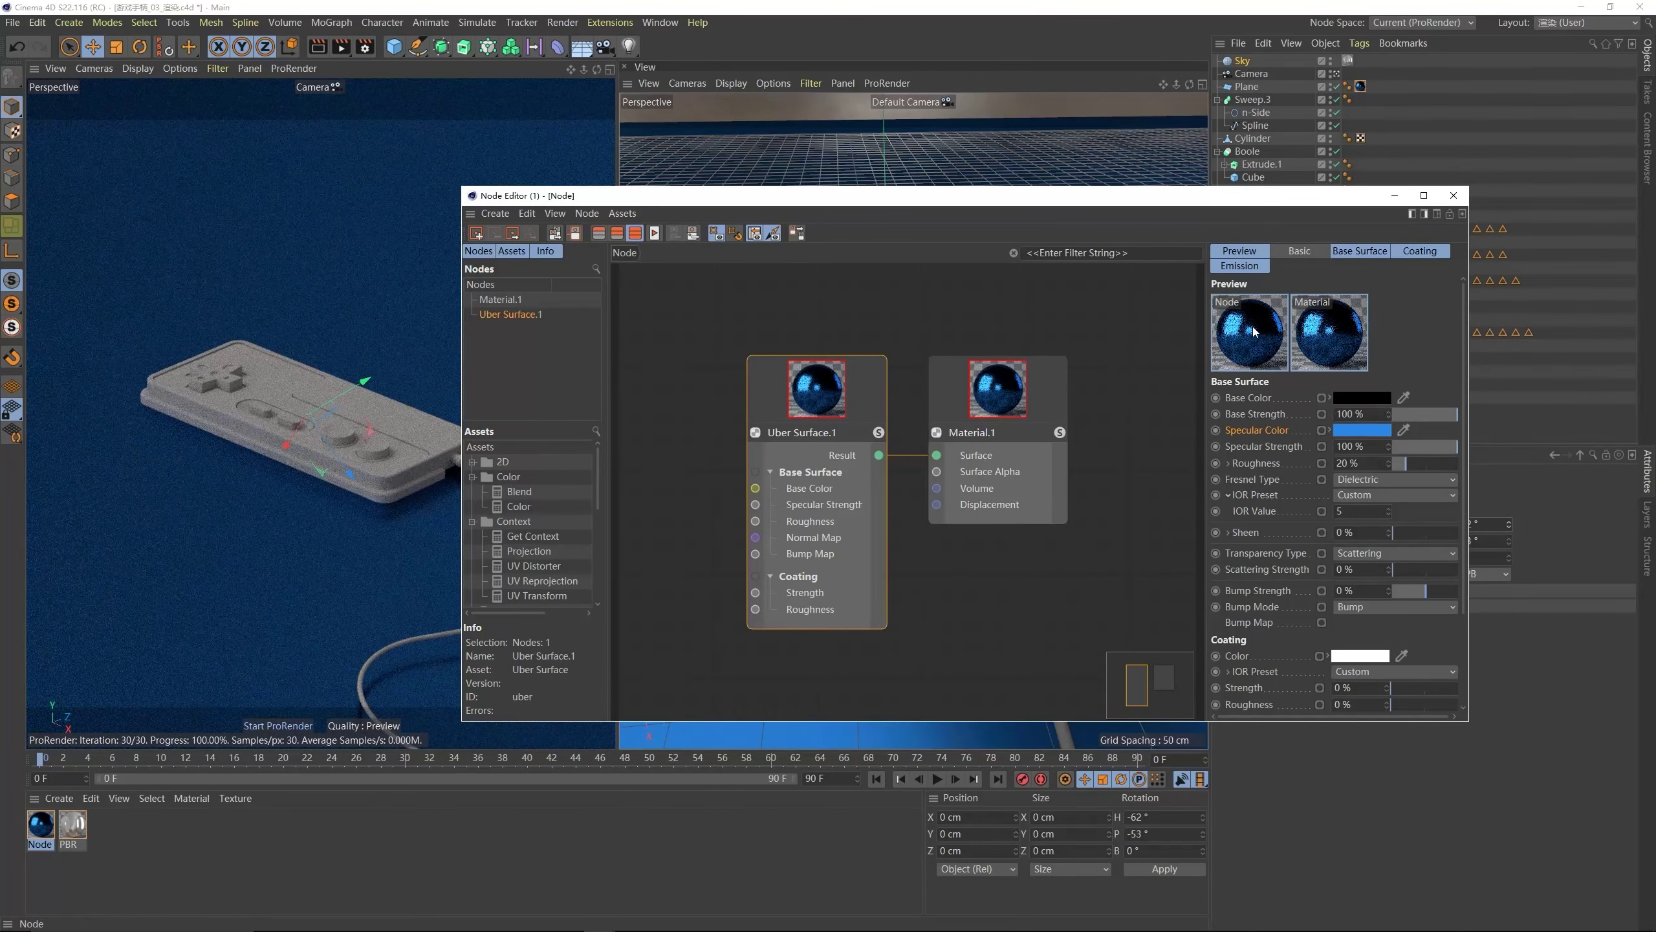
pyautogui.moveTo(1203, 202); pyautogui.dragTo(1157, 266)
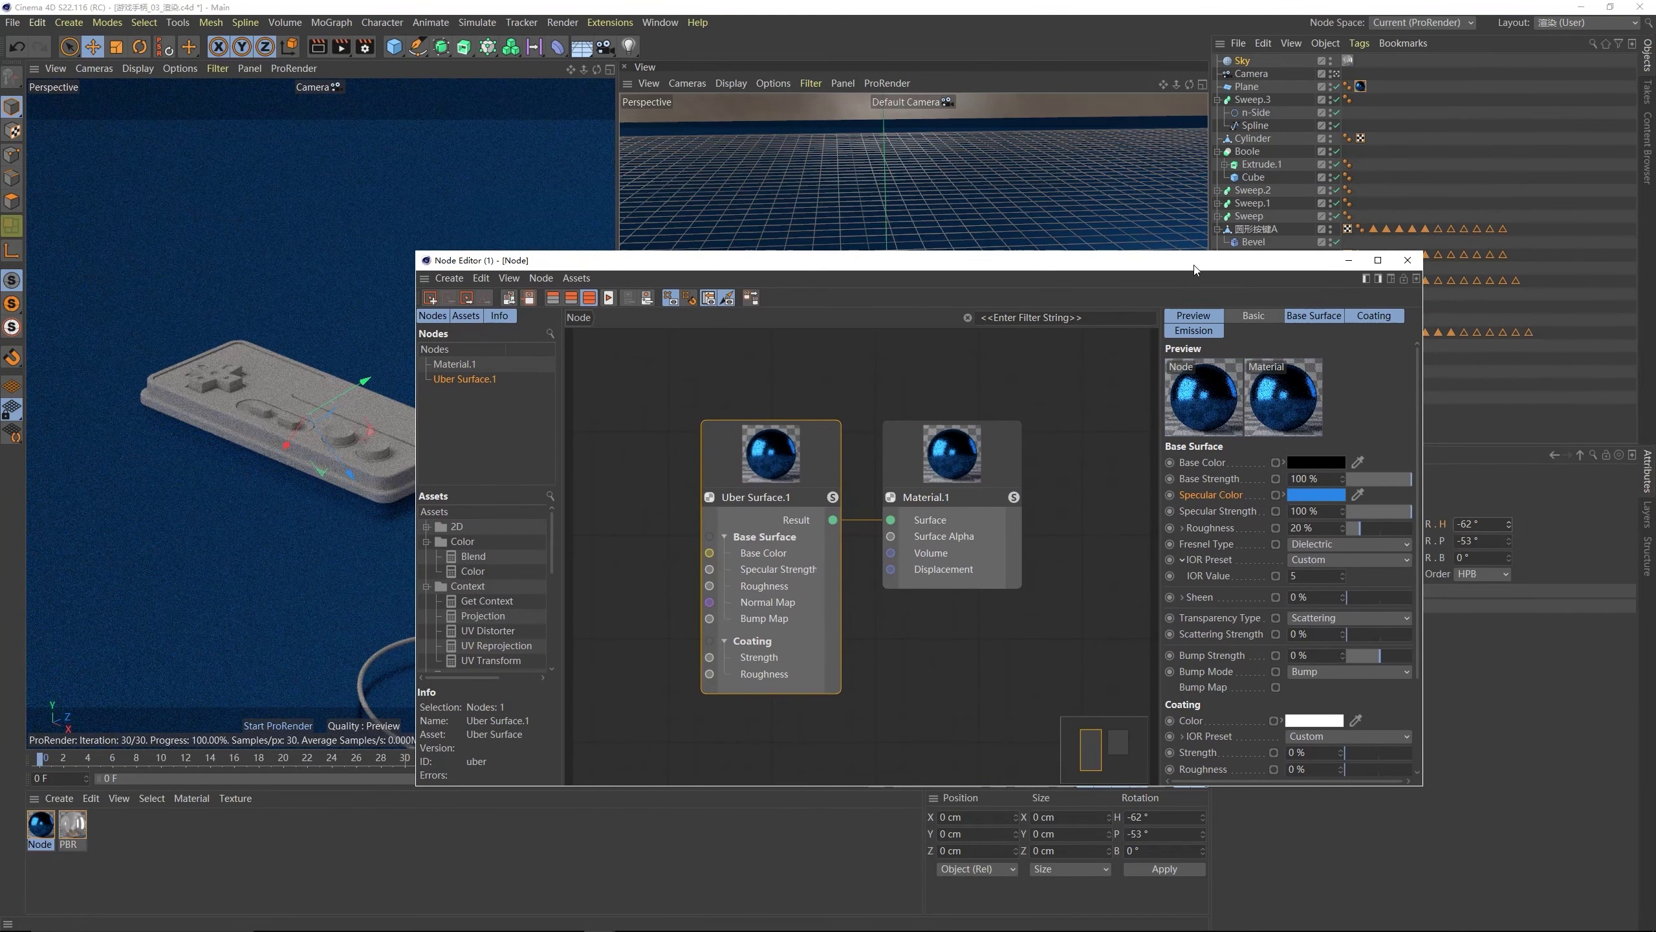
# - Raise the BackLight HDR luminance texture's exposure to 1 in the sky's PBR material
pyautogui.click(1406, 262)
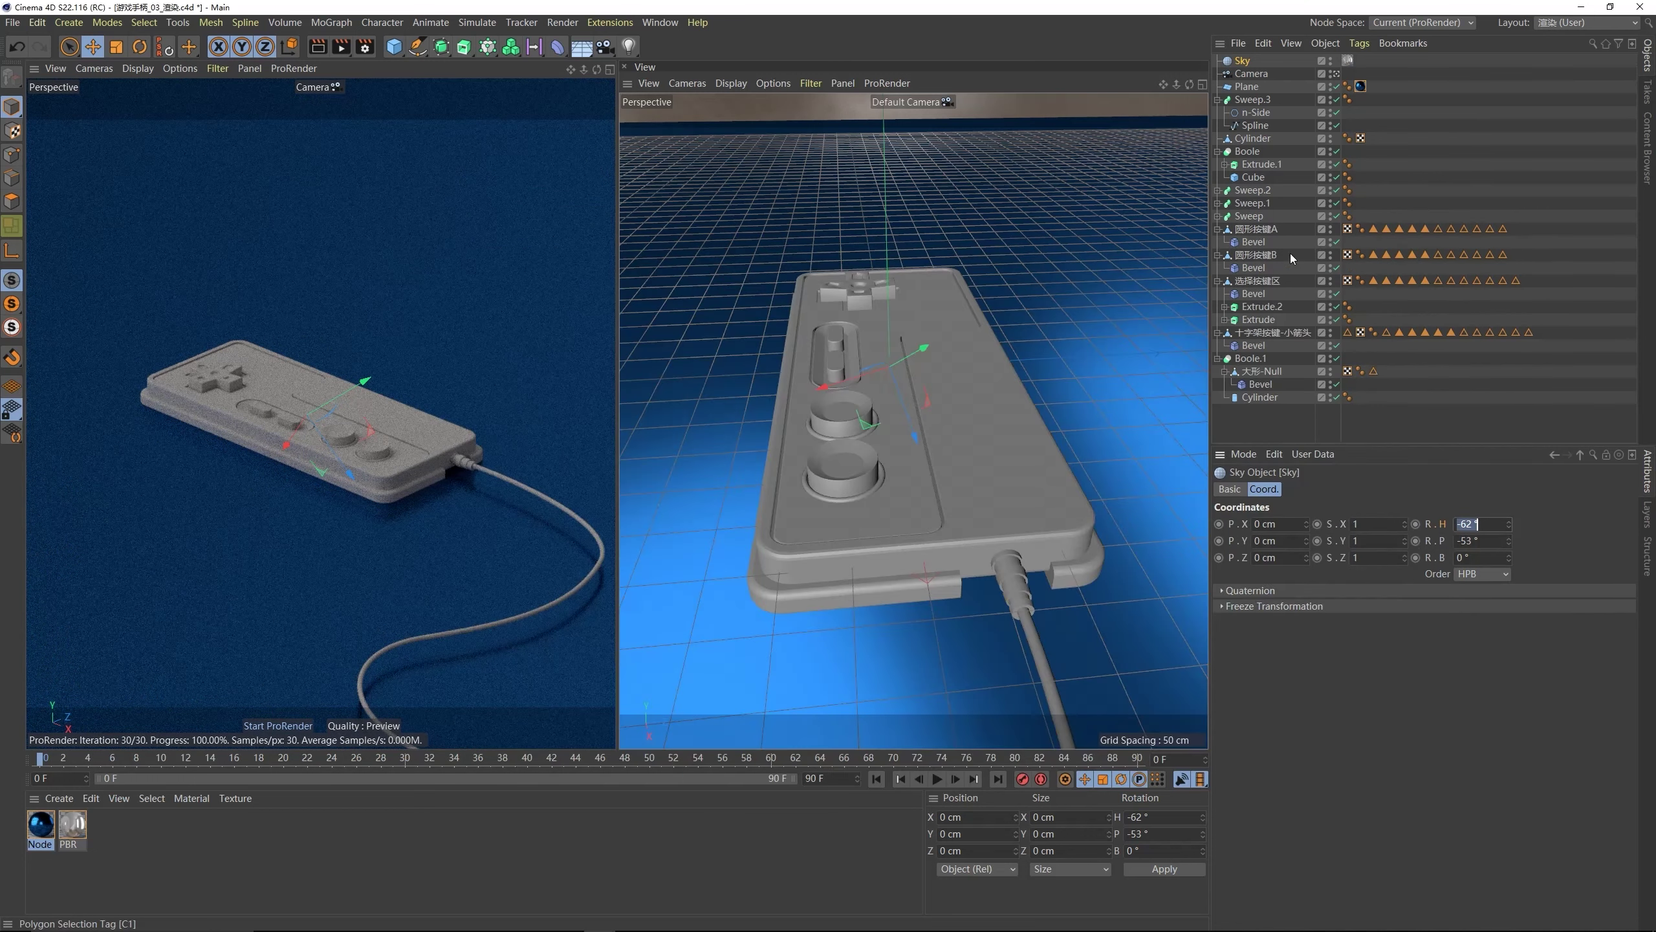
pyautogui.doubleClick(72, 829)
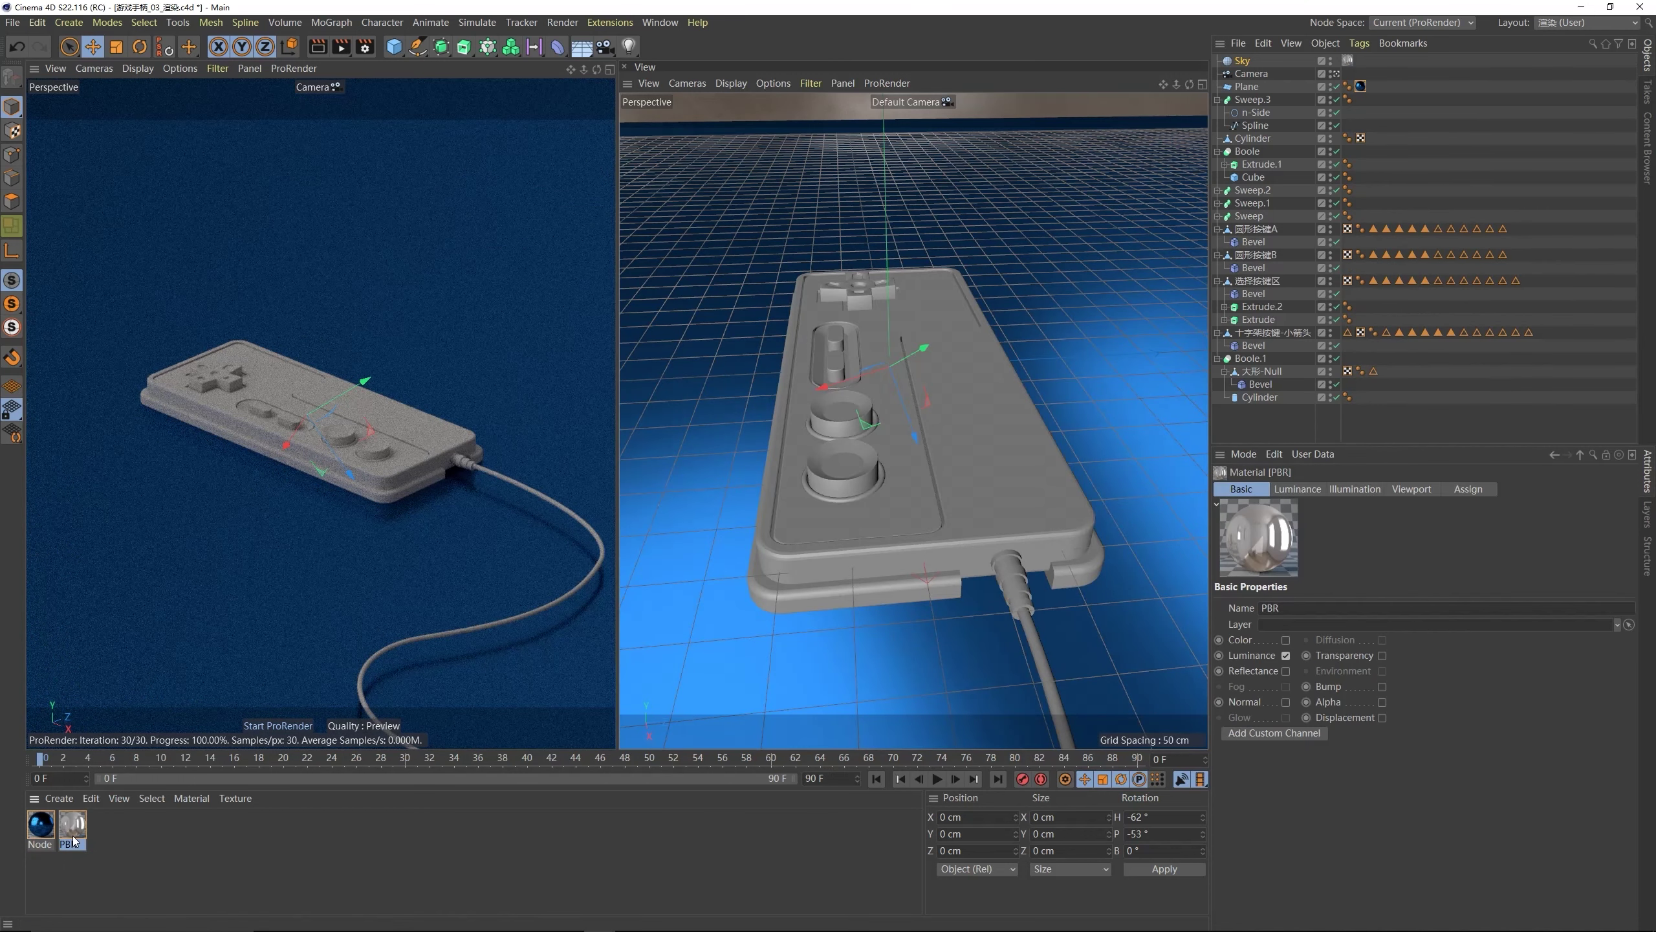
pyautogui.moveTo(387, 96); pyautogui.dragTo(790, 243)
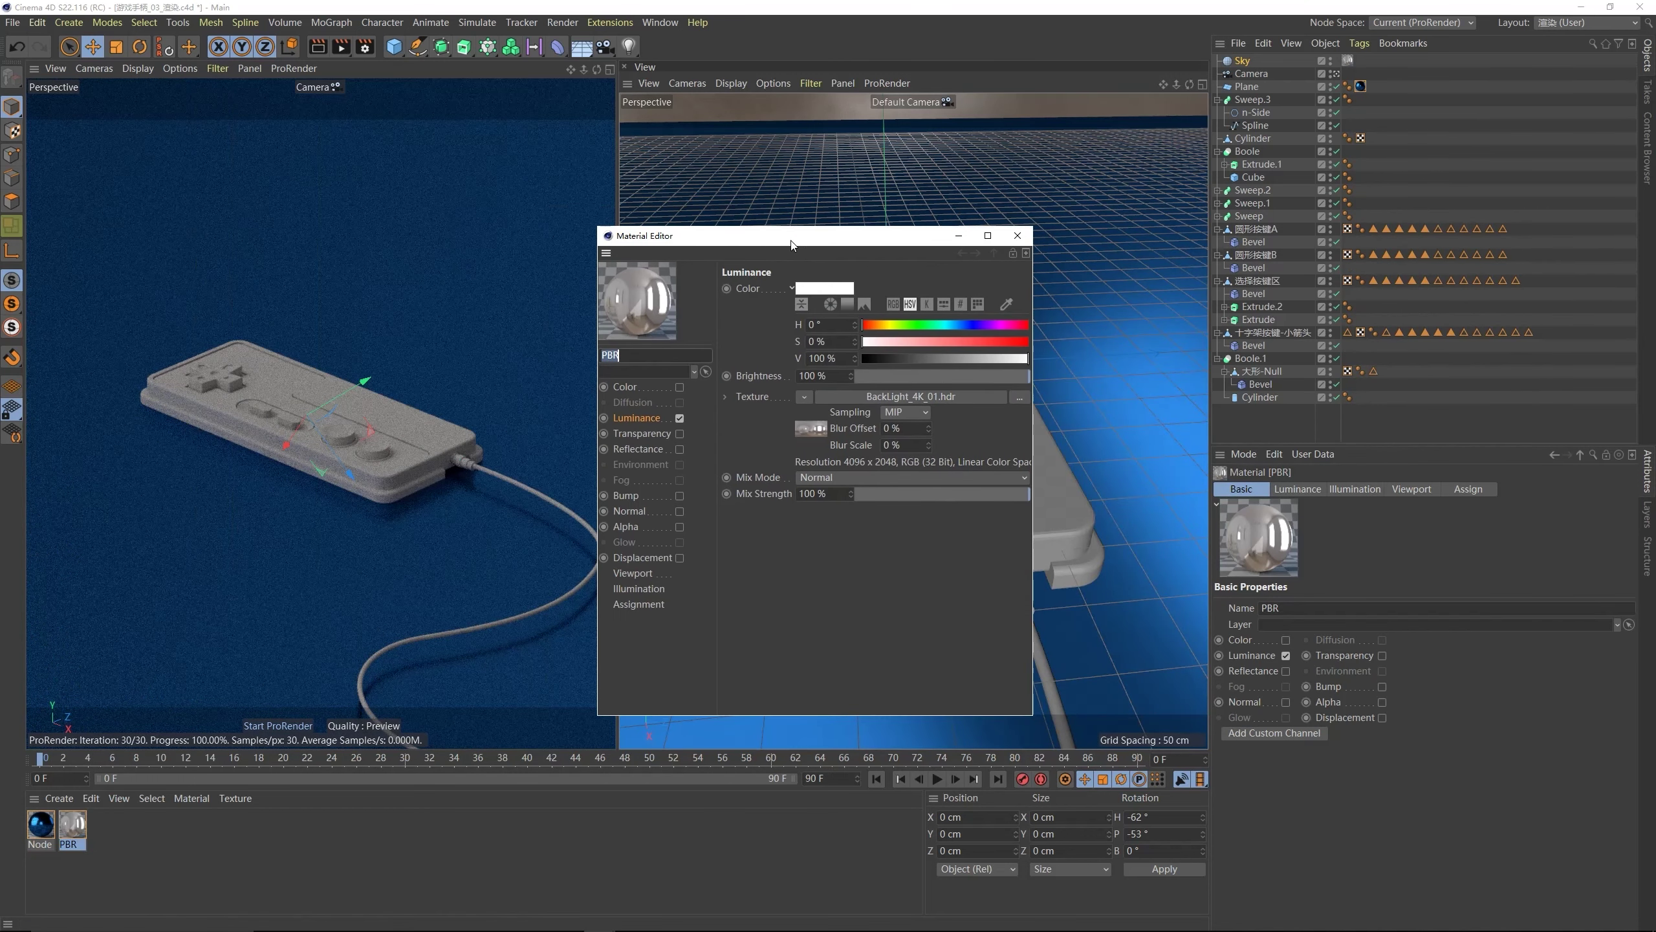
pyautogui.click(652, 418)
pyautogui.click(812, 429)
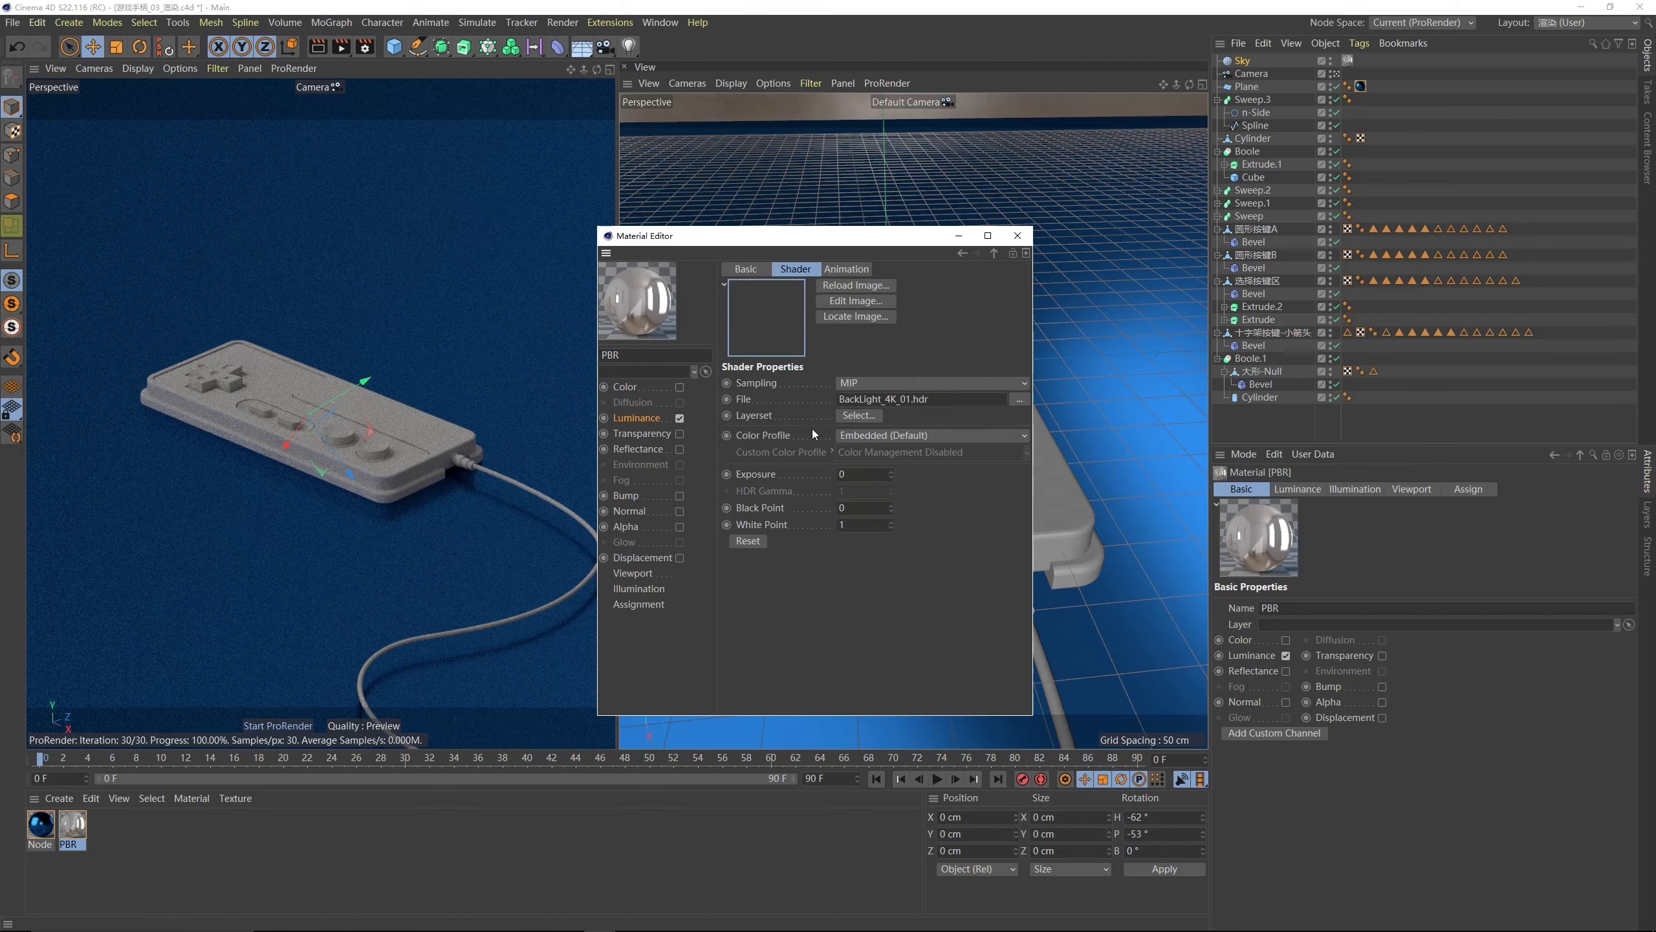
pyautogui.click(890, 471)
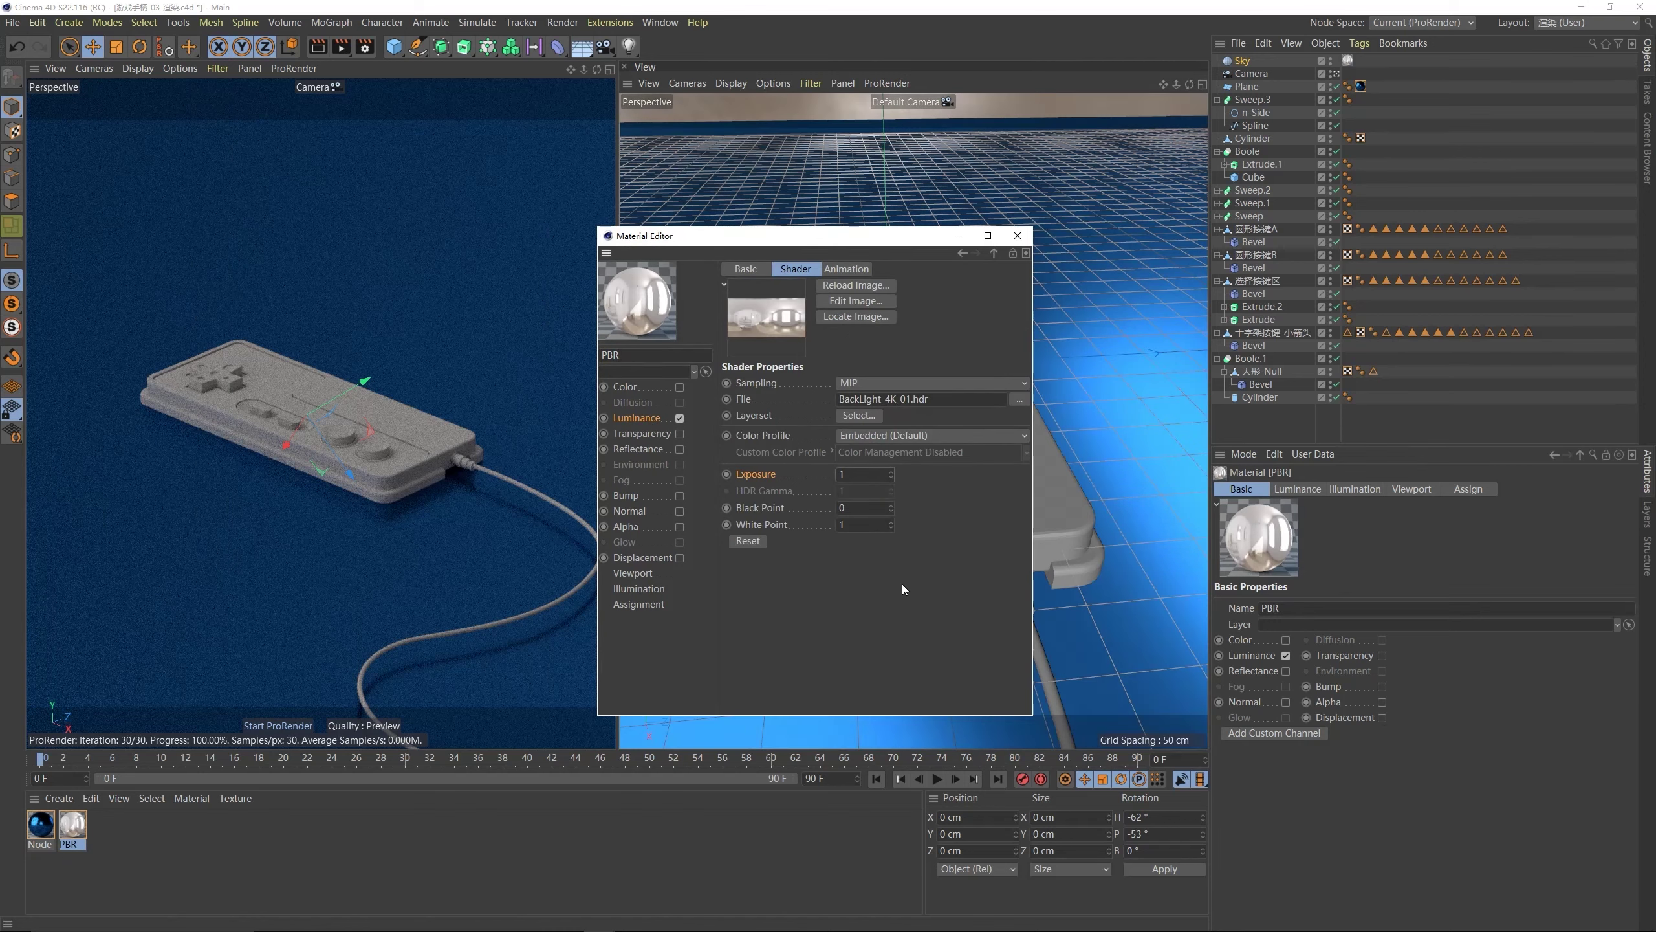
pyautogui.click(1017, 236)
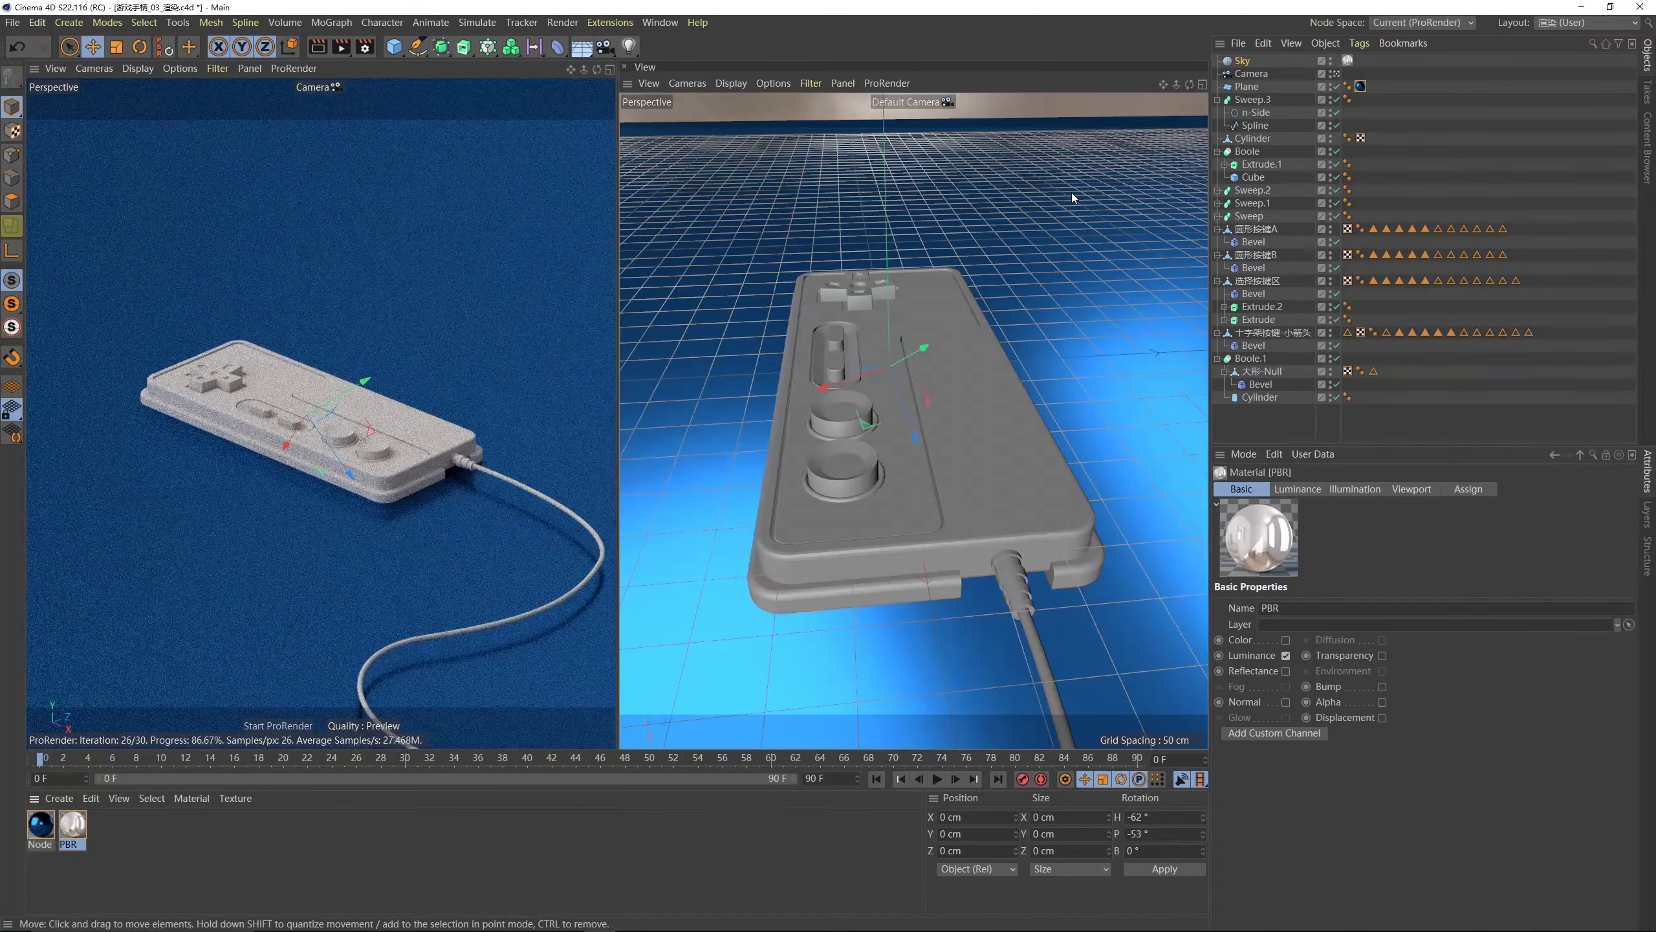
# - Rotate the Sky object to R.H 257°, R.P 16°, R.B 182°
pyautogui.click(1241, 61)
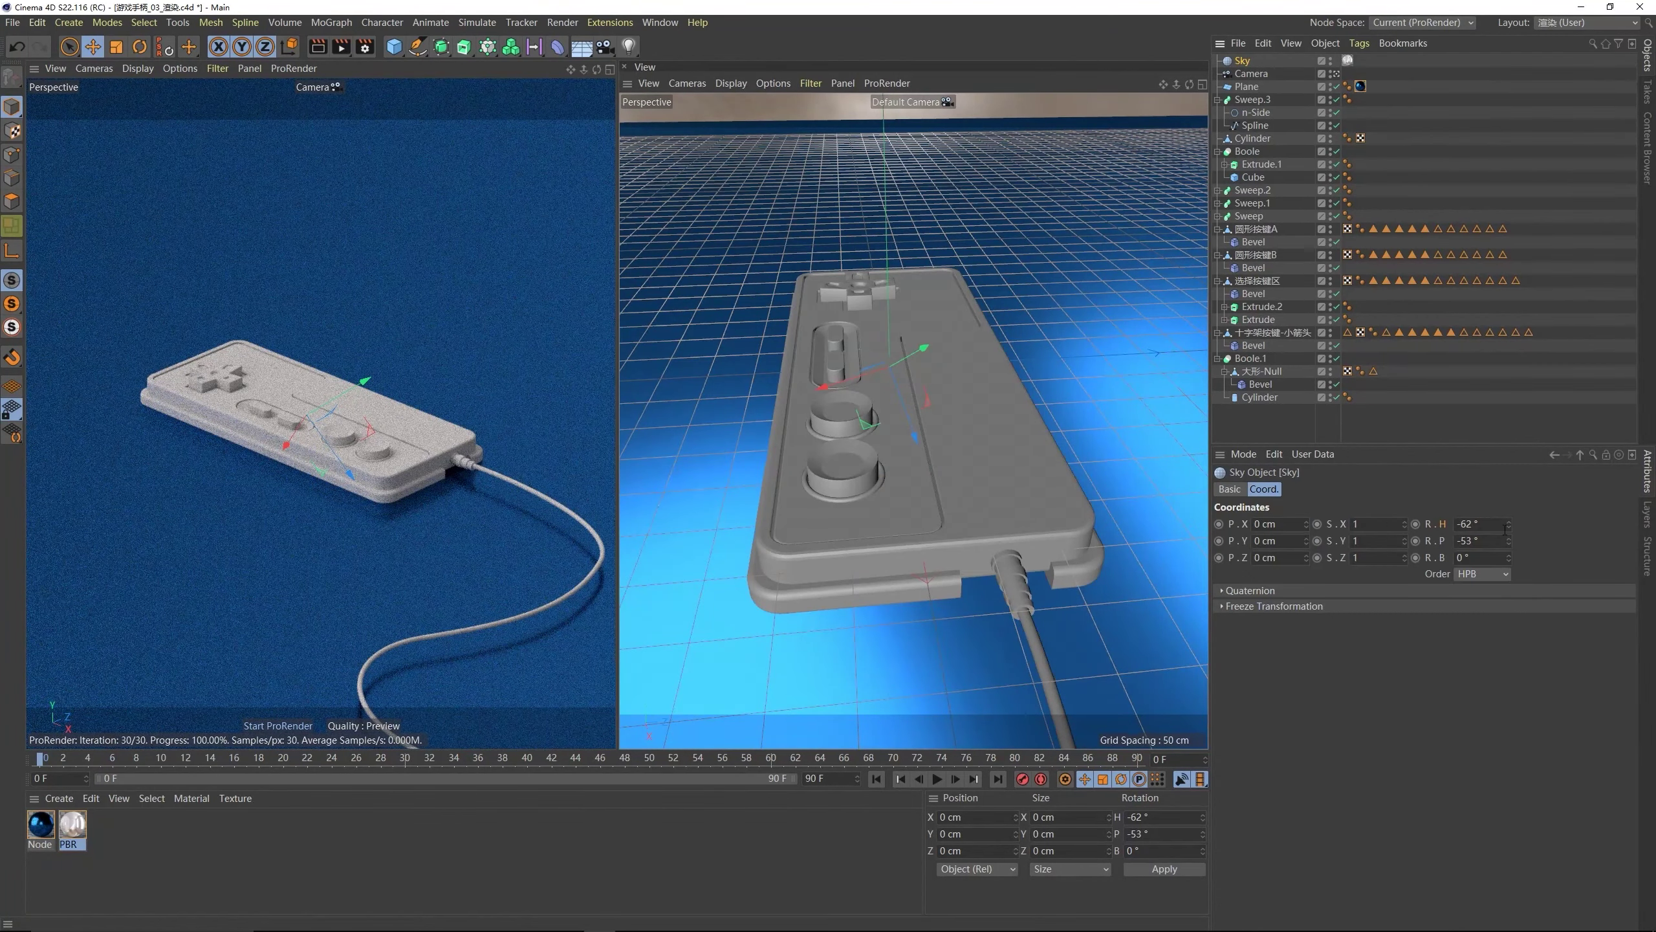
pyautogui.moveTo(1508, 541); pyautogui.dragTo(1508, 587)
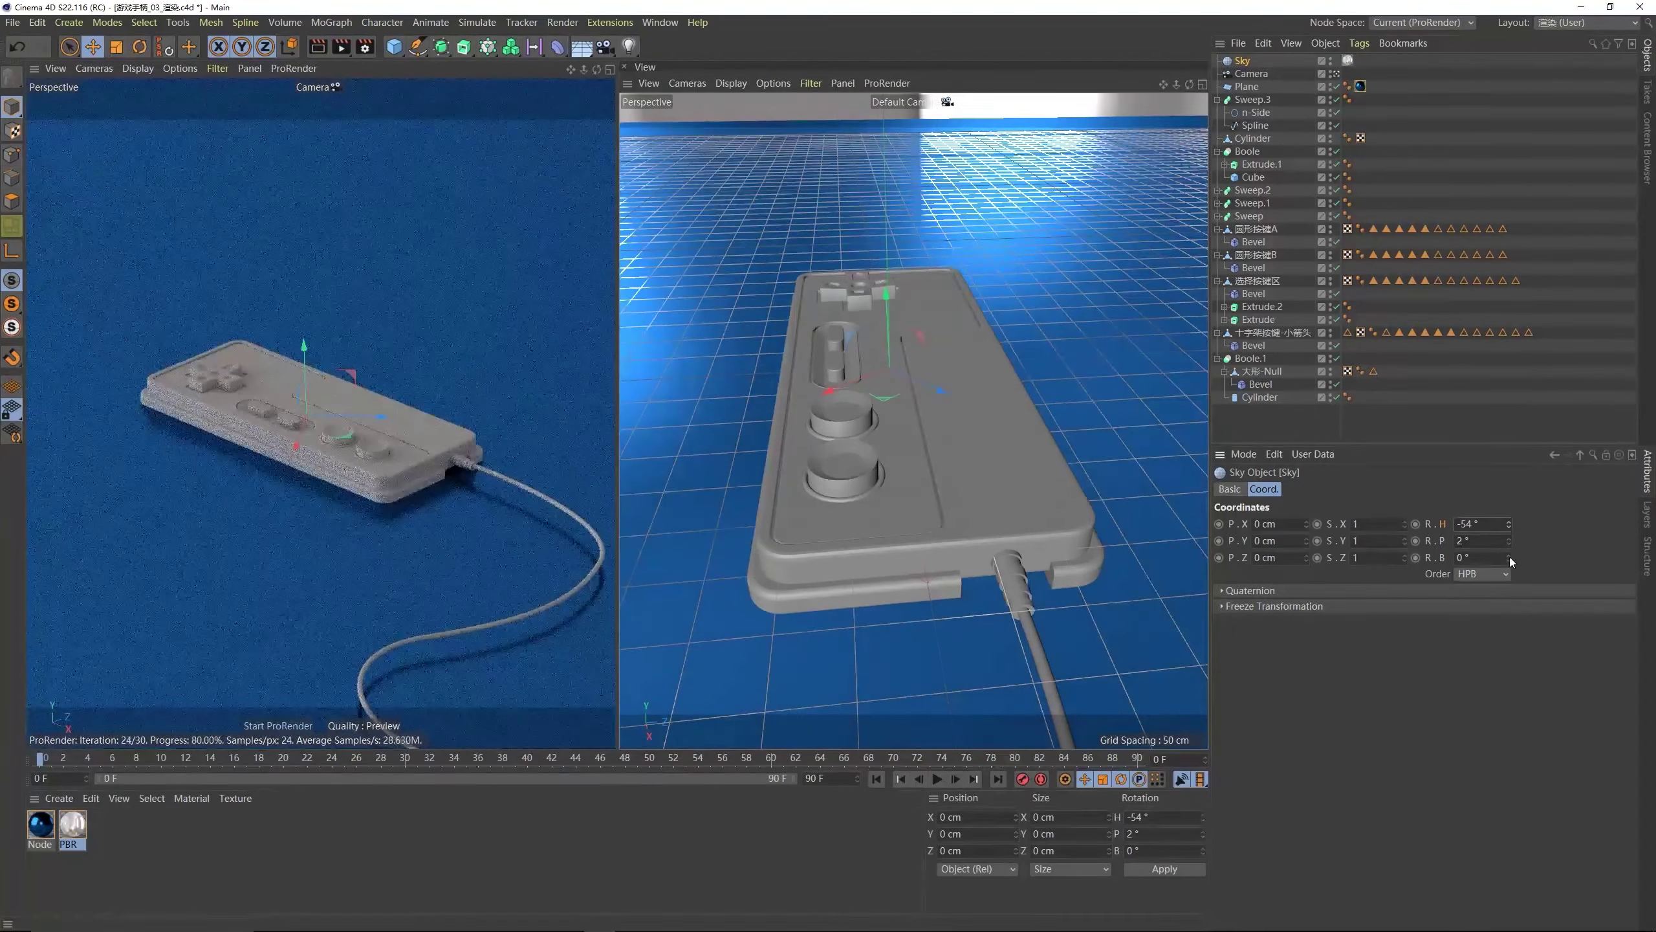
pyautogui.moveTo(1509, 559)
pyautogui.mouseDown()
pyautogui.moveTo(1509, 500)
pyautogui.moveTo(1509, 562)
pyautogui.mouseUp()
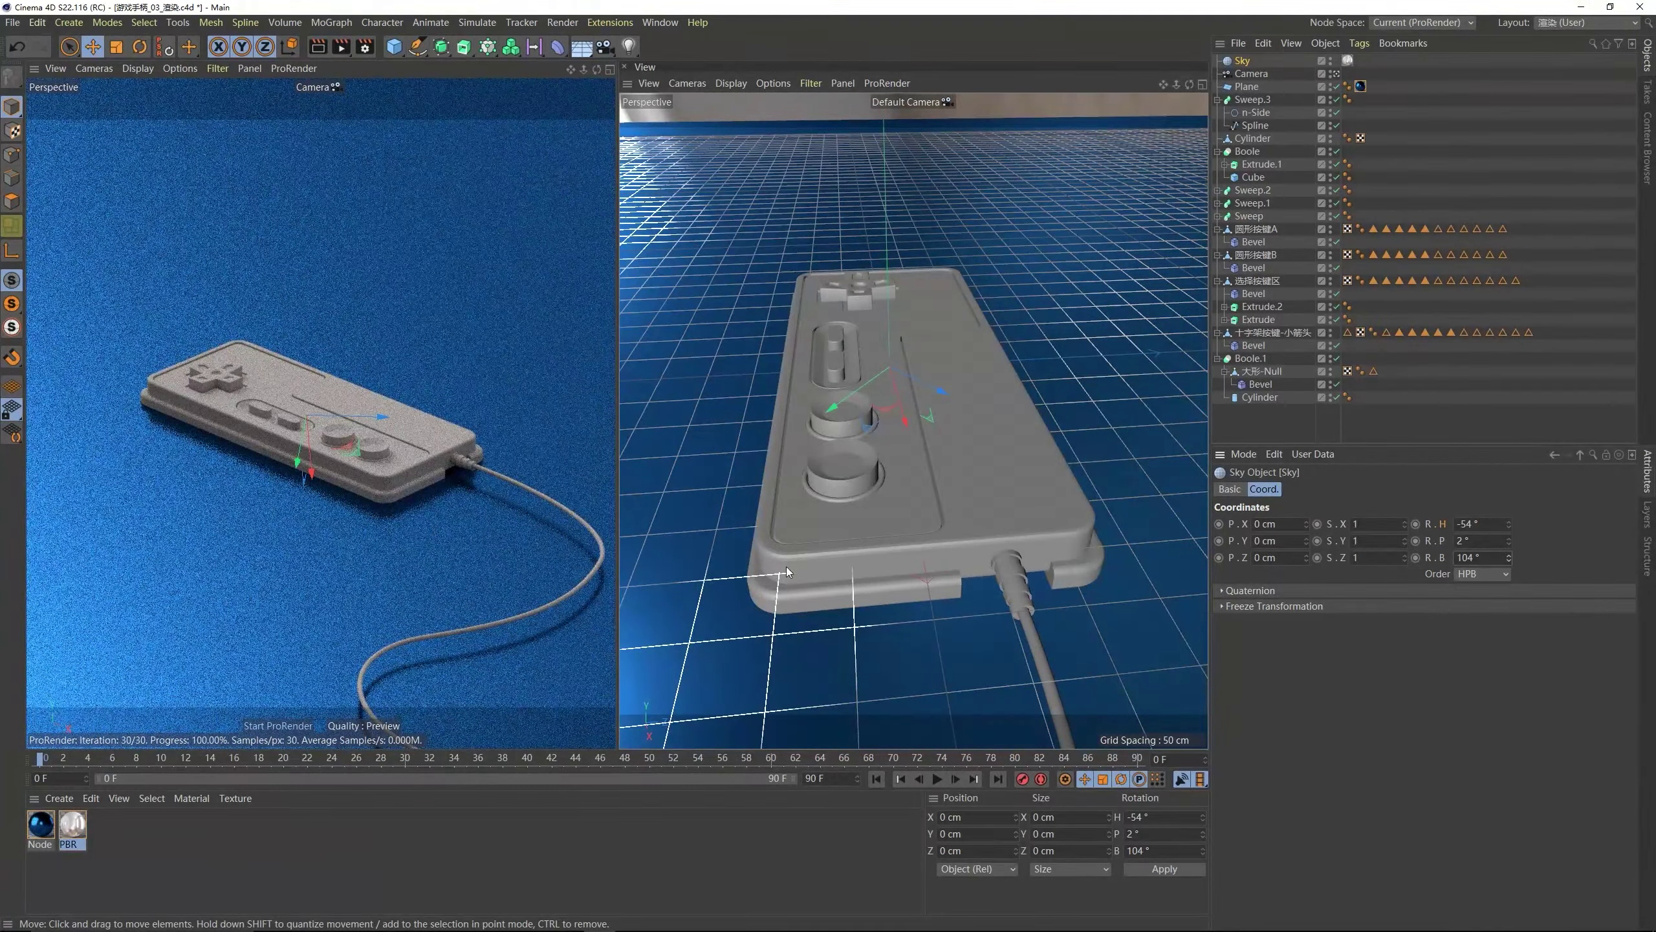
pyautogui.moveTo(1507, 561); pyautogui.dragTo(1509, 520)
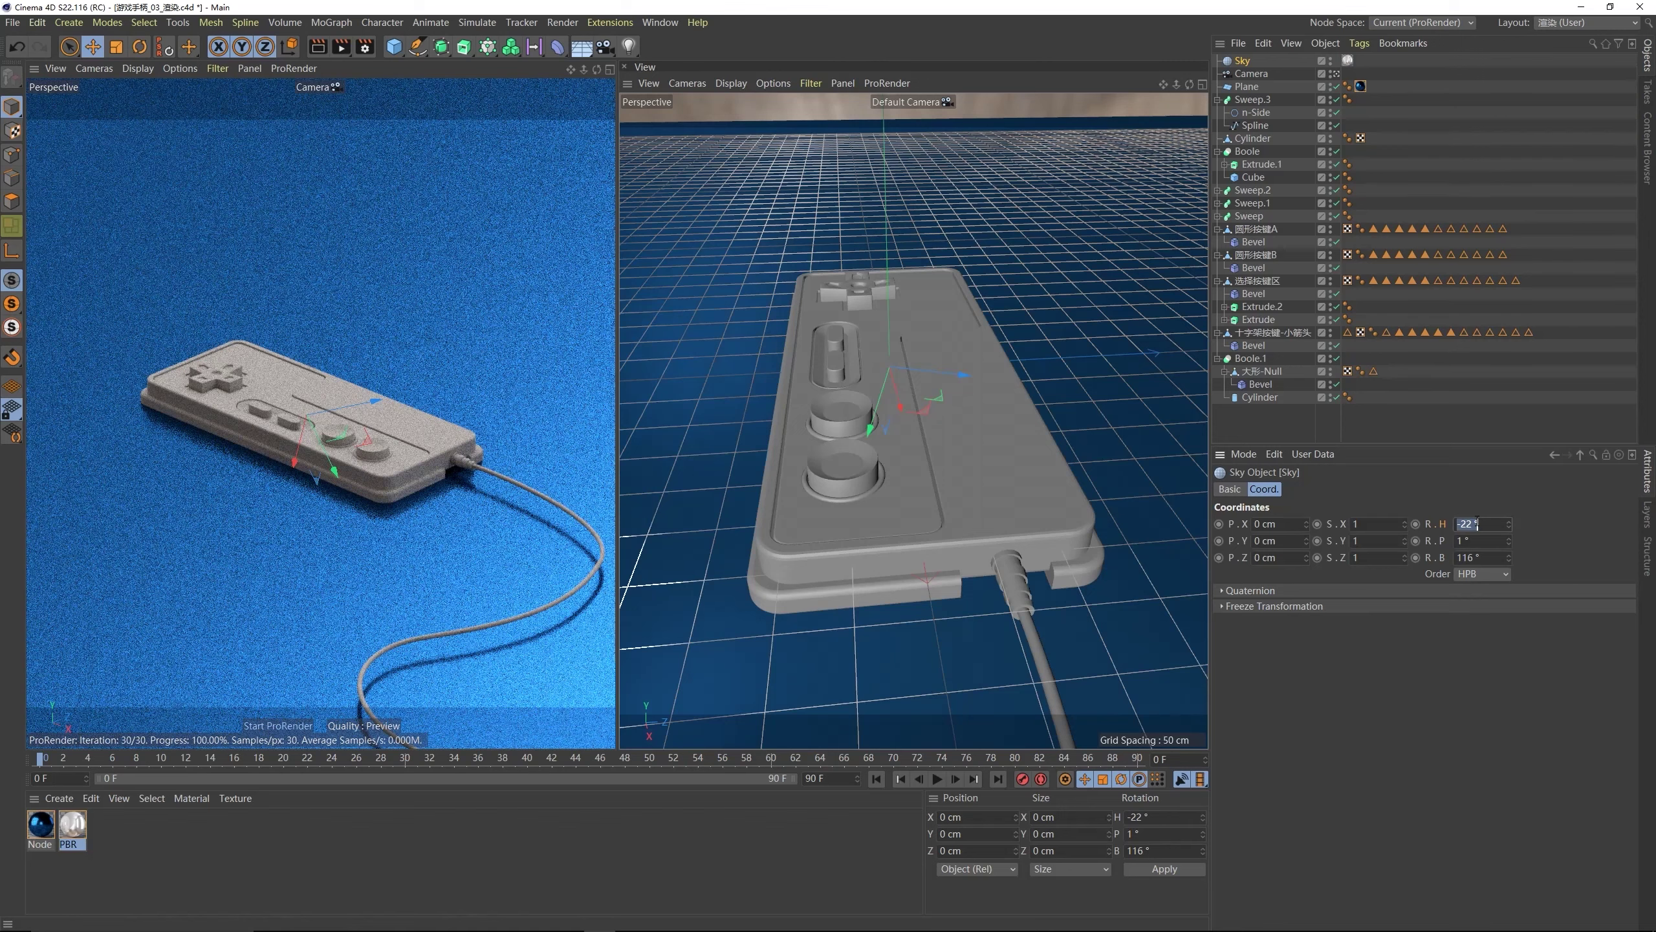
pyautogui.press('Tab')
pyautogui.write('16')
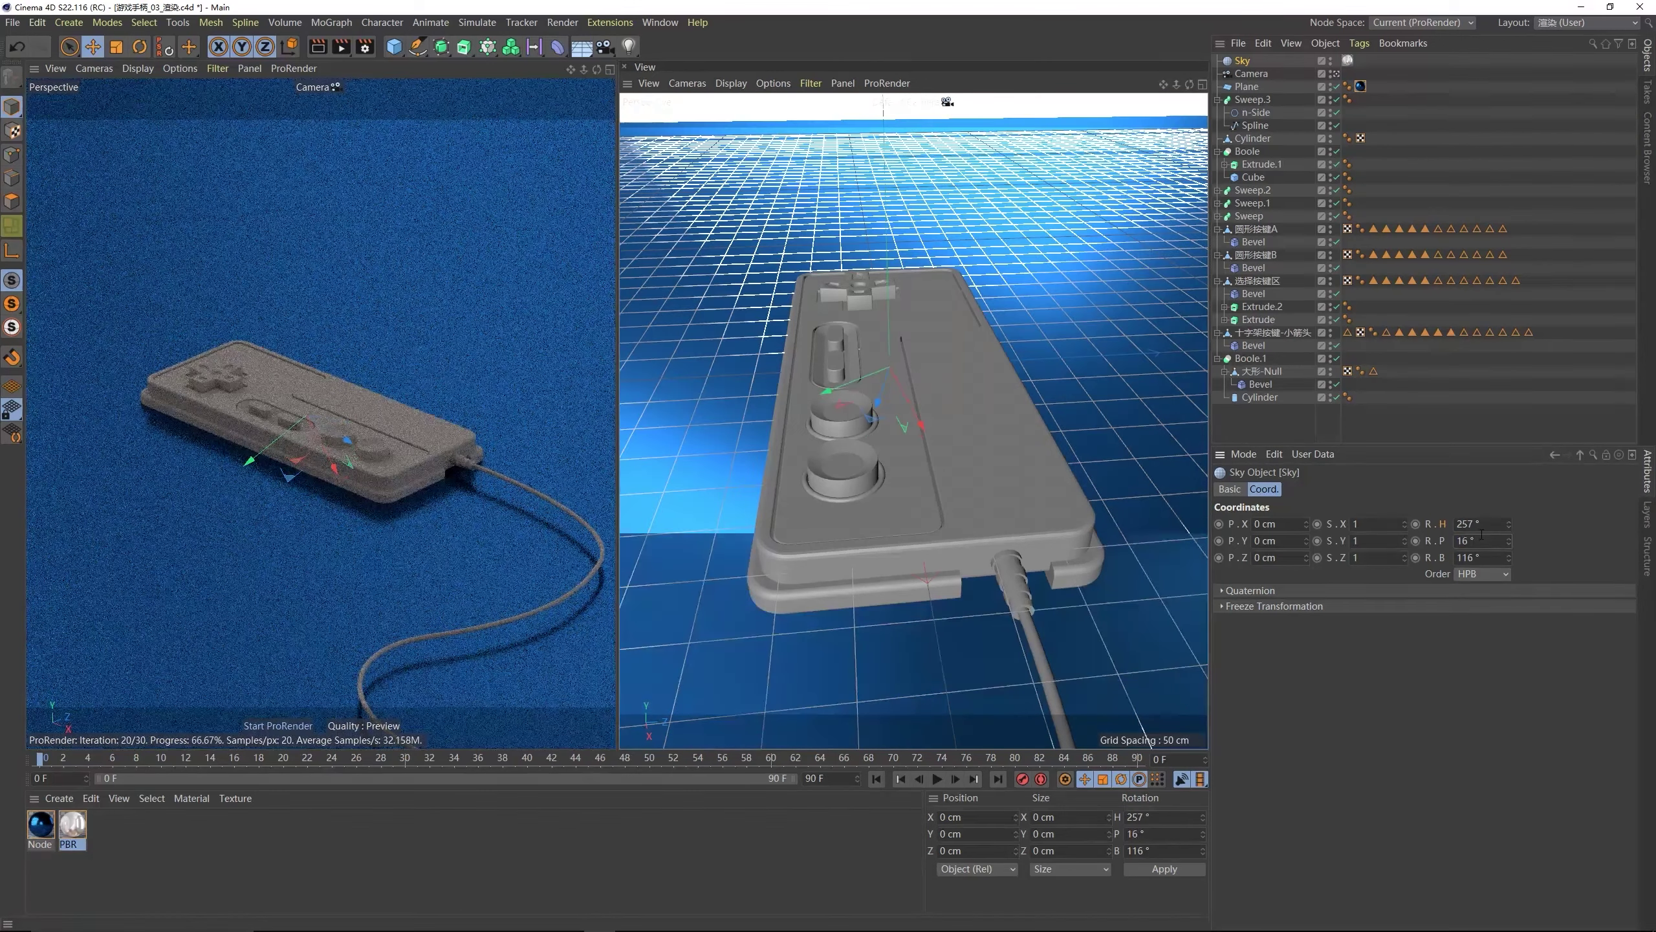
pyautogui.press('Tab')
pyautogui.write('182')
pyautogui.press('Return')
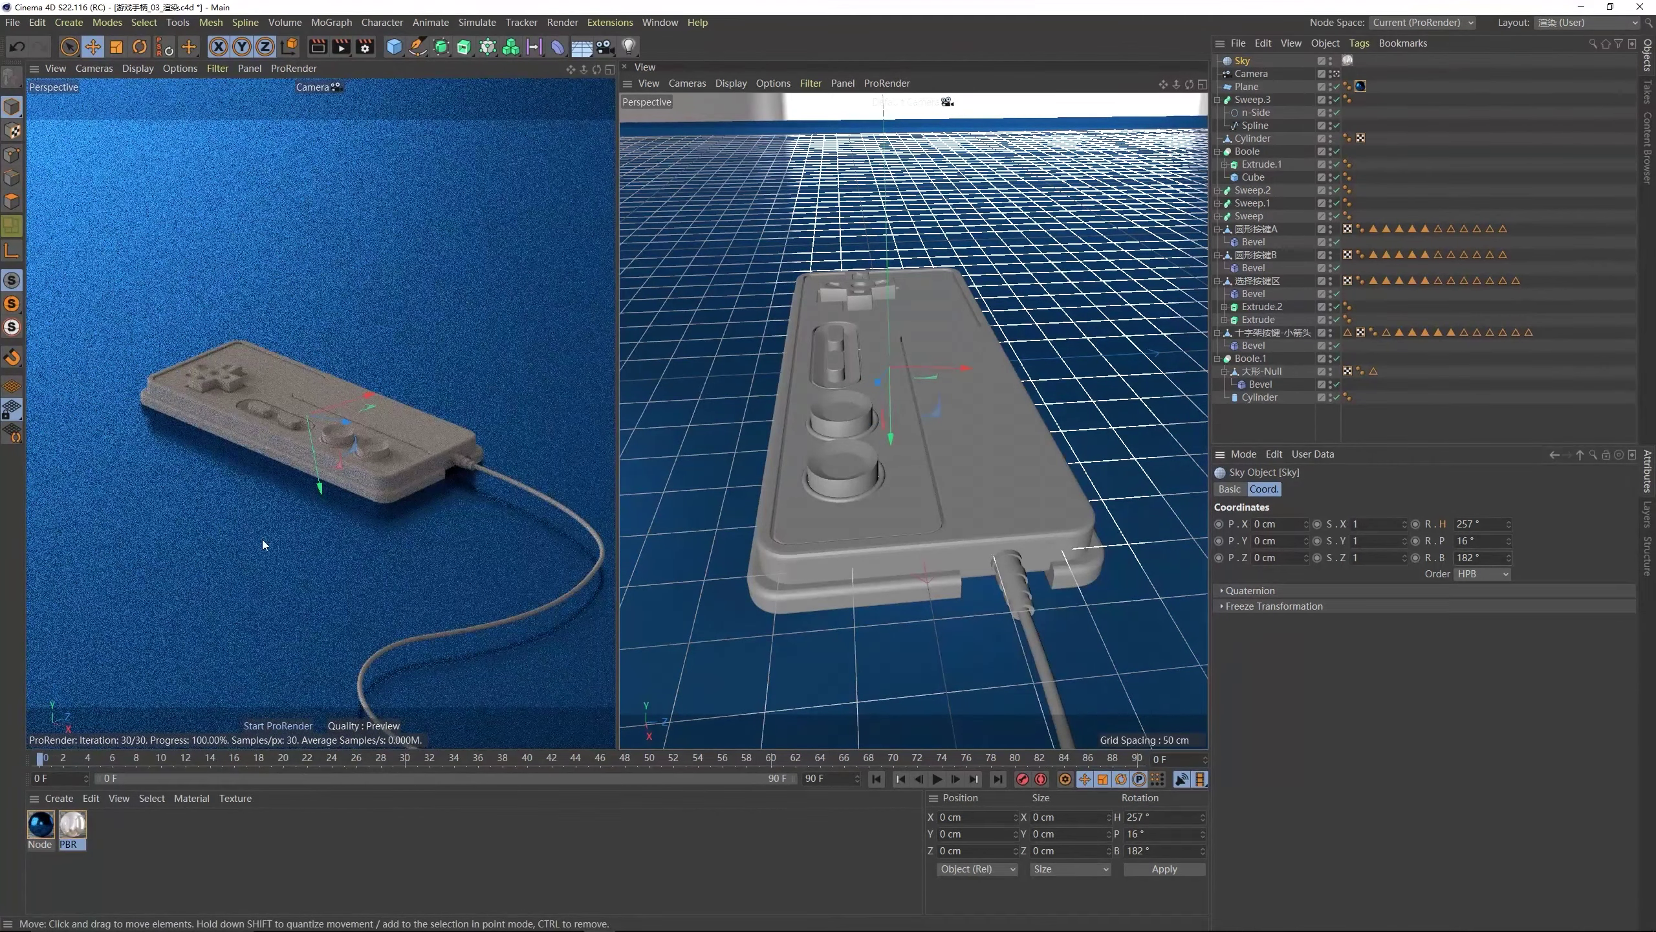
# - Check the Node material settings and orbit to view the controller from the side
pyautogui.click(40, 824)
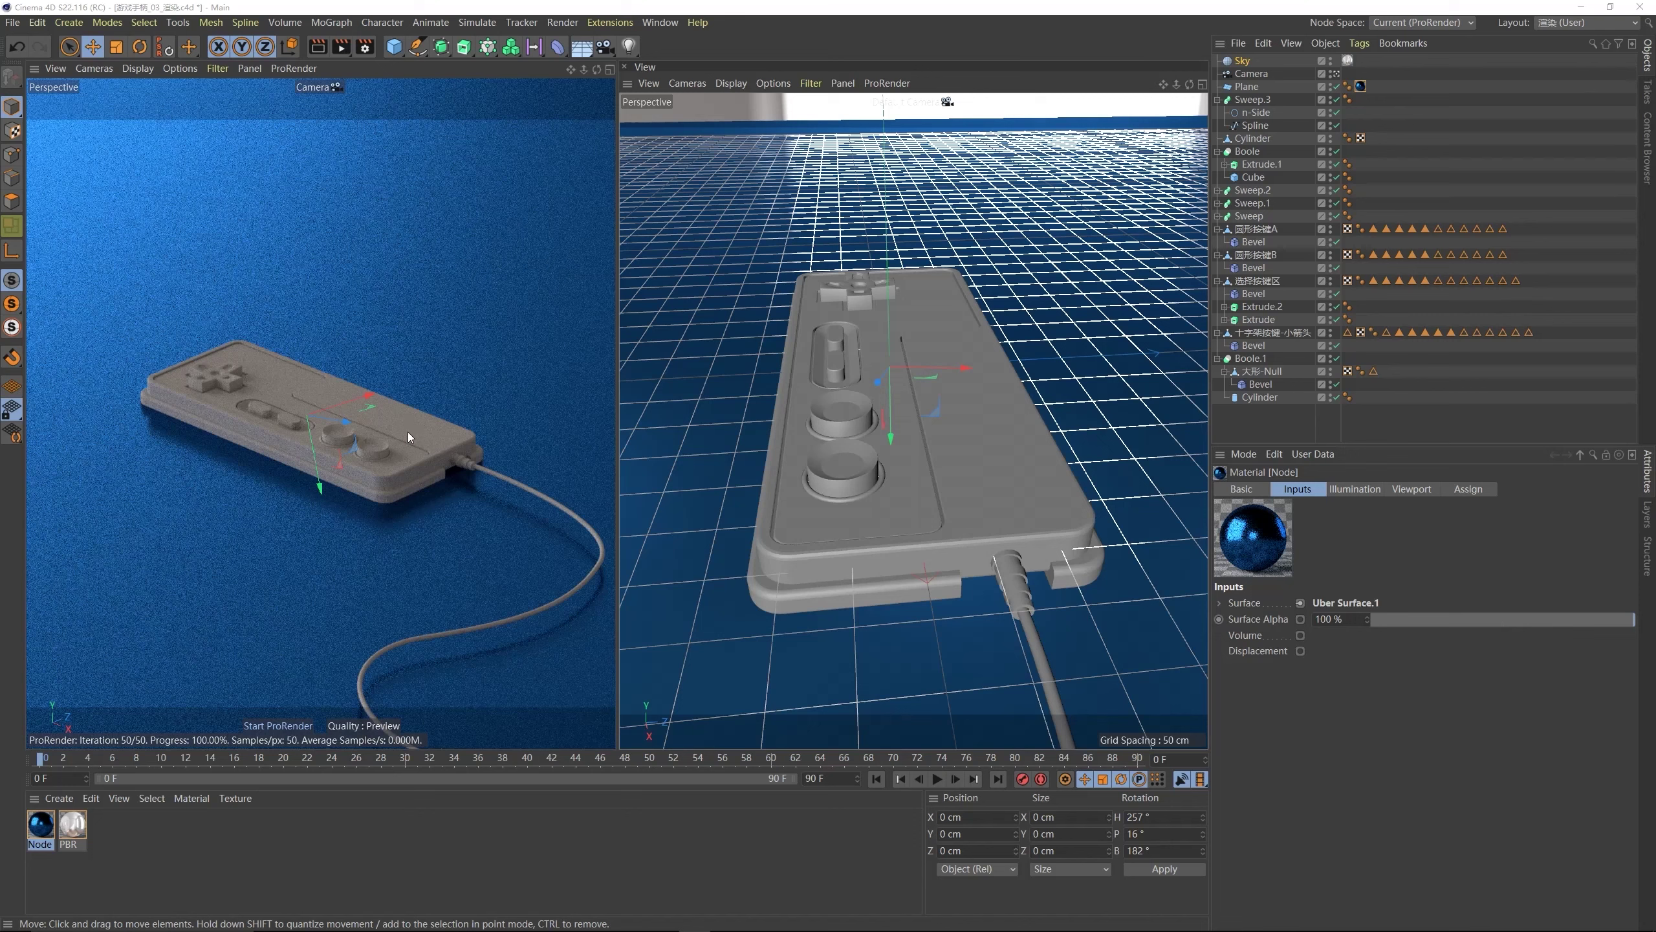
pyautogui.click(996, 444)
pyautogui.keyDown('alt'); pyautogui.moveTo(947, 440); pyautogui.dragTo(983, 419); pyautogui.keyUp('alt')
# - Create a new node material, drop it on the controller, and orbit to a top-down view
pyautogui.click(59, 797)
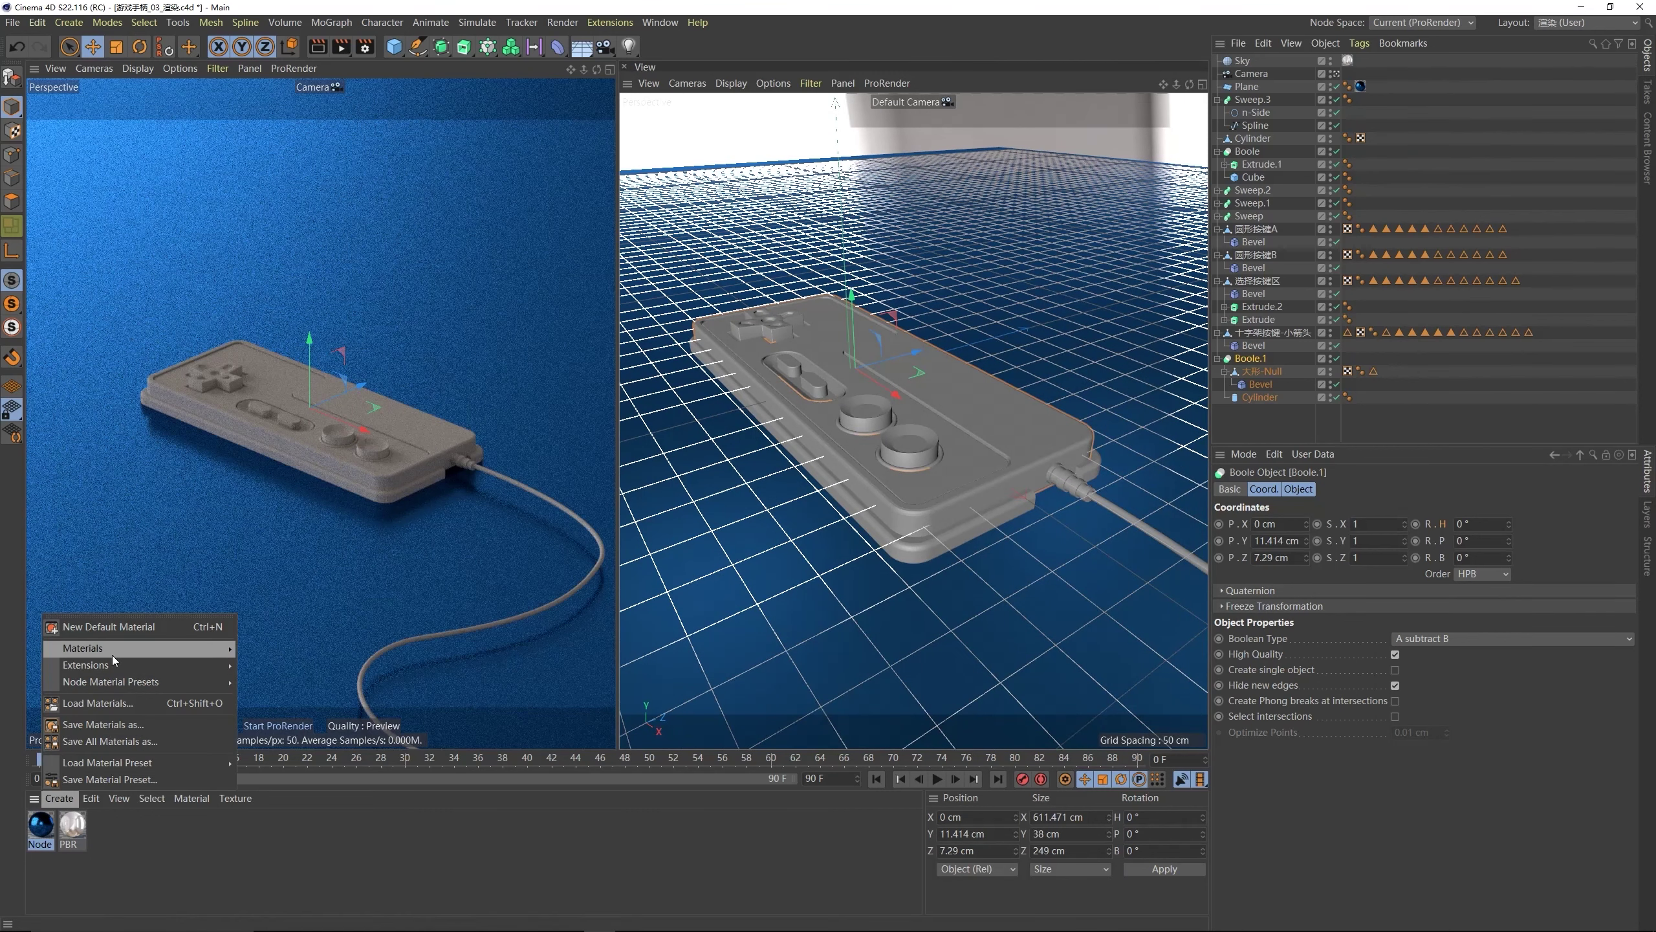
pyautogui.moveTo(112, 649)
pyautogui.click(289, 688)
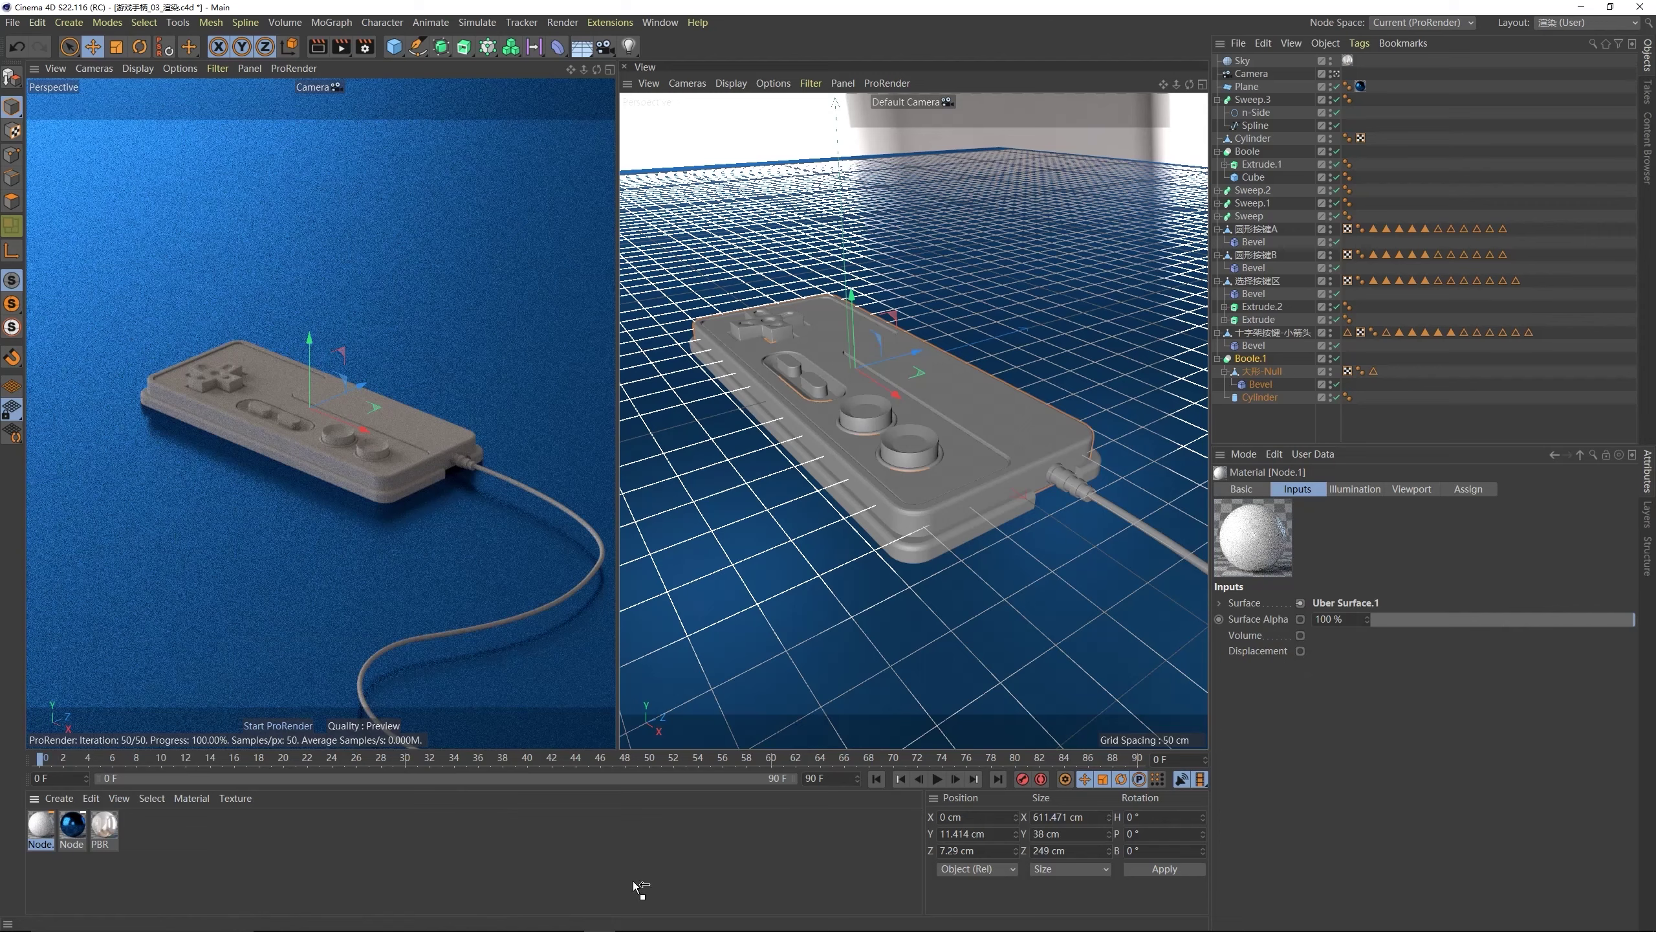
pyautogui.moveTo(638, 886); pyautogui.dragTo(1016, 415)
pyautogui.moveTo(882, 365)
pyautogui.keyDown('alt'); pyautogui.mouseDown()
pyautogui.moveTo(854, 327)
pyautogui.moveTo(859, 354)
pyautogui.mouseUp(); pyautogui.keyUp('alt')
pyautogui.click(874, 316)
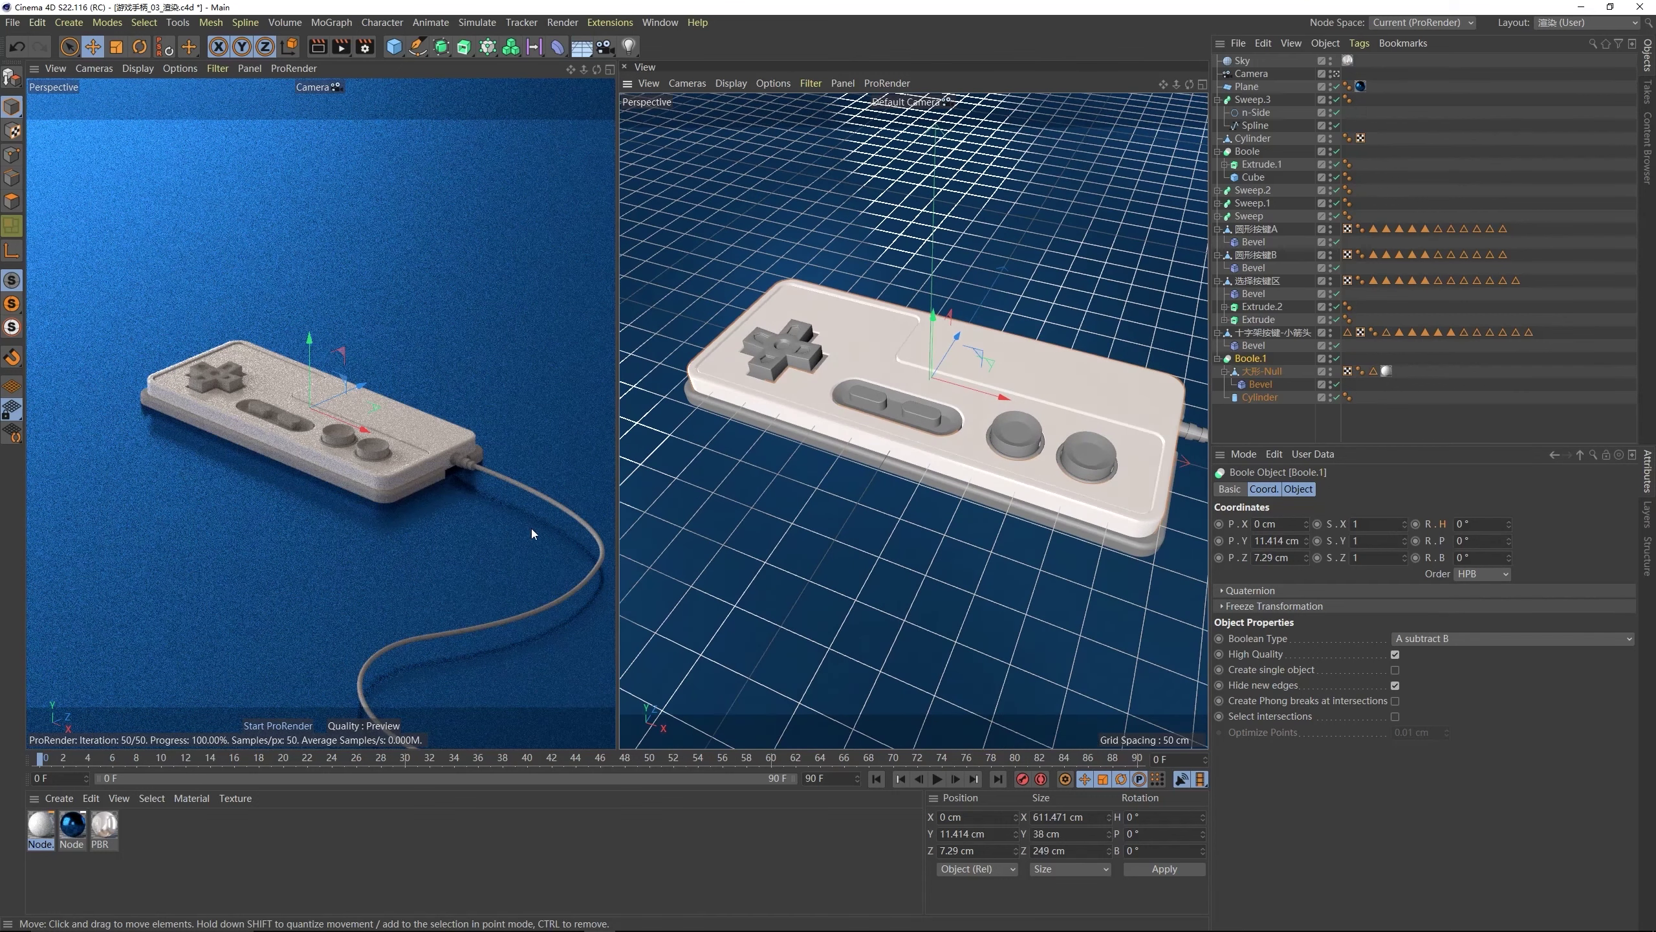
pyautogui.click(59, 797)
# - Create node material Node.2 and add an Image node to its graph
pyautogui.moveTo(162, 648)
pyautogui.click(302, 685)
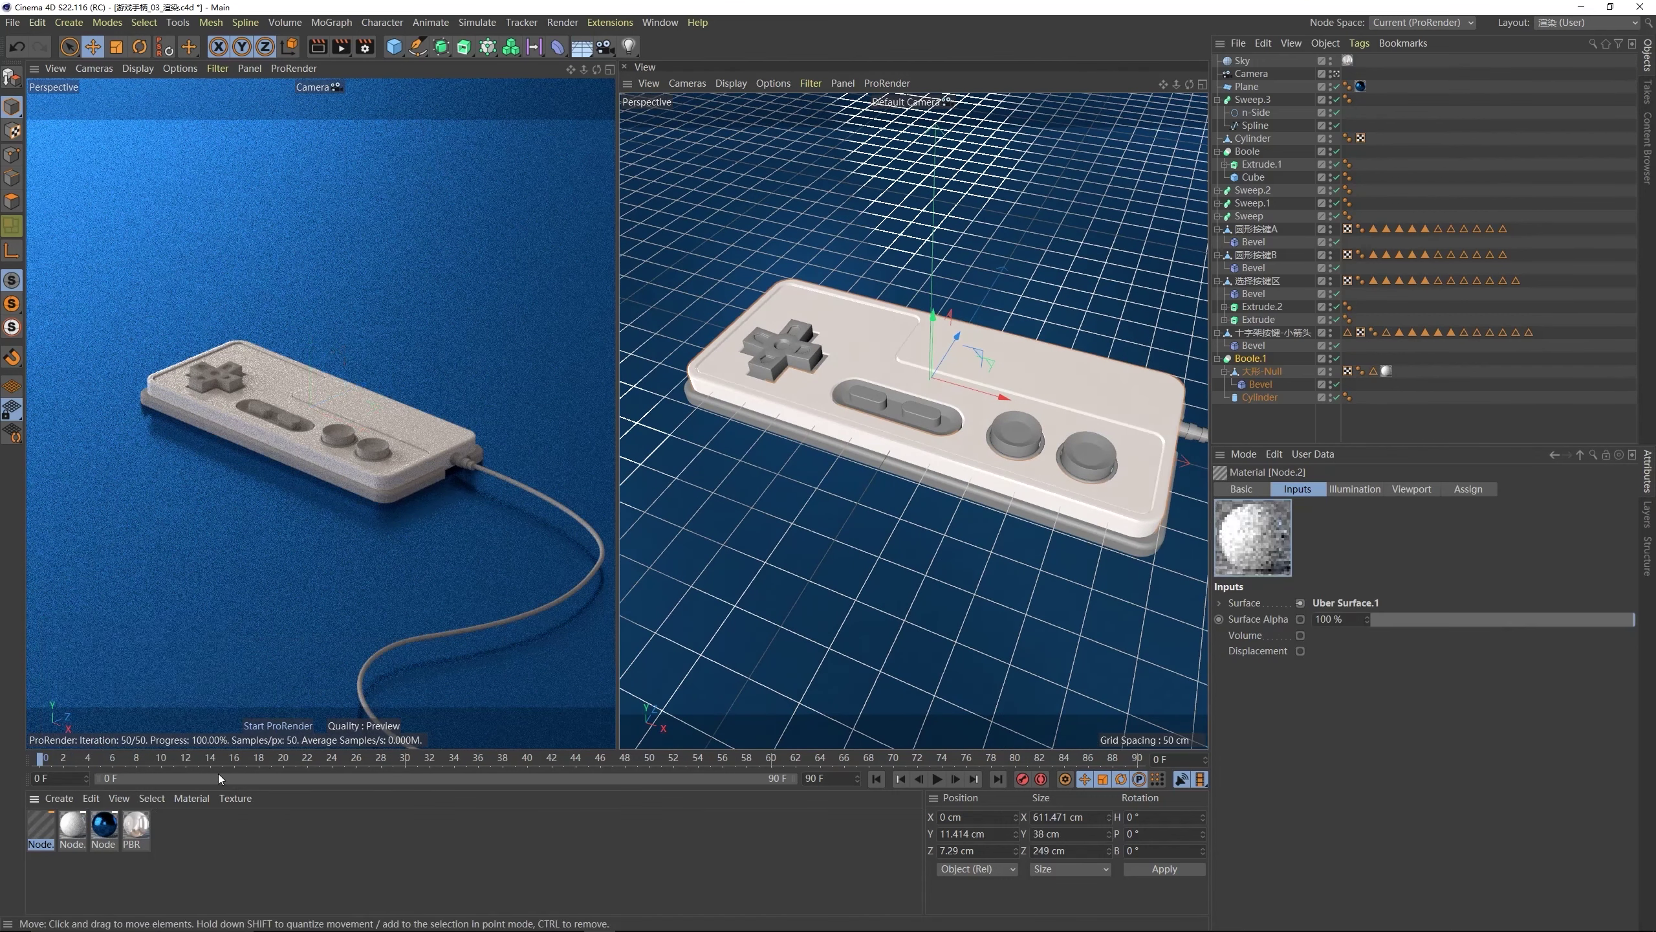
pyautogui.doubleClick(39, 835)
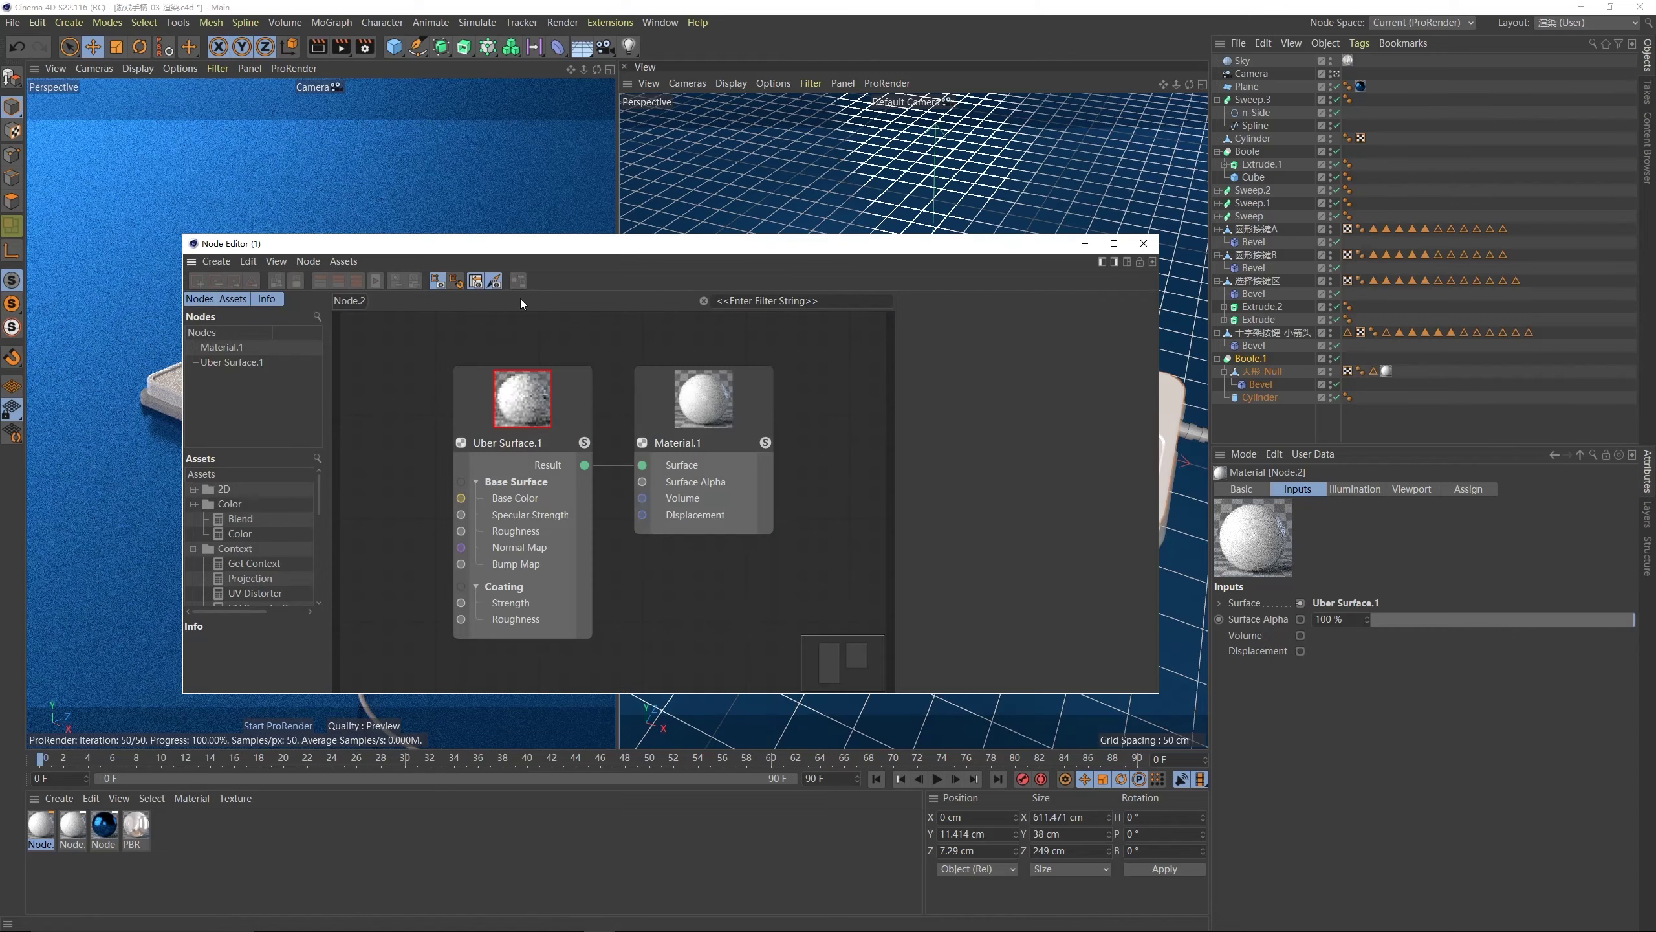
pyautogui.moveTo(527, 242); pyautogui.dragTo(913, 207)
pyautogui.click(705, 419)
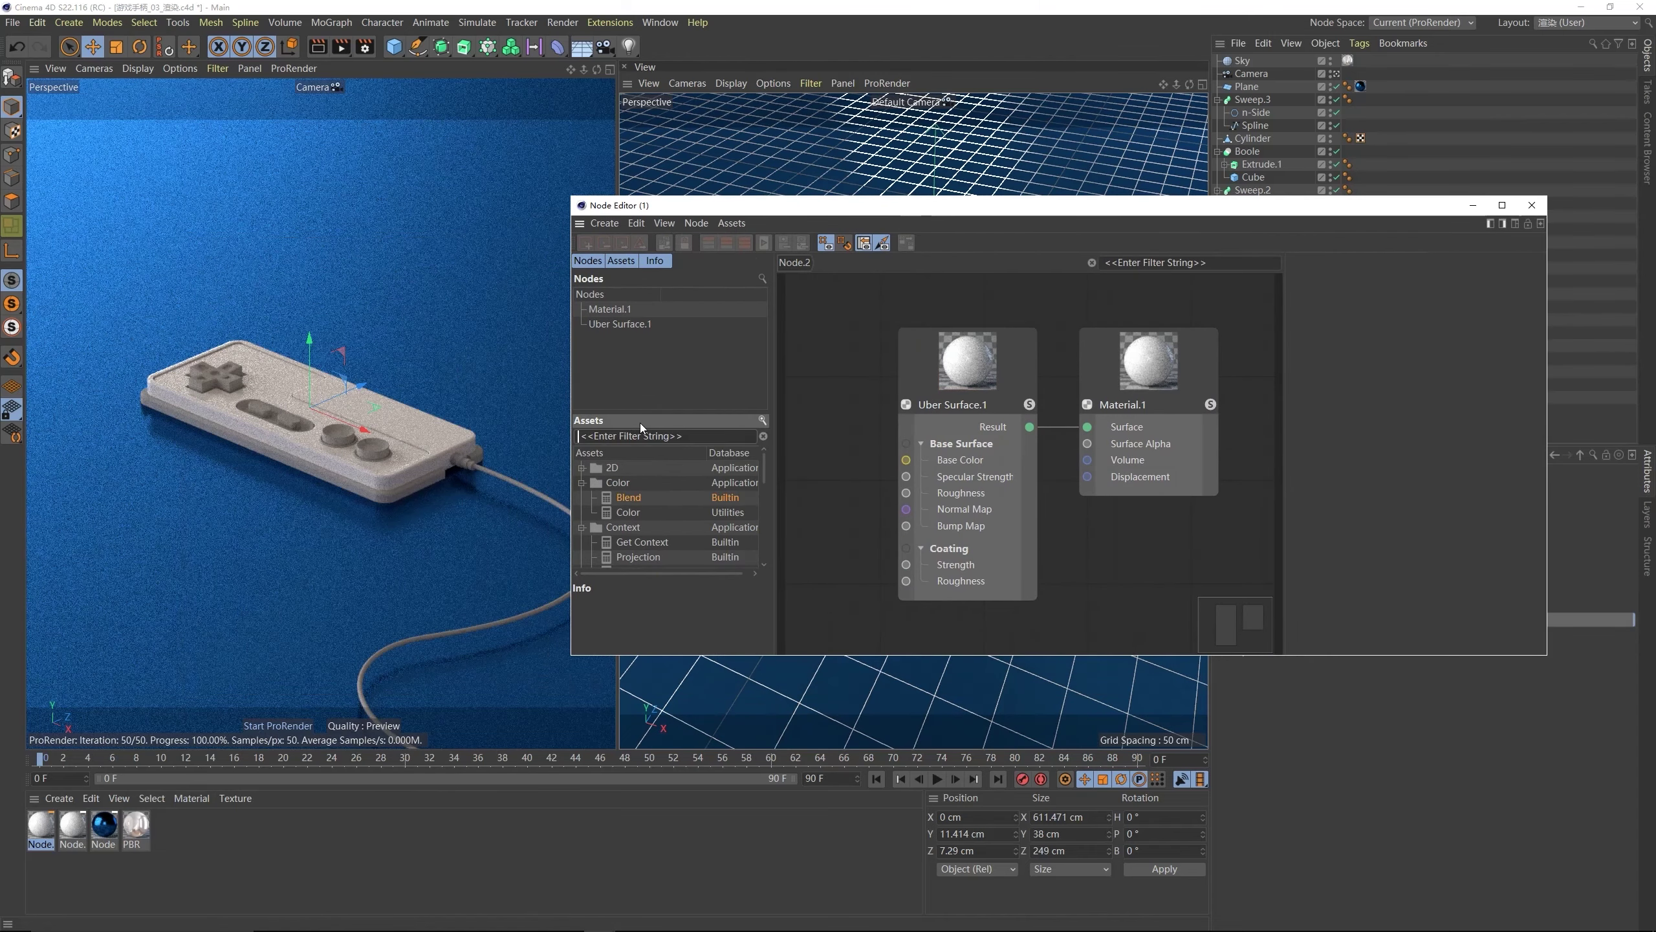
pyautogui.write('image')
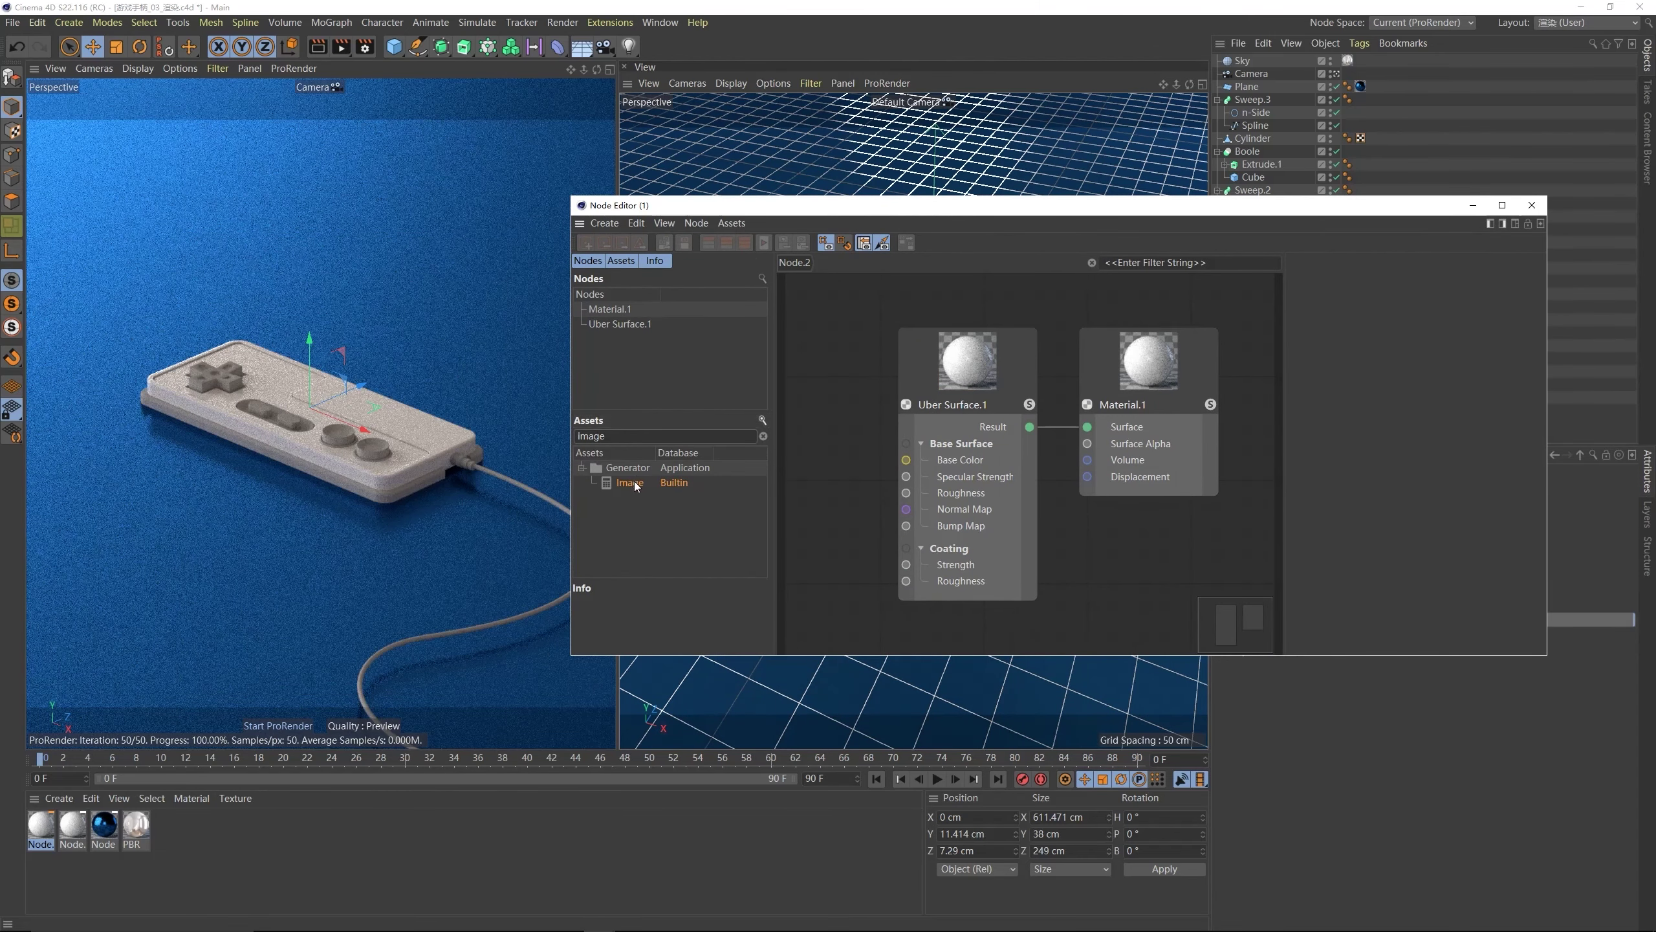
pyautogui.moveTo(806, 463)
pyautogui.mouseDown()
pyautogui.moveTo(862, 492)
pyautogui.moveTo(802, 444)
pyautogui.mouseUp()
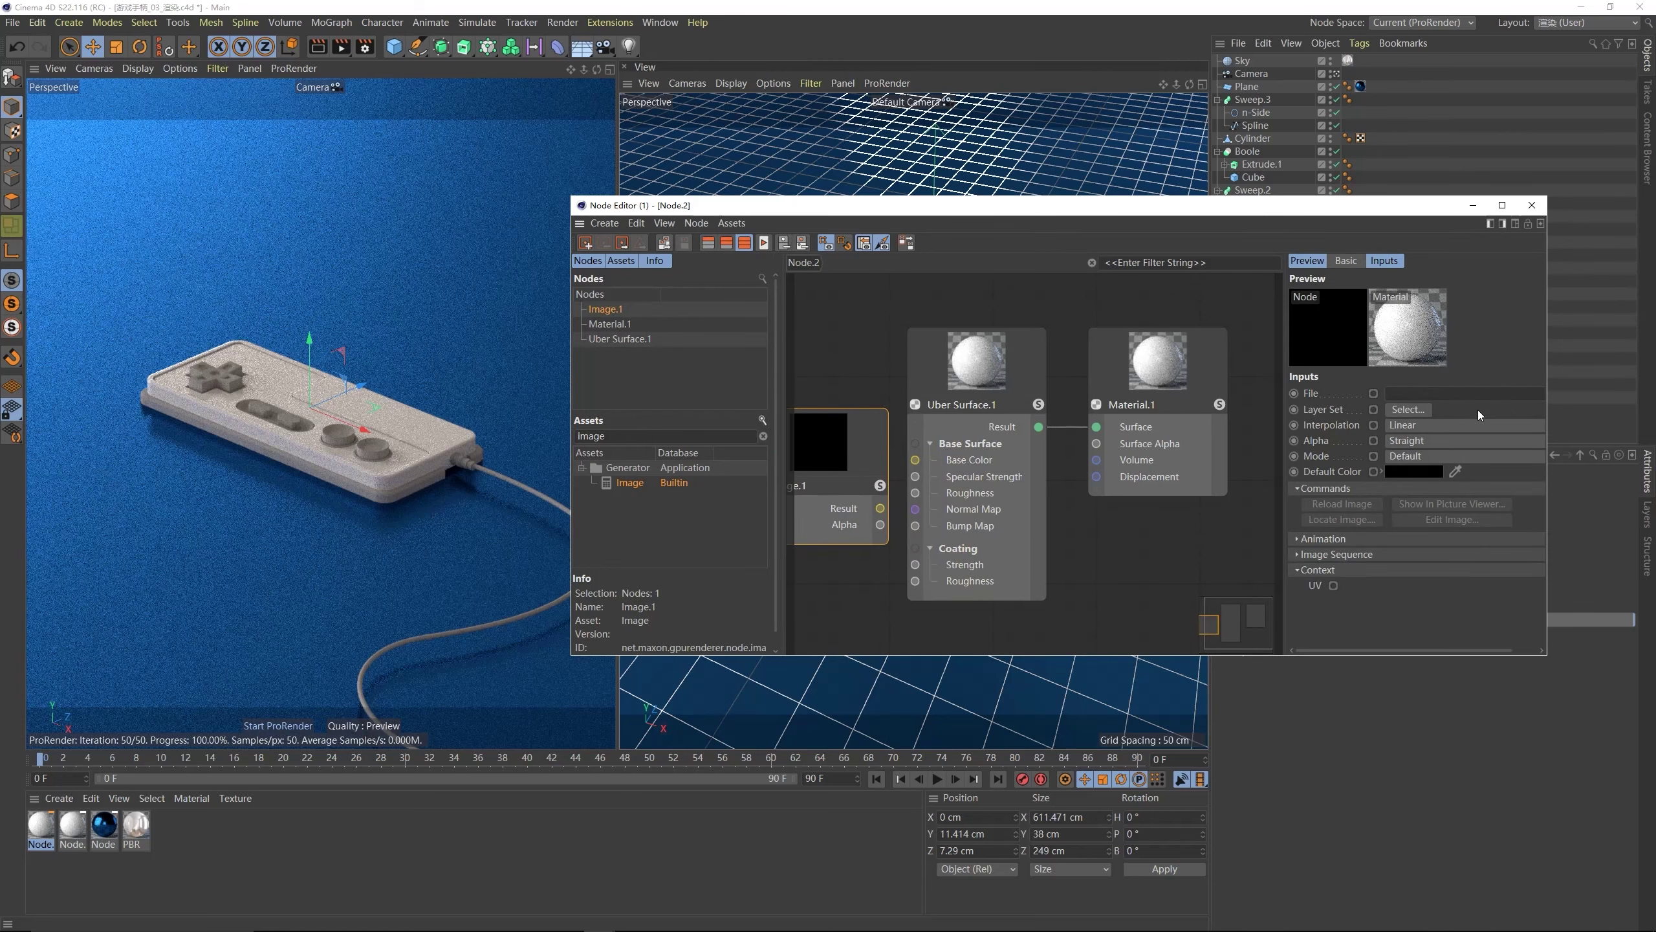
# - Load the grey cover texture 封皮贴图_灰.jpg into the Image node
pyautogui.hscroll(2, 1493, 404)
pyautogui.click(1534, 395)
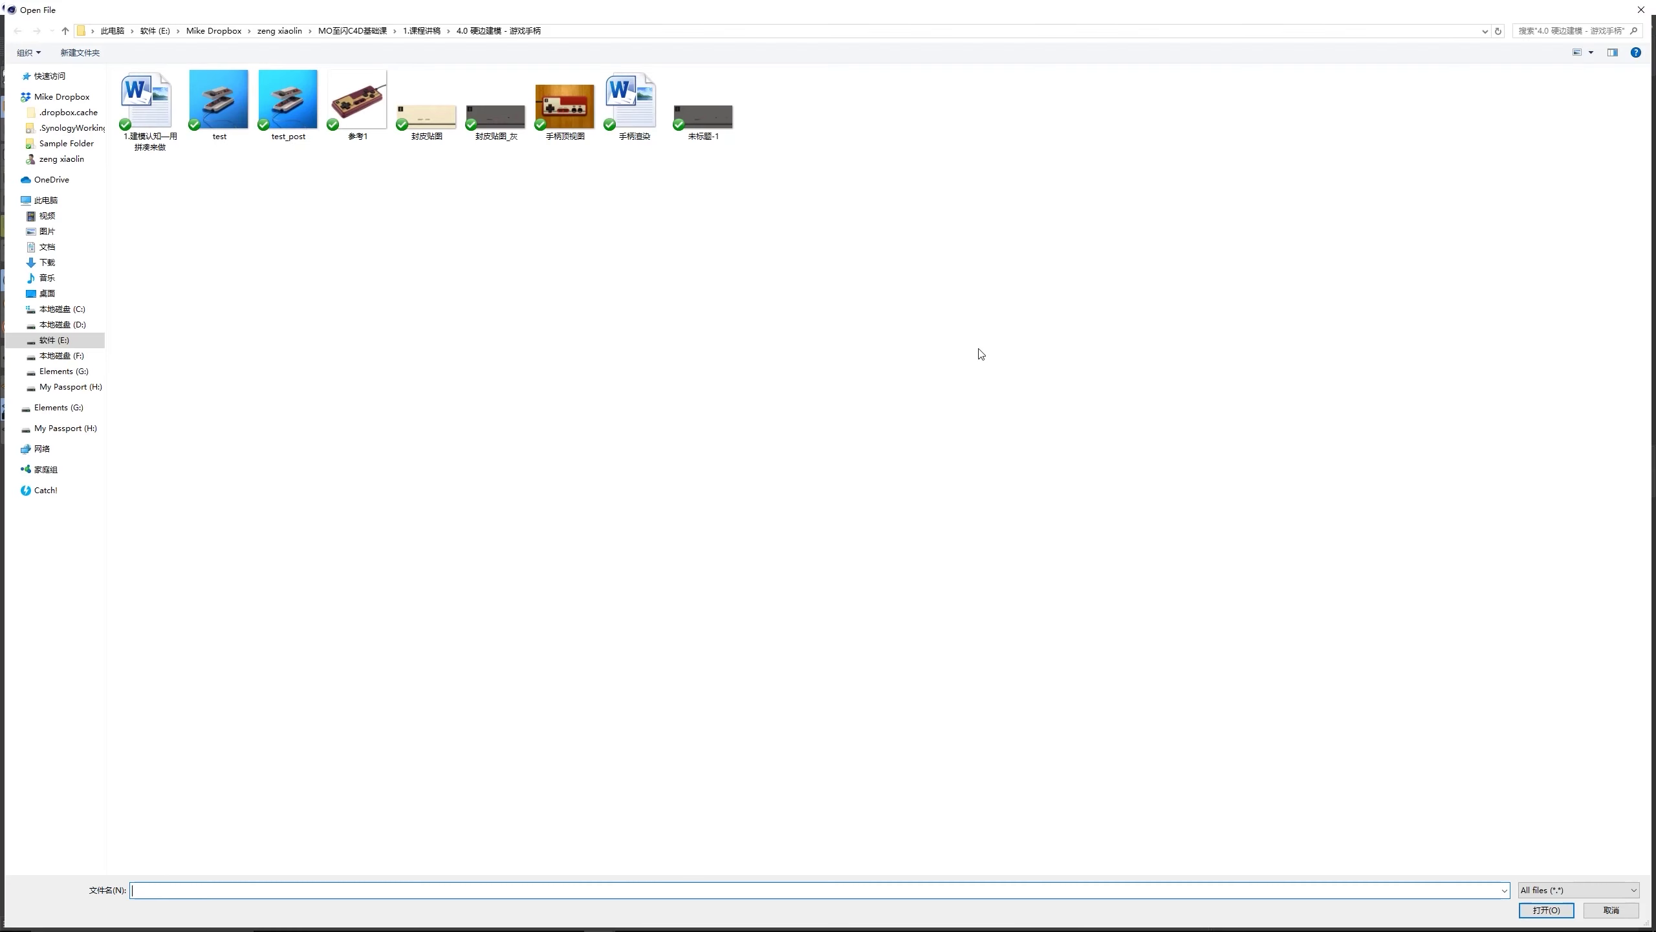
pyautogui.click(496, 111)
pyautogui.rightClick(494, 122)
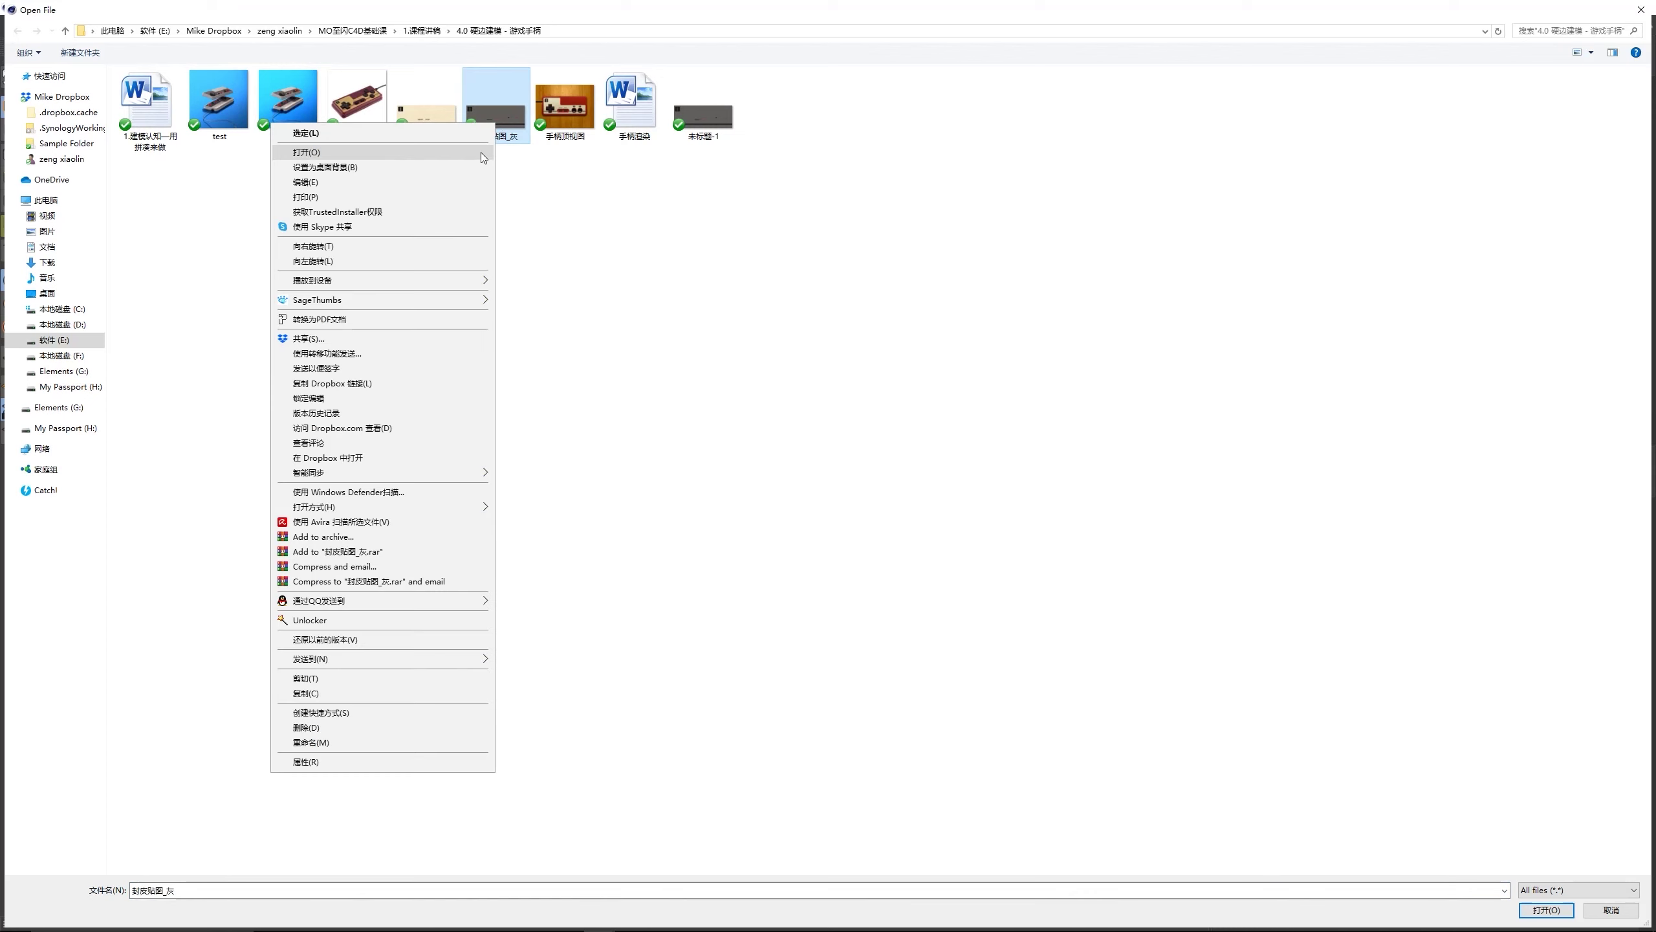
pyautogui.click(448, 155)
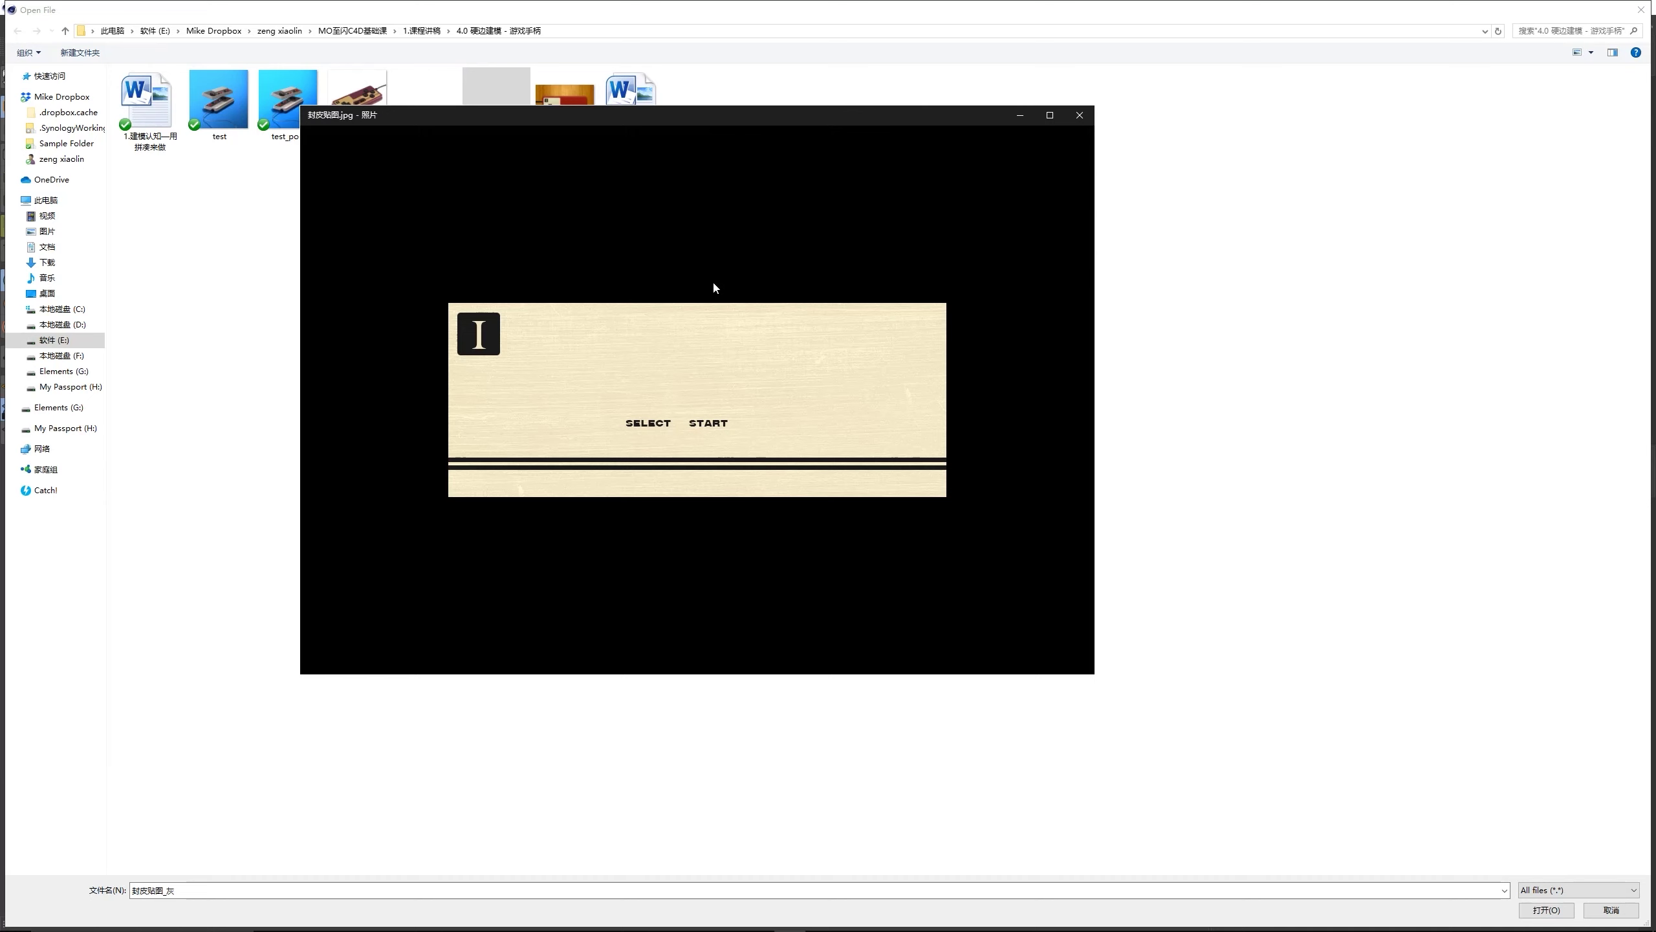
pyautogui.click(1080, 118)
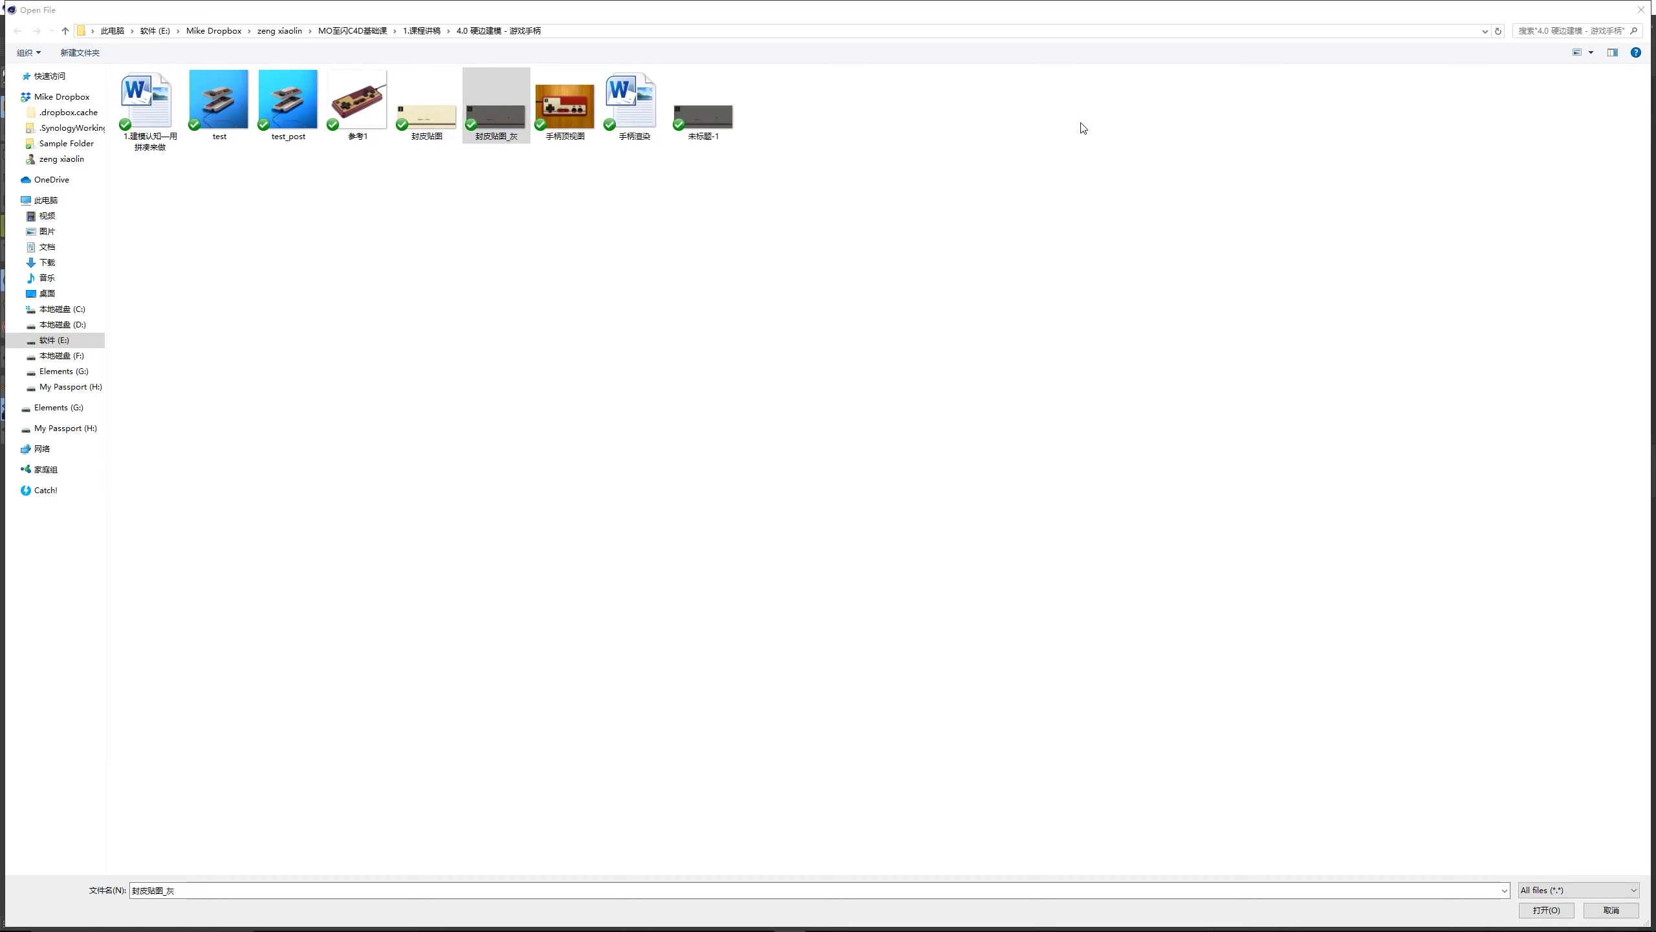
pyautogui.doubleClick(495, 122)
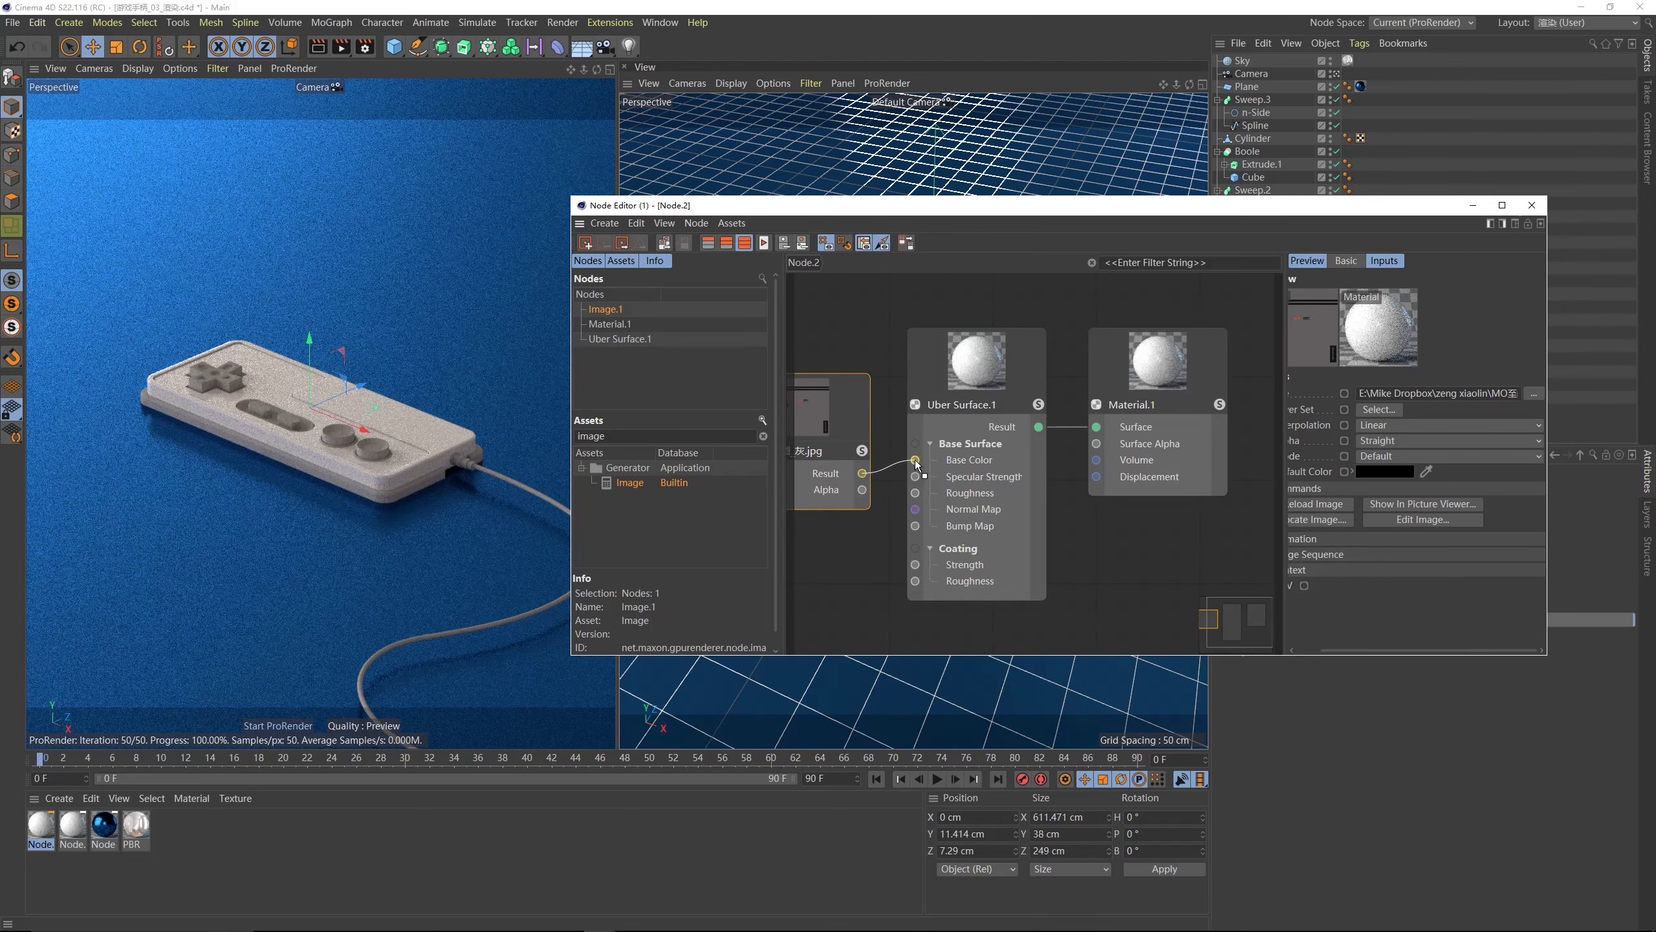
# - Wire the Image result into Uber Surface.1's Base Color and close the node editor
pyautogui.moveTo(916, 465); pyautogui.dragTo(916, 461)
pyautogui.moveTo(1376, 218); pyautogui.dragTo(1315, 256)
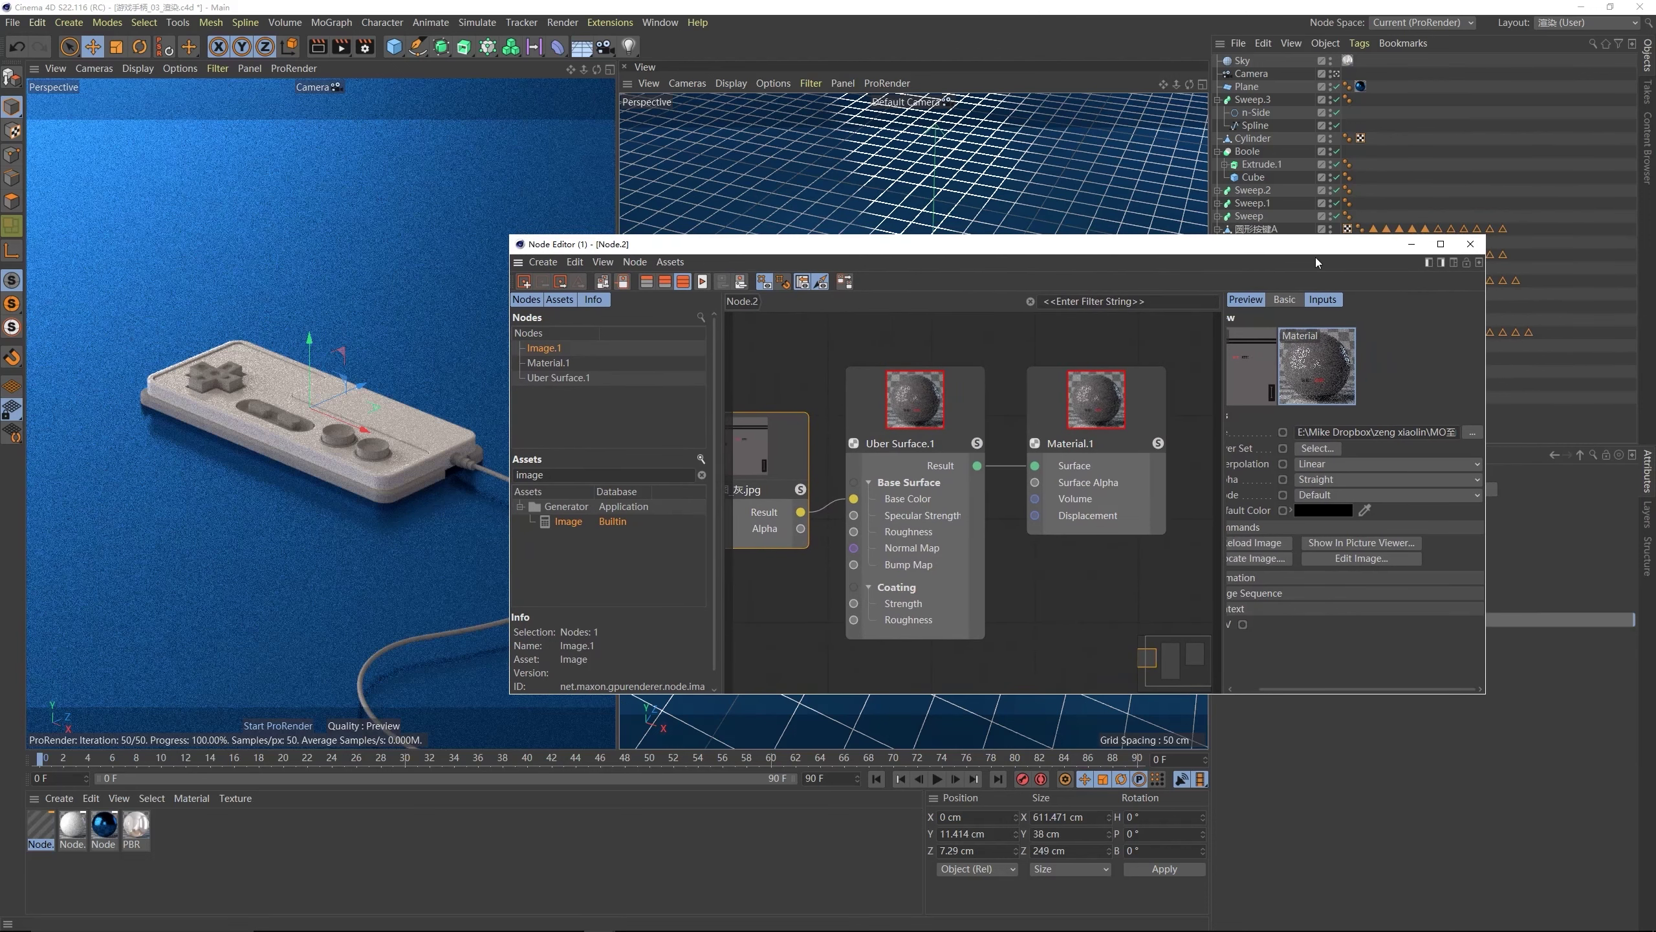
pyautogui.click(1469, 244)
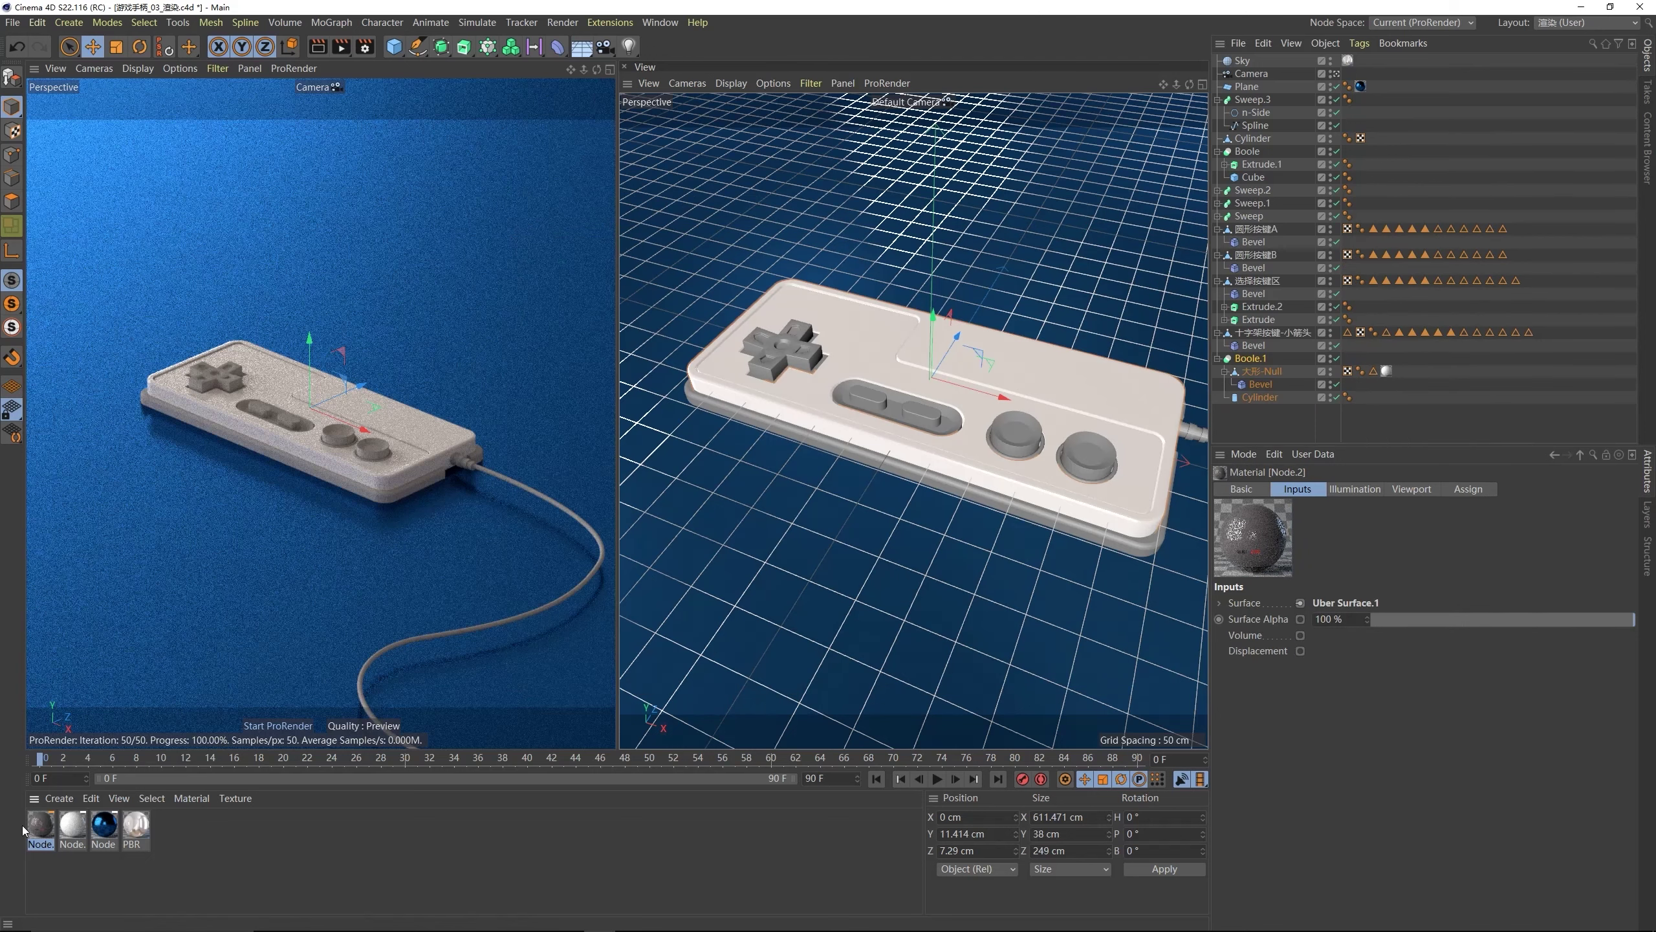
# - Undo the whole-body drop and apply Node.2 only to the faceplate polygons of 大形-Null
pyautogui.click(847, 331)
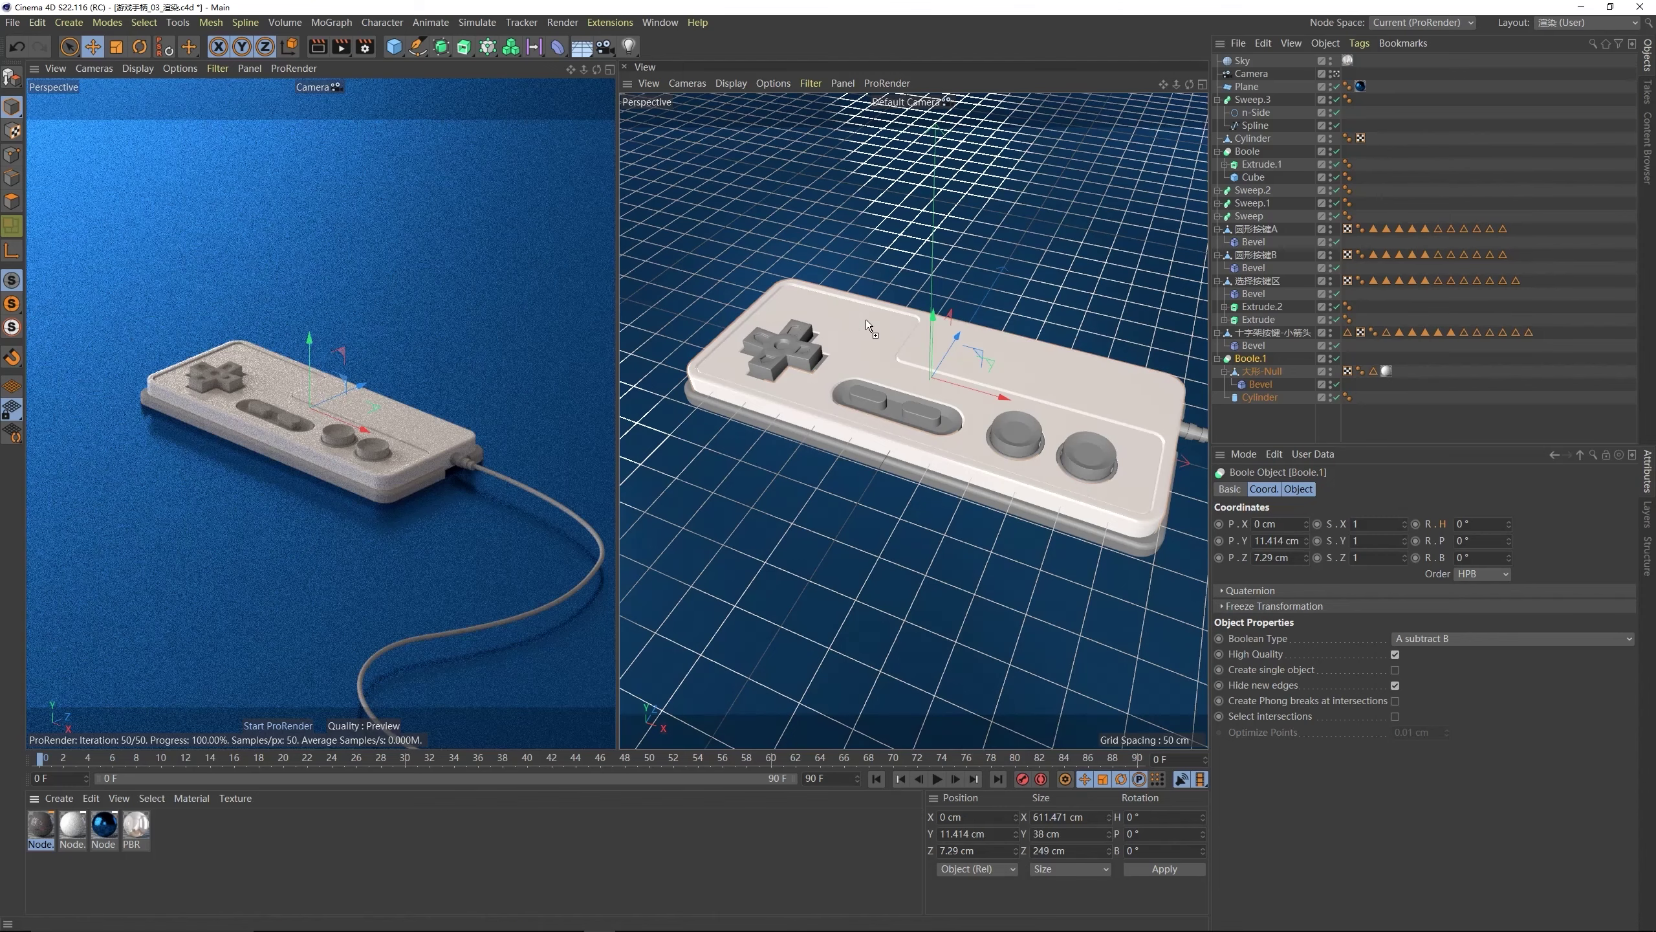
pyautogui.moveTo(866, 318); pyautogui.dragTo(865, 320)
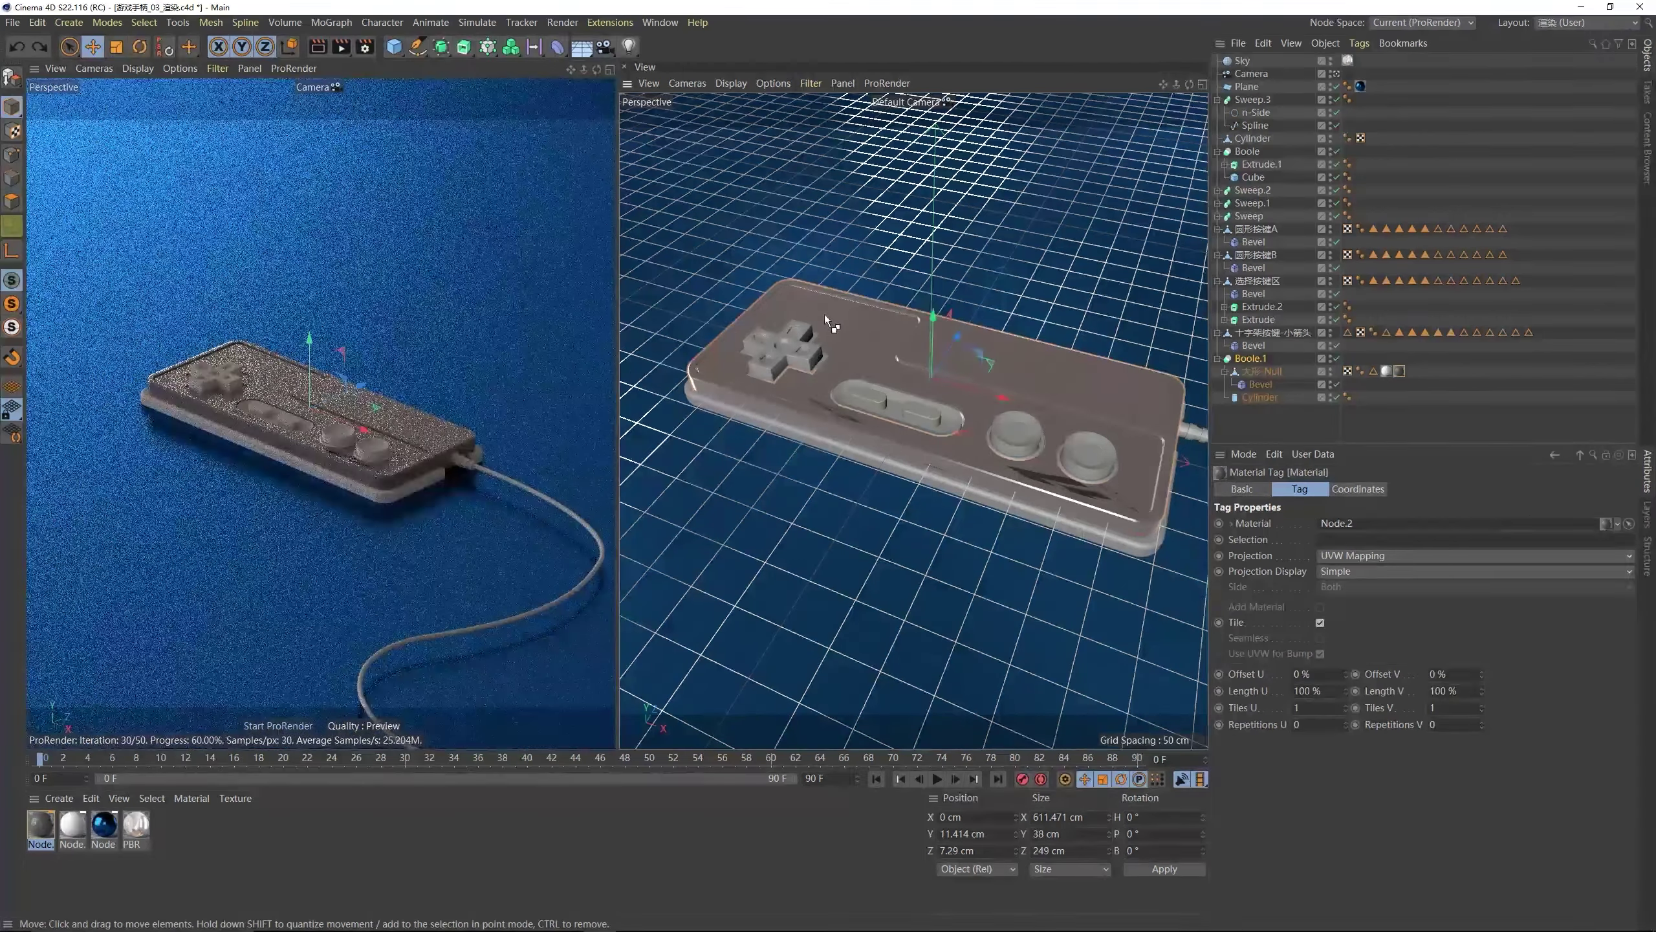
pyautogui.hotkey('ctrl', 'z')
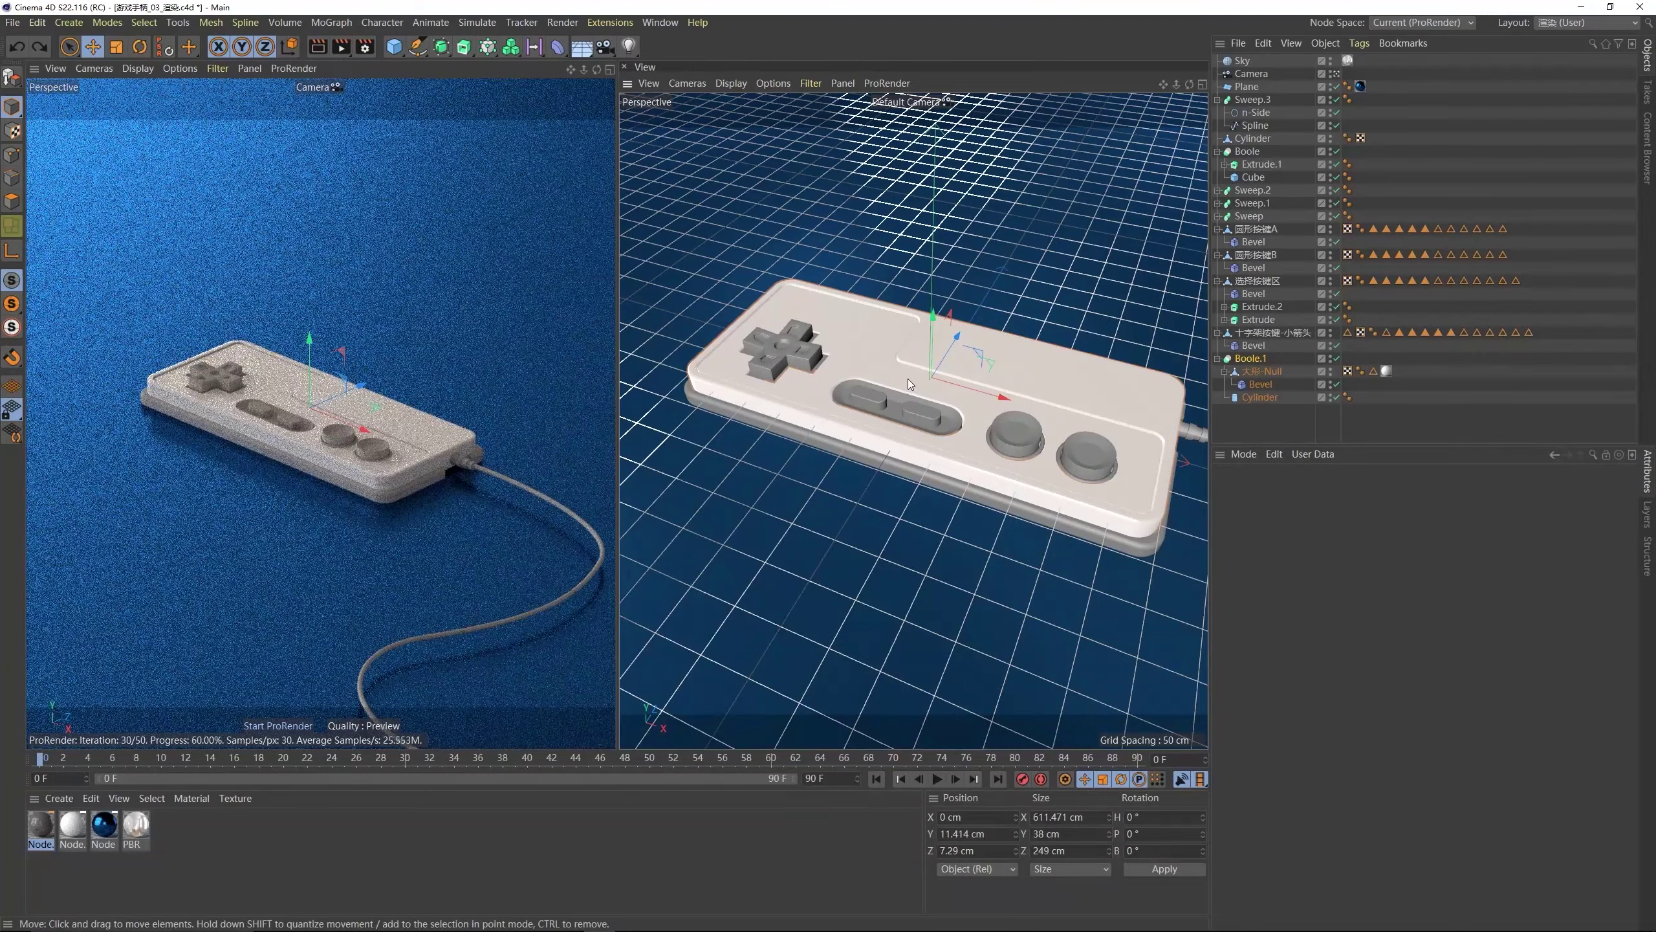
pyautogui.keyDown('alt'); pyautogui.moveTo(908, 378); pyautogui.dragTo(991, 395); pyautogui.keyUp('alt')
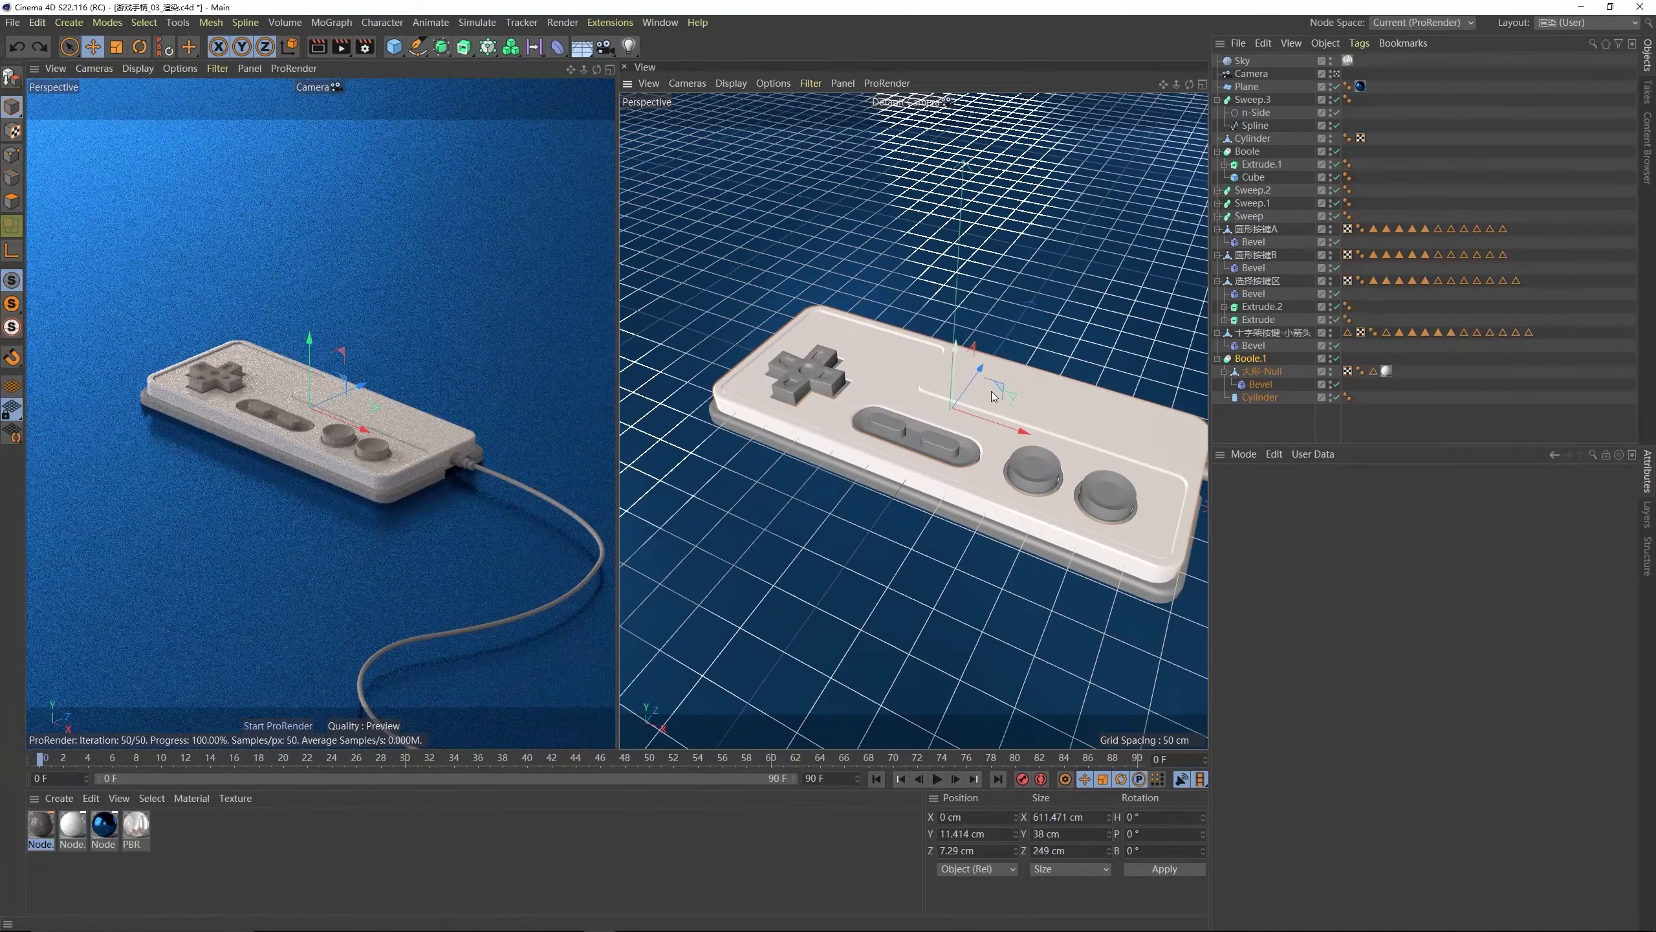
pyautogui.click(1260, 372)
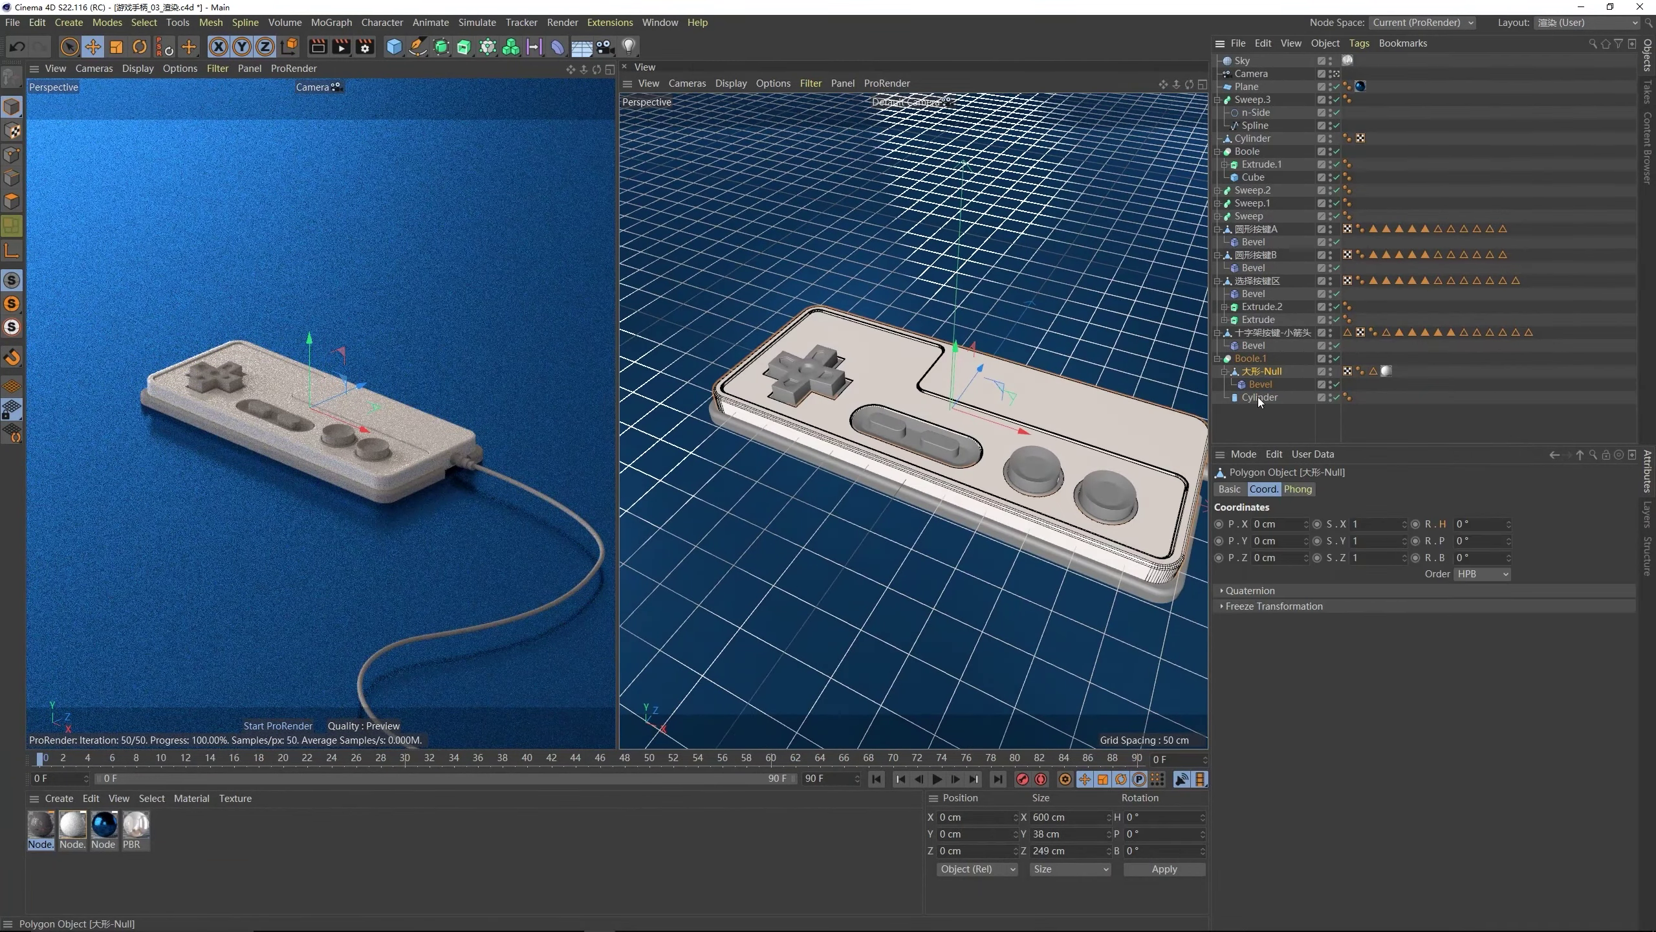
pyautogui.click(12, 202)
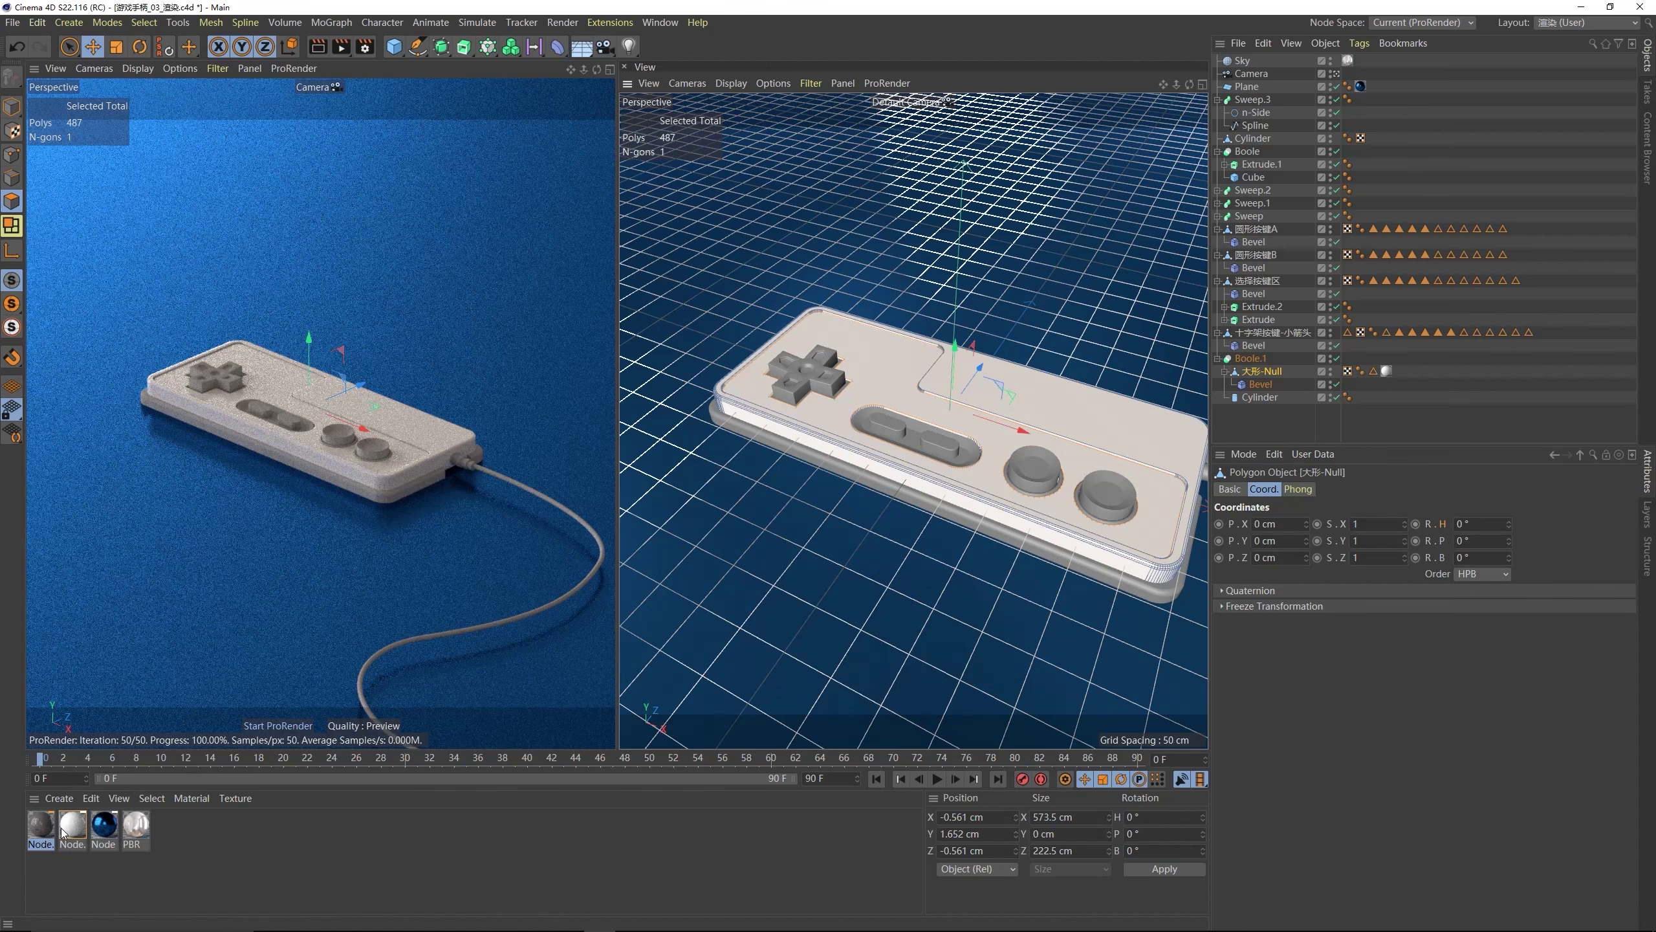
pyautogui.moveTo(53, 830); pyautogui.dragTo(872, 374)
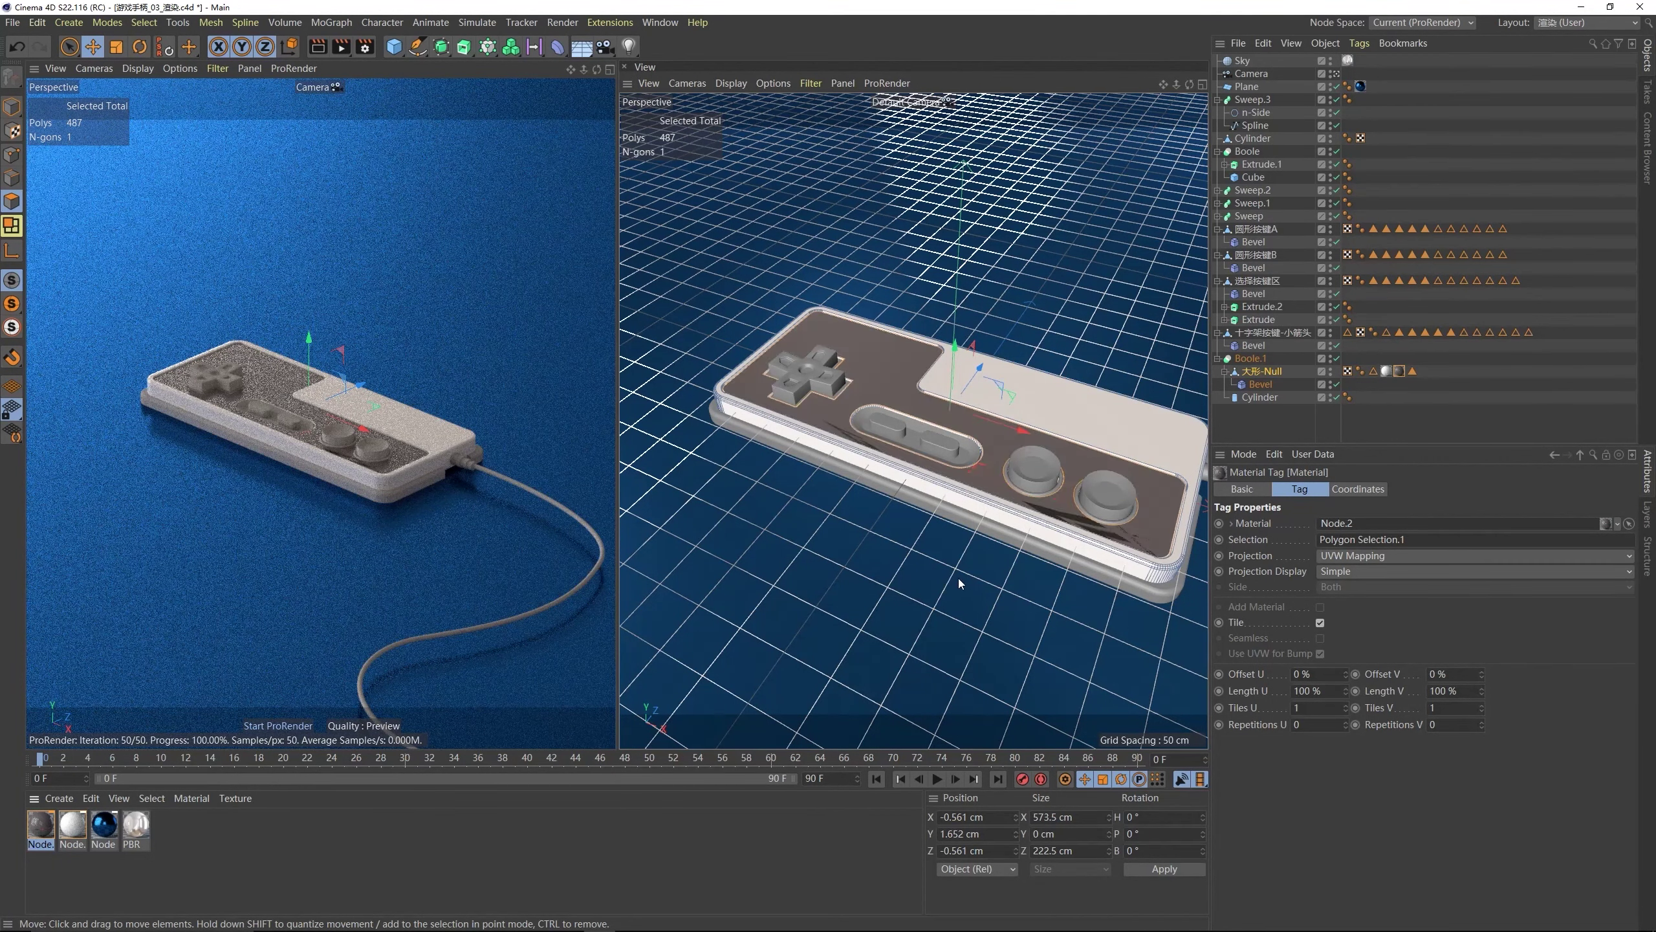
# - Switch the faceplate label texture's projection to Cubic
pyautogui.click(1334, 559)
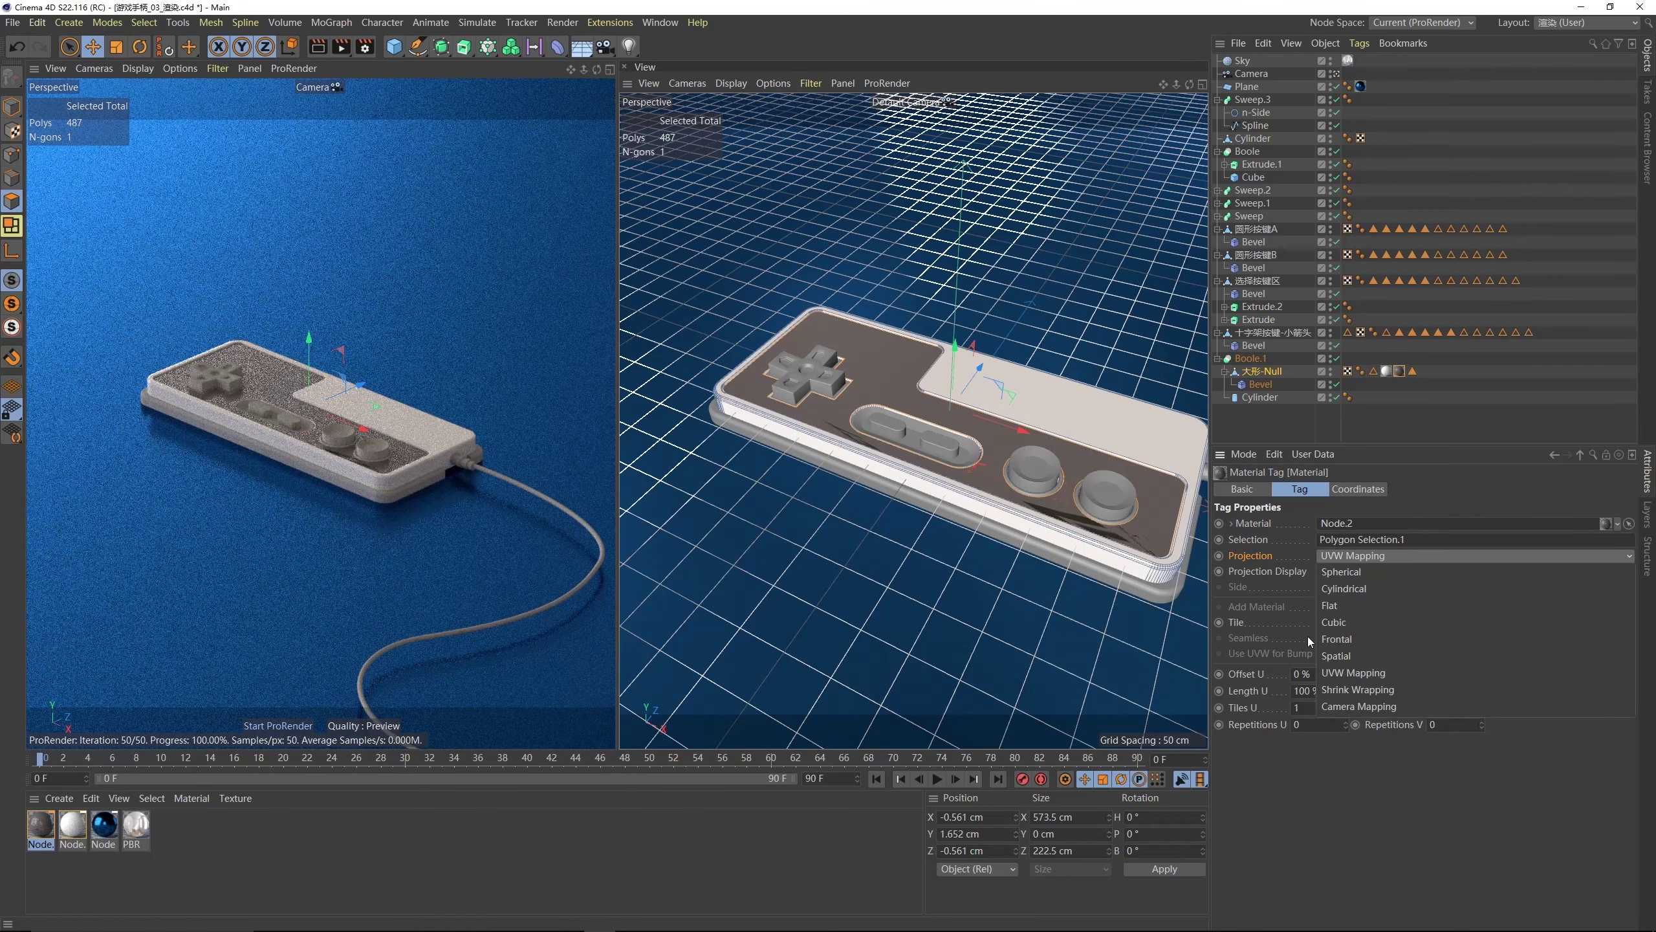
pyautogui.click(1343, 623)
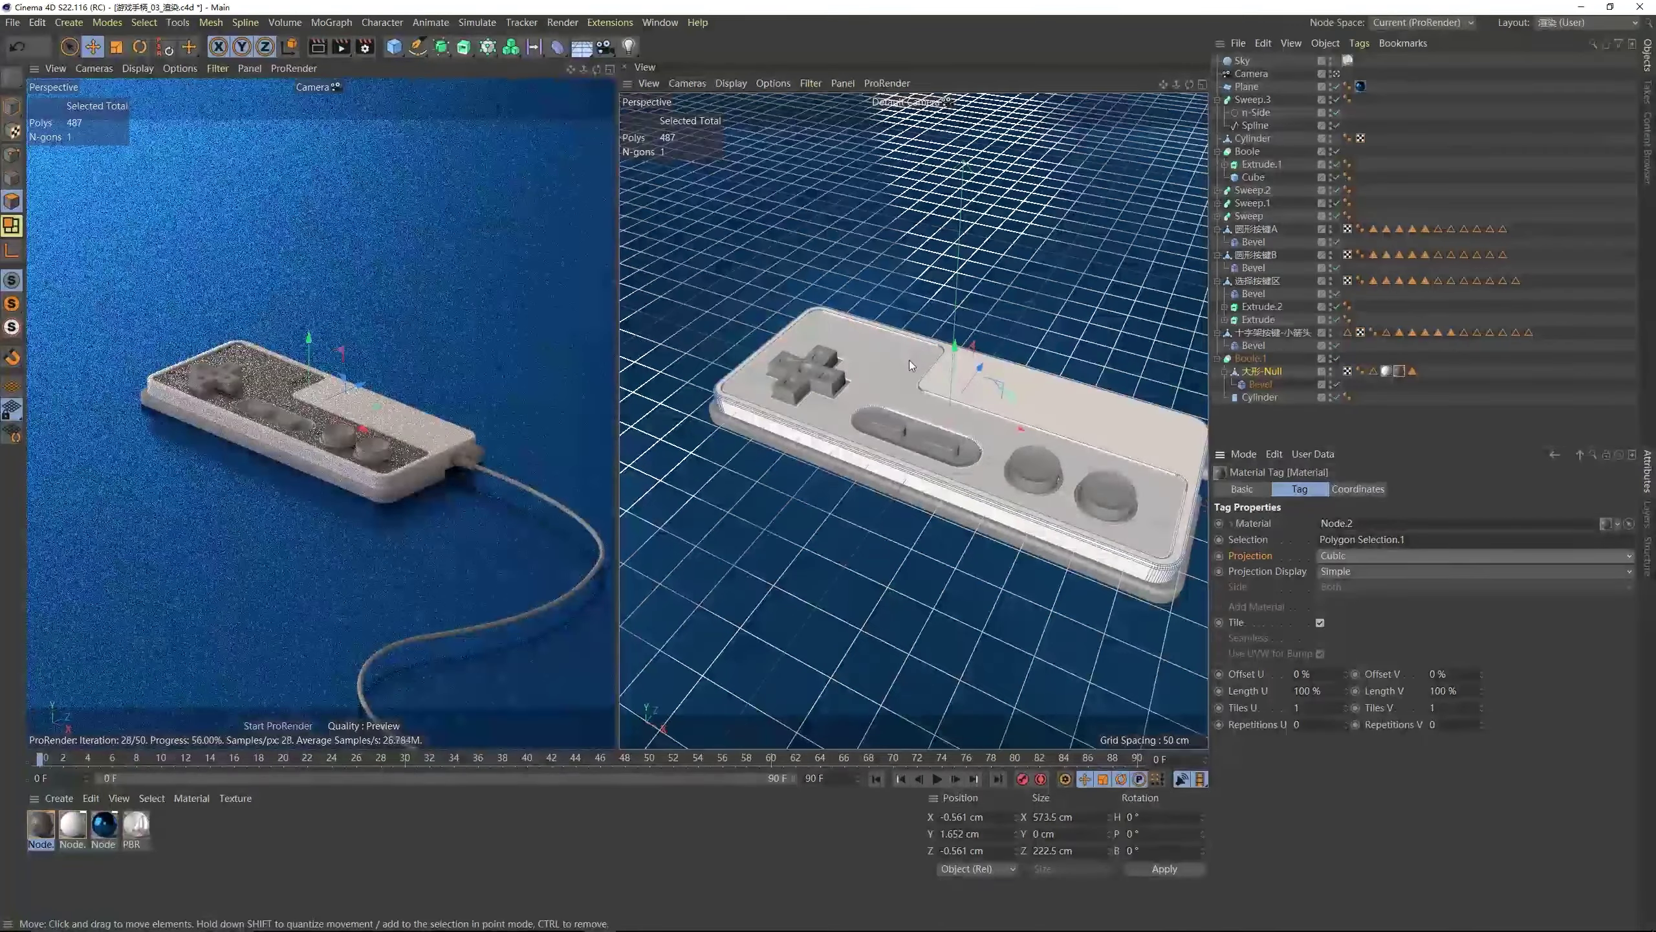
pyautogui.keyDown('alt'); pyautogui.moveTo(1008, 442); pyautogui.dragTo(1043, 498); pyautogui.keyUp('alt')
pyautogui.scroll(3, 957, 426)
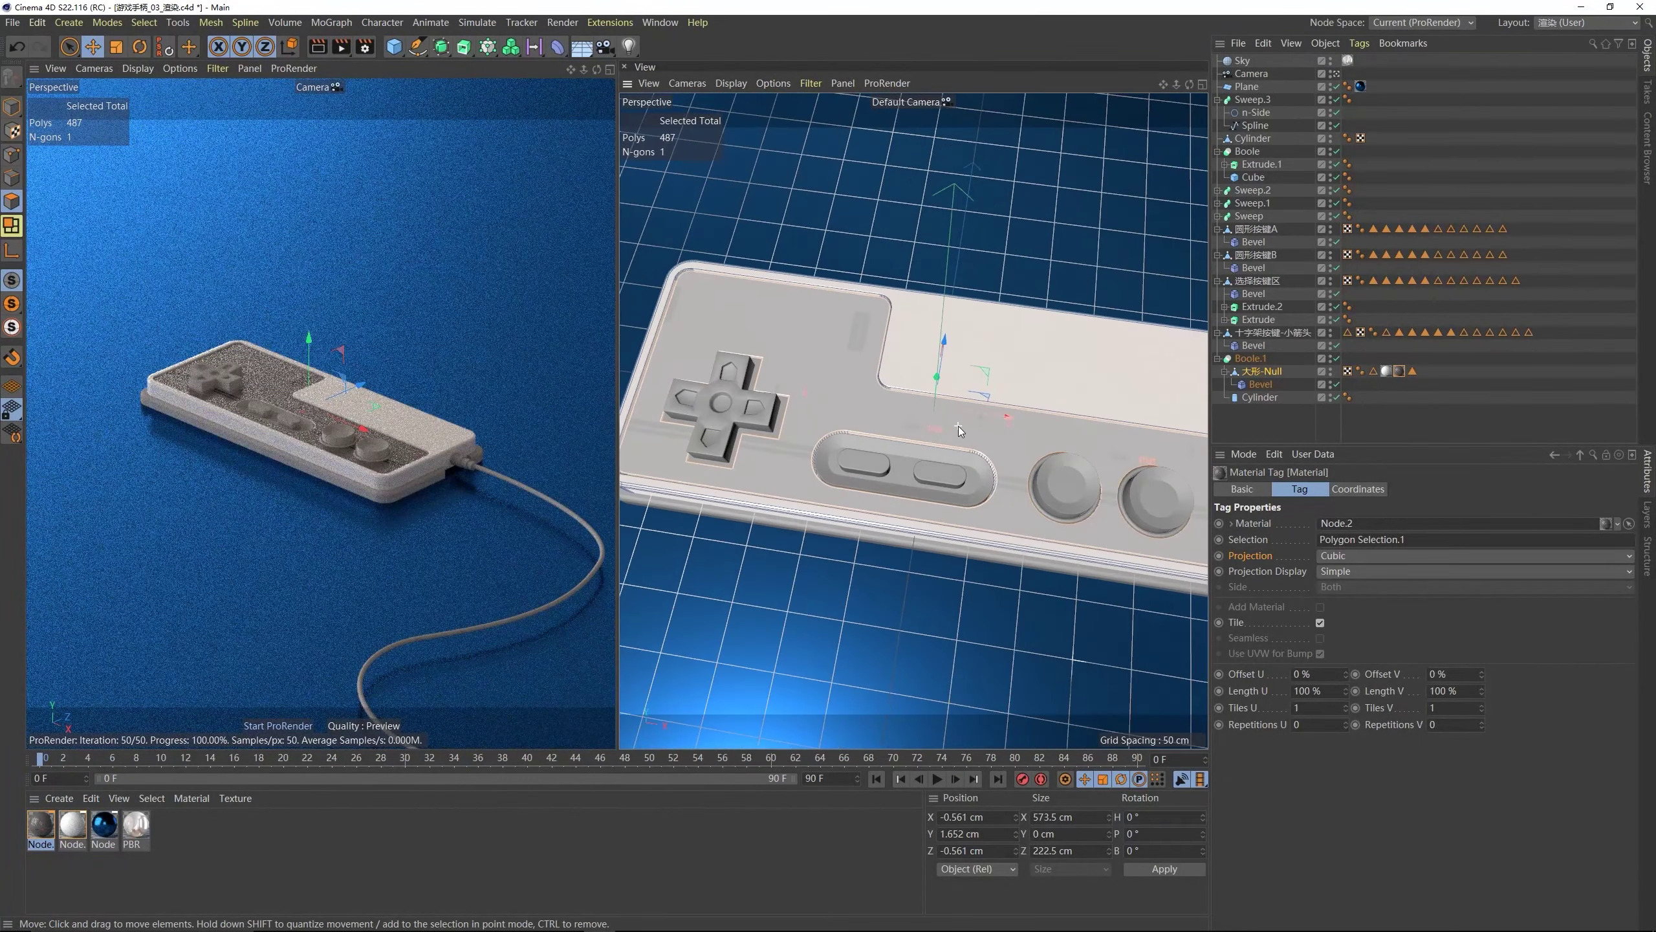
pyautogui.keyDown('alt'); pyautogui.moveTo(958, 426); pyautogui.dragTo(1115, 318); pyautogui.keyUp('alt')
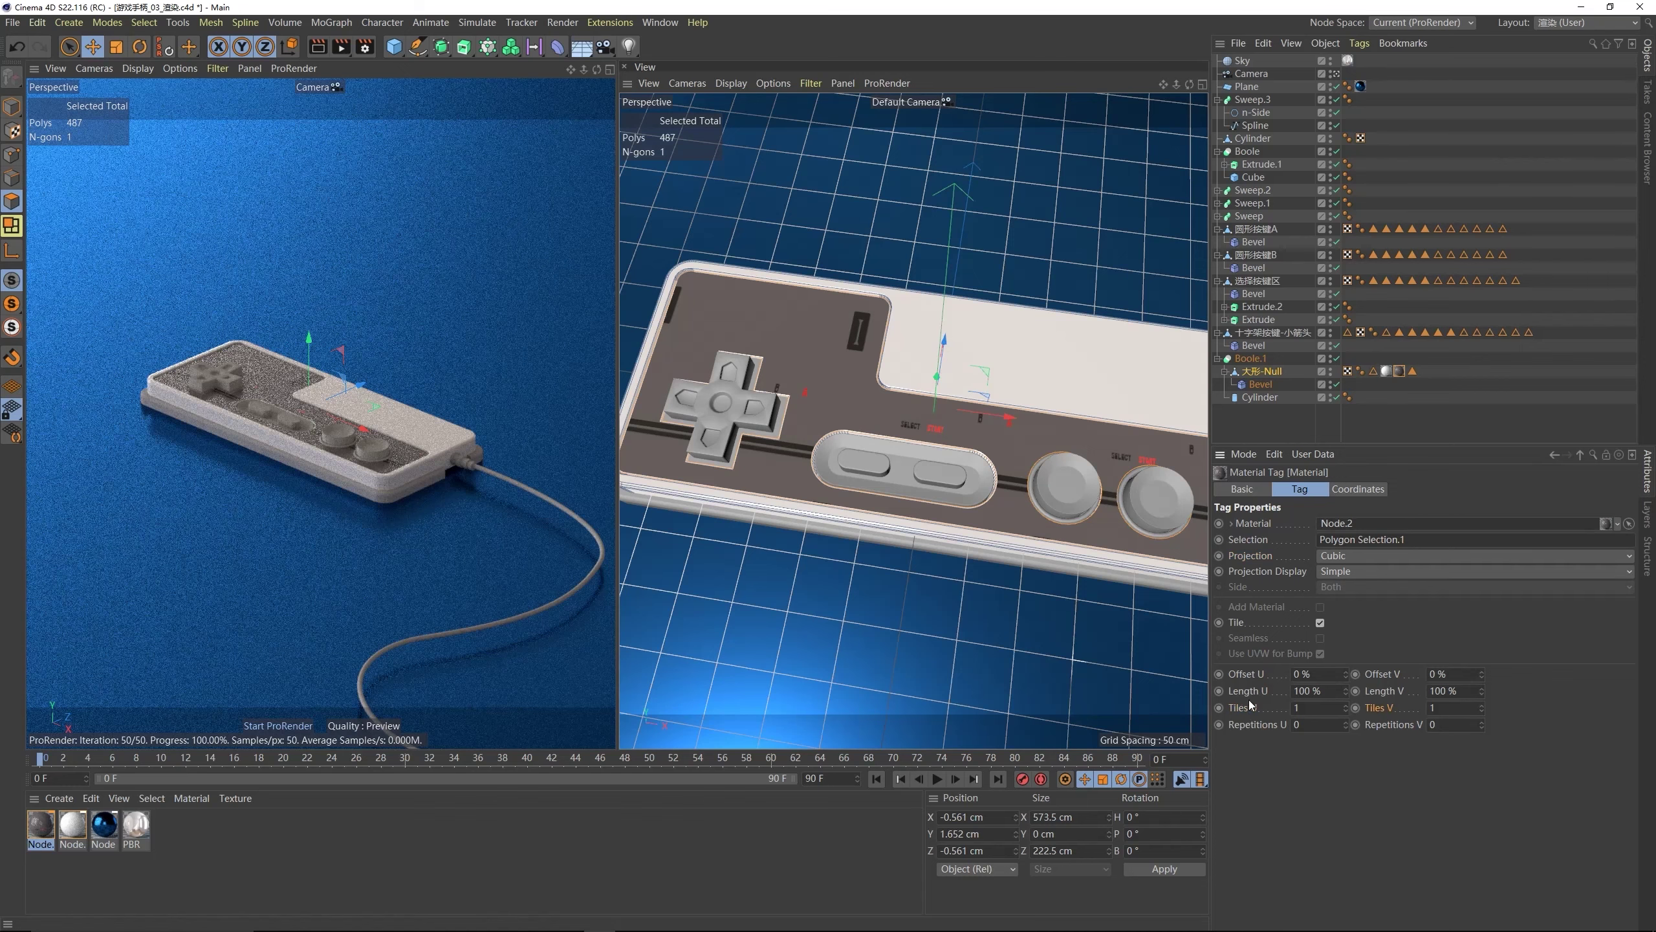
# - Fit the label at tiles 0.35 × 0.95 with offsets -89% and -3%, then open Node.2
pyautogui.moveTo(1344, 711); pyautogui.dragTo(1344, 733)
pyautogui.click(1339, 709)
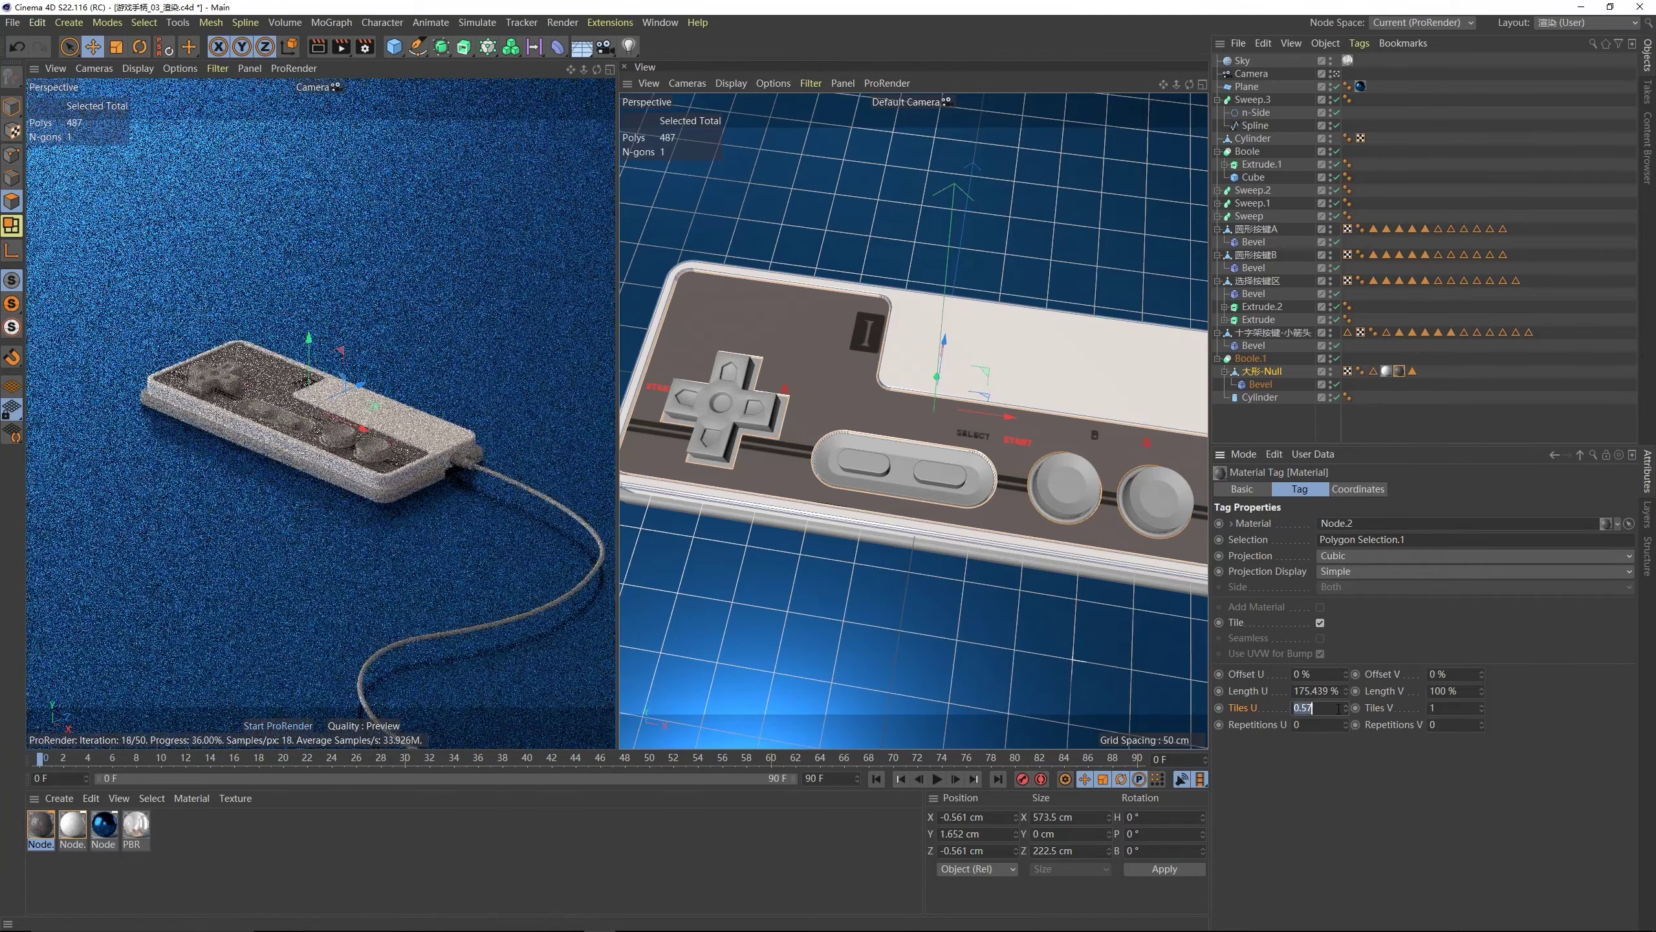
pyautogui.press('Return')
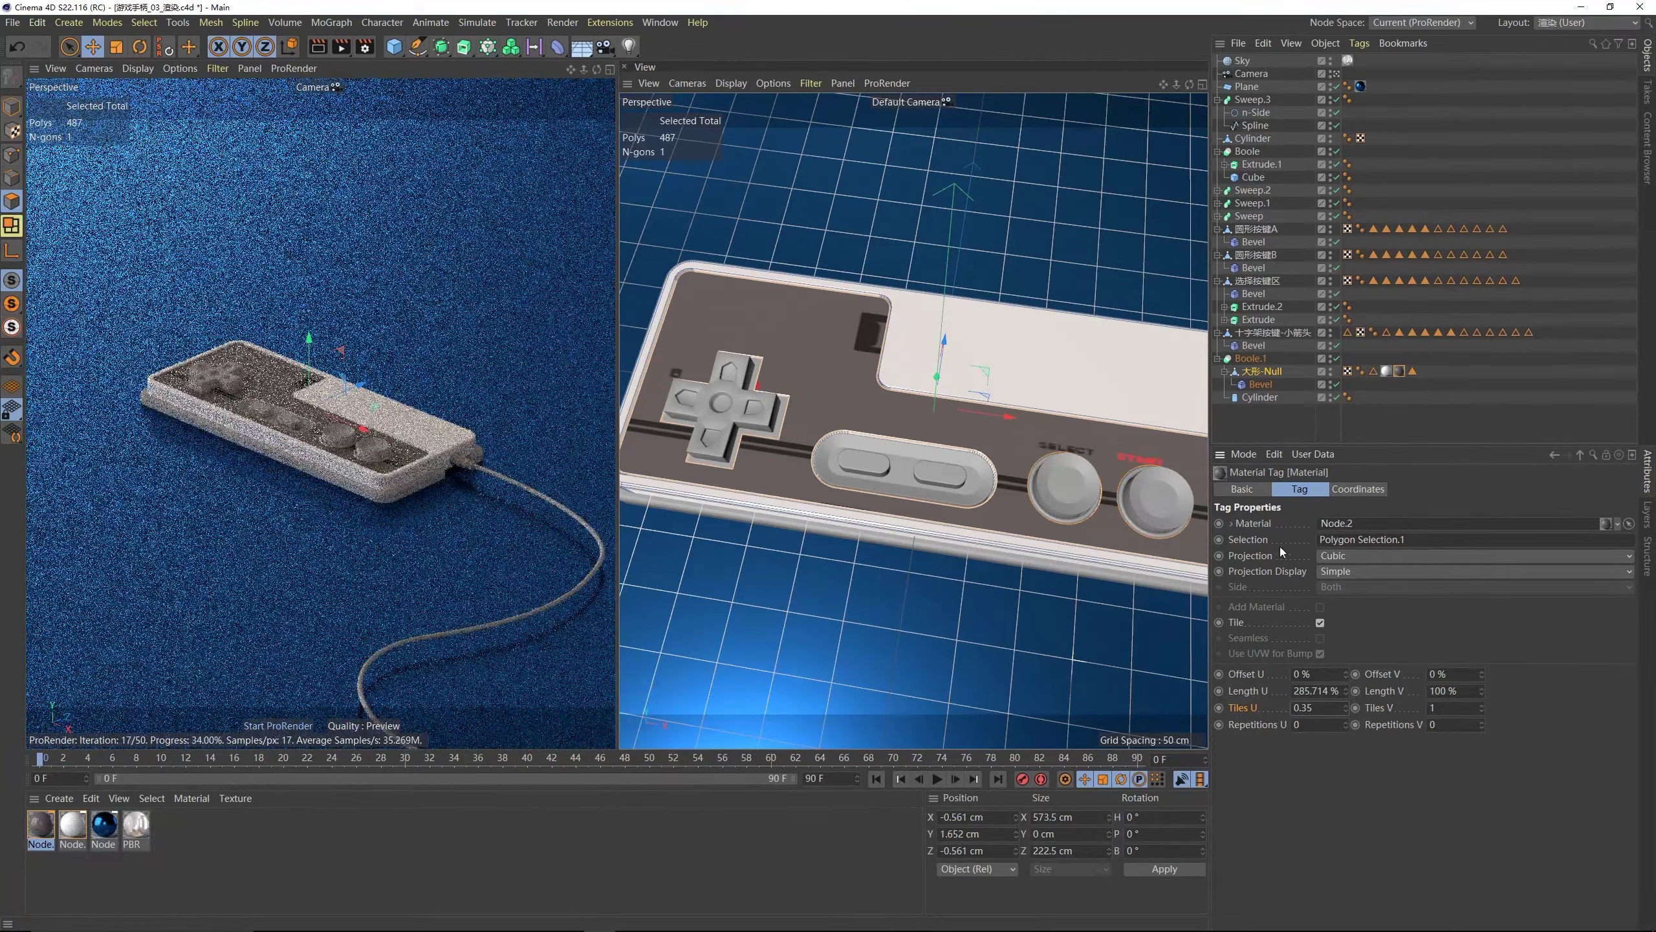
pyautogui.moveTo(1344, 674); pyautogui.dragTo(1345, 701)
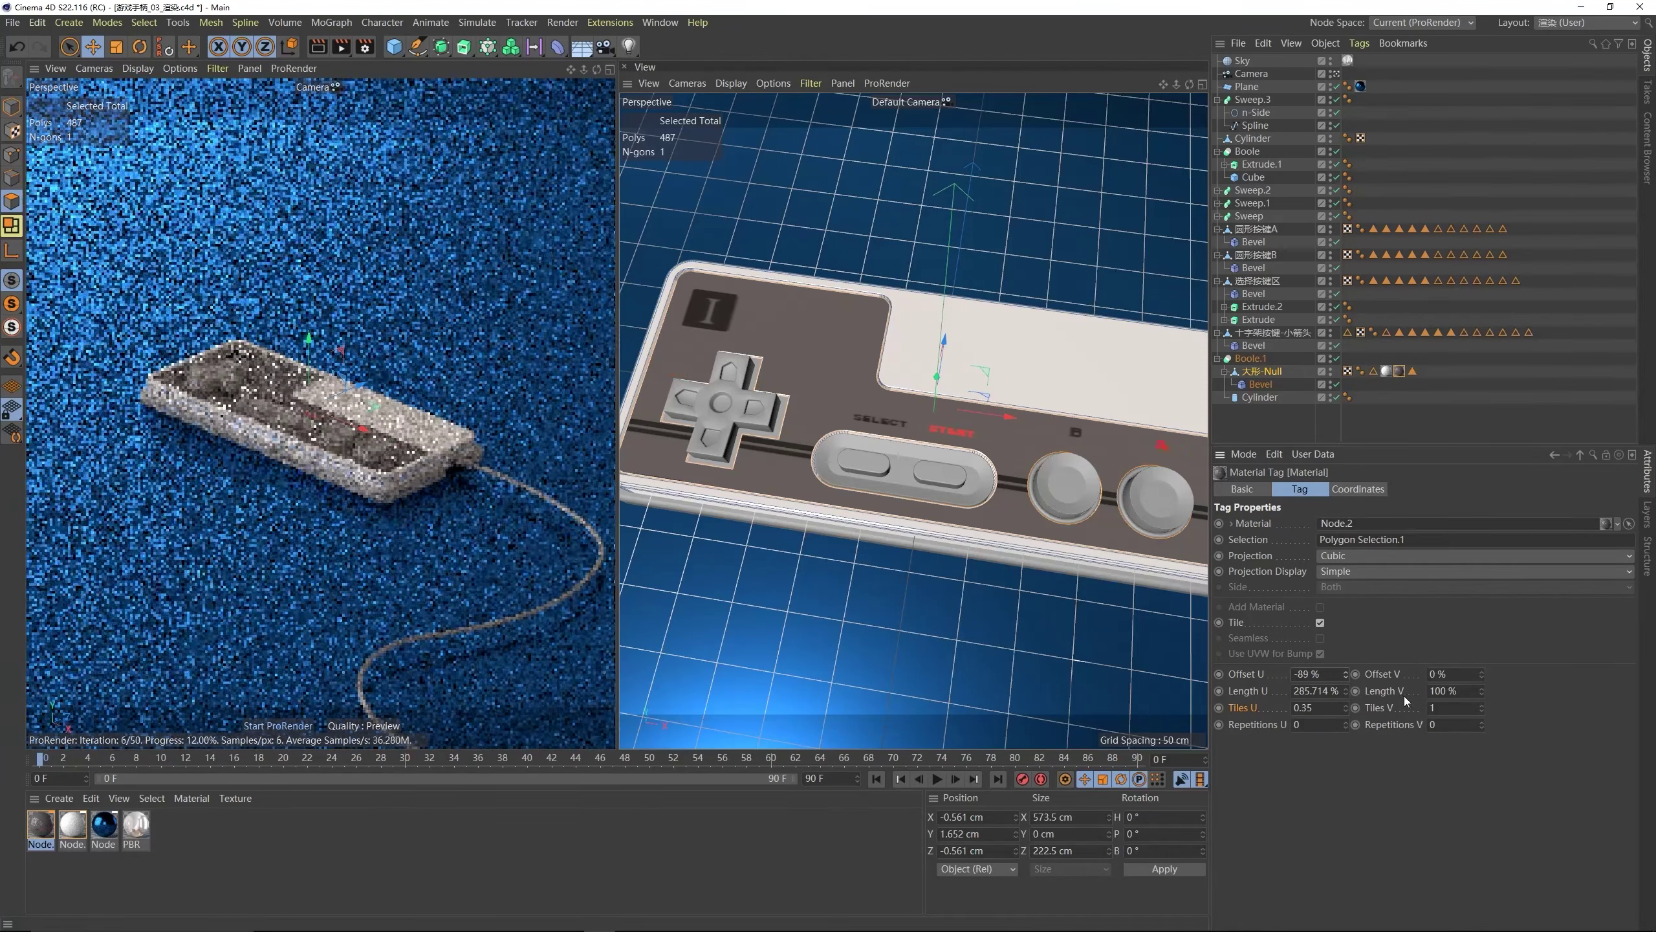
pyautogui.click(1450, 708)
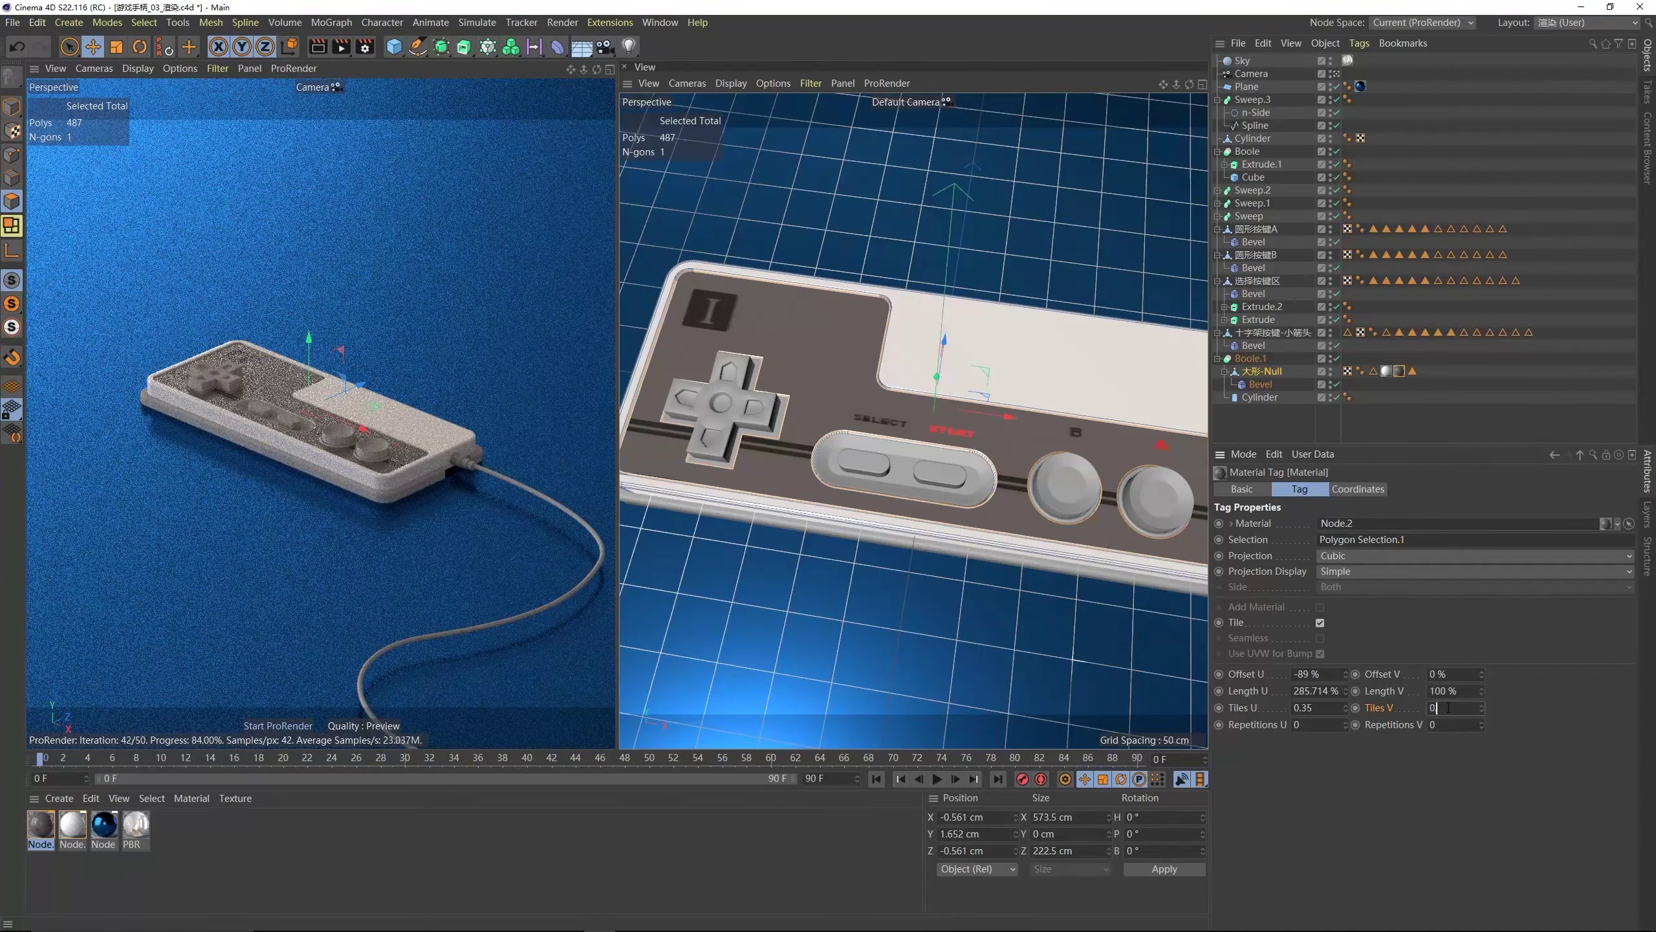
pyautogui.write('0.95')
pyautogui.press('Return')
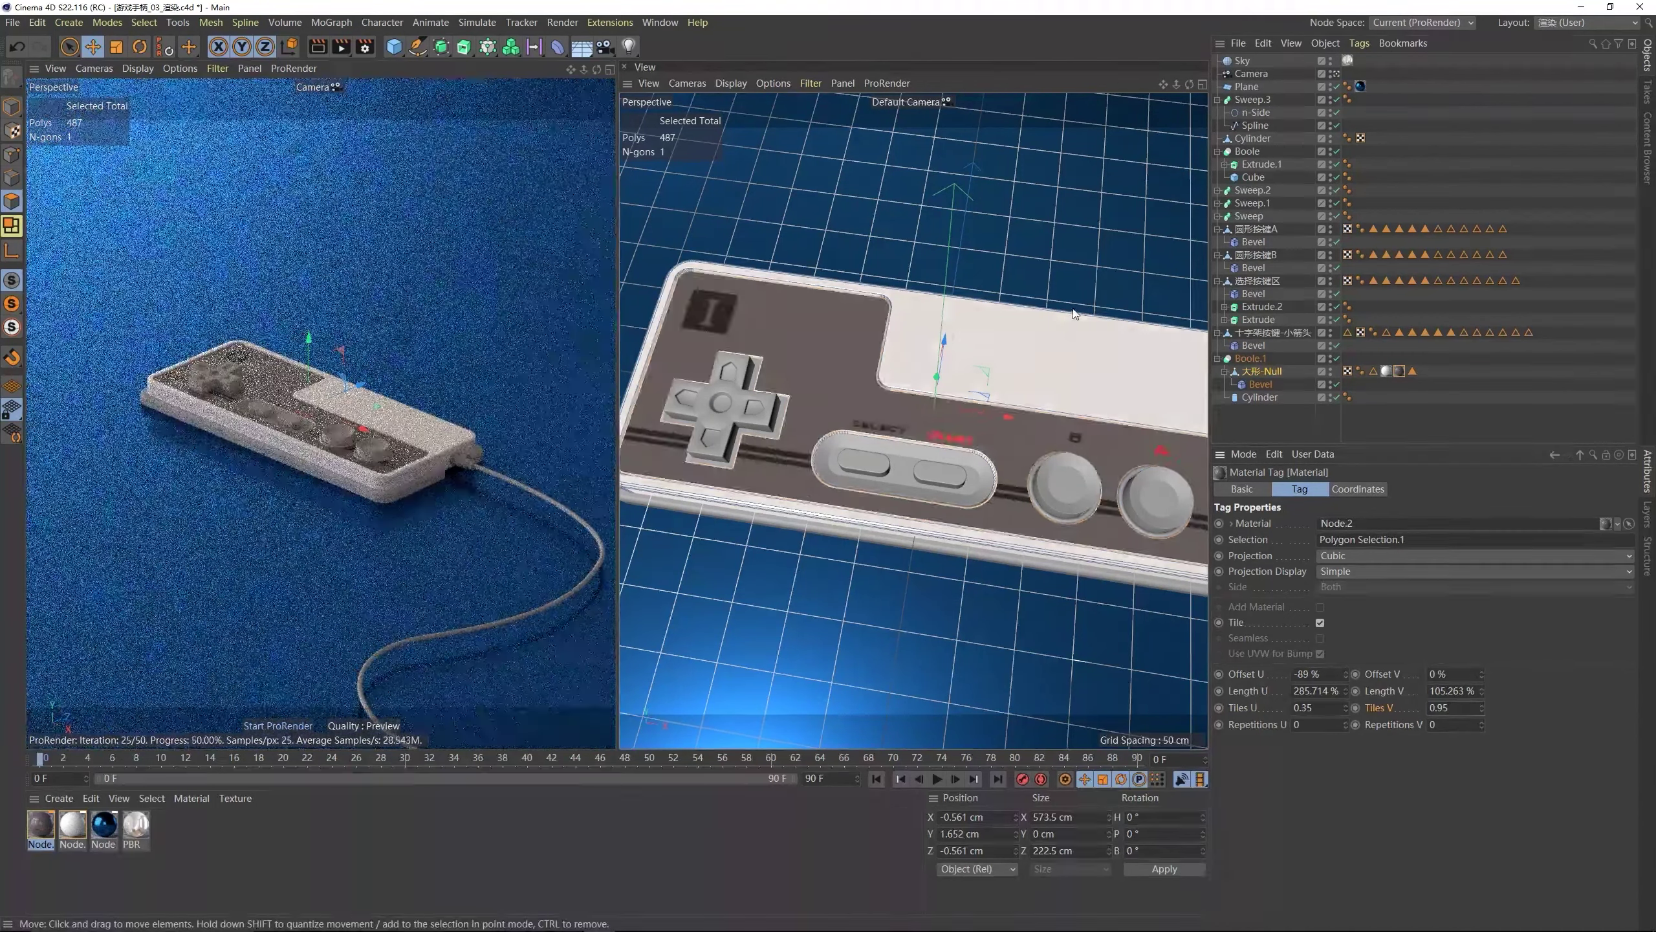
pyautogui.click(1483, 676)
pyautogui.click(1483, 677)
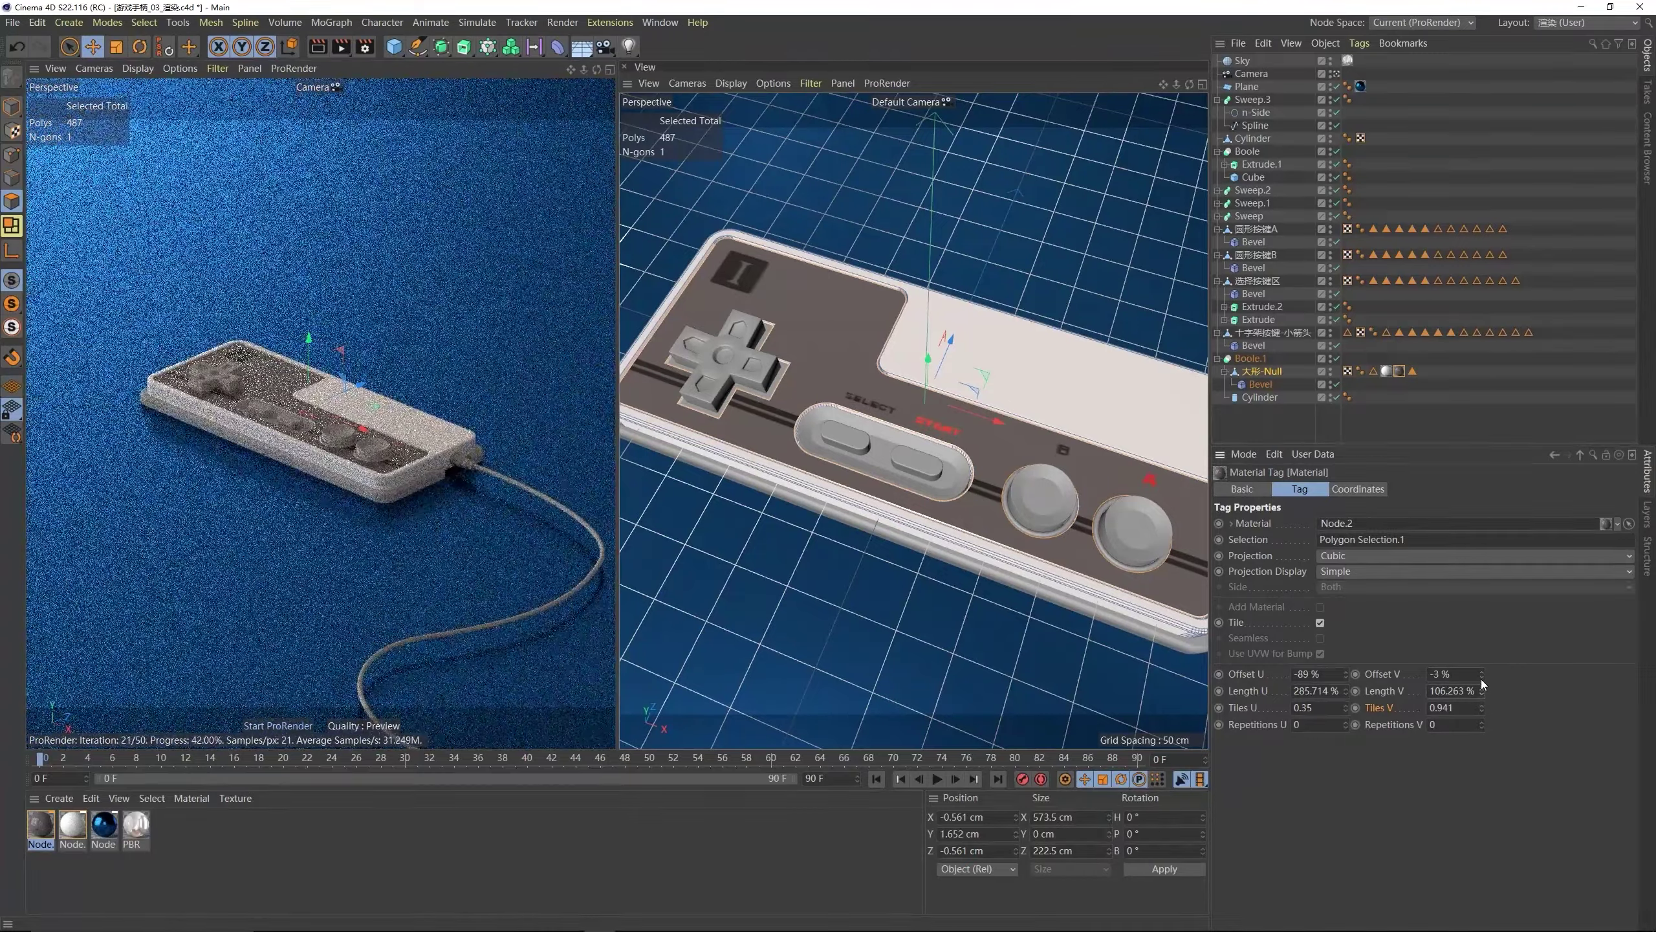
pyautogui.click(1482, 679)
pyautogui.click(1482, 678)
pyautogui.click(1482, 672)
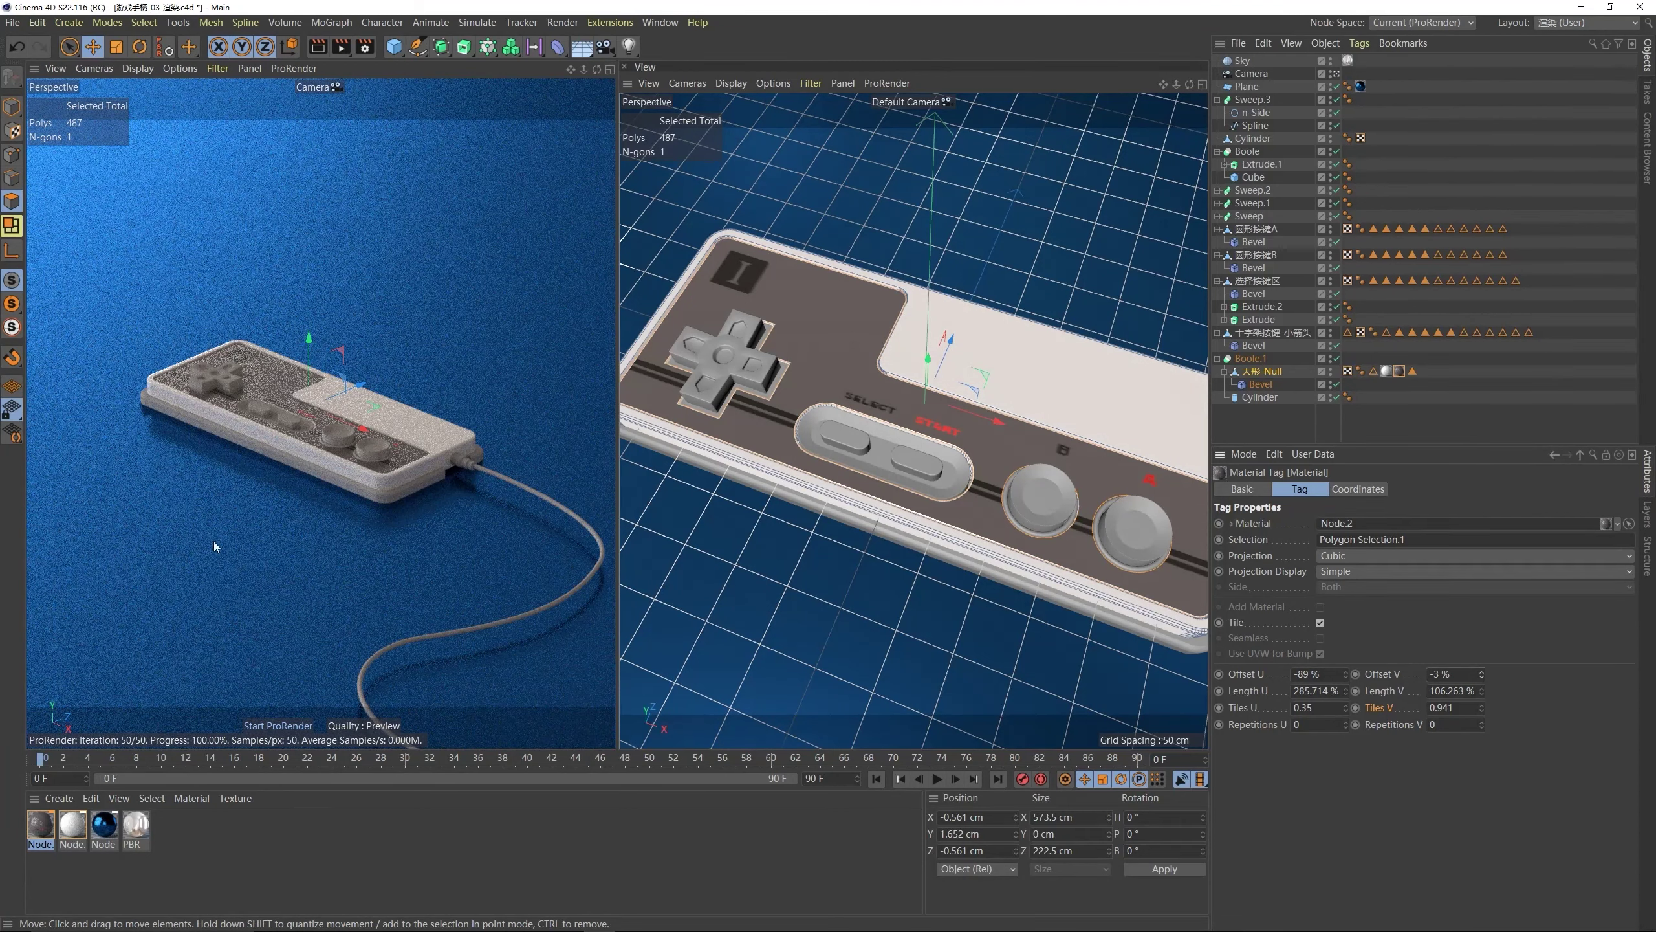
pyautogui.doubleClick(40, 824)
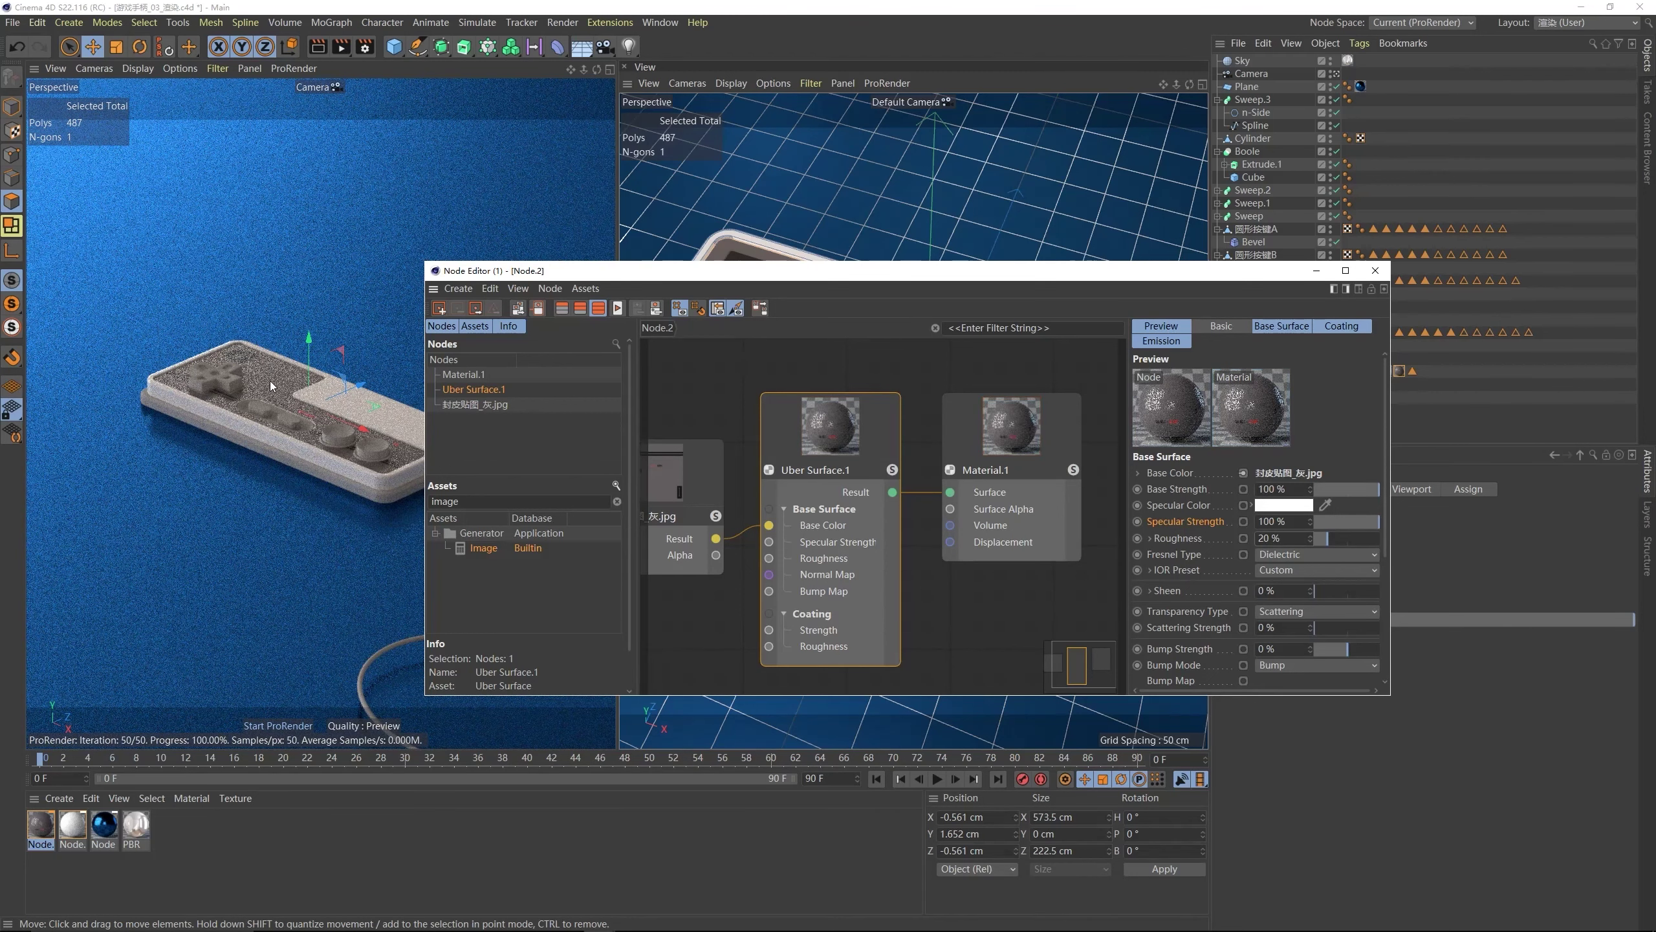
# - Set Node.2's Uber Surface specular strength to 70% and roughness to 15%, then close the editor
pyautogui.click(1286, 523)
pyautogui.write('70')
pyautogui.press('Return')
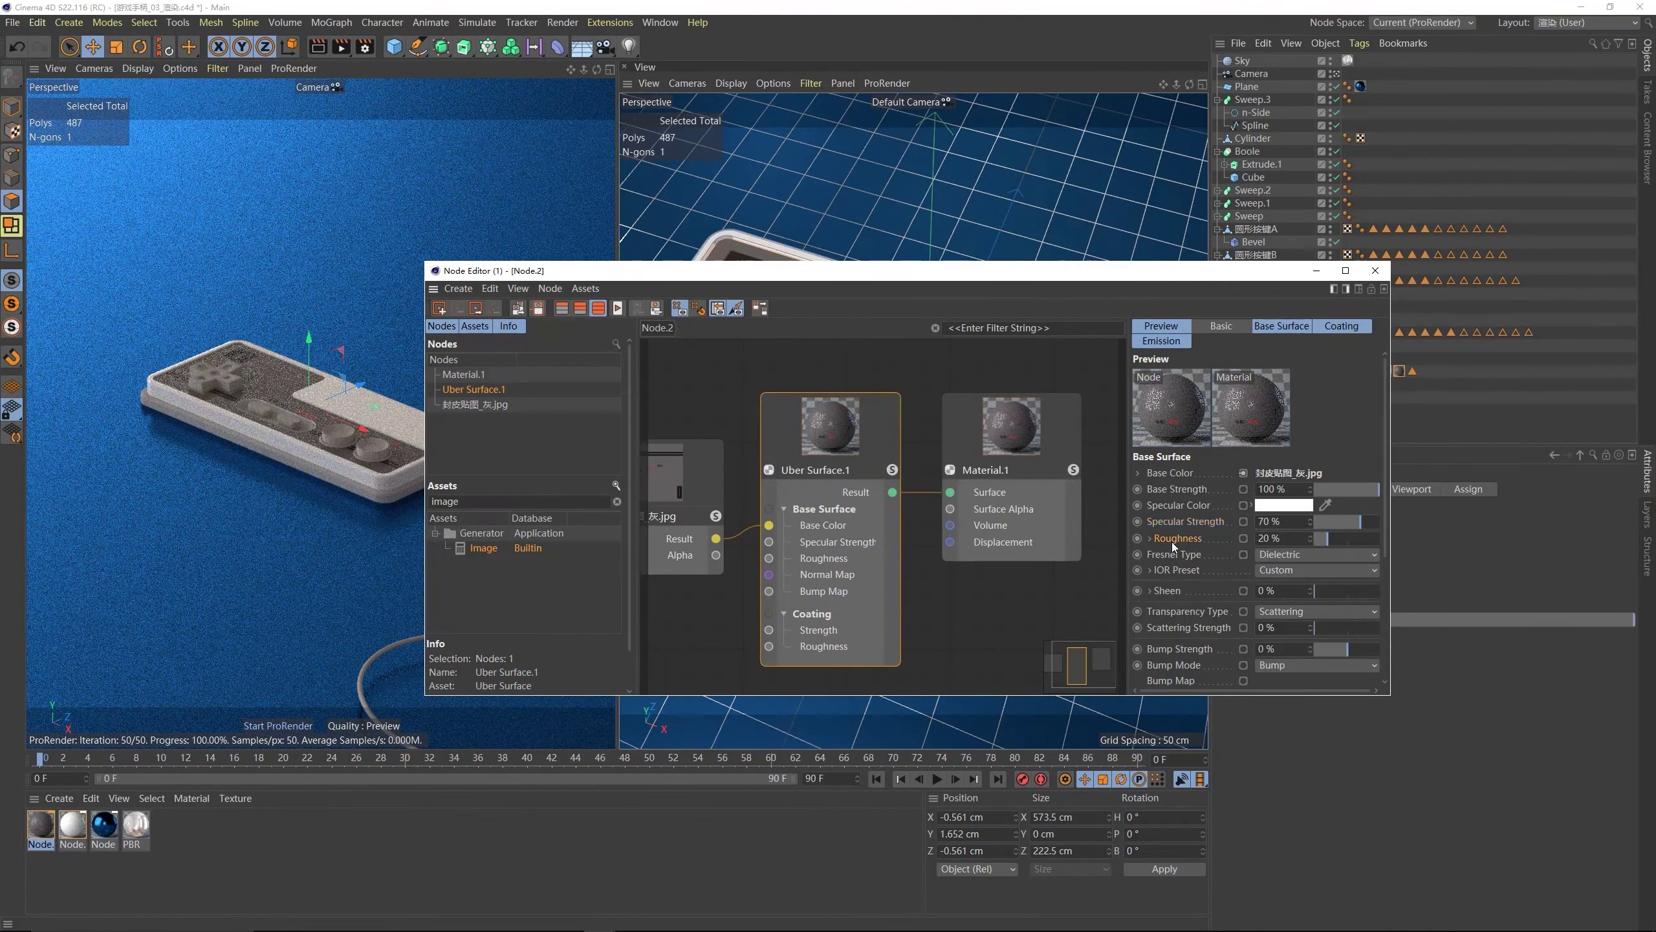
pyautogui.click(1280, 541)
pyautogui.write('15')
pyautogui.press('Return')
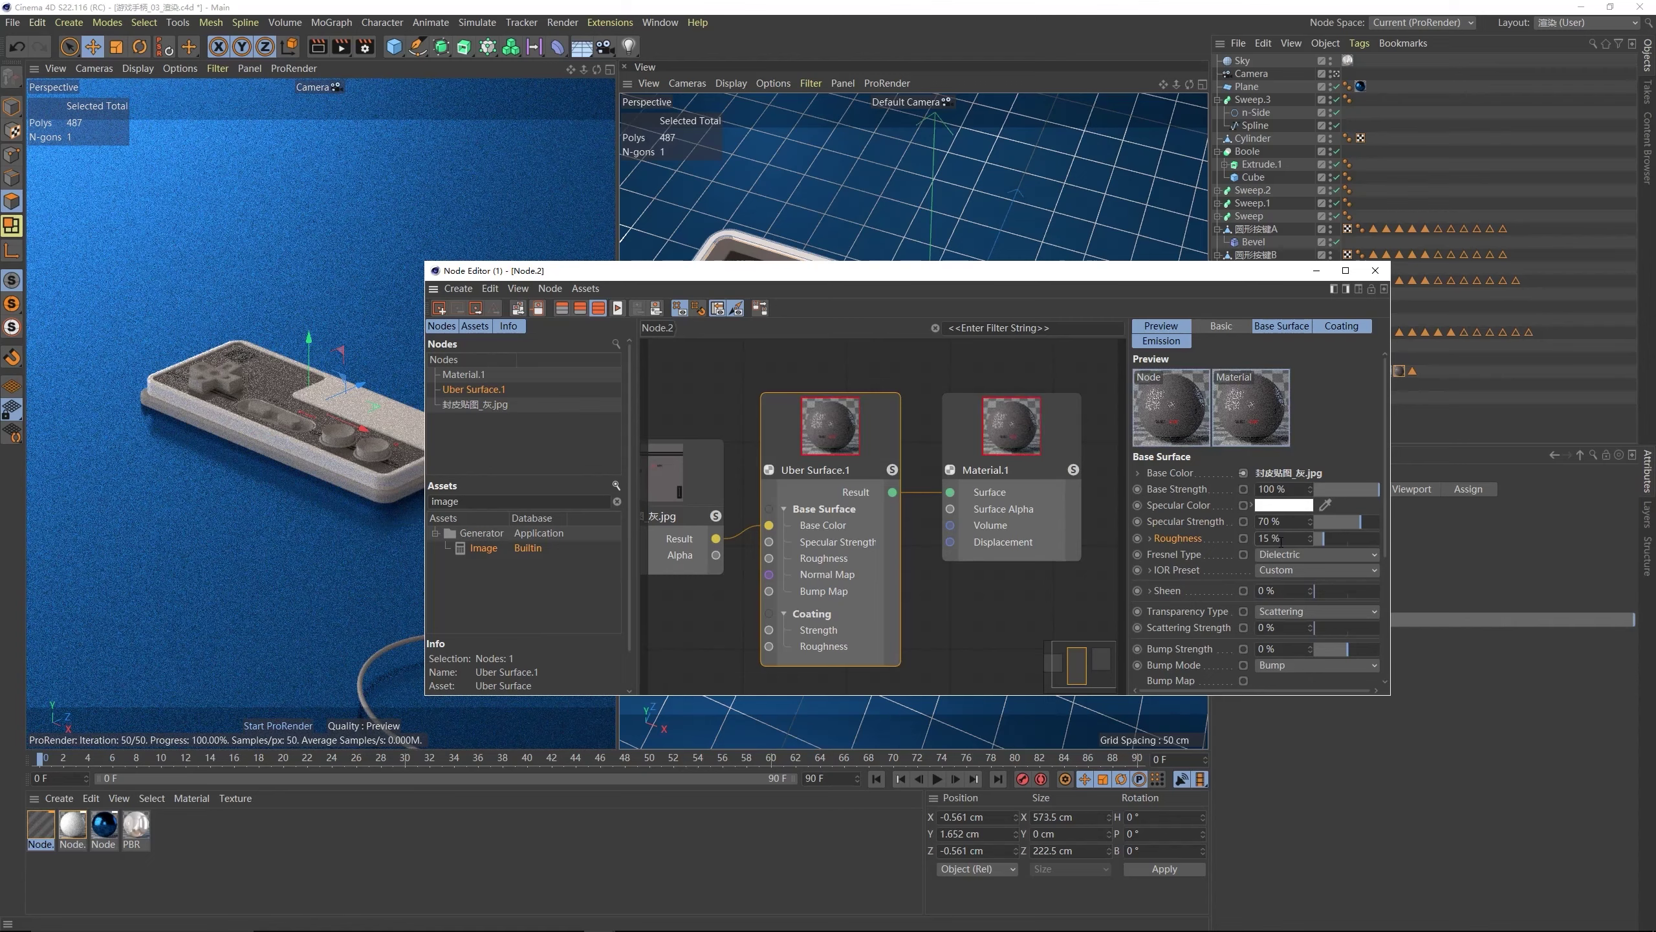
pyautogui.moveTo(942, 277); pyautogui.dragTo(907, 390)
pyautogui.click(1345, 383)
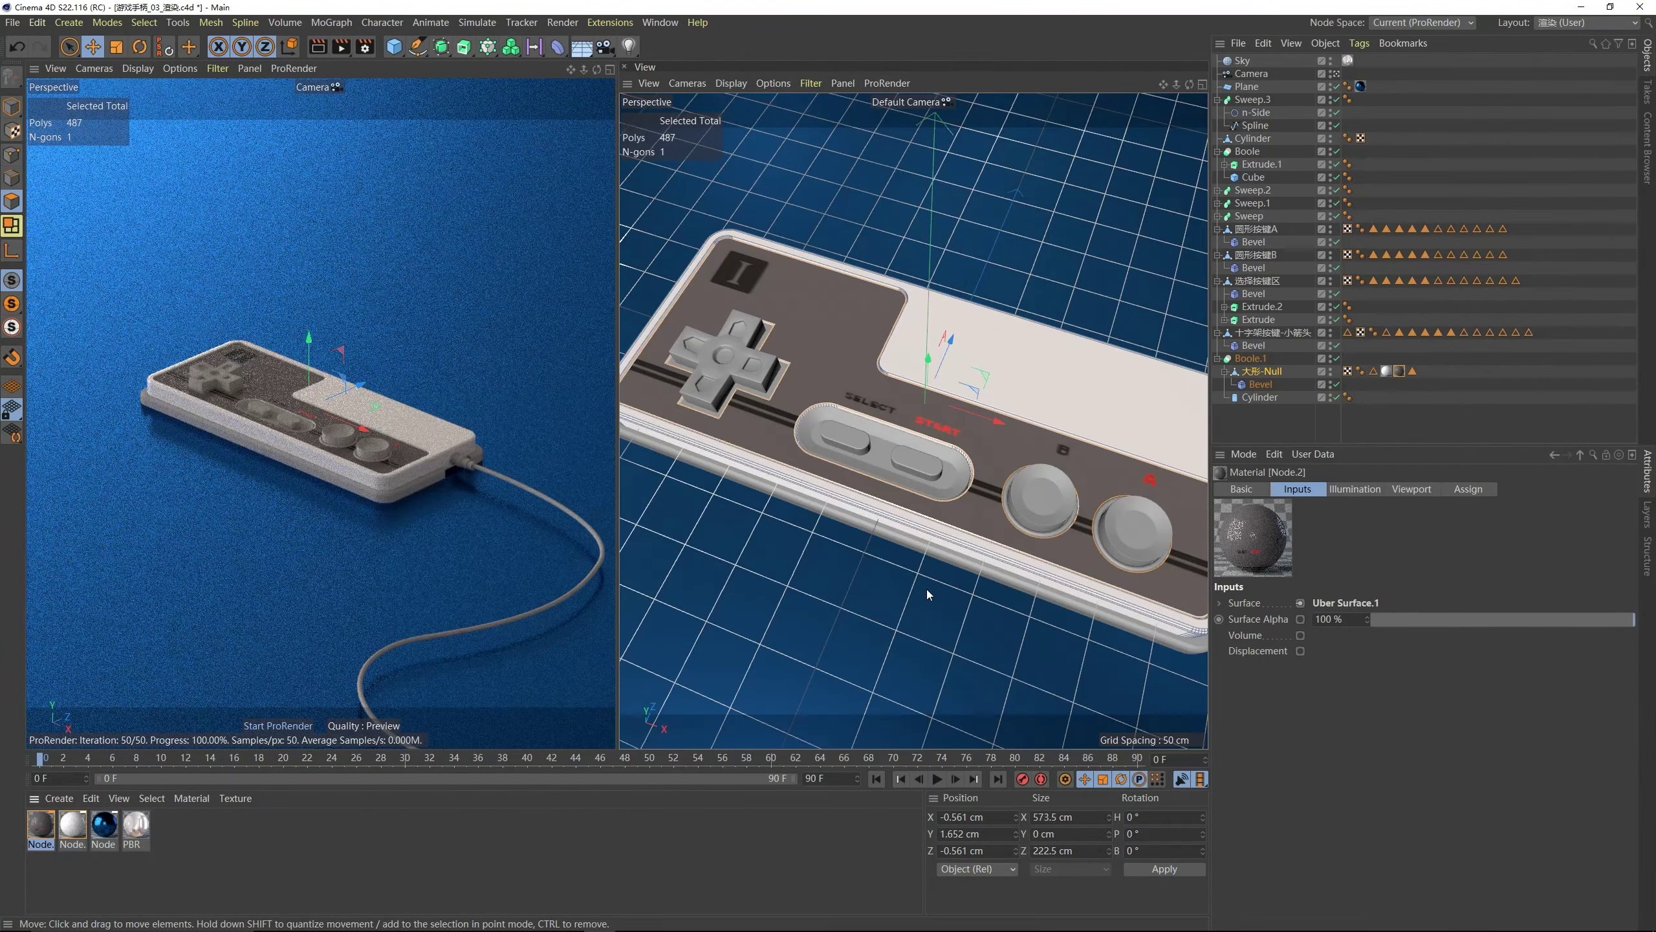
pyautogui.keyDown('alt'); pyautogui.moveTo(769, 457); pyautogui.dragTo(732, 480); pyautogui.keyUp('alt')
# - Apply the light Node.1 material to the controller body and the Select/Start recess
pyautogui.click(732, 475)
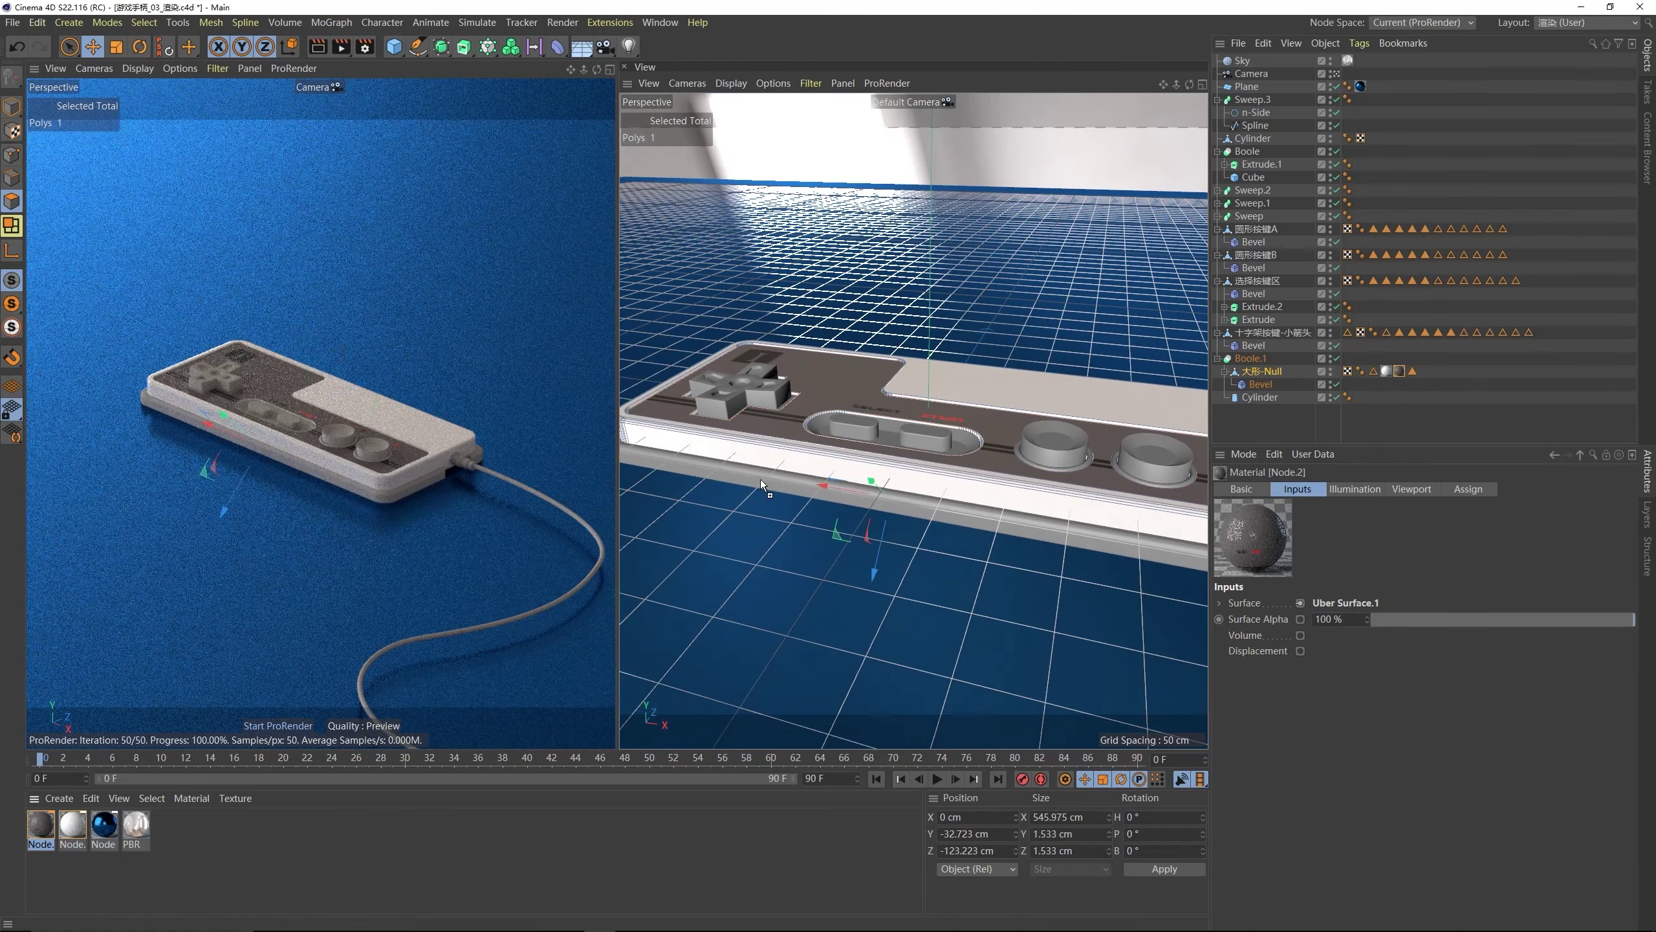
pyautogui.moveTo(761, 478); pyautogui.dragTo(761, 479)
pyautogui.keyDown('alt'); pyautogui.moveTo(736, 548); pyautogui.dragTo(998, 473); pyautogui.keyUp('alt')
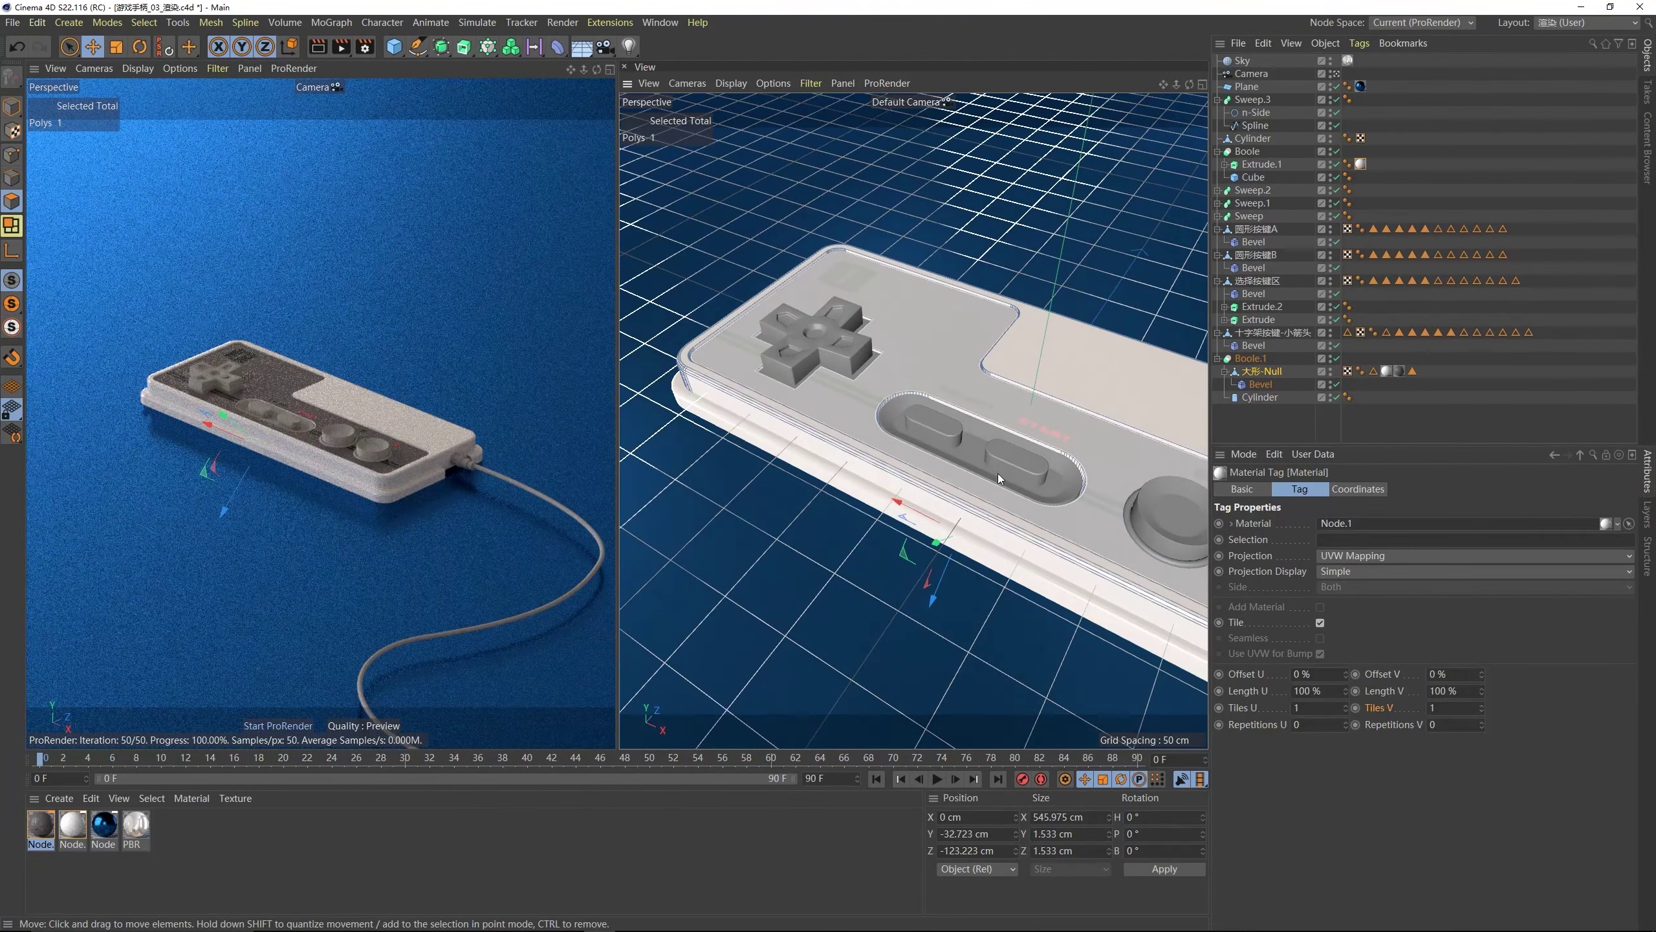
pyautogui.hotkey('ctrl', 'shift', 'z')
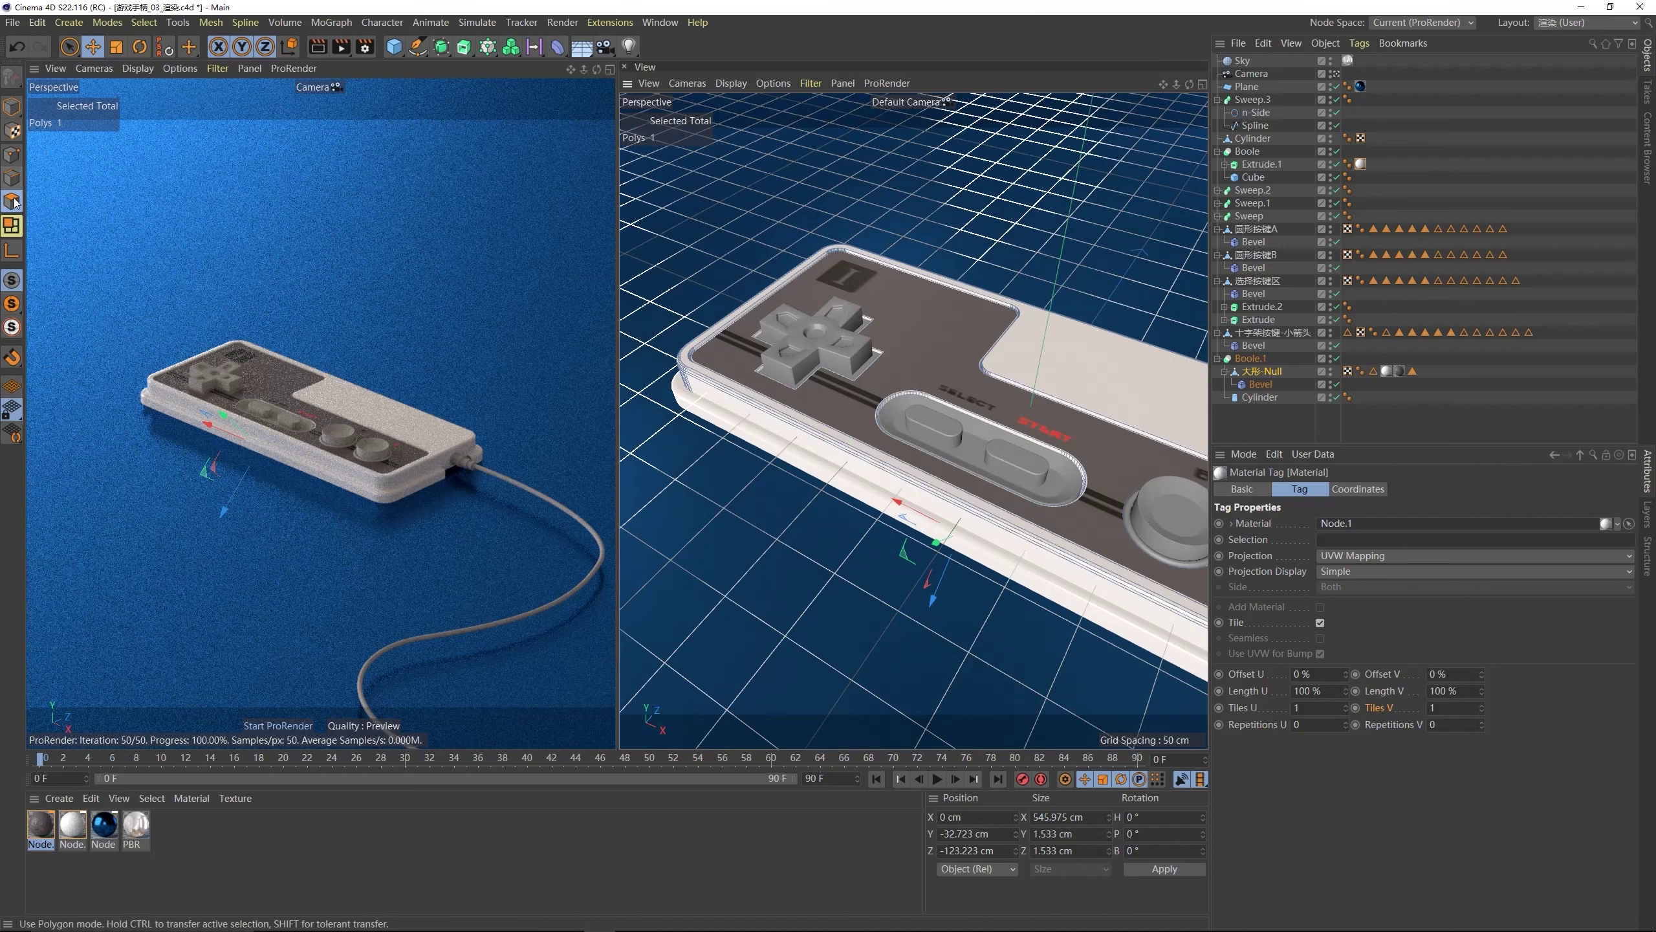
pyautogui.click(13, 106)
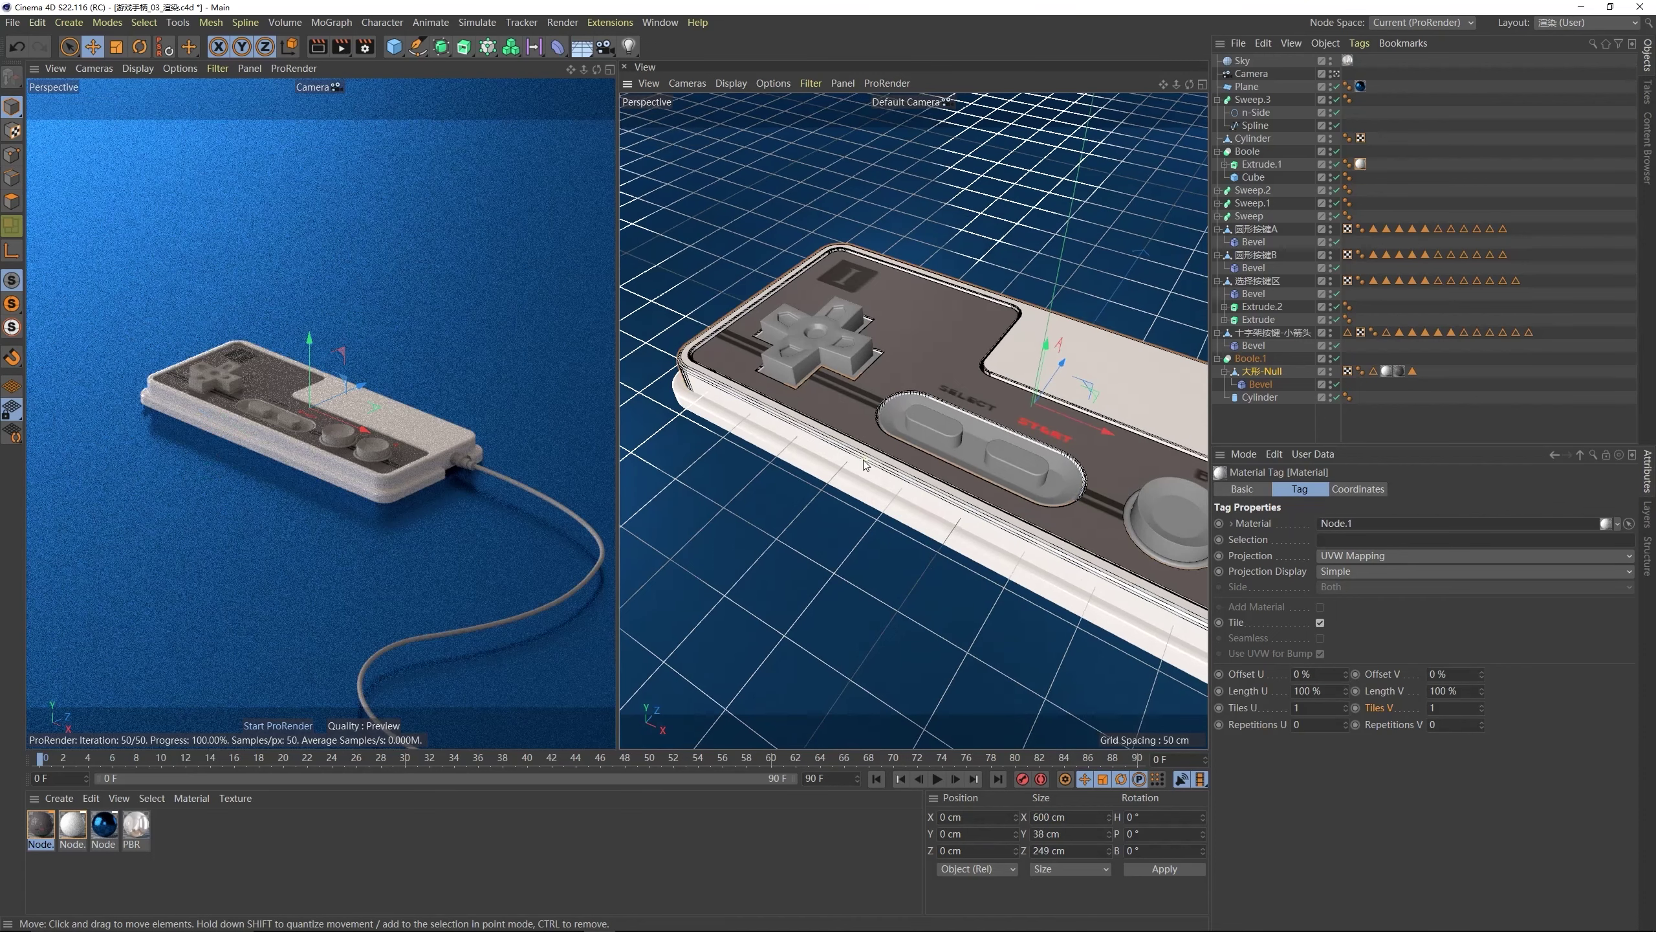
pyautogui.hotkey('ctrl', 'shift', 'z')
pyautogui.moveTo(70, 834); pyautogui.dragTo(898, 409)
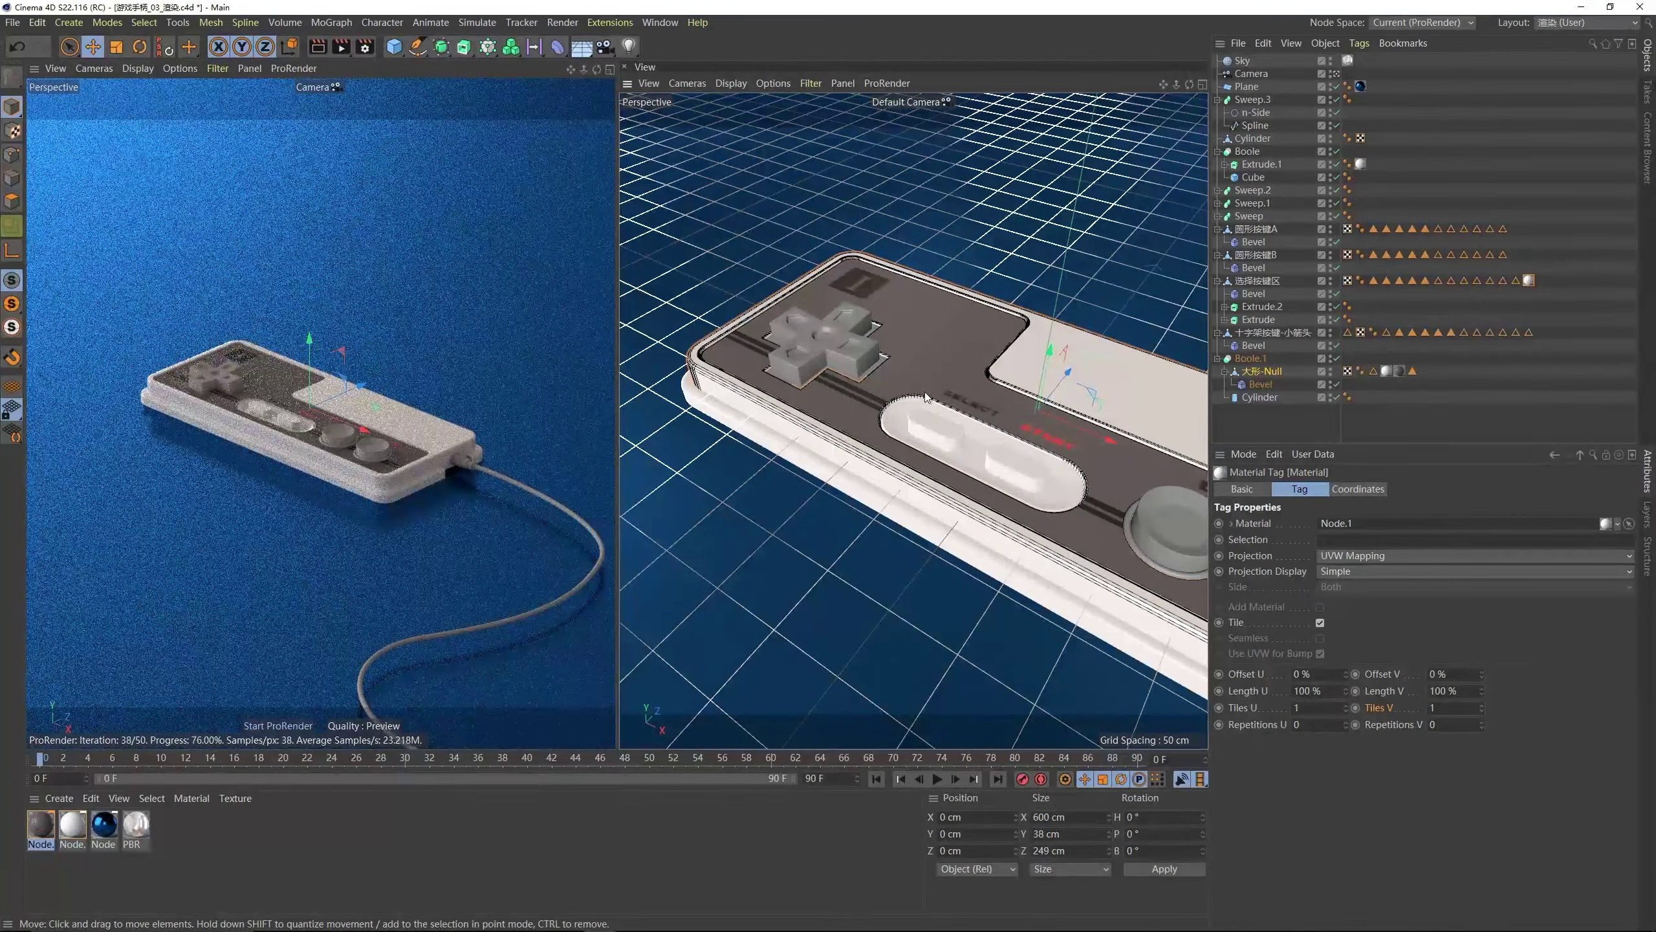
# - Give the D-pad ring and both round-button rings the Node.1 material
pyautogui.keyDown('alt'); pyautogui.moveTo(925, 397); pyautogui.dragTo(941, 438, button='middle'); pyautogui.keyUp('alt')
pyautogui.keyDown('alt'); pyautogui.moveTo(867, 411); pyautogui.dragTo(883, 486); pyautogui.keyUp('alt')
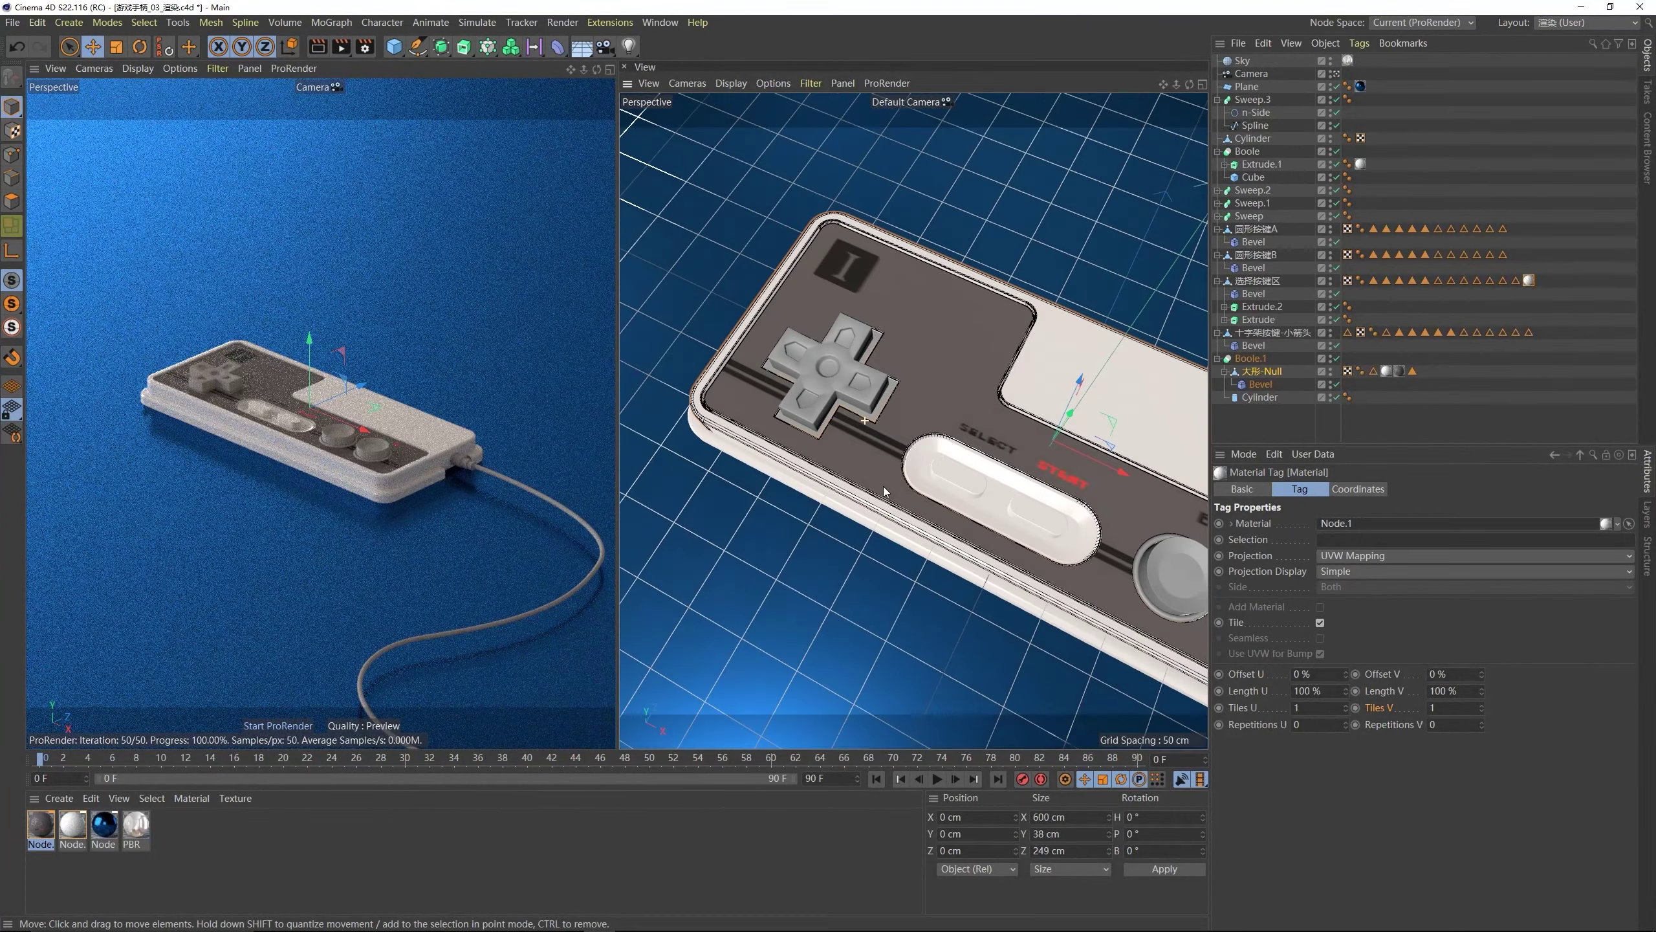
pyautogui.scroll(6, 880, 386)
pyautogui.click(888, 391)
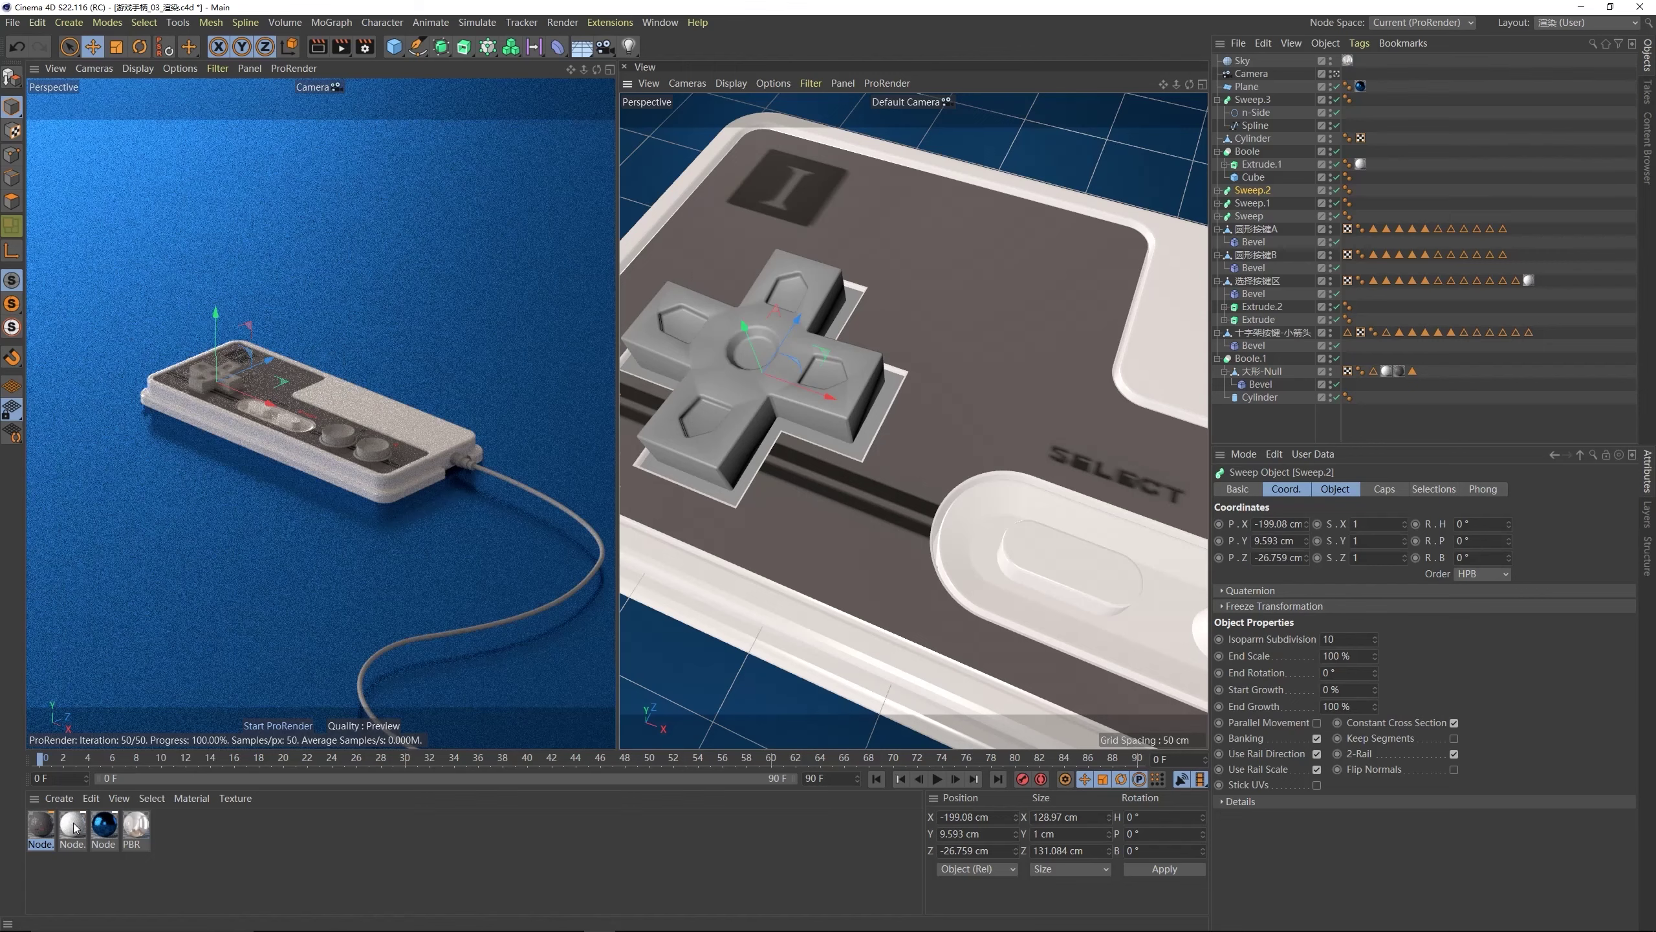
pyautogui.moveTo(74, 827); pyautogui.dragTo(887, 393)
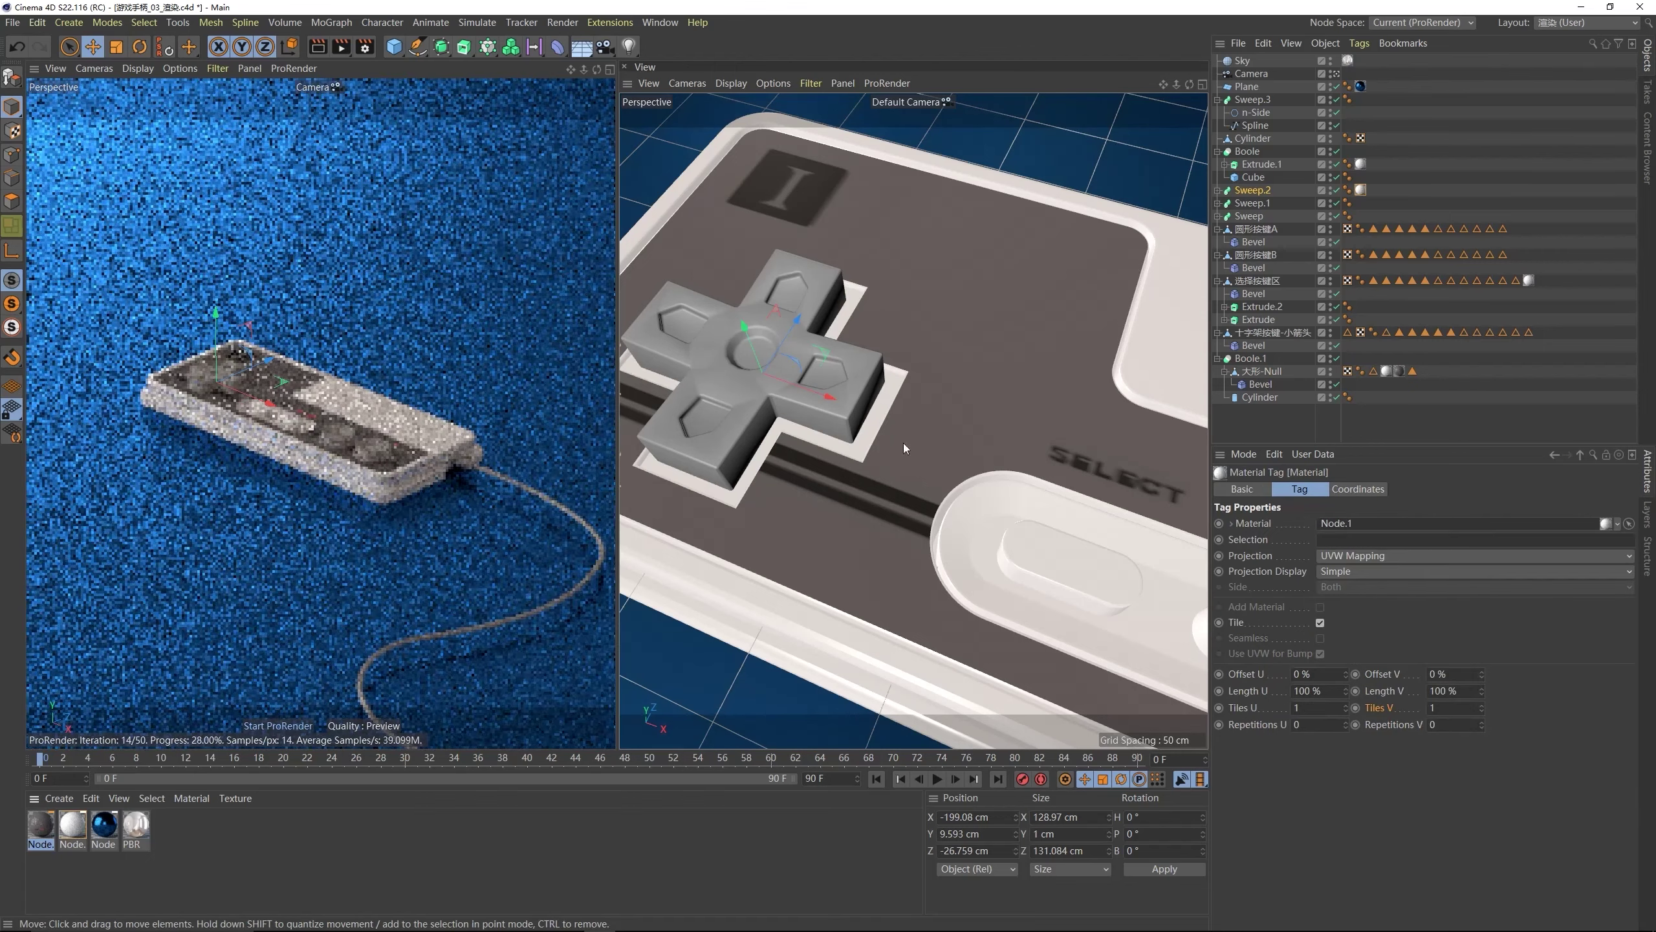
pyautogui.keyDown('alt'); pyautogui.moveTo(1000, 541); pyautogui.dragTo(877, 422, button='middle'); pyautogui.keyUp('alt')
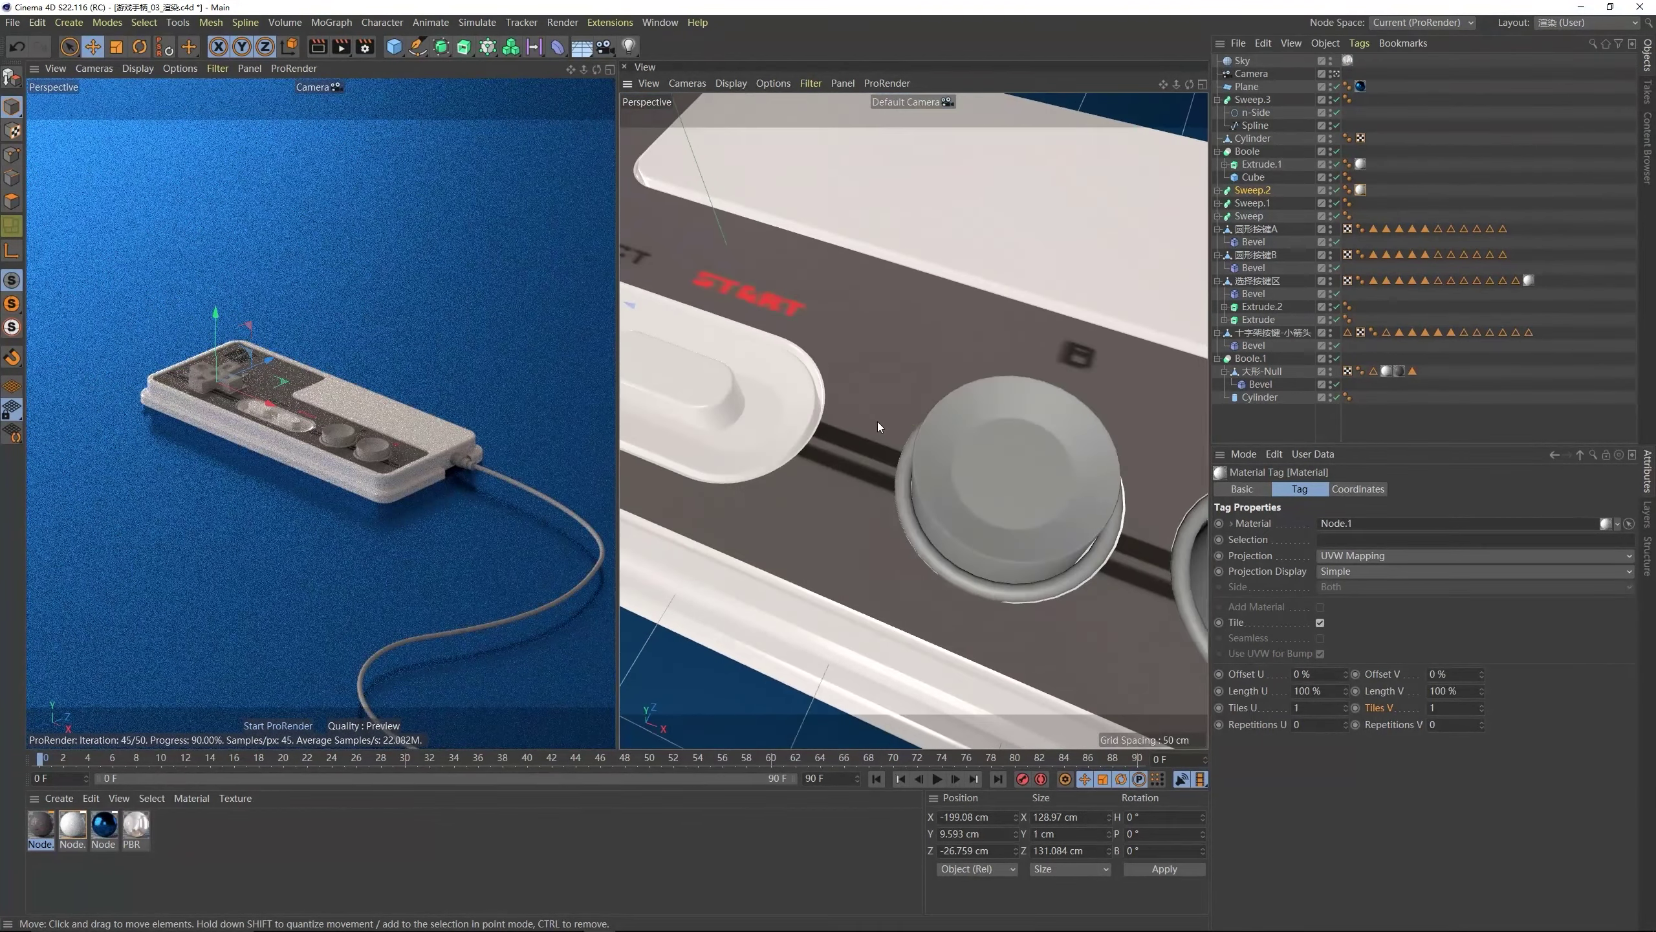
pyautogui.scroll(-2, 882, 532)
pyautogui.click(919, 531)
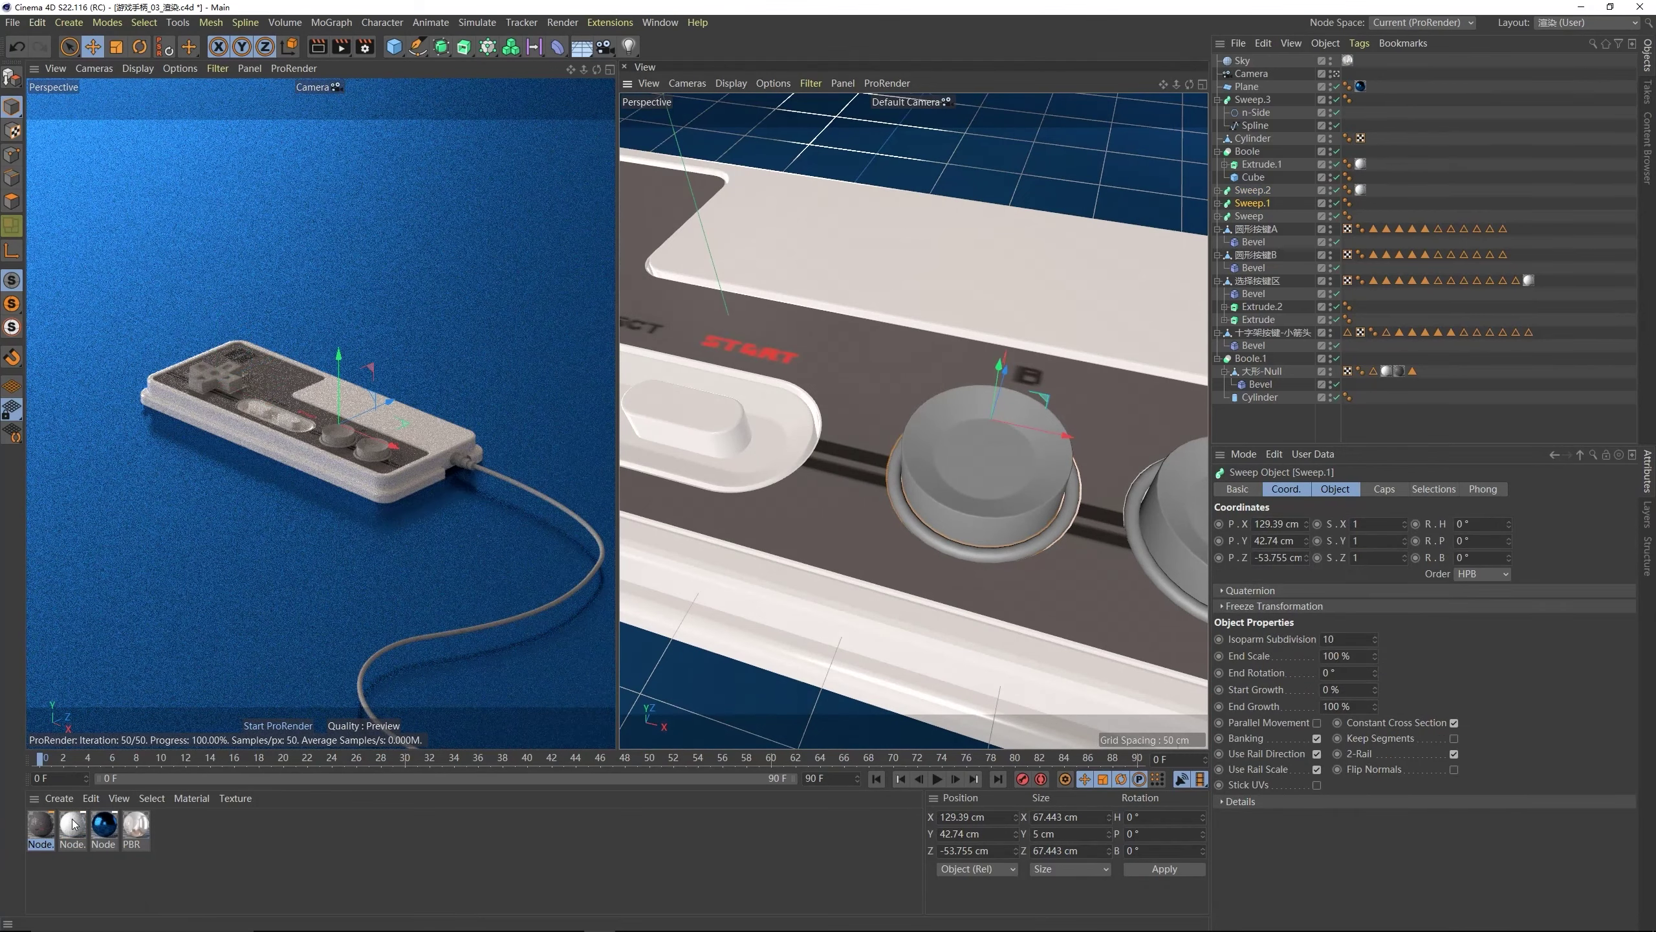
pyautogui.moveTo(74, 825); pyautogui.dragTo(916, 529)
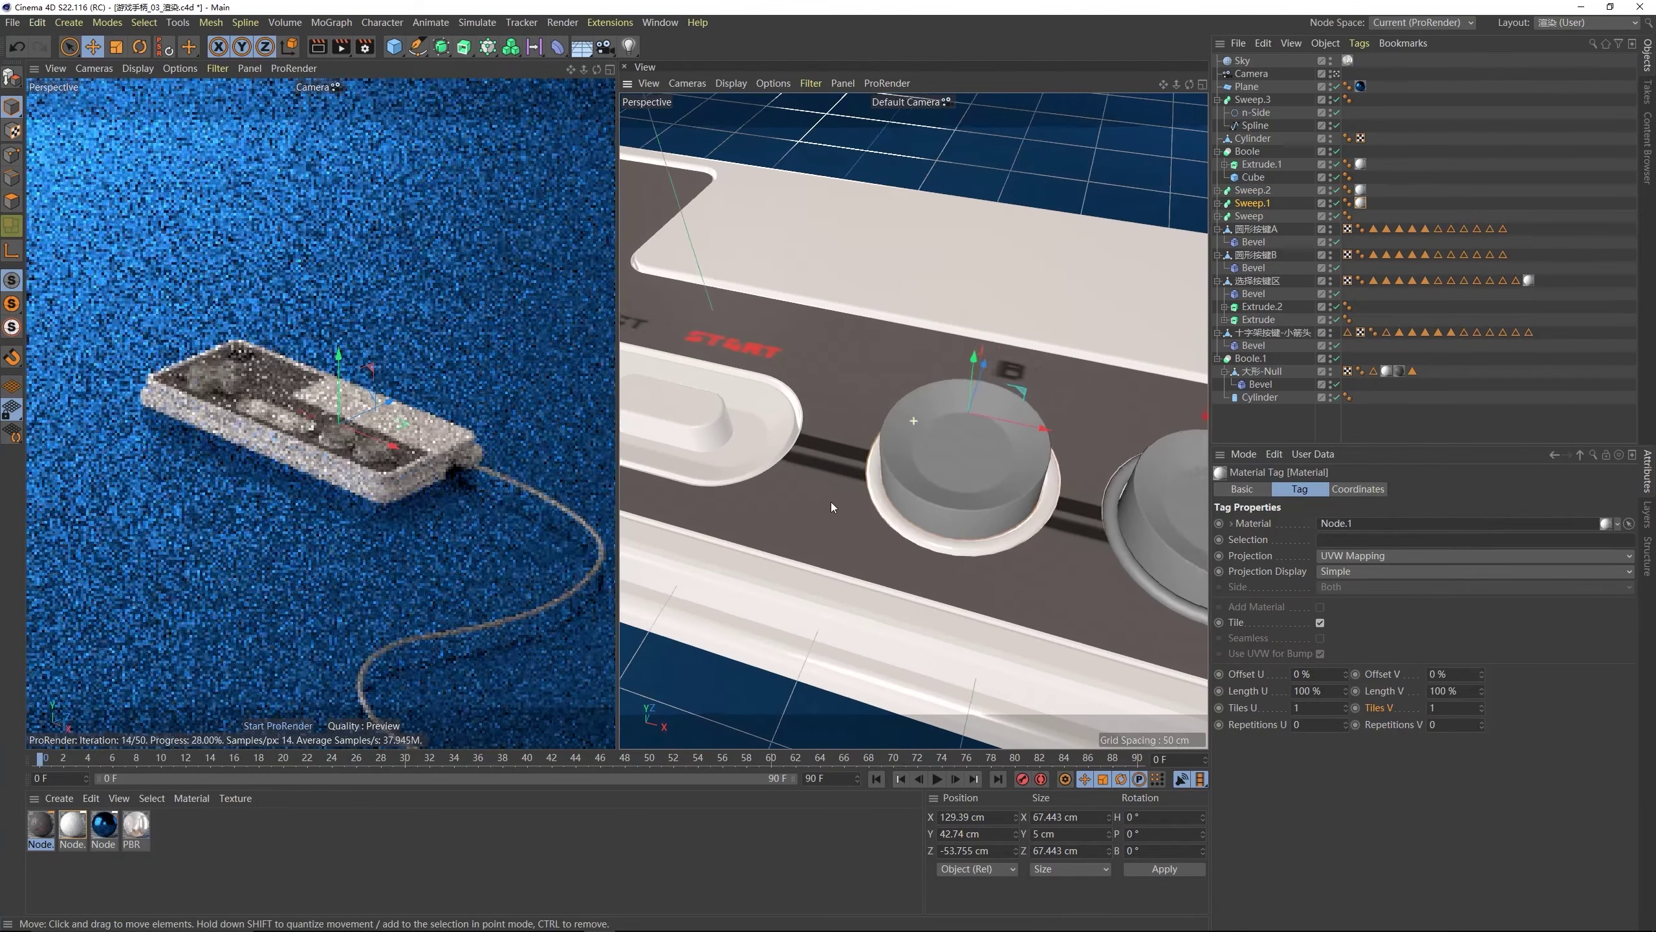
pyautogui.keyDown('alt'); pyautogui.moveTo(831, 507); pyautogui.dragTo(648, 442, button='middle'); pyautogui.keyUp('alt')
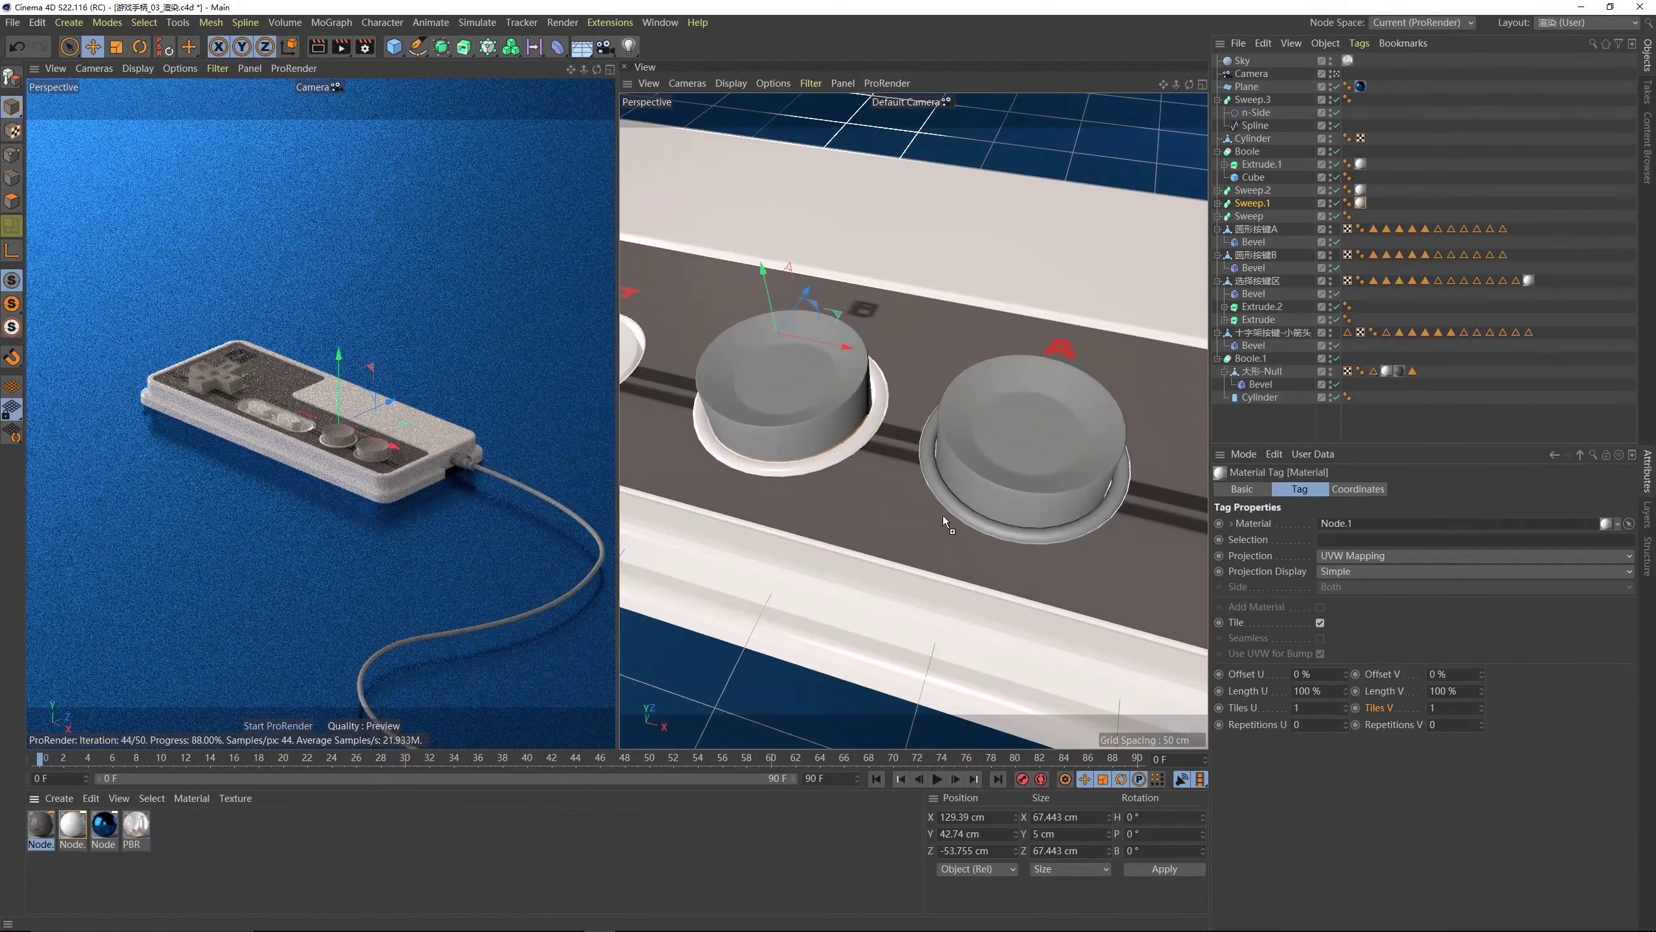
pyautogui.keyDown('alt'); pyautogui.moveTo(961, 515); pyautogui.dragTo(922, 498, button='middle'); pyautogui.keyUp('alt')
pyautogui.click(745, 431)
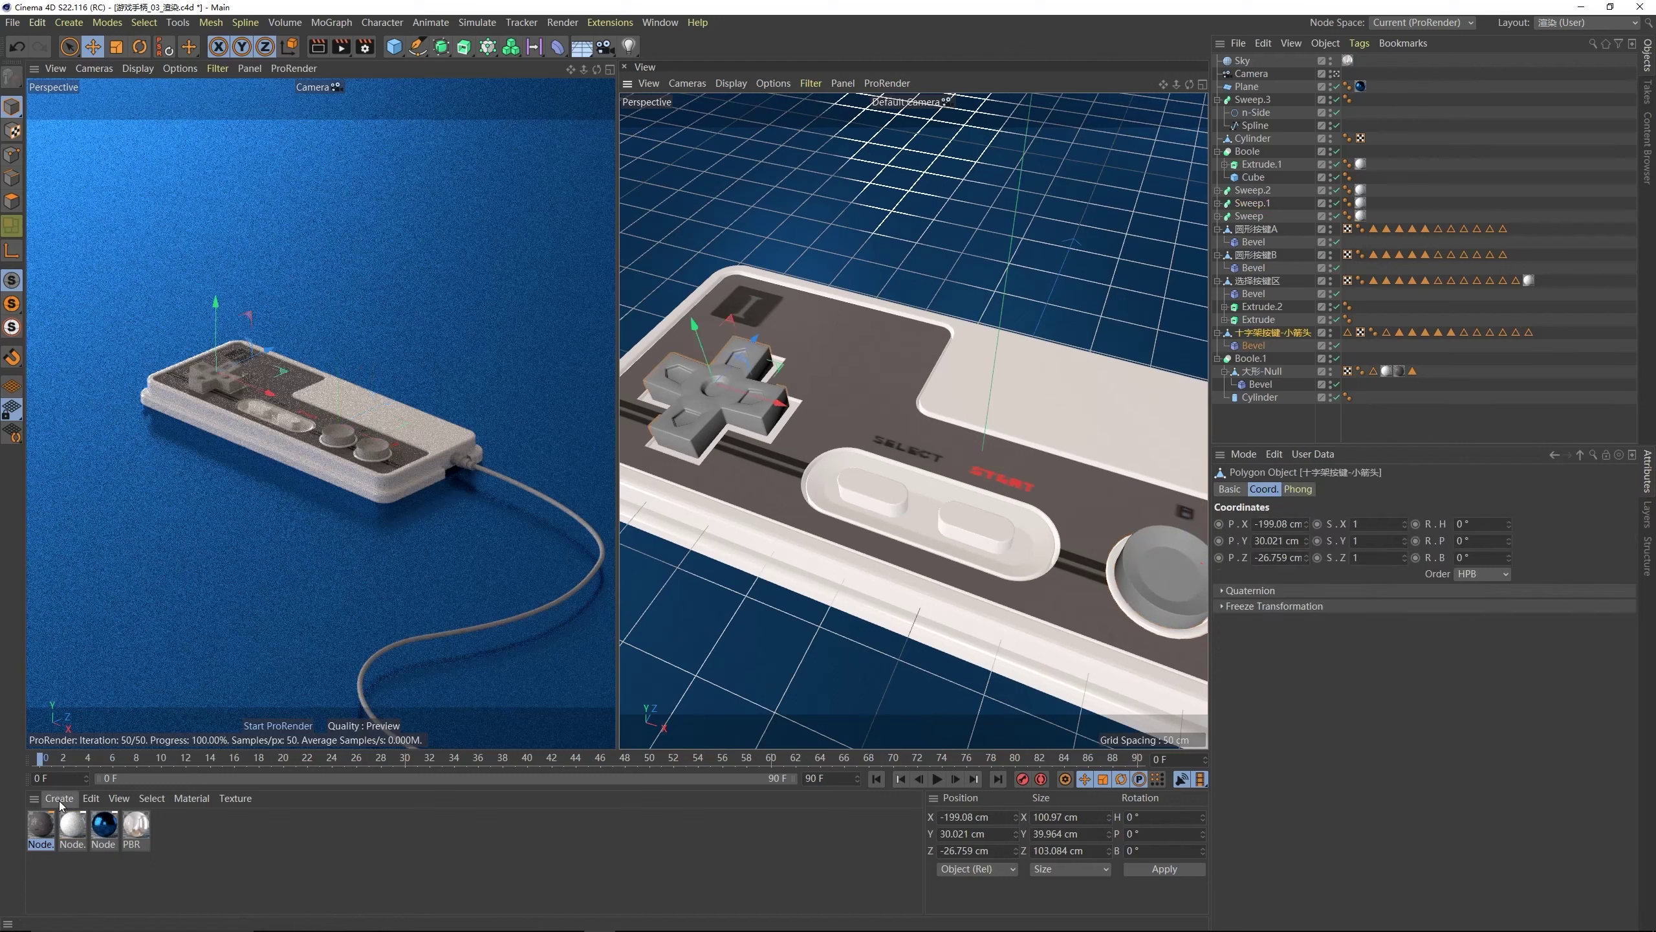
# - Duplicate Node.1 and darken the copy's base colour to near-black, about 2% value
pyautogui.click(79, 868)
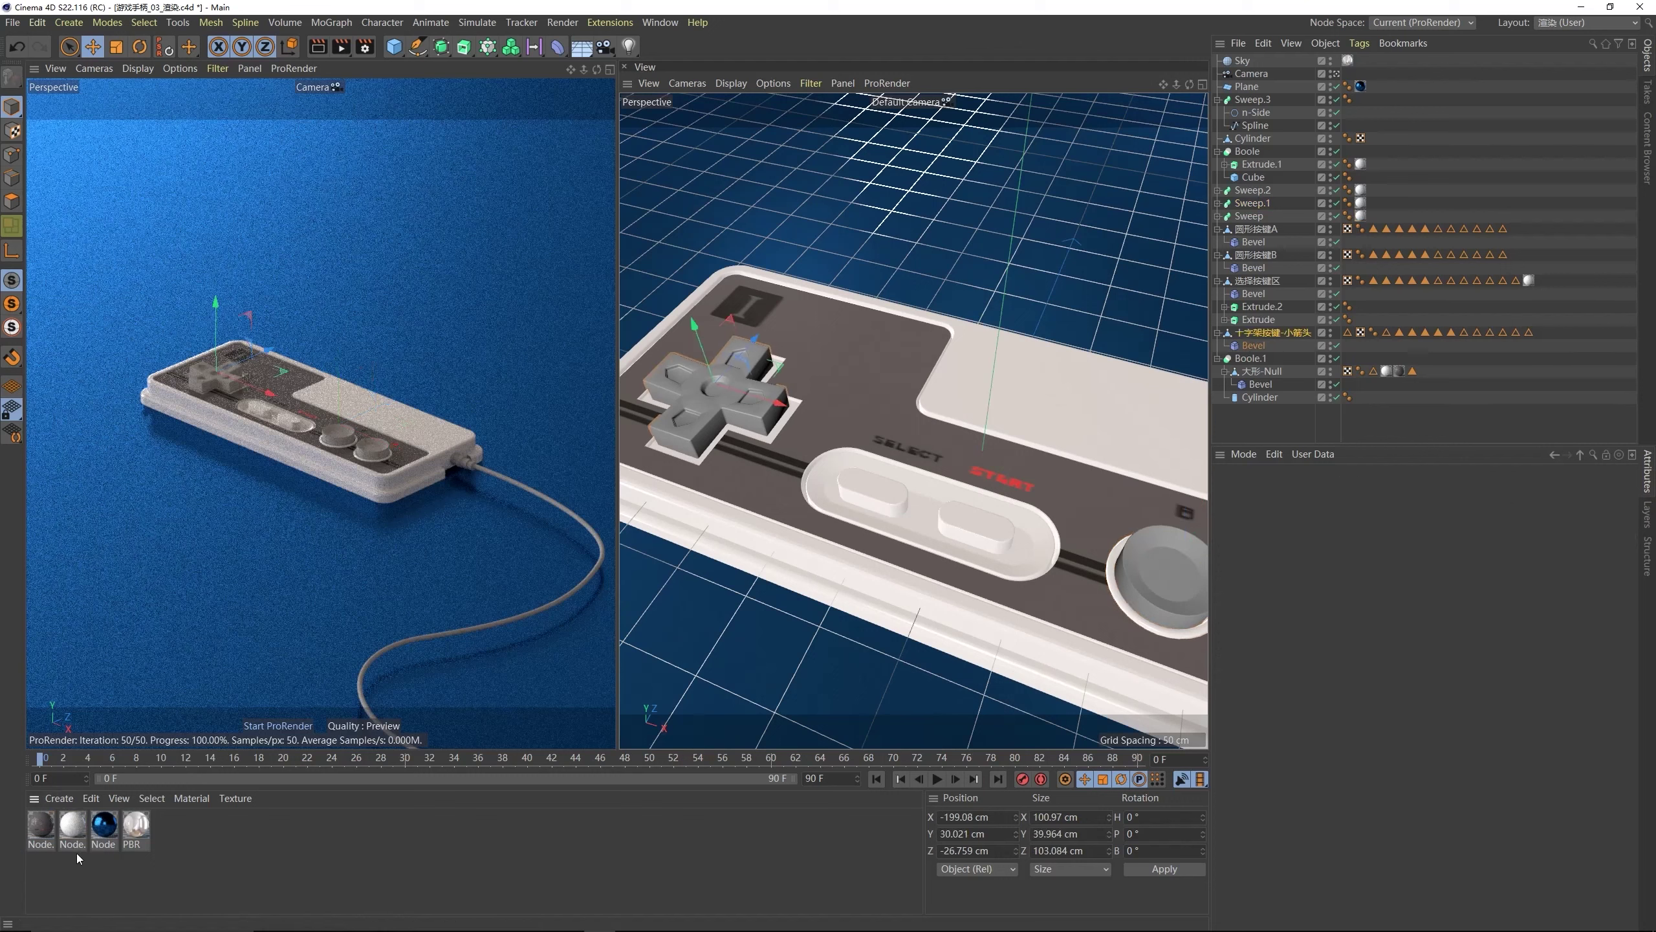
pyautogui.click(74, 827)
pyautogui.moveTo(73, 828); pyautogui.dragTo(99, 830)
pyautogui.doubleClick(104, 825)
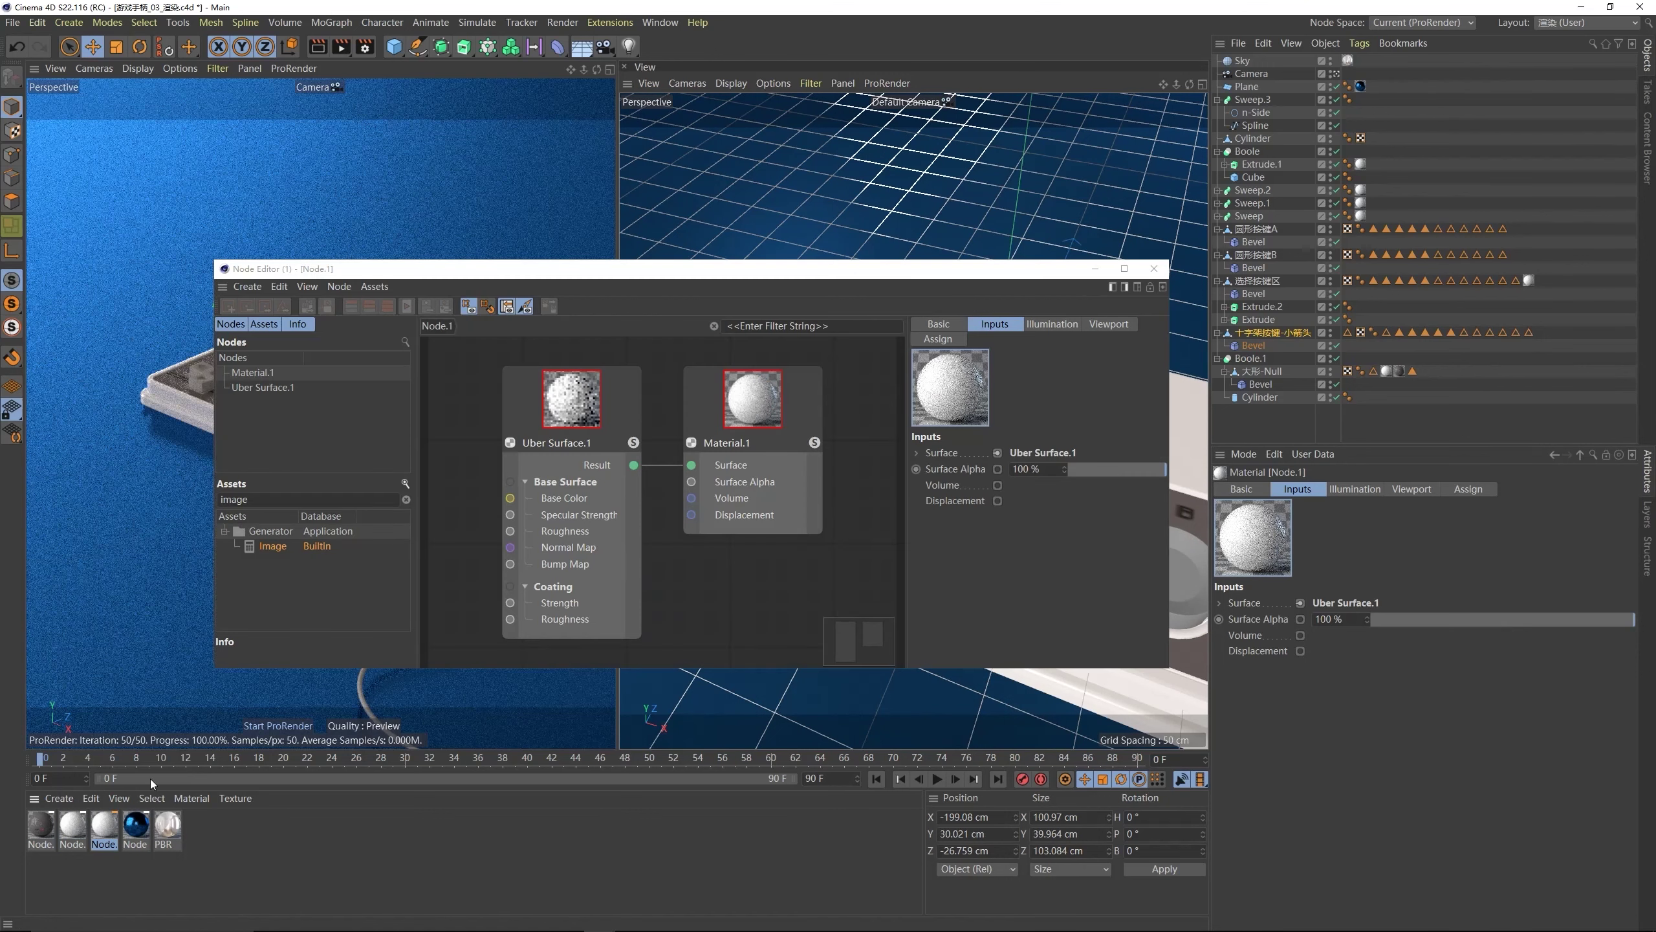
pyautogui.click(582, 408)
pyautogui.click(1082, 471)
pyautogui.moveTo(1084, 497); pyautogui.dragTo(1013, 501)
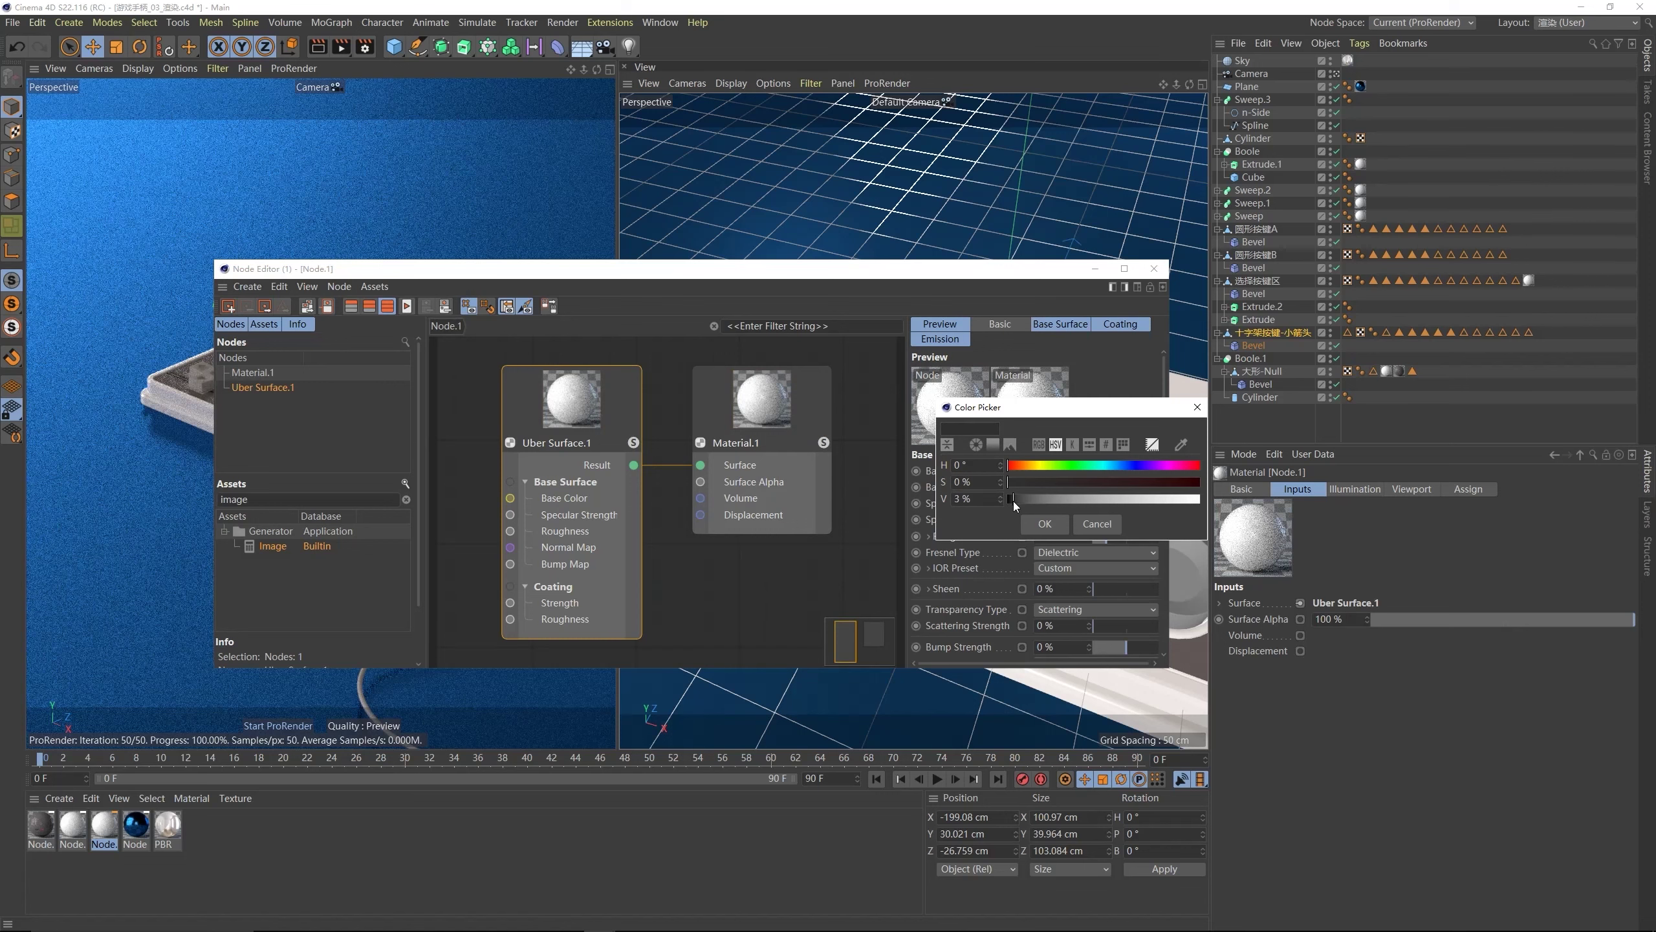
pyautogui.click(1042, 522)
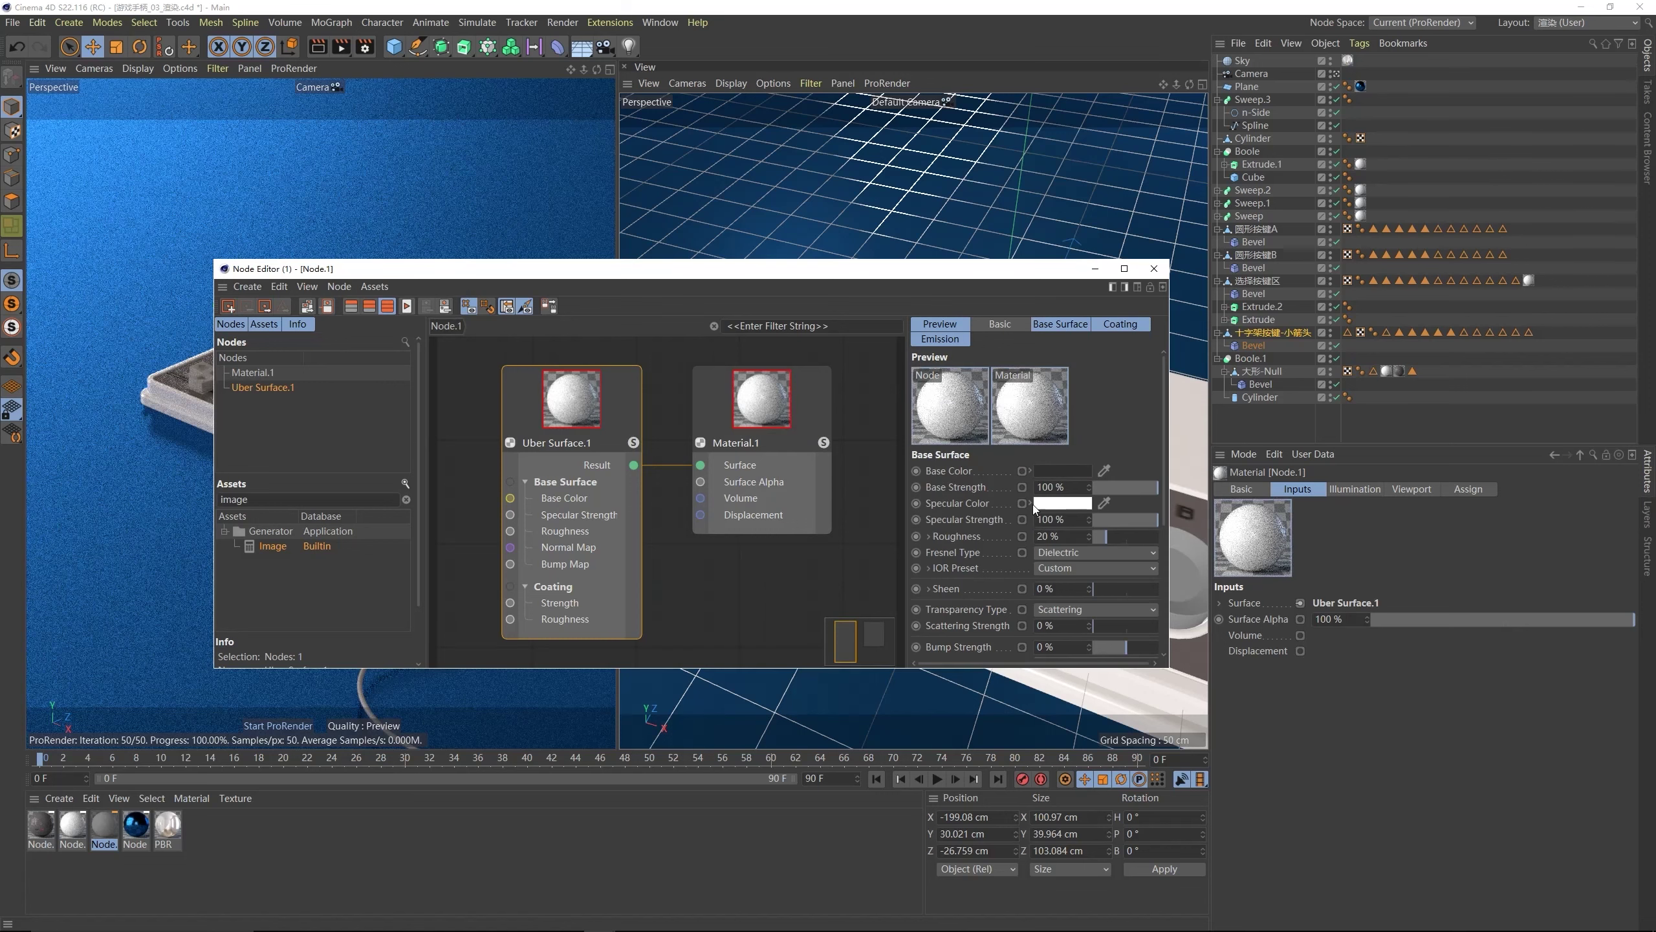
pyautogui.click(1153, 268)
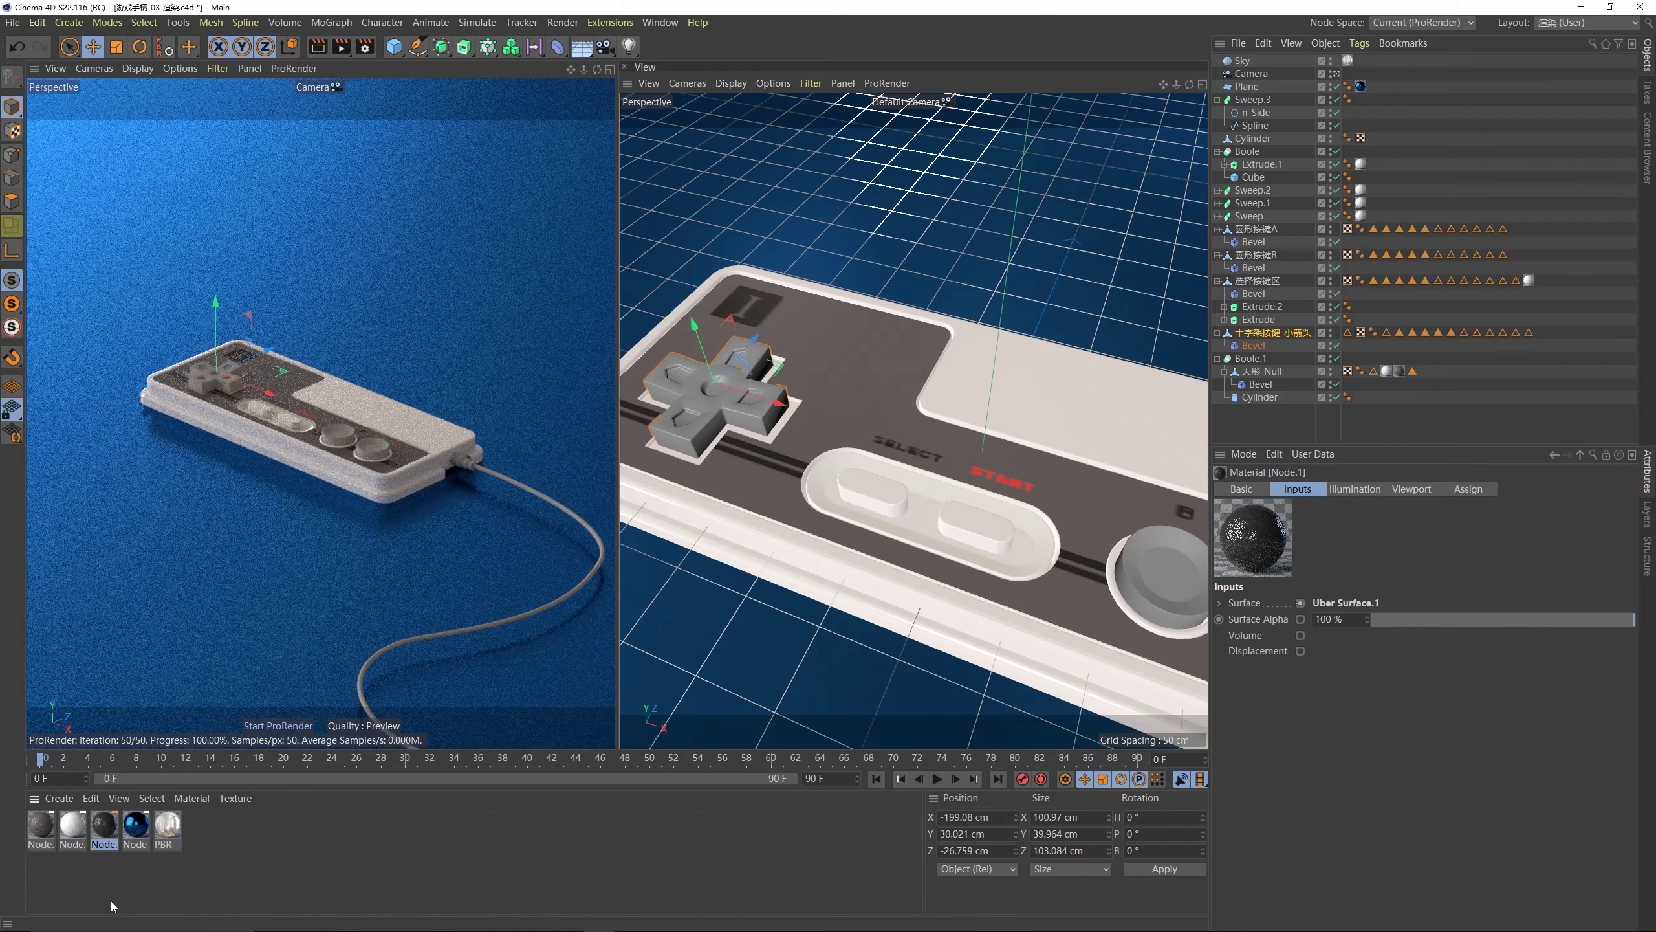
# - Apply the near-black material to the D-pad, the Select button and the B button
pyautogui.moveTo(104, 824); pyautogui.dragTo(694, 428)
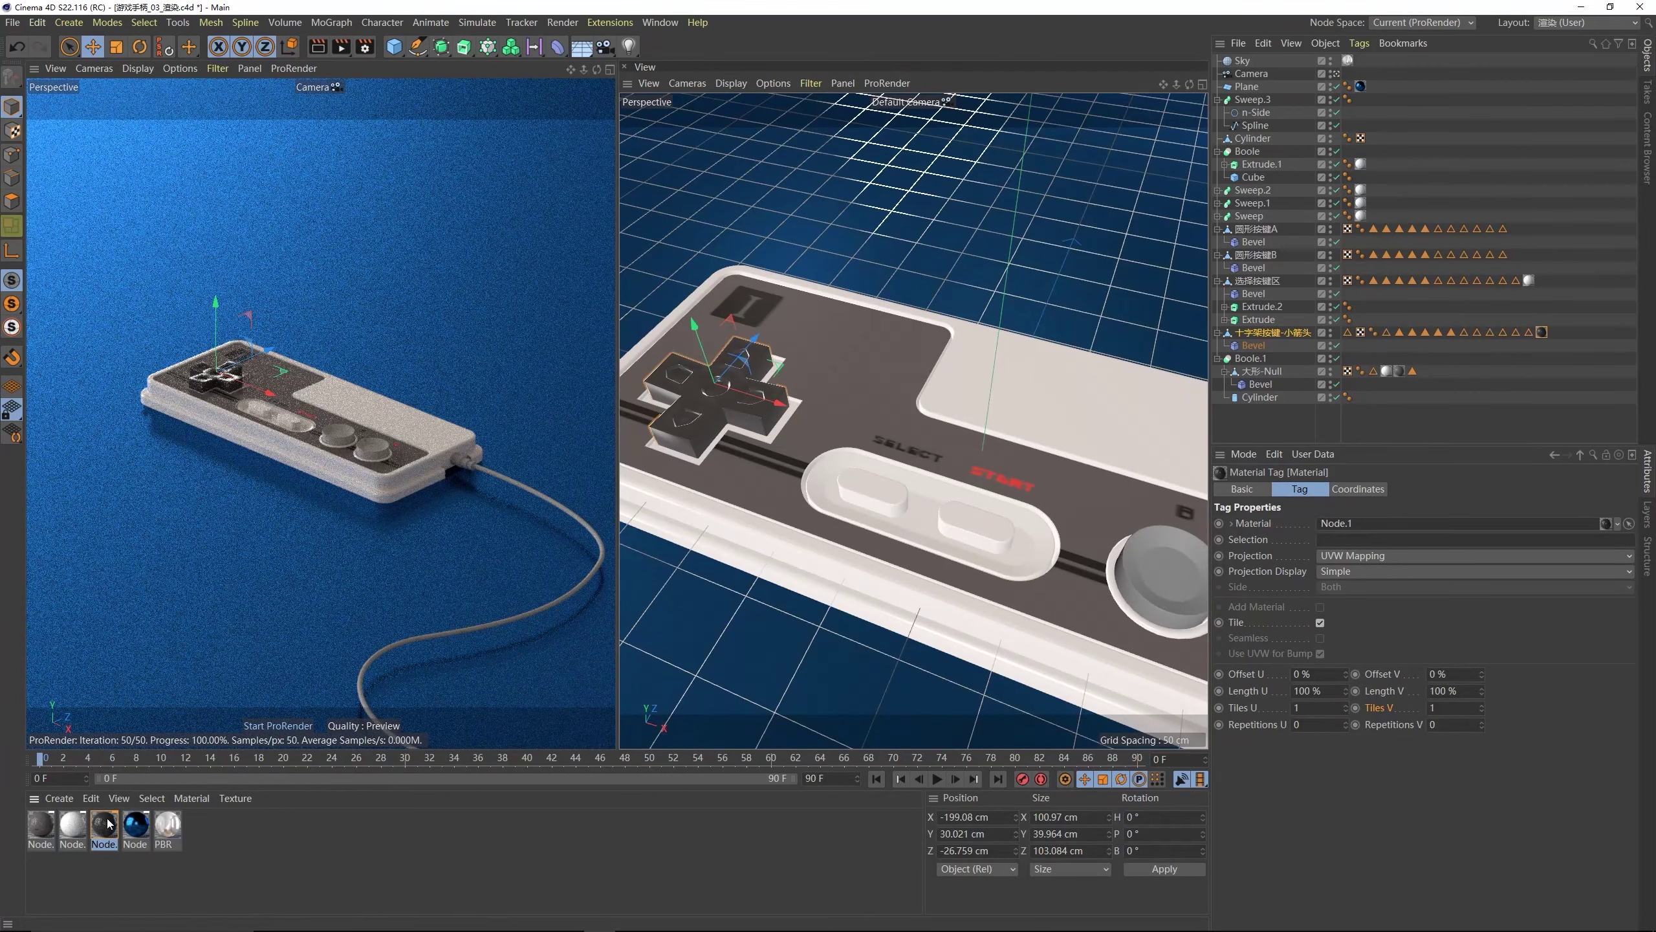
pyautogui.moveTo(876, 486); pyautogui.dragTo(876, 487)
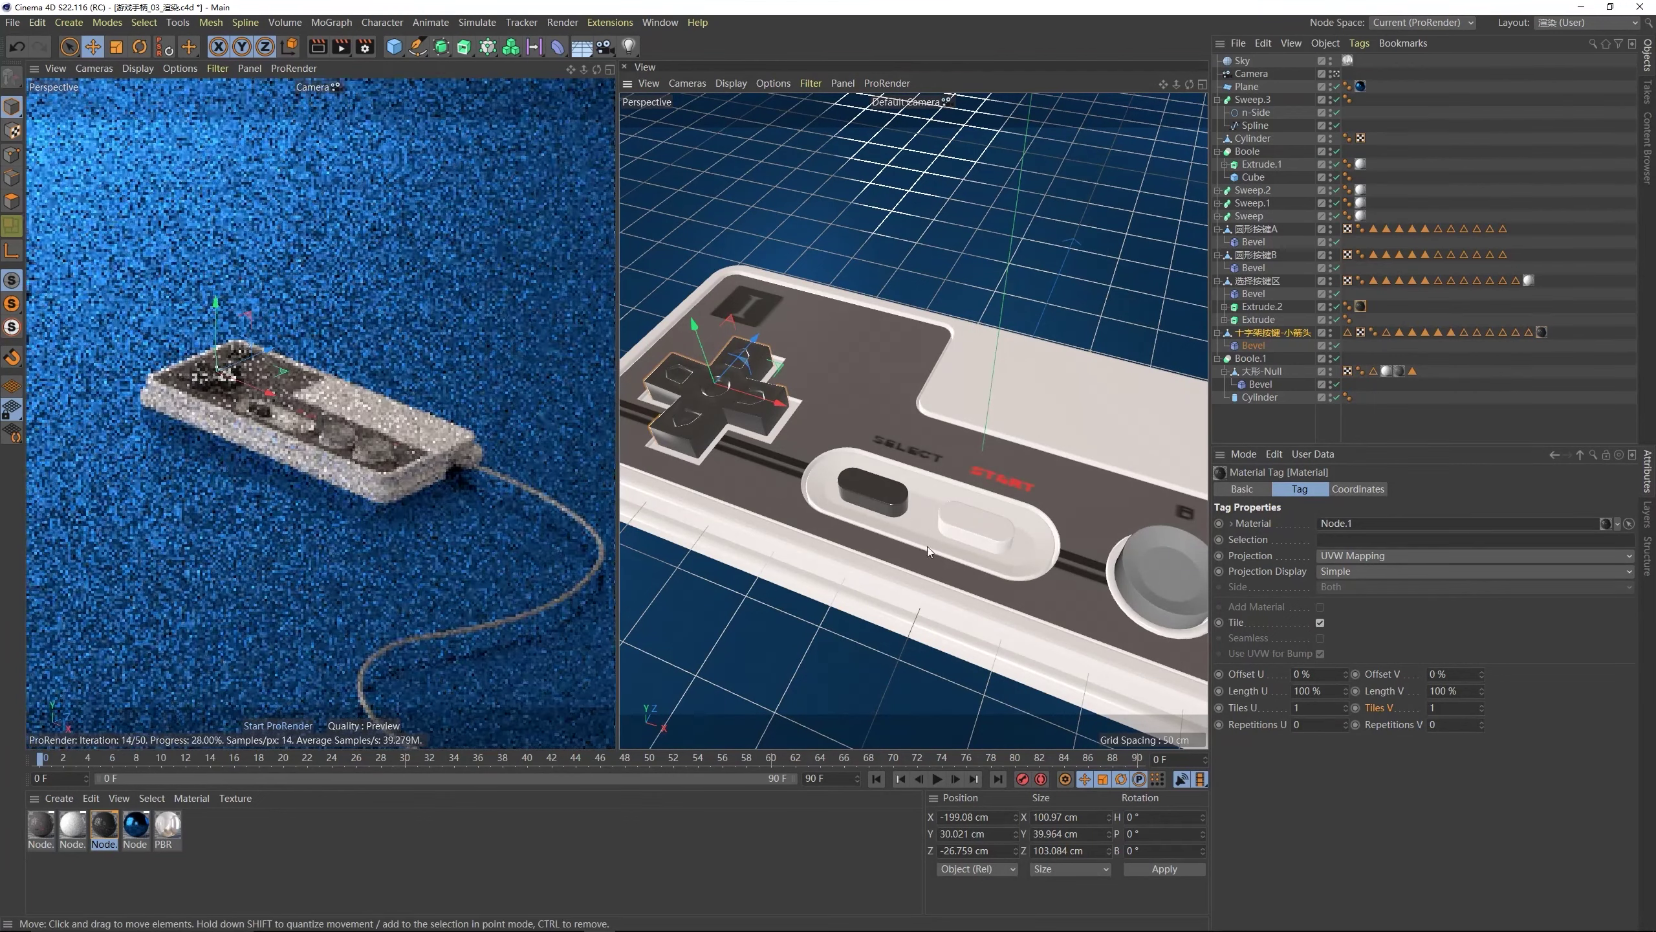
pyautogui.keyDown('alt'); pyautogui.moveTo(926, 545); pyautogui.dragTo(708, 487, button='middle'); pyautogui.keyUp('alt')
pyautogui.moveTo(104, 842); pyautogui.dragTo(934, 518)
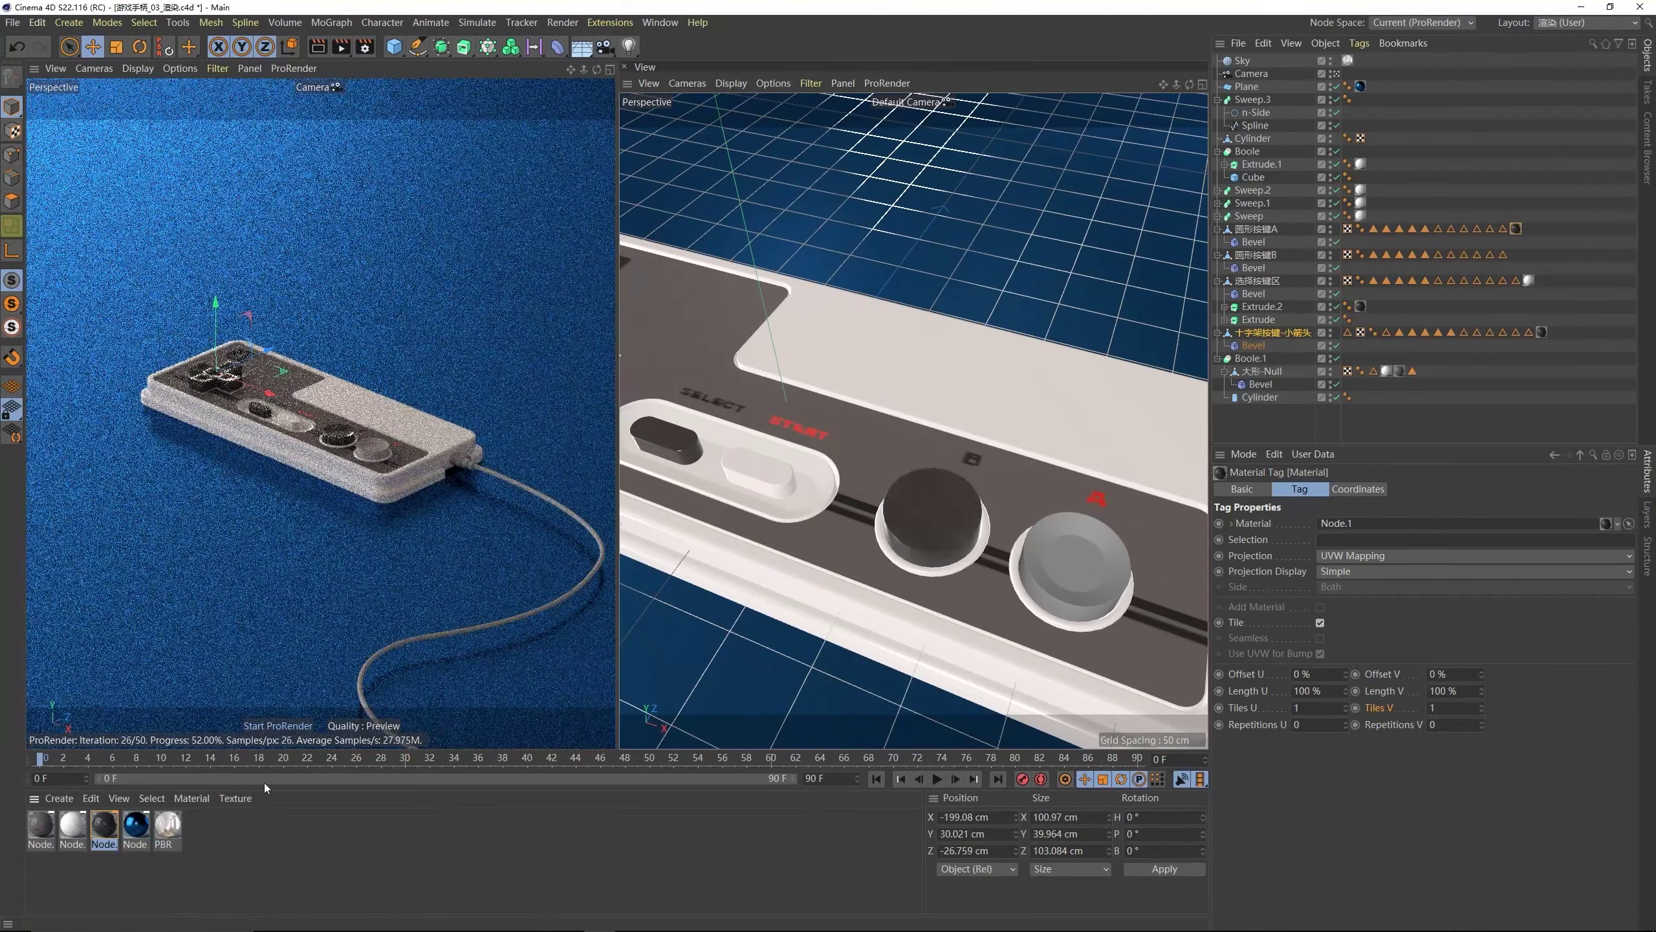
pyautogui.keyDown('ctrl'); pyautogui.moveTo(103, 831); pyautogui.dragTo(136, 827); pyautogui.keyUp('ctrl')
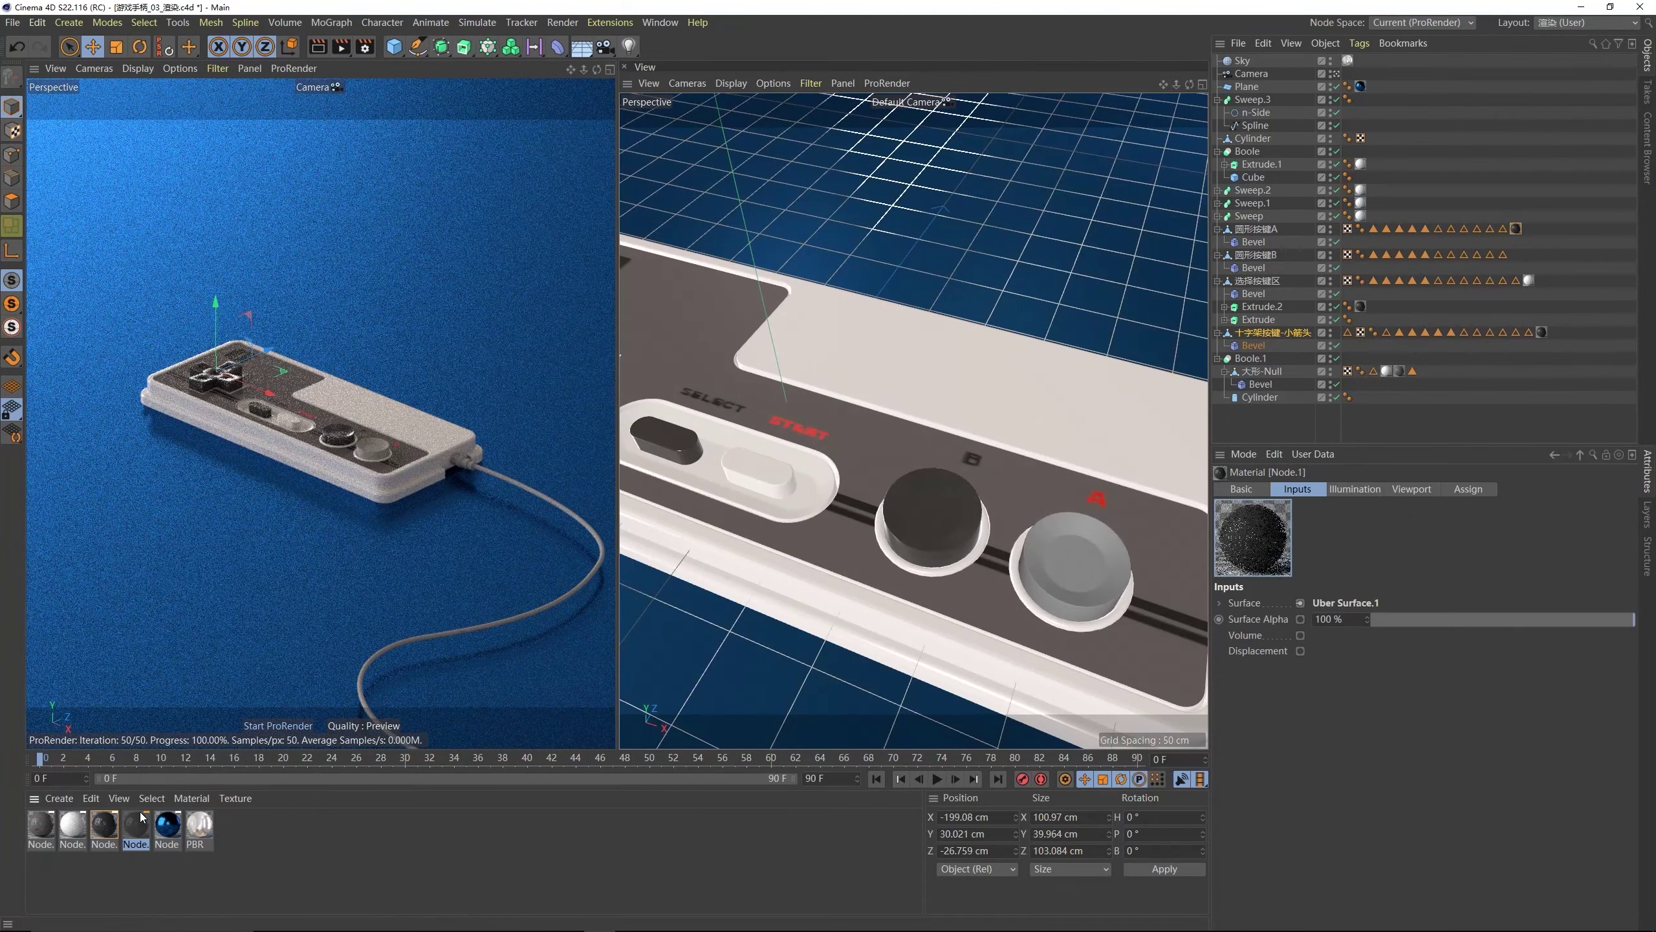
# - Change the copied material's base colour to a saturated red
pyautogui.doubleClick(135, 825)
pyautogui.click(1063, 484)
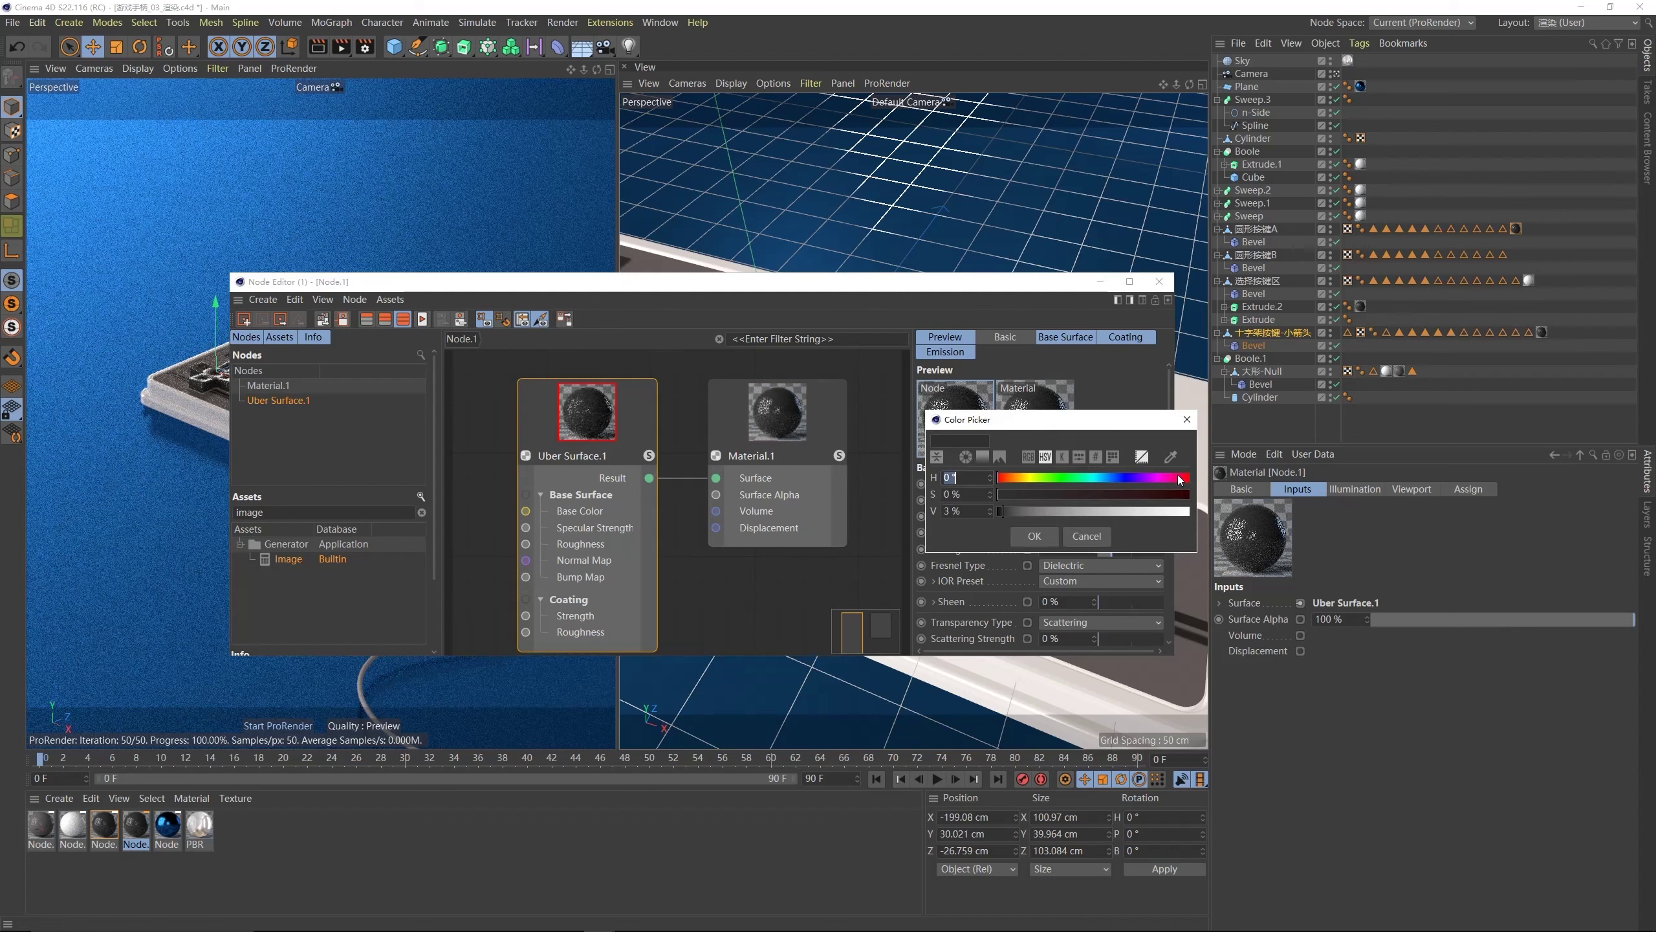
pyautogui.click(1186, 511)
pyautogui.moveTo(1185, 493)
pyautogui.mouseDown()
pyautogui.moveTo(1108, 495)
pyautogui.moveTo(1187, 499)
pyautogui.moveTo(1164, 511)
pyautogui.mouseUp()
pyautogui.click(1034, 535)
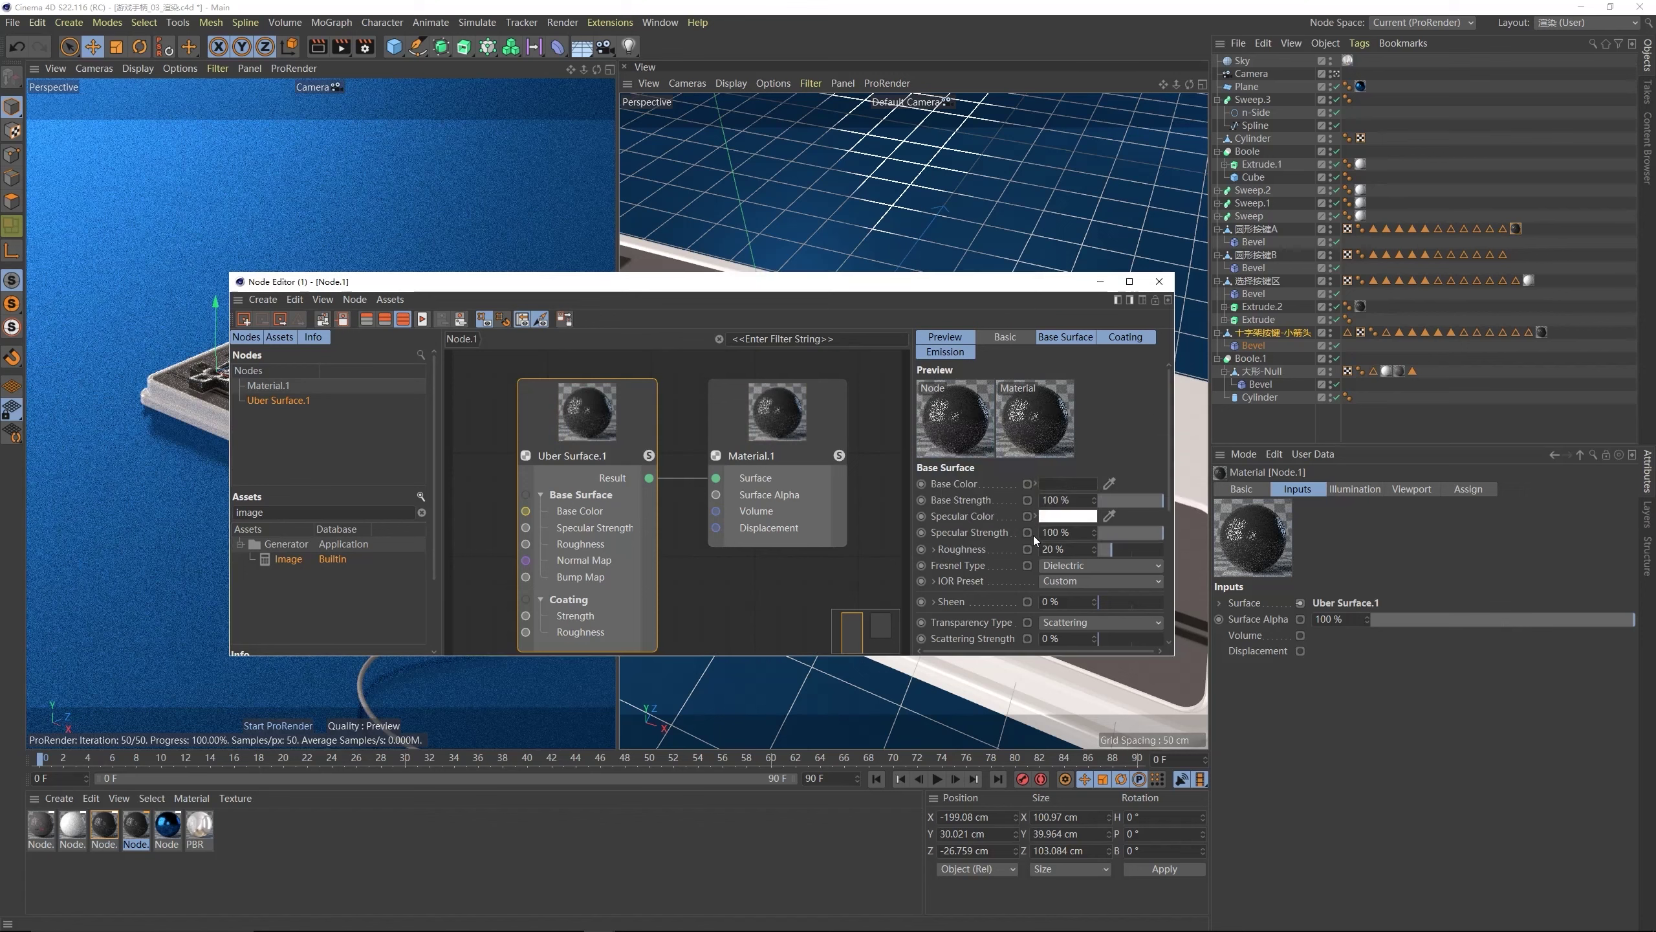
pyautogui.click(1153, 286)
# - Apply the red material to the A and Start buttons and the dark material to the cable and connector
pyautogui.moveTo(770, 720); pyautogui.dragTo(1090, 573)
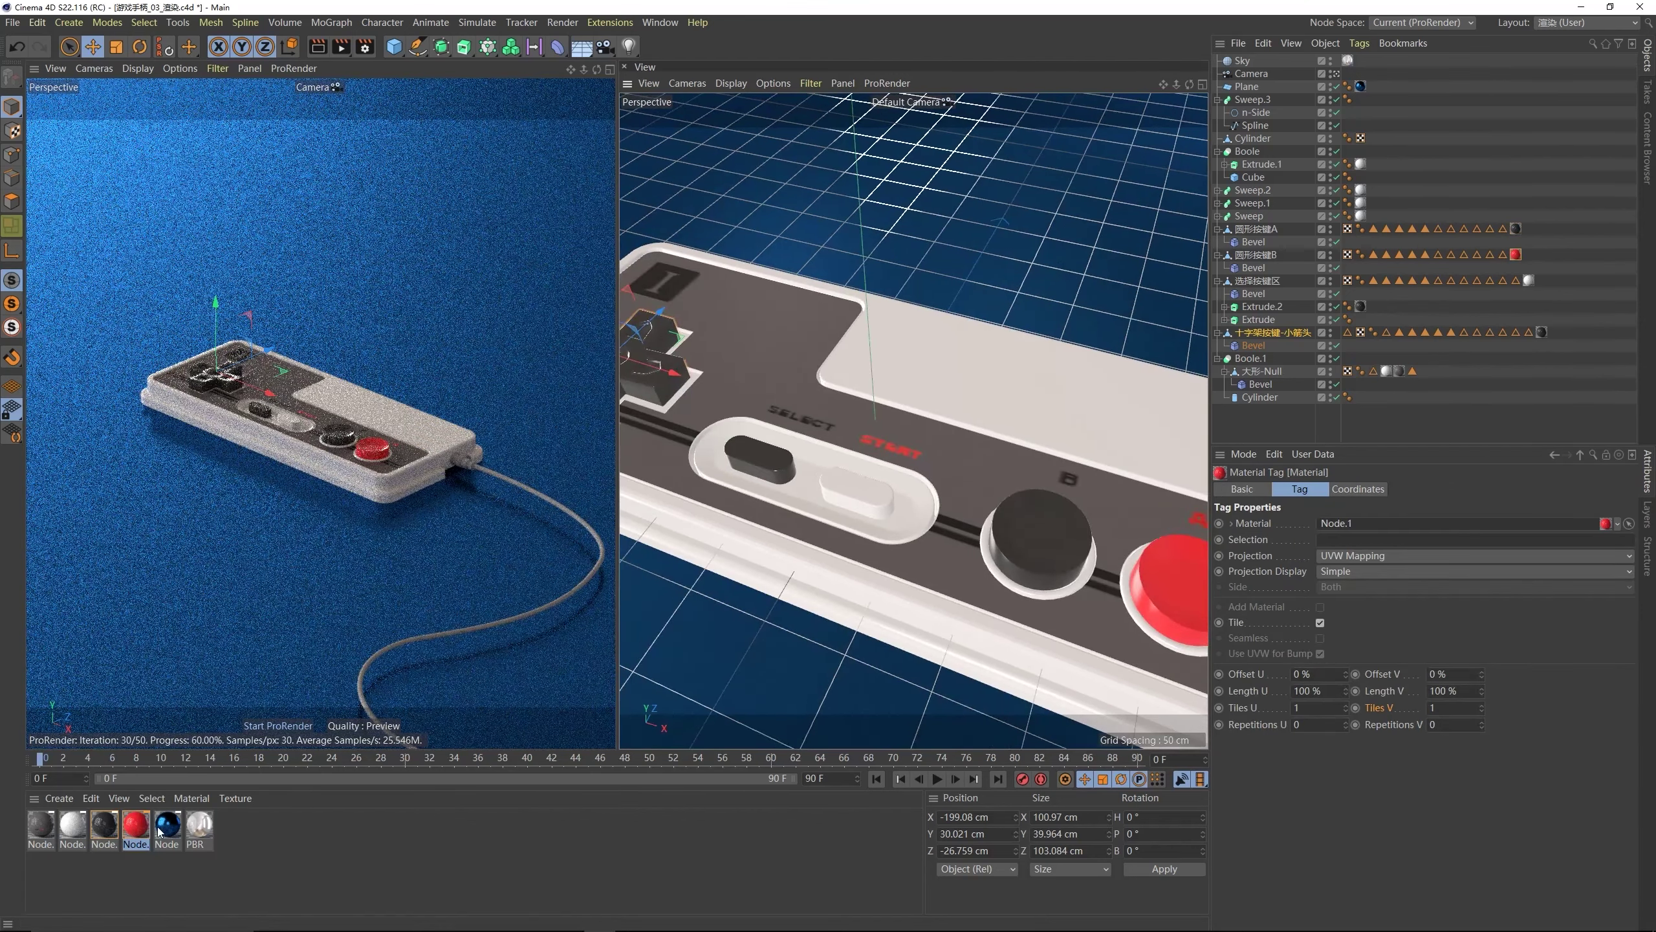
pyautogui.moveTo(710, 592); pyautogui.dragTo(870, 494)
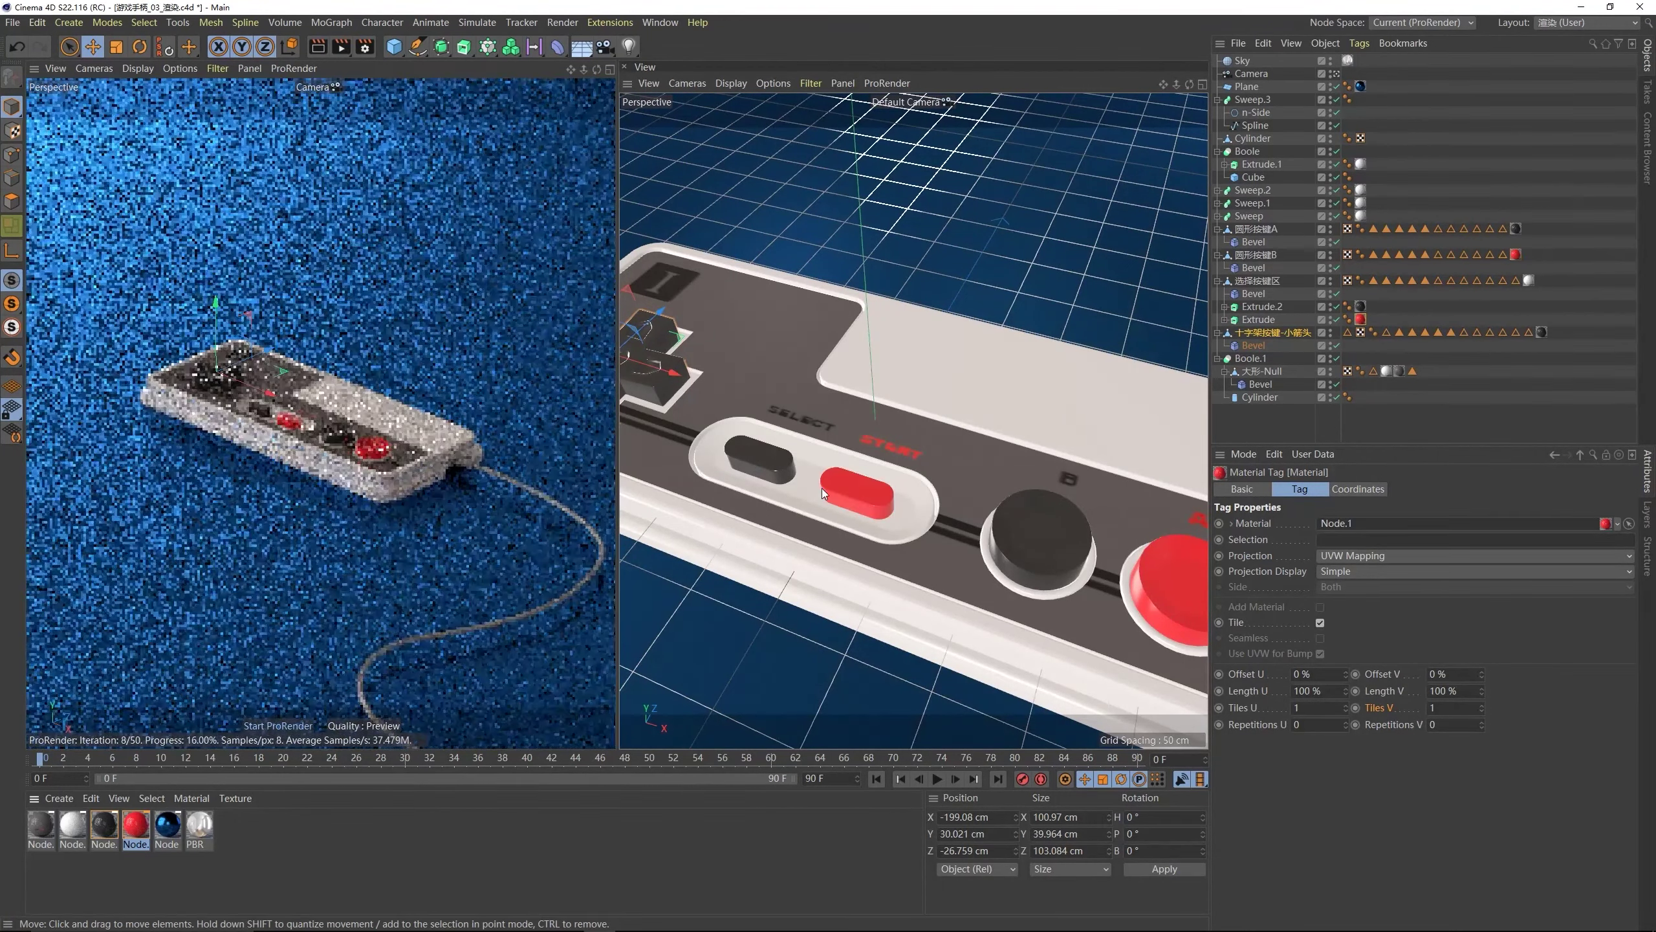
pyautogui.keyDown('alt'); pyautogui.moveTo(822, 488); pyautogui.dragTo(815, 372, button='middle'); pyautogui.keyUp('alt')
pyautogui.keyDown('alt'); pyautogui.moveTo(1024, 530); pyautogui.dragTo(782, 471, button='middle'); pyautogui.keyUp('alt')
pyautogui.moveTo(97, 829); pyautogui.dragTo(1027, 371)
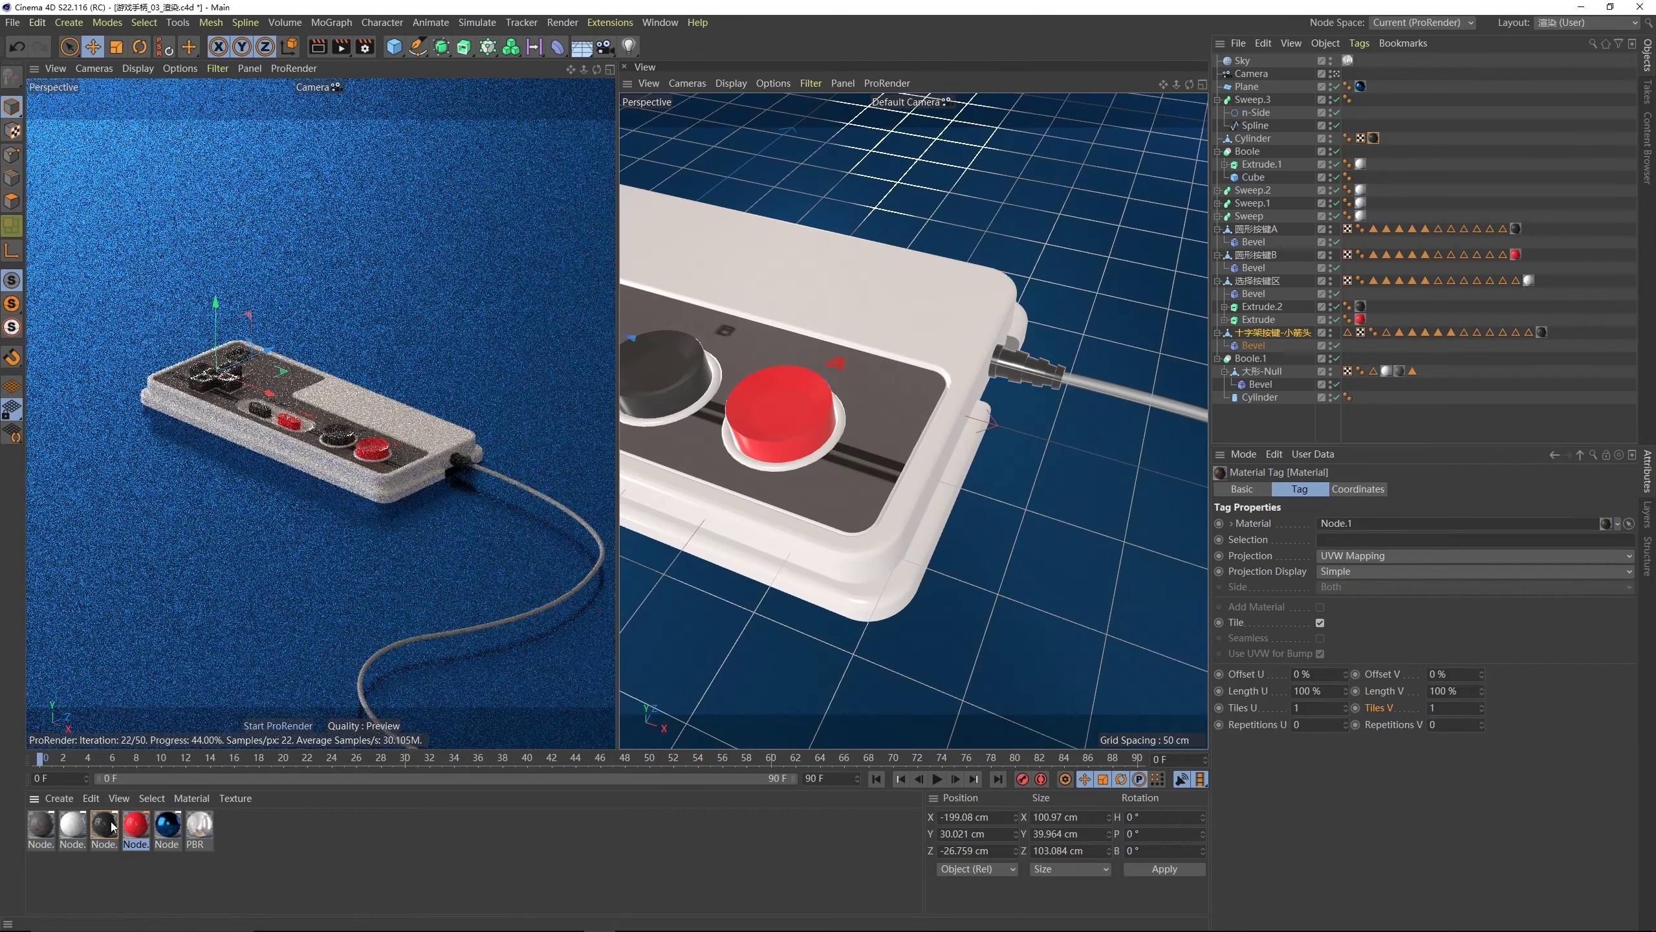
pyautogui.moveTo(1097, 387); pyautogui.dragTo(1097, 388)
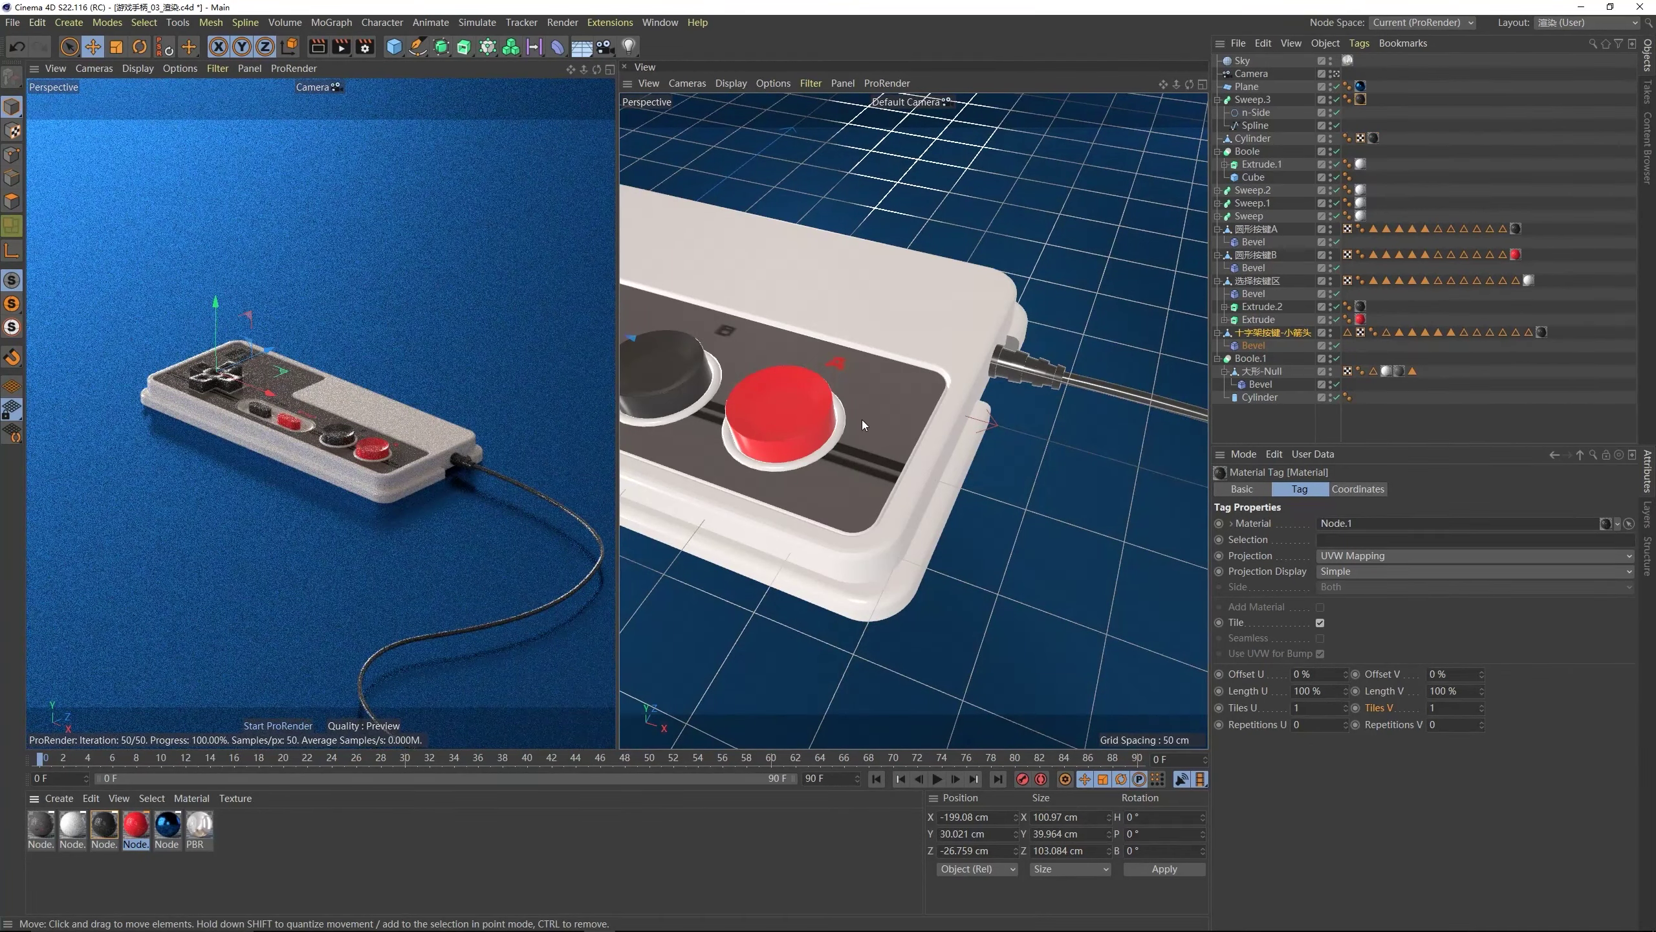
pyautogui.hotkey('ctrl', 'shift', 'a')
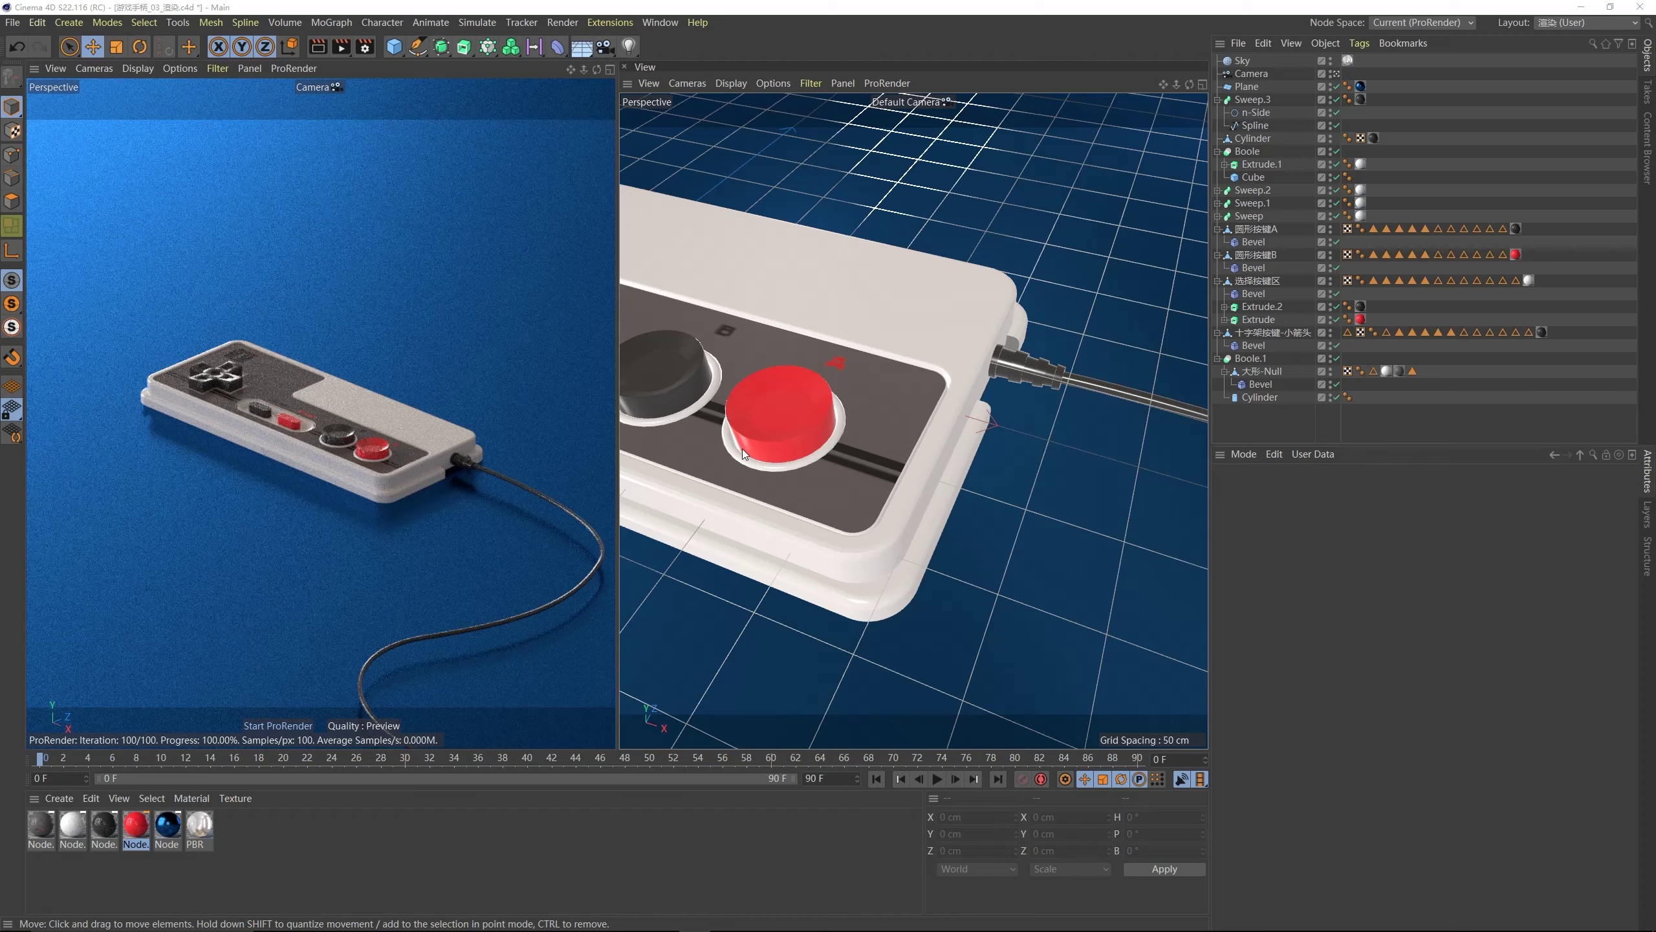
# - Deactivate the scene Camera and frame the D-pad and Select/Start buttons in the ProRender view
pyautogui.click(1337, 75)
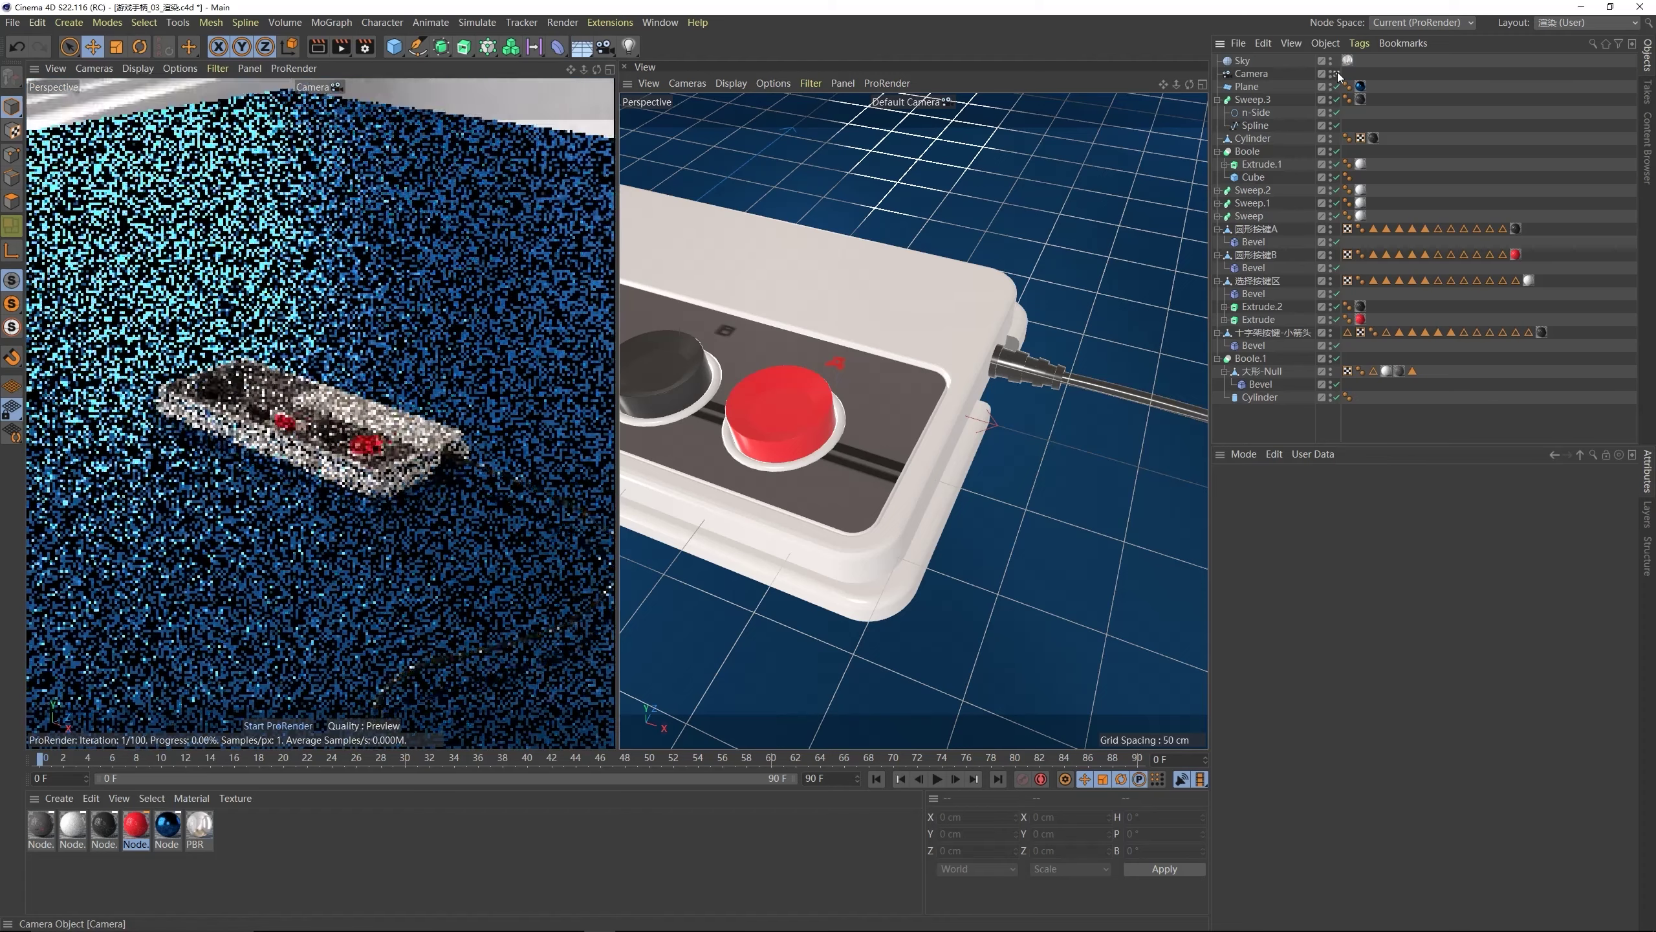
pyautogui.scroll(6, 251, 364)
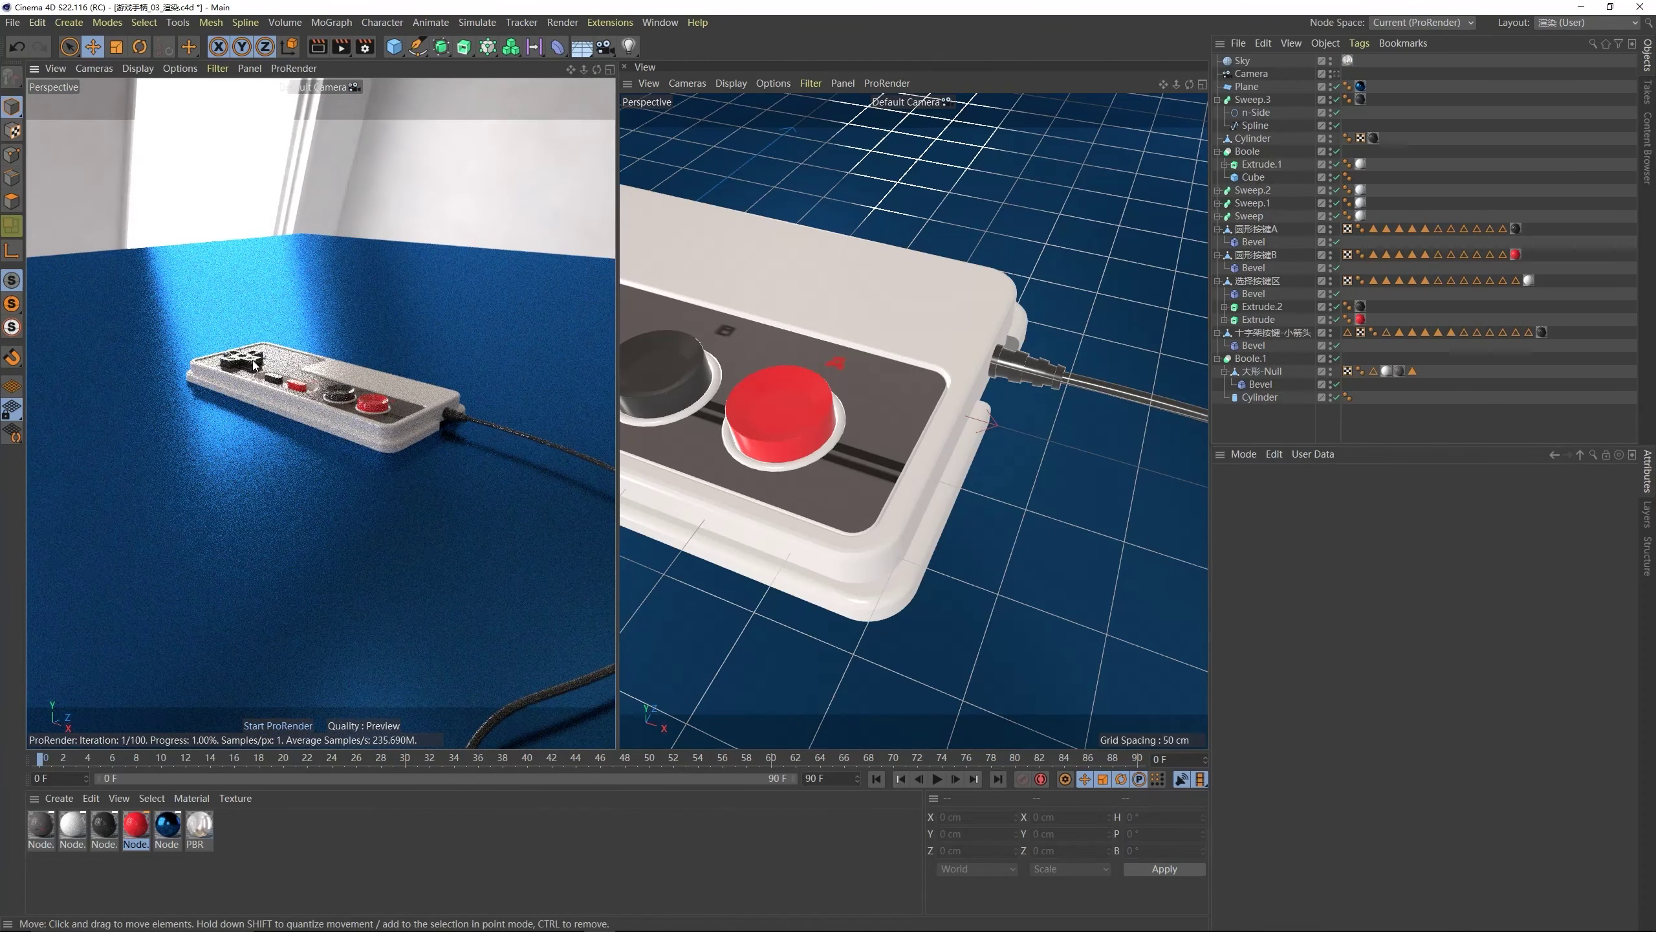
pyautogui.keyDown('alt'); pyautogui.moveTo(253, 360); pyautogui.dragTo(227, 422); pyautogui.keyUp('alt')
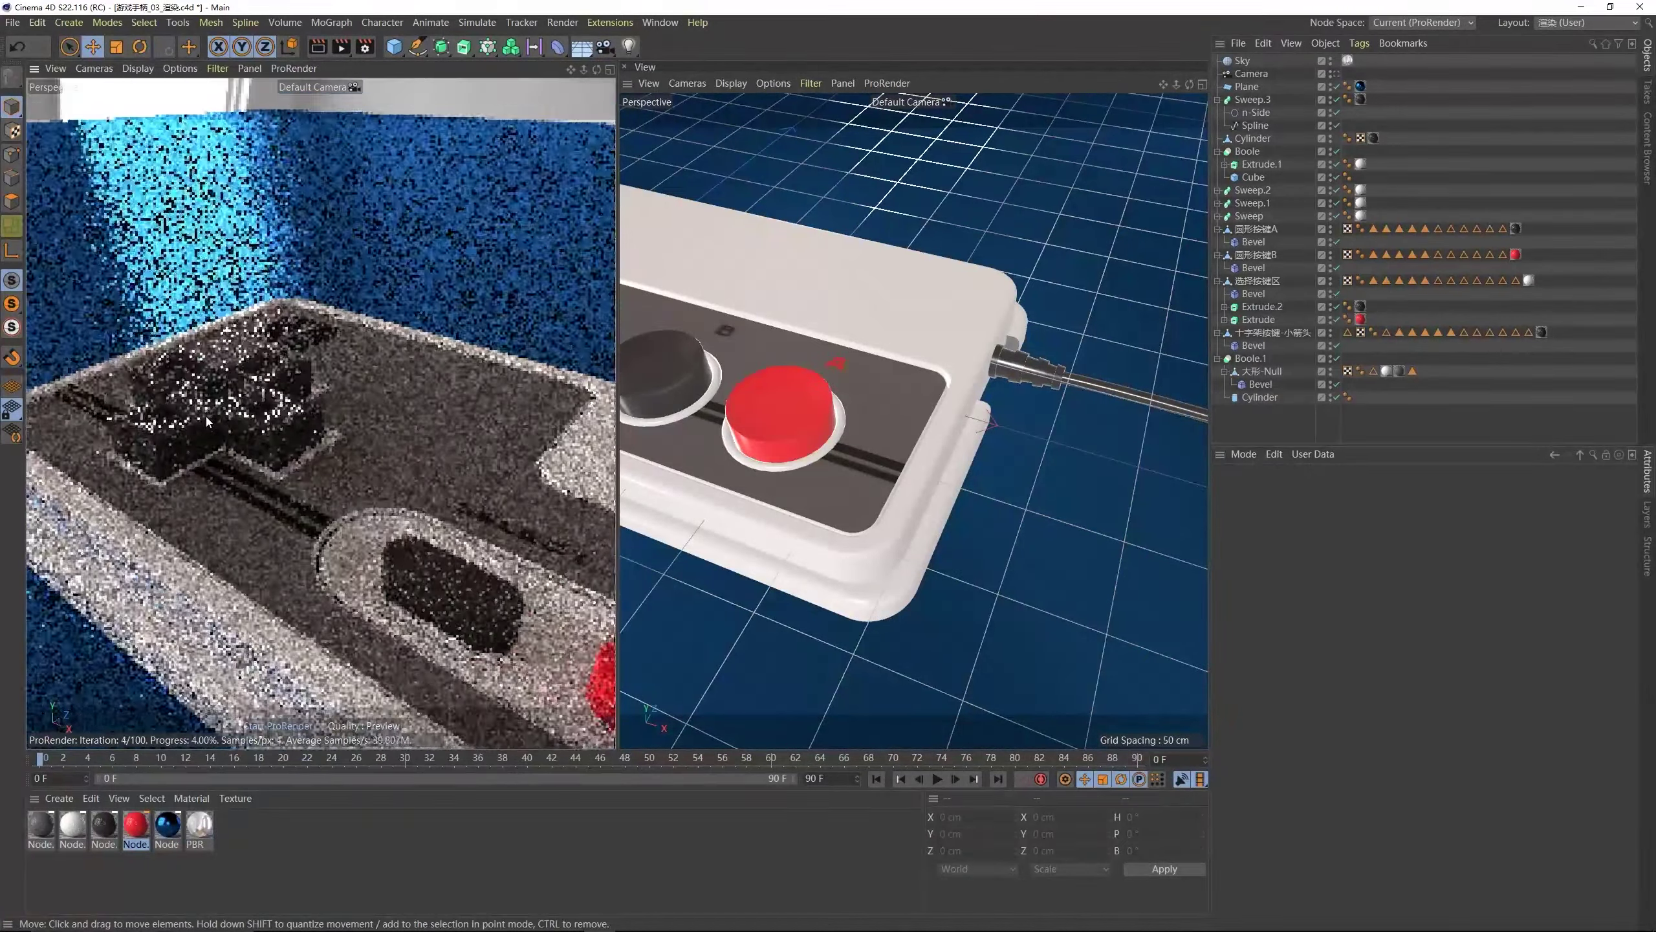
pyautogui.scroll(3, 208, 418)
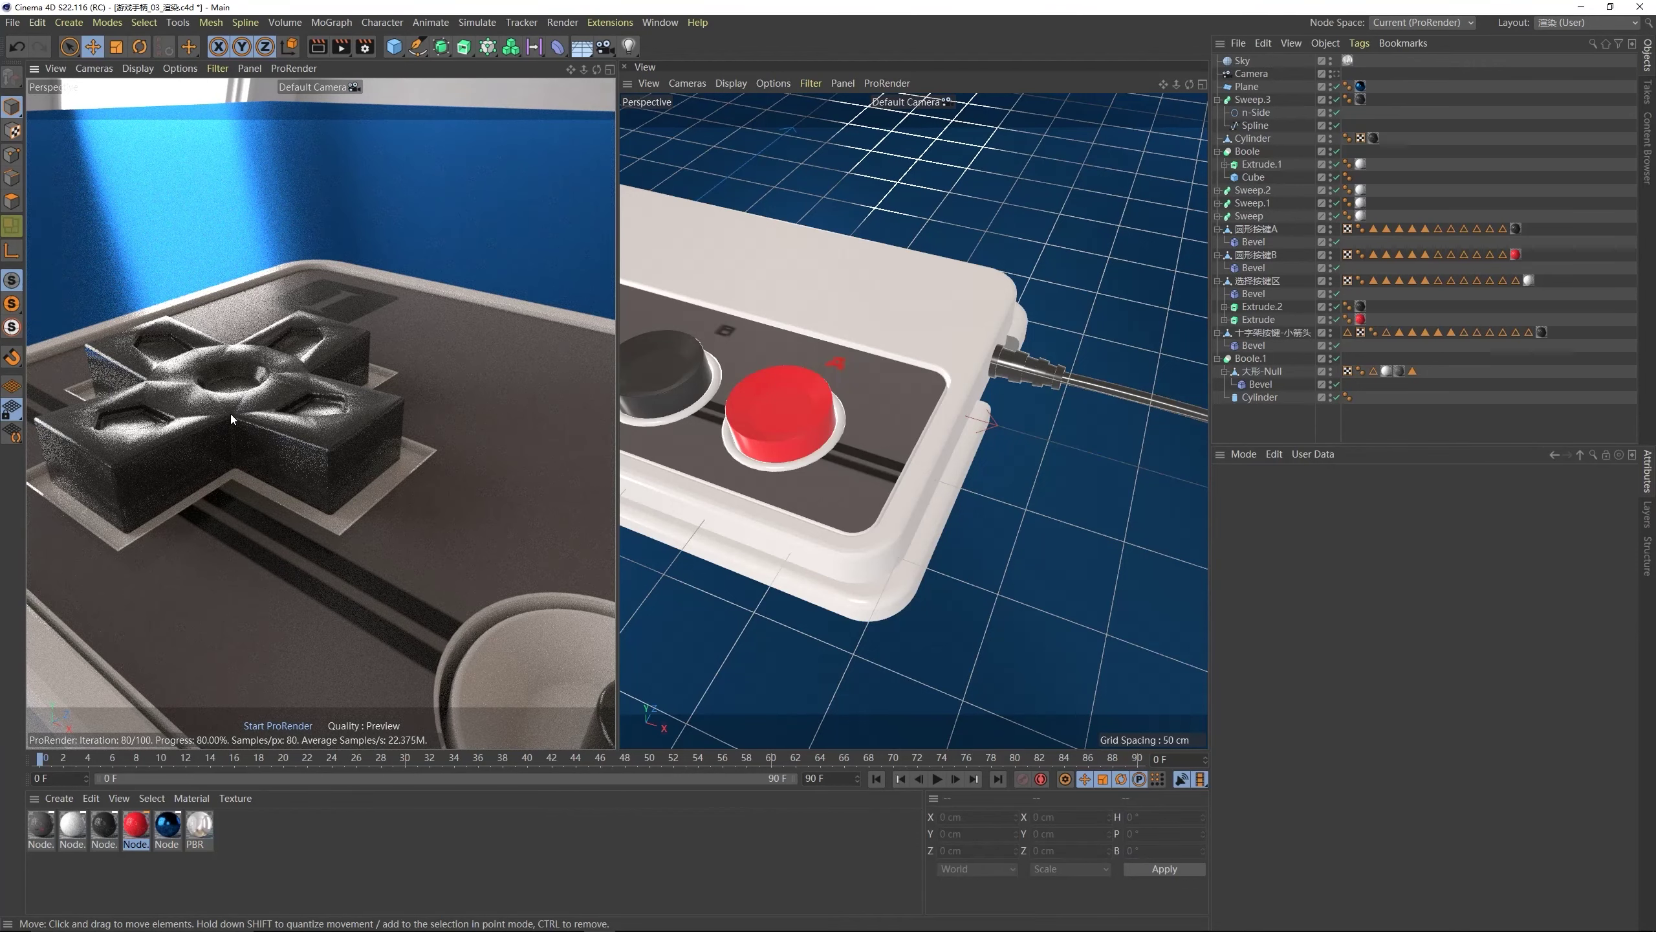
pyautogui.keyDown('alt'); pyautogui.moveTo(230, 414); pyautogui.dragTo(285, 430); pyautogui.keyUp('alt')
pyautogui.keyDown('alt'); pyautogui.moveTo(657, 366); pyautogui.dragTo(807, 409, button='middle'); pyautogui.keyUp('alt')
# - Set the D-pad's Phong smoothing angle to 15°, then raise it to 31°
pyautogui.keyDown('alt'); pyautogui.moveTo(807, 409); pyautogui.dragTo(840, 403); pyautogui.keyUp('alt')
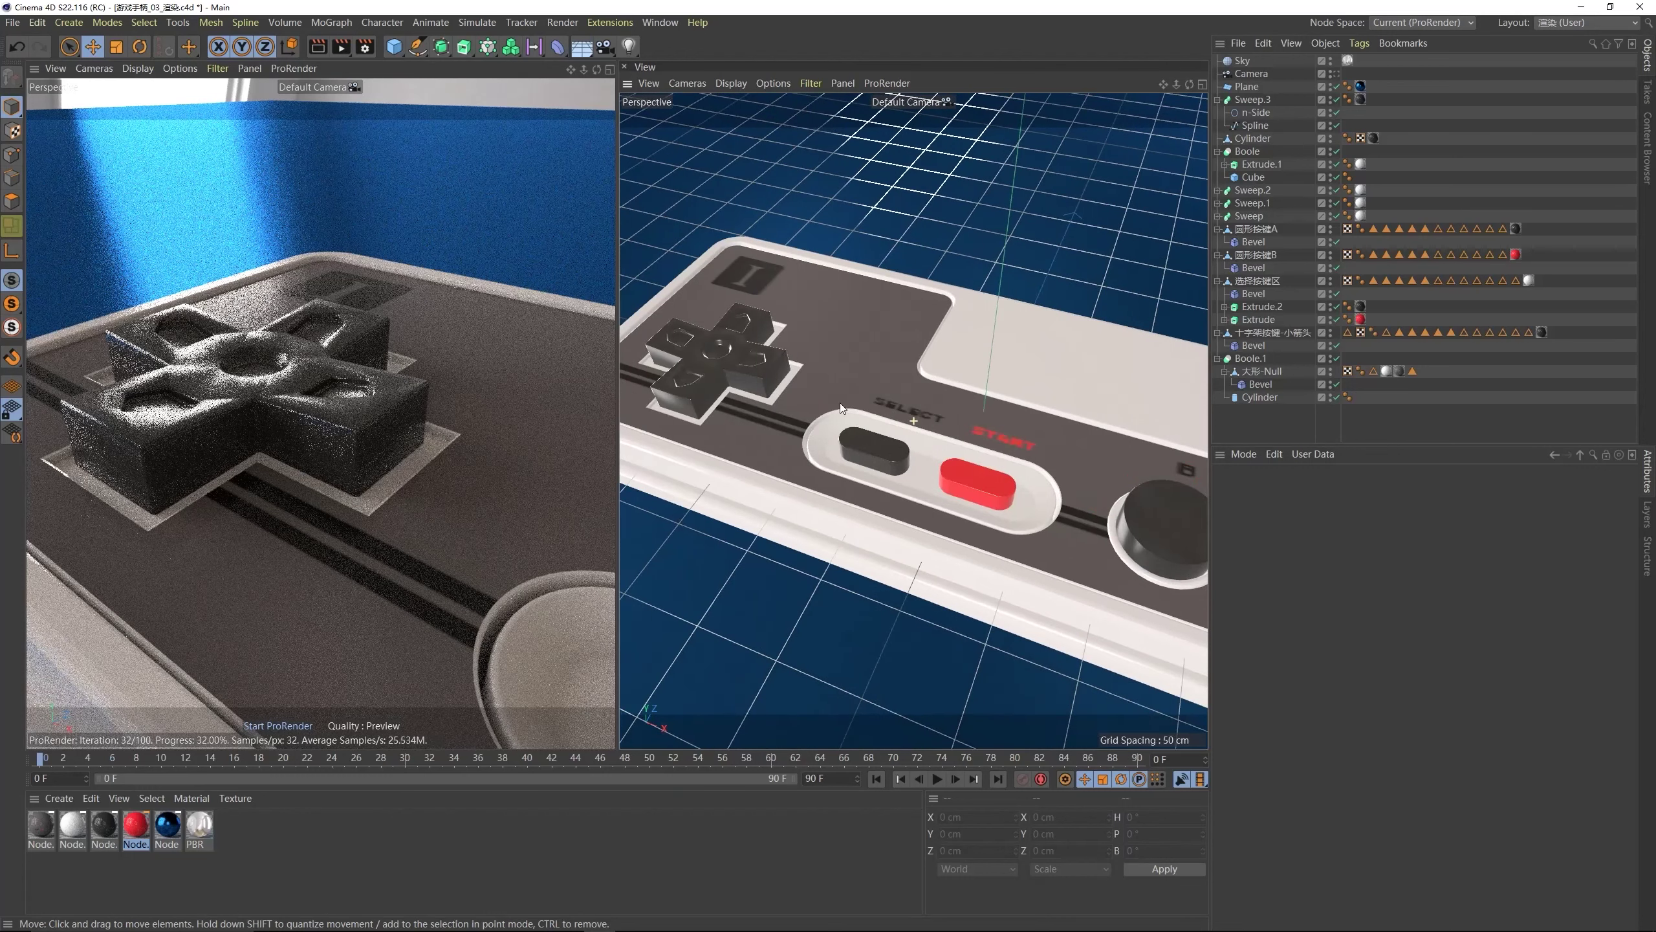
pyautogui.click(746, 359)
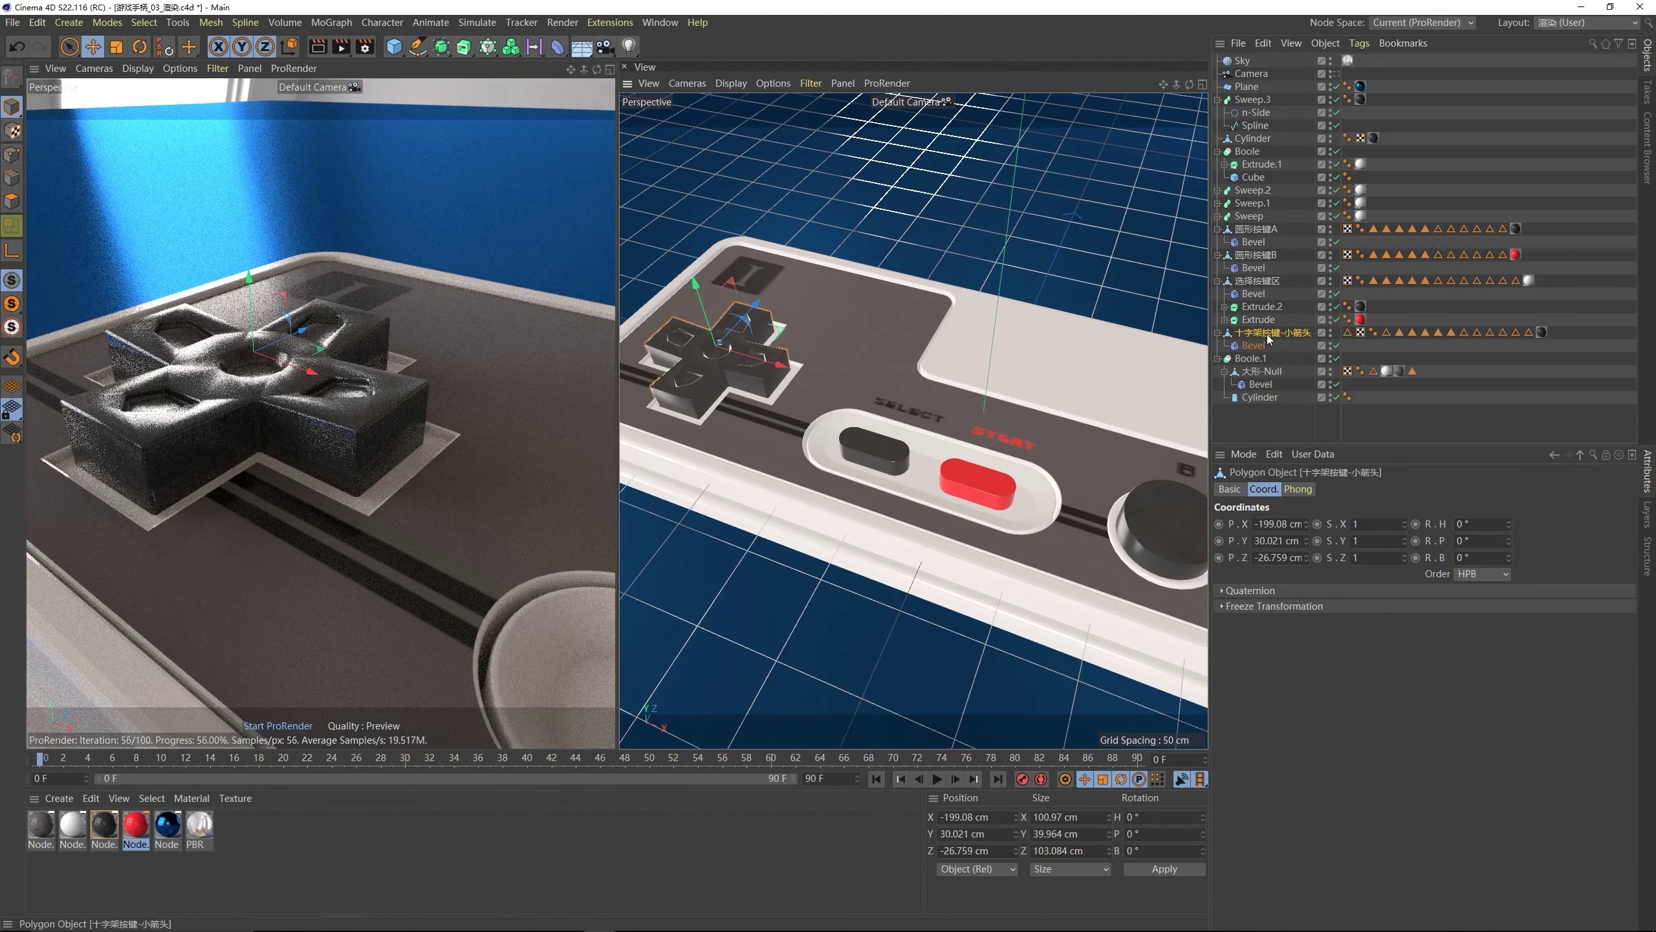
pyautogui.click(1373, 334)
pyautogui.doubleClick(1330, 539)
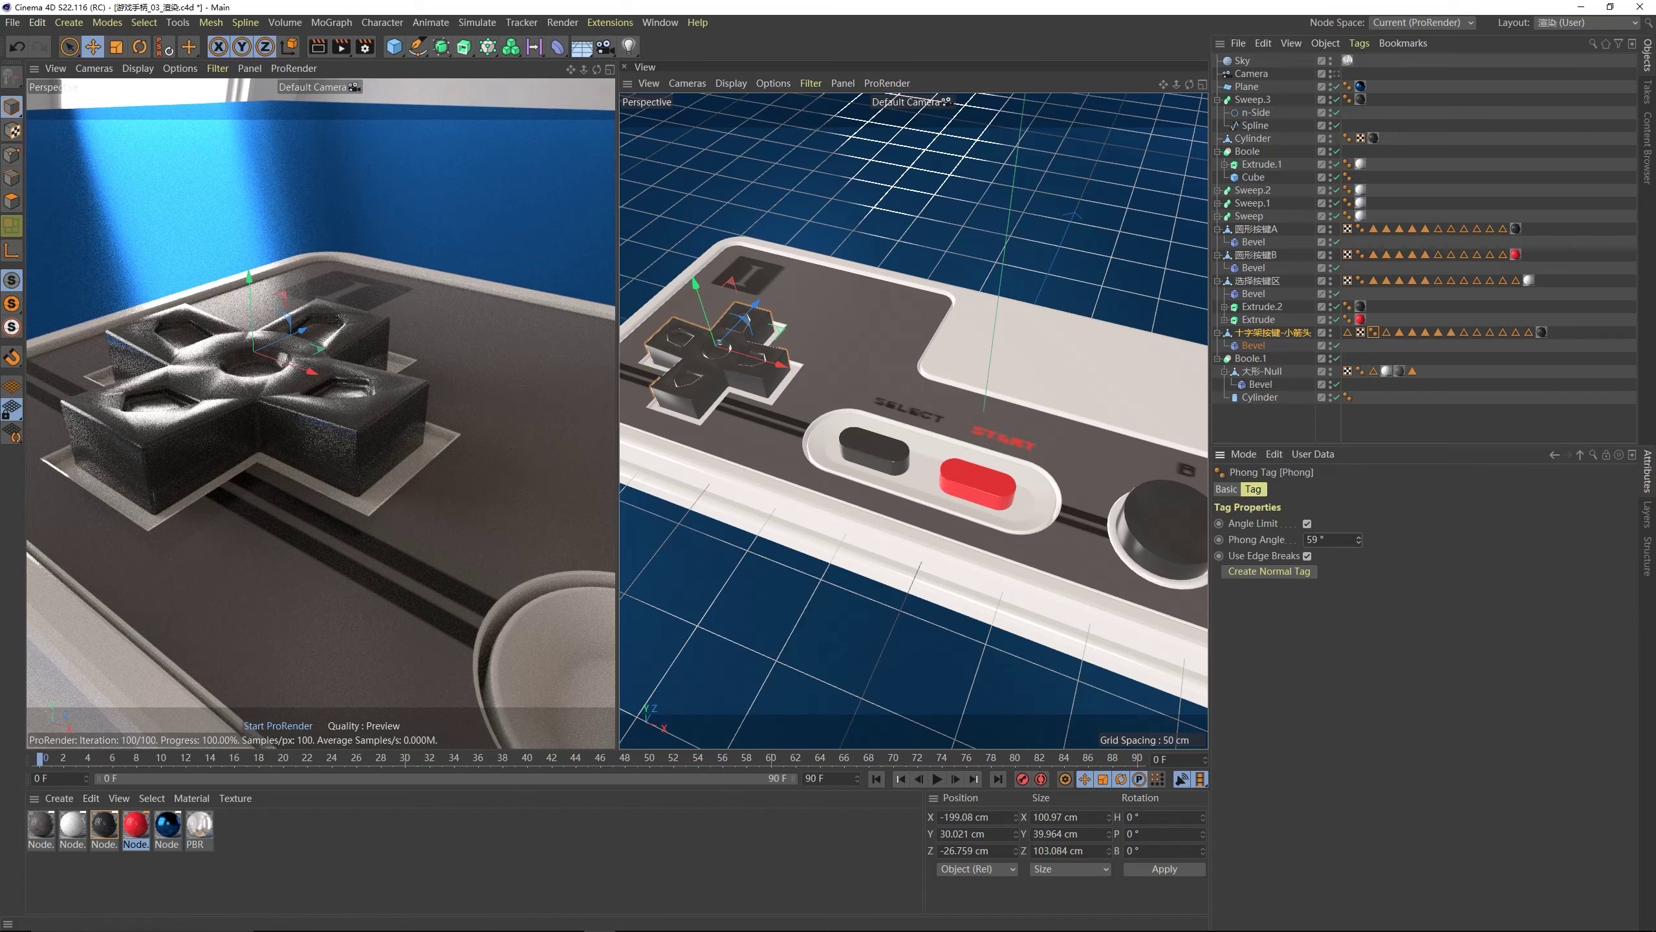
pyautogui.write('15')
pyautogui.press('Return')
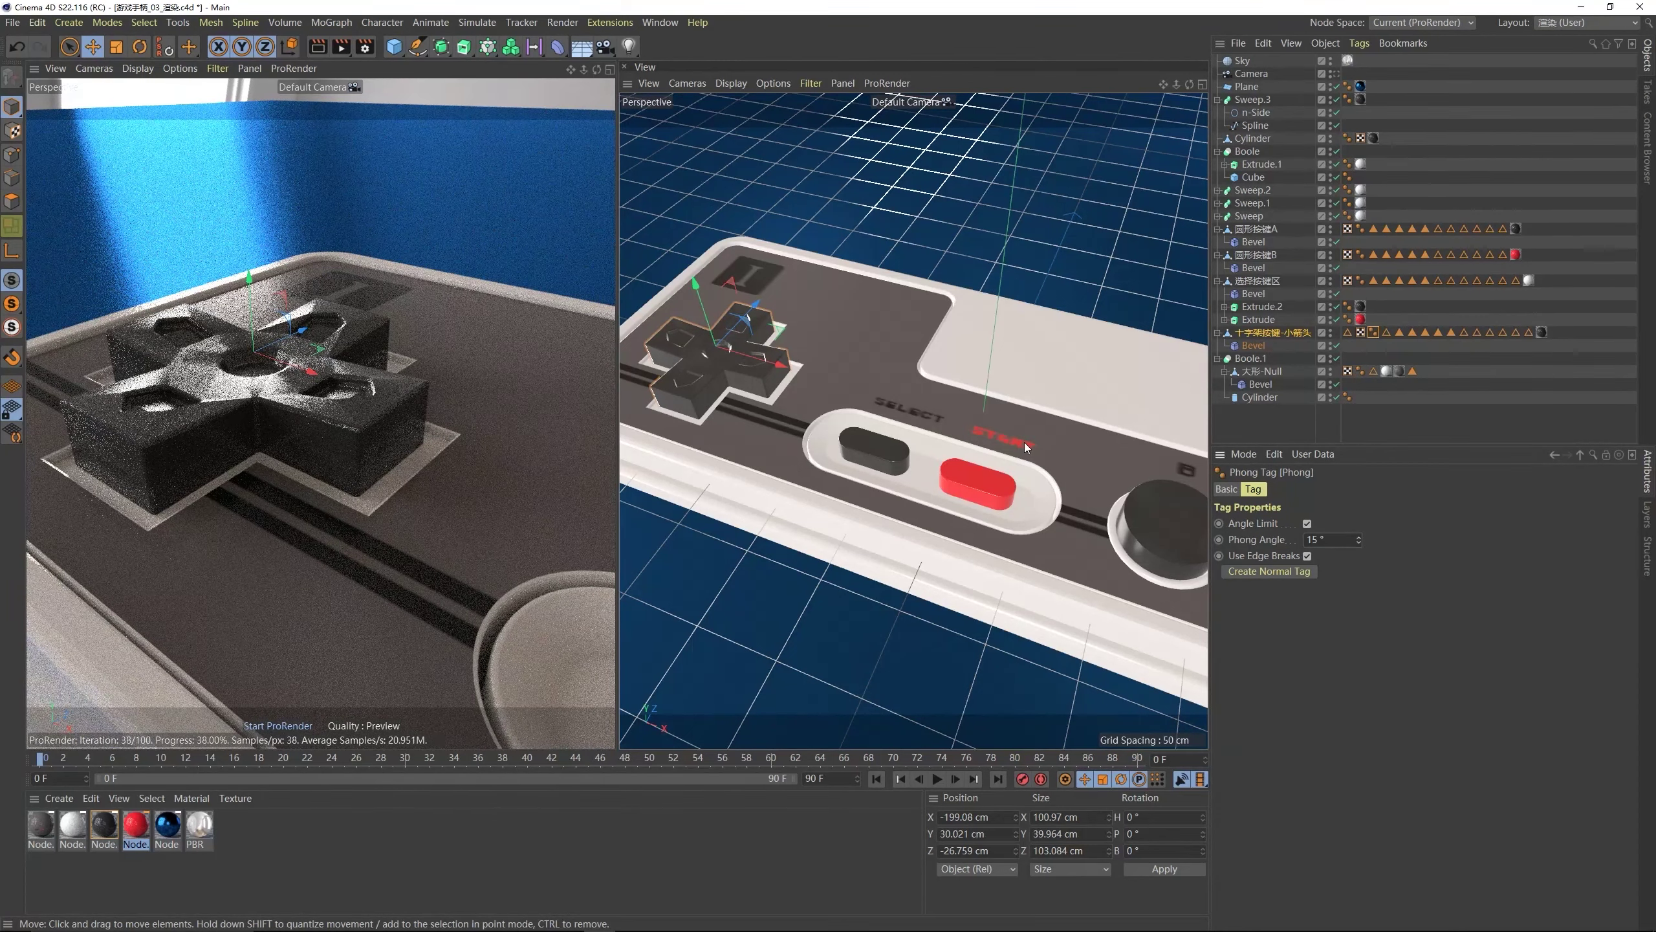
pyautogui.moveTo(1361, 543); pyautogui.dragTo(1361, 536)
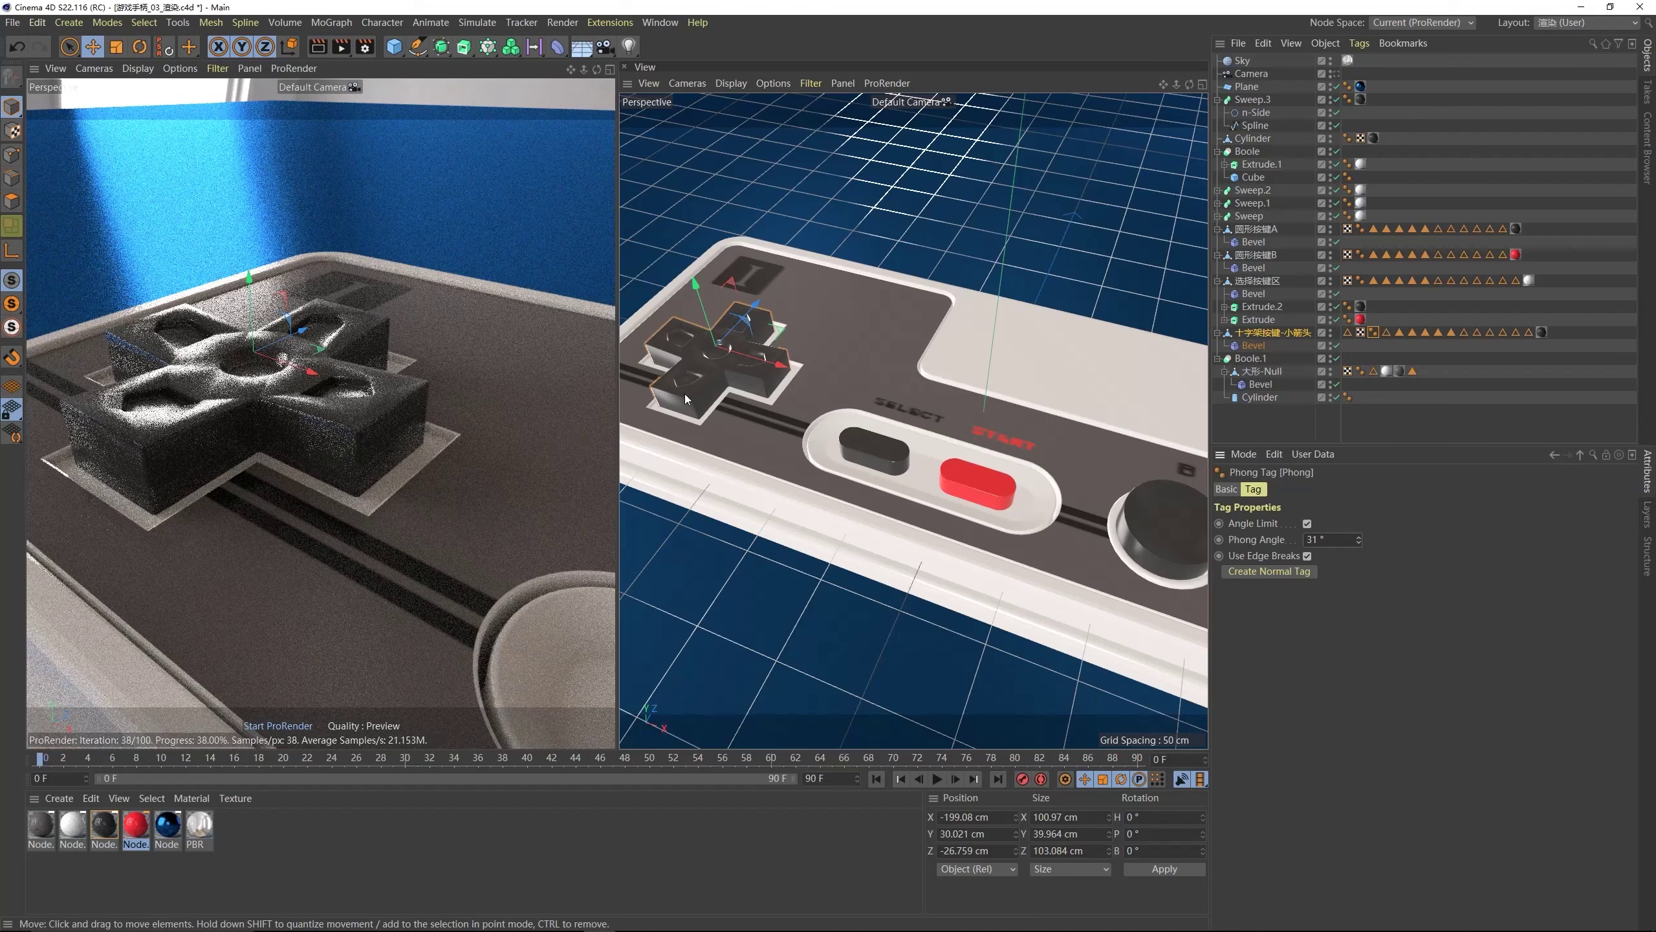
# - Toggle the D-pad's Bevel deformer off and on and review its Option and Topology settings
pyautogui.click(1259, 334)
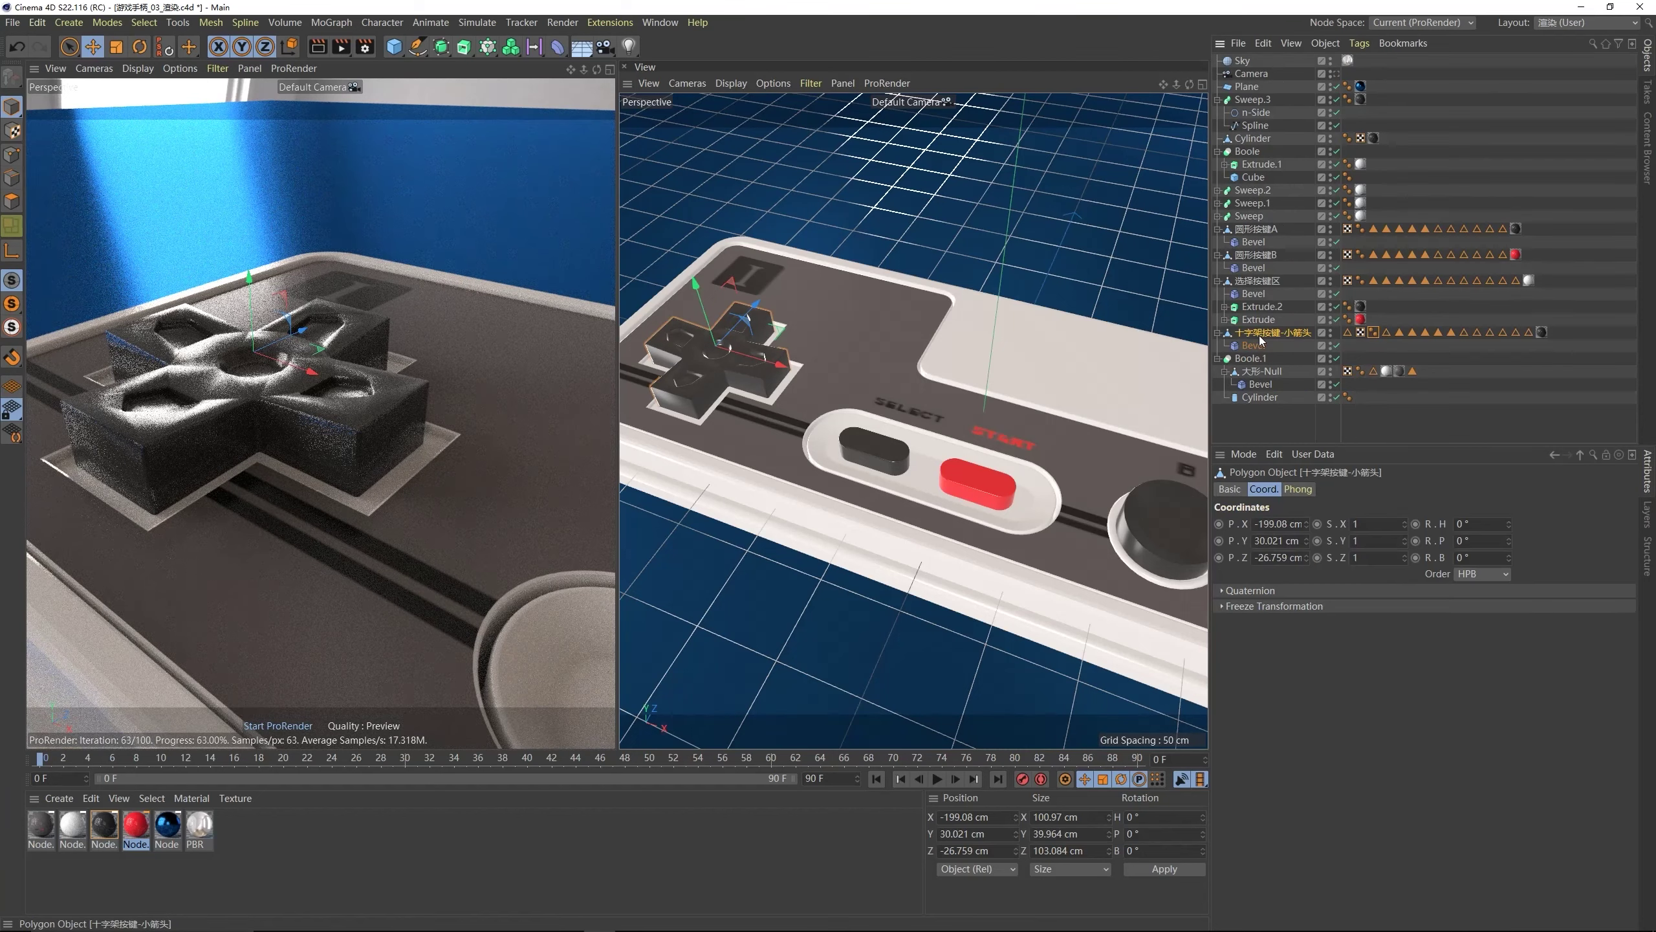
pyautogui.click(1254, 344)
pyautogui.click(1336, 345)
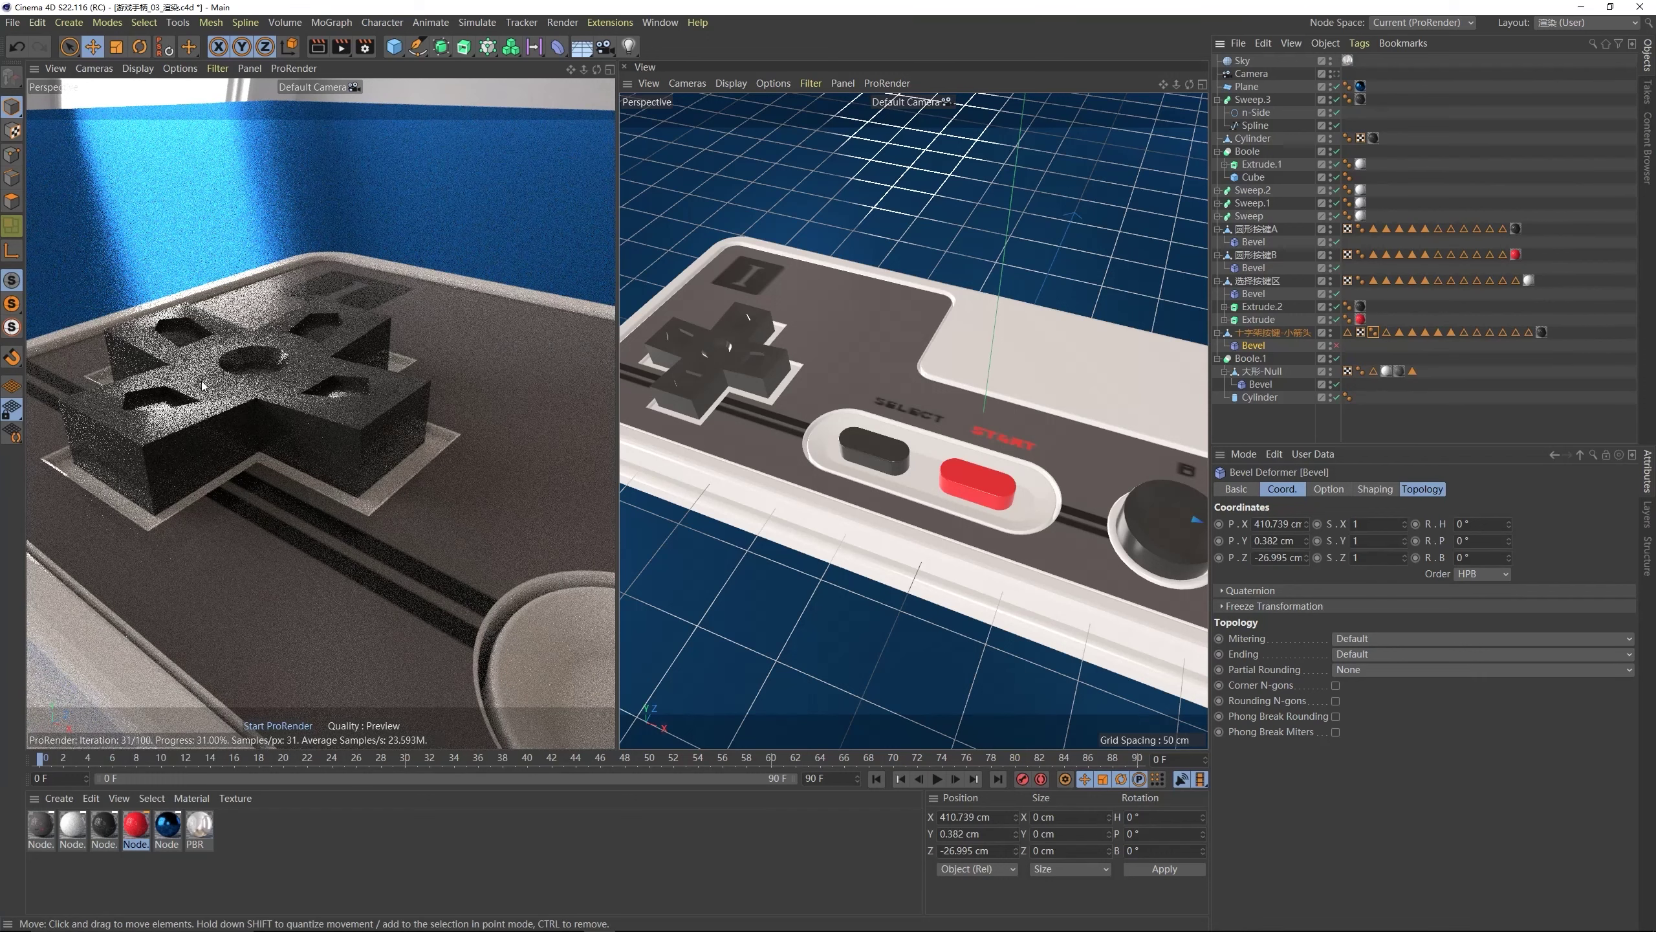
pyautogui.click(1336, 346)
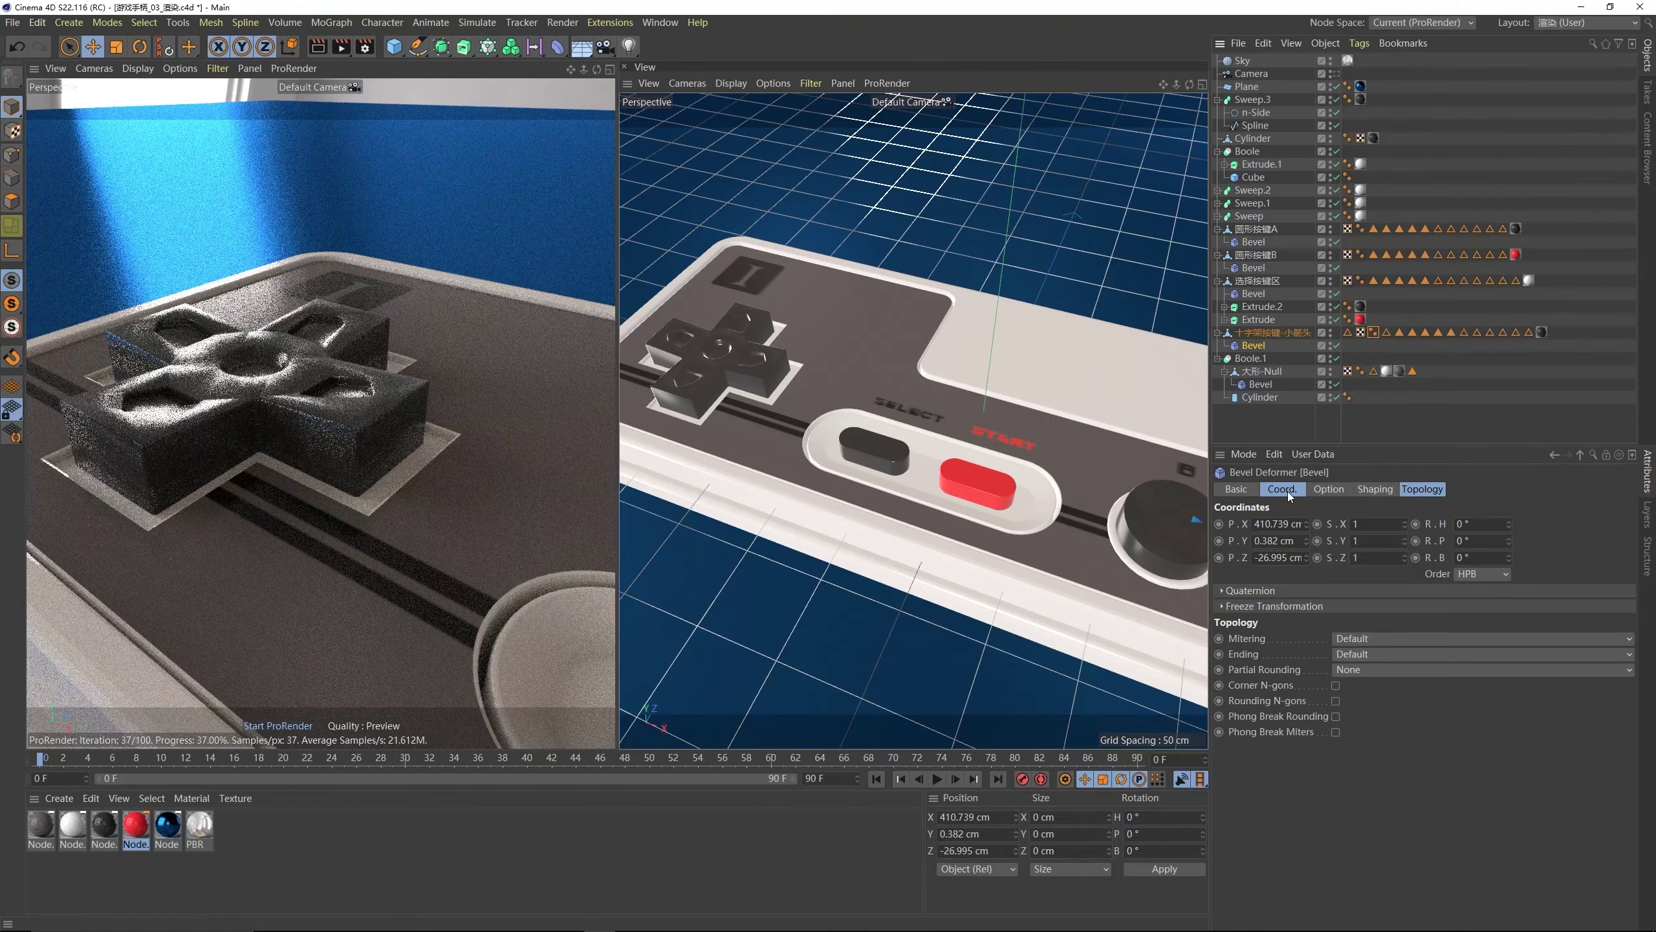
pyautogui.click(1328, 489)
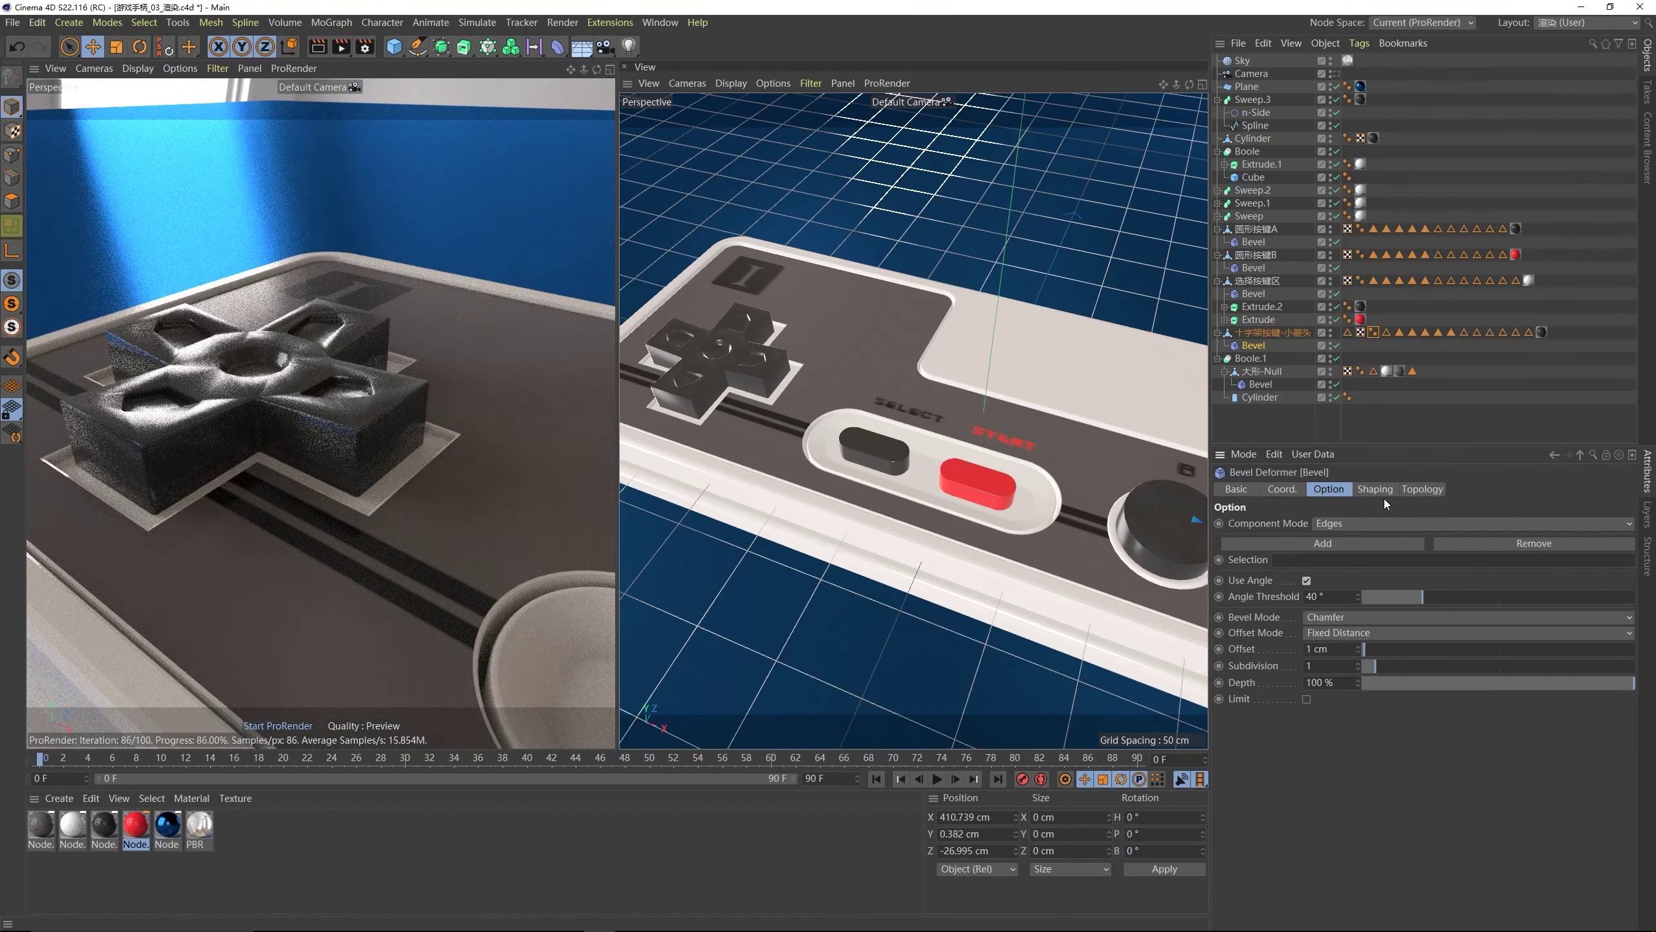
pyautogui.click(1411, 490)
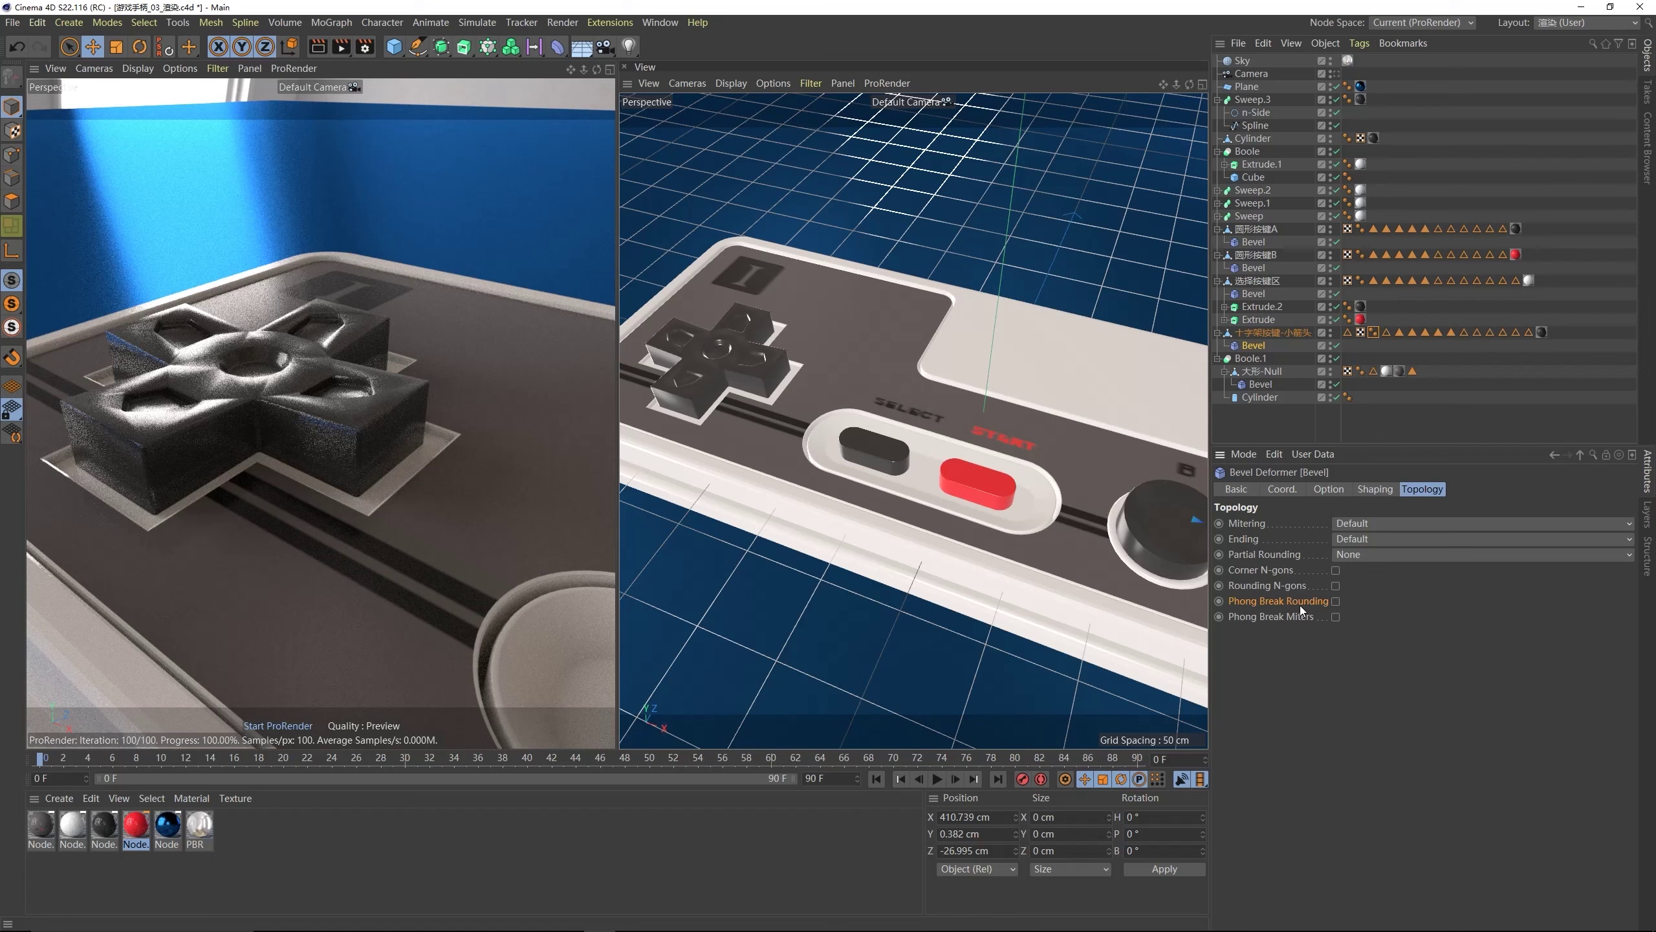
pyautogui.click(1372, 331)
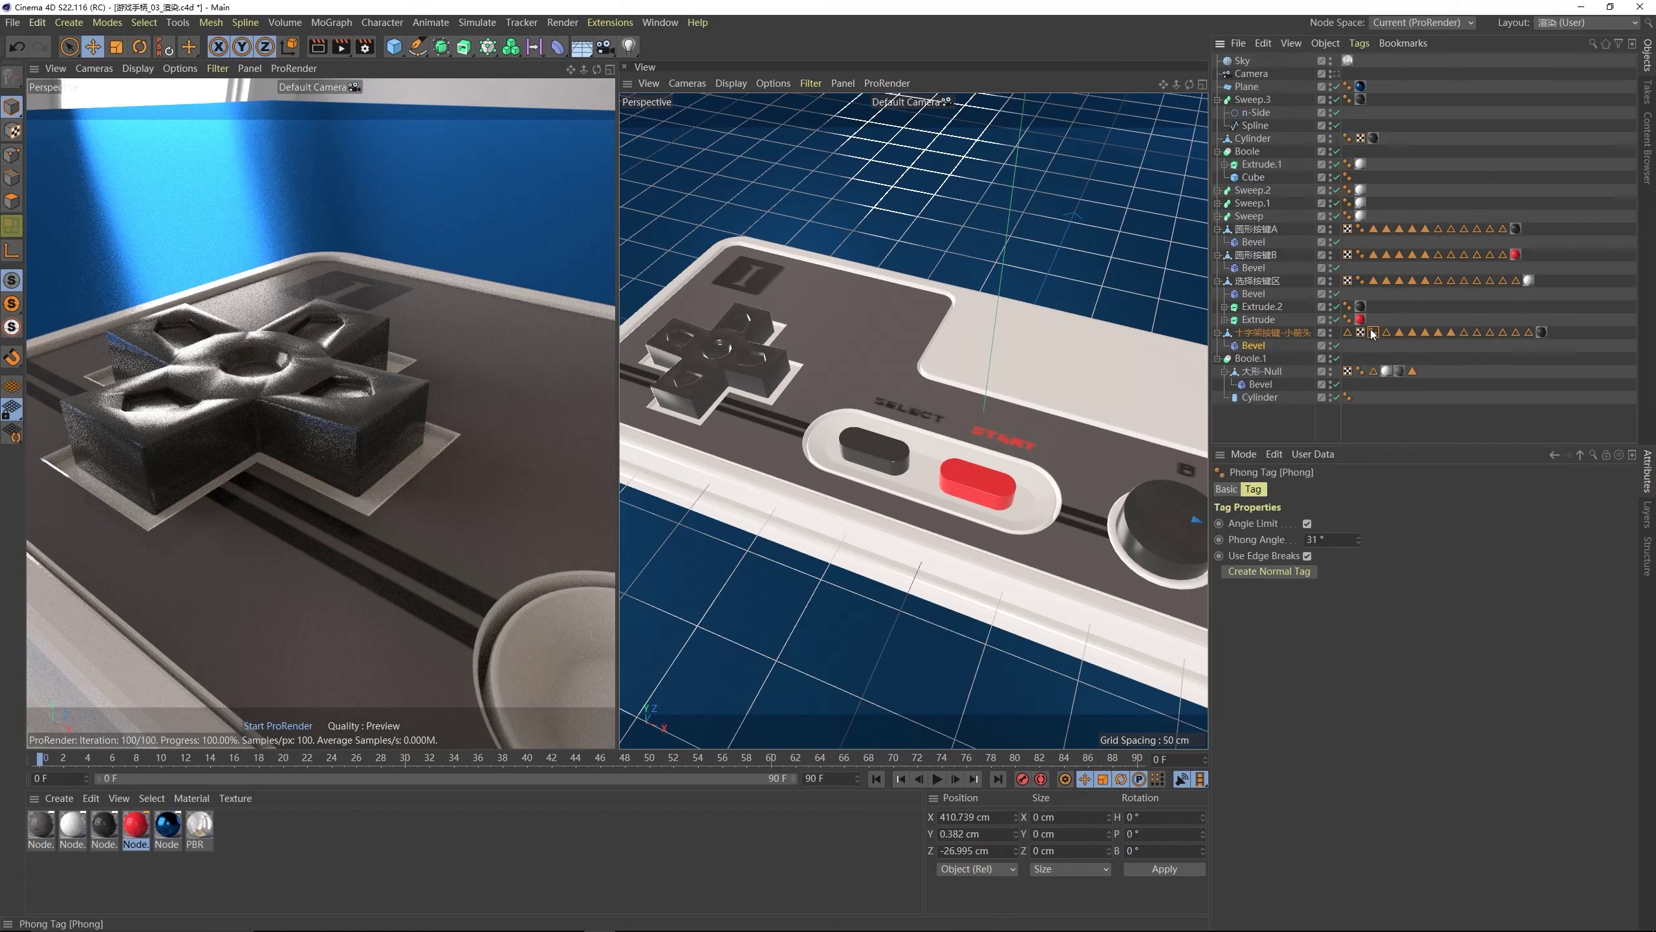
pyautogui.click(1245, 344)
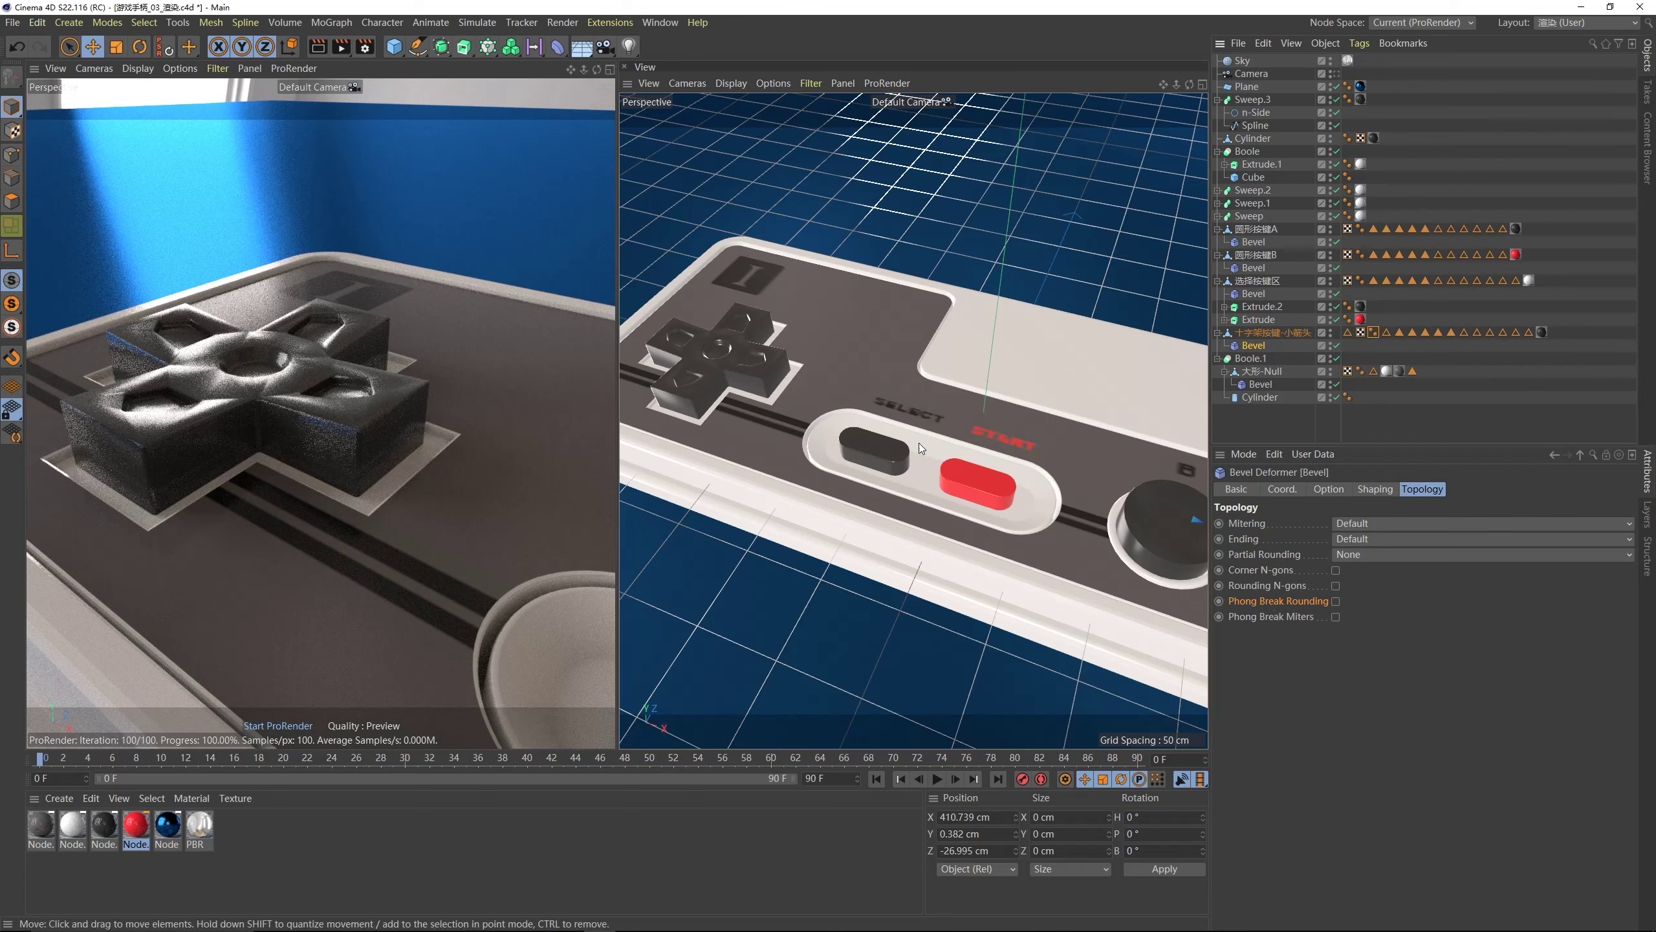
pyautogui.moveTo(721, 371)
pyautogui.keyDown('alt'); pyautogui.mouseDown()
pyautogui.moveTo(713, 336)
pyautogui.moveTo(730, 392)
pyautogui.moveTo(711, 343)
pyautogui.mouseUp(); pyautogui.keyUp('alt')
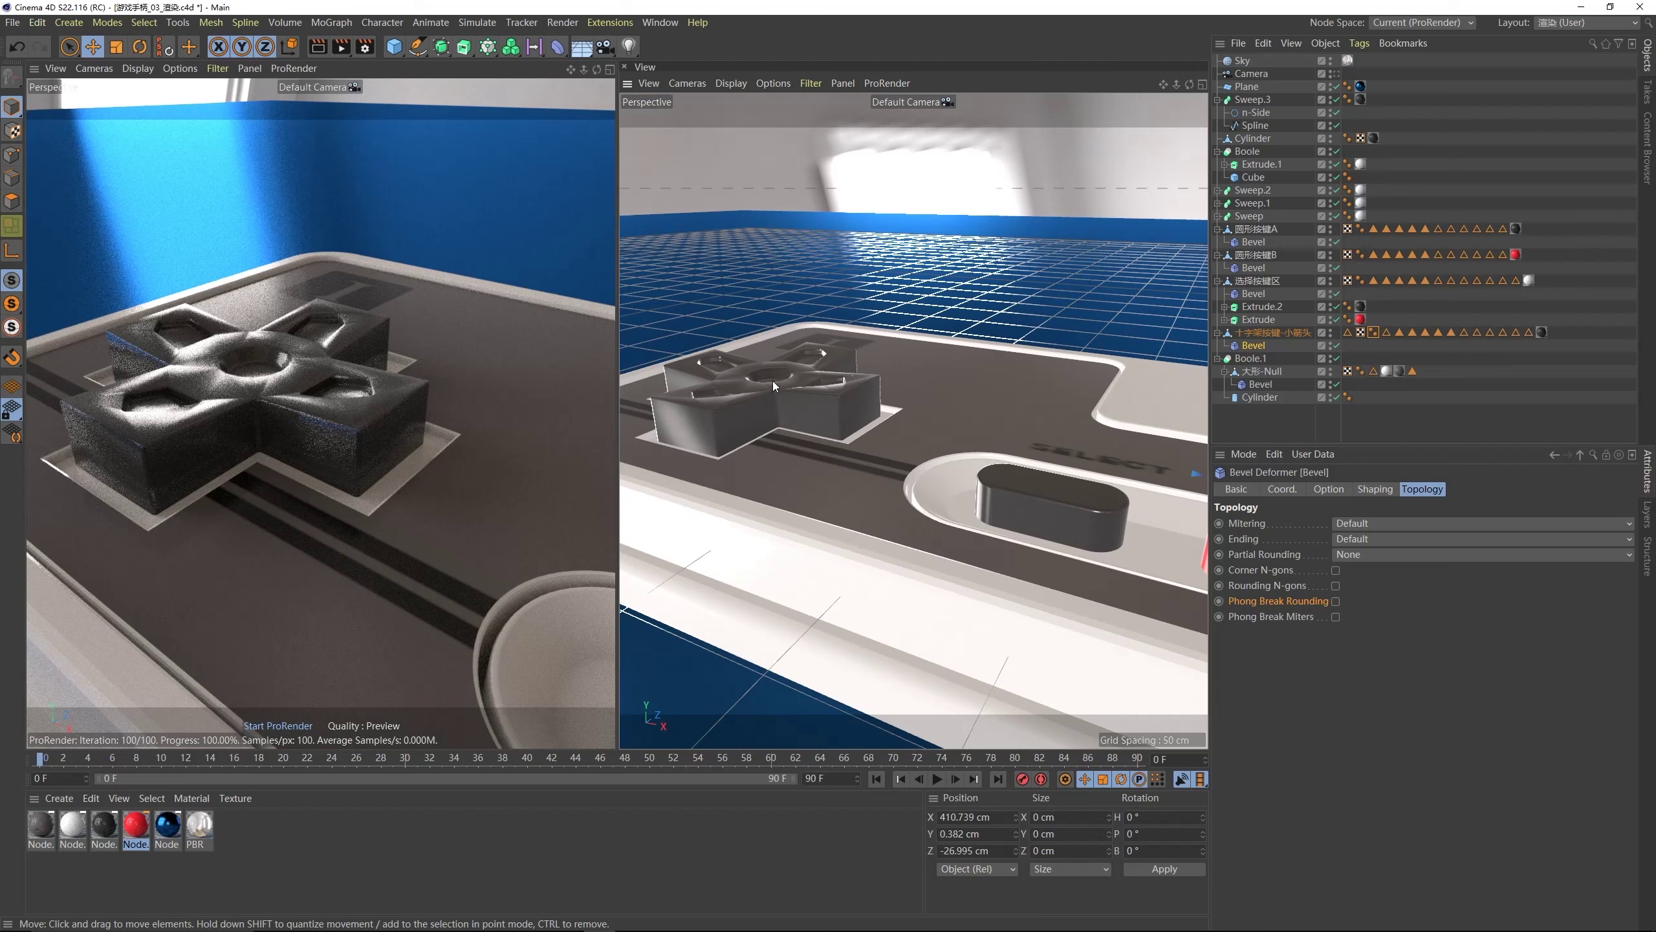
pyautogui.keyDown('alt'); pyautogui.moveTo(867, 393); pyautogui.dragTo(817, 406); pyautogui.keyUp('alt')
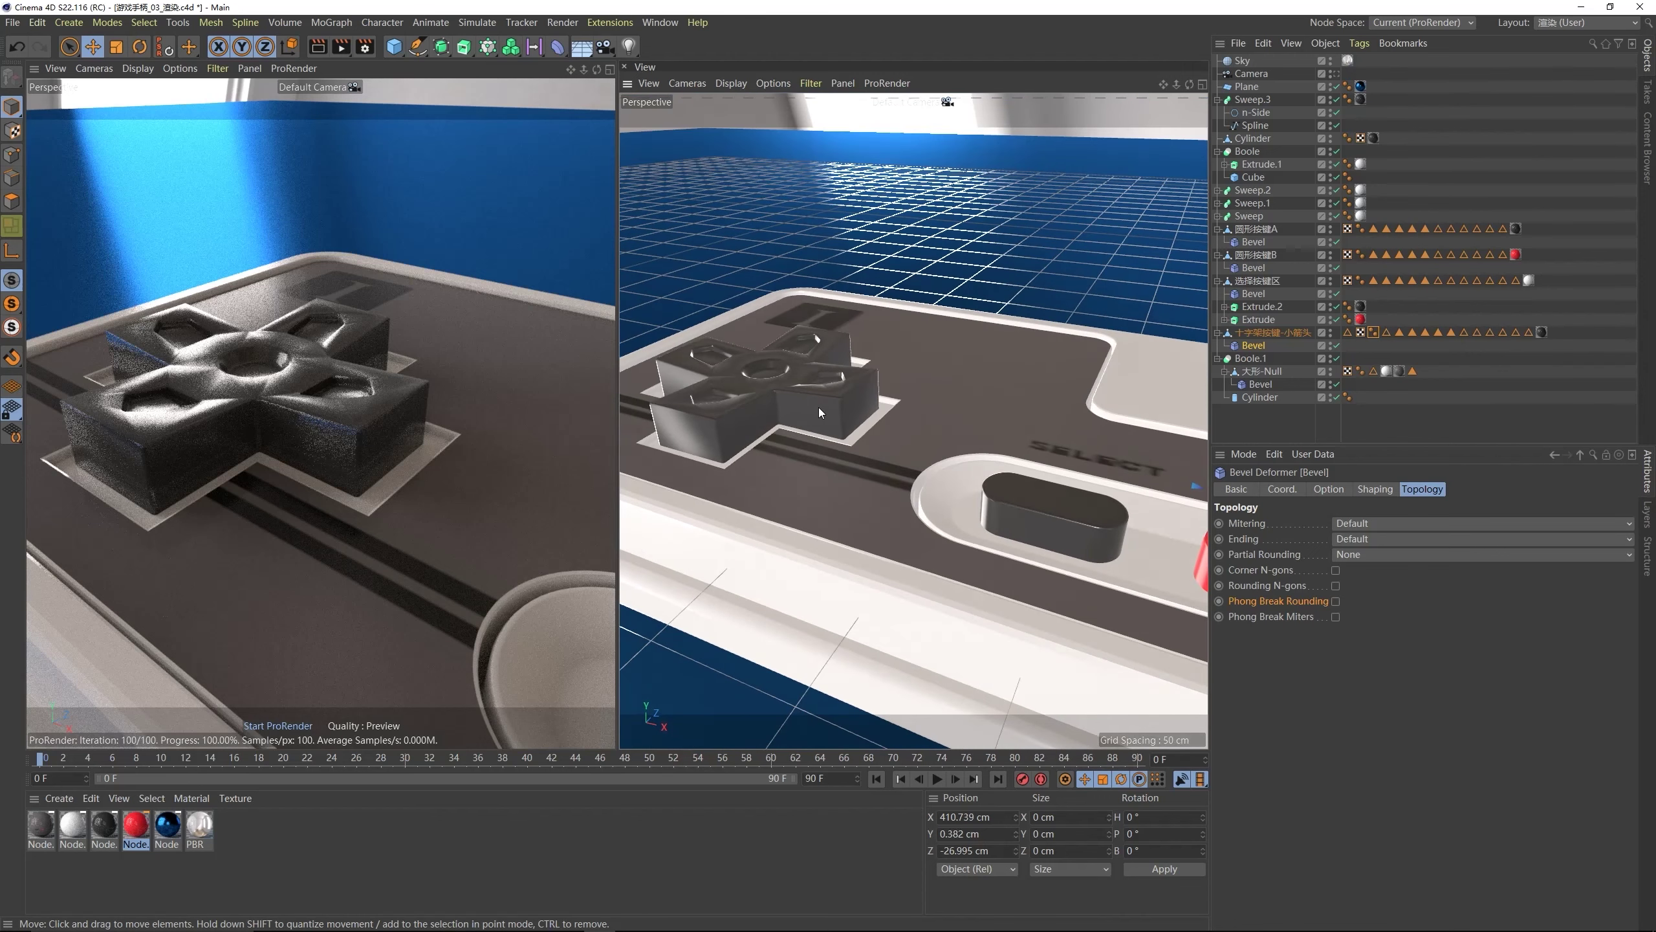
pyautogui.hotkey('ctrl', 'alt', 'a')
pyautogui.moveTo(634, 269); pyautogui.dragTo(963, 514)
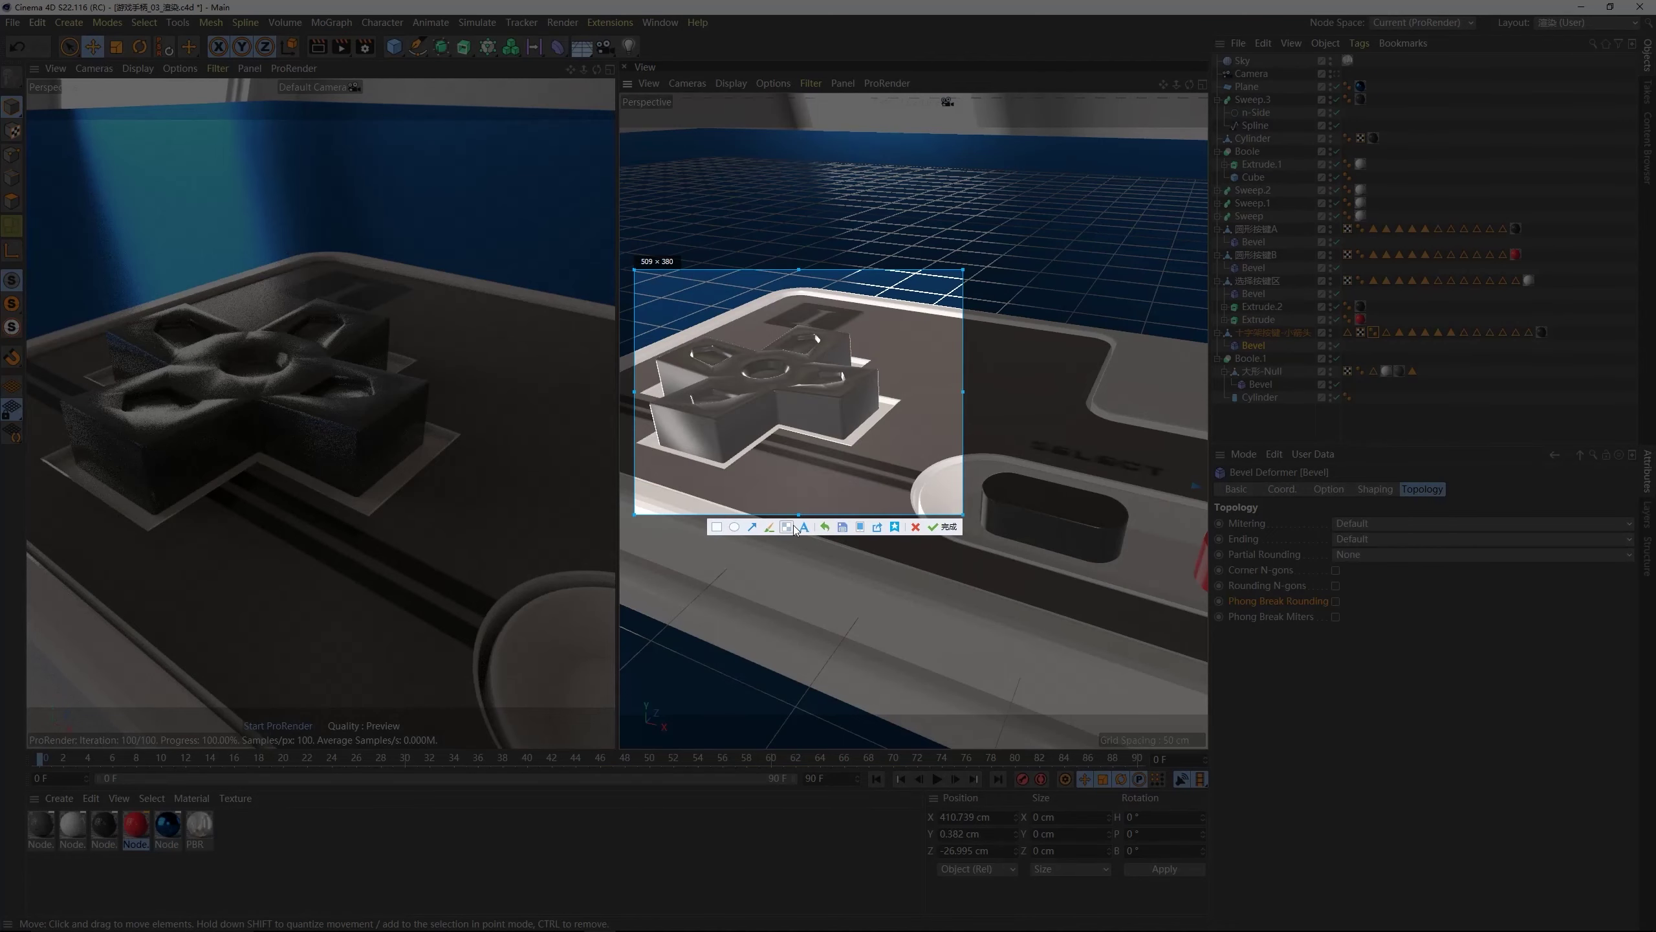
pyautogui.click(773, 526)
pyautogui.moveTo(687, 363)
pyautogui.mouseDown()
pyautogui.moveTo(724, 353)
pyautogui.moveTo(782, 373)
pyautogui.moveTo(807, 340)
pyautogui.moveTo(710, 404)
pyautogui.mouseUp()
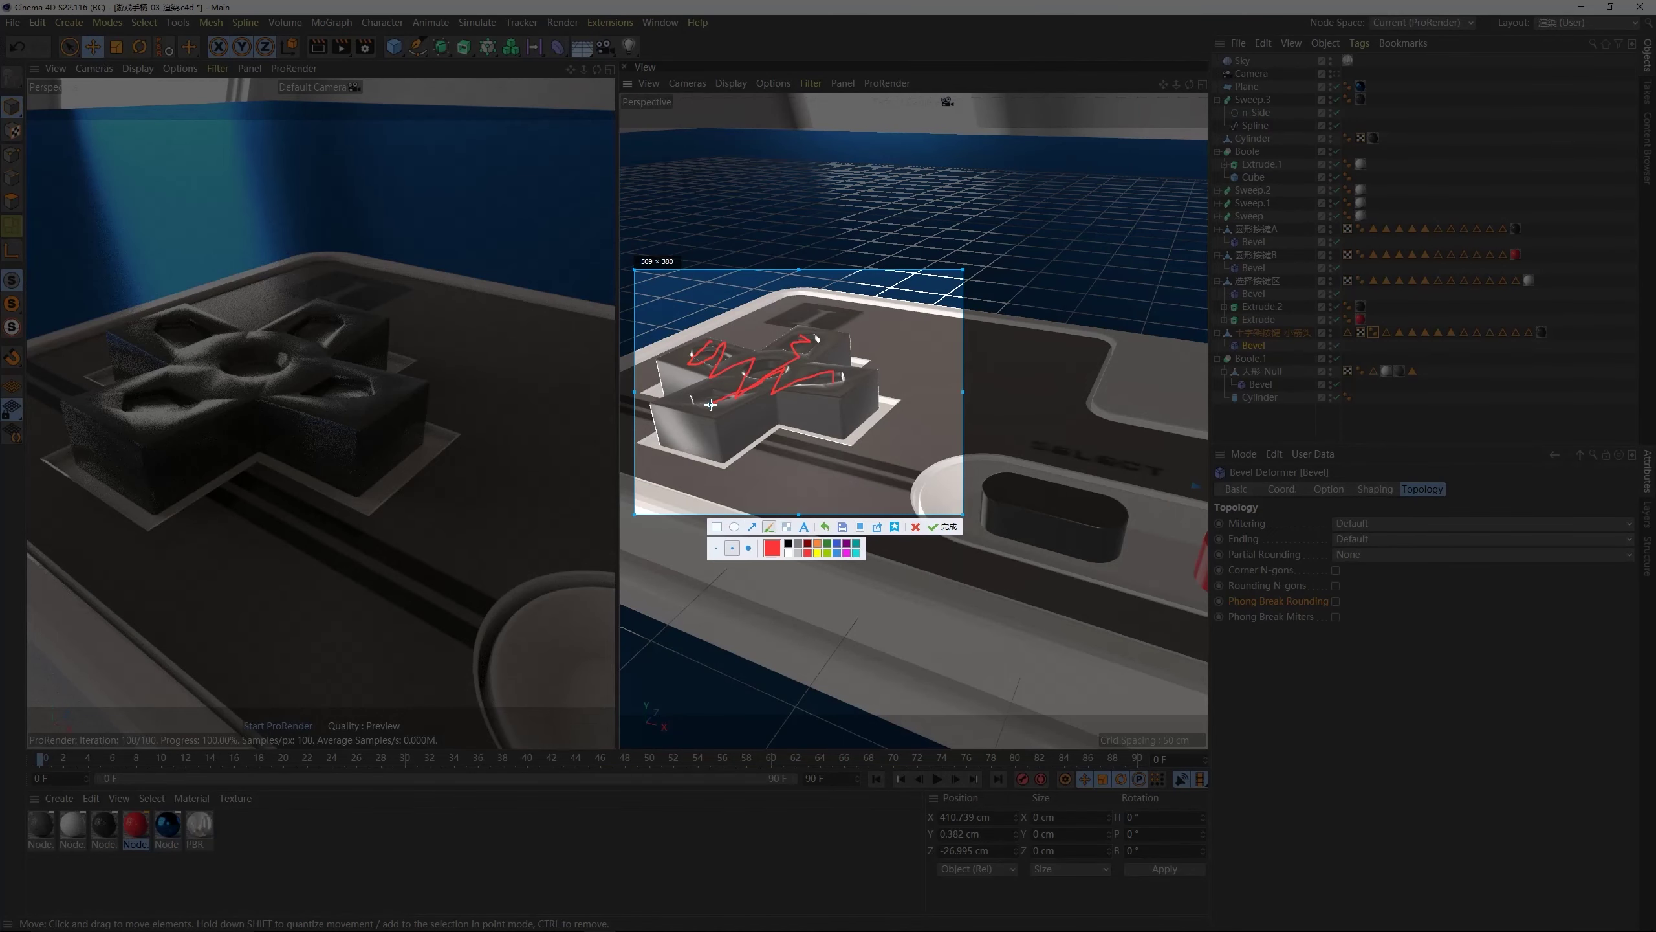
pyautogui.click(837, 544)
pyautogui.moveTo(763, 400)
pyautogui.mouseDown()
pyautogui.moveTo(733, 428)
pyautogui.moveTo(855, 400)
pyautogui.moveTo(879, 375)
pyautogui.mouseUp()
pyautogui.press('Escape')
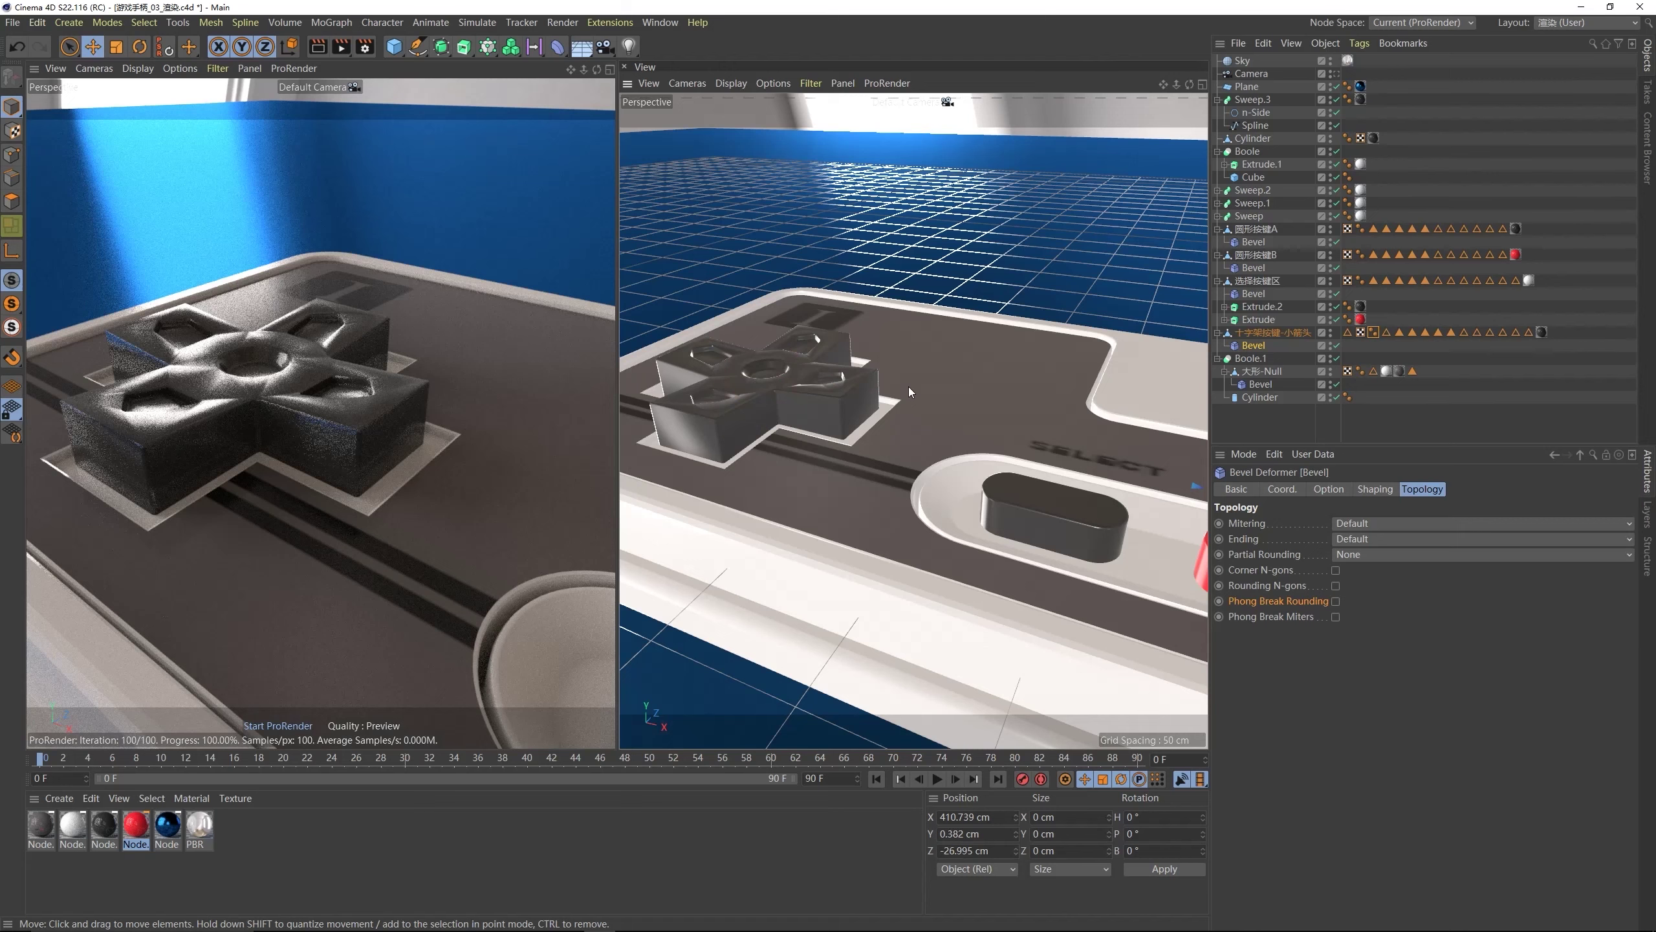
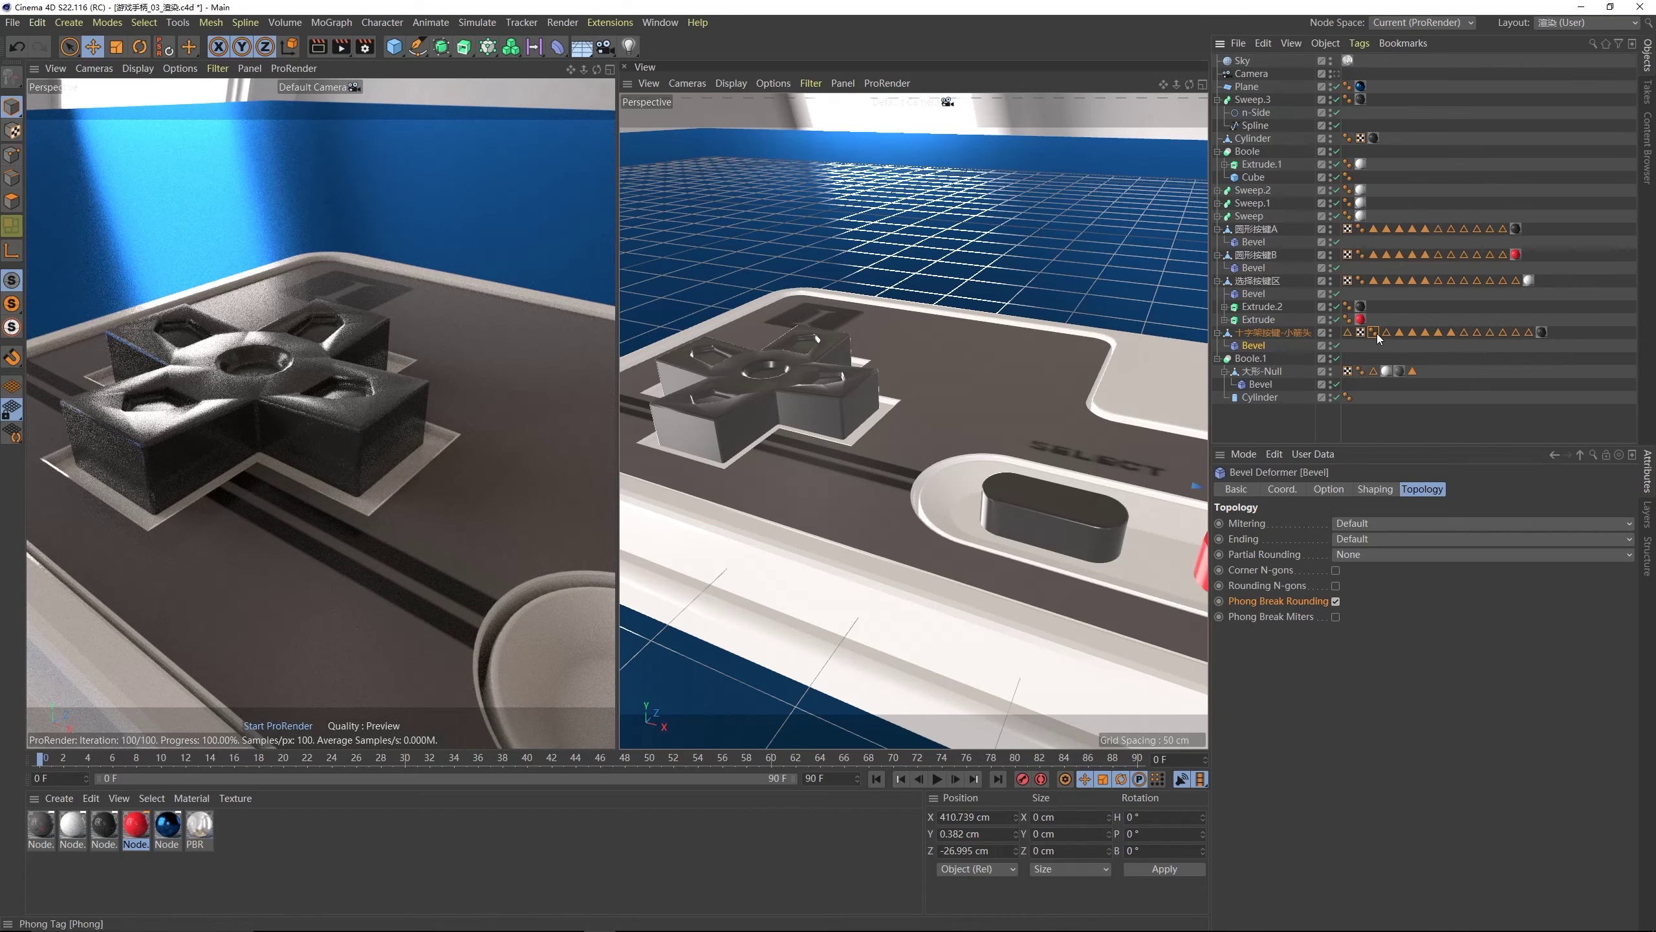
# - Lower the D-pad Phong tag's smoothing angle step by step from 19° down to 15°
pyautogui.click(1347, 397)
pyautogui.click(1358, 543)
pyautogui.click(1358, 543)
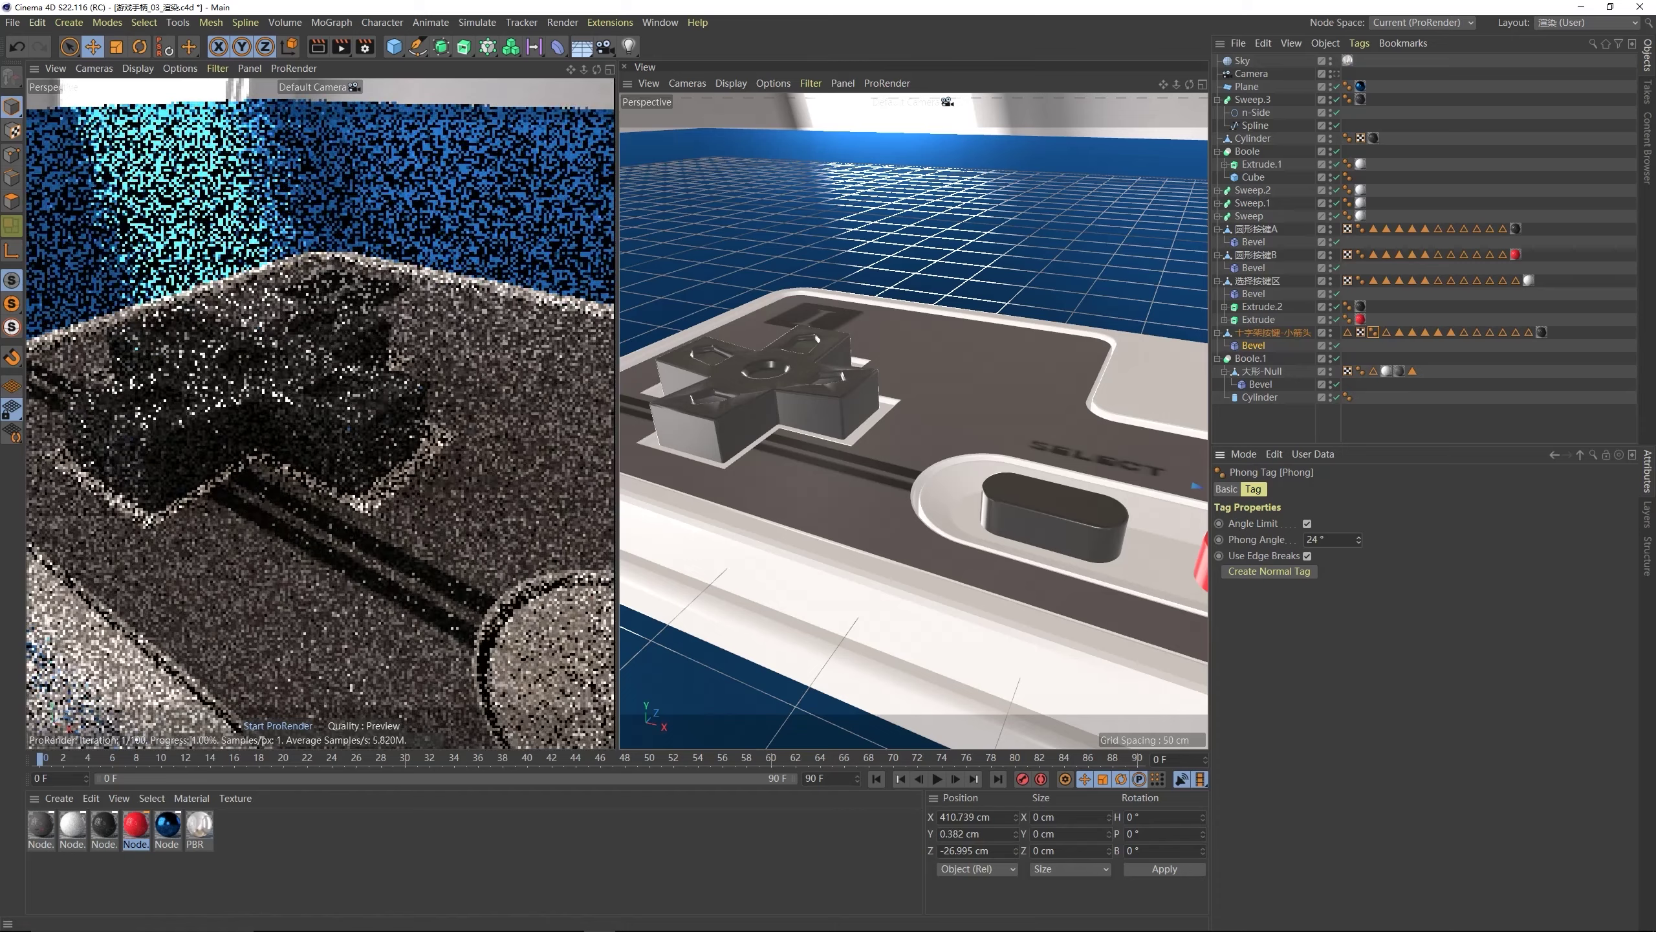
pyautogui.click(1358, 543)
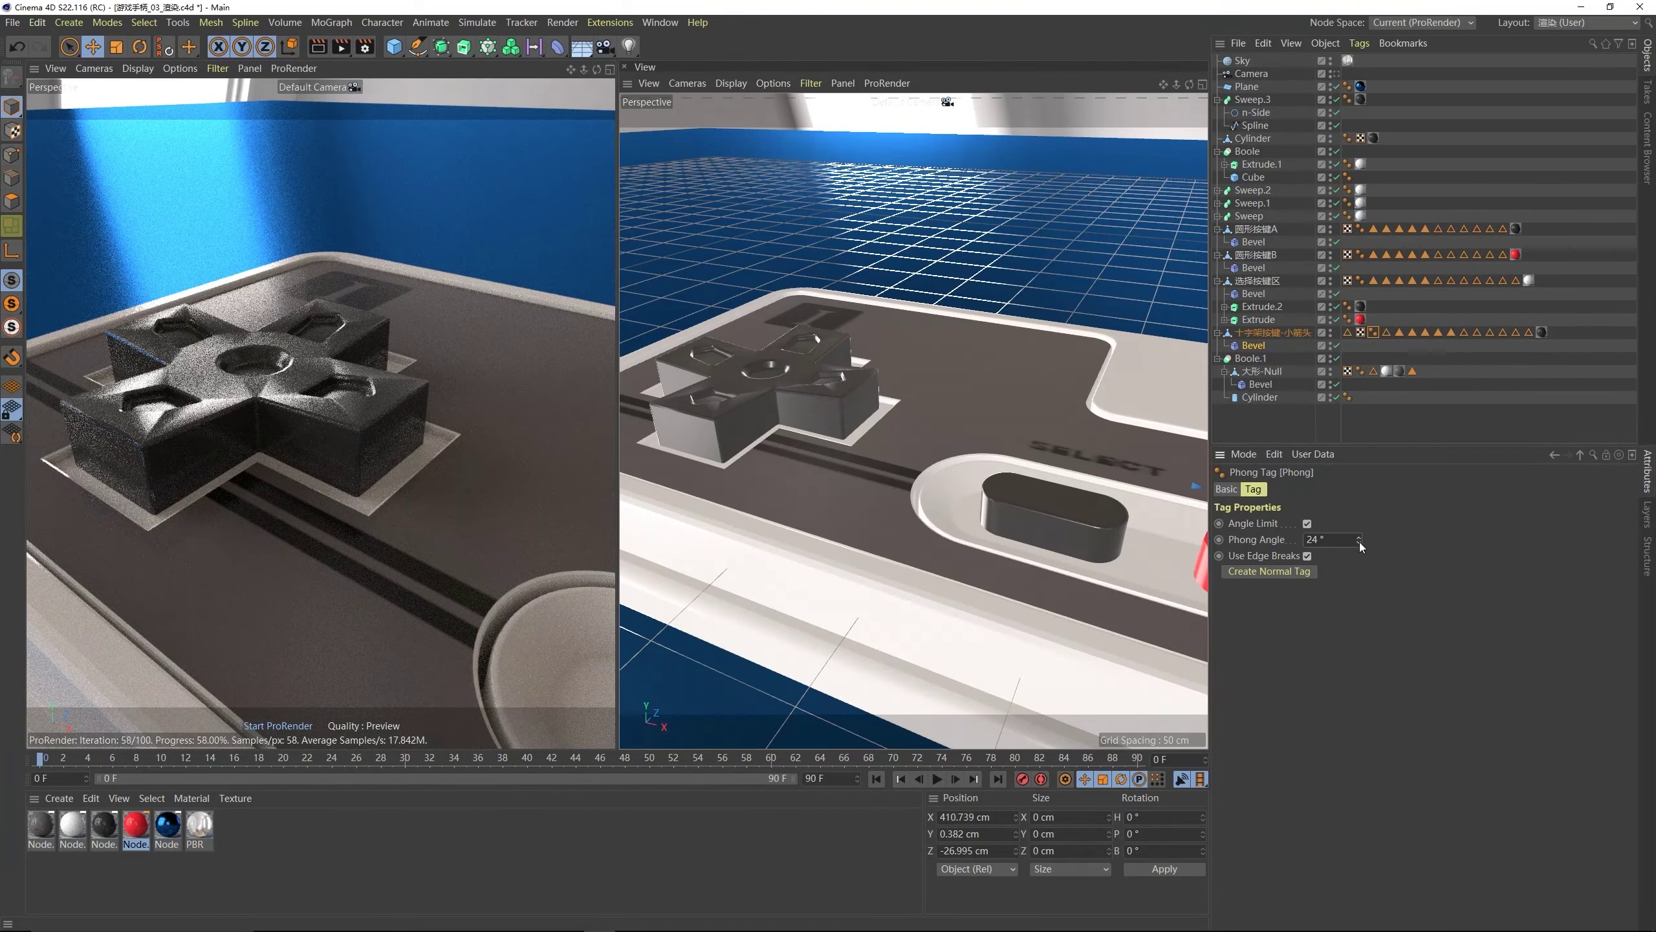
pyautogui.click(1359, 544)
pyautogui.click(1360, 543)
pyautogui.click(1359, 543)
pyautogui.click(1359, 543)
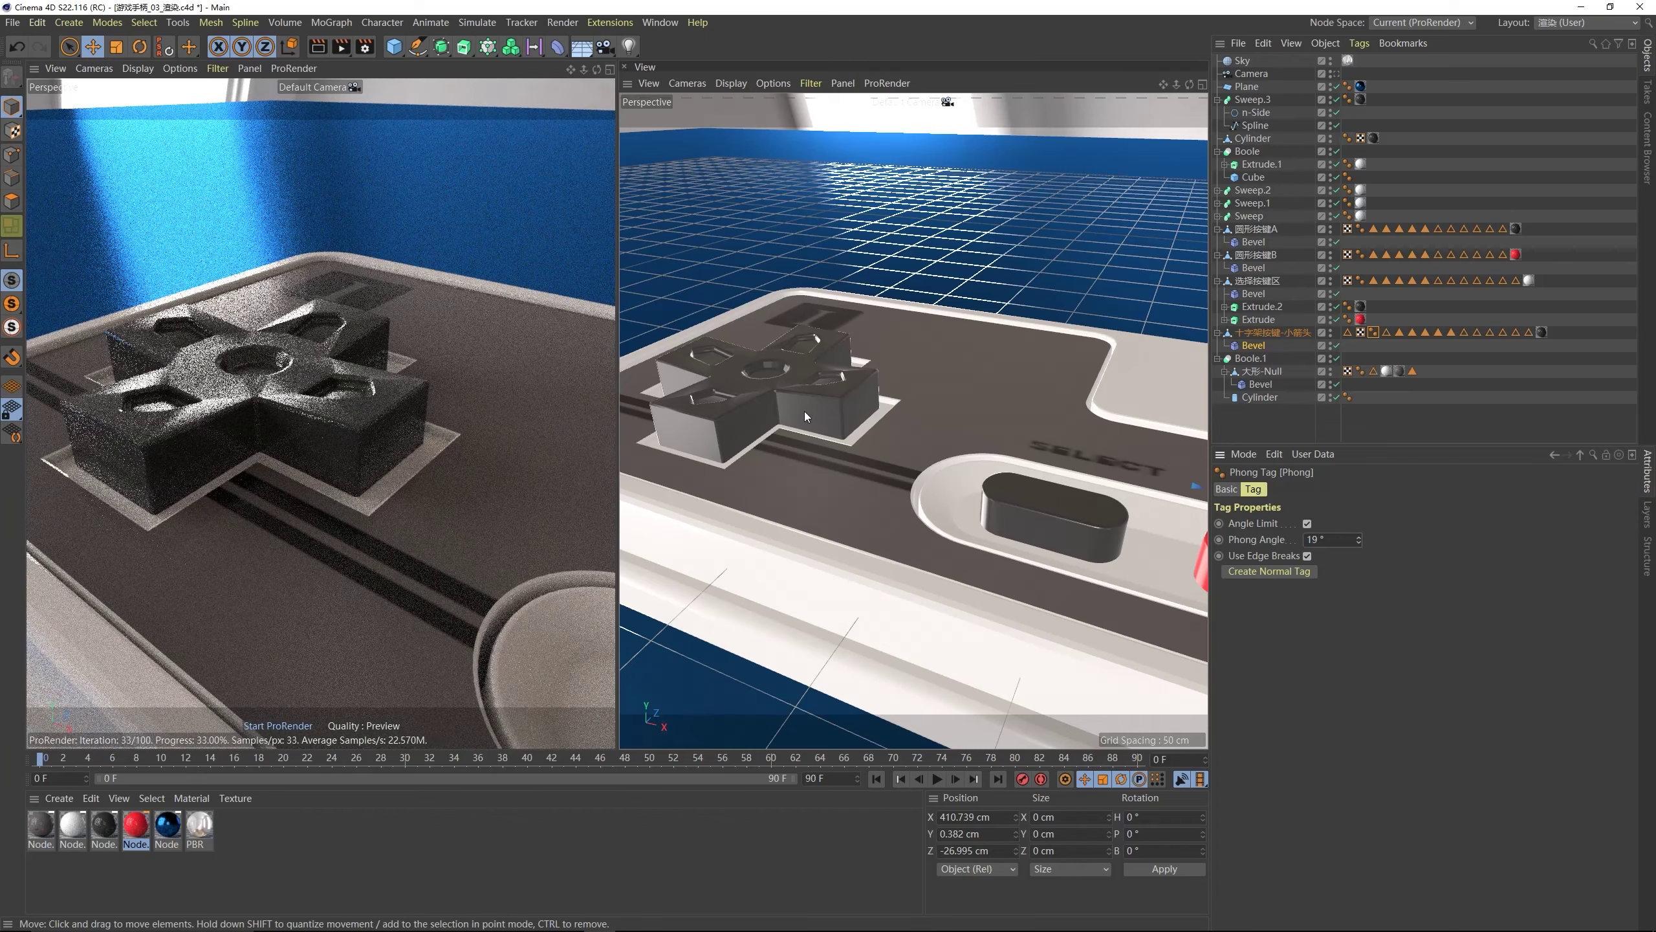
pyautogui.moveTo(1359, 544)
pyautogui.mouseDown()
pyautogui.moveTo(1359, 568)
pyautogui.moveTo(1361, 541)
pyautogui.mouseUp()
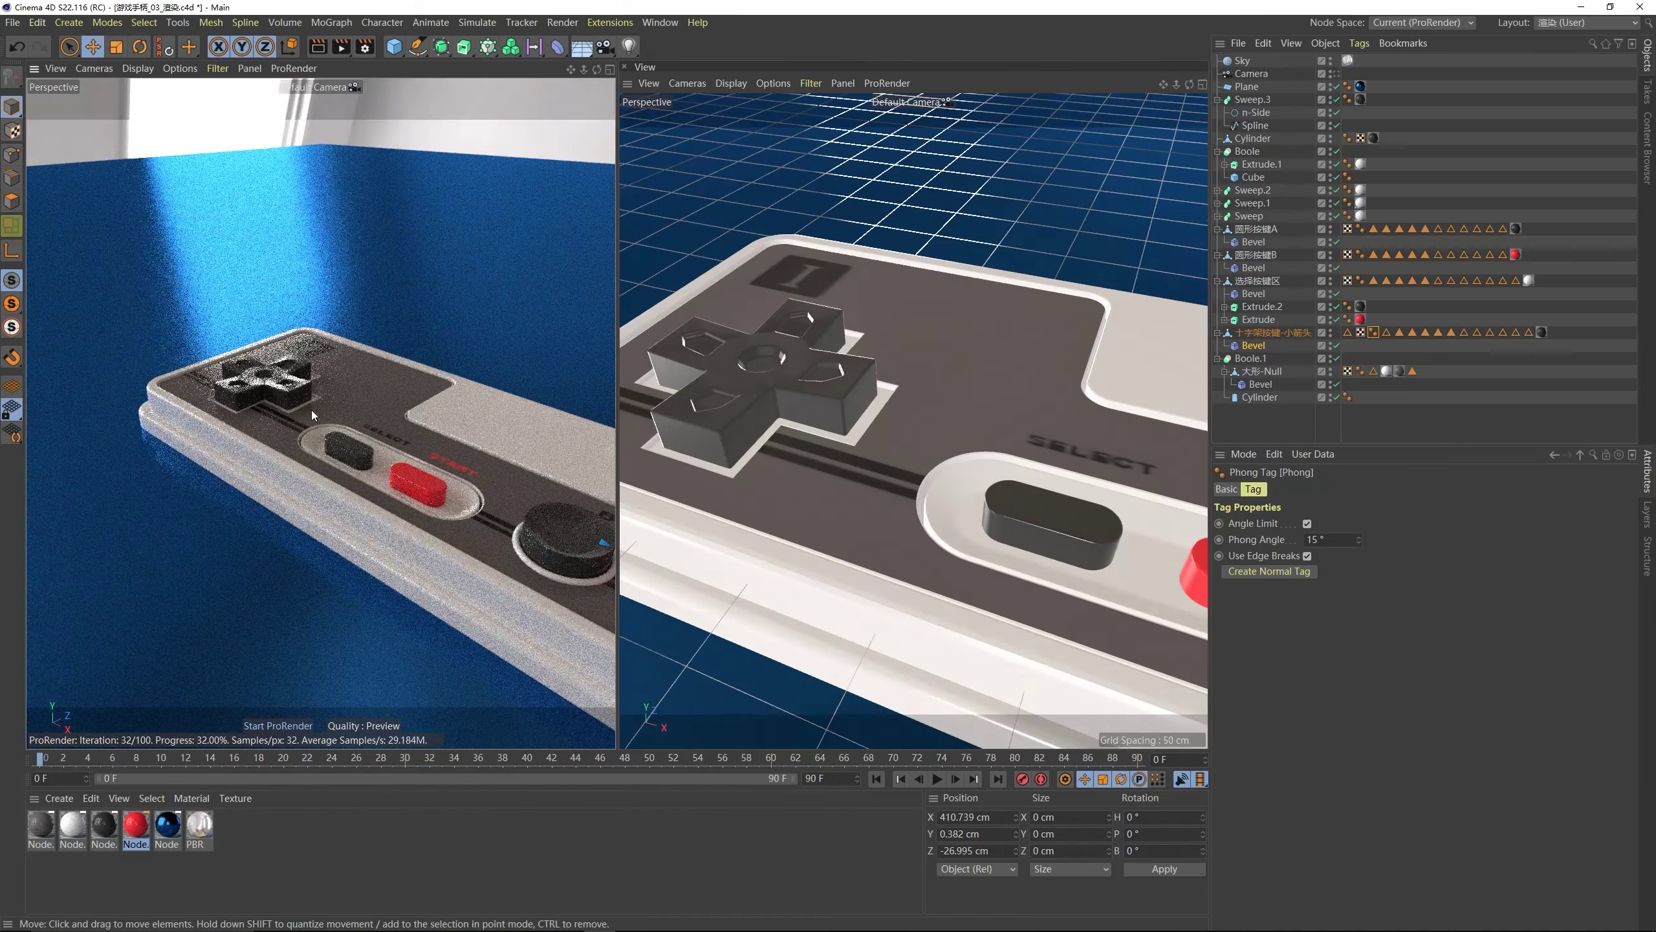
pyautogui.click(1314, 540)
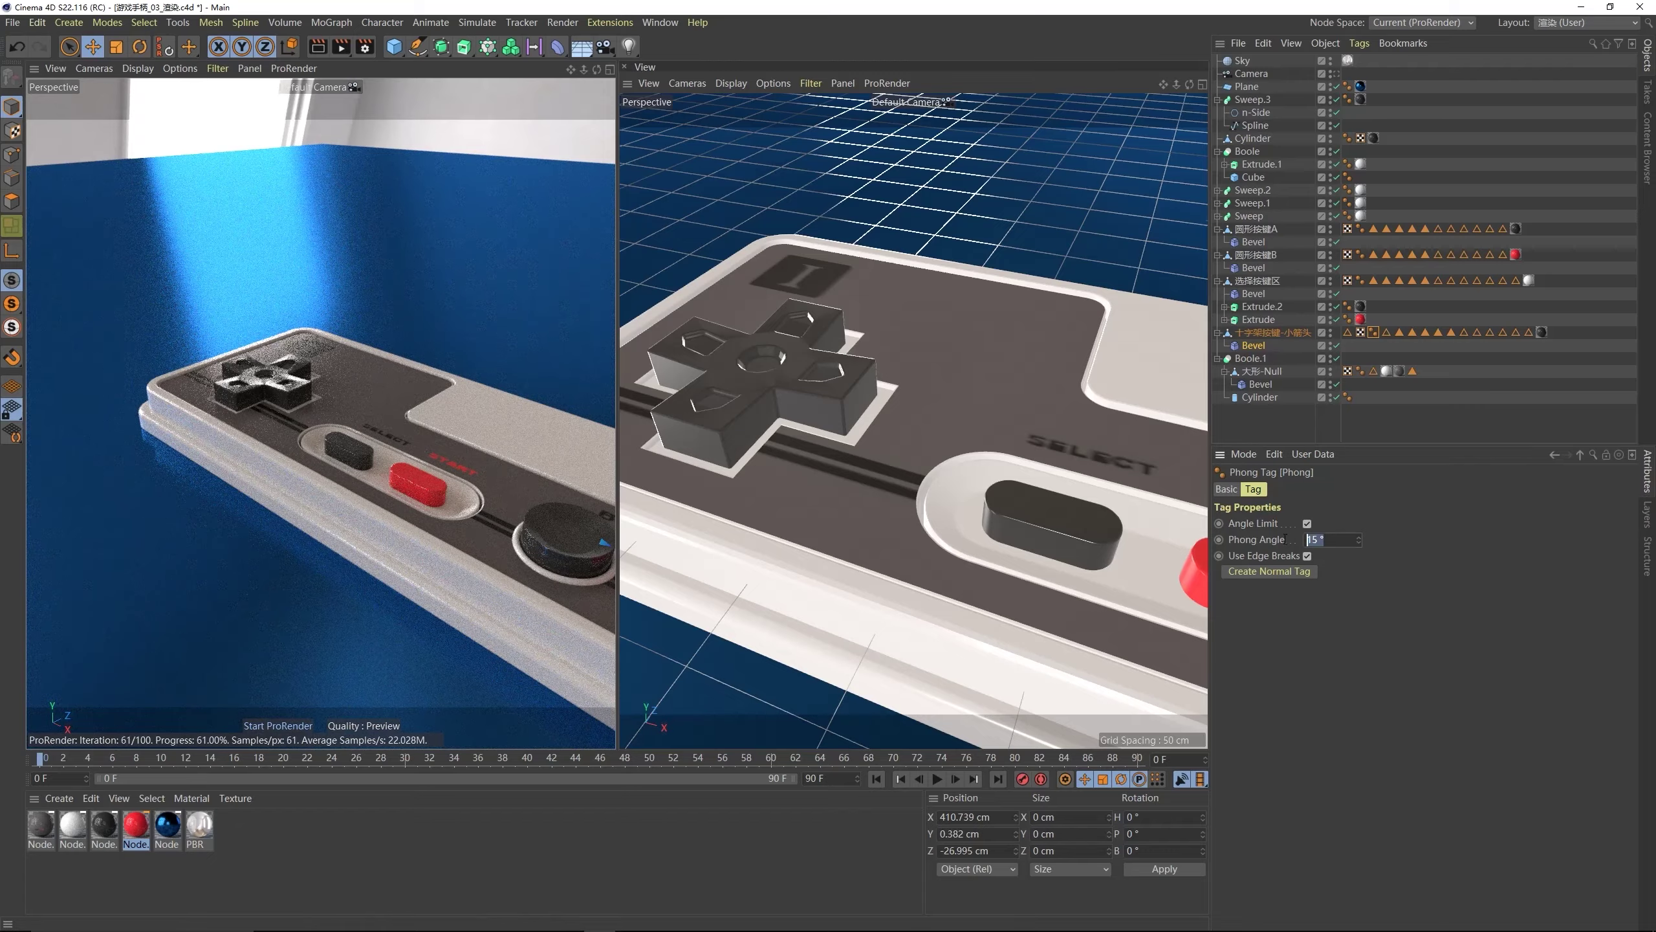
pyautogui.keyDown('alt'); pyautogui.moveTo(449, 461); pyautogui.dragTo(366, 346); pyautogui.keyUp('alt')
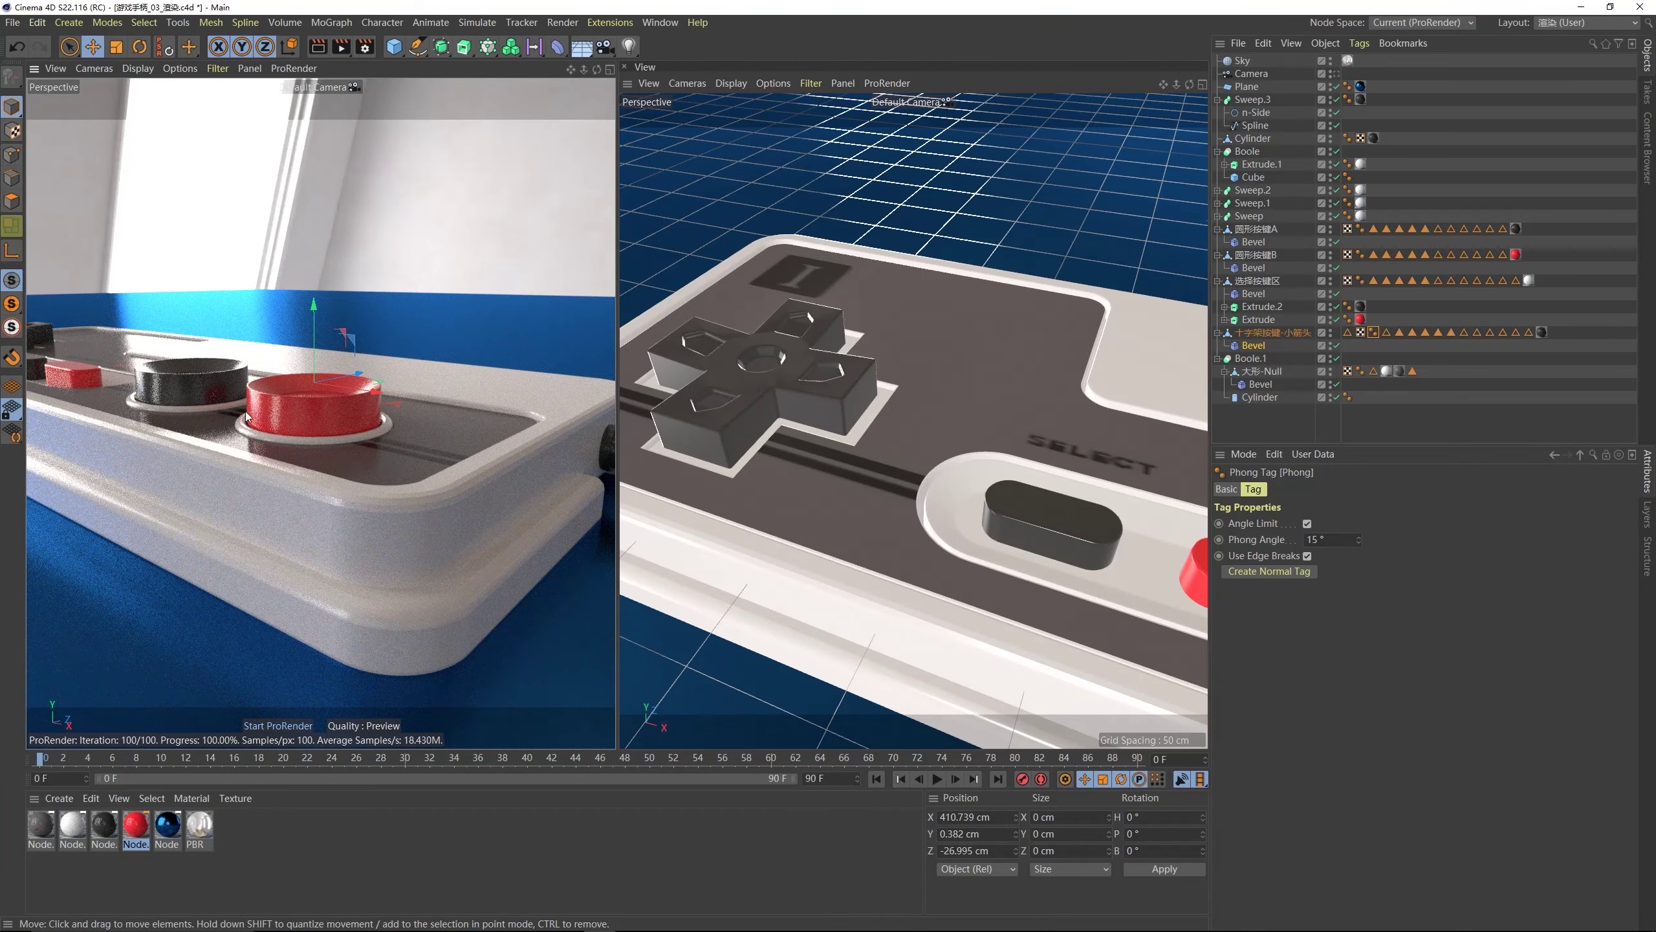
pyautogui.keyDown('alt'); pyautogui.moveTo(1022, 423); pyautogui.dragTo(885, 401); pyautogui.keyUp('alt')
# - Enable Phong Break Rounding on the black round button's (圆形按键A) Bevel
pyautogui.click(885, 401)
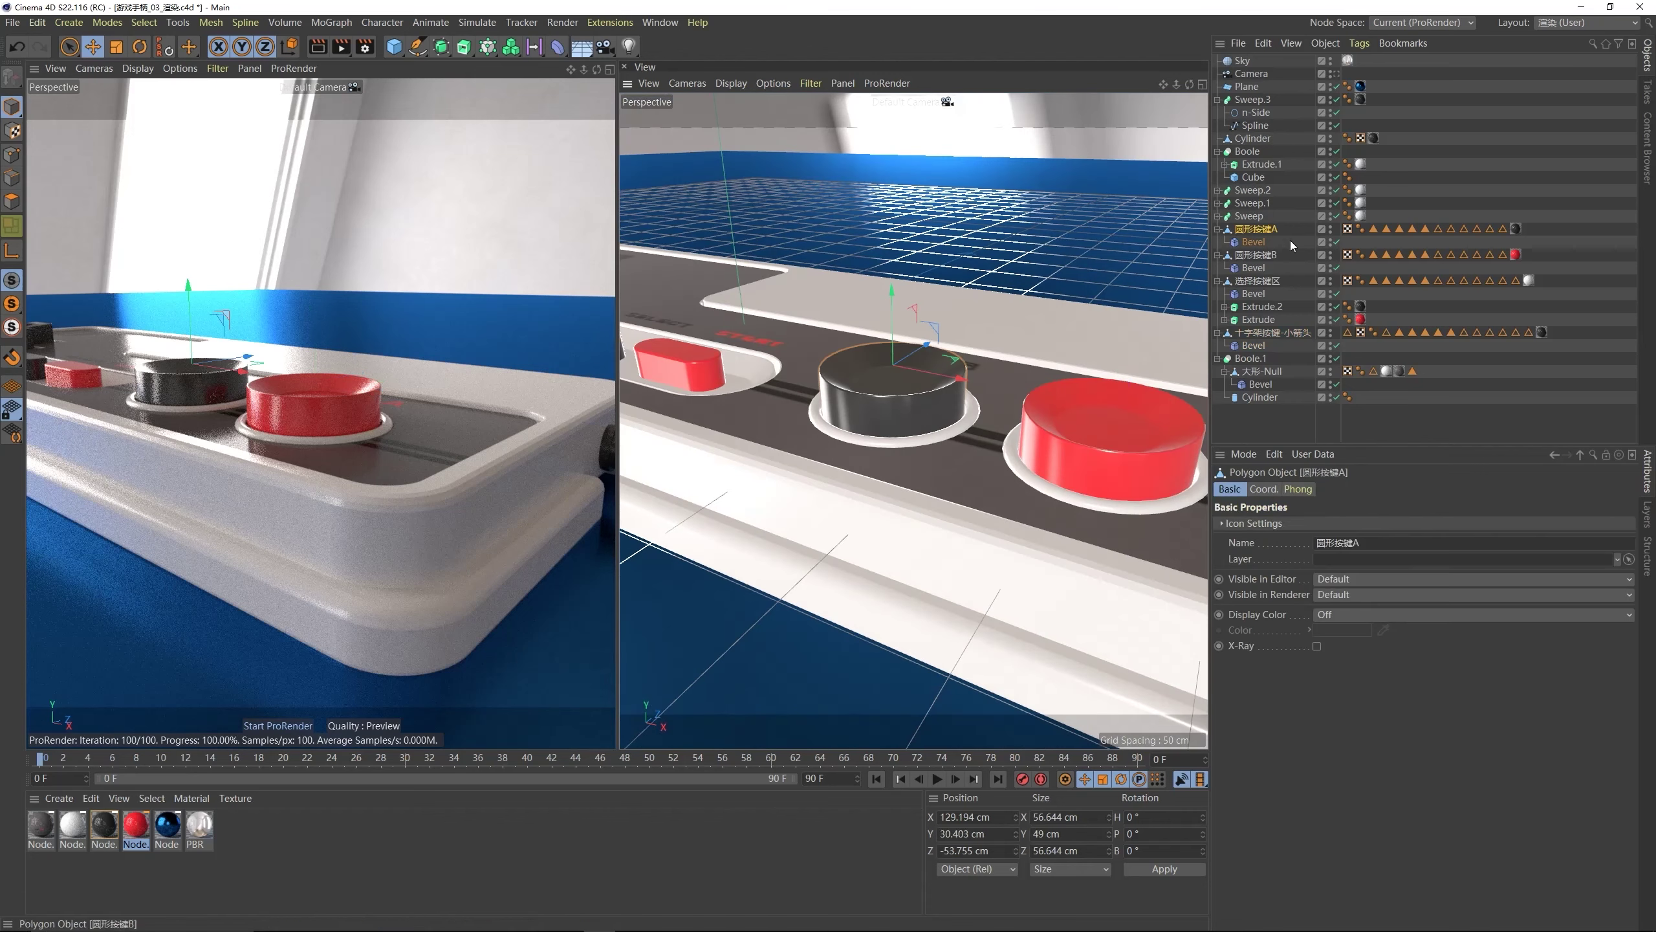
pyautogui.click(1261, 241)
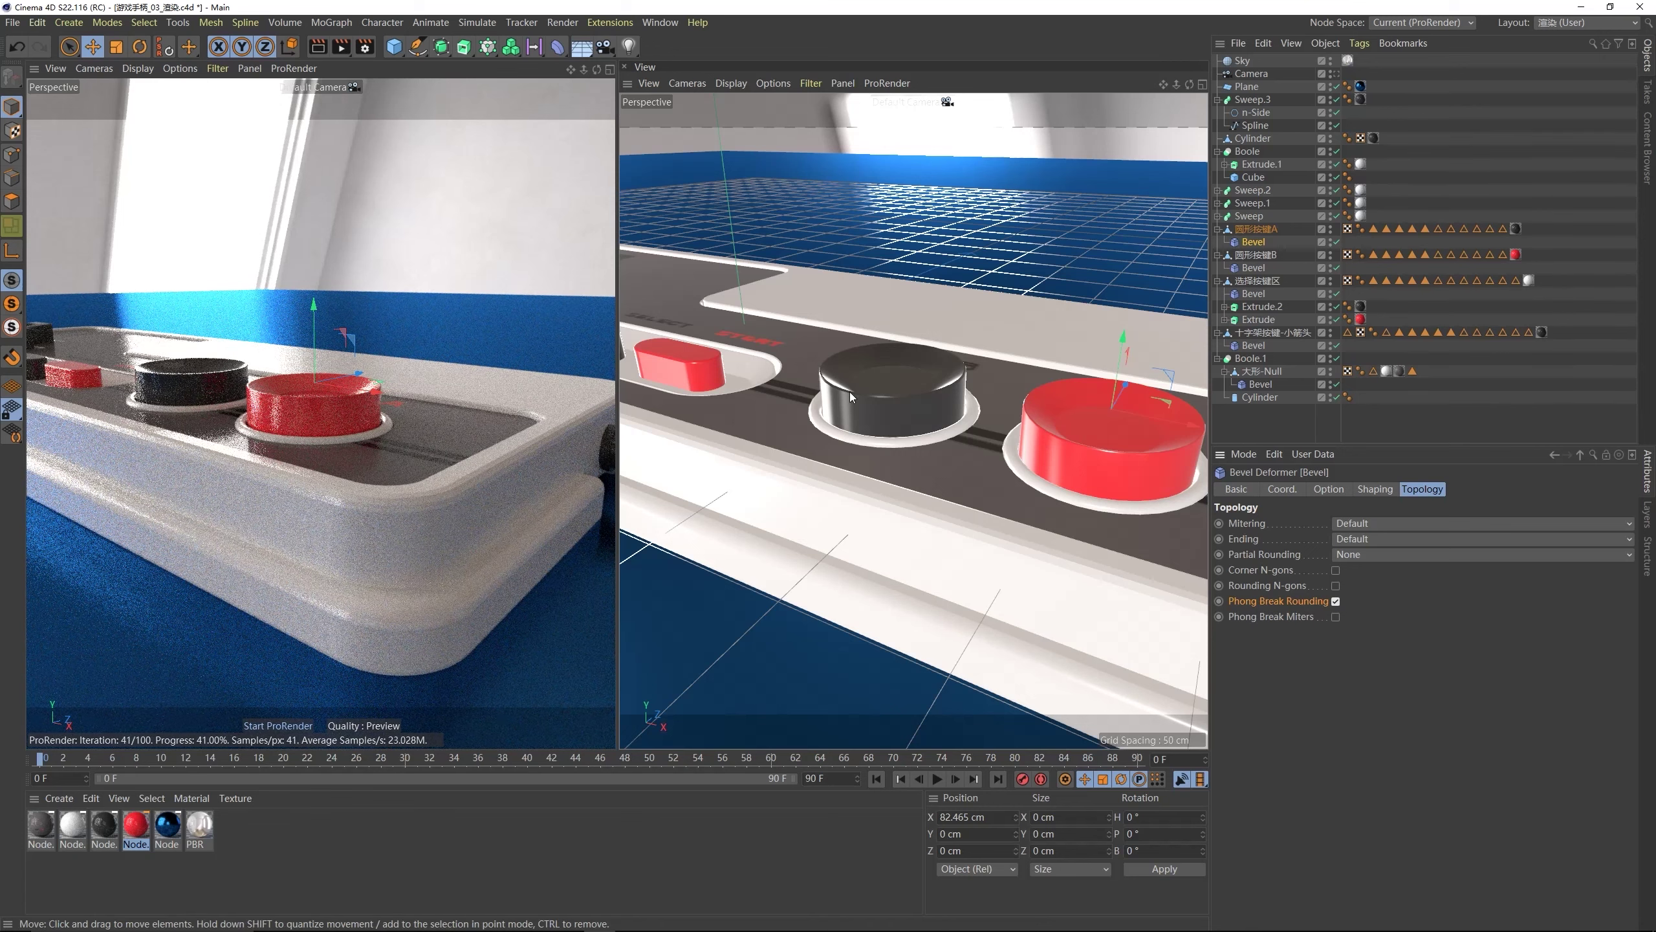
pyautogui.click(1335, 601)
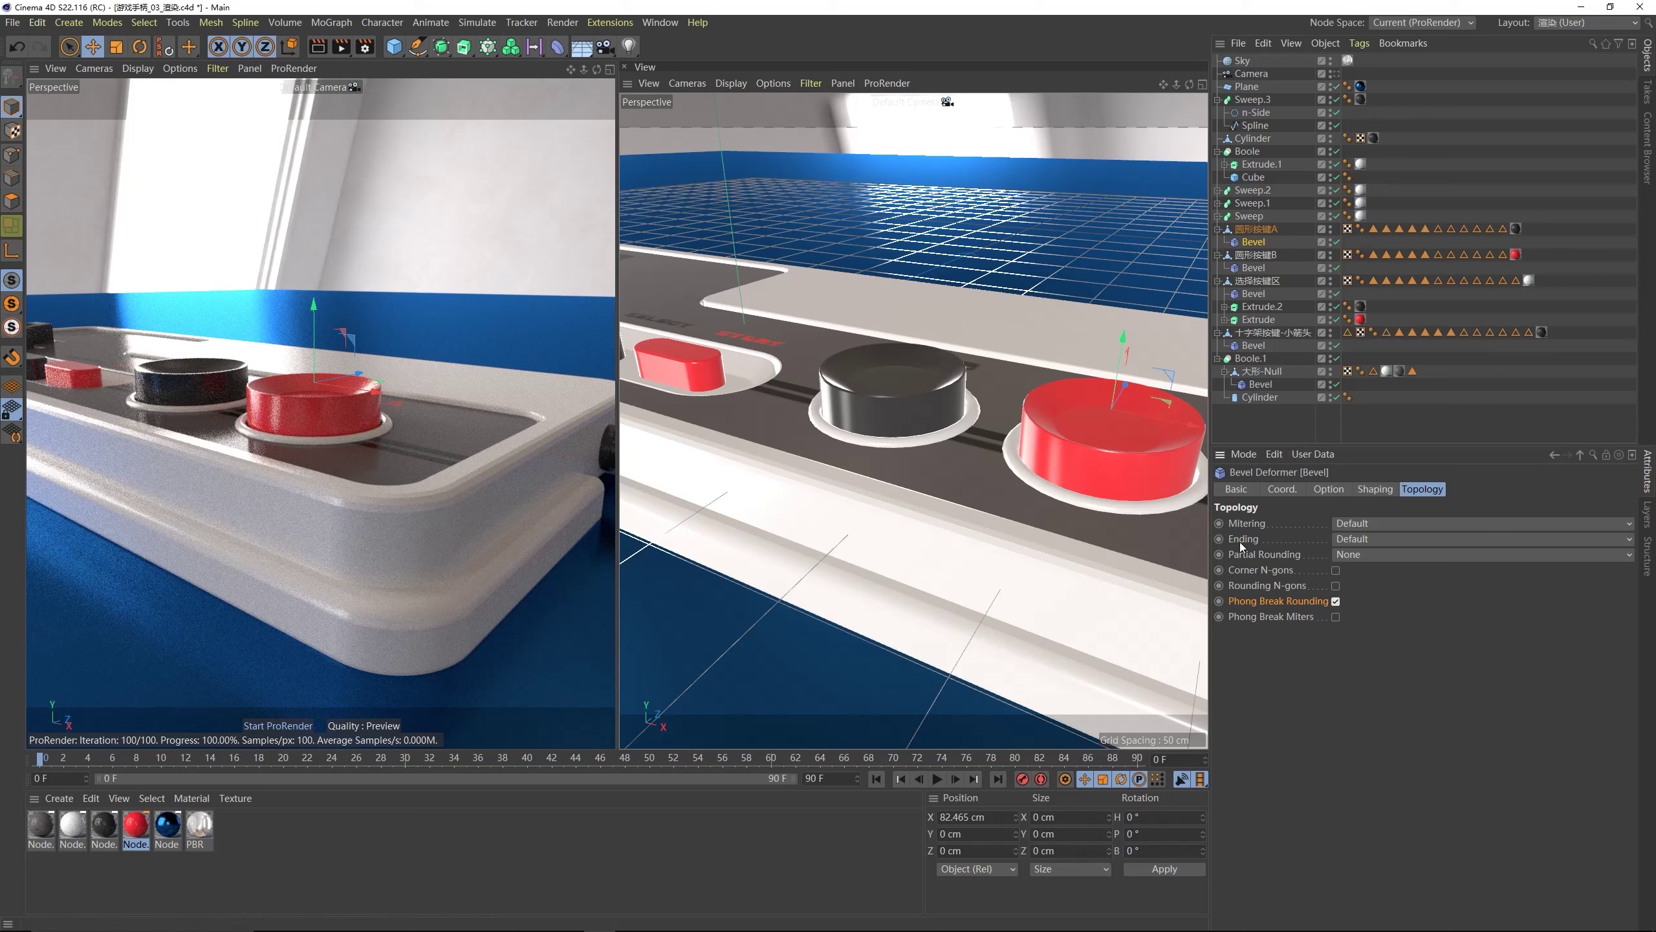
# - Enable Phong Break Rounding on the red round button's (圆形按键B) Bevel
pyautogui.click(1110, 456)
pyautogui.click(1253, 266)
pyautogui.click(1336, 601)
# - Check Phong Break Rounding on the 选择按键区 Bevel and inspect the Select/Start buttons
pyautogui.click(929, 467)
pyautogui.keyDown('alt'); pyautogui.moveTo(849, 348); pyautogui.dragTo(983, 466); pyautogui.keyUp('alt')
pyautogui.click(983, 466)
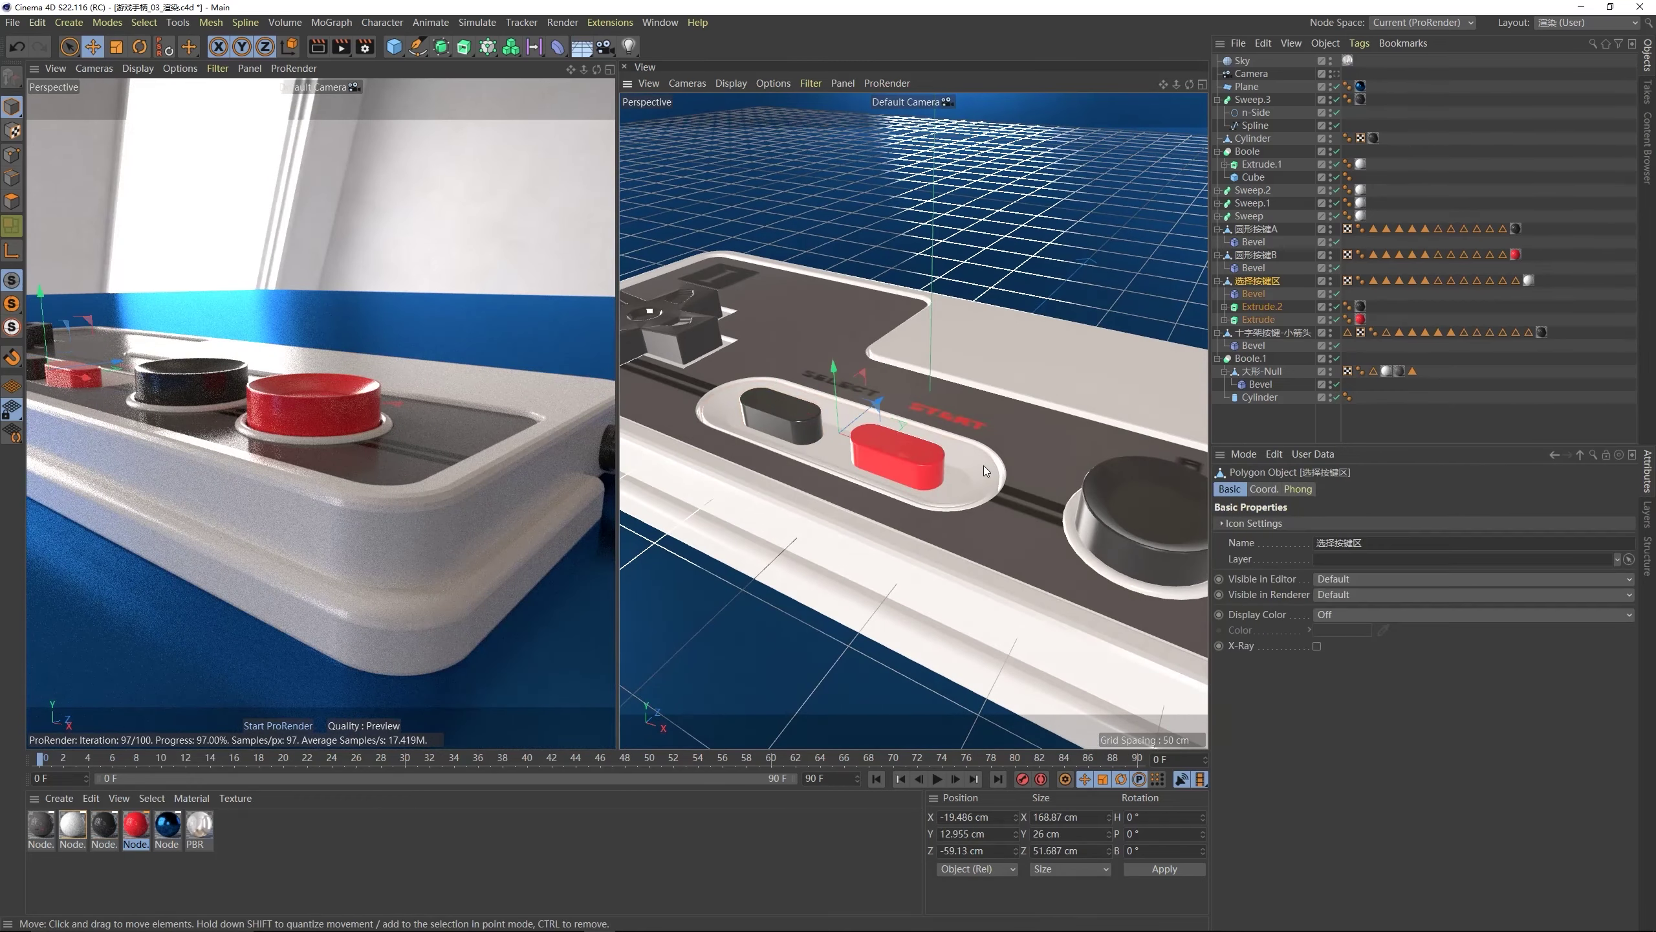
pyautogui.click(1253, 293)
pyautogui.click(1336, 601)
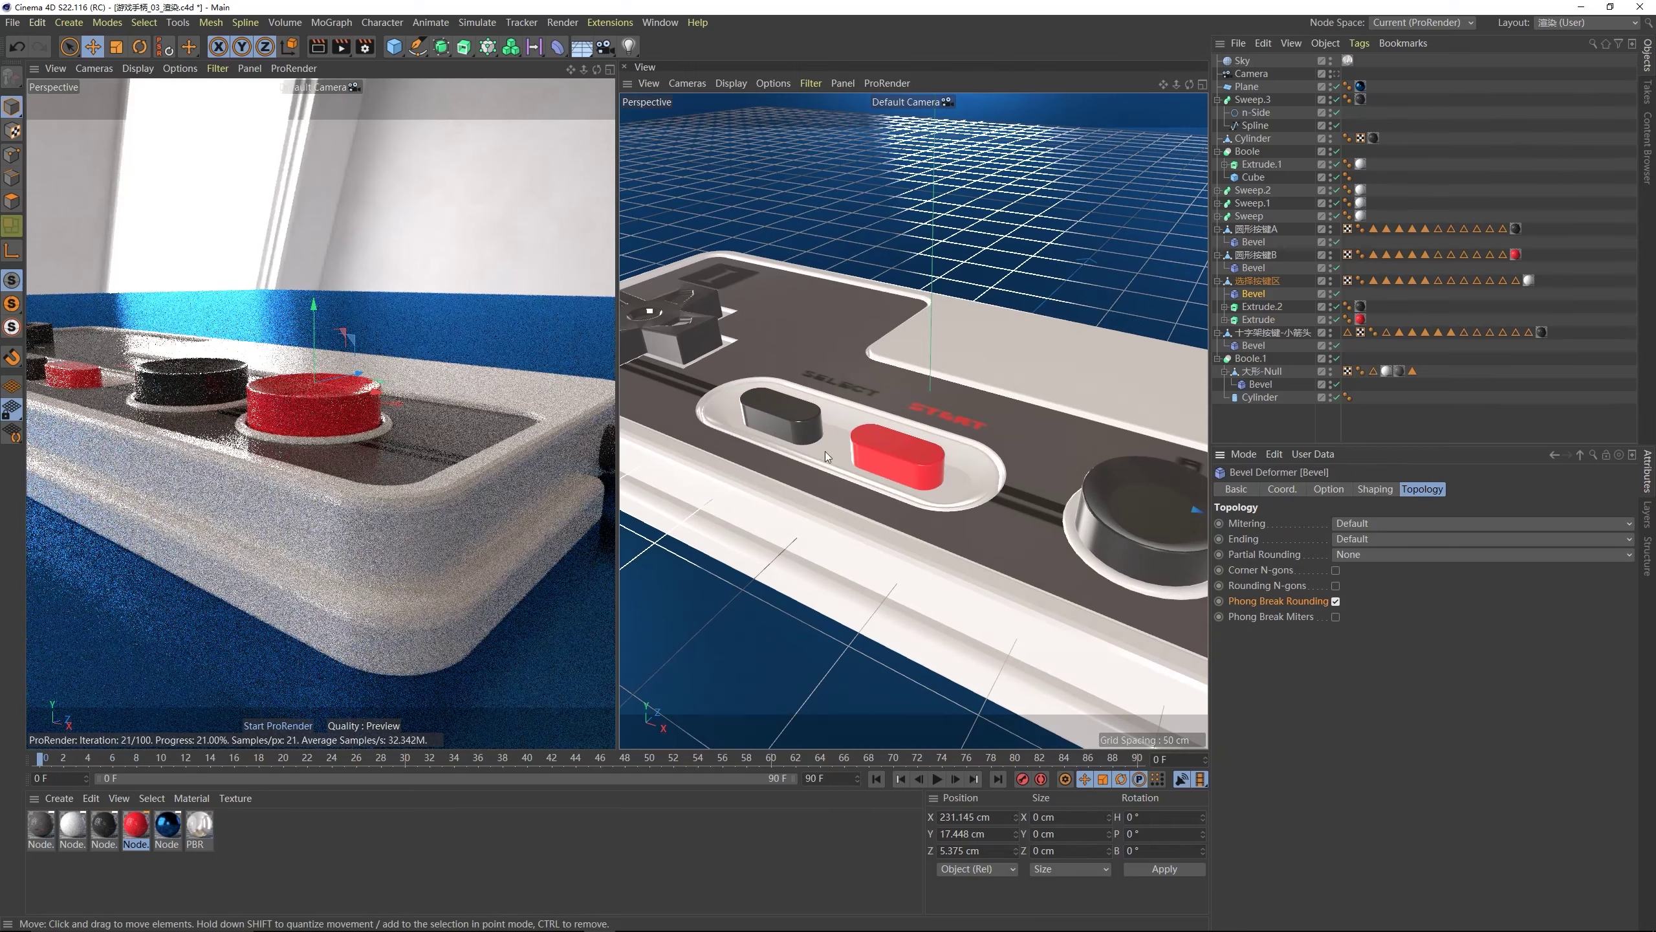
pyautogui.scroll(-3, 930, 398)
pyautogui.scroll(-1, 948, 401)
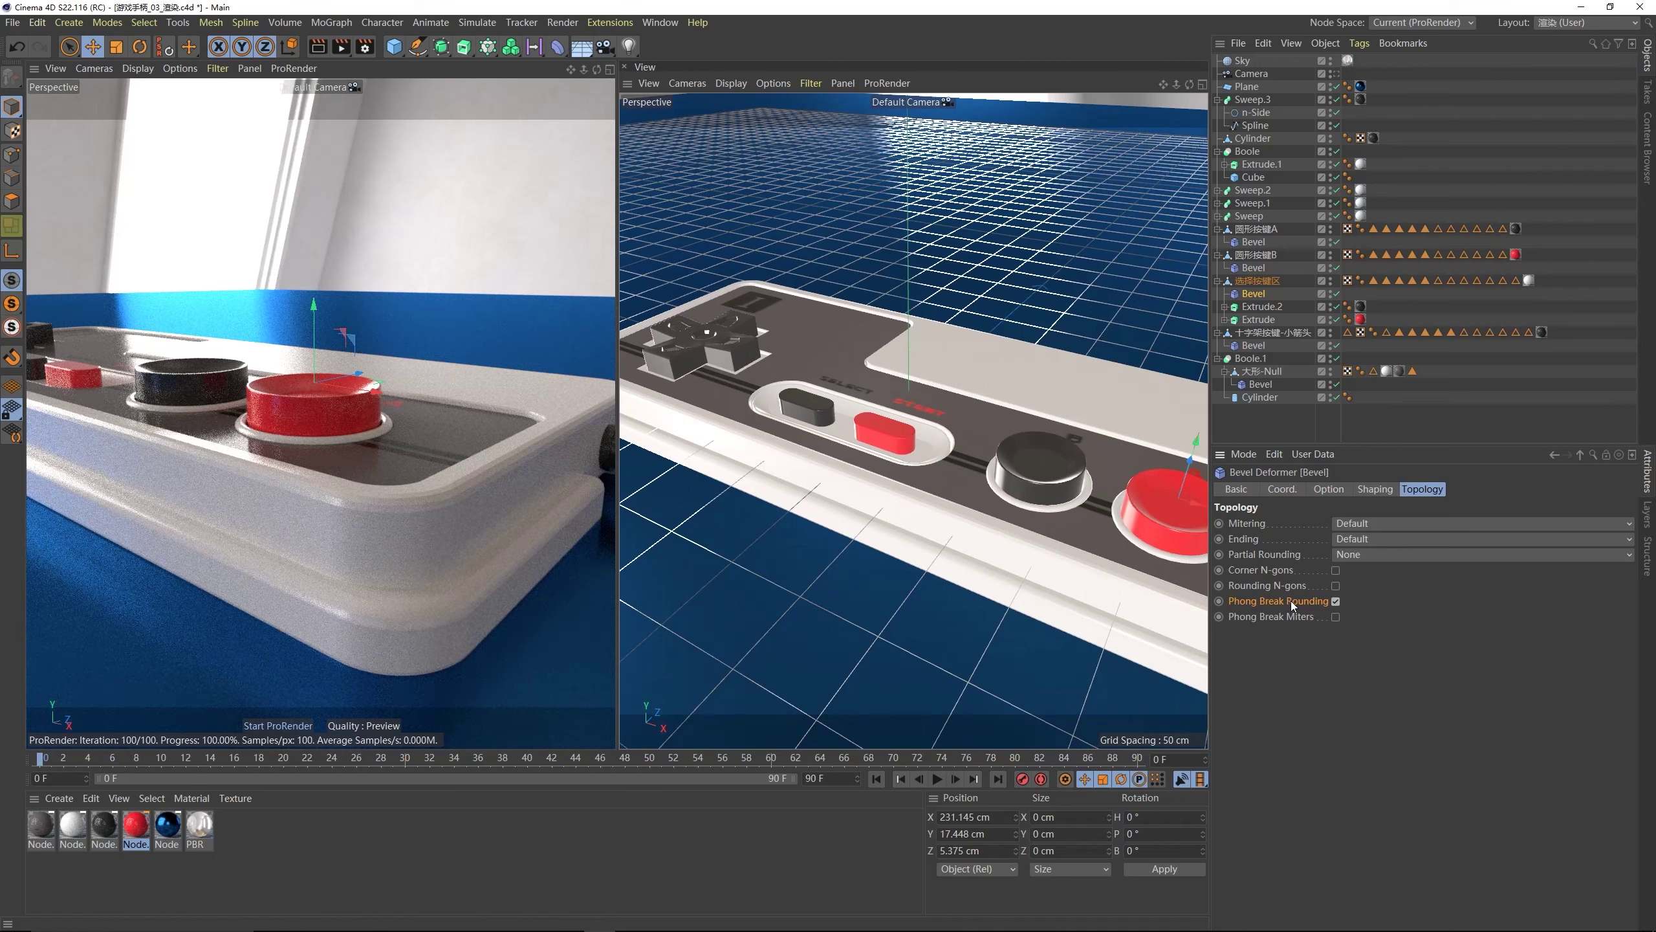
pyautogui.scroll(4, 1100, 468)
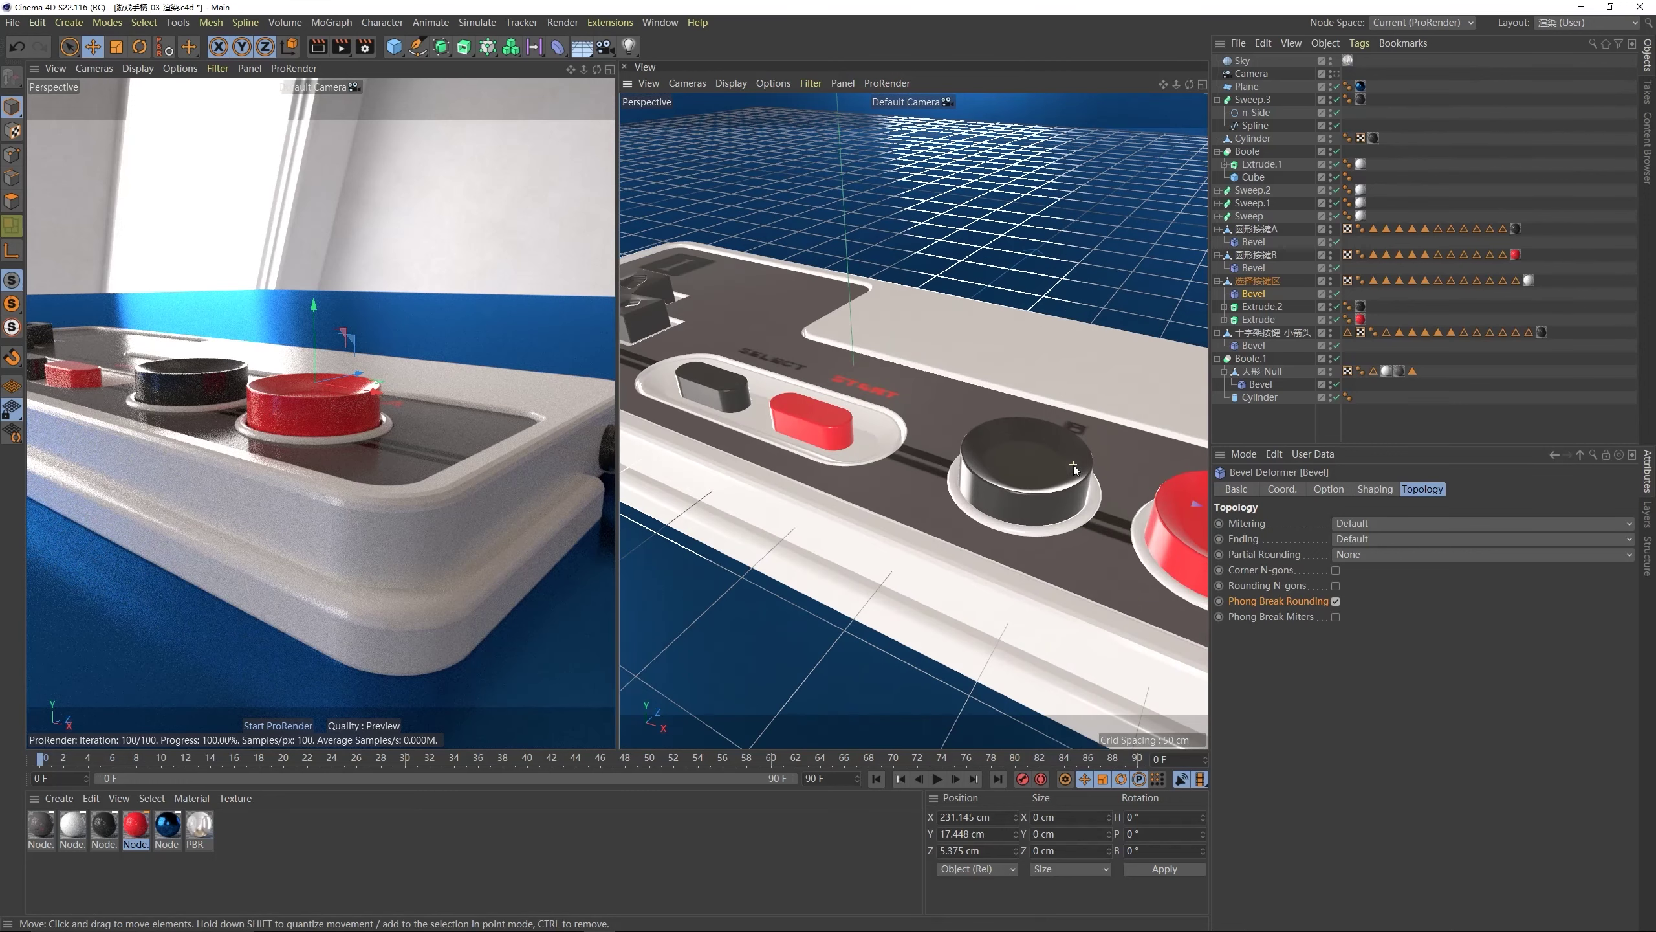
pyautogui.keyDown('alt'); pyautogui.moveTo(1048, 459); pyautogui.dragTo(991, 445); pyautogui.keyUp('alt')
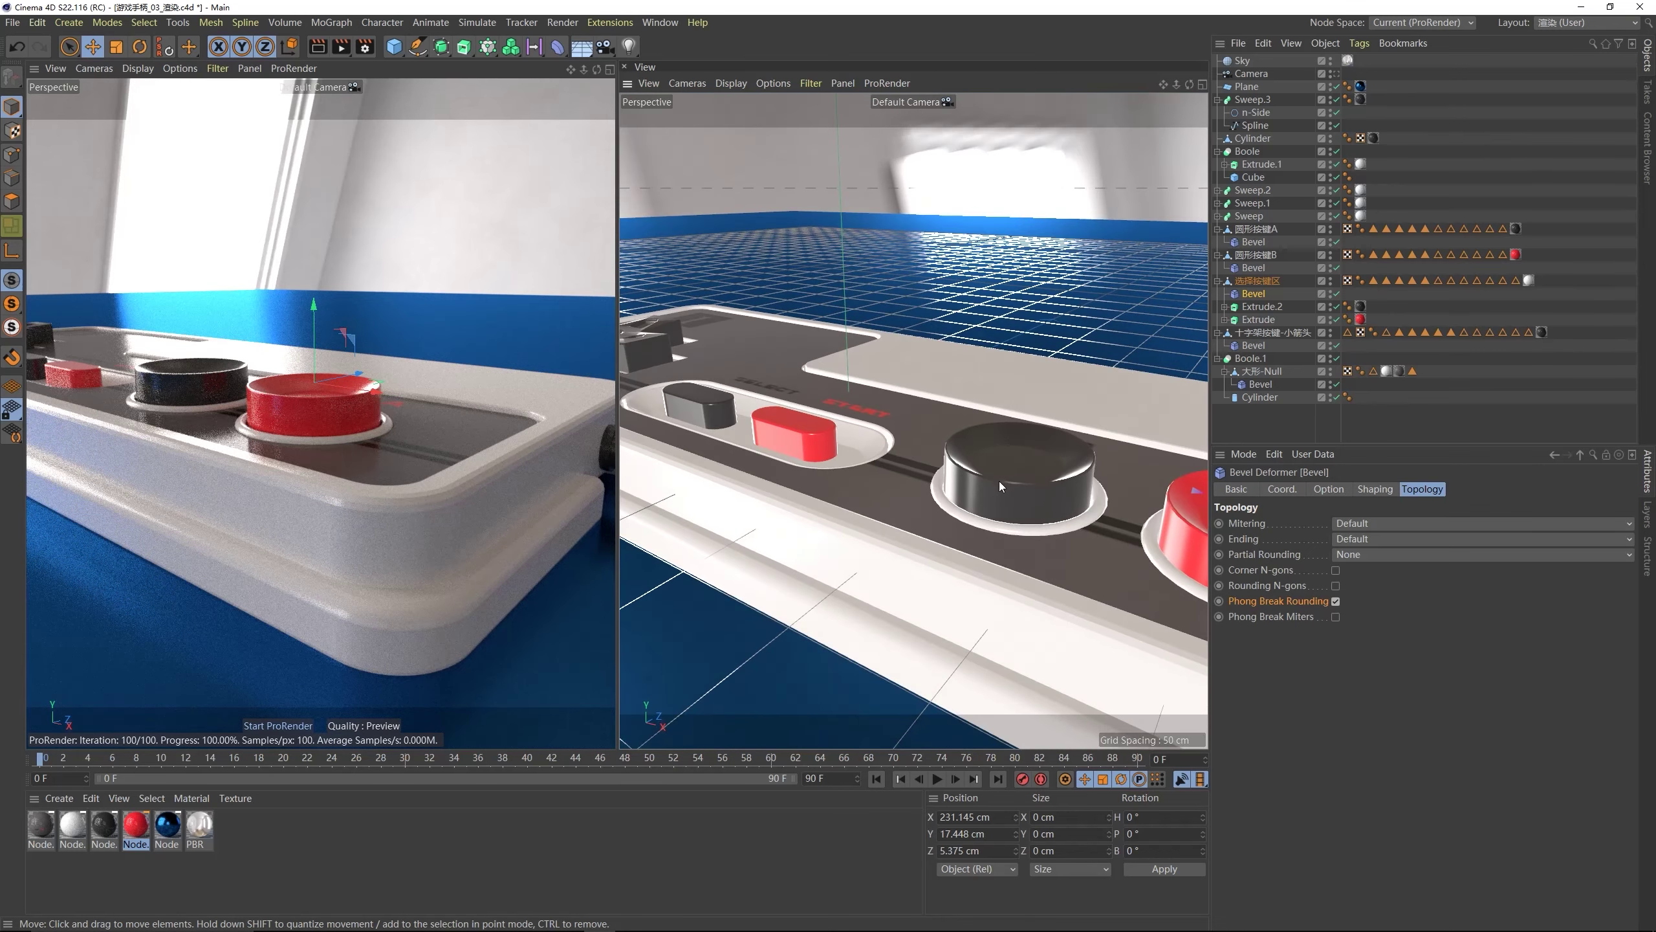
pyautogui.keyDown('alt'); pyautogui.moveTo(999, 481); pyautogui.dragTo(949, 483); pyautogui.keyUp('alt')
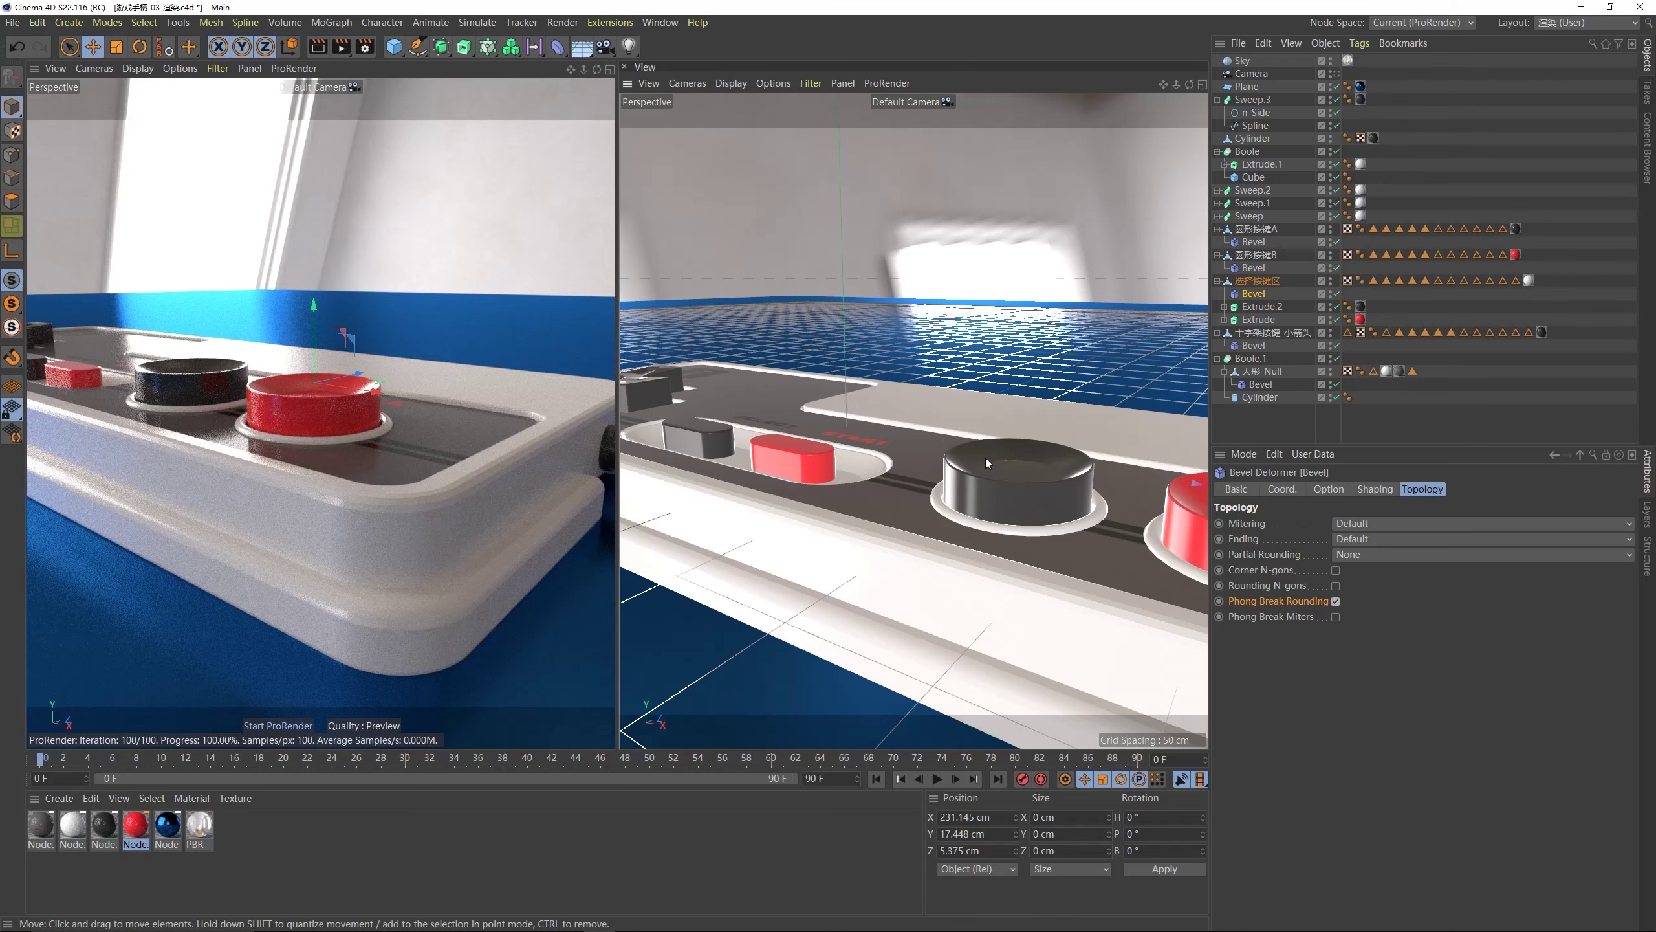
pyautogui.keyDown('alt'); pyautogui.moveTo(986, 458); pyautogui.dragTo(1025, 474); pyautogui.keyUp('alt')
# - Raise the controller body's Phong Angle to 35°
pyautogui.click(978, 533)
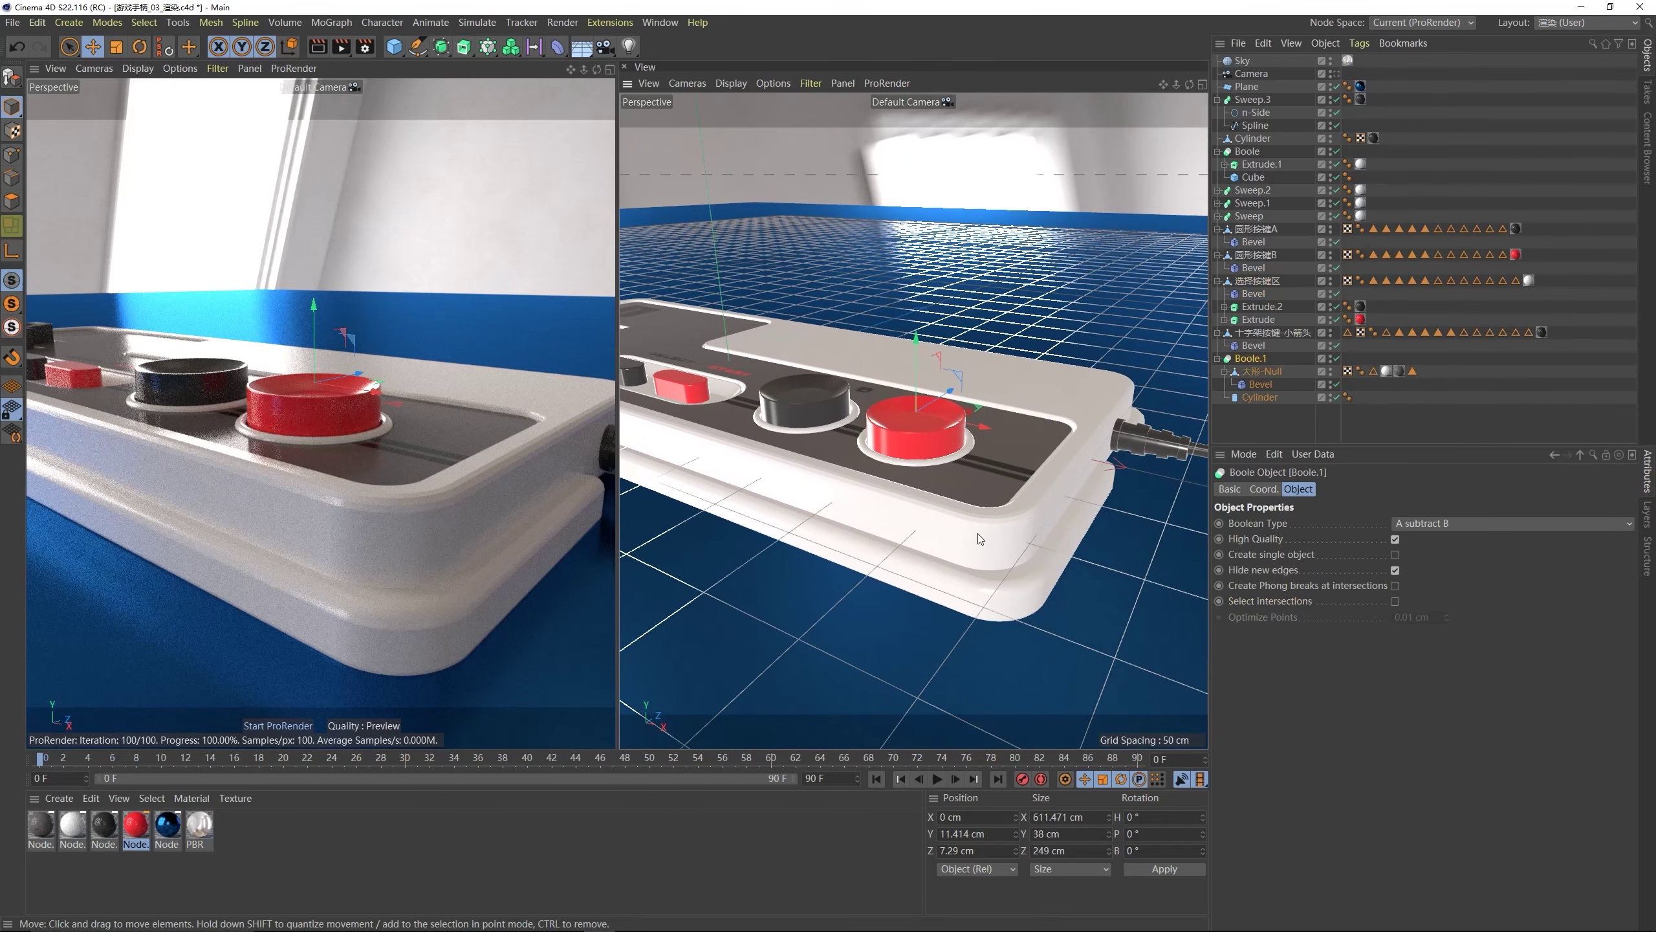
pyautogui.click(1260, 384)
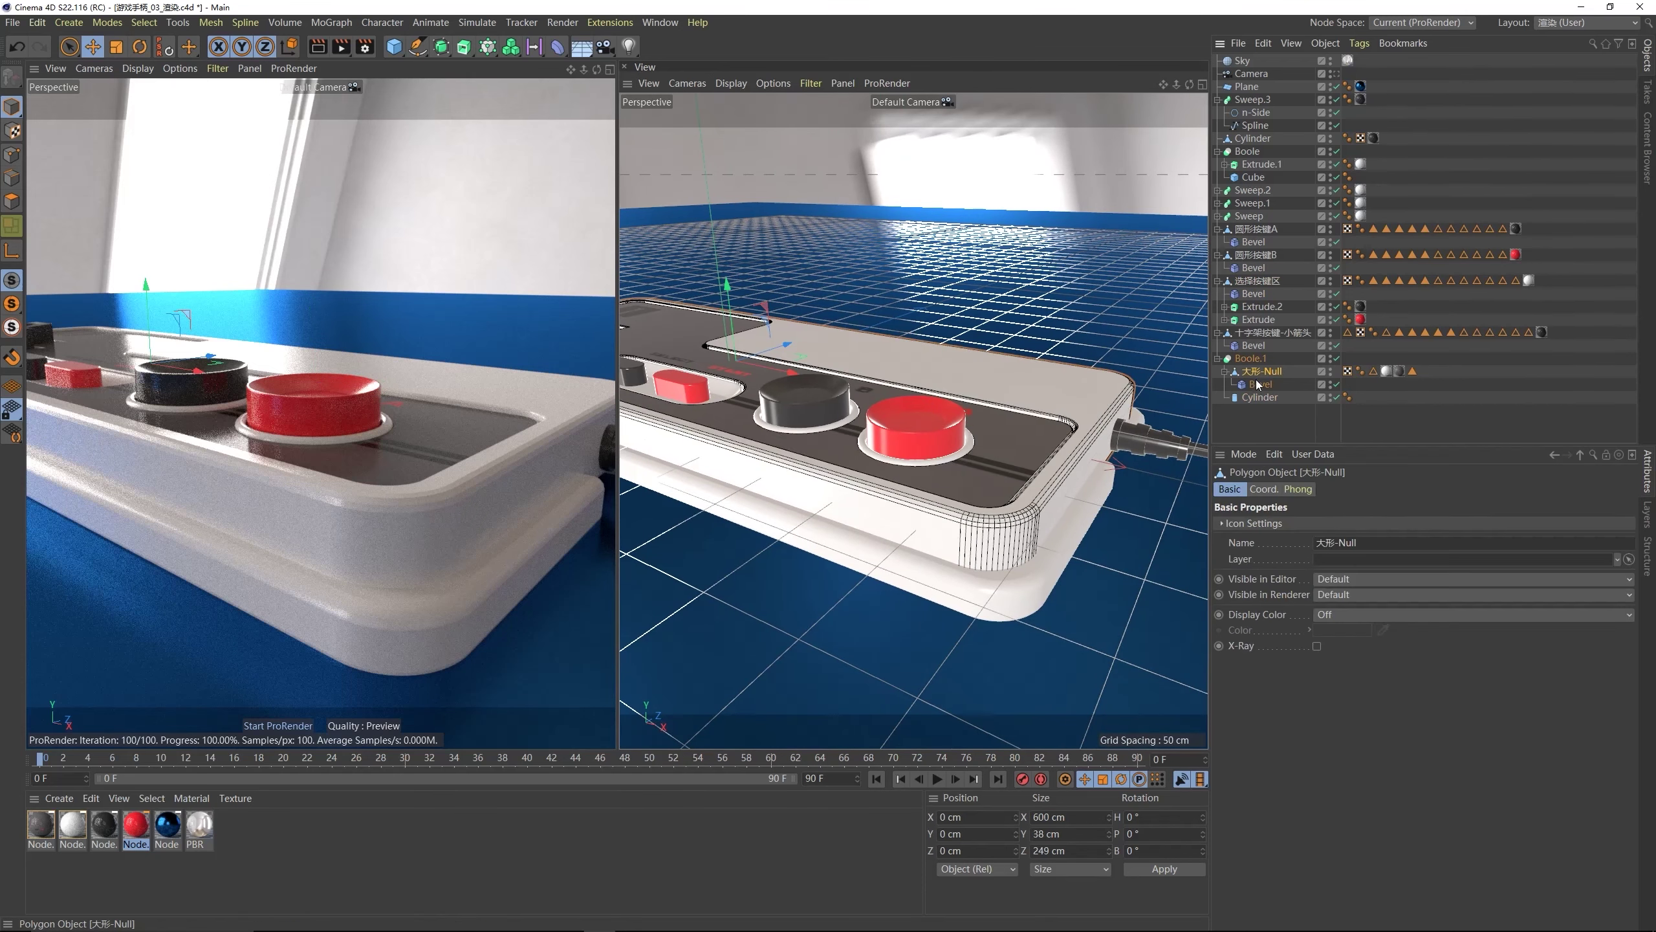
pyautogui.click(1422, 488)
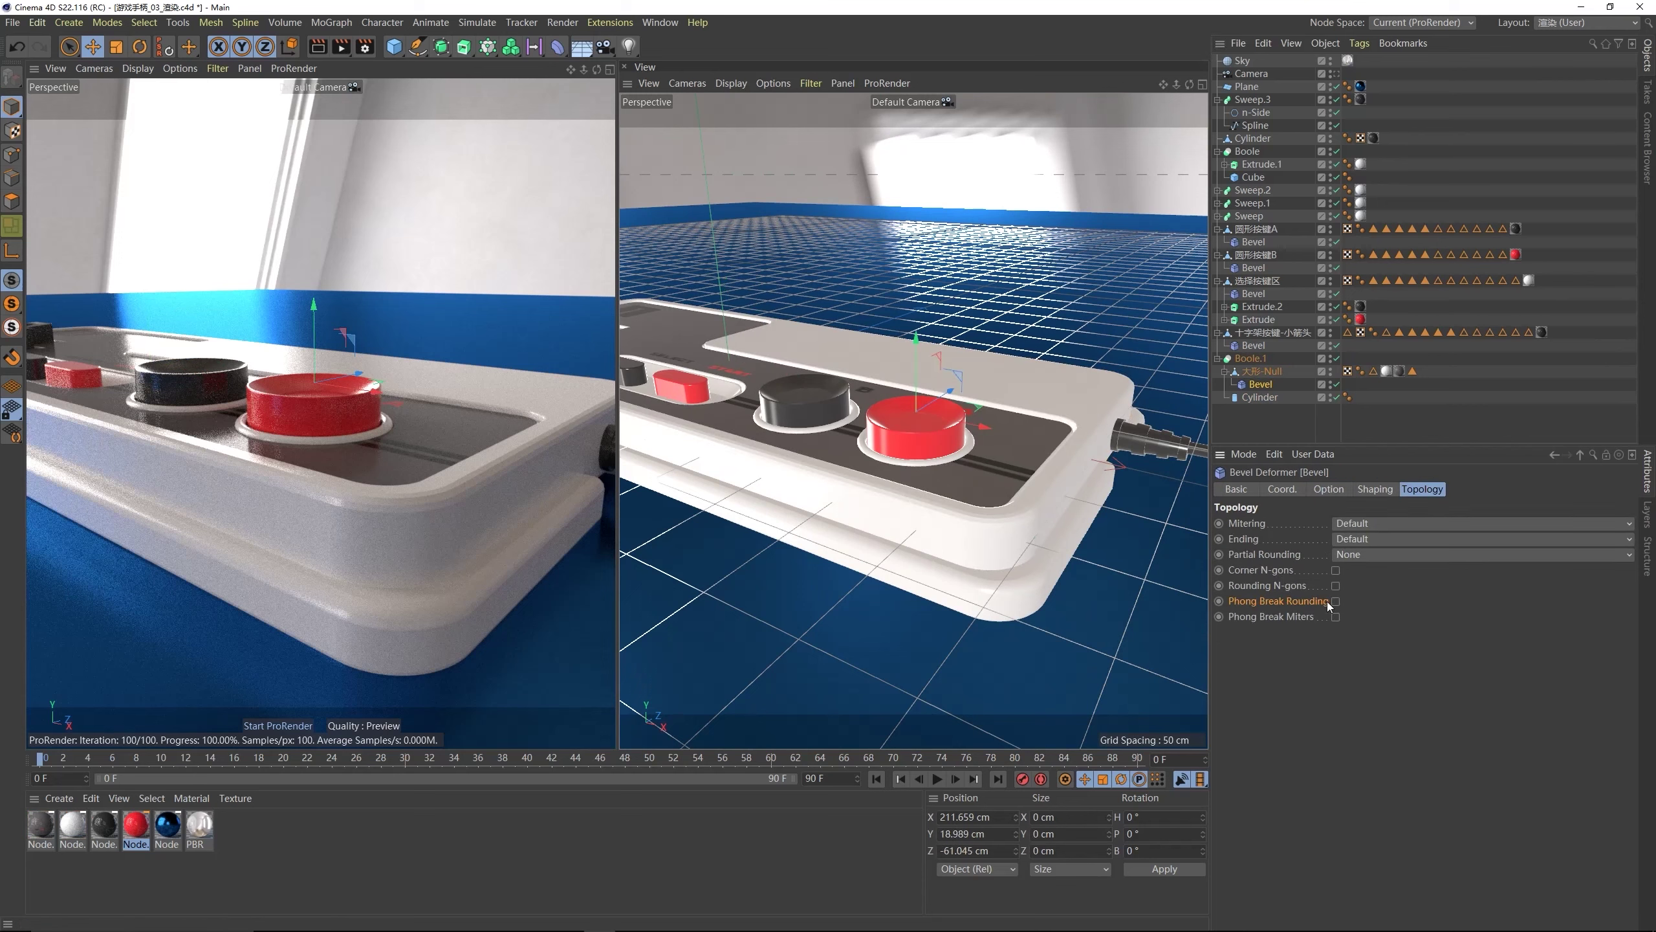
pyautogui.click(1359, 371)
pyautogui.moveTo(1359, 539); pyautogui.dragTo(1360, 526)
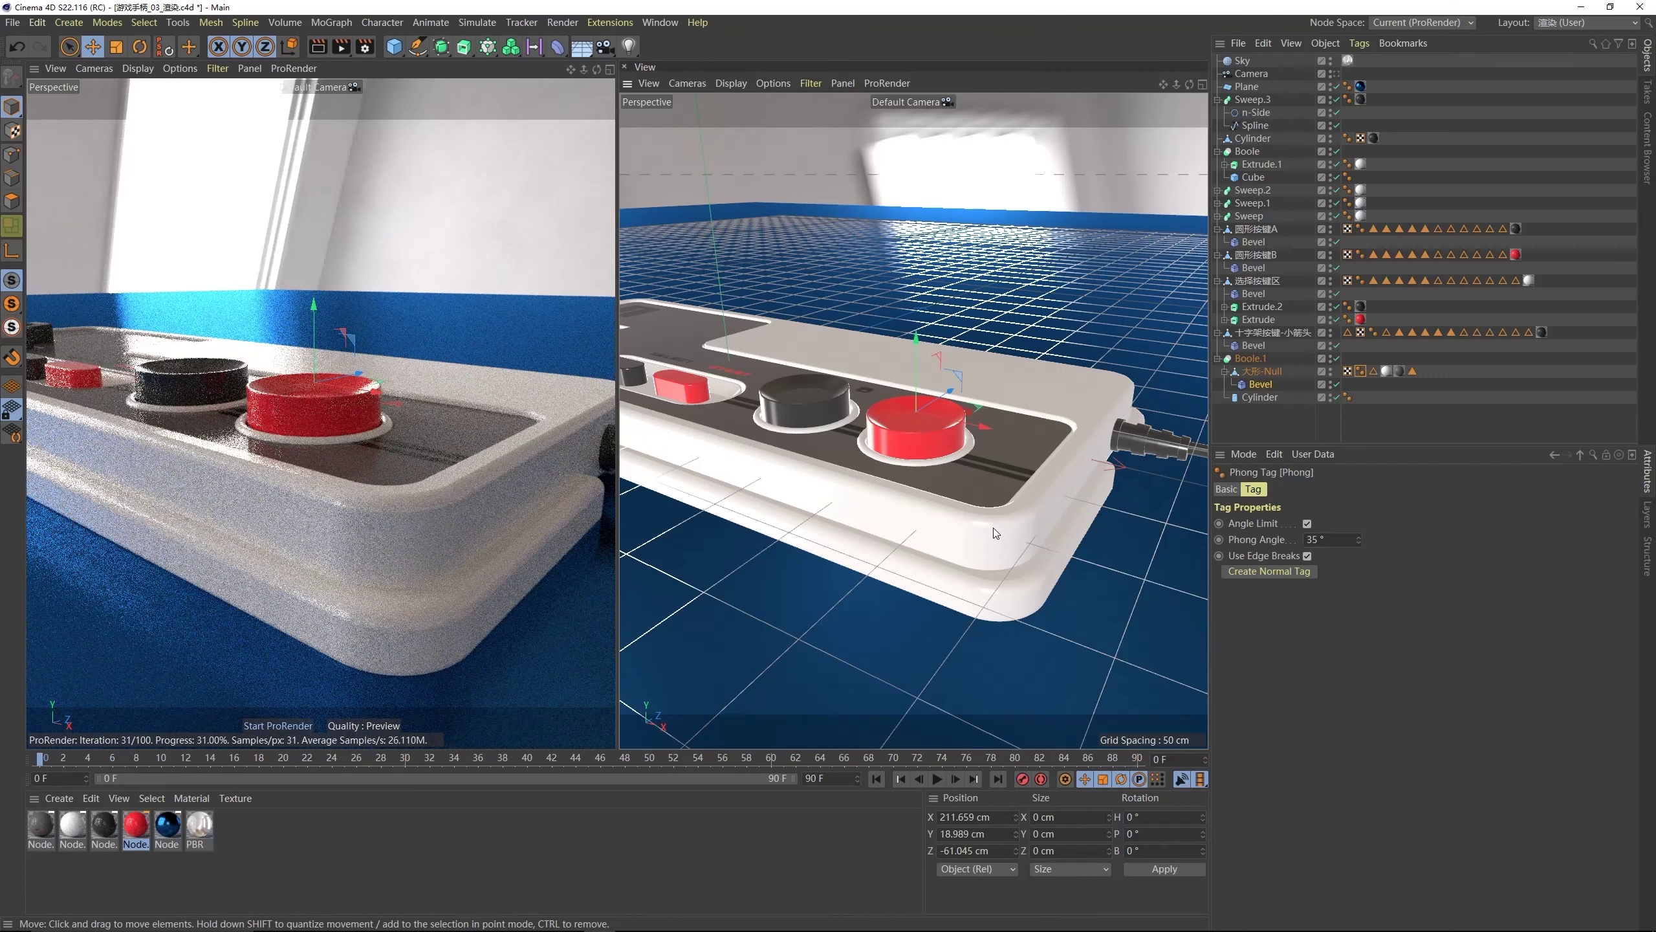
pyautogui.keyDown('alt'); pyautogui.moveTo(993, 529); pyautogui.dragTo(991, 502); pyautogui.keyUp('alt')
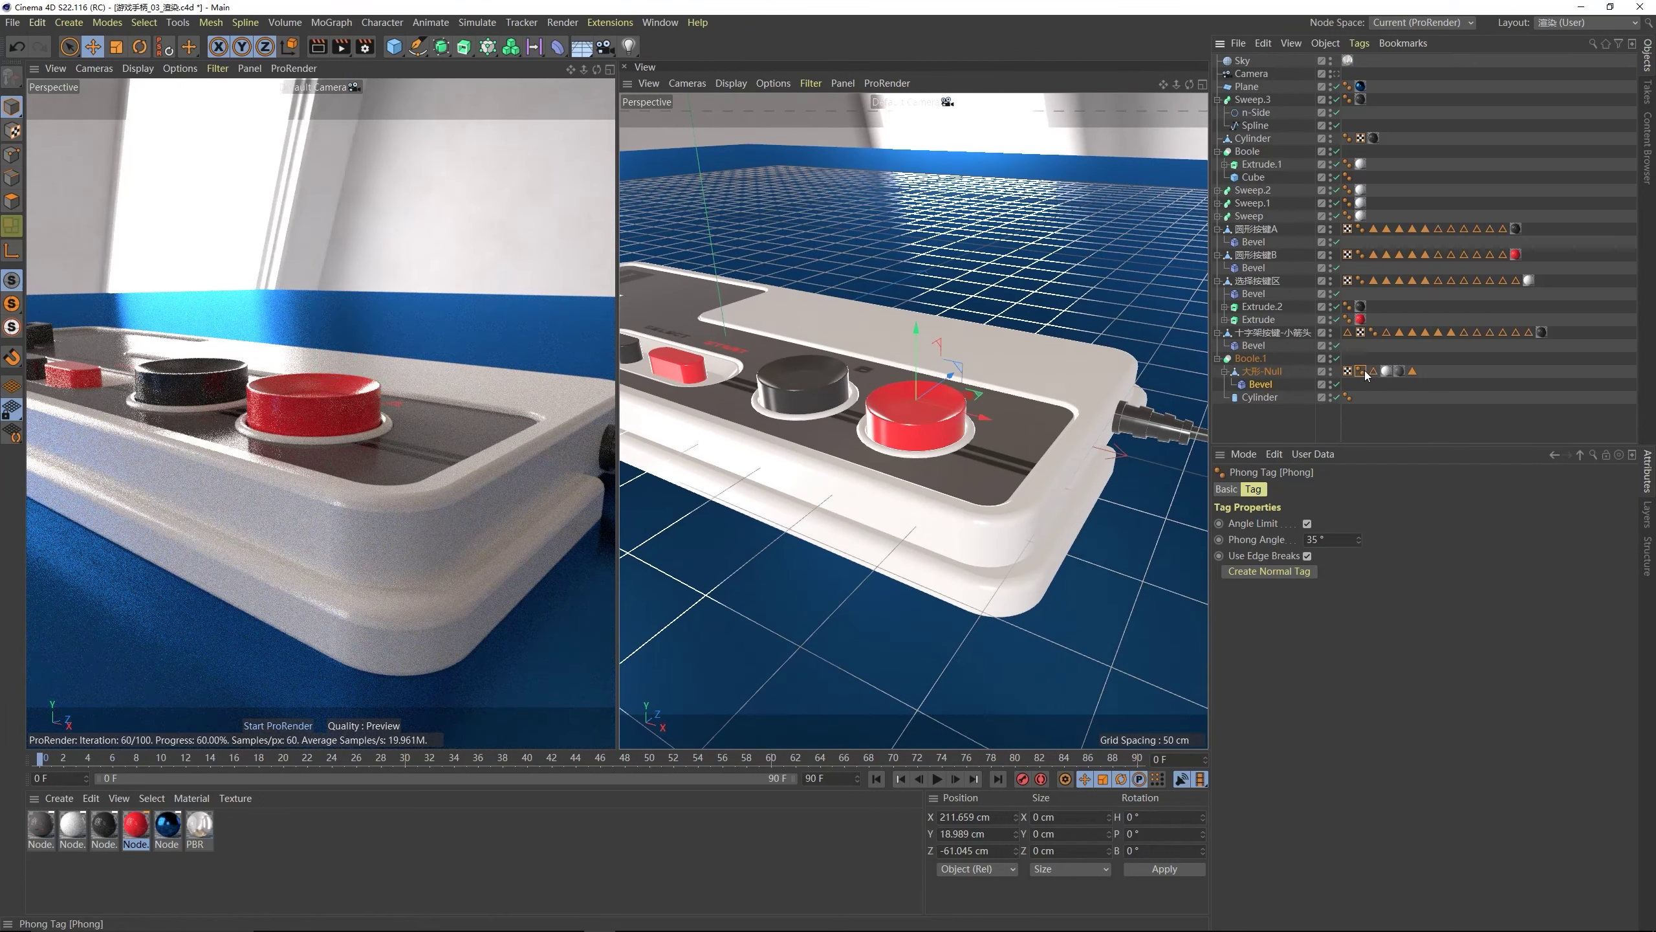
# - Switch off Phong Break Rounding on the controller body's Bevel
pyautogui.click(1260, 384)
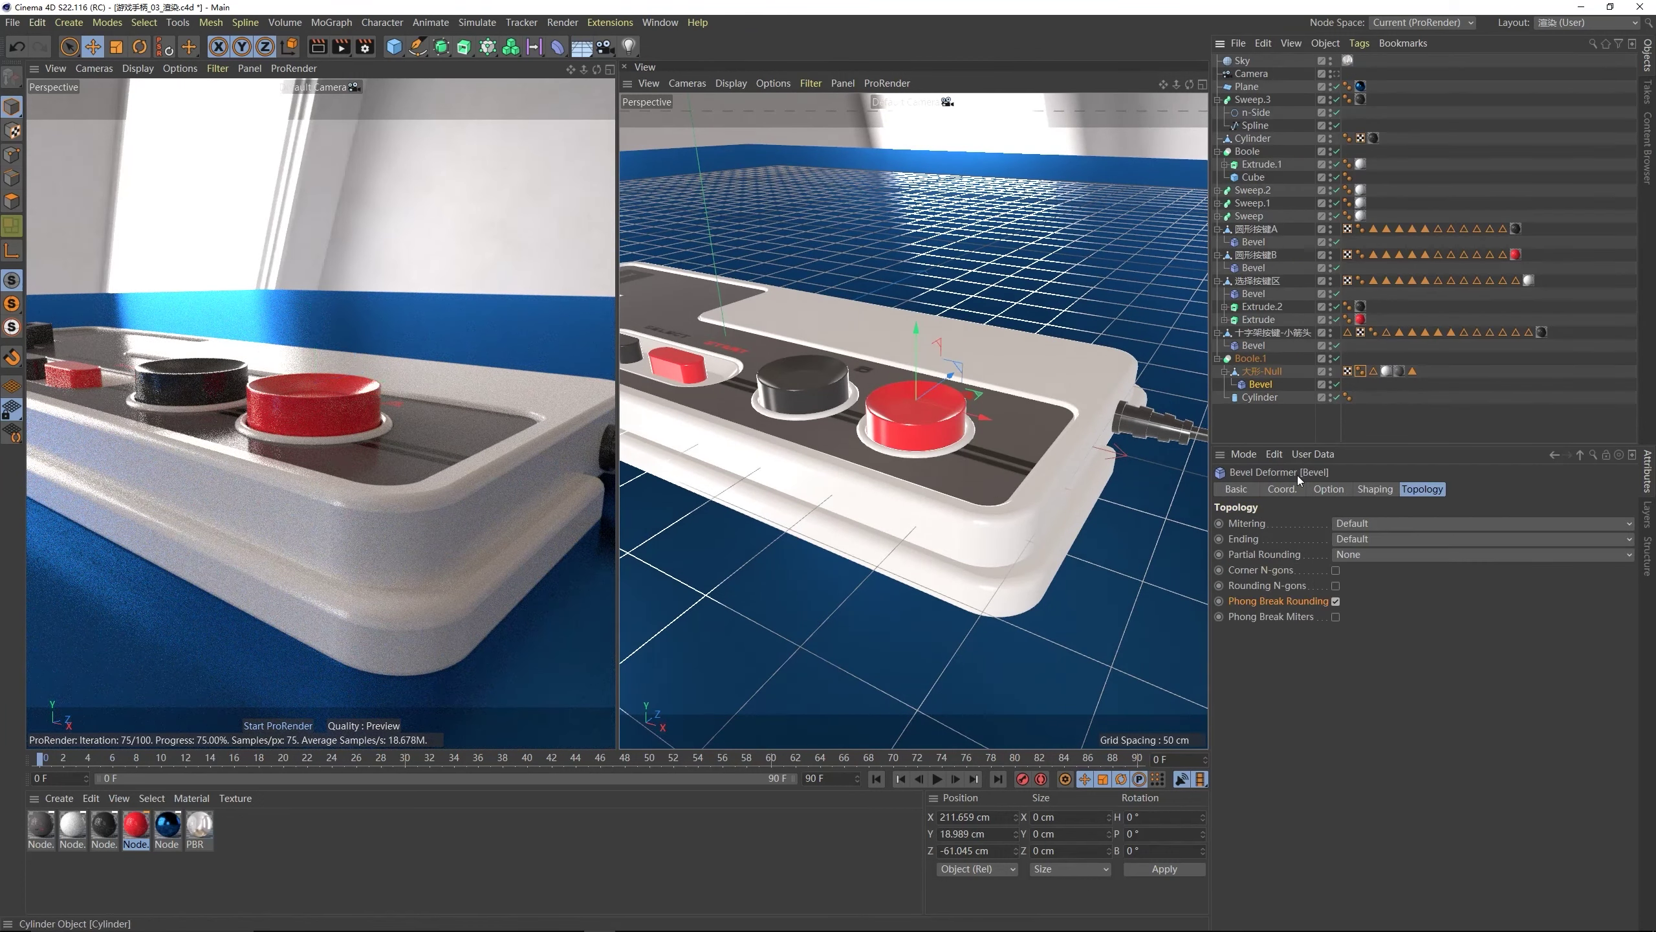
pyautogui.click(1334, 601)
pyautogui.keyDown('alt'); pyautogui.moveTo(750, 365); pyautogui.dragTo(732, 312); pyautogui.keyUp('alt')
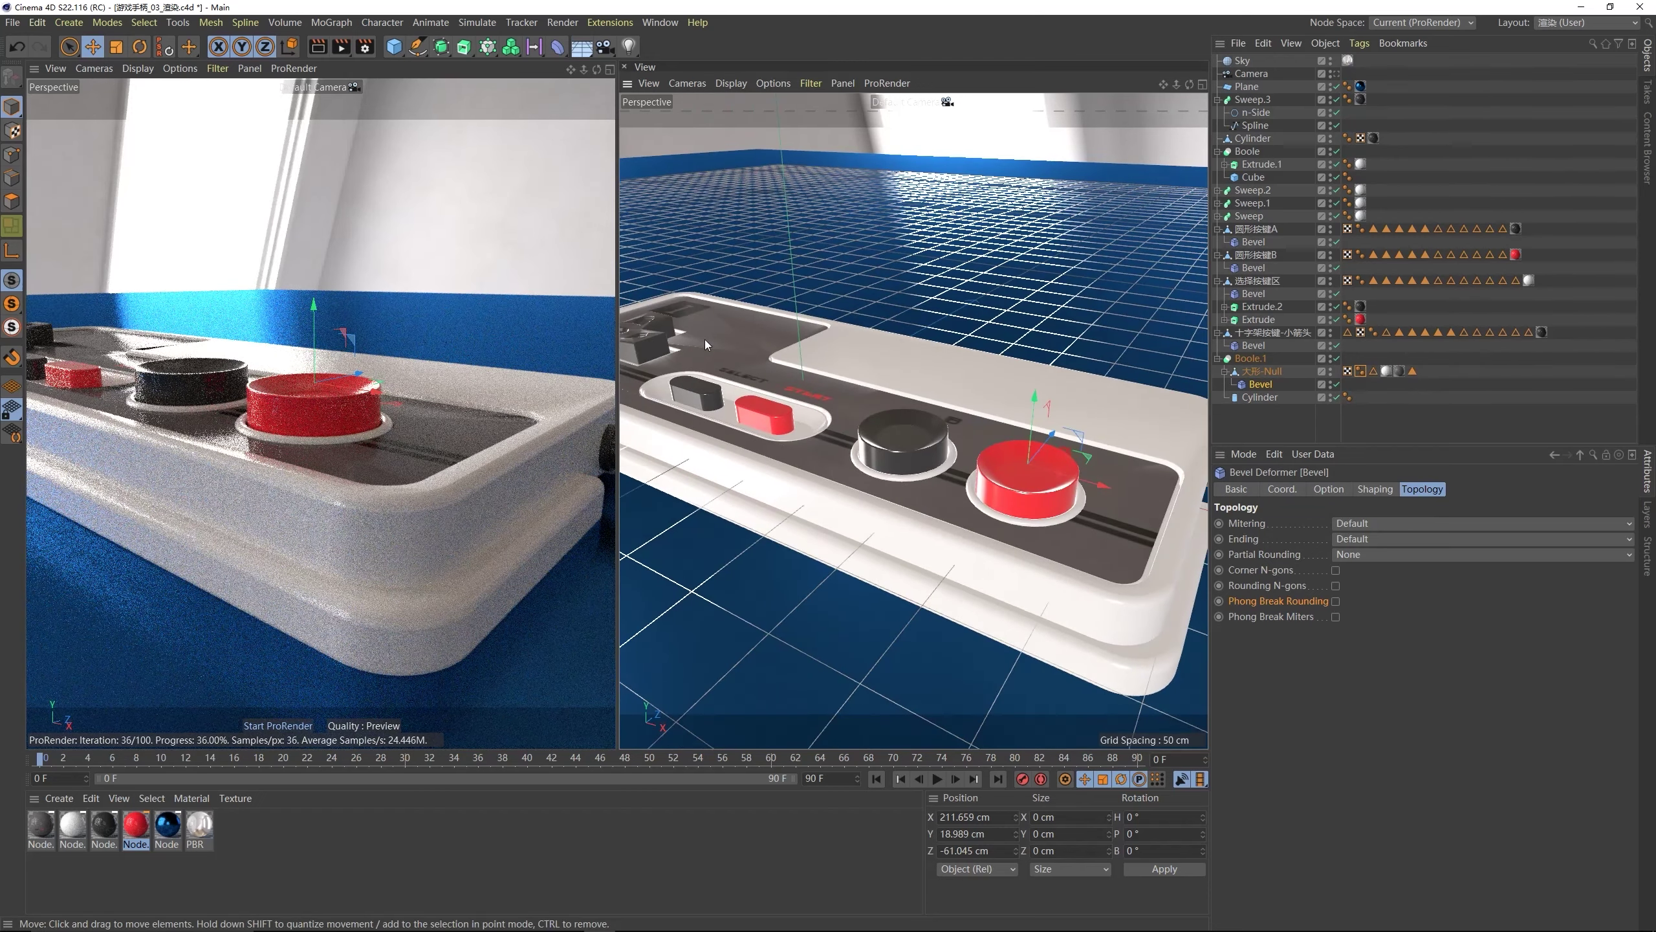
pyautogui.click(1360, 371)
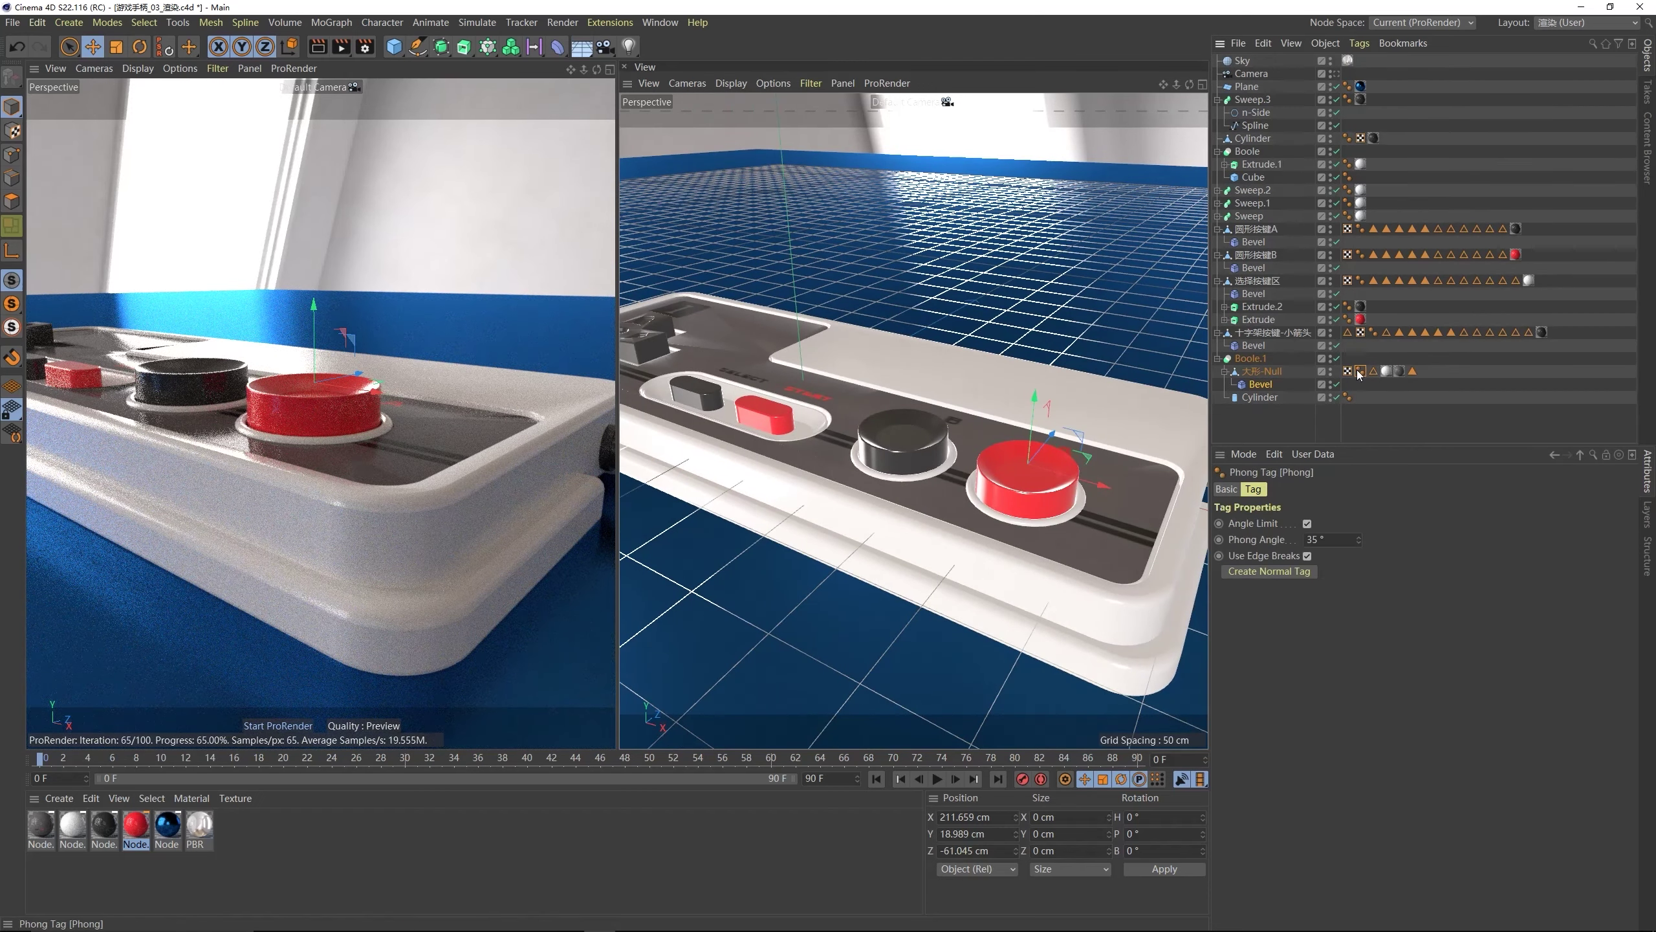
pyautogui.keyDown('alt'); pyautogui.moveTo(1113, 449); pyautogui.dragTo(1119, 587); pyautogui.keyUp('alt')
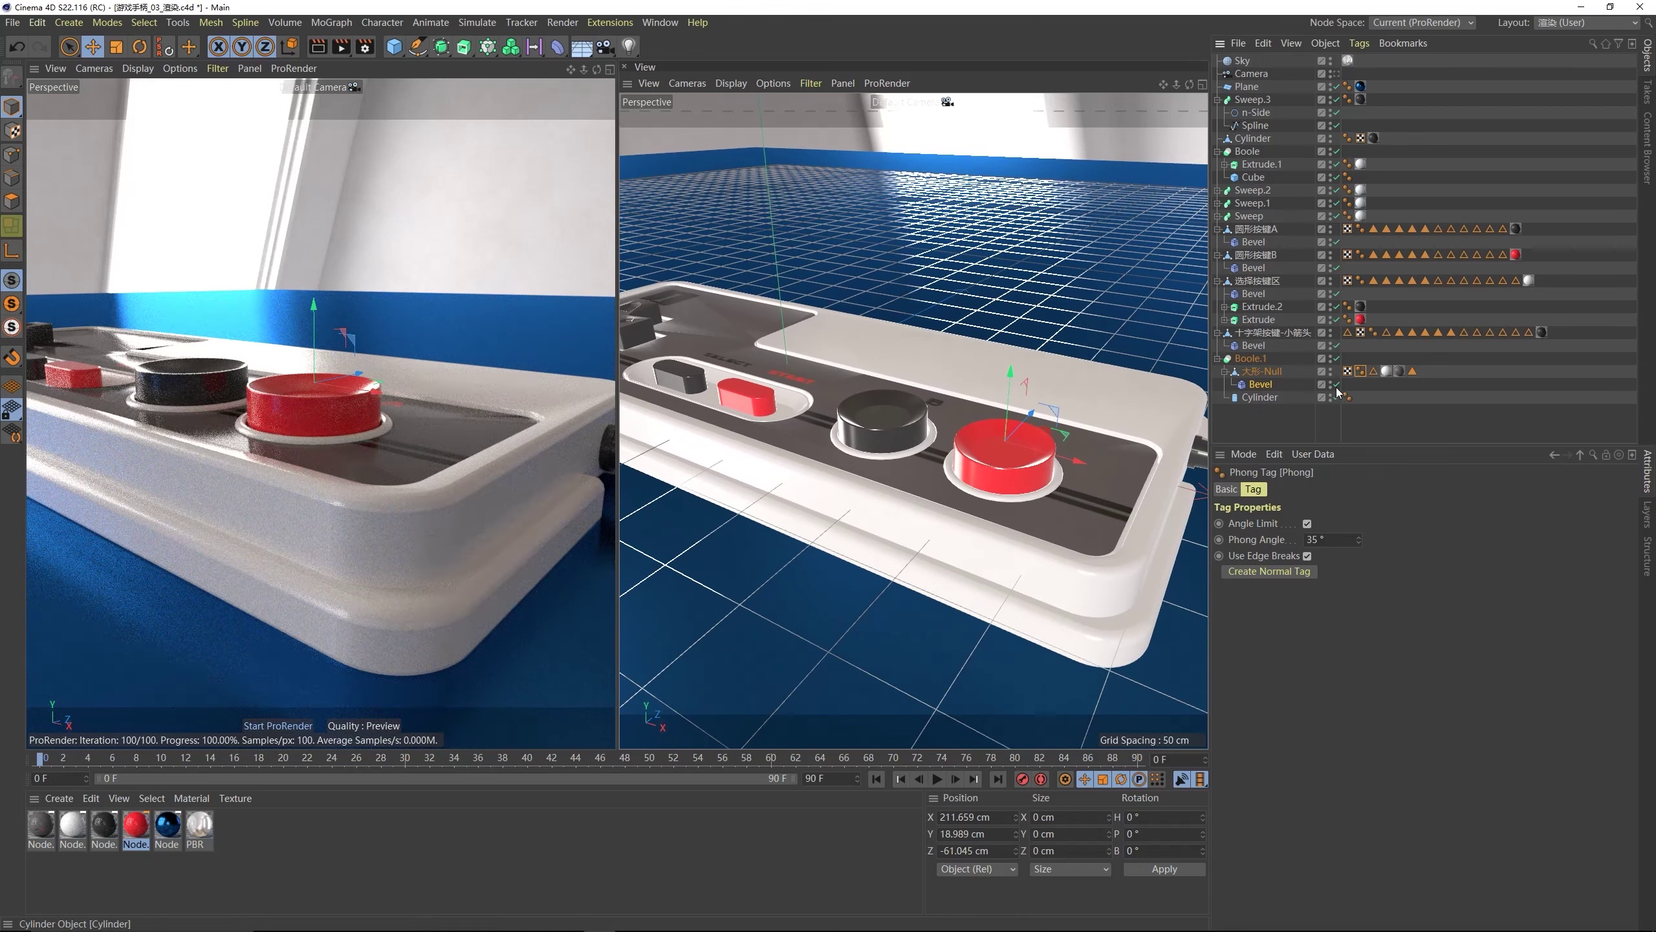
pyautogui.click(1262, 384)
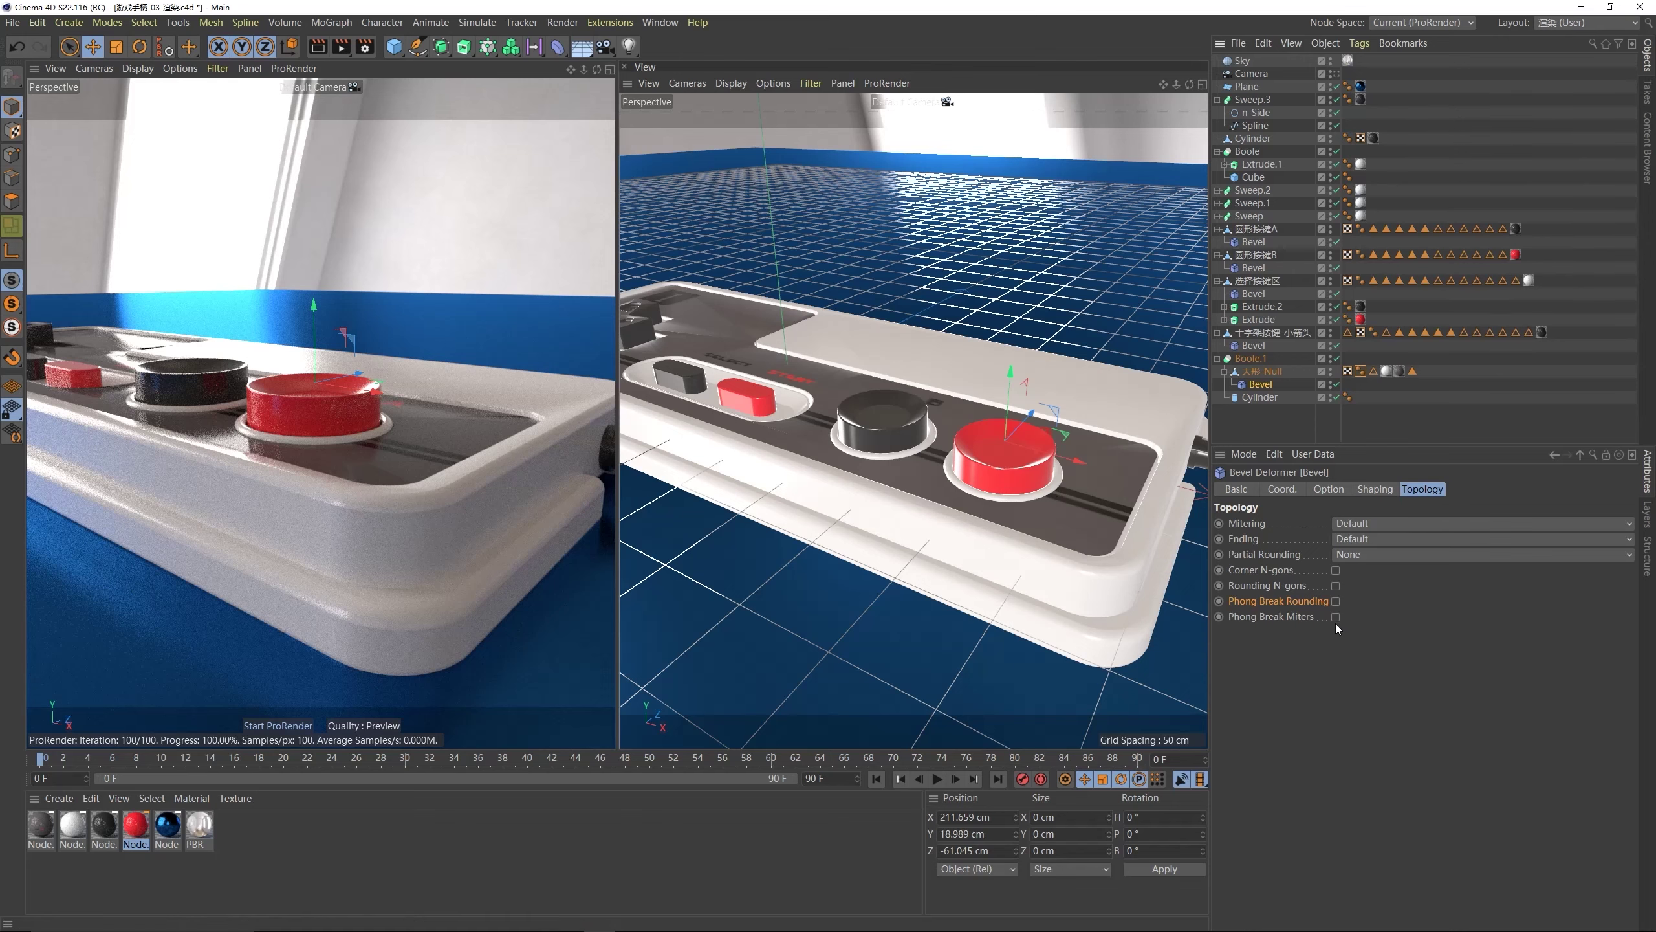
# - Turn Phong Break Rounding back on for the controller body's Bevel
pyautogui.click(1334, 602)
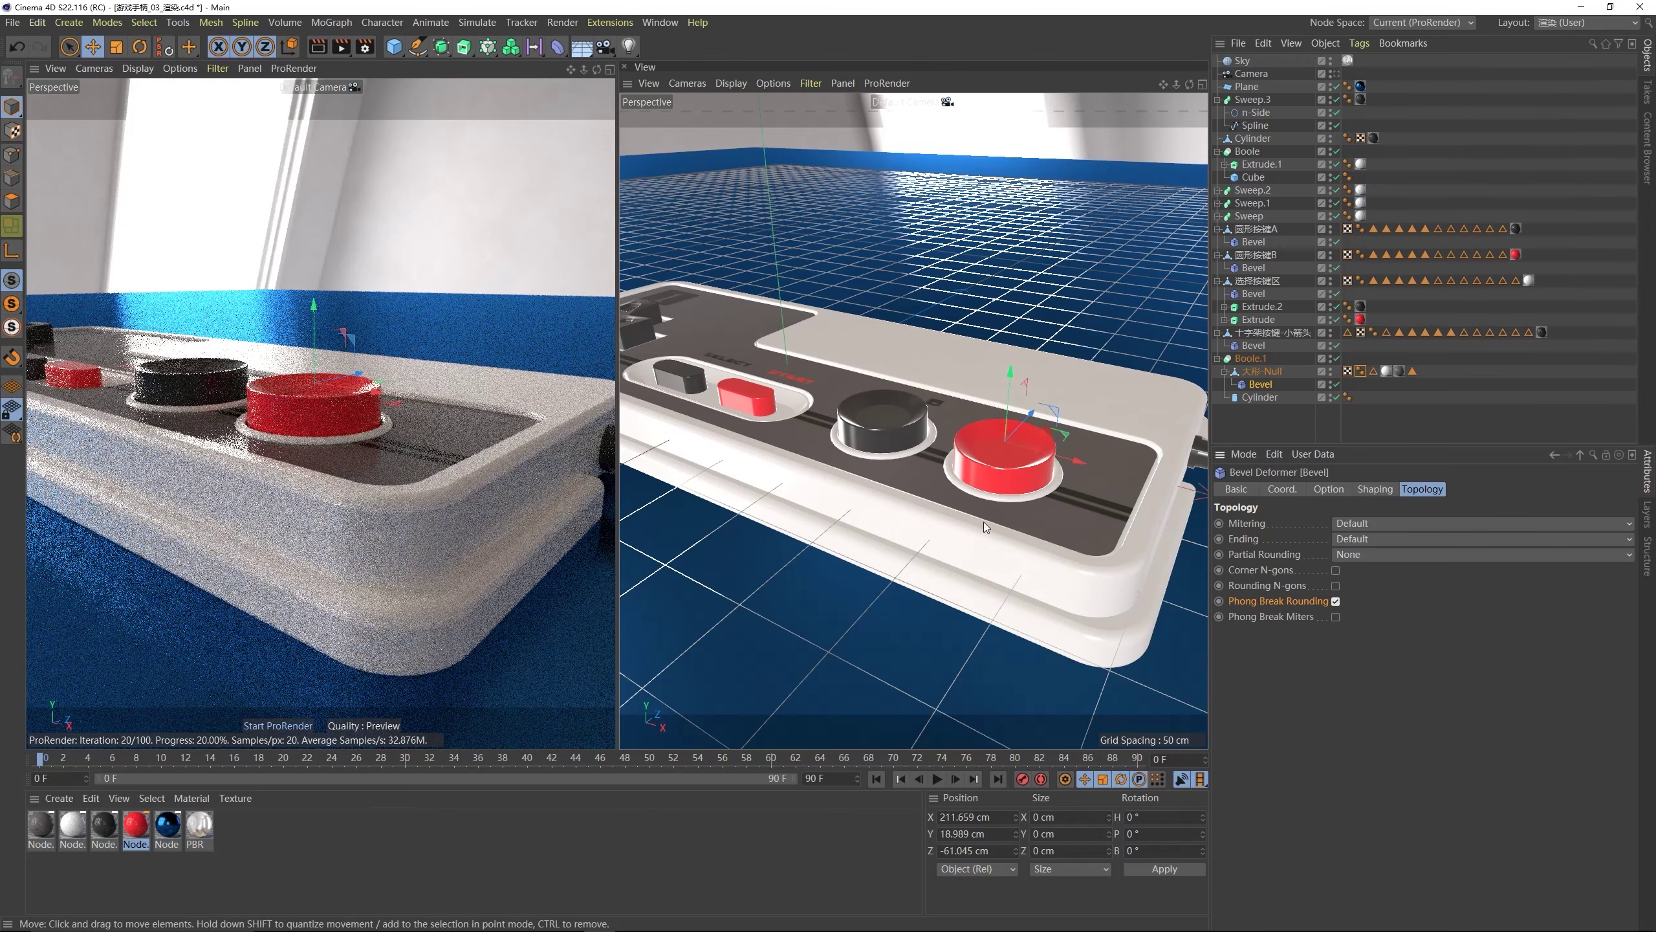
pyautogui.scroll(-3, 1084, 502)
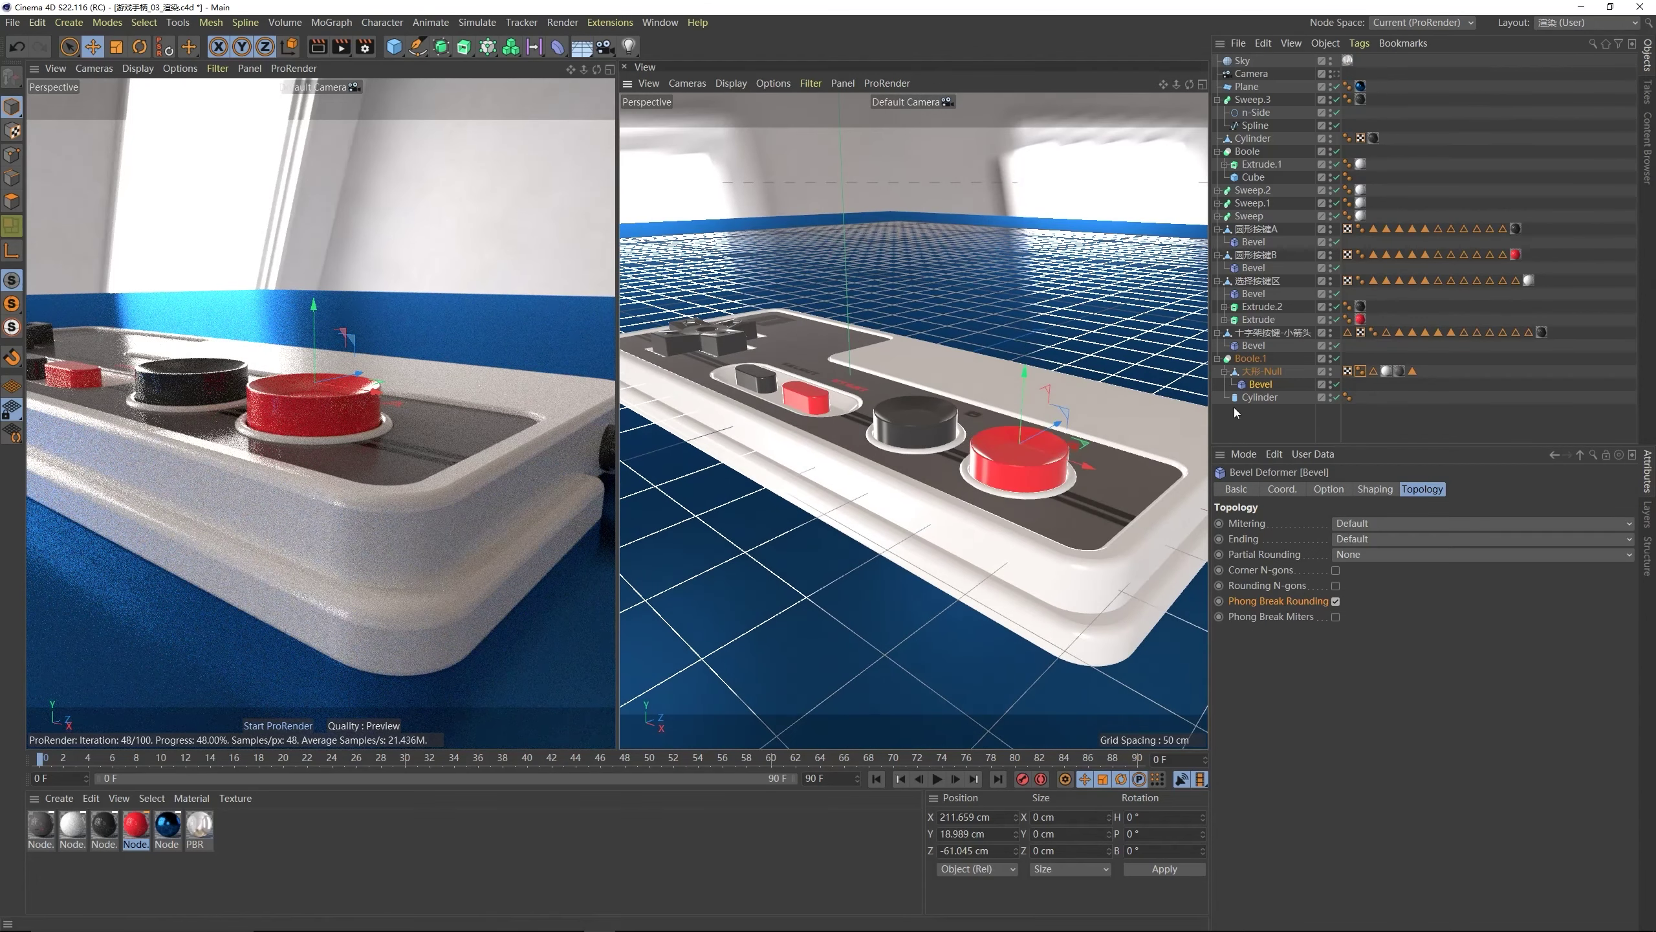
pyautogui.click(1258, 385)
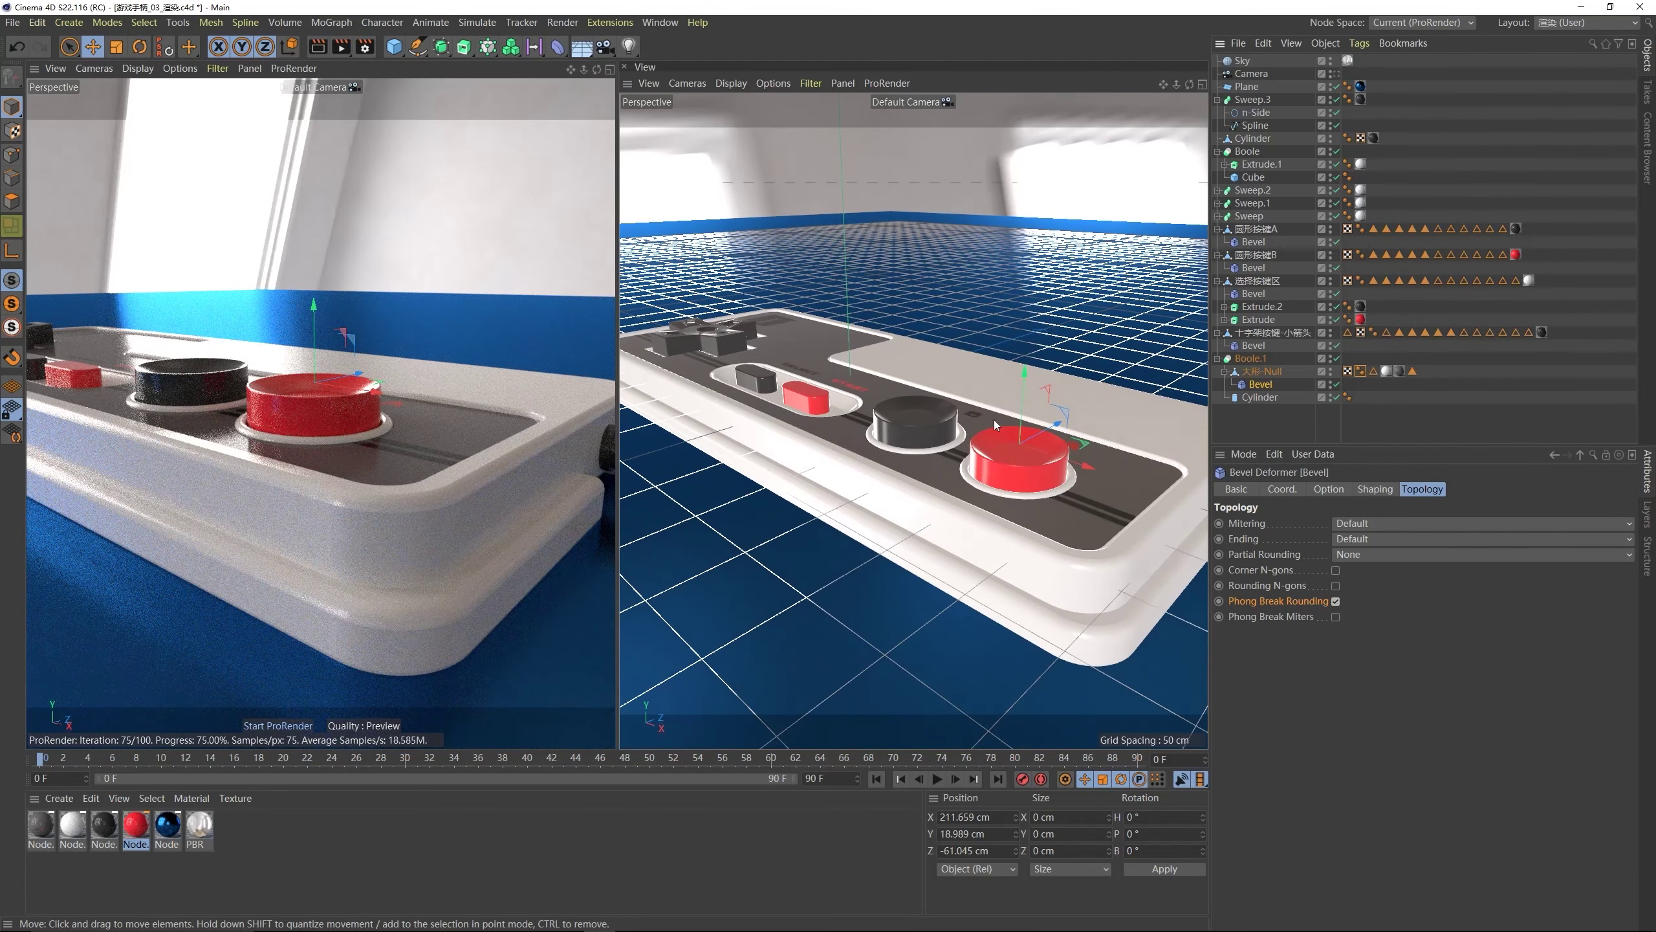
pyautogui.scroll(-5, 999, 419)
pyautogui.keyDown('alt'); pyautogui.moveTo(999, 419); pyautogui.dragTo(1009, 446); pyautogui.keyUp('alt')
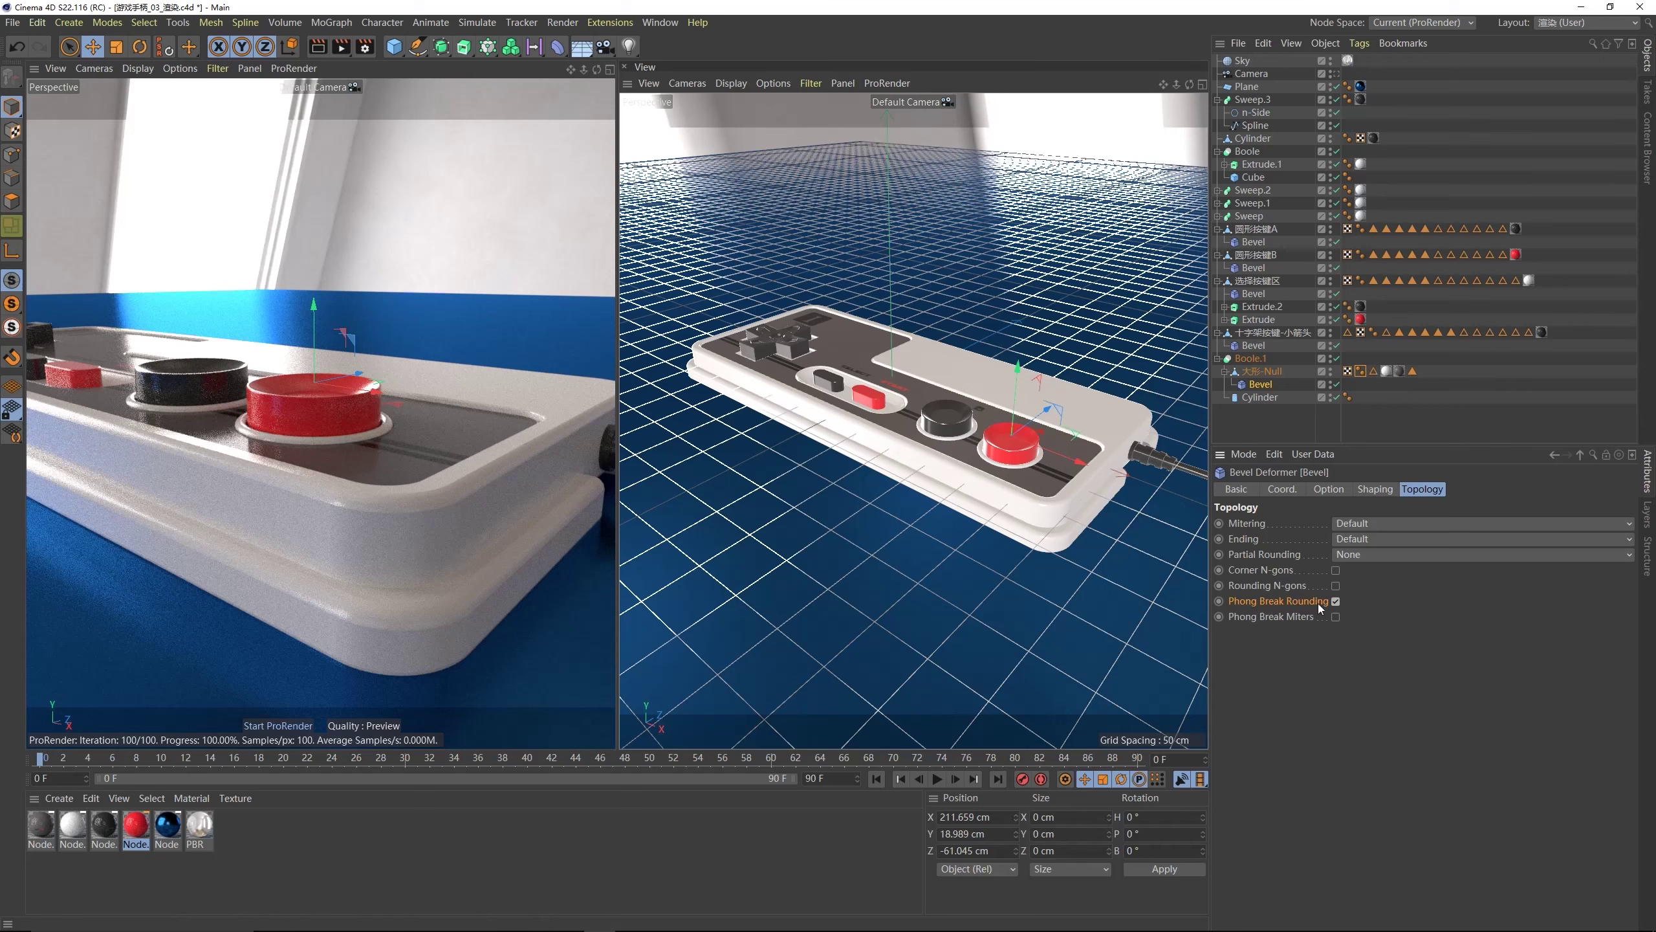
pyautogui.scroll(3, 1100, 458)
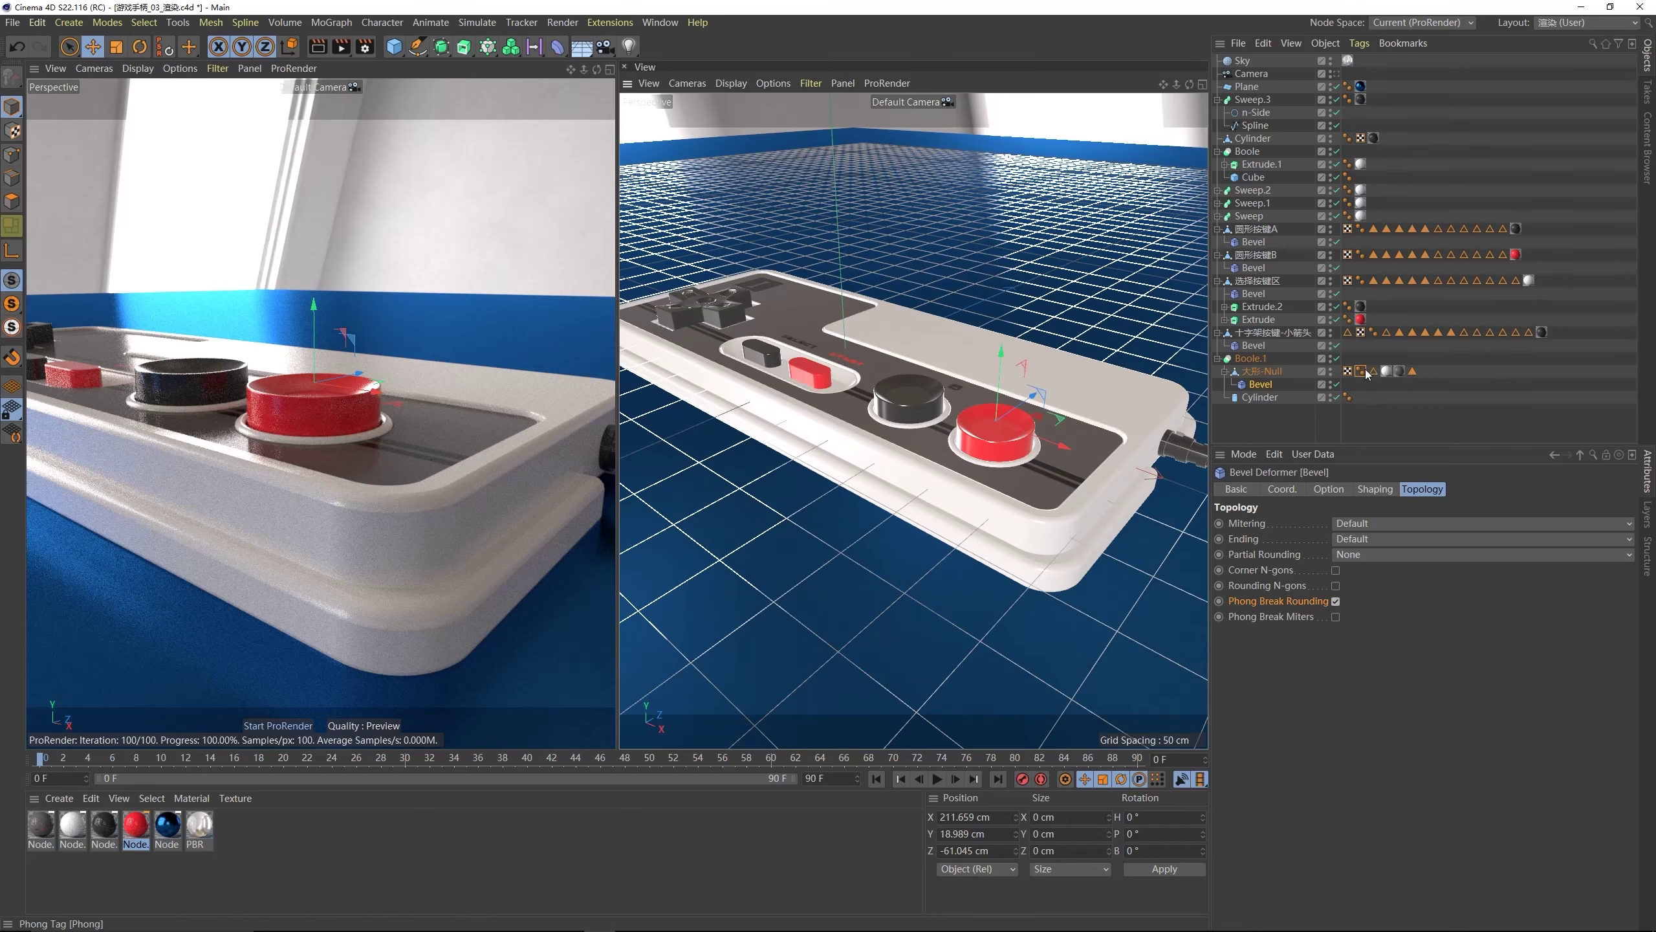
# - Drag the Phong Angle higher and render the preview through the scene camera
pyautogui.click(1347, 396)
pyautogui.moveTo(1357, 539)
pyautogui.mouseDown()
pyautogui.moveTo(1357, 480)
pyautogui.moveTo(1358, 496)
pyautogui.mouseUp()
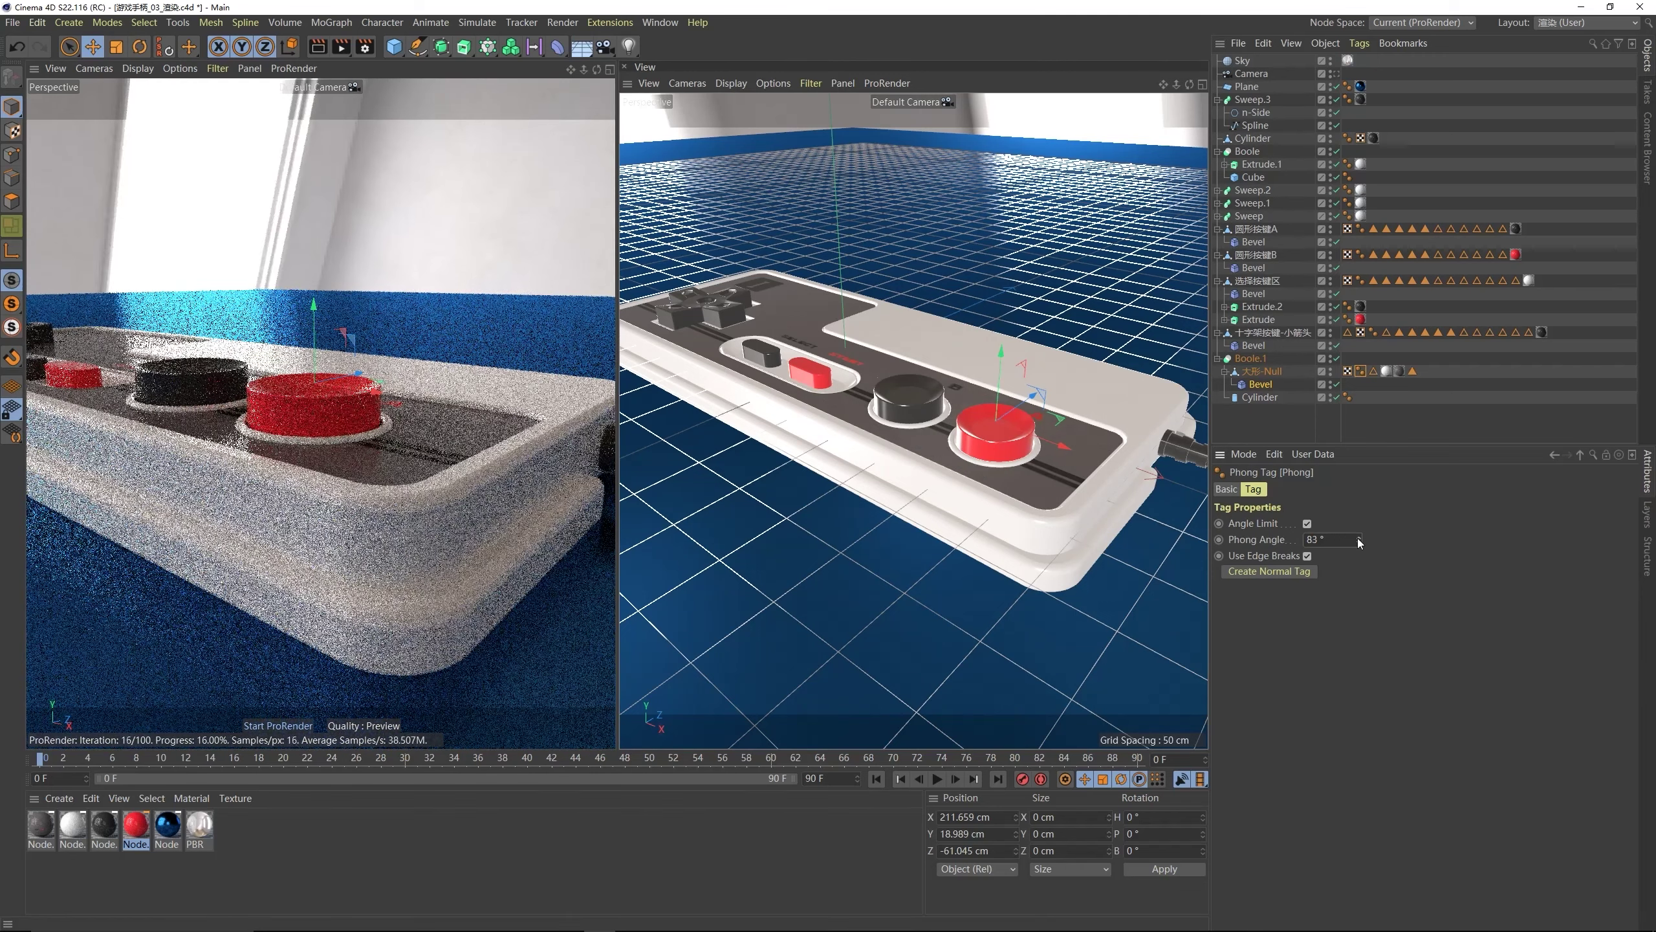
pyautogui.keyDown('alt'); pyautogui.moveTo(929, 431); pyautogui.dragTo(931, 454); pyautogui.keyUp('alt')
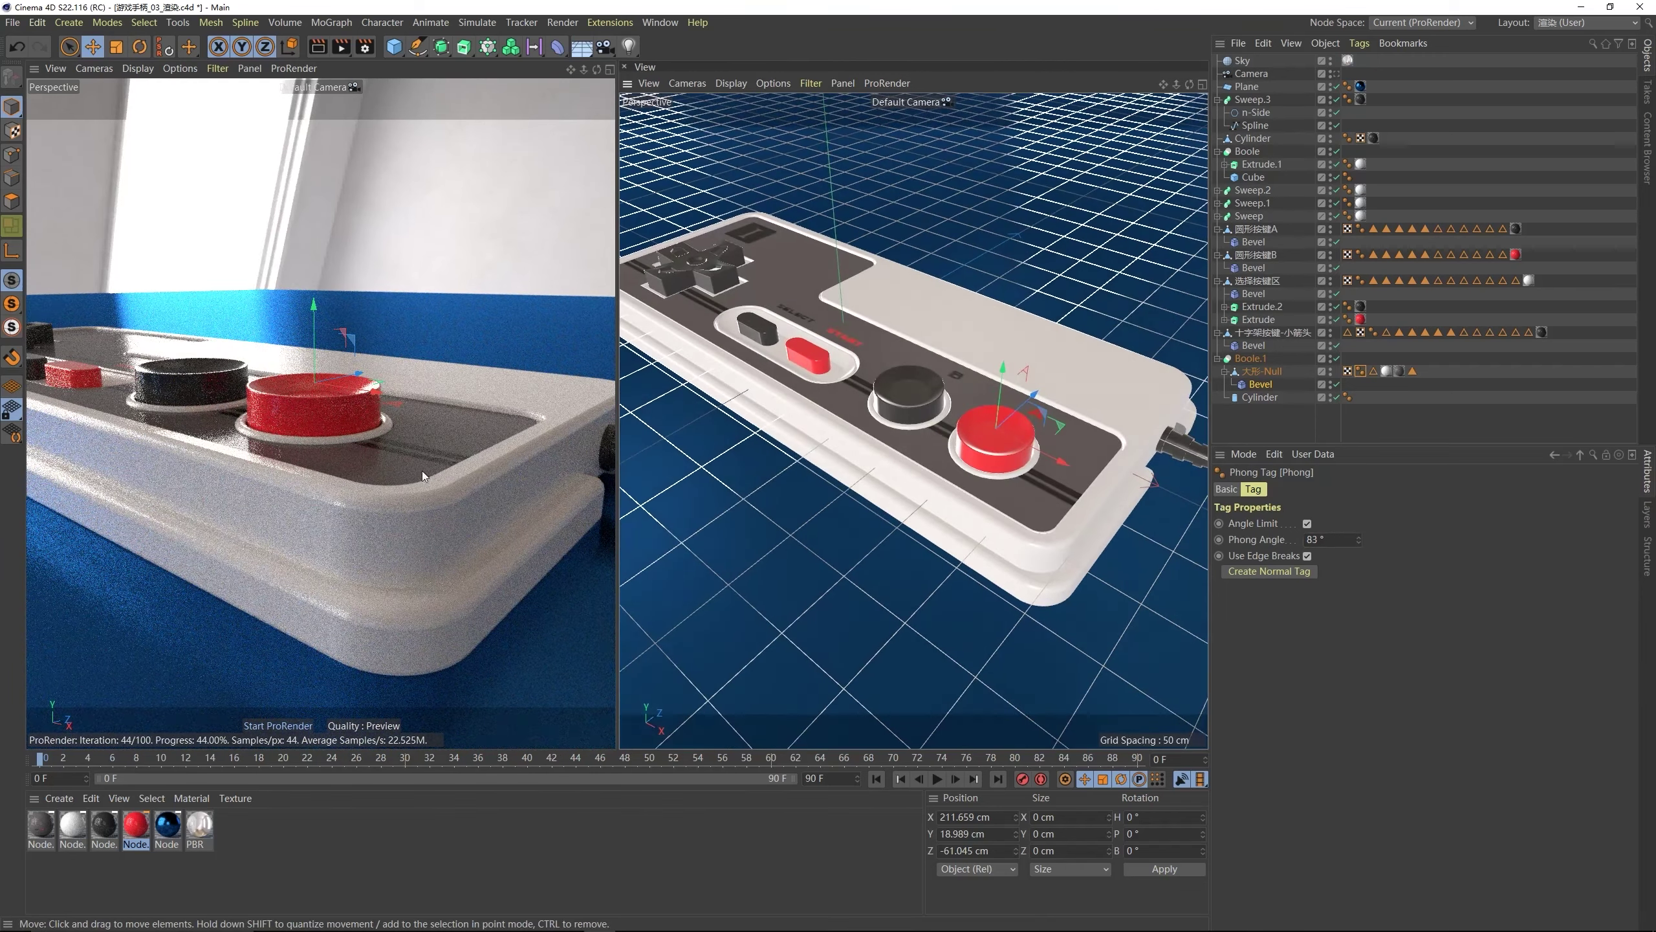
pyautogui.keyDown('alt'); pyautogui.moveTo(421, 471); pyautogui.dragTo(377, 473); pyautogui.keyUp('alt')
pyautogui.scroll(-3, 374, 523)
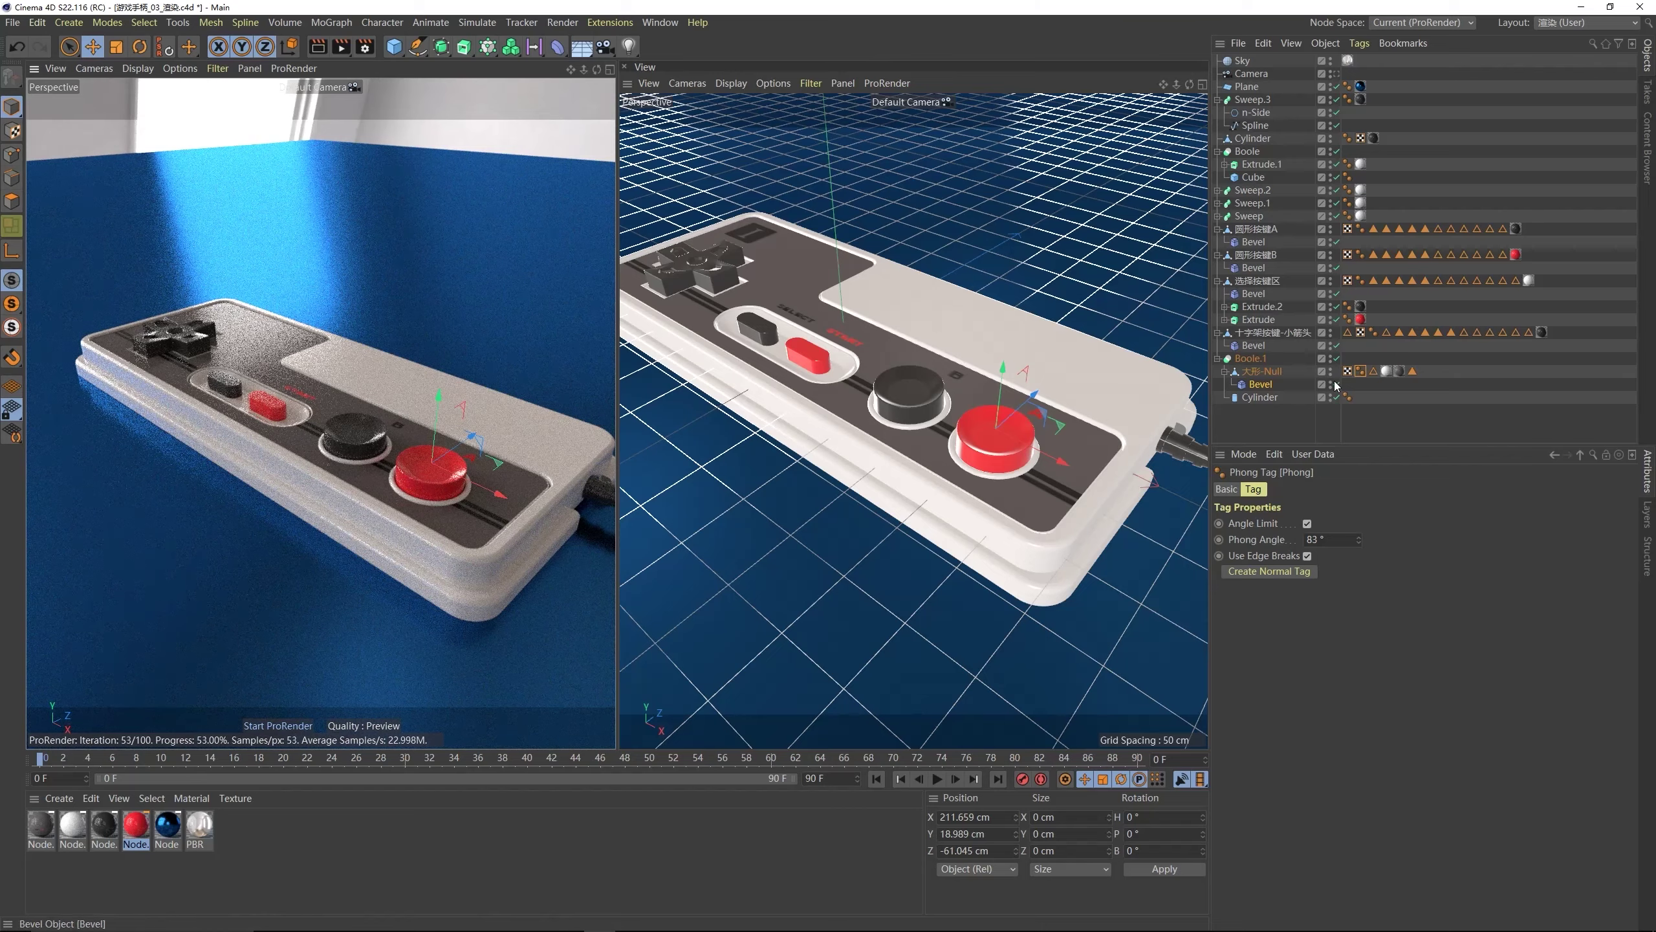
pyautogui.click(1334, 74)
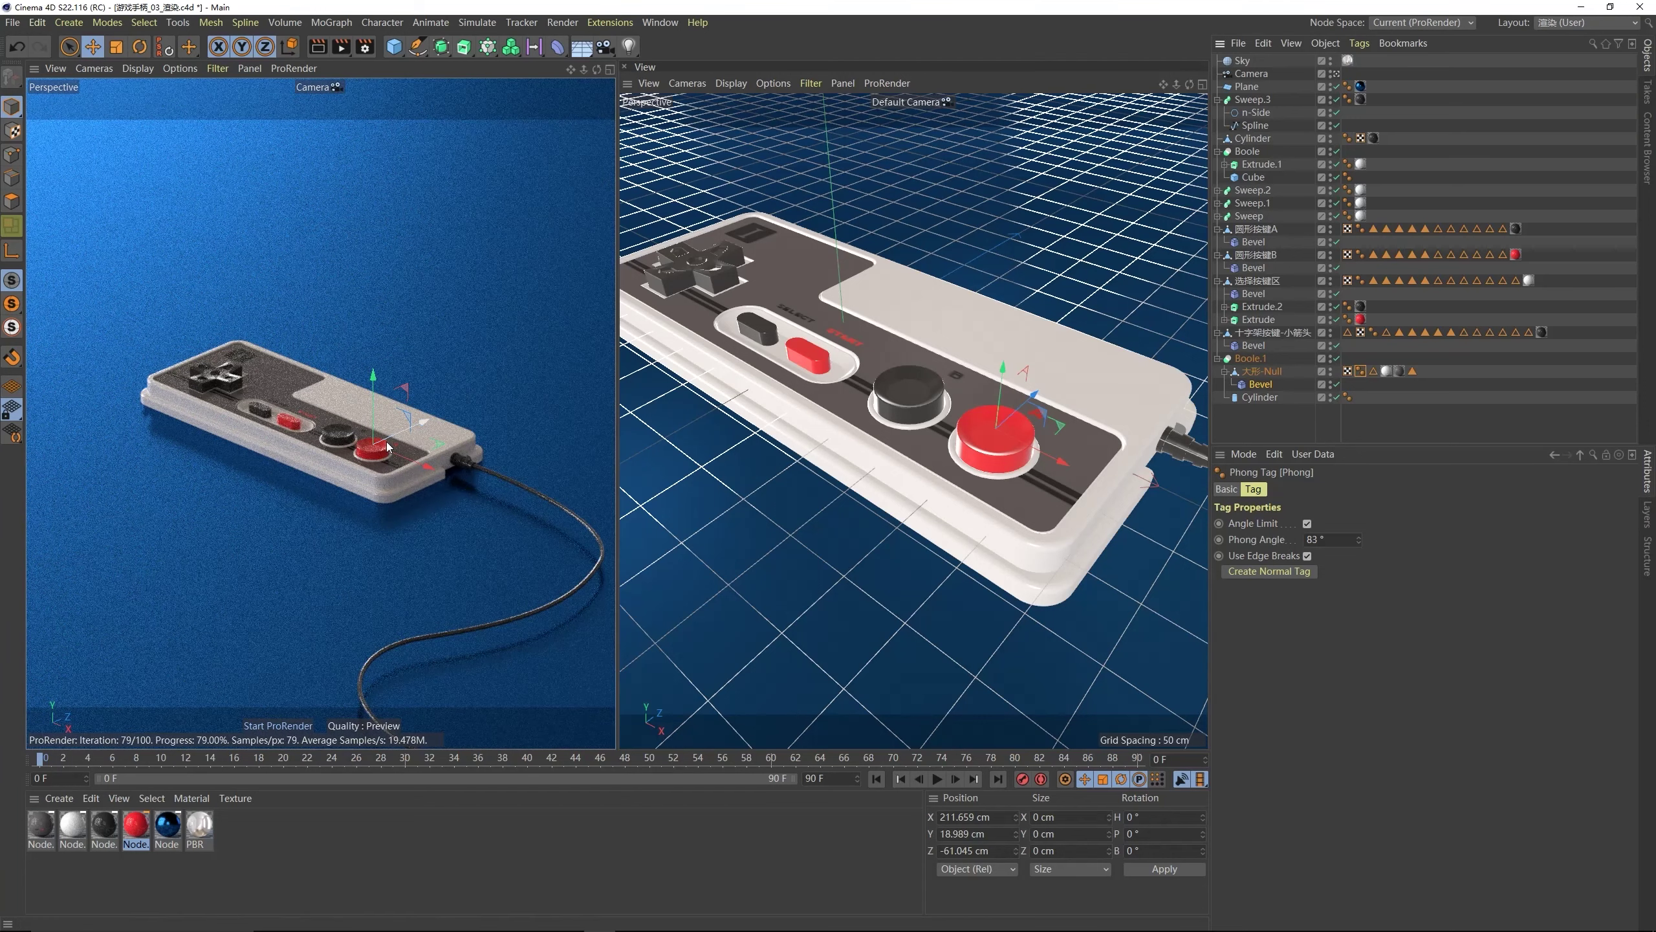
pyautogui.scroll(-3, 939, 351)
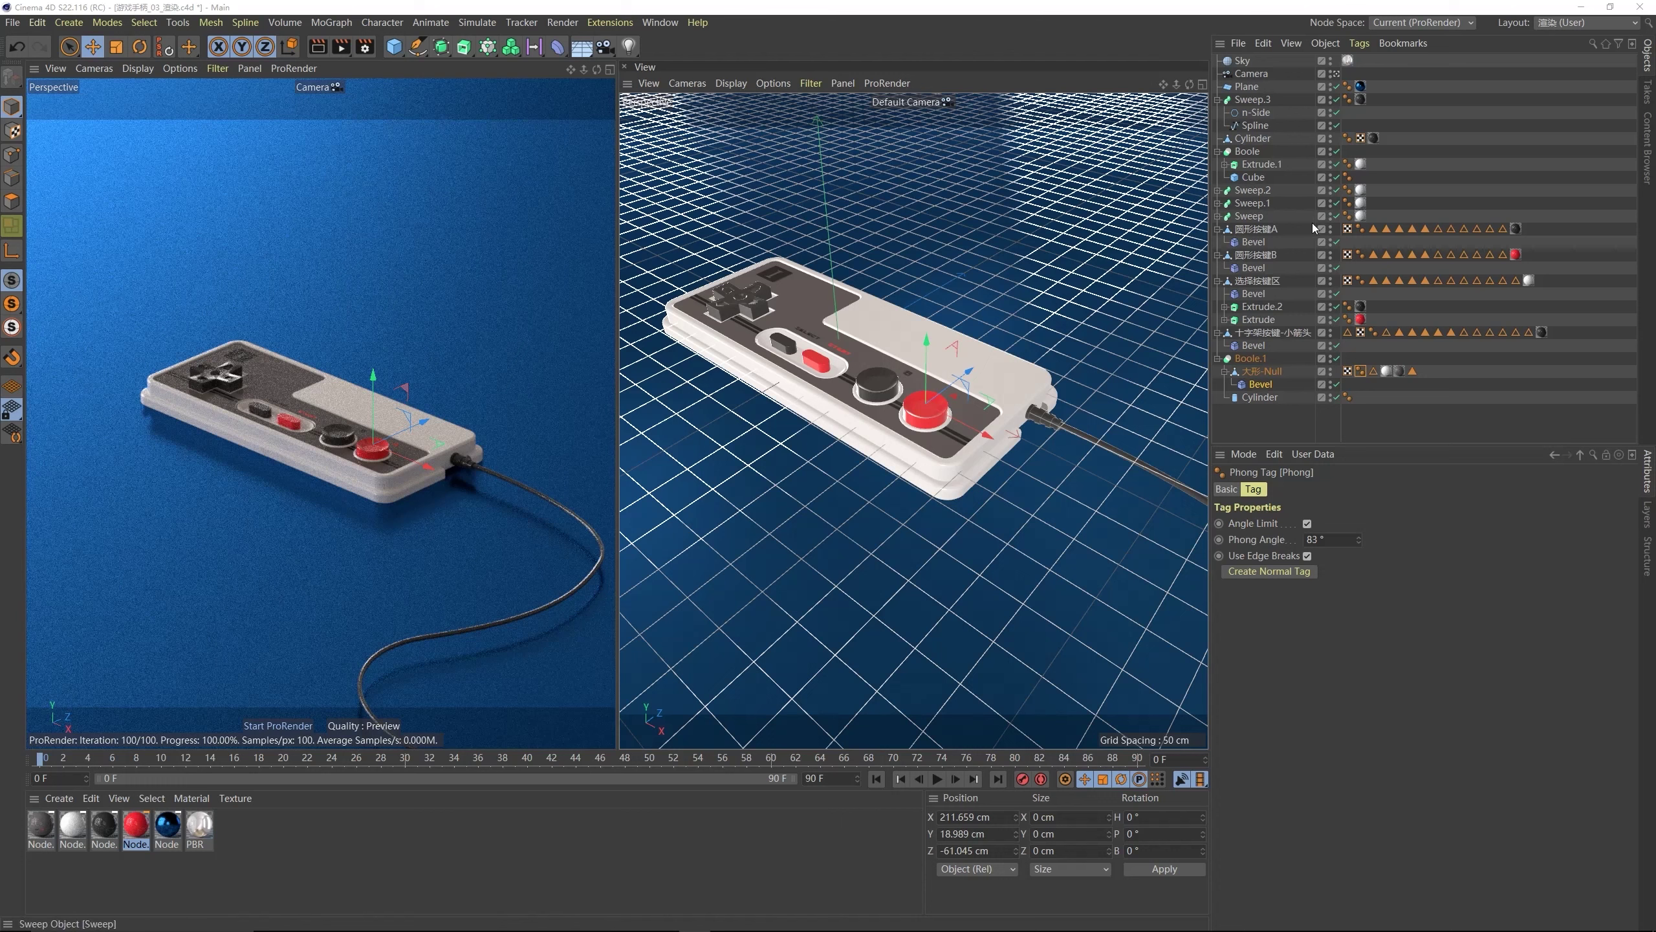
# - Group Sweep.3 through Cylinder under a new null named 手柄 with Alt+G
pyautogui.click(1238, 101)
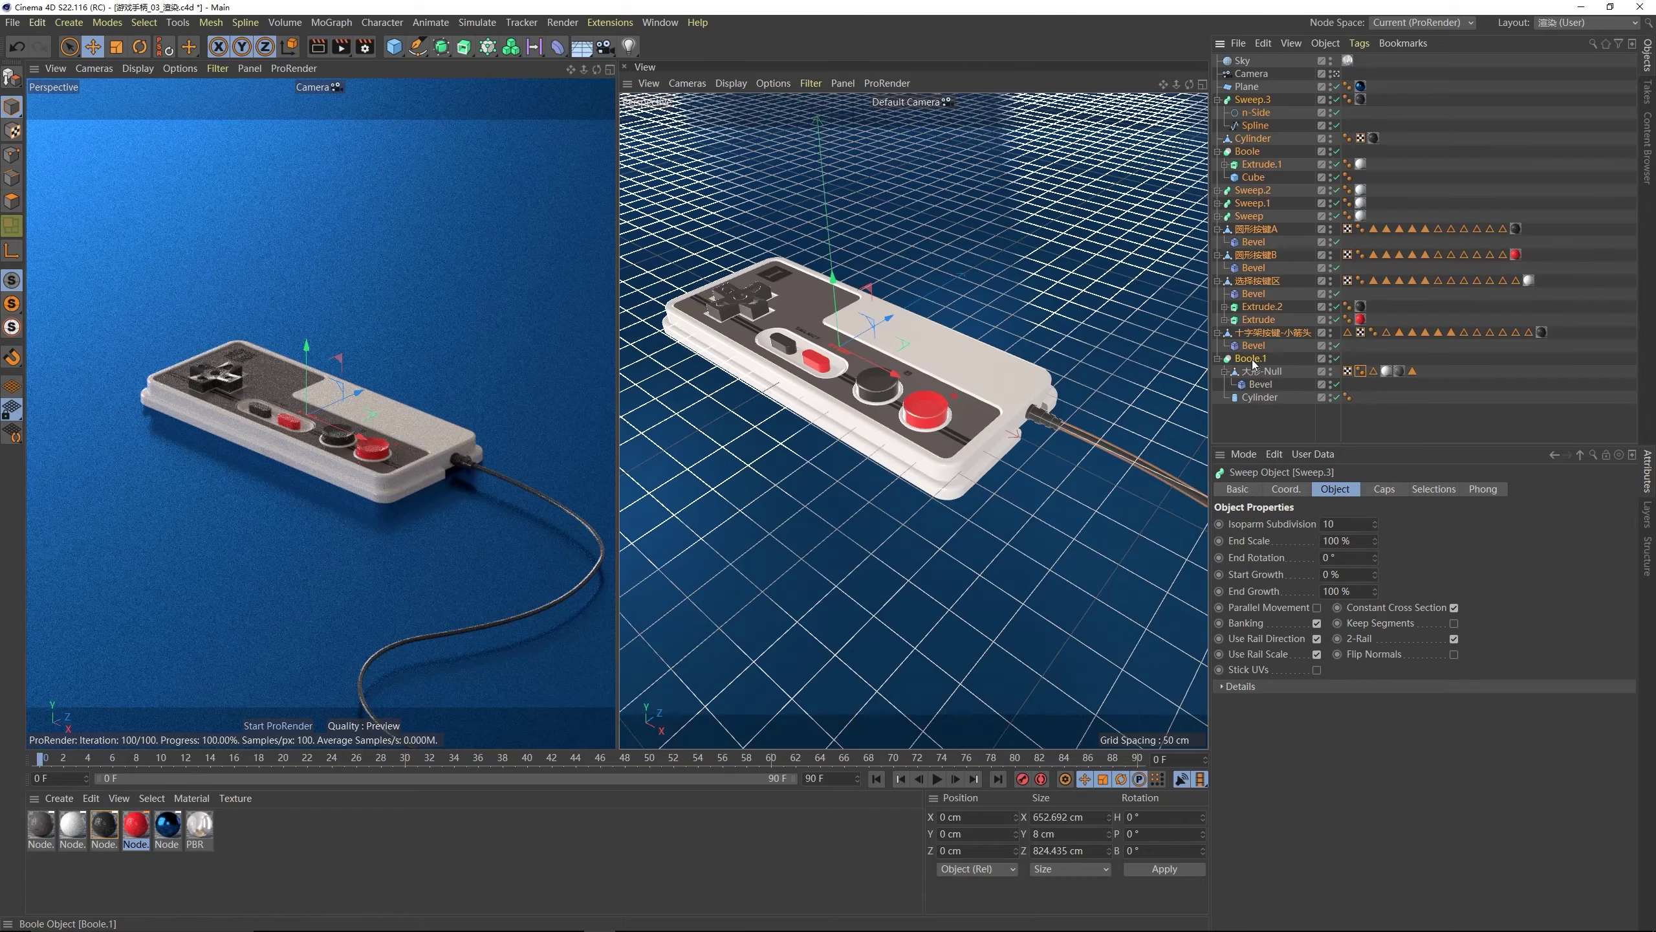
pyautogui.keyDown('shift'); pyautogui.click(1260, 397); pyautogui.keyUp('shift')
pyautogui.moveTo(893, 326); pyautogui.dragTo(894, 250)
pyautogui.hotkey('ctrl', 'z')
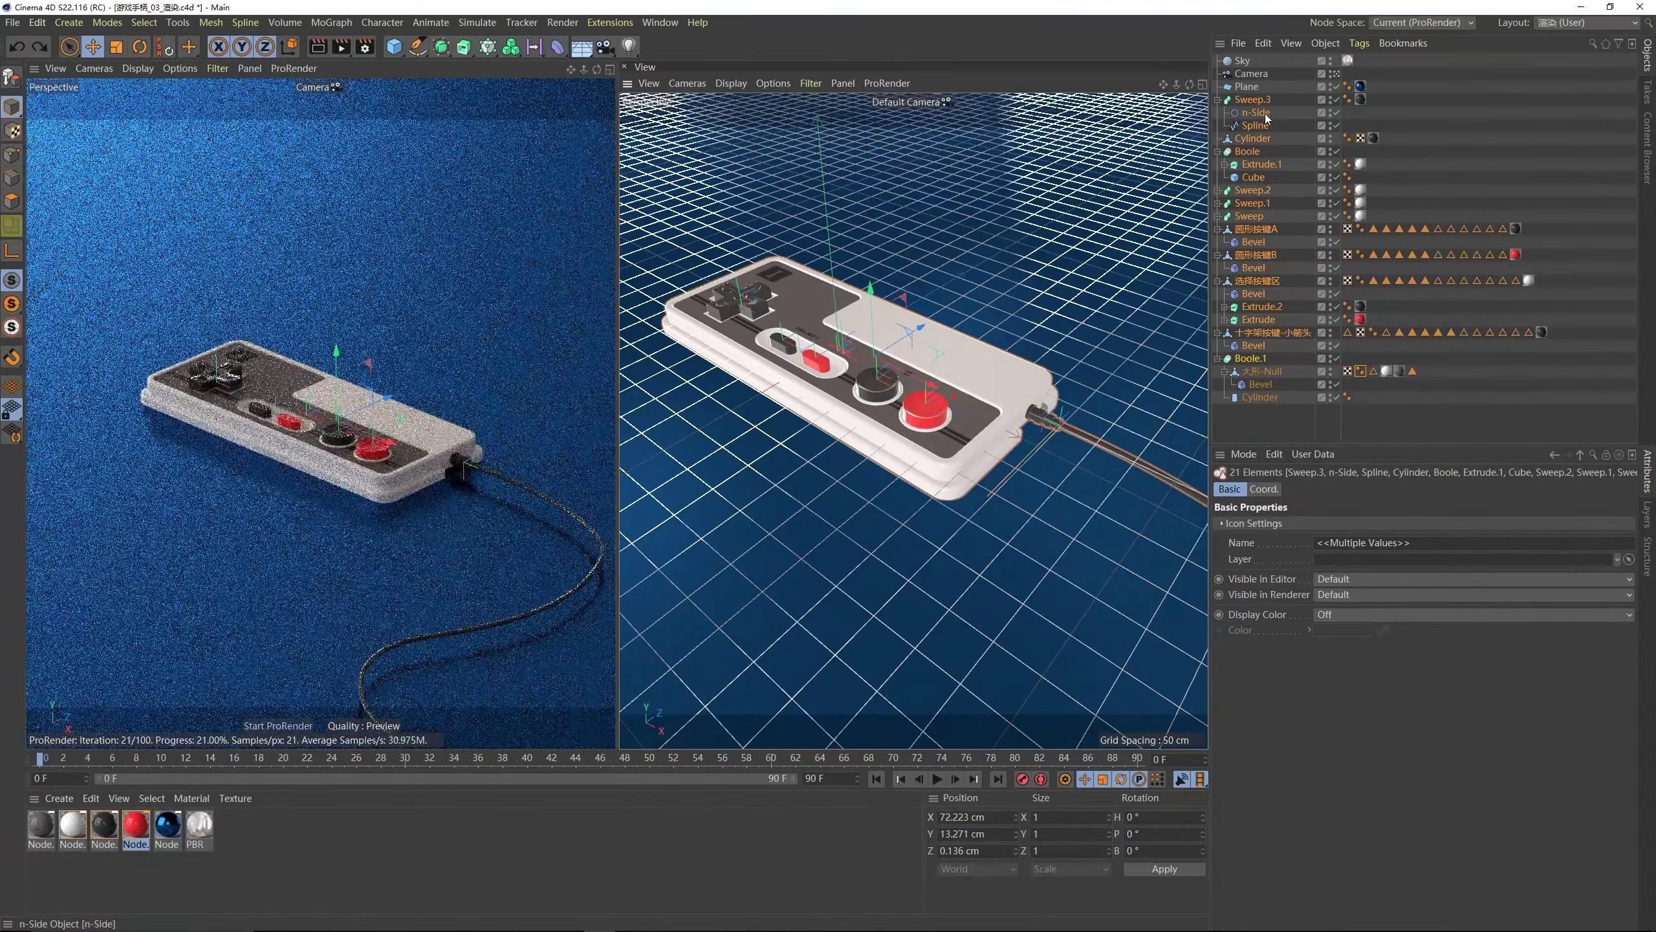
pyautogui.hotkey('alt', 'g')
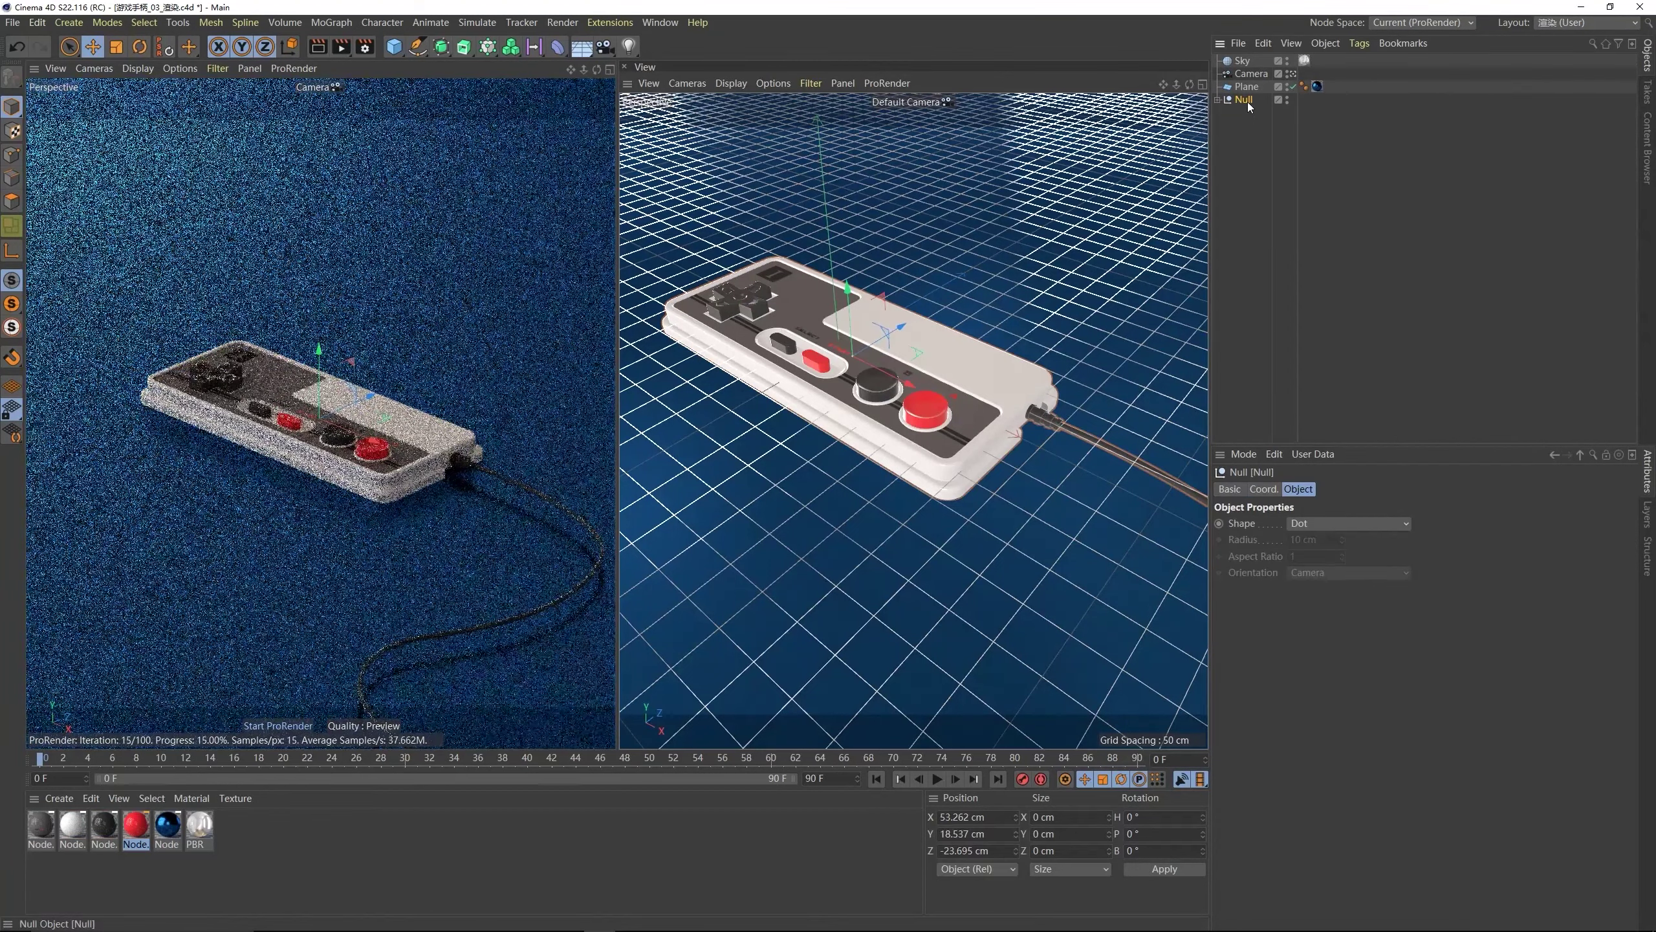
pyautogui.doubleClick(1246, 101)
pyautogui.write('w')
pyautogui.press('BackSpace')
pyautogui.write('手柄')
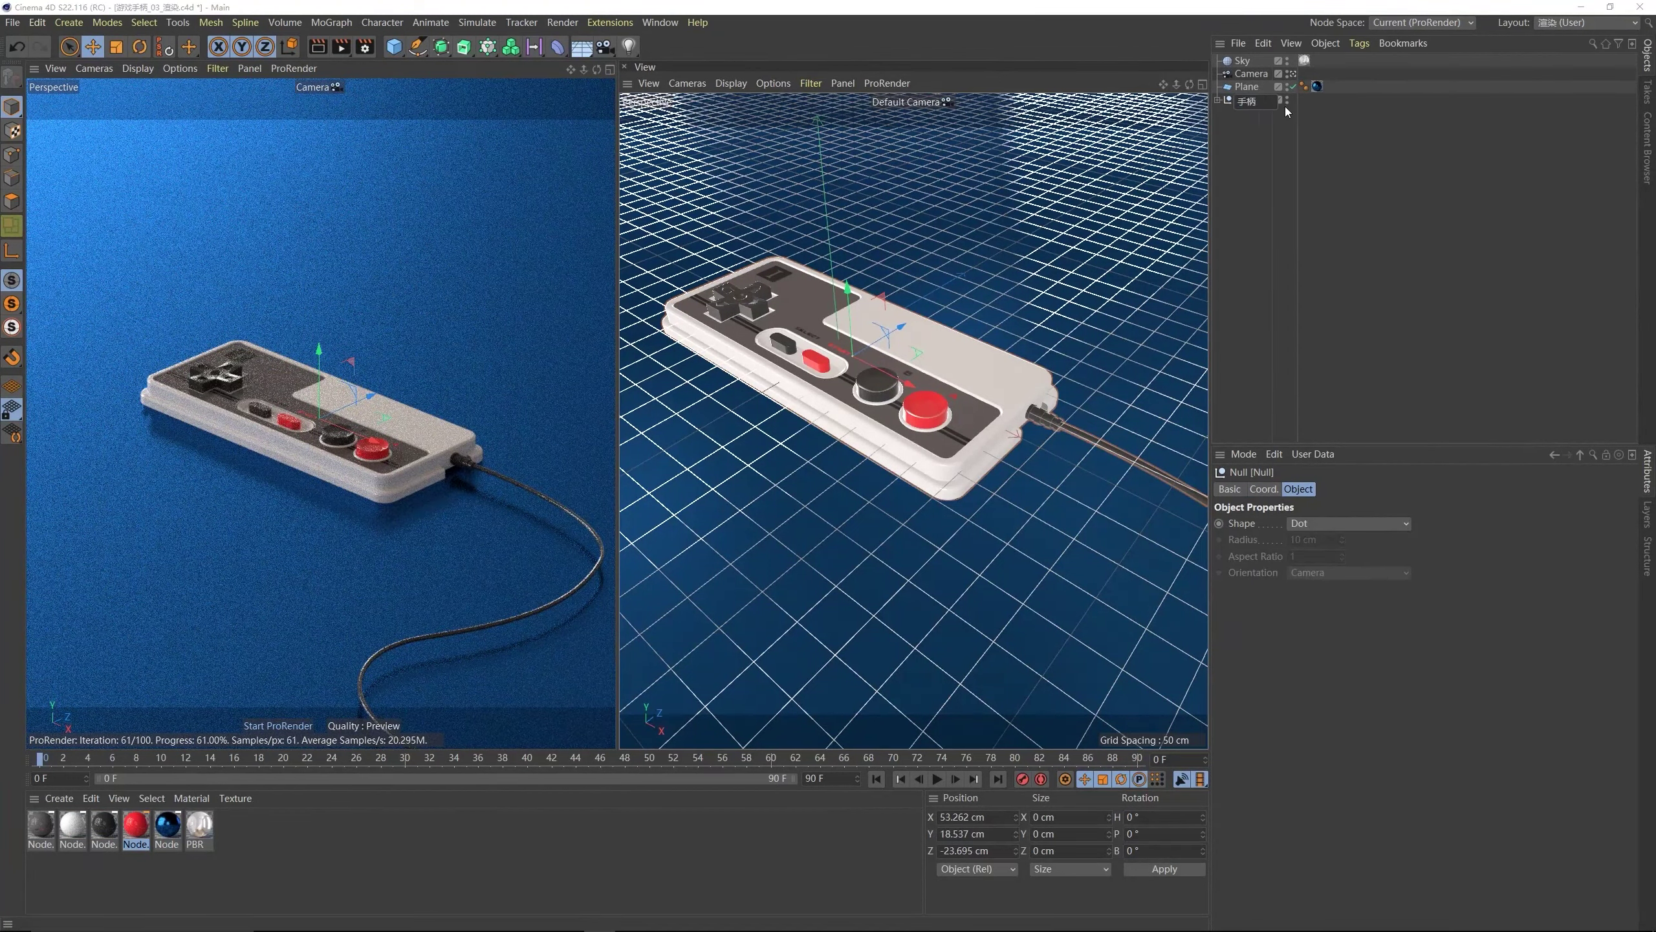
pyautogui.press('Return')
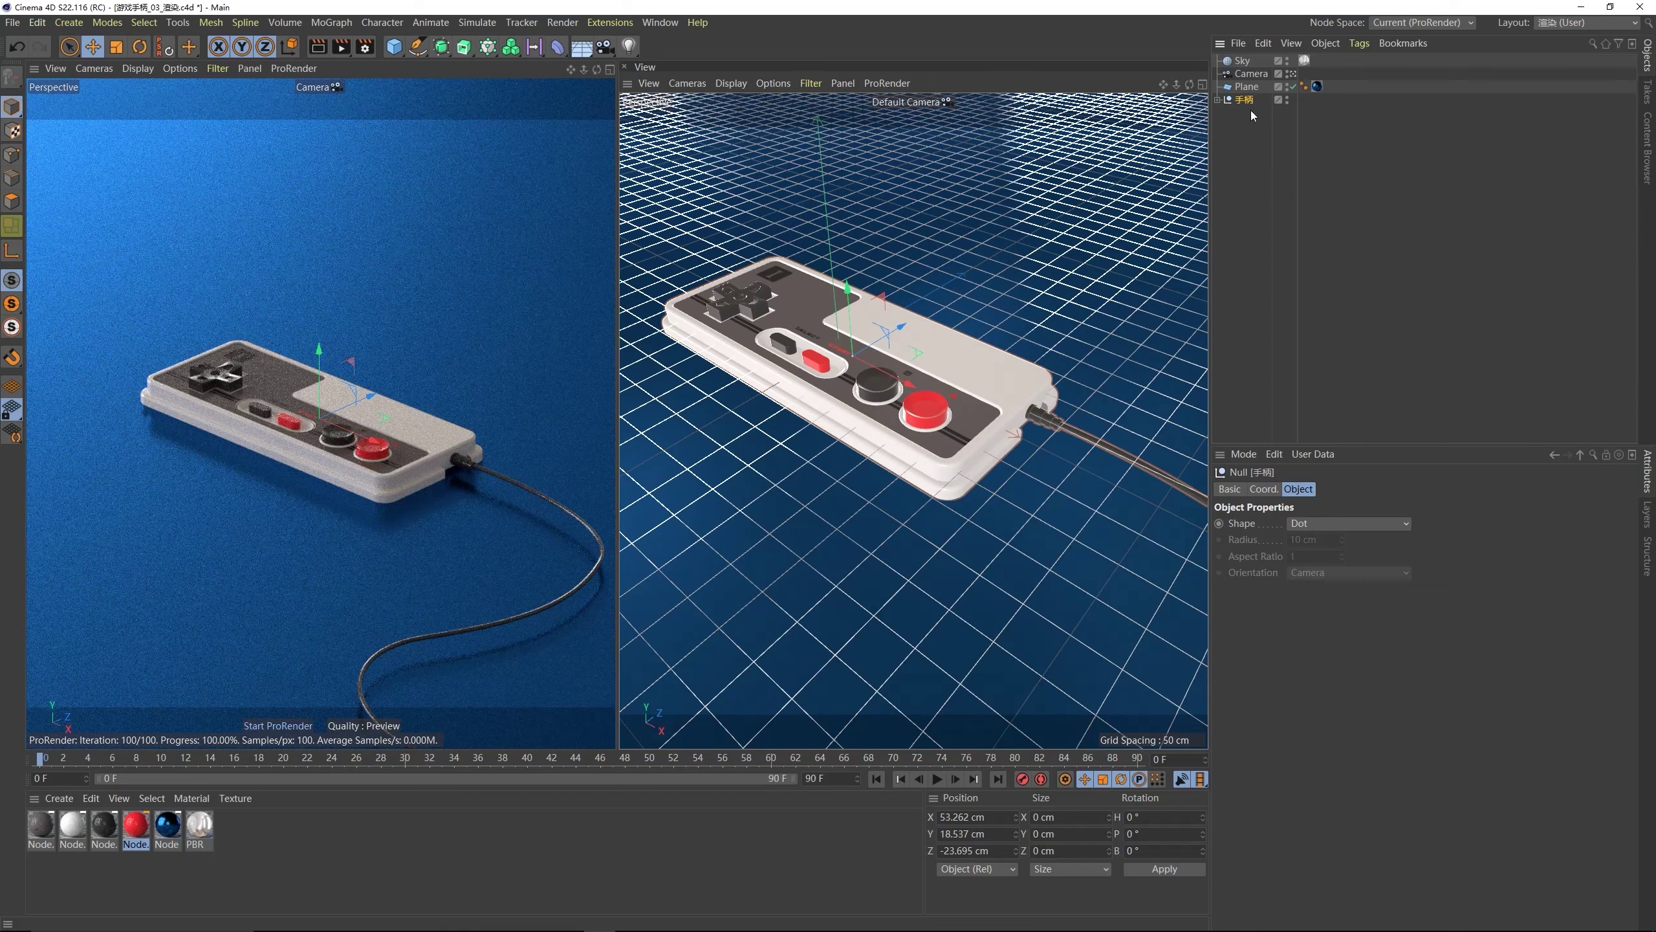
# - Discard a trial duplicate of 手柄 and add an empty Instance object from Generators
pyautogui.keyDown('ctrl'); pyautogui.moveTo(1231, 103); pyautogui.dragTo(1239, 111); pyautogui.keyUp('ctrl')
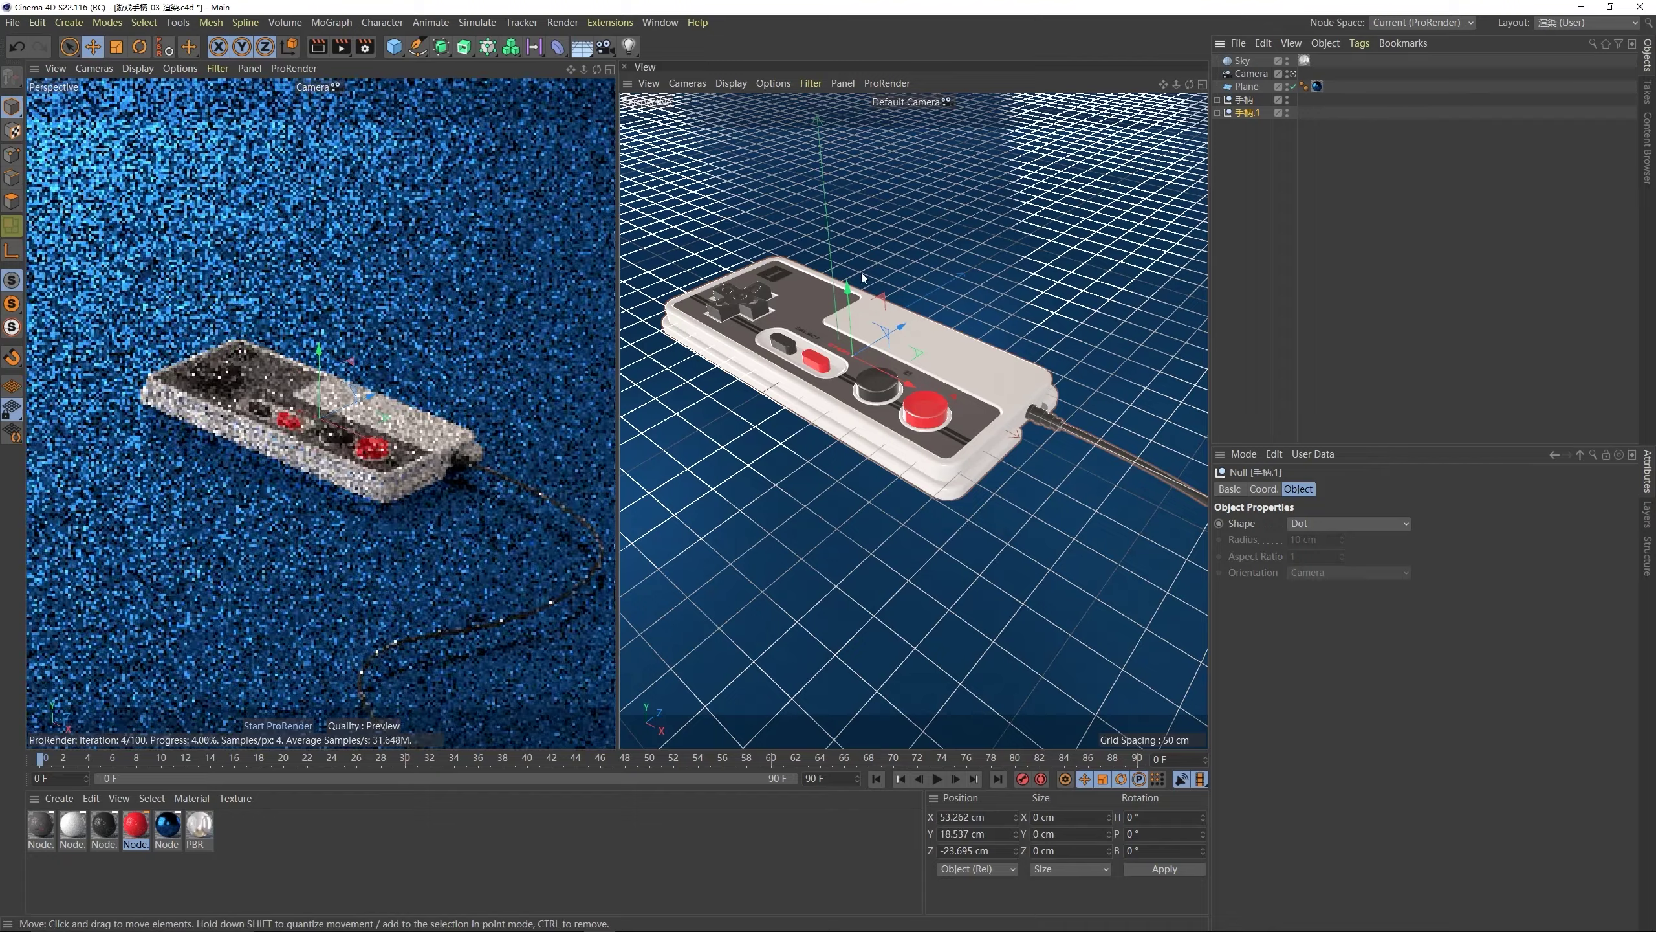
pyautogui.moveTo(847, 282); pyautogui.dragTo(843, 202)
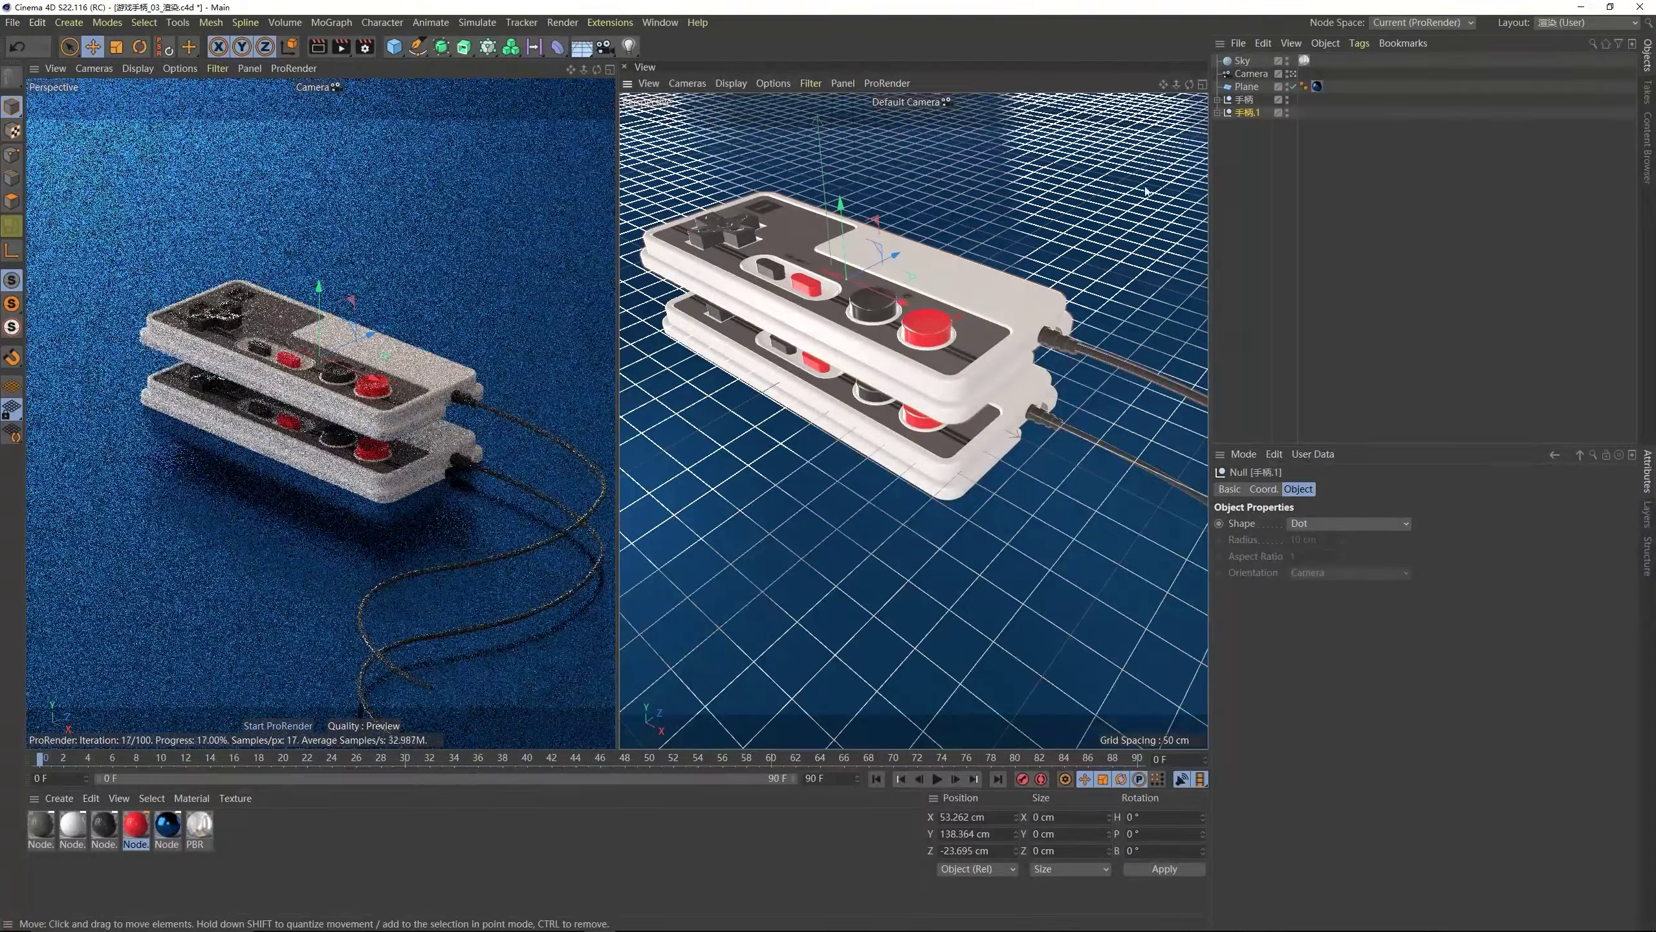
pyautogui.press('Delete')
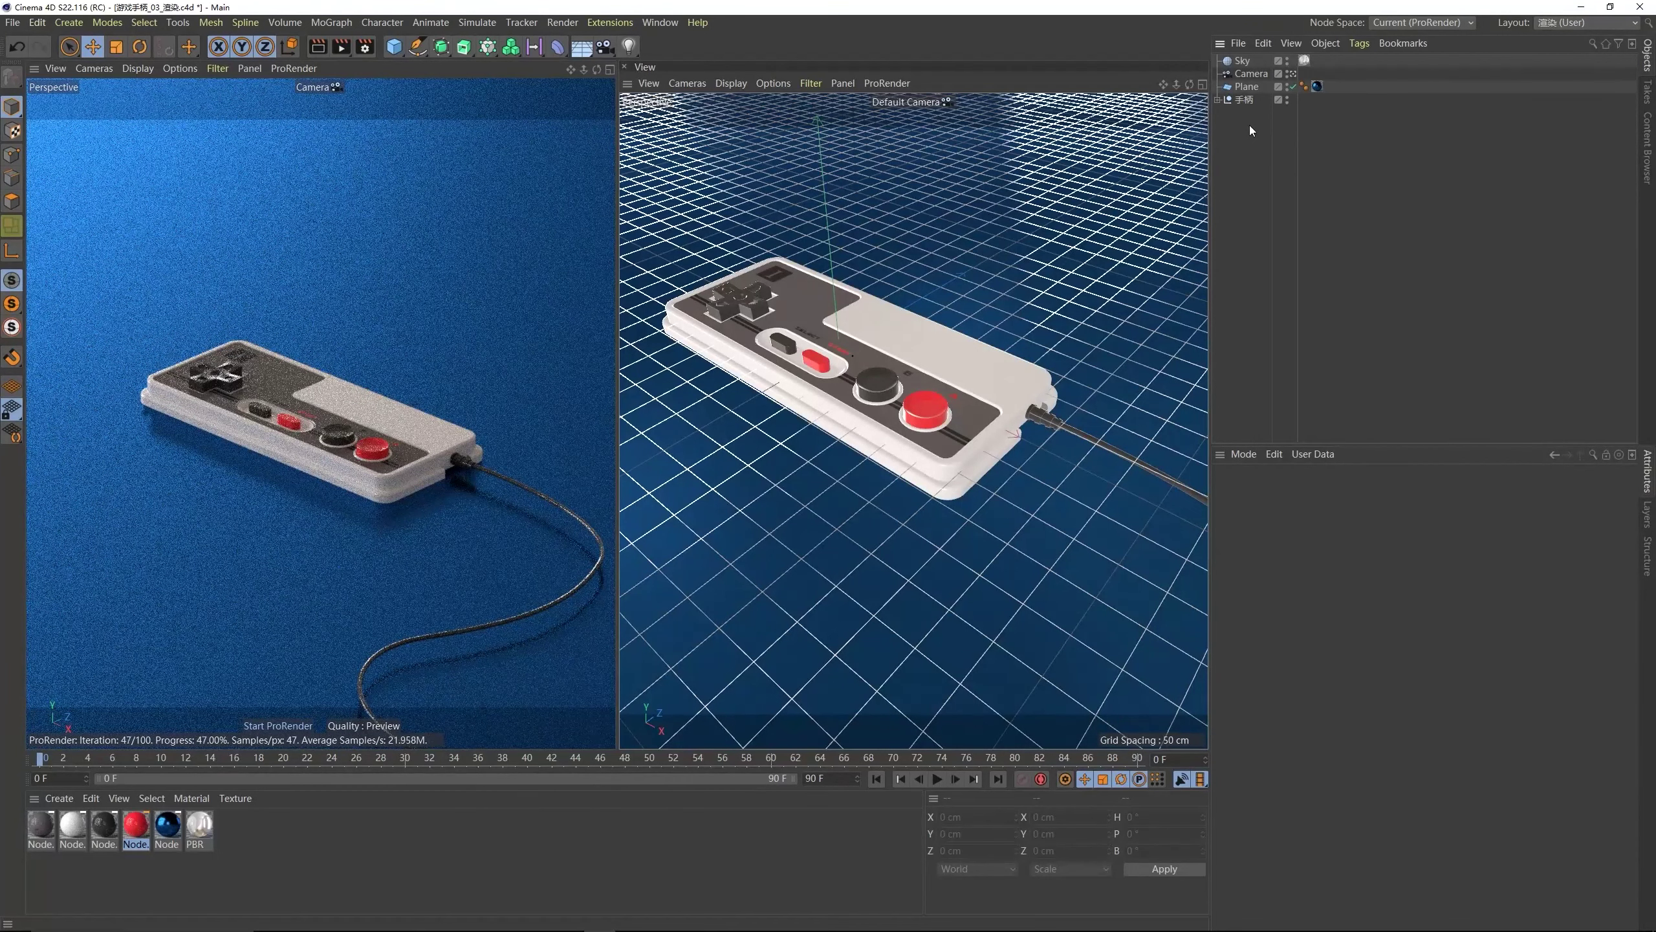
pyautogui.click(441, 47)
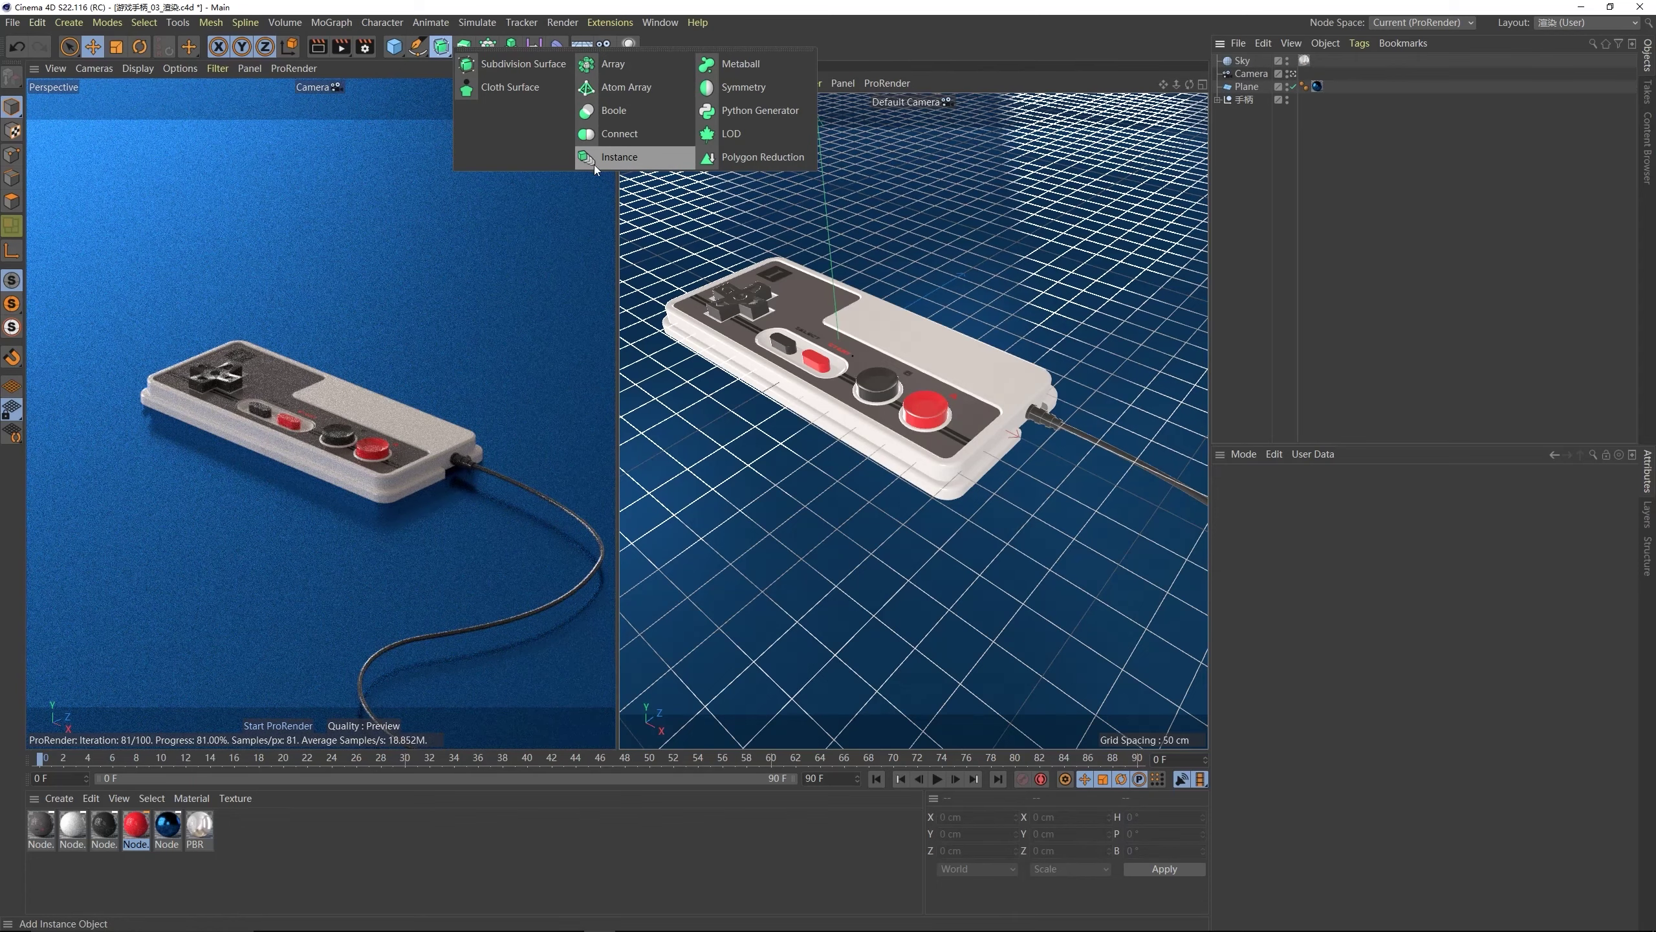
pyautogui.click(616, 163)
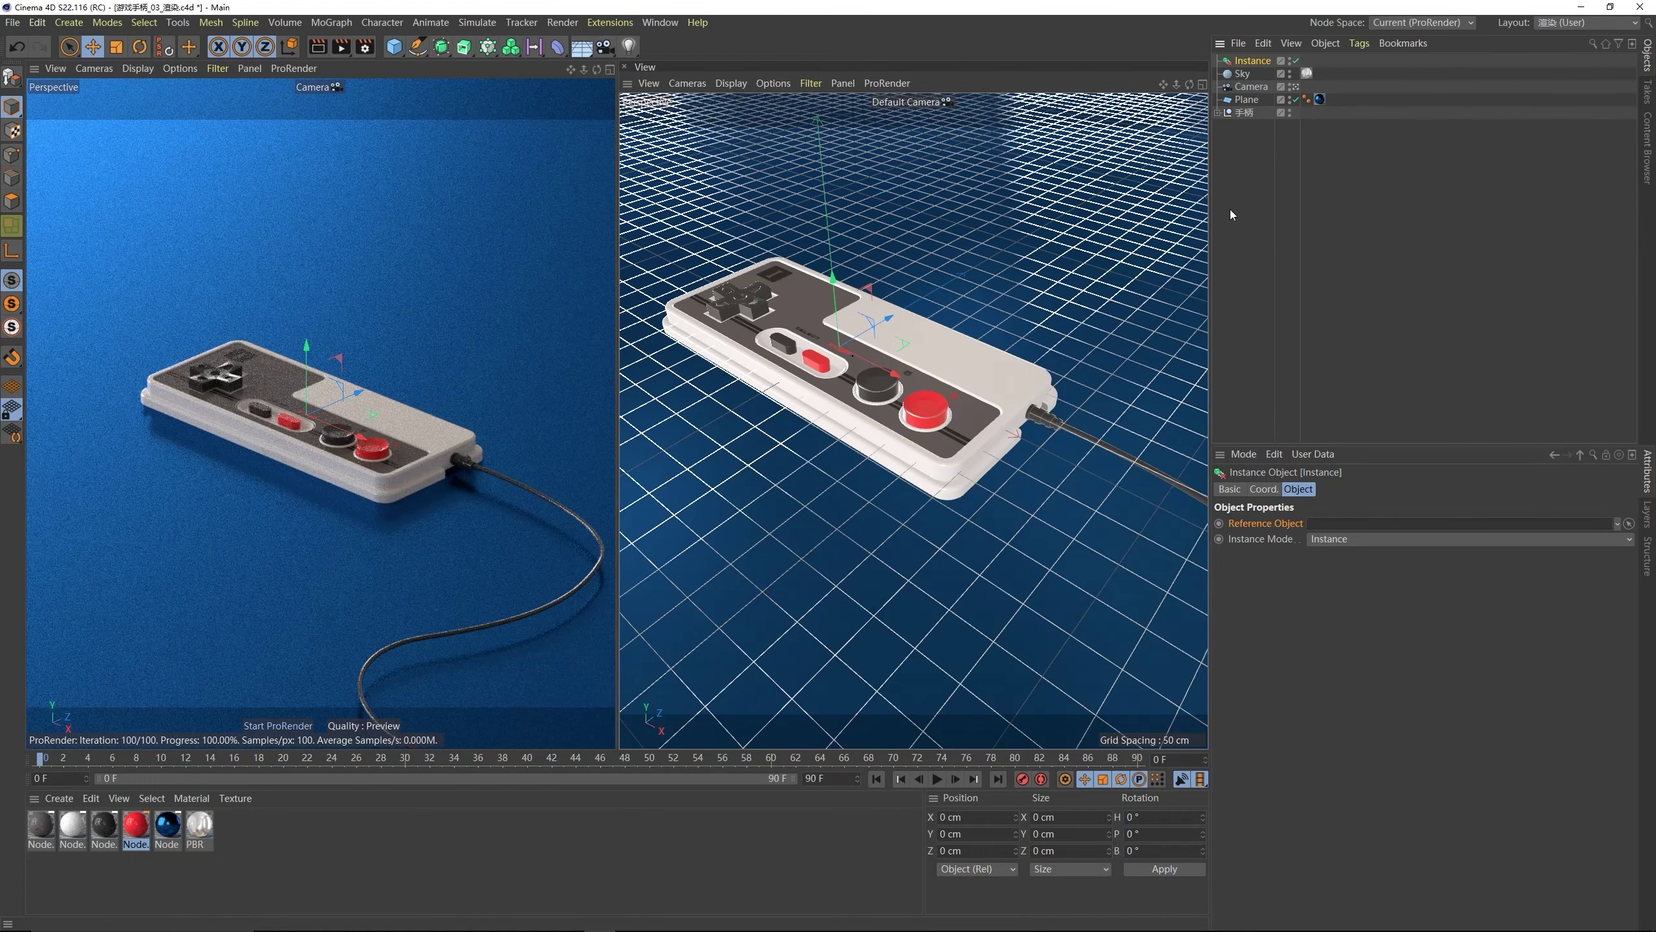
# - Set 手柄 as the Instance's Reference Object and stack the copy about 95 cm above
pyautogui.moveTo(1354, 513); pyautogui.dragTo(1353, 525)
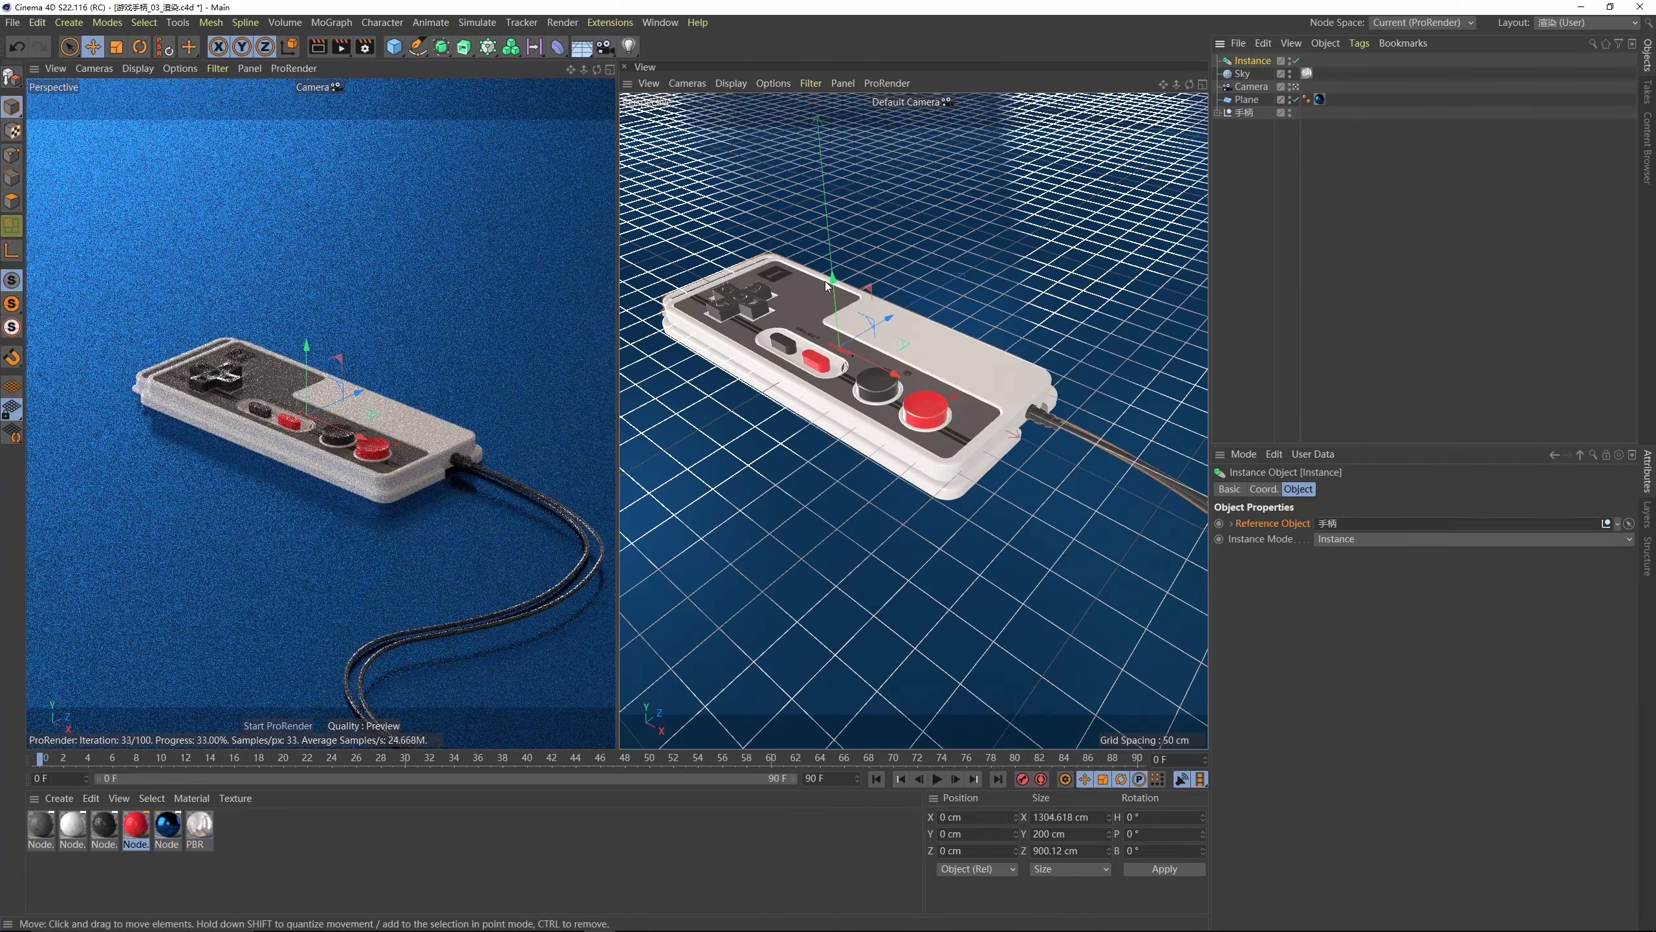
pyautogui.moveTo(833, 281); pyautogui.dragTo(1076, 127)
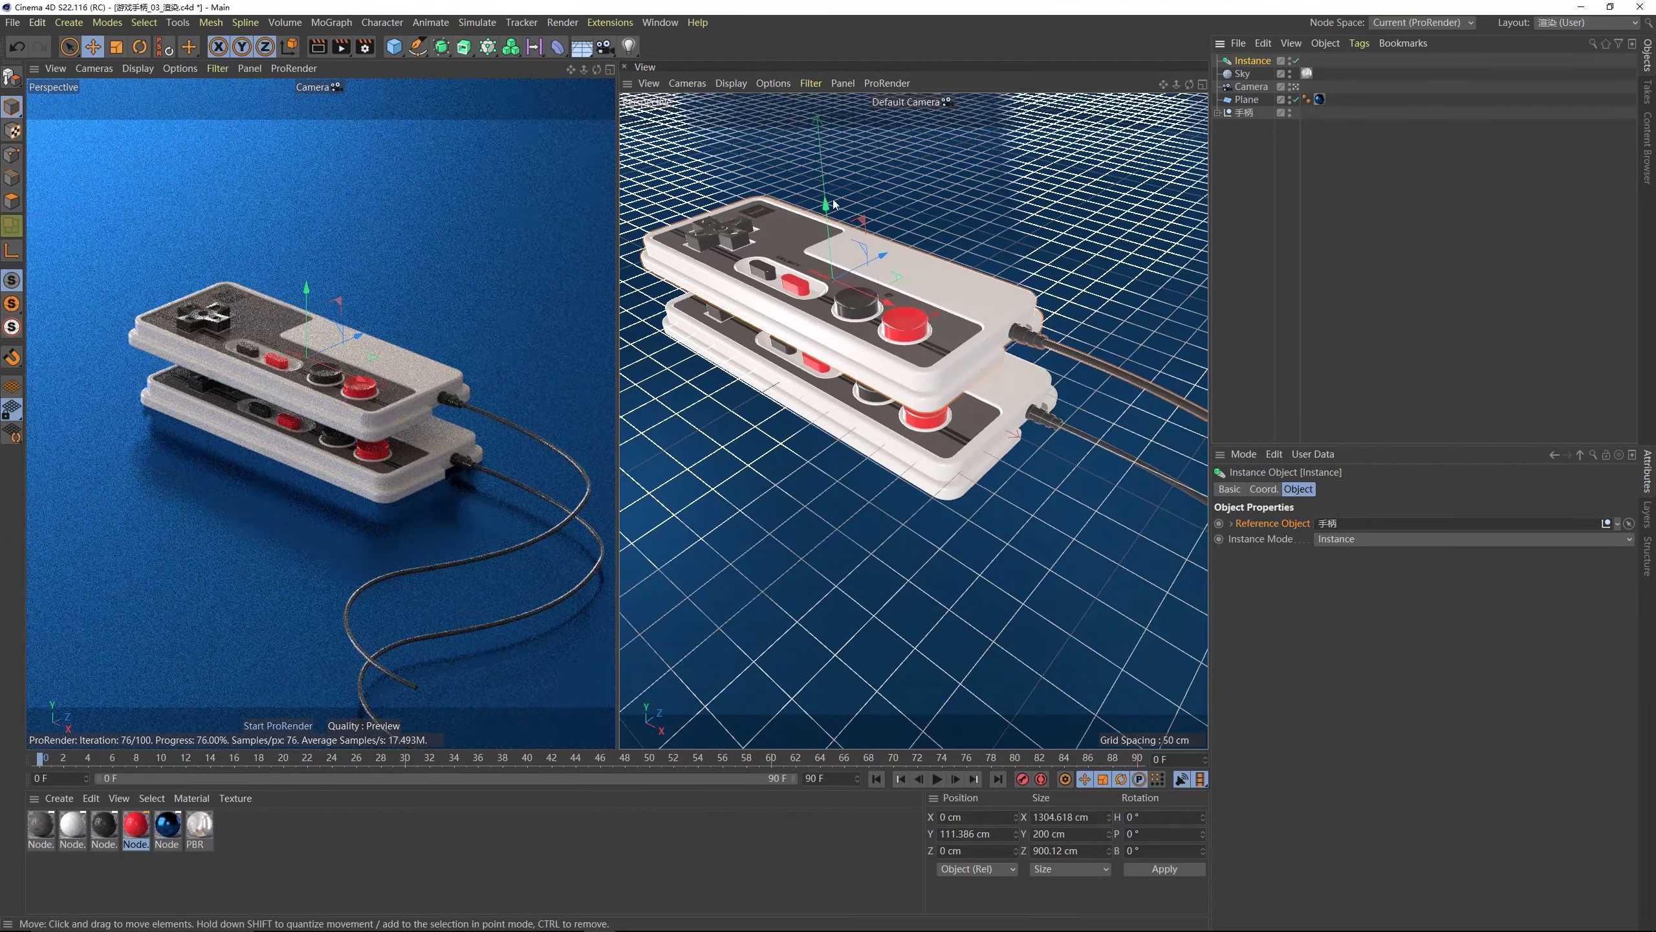
pyautogui.moveTo(834, 205); pyautogui.dragTo(834, 216)
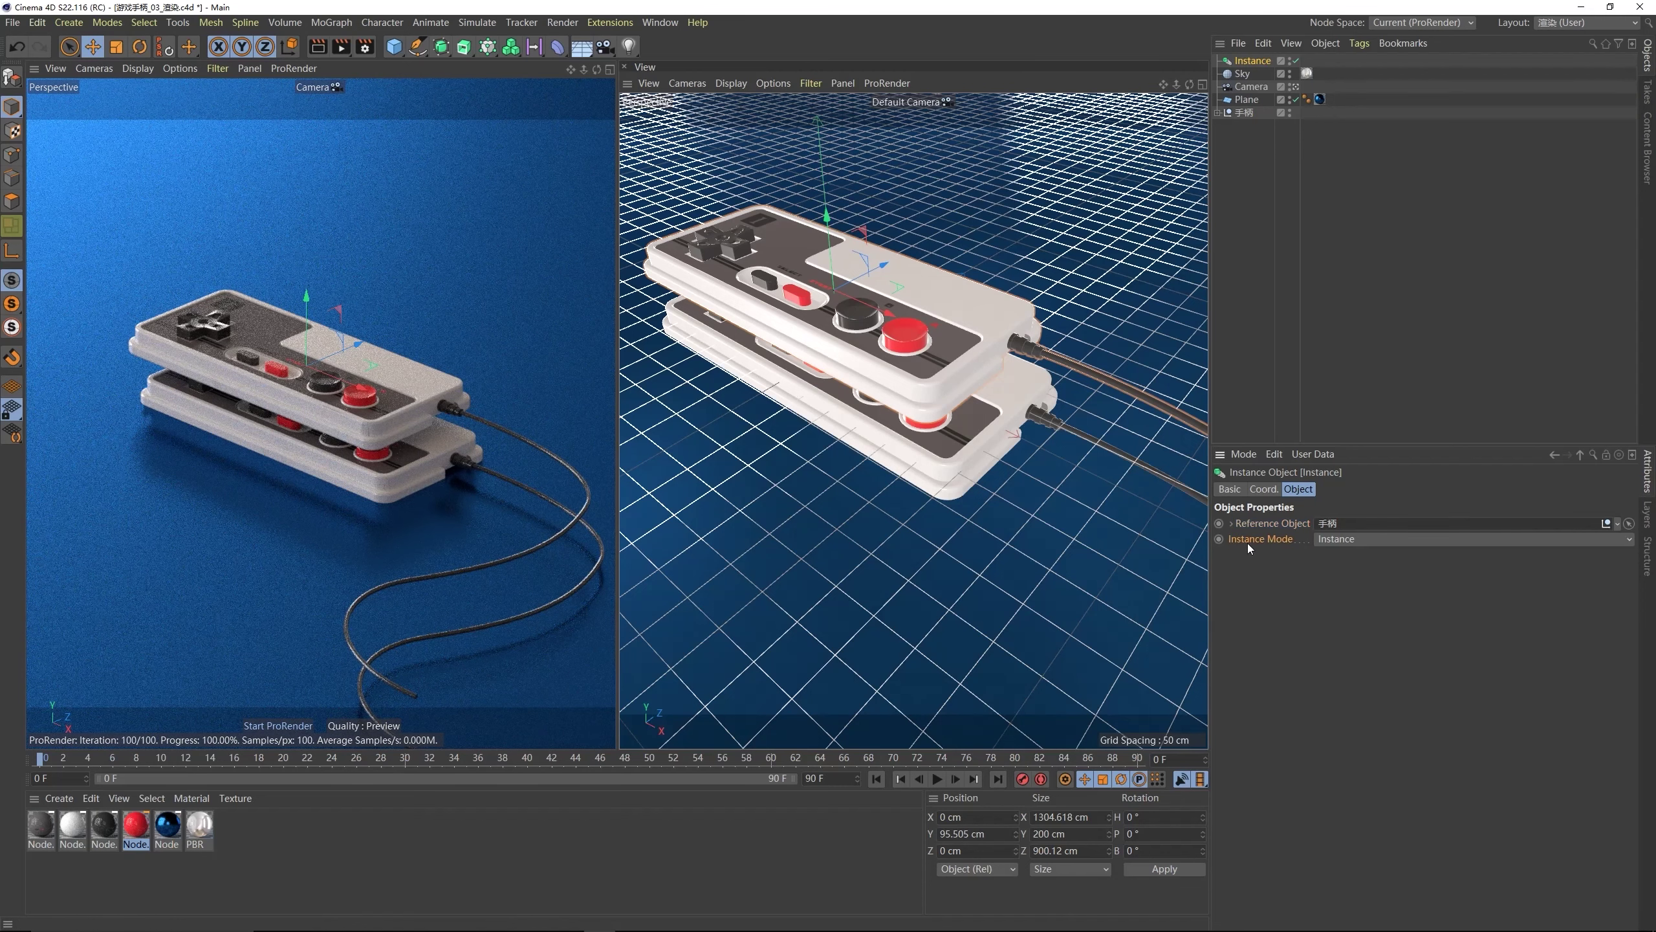
# - Set Instance Mode to Render Instance and drag the copy higher along the Y axis
pyautogui.click(1334, 541)
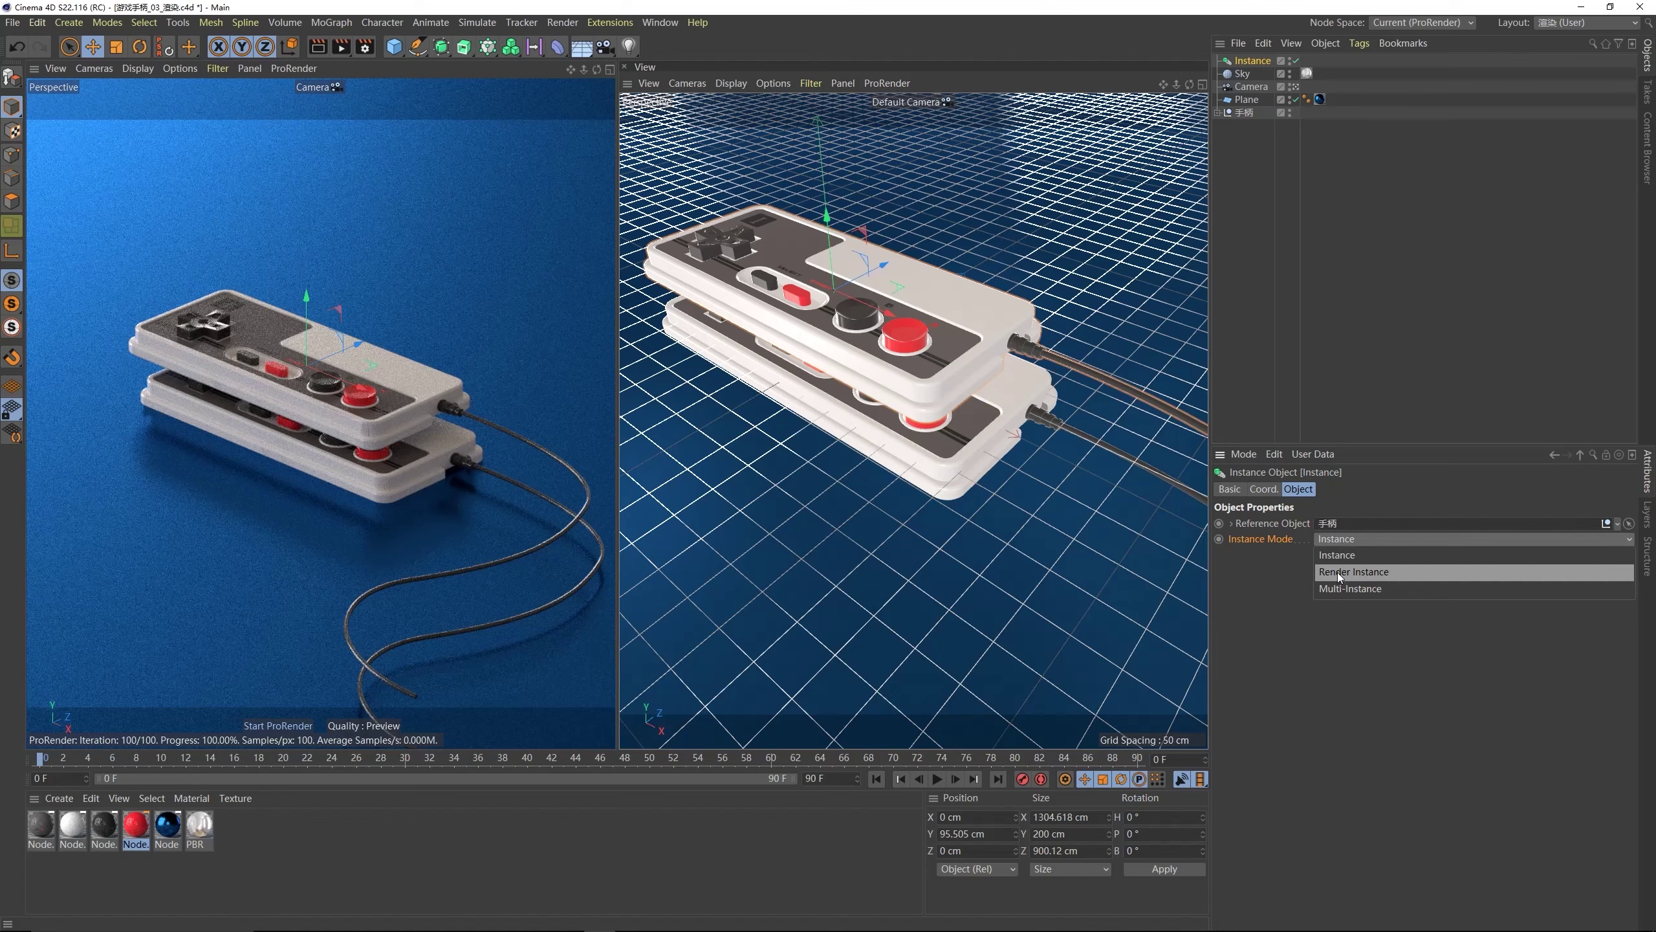
pyautogui.click(1338, 572)
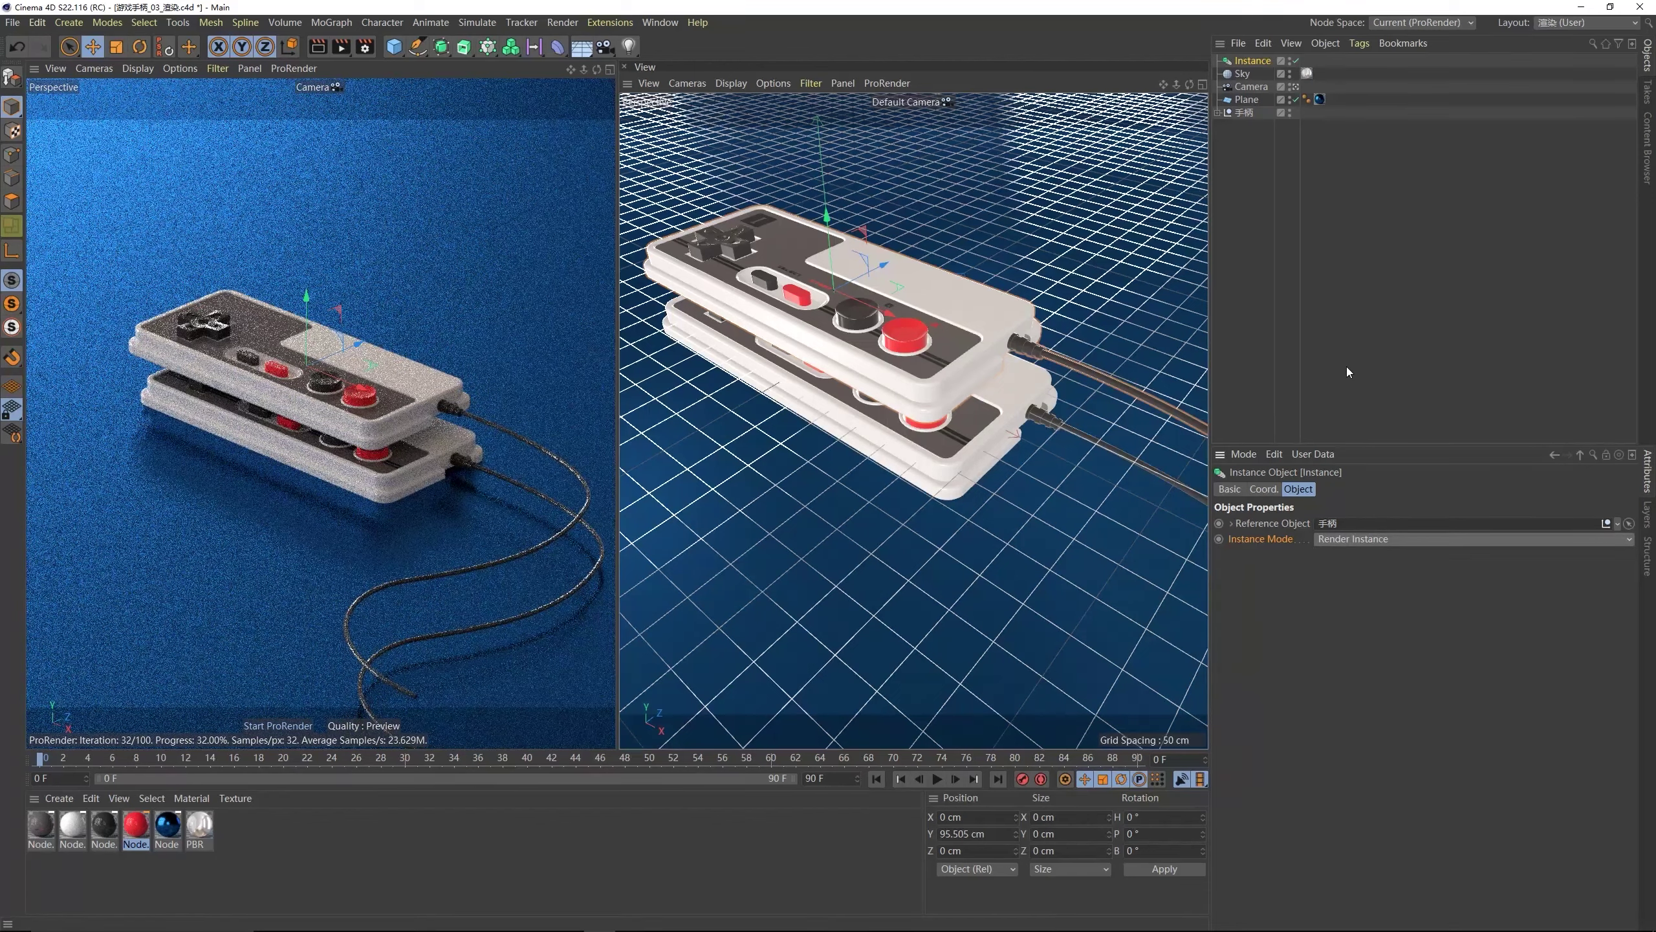
pyautogui.click(1246, 113)
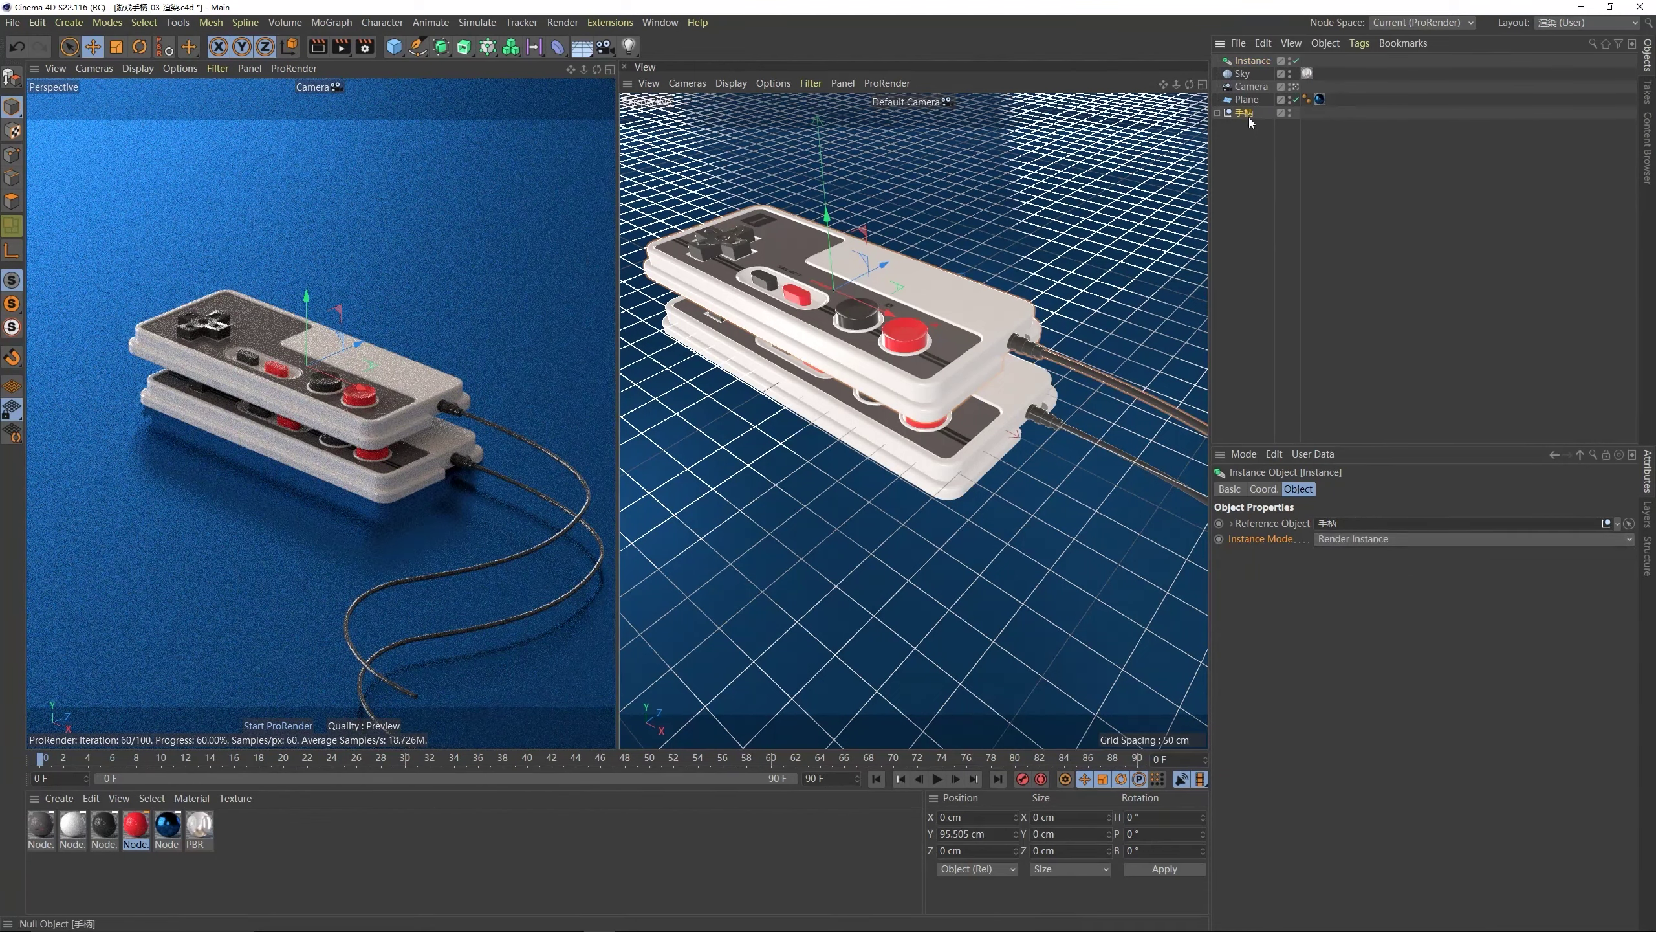
pyautogui.click(1263, 60)
pyautogui.moveTo(827, 217); pyautogui.dragTo(825, 175)
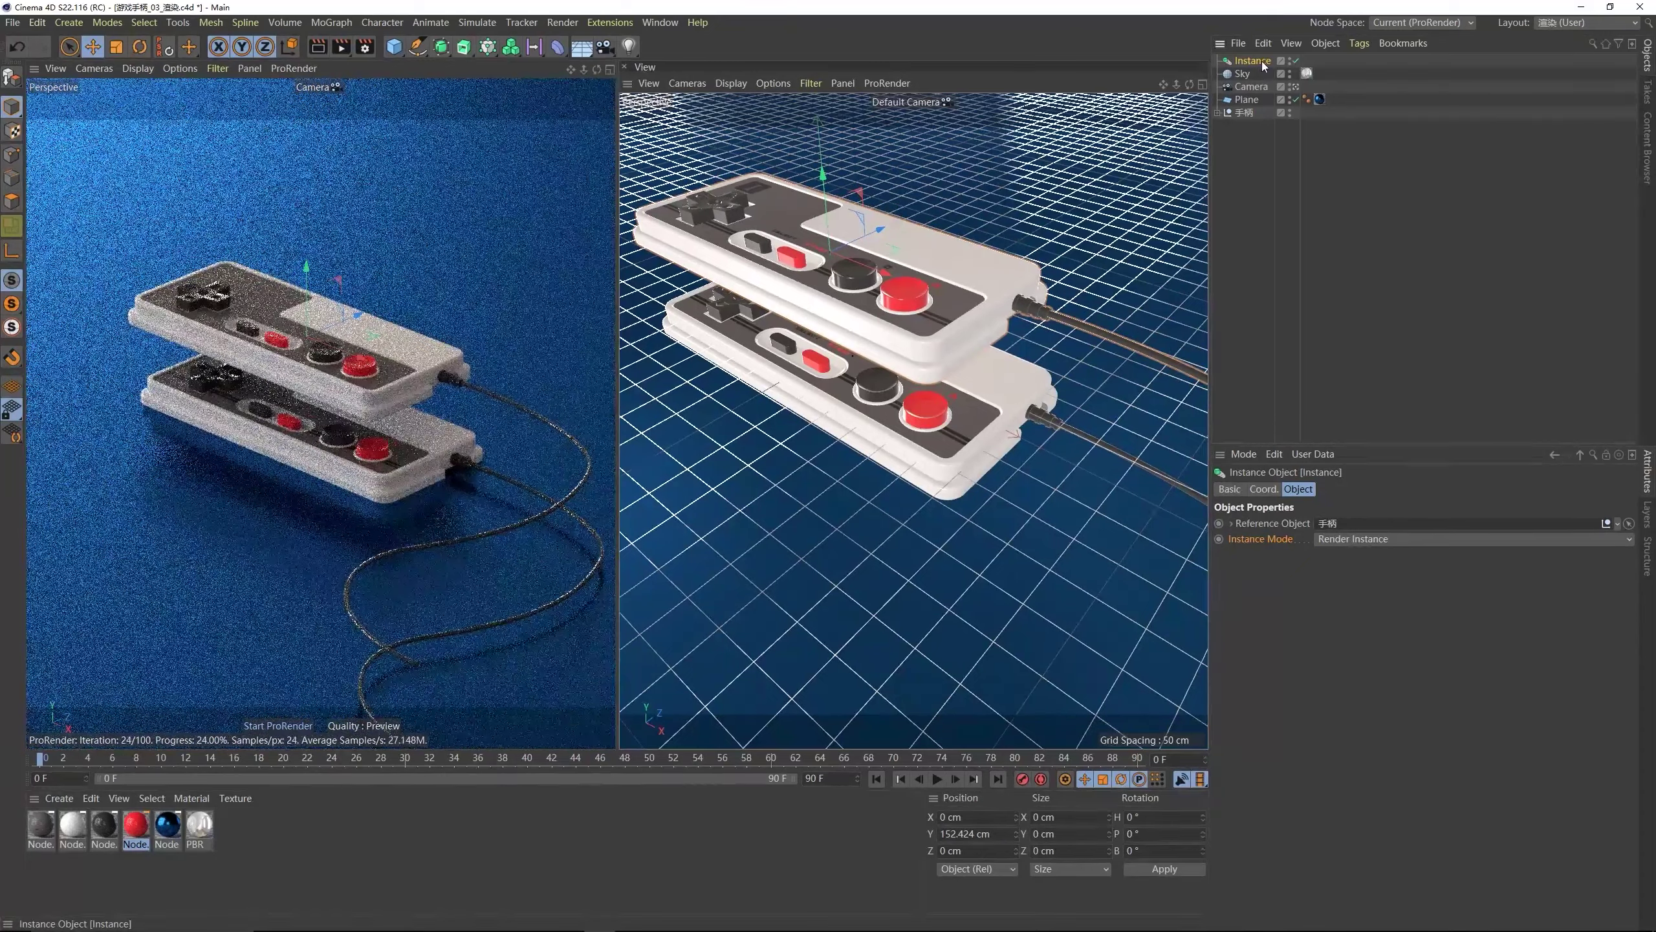
pyautogui.click(1346, 537)
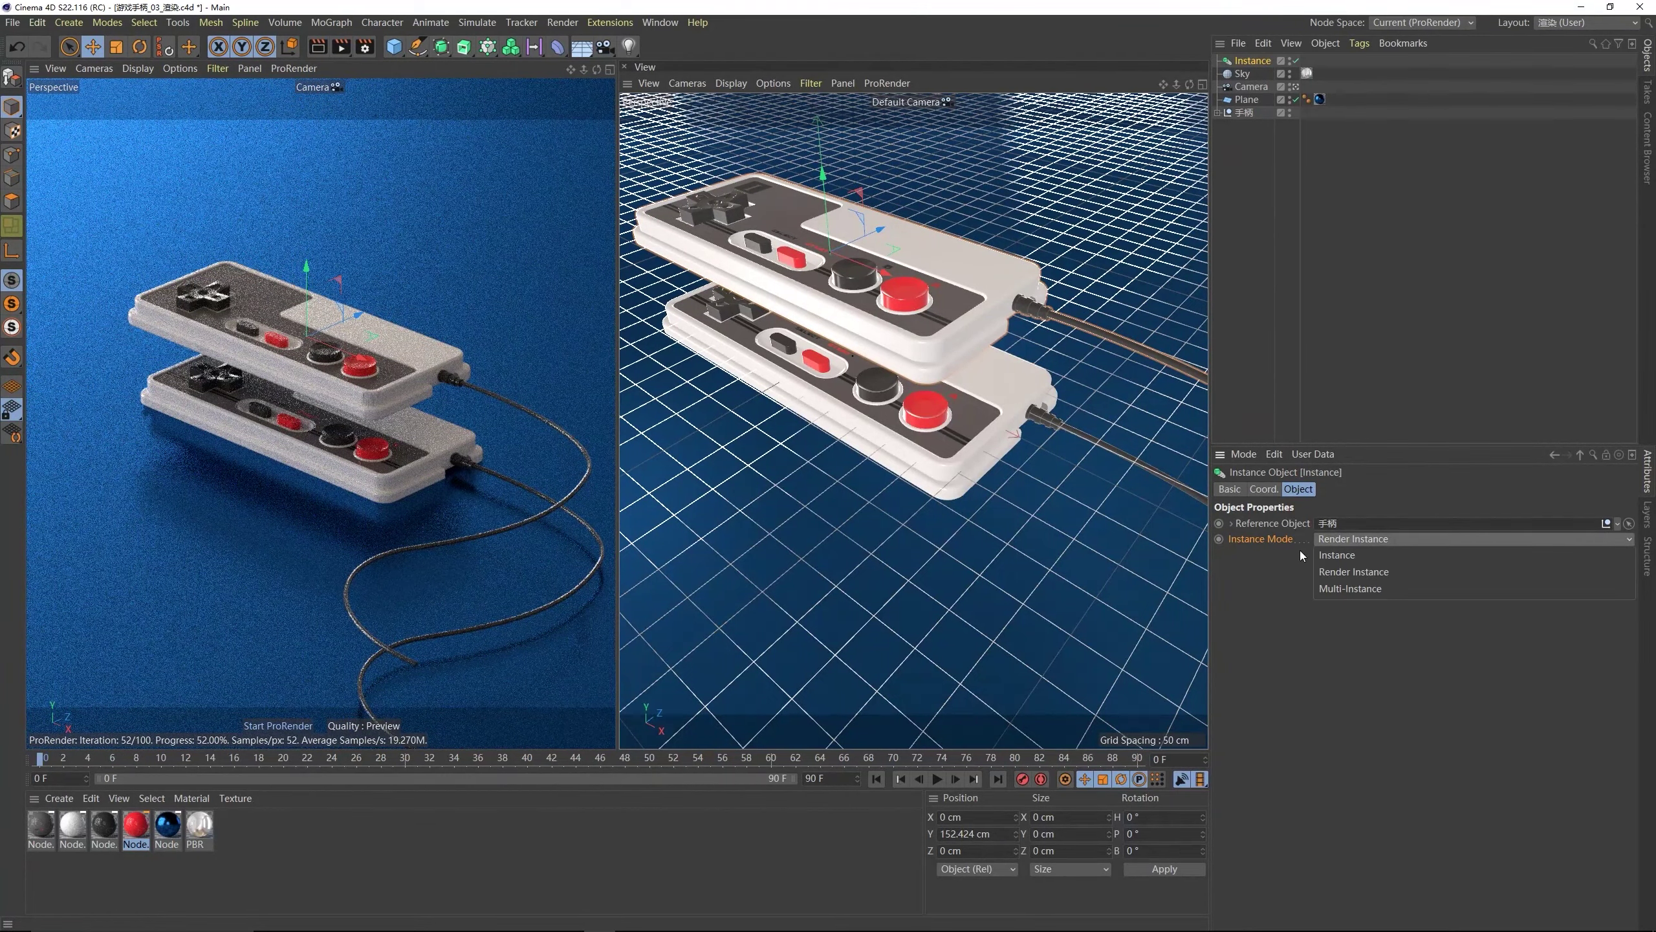
pyautogui.click(1335, 572)
pyautogui.moveTo(824, 175); pyautogui.dragTo(824, 189)
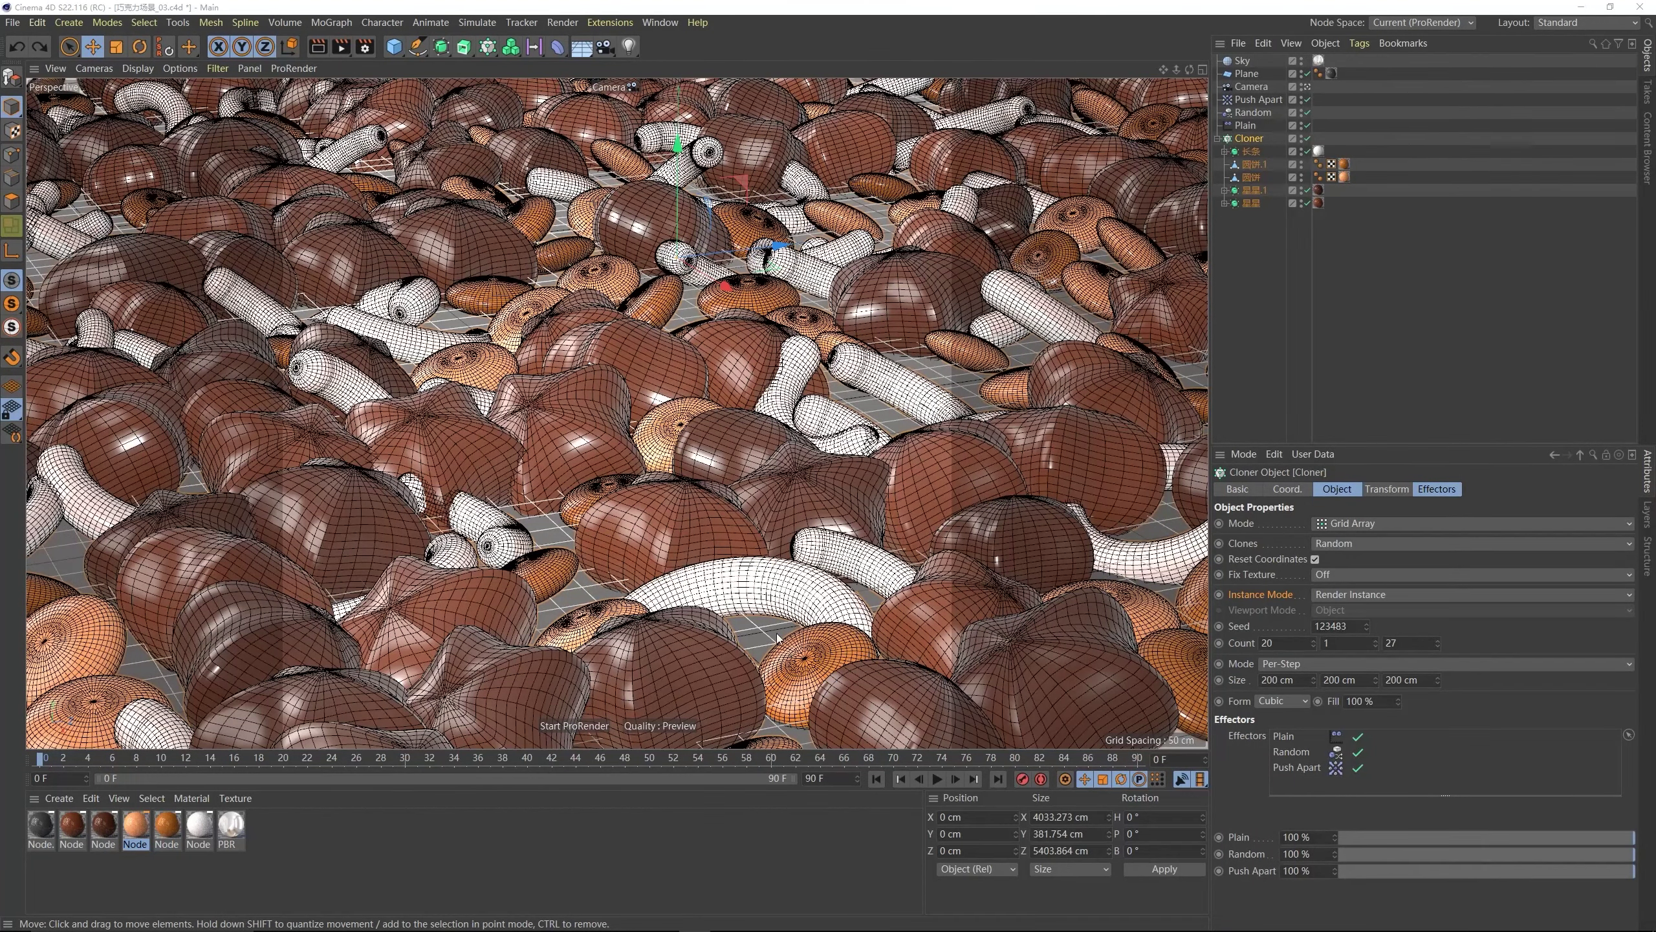
# - Keep the Cloner in Render Instance mode and make it editable with C
pyautogui.click(1309, 354)
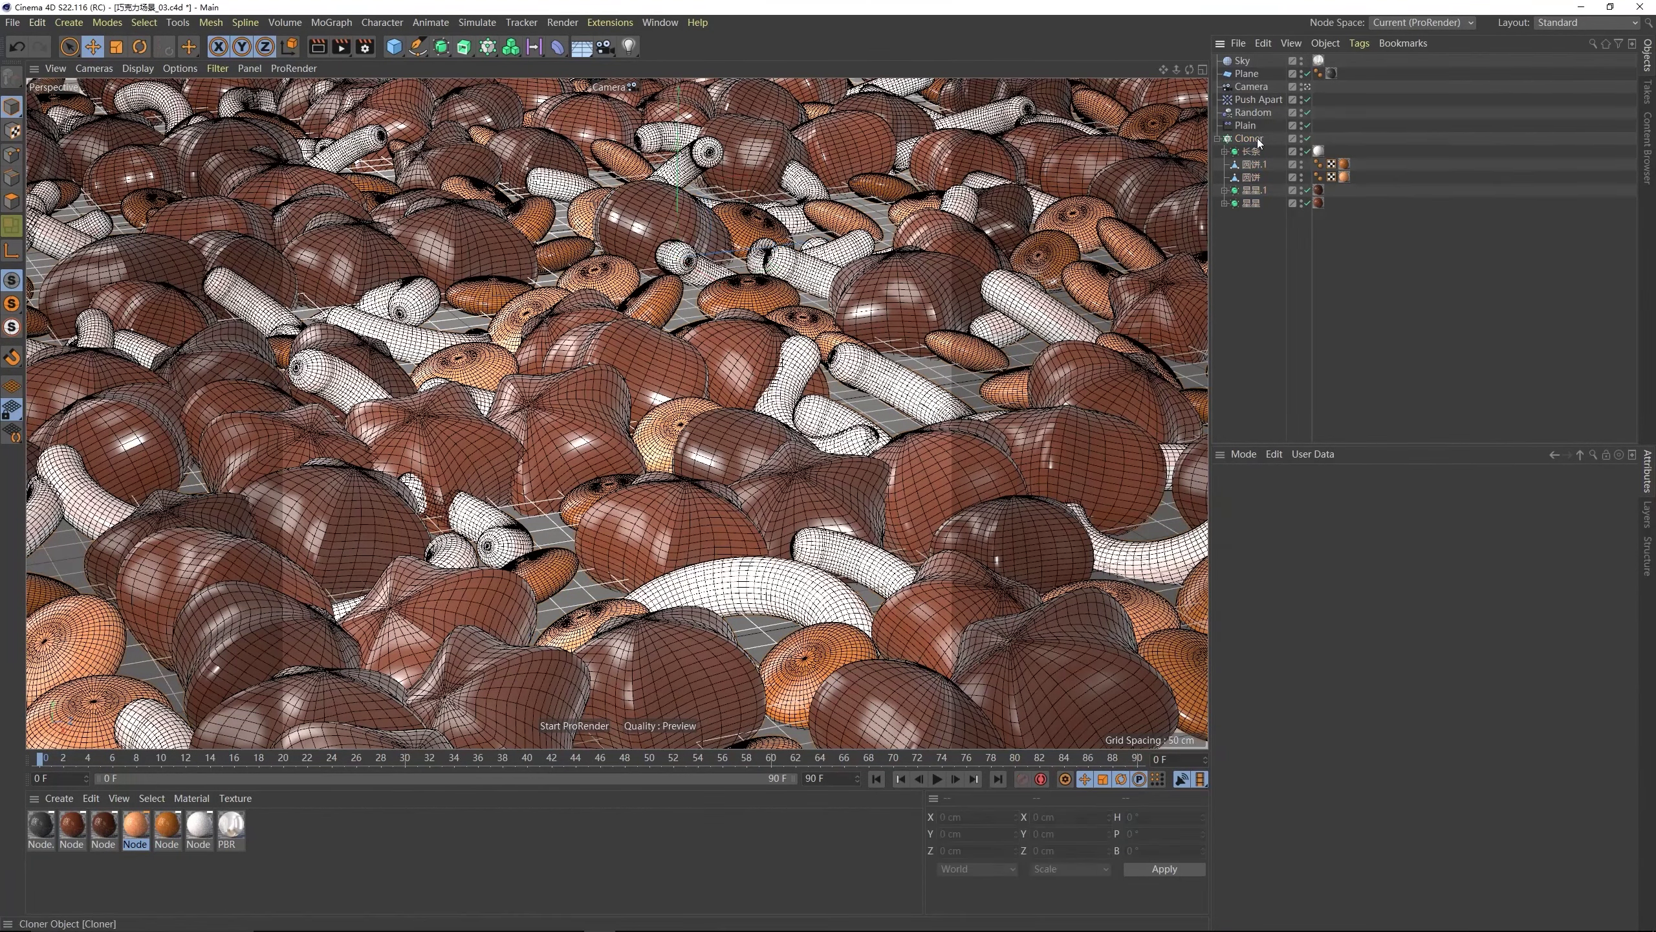
pyautogui.click(1259, 141)
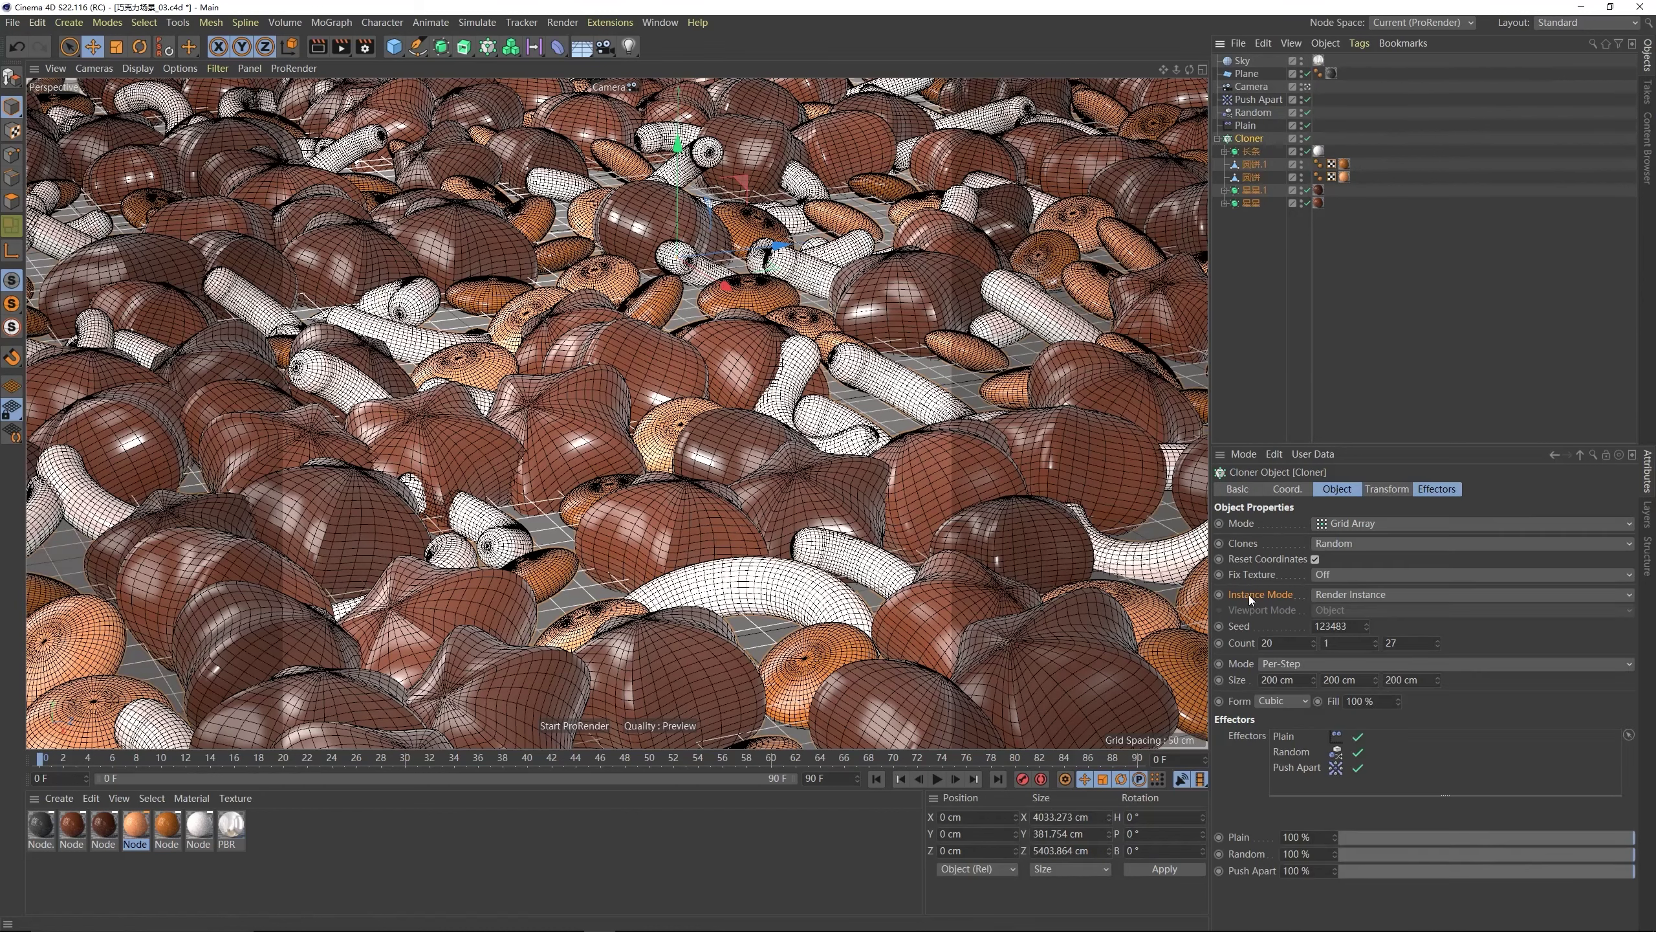
pyautogui.click(1334, 594)
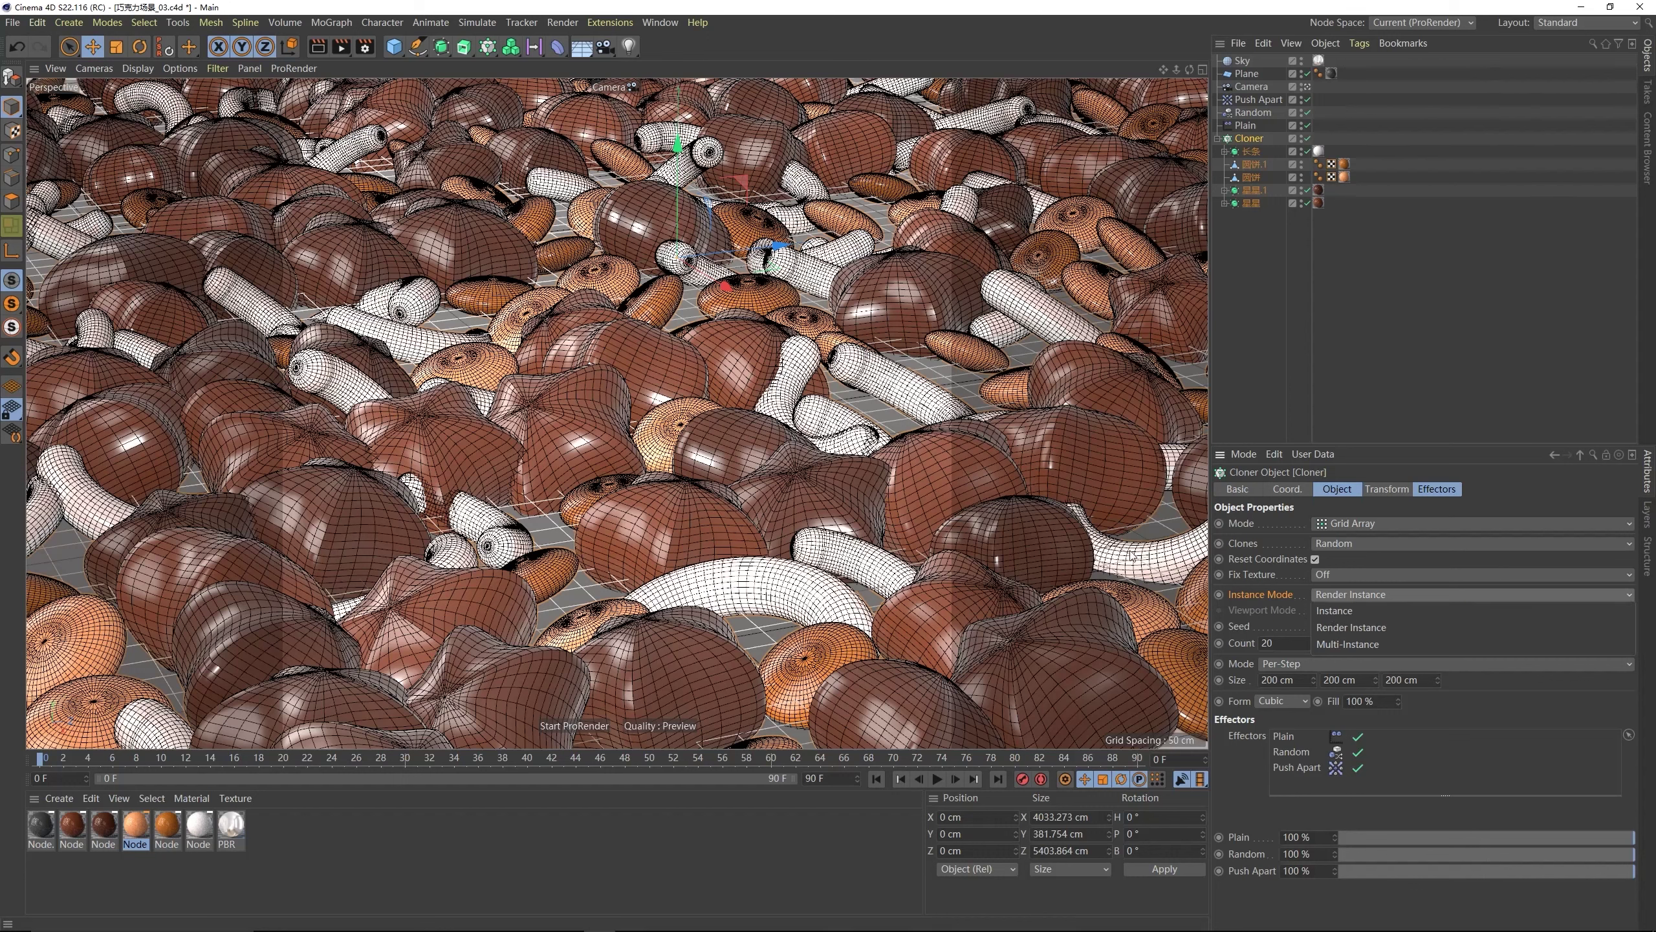
pyautogui.click(1335, 626)
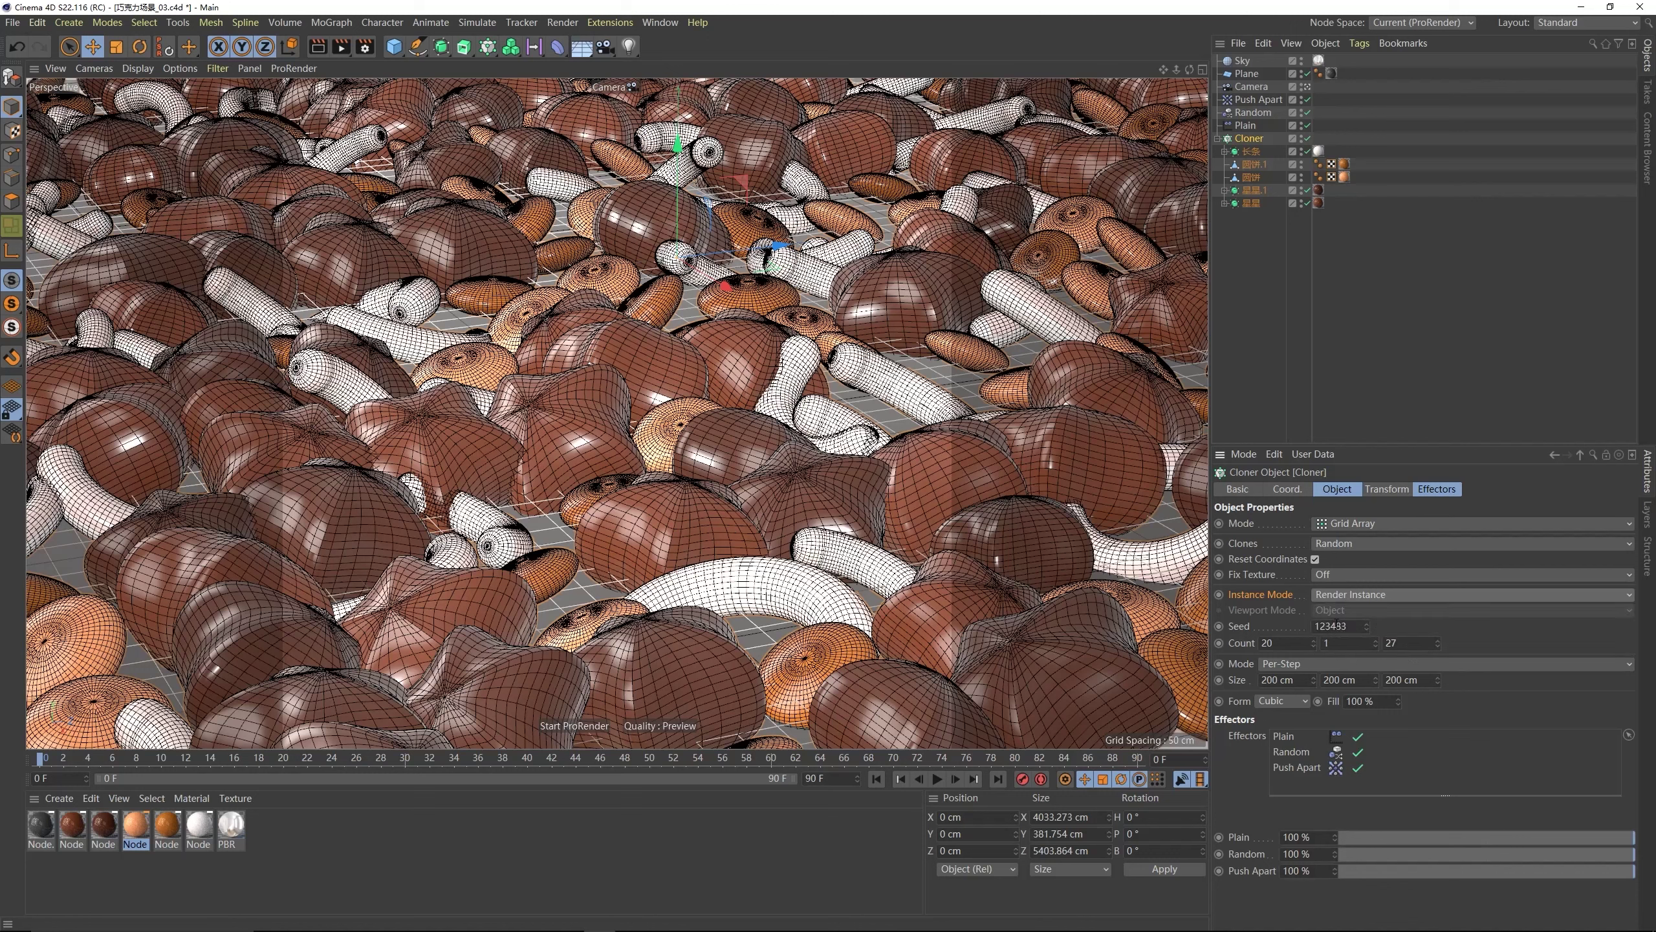
pyautogui.moveTo(1302, 264); pyautogui.dragTo(1255, 152)
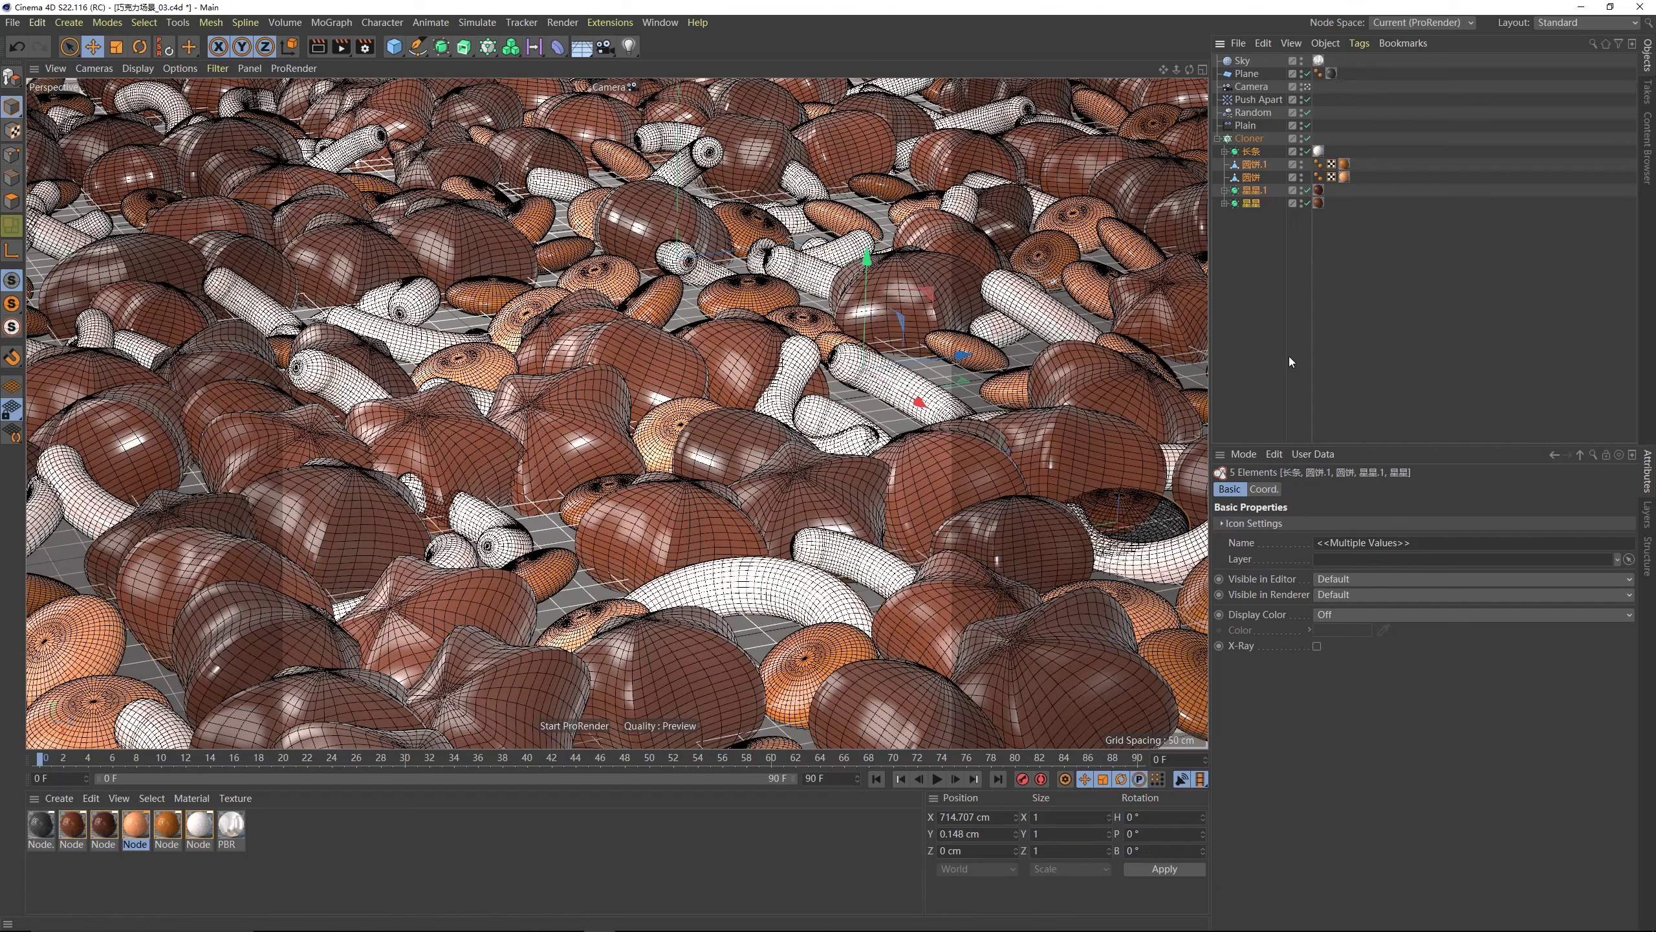
pyautogui.click(1248, 139)
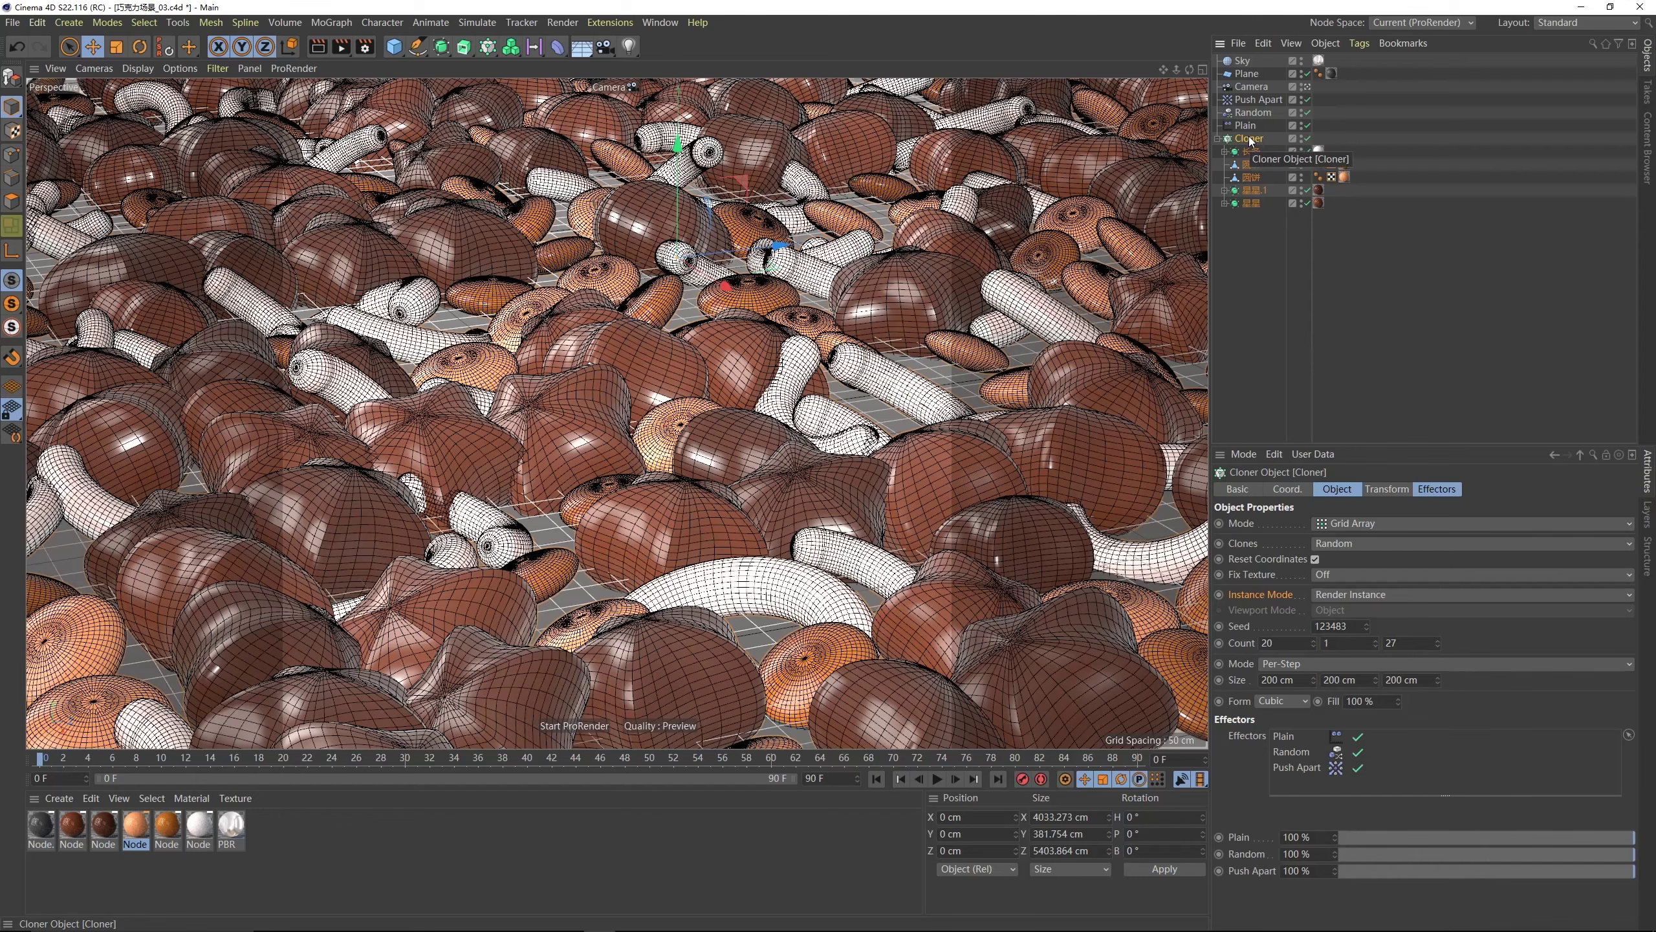
pyautogui.press('c')
# - Expand the converted Cloner null and inspect clones such as 长条 2, 圆饼 4 and 星星 0
pyautogui.click(1216, 139)
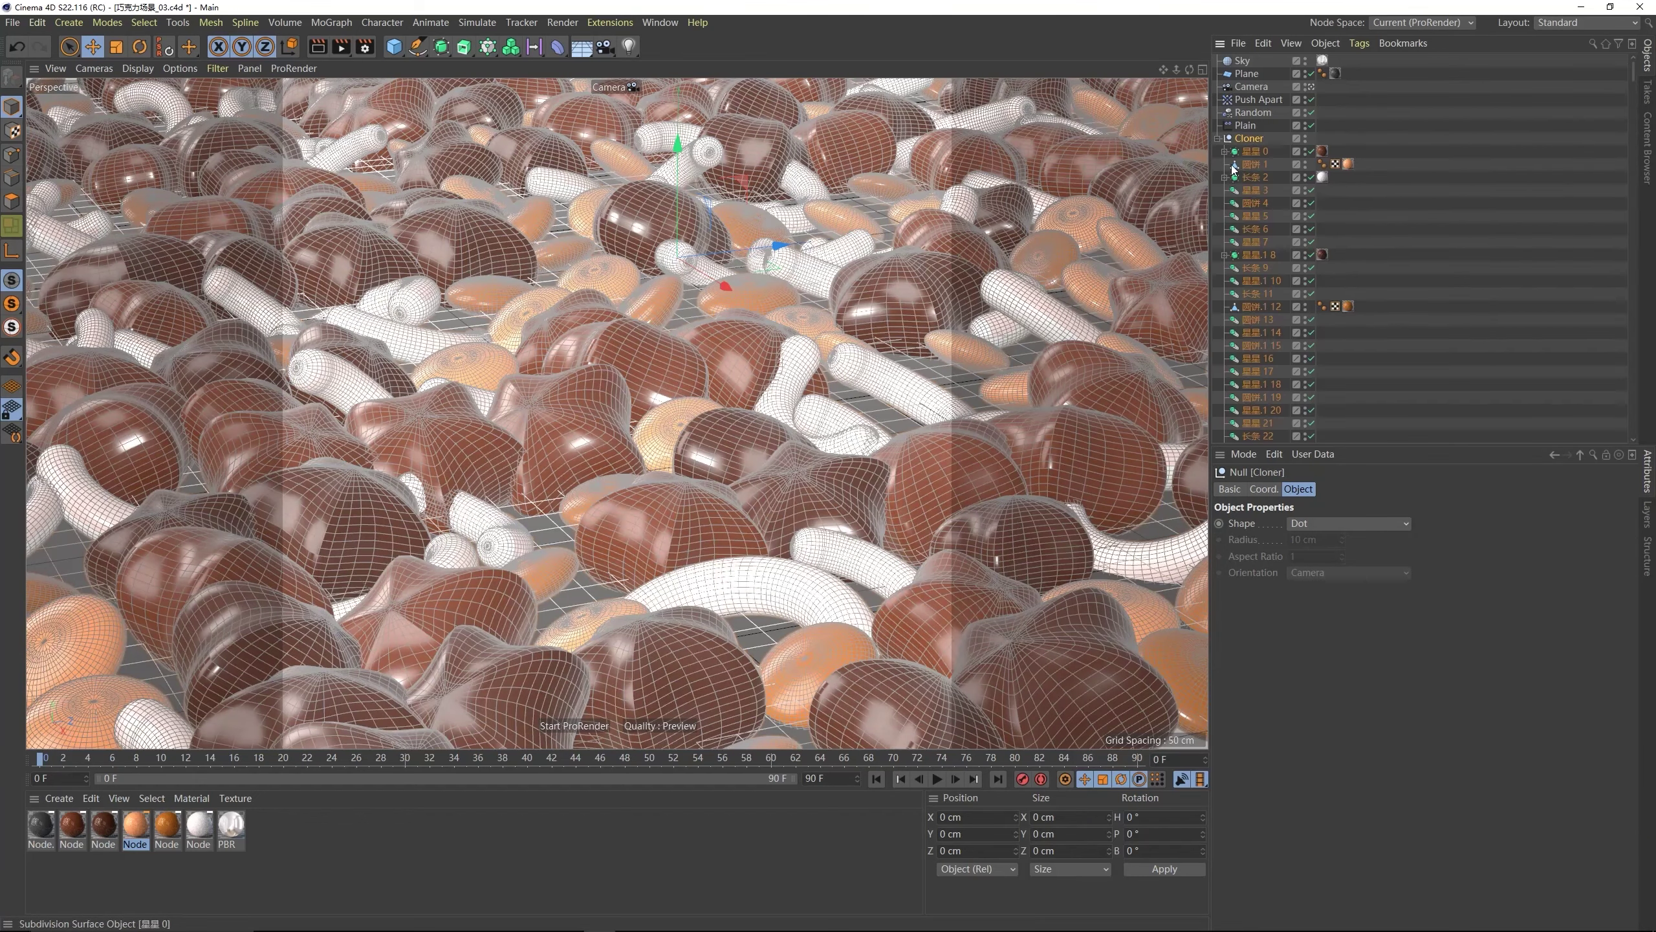
pyautogui.click(1253, 177)
pyautogui.click(1253, 203)
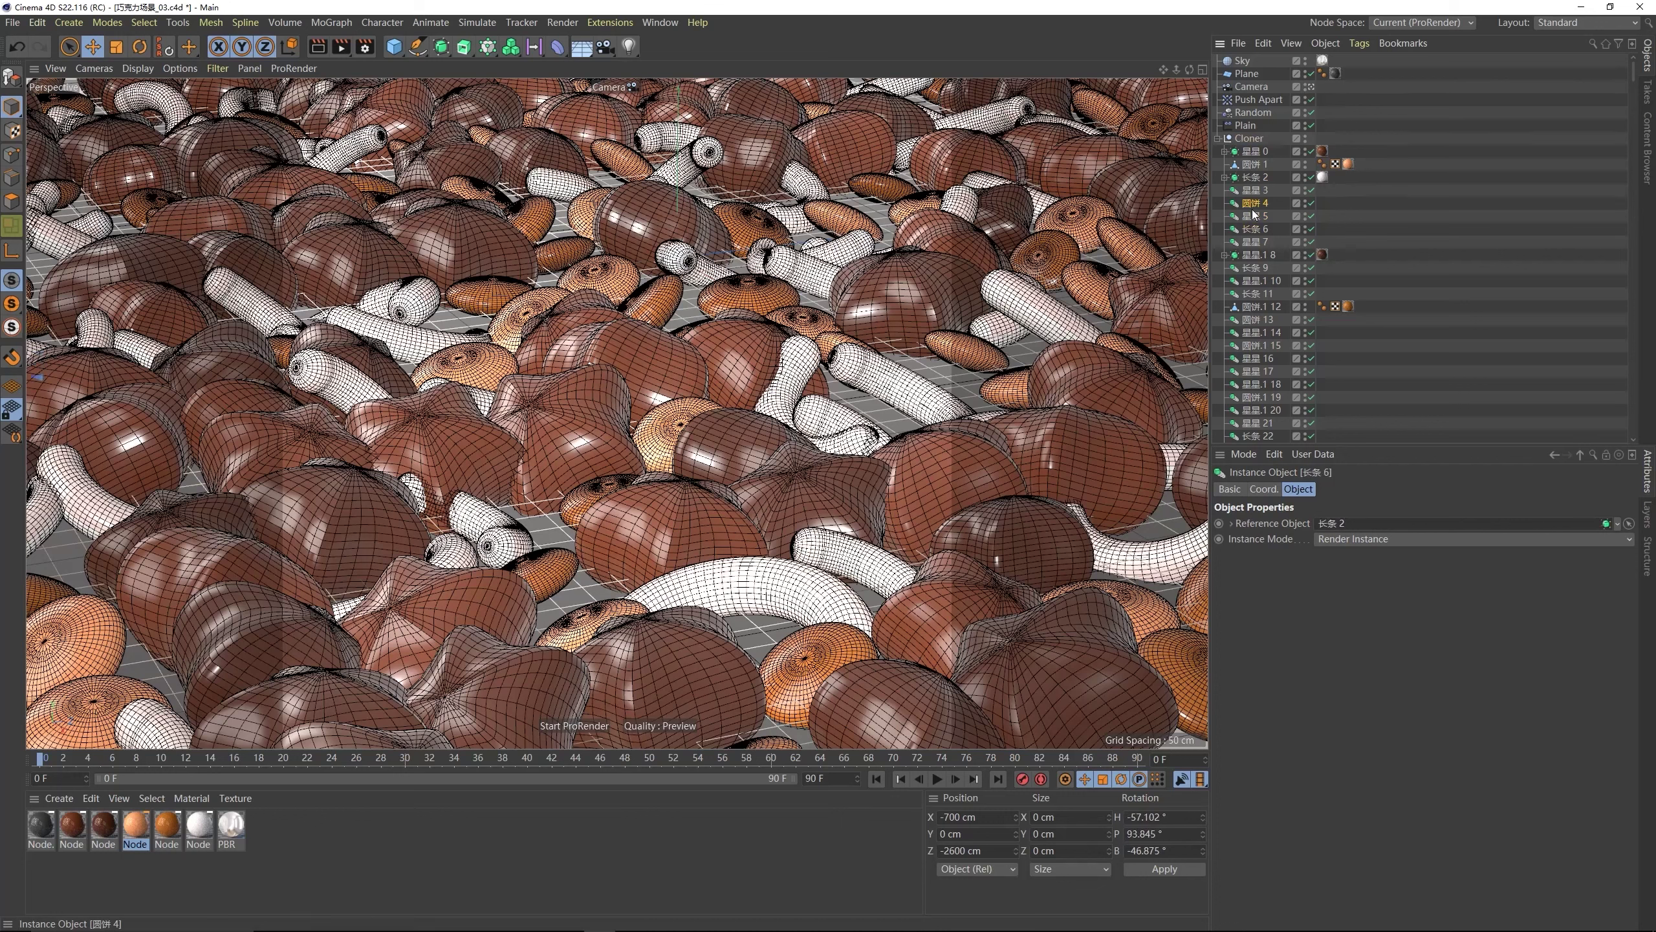
pyautogui.click(1255, 177)
pyautogui.click(1259, 156)
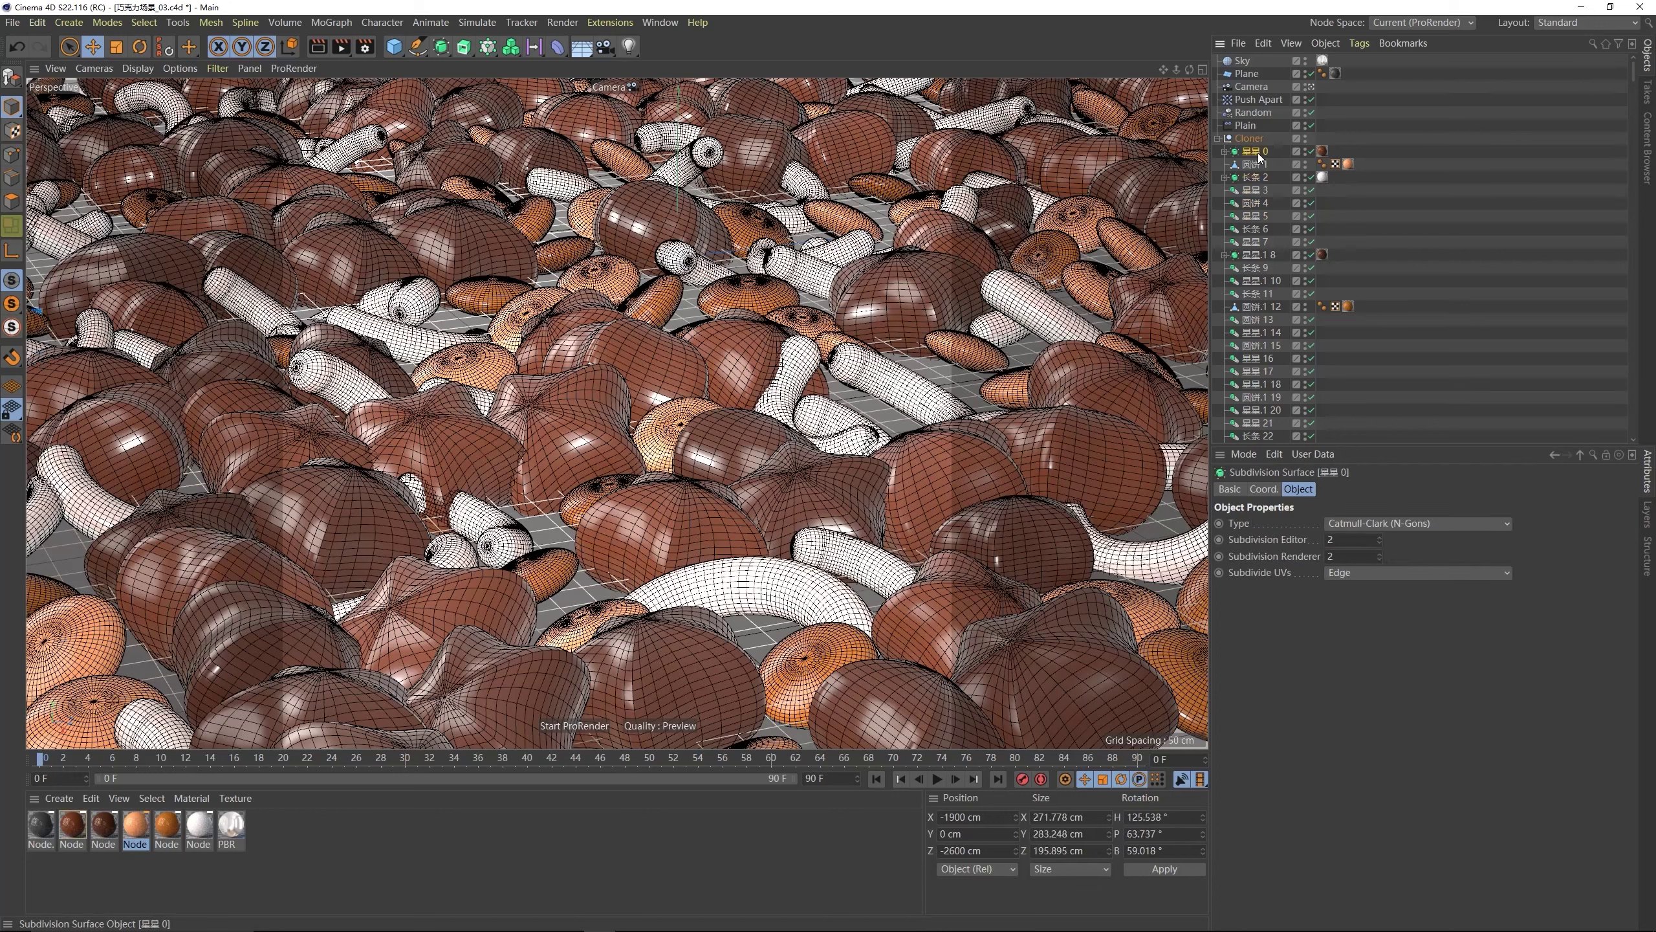
pyautogui.click(1253, 164)
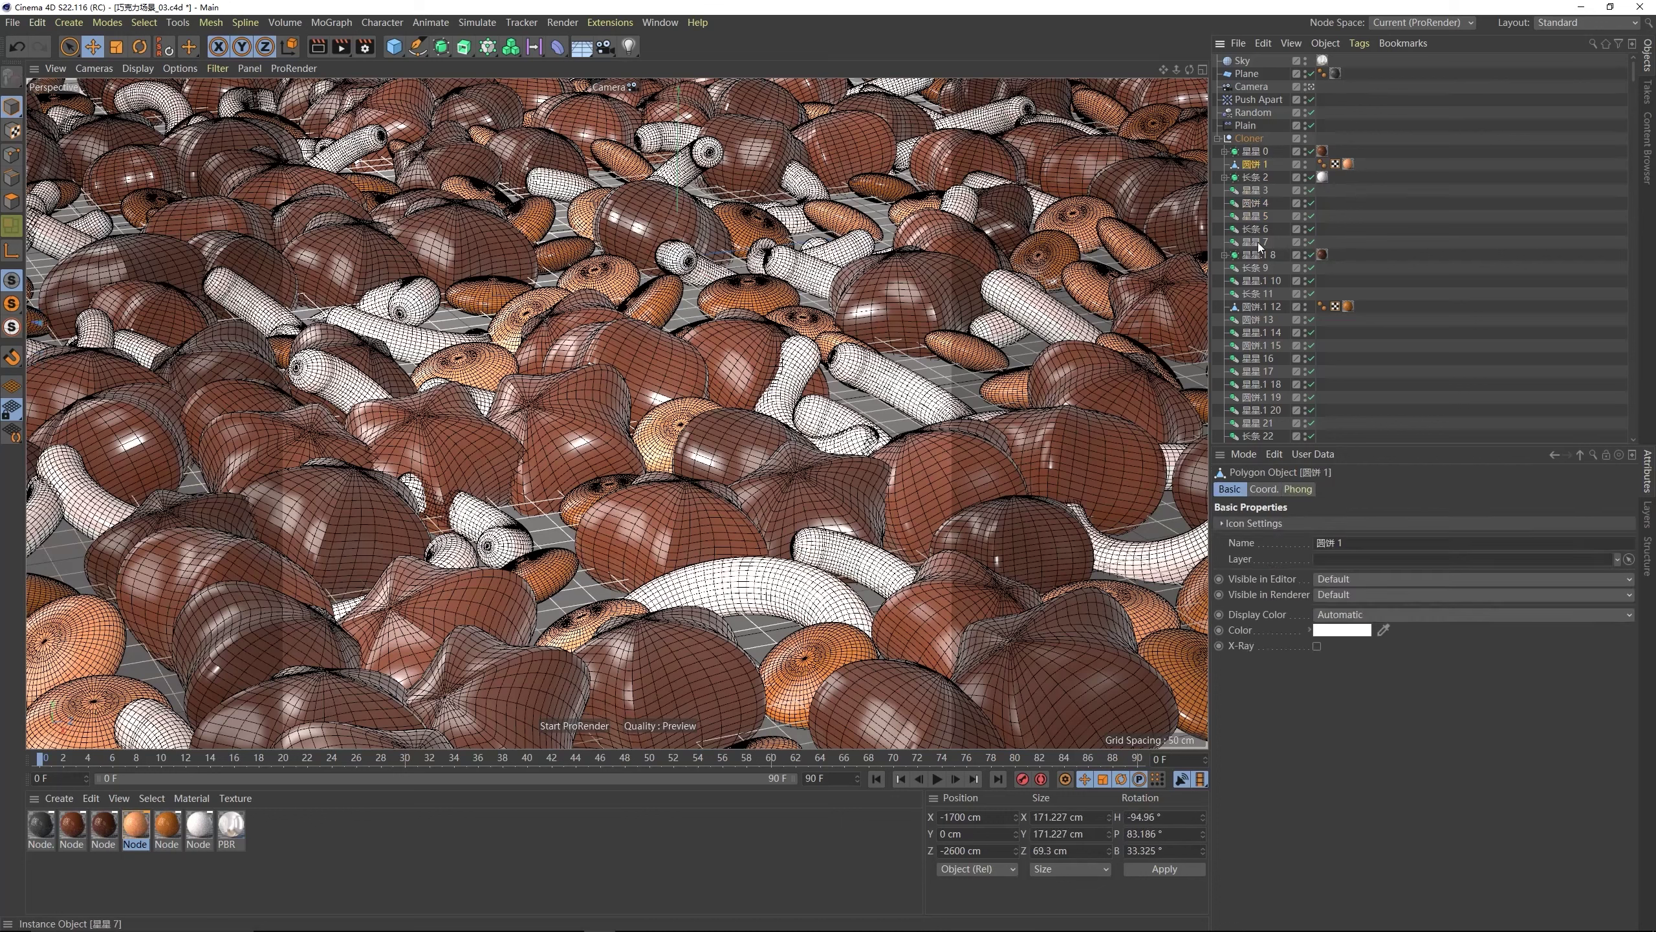
pyautogui.click(1256, 306)
pyautogui.scroll(-6, 1254, 366)
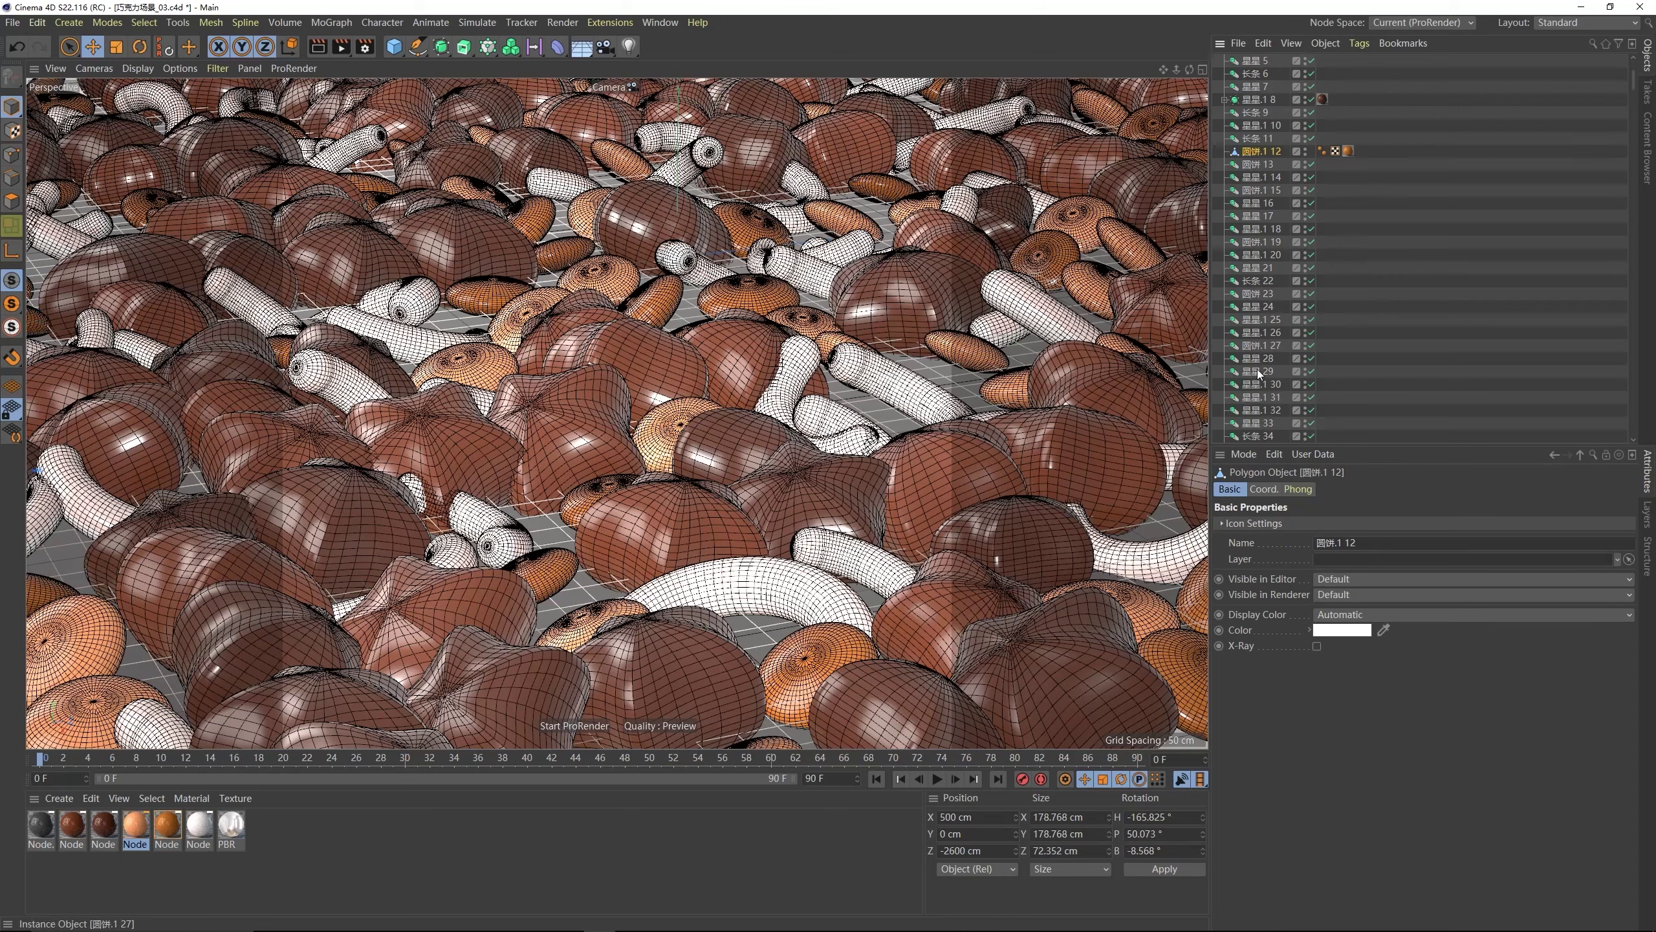
pyautogui.scroll(6, 1253, 372)
pyautogui.click(1258, 334)
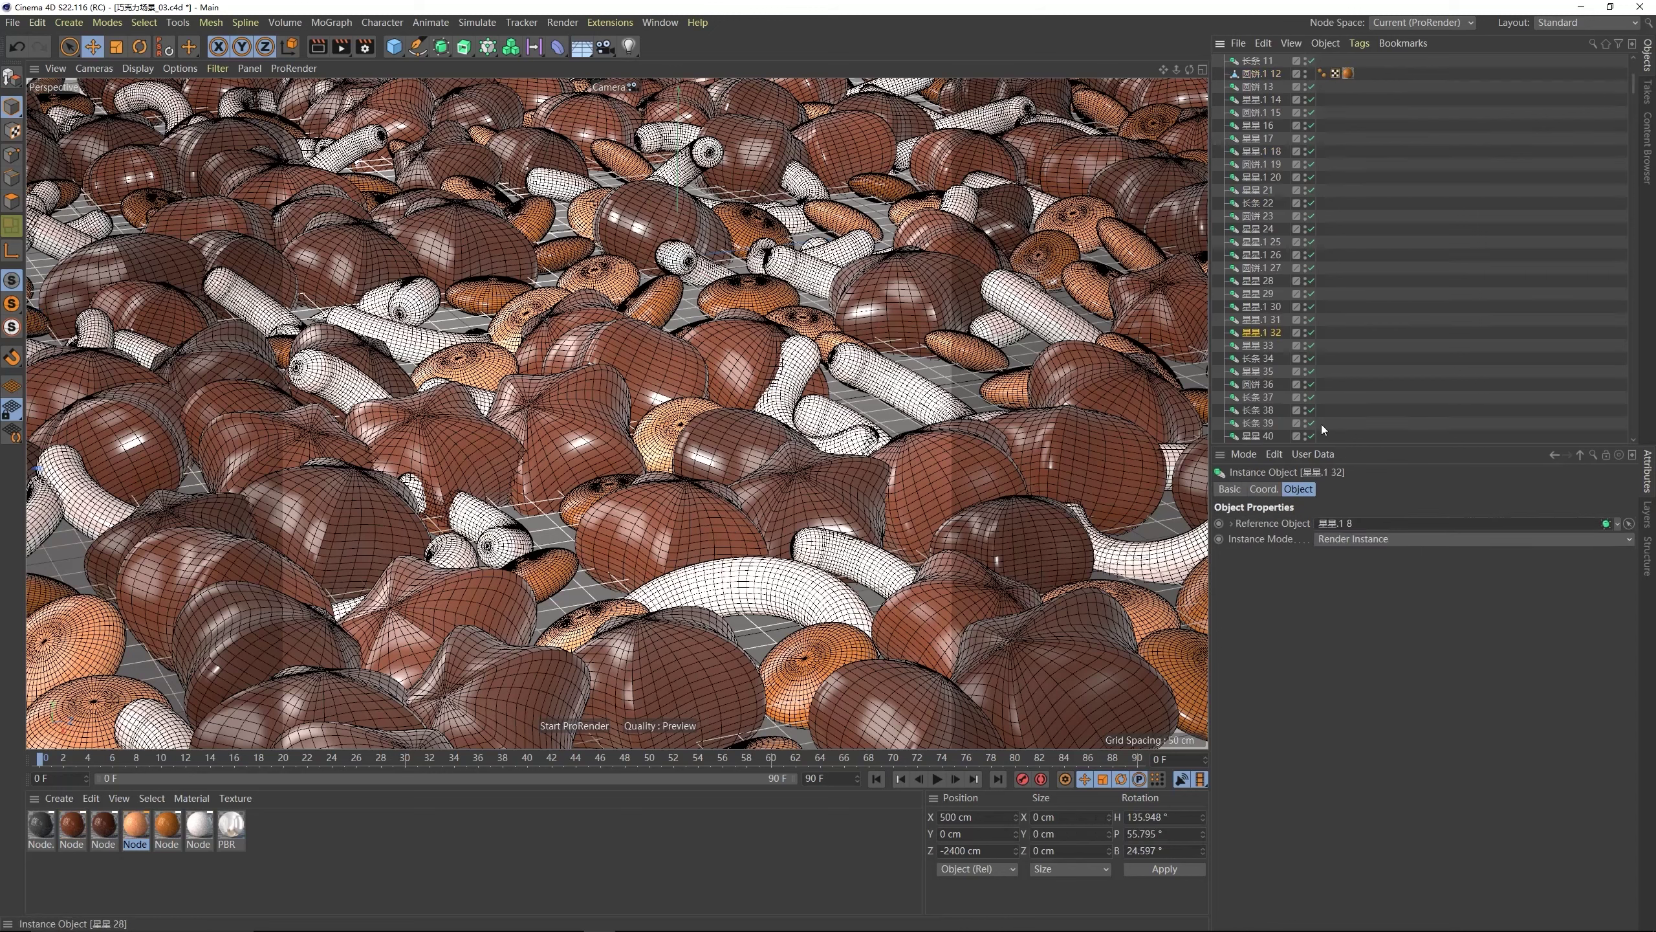
pyautogui.scroll(6, 1248, 196)
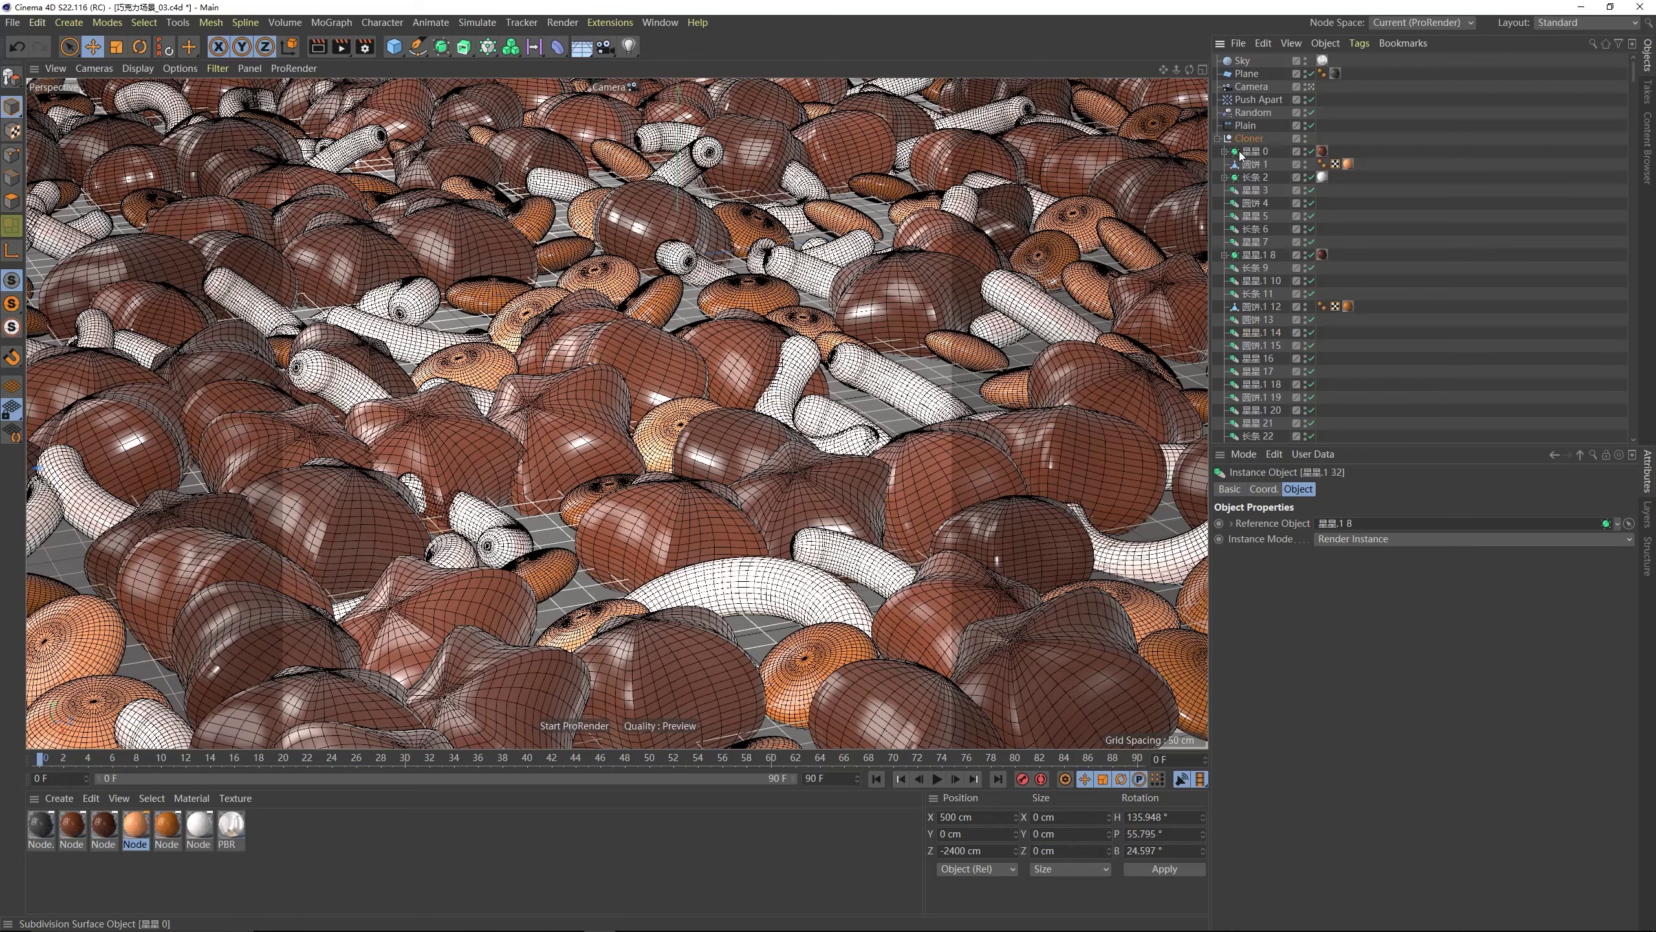
pyautogui.click(1247, 139)
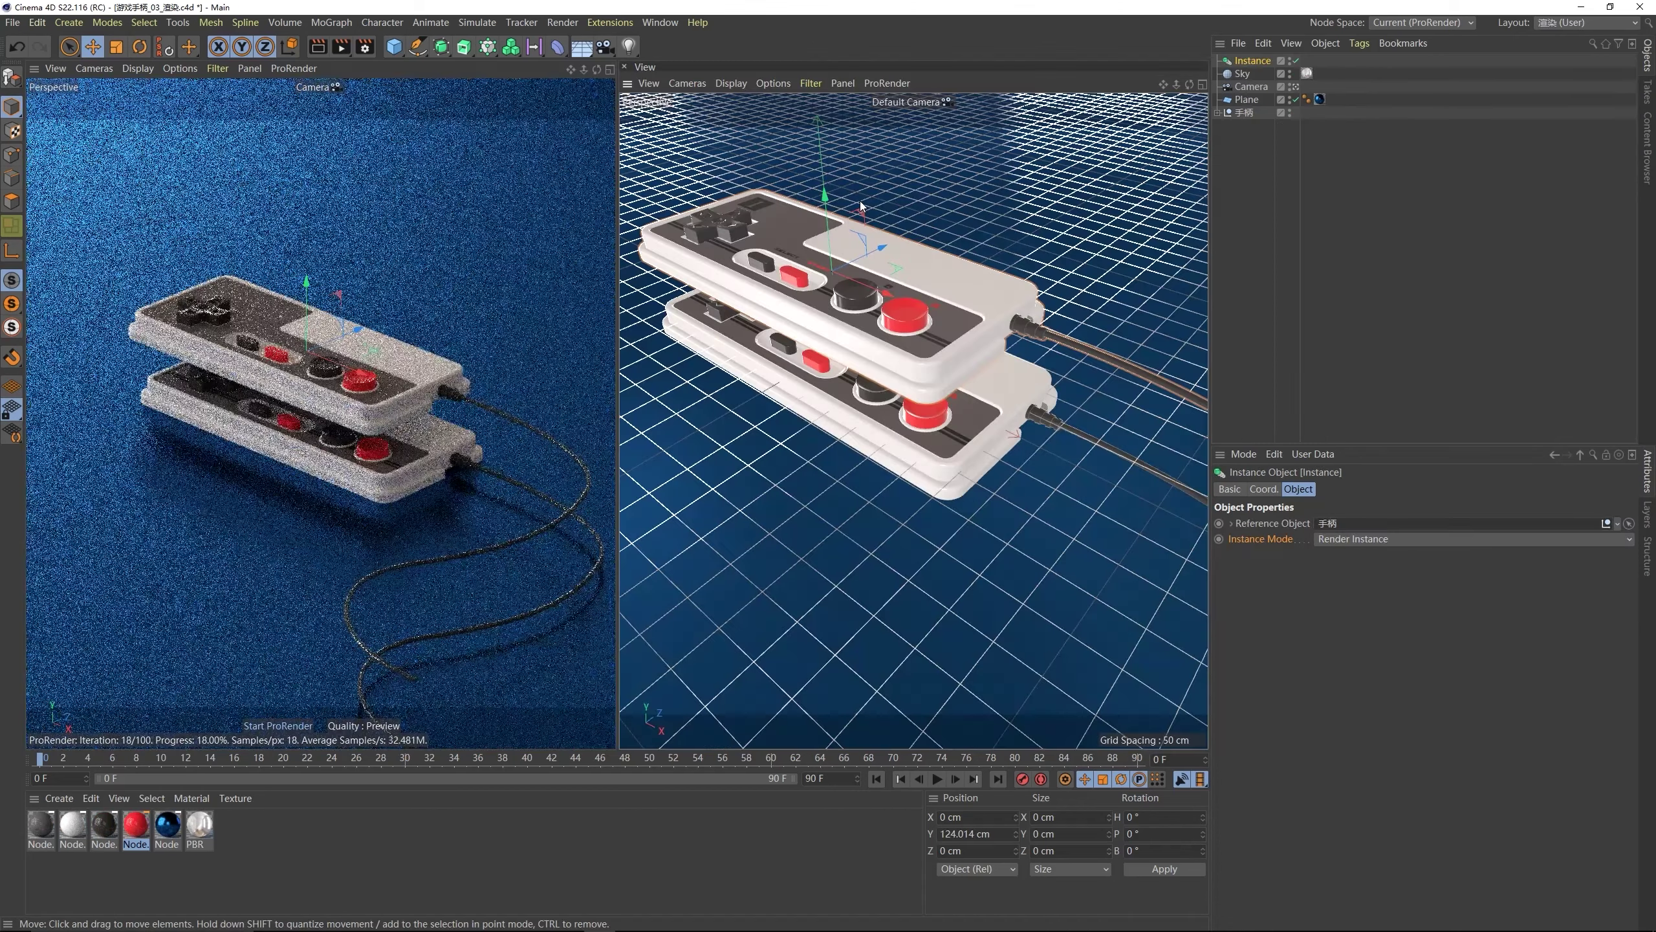
# - Keep the copy as Render Instance and collapse the 圆形按键A/B groups inside 手柄
pyautogui.click(1324, 540)
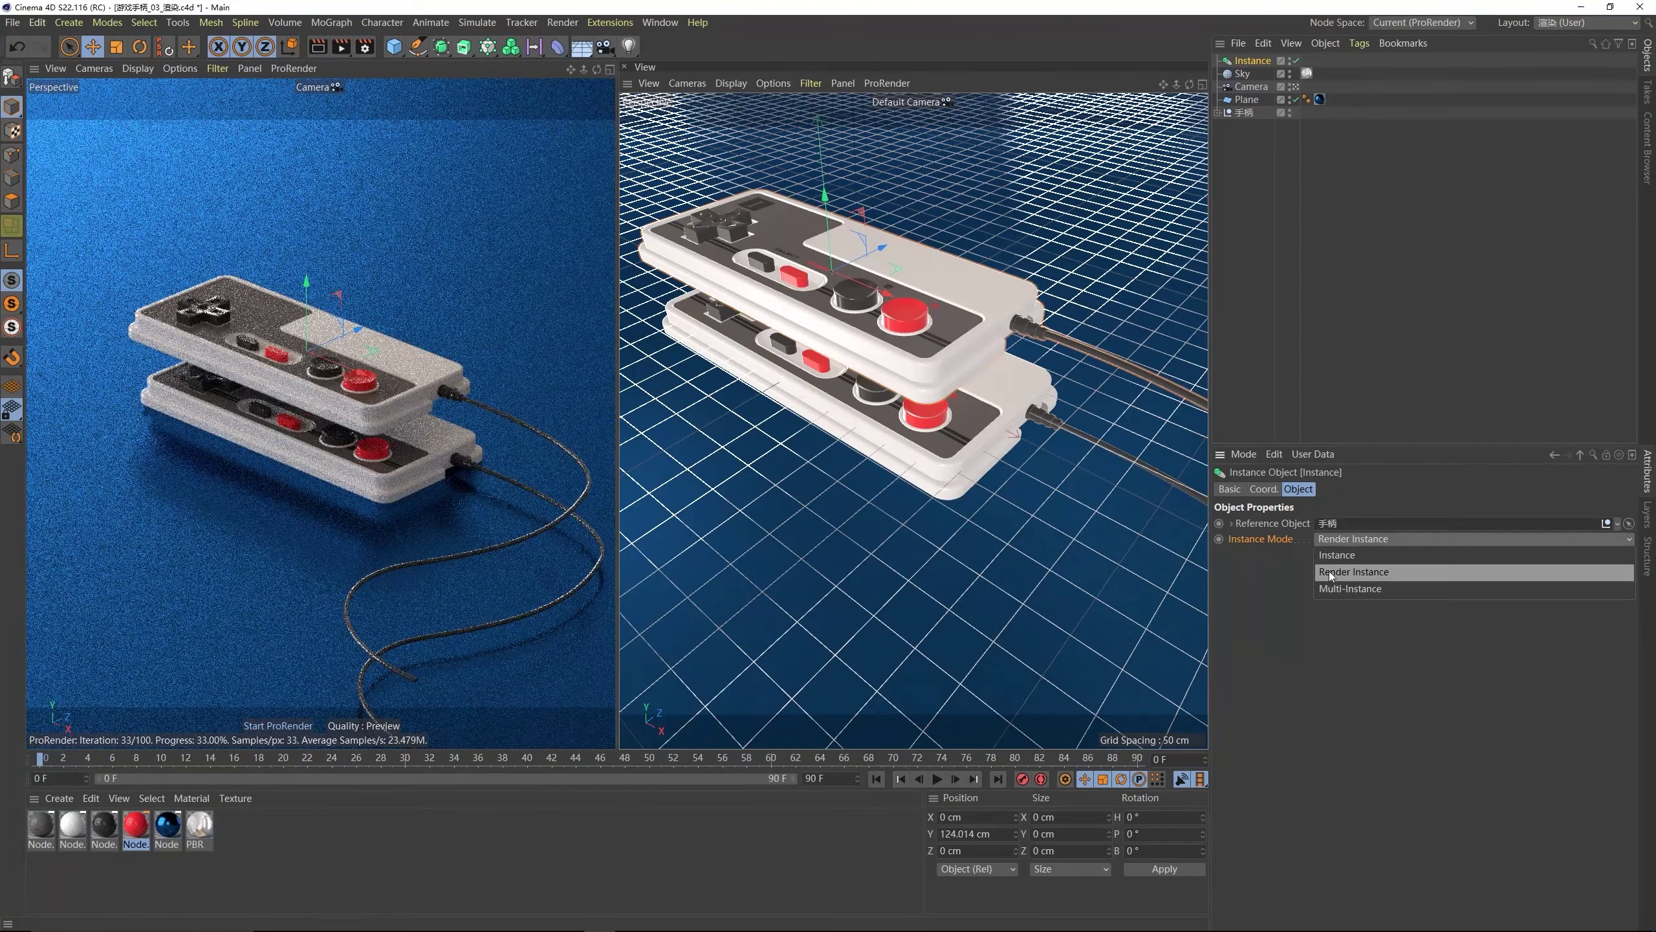
pyautogui.click(1330, 571)
pyautogui.click(1244, 112)
pyautogui.click(1217, 112)
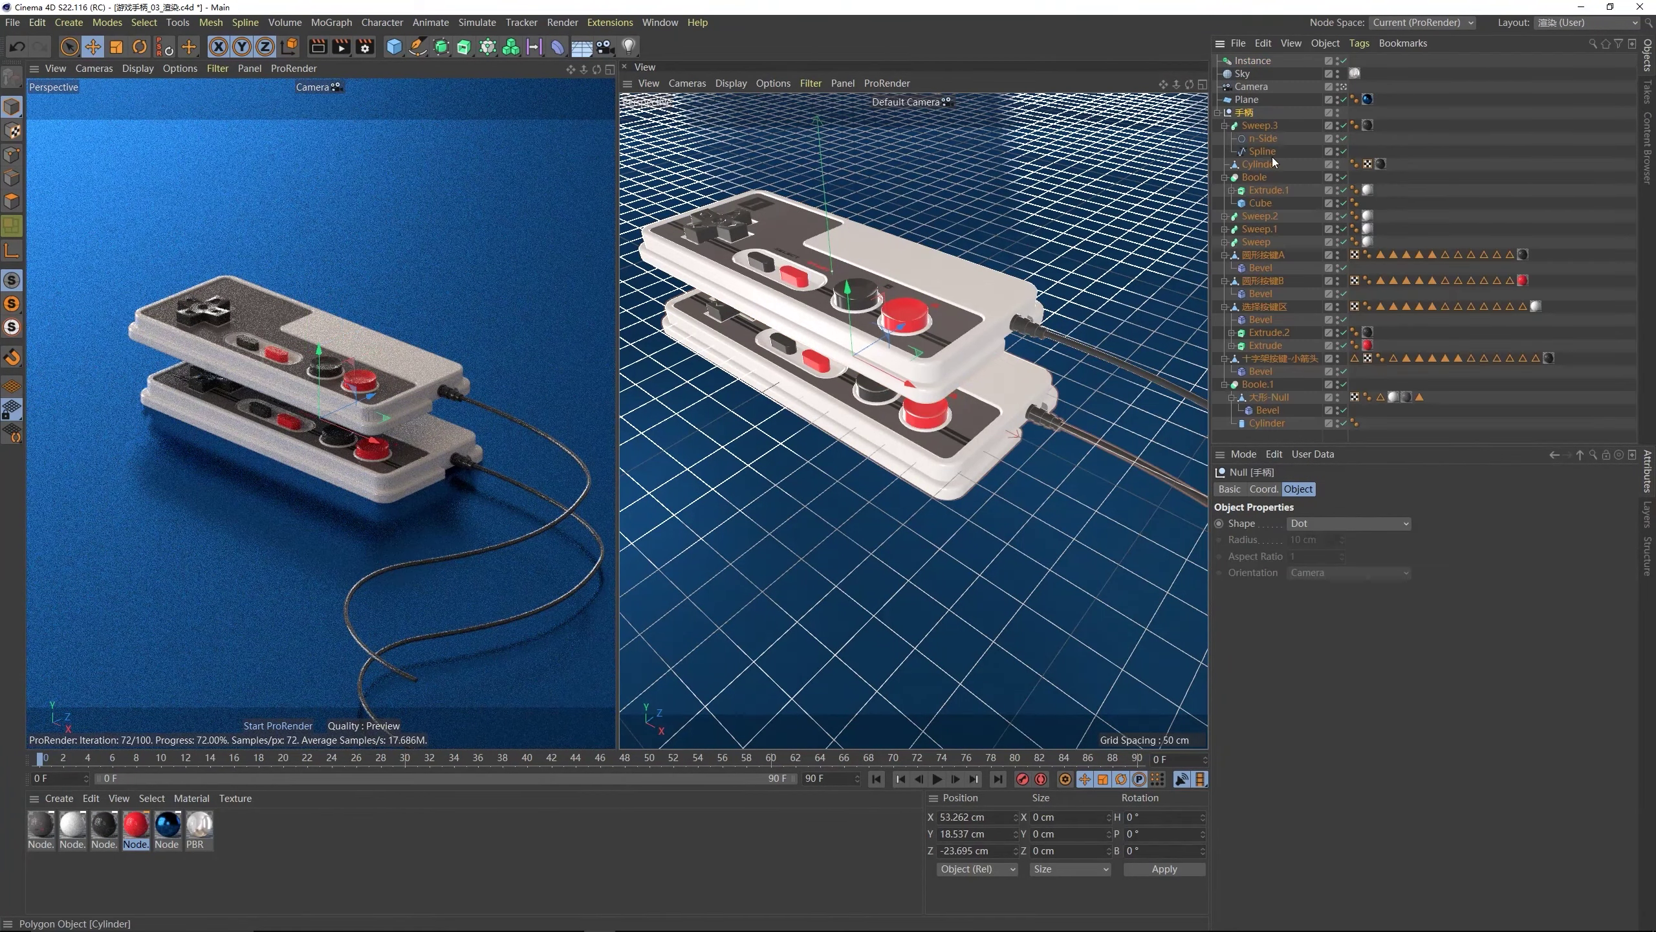
pyautogui.click(1224, 254)
pyautogui.click(1224, 267)
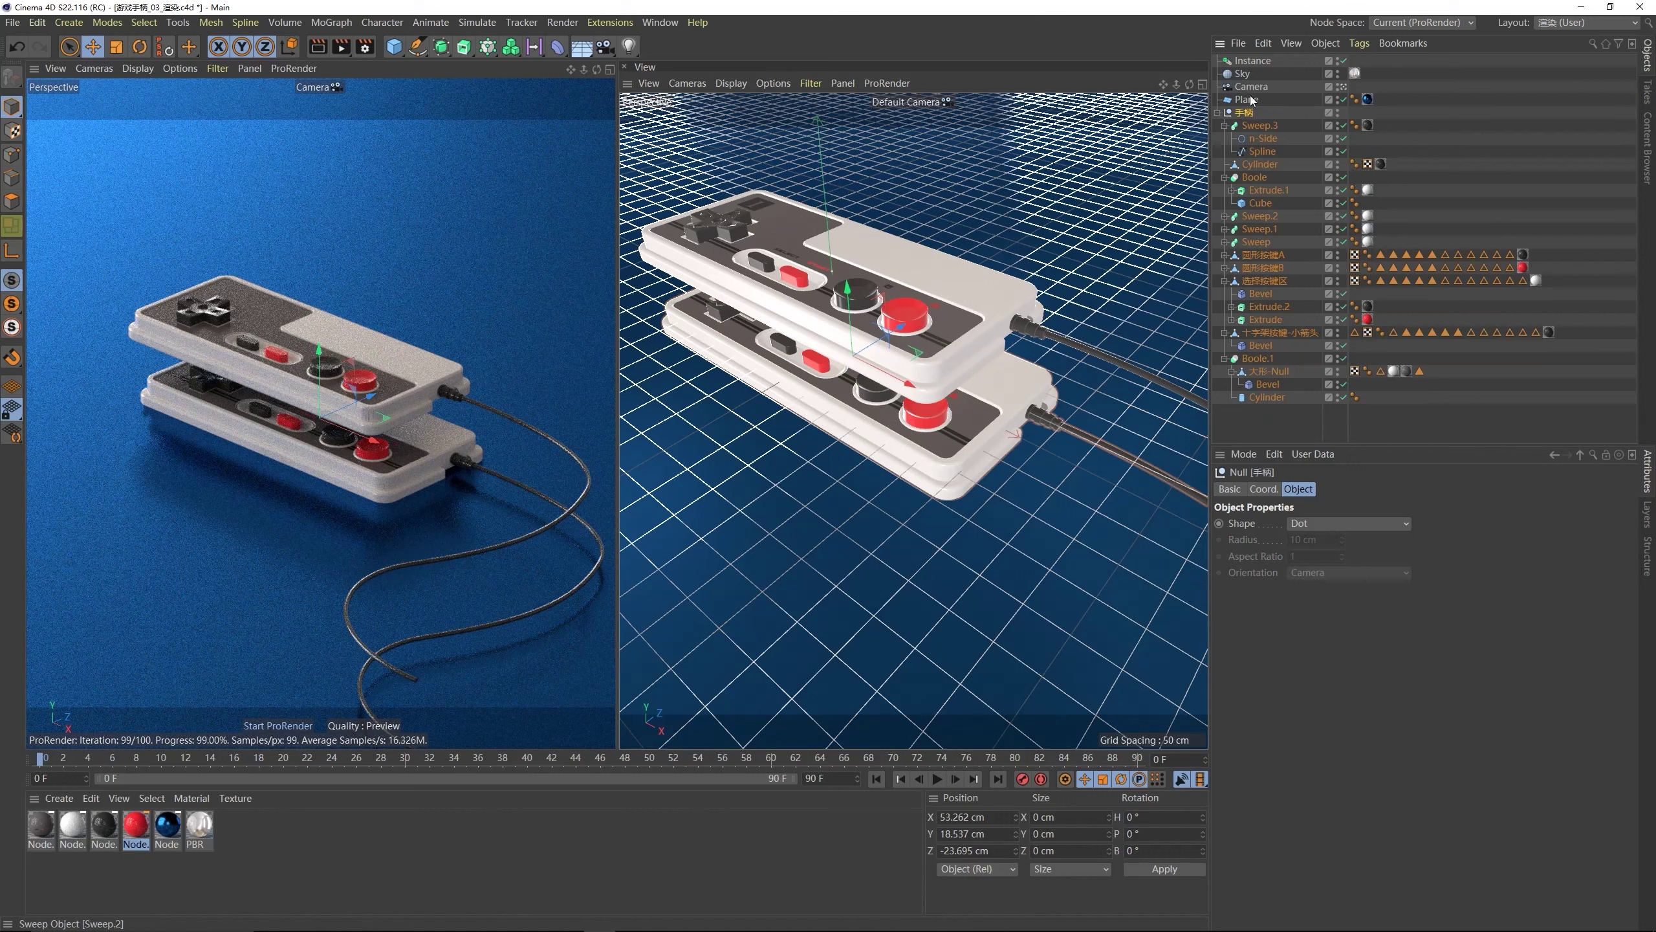
pyautogui.click(1252, 60)
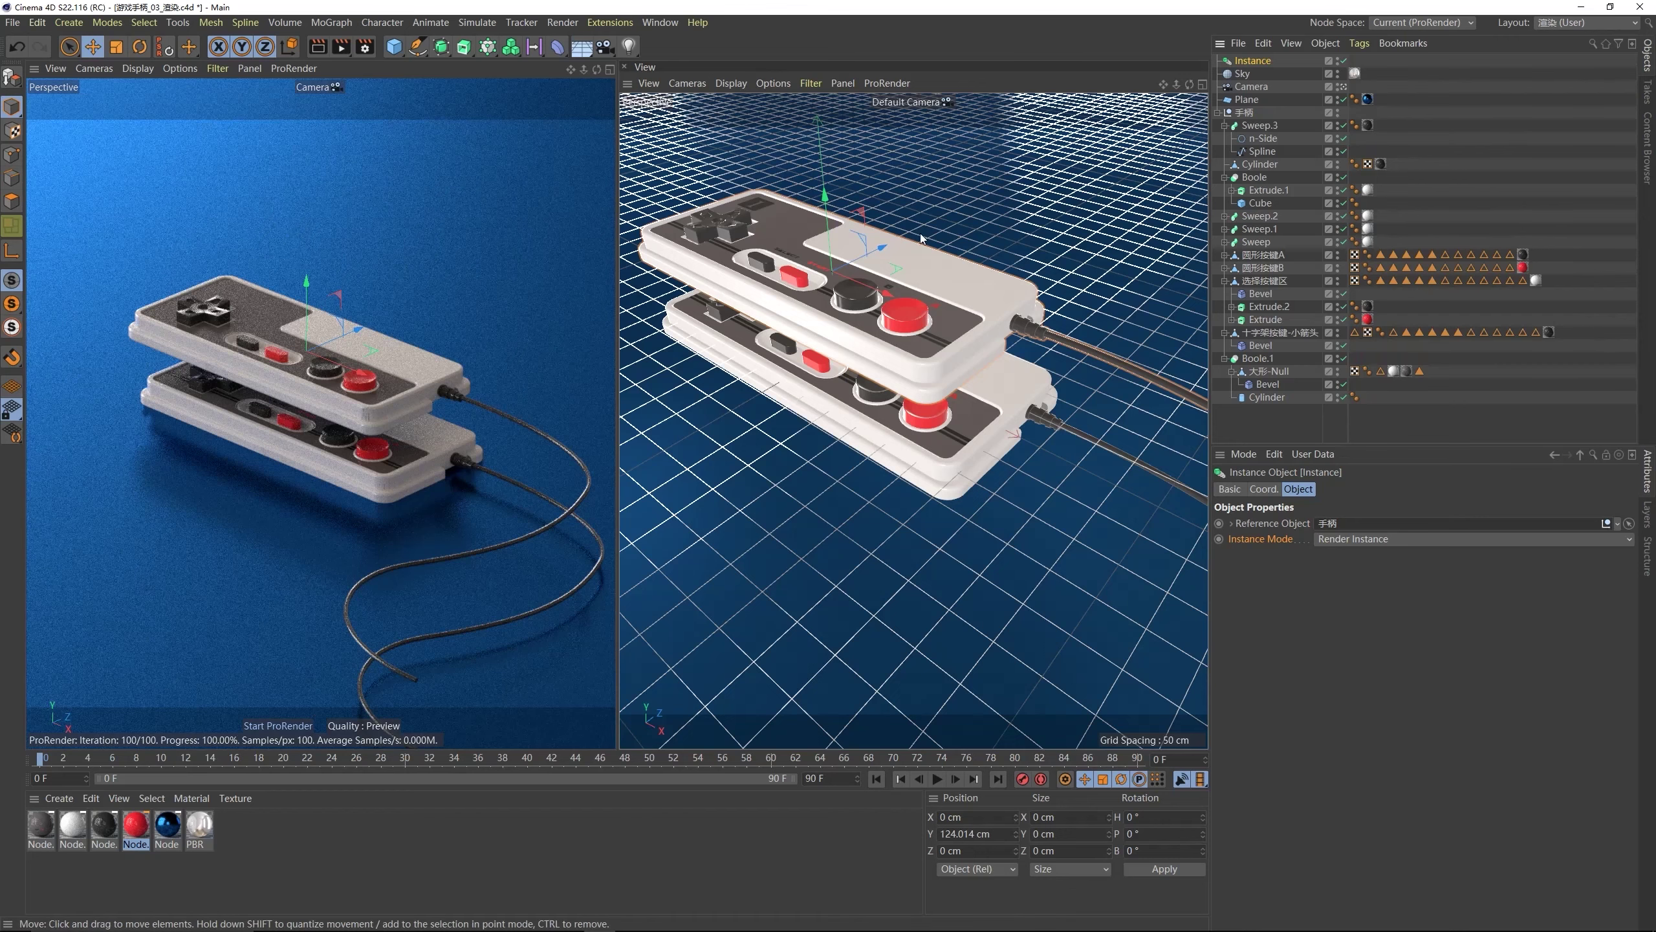
pyautogui.moveTo(833, 226); pyautogui.dragTo(870, 217)
pyautogui.hotkey('ctrl', 'z')
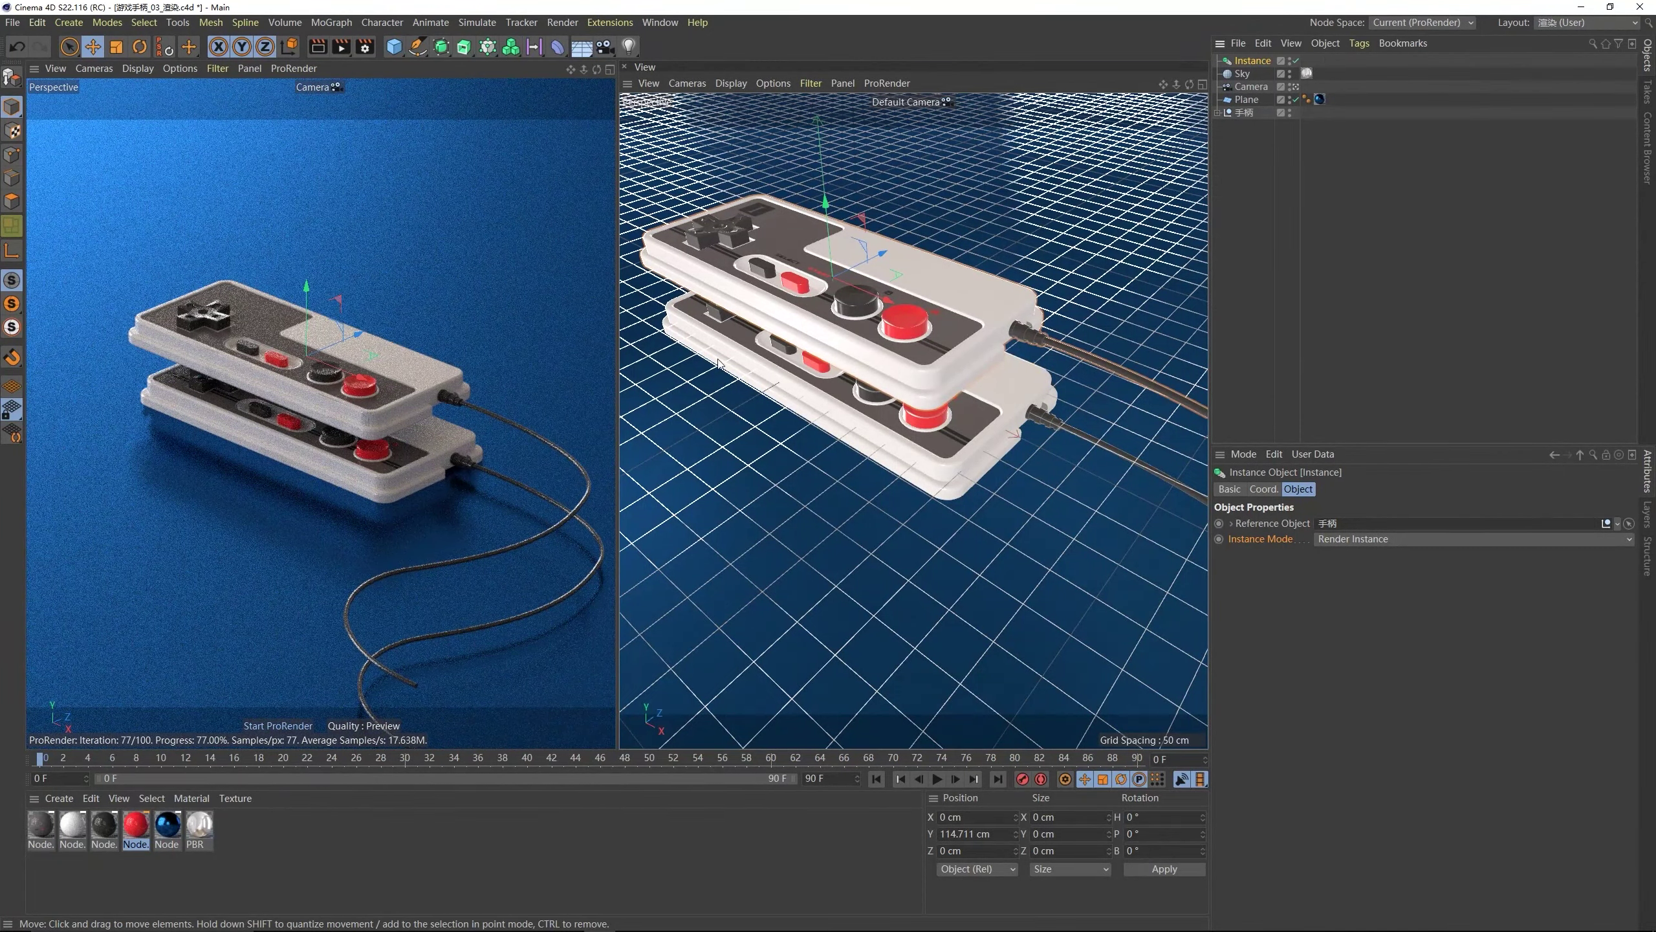
# - Rotate the 手柄 group's heading (R.H) to about -84° on the Coord. tab
pyautogui.click(1242, 113)
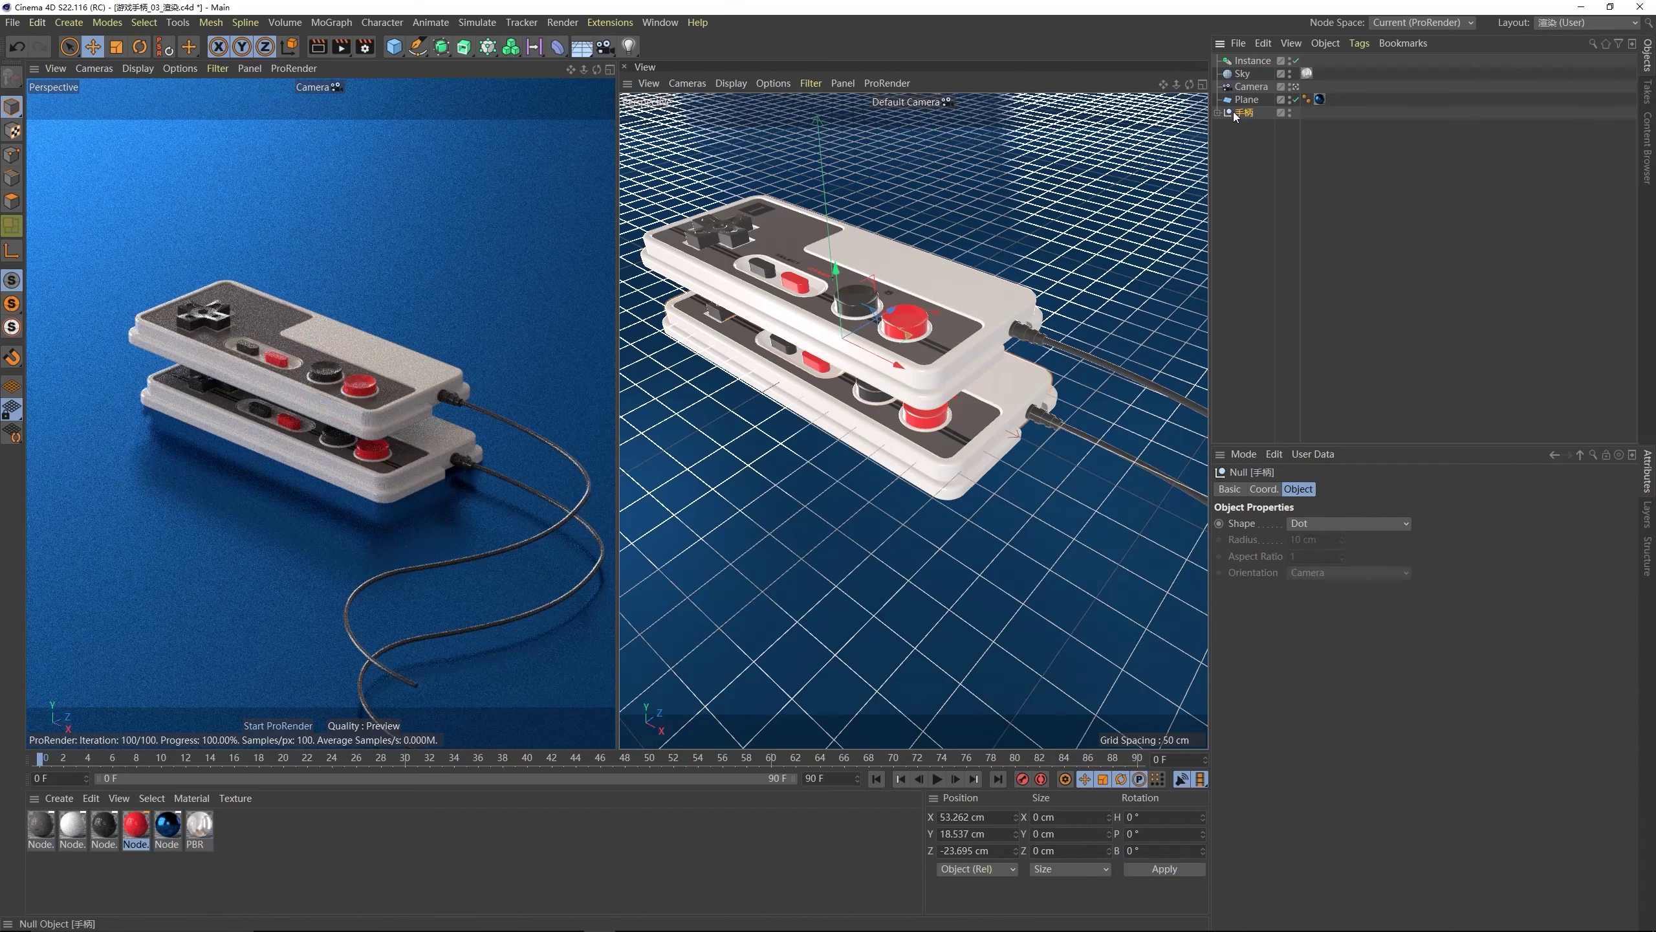
pyautogui.click(1263, 489)
pyautogui.moveTo(1508, 524); pyautogui.dragTo(1514, 571)
# - Slide the lower controller along X and lift the upper Instance copy higher on Y
pyautogui.moveTo(356, 467); pyautogui.dragTo(350, 464)
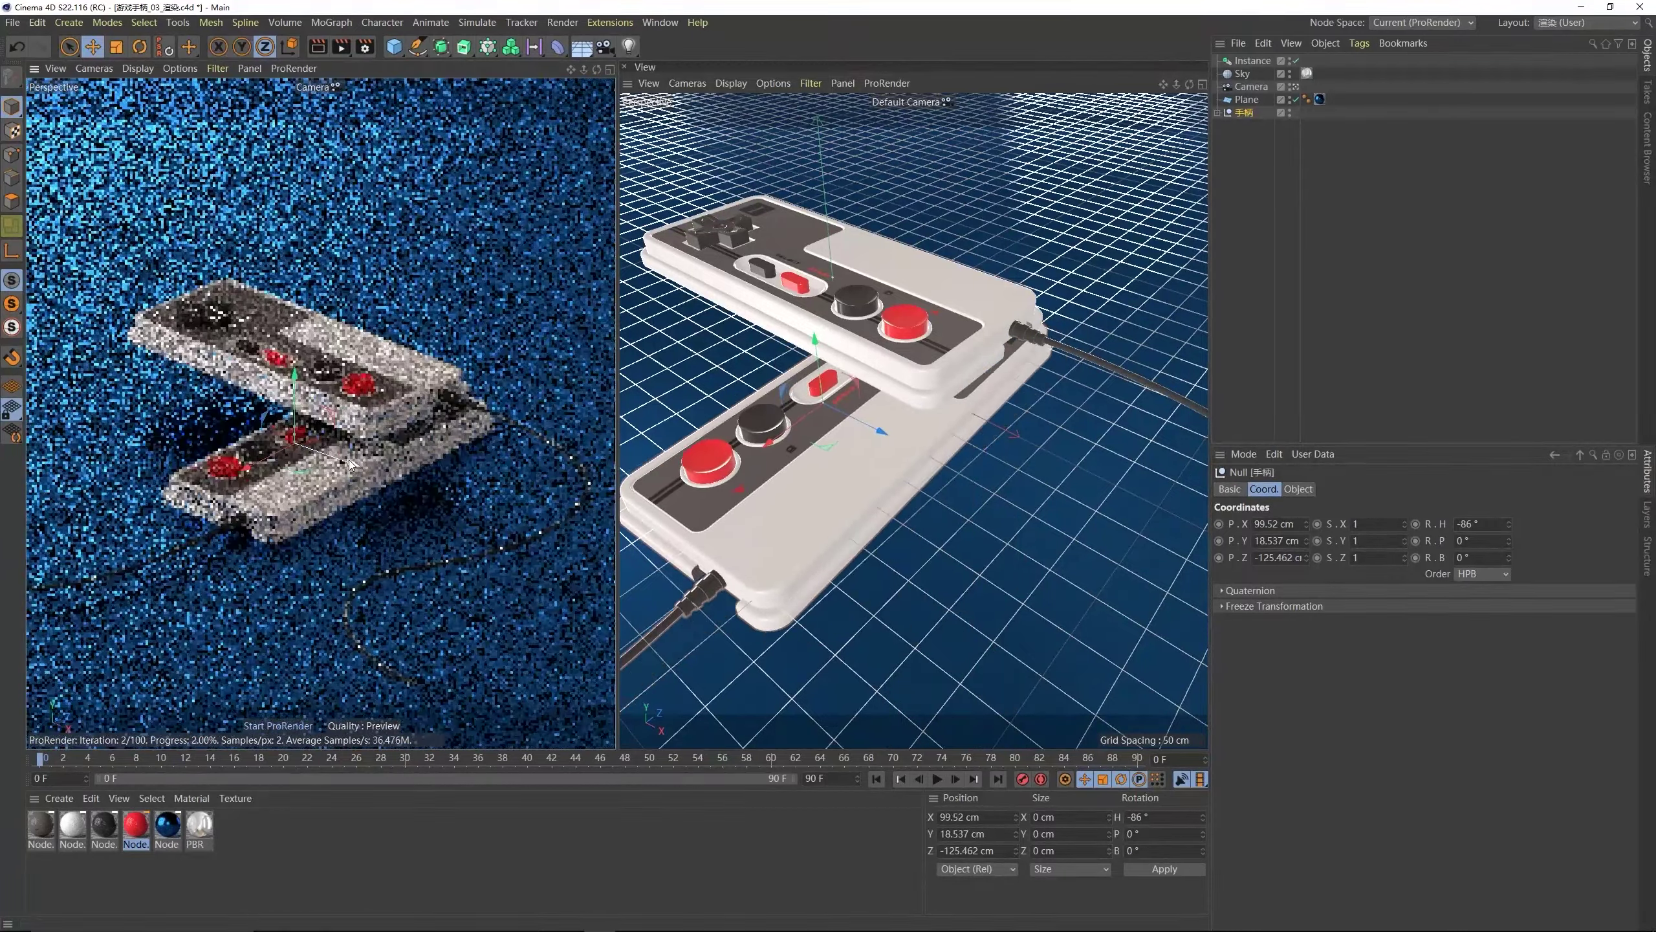
pyautogui.click(403, 370)
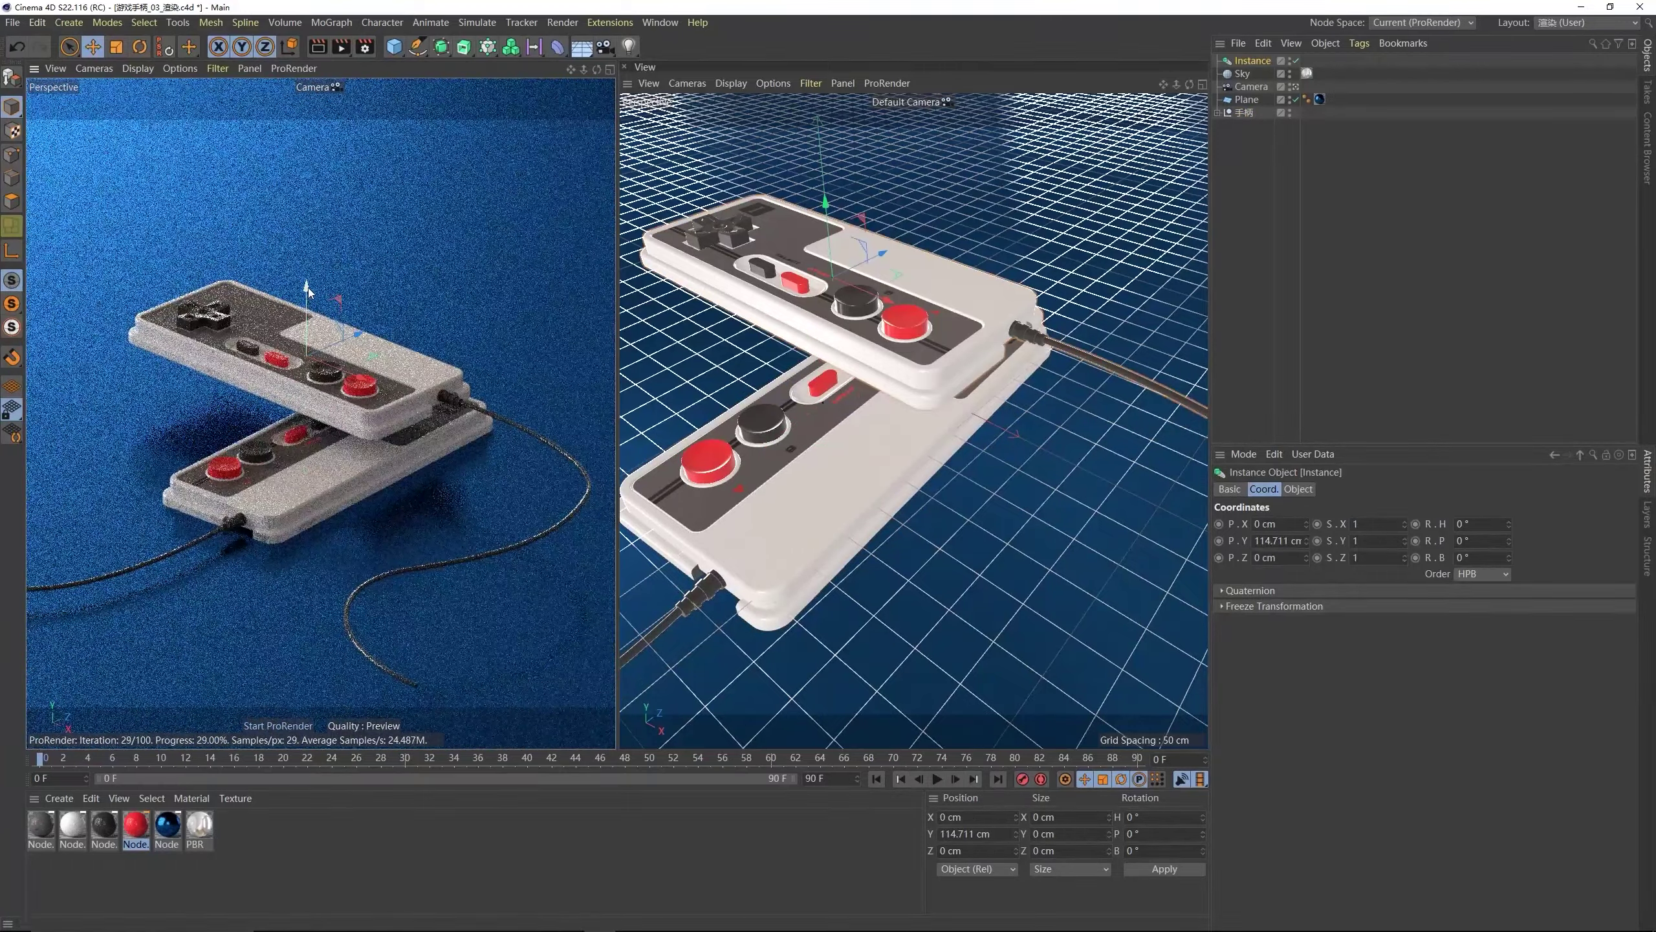
pyautogui.moveTo(308, 288); pyautogui.dragTo(322, 273)
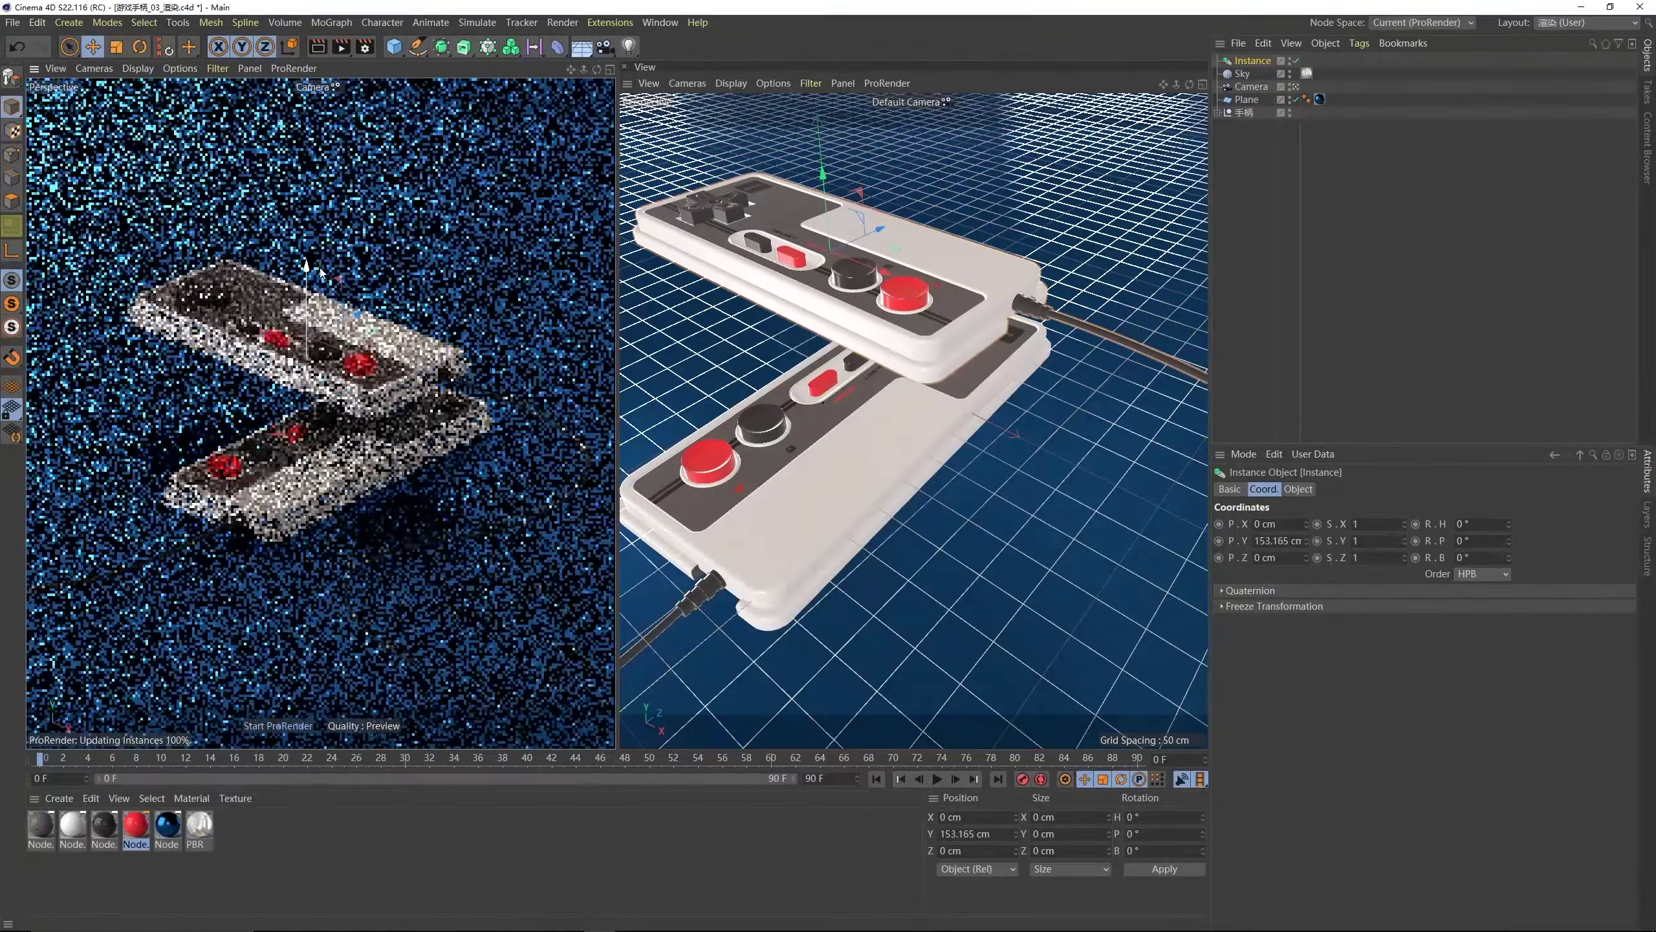
# - Rotate the upper controller about 88° in heading and about 7° in bank above the lower one
pyautogui.press('r')
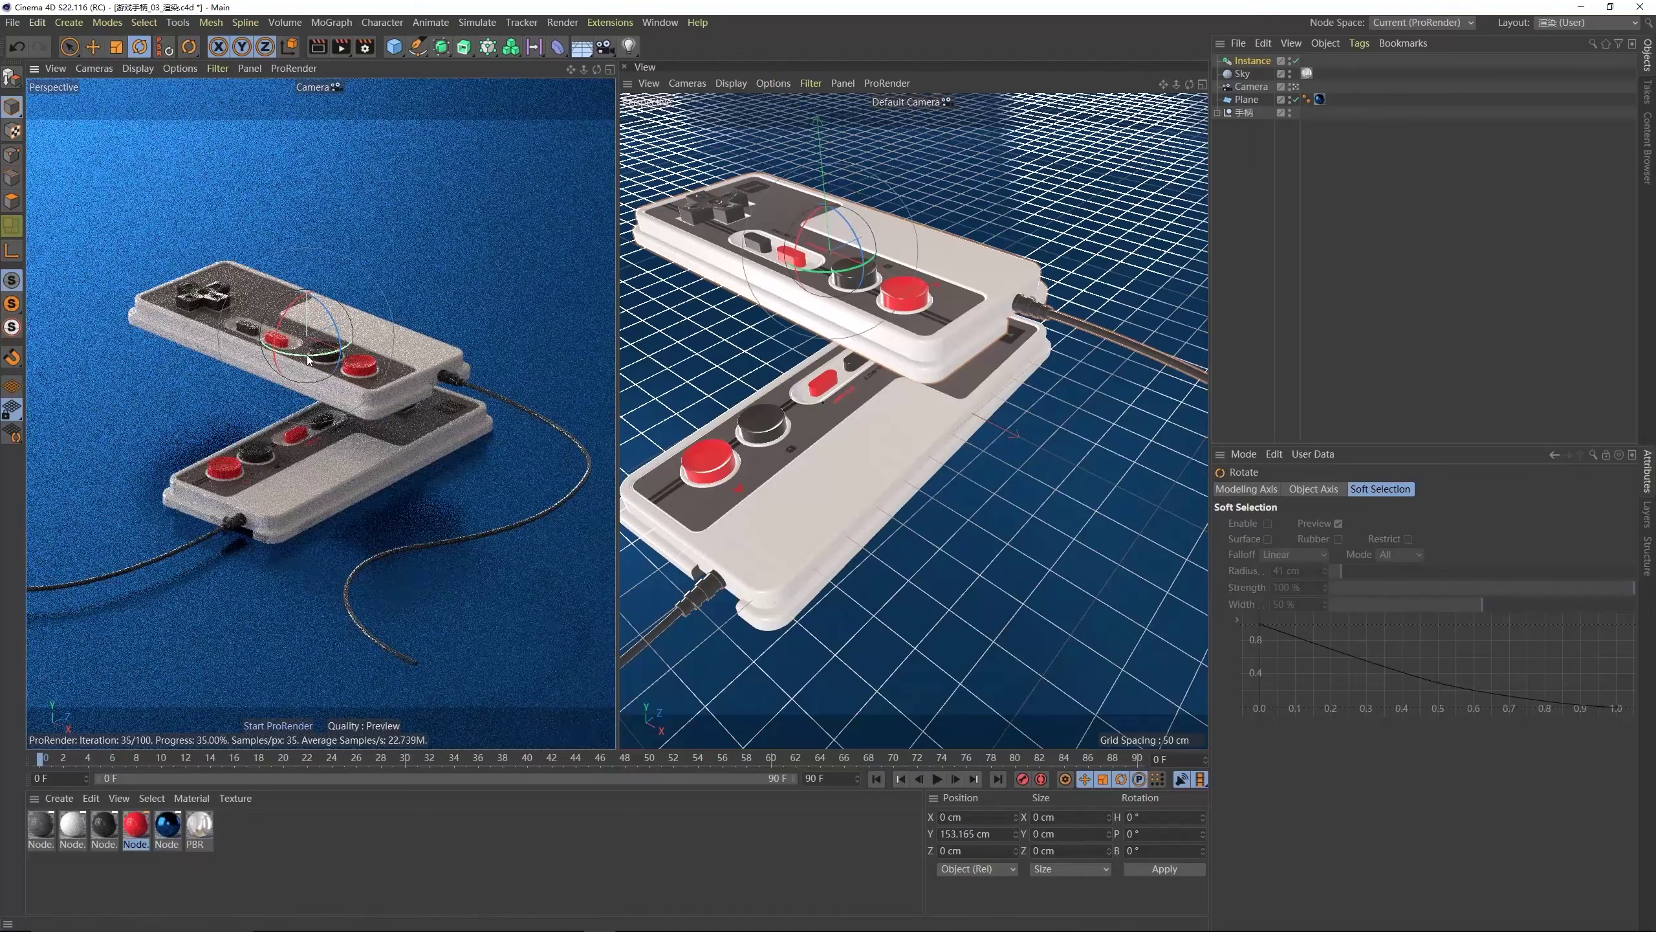
pyautogui.moveTo(310, 363); pyautogui.dragTo(370, 336)
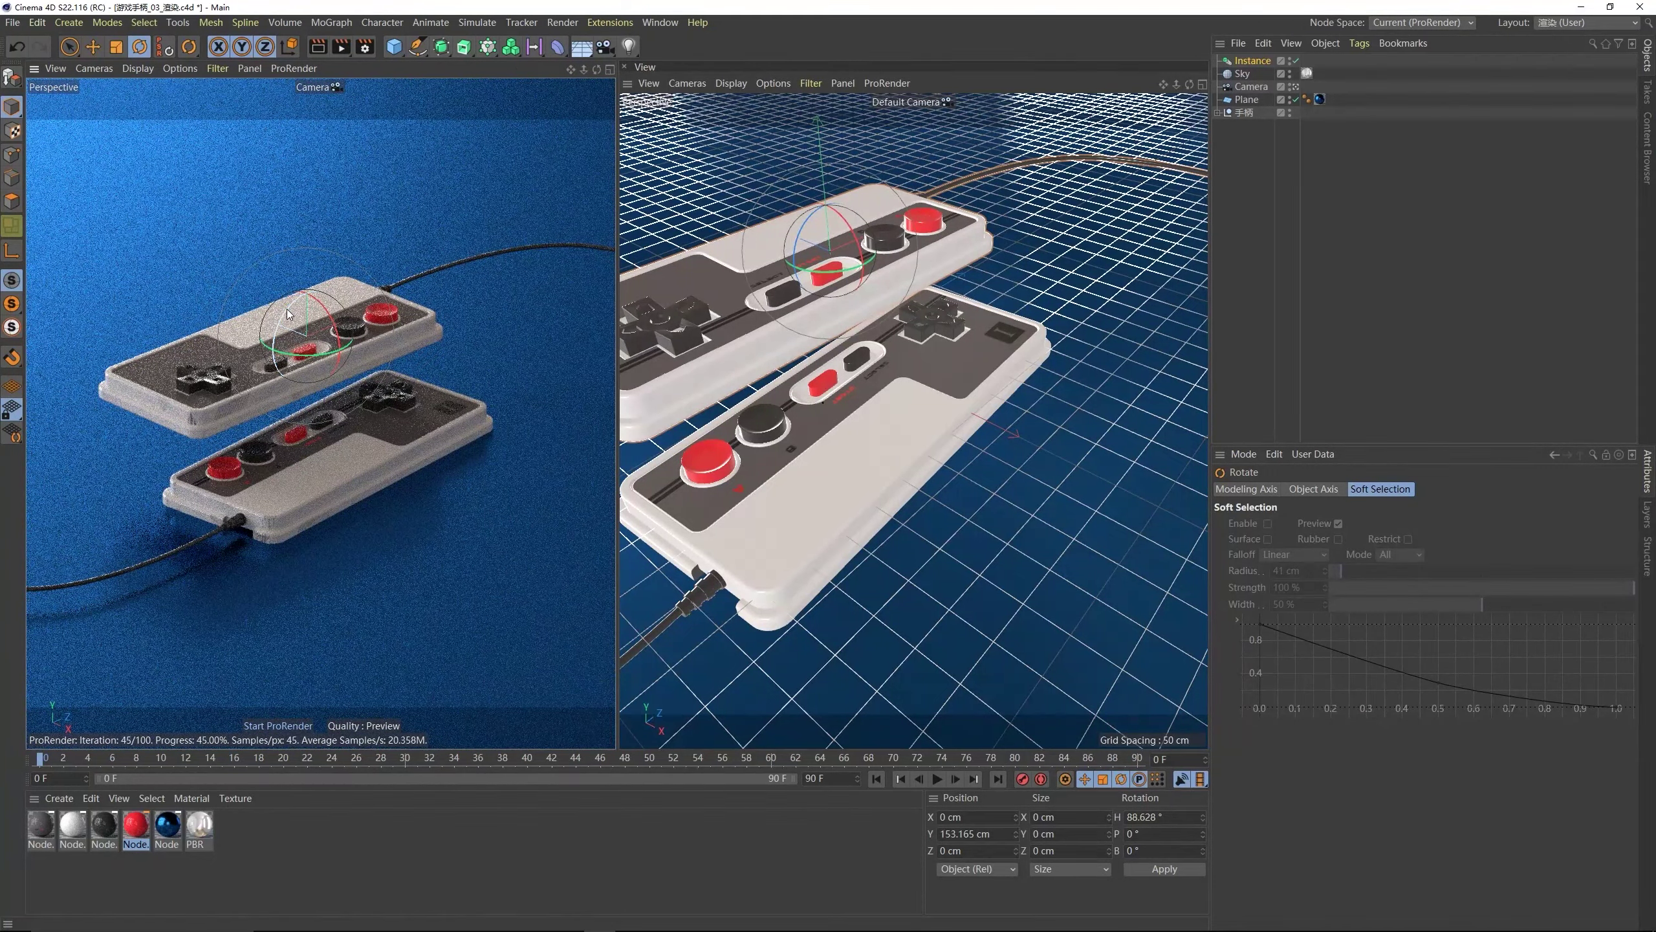
pyautogui.moveTo(289, 315); pyautogui.dragTo(340, 264)
pyautogui.press('e')
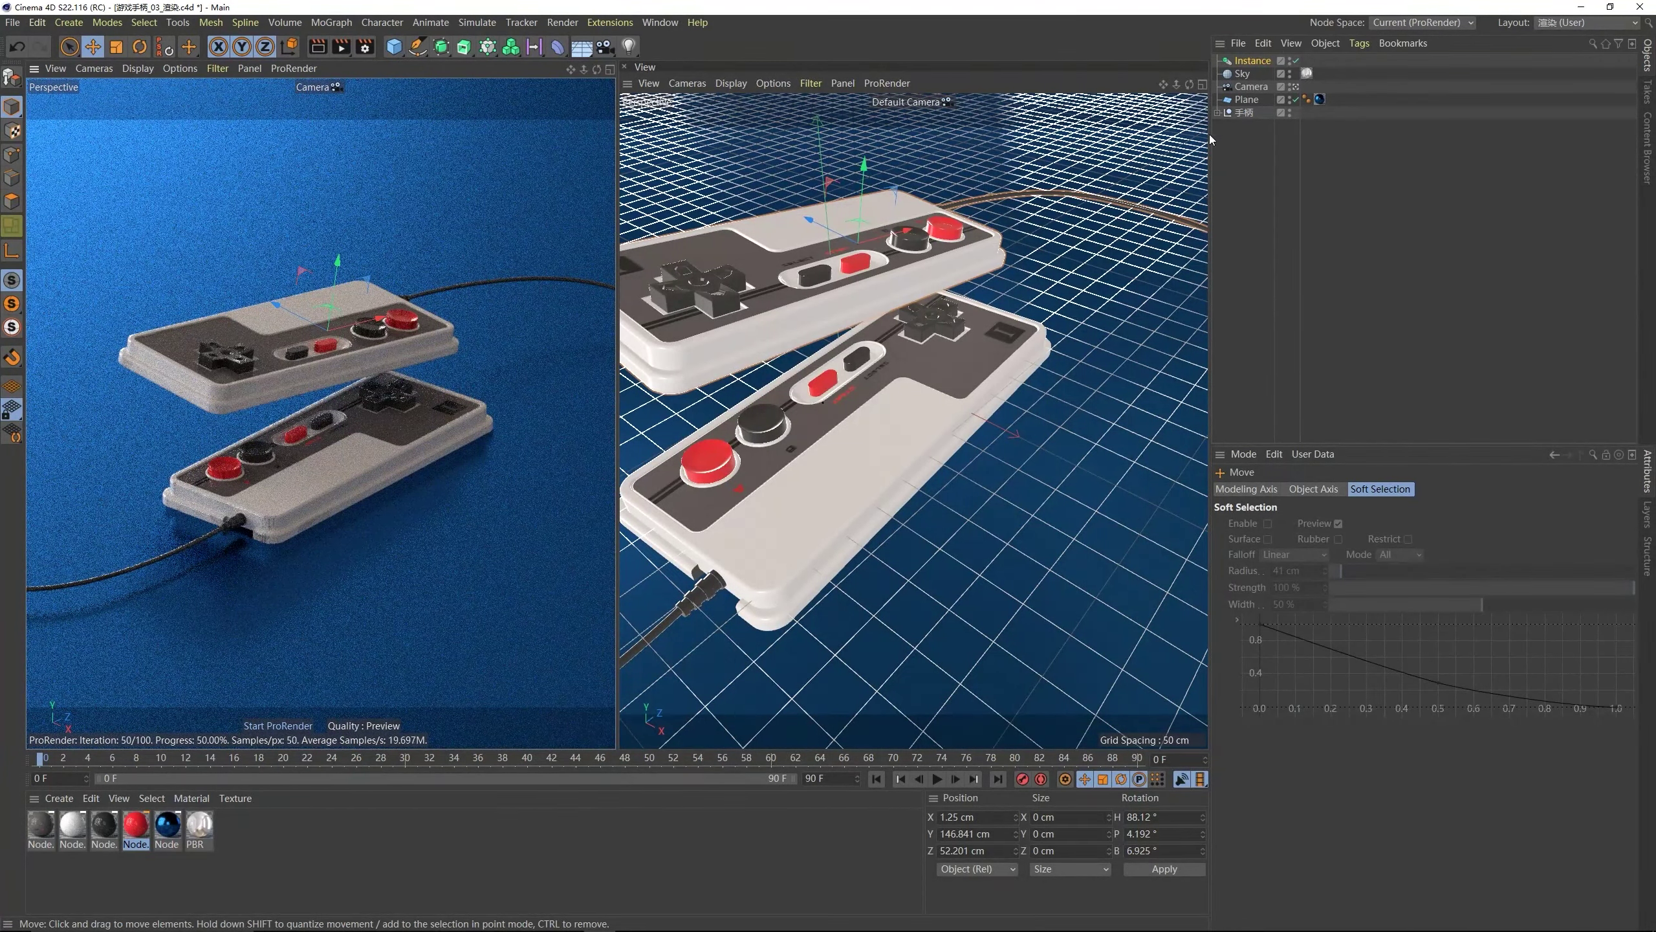
# - Move the Sweep.3 cable out of the 手柄 group to the top level
pyautogui.click(1242, 114)
pyautogui.click(1217, 112)
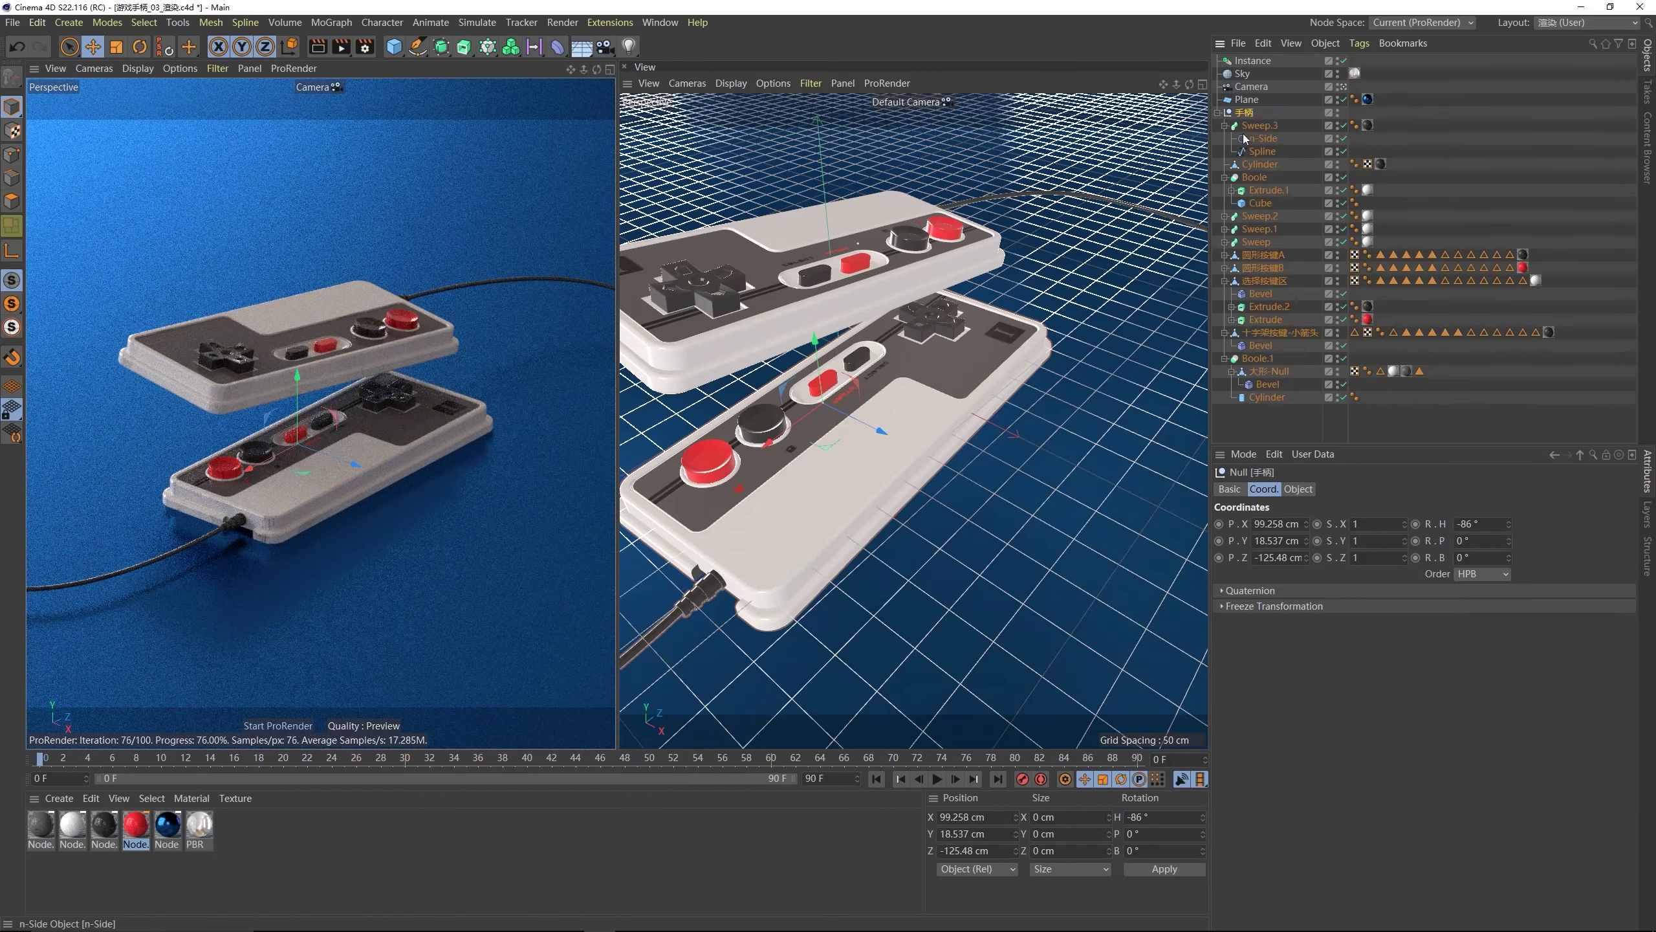
pyautogui.click(1253, 128)
pyautogui.click(1228, 128)
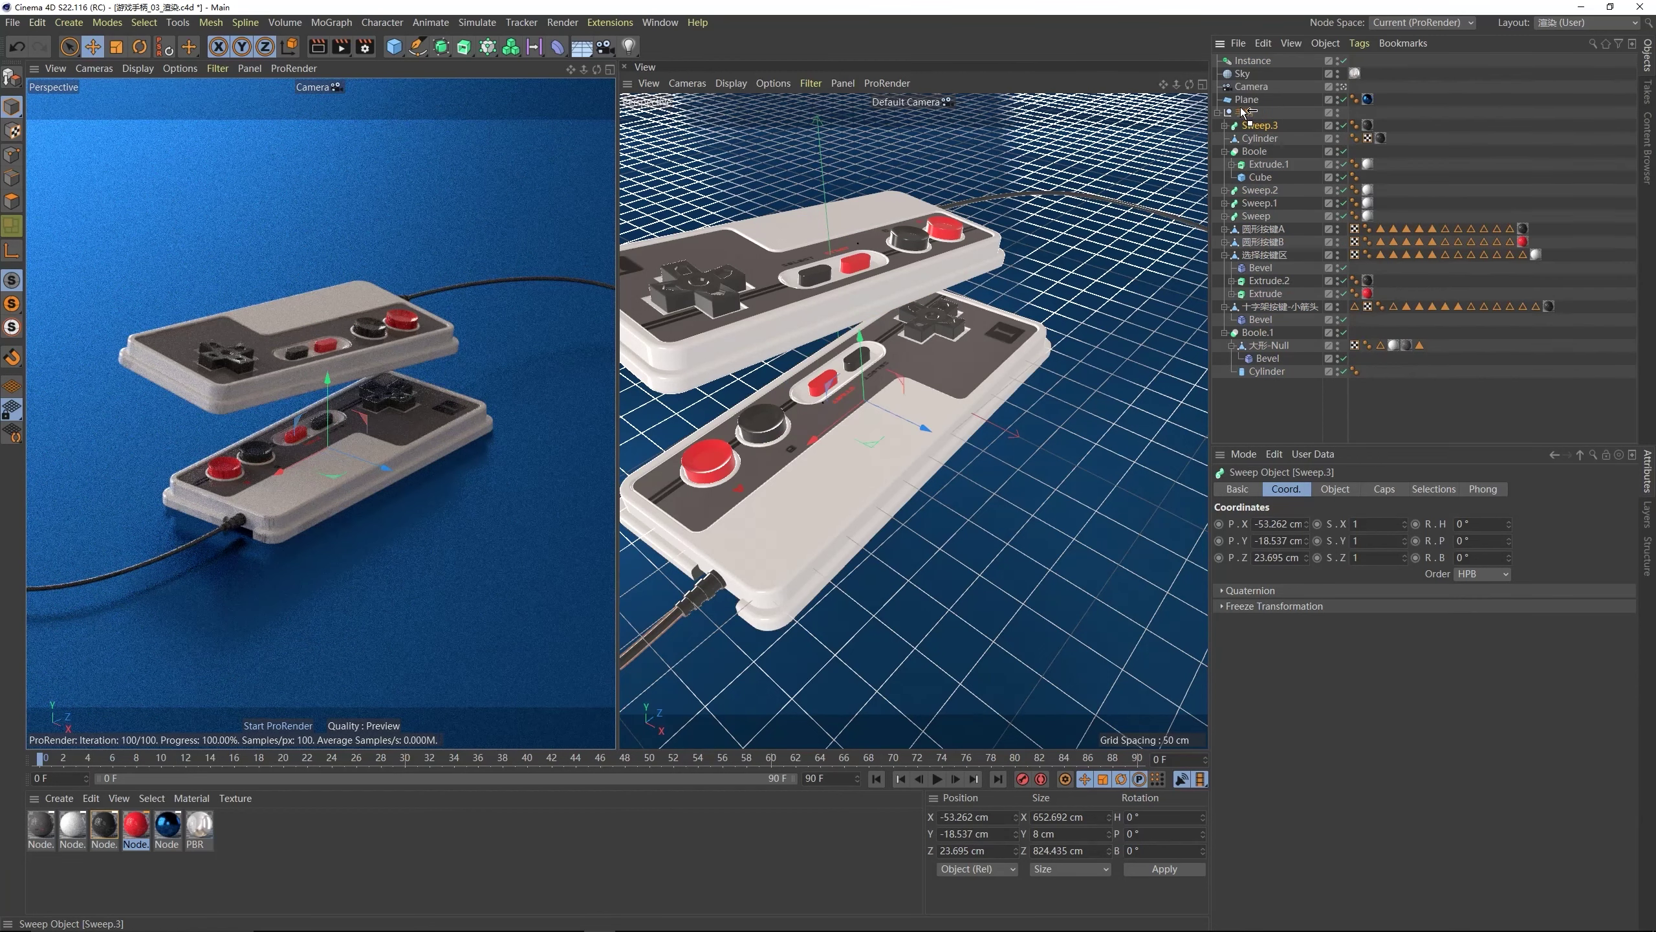
pyautogui.moveTo(1242, 112); pyautogui.dragTo(1241, 109)
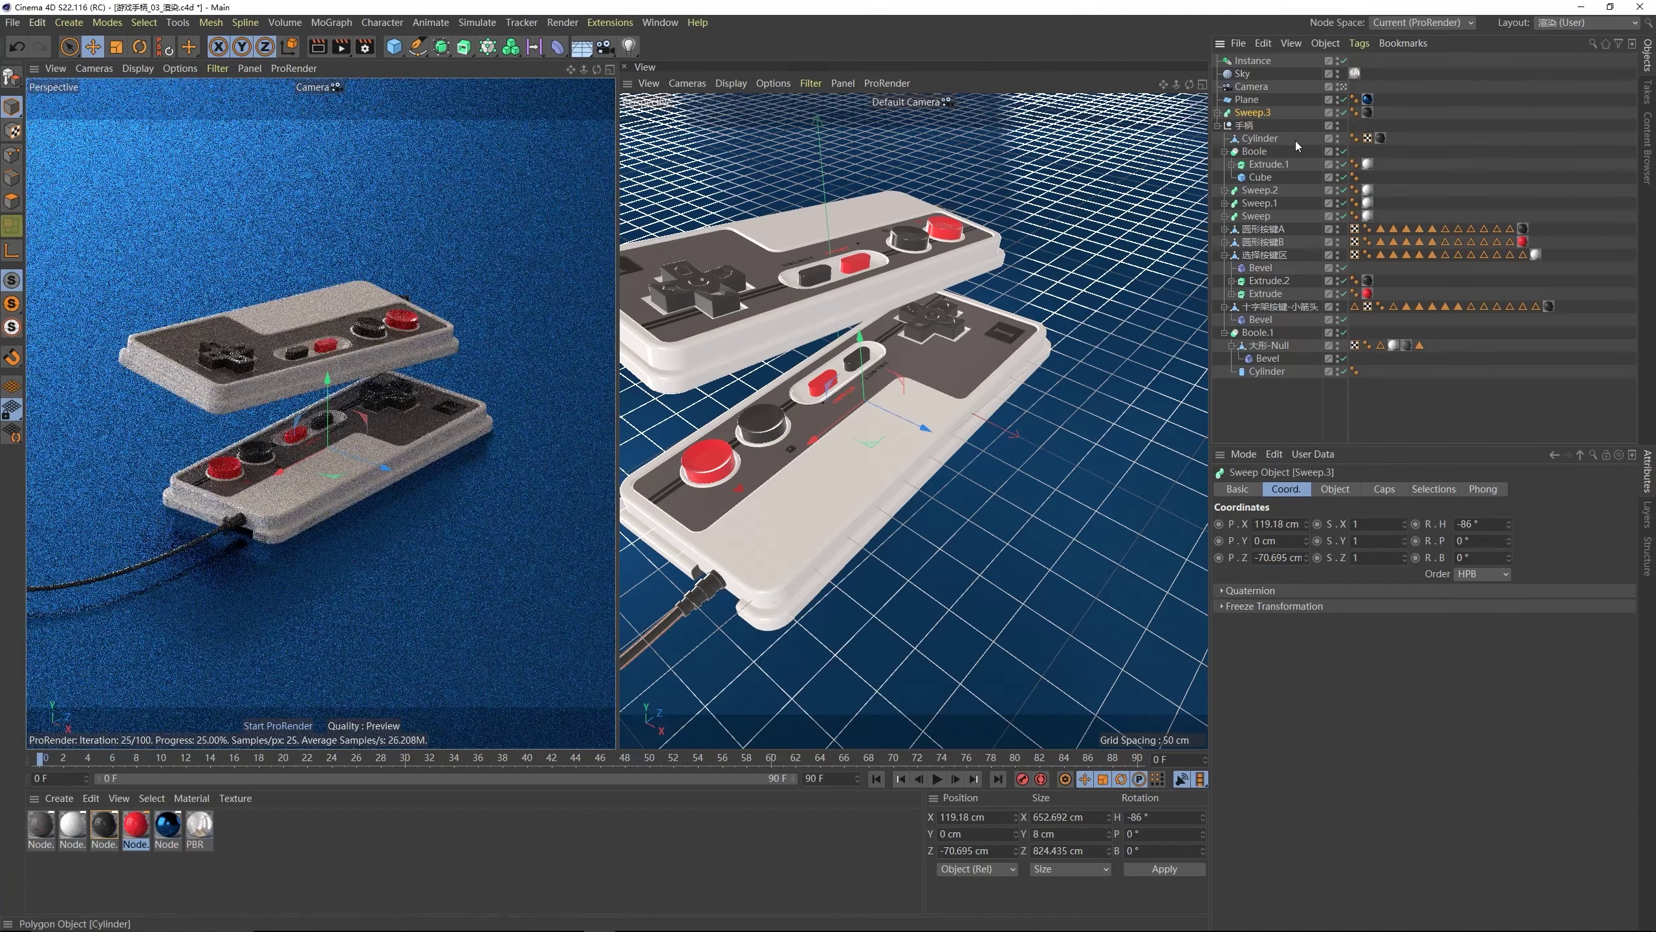
pyautogui.click(1217, 126)
# - Raise the 手柄 controller group about 70 cm on Y
pyautogui.click(1255, 61)
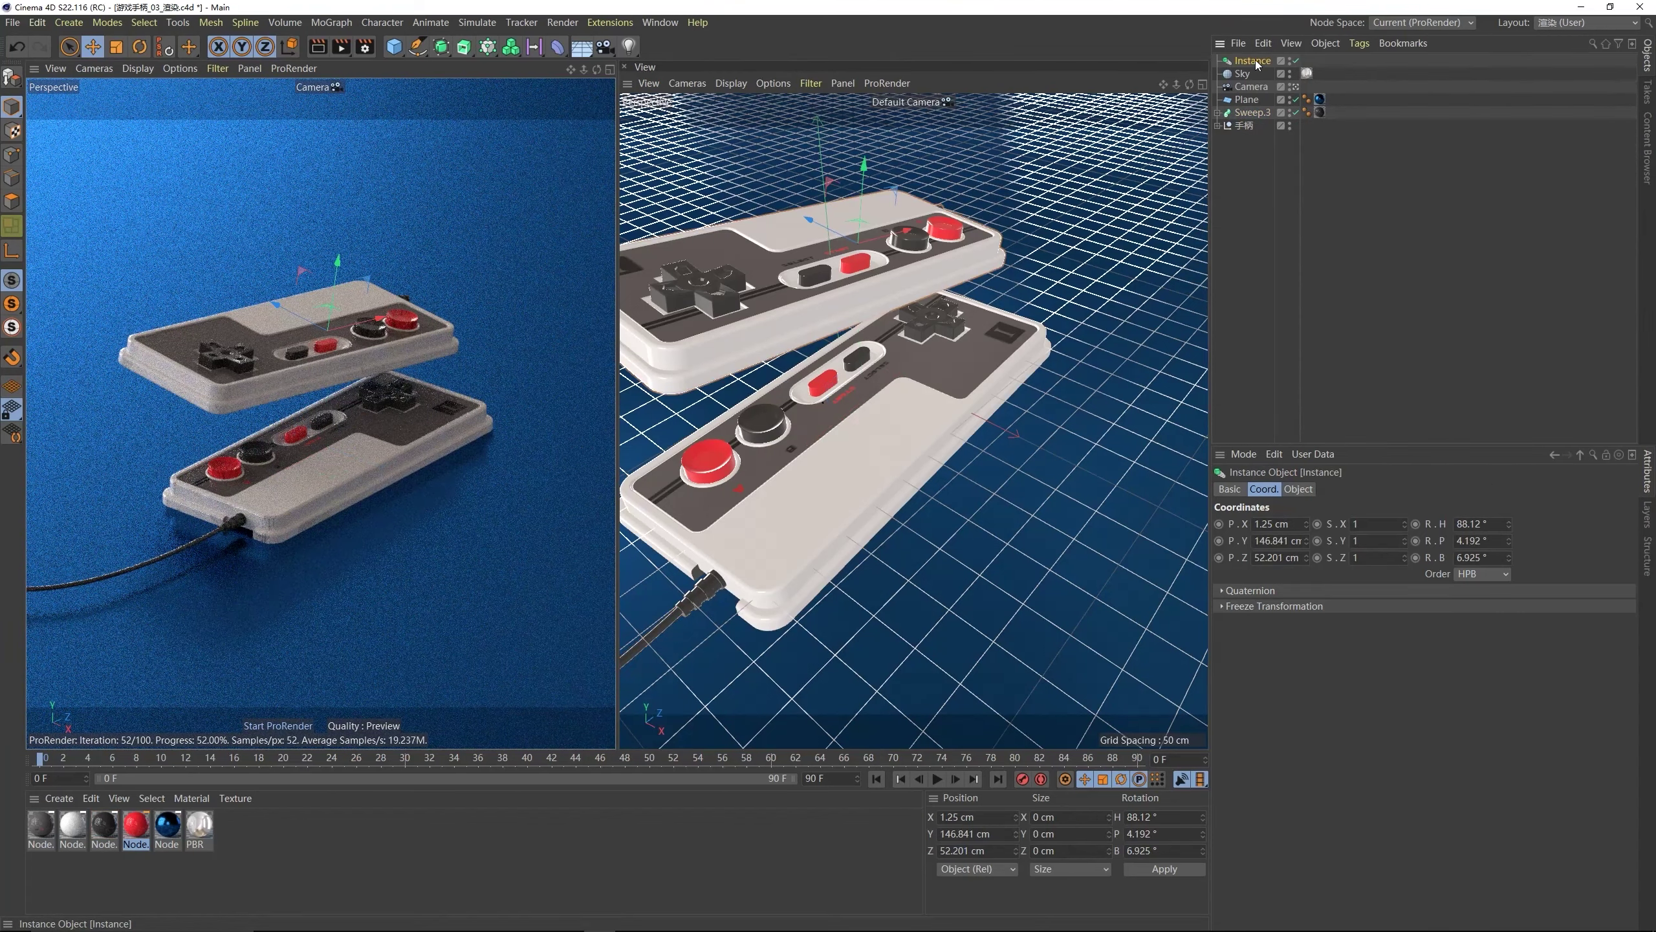
pyautogui.click(1245, 128)
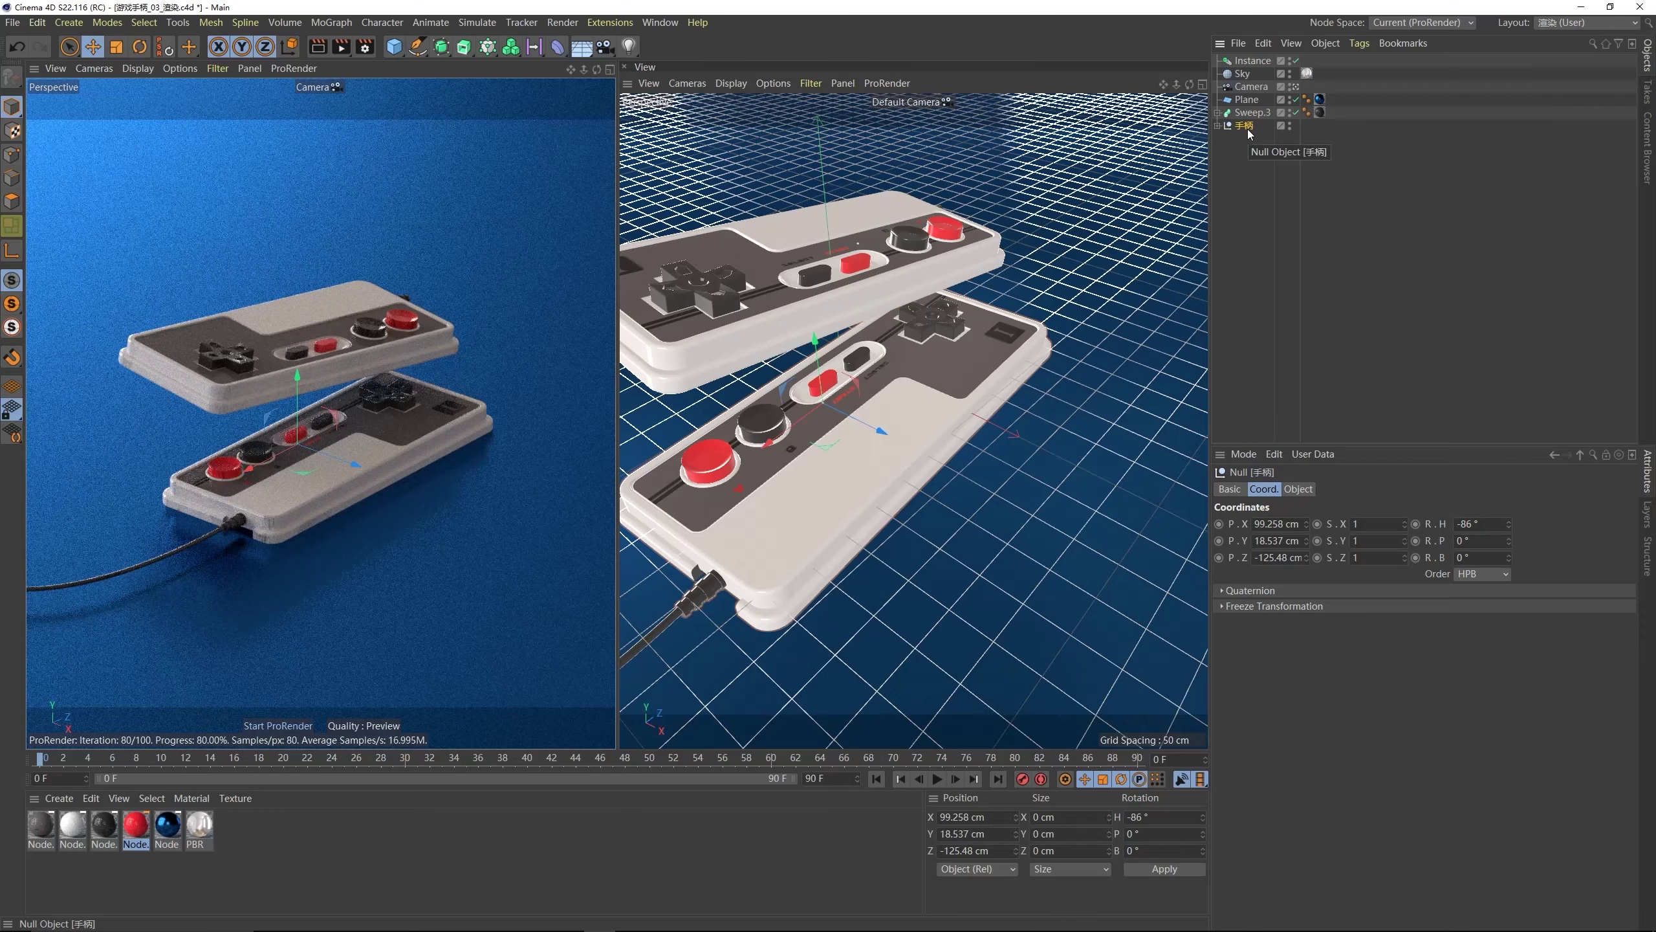
pyautogui.moveTo(808, 361); pyautogui.dragTo(839, 287)
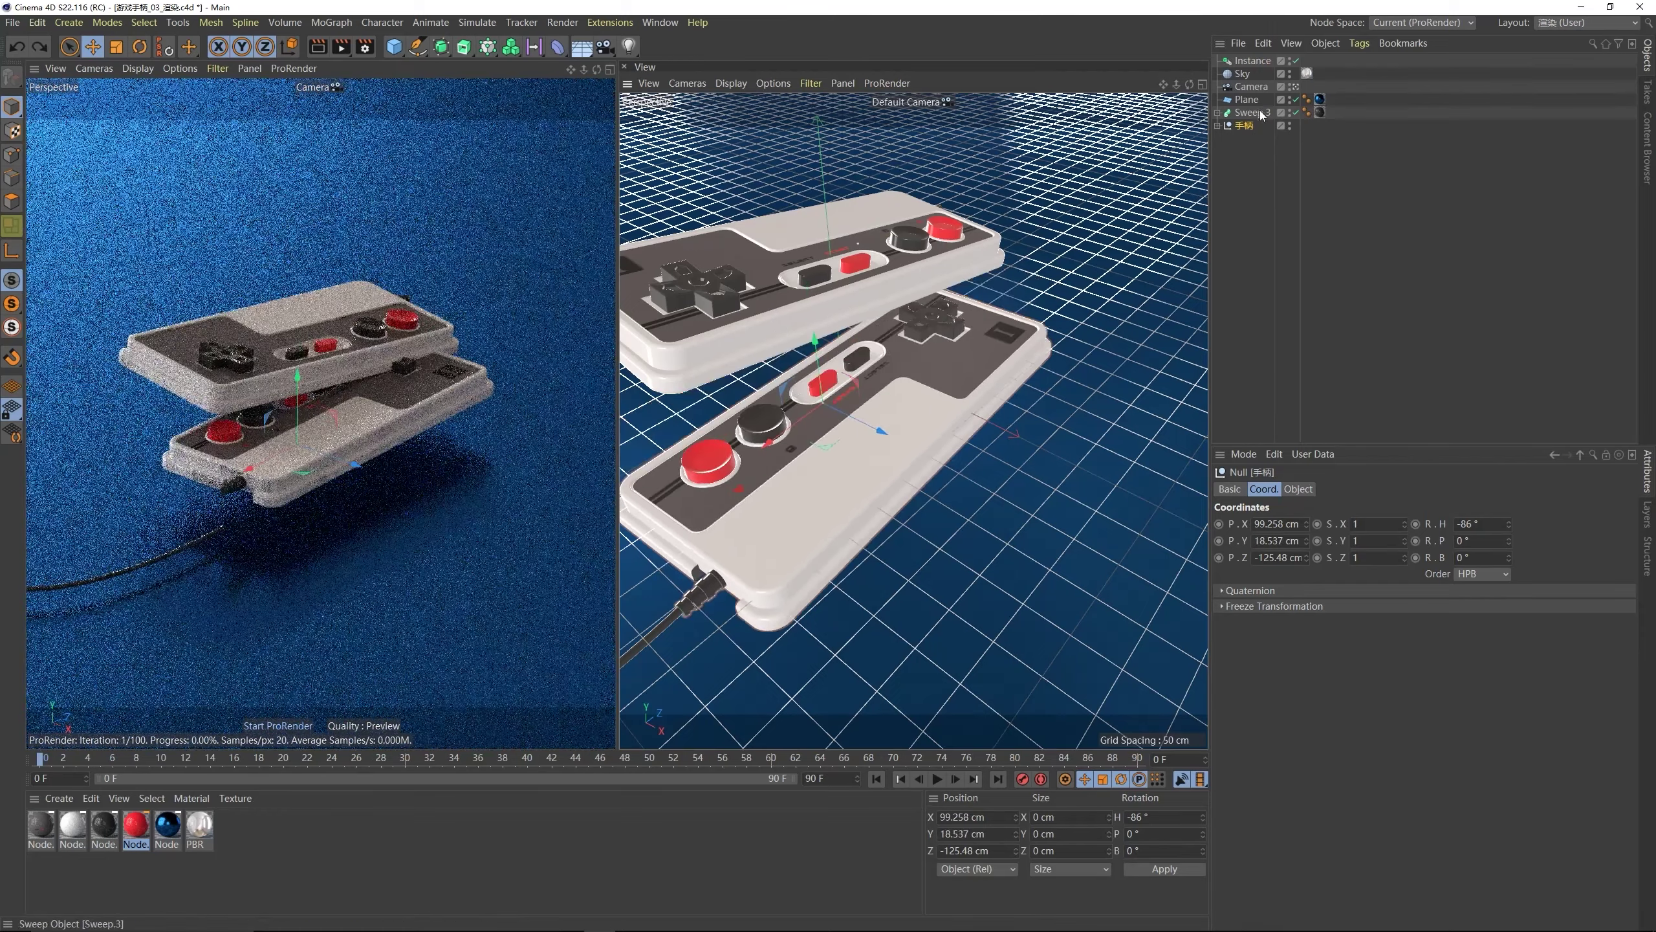
# - Rename the Sweep.3 cable object to 线条
pyautogui.doubleClick(1248, 113)
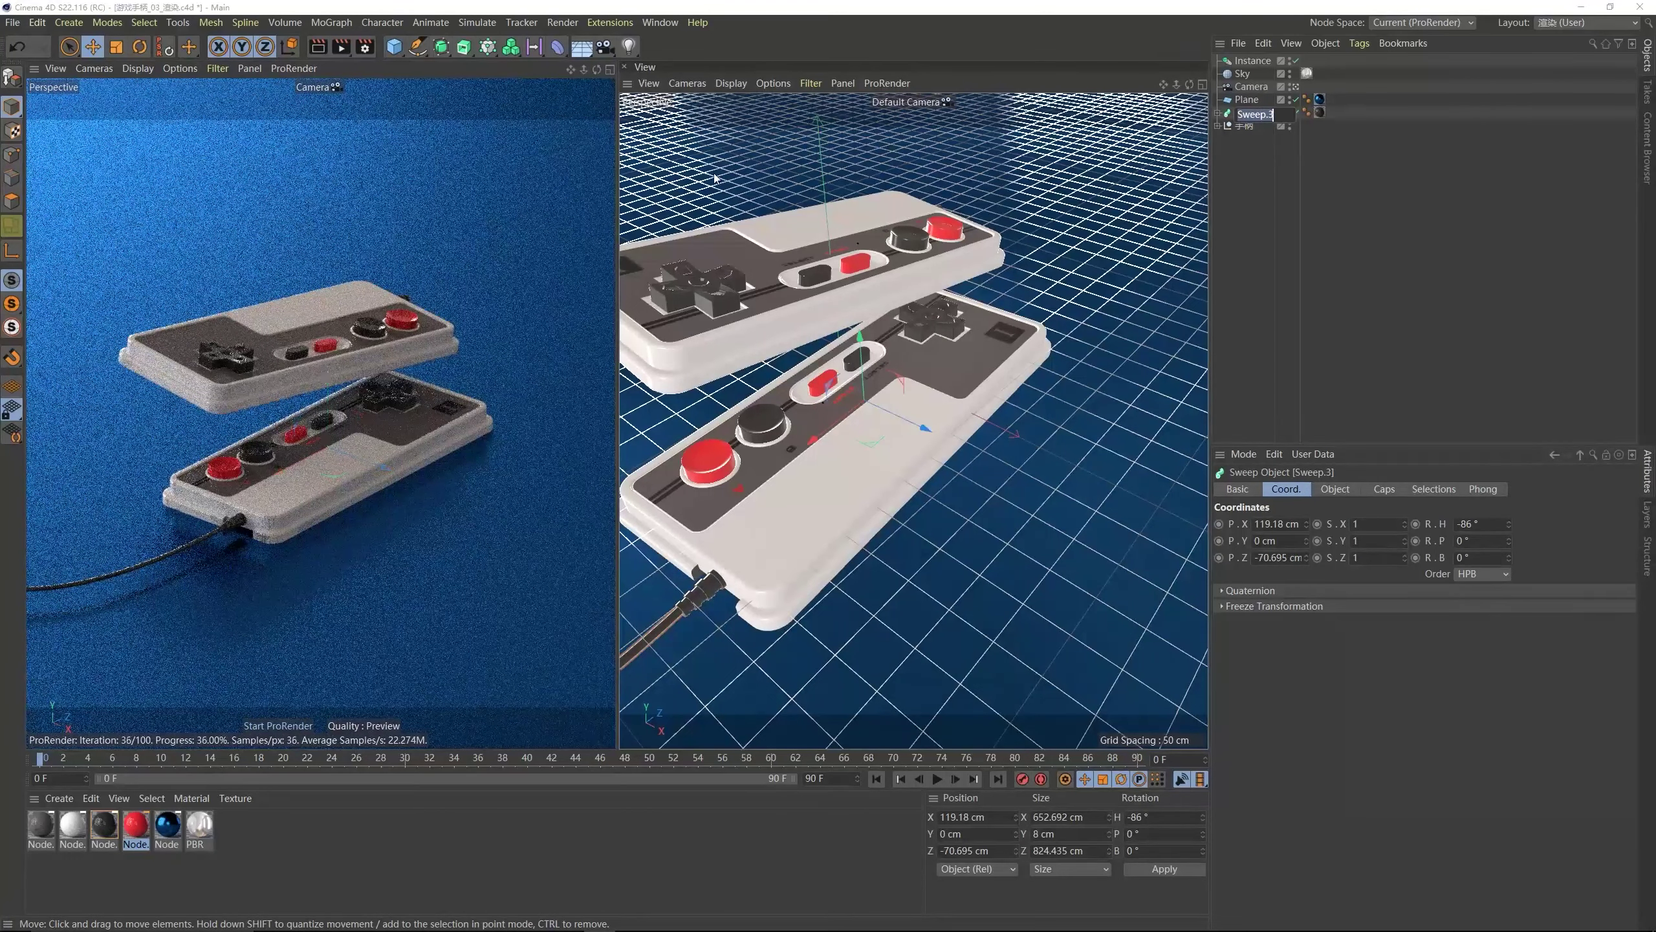
pyautogui.doubleClick(1248, 101)
pyautogui.doubleClick(1248, 113)
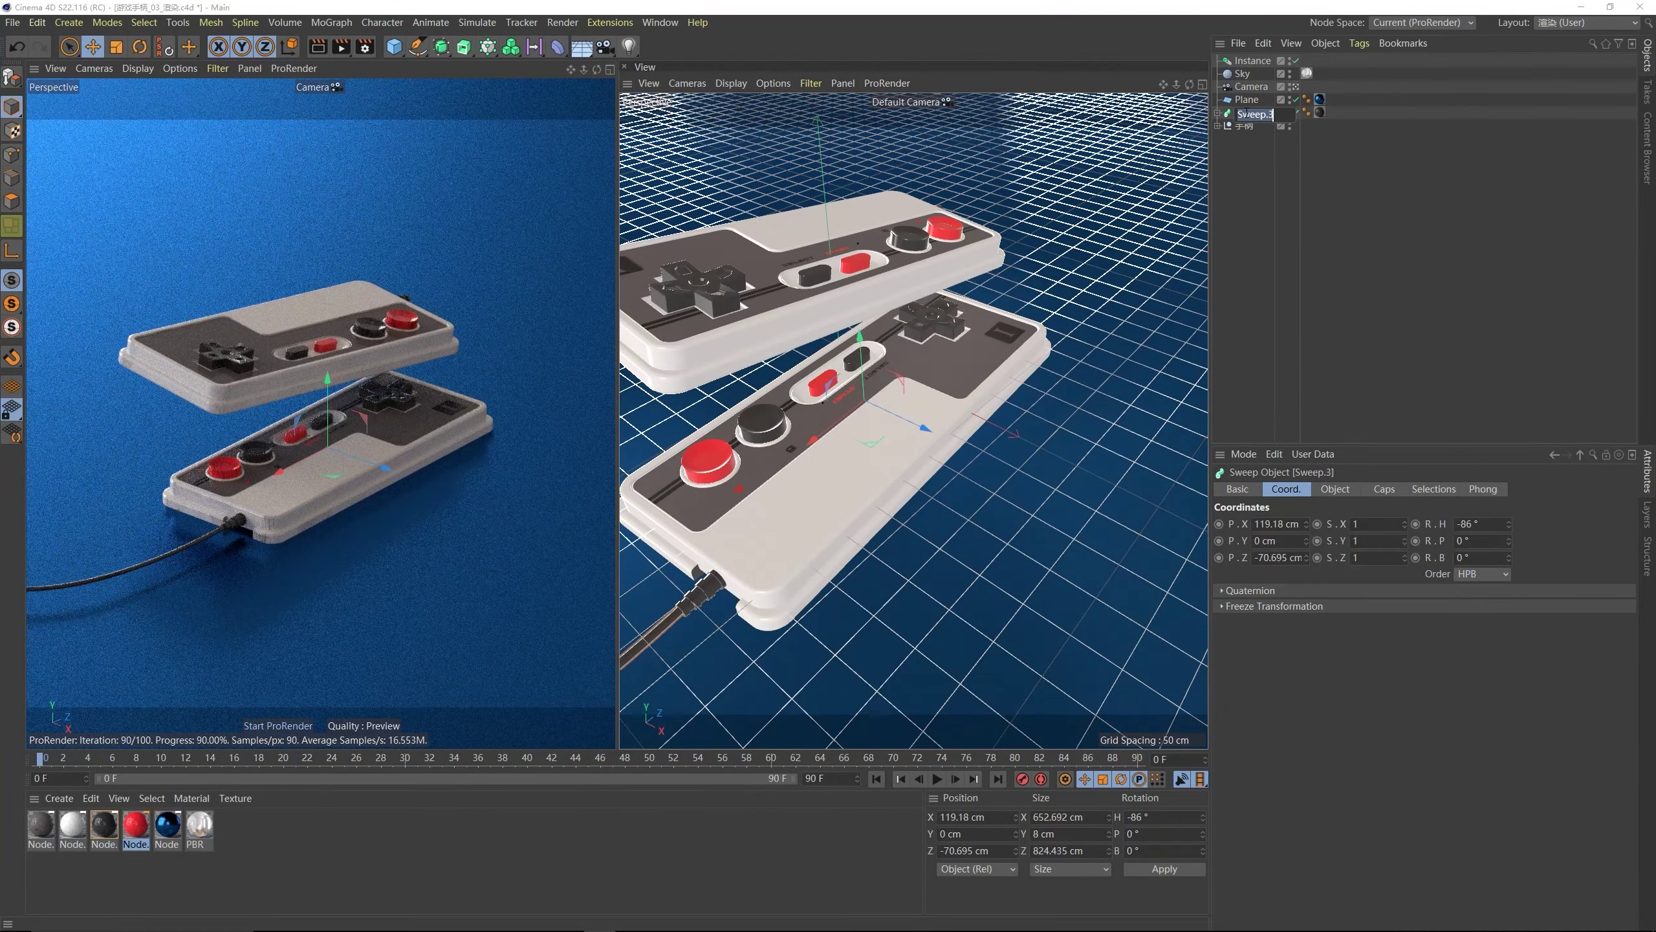
pyautogui.write('w线条')
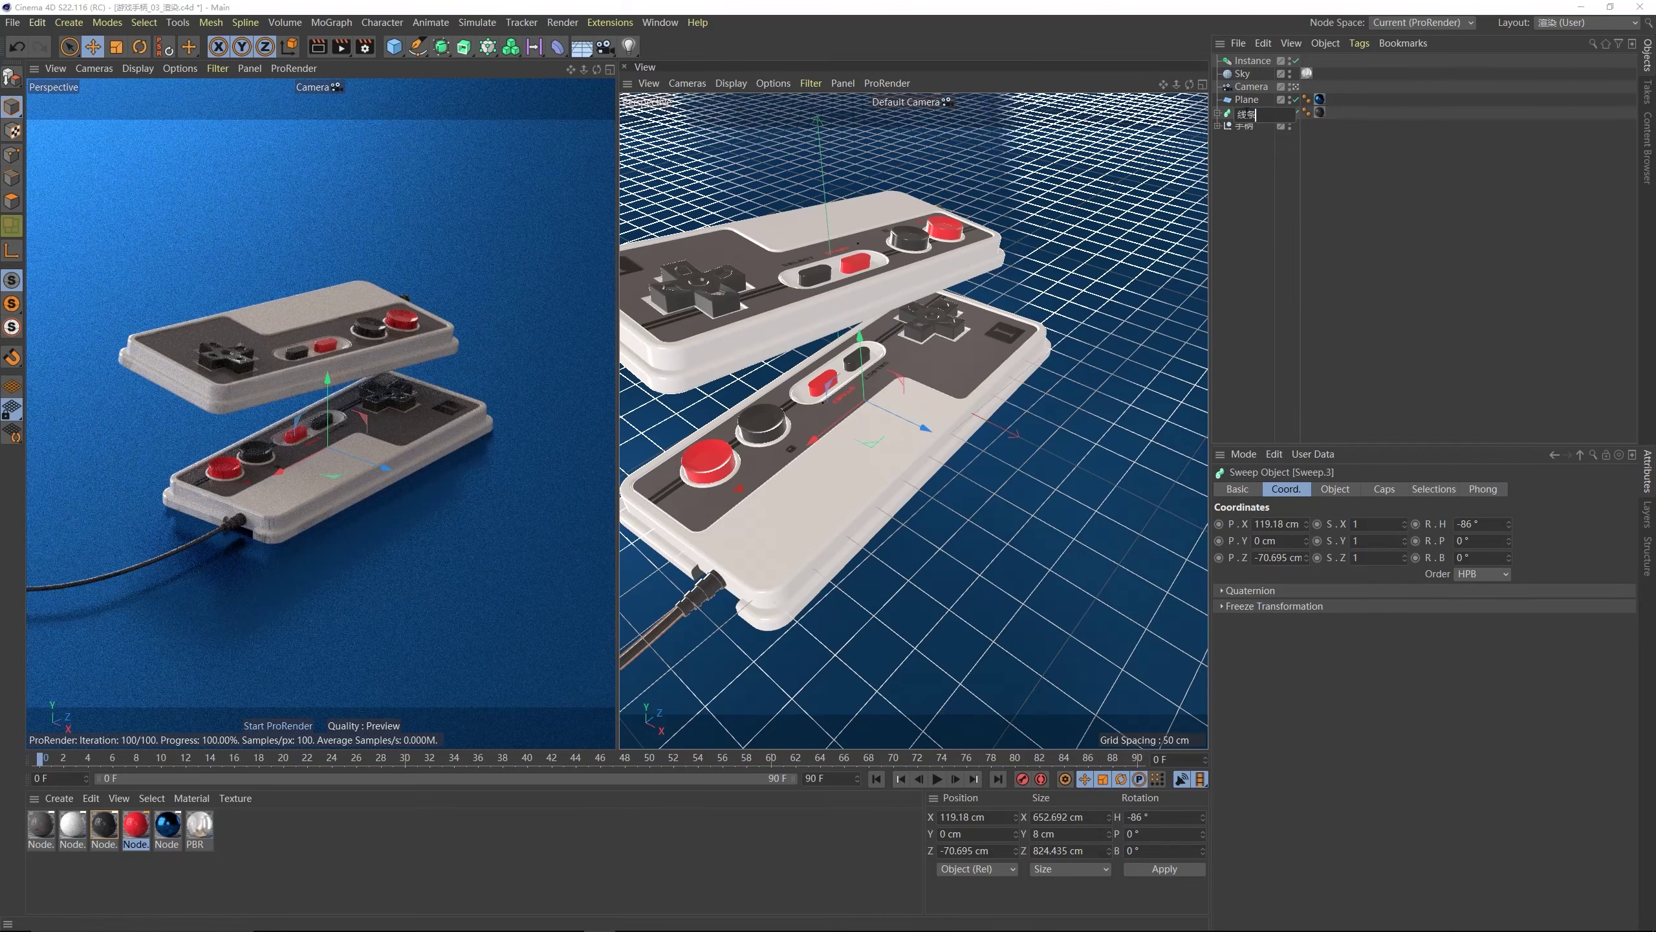
pyautogui.click(760, 590)
# - Flip the 线条 cable 180° in pitch
pyautogui.click(694, 603)
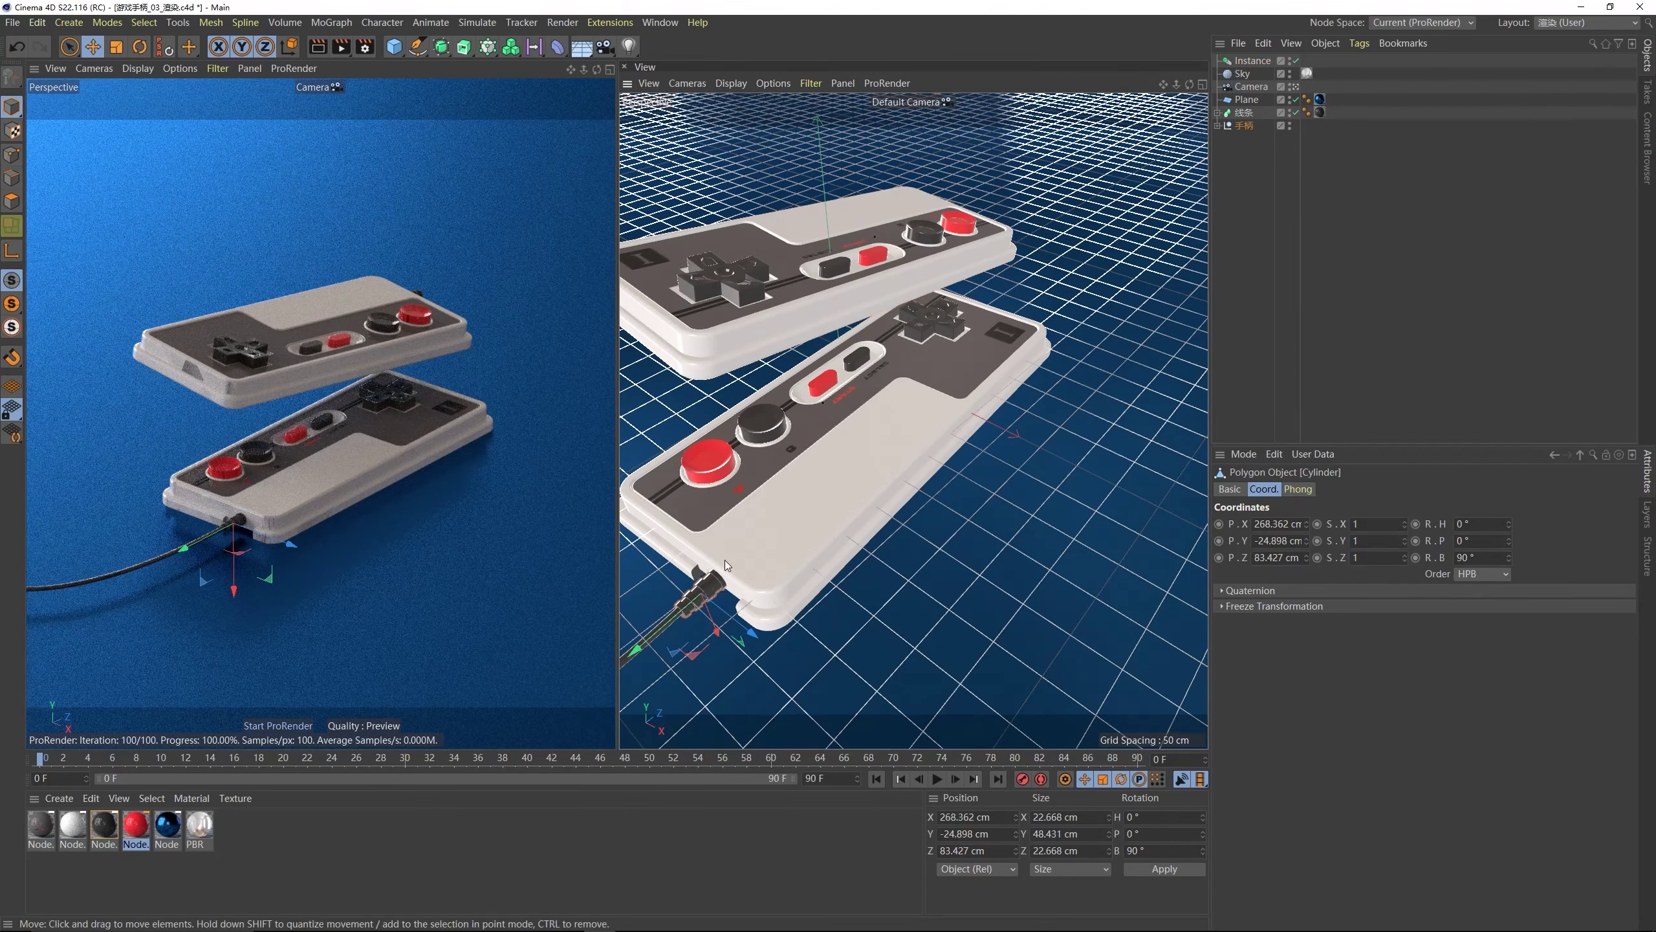
pyautogui.keyDown('alt'); pyautogui.moveTo(725, 559); pyautogui.dragTo(826, 455, button='middle'); pyautogui.keyUp('alt')
pyautogui.scroll(-5, 902, 387)
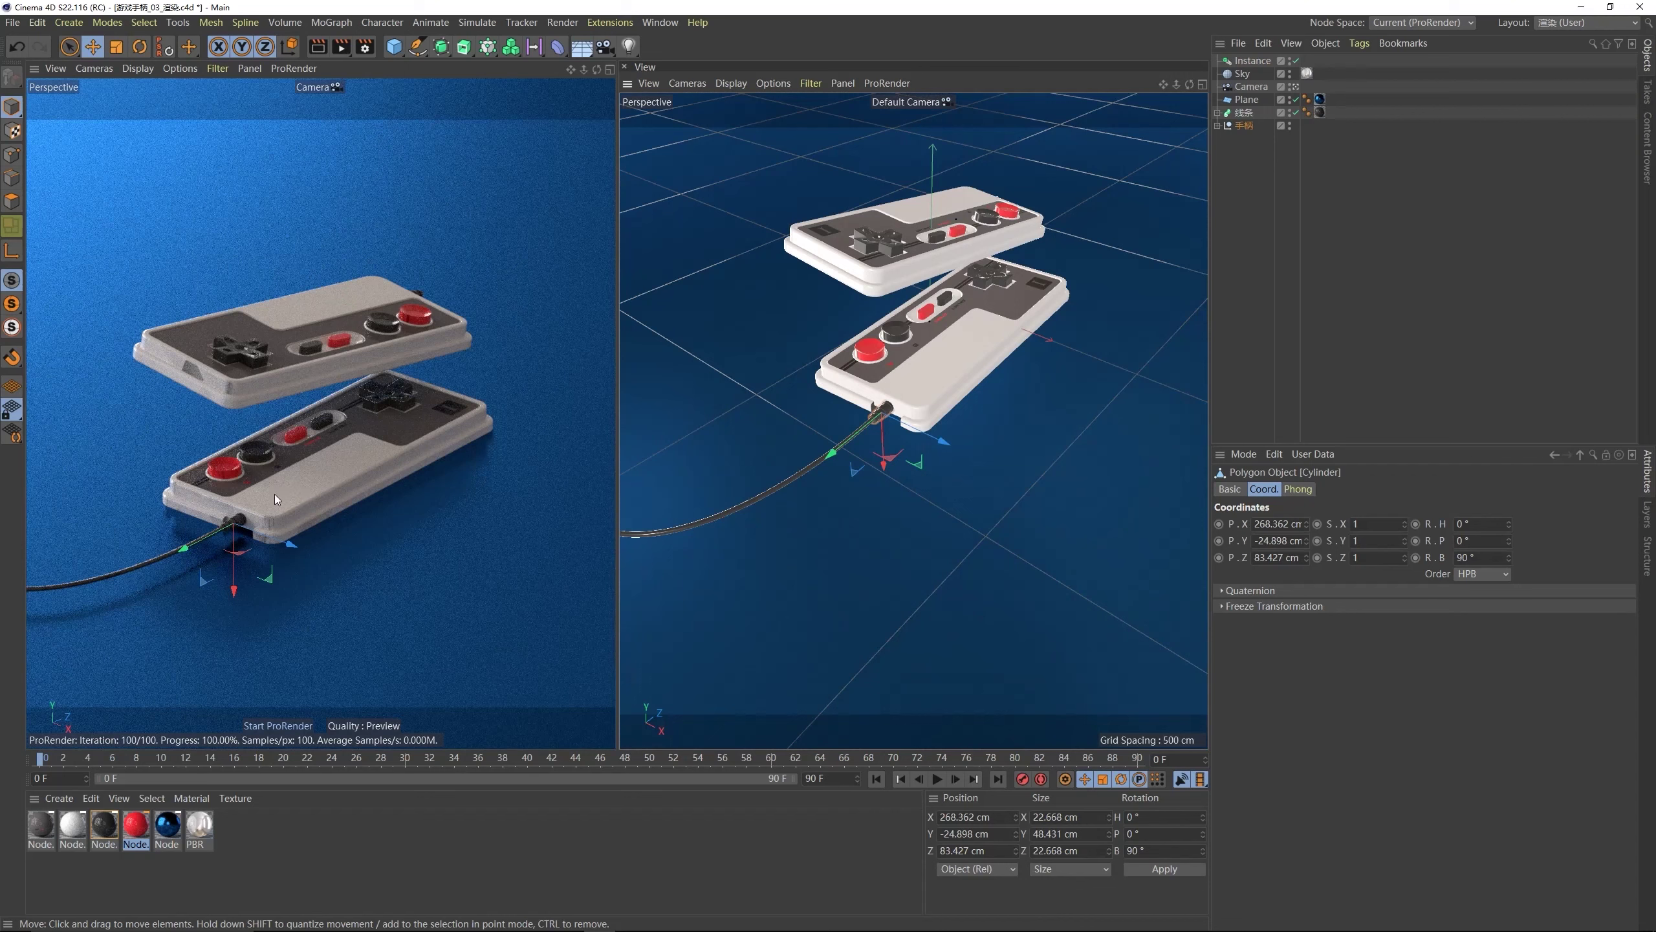
pyautogui.click(1243, 114)
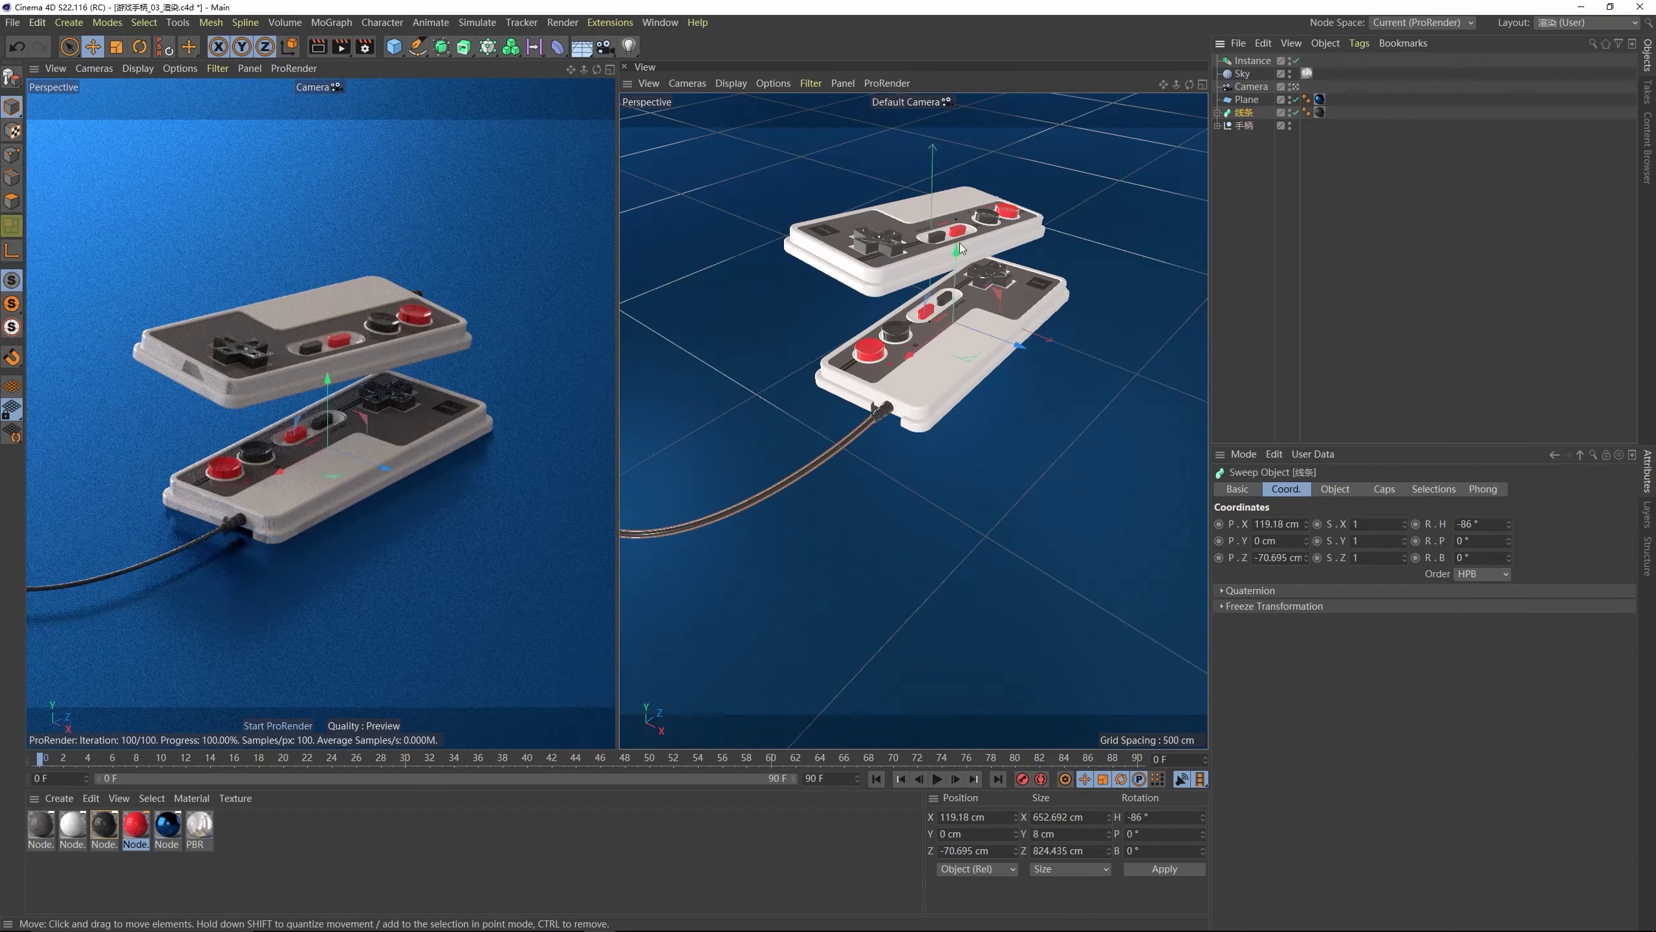
pyautogui.click(138, 48)
pyautogui.moveTo(973, 312); pyautogui.dragTo(852, 410)
# - Slide the cable along X, lower it onto the floor, and refresh the ProRender preview
pyautogui.press('e')
pyautogui.moveTo(931, 320); pyautogui.dragTo(1096, 395)
pyautogui.scroll(5, 883, 375)
pyautogui.keyDown('alt'); pyautogui.moveTo(947, 394); pyautogui.dragTo(1001, 317); pyautogui.keyUp('alt')
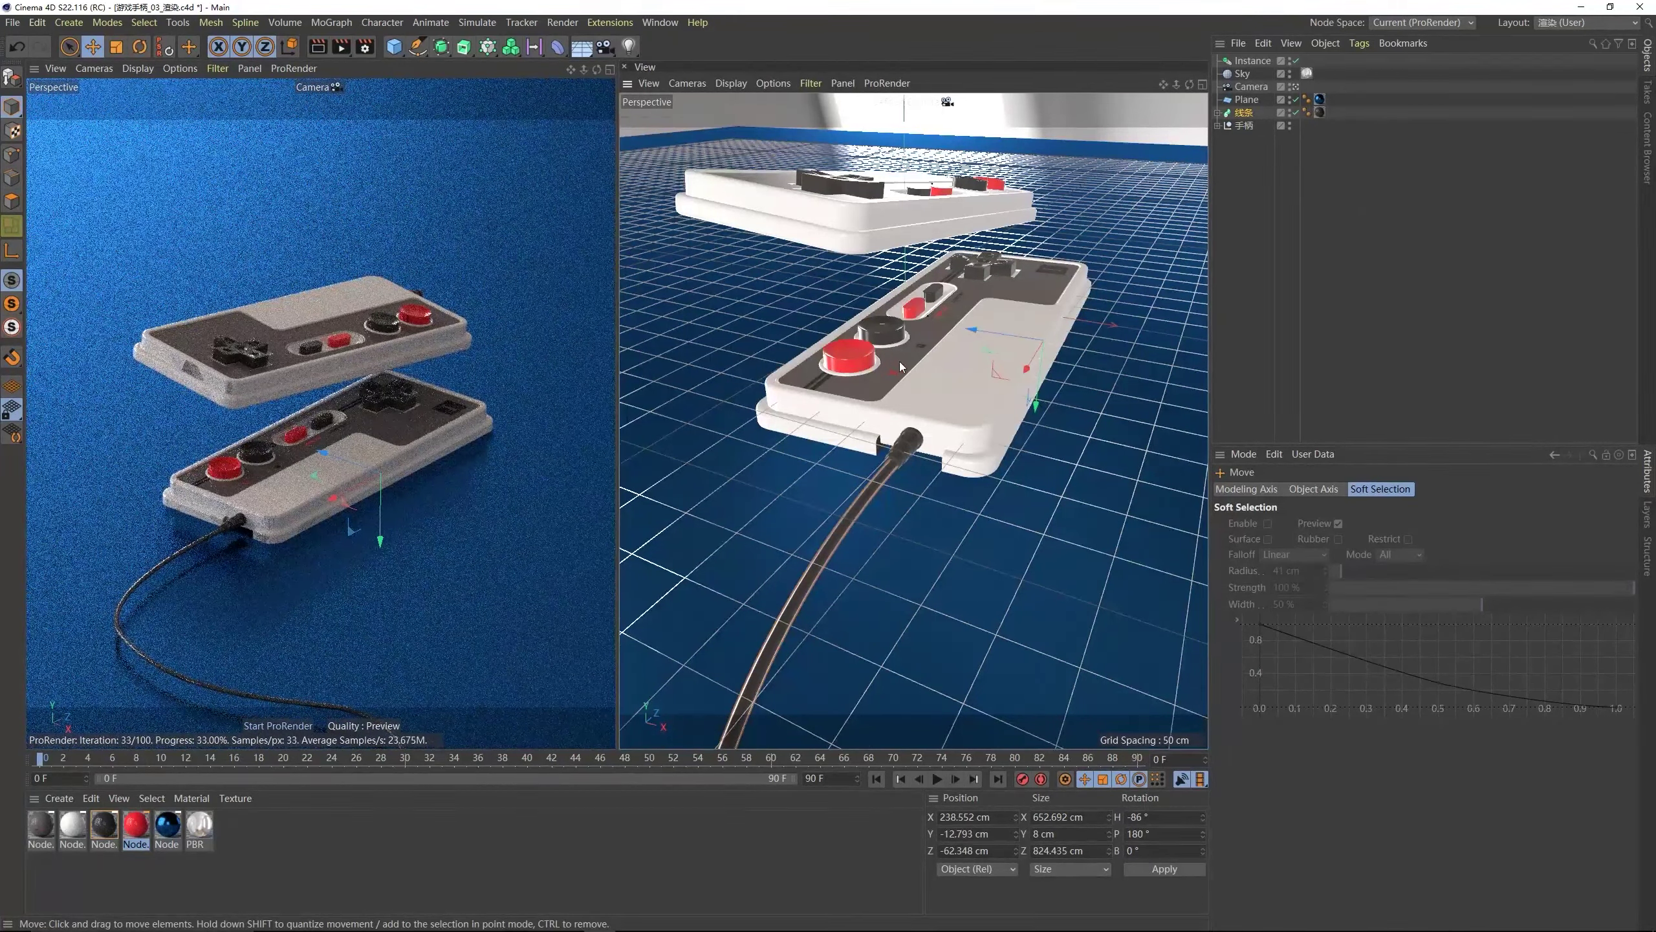
pyautogui.keyDown('alt'); pyautogui.moveTo(901, 367); pyautogui.dragTo(1082, 394); pyautogui.keyUp('alt')
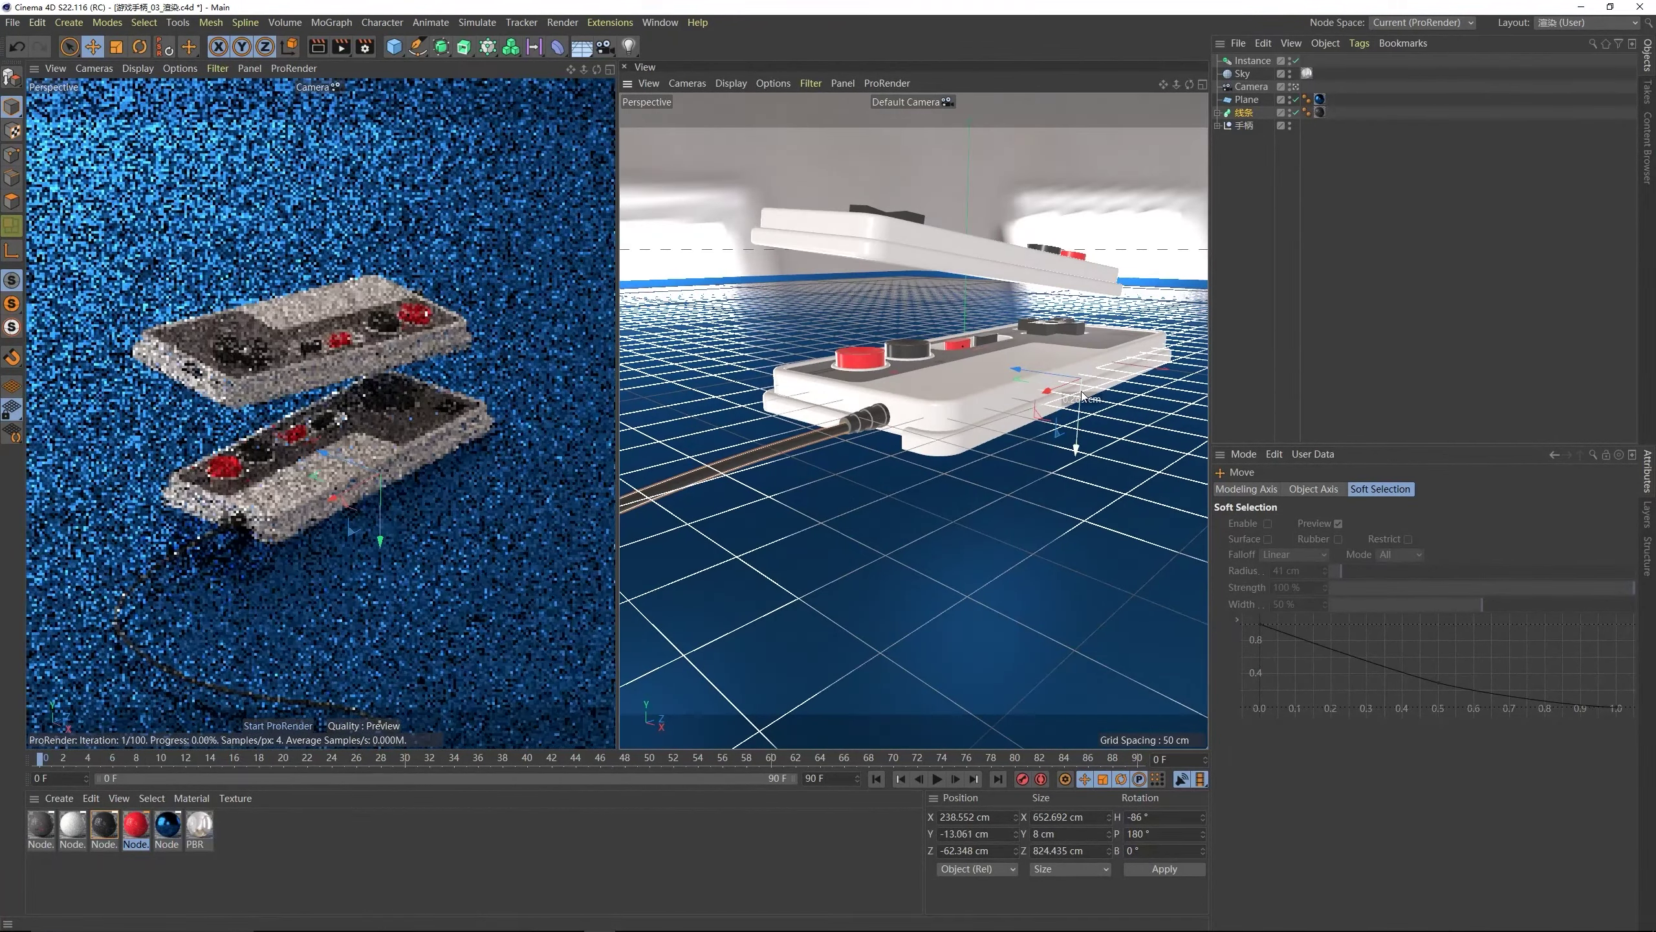
pyautogui.click(432, 444)
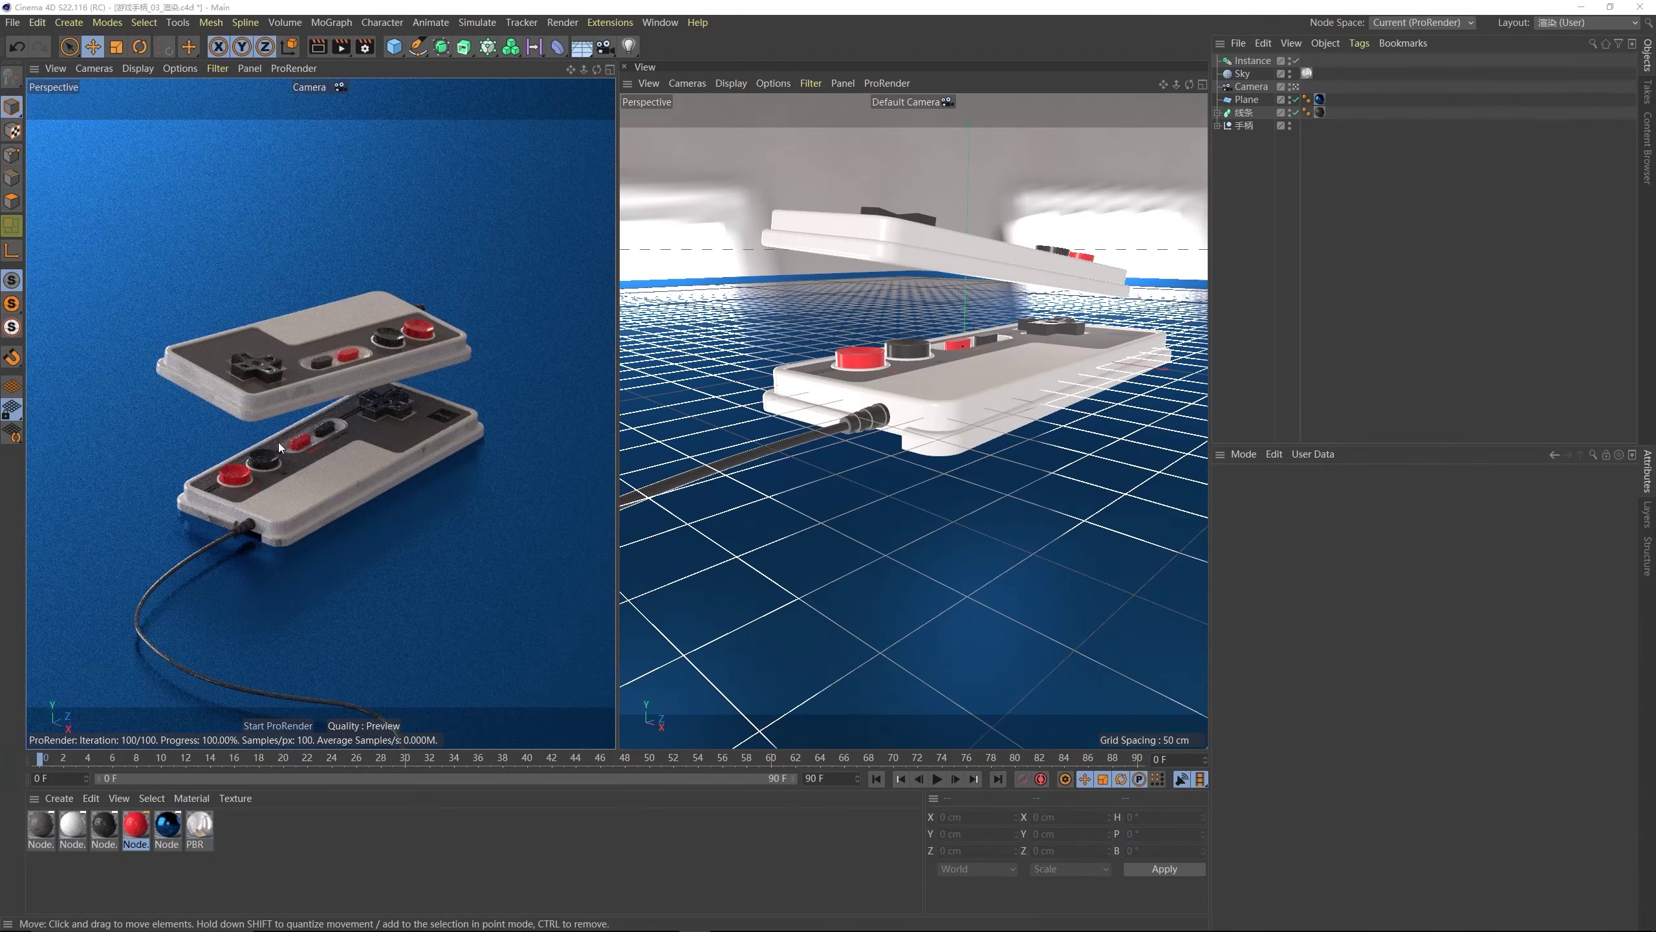
pyautogui.click(288, 393)
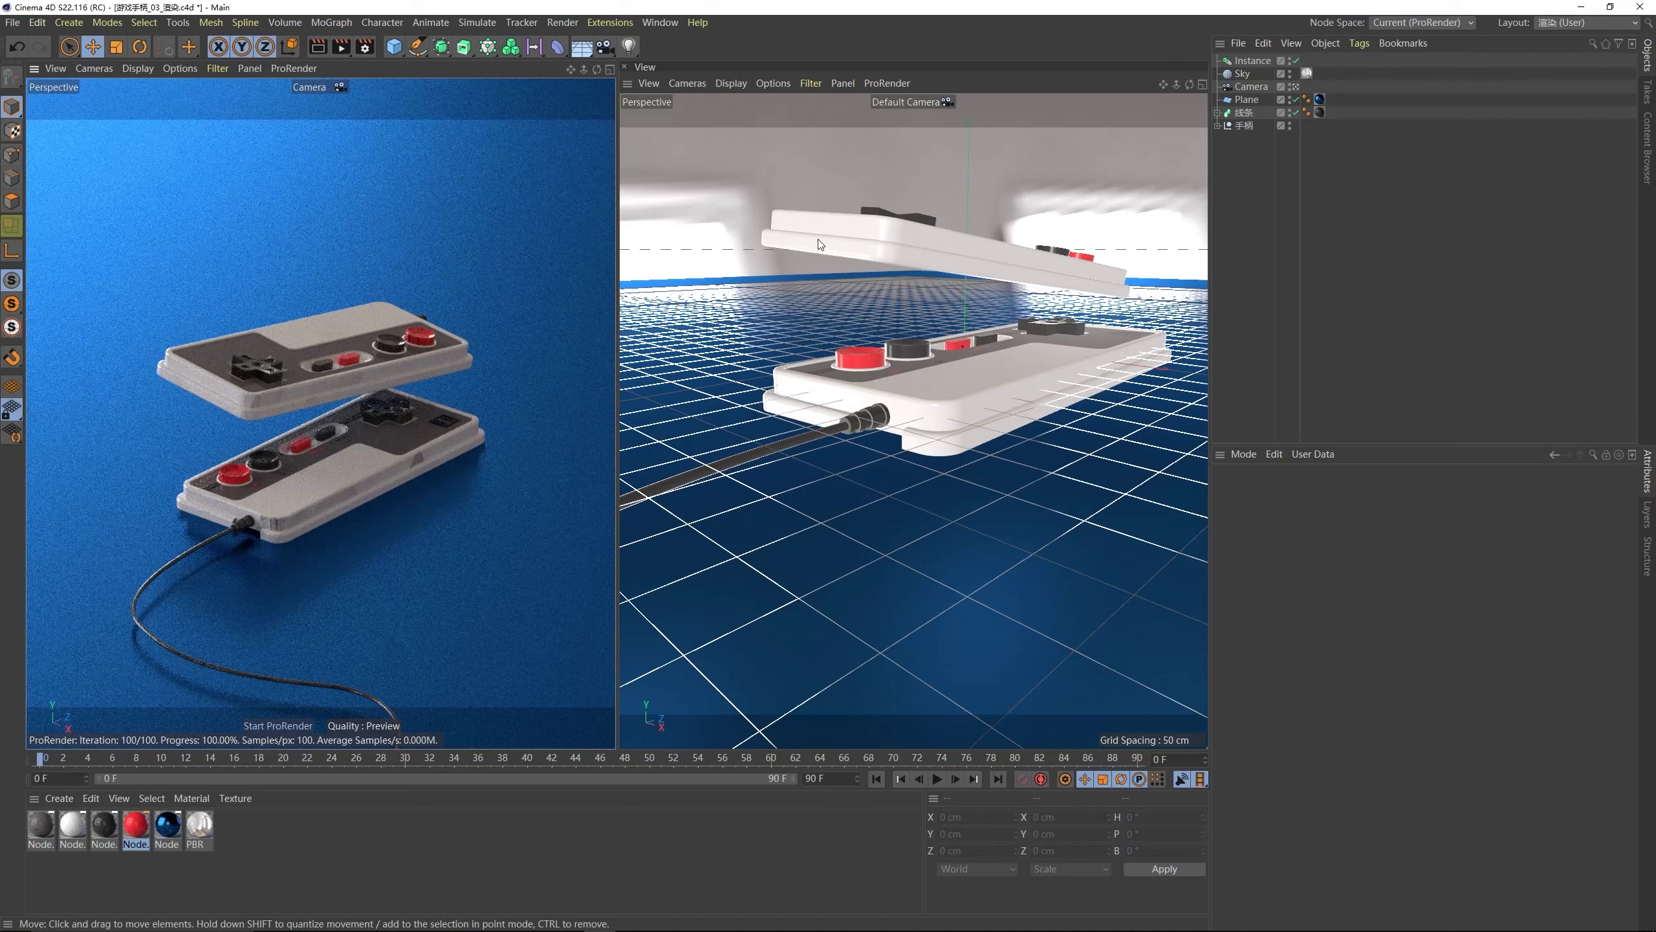
# - Set the Camera's focal length to 200 mm
pyautogui.click(1250, 86)
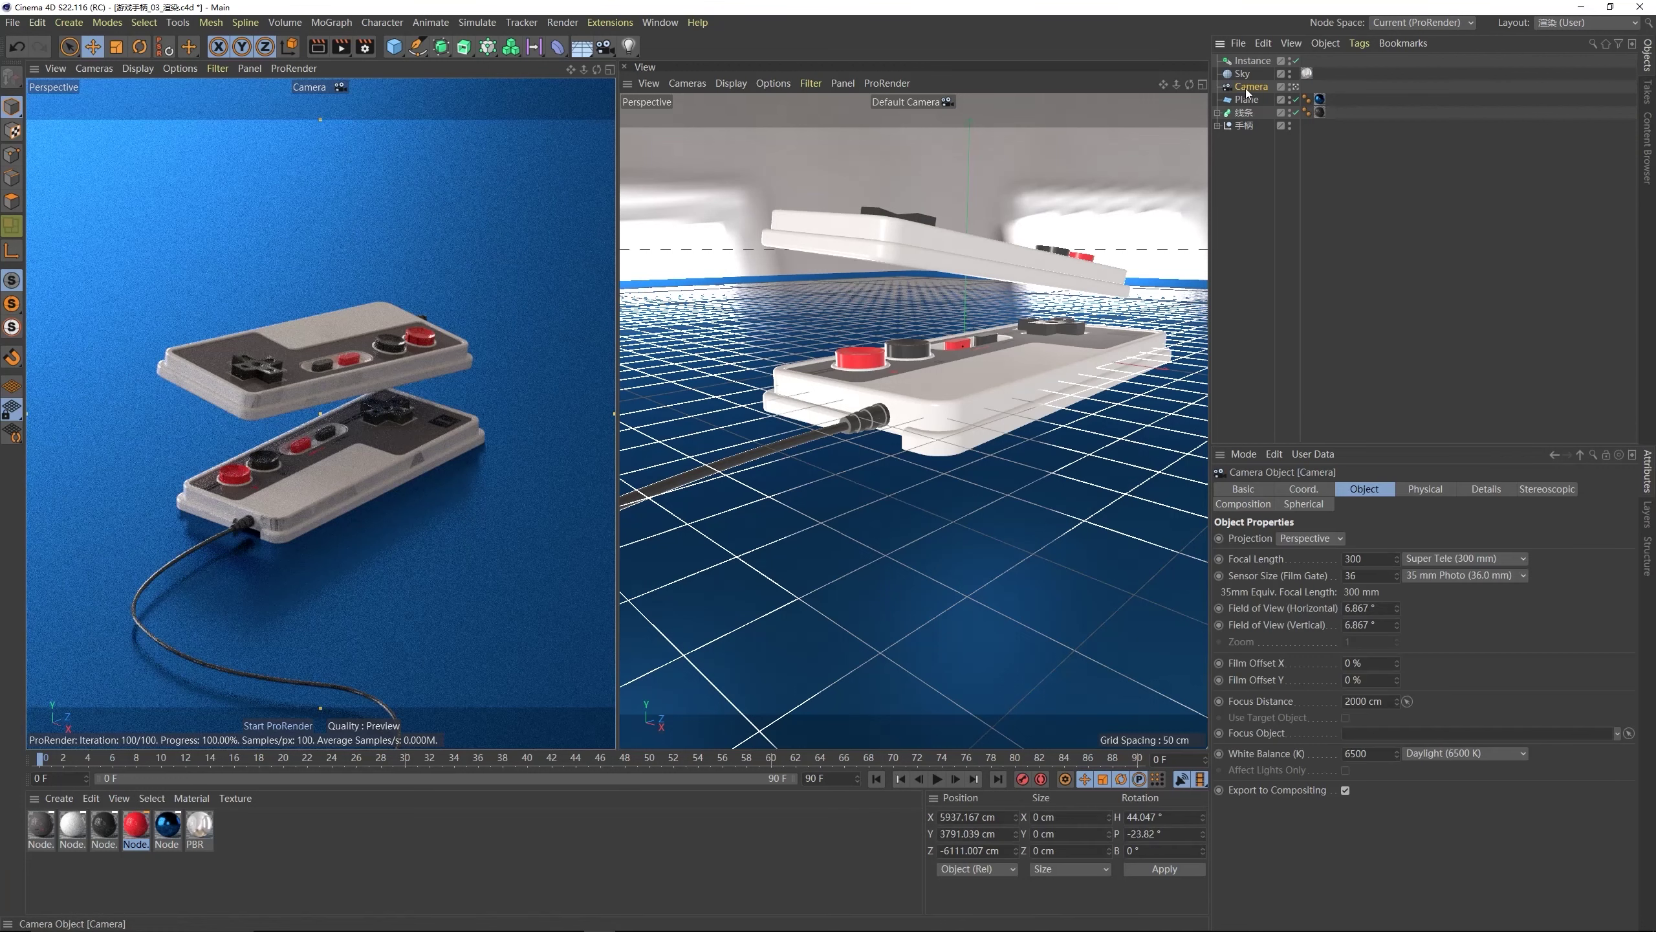
pyautogui.click(1356, 558)
pyautogui.write('200')
pyautogui.press('Return')
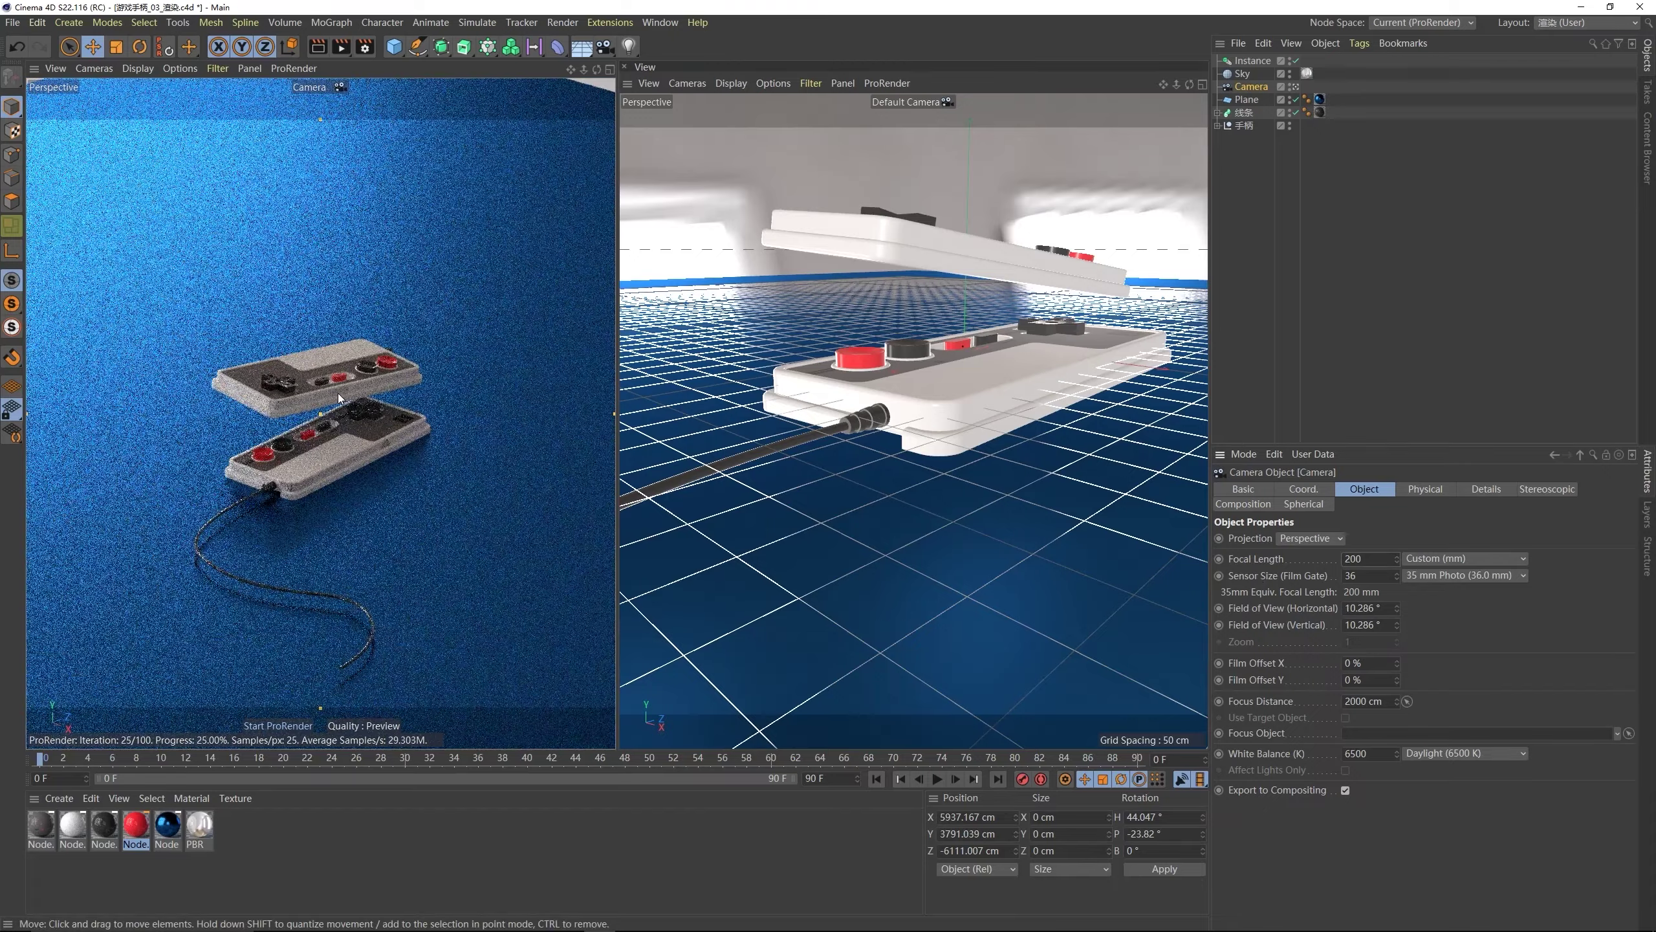
# - Dolly and orbit the camera to frame the controllers closer, then bring up Render Settings
pyautogui.scroll(3, 338, 393)
pyautogui.scroll(3, 338, 394)
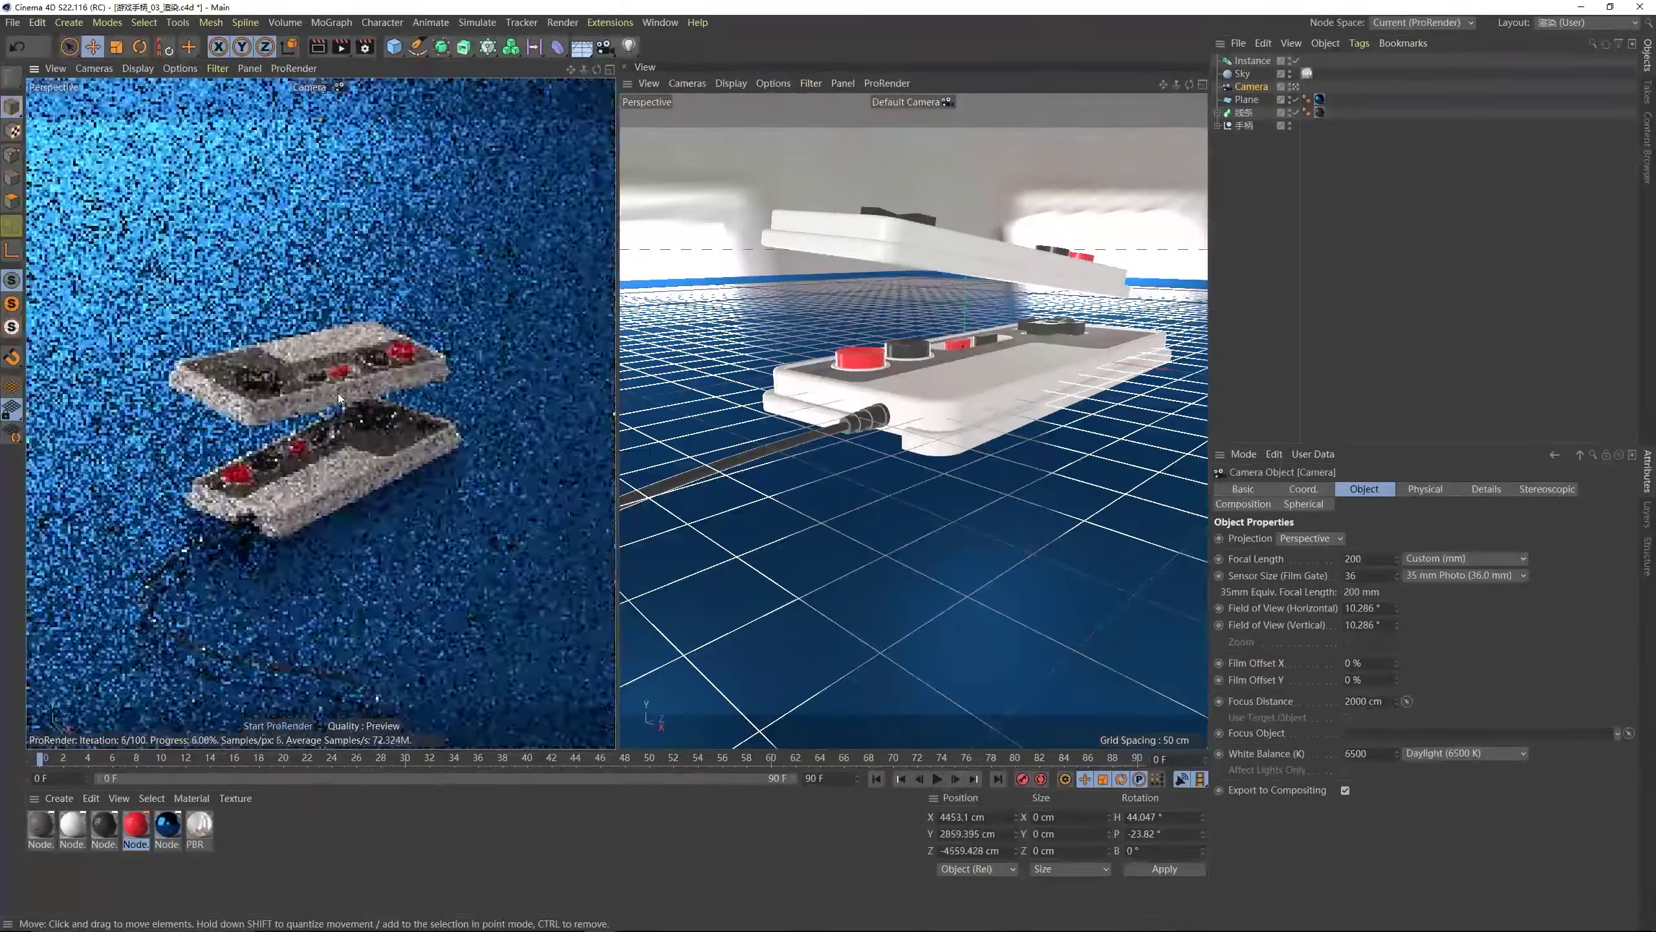
pyautogui.scroll(1, 337, 393)
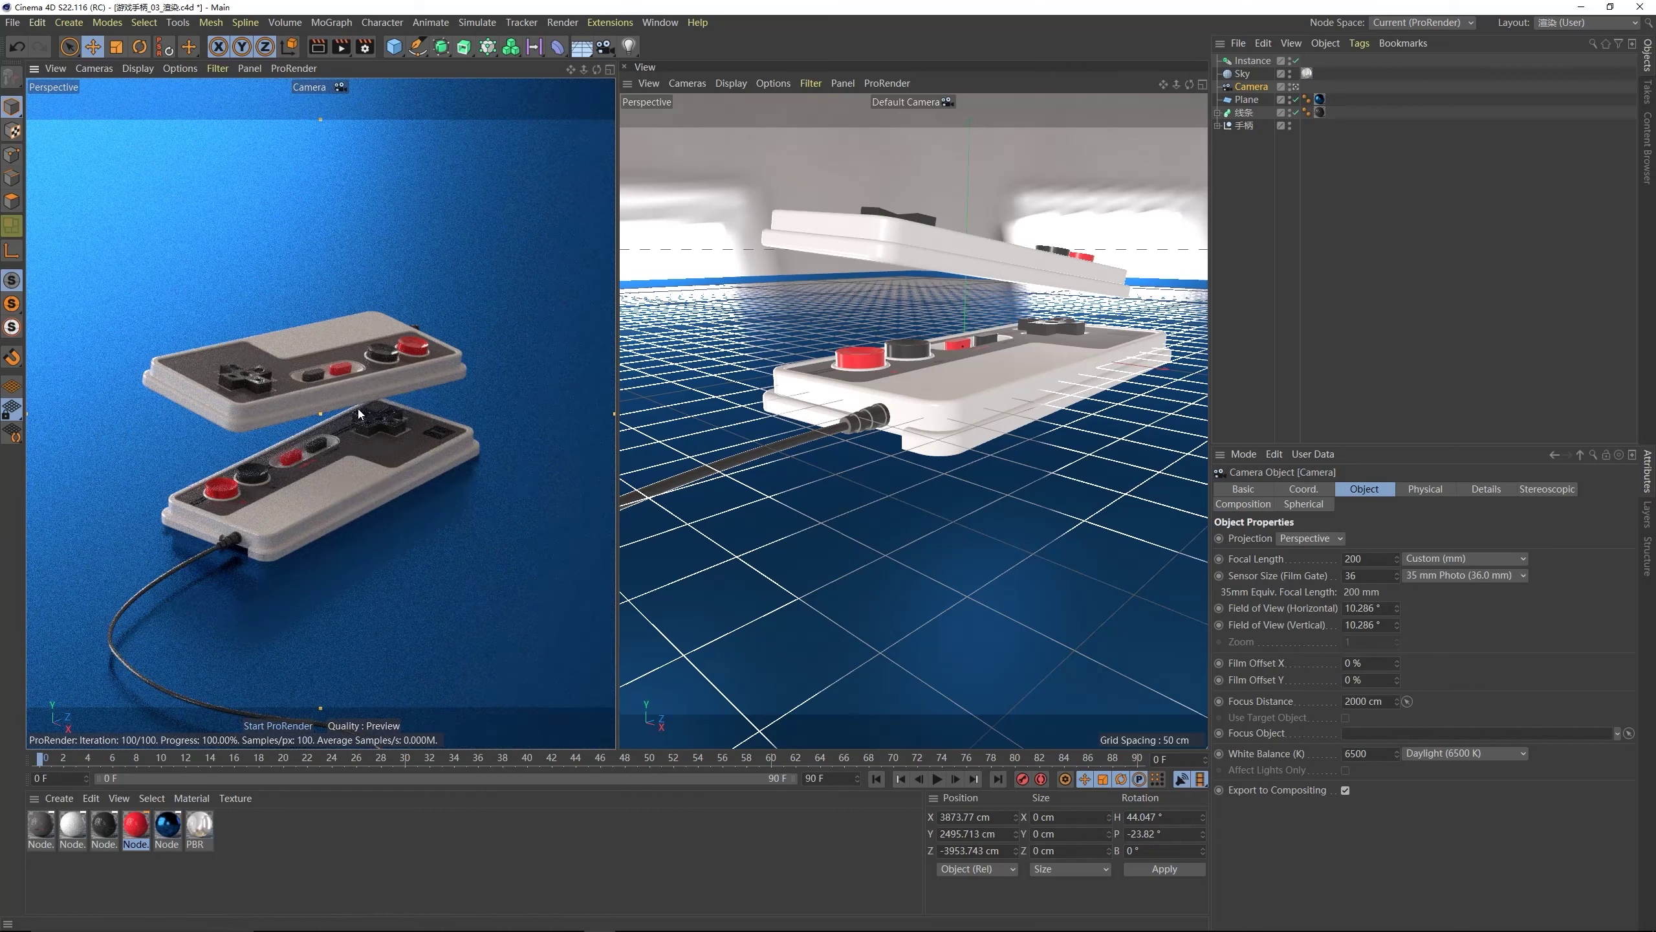
pyautogui.keyDown('alt'); pyautogui.moveTo(357, 408); pyautogui.dragTo(319, 417); pyautogui.keyUp('alt')
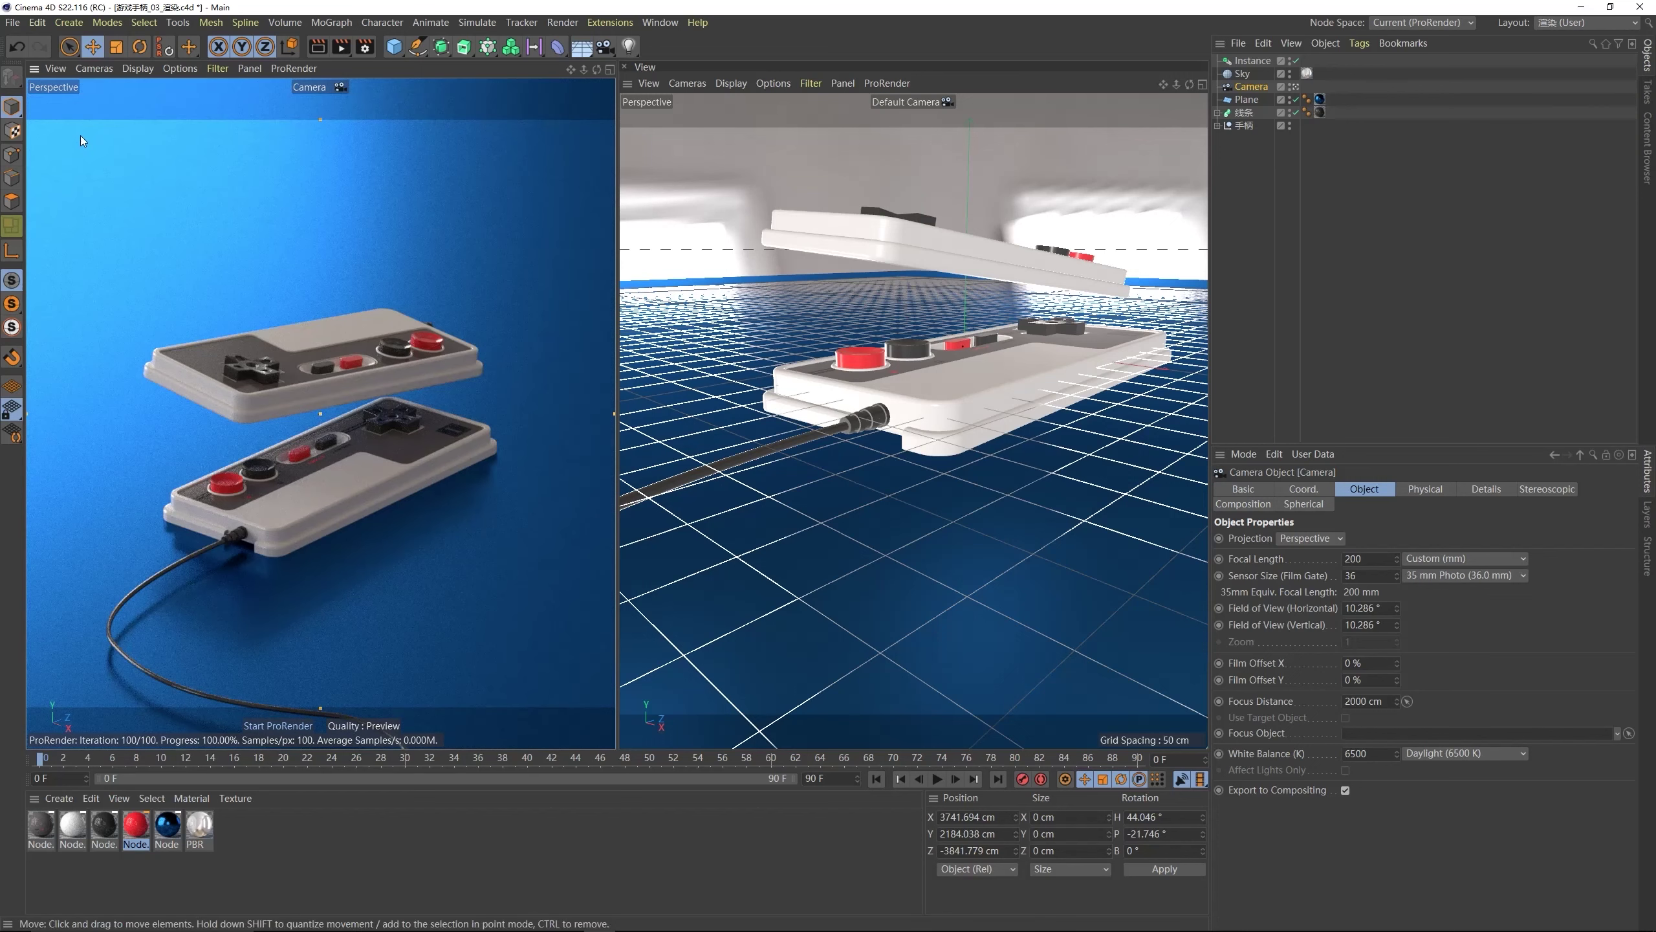
pyautogui.keyDown('alt'); pyautogui.moveTo(315, 394); pyautogui.dragTo(314, 393); pyautogui.keyUp('alt')
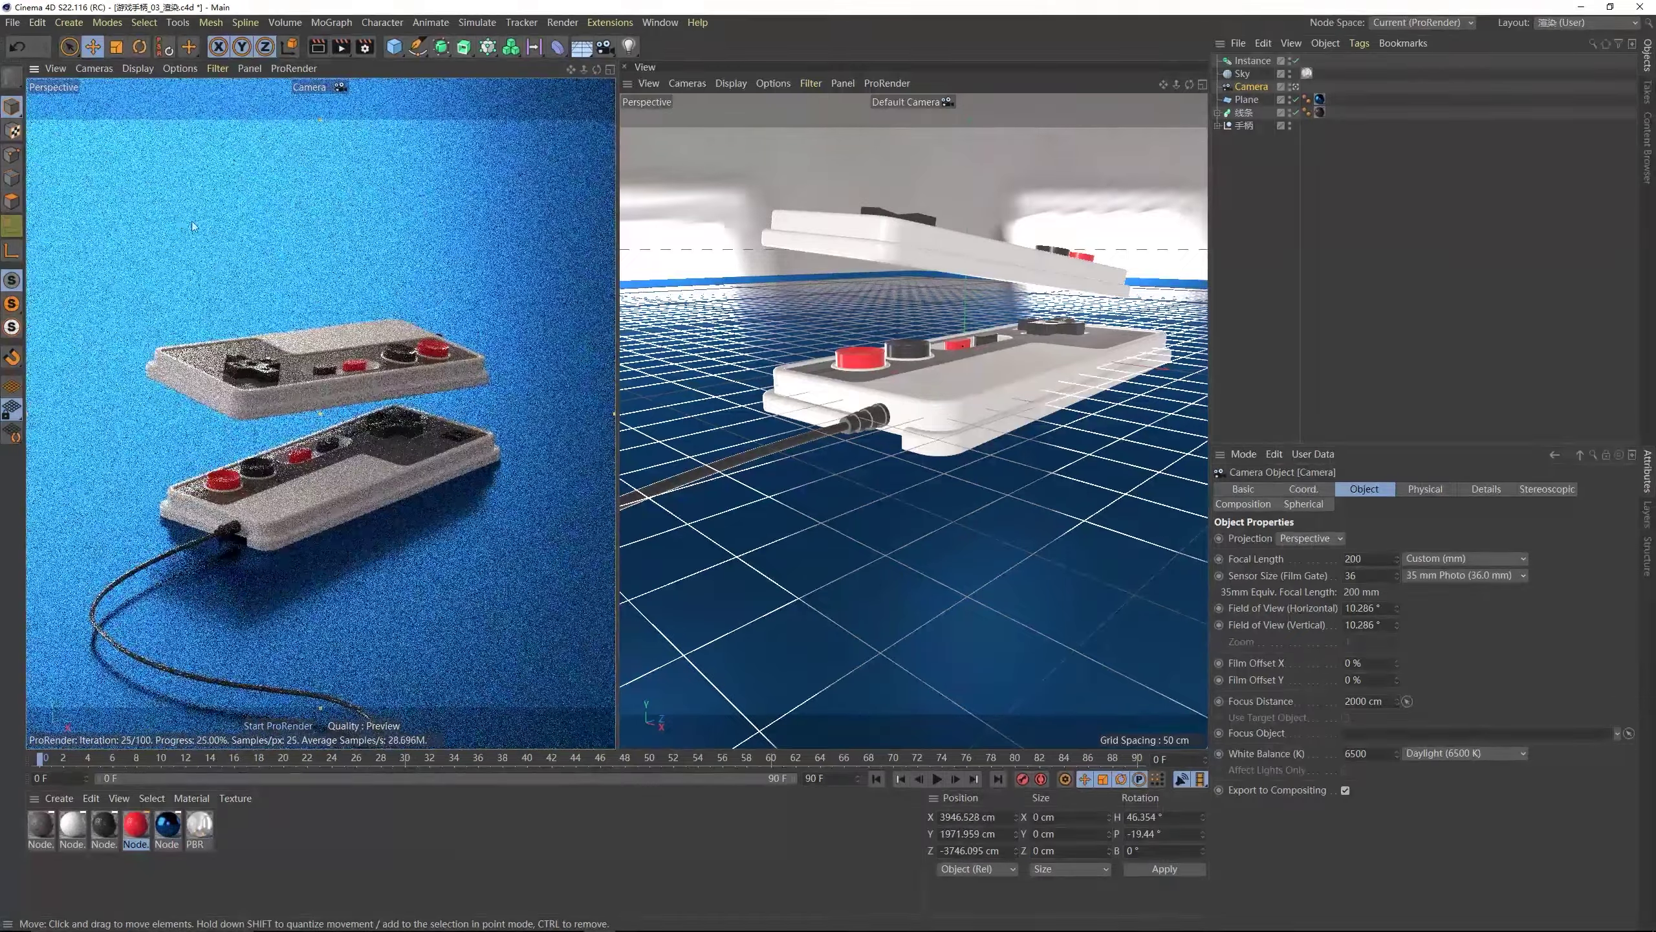
pyautogui.keyDown('alt'); pyautogui.moveTo(325, 399); pyautogui.dragTo(326, 388); pyautogui.keyUp('alt')
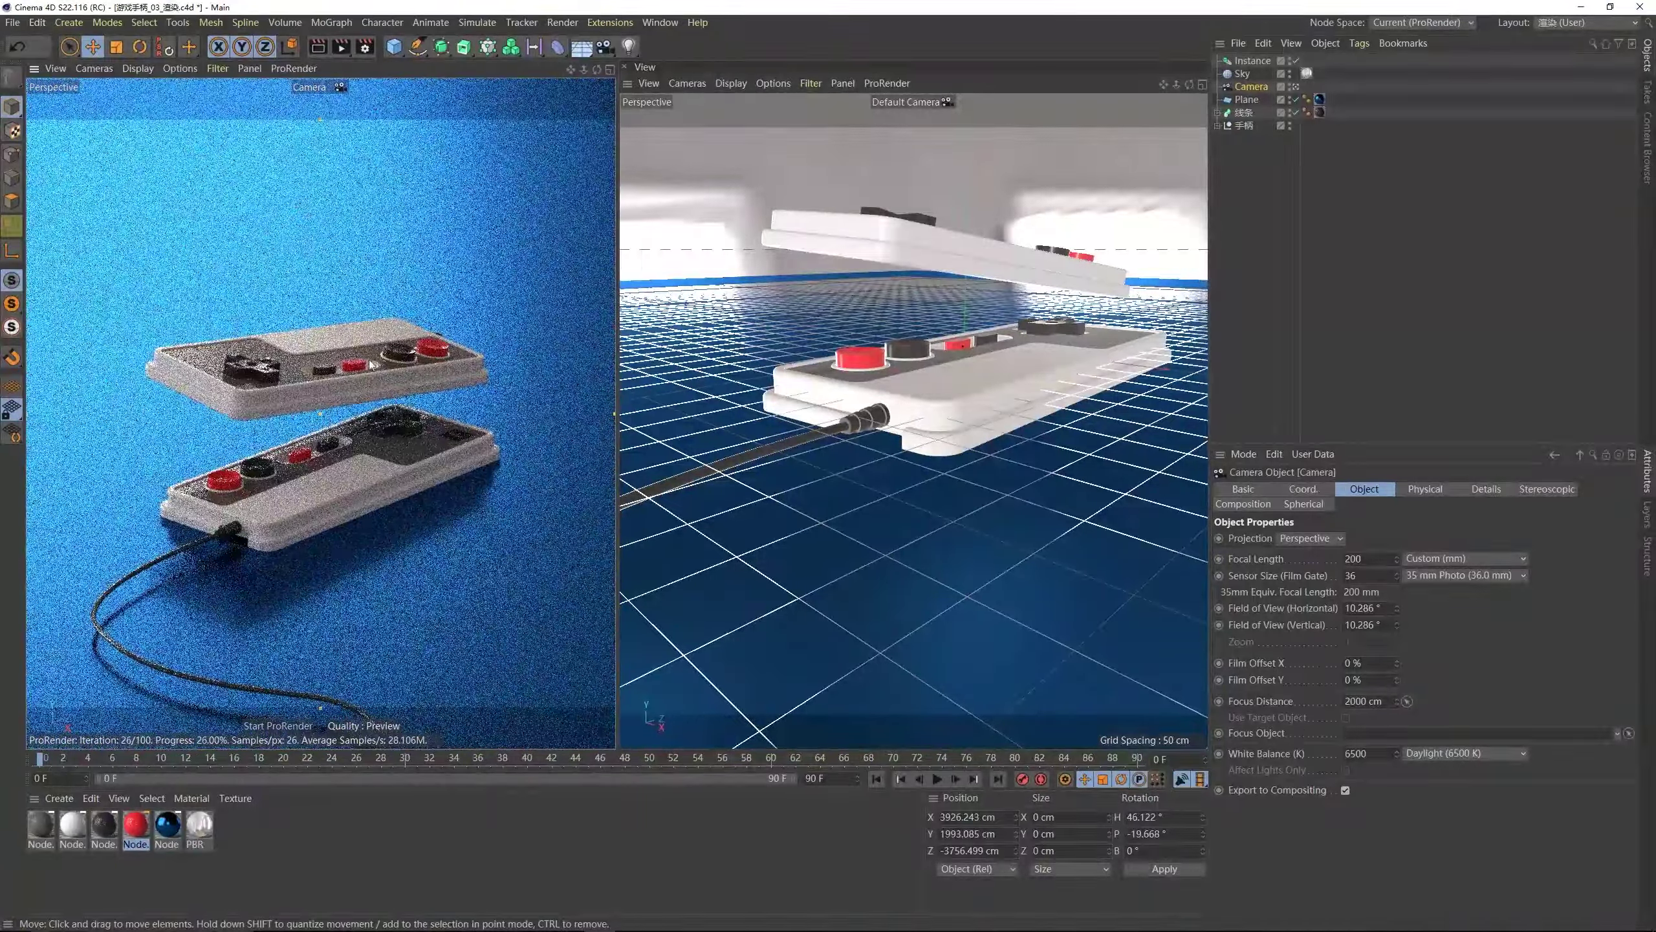
pyautogui.keyDown('alt'); pyautogui.moveTo(313, 393); pyautogui.dragTo(316, 398); pyautogui.keyUp('alt')
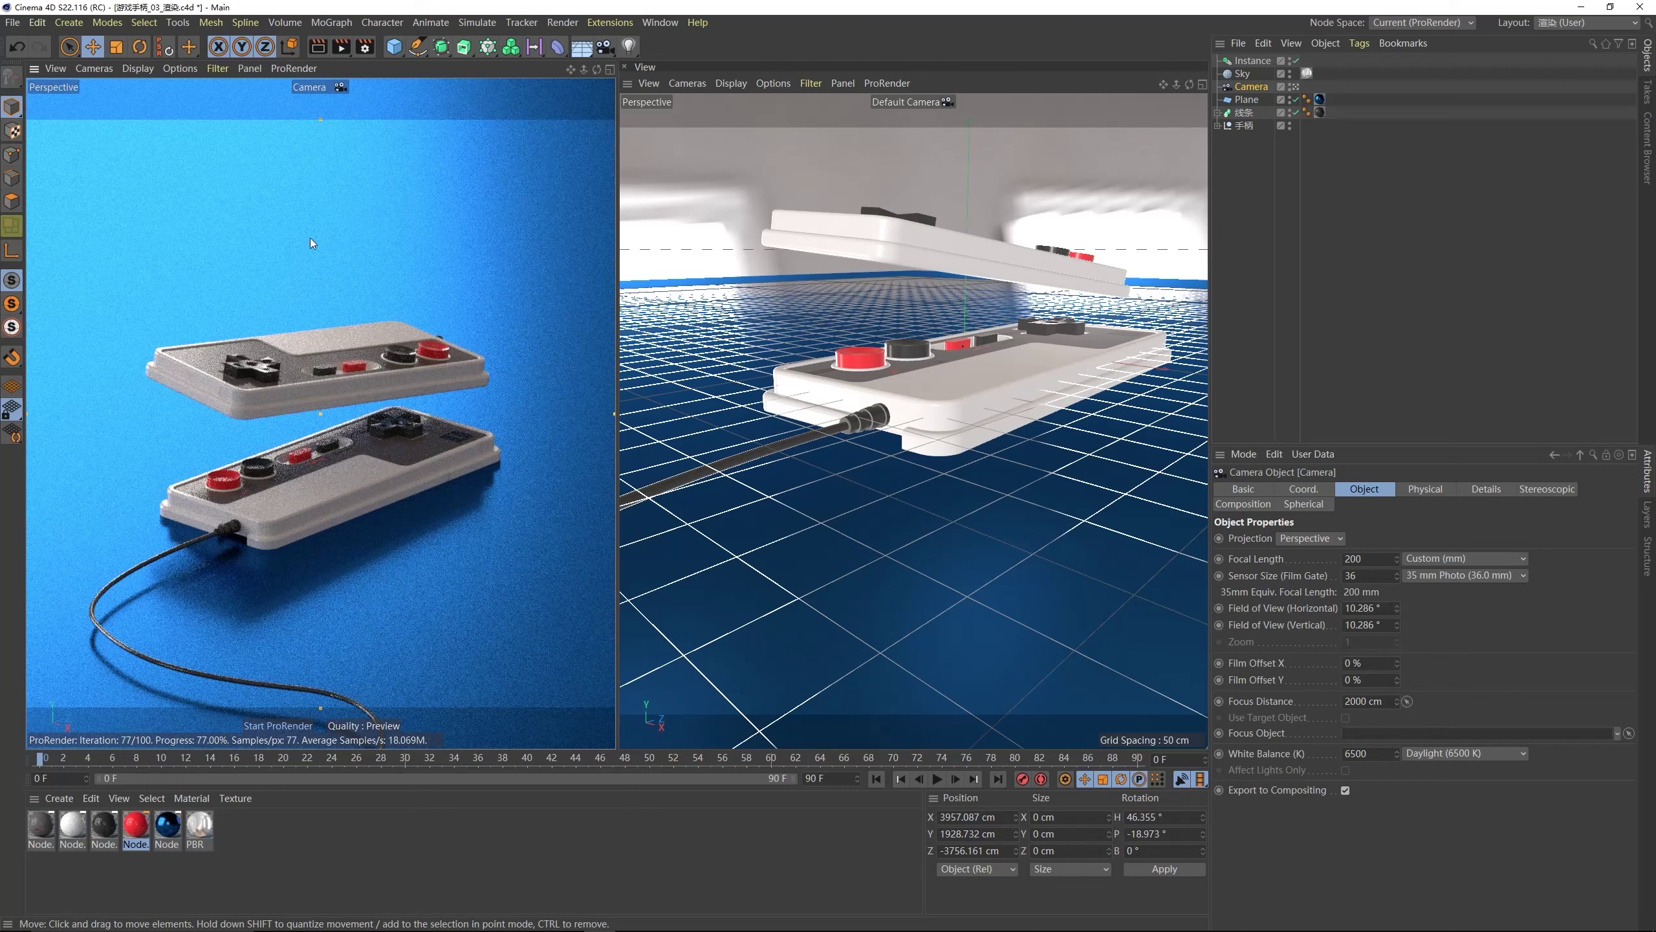
pyautogui.click(366, 47)
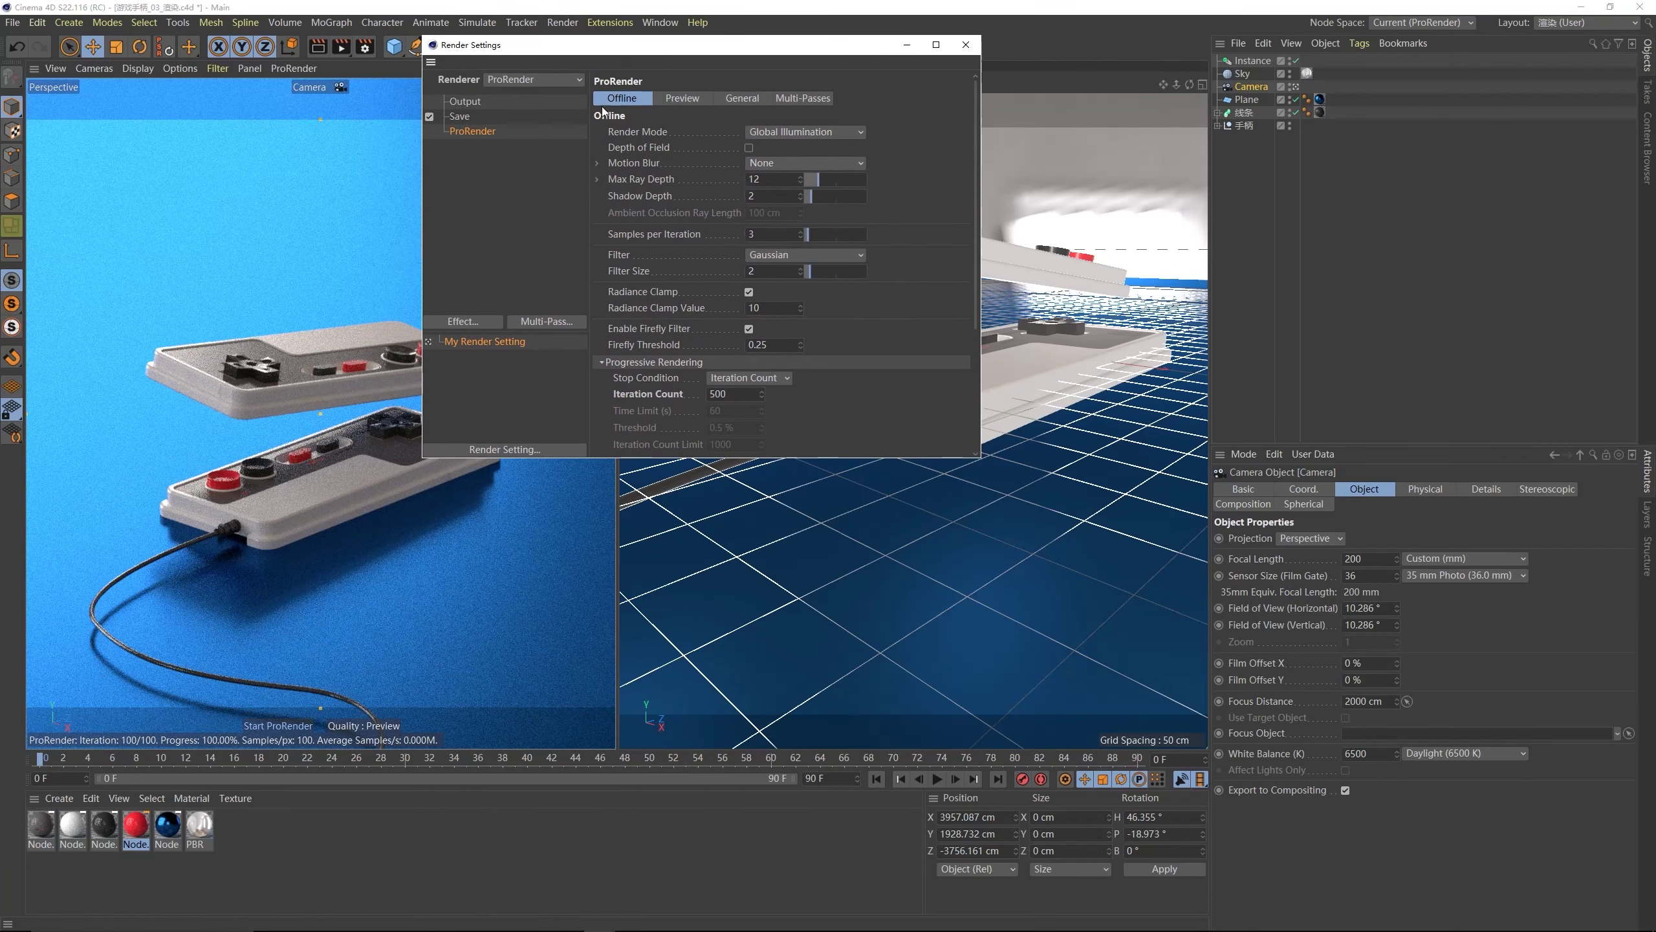
# - Point the Save file path to 渲染输出\游戏手柄_01 as a PNG
pyautogui.click(660, 396)
pyautogui.click(463, 120)
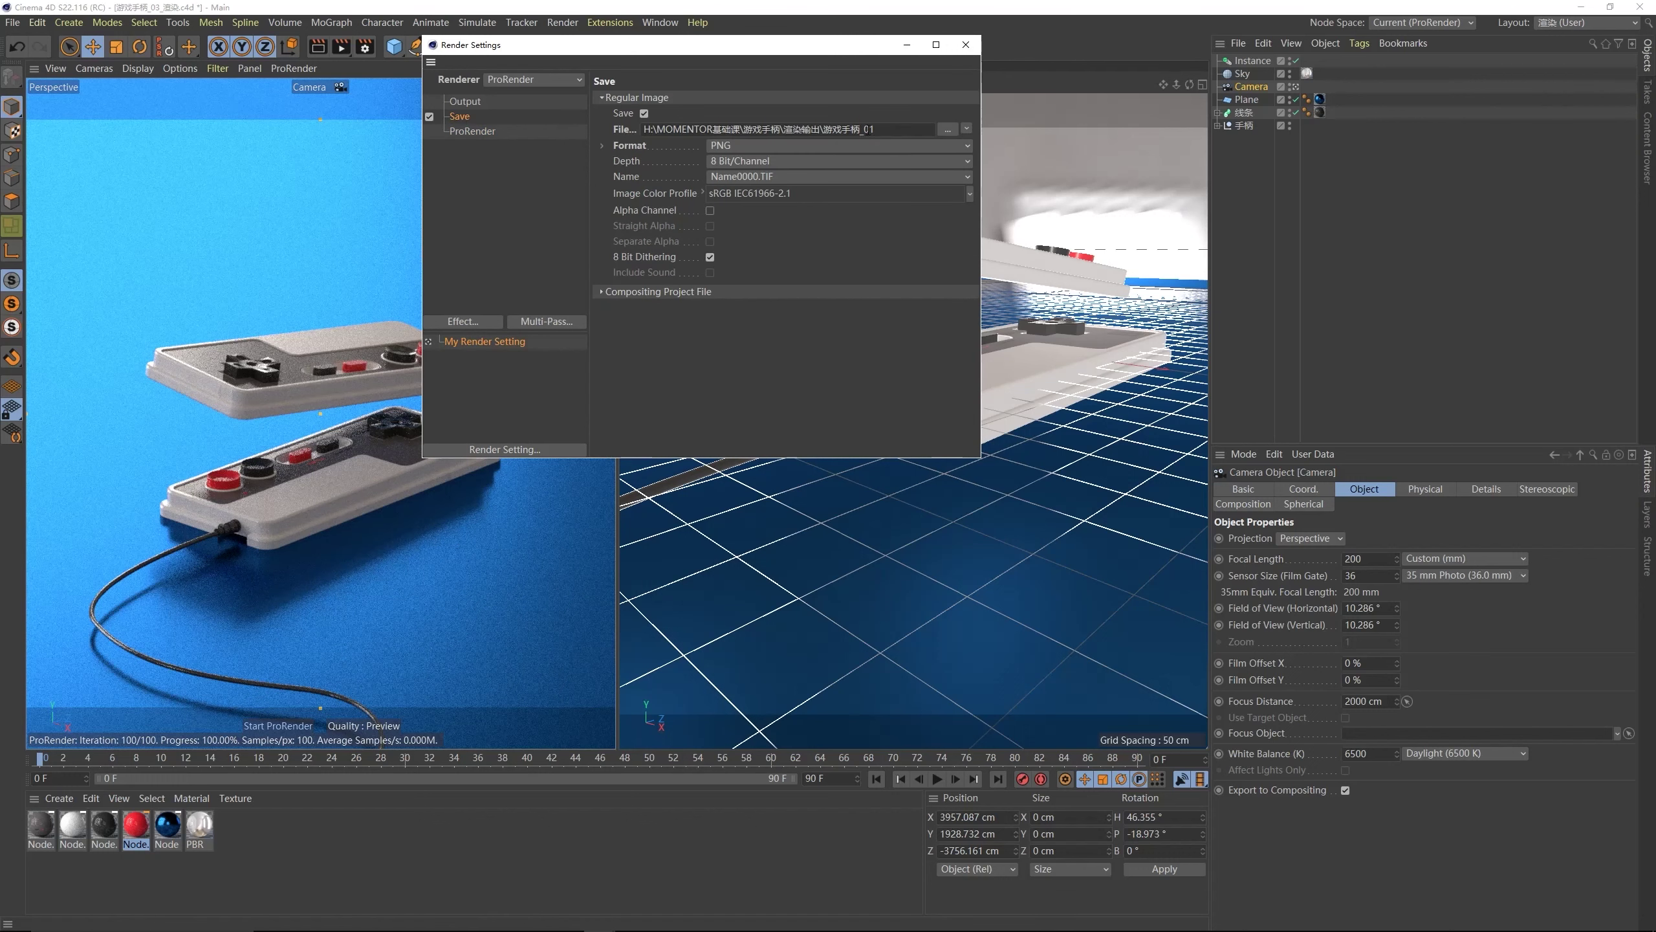
pyautogui.click(946, 129)
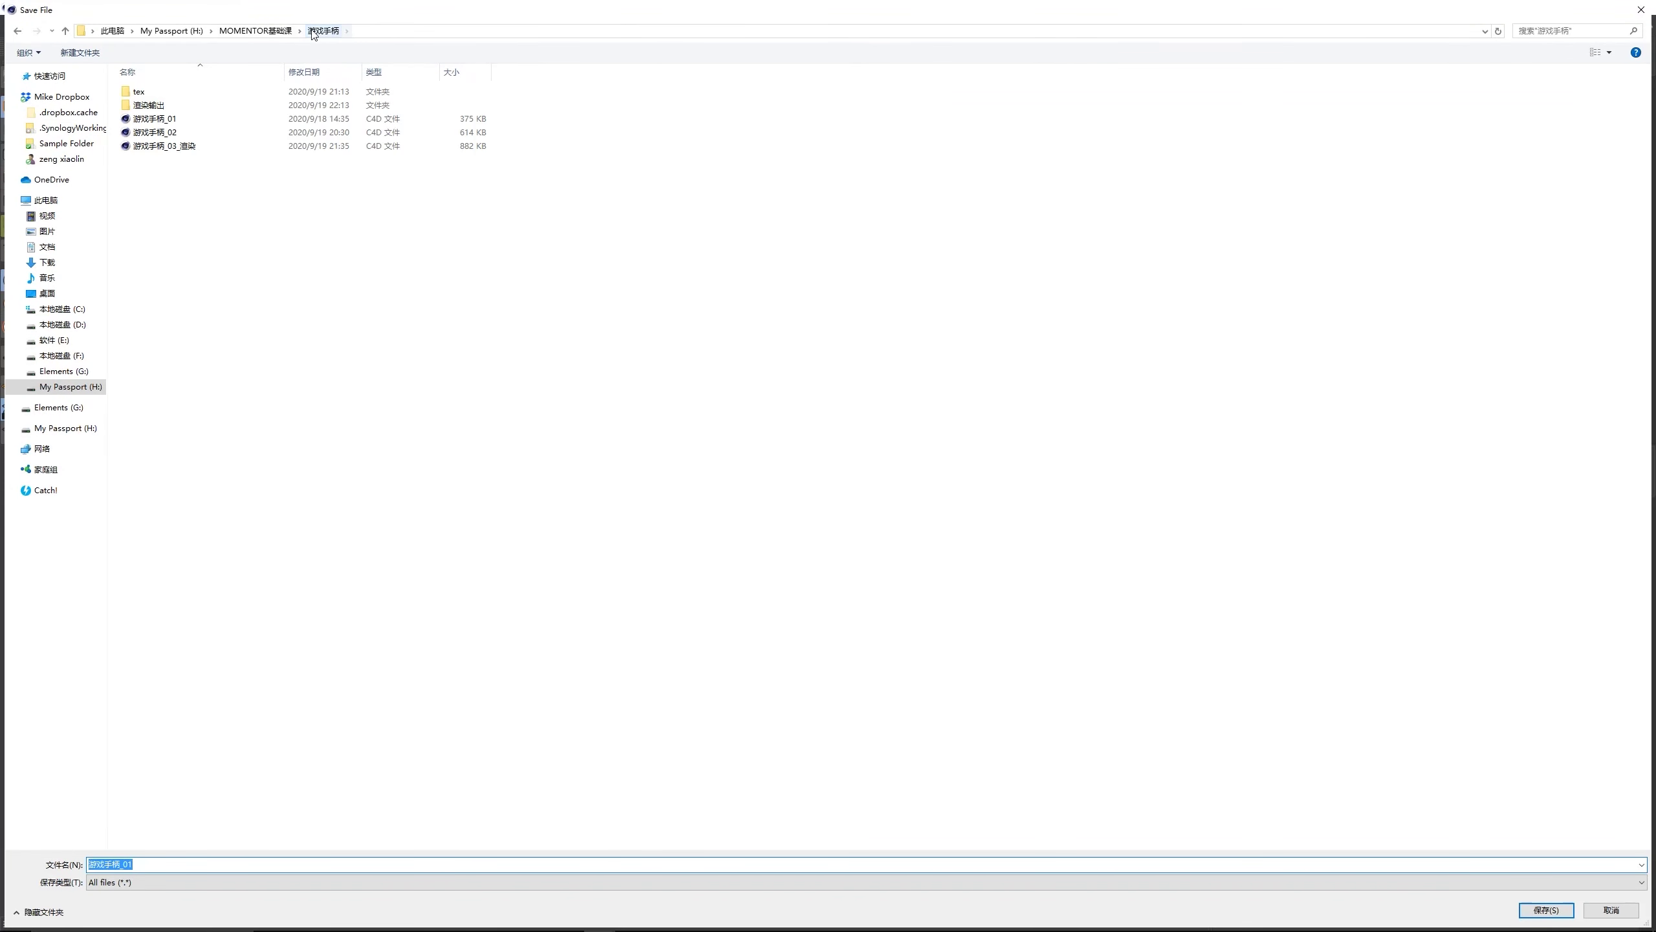
pyautogui.click(156, 119)
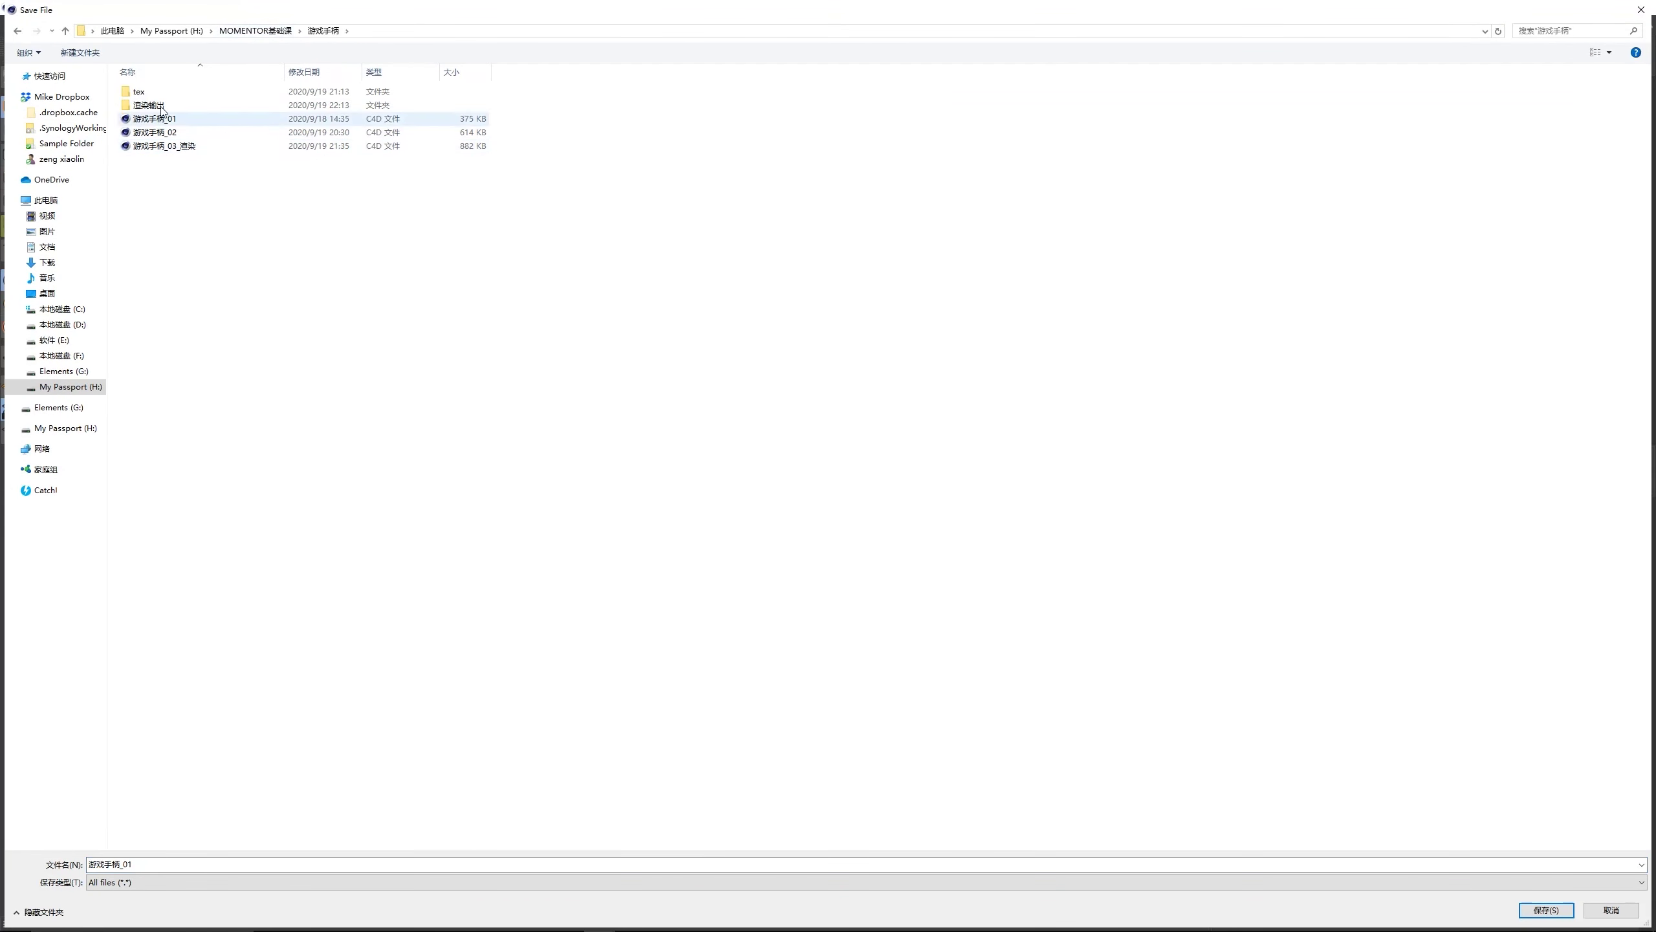
pyautogui.click(163, 106)
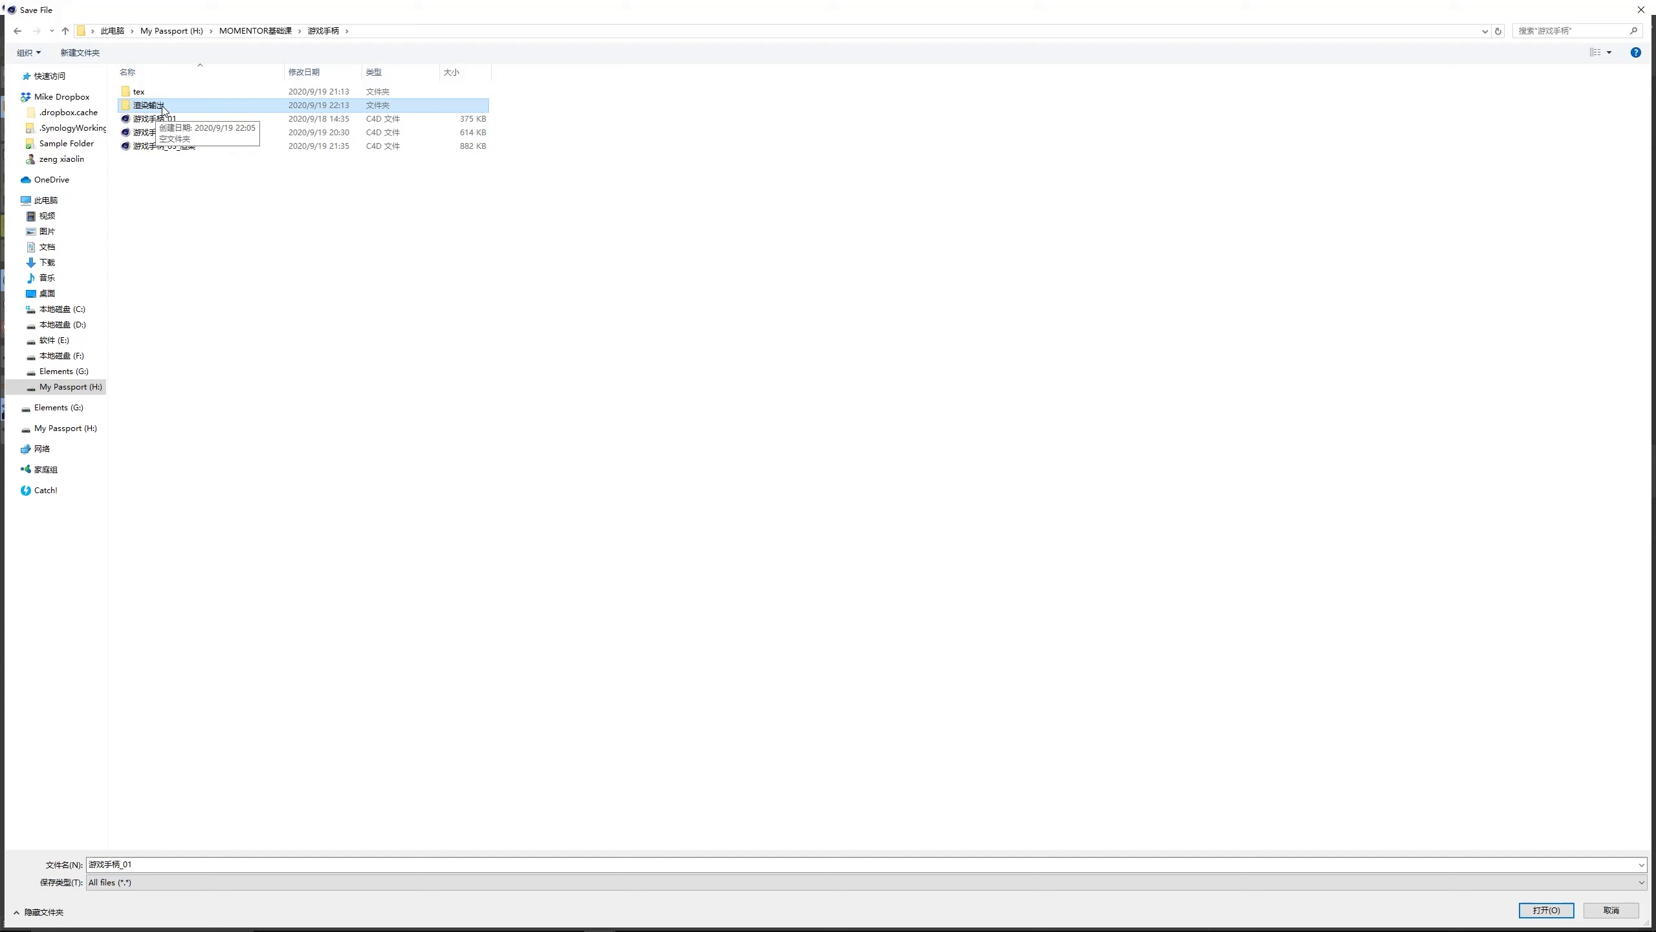
pyautogui.doubleClick(163, 107)
pyautogui.doubleClick(101, 864)
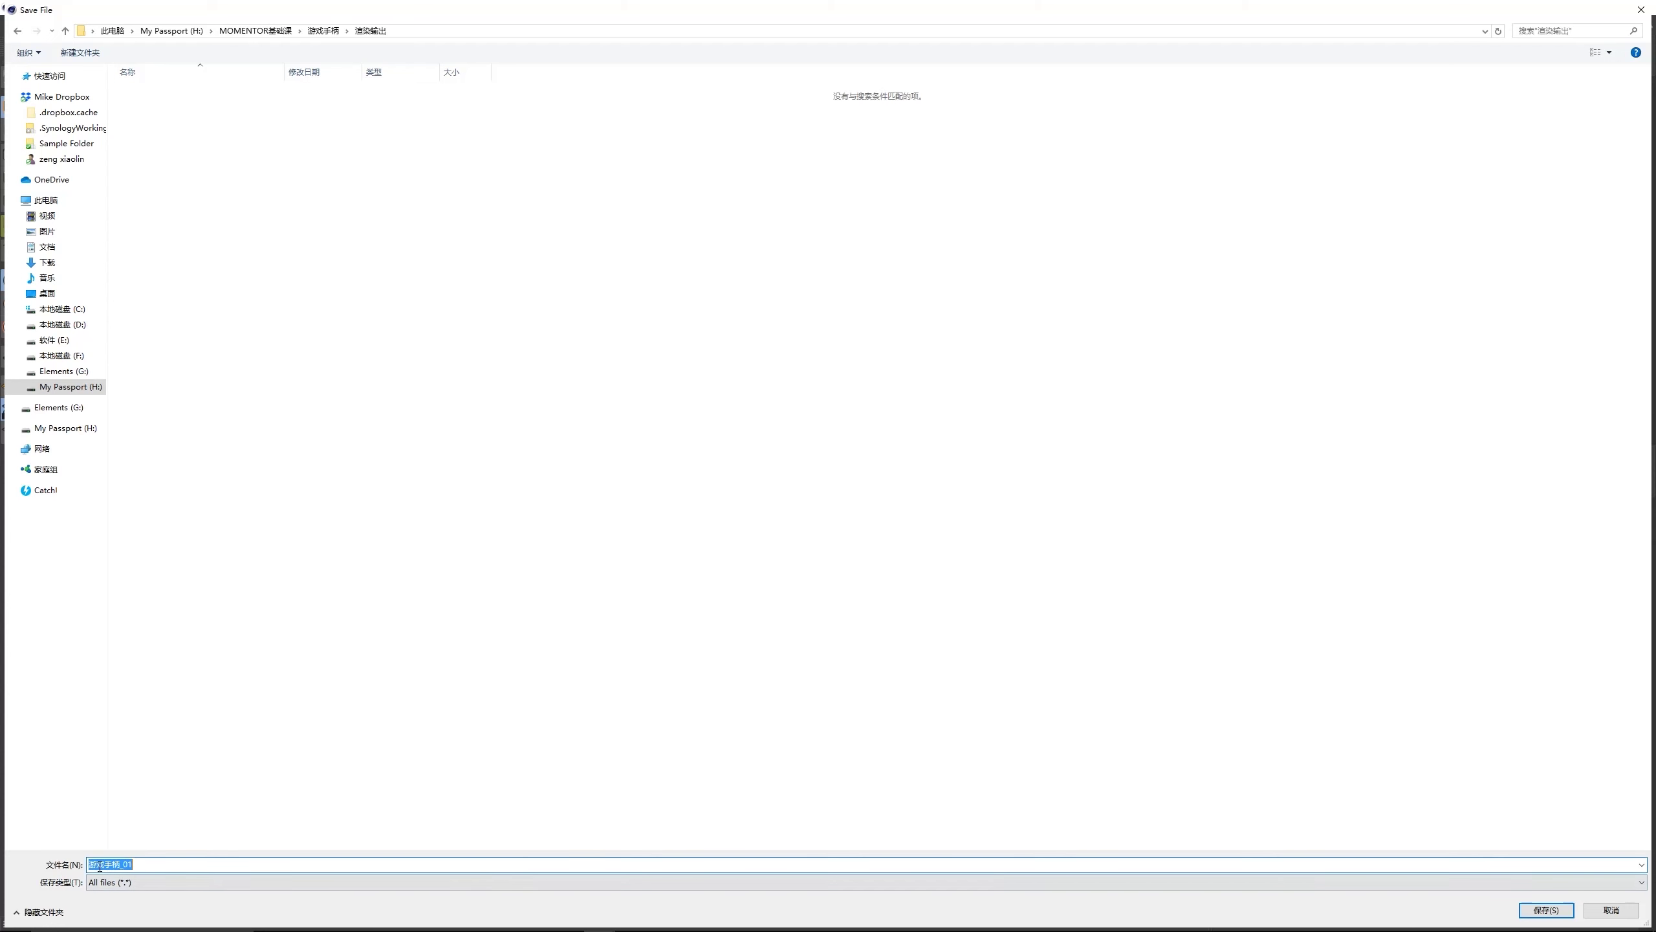
pyautogui.click(138, 864)
pyautogui.click(1537, 908)
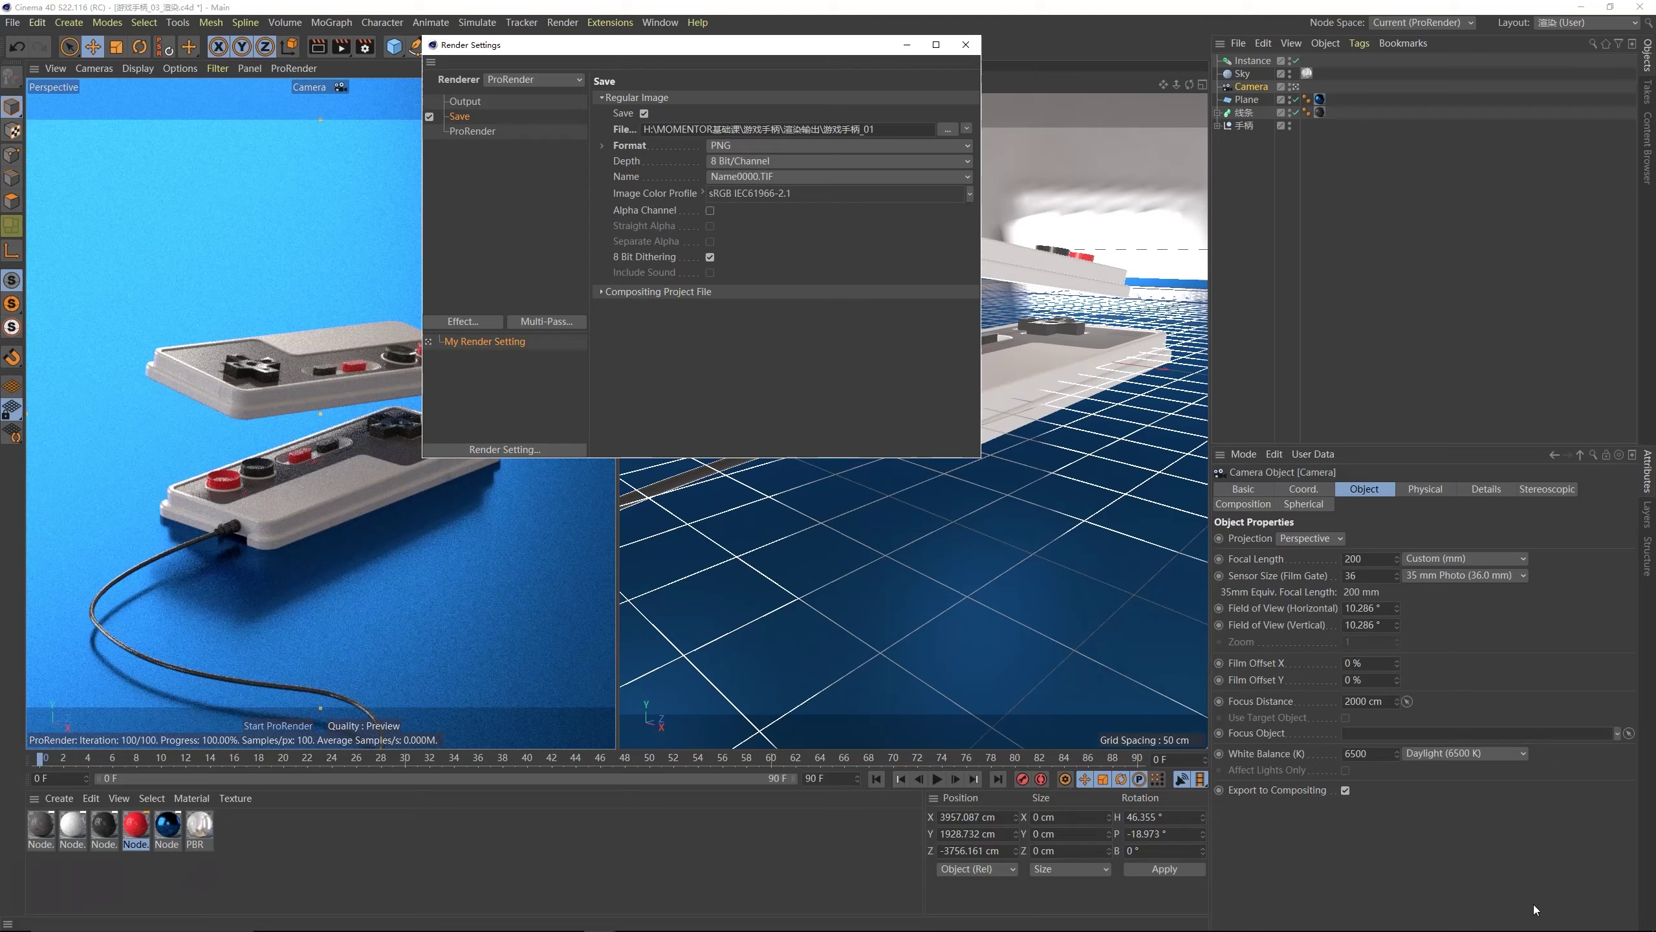
pyautogui.click(465, 101)
pyautogui.moveTo(561, 44); pyautogui.dragTo(717, 81)
# - Enable the Picture Viewer's image filter on the controller render
pyautogui.click(341, 47)
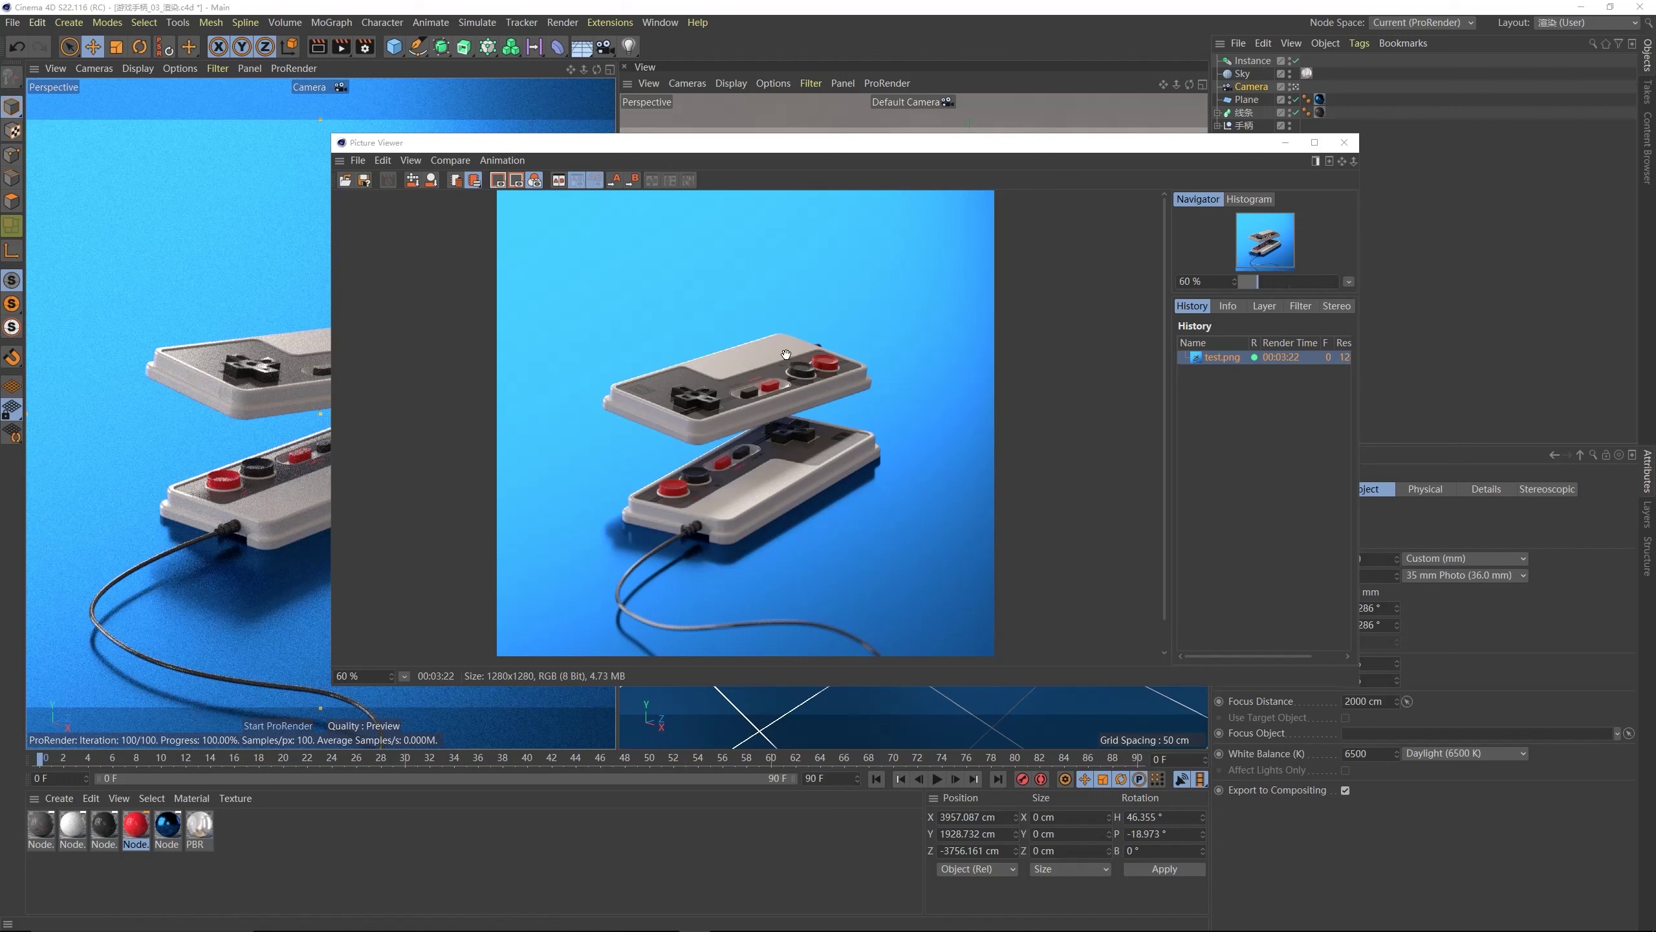
pyautogui.click(1300, 306)
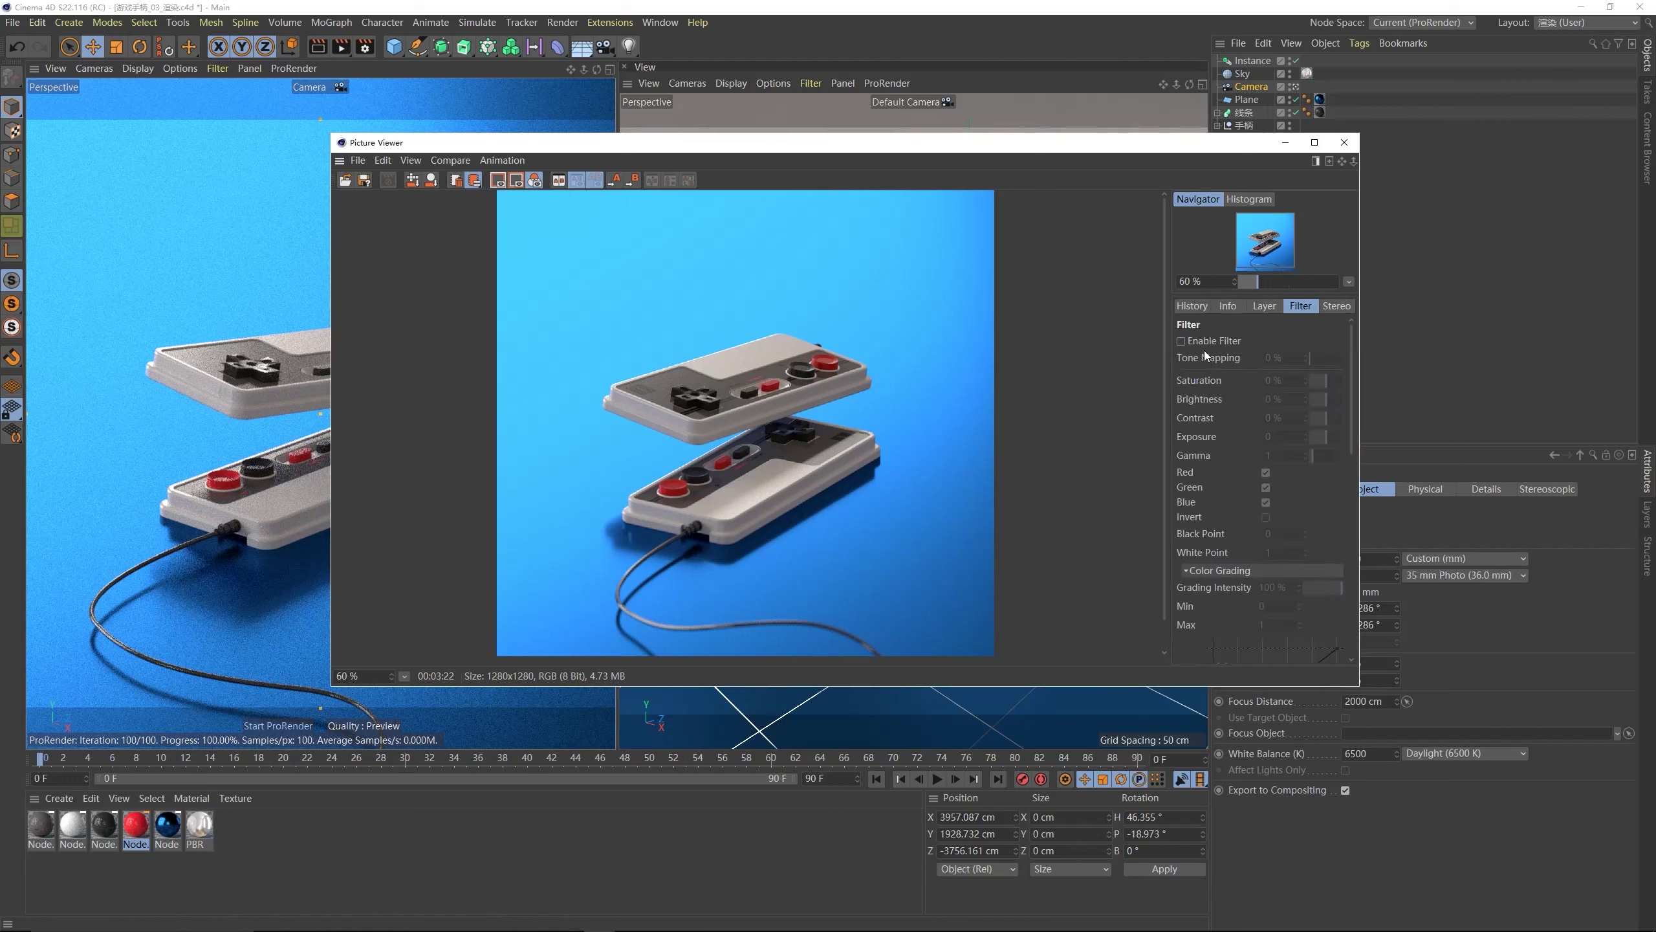
pyautogui.click(1180, 341)
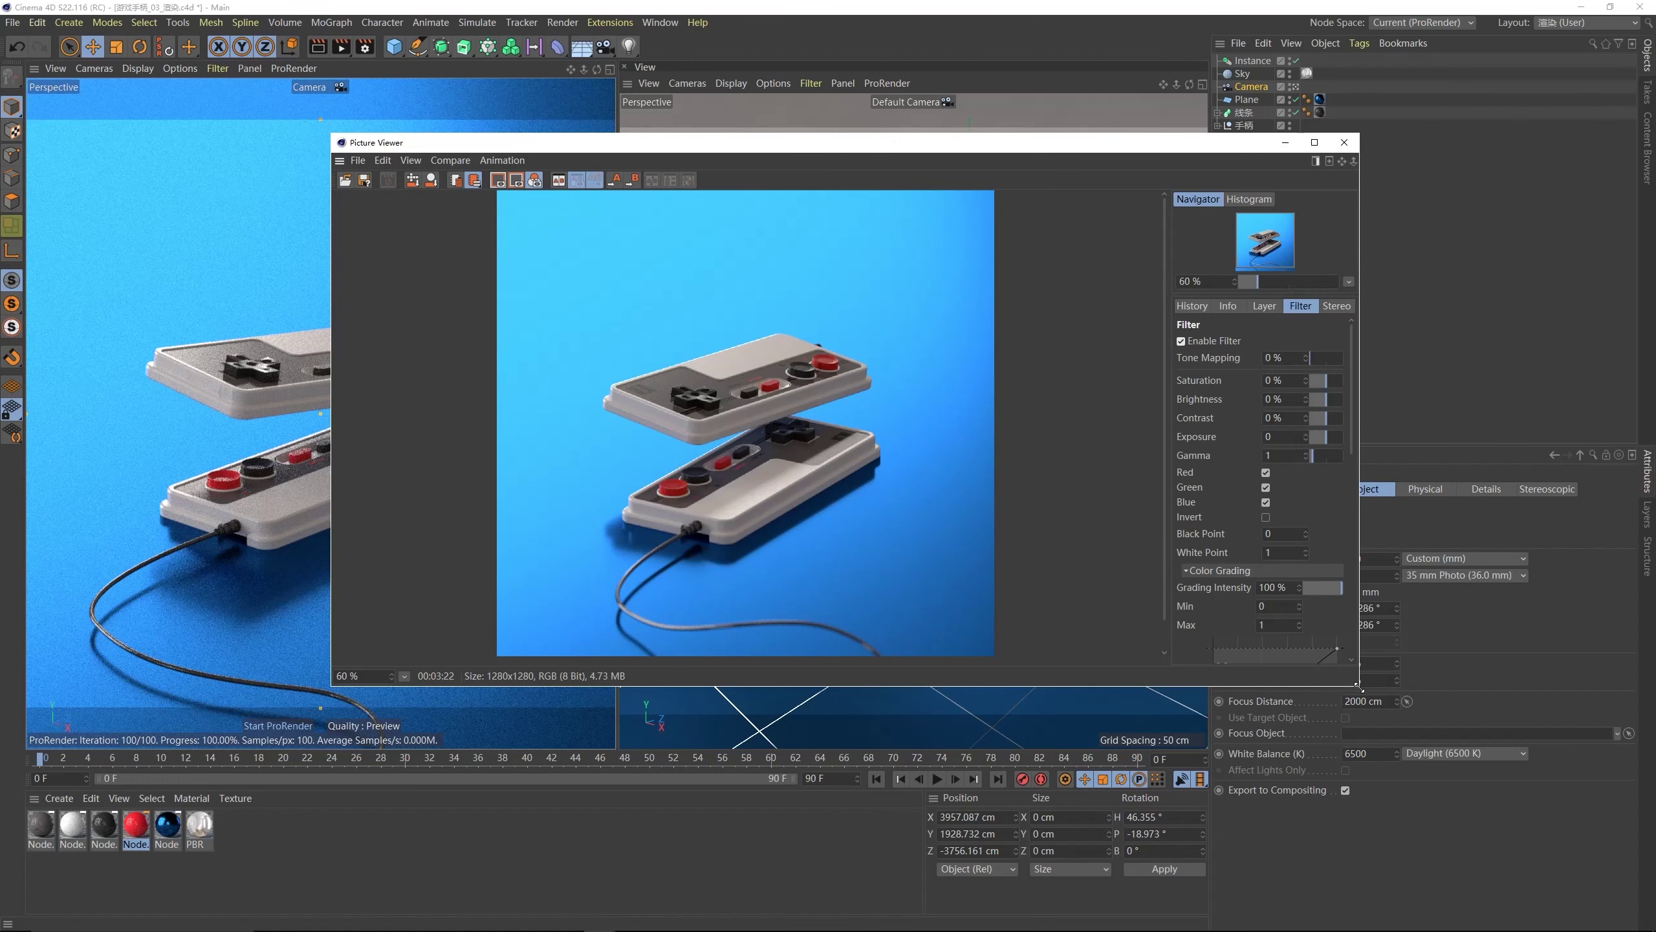
pyautogui.moveTo(1359, 694); pyautogui.dragTo(1399, 743)
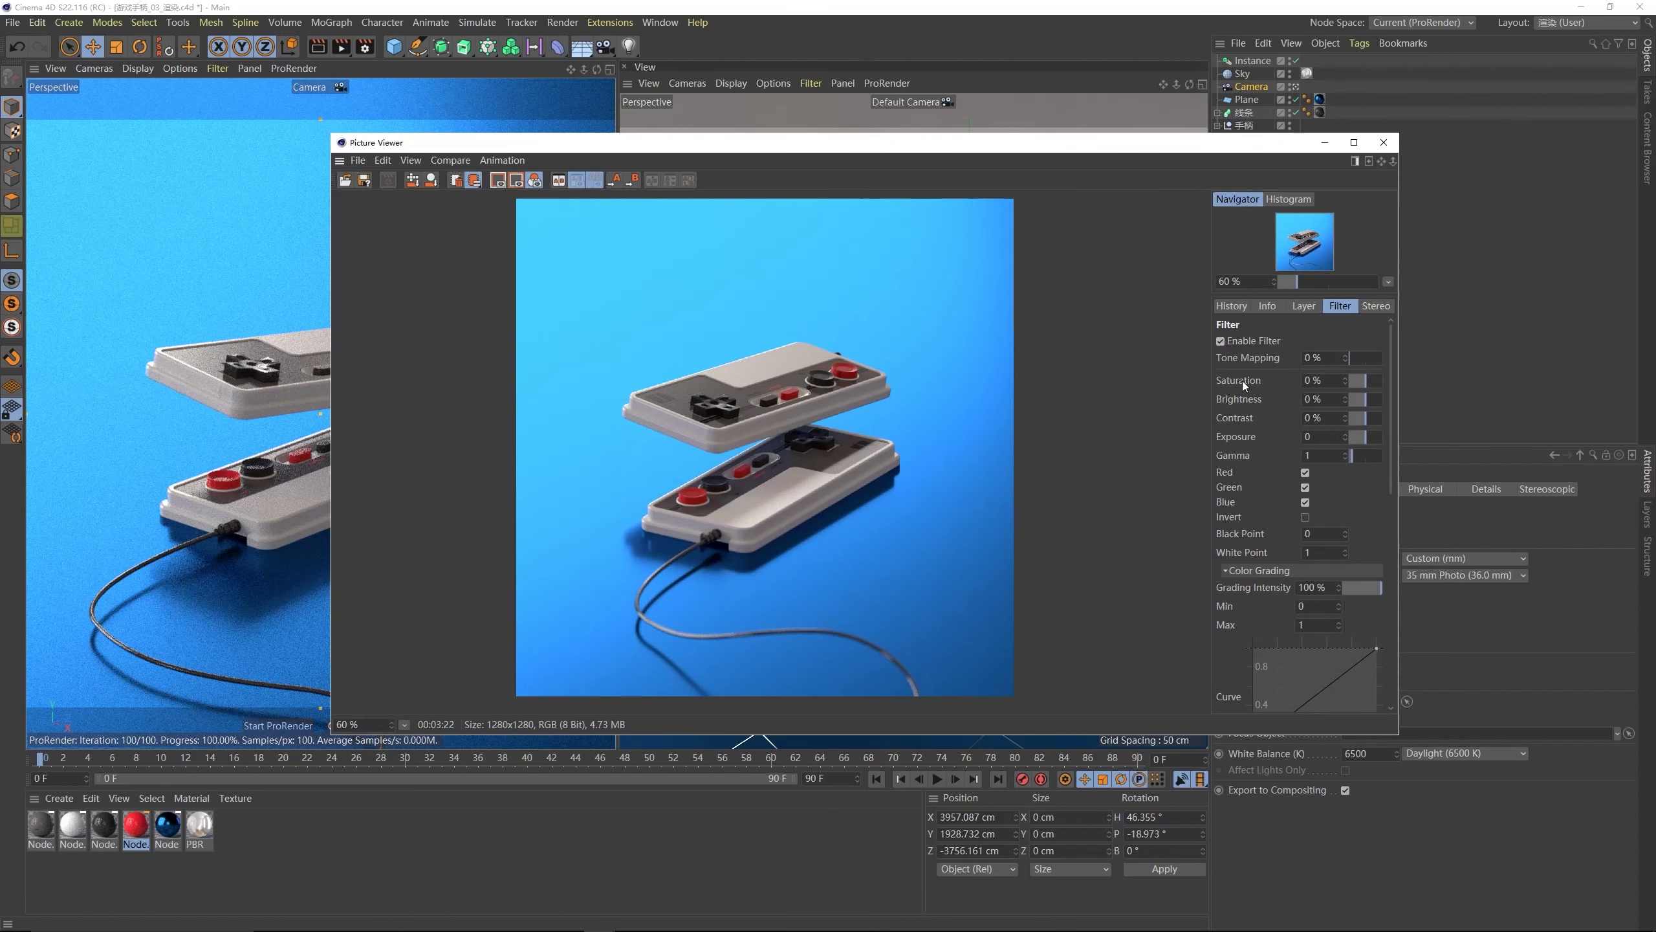
# - Set the filter's Saturation to 20% and Brightness to 5%
pyautogui.click(1315, 380)
pyautogui.click(1336, 379)
pyautogui.press('BackSpace')
pyautogui.press('BackSpace')
pyautogui.press('BackSpace')
pyautogui.write('20')
pyautogui.press('Return')
pyautogui.press('BackSpace')
pyautogui.press('BackSpace')
pyautogui.press('BackSpace')
pyautogui.write('5')
pyautogui.press('Return')
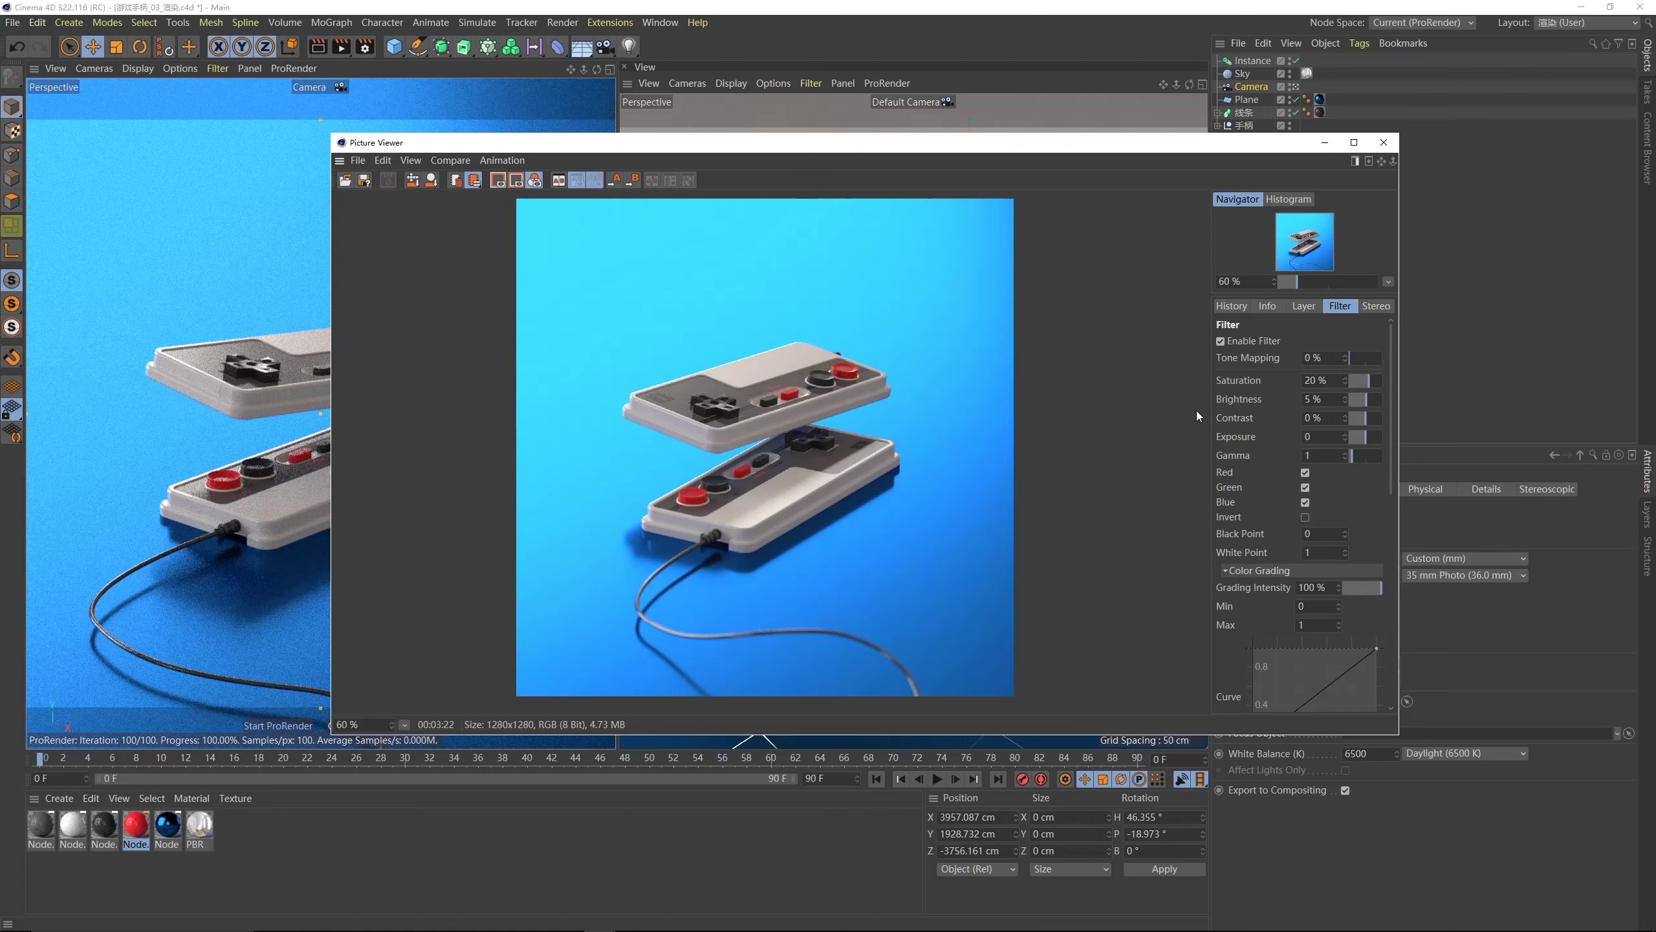
# - Set the filter's Contrast to 5%
pyautogui.doubleClick(1323, 417)
pyautogui.write('3')
pyautogui.press('Return')
pyautogui.press('BackSpace')
pyautogui.press('BackSpace')
pyautogui.press('BackSpace')
pyautogui.write('5')
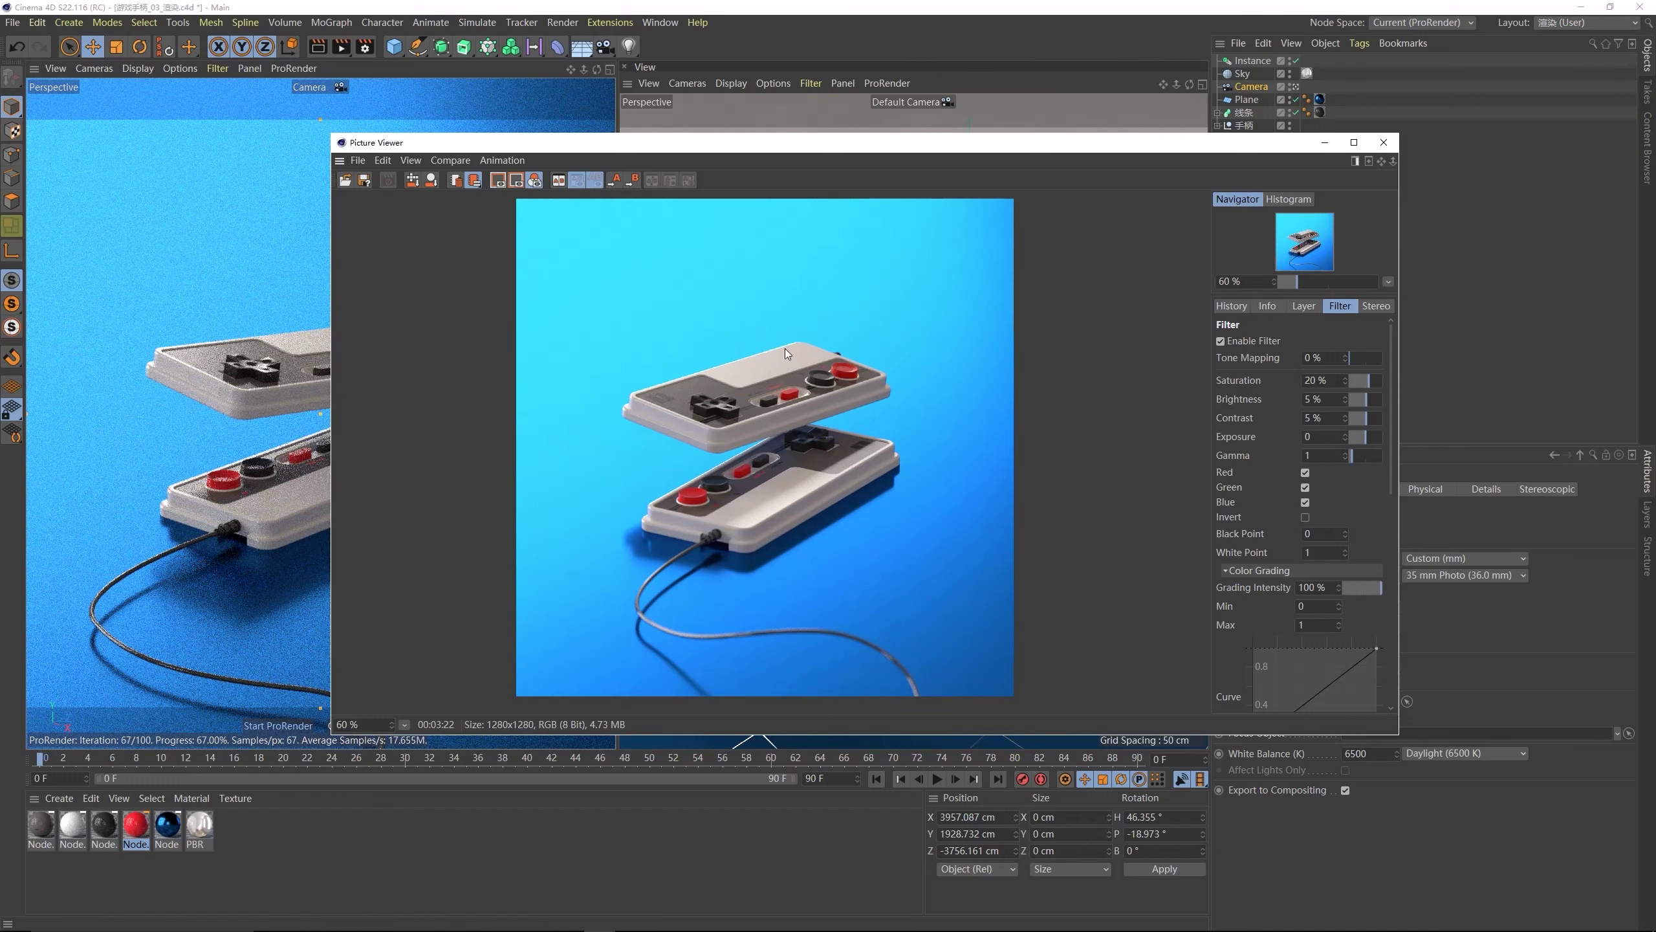
pyautogui.click(1231, 305)
# - Save the graded render as PNG 游戏手柄_01_日期 in 游戏手柄\渲染输出
pyautogui.rightClick(1262, 358)
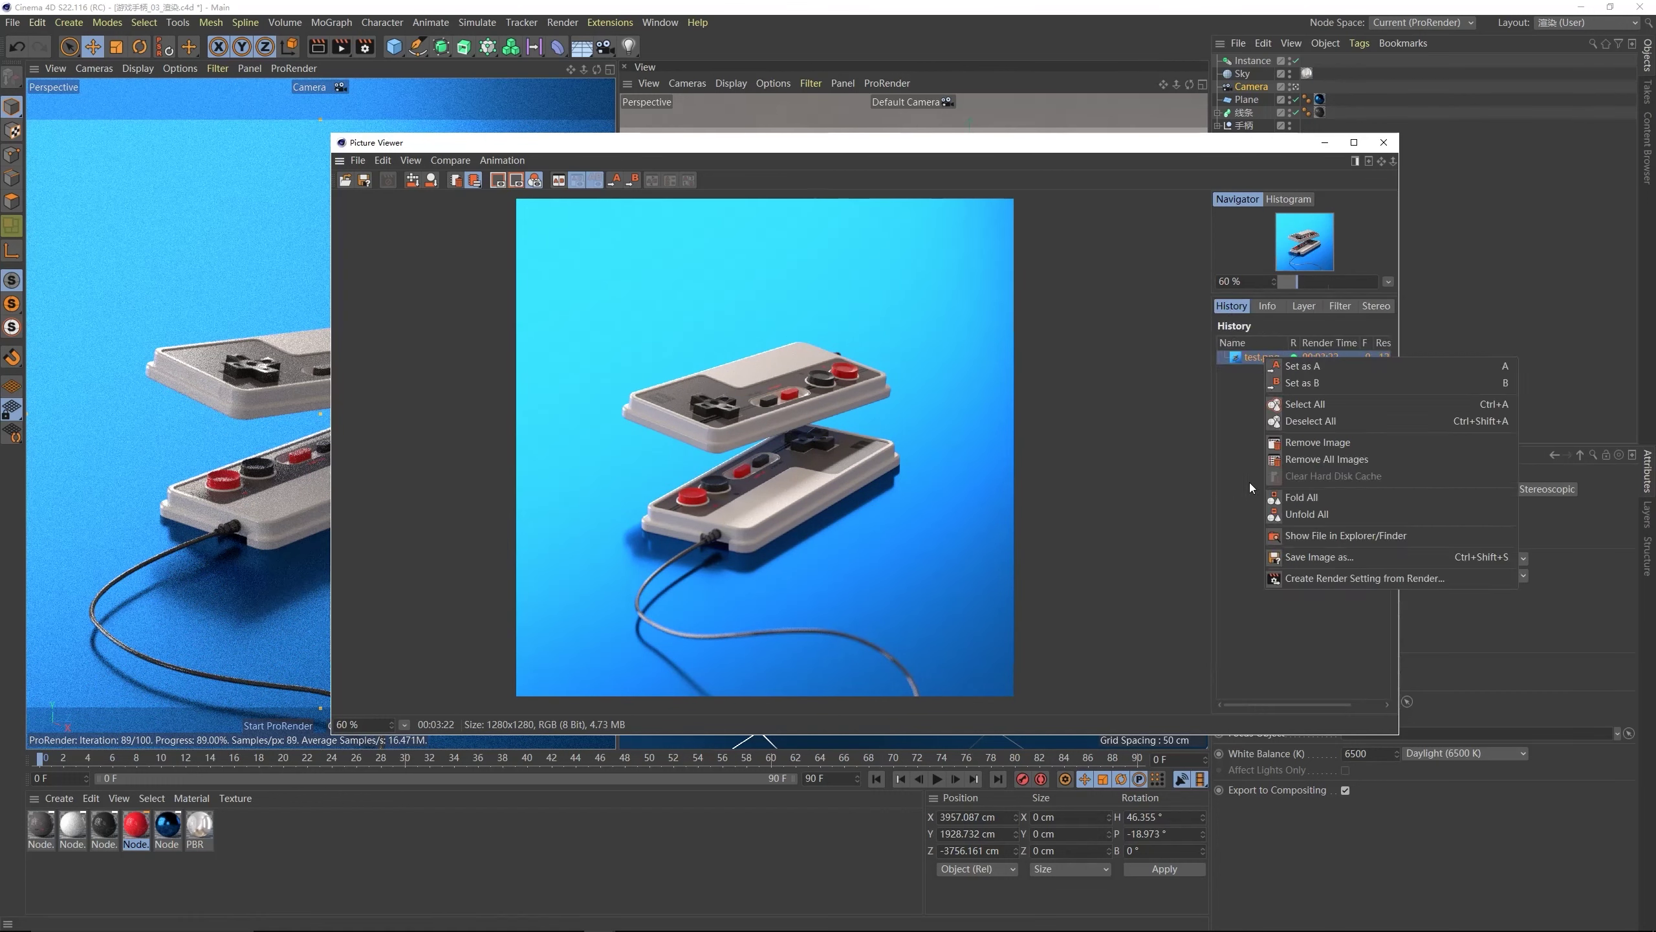
pyautogui.click(1319, 556)
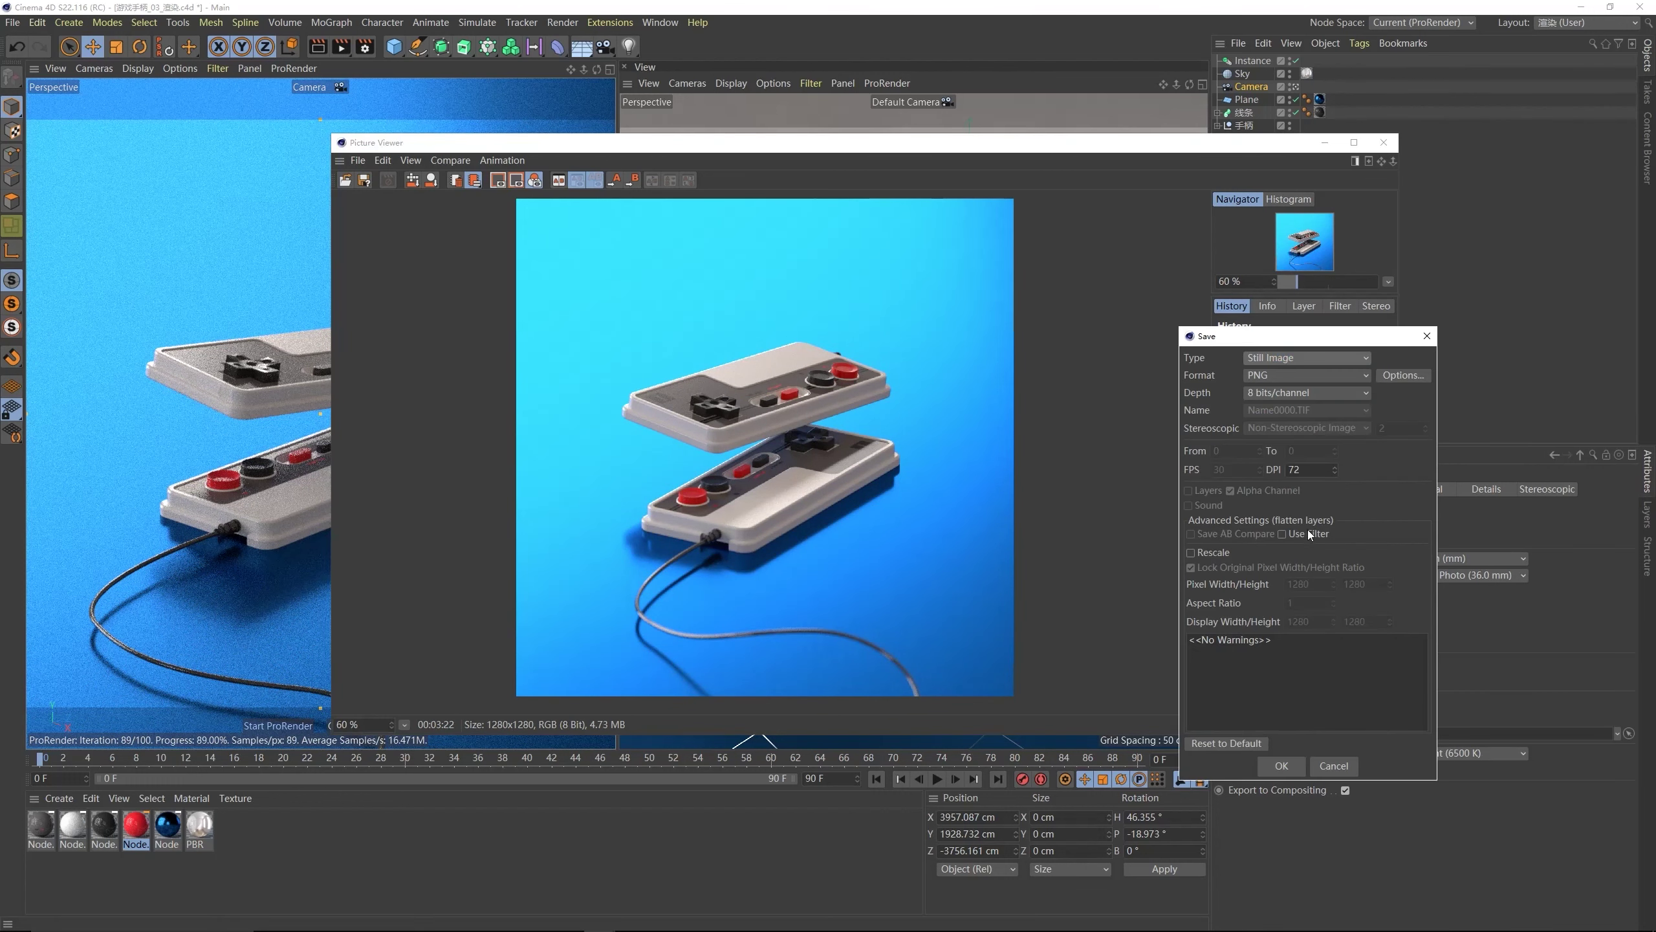
pyautogui.click(1281, 765)
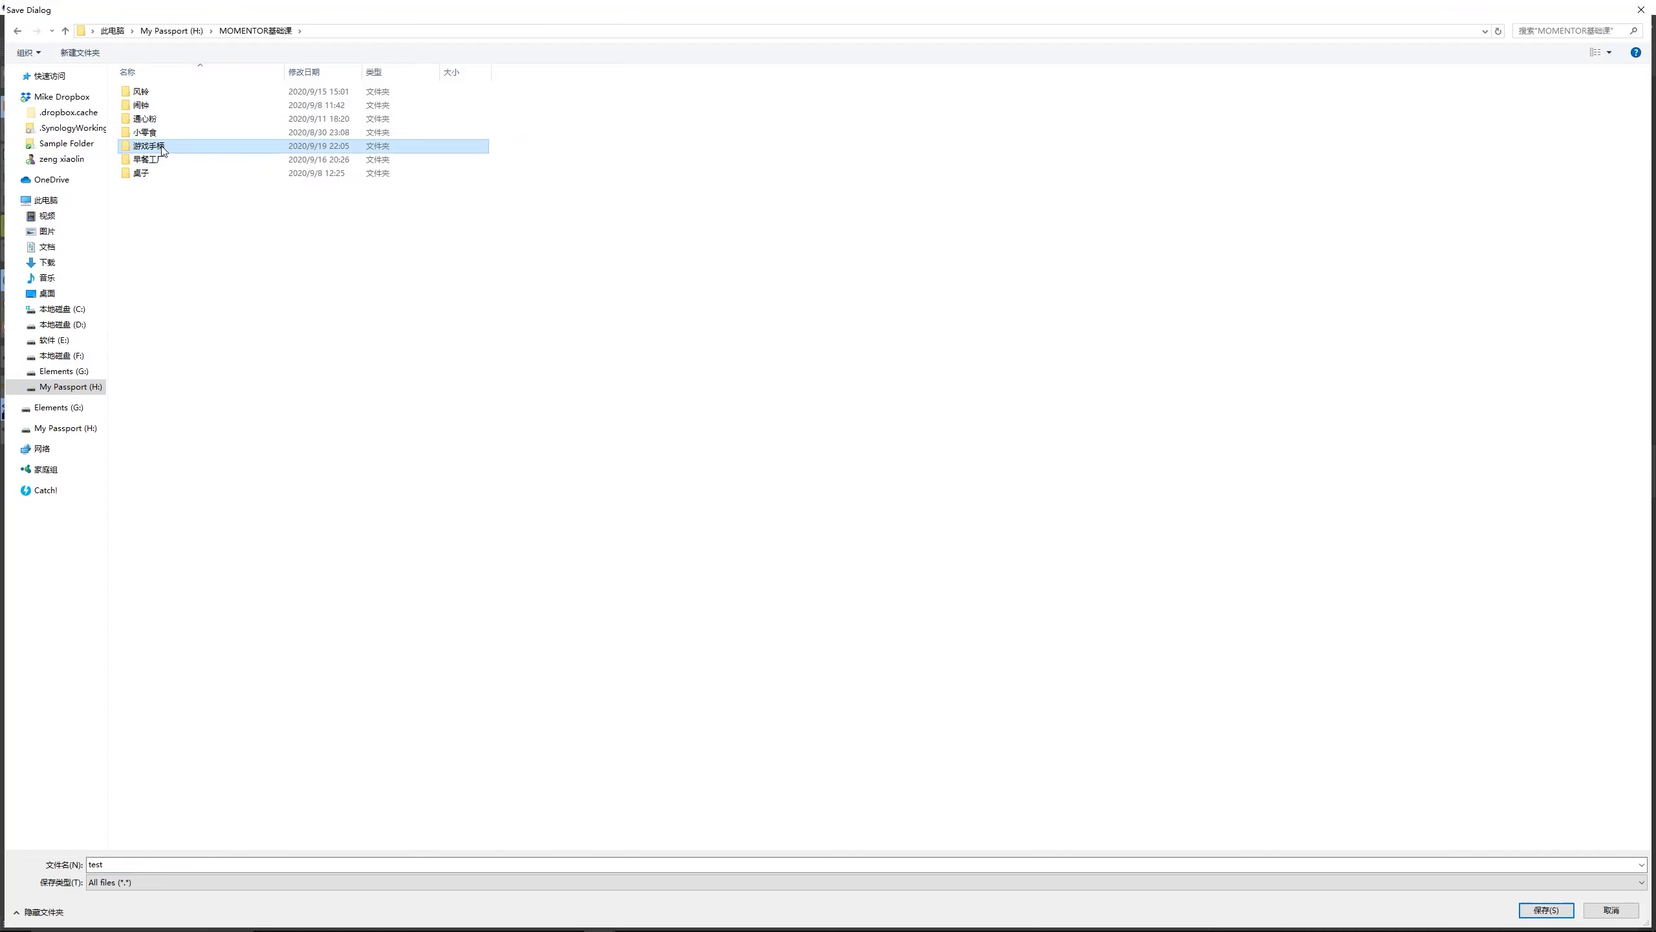
pyautogui.doubleClick(163, 147)
pyautogui.doubleClick(166, 104)
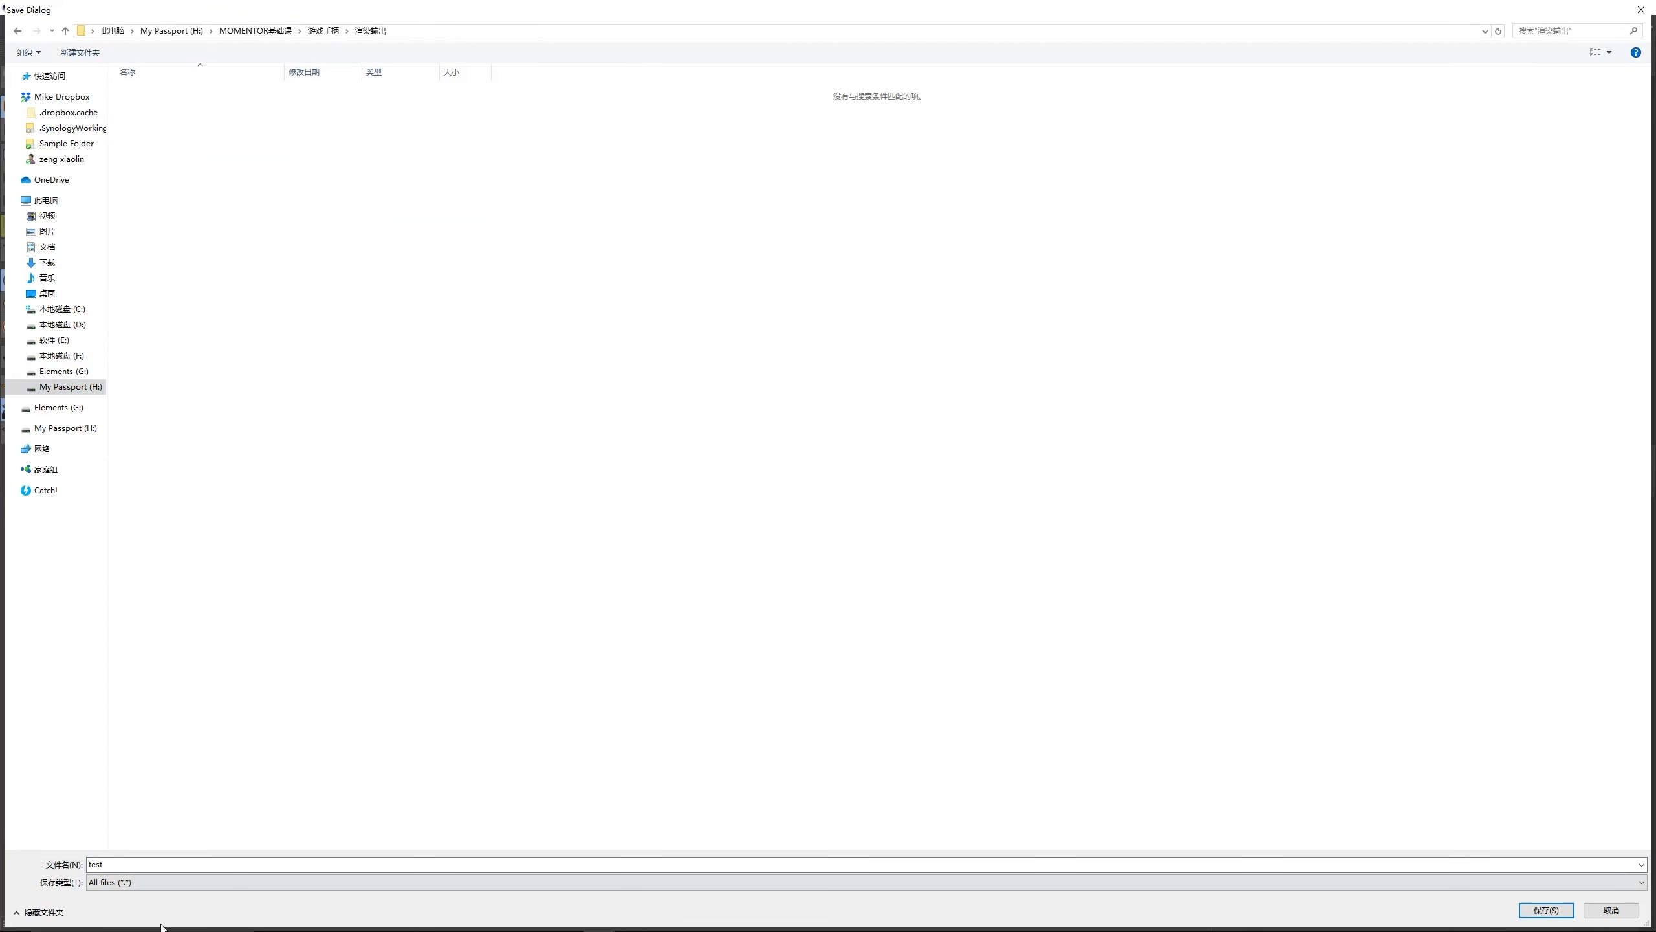
pyautogui.doubleClick(142, 863)
pyautogui.write('游戏手柄_01_日期')
pyautogui.press('Return')
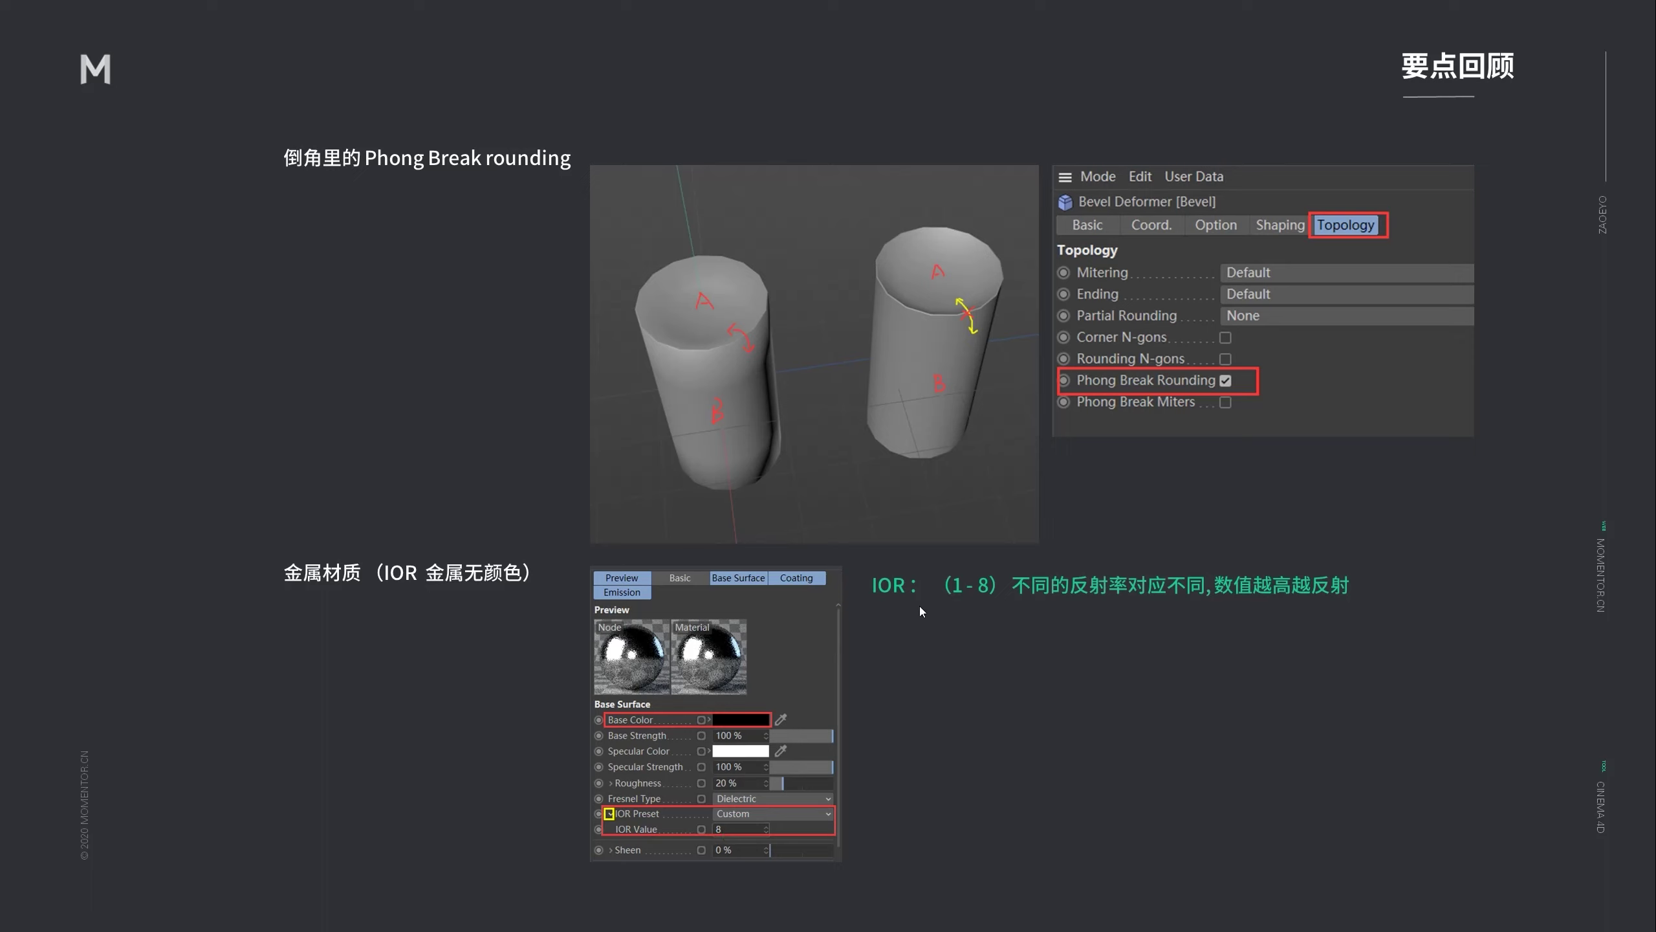
# - Advance from the Phong Break and IOR recap slide to the Instance concept slide
pyautogui.click(919, 624)
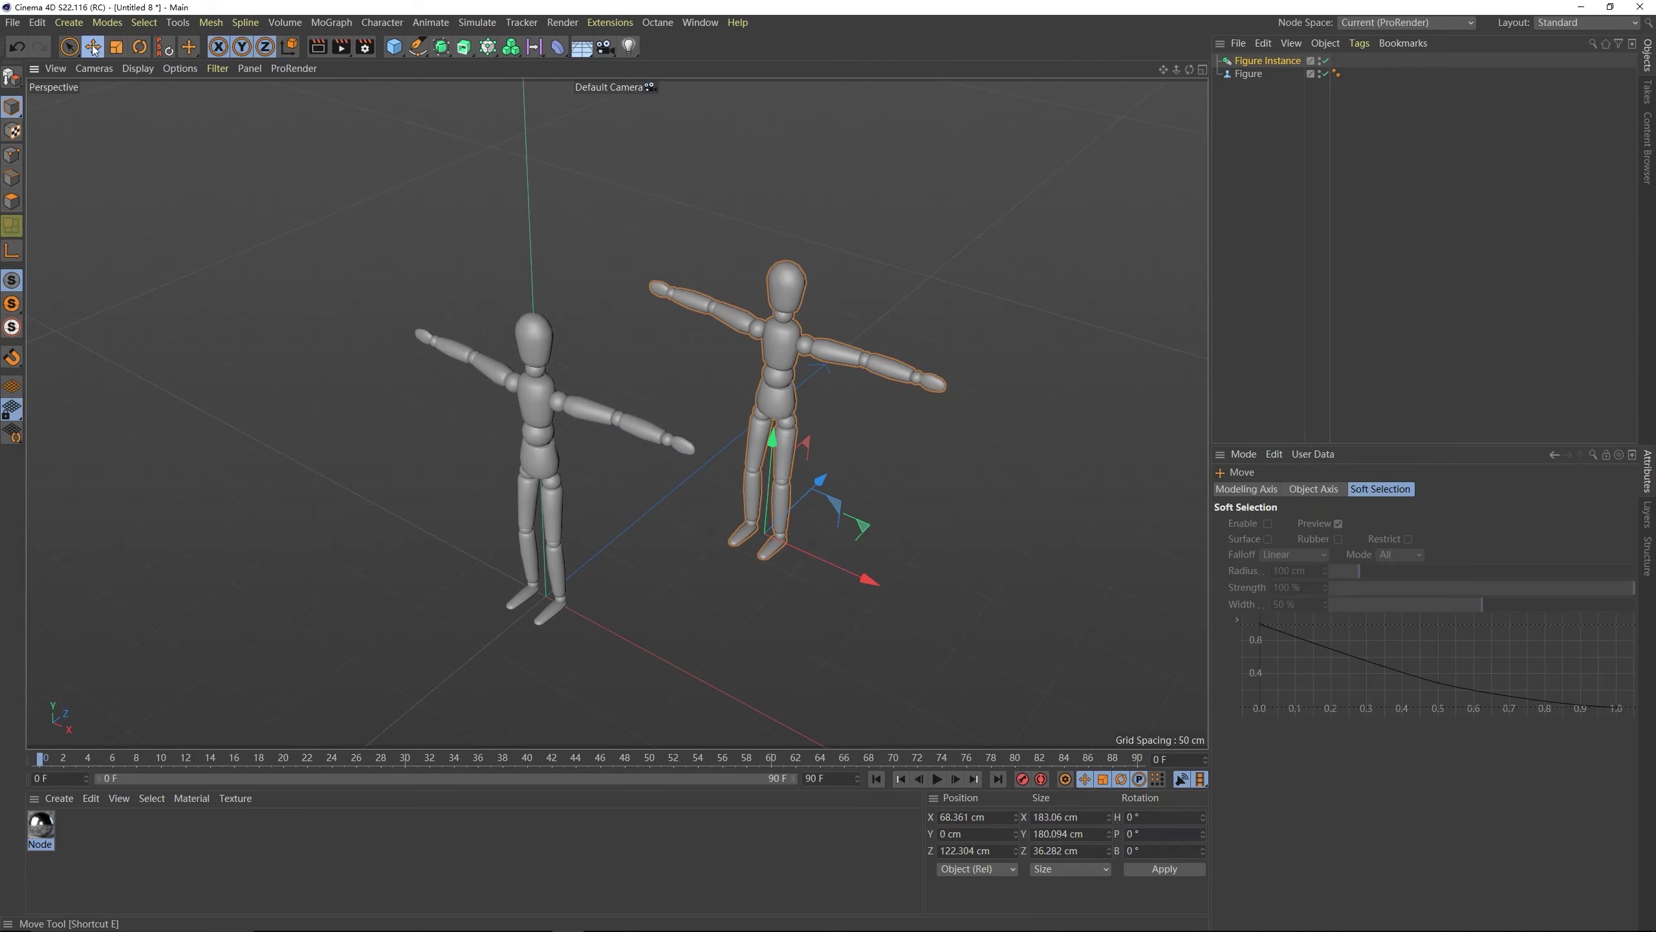
pyautogui.click(539, 394)
pyautogui.click(843, 348)
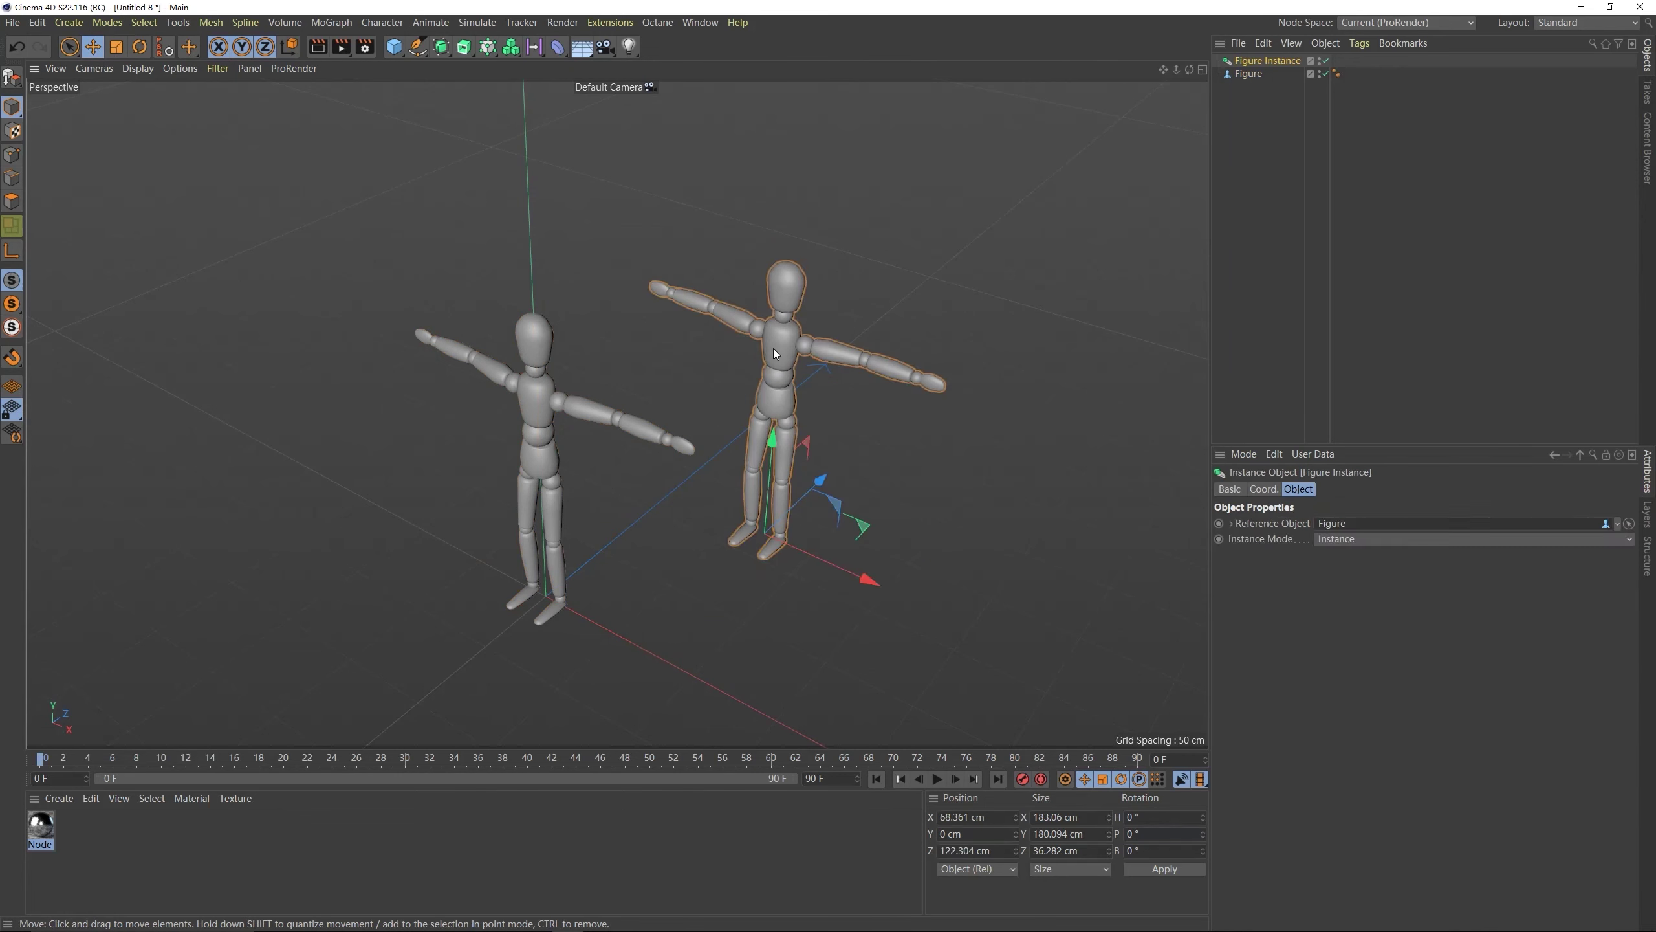
pyautogui.click(117, 48)
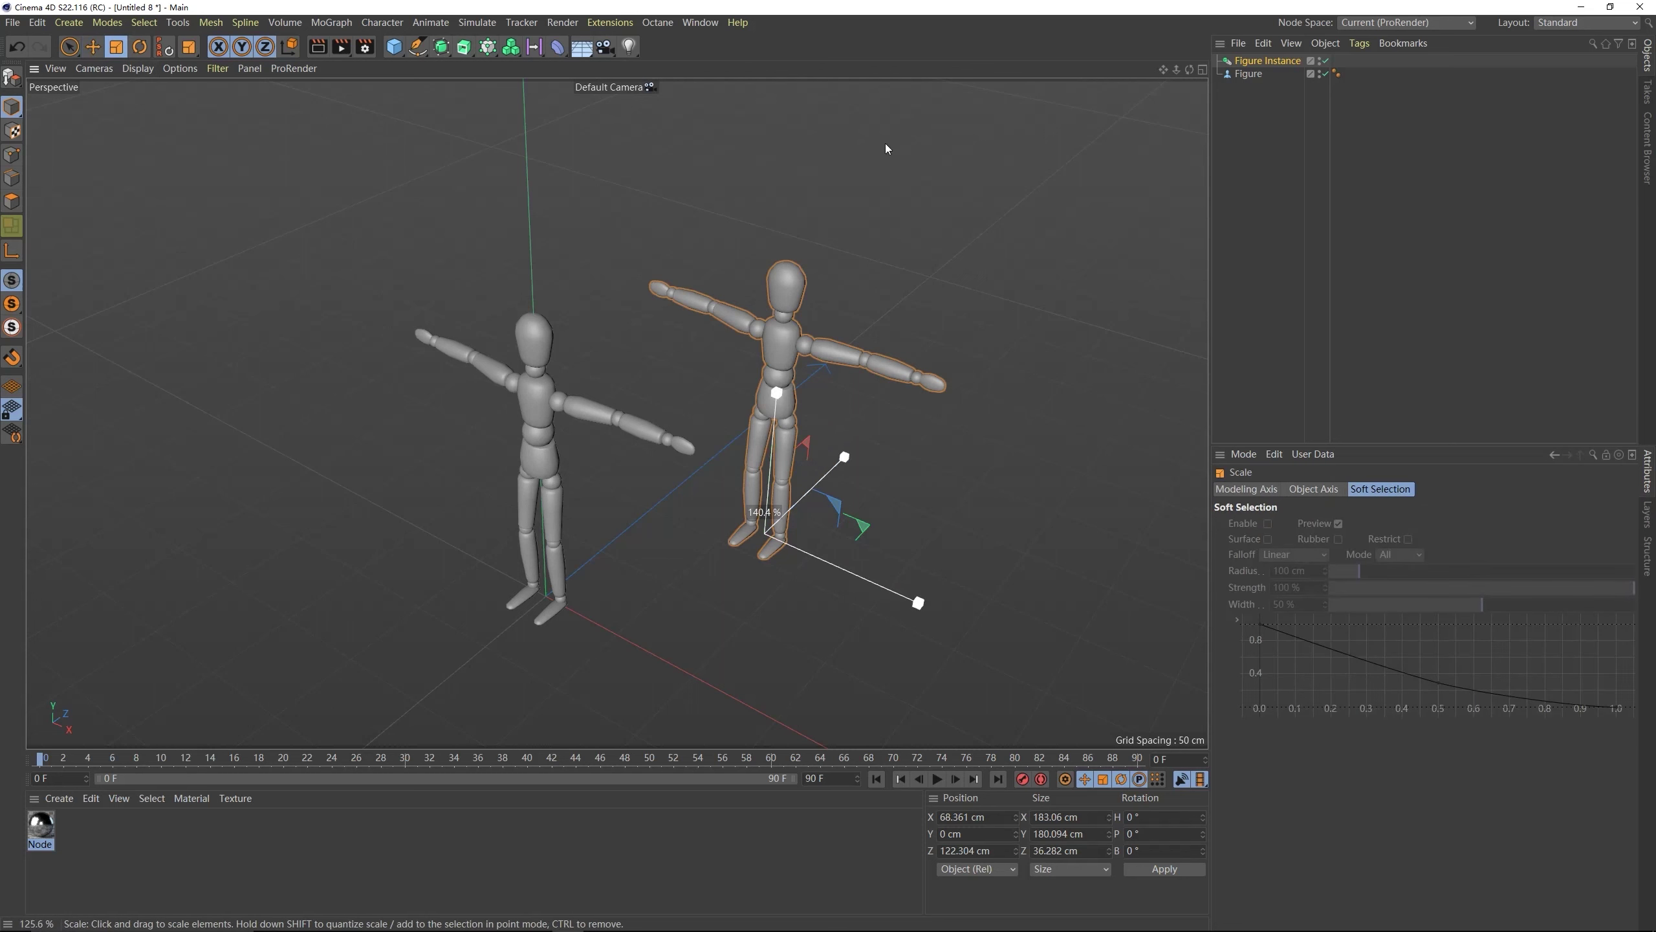
pyautogui.keyDown('alt'); pyautogui.moveTo(880, 295); pyautogui.dragTo(751, 388); pyautogui.keyUp('alt')
pyautogui.click(523, 405)
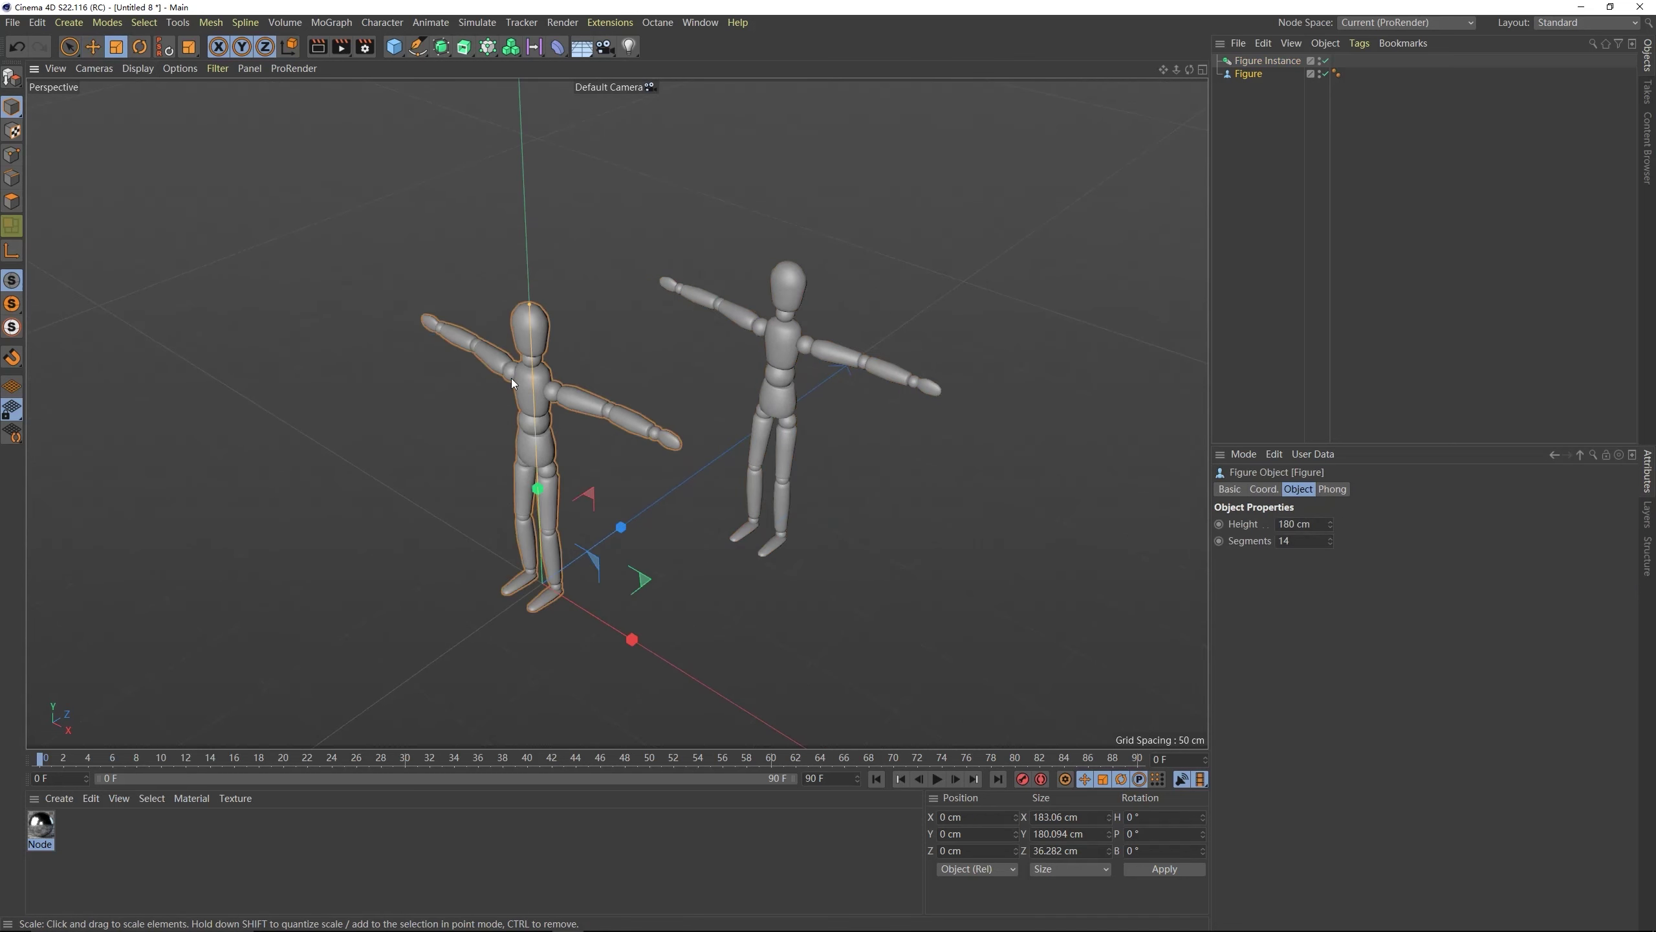
pyautogui.moveTo(511, 378); pyautogui.dragTo(946, 226)
pyautogui.click(772, 356)
pyautogui.click(572, 390)
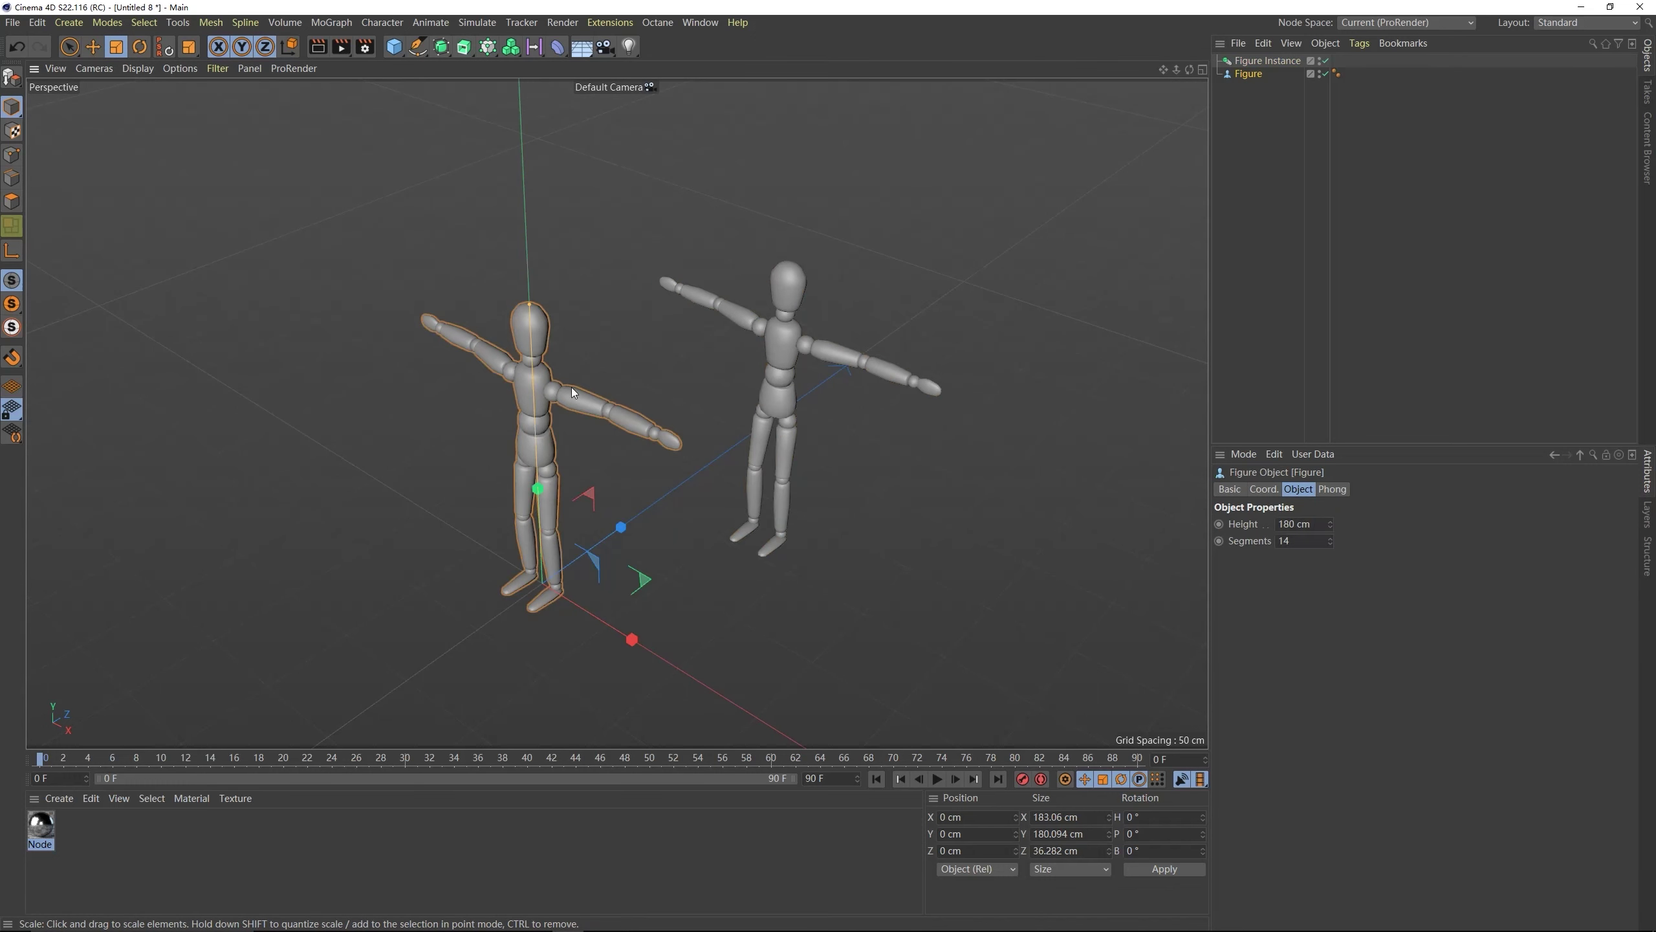
pyautogui.click(782, 334)
pyautogui.moveTo(11, 106); pyautogui.dragTo(78, 122)
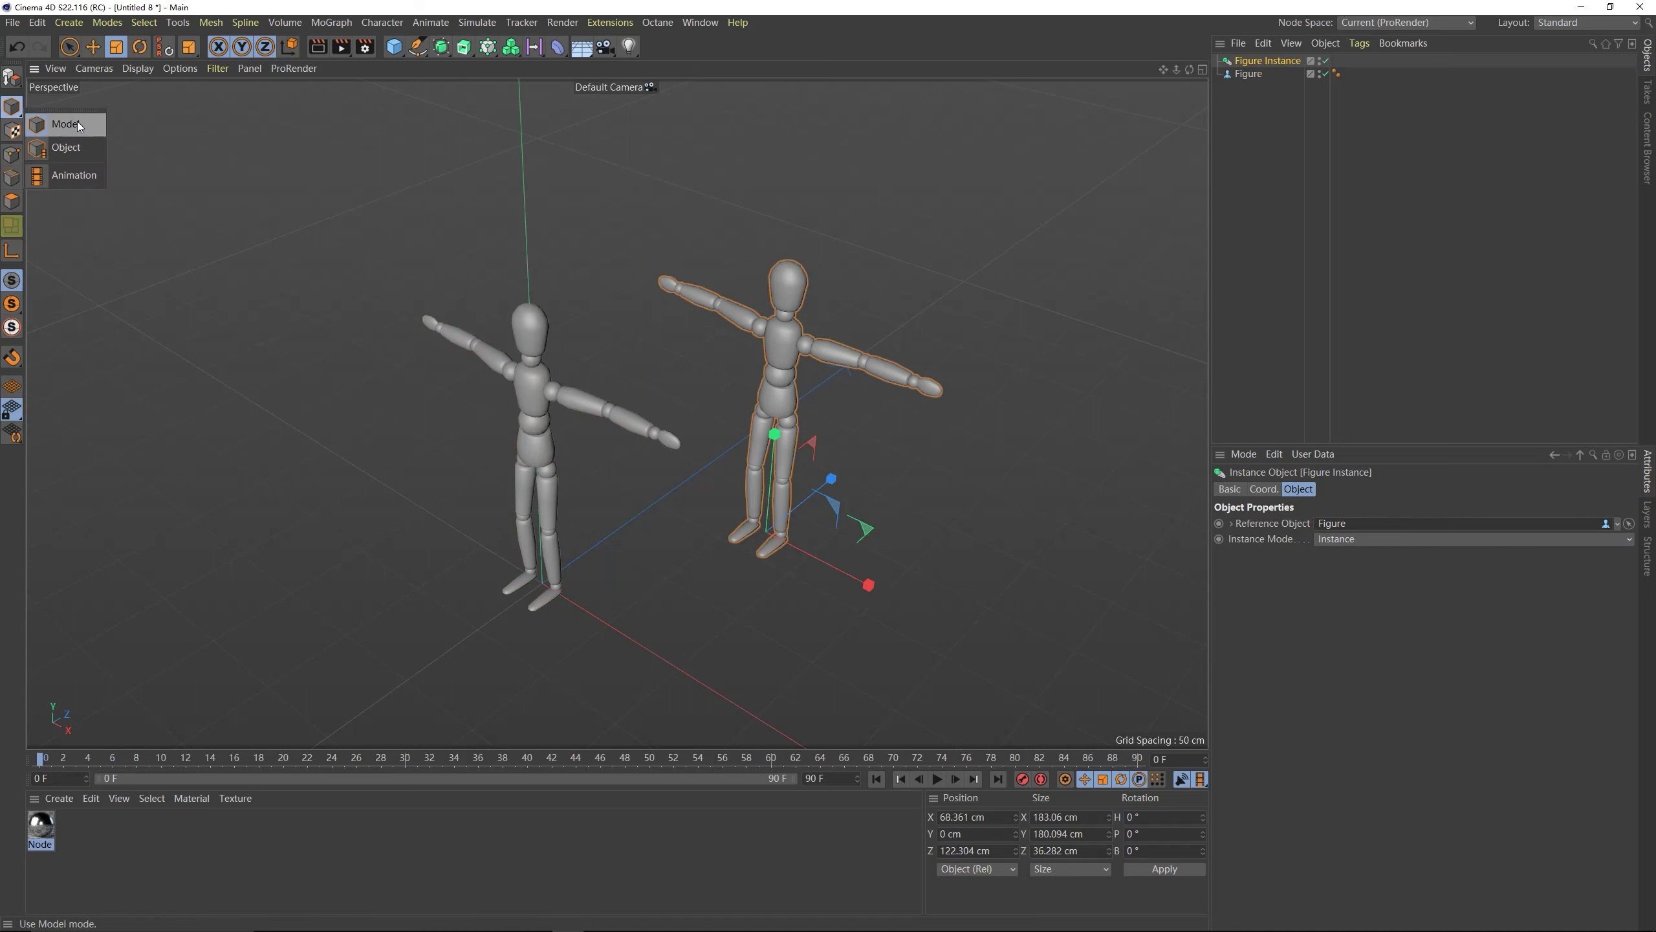
pyautogui.click(77, 148)
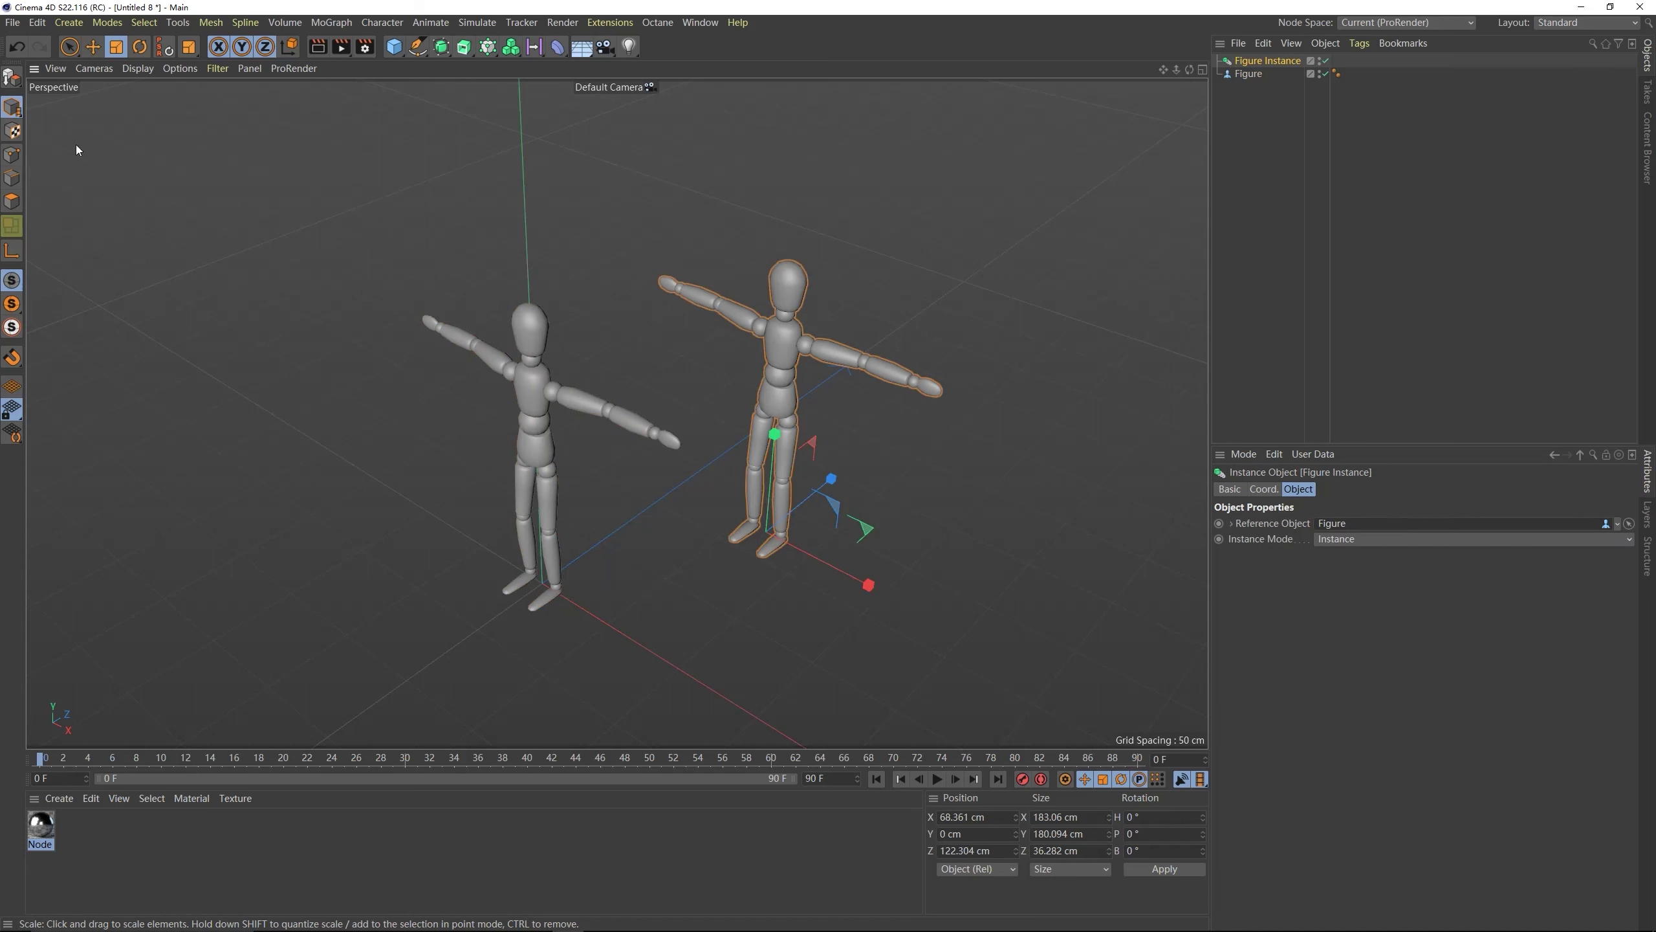
pyautogui.moveTo(540, 226); pyautogui.dragTo(835, 279)
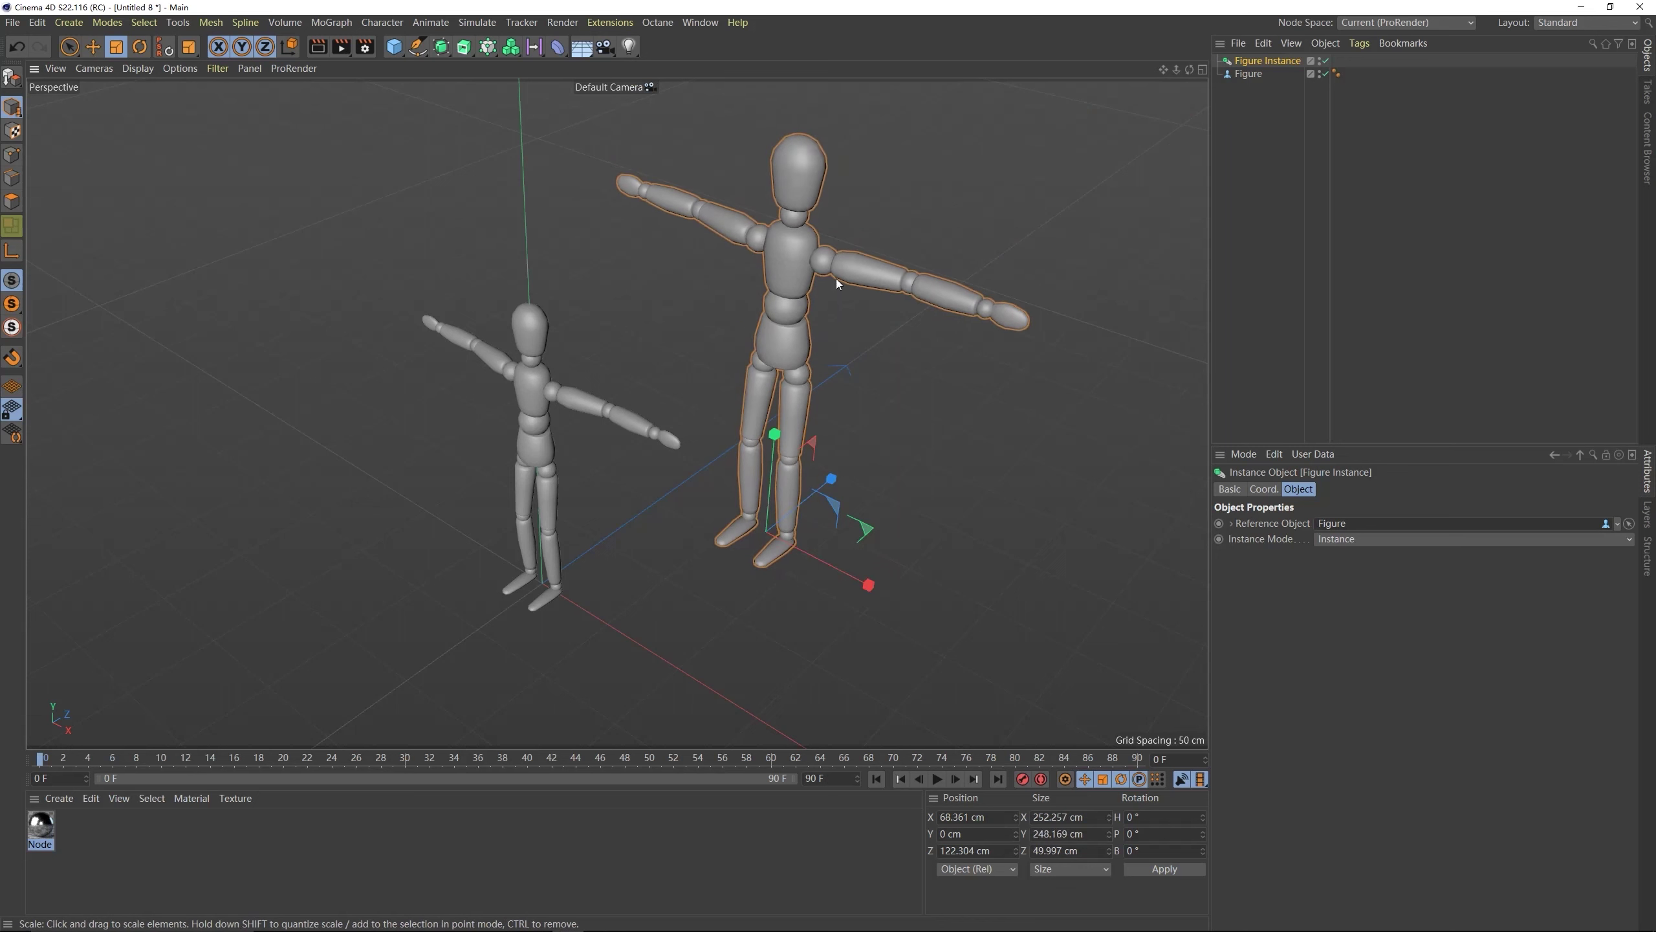
pyautogui.hotkey('ctrl', 'z')
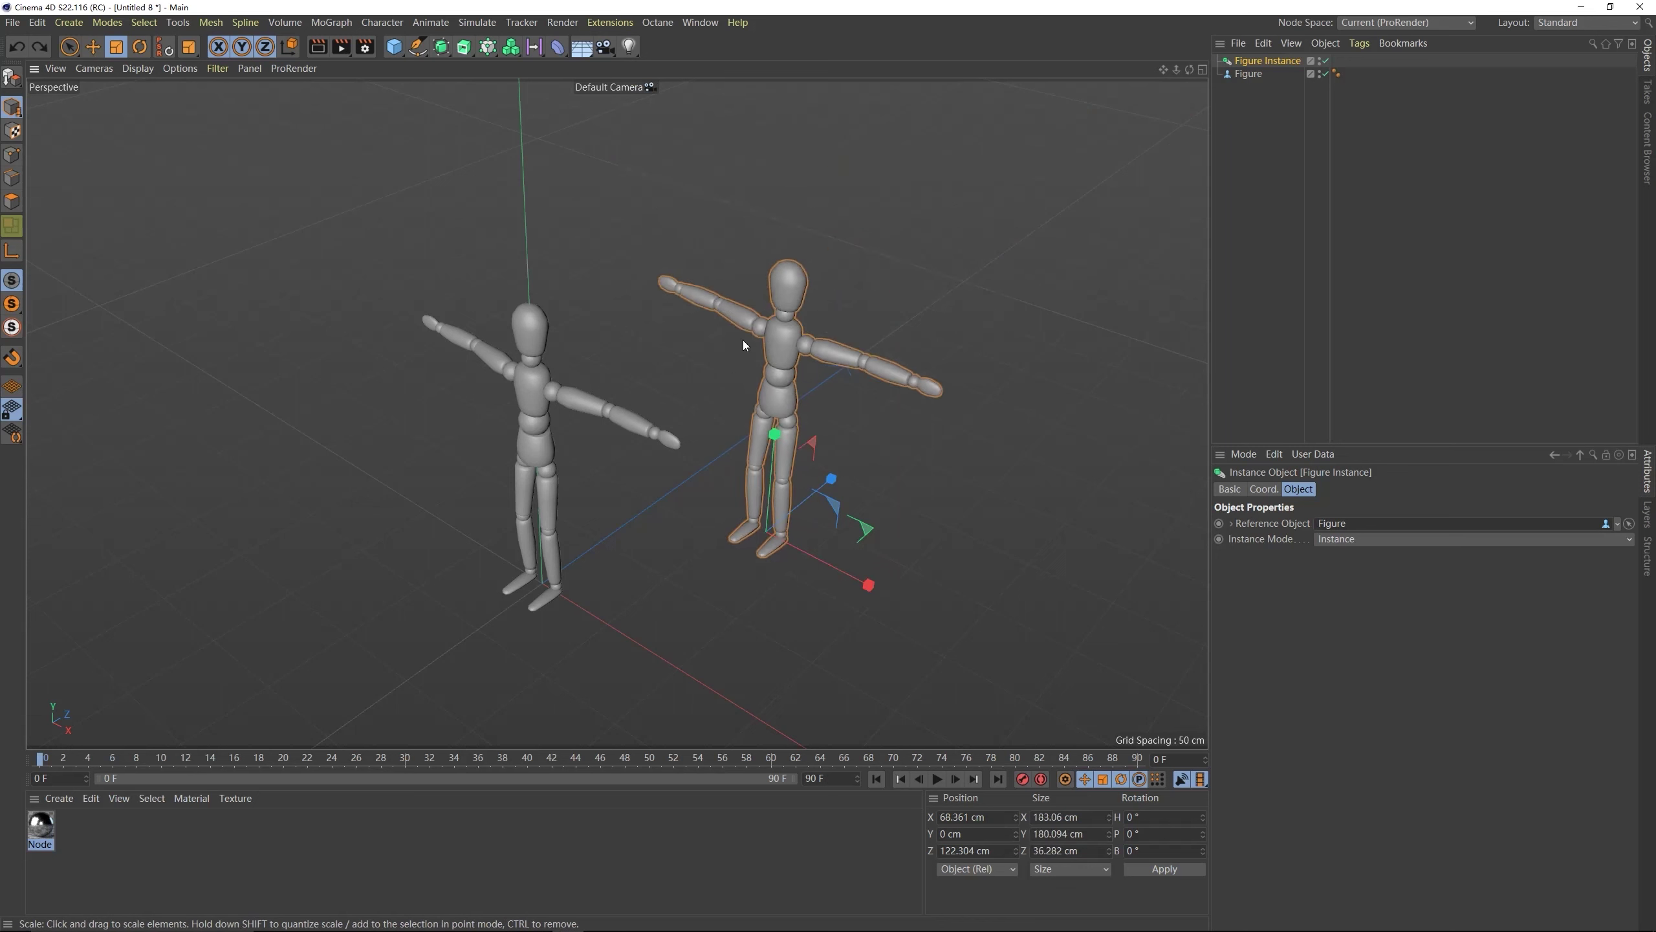
pyautogui.click(1263, 490)
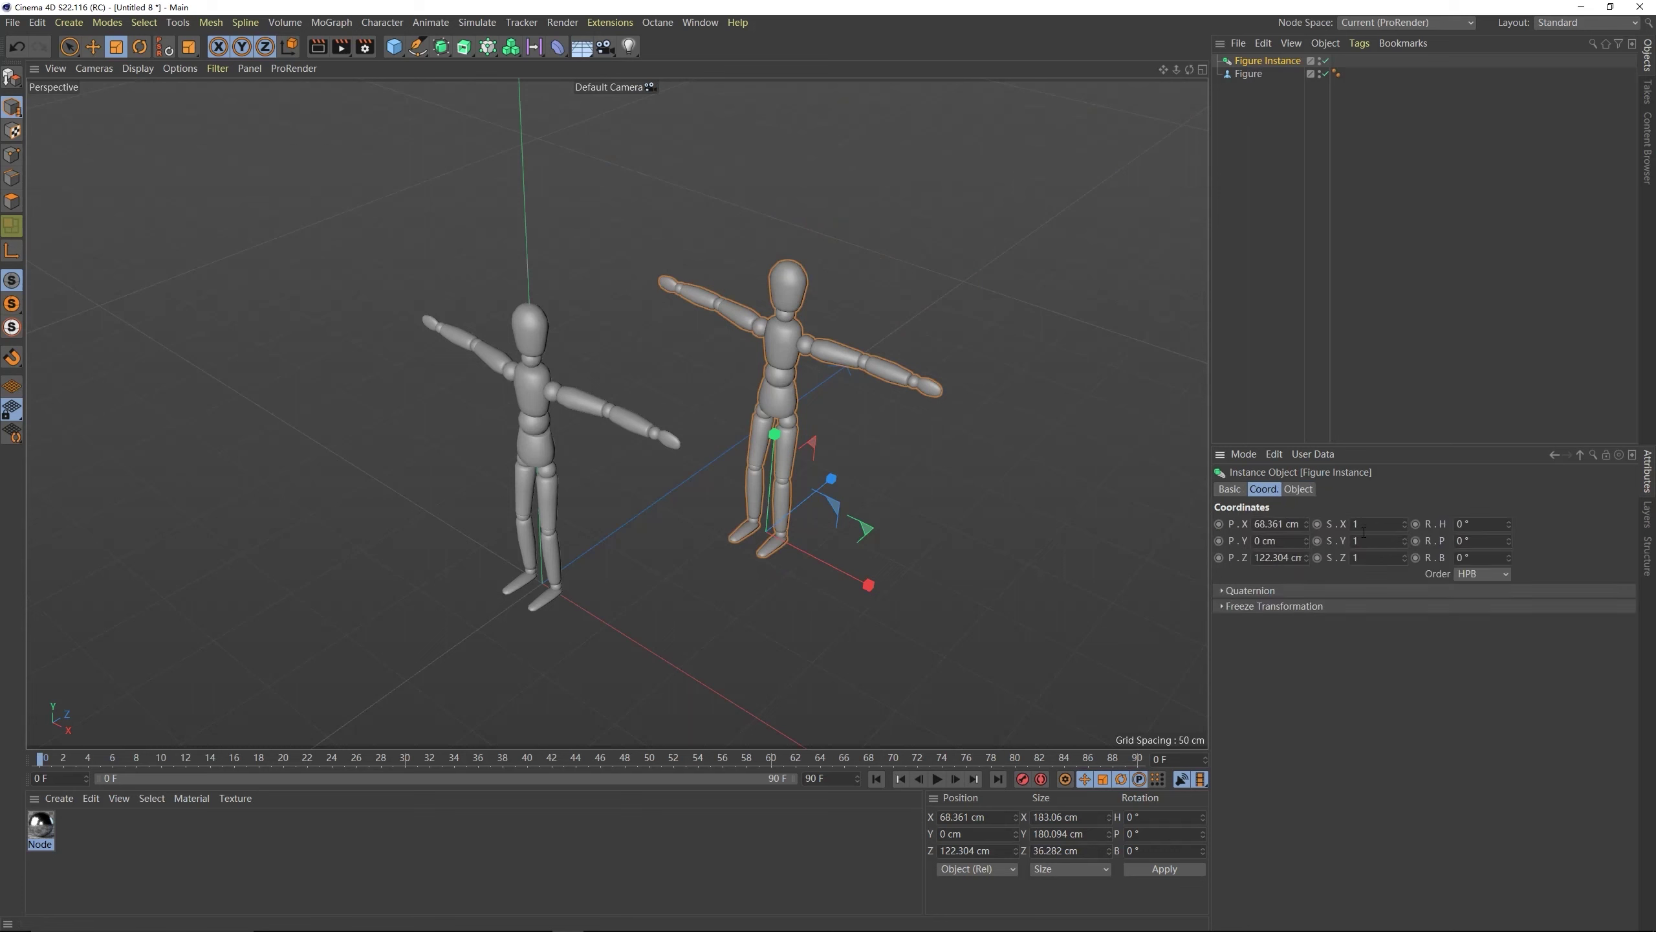
pyautogui.moveTo(1407, 526); pyautogui.dragTo(1408, 526)
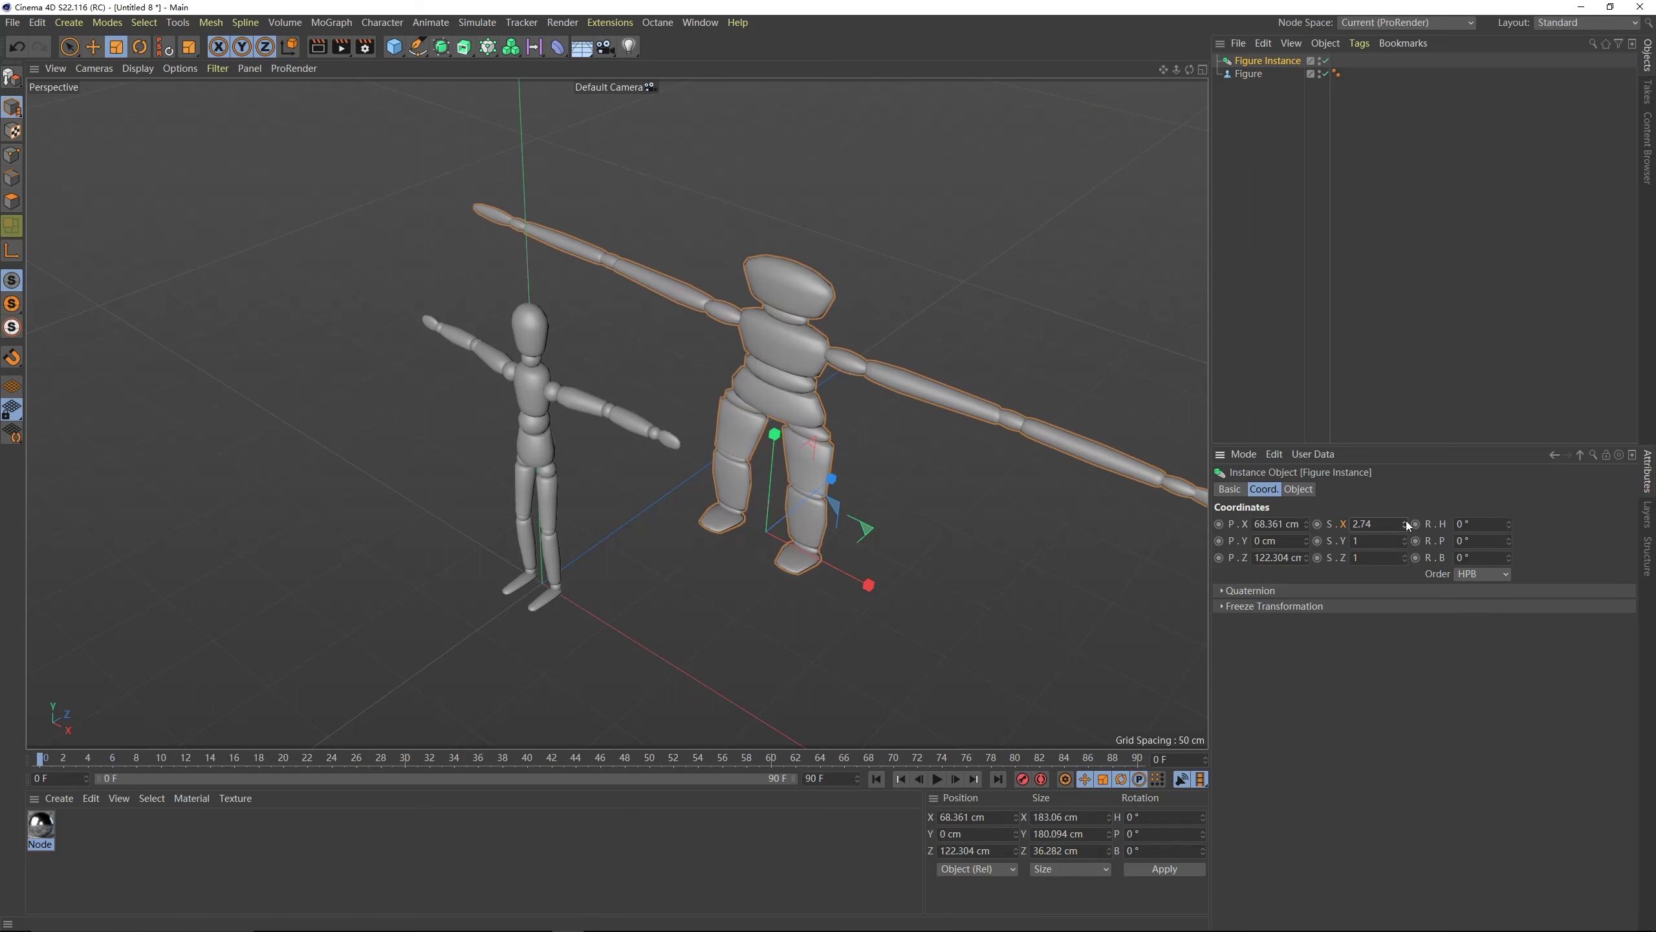
pyautogui.hotkey('ctrl', 'z')
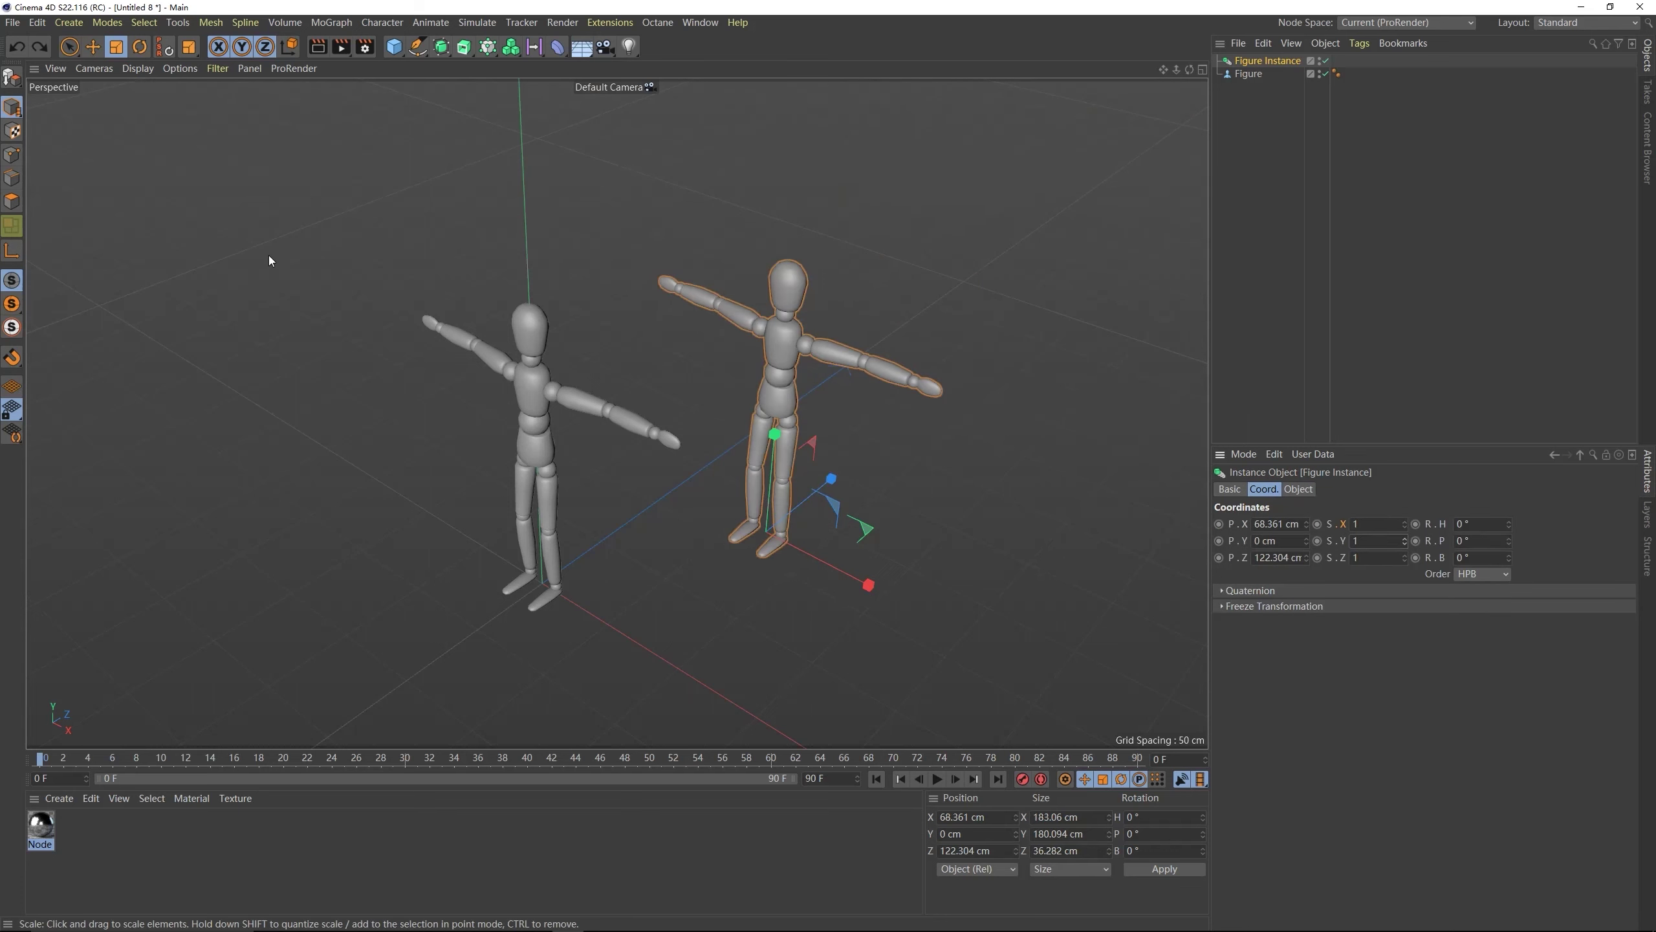
pyautogui.click(11, 105)
pyautogui.click(73, 123)
pyautogui.moveTo(605, 296); pyautogui.dragTo(760, 200)
pyautogui.click(548, 419)
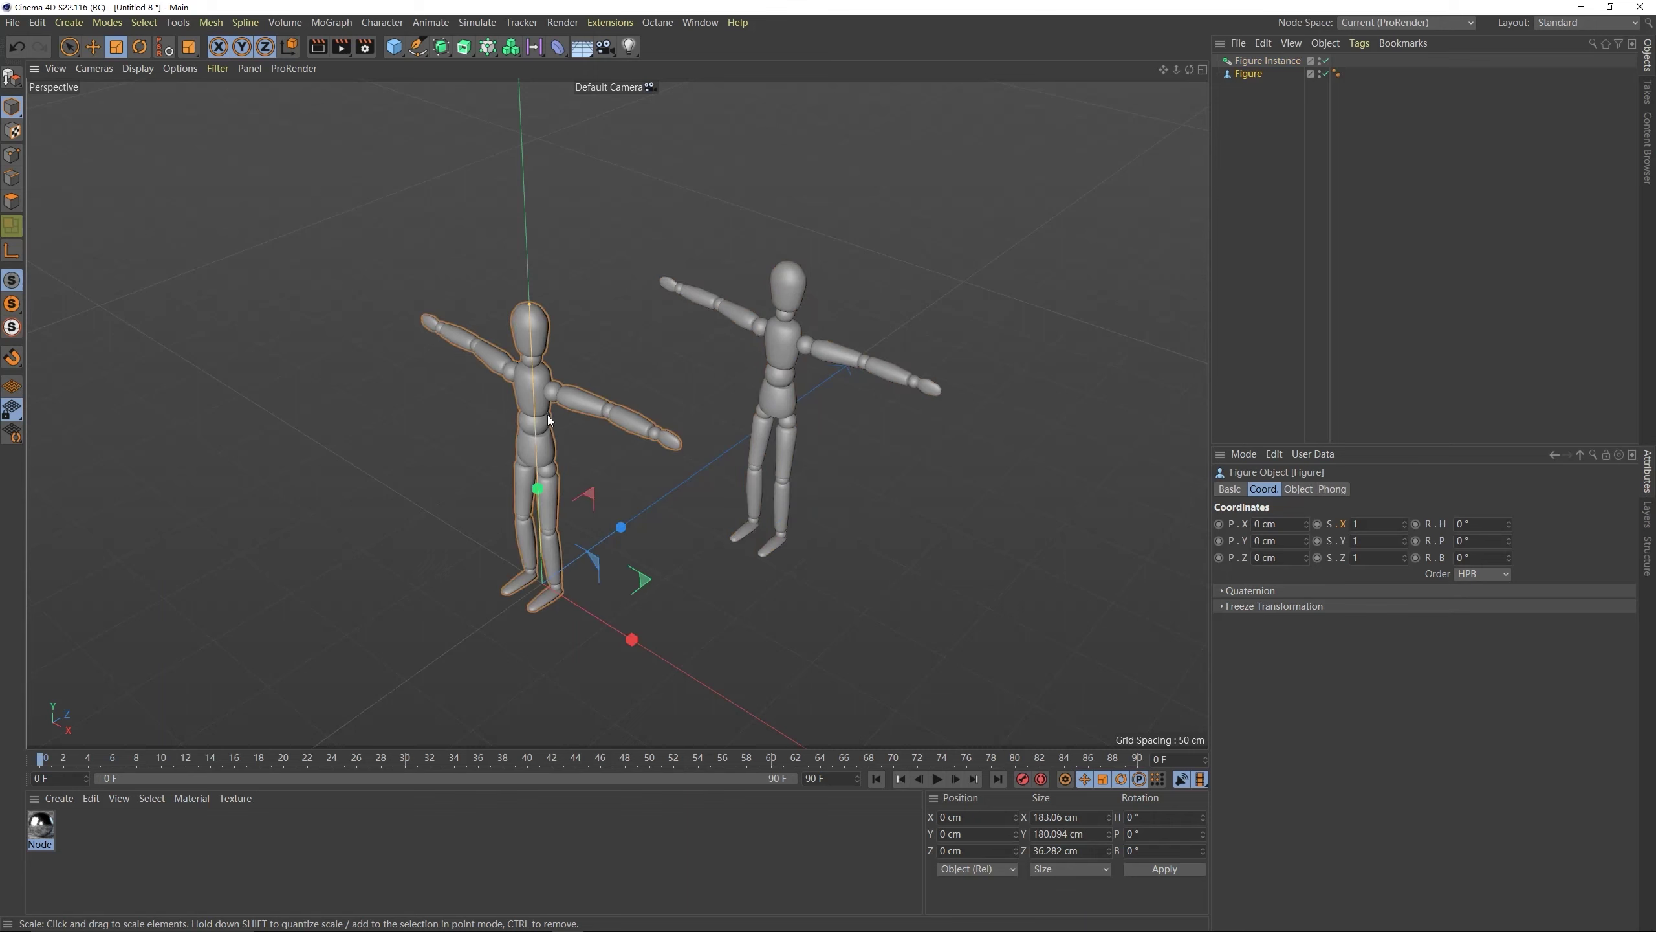